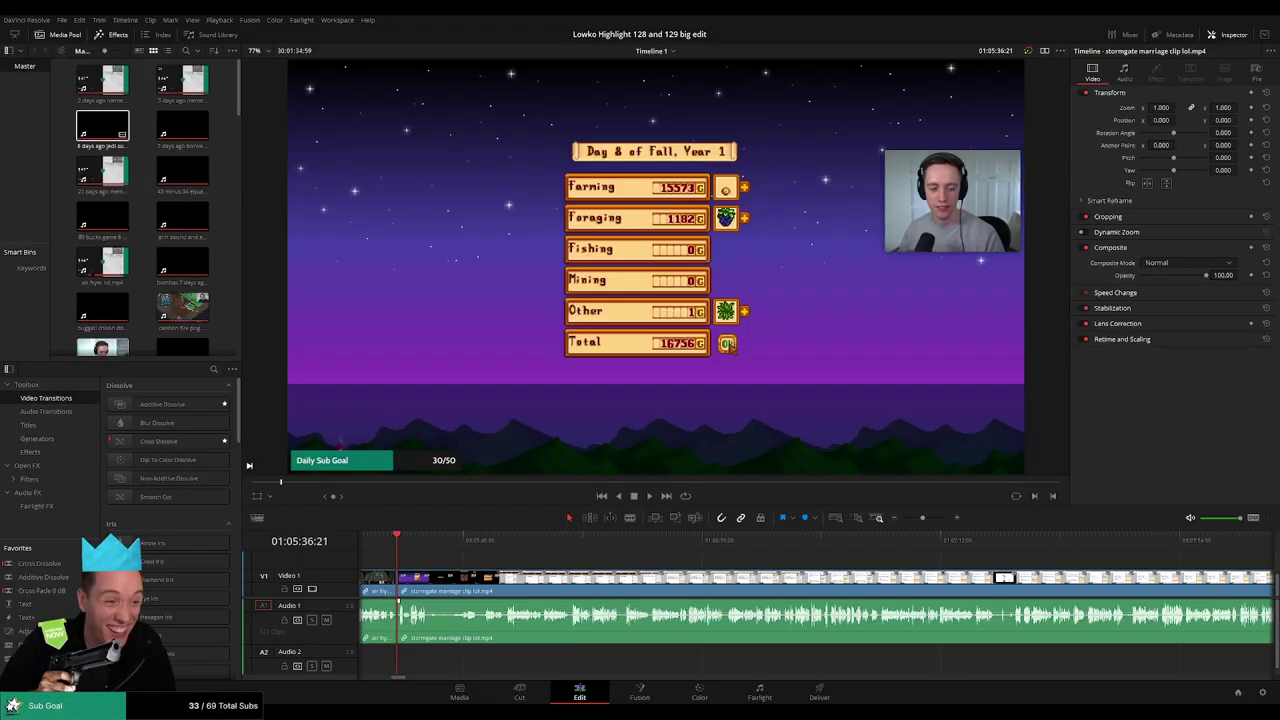
Play the stormgate marriage clip and park the playhead on the farm inventory moment.
key(space)
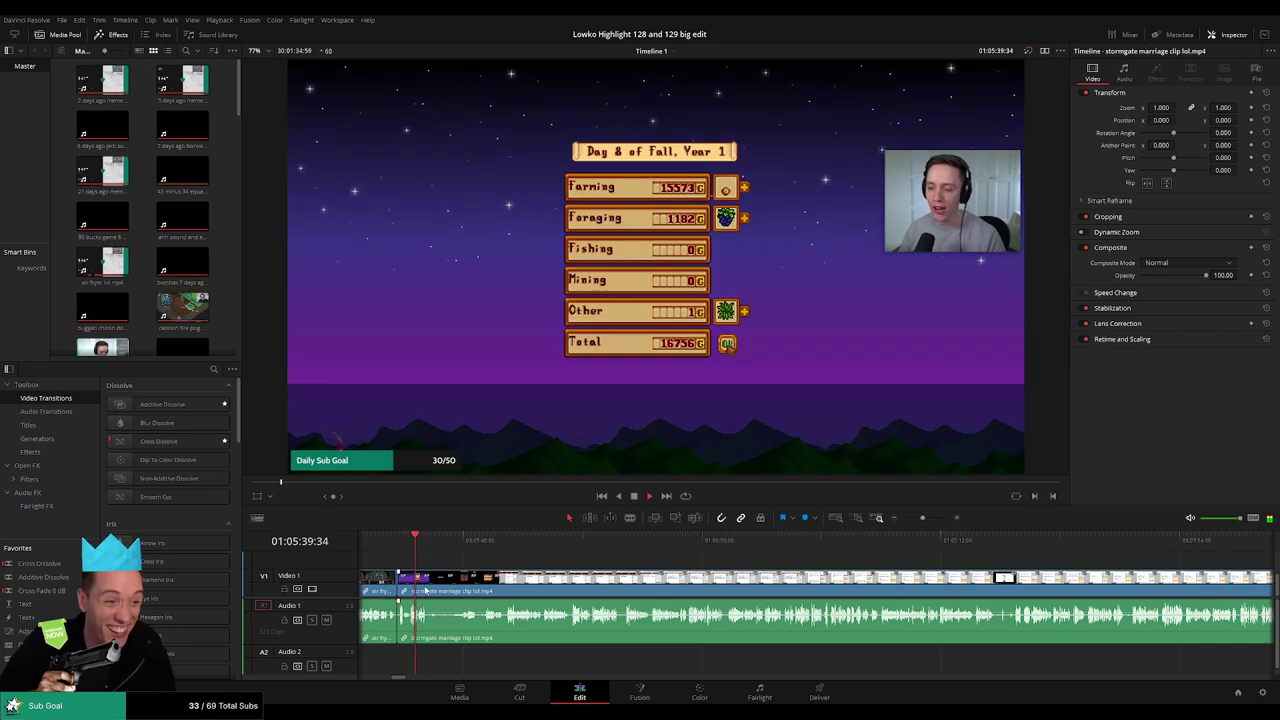
scroll(440, 594, up, 2)
scroll(630, 566, up, 2)
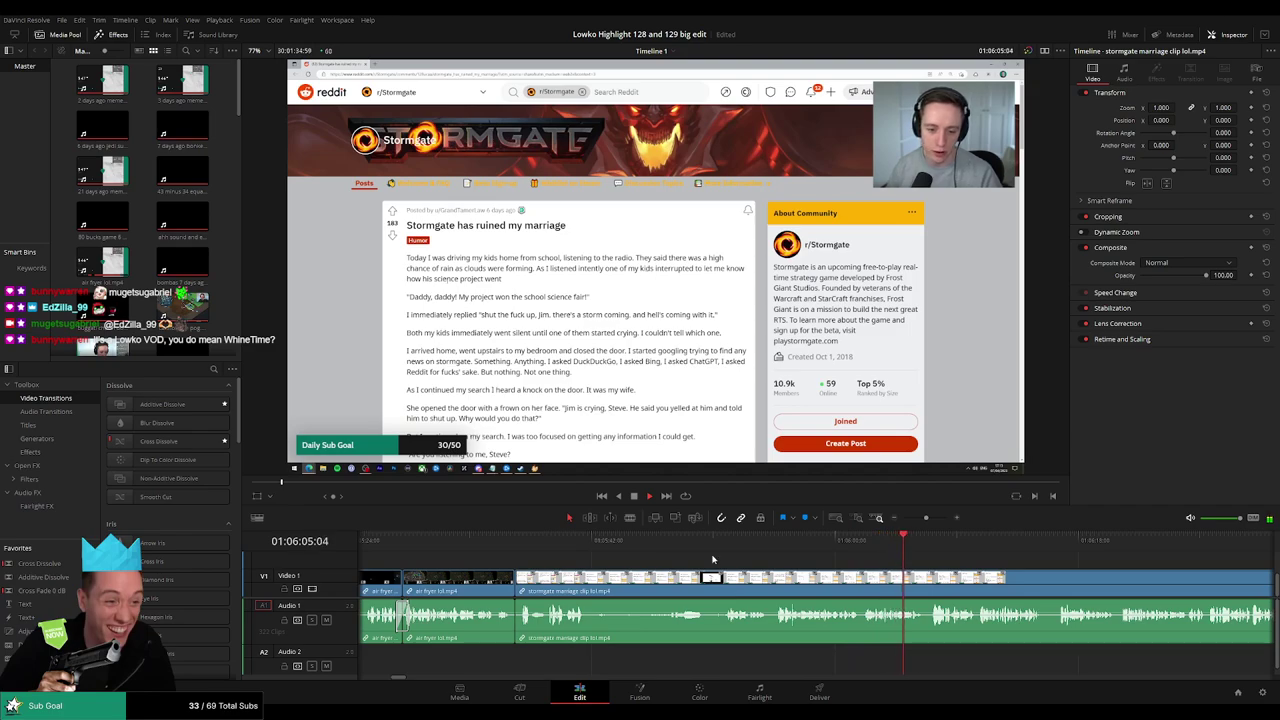
click(672, 544)
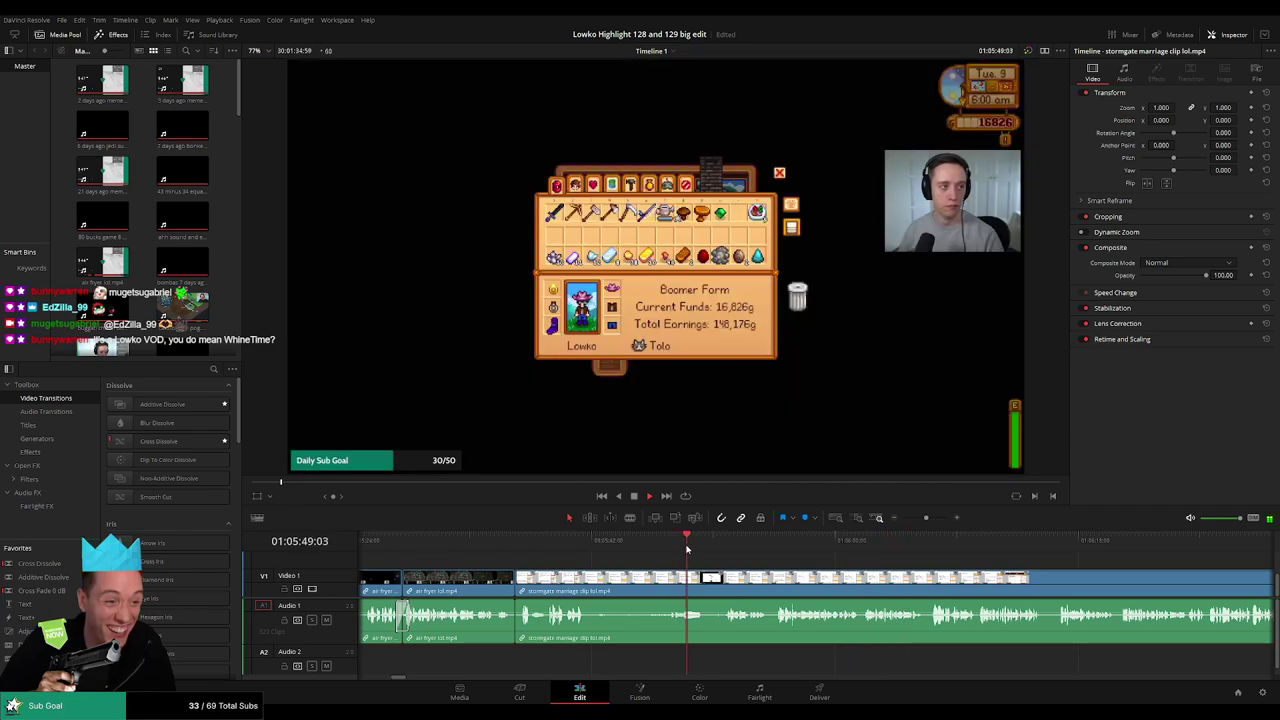
click(721, 556)
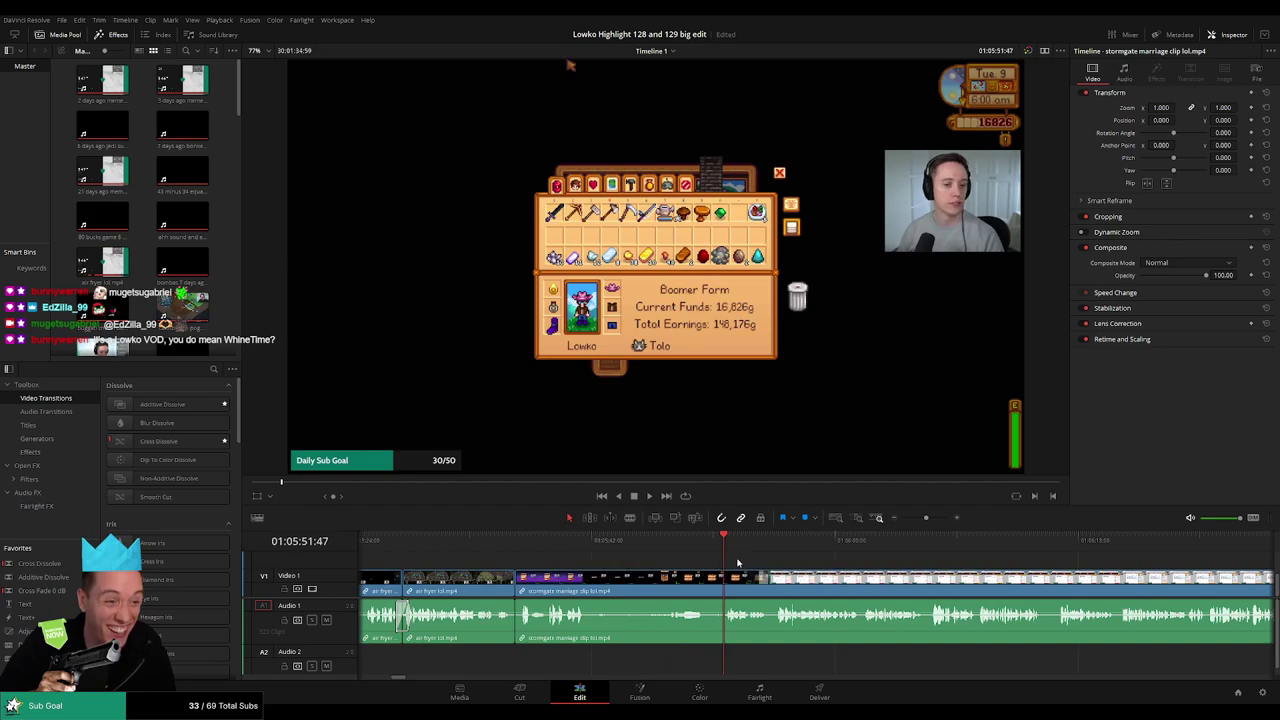
drag(718, 548, 724, 548)
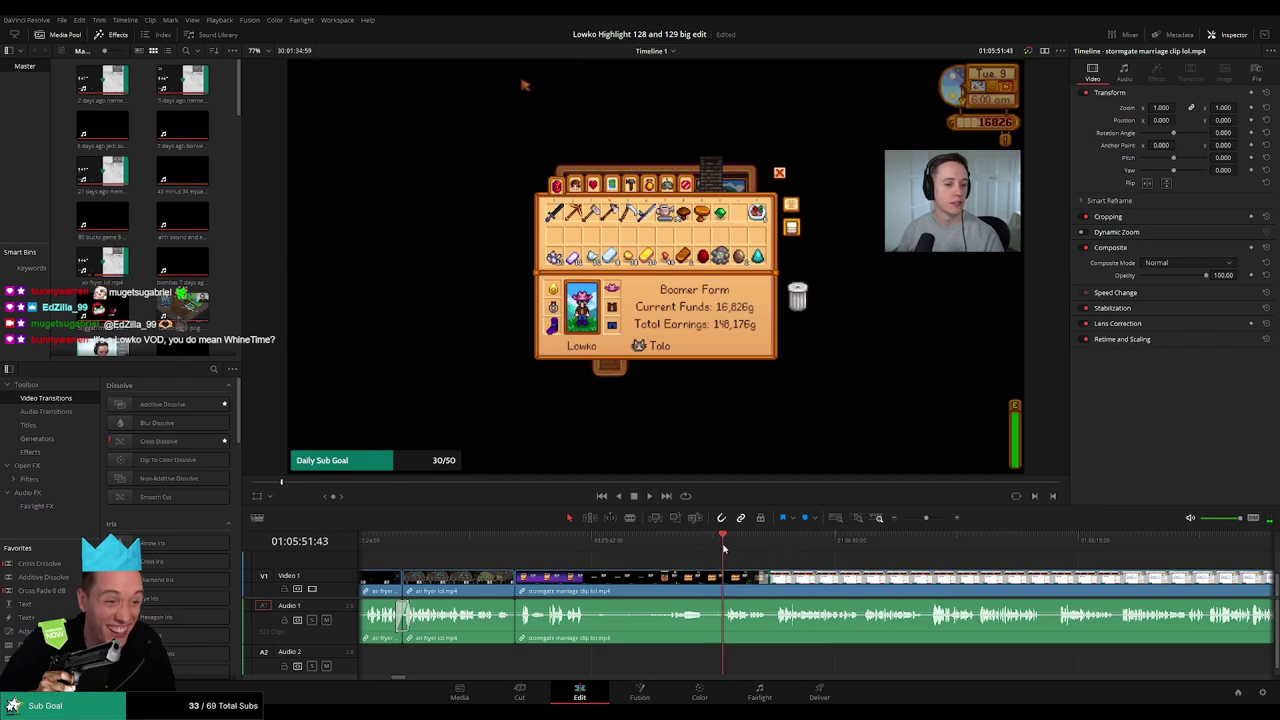
Split the clip there, ripple delete the opening part, and play back the result.
key(ctrl+b)
click(679, 590)
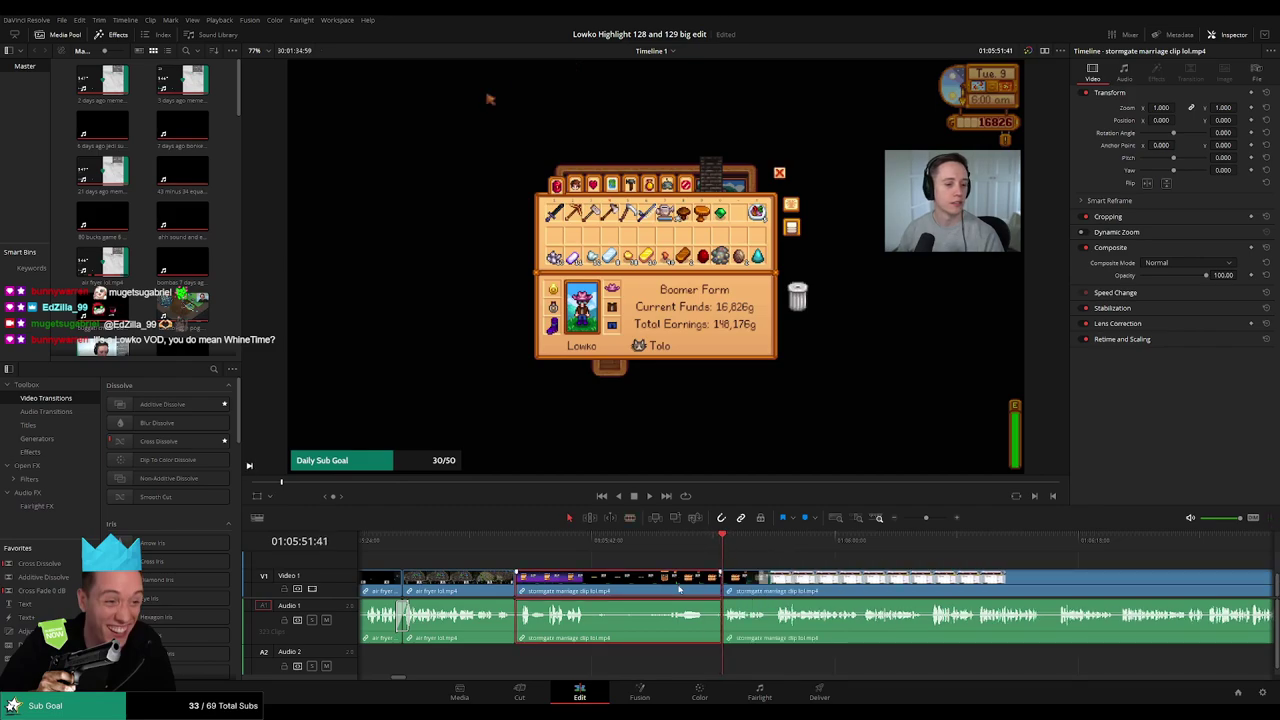
key(Delete)
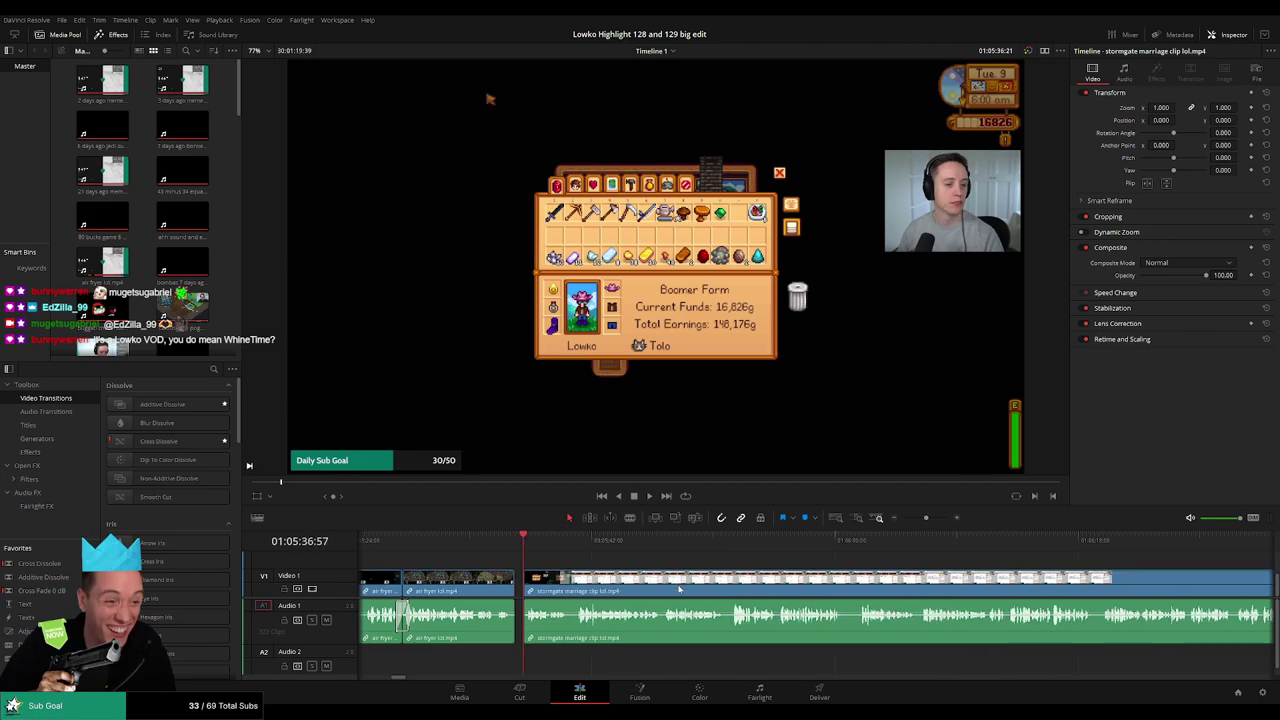
key(space)
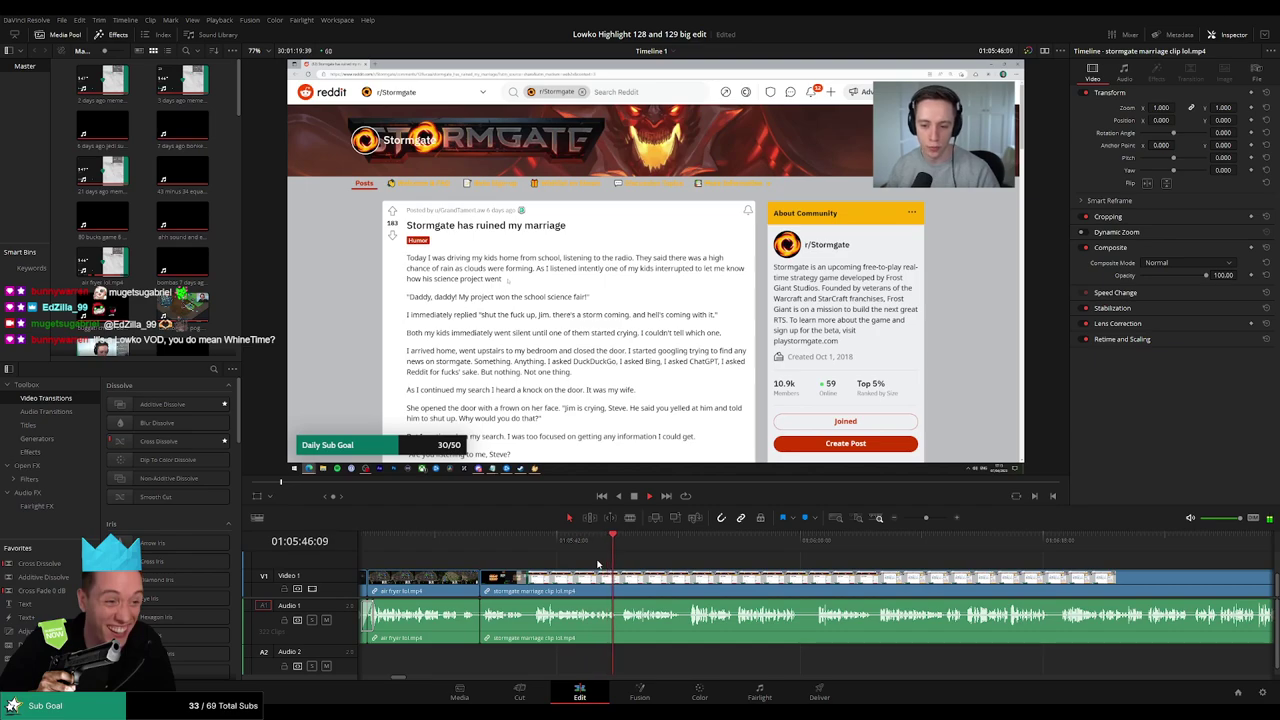
Zoom the timeline in, shrink Video 1, and blade a short piece out around 01:05:57.
scroll(600, 565, right, 3)
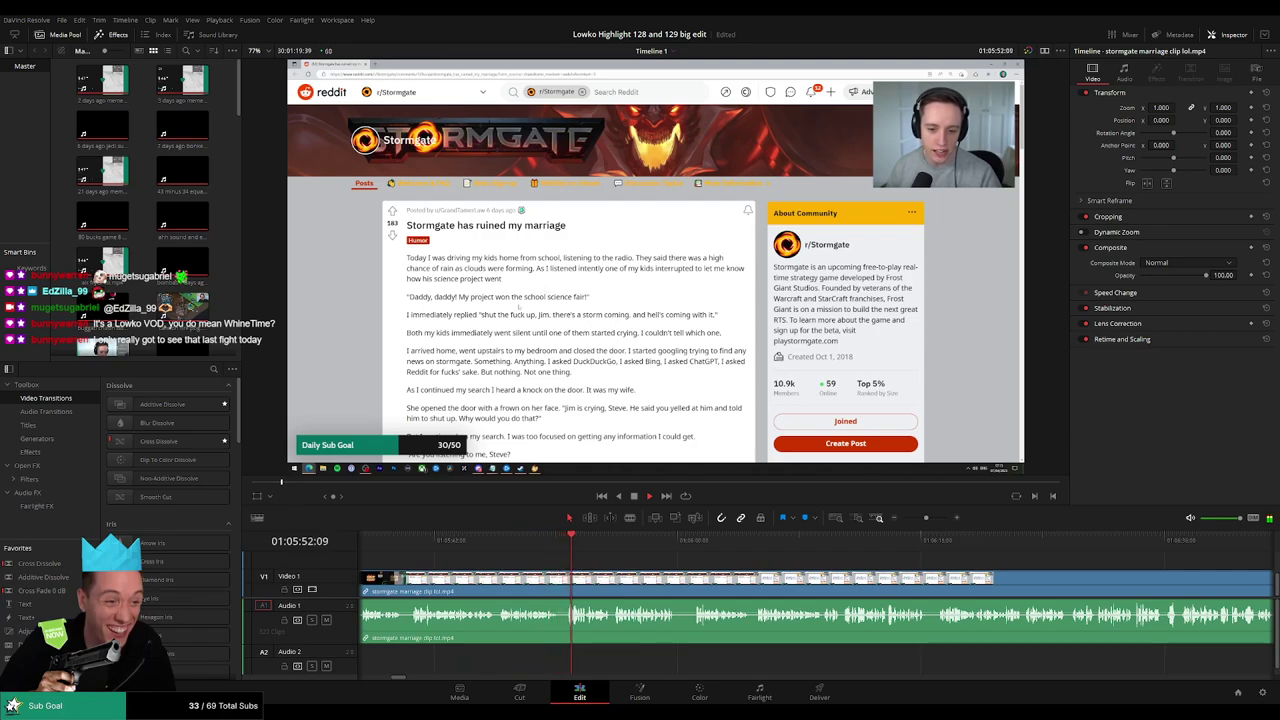
scroll(594, 568, right, 3)
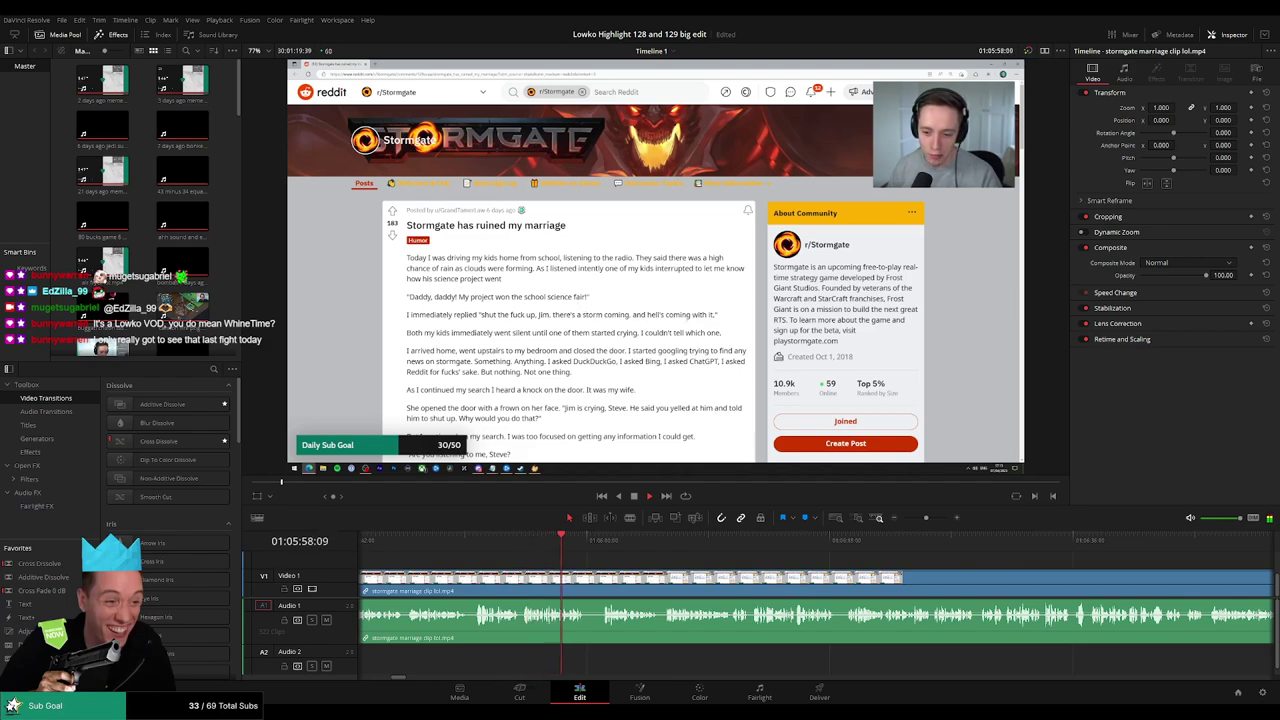
click(501, 538)
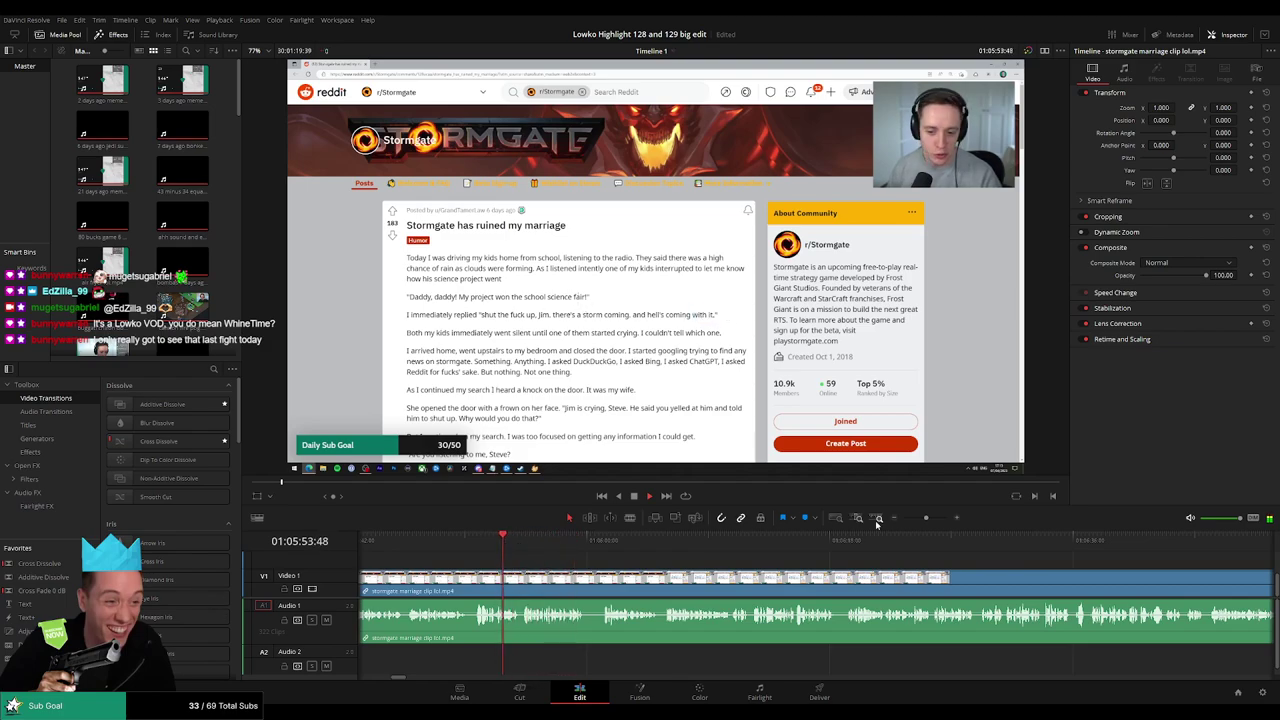
drag(926, 518, 937, 519)
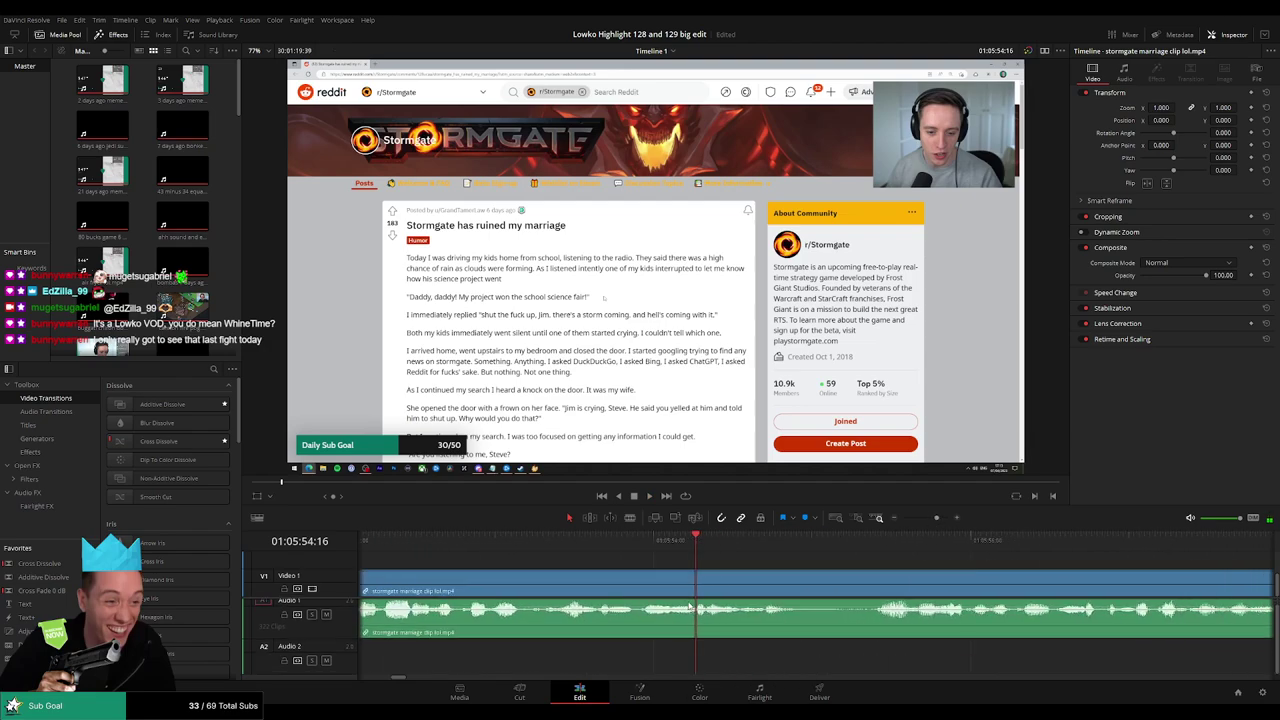
key(space)
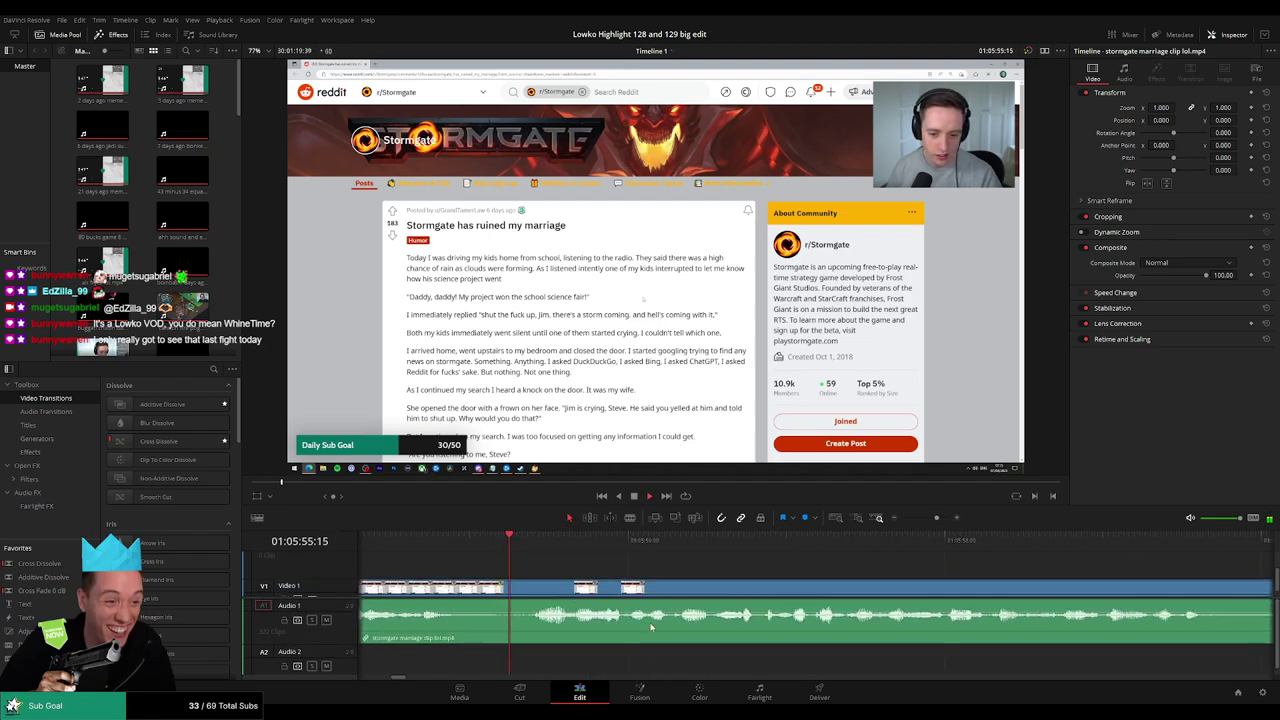
drag(712, 590, 710, 597)
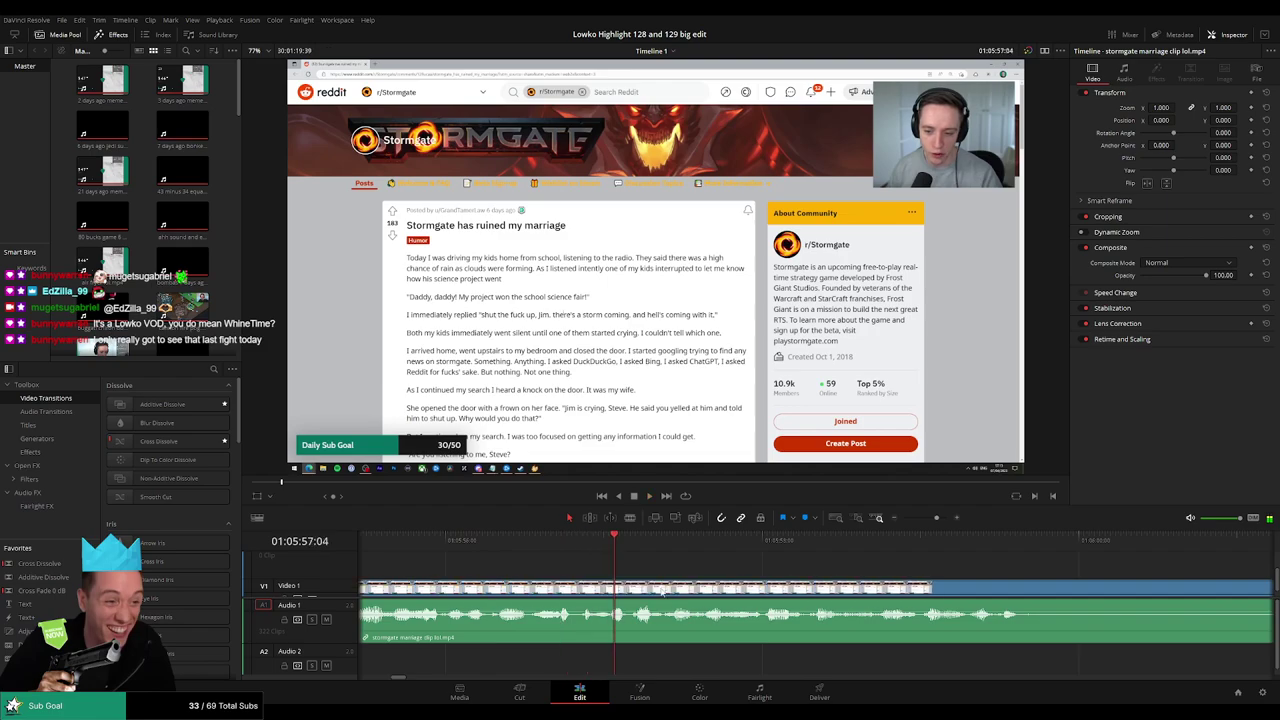
drag(462, 541, 630, 540)
key(ctrl+b)
key(ctrl+b)
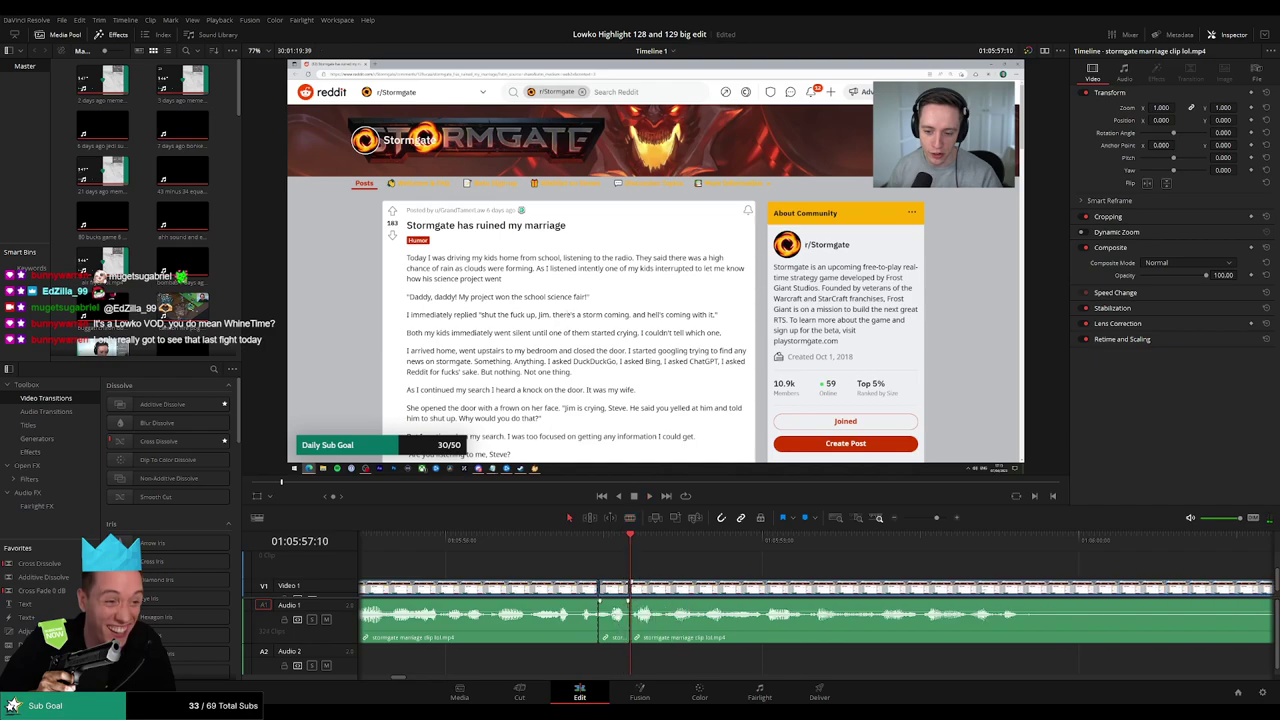
Put the StarCraft 2 Roach Quotes sound on Audio 2 under the short piece at -30 volume.
scroll(221, 298, down, 3)
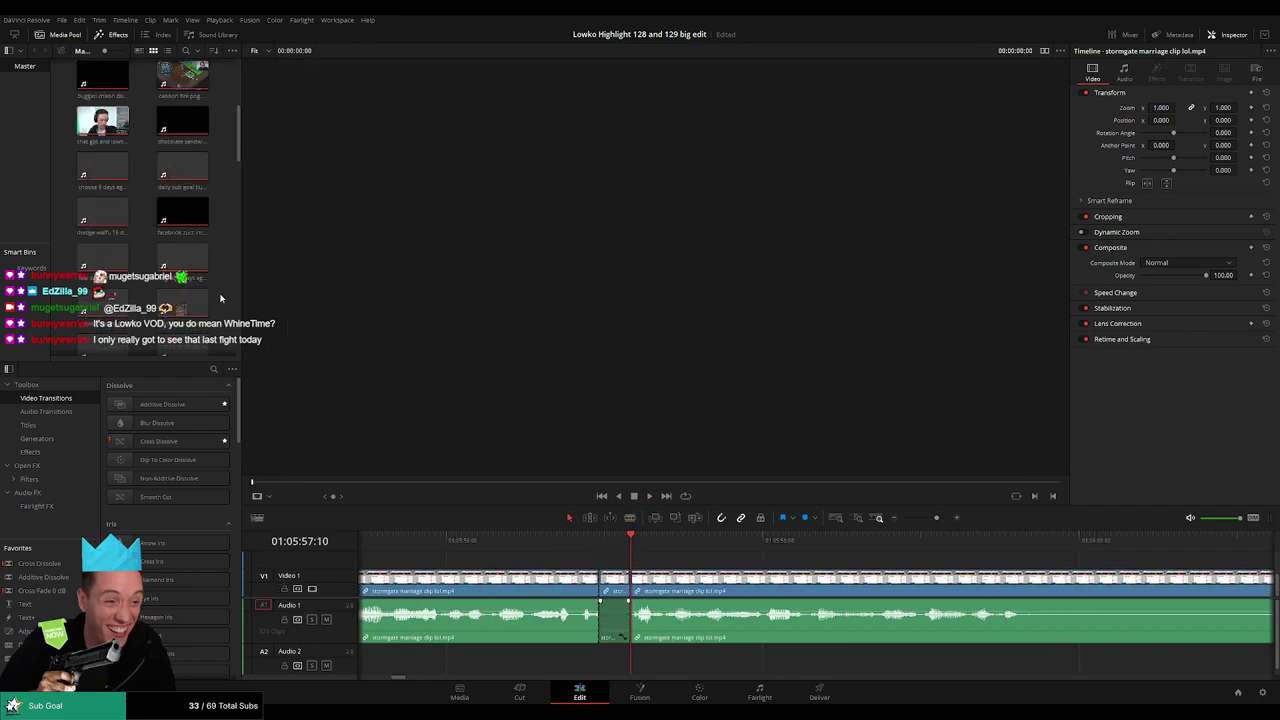
scroll(221, 298, down, 10)
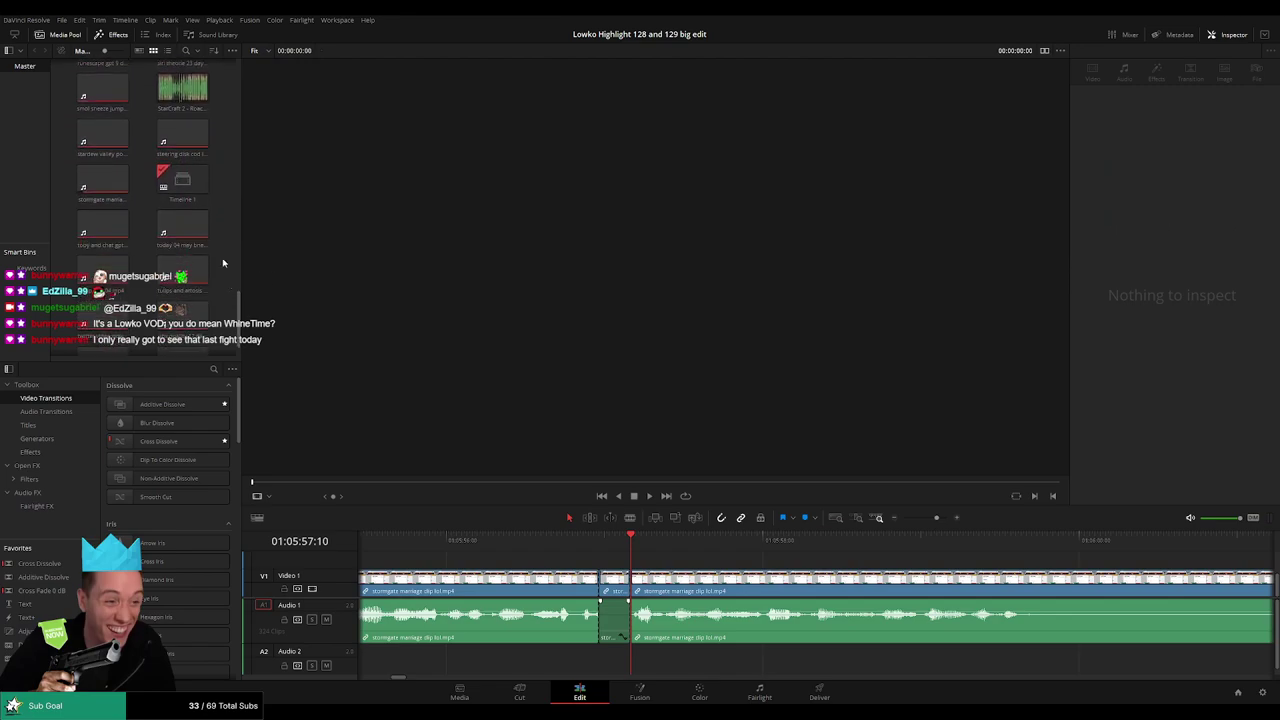
mouse_move(182, 88)
mouse_down()
mouse_move(640, 658)
mouse_move(620, 663)
mouse_up()
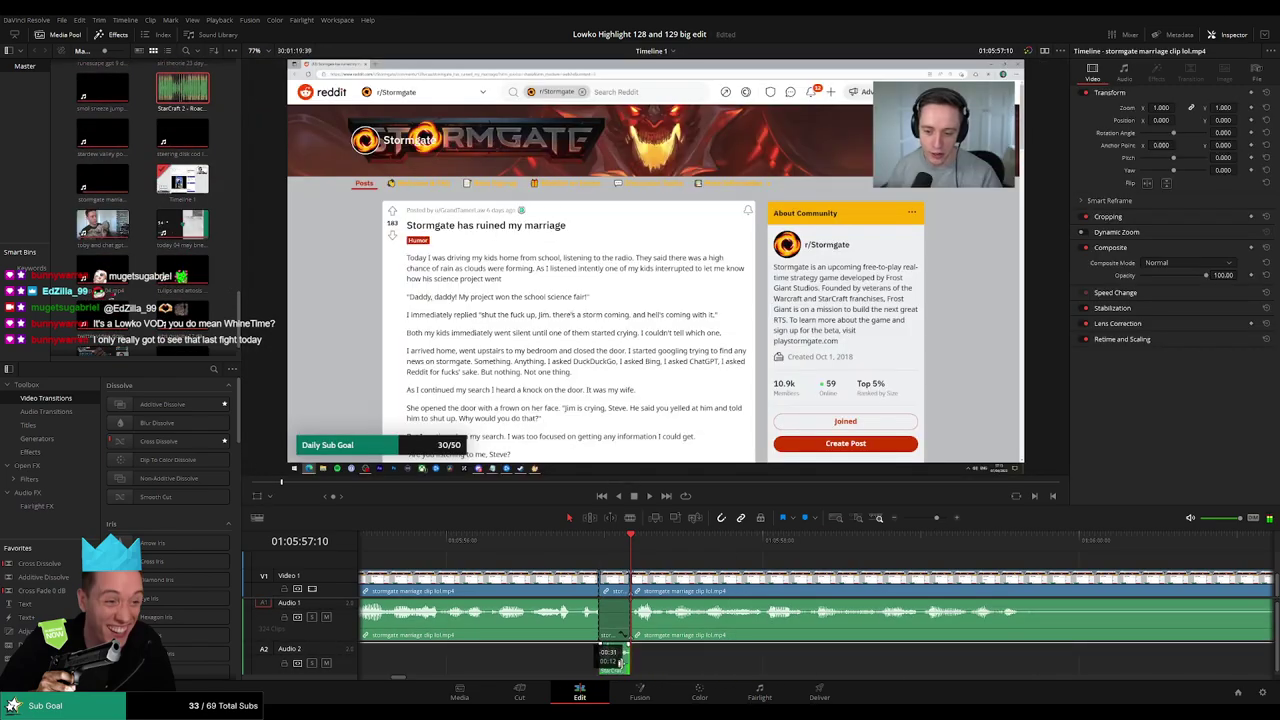
click(614, 658)
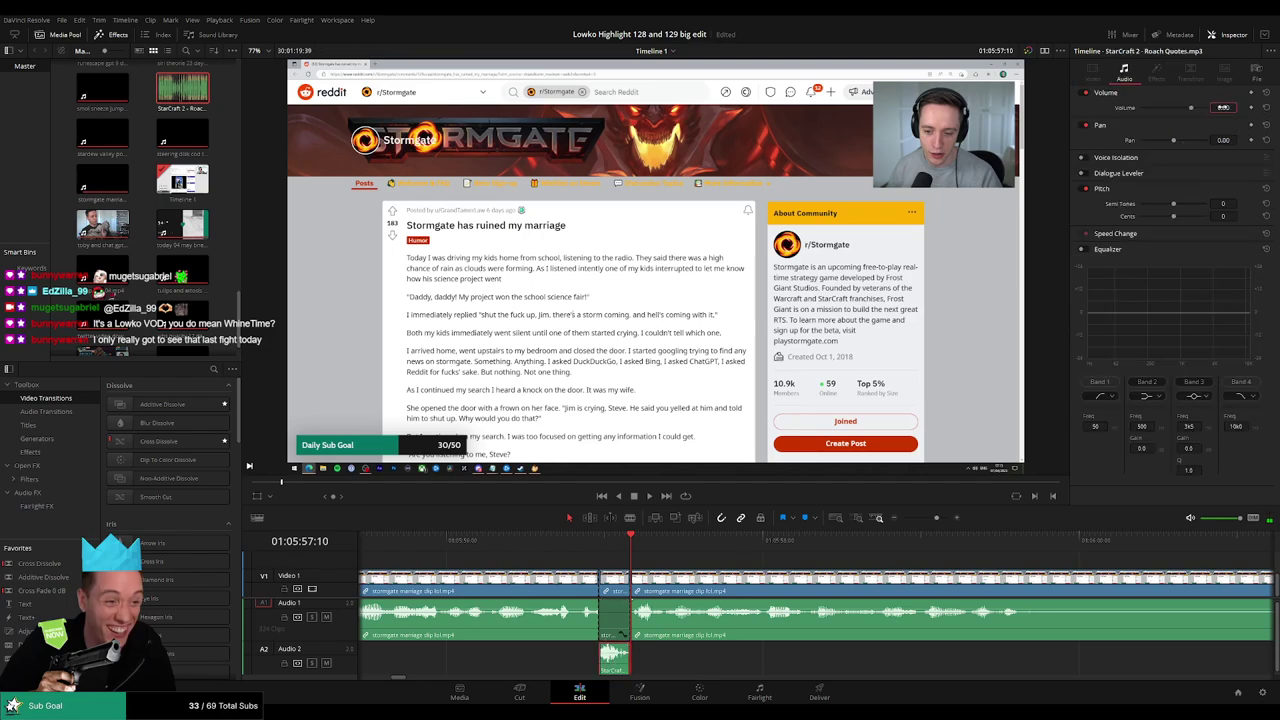
text(-30)
key(Return)
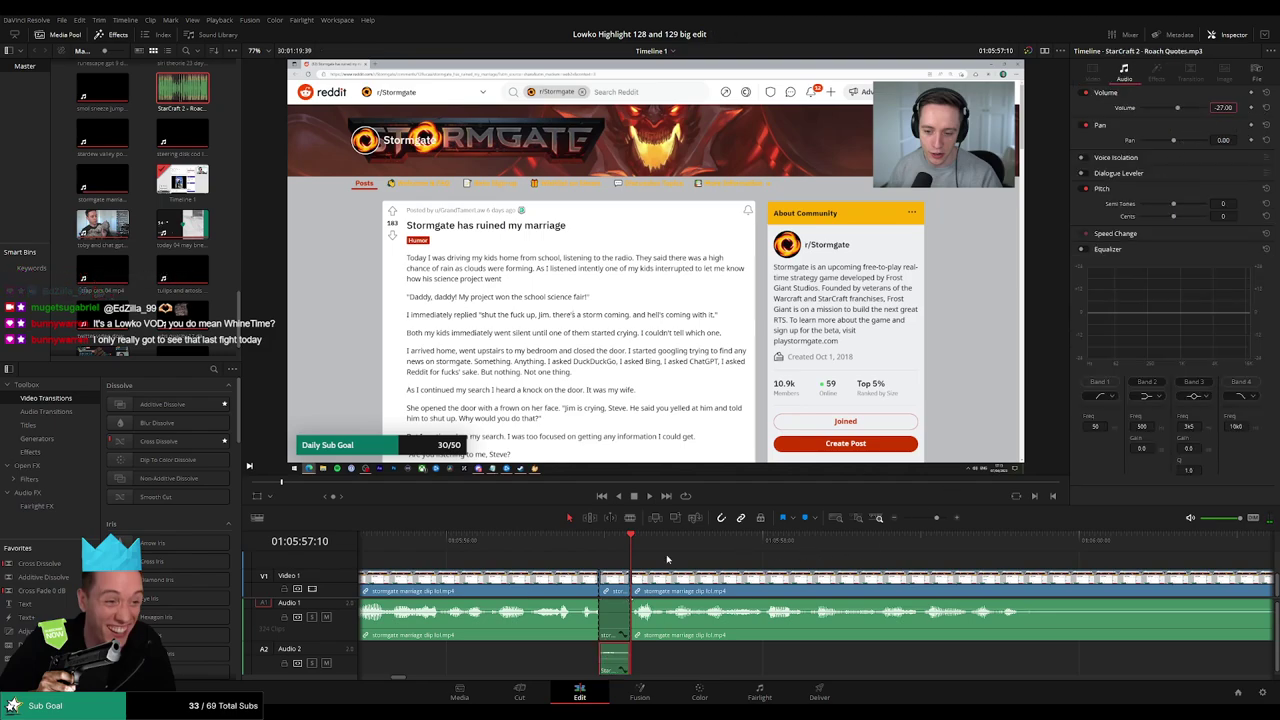
key(space)
Review the edit, zoom in, and split the stormgate clip at a later point near 01:06:16.
scroll(760, 583, down, 2)
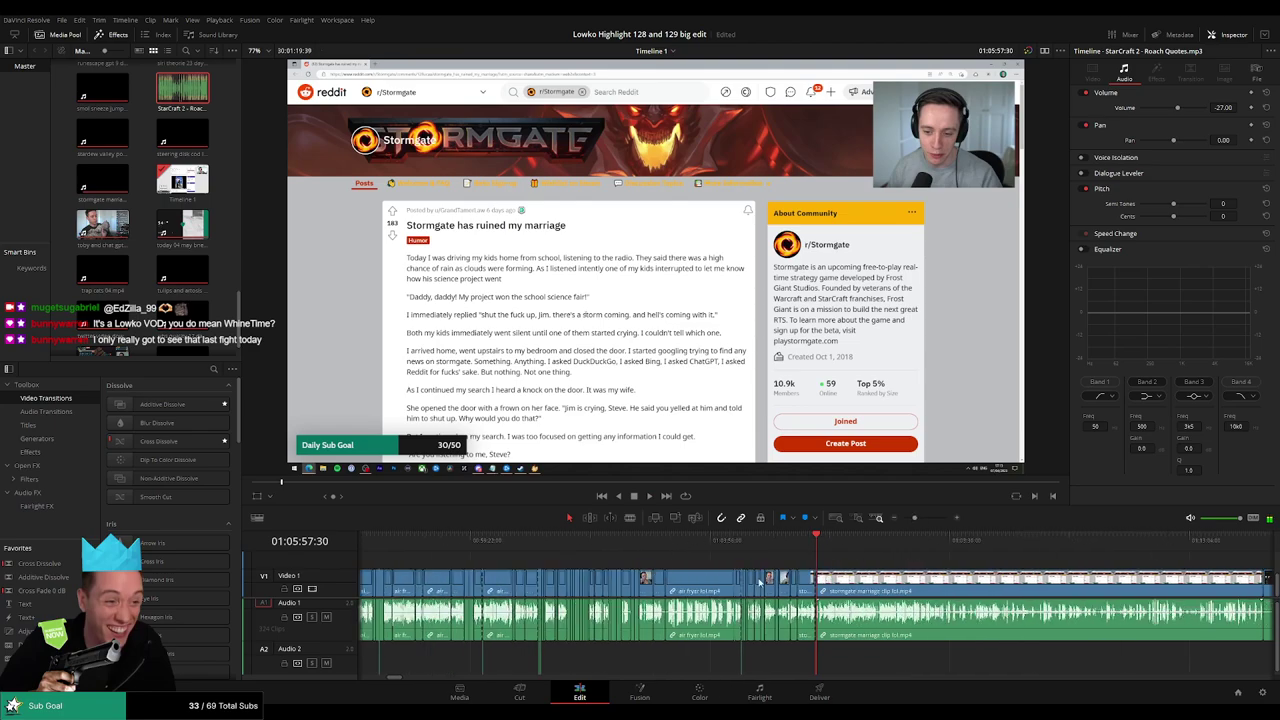
click(736, 545)
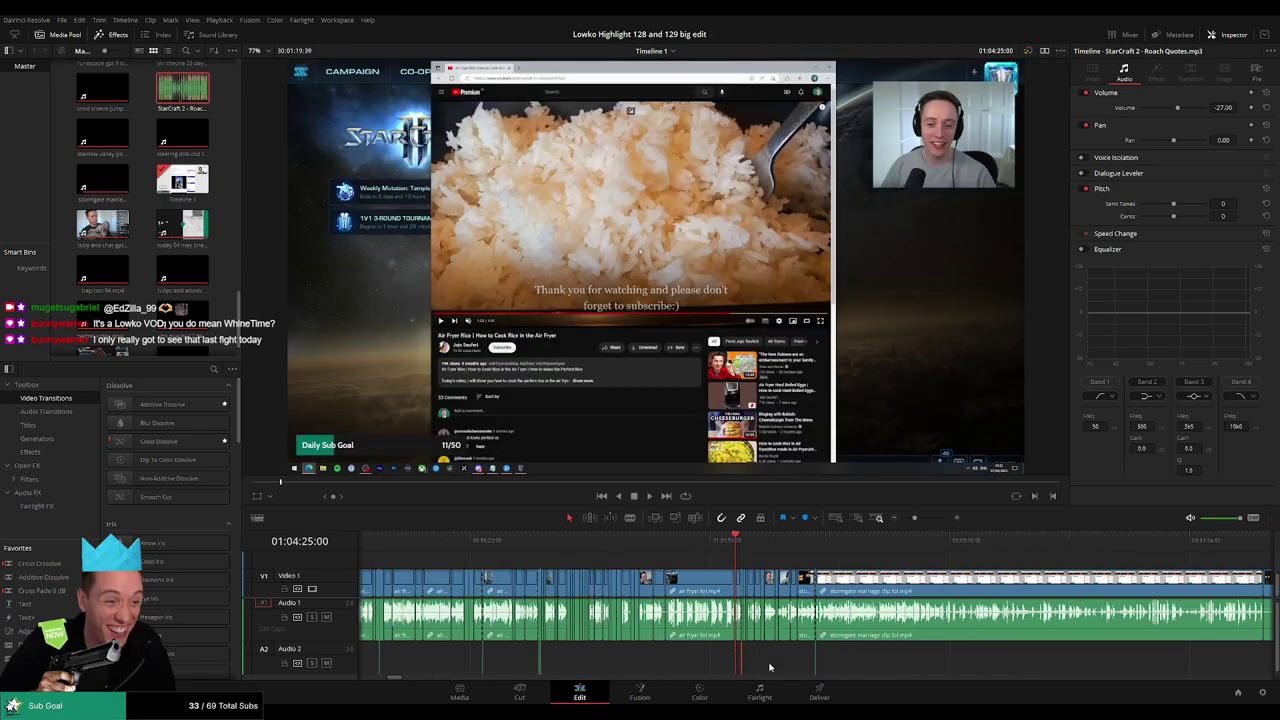
click(814, 545)
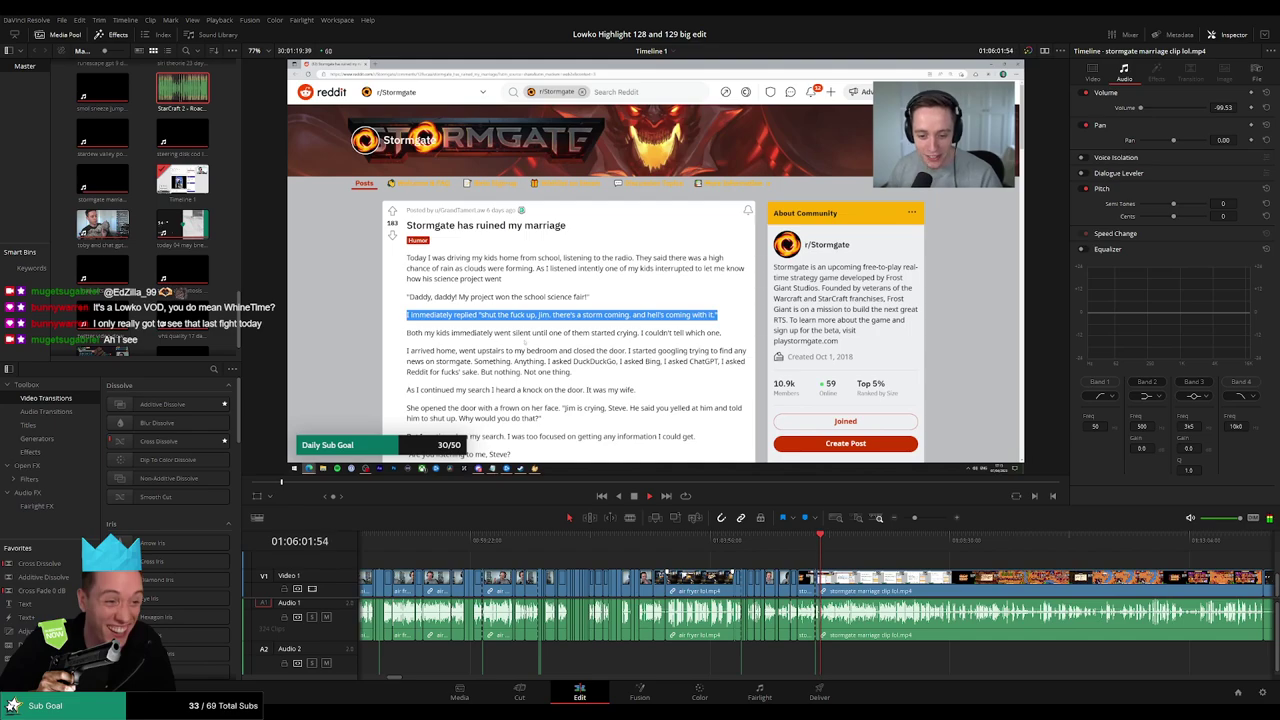
scroll(971, 558, down, 2)
scroll(668, 577, down, 3)
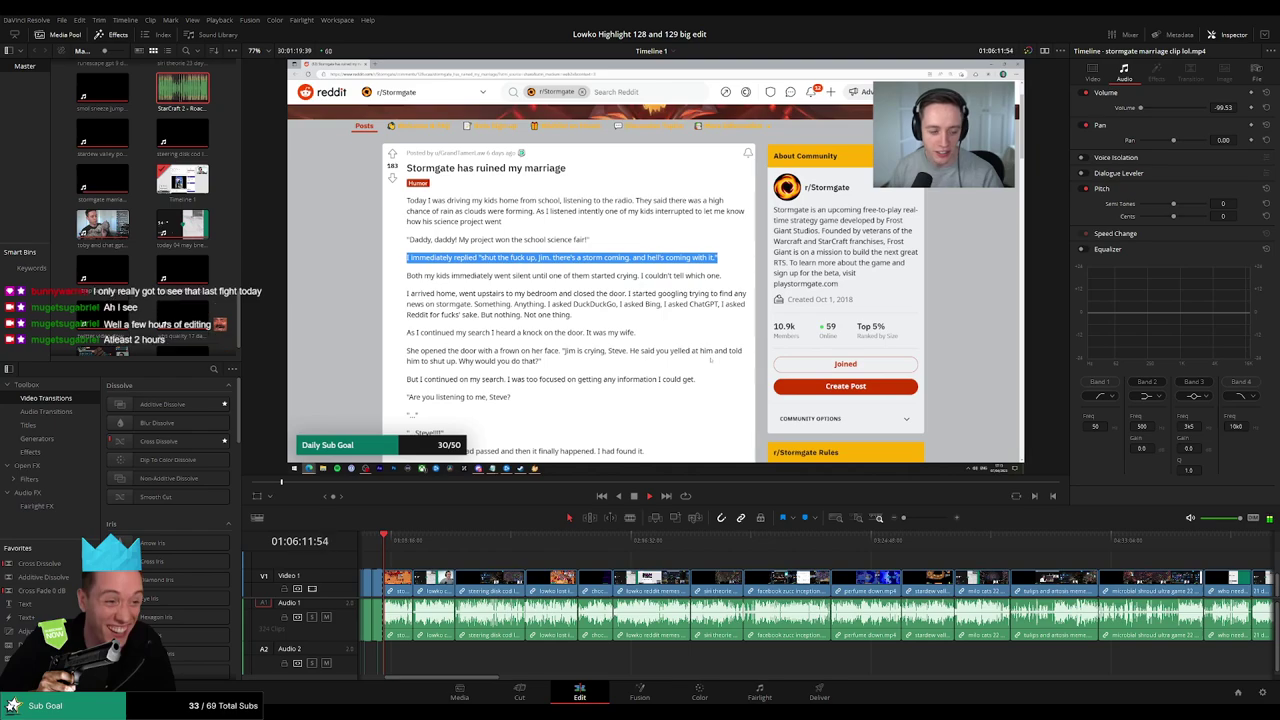
drag(903, 517, 928, 519)
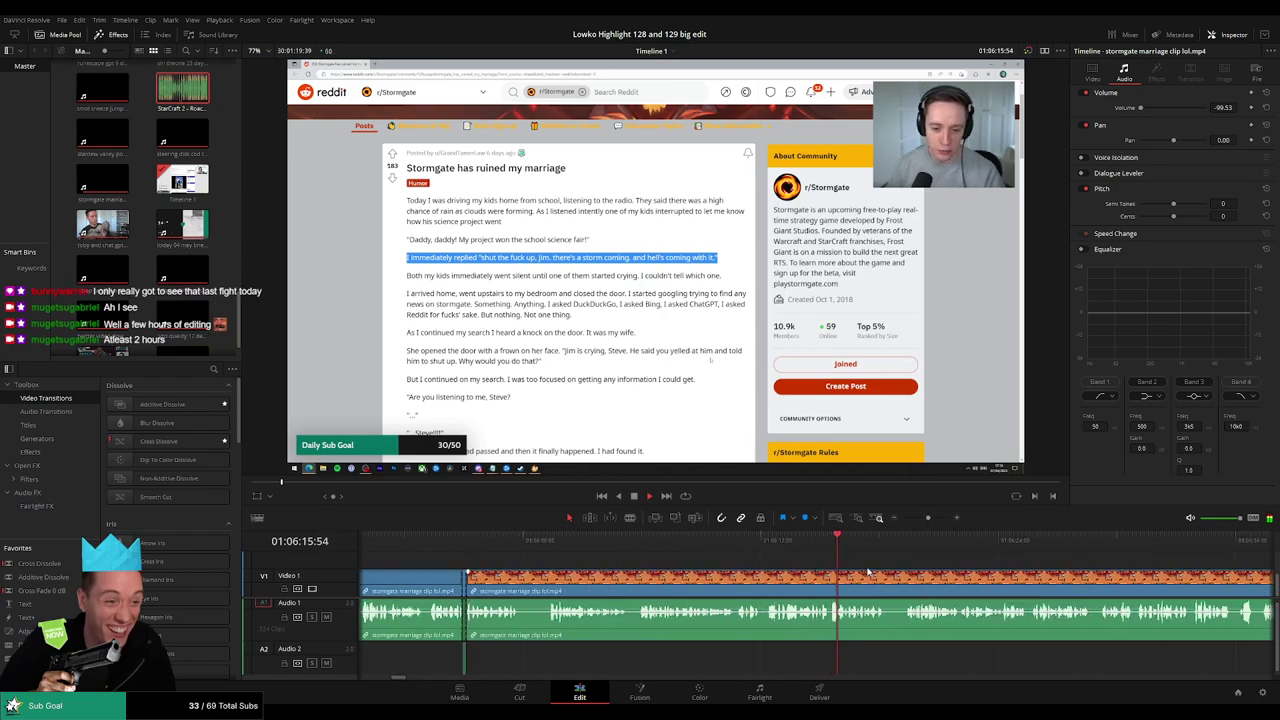
scroll(740, 559, right, 2)
key(space)
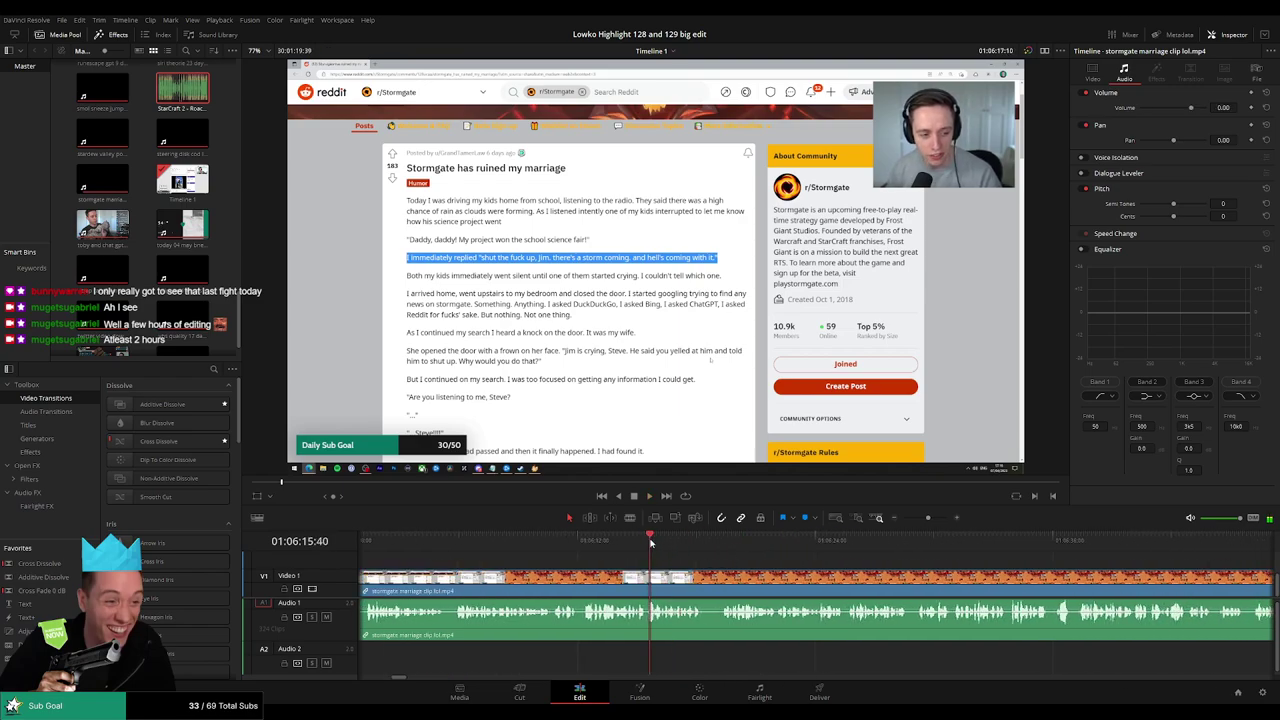
scroll(760, 563, up, 2)
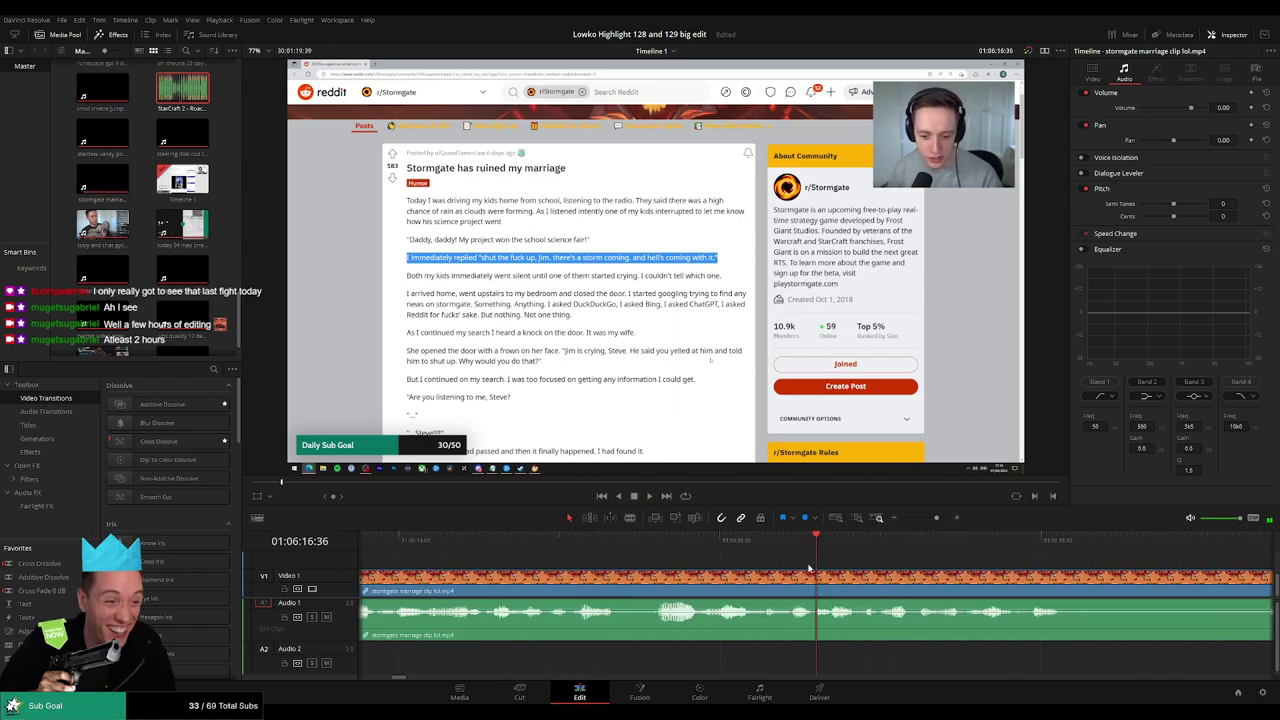
click(822, 578)
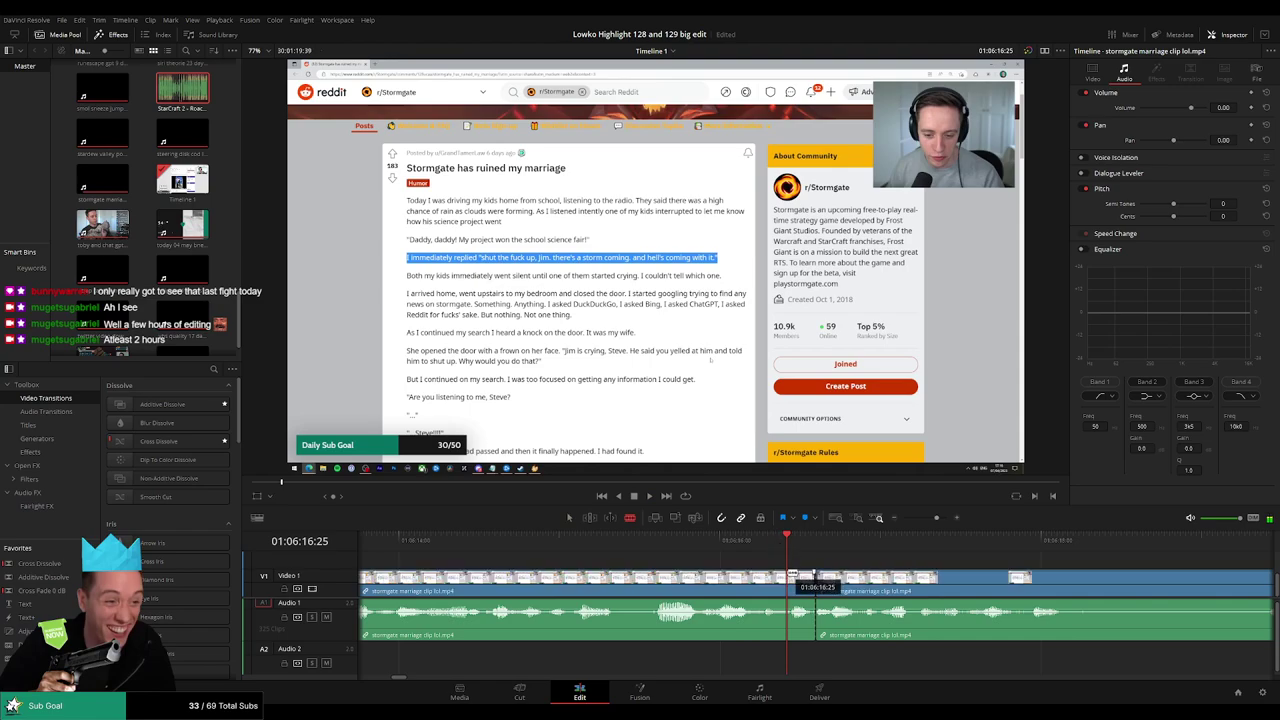
Split off a short stormgate piece before the earlier cut and silence its audio.
click(704, 548)
drag(704, 551, 773, 552)
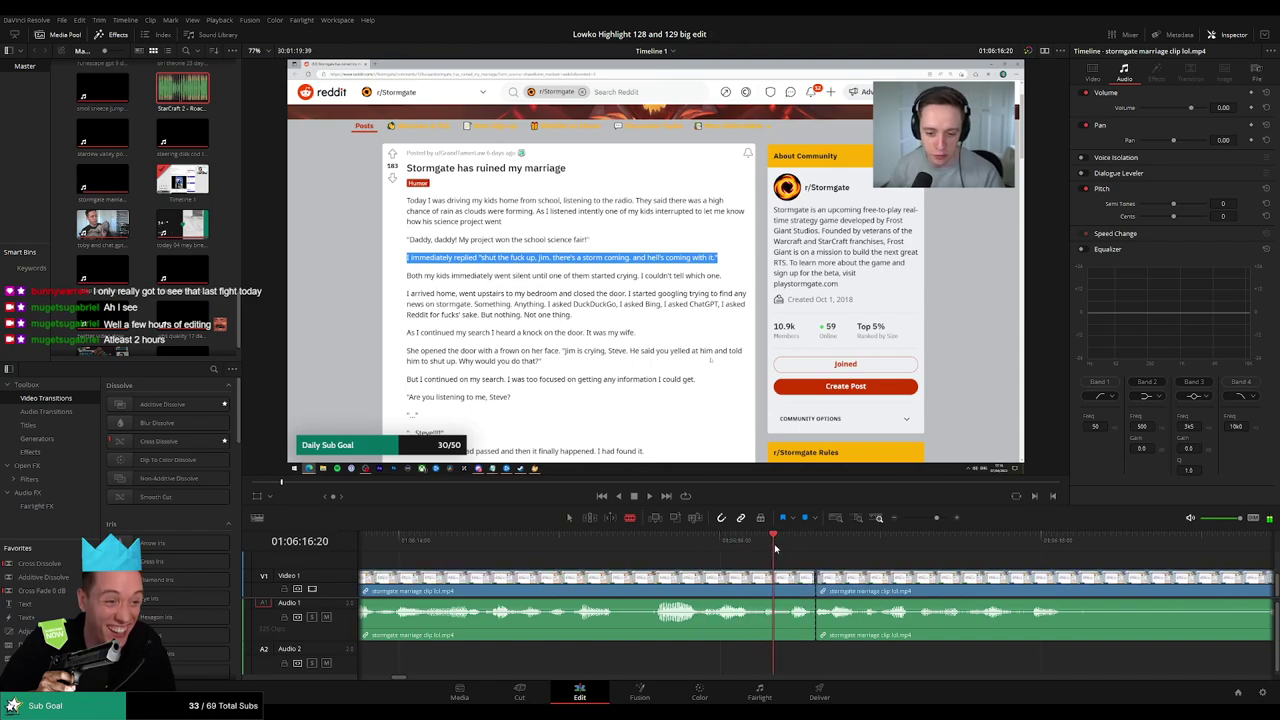
key(ctrl+b)
drag(796, 615, 794, 634)
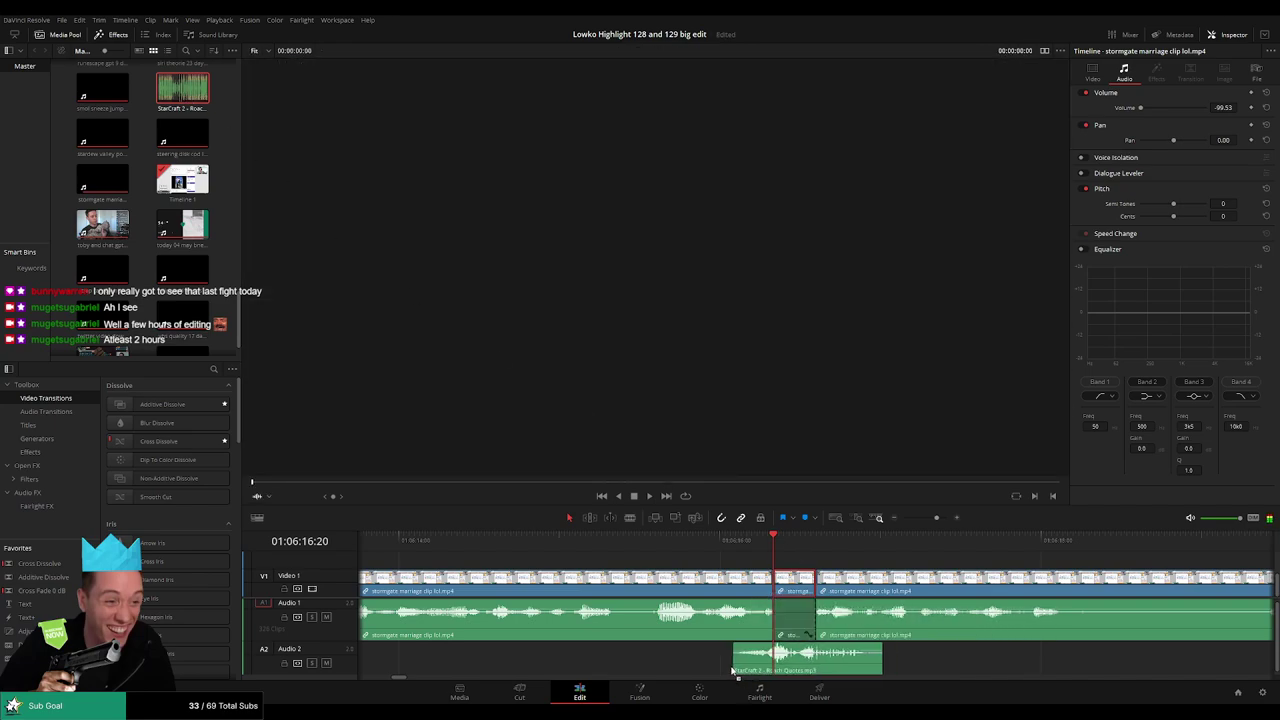
Place the StarCraft 2 sound on Audio 2 beneath it and trim both edges to a brief bite.
drag(182, 92, 760, 655)
scroll(417, 345, up, 2)
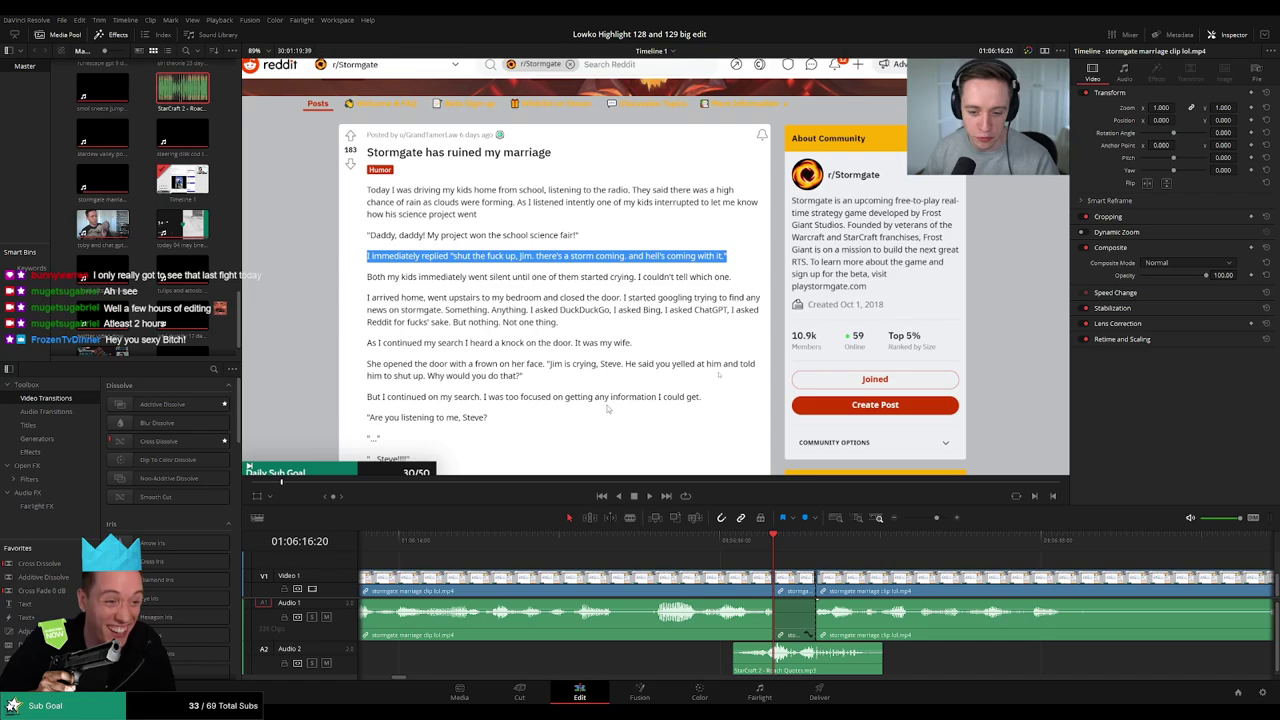
scroll(607, 408, down, 2)
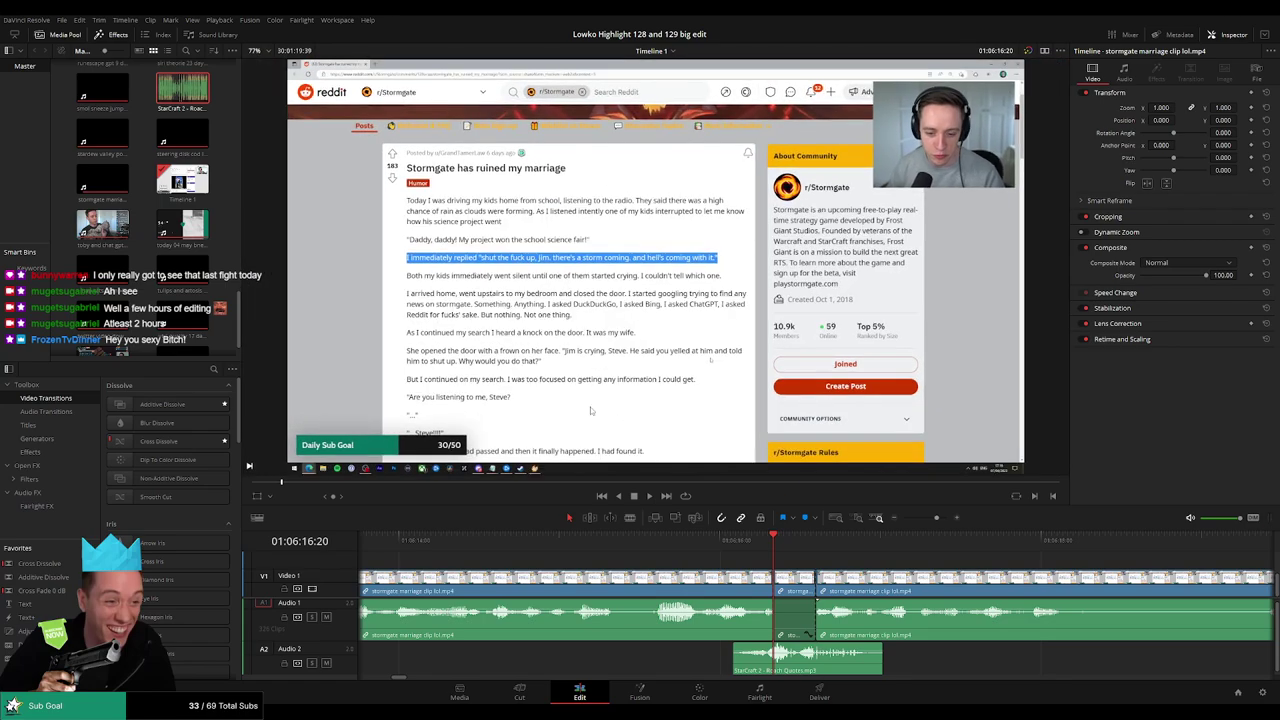
scroll(229, 135, up, 1)
double_click(182, 147)
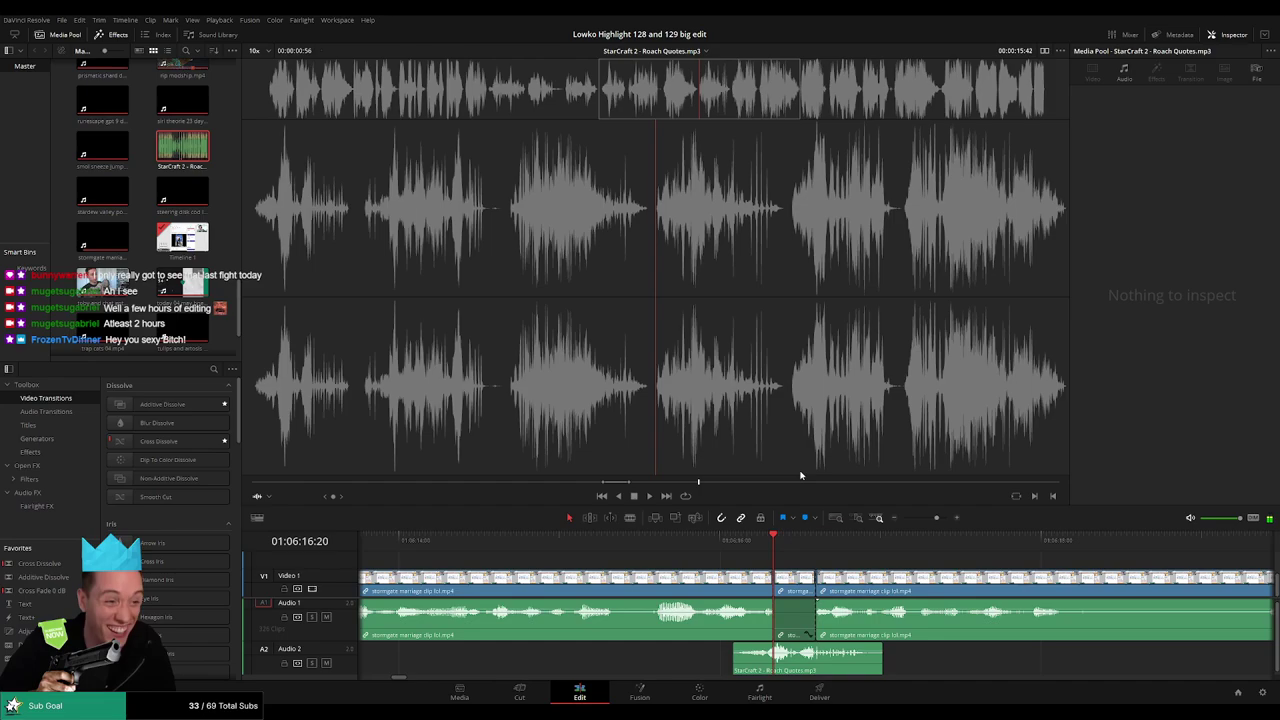
click(800, 655)
click(737, 543)
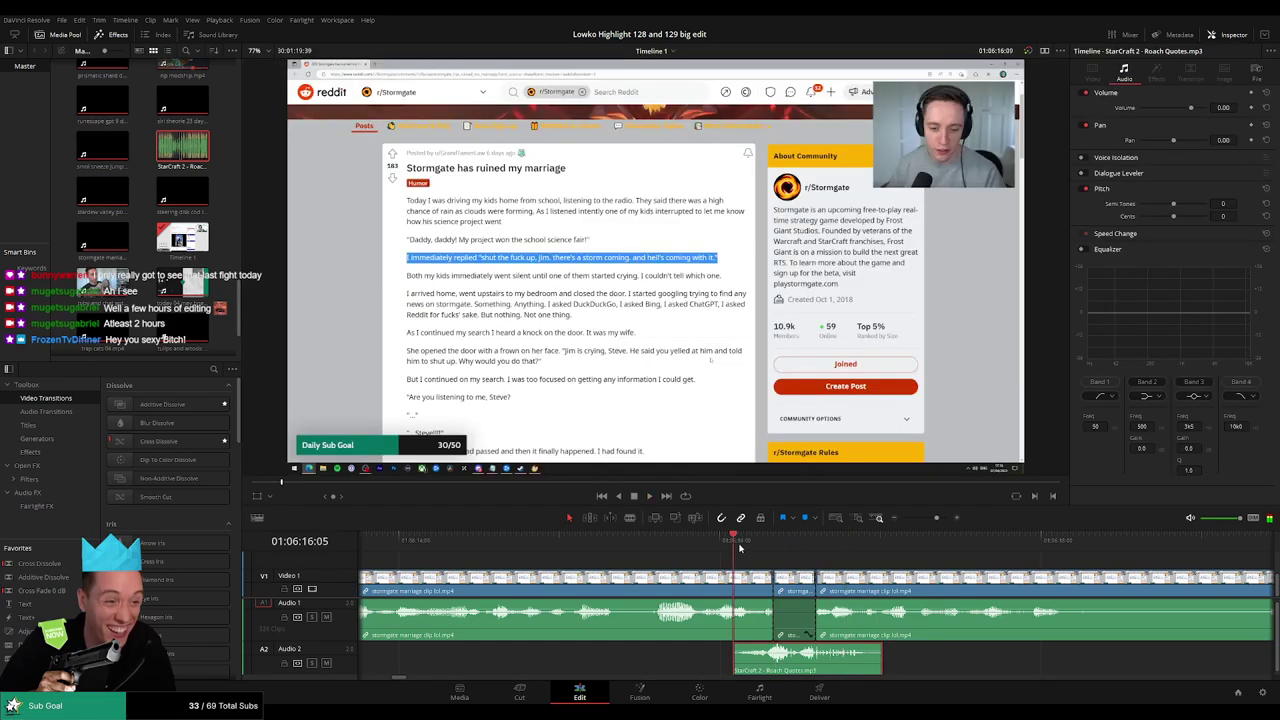
drag(737, 660, 774, 660)
drag(881, 660, 815, 660)
text(-27)
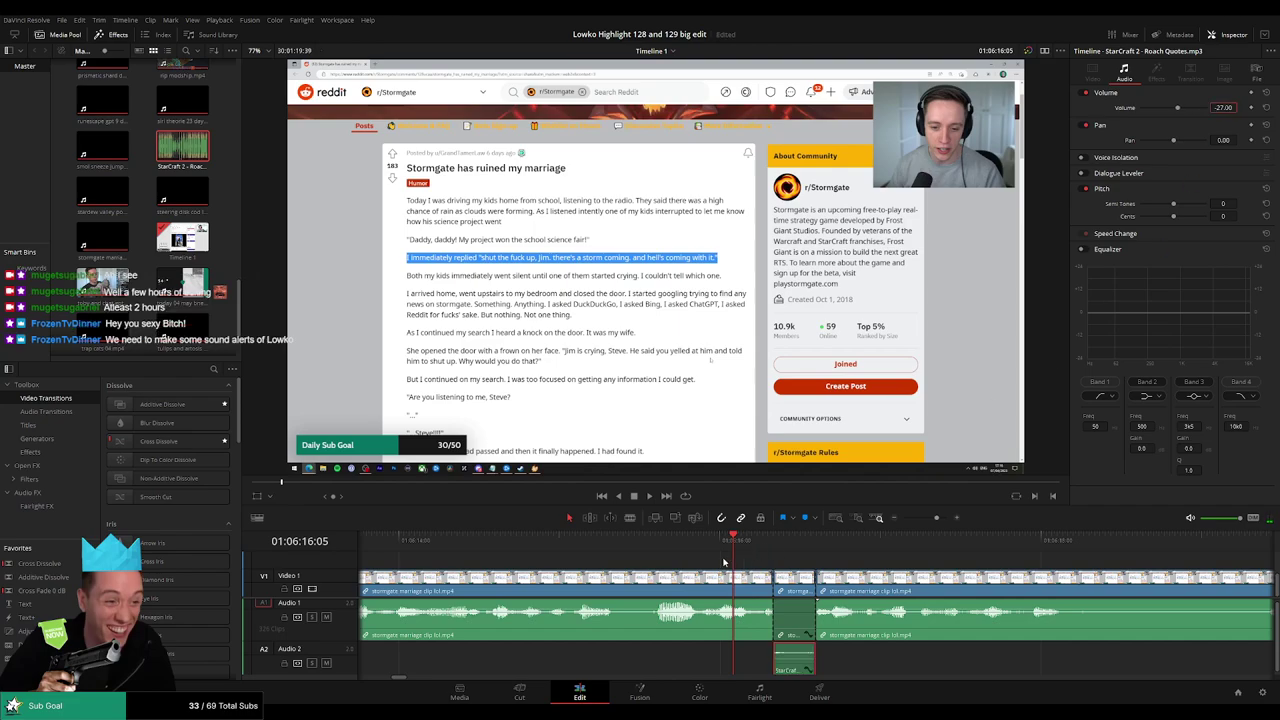
key(space)
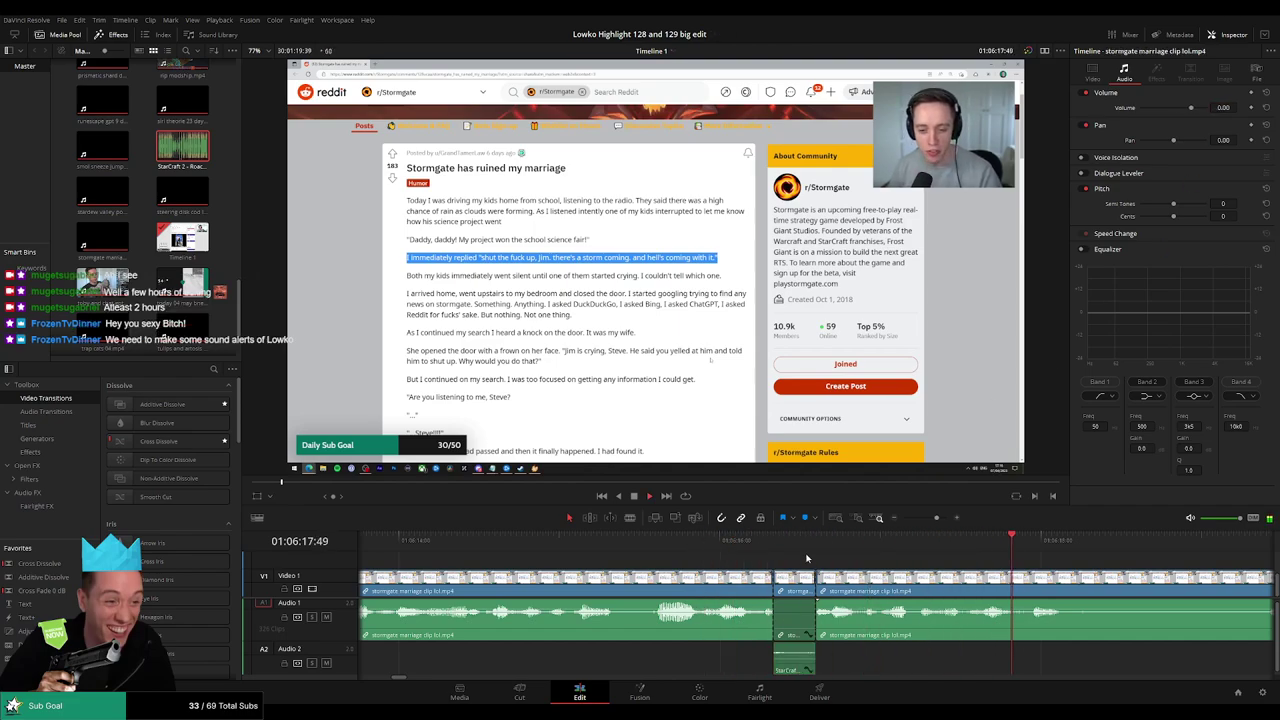
Rezoom the timeline and split the stormgate clip just before 01:06:38, then review that section.
click(925, 520)
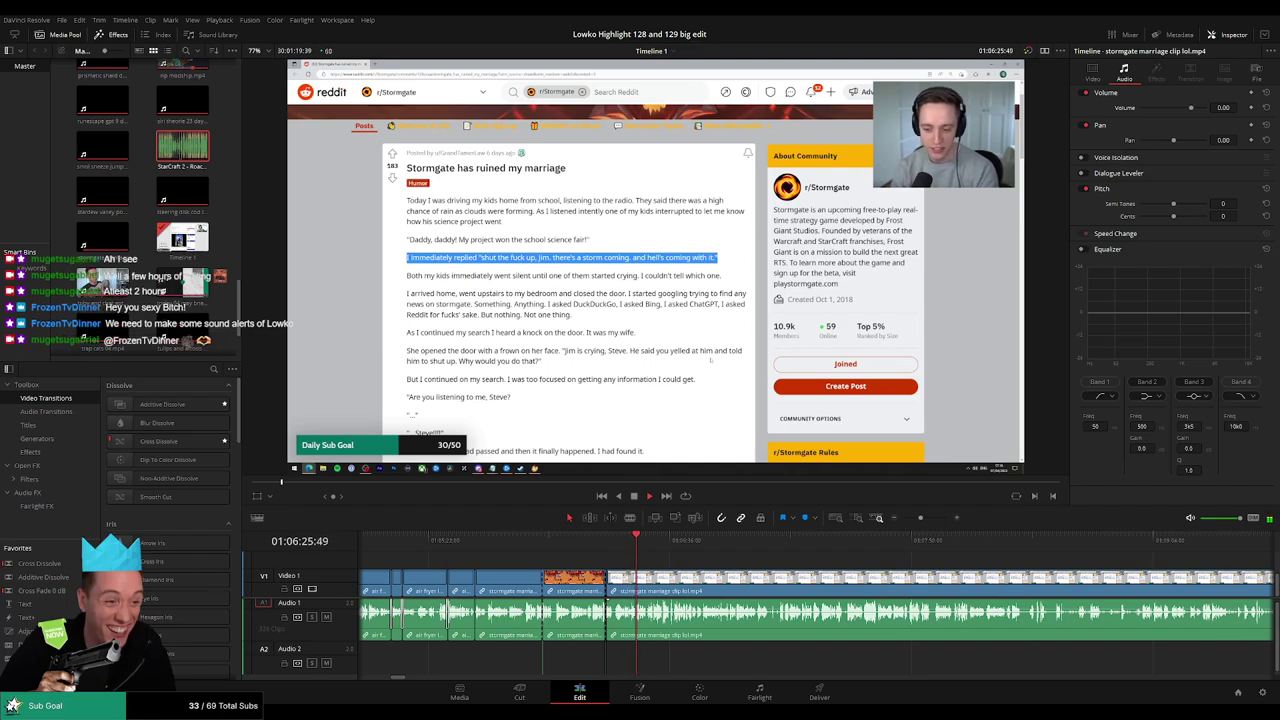
click(925, 520)
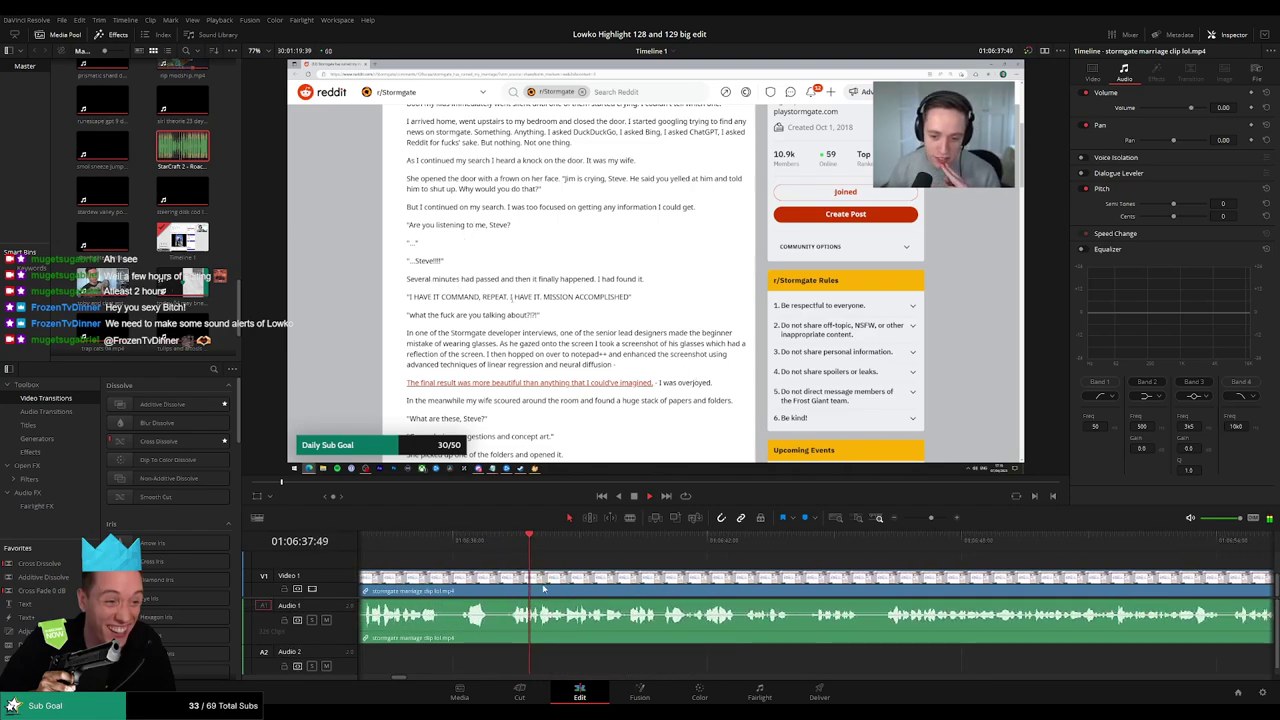
click(507, 585)
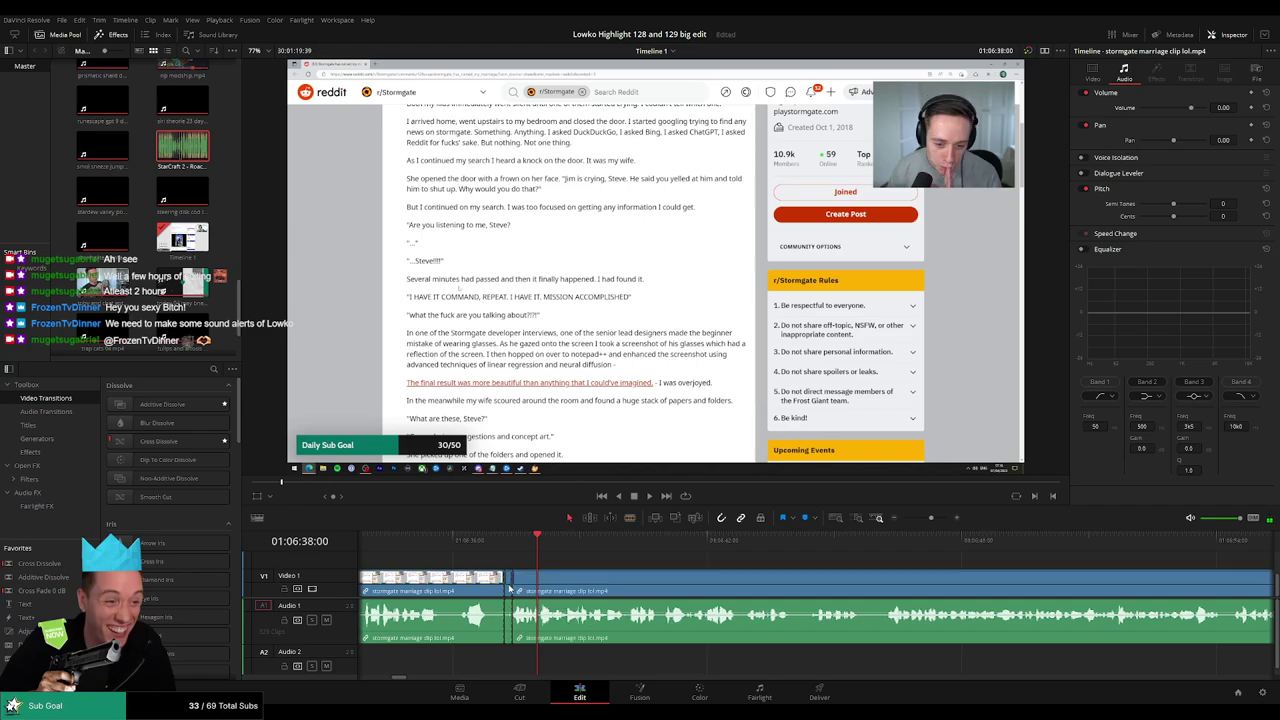
key(Left)
key(space)
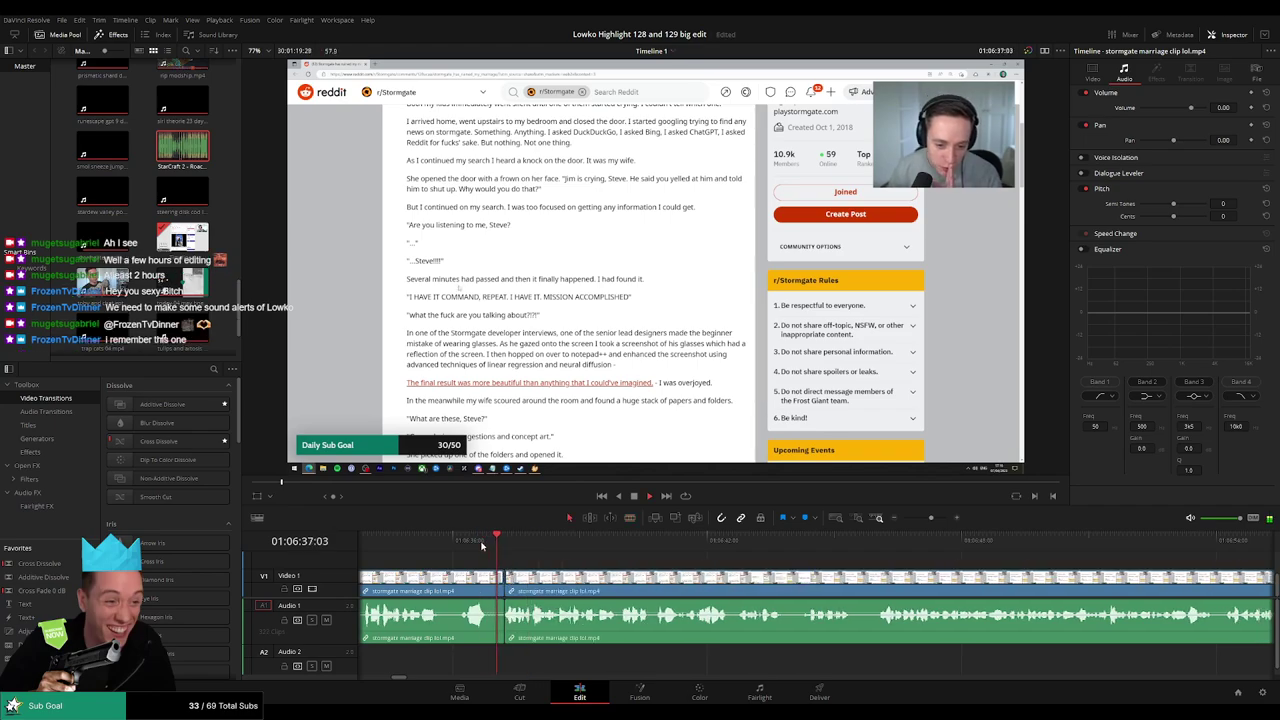
scroll(602, 565, right, 3)
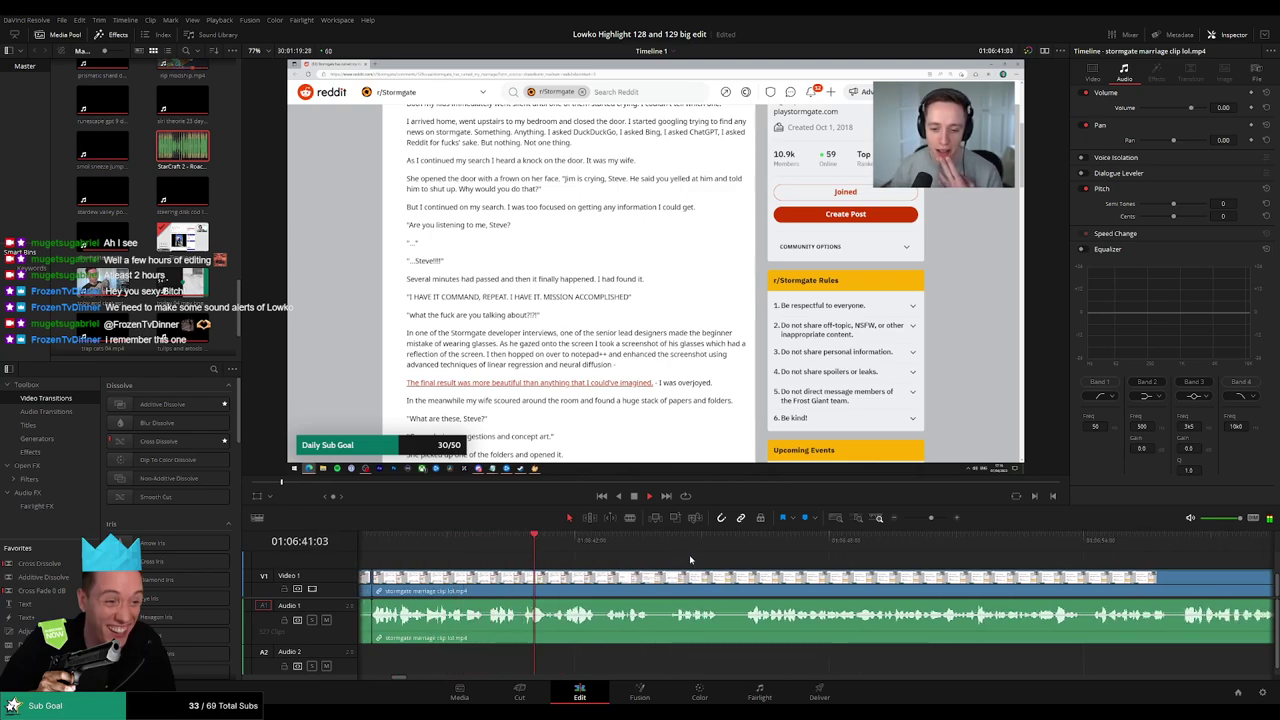
scroll(680, 560, right, 2)
scroll(708, 580, right, 2)
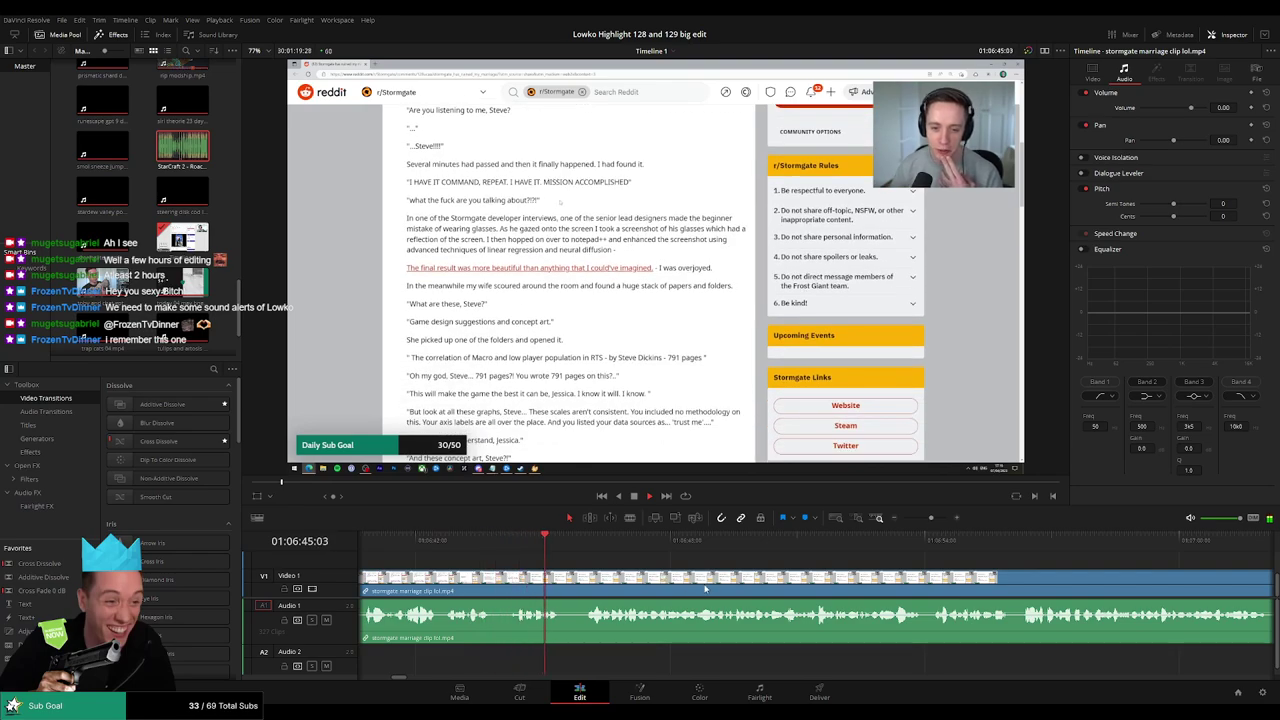
key(space)
Blade the stormgate clip twice near 01:06:44 to isolate a short piece.
scroll(768, 565, up, 2)
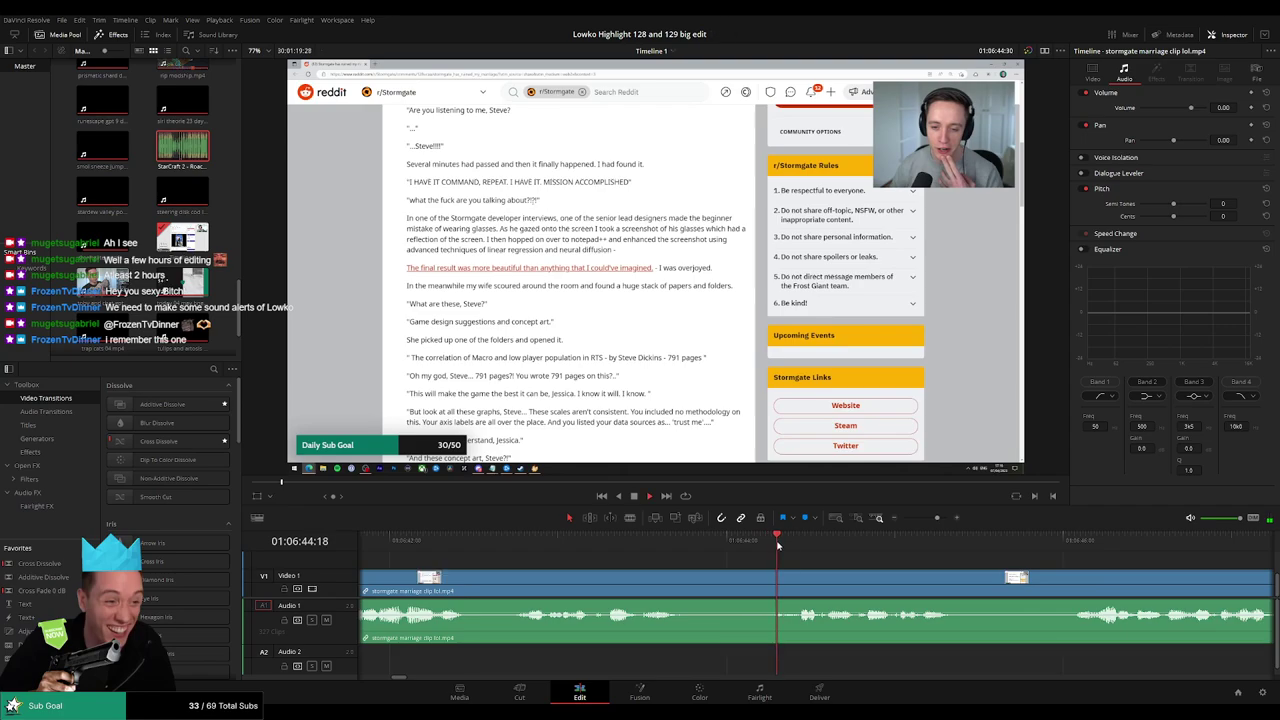
mouse_move(772, 544)
mouse_down()
mouse_move(716, 541)
mouse_move(769, 545)
mouse_up()
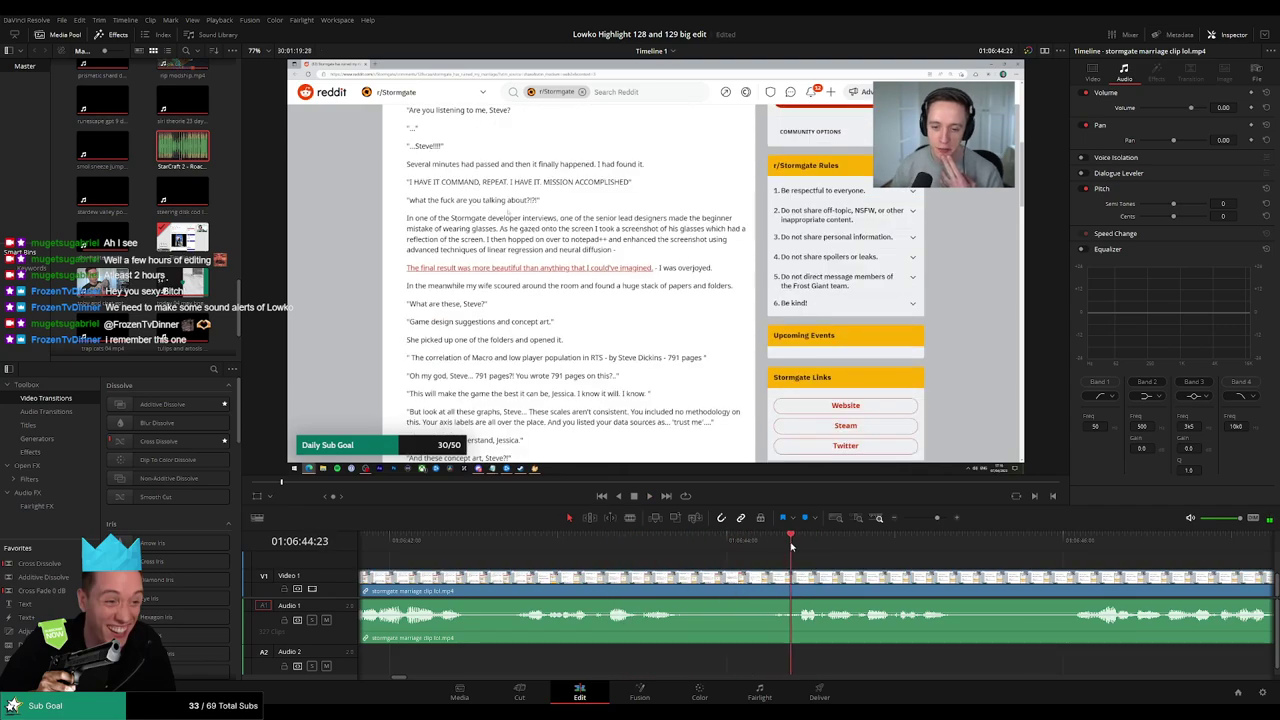
key(b)
click(795, 580)
key(space)
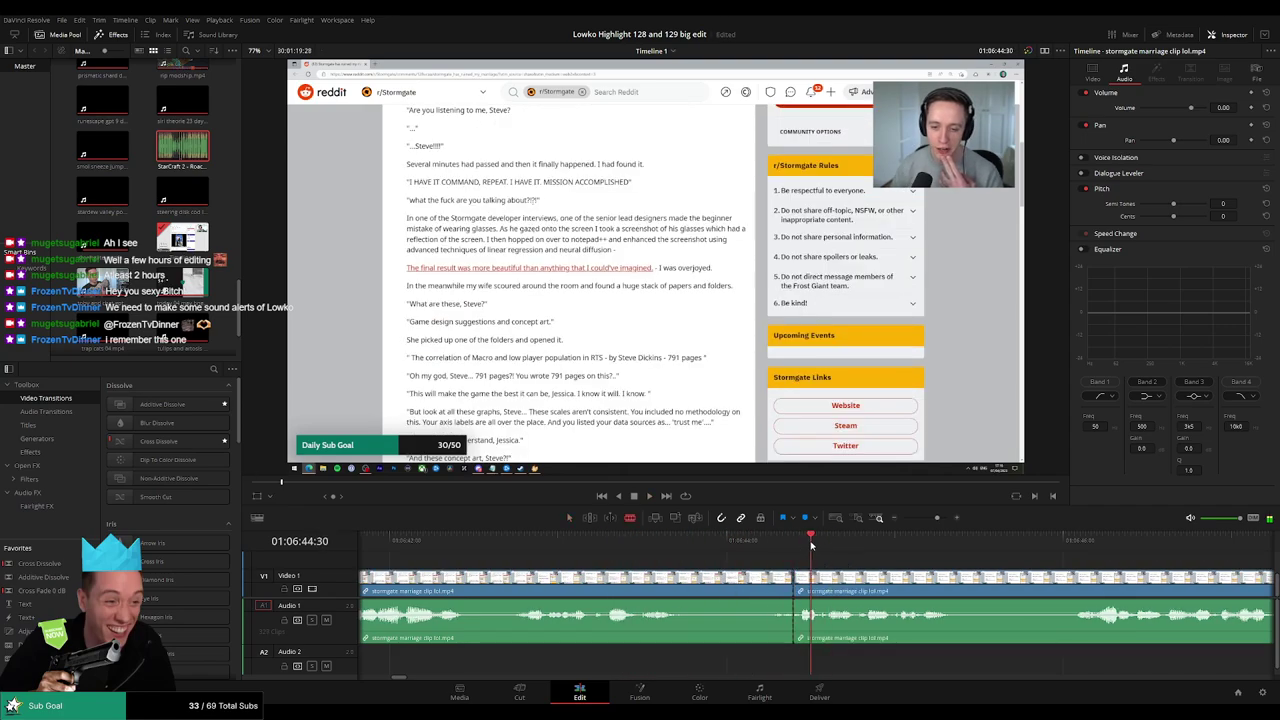
key(ctrl+b)
key(space)
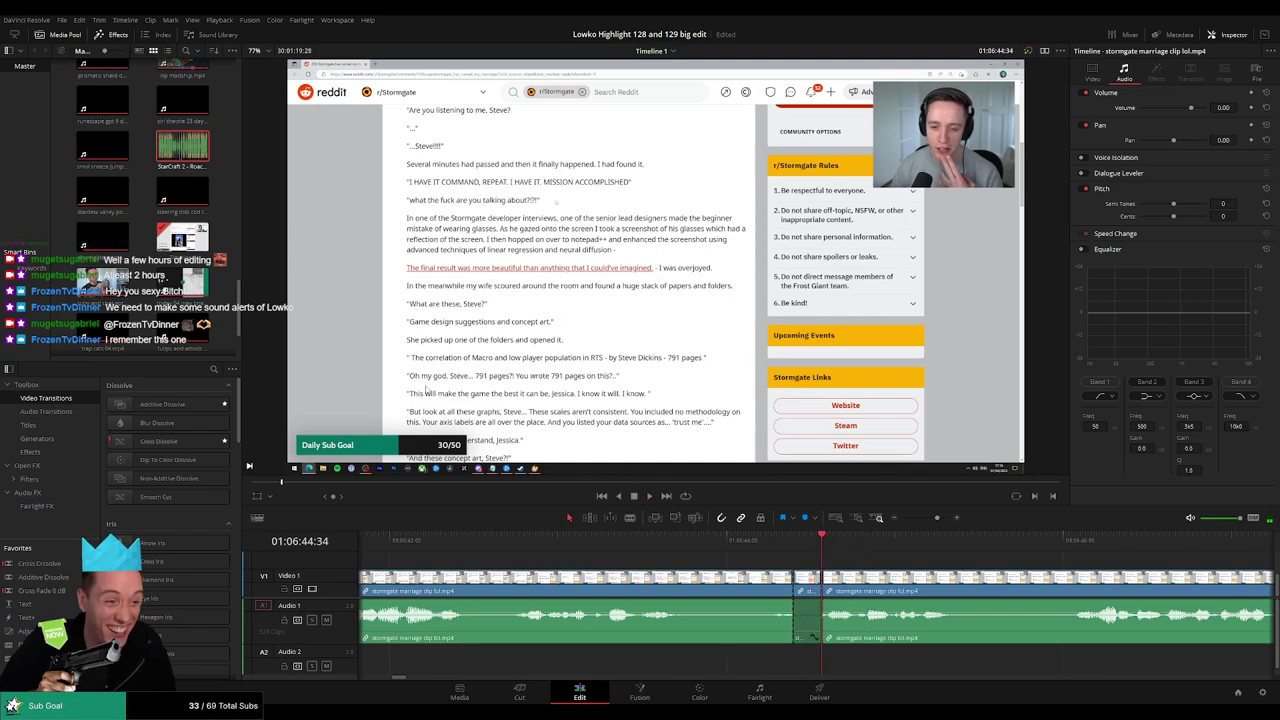
Add Roach Quotes on Audio 2 under that piece, trimmed to fit, at -27 dB.
mouse_move(182, 147)
mouse_down()
mouse_move(748, 657)
mouse_move(729, 661)
mouse_move(794, 657)
mouse_up()
drag(880, 662, 818, 664)
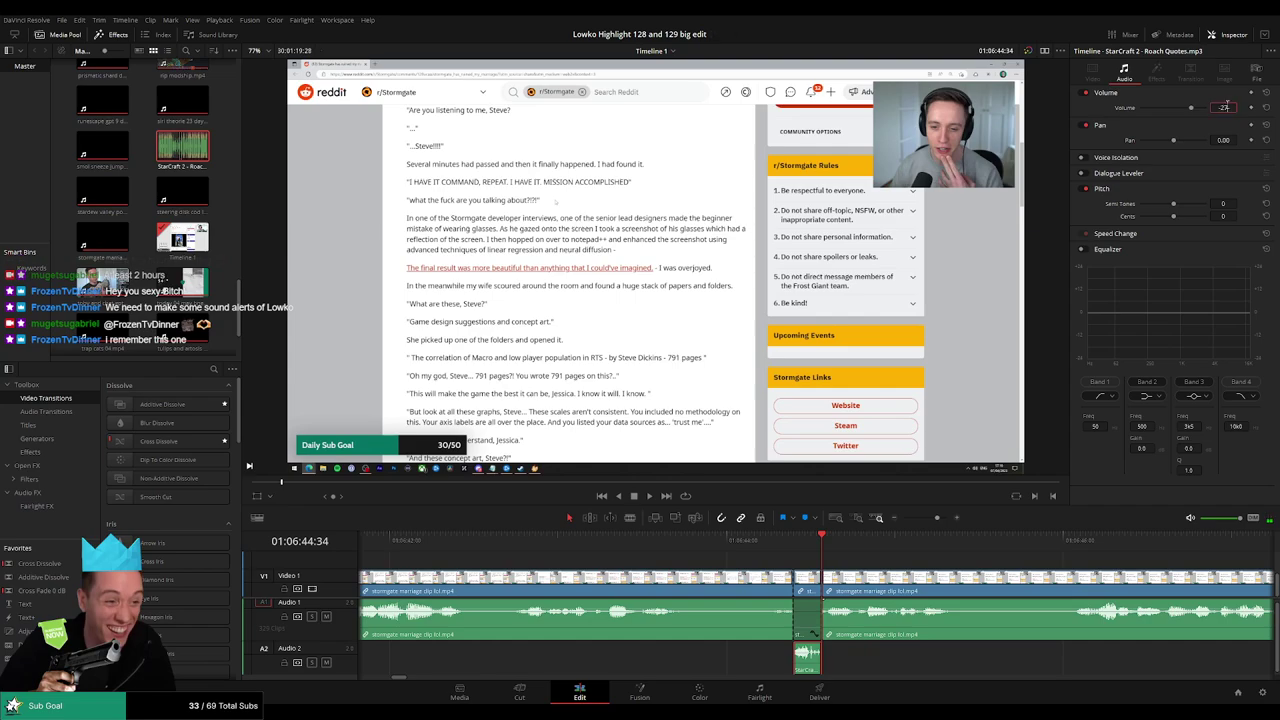
drag(1227, 103, 1226, 105)
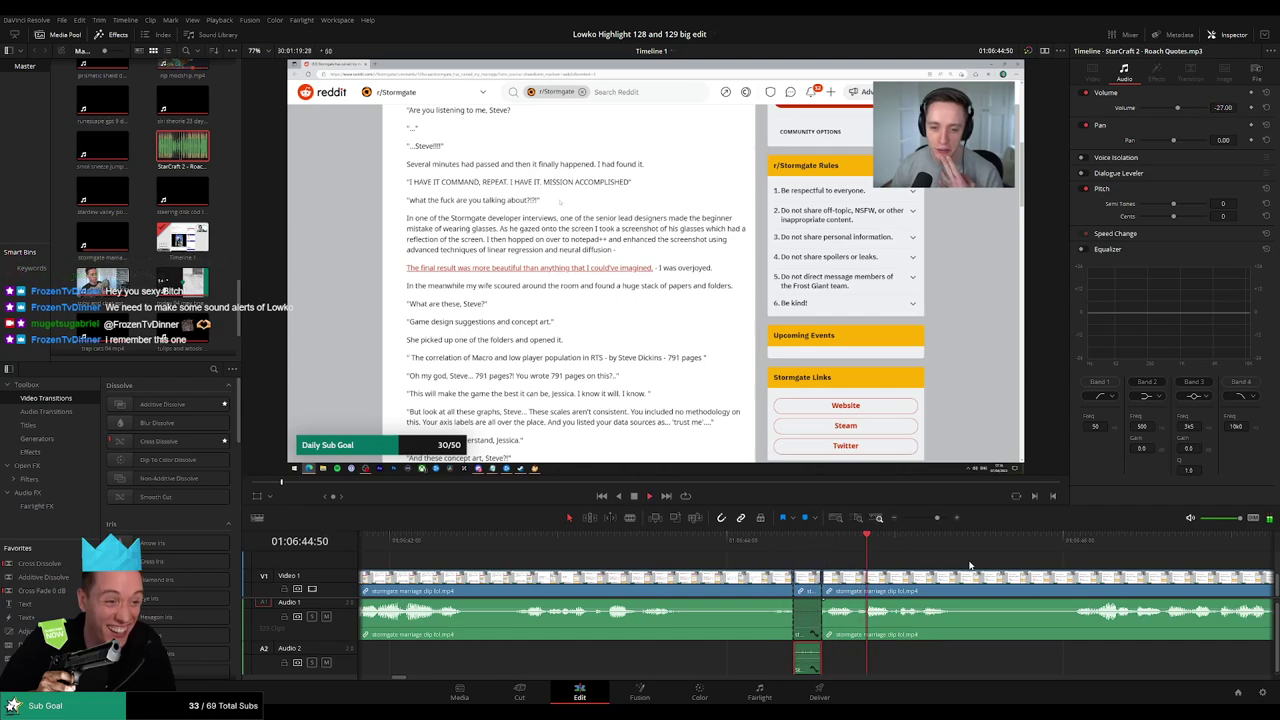
Cut around the first dull stretch of the stormgate clip and ripple delete it.
key(b)
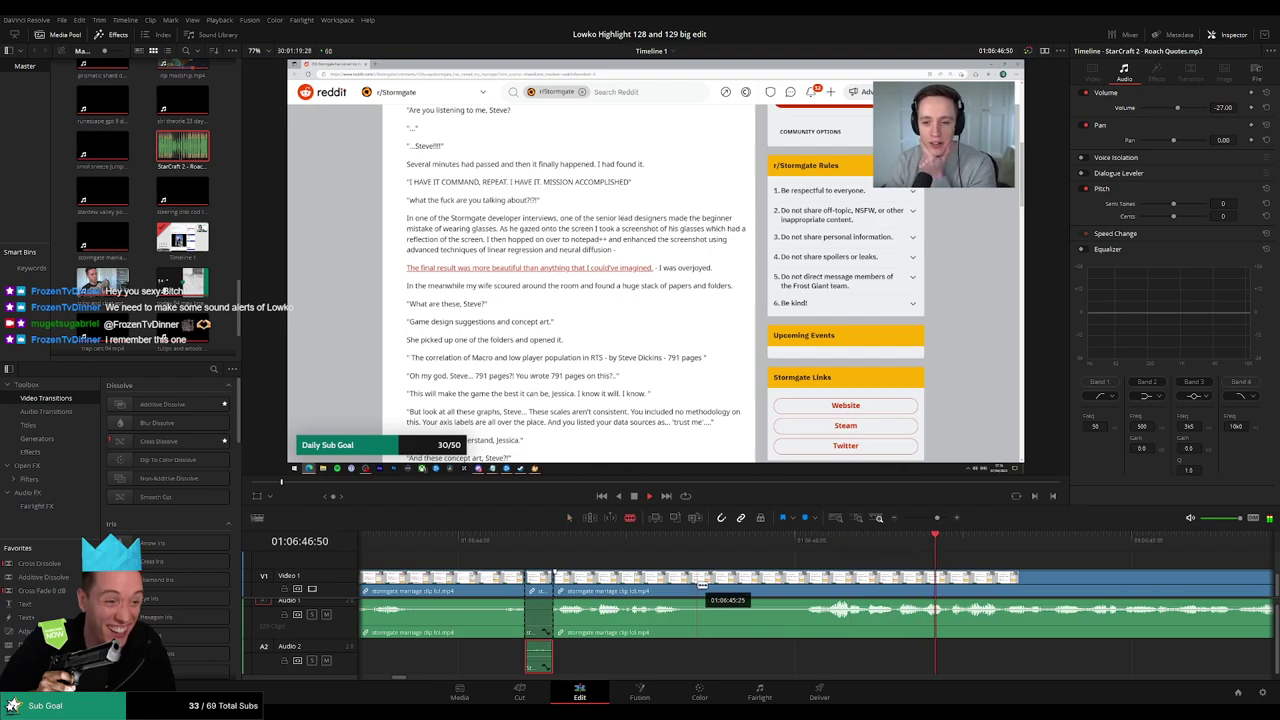
click(697, 600)
click(797, 580)
key(a)
click(773, 585)
key(Delete)
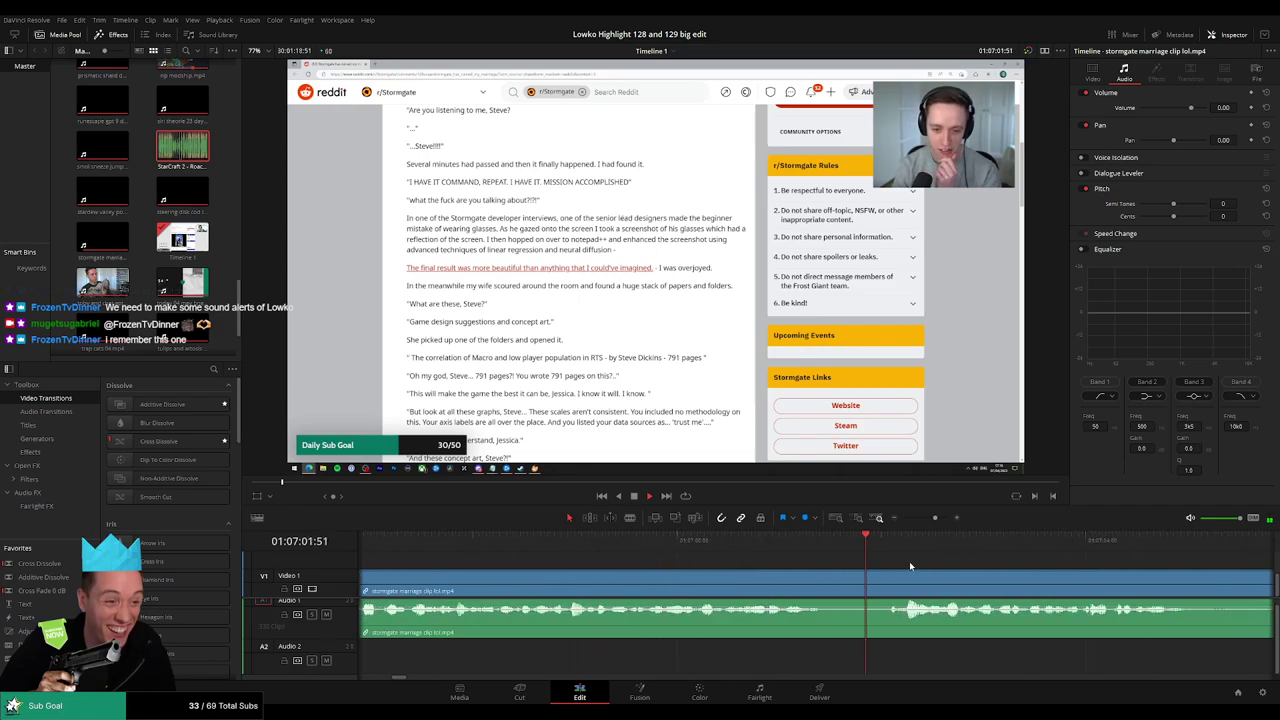
Cut out and ripple delete a second unwanted stretch further along.
key(b)
click(825, 580)
click(884, 582)
key(a)
click(867, 582)
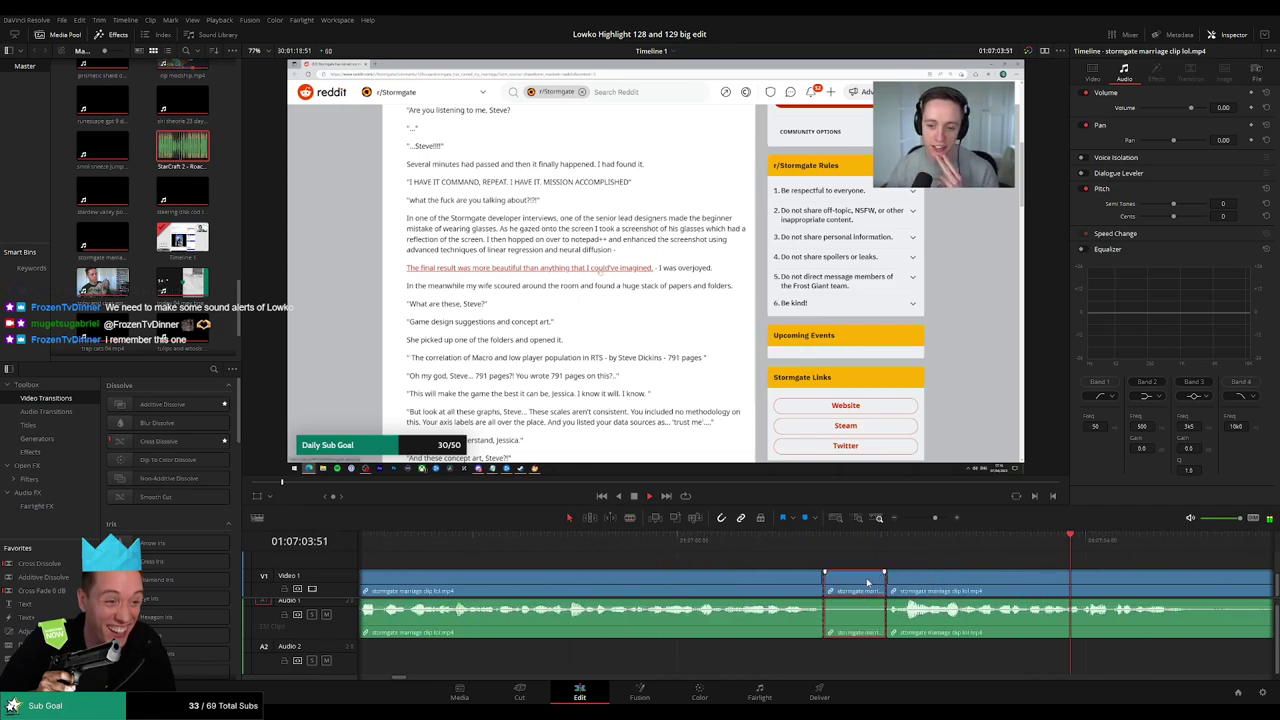
key(Delete)
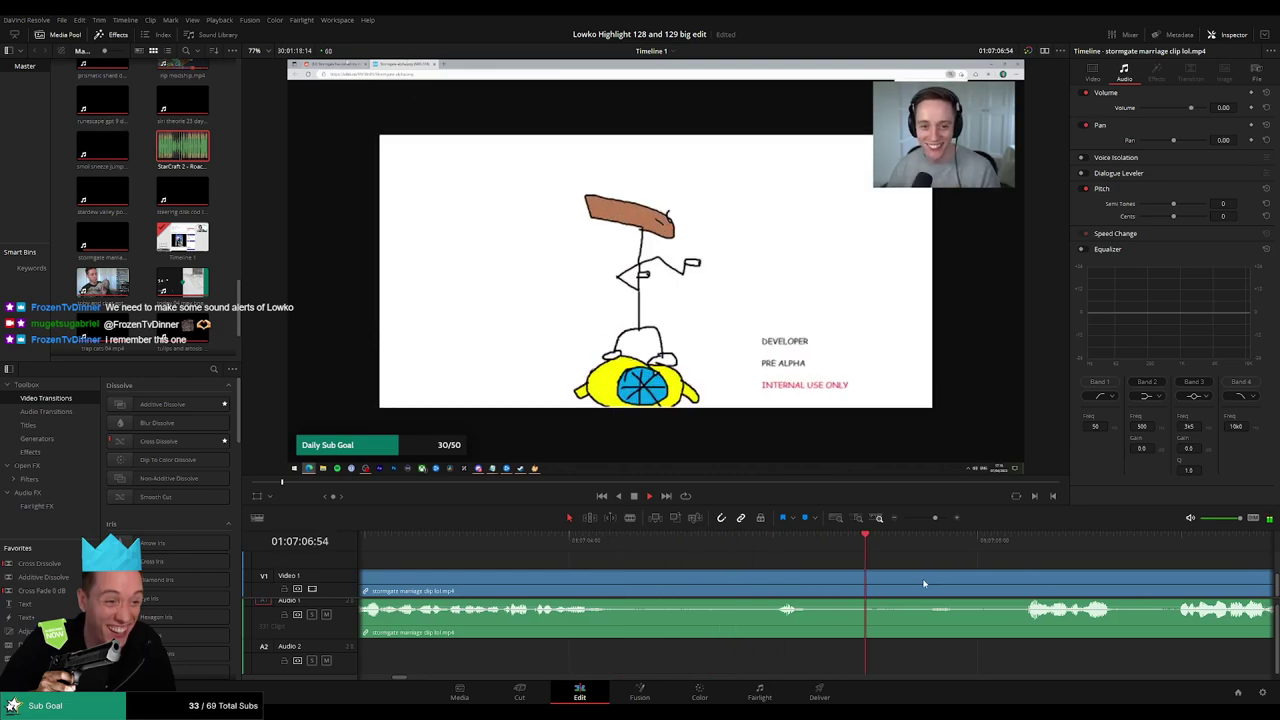
Move the following clip back to the playhead and play the joined section.
drag(646, 545, 572, 548)
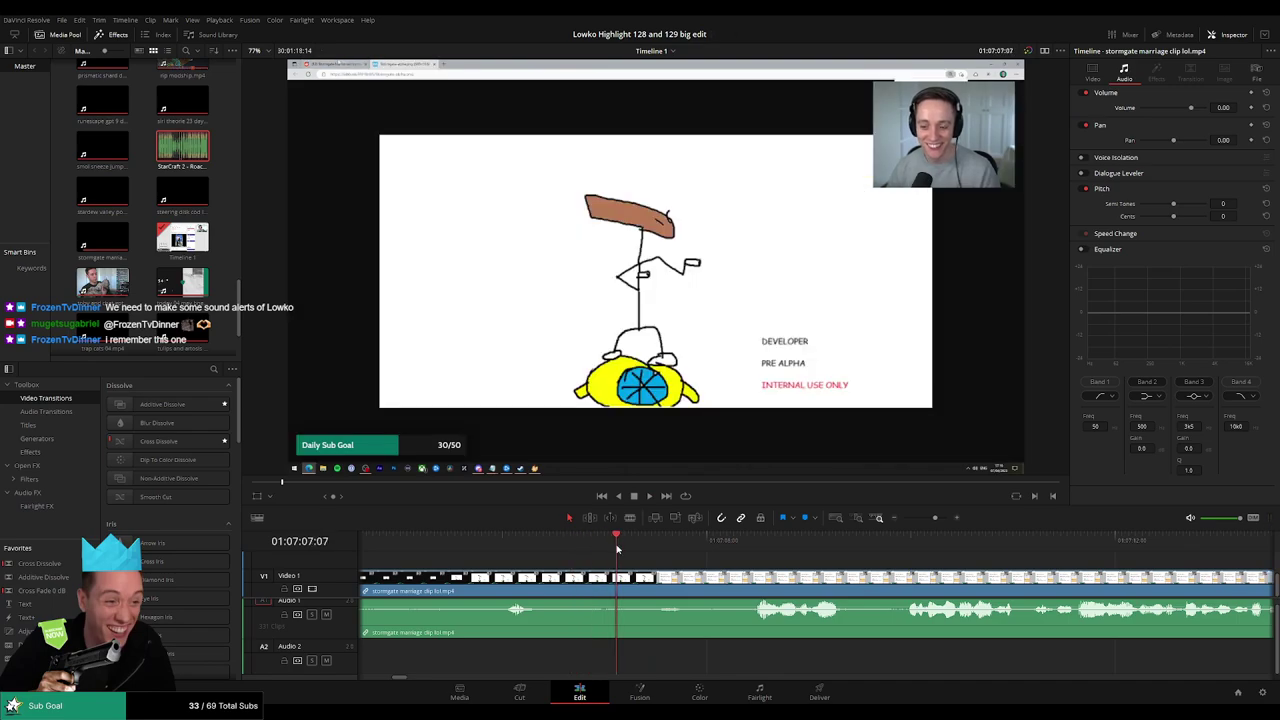
drag(770, 590, 693, 587)
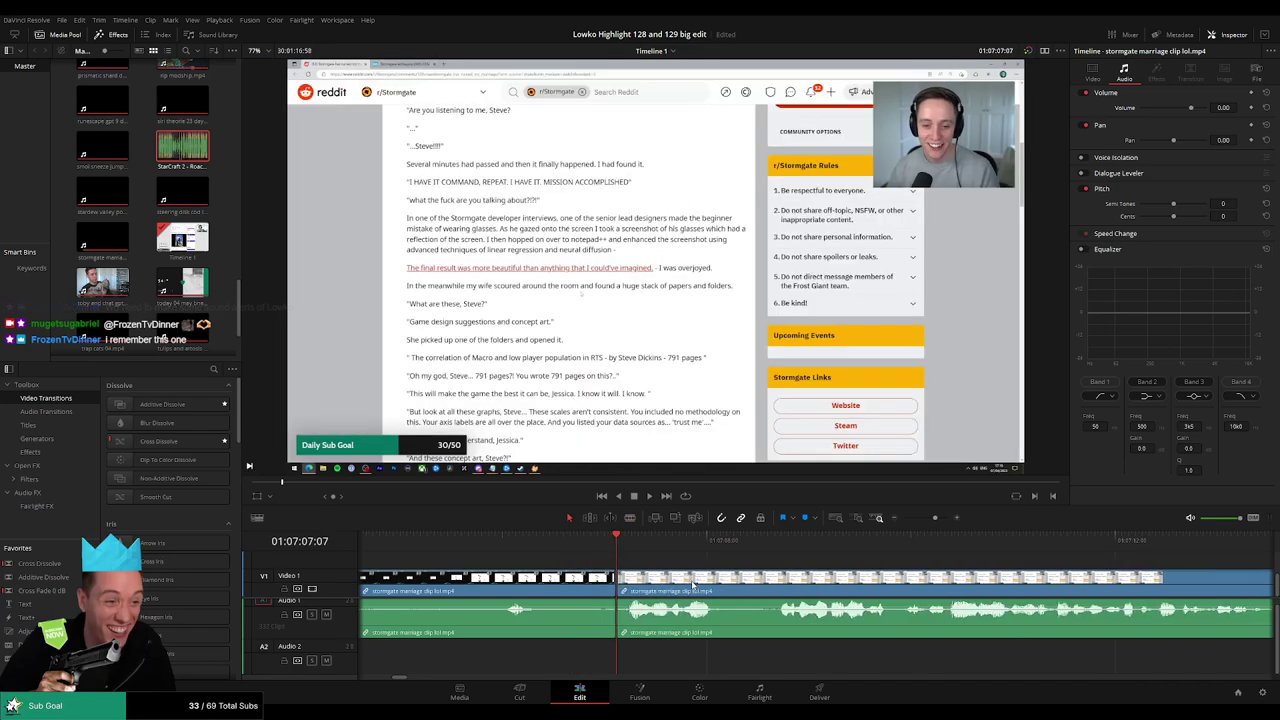
key(space)
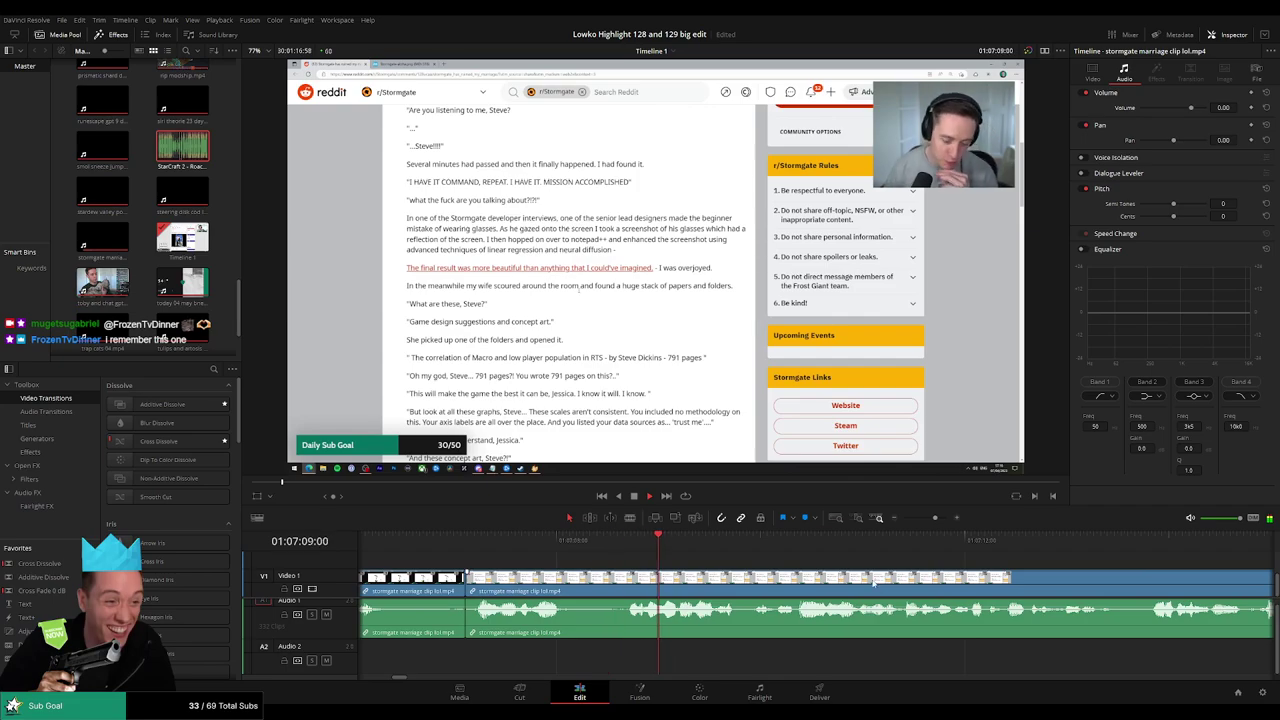
key(space)
key(space)
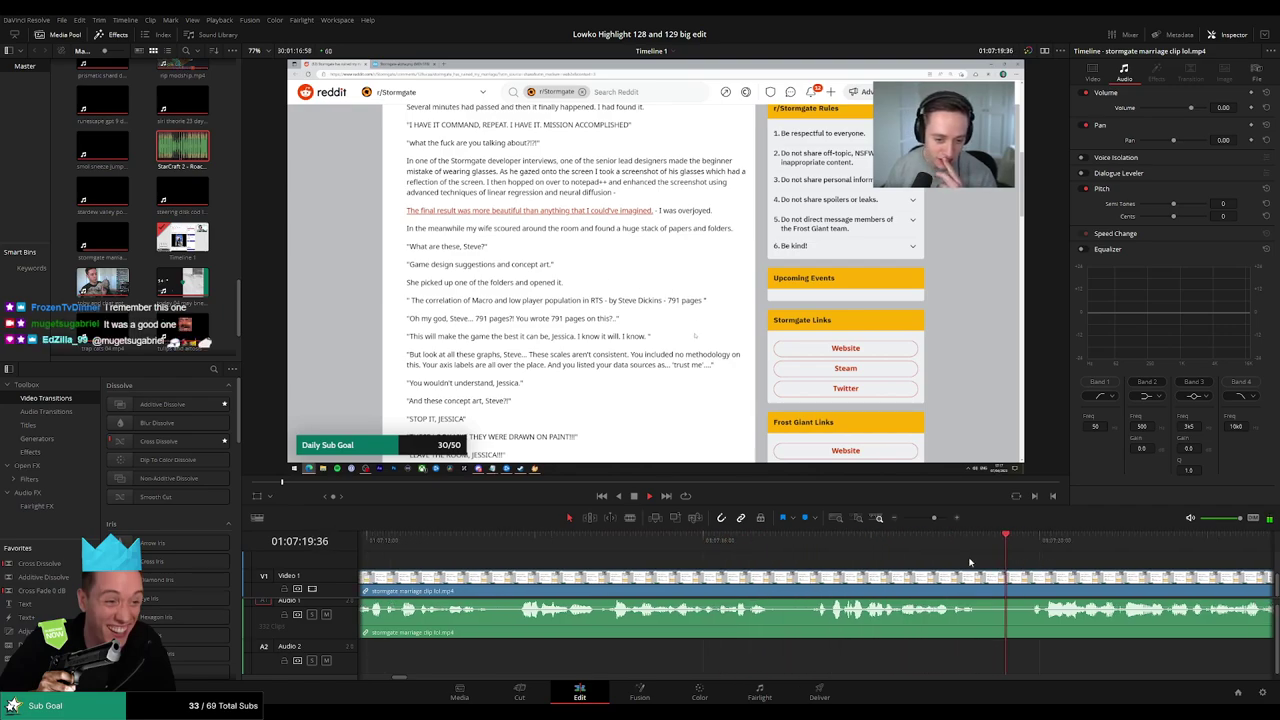
Blade out the first dull stretch, remove its leftover gap, and add another cut earlier on.
key(b)
click(603, 580)
click(654, 580)
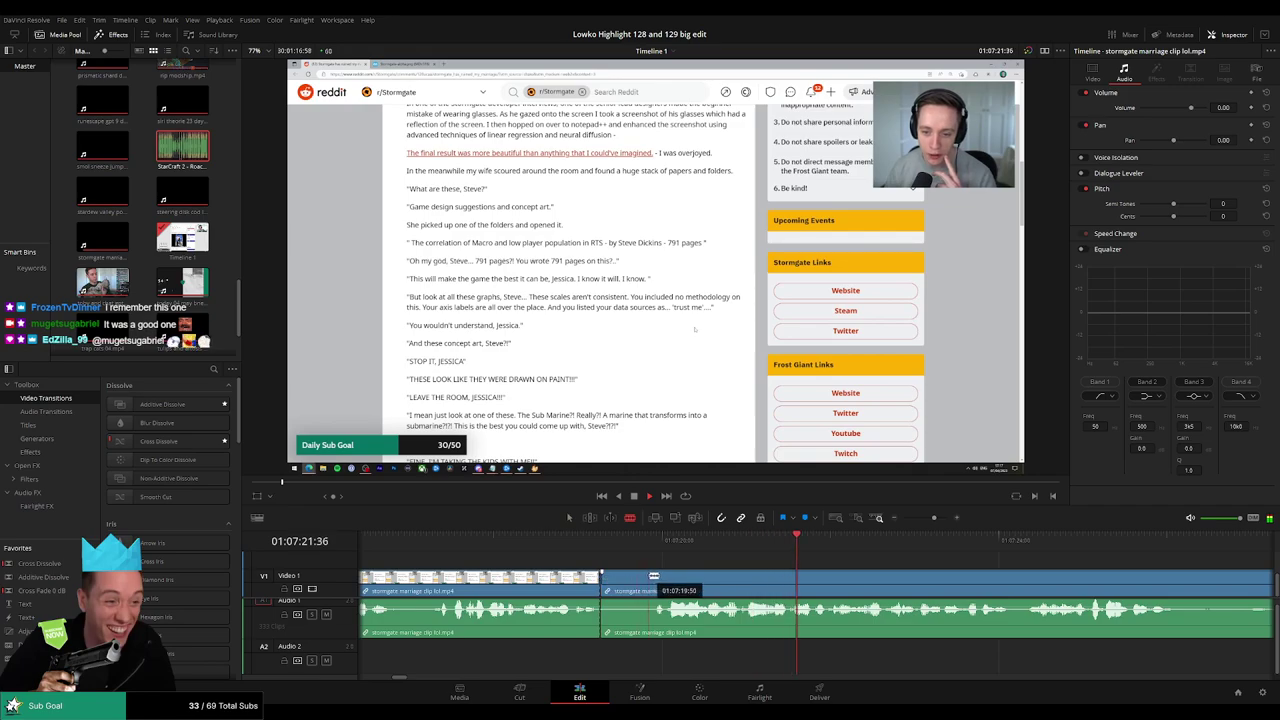
key(a)
click(633, 580)
key(BackSpace)
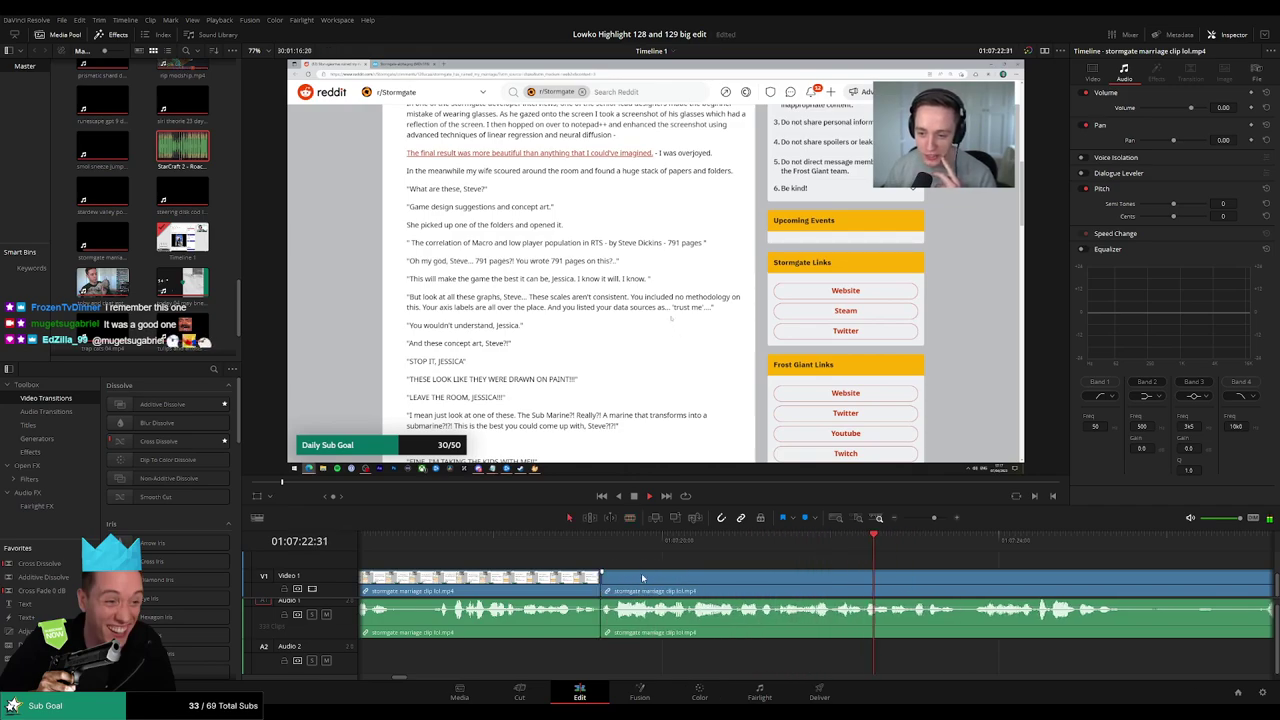
click(633, 580)
key(BackSpace)
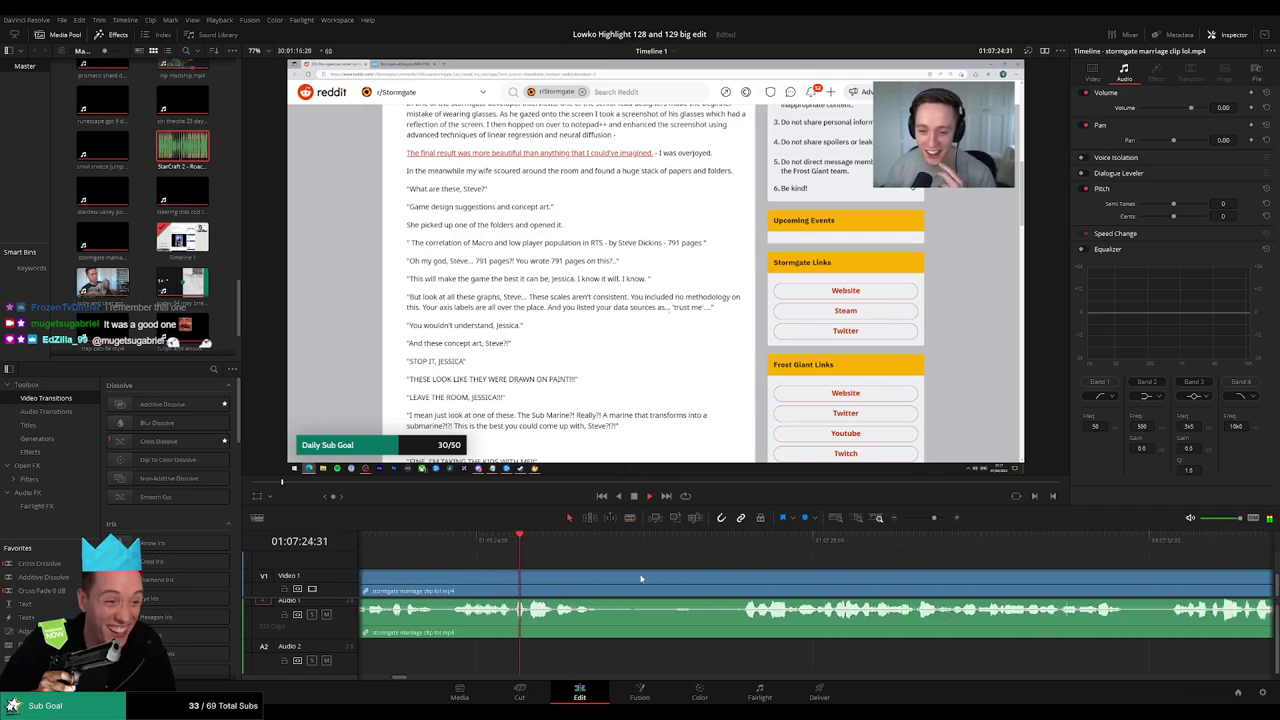
key(b)
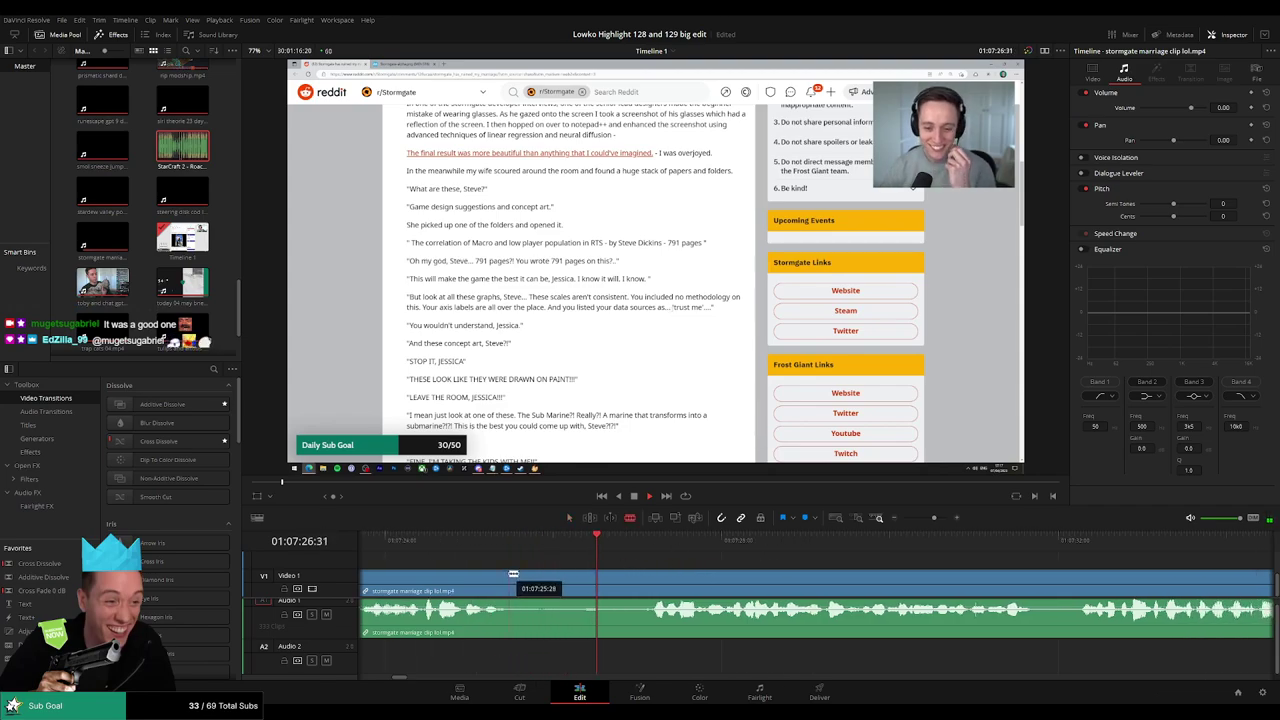
click(511, 580)
key(a)
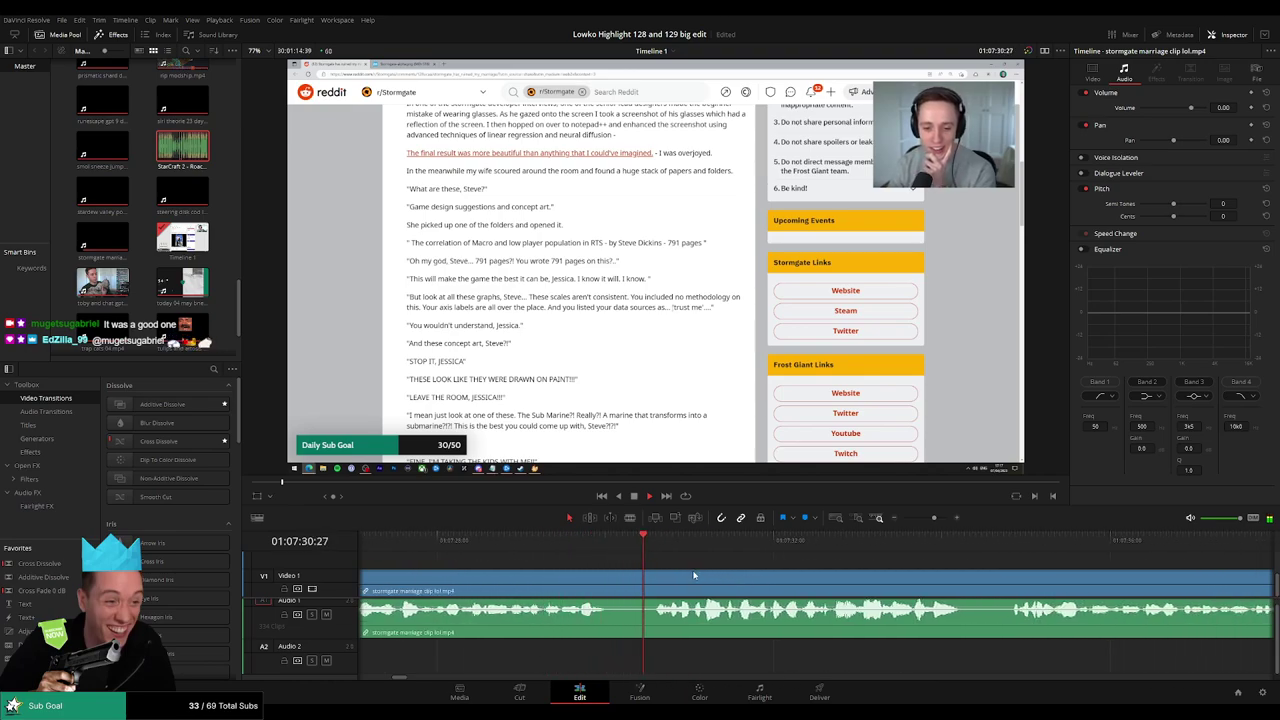
Cut around and ripple delete the next two short dull pieces of the stormgate clip.
key(b)
click(652, 580)
click(610, 580)
key(a)
click(635, 582)
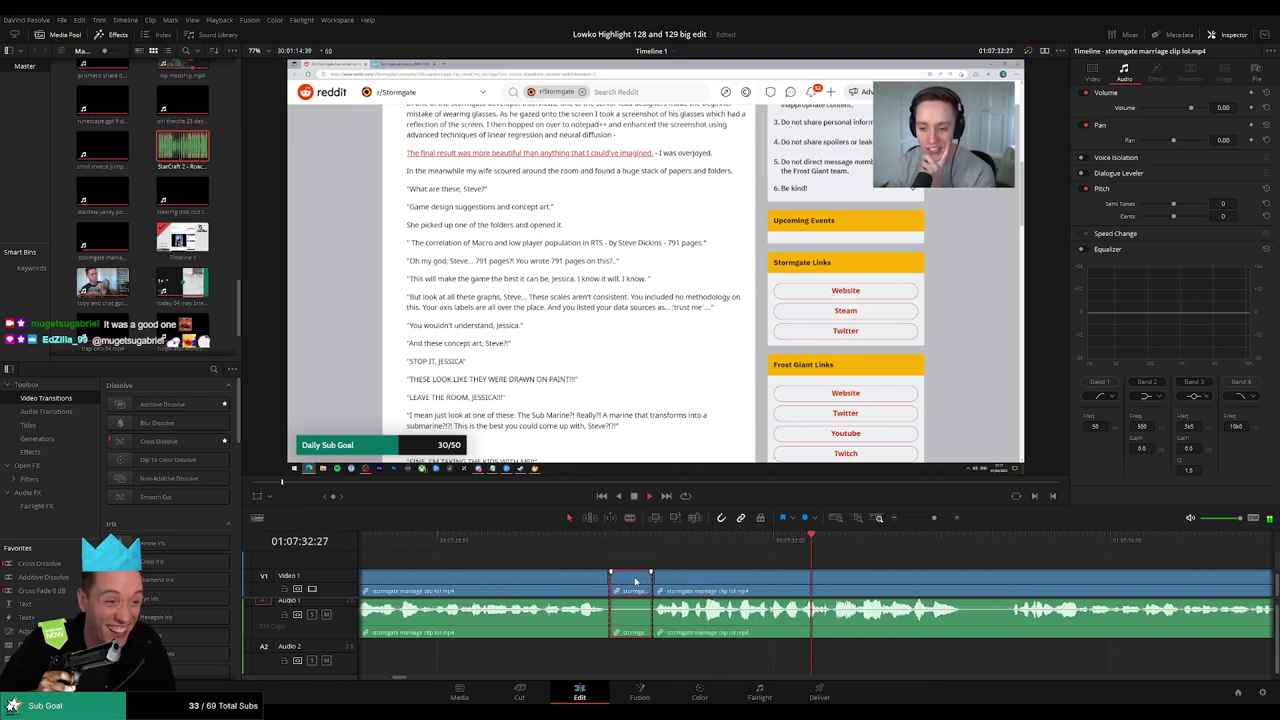
key(Delete)
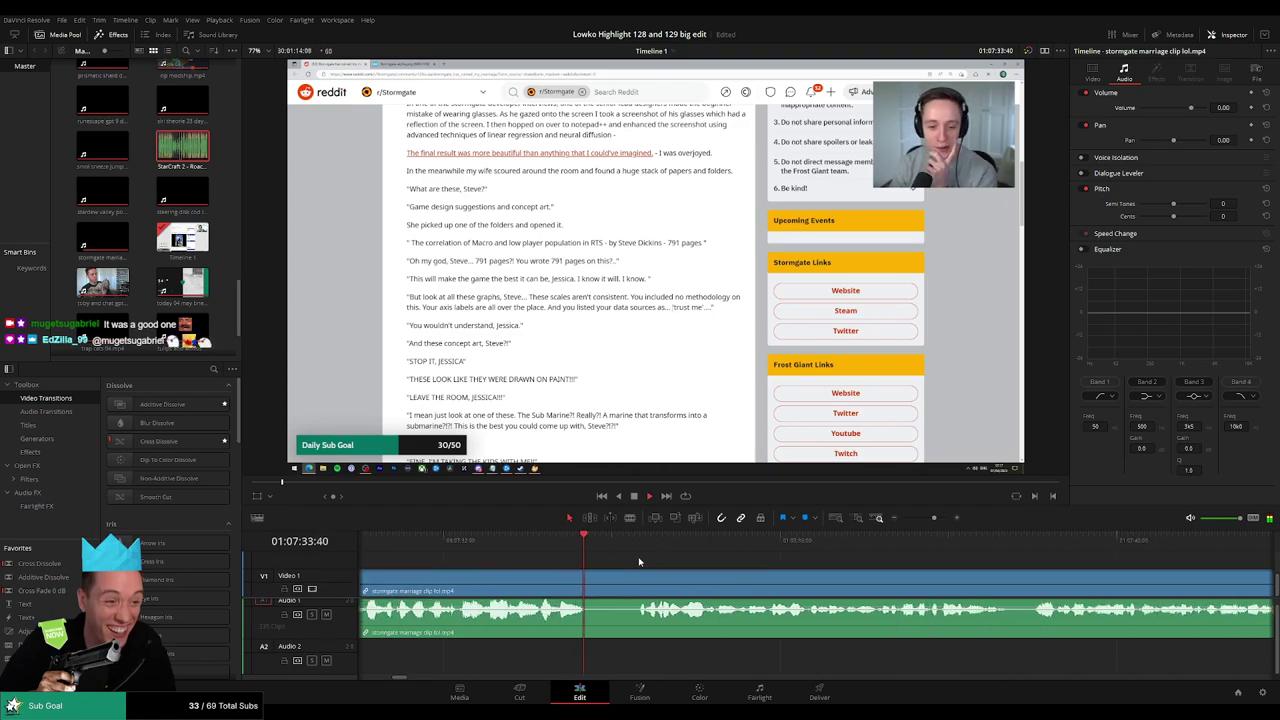
key(b)
click(631, 582)
click(591, 582)
key(a)
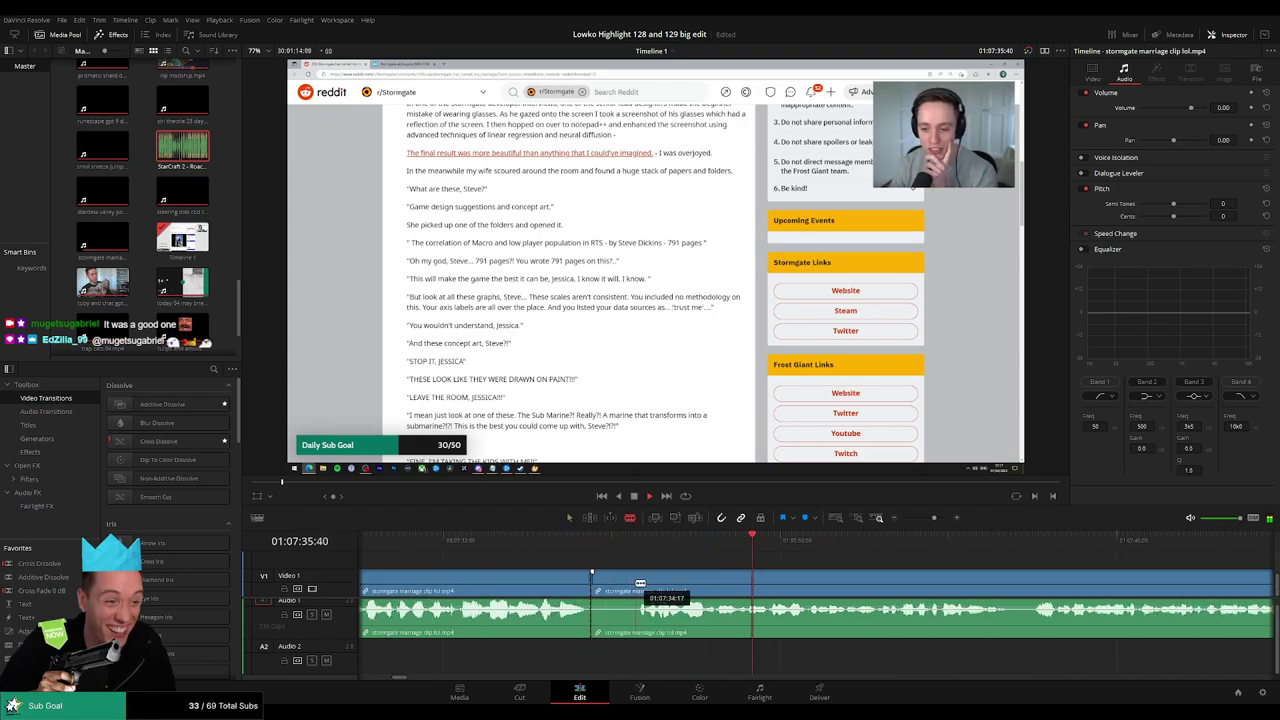
click(616, 587)
key(Delete)
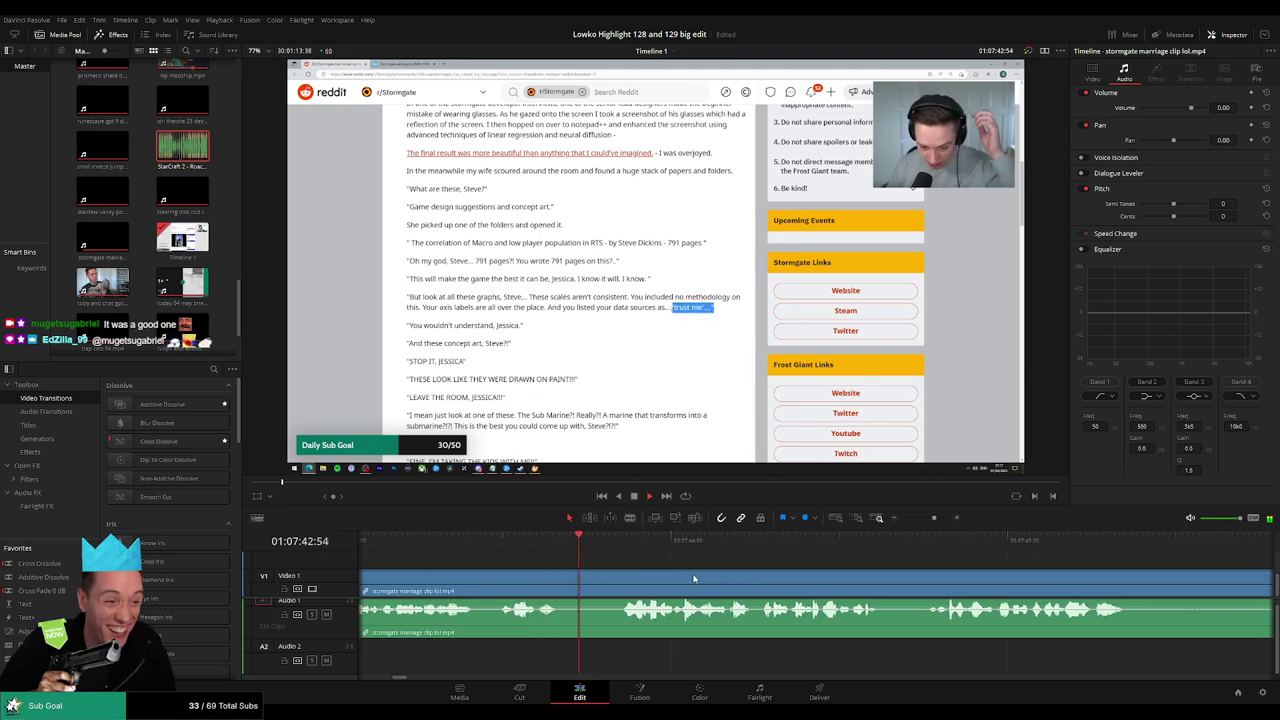
Remove two more short unwanted stretches, closing the gap left by the second.
key(b)
click(566, 581)
click(618, 581)
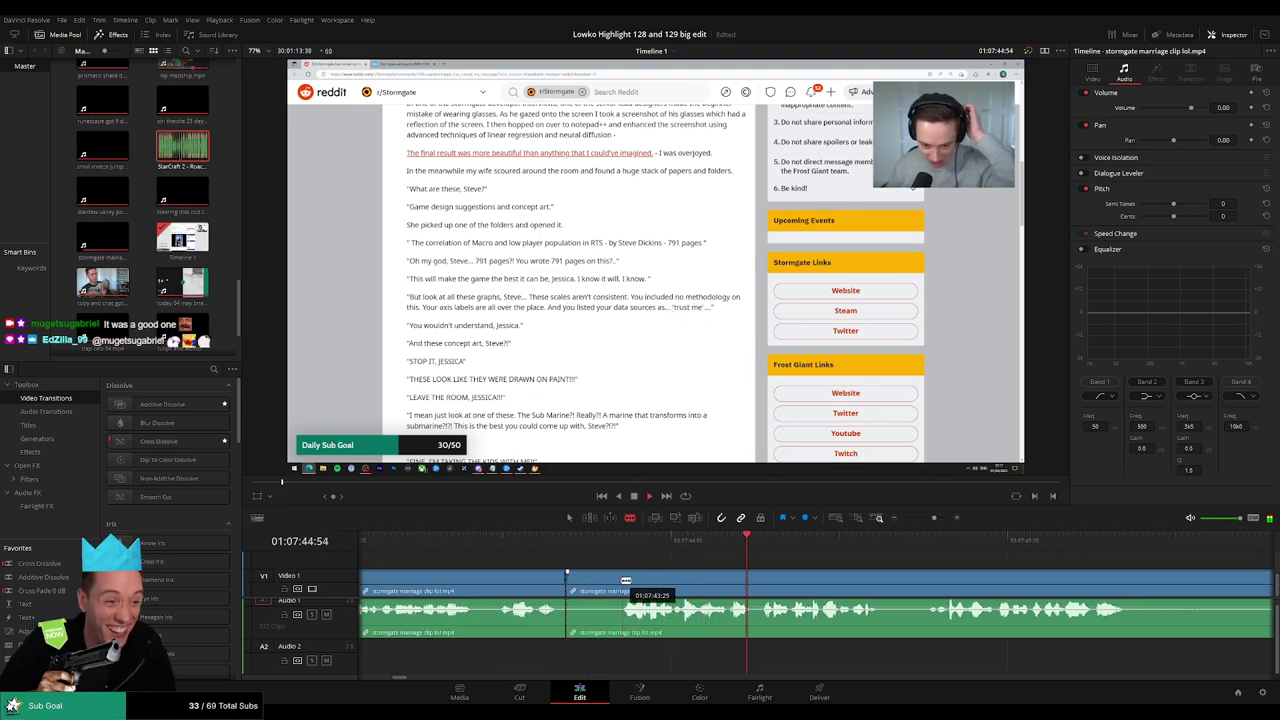
key(a)
click(595, 585)
key(Delete)
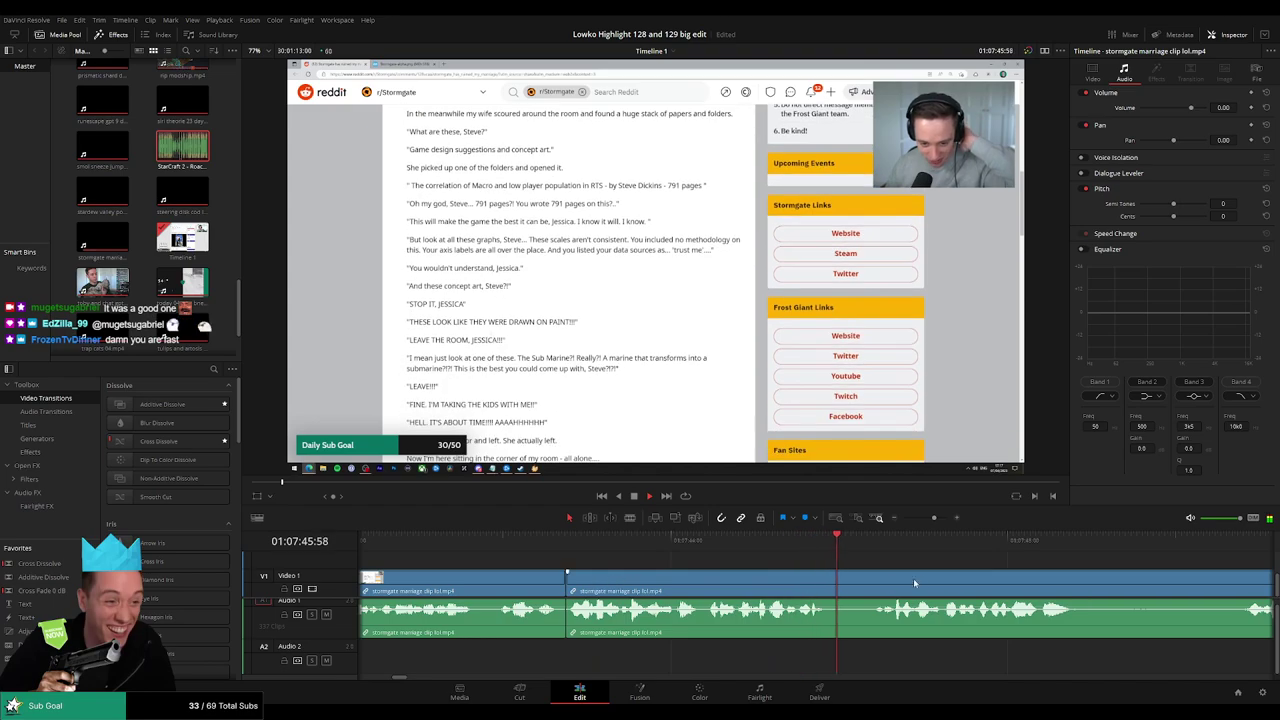
key(b)
click(609, 585)
click(653, 585)
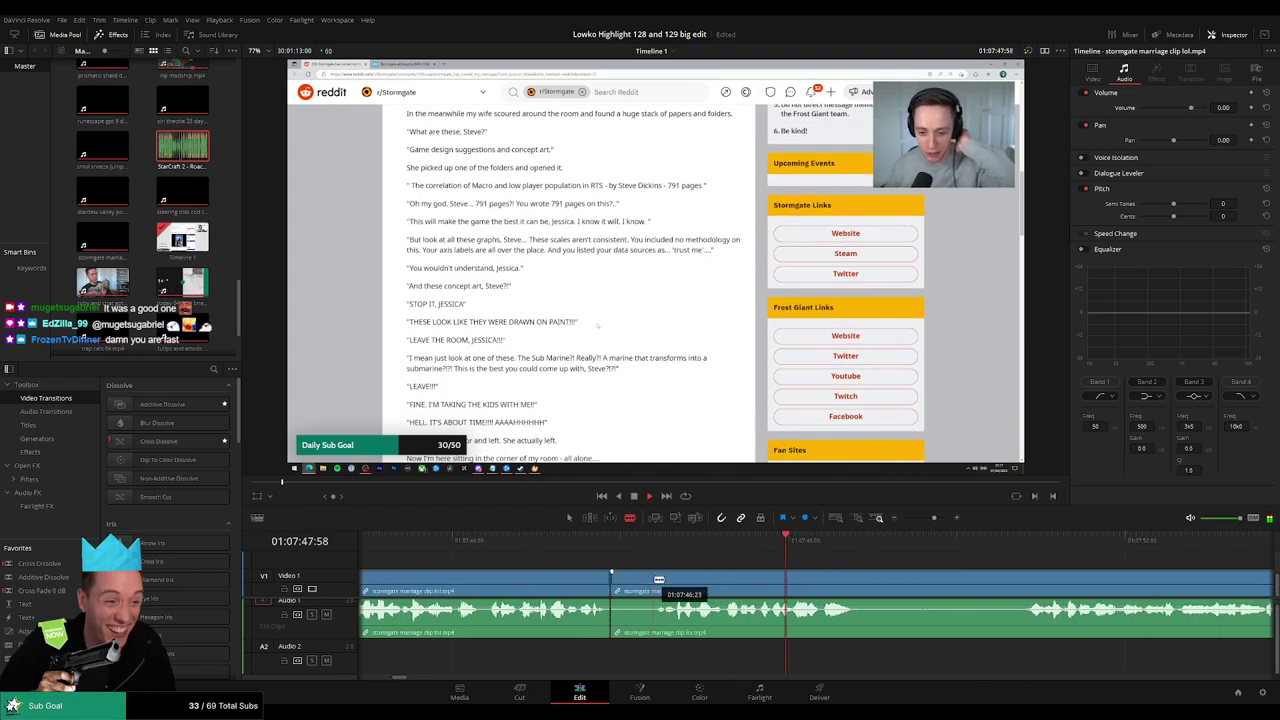
key(a)
click(632, 585)
key(BackSpace)
click(632, 585)
key(Delete)
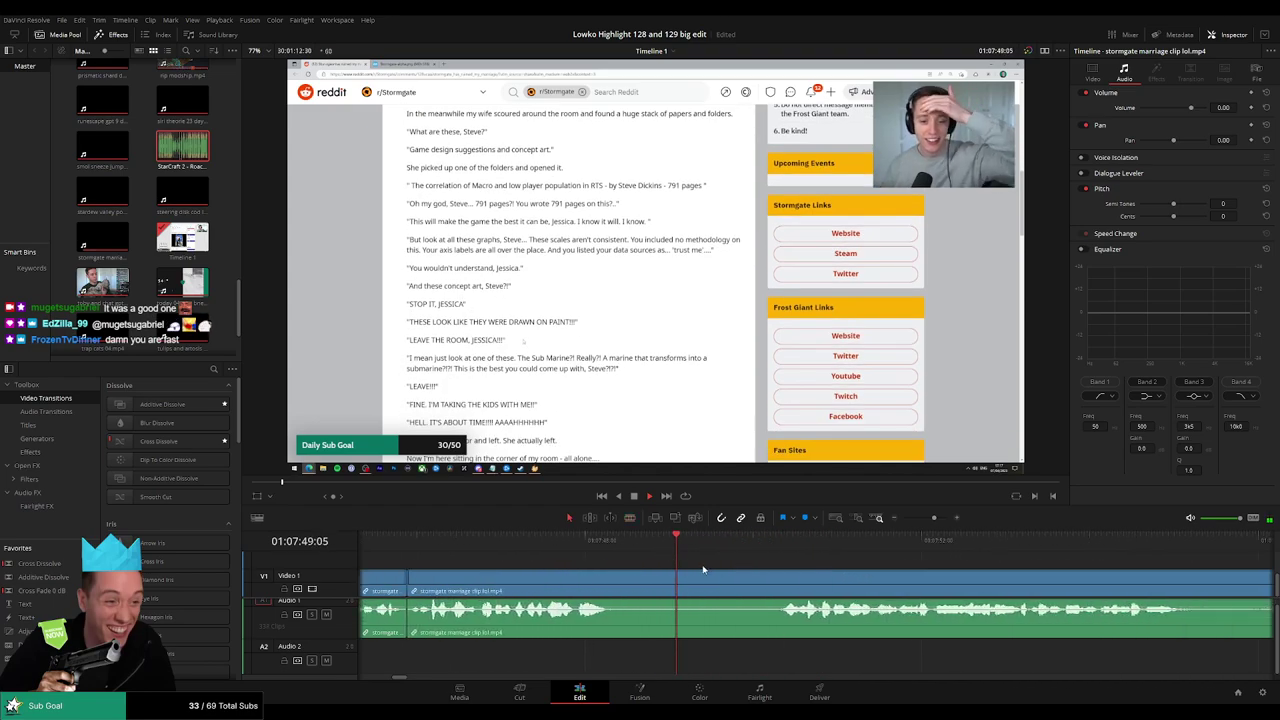
Cut off and ripple delete the final unwanted piece, then jump back to review.
key(b)
click(775, 584)
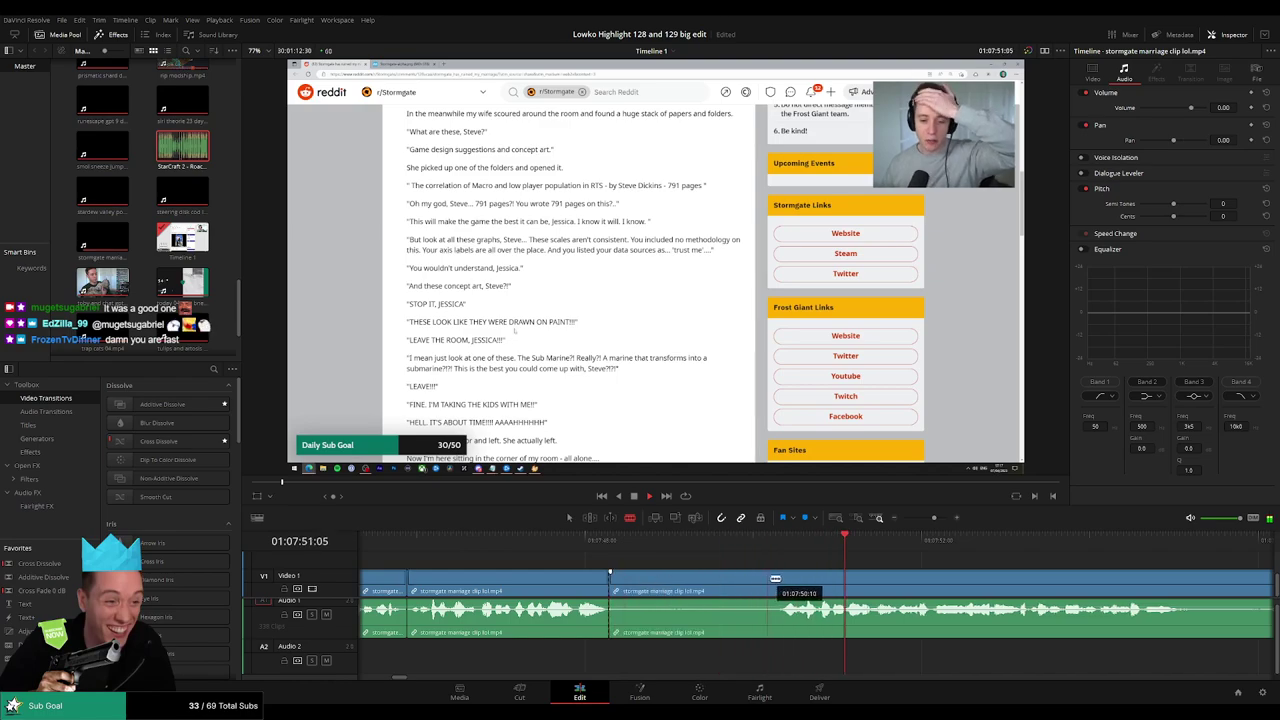
key(a)
click(736, 584)
key(Delete)
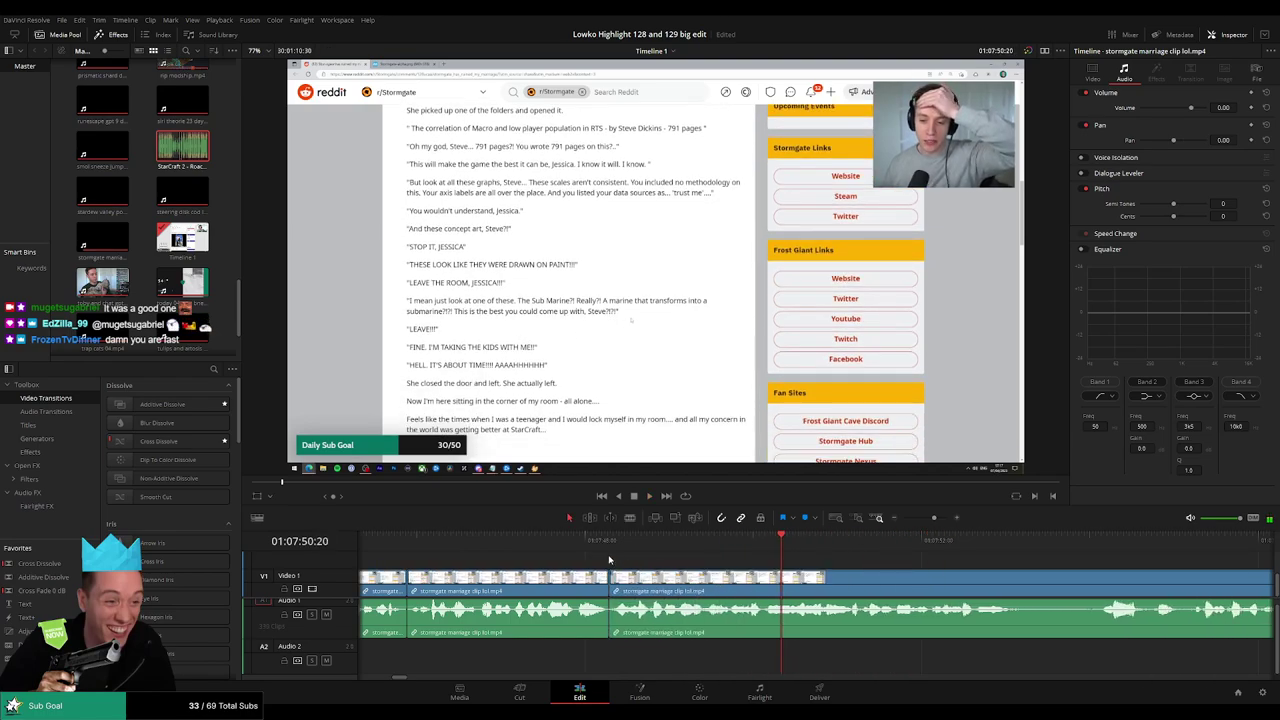
click(592, 545)
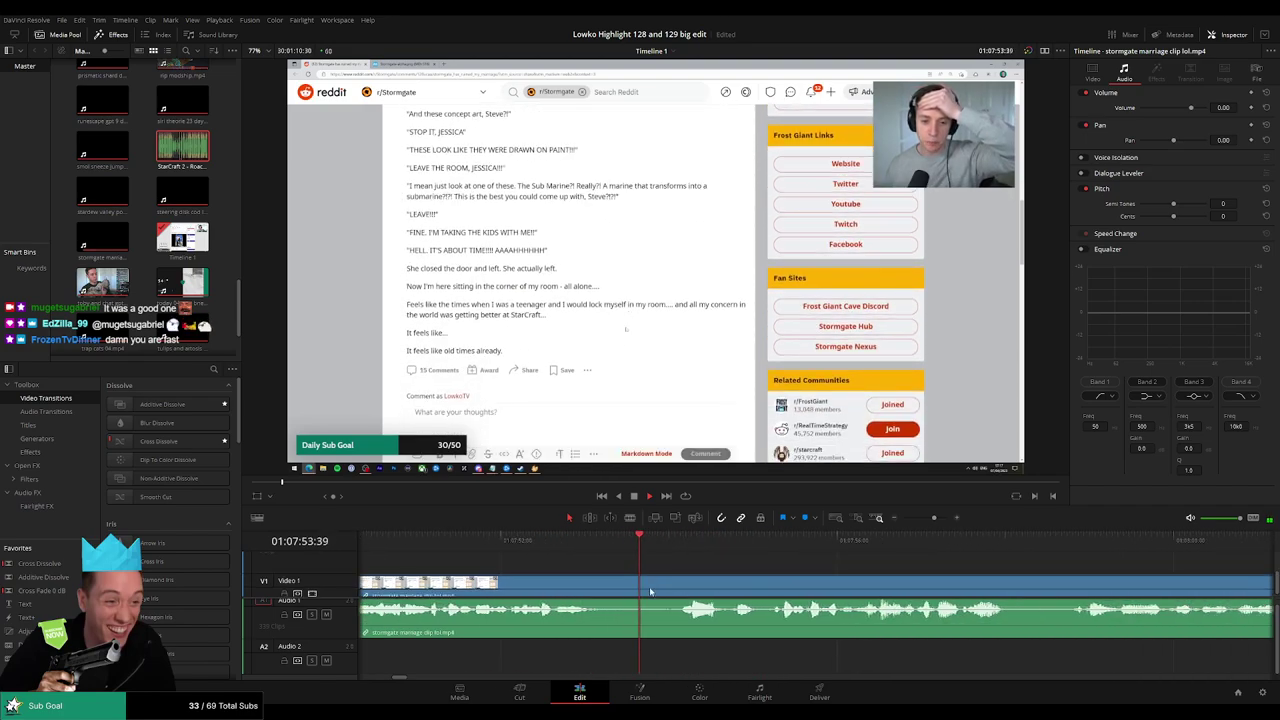
Blade out and ripple delete two short pauses in the stormgate marriage clip.
click(607, 583)
click(642, 583)
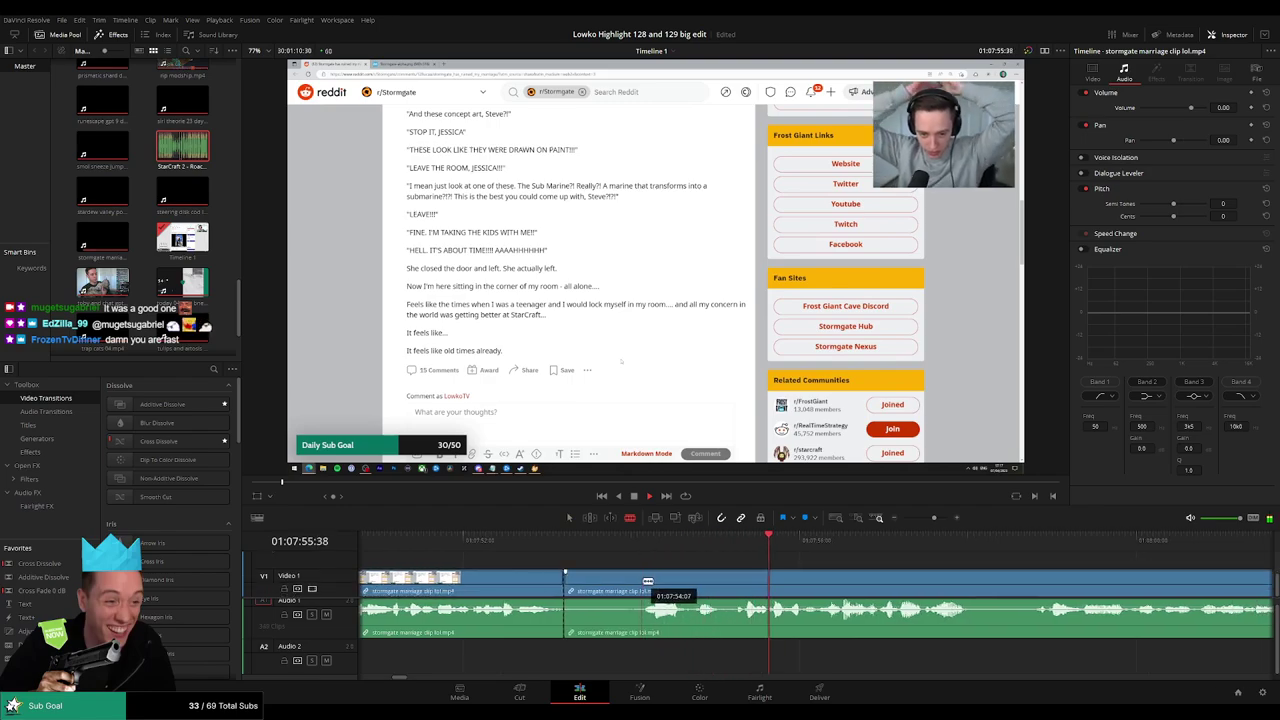
key(a)
click(623, 586)
key(Delete)
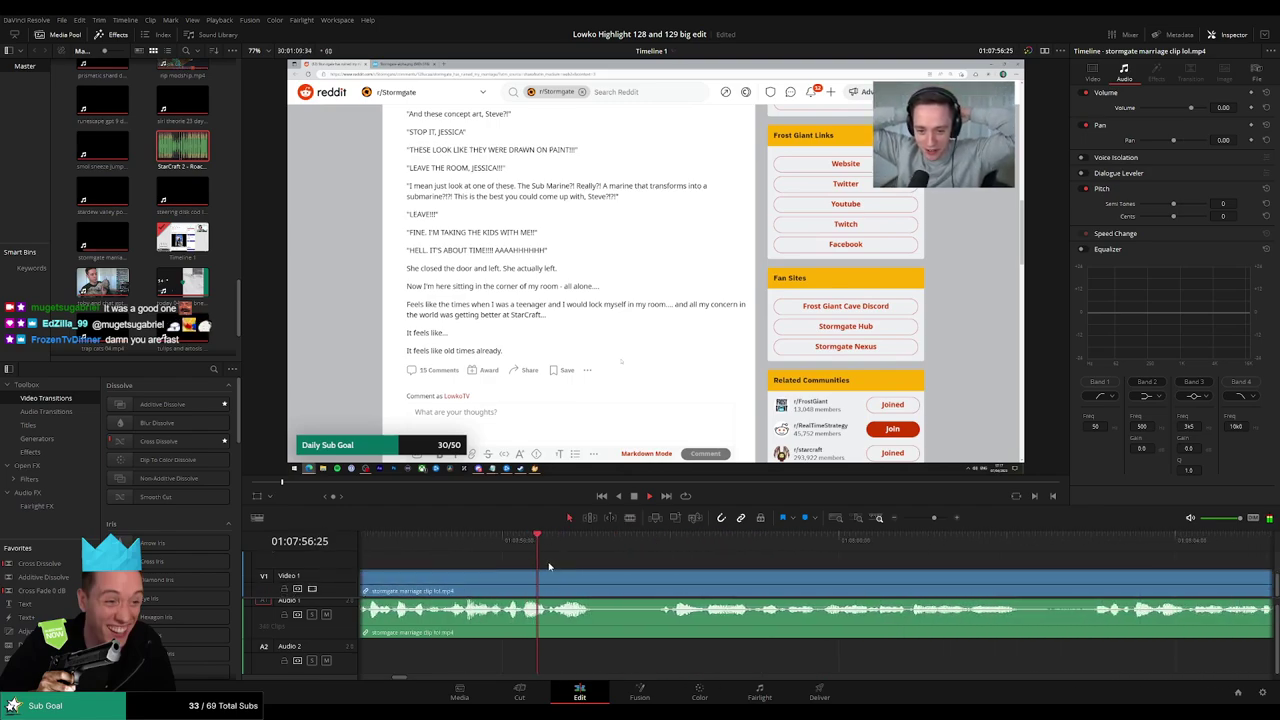
key(b)
click(532, 583)
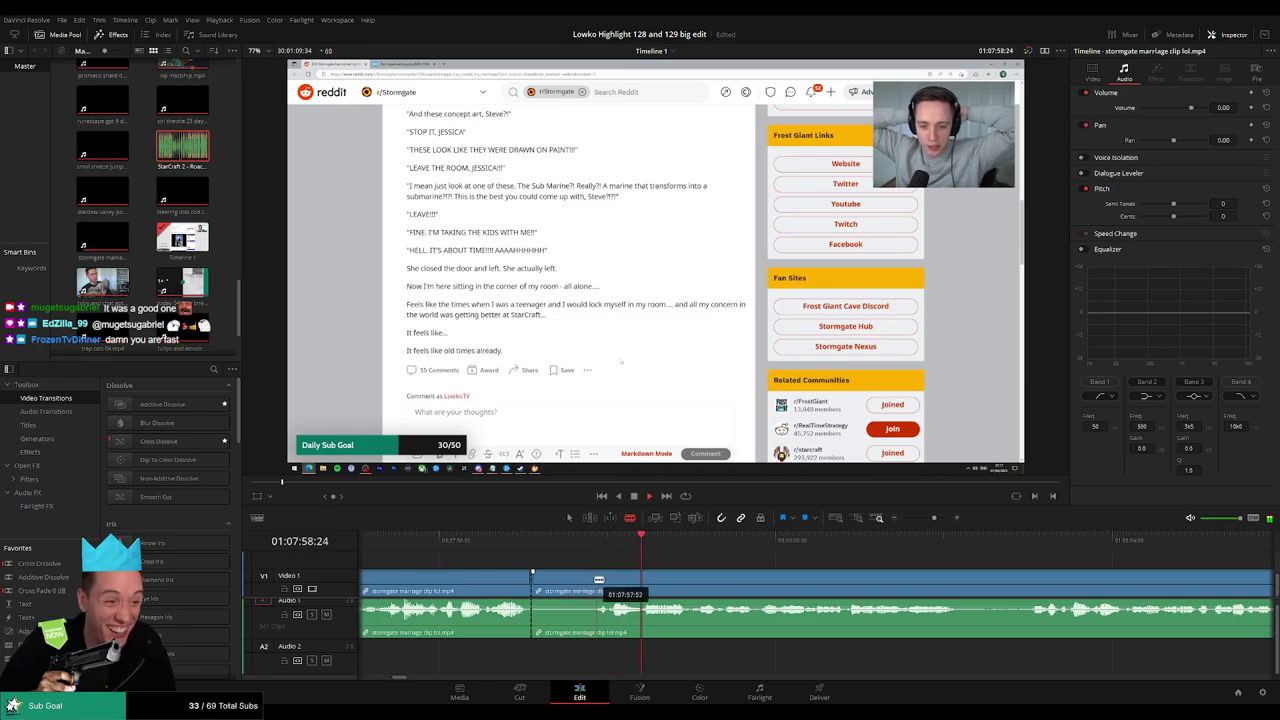
click(592, 583)
key(a)
click(572, 585)
key(Delete)
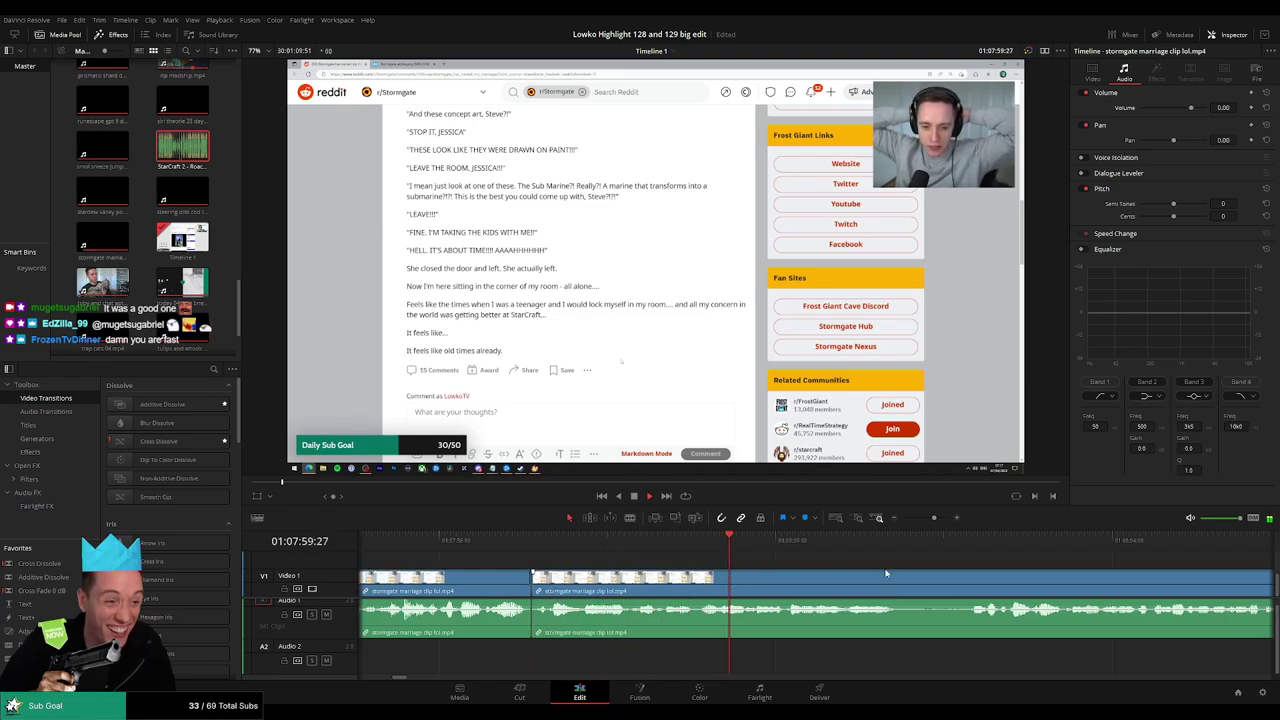
Further along, cut at another pause and ripple delete the next short dead stretch.
scroll(885, 573, right, 5)
scroll(731, 583, right, 2)
key(b)
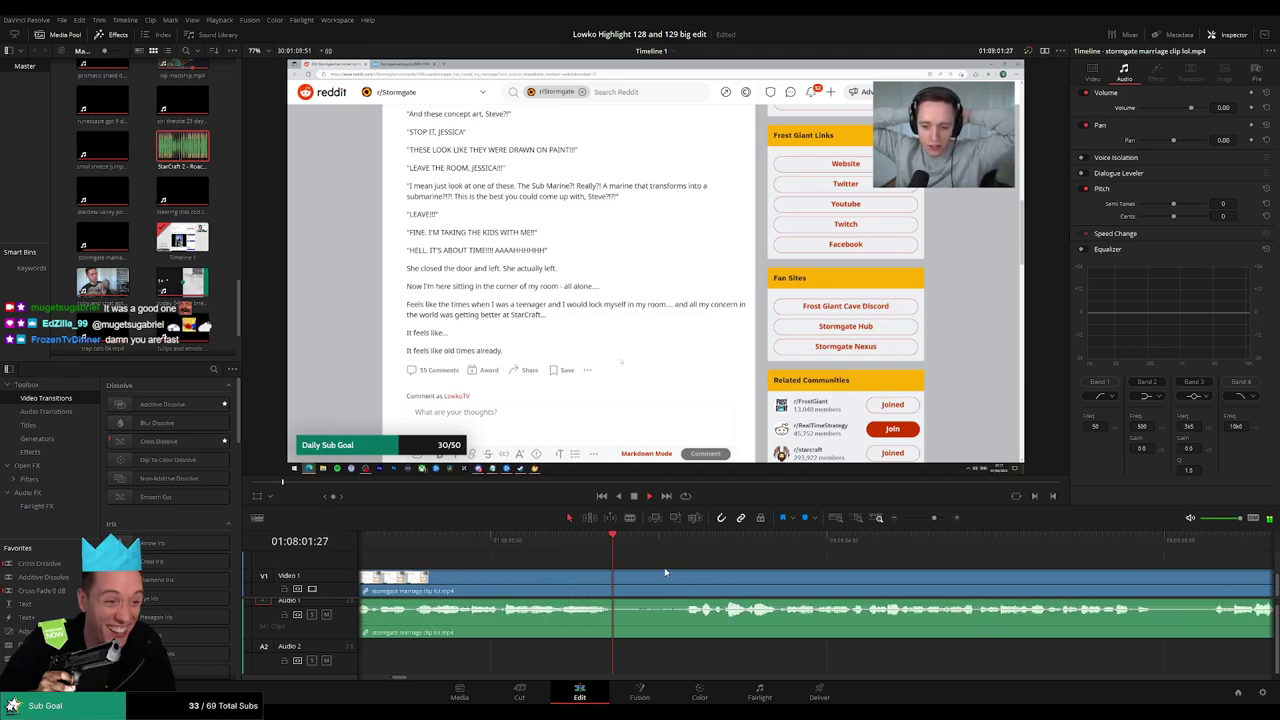
click(613, 583)
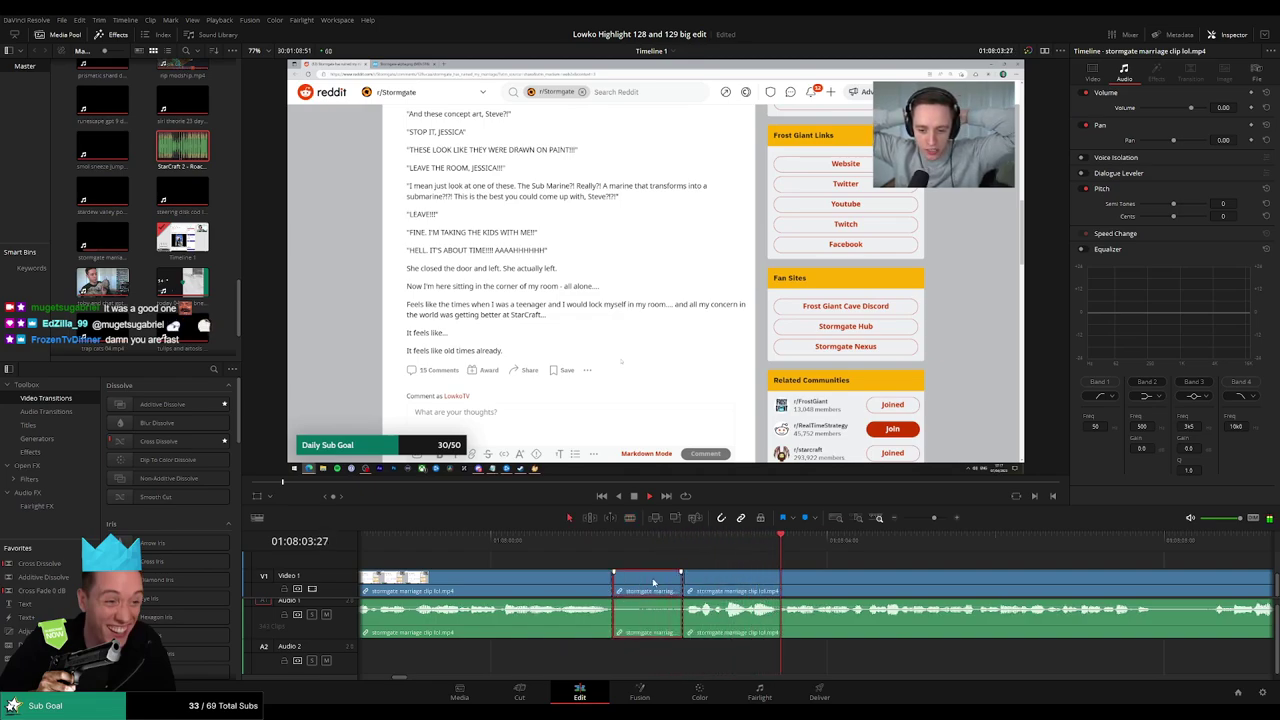
key(a)
click(600, 538)
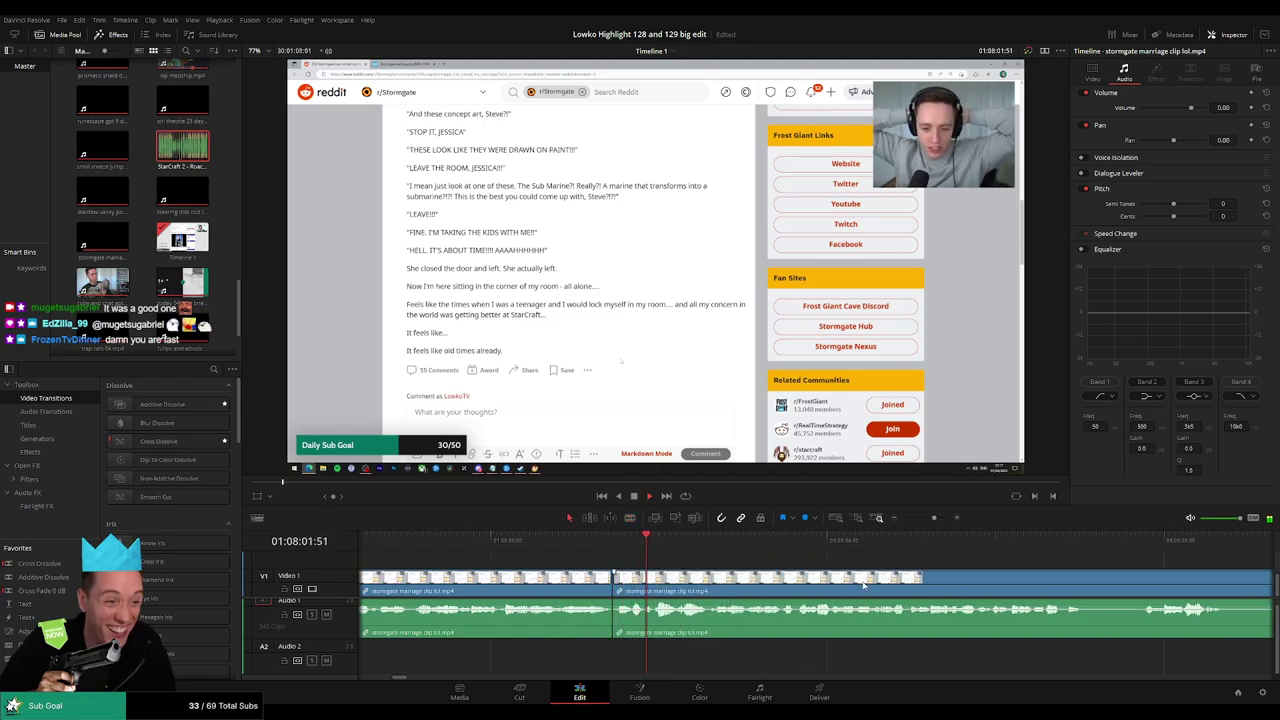
scroll(863, 585, right, 3)
scroll(733, 585, right, 2)
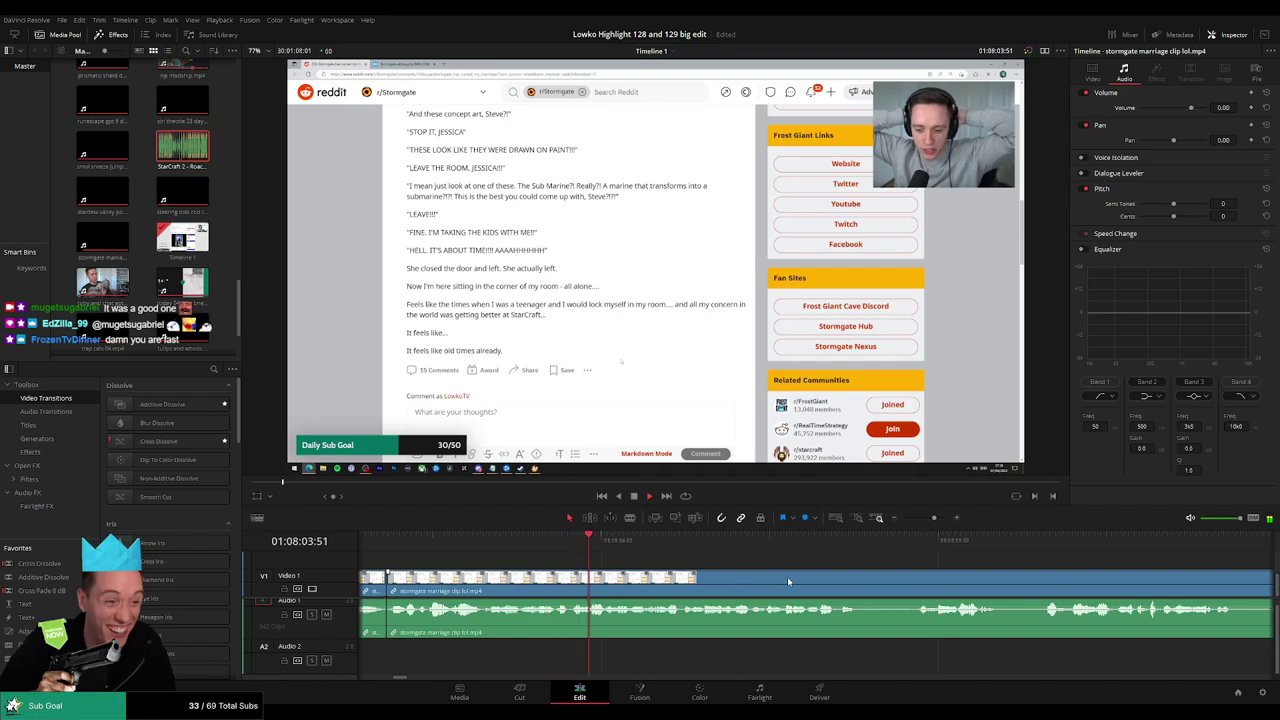
scroll(760, 575, right, 3)
scroll(700, 572, right, 3)
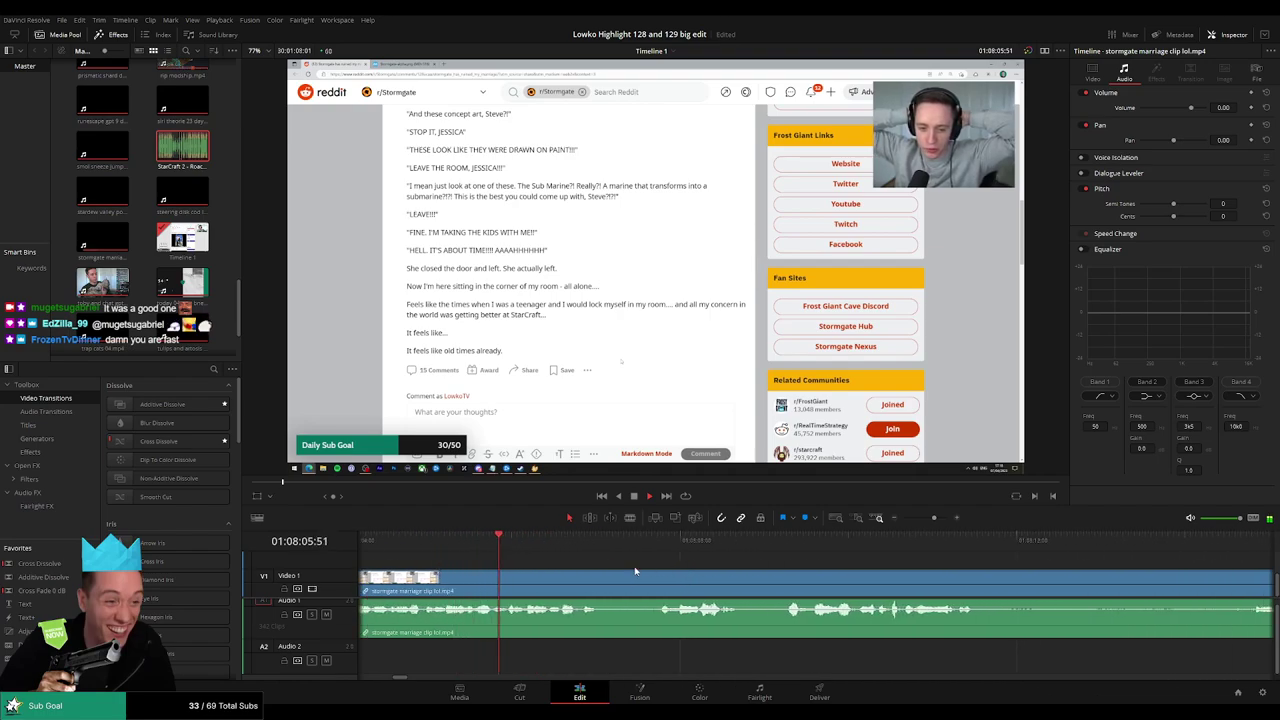
key(b)
click(606, 580)
click(653, 580)
key(a)
click(634, 585)
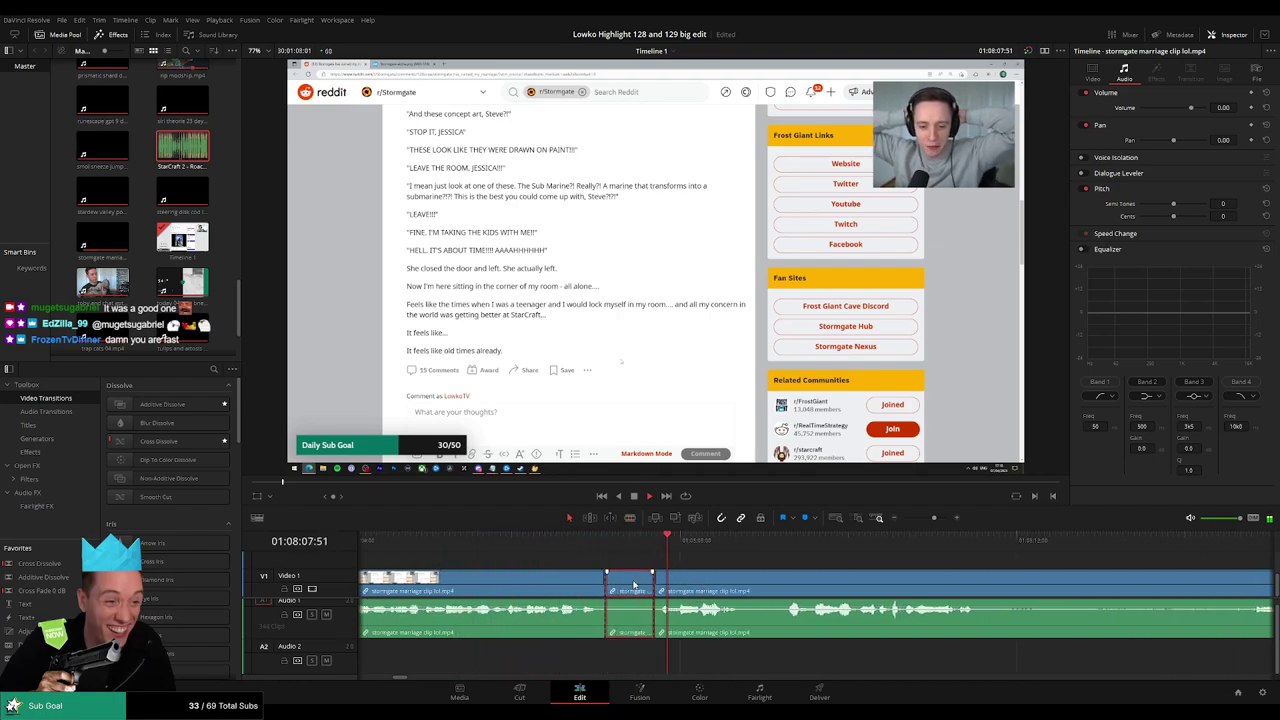
key(Delete)
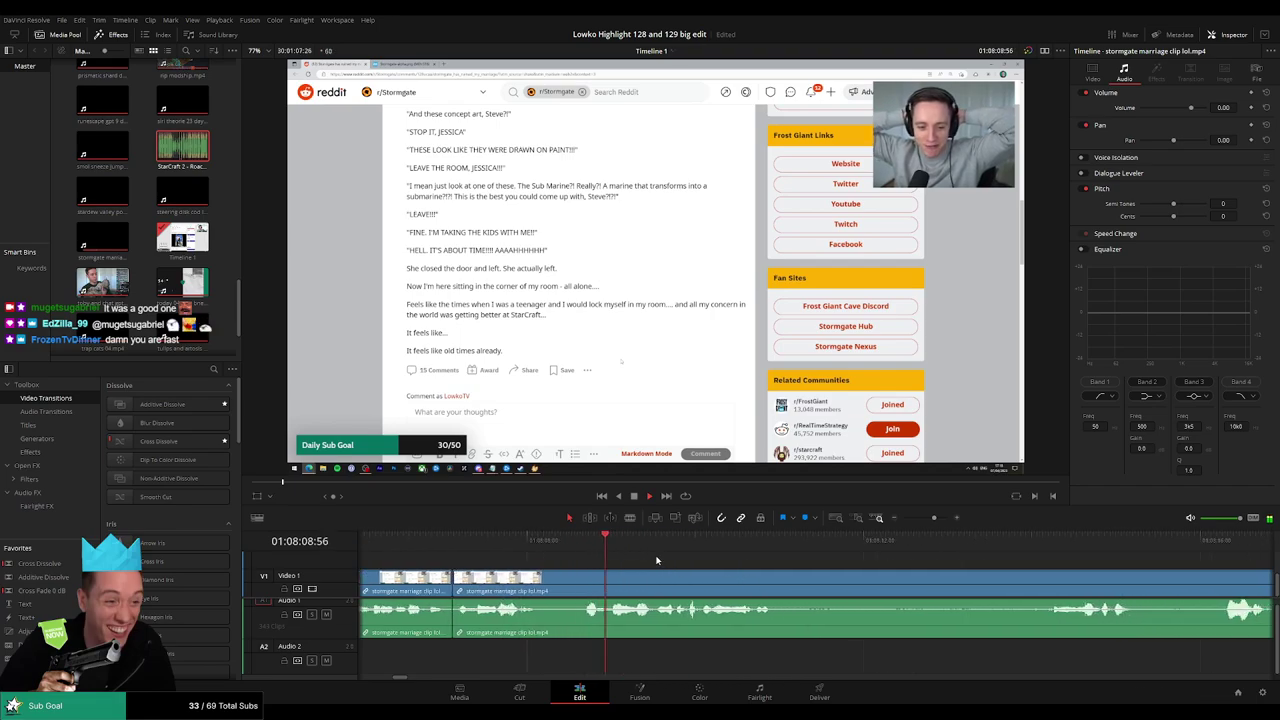
Remove two more dead stretches near 01:08:12–01:08:15, closing each gap.
scroll(655, 554, right, 3)
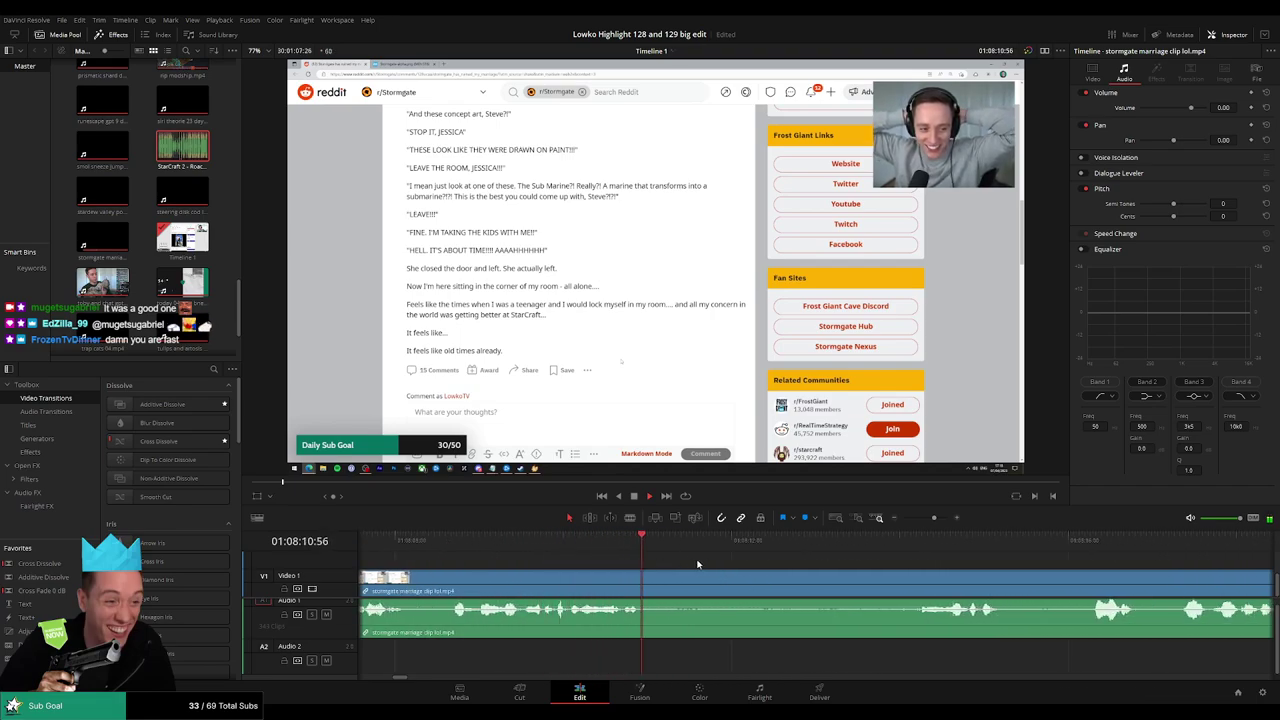
key(b)
click(763, 585)
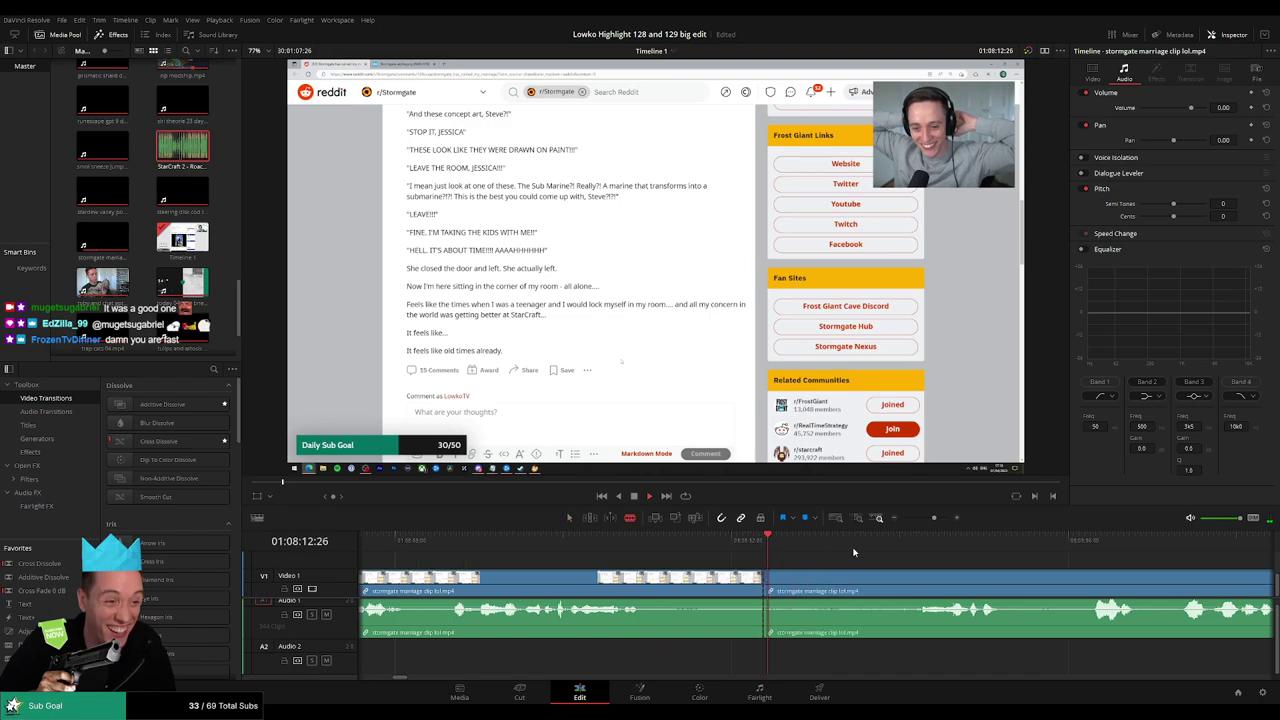
key(a)
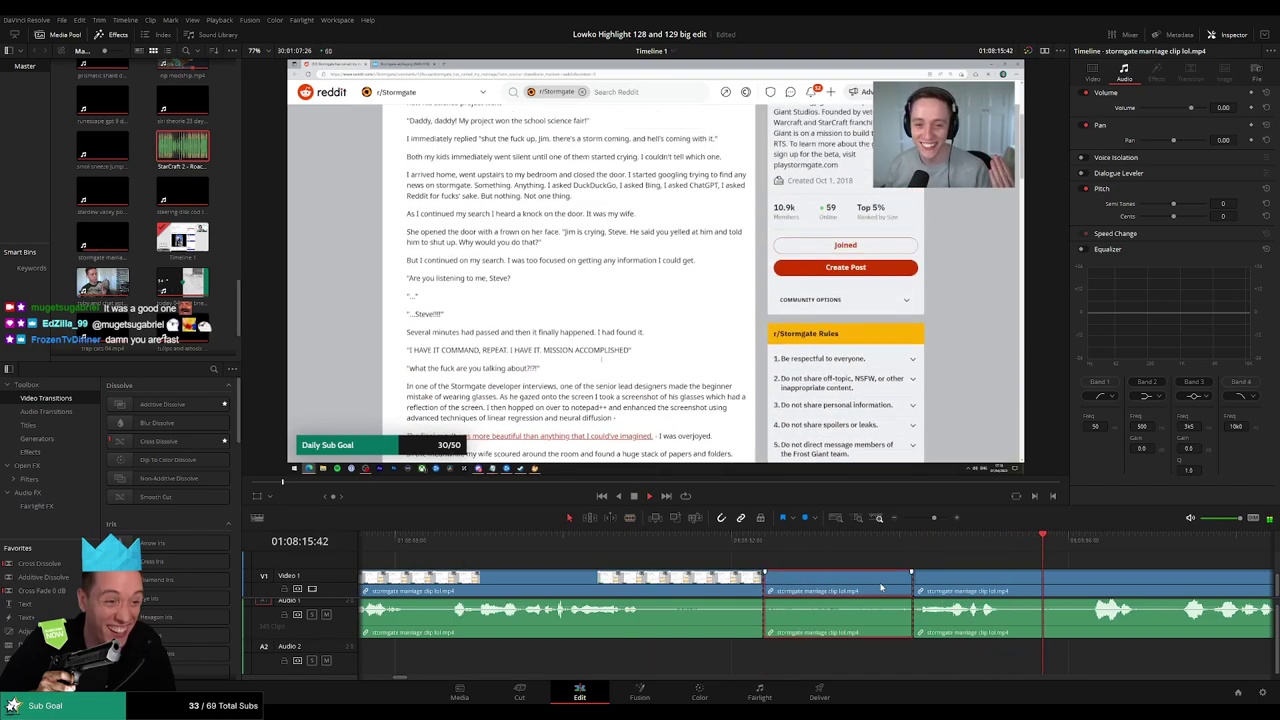
click(790, 578)
key(Delete)
key(b)
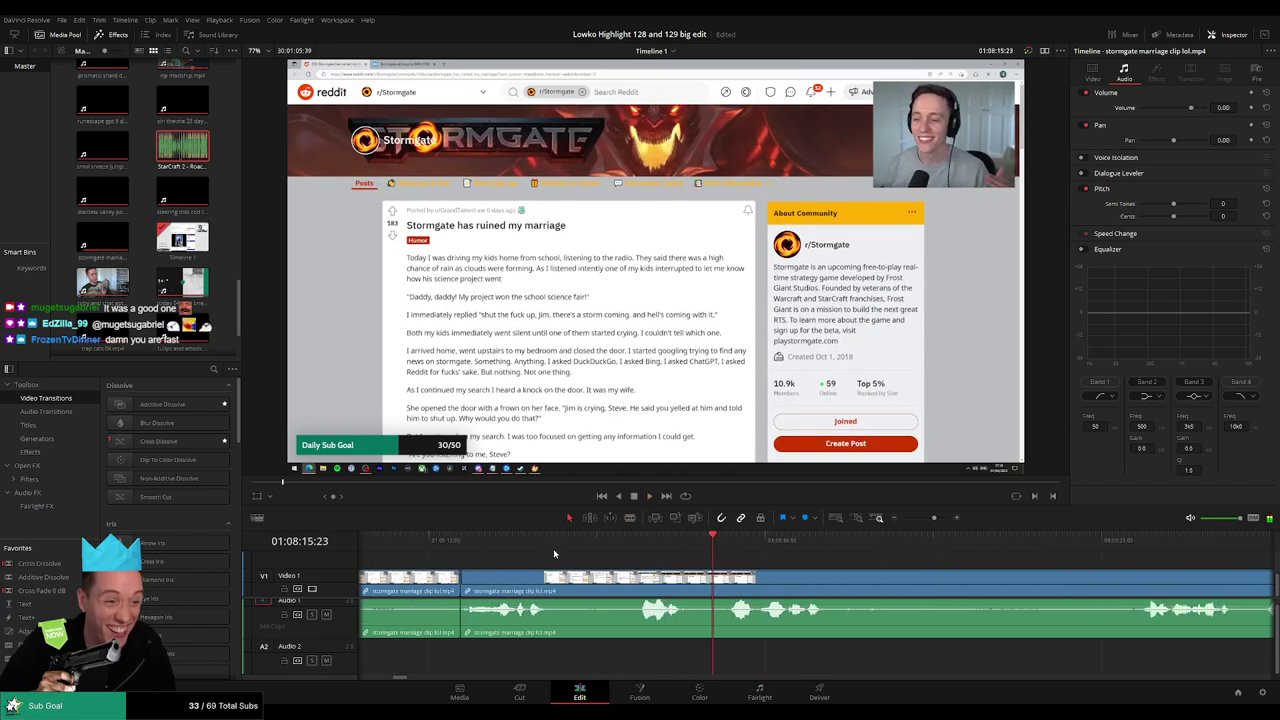
click(550, 580)
click(635, 580)
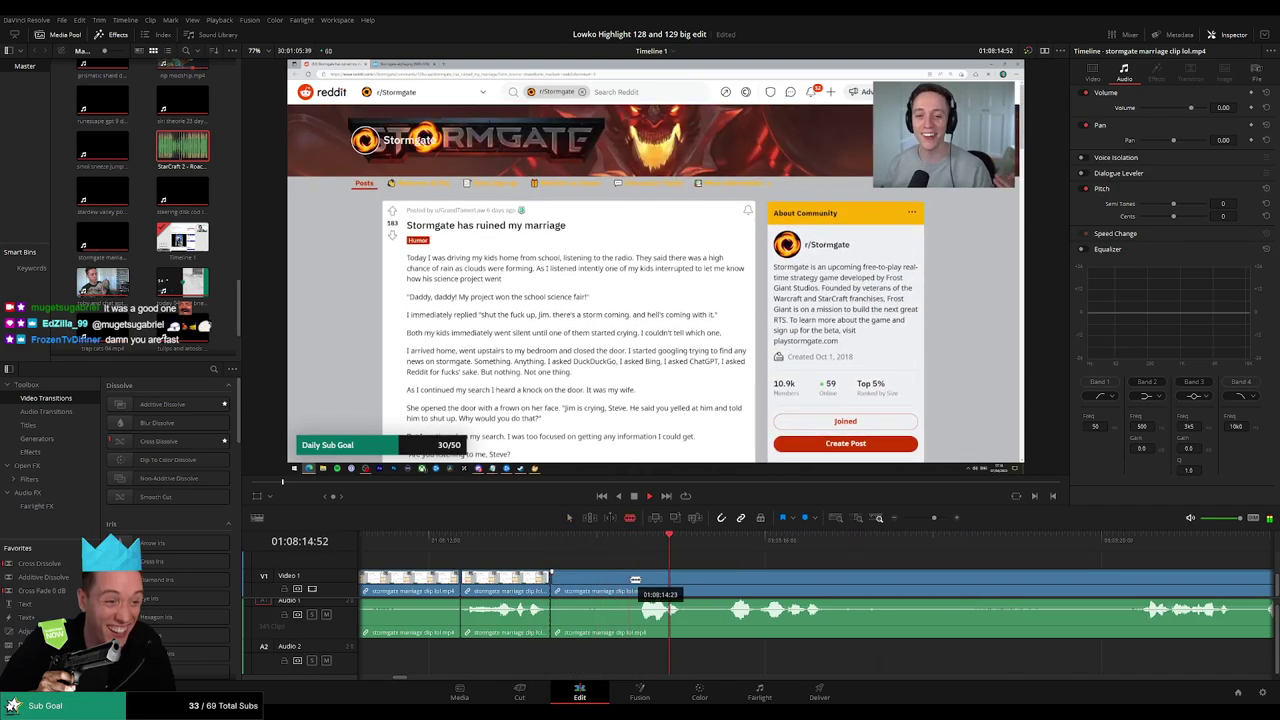
key(a)
click(614, 583)
key(Delete)
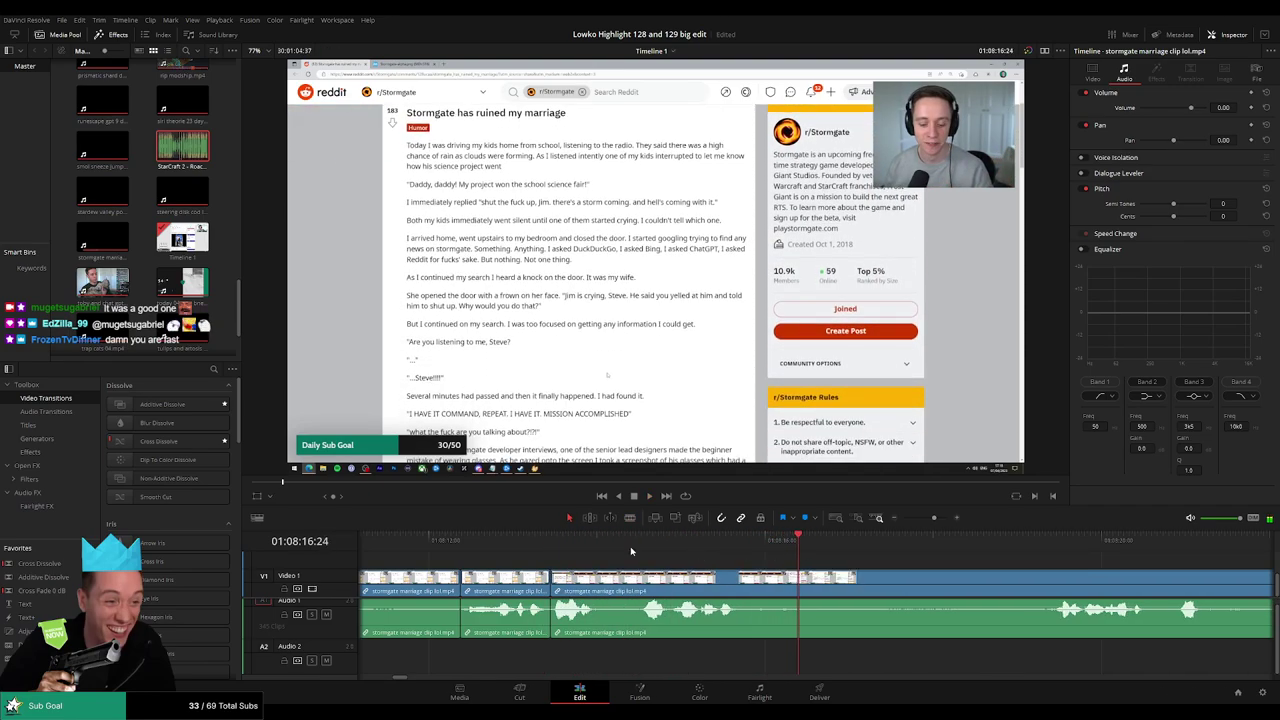
Review the edit, then blade the stormgate clip at a later moment.
click(580, 543)
scroll(686, 567, right, 2)
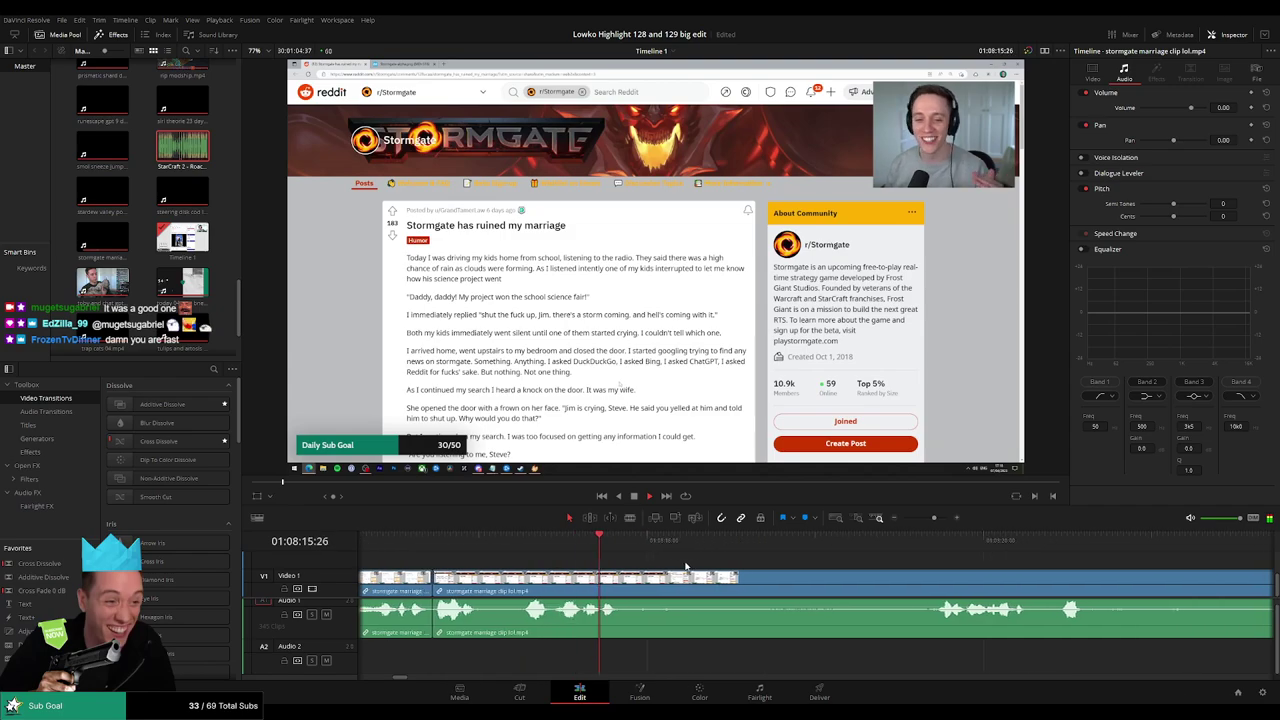
key(b)
click(667, 580)
Cut out the unwanted stretch near 01:08:24 and close the gap.
click(906, 543)
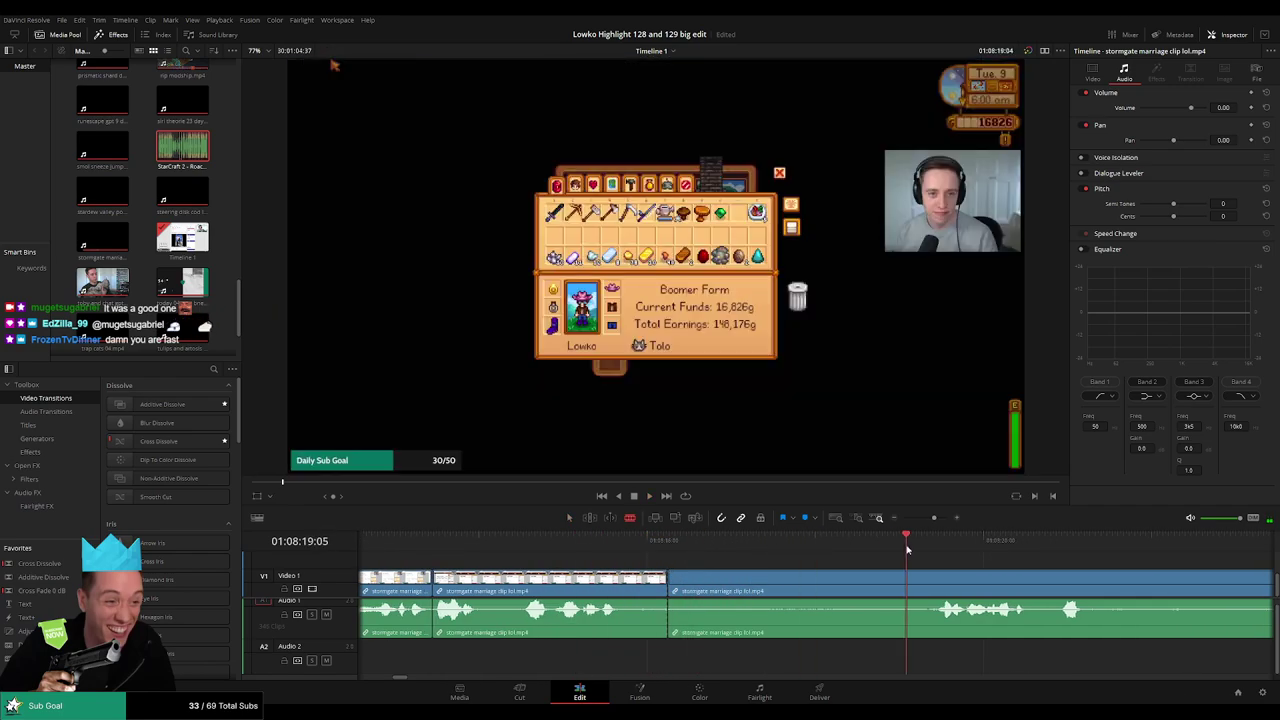
scroll(932, 570, right, 2)
click(829, 580)
key(a)
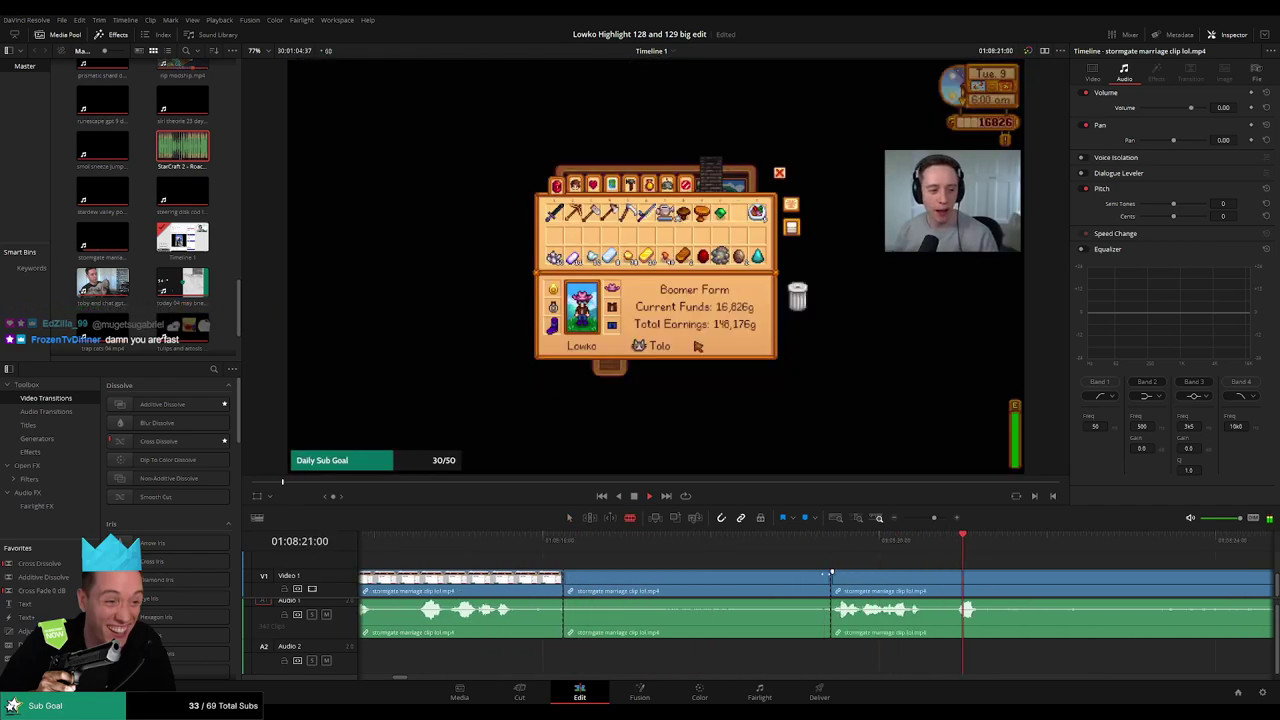
click(787, 579)
key(Delete)
Split at the new join, slide the later piece earlier and add an audio Cross Fade.
click(534, 543)
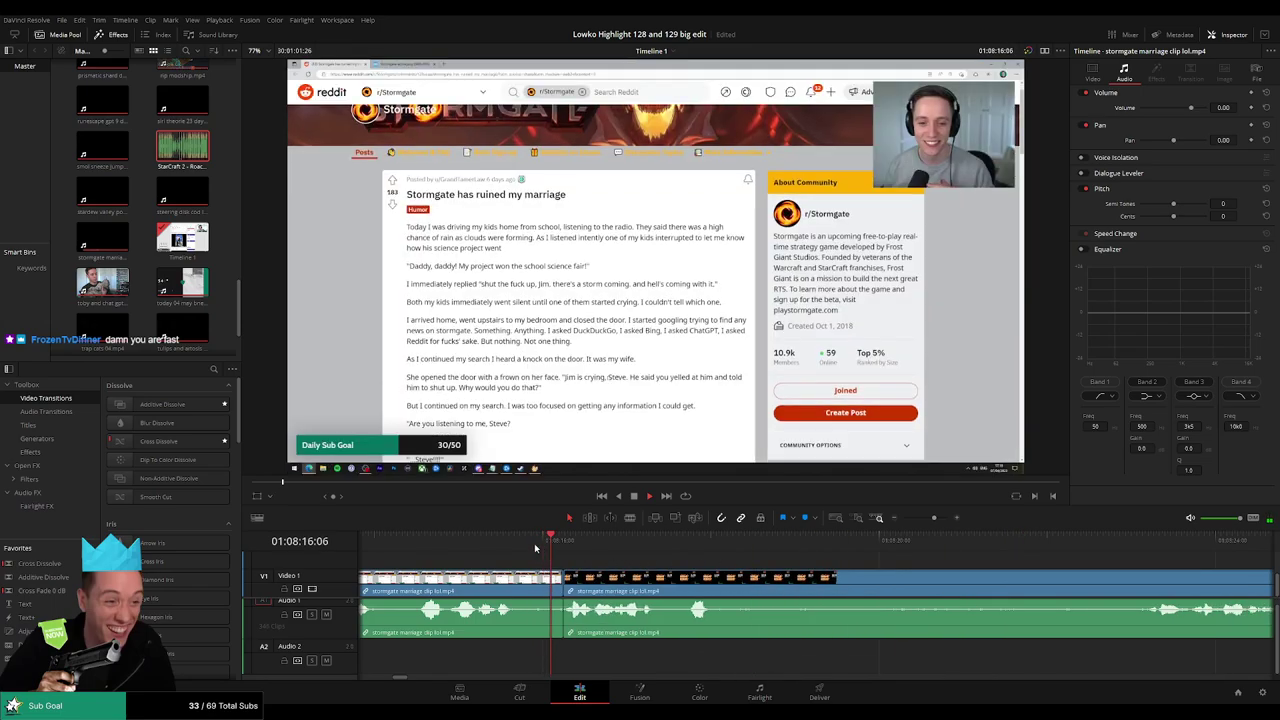
scroll(839, 589, right, 3)
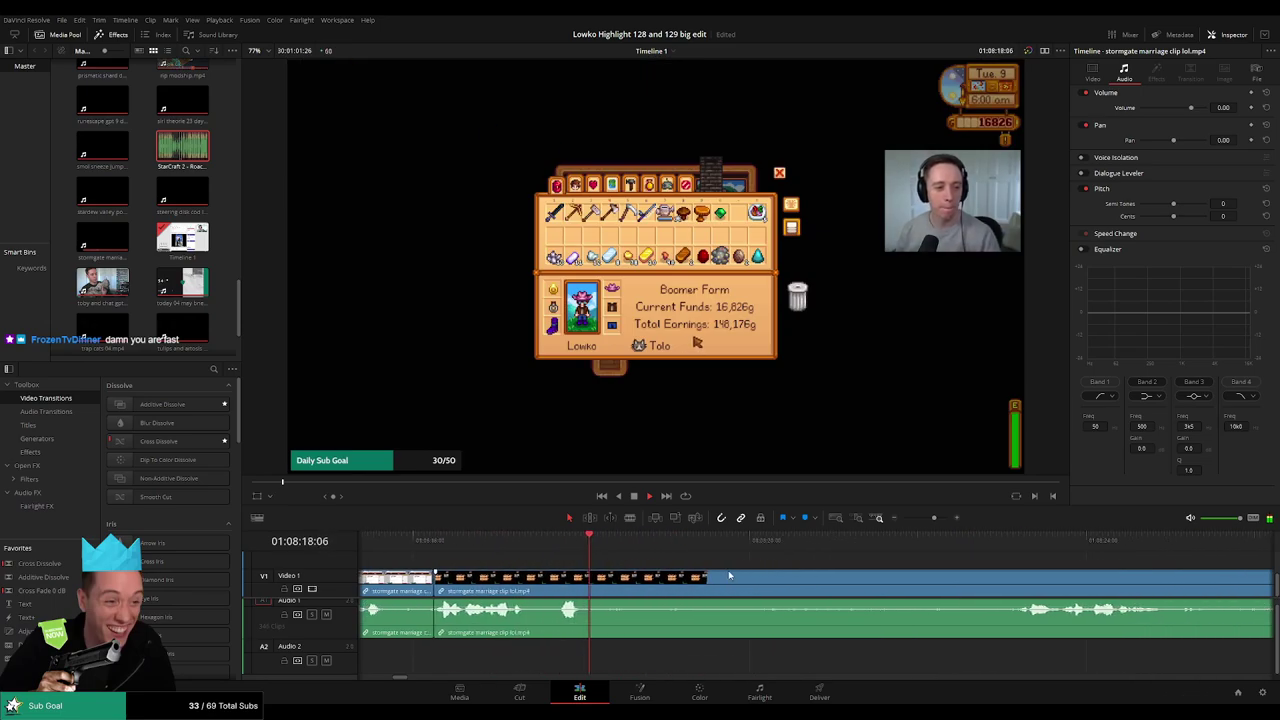
key(b)
click(686, 580)
key(space)
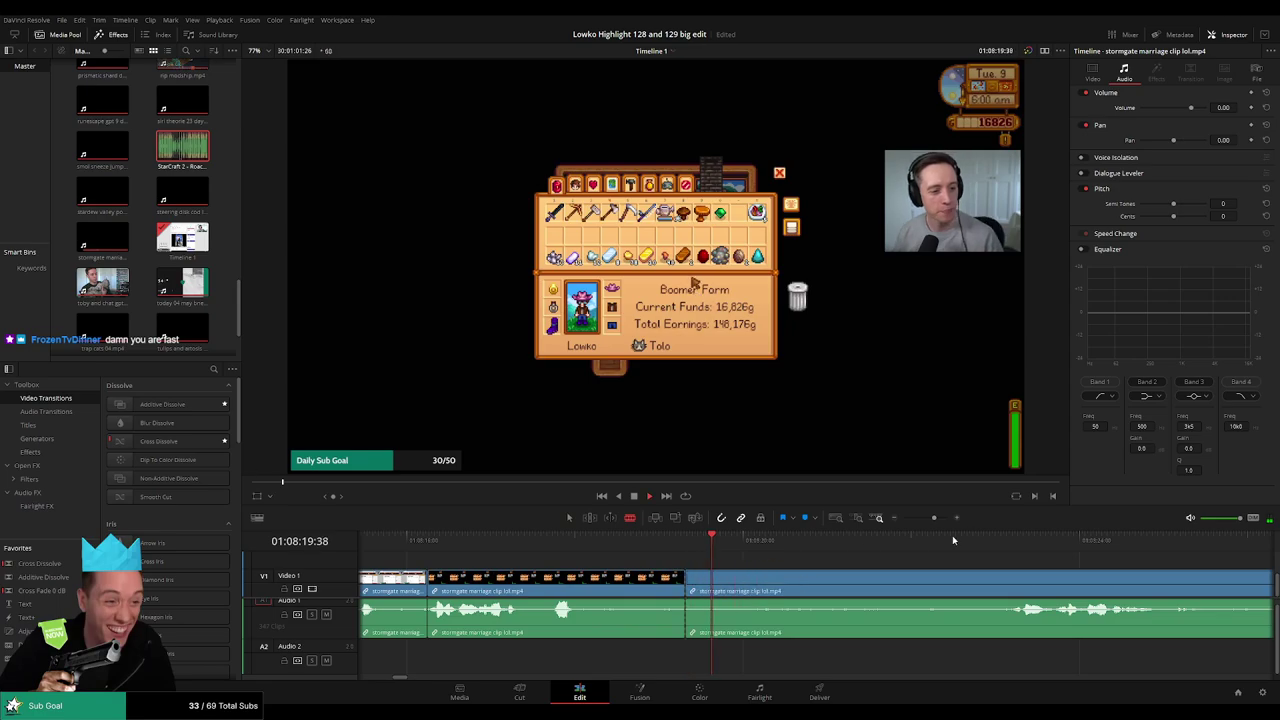
key(a)
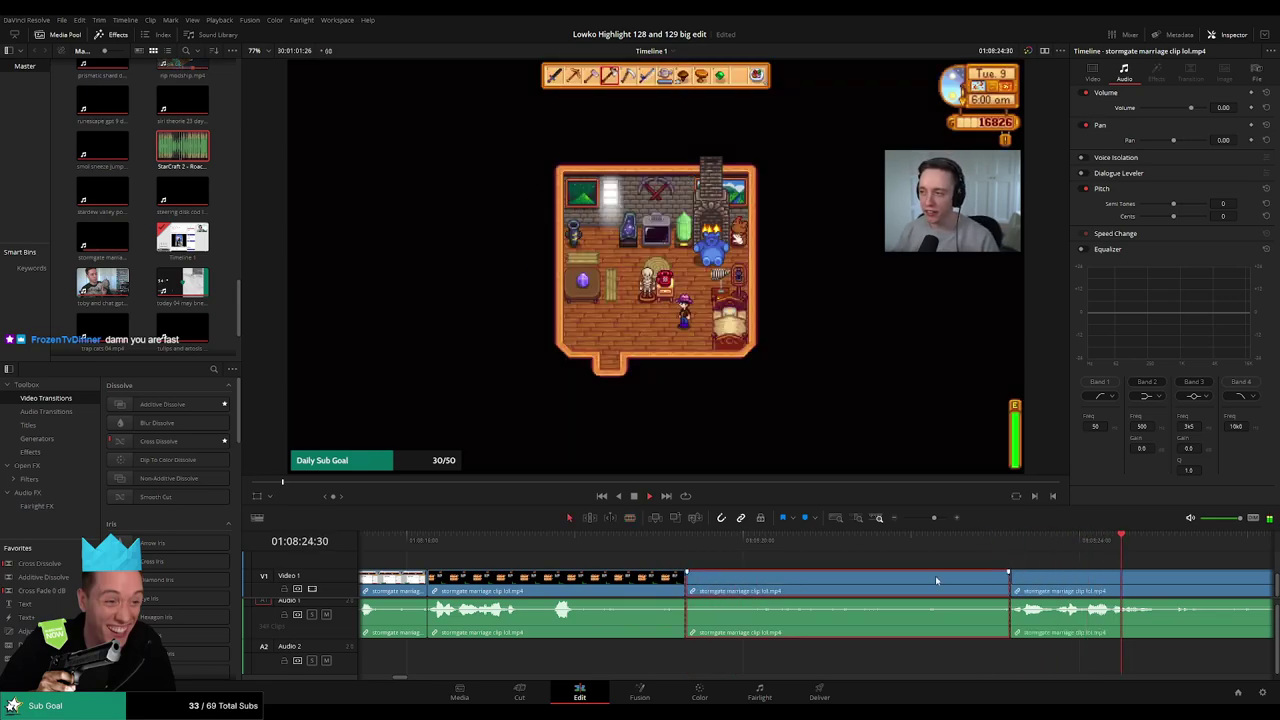
scroll(685, 583, left, 2)
drag(685, 583, 742, 583)
key(space)
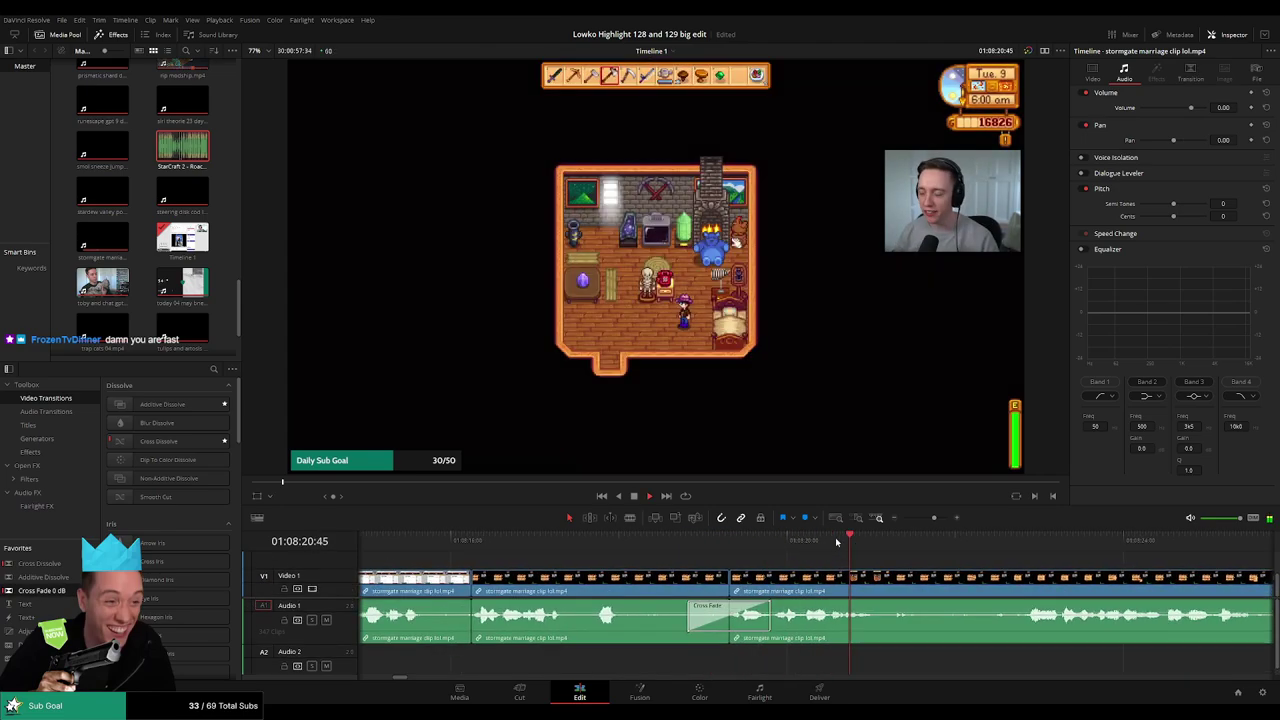
Move the playhead further along the timeline to 01:08:38.
scroll(684, 570, right, 5)
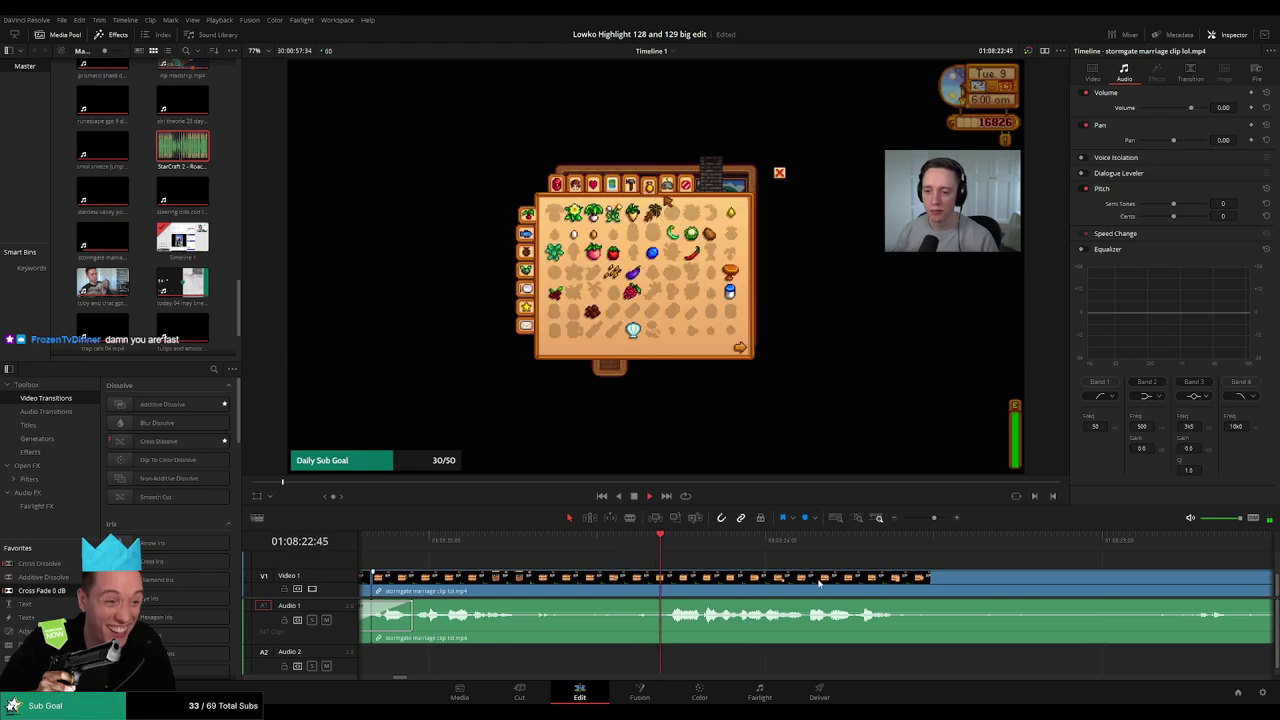
scroll(889, 580, down, 3)
scroll(889, 580, right, 5)
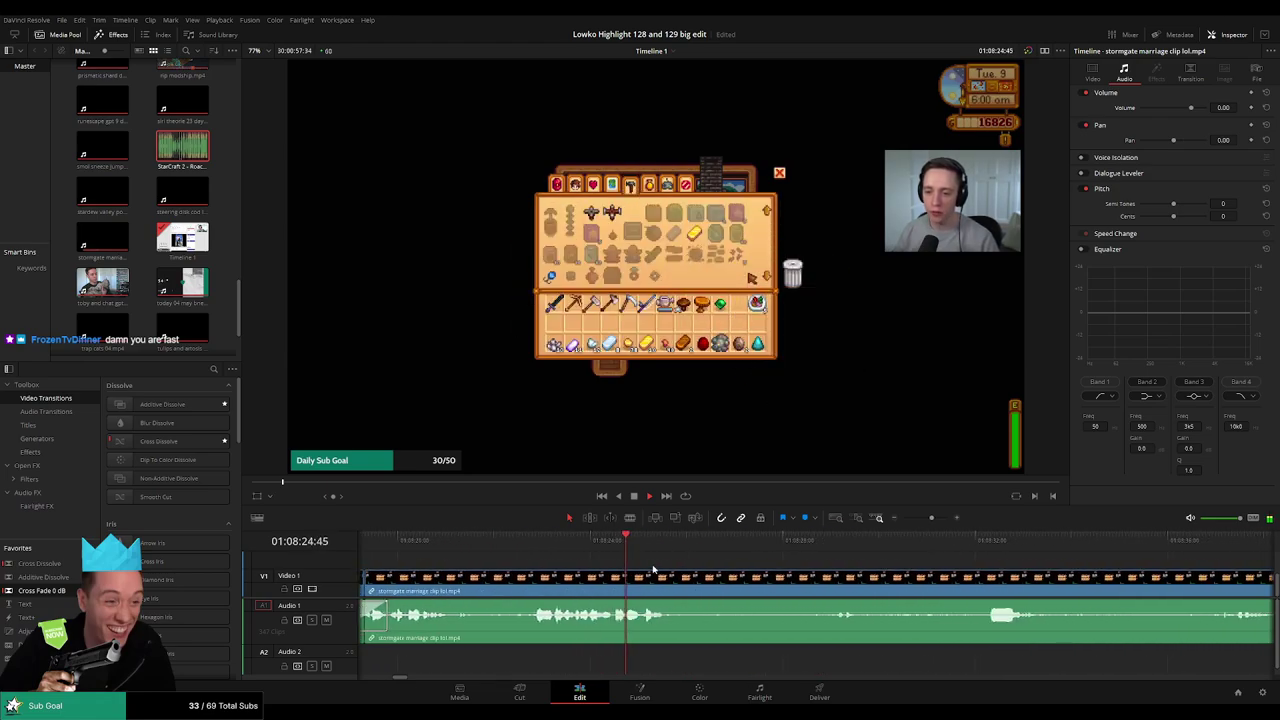
key(b)
key(space)
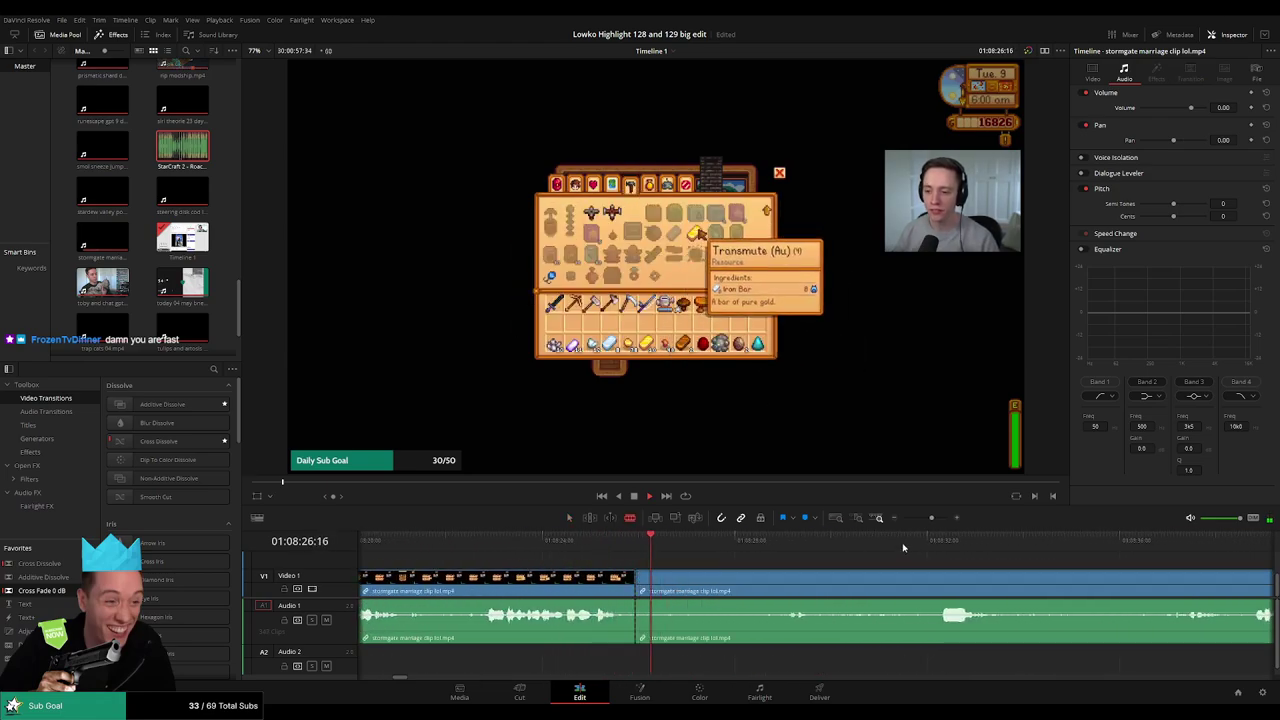
click(937, 537)
scroll(940, 560, right, 3)
click(942, 541)
key(space)
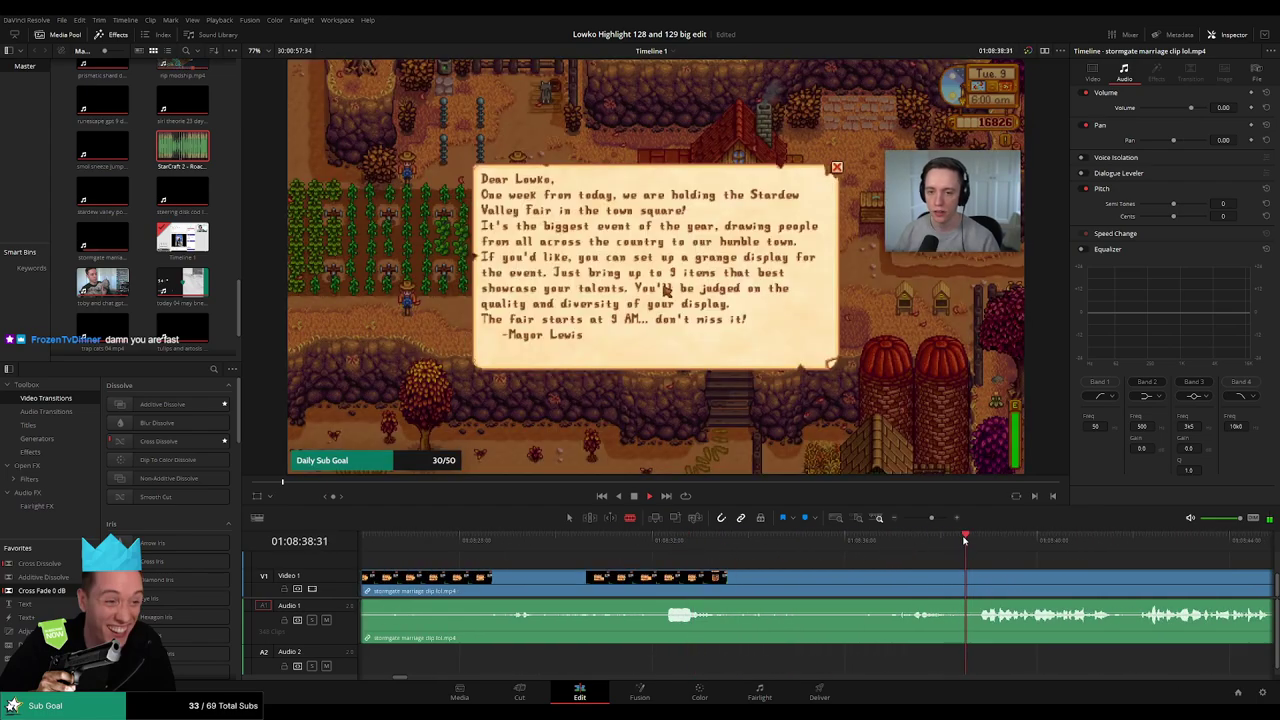
scroll(900, 562, down, 3)
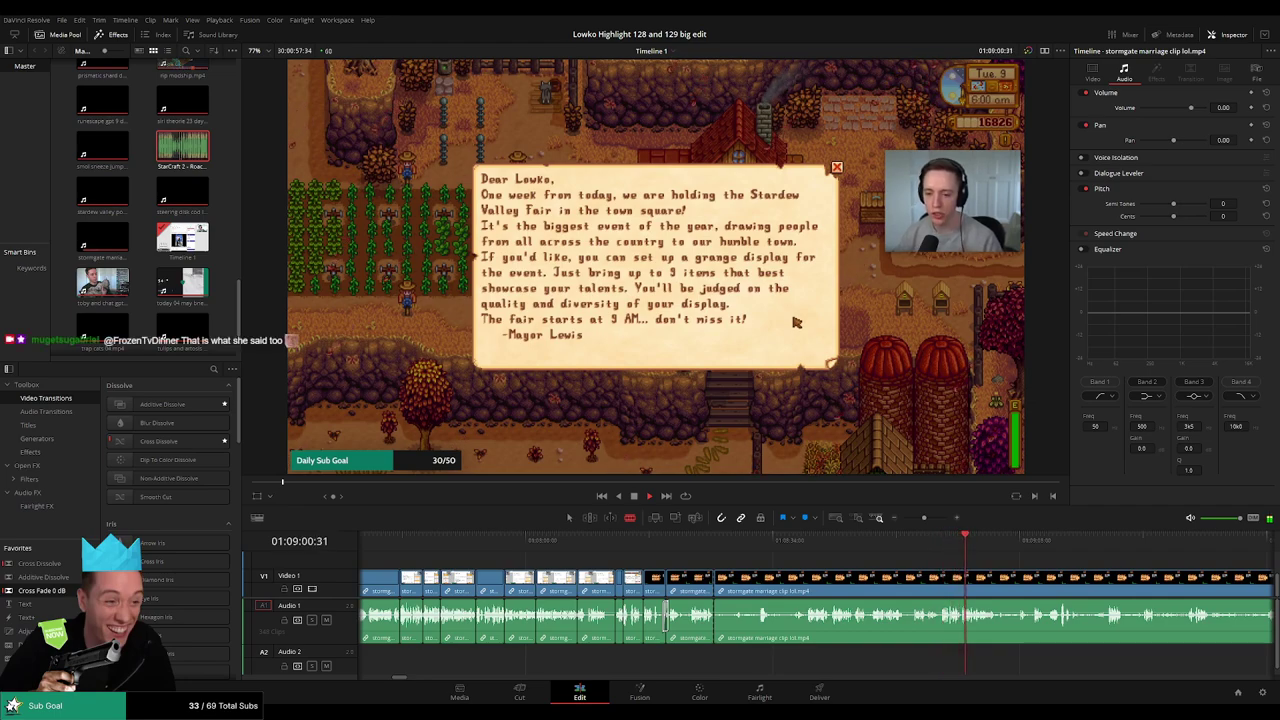
scroll(1024, 567, right, 3)
scroll(1024, 567, right, 3)
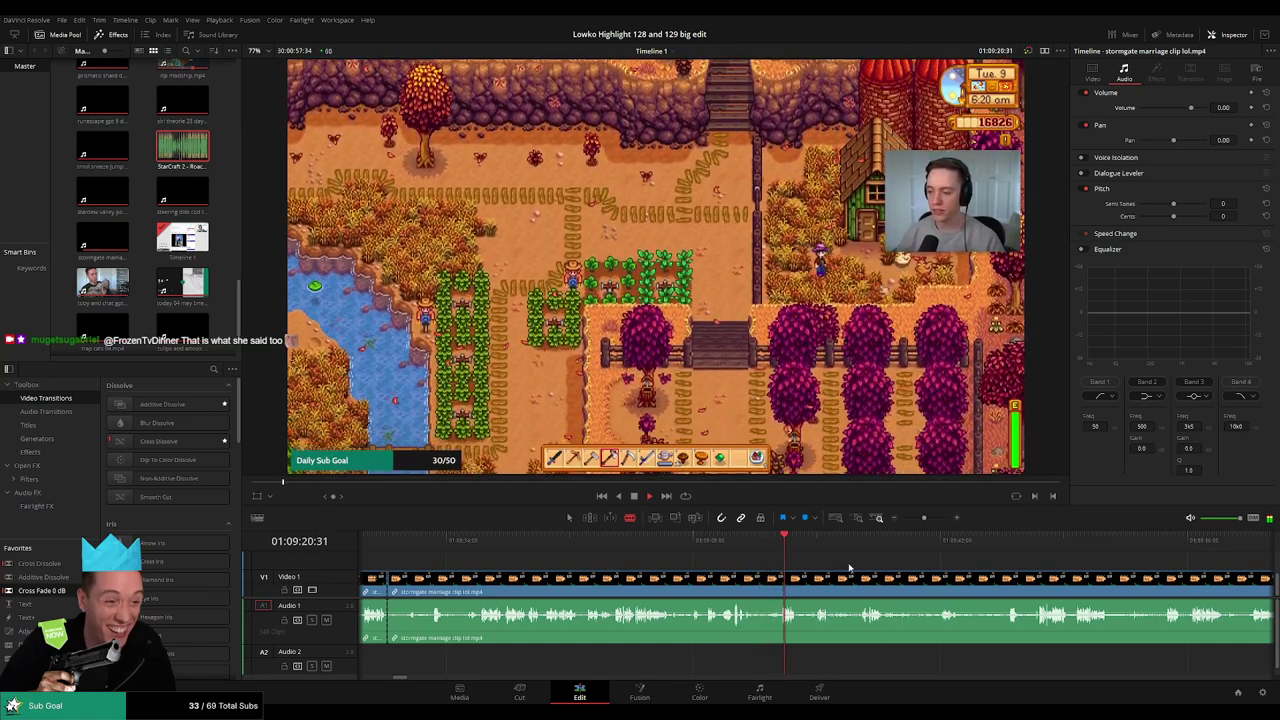
click(895, 540)
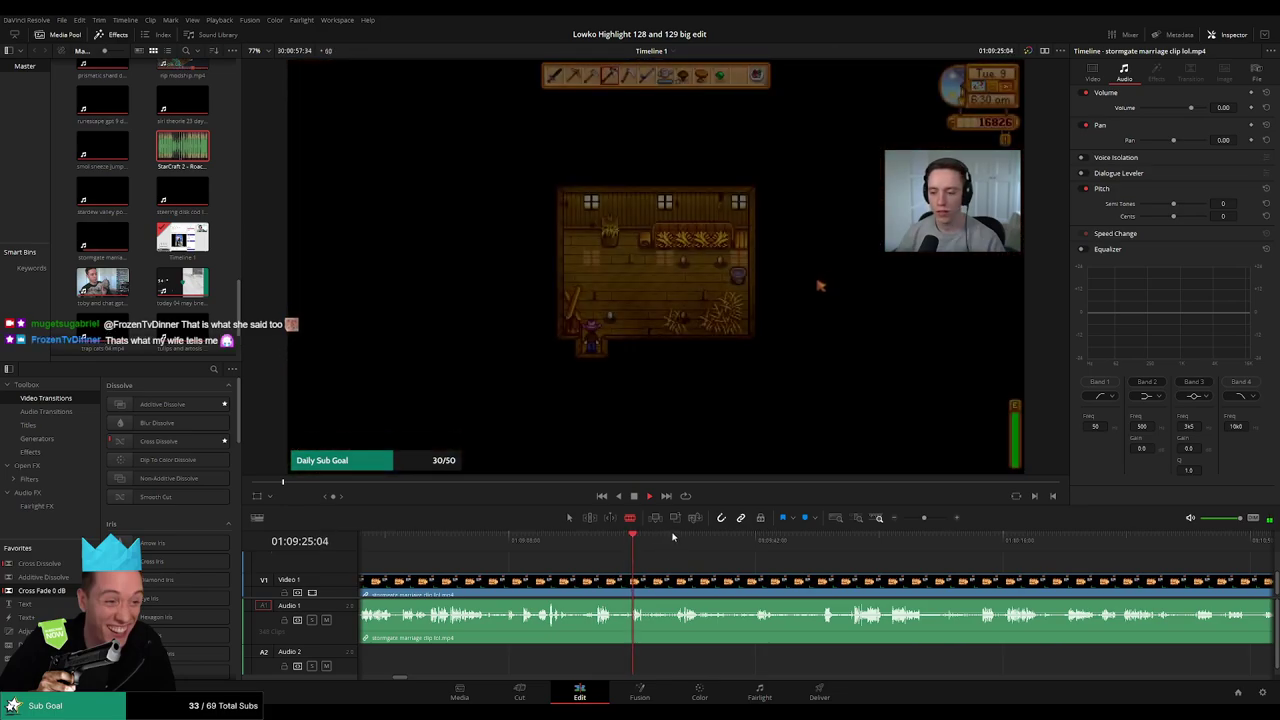
click(568, 545)
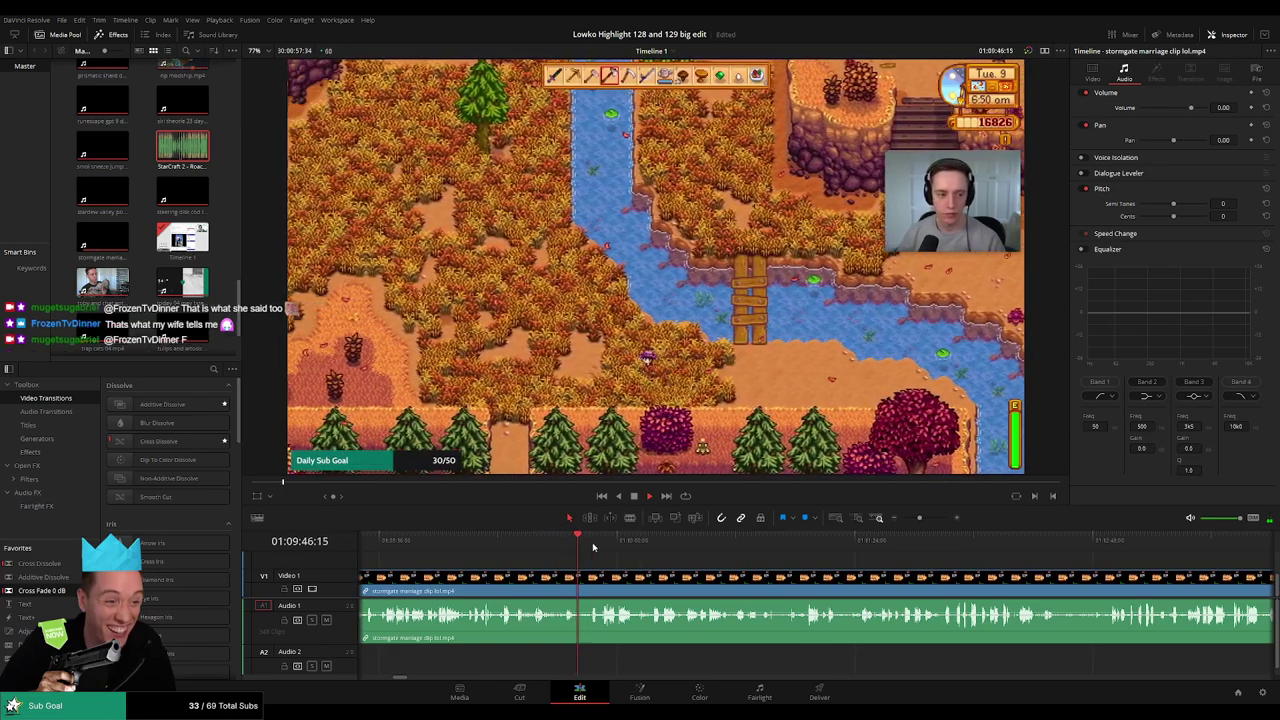
click(608, 545)
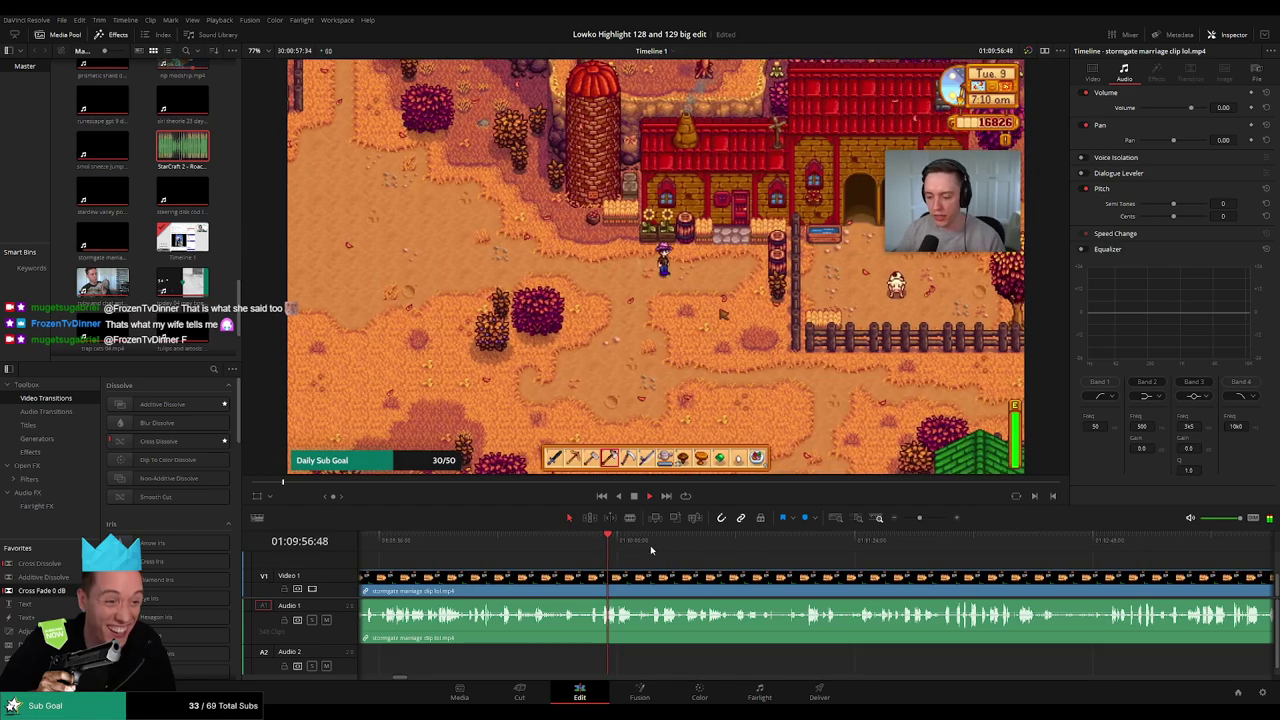
mouse_move(608, 545)
mouse_down()
mouse_move(930, 553)
mouse_move(921, 518)
mouse_up()
key(space)
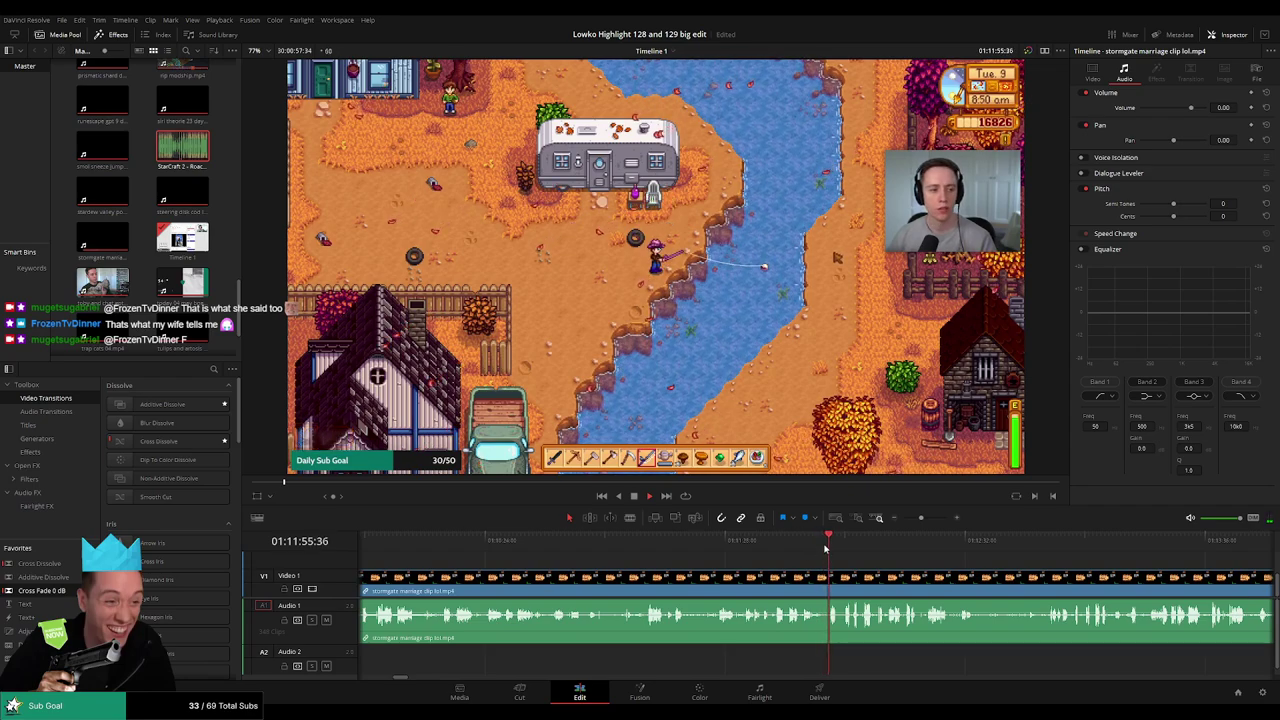
scroll(669, 565, right, 4)
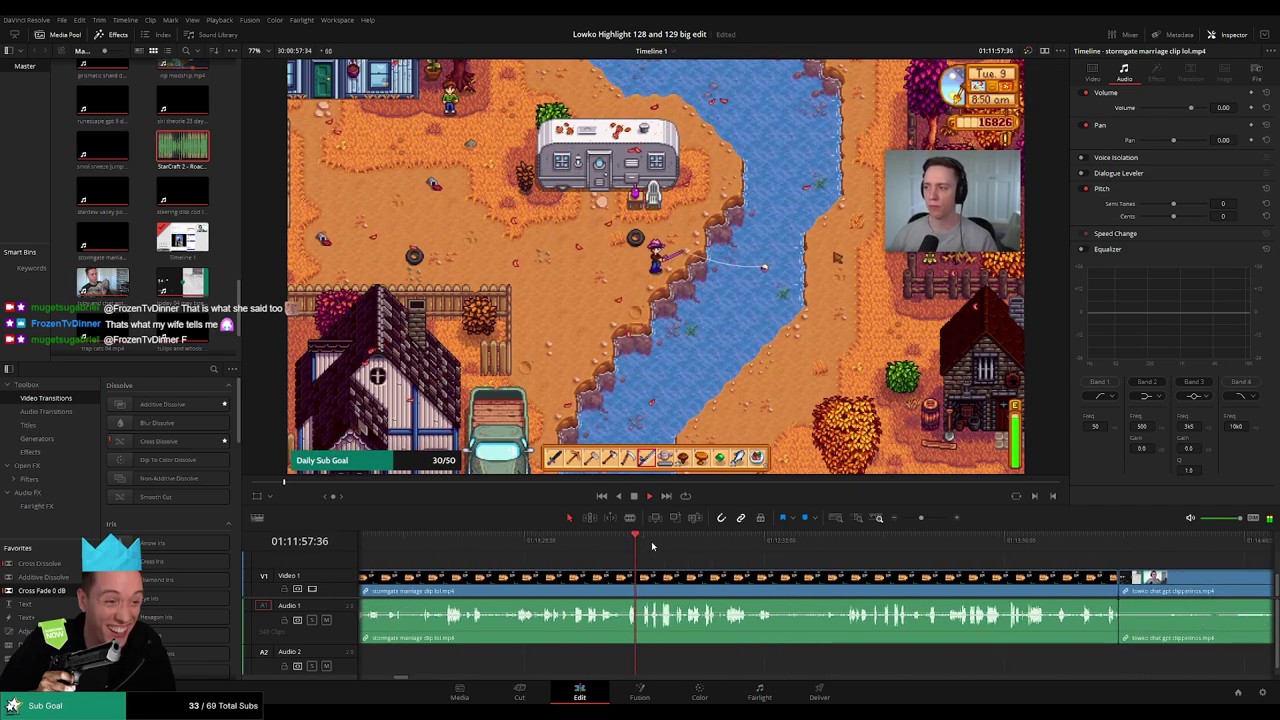
click(713, 542)
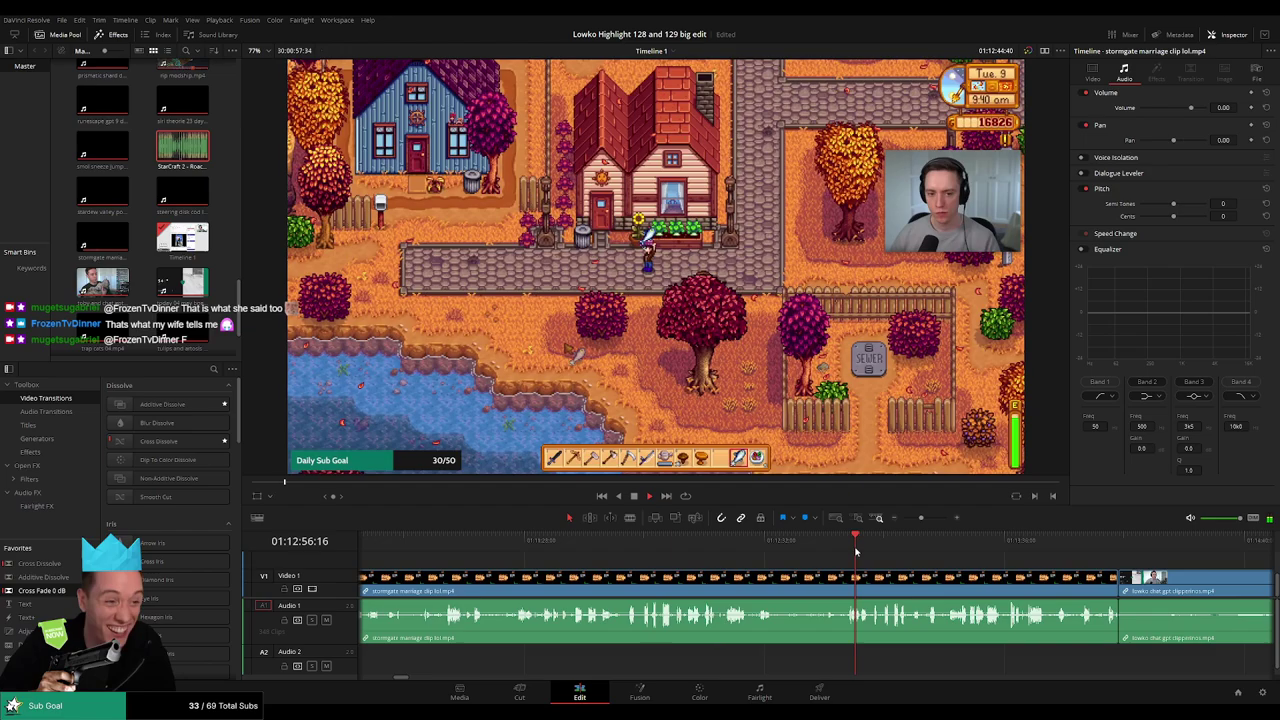
drag(769, 547, 895, 545)
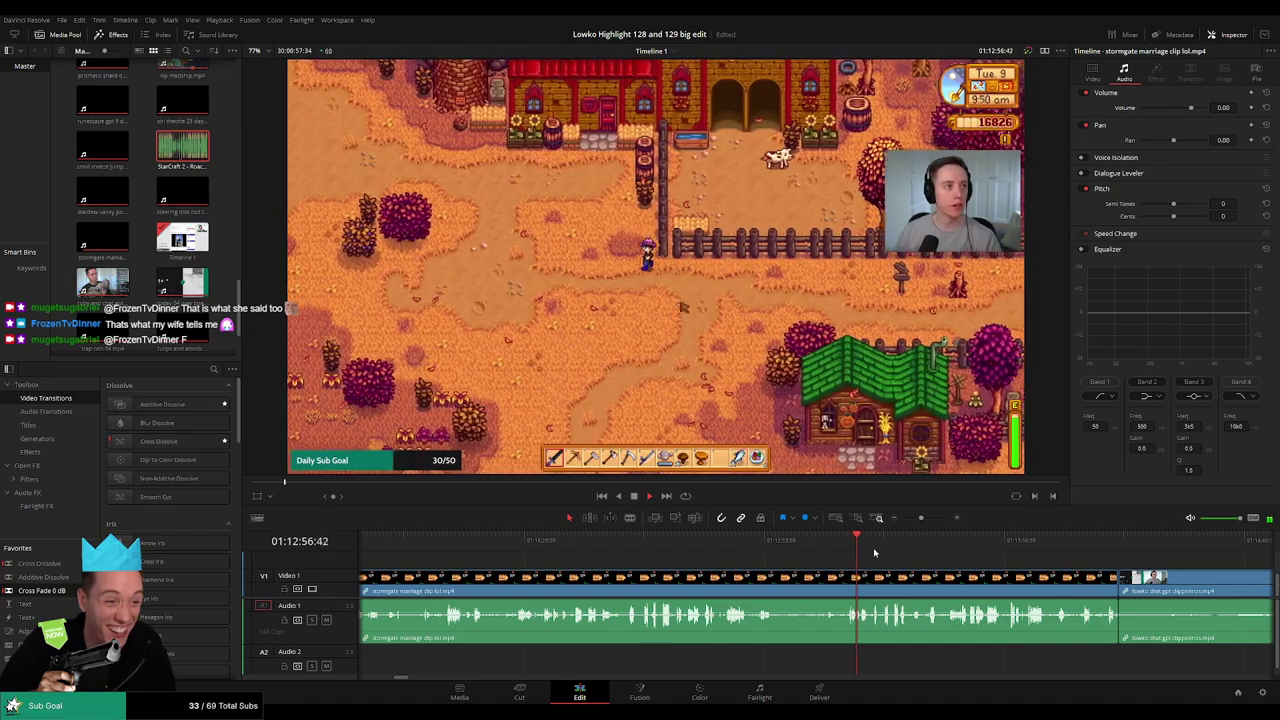
key(space)
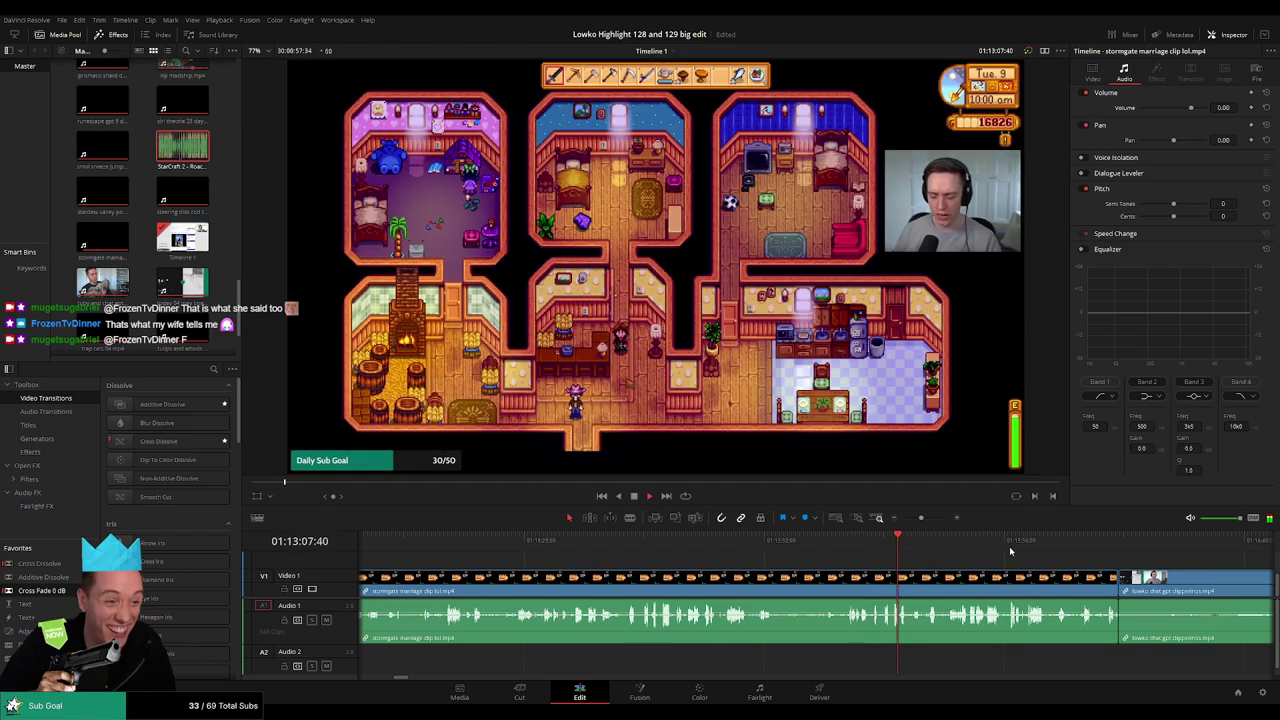
click(1050, 548)
key(Down)
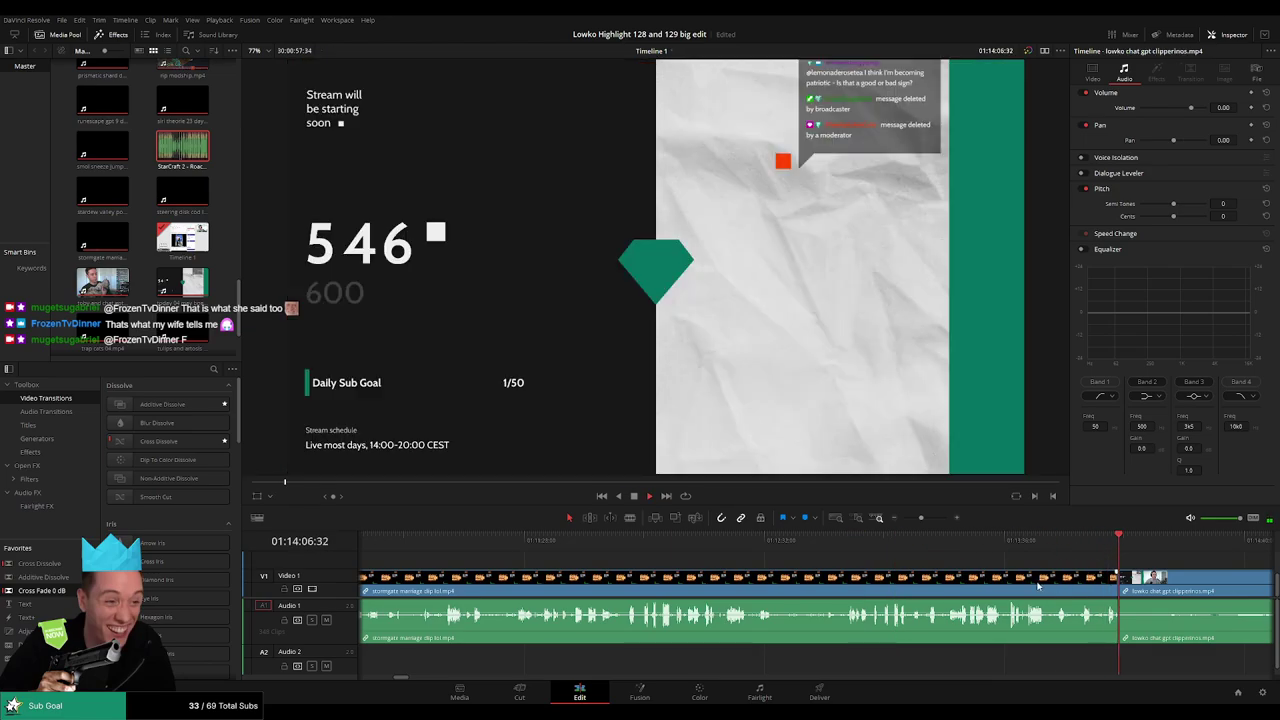
Ripple delete the last stormgate piece and scrub forward to the webcam scene.
click(1015, 585)
key(Delete)
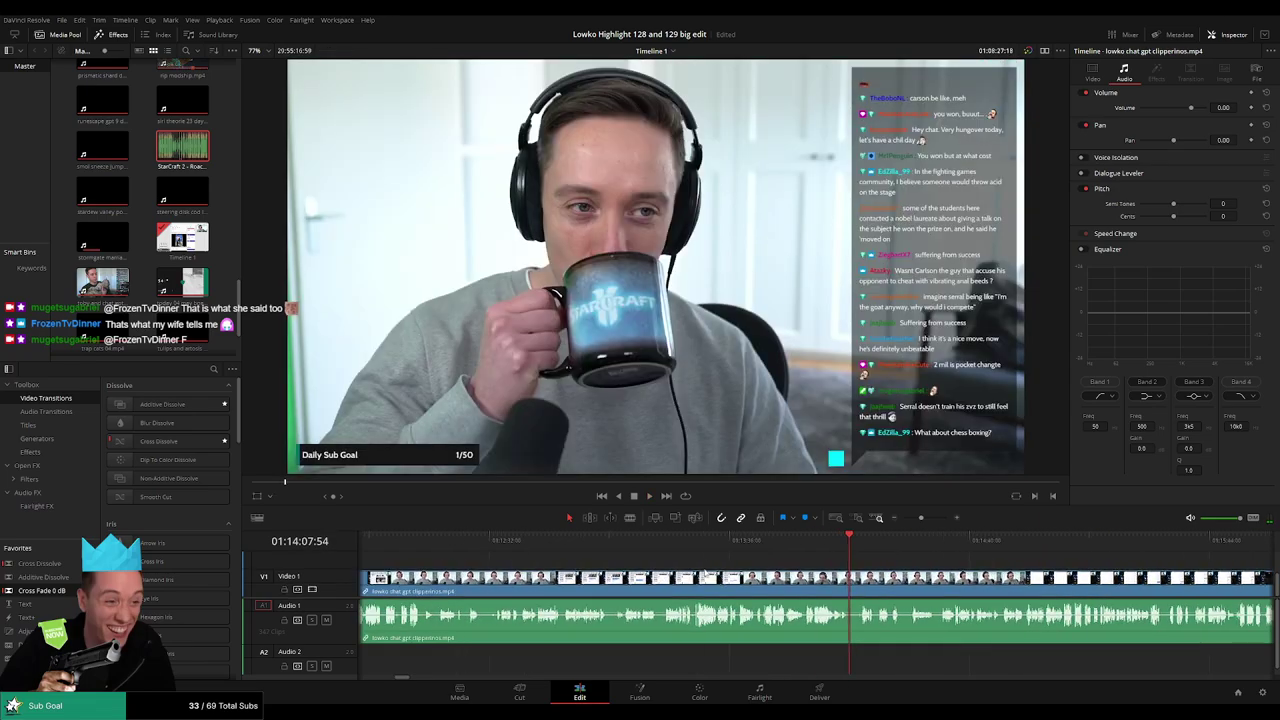
drag(771, 545, 810, 549)
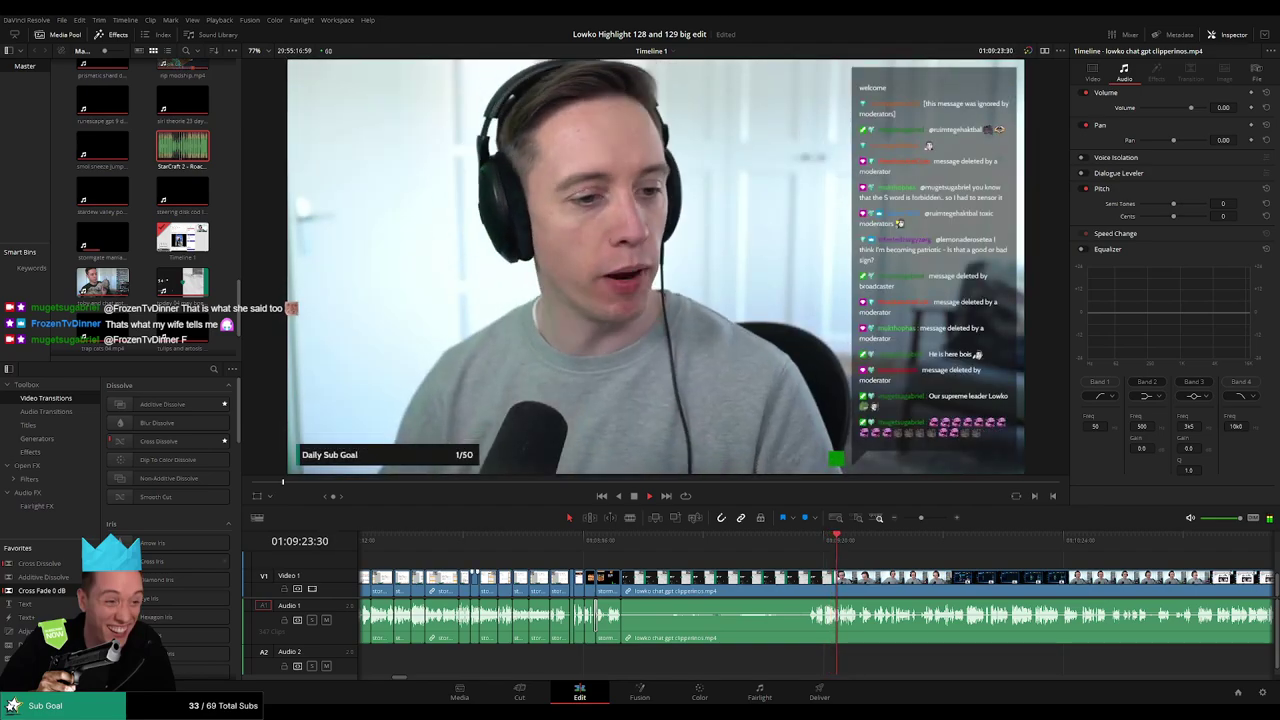
scroll(890, 567, right, 3)
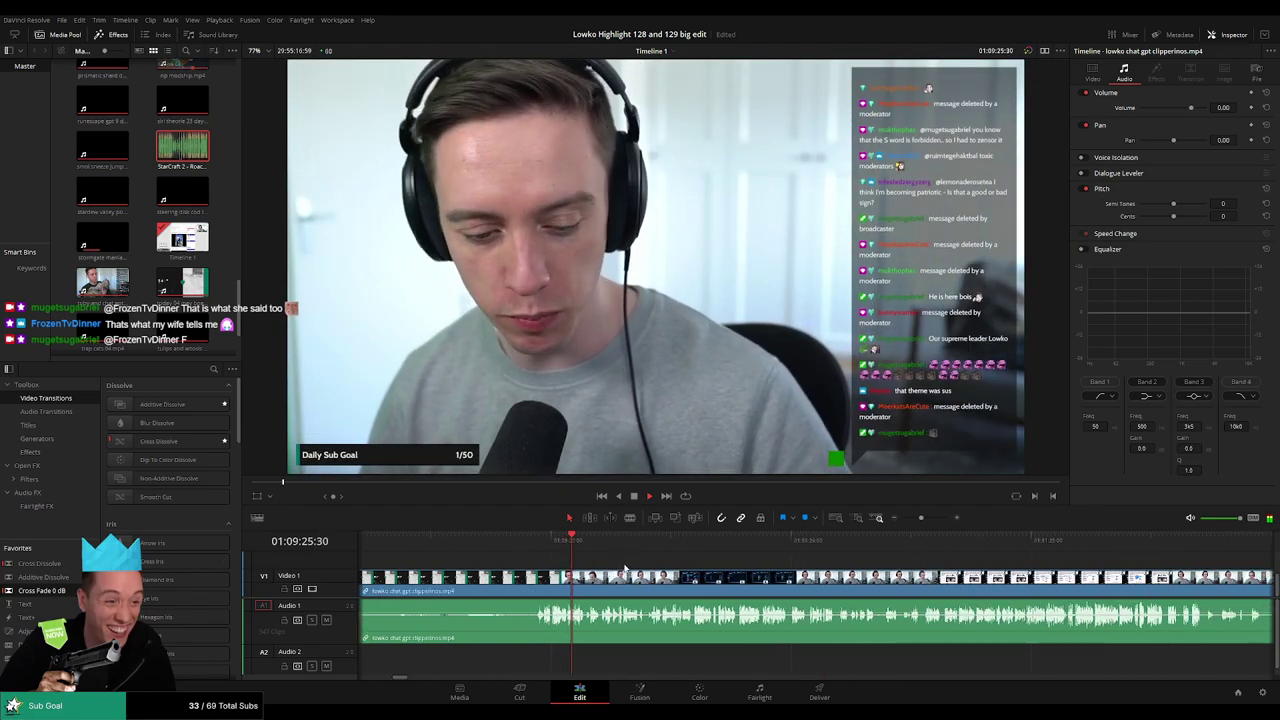
scroll(544, 551, right, 3)
drag(544, 551, 689, 547)
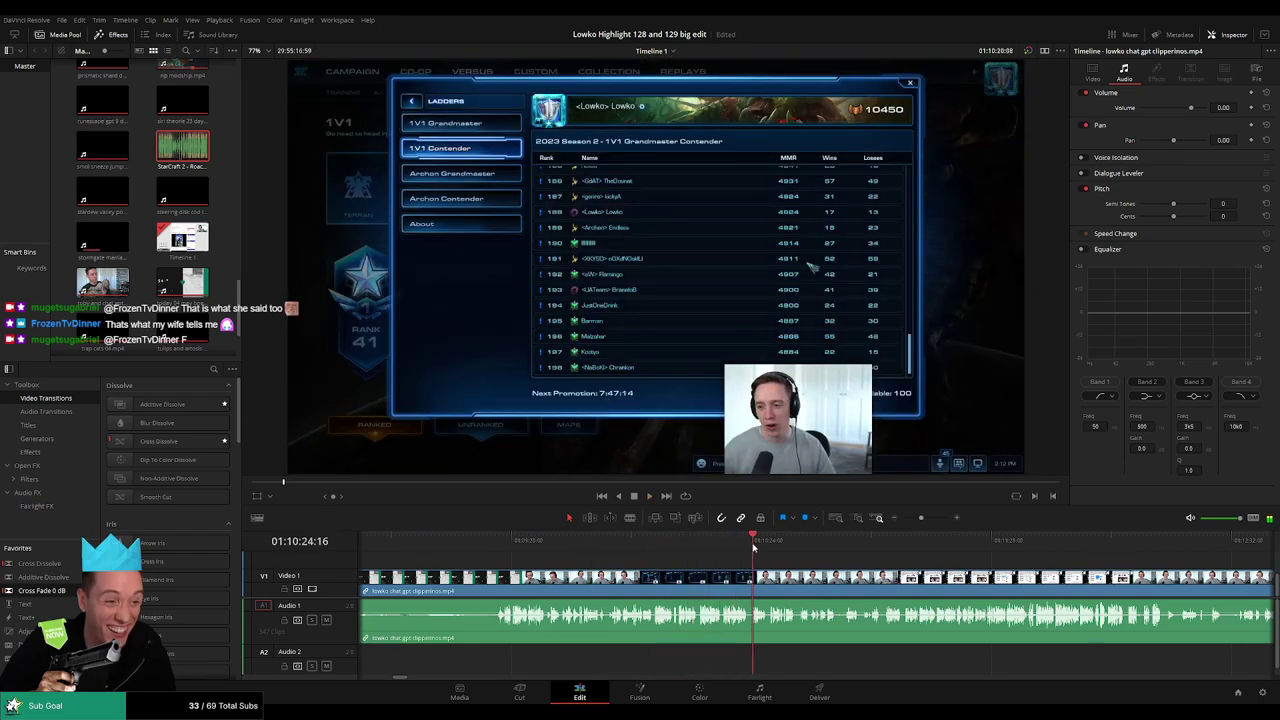
drag(689, 547, 777, 545)
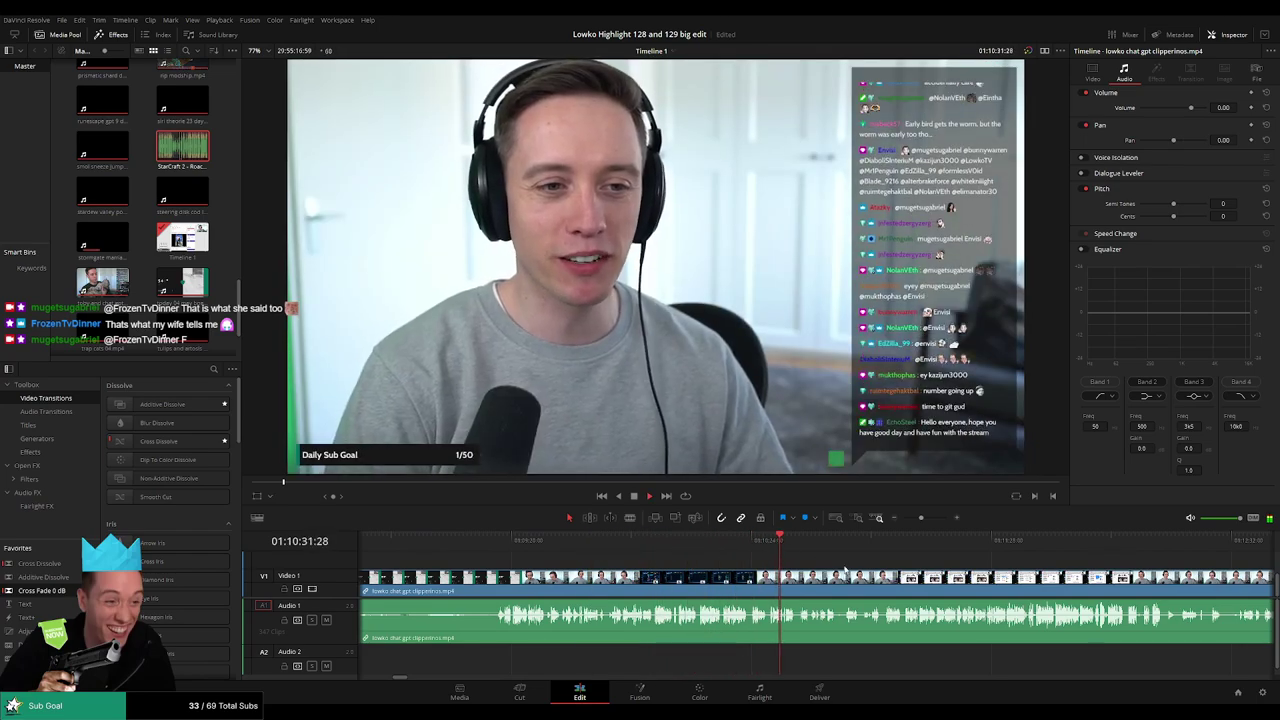
Skip ahead in the chat clip and play from the chess article section.
scroll(690, 565, right, 3)
scroll(690, 565, right, 3)
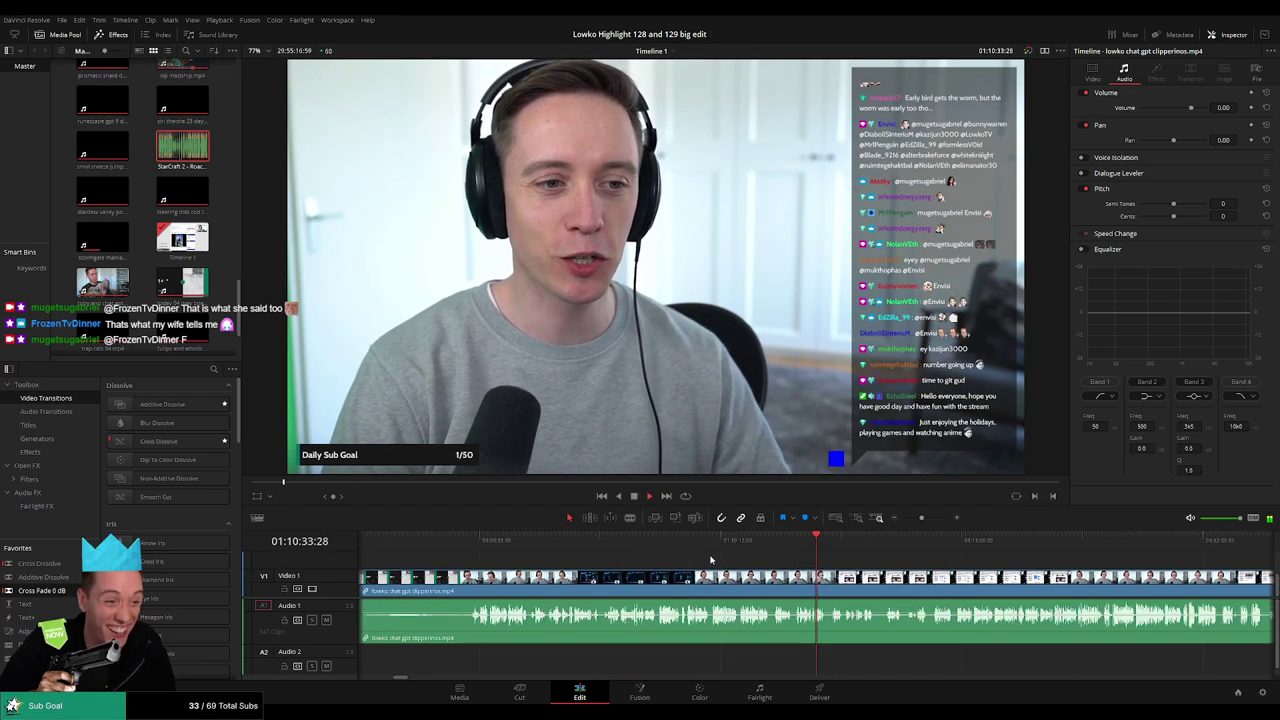
click(903, 540)
scroll(760, 545, right, 3)
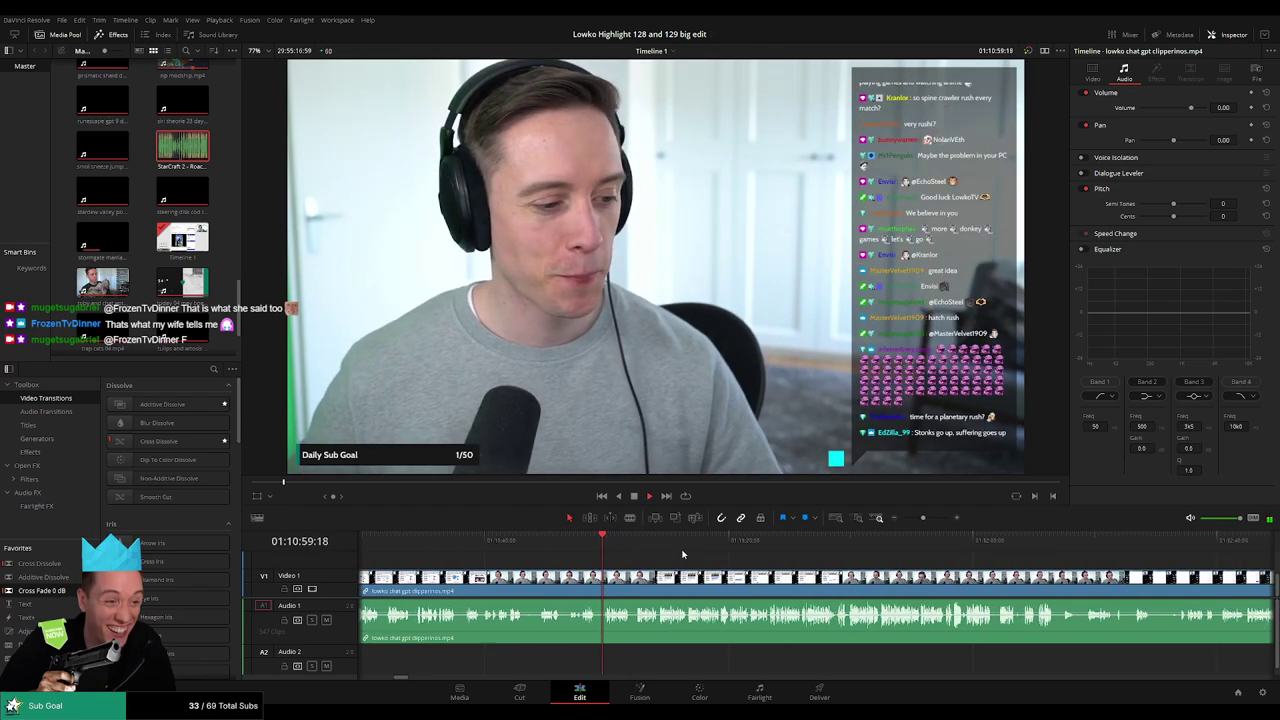
click(608, 541)
key(space)
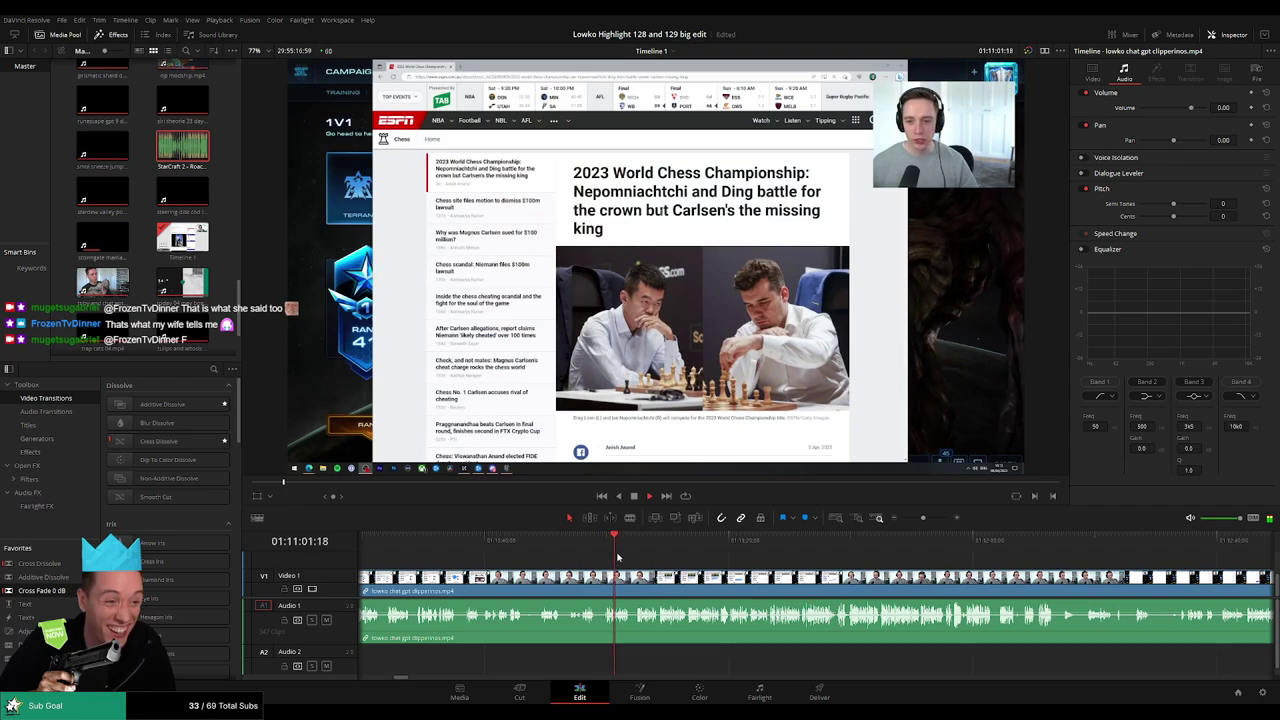
scroll(675, 570, right, 2)
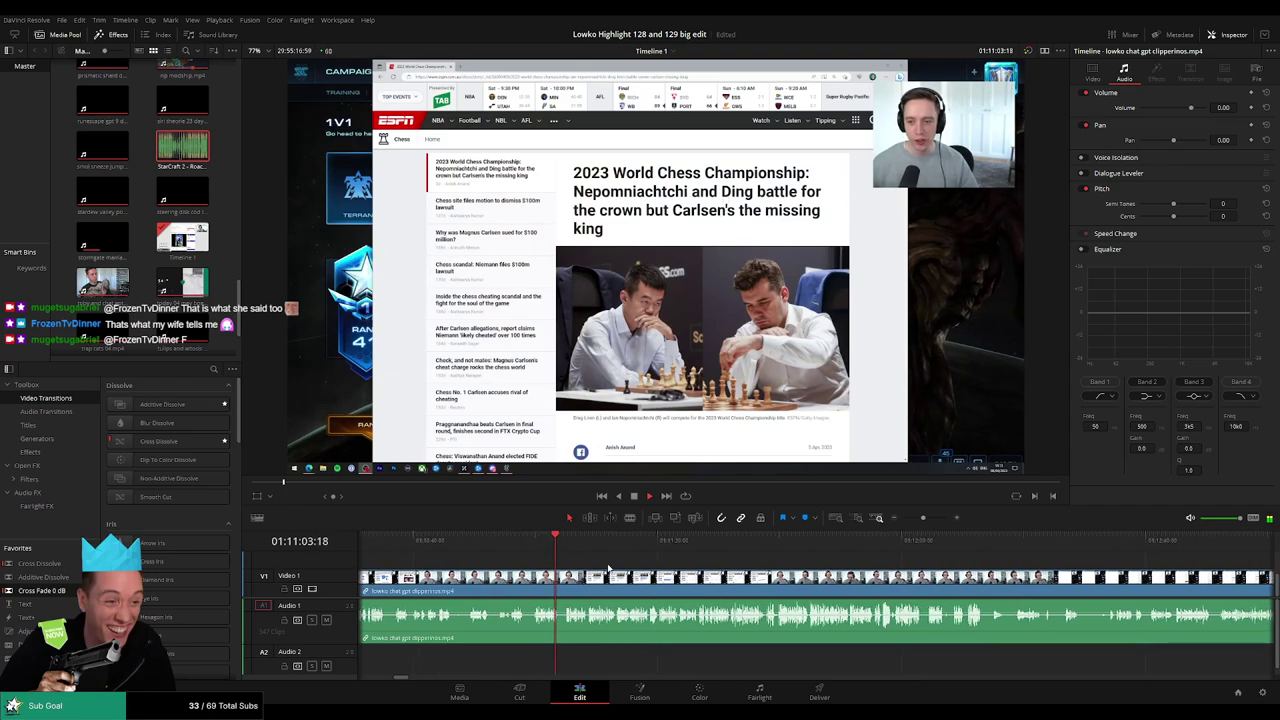
scroll(853, 582, left, 4)
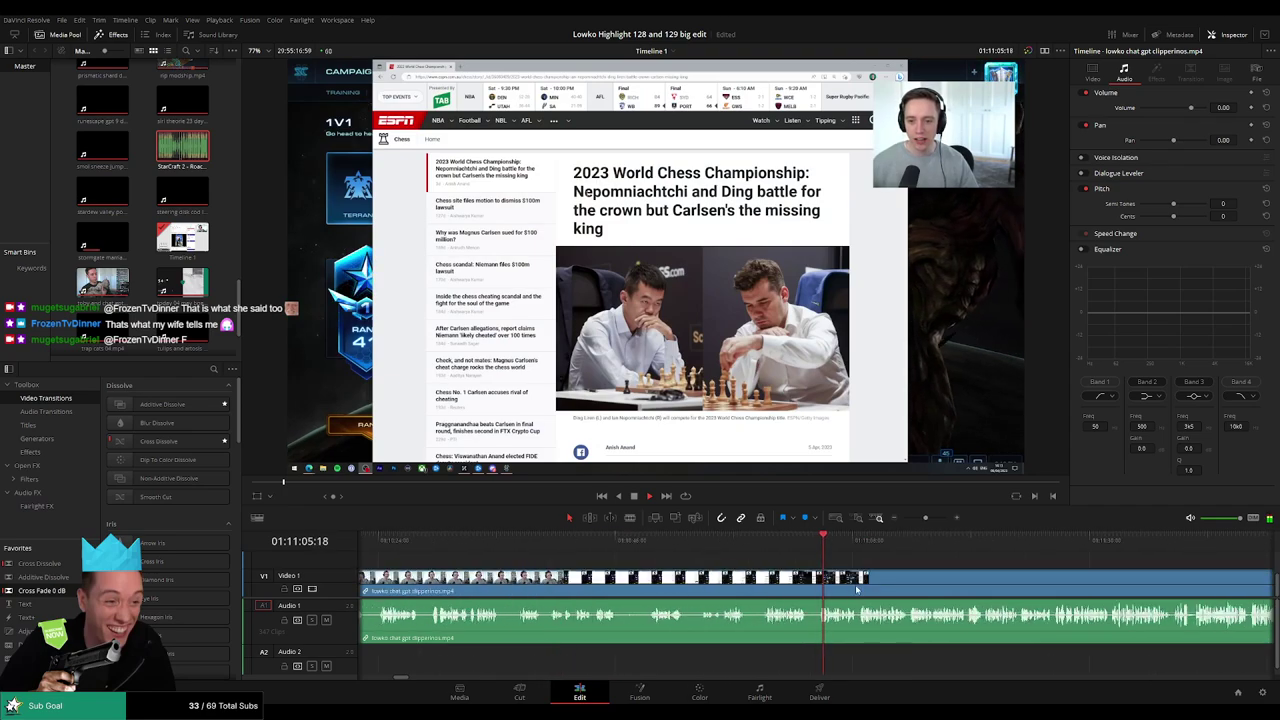
scroll(669, 548, up, 2)
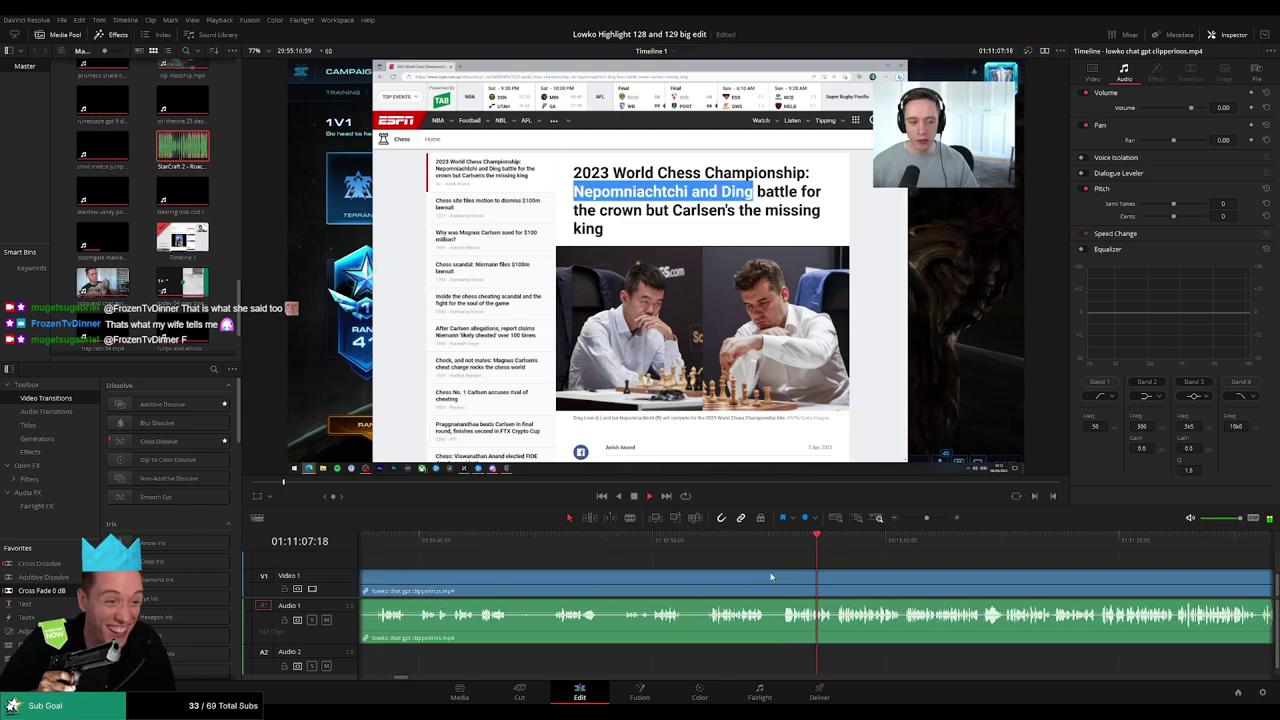
Split the lowko chat gpt clipperinos clip at the webcam section and ripple delete the earlier piece.
click(669, 548)
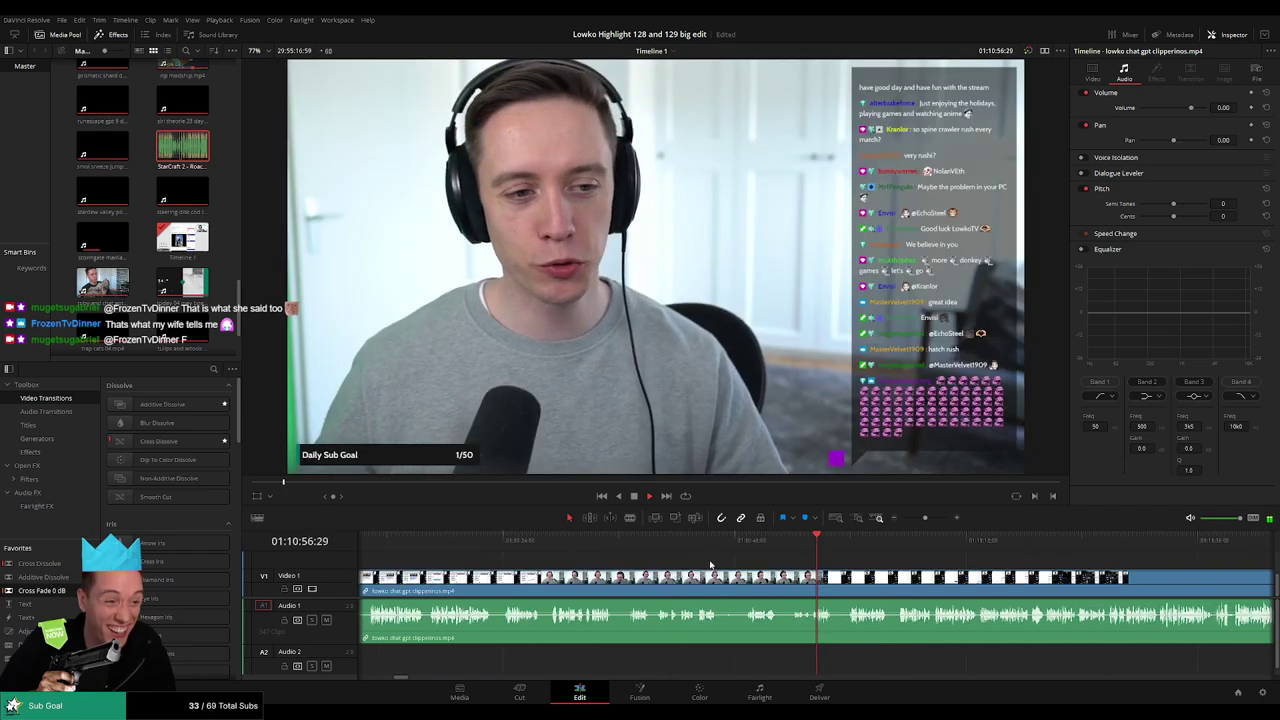
key(ctrl+b)
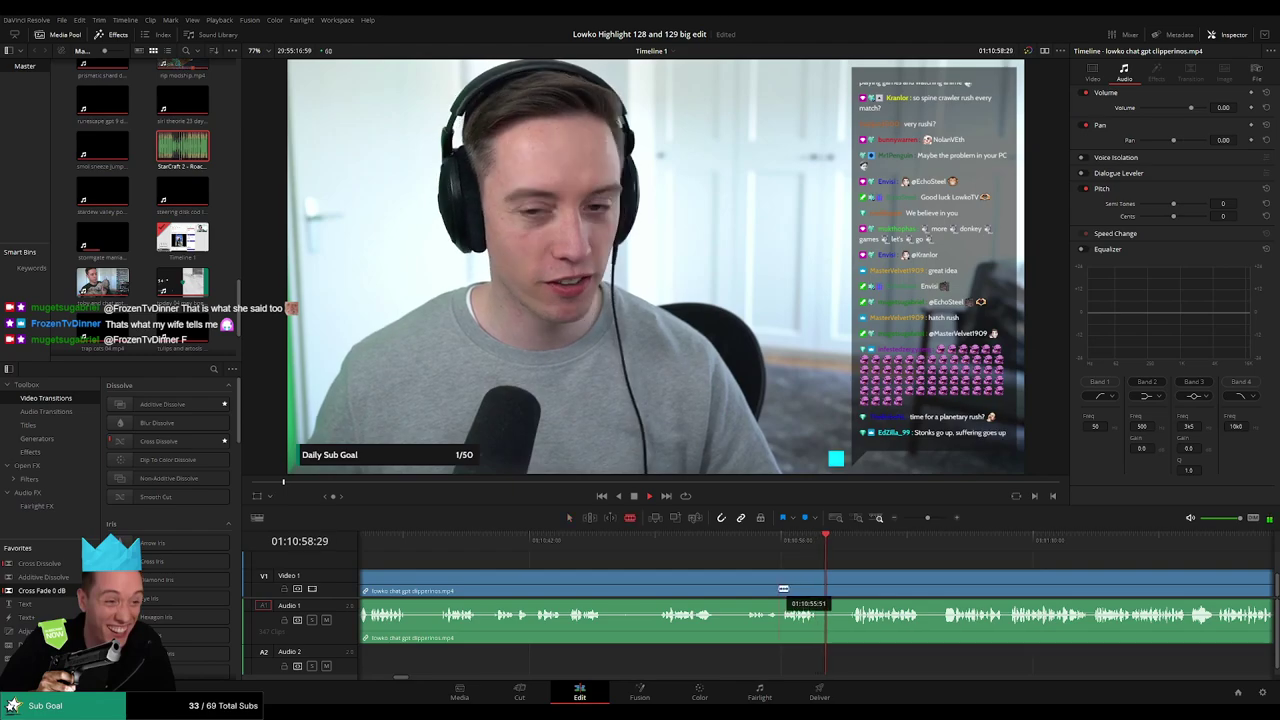
click(730, 595)
key(Delete)
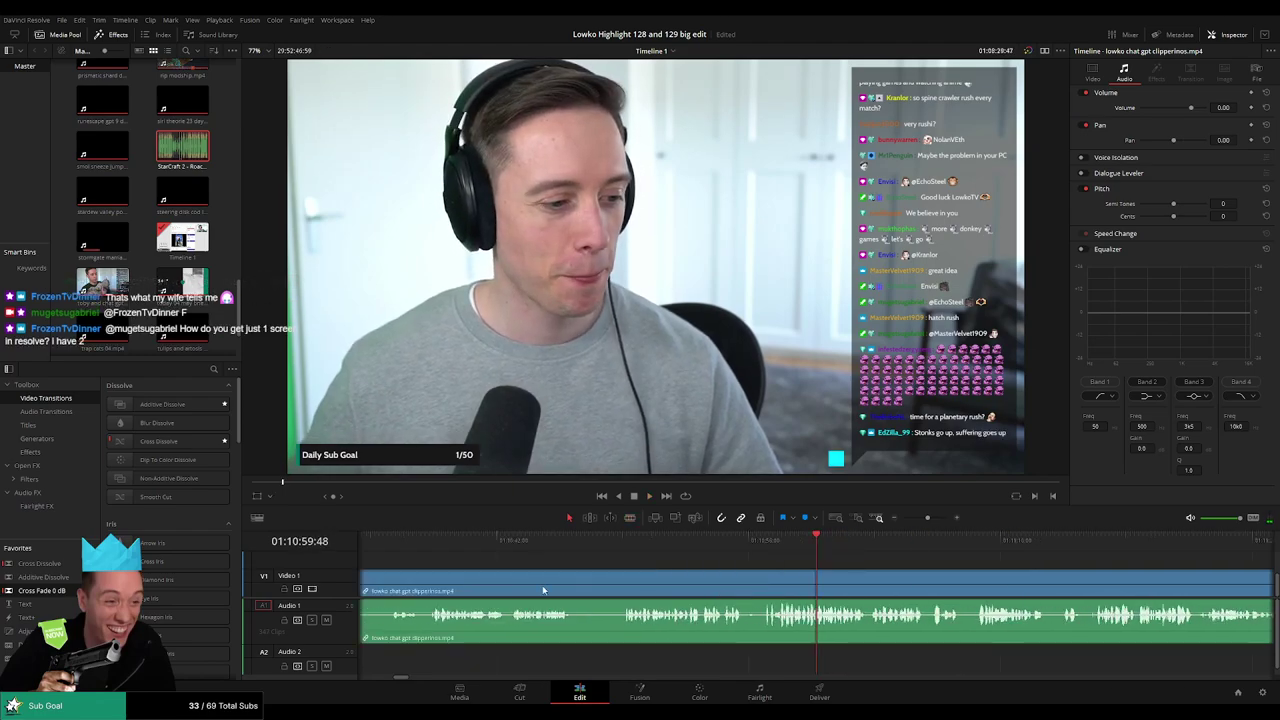
scroll(743, 598, down, 1)
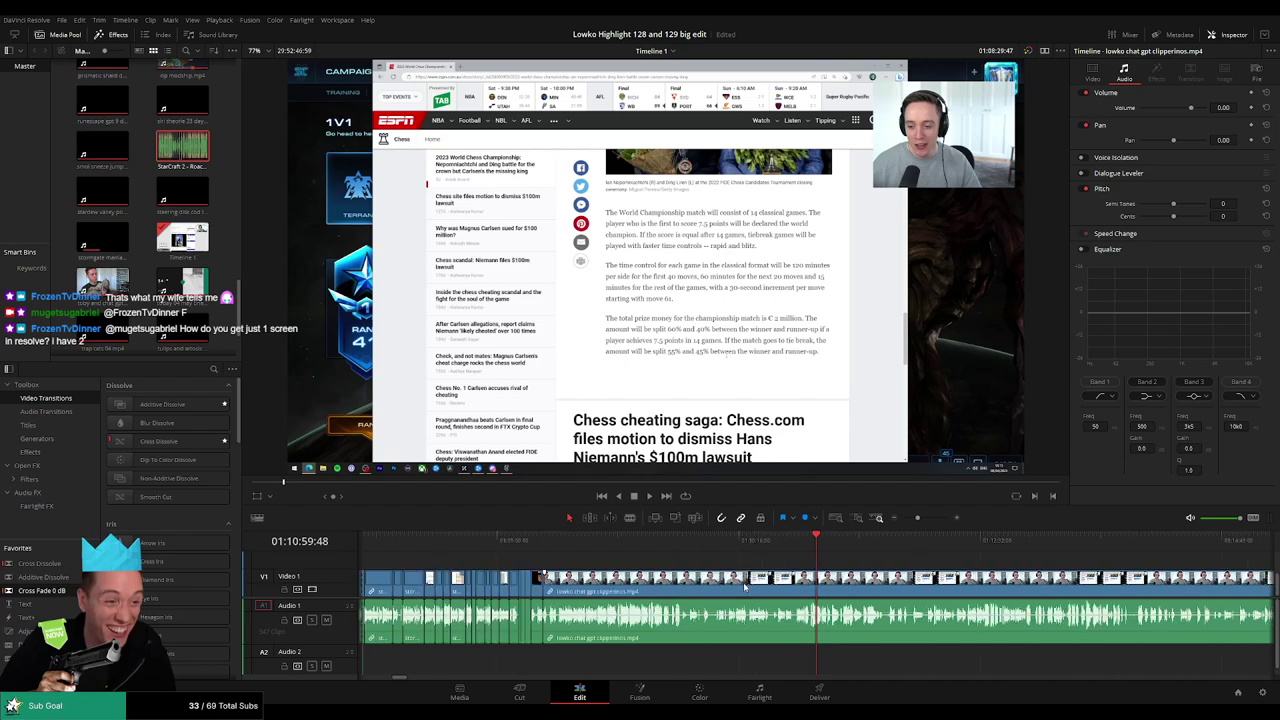
scroll(743, 588, down, 1)
scroll(743, 588, up, 2)
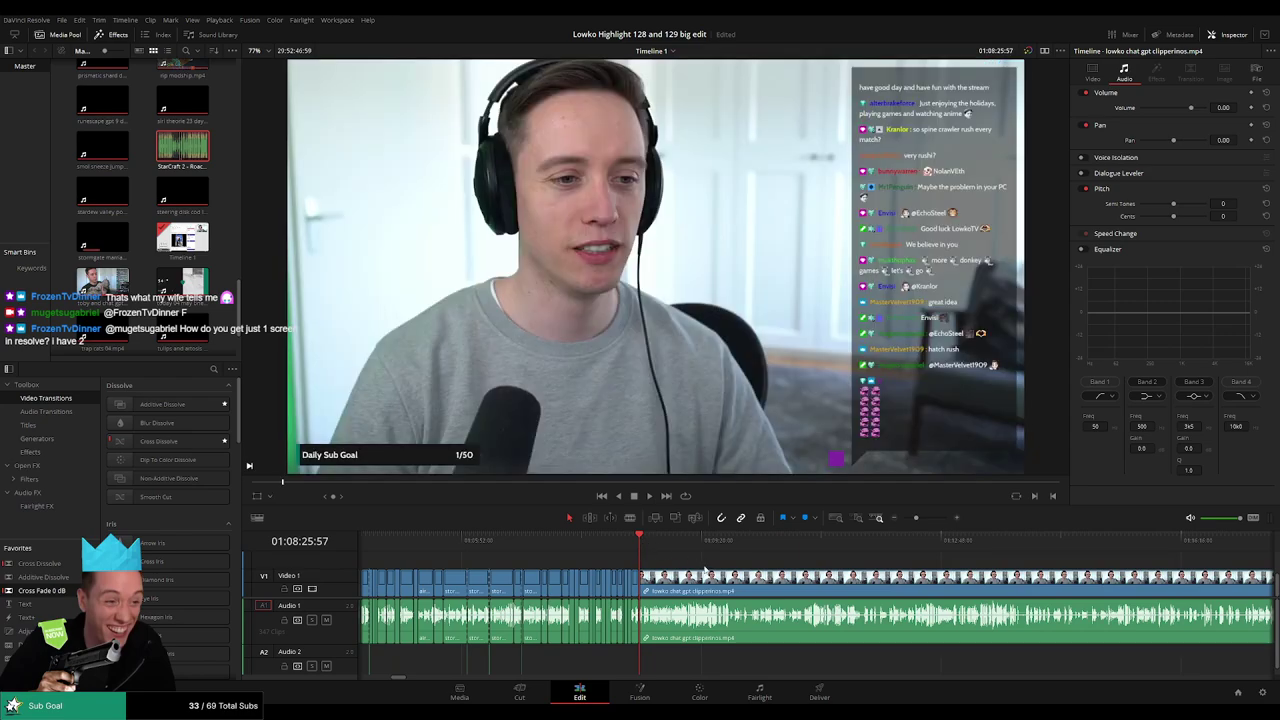
click(1045, 51)
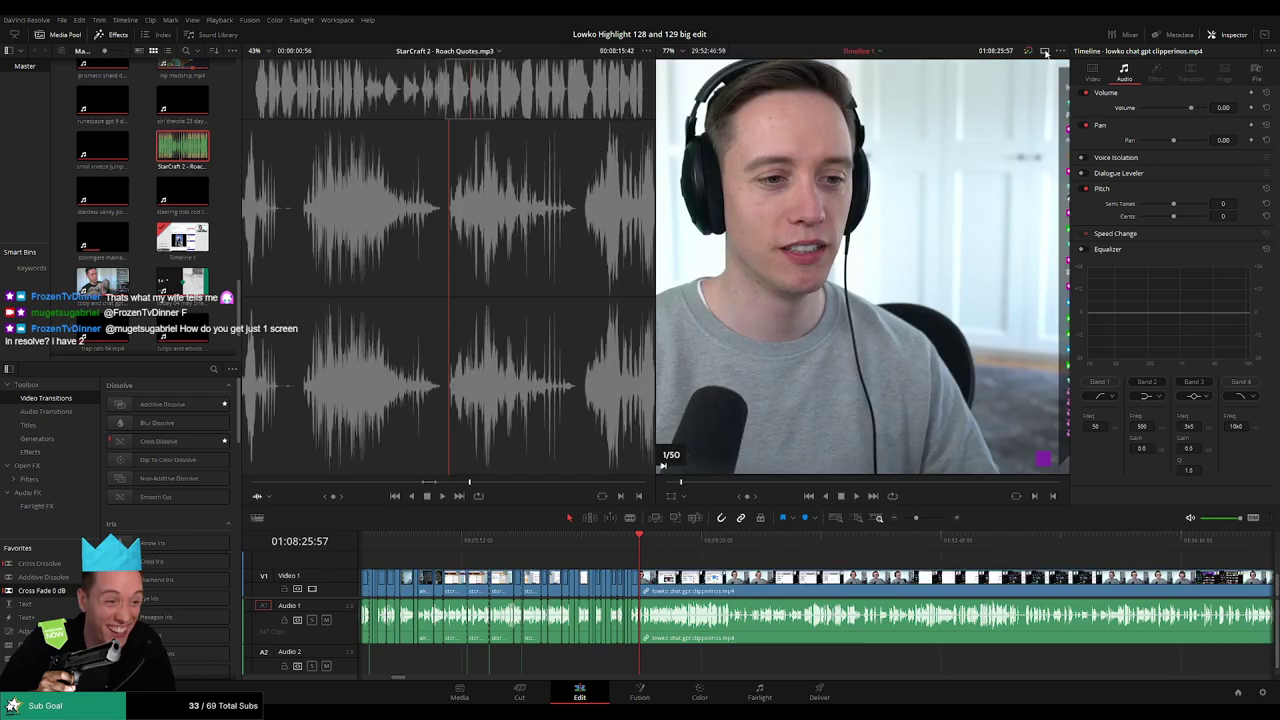
click(1045, 51)
click(1045, 51)
double_click(1045, 51)
double_click(1045, 51)
double_click(1045, 51)
click(1045, 51)
click(1045, 51)
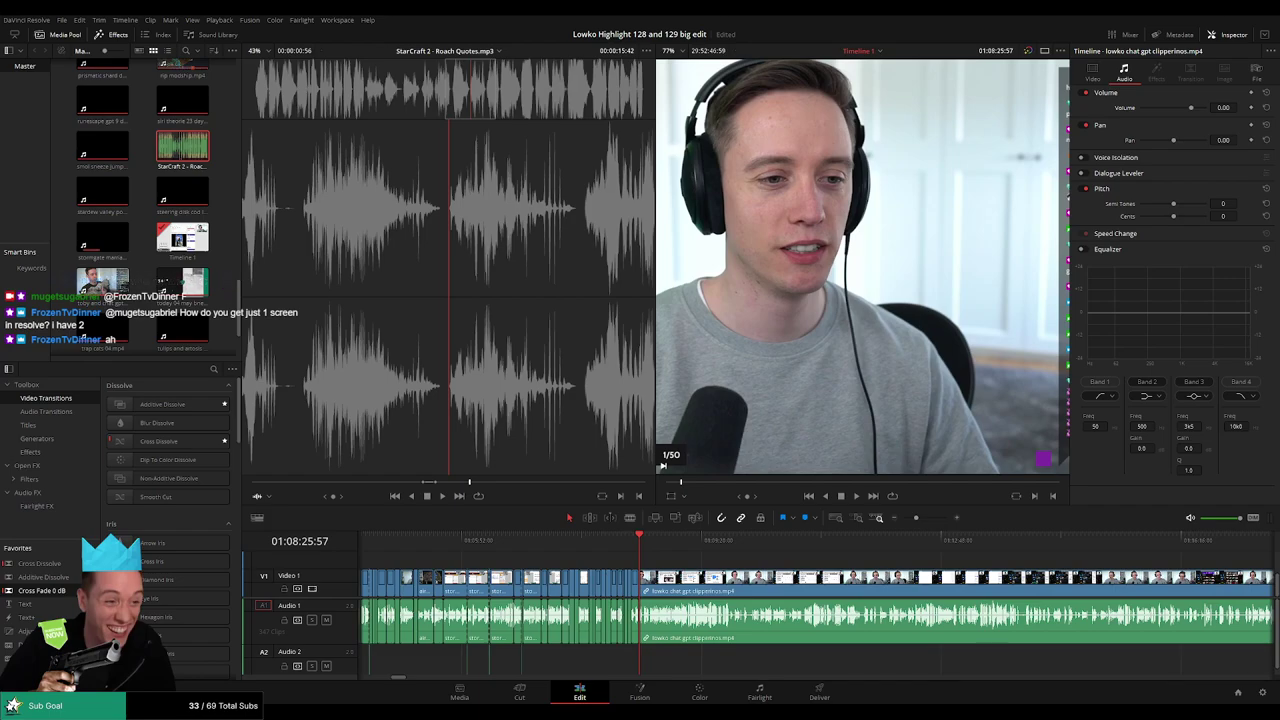
drag(102, 190, 497, 336)
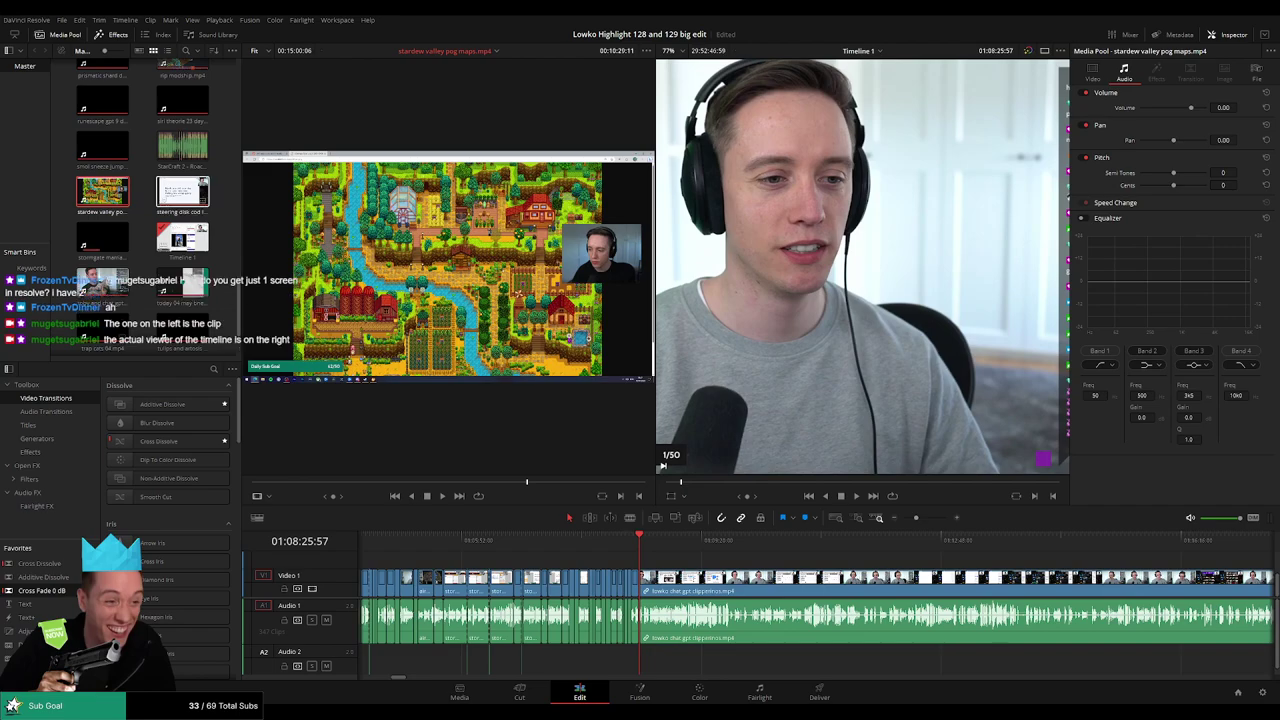
click(185, 148)
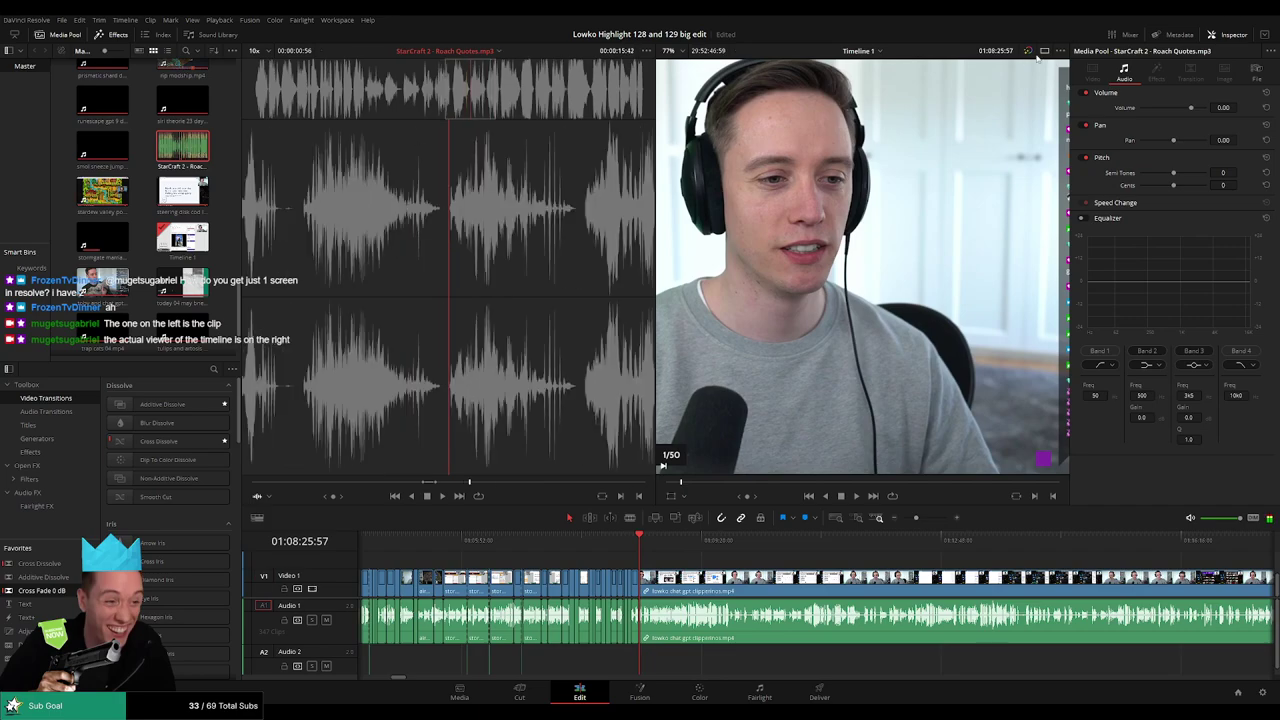
click(1045, 51)
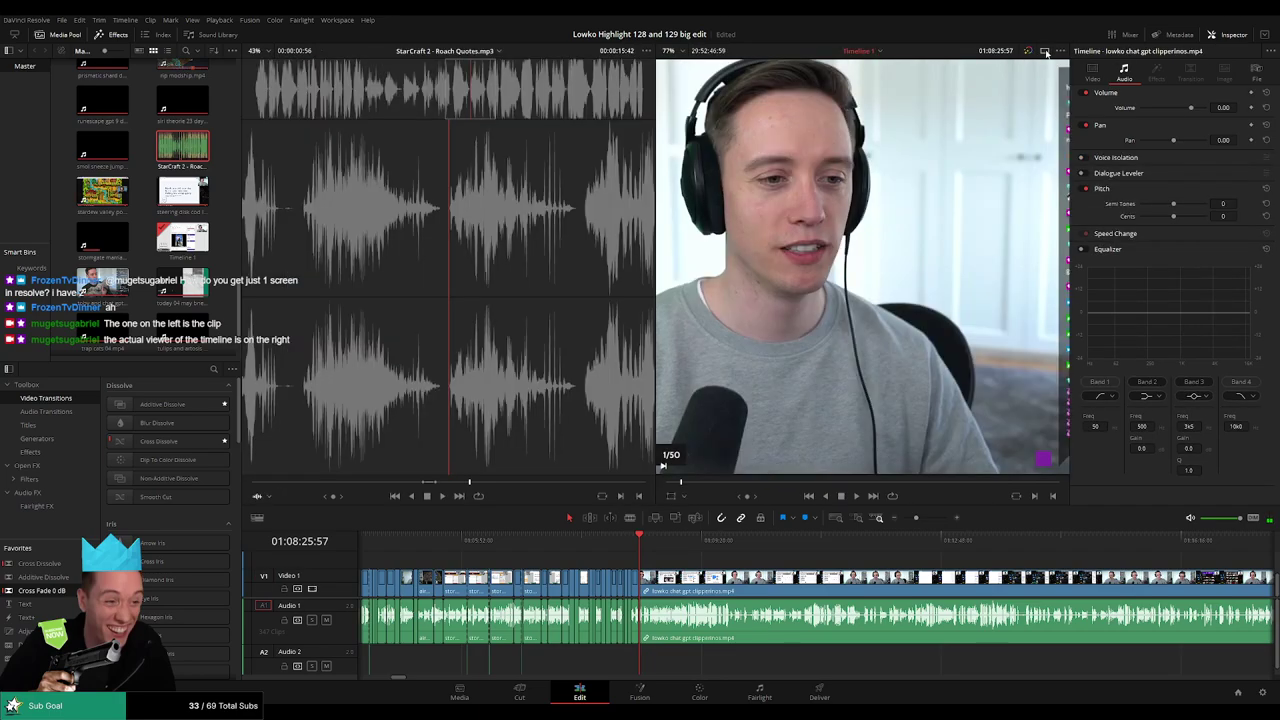
key(space)
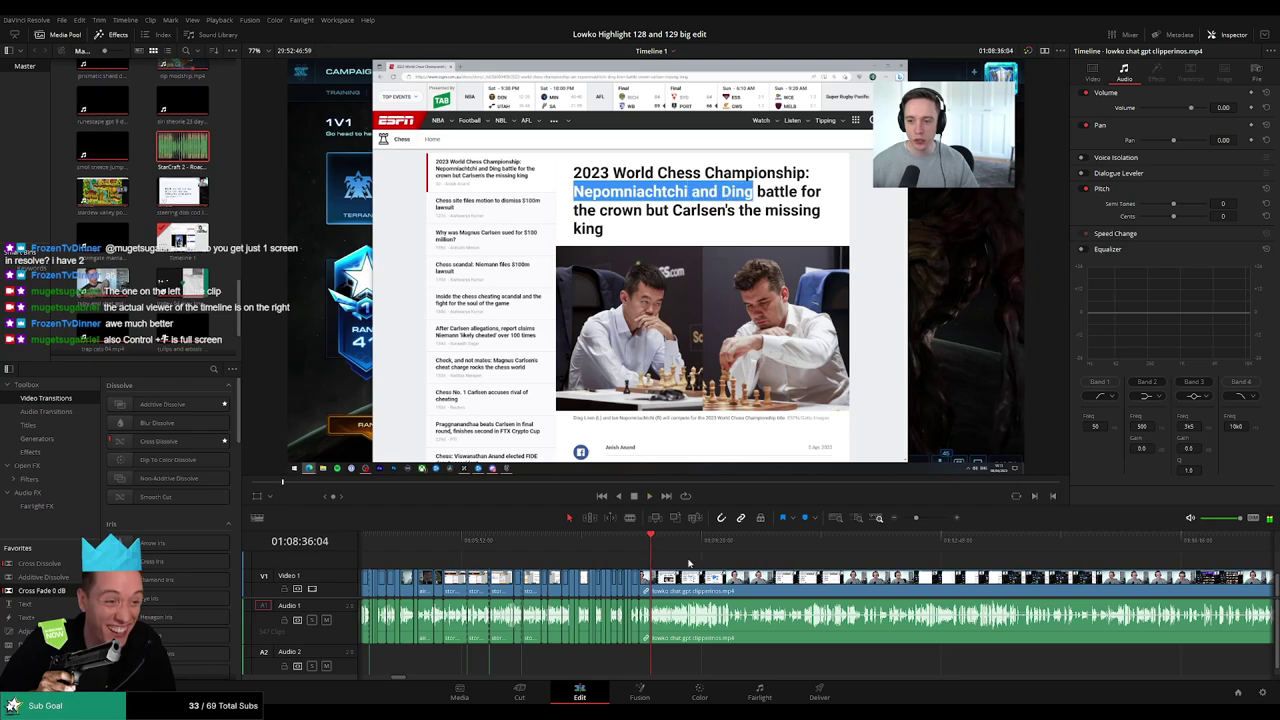
Replay the webcam section, make a blade cut, then undo it.
scroll(742, 570, up, 3)
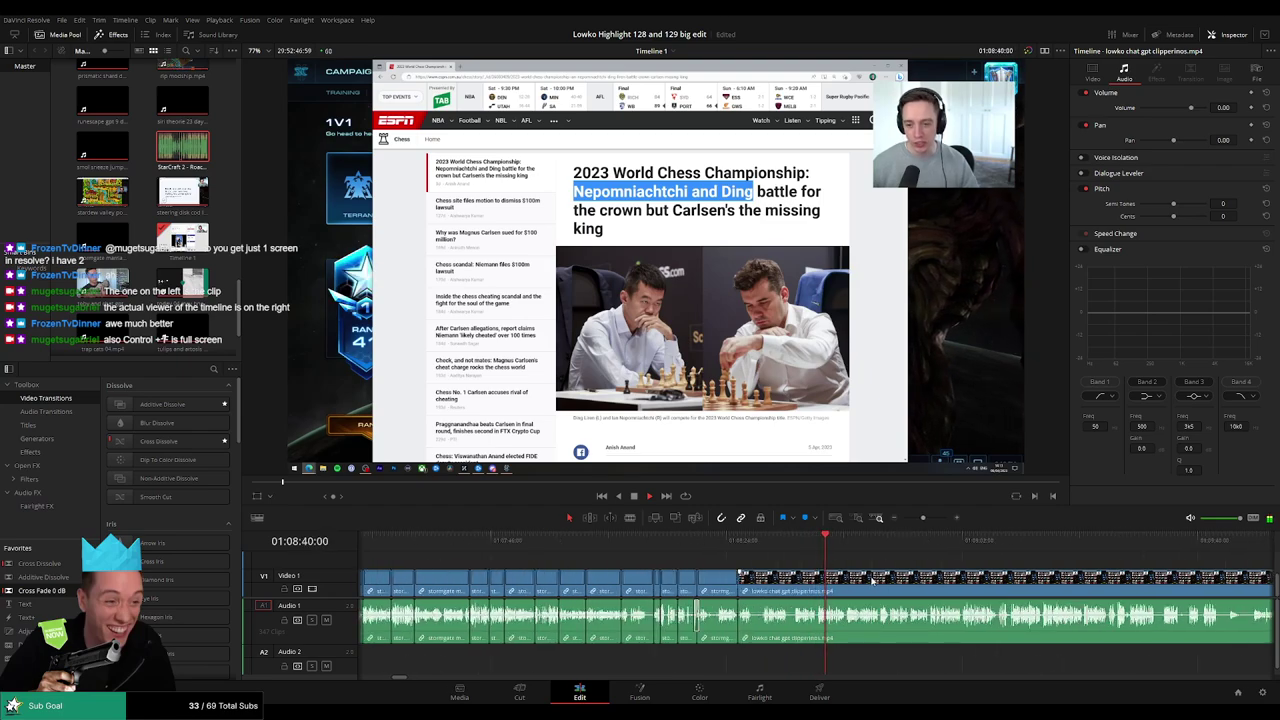
scroll(700, 569, right, 2)
scroll(674, 566, up, 1)
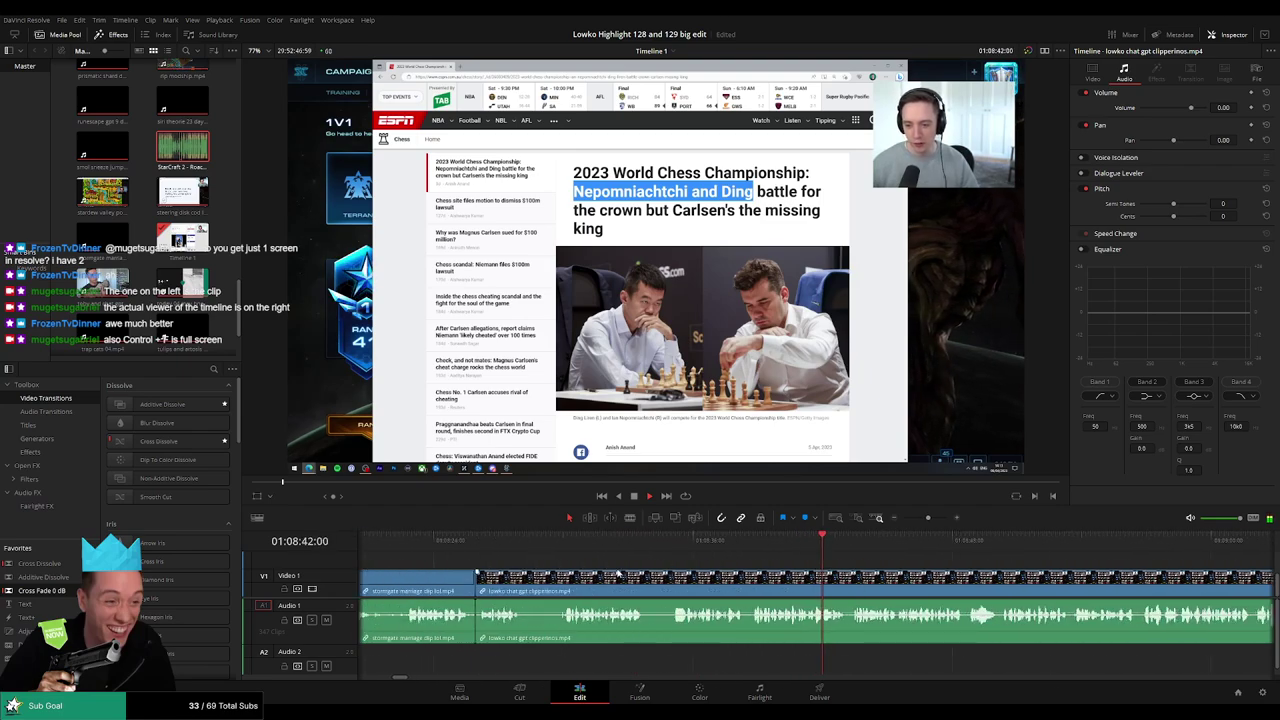
click(487, 550)
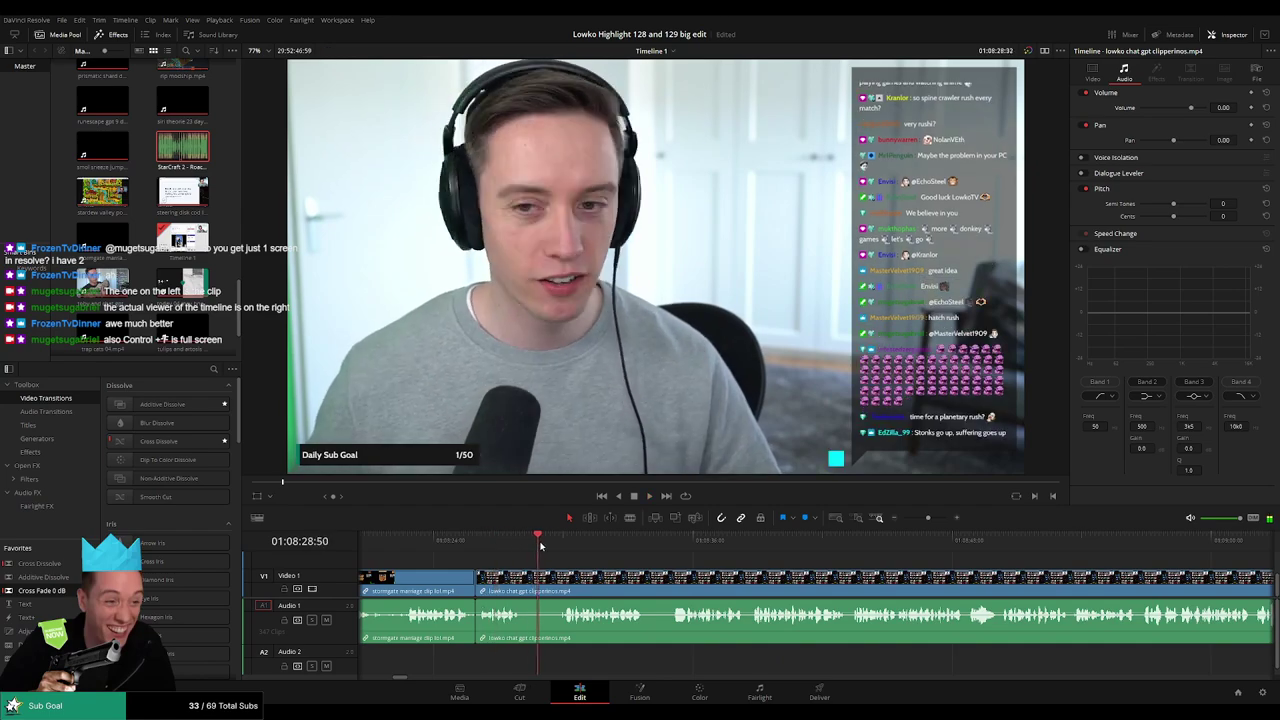
key(b)
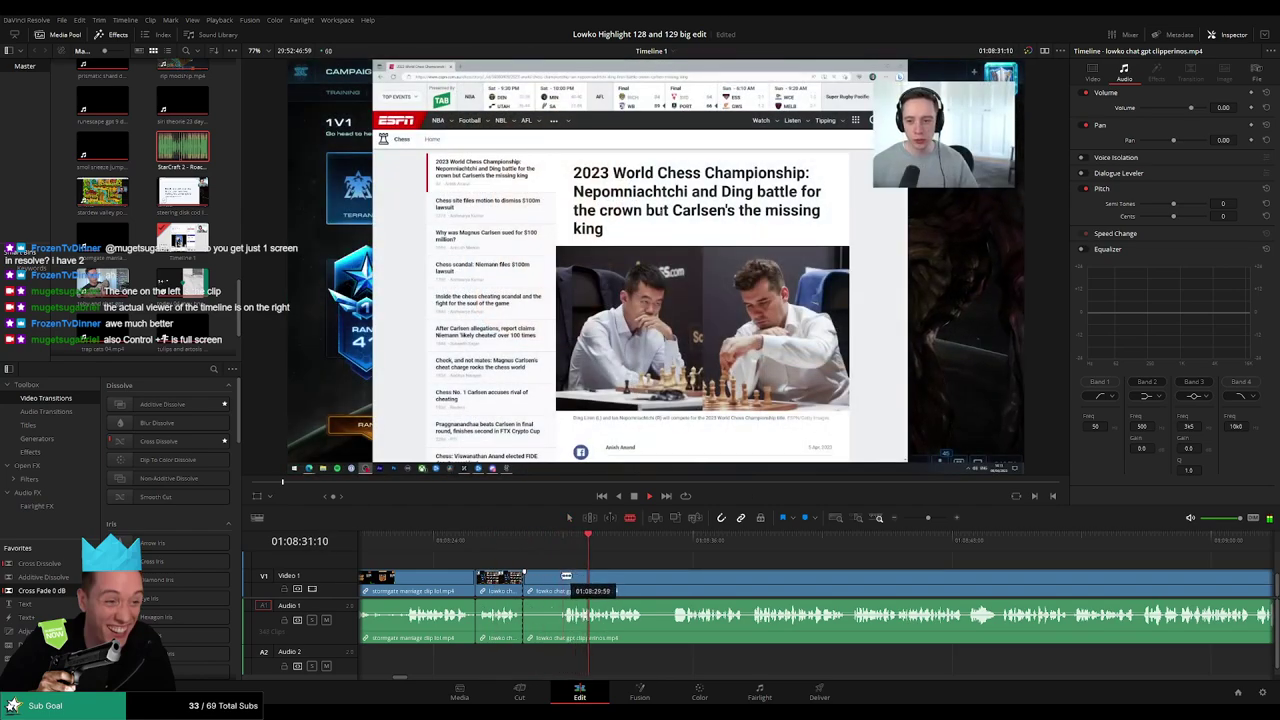
click(622, 580)
key(a)
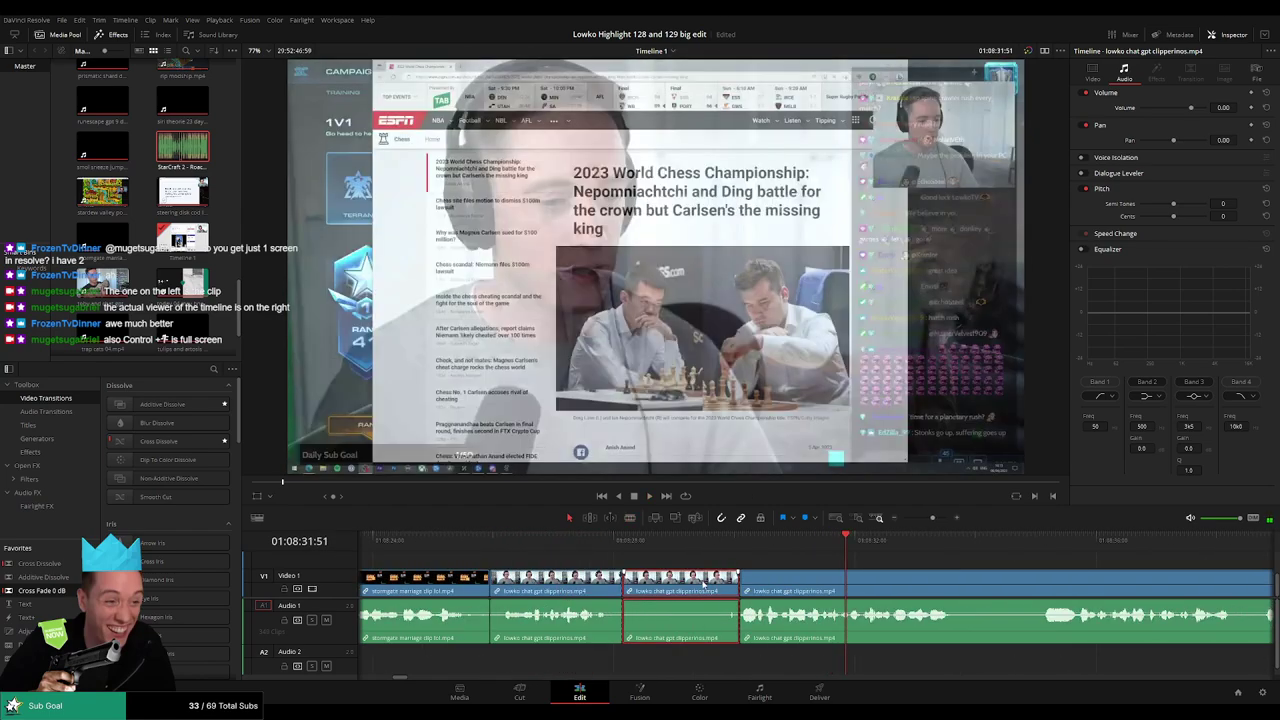
key(ctrl+z)
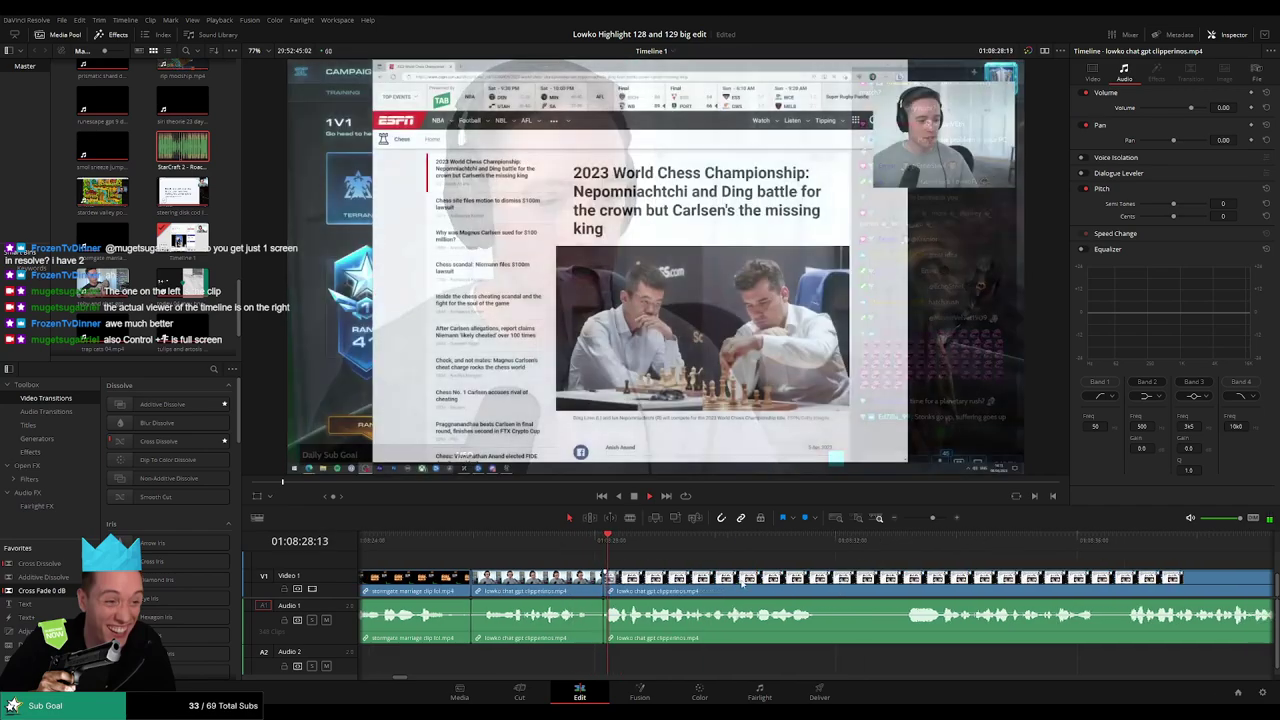
Blade around a short unwanted piece of the chat clip and ripple delete it.
key(b)
click(690, 582)
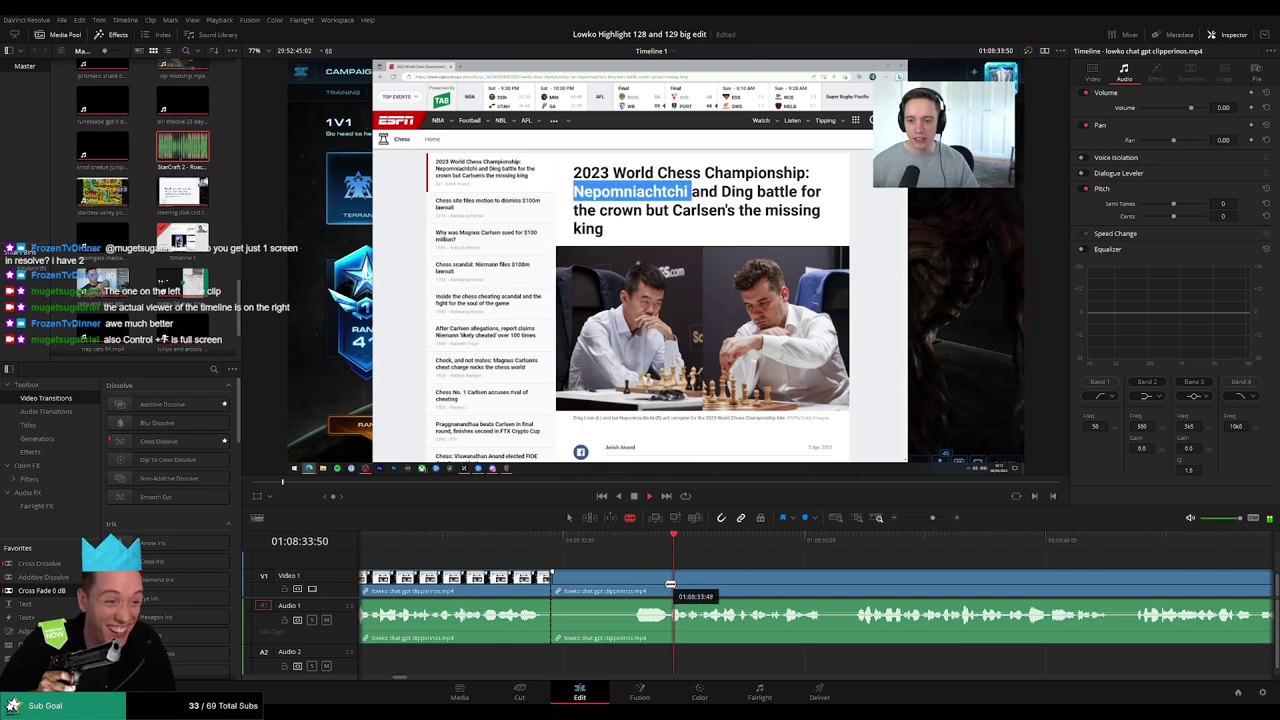
click(631, 582)
key(a)
click(601, 586)
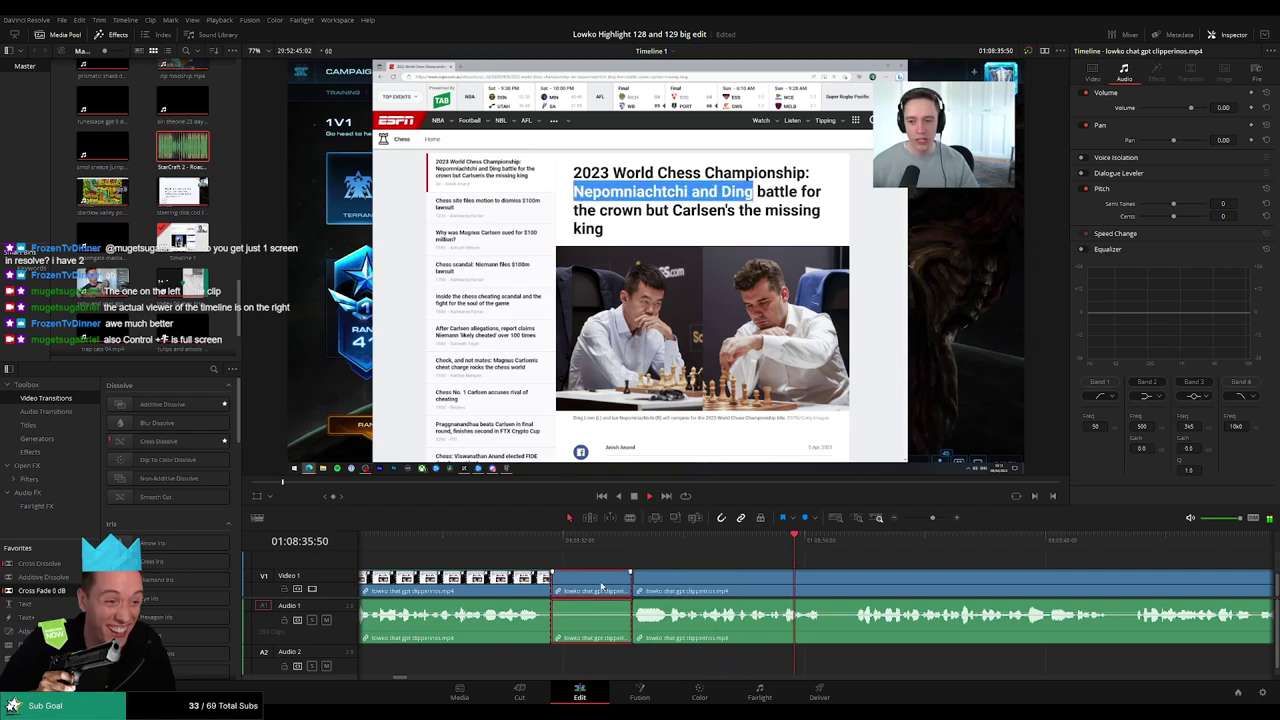
key(Delete)
Play further along and blade the clip near 01:09:05 in the chess article section.
scroll(818, 582, up, 3)
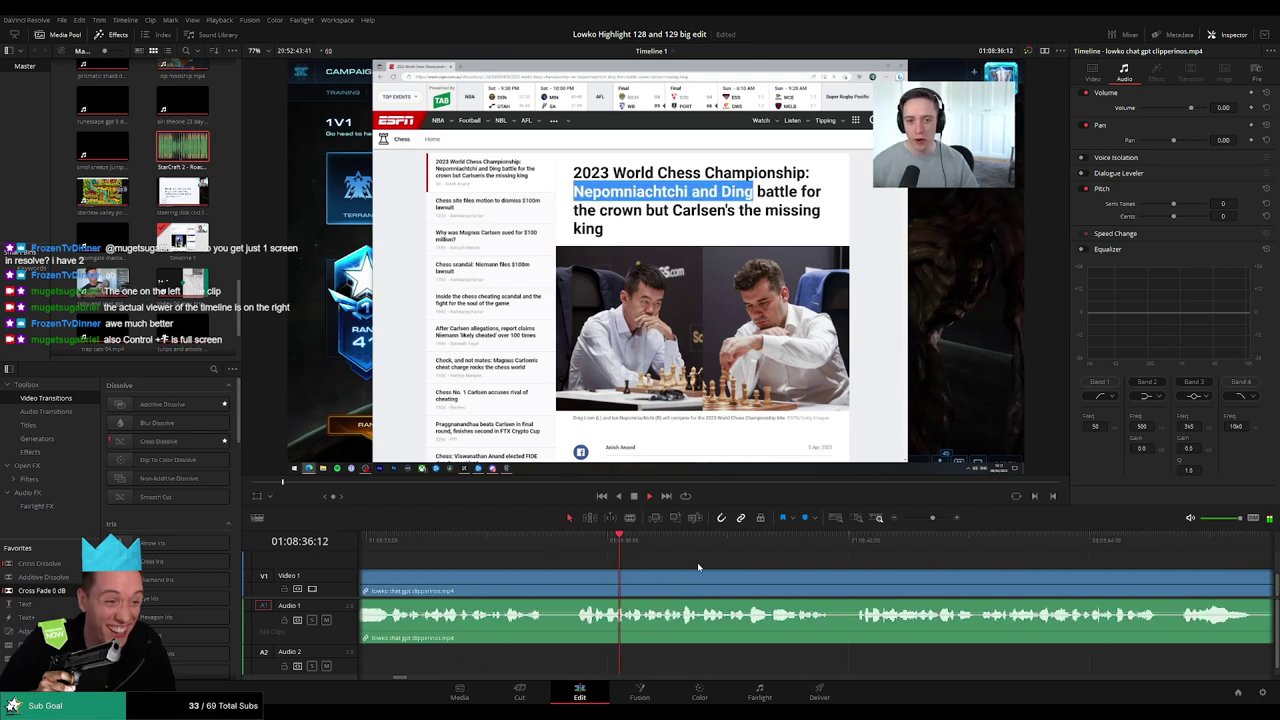
scroll(825, 581, down, 3)
scroll(835, 580, down, 1)
scroll(760, 576, up, 2)
scroll(669, 566, up, 2)
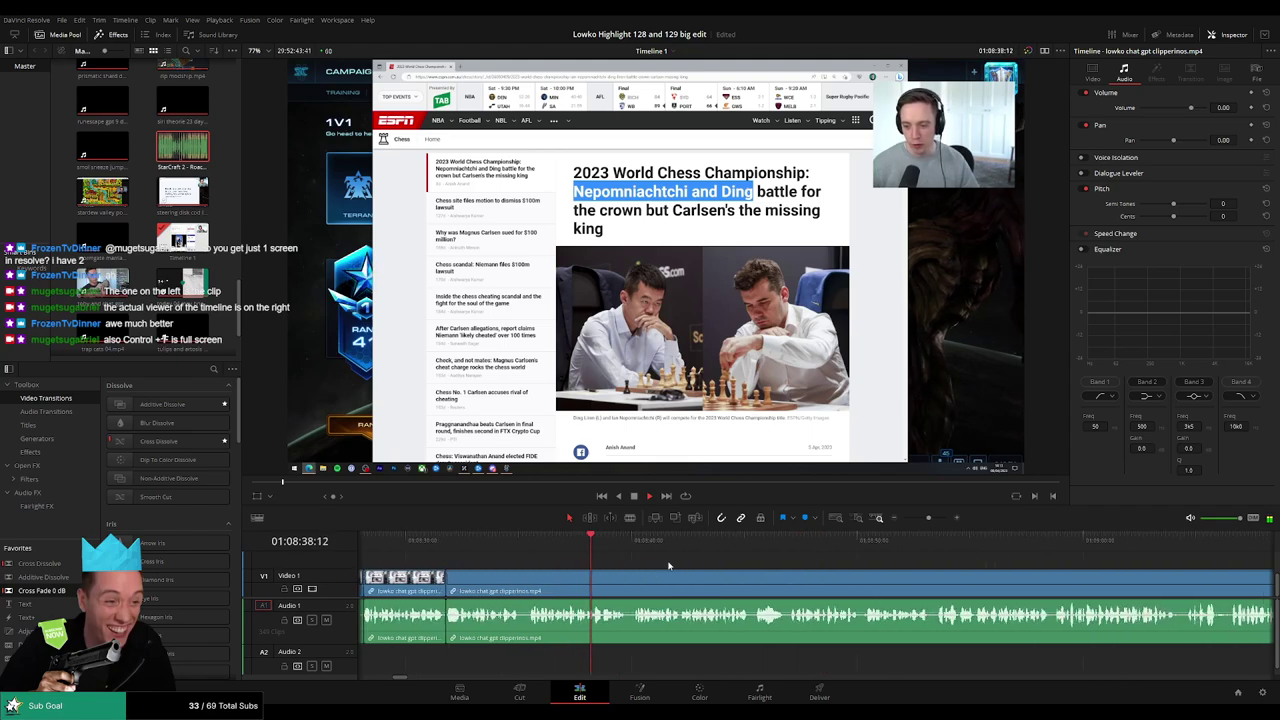
scroll(600, 560, right, 3)
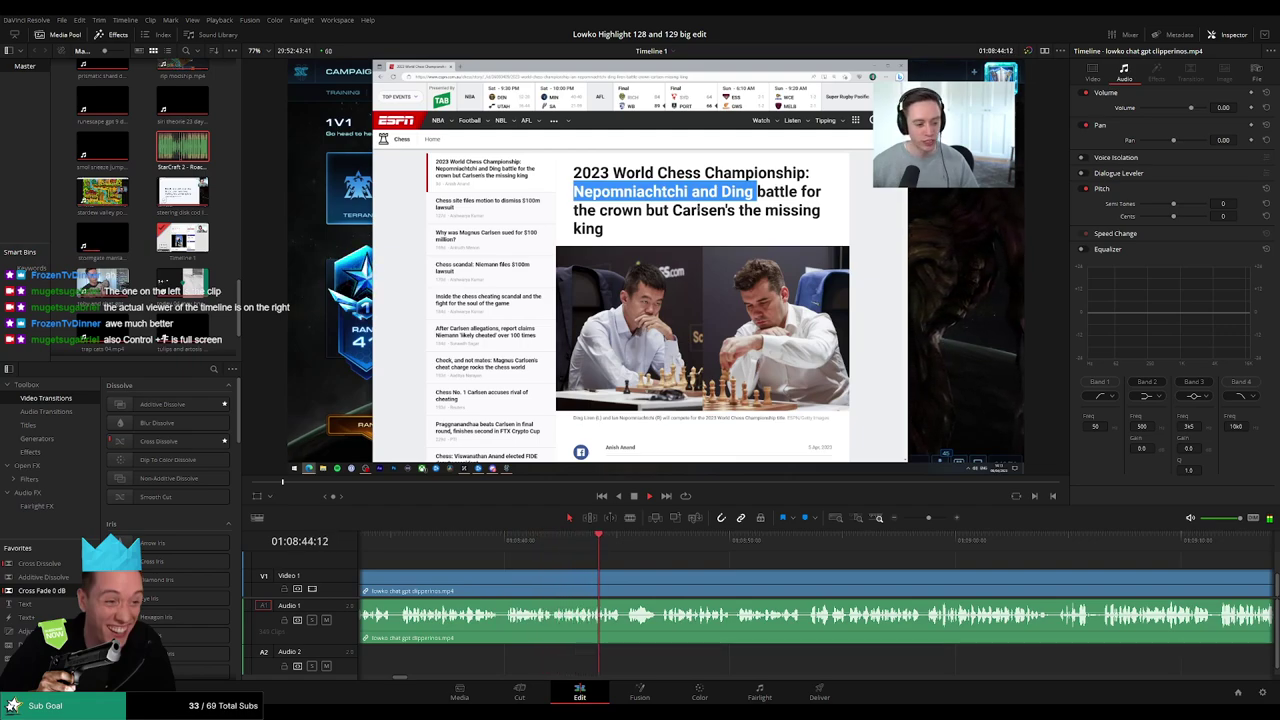
scroll(705, 573, right, 2)
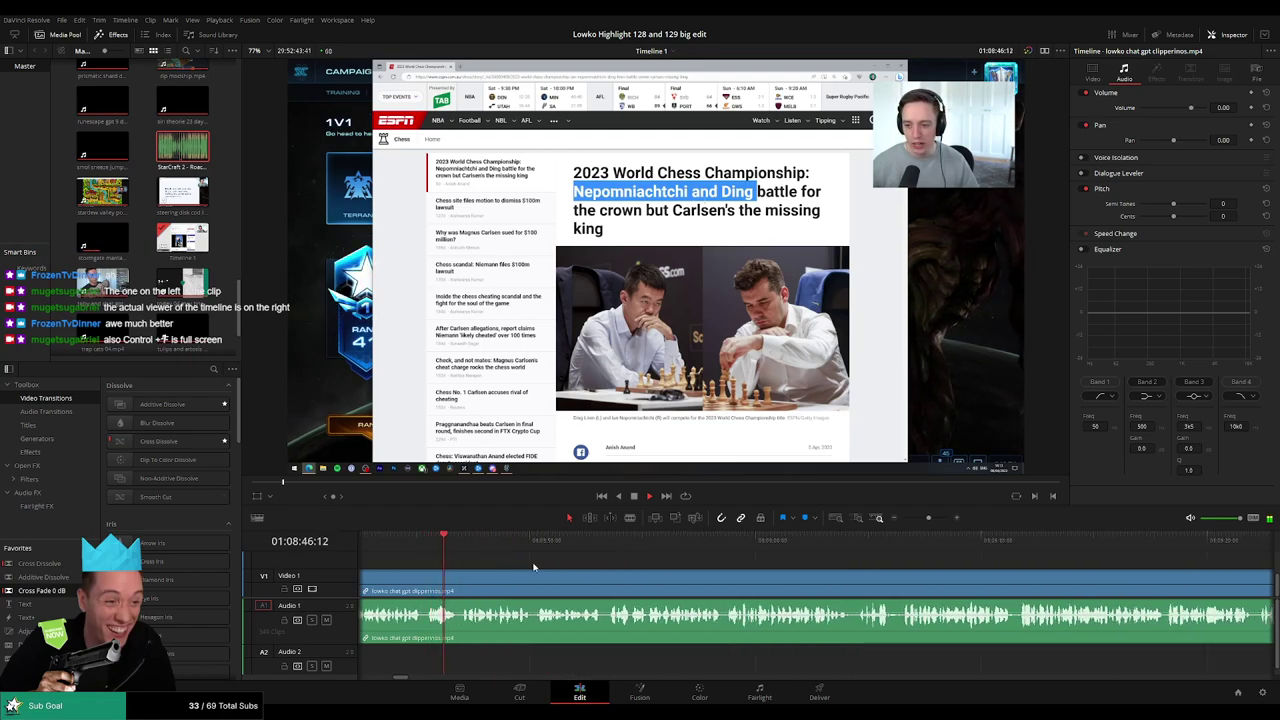
scroll(588, 574, right, 2)
scroll(580, 569, right, 1)
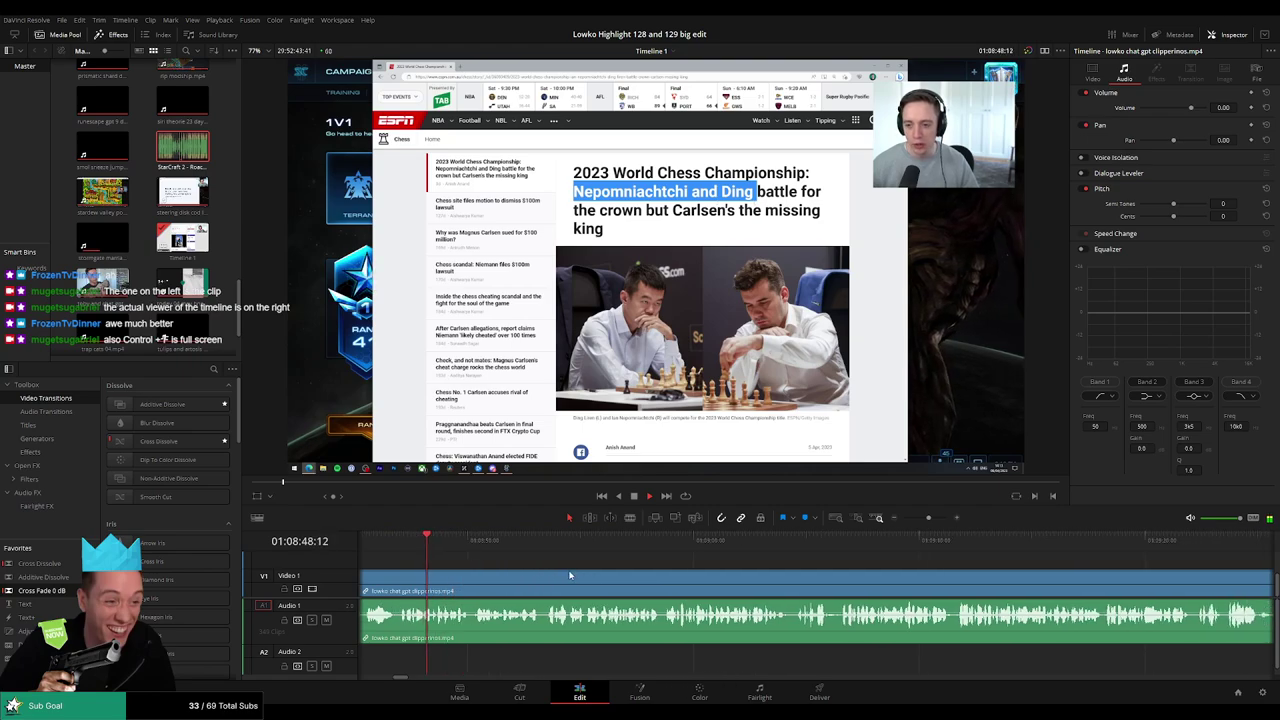
scroll(582, 566, right, 1)
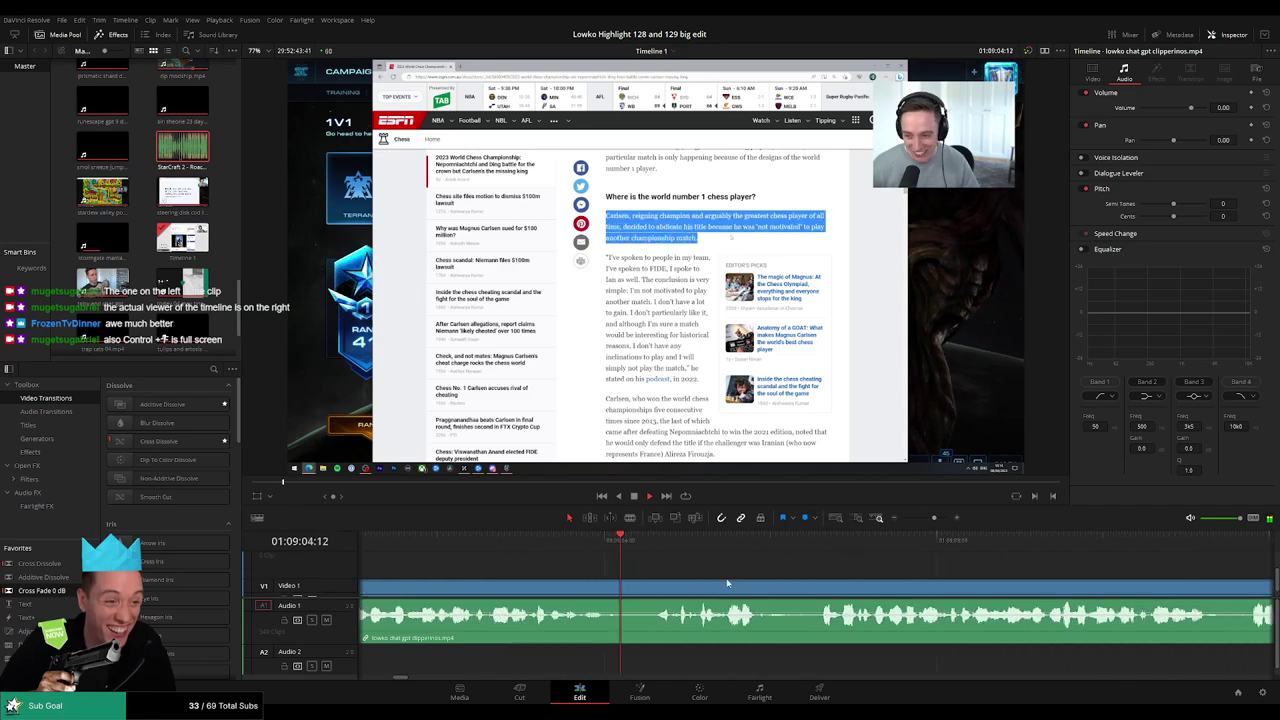
click(540, 580)
key(b)
click(540, 580)
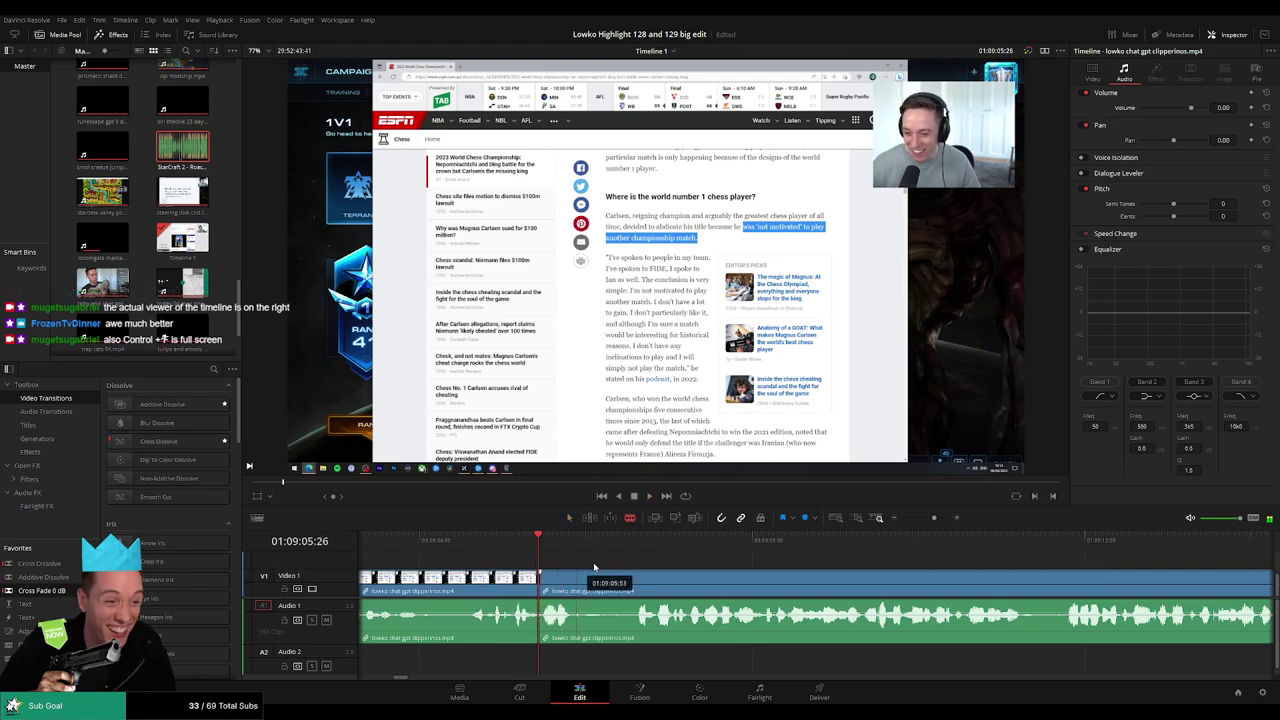
Cut off a short chat-clip piece near 01:09:06 and mute its audio.
drag(581, 540, 583, 545)
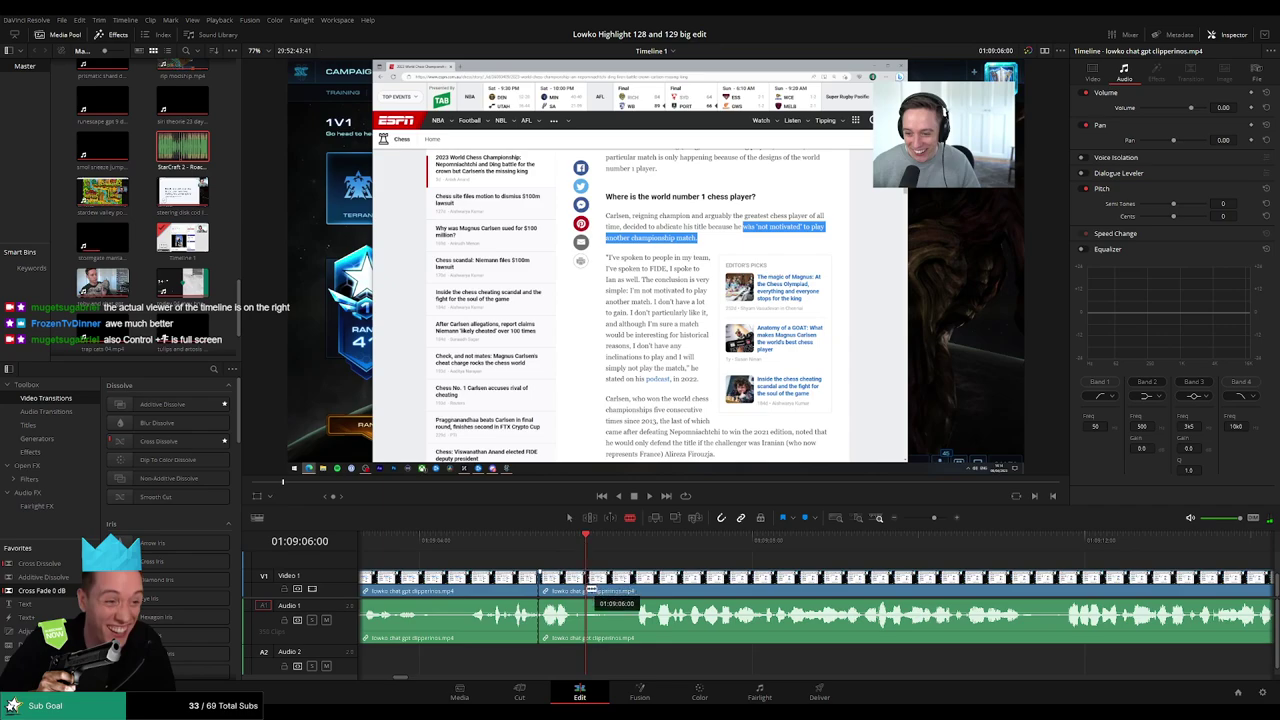
click(586, 590)
key(a)
drag(563, 606, 572, 657)
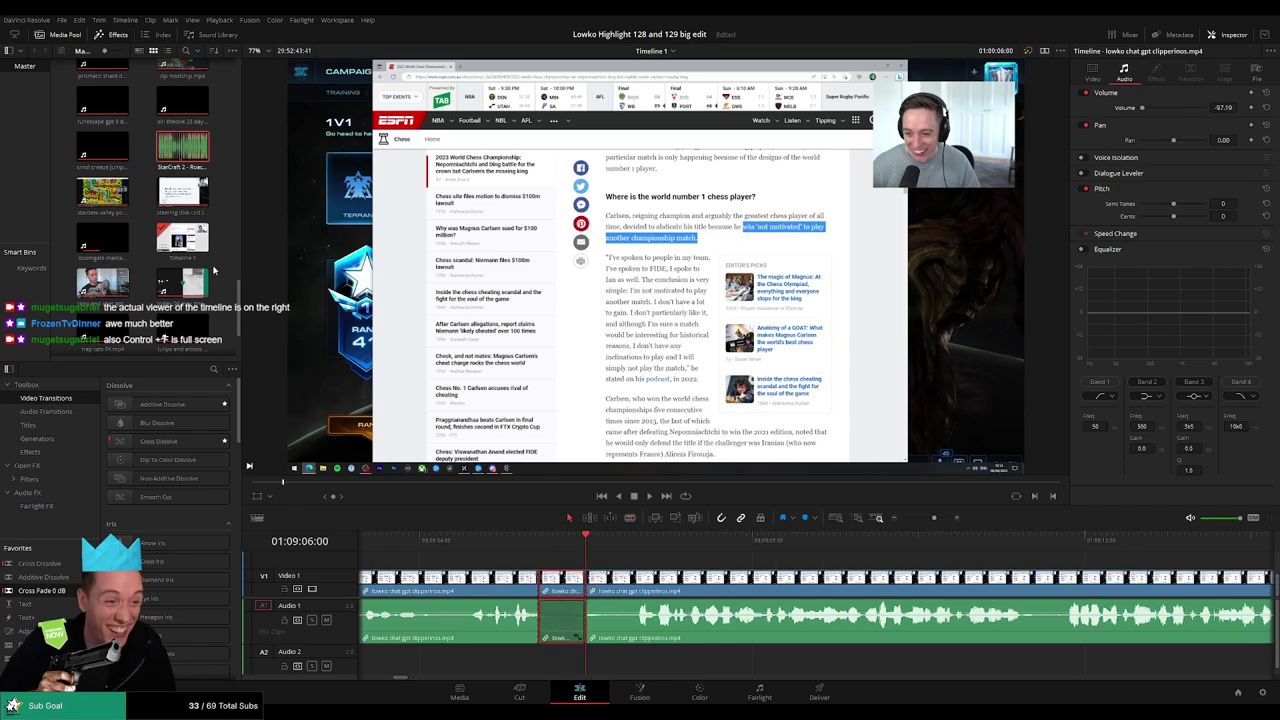
Add StarCraft 2 - Roach Quotes.mp3 on Audio 2, trim its end, set volume to -7 dB.
drag(195, 282, 538, 662)
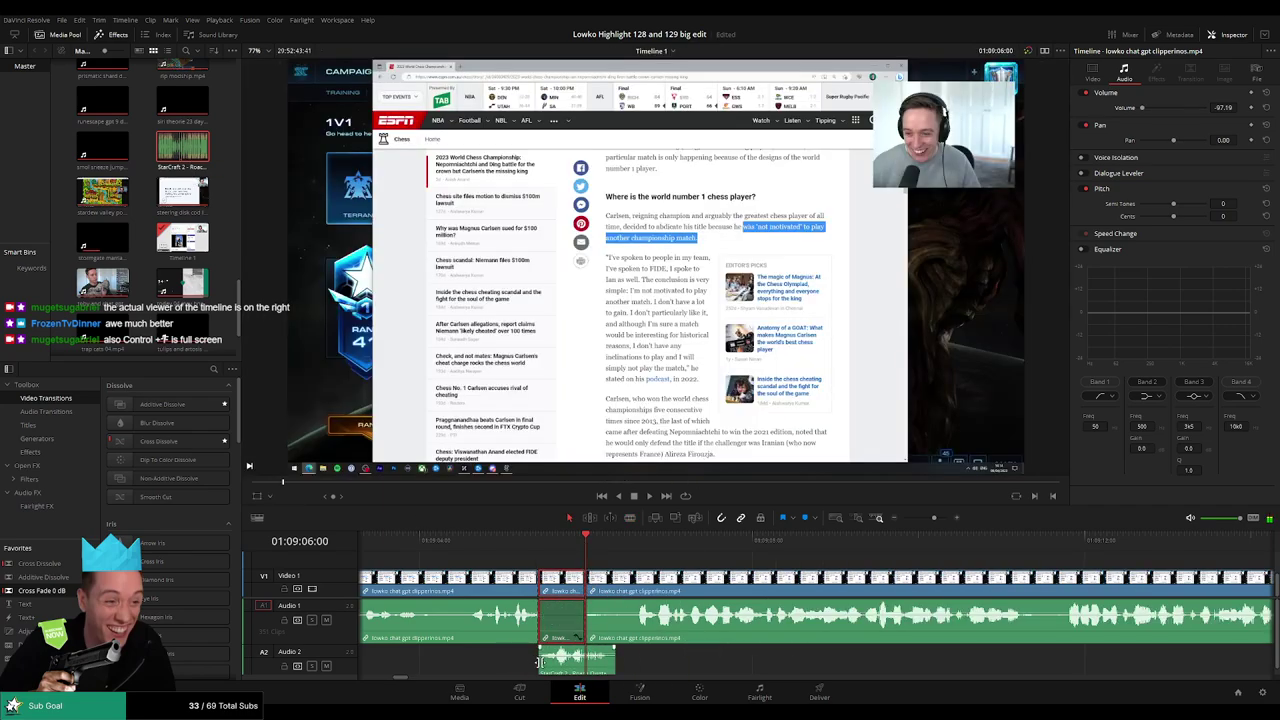
drag(538, 662, 584, 660)
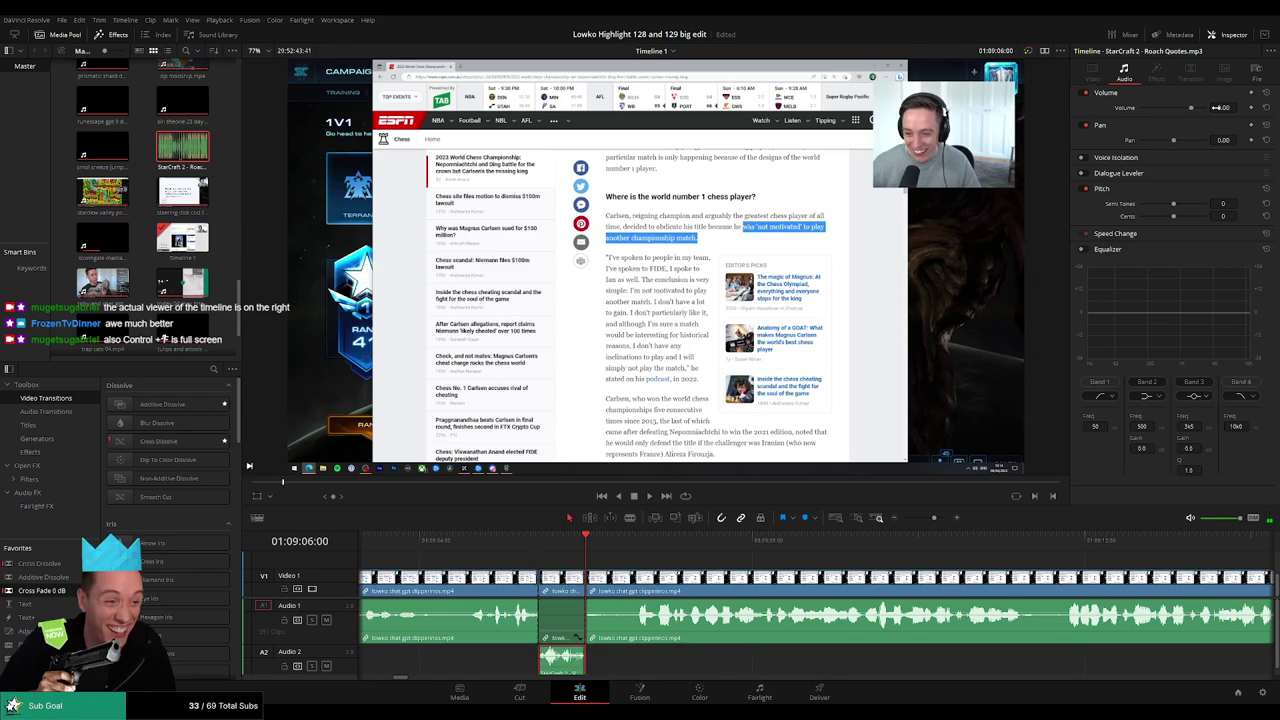
text(-7)
key(Return)
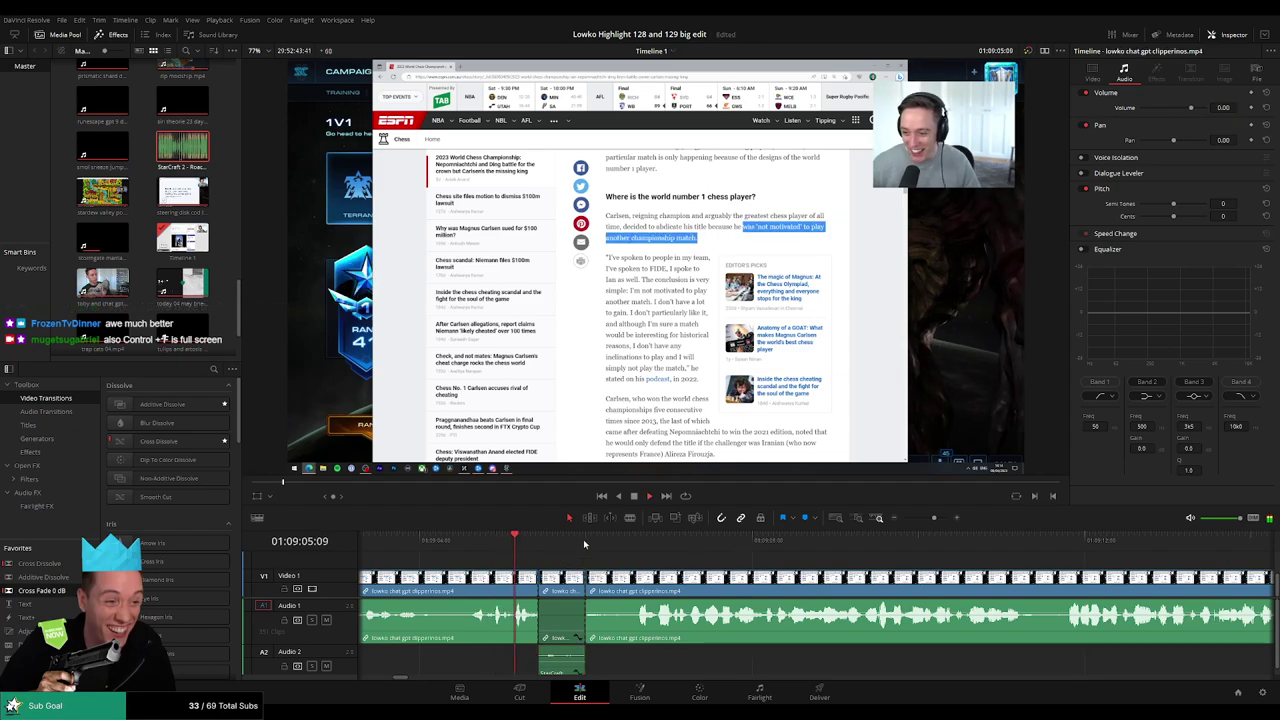
key(space)
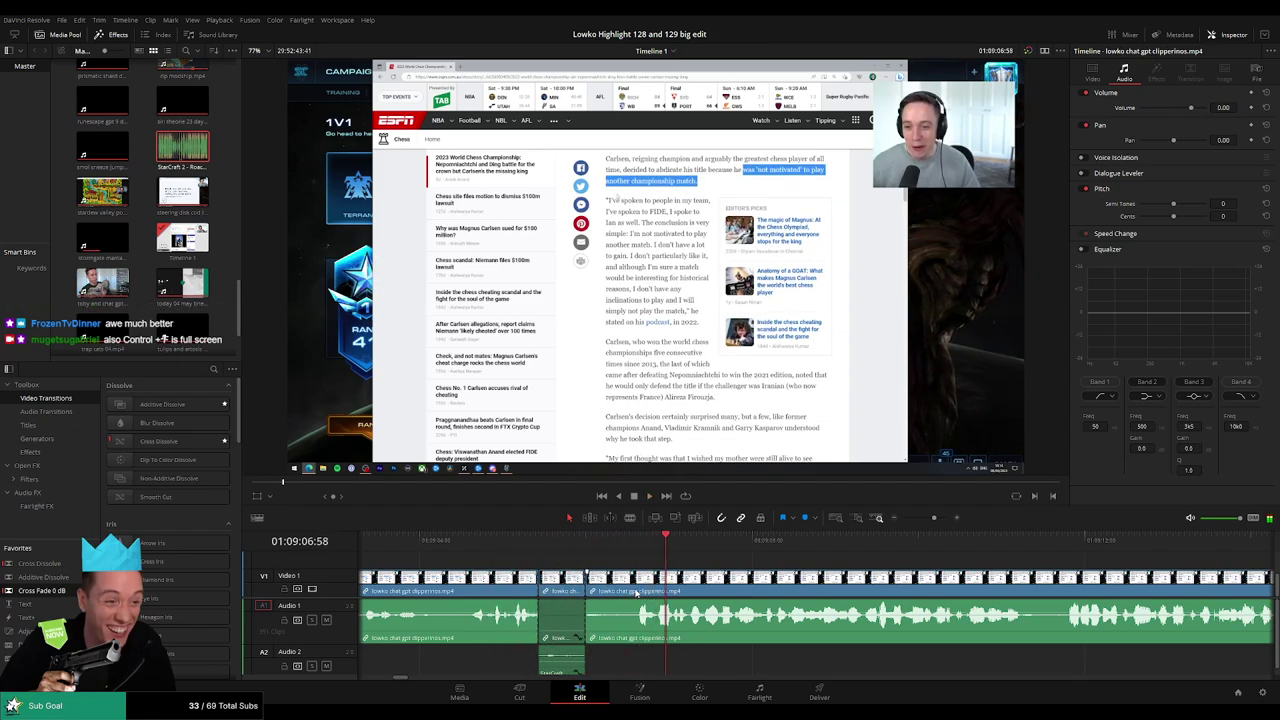
Ripple-delete a short section of the stream clip and replay around the new join.
key(ctrl+shift+bracketleft)
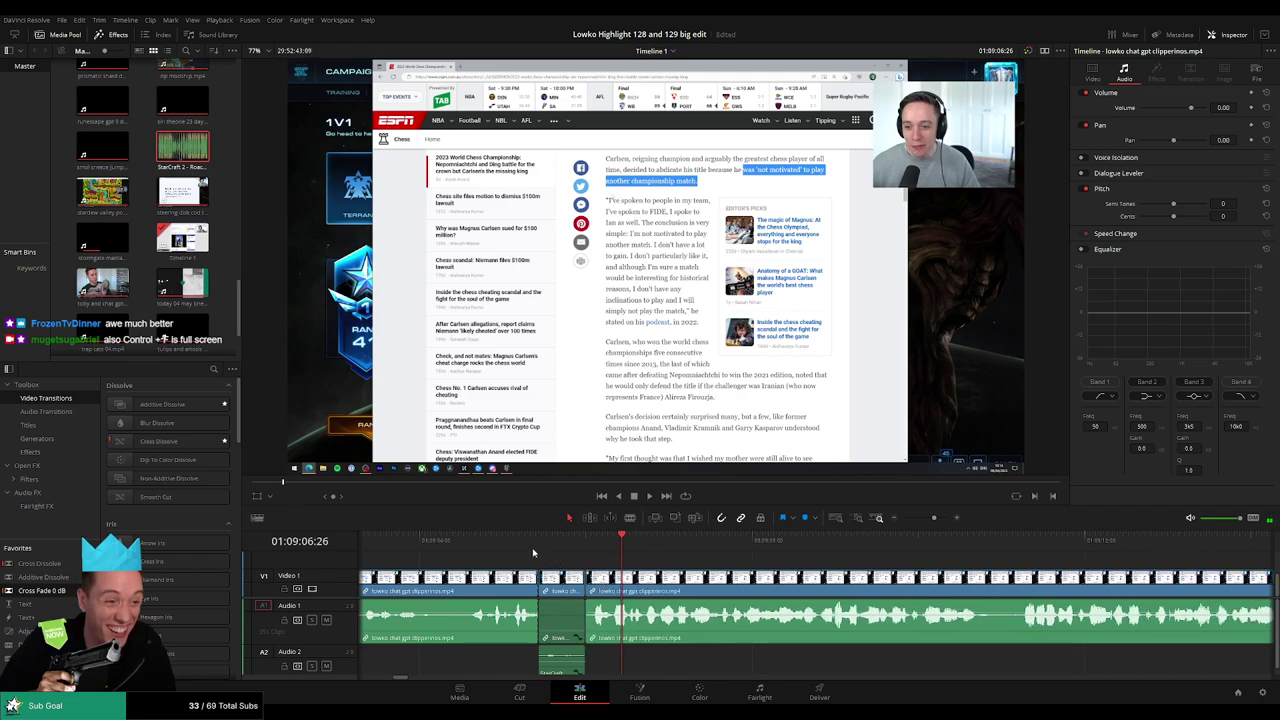
key(slash)
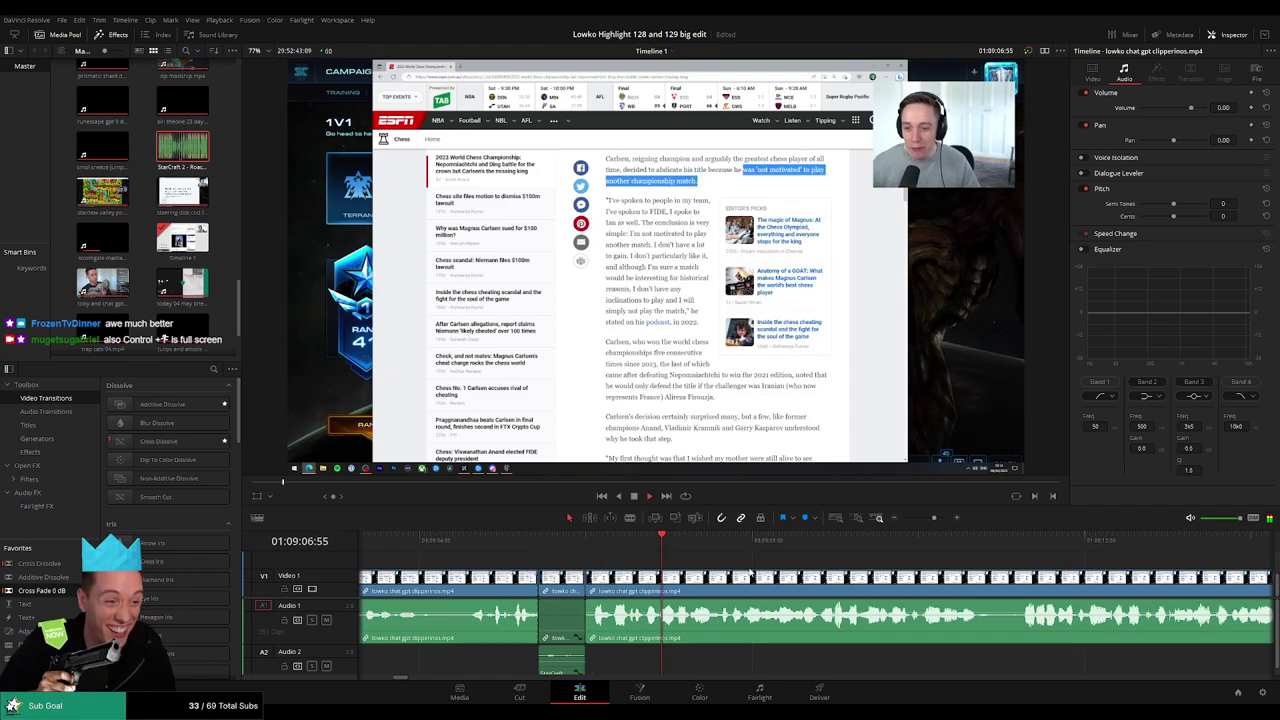
scroll(645, 597, up, 3)
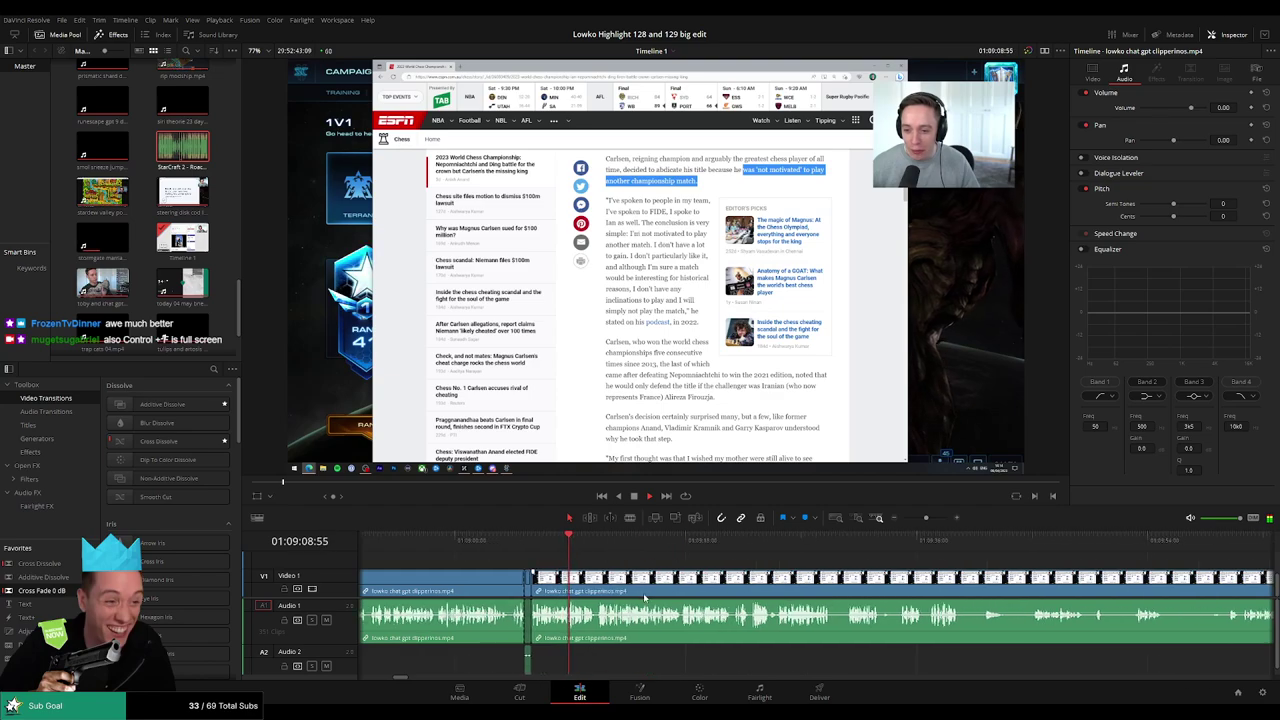
scroll(651, 586, up, 2)
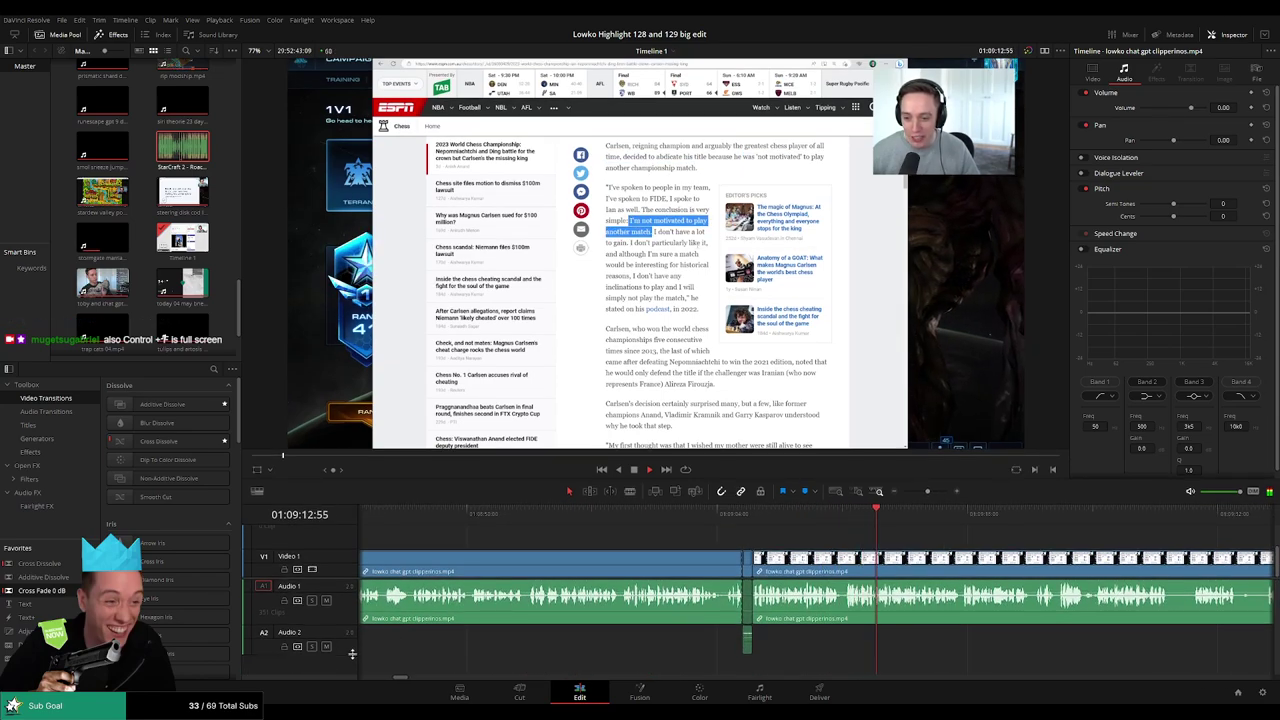
scroll(556, 541, right, 2)
scroll(556, 541, right, 1)
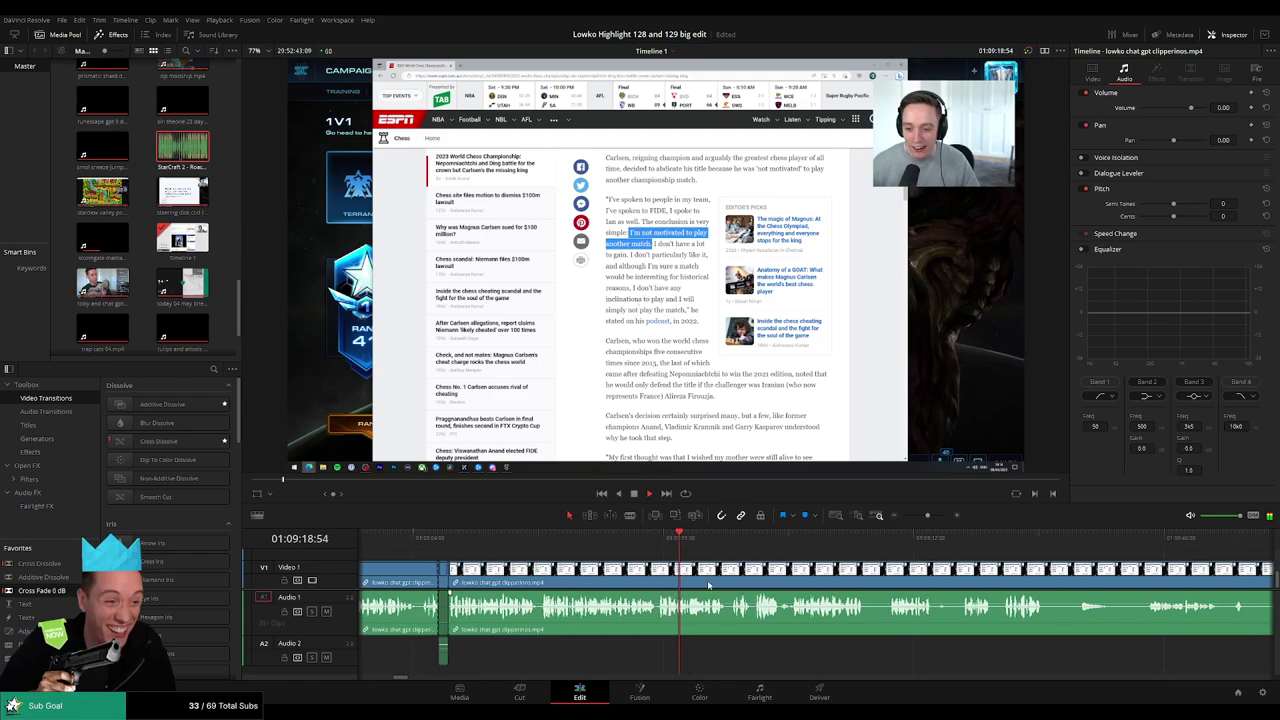
scroll(597, 580, right, 3)
scroll(625, 573, right, 1)
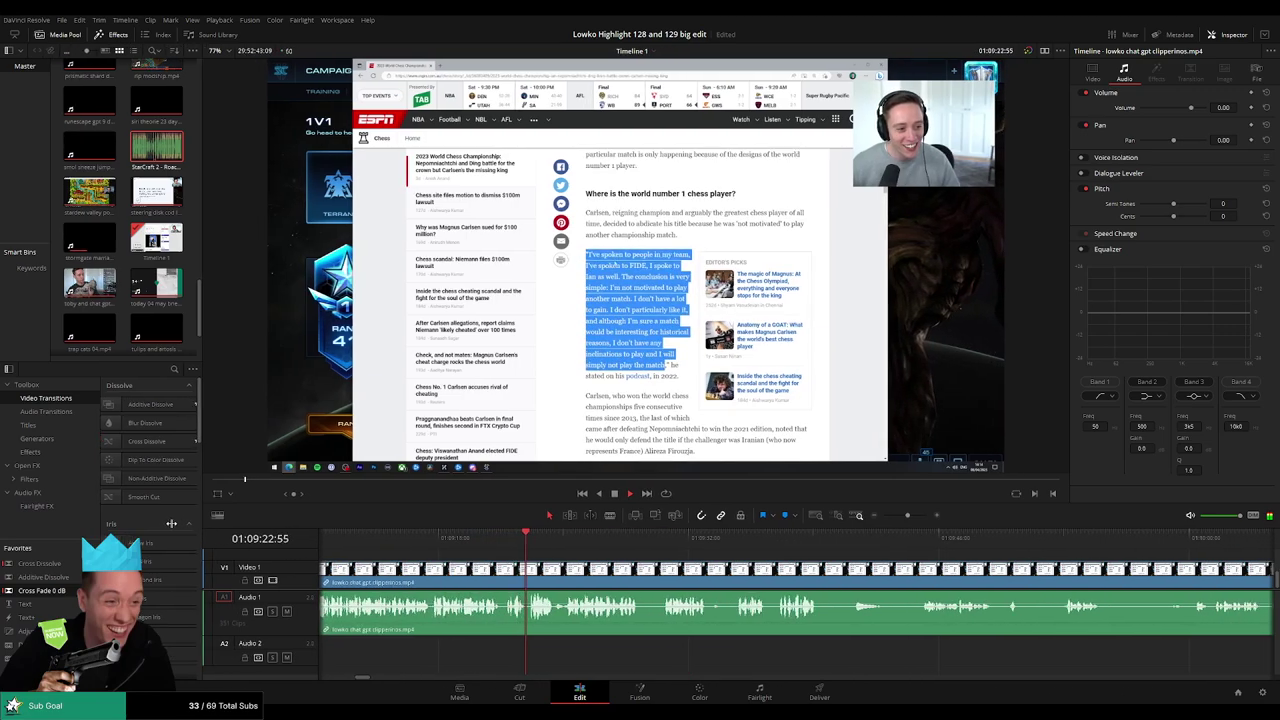
Split the stream clip at a new moment and select the short piece between the cuts.
click(507, 543)
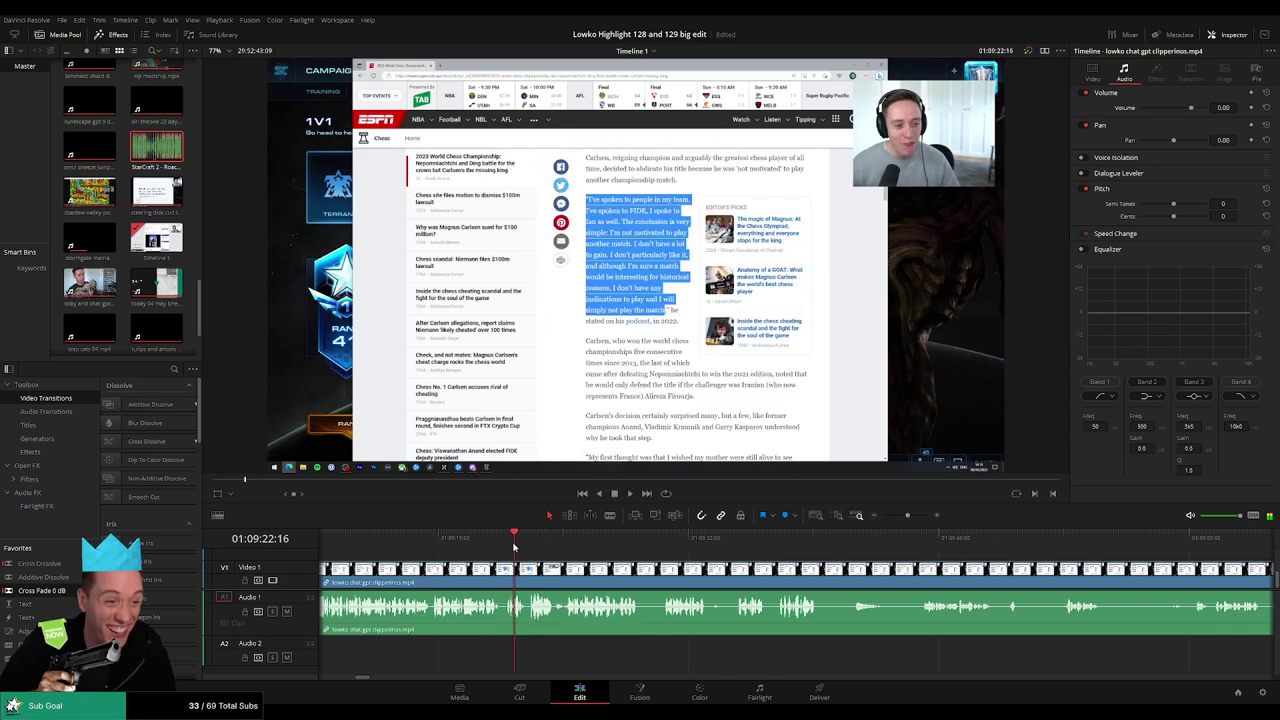
scroll(768, 556, up, 1)
key(b)
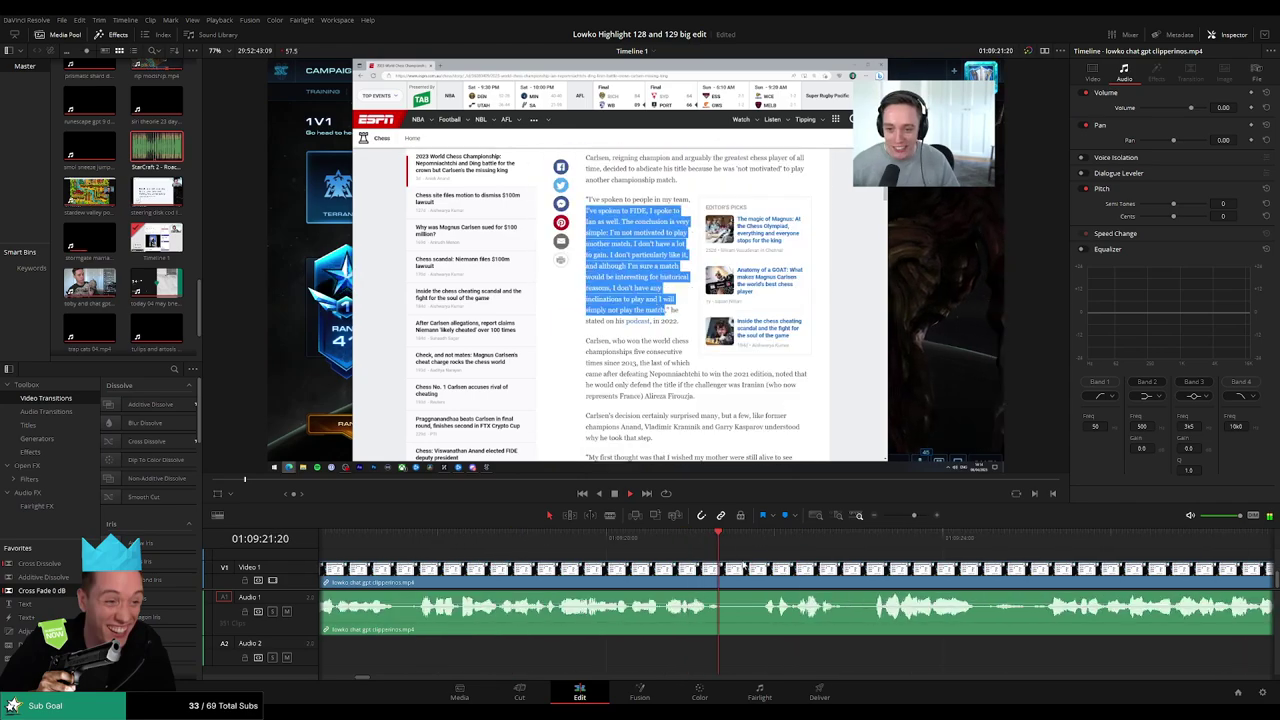
click(741, 585)
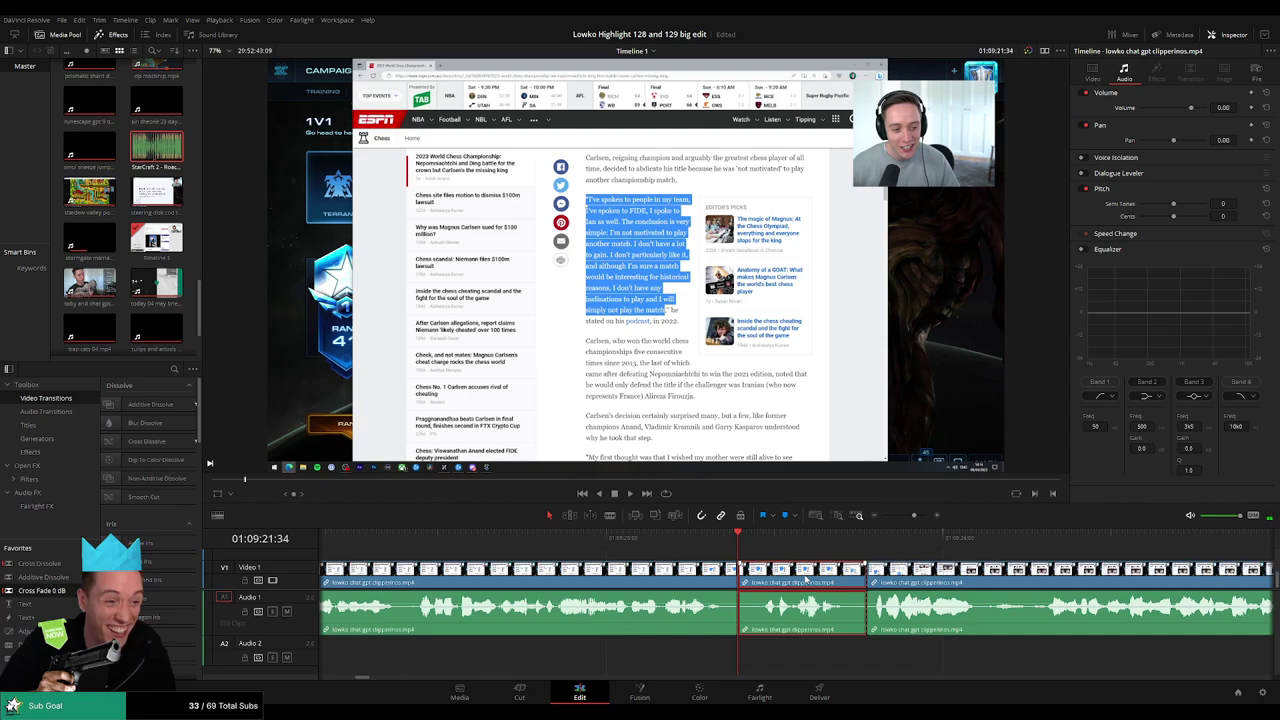
key(a)
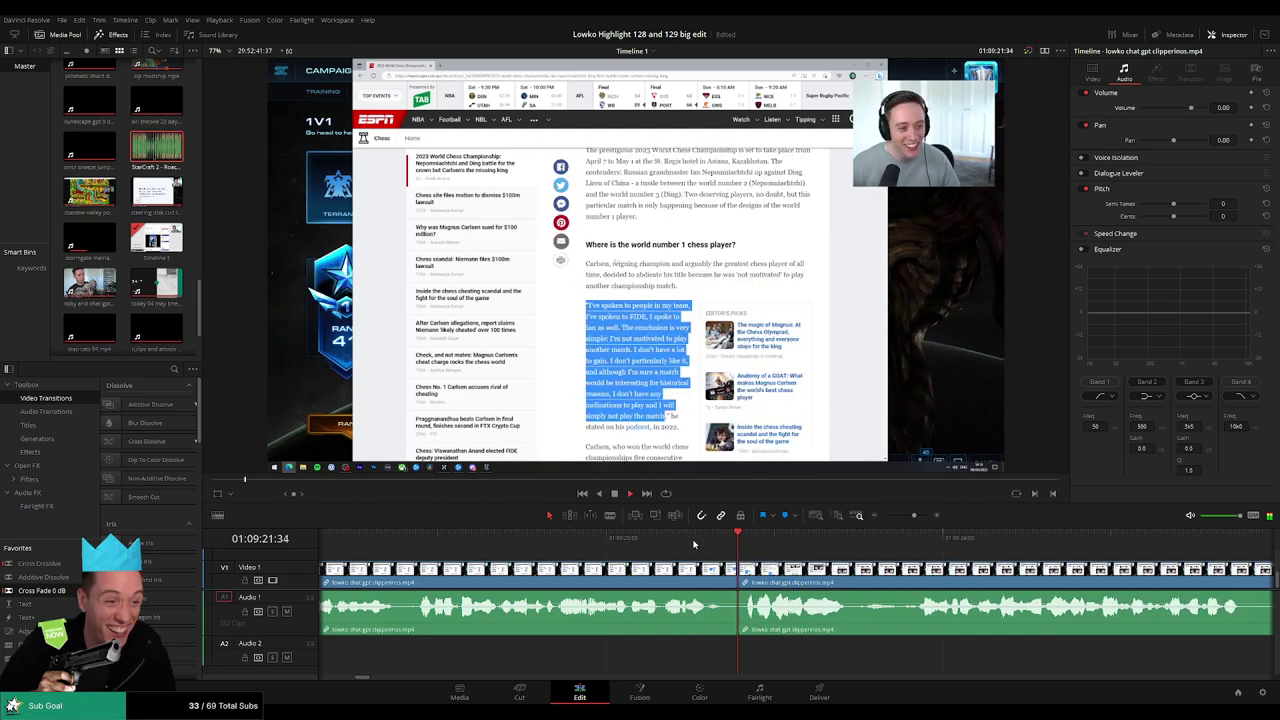
scroll(722, 553, down, 1)
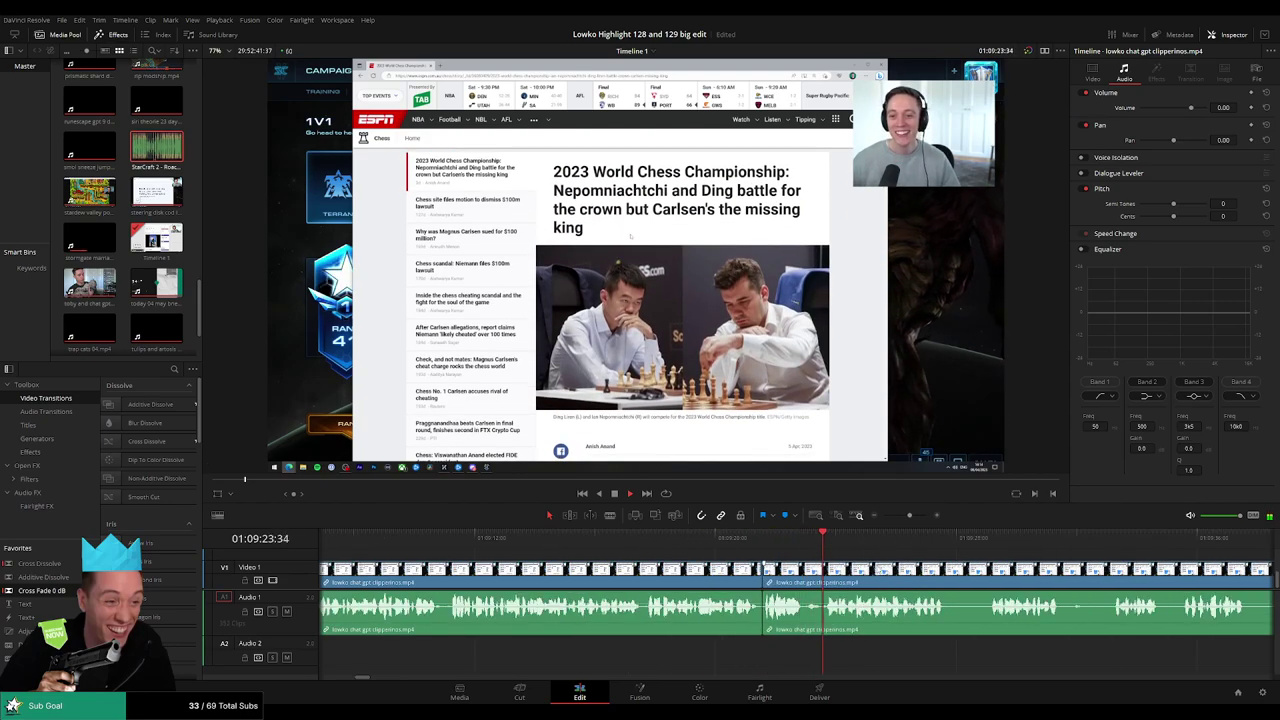
scroll(716, 580, down, 1)
drag(717, 578, 727, 581)
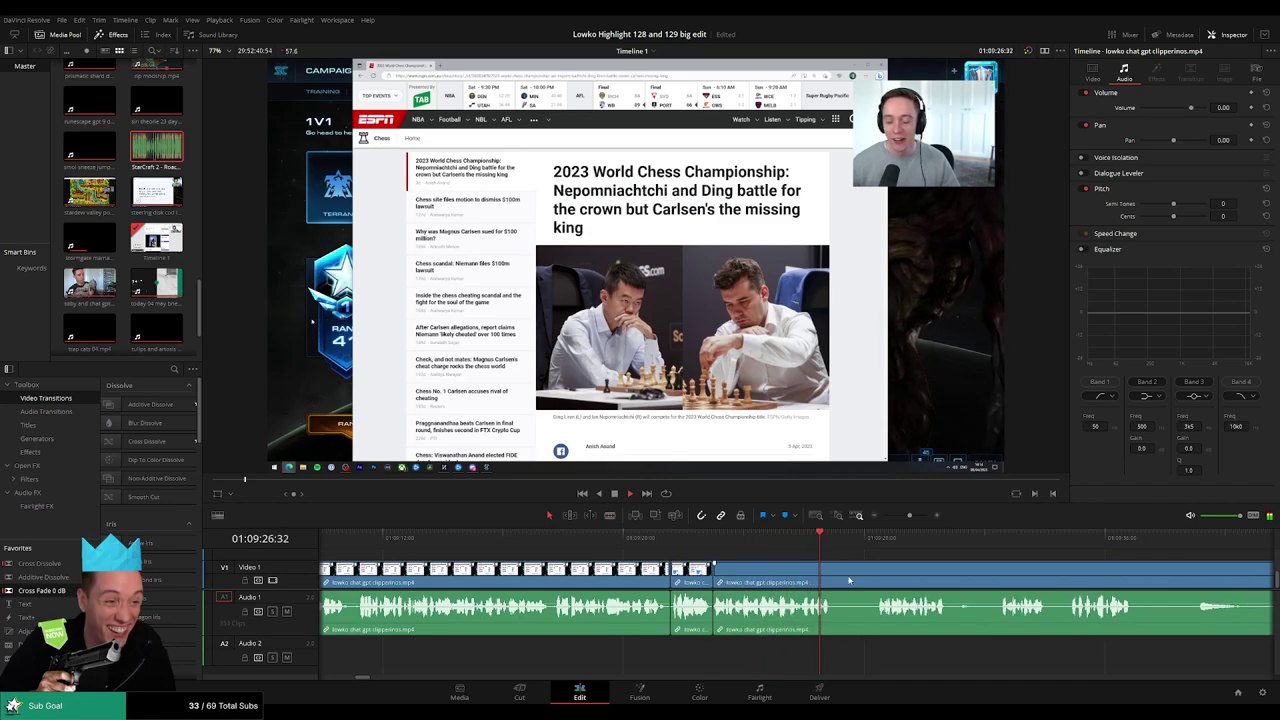
scroll(715, 575, right, 3)
Blade before and after the next pause, ripple-delete it and play the tightened edit.
key(b)
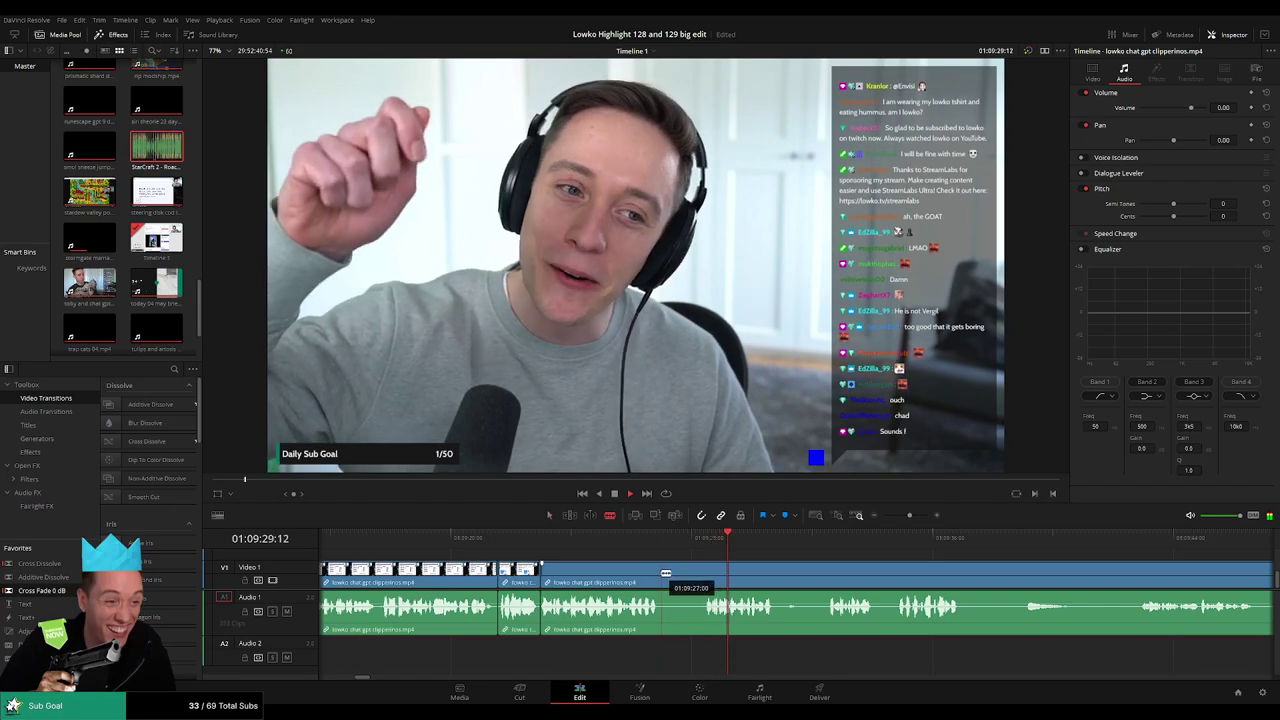
click(660, 580)
click(701, 547)
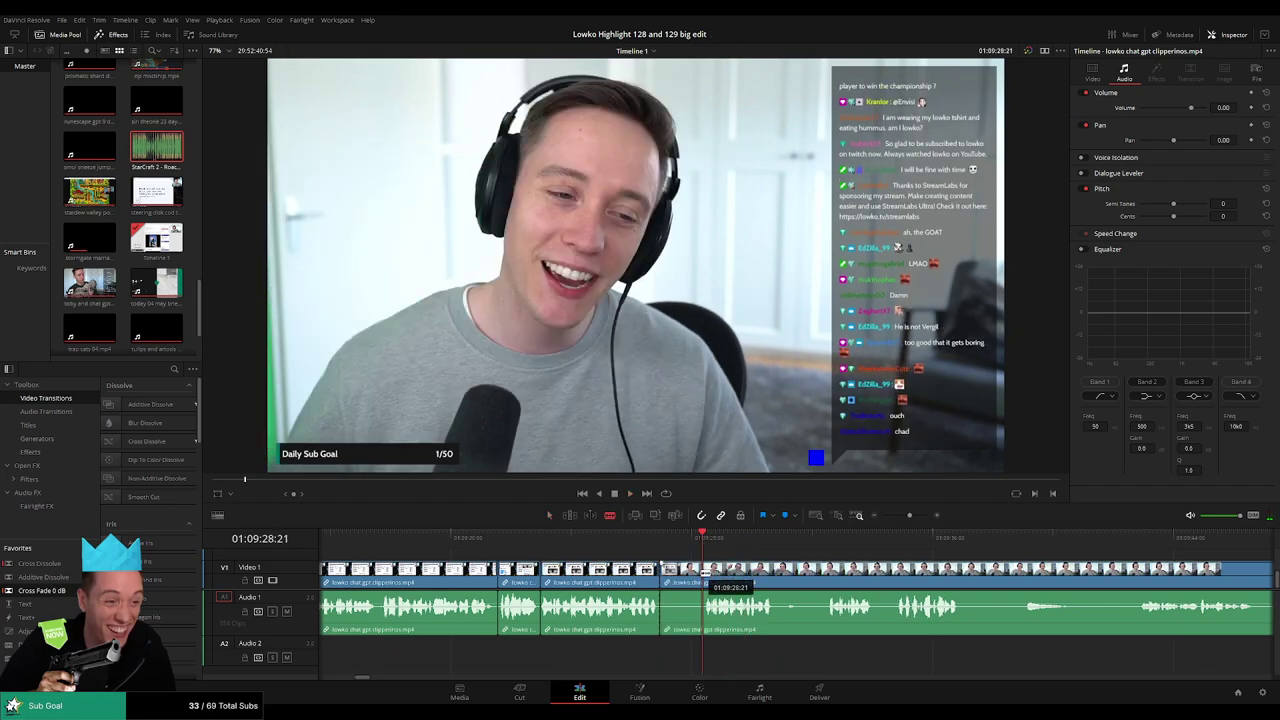
click(705, 568)
mouse_move(701, 540)
mouse_down()
mouse_move(675, 540)
mouse_move(701, 540)
mouse_up()
key(a)
click(687, 580)
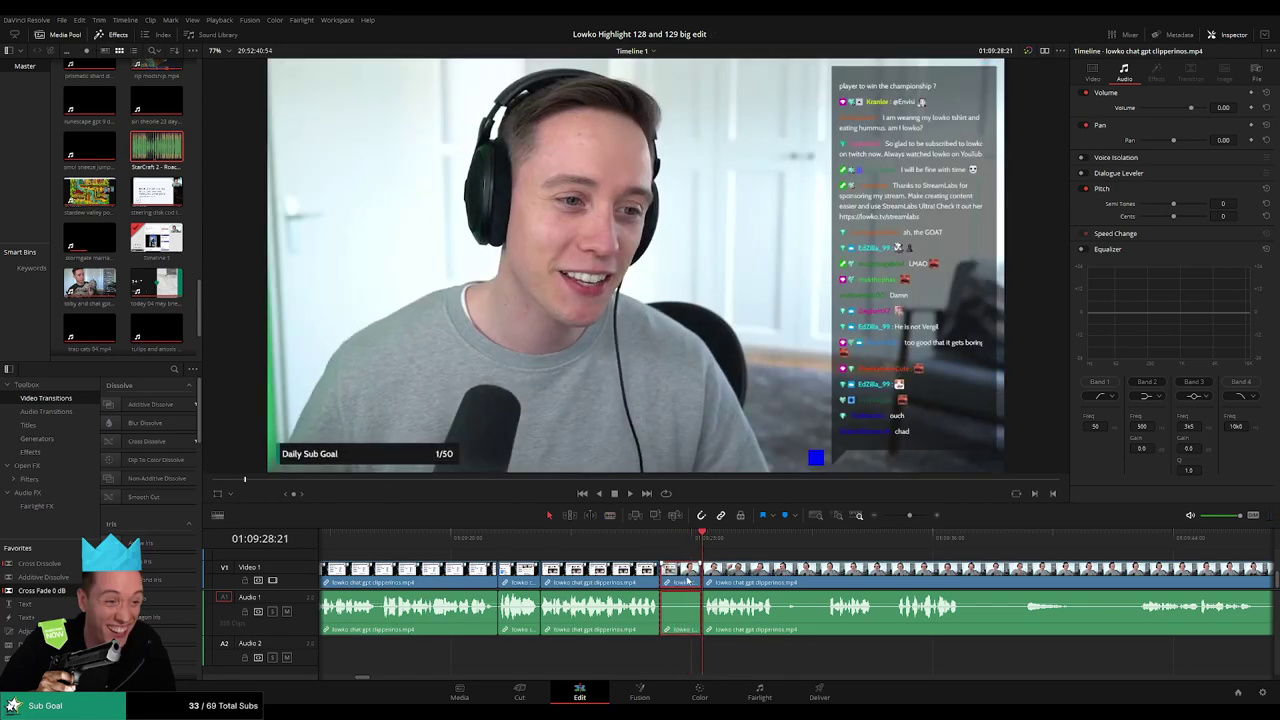
key(Delete)
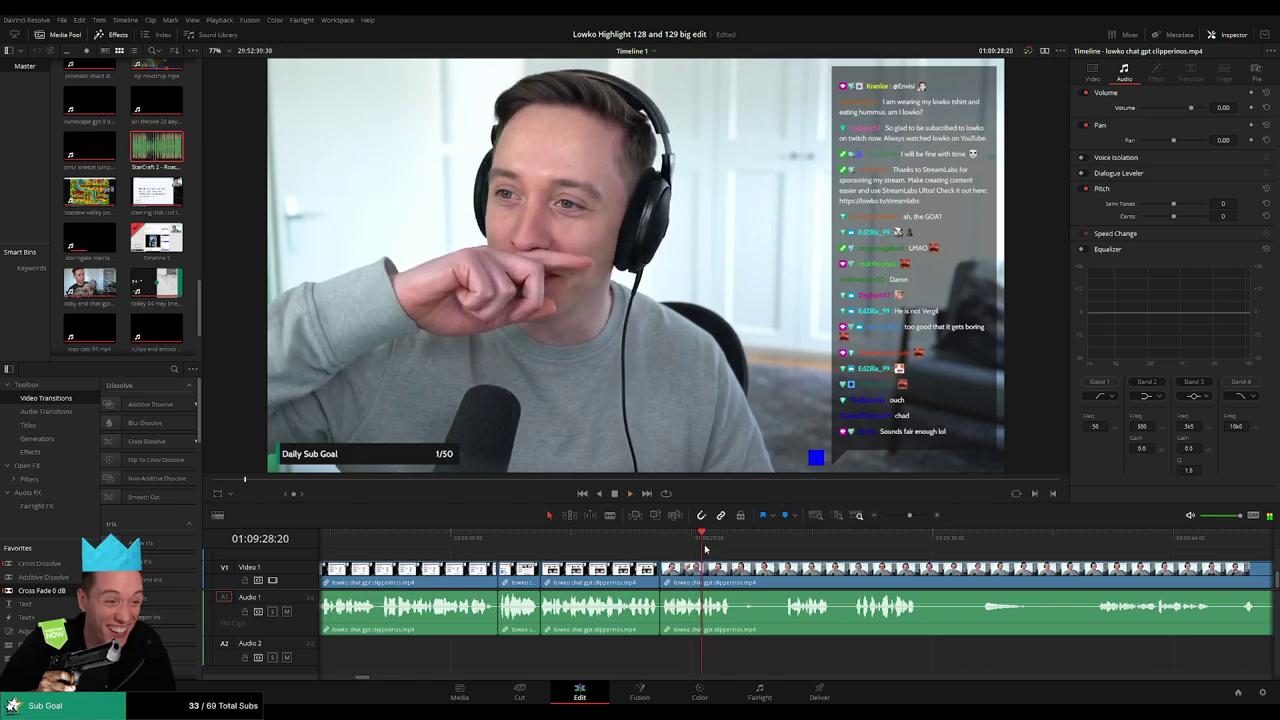
key(space)
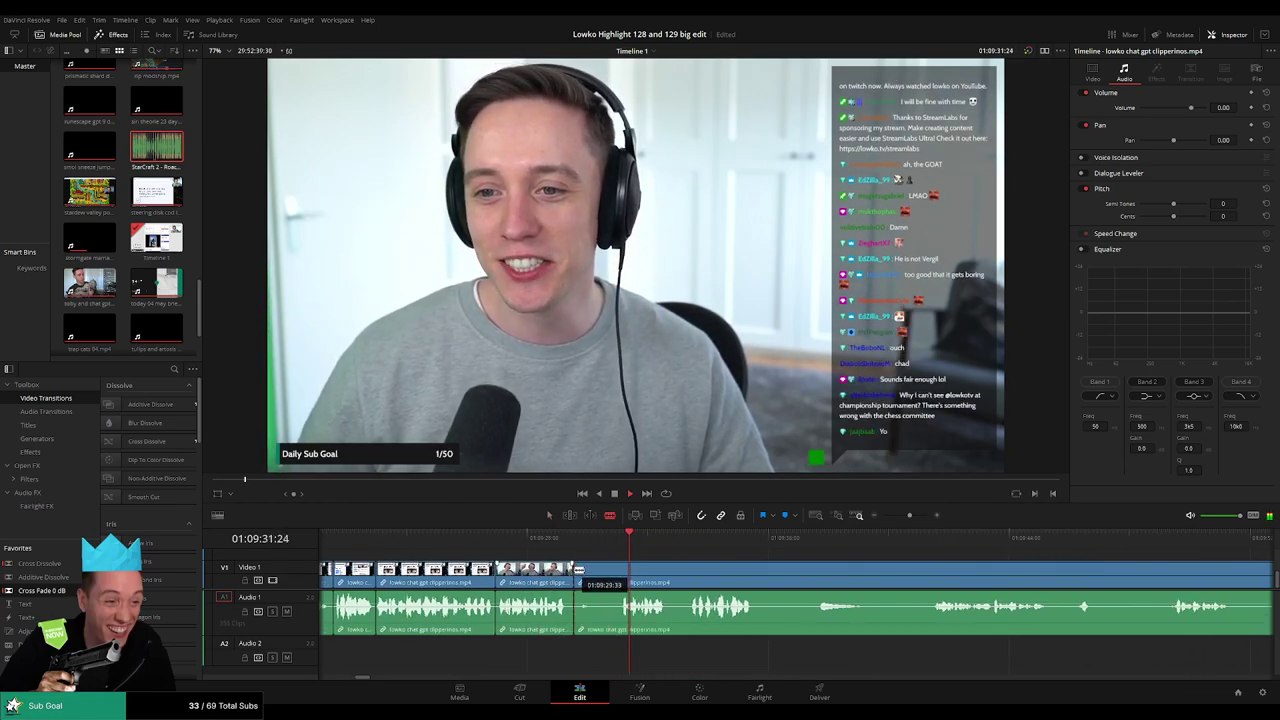
Cut out two more short pauses from the stream clip, closing each gap.
key(b)
click(619, 573)
key(a)
key(Delete)
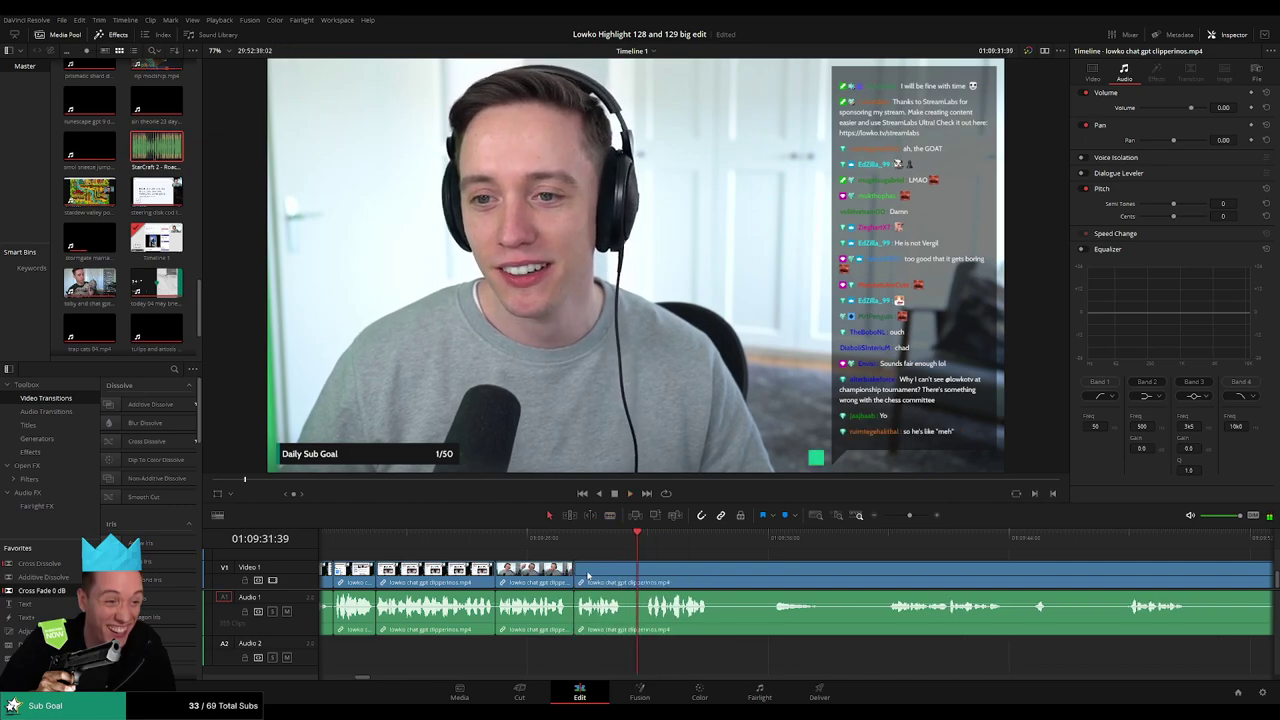
click(560, 545)
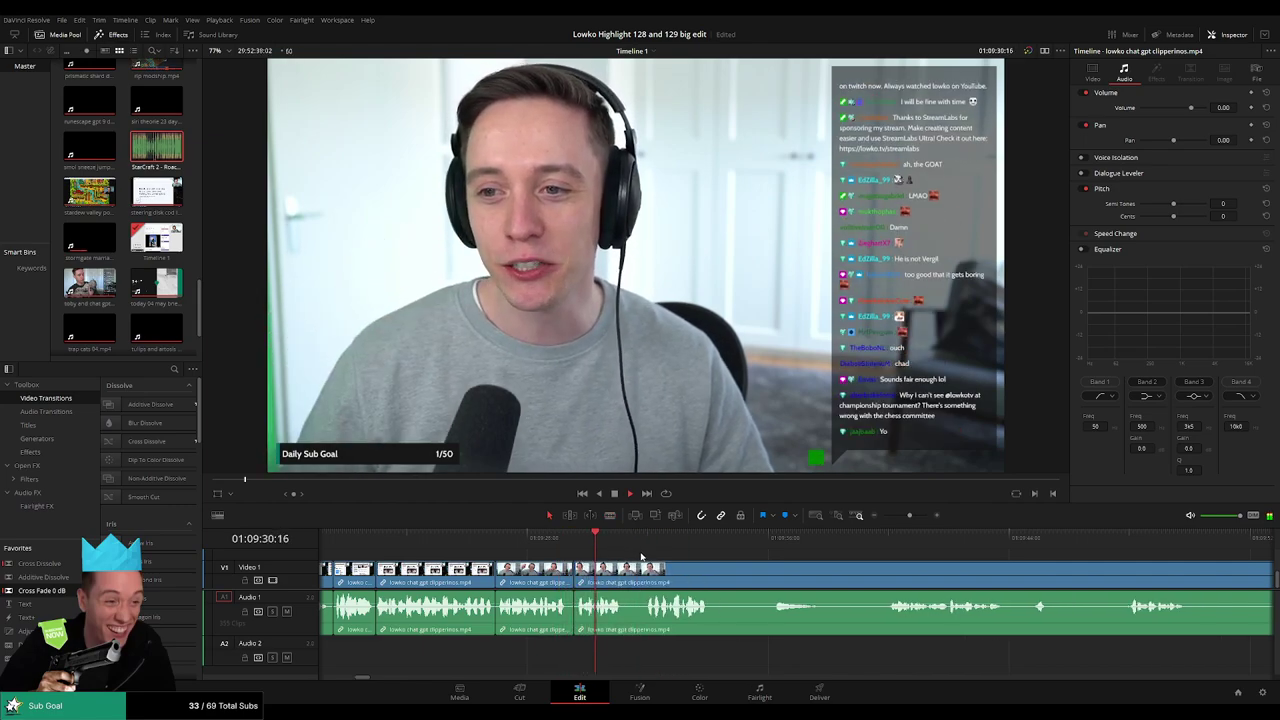
scroll(593, 566, right, 2)
key(ctrl+b)
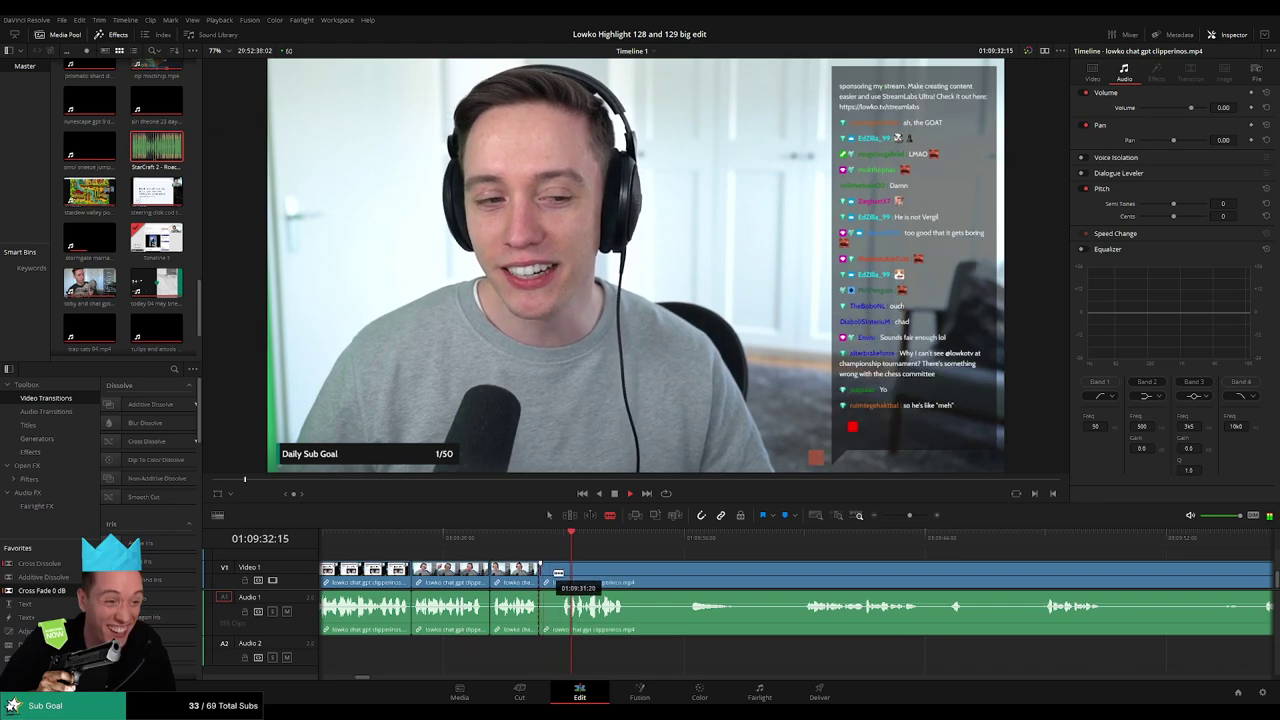
click(552, 577)
key(Delete)
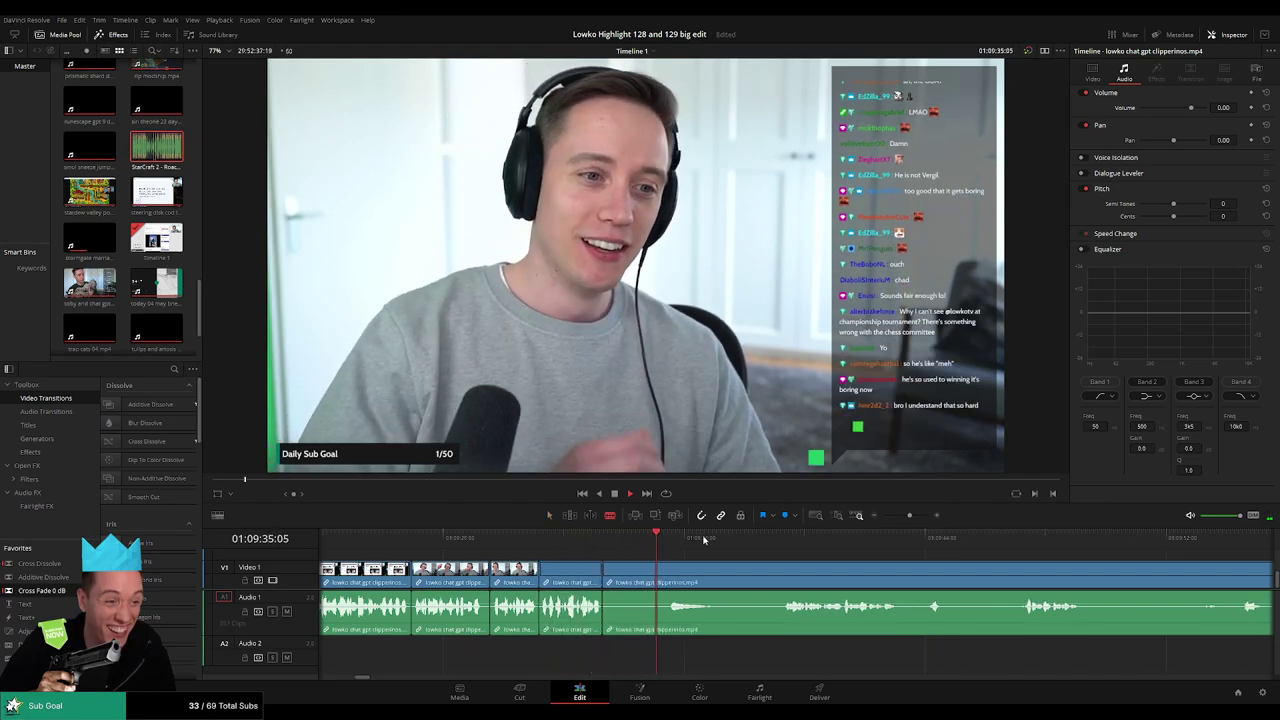
Cut and ripple-delete an unwanted stretch further along, then review the edits around 01:09:30.
click(786, 538)
click(789, 572)
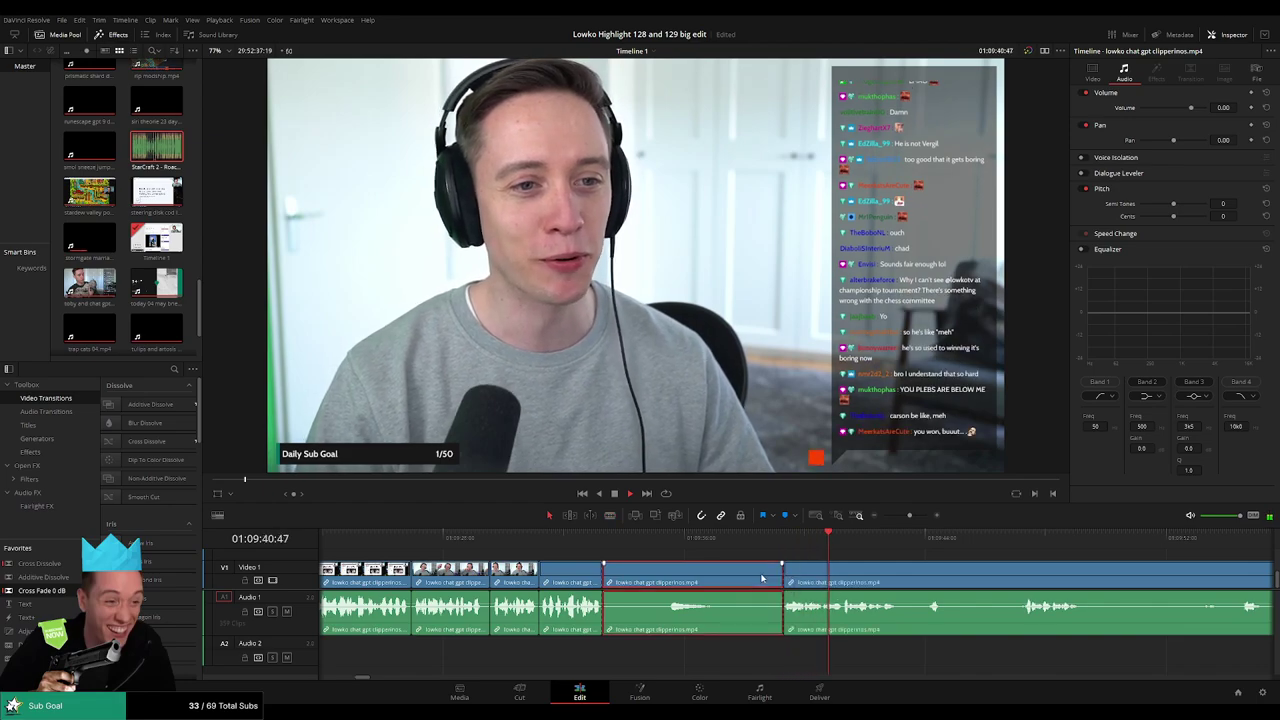
key(a)
click(760, 573)
key(Delete)
click(595, 538)
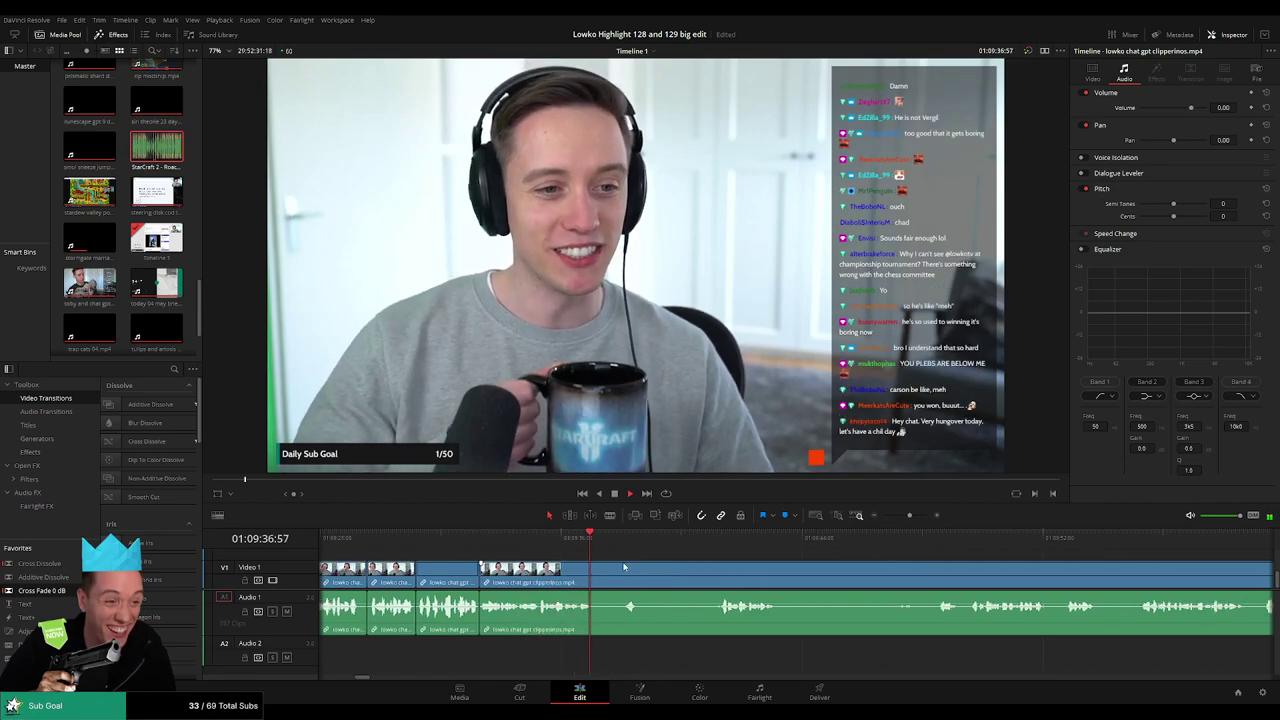
key(b)
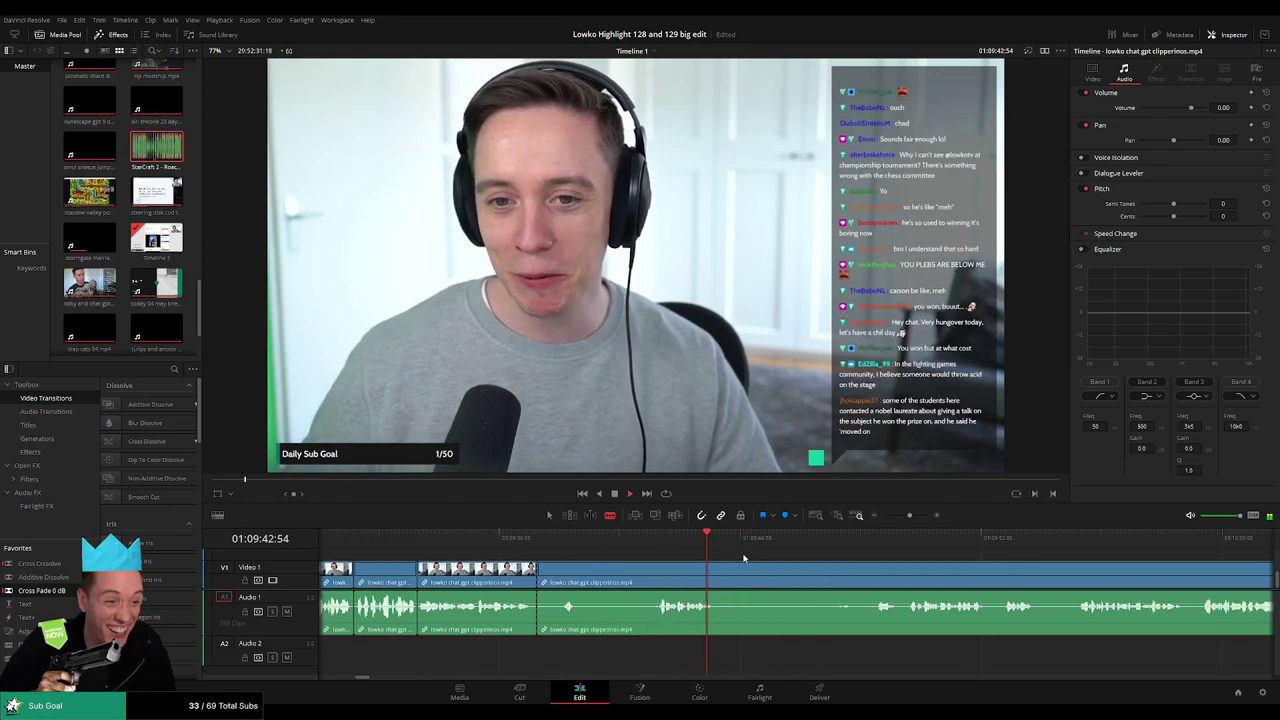
click(877, 545)
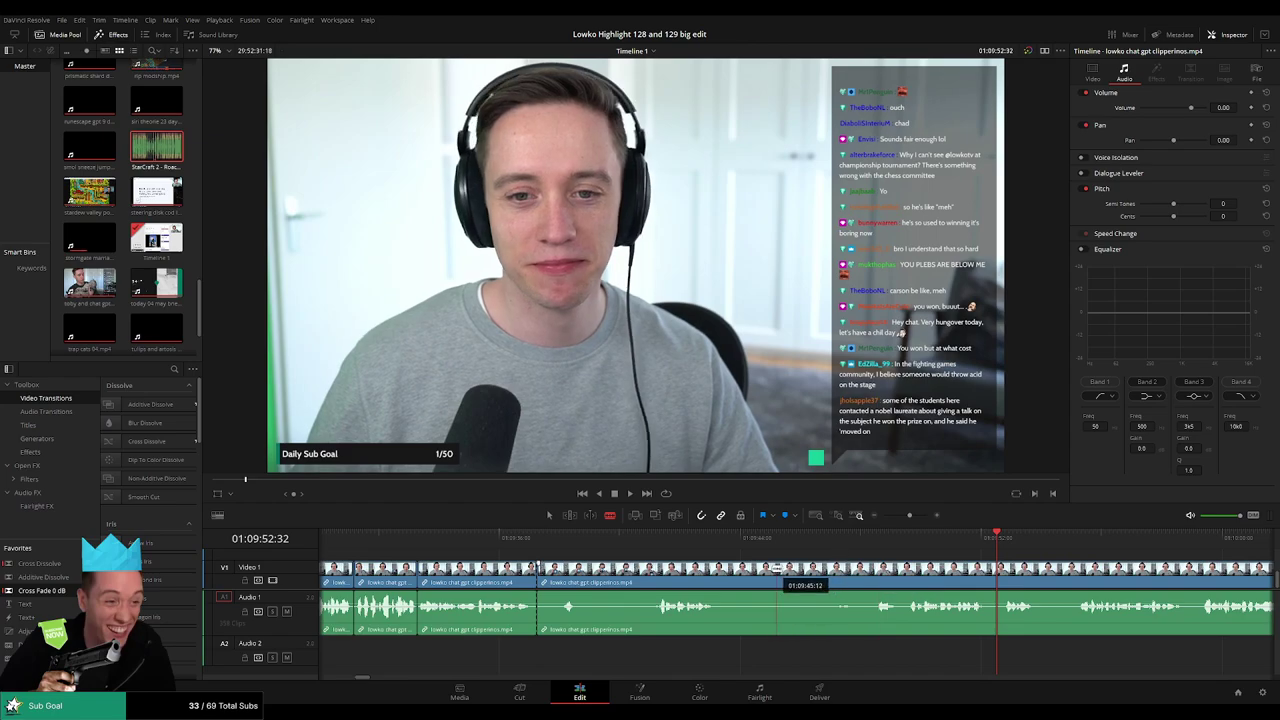
click(448, 540)
drag(907, 516, 903, 516)
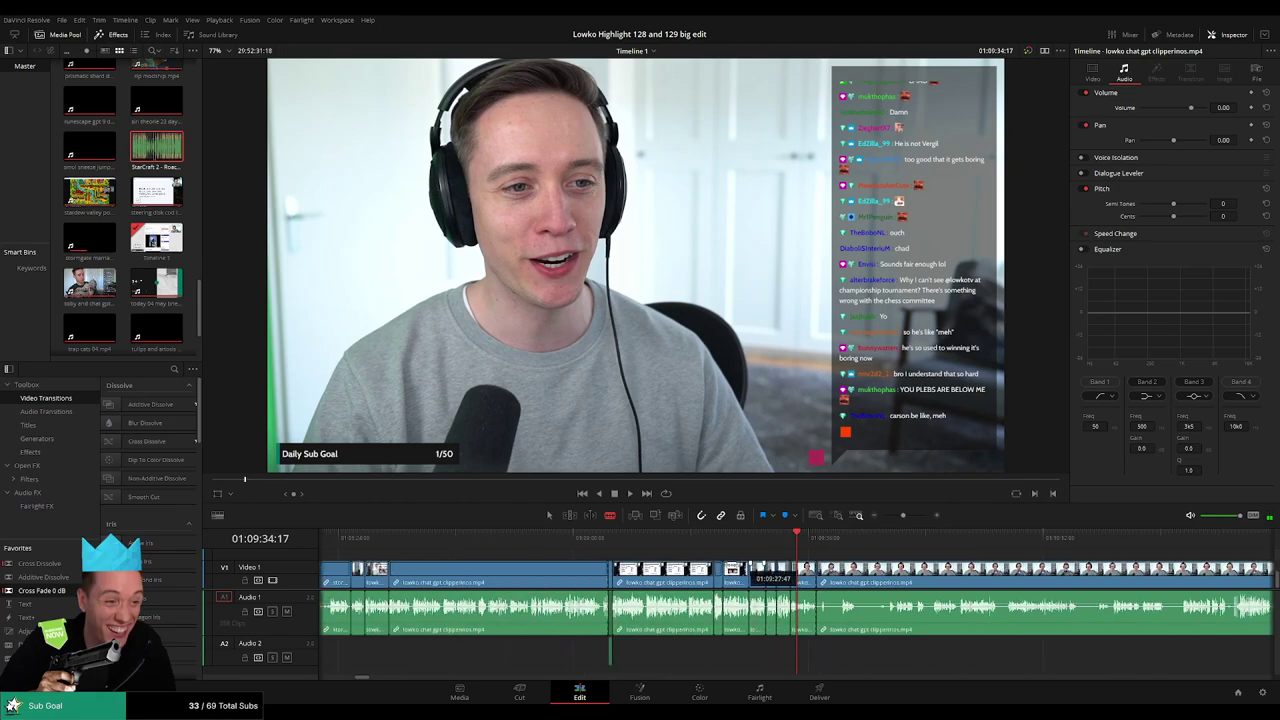
click(390, 540)
key(space)
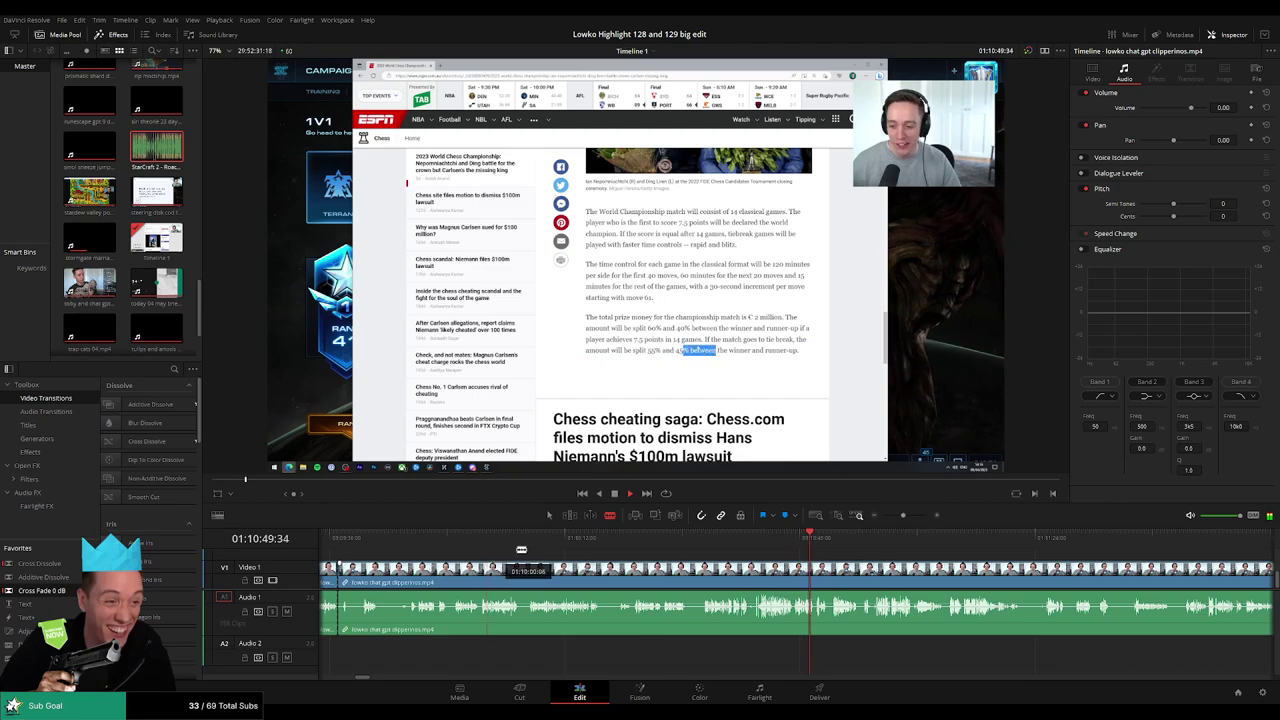
Cut out the first webcam pause, trim the join tighter and play it back.
scroll(540, 550, up, 2)
click(537, 537)
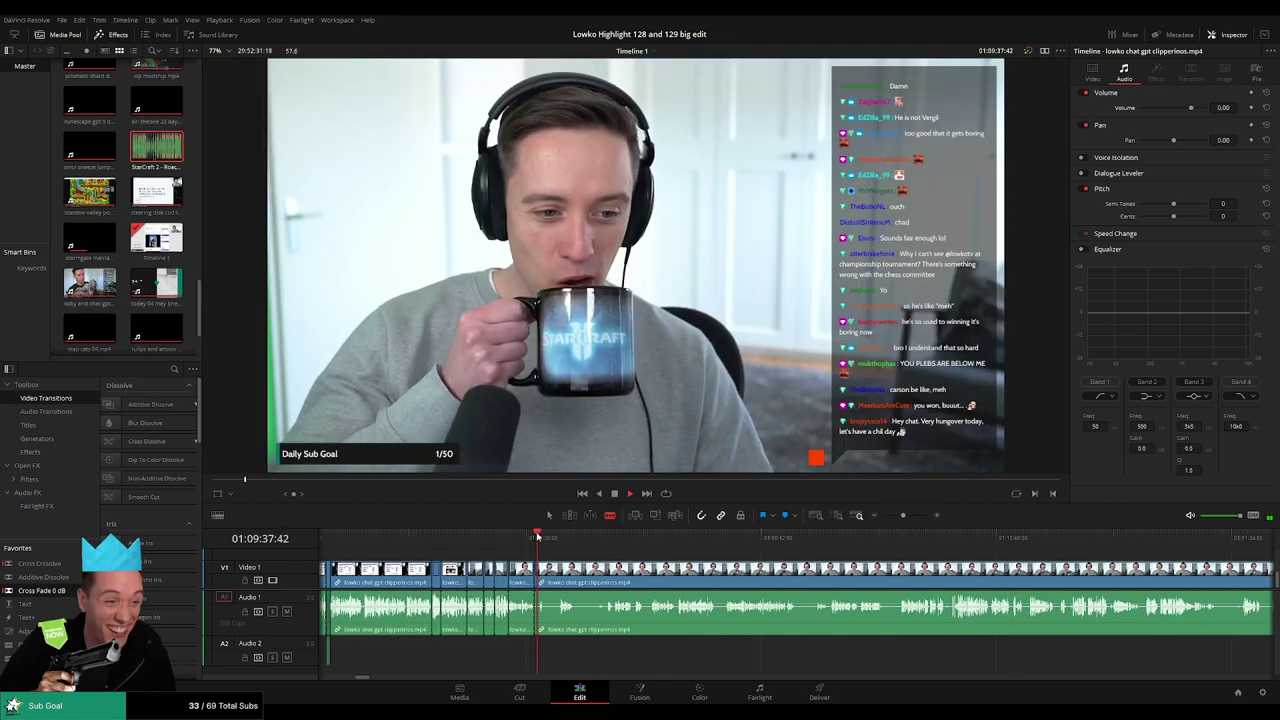
scroll(692, 555, up, 2)
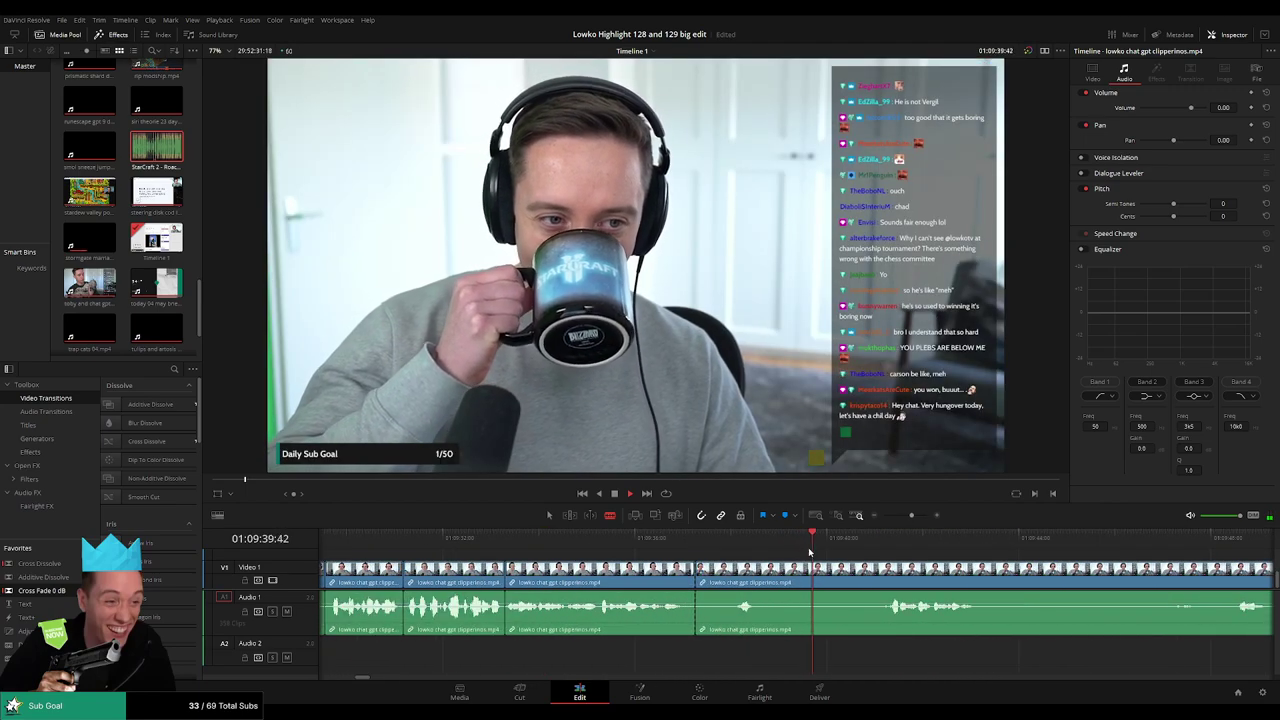
scroll(743, 567, up, 3)
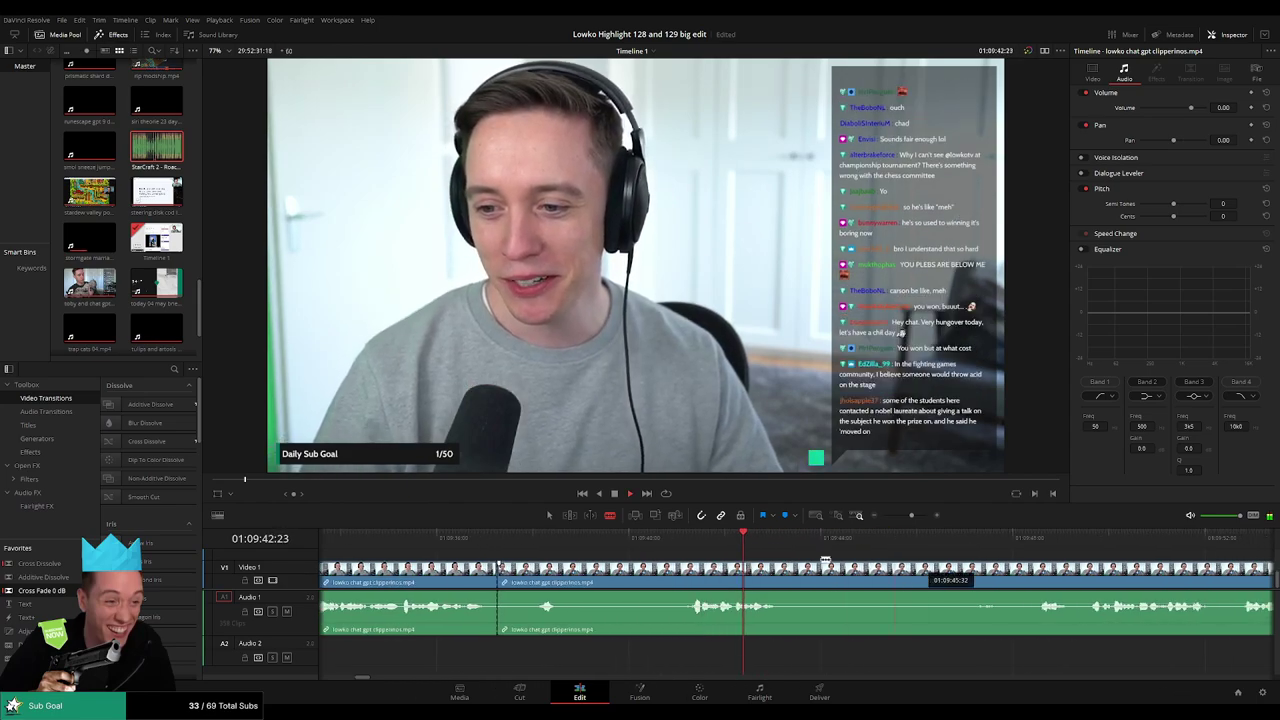
click(912, 540)
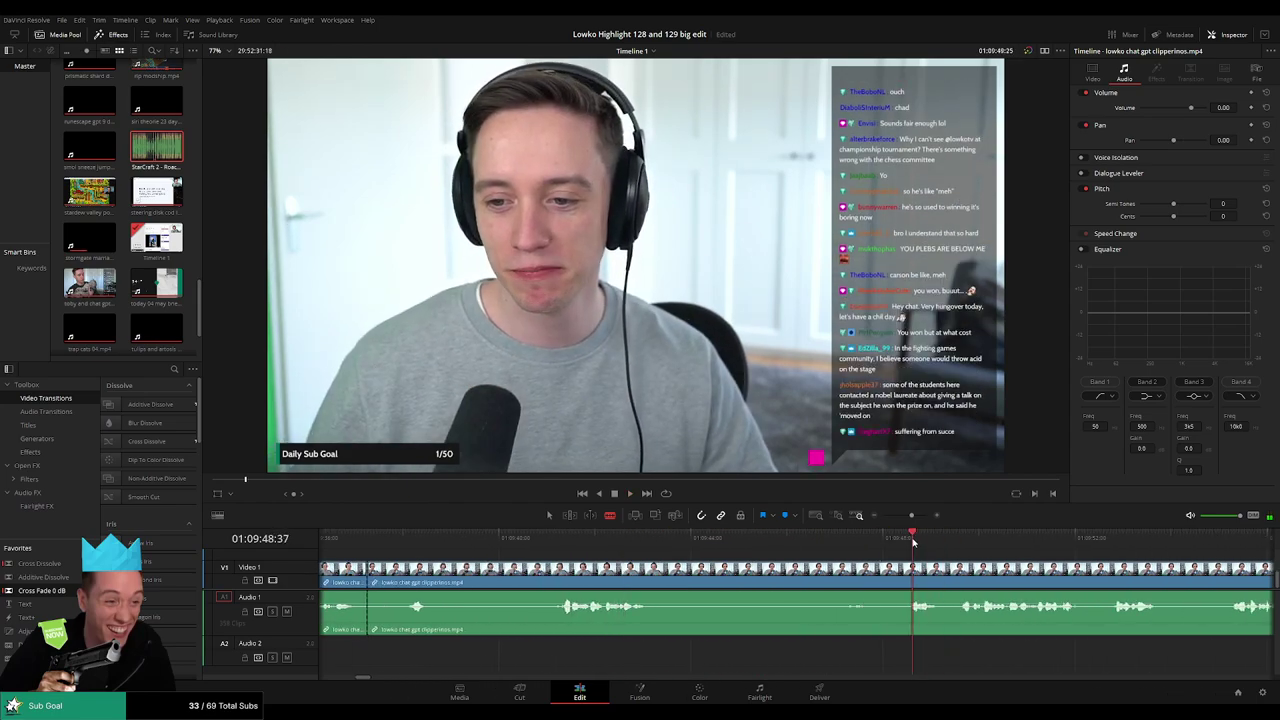
click(908, 575)
key(a)
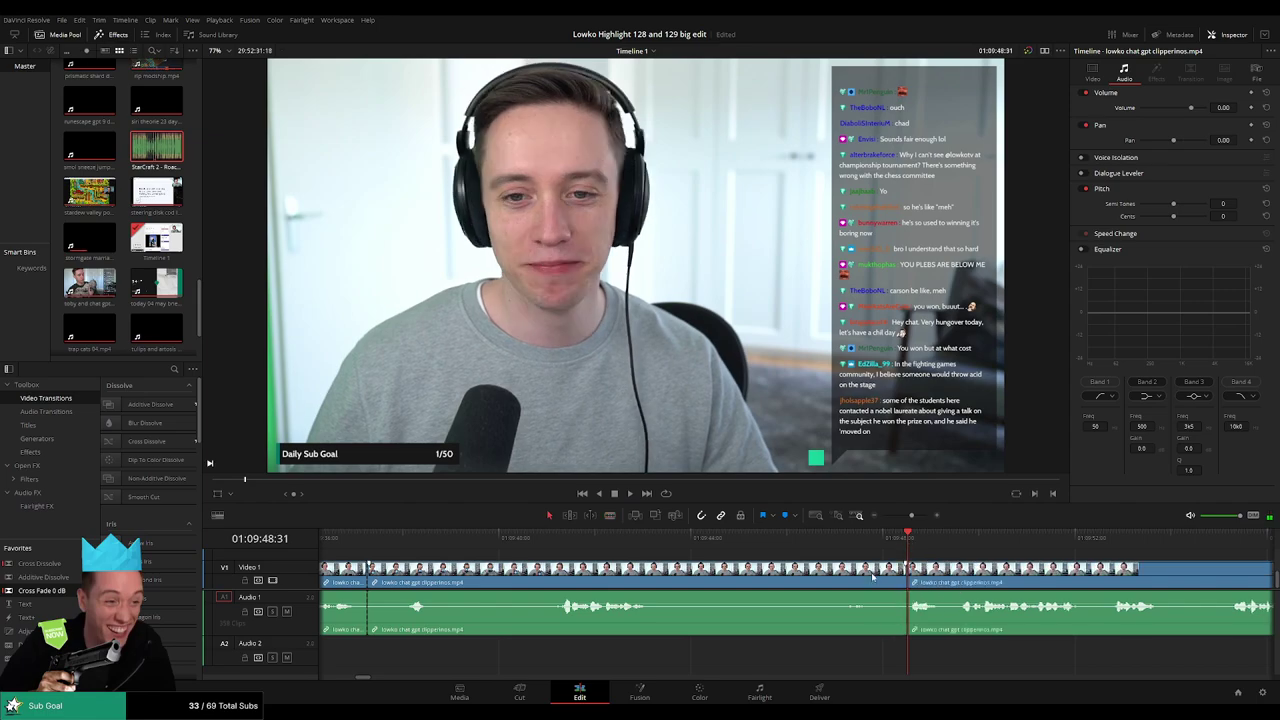
click(872, 575)
key(Delete)
scroll(795, 567, up, 1)
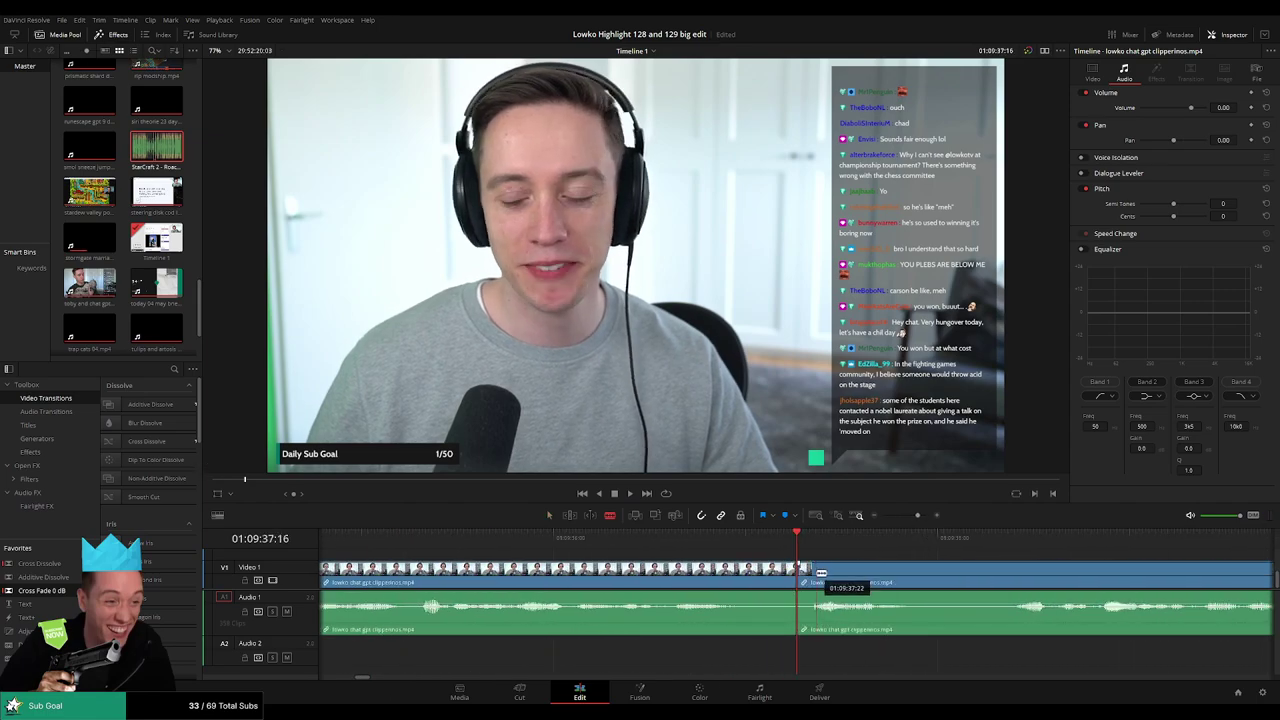
drag(824, 574, 814, 572)
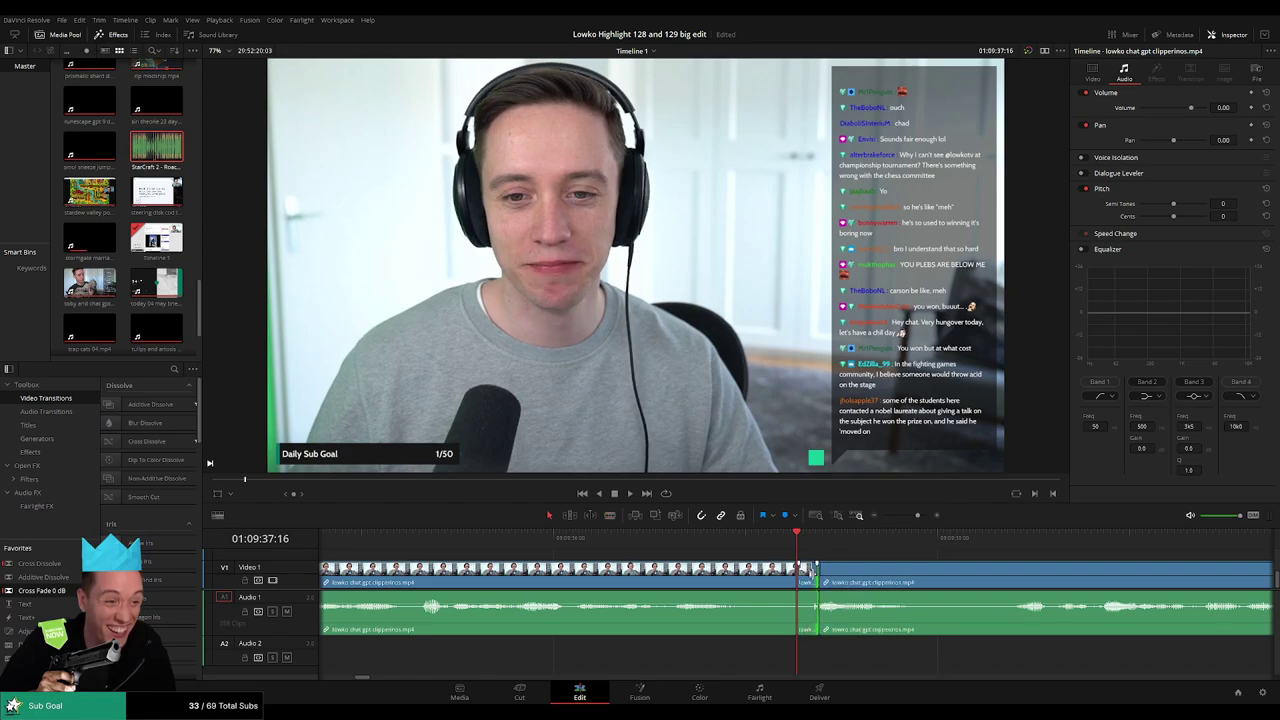
key(space)
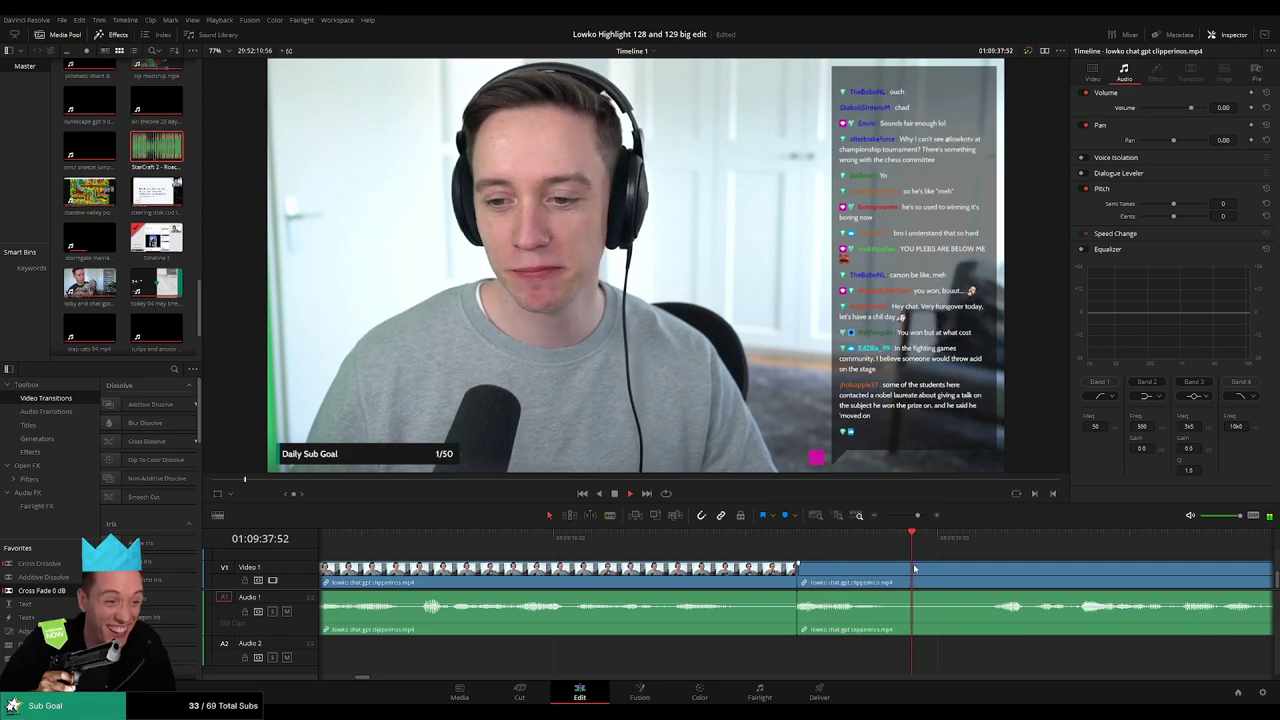
Blade the next webcam pause at its start and end points.
scroll(855, 563, down, 2)
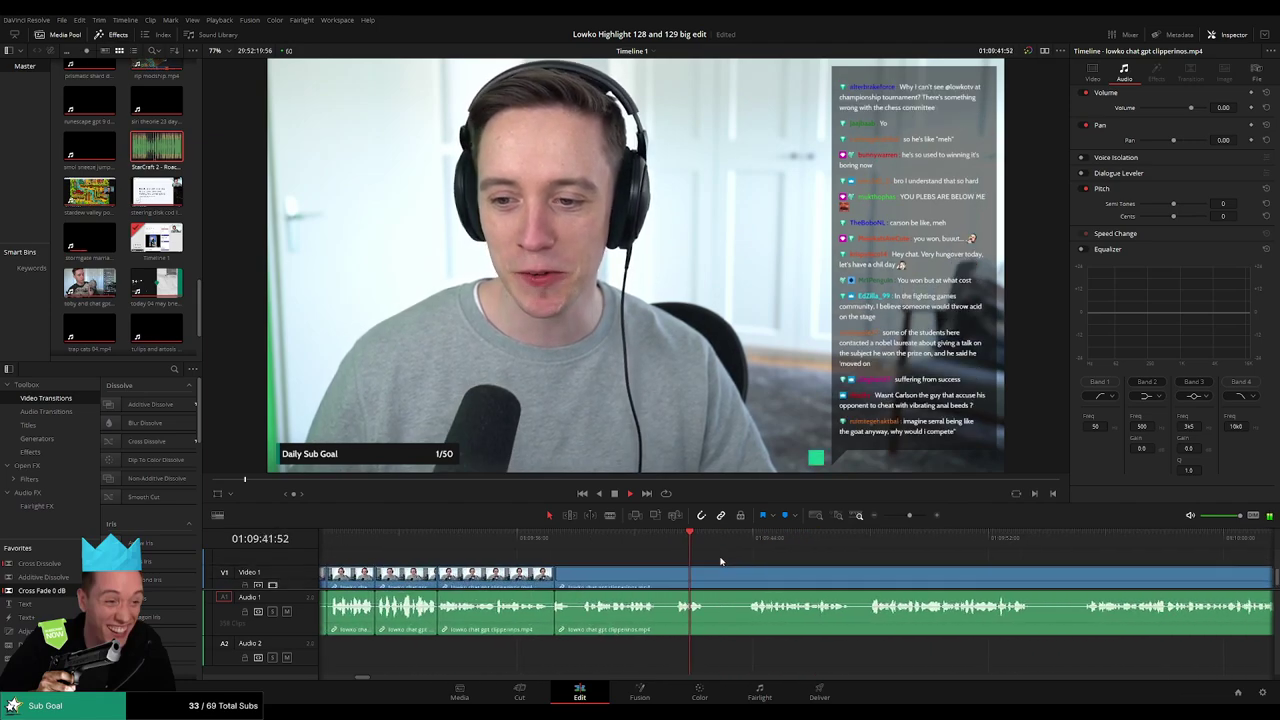
key(b)
click(685, 578)
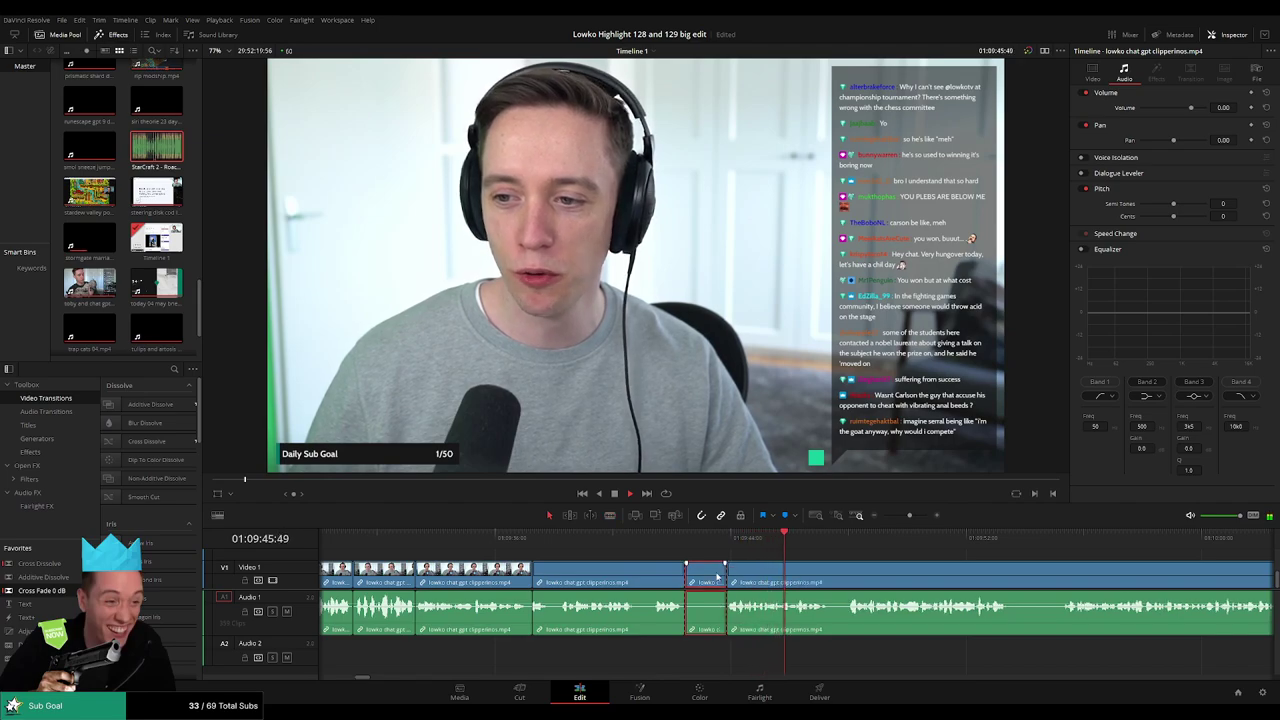
key(a)
key(b)
click(603, 576)
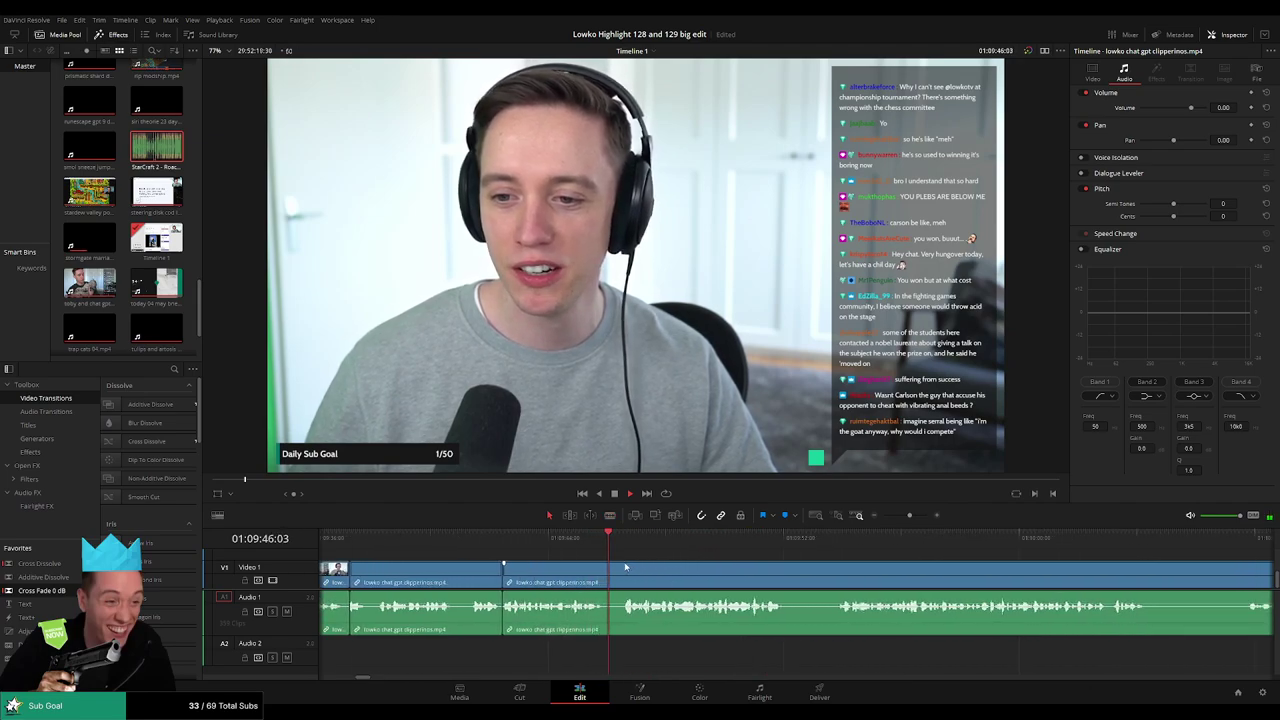
key(a)
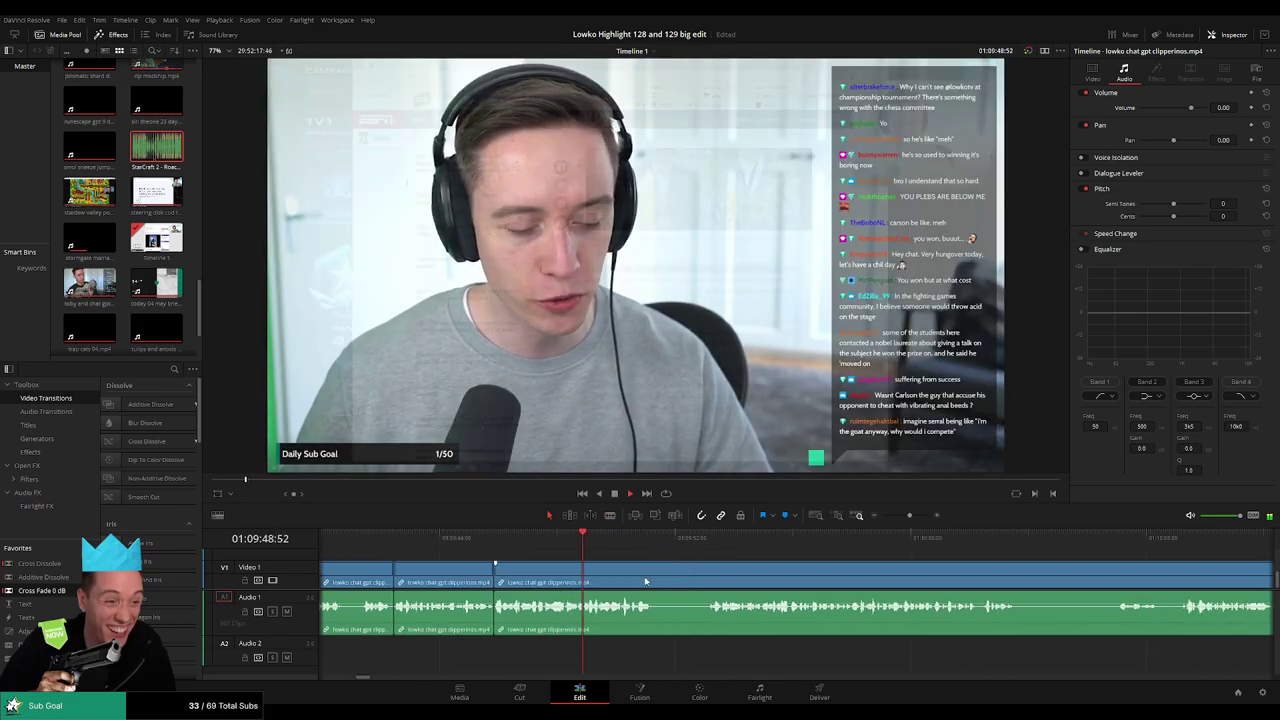
Blade around a short pause in the chess article reading and delete it.
key(b)
click(650, 580)
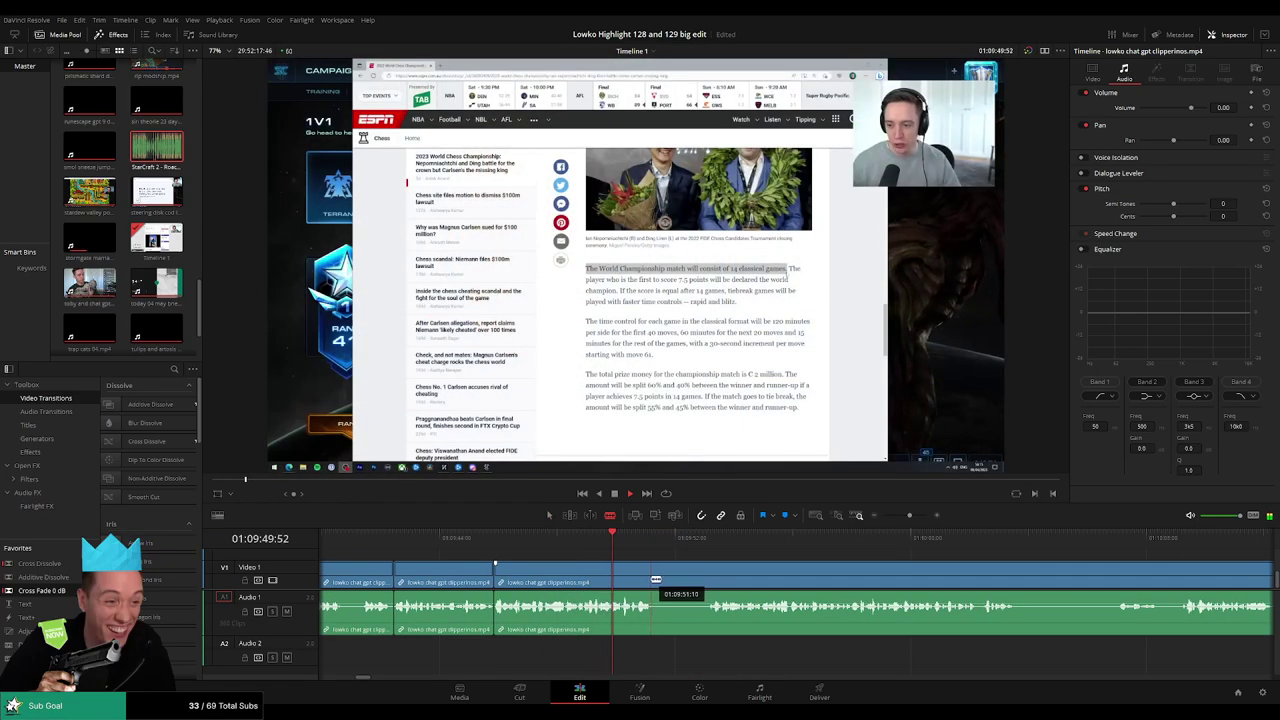
click(710, 578)
key(Delete)
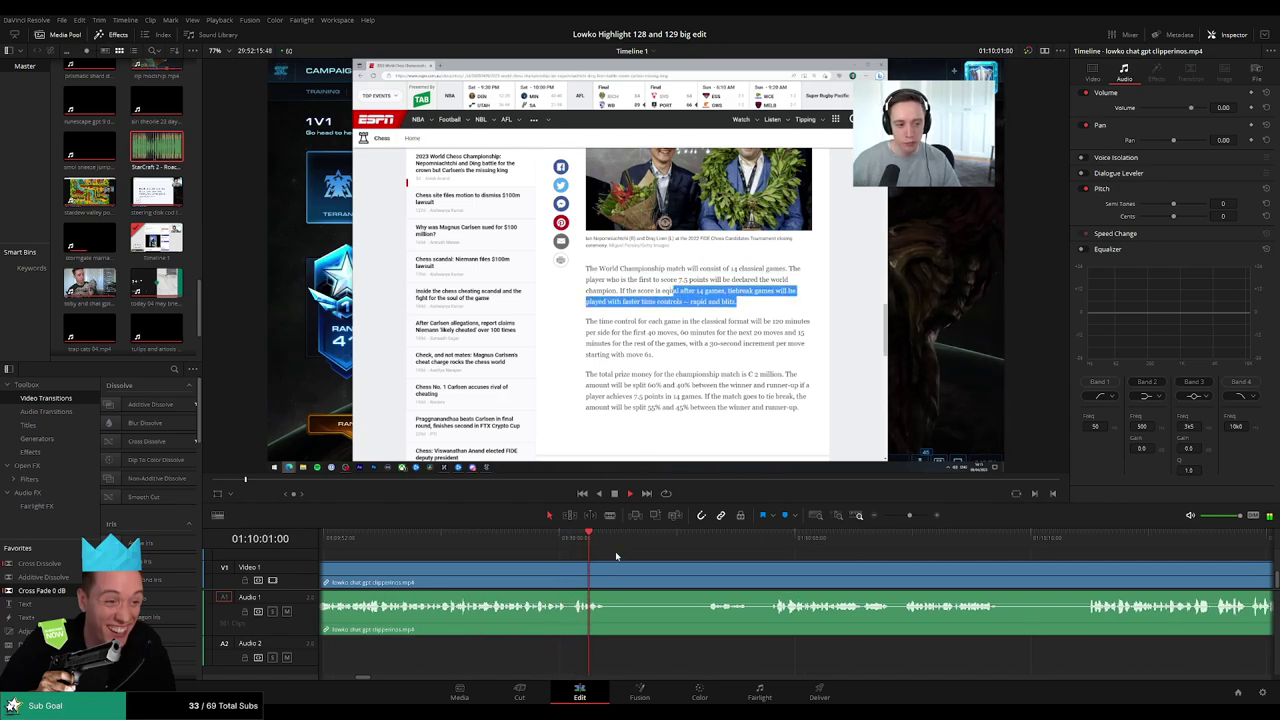
Remove the quiet section between two read-aloud sentences and play back the join.
key(b)
click(610, 578)
click(710, 541)
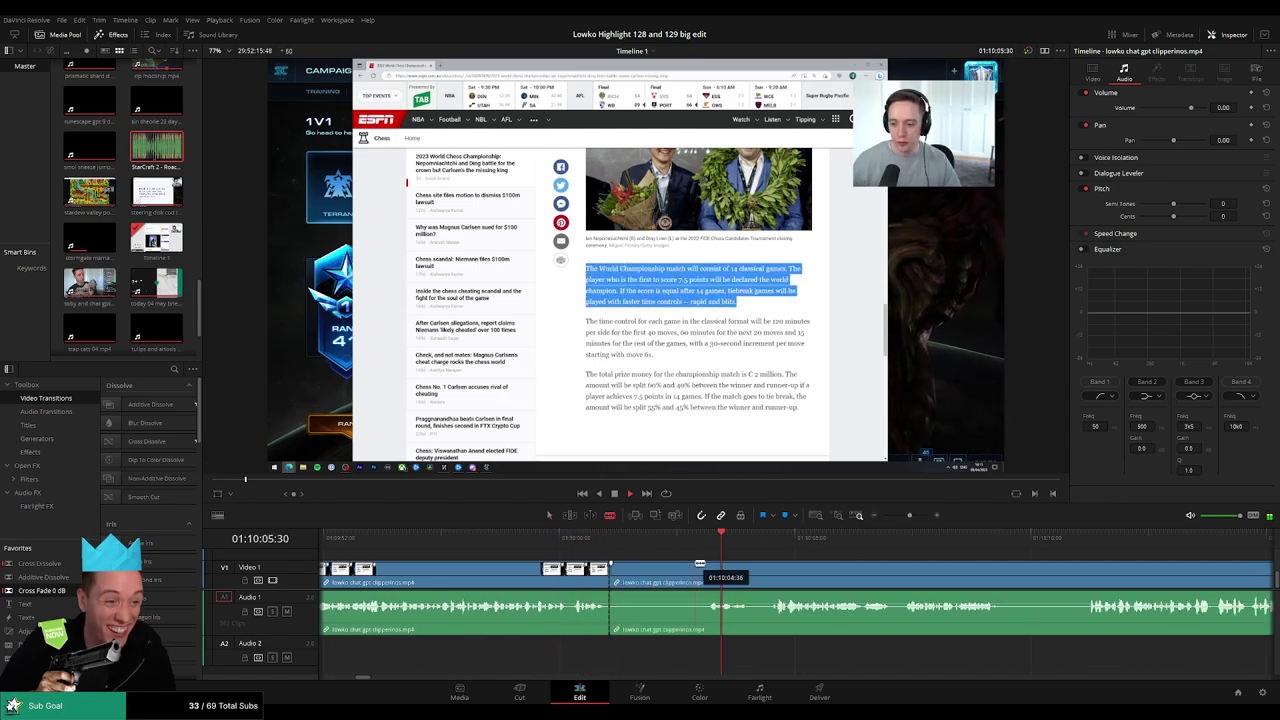
click(713, 571)
key(a)
click(660, 578)
key(Delete)
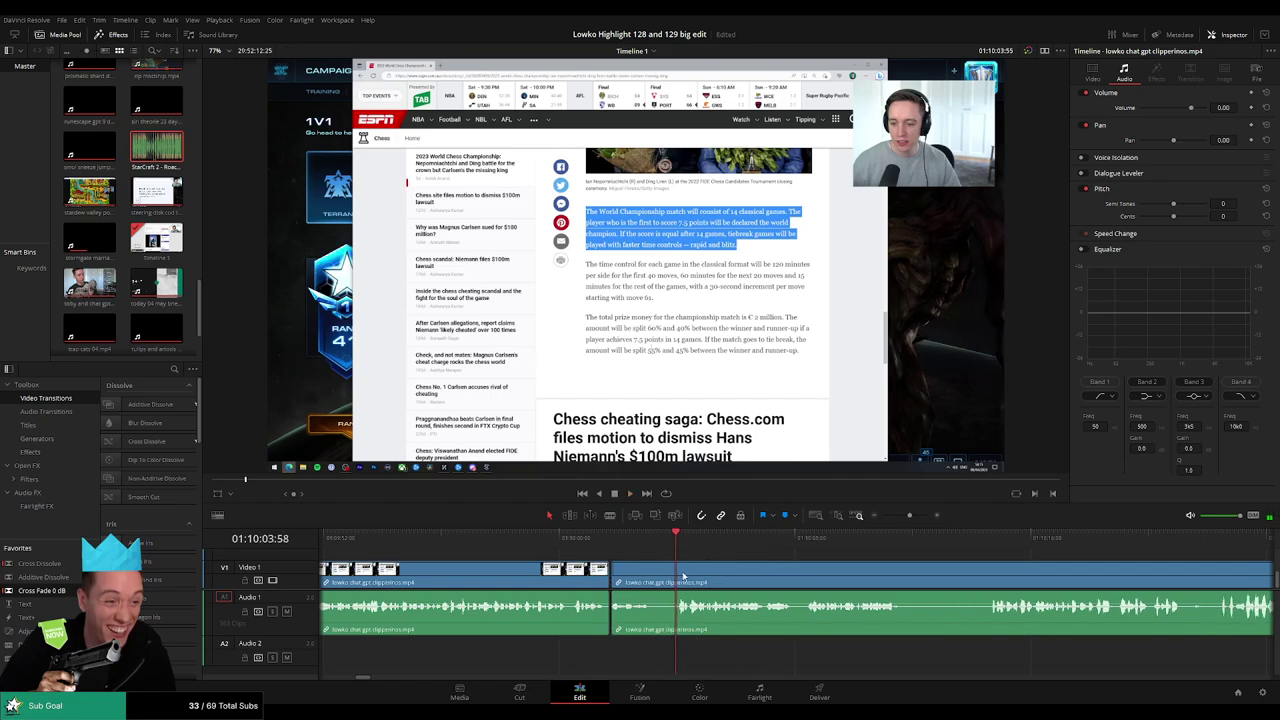
click(593, 549)
key(space)
Cut out the next pause further along and close its gap.
scroll(741, 575, right, 3)
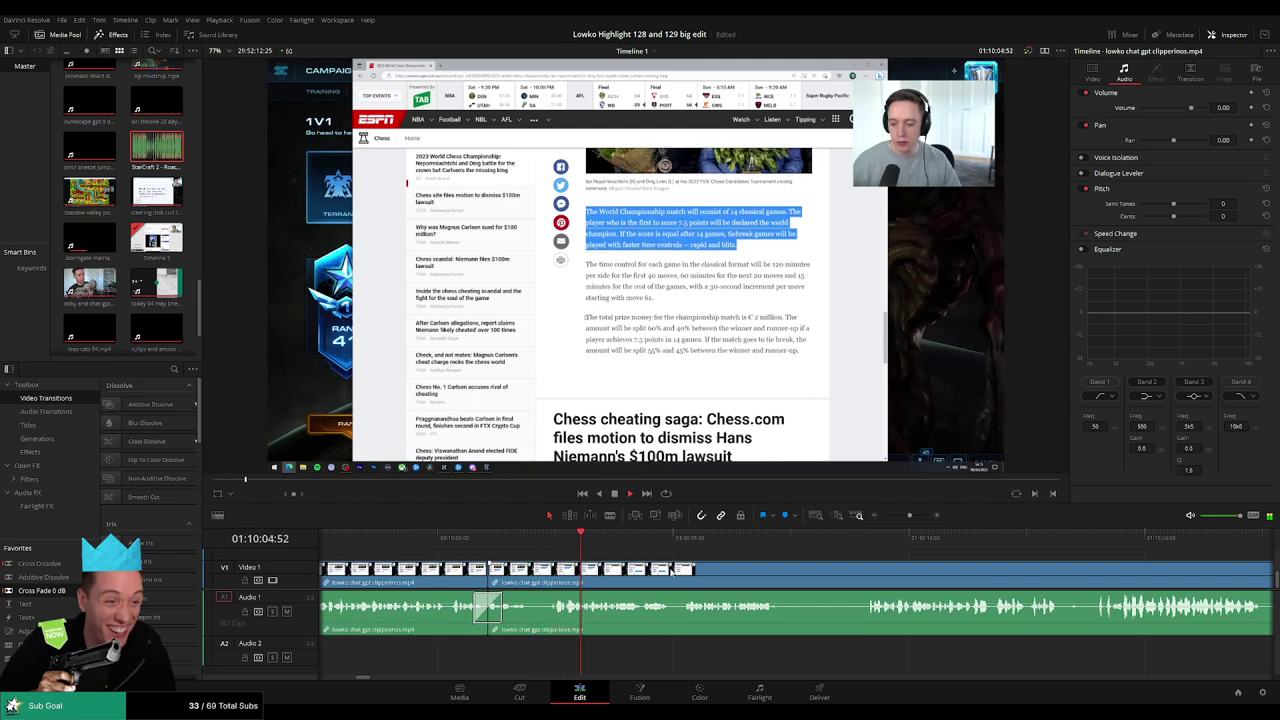
scroll(614, 570, right, 3)
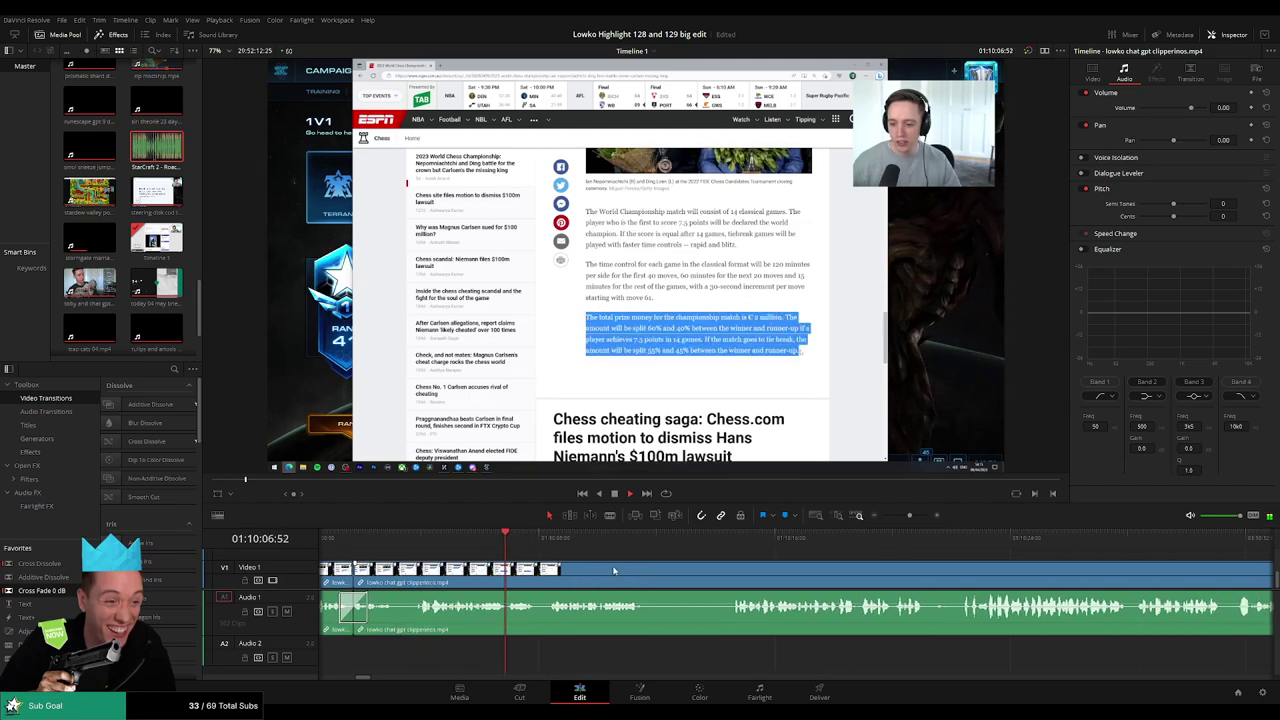
scroll(661, 571, right, 2)
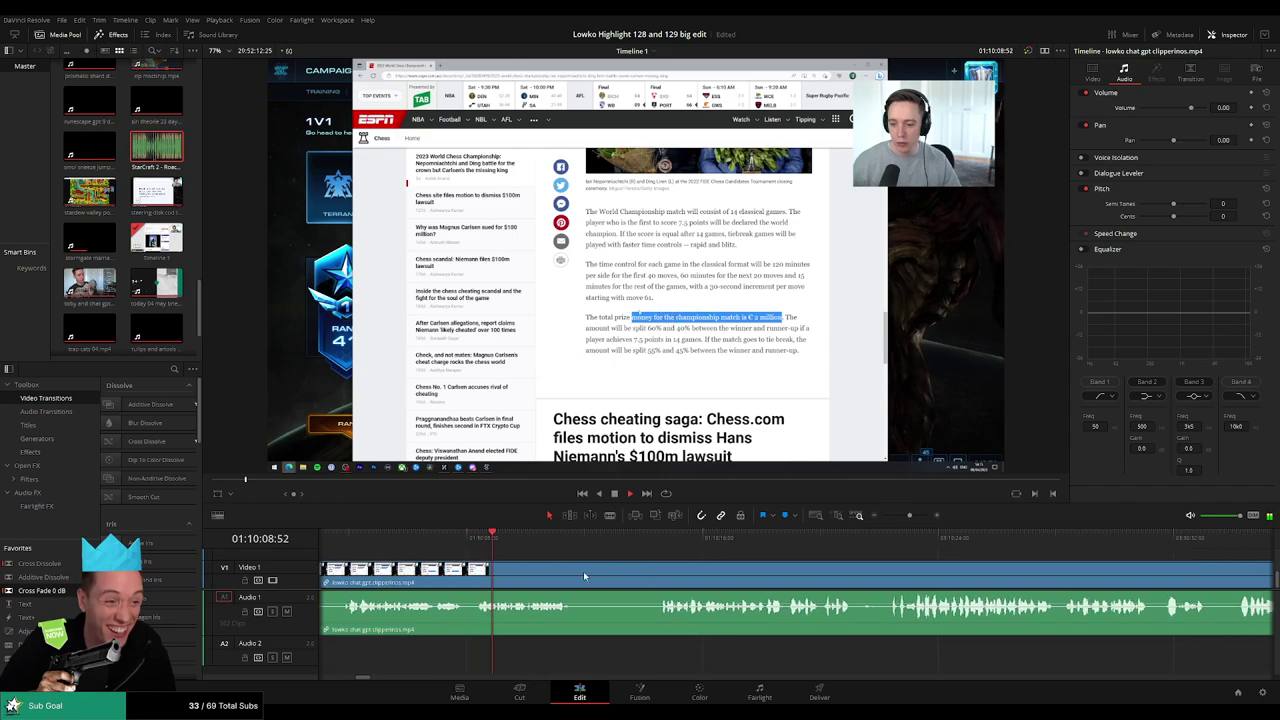
click(575, 576)
click(659, 577)
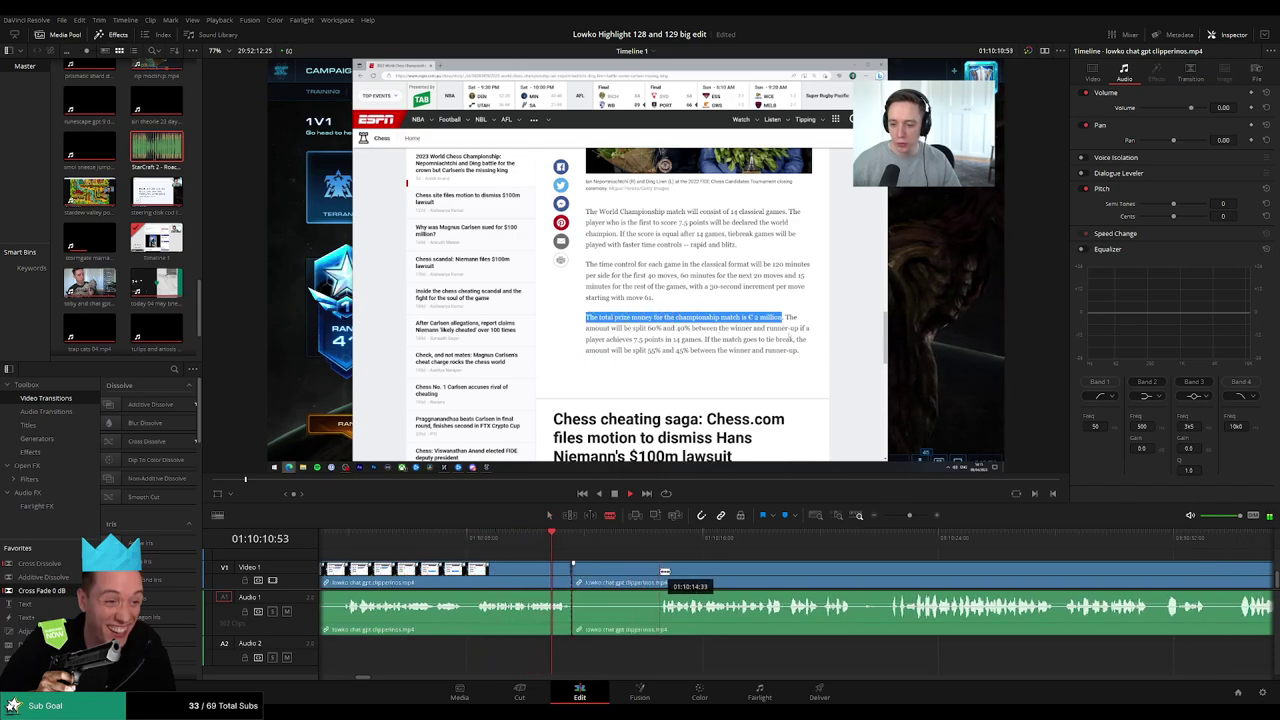
key(a)
click(628, 577)
key(Delete)
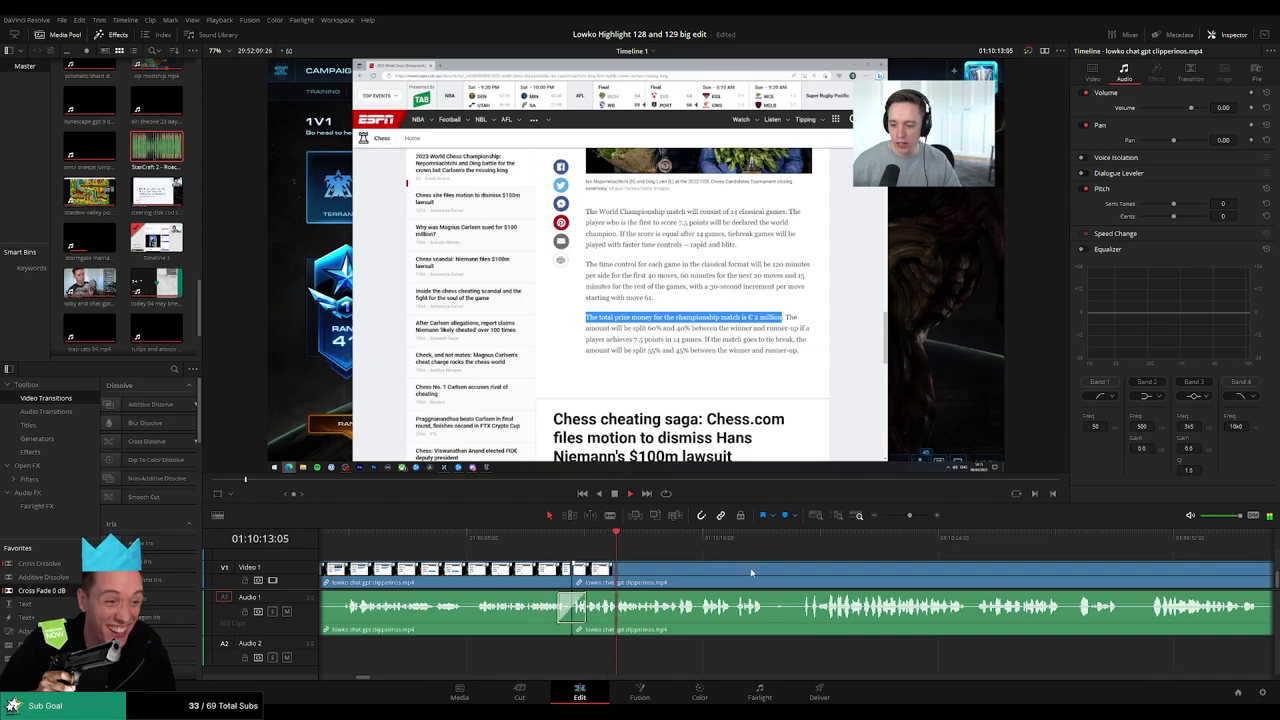
Move further along the timeline and split the clip at the playhead.
scroll(690, 572, right, 3)
scroll(604, 567, right, 2)
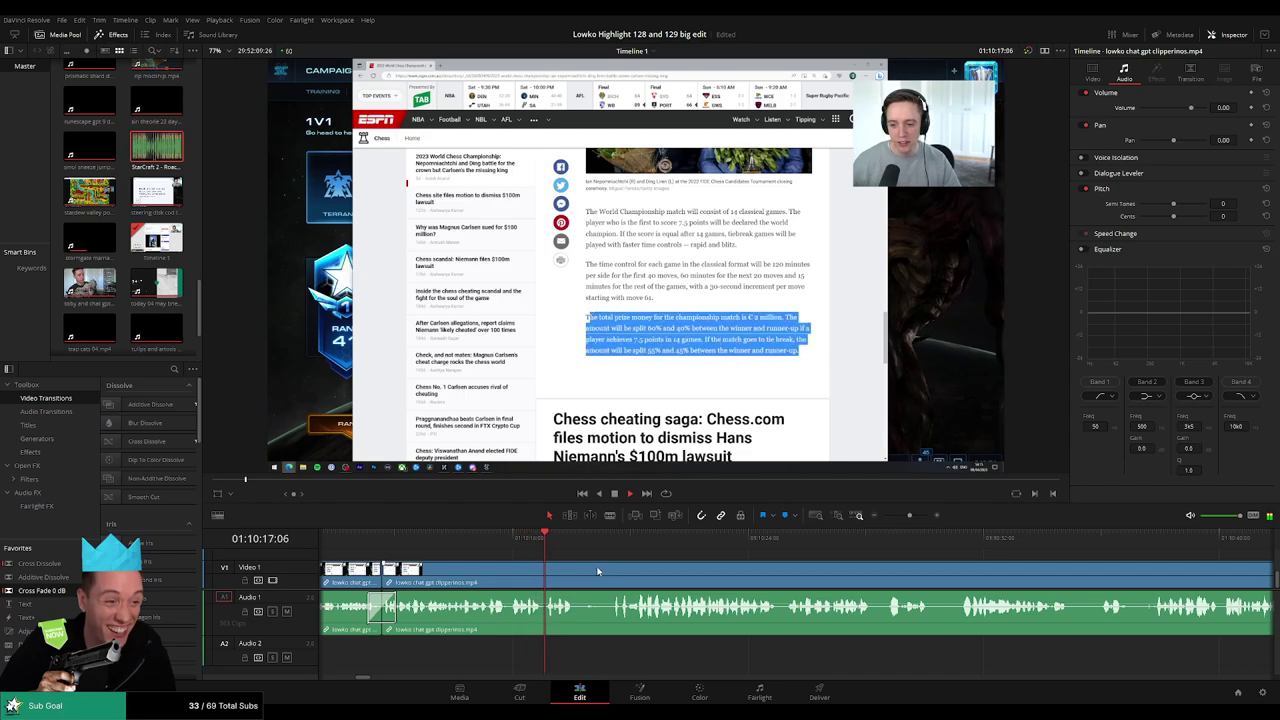
scroll(603, 560, right, 1)
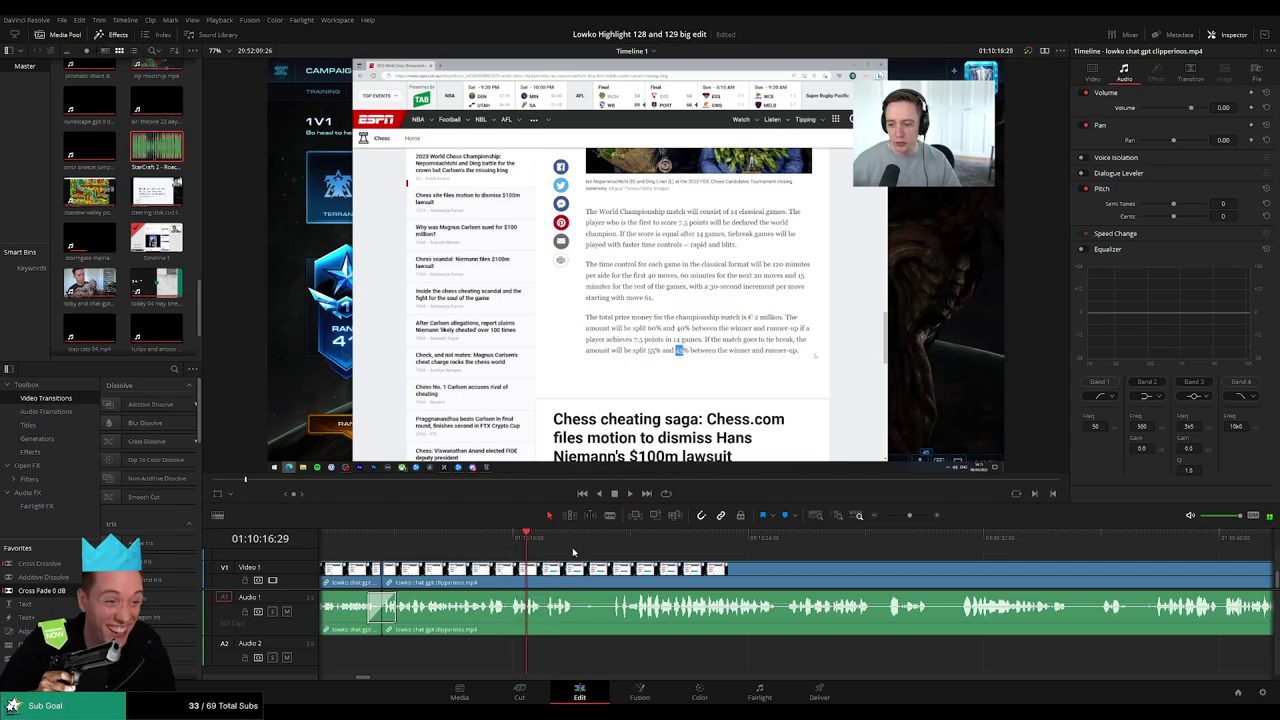
key(ctrl+b)
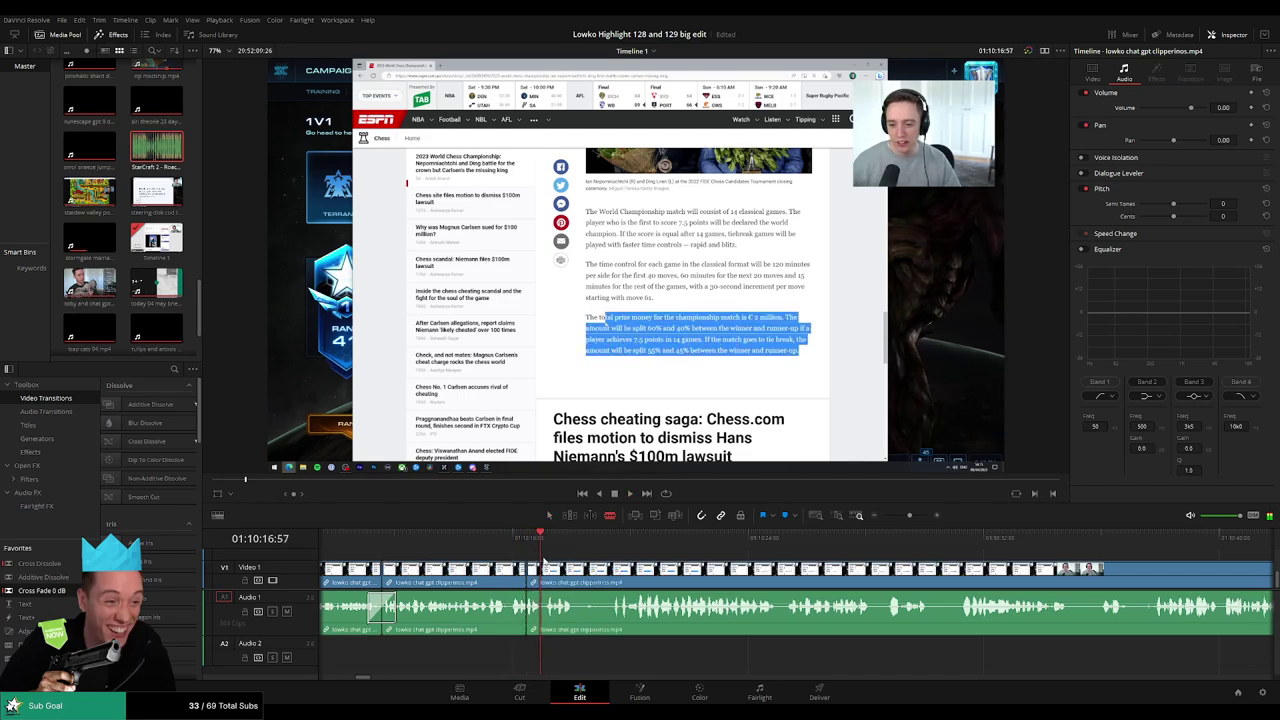
Trim off the pause, lower A1 volume on the short piece, and fit Roach Quotes beneath it on Audio 2.
drag(548, 577, 540, 577)
scroll(778, 611, up, 3)
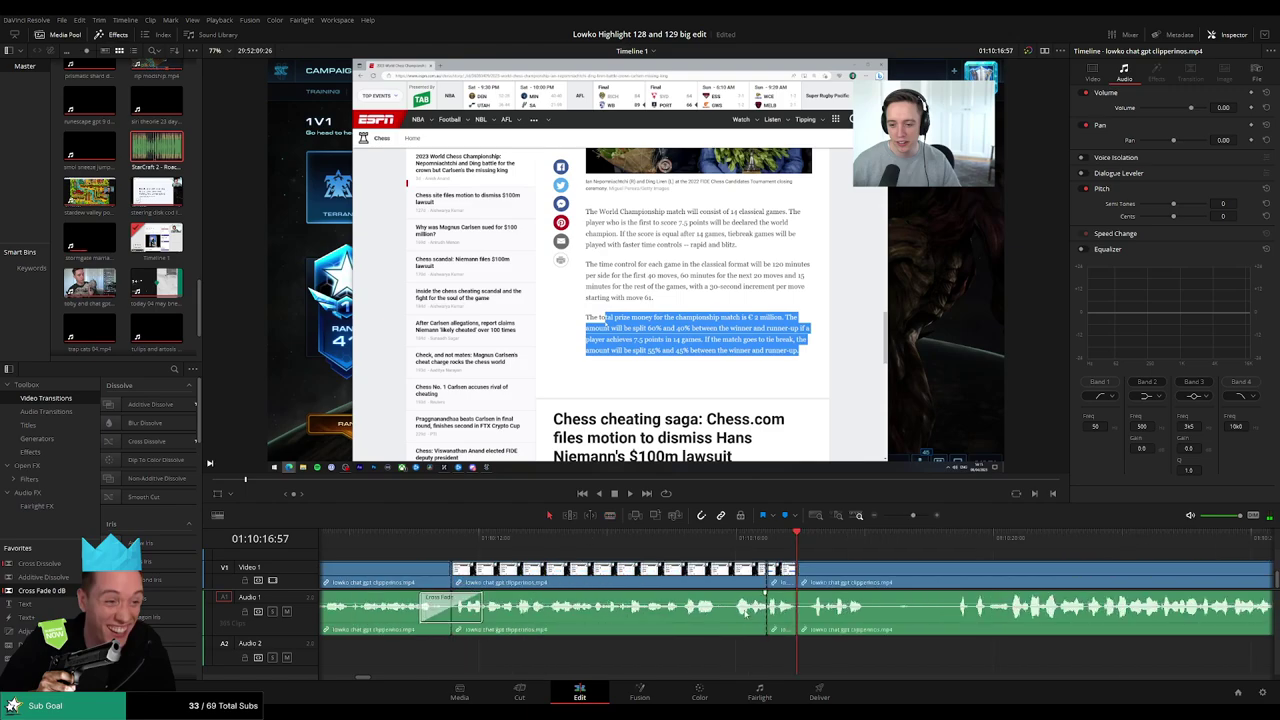
drag(780, 607, 768, 630)
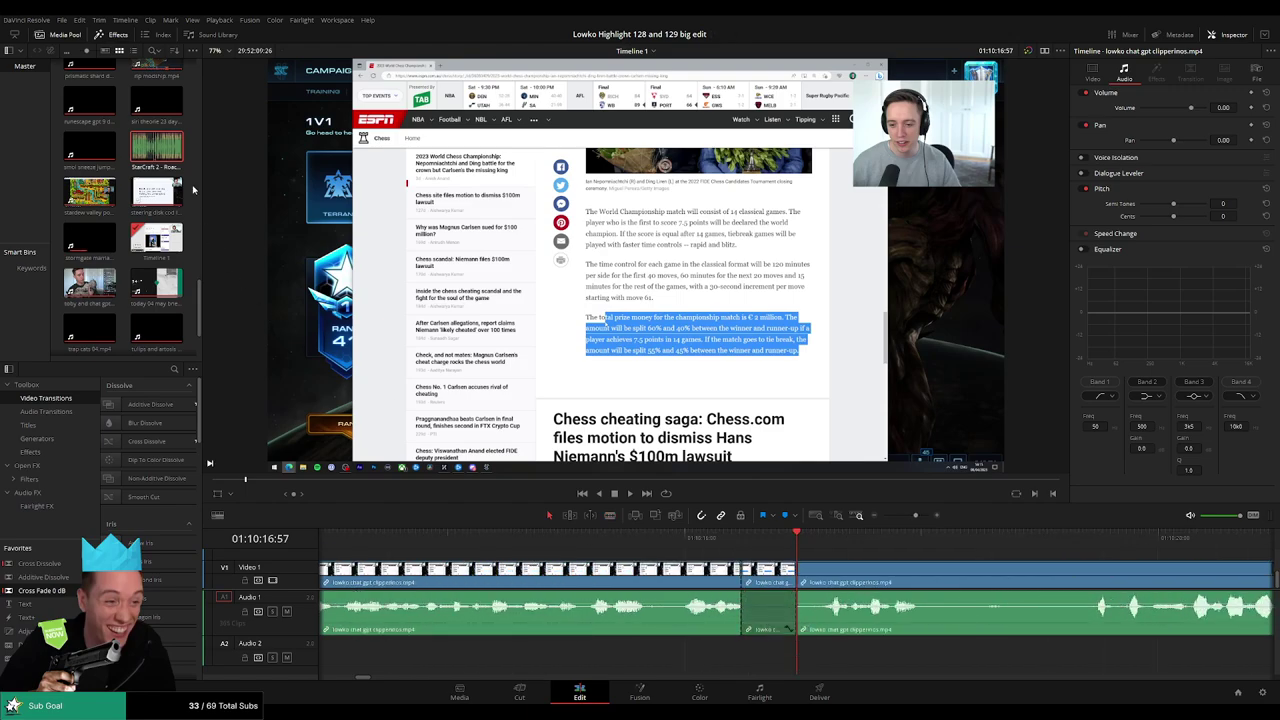
drag(160, 192, 745, 655)
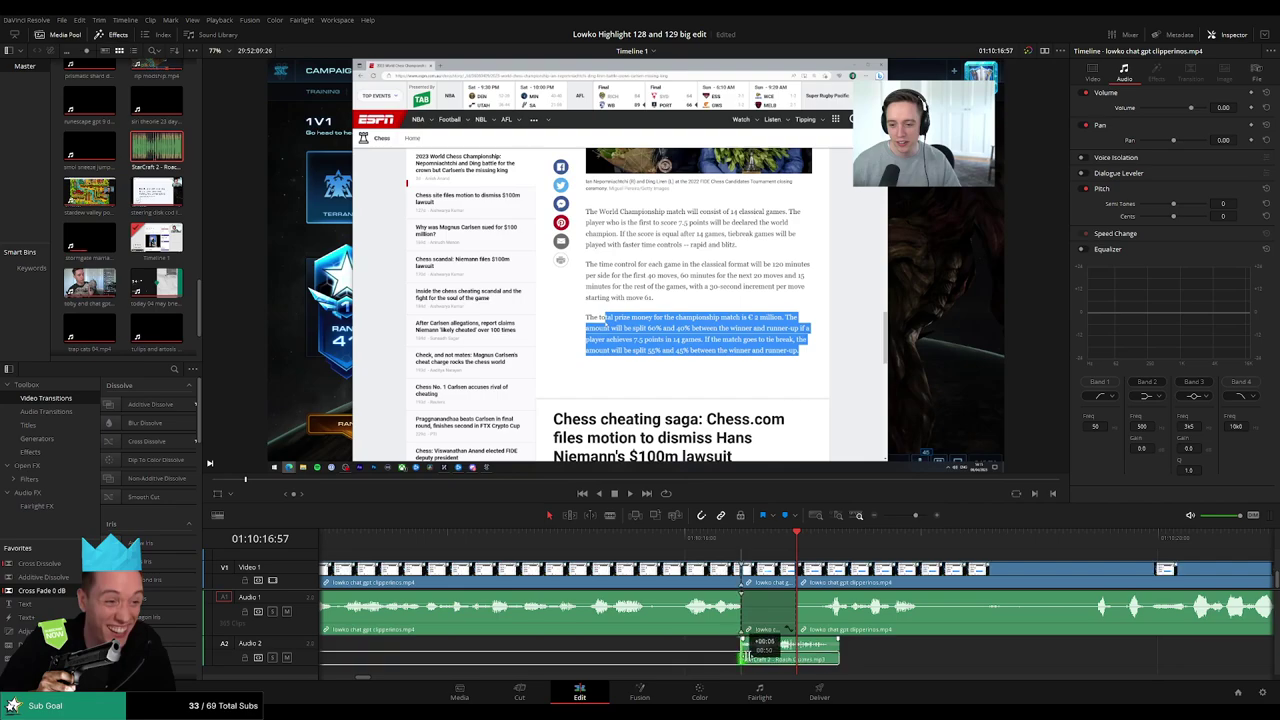
drag(837, 652, 794, 656)
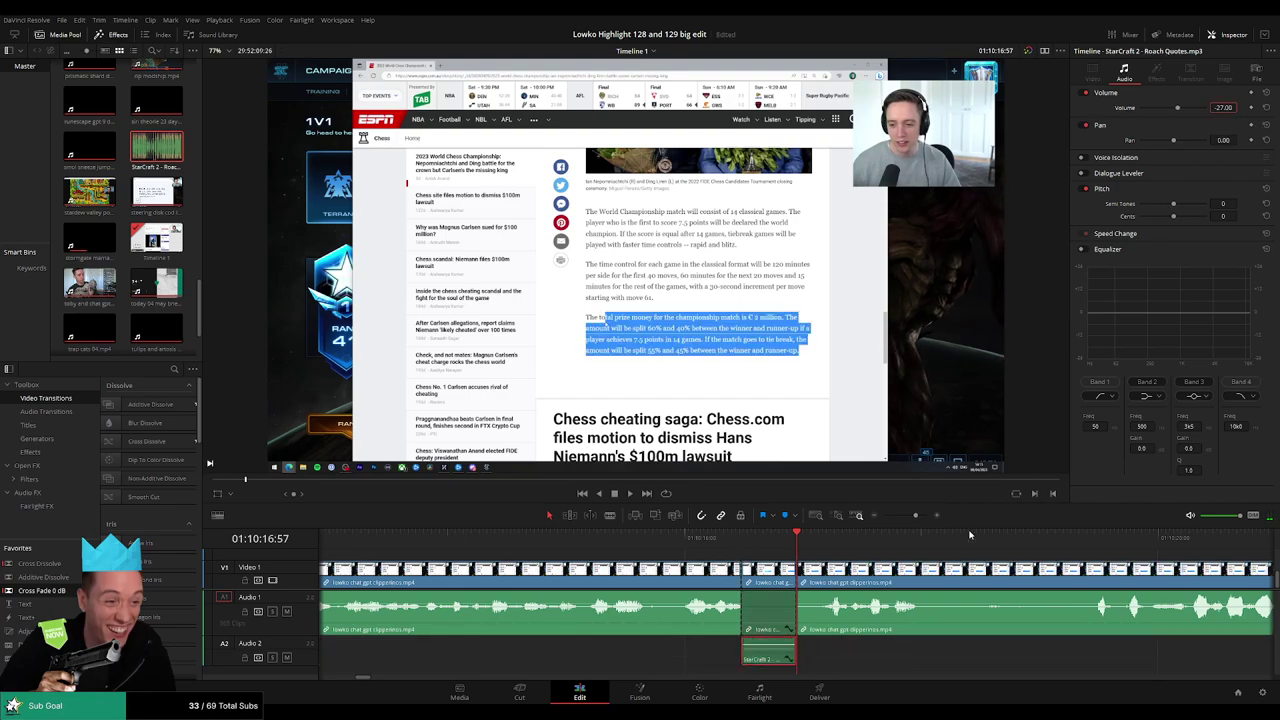
click(706, 549)
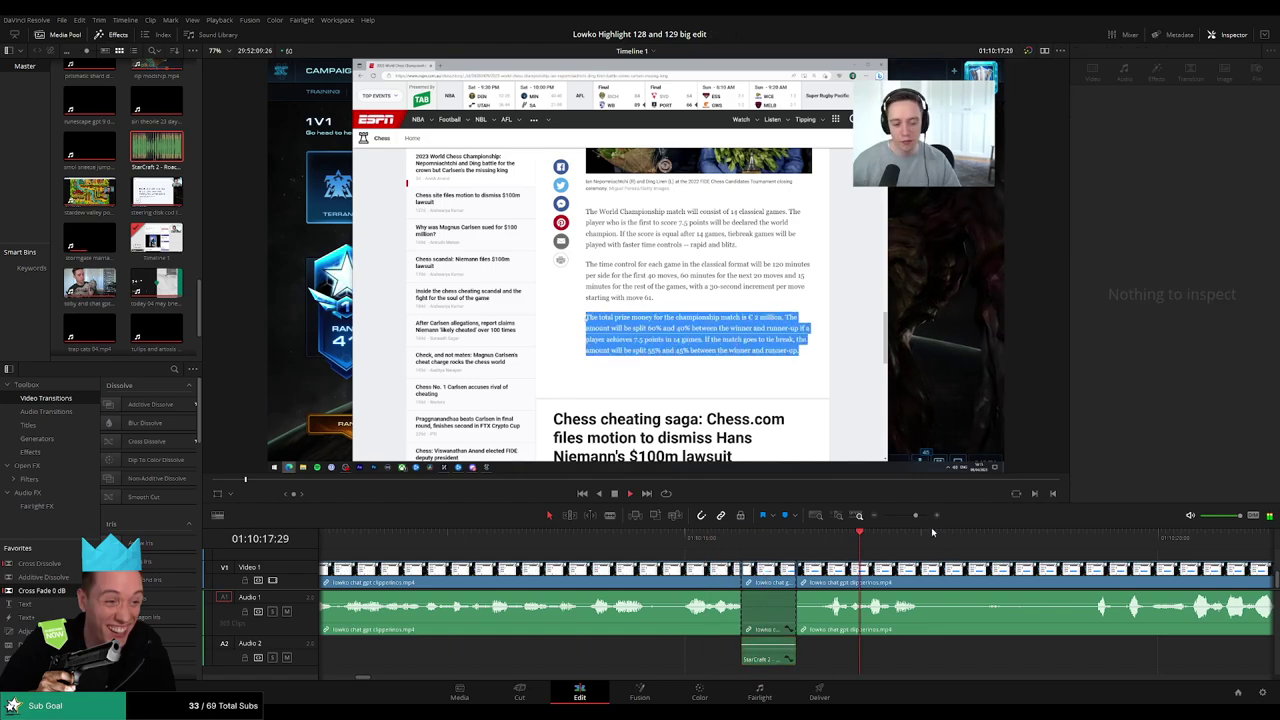
mouse_move(916, 516)
mouse_down()
mouse_move(894, 515)
mouse_move(909, 516)
mouse_up()
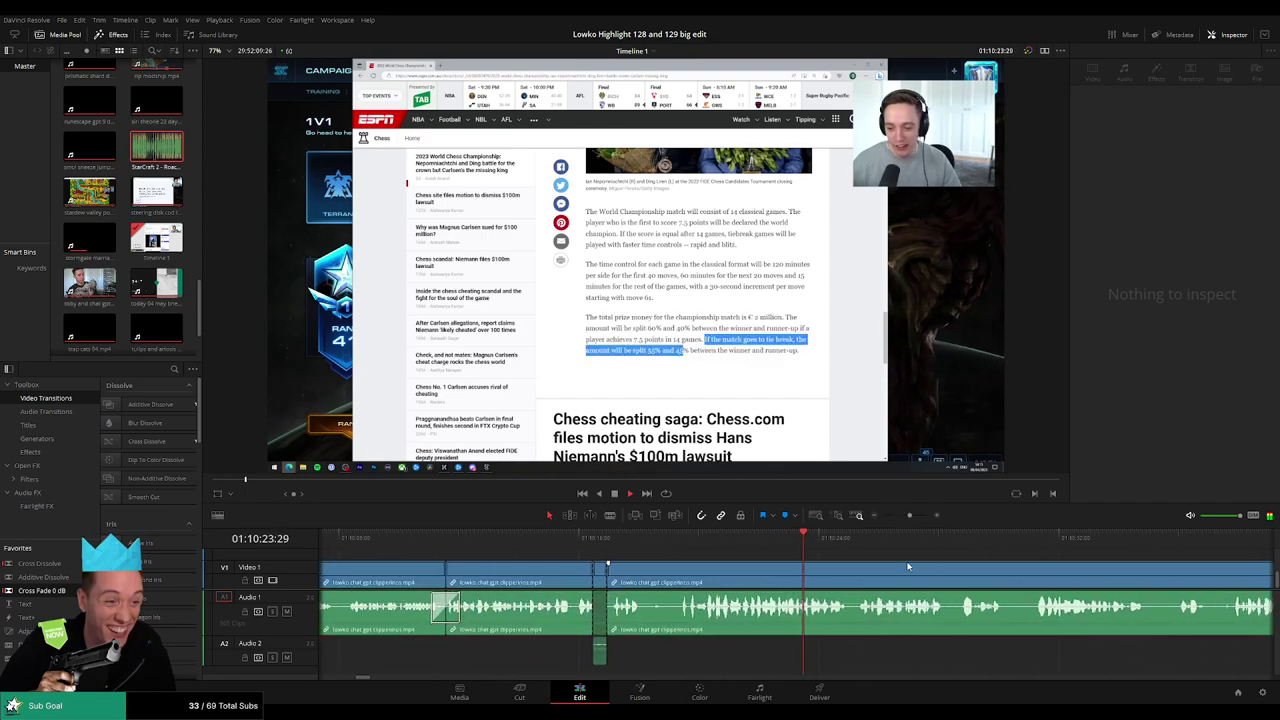
Blade the ChatGPT clip near 01:10:30 and drag the later piece left to close the gap.
scroll(731, 562, right, 3)
click(726, 571)
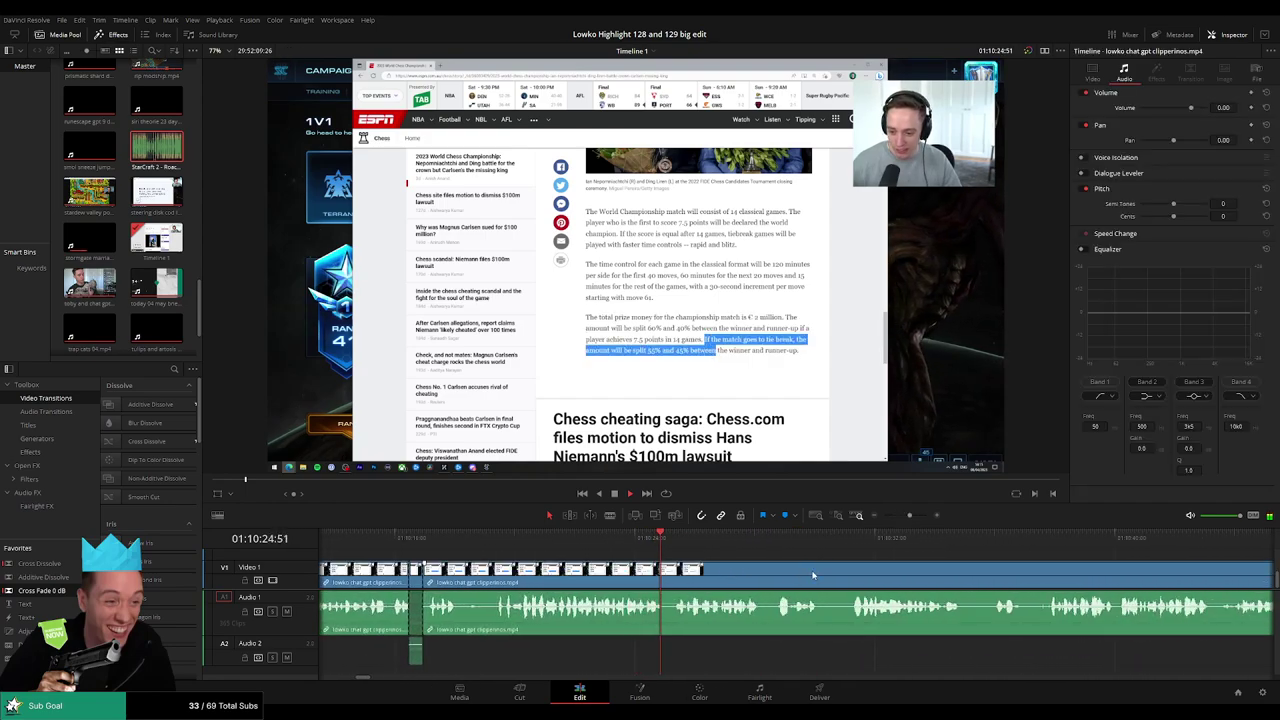
scroll(813, 575, right, 3)
scroll(651, 575, right, 2)
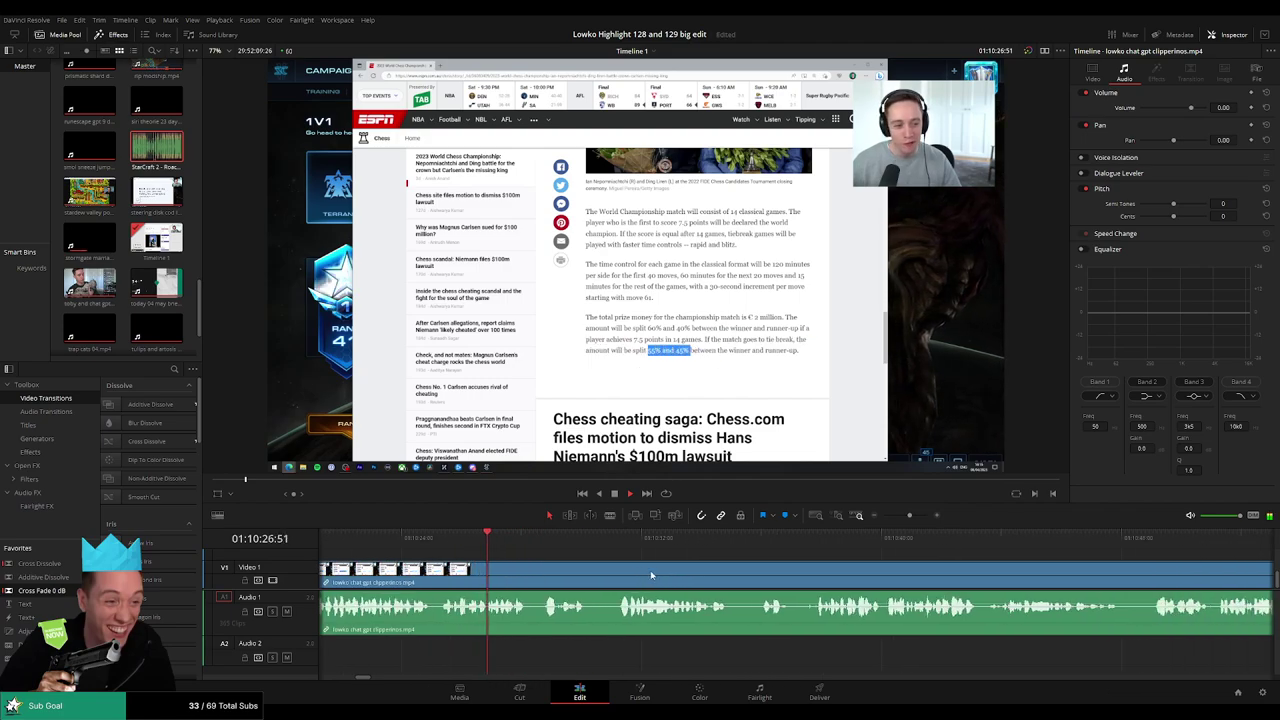
scroll(620, 571, right, 1)
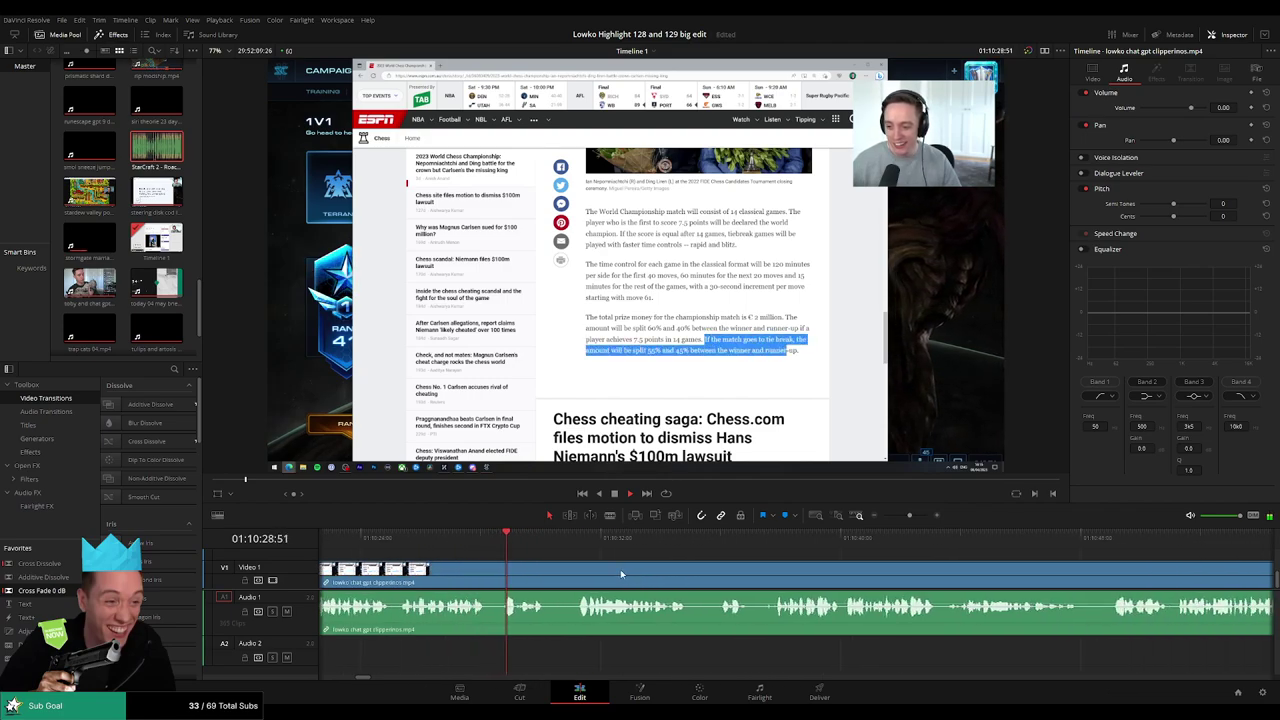
key(b)
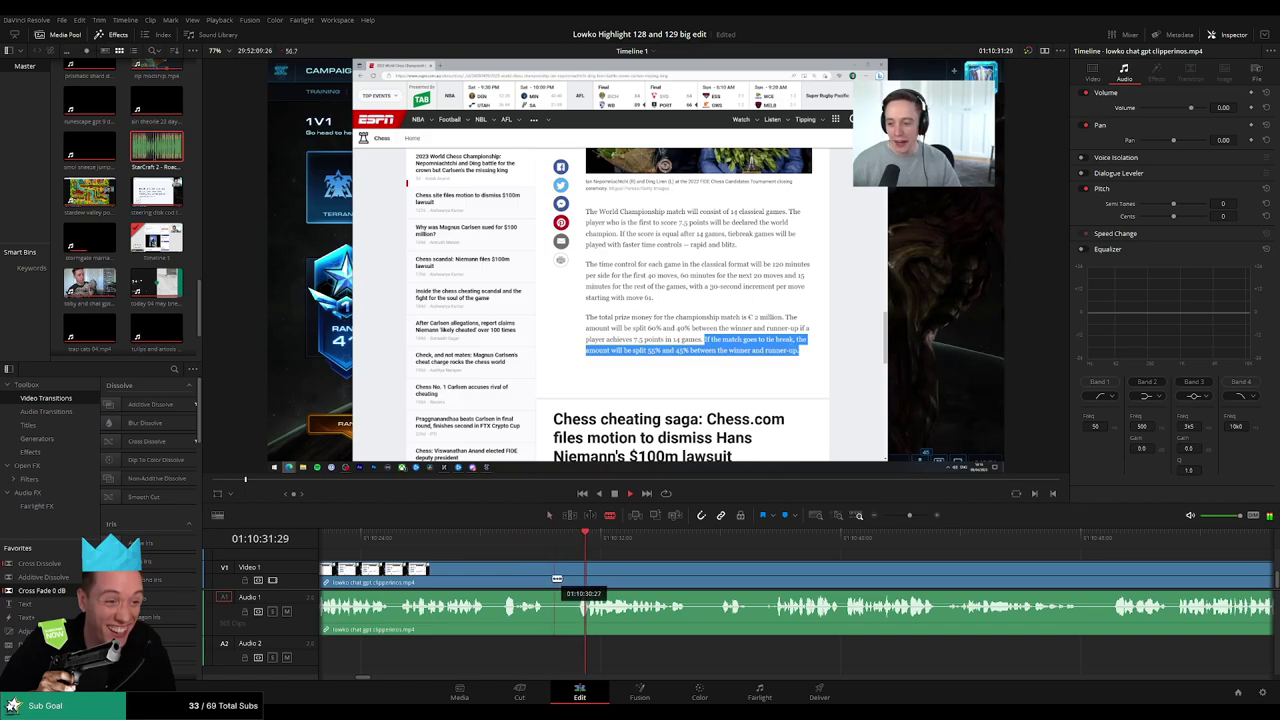
click(548, 575)
key(a)
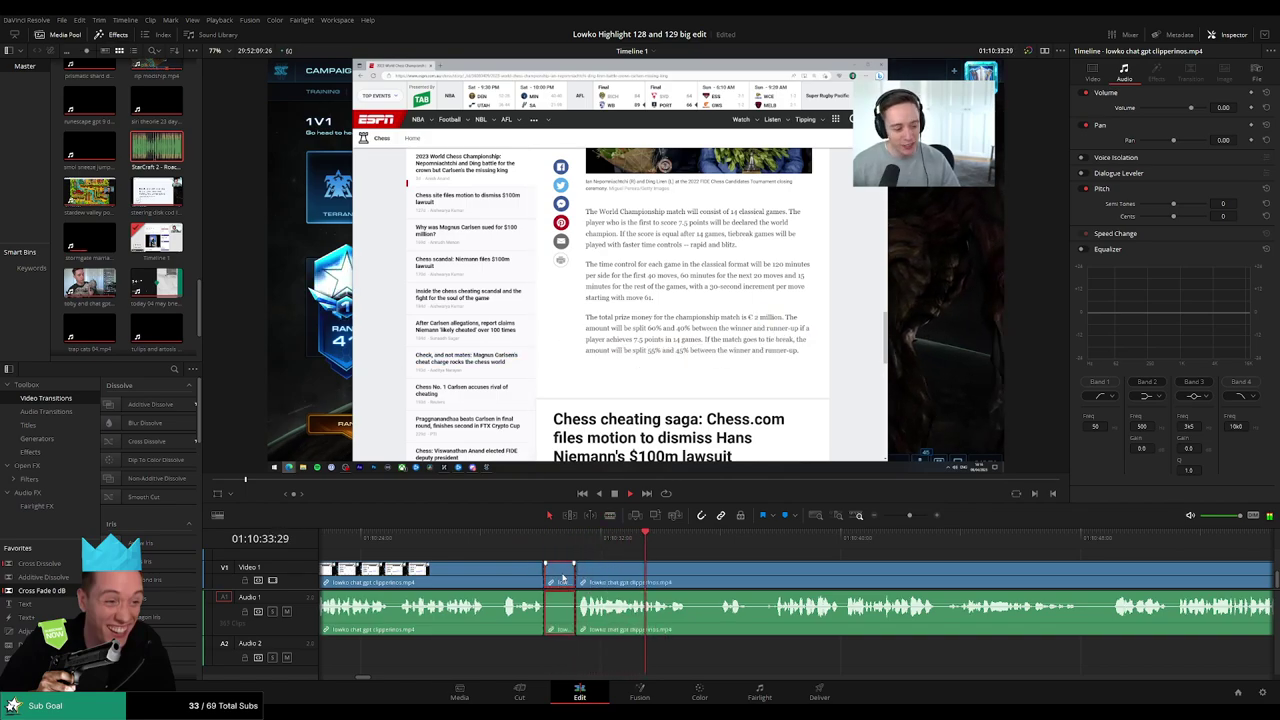
drag(562, 577, 552, 577)
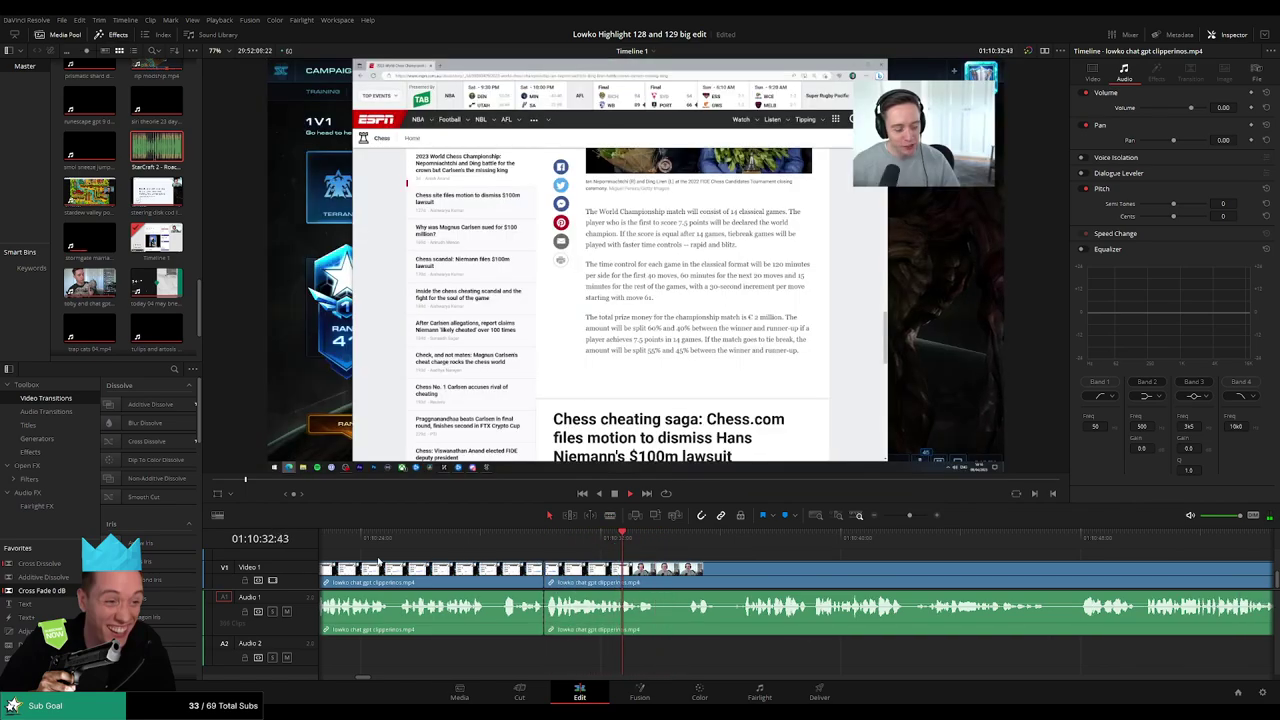
scroll(545, 600, right, 3)
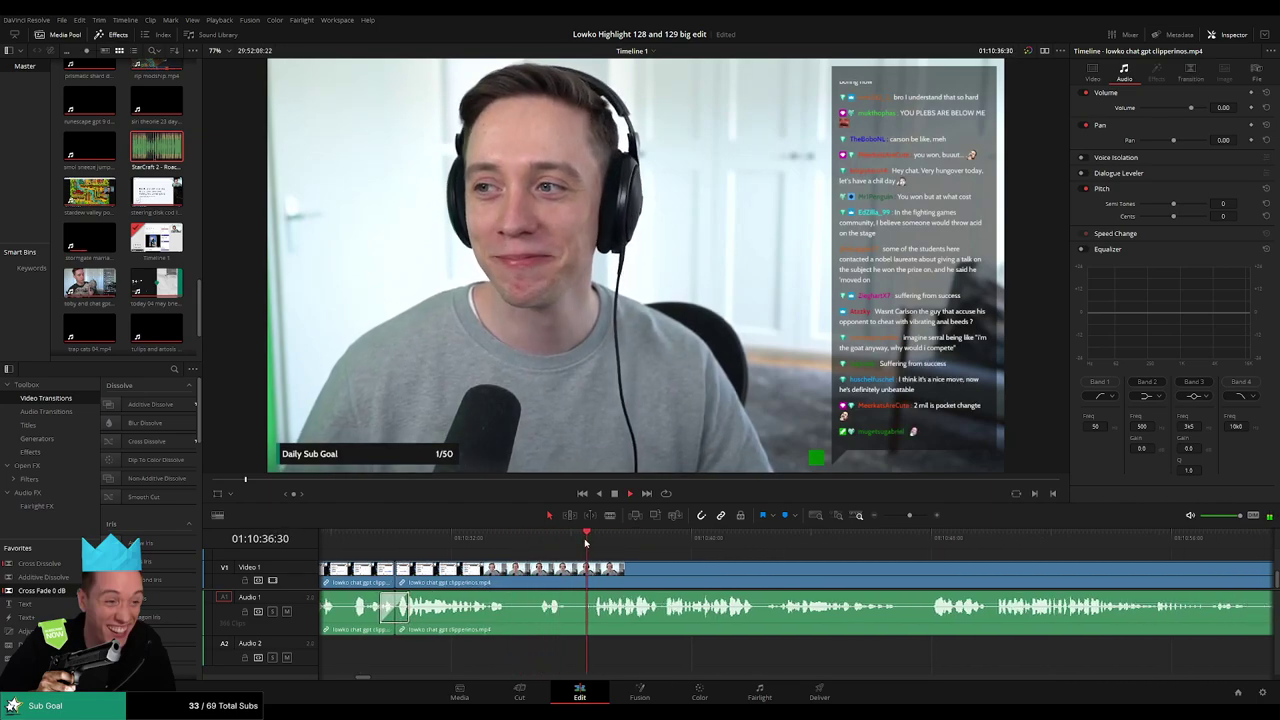
Remove another stretch of the ChatGPT clip and add a Cross Fade at the audio join.
drag(577, 575, 600, 577)
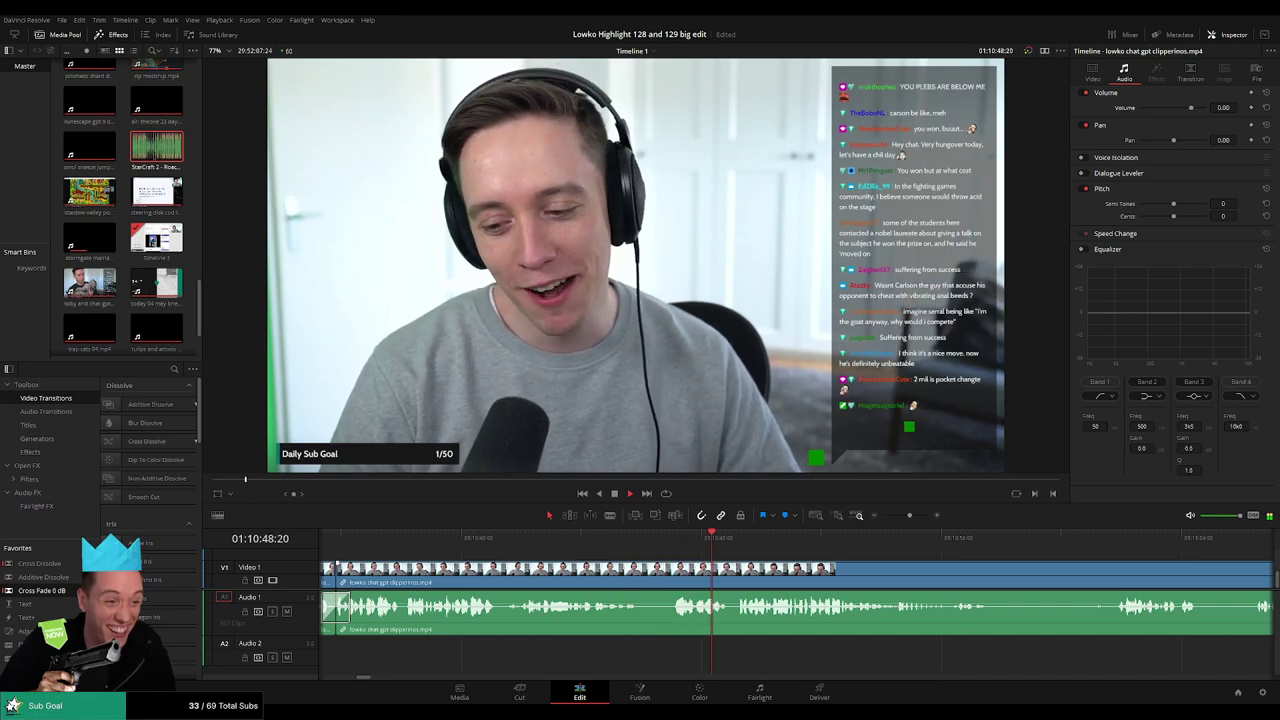
key(b)
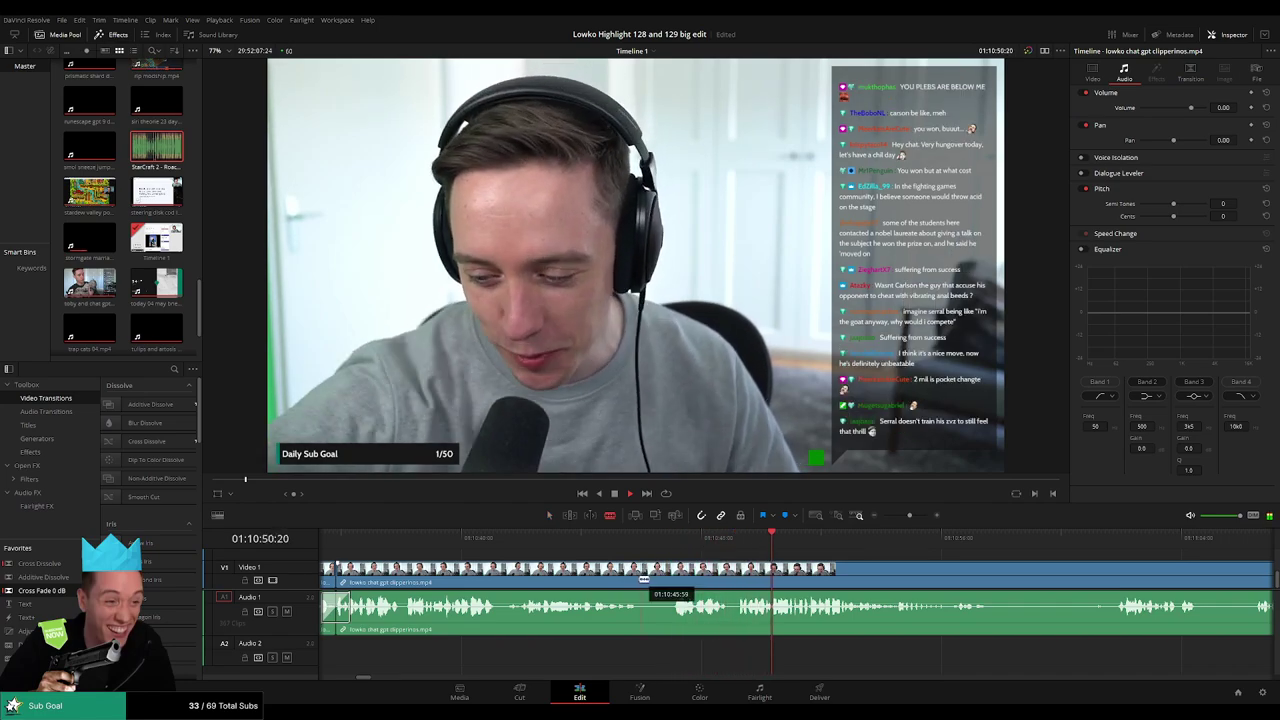
click(636, 580)
key(a)
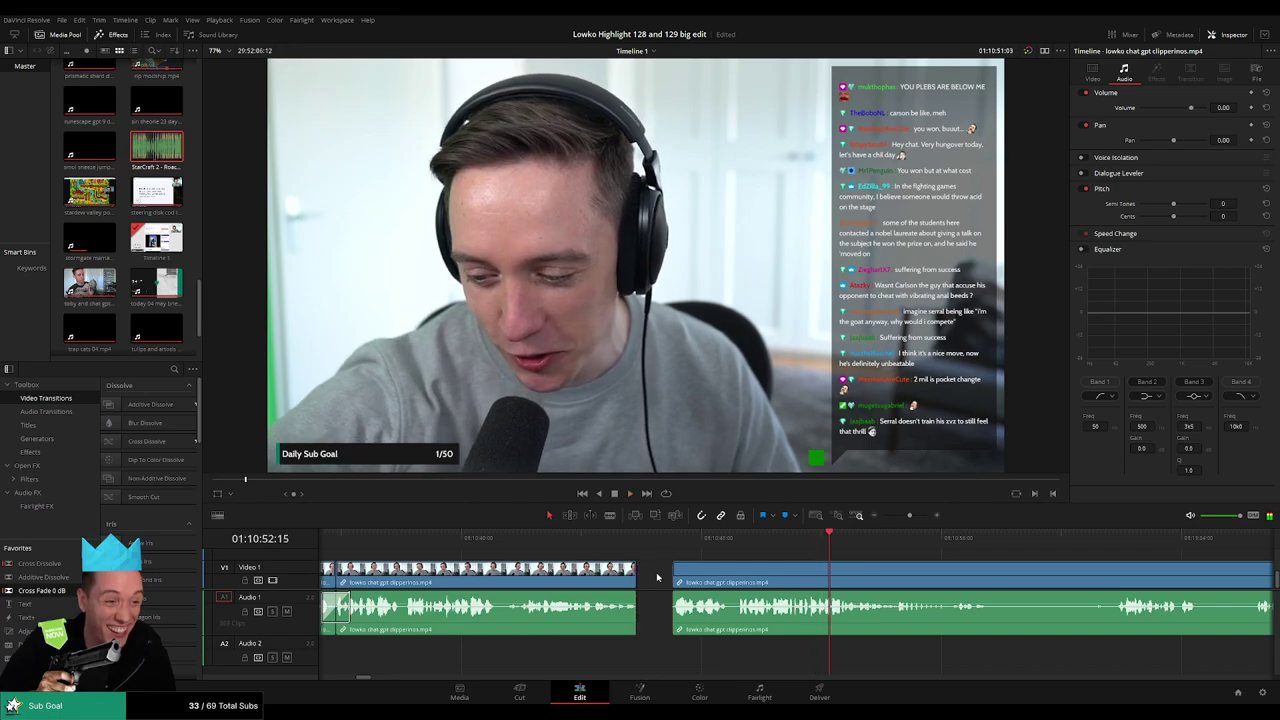
key(space)
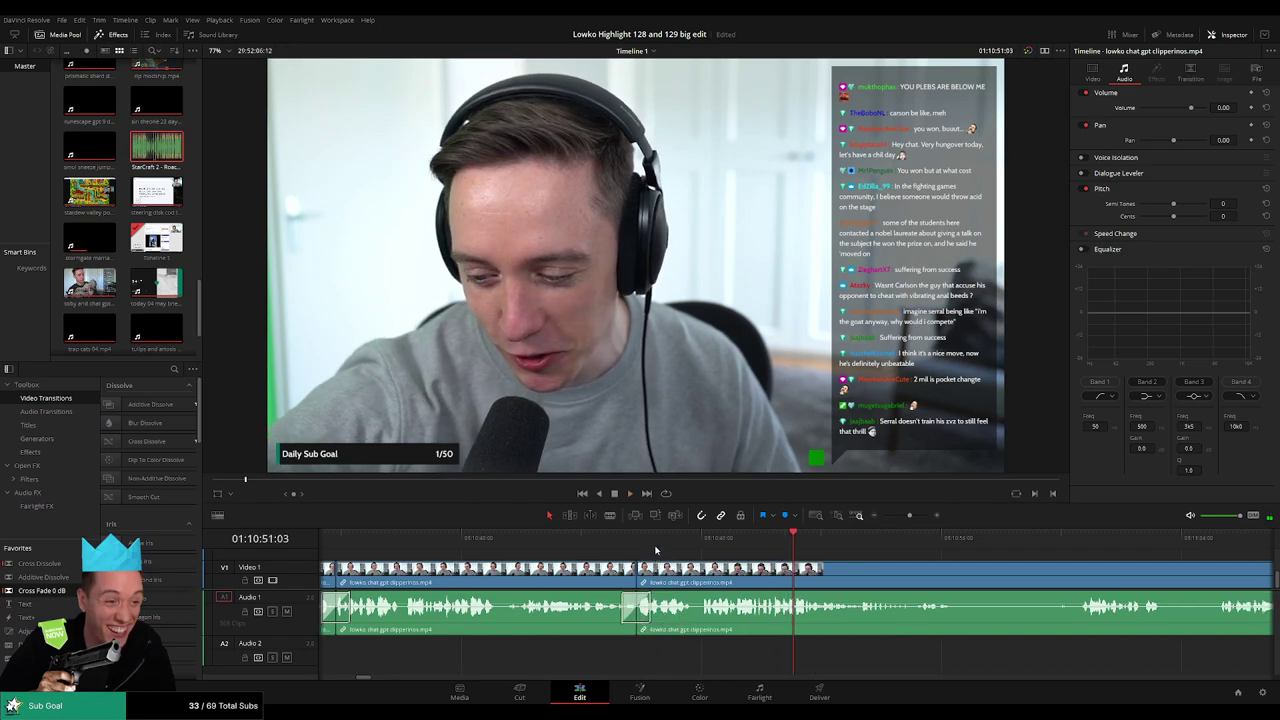
key(alt+t)
key(space)
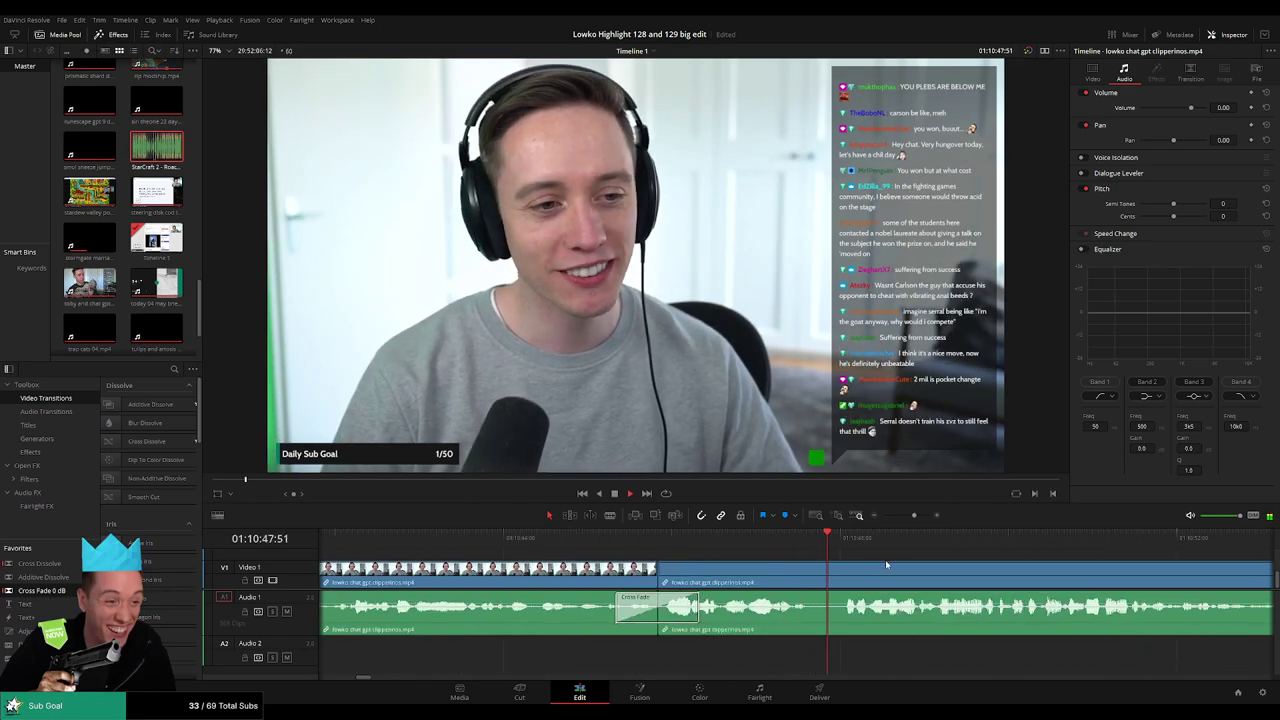
Make two blade cuts isolating a short piece near 01:10:50.
click(606, 541)
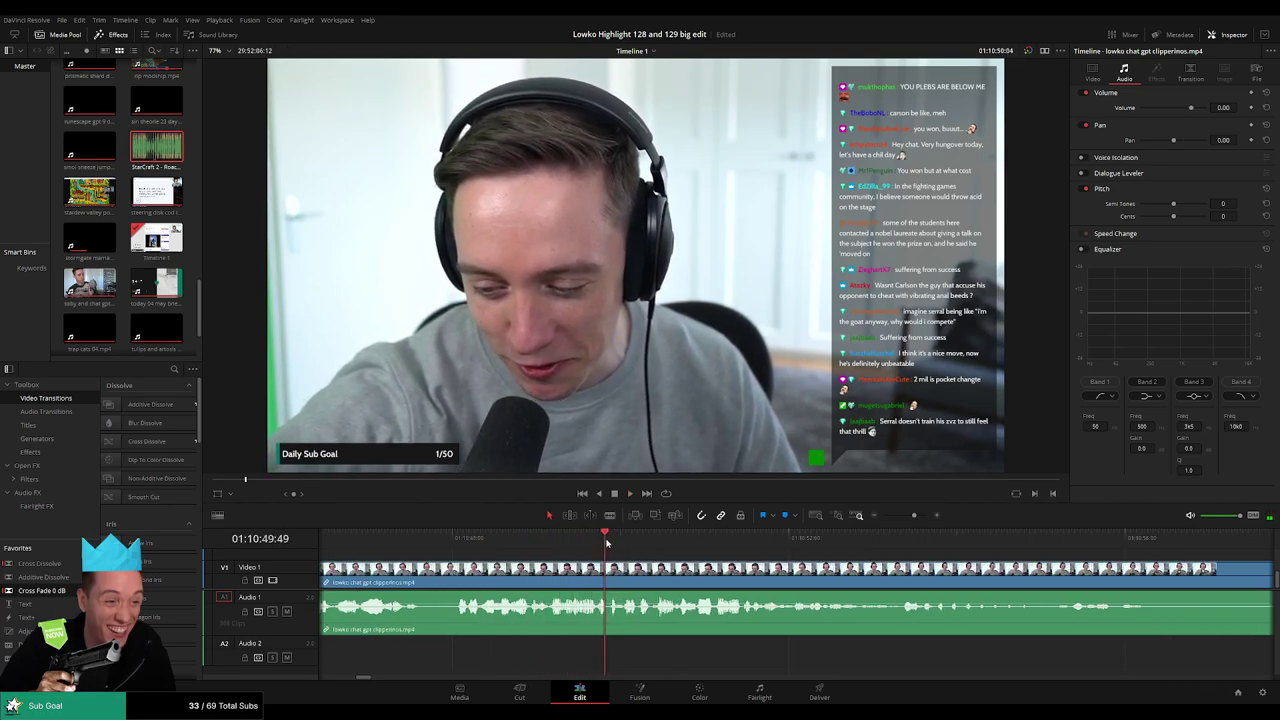
click(582, 541)
drag(618, 547, 623, 547)
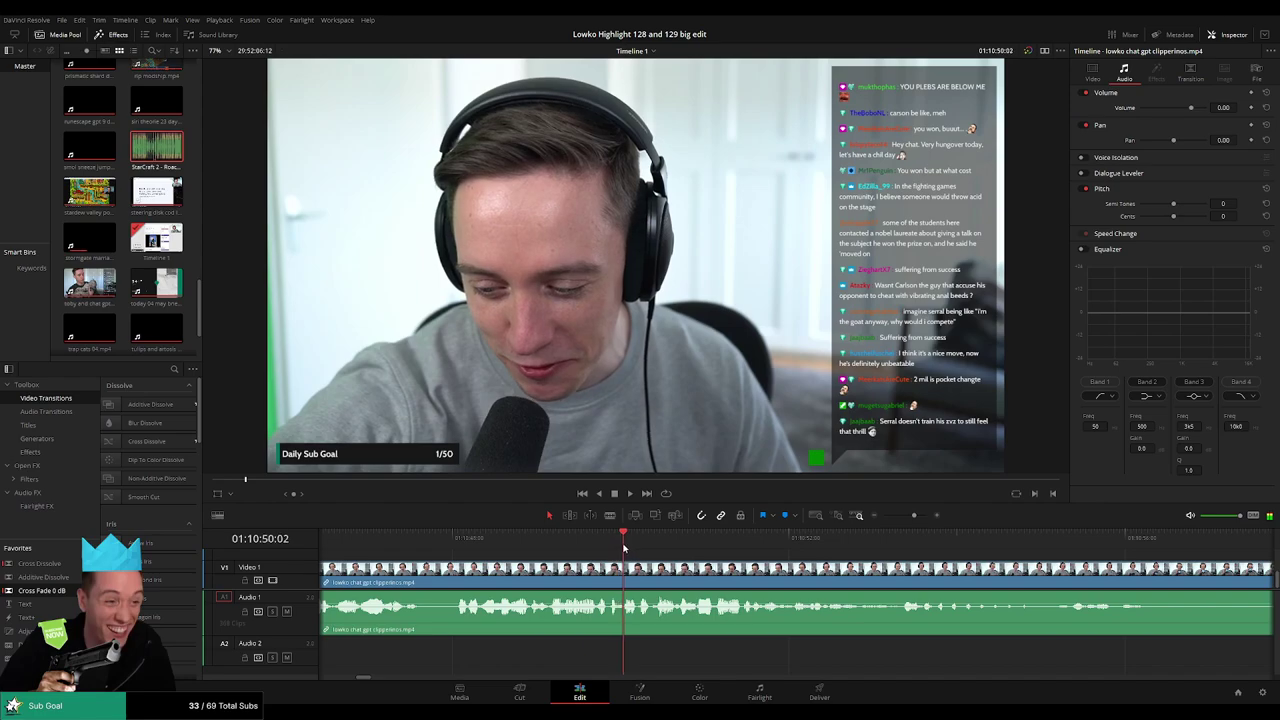
click(621, 580)
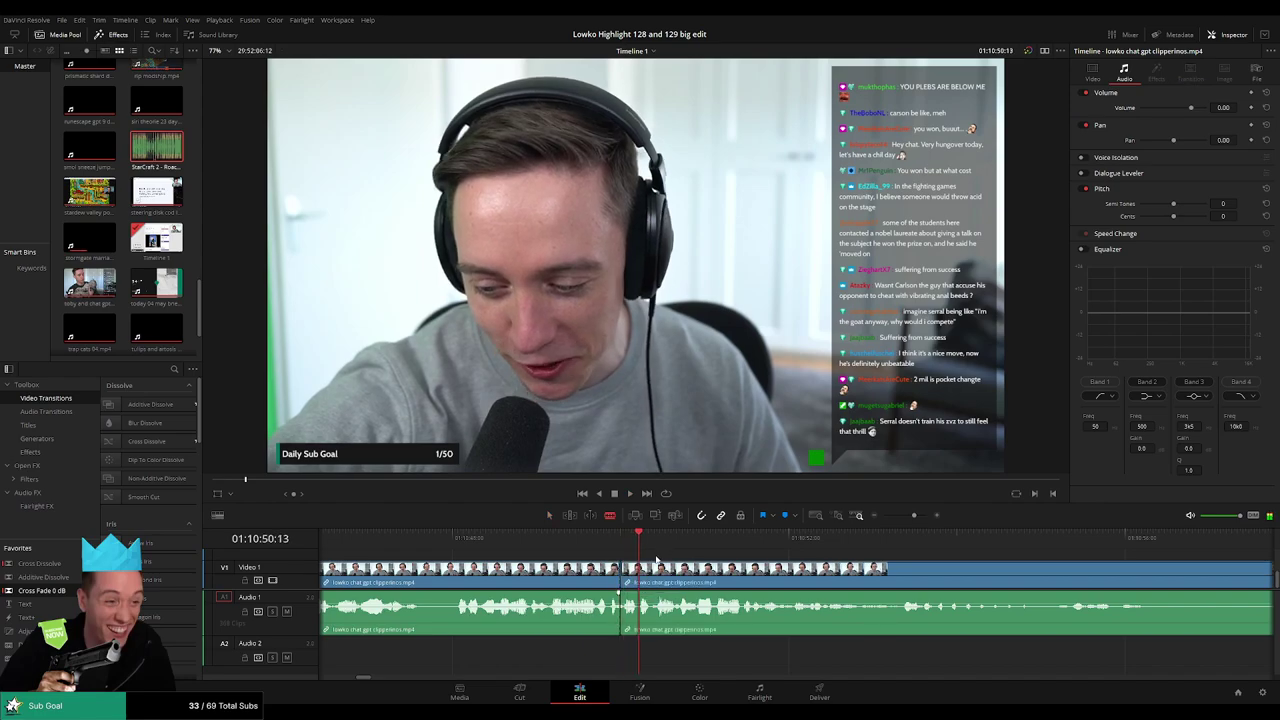
click(636, 580)
Mute the short piece to -100 dB, place StarCraft 2 - Roach Quotes under it on Audio 2, and play back.
key(a)
drag(629, 600, 616, 656)
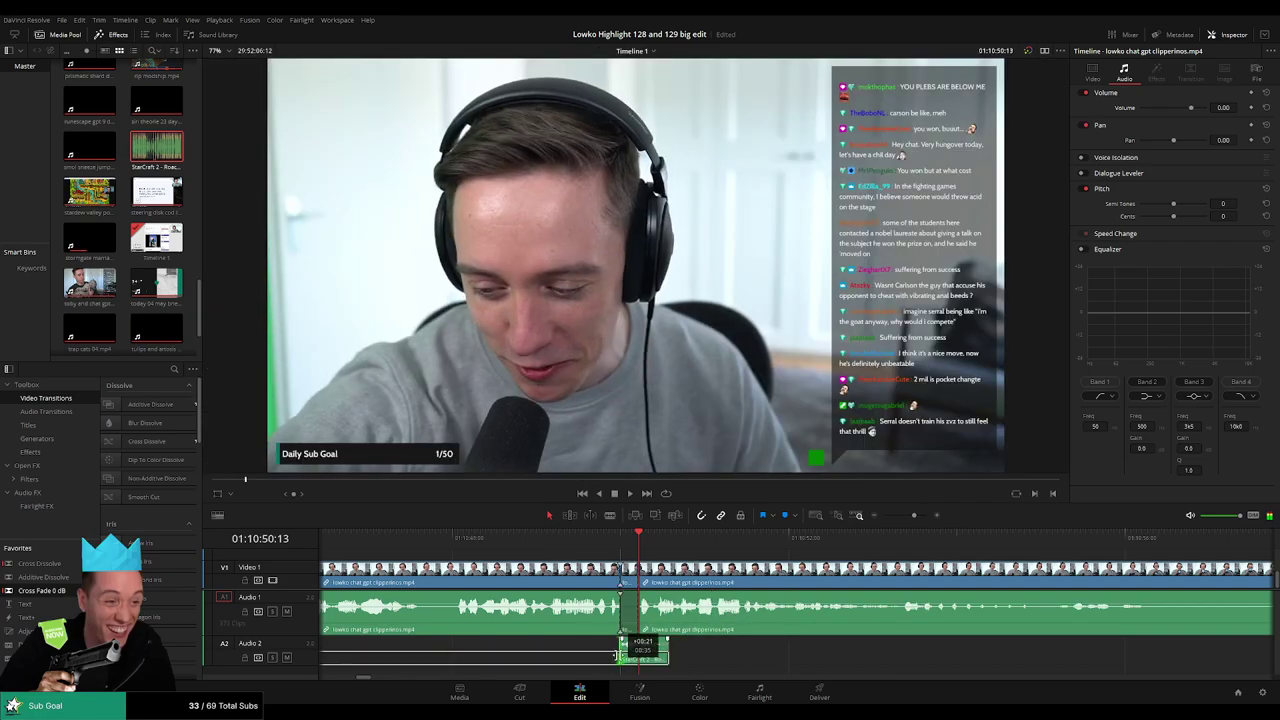
drag(616, 656, 622, 652)
text(-27)
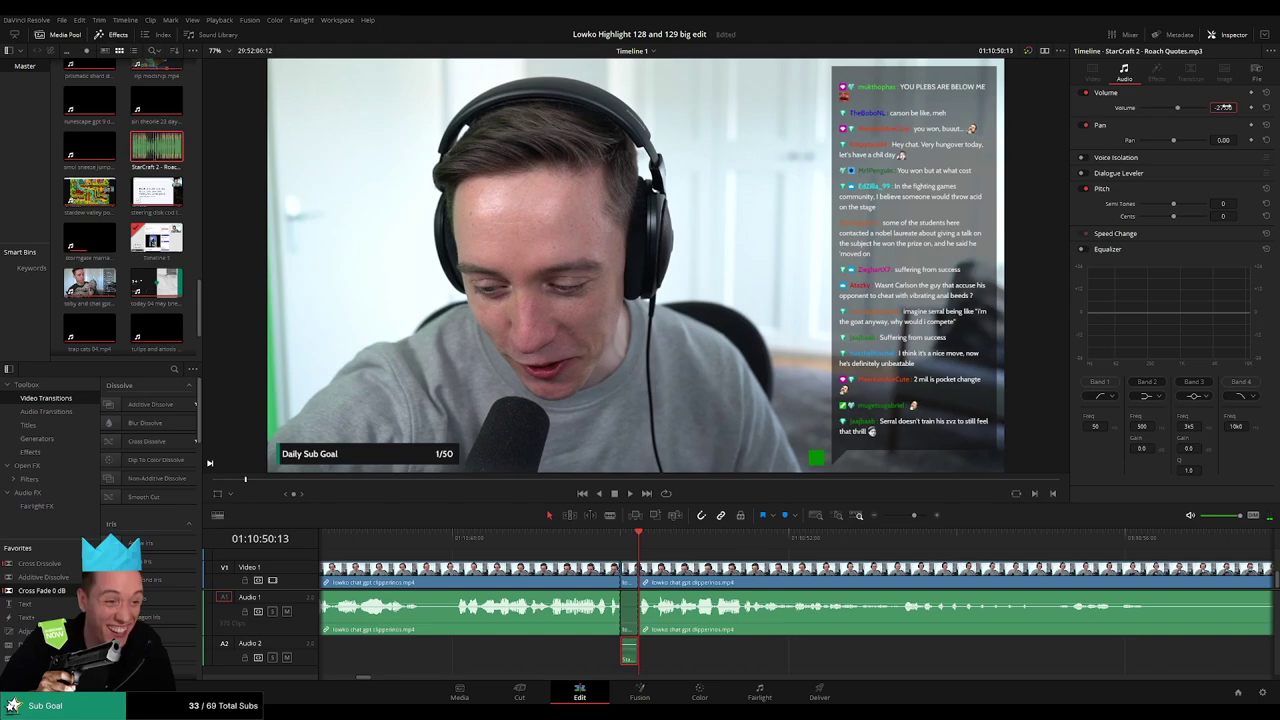
click(600, 558)
key(space)
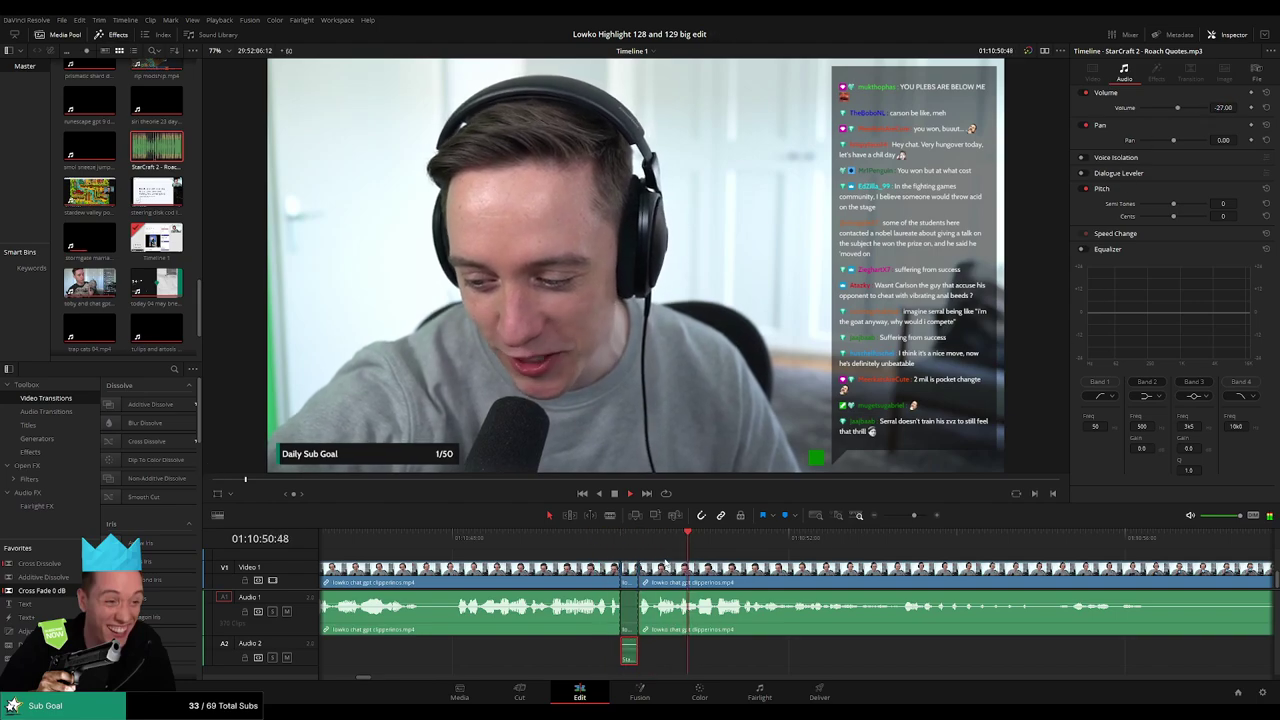
key(ctrl+minus)
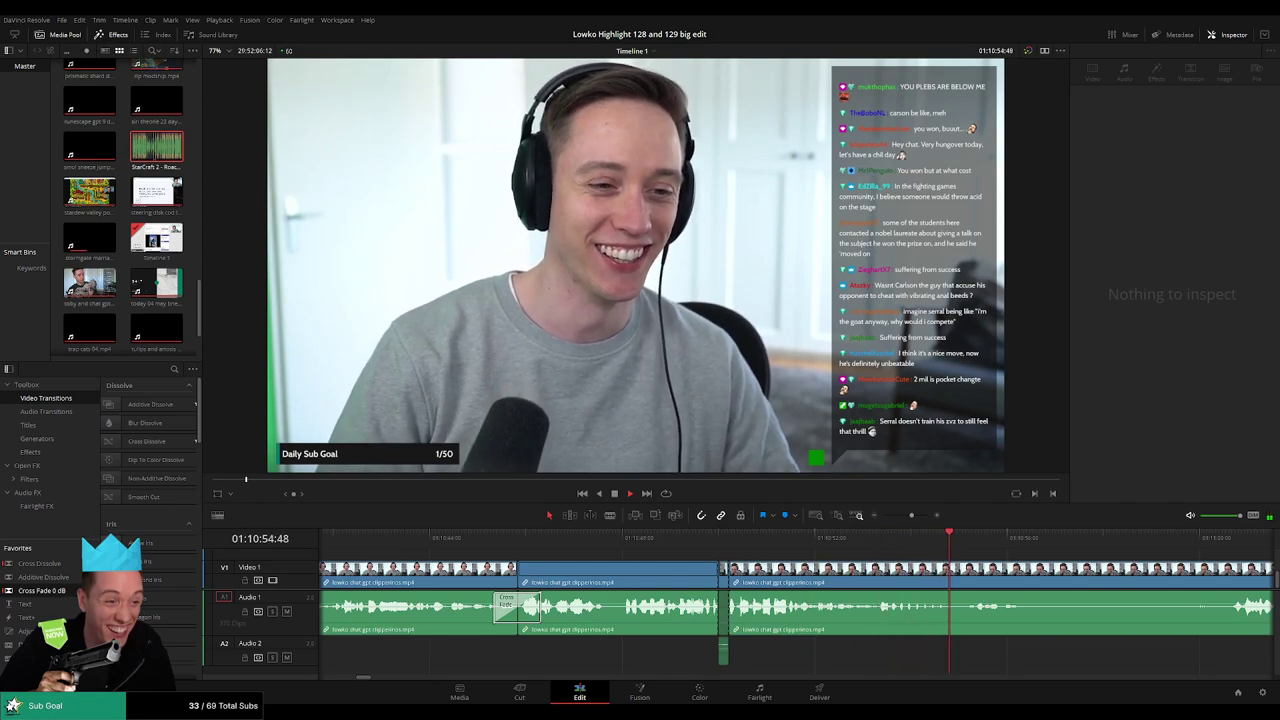
Blade-cut the ChatGPT stream clip at the playhead, then return to selection and resume playback.
scroll(924, 562, right, 1)
scroll(924, 562, right, 6)
click(660, 590)
key(space)
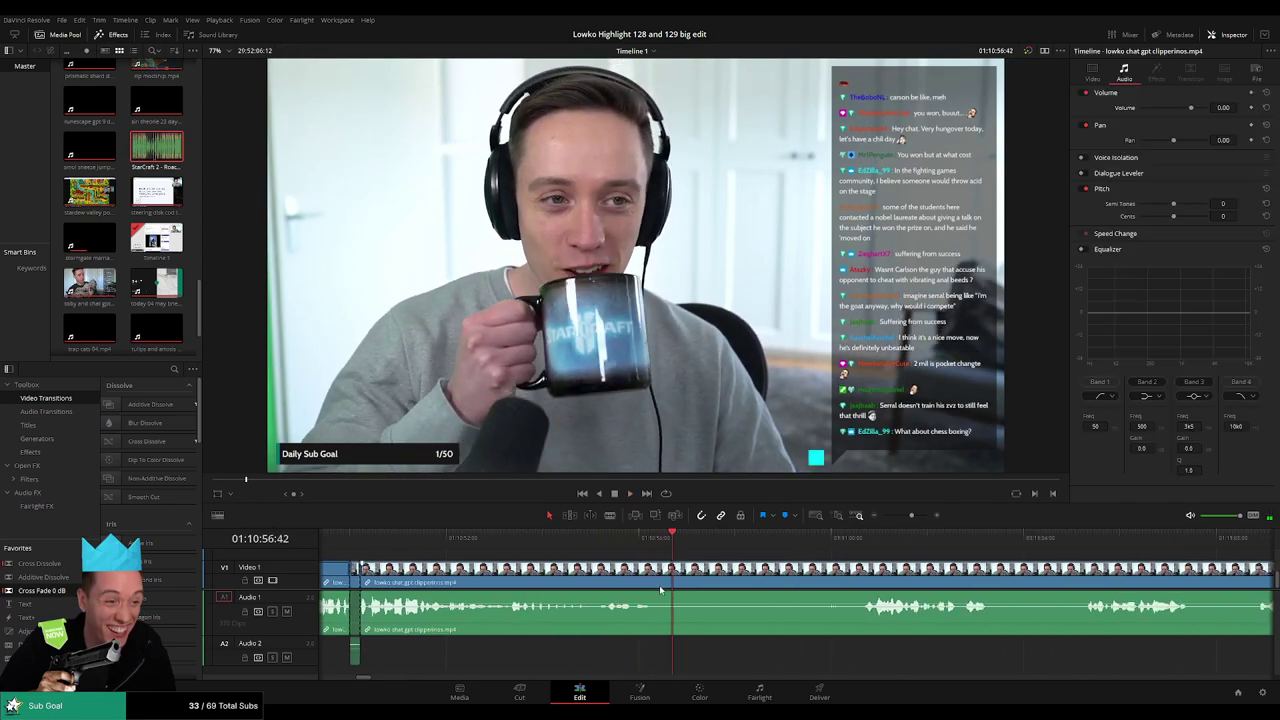
click(676, 578)
key(a)
key(space)
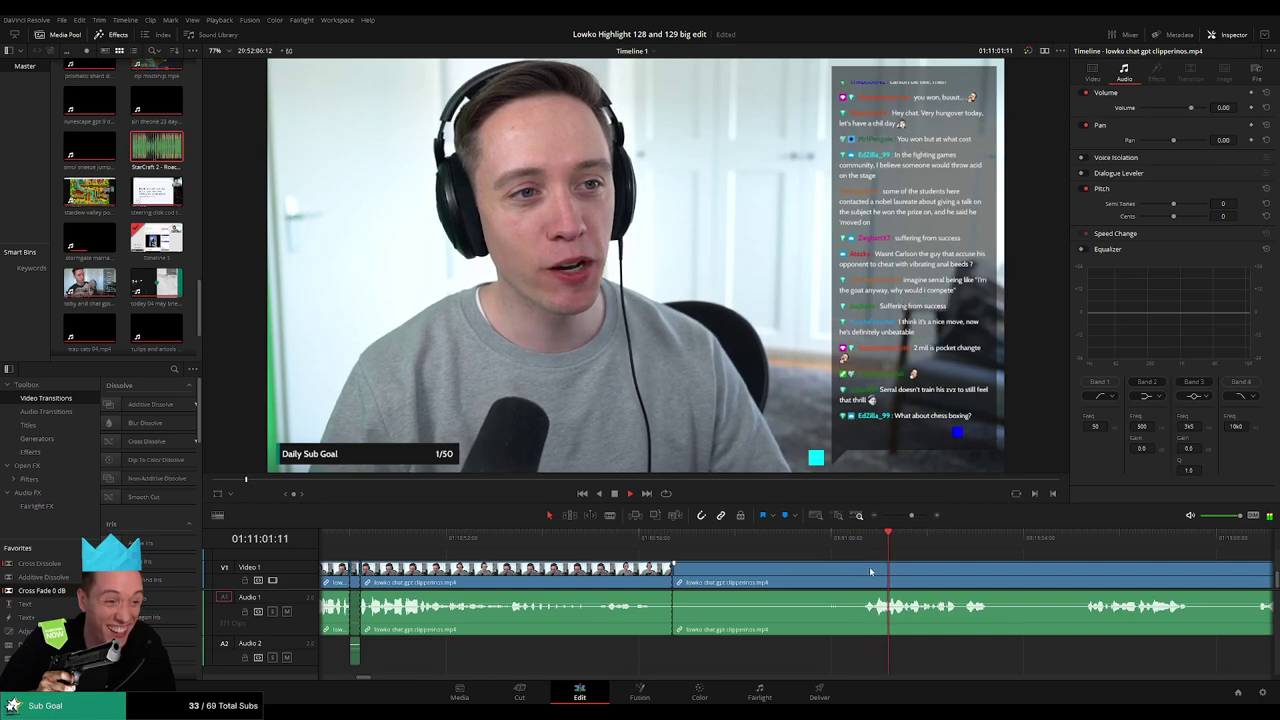
Zoom the timeline out and skip ahead through the footage to find the unwanted stretch.
scroll(683, 563, right, 4)
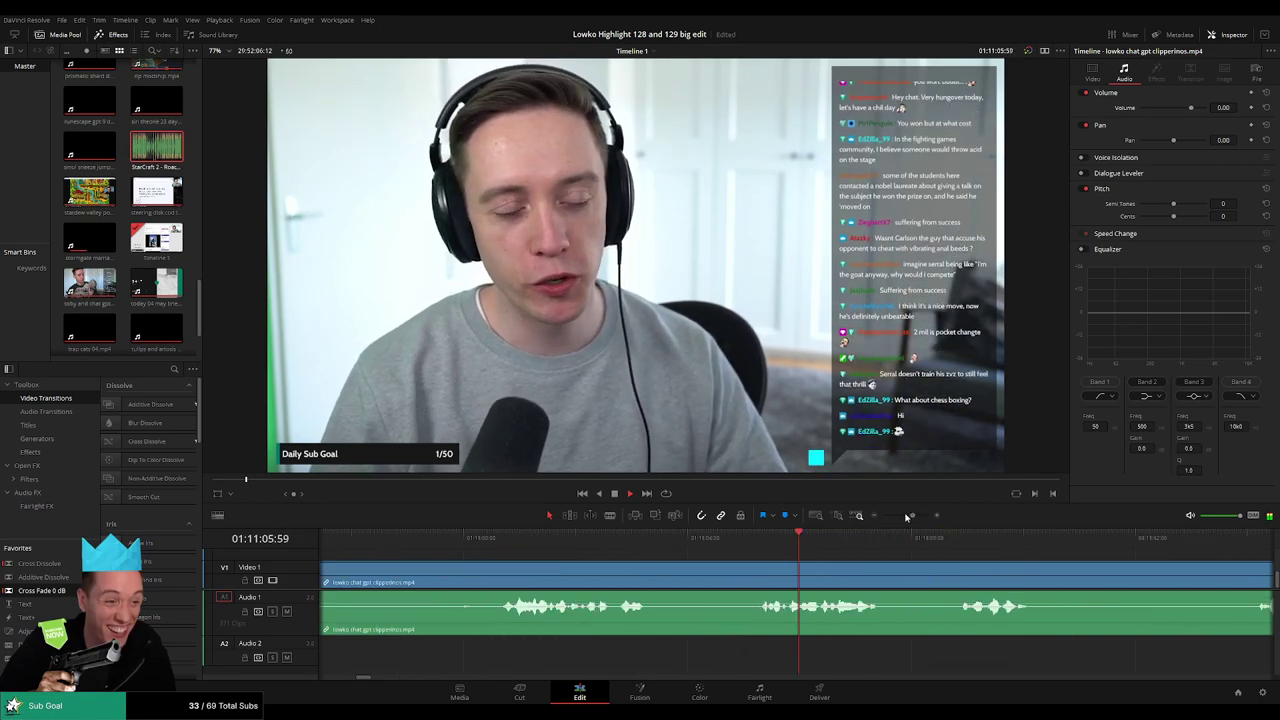
drag(911, 515, 902, 517)
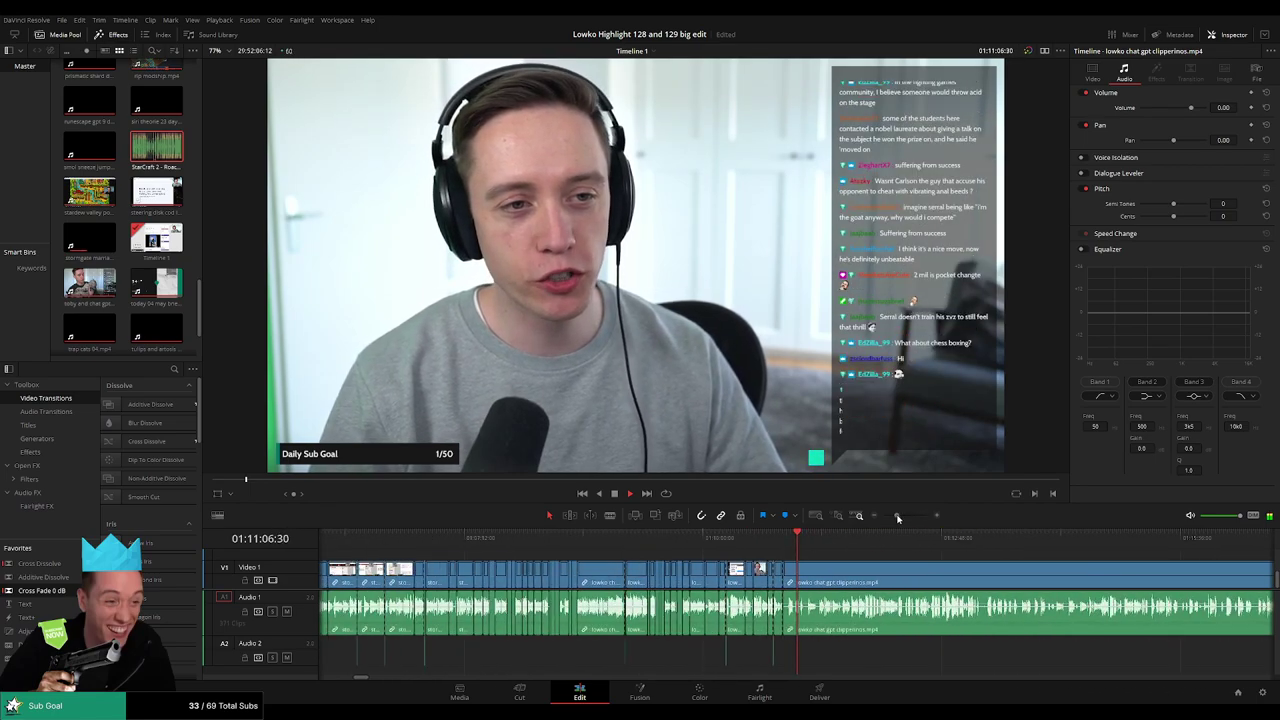
click(832, 545)
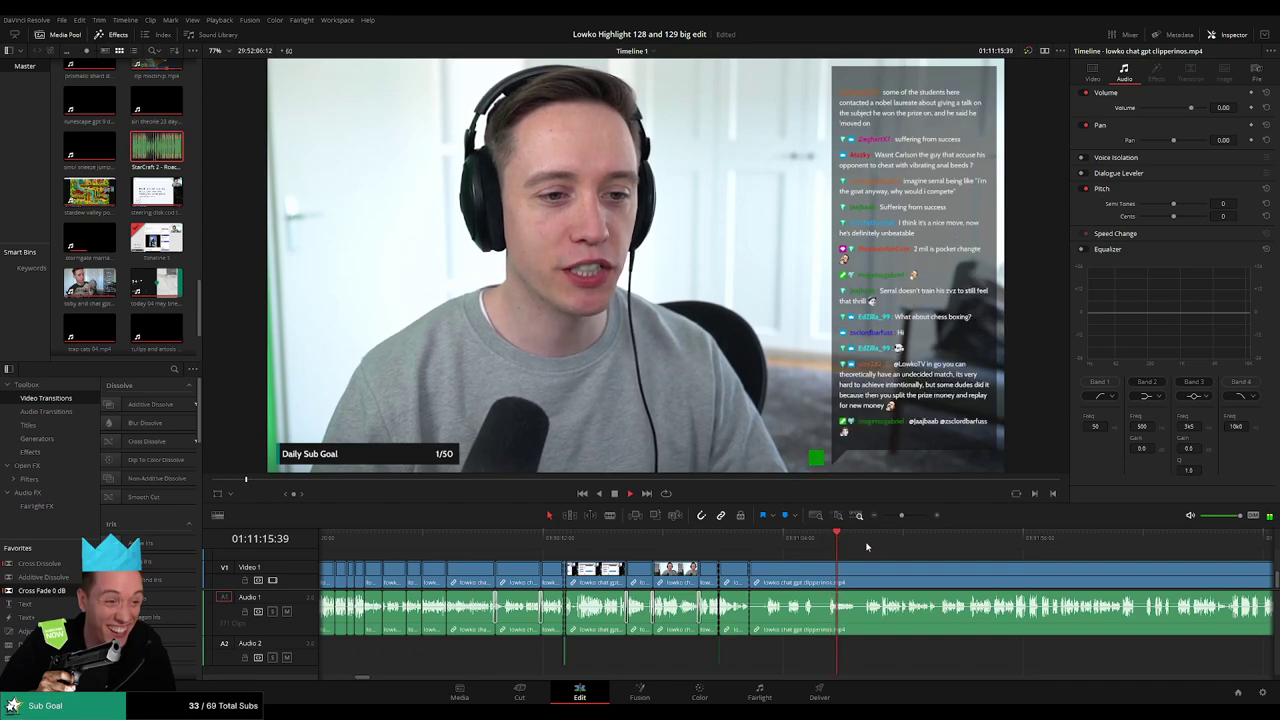
click(865, 541)
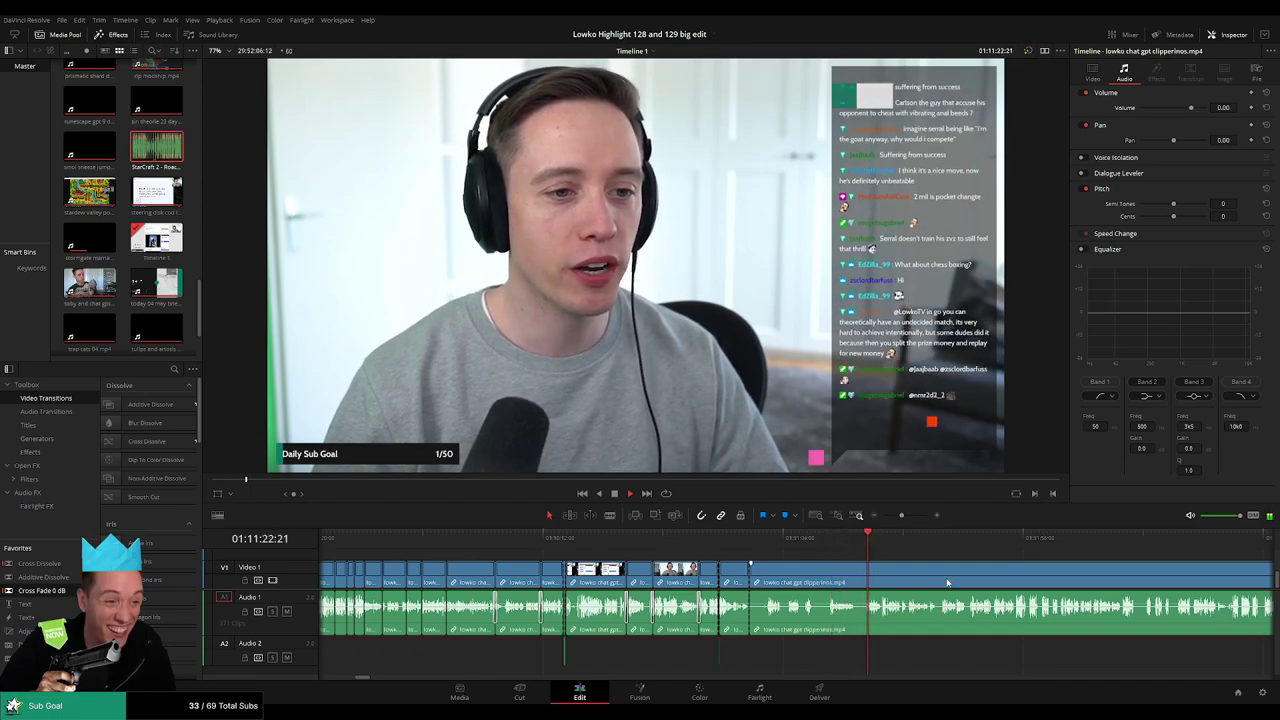
scroll(698, 566, right, 4)
scroll(600, 556, right, 2)
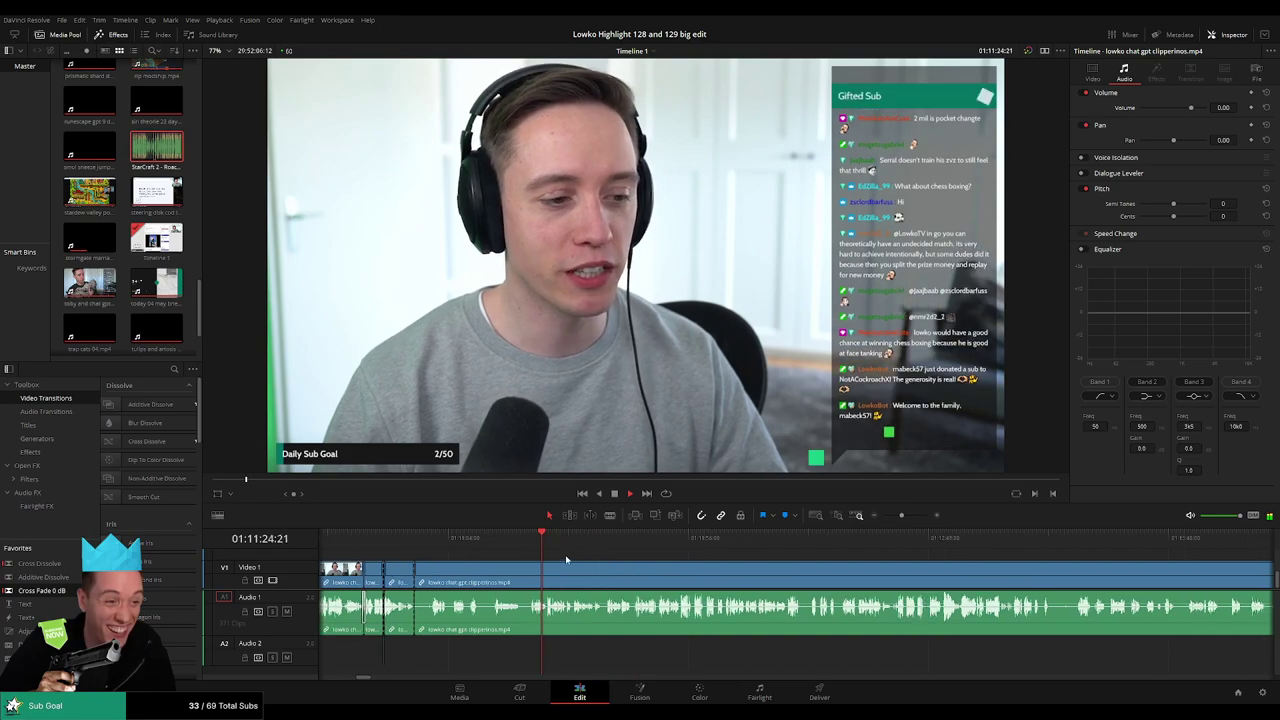
click(592, 540)
click(625, 540)
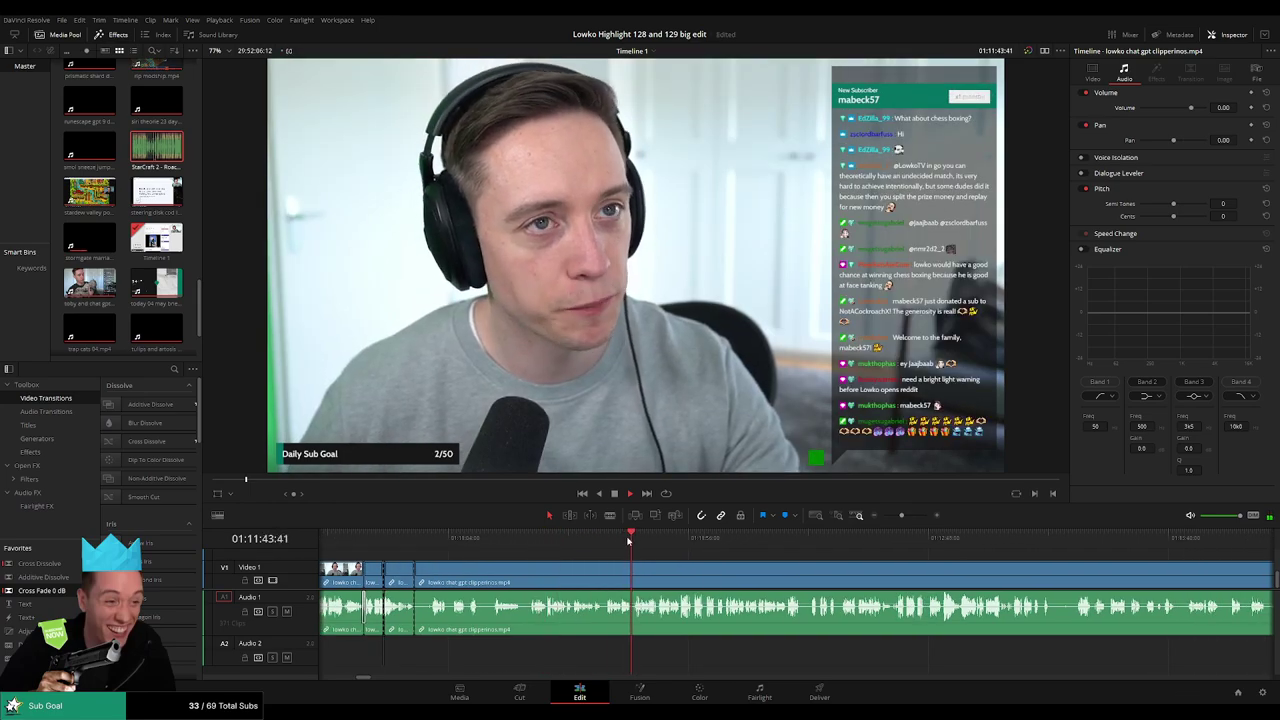
Split the stream clip at the current point with Ctrl+B, then undo twice to review the edit.
scroll(792, 571, up, 2)
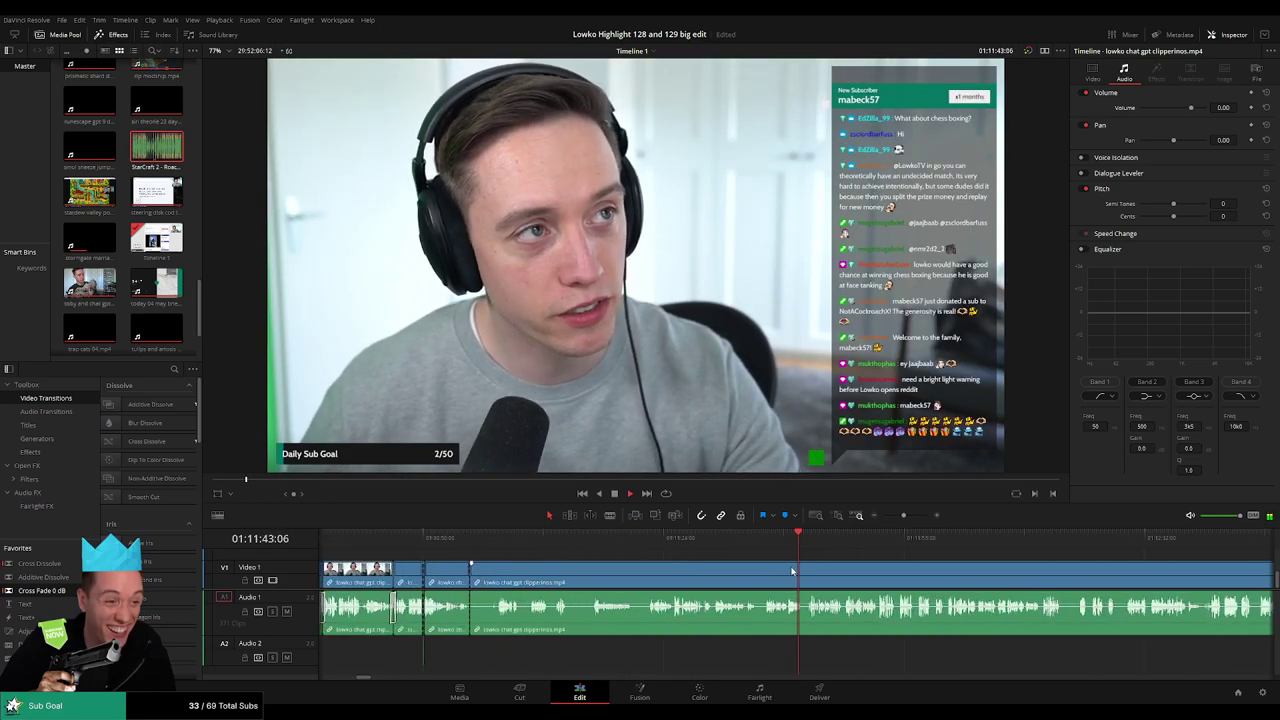
scroll(792, 571, up, 1)
scroll(690, 560, right, 3)
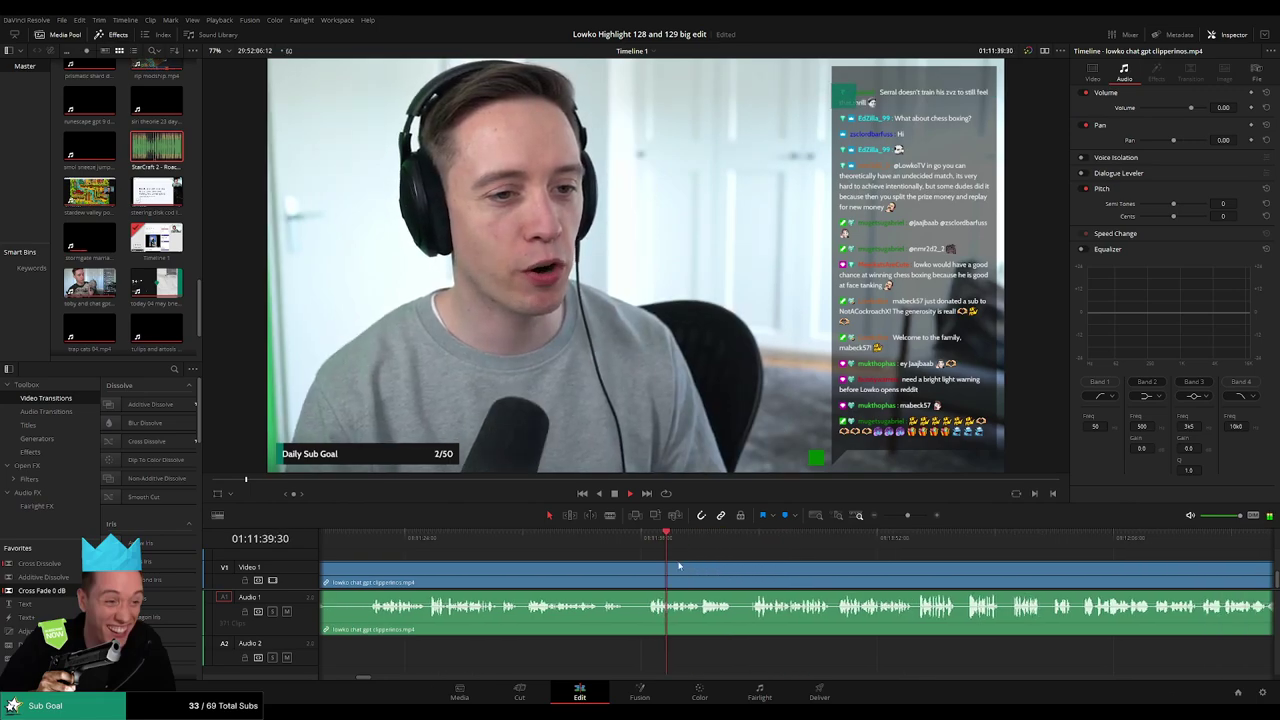
key(ctrl+b)
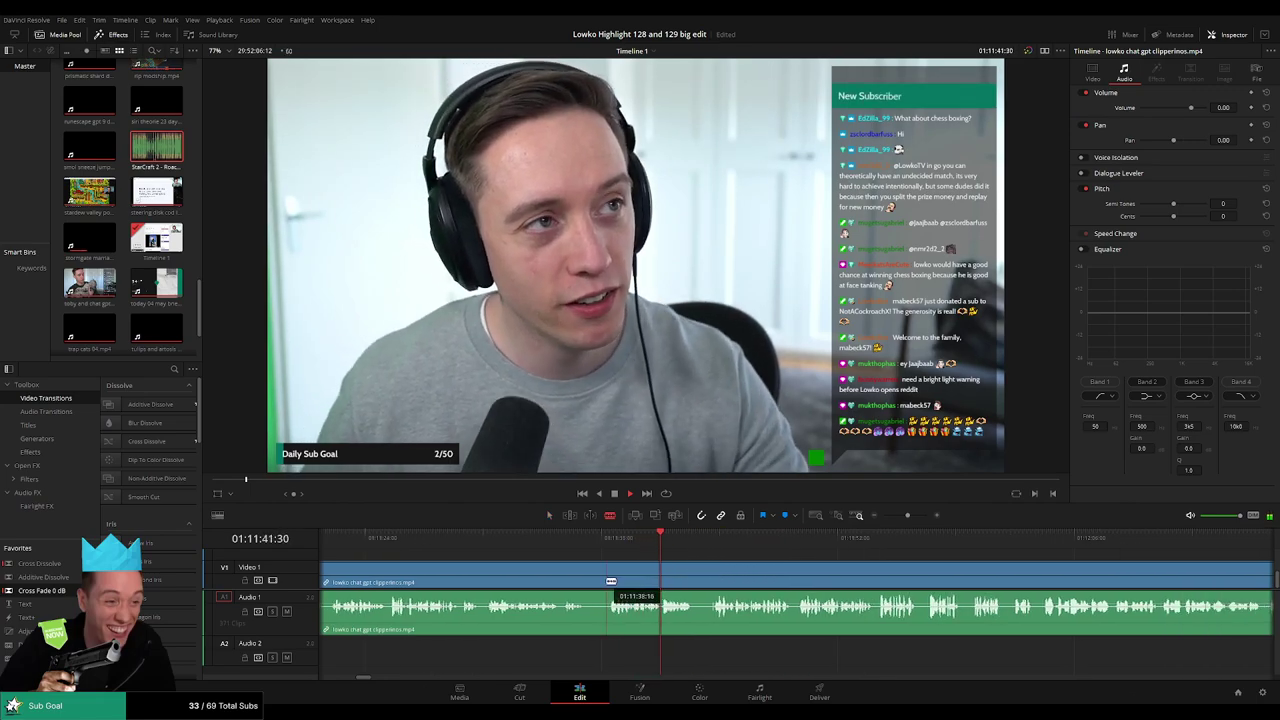
key(ctrl+z)
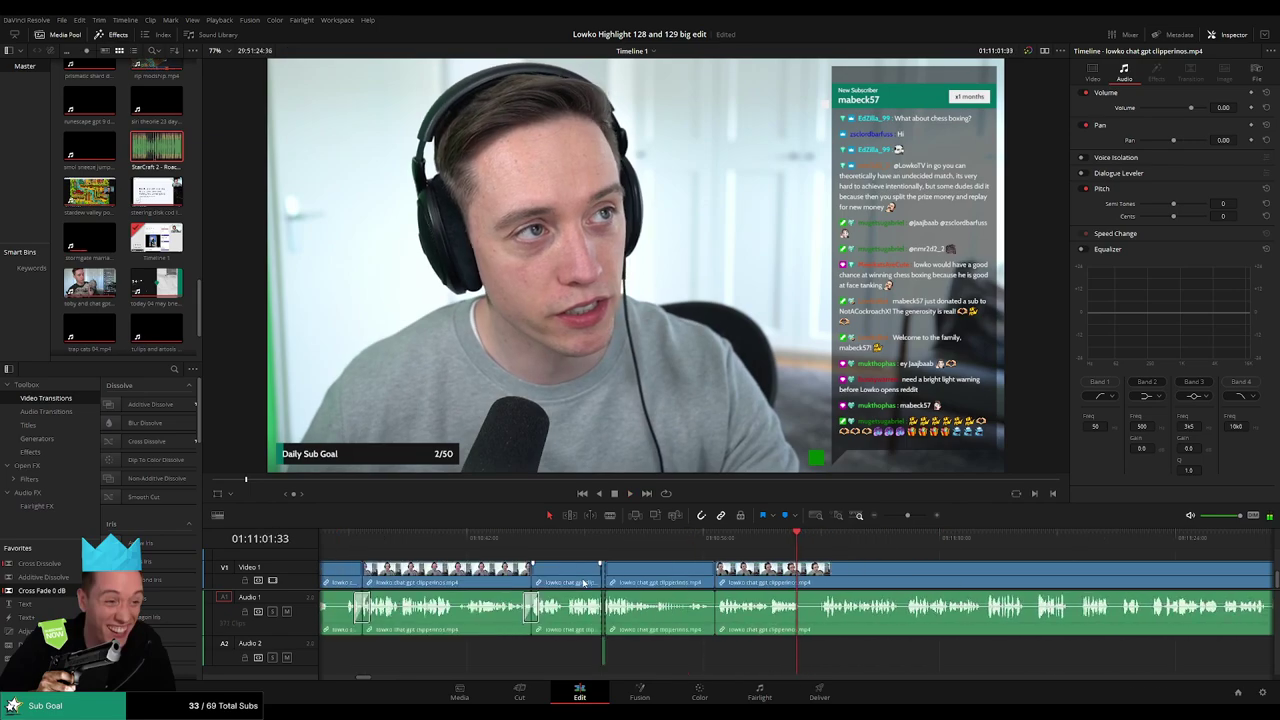
key(ctrl+z)
key(ctrl+z)
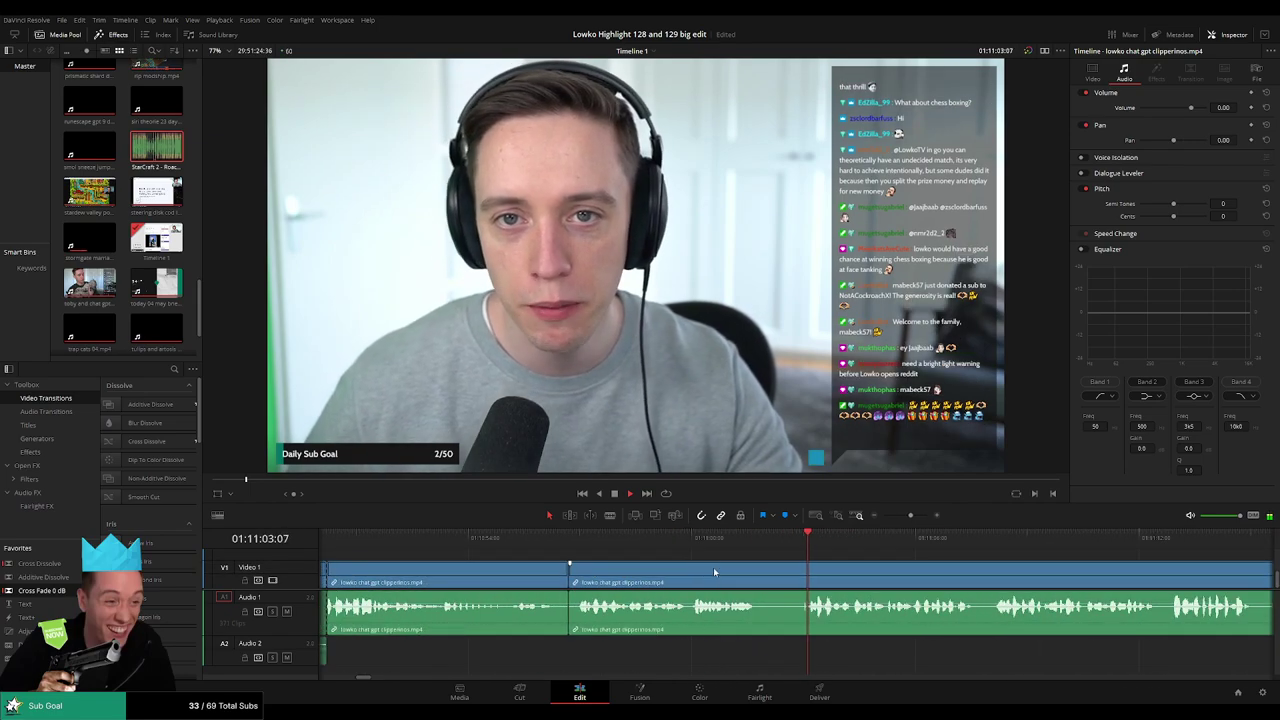
Cut out the dead stretch between two blade cuts, ripple-delete it and jump back to review.
click(758, 569)
click(807, 569)
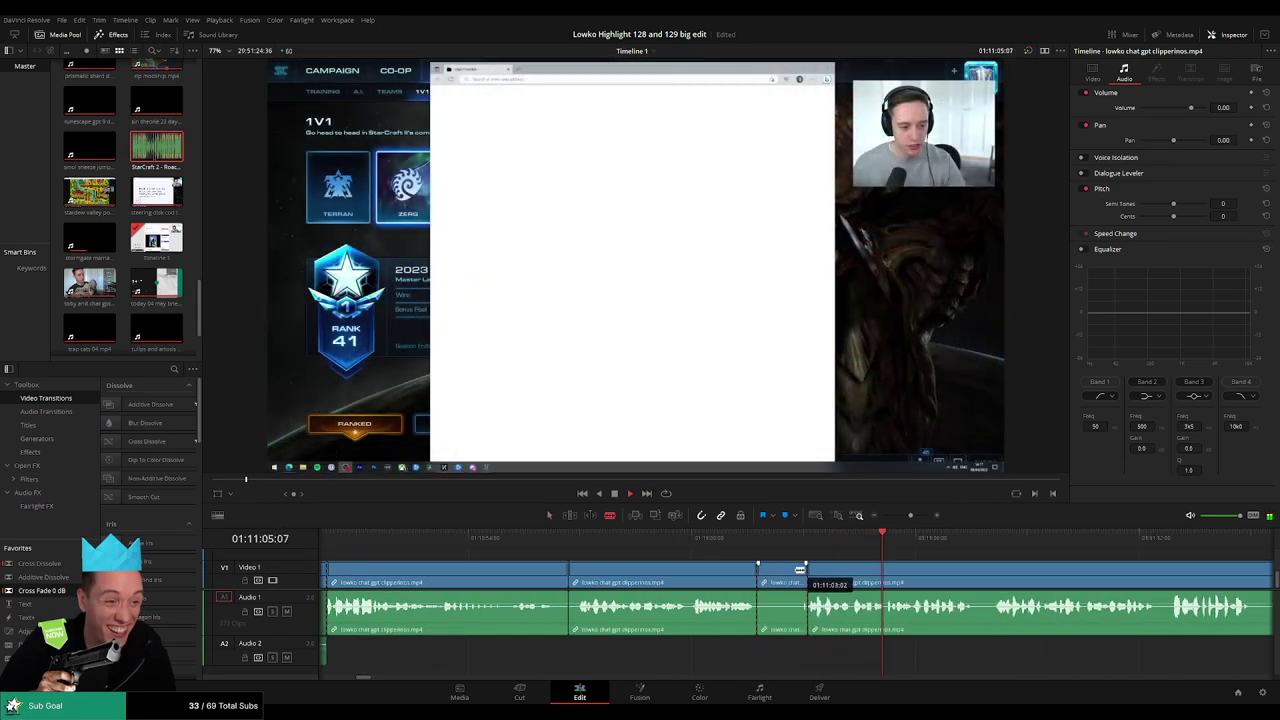
key(a)
click(784, 573)
key(Delete)
click(737, 540)
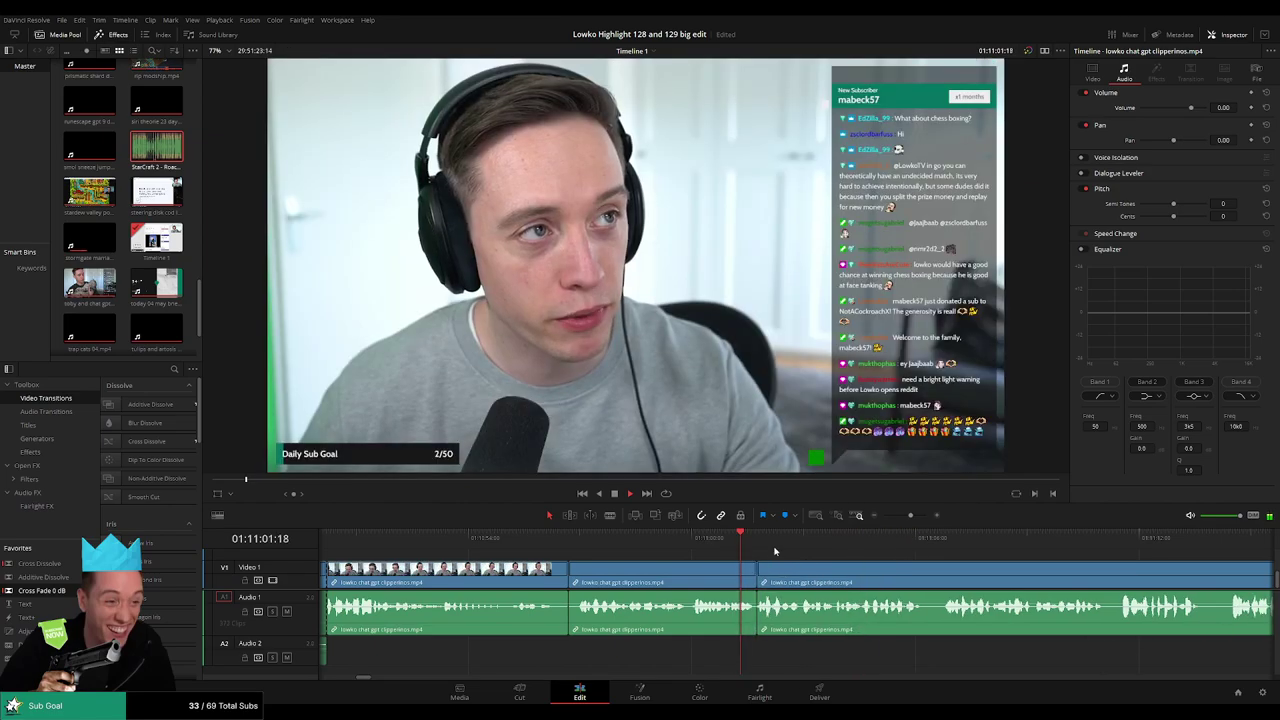
Further along the clip, blade around a short pause and ripple-delete it.
scroll(808, 566, right, 2)
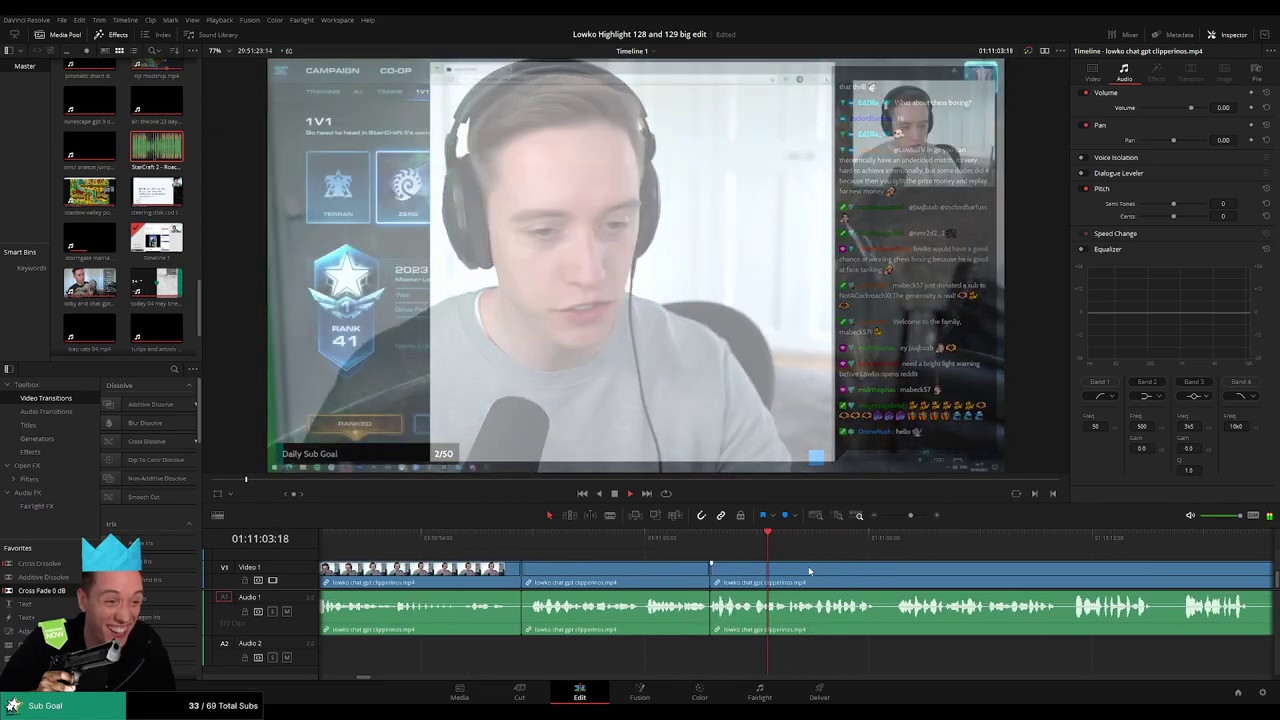
scroll(736, 568, right, 4)
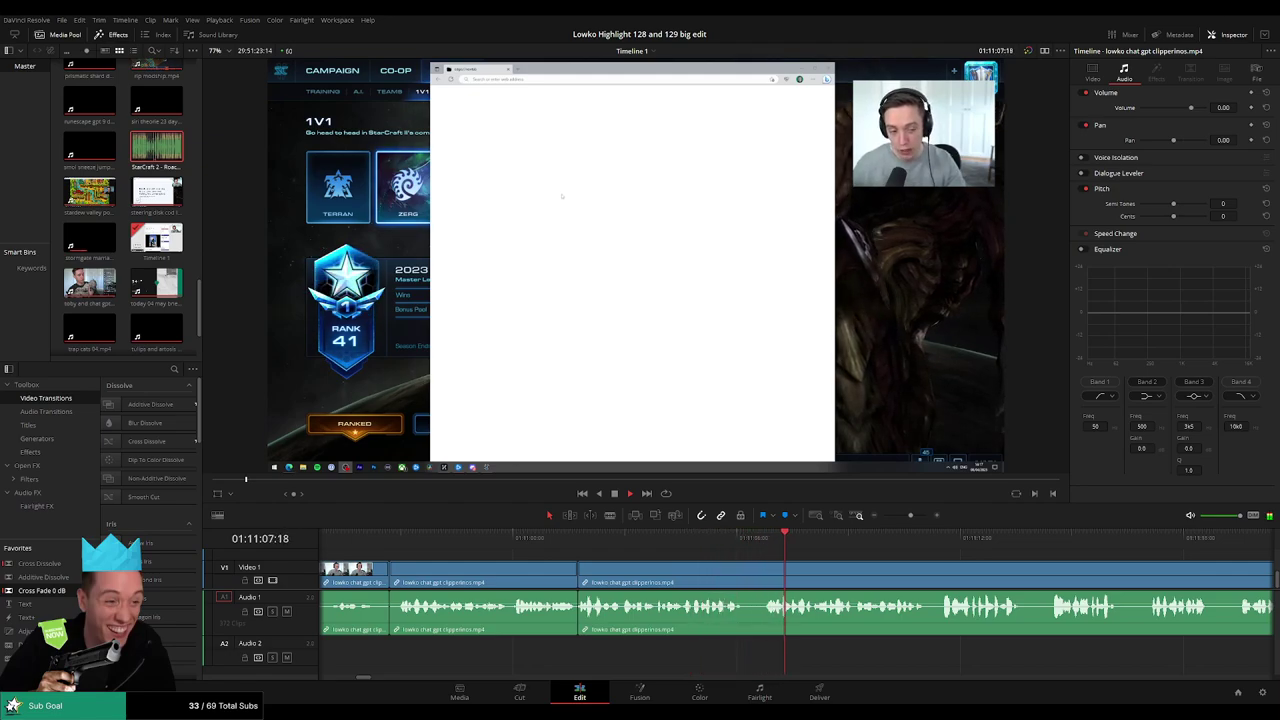
scroll(706, 557, right, 6)
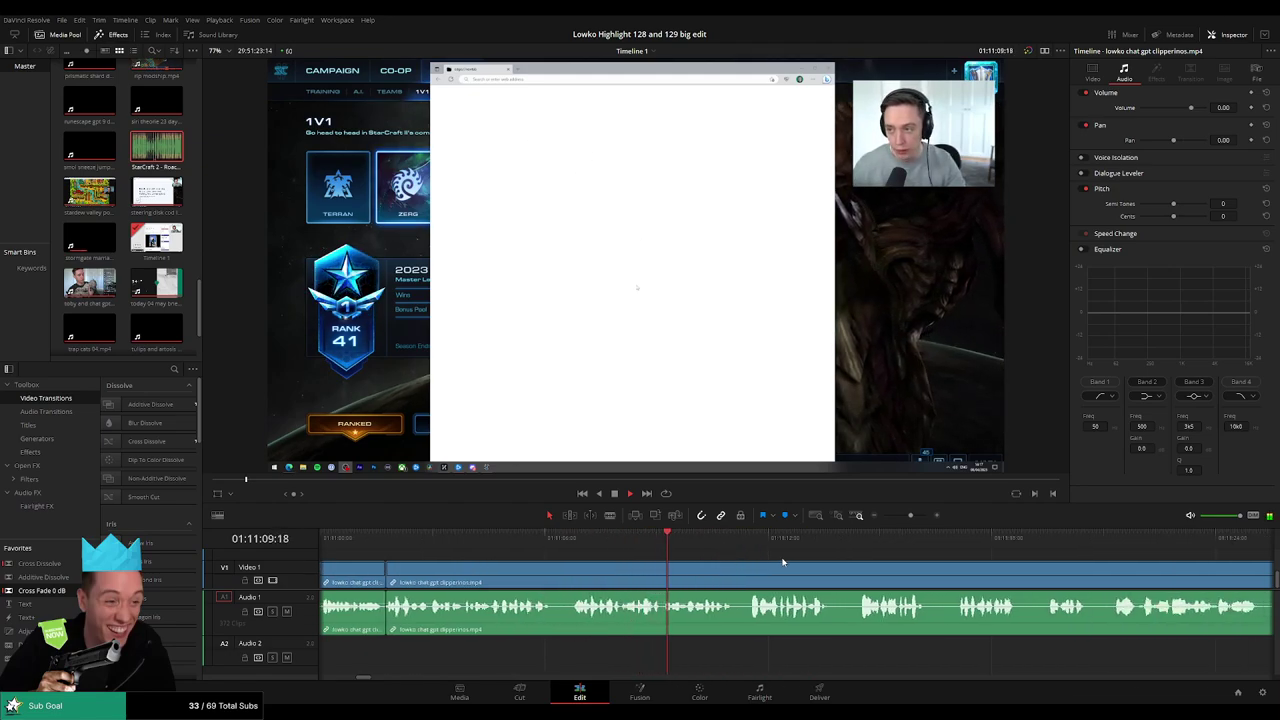
scroll(740, 556, right, 3)
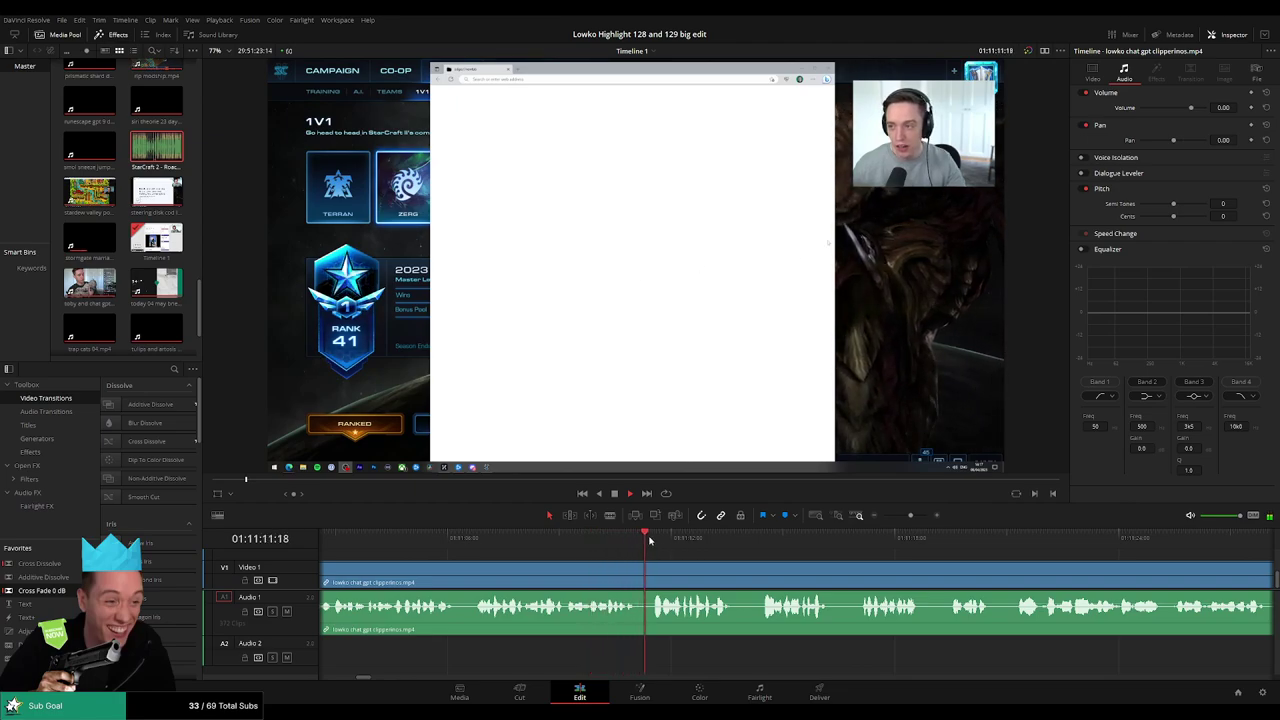
scroll(669, 556, right, 4)
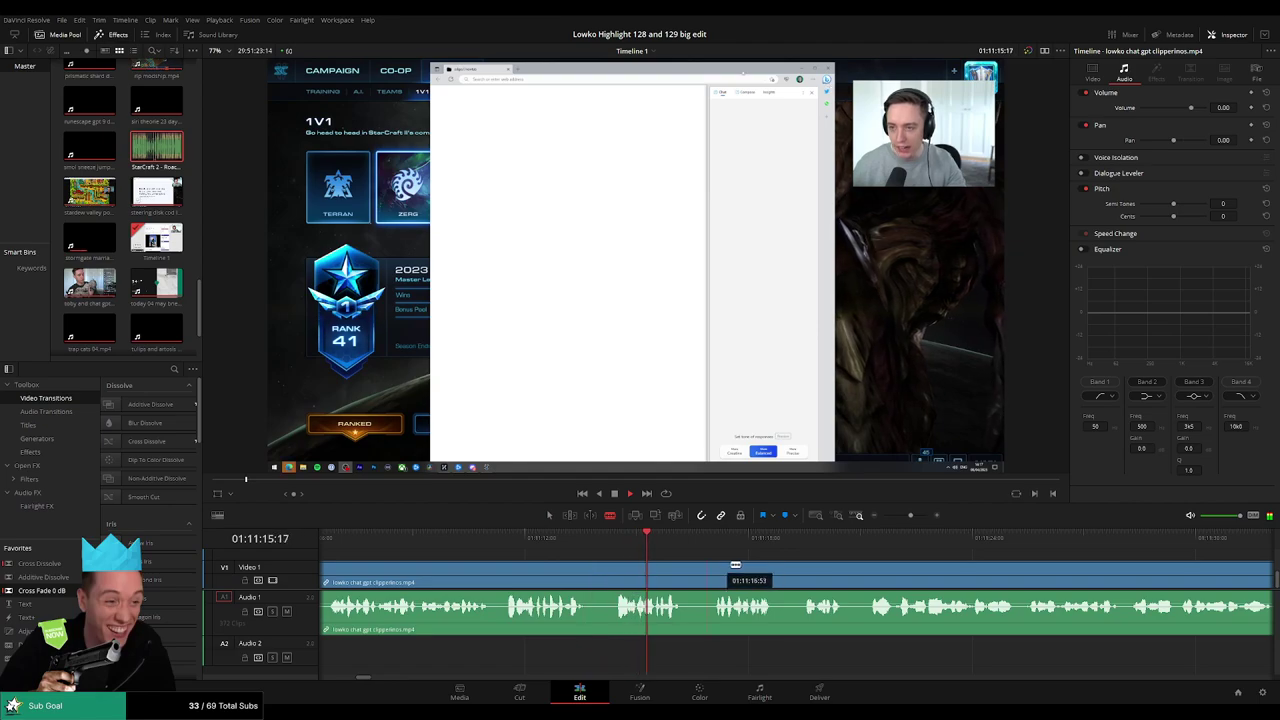
scroll(660, 556, right, 2)
scroll(545, 572, right, 3)
key(b)
click(547, 570)
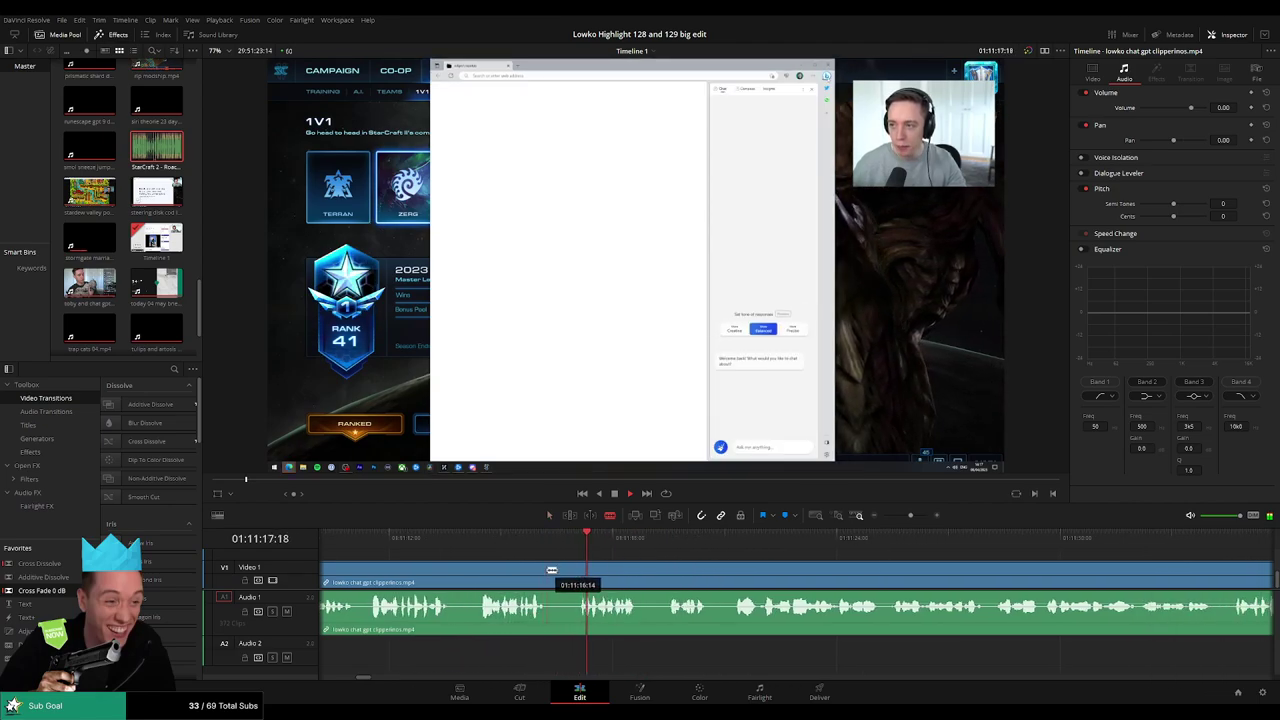
click(578, 567)
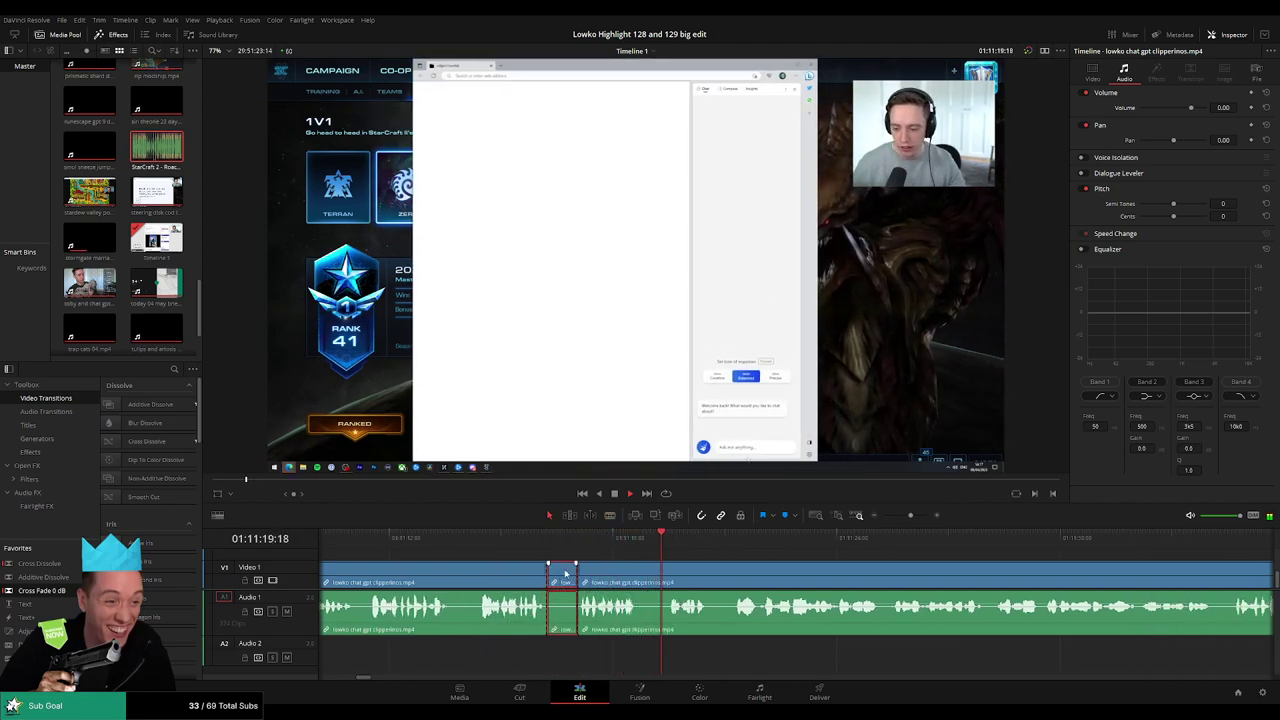
click(565, 573)
key(Delete)
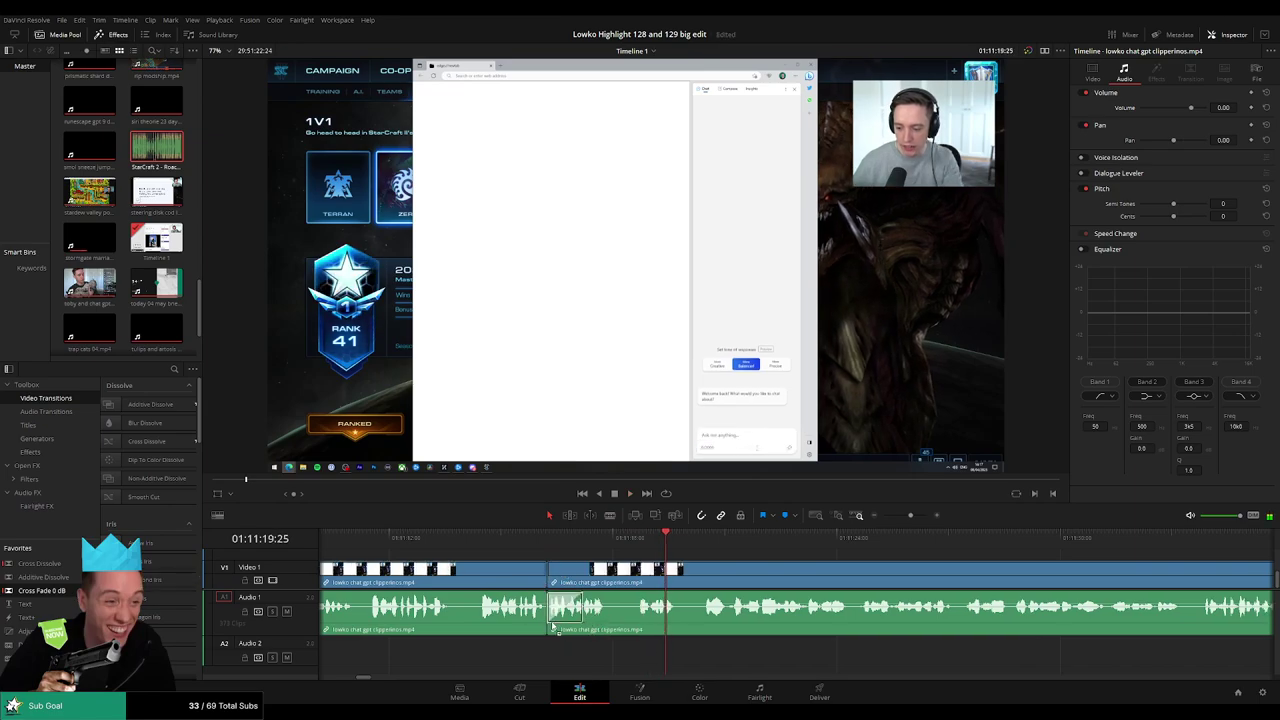
Cut at the next pause and delete the short leftover pieces, closing the gaps.
click(608, 589)
key(a)
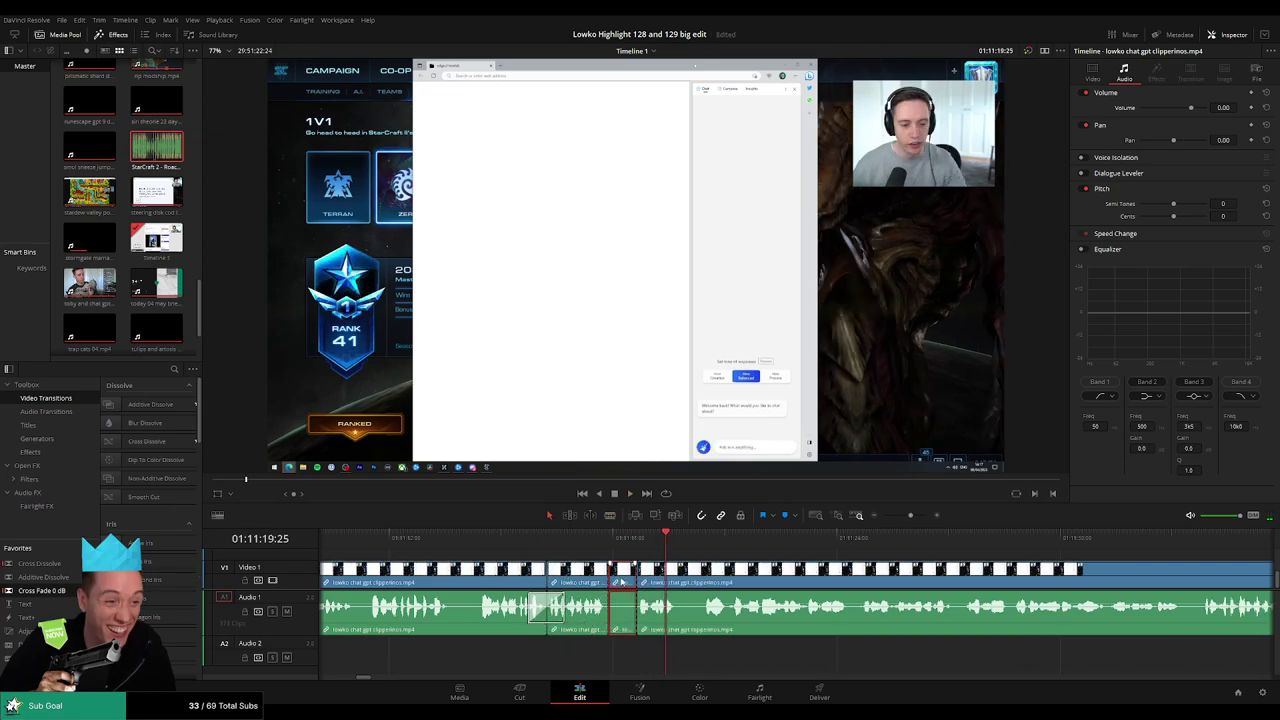
key(Delete)
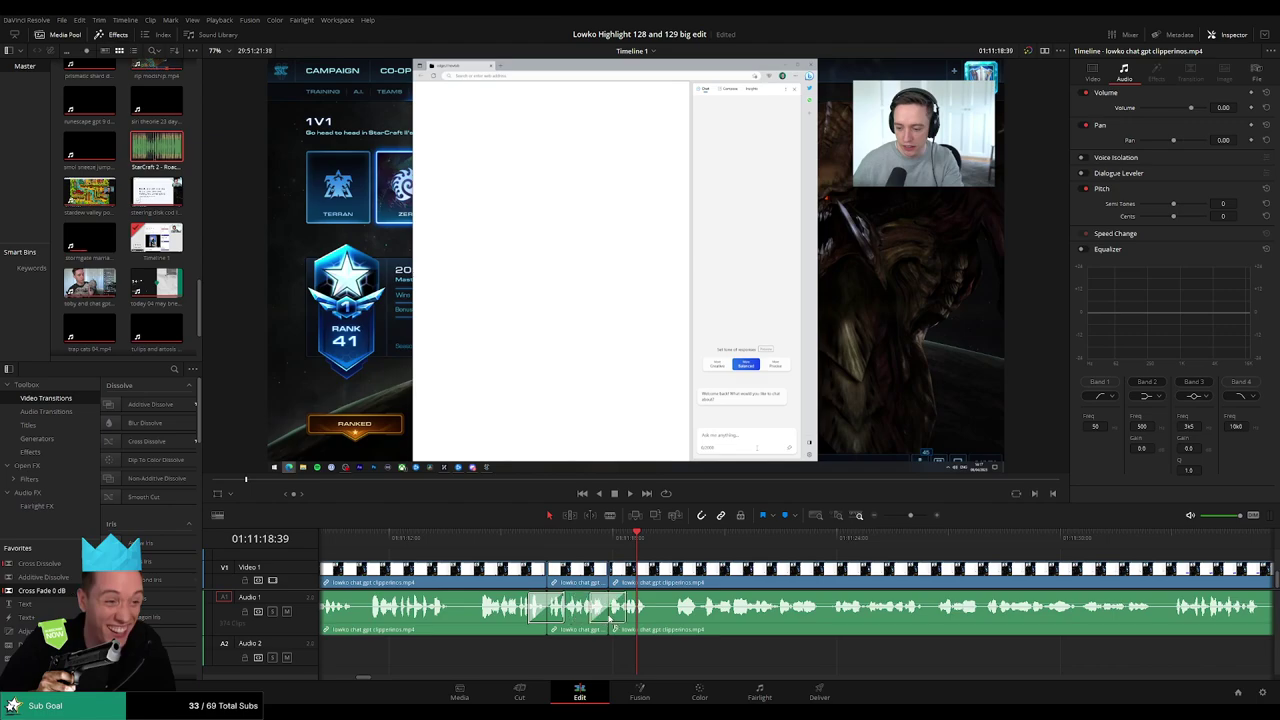
key(space)
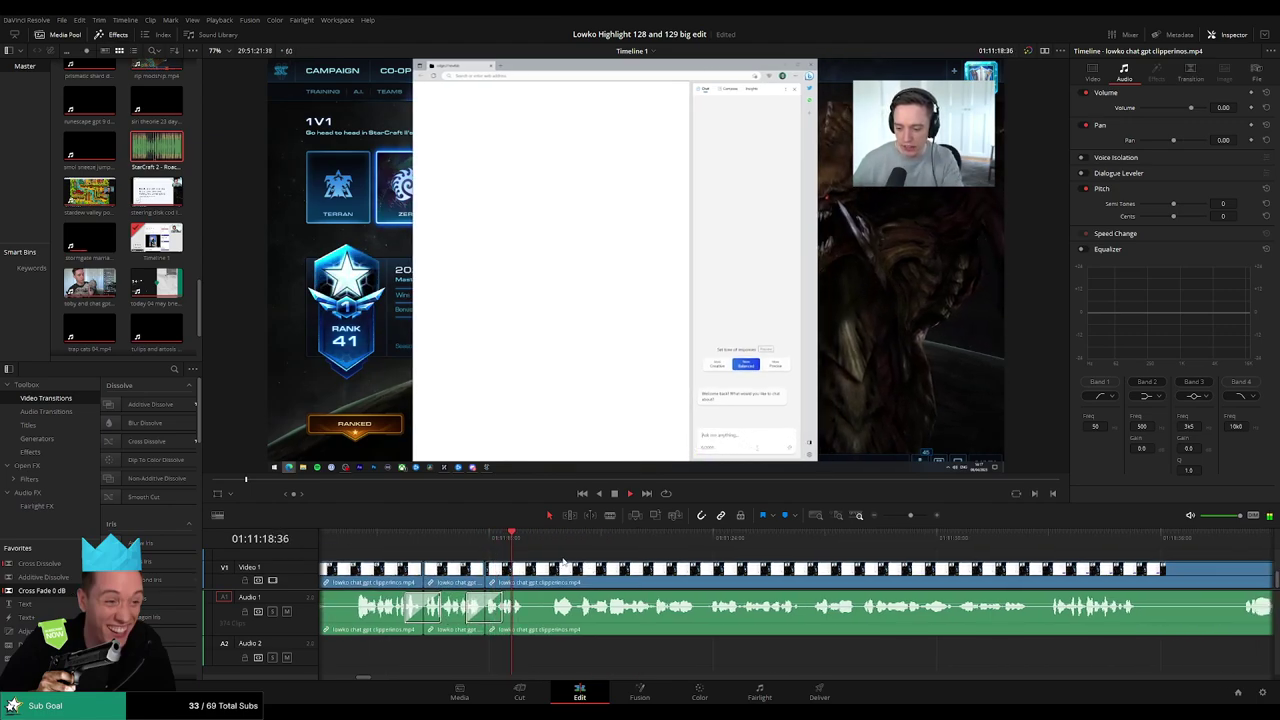
click(527, 581)
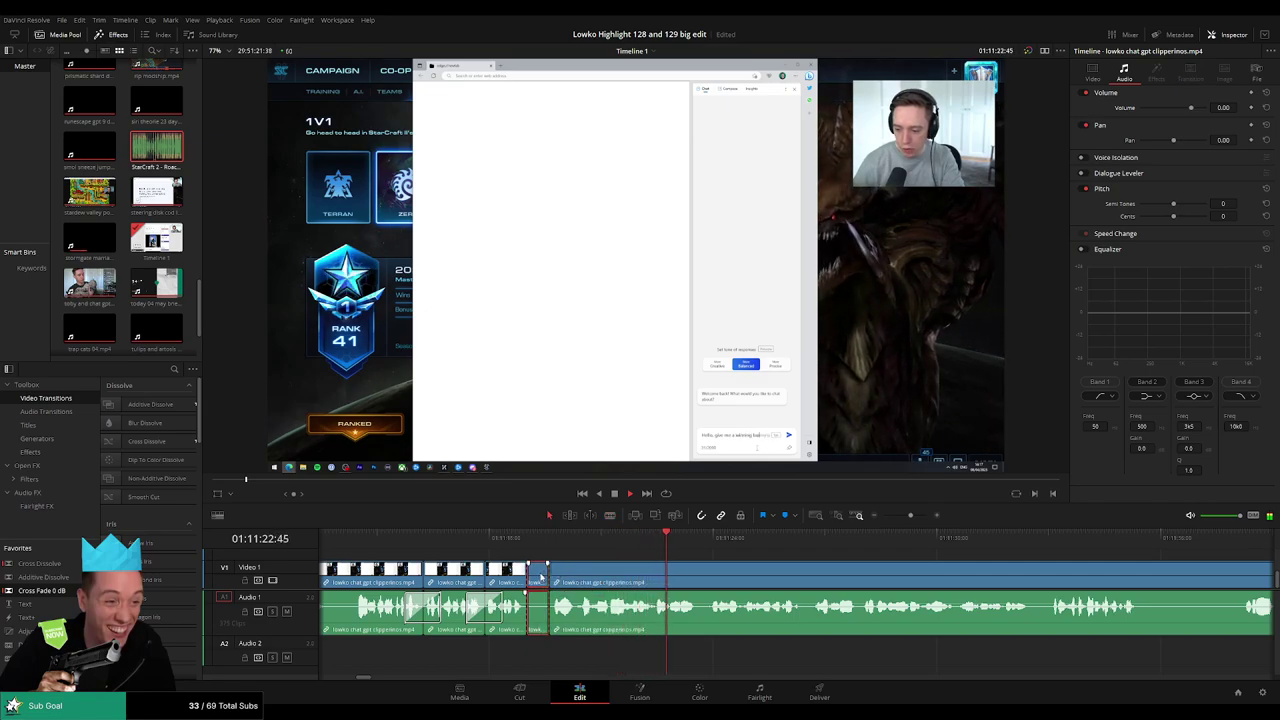
key(Delete)
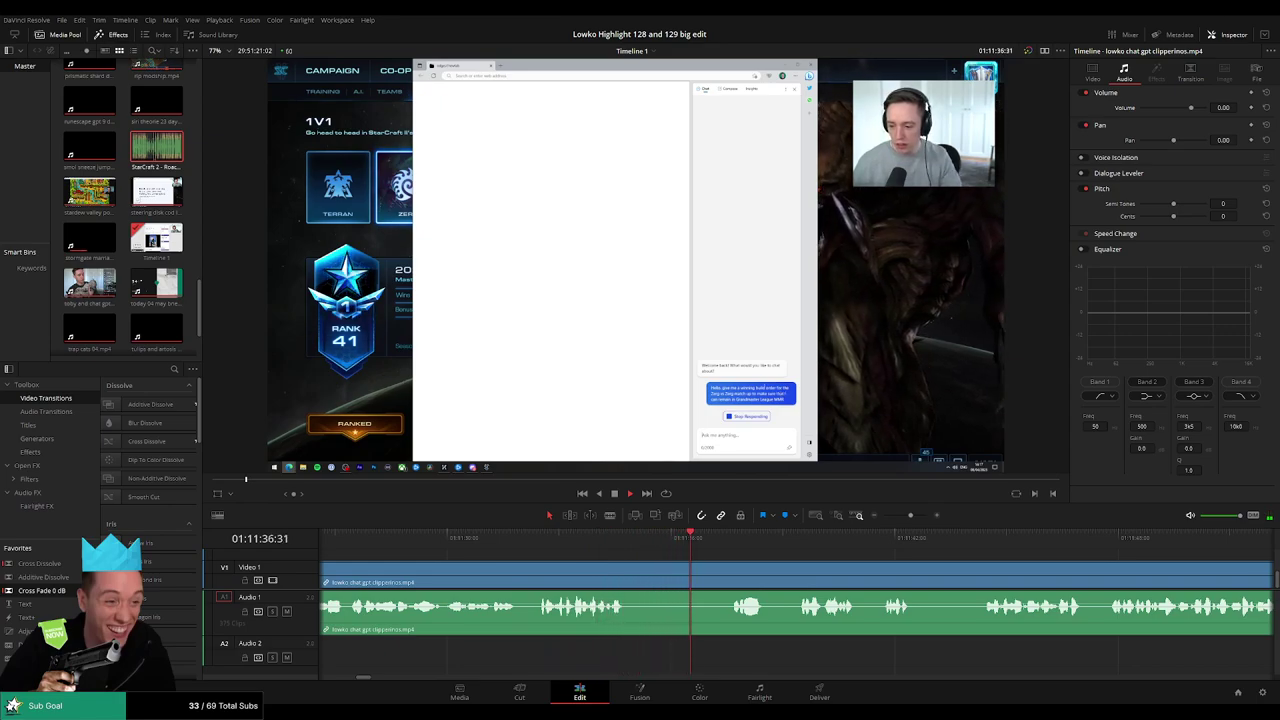
Remove the wait before the chat answer by cutting around it and ripple-deleting it.
click(599, 573)
click(695, 575)
key(a)
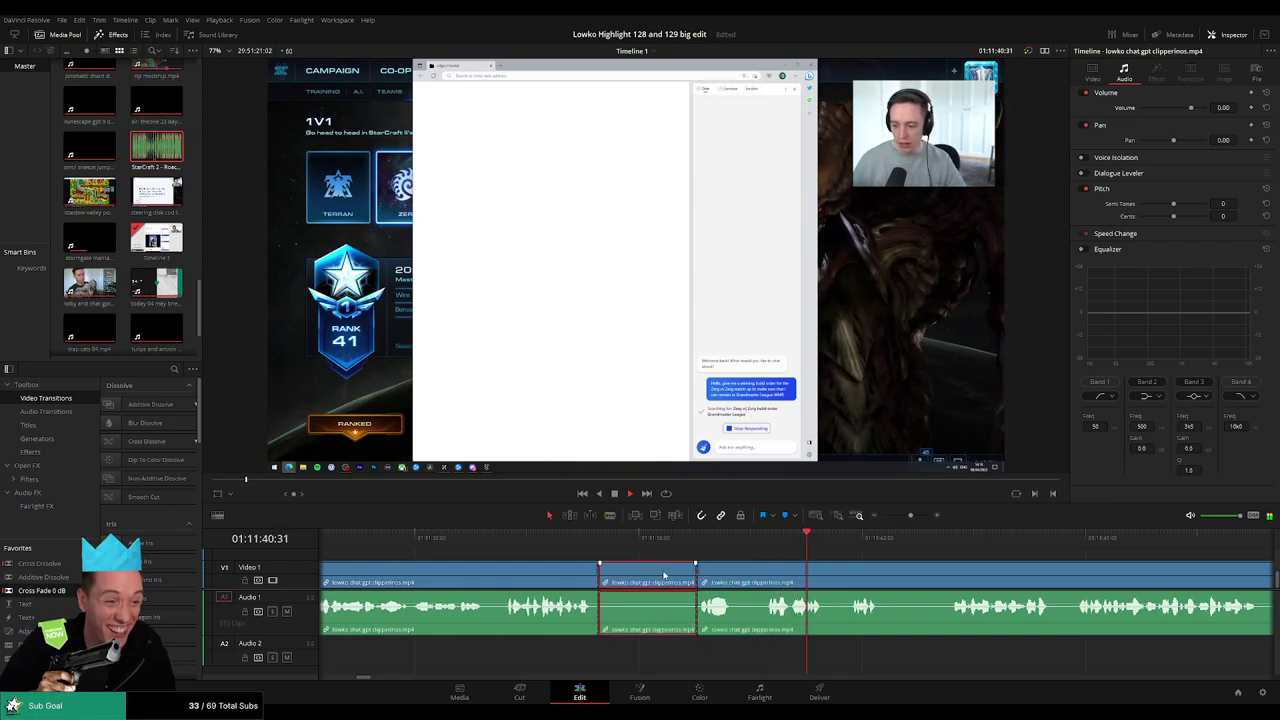
key(Delete)
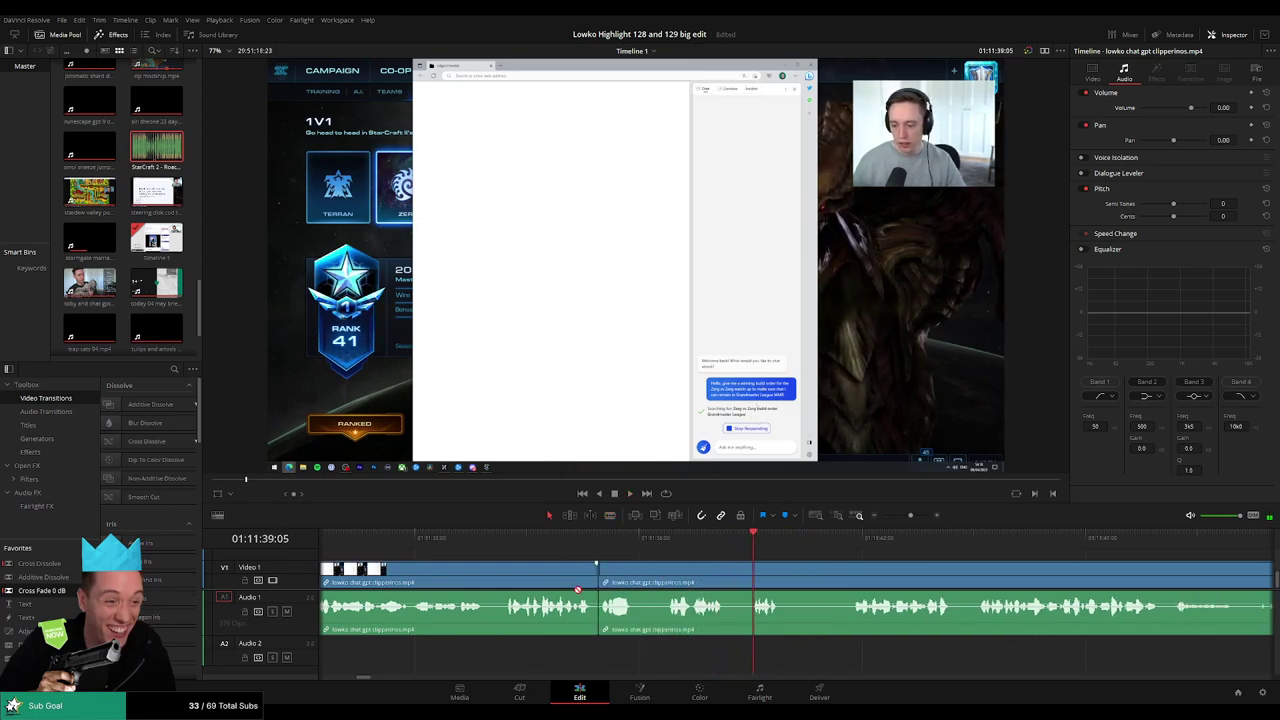
Scroll along the timeline and place the playhead at the start of the chat answer.
scroll(600, 600, right, 4)
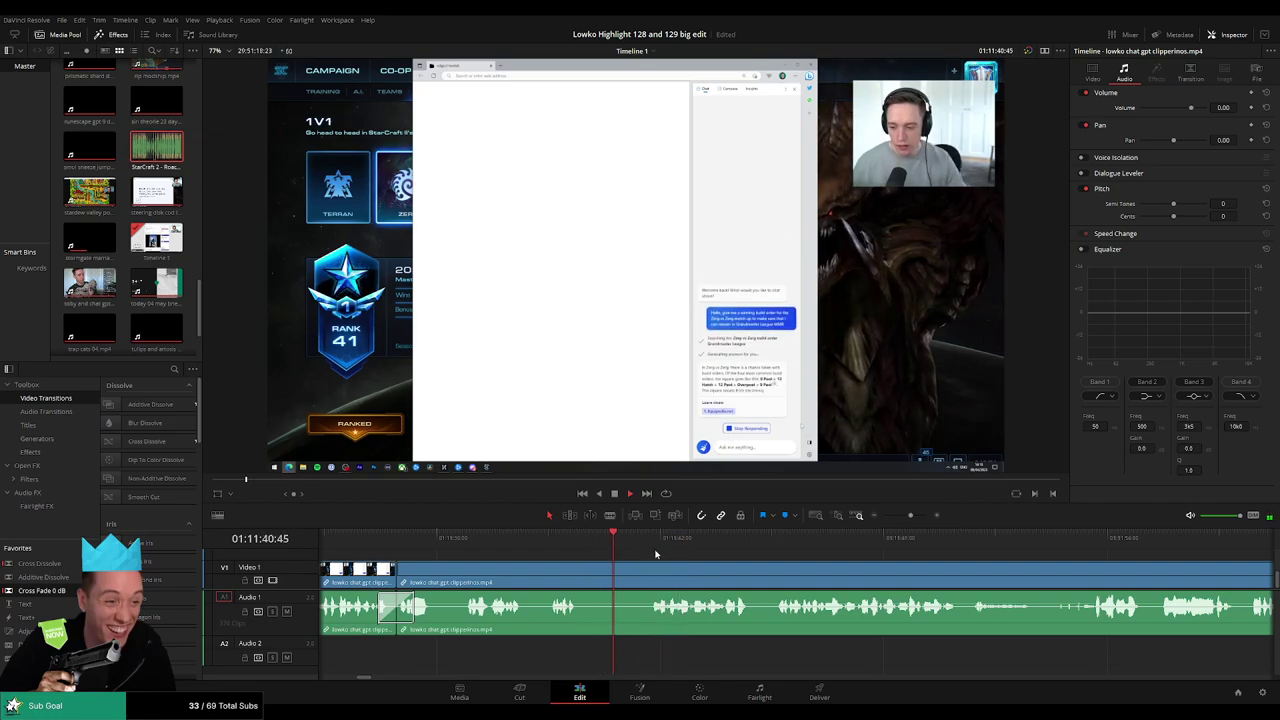
scroll(620, 560, right, 2)
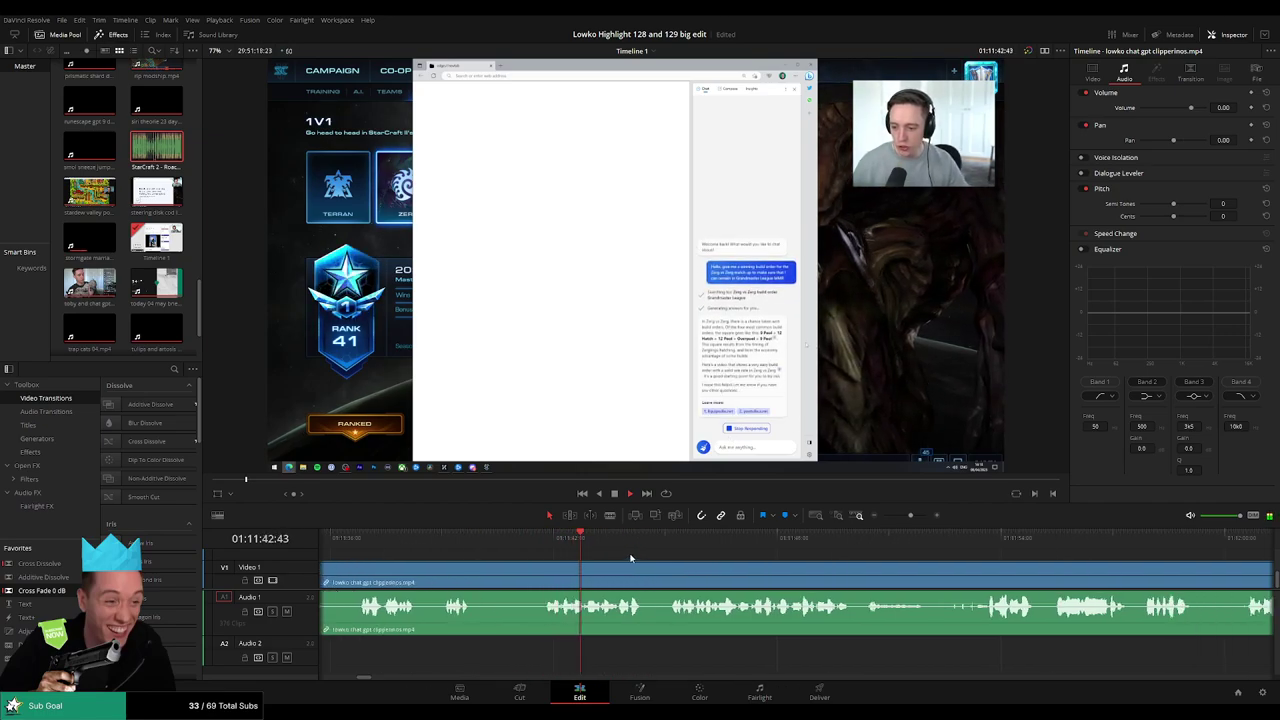
scroll(635, 560, right, 2)
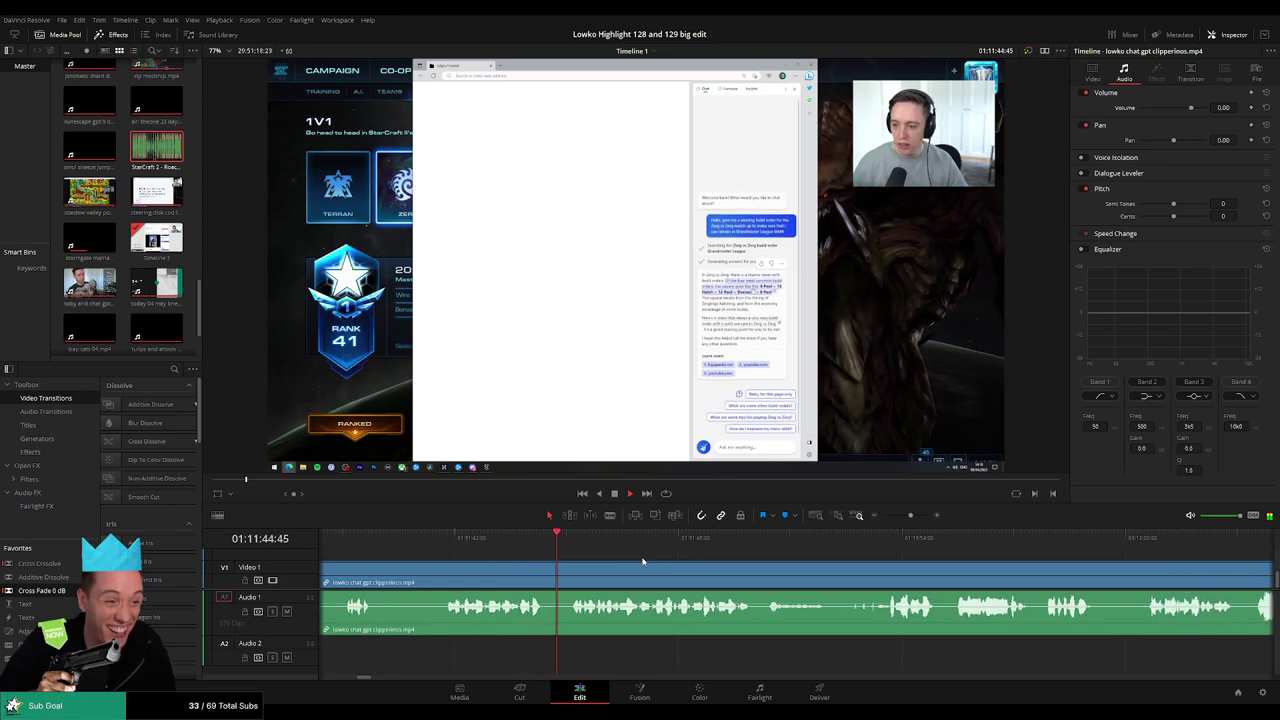
scroll(630, 562, right, 2)
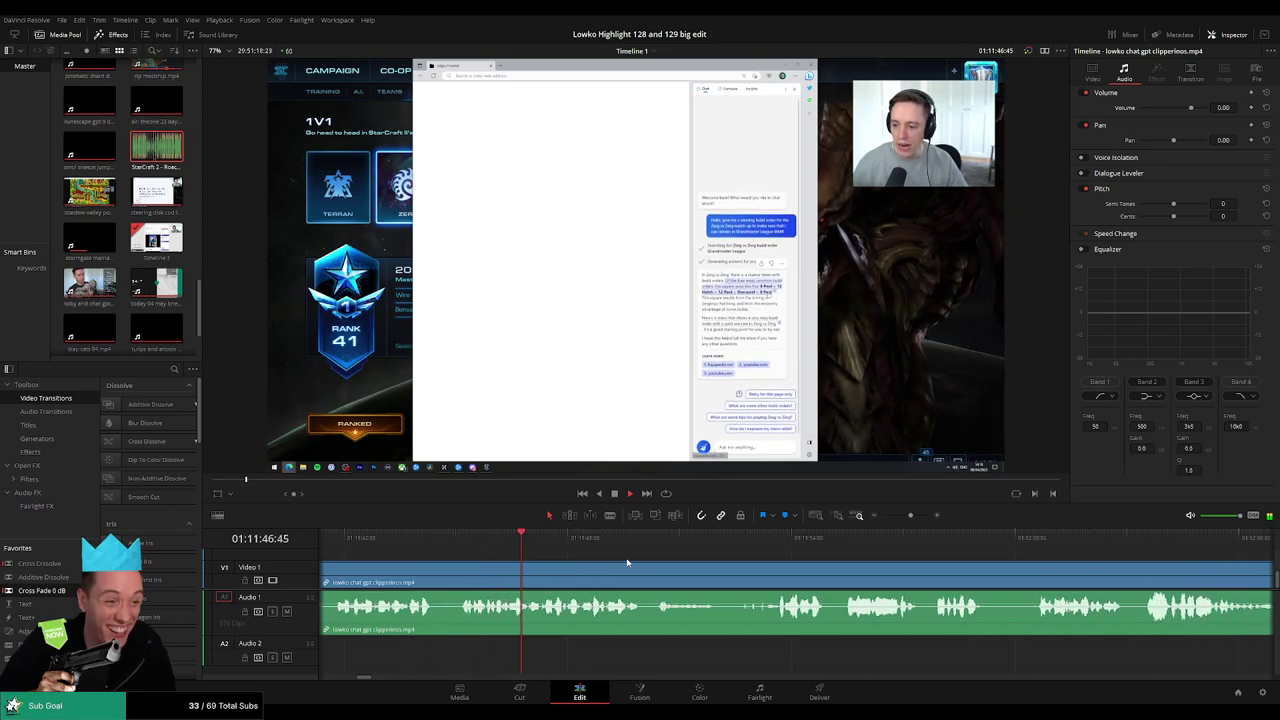
scroll(653, 564, right, 2)
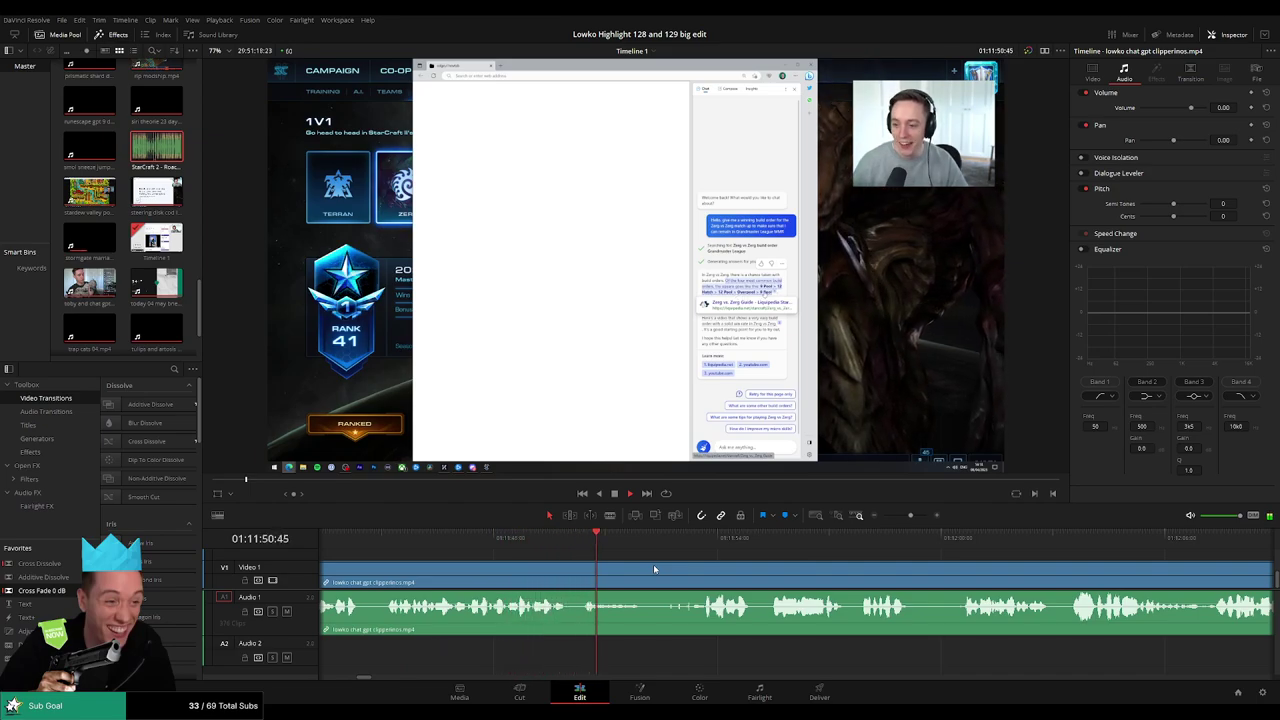
scroll(757, 572, right, 4)
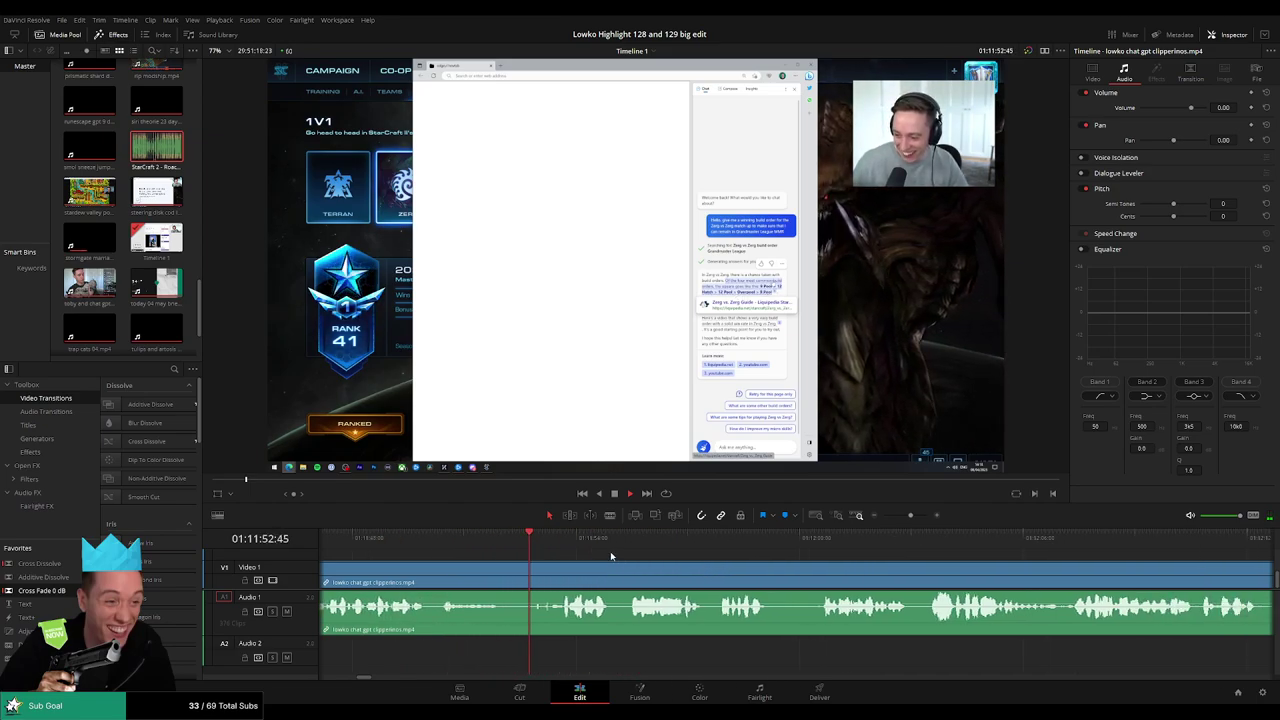
scroll(640, 566, right, 2)
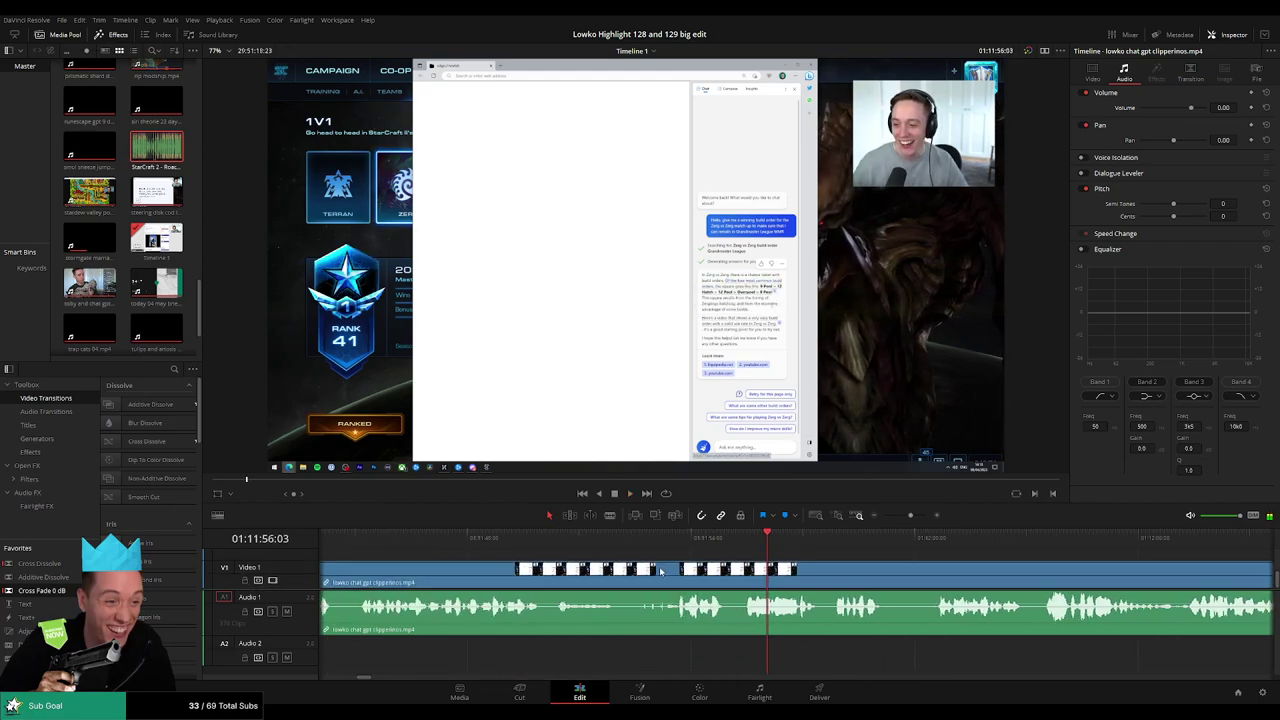
scroll(447, 569, left, 2)
click(600, 543)
click(408, 543)
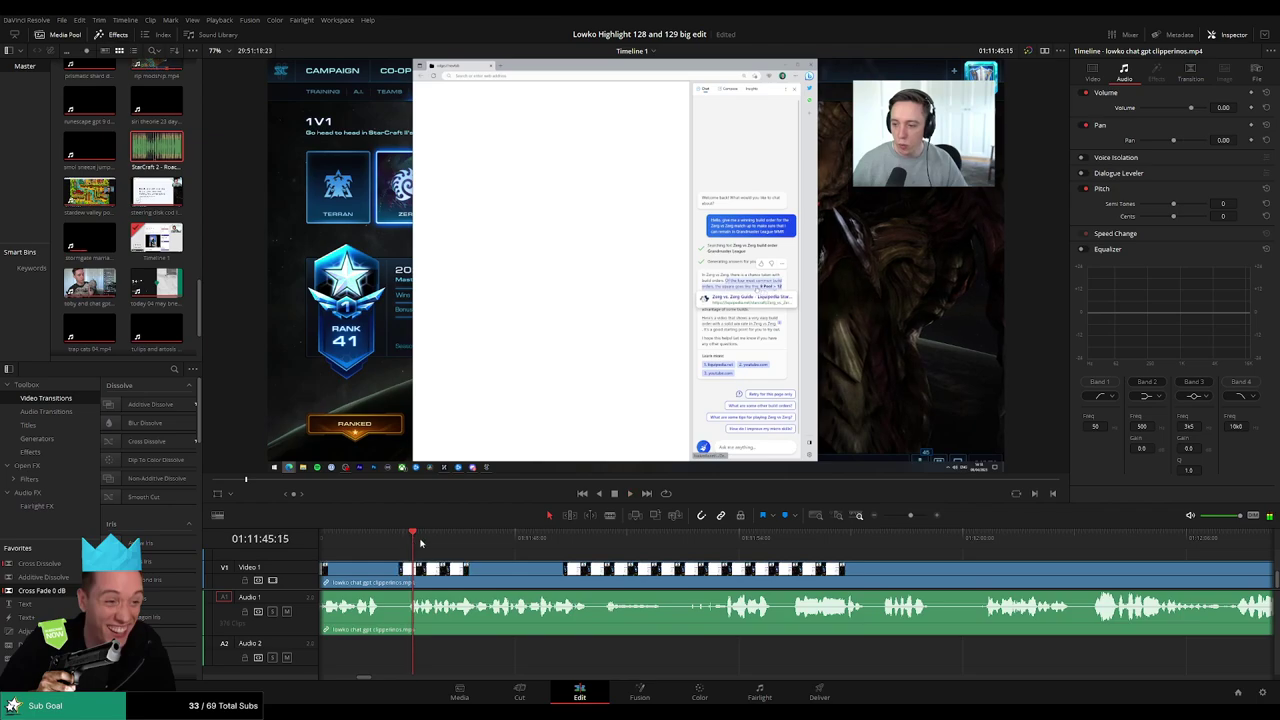
click(403, 540)
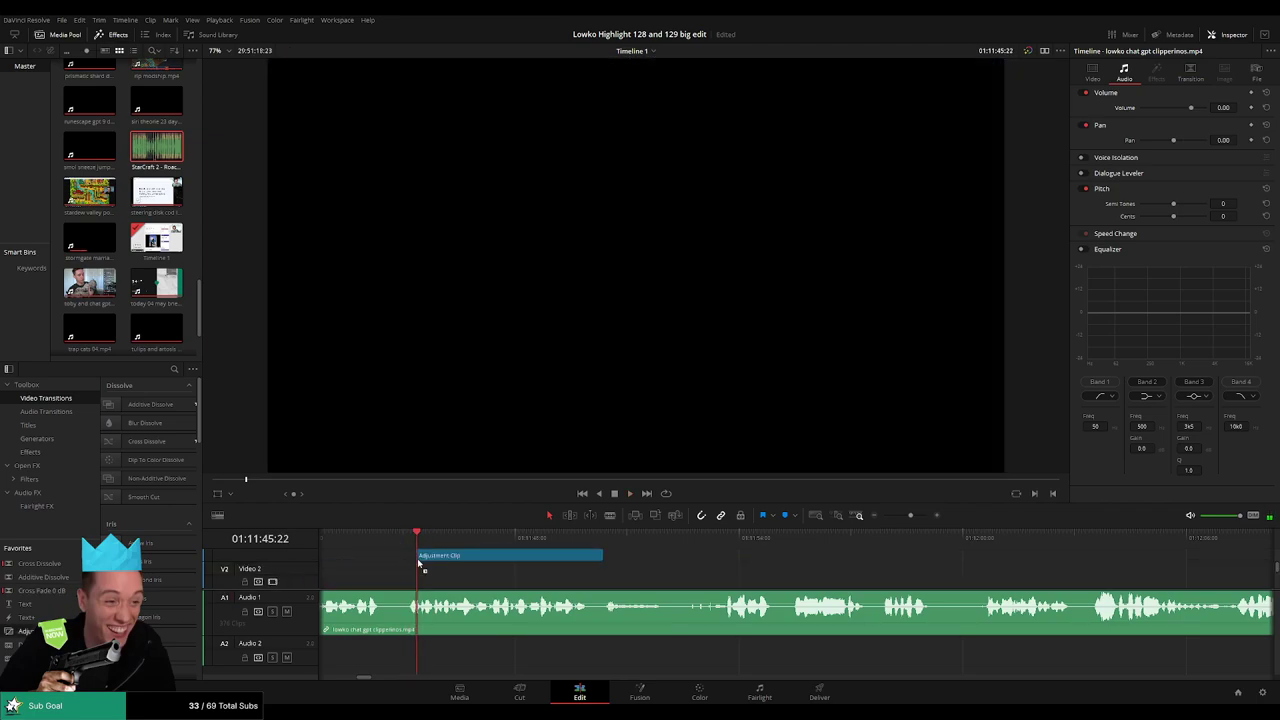
Place an Adjustment Clip above the stream clip at the chat answer and replay the moment.
drag(847, 568, 429, 558)
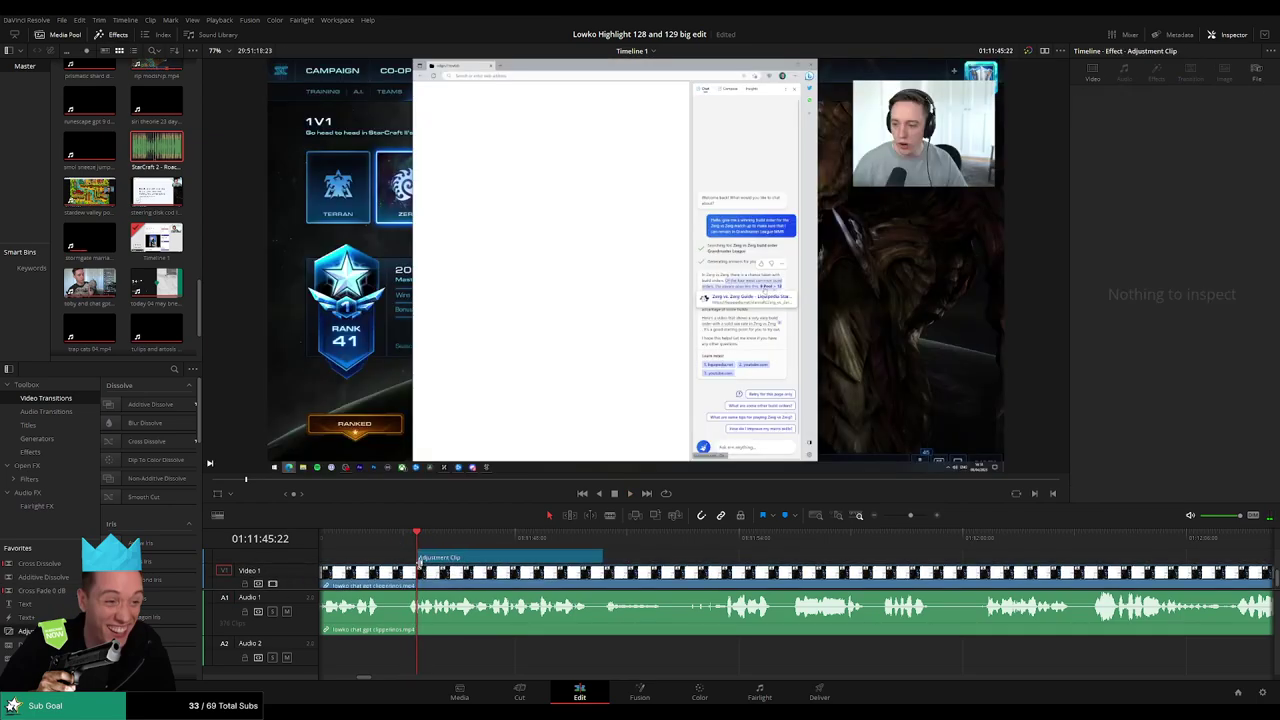
key(space)
scroll(440, 560, left, 1)
click(465, 543)
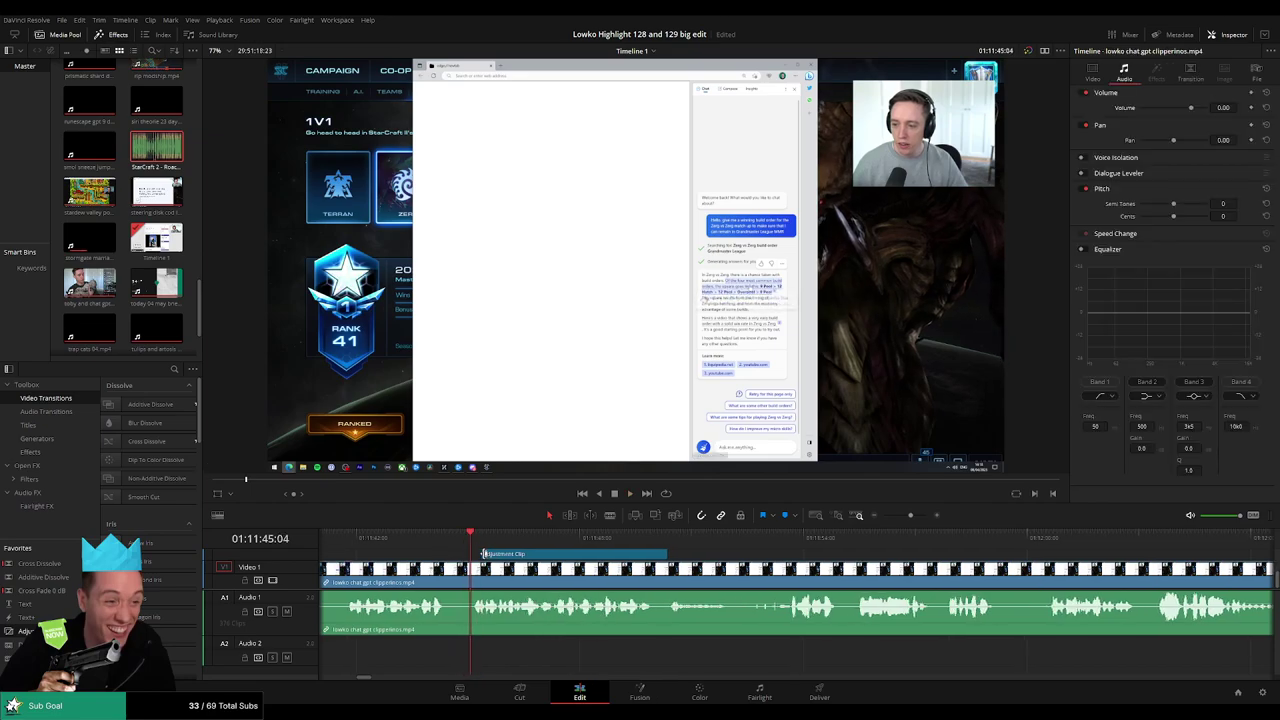
click(434, 542)
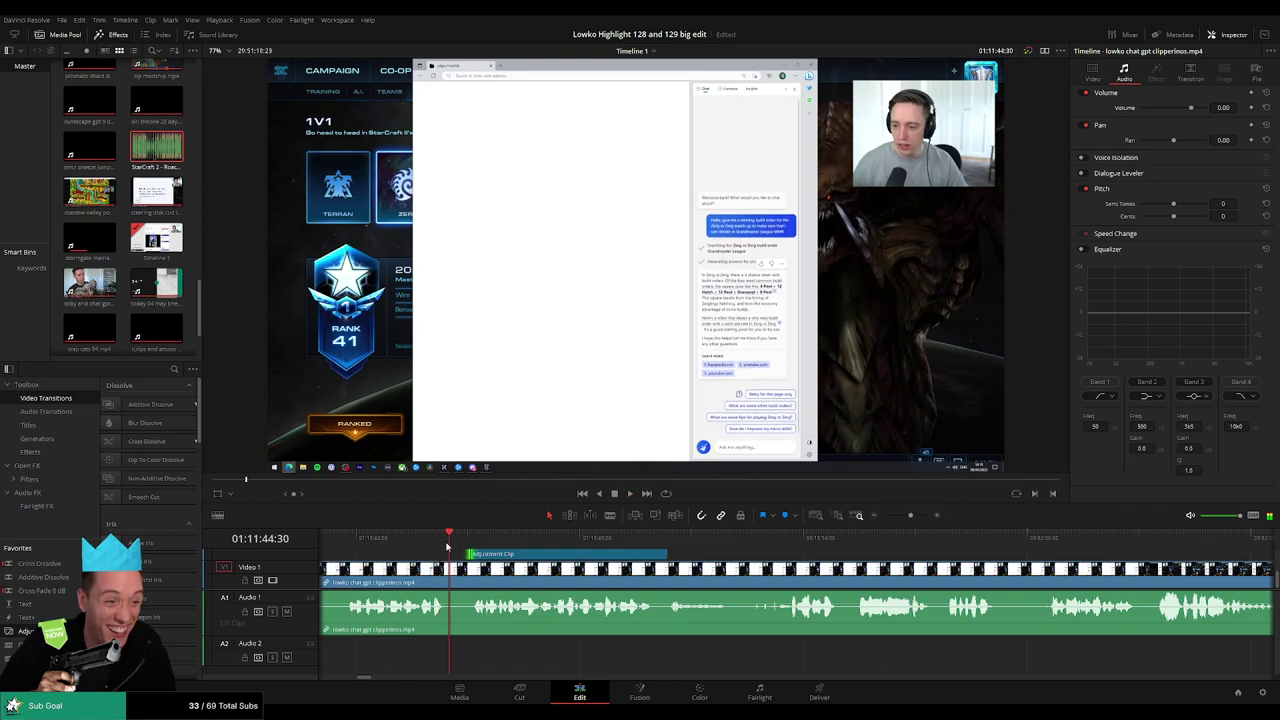
Give the Adjustment Clip Zoom 1.550 and Position -508, -216 to frame the chat answer.
click(519, 556)
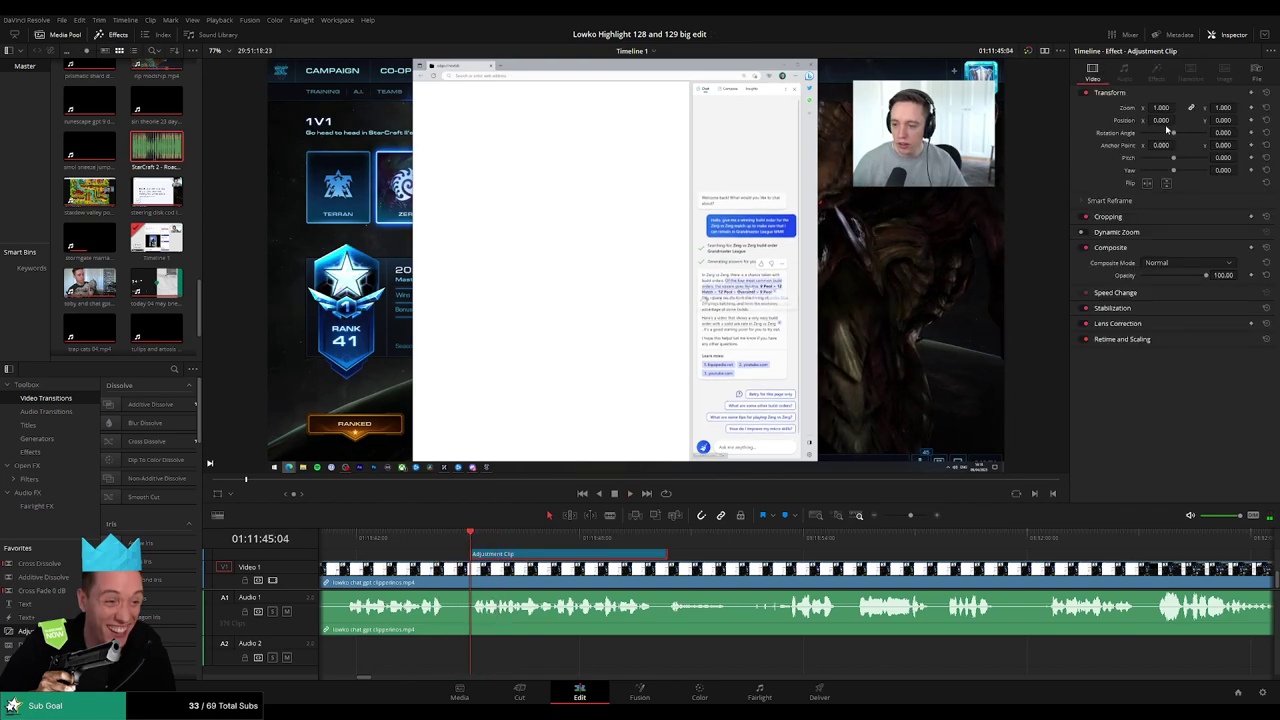
mouse_move(1160, 107)
mouse_down()
mouse_move(1155, 120)
mouse_move(1218, 120)
mouse_move(1172, 107)
mouse_move(1218, 120)
mouse_up()
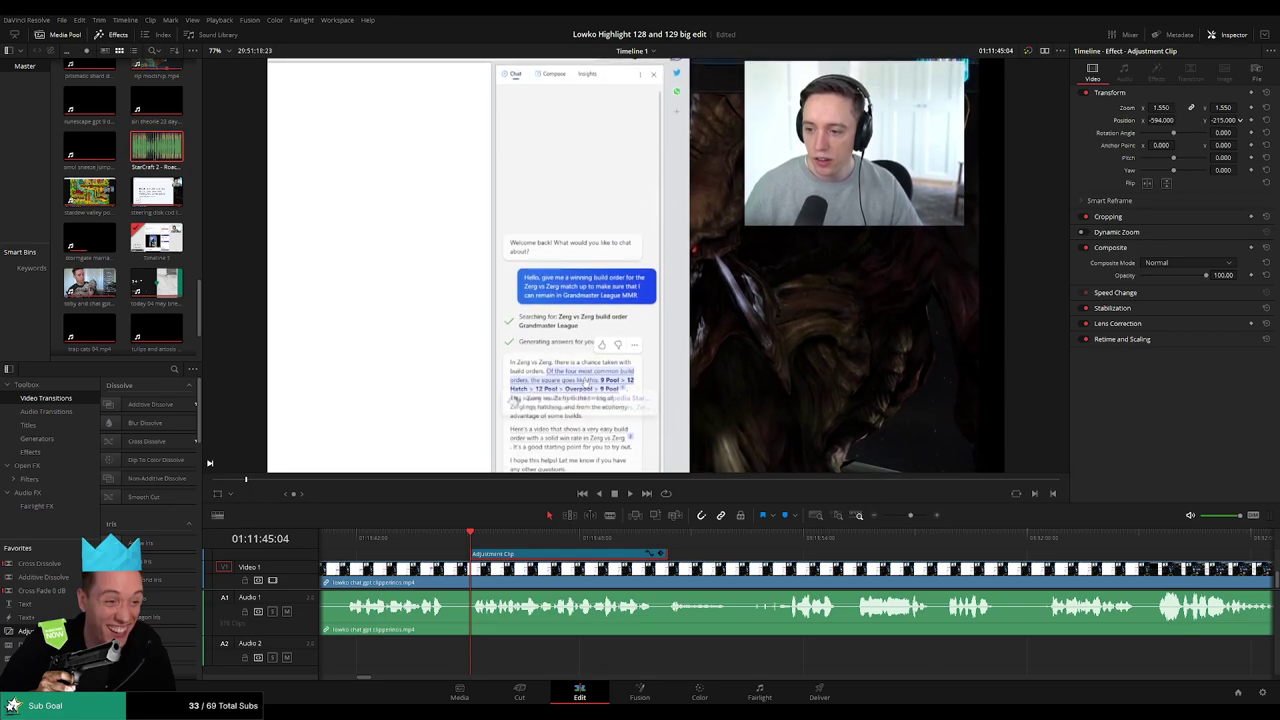
drag(1170, 120, 1179, 120)
key(space)
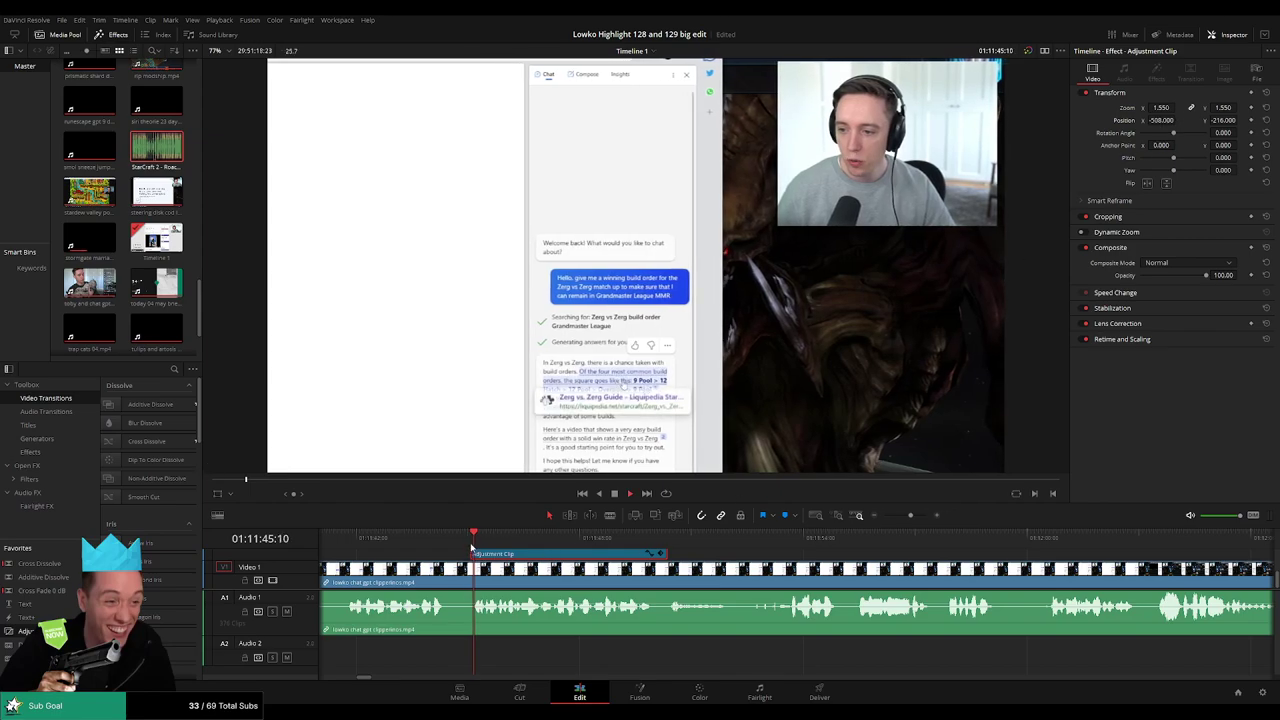
scroll(287, 562, up, 2)
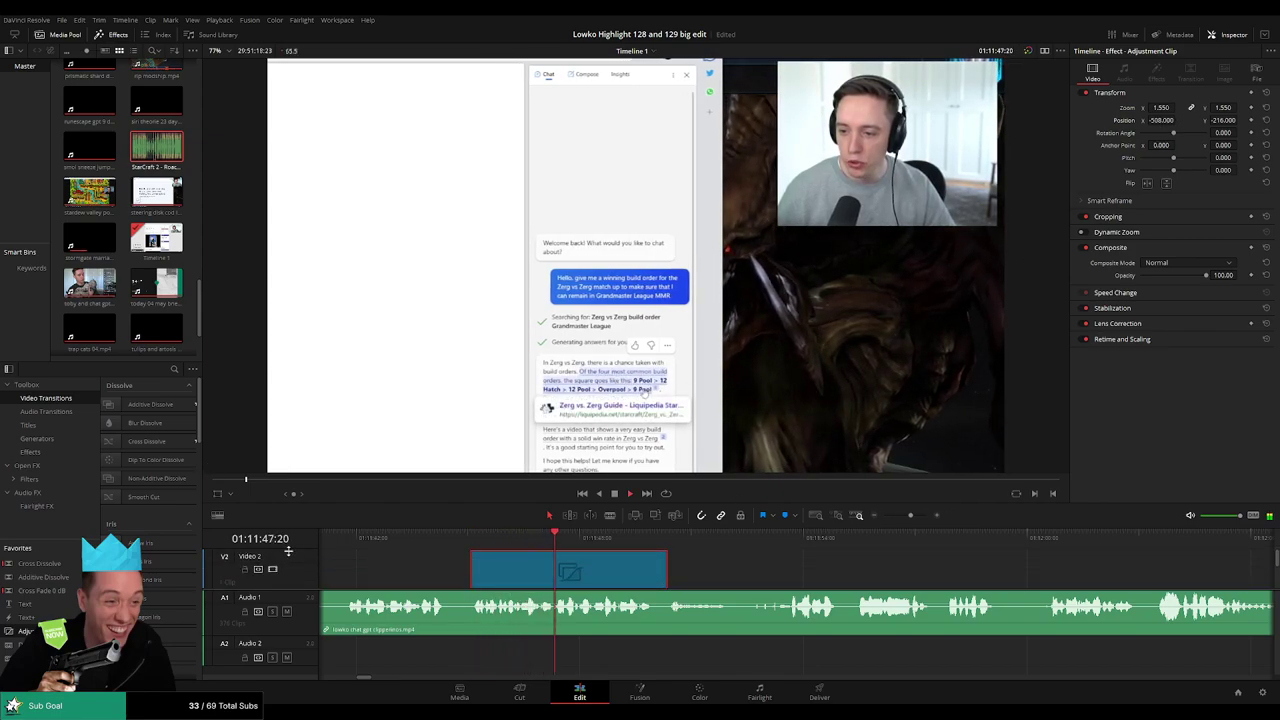
scroll(522, 566, down, 2)
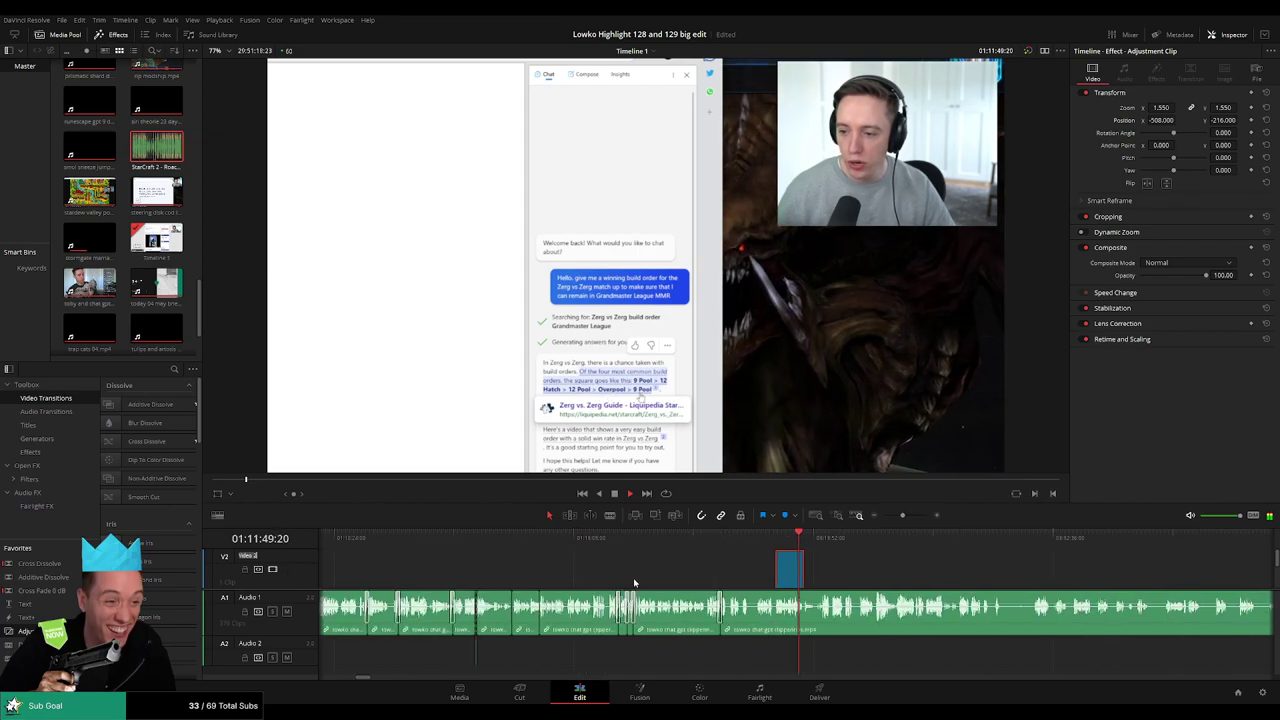
scroll(522, 566, down, 2)
drag(695, 527, 695, 467)
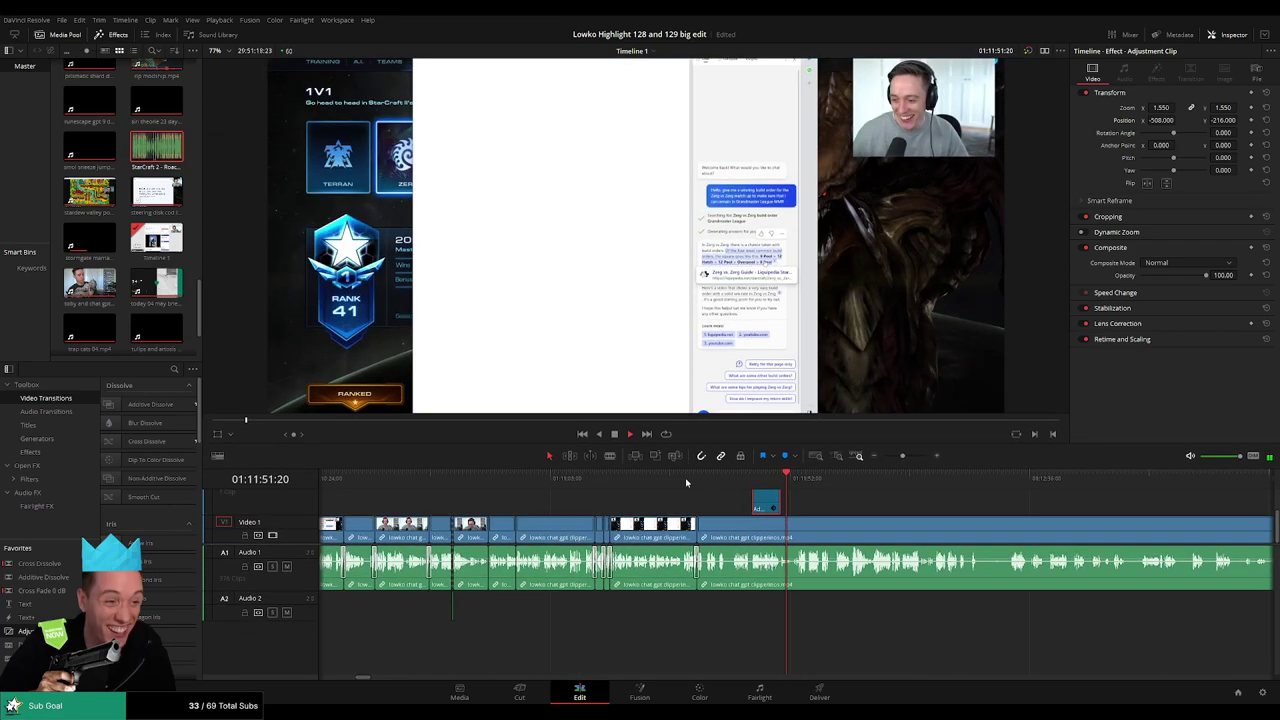
scroll(680, 560, up, 2)
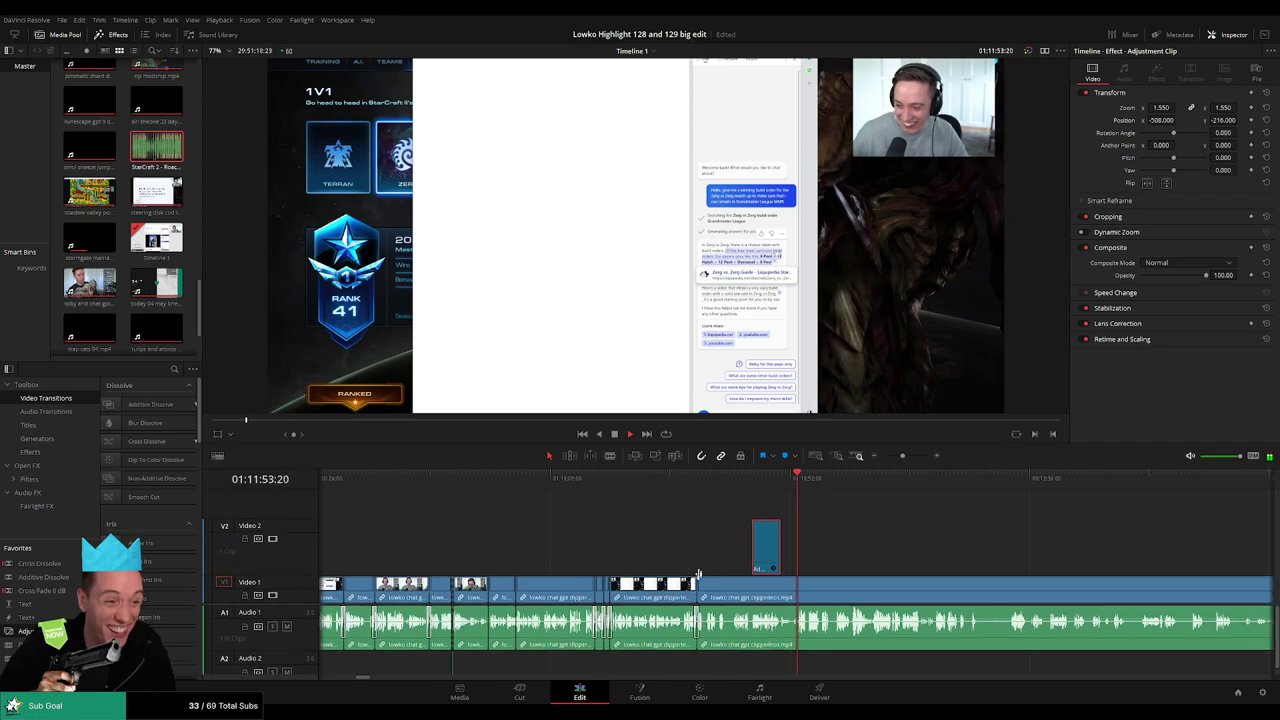
drag(296, 518, 297, 551)
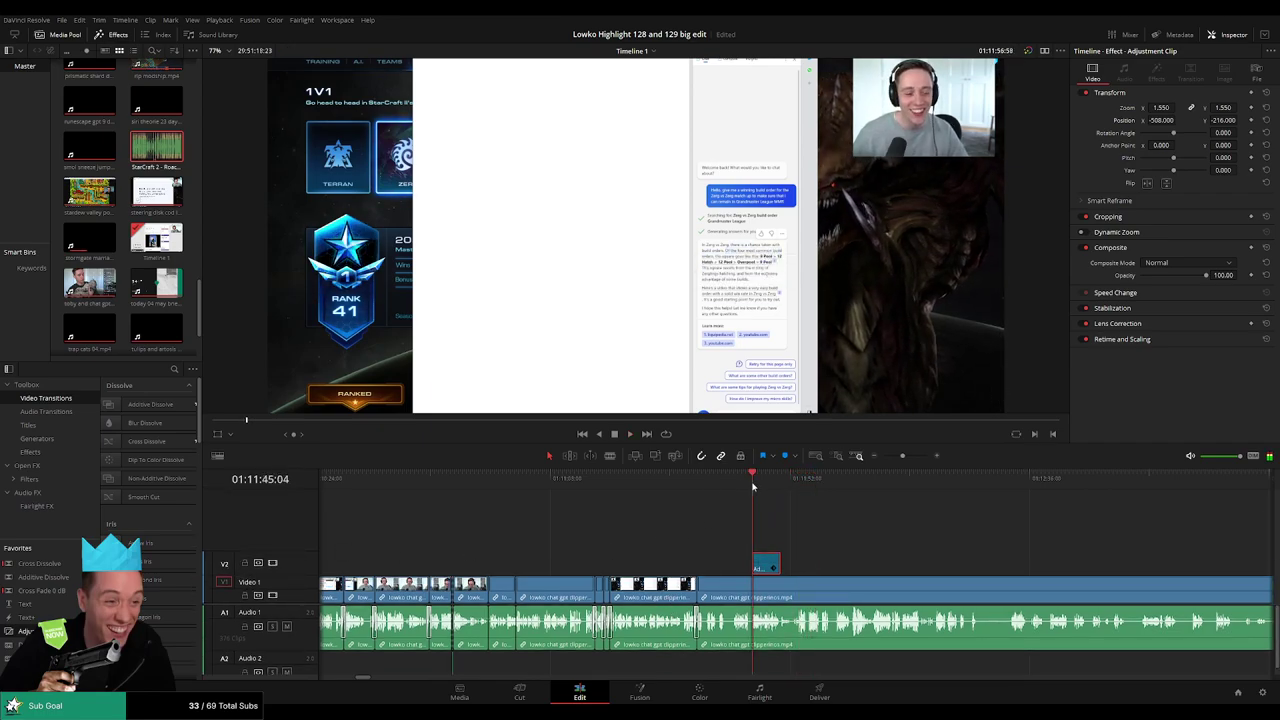
drag(902, 456, 913, 456)
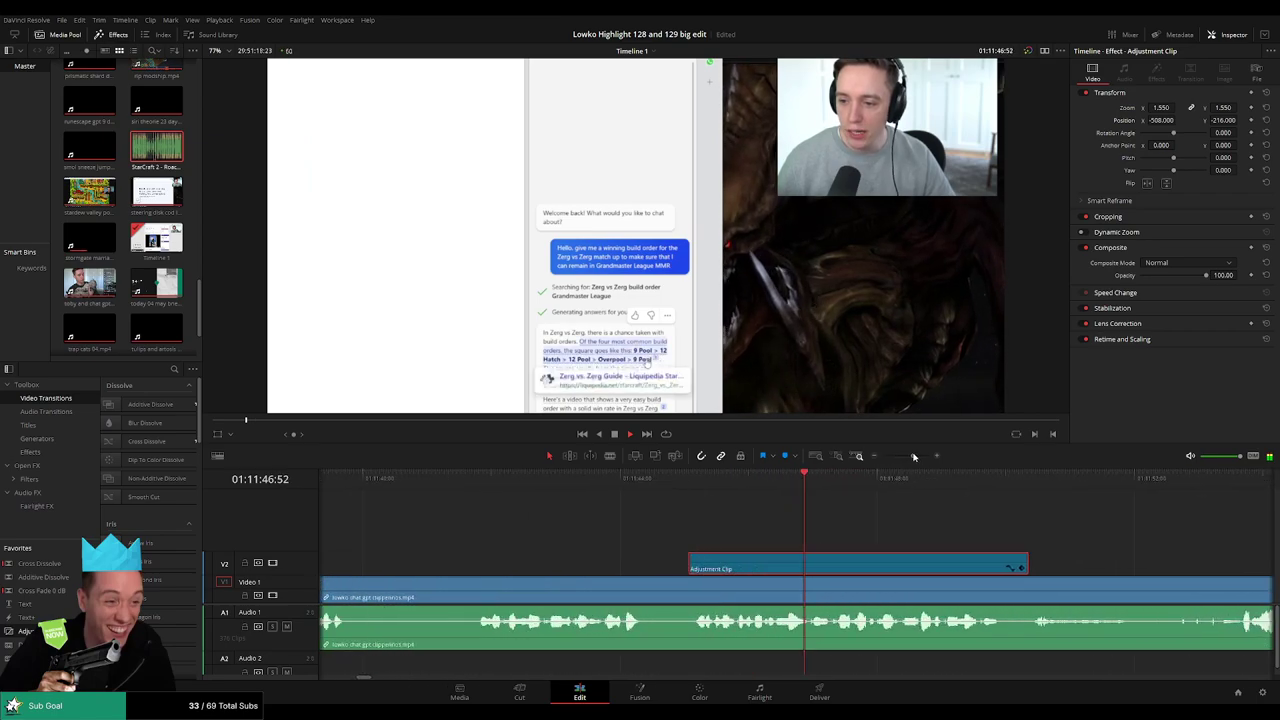
drag(772, 444, 772, 521)
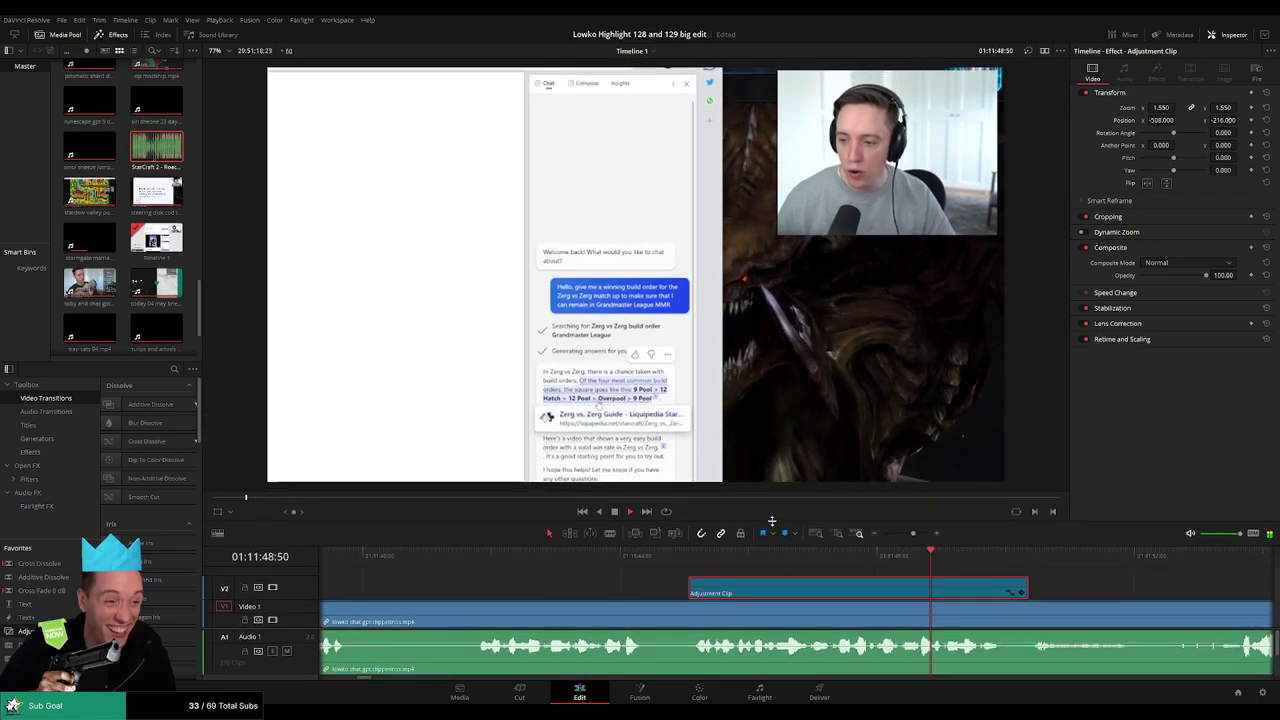
click(952, 597)
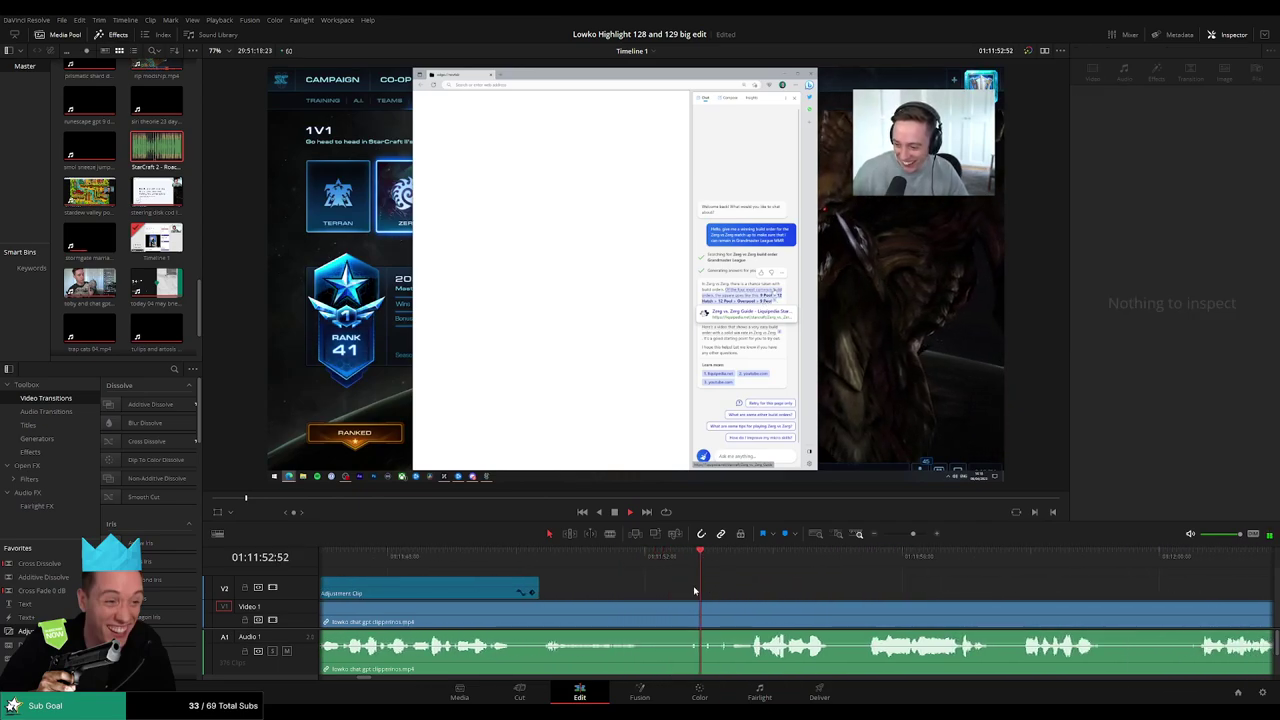
Put the playhead at 01:11:58:32, split the stream clip there and delete the short piece, closing the gap.
scroll(691, 584, down, 3)
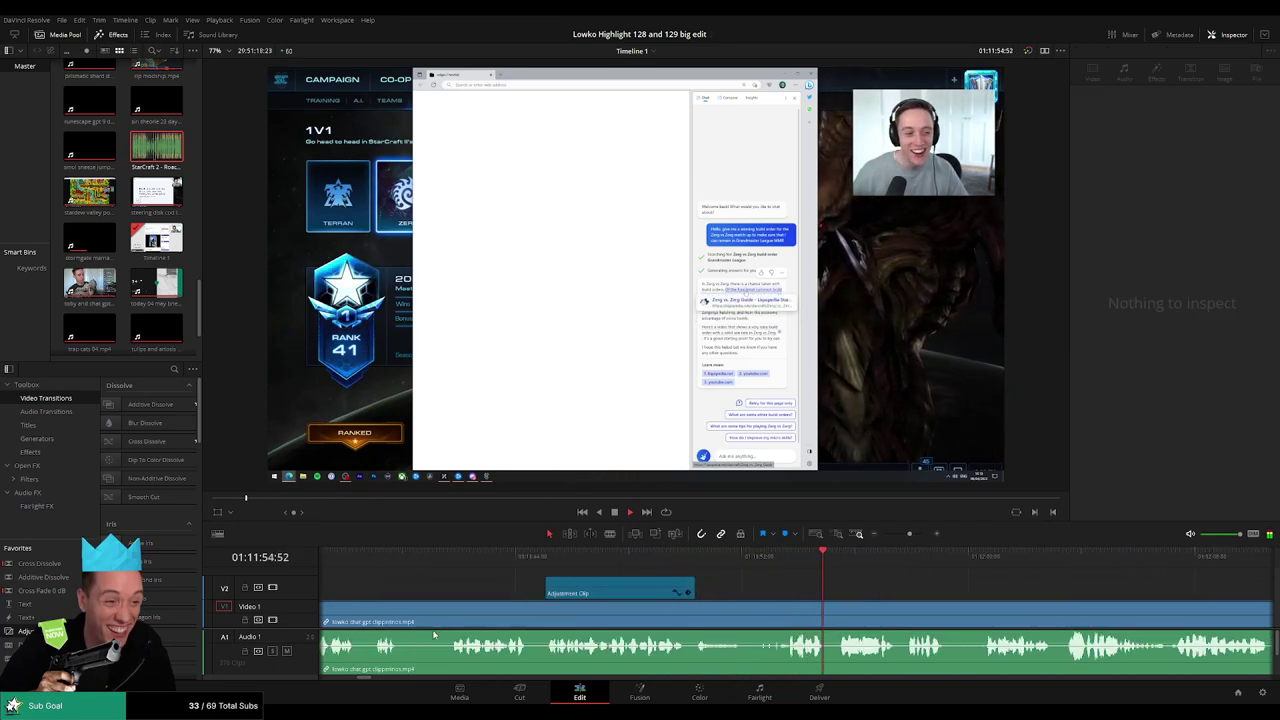
scroll(539, 624, down, 1)
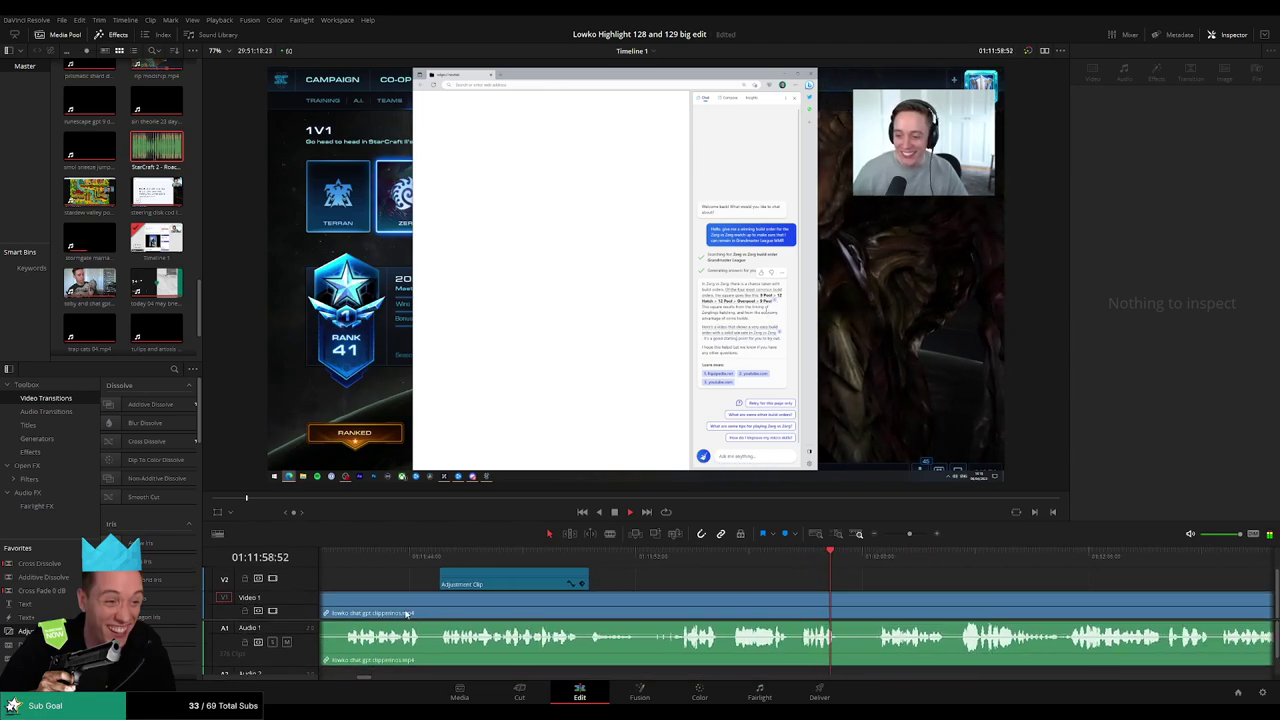
scroll(660, 617, down, 2)
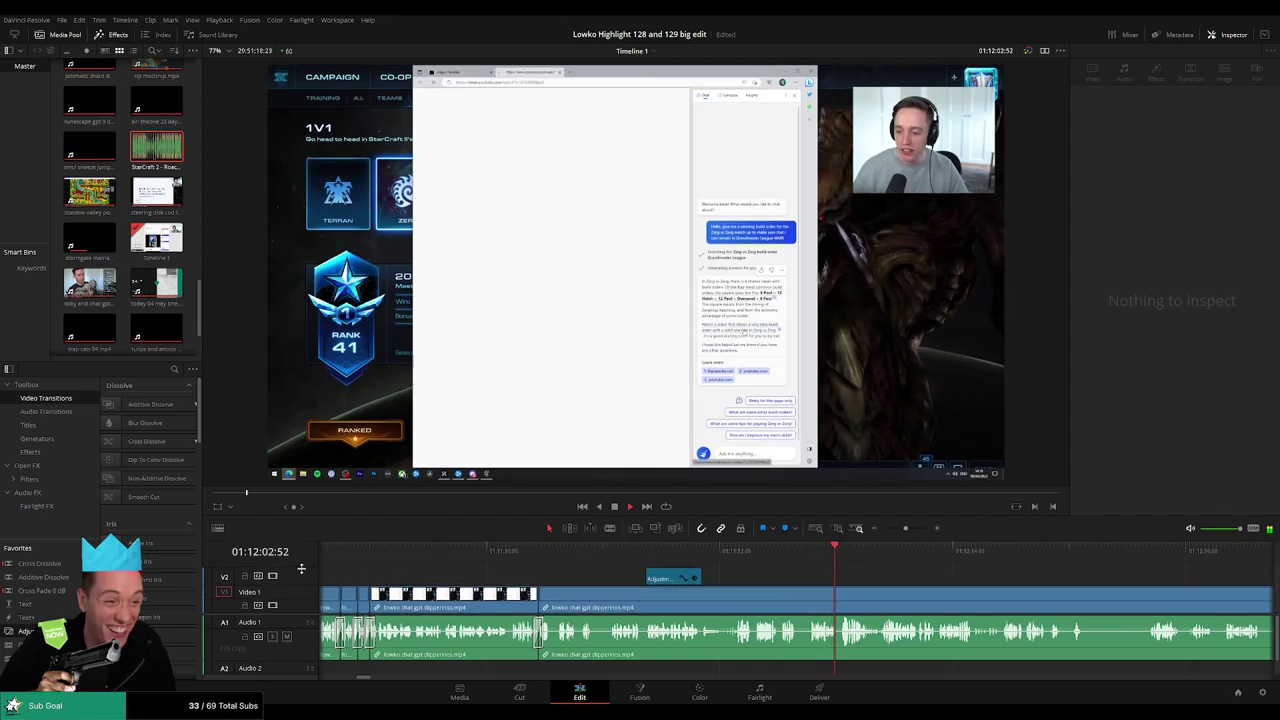
scroll(699, 561, right, 3)
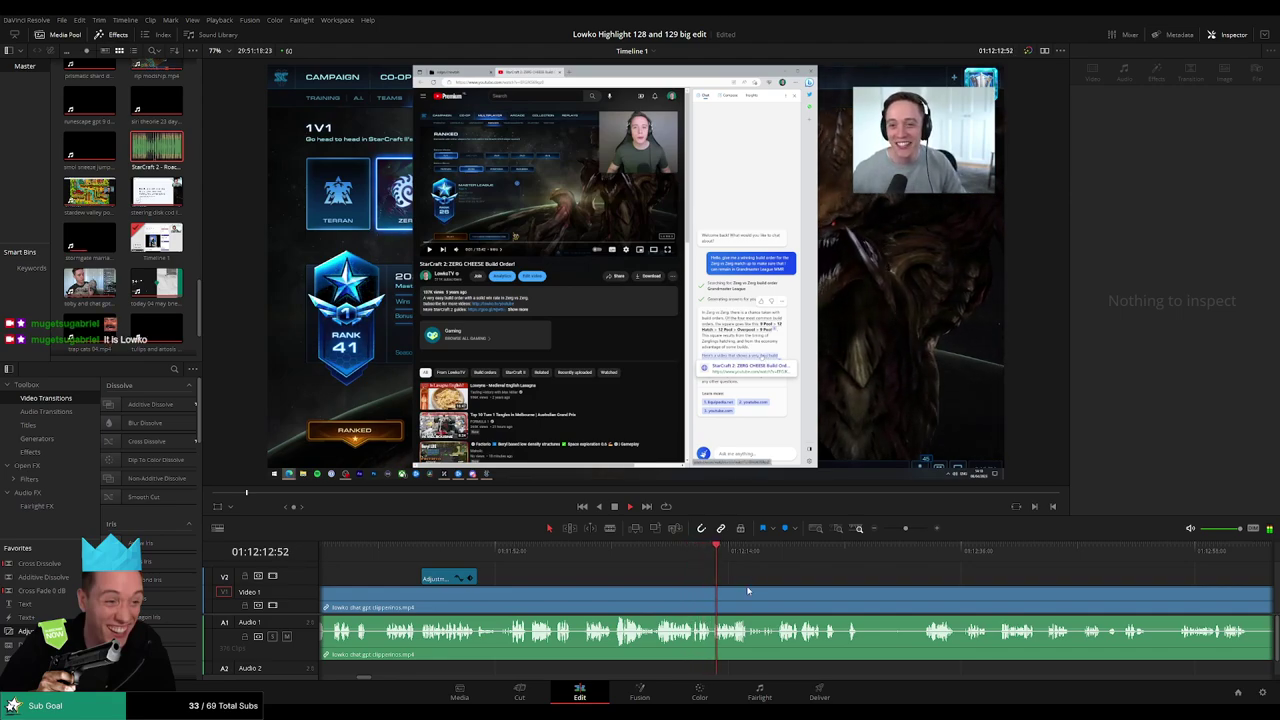
scroll(699, 576, right, 1)
click(495, 557)
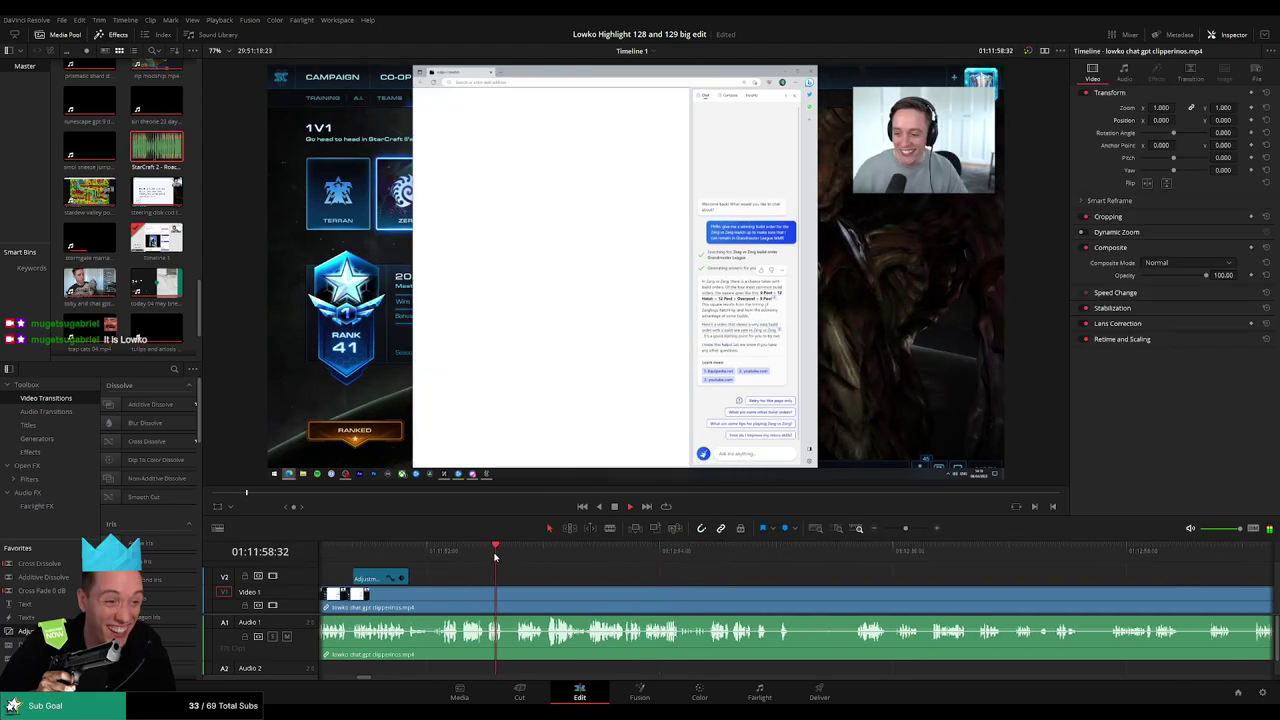
scroll(720, 575, right, 1)
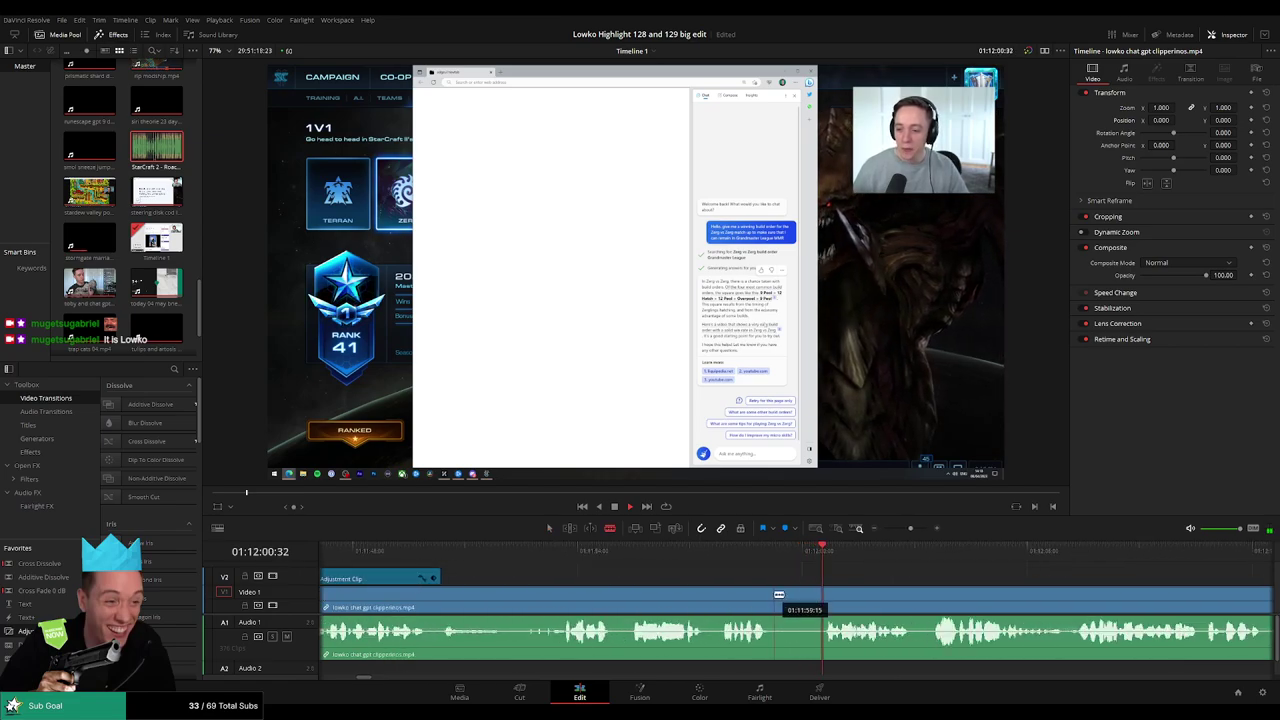
click(776, 595)
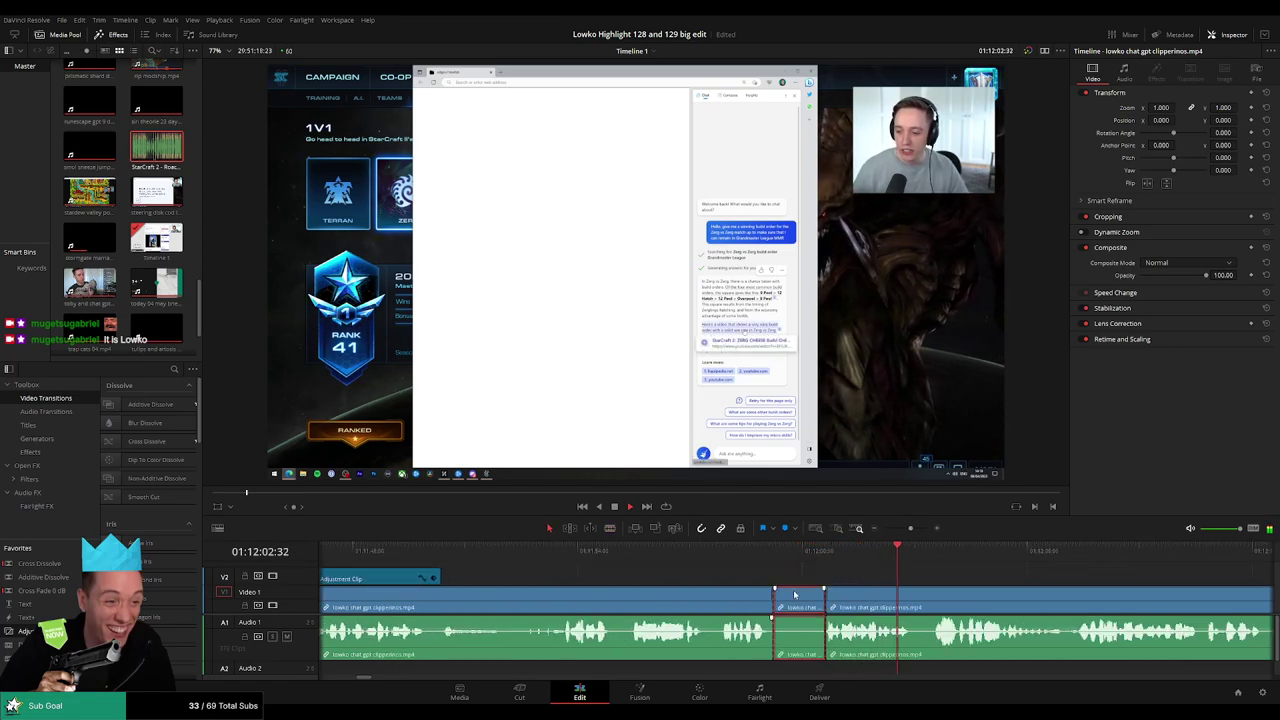
key(BackSpace)
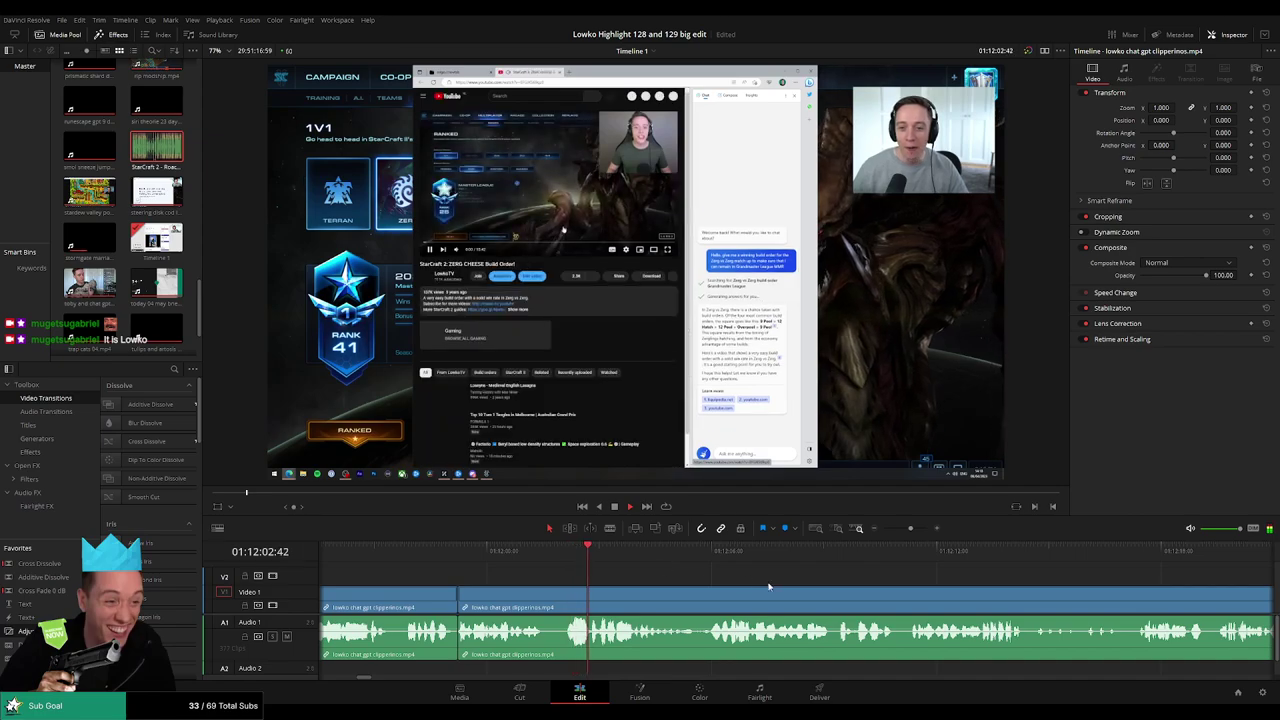
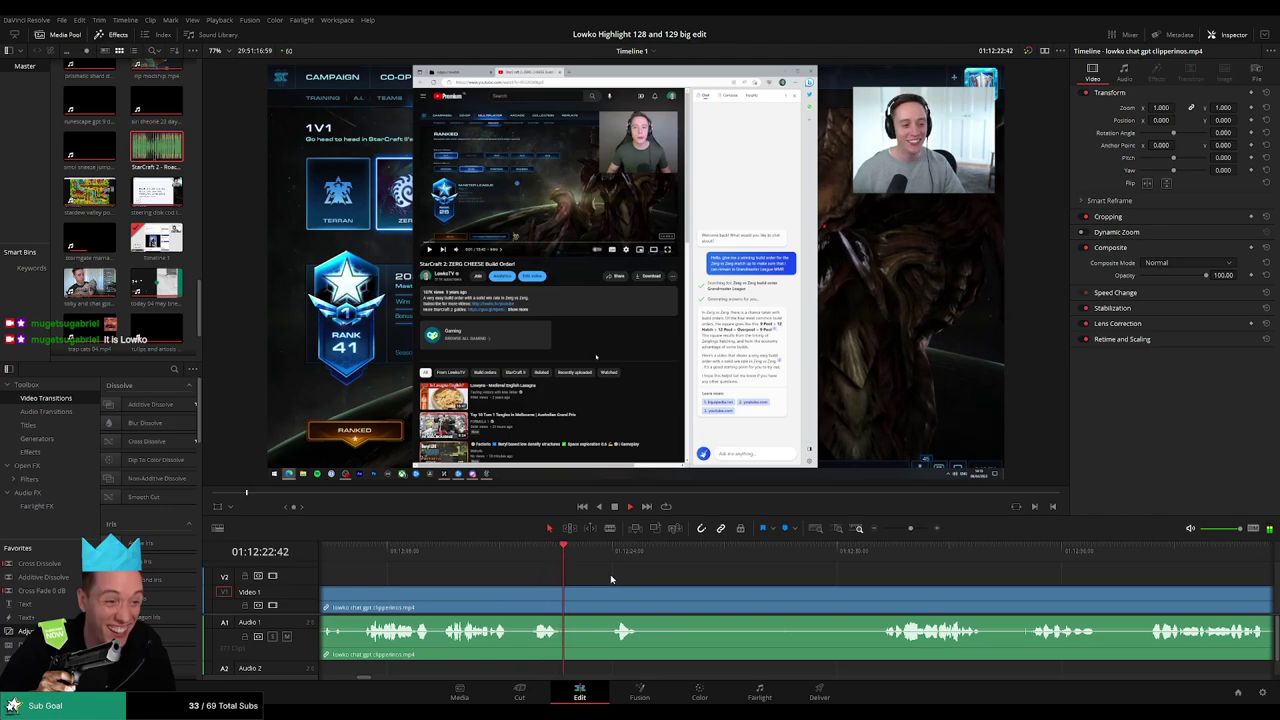
Blade both ends of the first short unwanted piece and ripple delete it.
click(566, 598)
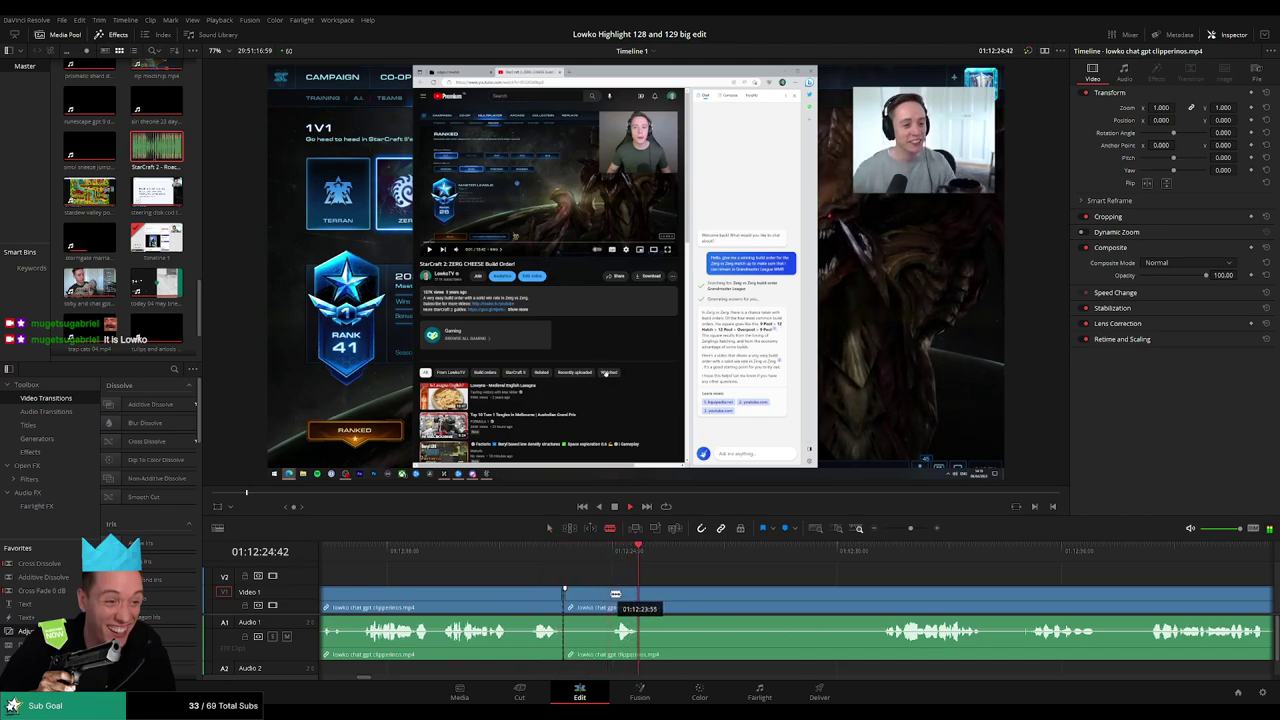
click(612, 598)
key(a)
click(583, 598)
key(Delete)
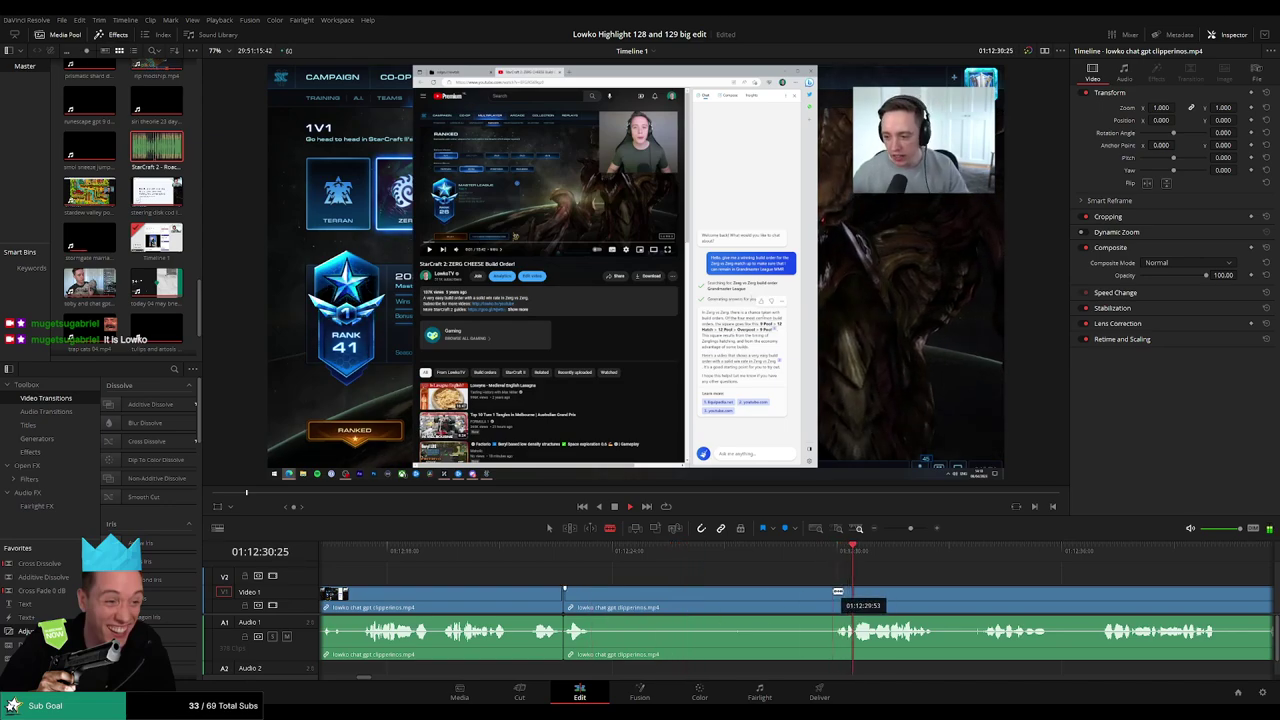
Cut off the next unwanted stretch, ripple delete it, and return the playhead to replay.
click(836, 598)
key(a)
click(790, 599)
key(Delete)
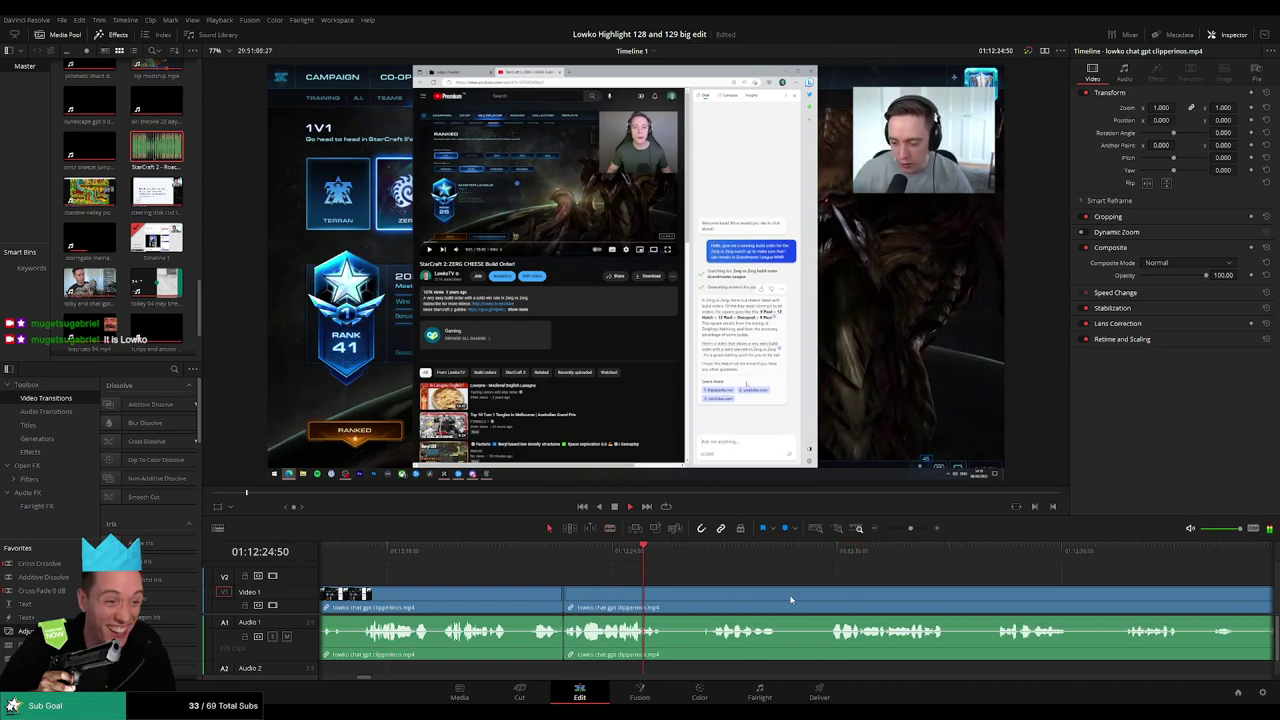
click(549, 551)
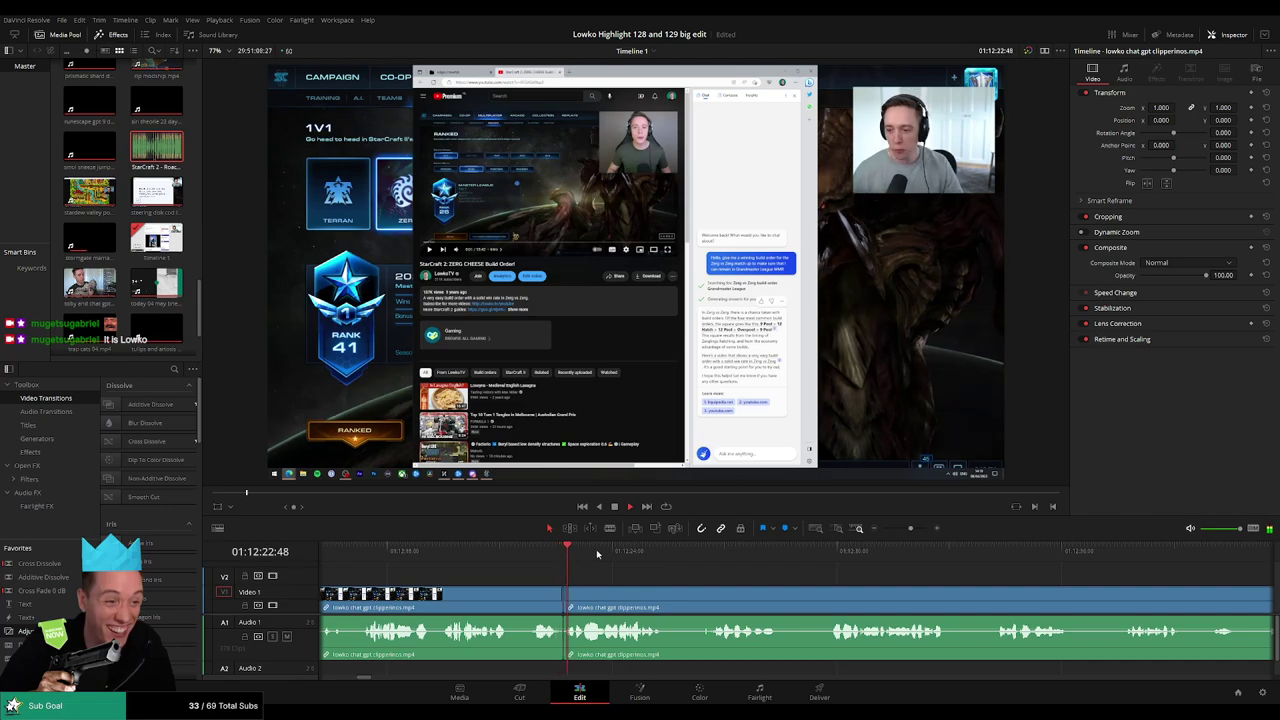
Blade around the next unwanted part and ripple delete it so the pieces butt together.
key(b)
click(667, 598)
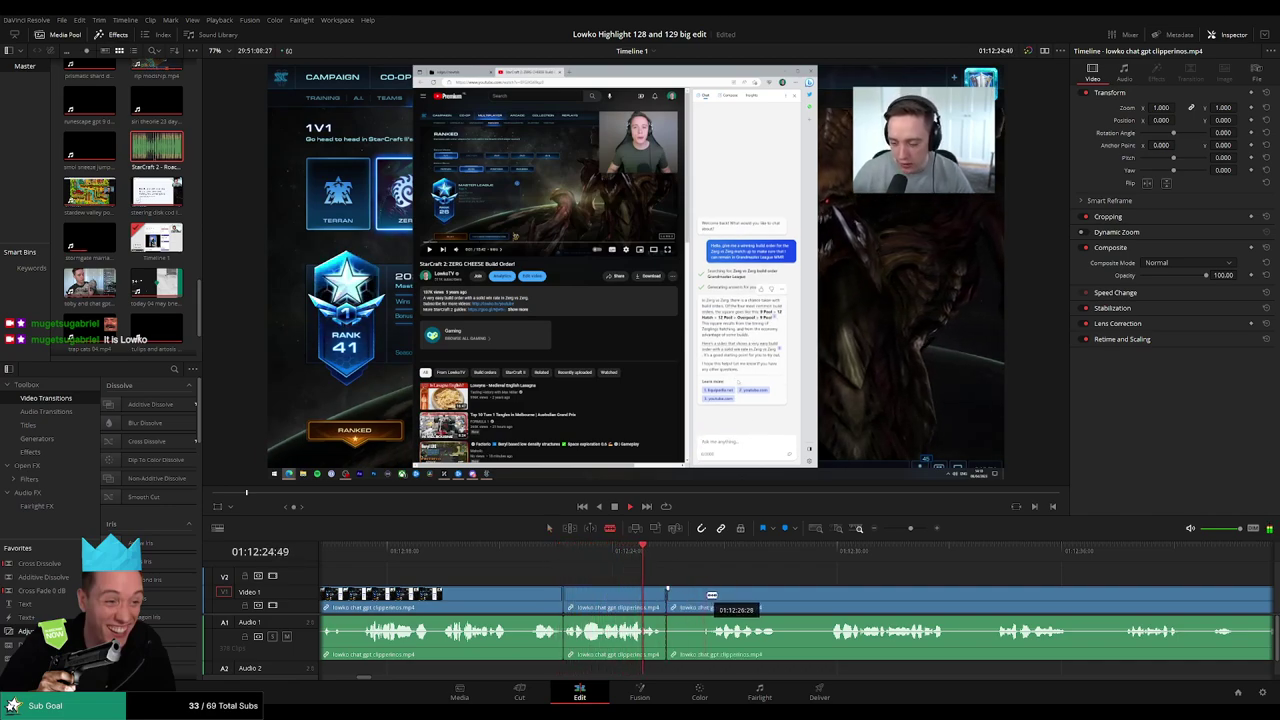
click(717, 596)
key(a)
click(690, 598)
key(Delete)
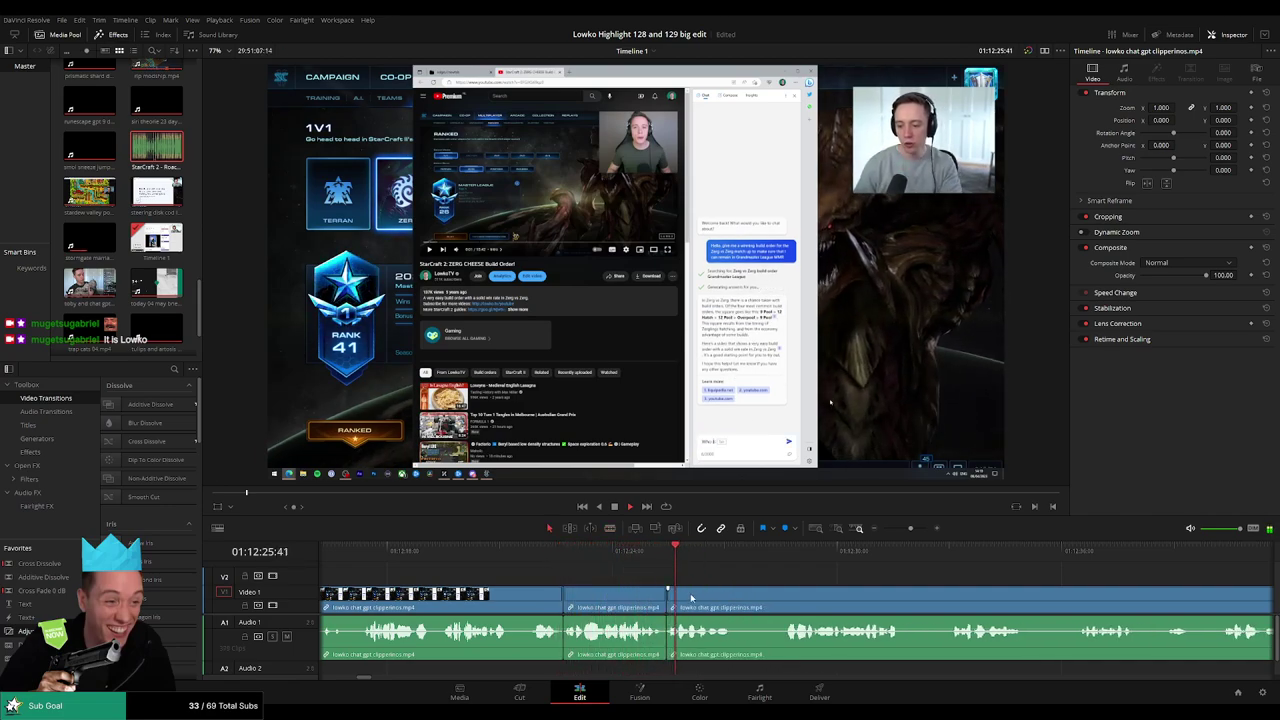
Cut out a short unwanted bit with two blade cuts and a ripple delete.
click(737, 598)
click(785, 598)
key(a)
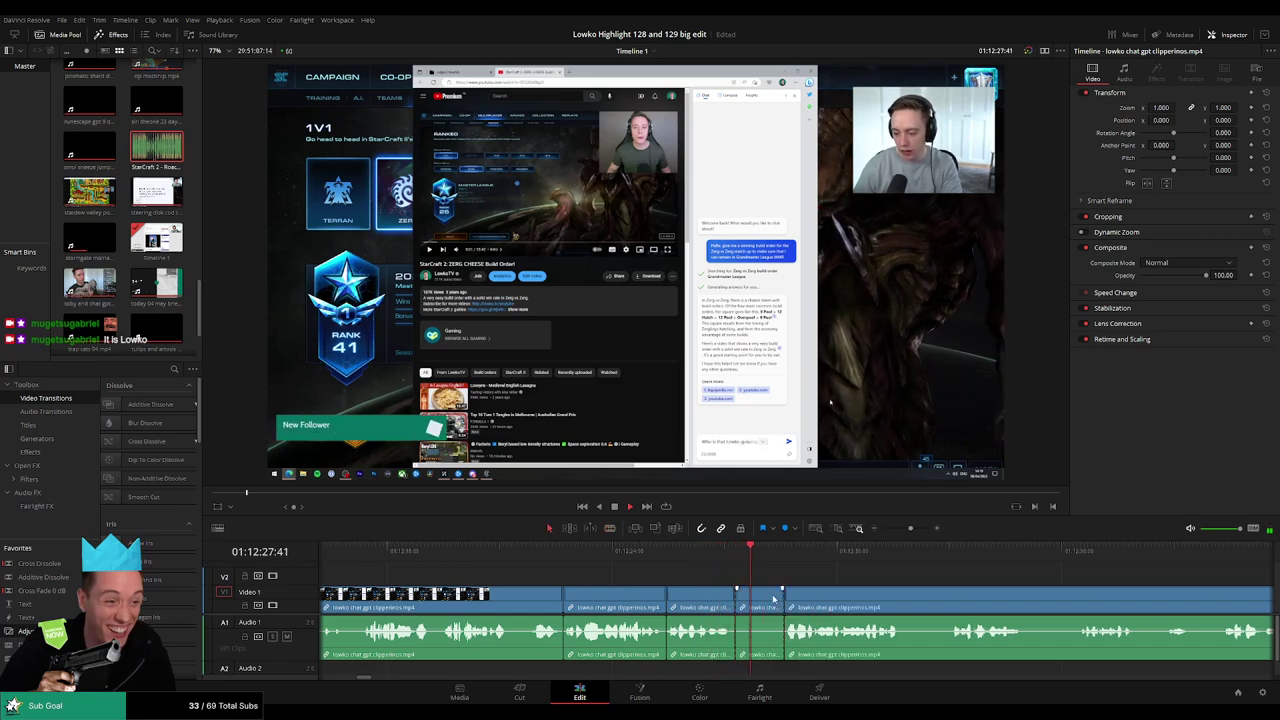
key(Delete)
Further along the timeline, blade and ripple delete another unwanted bit.
scroll(687, 597, right, 3)
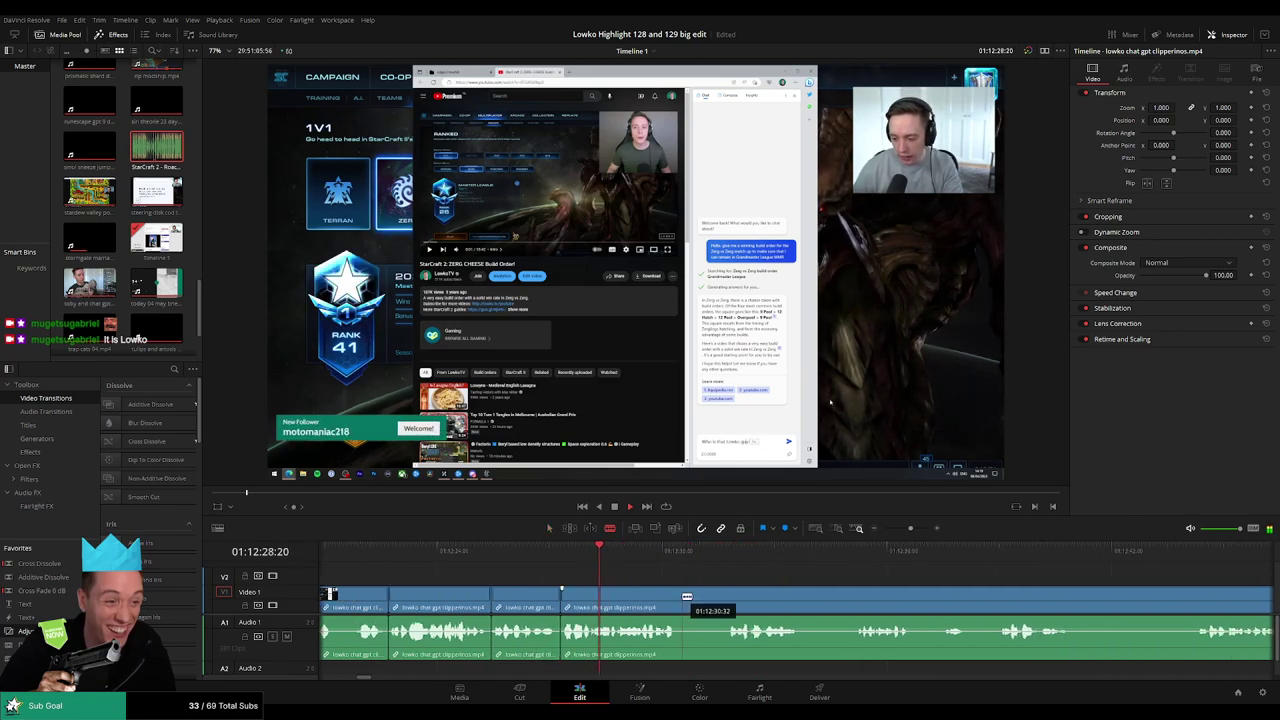
click(684, 596)
click(725, 597)
key(a)
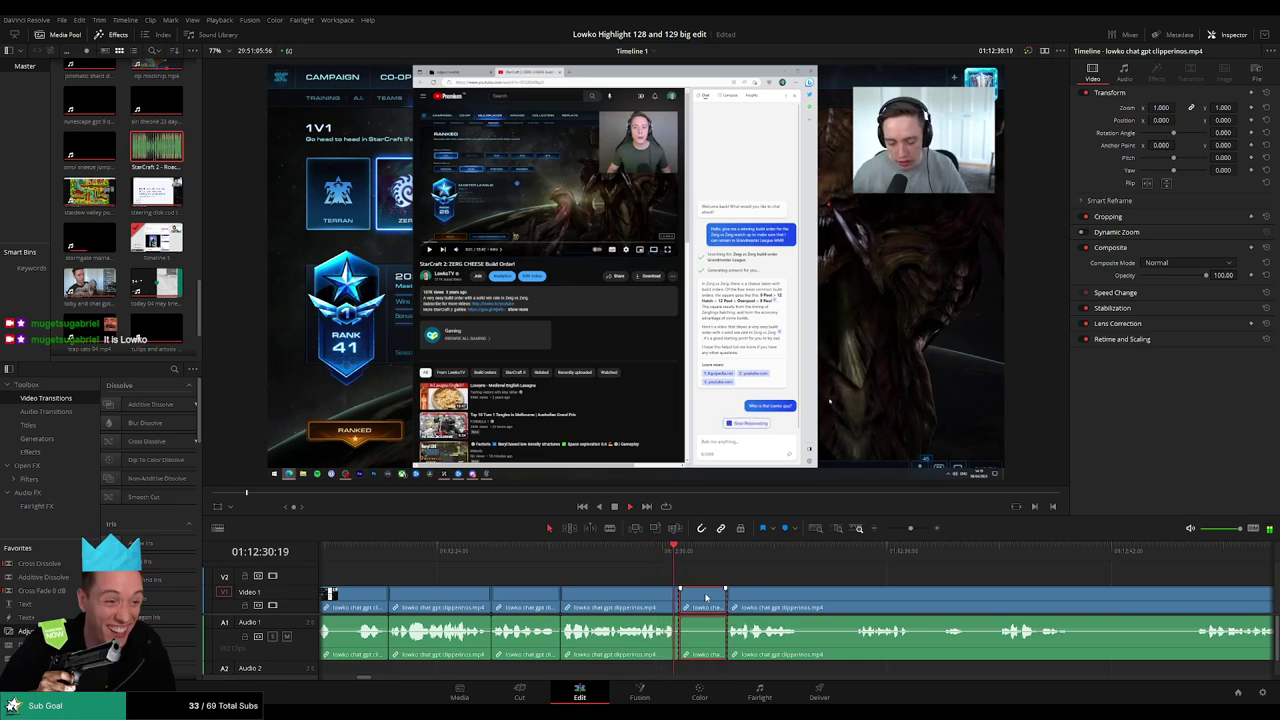
key(Delete)
scroll(633, 574, down, 2)
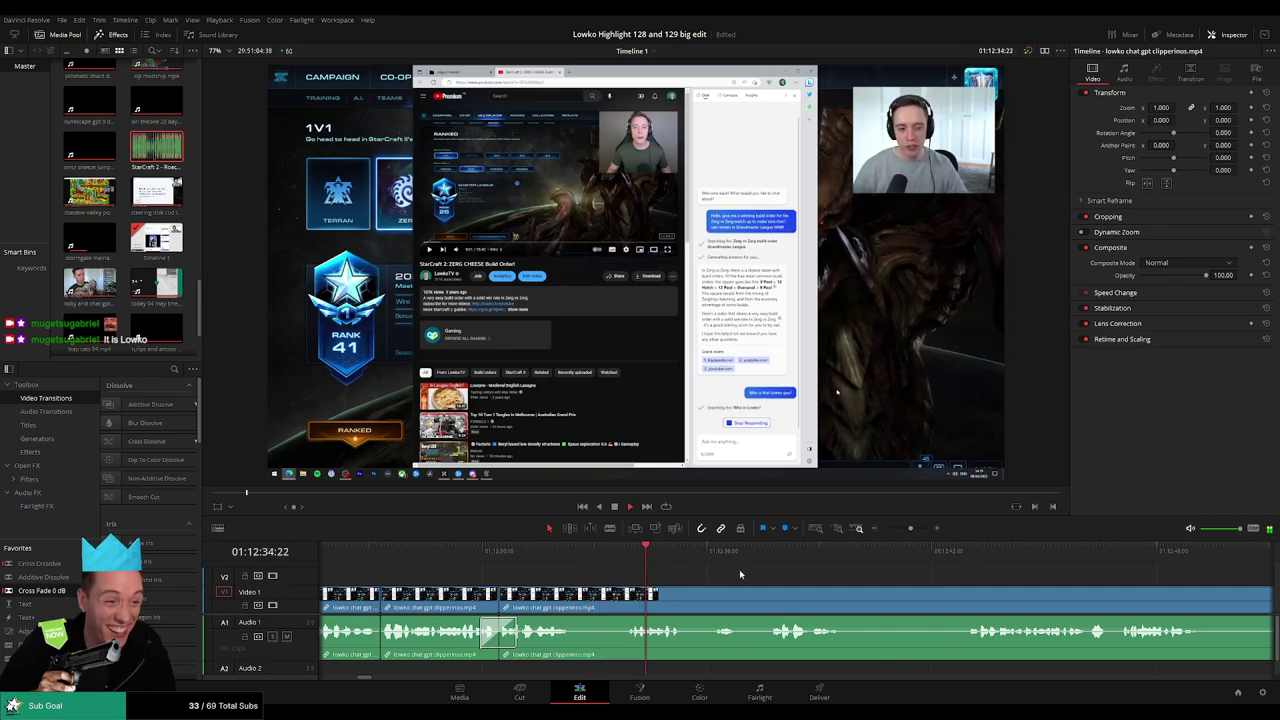
scroll(740, 575, right, 3)
scroll(766, 574, right, 2)
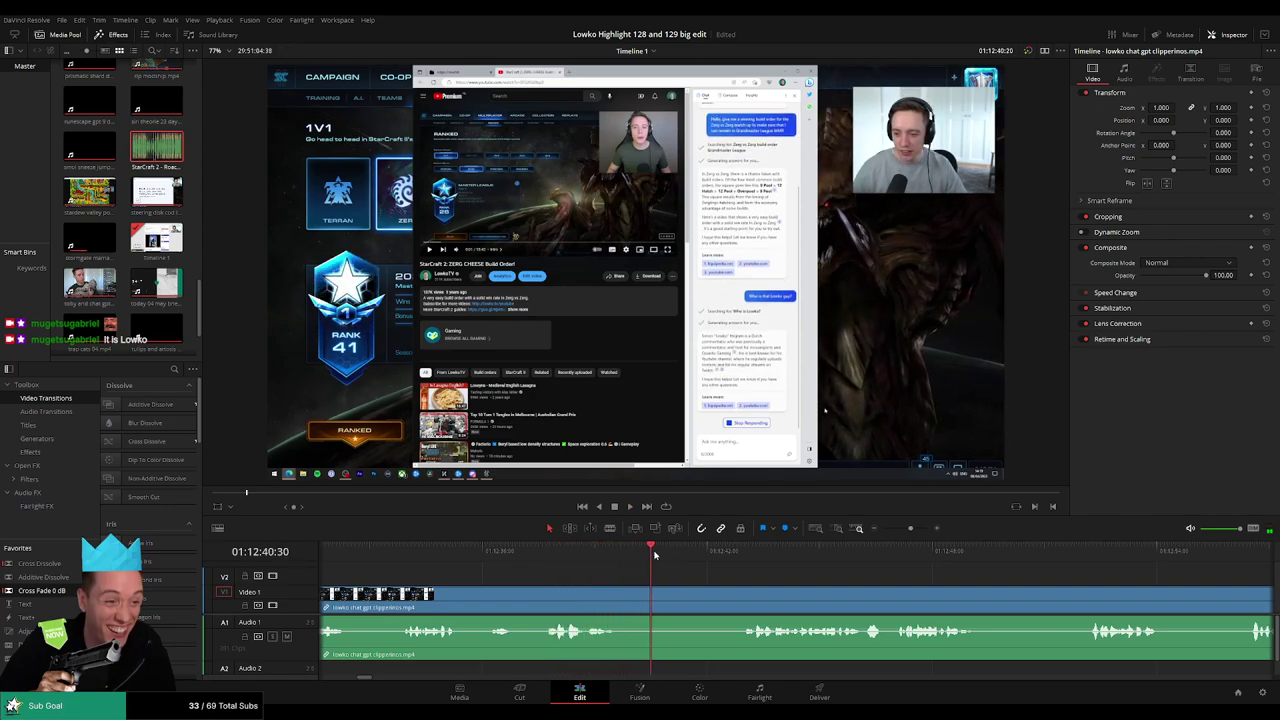
Move the playhead to 01:12:42:51, trim the later clip piece's start, and review.
drag(655, 555, 738, 555)
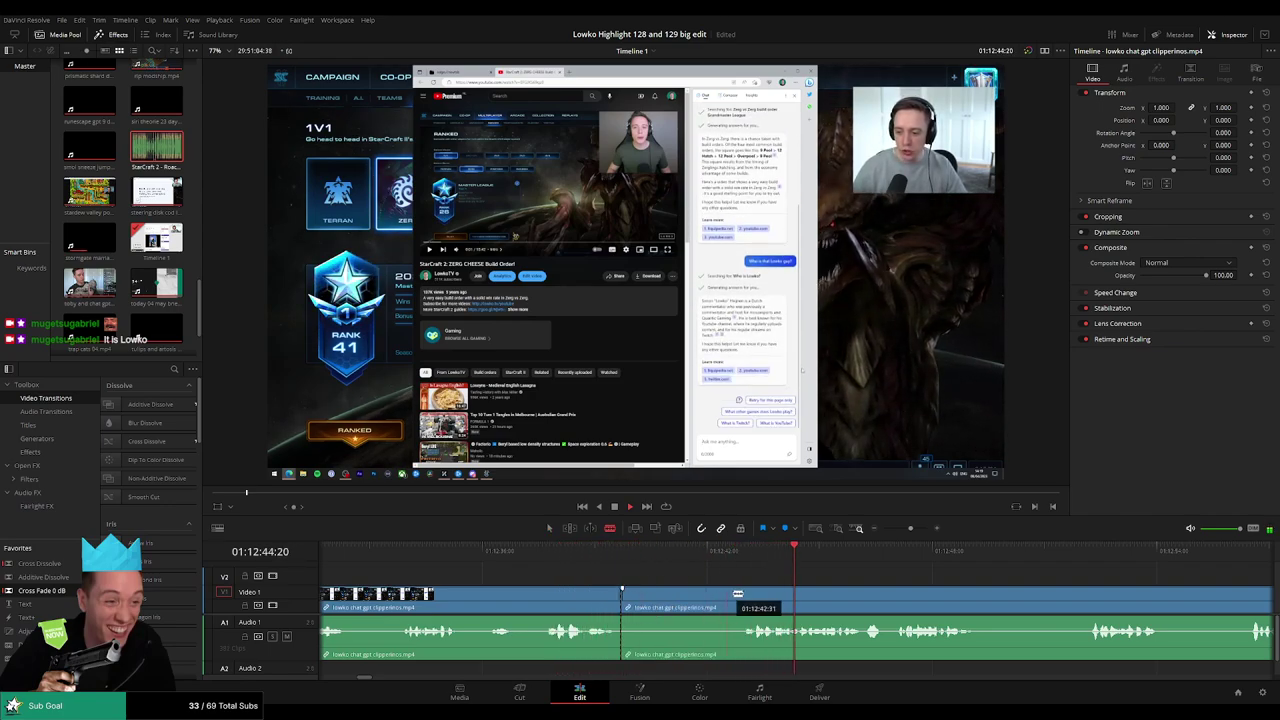
drag(626, 598, 684, 598)
key(space)
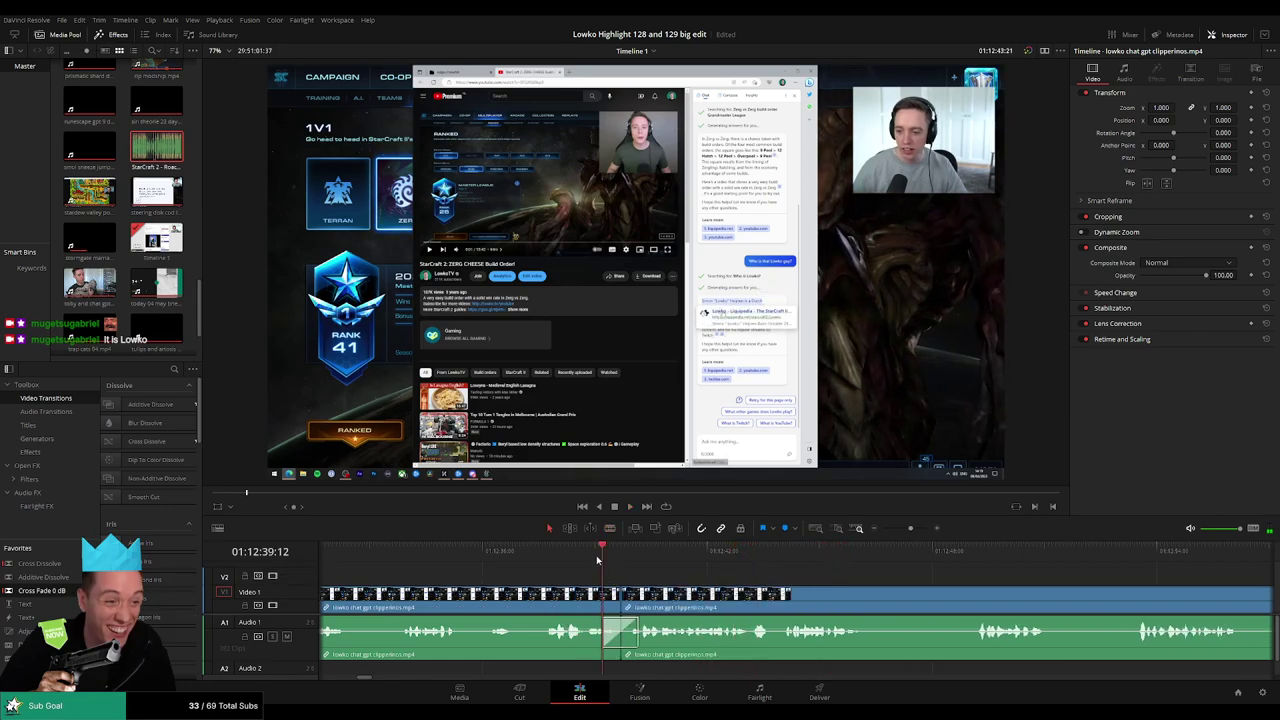
key(space)
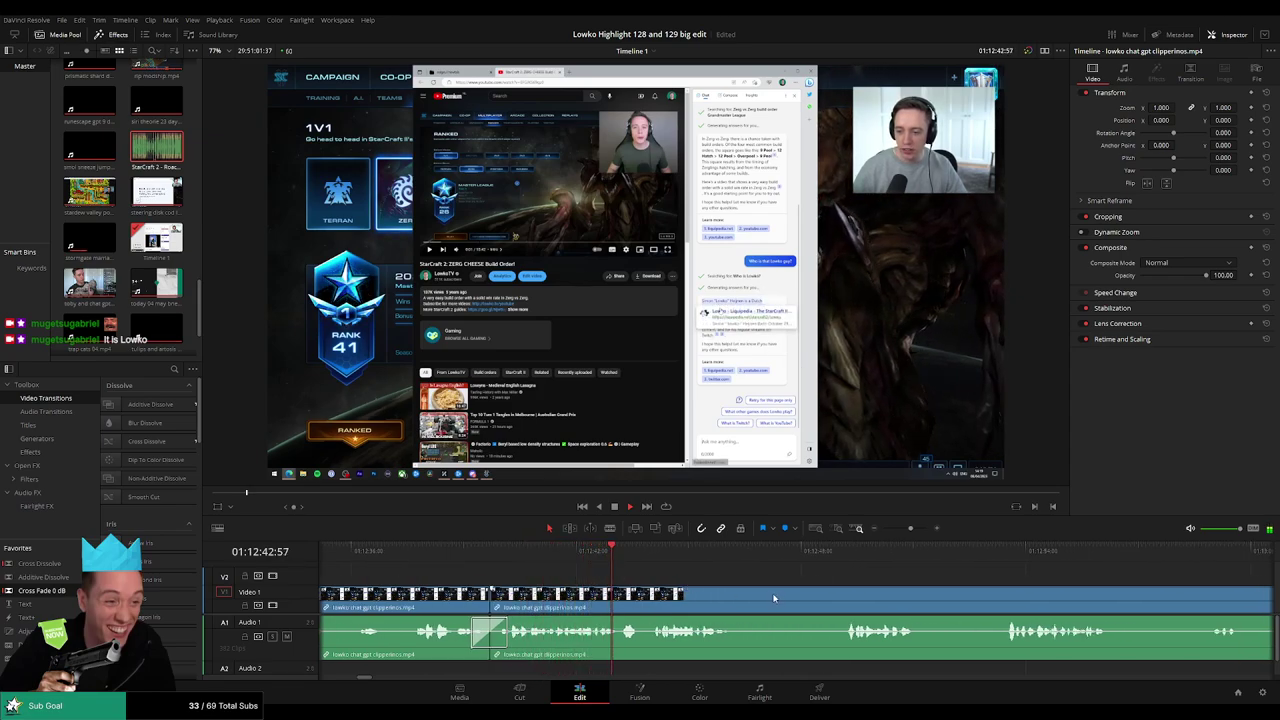
scroll(665, 585, down, 2)
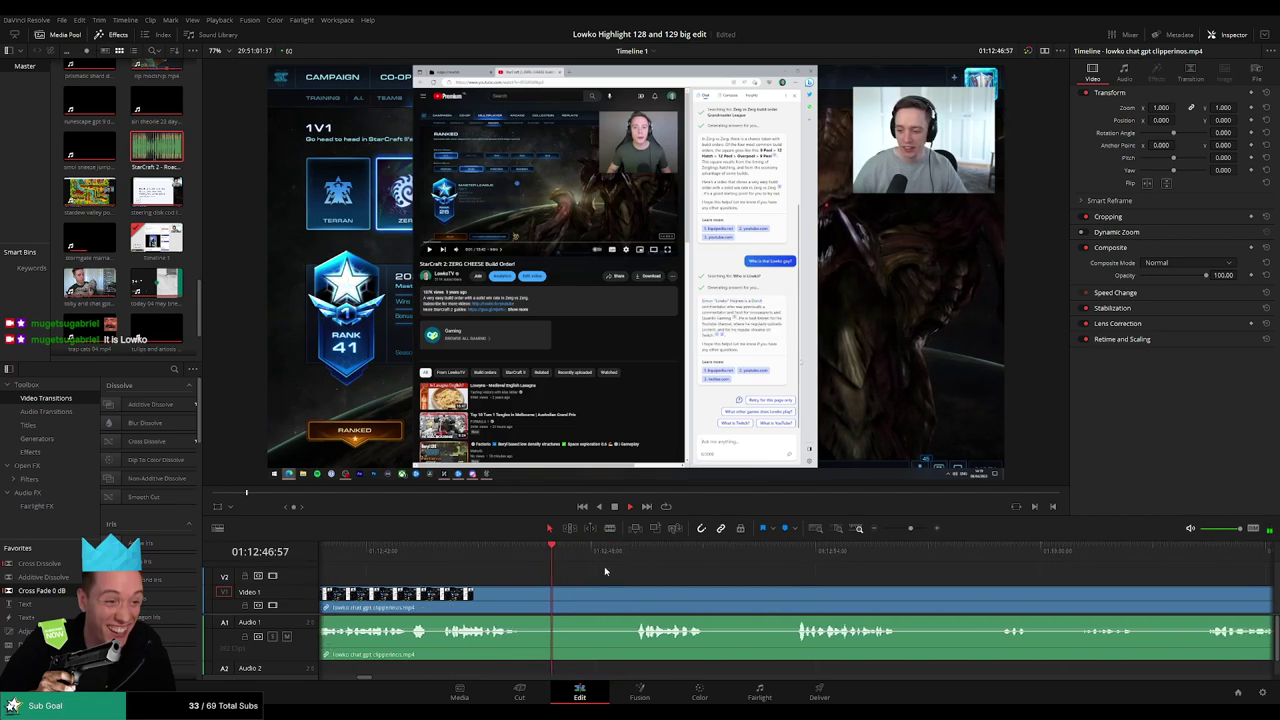
Blade out an unwanted middle stretch, ripple delete it, and clear the selection.
click(625, 551)
click(526, 595)
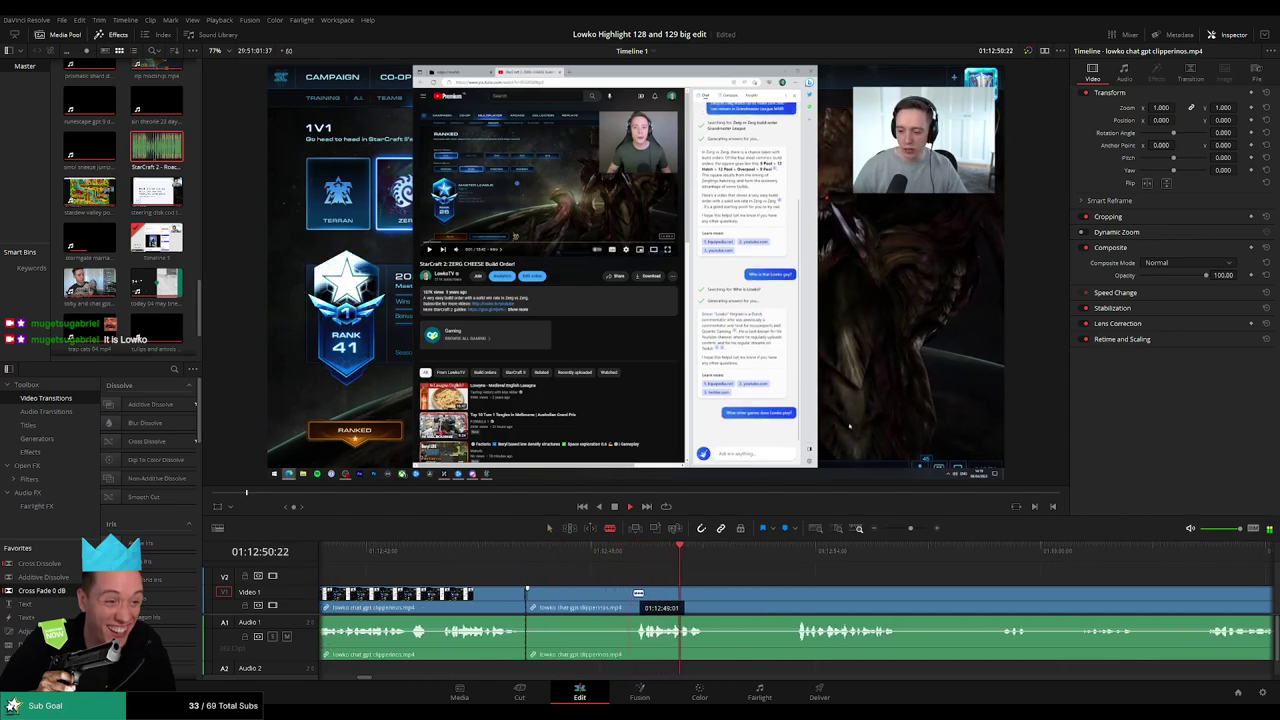
click(632, 595)
key(a)
click(587, 598)
key(Delete)
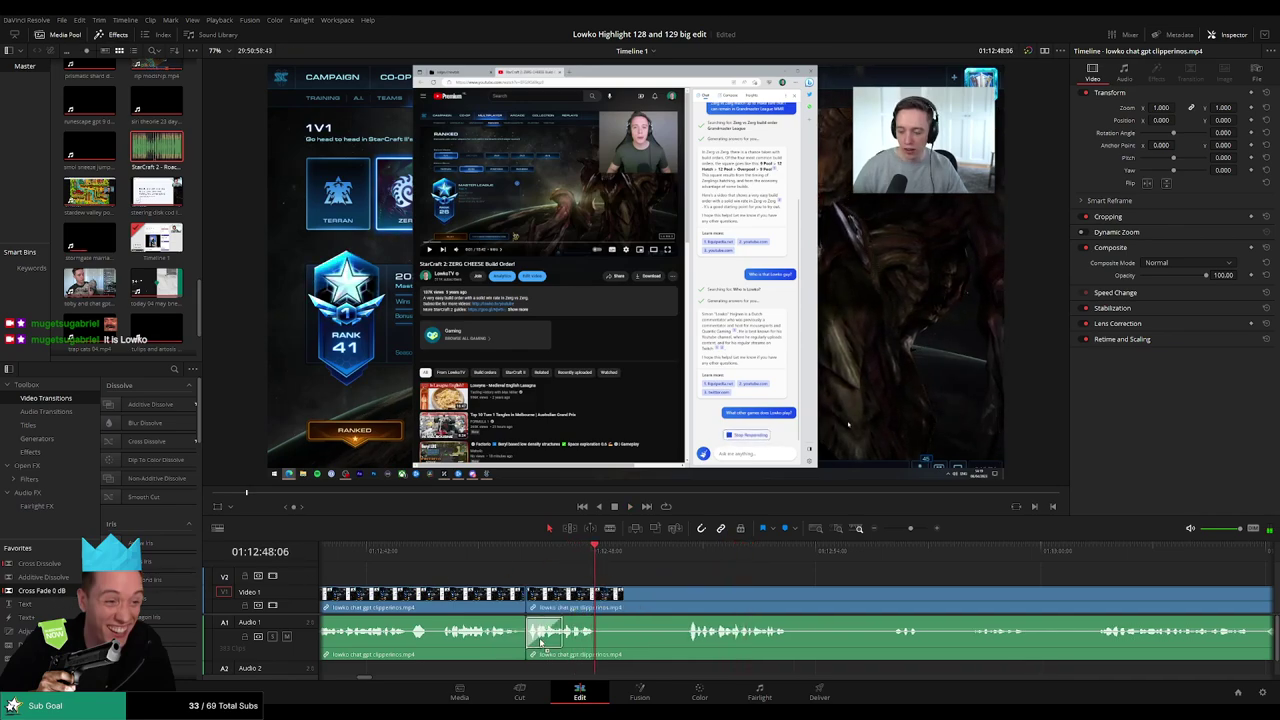
key(ctrl+shift+a)
Trim a clip piece's edge later, delete the unwanted piece, and replay the section.
scroll(797, 607, left, 1)
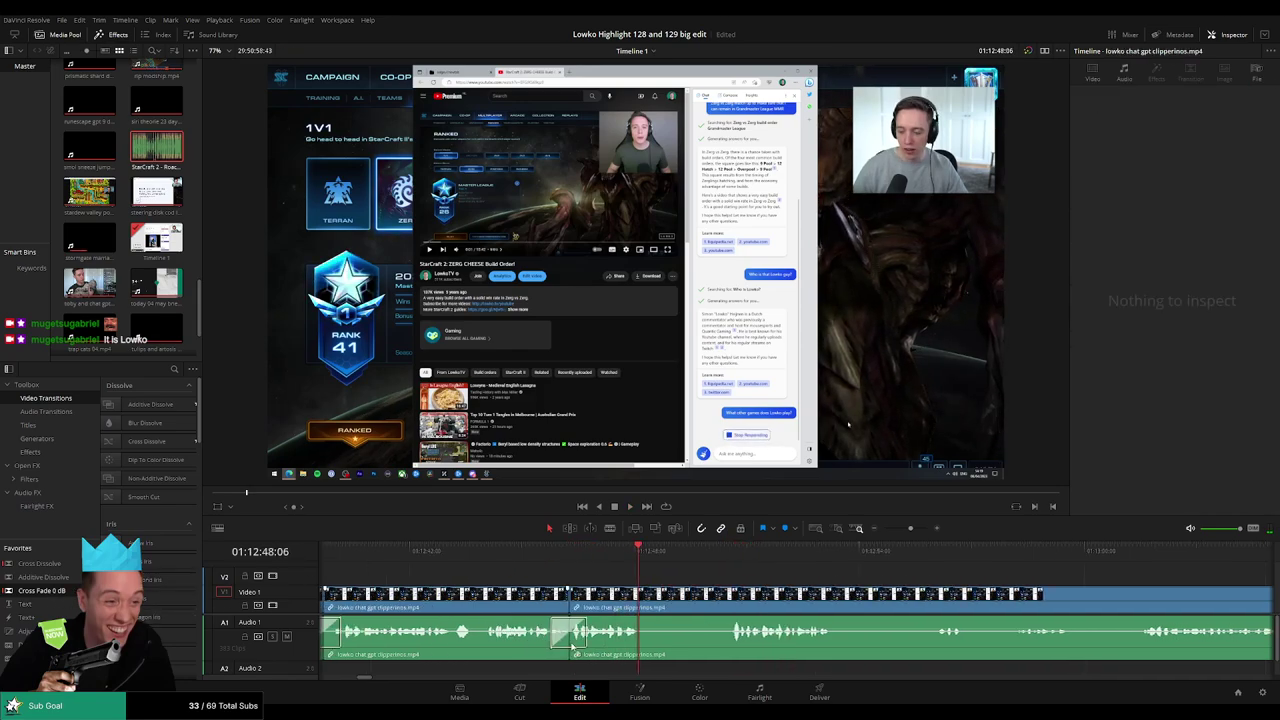
click(570, 640)
drag(645, 600, 728, 600)
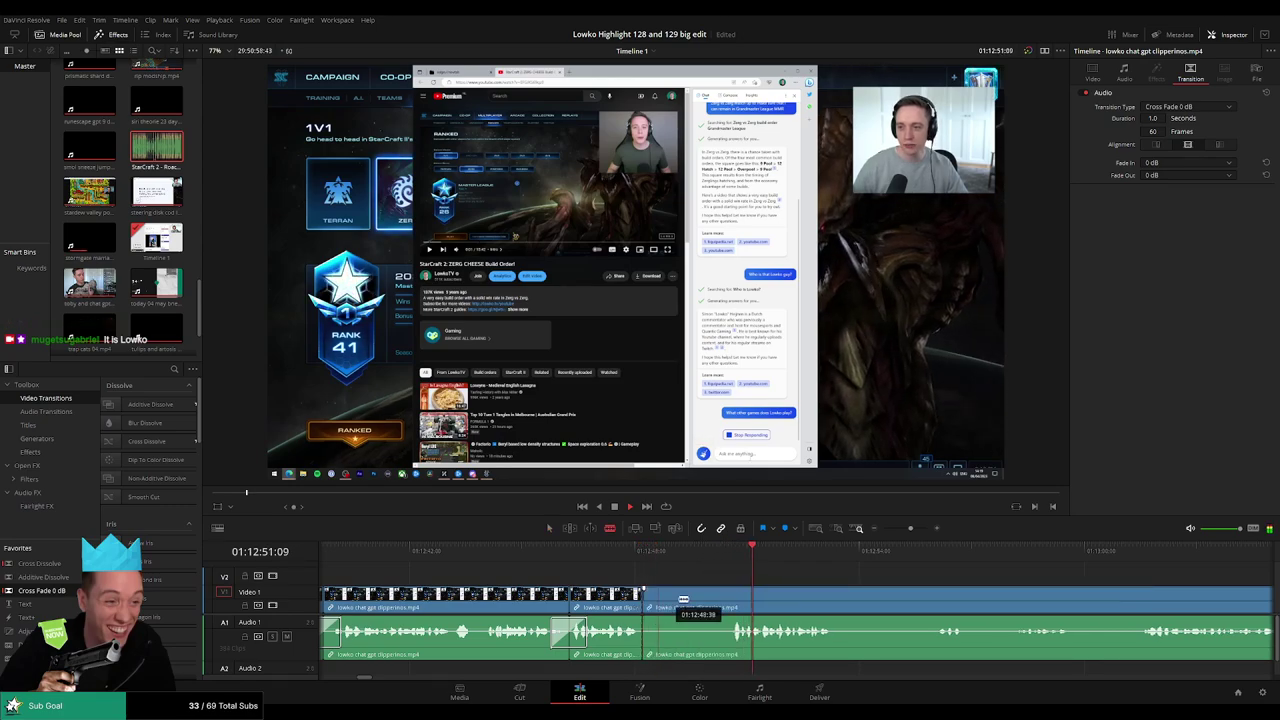
click(687, 607)
key(Delete)
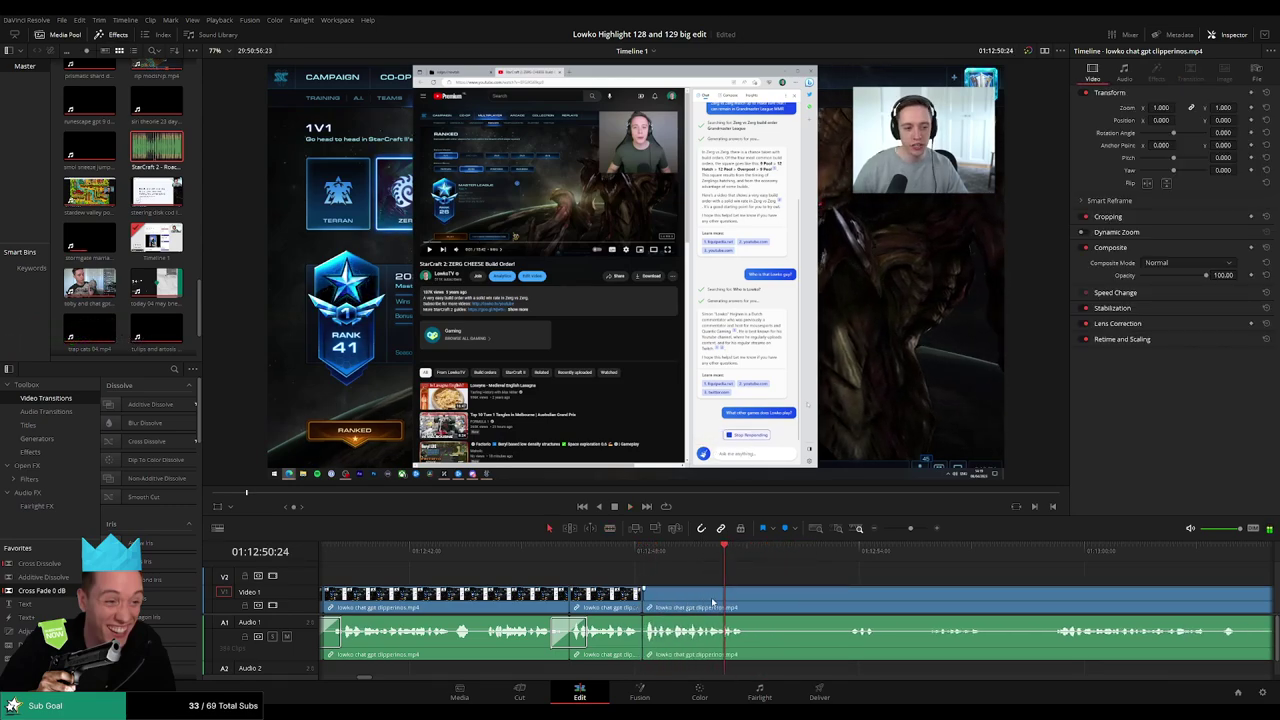
key(Up)
key(space)
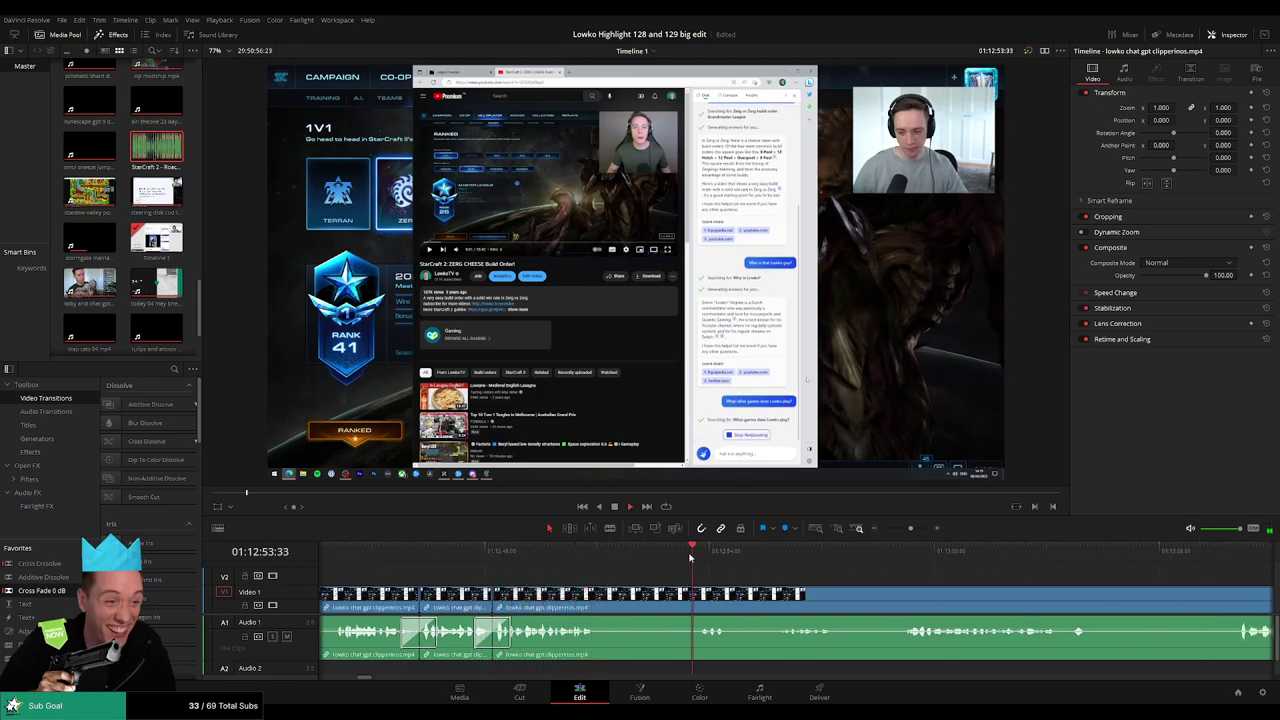
Cut the clip at the current point and remove the unwanted part after it.
key(b)
click(600, 594)
key(space)
key(a)
click(660, 595)
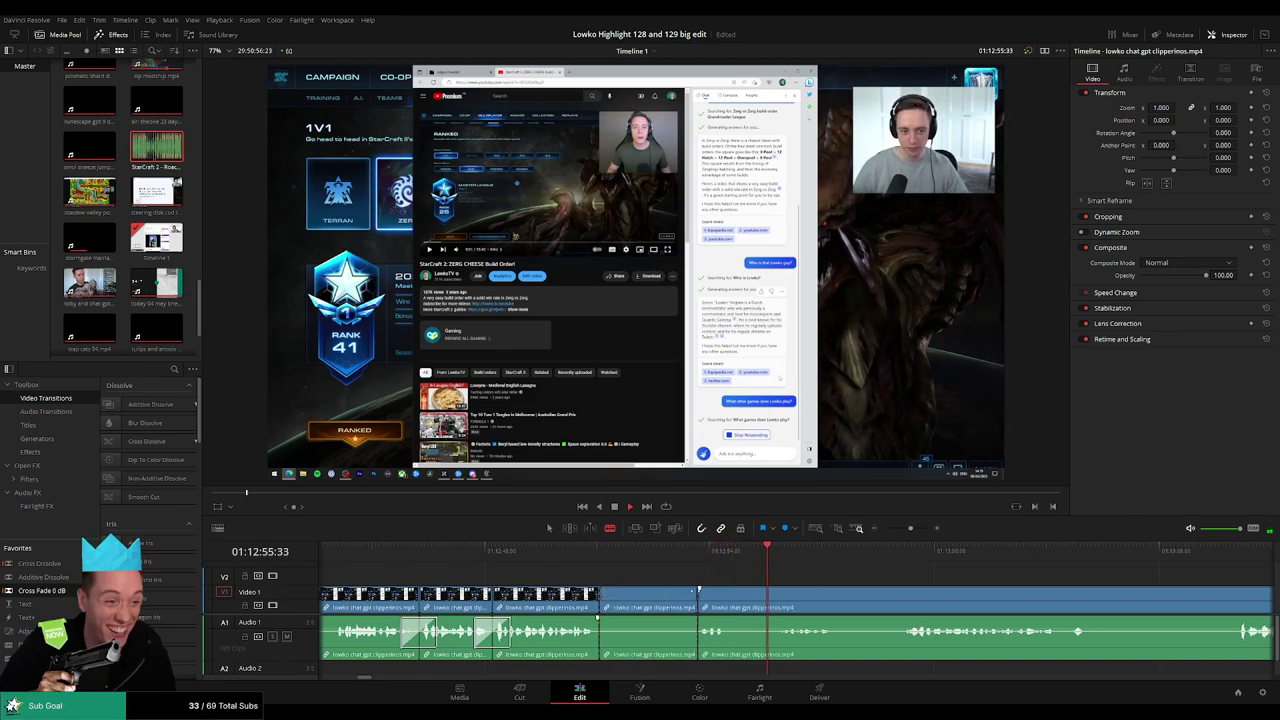
key(Delete)
key(space)
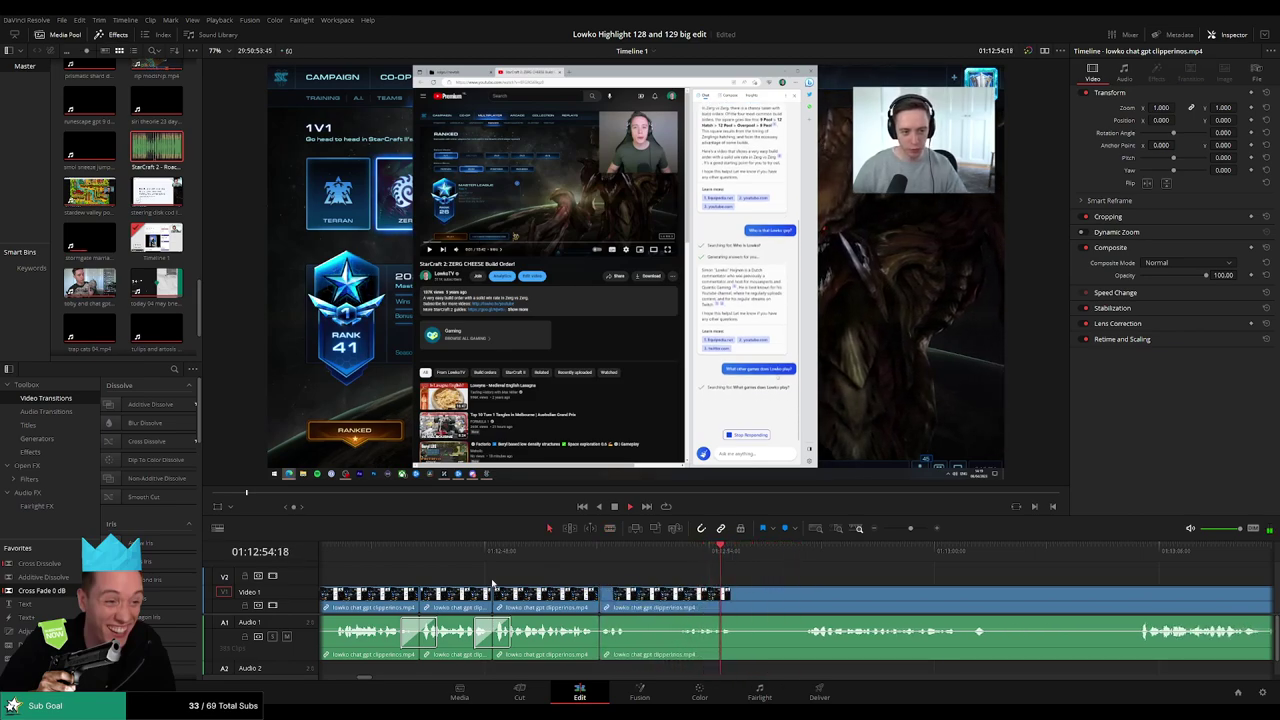
Nudge the edit point slightly later, recheck the join, and add an audio Cross Fade there.
mouse_move(639, 601)
mouse_down()
mouse_move(673, 598)
mouse_move(657, 606)
mouse_up()
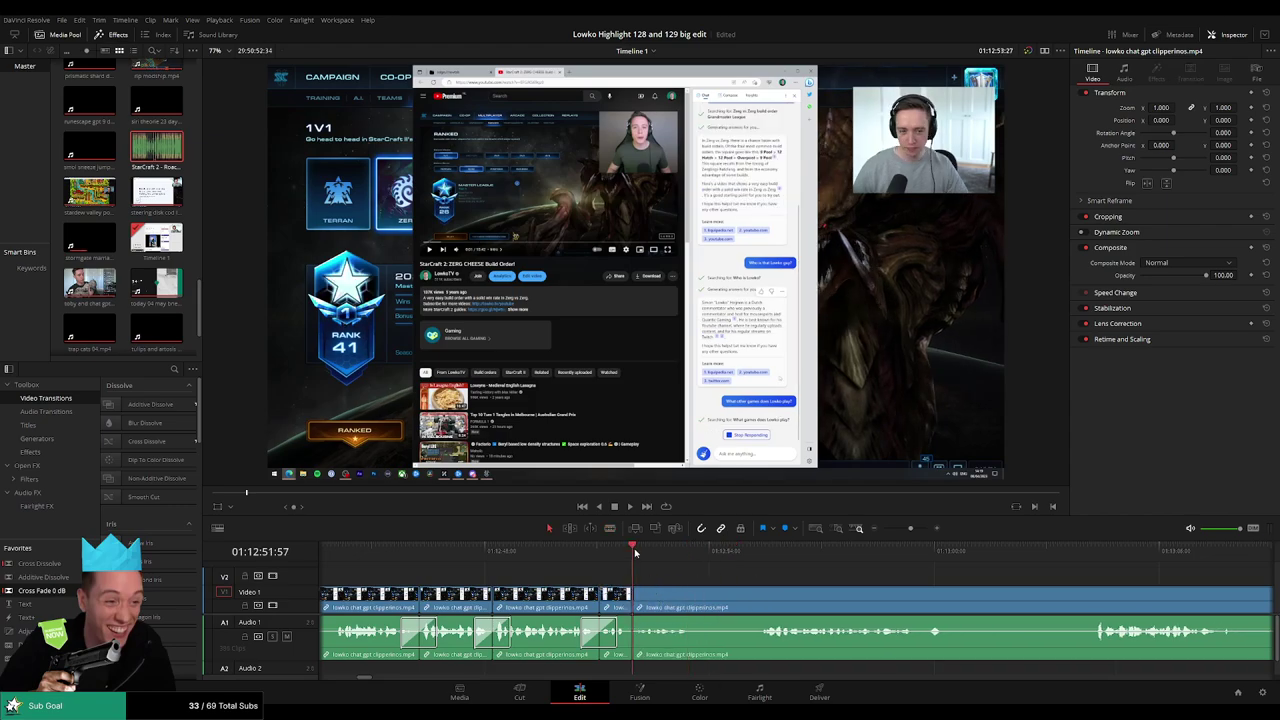
key(ctrl+equal)
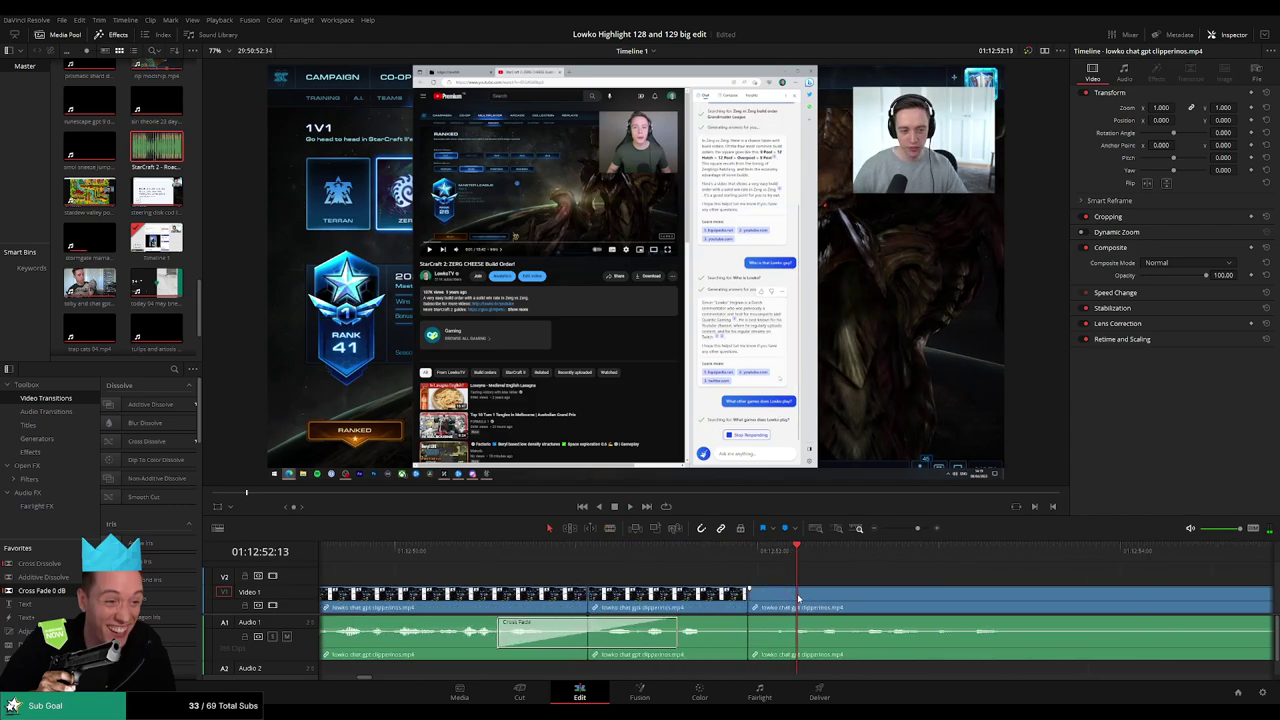
drag(779, 556, 788, 553)
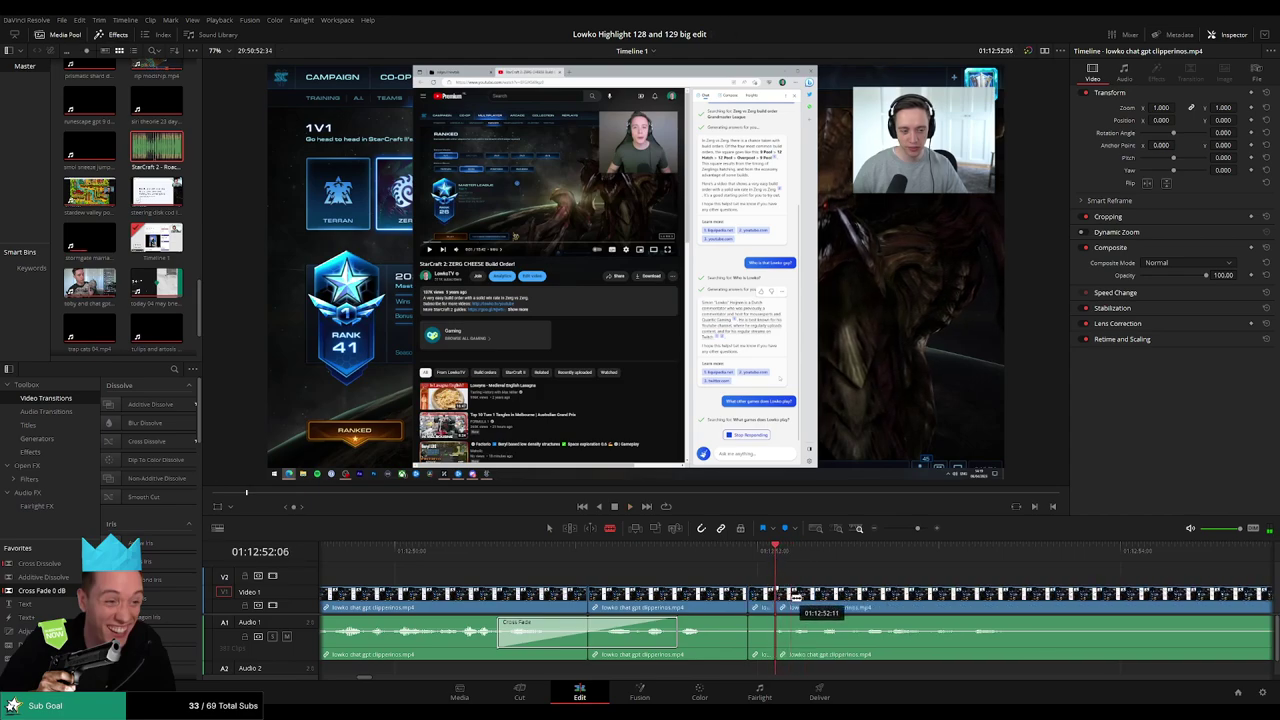
key(space)
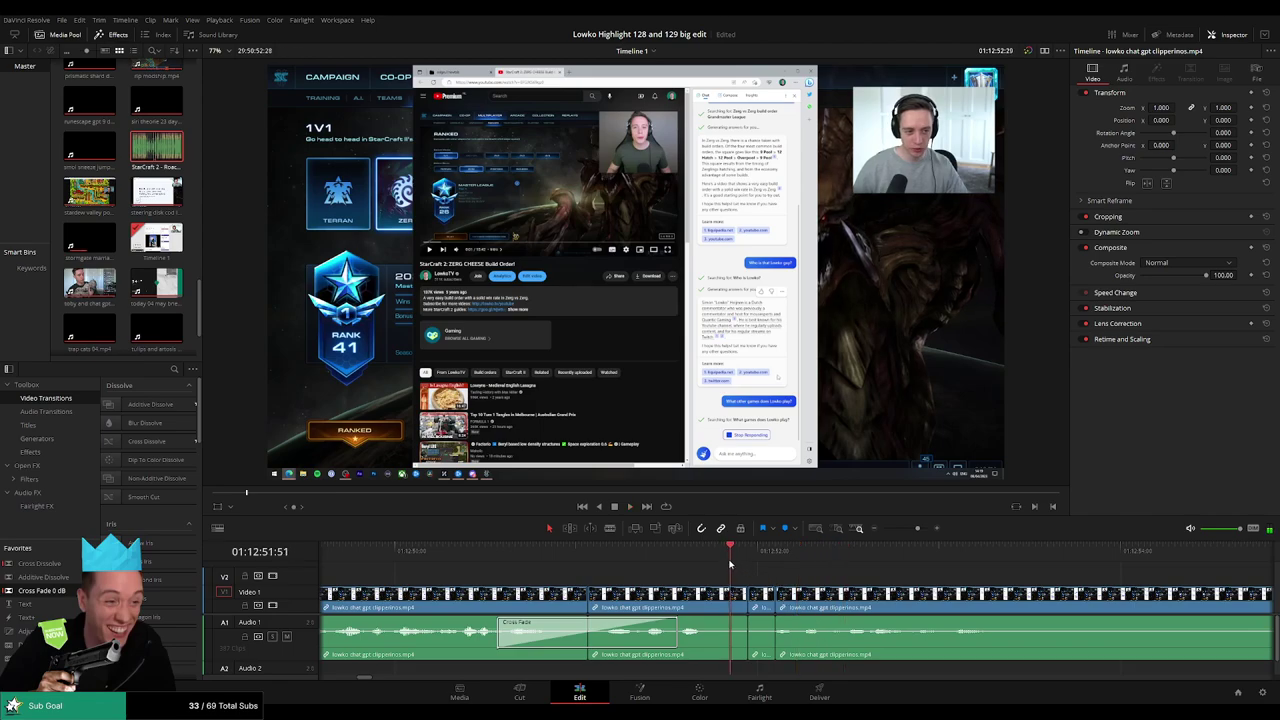
key(space)
scroll(841, 590, down, 3)
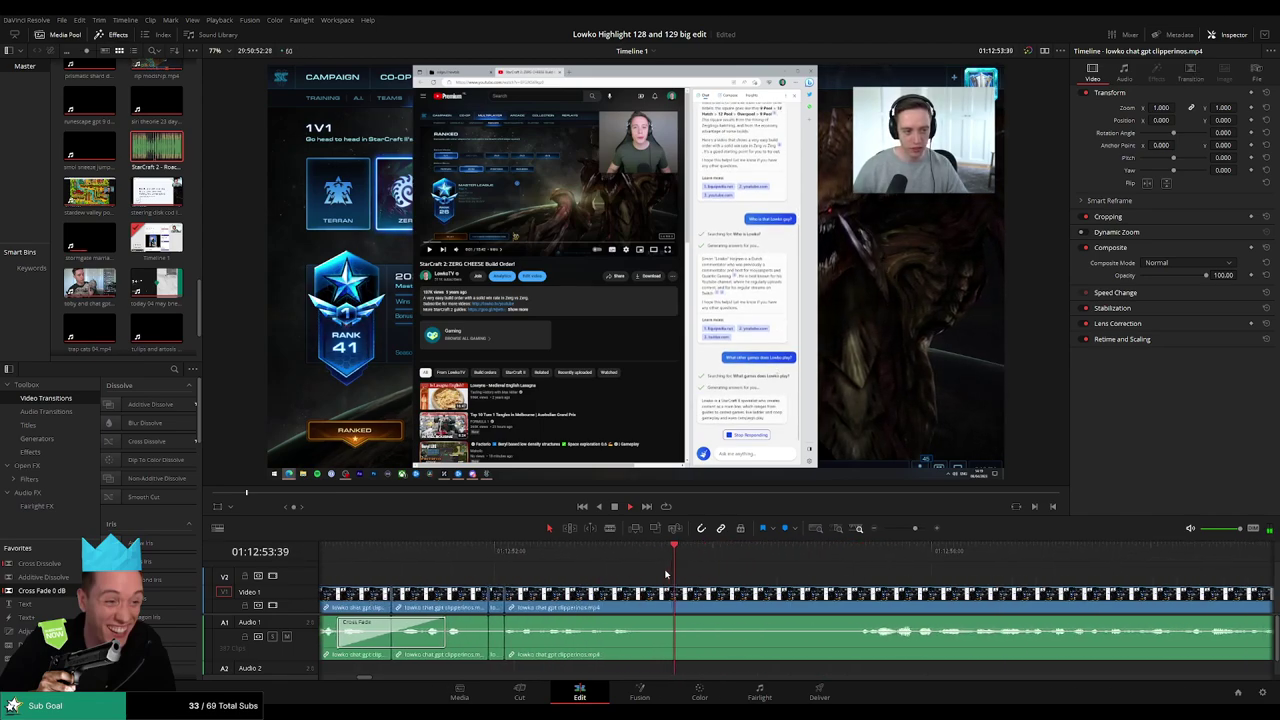
click(773, 599)
drag(45, 591, 677, 648)
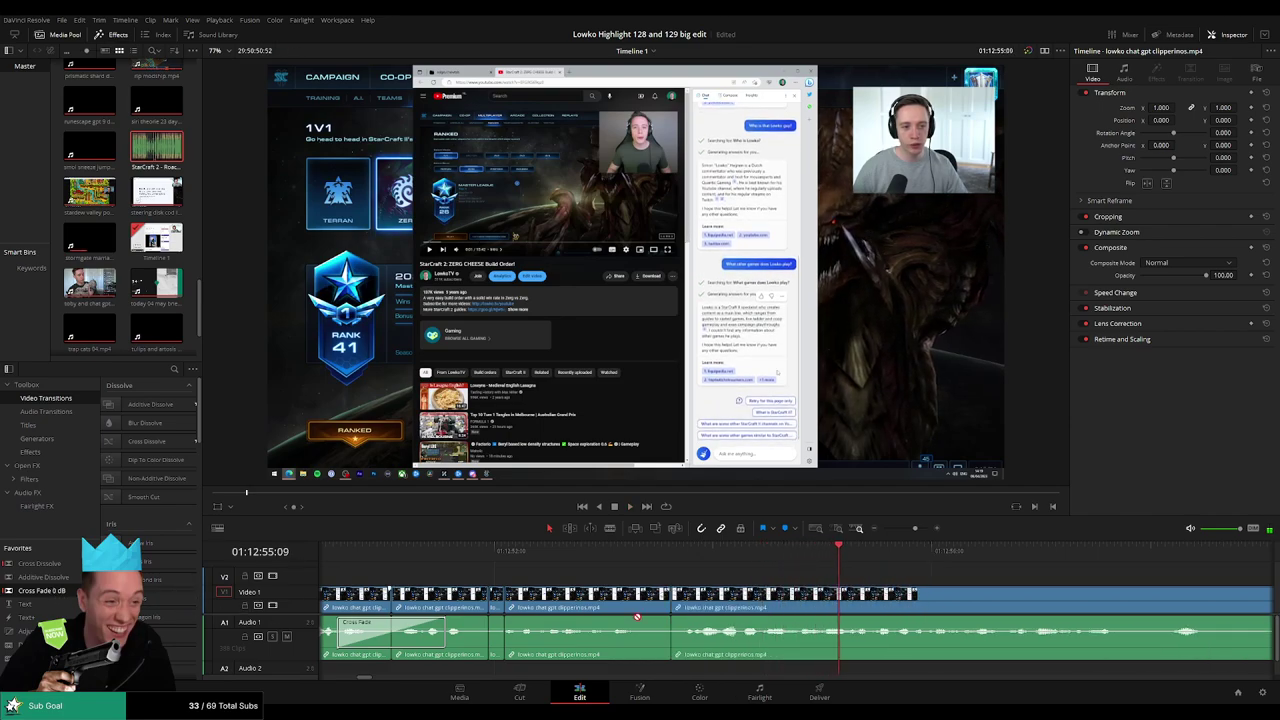
scroll(880, 603, up, 5)
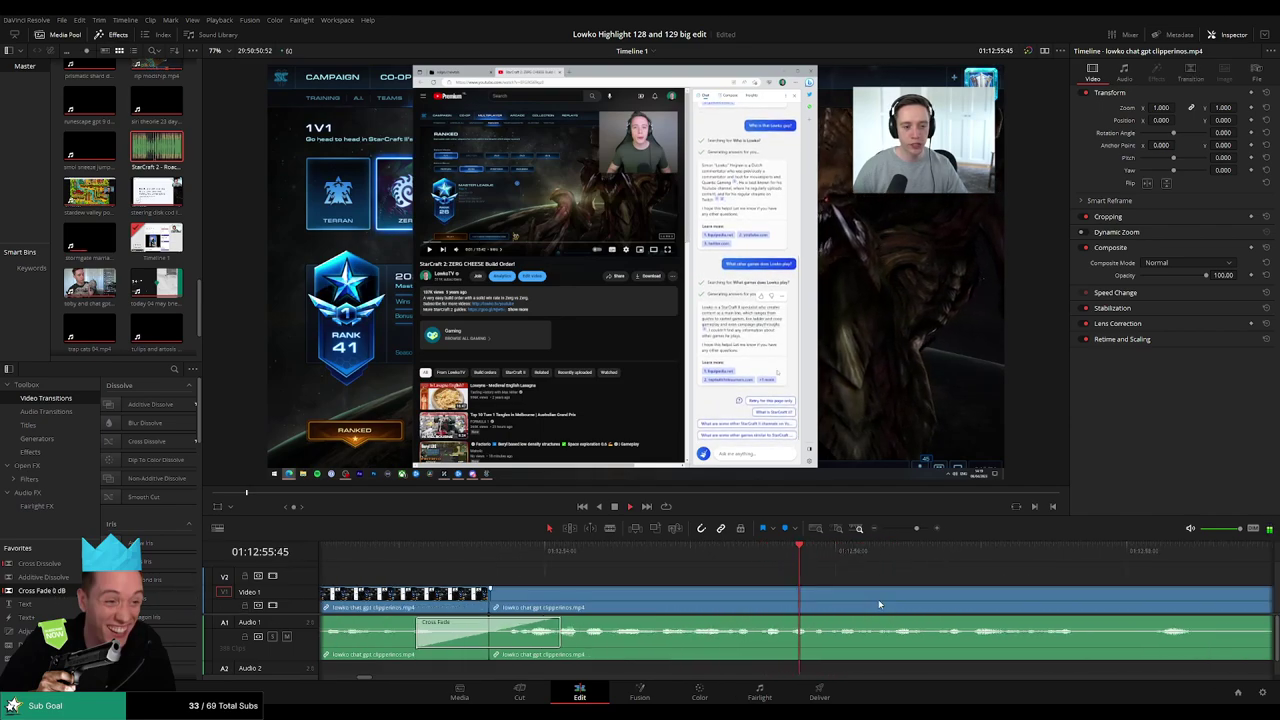
Split the clip where another unwanted stretch begins and ripple delete that stretch.
drag(915, 531, 909, 529)
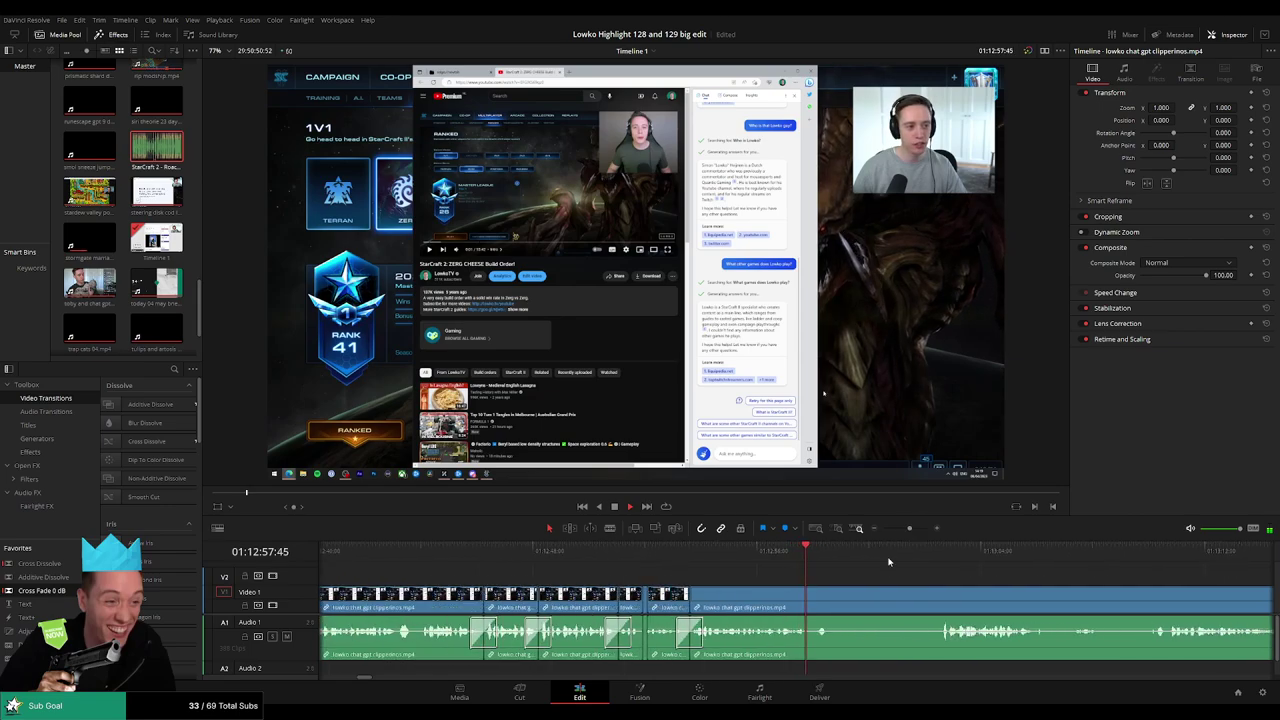
scroll(720, 600, right, 5)
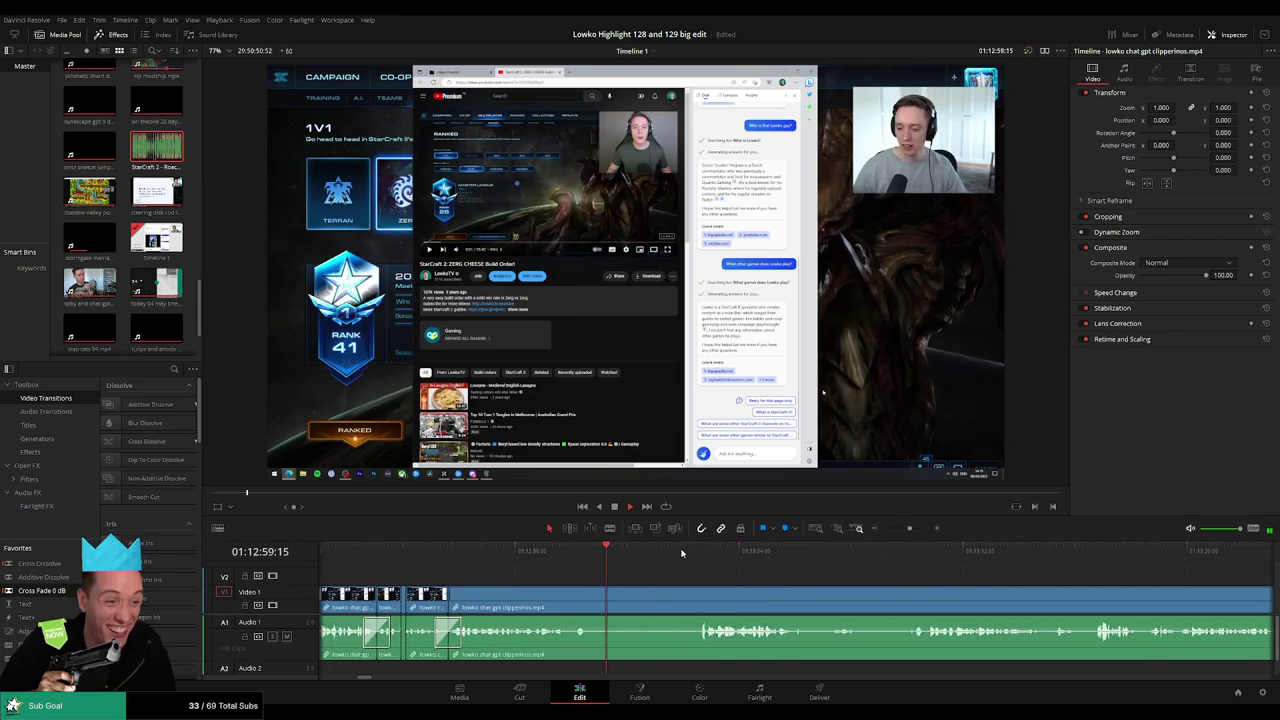
click(598, 607)
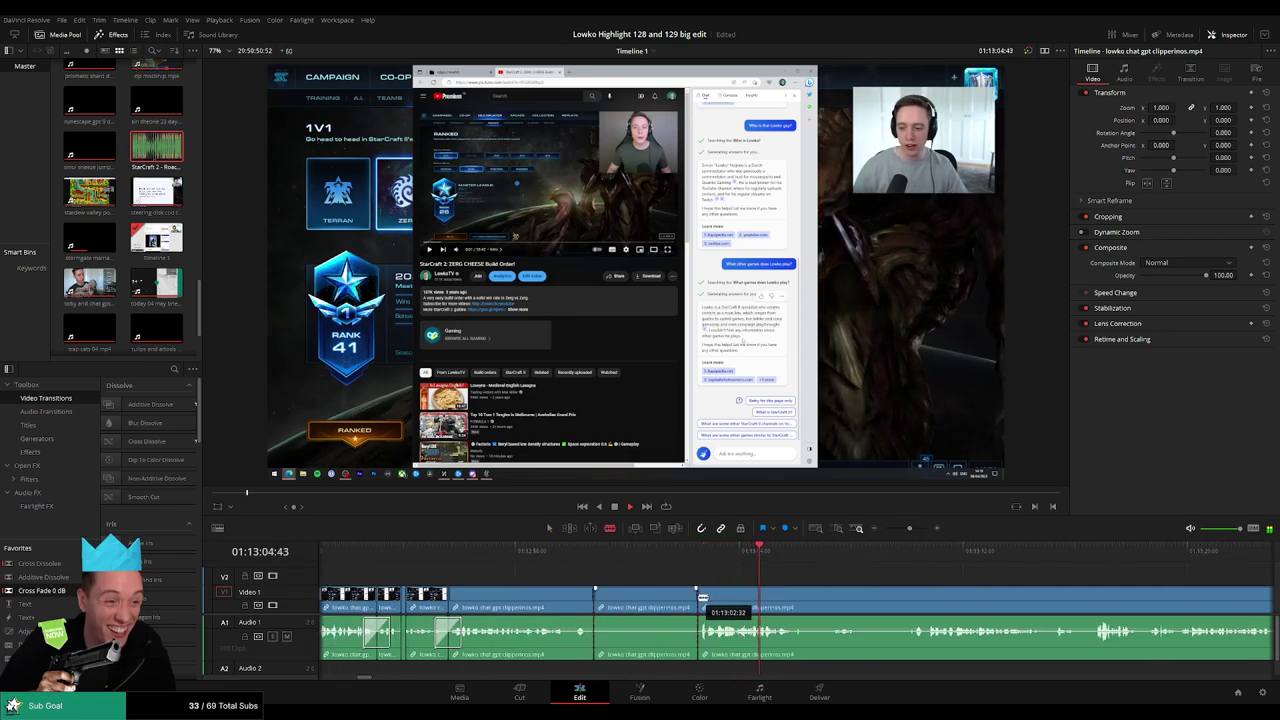
click(650, 620)
key(BackSpace)
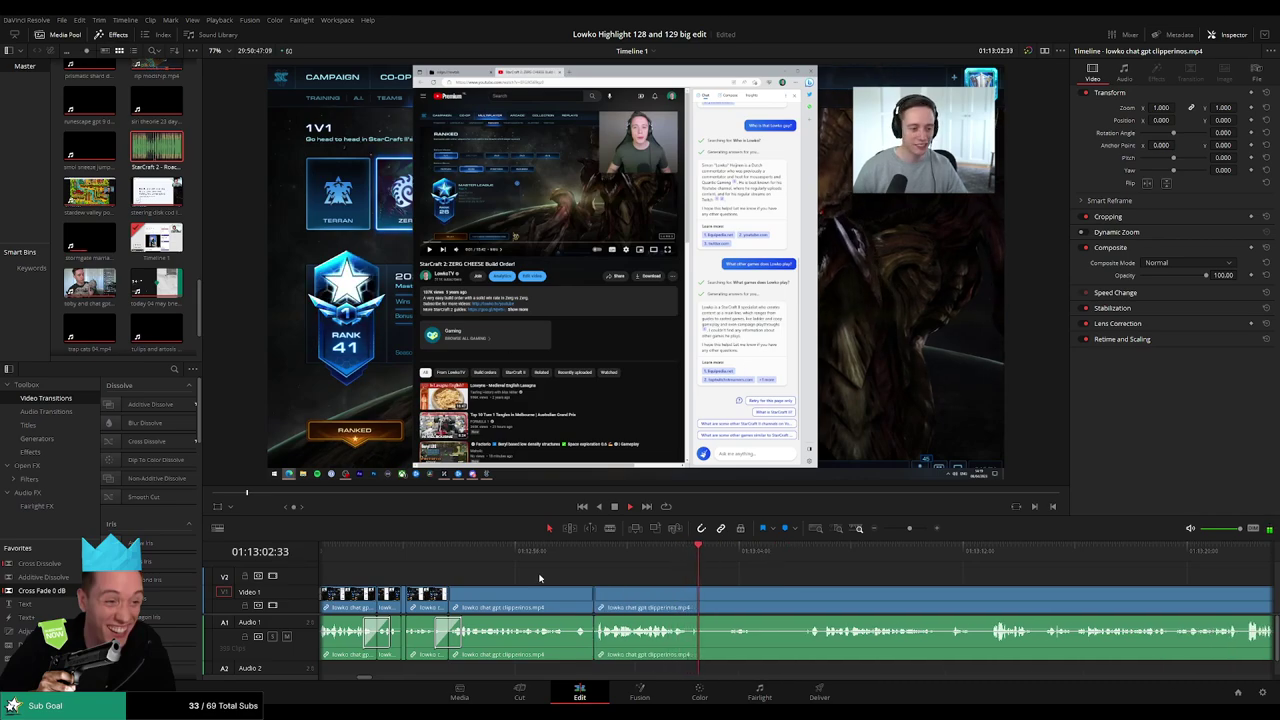
Blade both ends of a short pause in the talking section and delete it.
key(b)
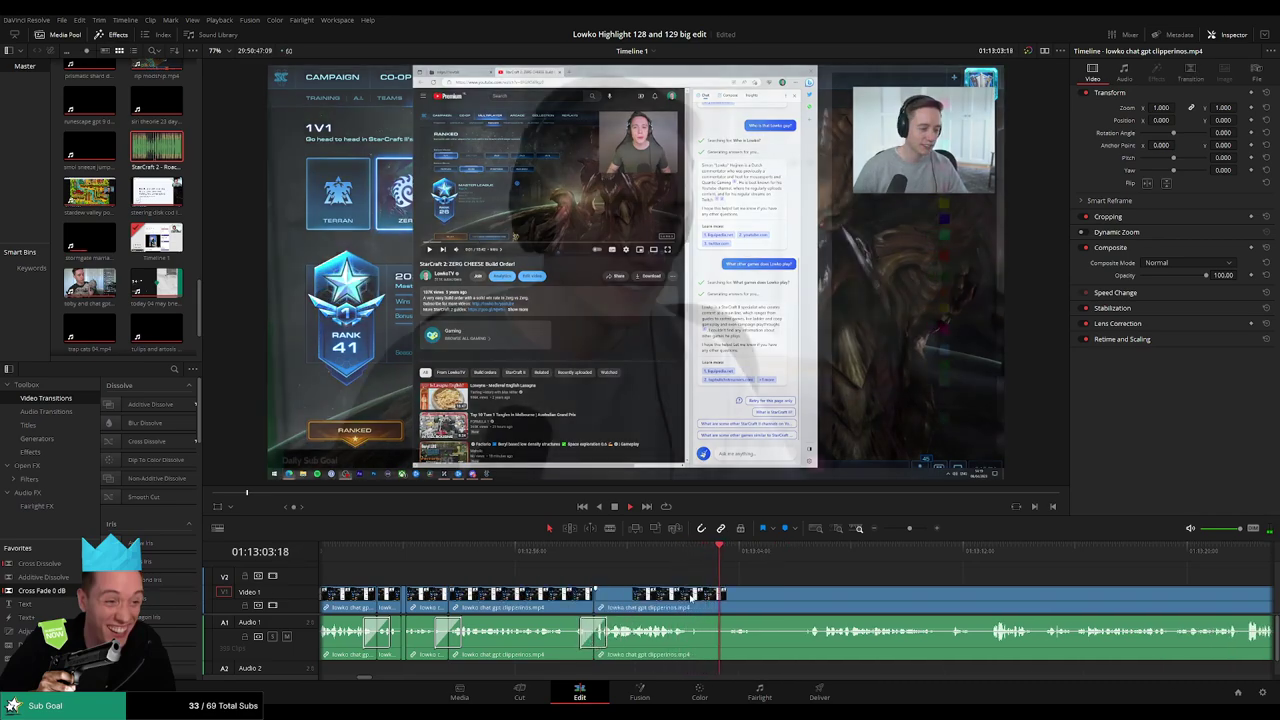
click(690, 600)
click(727, 600)
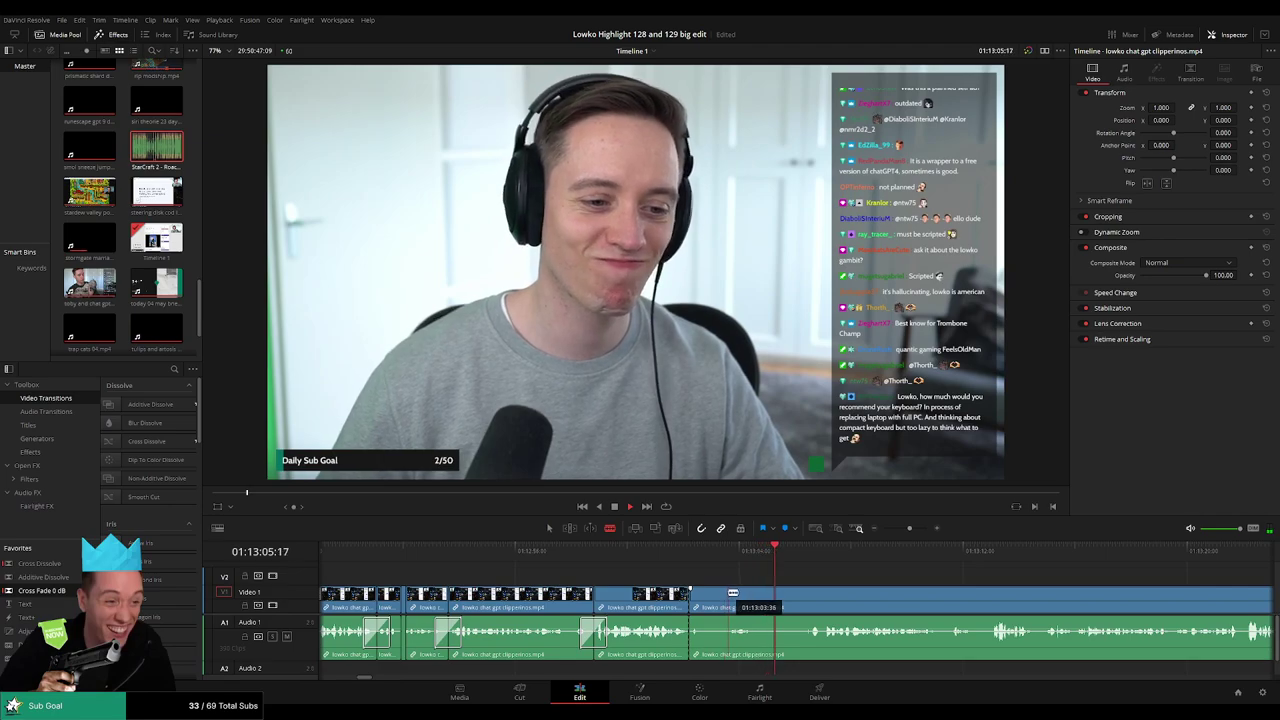
key(a)
click(712, 598)
key(BackSpace)
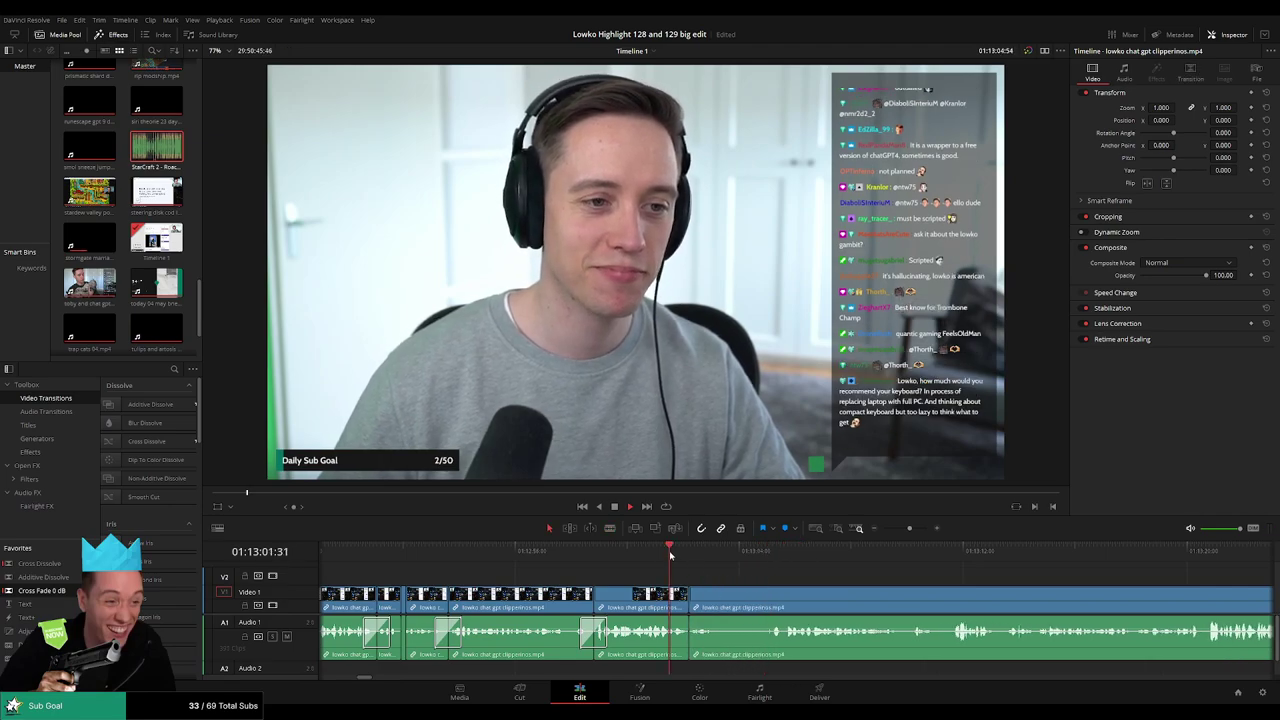
Undo that deletion, trim the clip edge to a tighter point, and delete the marked stretch.
key(space)
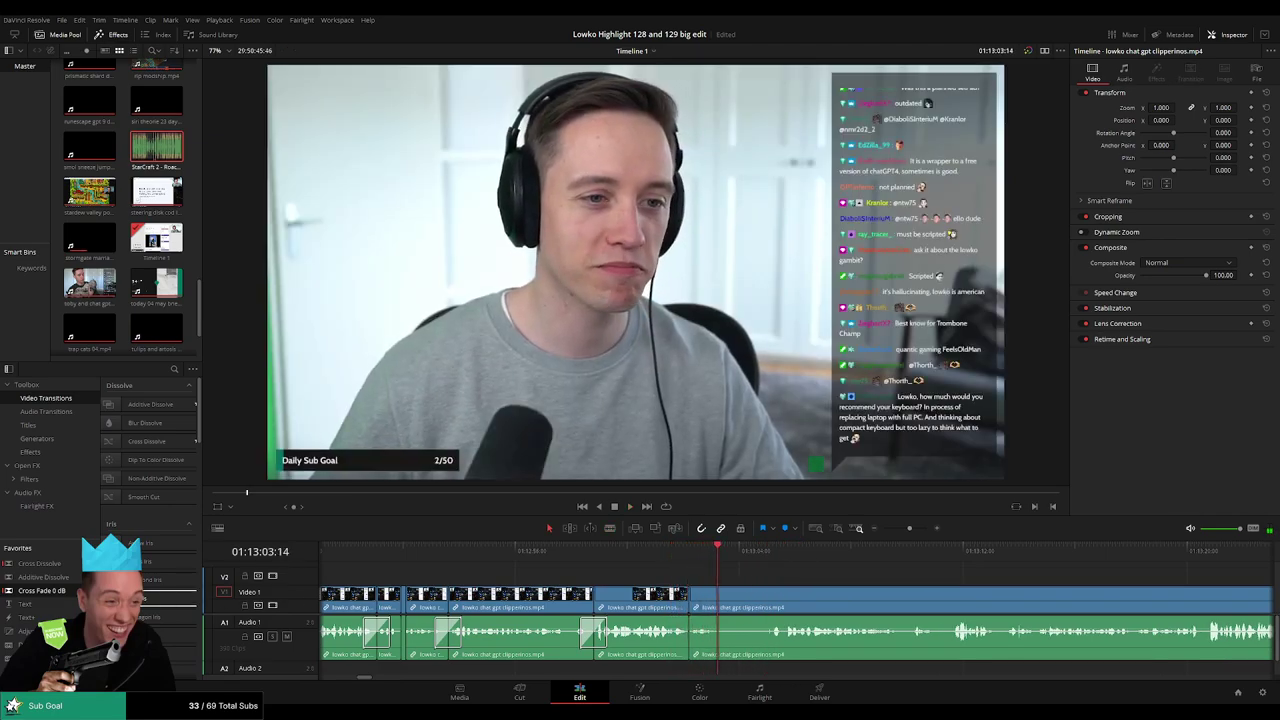
key(ctrl+z)
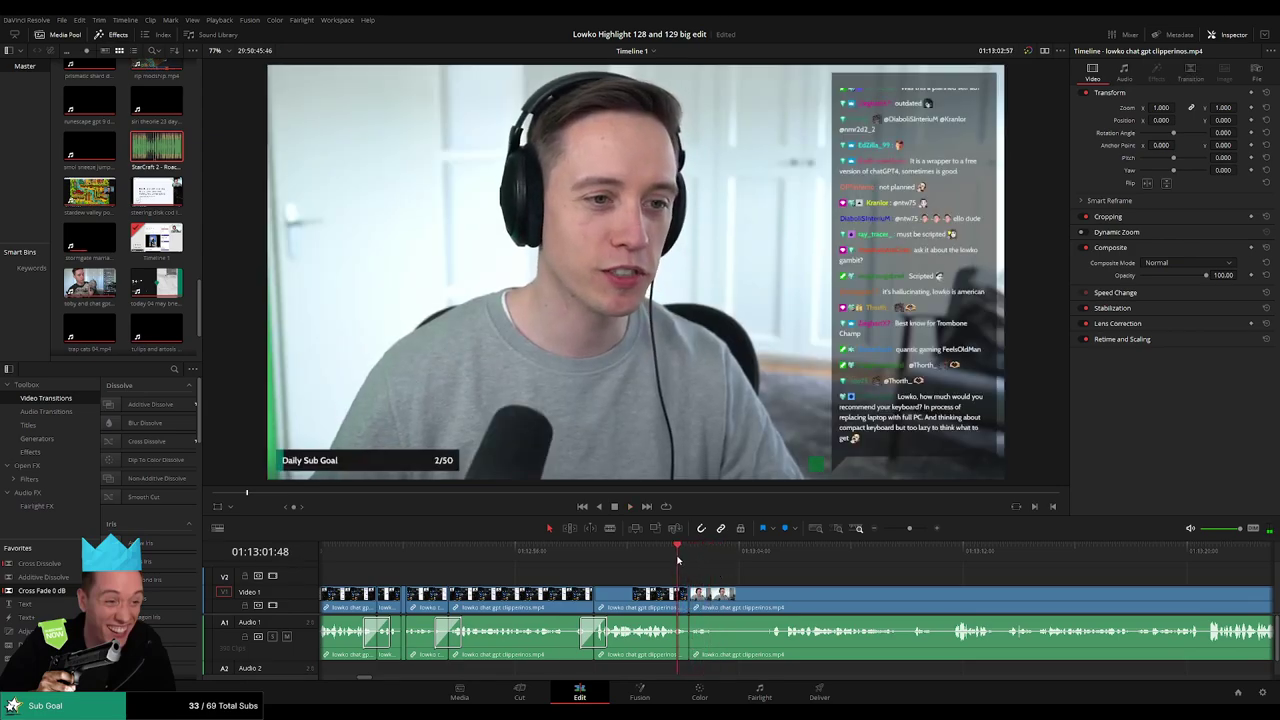
mouse_move(688, 596)
mouse_down()
mouse_move(586, 596)
mouse_move(632, 593)
mouse_up()
key(Delete)
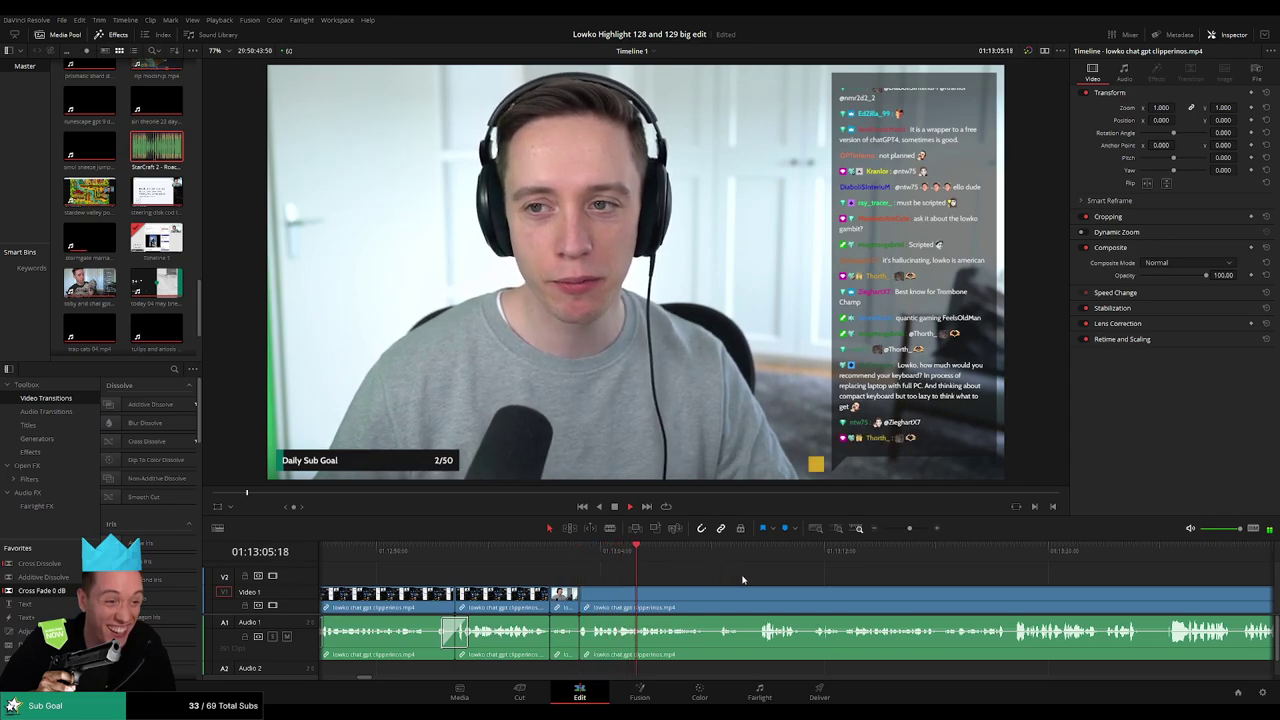
scroll(742, 579, right, 2)
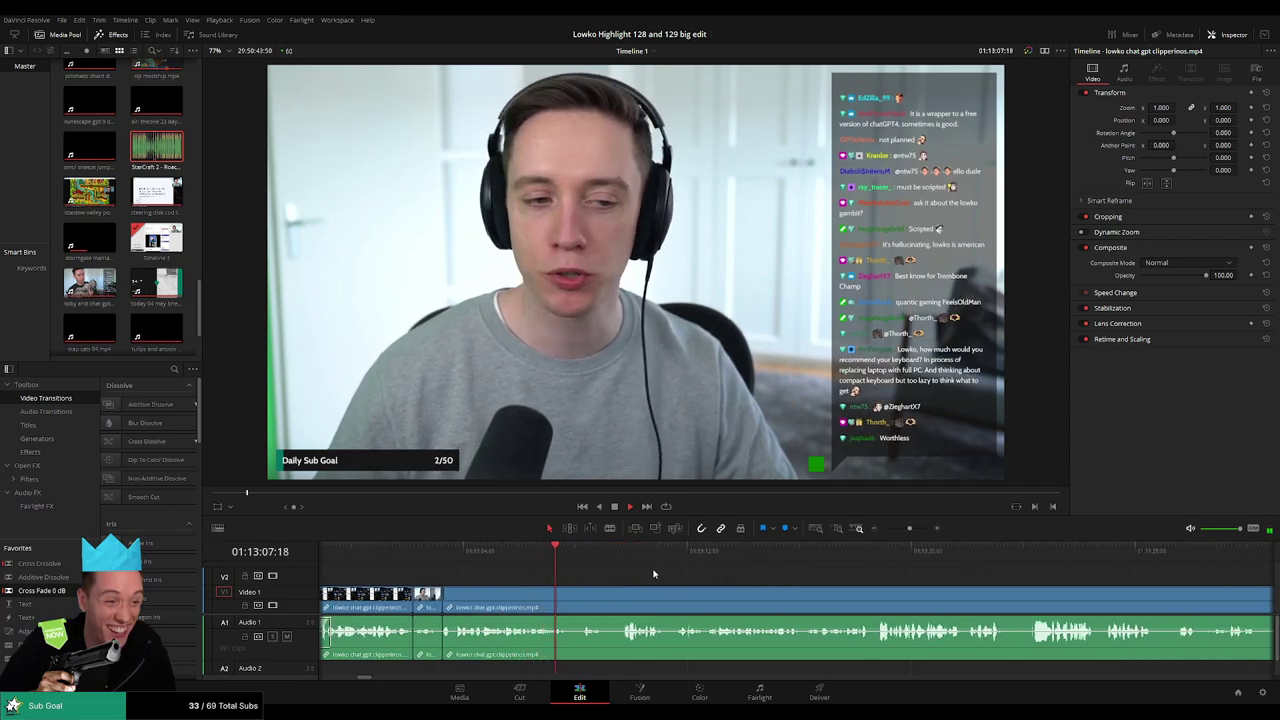
scroll(600, 578, right, 2)
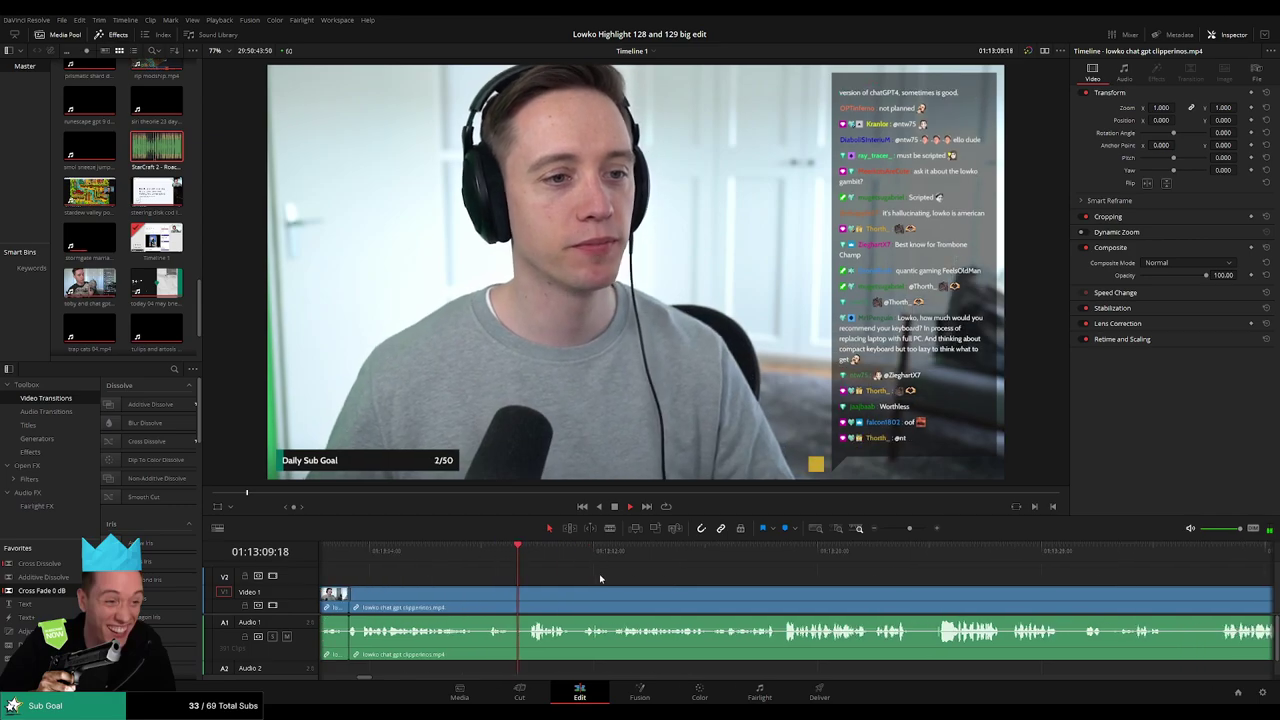
Blade the talking clip at the next pause point and zoom the timeline out.
key(b)
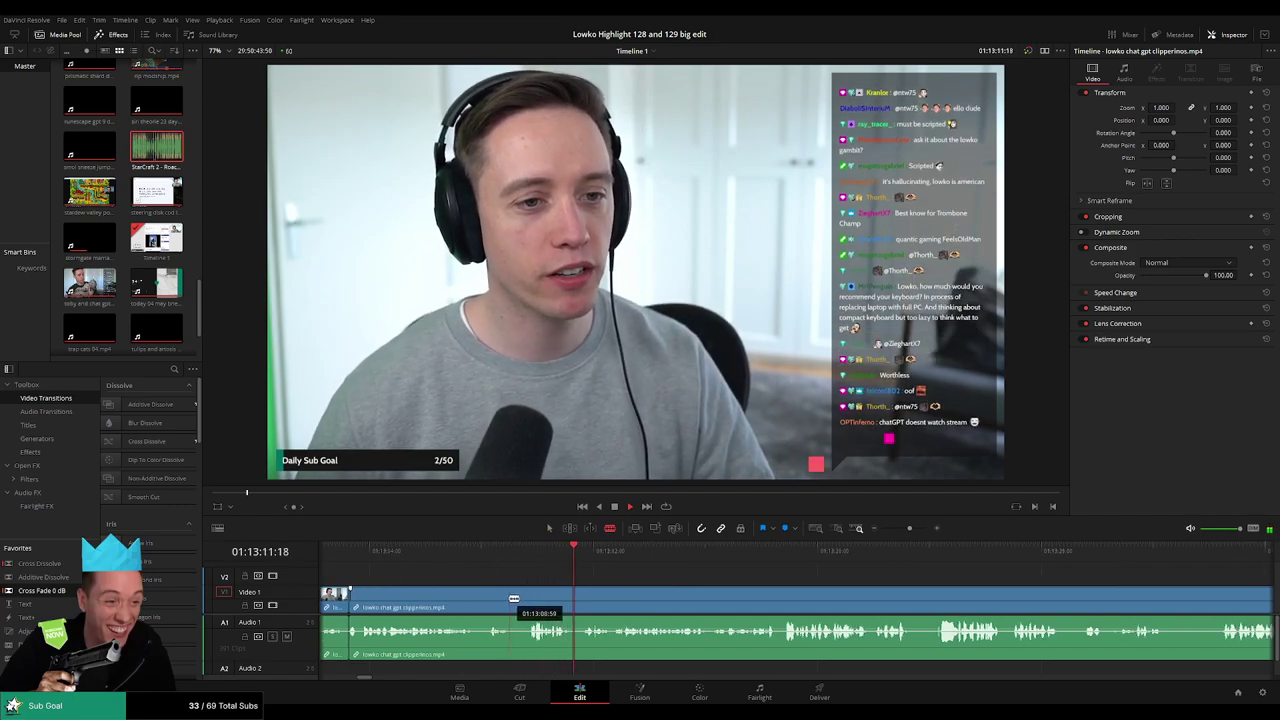
click(519, 597)
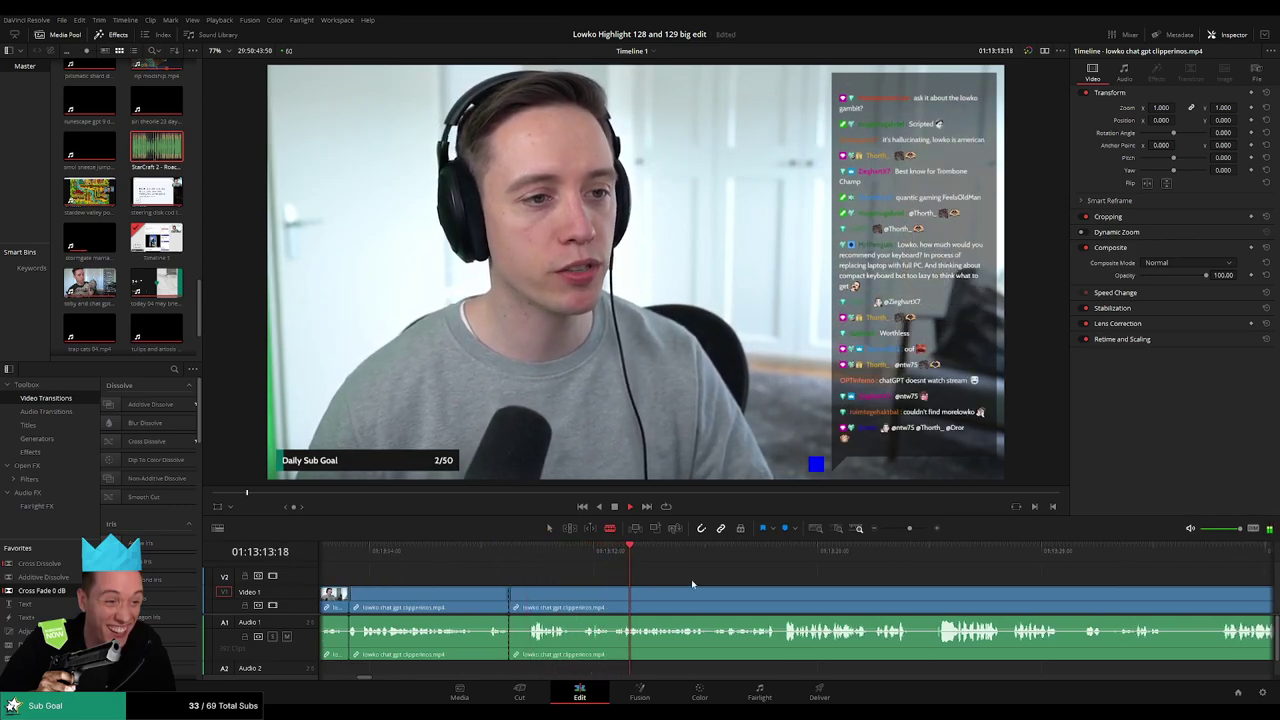
key(a)
drag(909, 528, 904, 530)
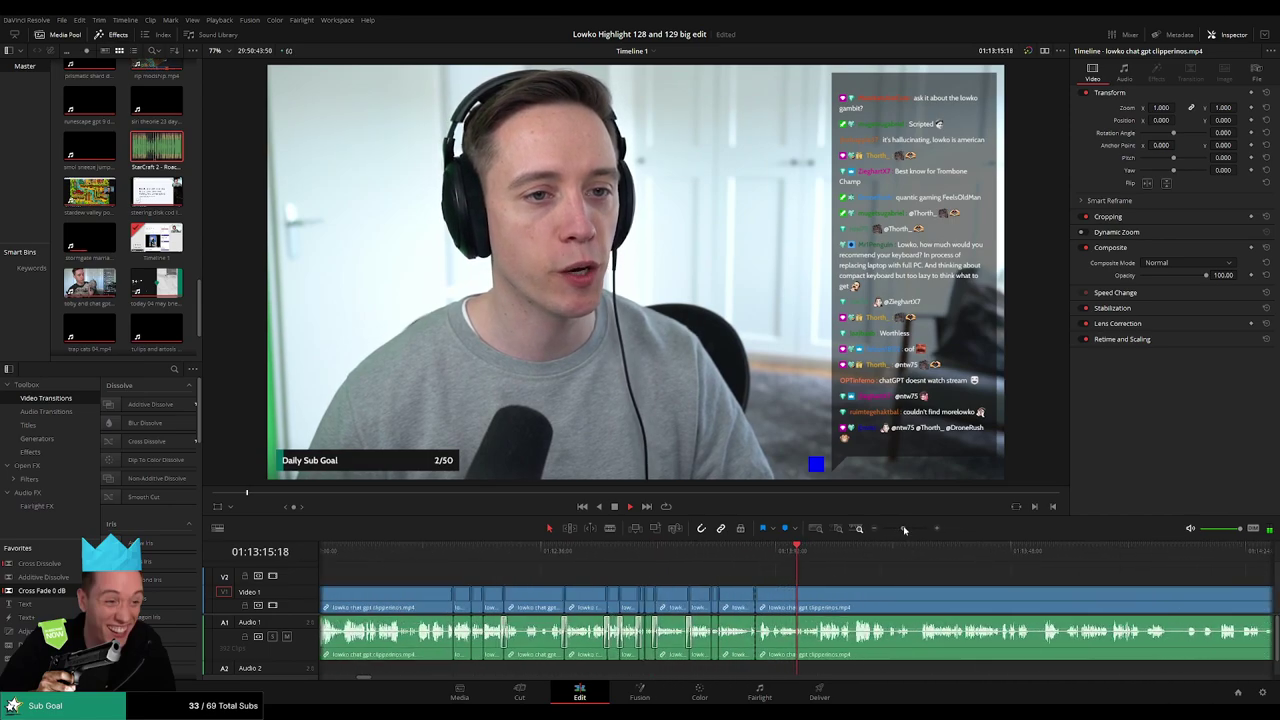
scroll(771, 580, right, 3)
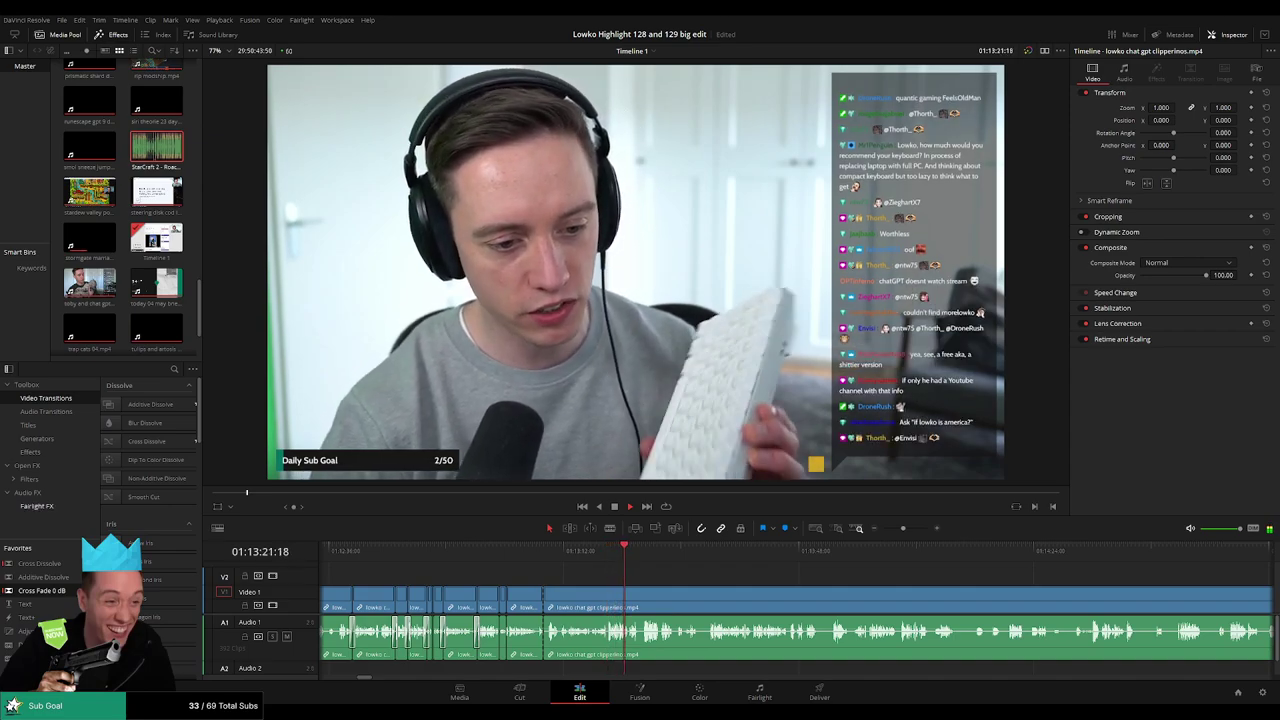
scroll(697, 578, right, 3)
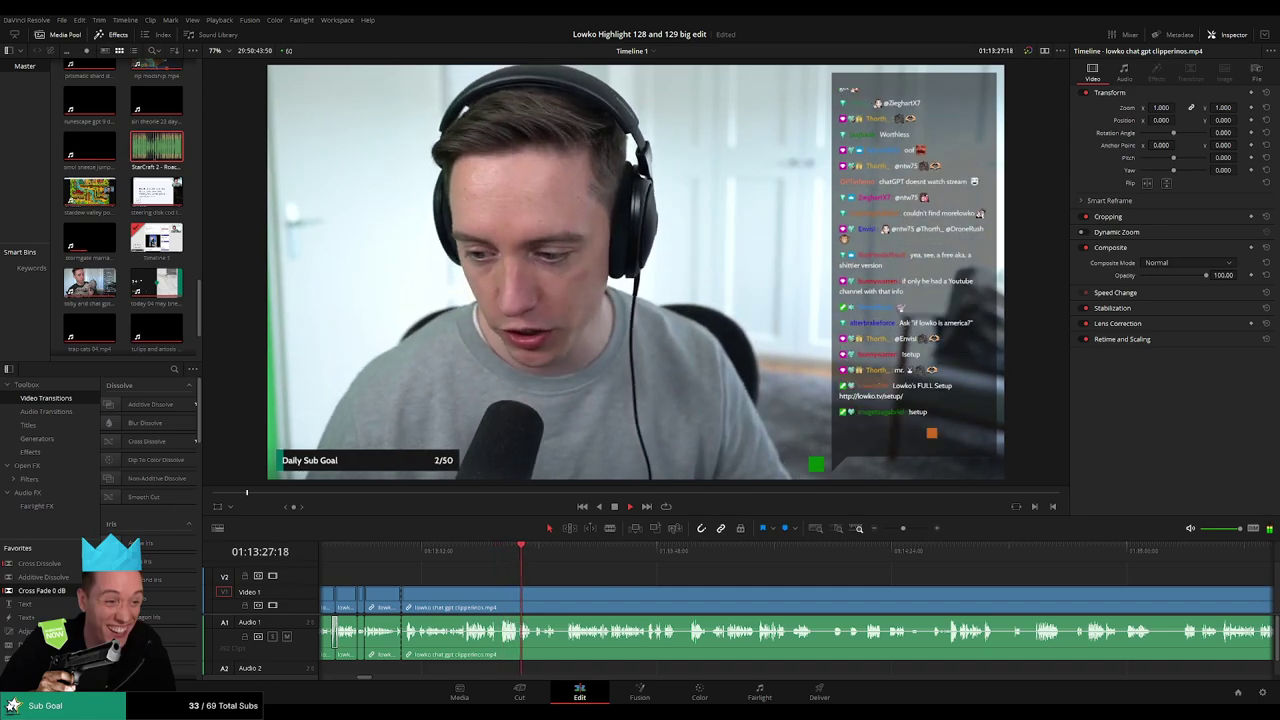
scroll(535, 573, right, 3)
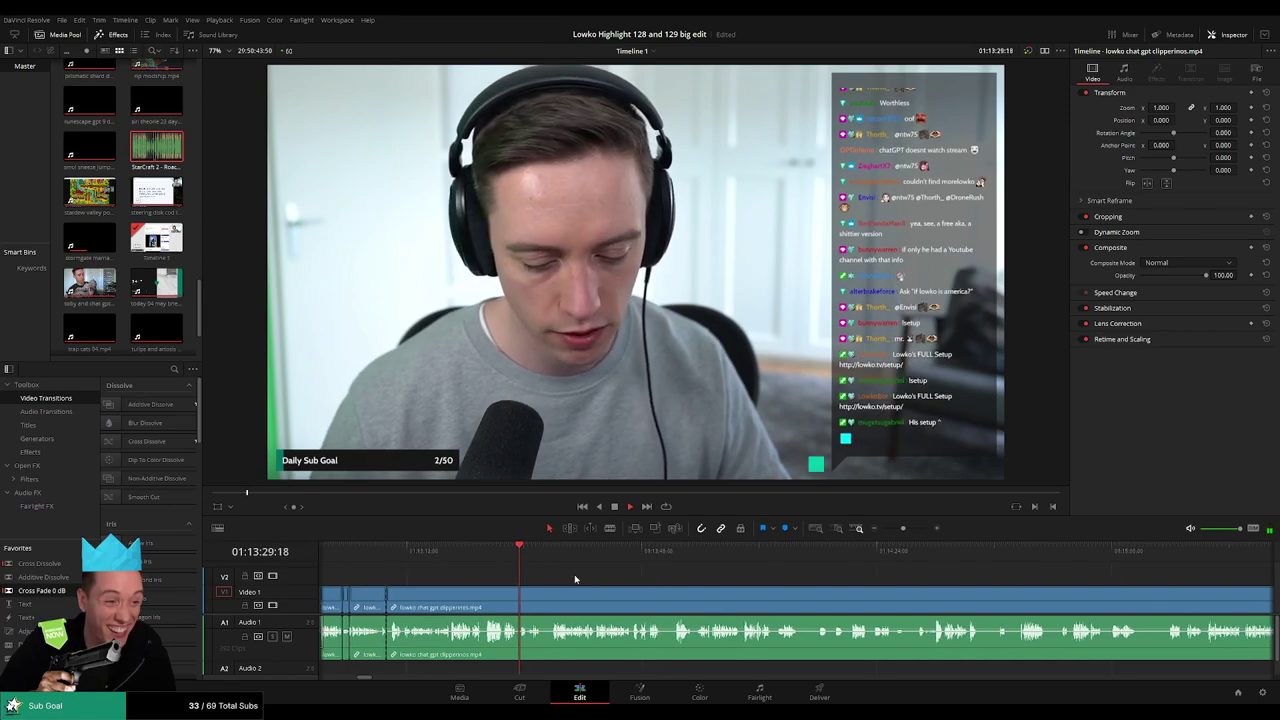
Skip through the talking and keyboard video parts to the steering disk car mods clip start.
click(497, 551)
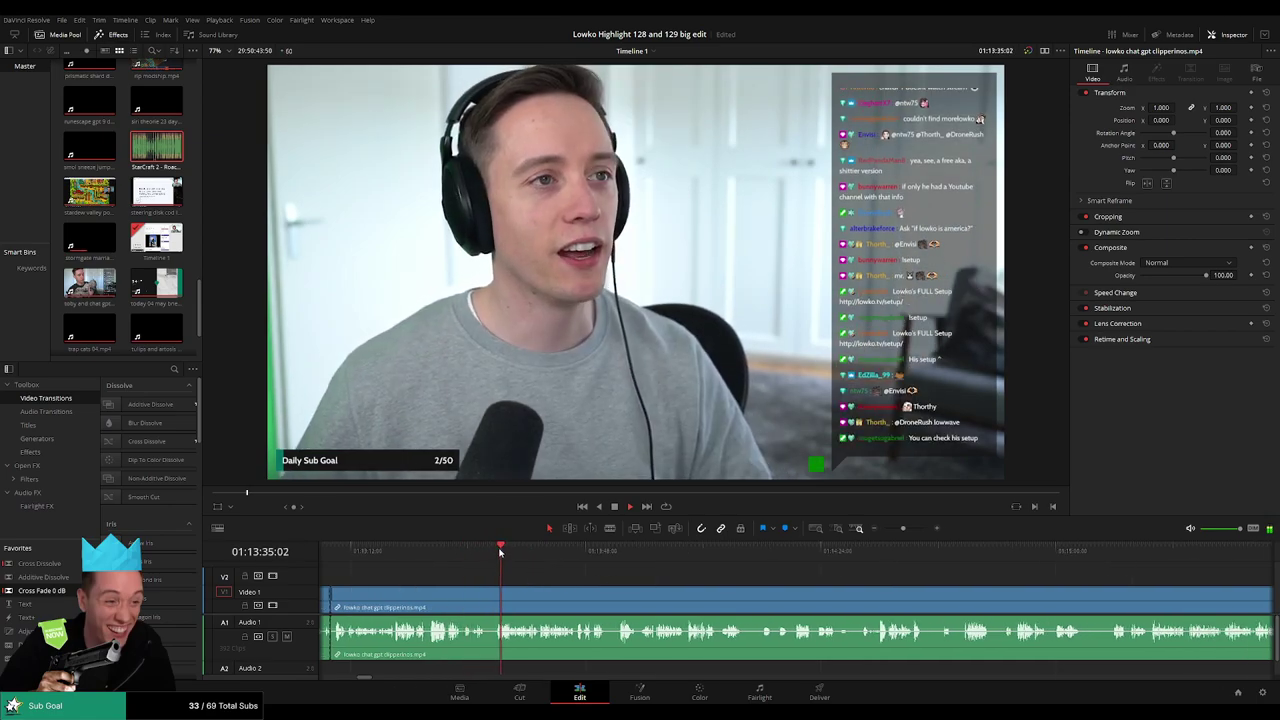
click(581, 552)
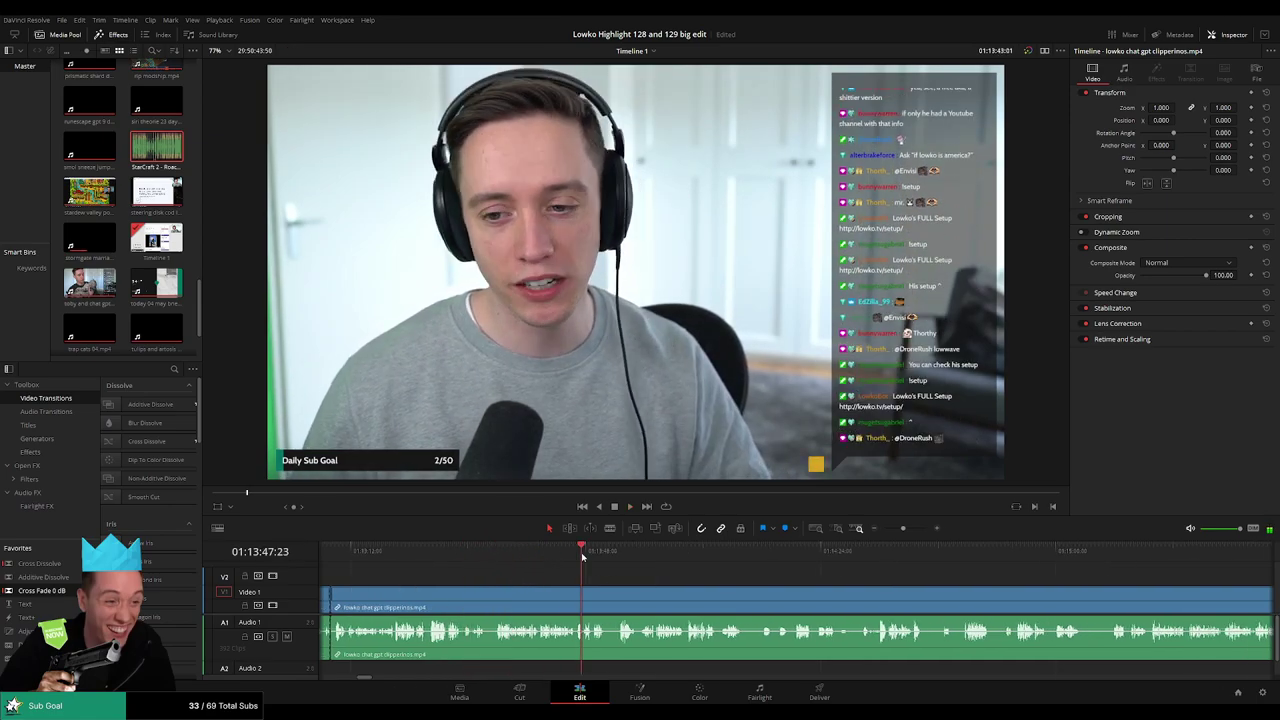
click(914, 556)
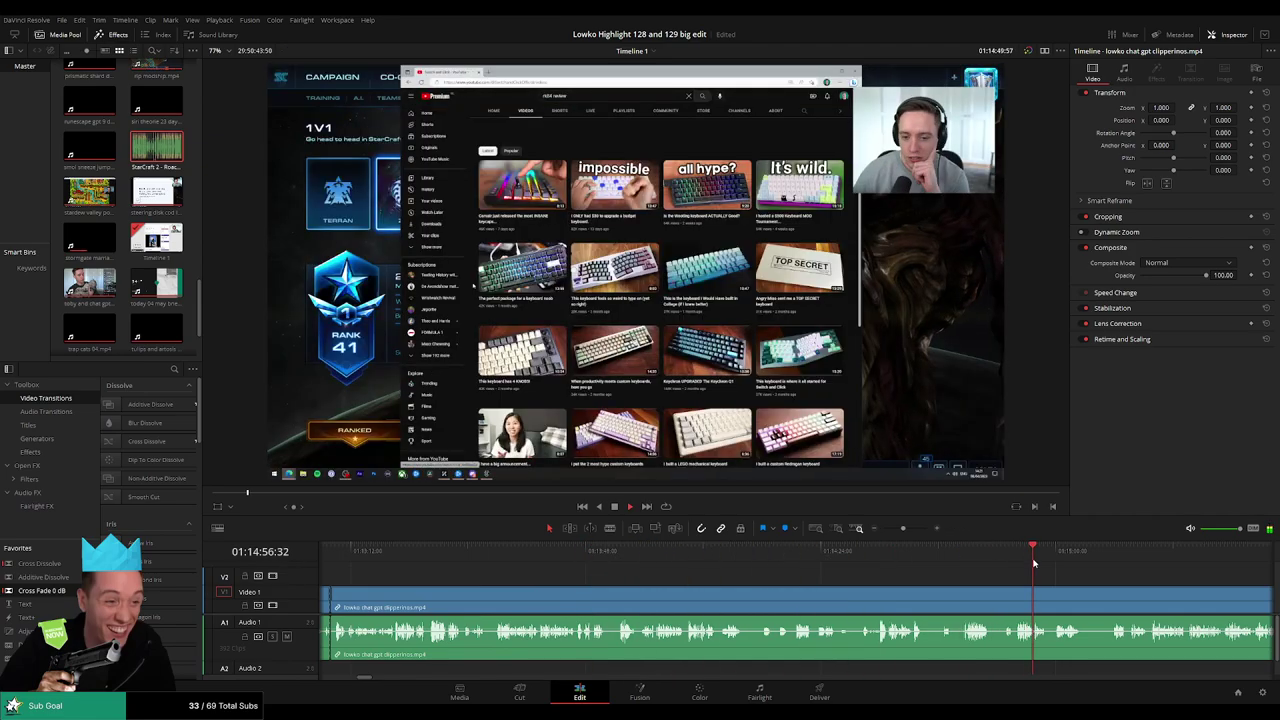
click(937, 551)
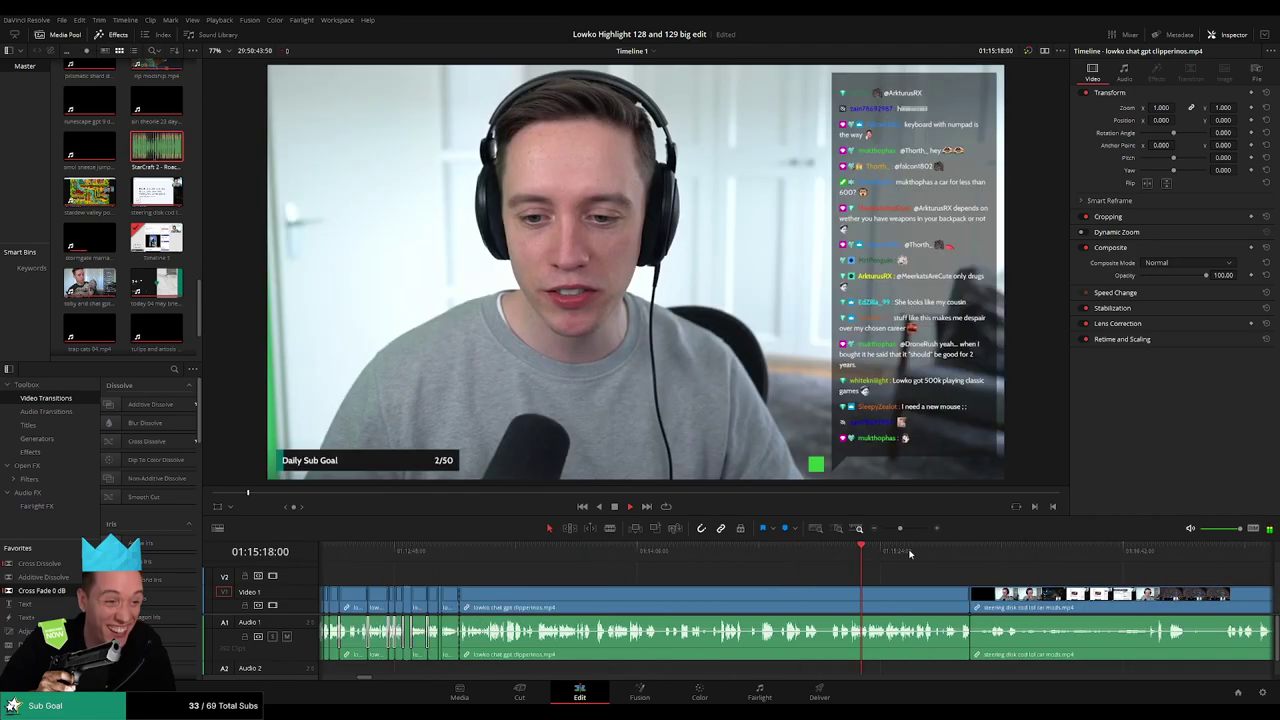
drag(937, 551, 972, 551)
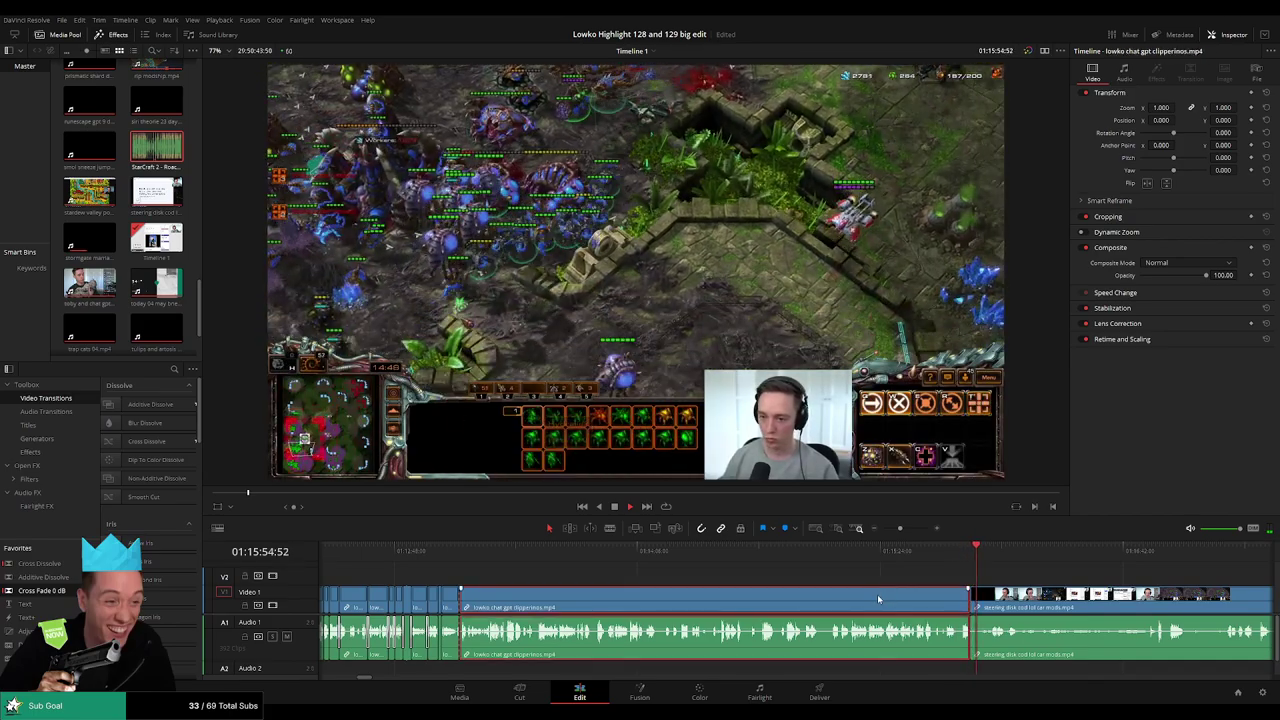
scroll(877, 594, down, 5)
scroll(744, 573, up, 5)
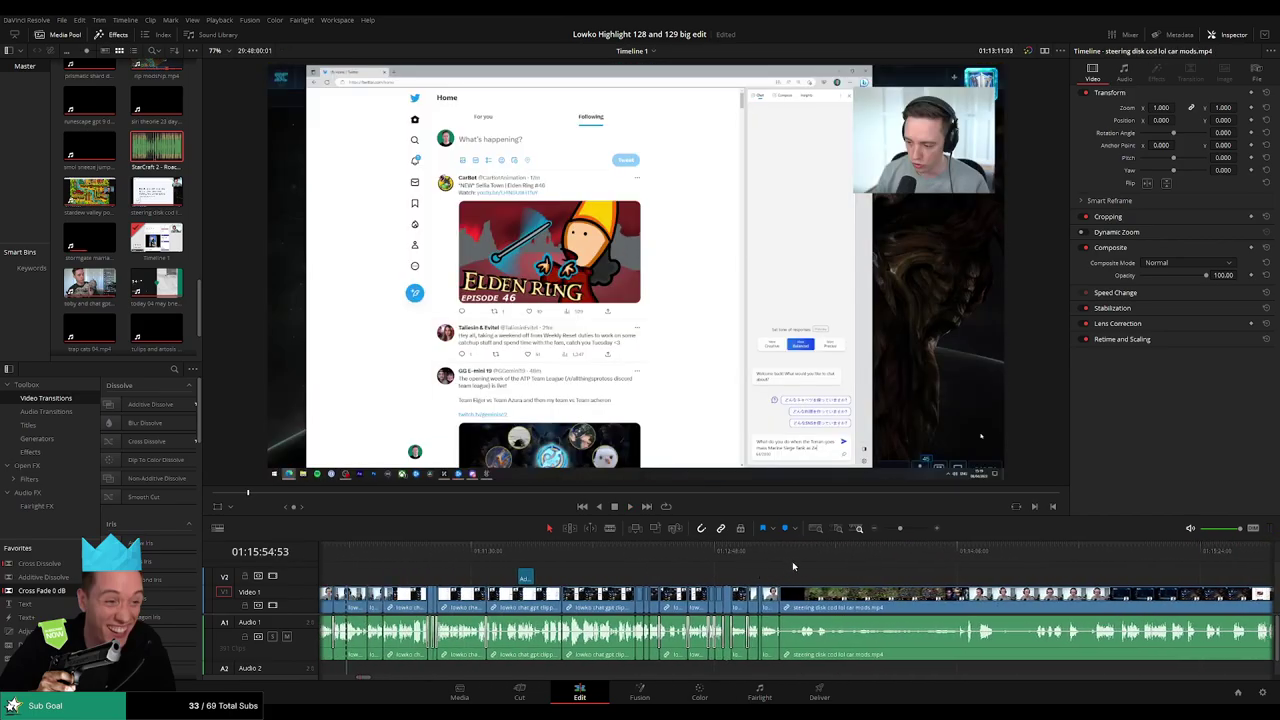
scroll(700, 594, down, 3)
Scrub and play through the car mods clip's opening and webcam talking part.
click(418, 551)
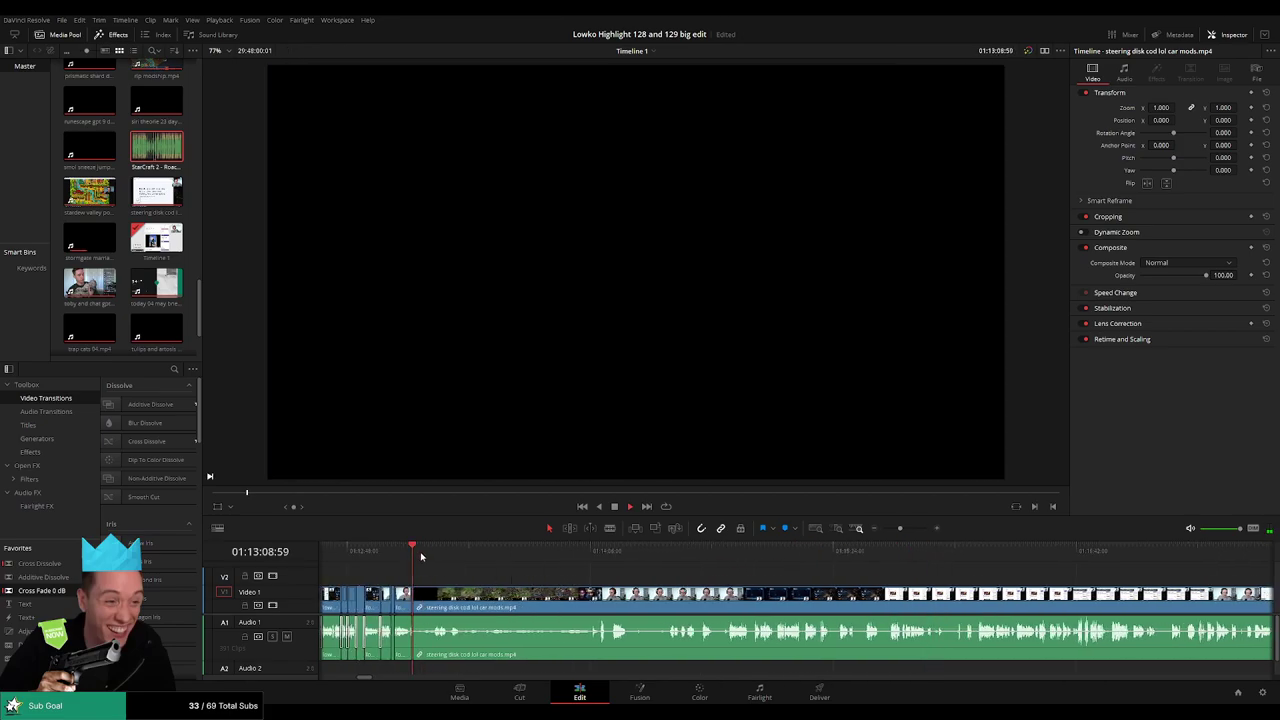
drag(420, 556, 480, 556)
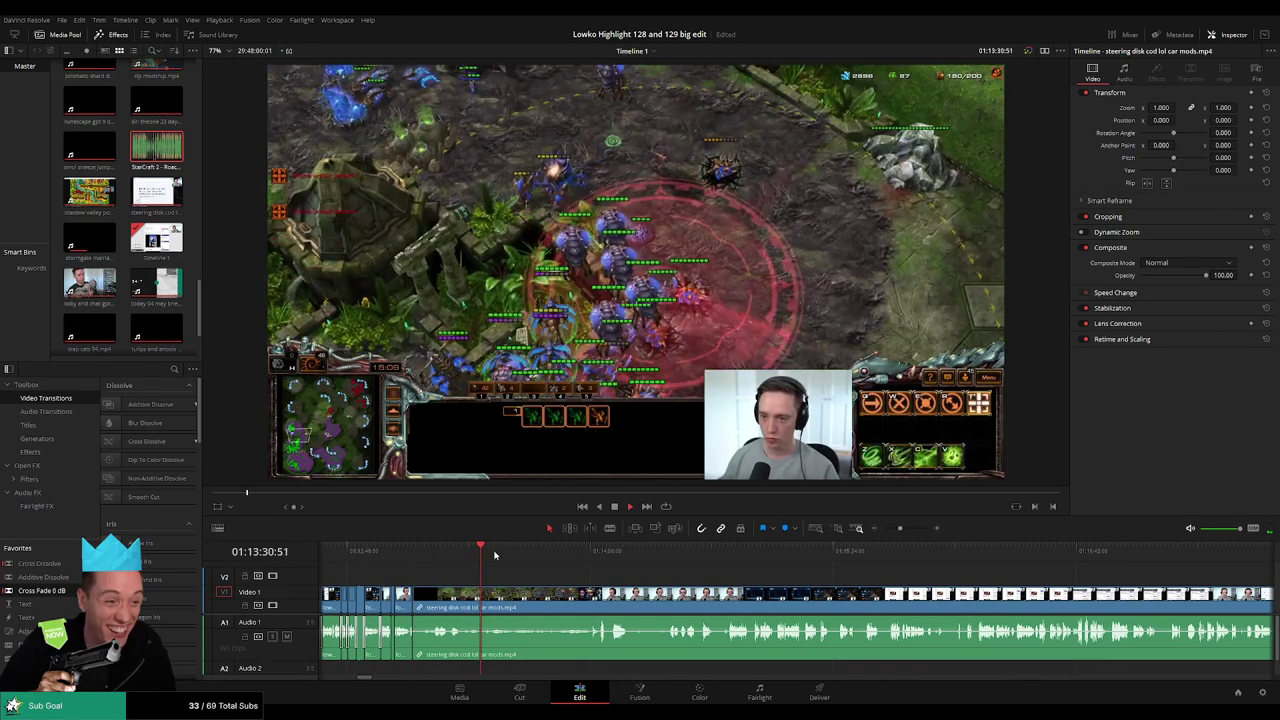
click(604, 556)
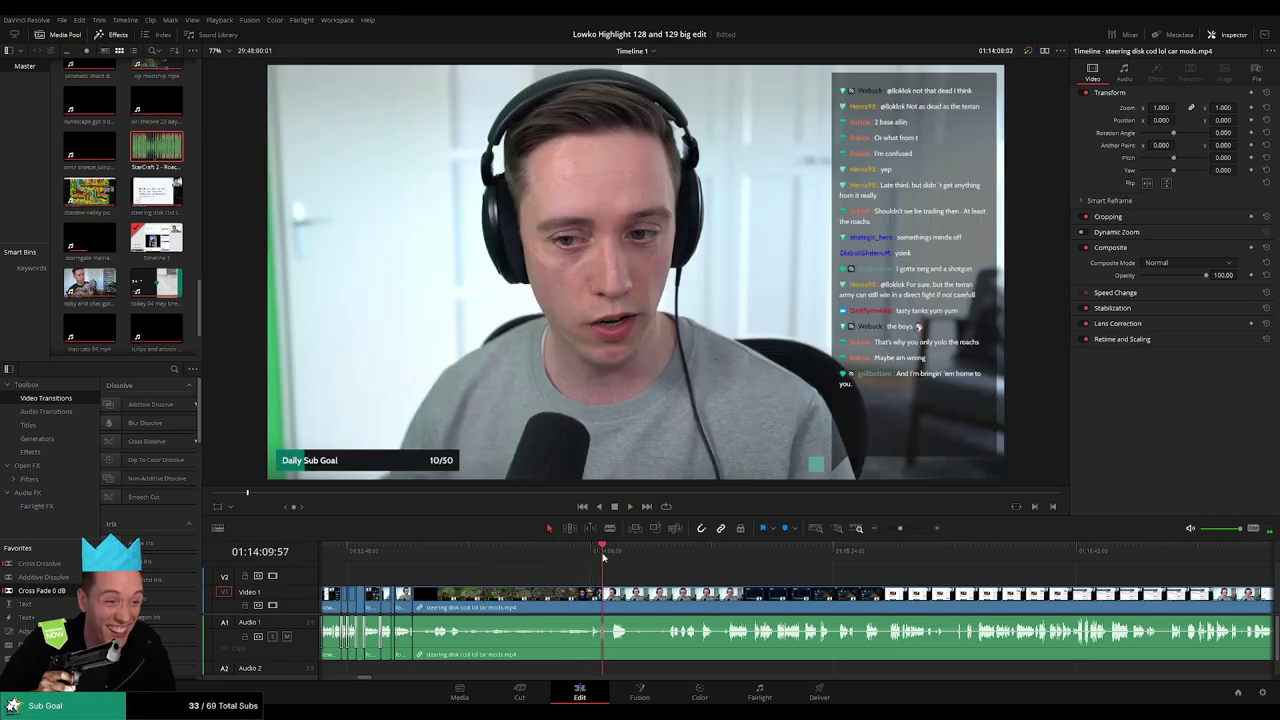
drag(603, 558, 773, 559)
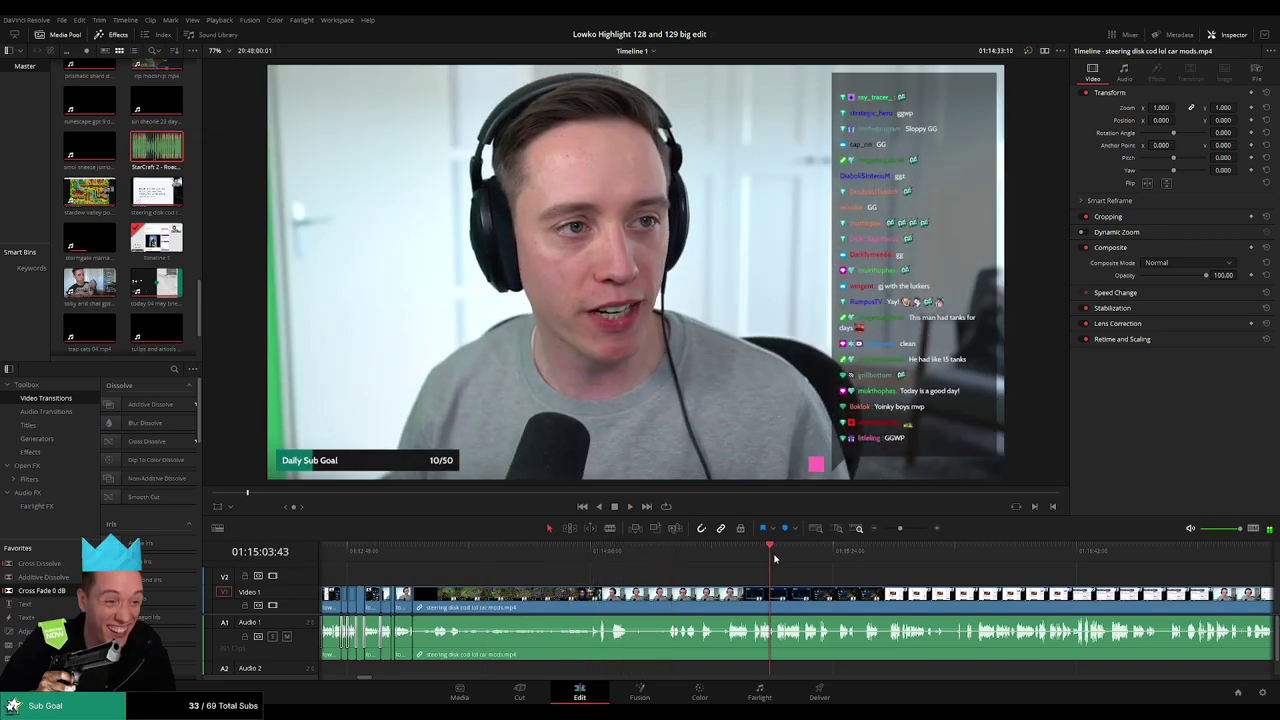
key(space)
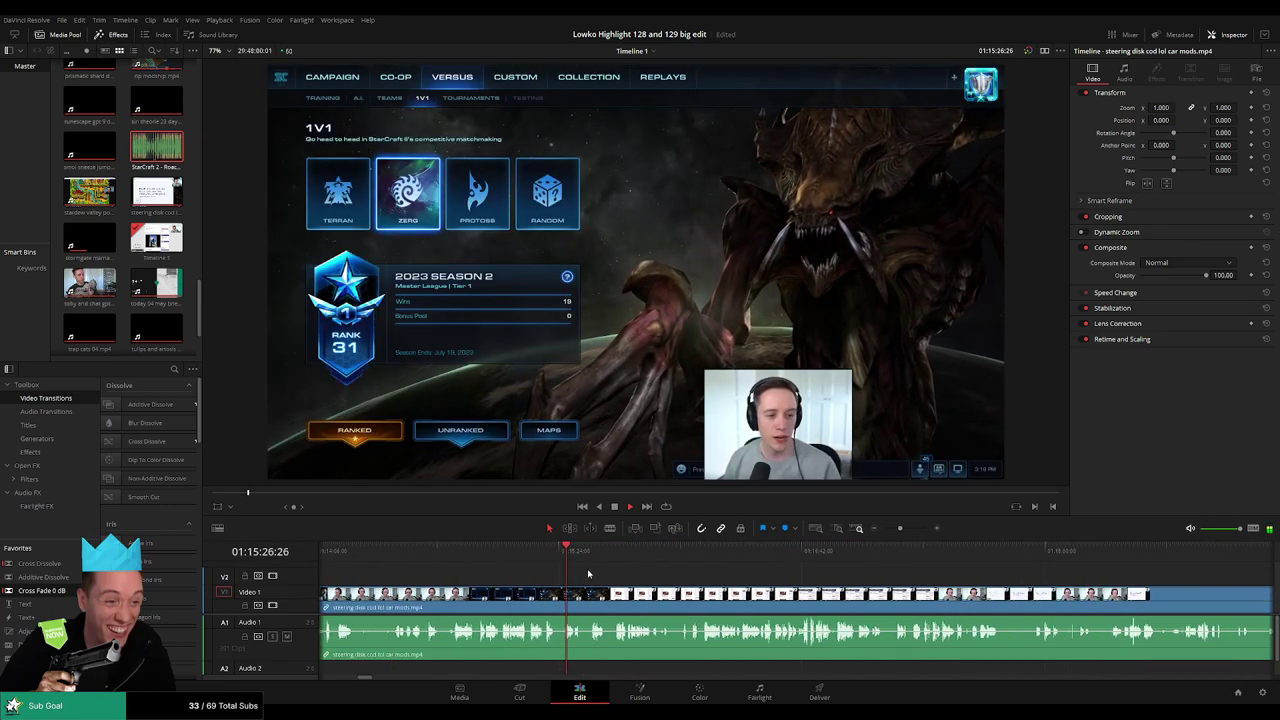
key(Down)
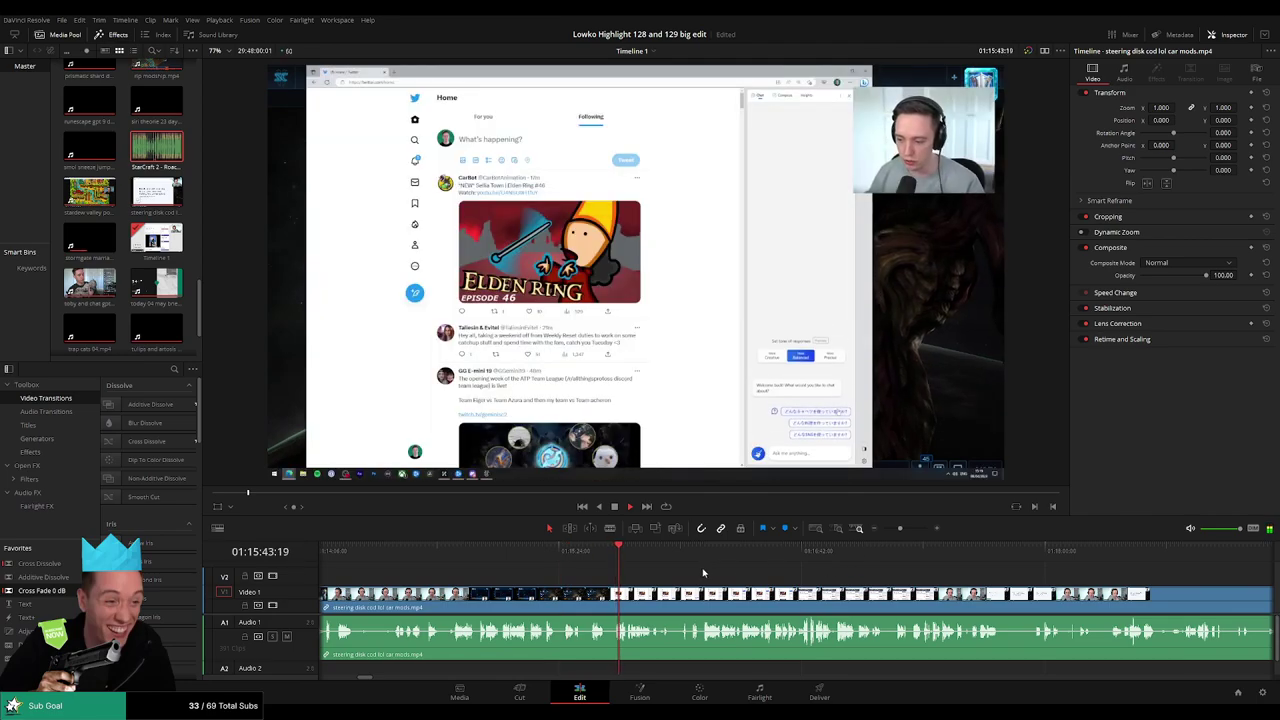
drag(900, 528, 901, 528)
click(859, 551)
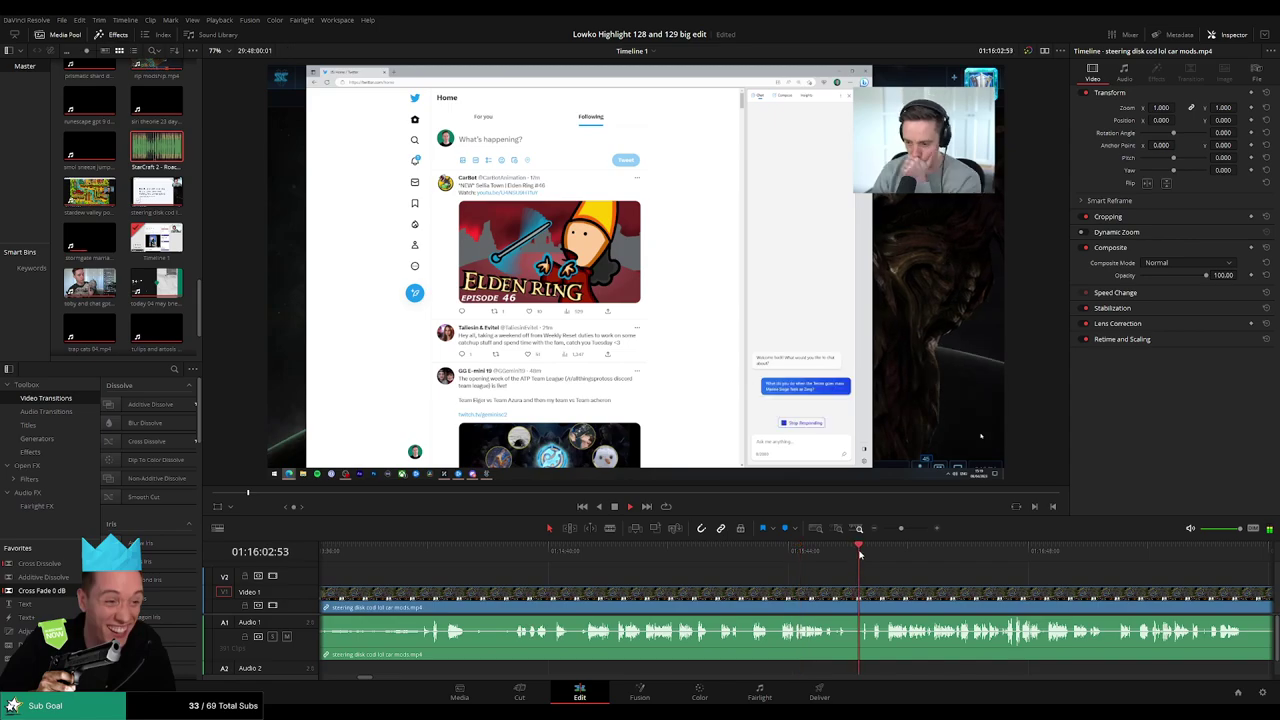
scroll(921, 611, right, 5)
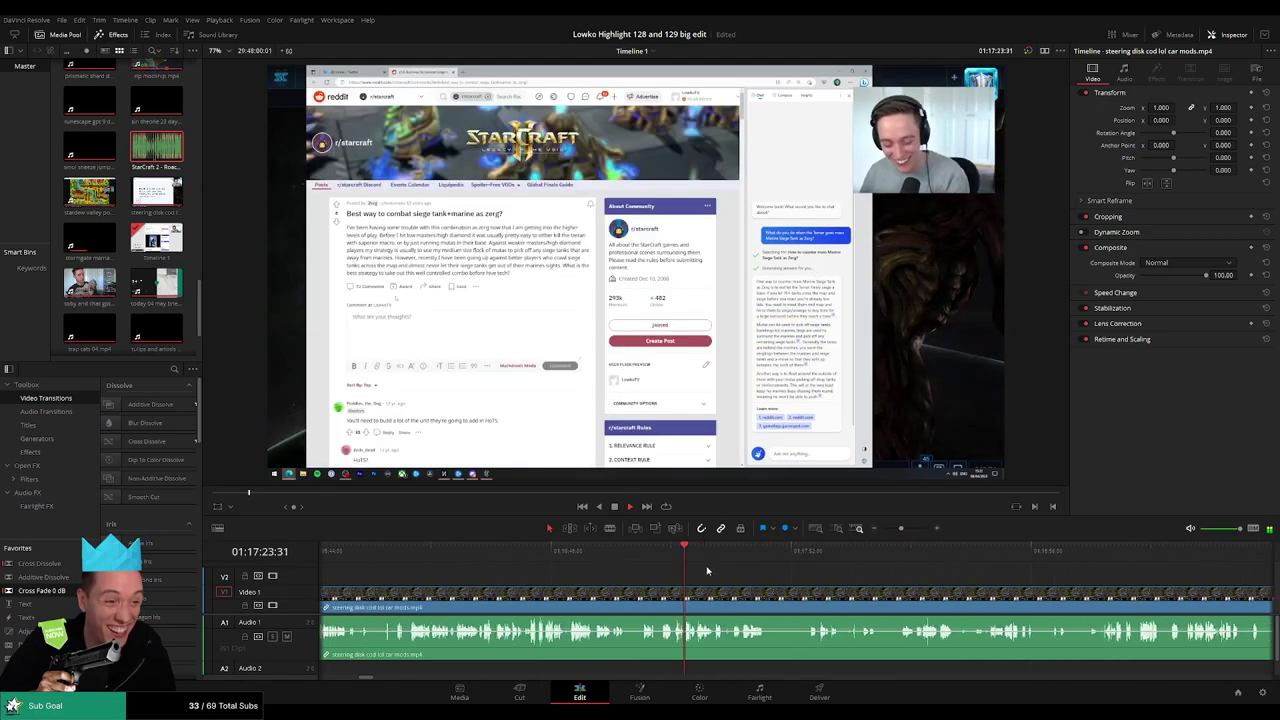
Find where the steering tweet appears and remove the talking section before it.
drag(733, 555, 818, 553)
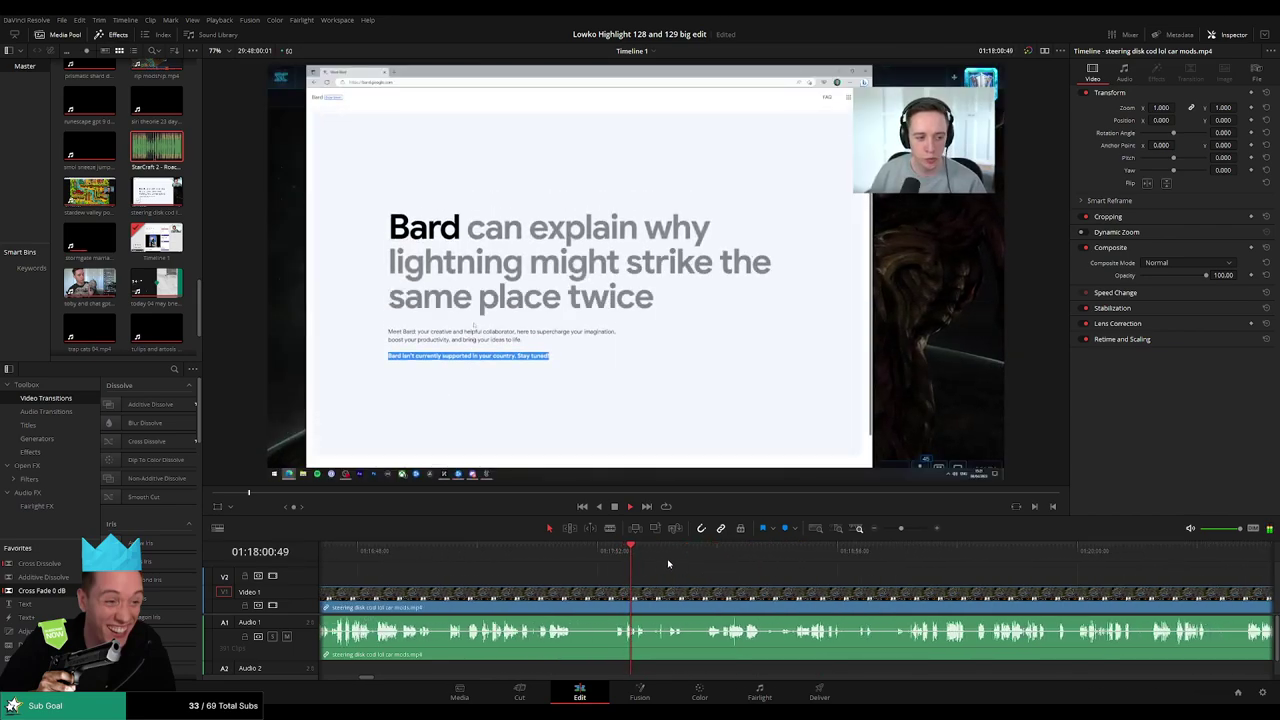
drag(723, 555, 897, 563)
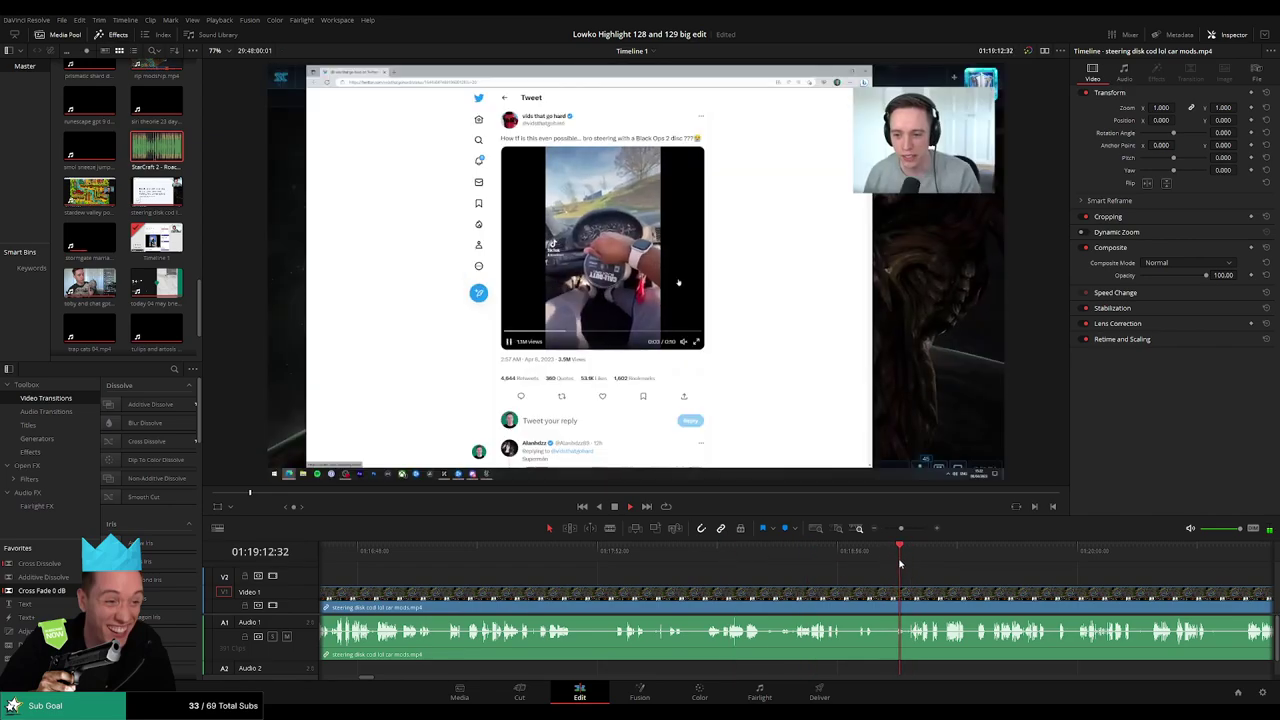
mouse_move(899, 564)
mouse_down()
mouse_move(727, 557)
mouse_move(750, 556)
mouse_up()
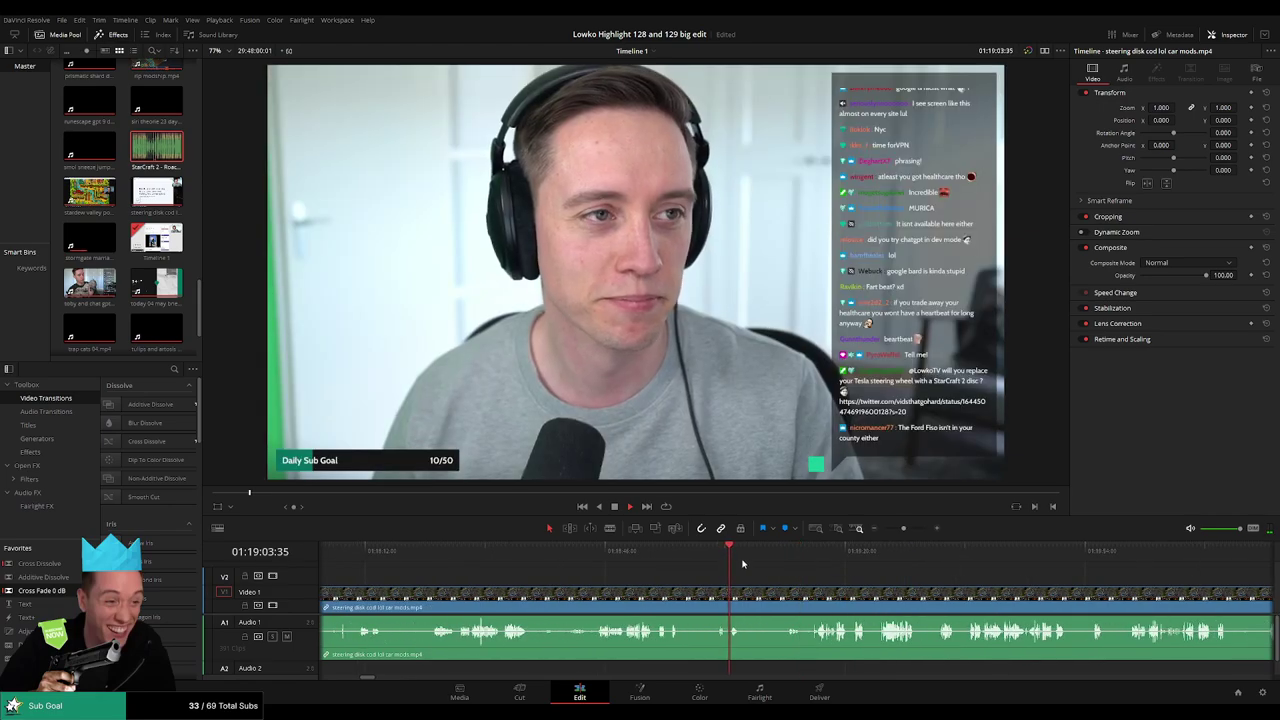
key(space)
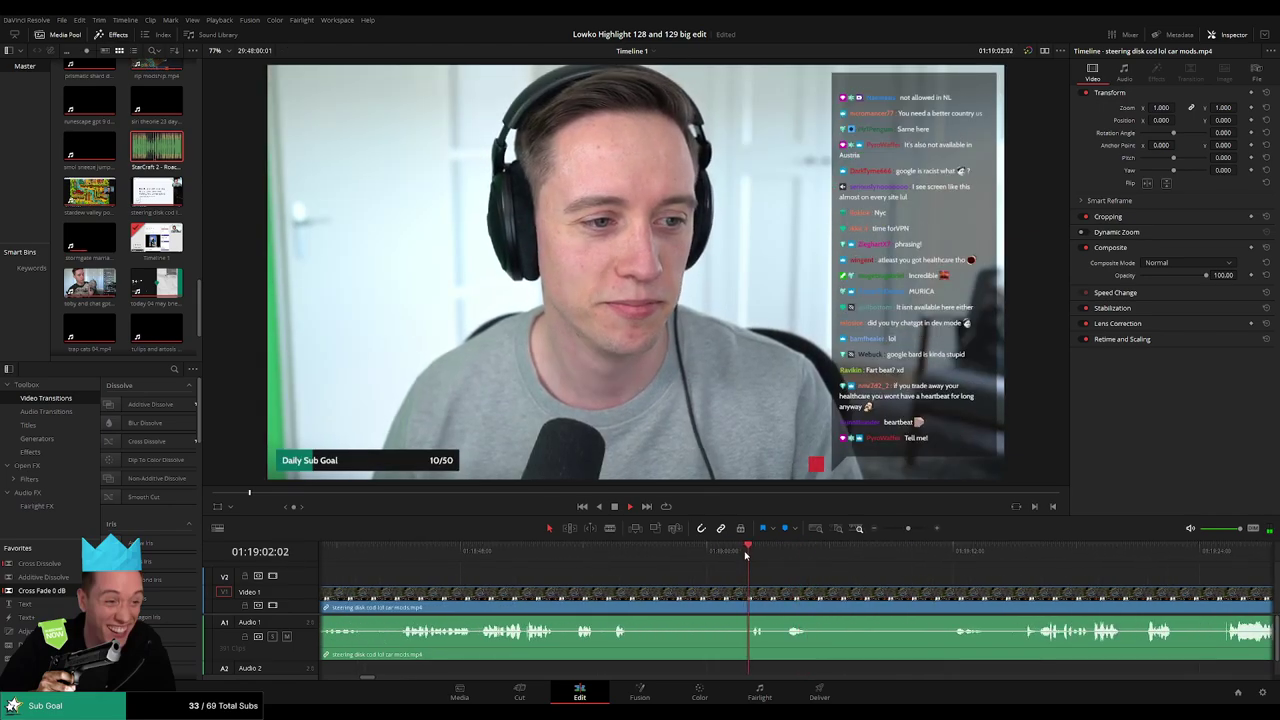
click(843, 558)
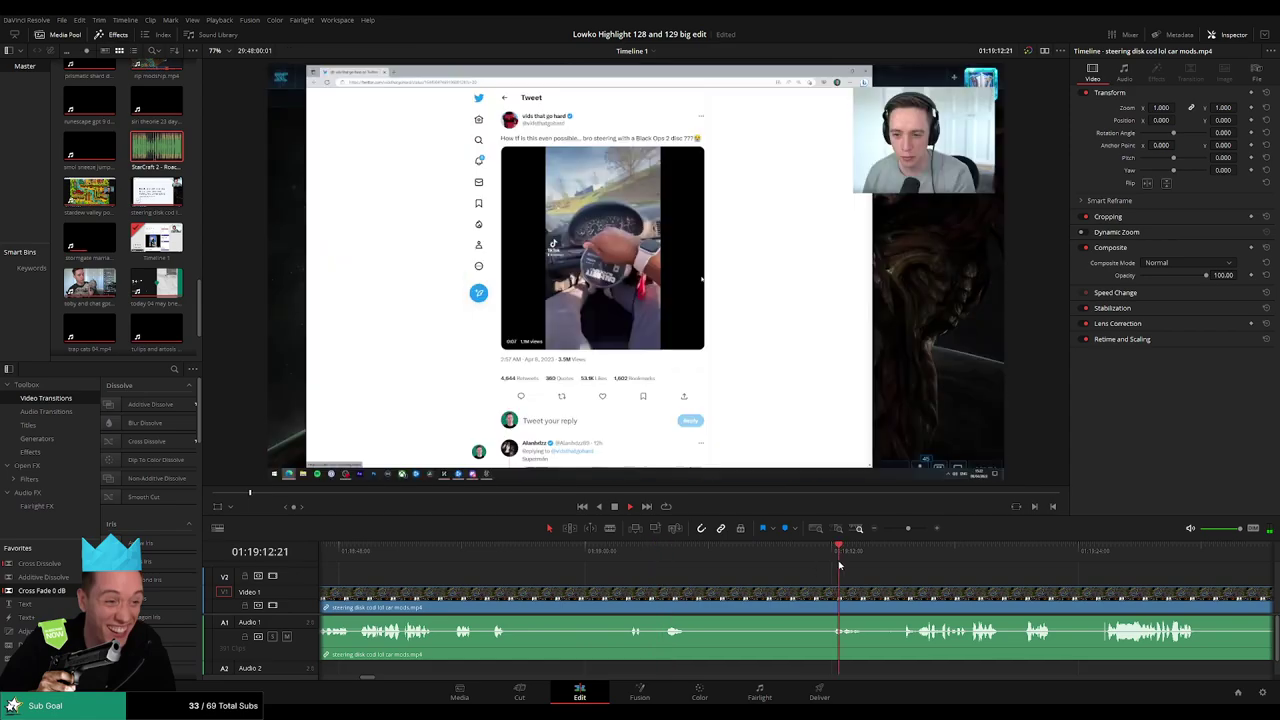
click(829, 563)
key(ctrl+z)
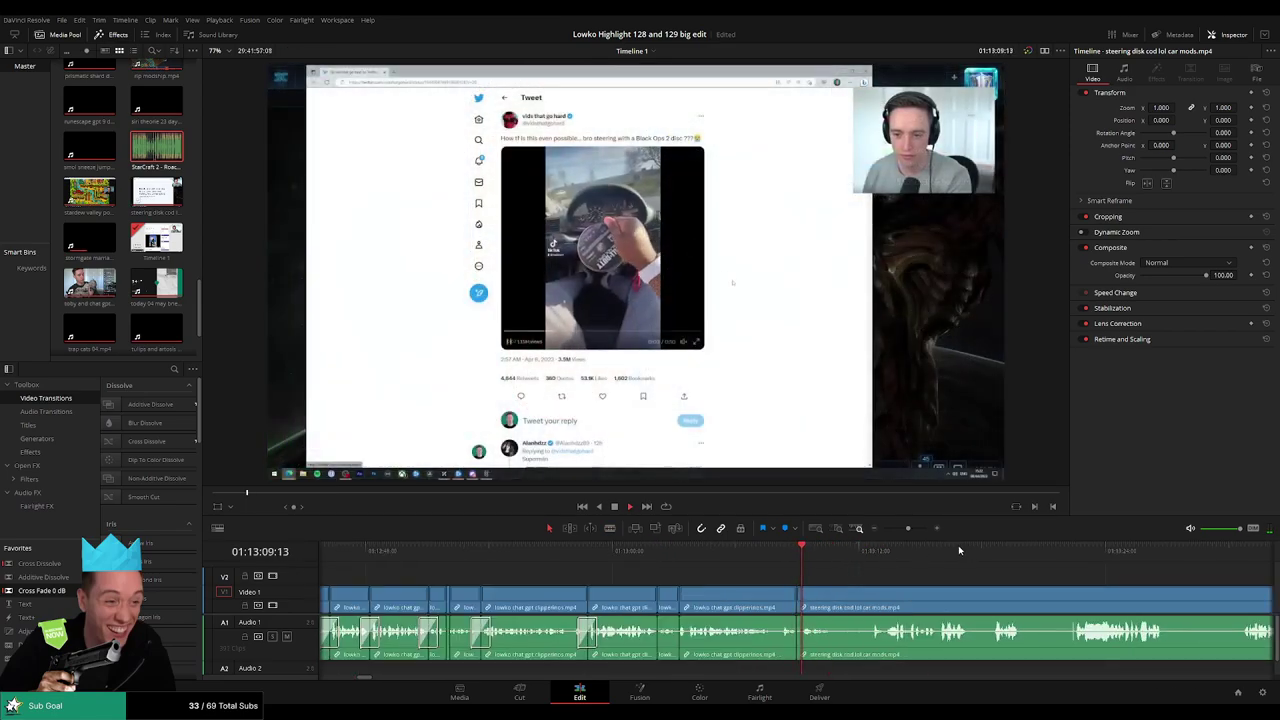
Redo the removal precisely: blade at the webcam shot's last frame and ripple delete the talking.
key(ctrl+z)
click(777, 561)
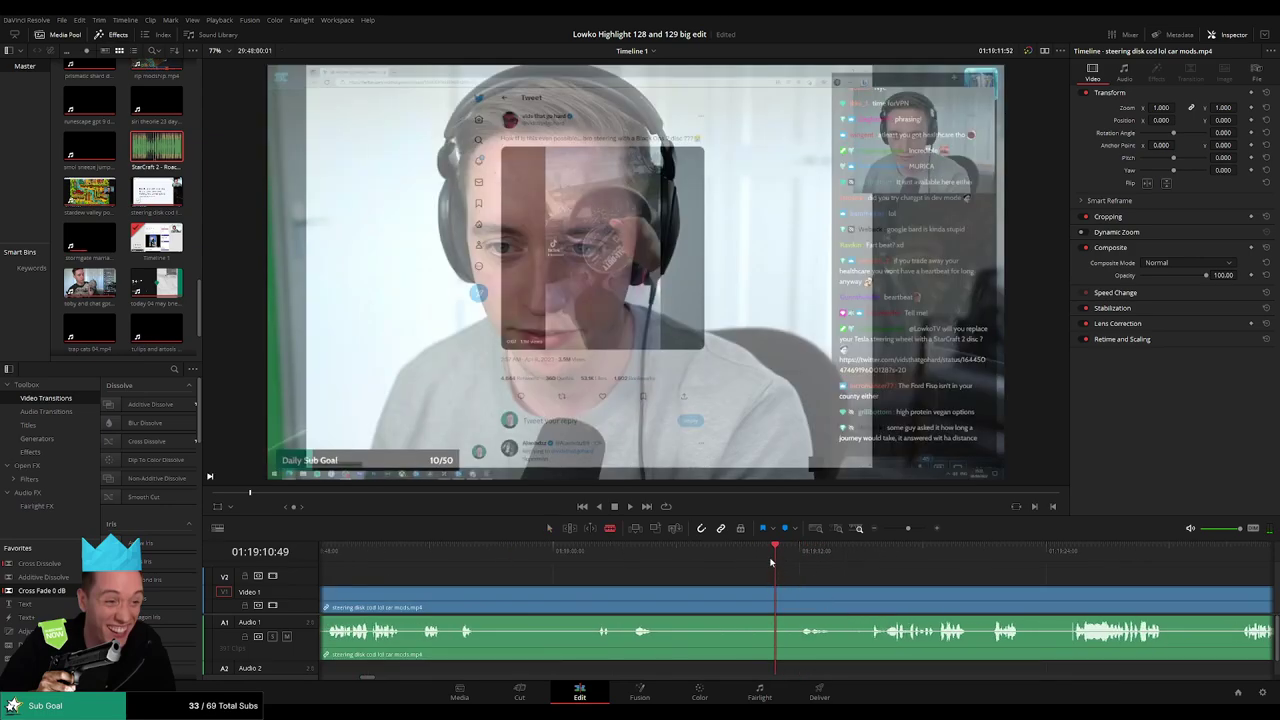
click(750, 565)
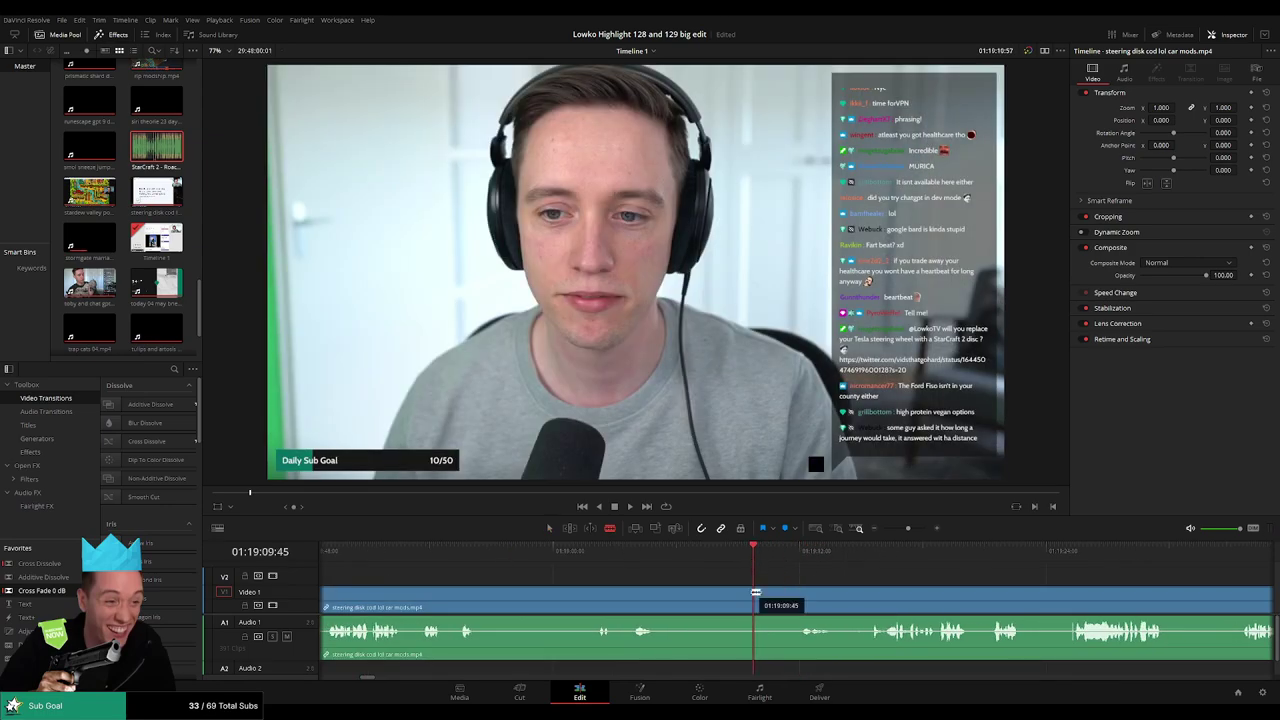
click(755, 593)
key(a)
click(738, 599)
key(Delete)
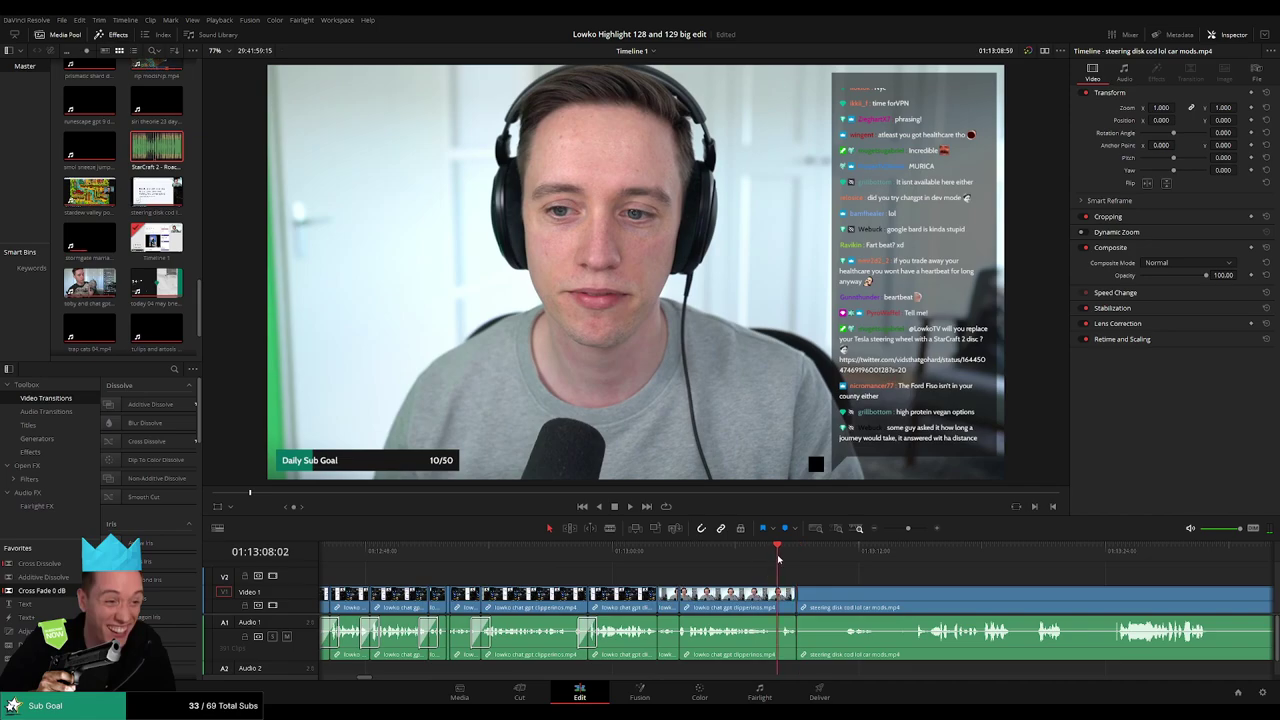
key(space)
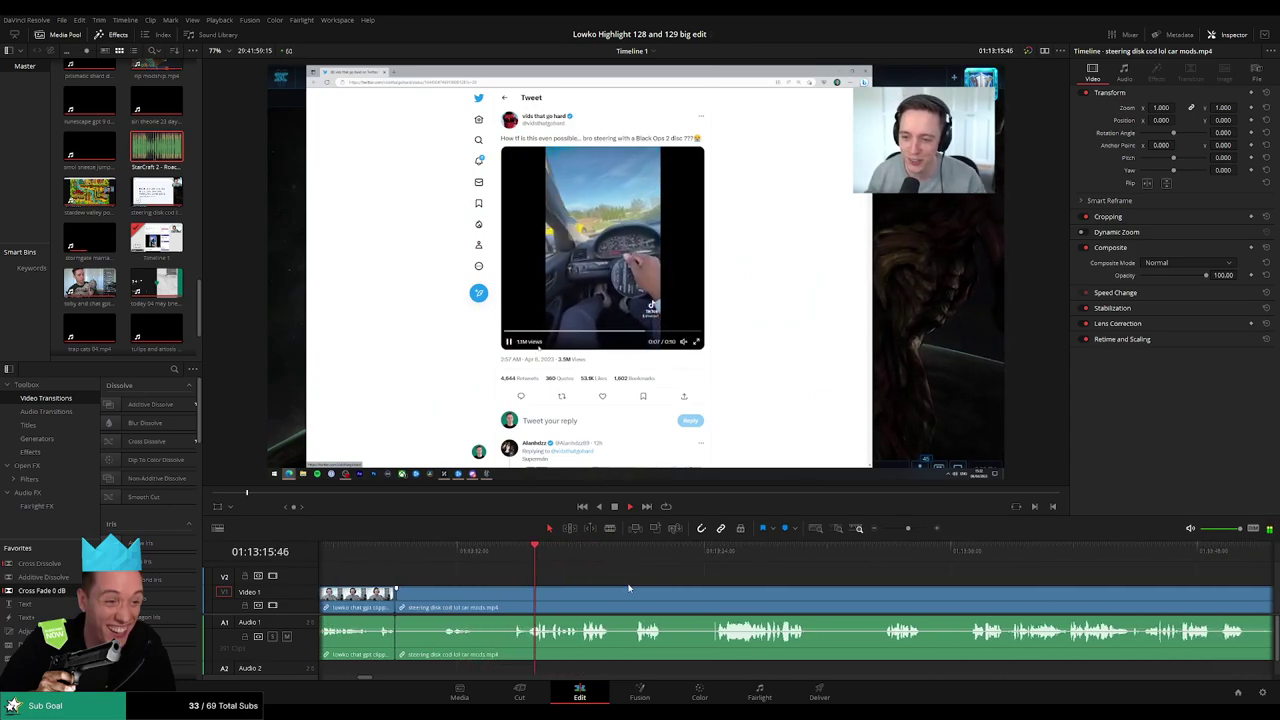
Split the tweet clip at the playhead and place StarCraft 2 - Roach Quotes.mp3 on Audio 2 beneath it.
key(space)
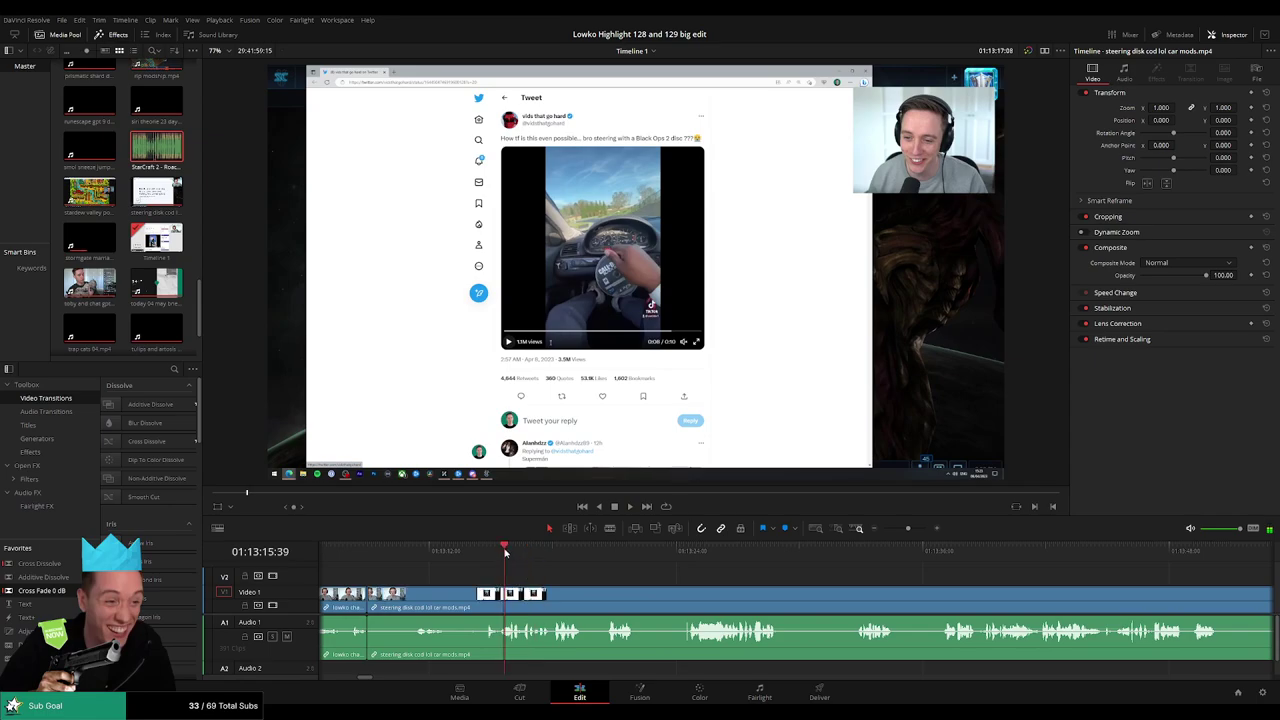
key(space)
key(space)
key(ctrl+b)
key(space)
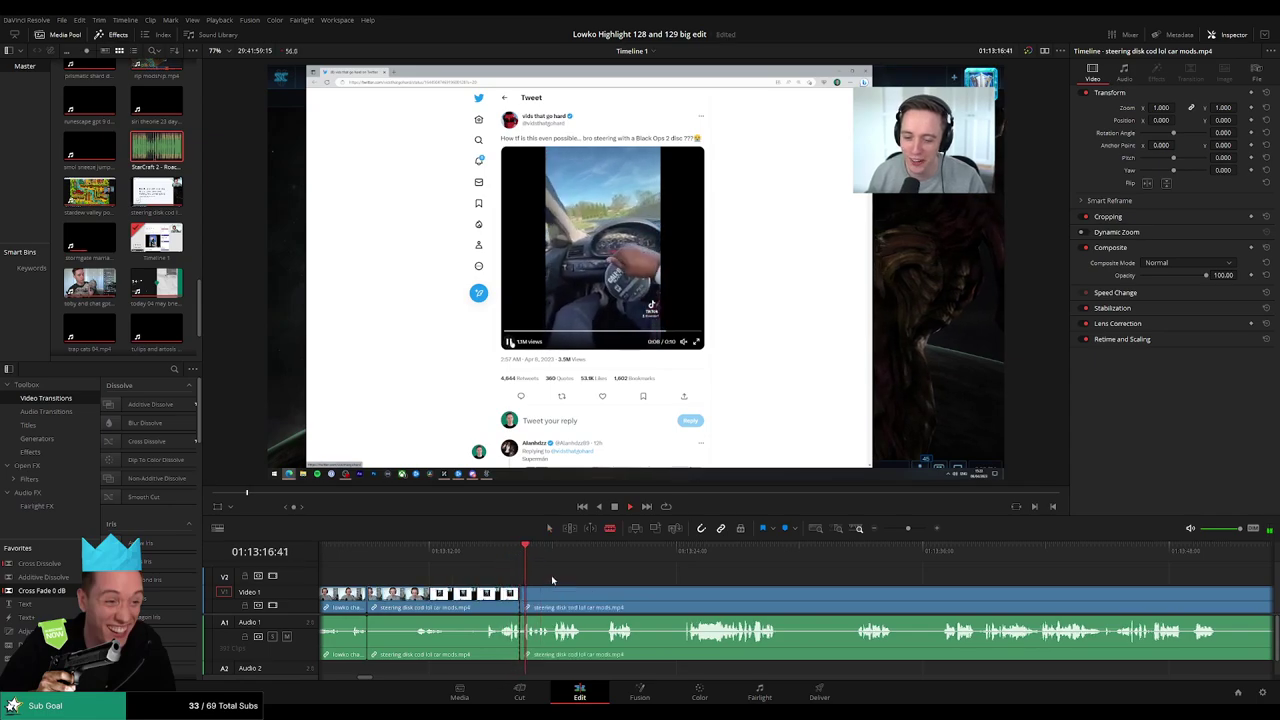
key(space)
scroll(811, 573, up, 1)
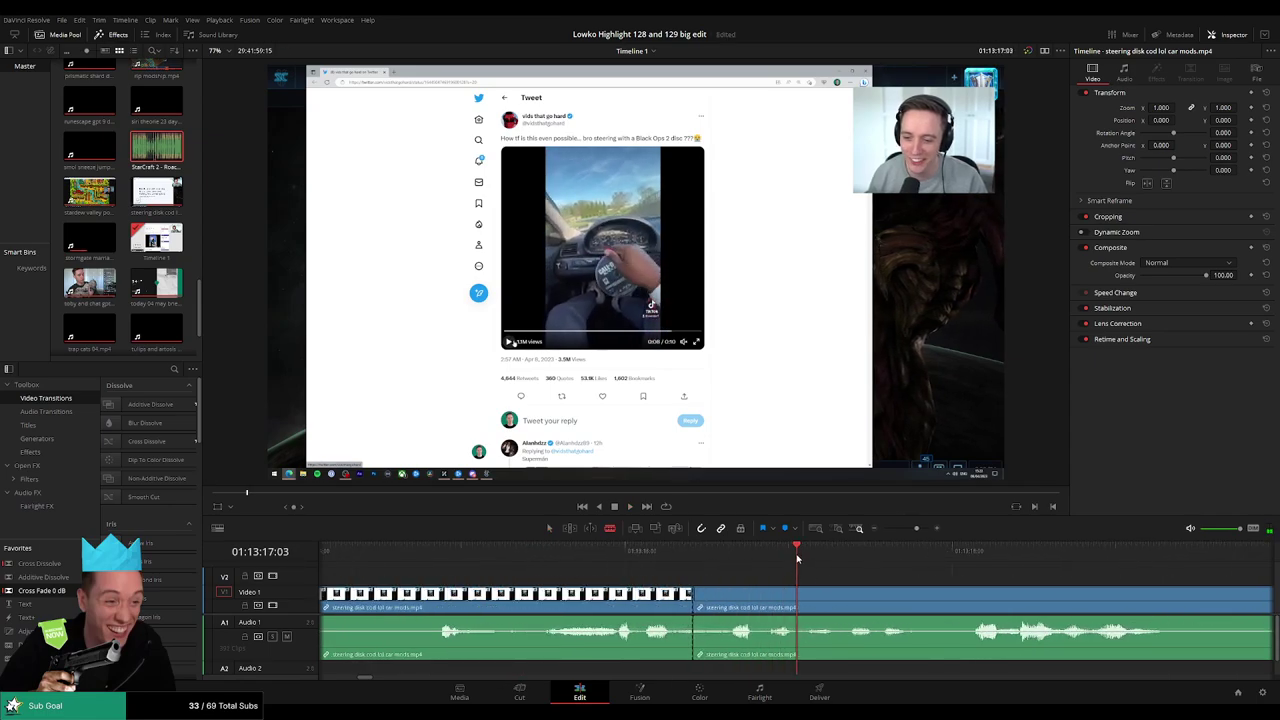
key(ctrl+b)
click(757, 645)
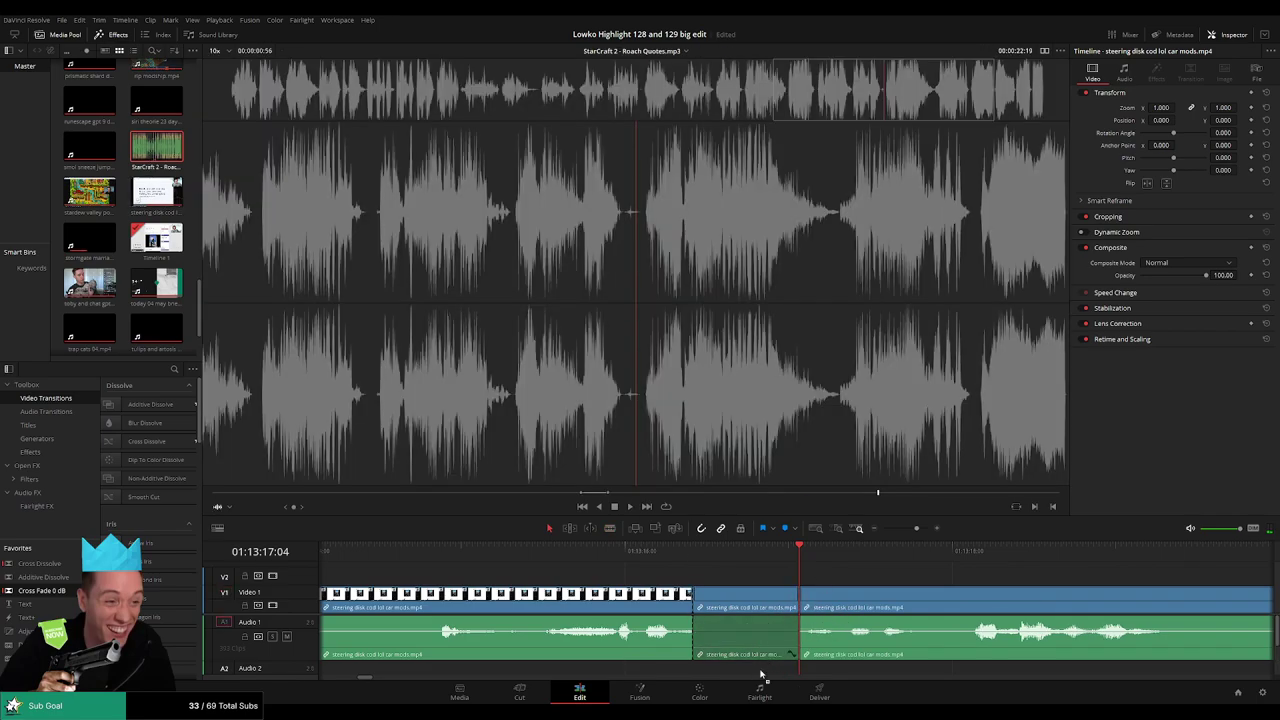
mouse_move(156, 148)
mouse_down()
mouse_move(686, 666)
mouse_move(700, 660)
mouse_up()
Lower the Roach Quotes clip on Audio 2 to -27 volume and zoom the timeline out.
click(670, 663)
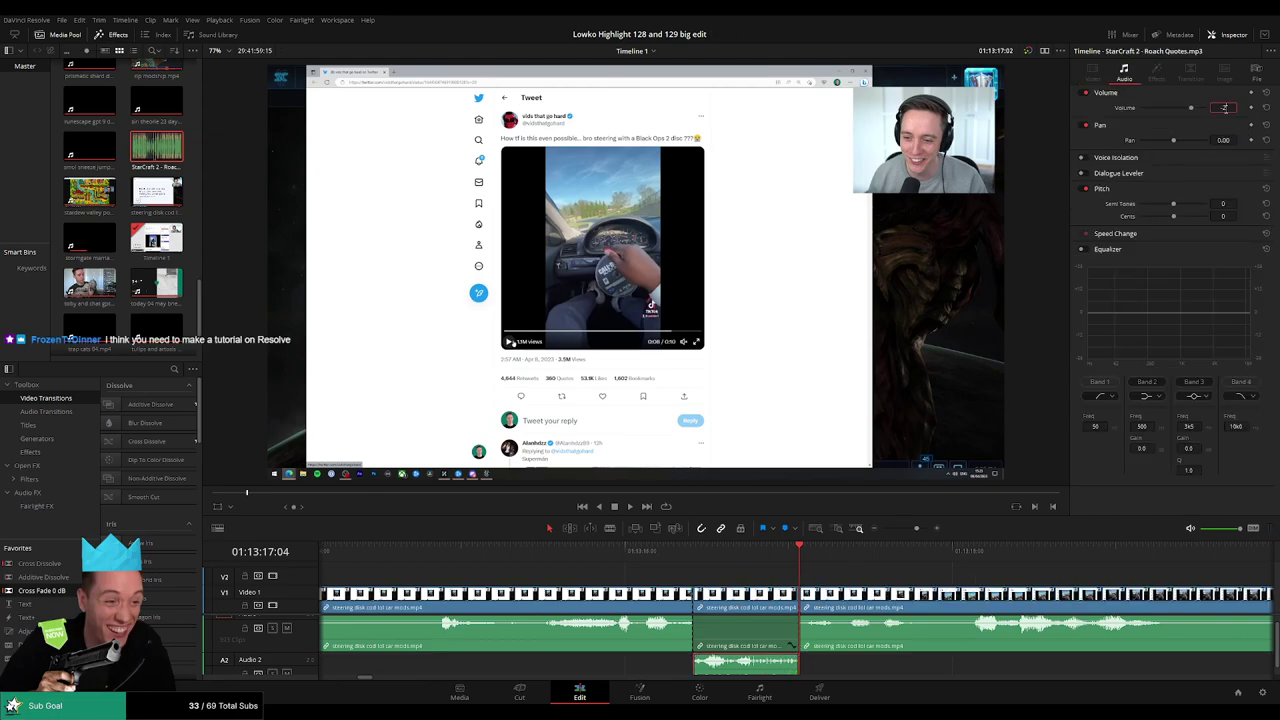
scroll(838, 621, down, 2)
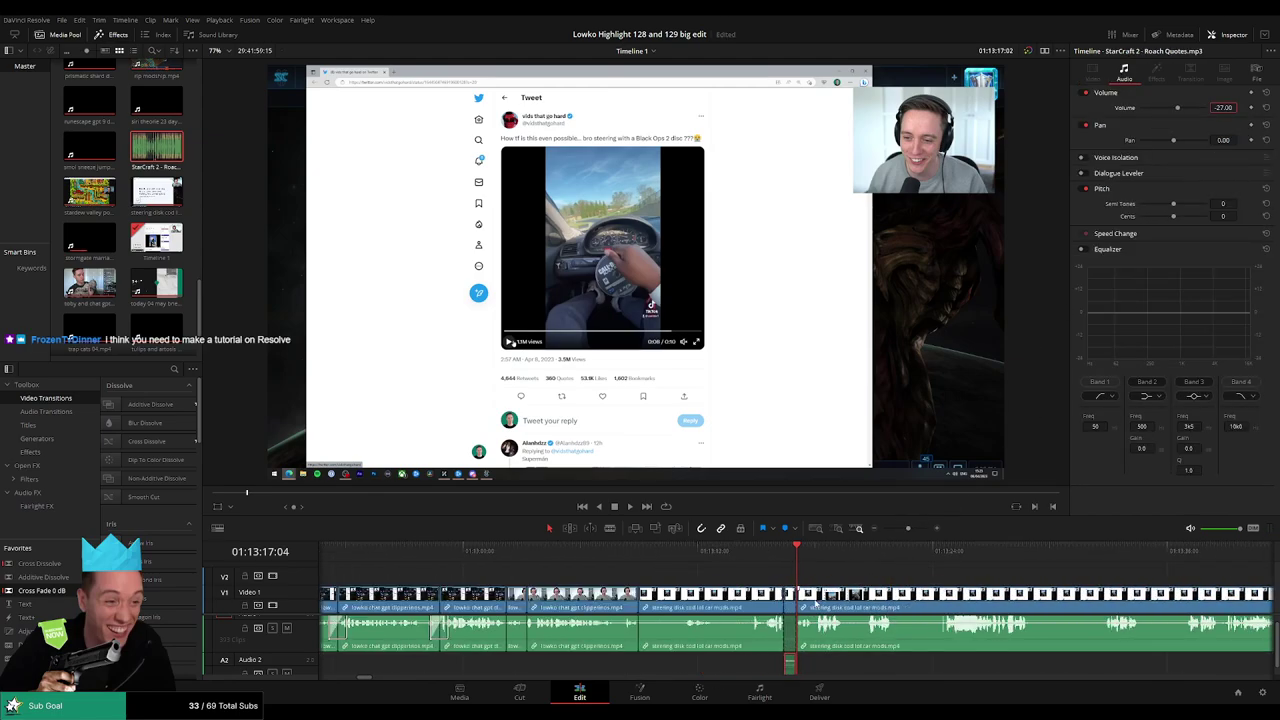
scroll(838, 621, down, 2)
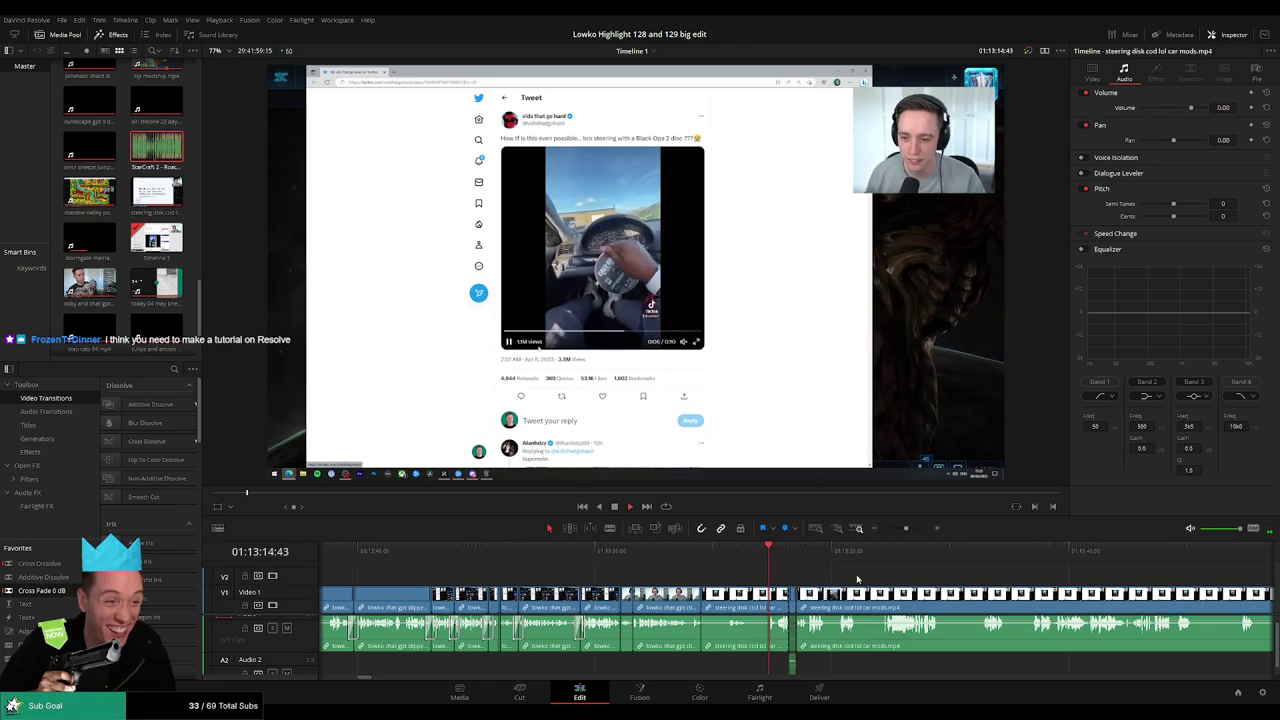
scroll(740, 562, right, 3)
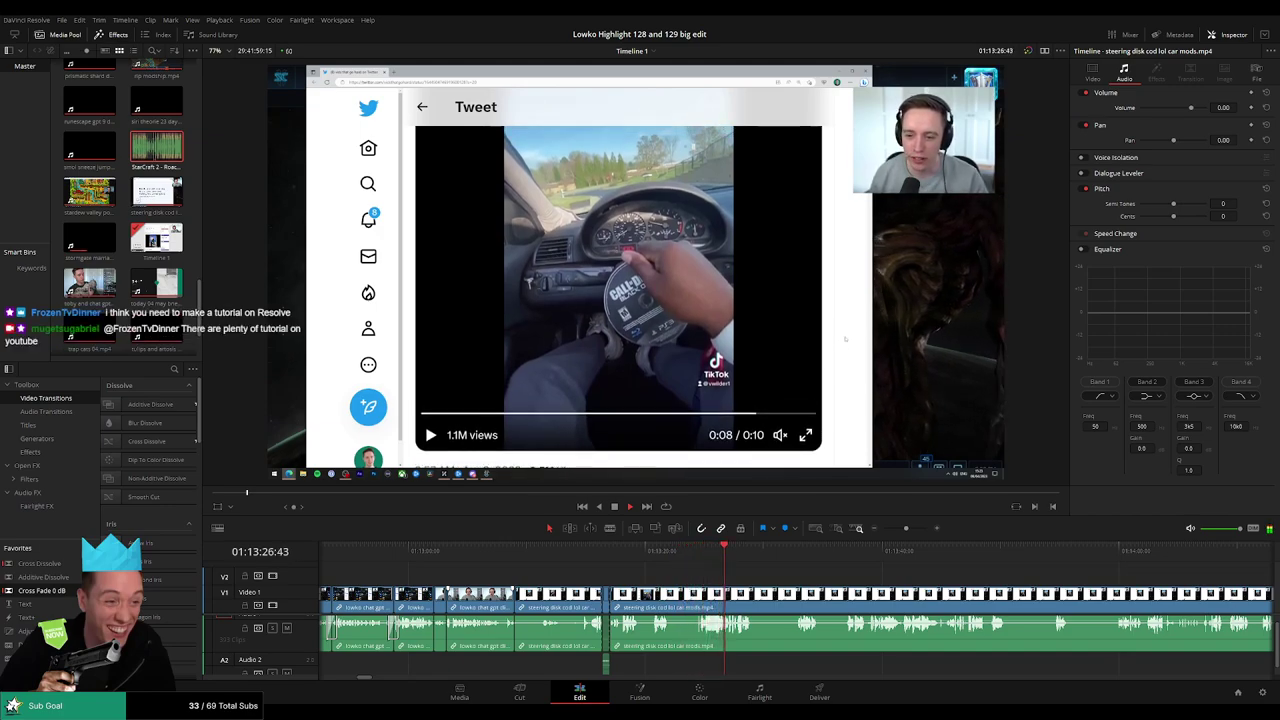
Cut the tweet clip at the playhead and remove everything before the cut.
click(661, 551)
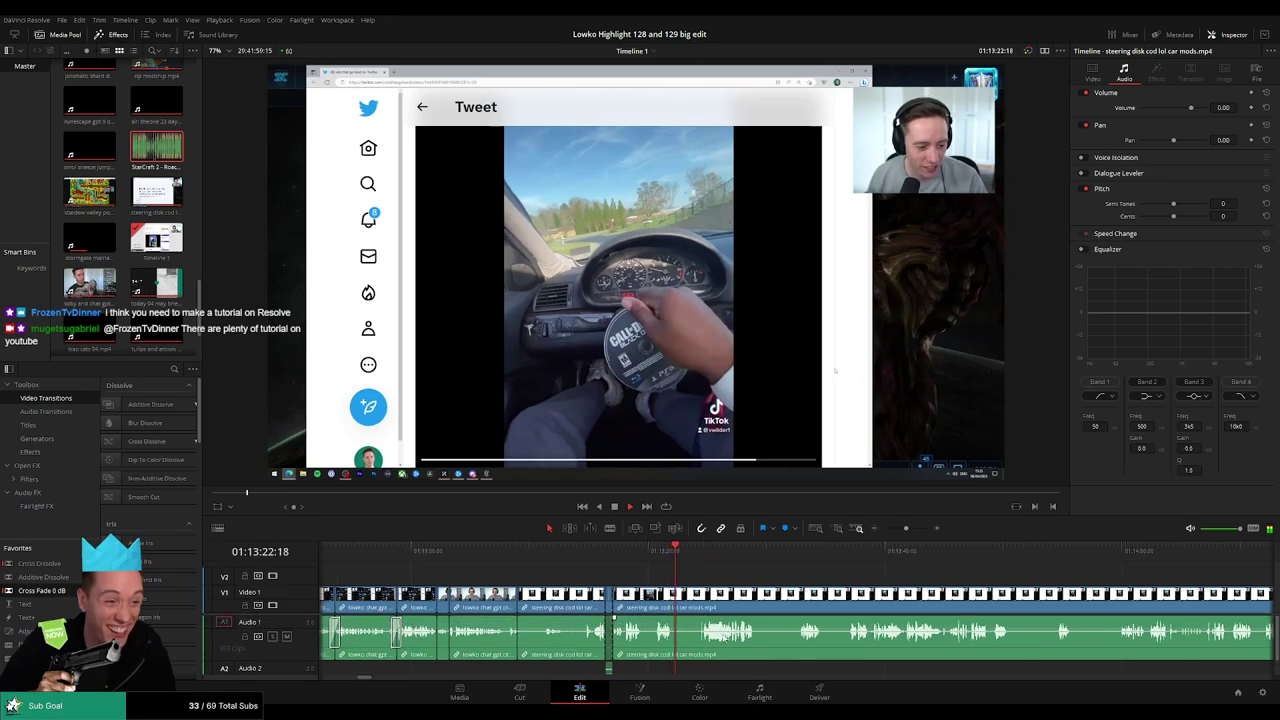
scroll(858, 611, up, 2)
click(734, 600)
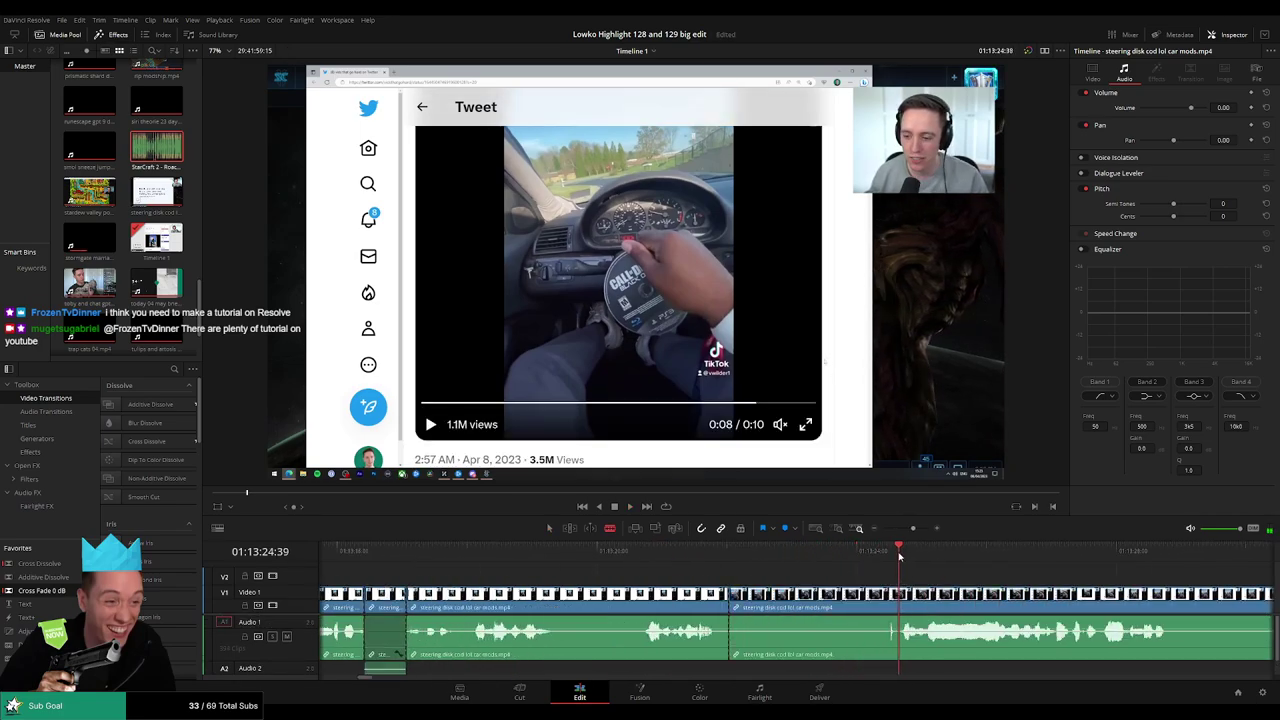
key(ctrl+shift+bracketleft)
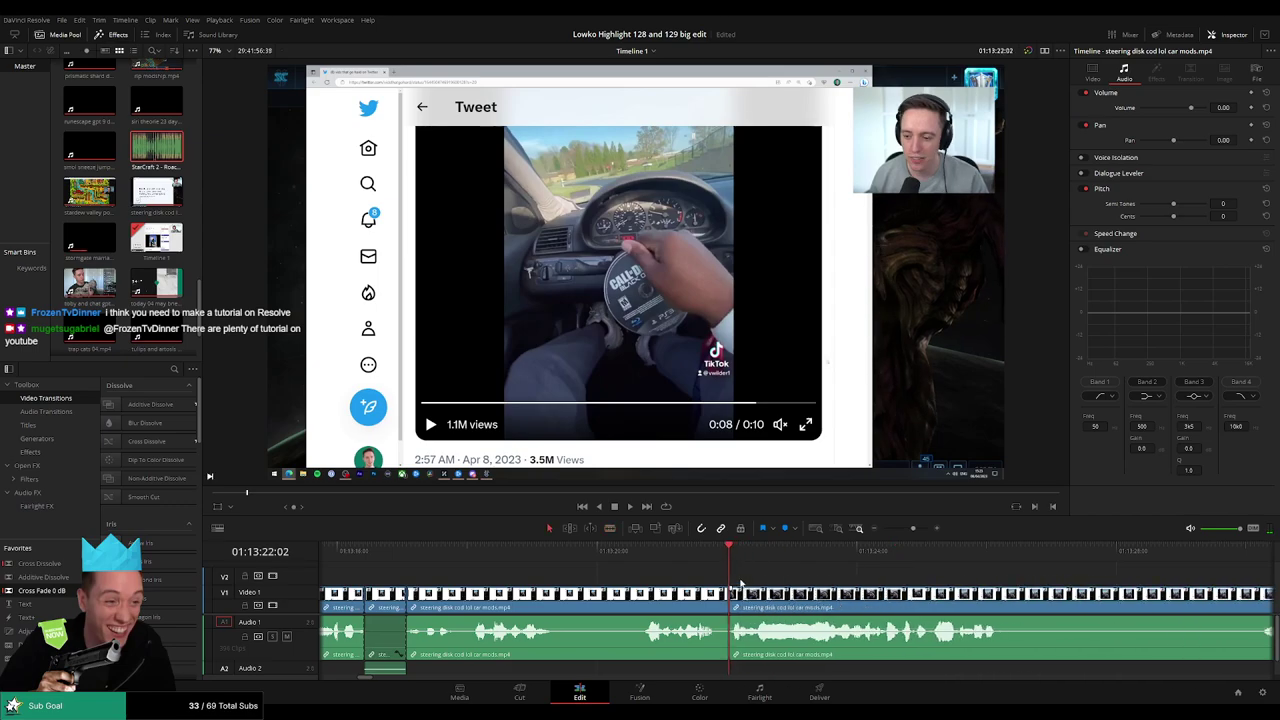
Split the tweet footage around an unwanted section, delete it and close the gap.
key(space)
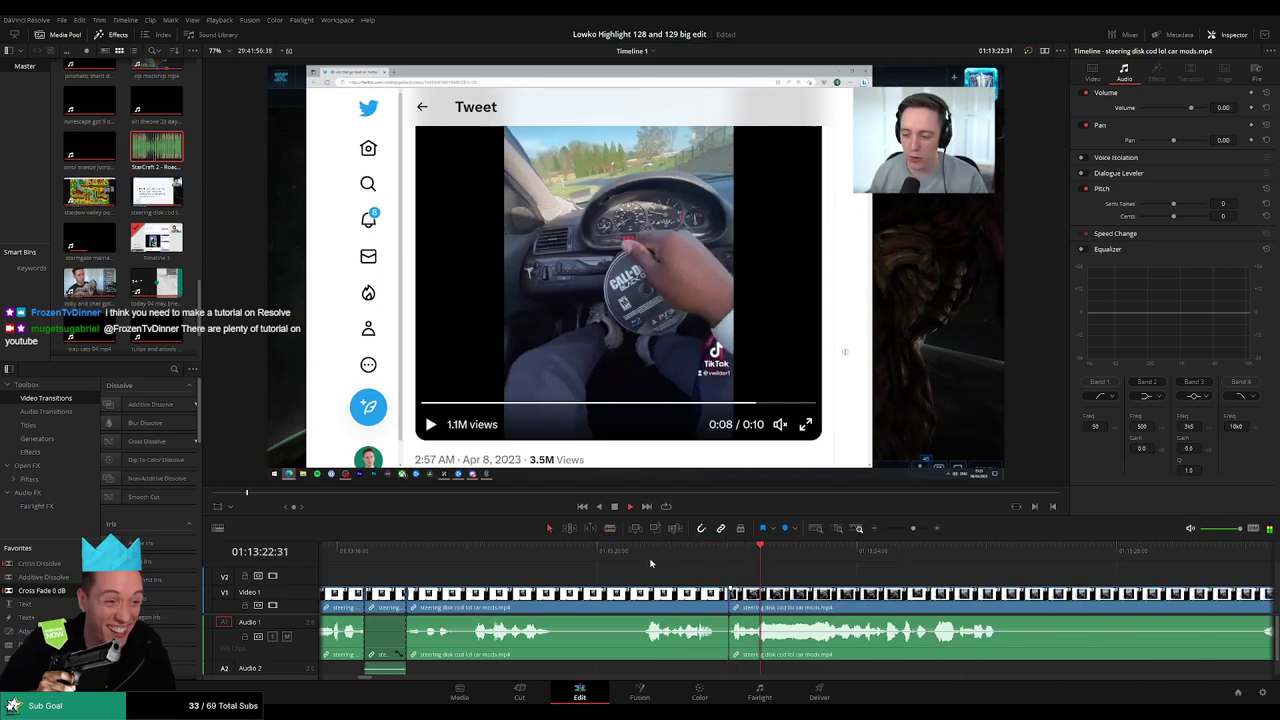
key(ctrl+minus)
key(ctrl+minus)
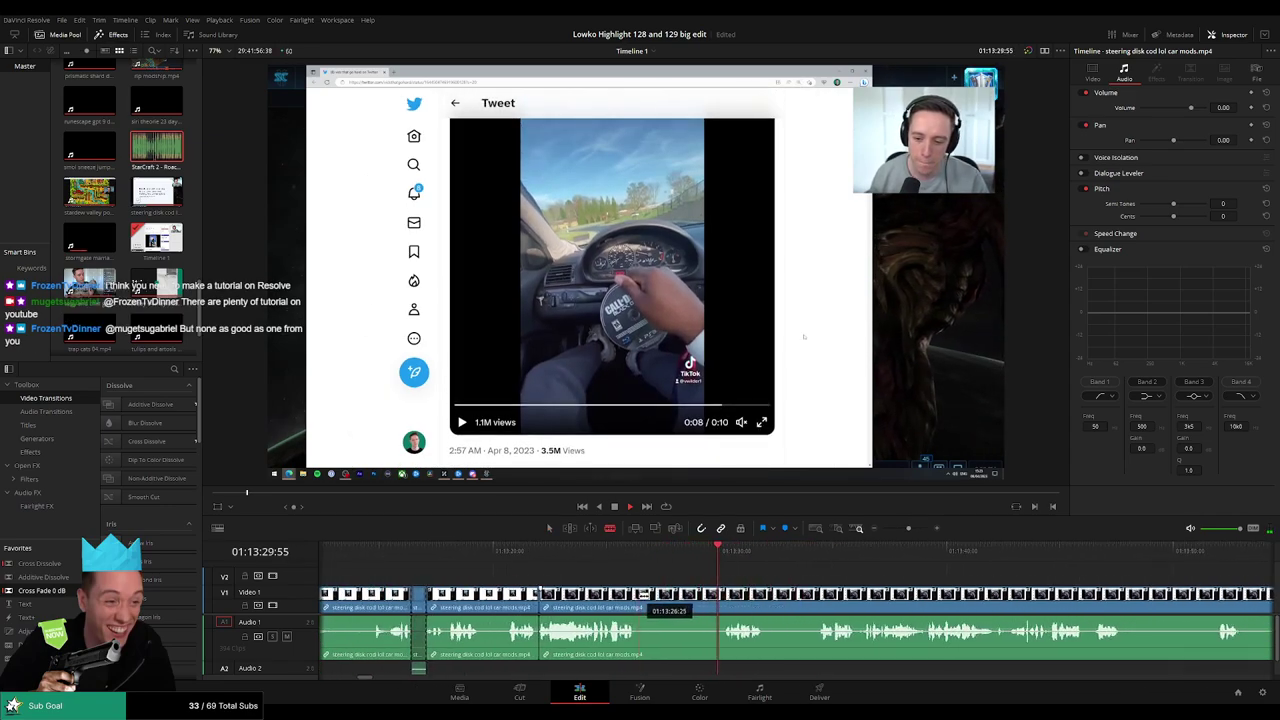
click(638, 598)
click(724, 598)
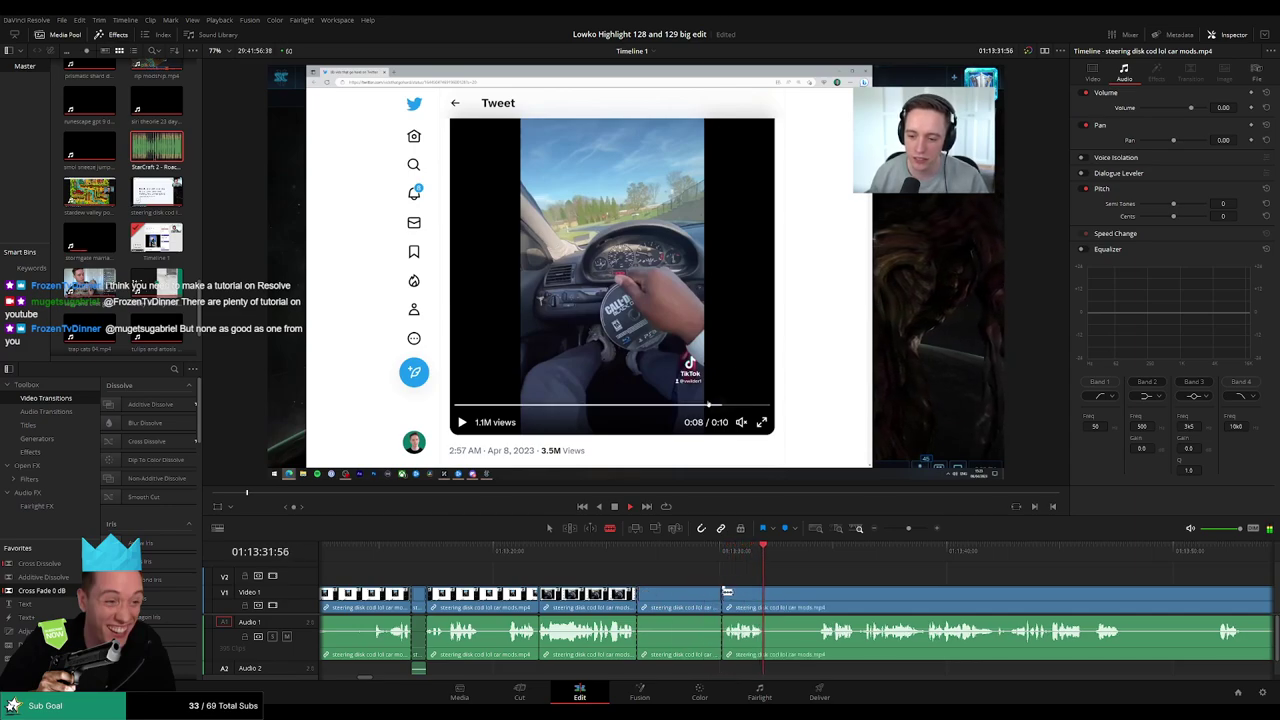
click(766, 594)
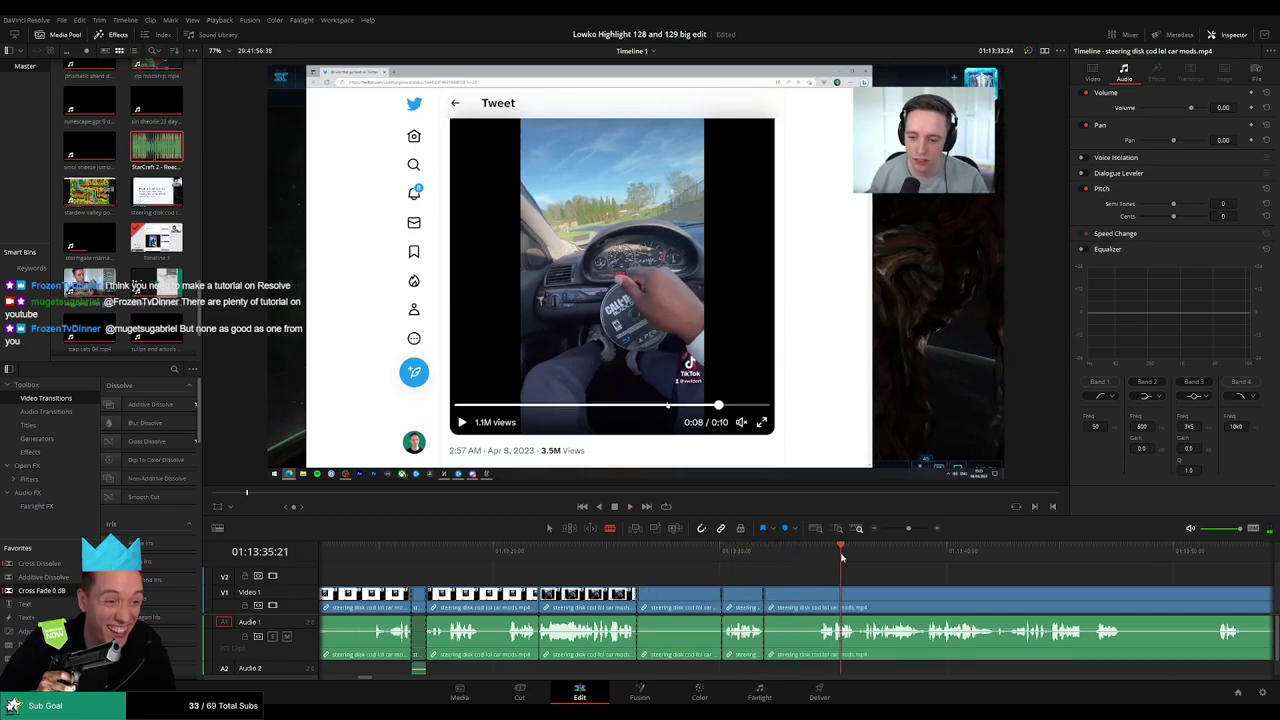
click(823, 598)
key(a)
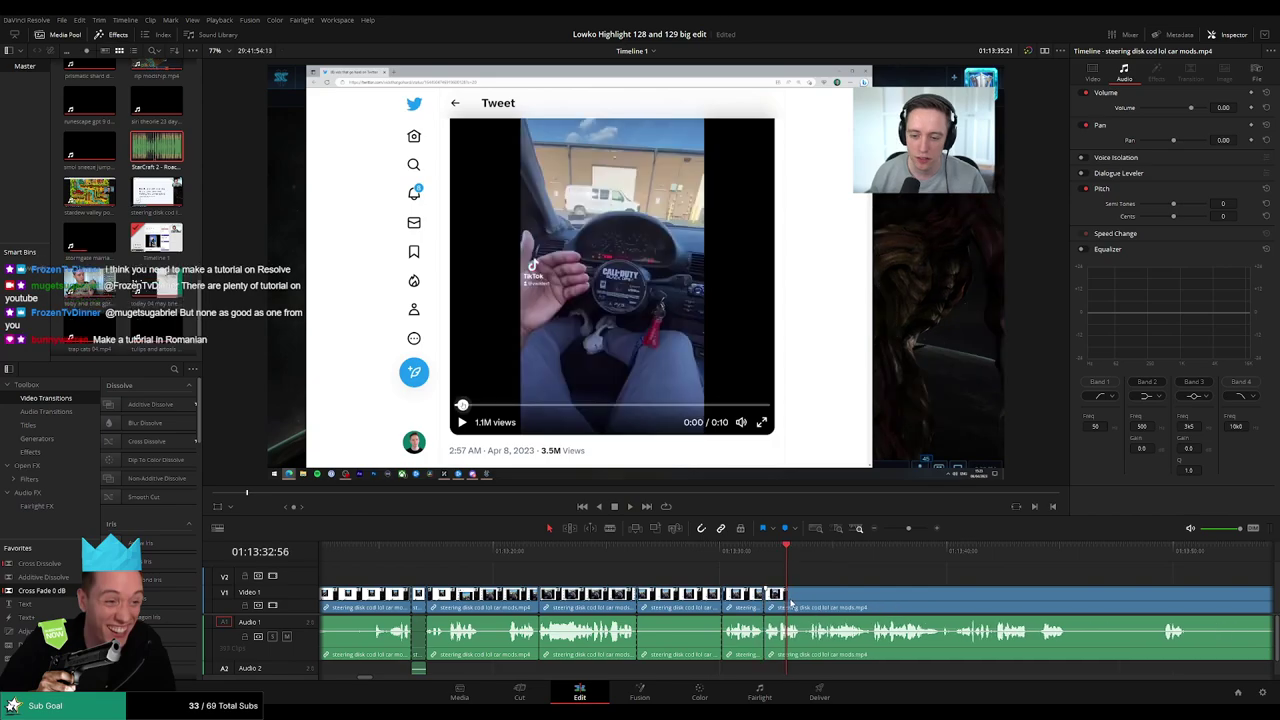
click(675, 604)
key(Delete)
click(622, 549)
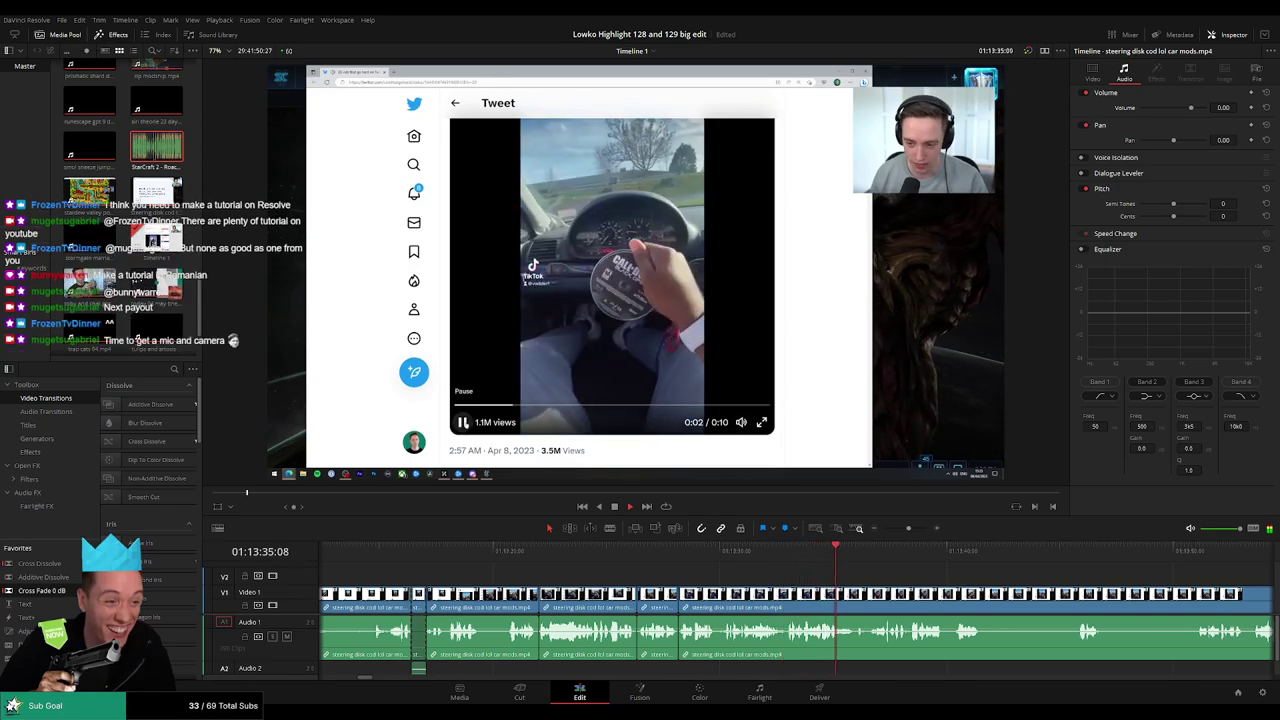
Cut out a second unwanted stretch of the tweet footage and close the gap.
click(706, 555)
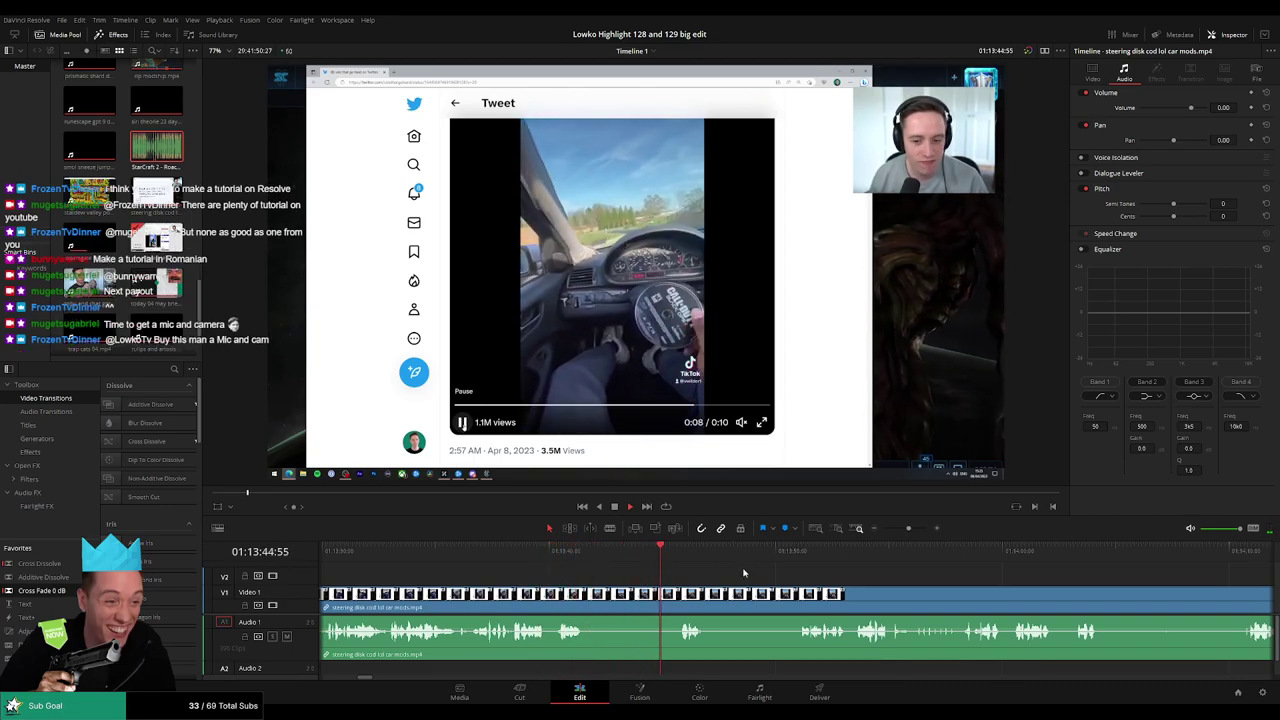
key(space)
key(b)
click(562, 595)
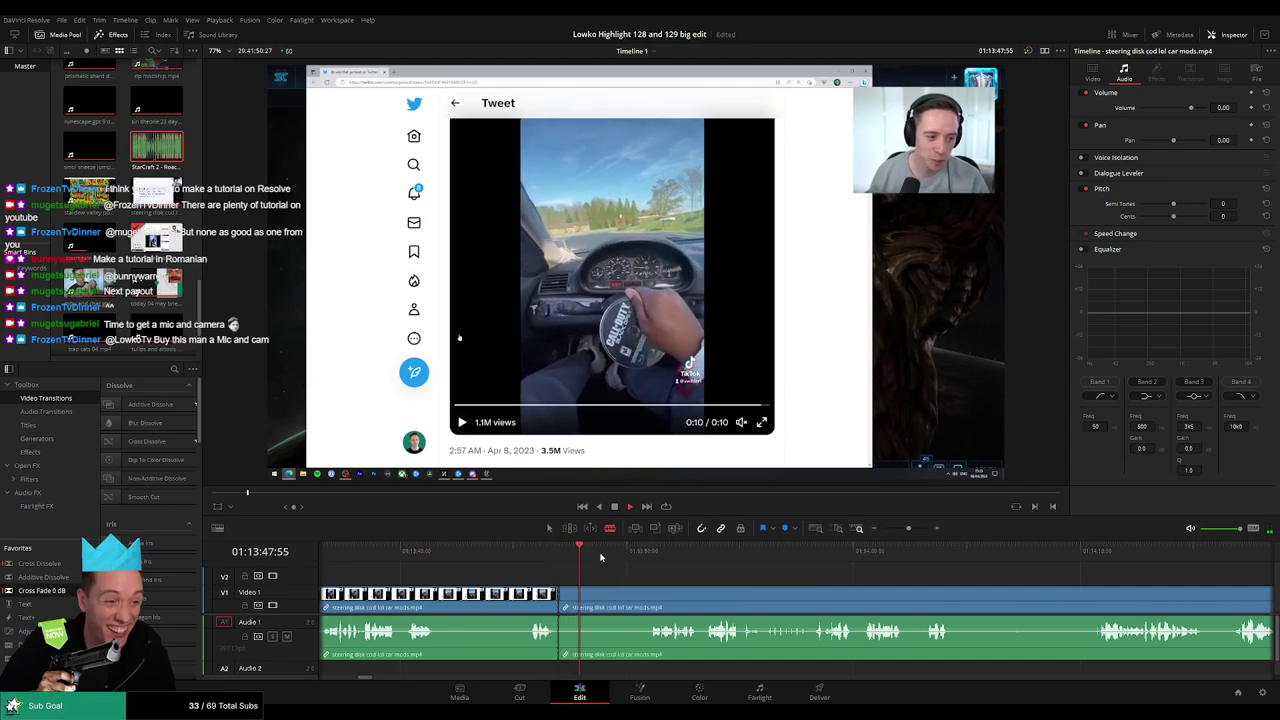
click(636, 553)
click(558, 553)
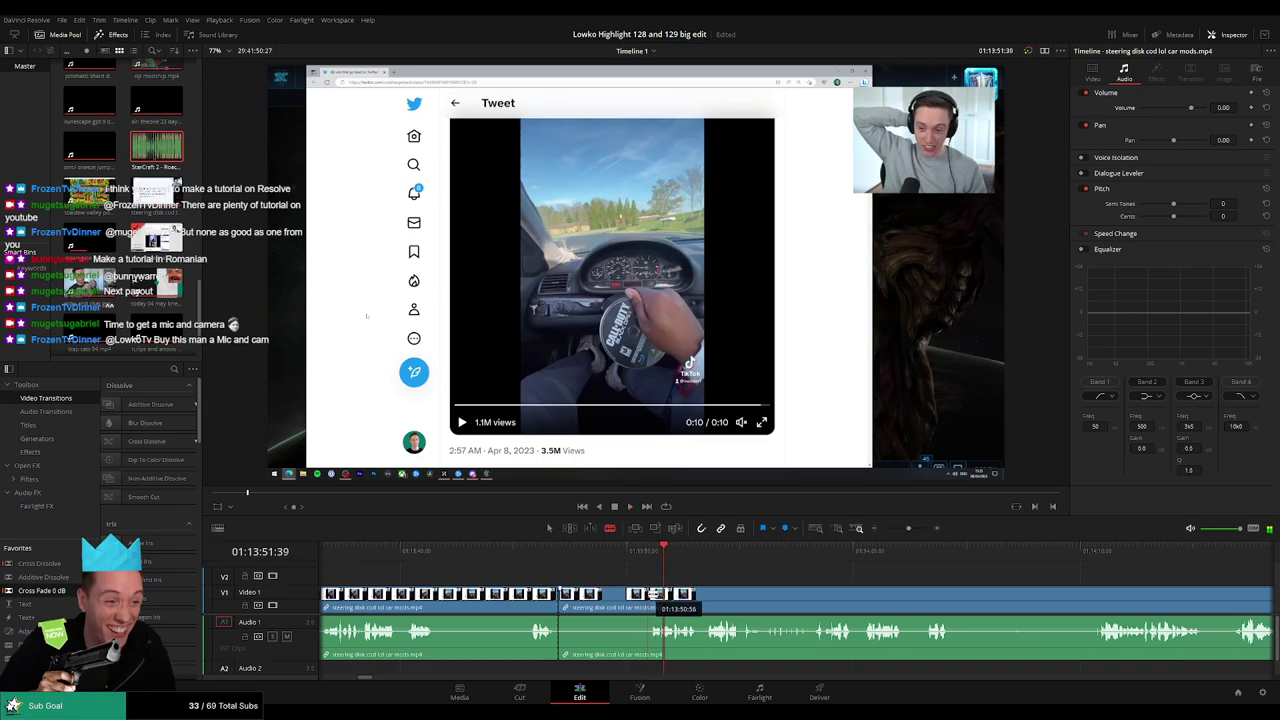
click(656, 594)
key(a)
click(610, 595)
key(Delete)
Play back the result and park the playhead at 01:13:49:51 where the zoom begins.
drag(610, 549, 546, 549)
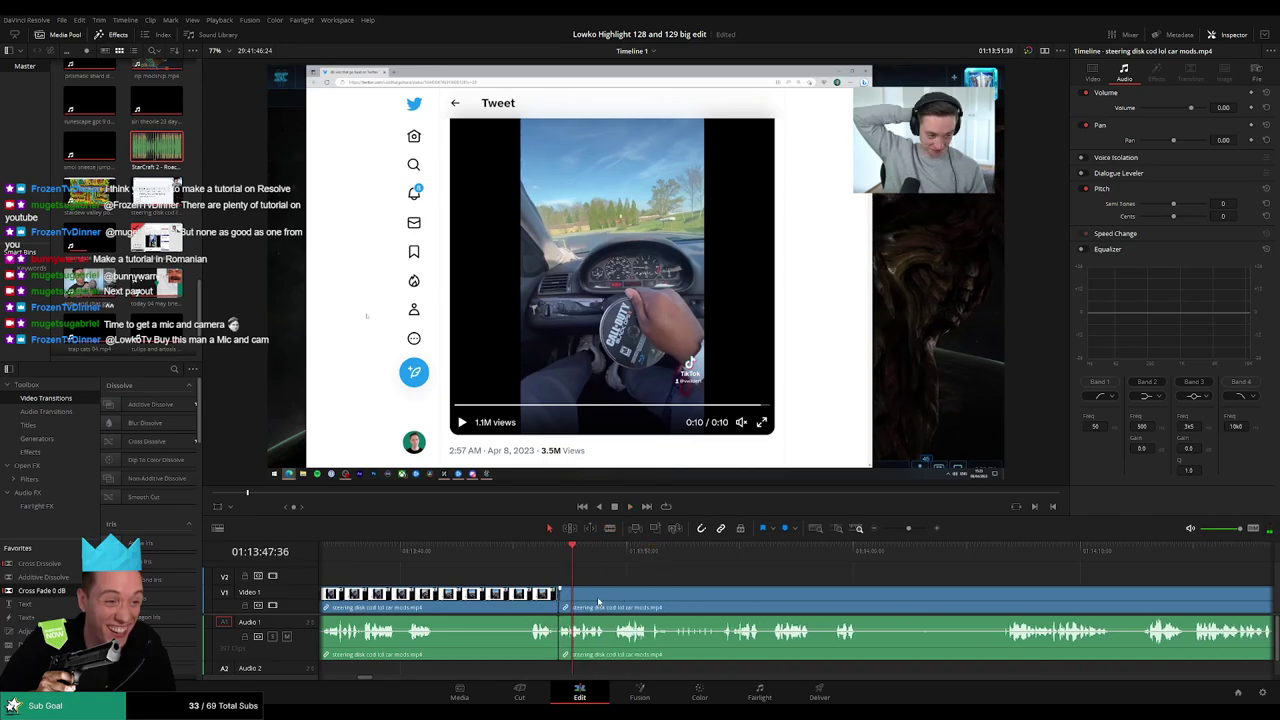
key(space)
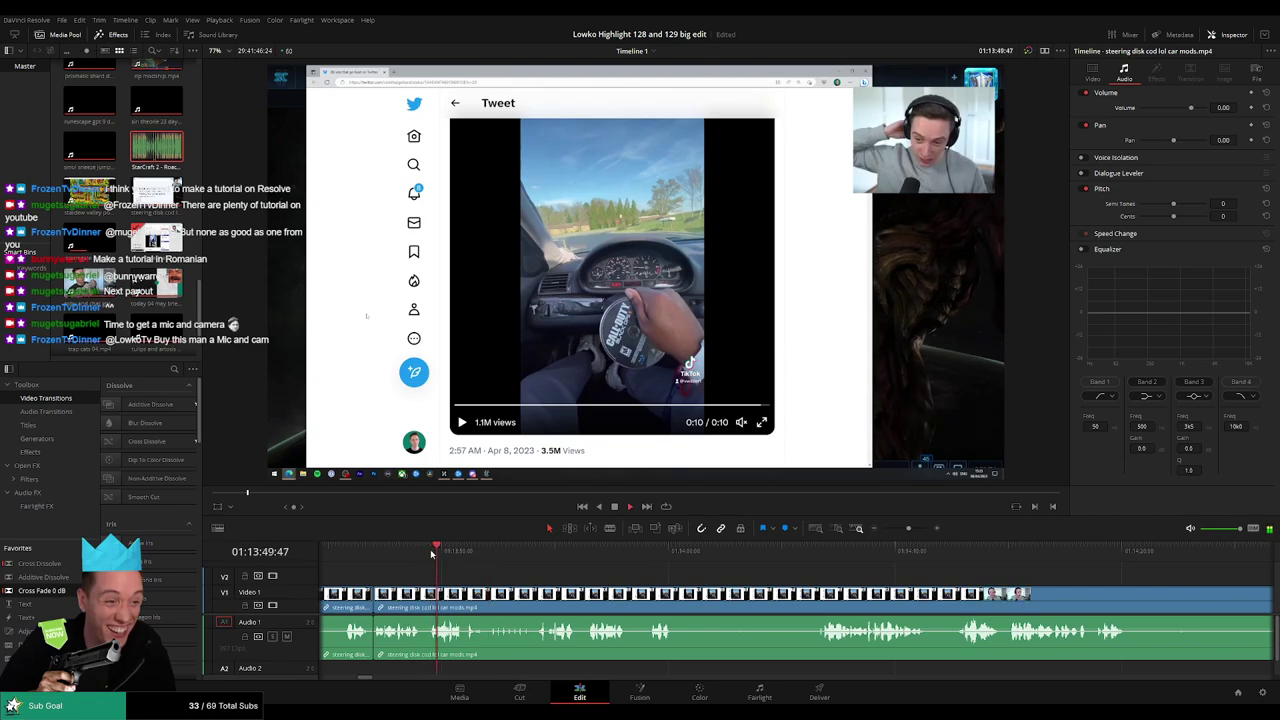
click(428, 552)
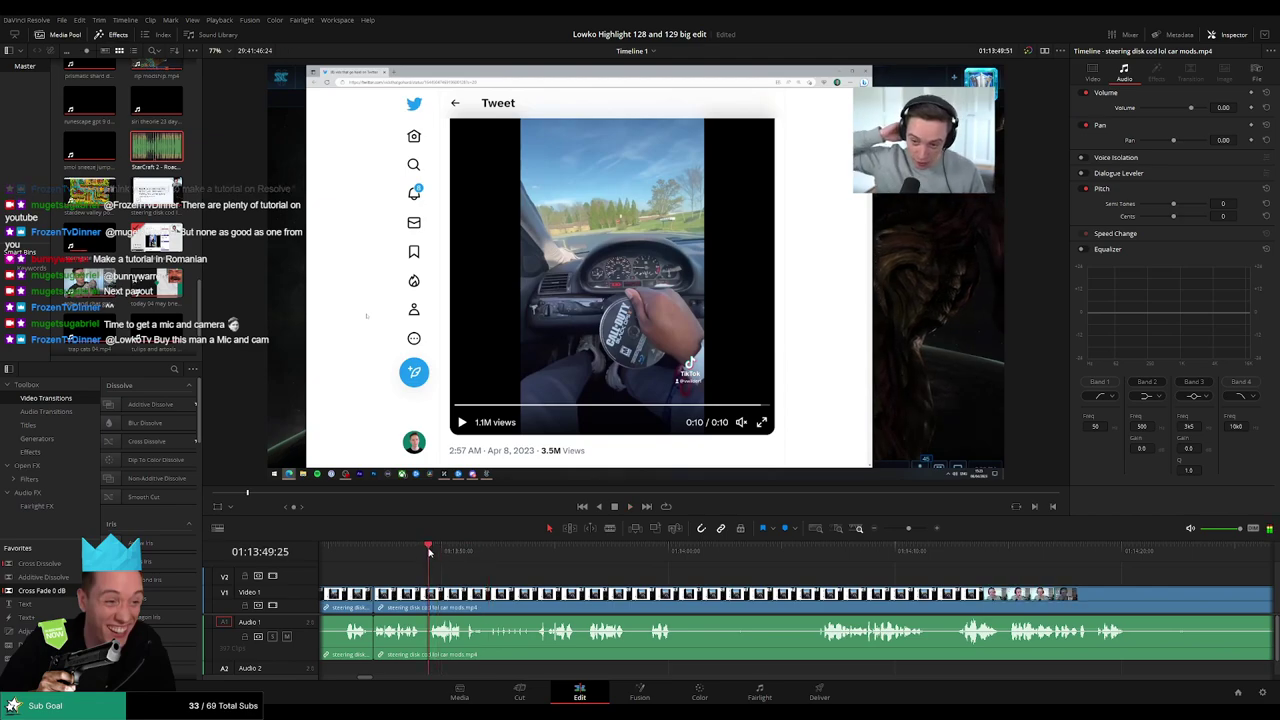
Add an adjustment clip on V2 with Zoom 2.810 and Position Y -74, trimmed to a brief zoom.
drag(25, 631, 450, 580)
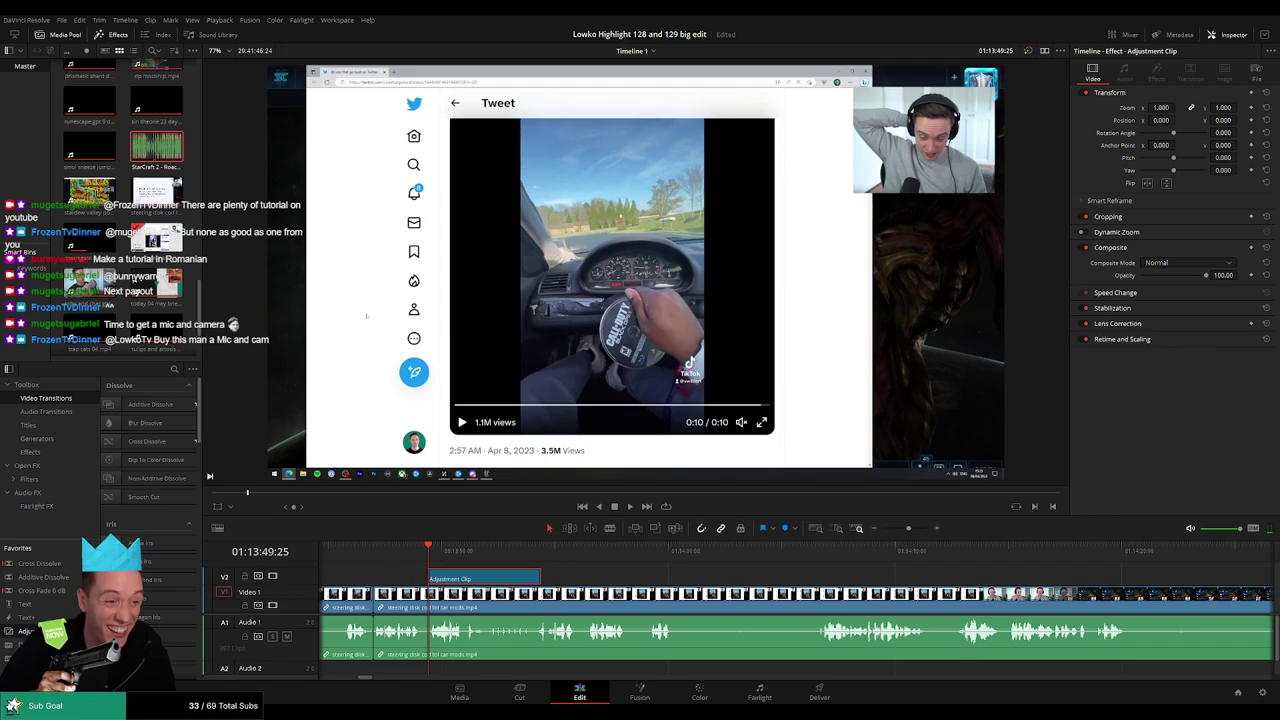
mouse_move(1160, 107)
mouse_down()
mouse_move(1217, 119)
mouse_move(1120, 107)
mouse_move(1190, 107)
mouse_move(1177, 120)
mouse_move(1140, 107)
mouse_up()
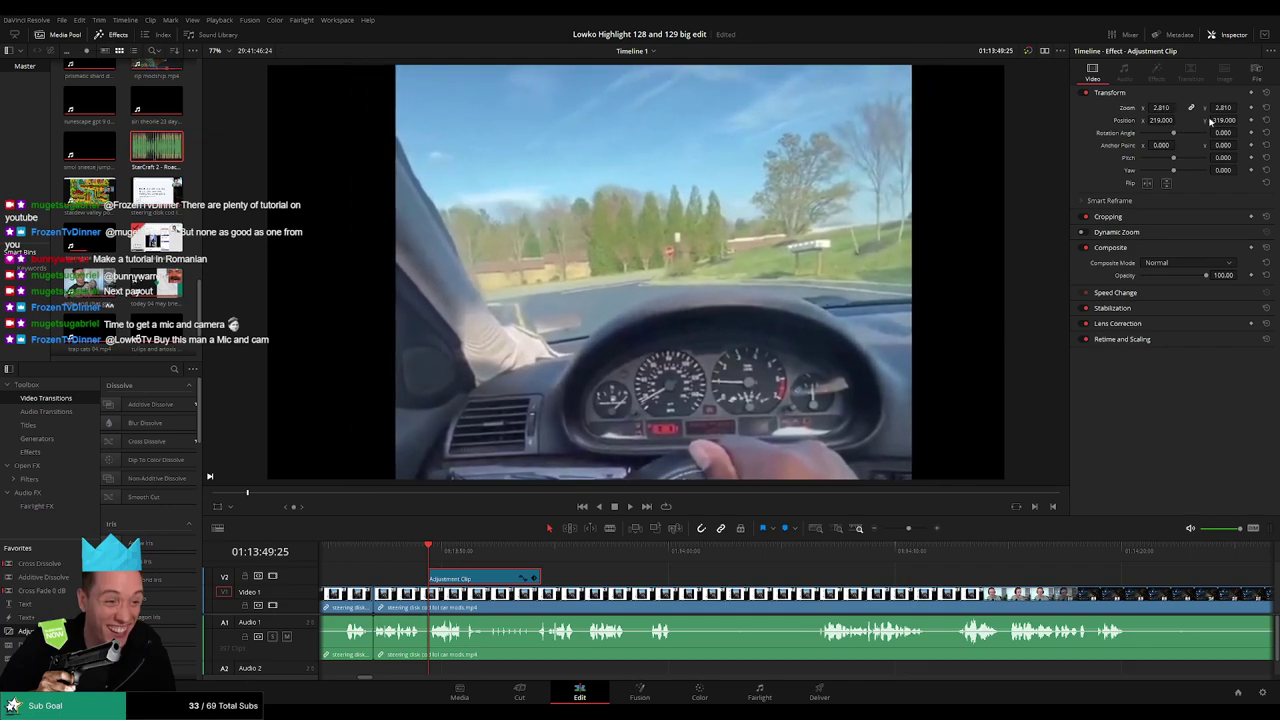
drag(1222, 120, 1240, 120)
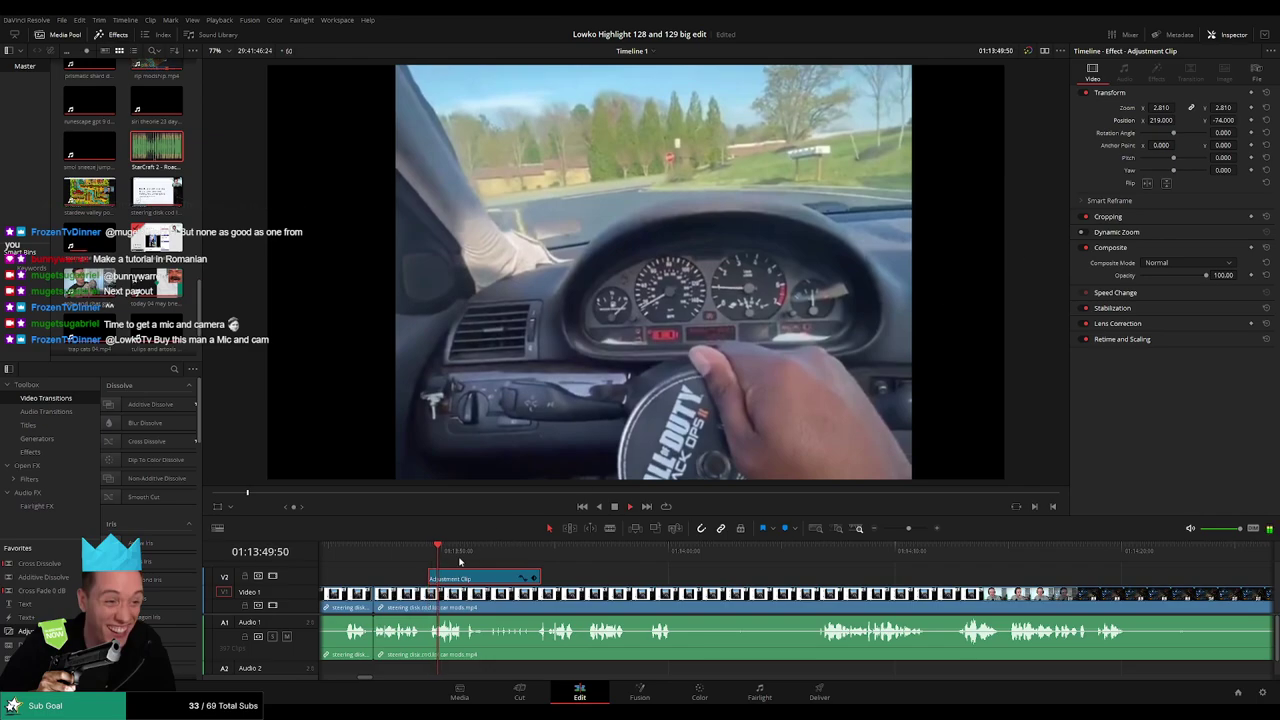
drag(540, 577, 463, 577)
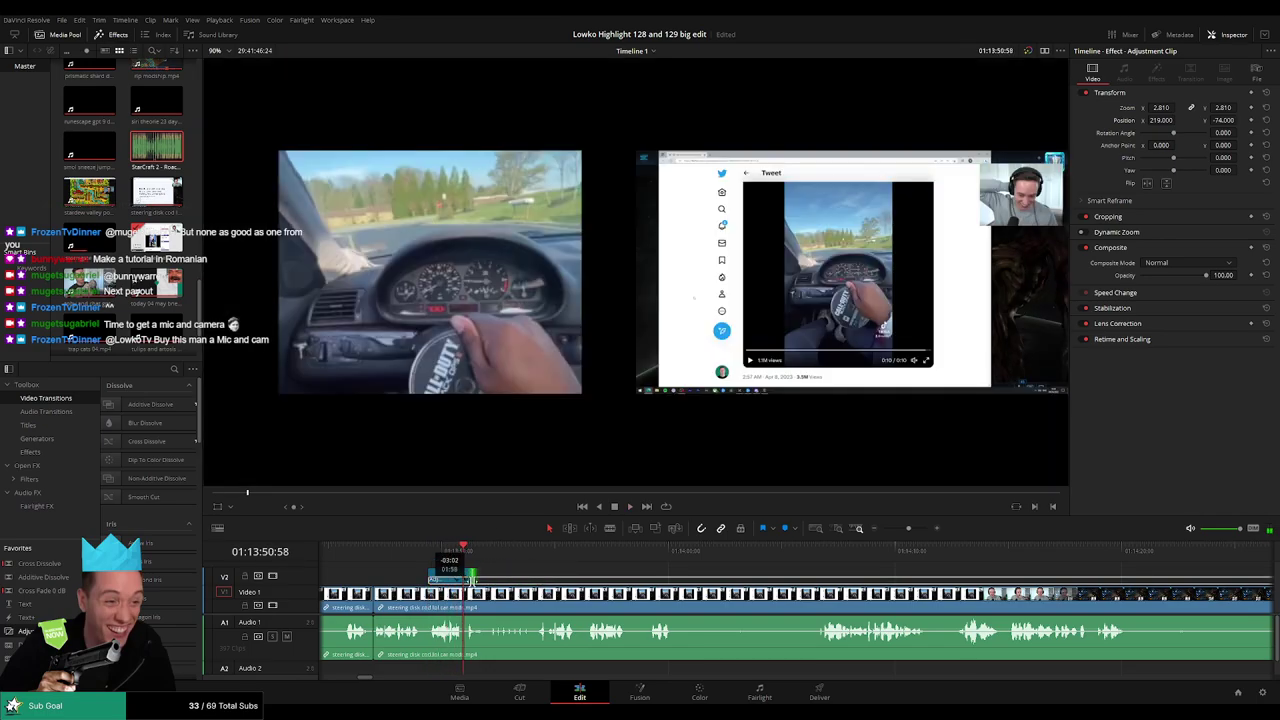
click(407, 552)
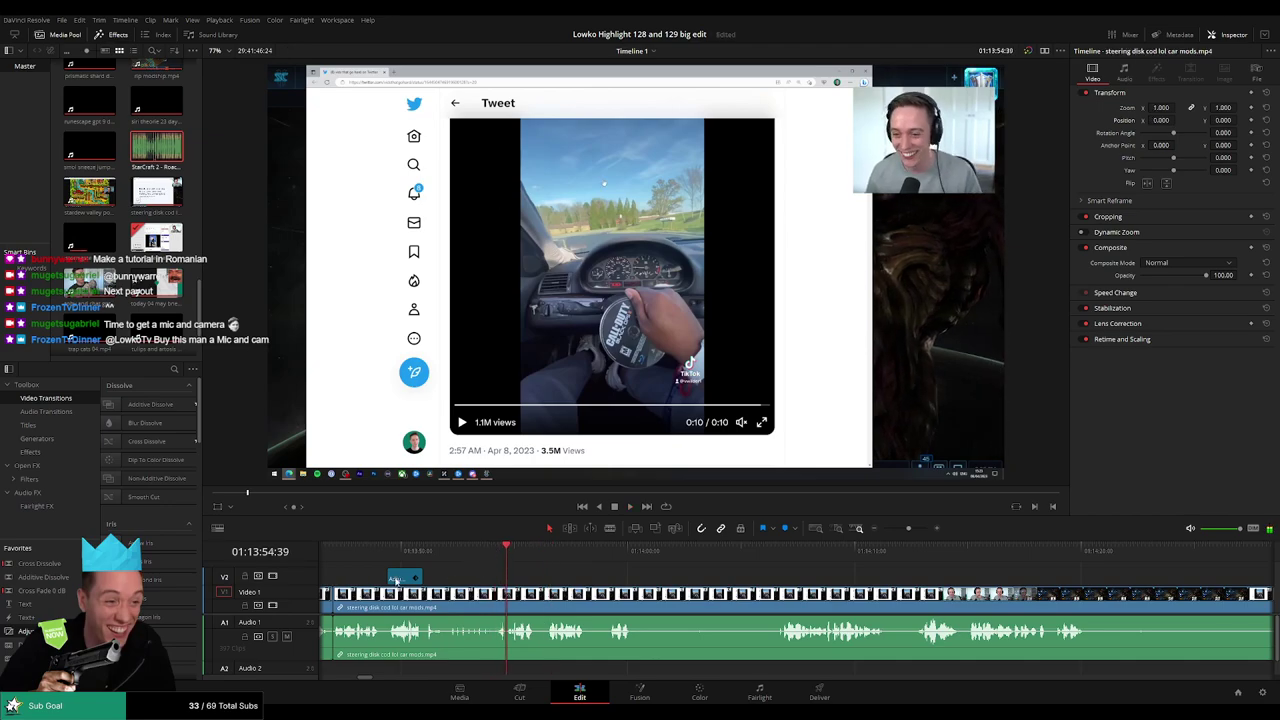
Move the zoom adjustment clip to the playhead and adjust the next footage clip's edit point.
drag(409, 580, 519, 579)
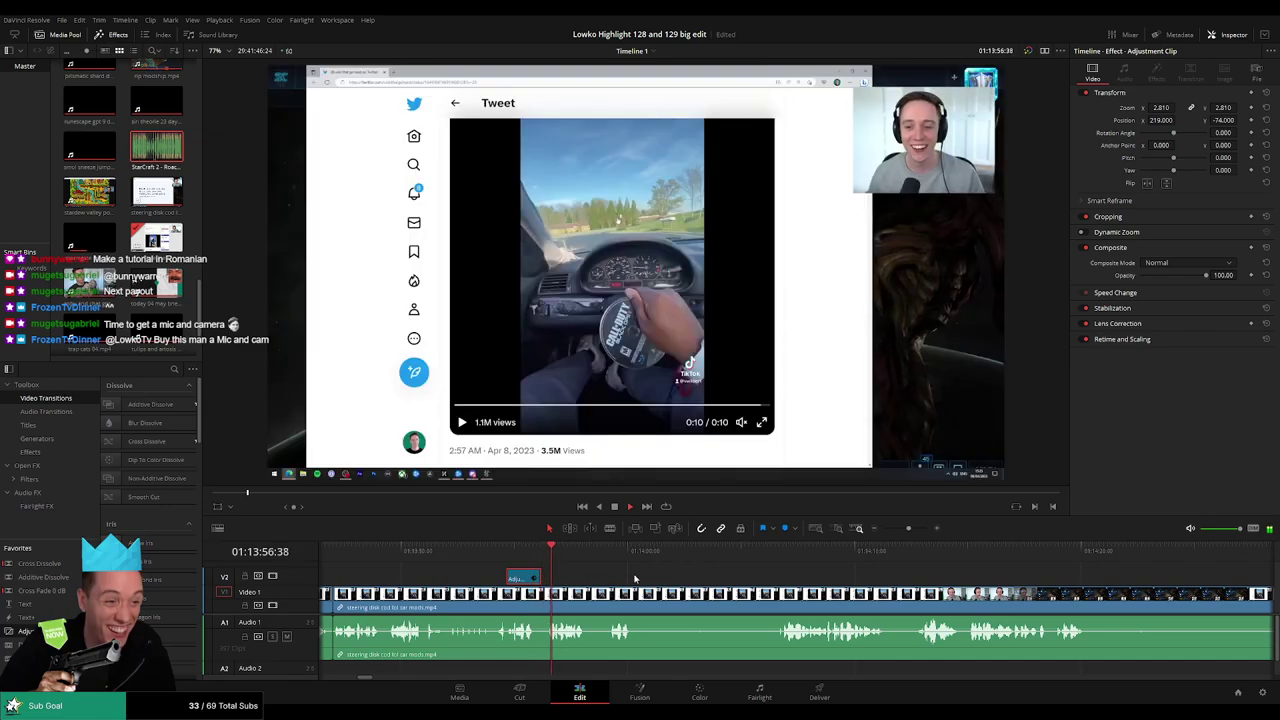
click(643, 579)
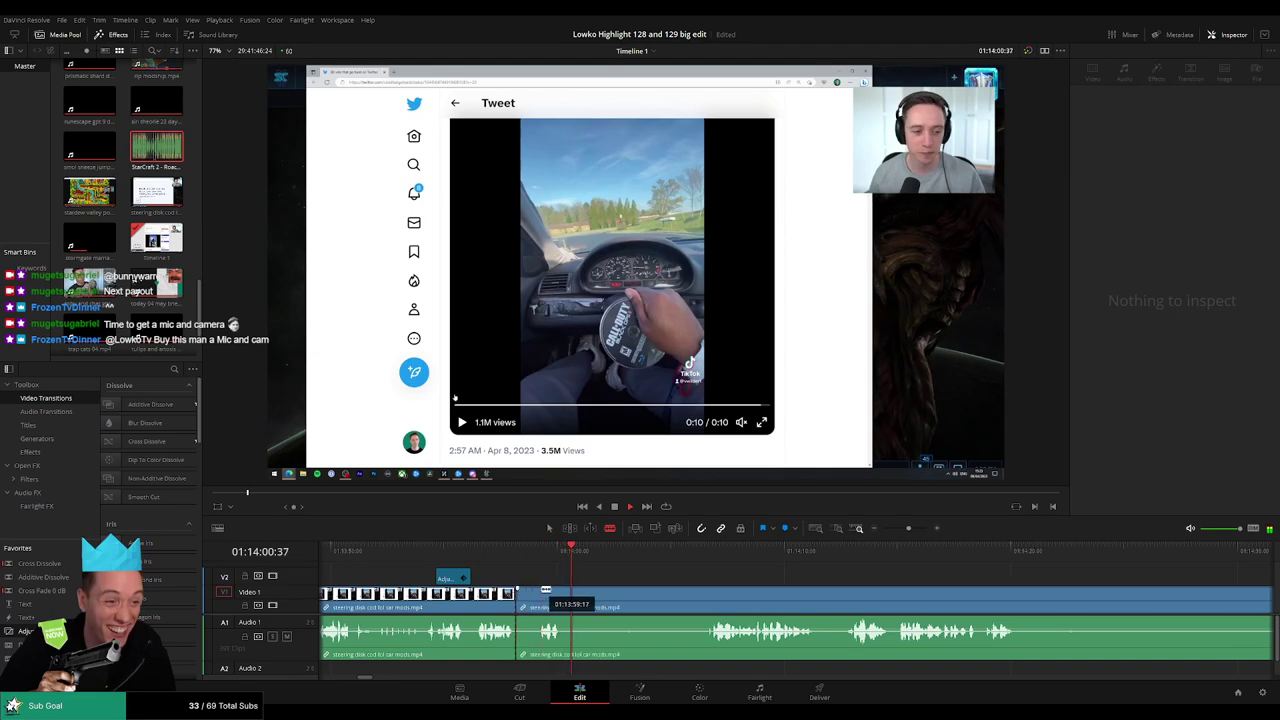
click(527, 596)
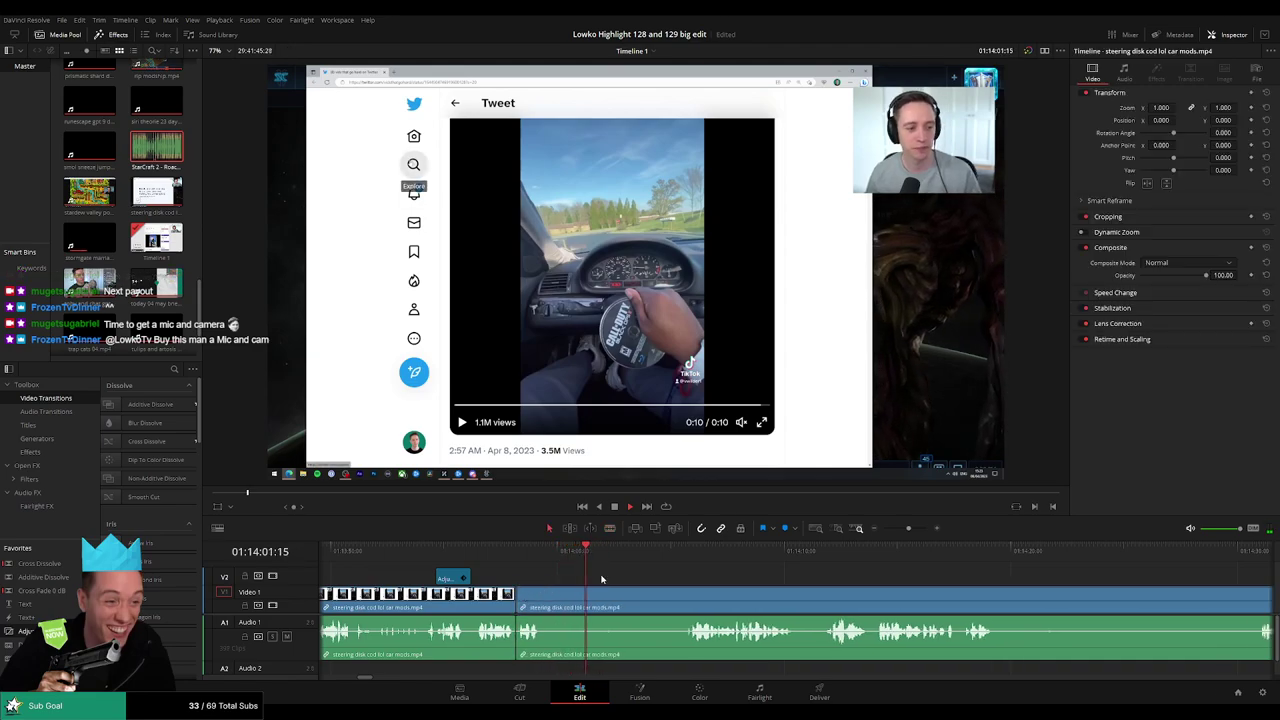
drag(545, 607, 660, 600)
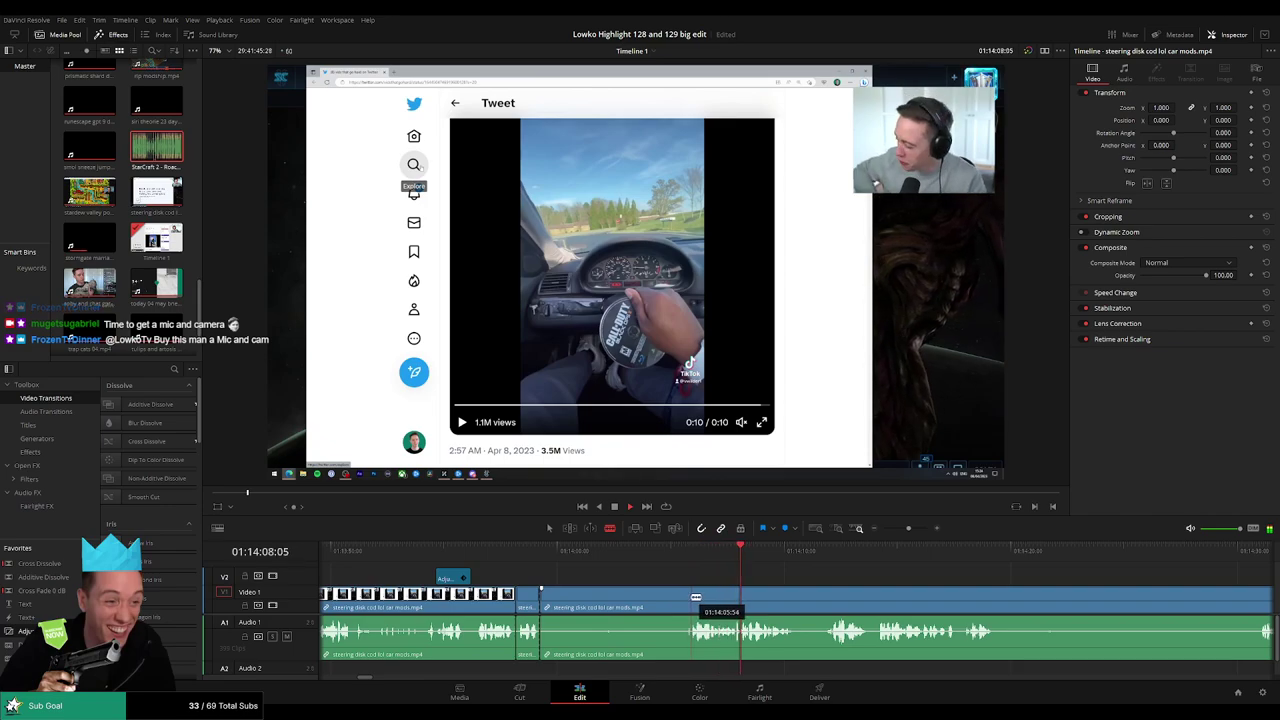
drag(697, 597, 636, 601)
key(ctrl+z)
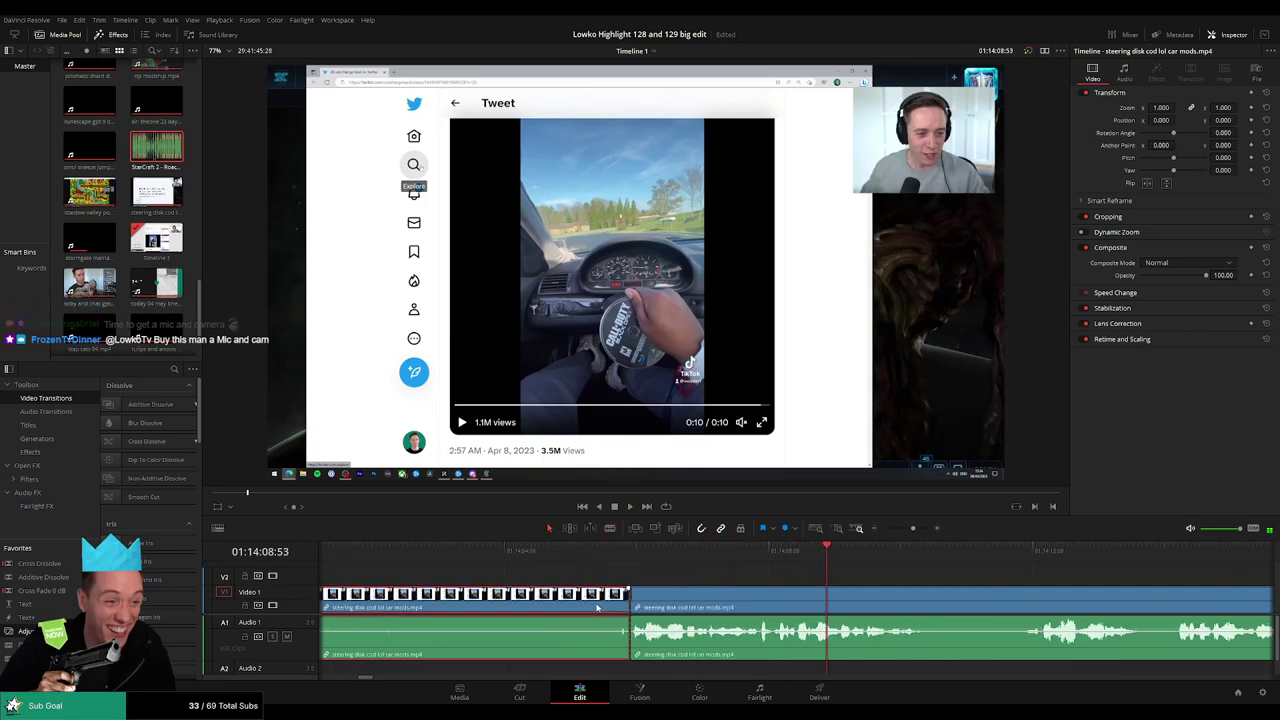
key(ctrl+z)
key(ctrl+shift+z)
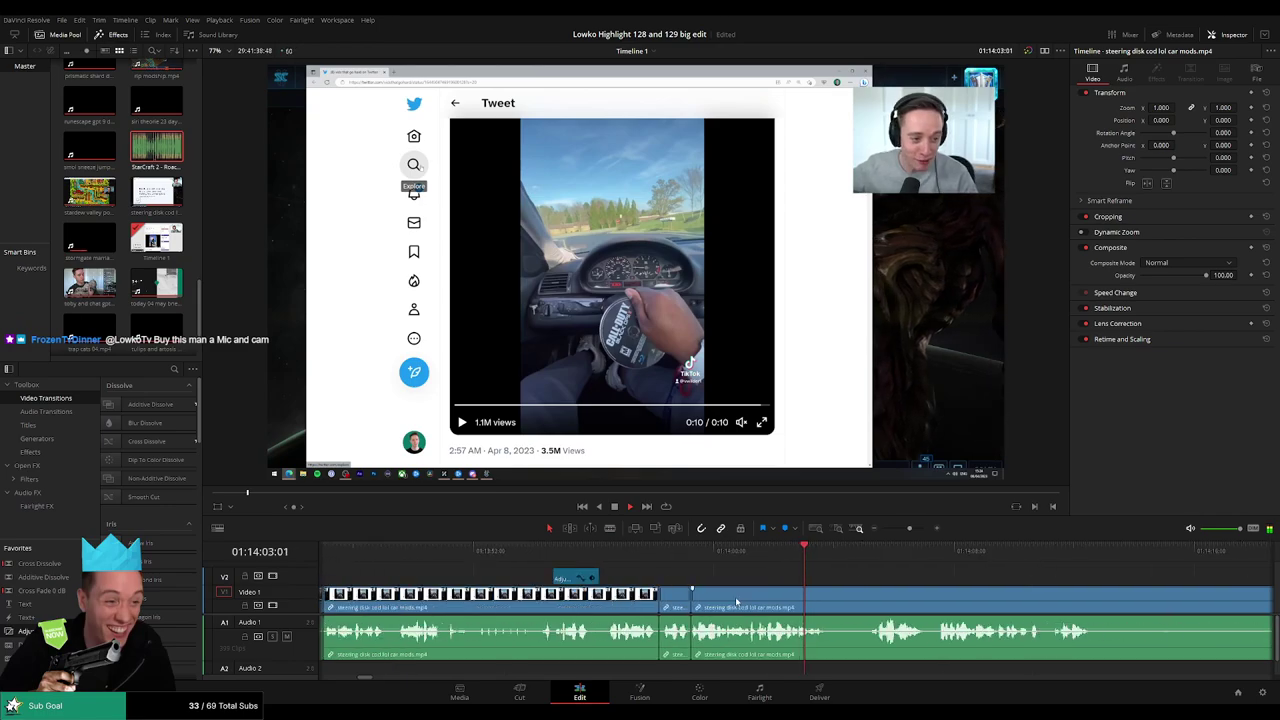
Blade out an unwanted stretch of the car-mods footage and close the gap.
key(b)
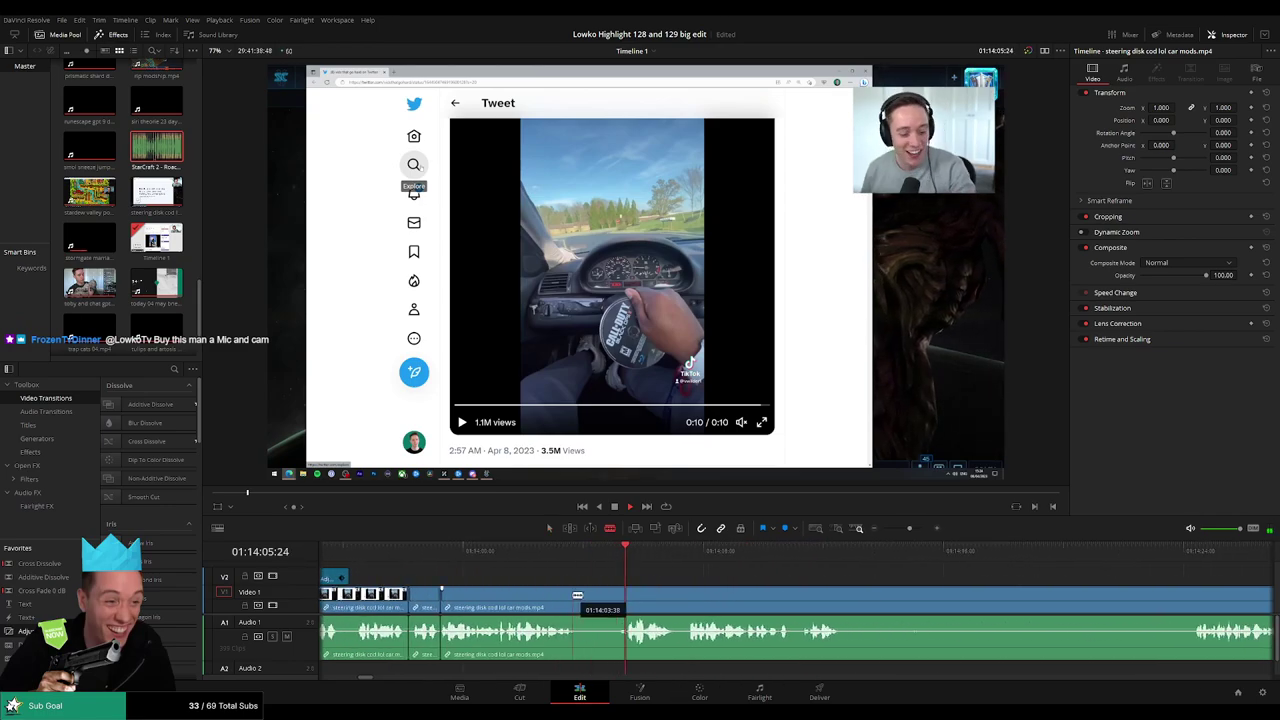
click(573, 597)
click(625, 597)
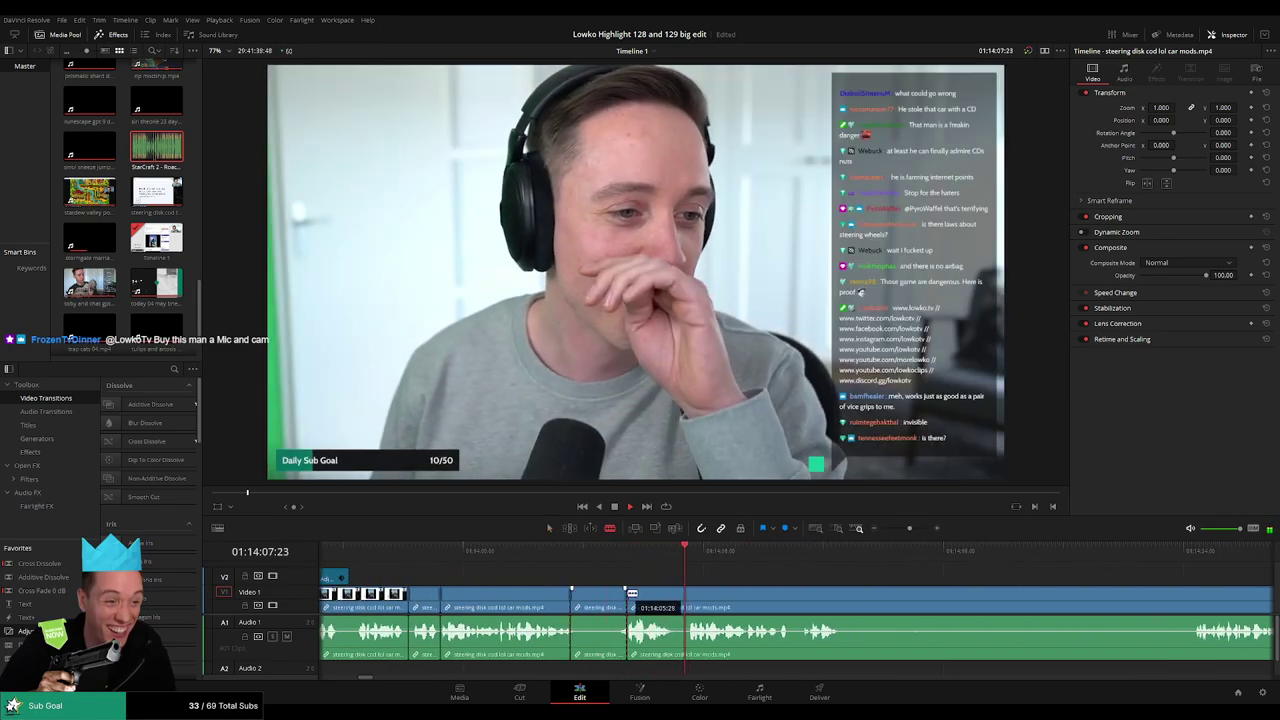
key(a)
click(609, 597)
key(Delete)
click(551, 552)
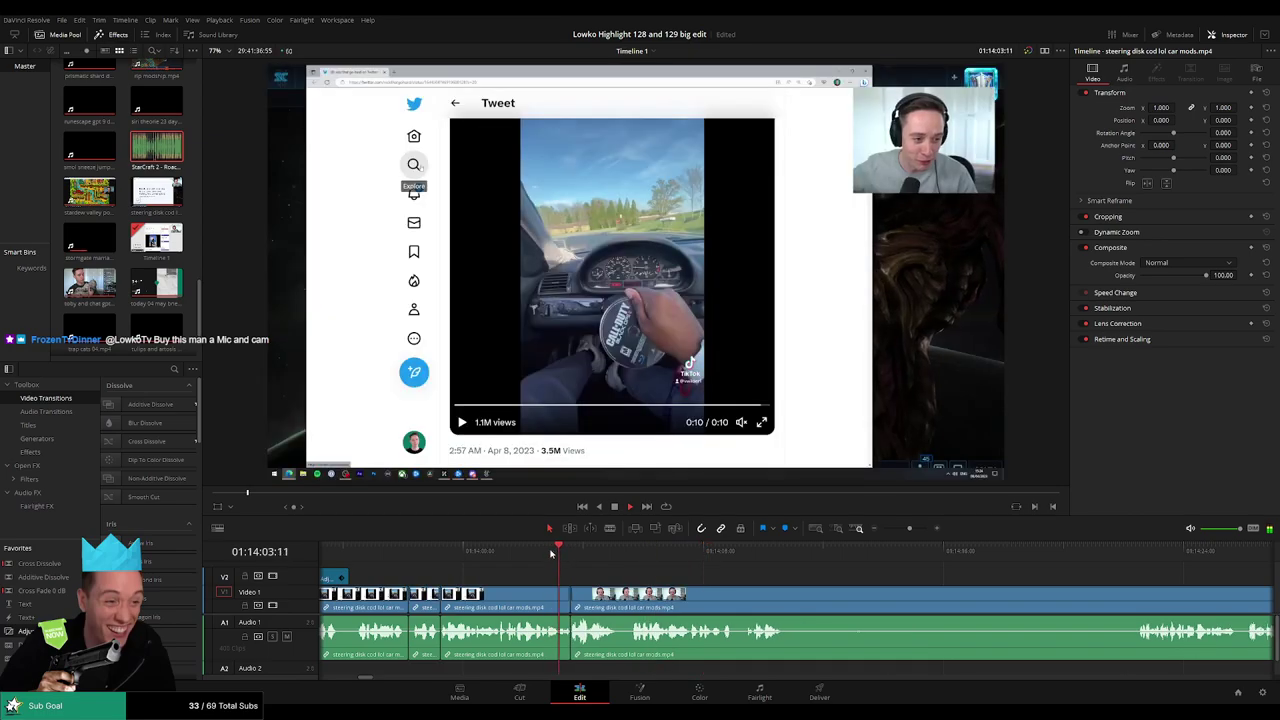
Split the car-mods clip where the next dull stretch starts.
scroll(571, 577, right, 2)
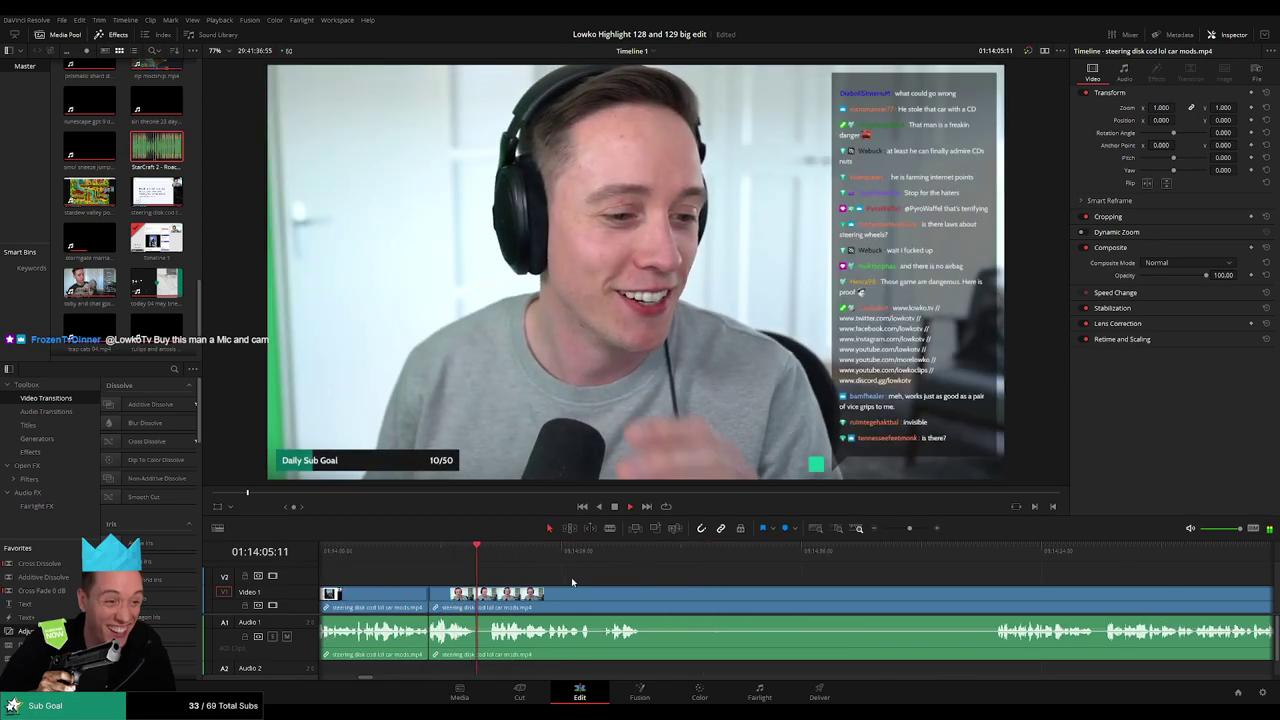
scroll(605, 583, right, 1)
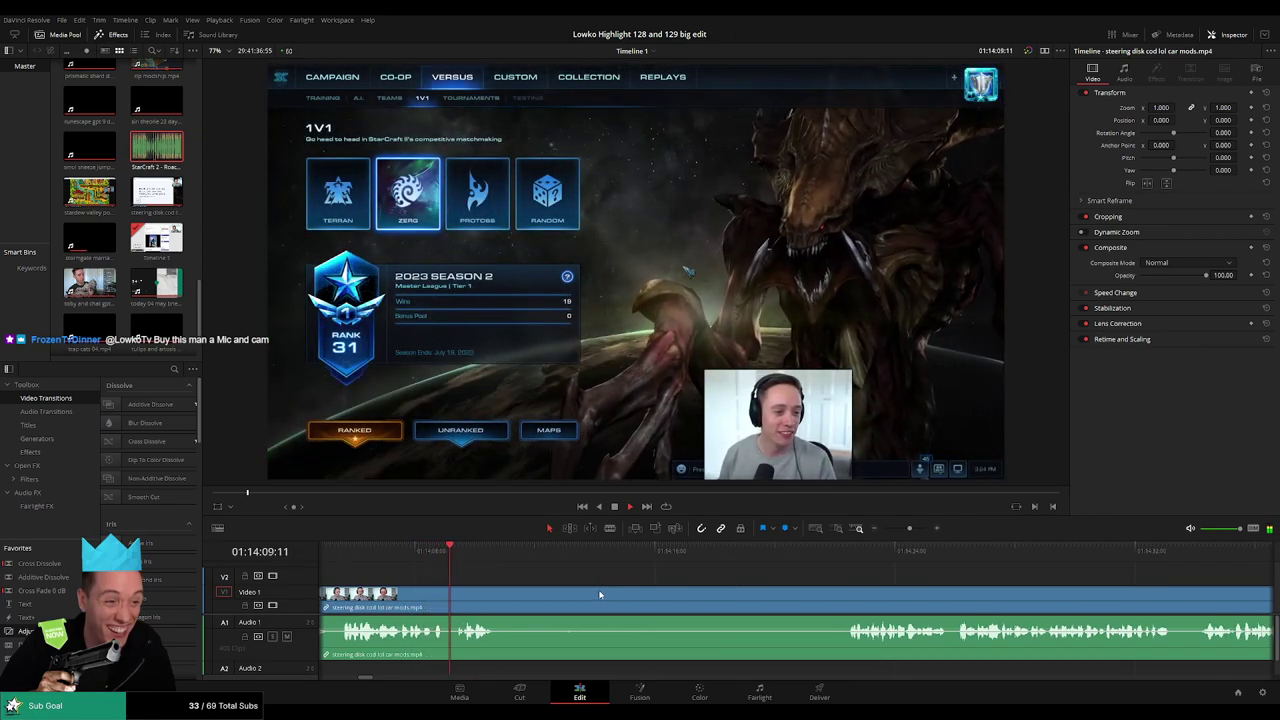
key(b)
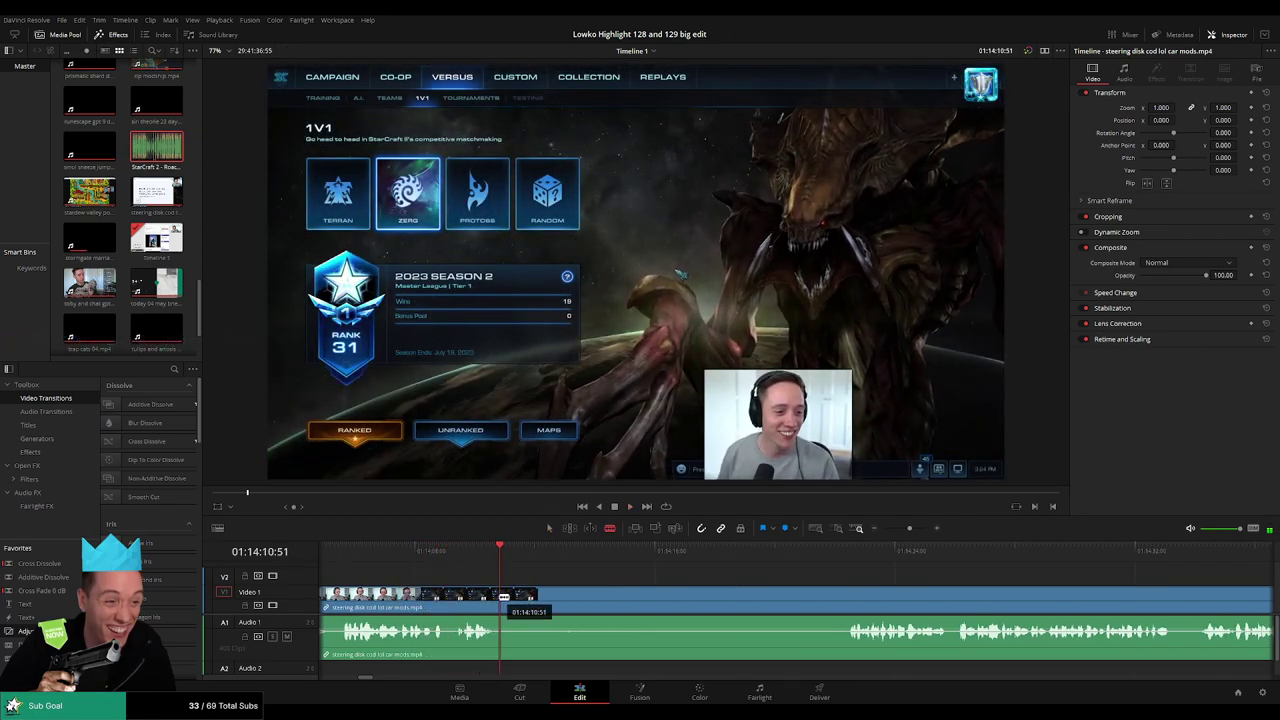
click(500, 600)
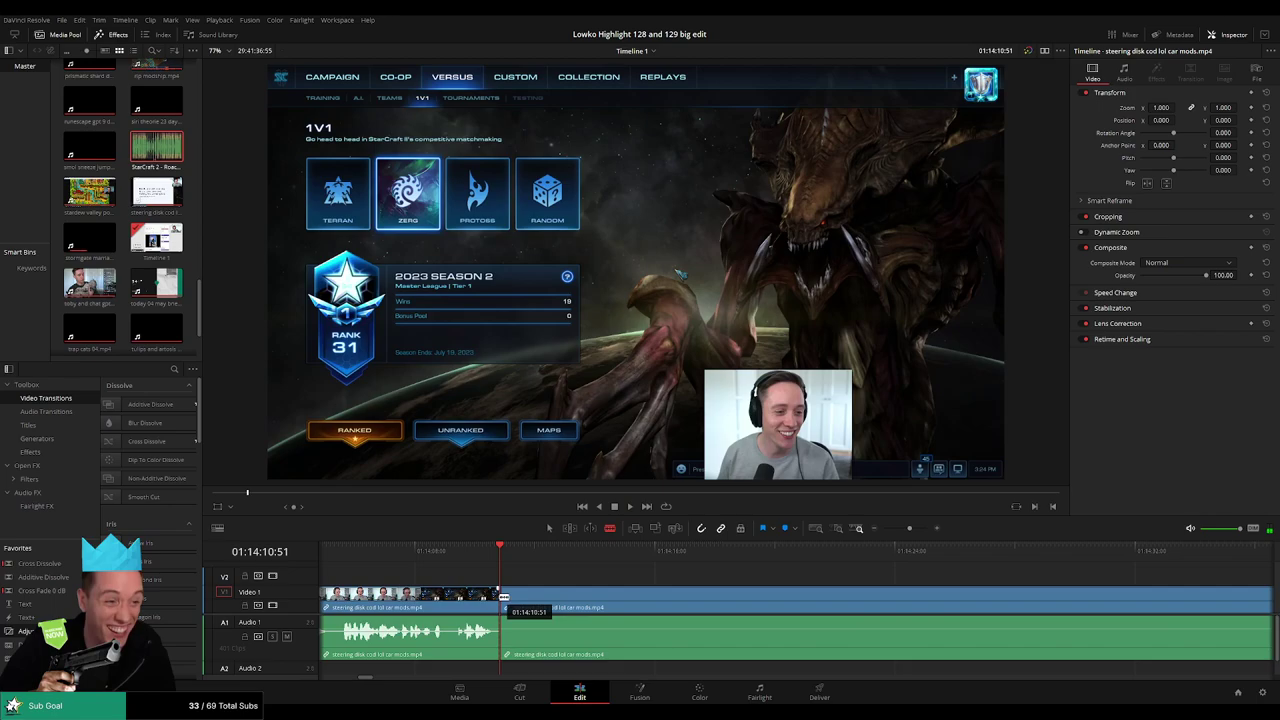
click(850, 550)
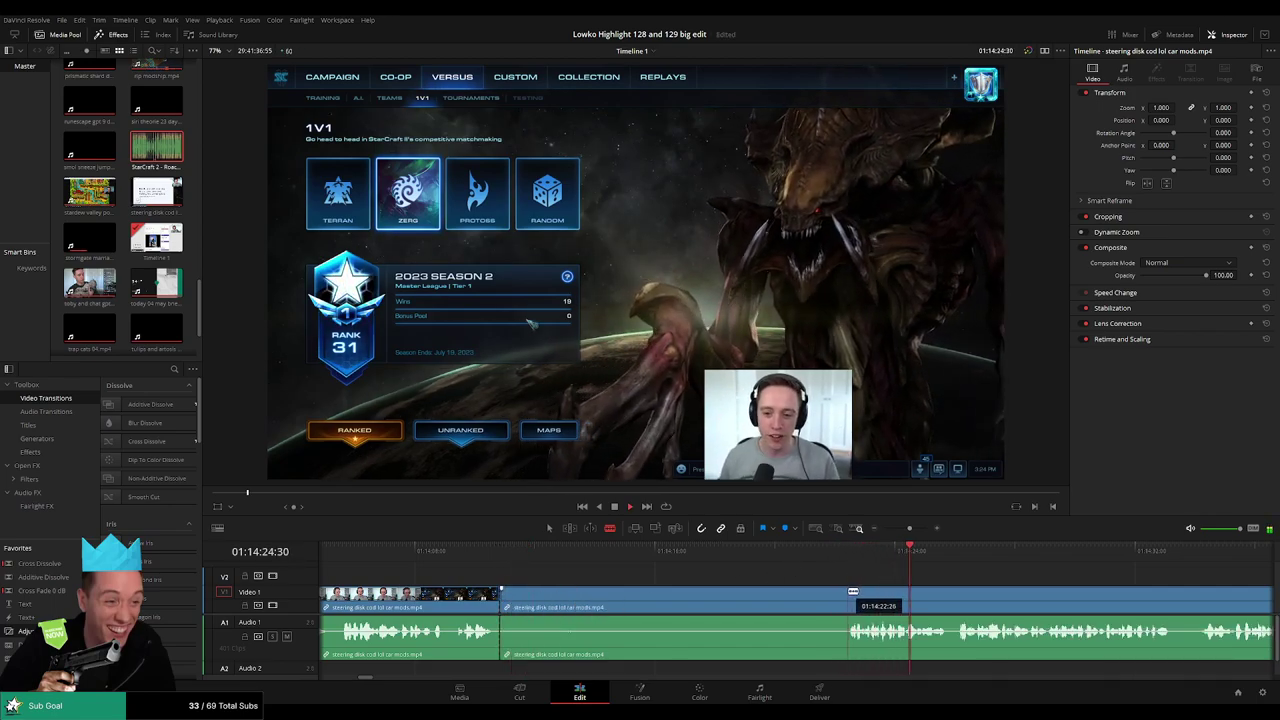
Remove the dull stretch and add a Cross Fade 0 dB at the new audio join.
click(852, 592)
key(a)
click(787, 598)
key(Delete)
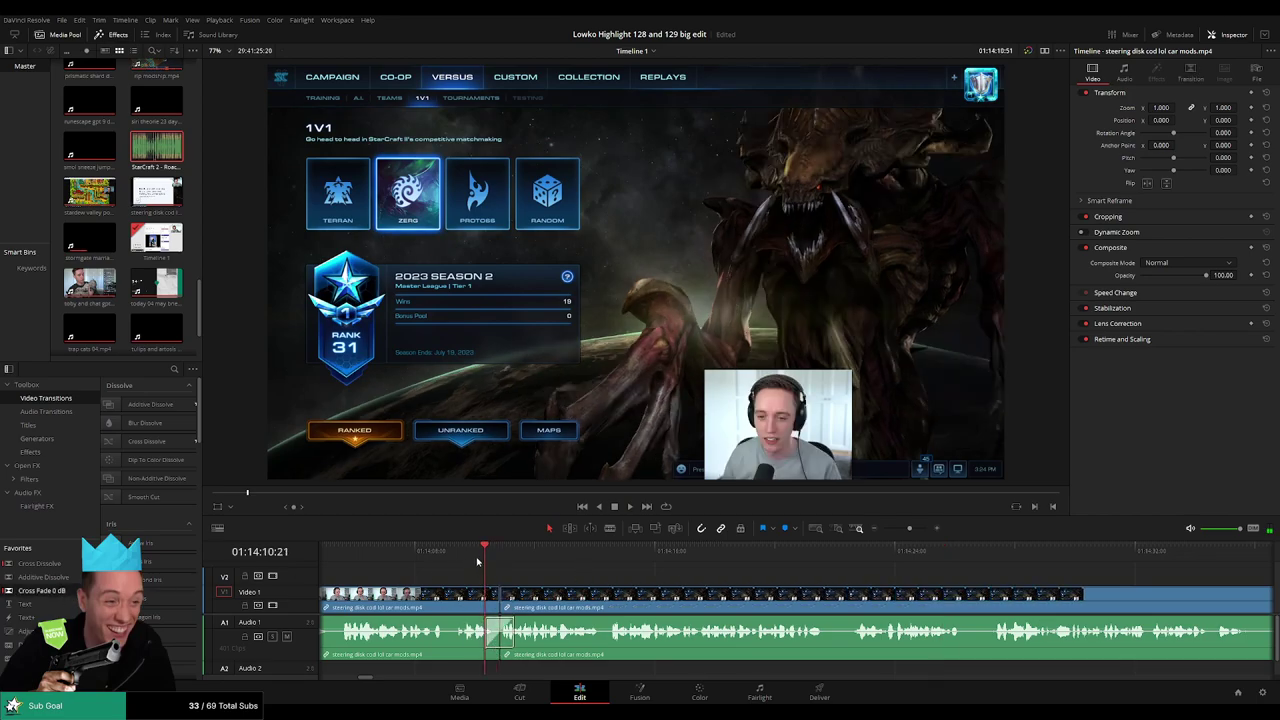
key(space)
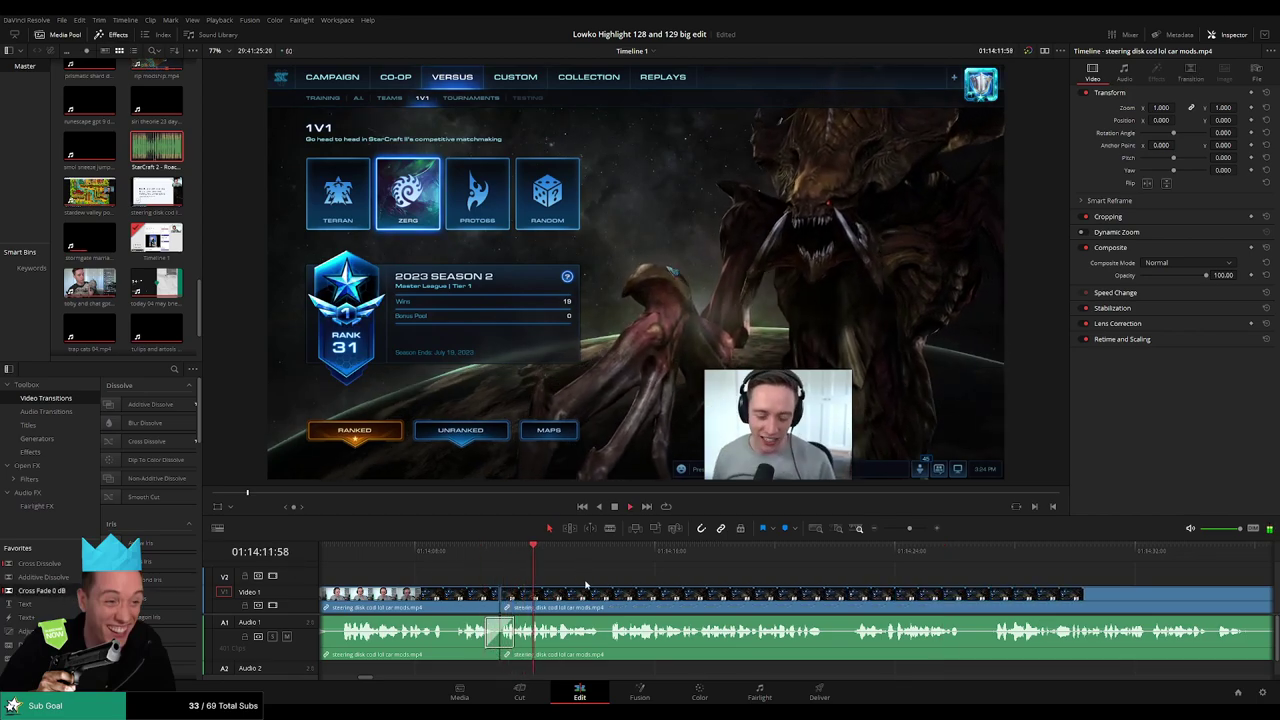
Check the crossfade, zoom the timeline in and split the car-mods clip at the playhead.
click(500, 631)
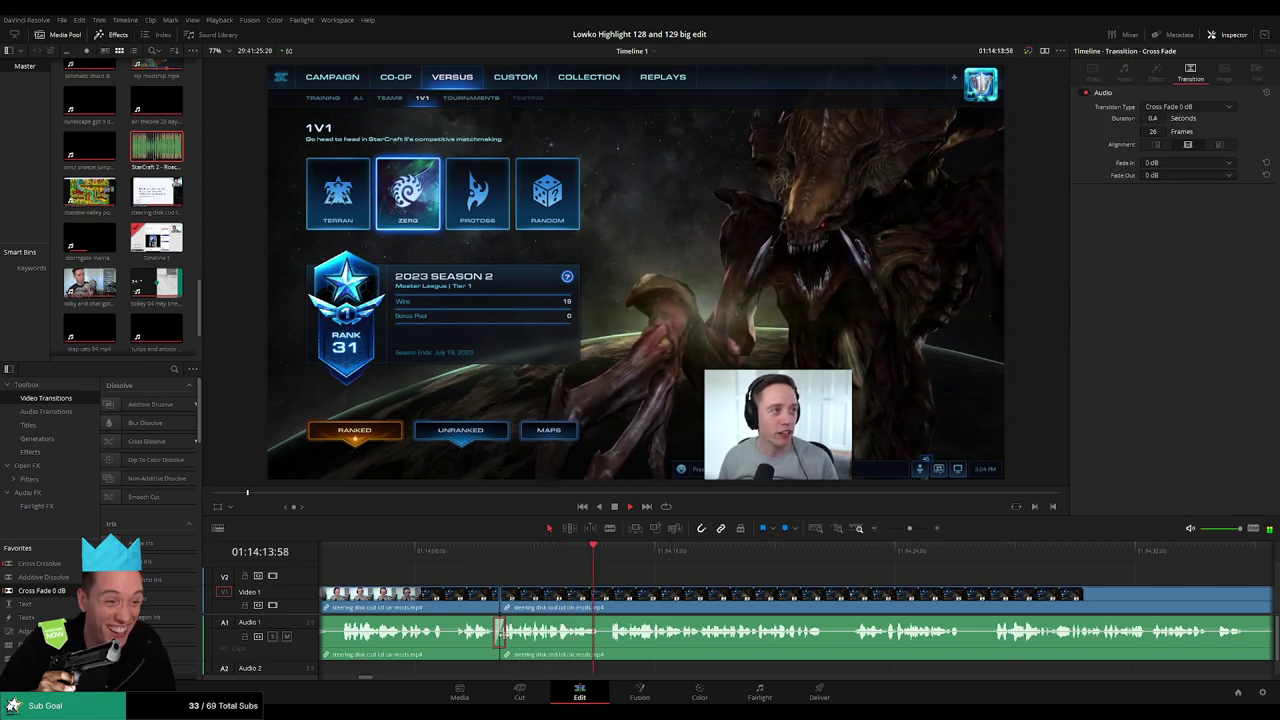
click(696, 592)
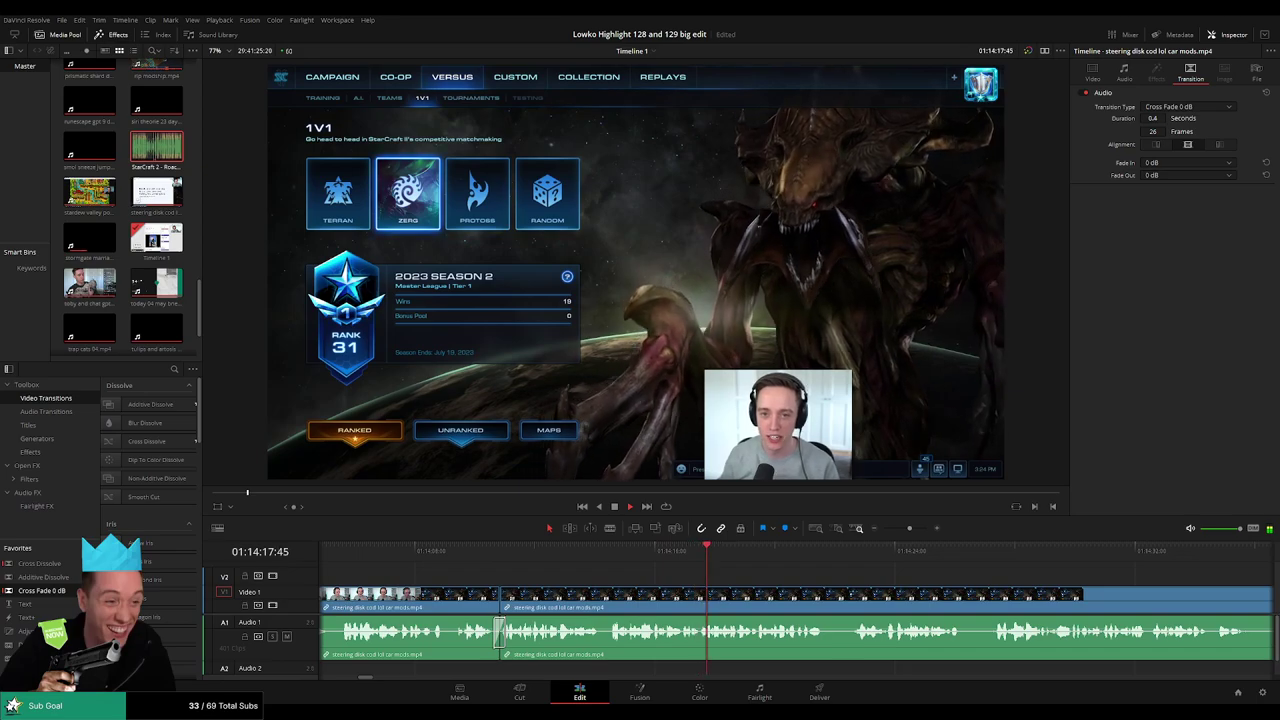
click(707, 552)
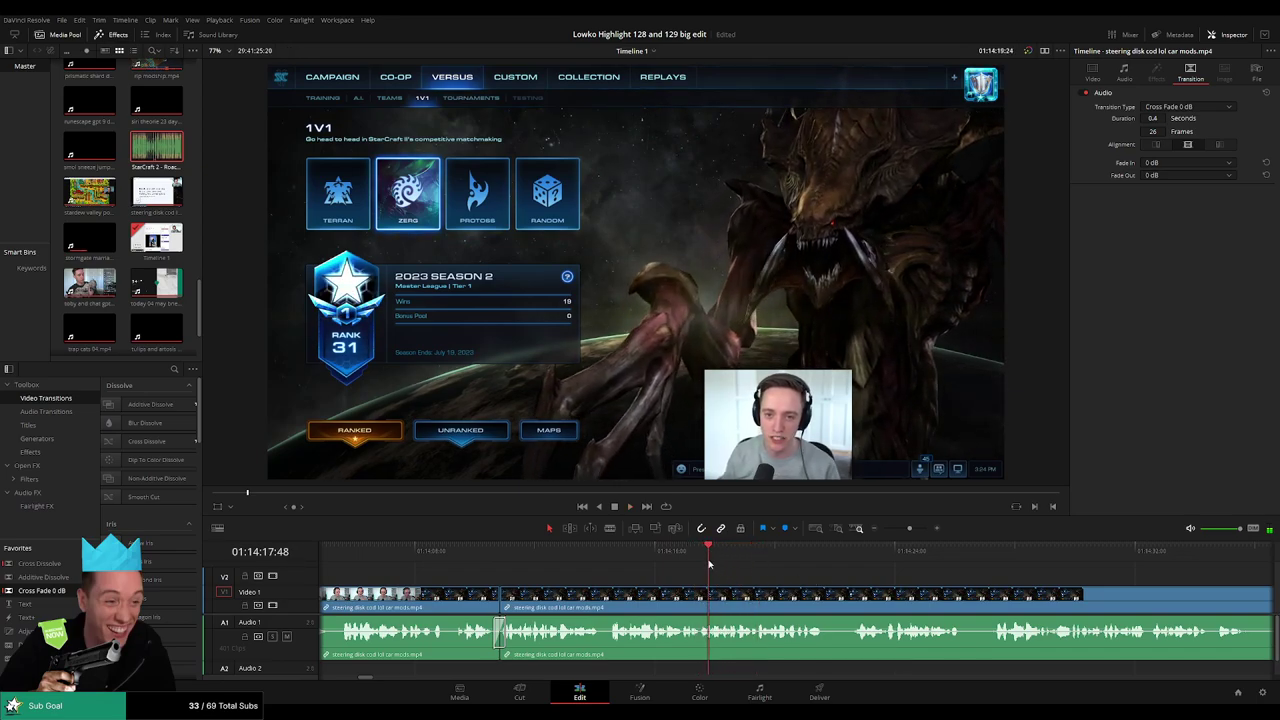
drag(911, 529, 917, 529)
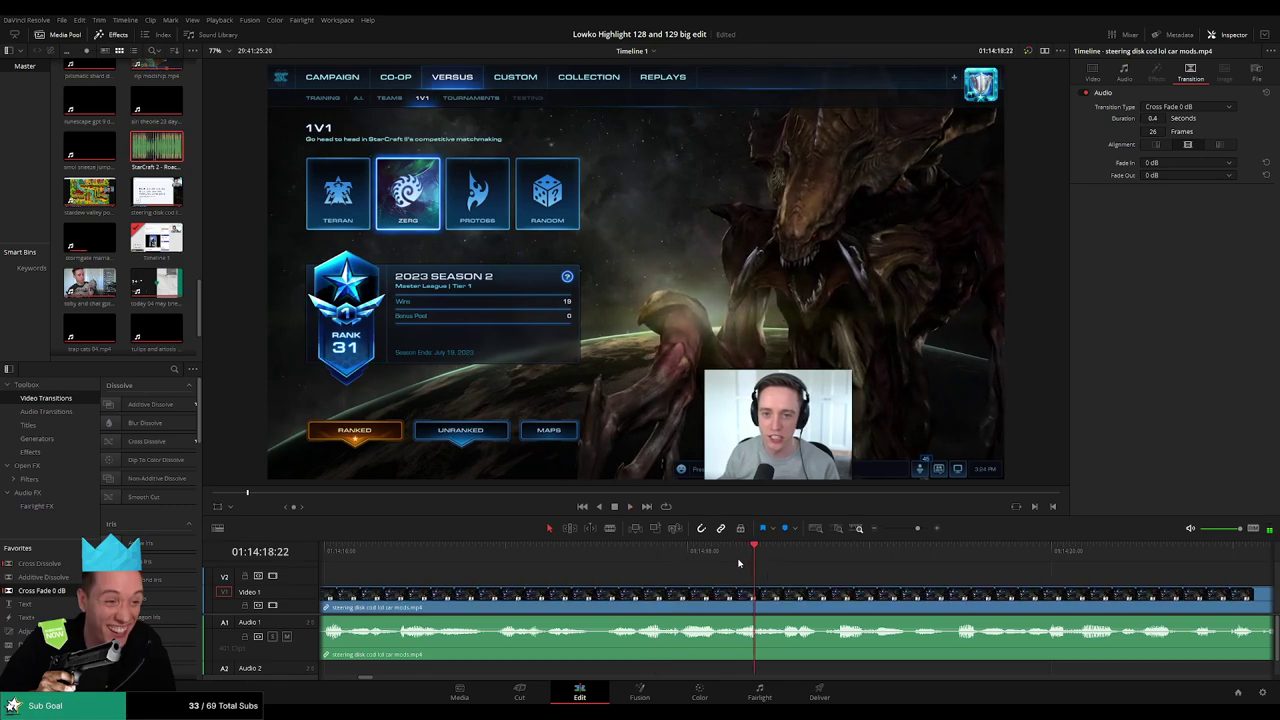
click(759, 596)
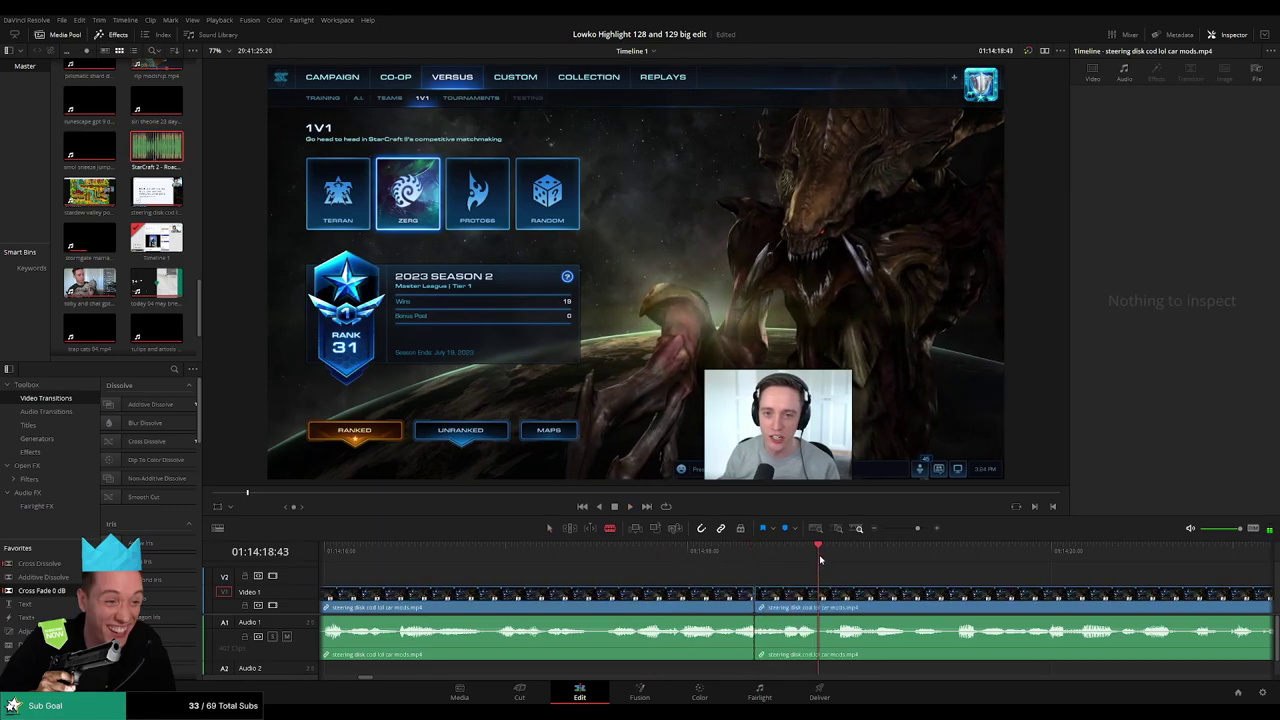
Place Roach Quotes.mp3 on A2 at the cut, trim its end and set it to -27 dB.
mouse_move(156, 147)
mouse_down()
mouse_move(730, 678)
mouse_move(756, 664)
mouse_up()
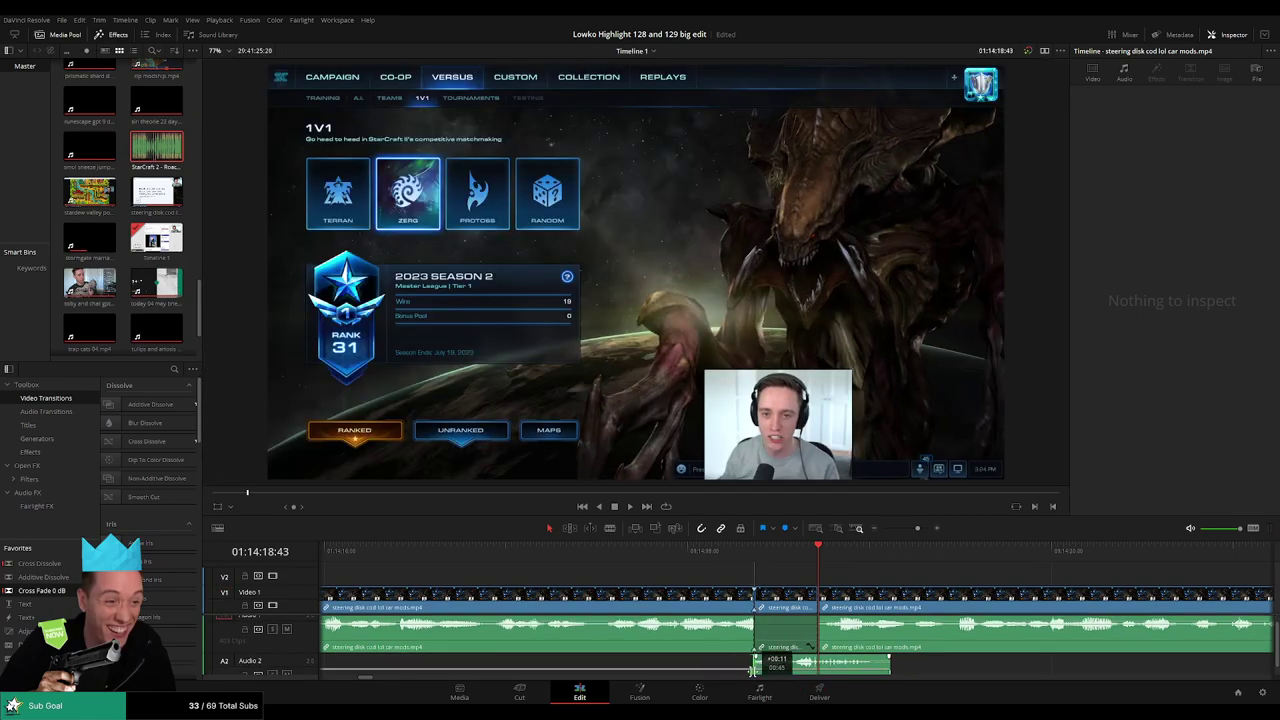
drag(922, 664, 816, 664)
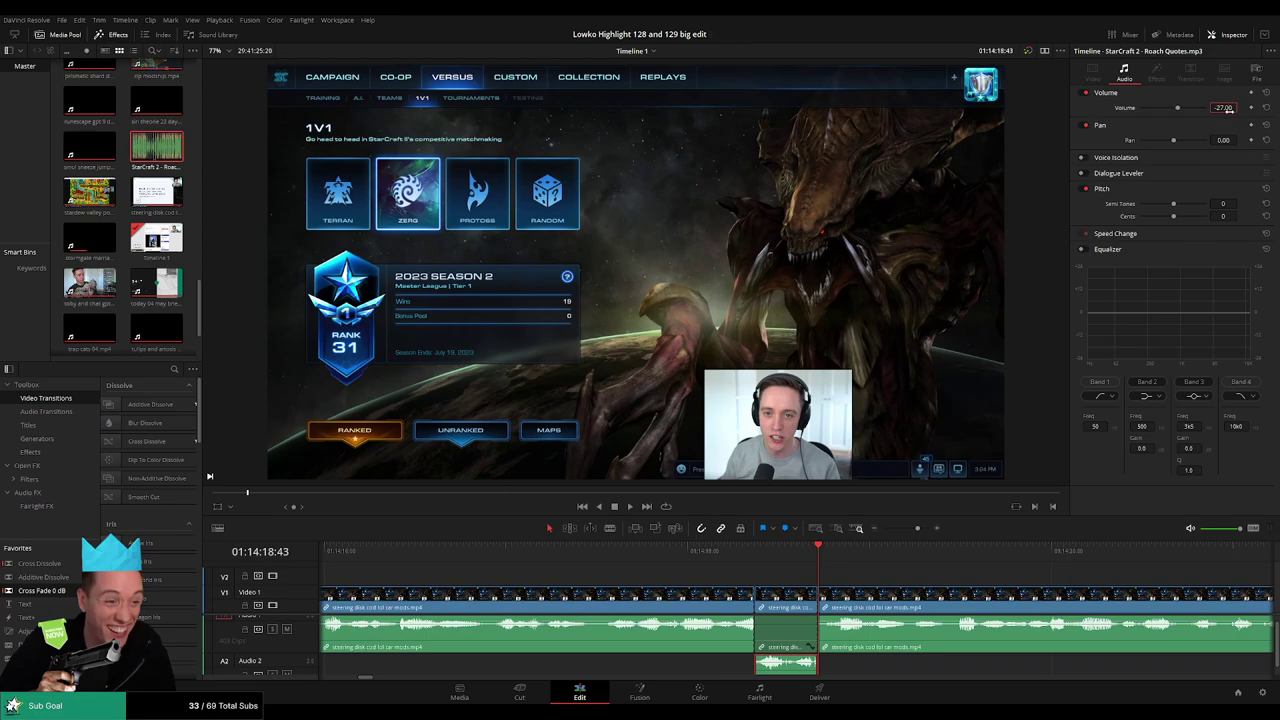
click(720, 564)
key(space)
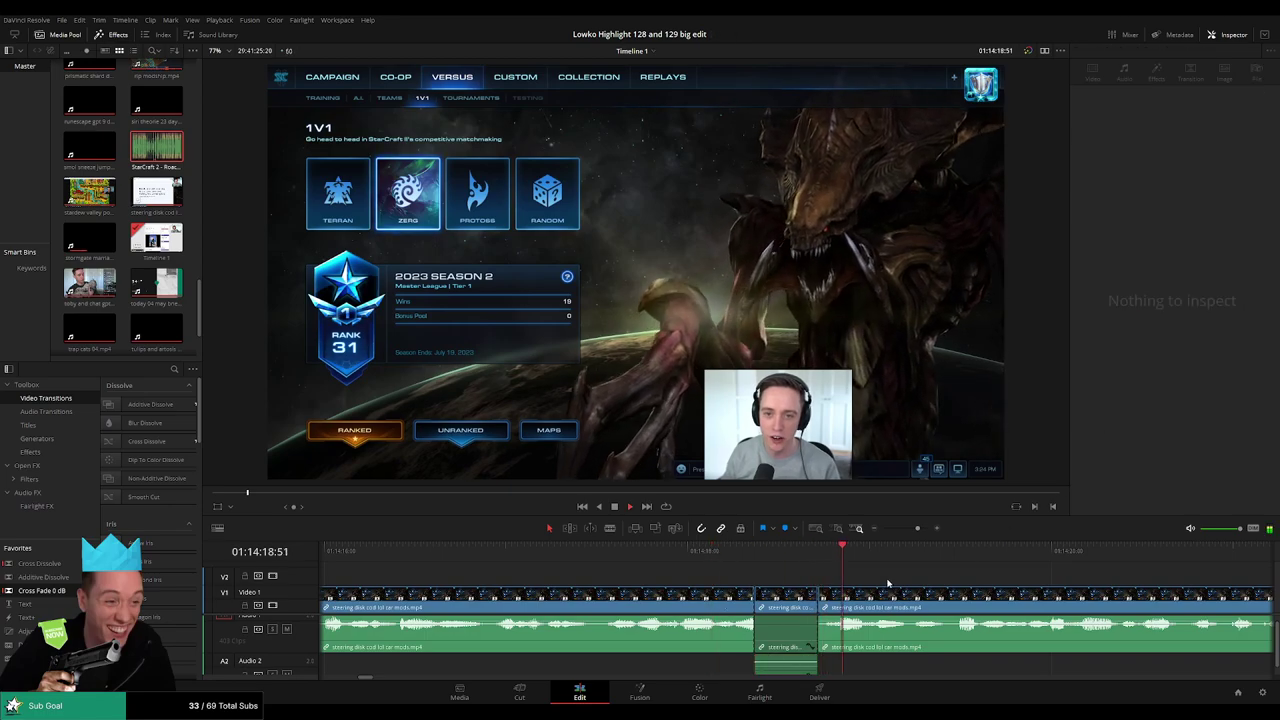
drag(914, 528, 909, 528)
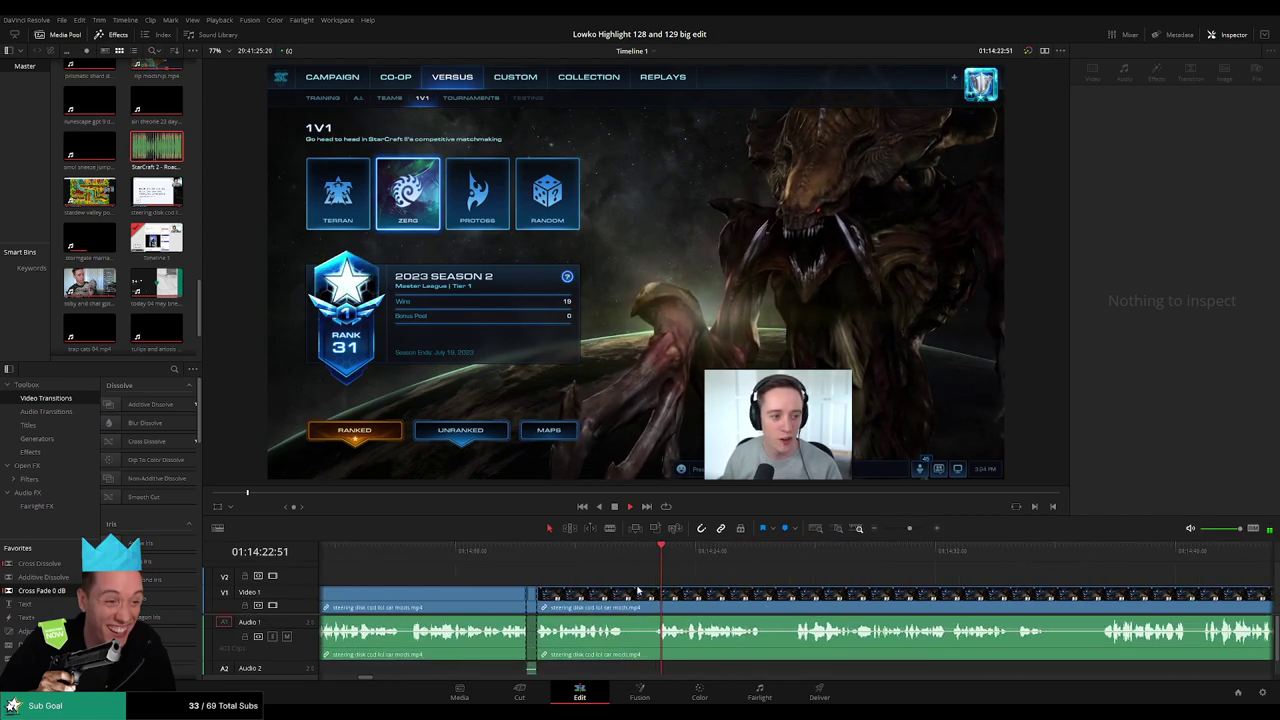
Cut out one short unwanted bit of the car-mods clip and close the gap.
key(b)
click(628, 600)
click(651, 600)
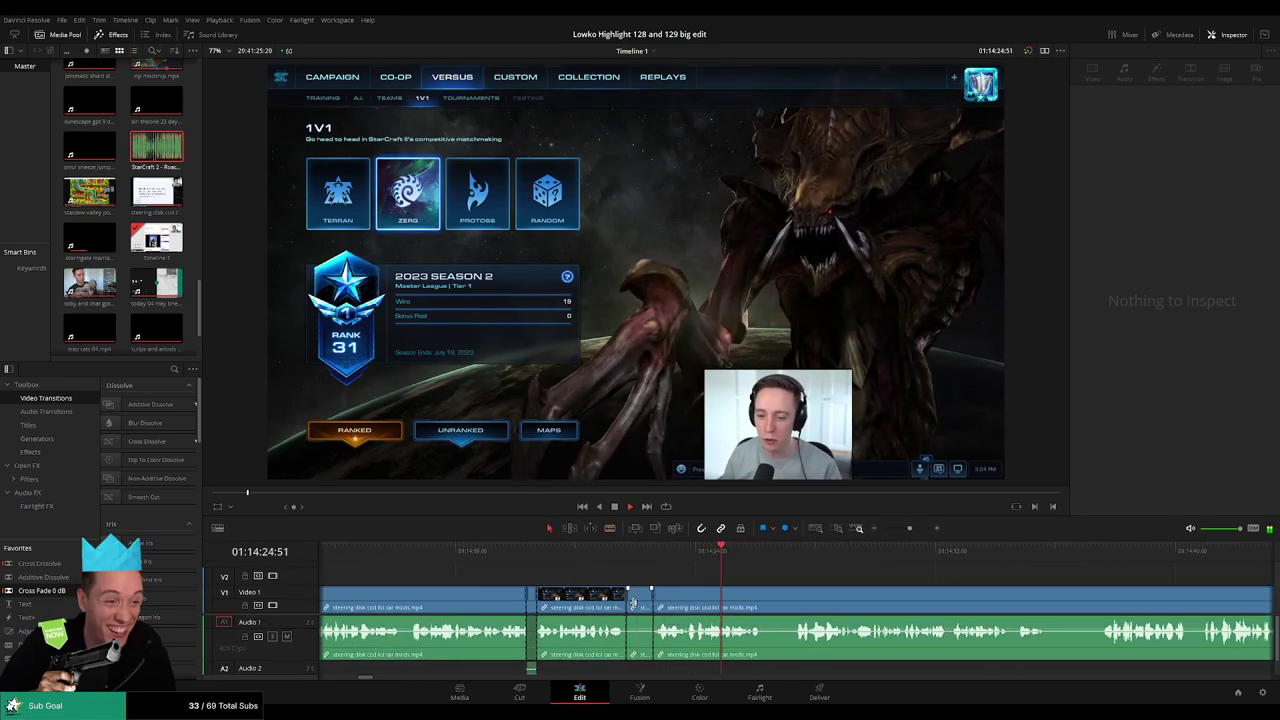
key(a)
click(647, 605)
key(Delete)
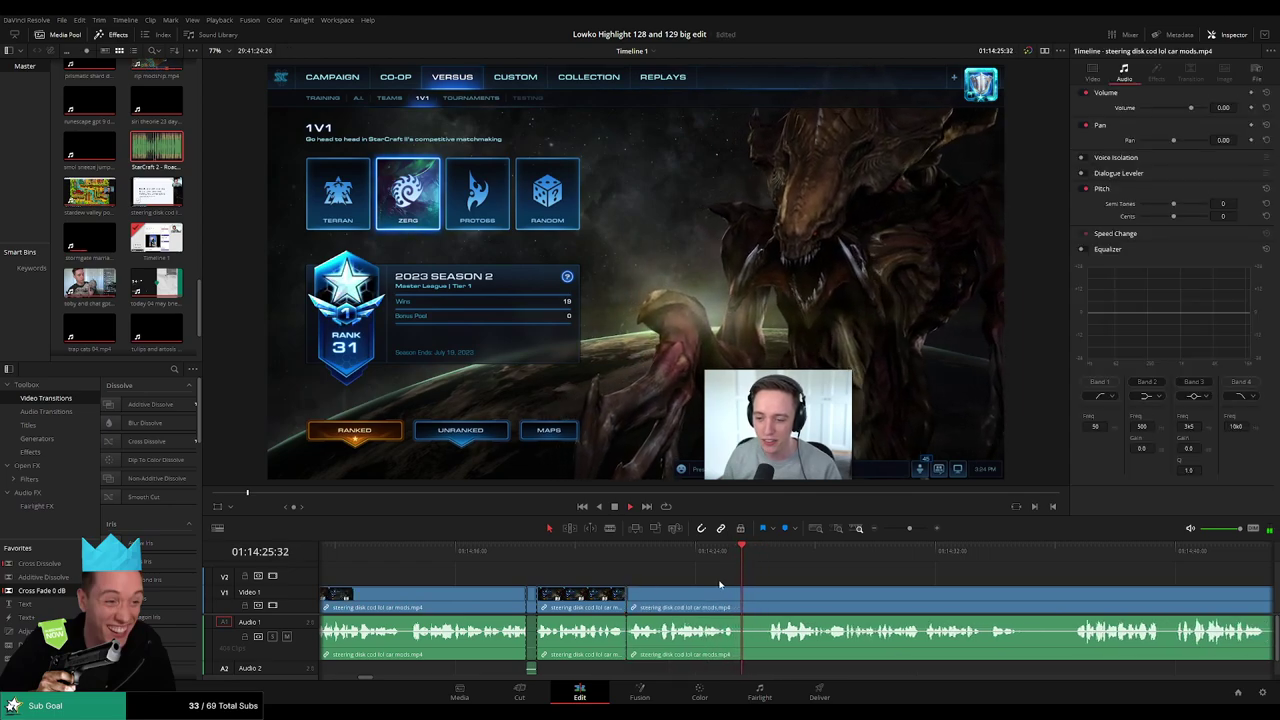
Remove a second short unwanted bit and close that gap as well.
key(b)
click(737, 600)
click(767, 600)
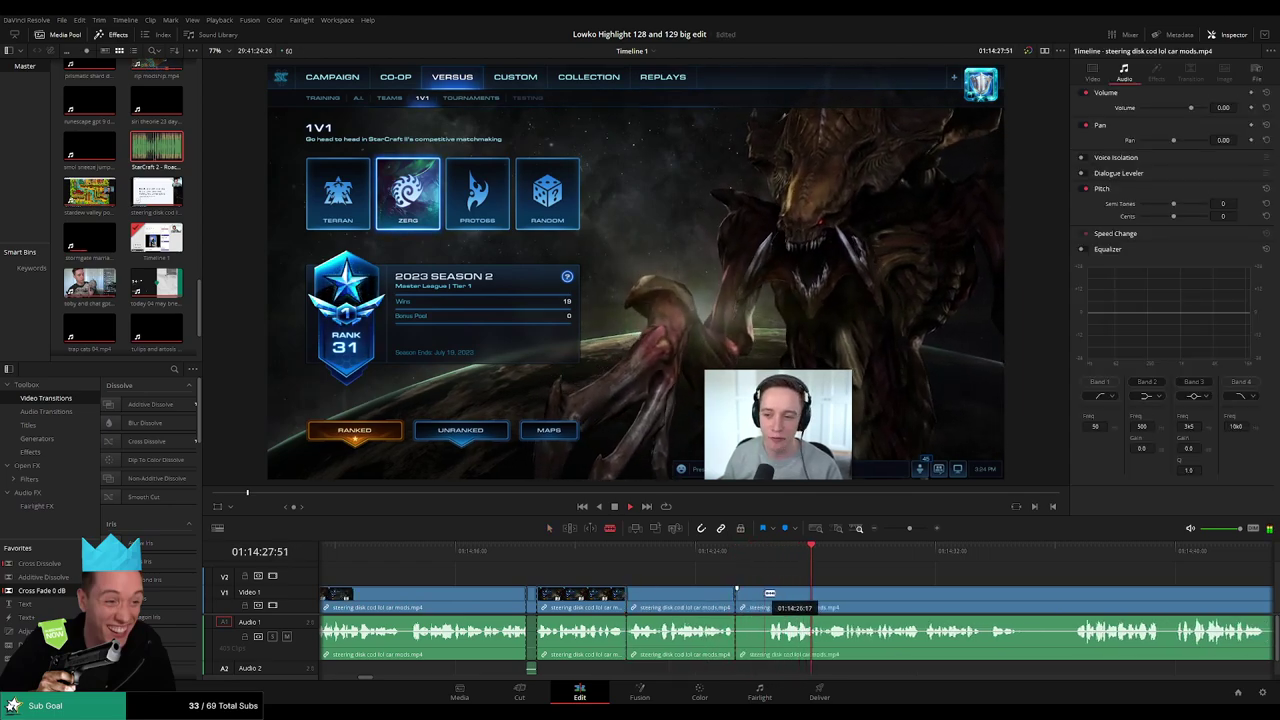
key(a)
click(753, 602)
key(Delete)
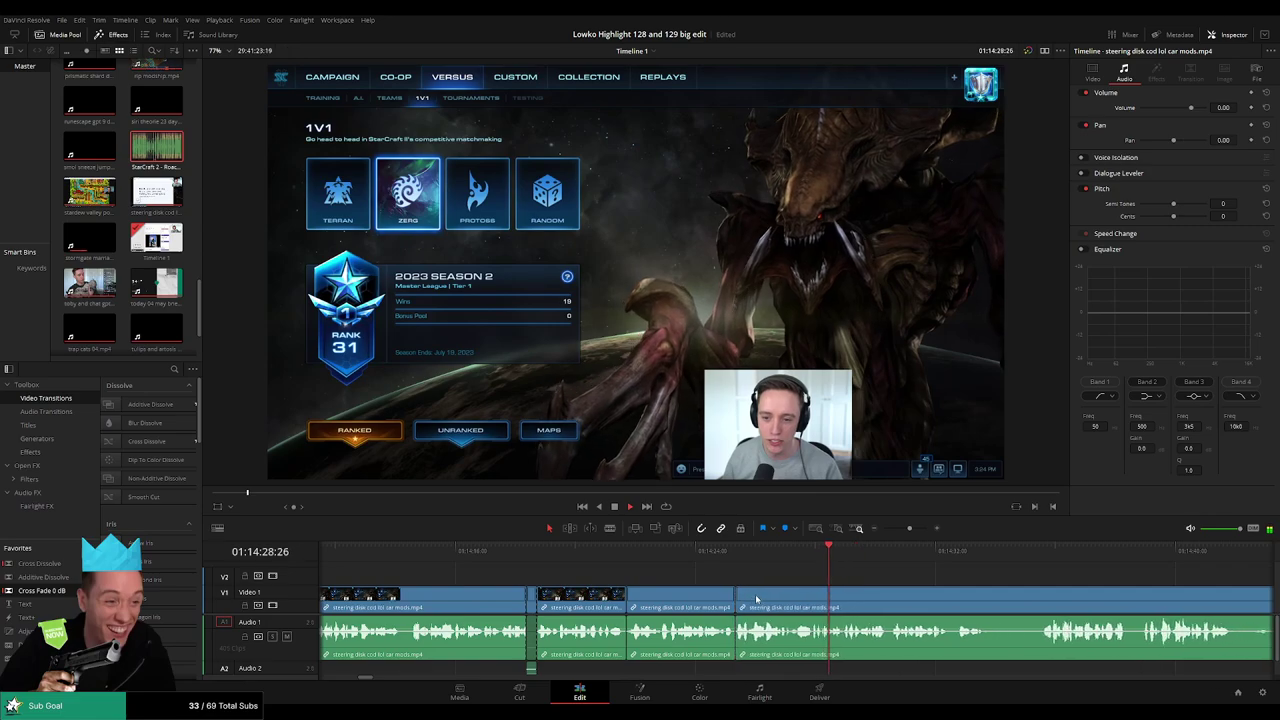
click(565, 557)
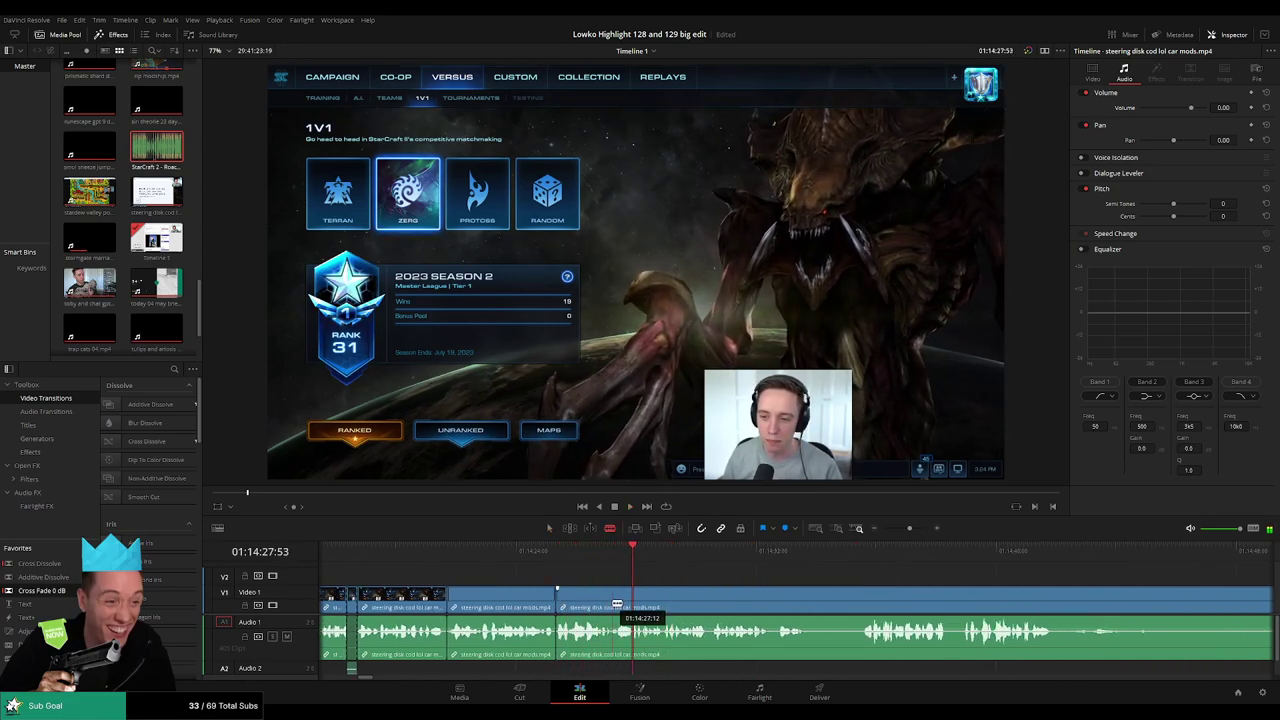
Clear out a further short piece and select the next piece to remove.
click(612, 604)
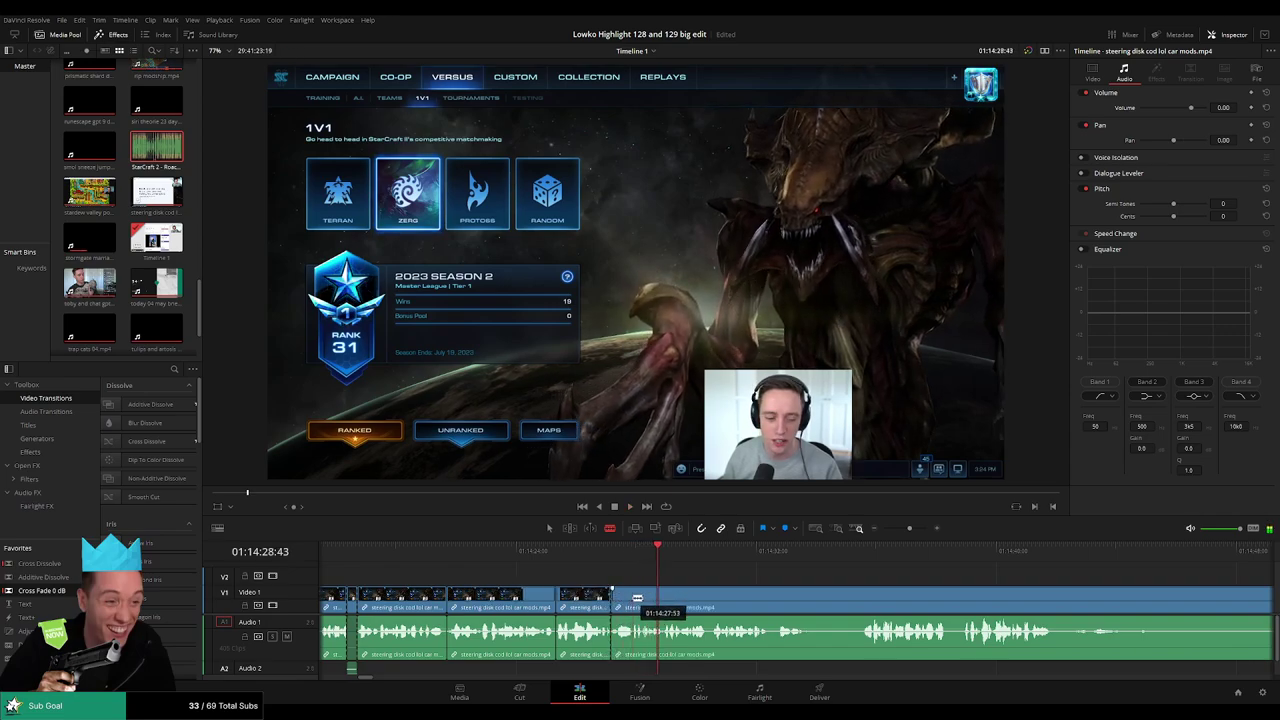
key(Delete)
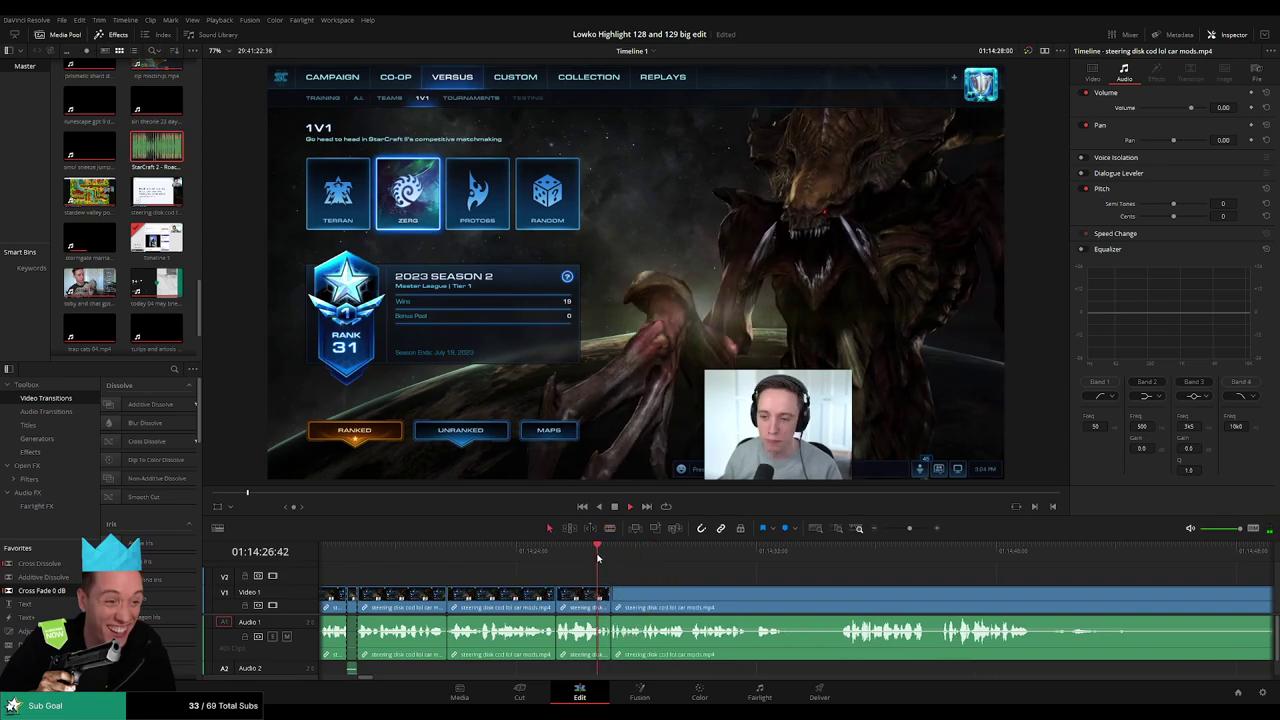
scroll(760, 594, right, 3)
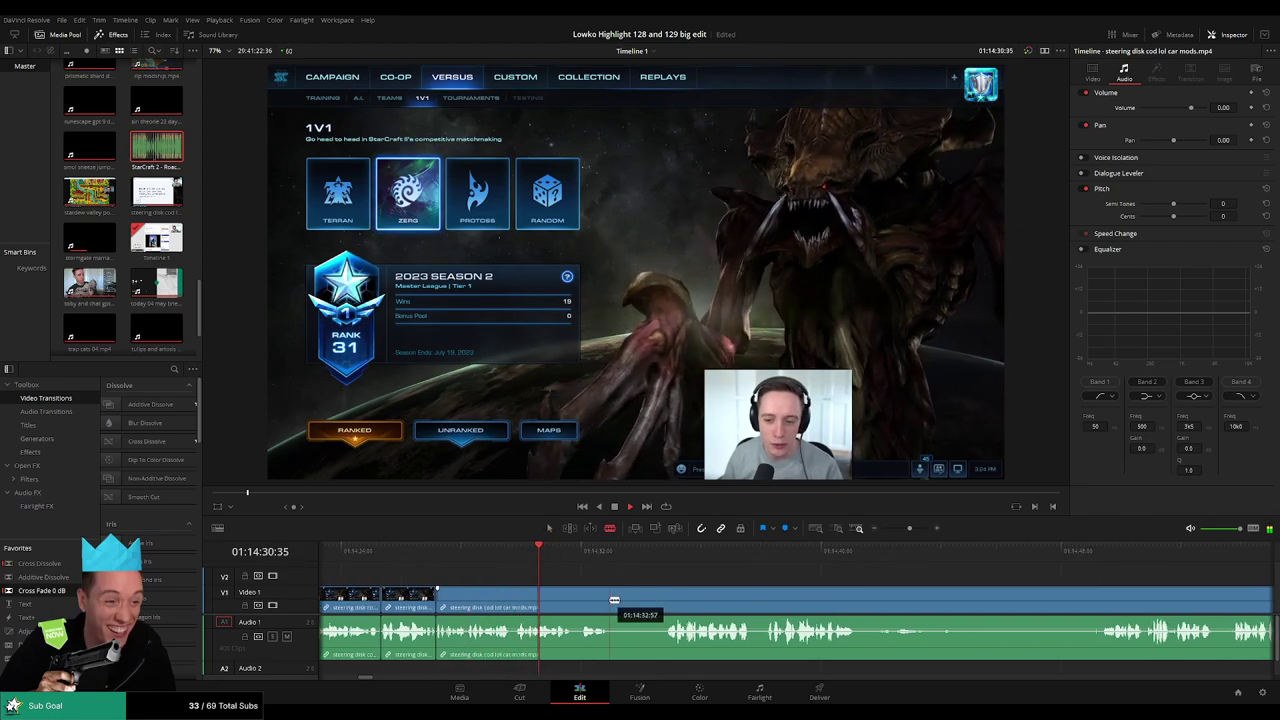
drag(614, 600, 663, 600)
click(642, 598)
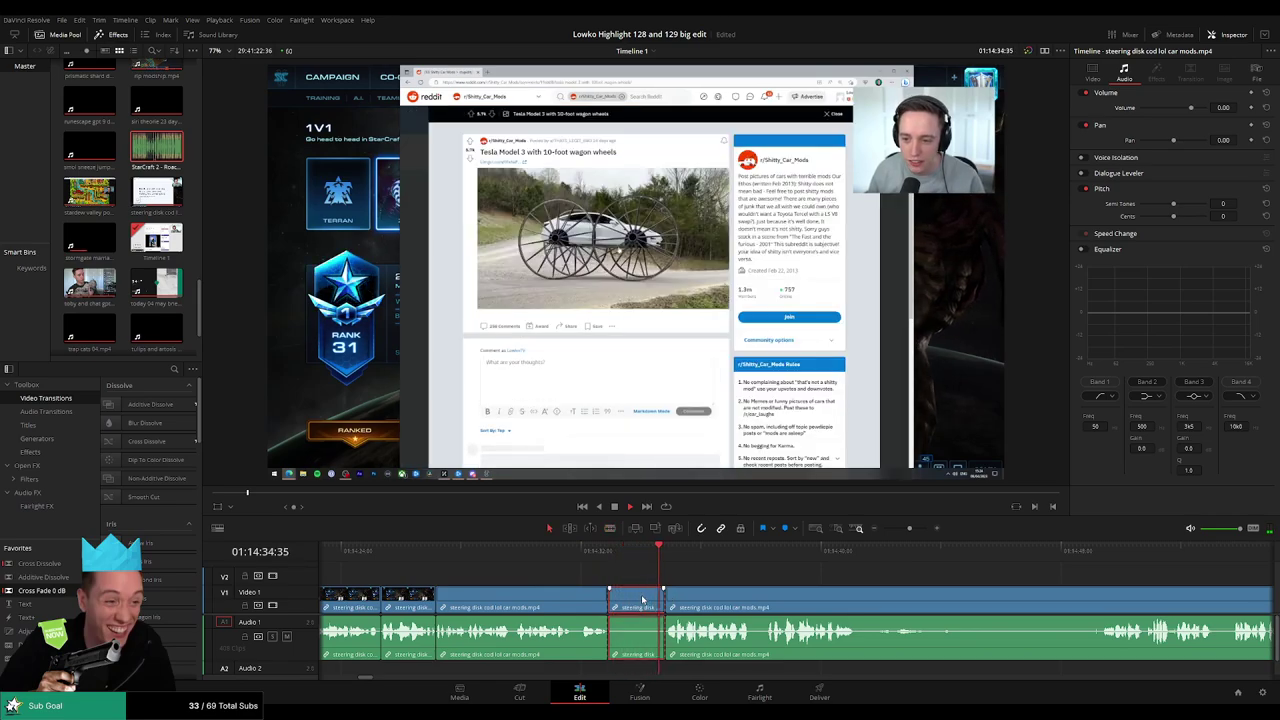
Delete the selected piece, then cut out the long talking stretch during the Tesla wagon-wheel post.
key(Delete)
key(space)
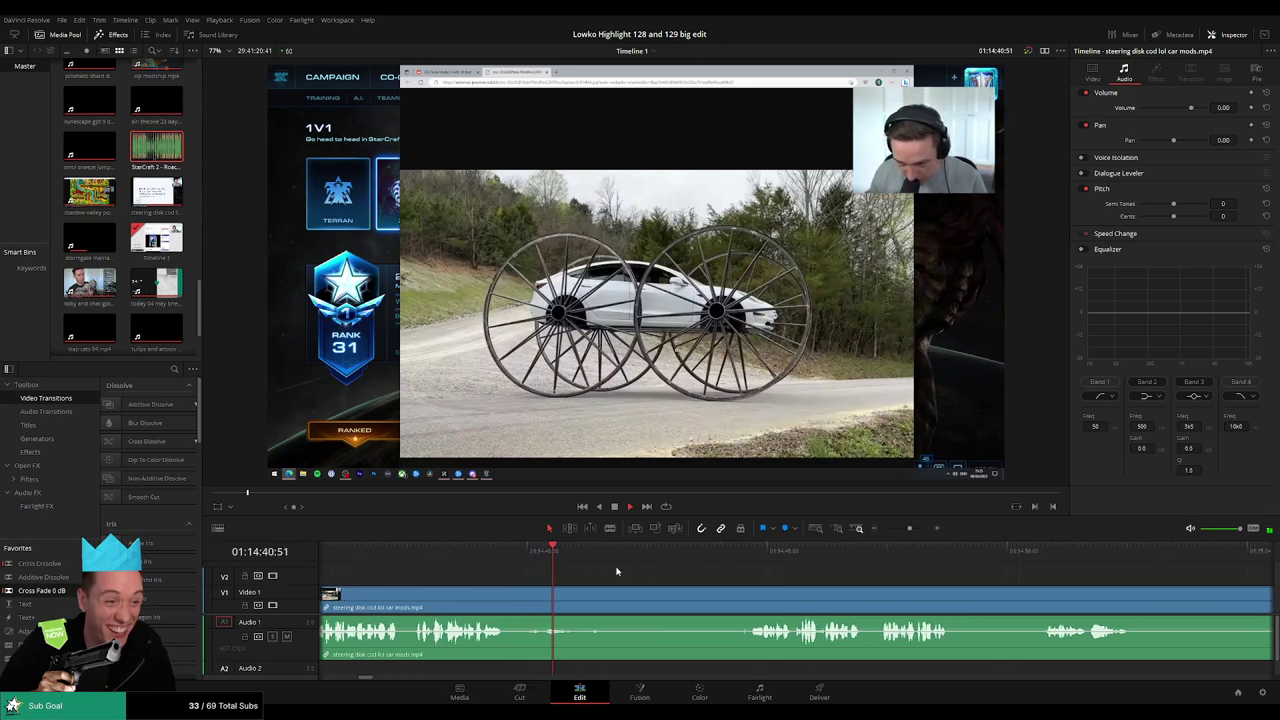
key(b)
click(575, 598)
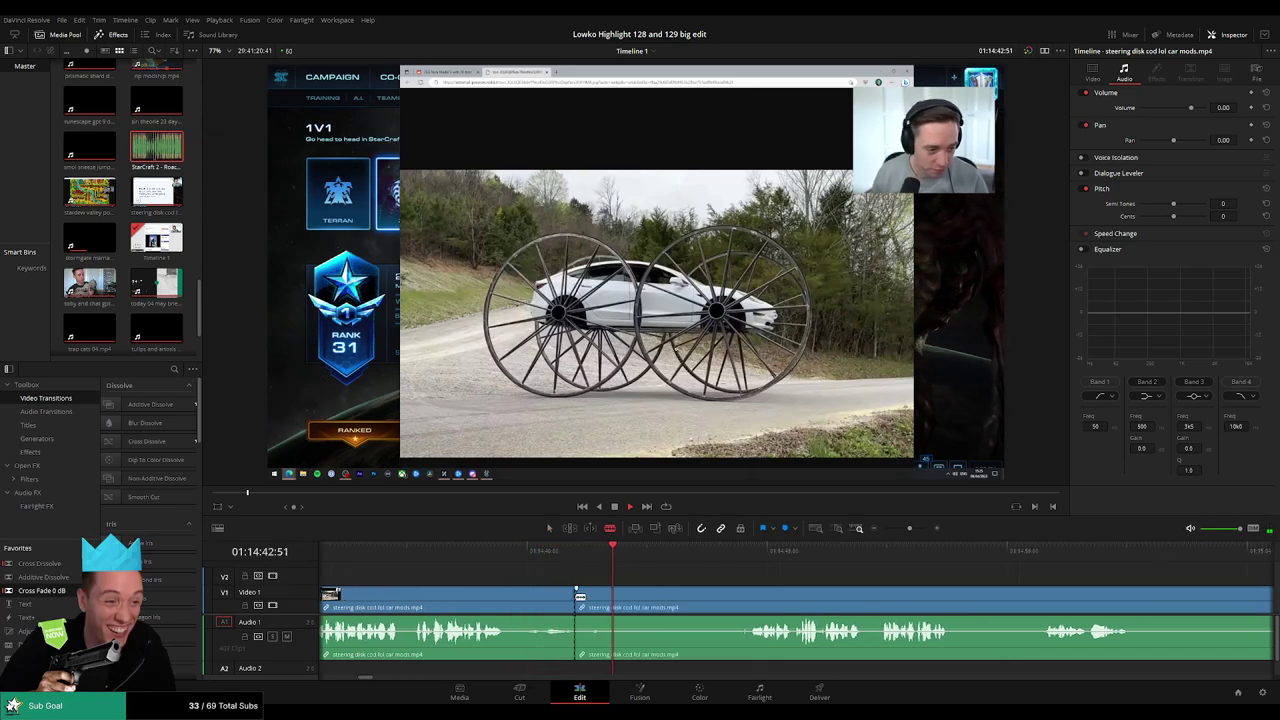
click(734, 552)
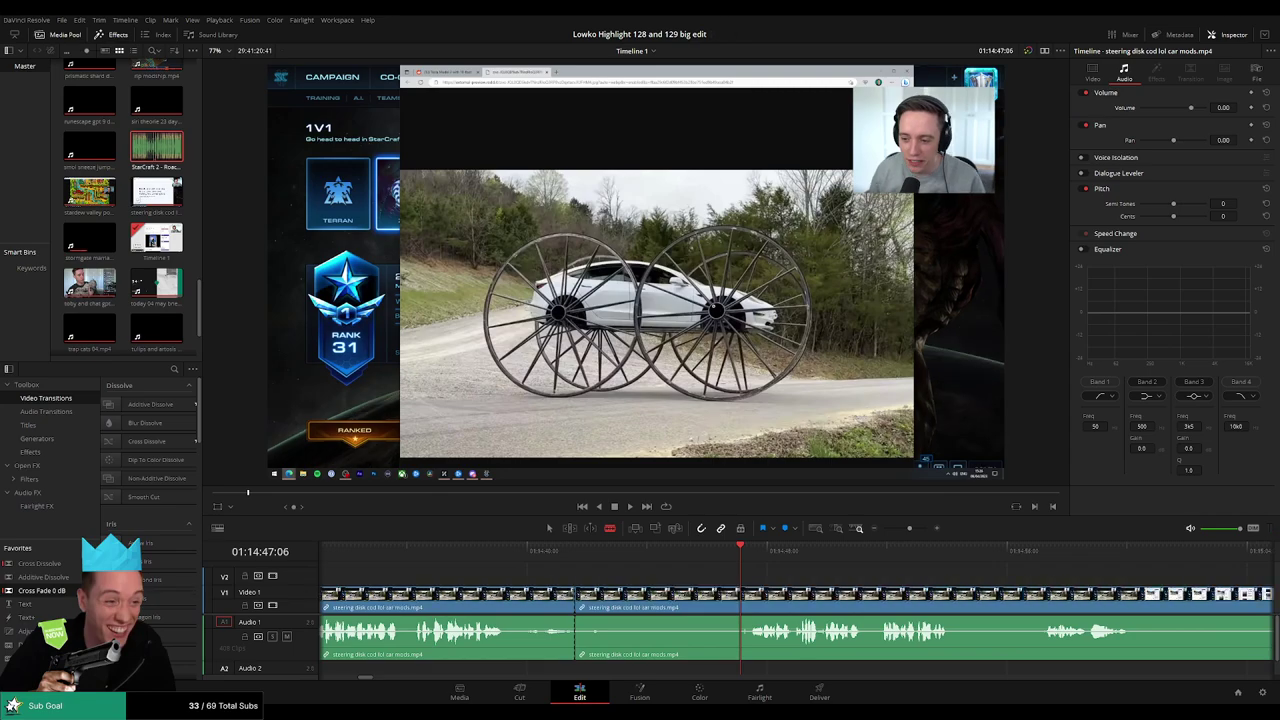
drag(740, 548, 755, 549)
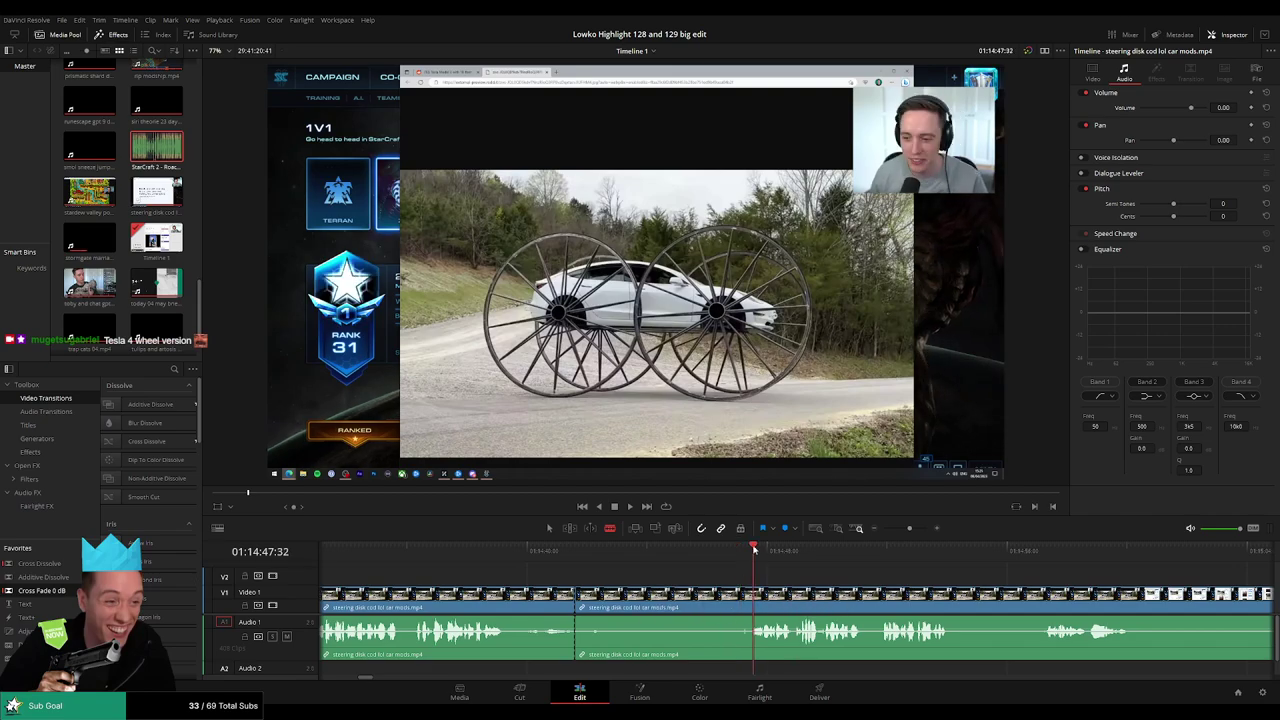
click(750, 594)
key(a)
click(622, 592)
key(BackSpace)
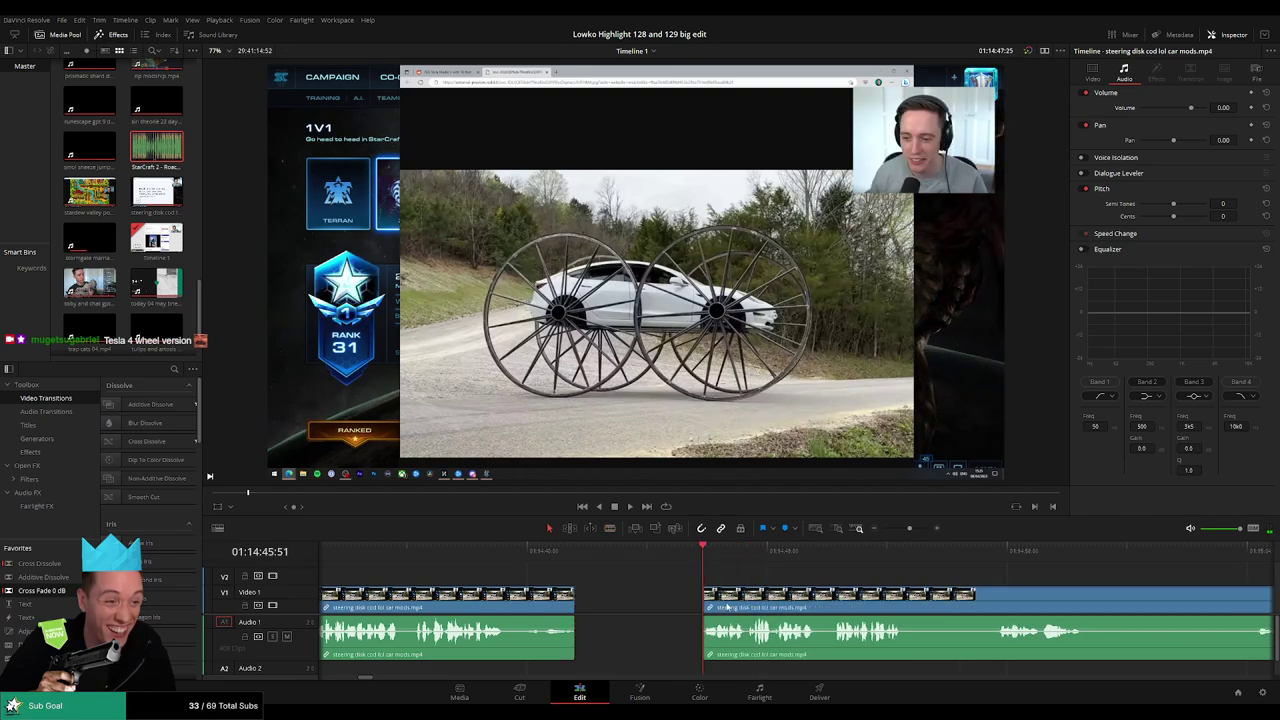
key(space)
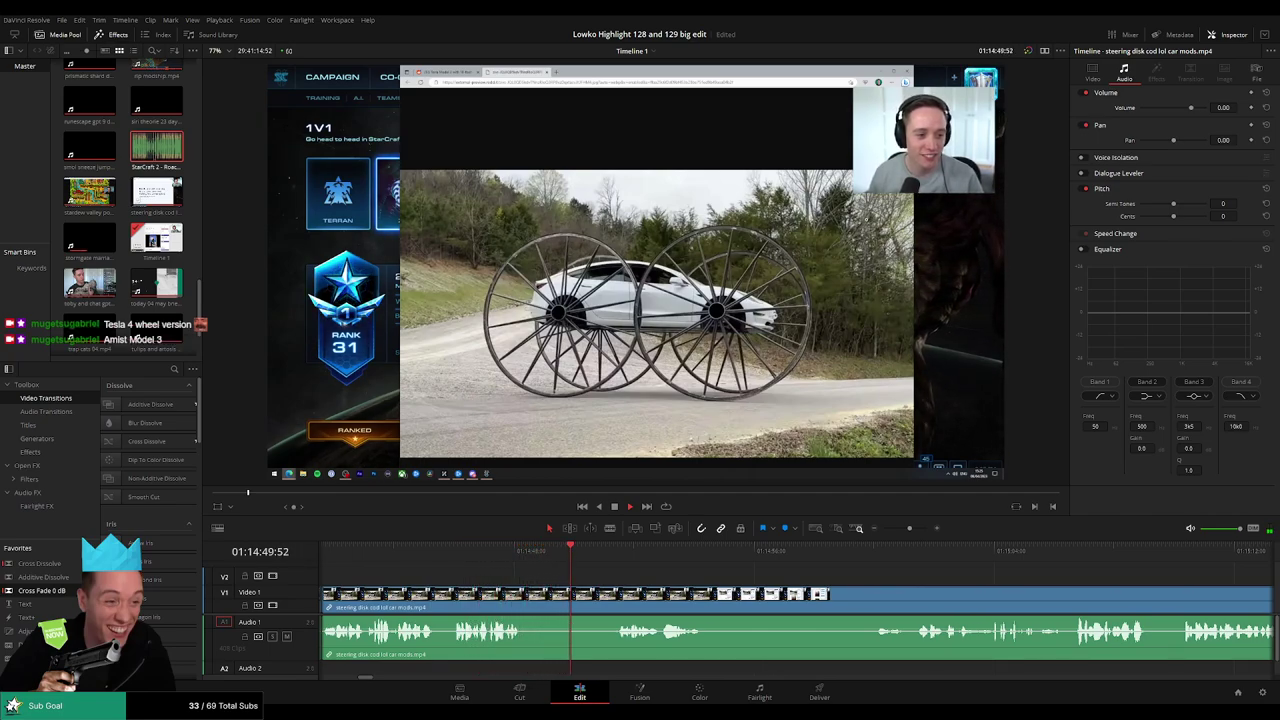
Split the car-mods clip at the start and end of the next section to drop.
key(b)
click(523, 597)
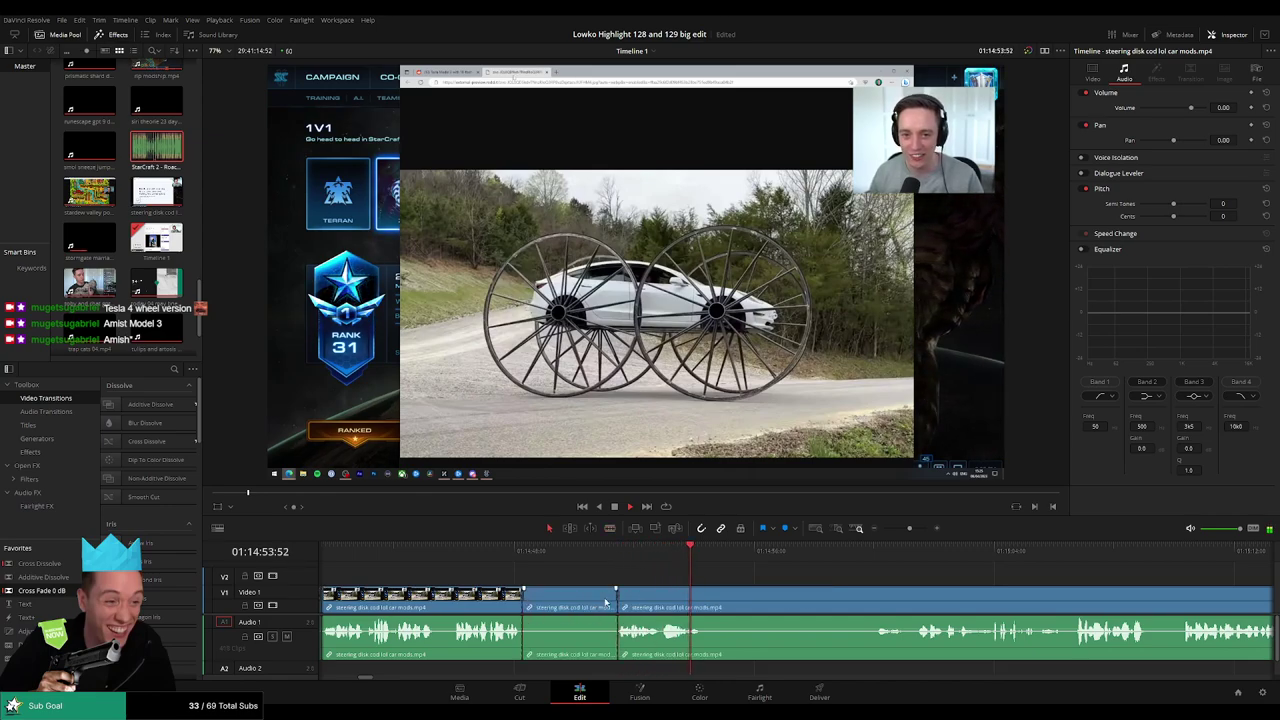
key(a)
click(500, 550)
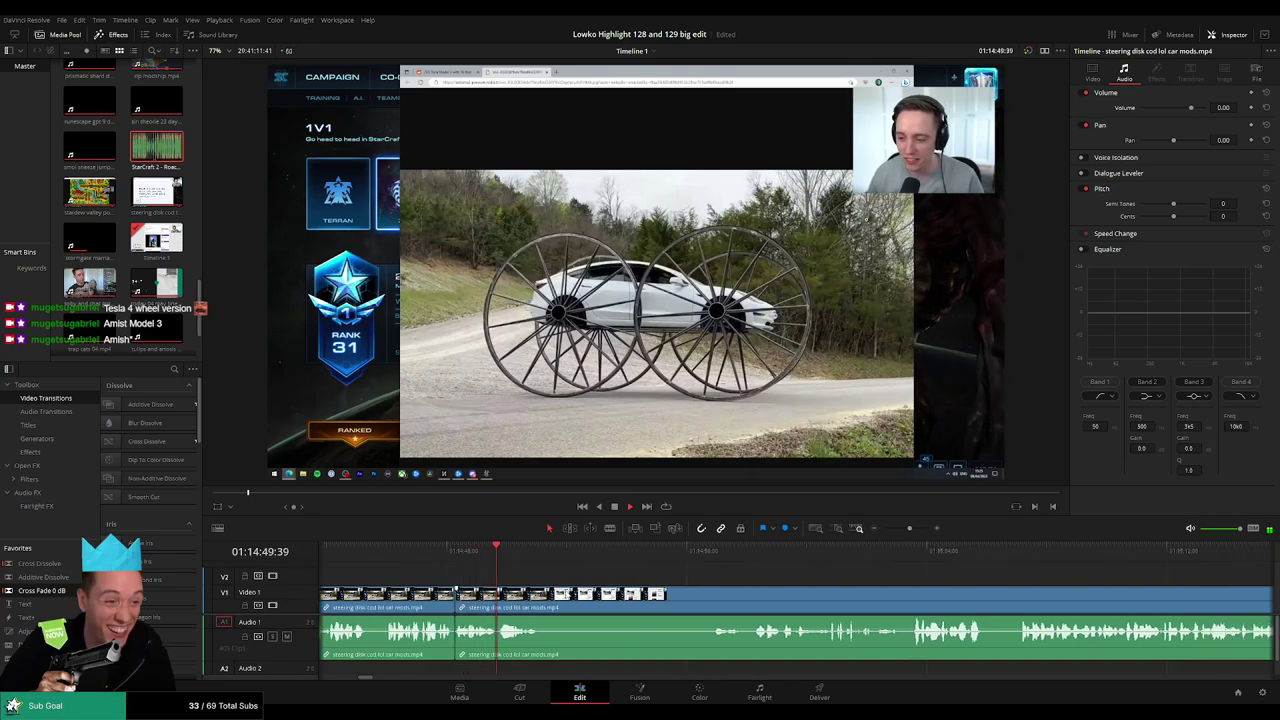
key(ctrl+b)
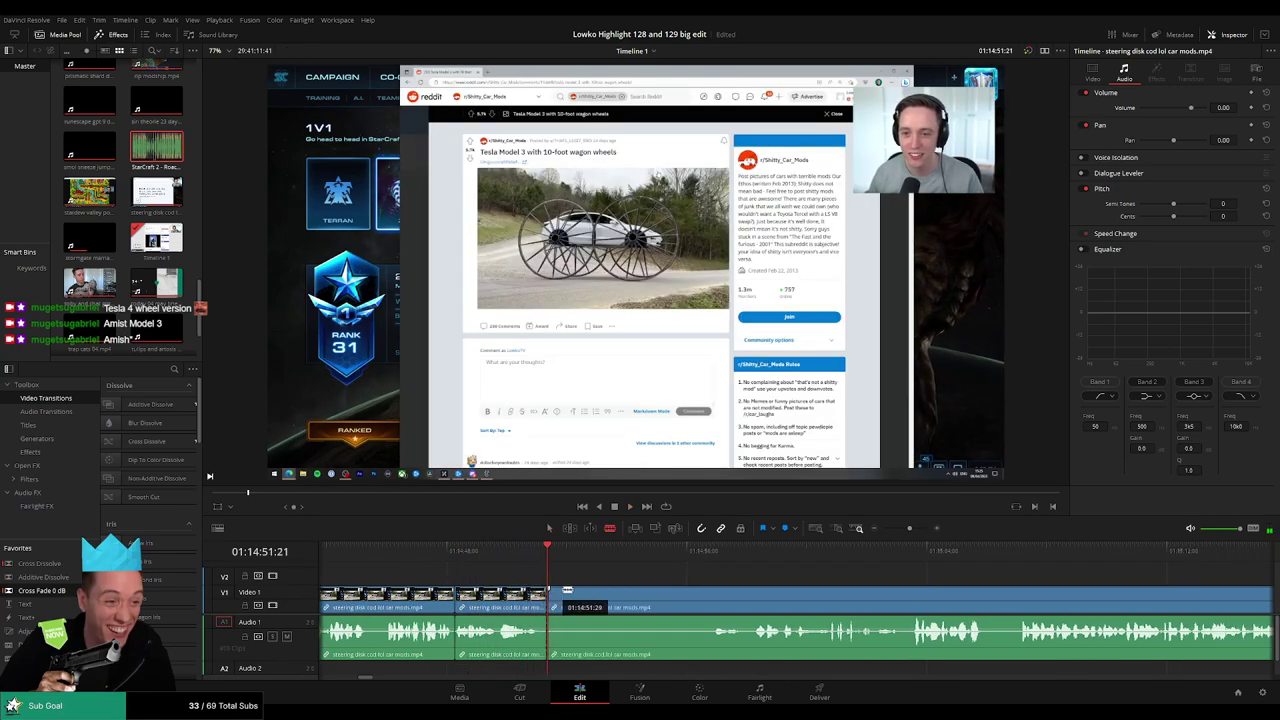
key(ctrl+b)
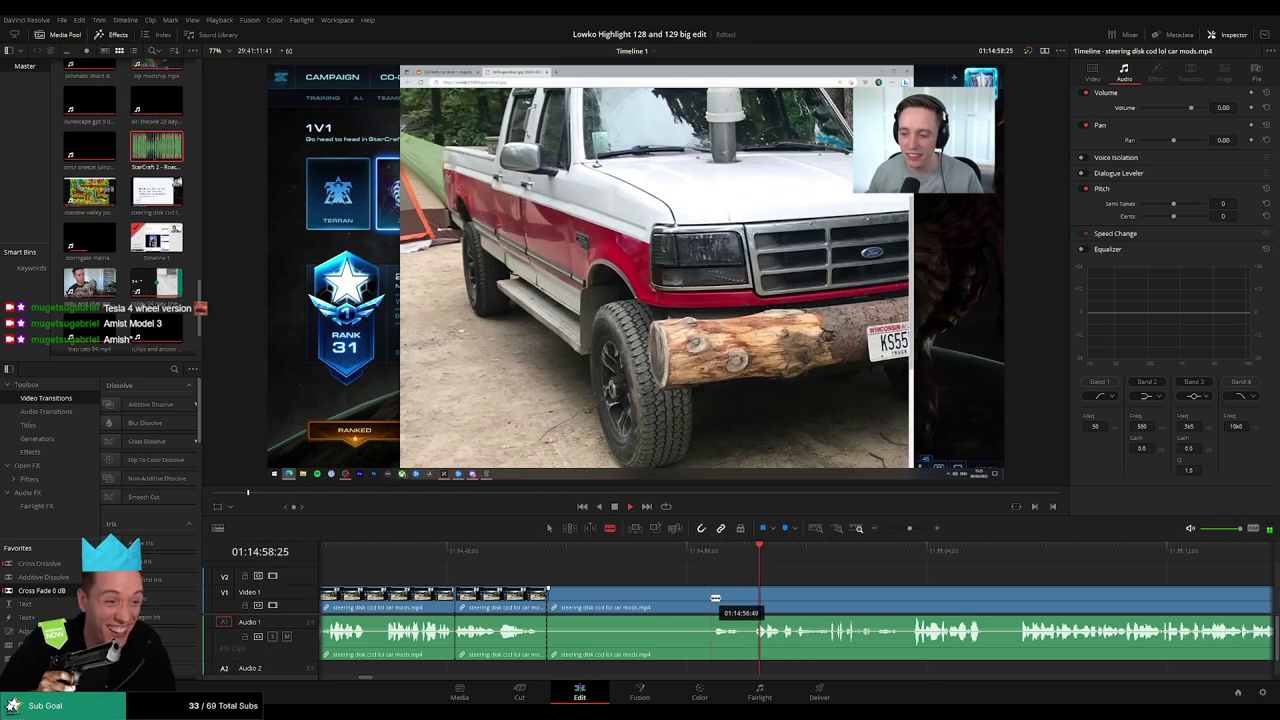
Ripple-delete the piece between the two existing cuts and replay the new join.
click(684, 603)
key(Delete)
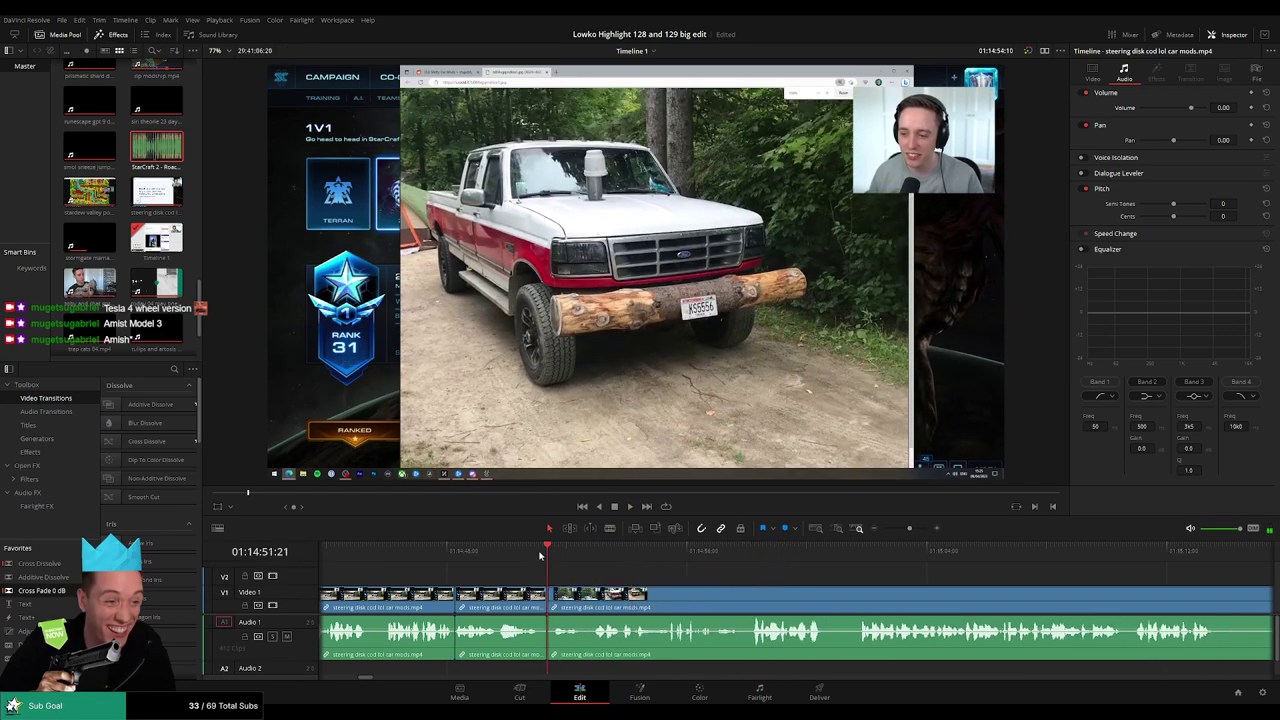
click(531, 557)
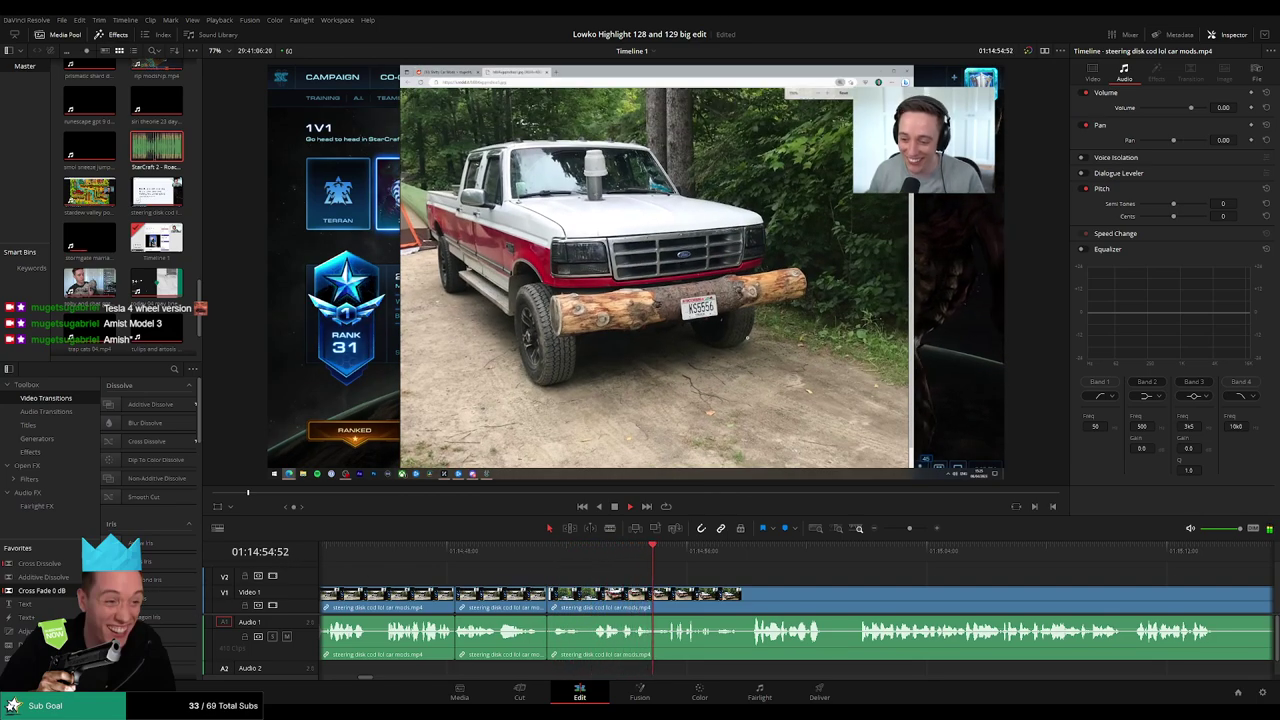
Blade out another short pause, close the gap, and add an audio cross-fade at the join.
scroll(655, 571, down, 2)
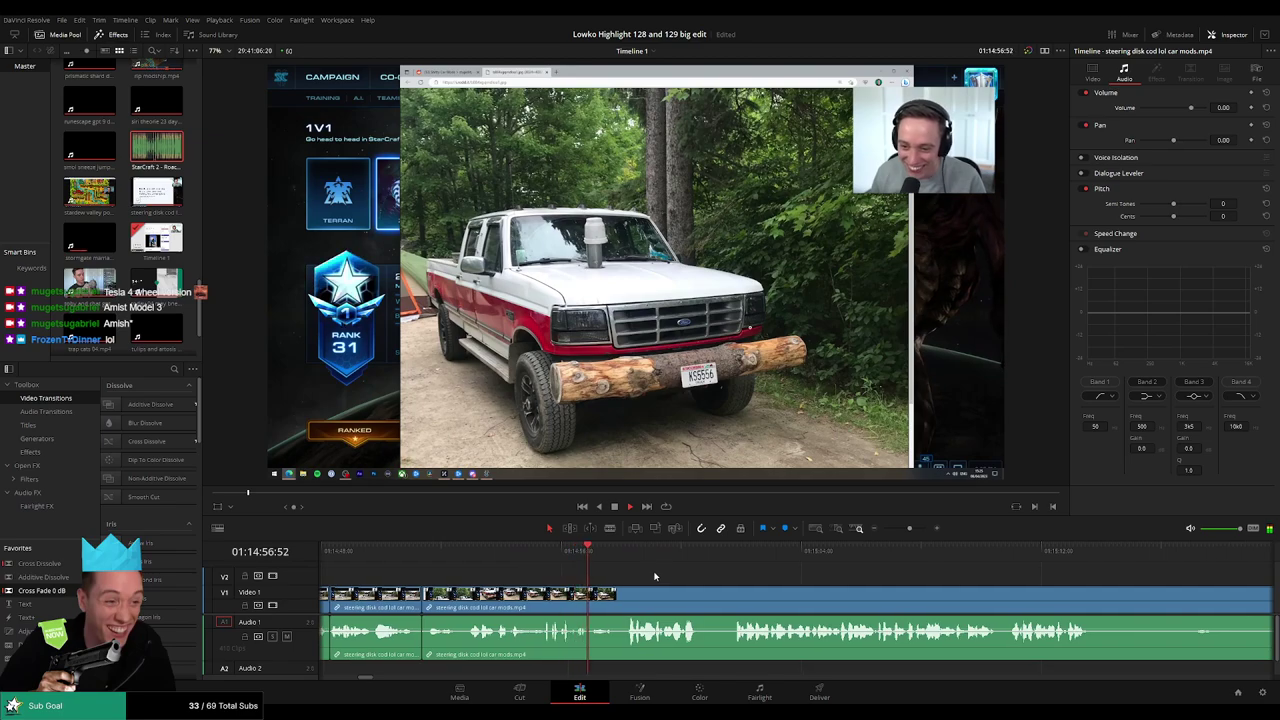
scroll(670, 576, down, 2)
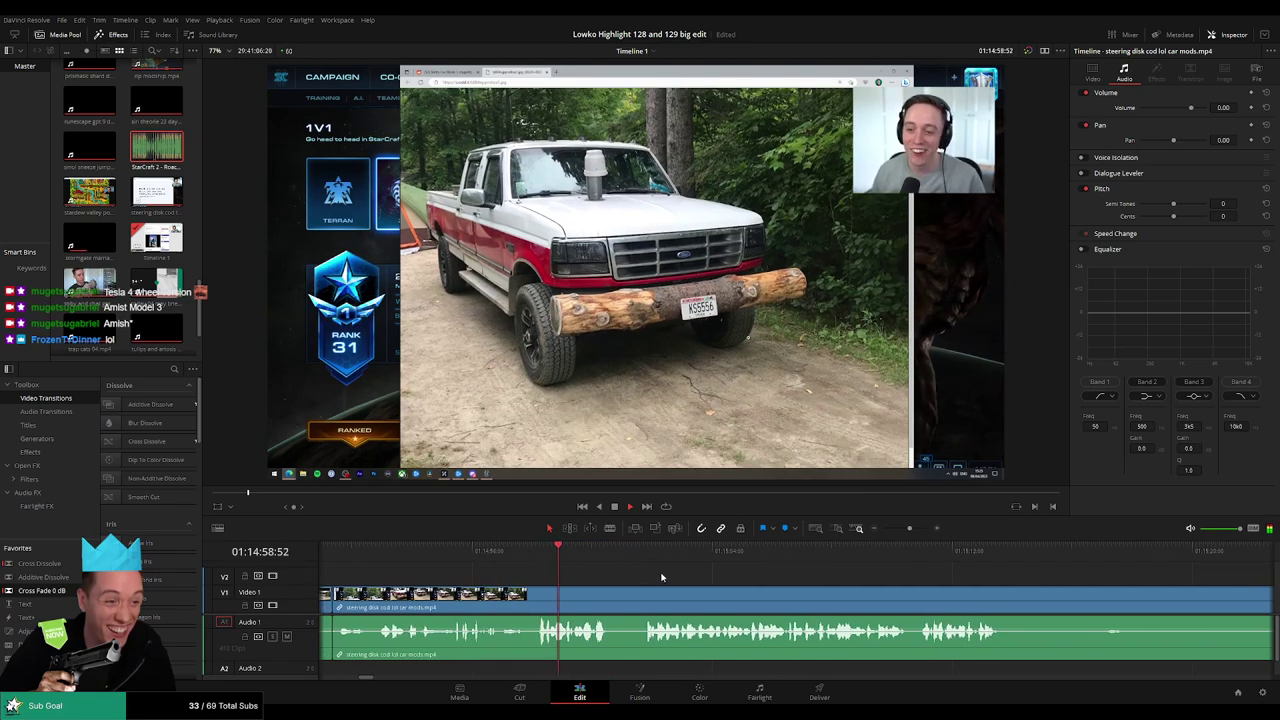
key(b)
click(613, 595)
click(643, 592)
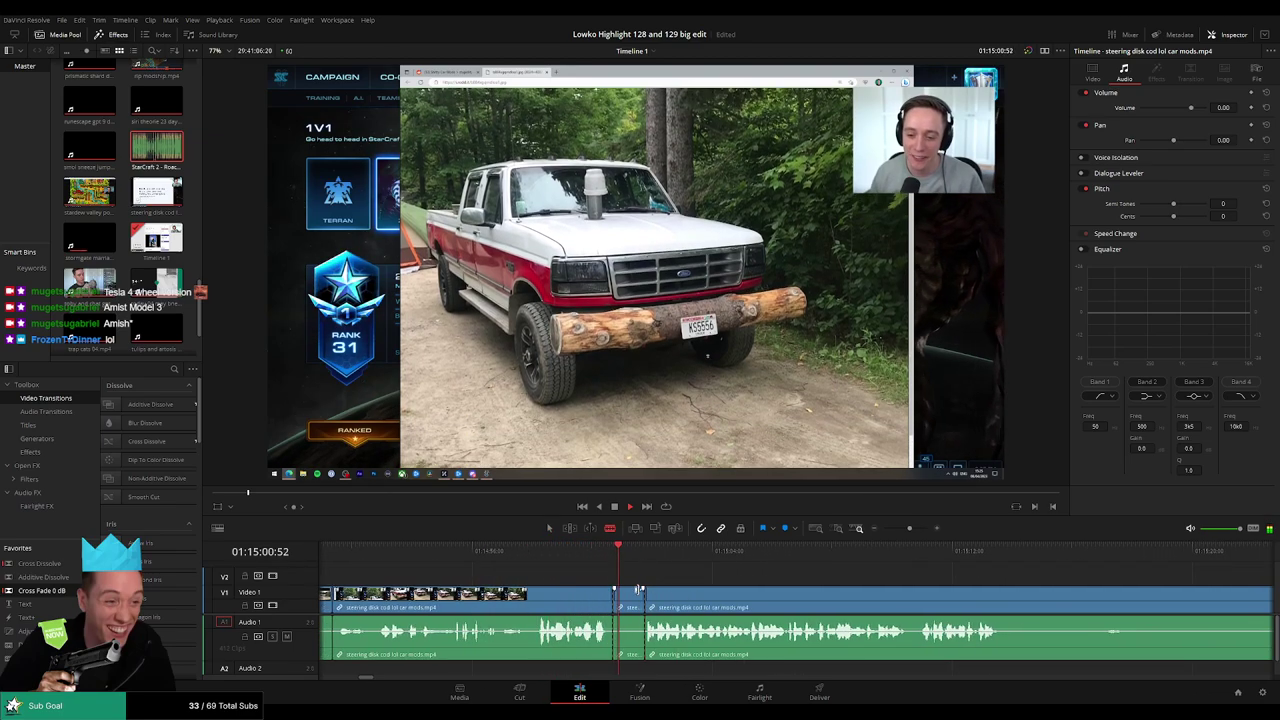
key(a)
click(632, 592)
key(Delete)
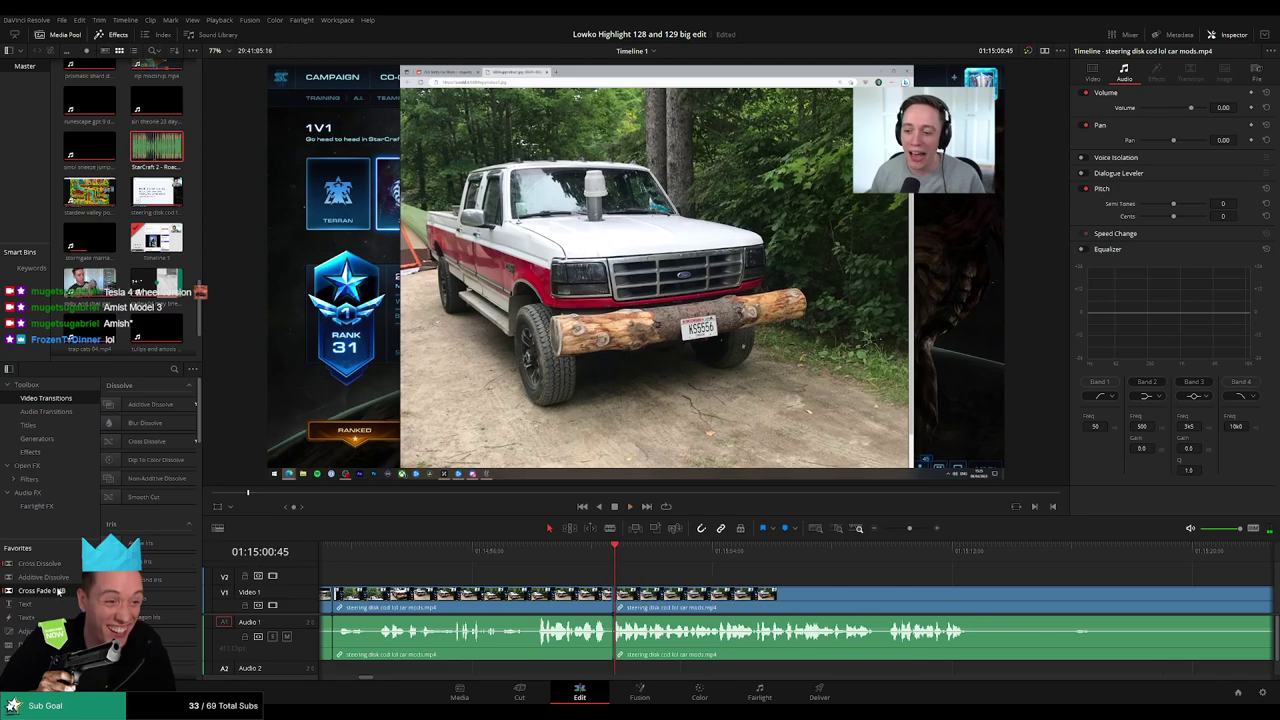
key(shift+t)
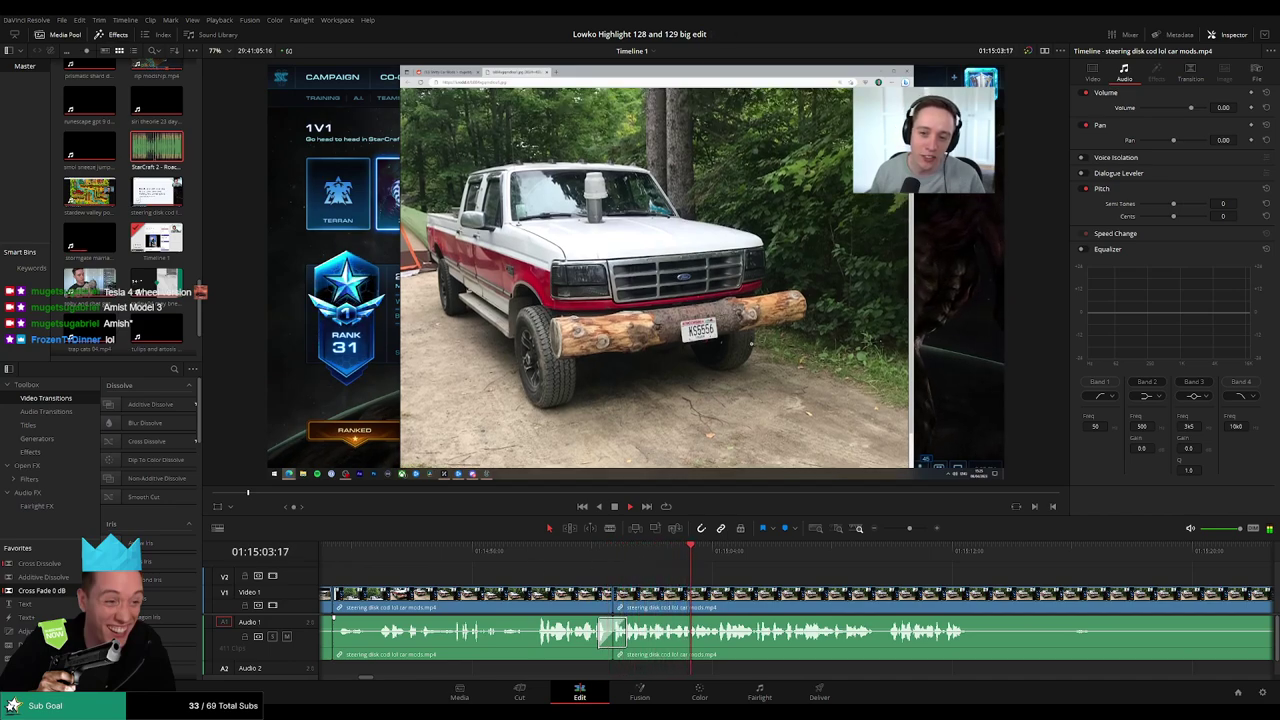
Split the clip during playback and ripple-delete the slow section before the edit point.
scroll(760, 584, right, 5)
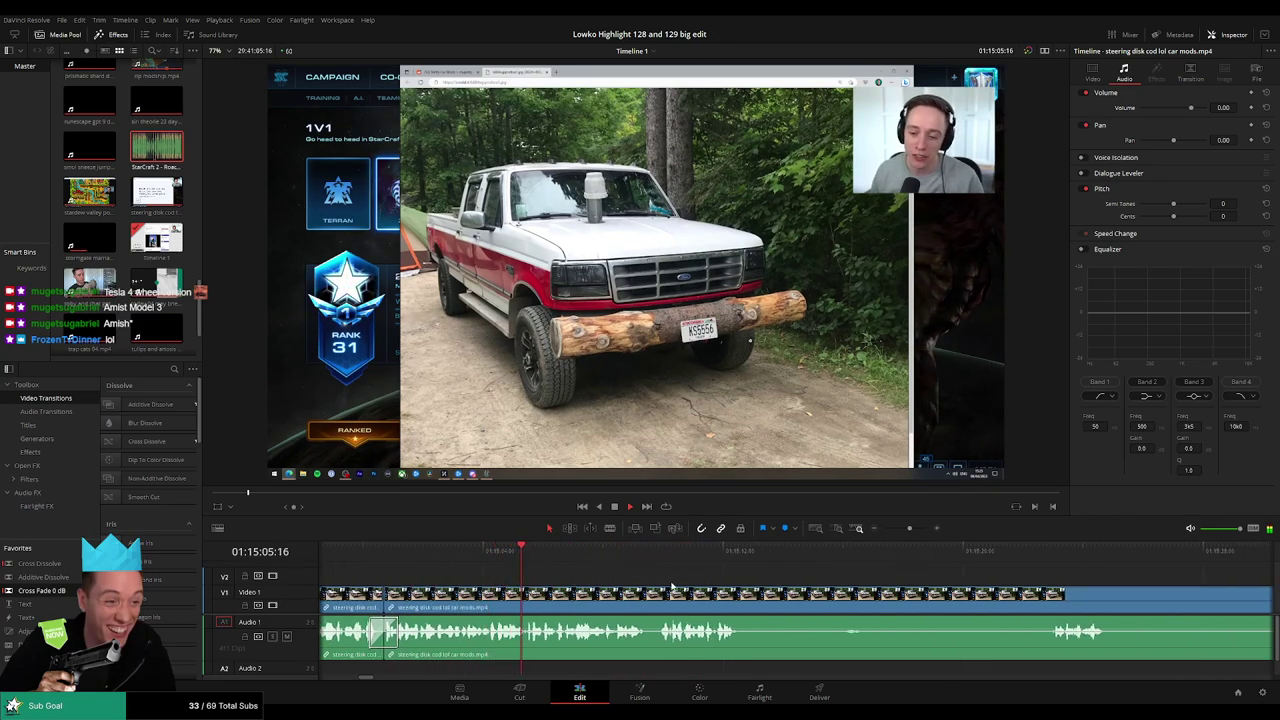
scroll(672, 587, right, 2)
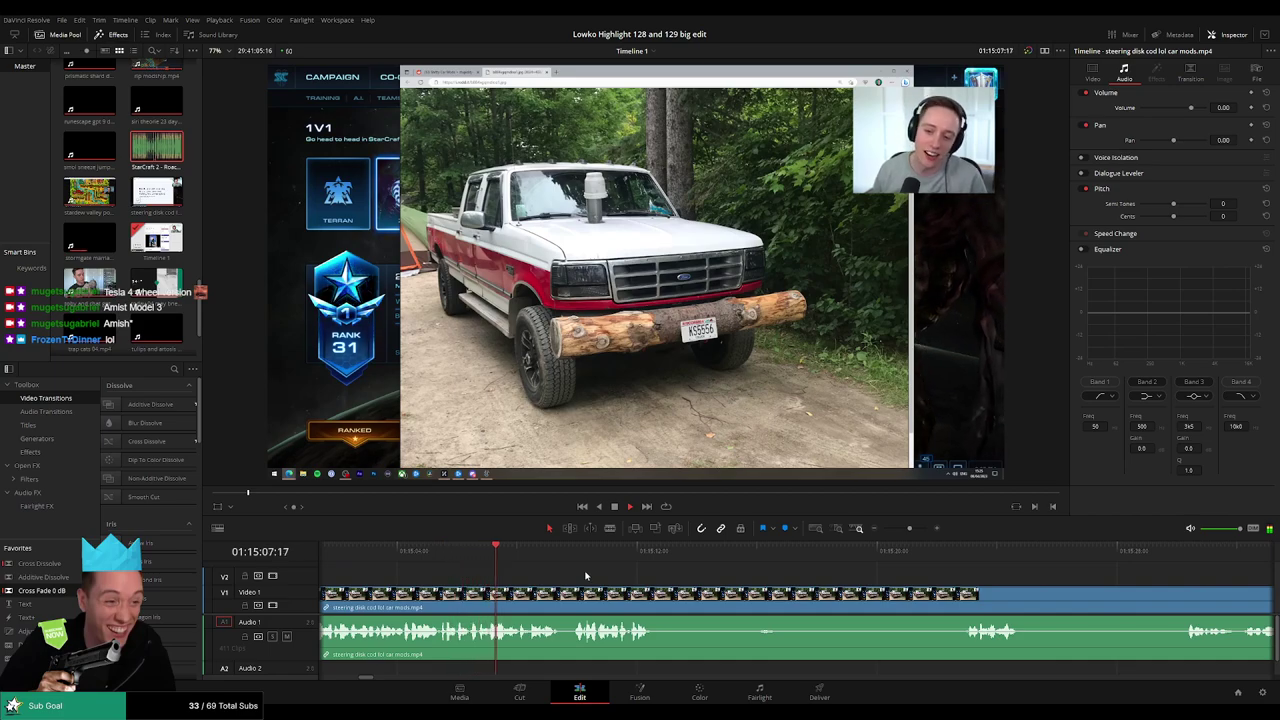
scroll(558, 573, right, 2)
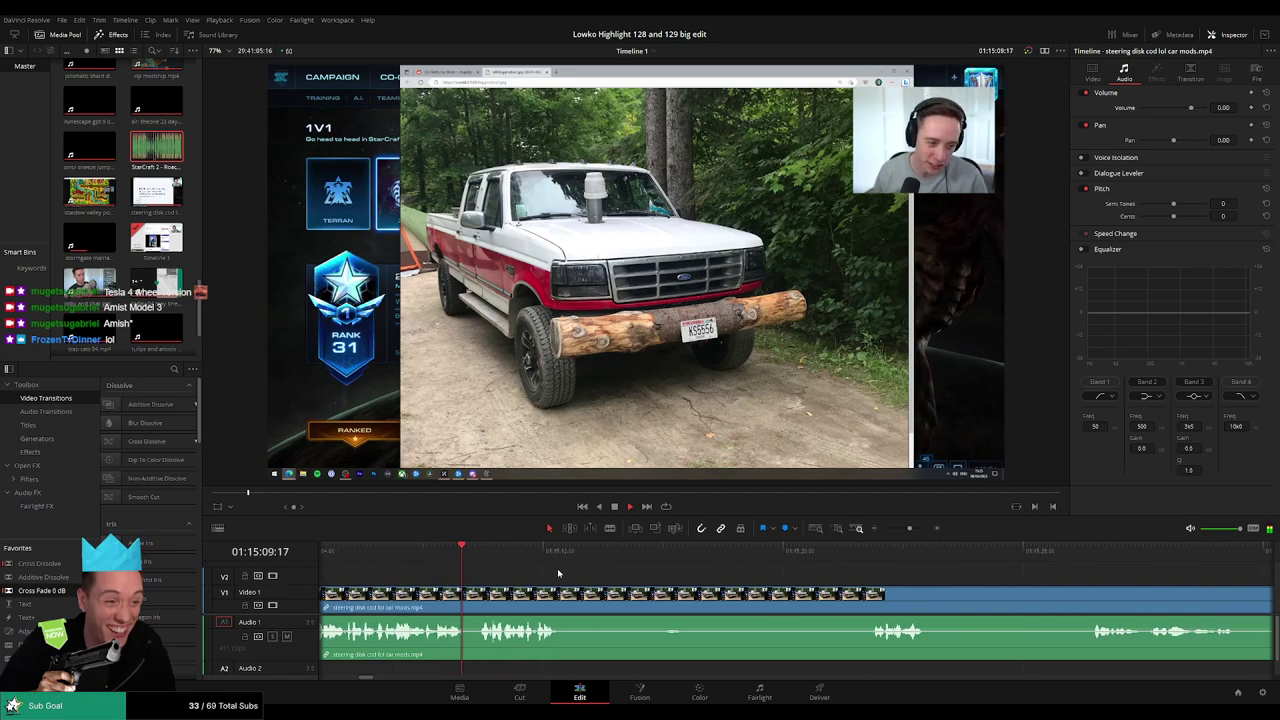
scroll(545, 582, right, 2)
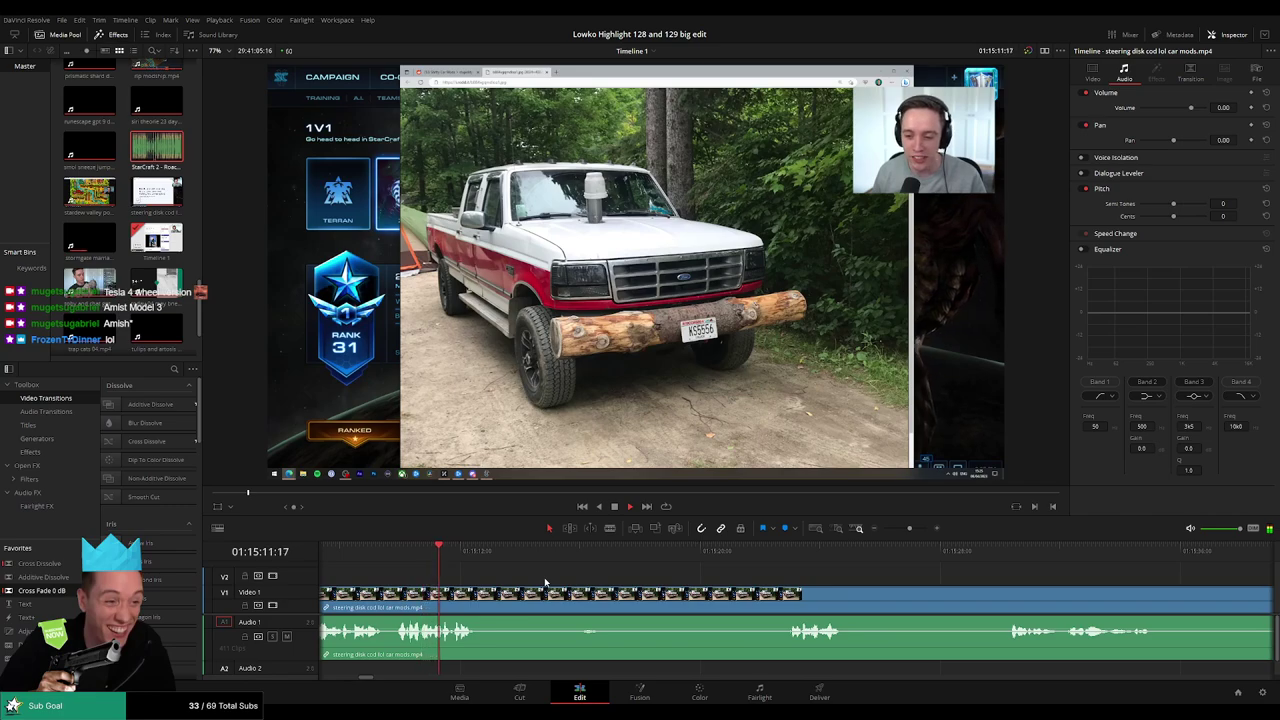
key(ctrl+b)
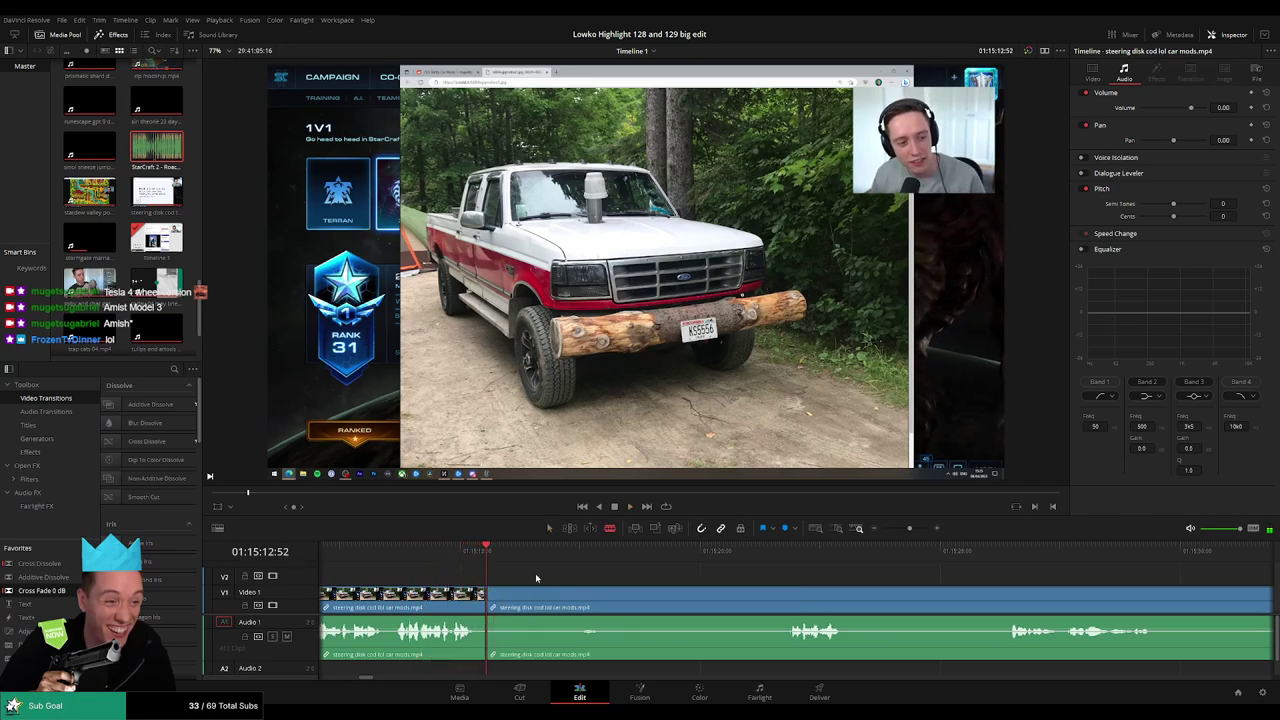
click(577, 551)
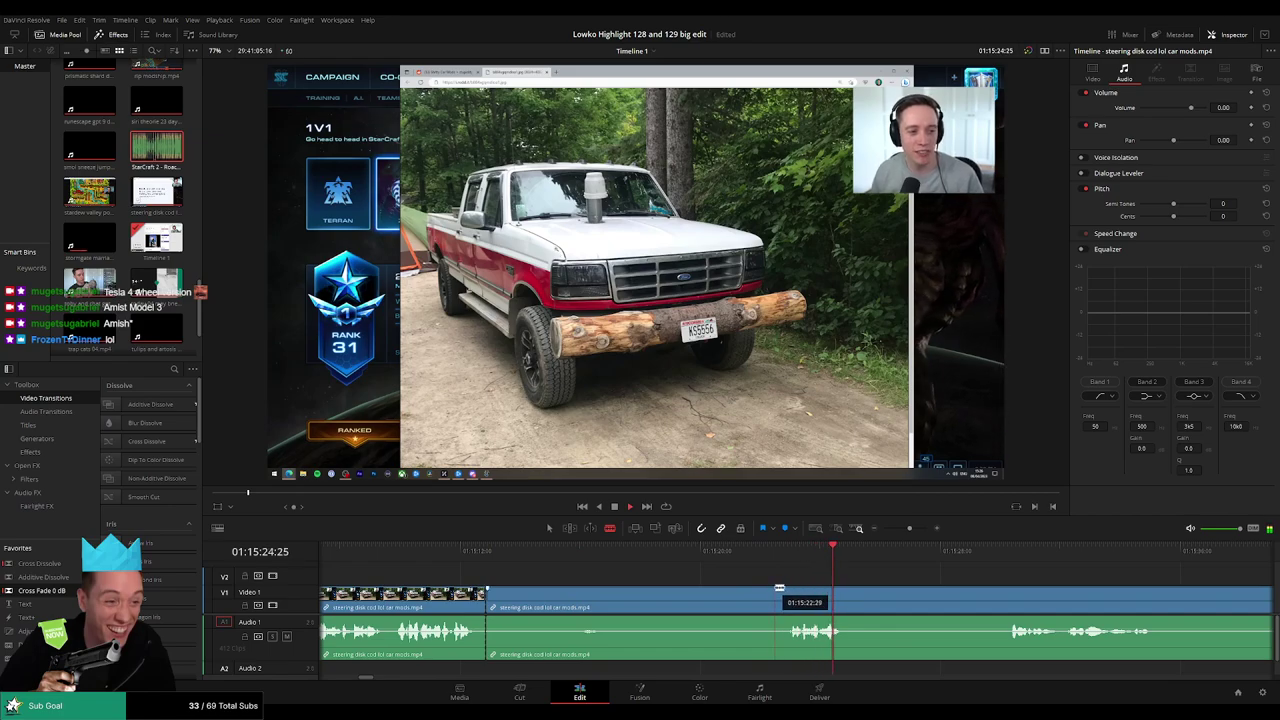
key(space)
scroll(757, 583, up, 2)
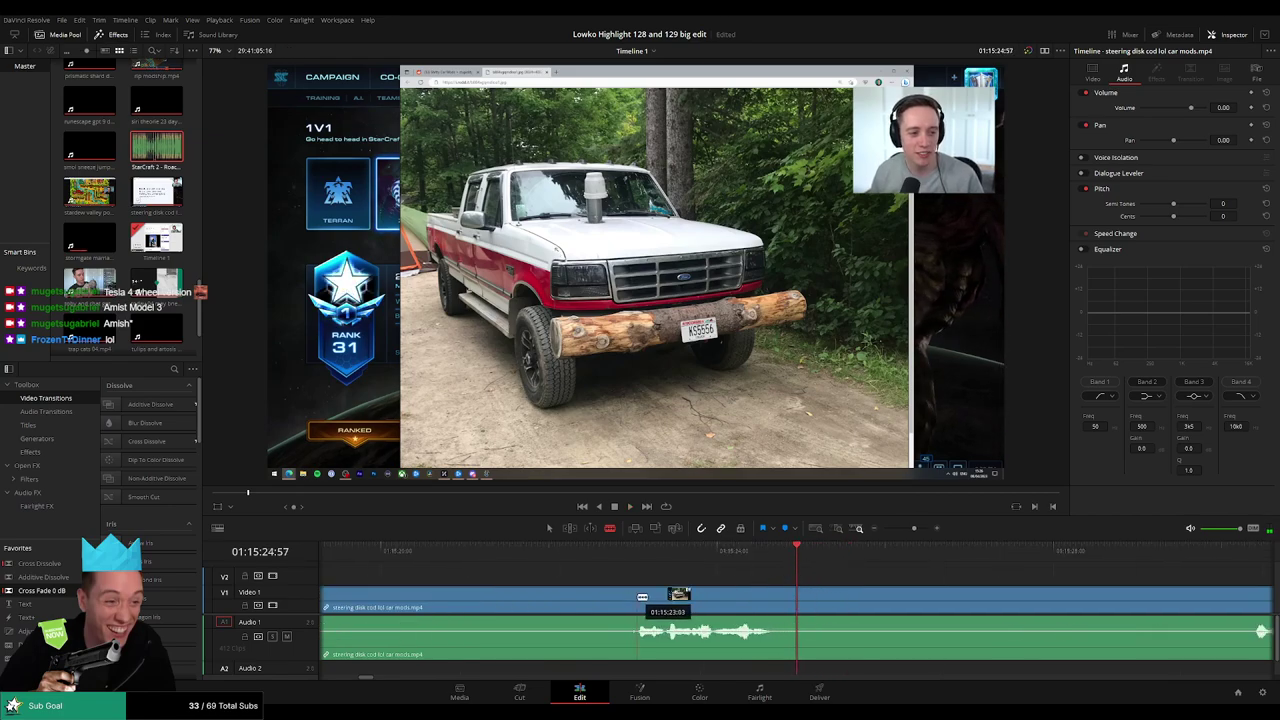
click(615, 600)
key(Delete)
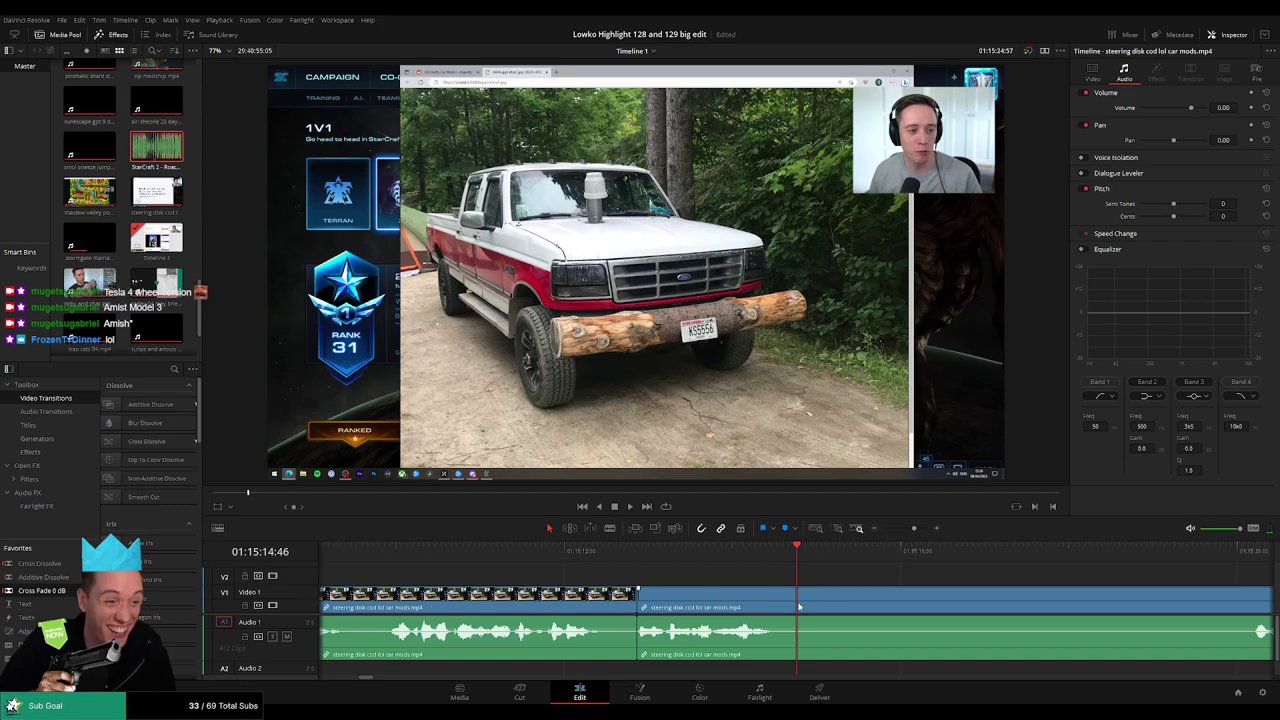
Cut out the next slow stretch at the playhead, close the gap, and resume playback.
key(b)
click(799, 606)
scroll(880, 585, down, 5)
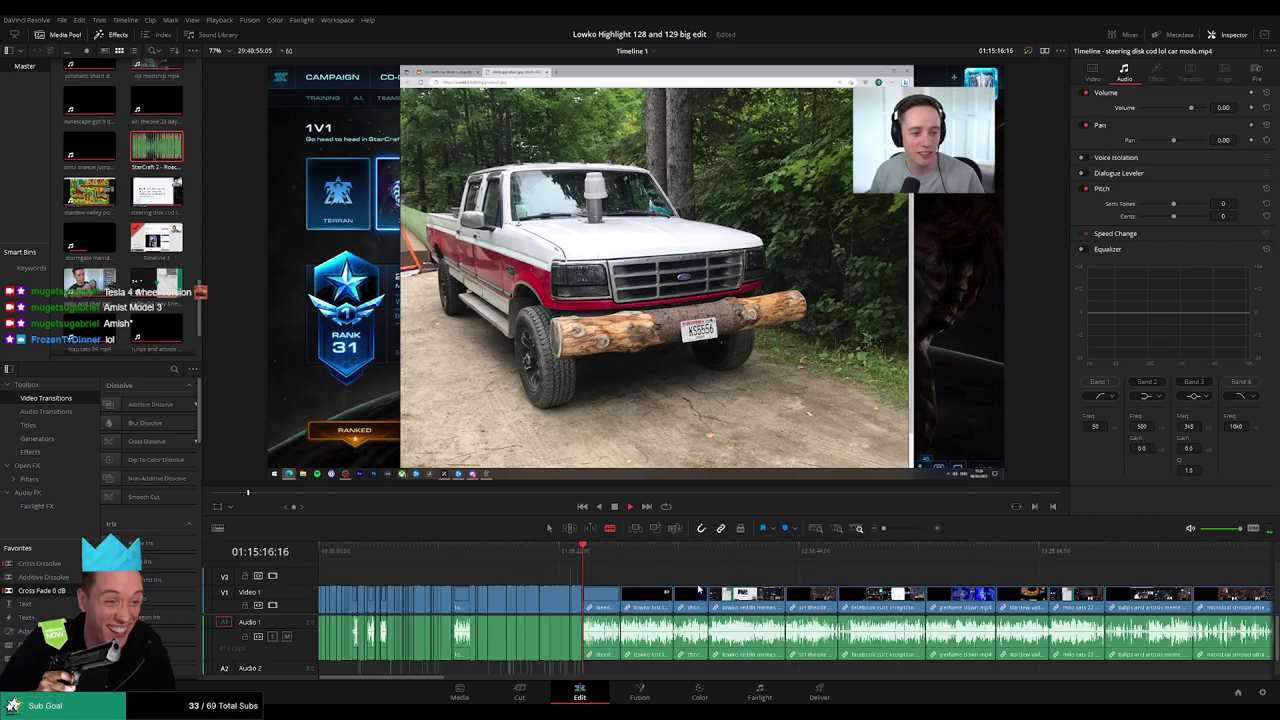
scroll(698, 589, up, 5)
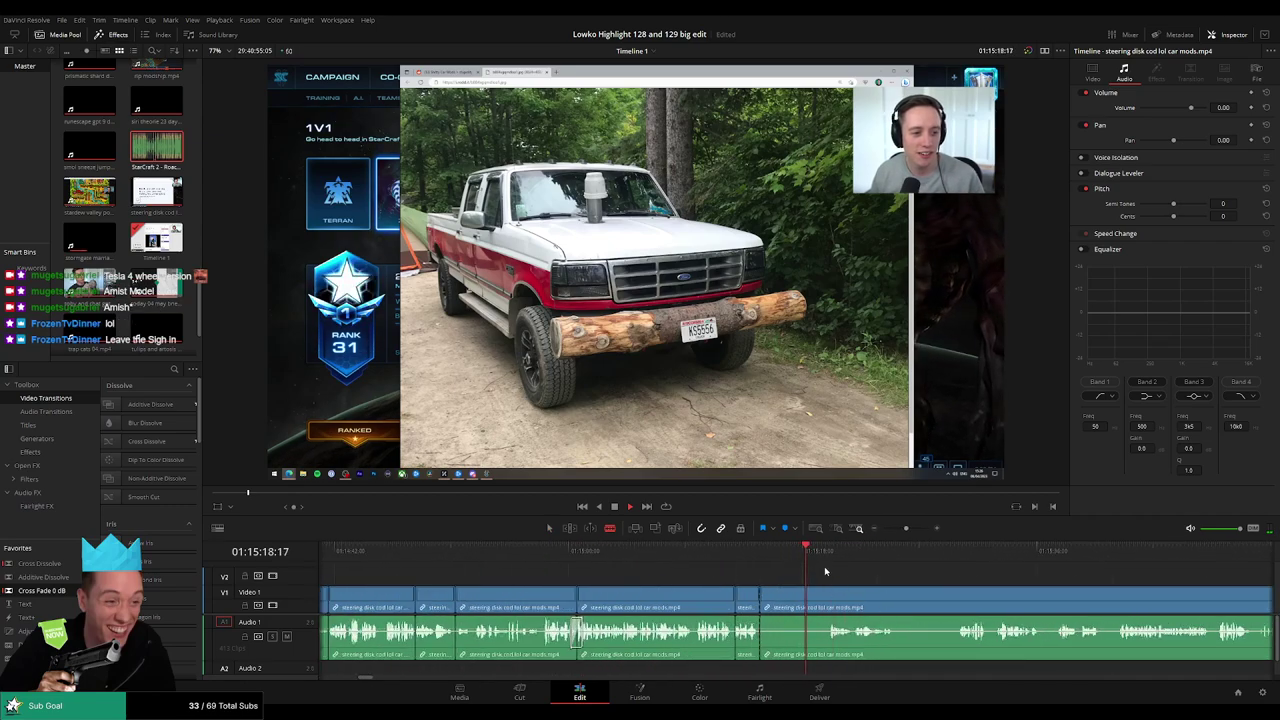
scroll(810, 578, up, 2)
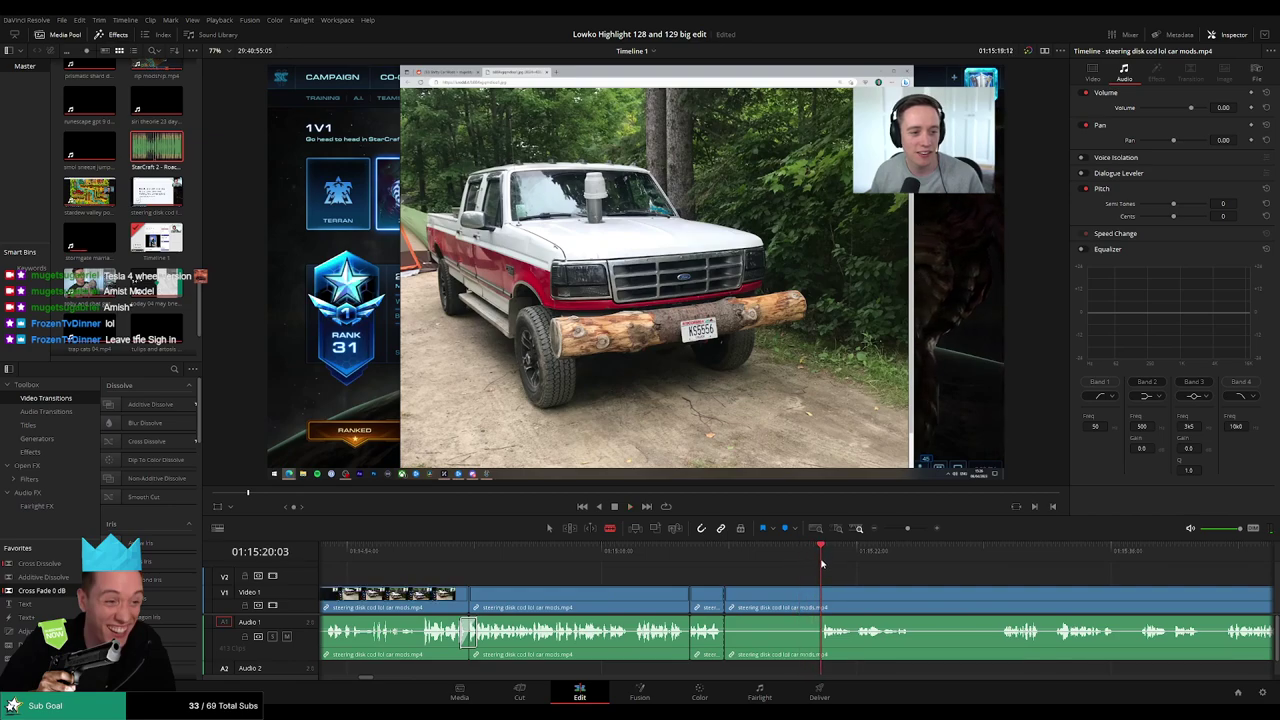
key(ctrl+b)
click(779, 608)
key(Delete)
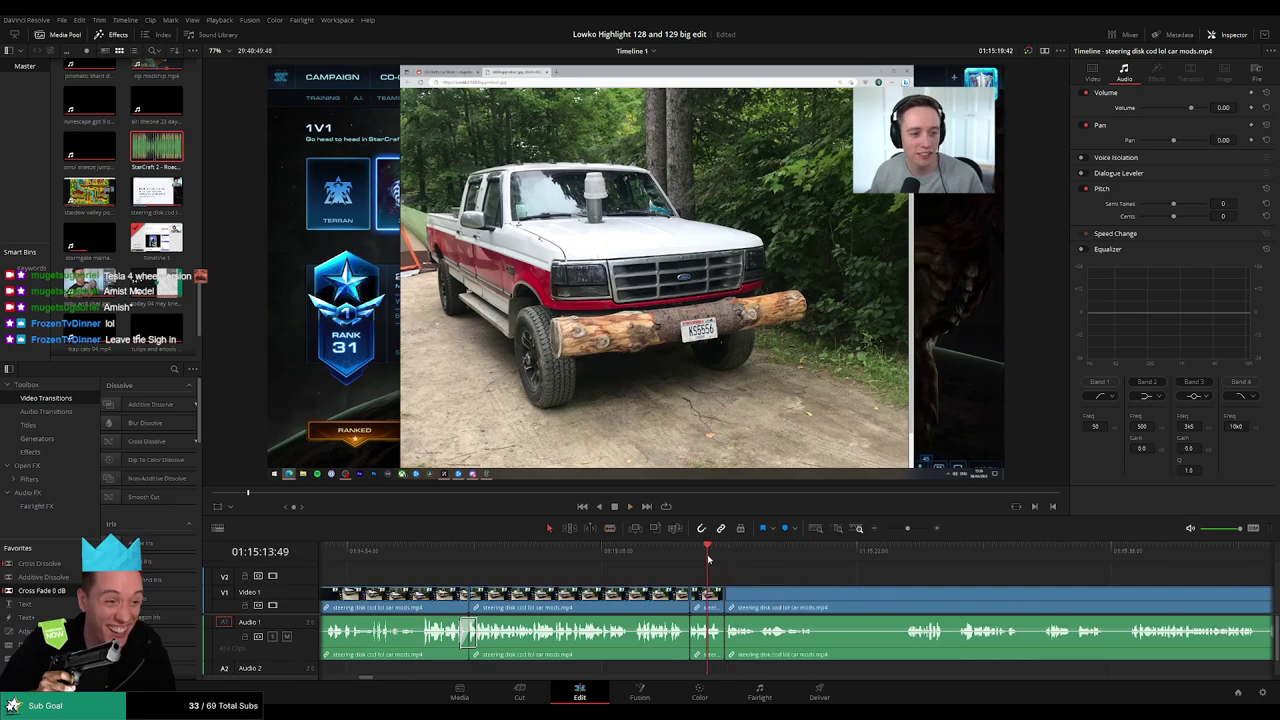
key(space)
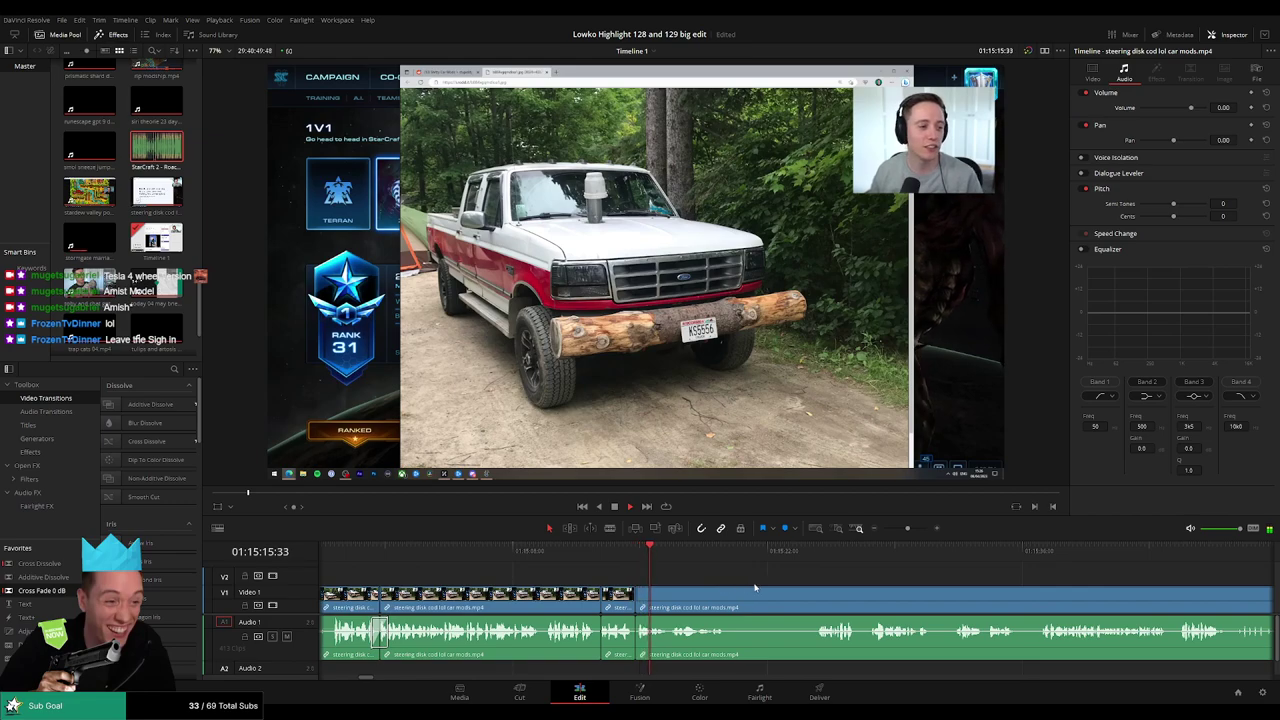
Blade before and after another dull moment and ripple-delete the section between.
scroll(620, 575, right, 3)
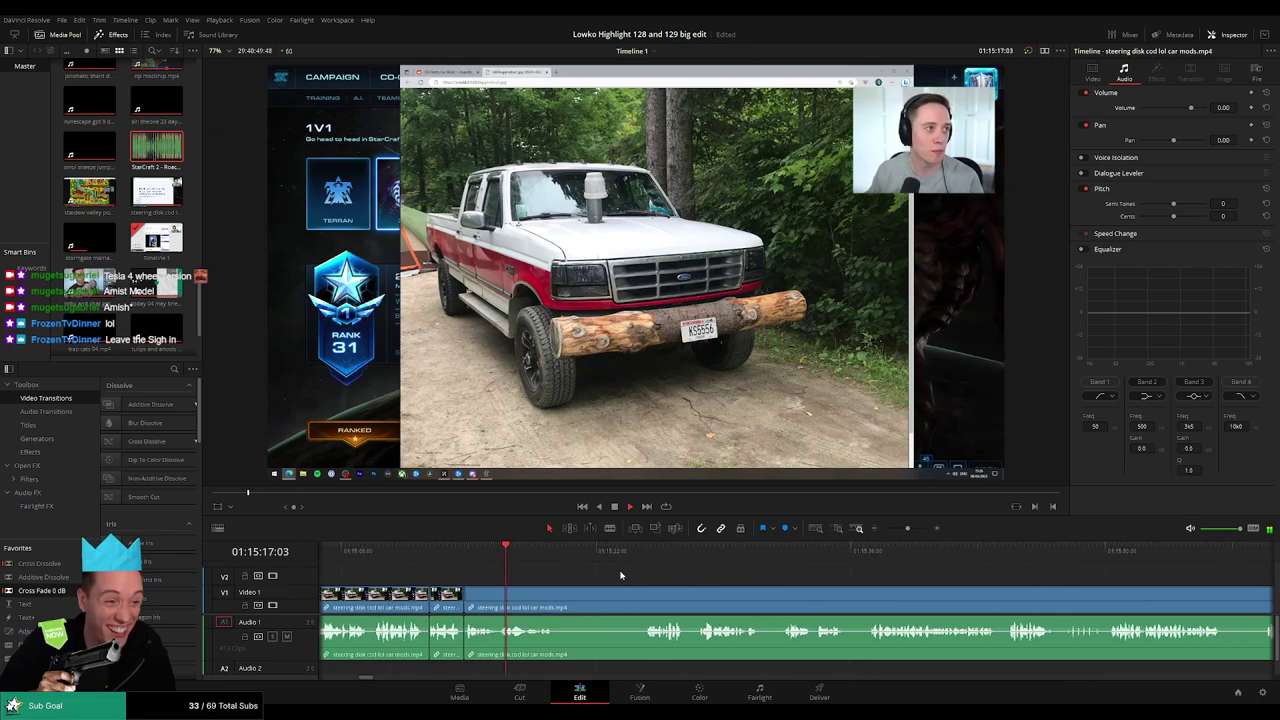
click(556, 595)
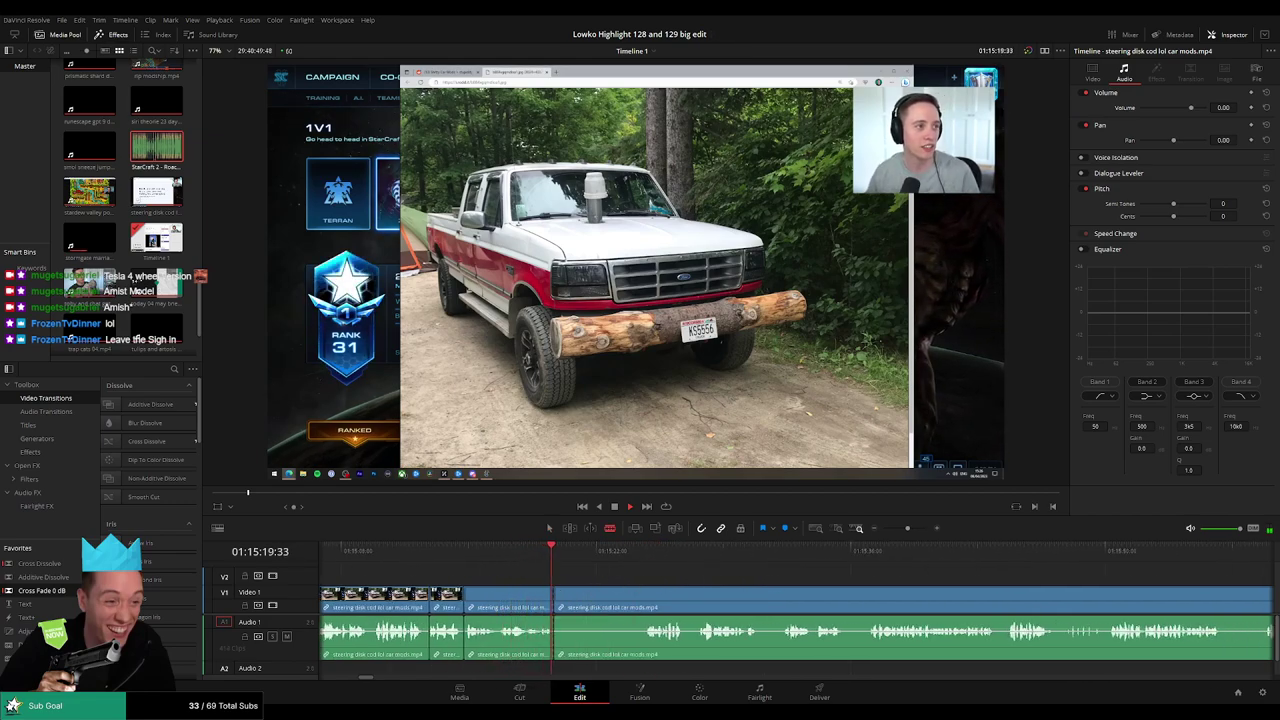
click(634, 551)
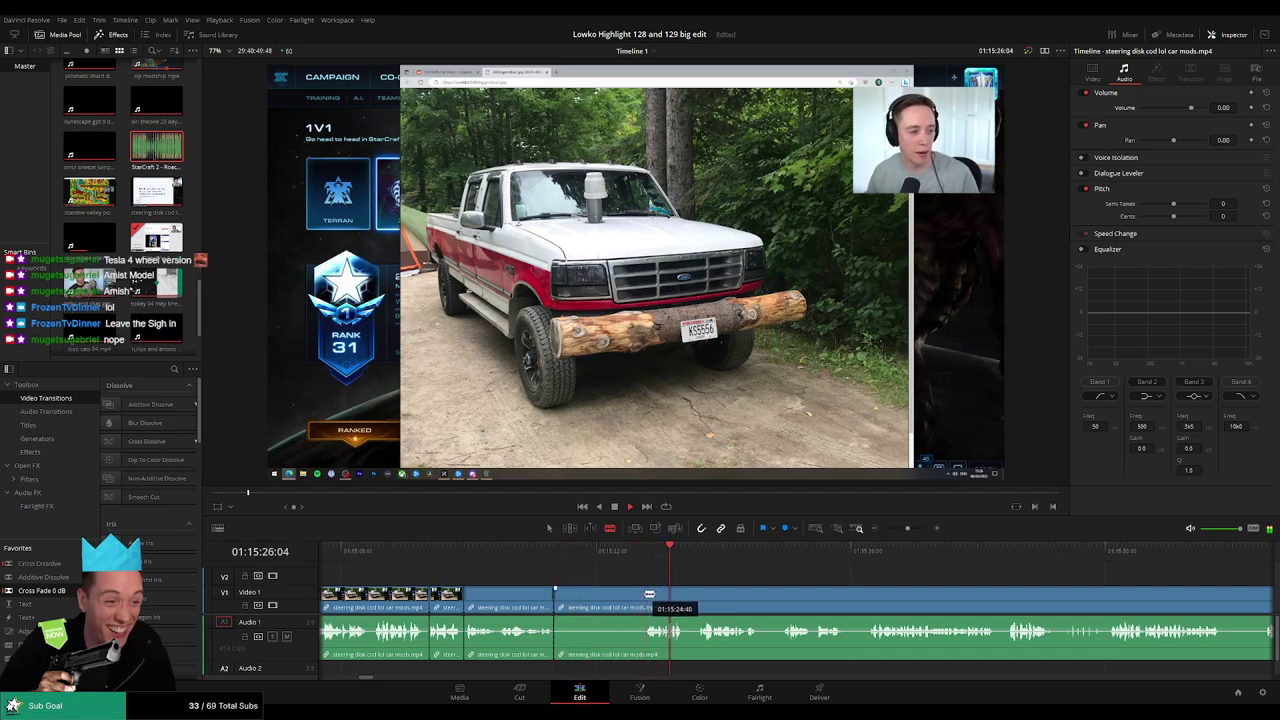
click(645, 594)
key(a)
click(622, 600)
key(Delete)
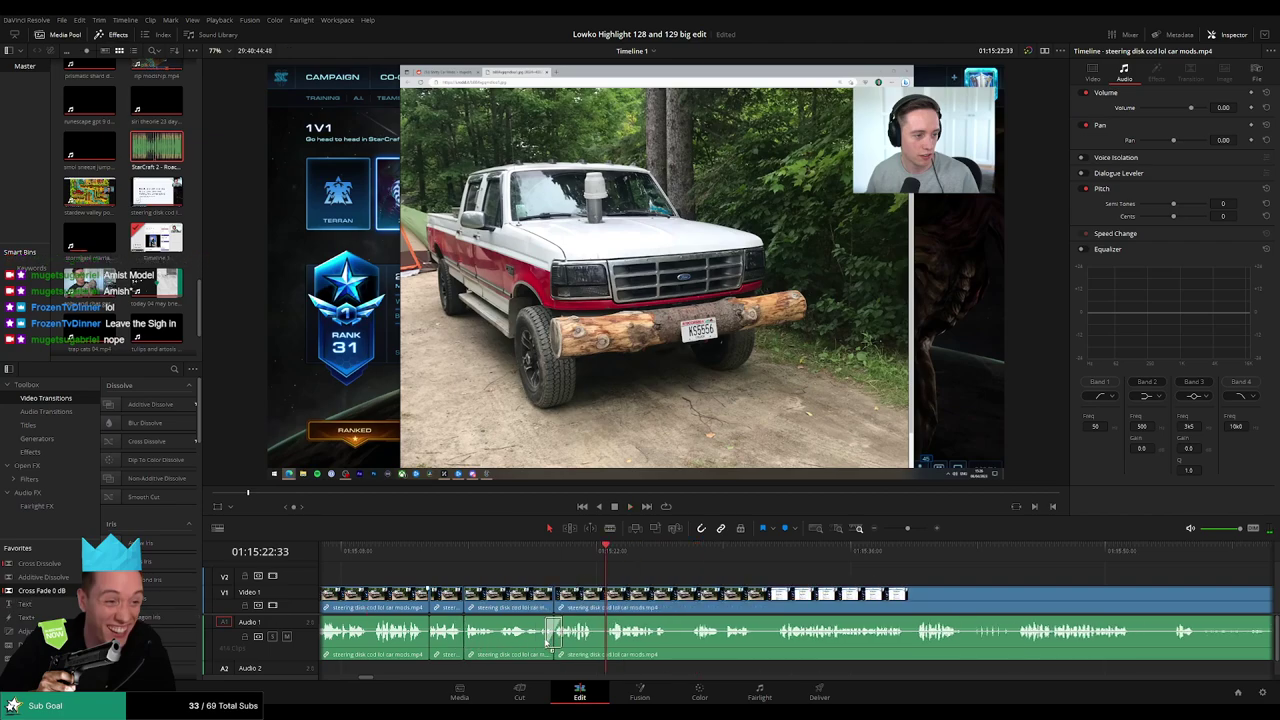
key(space)
Remove a final small segment so the log-bumper truck leads into the vehicle-approval page.
scroll(455, 575, right, 3)
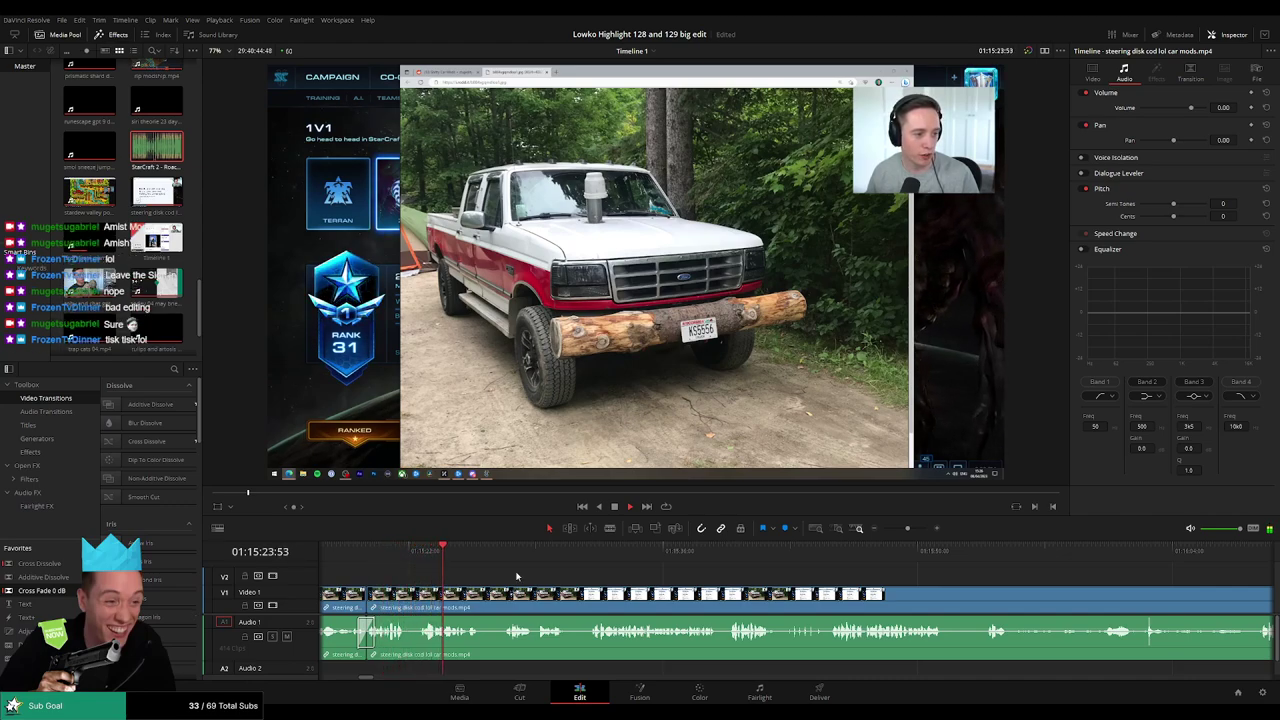
scroll(483, 580, right, 2)
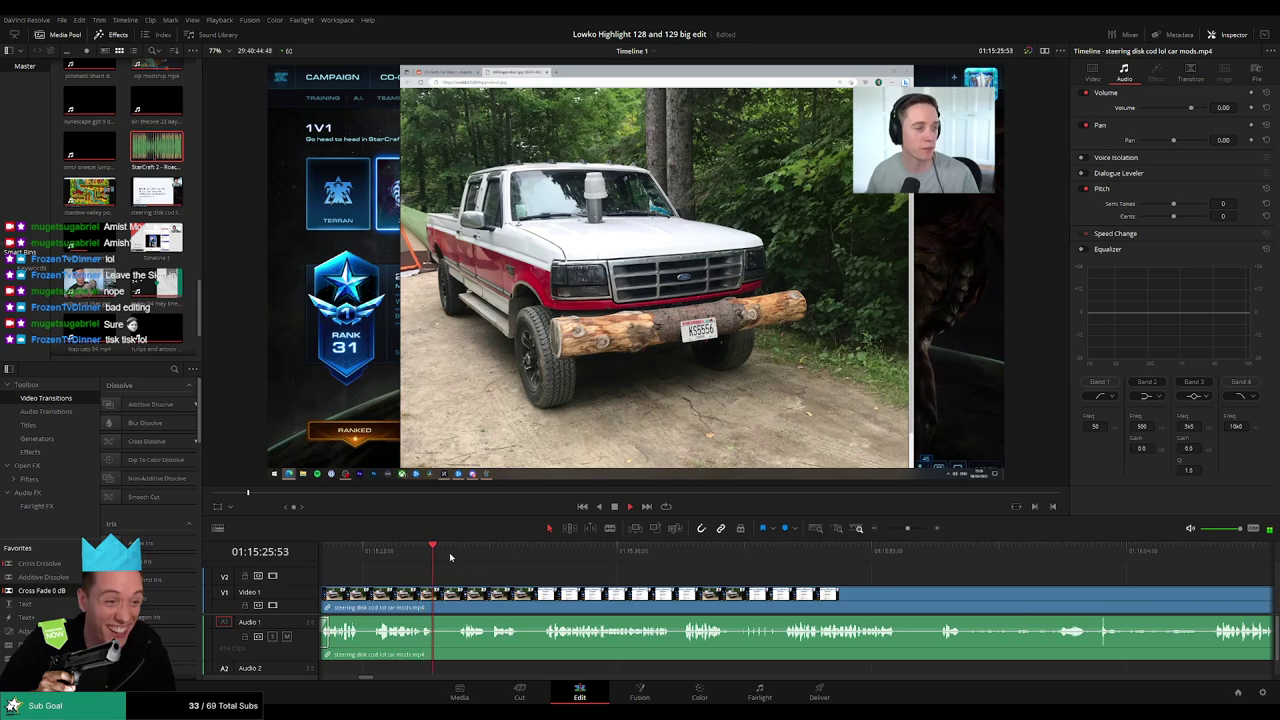
click(458, 553)
key(ctrl+b)
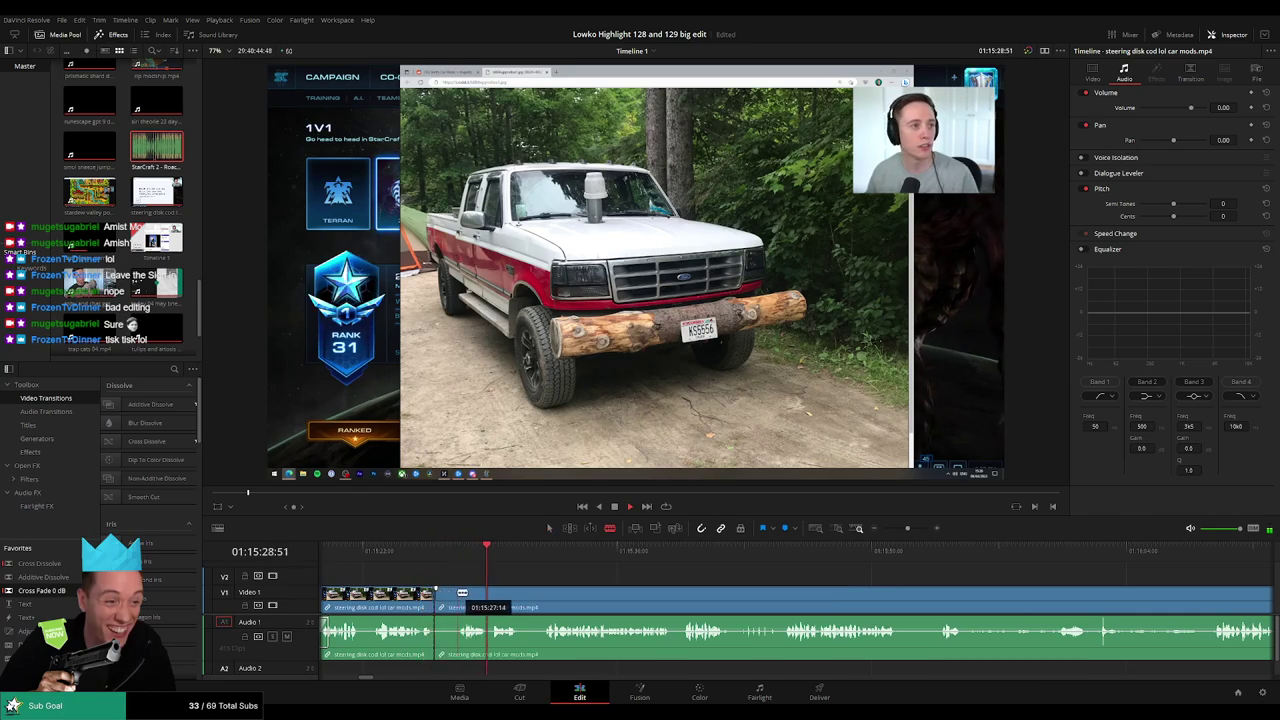
click(449, 597)
key(Delete)
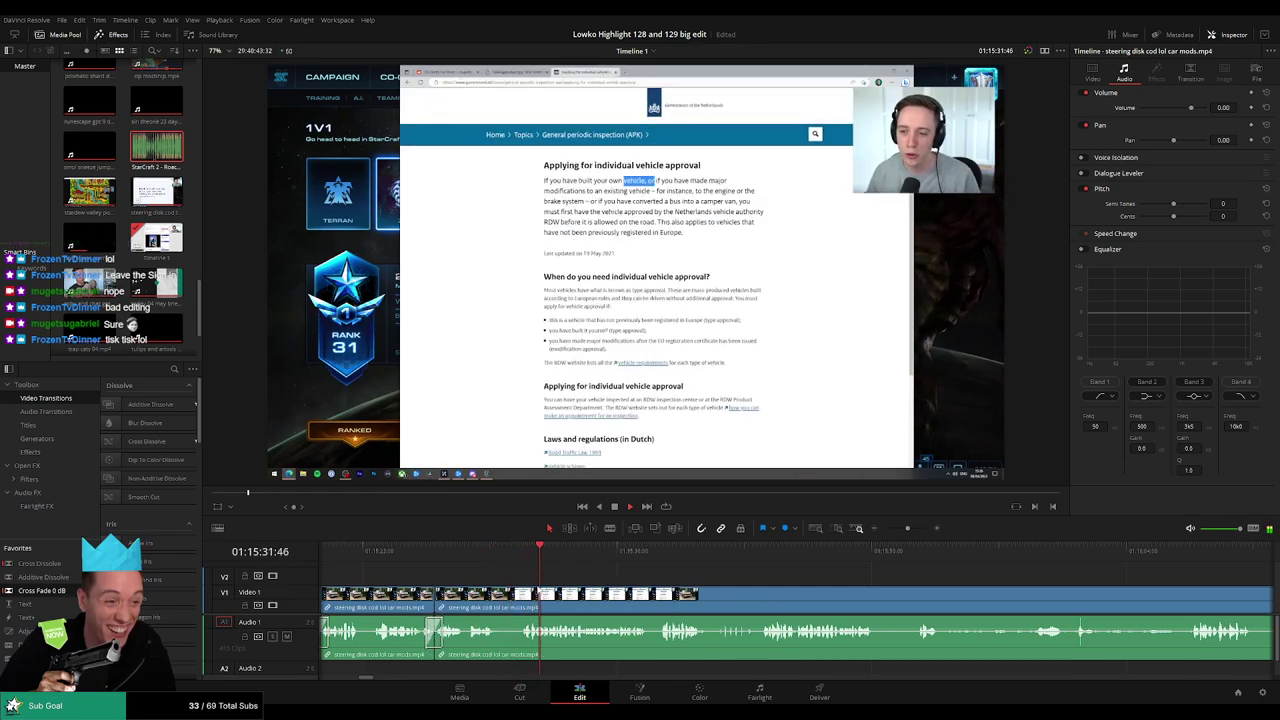
Trim the V1 edit point slightly earlier and resume playback.
drag(501, 597, 507, 605)
click(507, 605)
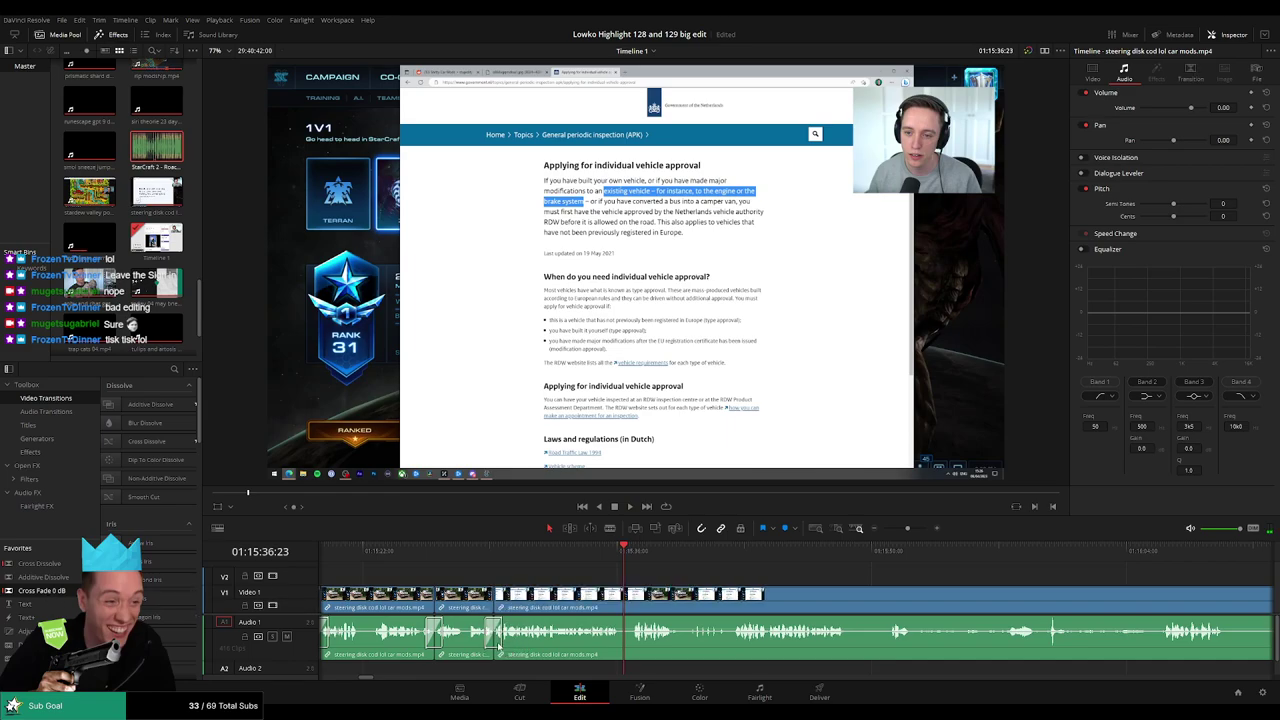
key(space)
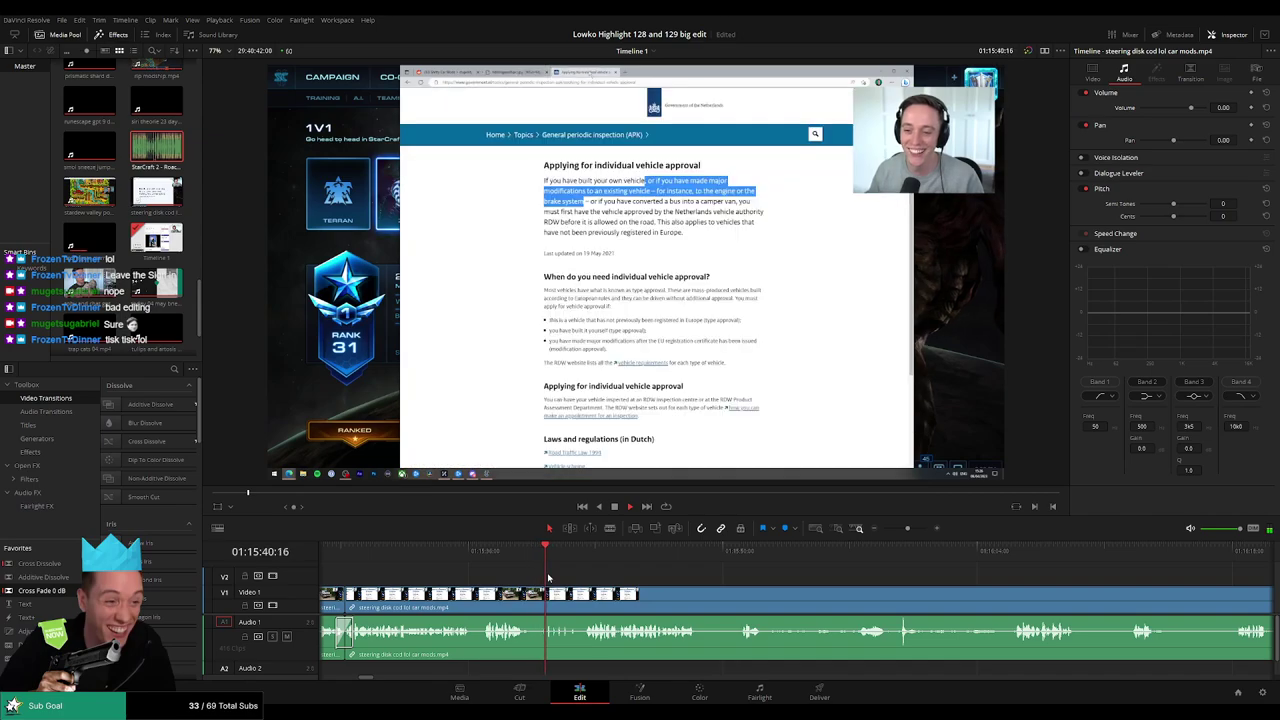
Blade a new cut in the car-mods clip during the vehicle-approval webpage.
scroll(529, 575, down, 2)
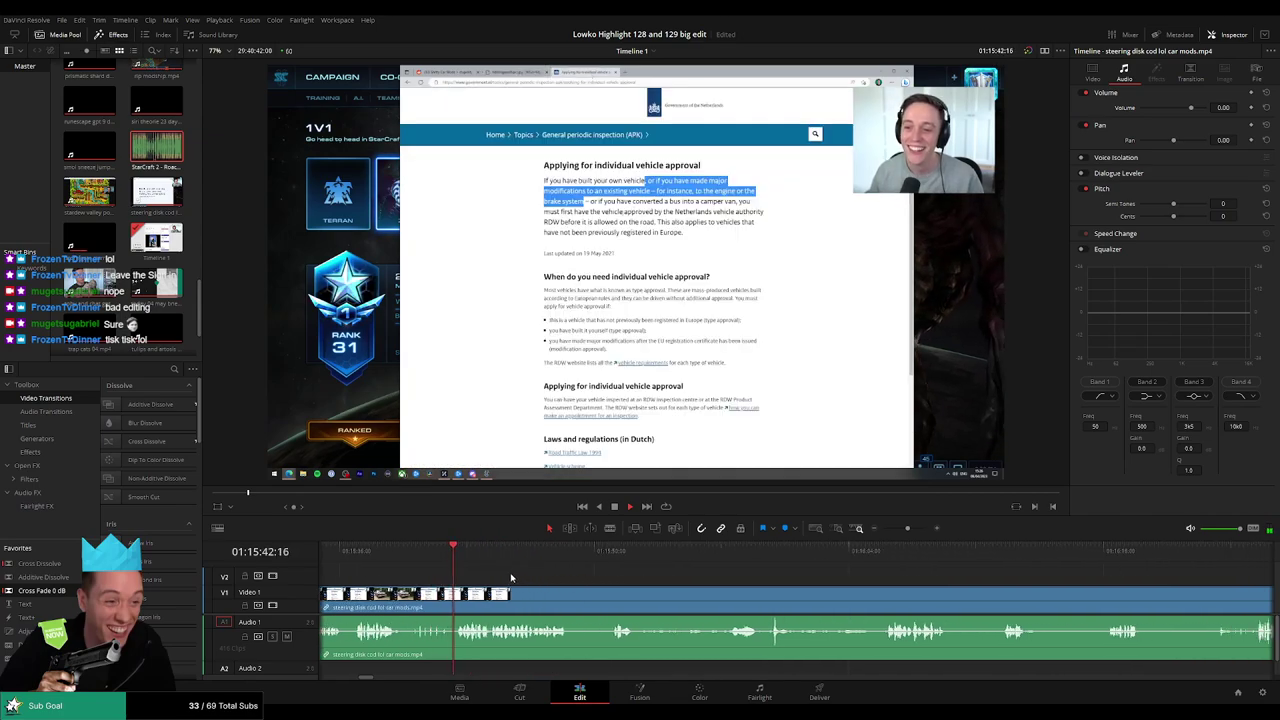
scroll(530, 576, down, 1)
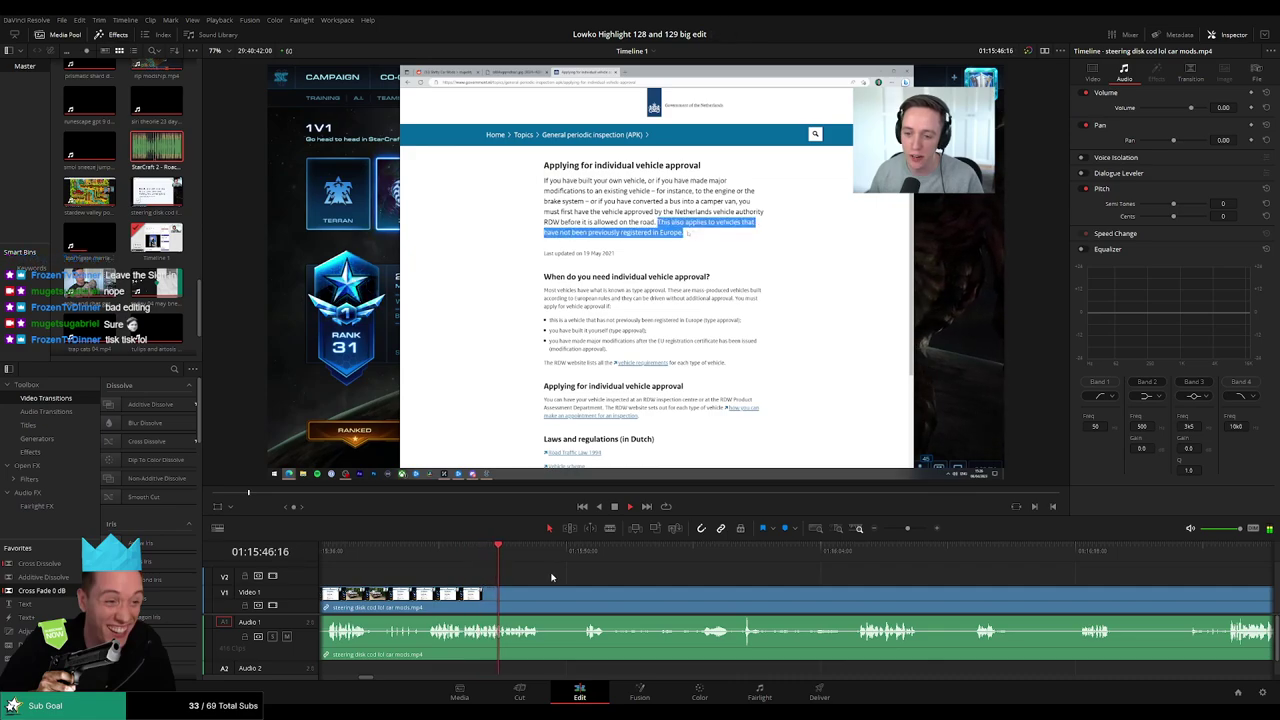
scroll(559, 588, right, 2)
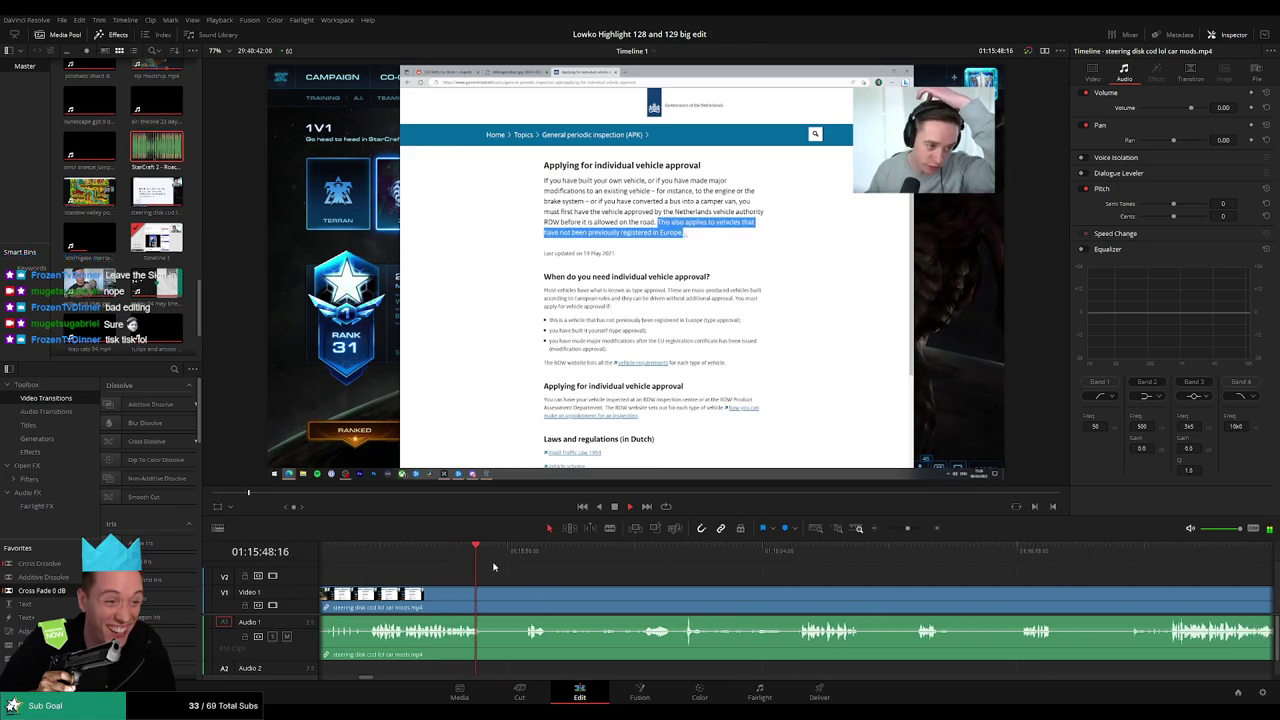
key(b)
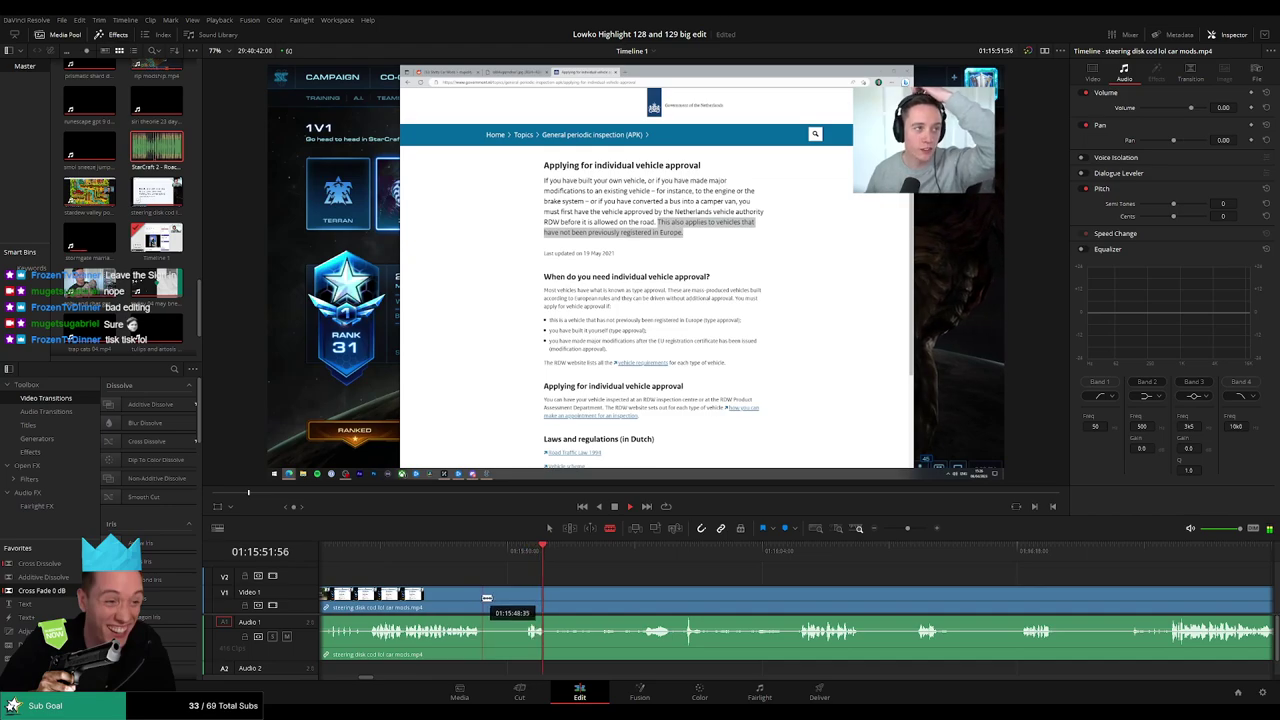
click(485, 597)
key(a)
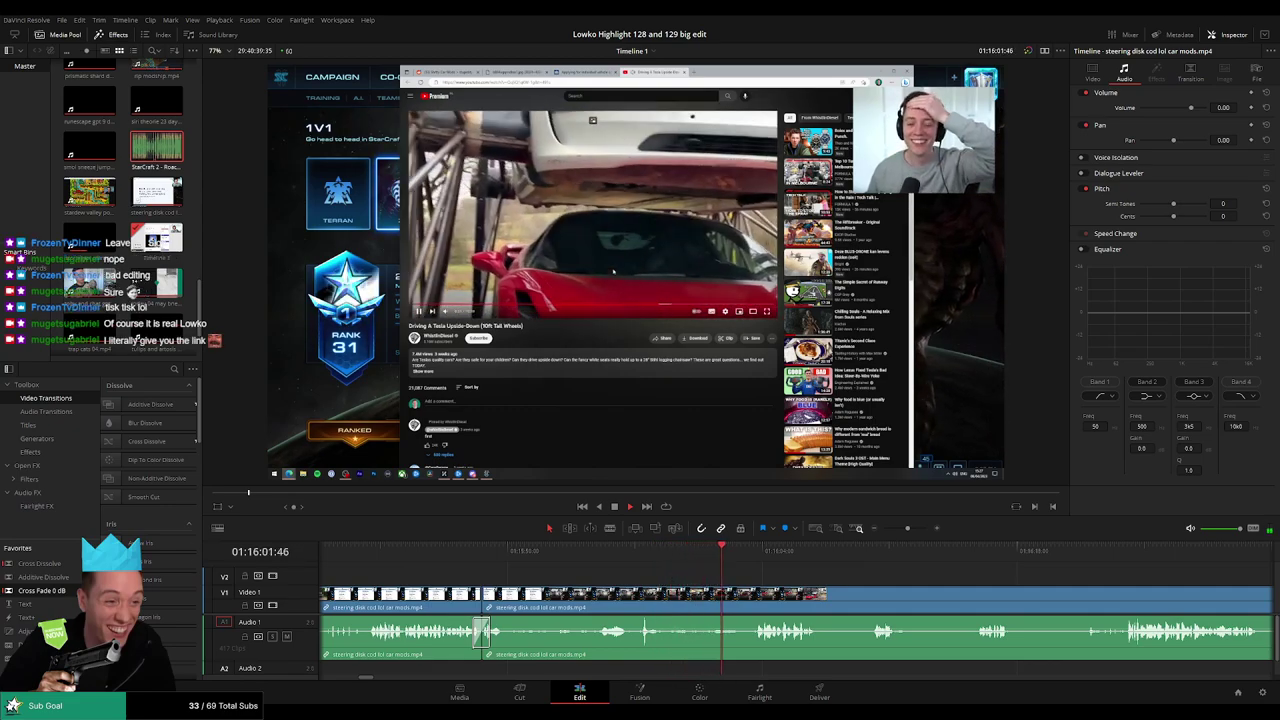
Cut out a short pause in the Tesla-on-giant-wheels part and close the gap.
scroll(677, 563, right, 3)
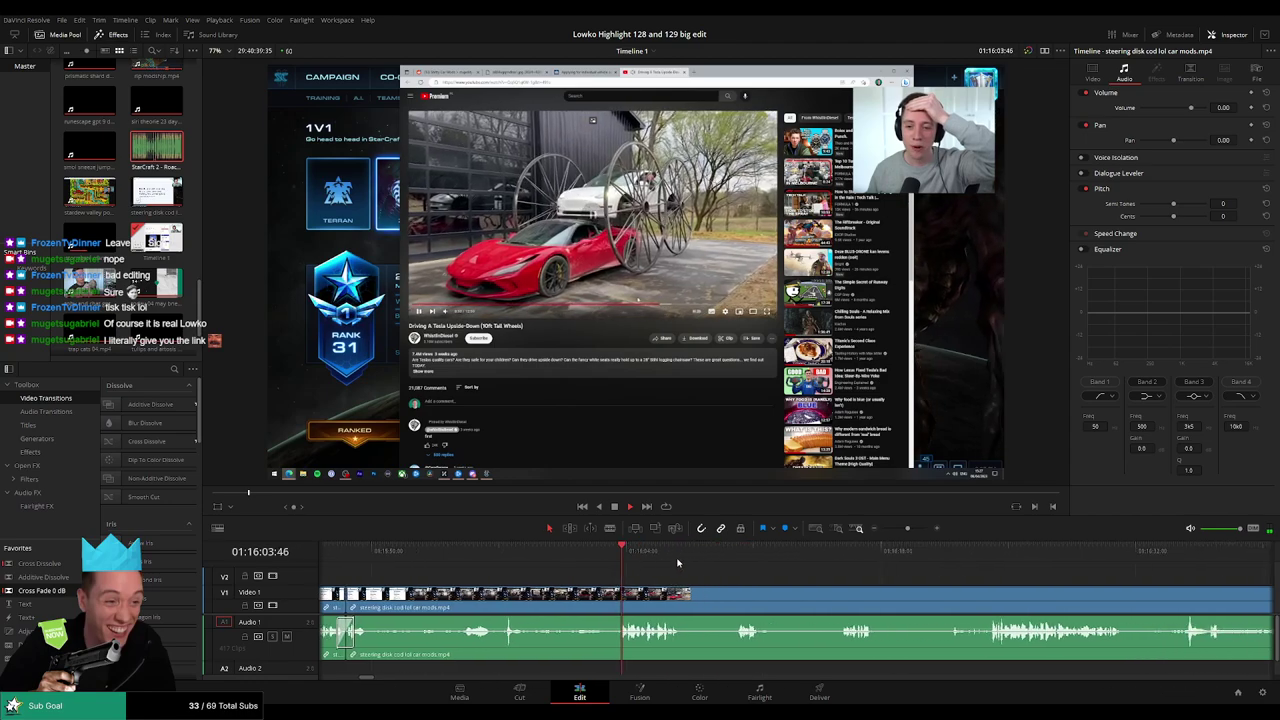
scroll(650, 568, right, 2)
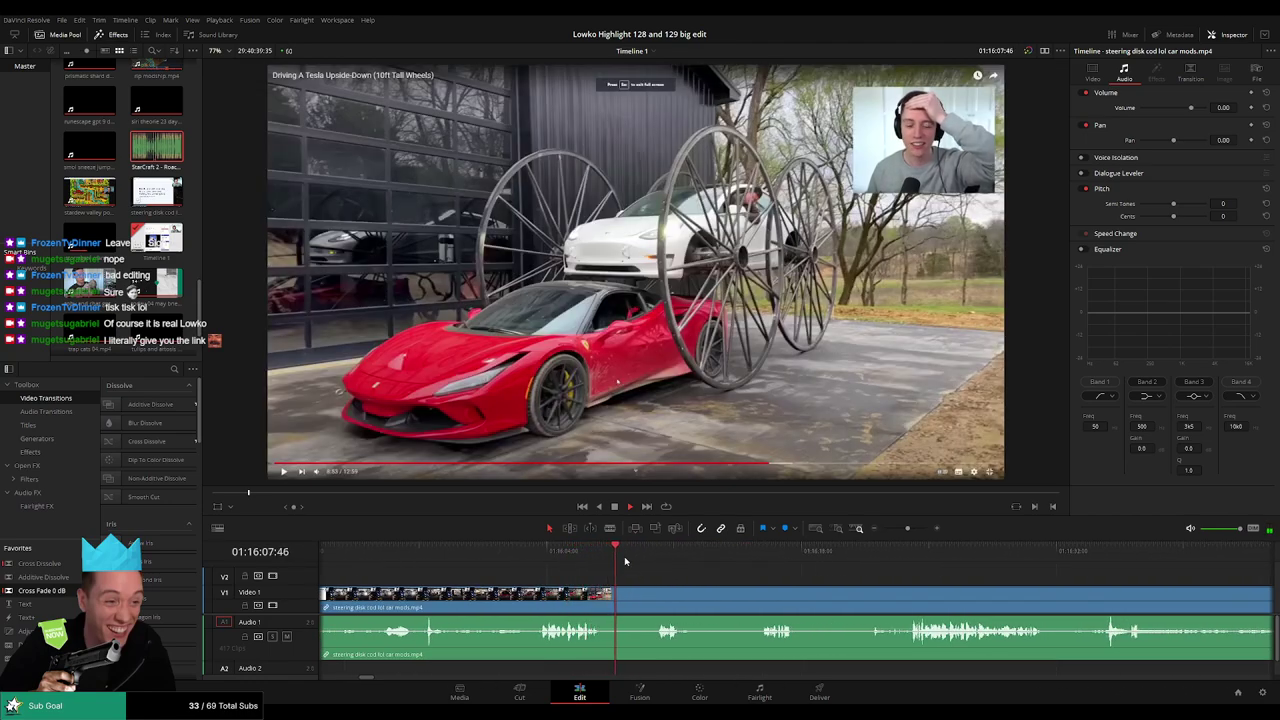
drag(640, 552, 651, 552)
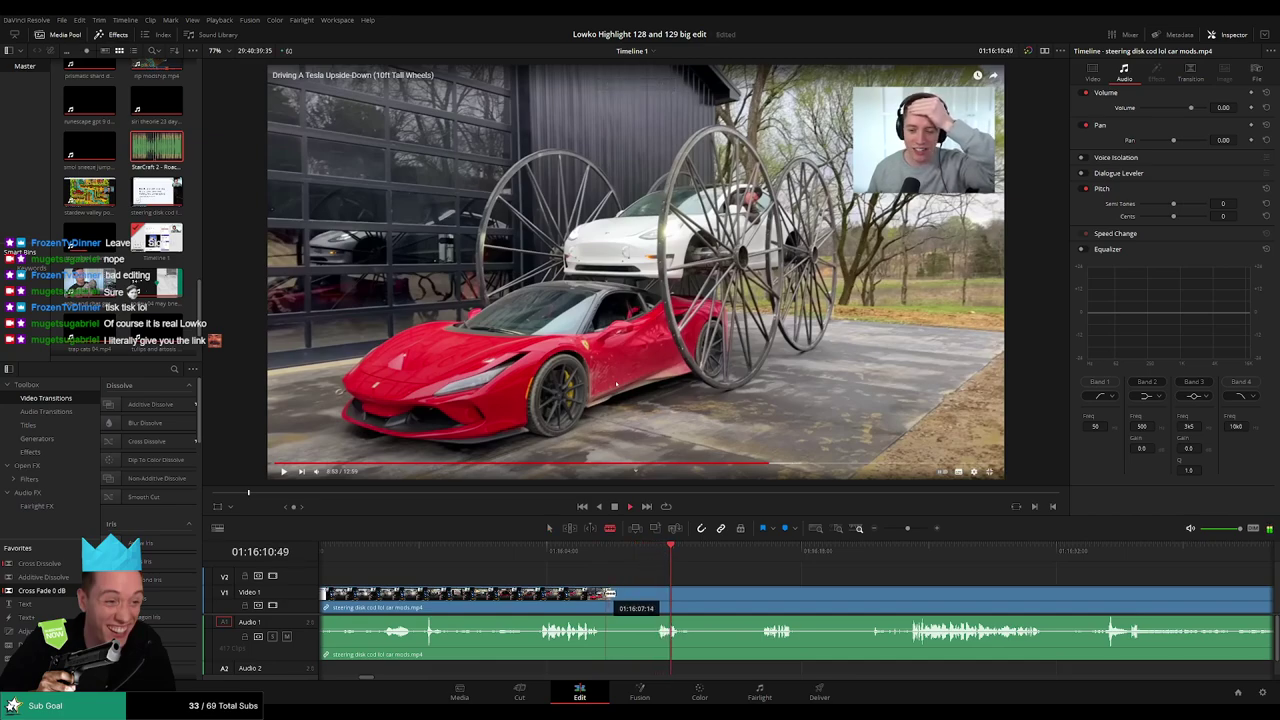
click(616, 593)
click(656, 593)
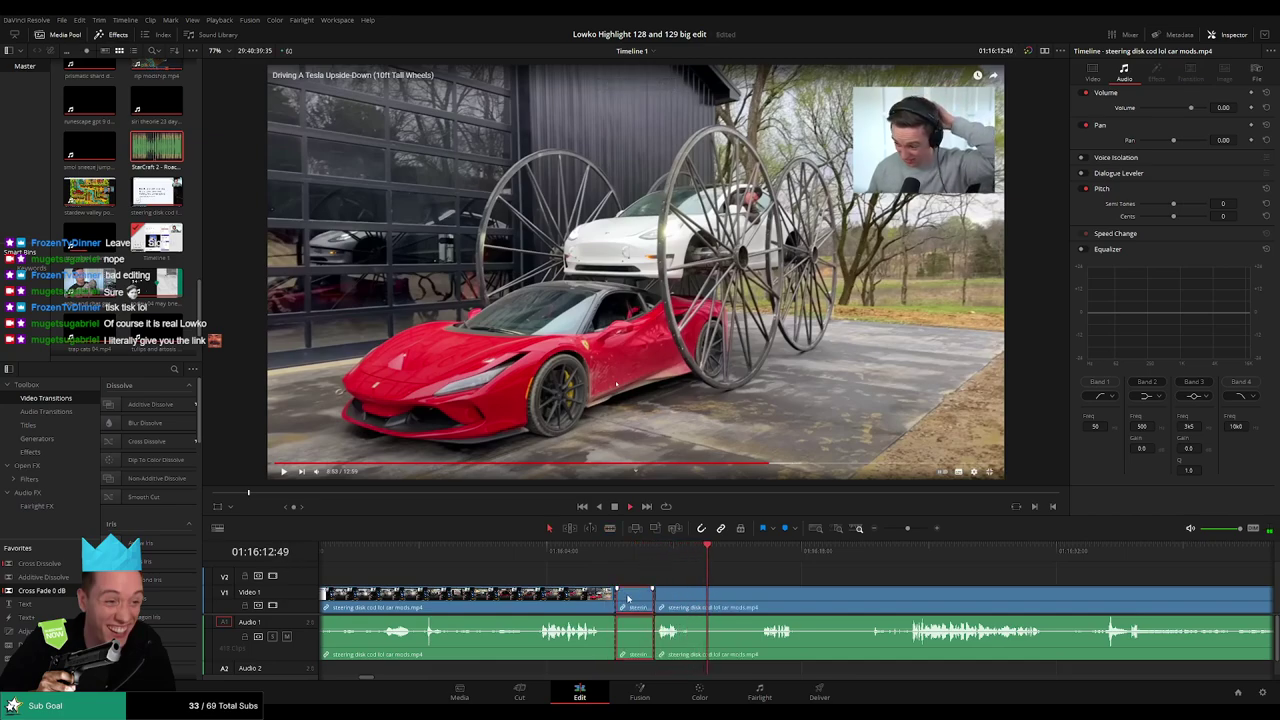
key(Delete)
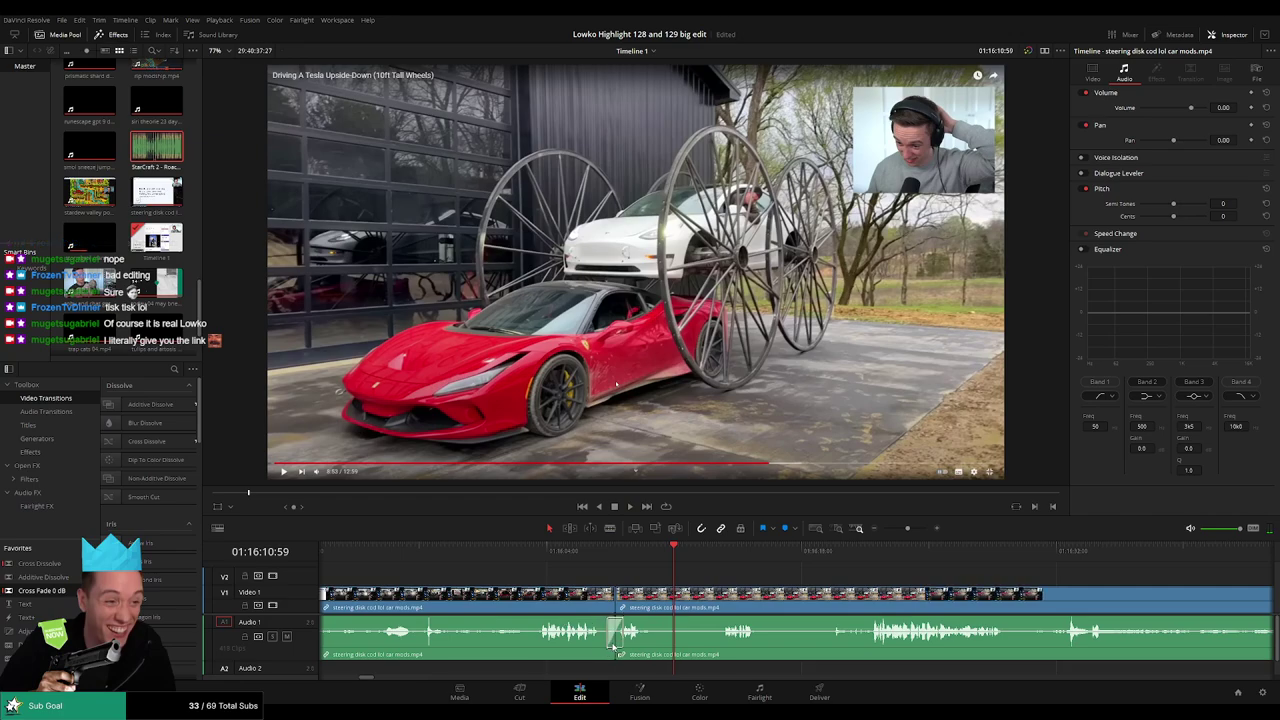
Split the clip at the playhead and ripple-delete the section after the cut.
scroll(691, 578, right, 3)
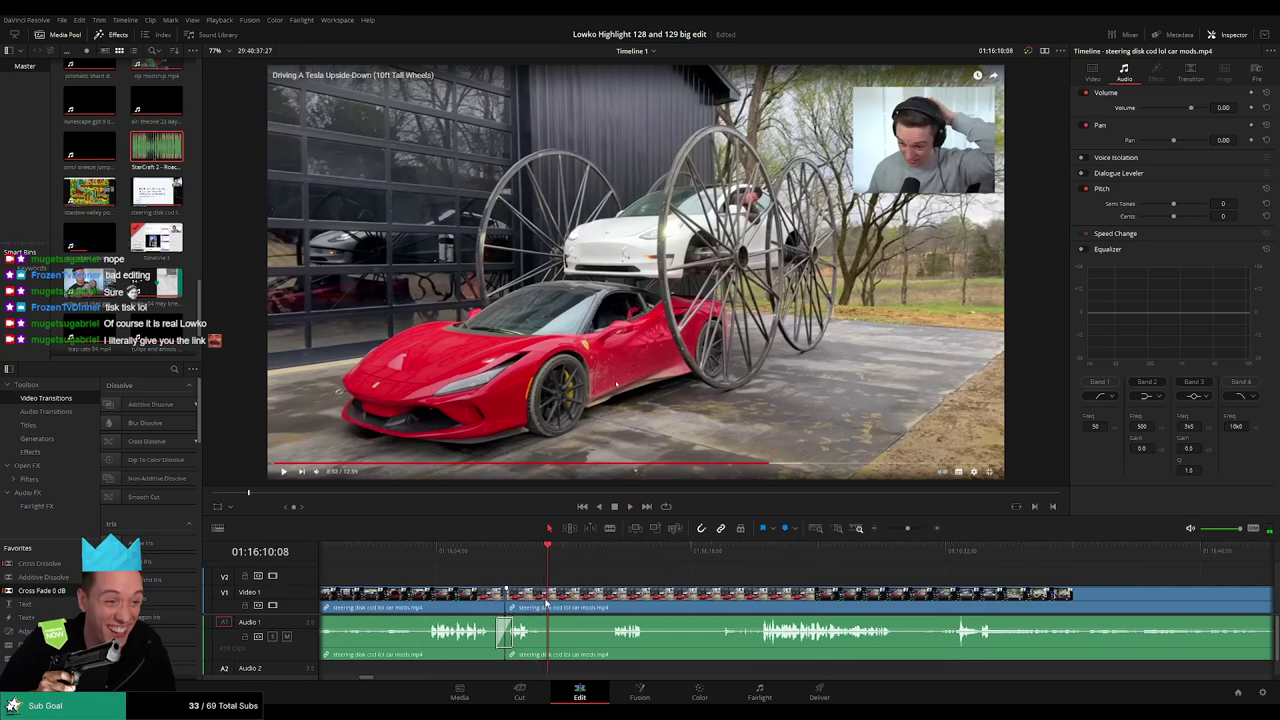
key(b)
click(547, 600)
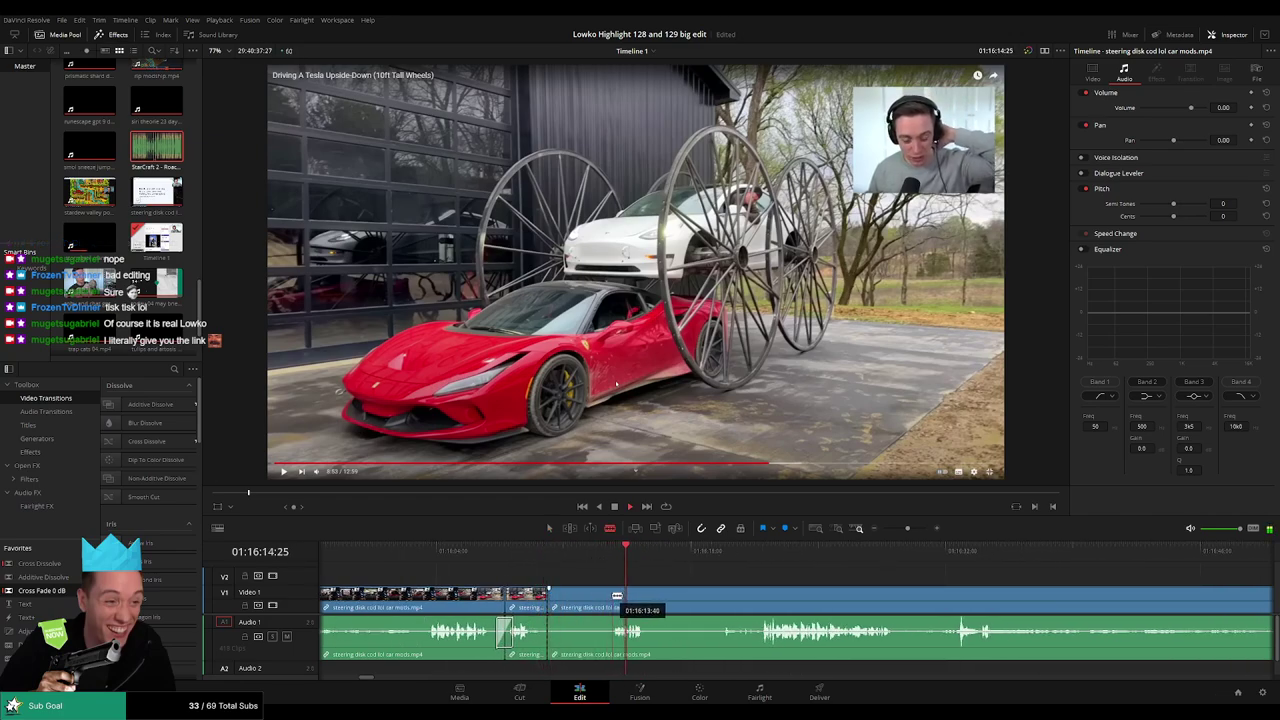
click(617, 596)
key(a)
click(589, 600)
key(Delete)
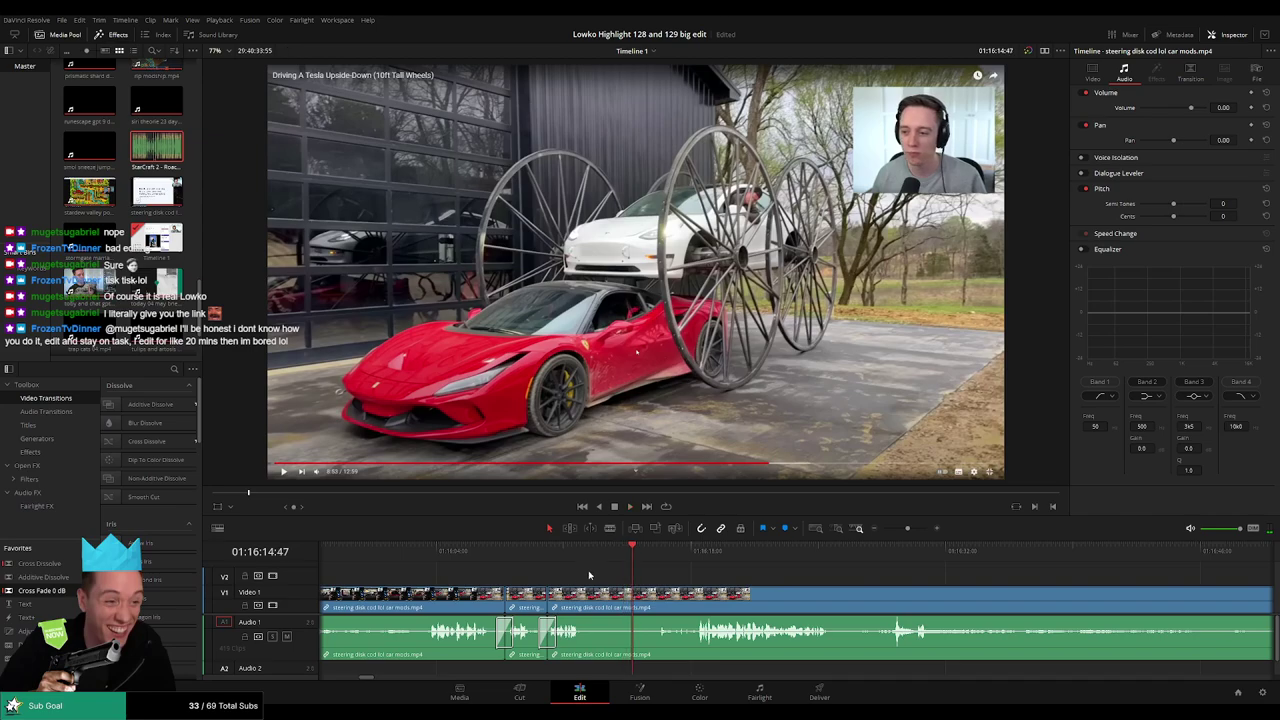
Blade around another unwanted part, delete it, and replay across the new cut.
key(b)
click(590, 602)
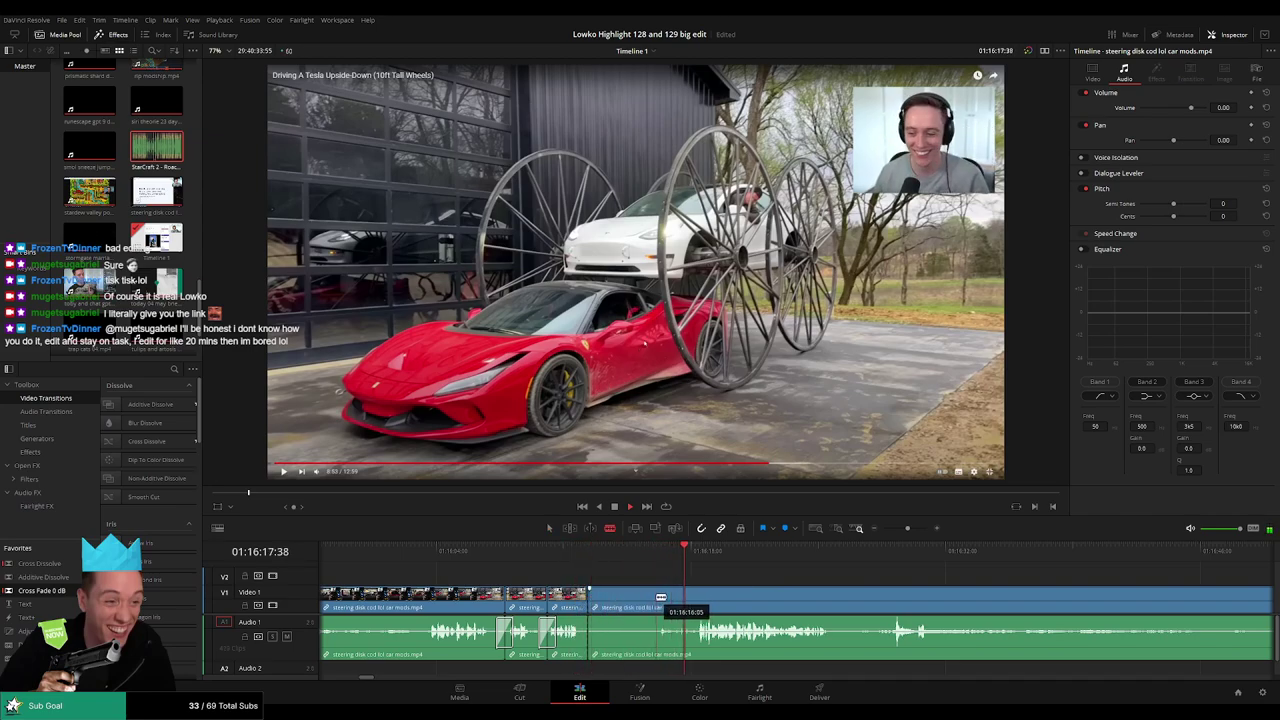
click(658, 596)
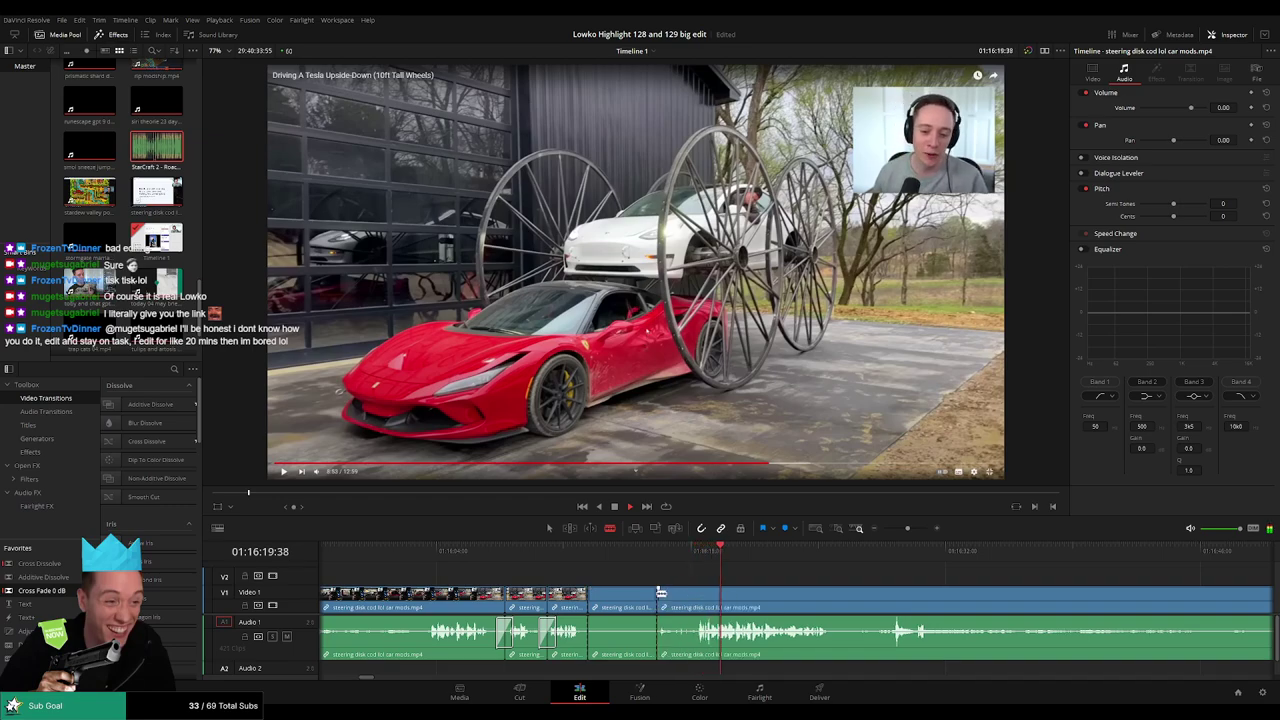
key(Delete)
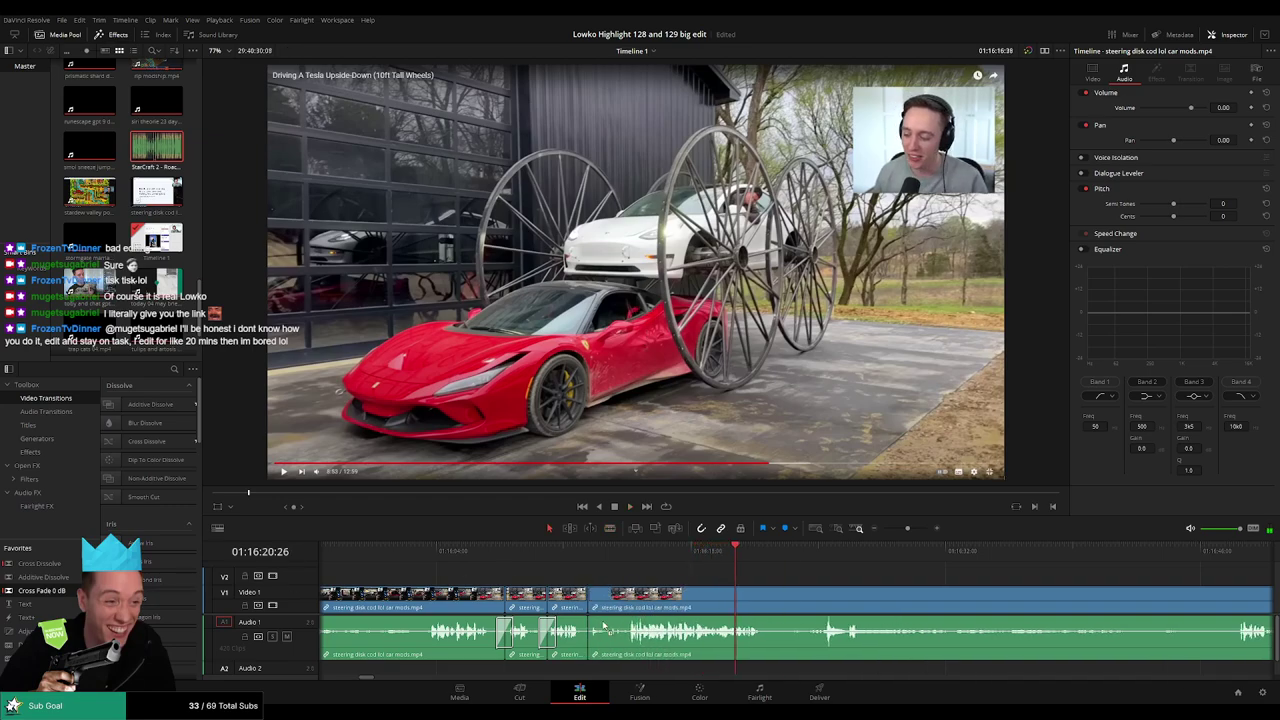
click(575, 552)
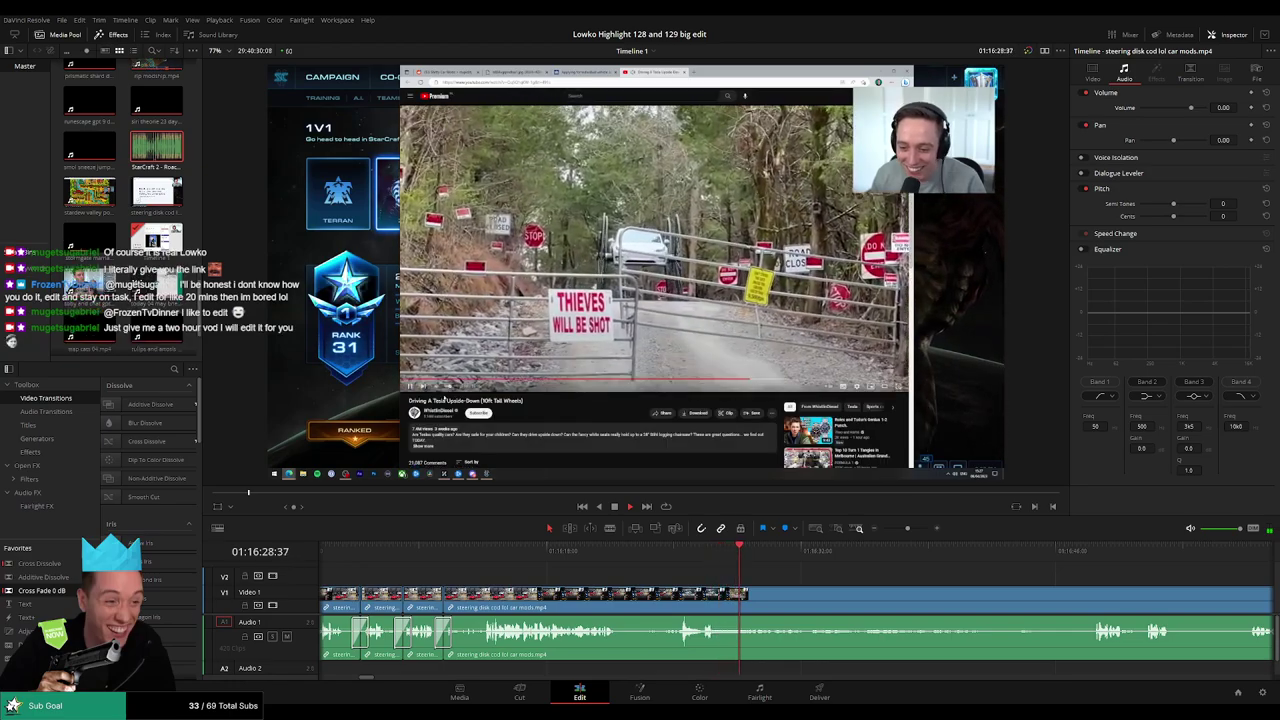
Remove a further unwanted stretch between two blade cuts and close the gap.
scroll(675, 562, right, 3)
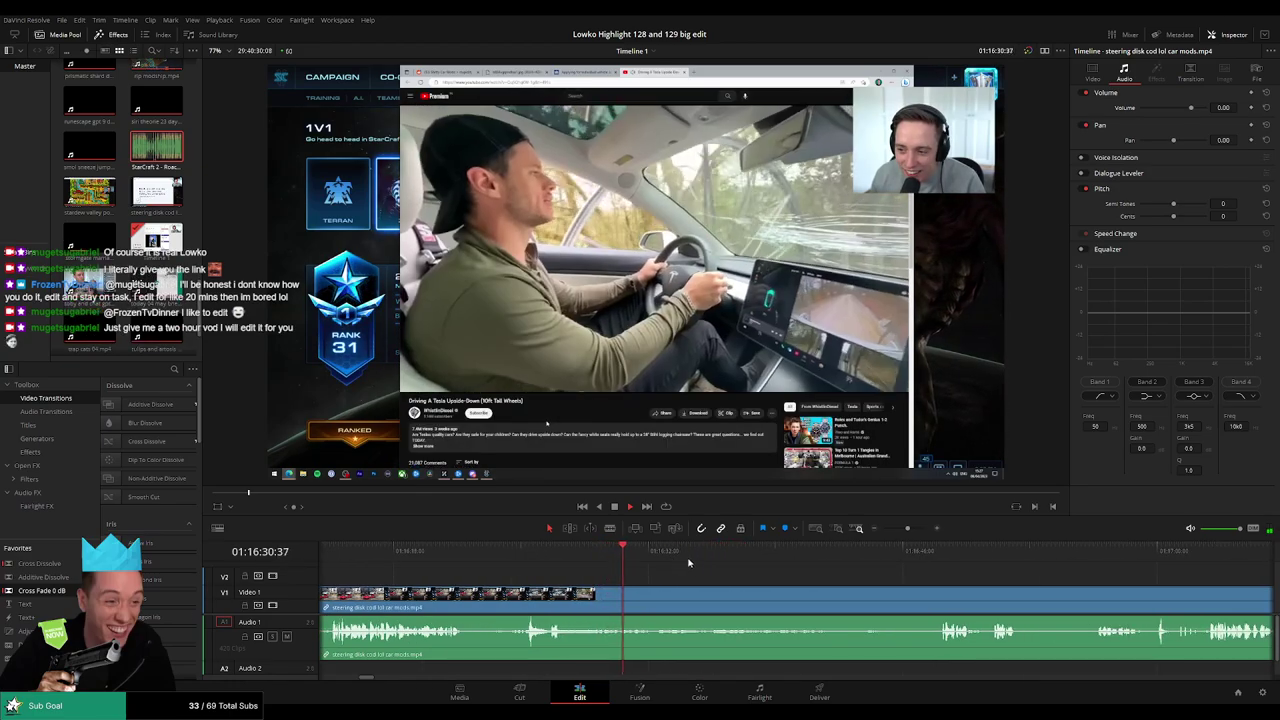
scroll(658, 578, right, 1)
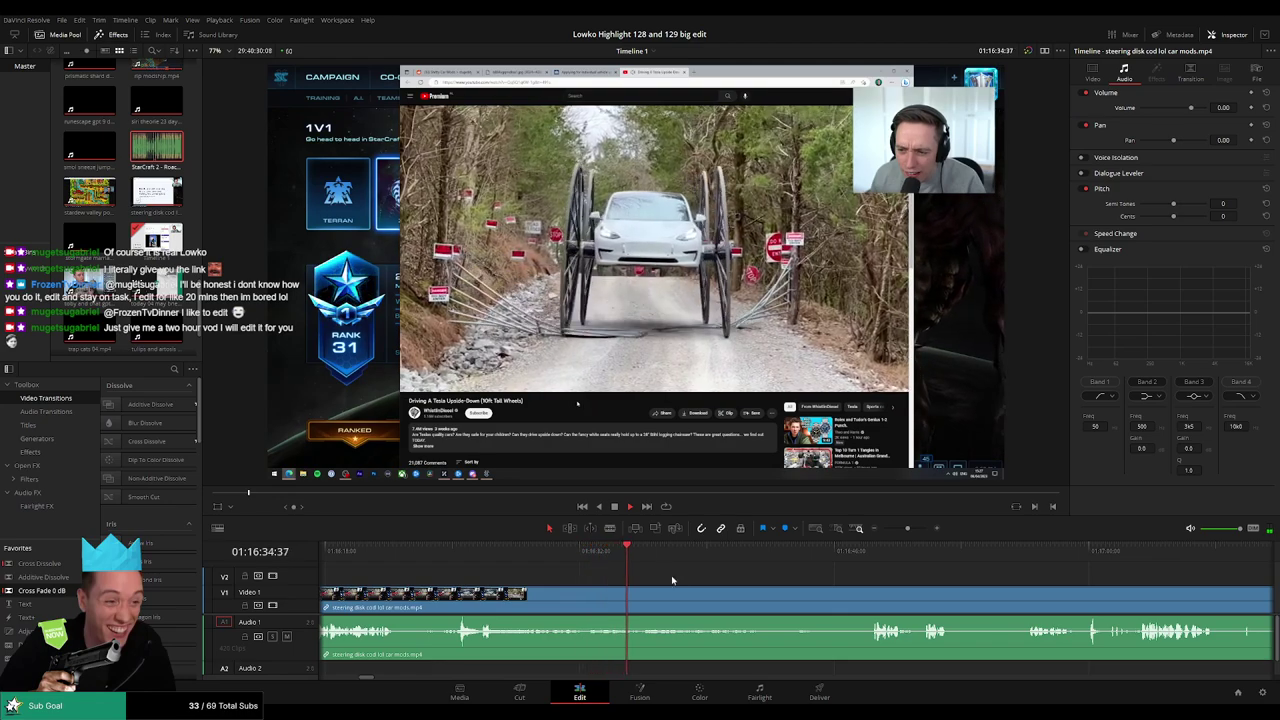
scroll(650, 591, right, 2)
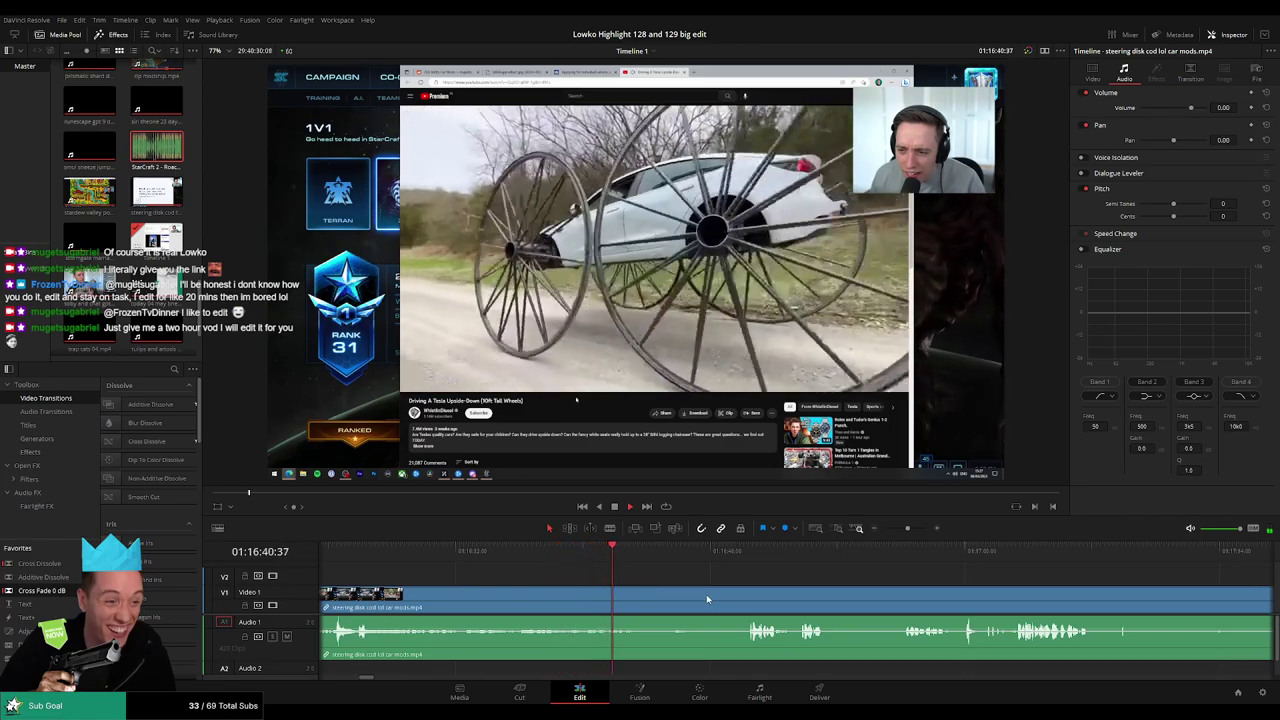
scroll(690, 593, right, 1)
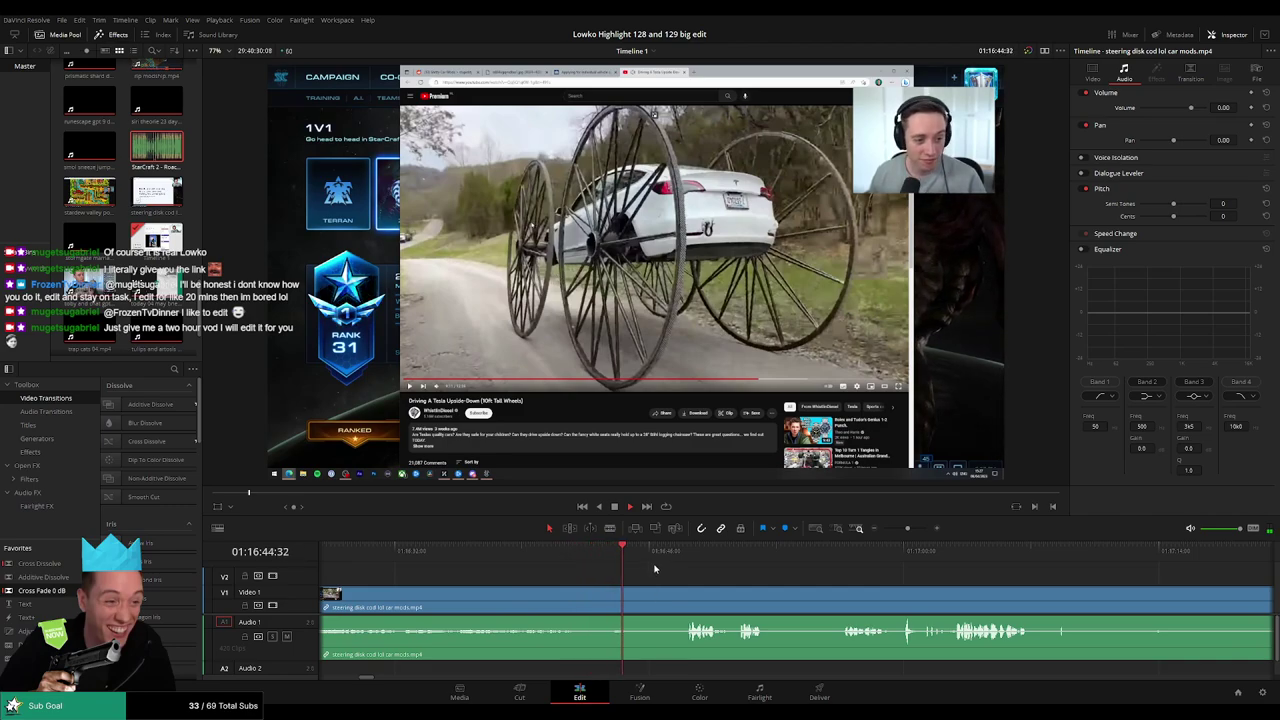
key(b)
click(634, 598)
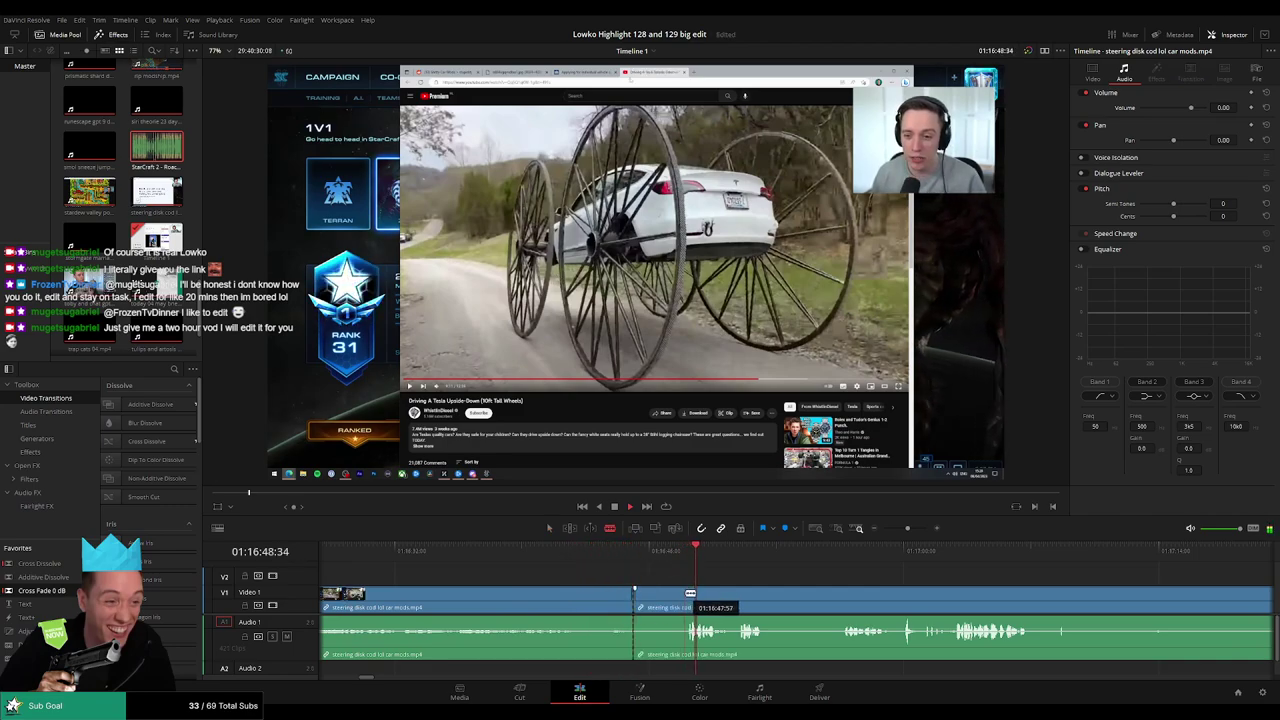
click(690, 598)
key(a)
click(660, 598)
key(Delete)
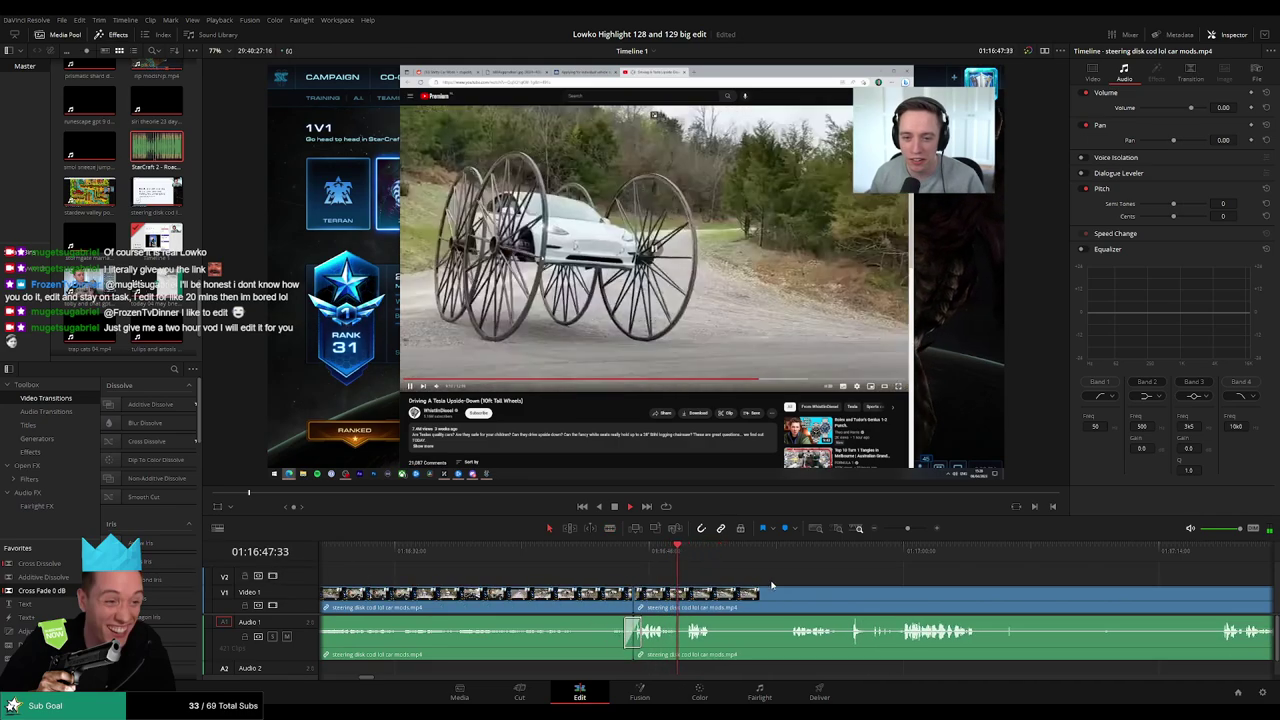
Split the clip at the end of the 'Driving A Tesla Upside-Down' video.
scroll(716, 593, right, 3)
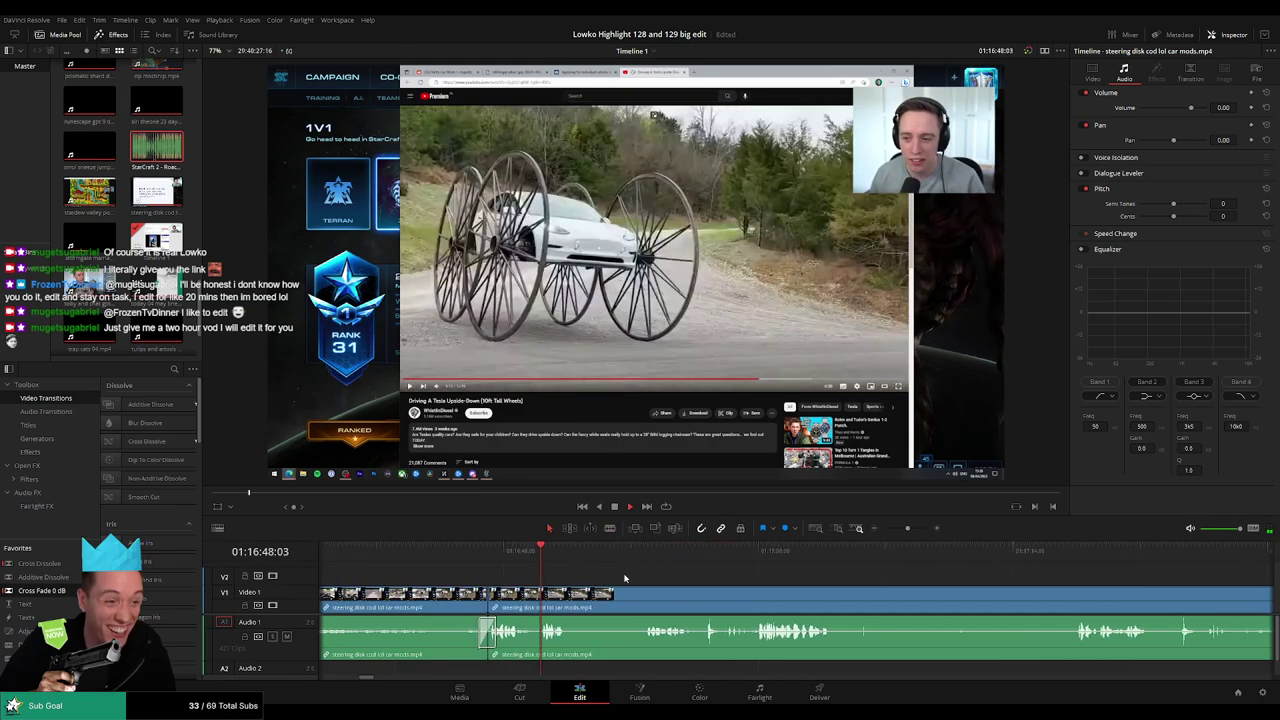
key(b)
click(567, 594)
click(640, 550)
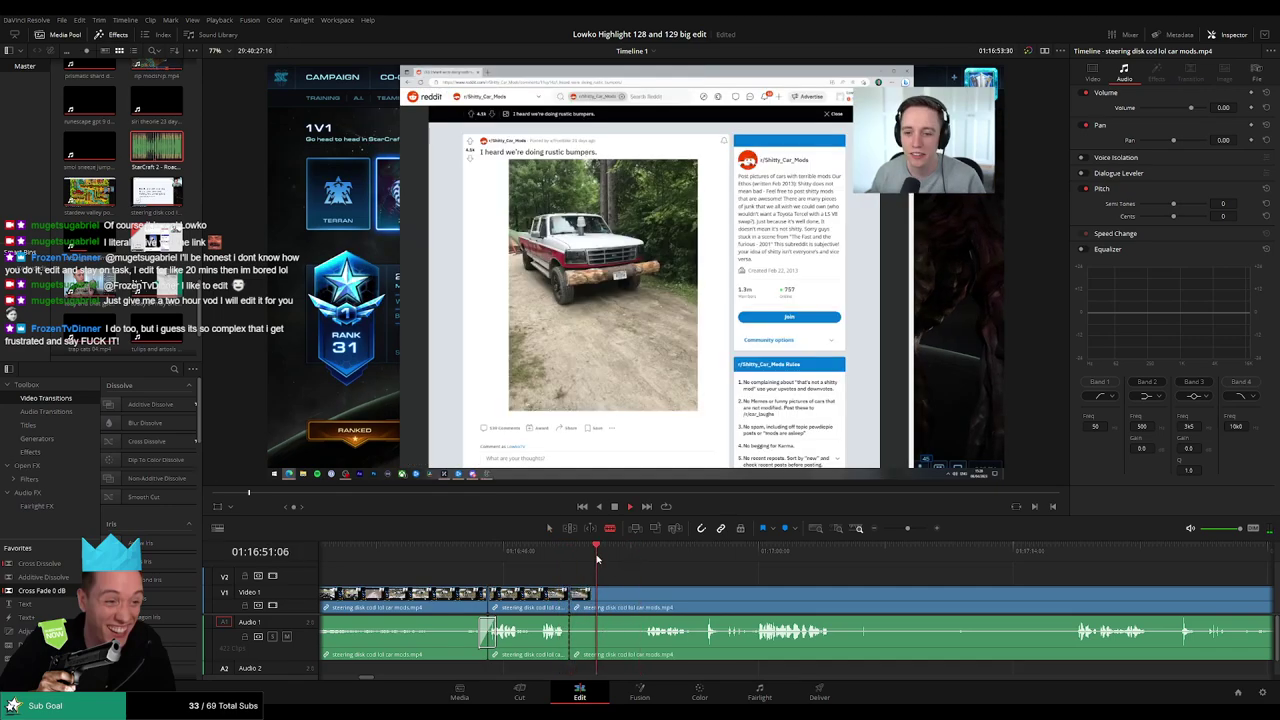
Split where the first dead stretch ends, delete the piece, and replay across the cut.
click(634, 550)
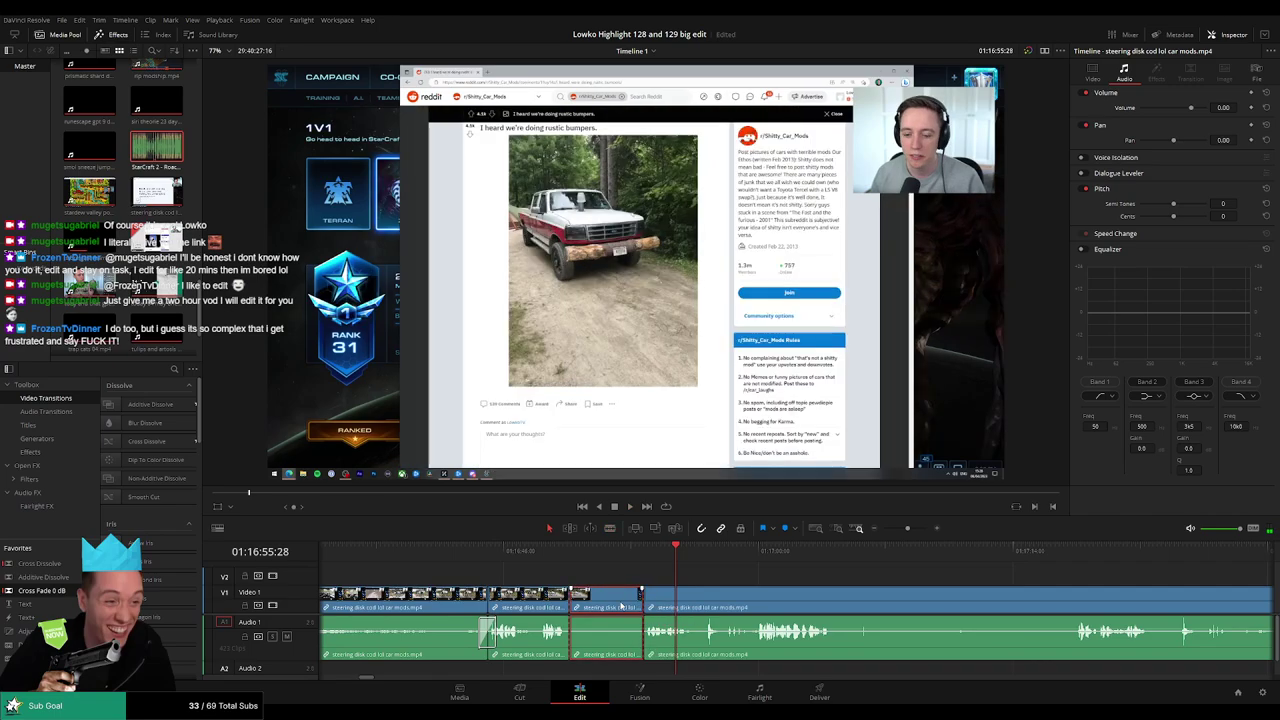
key(Delete)
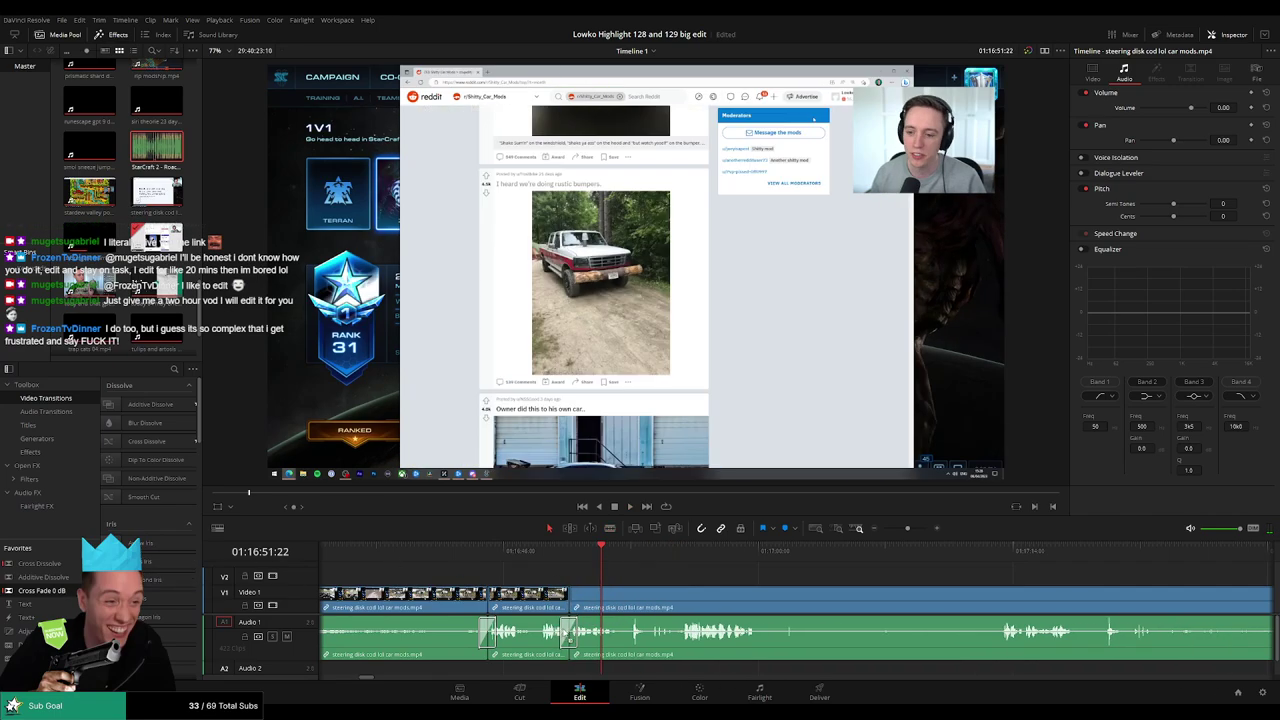
click(550, 552)
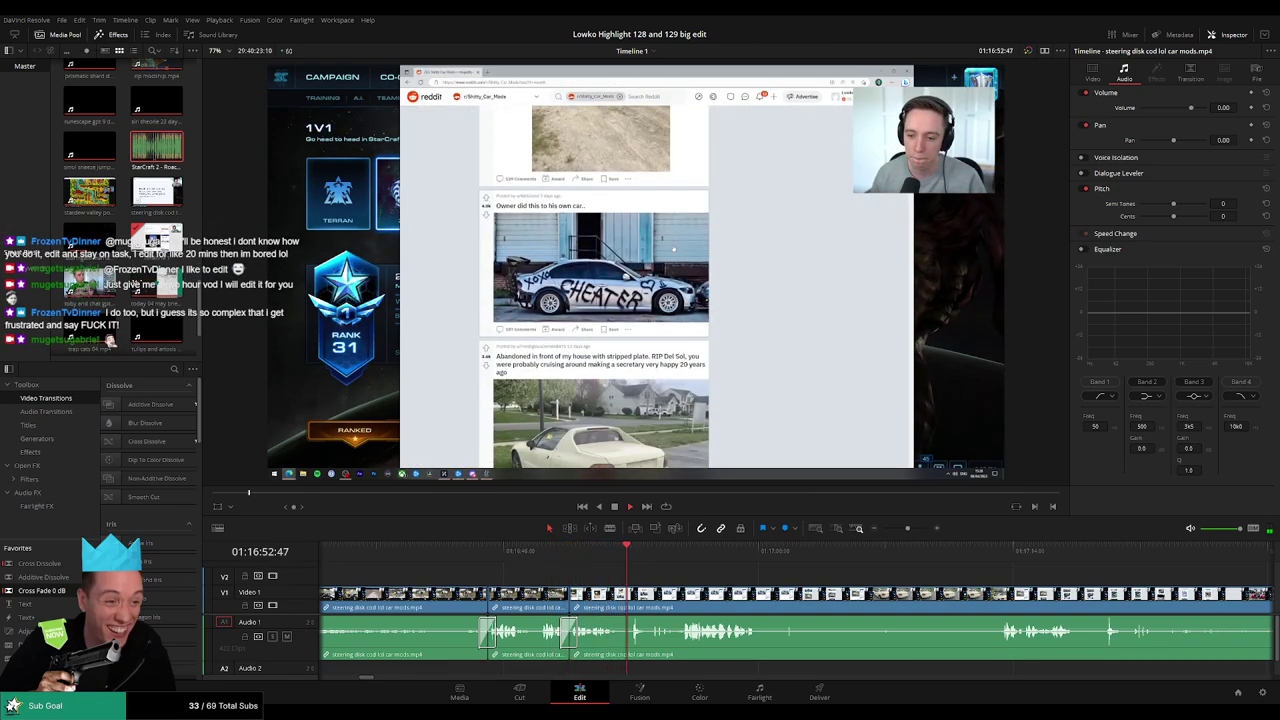
Blade before the next pause in the Reddit section and scrub to locate its end.
scroll(654, 578, down, 2)
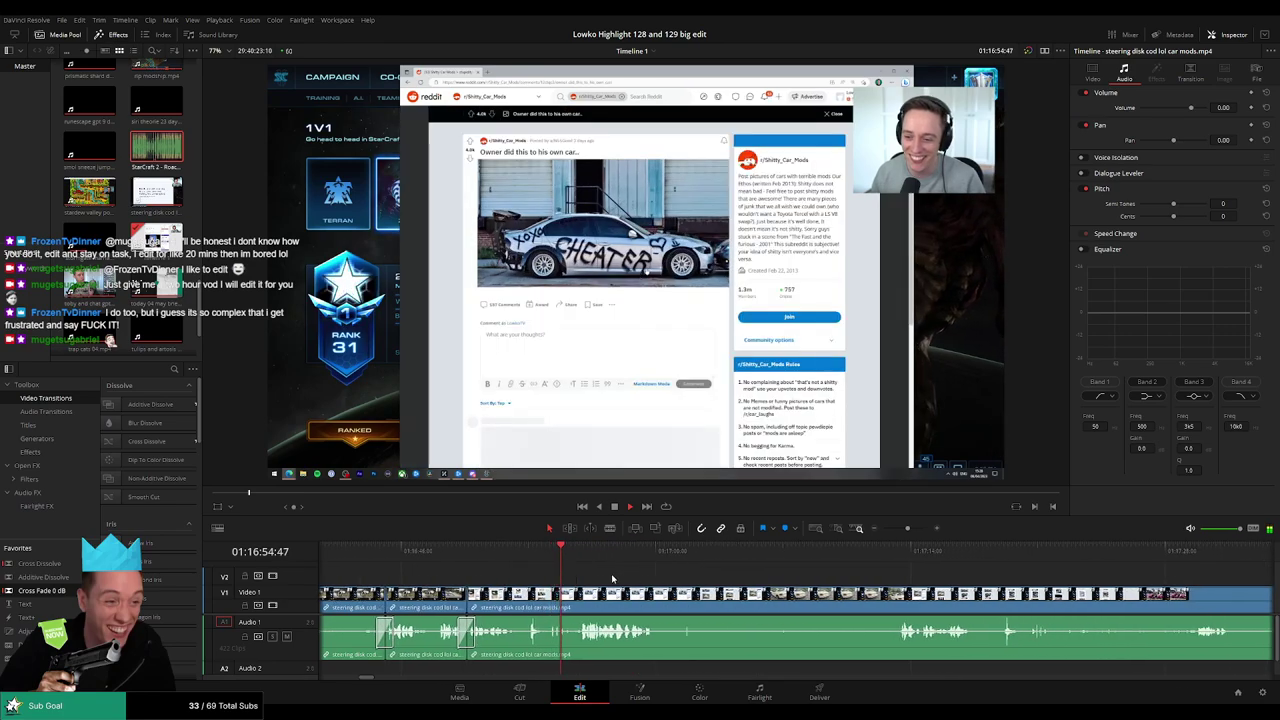
scroll(660, 580, down, 2)
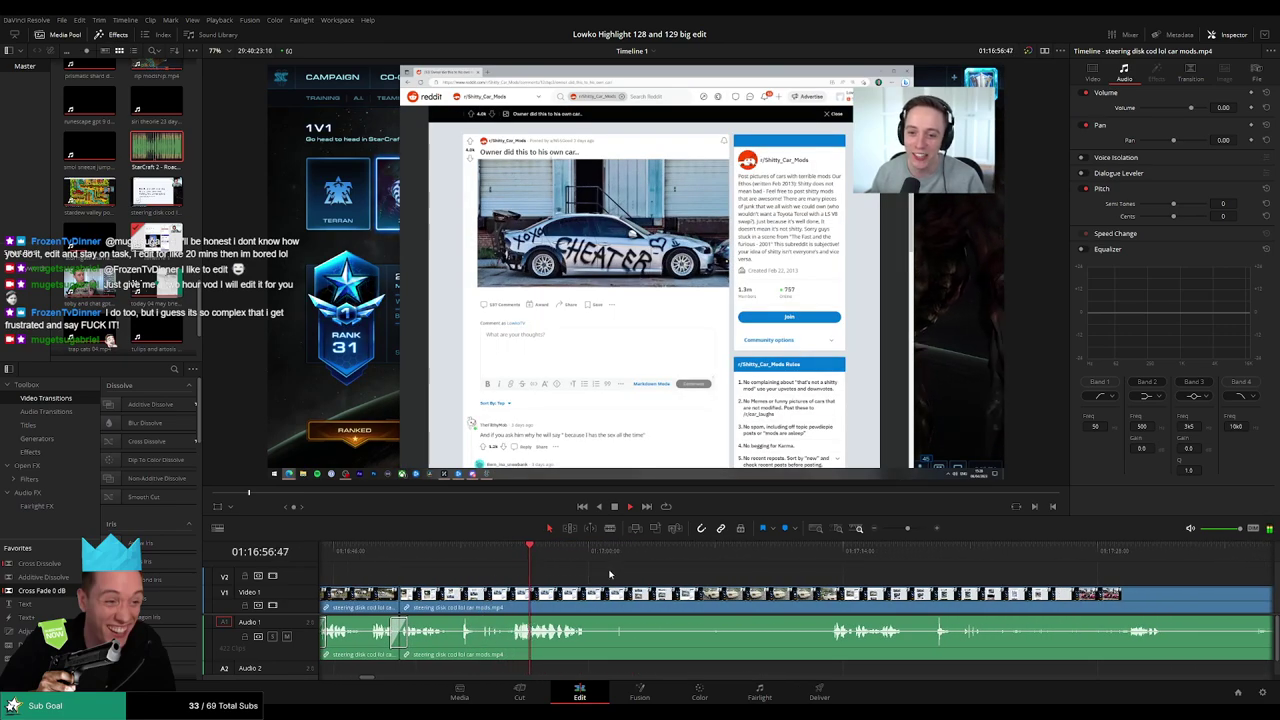
scroll(553, 574, down, 2)
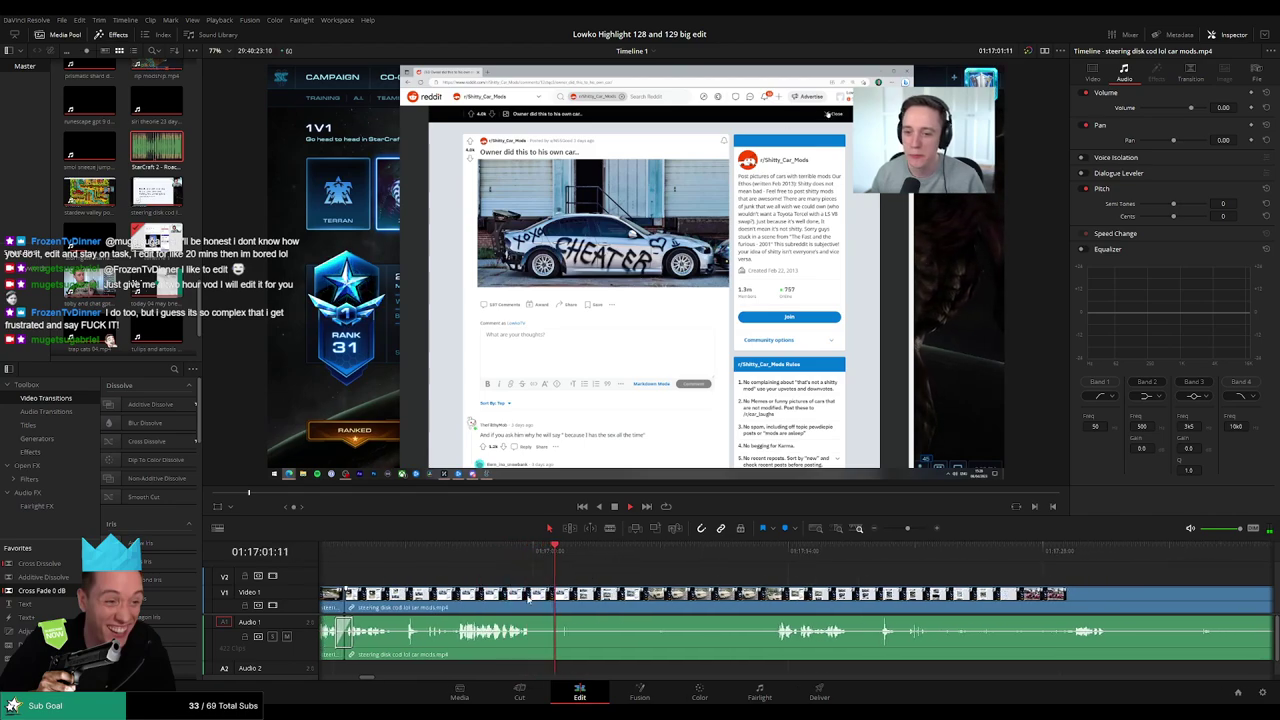
key(b)
click(536, 598)
click(762, 551)
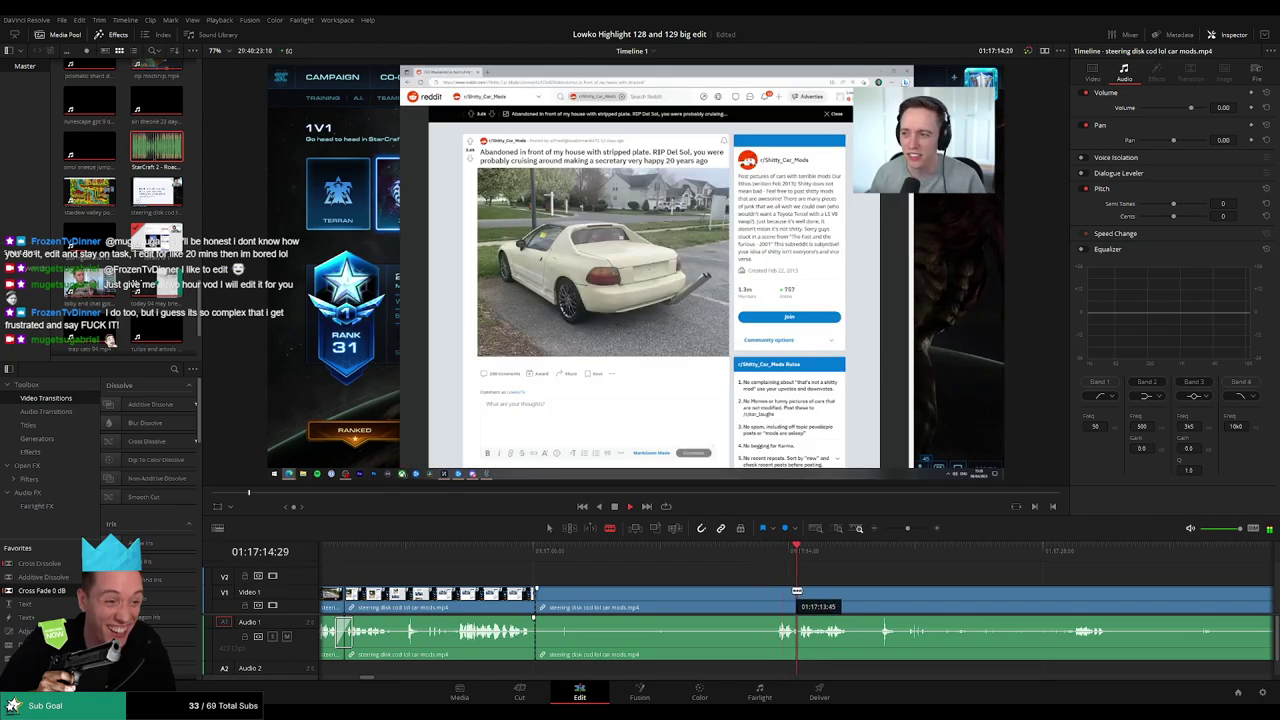
click(727, 562)
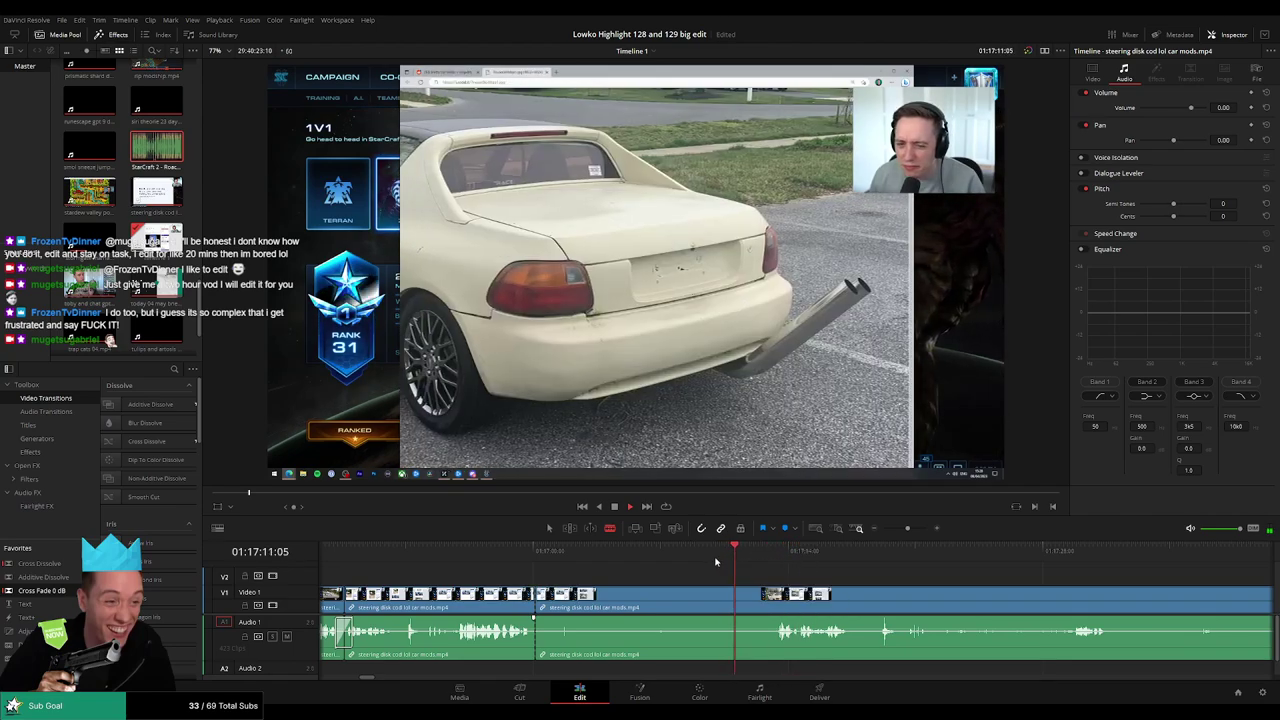
click(669, 560)
click(604, 559)
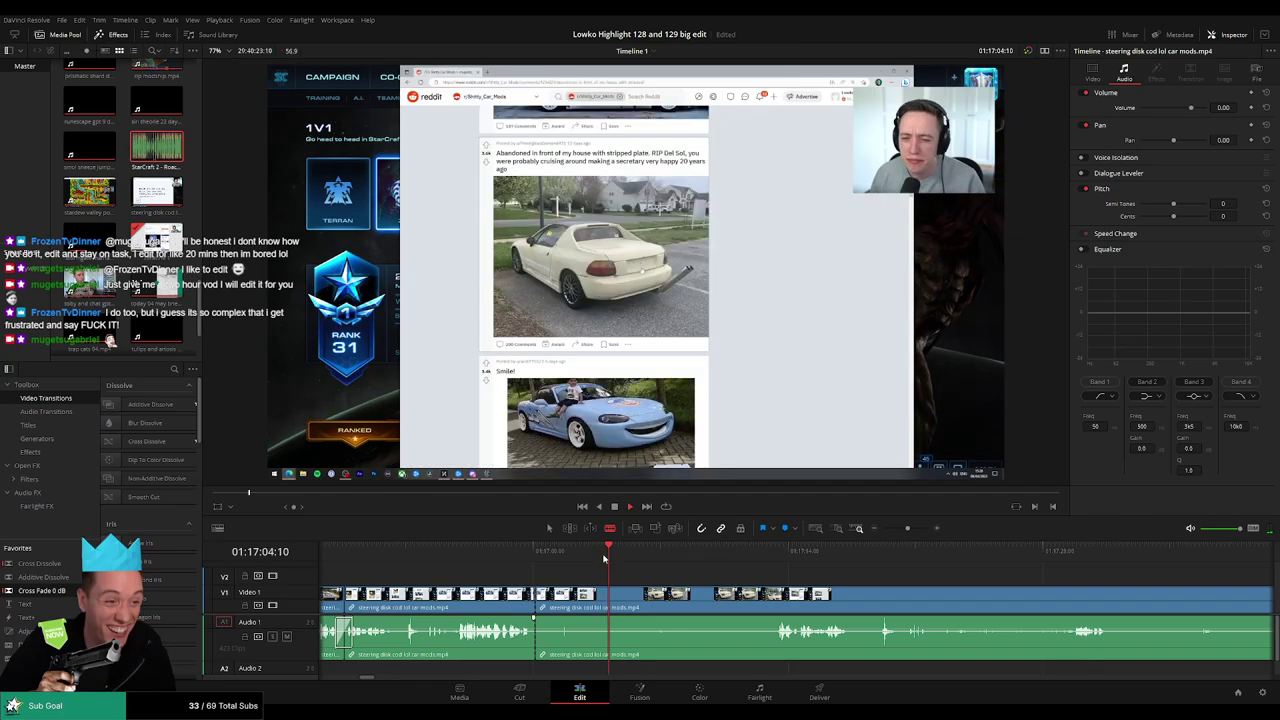
Cut at the end of the pause, ripple-delete the piece, and play back the edit.
key(space)
click(599, 558)
key(ctrl+b)
click(584, 607)
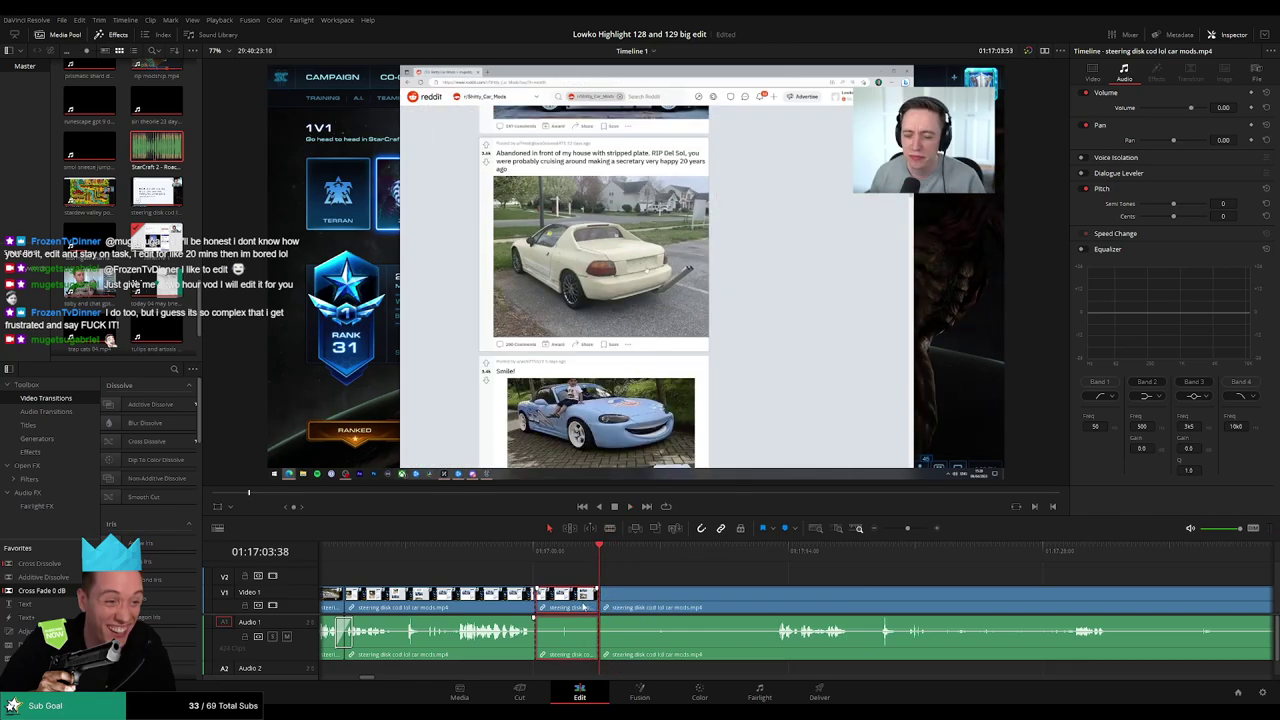
key(Delete)
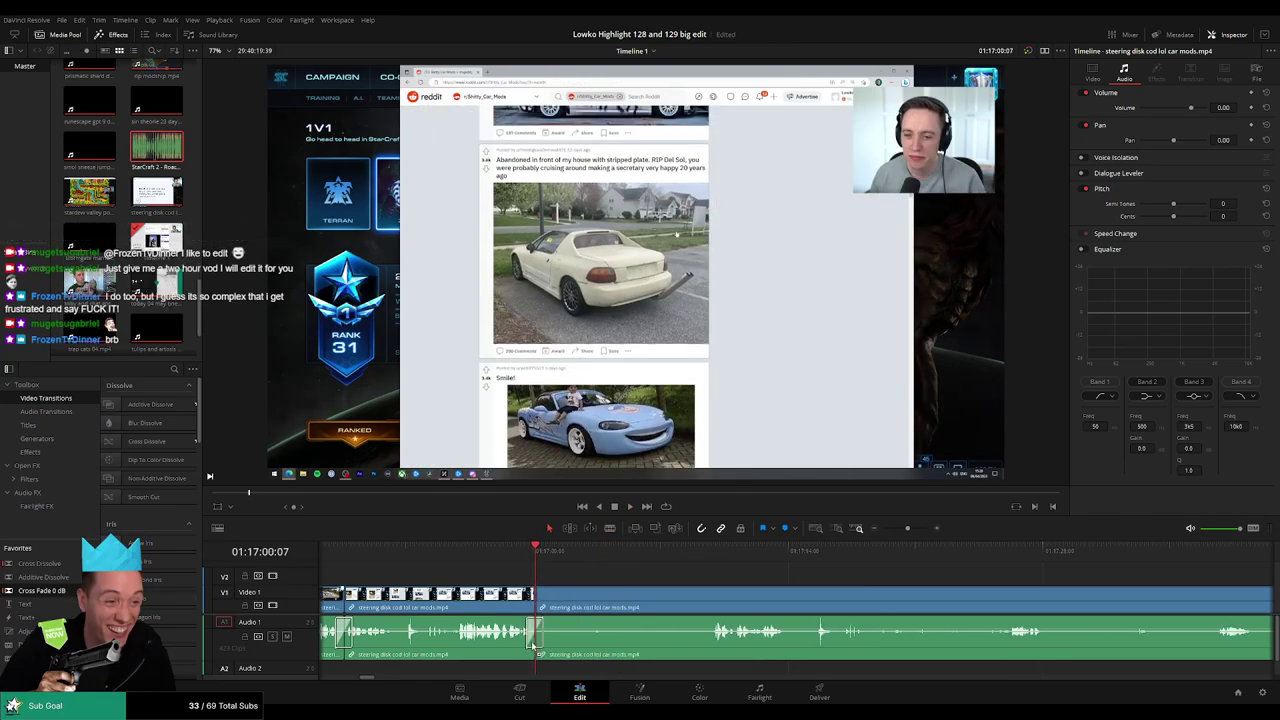
key(space)
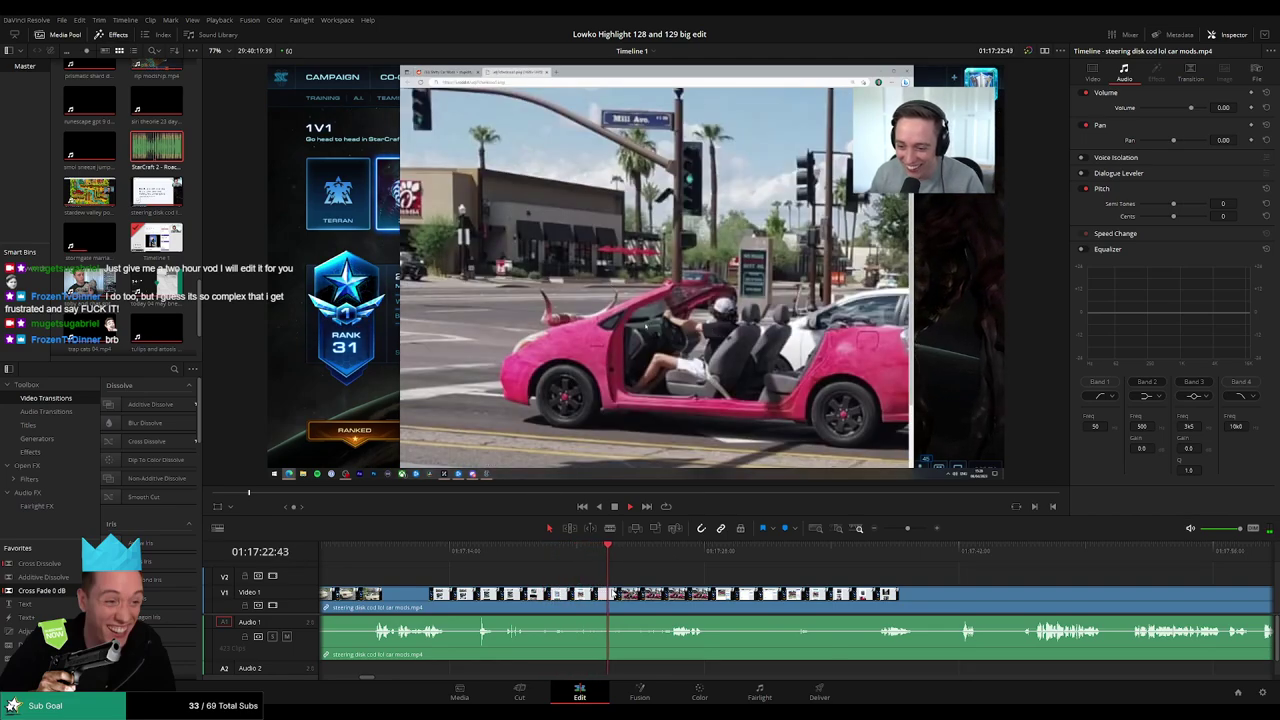
Blade out the first pause in the car-mods clip, ripple delete it, and play back.
scroll(706, 598, right, 3)
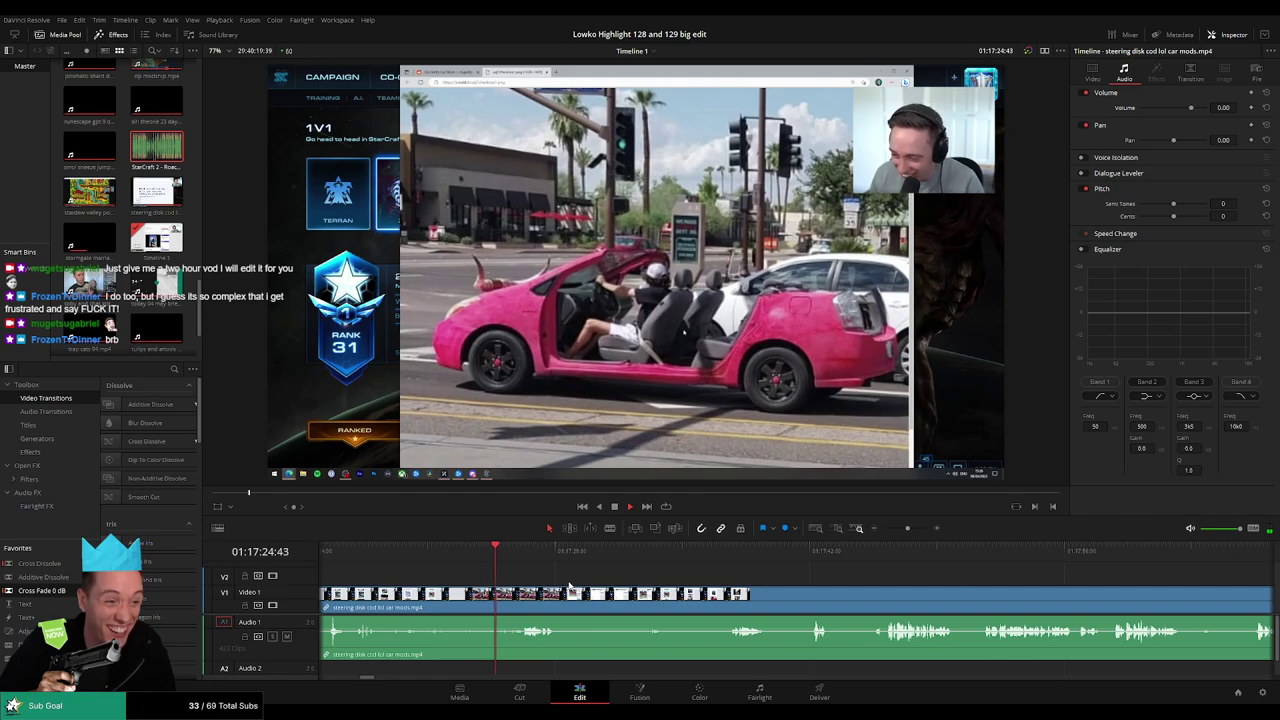
scroll(600, 585, right, 2)
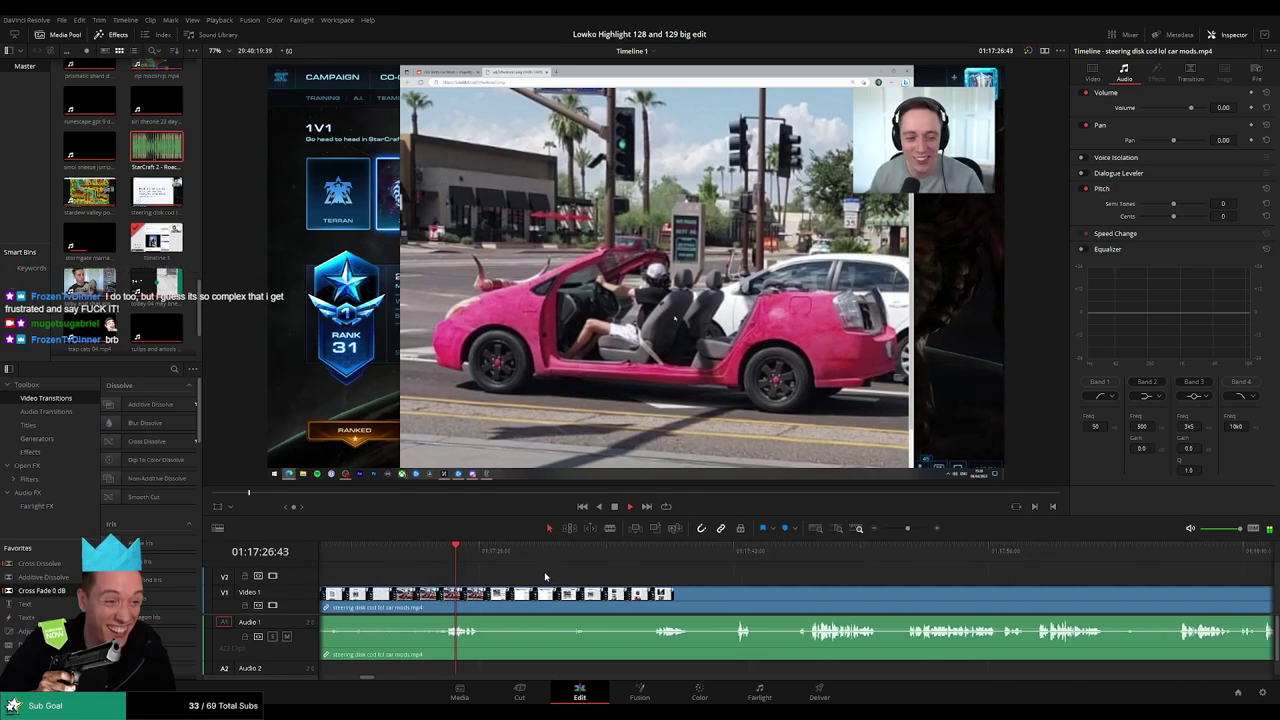
key(b)
click(487, 594)
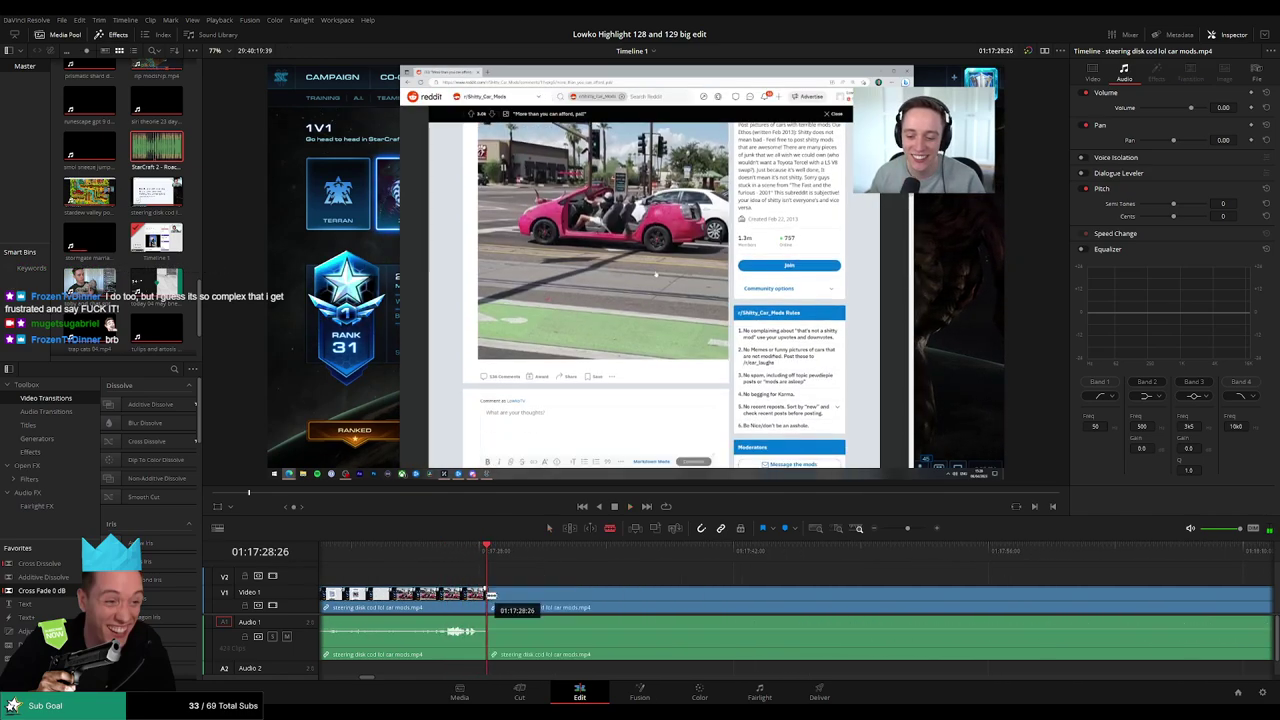
click(563, 550)
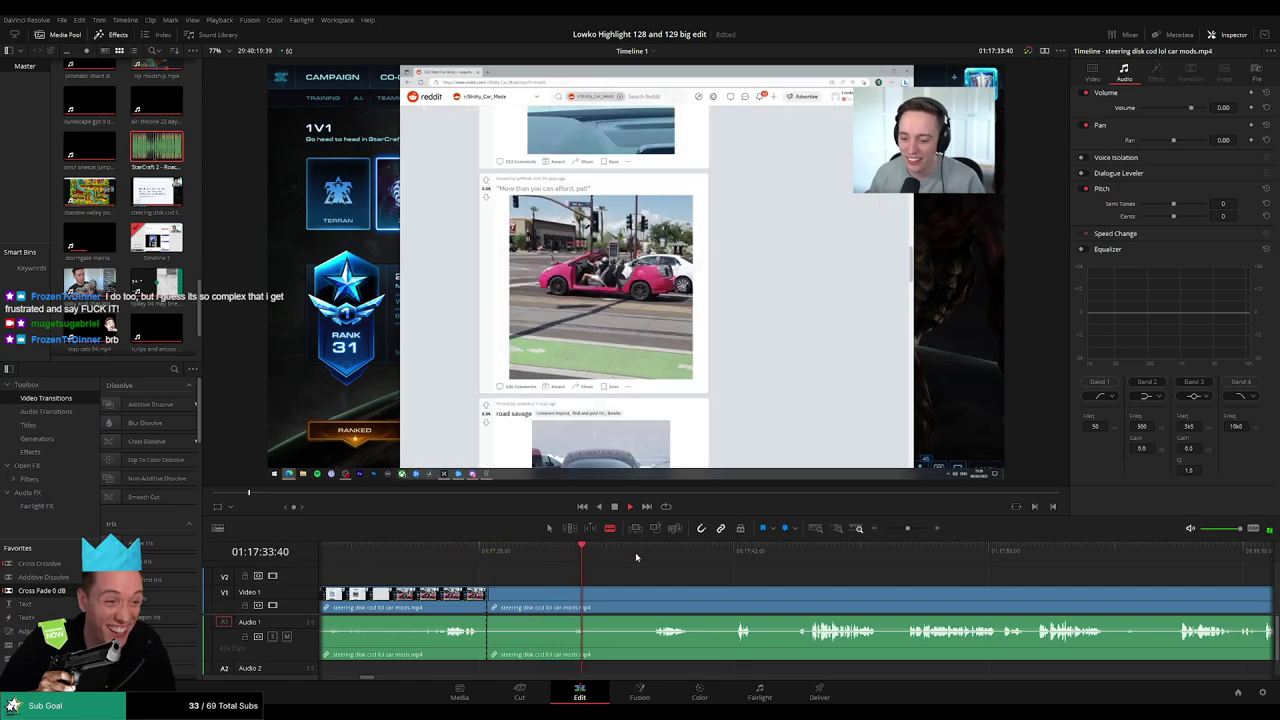
click(655, 550)
click(644, 600)
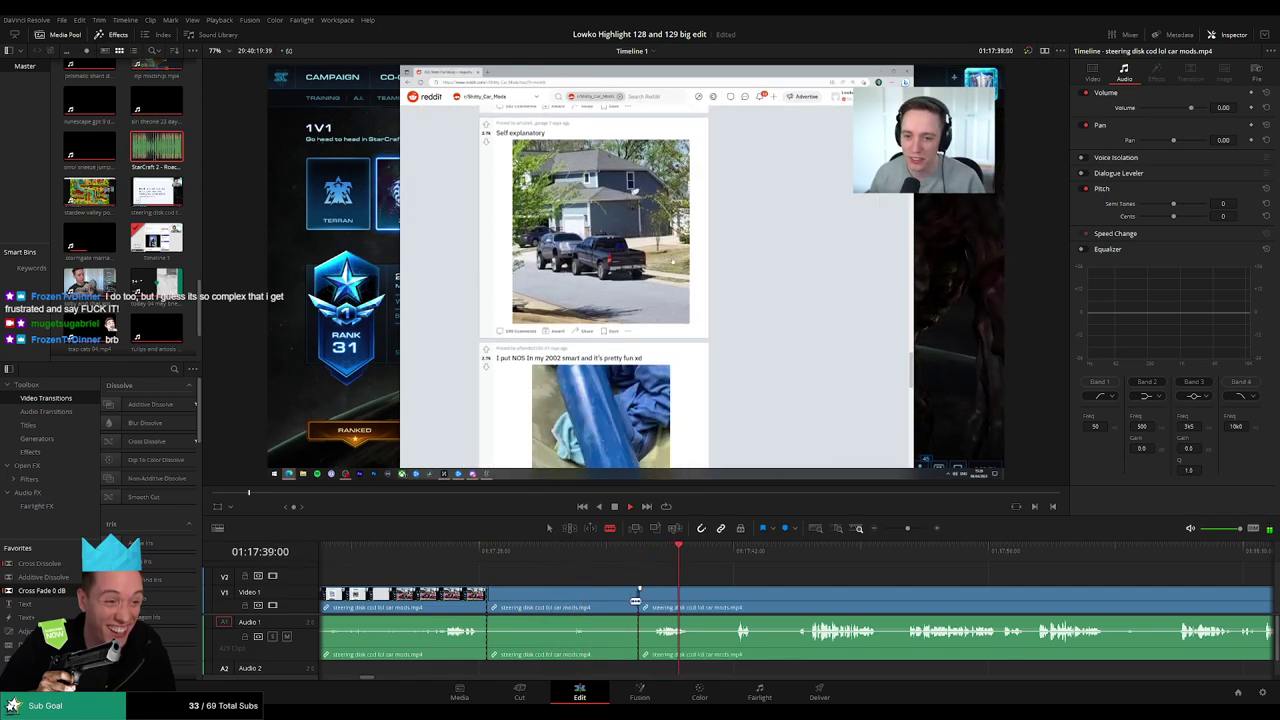
key(a)
click(604, 604)
key(Delete)
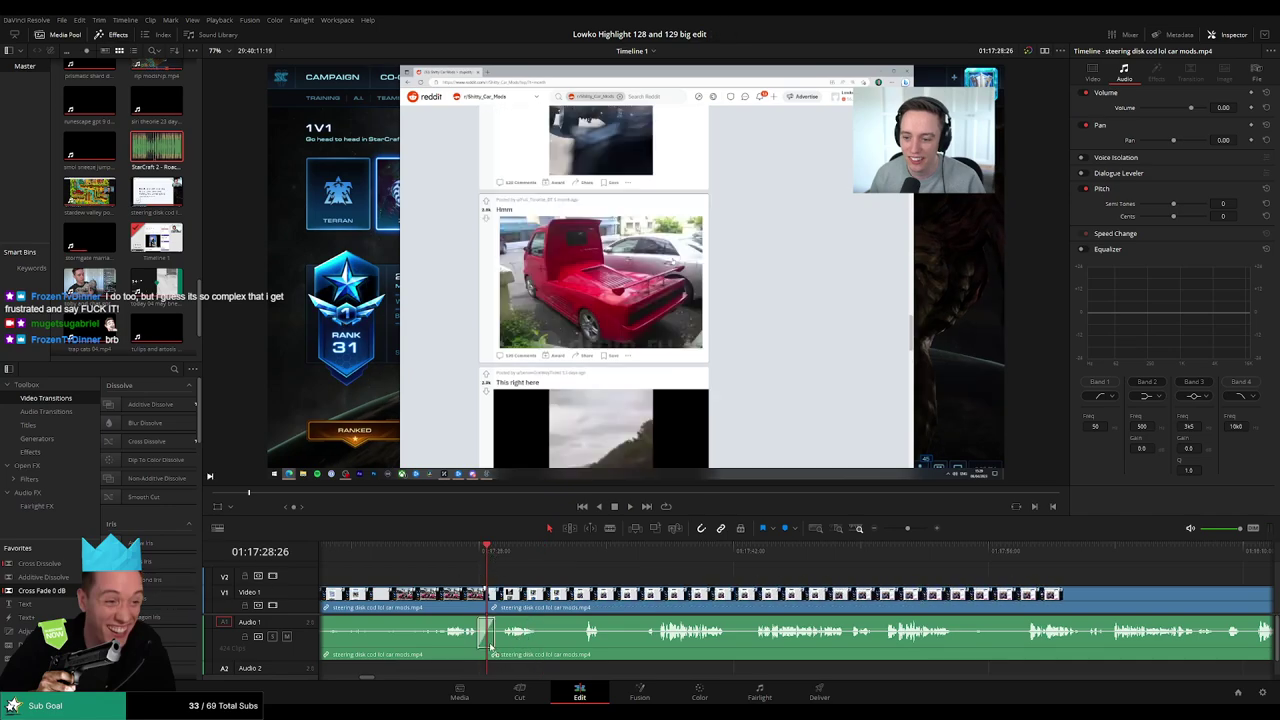
key(space)
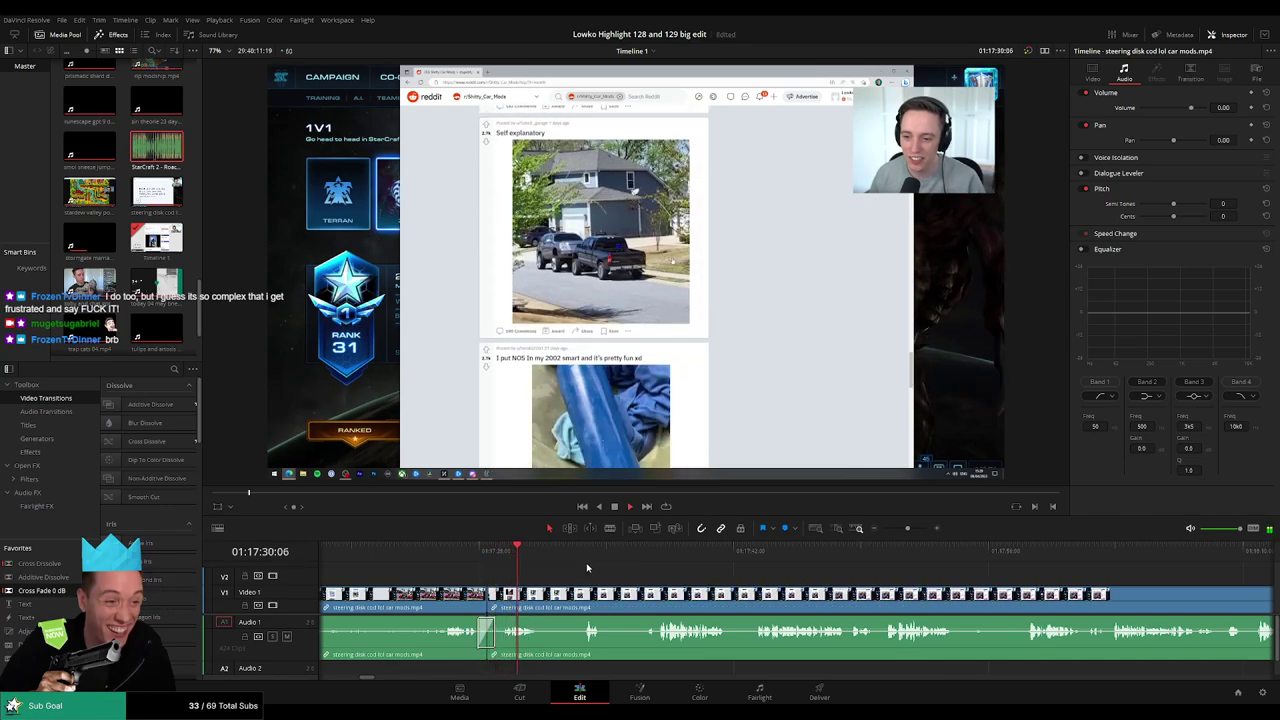
Skim the Reddit posts, then cut and ripple delete the next unwanted section.
click(563, 551)
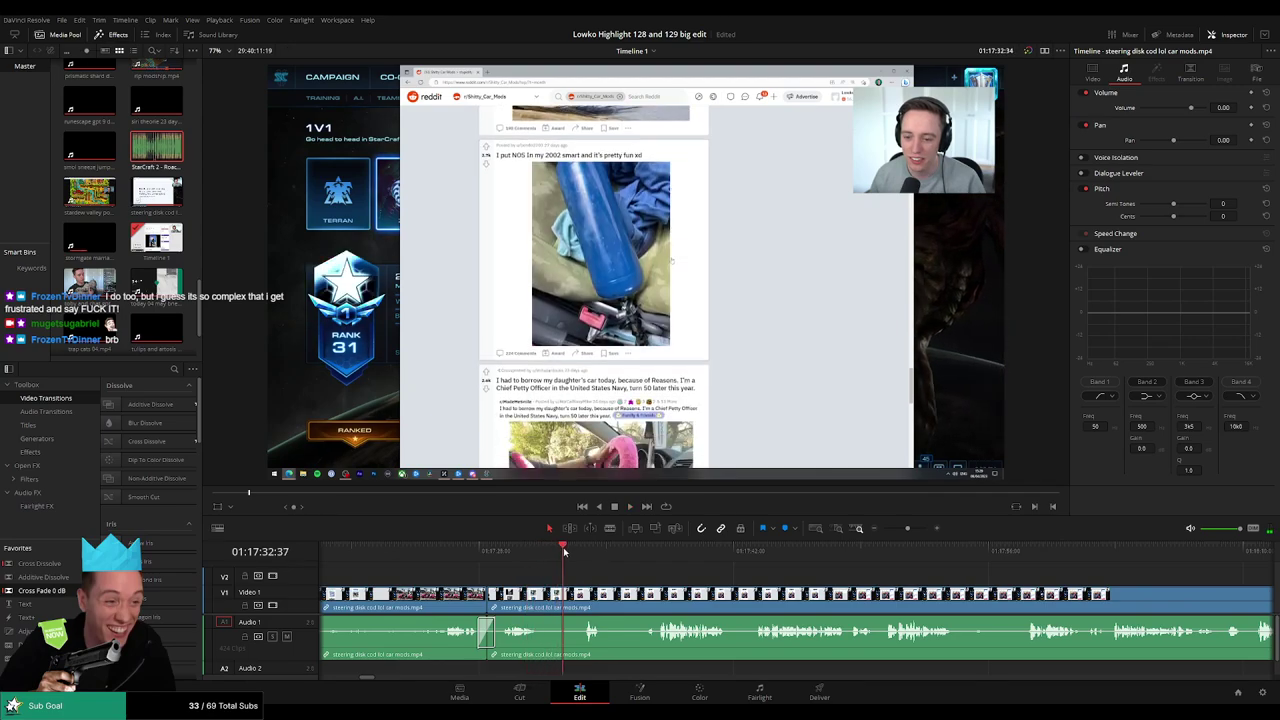
key(space)
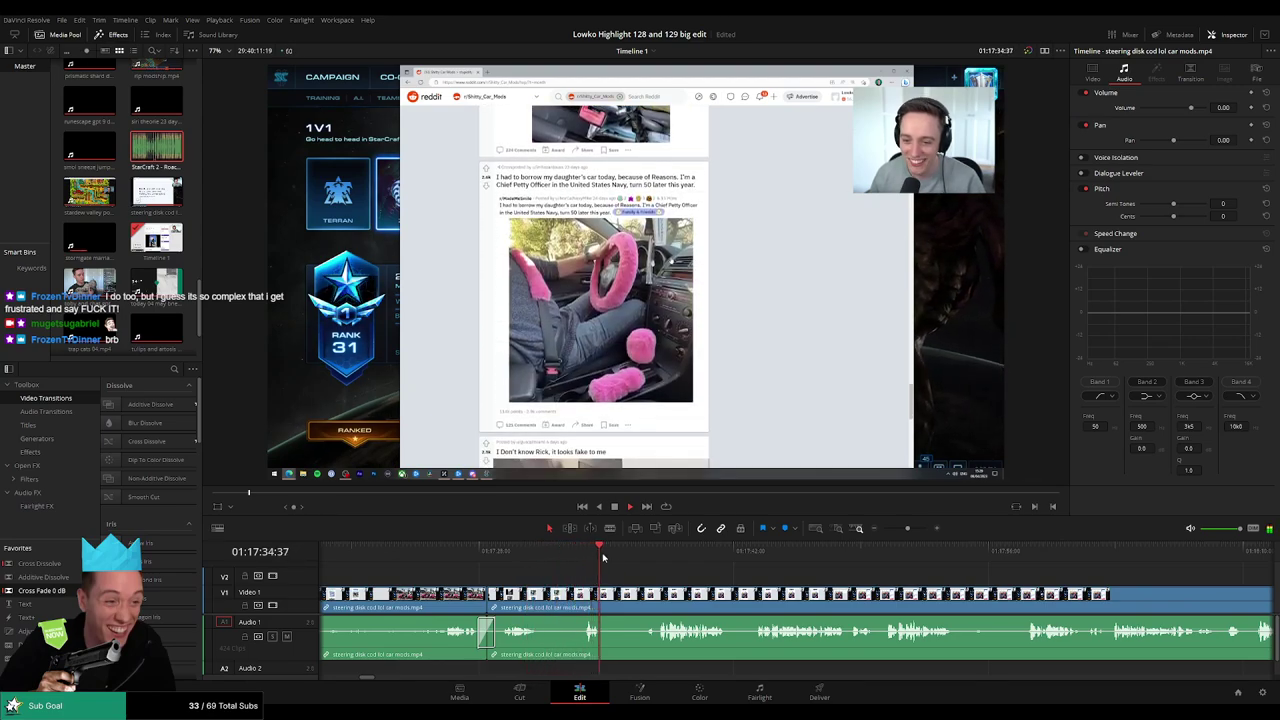
drag(603, 557, 631, 556)
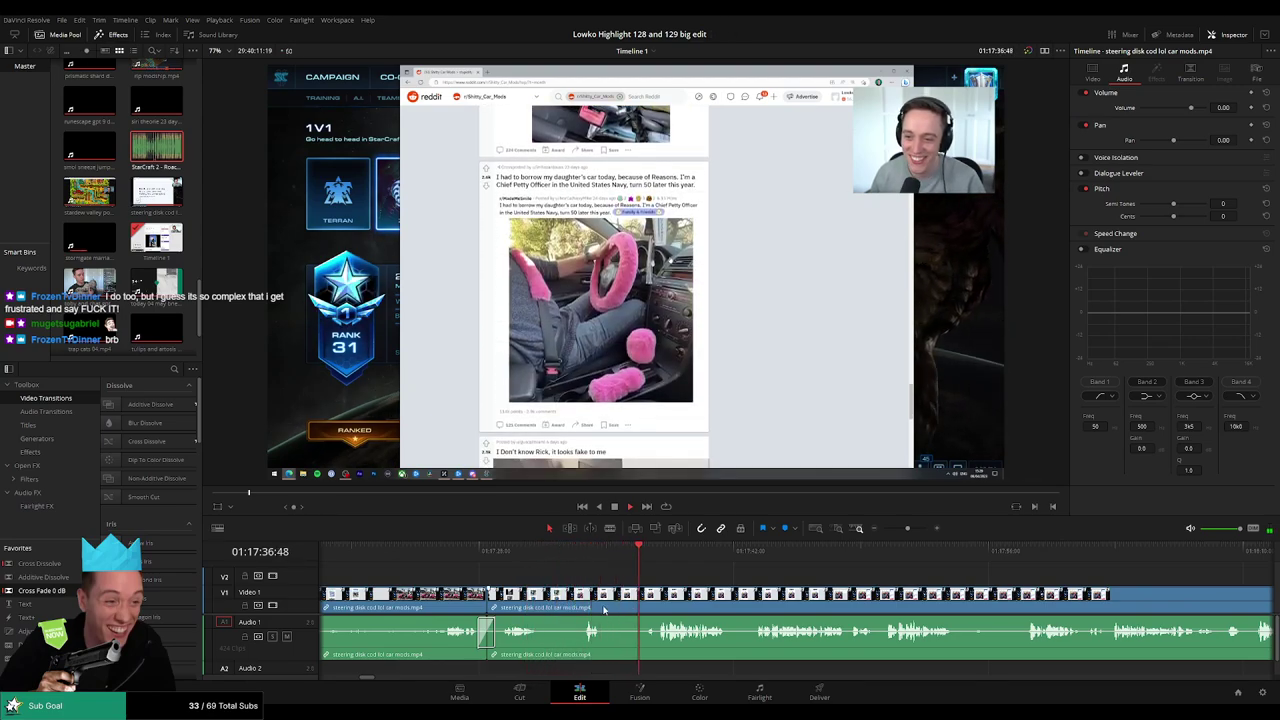
key(b)
click(601, 607)
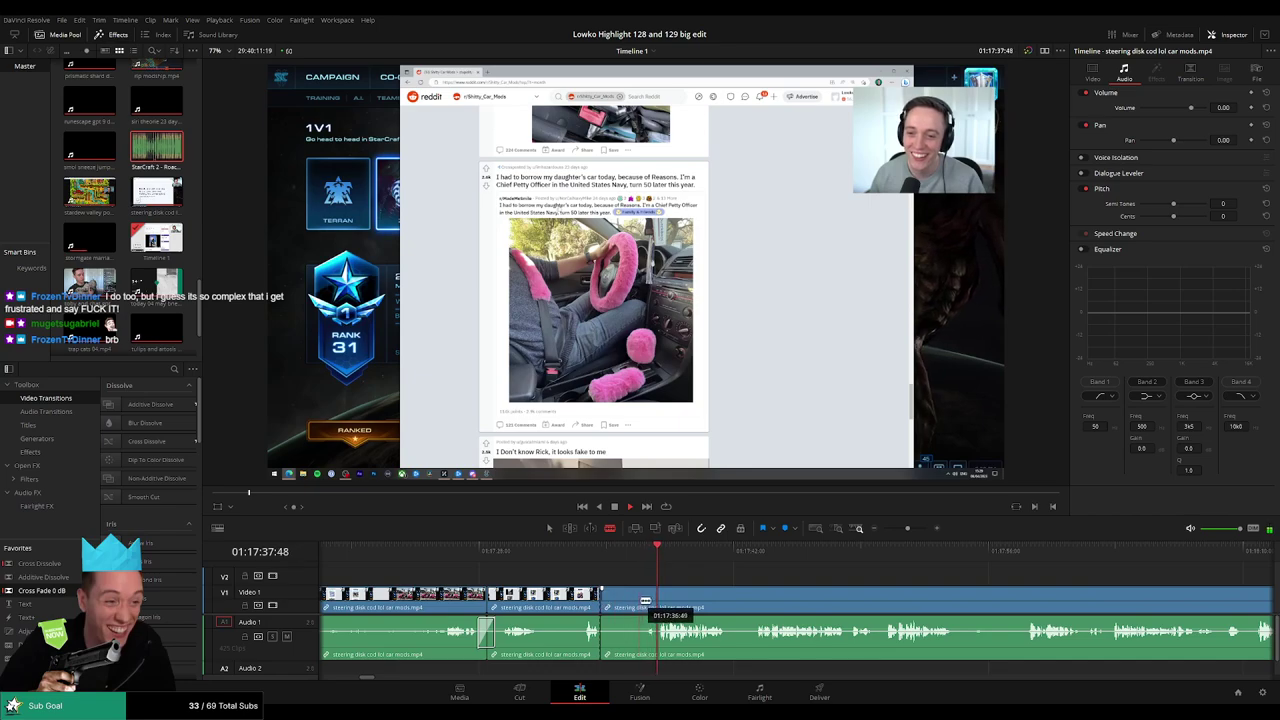
click(657, 607)
key(a)
click(640, 607)
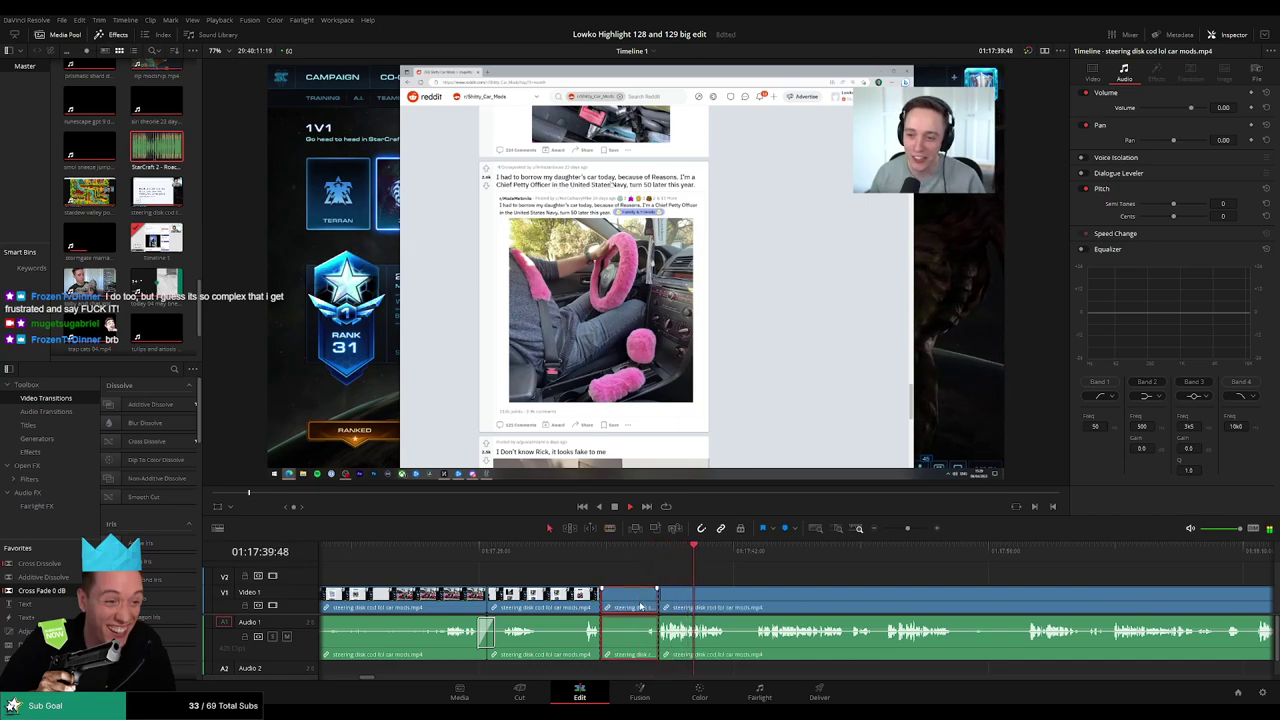
key(Delete)
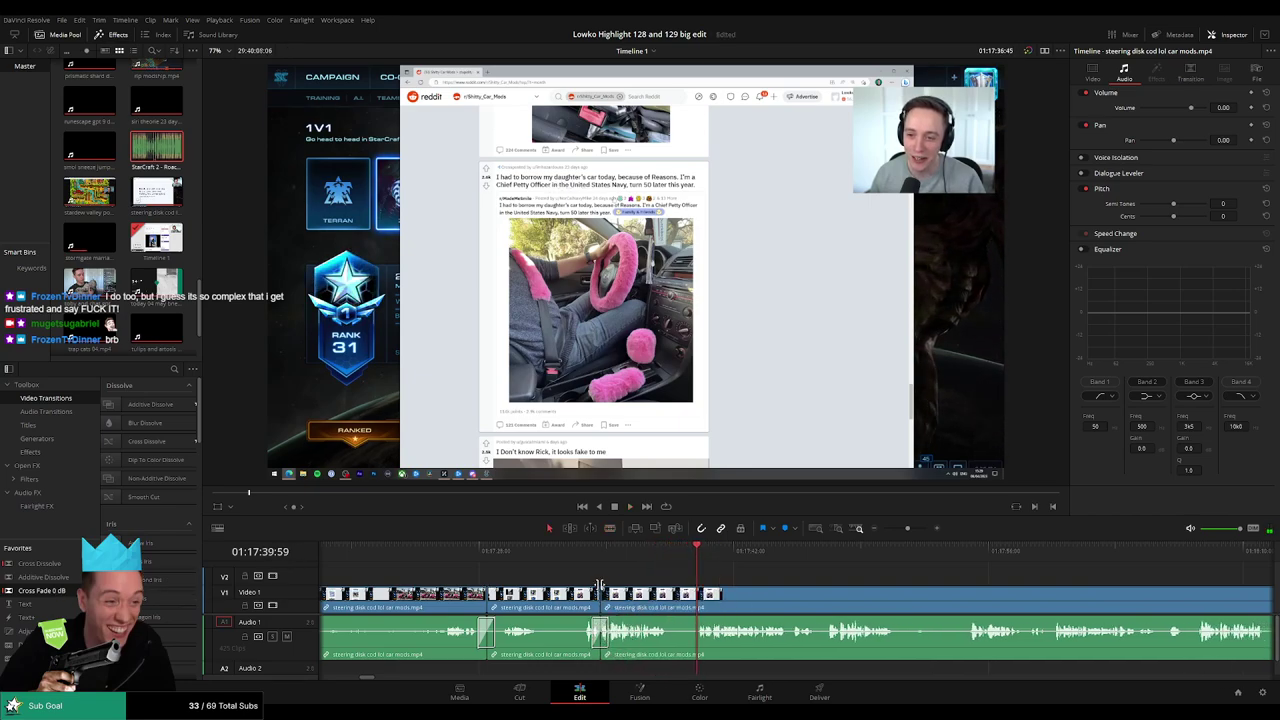
key(Up)
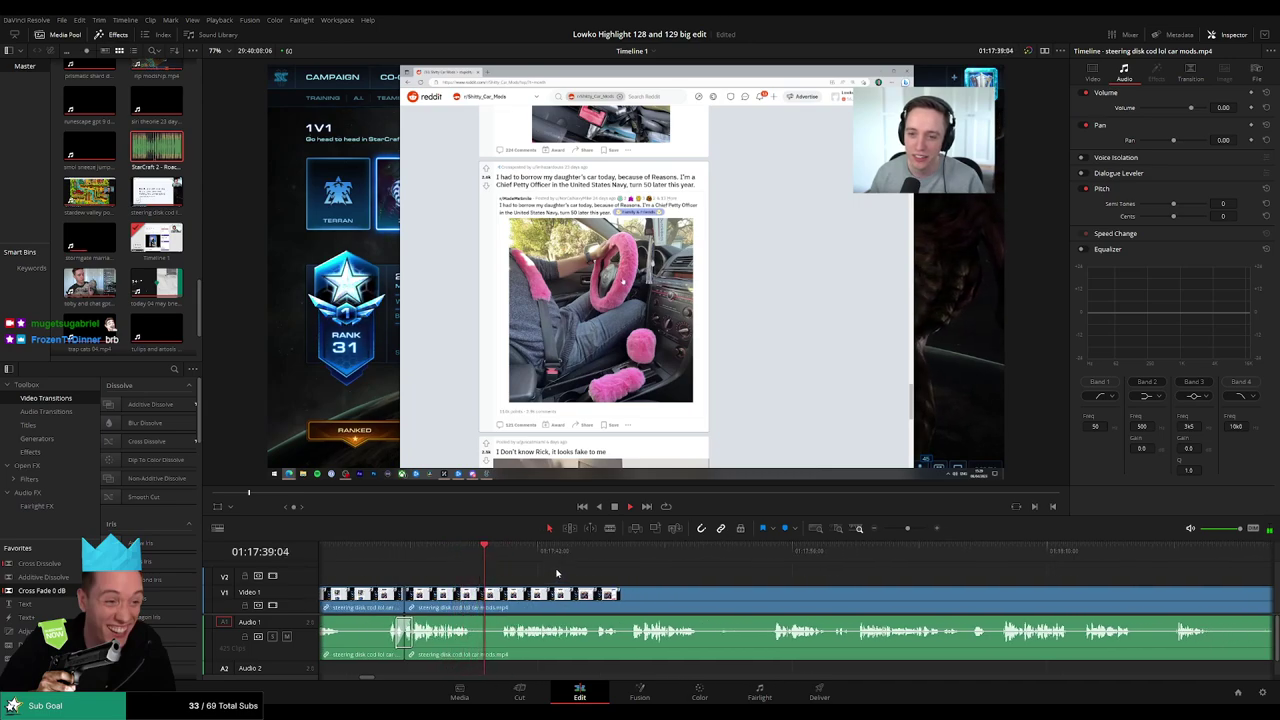
Remove a short pause with two blade cuts and a ripple delete, then replay it.
key(b)
click(470, 604)
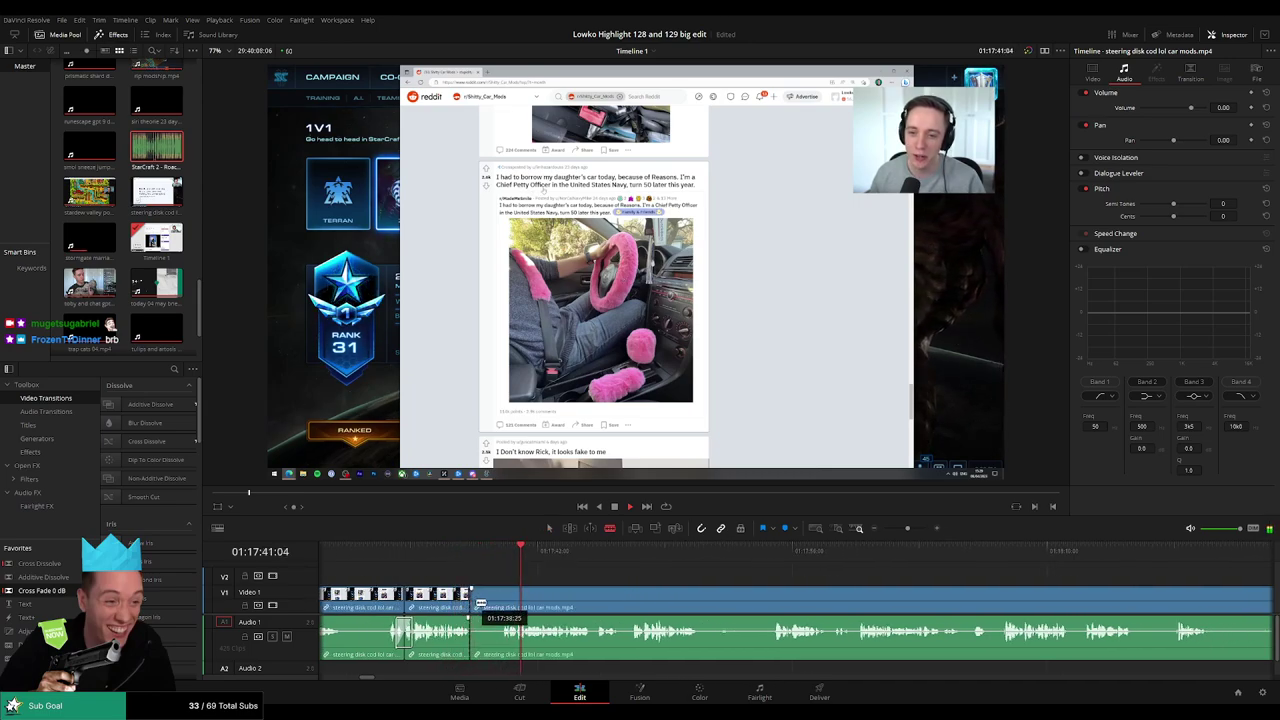
click(502, 604)
key(a)
click(486, 604)
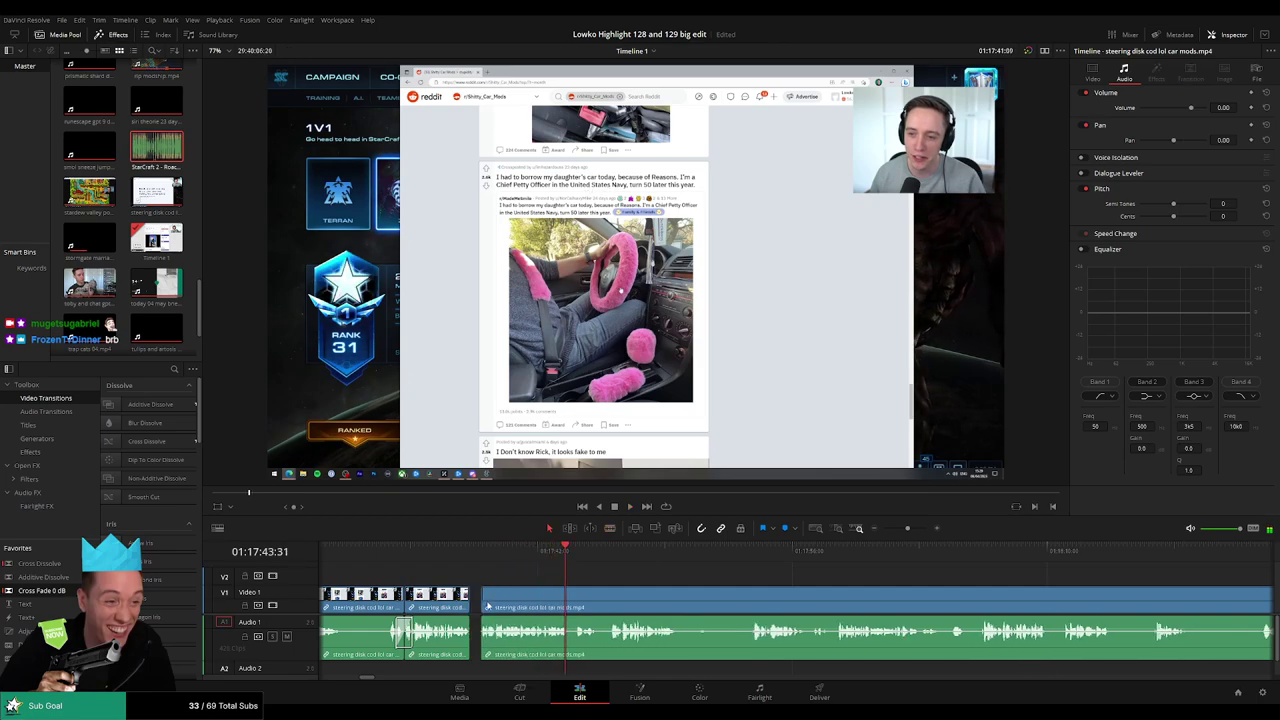
key(Delete)
click(526, 551)
key(space)
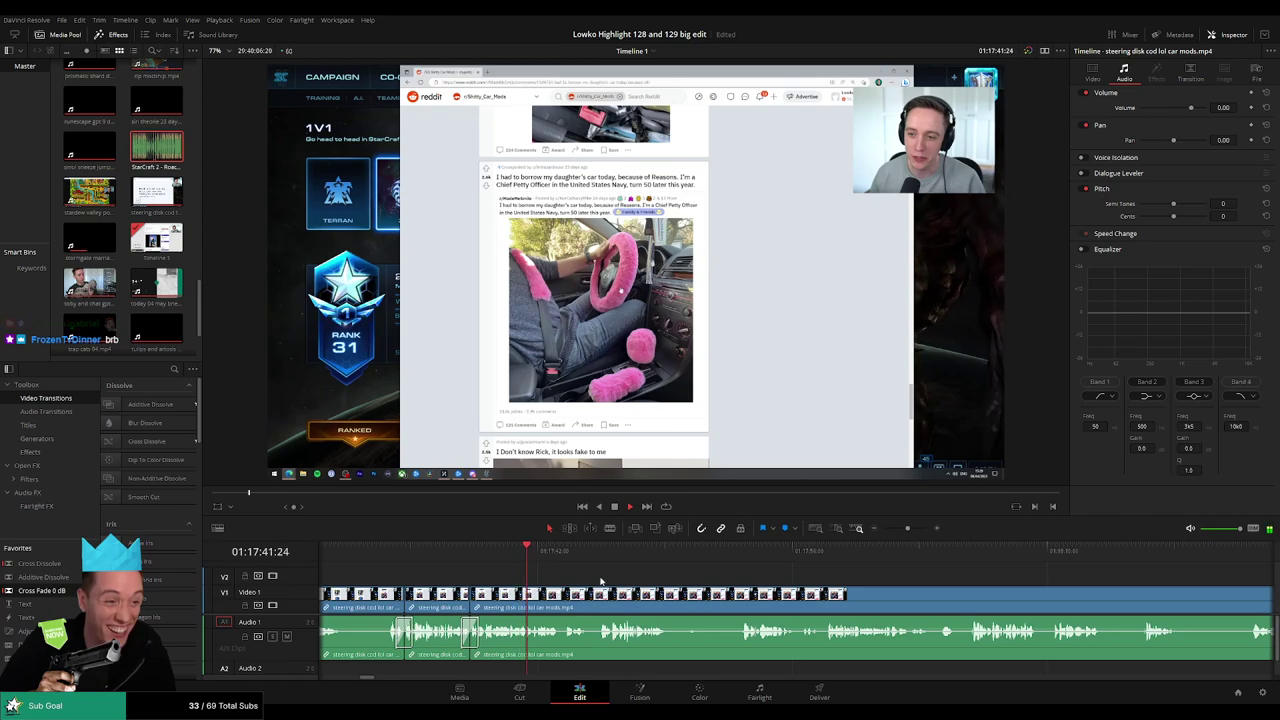
Trim the edit point to a later frame and review the trim.
scroll(517, 570, down, 2)
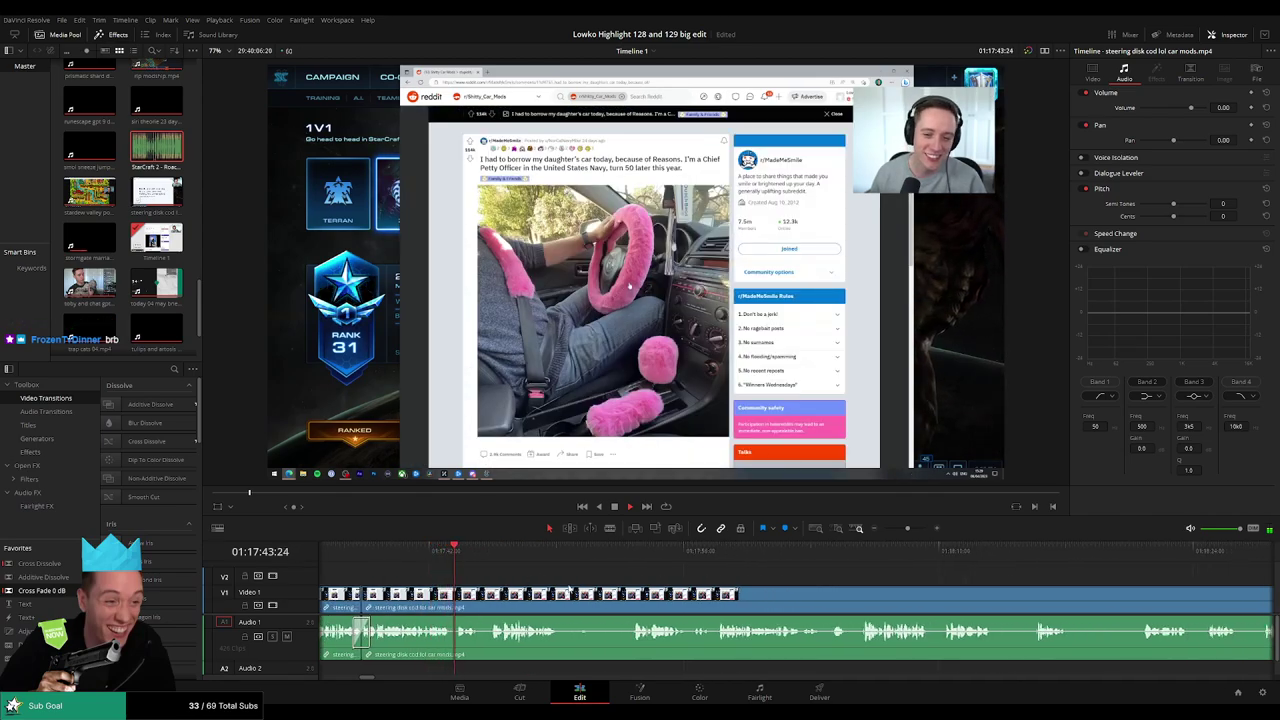
scroll(517, 600, down, 2)
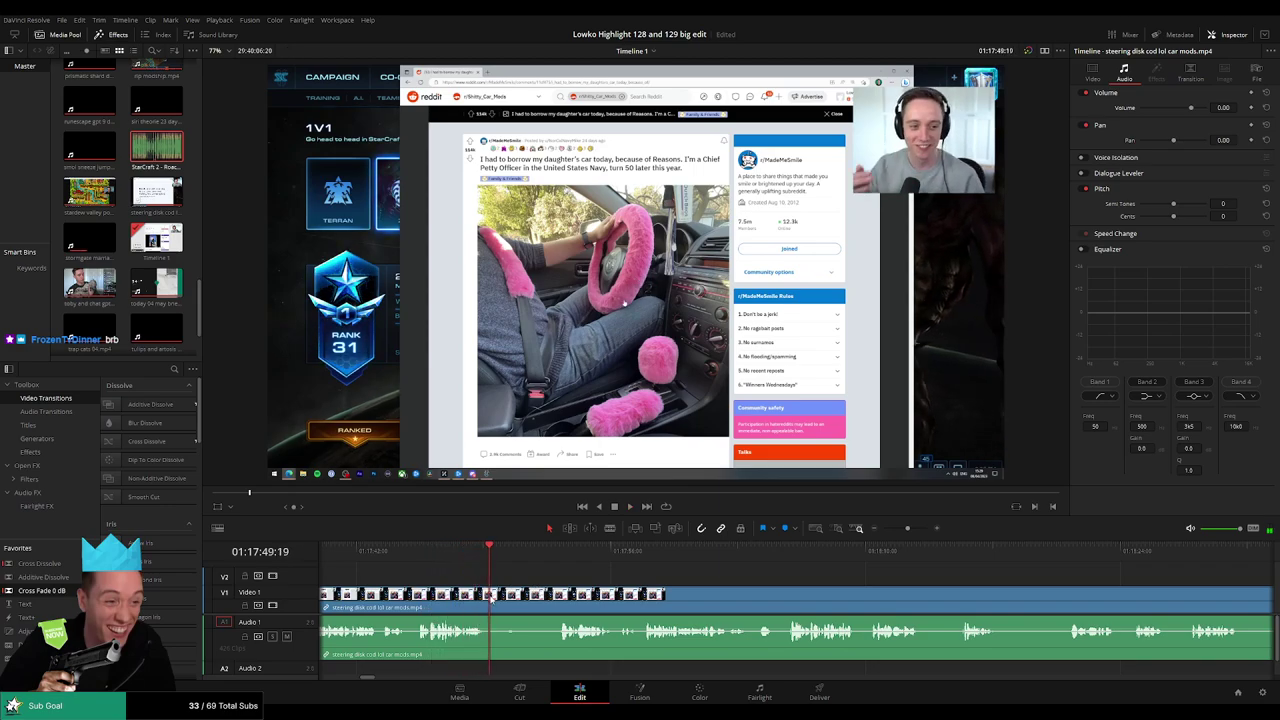
drag(490, 594, 560, 594)
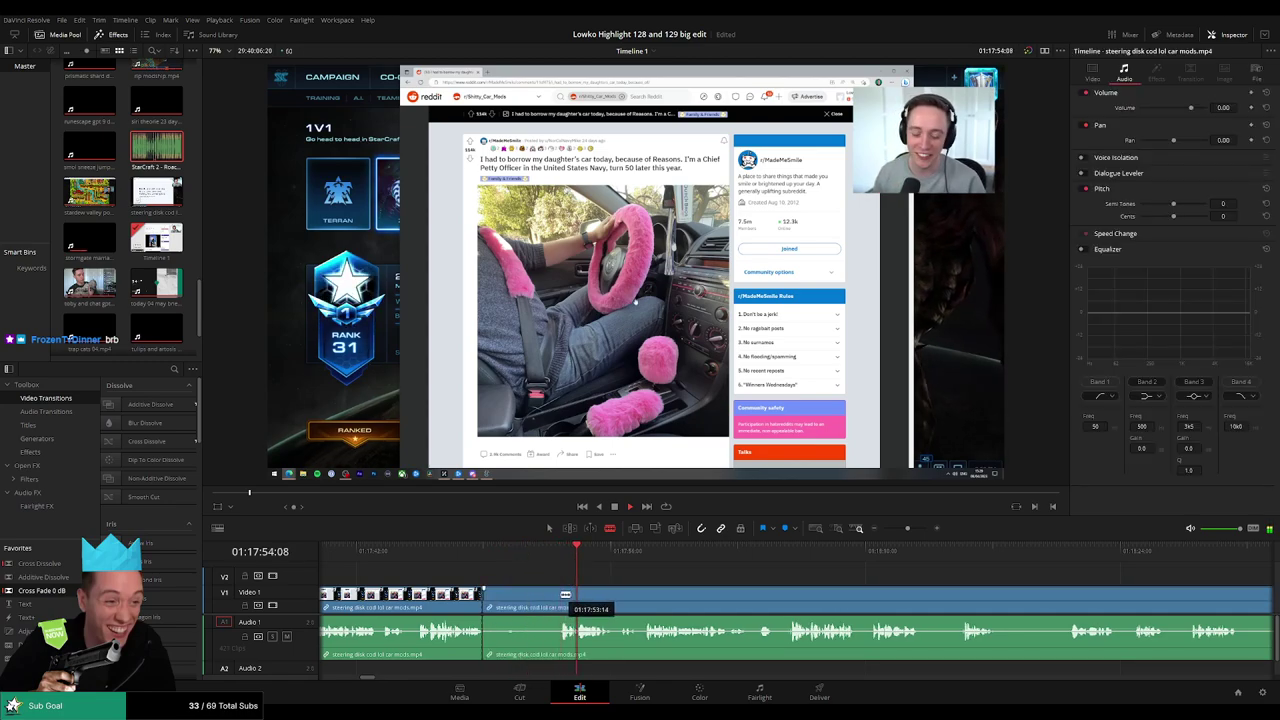
drag(560, 594, 541, 597)
key(space)
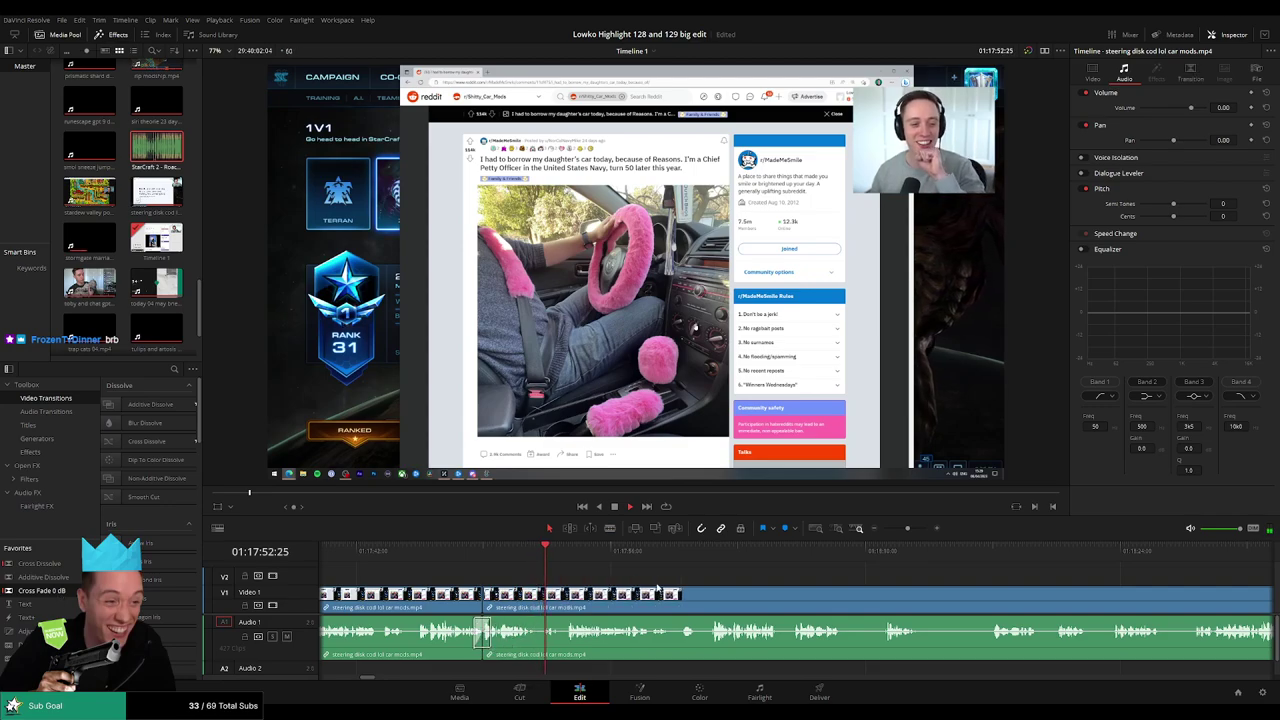
Cut out and ripple delete a longer unwanted stretch further along the clip.
scroll(571, 576, right, 3)
scroll(571, 576, right, 2)
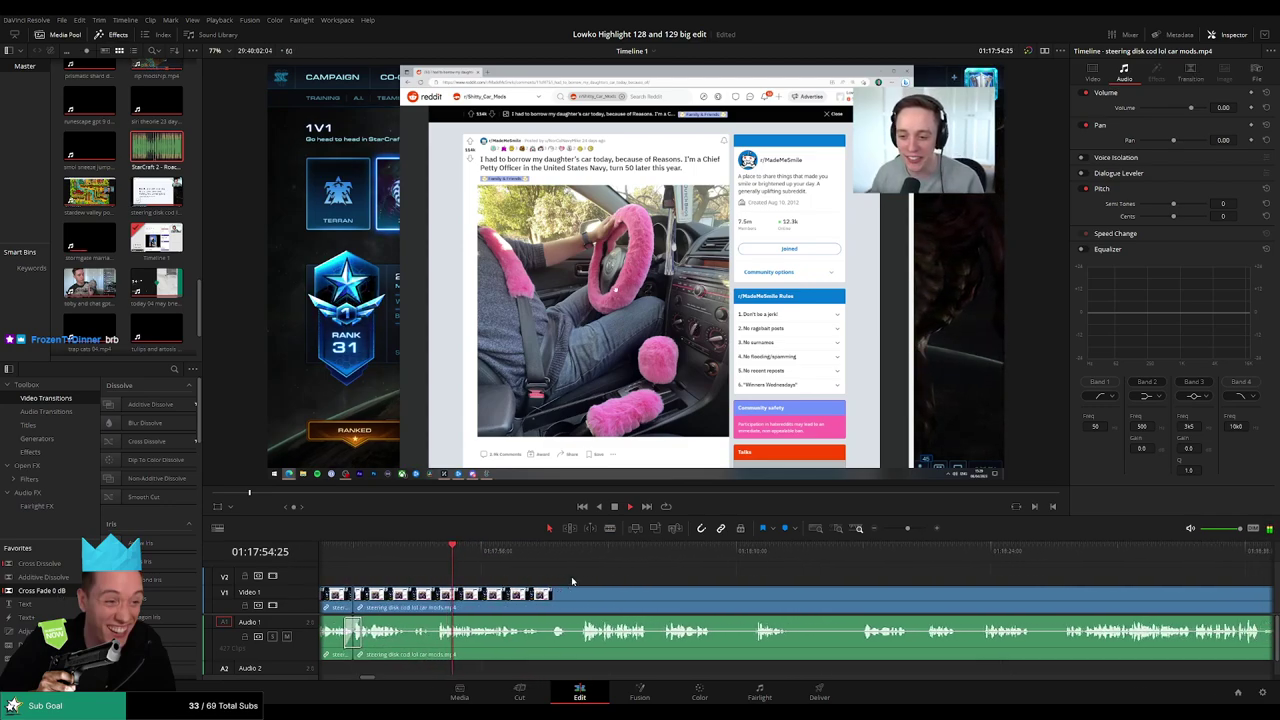
scroll(632, 593, right, 2)
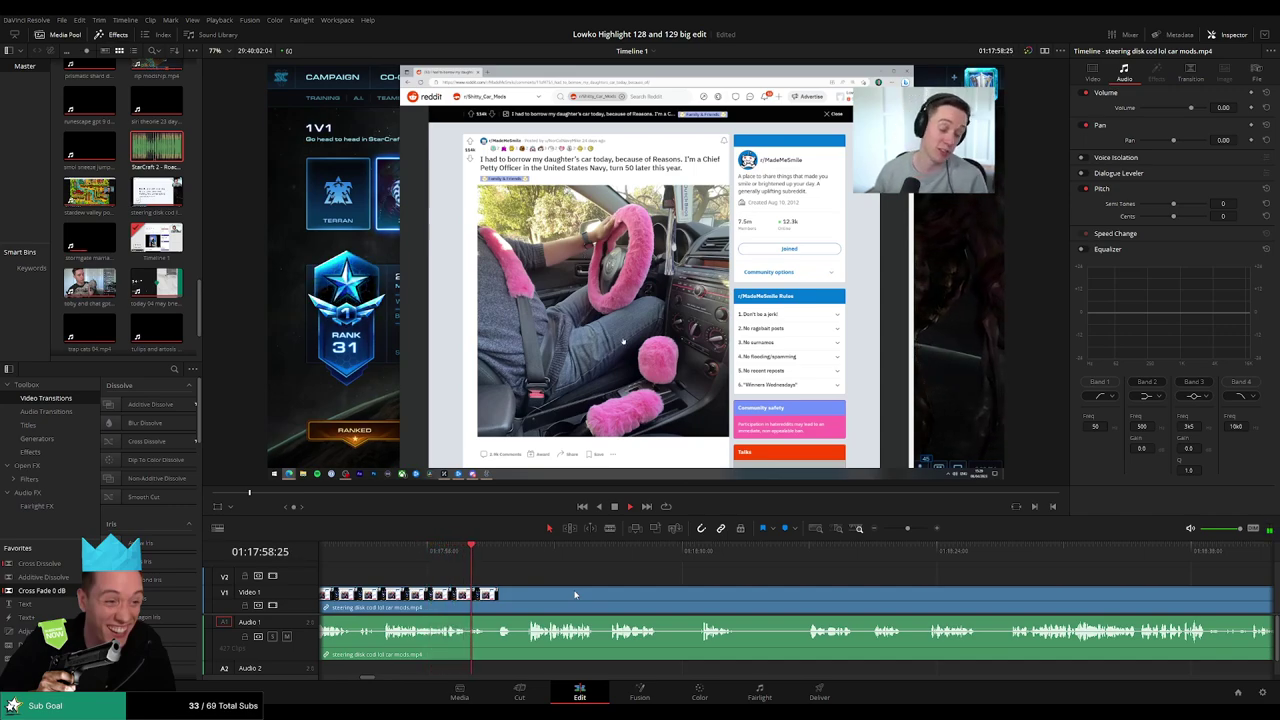
key(b)
click(486, 597)
key(space)
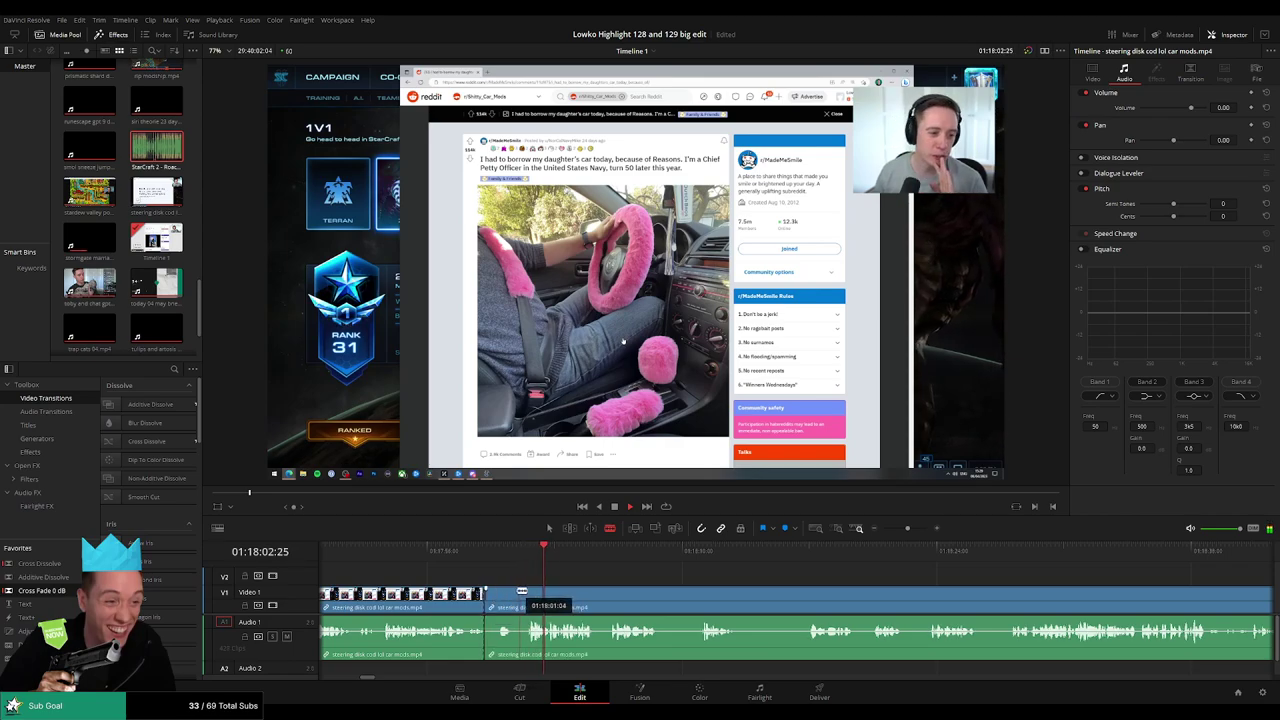
scroll(532, 597, up, 3)
click(739, 604)
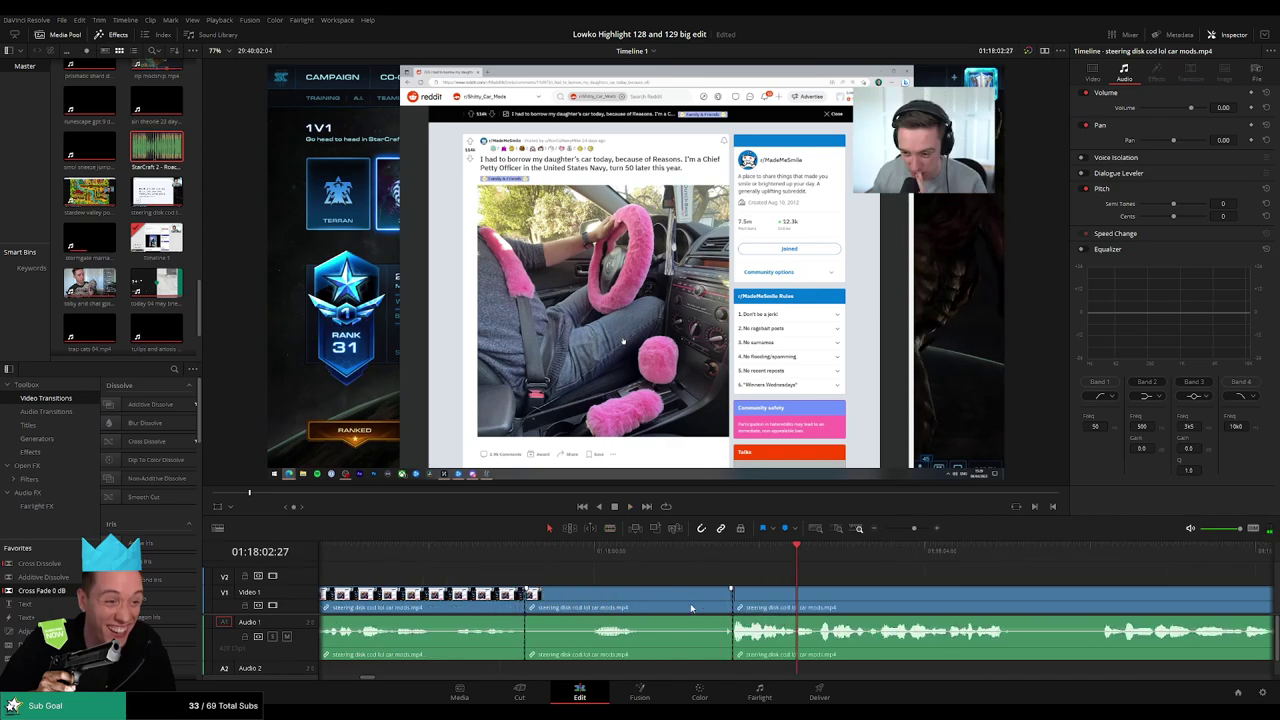
key(a)
click(700, 597)
key(Delete)
key(space)
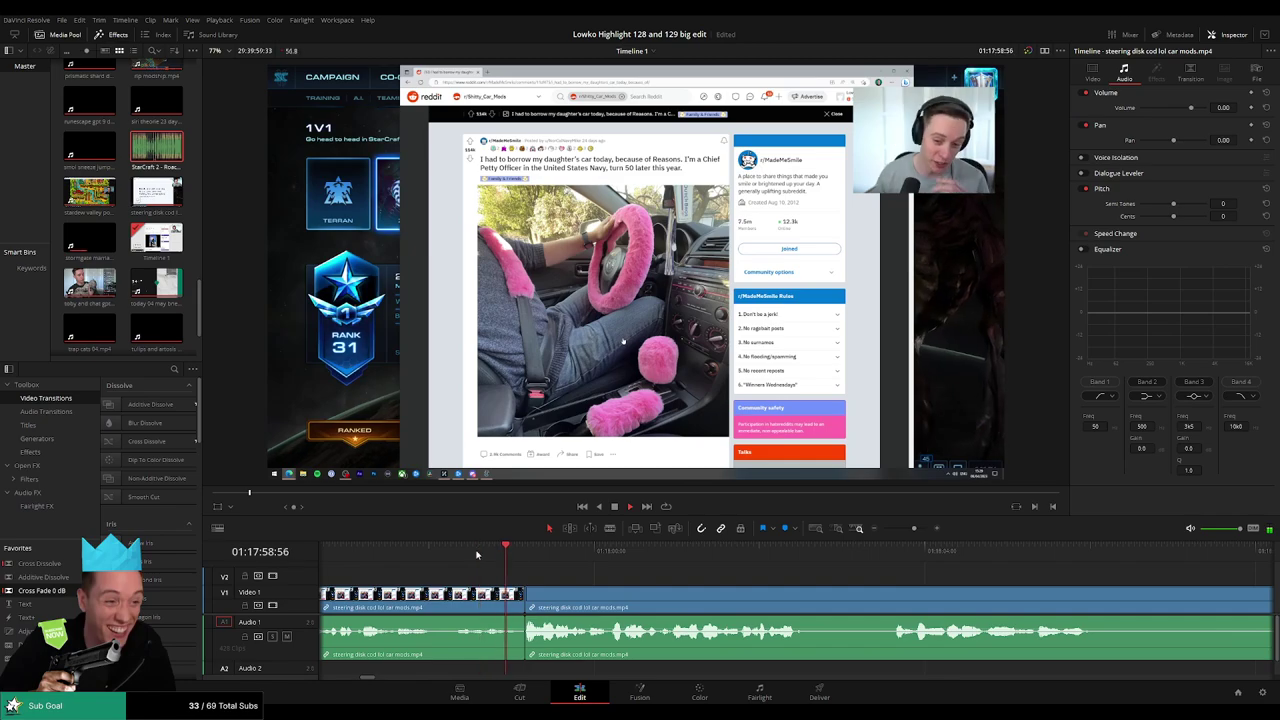
Split the clip at the playhead after the pink fuzzy steering-wheel post.
scroll(700, 583, down, 2)
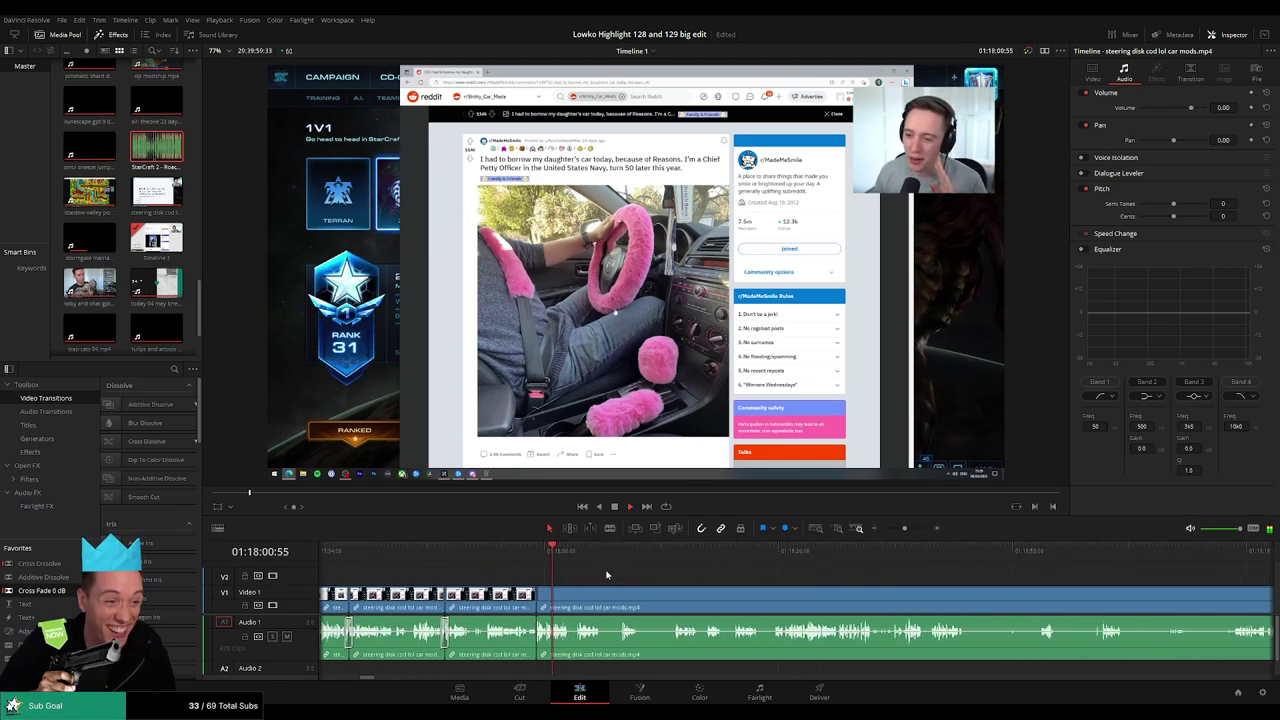
scroll(790, 584, down, 1)
scroll(840, 585, down, 1)
scroll(853, 584, up, 1)
scroll(640, 578, up, 1)
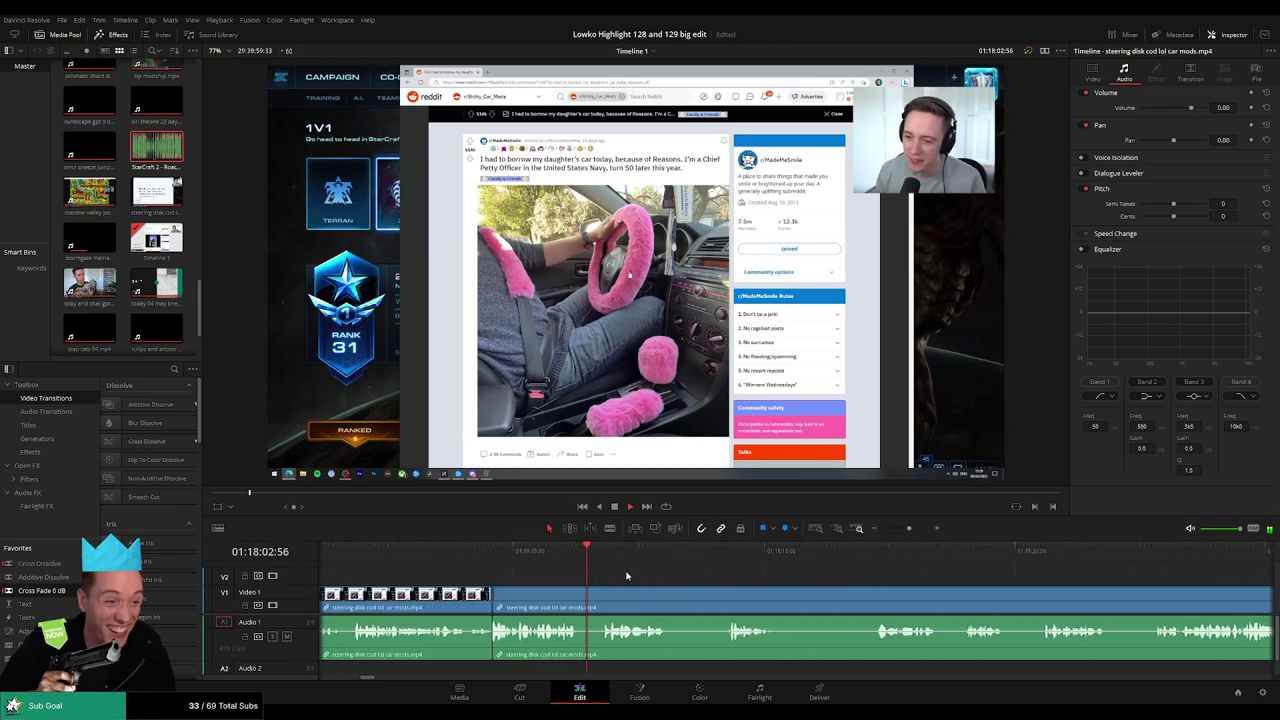
scroll(620, 577, down, 1)
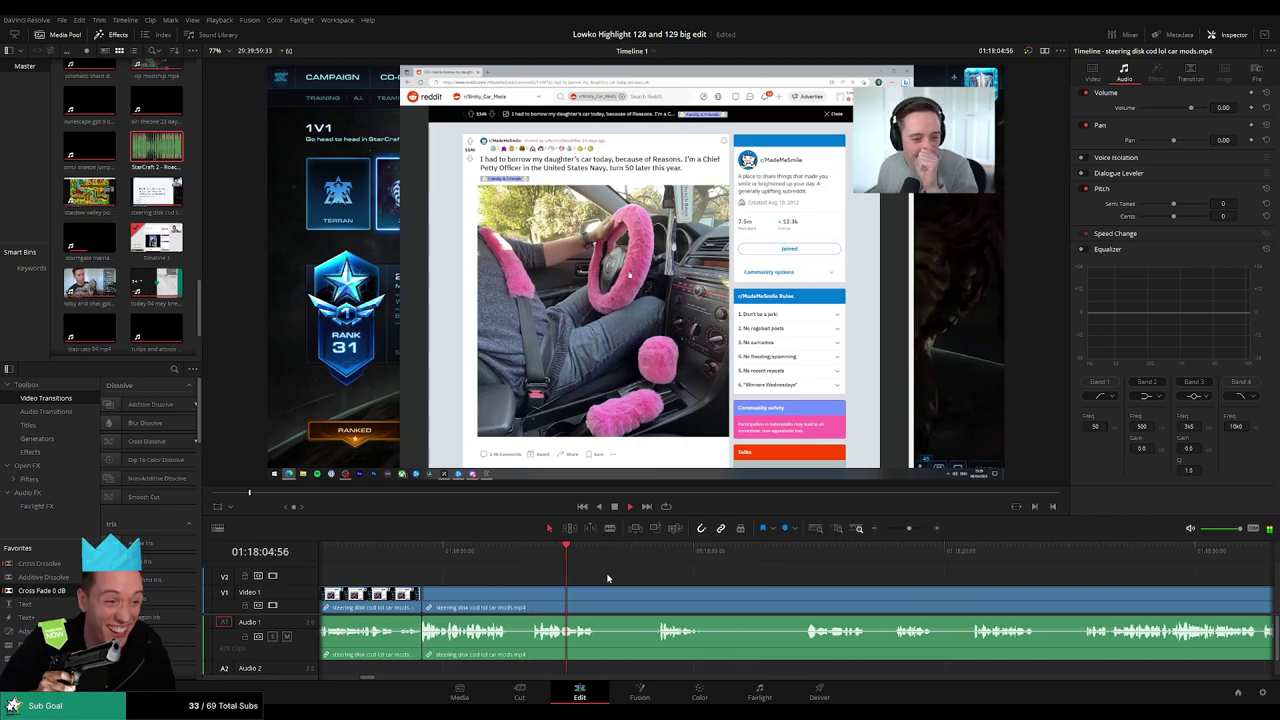
scroll(584, 578, down, 1)
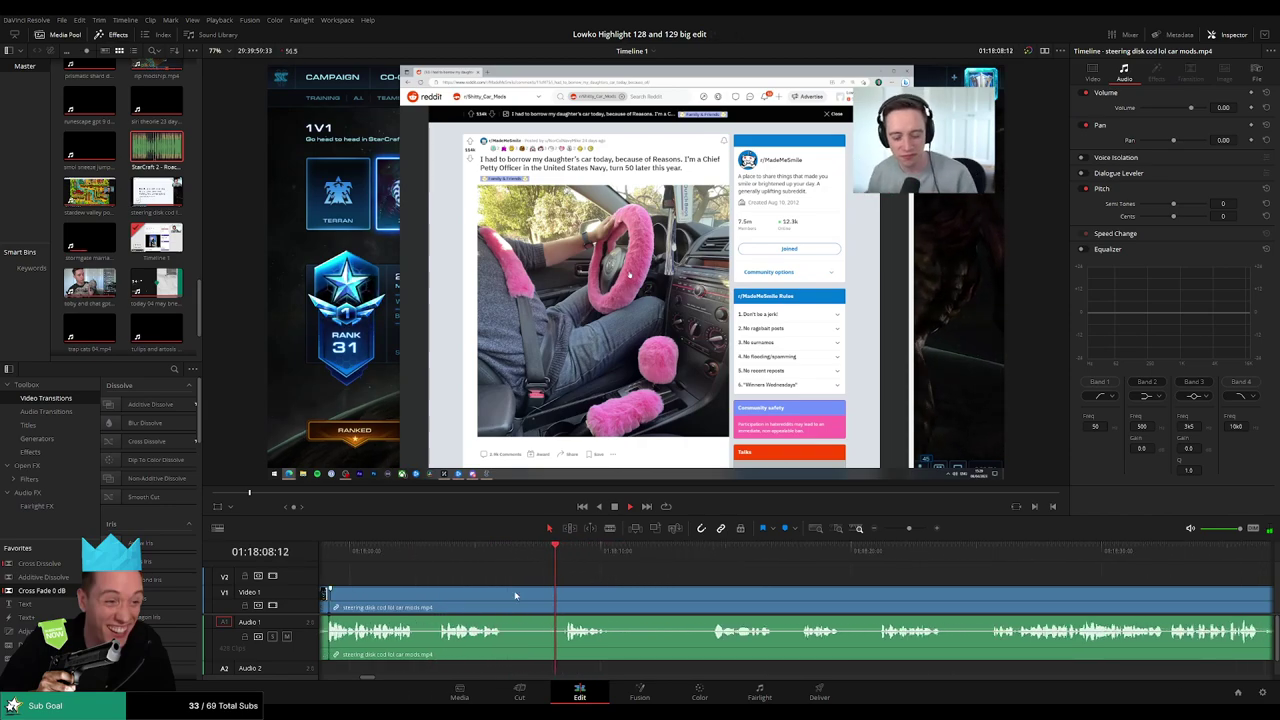
key(ctrl+b)
Finish the cut started at the playhead, ripple delete that section, and review it.
click(713, 597)
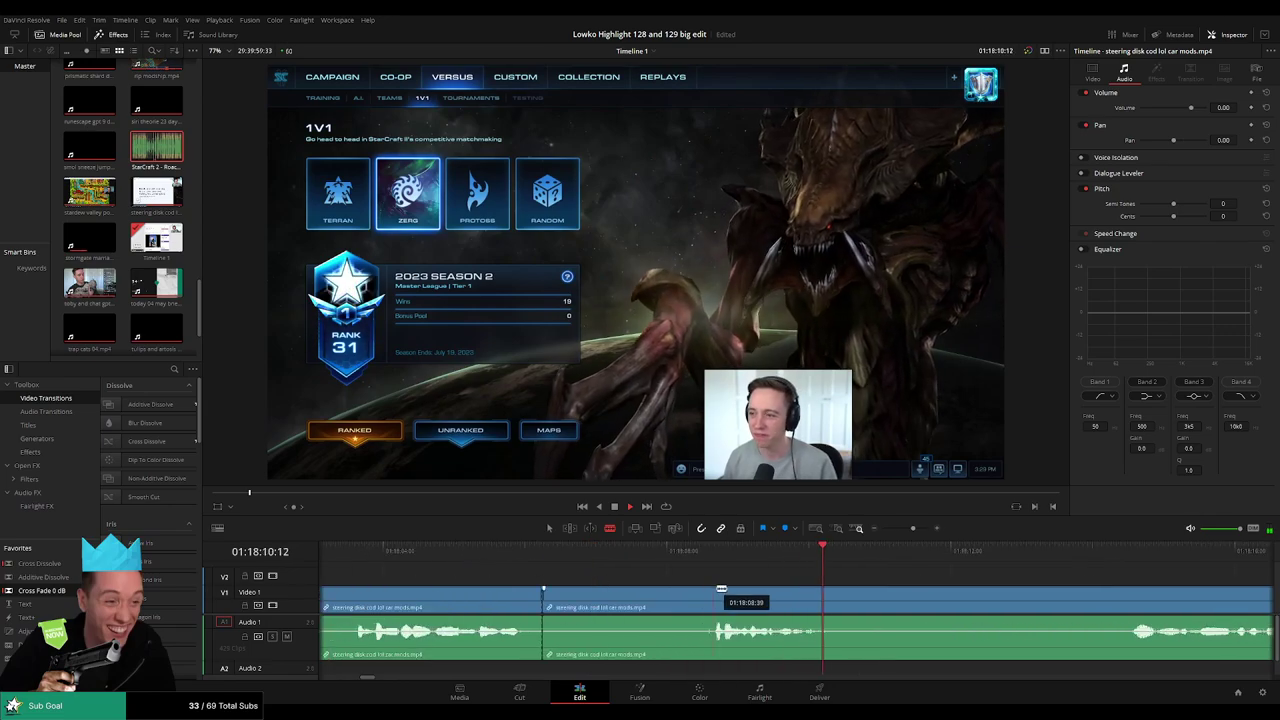
key(a)
click(686, 600)
key(BackSpace)
key(Up)
key(/)
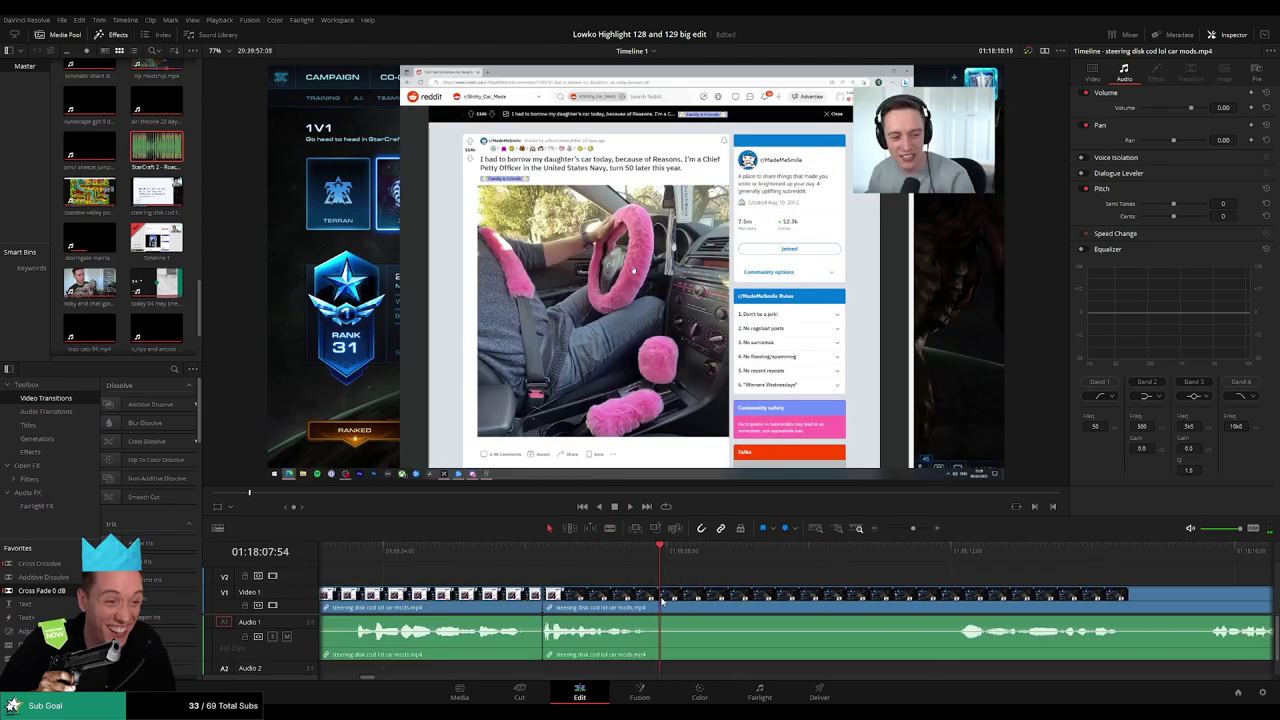
scroll(672, 580, down, 3)
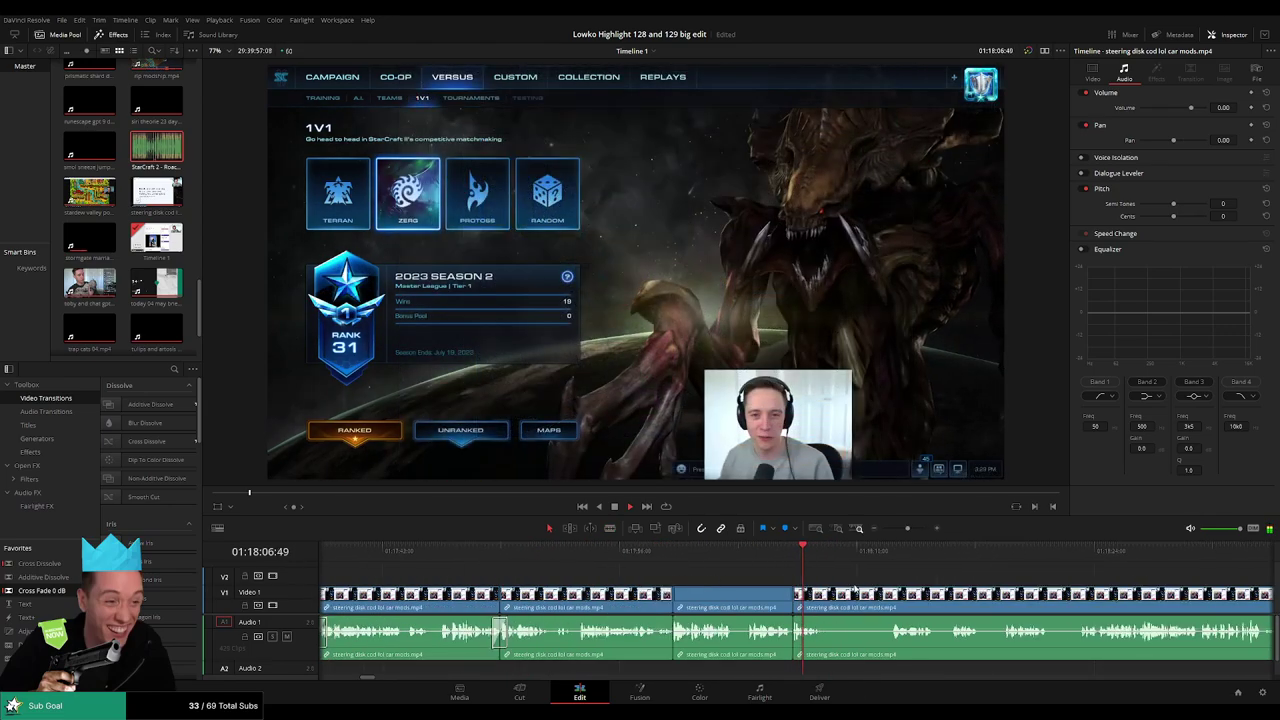
Cut out and ripple delete the next pause in the StarCraft versus-screen talk.
key(b)
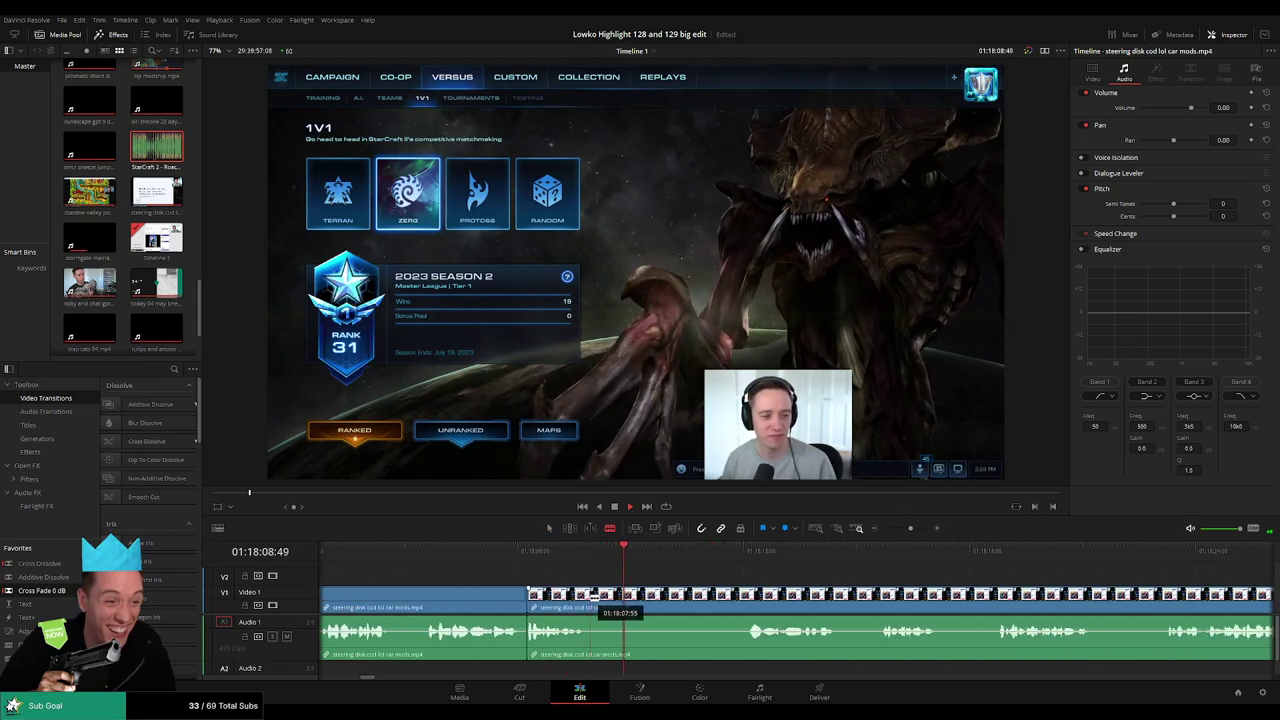
click(585, 600)
click(746, 552)
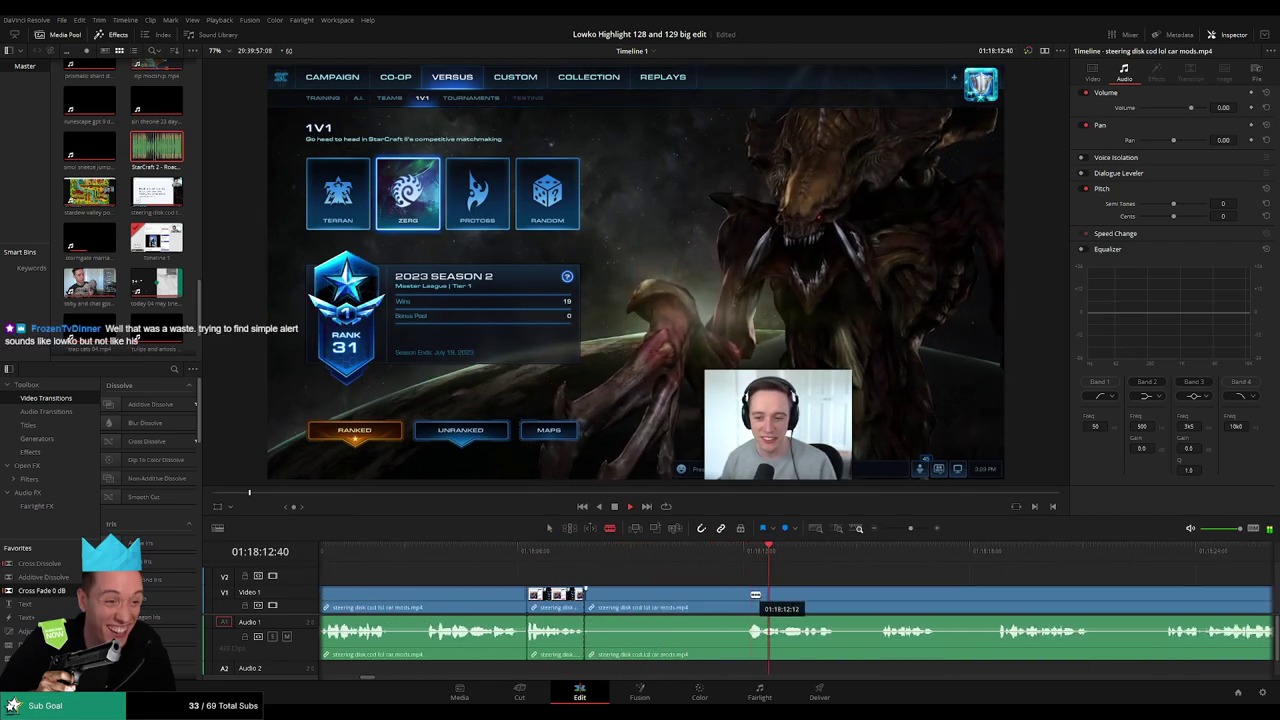
click(744, 600)
key(a)
click(706, 600)
key(Delete)
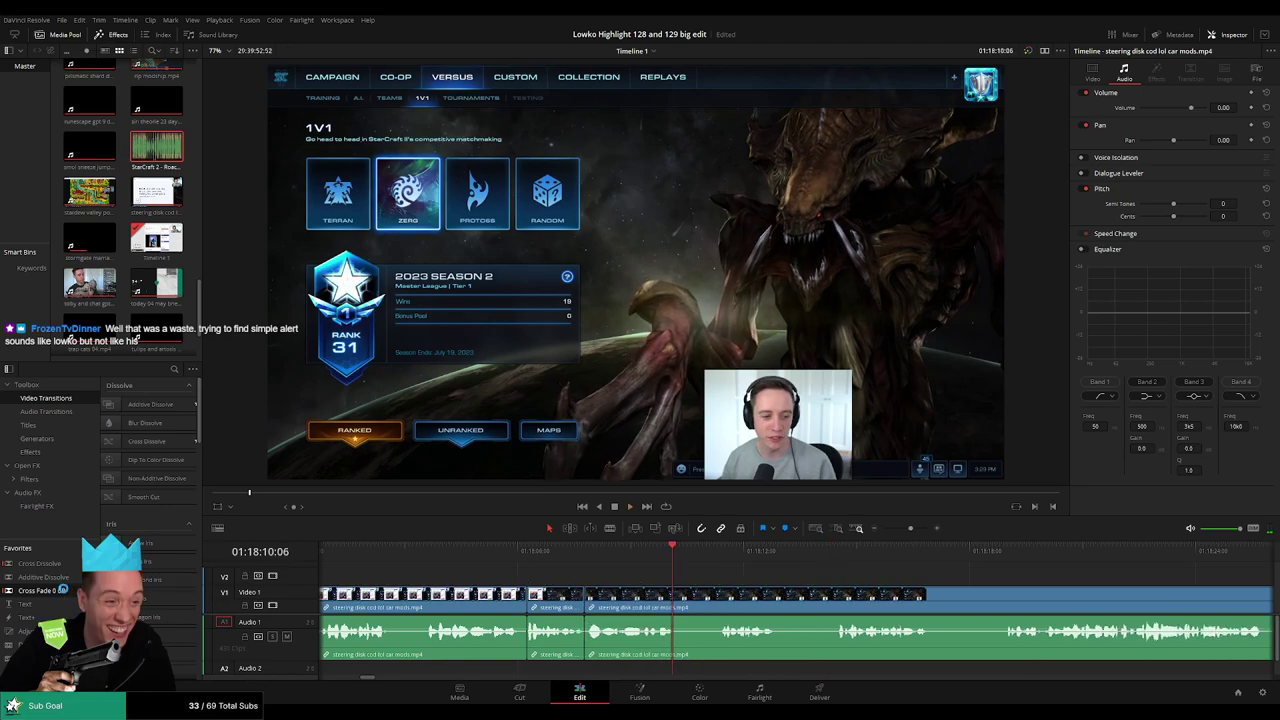
click(565, 552)
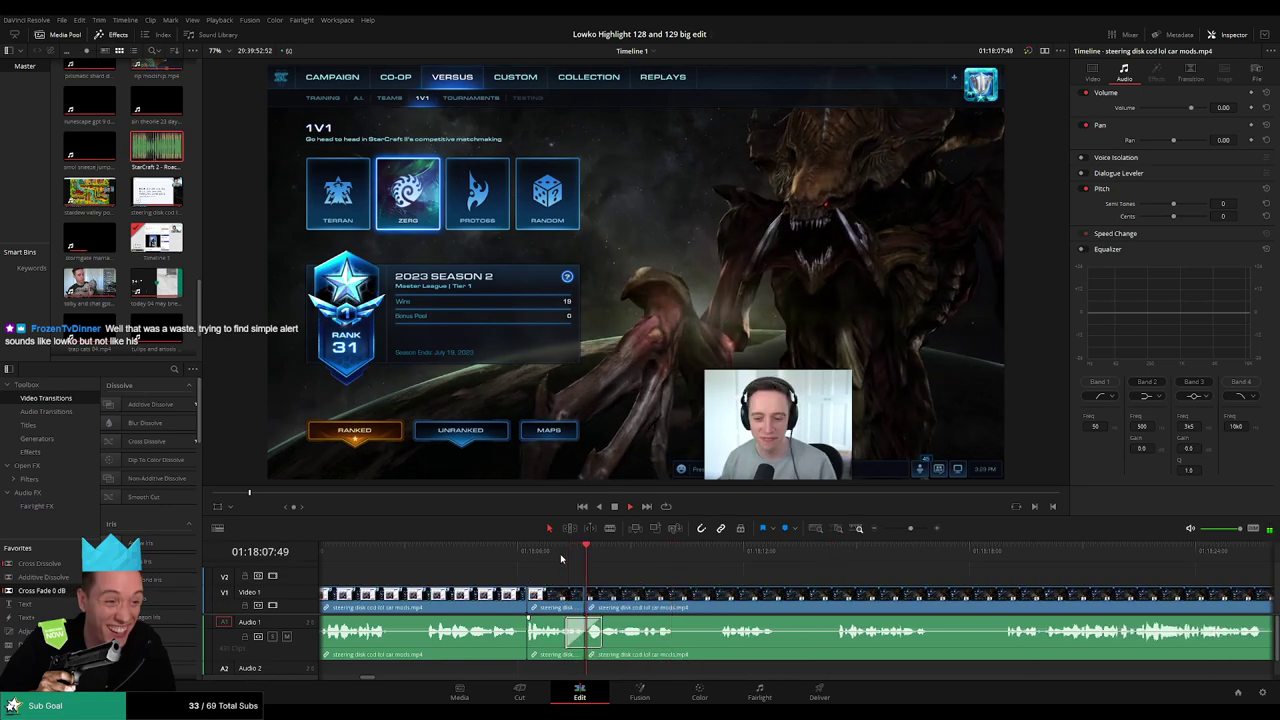
Blade and ripple delete a short unwanted piece further along the clip.
scroll(580, 590, right, 3)
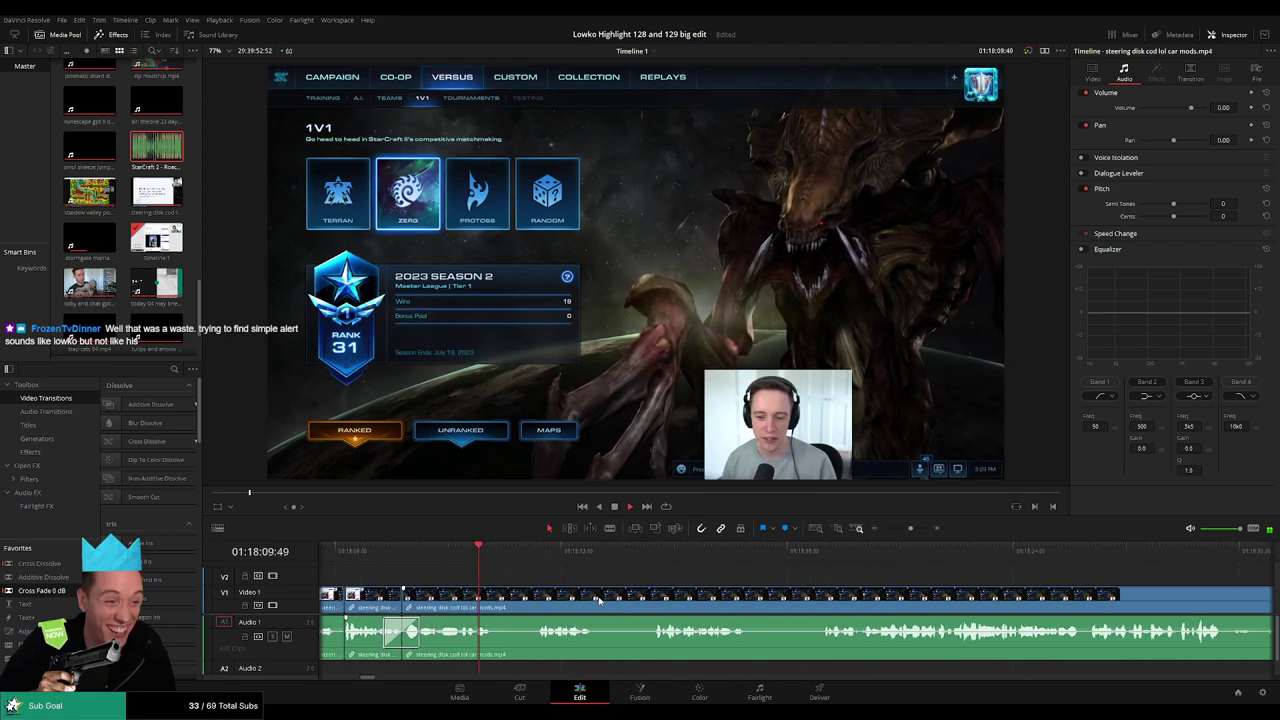
scroll(517, 561, right, 2)
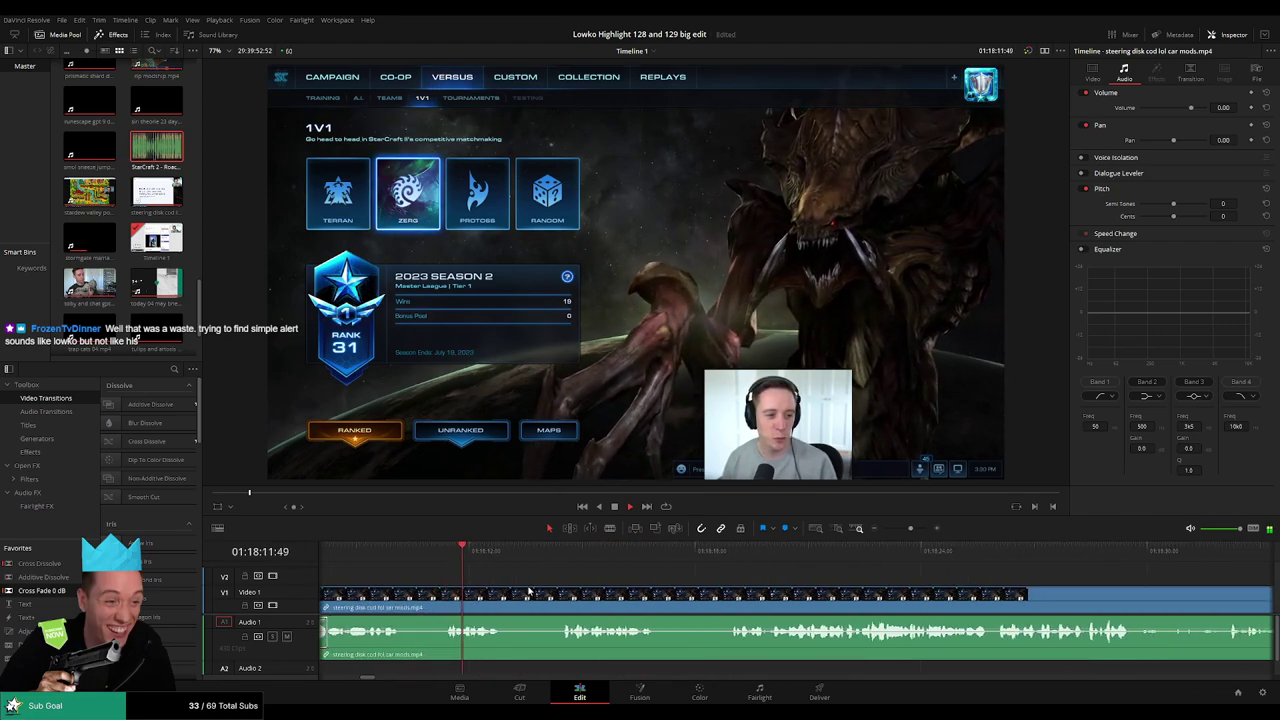
key(b)
click(503, 595)
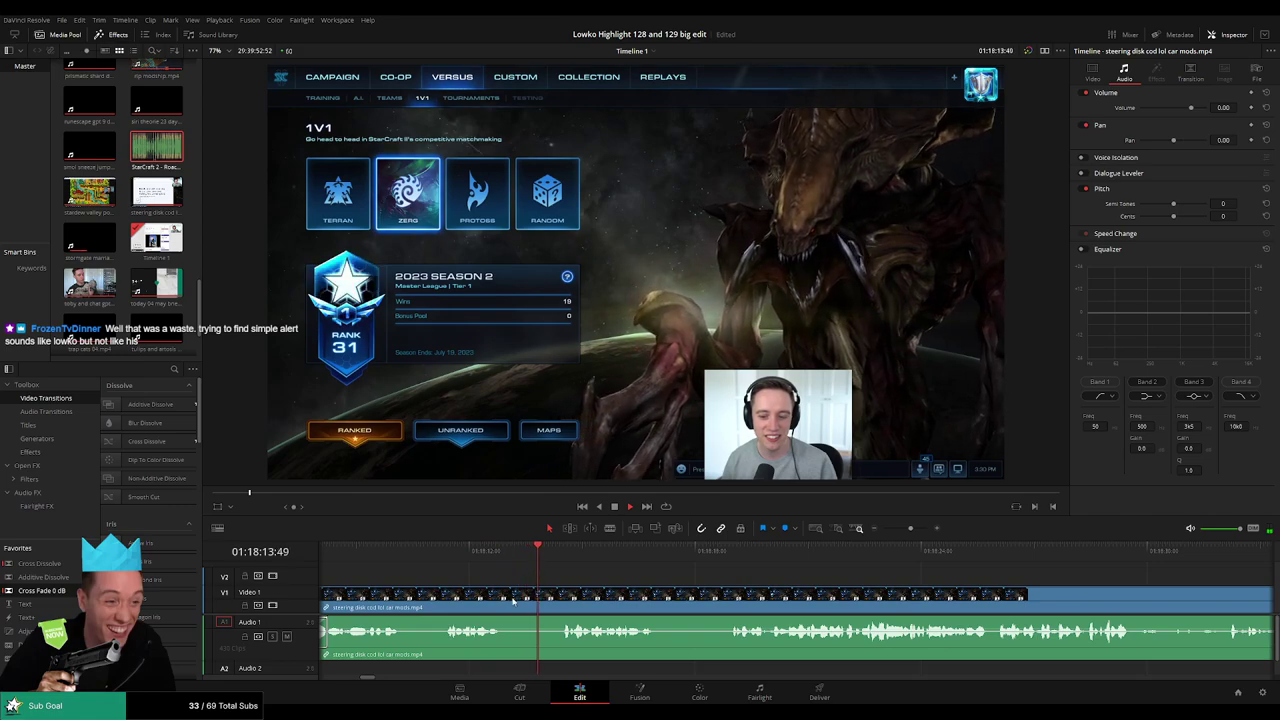
click(560, 595)
key(a)
click(530, 601)
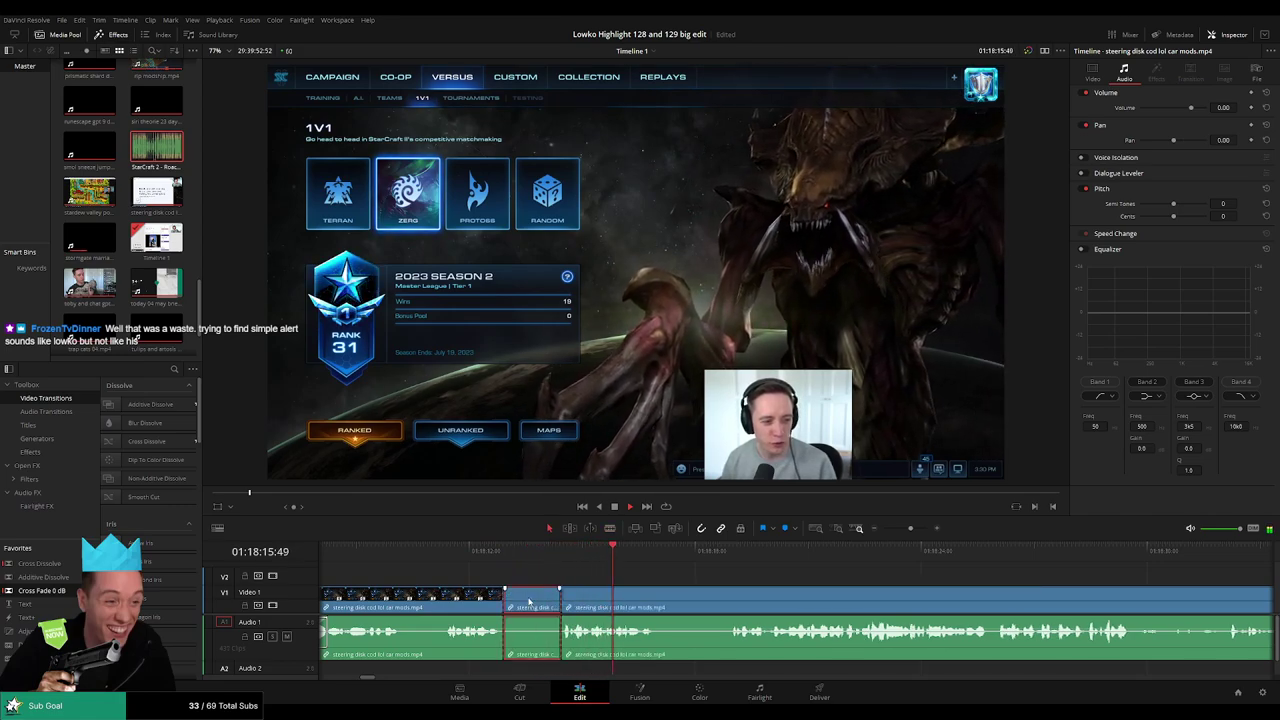
key(Delete)
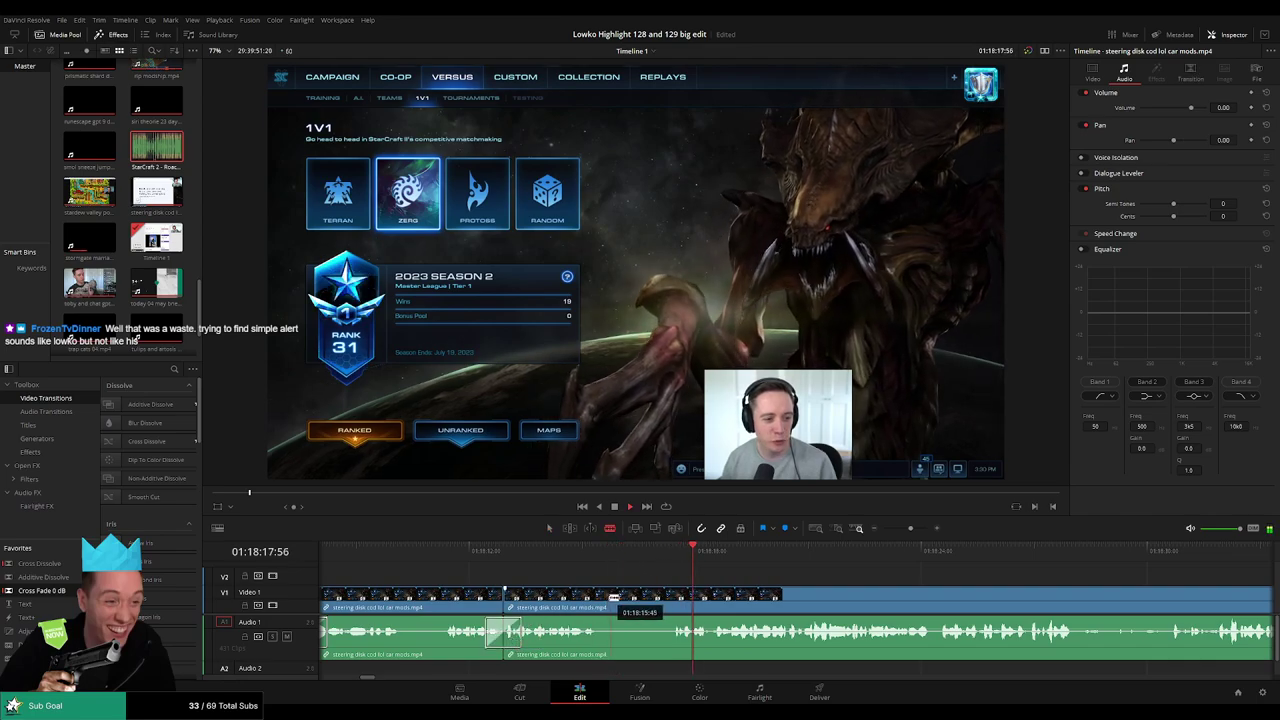
Remove the following unwanted piece, close the leftover gap, and play the result.
click(601, 596)
click(672, 600)
key(a)
click(645, 600)
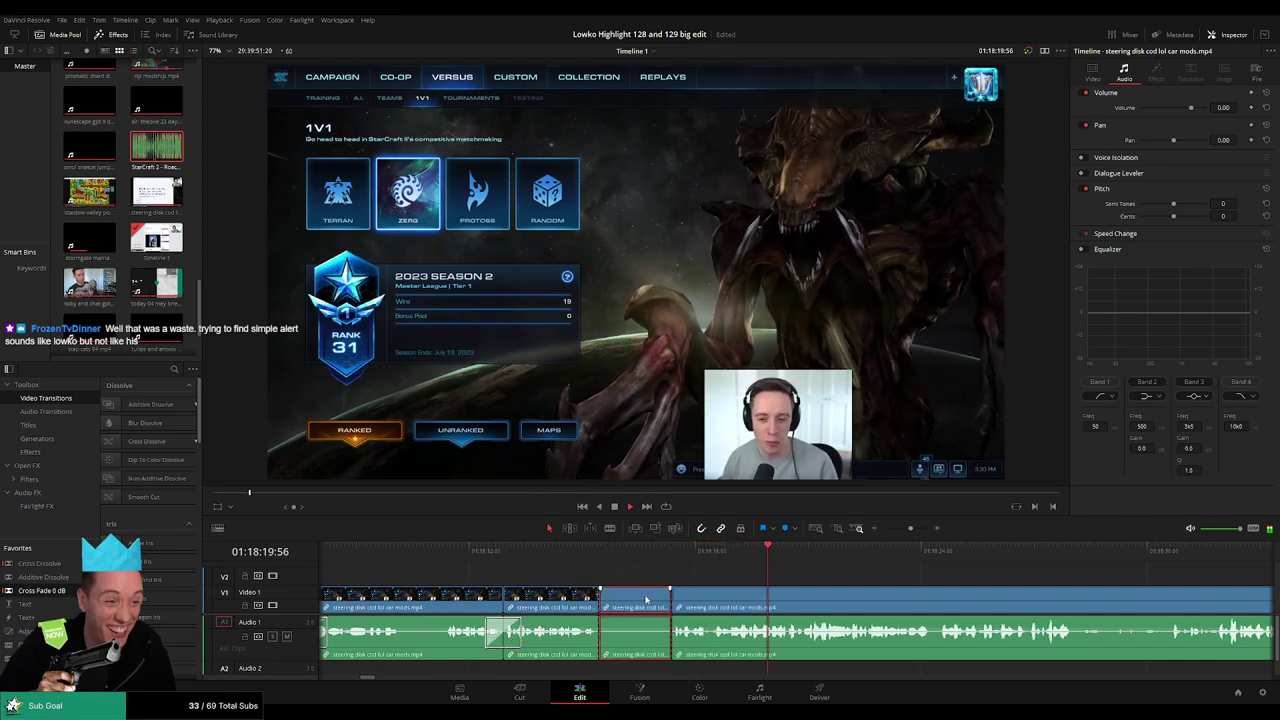
key(BackSpace)
click(645, 600)
key(BackSpace)
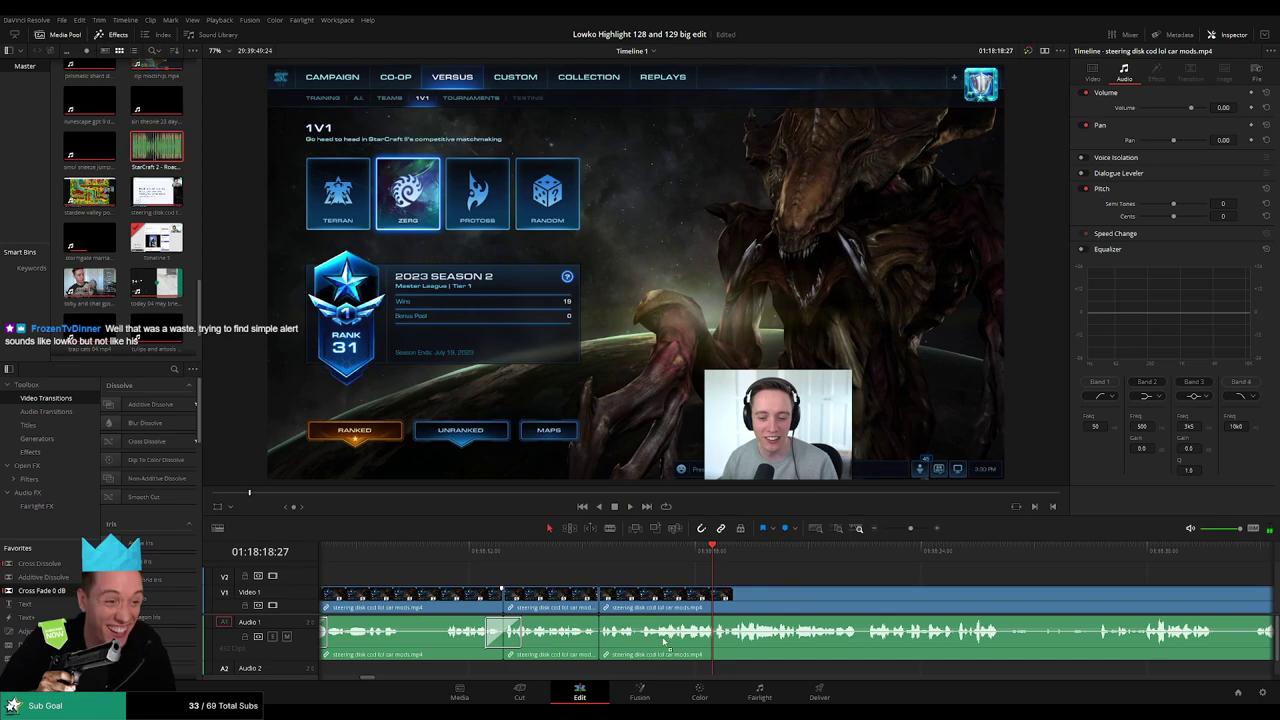
click(576, 552)
key(space)
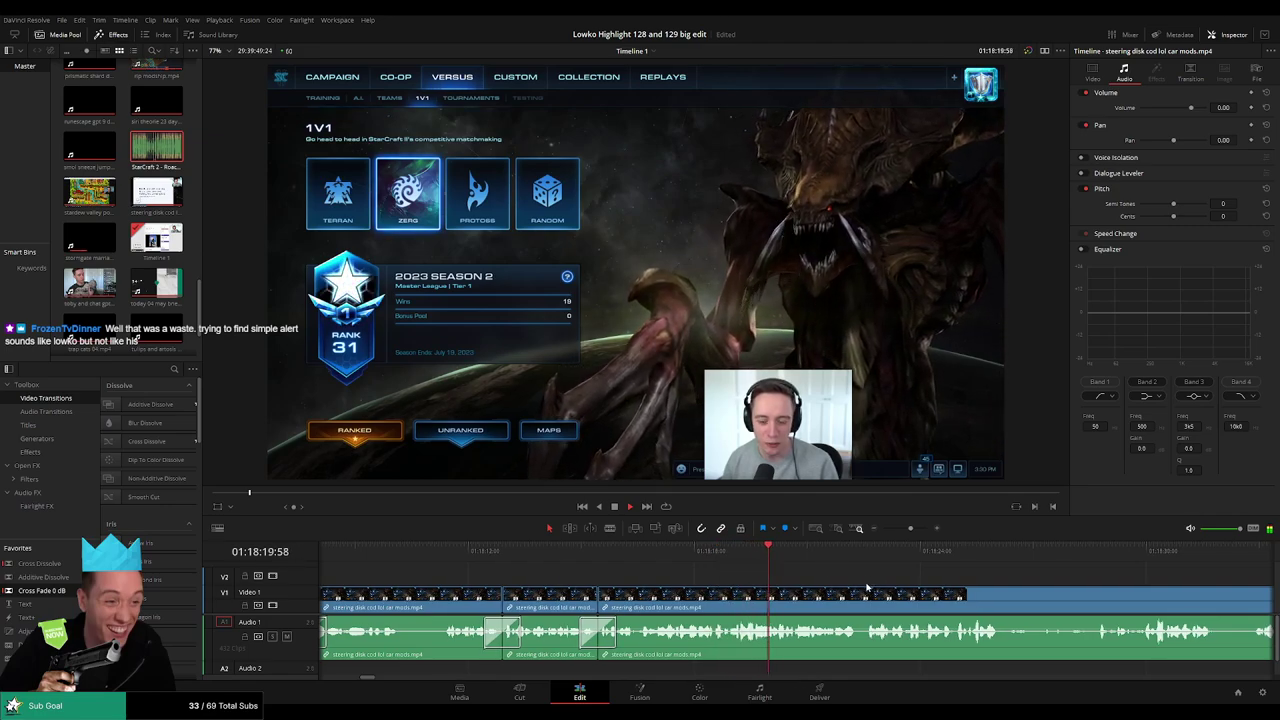
Cut a short dead stretch before the studded wheel-rim post and ripple delete it.
scroll(671, 580, right, 3)
scroll(718, 567, right, 2)
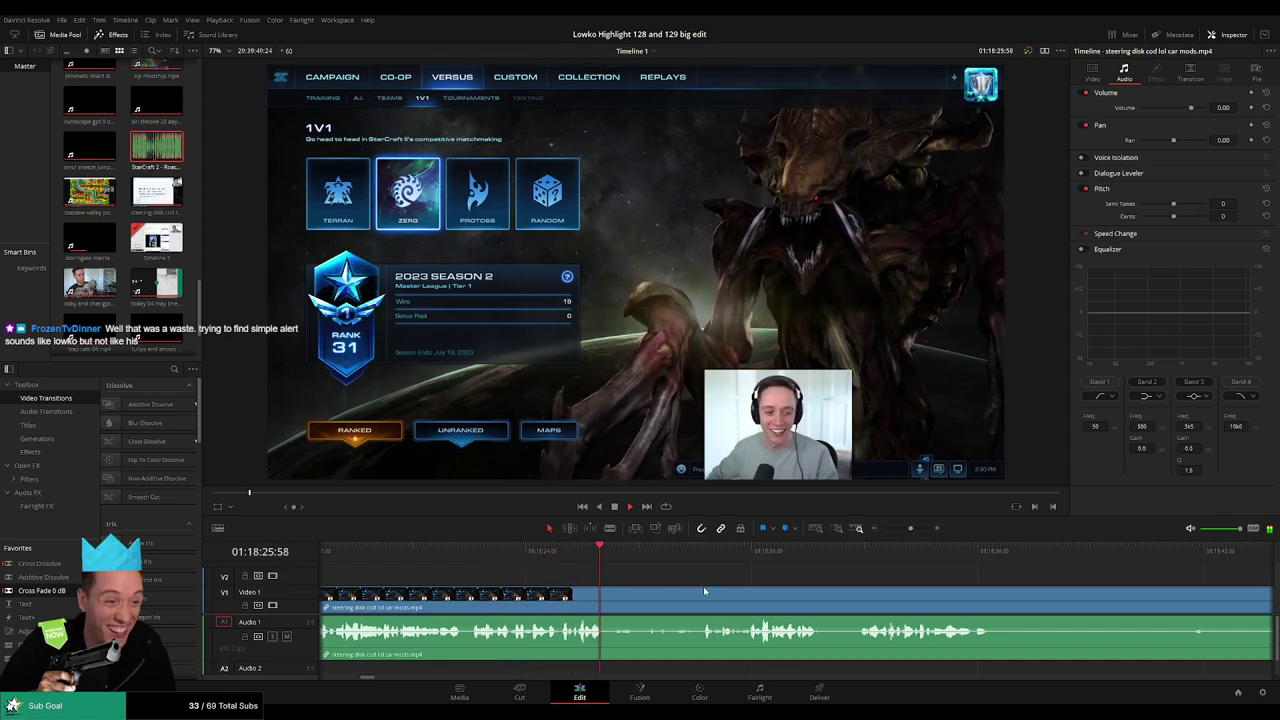
scroll(680, 597, right, 2)
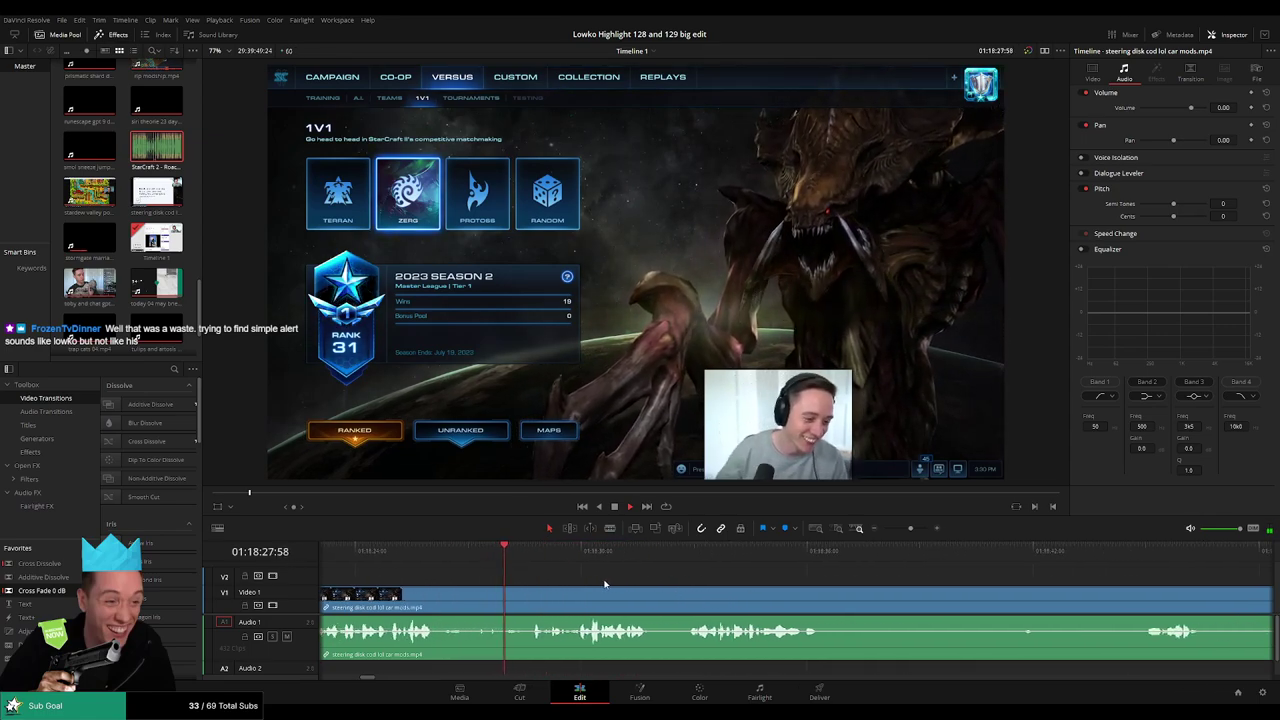
scroll(598, 590, right, 1)
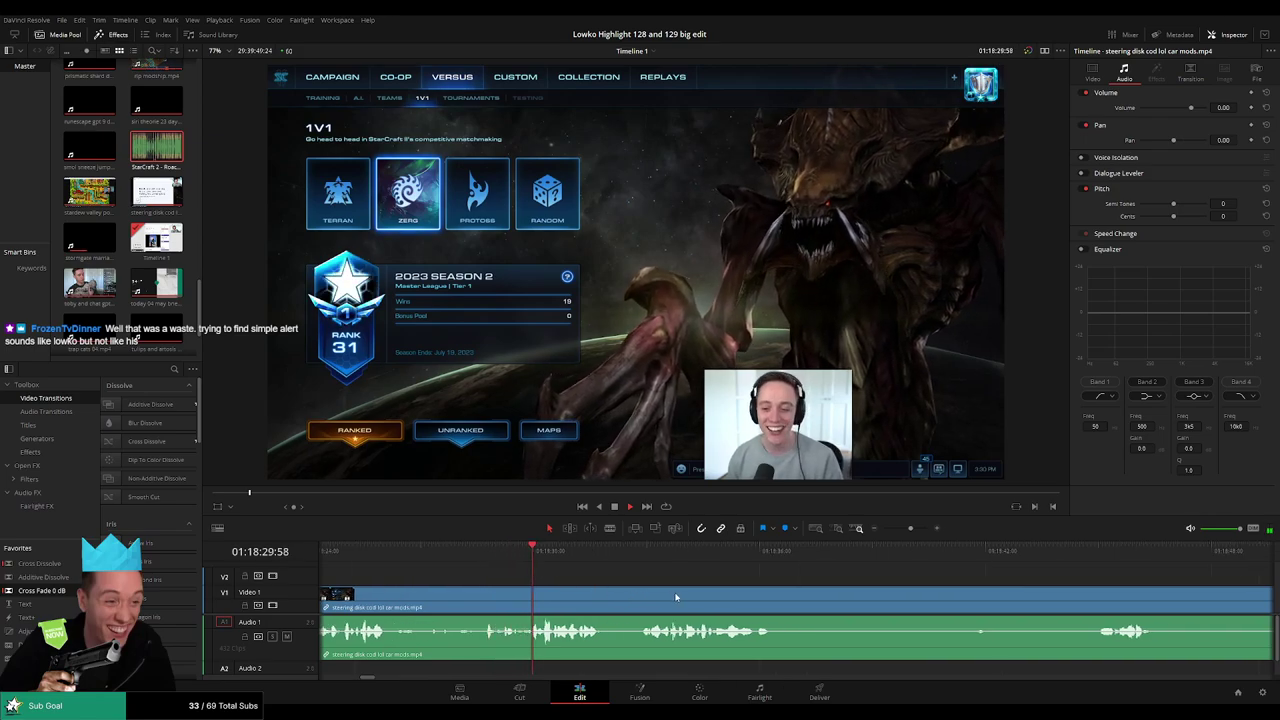
scroll(675, 597, right, 1)
scroll(520, 565, right, 2)
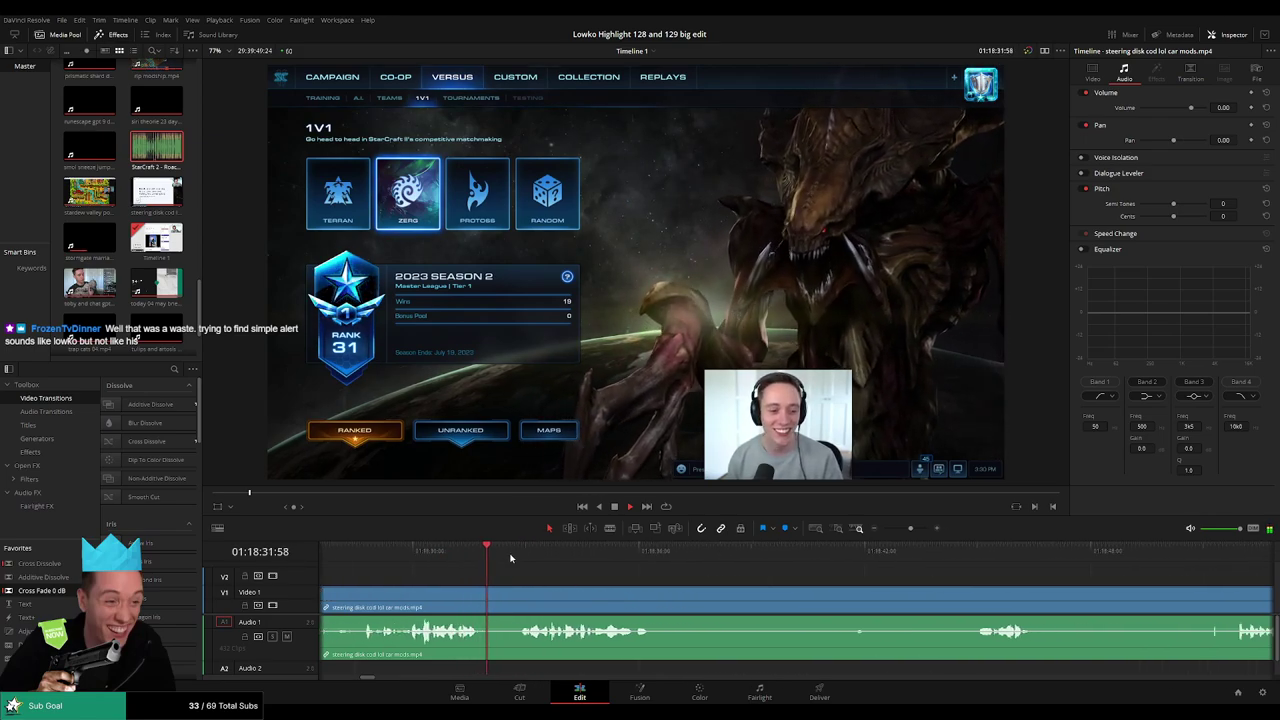
key(b)
click(482, 600)
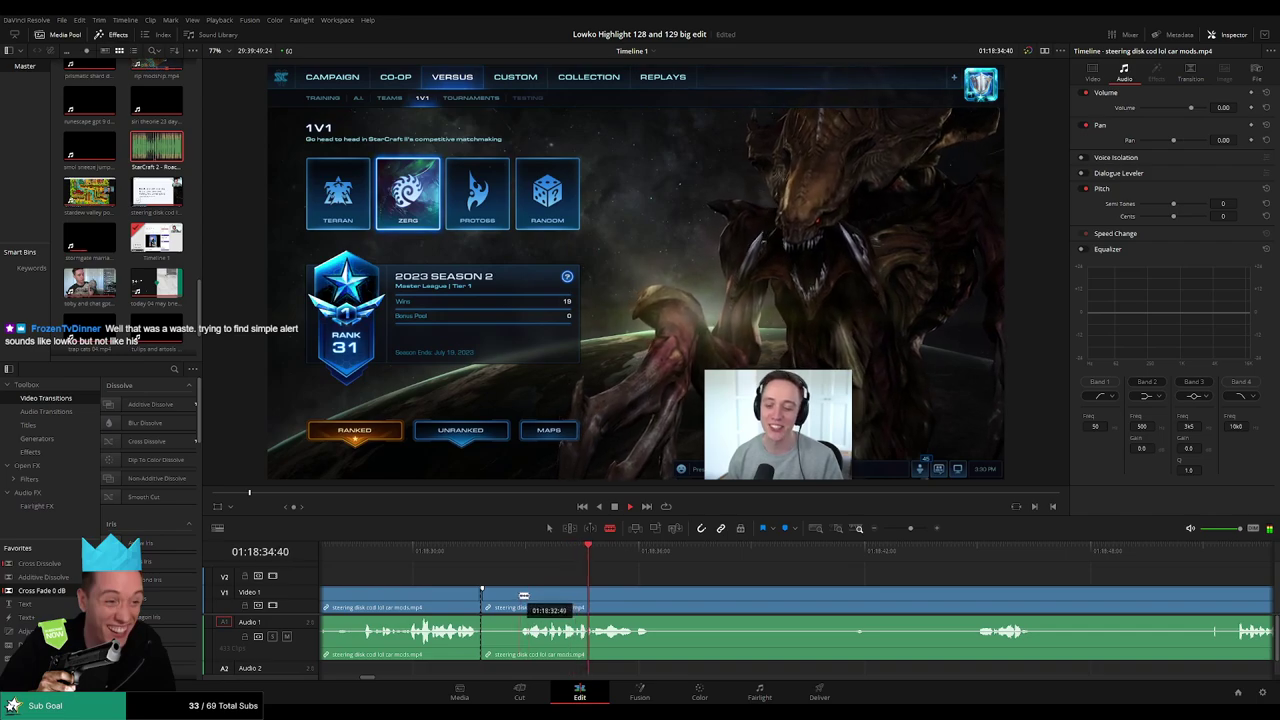
click(516, 598)
key(a)
click(497, 603)
key(Delete)
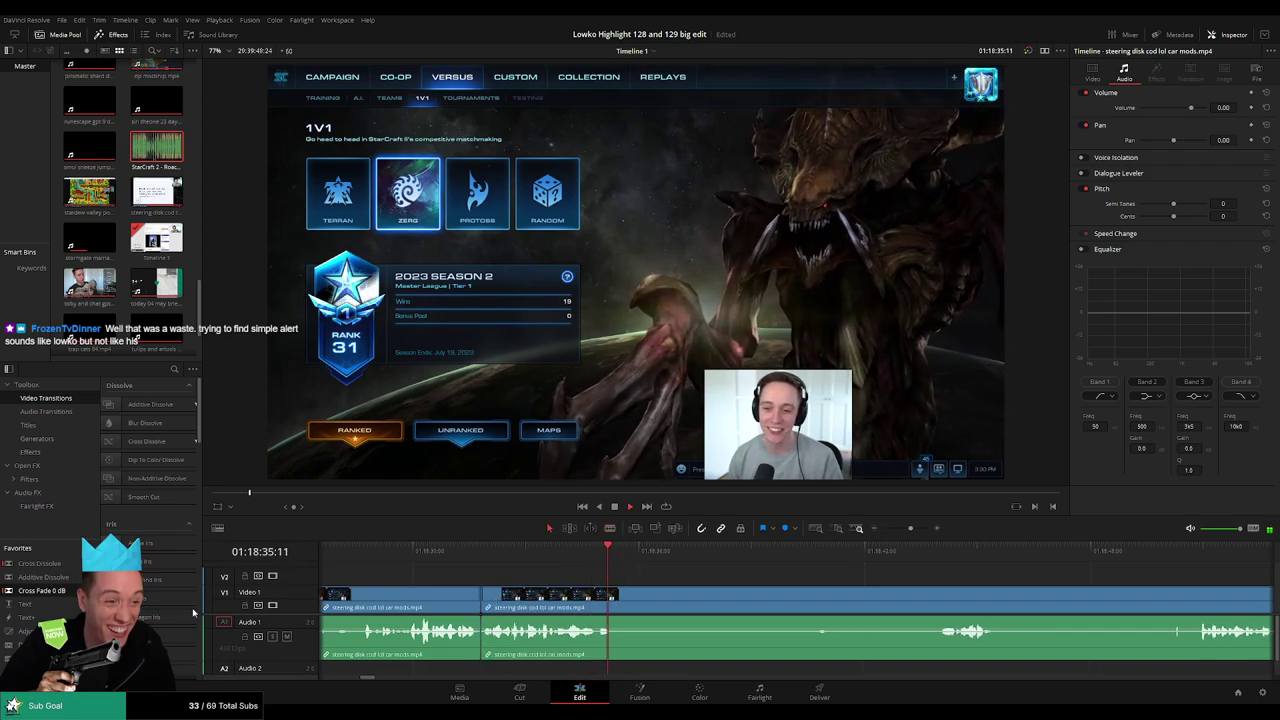
key(space)
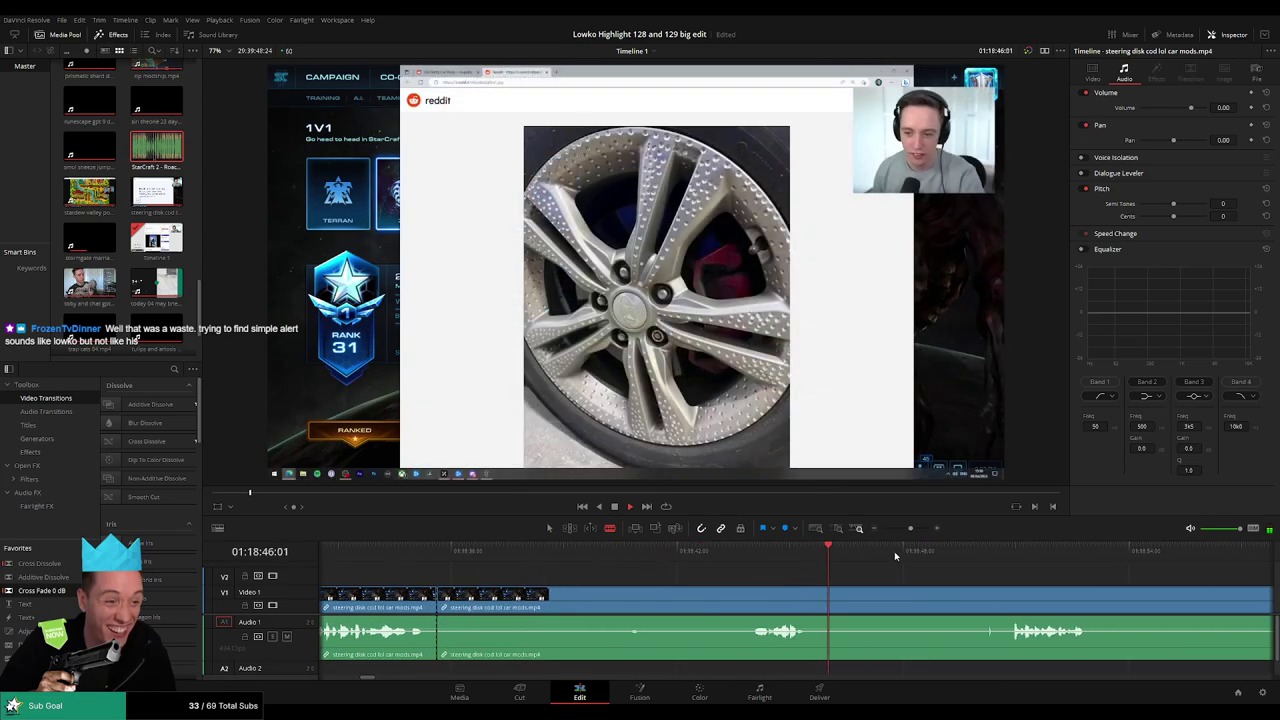
Split the StarCraft versus-screen stretch at the playhead, ripple delete the earlier piece, and replay.
scroll(1010, 576, down, 3)
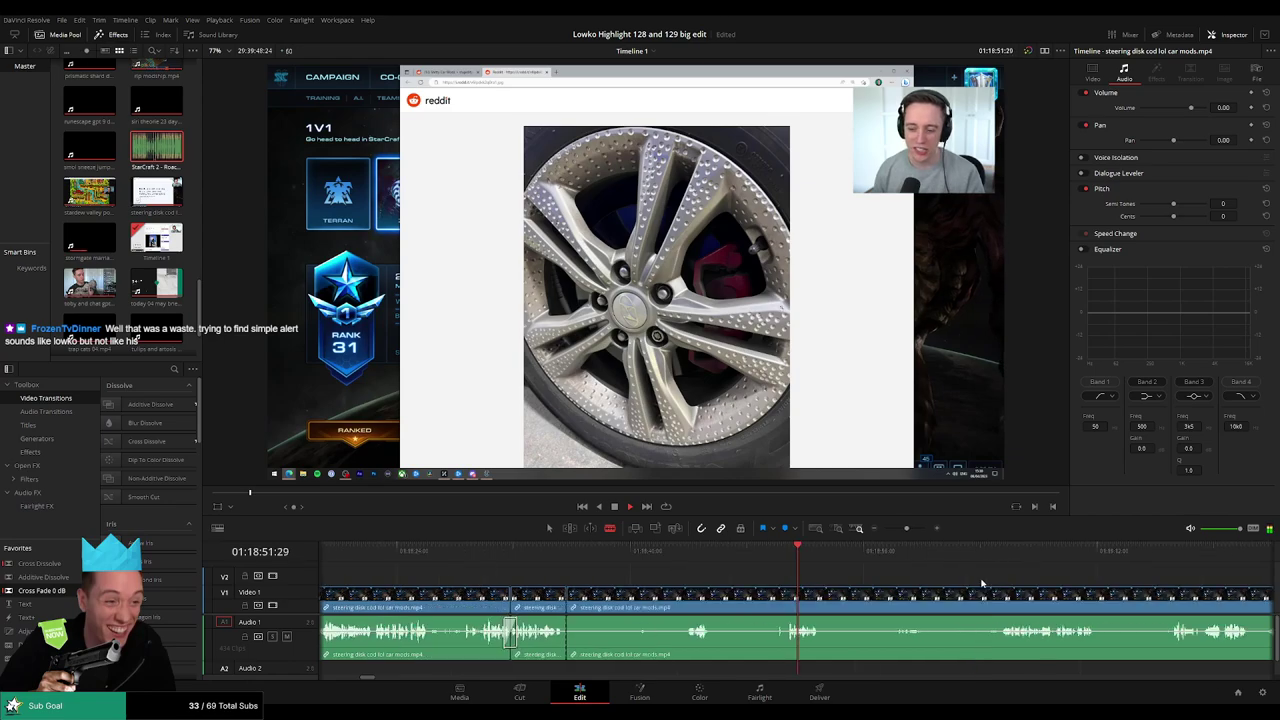
click(874, 551)
click(953, 551)
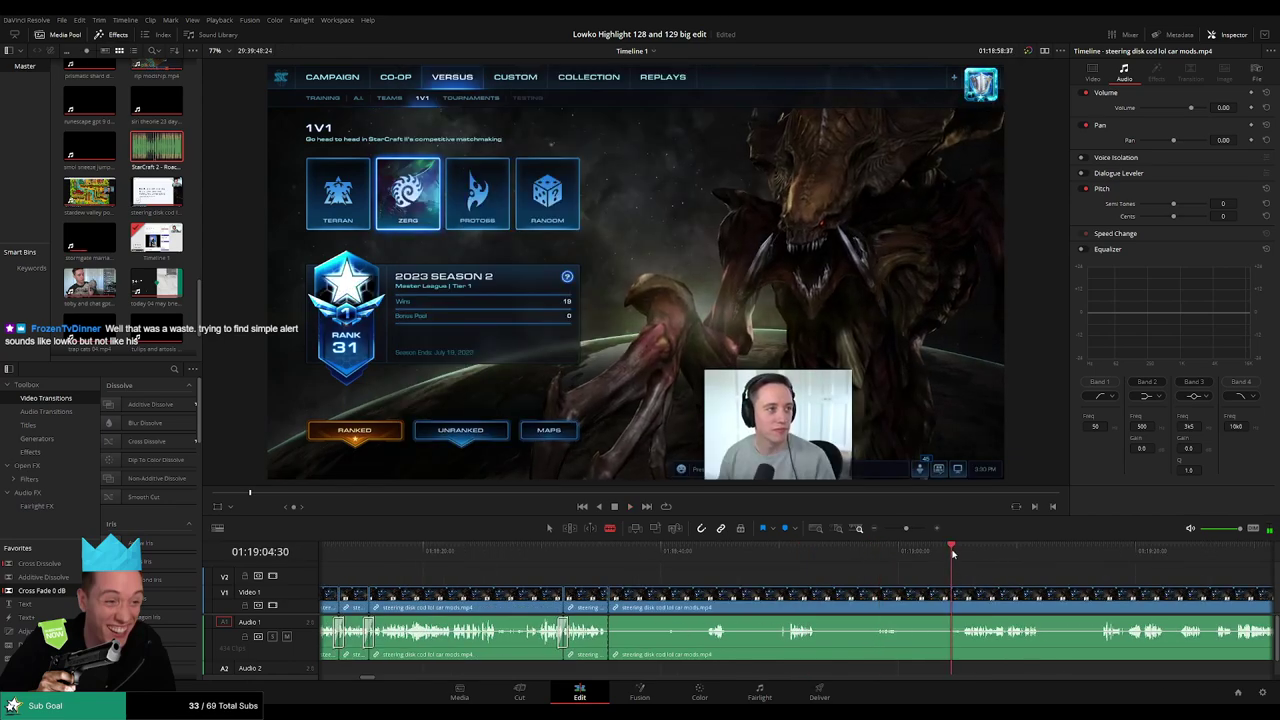
scroll(670, 567, right, 2)
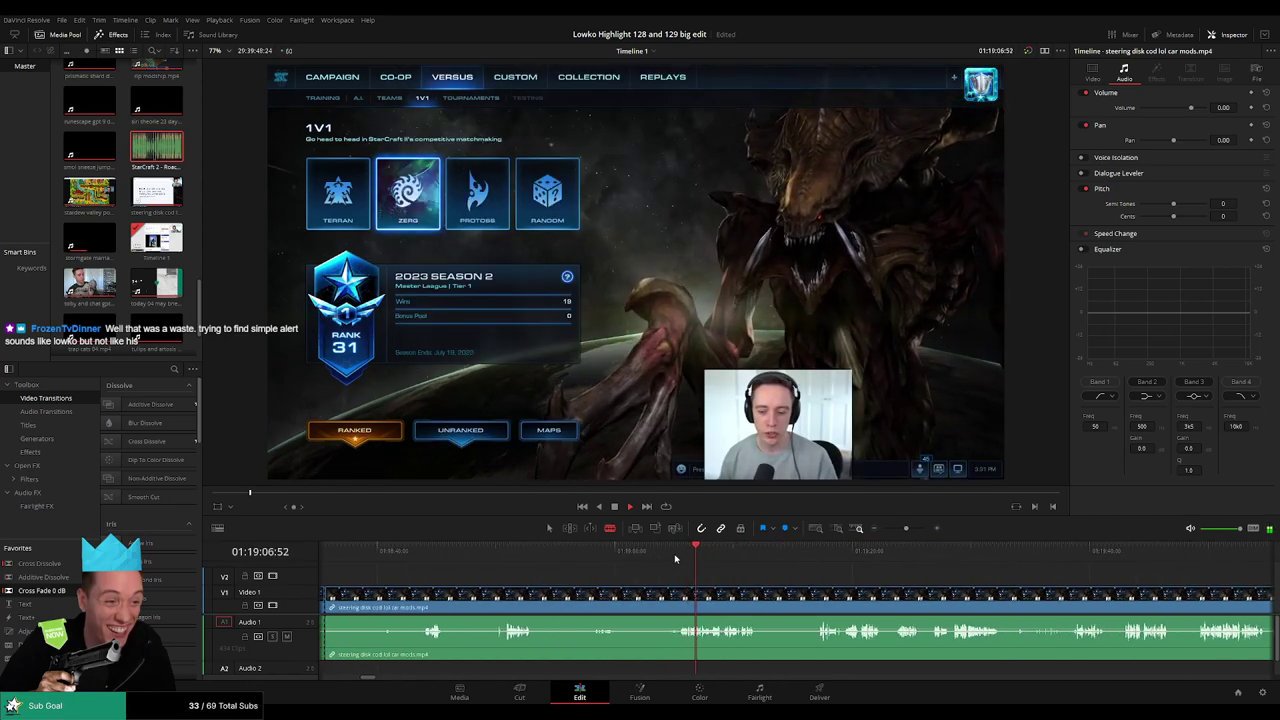
scroll(700, 566, right, 2)
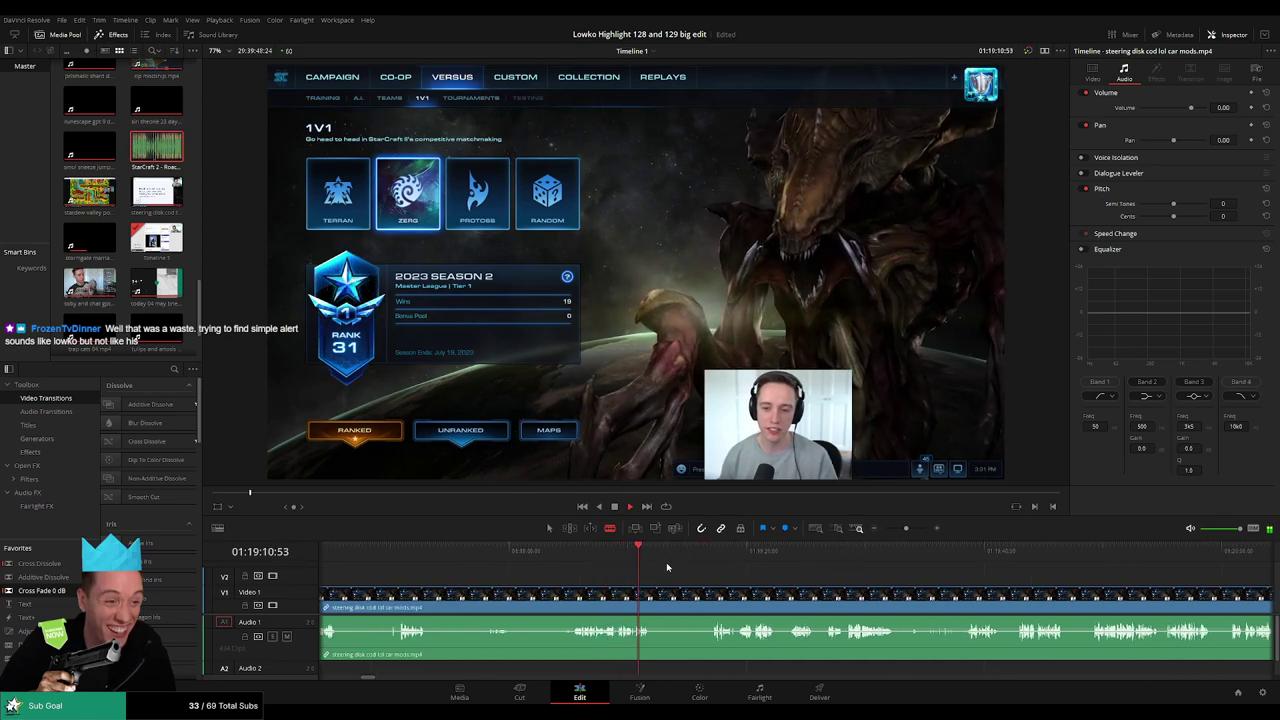
click(716, 563)
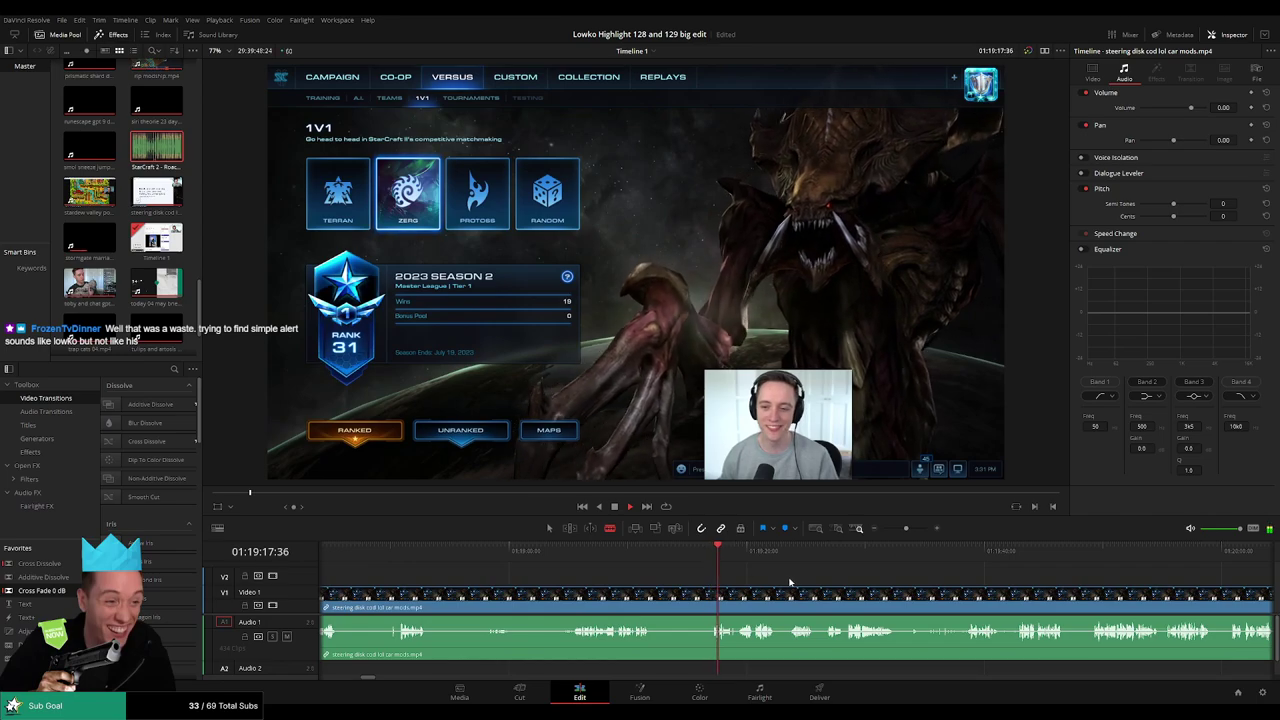
scroll(667, 575, right, 2)
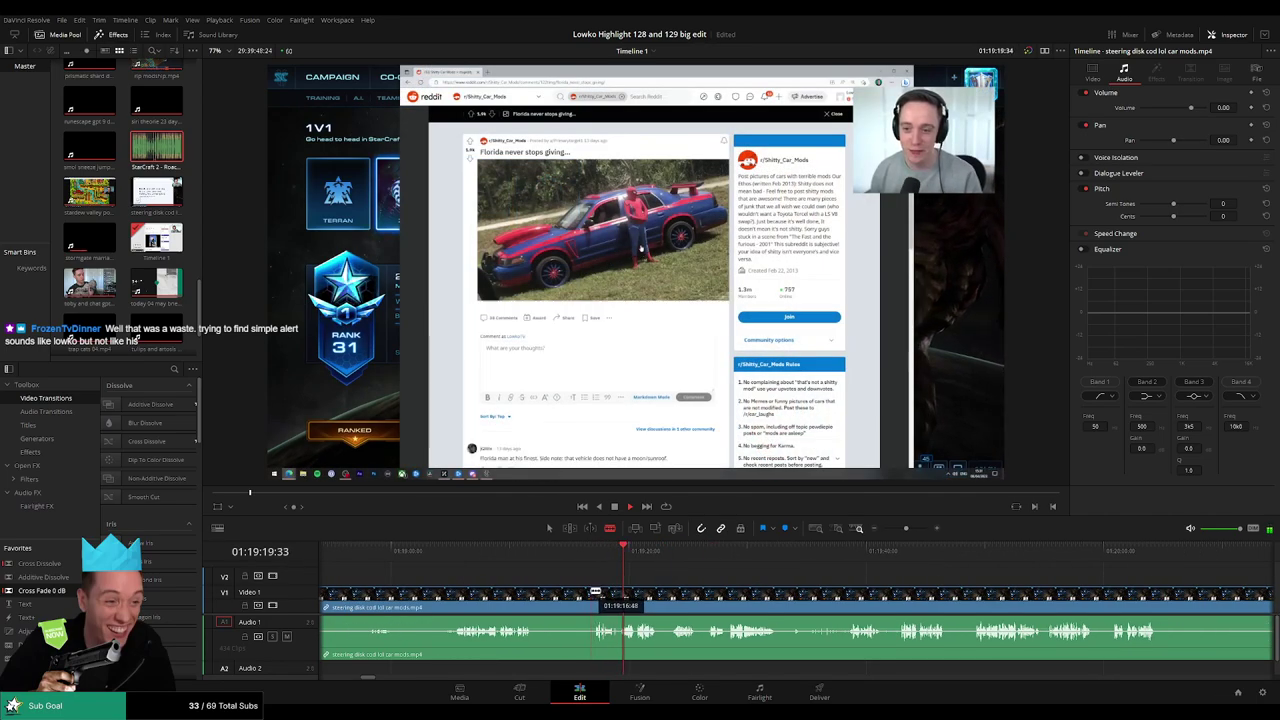
click(590, 596)
key(a)
key(Delete)
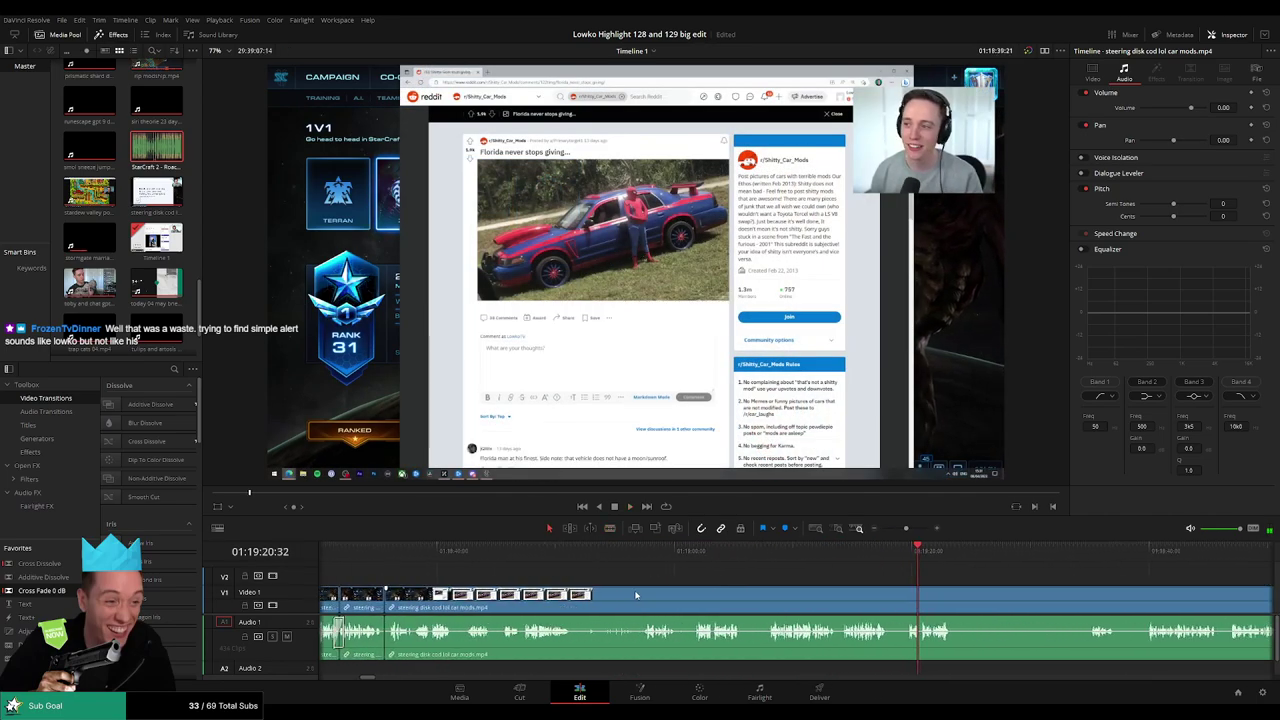
key(space)
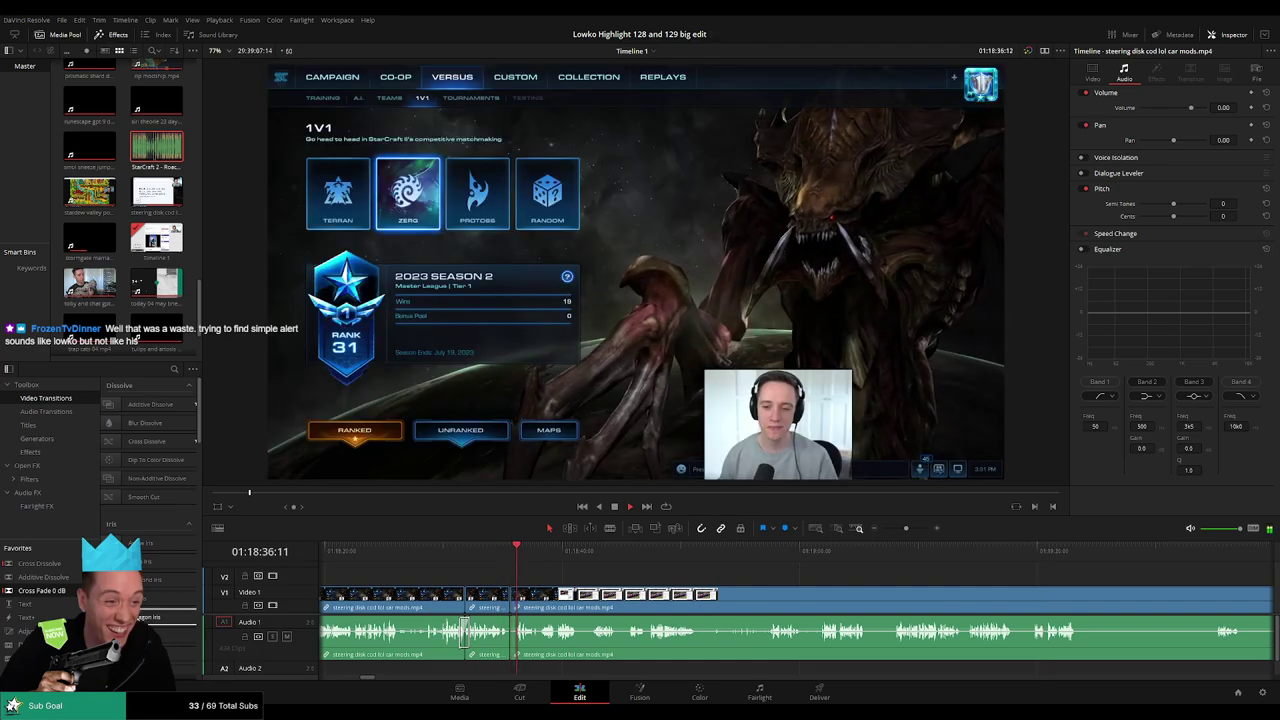
click(507, 549)
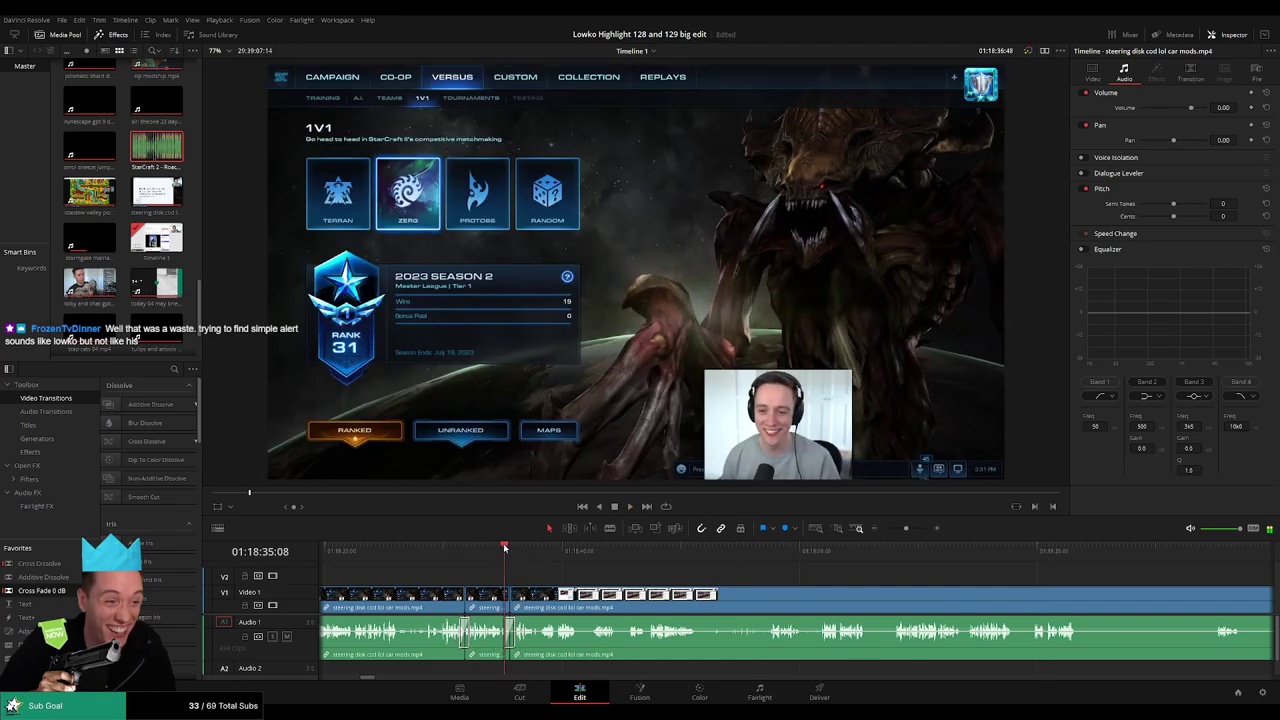
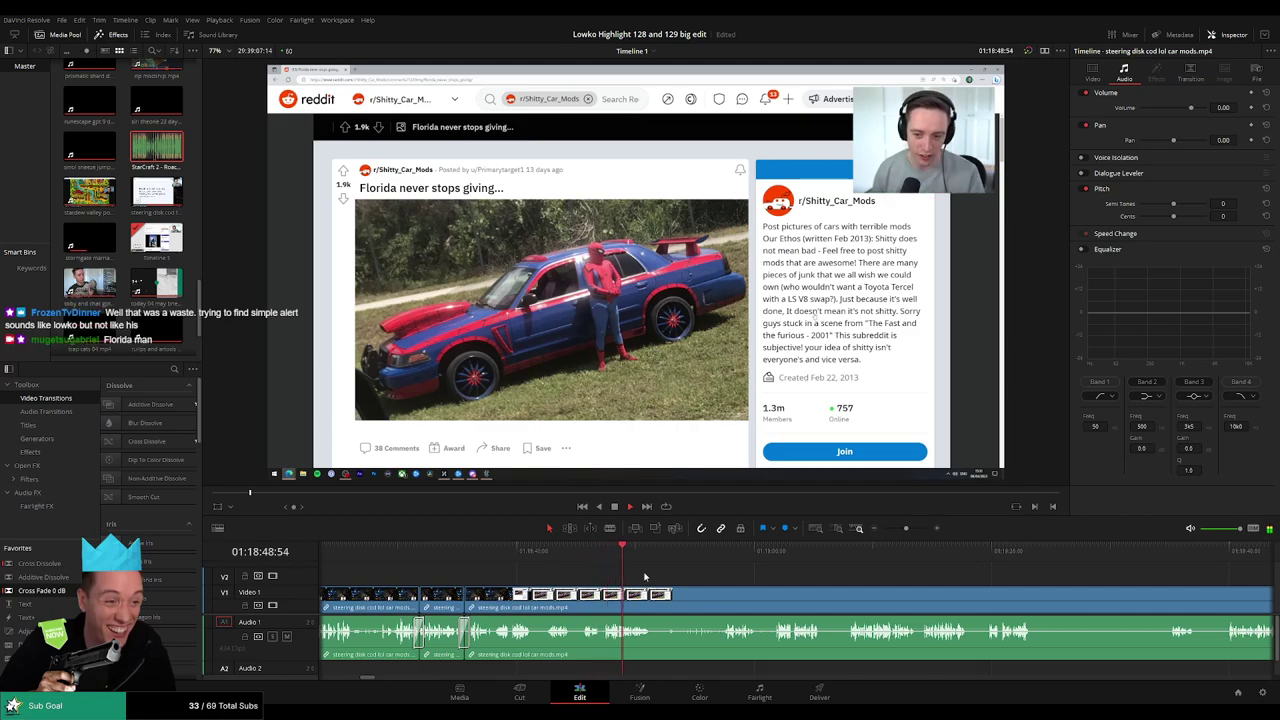
Trim the car-mods clip edges at the first pauses and delete one pause, closing the gap.
drag(652, 594, 635, 600)
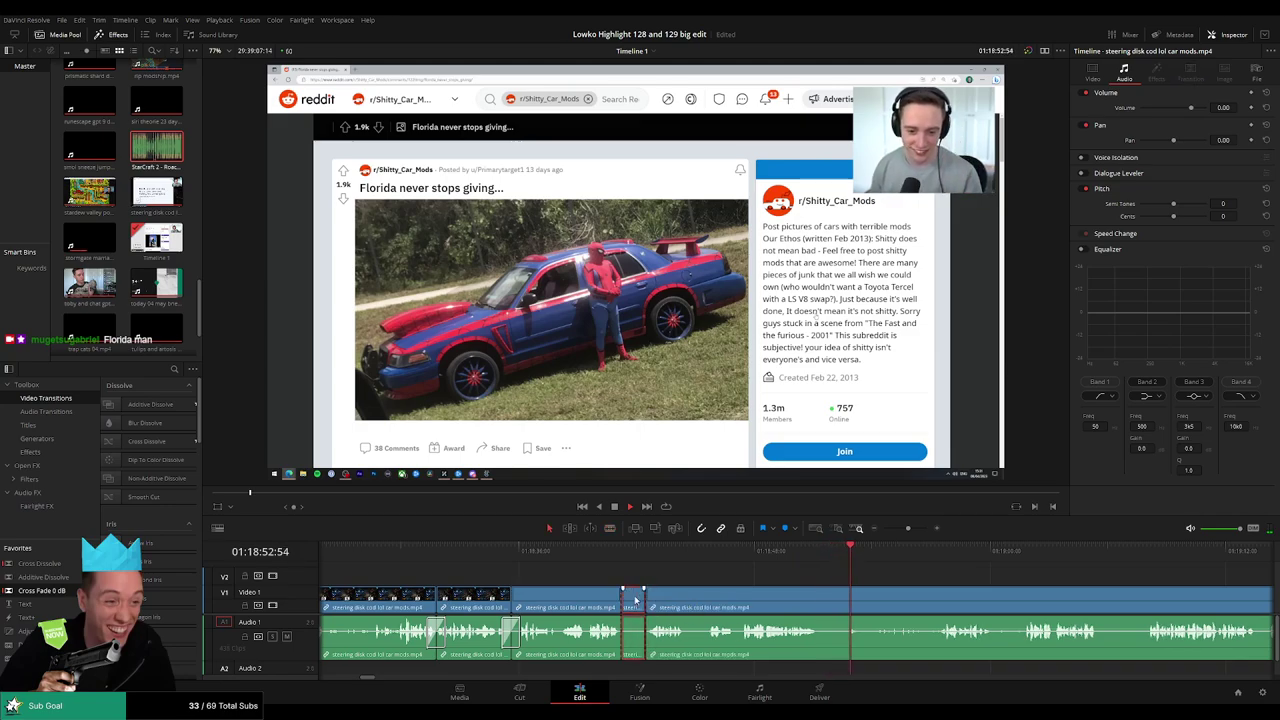
key(Delete)
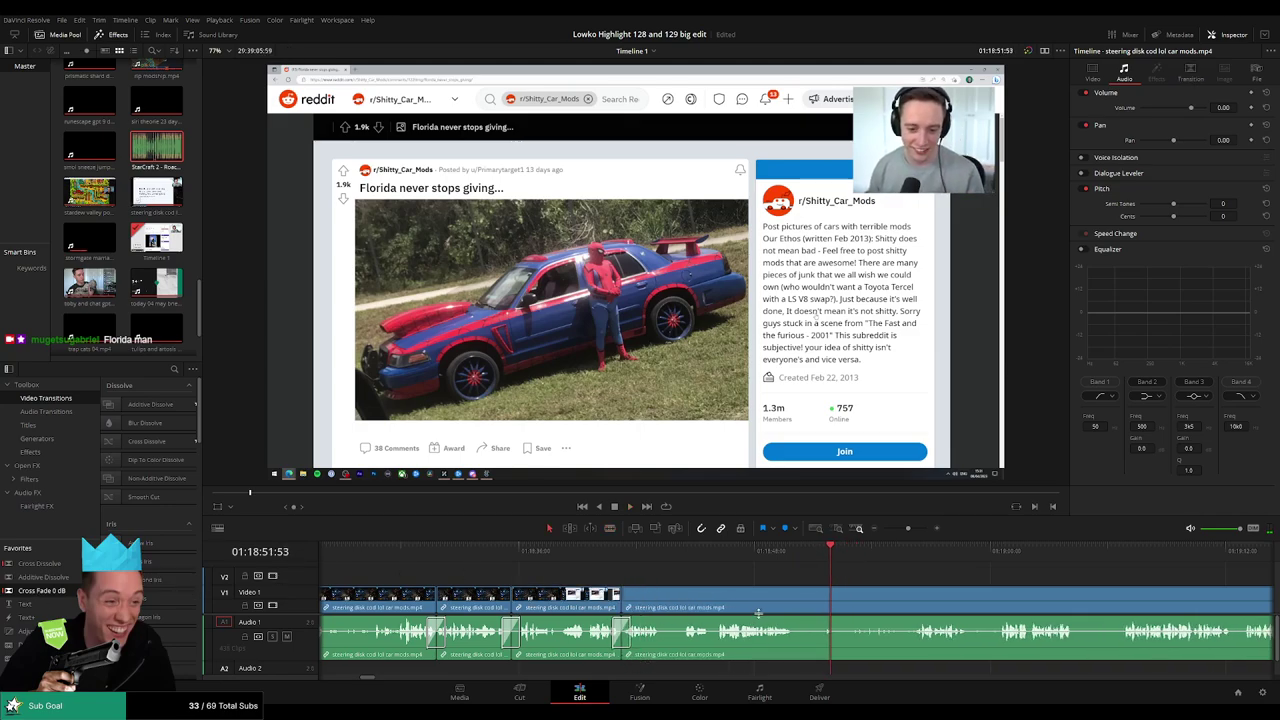
mouse_move(800, 596)
mouse_down()
mouse_move(827, 596)
mouse_move(795, 596)
mouse_up()
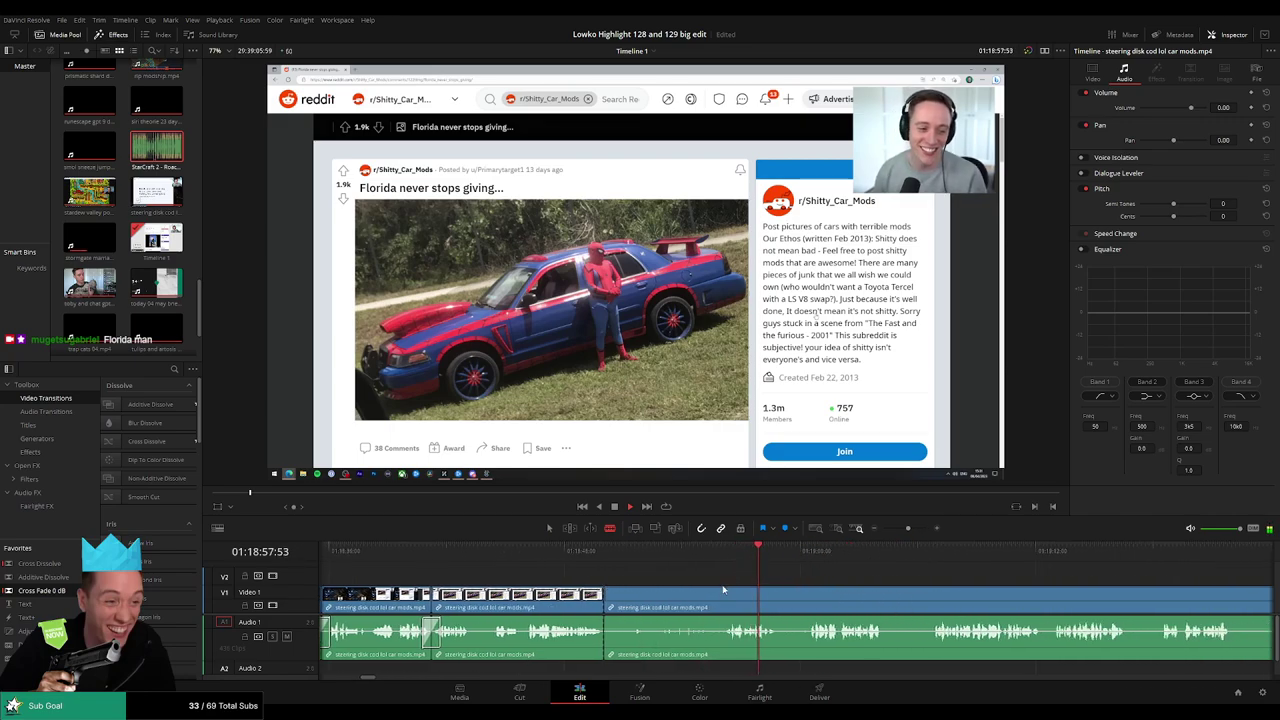
drag(723, 590, 714, 592)
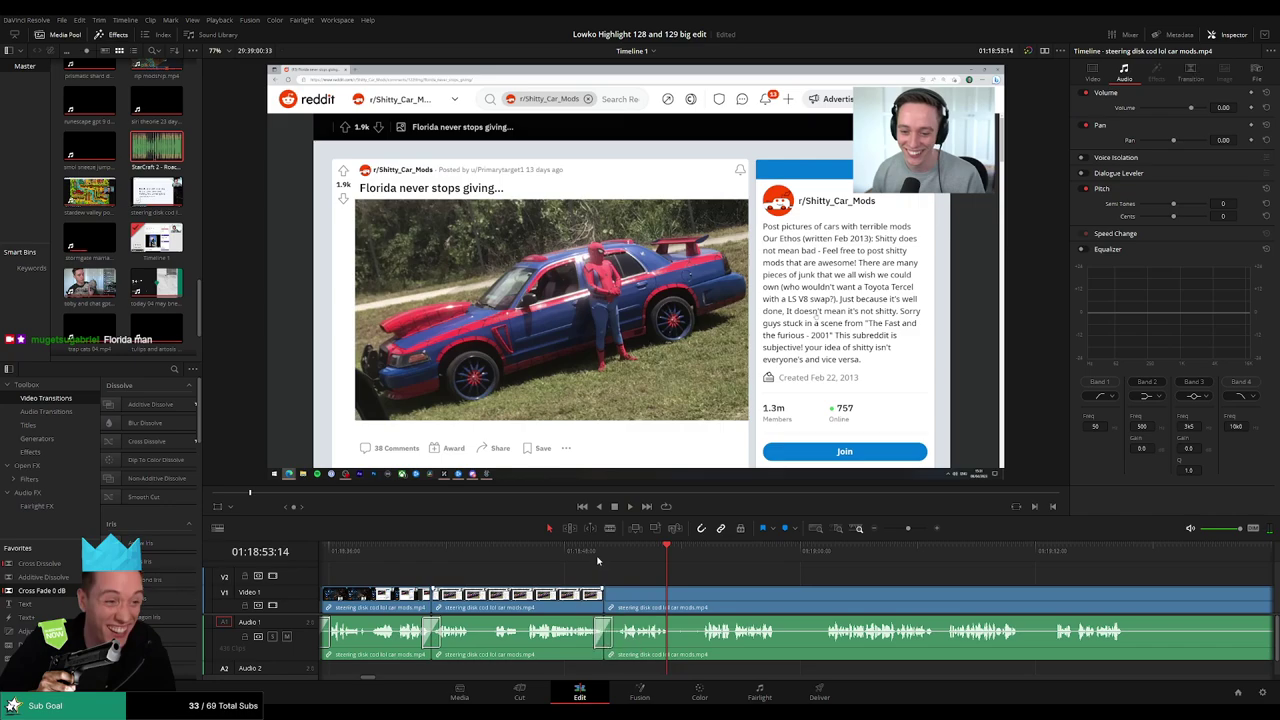
Isolate a short silent piece with two blade cuts and ripple delete it.
scroll(600, 560, right, 3)
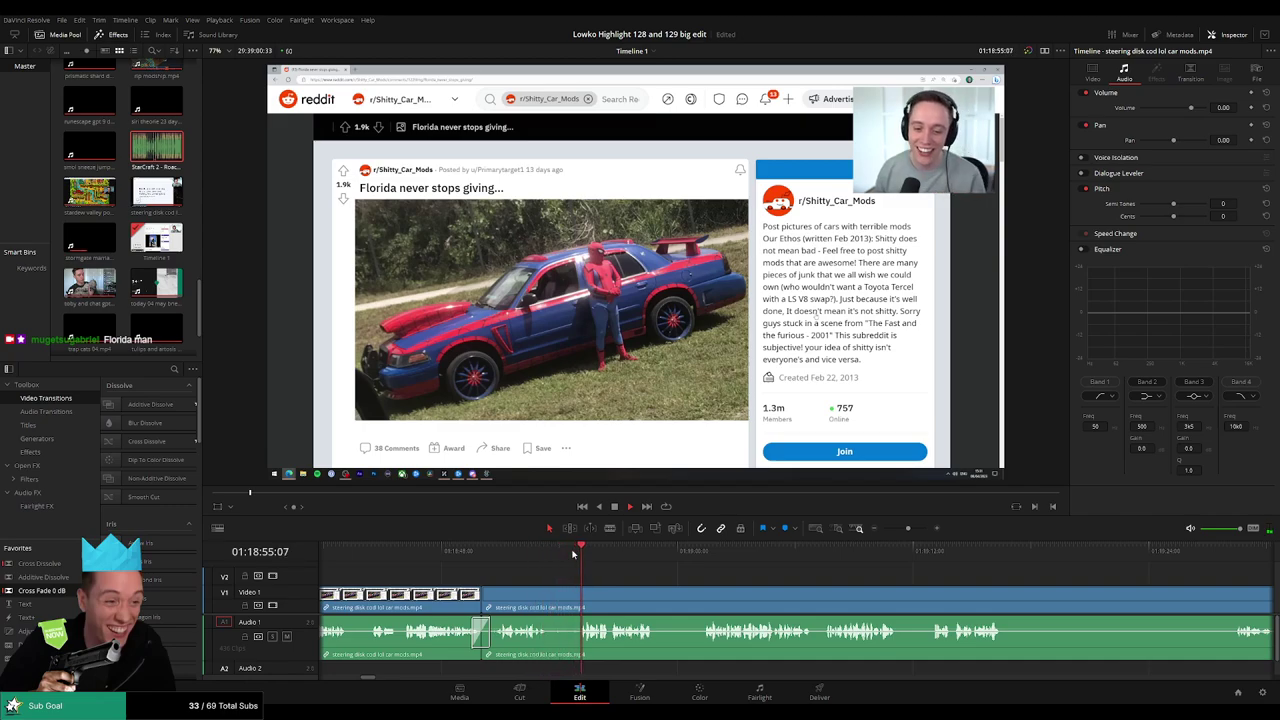
key(b)
click(546, 607)
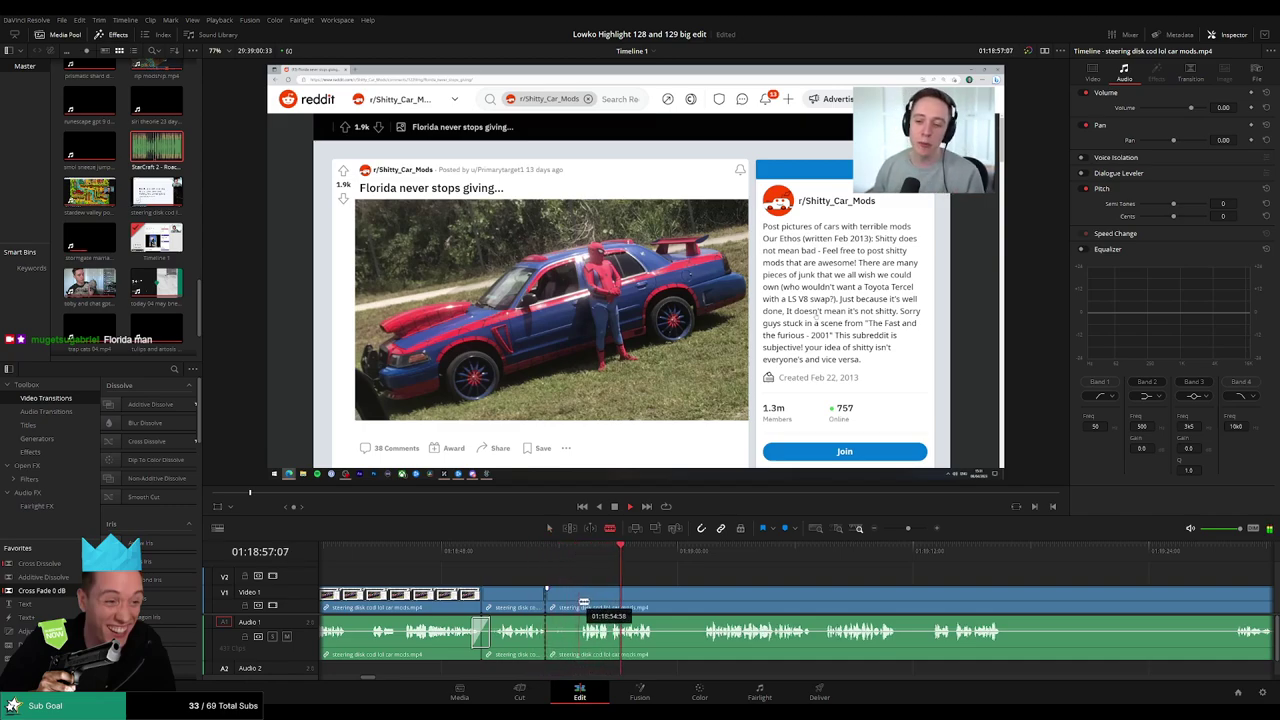
click(579, 607)
key(a)
click(570, 607)
key(Delete)
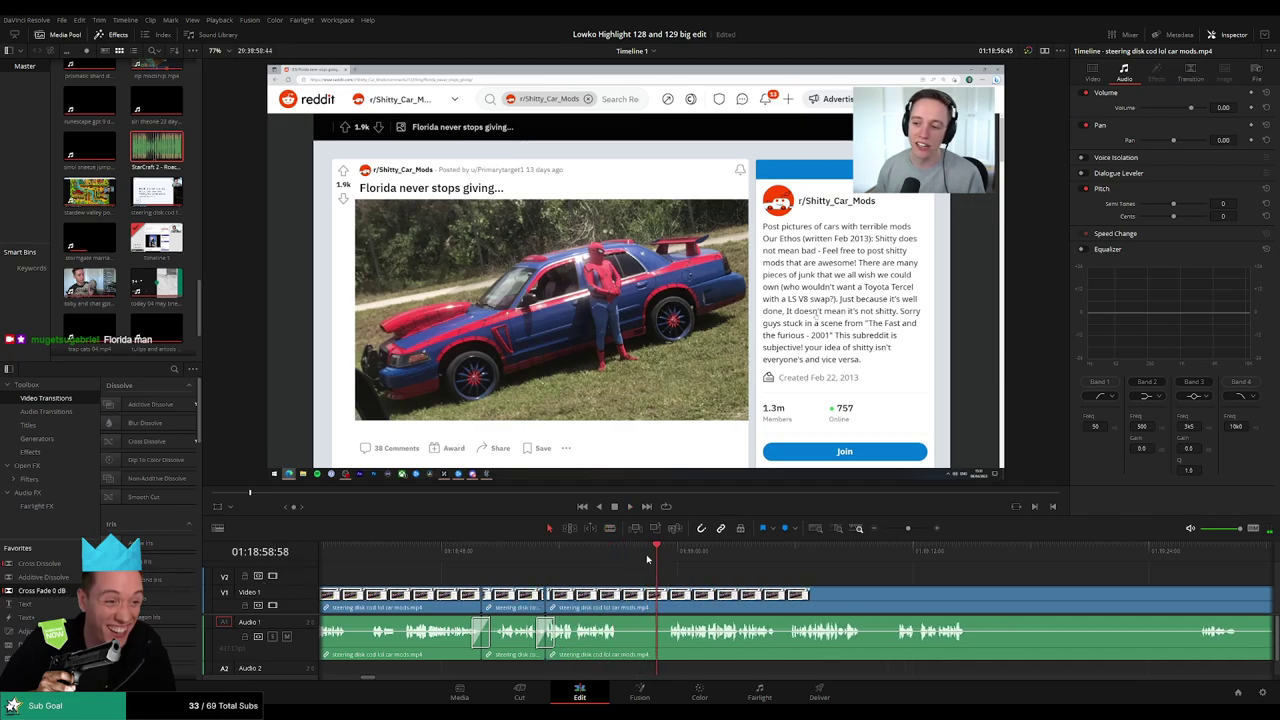
Split off another stretch of dead air and remove it, closing the gap.
key(b)
click(669, 597)
key(a)
click(655, 605)
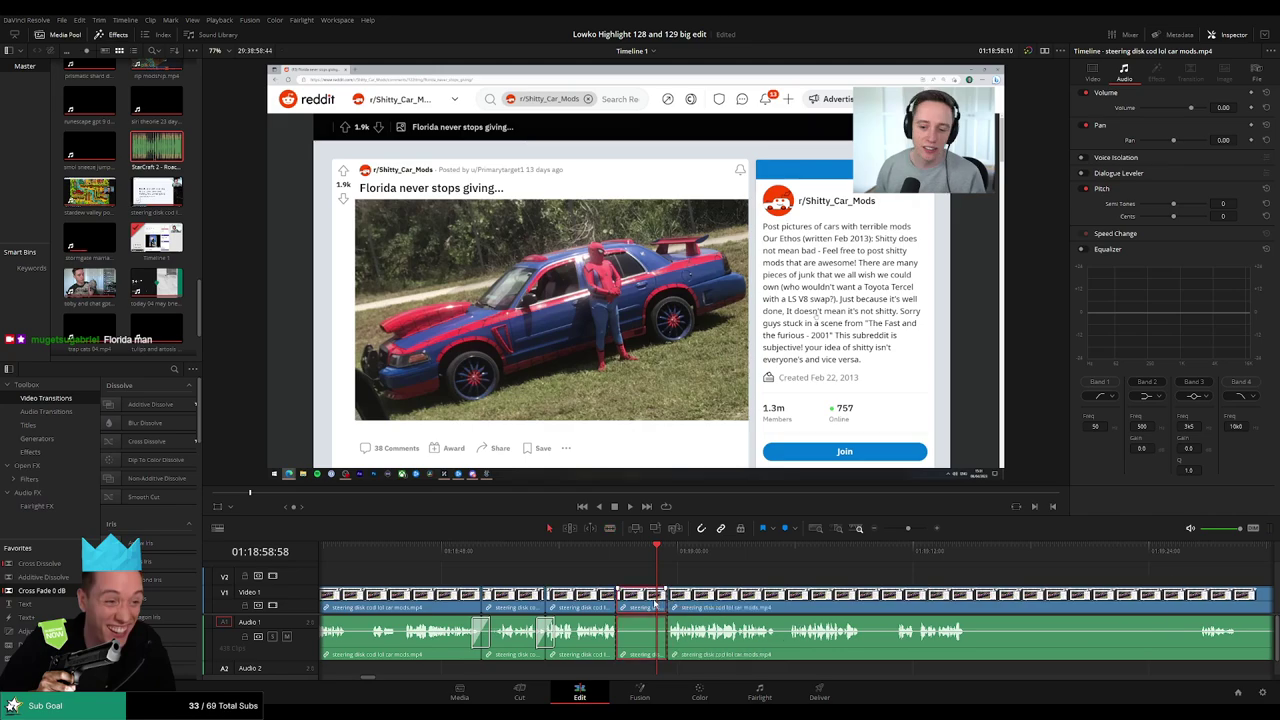
key(Delete)
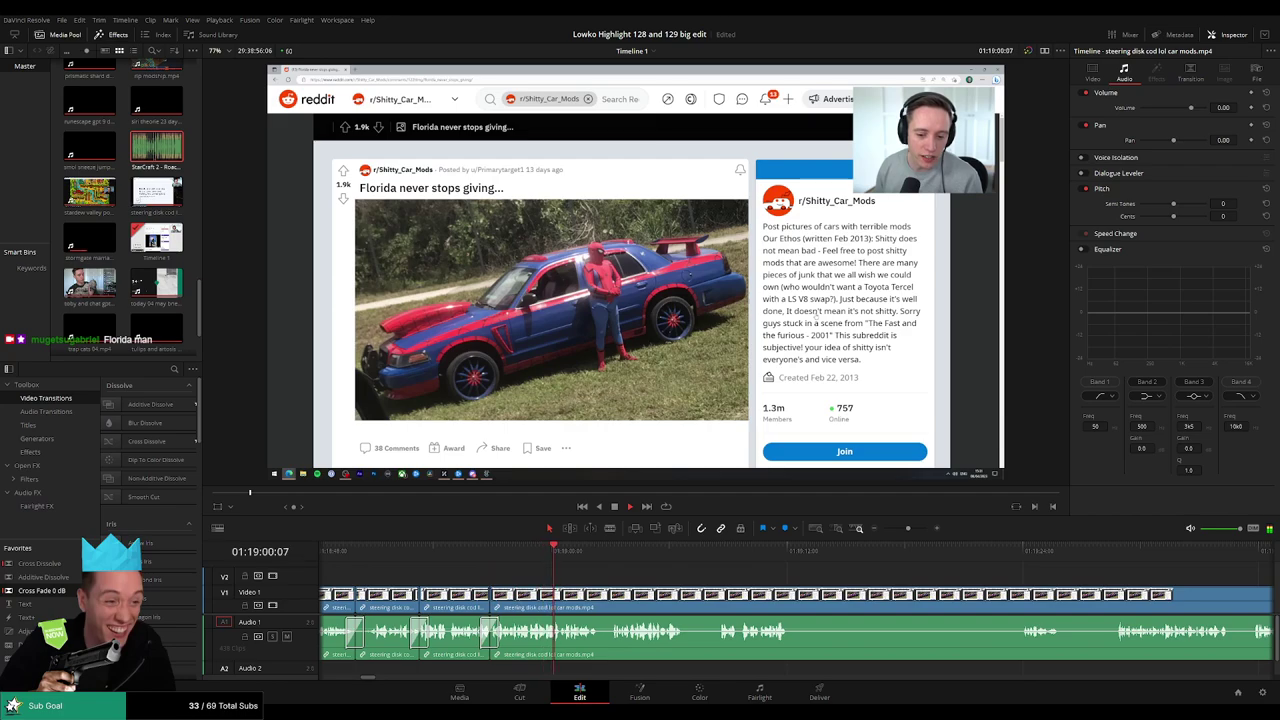
Split around the next pause in the car-mods clip and ripple delete that small dead-air piece.
scroll(572, 574, right, 2)
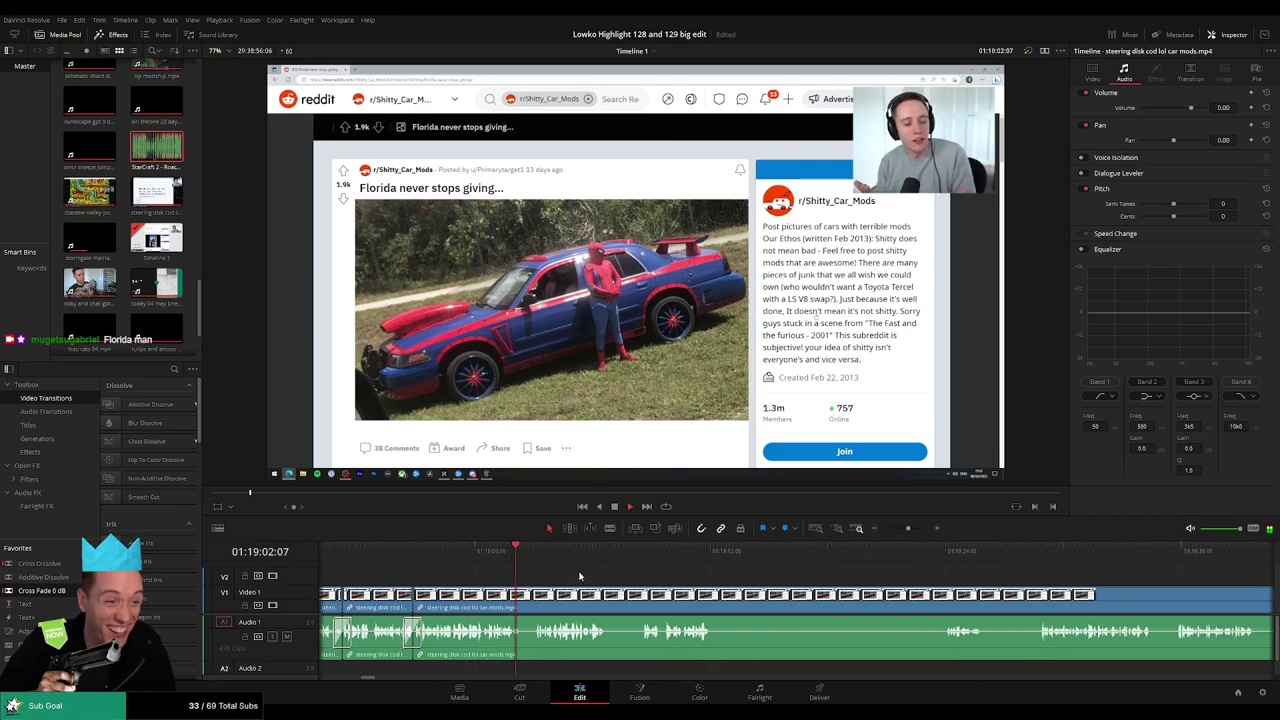
scroll(645, 581, right, 3)
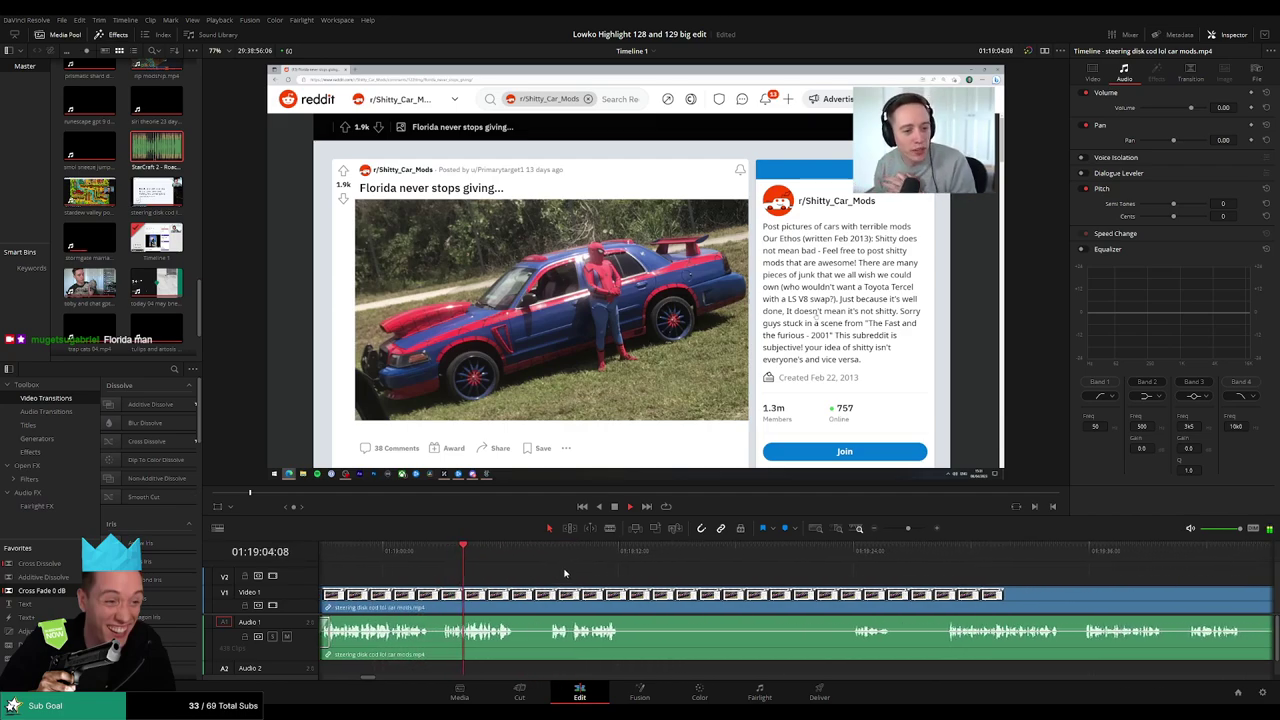
scroll(551, 570, right, 1)
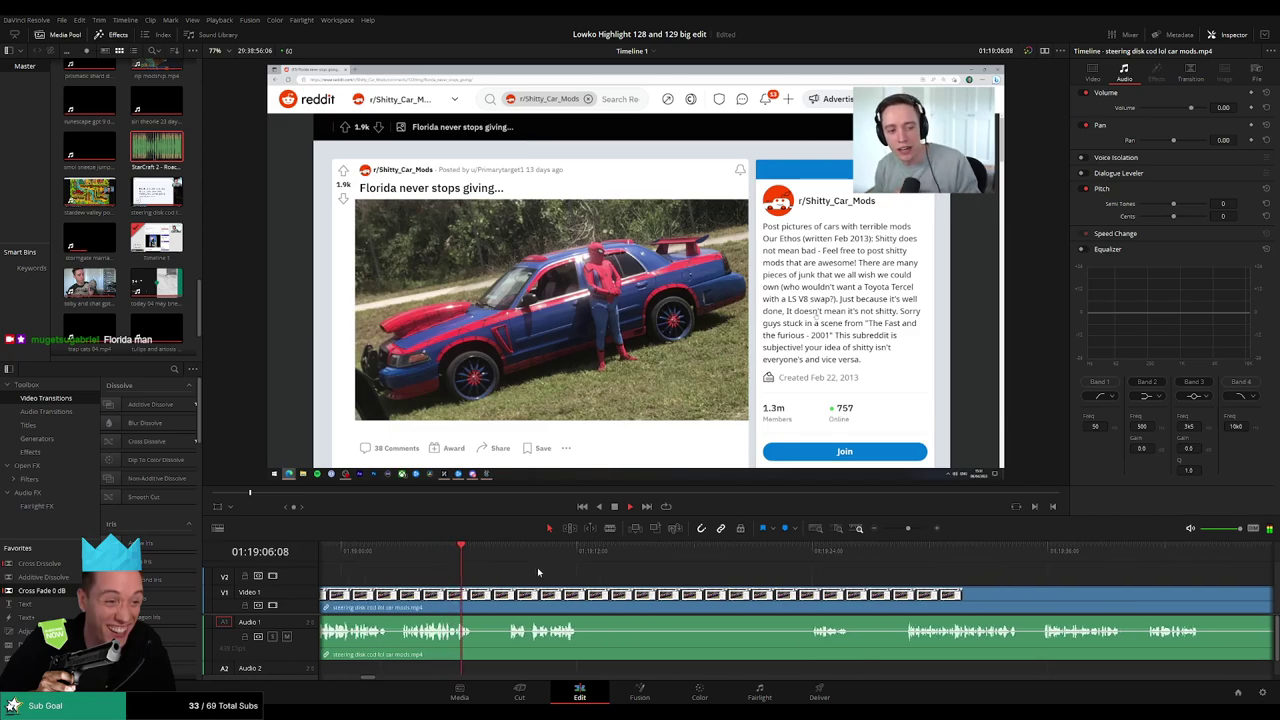
key(ctrl+b)
click(499, 597)
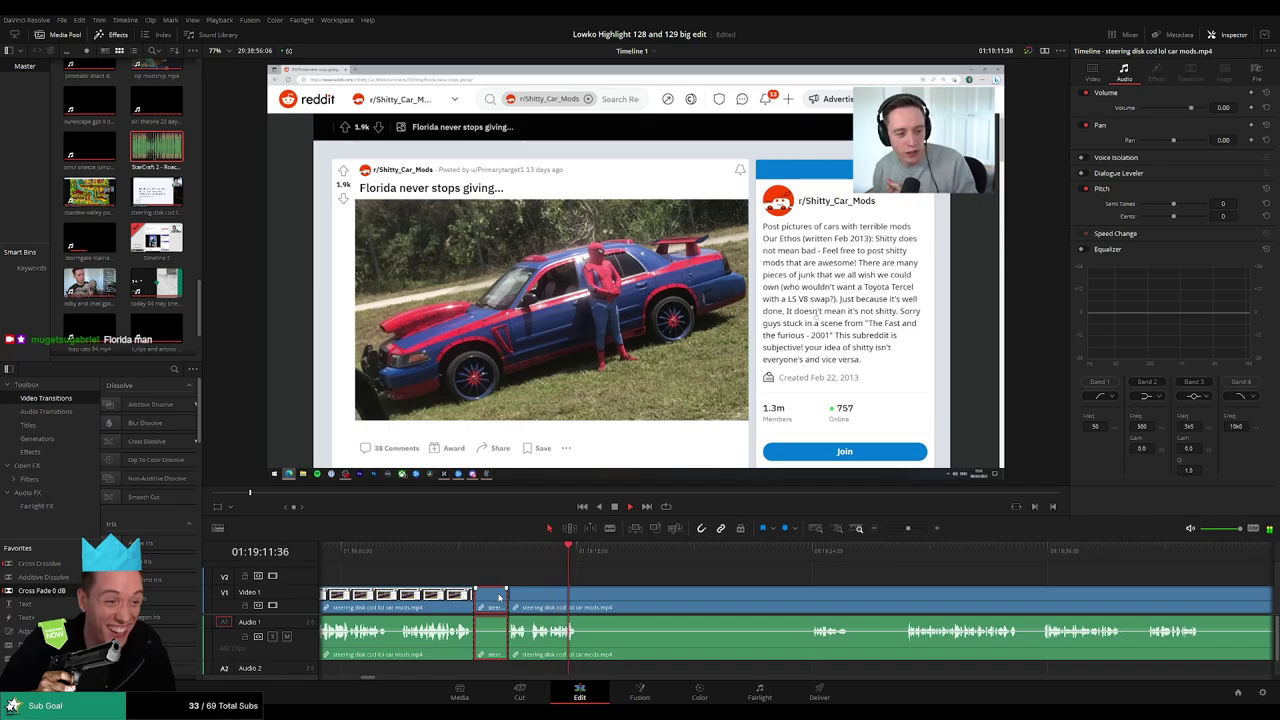
key(Delete)
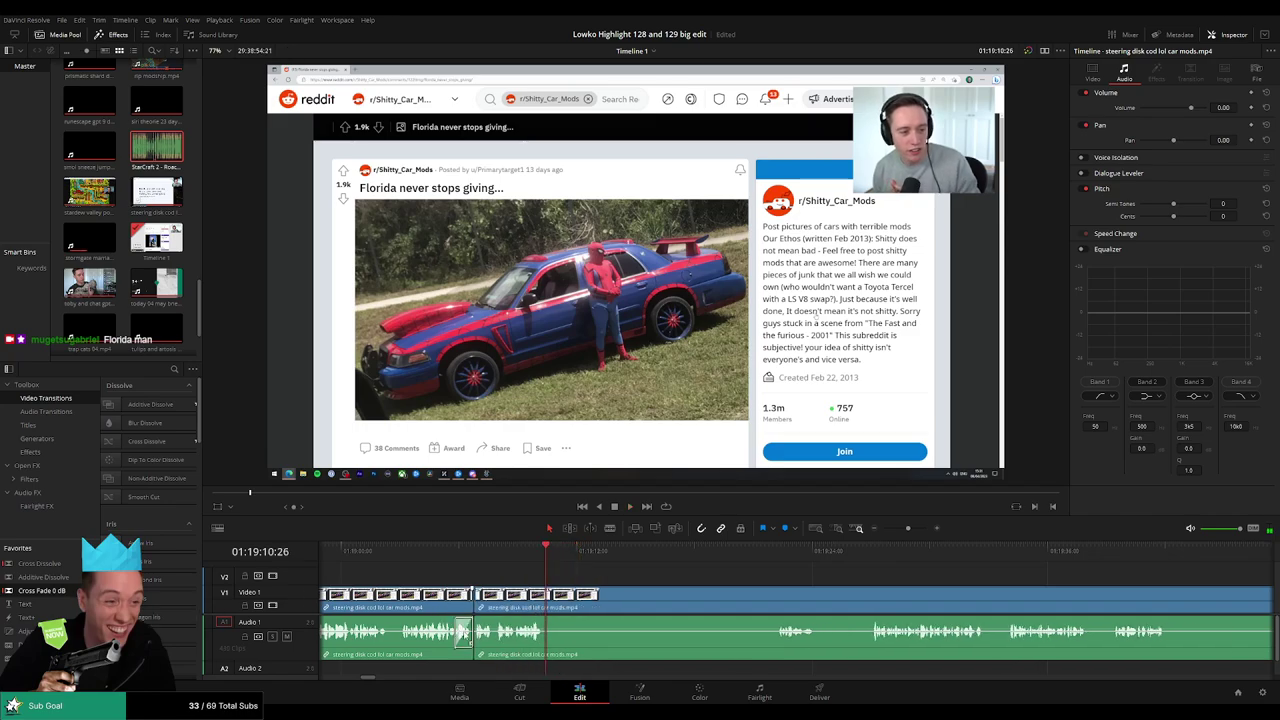
Play back the edit and delete two more silent stretches, closing the gaps.
key(space)
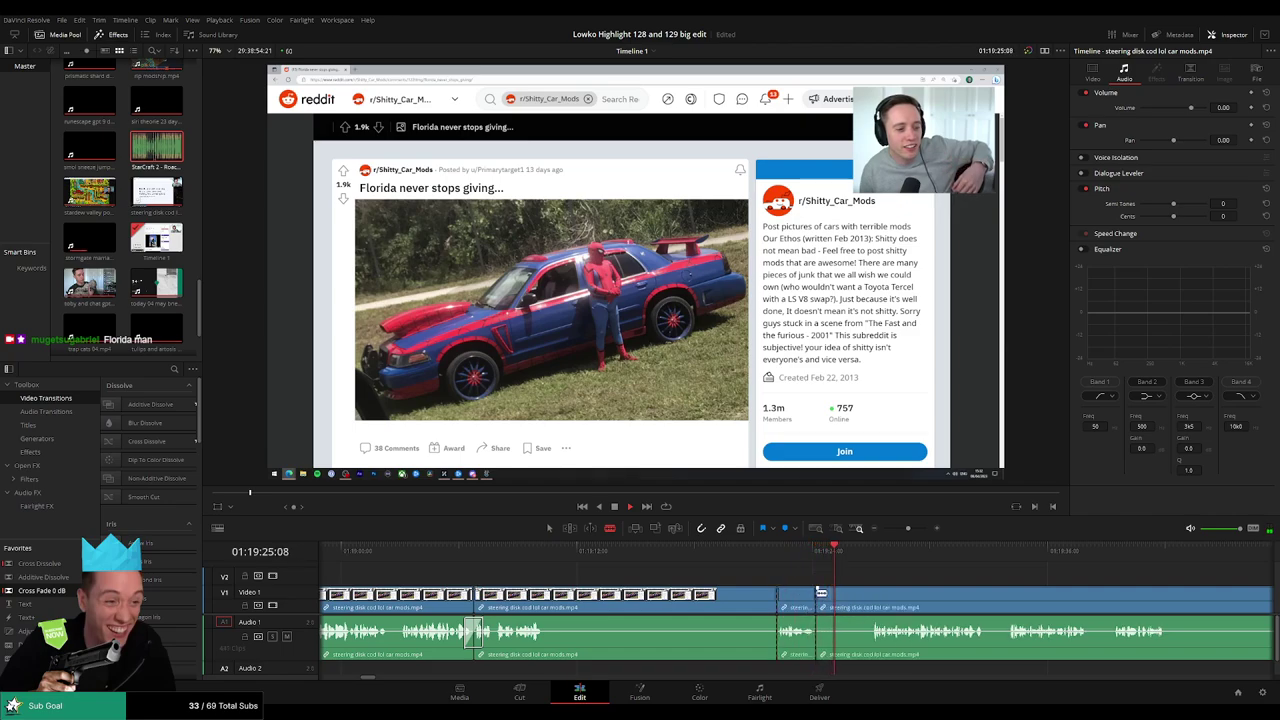
key(Delete)
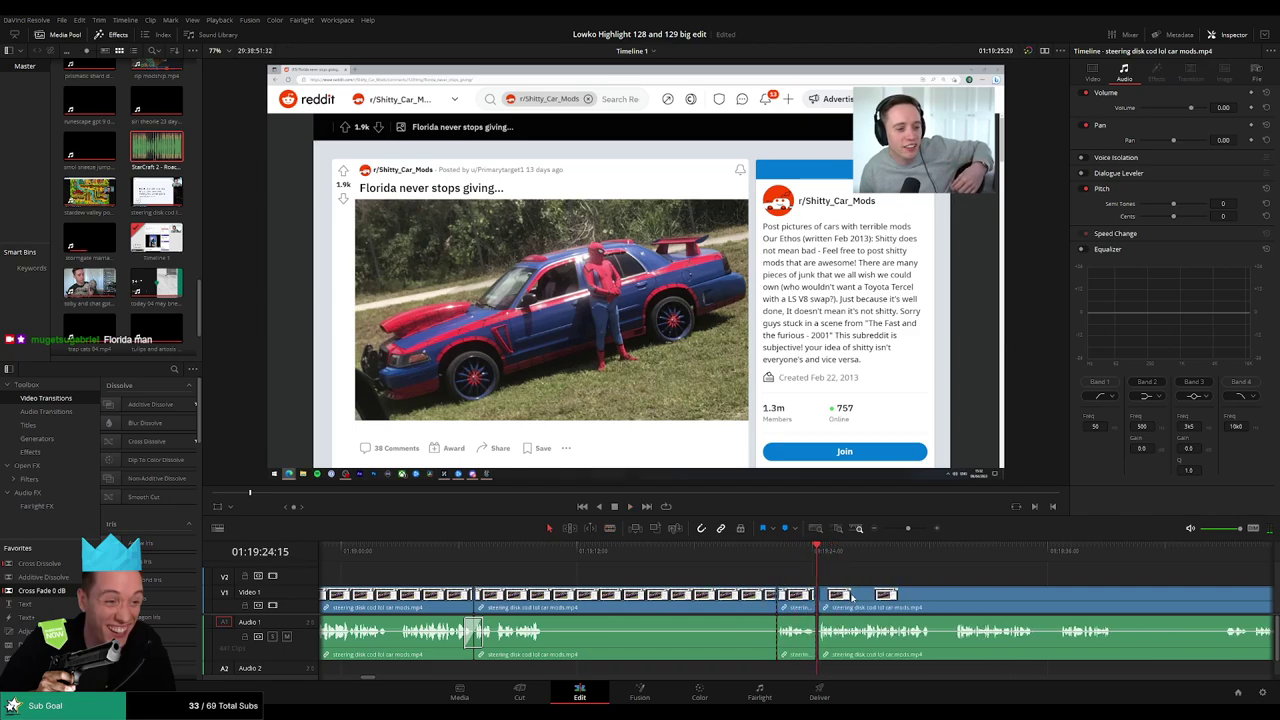
click(611, 604)
key(Delete)
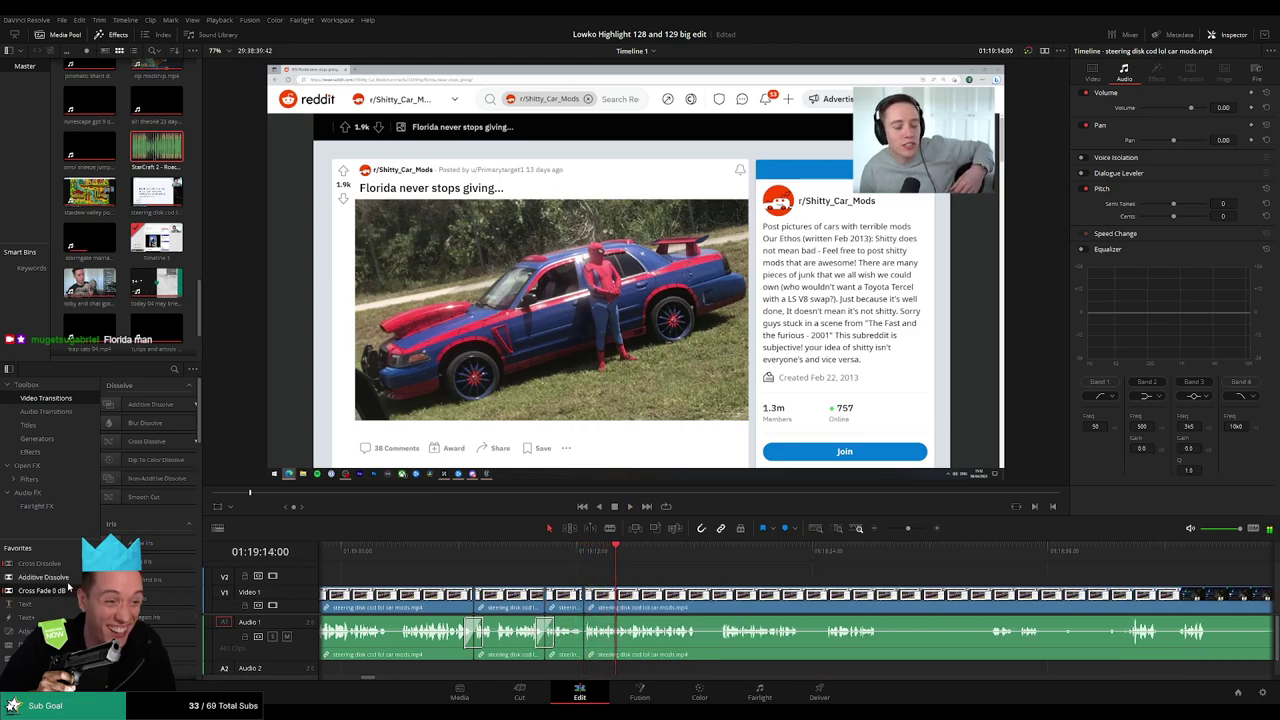
Cut out two short pauses further along the car-mods clip.
scroll(603, 651, left, 2)
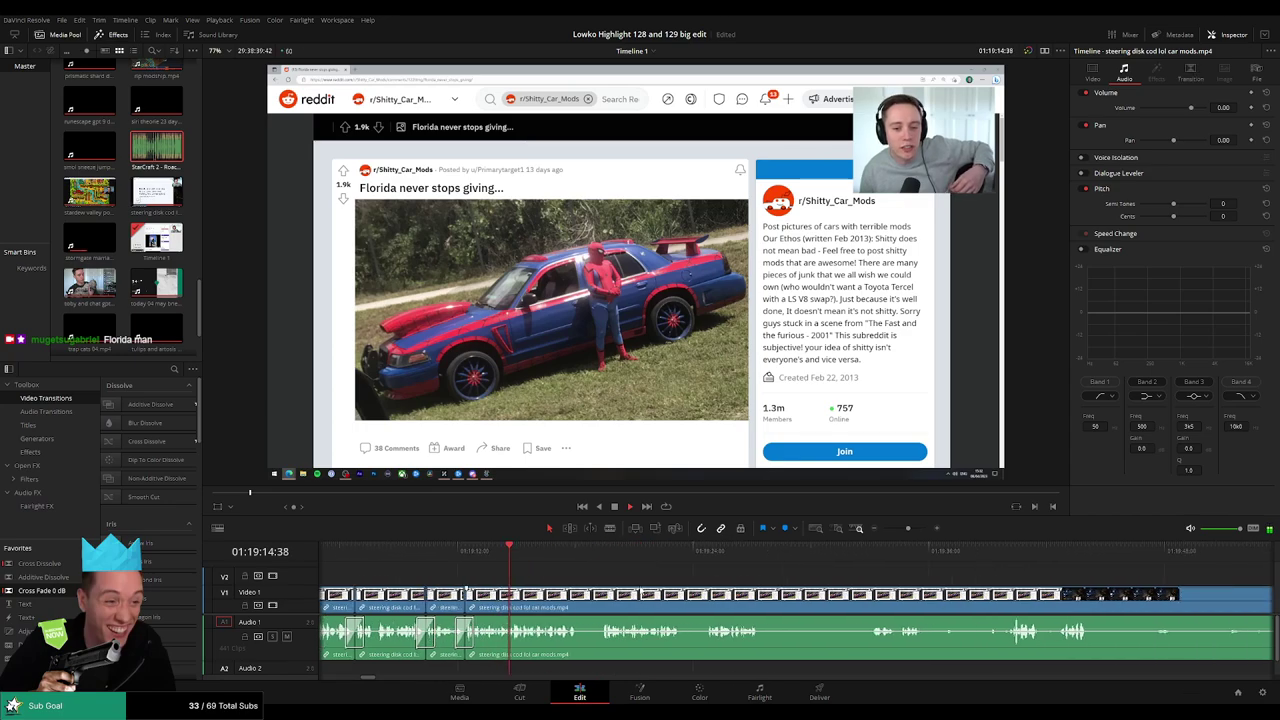
scroll(770, 597, right, 8)
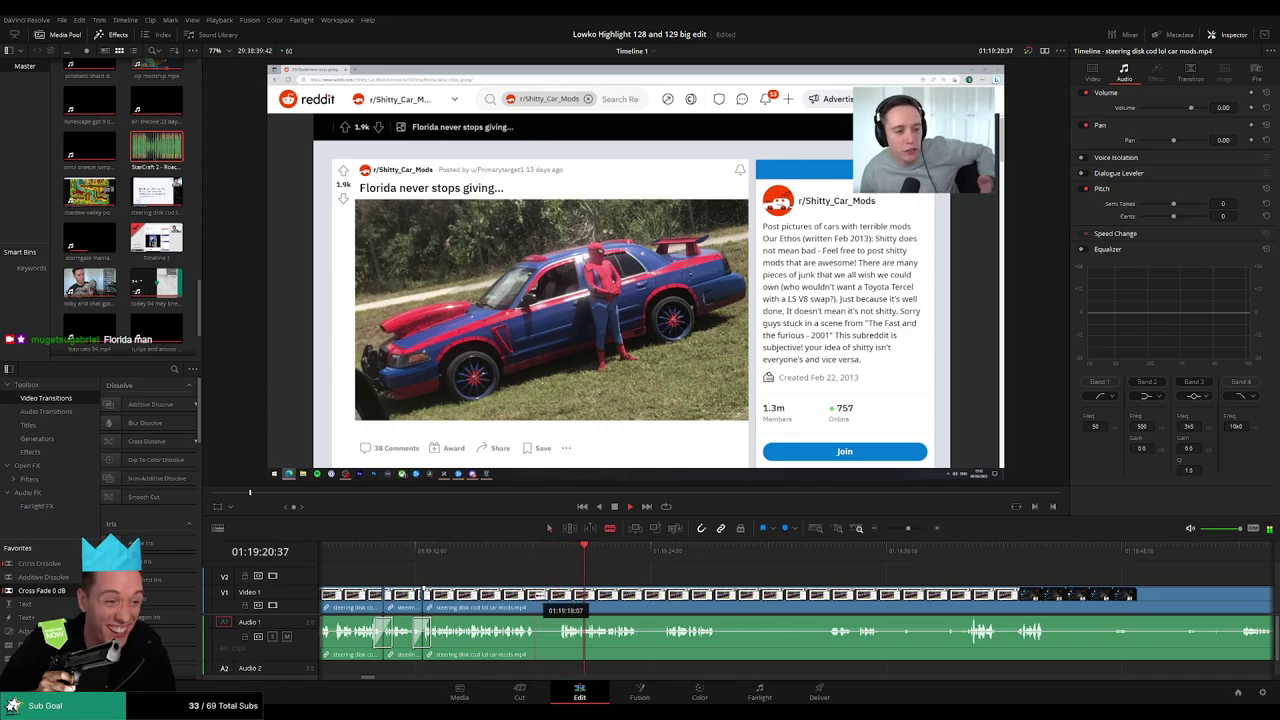
click(538, 600)
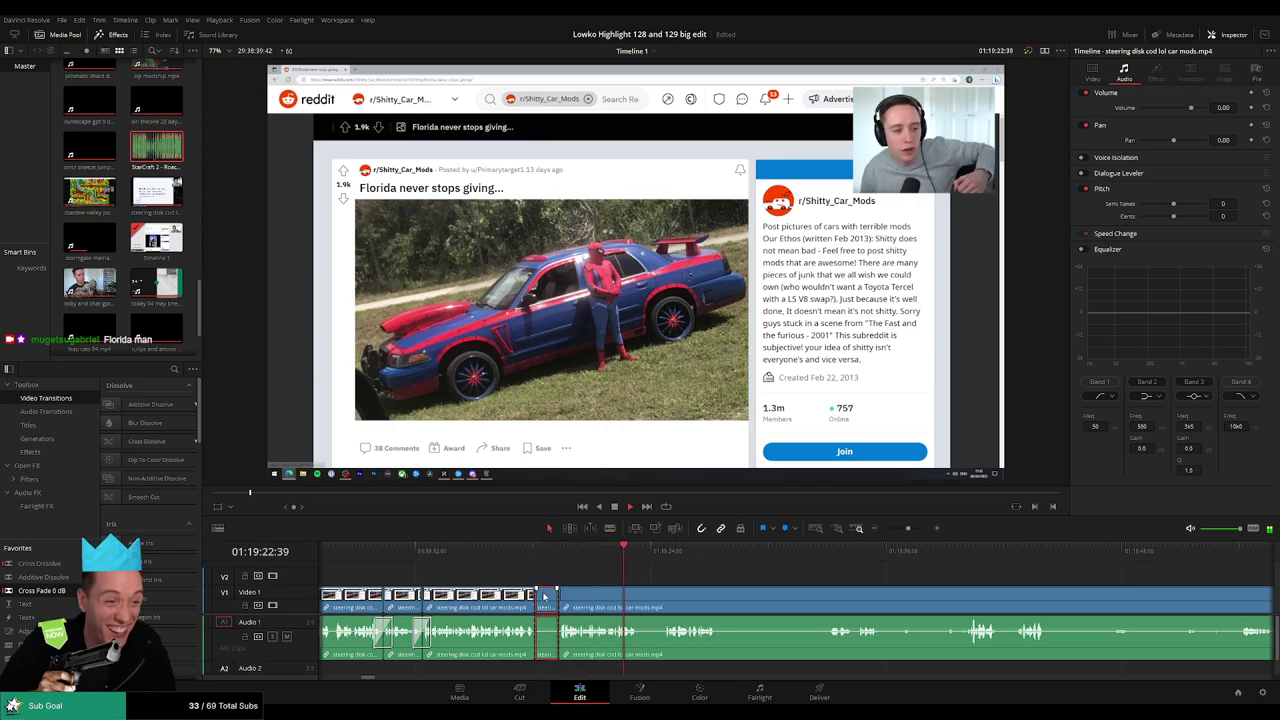
key(BackSpace)
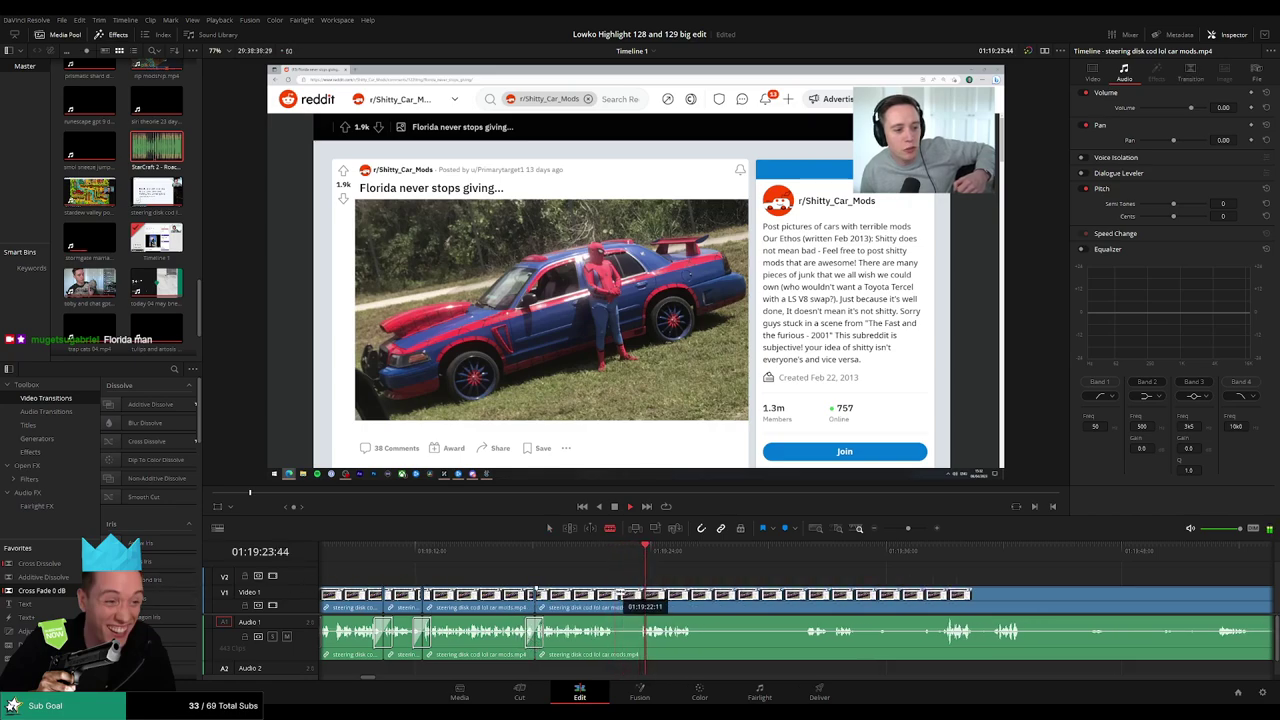
click(620, 600)
key(a)
Split and delete the last dead-air piece before the StarCraft footage, then check the cut.
click(628, 598)
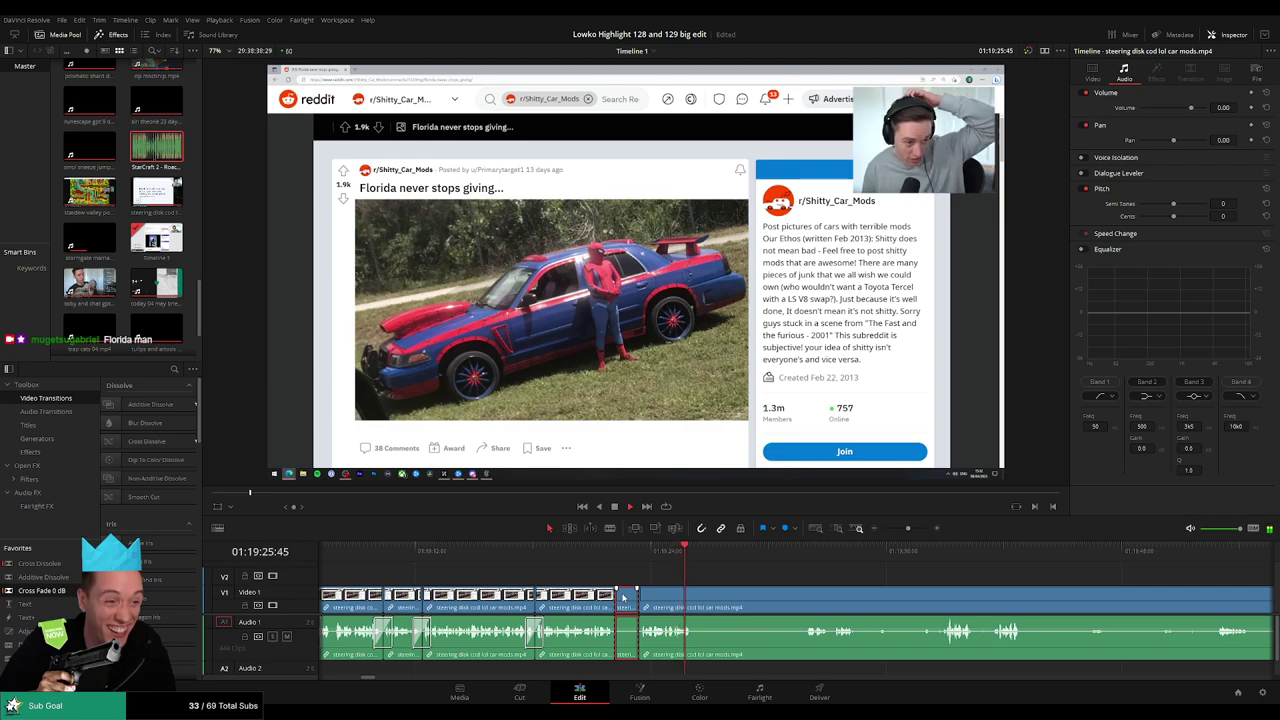
key(BackSpace)
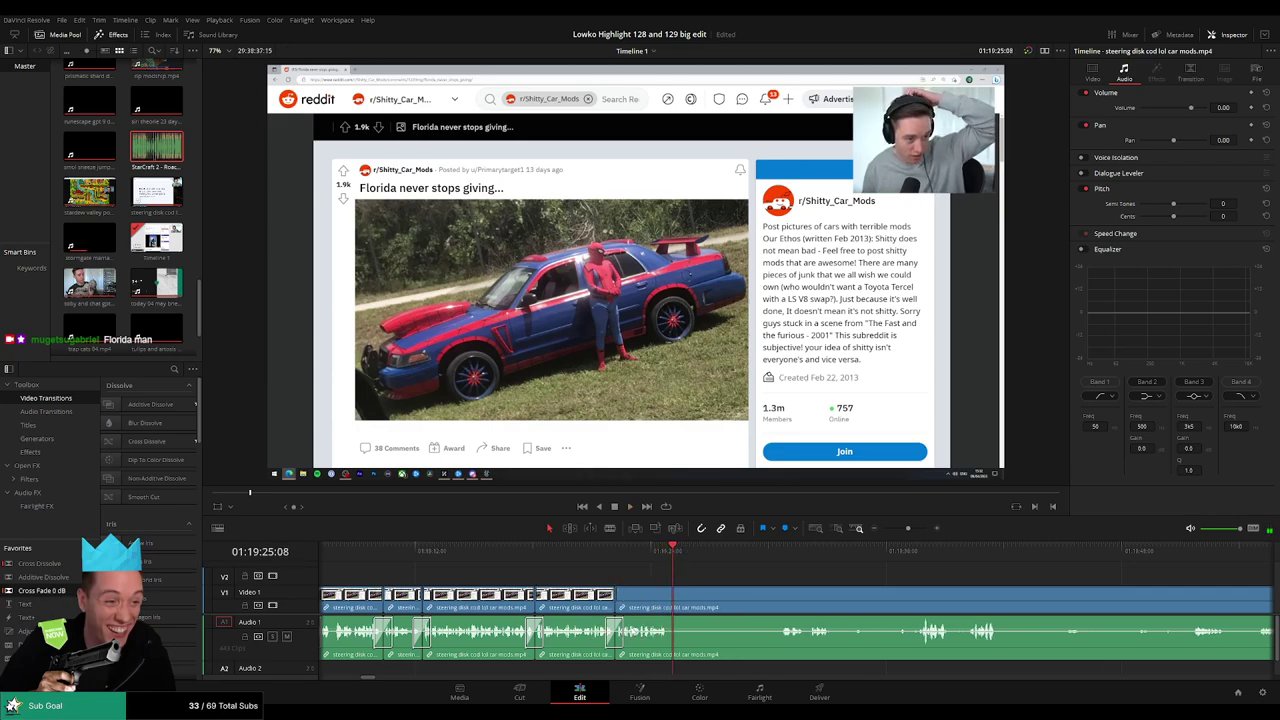
click(673, 596)
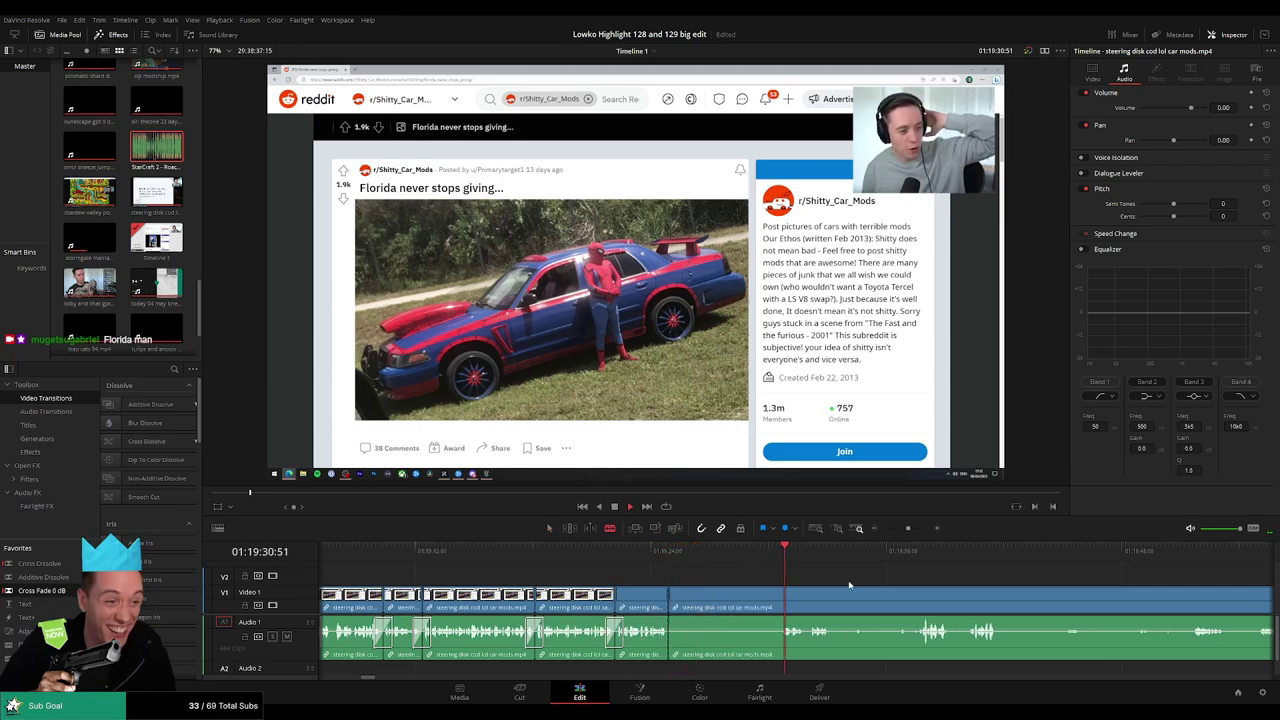
scroll(665, 573, right, 3)
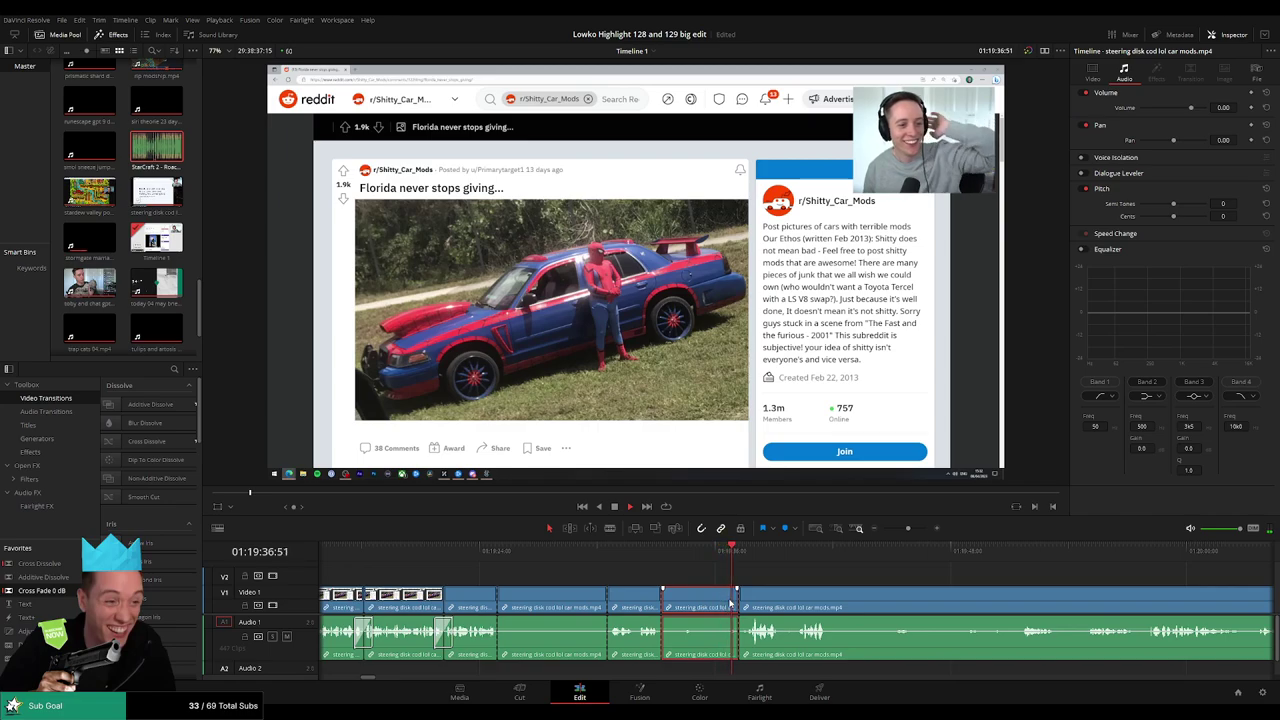
key(BackSpace)
key(BackSpace)
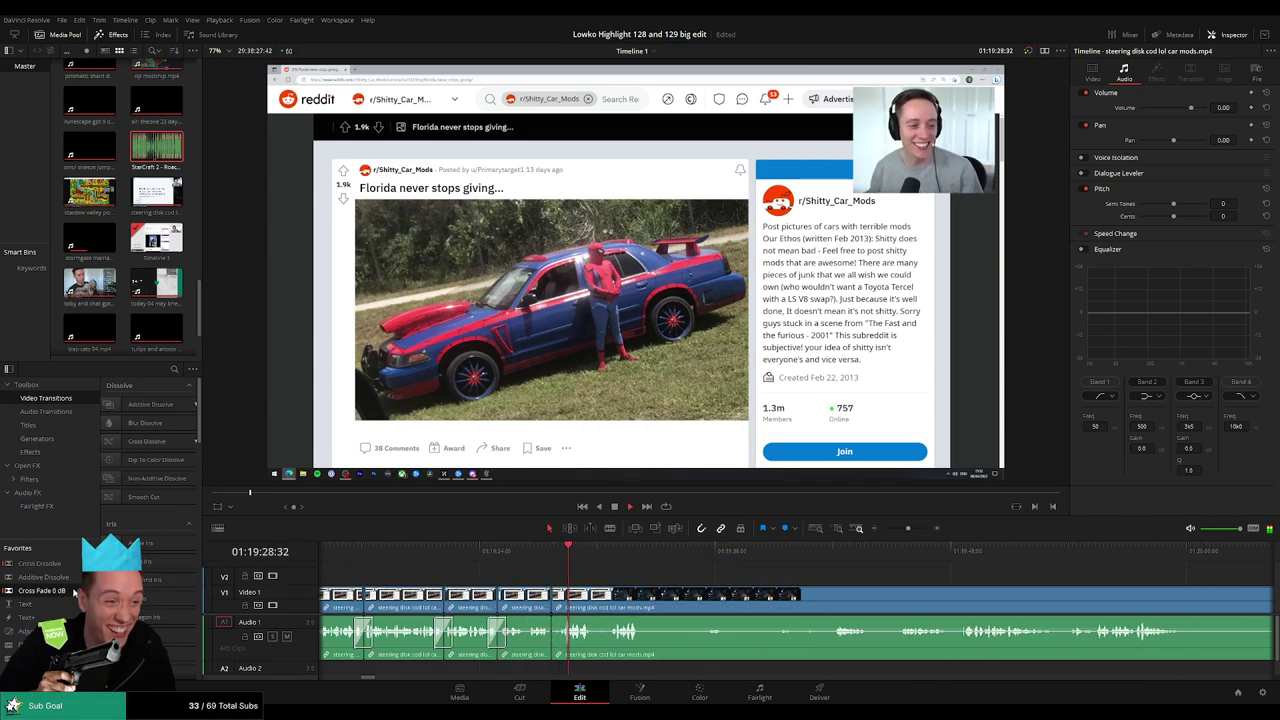
click(611, 561)
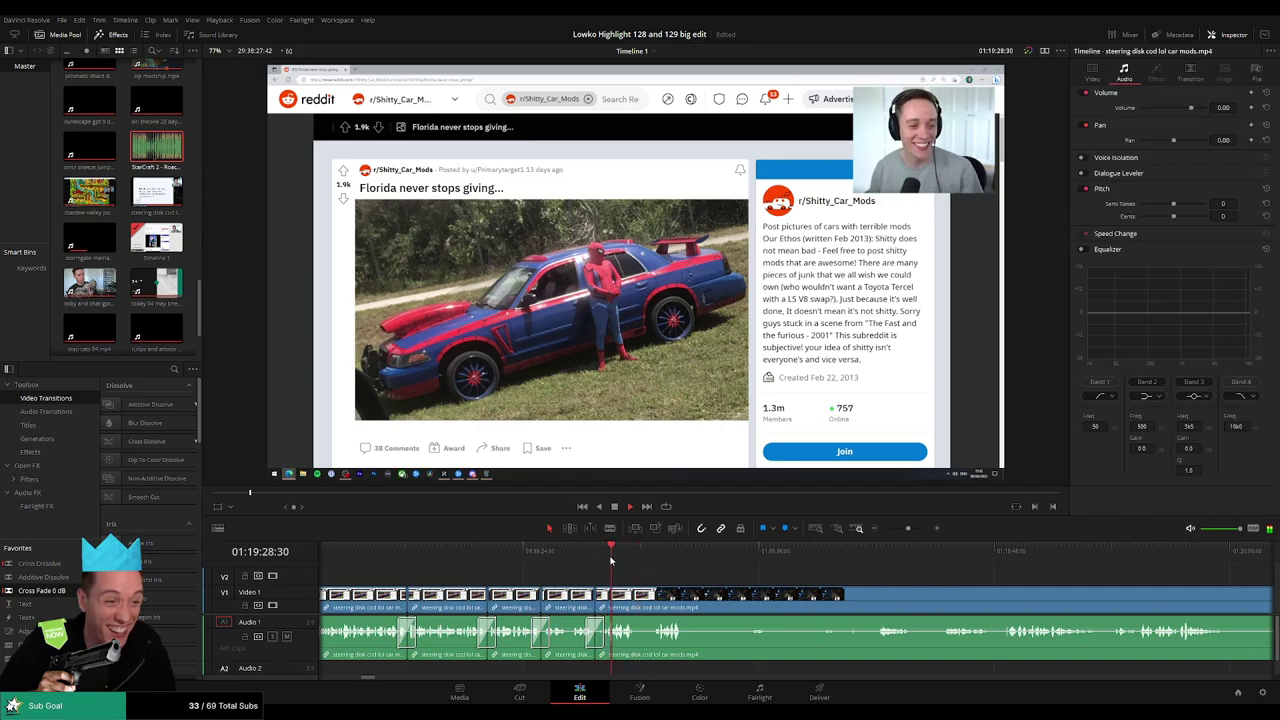
scroll(611, 565, right, 3)
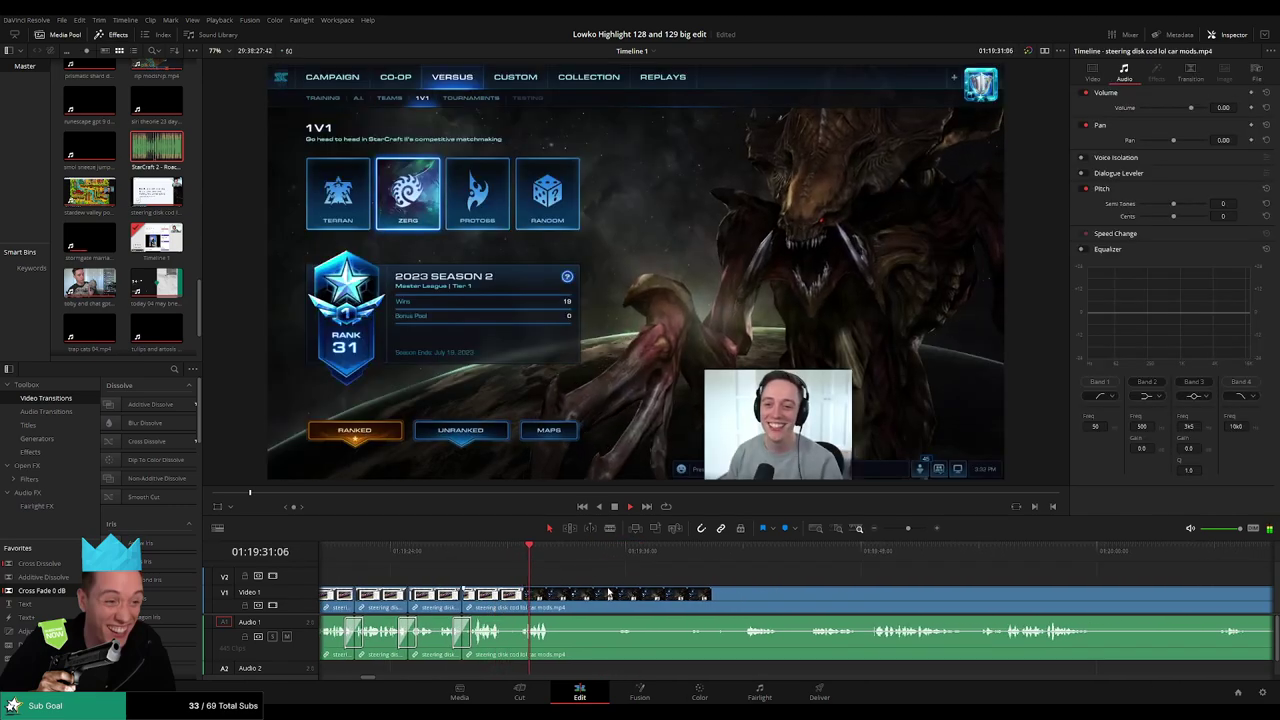
Remove a quiet section and a short dull stretch, closing each gap.
scroll(615, 585, right, 2)
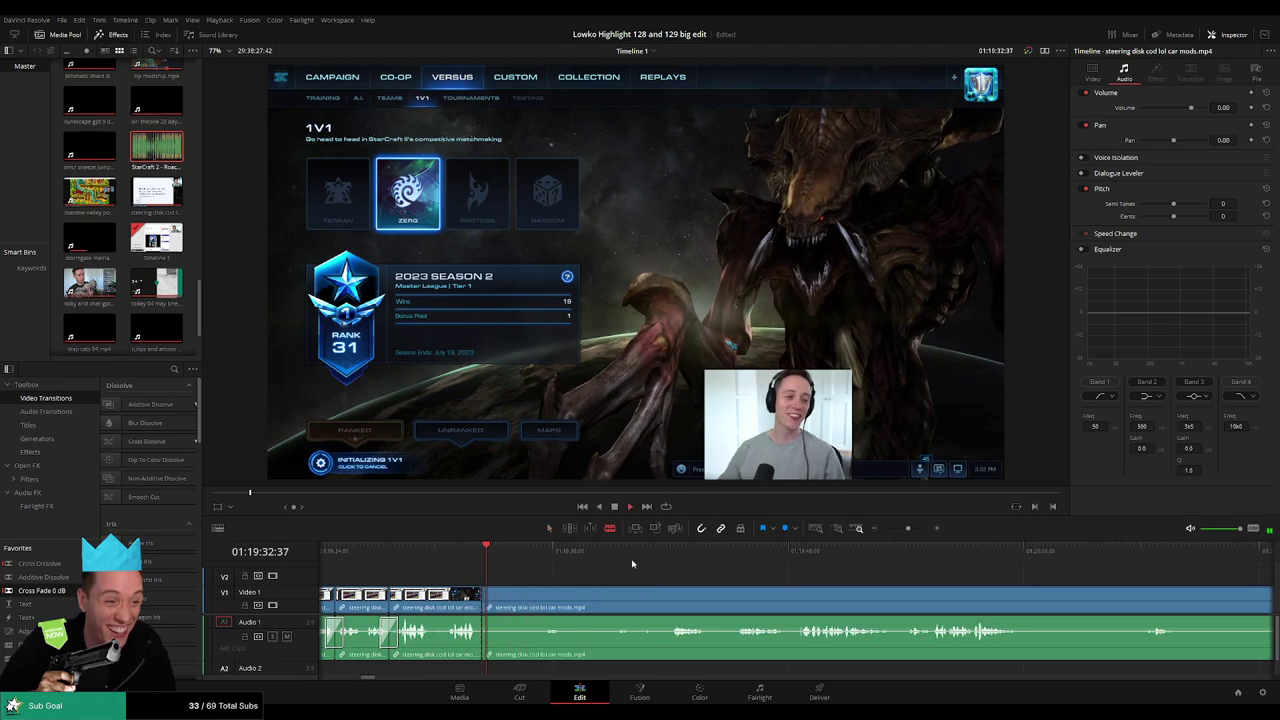
click(672, 600)
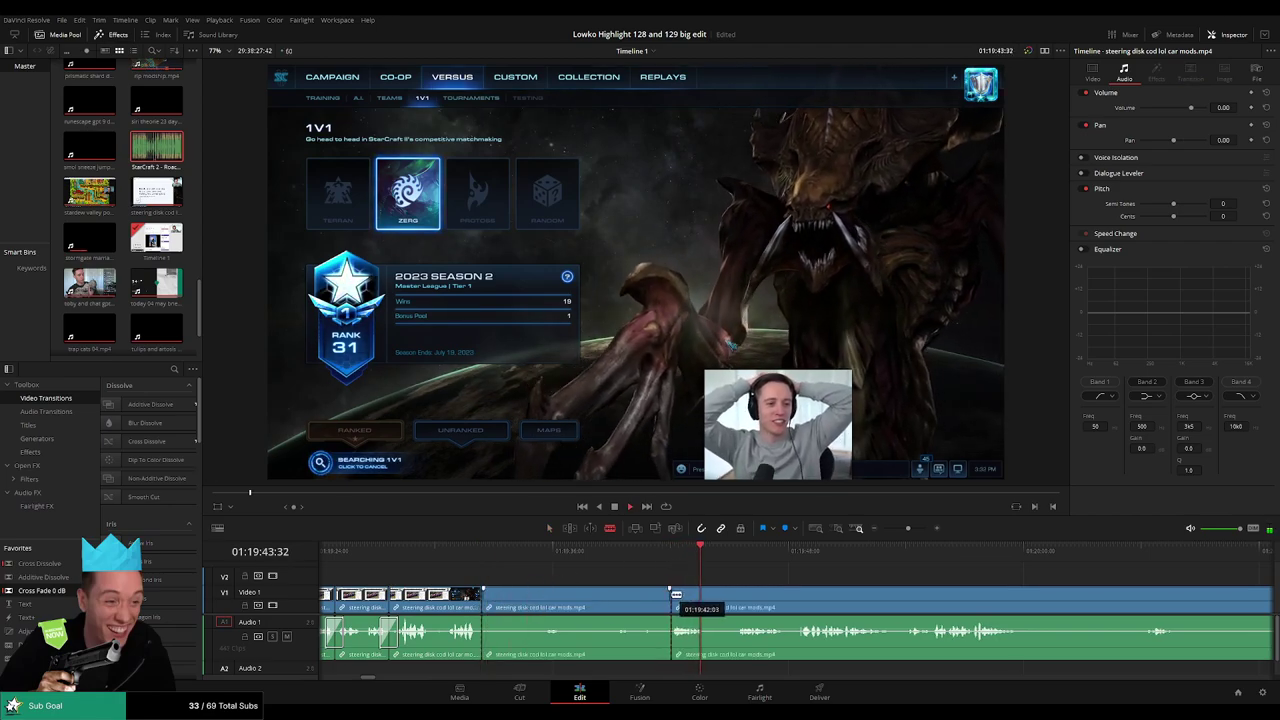
key(BackSpace)
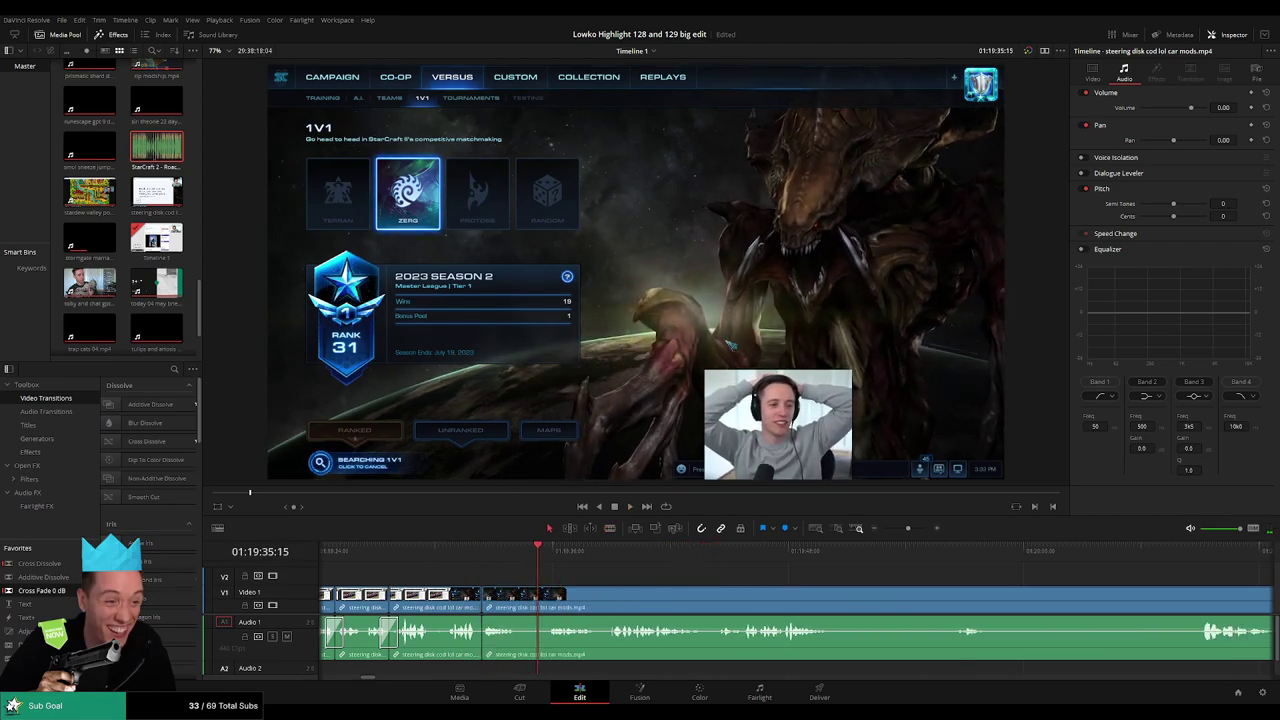
key(b)
click(517, 600)
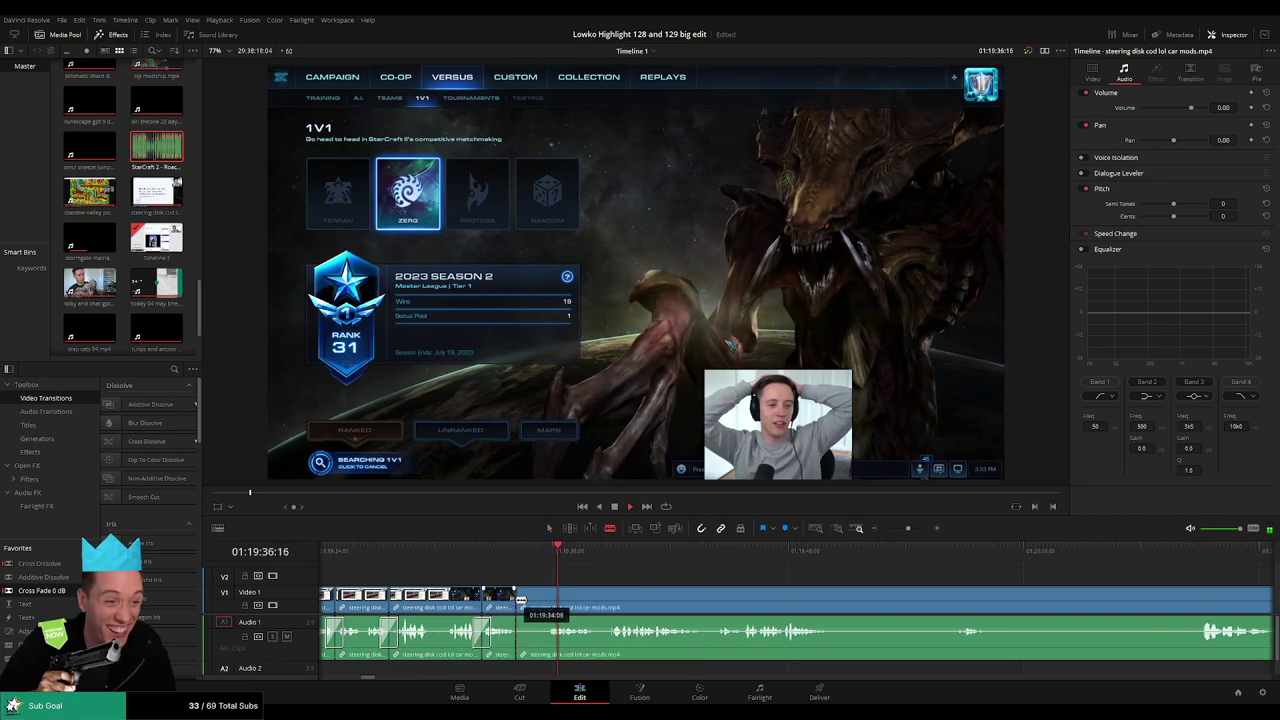
click(549, 600)
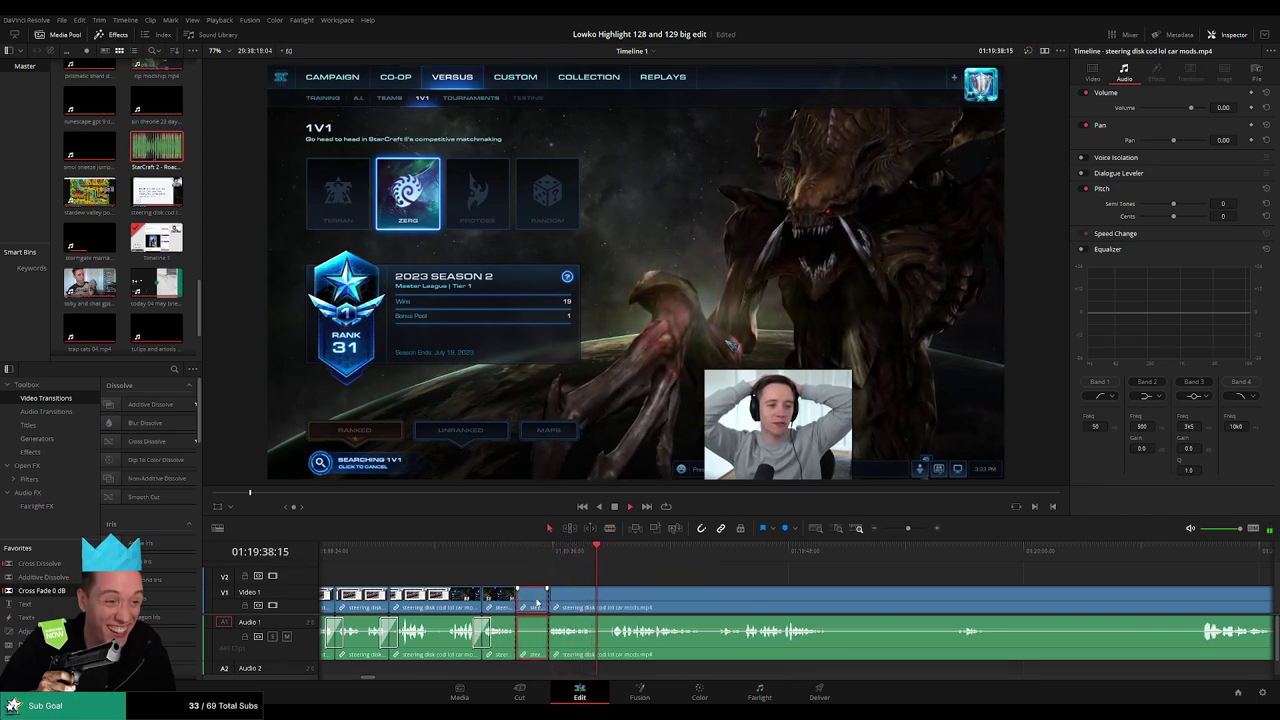
key(BackSpace)
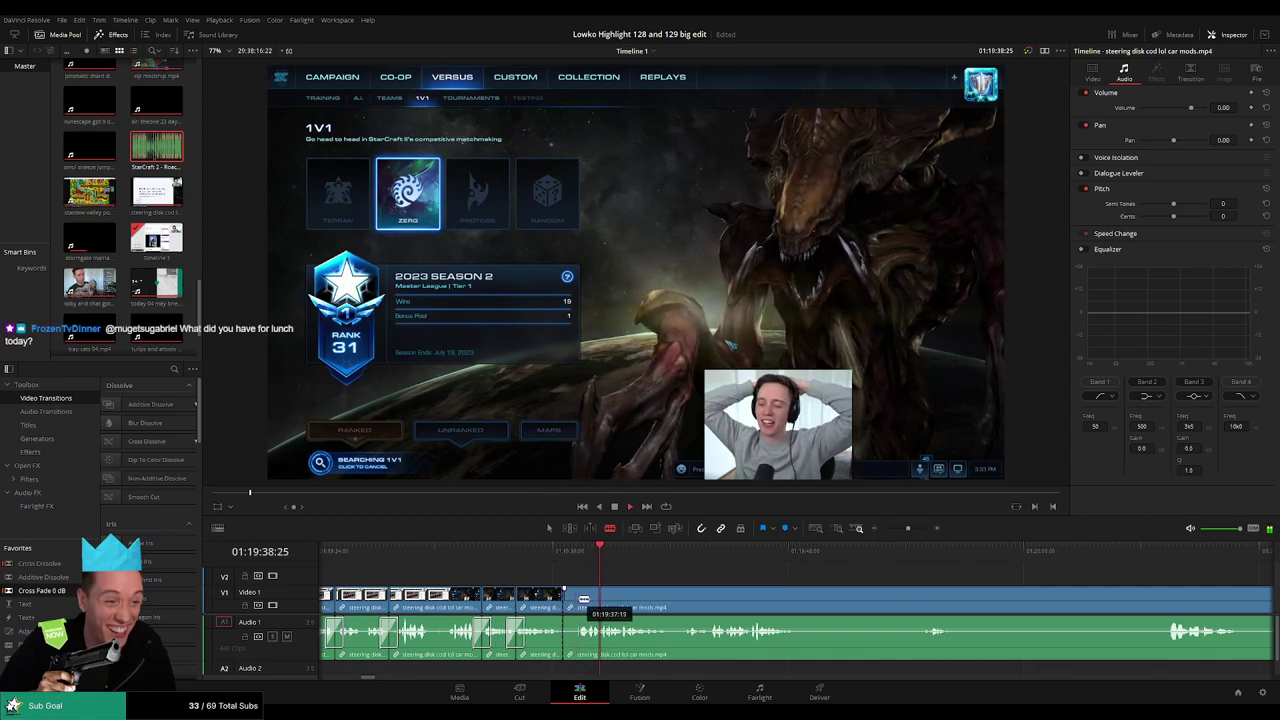
Cut out another dead moment with a ripple delete and play back to review.
click(577, 600)
key(a)
click(575, 605)
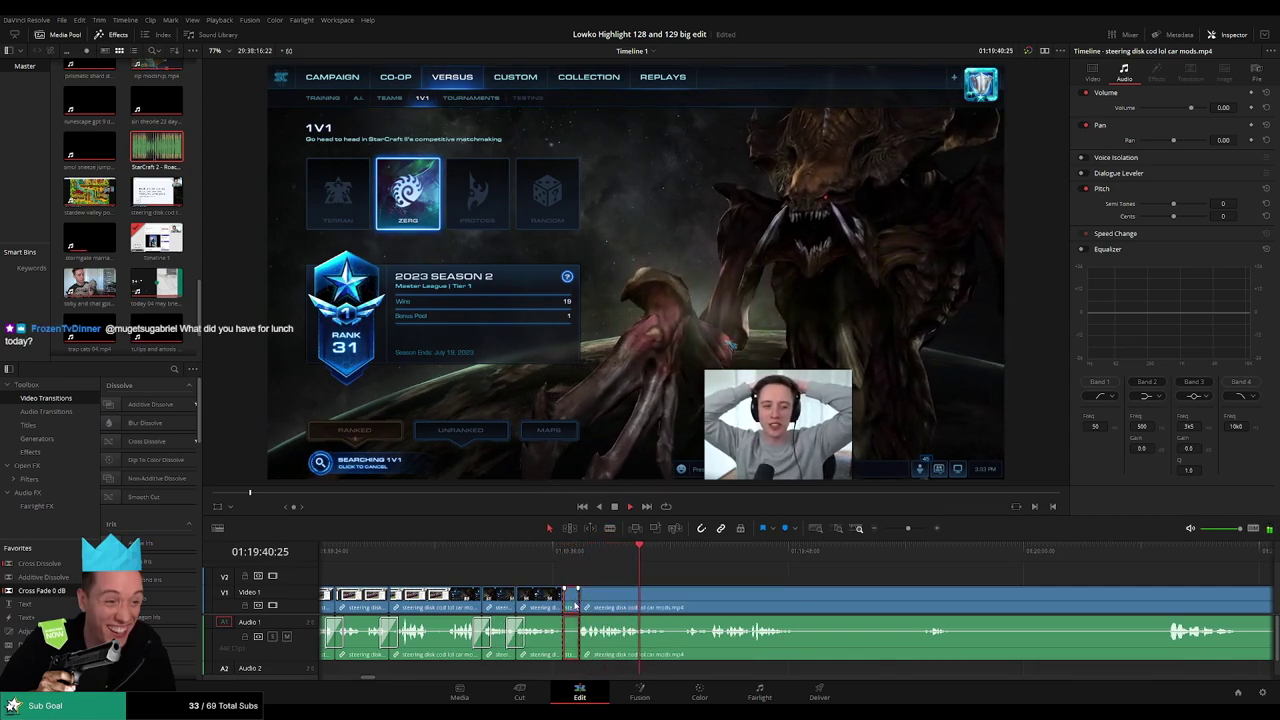
key(BackSpace)
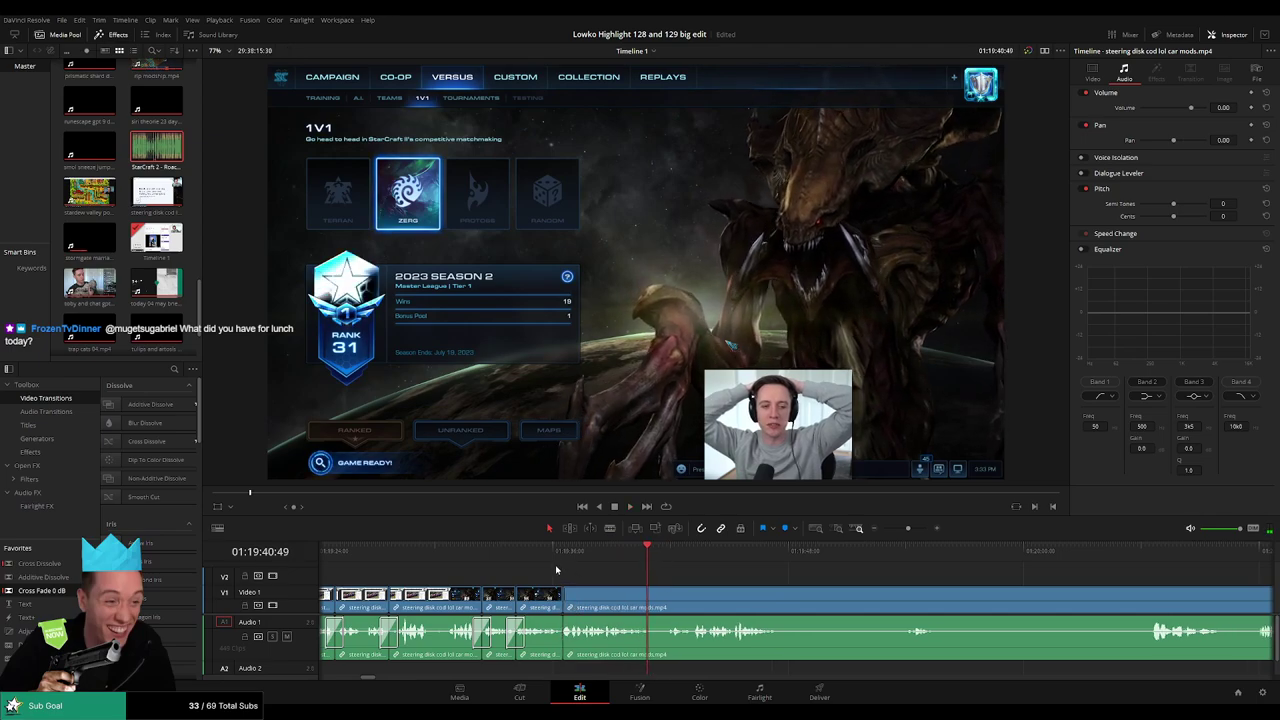
key(space)
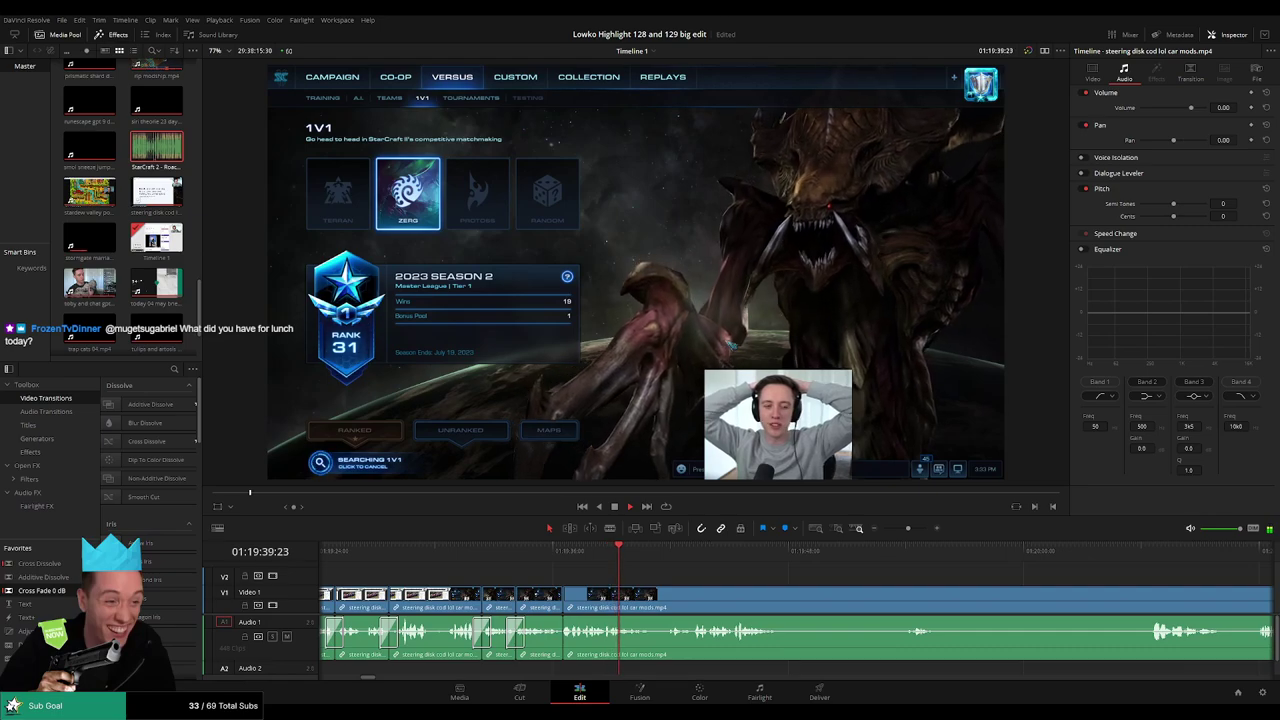
Trim the matchmaking wait off the start and split off more waiting footage before the countdown.
scroll(640, 568, right, 3)
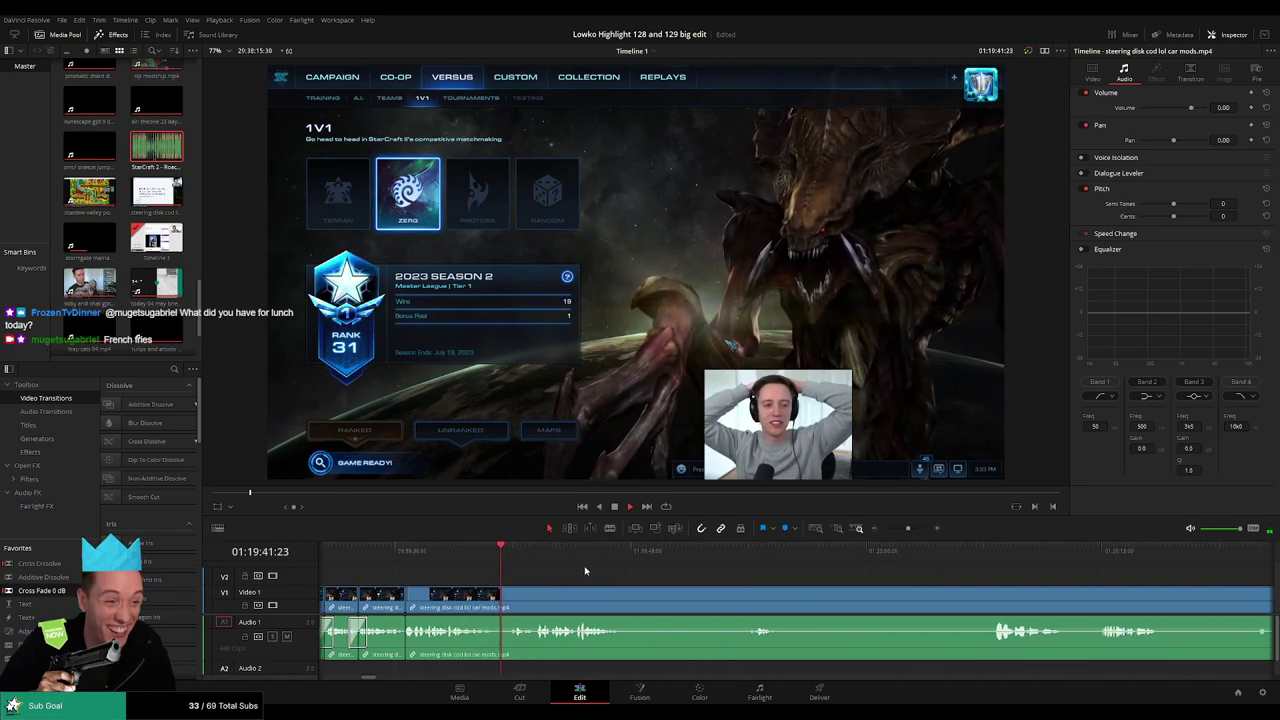
scroll(625, 570, right, 1)
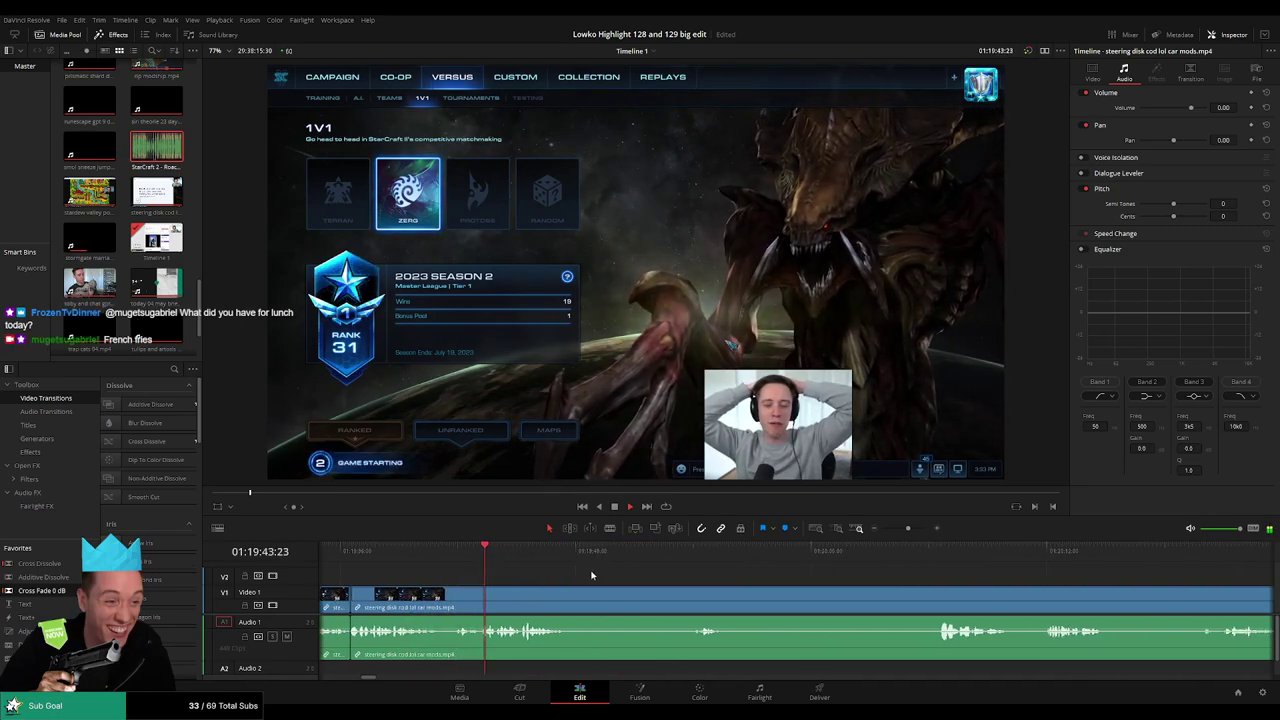
scroll(610, 575, right, 2)
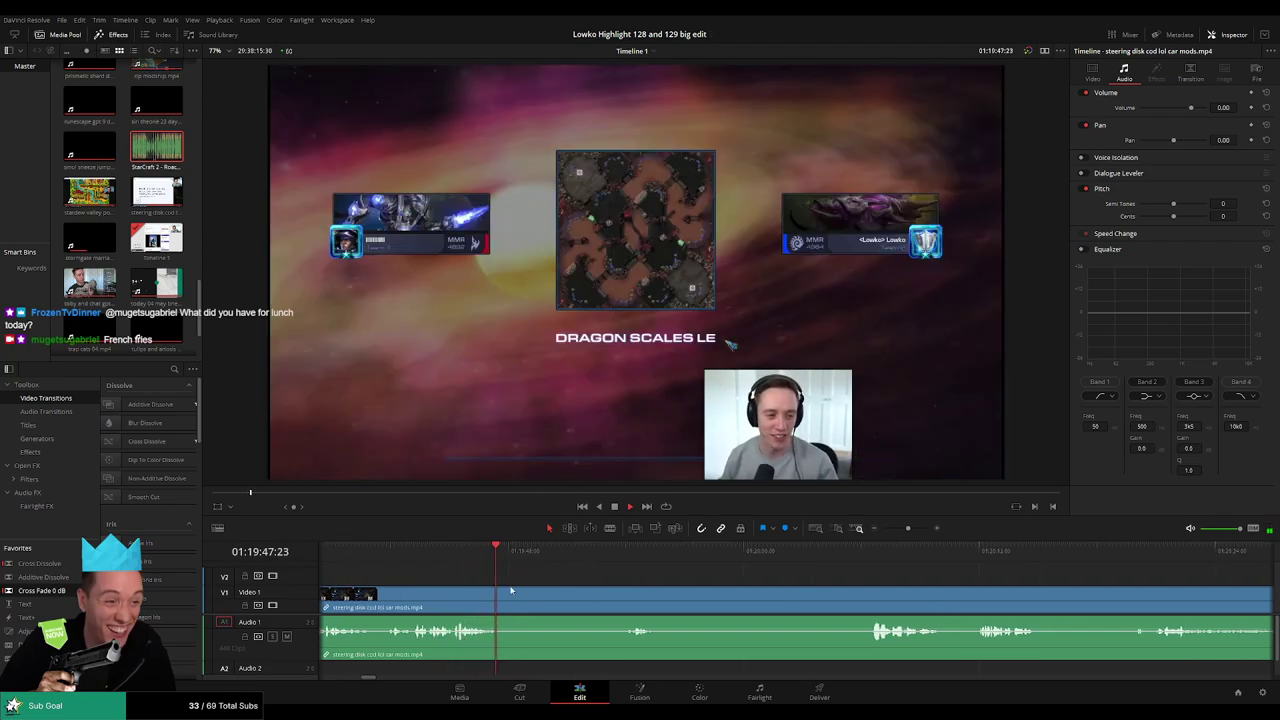
click(504, 597)
click(636, 597)
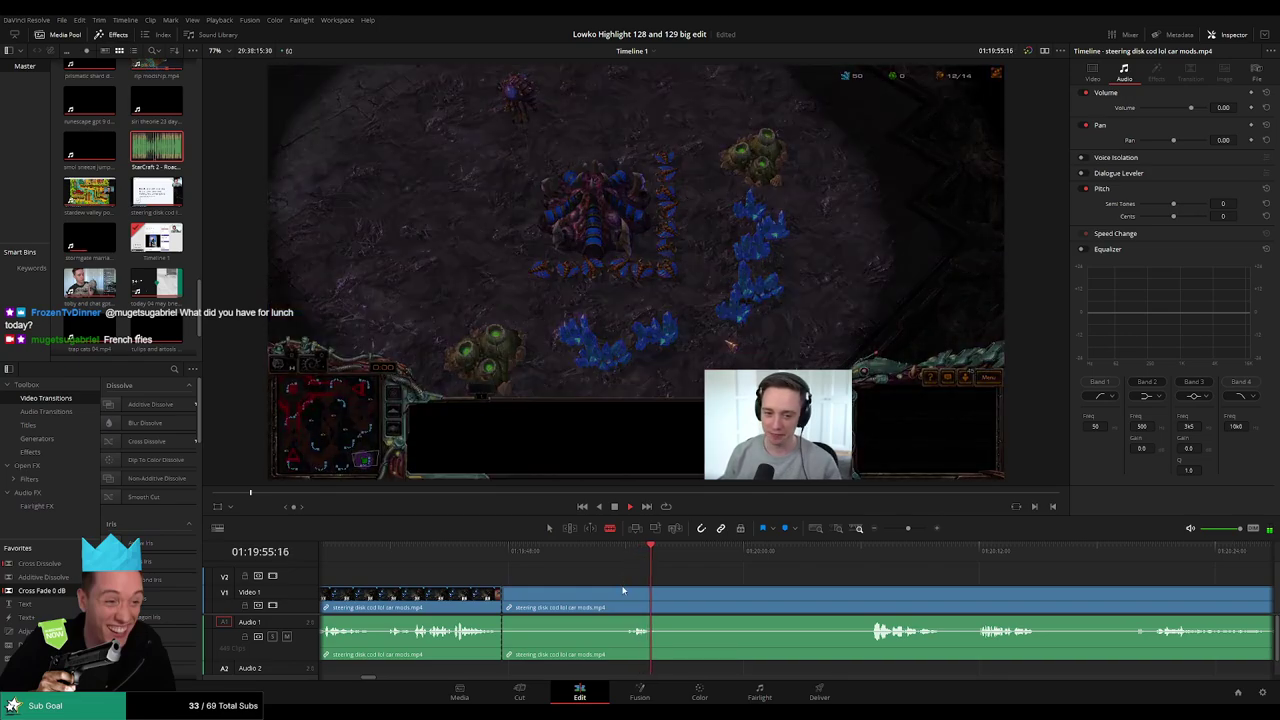
drag(630, 597, 630, 597)
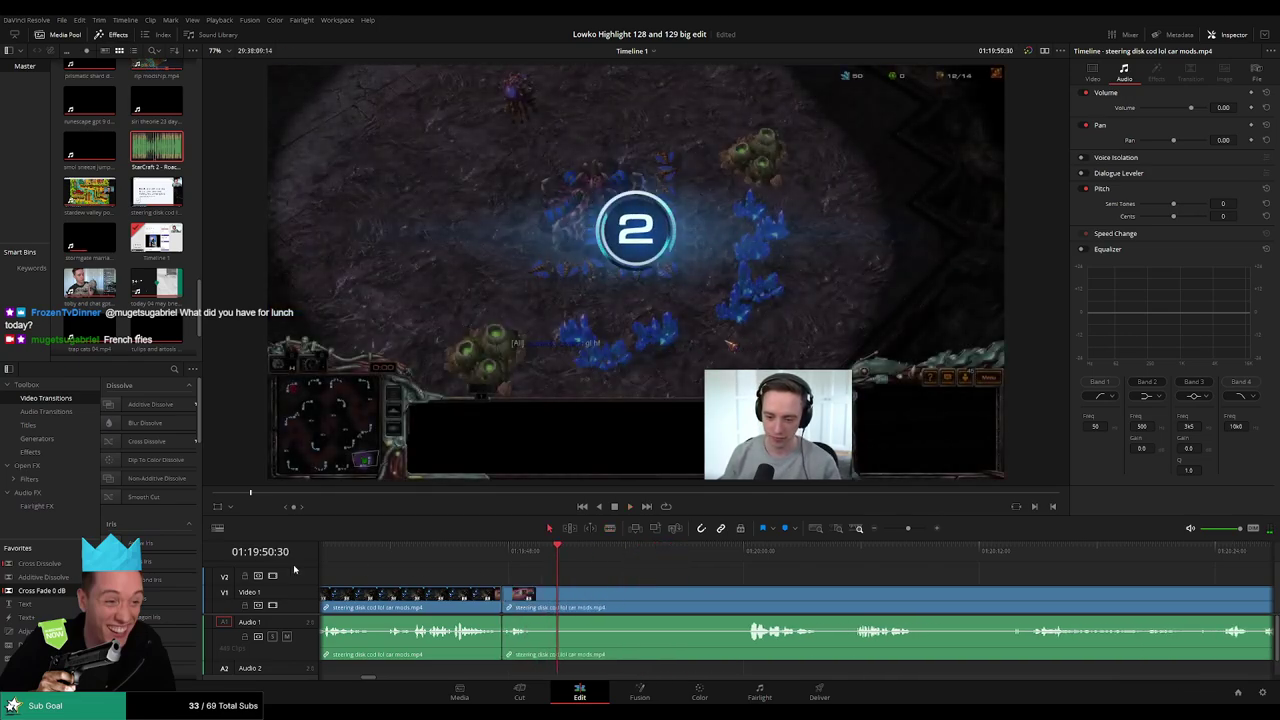
click(514, 562)
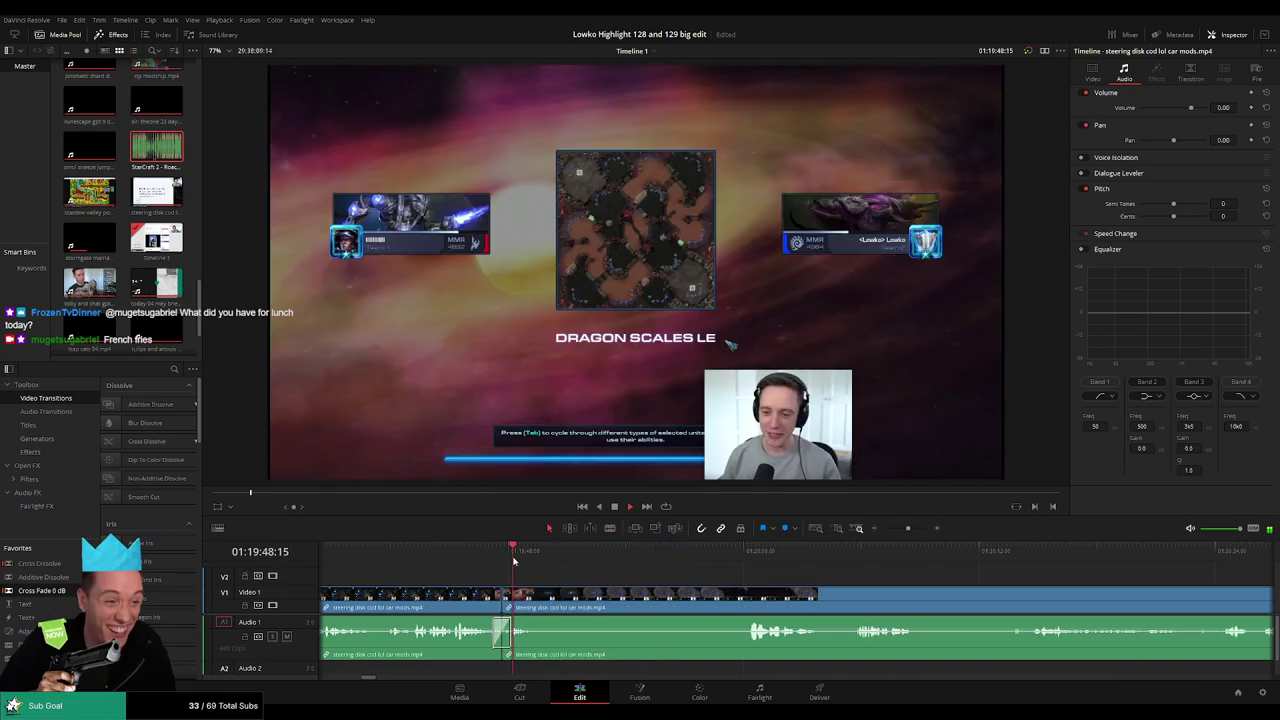
click(537, 587)
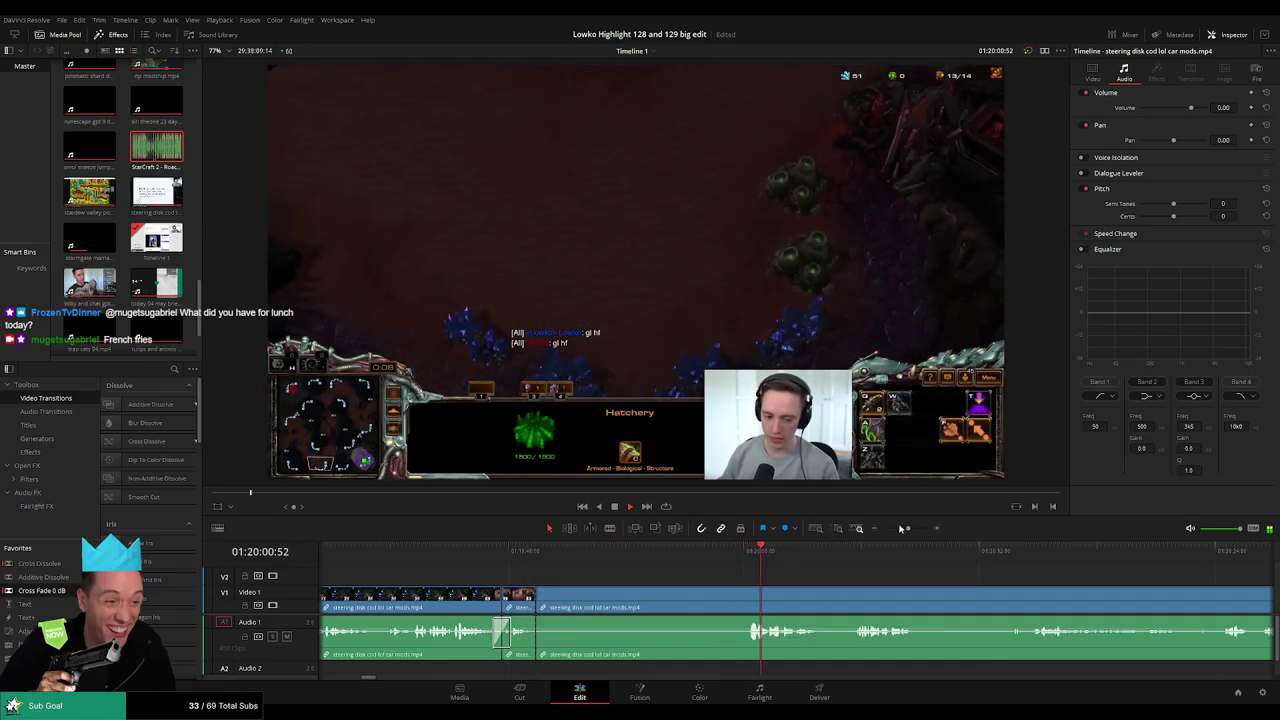
Split the StarCraft opening at a later game moment and delete the dull piece before it.
drag(908, 528, 896, 529)
drag(791, 550, 842, 556)
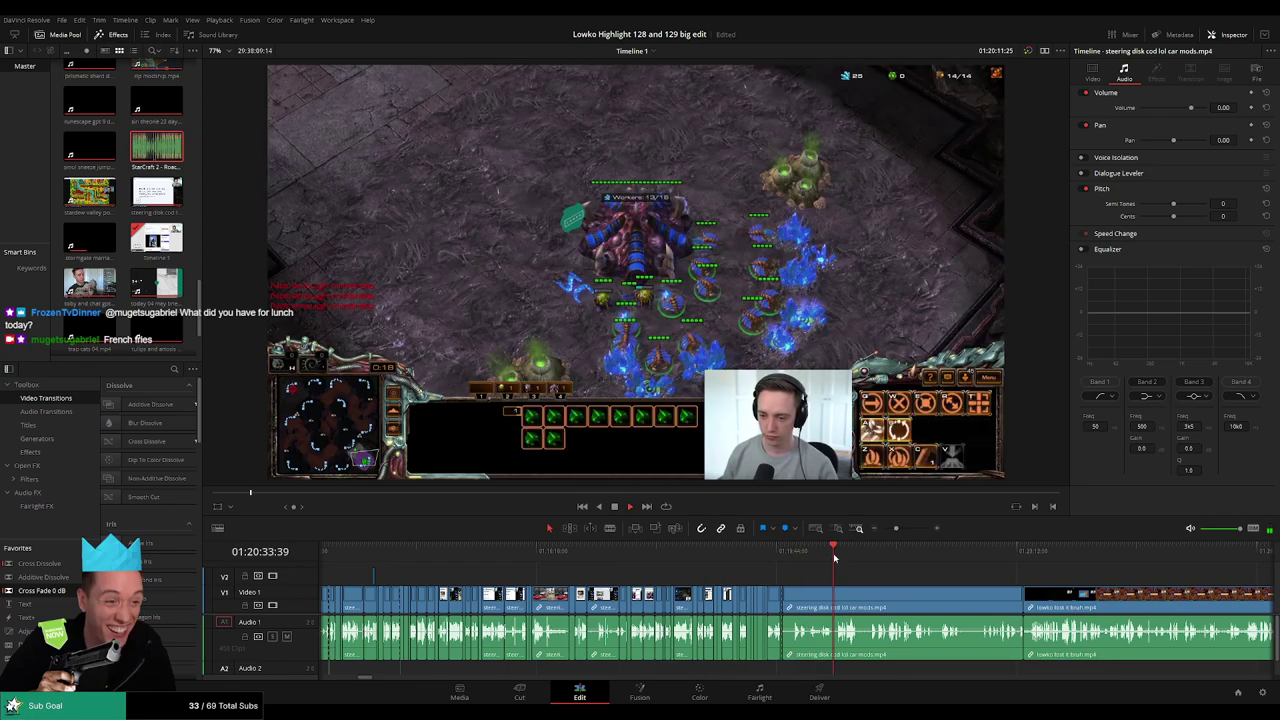
click(842, 556)
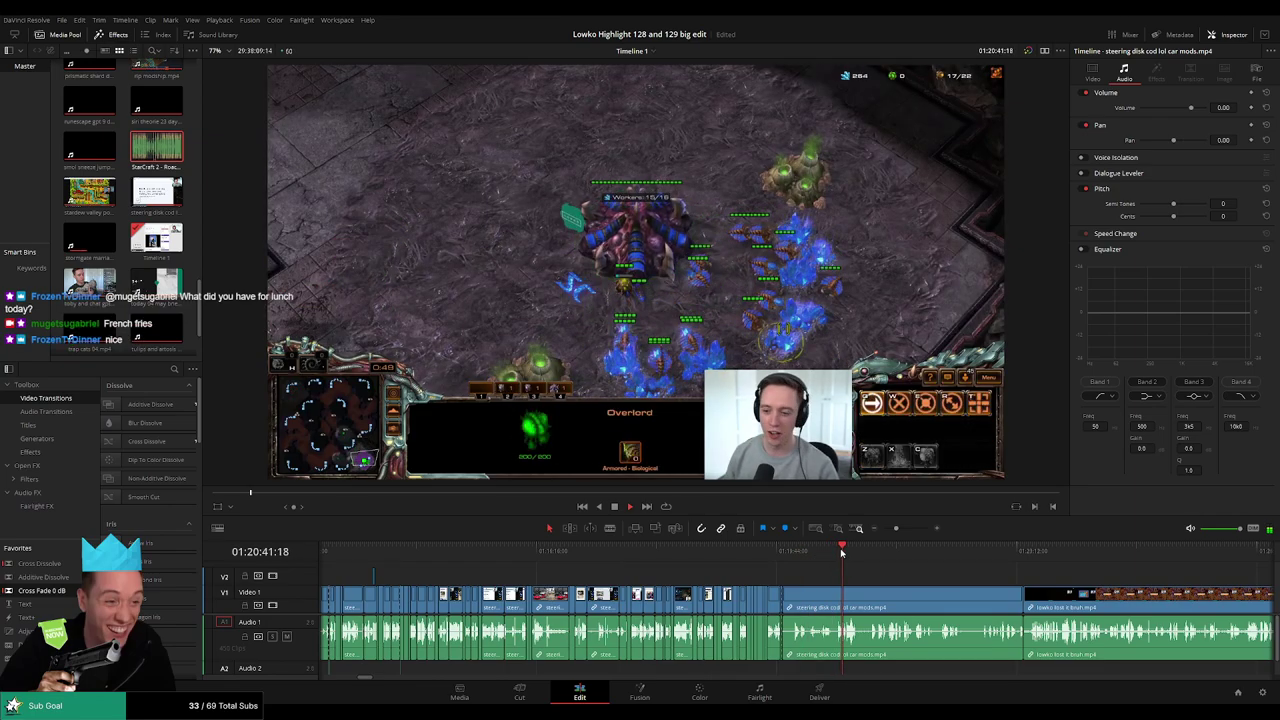
scroll(790, 565, up, 3)
click(744, 575)
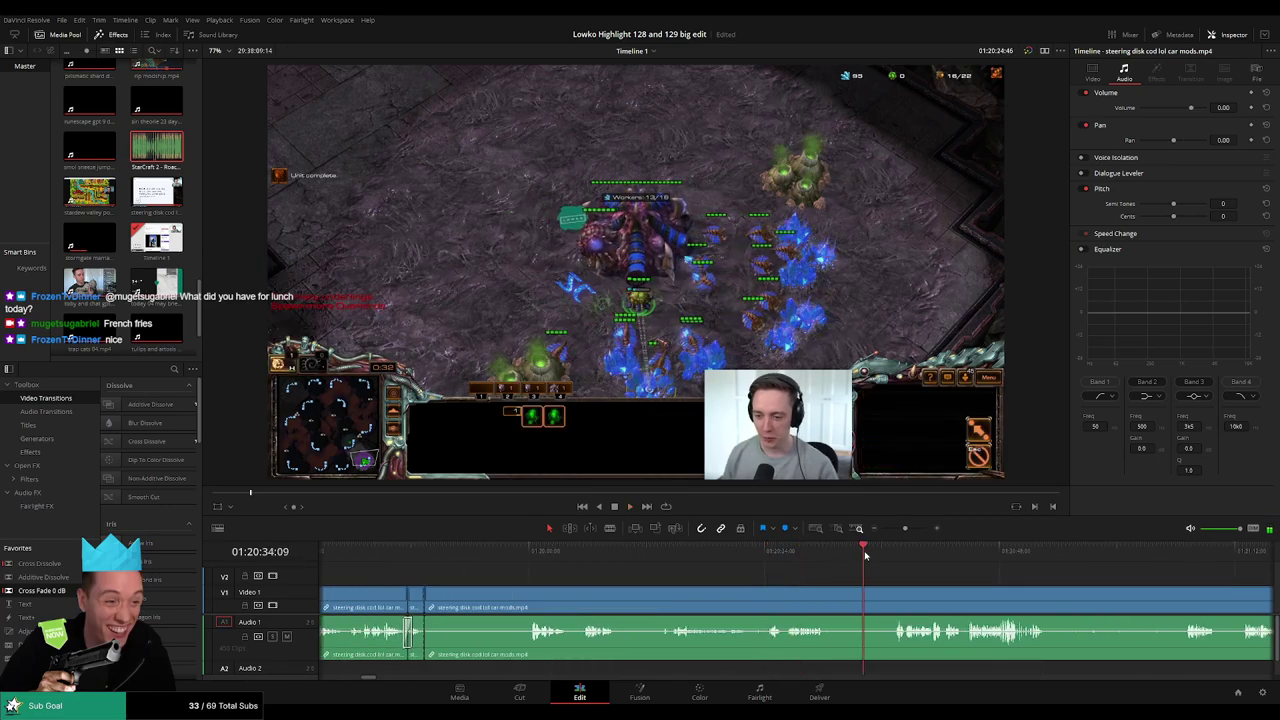
click(890, 583)
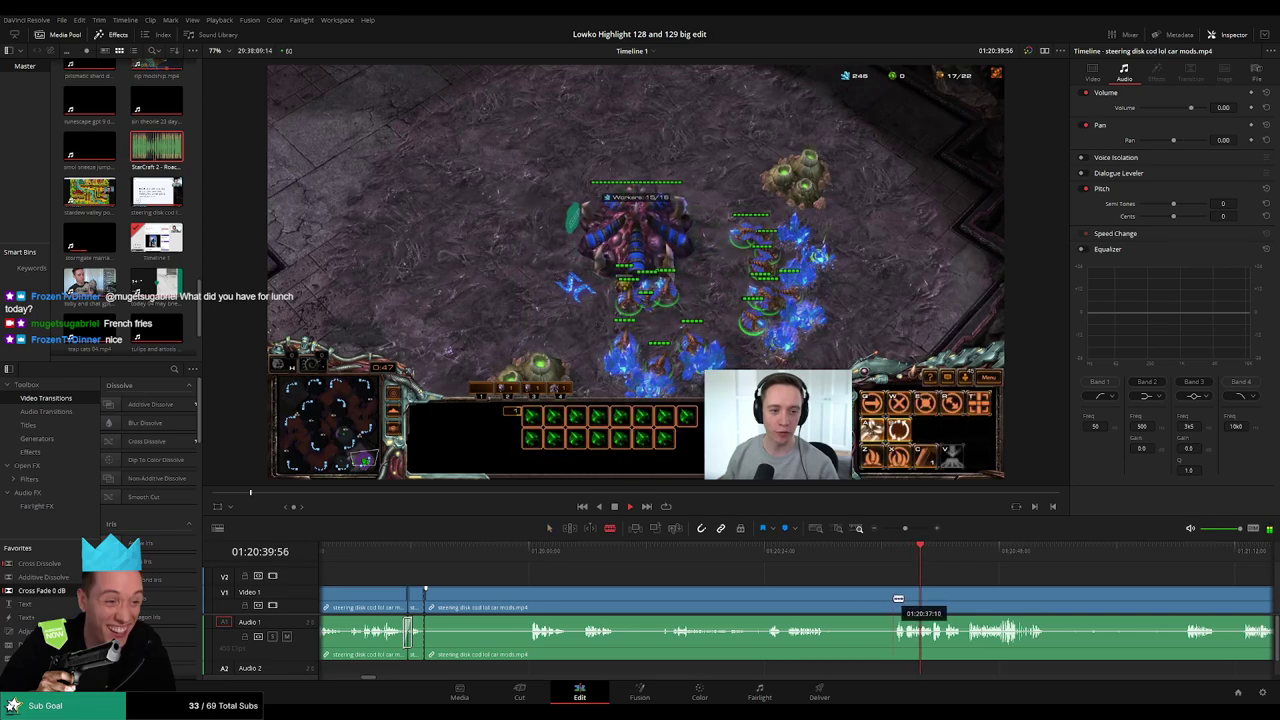
key(b)
click(892, 600)
key(a)
click(728, 603)
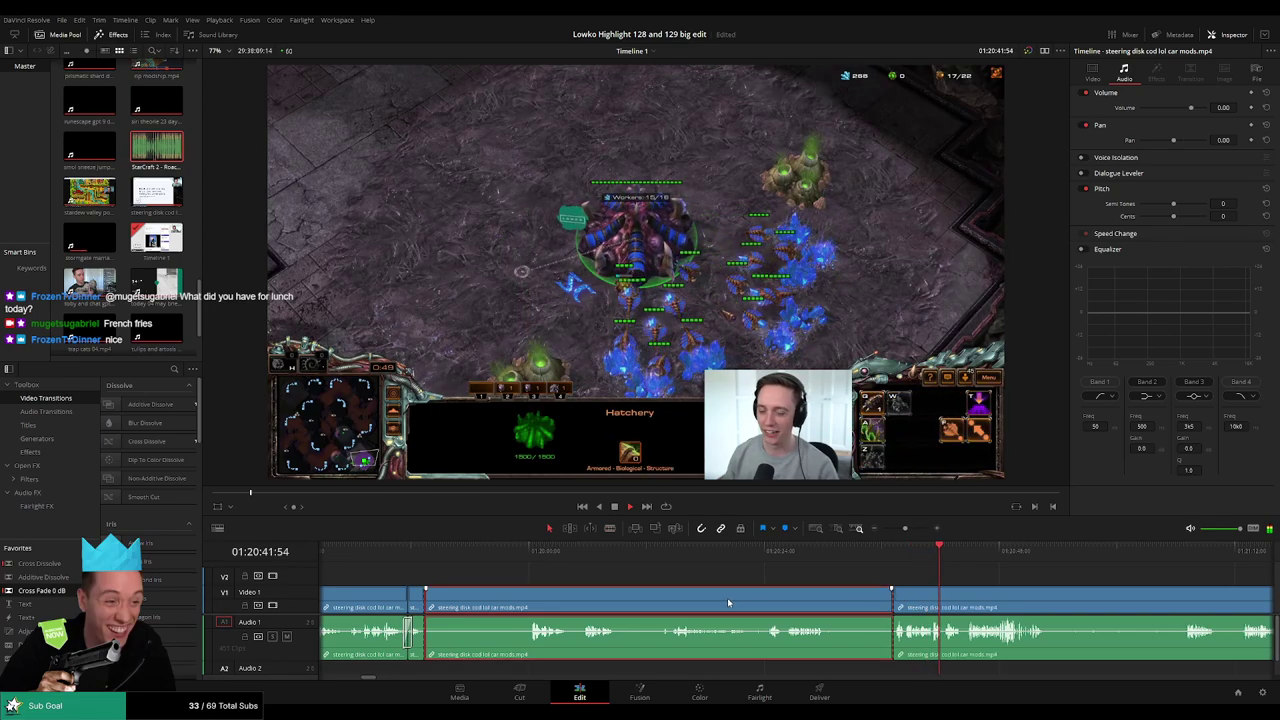
key(Delete)
Play back across the new join to review the cut.
scroll(700, 600, up, 3)
click(636, 552)
key(space)
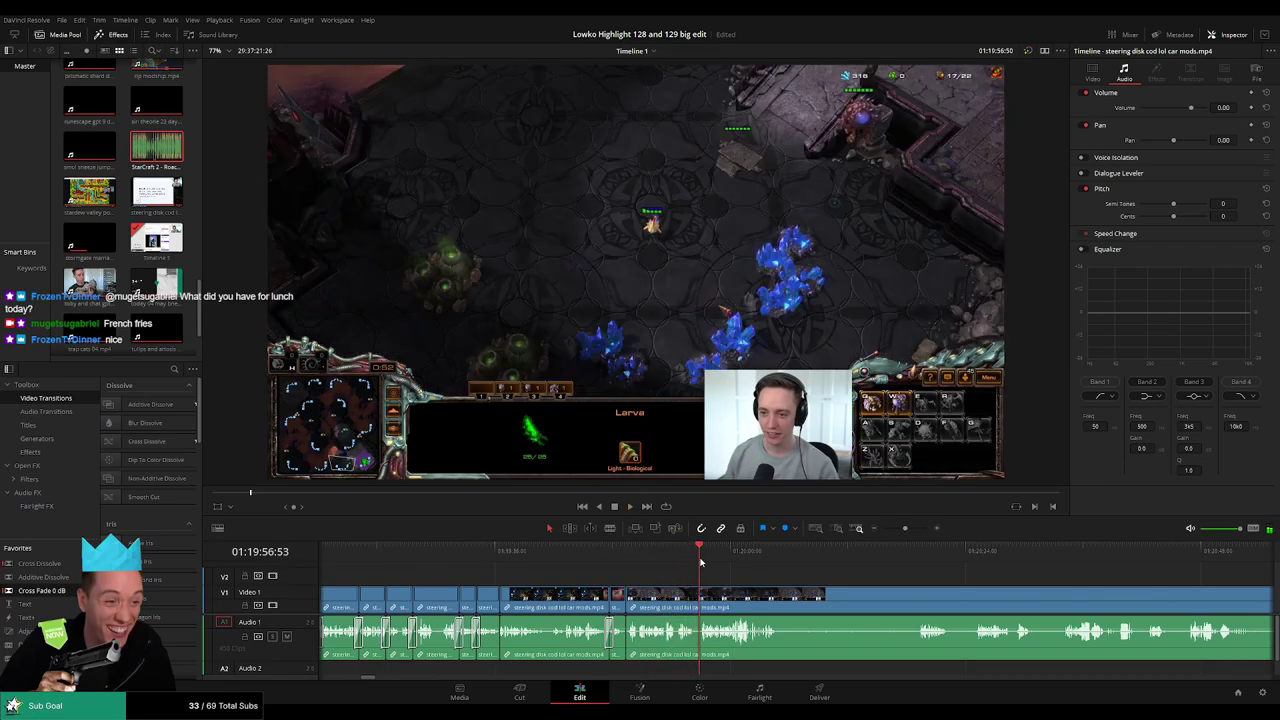
key(space)
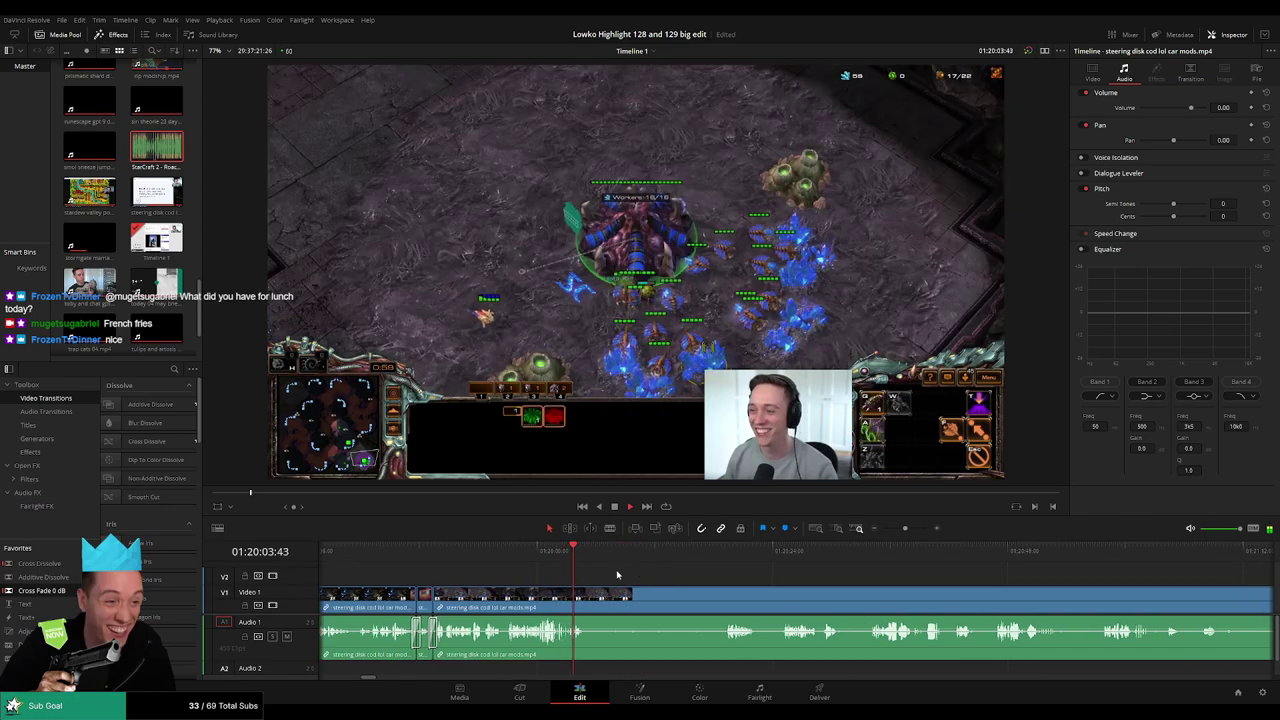
Blade-cut a short slow stretch in the early game and ripple delete it.
key(b)
click(587, 594)
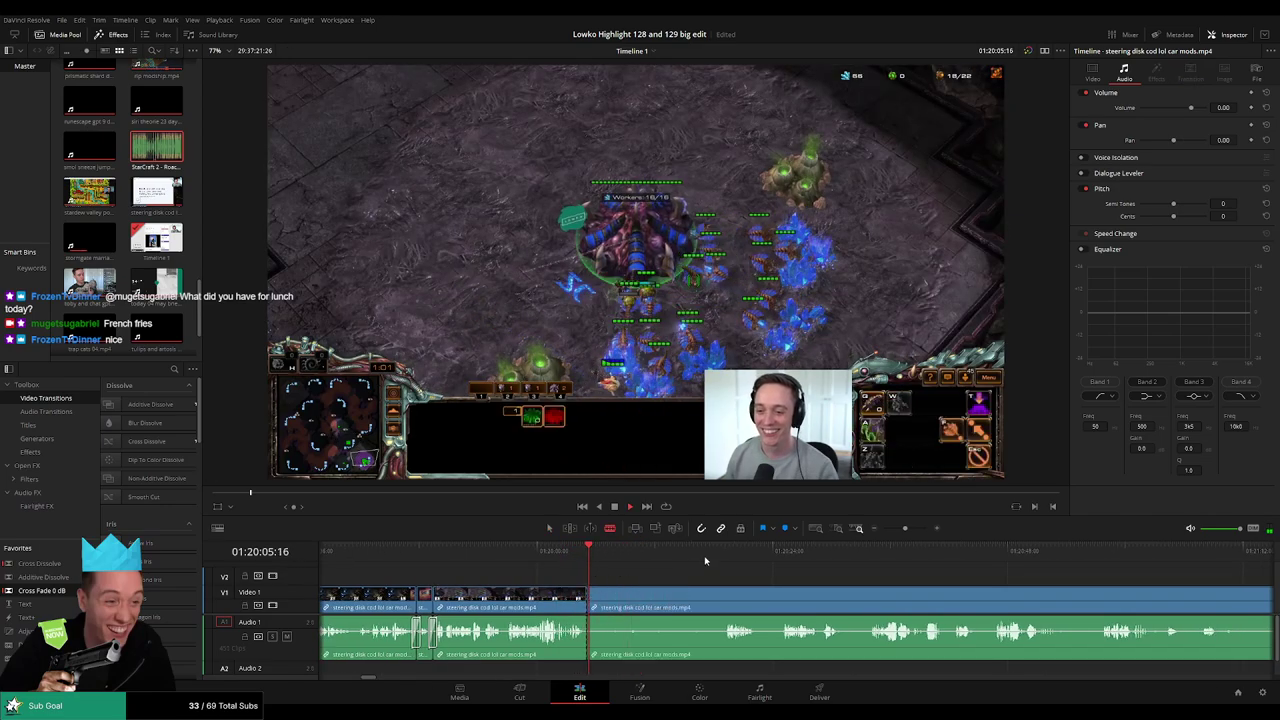
click(725, 557)
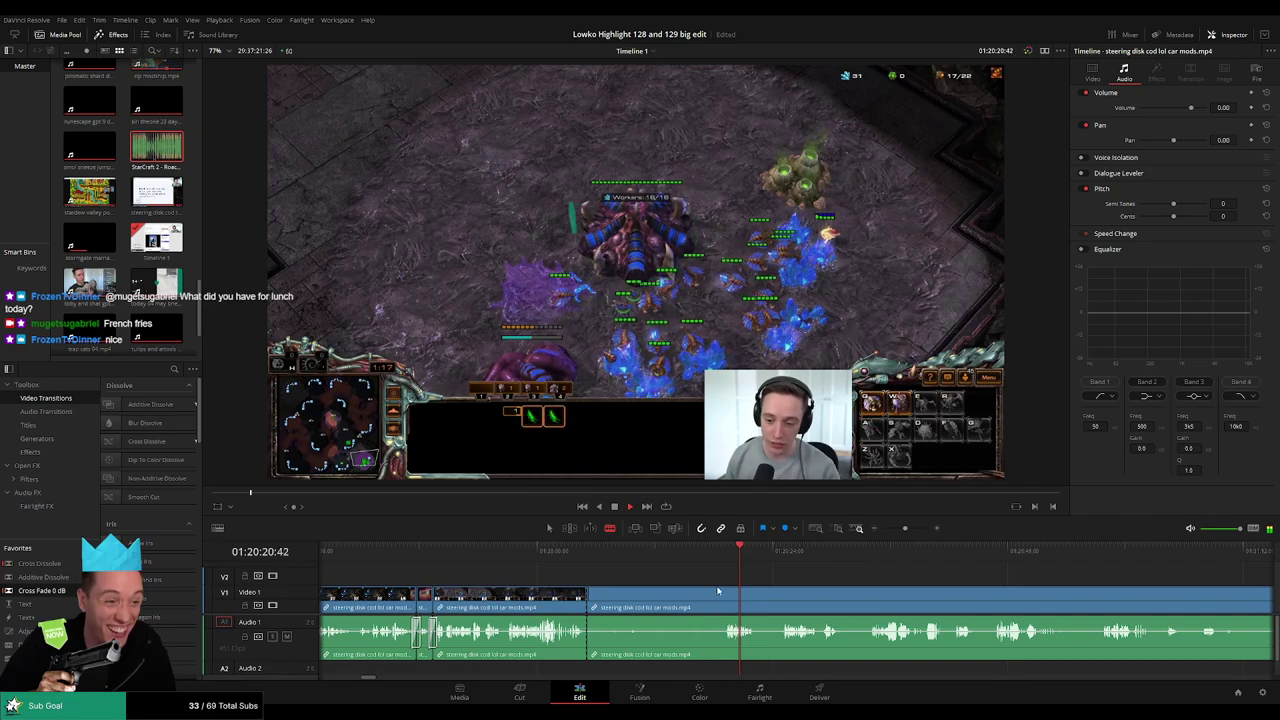
click(726, 596)
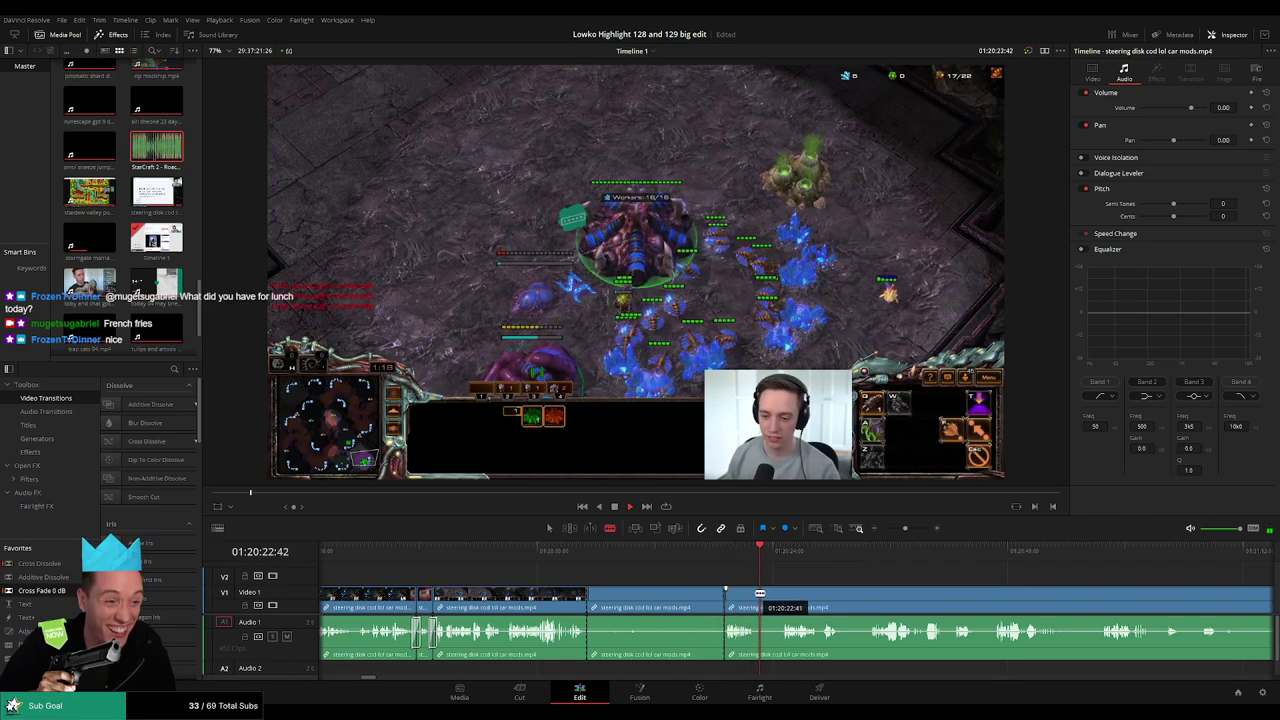
click(759, 596)
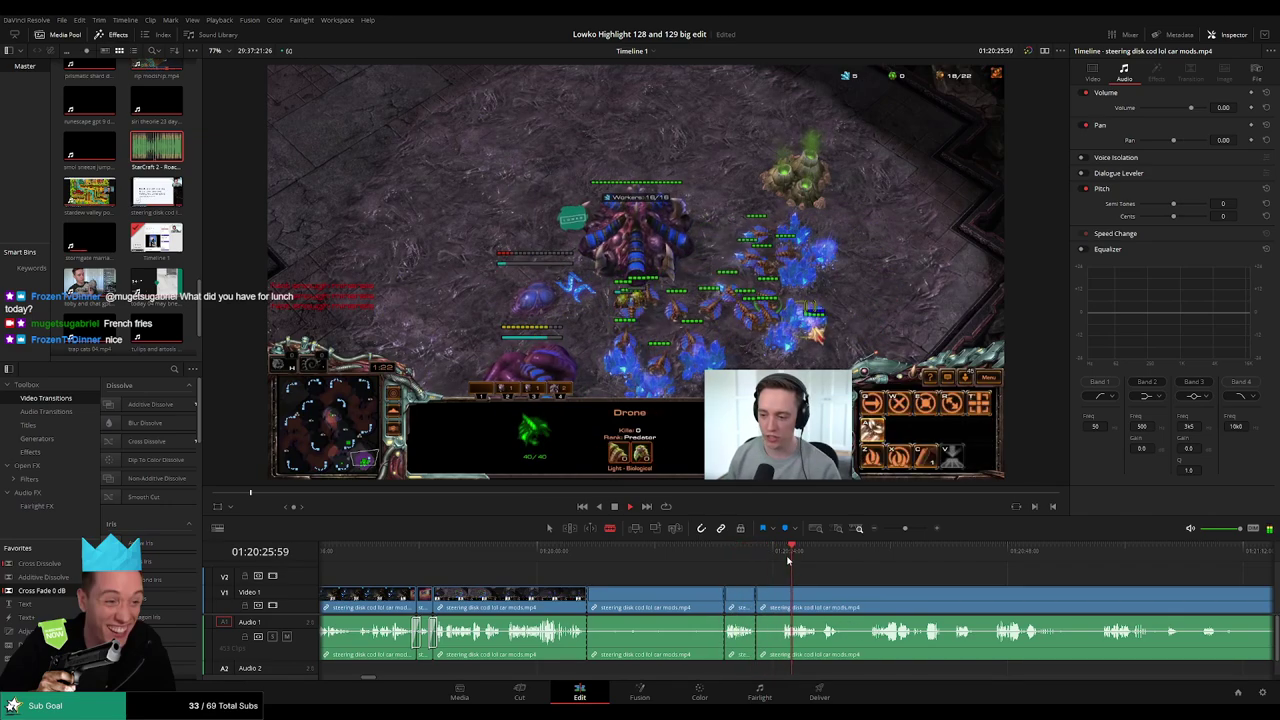
click(779, 600)
key(a)
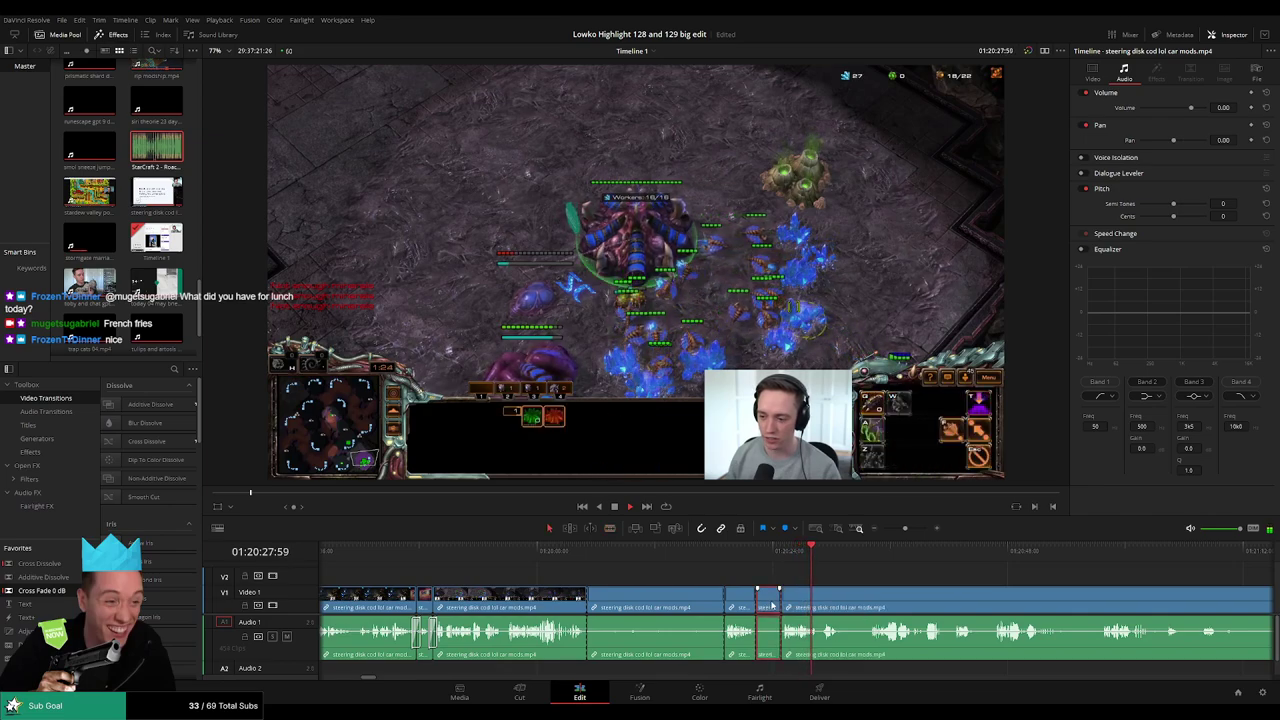
key(Delete)
key(Delete)
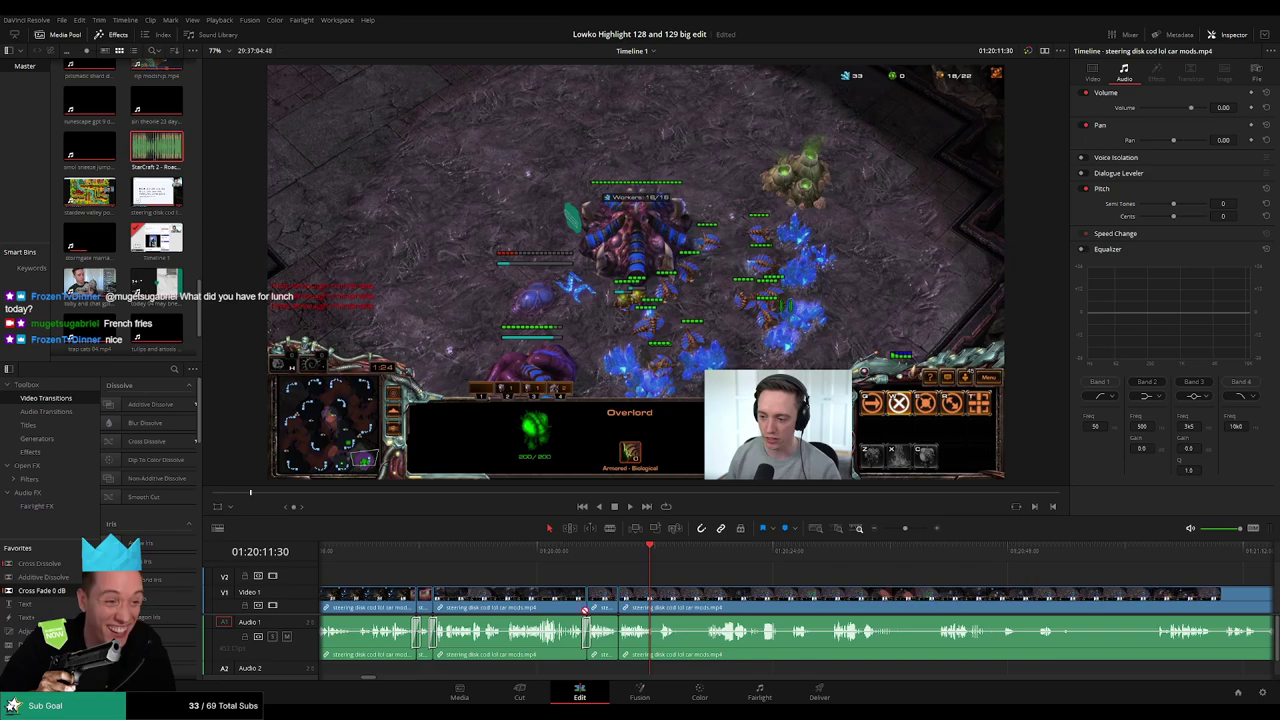
scroll(660, 592, right, 3)
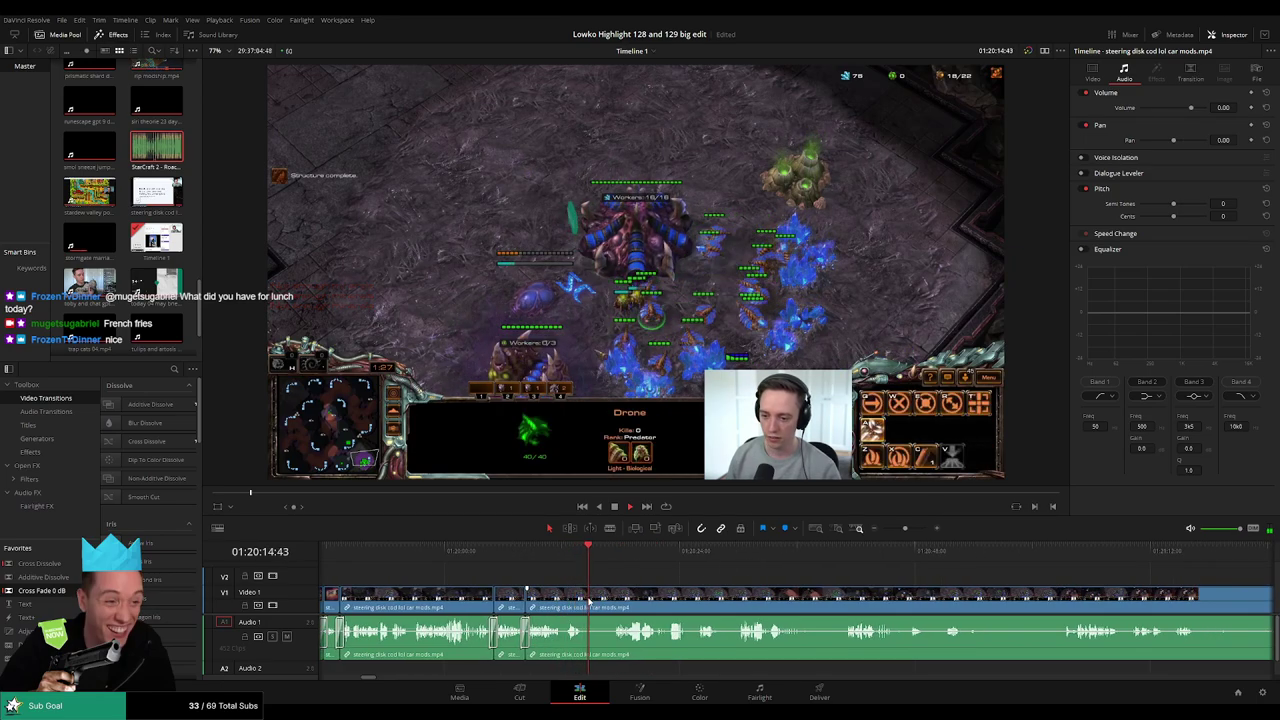
Split the StarCraft clip at the next dull moment and delete the short piece.
key(b)
click(590, 598)
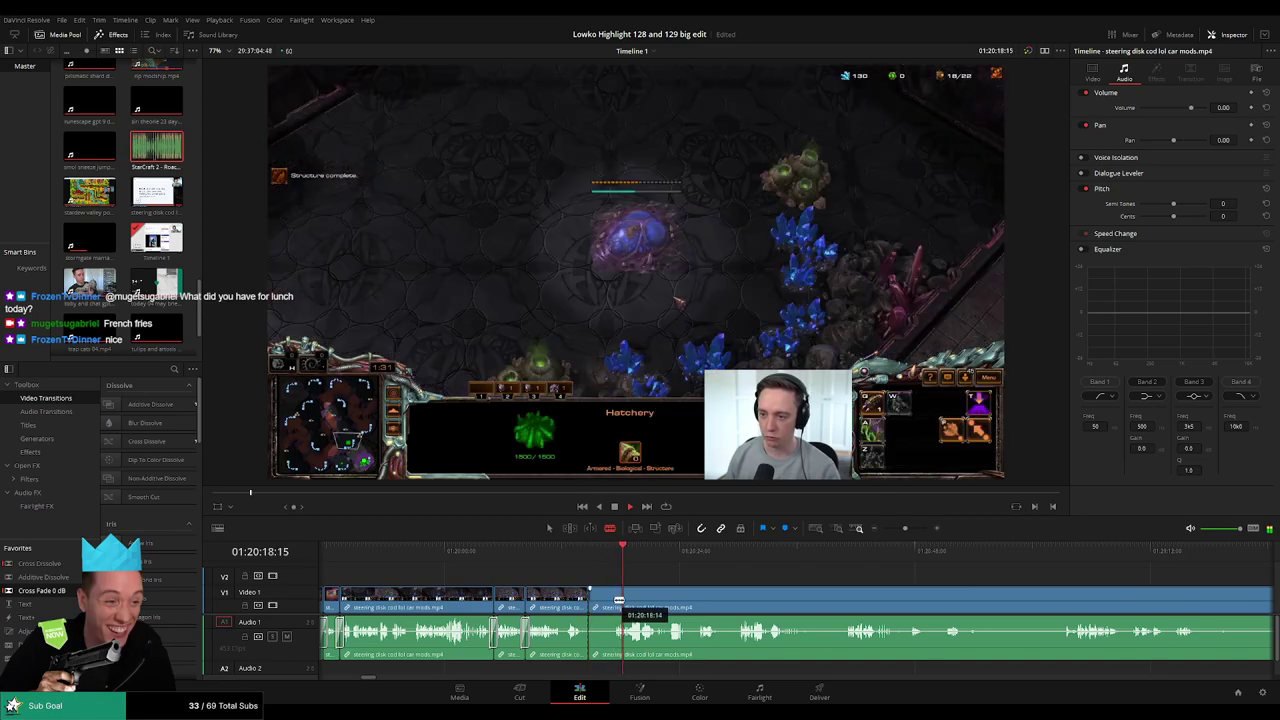
key(Delete)
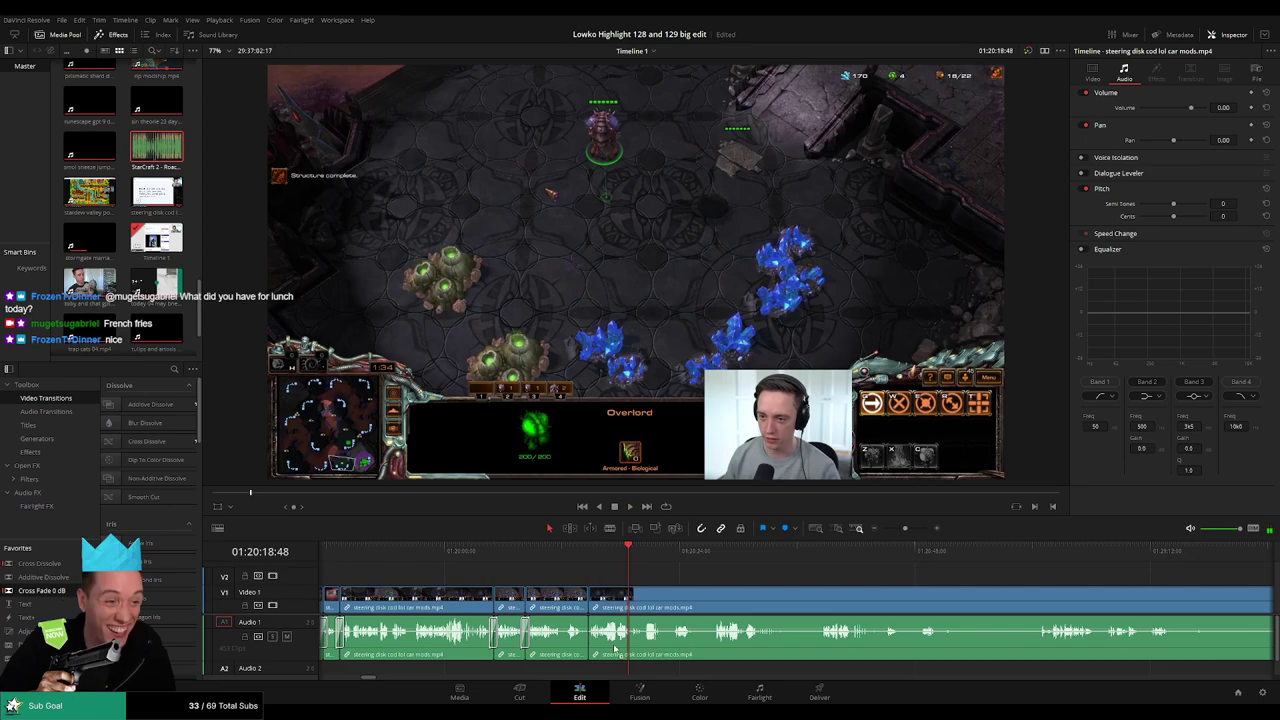
Isolate a second dull stretch with two cuts, ripple delete it plus another piece, then fast-forward to review.
scroll(590, 580, right, 2)
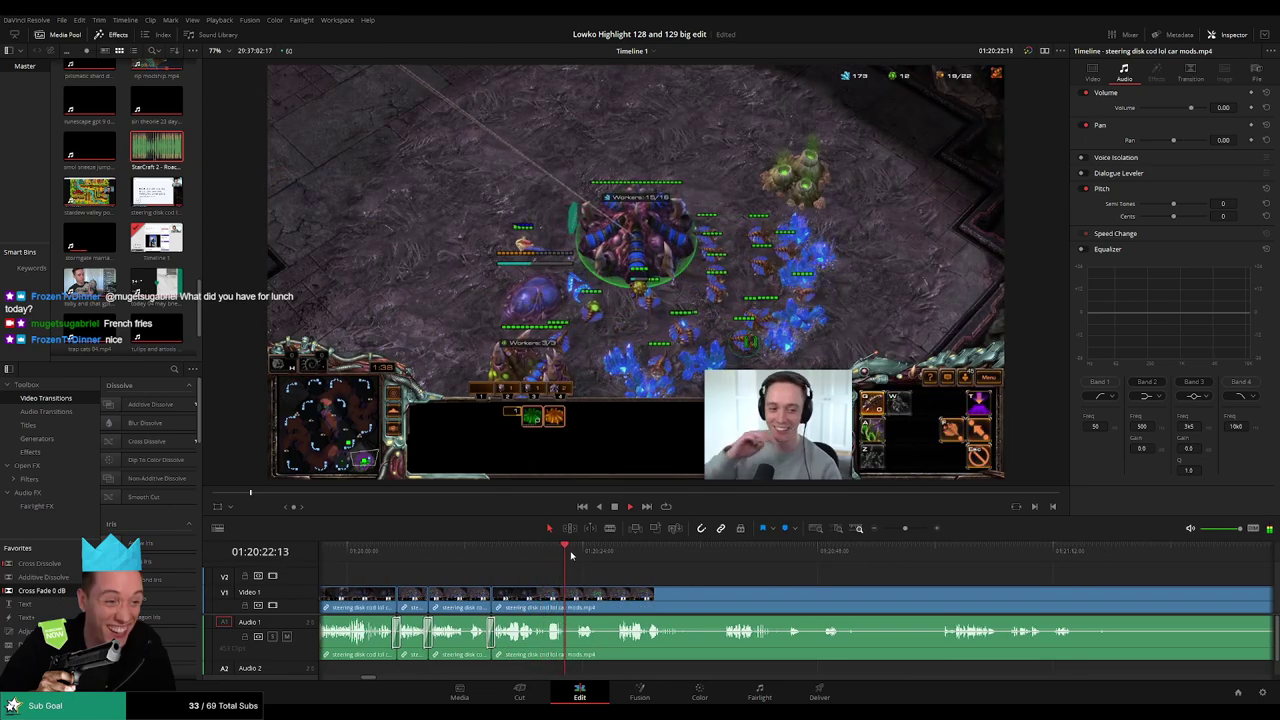
key(b)
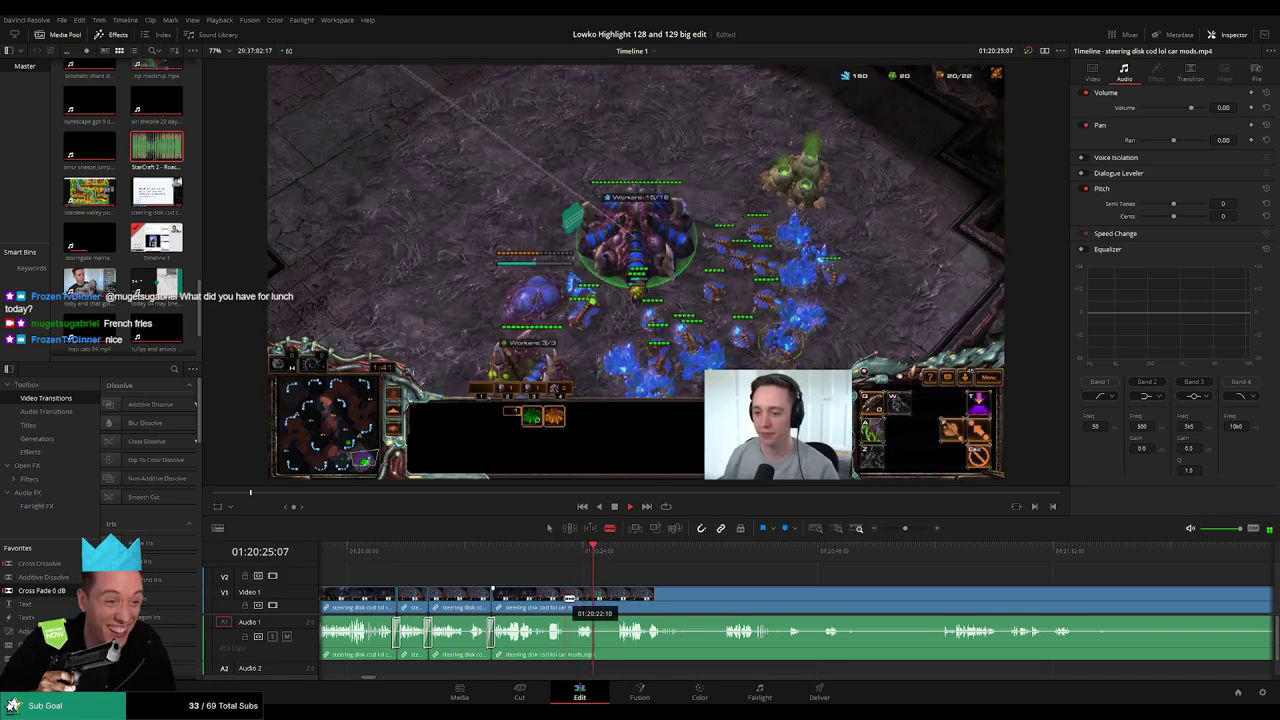
click(578, 598)
click(603, 596)
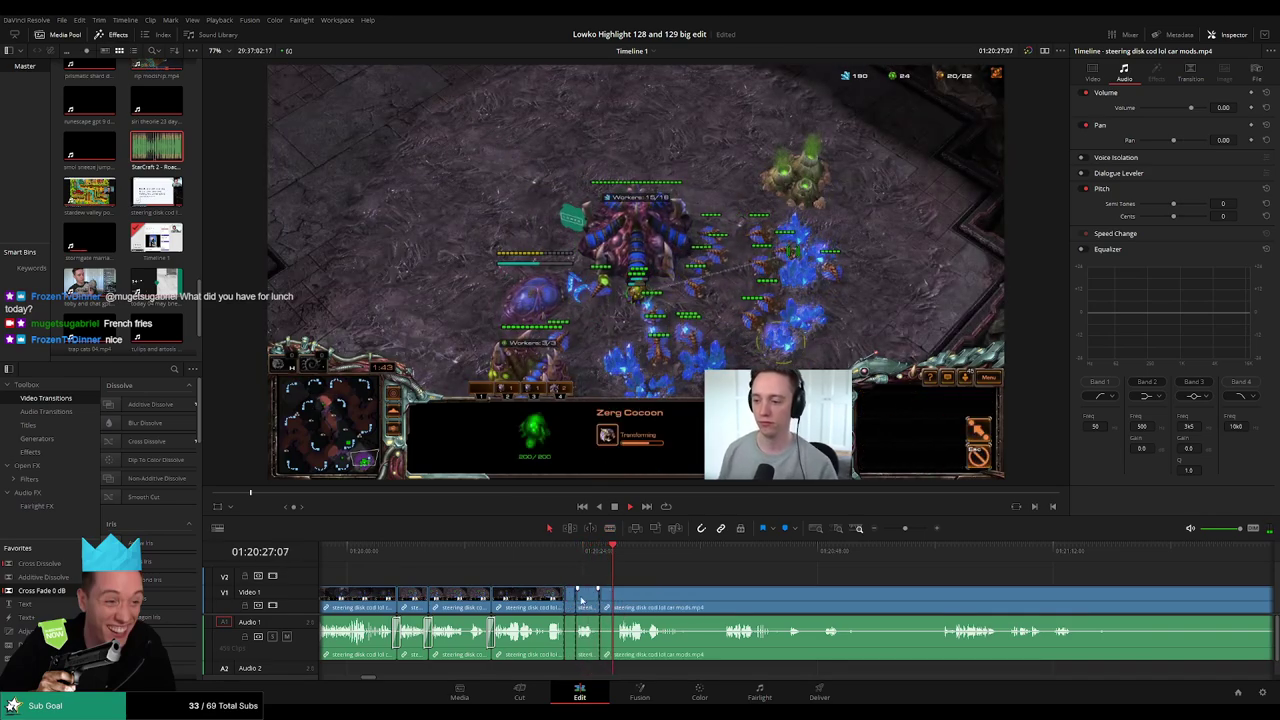
key(a)
click(570, 600)
key(Delete)
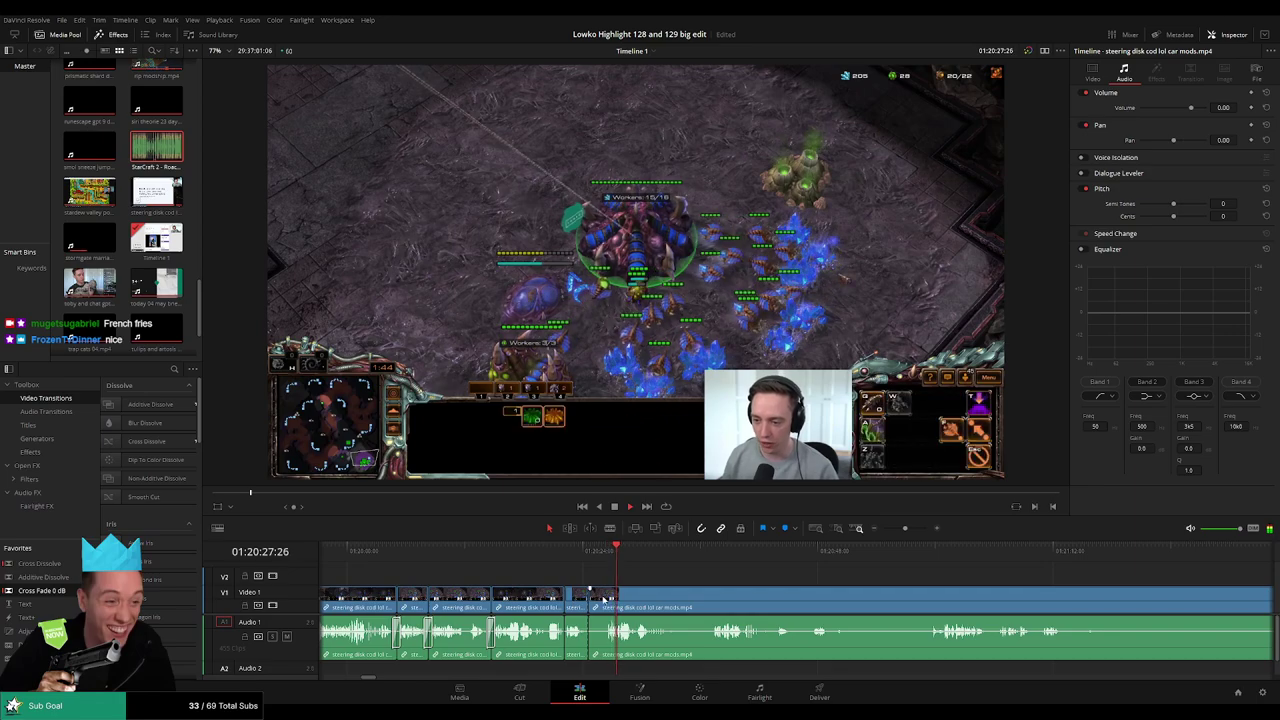
key(Delete)
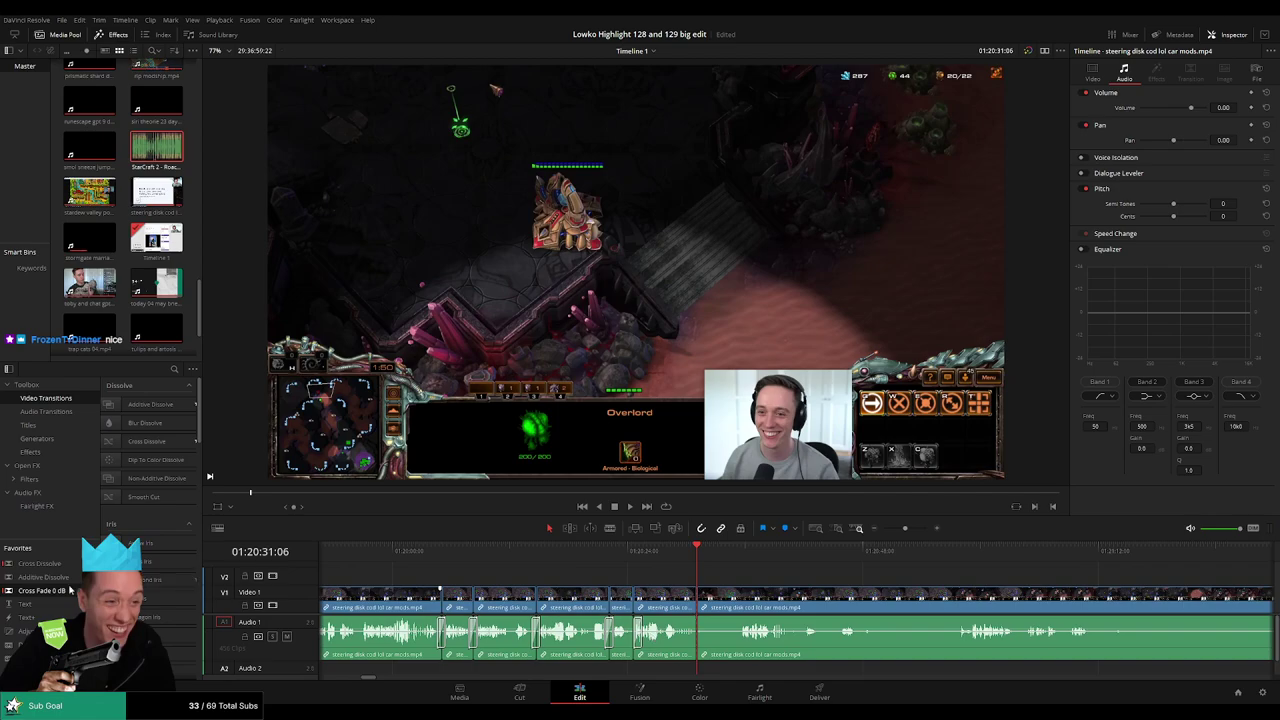
key(l)
key(l)
key(l)
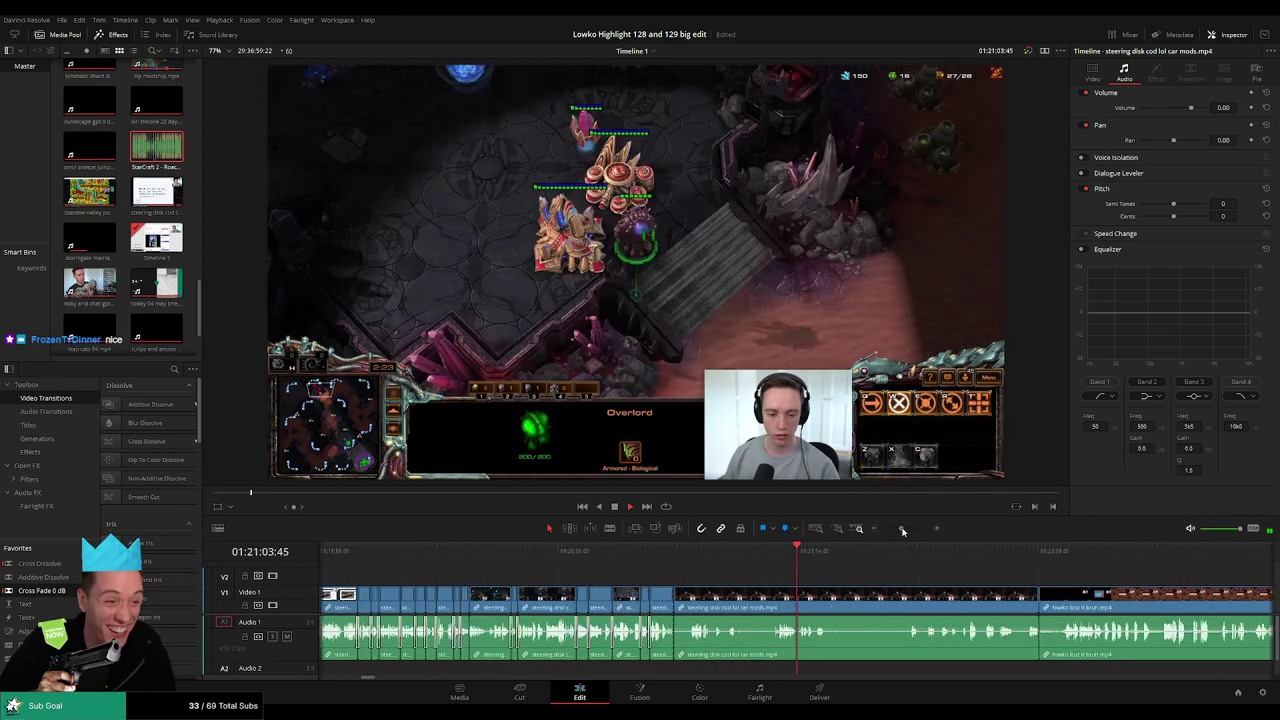
Cut out a short boring stretch of the StarCraft footage and close the gap.
click(656, 556)
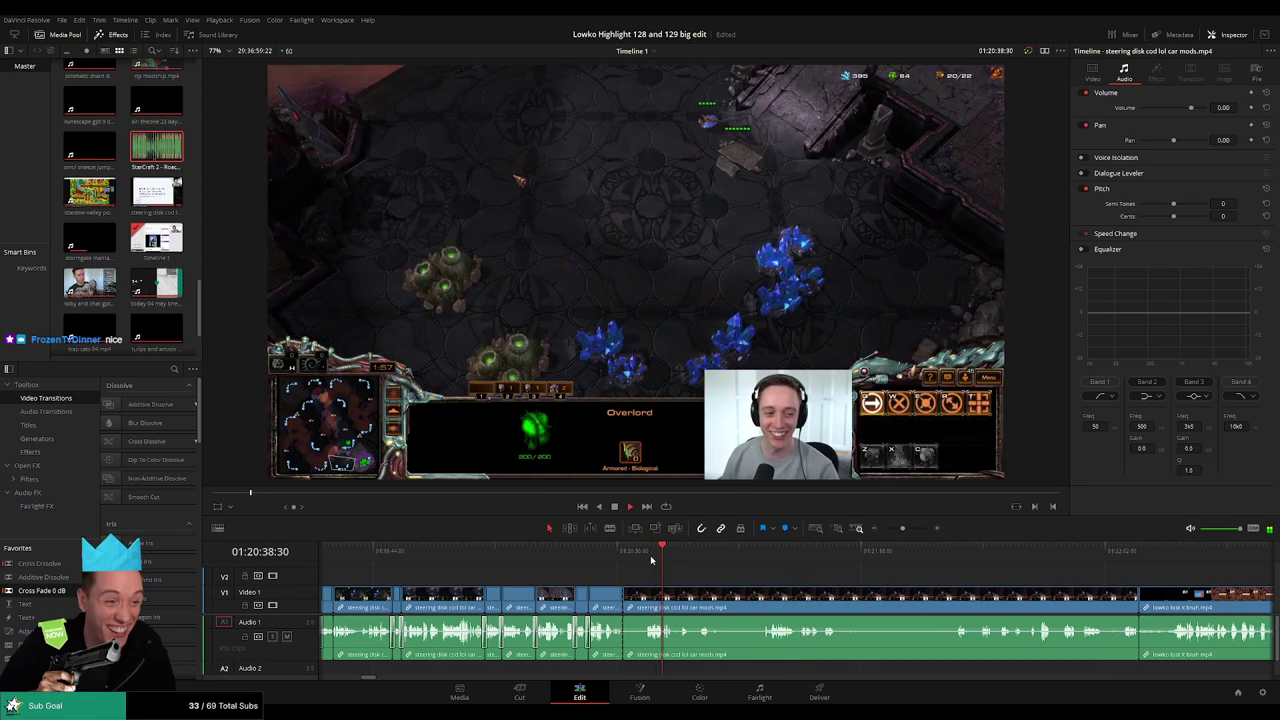
click(651, 556)
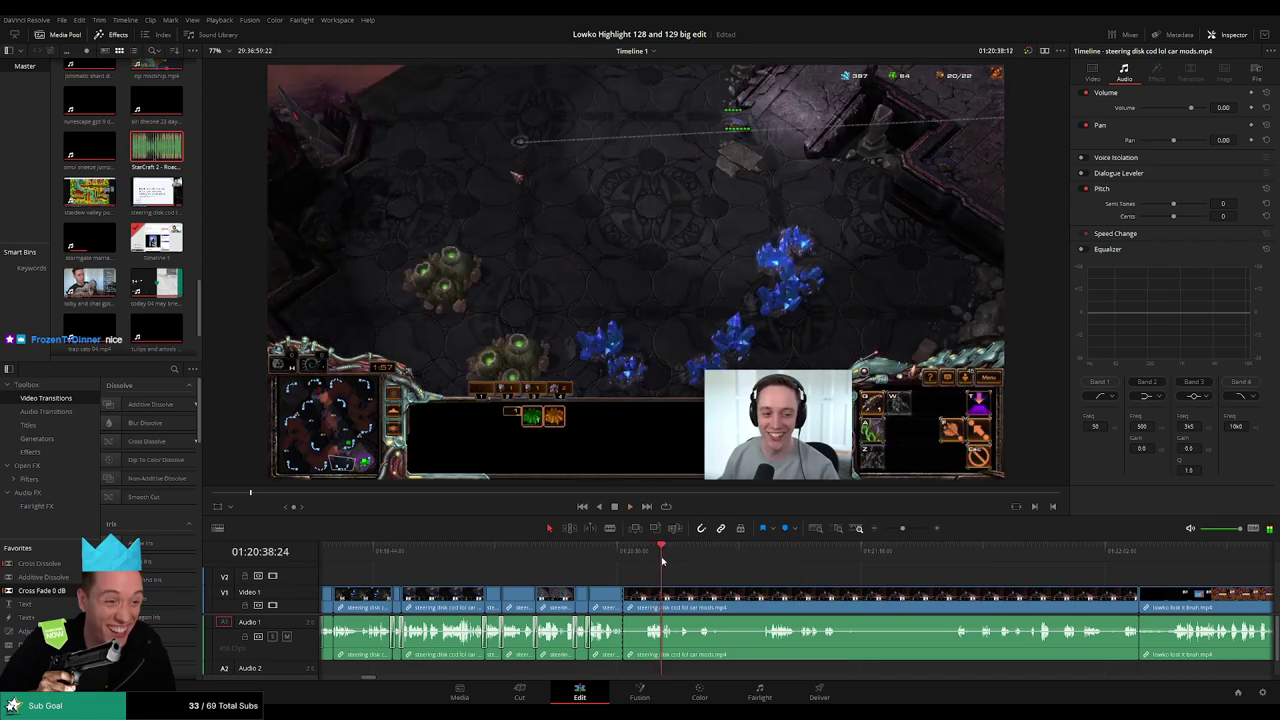
key(b)
click(647, 597)
key(a)
click(630, 597)
key(Delete)
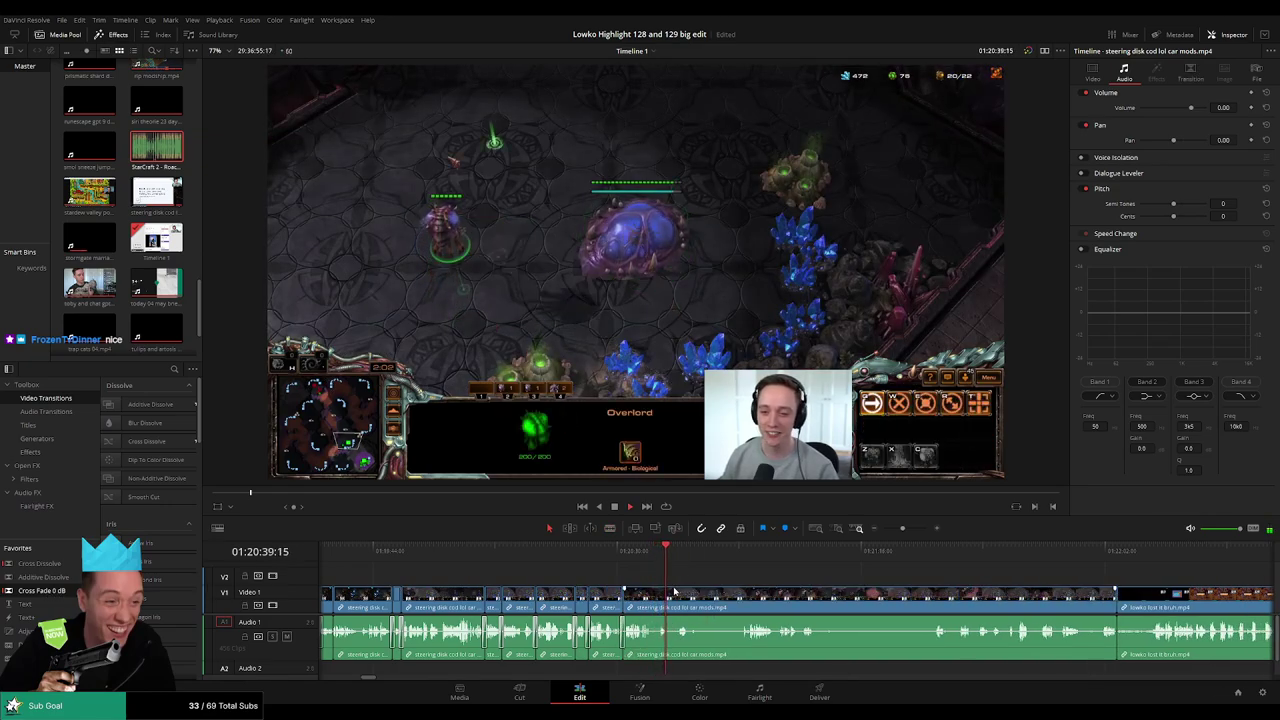
Split at the next dull moment and remove that short piece.
click(680, 557)
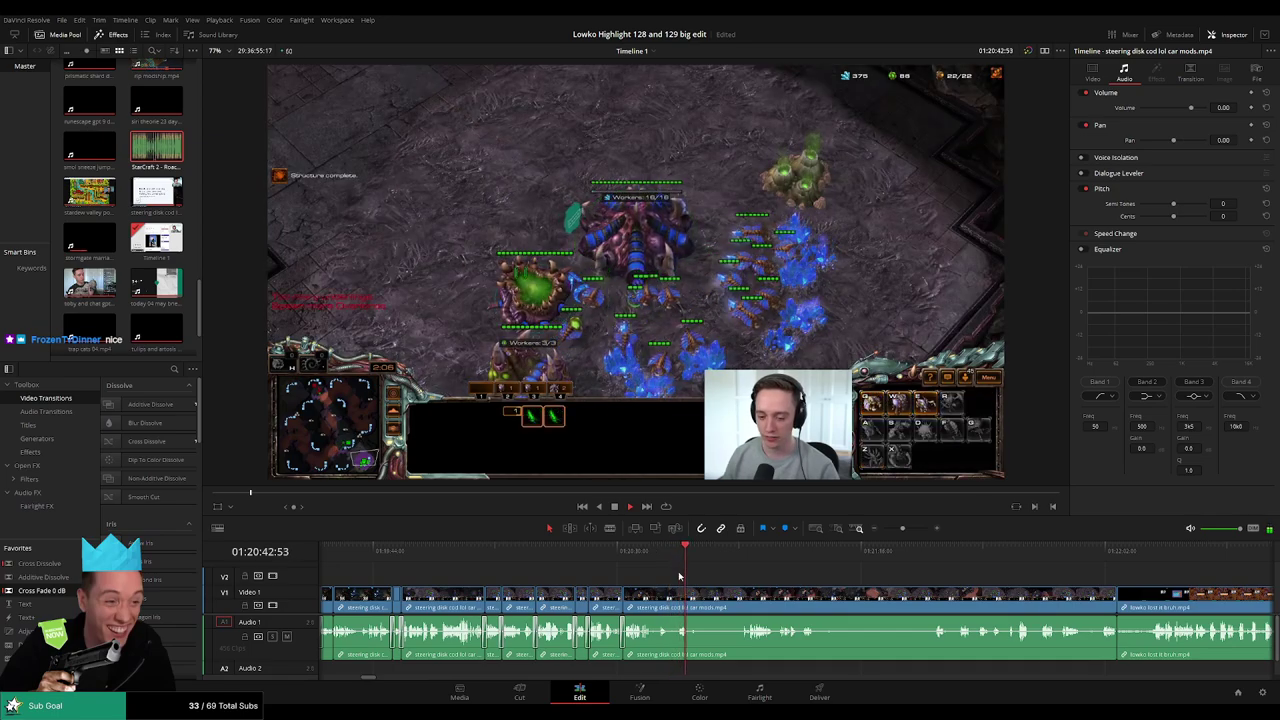
click(670, 600)
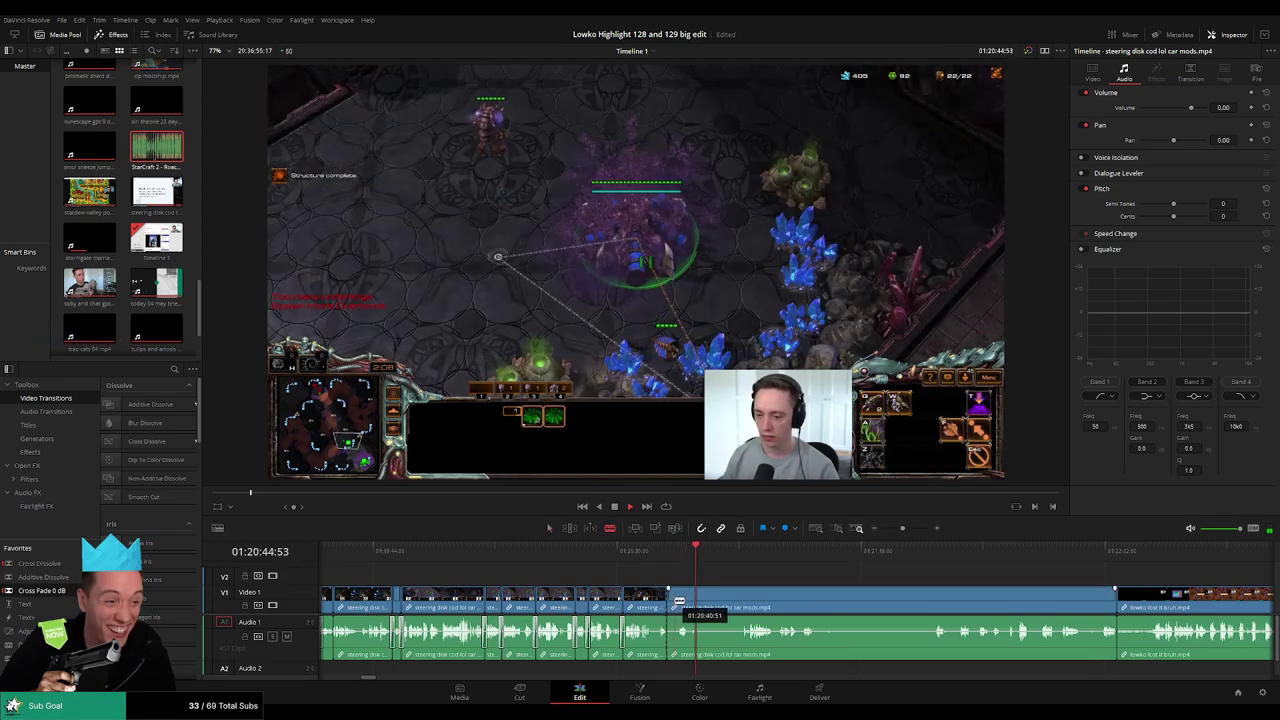
key(Delete)
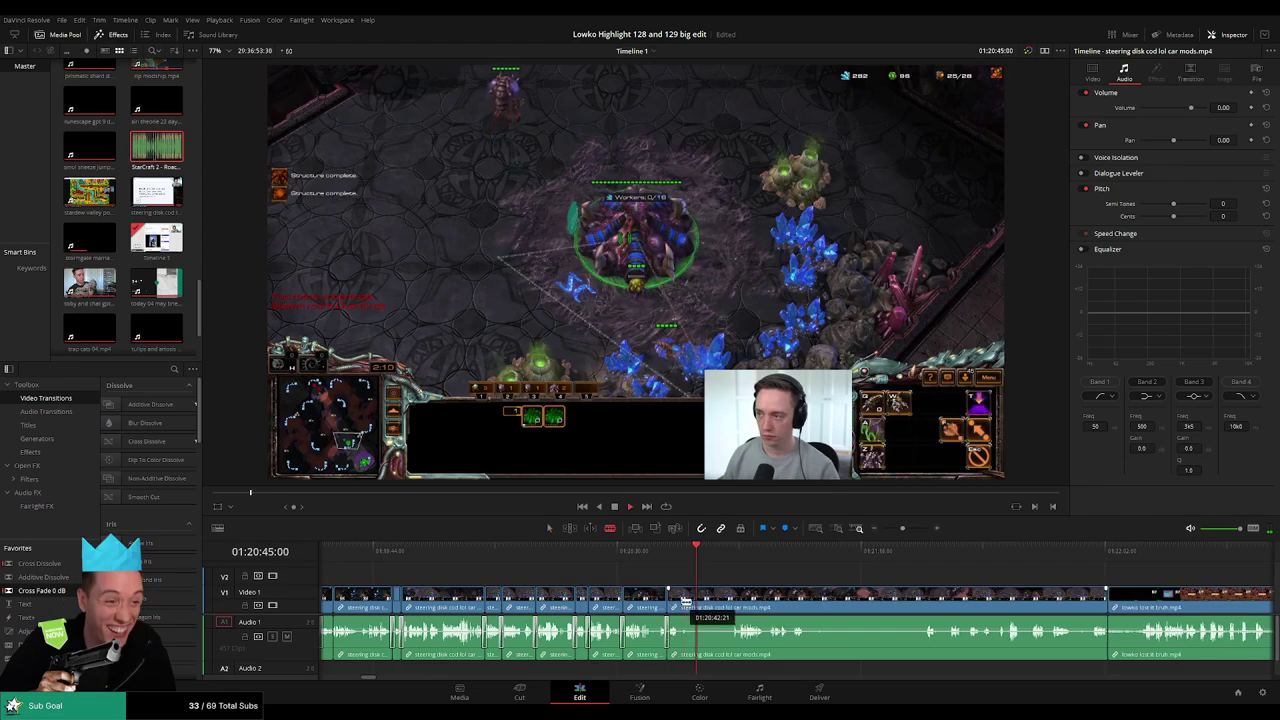
Delete the long StarCraft tail so 'lowko lost it bruh.mp4' follows directly.
click(744, 550)
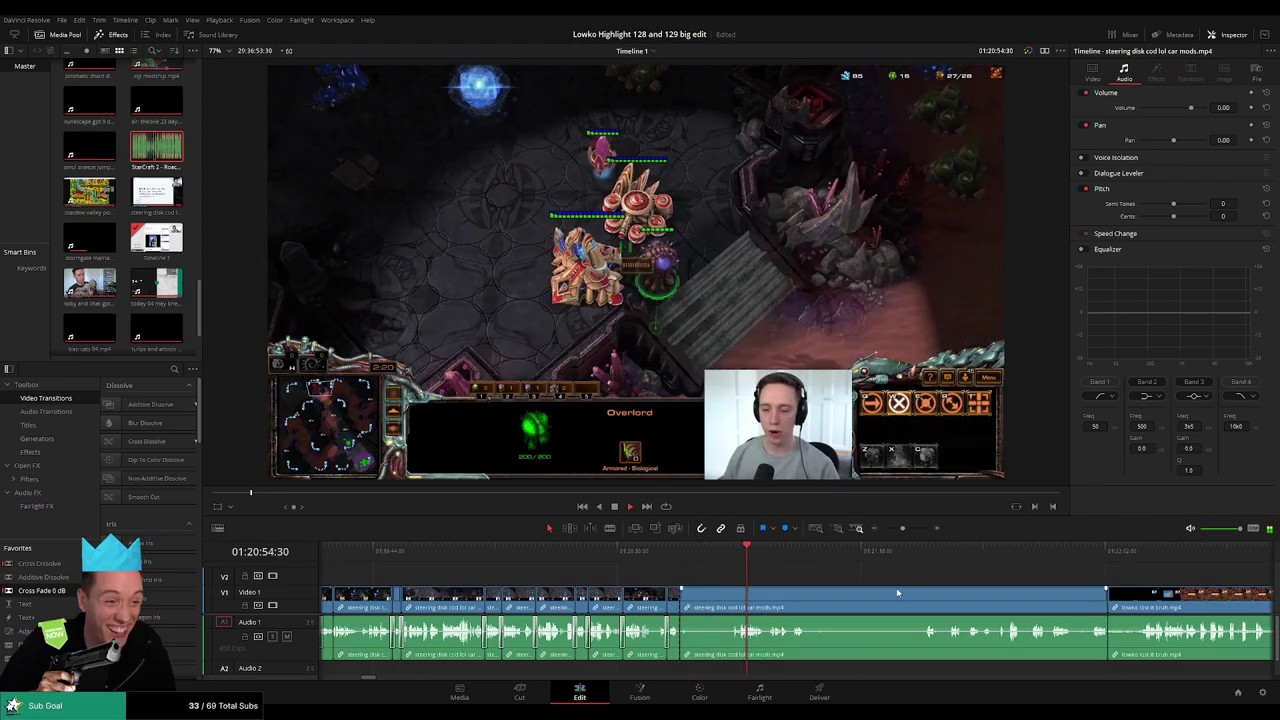
click(757, 598)
key(Delete)
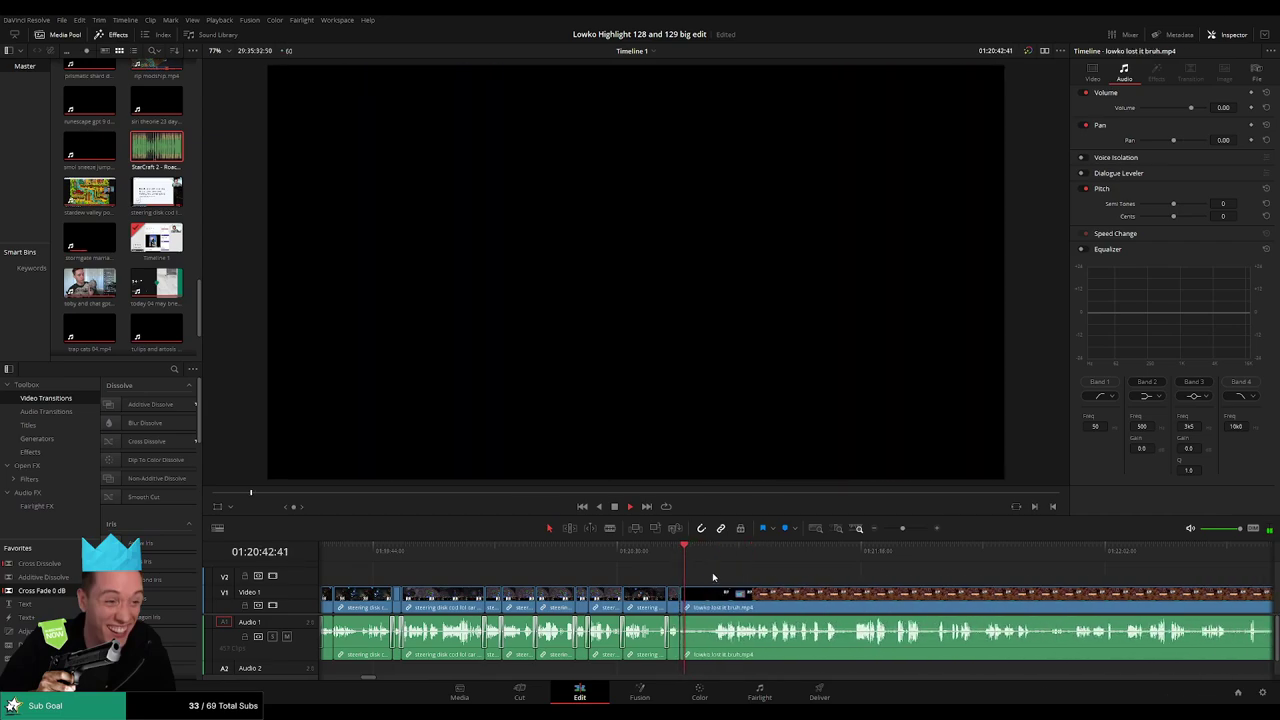
Split the fair clip just before the colour-wheel wager and delete the footage before it.
click(716, 565)
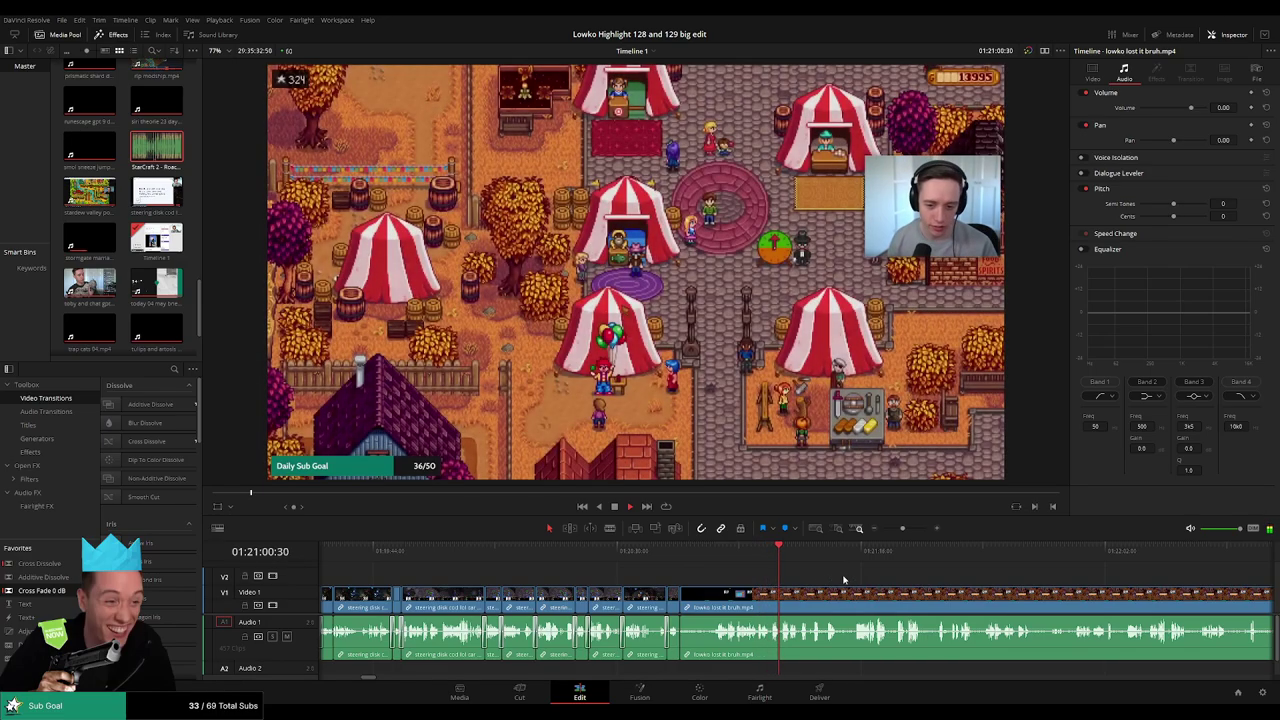
scroll(695, 570, right, 5)
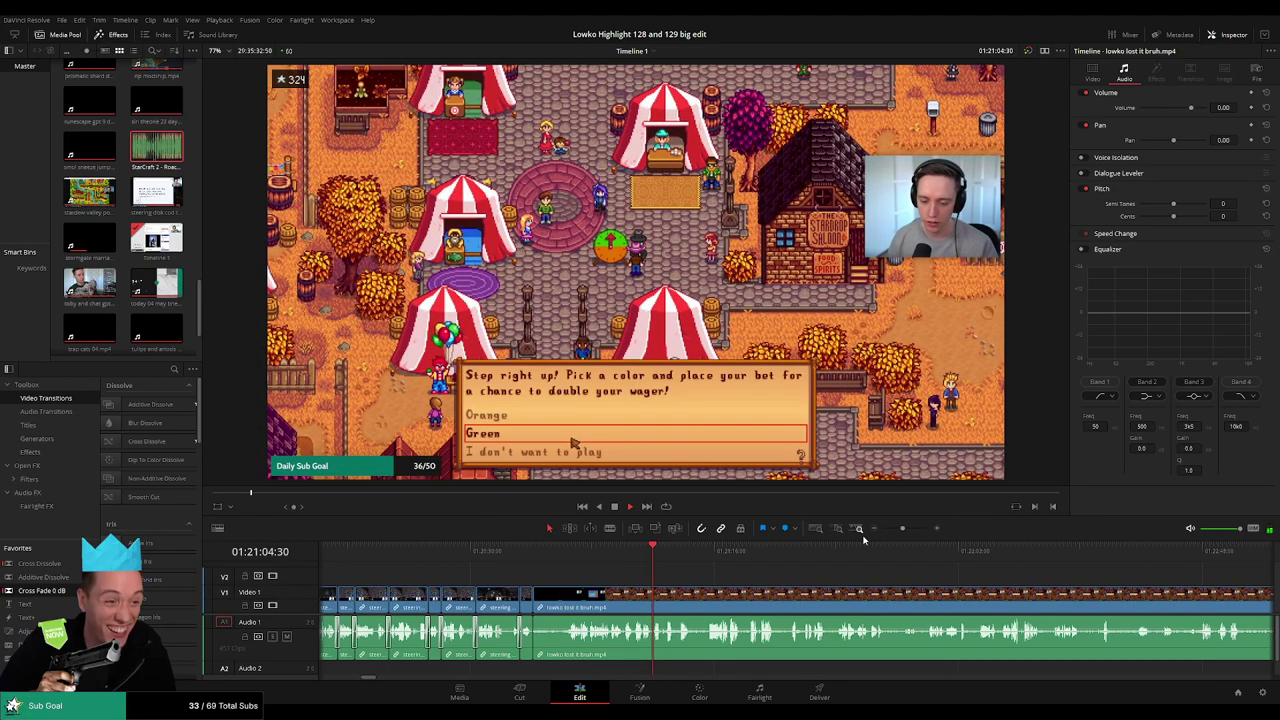
scroll(678, 587, up, 2)
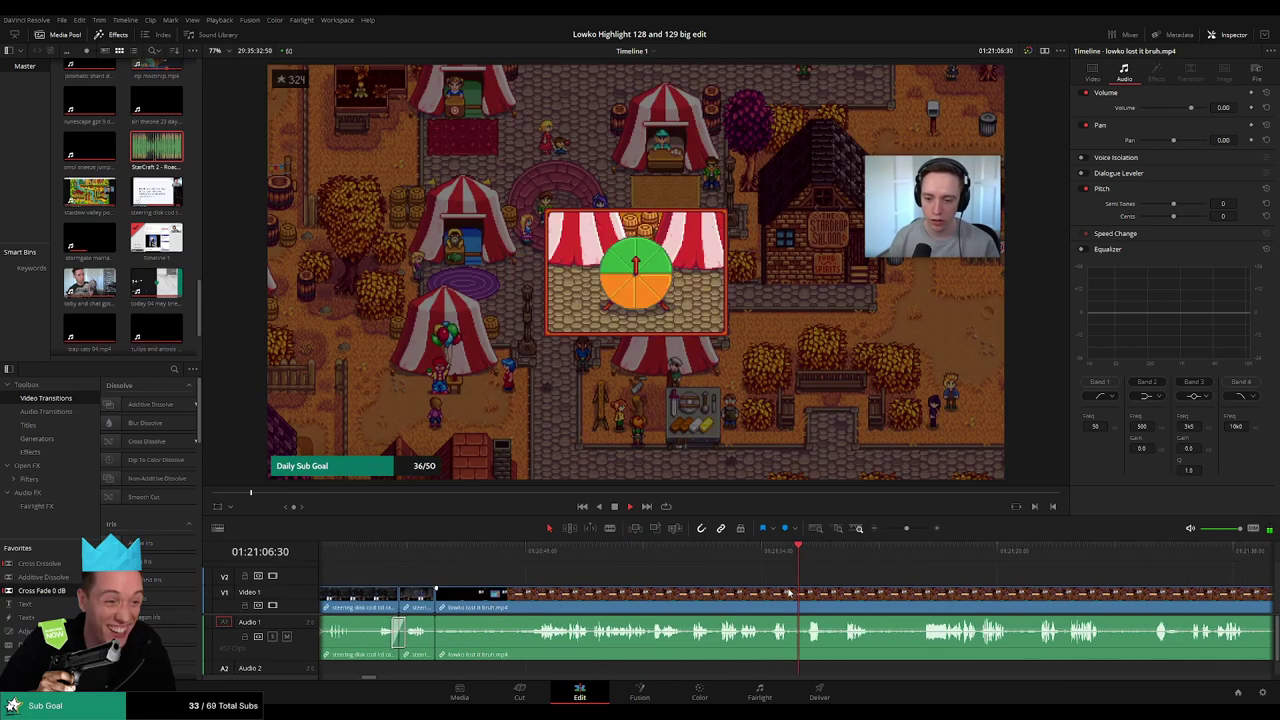
click(672, 555)
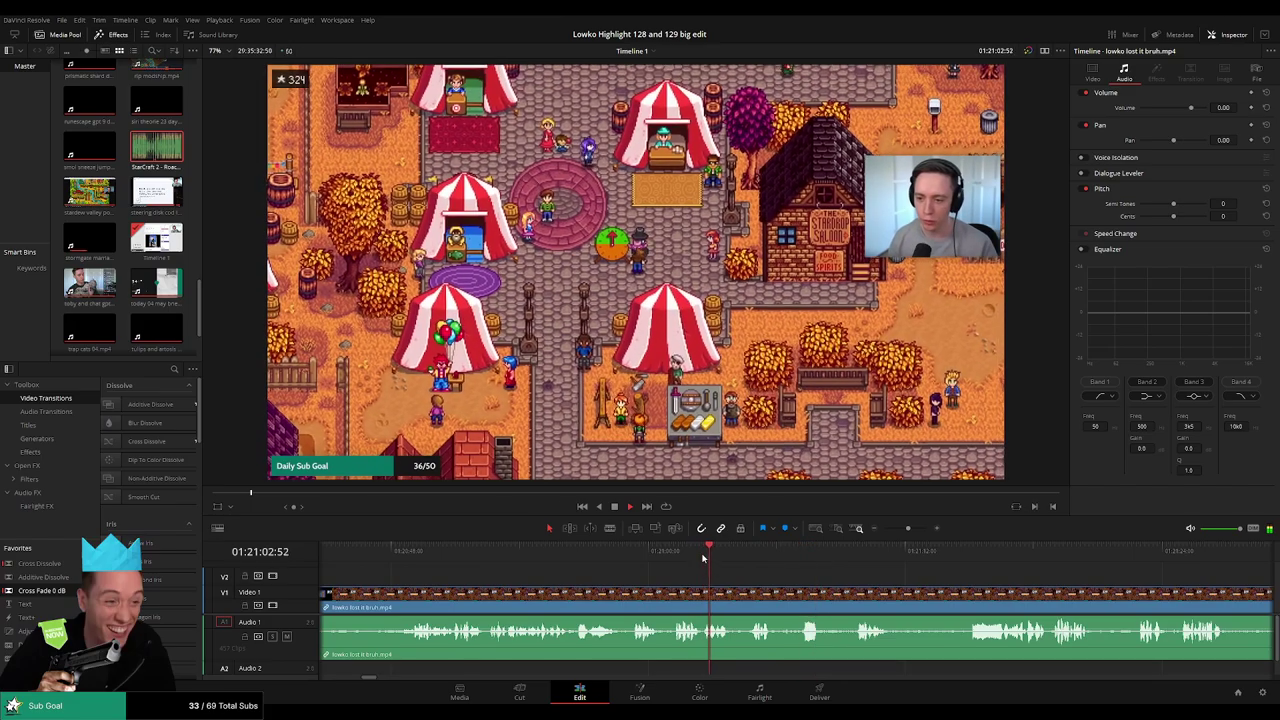
key(j)
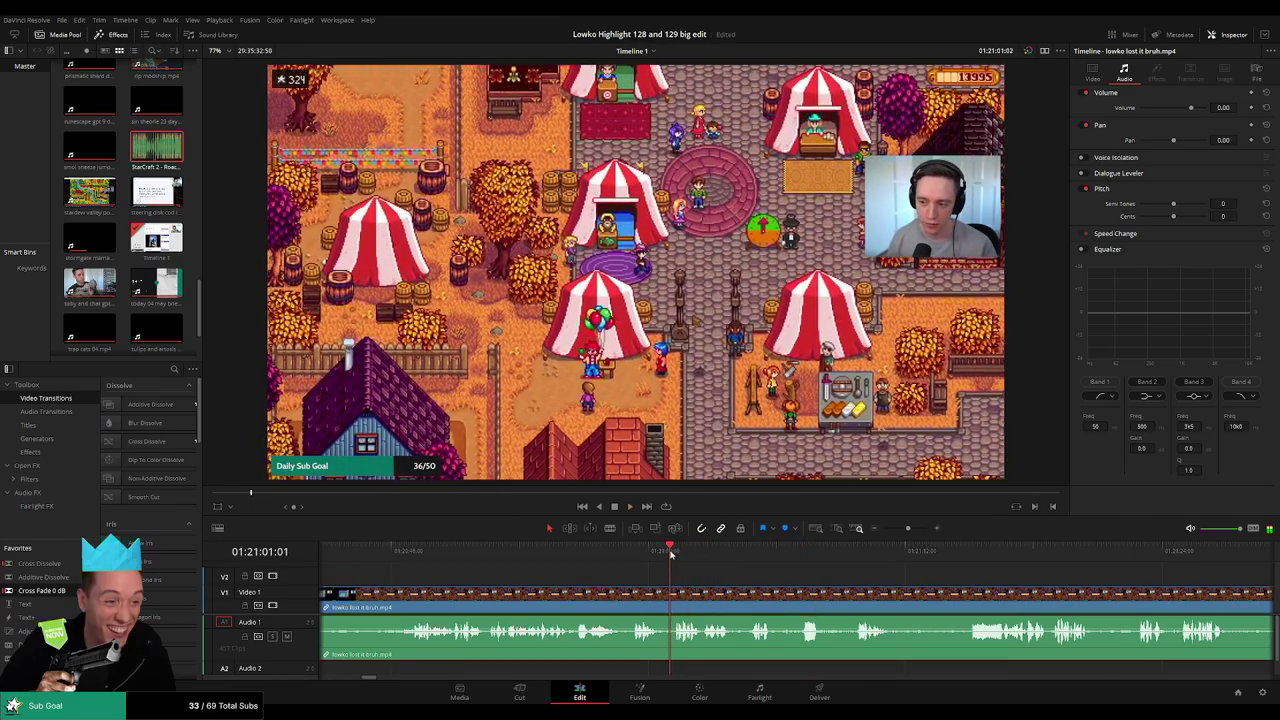
key(k)
key(ctrl+b)
click(625, 609)
key(Delete)
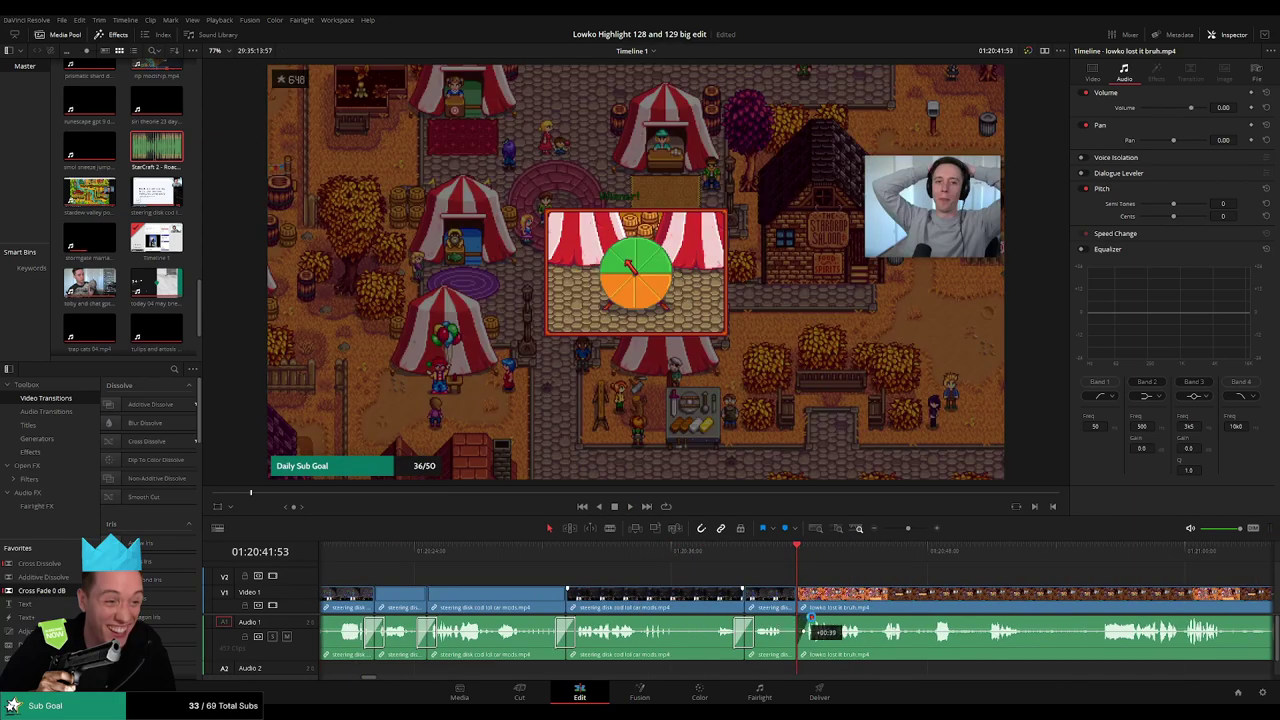
Trim the fair clip's start slightly later, remove the leftover gap and review the join.
drag(812, 630, 812, 630)
key(space)
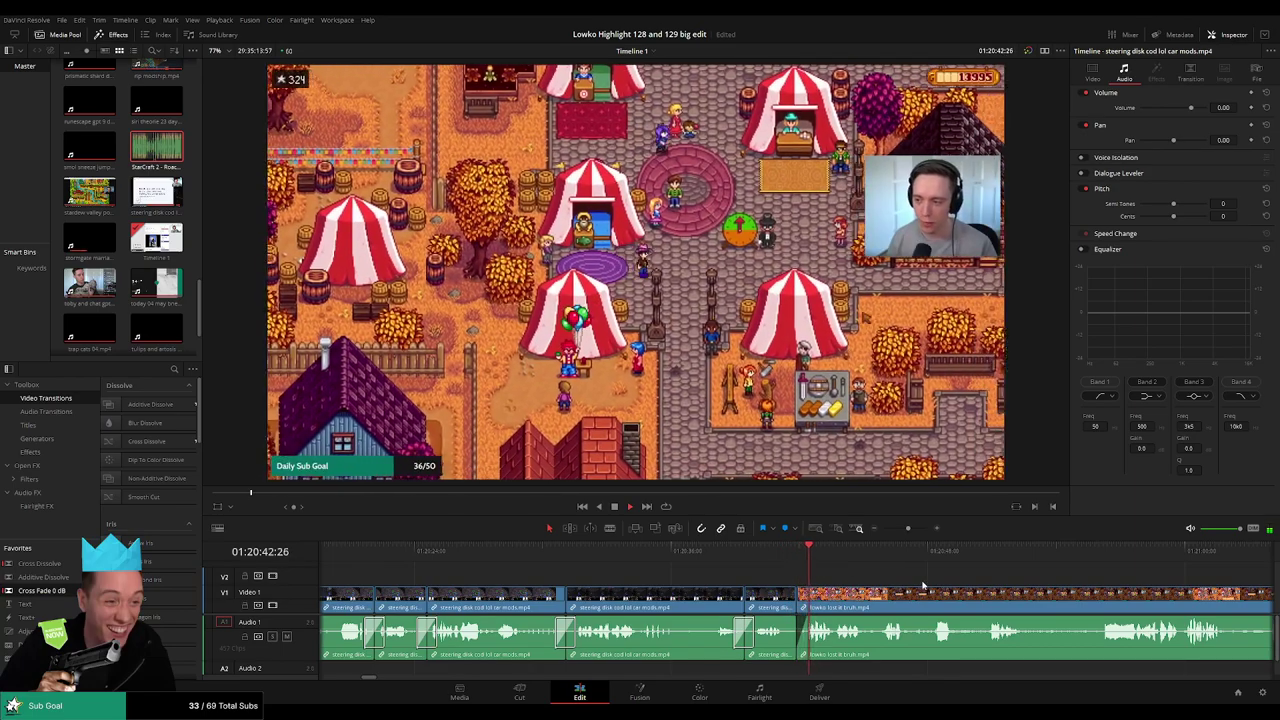
key(space)
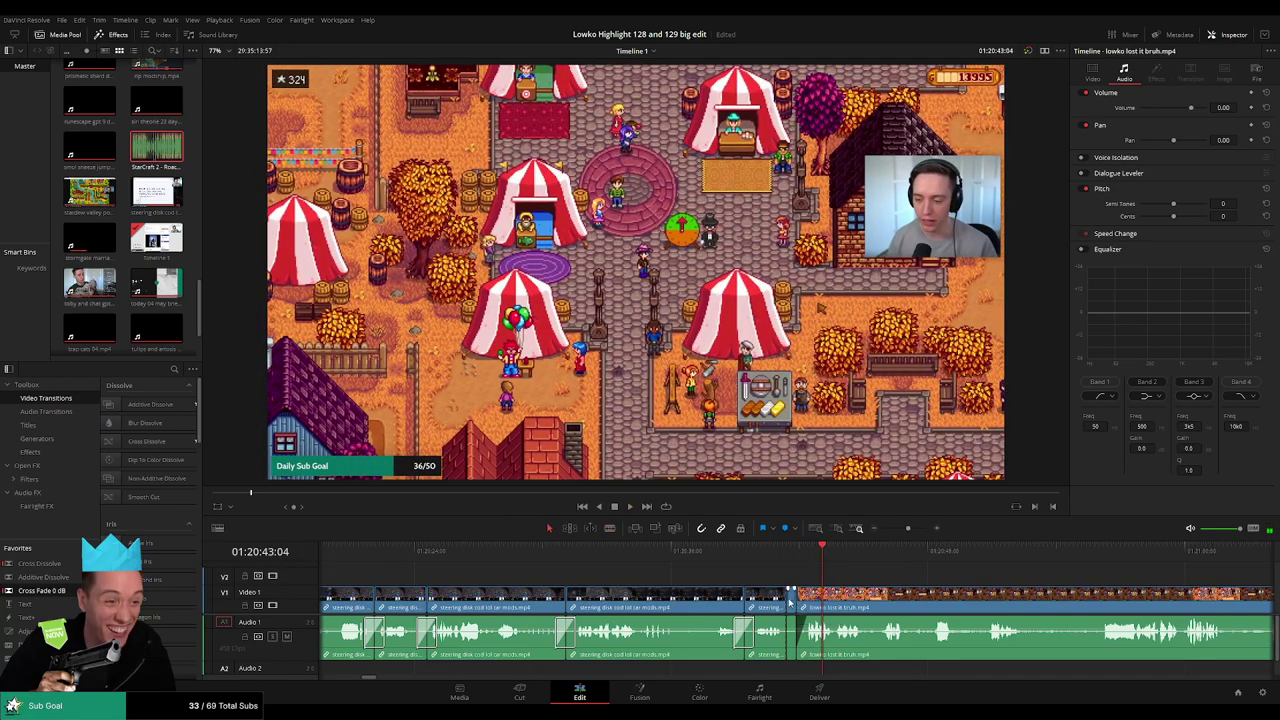
key(BackSpace)
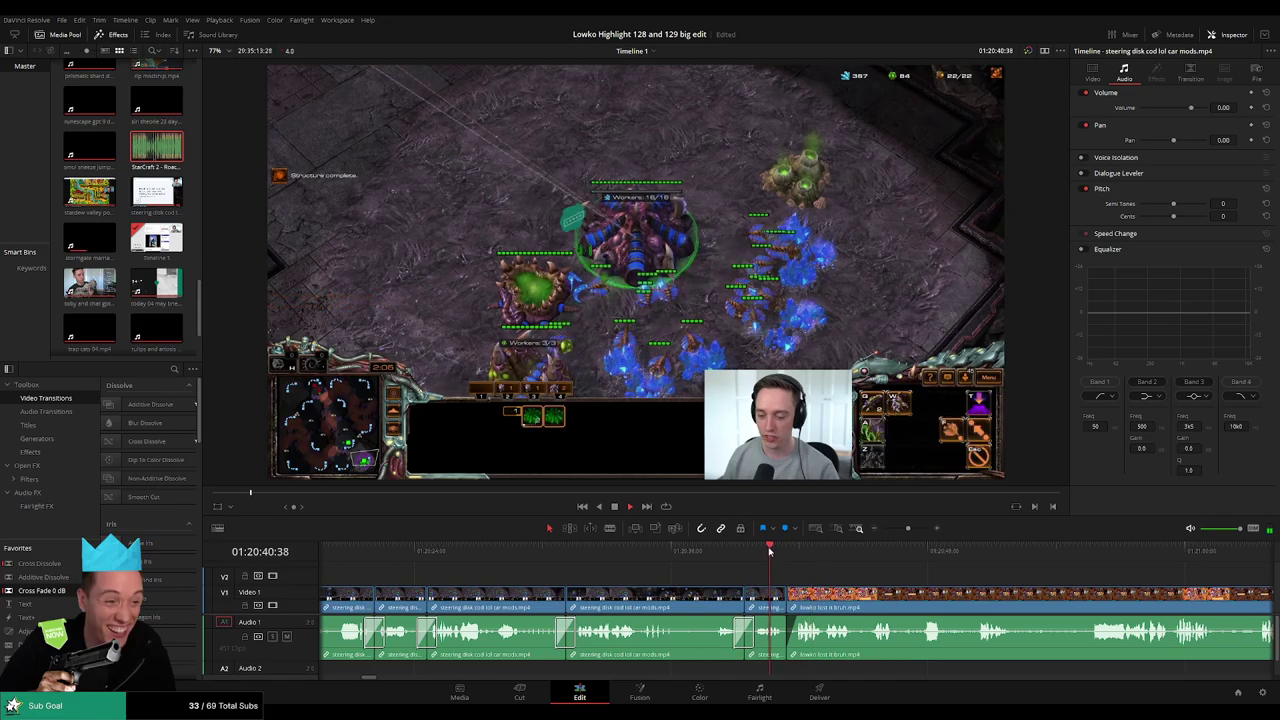
click(769, 551)
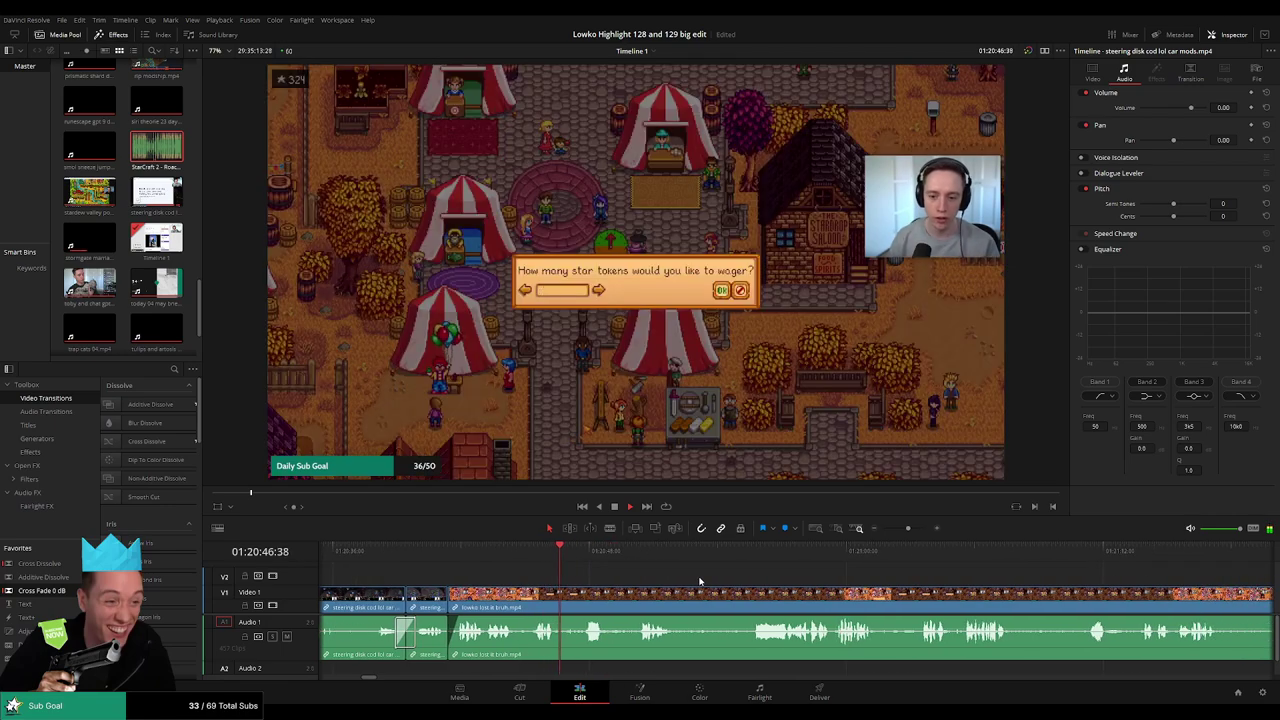
Split the fair clip twice during the wheel spin and ripple-delete the slow-spin piece.
click(633, 558)
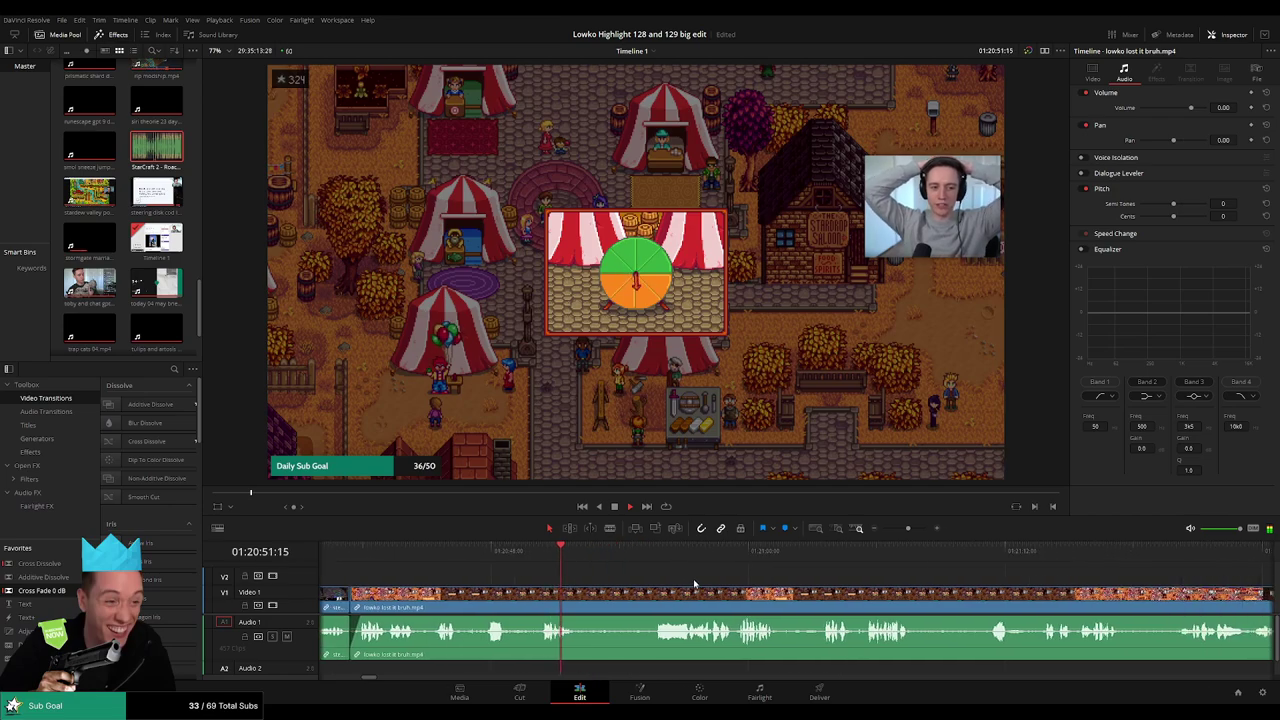
key(b)
click(530, 598)
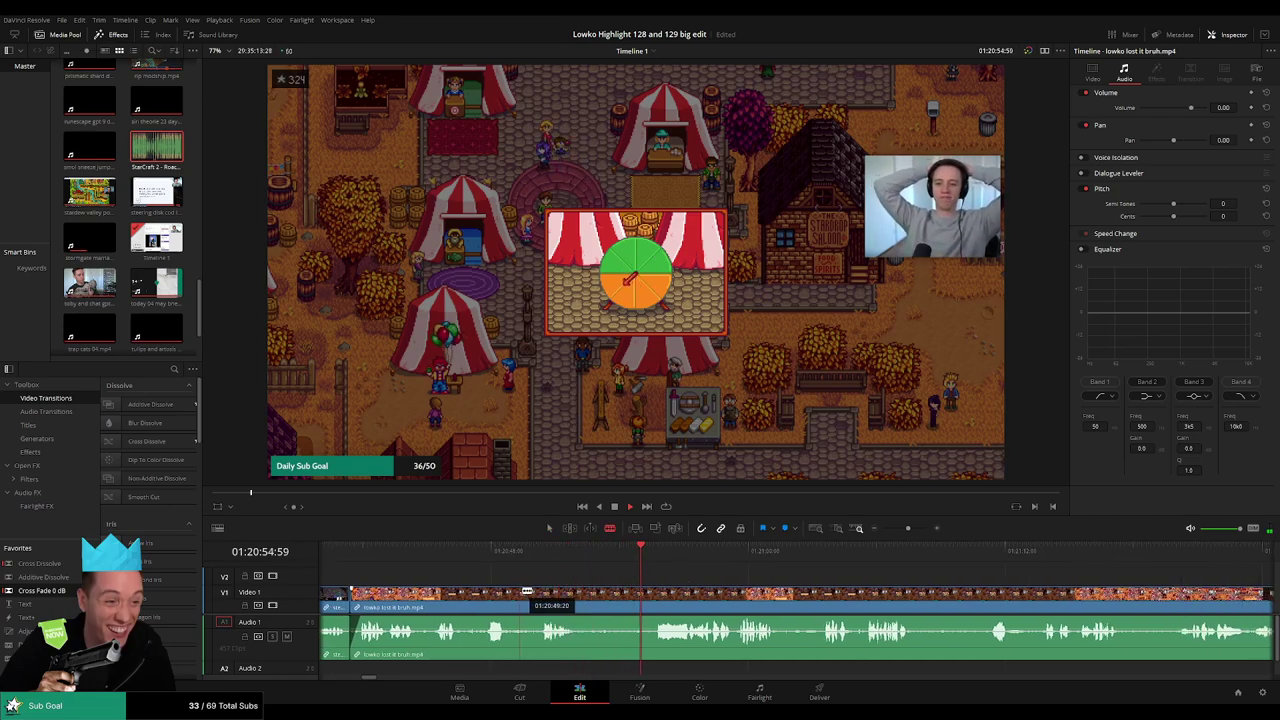
click(612, 595)
key(a)
click(596, 597)
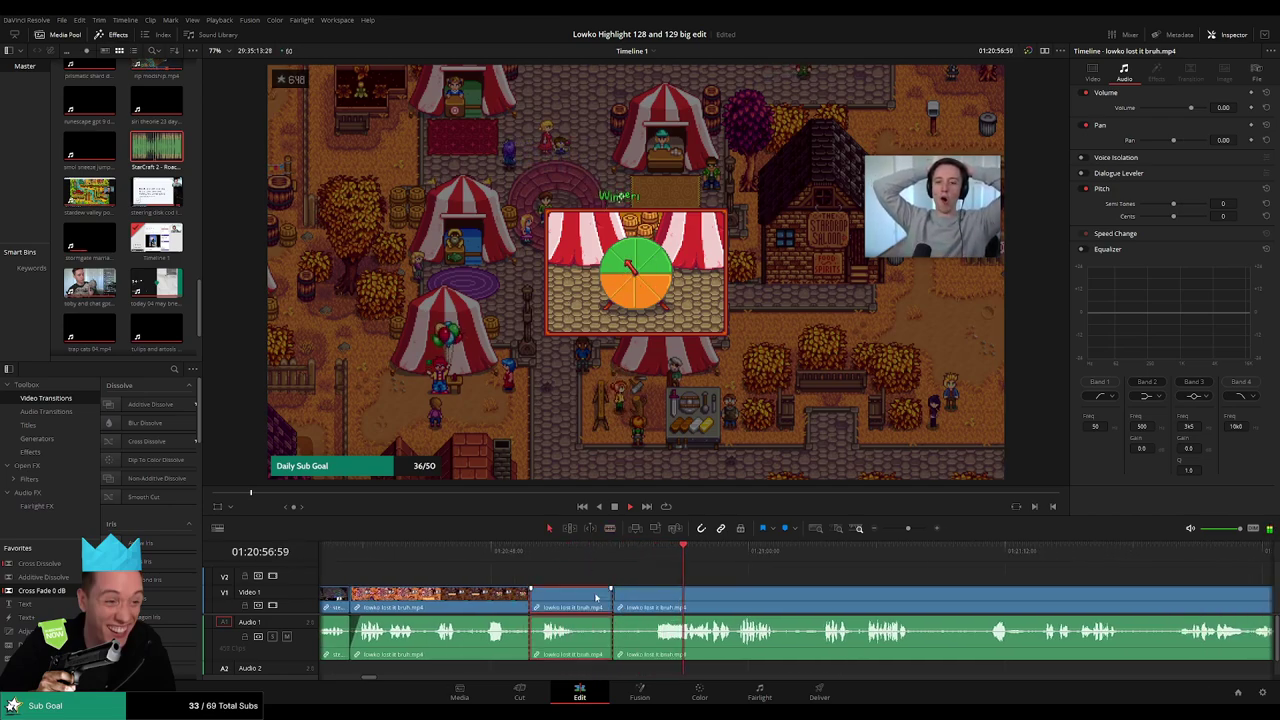
key(Delete)
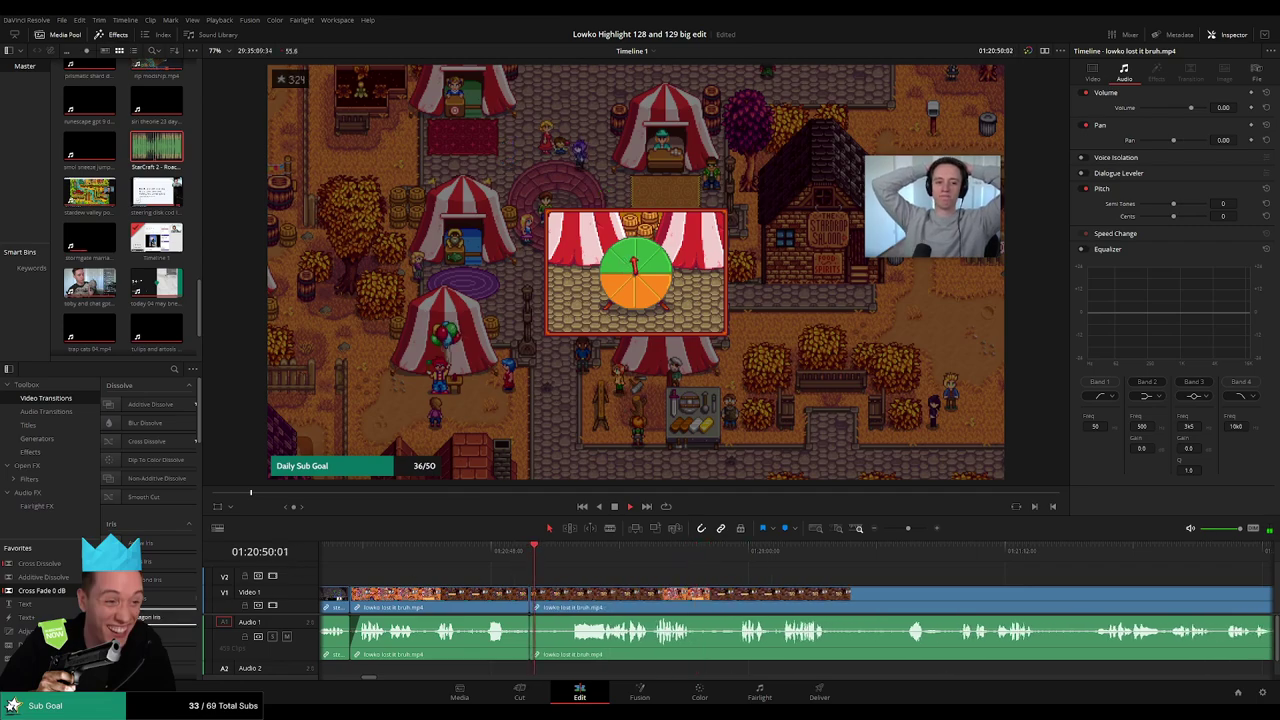
Review the cut, then remove a short dead-air piece and close the gap.
click(520, 640)
key(space)
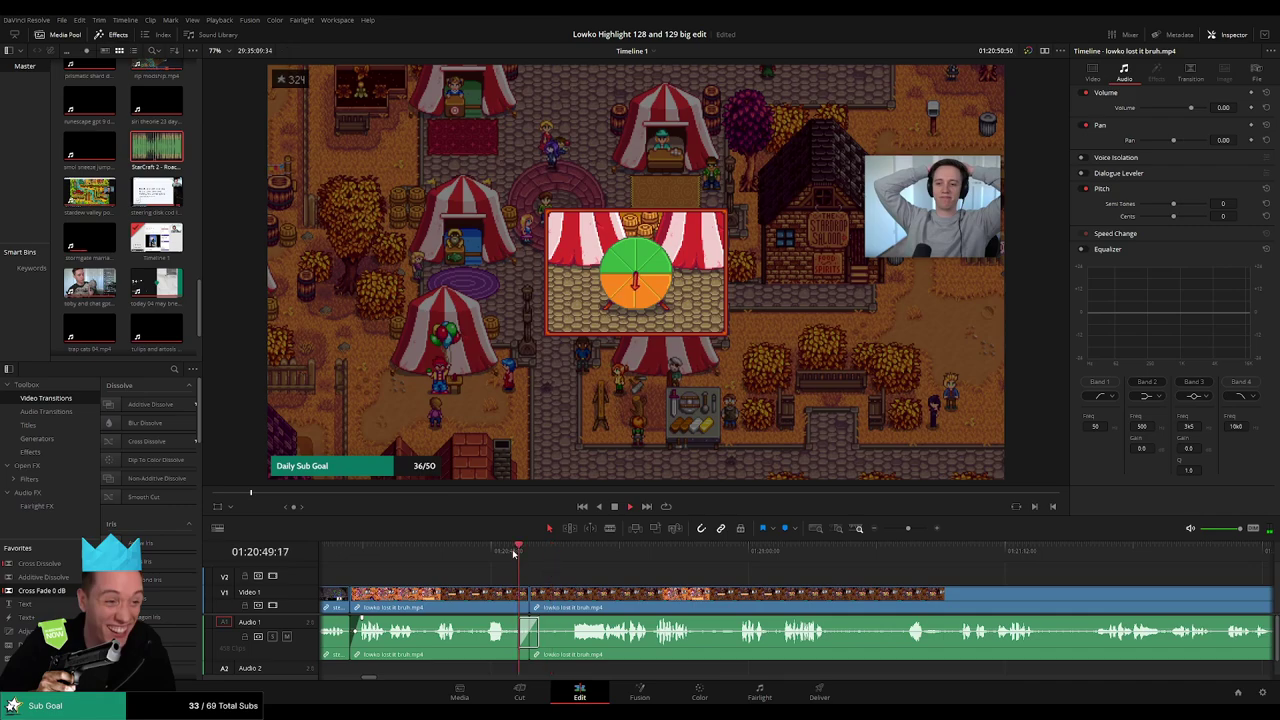
click(493, 549)
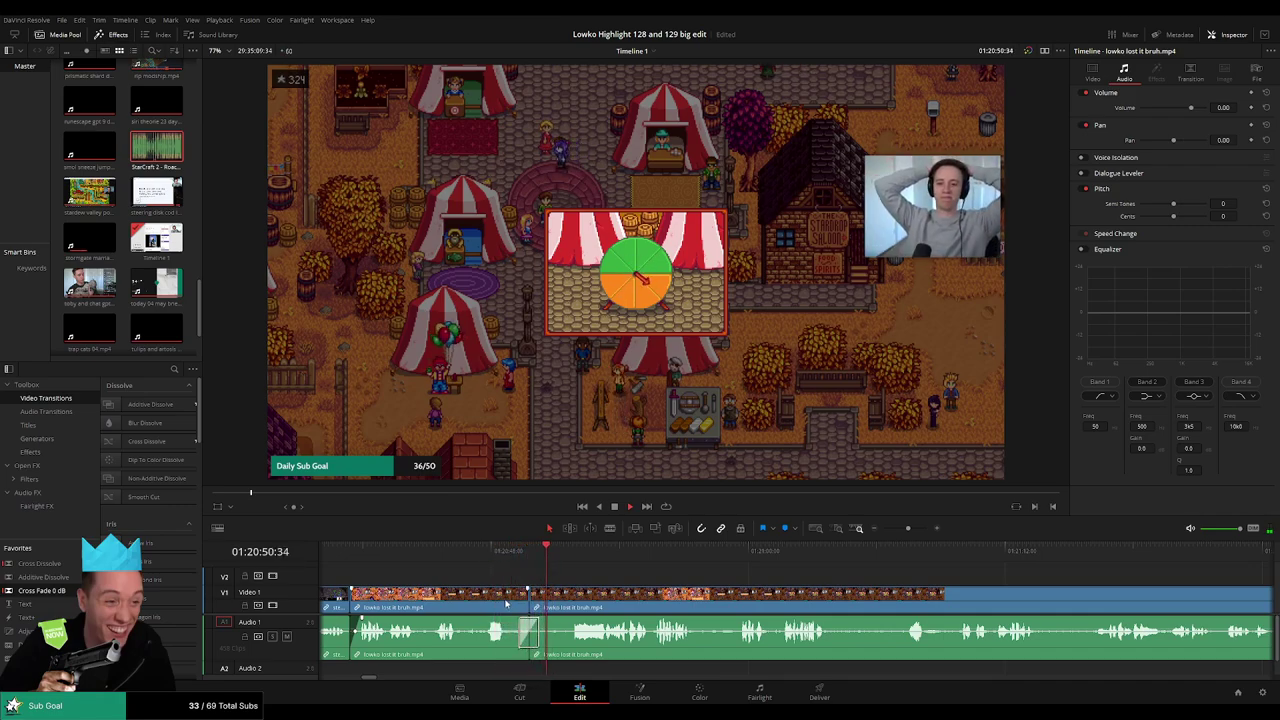
drag(513, 597, 513, 643)
key(Delete)
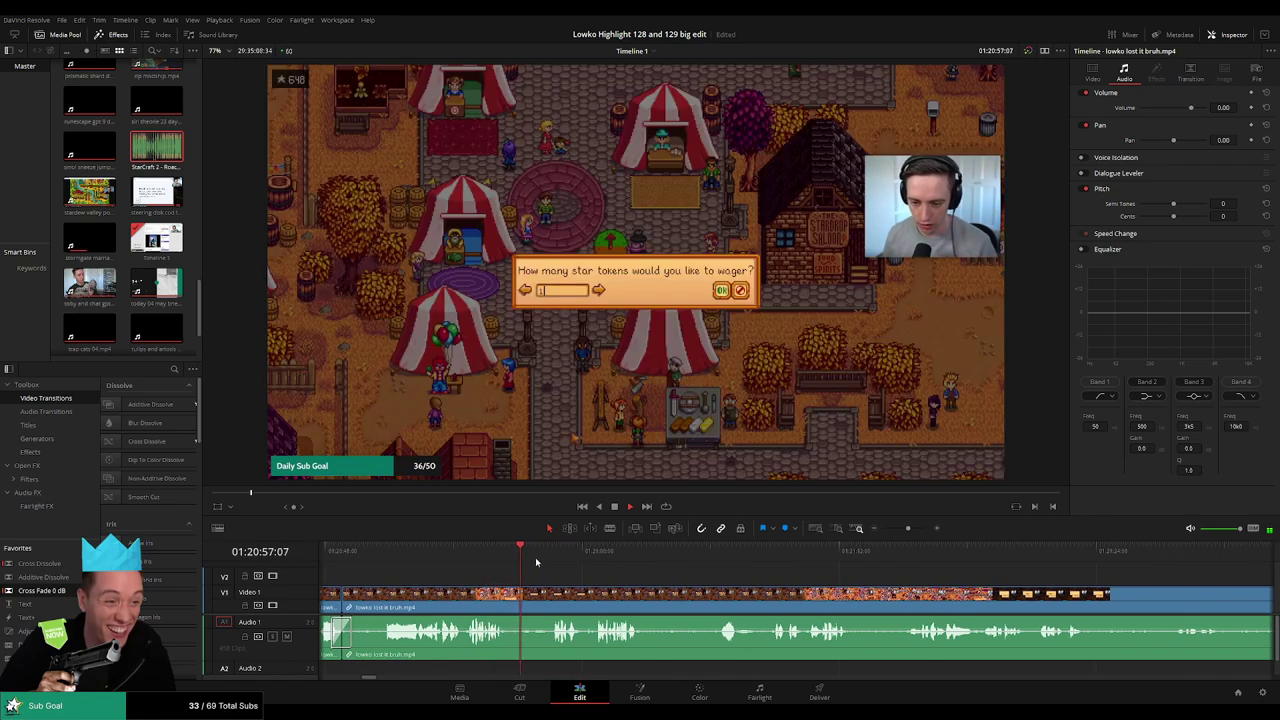
Cut where dead air starts after the winning spin and delete the piece between cuts.
click(545, 560)
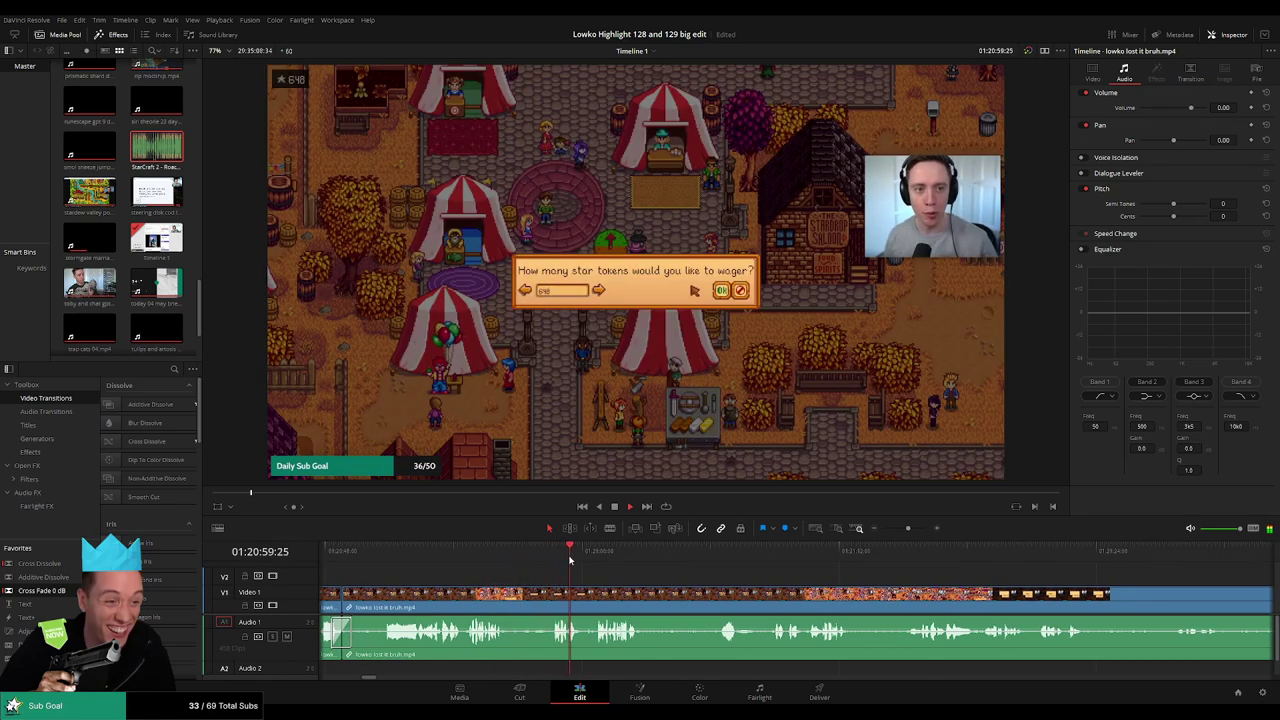
click(594, 558)
scroll(700, 584, right, 2)
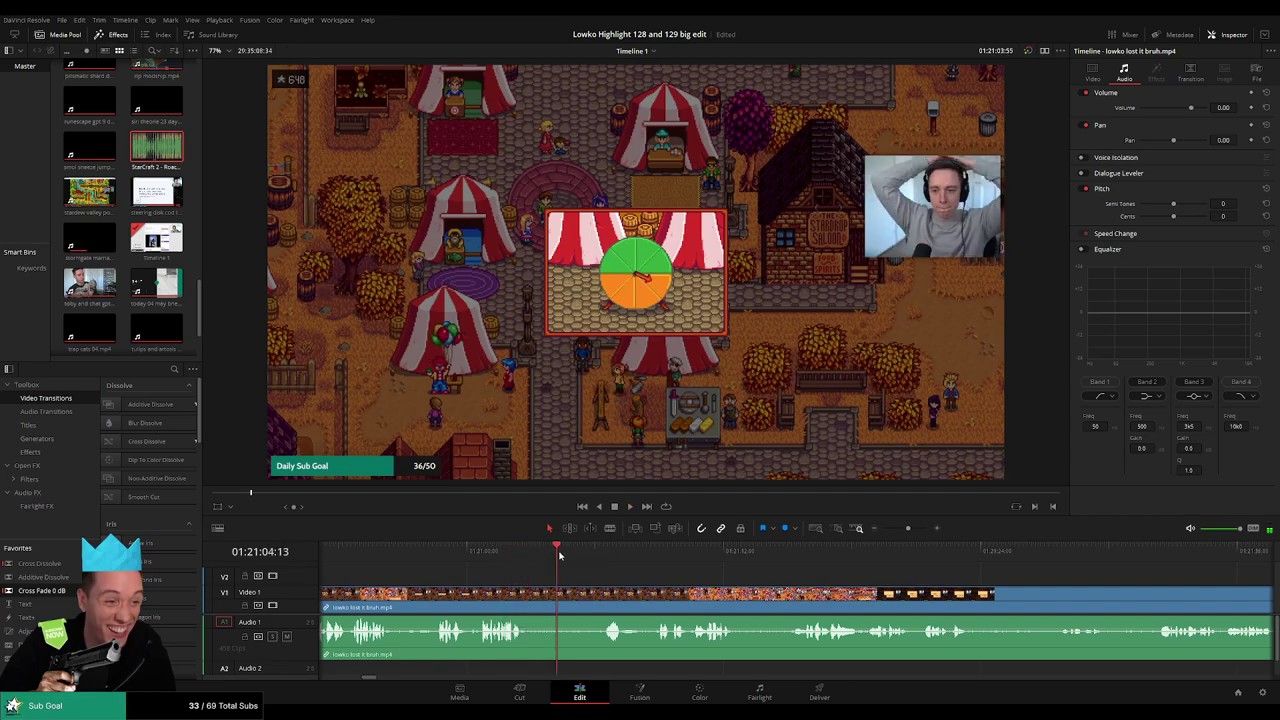
drag(528, 563, 577, 554)
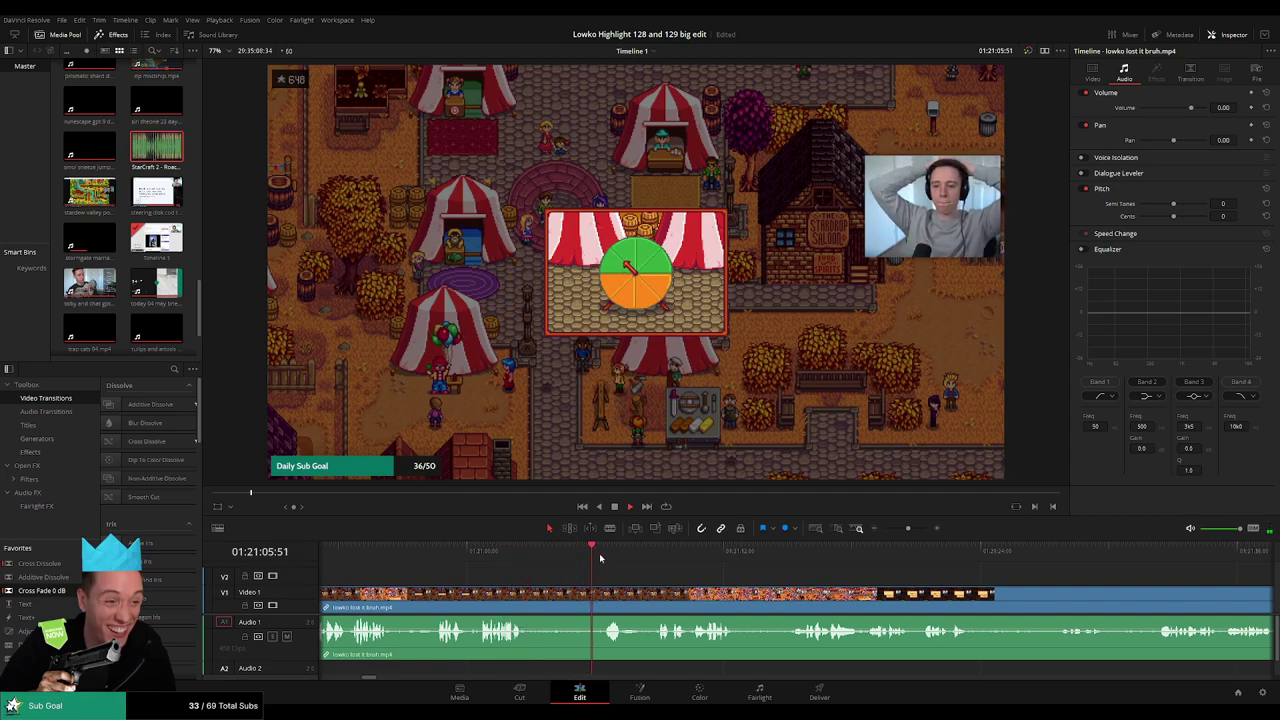
click(650, 560)
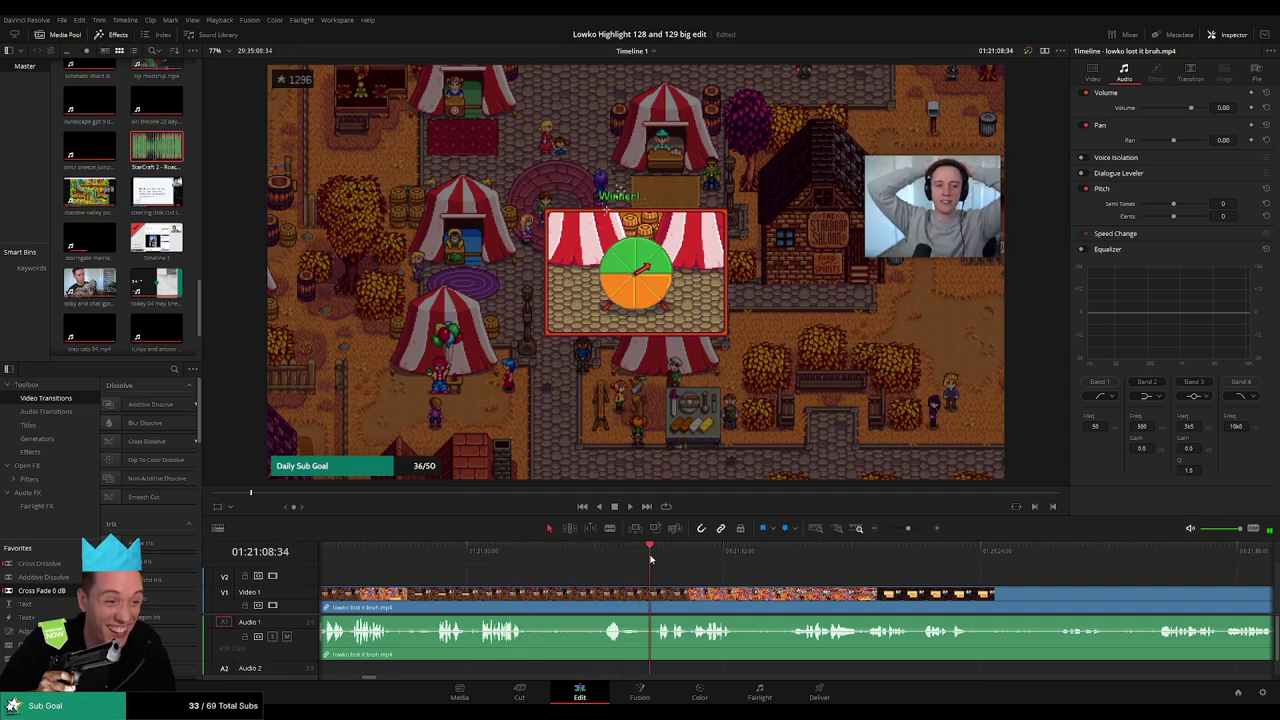
scroll(549, 575, right, 4)
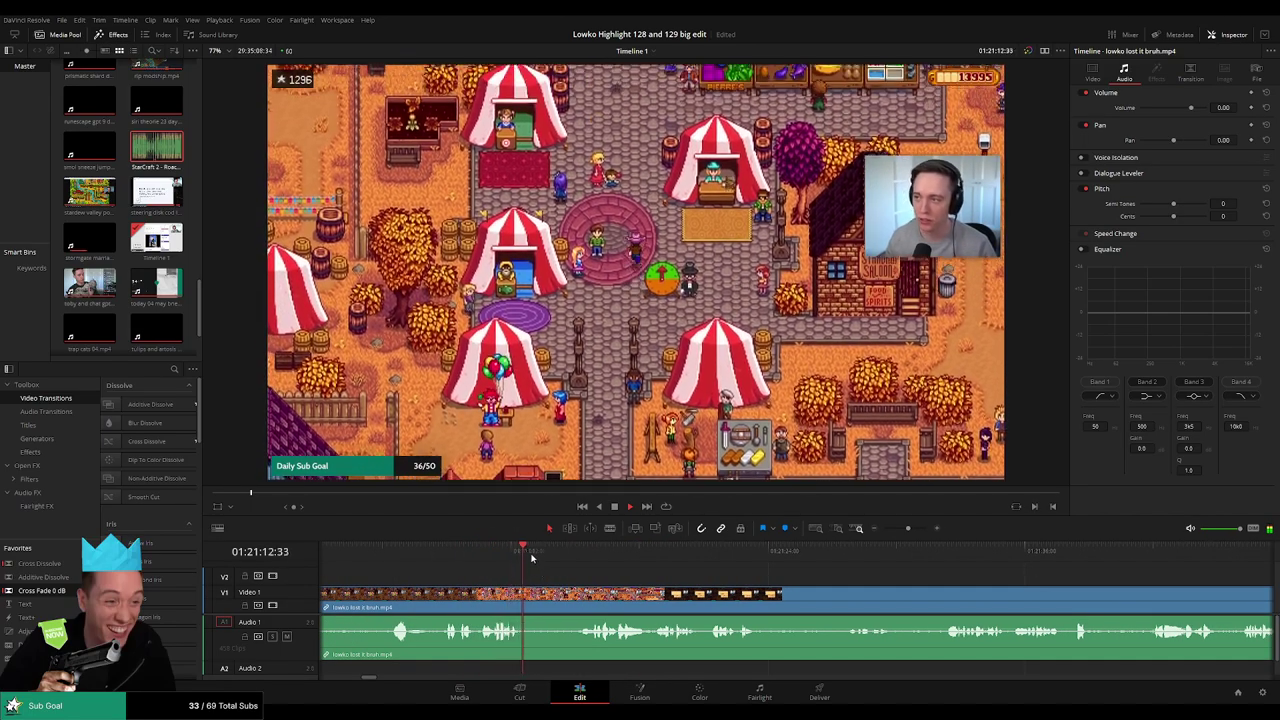
click(576, 557)
key(b)
click(576, 592)
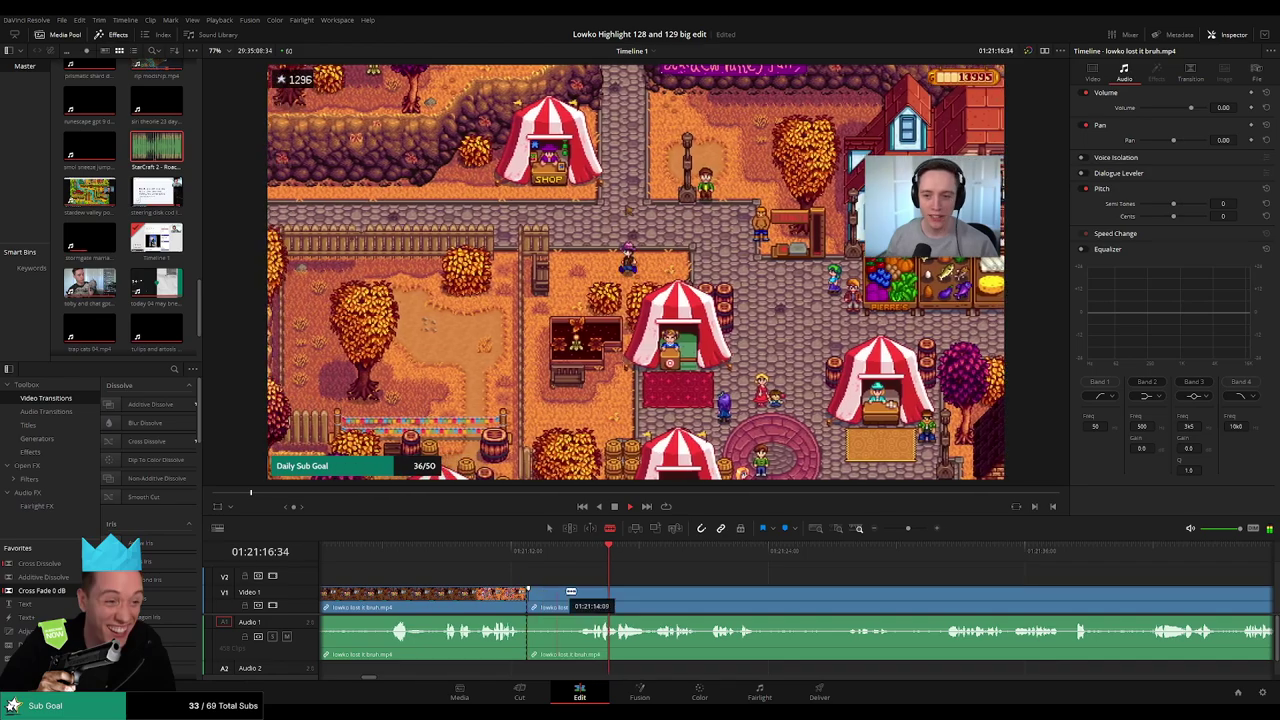
key(a)
click(550, 592)
key(Delete)
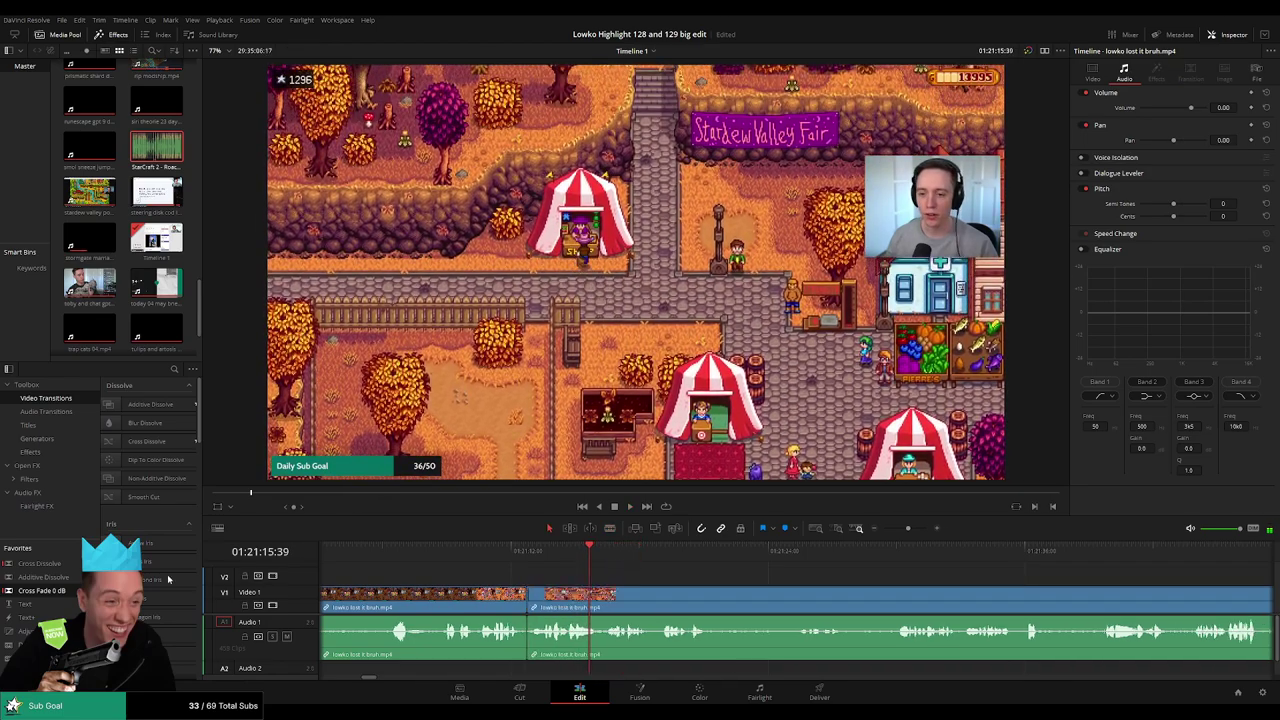
Blade around the shop browsing section and ripple-delete it.
scroll(588, 590, right, 3)
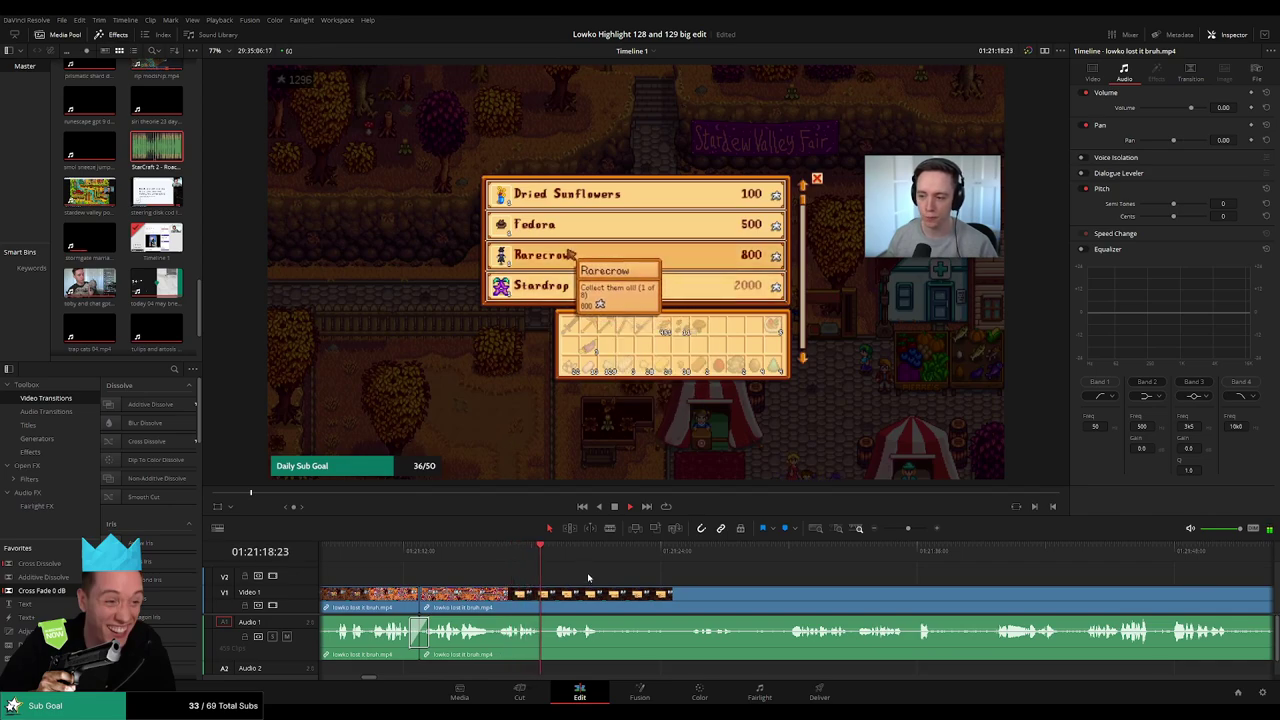
scroll(640, 594, right, 1)
scroll(638, 594, right, 2)
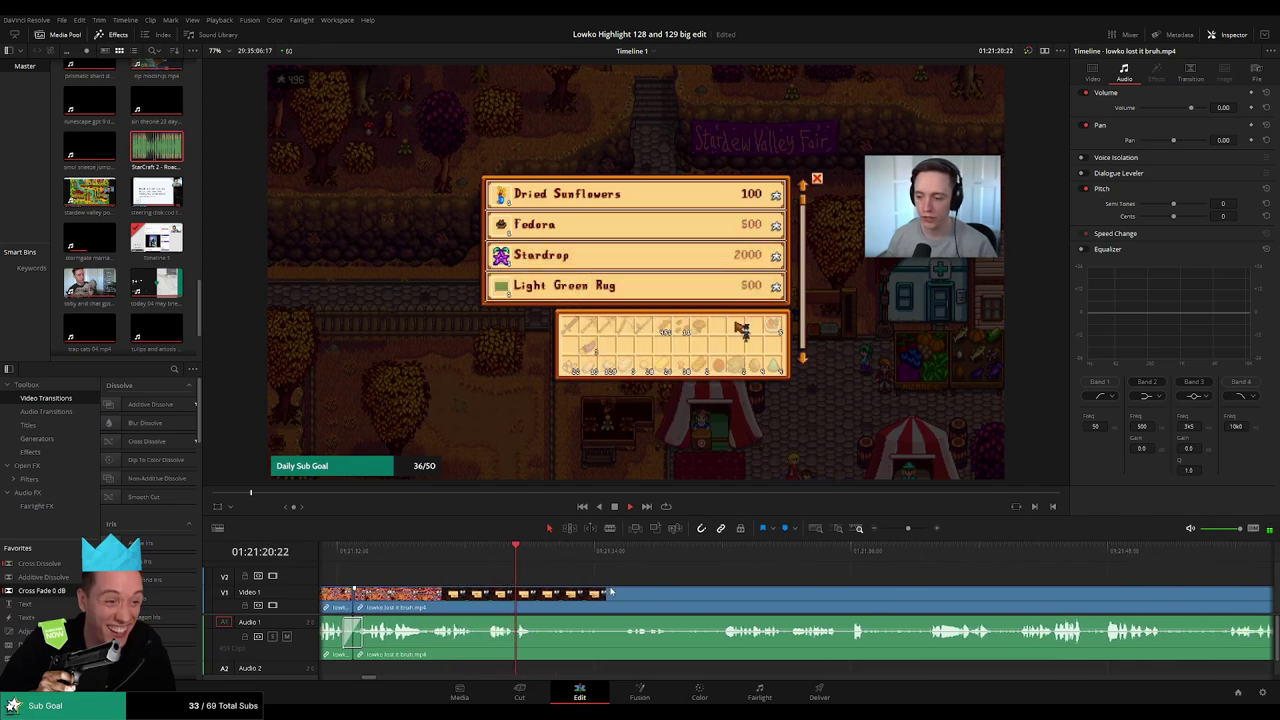
key(b)
click(546, 598)
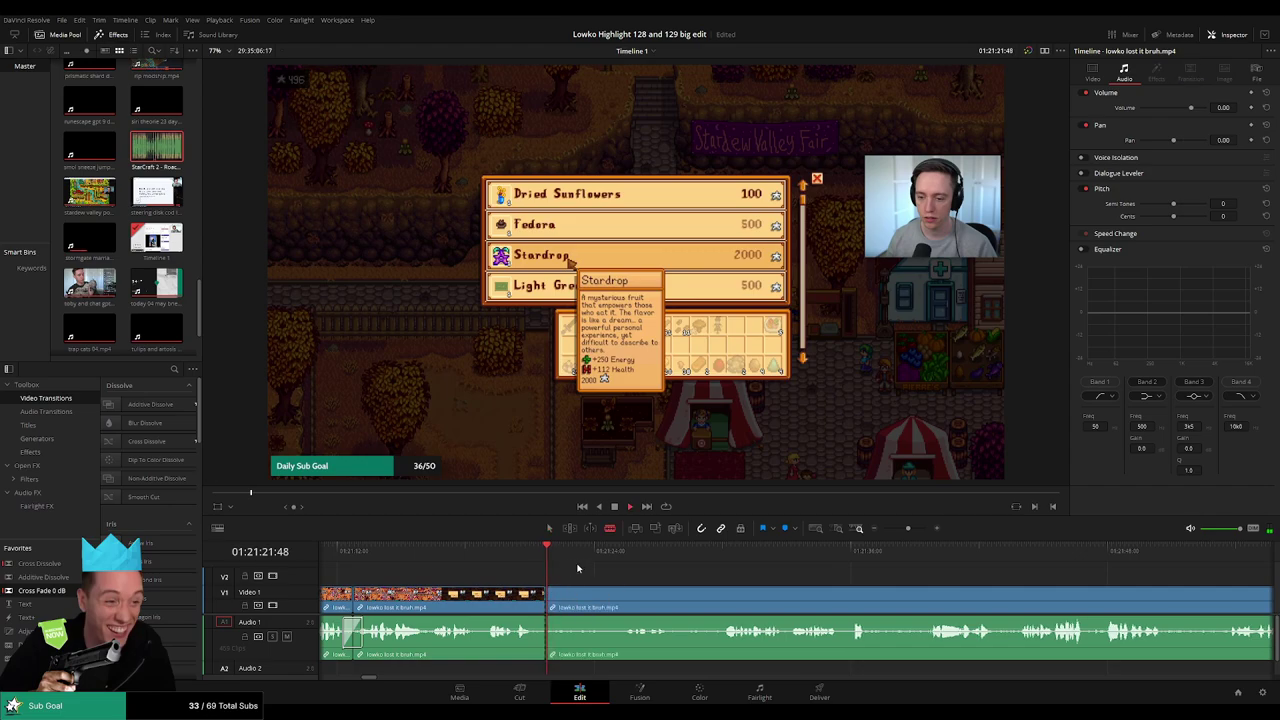
click(612, 553)
drag(618, 559, 709, 562)
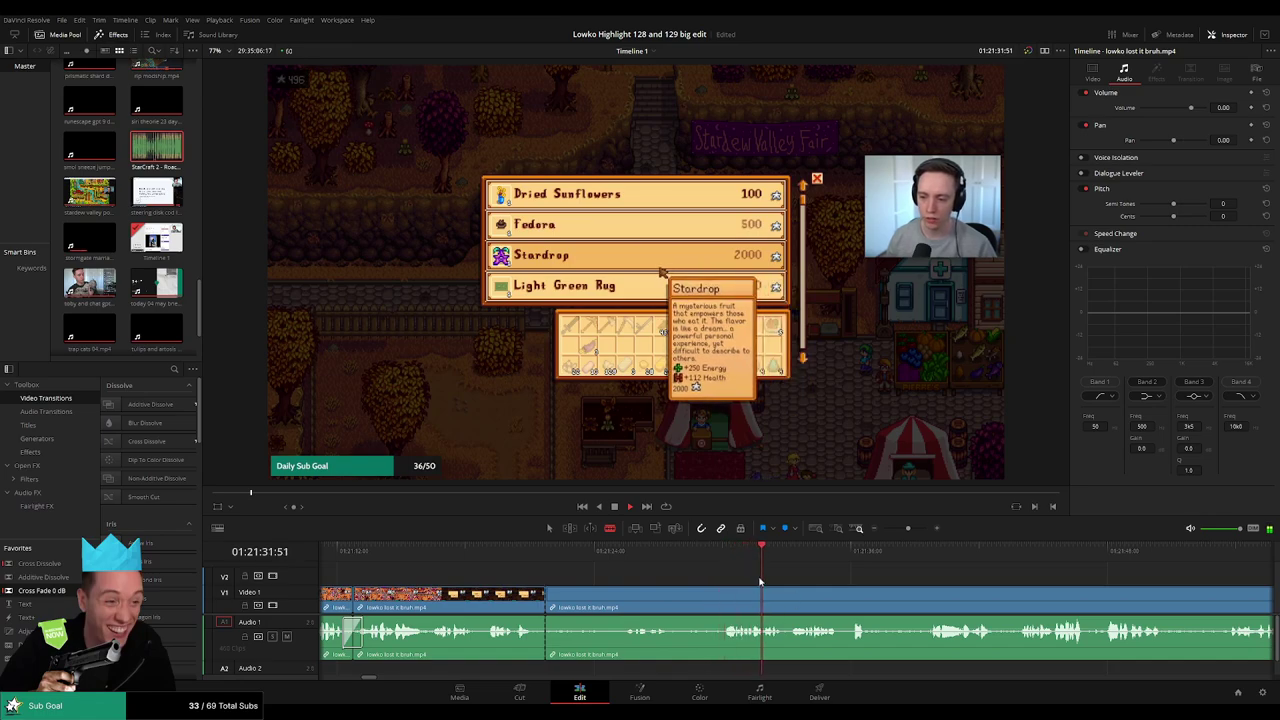
scroll(670, 585, right, 3)
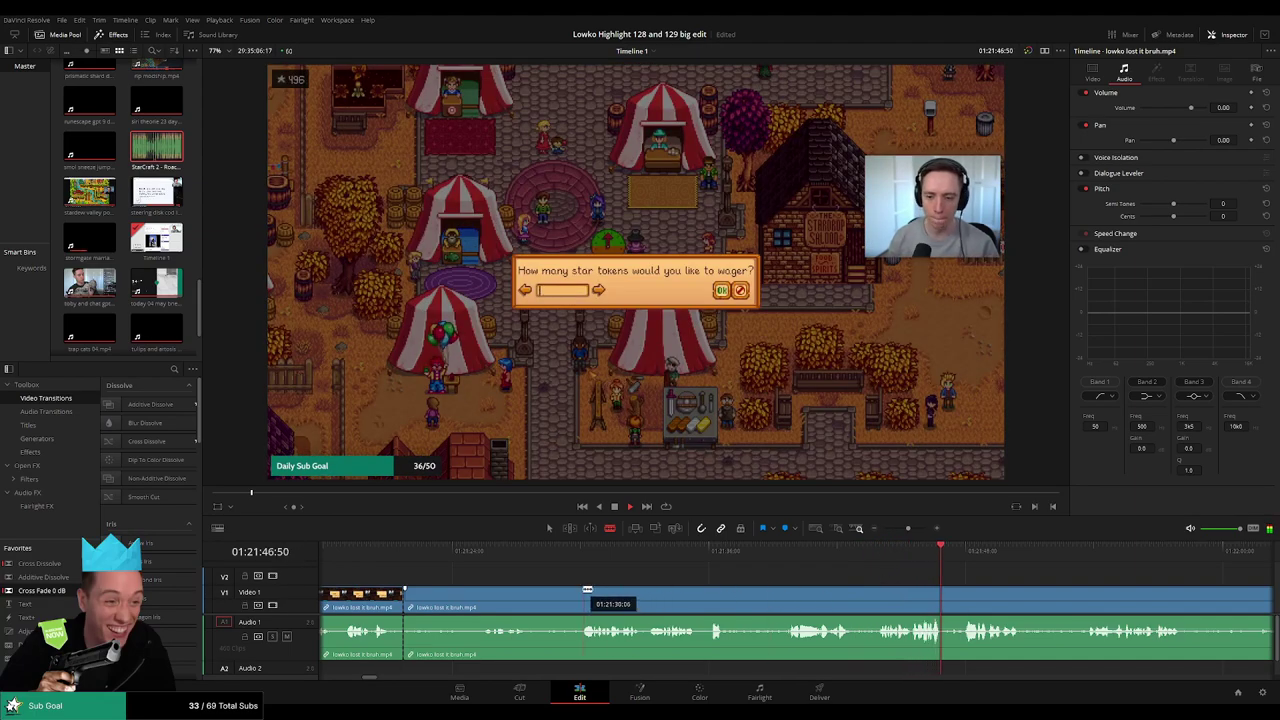
drag(776, 590, 580, 595)
key(Delete)
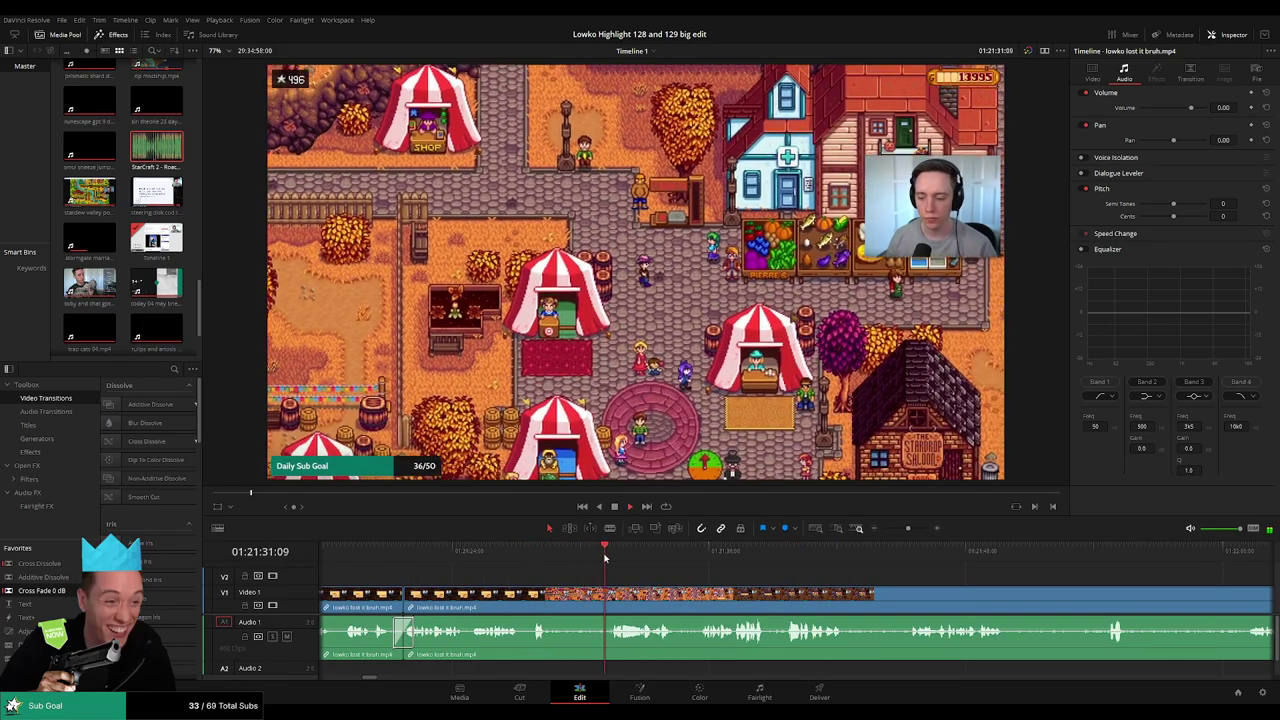
Trim the next clip's start to drop the walk, then review up to the wheel stopping.
drag(567, 597, 618, 594)
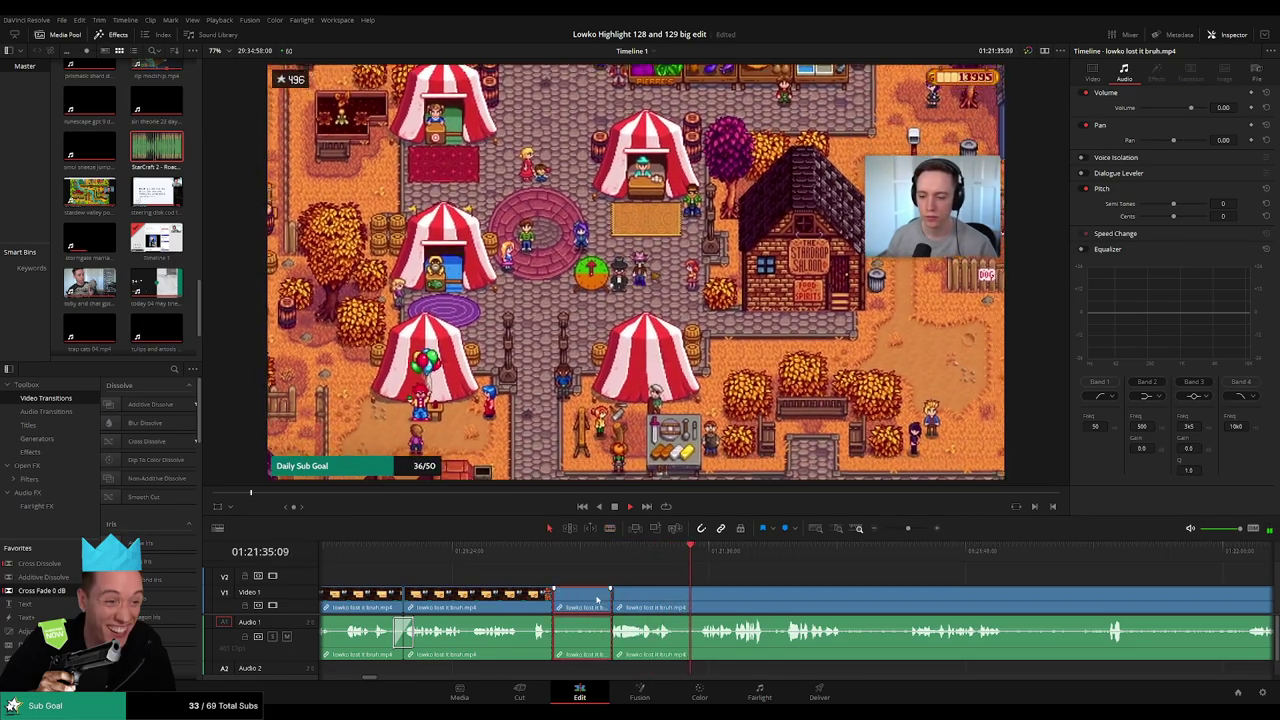
drag(618, 594, 581, 599)
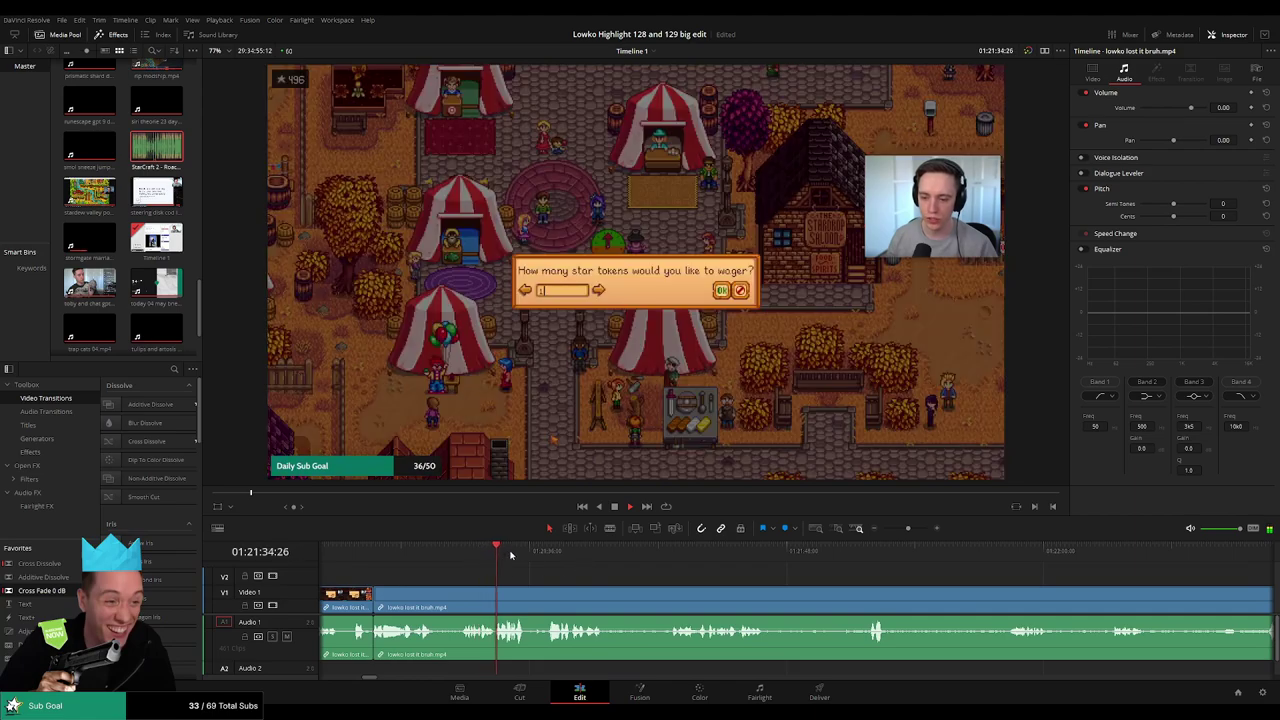
click(563, 556)
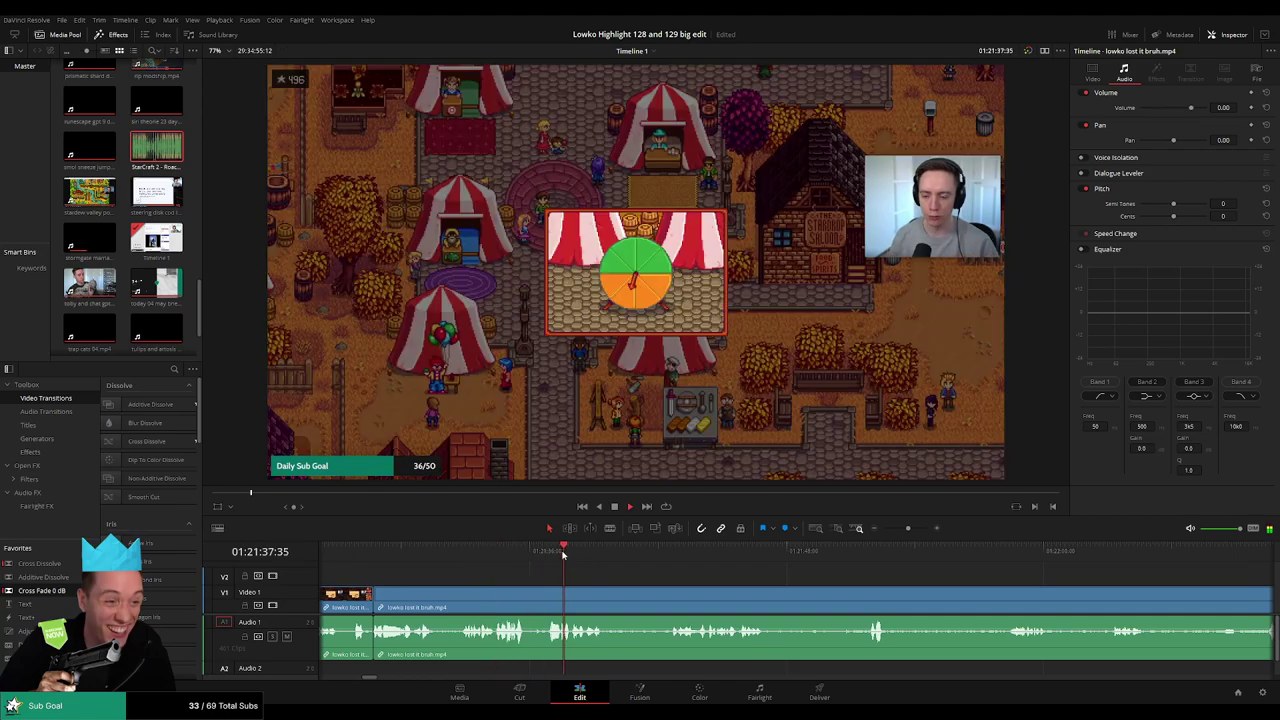
click(642, 557)
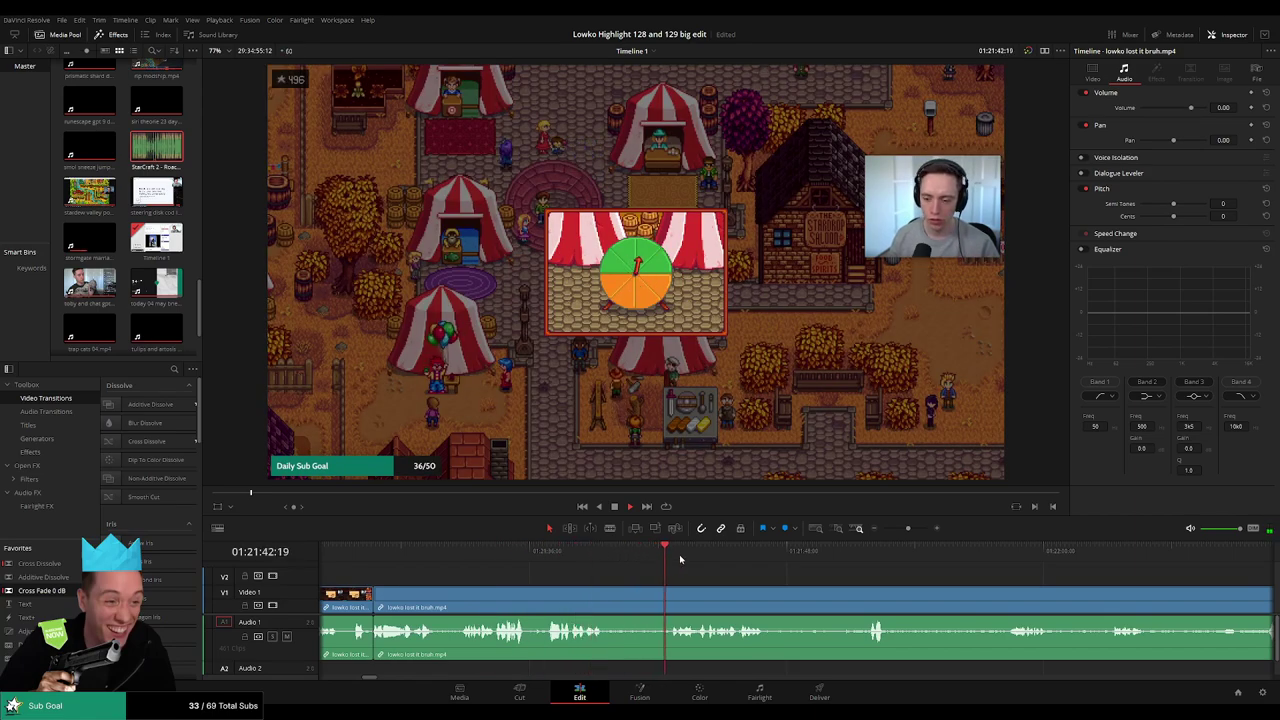
scroll(720, 585, right, 2)
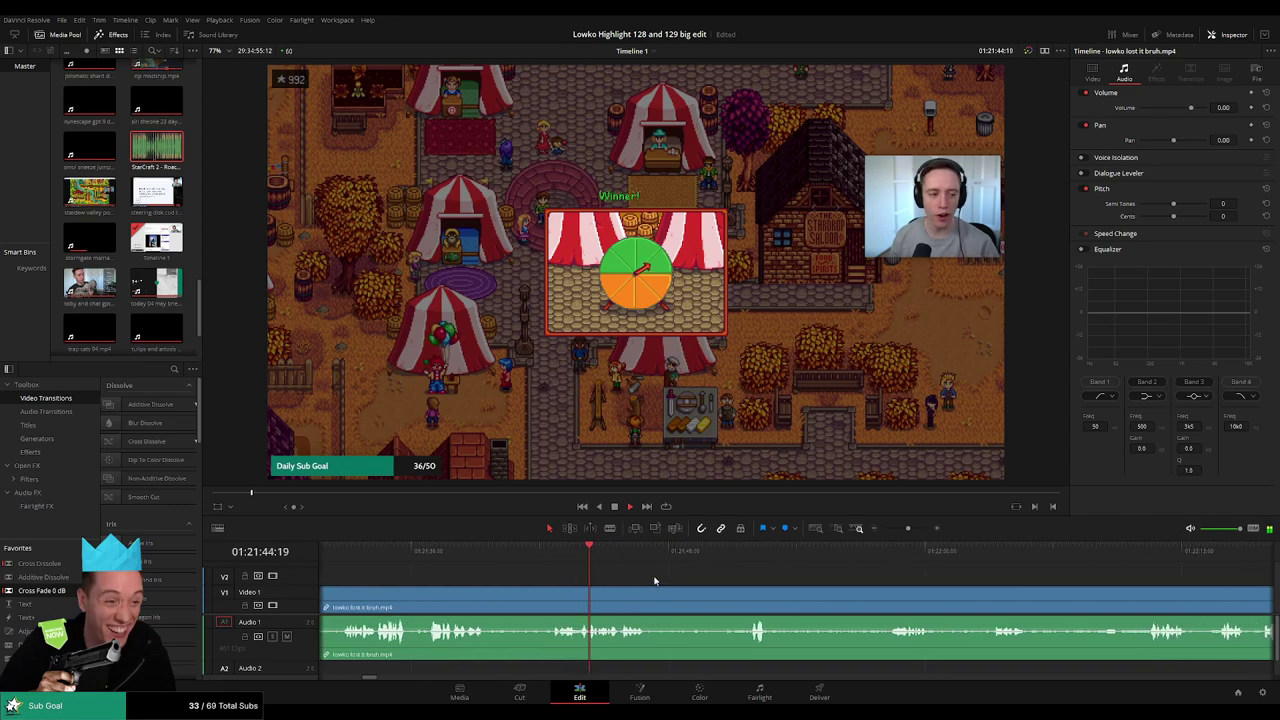
scroll(627, 576, right, 1)
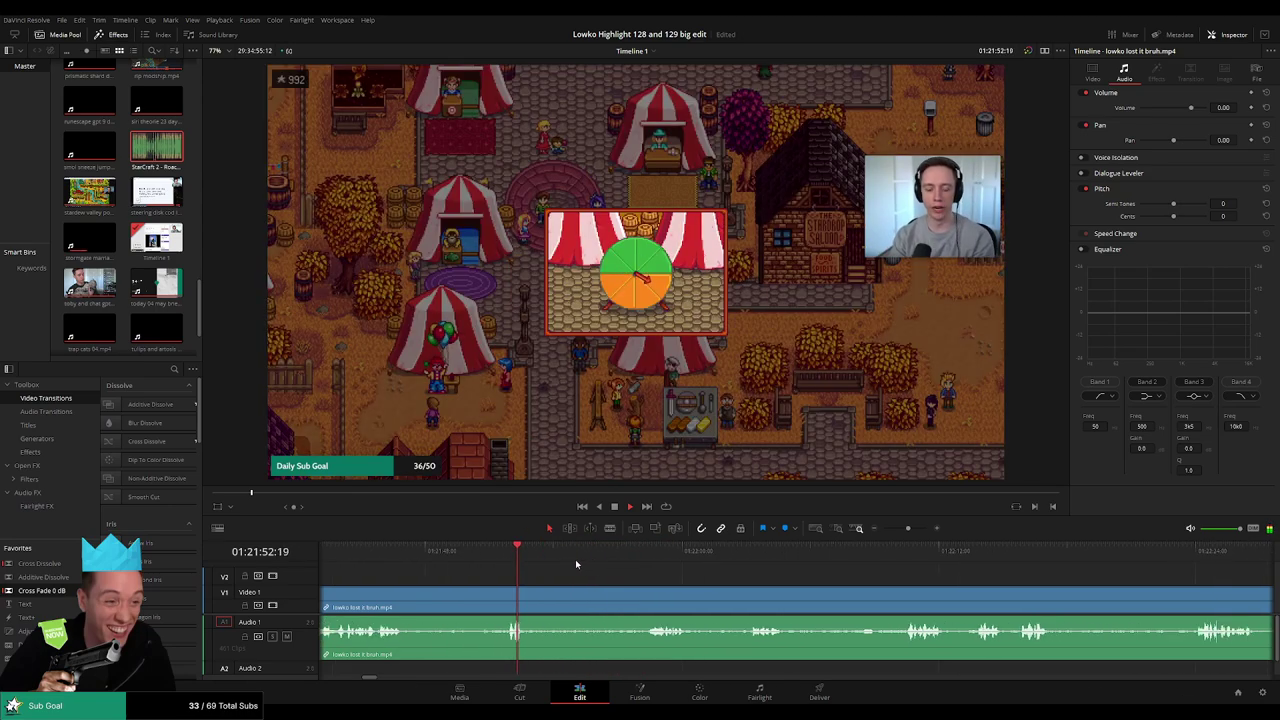
scroll(575, 559, right, 2)
click(613, 553)
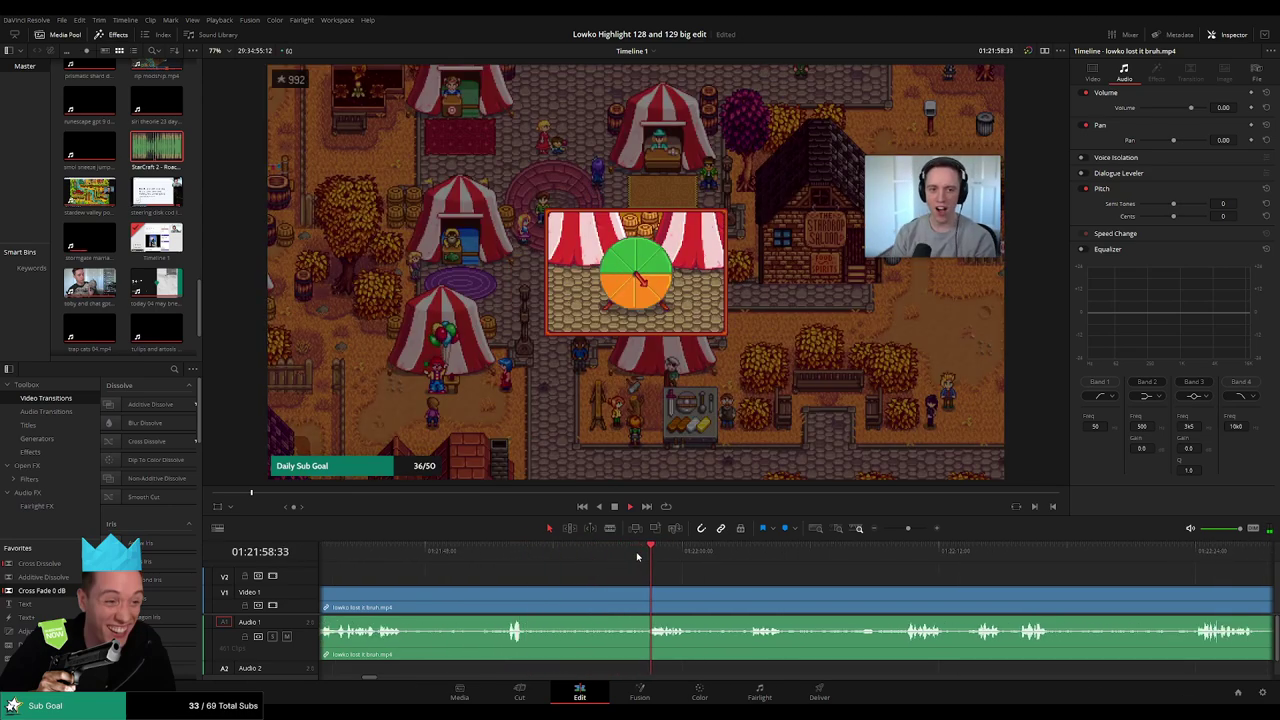
click(635, 558)
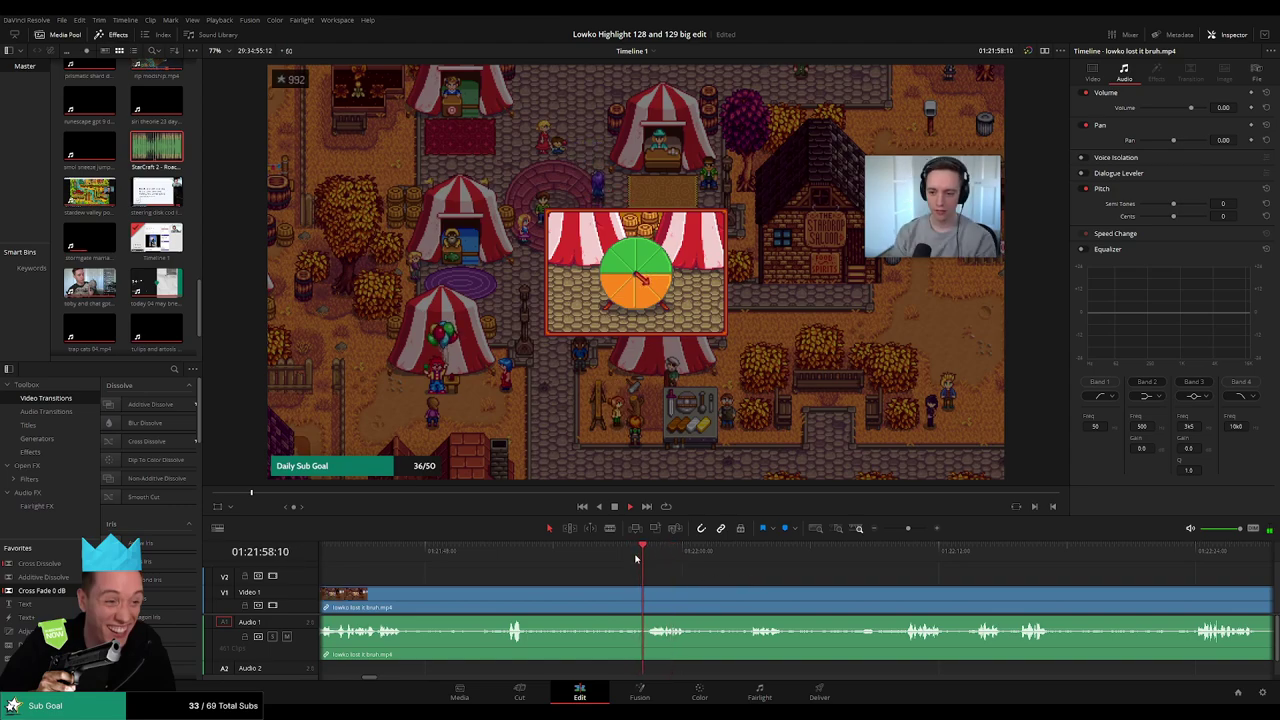
scroll(635, 558, up, 3)
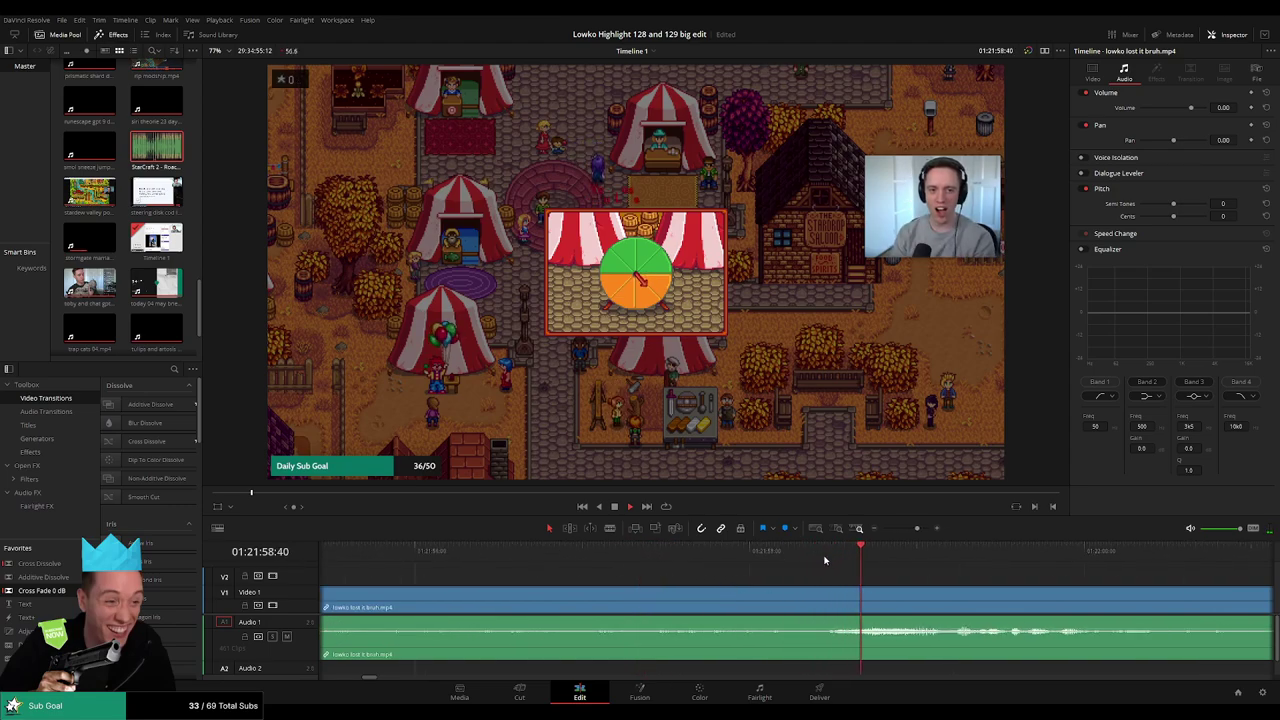
Split the clip where the wheel stops and again later, muting the stream audio between.
key(b)
click(825, 600)
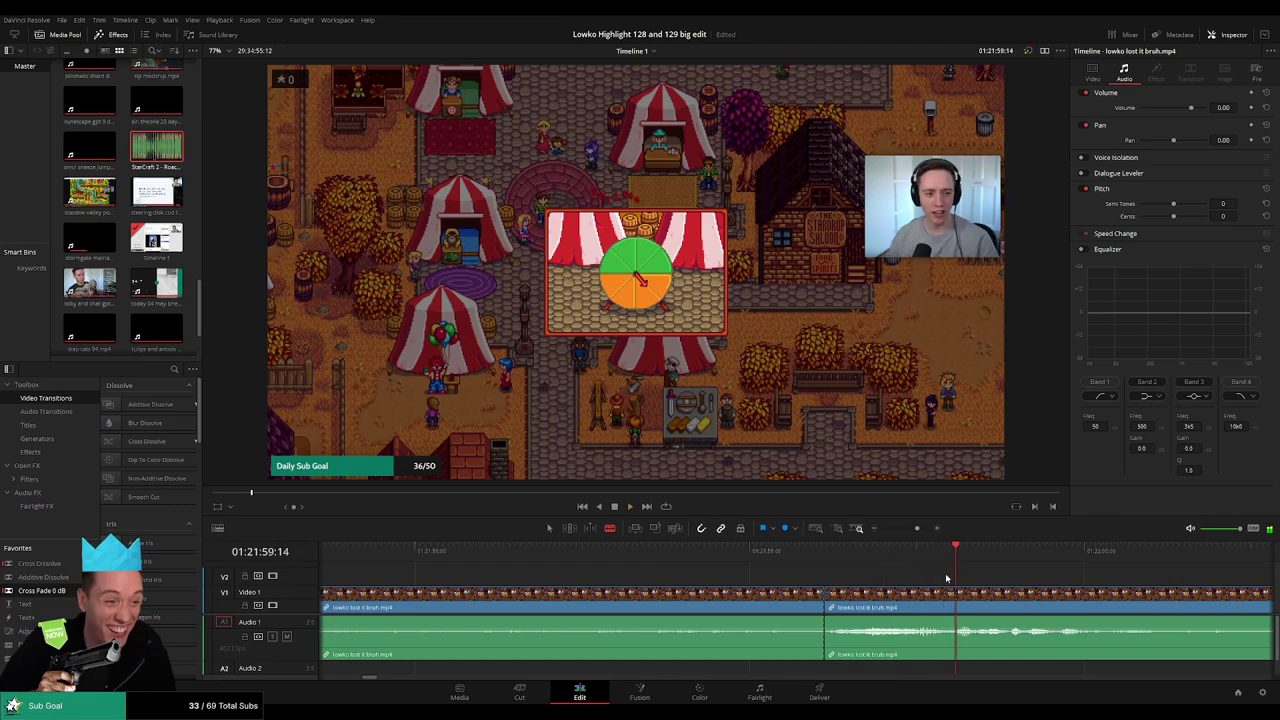
click(968, 585)
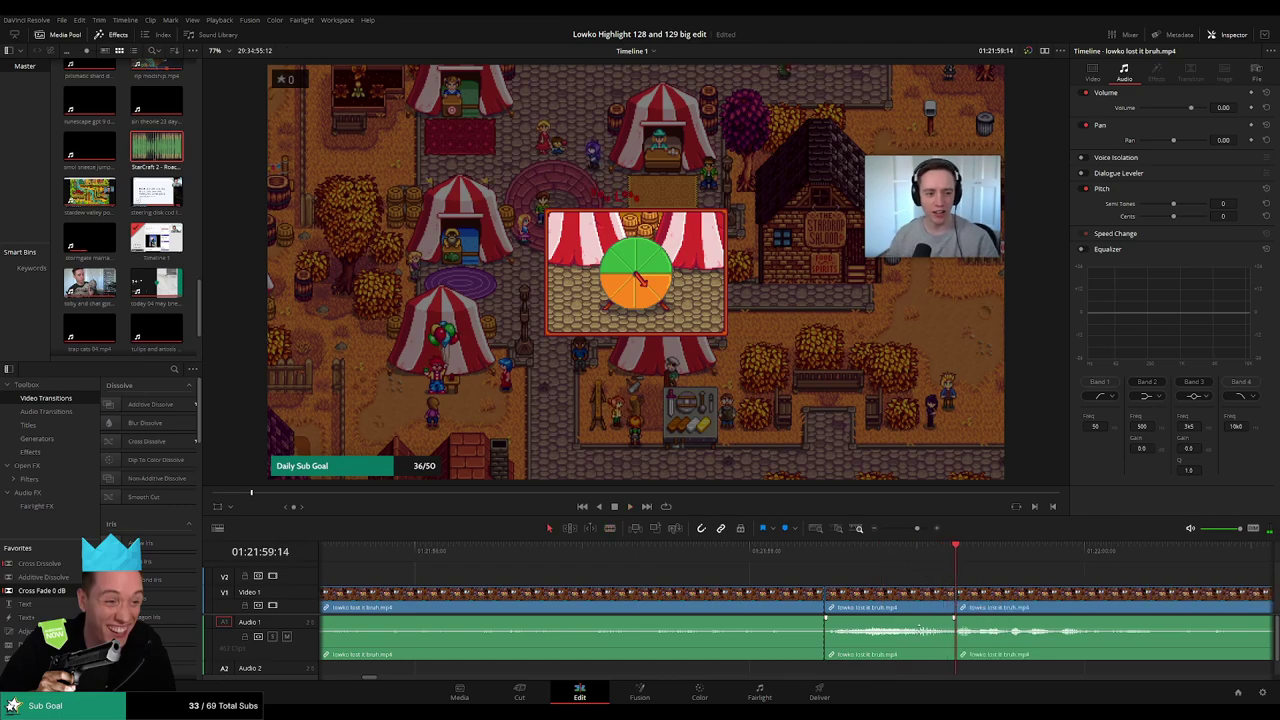
key(d)
Place 'StarCraft 2 - Roach Quotes.mp3' under the muted section, trimmed to the cut, at -27 volume.
drag(163, 150, 846, 672)
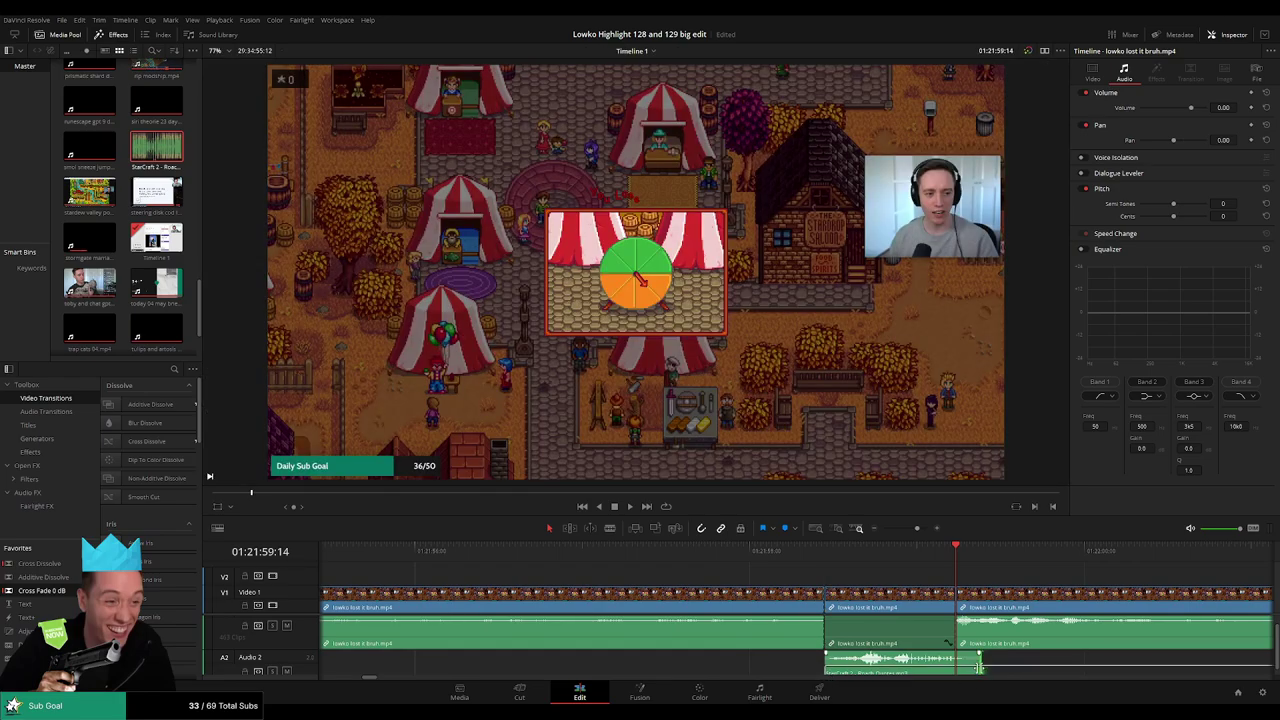
drag(979, 660, 955, 662)
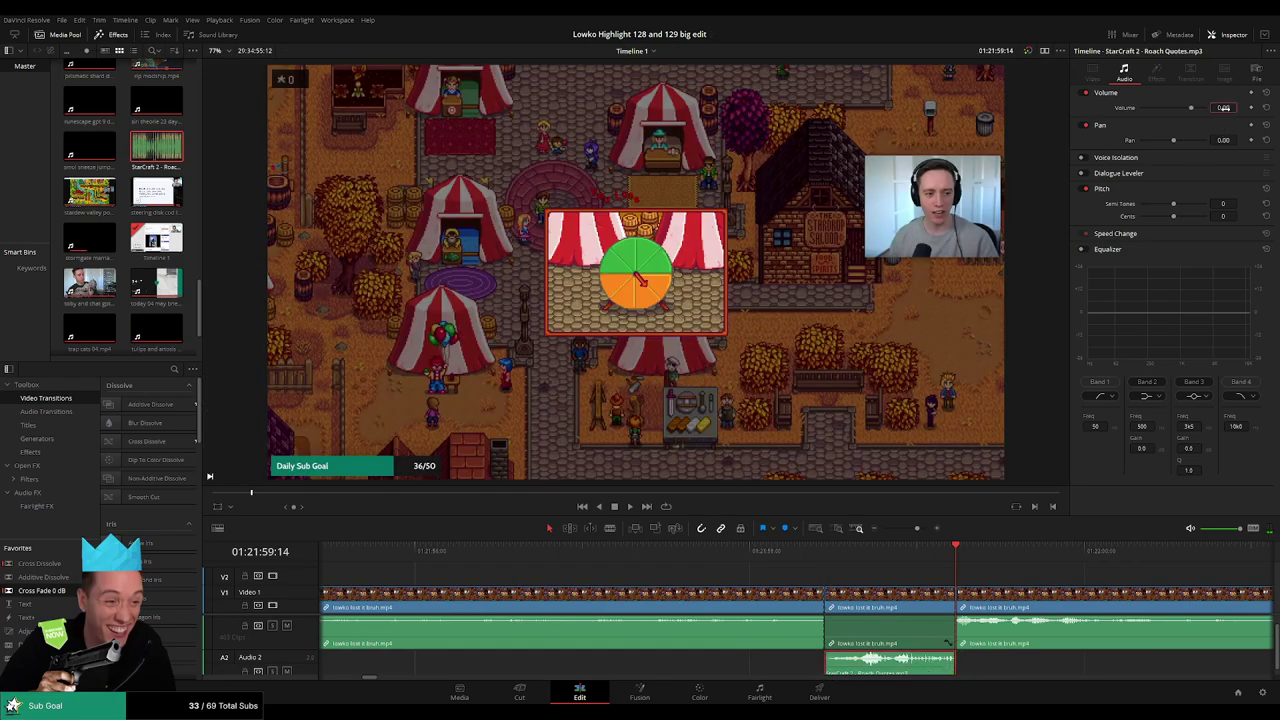
text(-21)
text(-27)
key(Return)
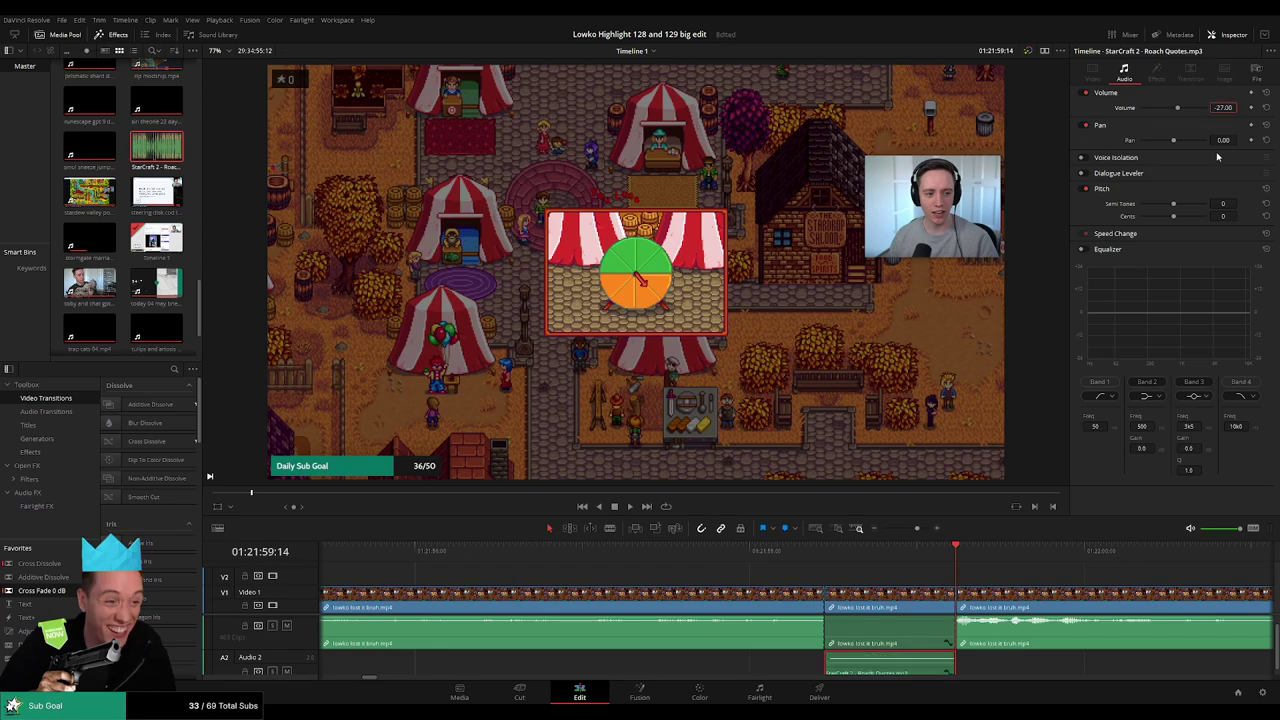
key(space)
Select the lowko lost it bruh clip and follow playback along the timeline.
scroll(881, 575, down, 3)
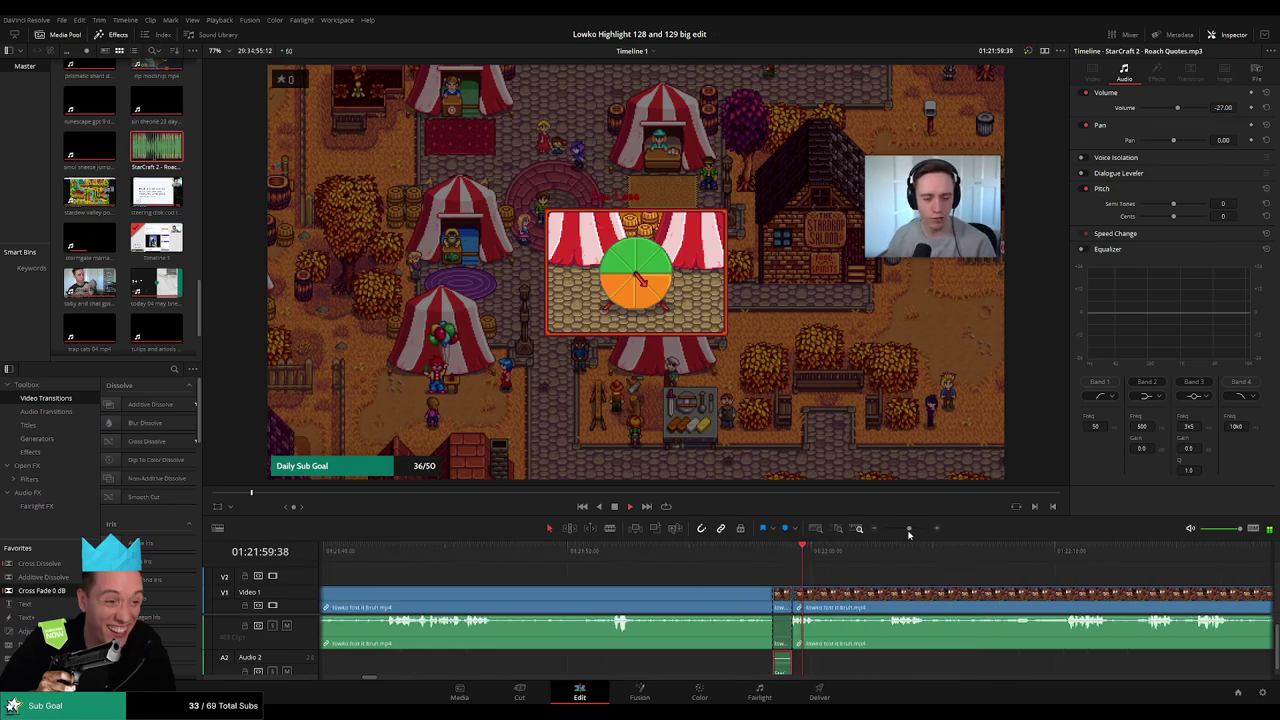
click(881, 575)
click(870, 600)
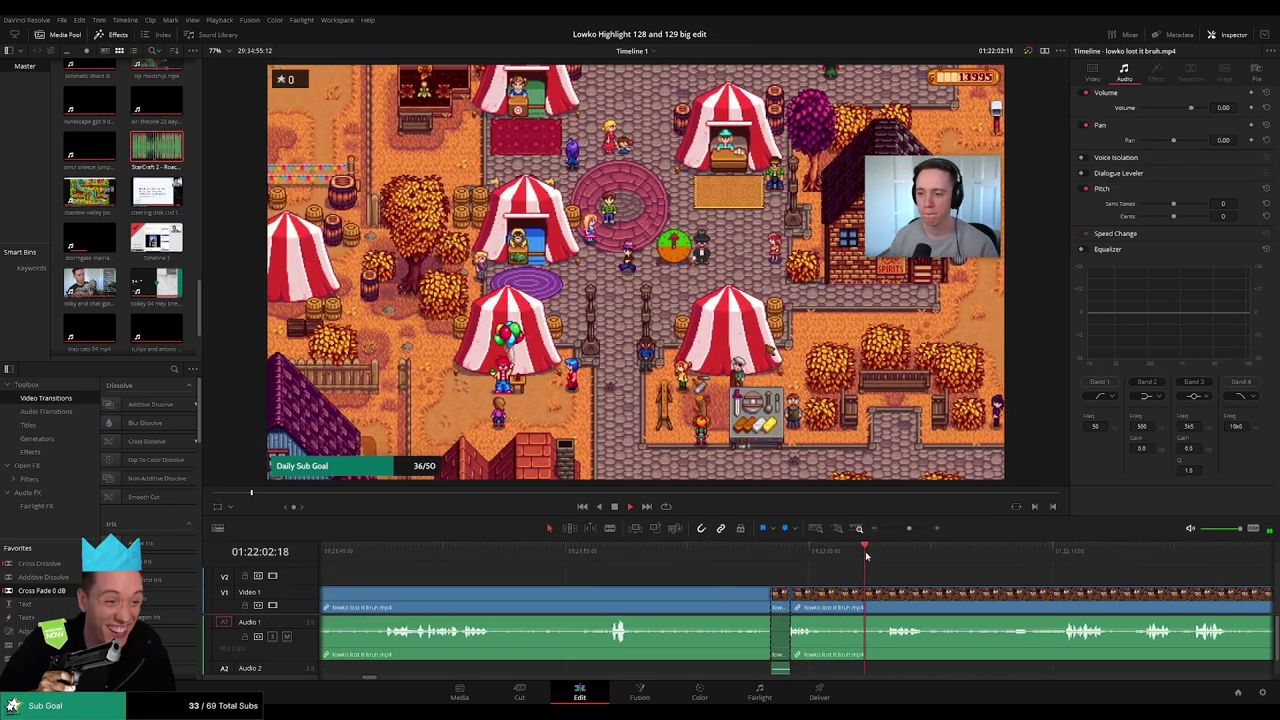
scroll(850, 592, right, 4)
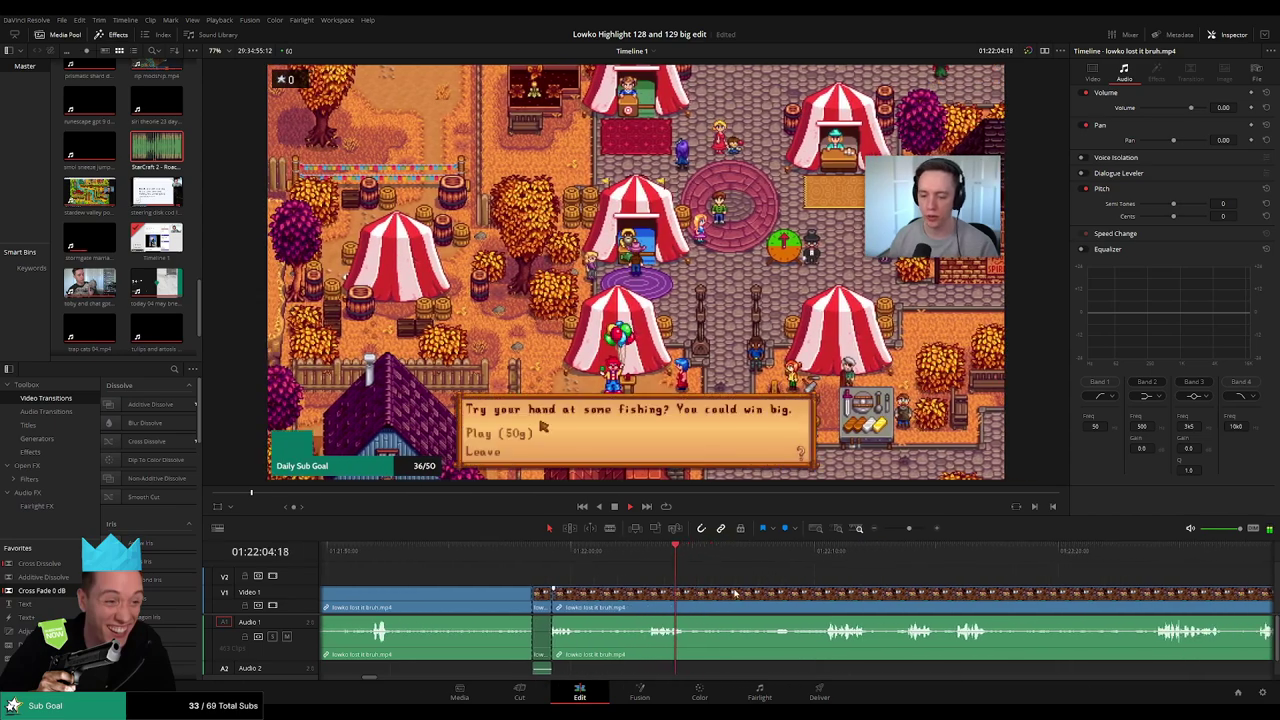
scroll(687, 592, right, 1)
key(b)
click(687, 594)
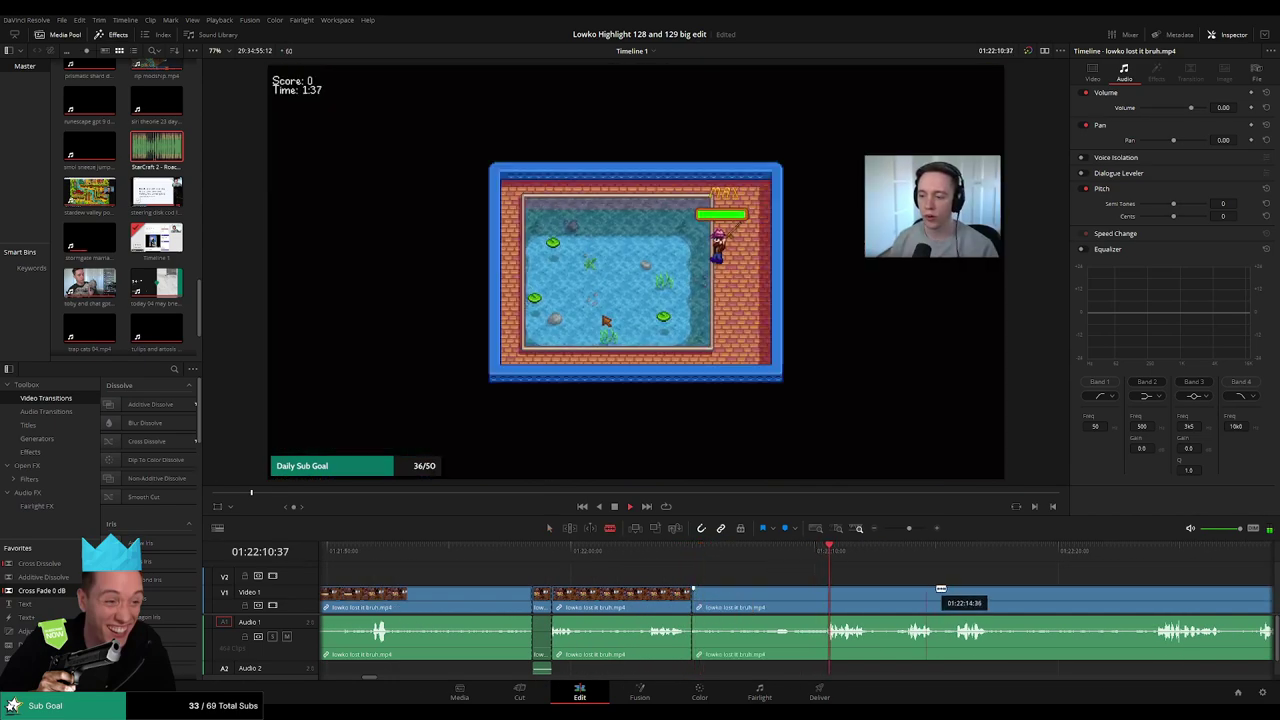
scroll(745, 583, right, 3)
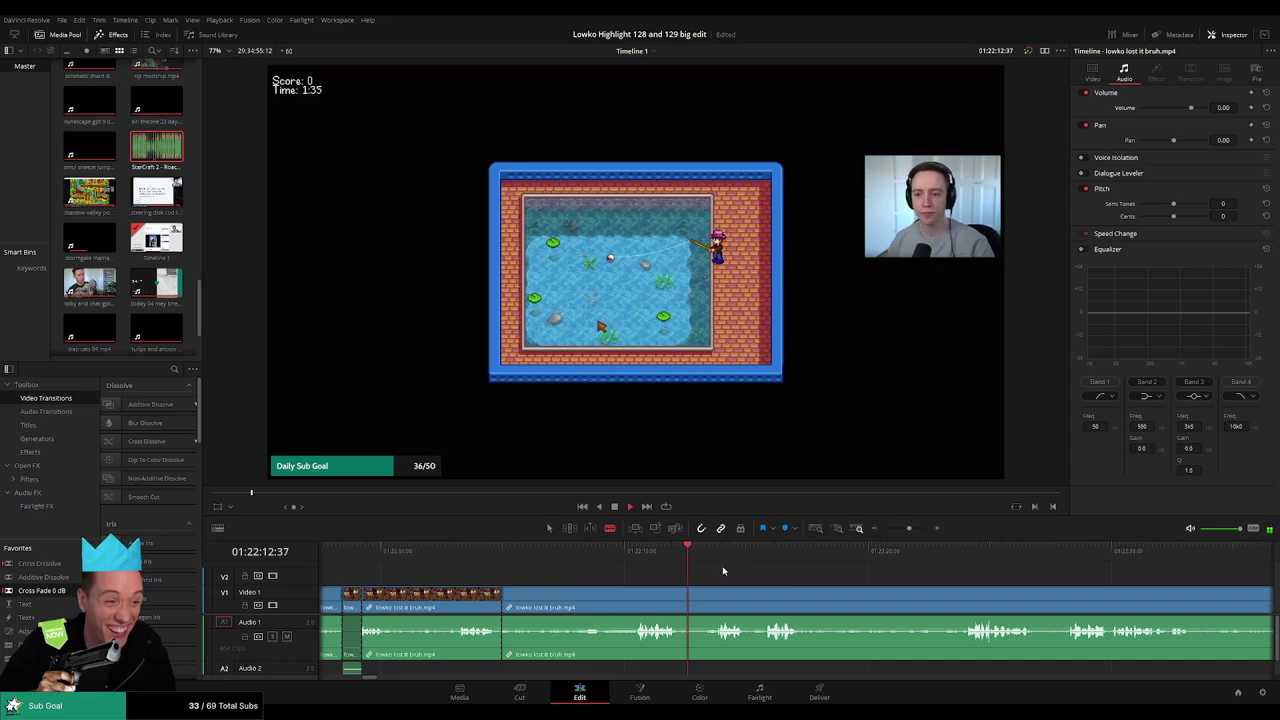
click(706, 551)
drag(909, 528, 904, 528)
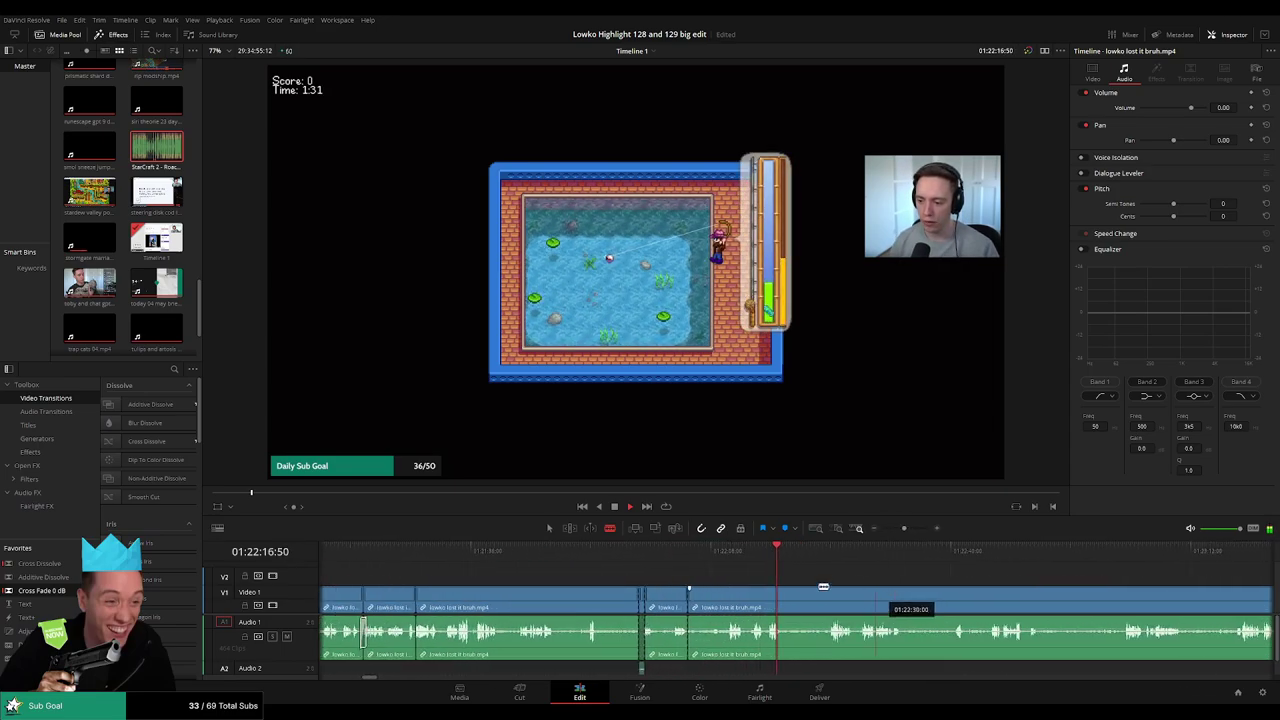
click(673, 551)
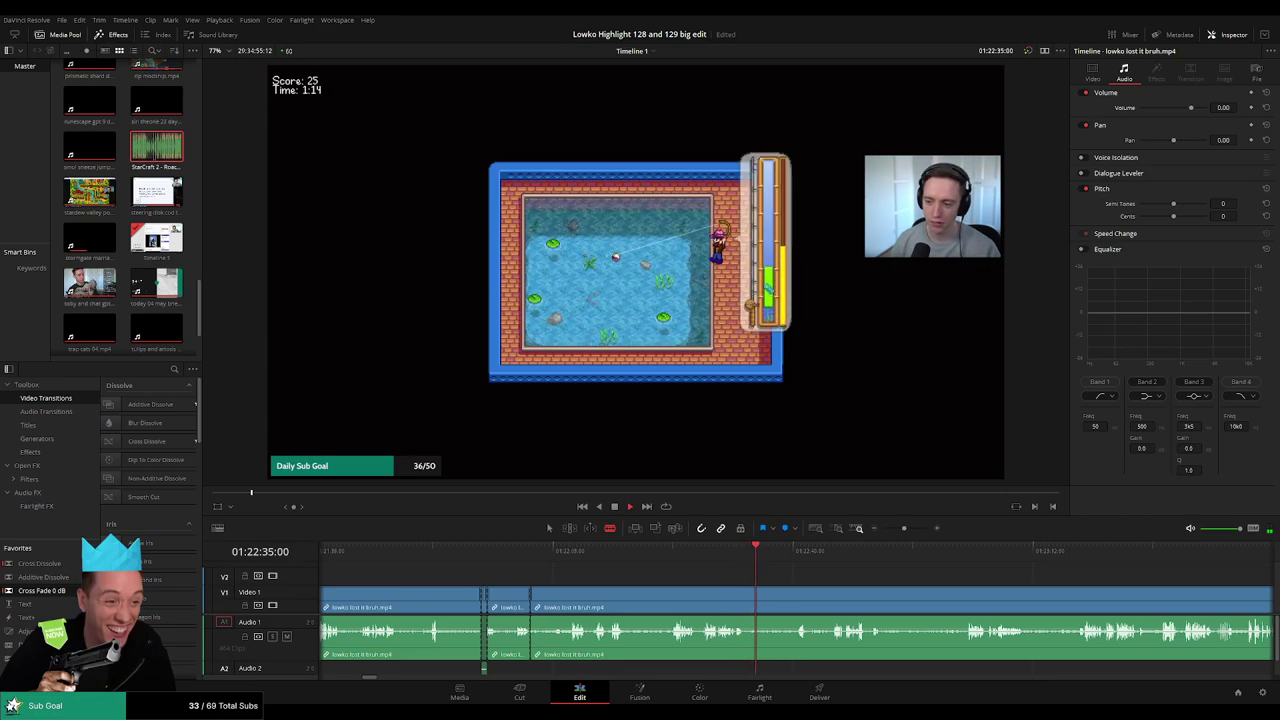
click(787, 603)
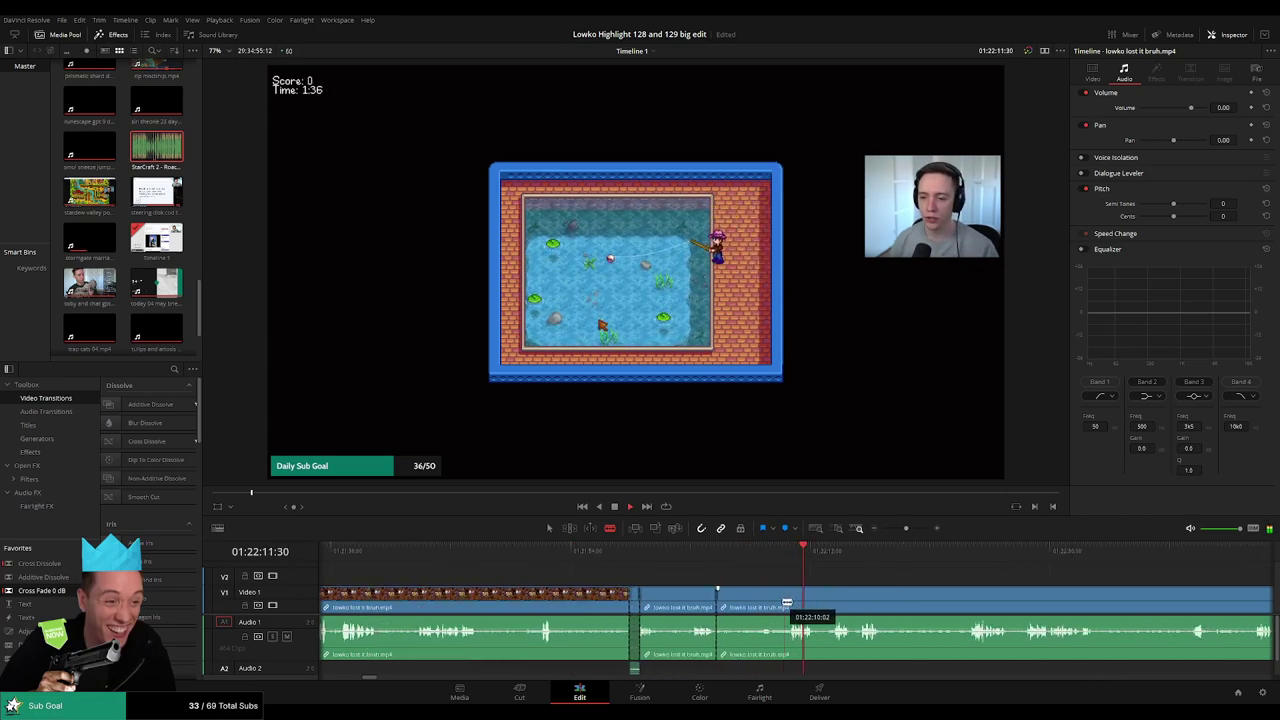
click(771, 605)
key(a)
click(751, 605)
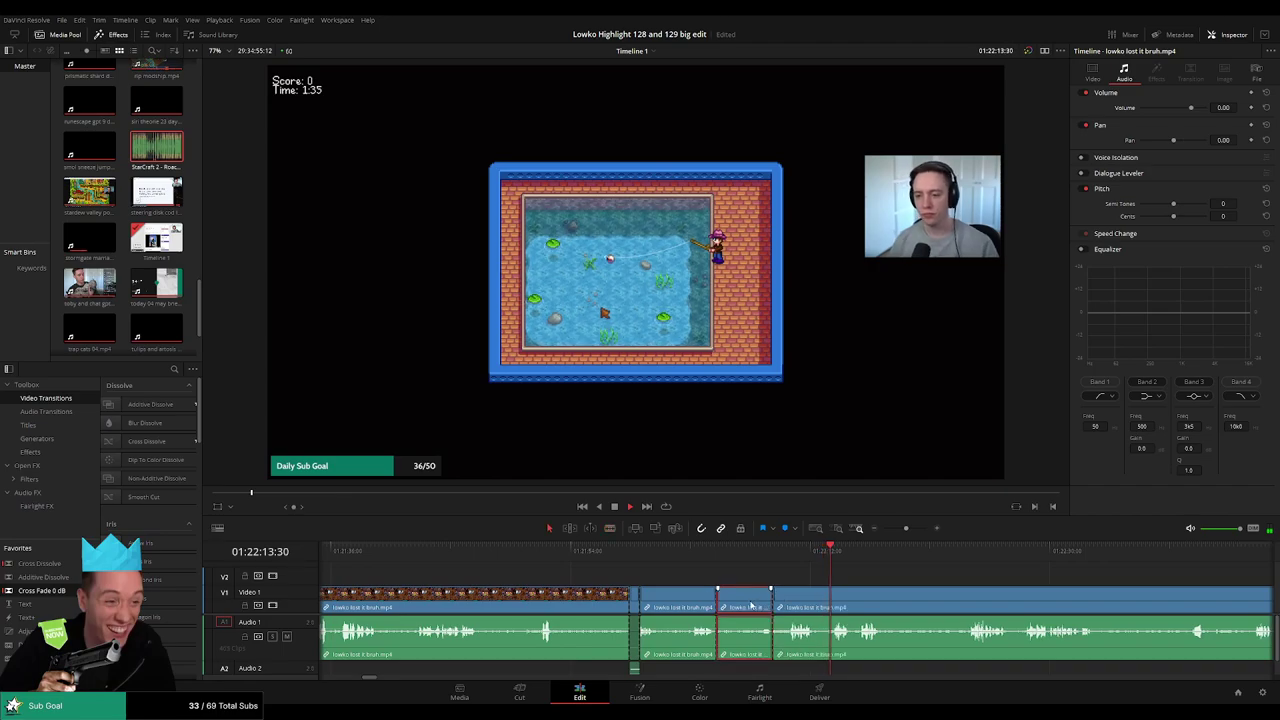
key(Delete)
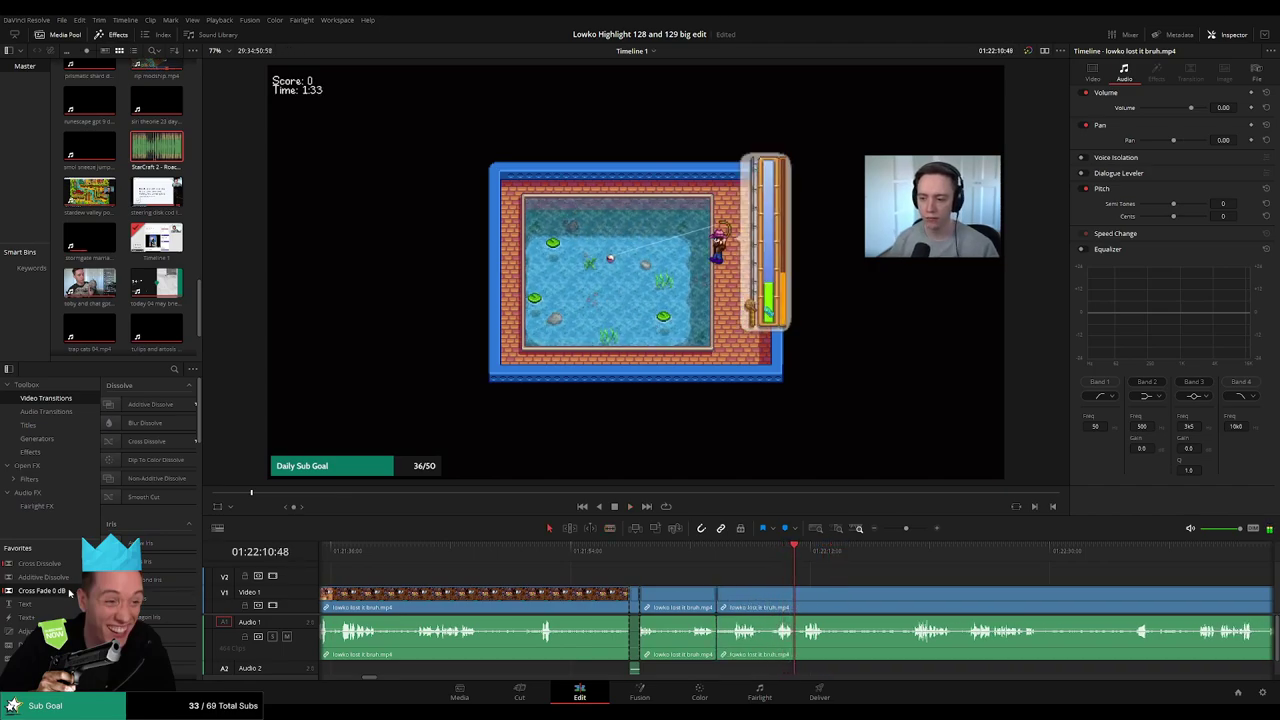
scroll(858, 594, right, 3)
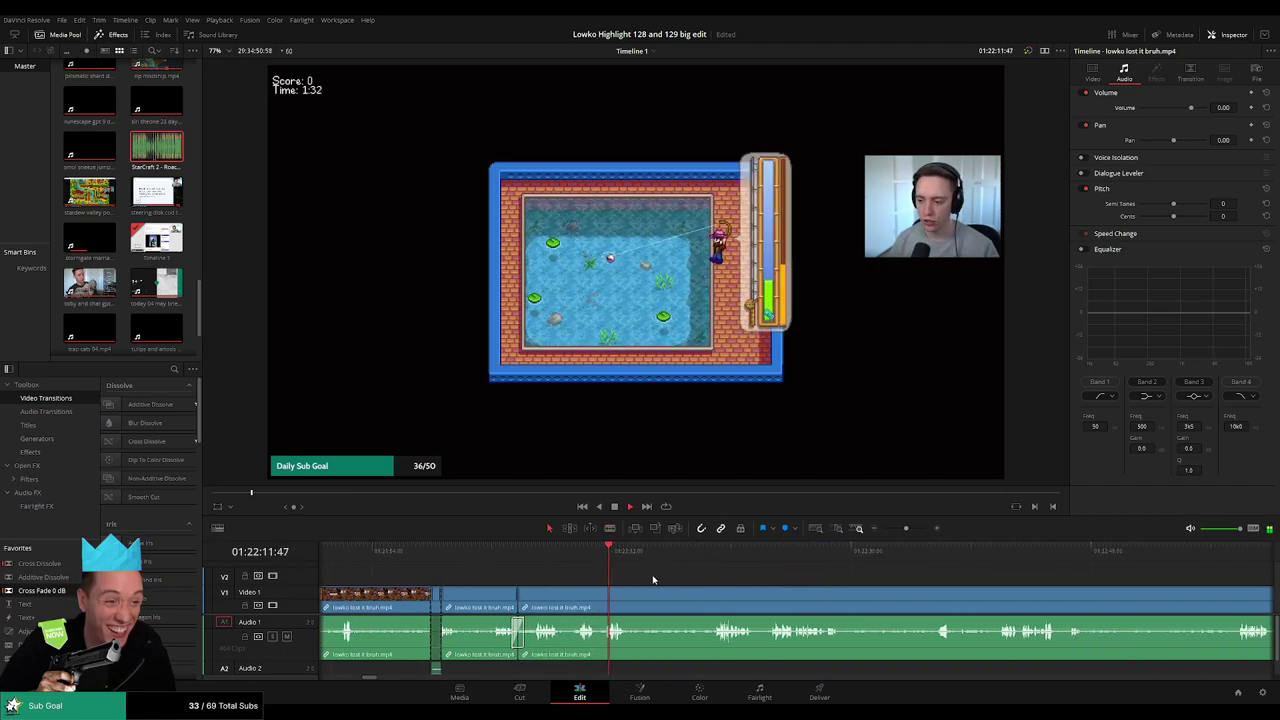
key(b)
click(629, 603)
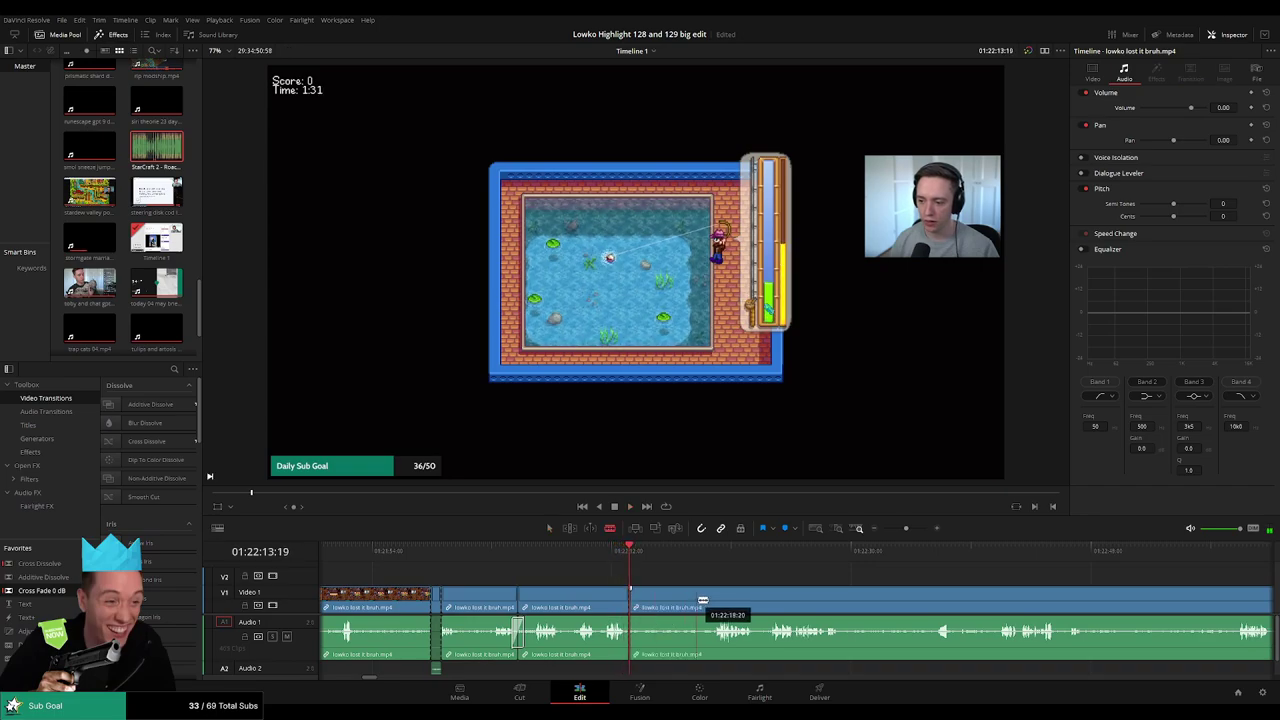
key(a)
key(space)
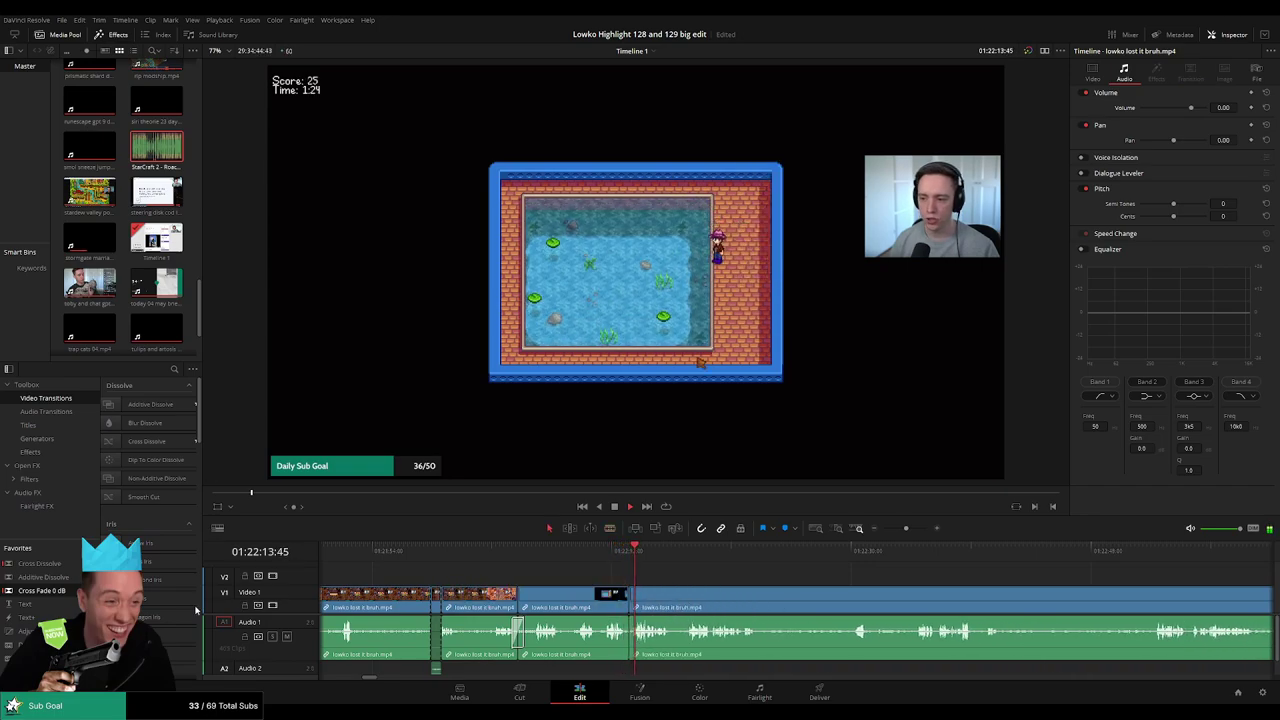
scroll(670, 575, right, 3)
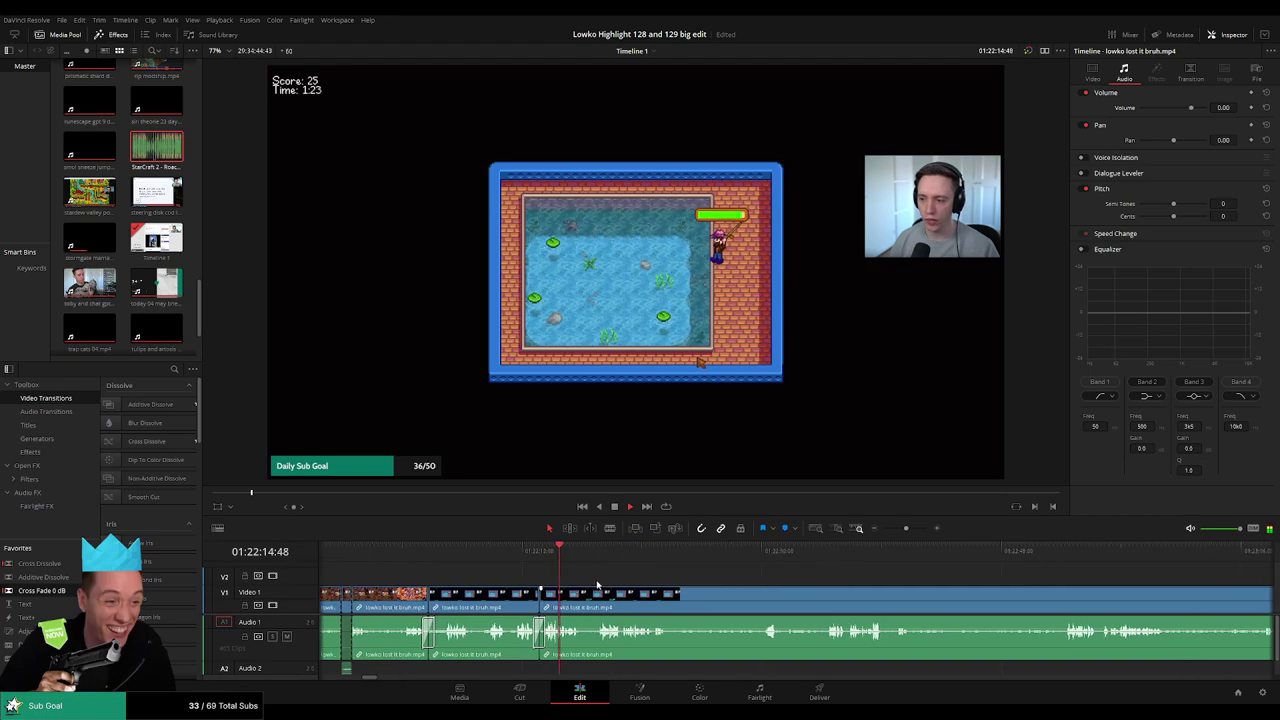
key(ctrl+b)
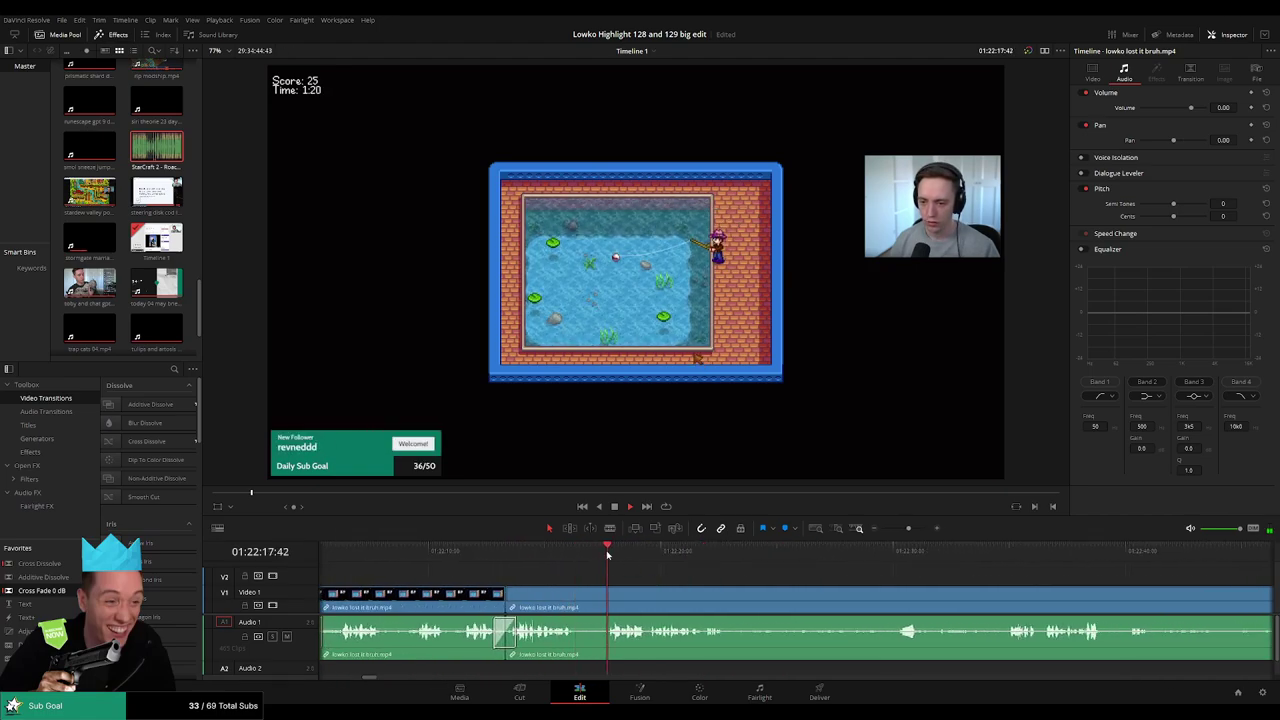
key(b)
click(611, 597)
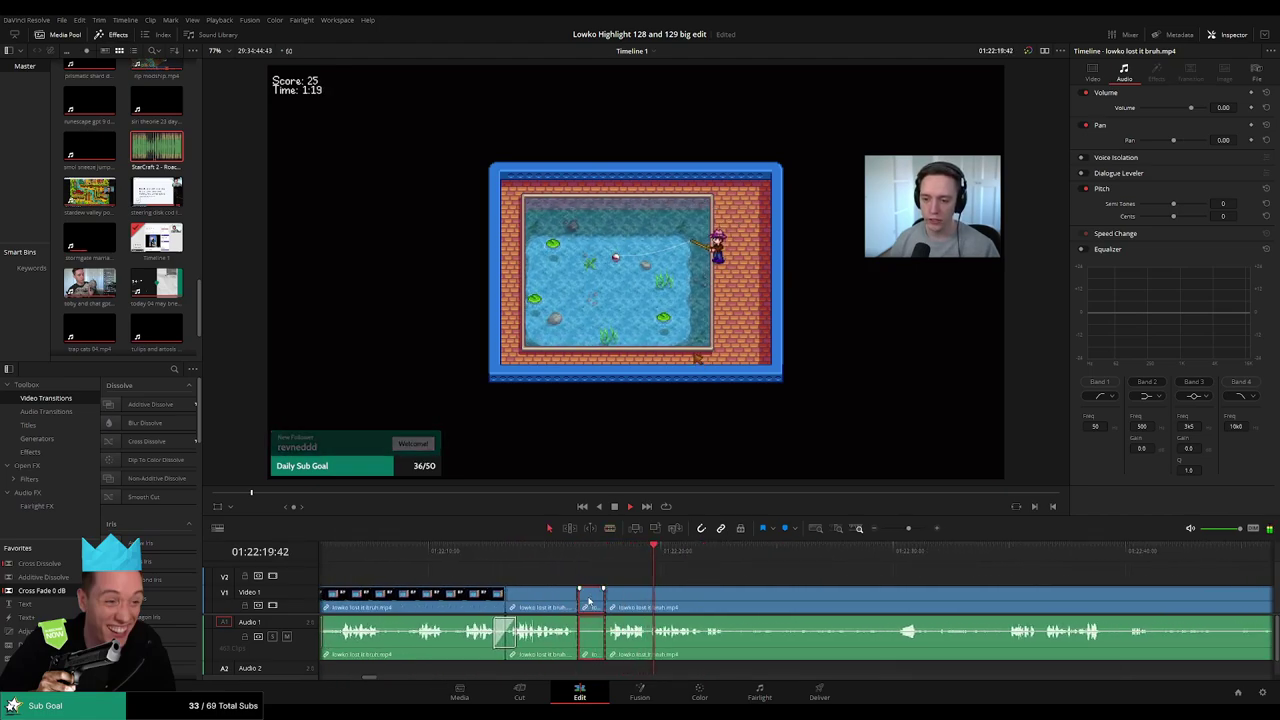
key(a)
click(589, 601)
key(Delete)
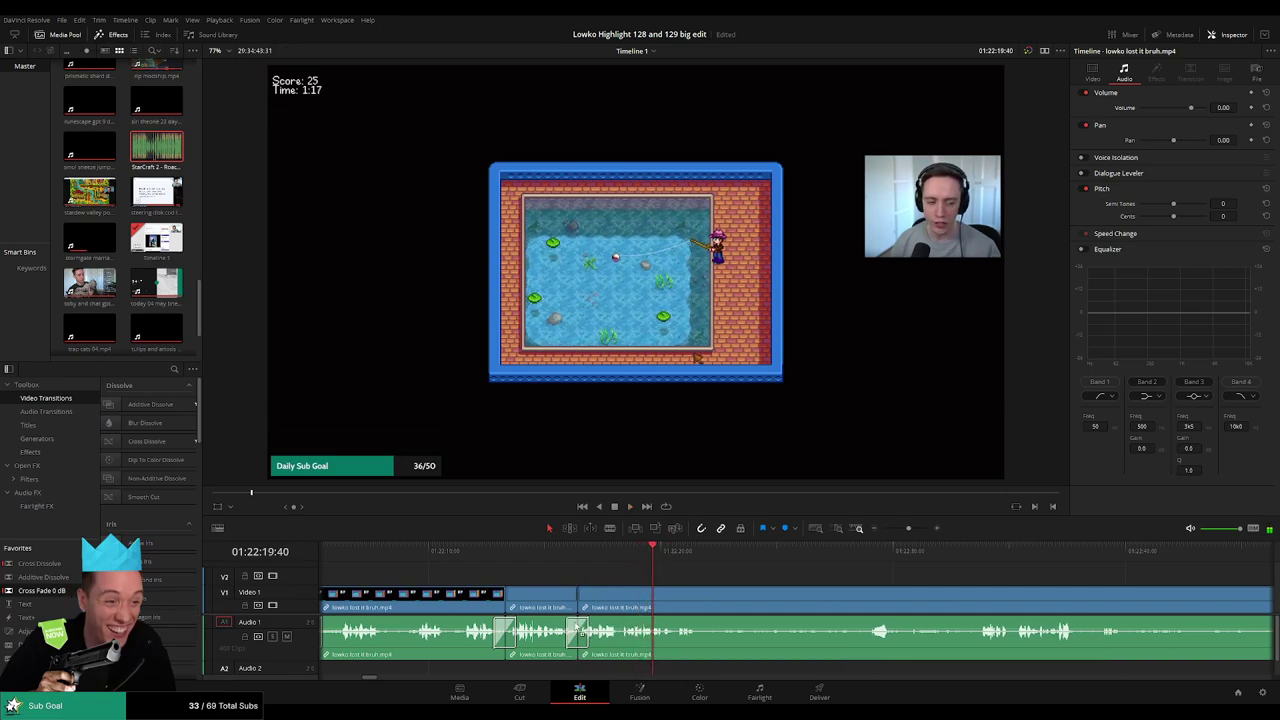
scroll(622, 587, right, 2)
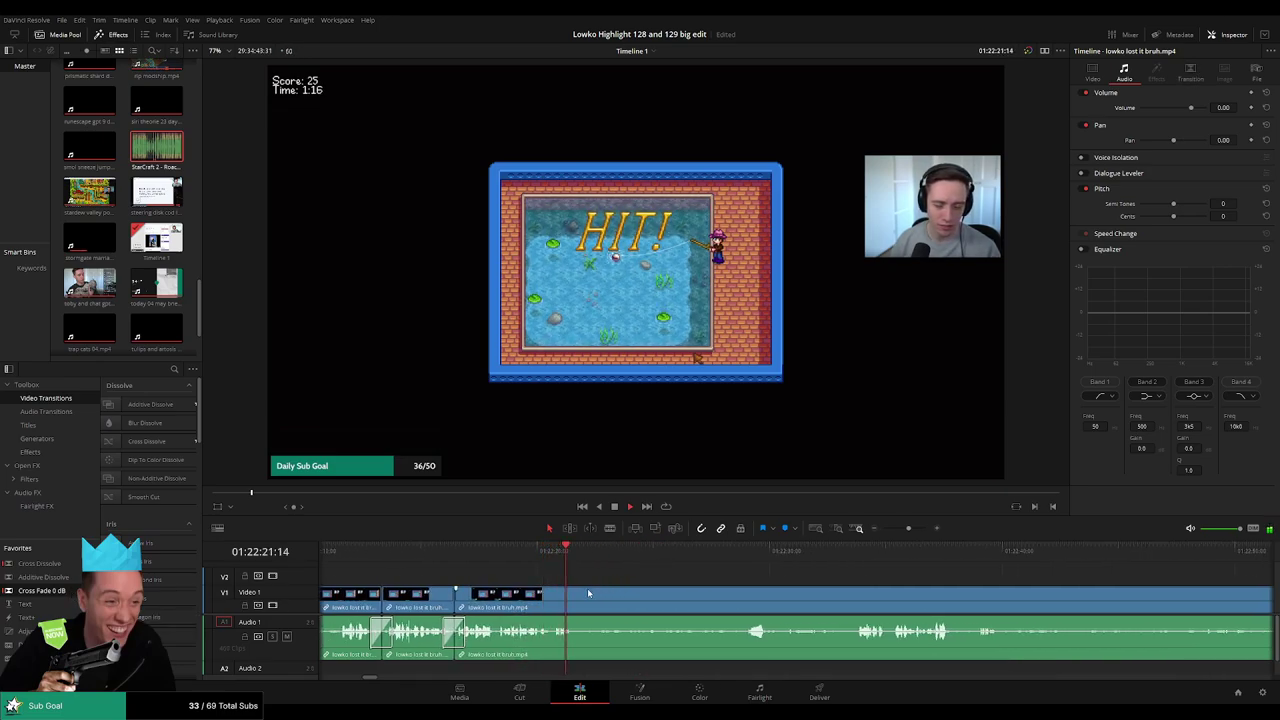
key(ctrl+b)
key(b)
click(745, 555)
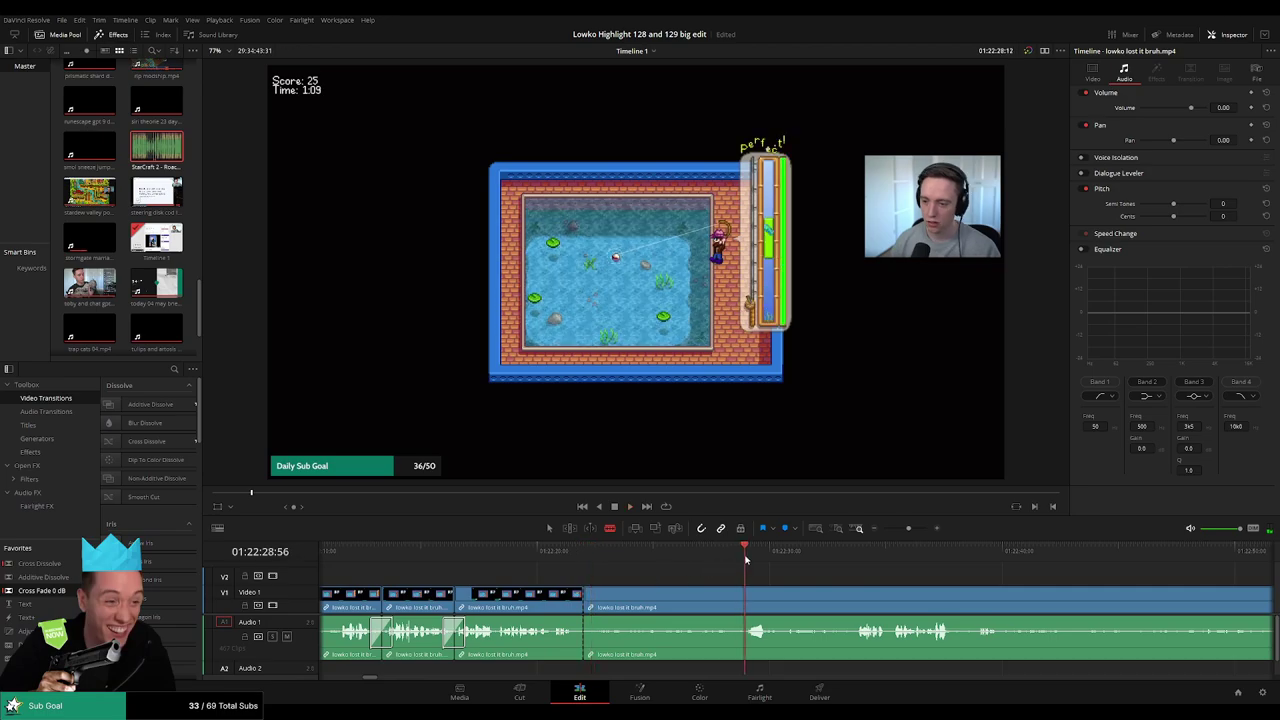
click(731, 600)
key(a)
click(700, 602)
key(BackSpace)
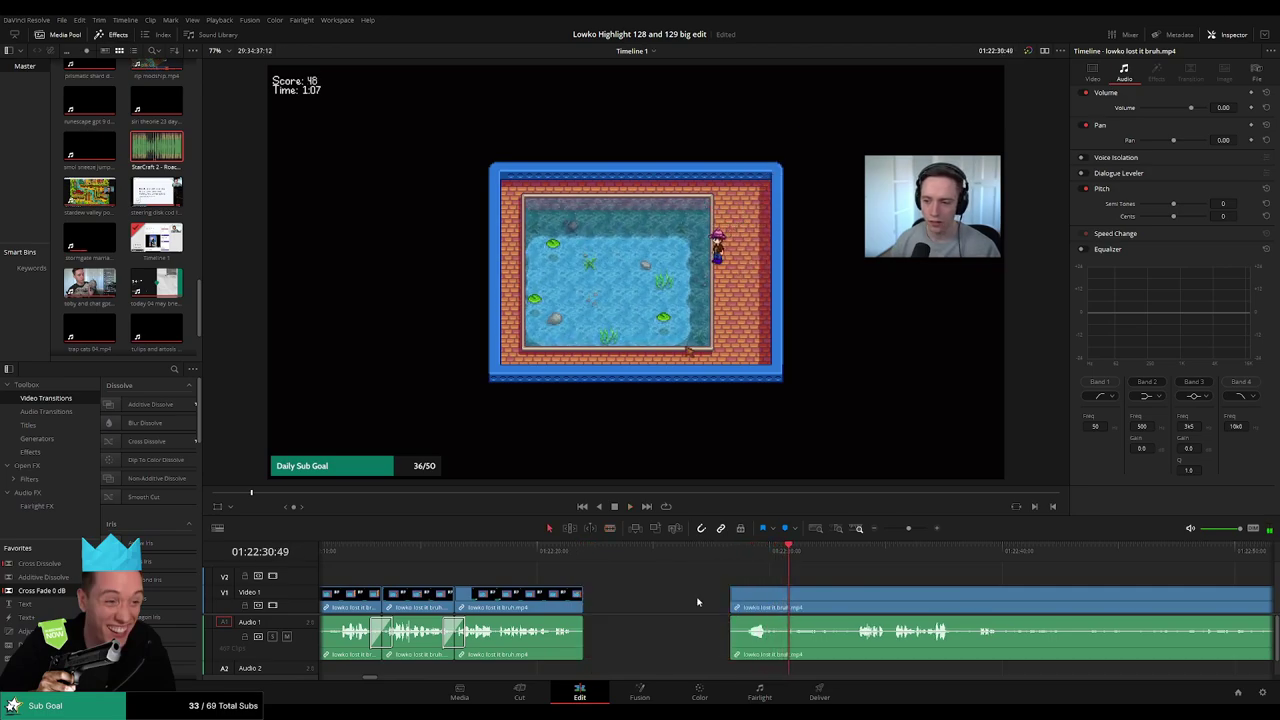
click(698, 602)
key(BackSpace)
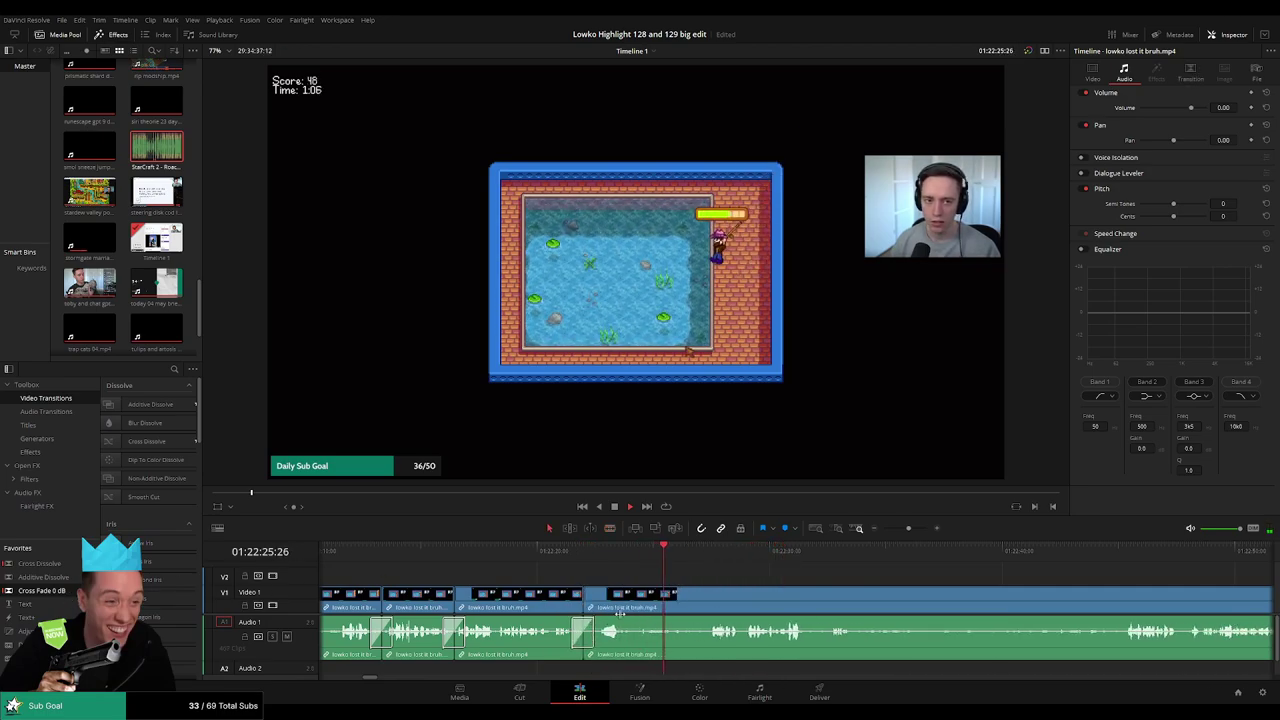
scroll(740, 588, right, 3)
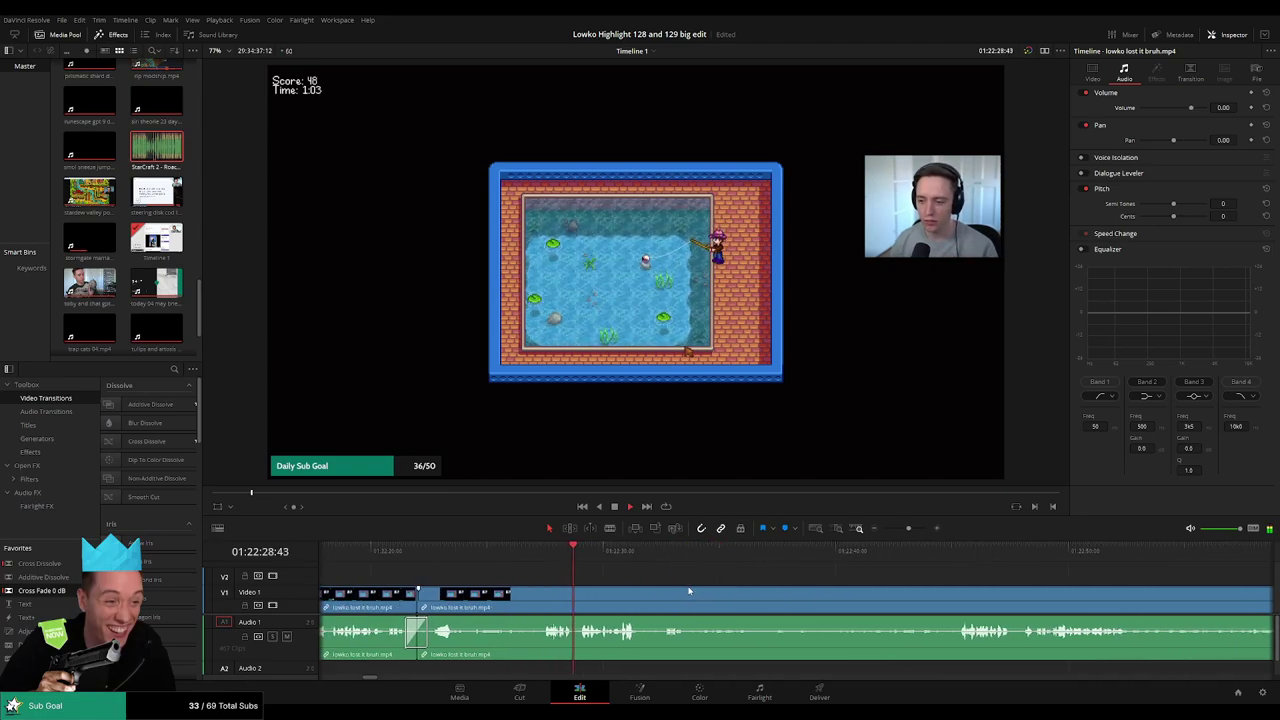
scroll(648, 591, right, 2)
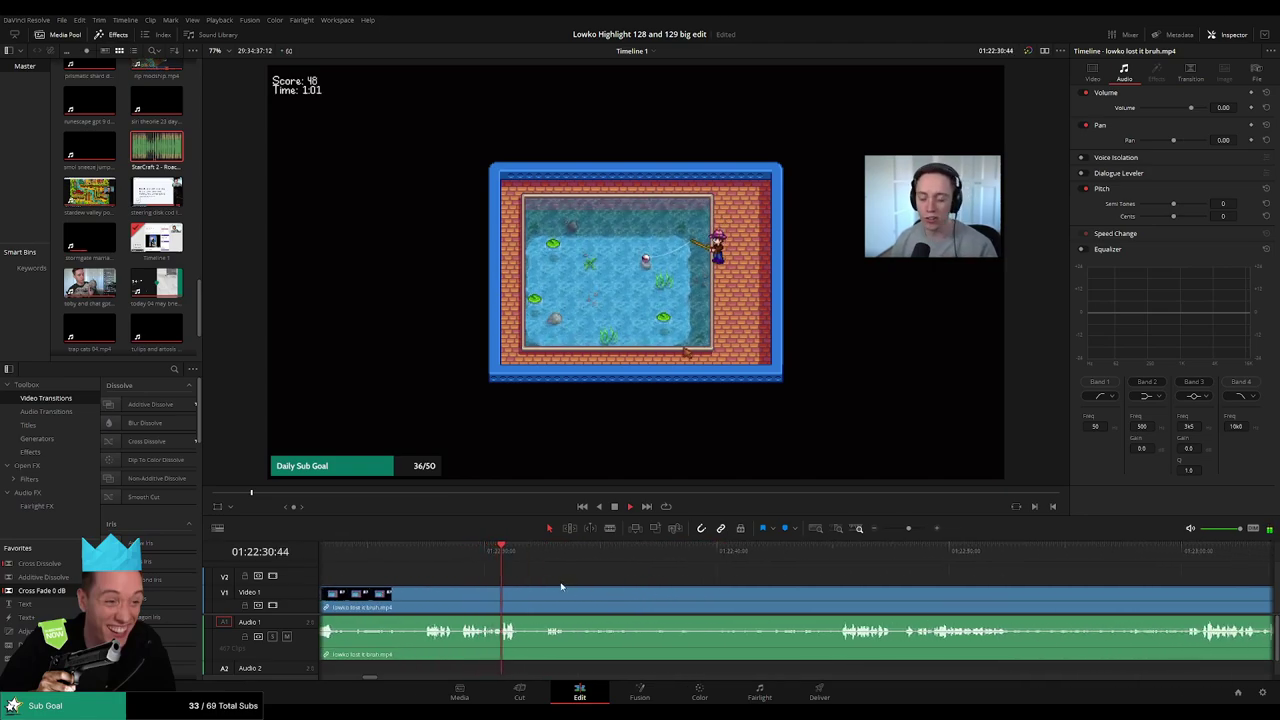
key(b)
click(528, 595)
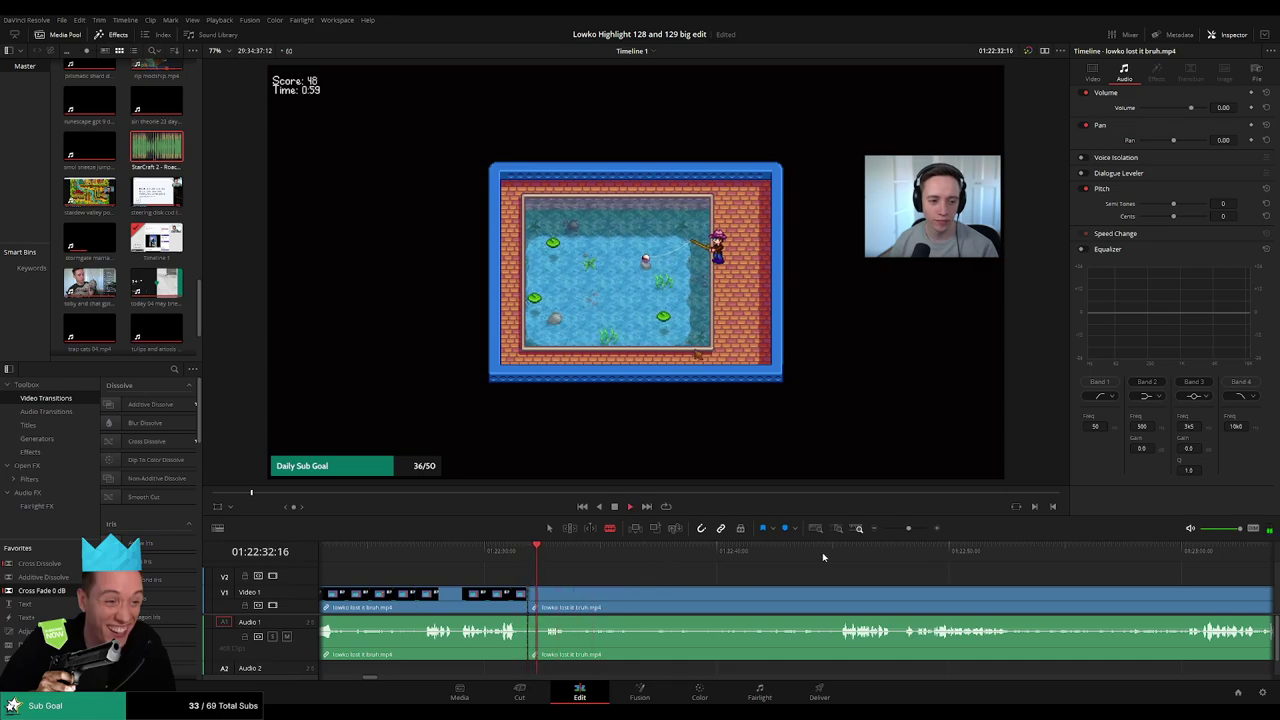
click(837, 600)
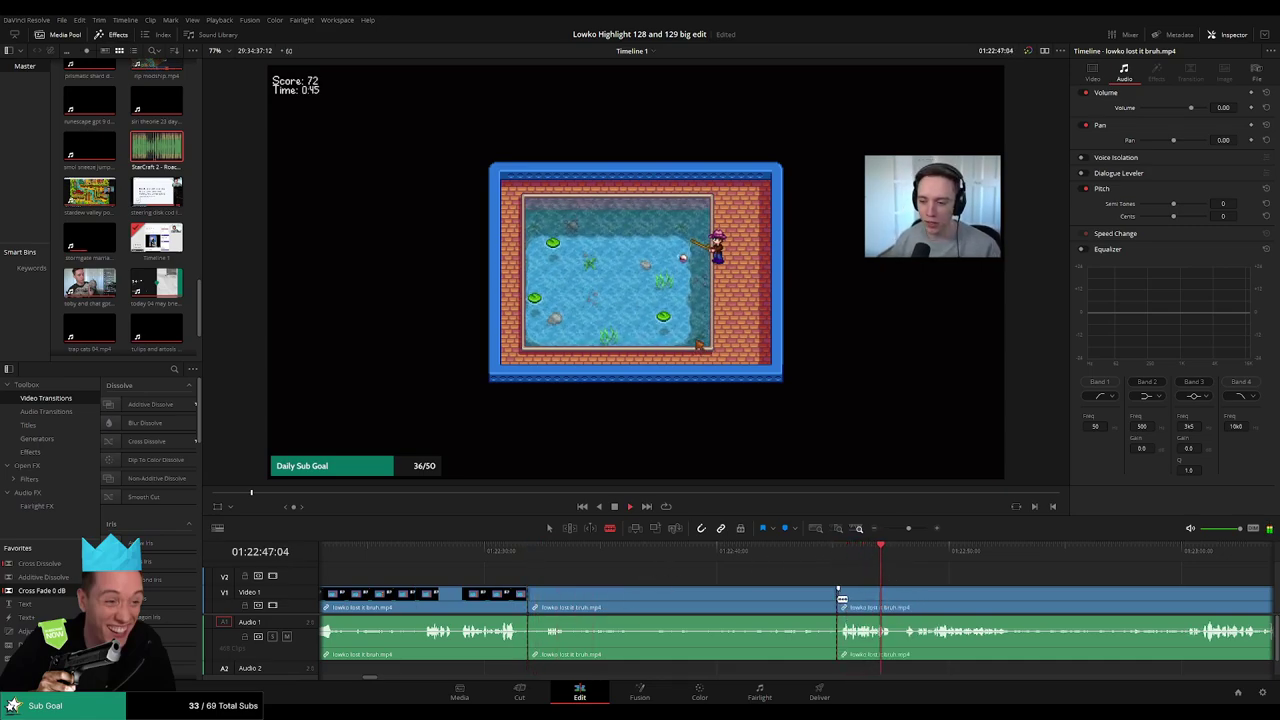
key(a)
click(794, 600)
key(Delete)
click(540, 600)
key(Delete)
key(space)
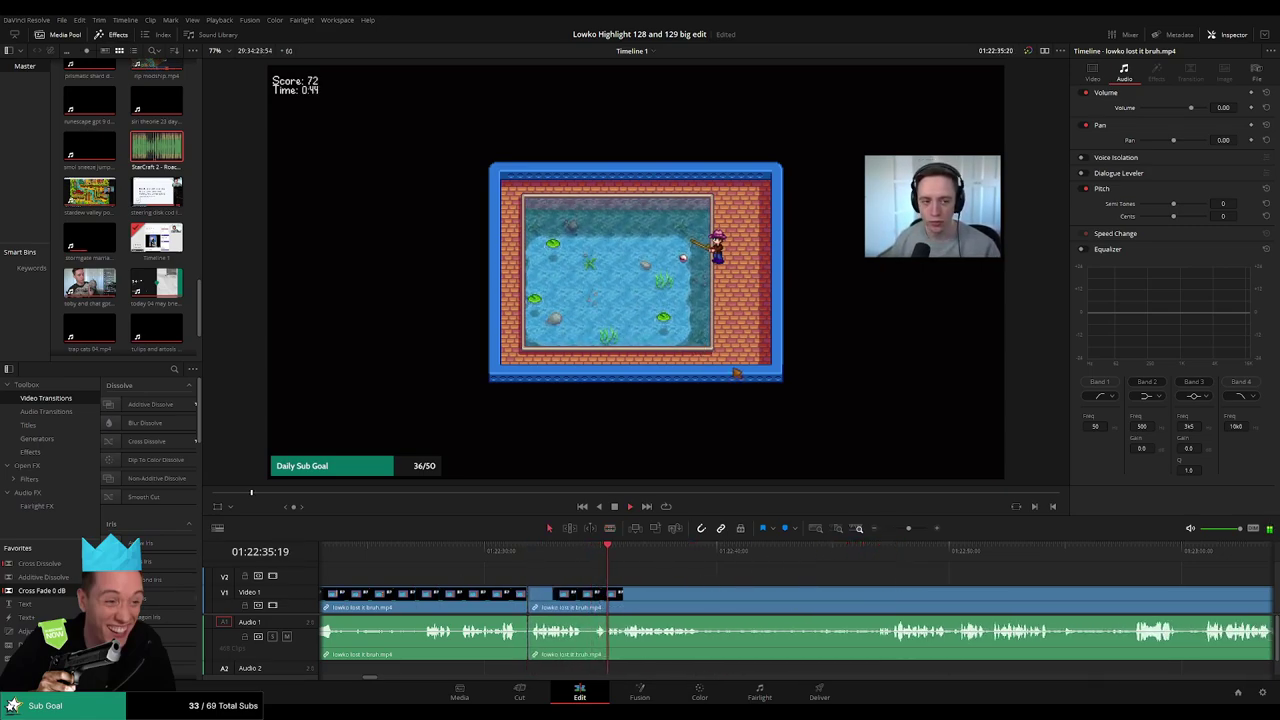
scroll(765, 588, right, 2)
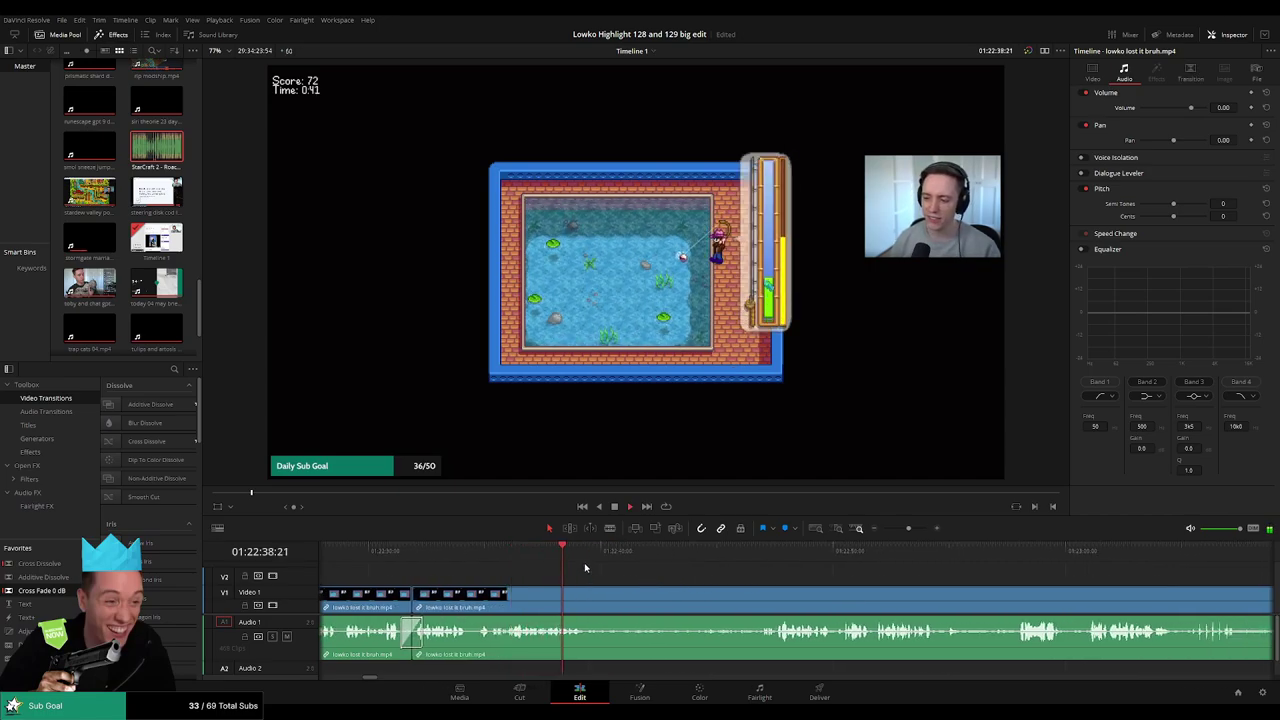
key(b)
click(598, 602)
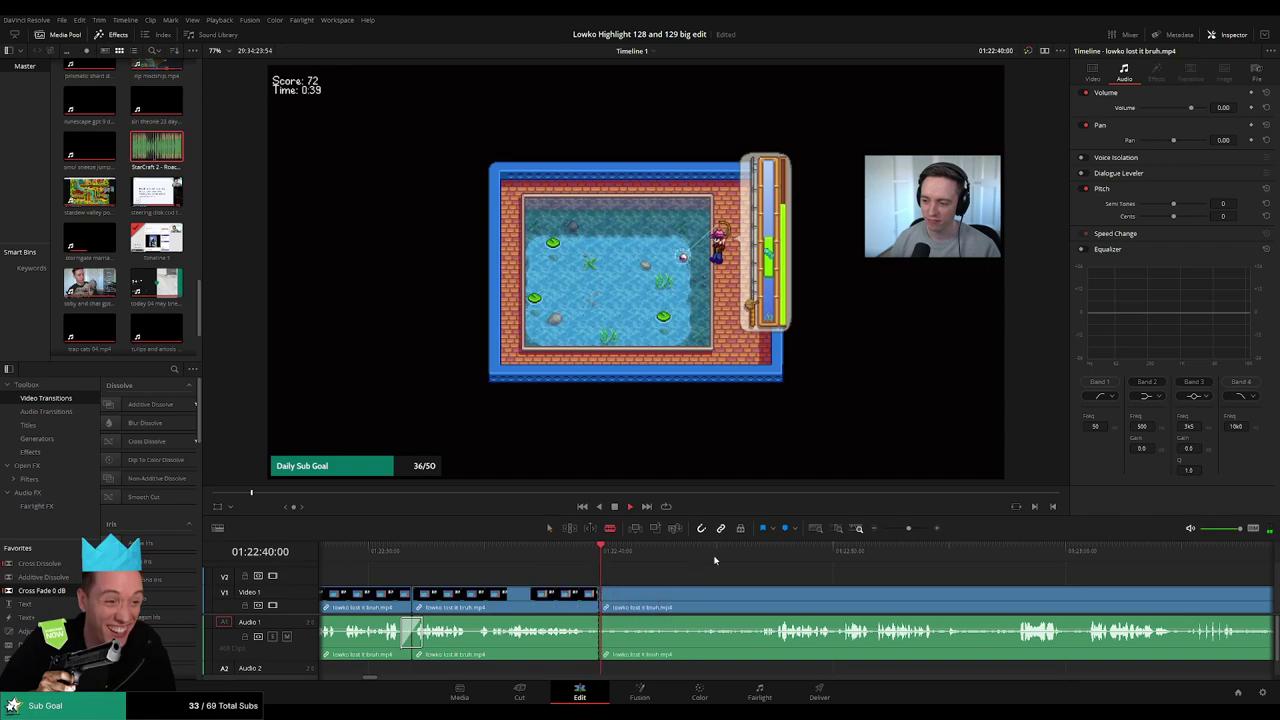
click(741, 556)
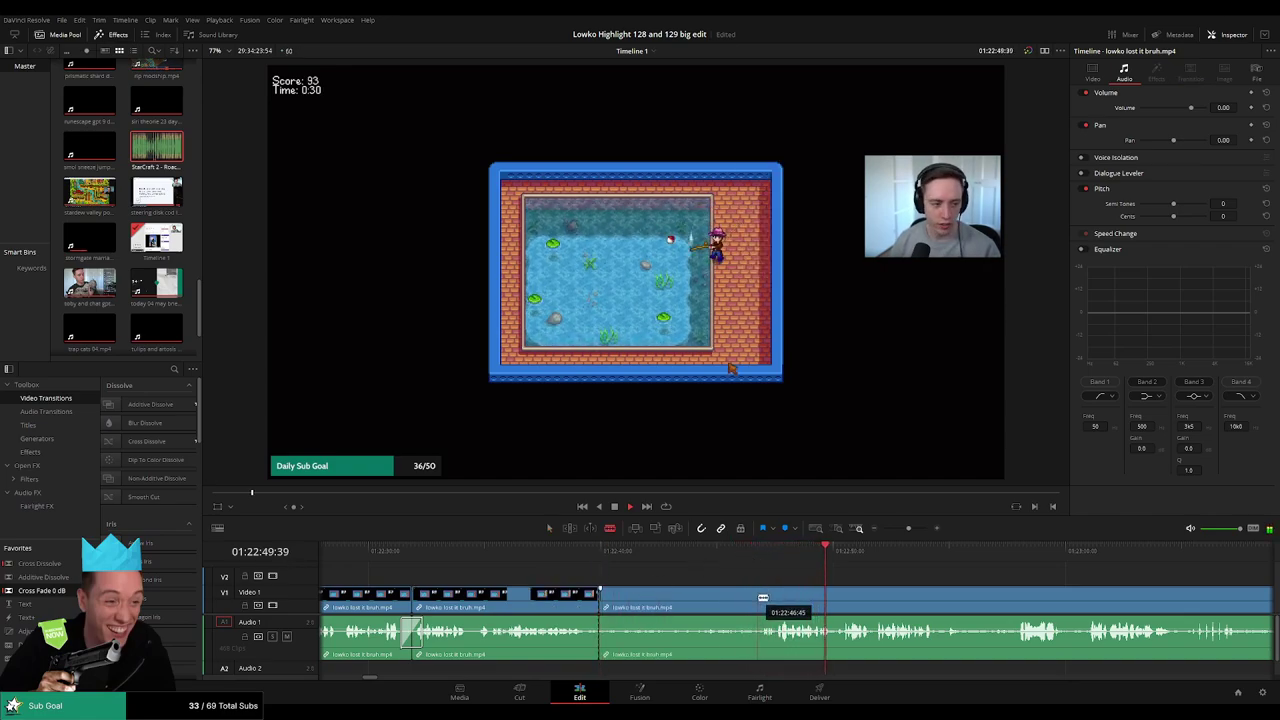
scroll(677, 579, right, 2)
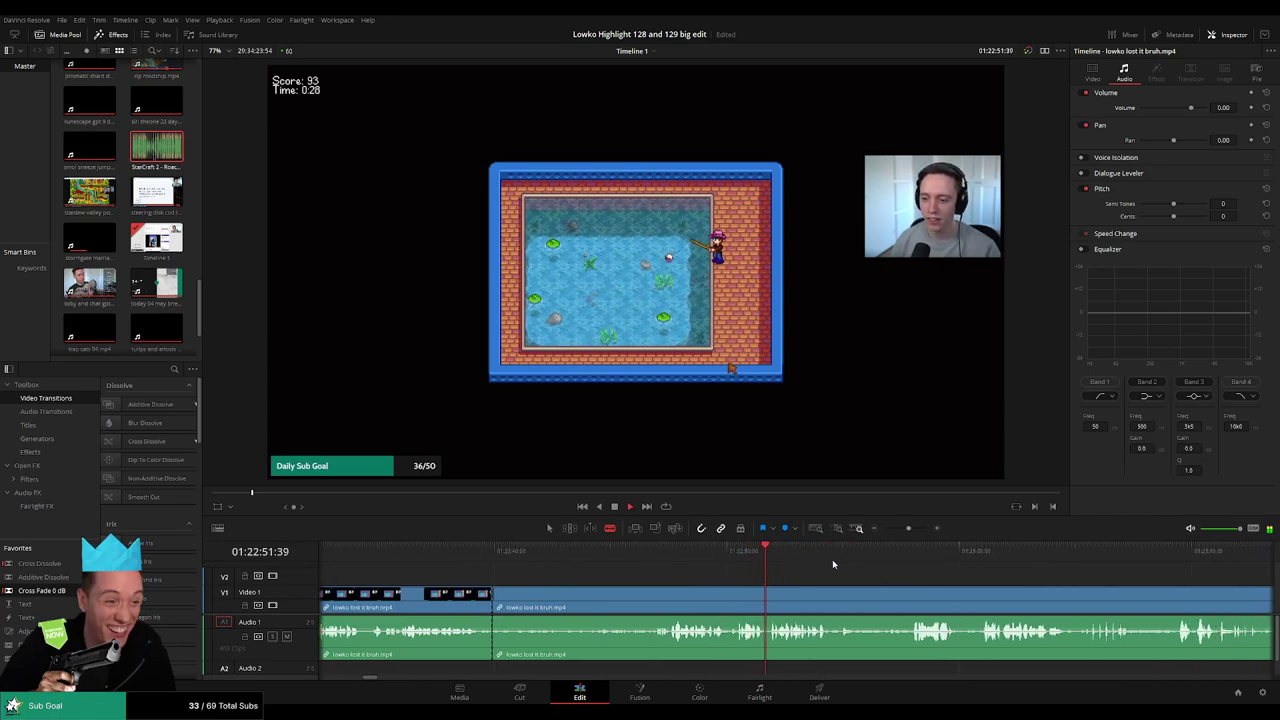
scroll(714, 567, right, 4)
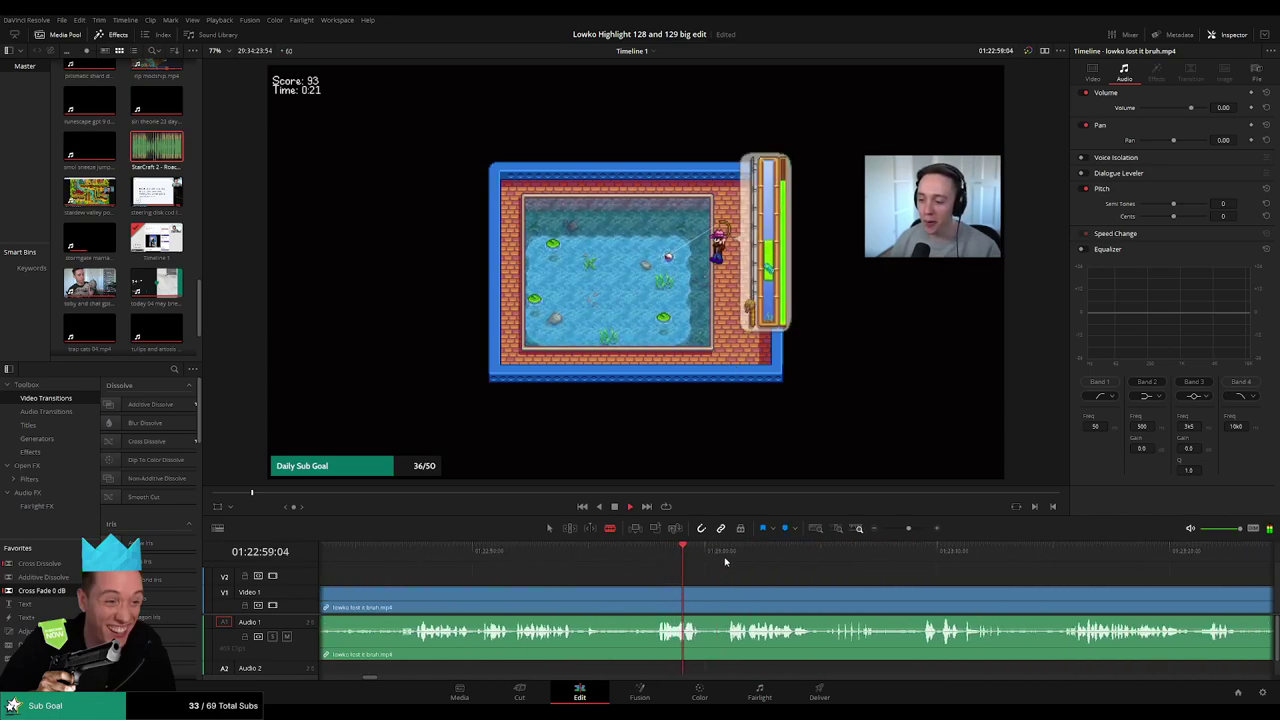
drag(726, 562, 836, 557)
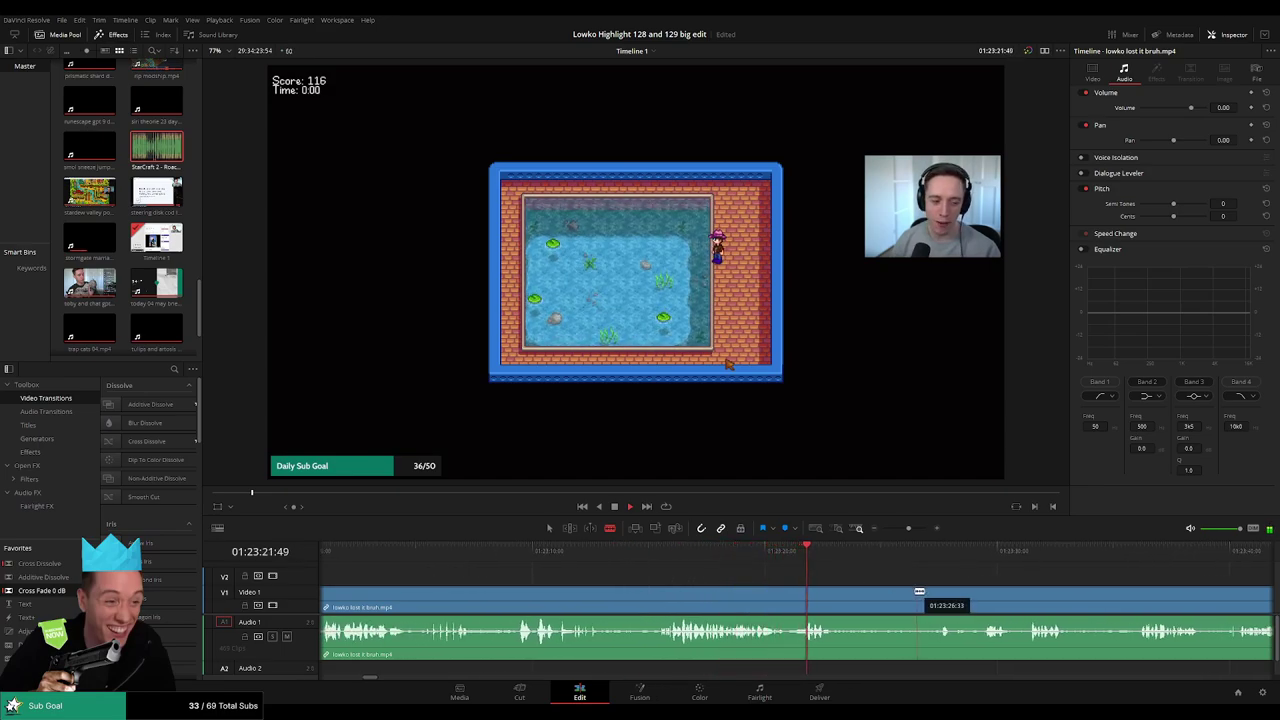
click(748, 551)
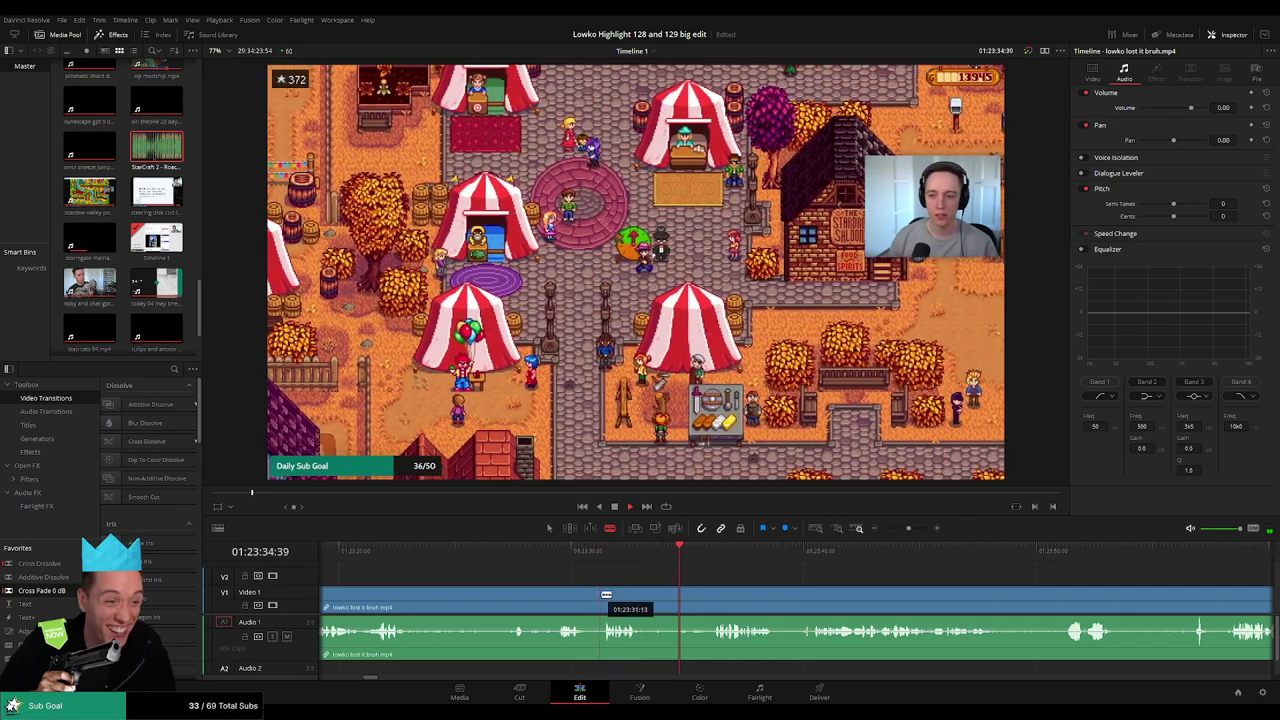
Try a cut at the fishing score screen, undo it, and return the playhead to the earlier fair gameplay.
click(556, 556)
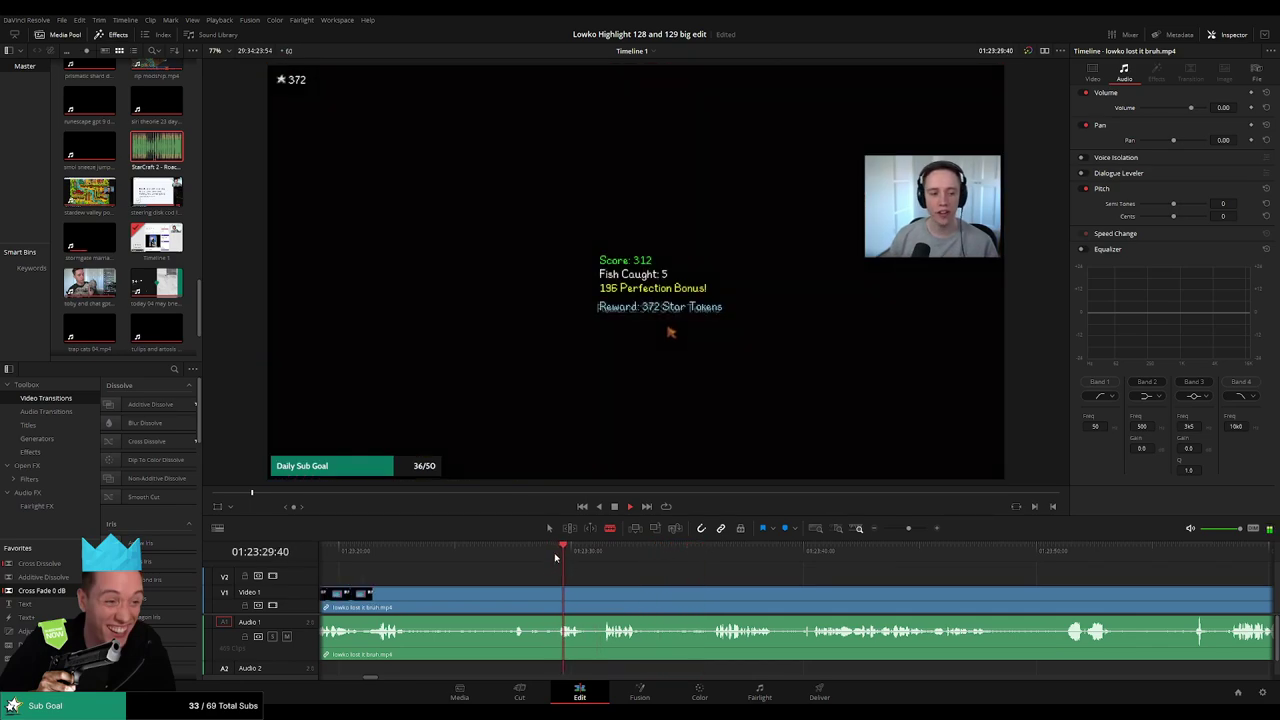
click(543, 597)
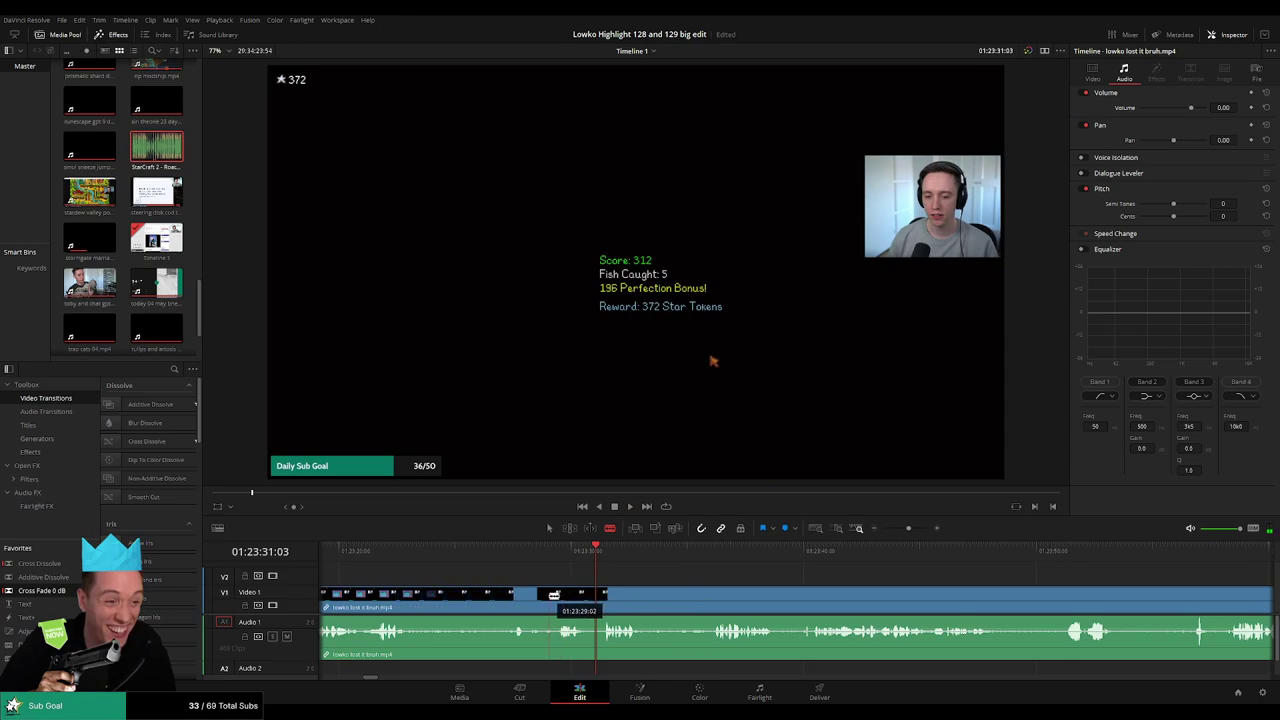
key(a)
key(ctrl+z)
click(516, 556)
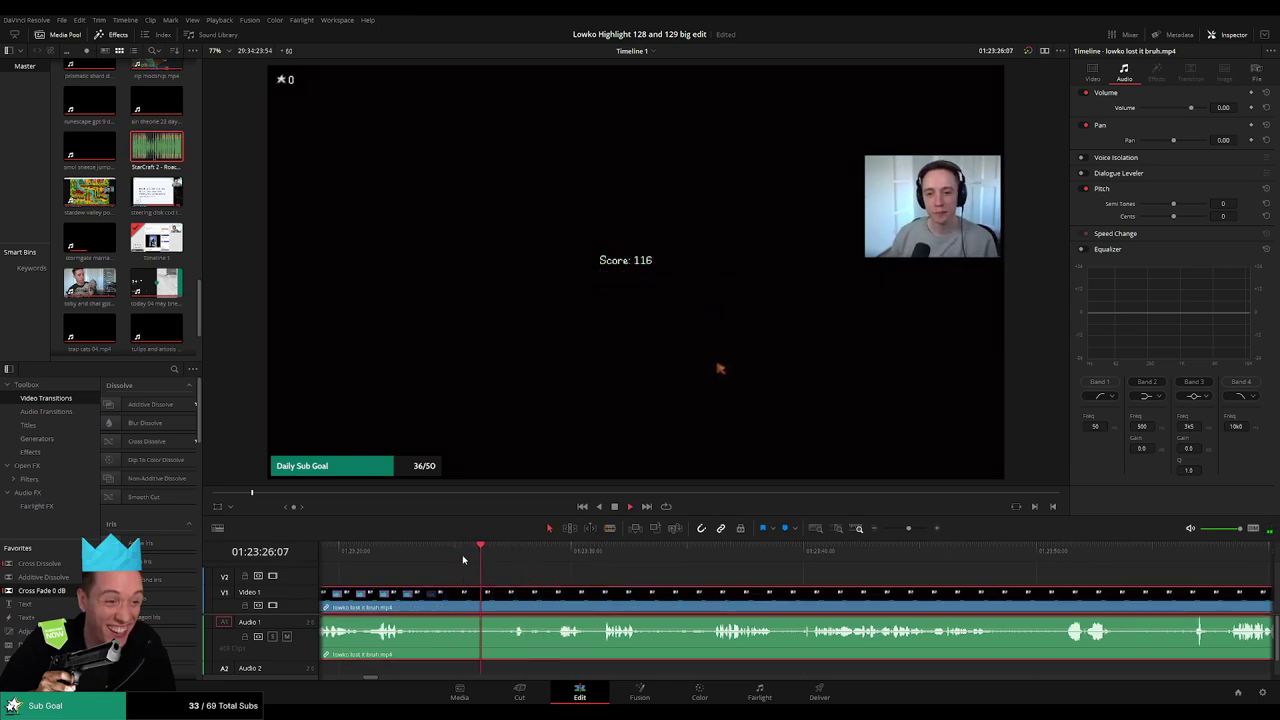
click(521, 556)
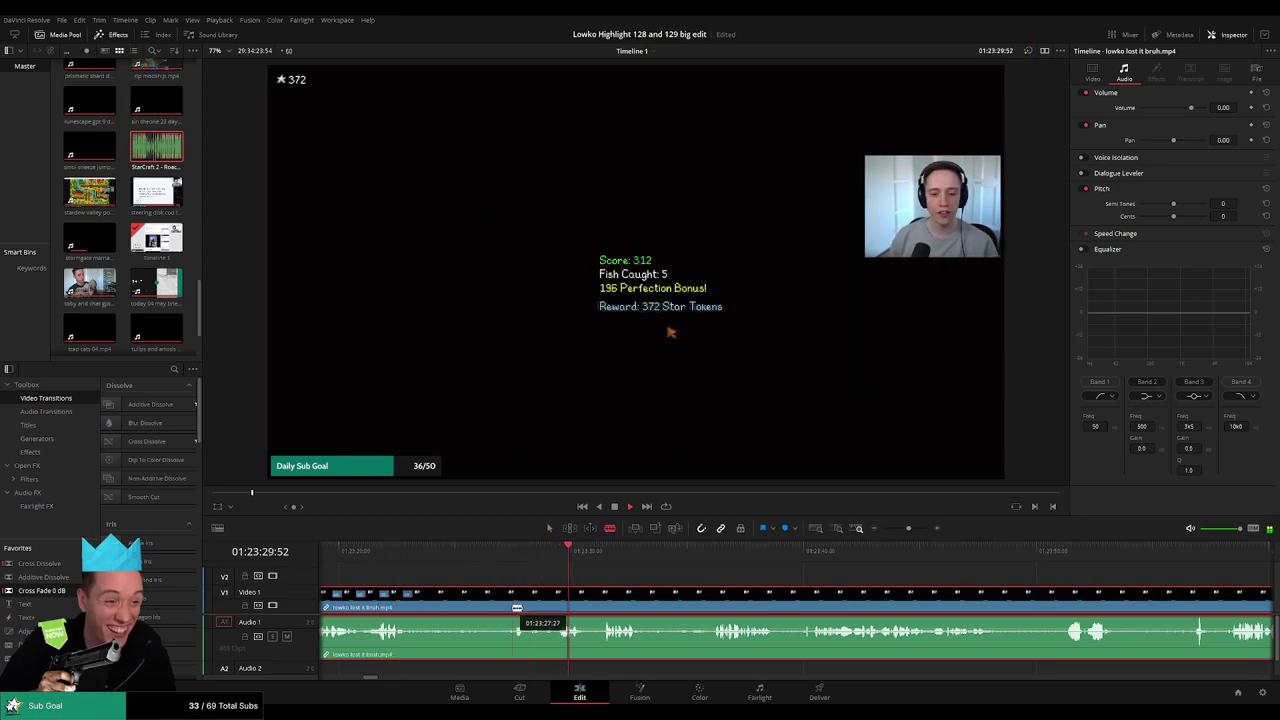
key(ctrl+z)
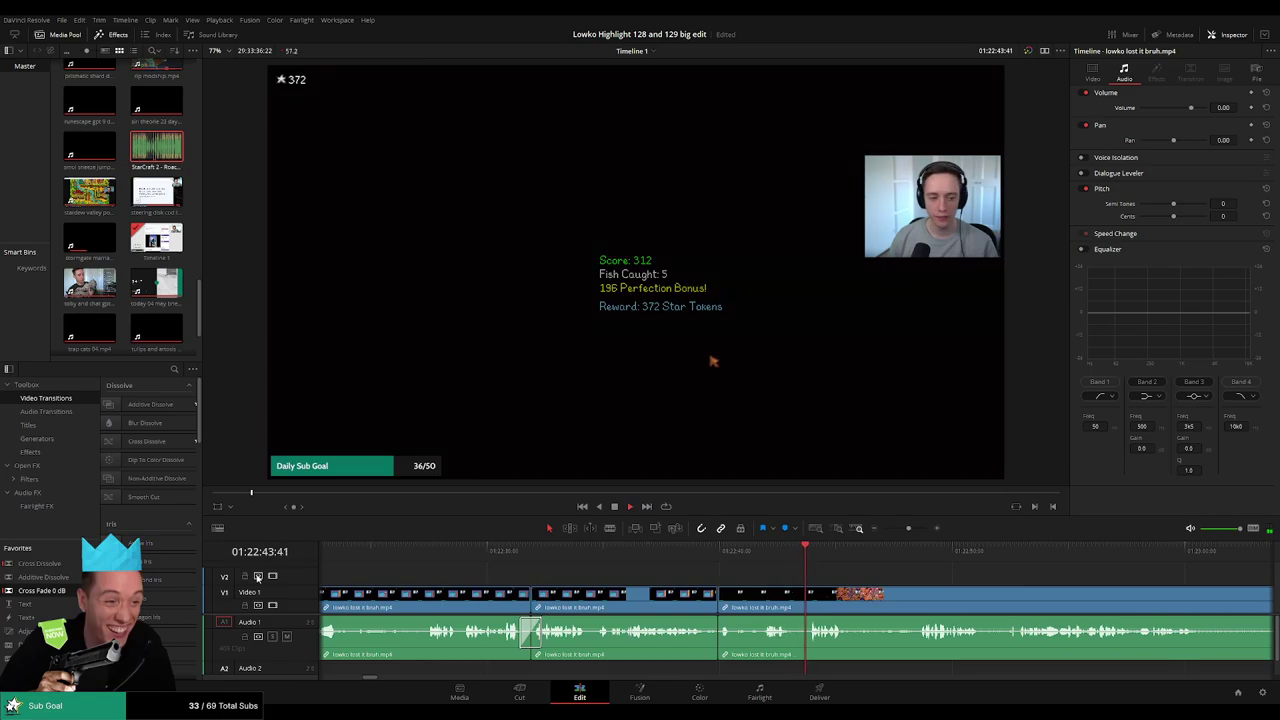
click(616, 561)
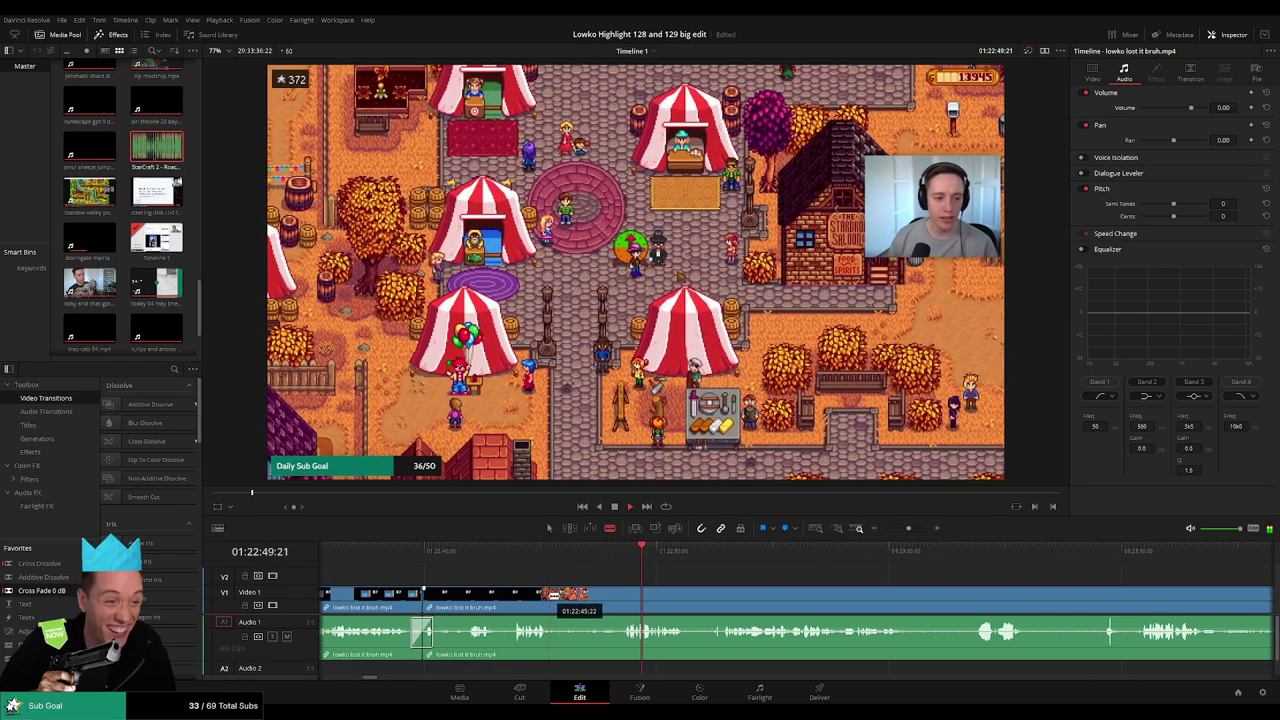
Cut where the wheel bet begins and ripple-delete a short piece of the bet dialogue.
key(b)
click(548, 600)
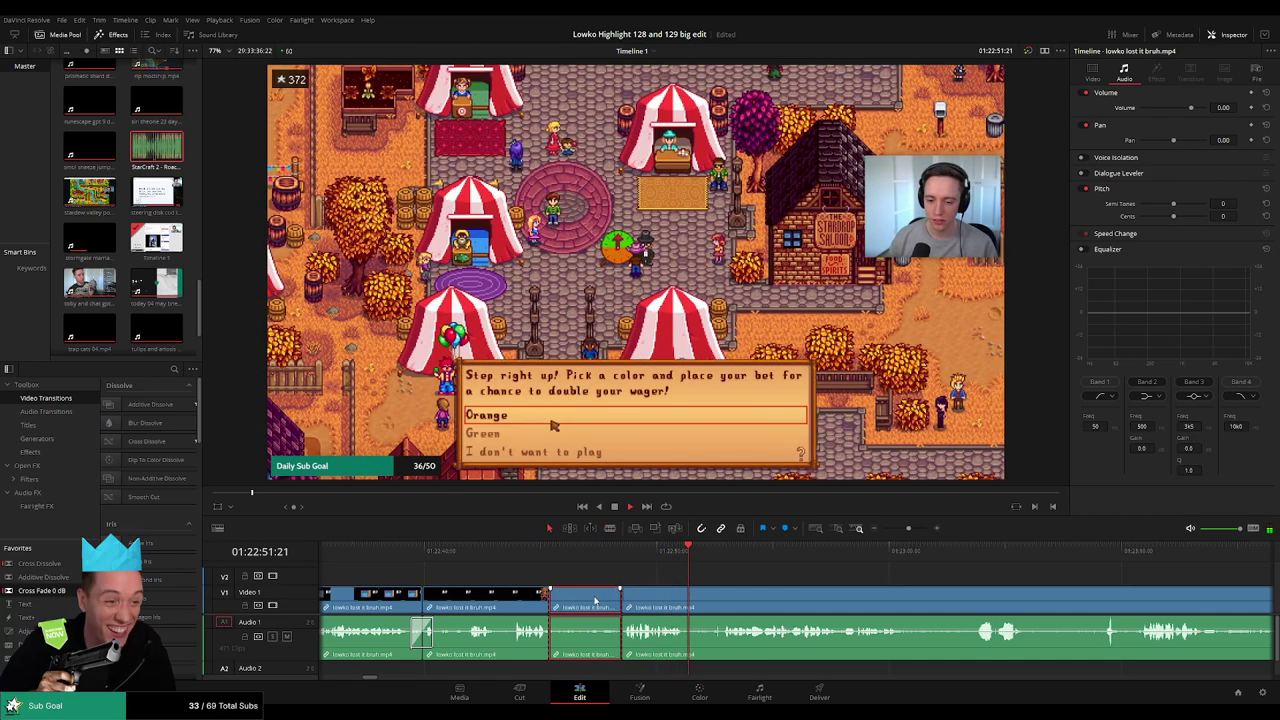
key(a)
click(628, 595)
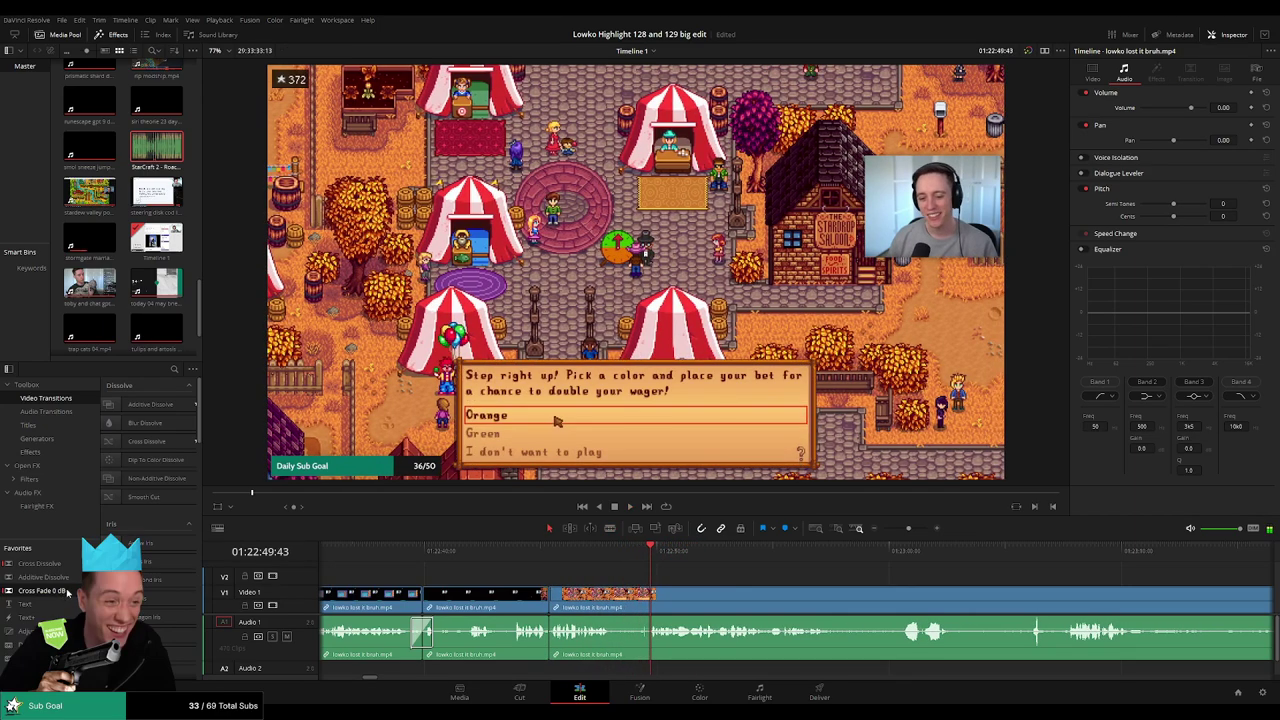
drag(642, 614, 632, 609)
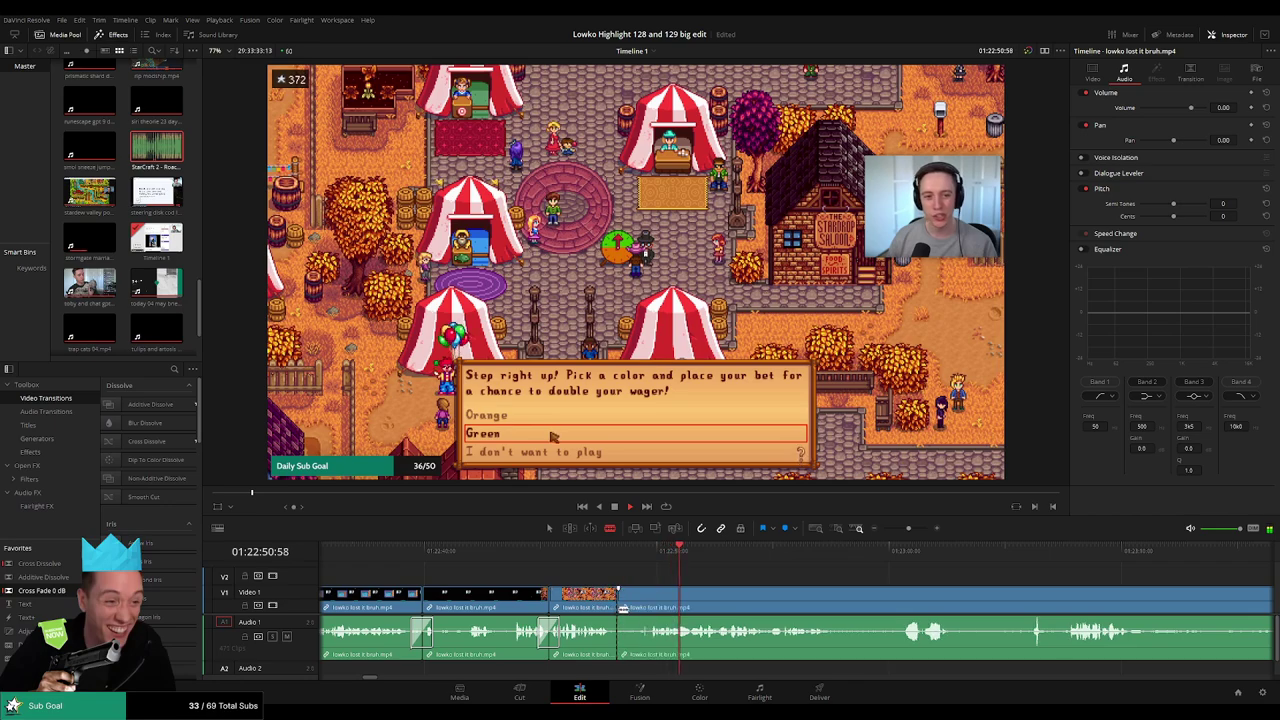
key(Delete)
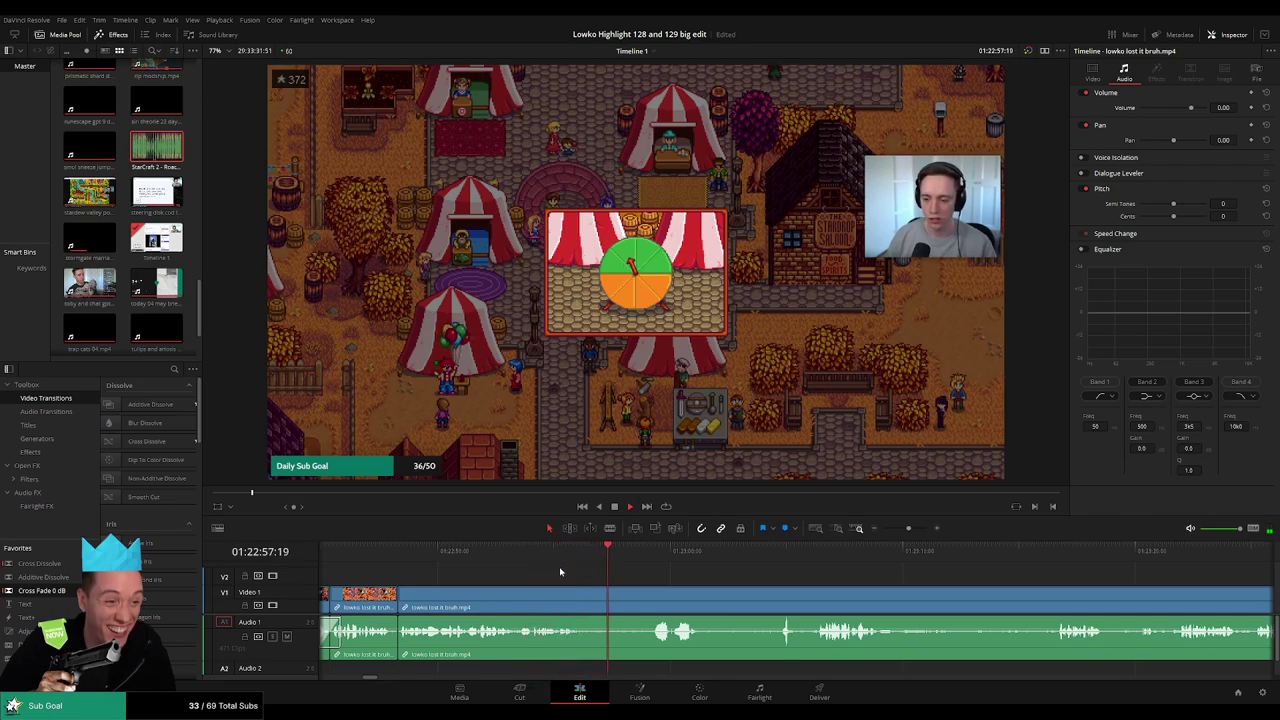
Replay the trimmed section, then split the clip twice where the wheel spin lands.
click(549, 553)
scroll(469, 577, right, 3)
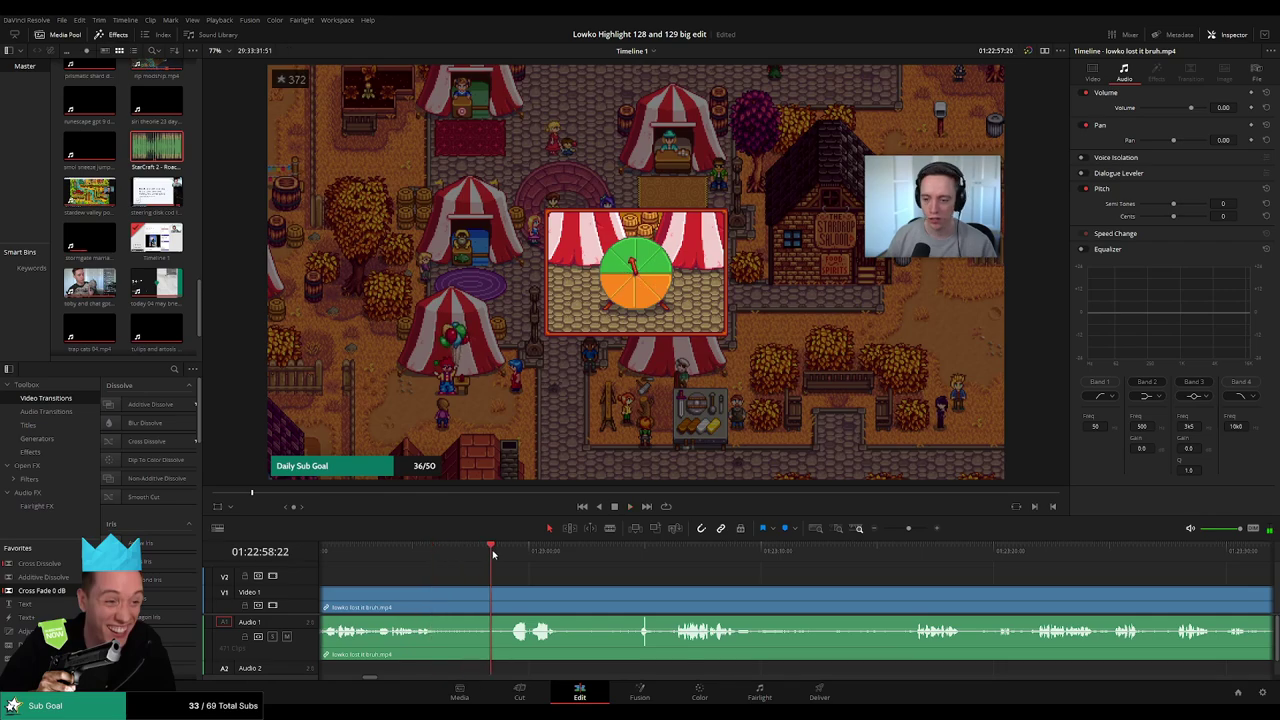
key(space)
scroll(557, 576, right, 1)
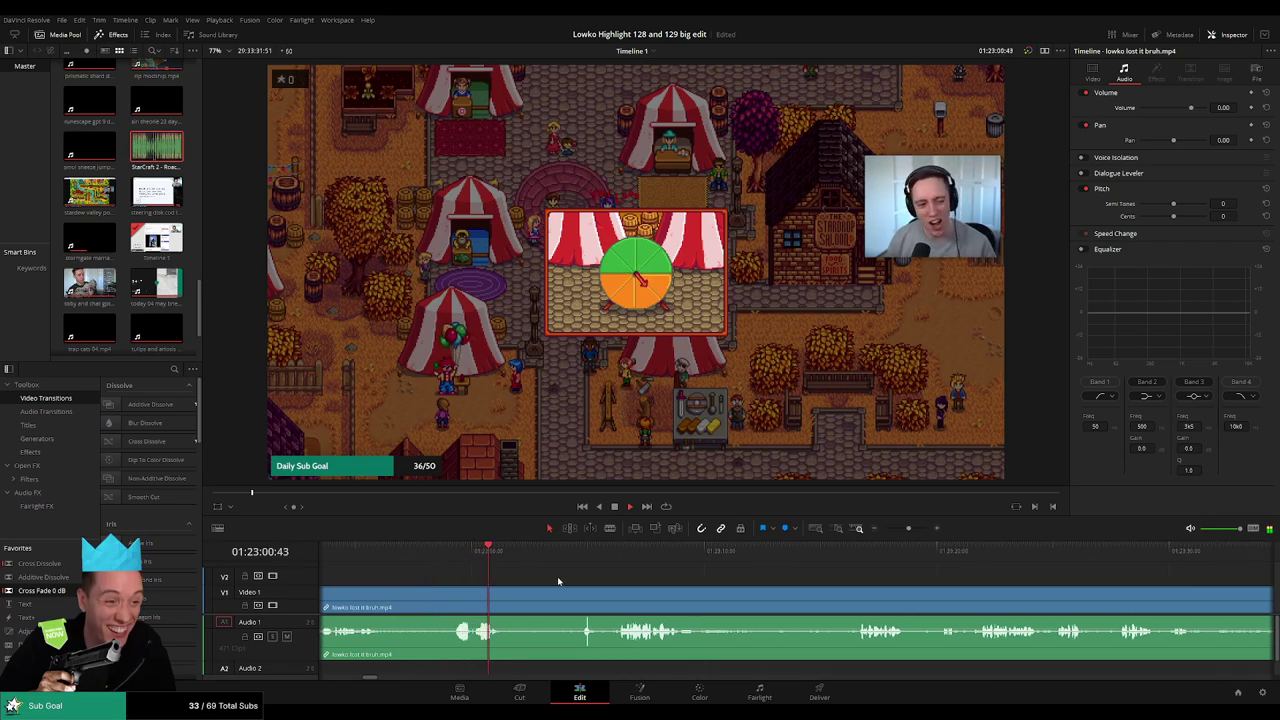
click(458, 552)
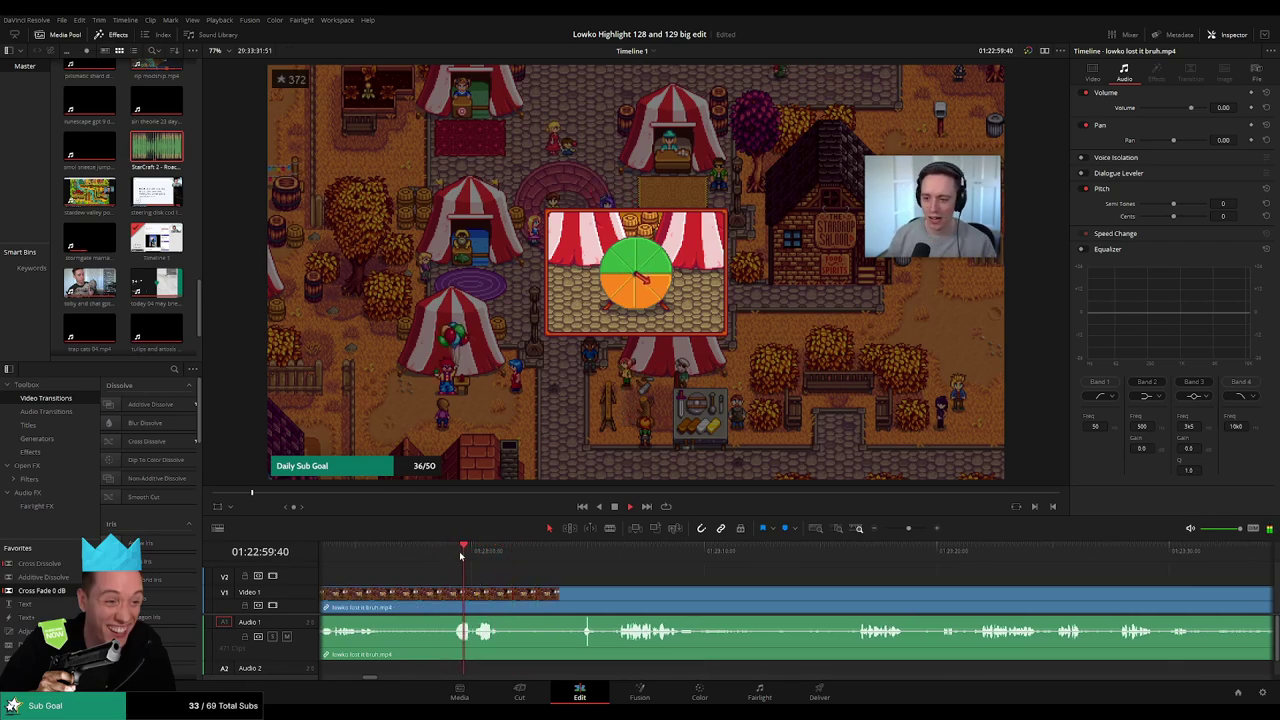
key(b)
click(474, 598)
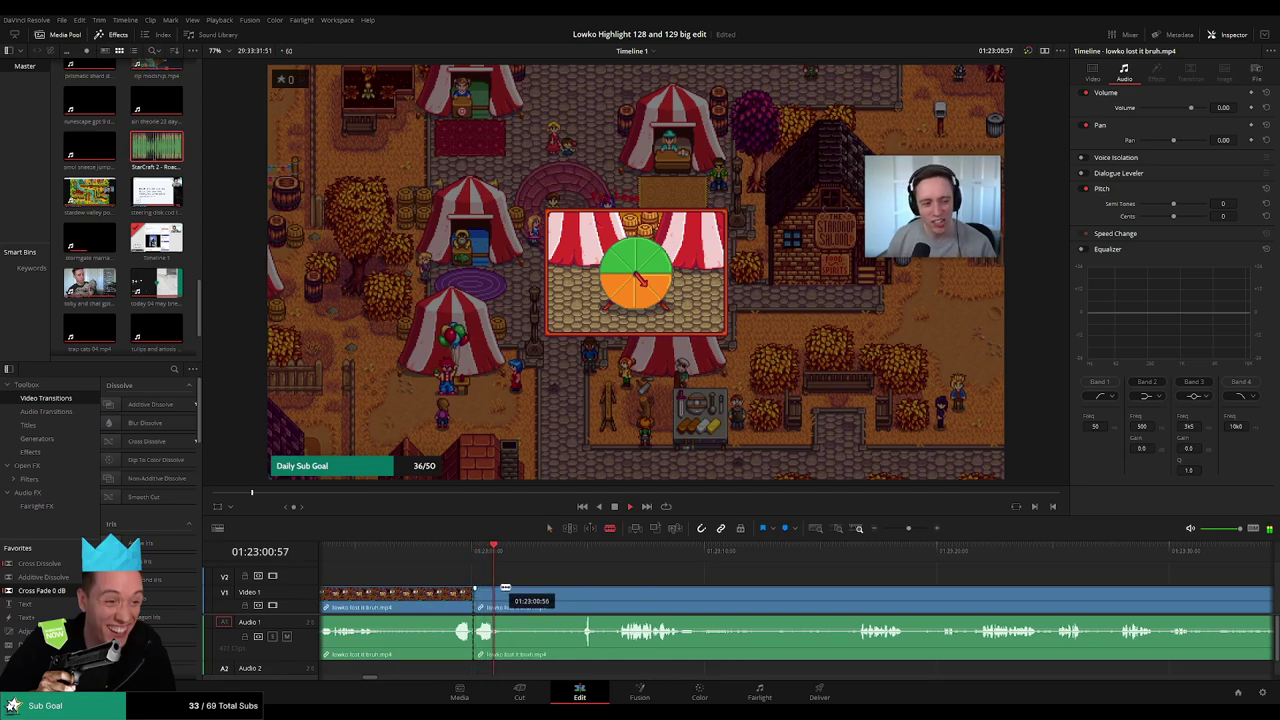
click(502, 598)
Drop Roach Quotes.mp3 onto Audio 2 at the spin split, shift it later, and check timing.
key(a)
click(181, 157)
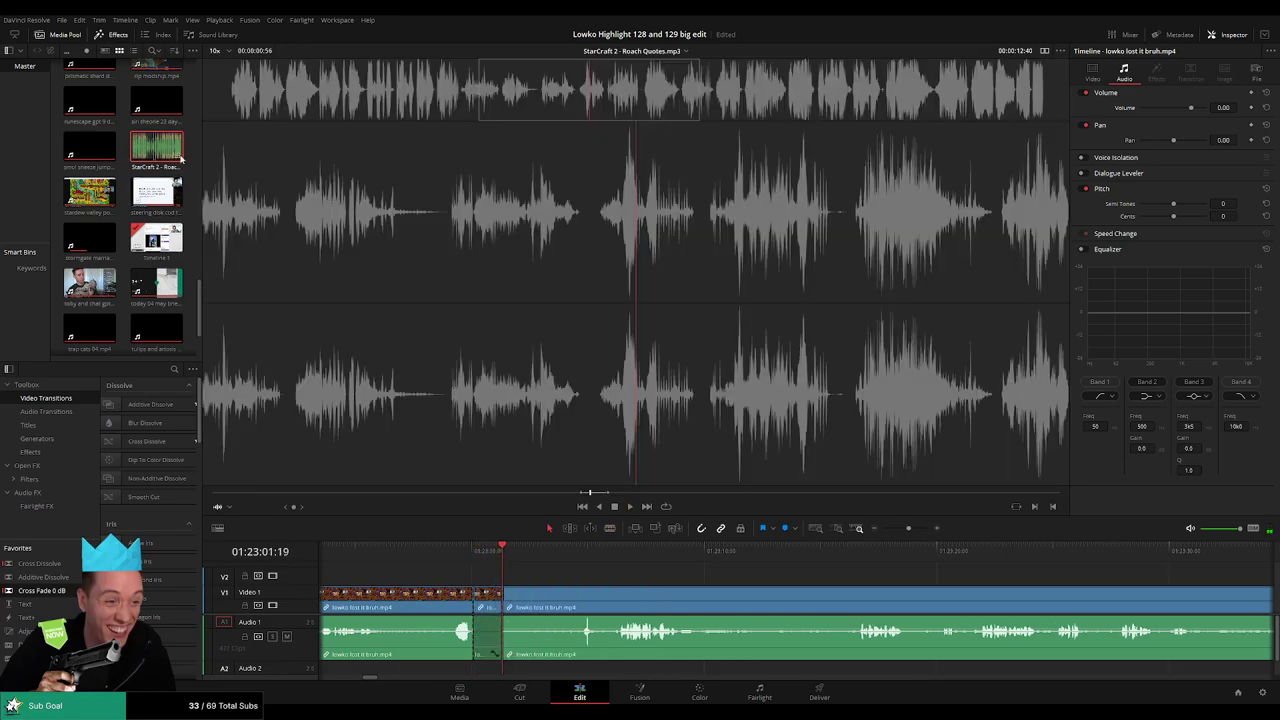
drag(461, 686, 510, 668)
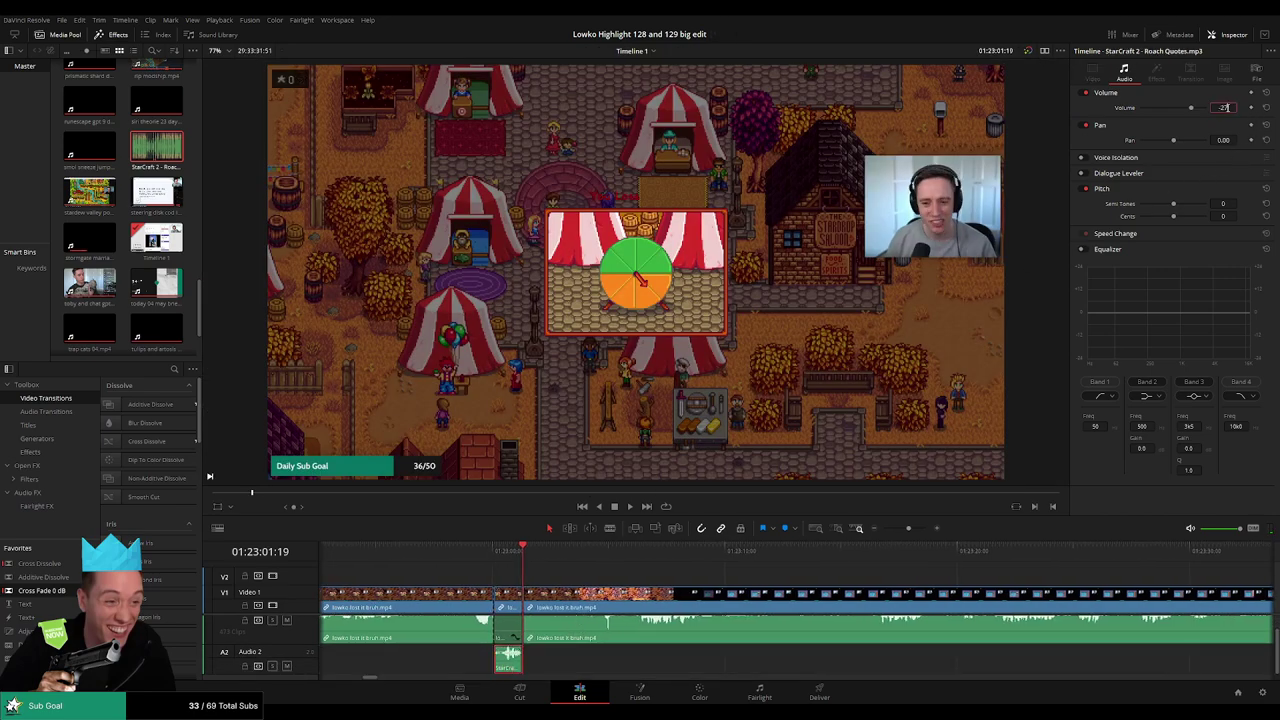
click(489, 555)
key(space)
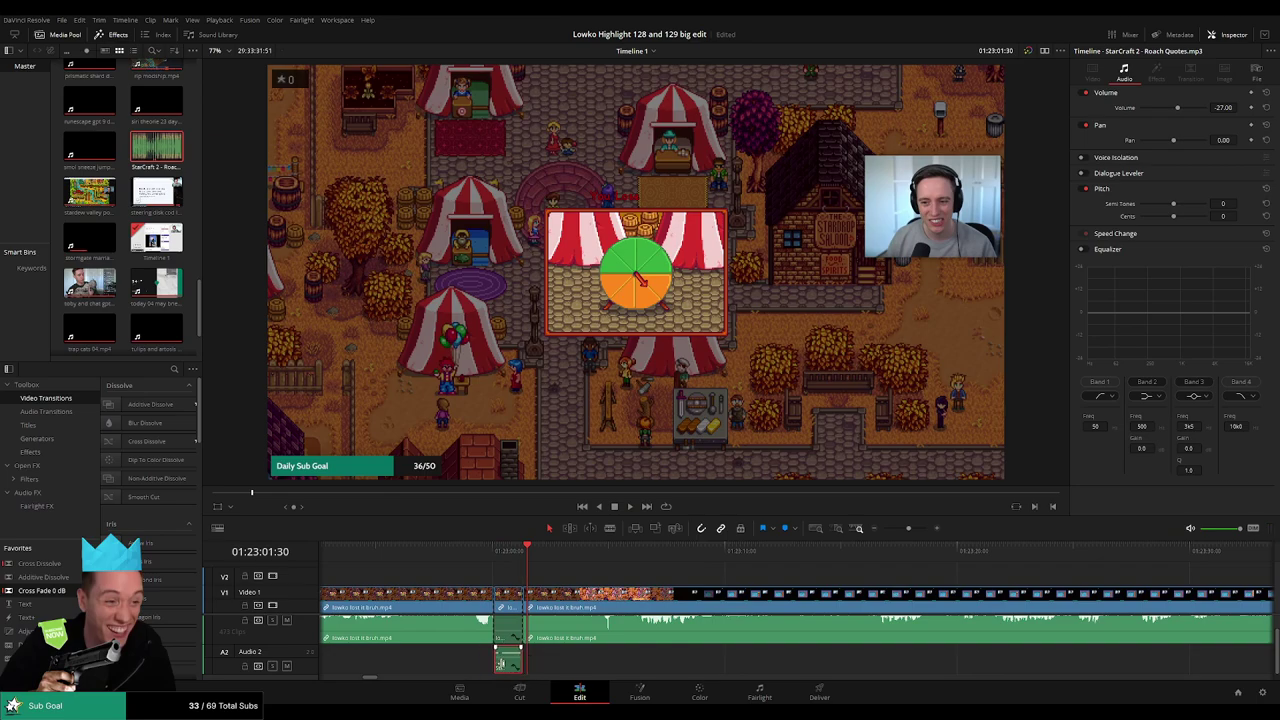
click(499, 663)
mouse_move(505, 663)
mouse_down()
mouse_move(675, 660)
mouse_move(656, 660)
mouse_up()
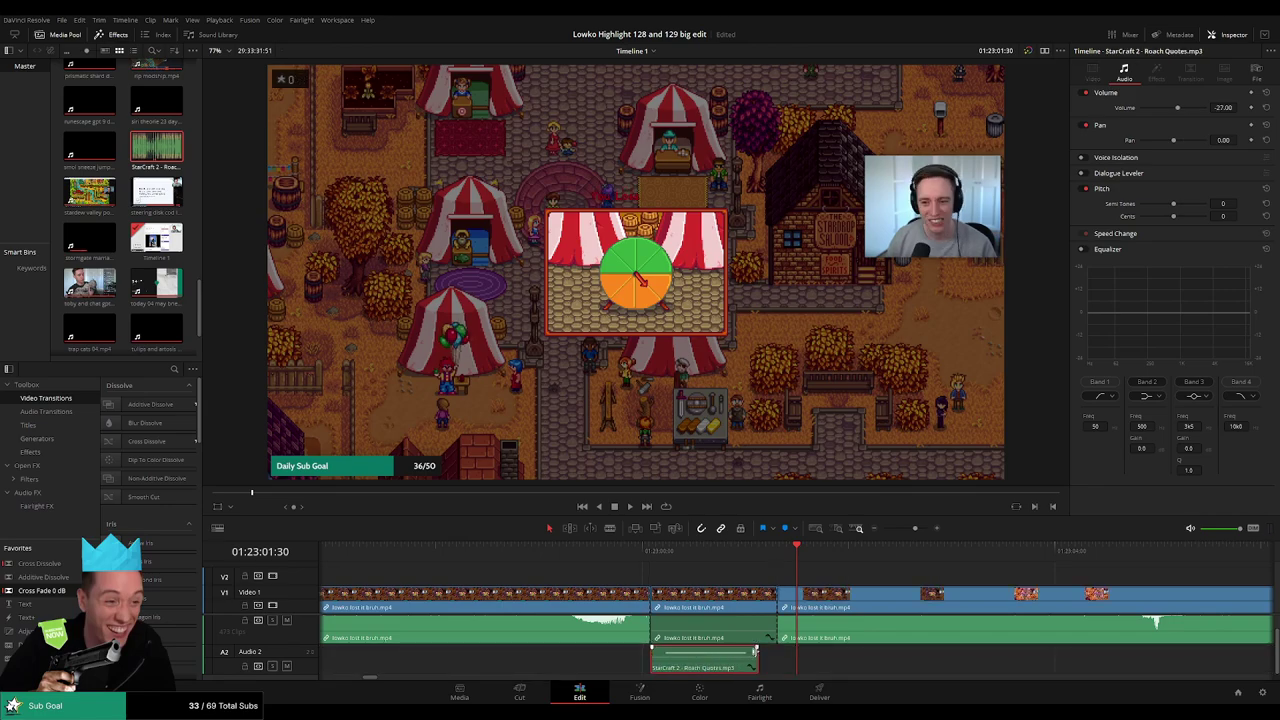
key(space)
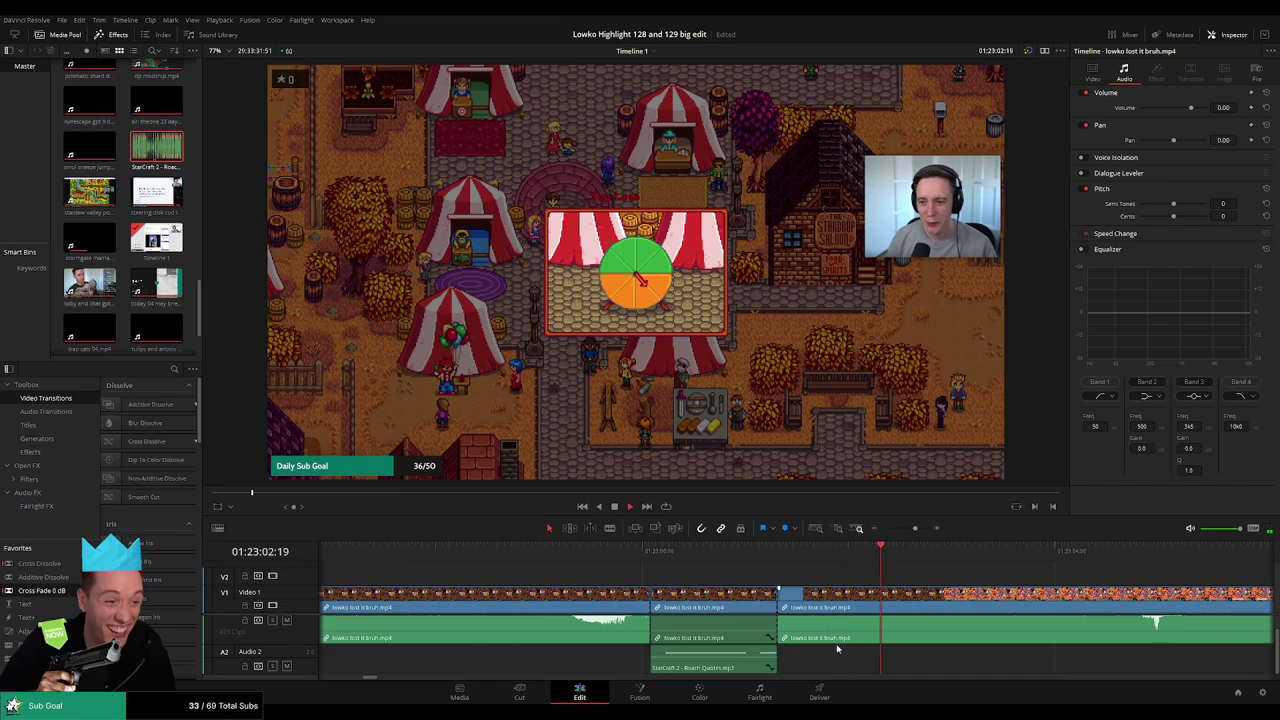
Ripple-delete the short leftover clip in the fishing footage.
scroll(859, 597, up, 3)
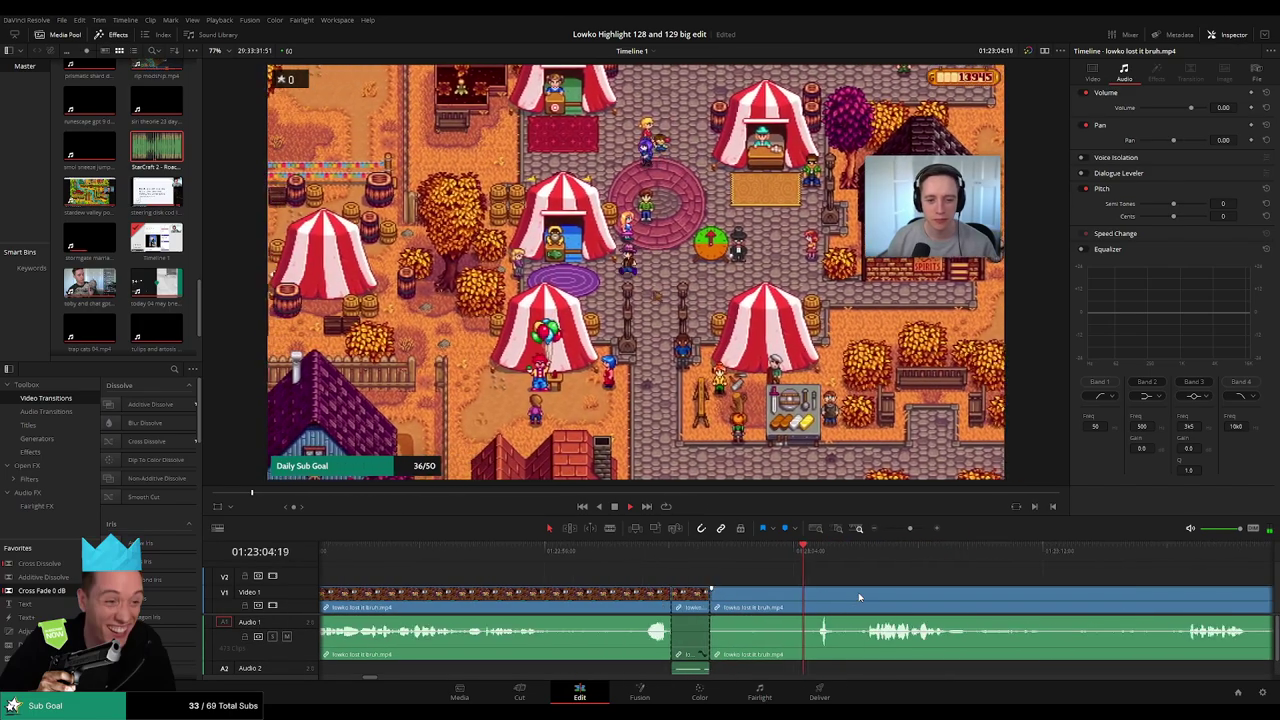
scroll(859, 597, right, 3)
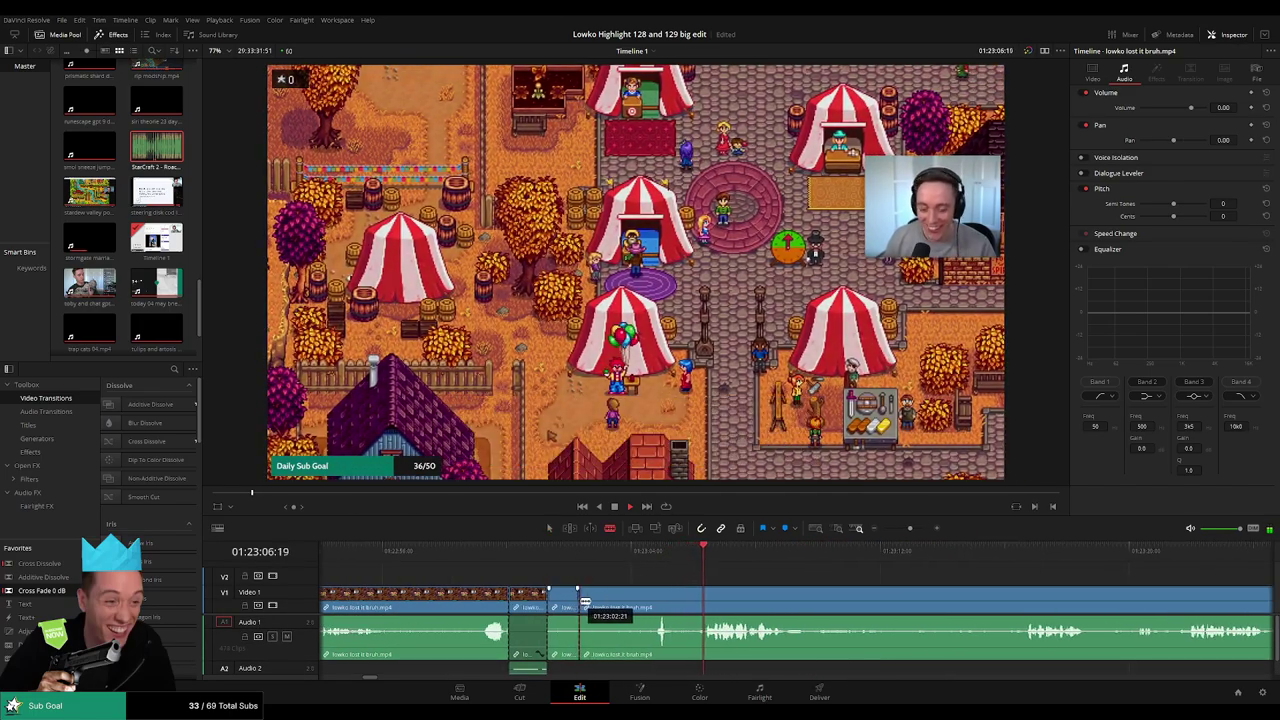
click(668, 600)
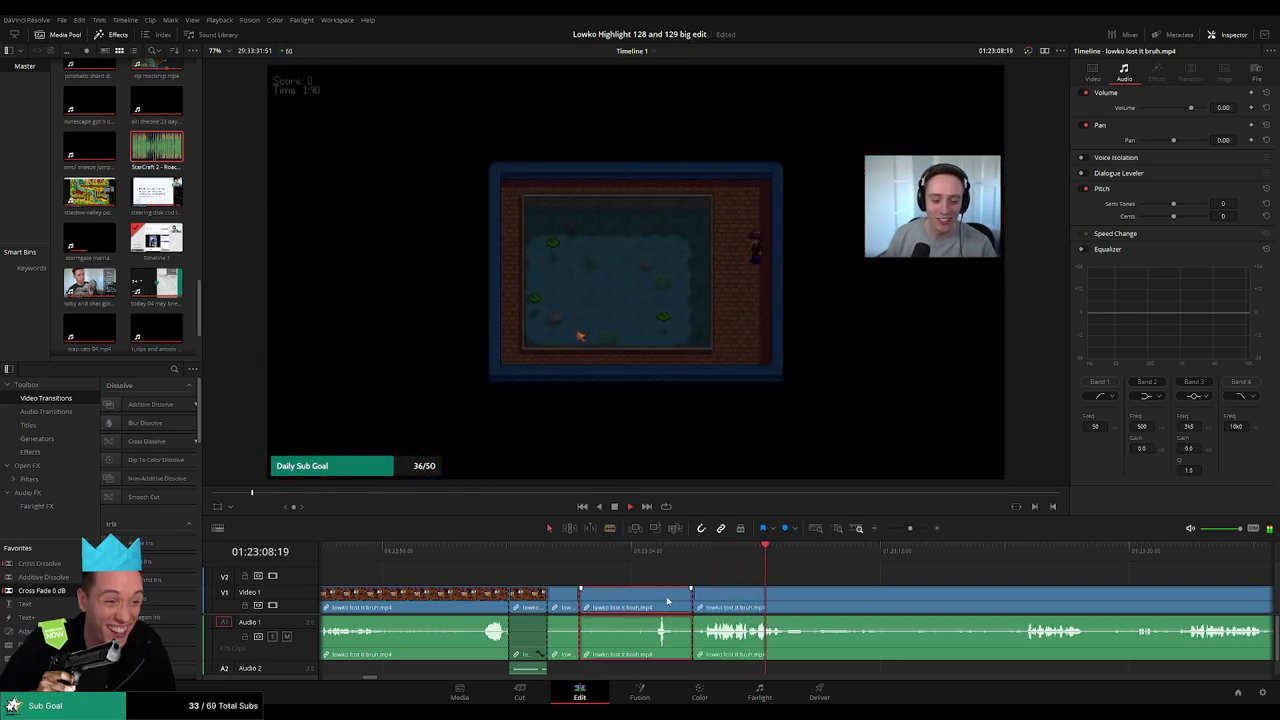
key(Delete)
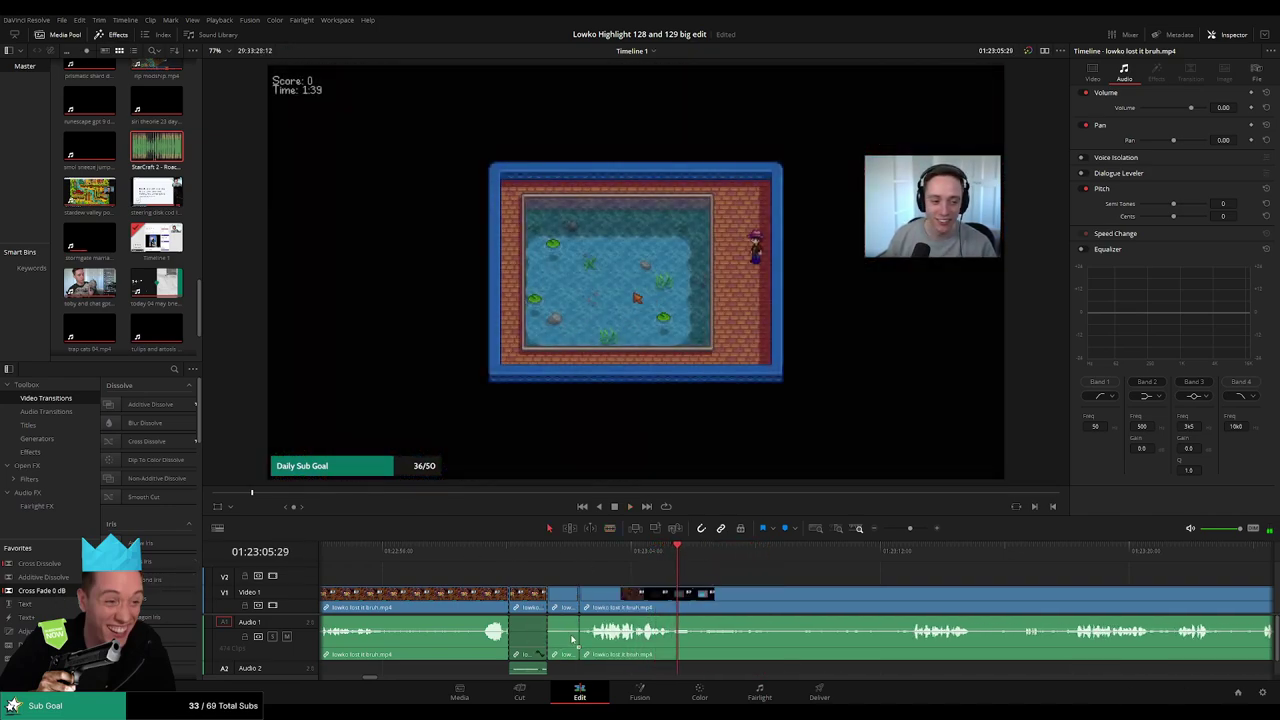
Cut out the idle fishing stretch and add a Cross Fade 0 dB at the audio cut.
scroll(562, 590, right, 3)
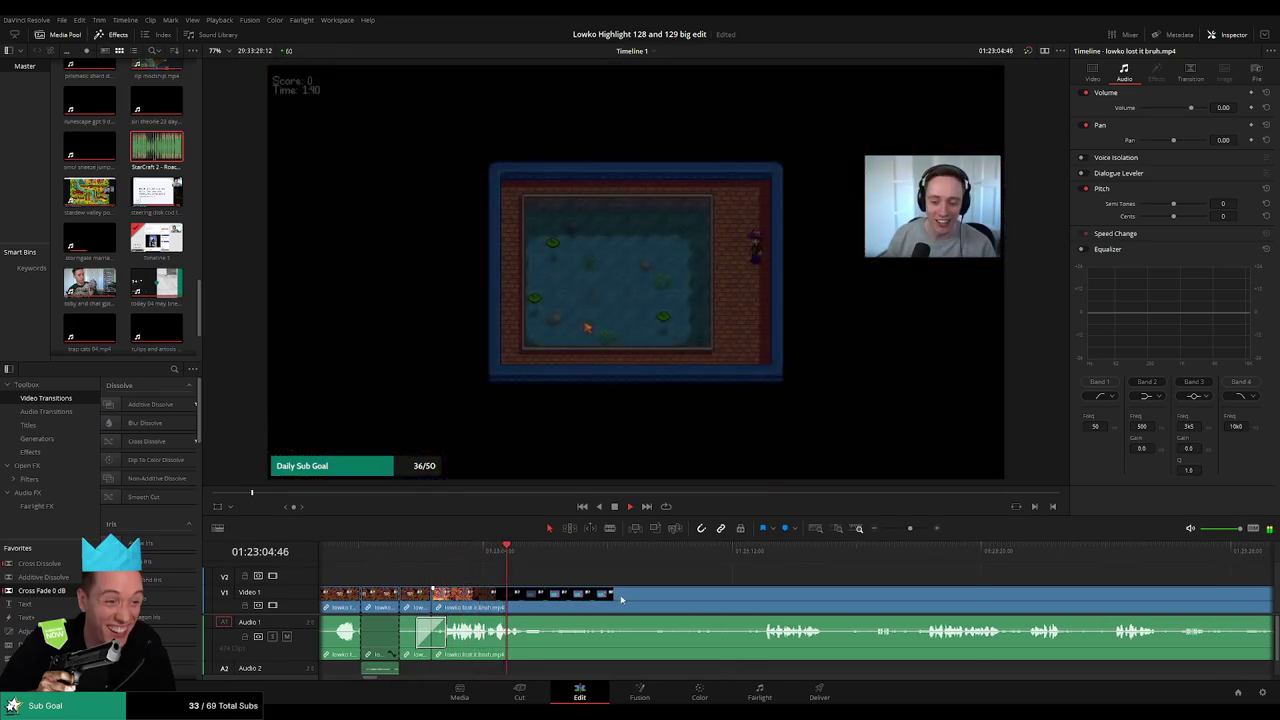
key(ctrl+b)
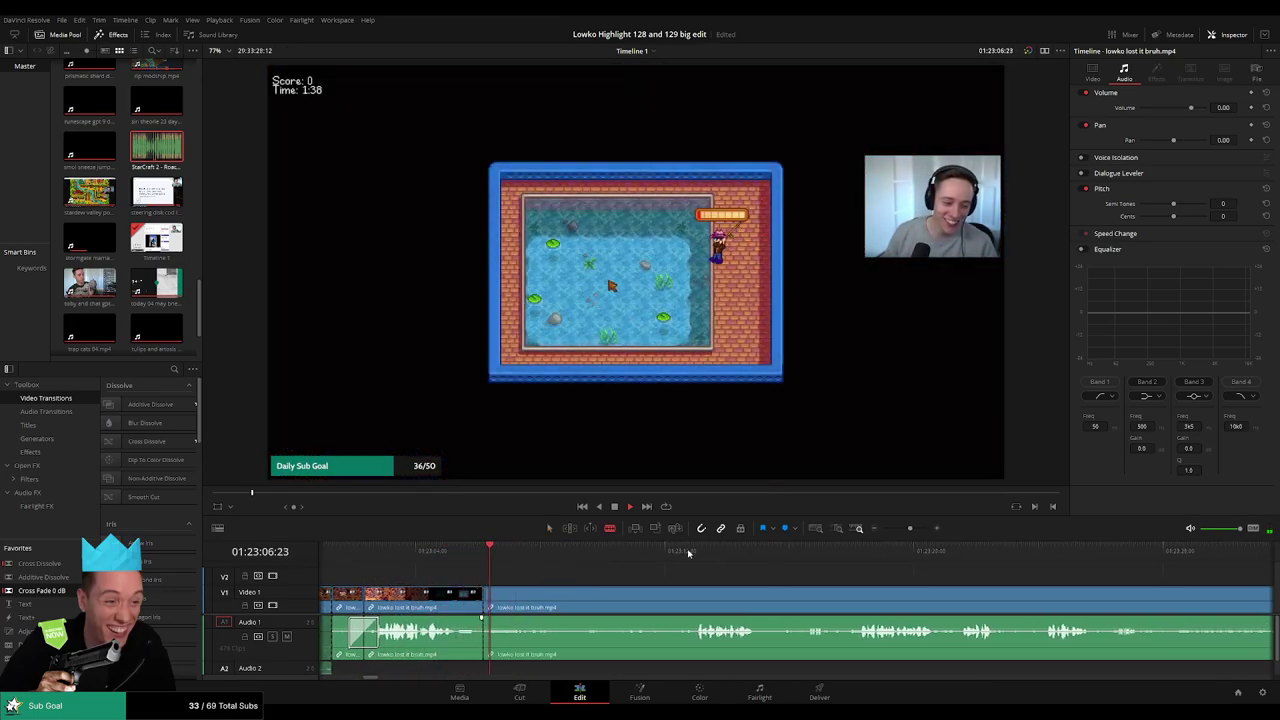
click(693, 600)
key(a)
click(644, 603)
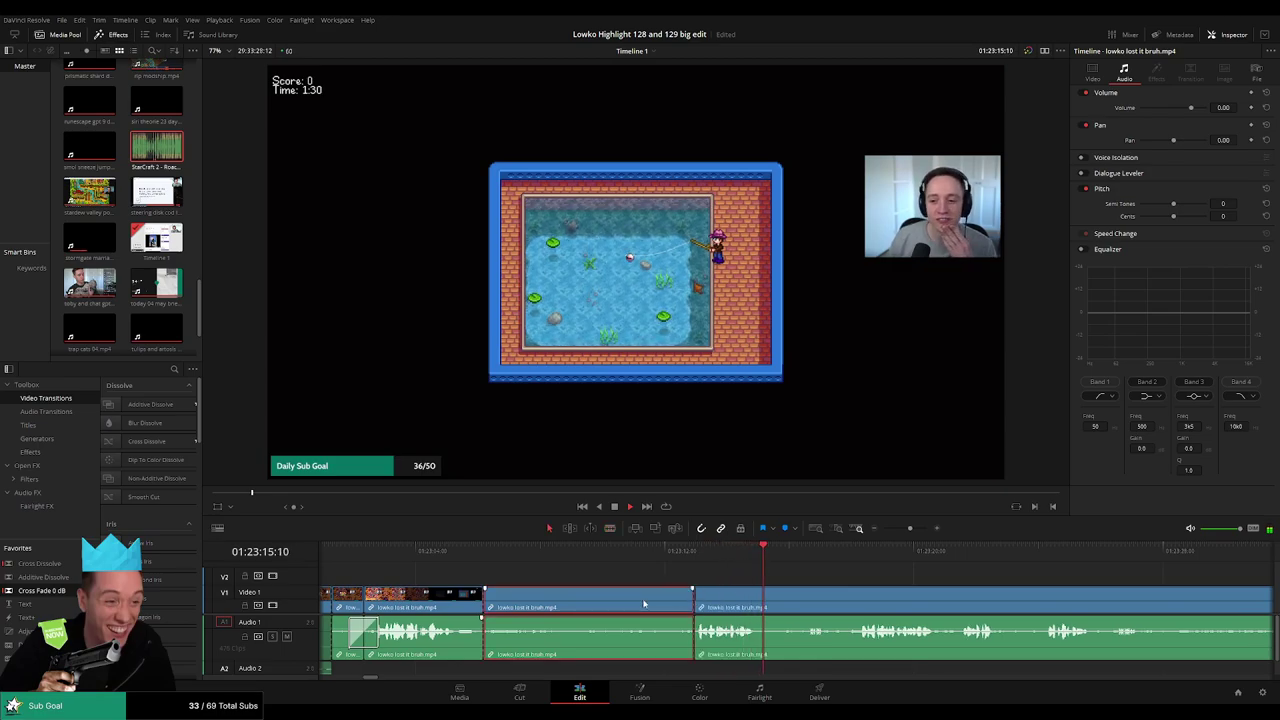
key(Delete)
drag(66, 593, 478, 638)
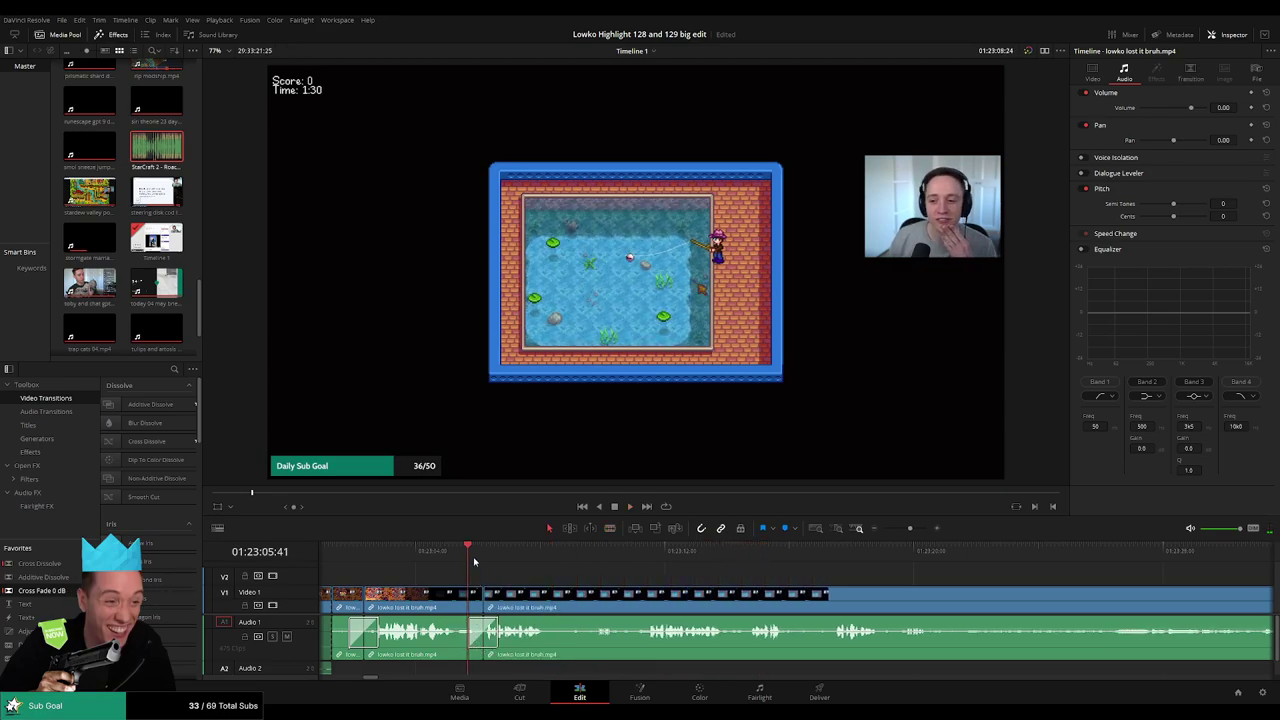
Split at the start and end of the dead air and ripple-delete that stretch.
scroll(537, 594, right, 1)
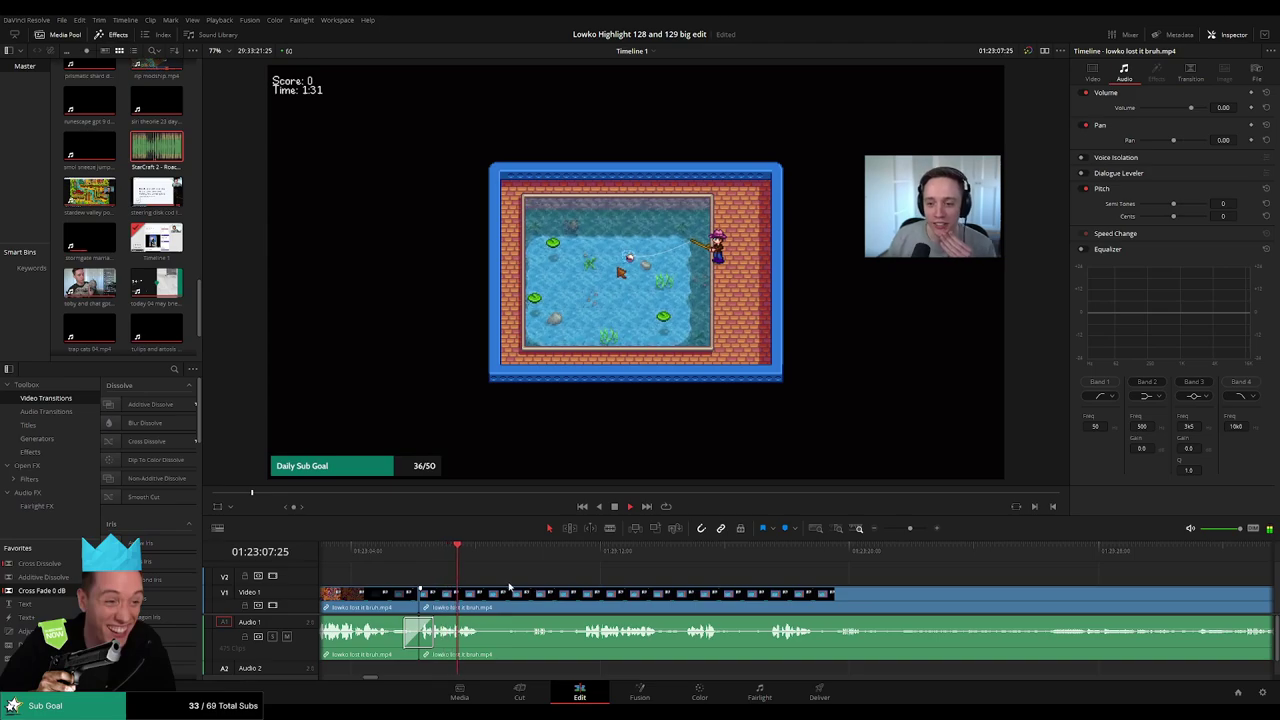
click(483, 598)
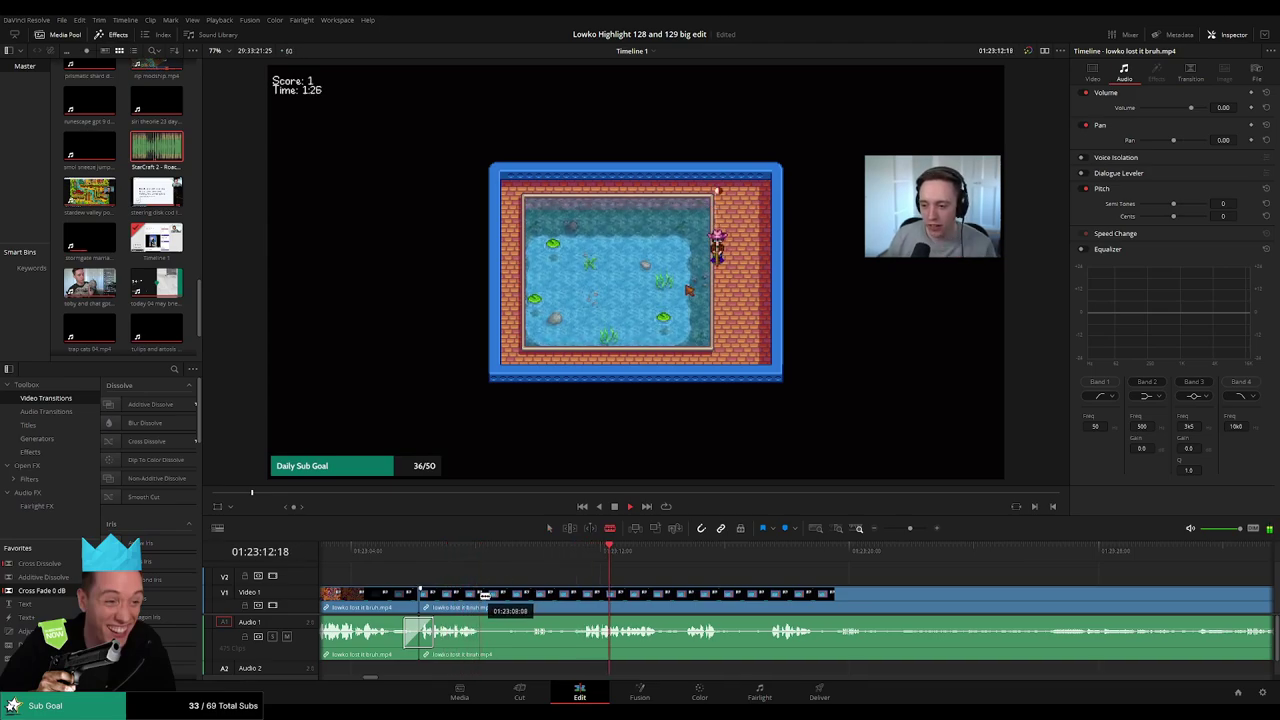
click(578, 598)
click(555, 600)
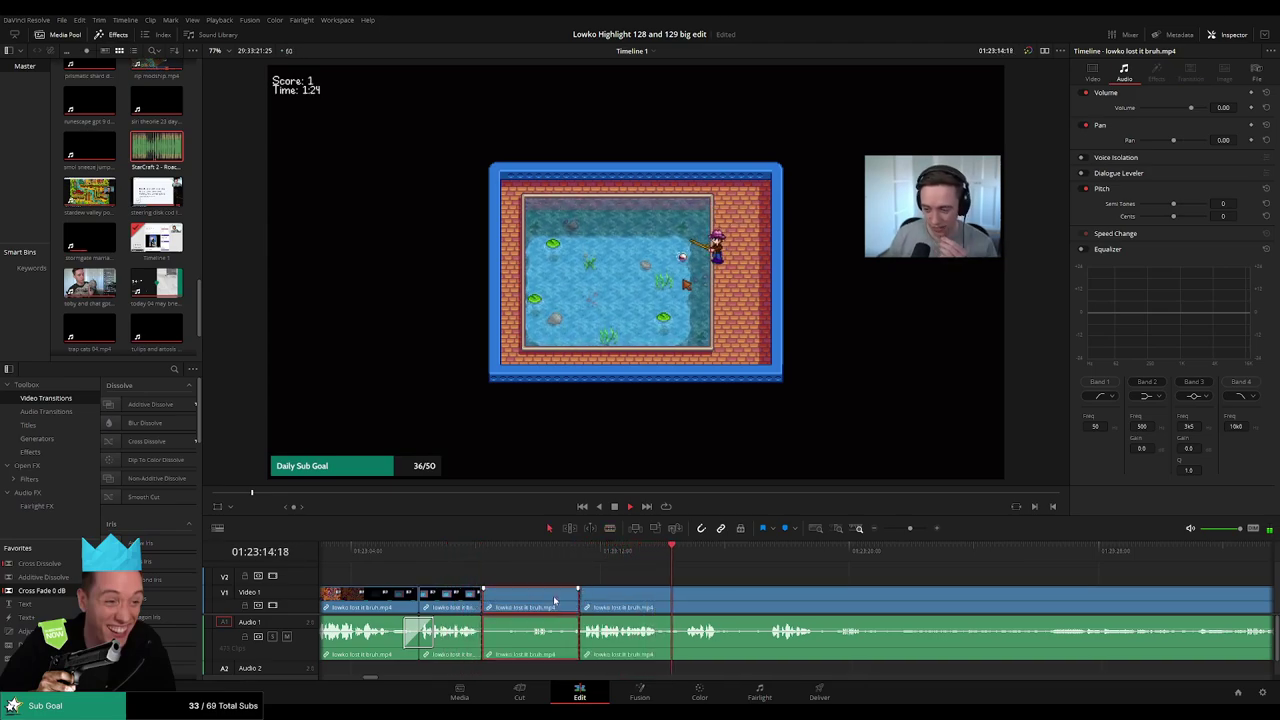
key(Delete)
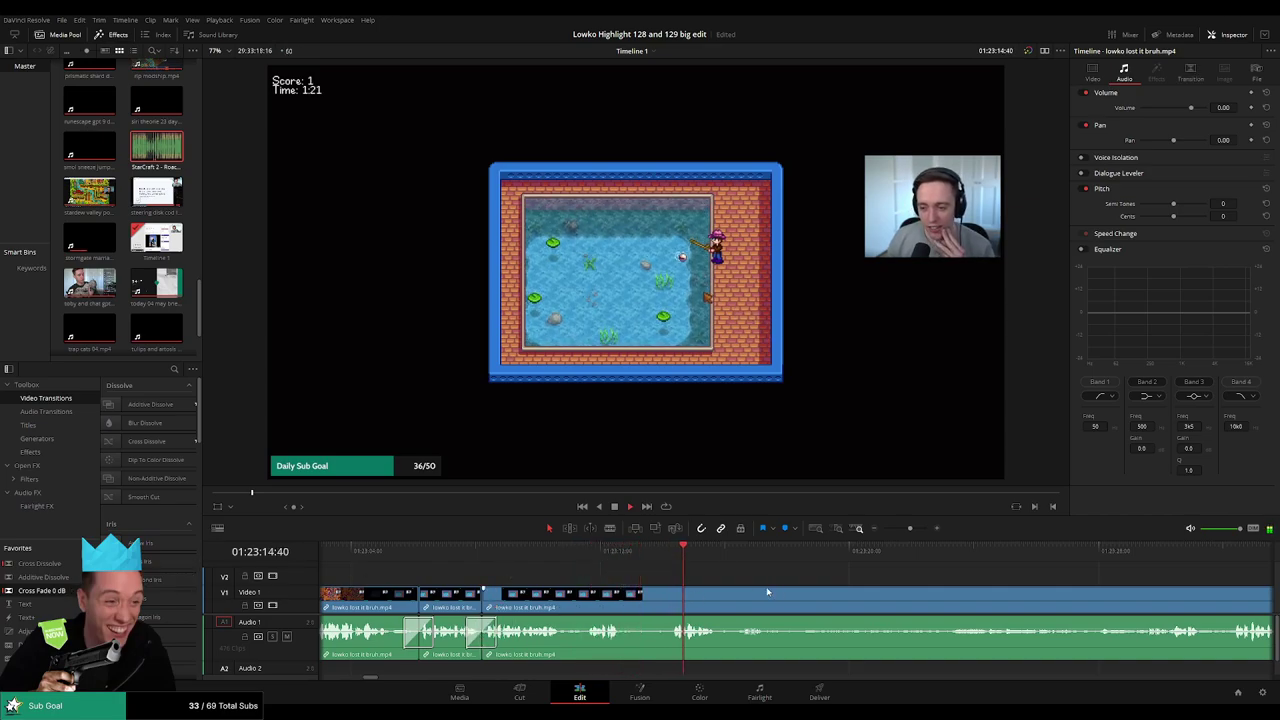
Make another cut, then zoom out and scrub ahead to the fair wheel game.
scroll(573, 576, right, 3)
key(b)
click(606, 600)
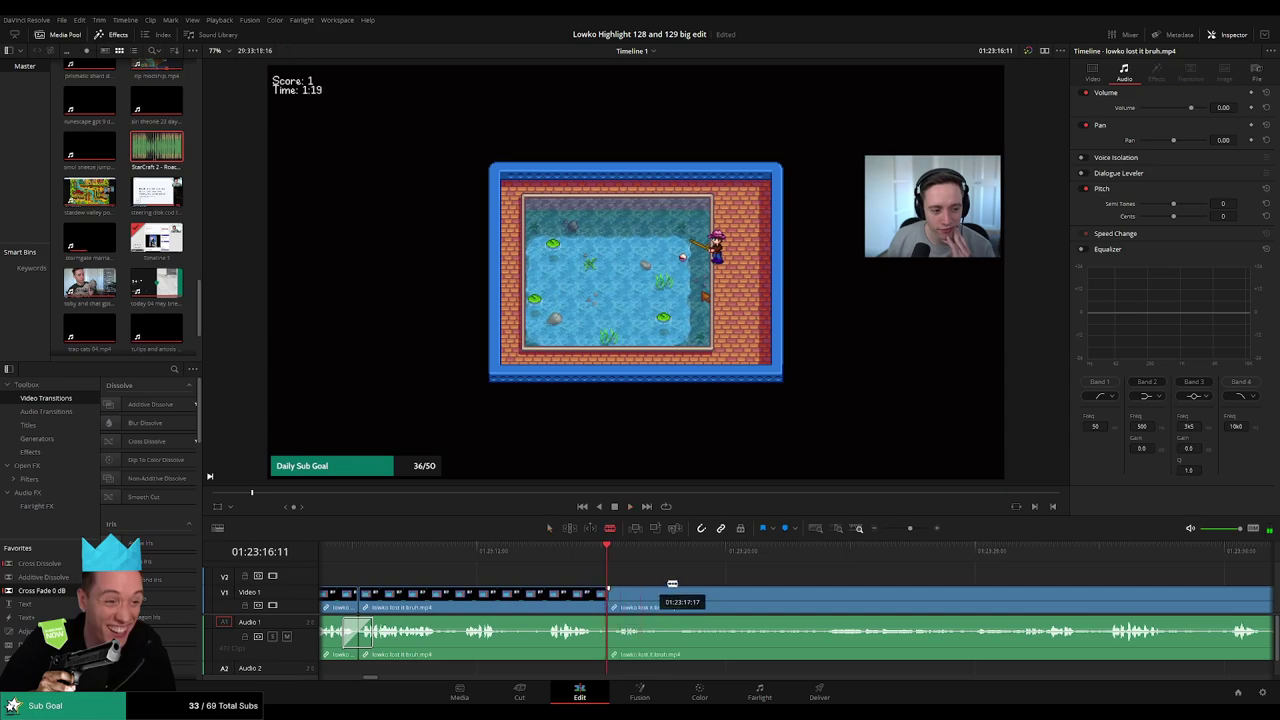
drag(1056, 560, 1067, 578)
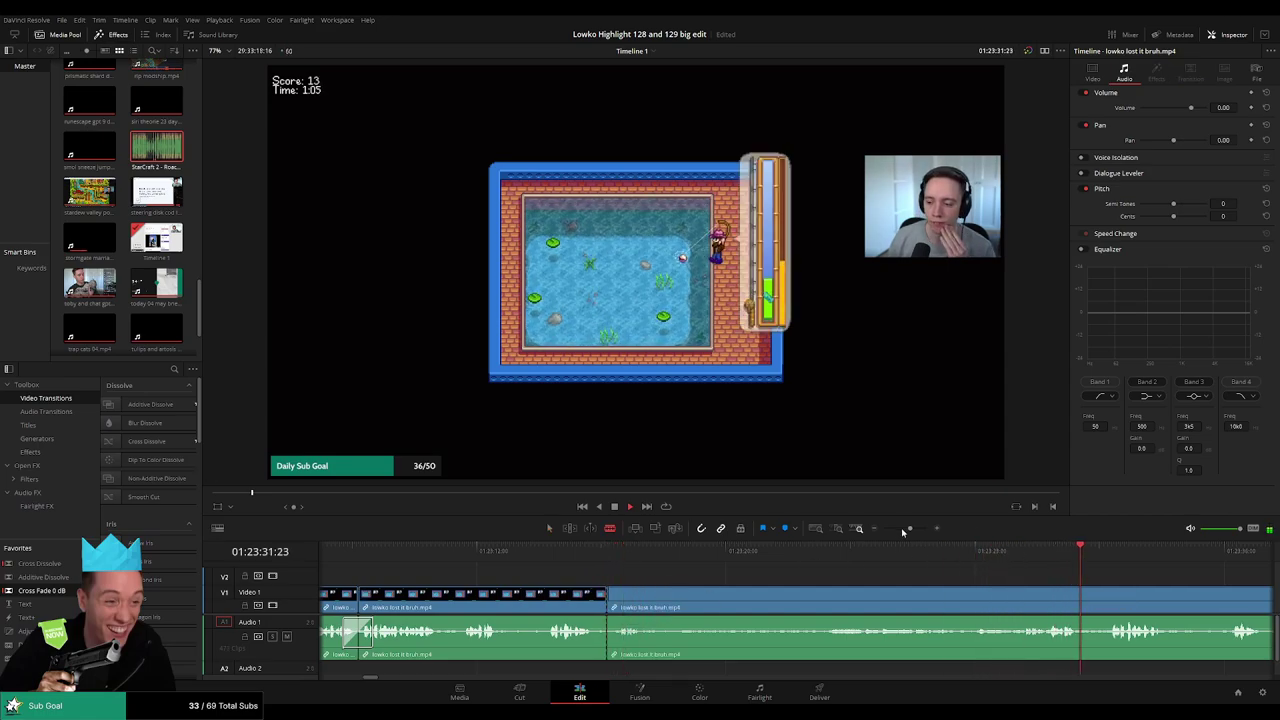
drag(903, 532, 893, 530)
mouse_move(807, 563)
mouse_down()
mouse_move(907, 562)
mouse_move(661, 562)
mouse_up()
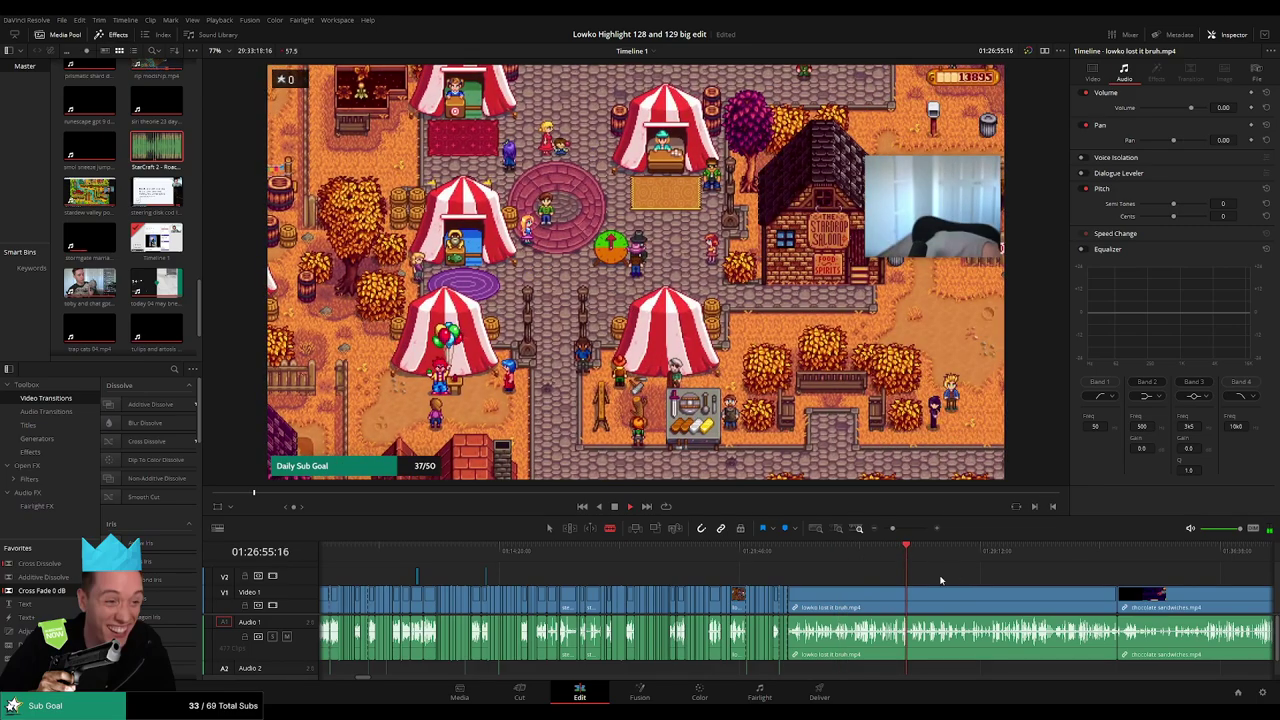
key(space)
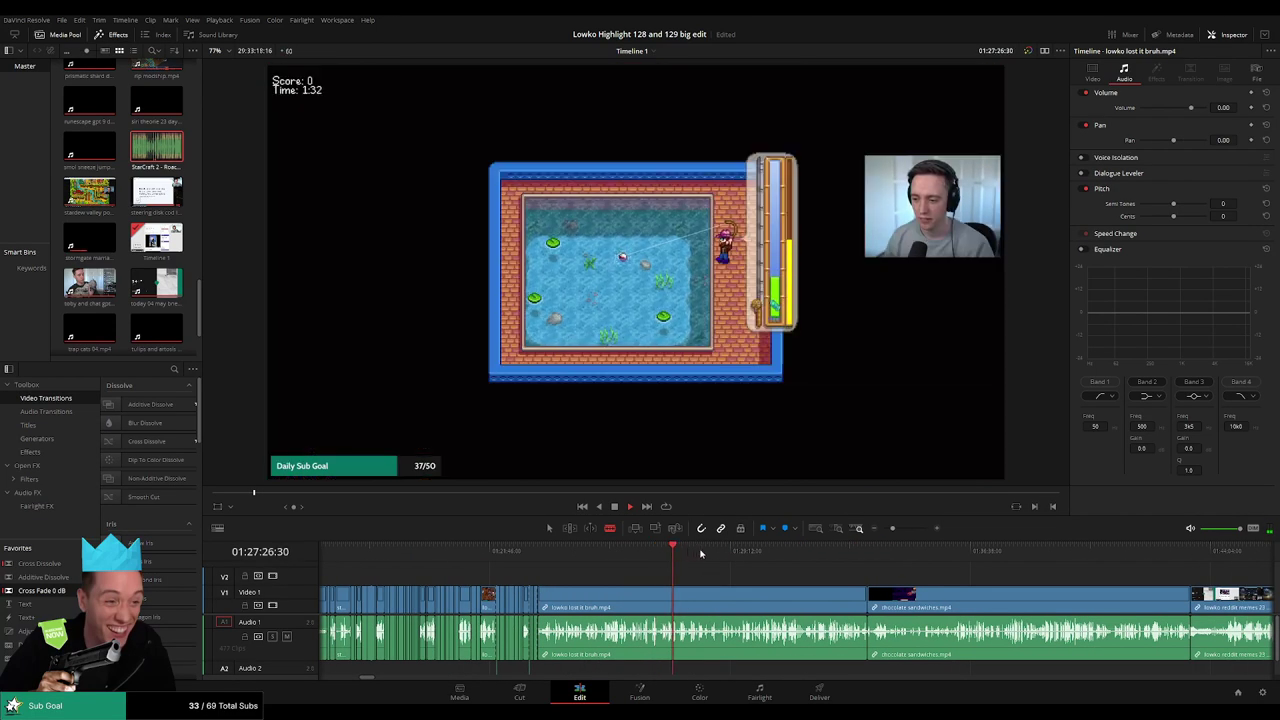
drag(703, 554, 743, 555)
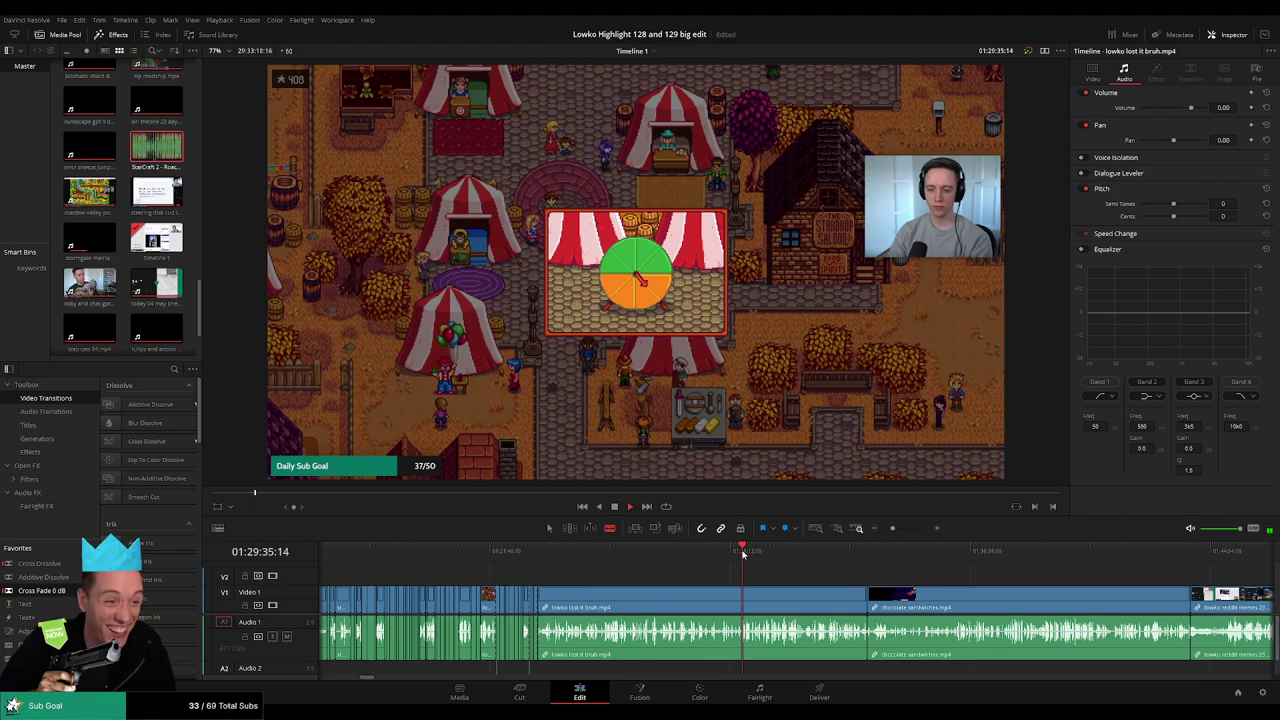
scroll(780, 583, up, 3)
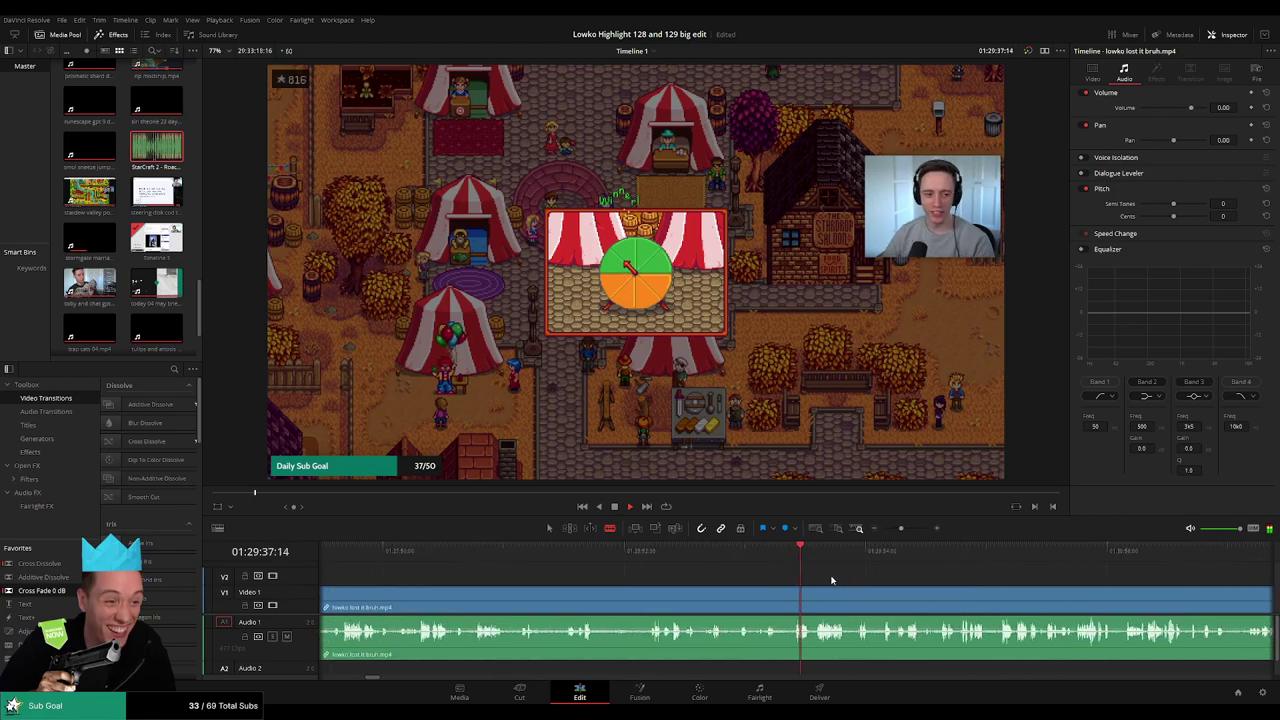
click(842, 574)
click(956, 580)
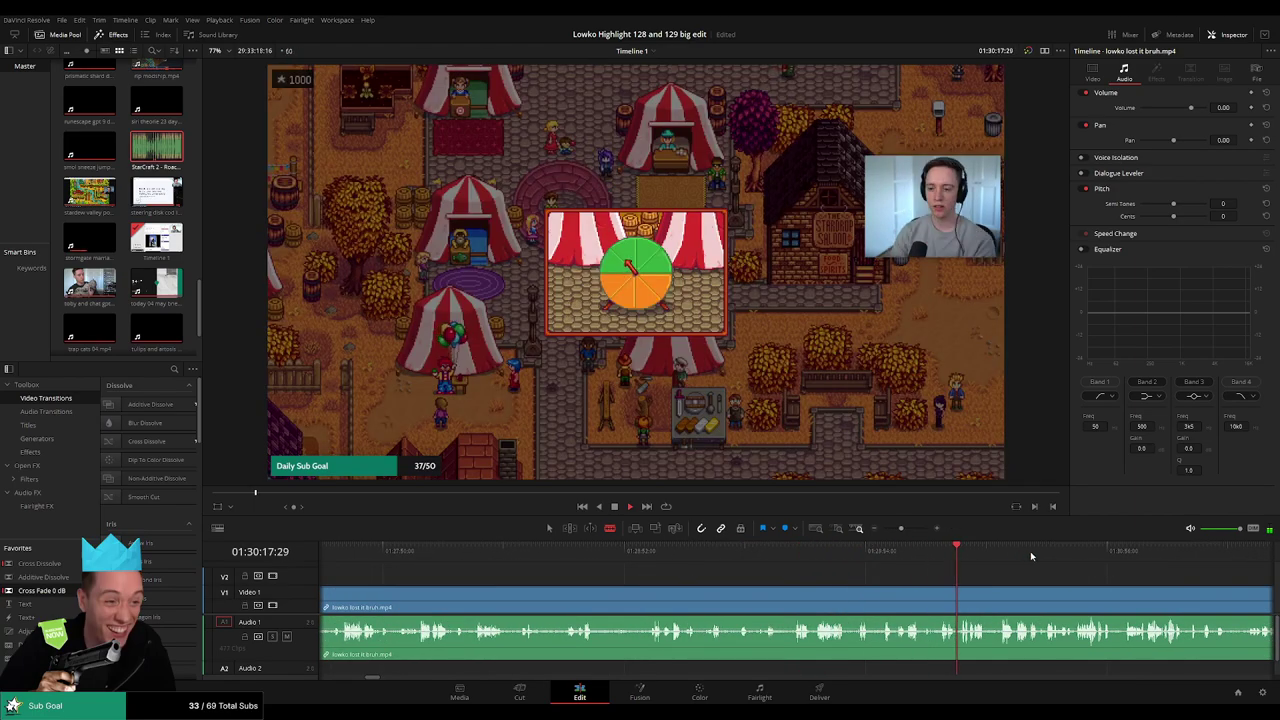
click(1096, 588)
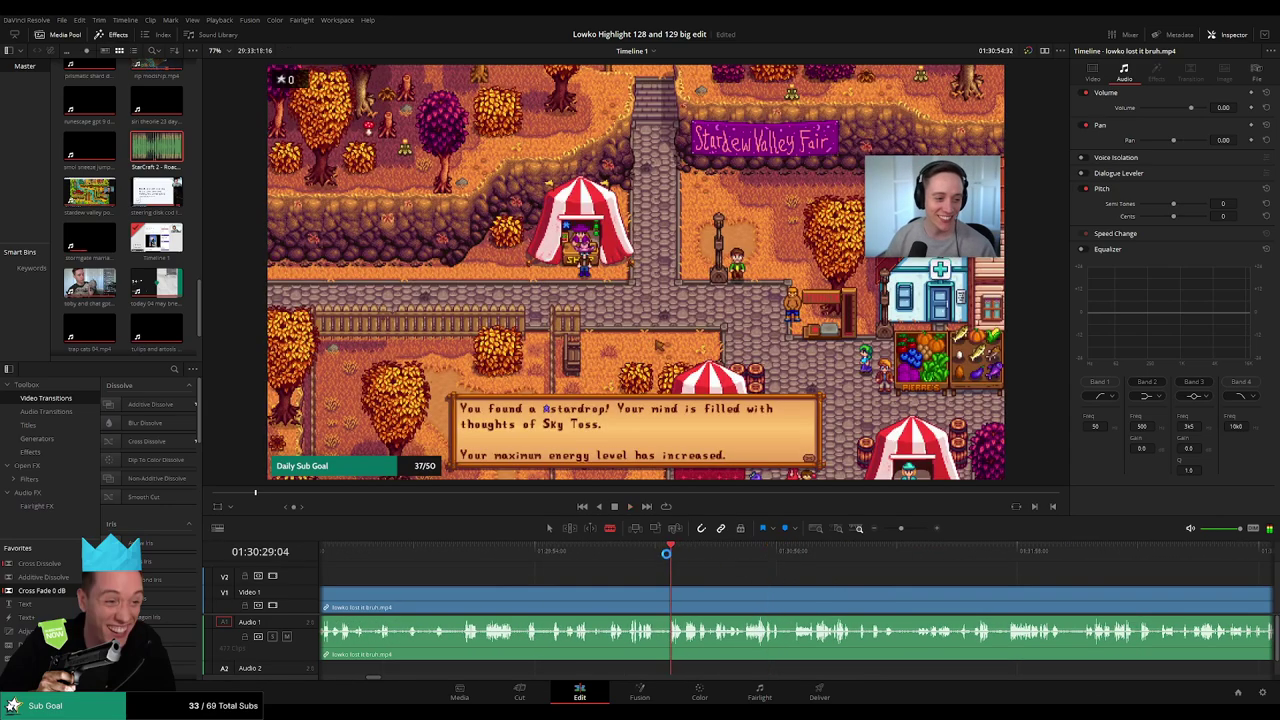
drag(666, 553, 660, 556)
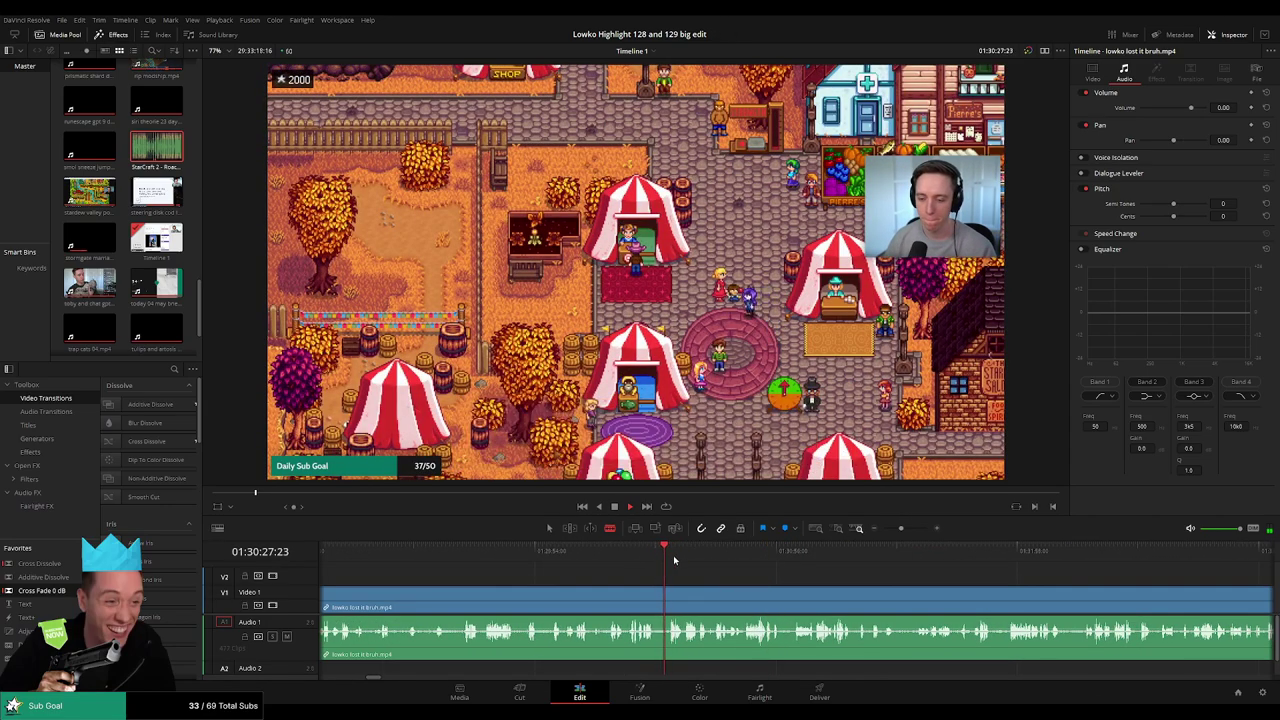
click(628, 558)
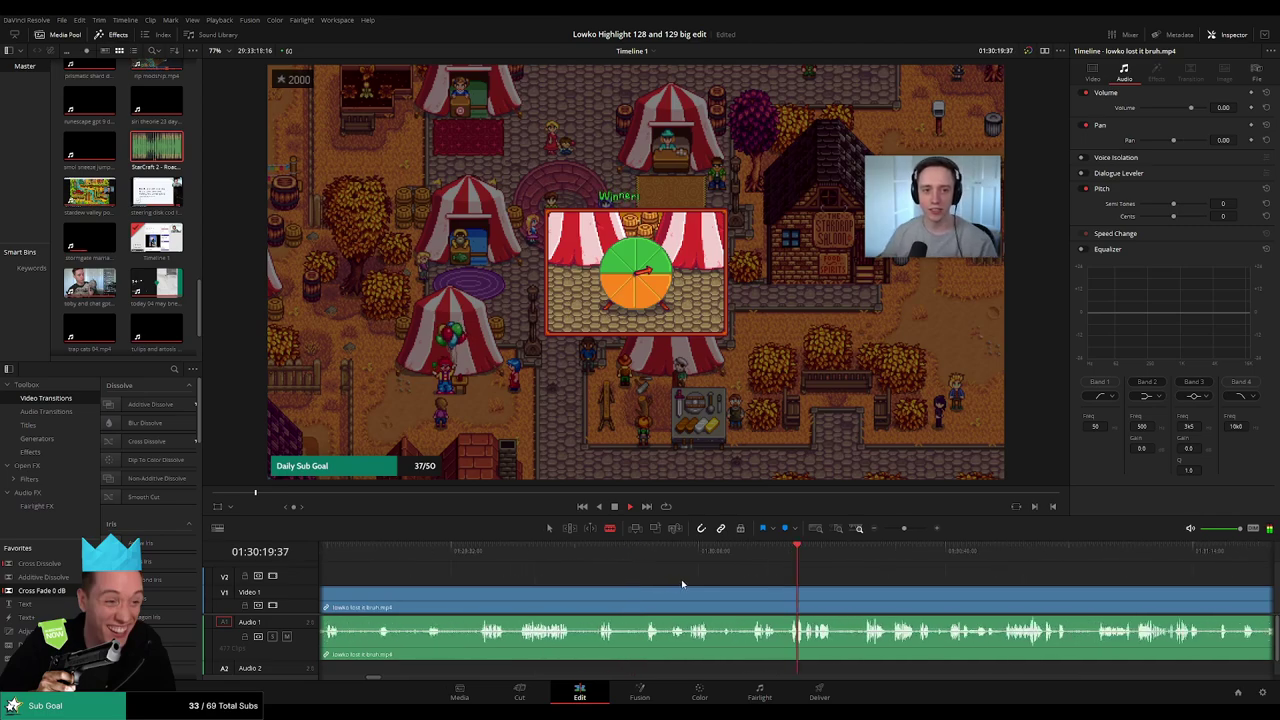
click(683, 550)
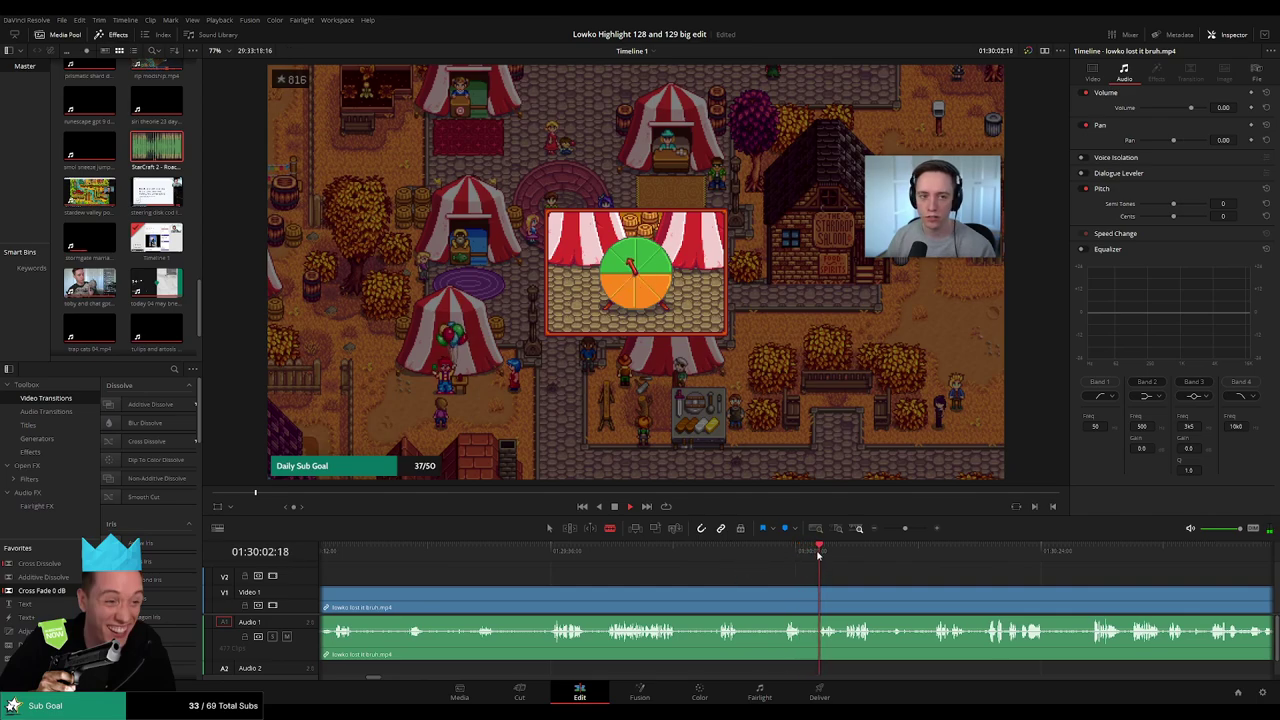
click(715, 552)
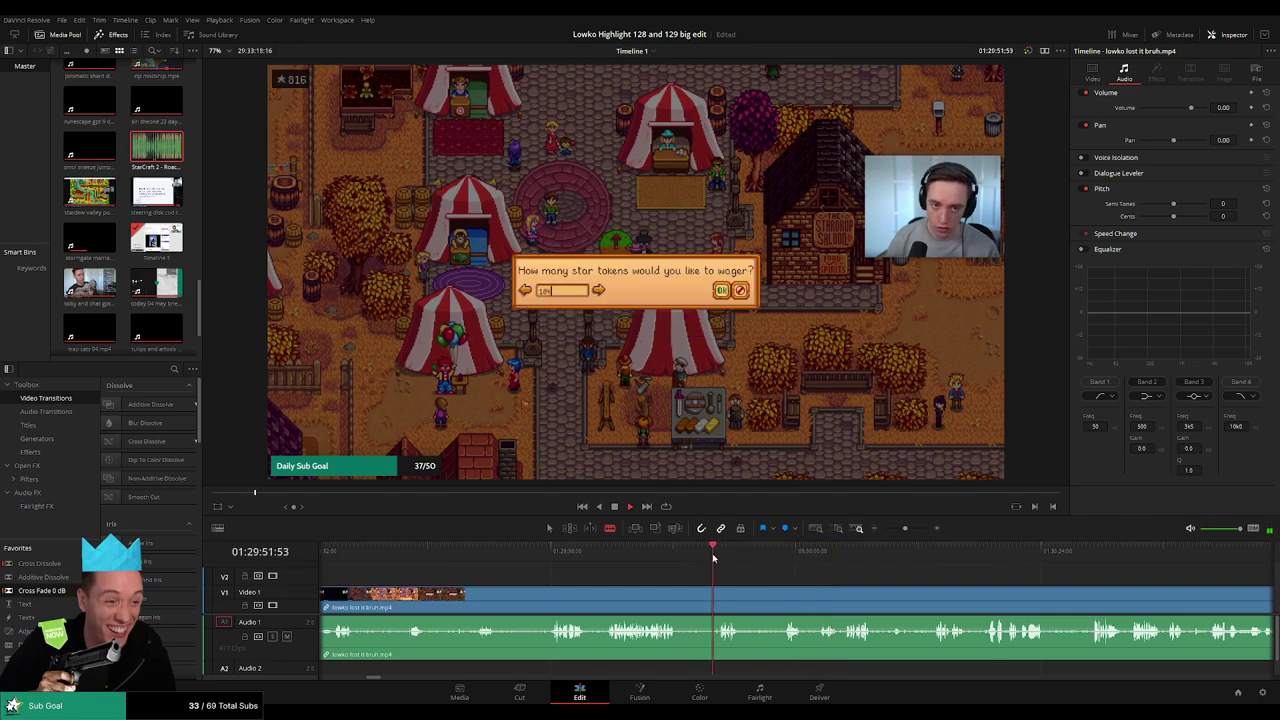
click(606, 558)
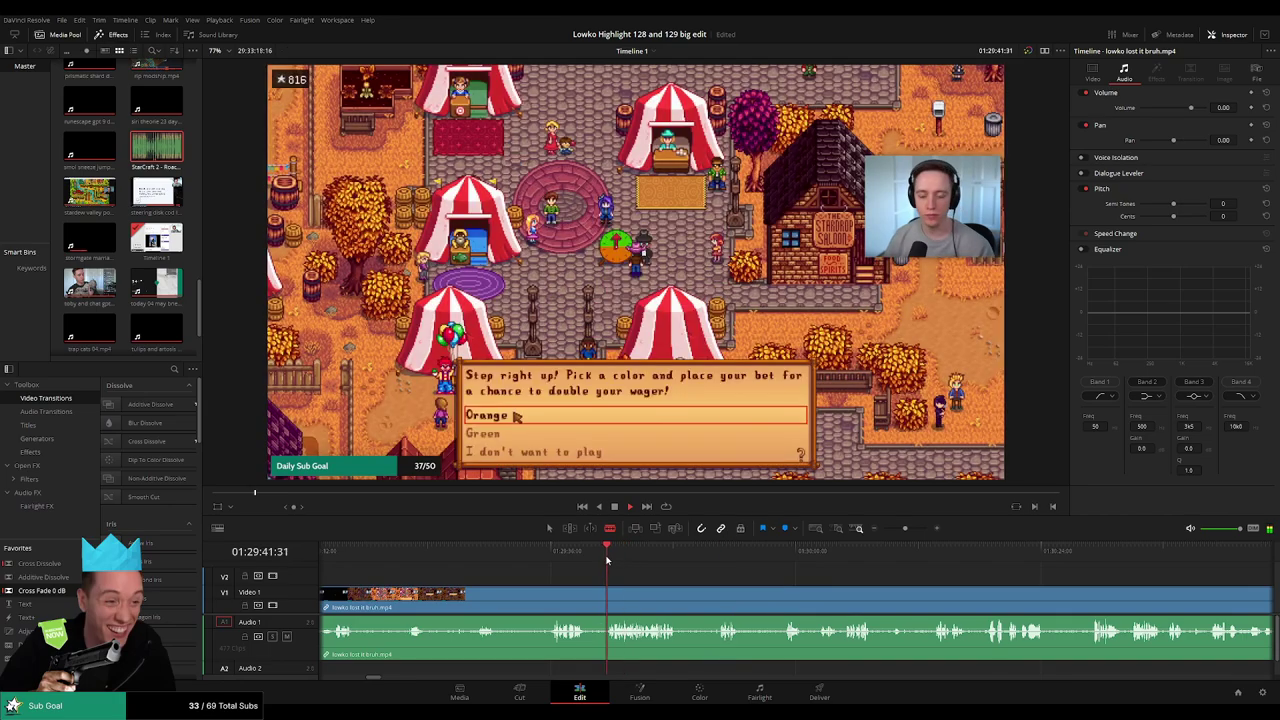
key(space)
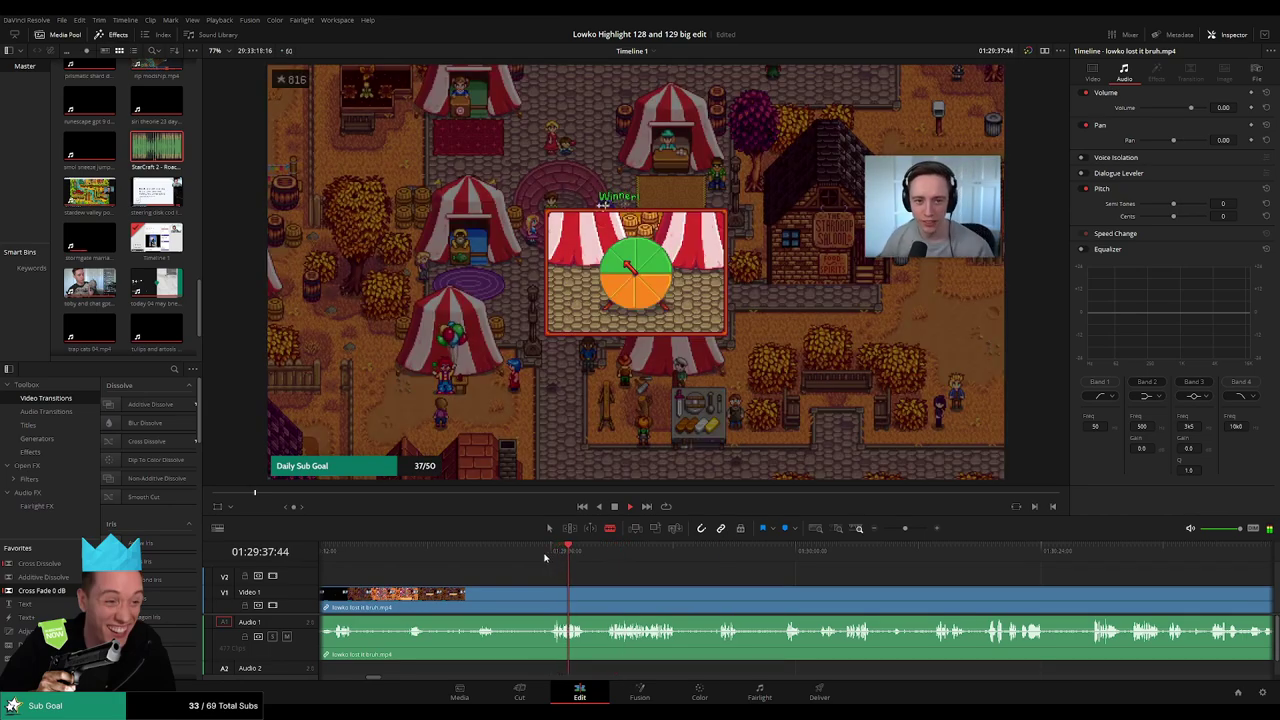
scroll(500, 560, left, 5)
click(590, 550)
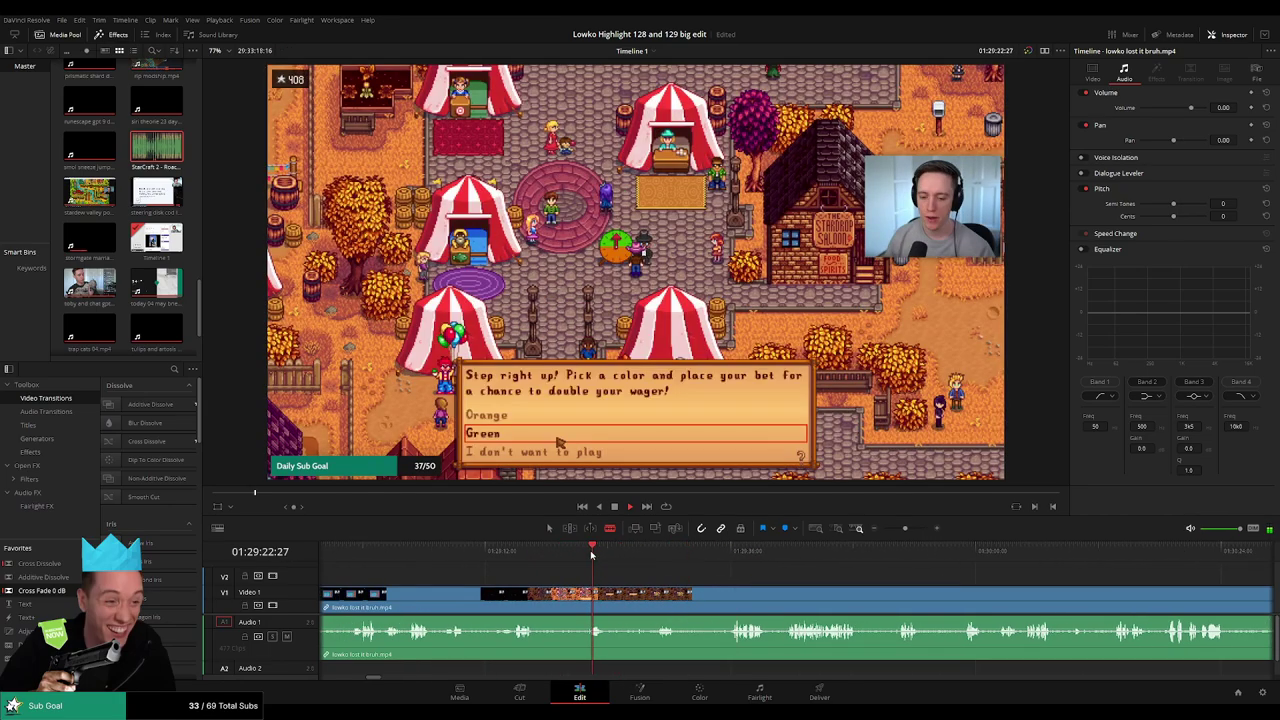
scroll(653, 588, left, 2)
key(space)
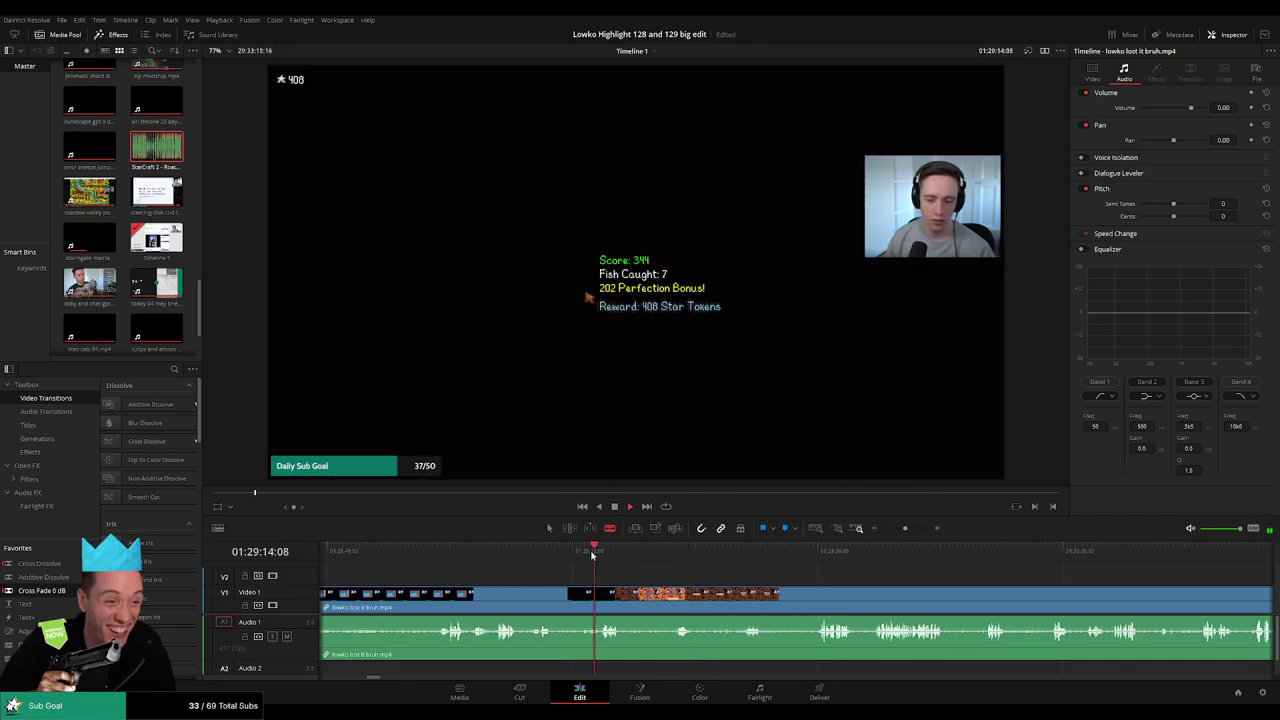
scroll(592, 556, left, 2)
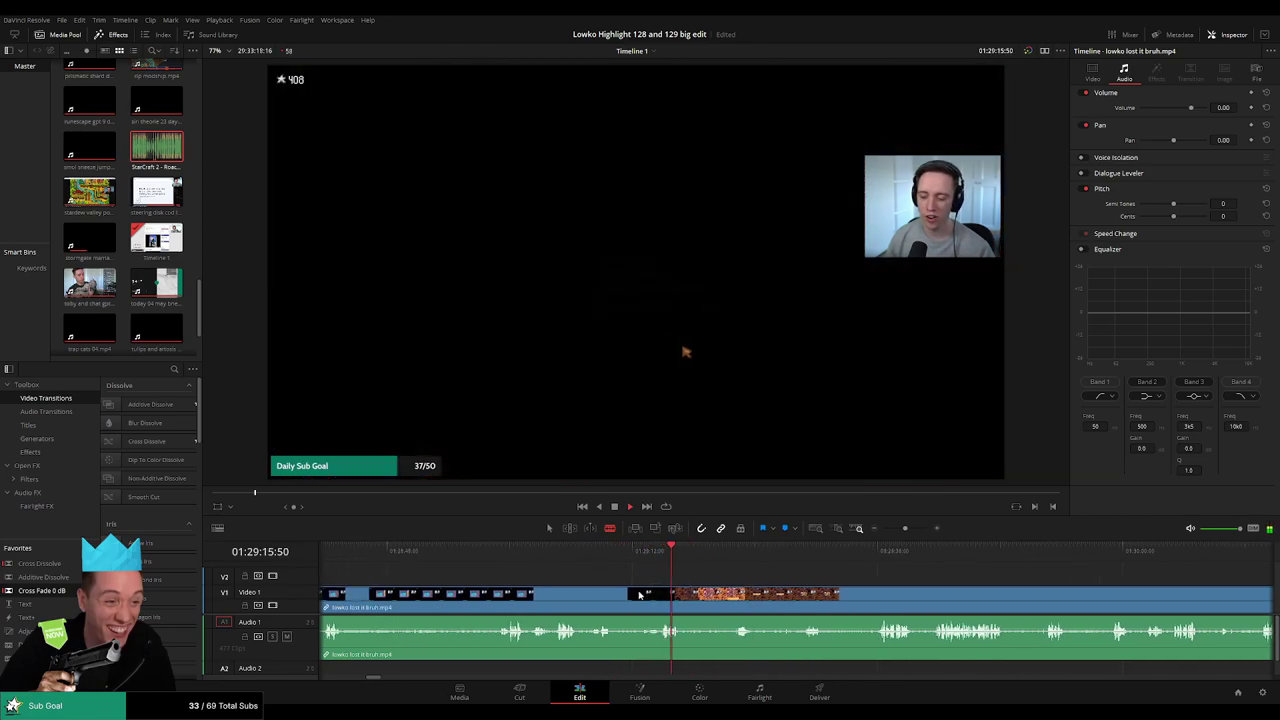
key(space)
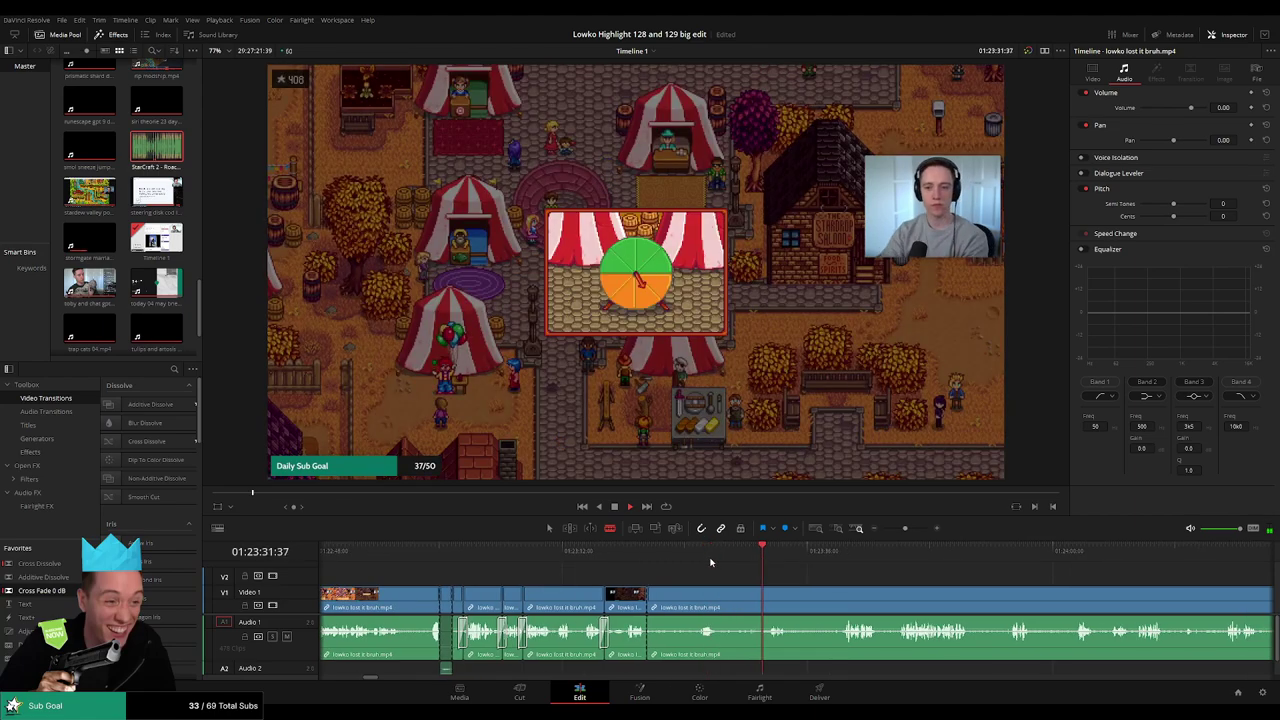
Cut at the Green bet dialog and ripple-delete the short leftover segment.
click(695, 561)
key(ctrl+b)
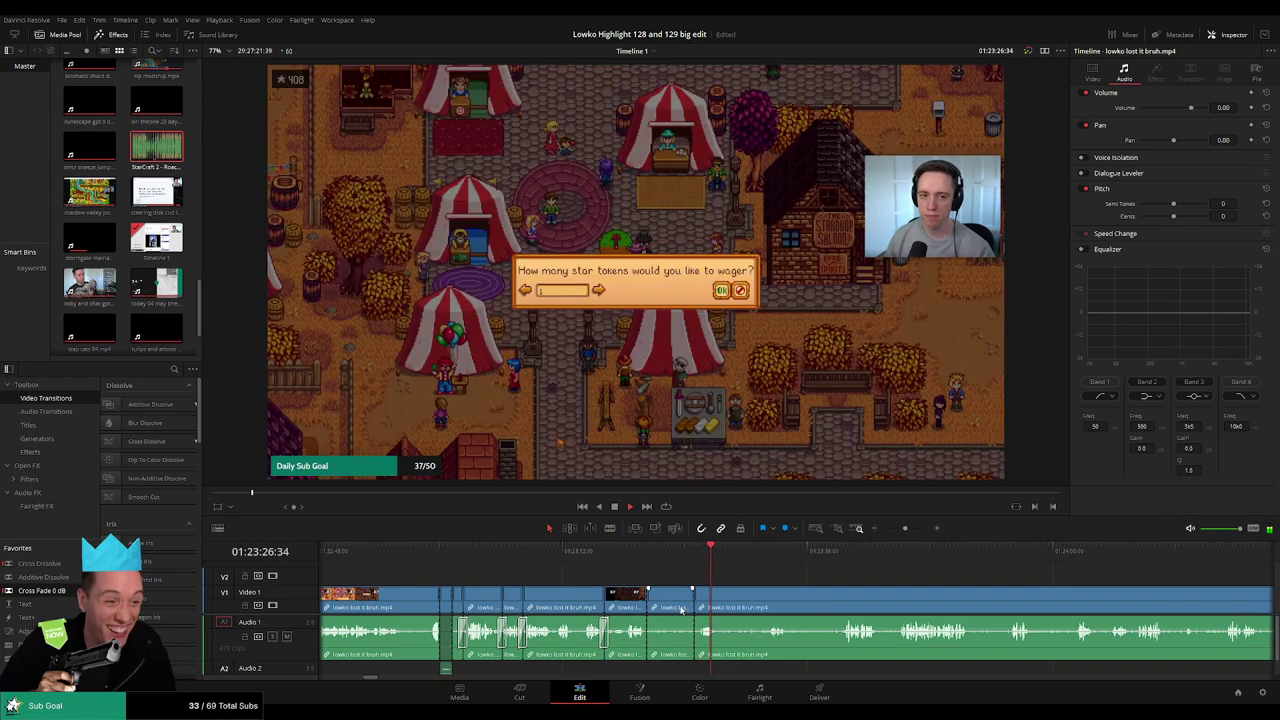
click(675, 596)
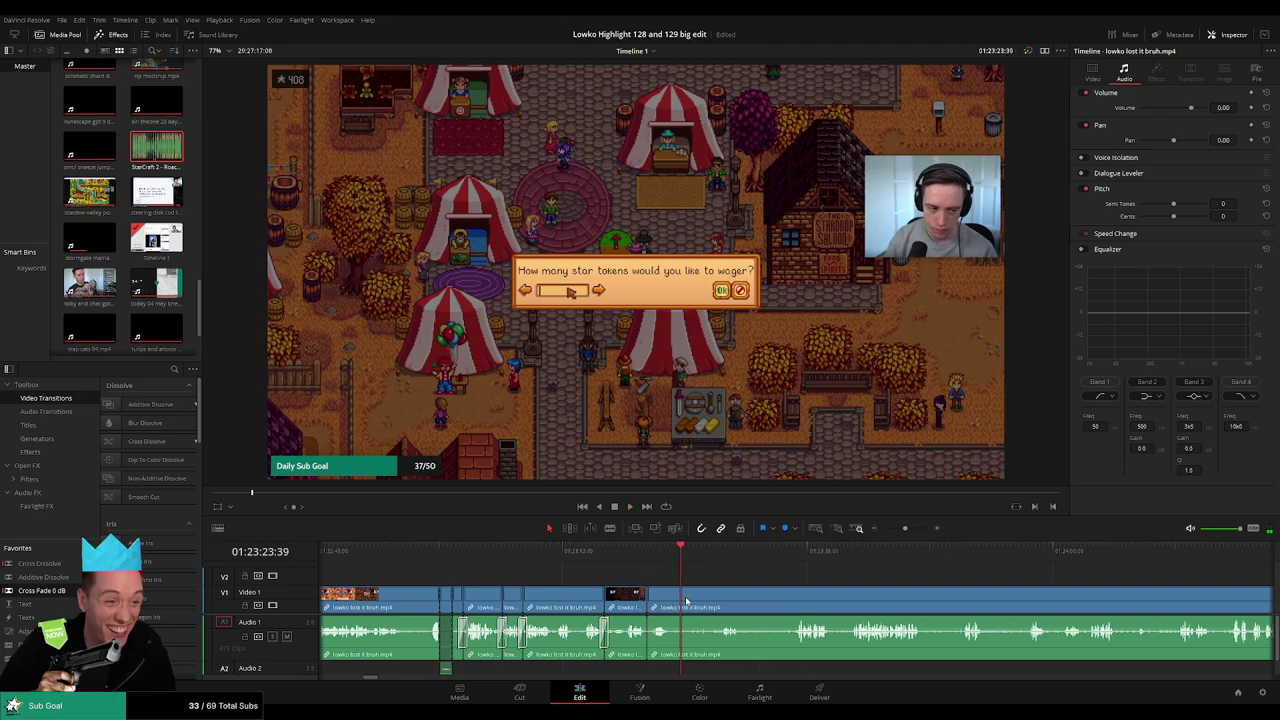
key(Delete)
Shorten the short middle clip slightly and play back to check the edit.
scroll(700, 588, up, 2)
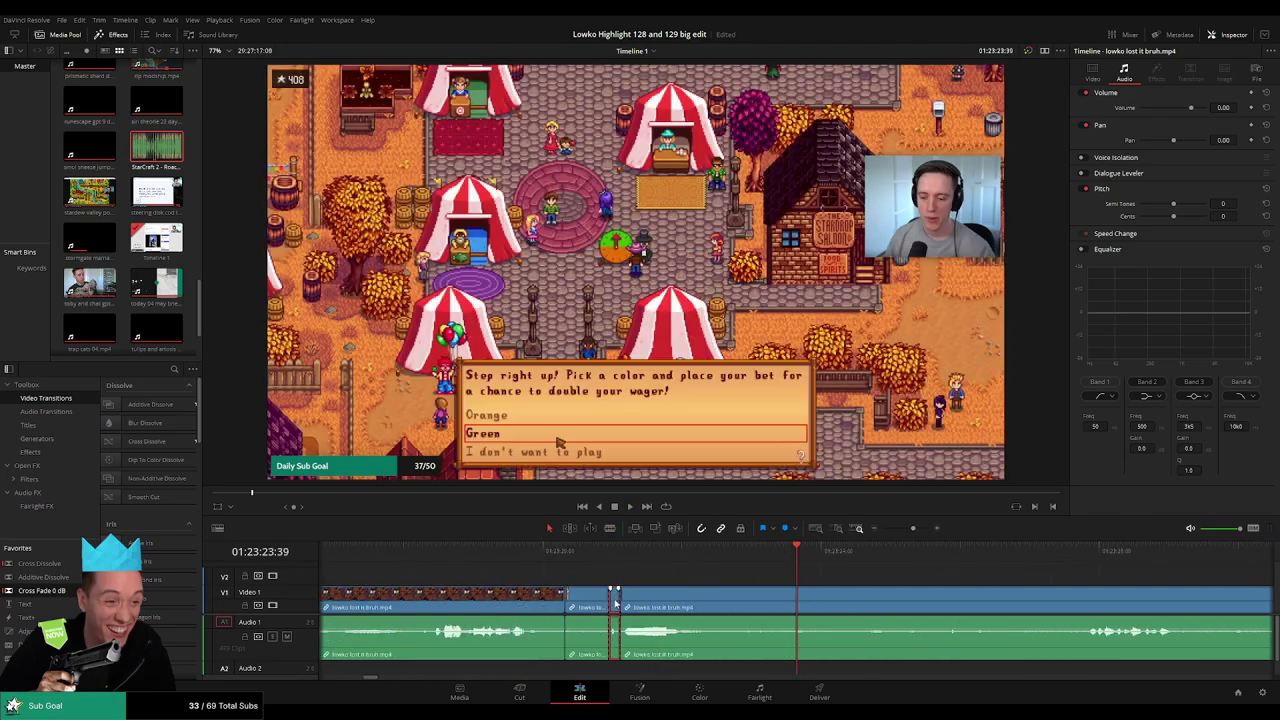
drag(607, 597, 595, 597)
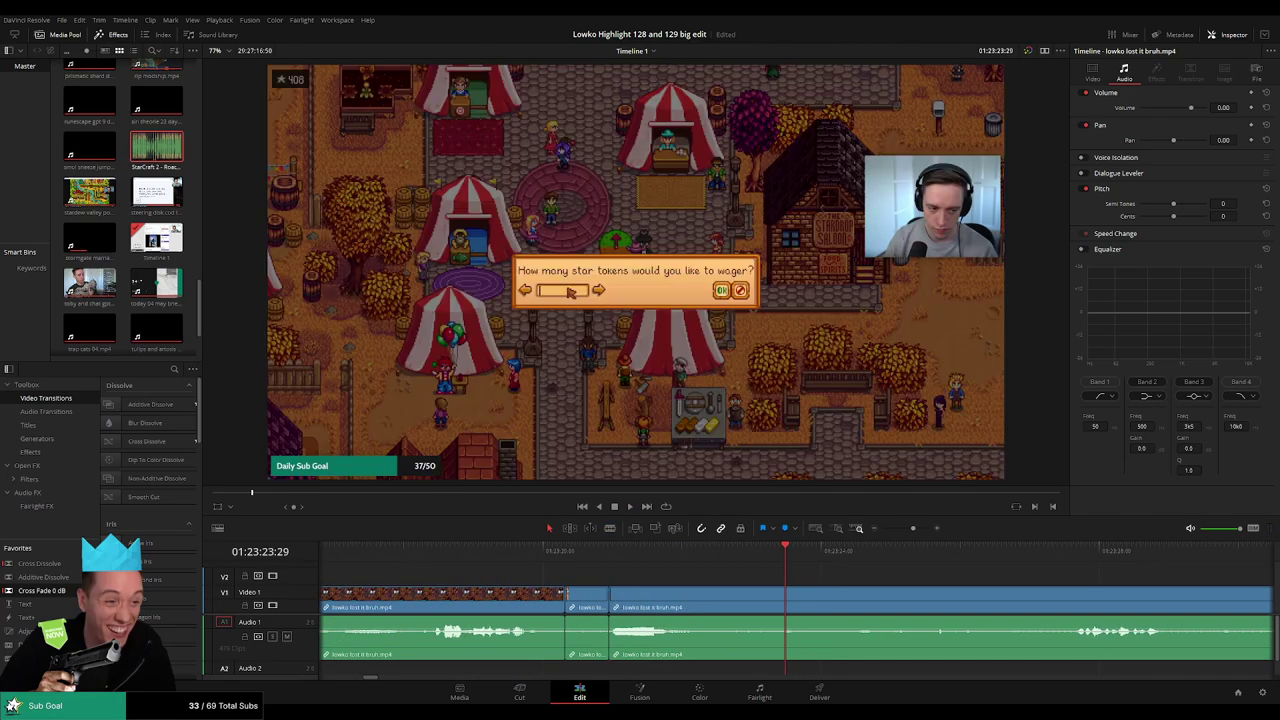
drag(40, 590, 562, 660)
click(610, 553)
key(space)
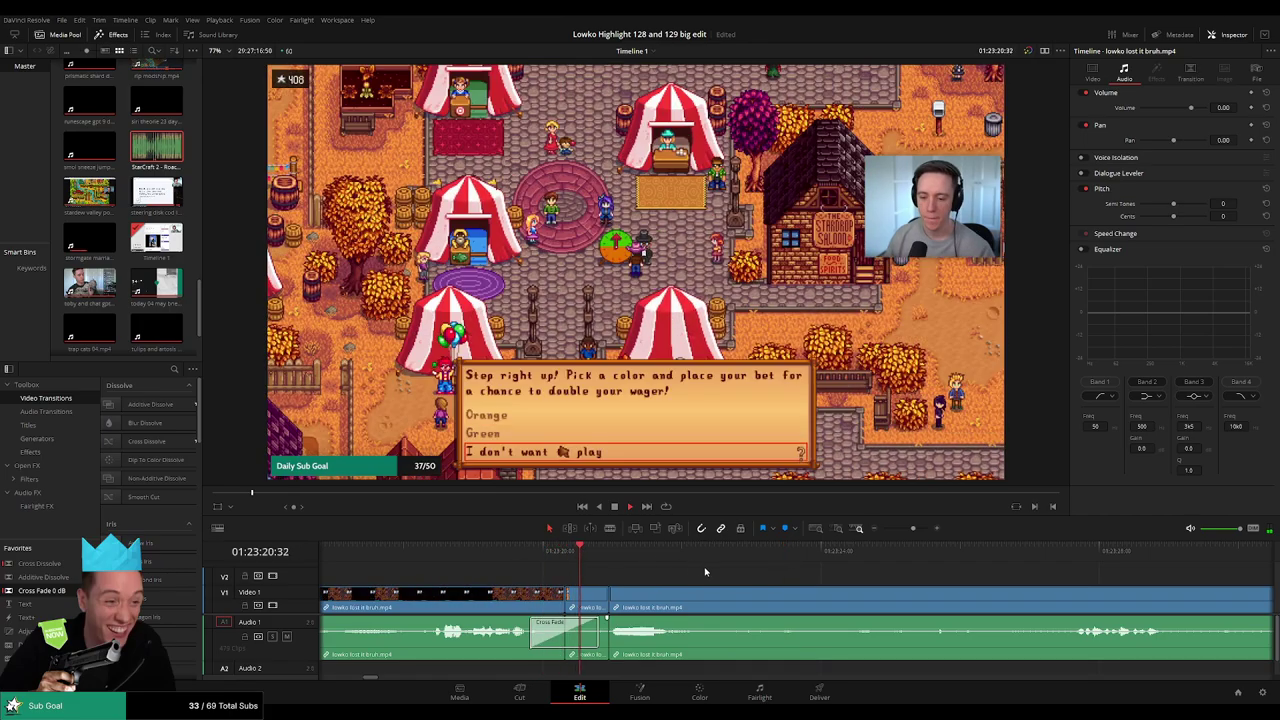
scroll(807, 590, down, 2)
scroll(802, 577, up, 2)
scroll(802, 577, up, 2)
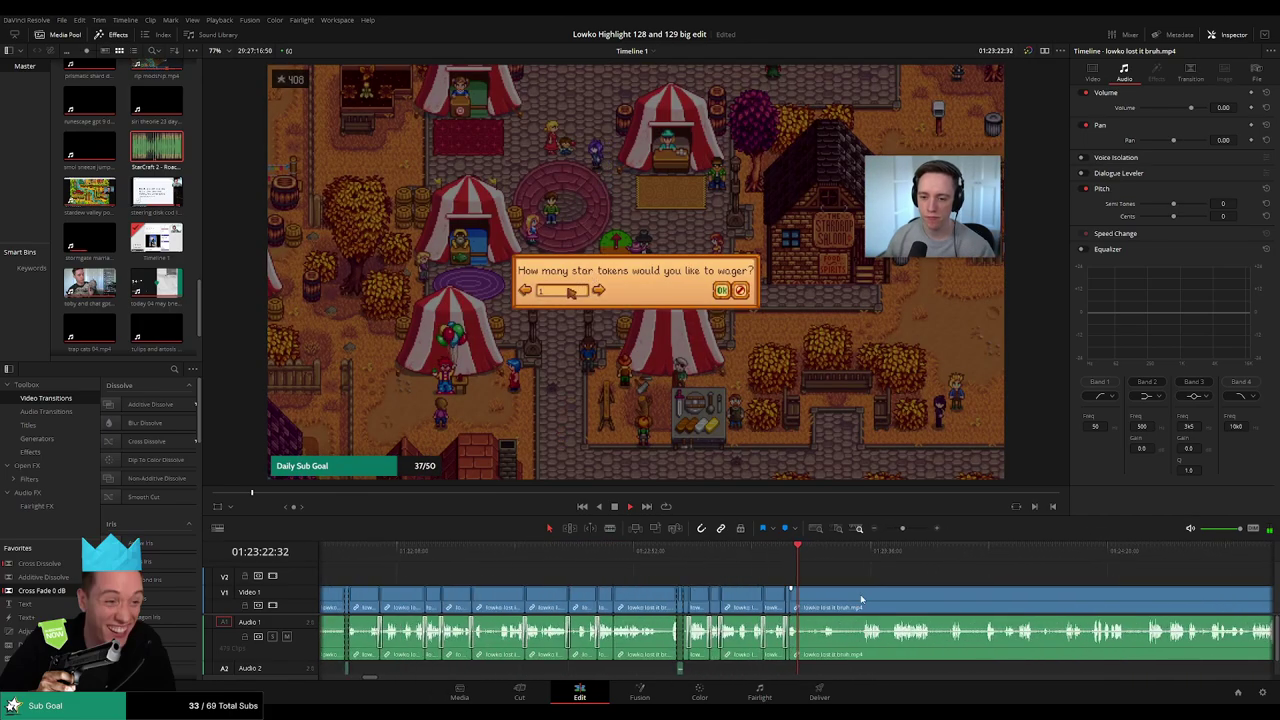
scroll(802, 577, up, 1)
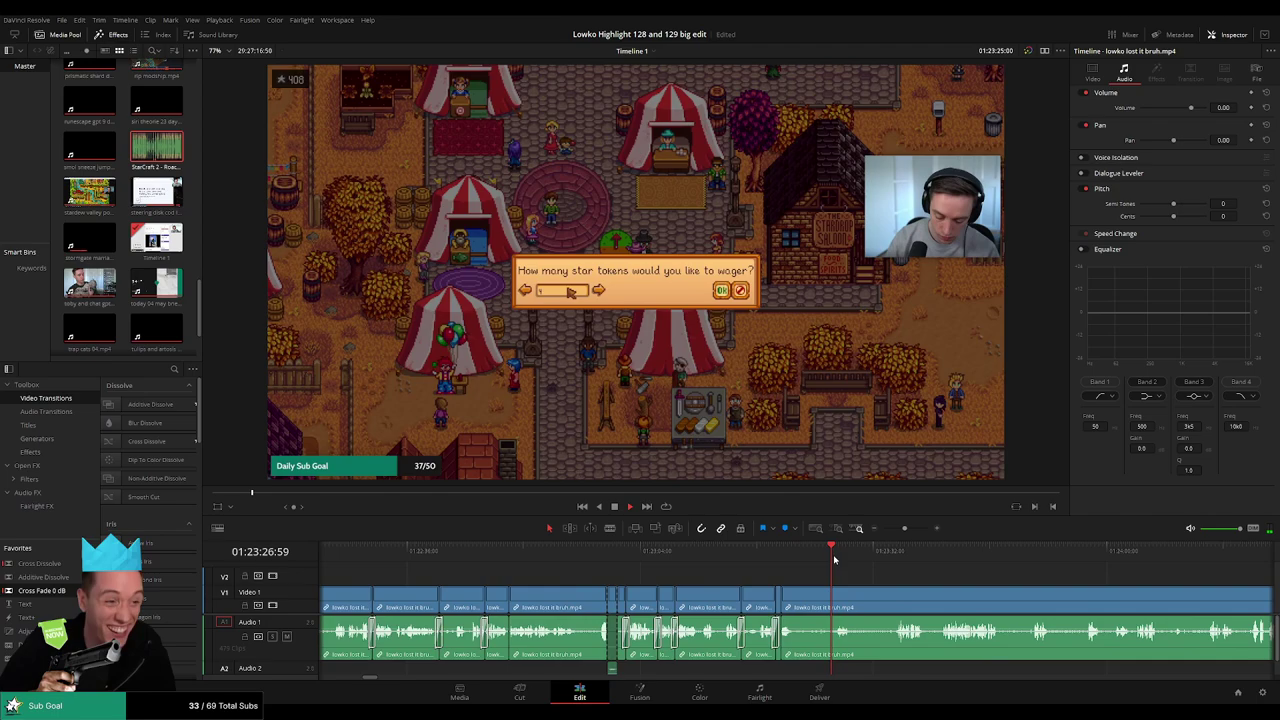
Split around the dead-air piece in the wheel-spin scene and ripple-delete it.
click(656, 553)
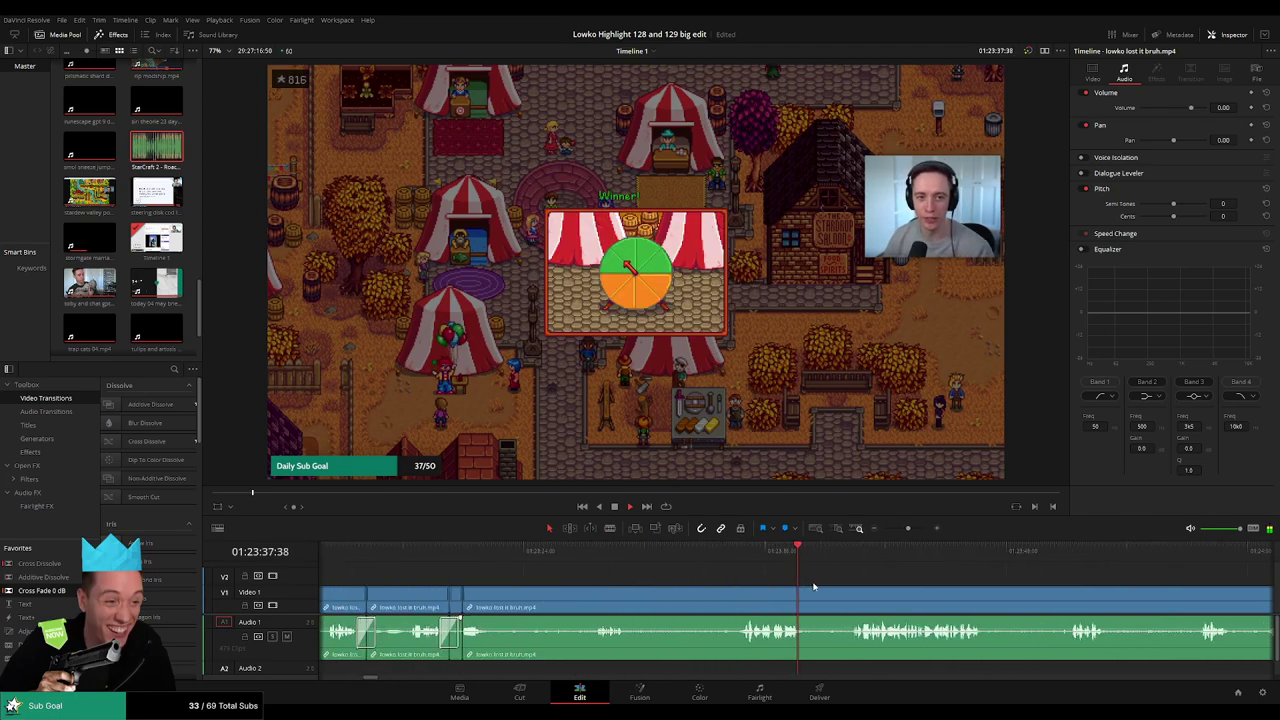
scroll(635, 573, right, 3)
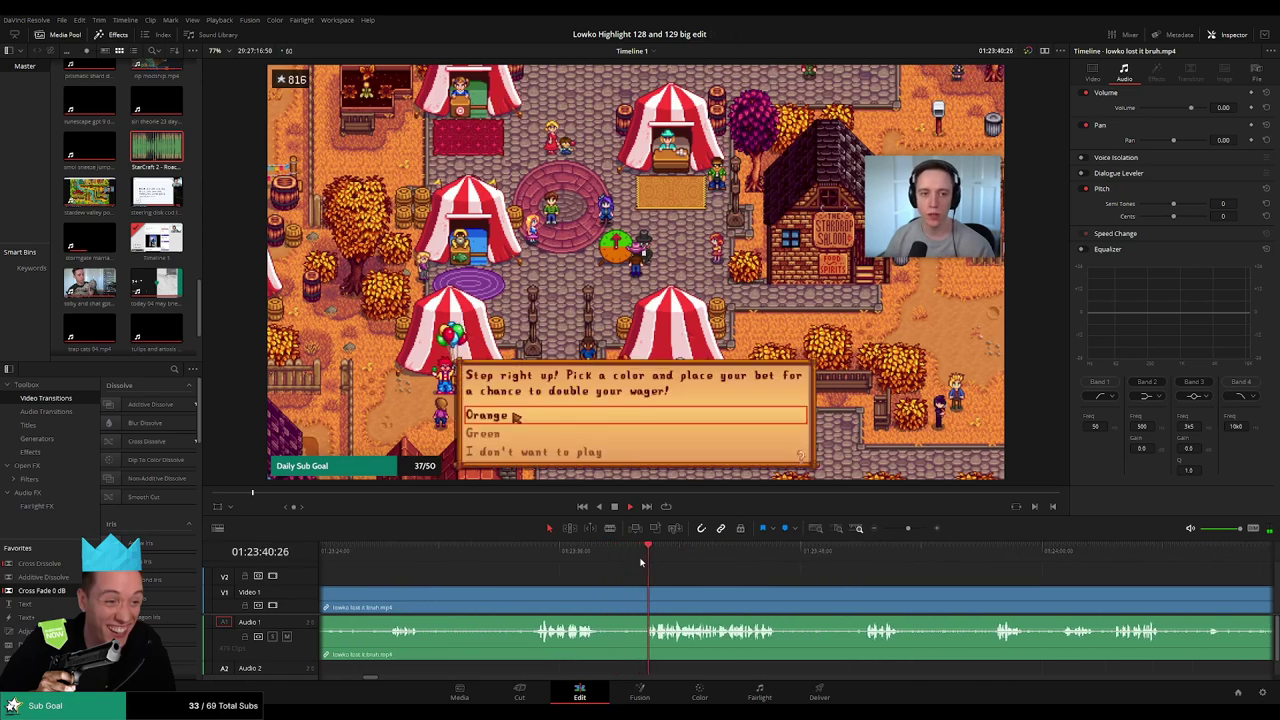
click(600, 600)
click(645, 600)
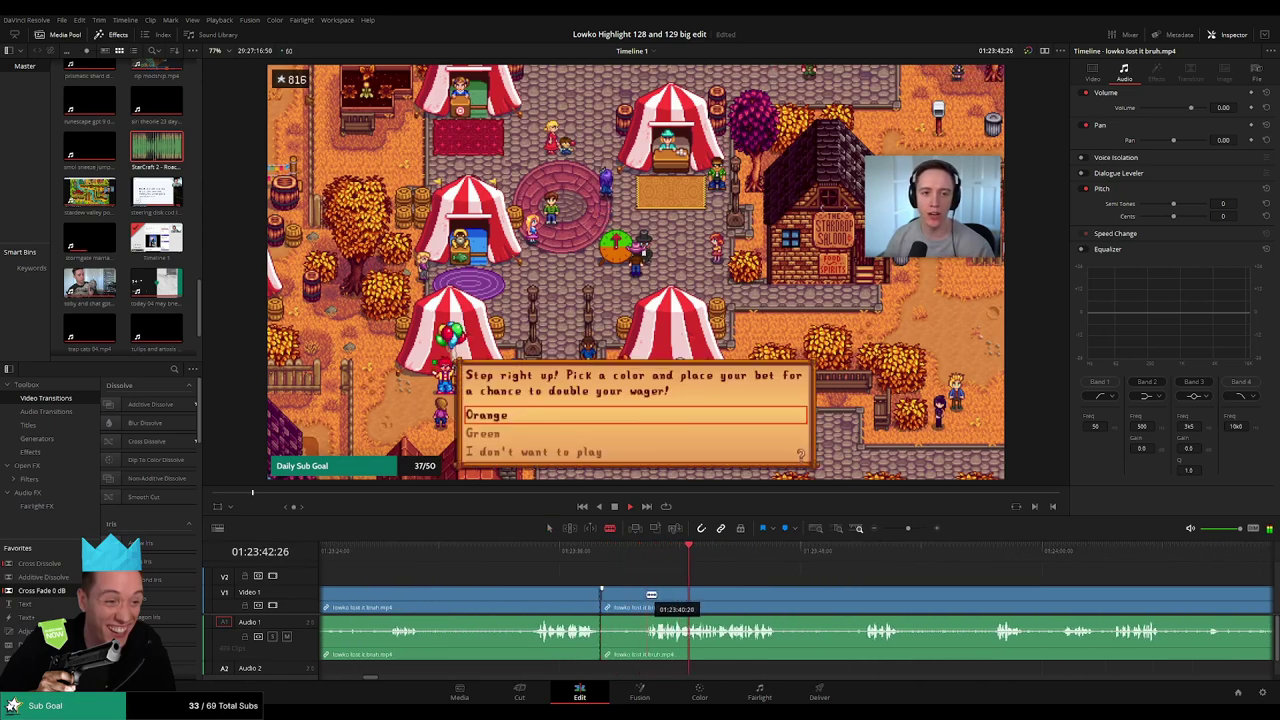
click(626, 600)
key(Delete)
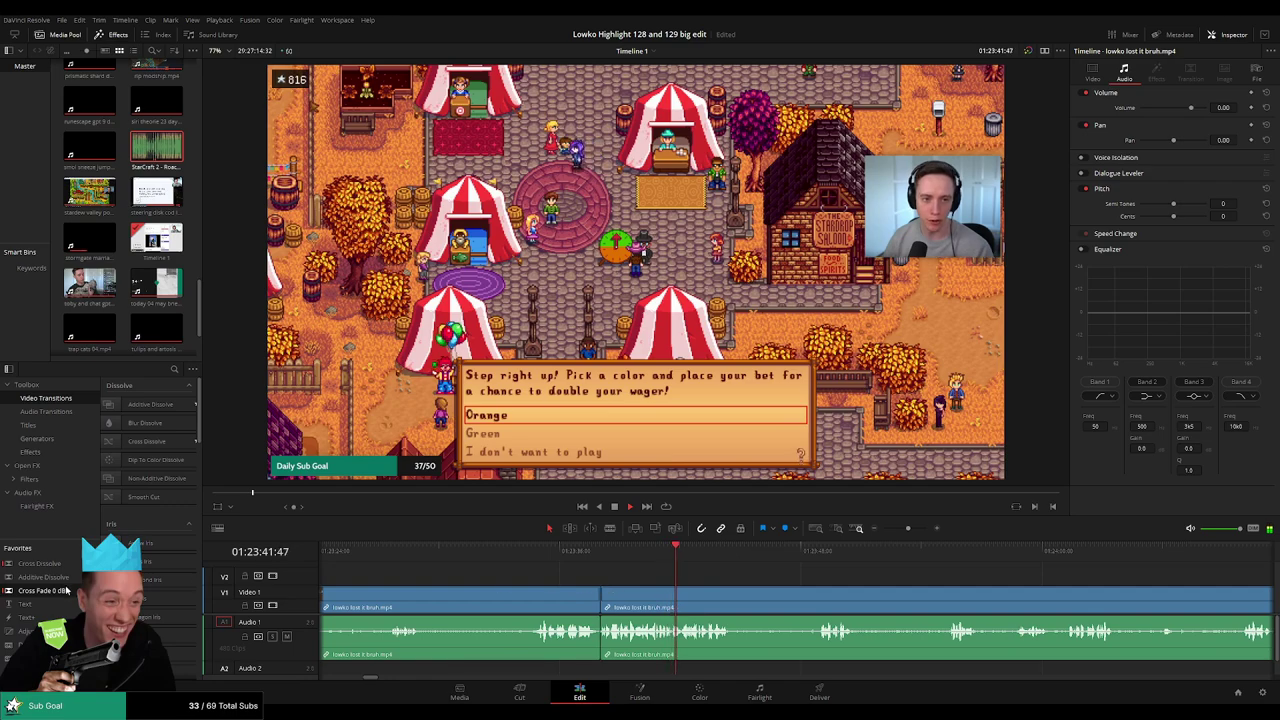
Scrub ahead to the 1000 Star Token colour-wheel spin near 01:24:04.
scroll(584, 605, right, 3)
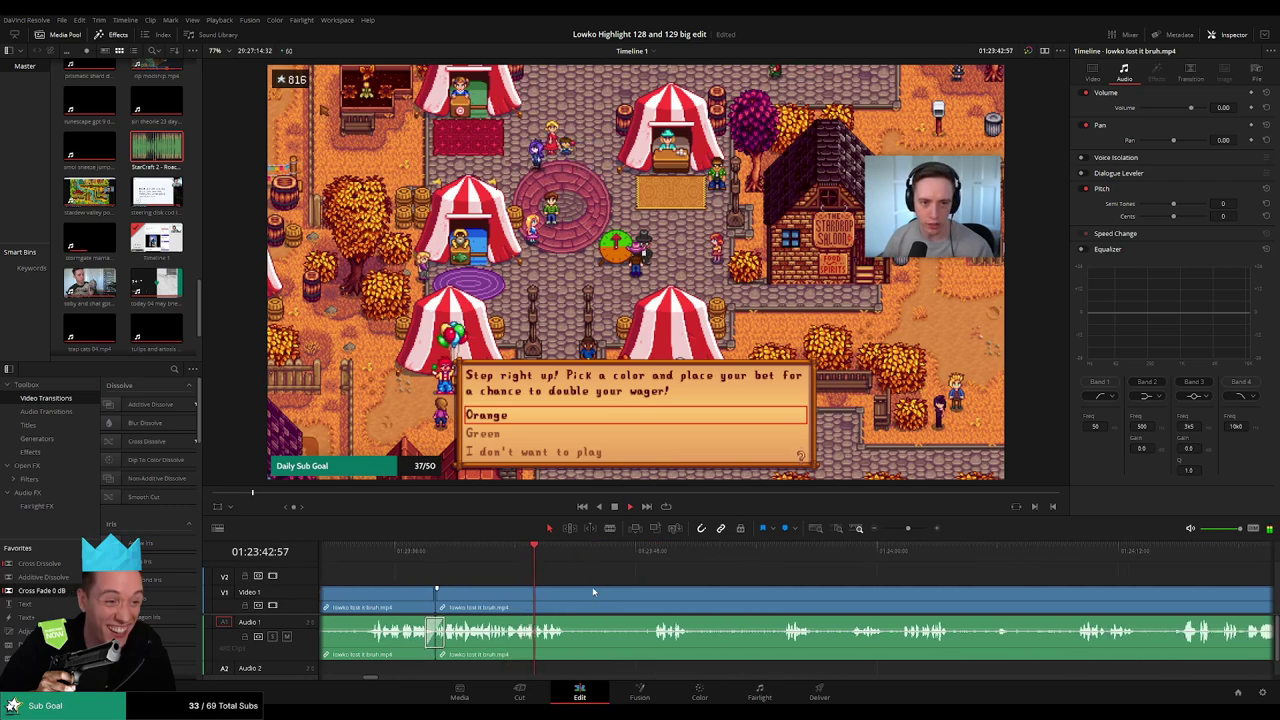
drag(564, 557, 641, 557)
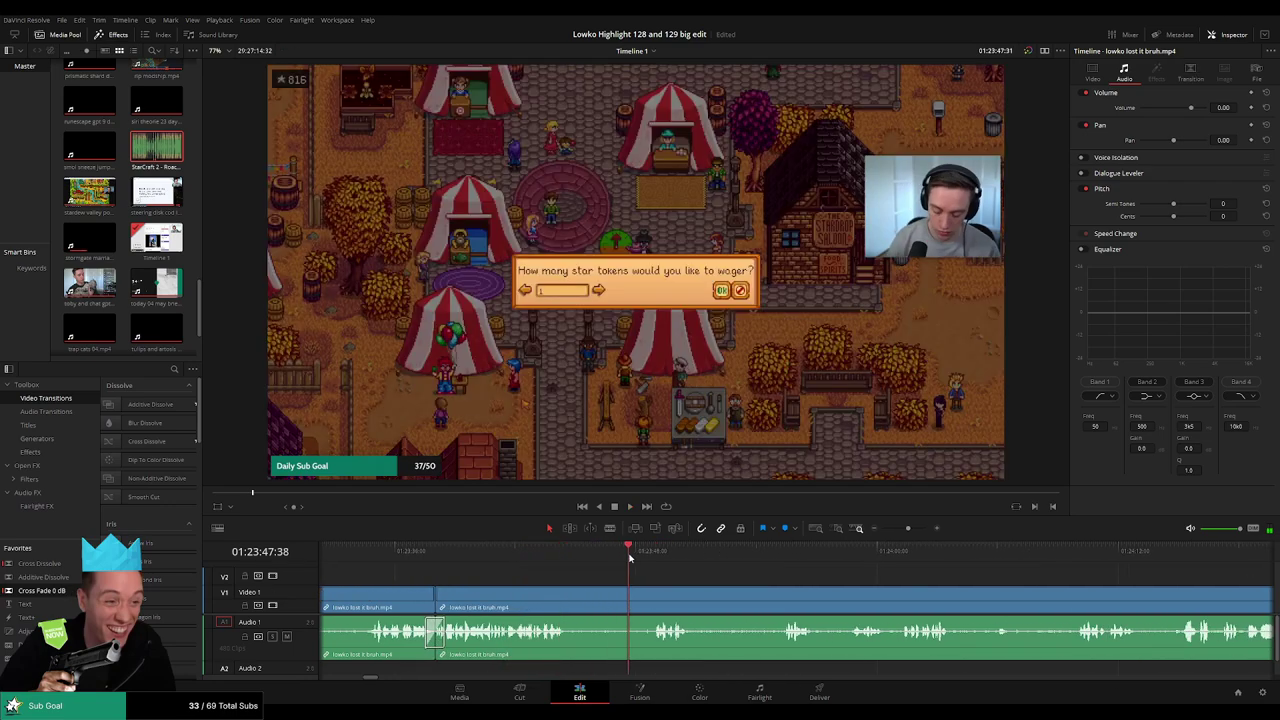
scroll(745, 603, right, 3)
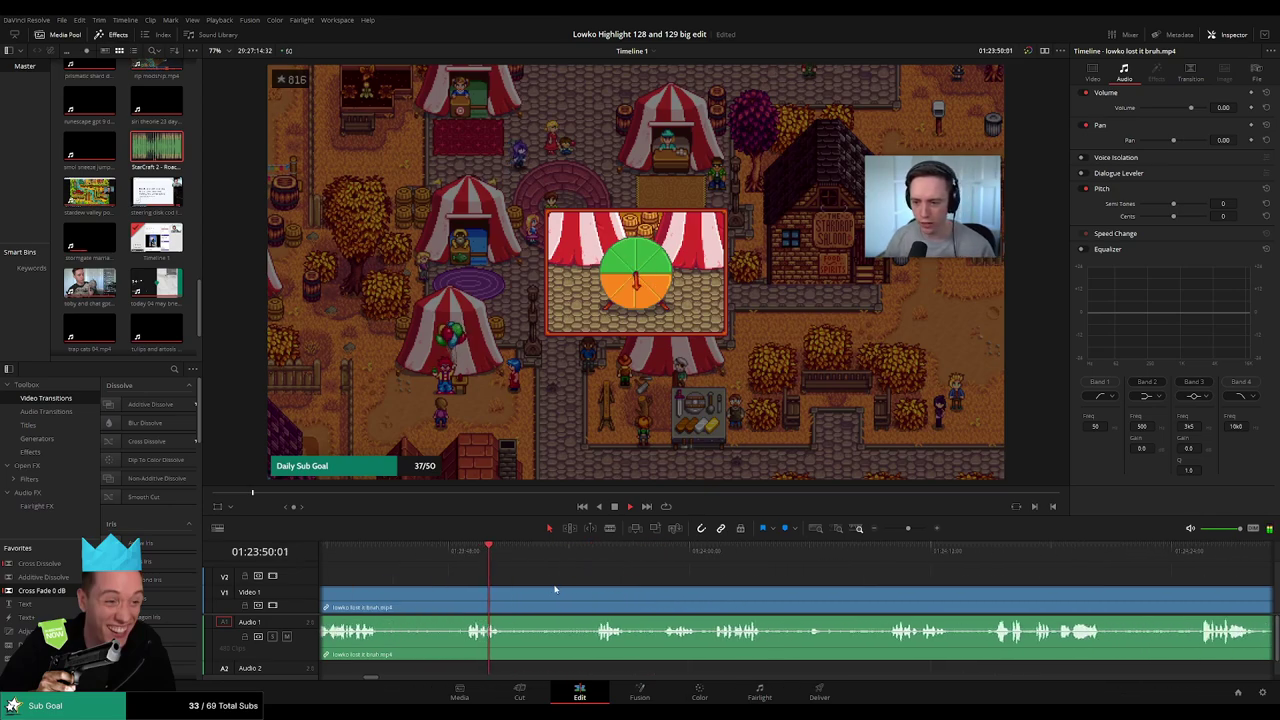
click(600, 557)
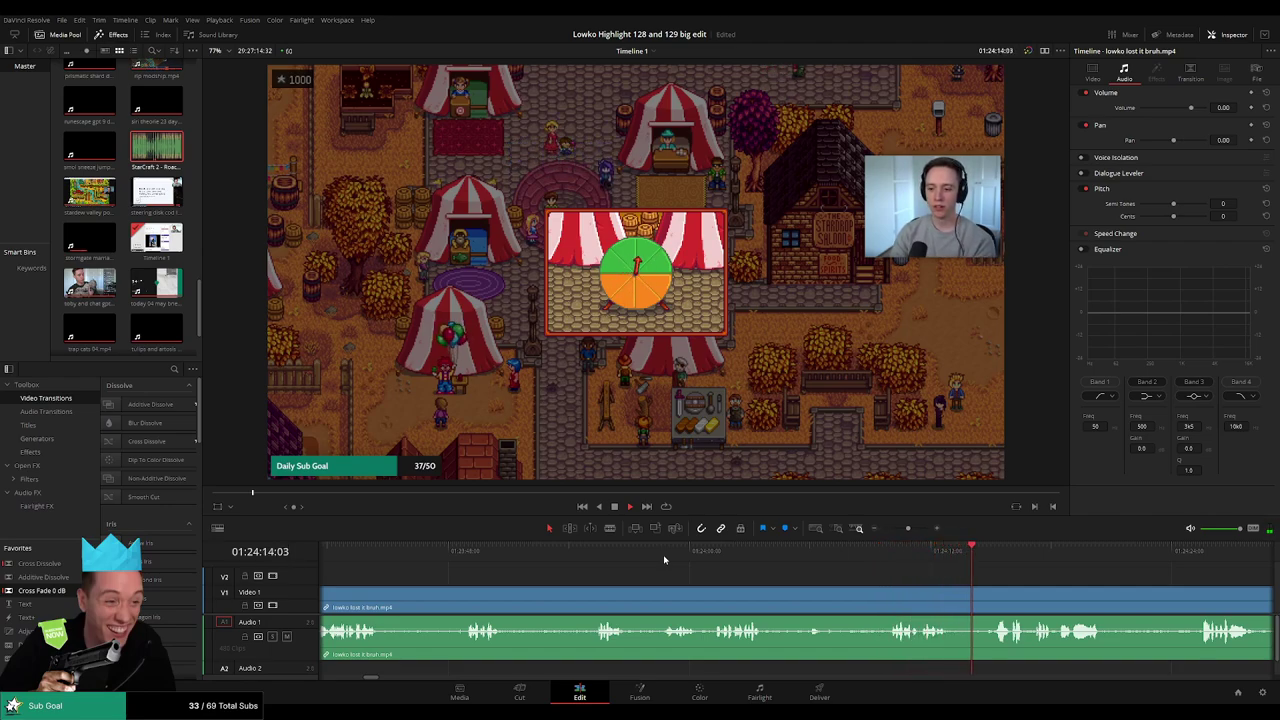
Blade out and delete the short walking stretch after the color-wheel win.
scroll(790, 582, right, 1)
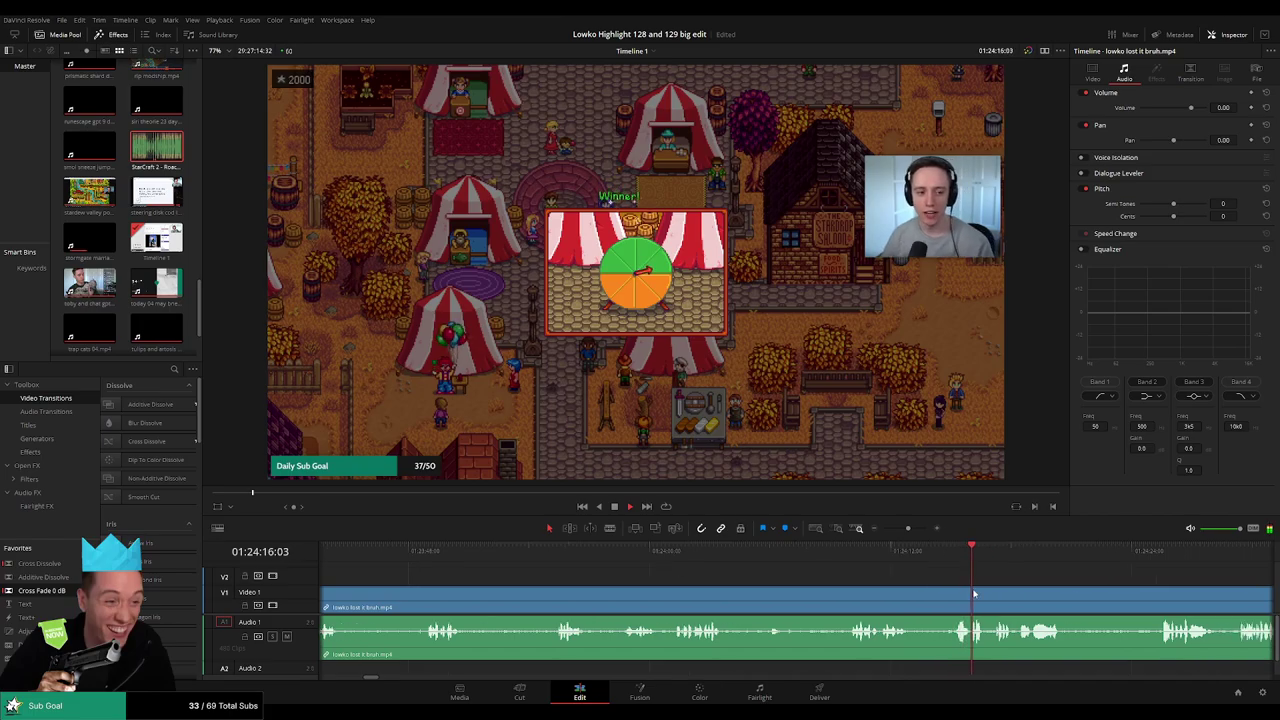
scroll(656, 569, right, 5)
scroll(744, 584, right, 2)
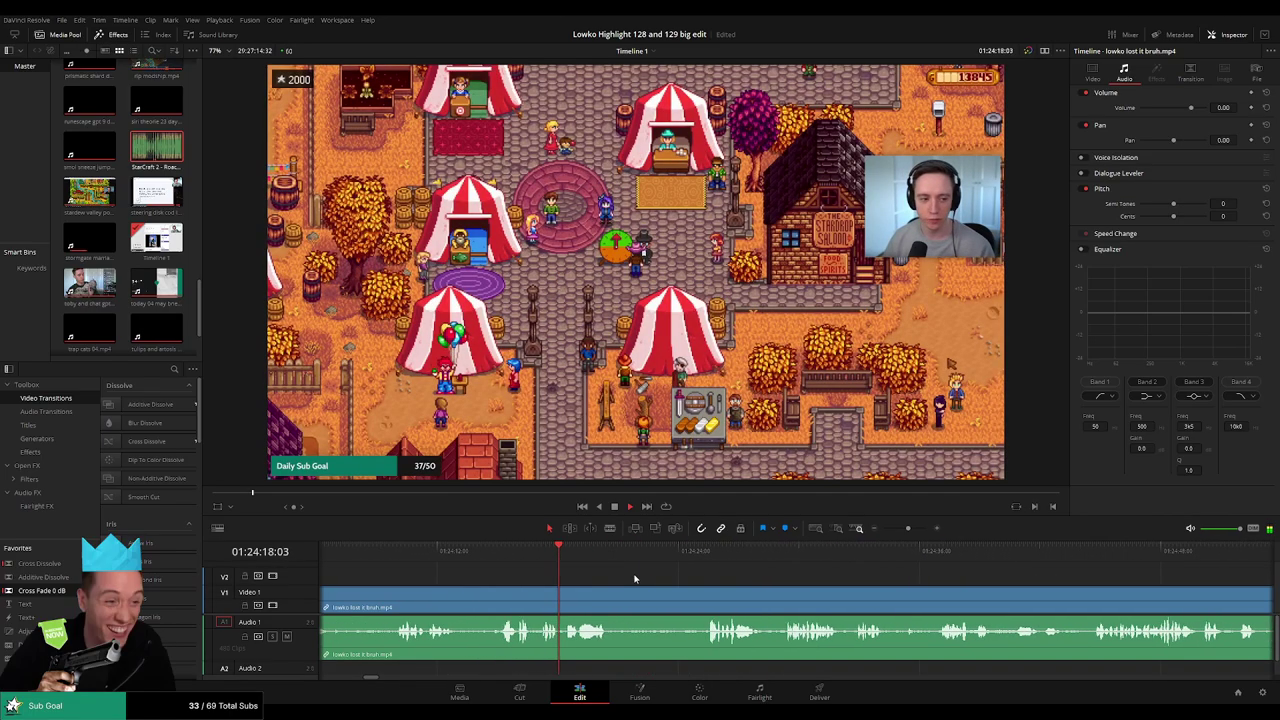
key(b)
click(616, 600)
click(658, 603)
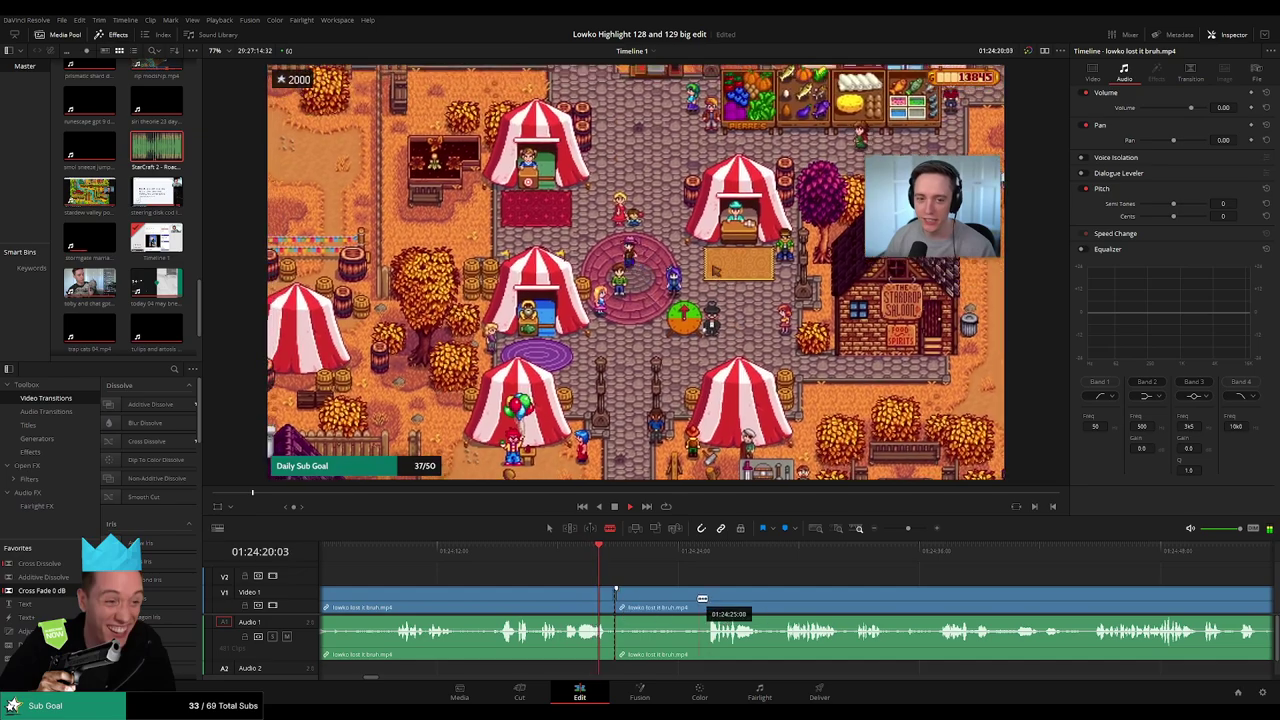
key(a)
click(636, 600)
key(Delete)
key(Delete)
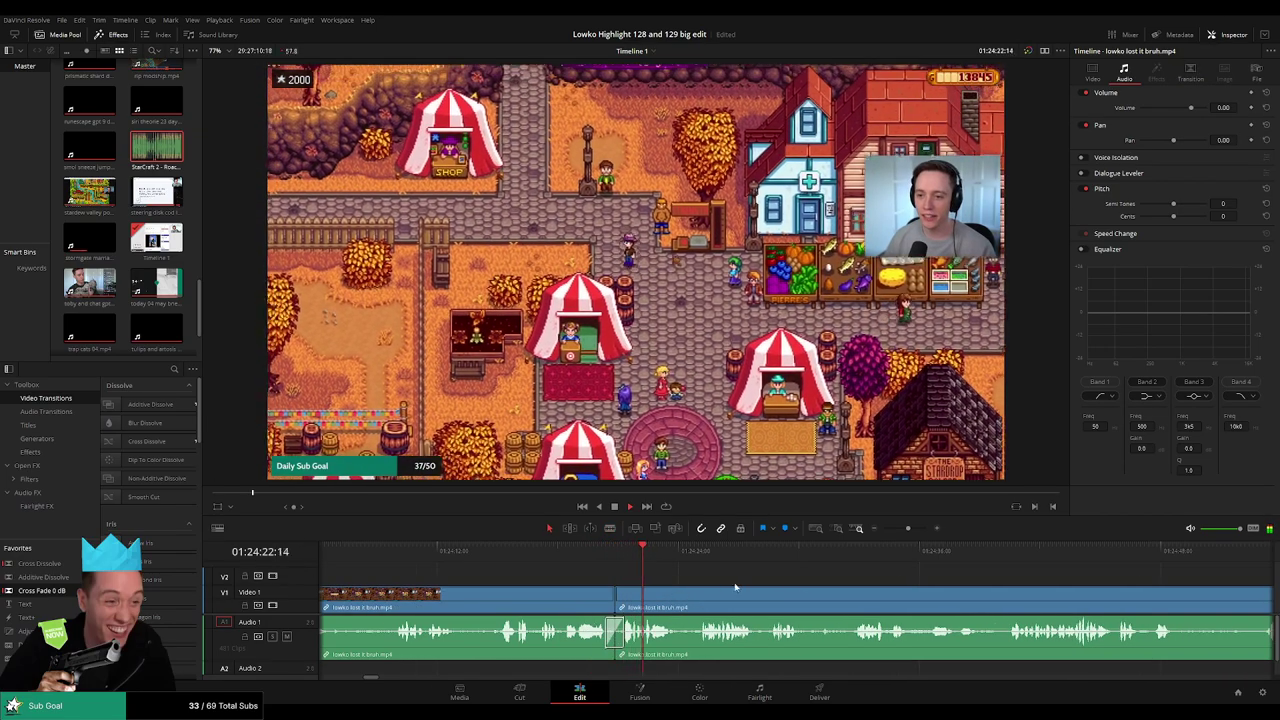
Scroll the timeline past the Stardrop pickup message to around 01:24:48.
scroll(540, 551, right, 3)
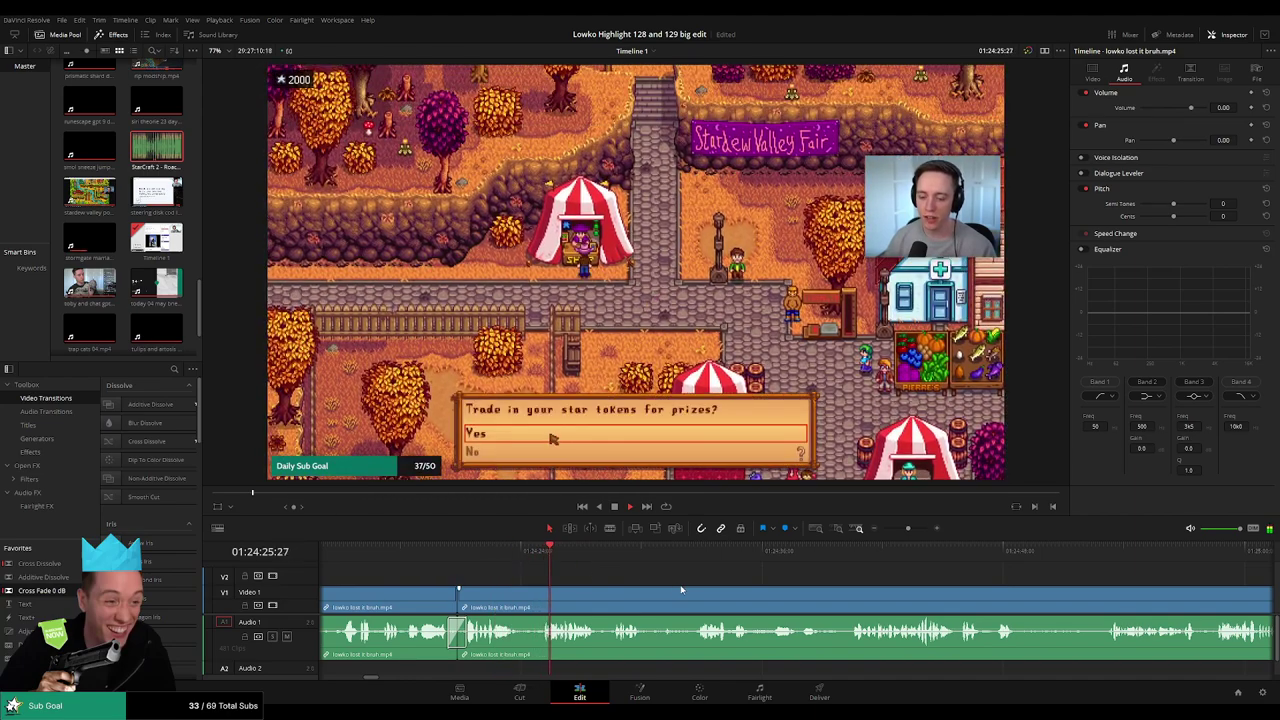
scroll(577, 573, right, 2)
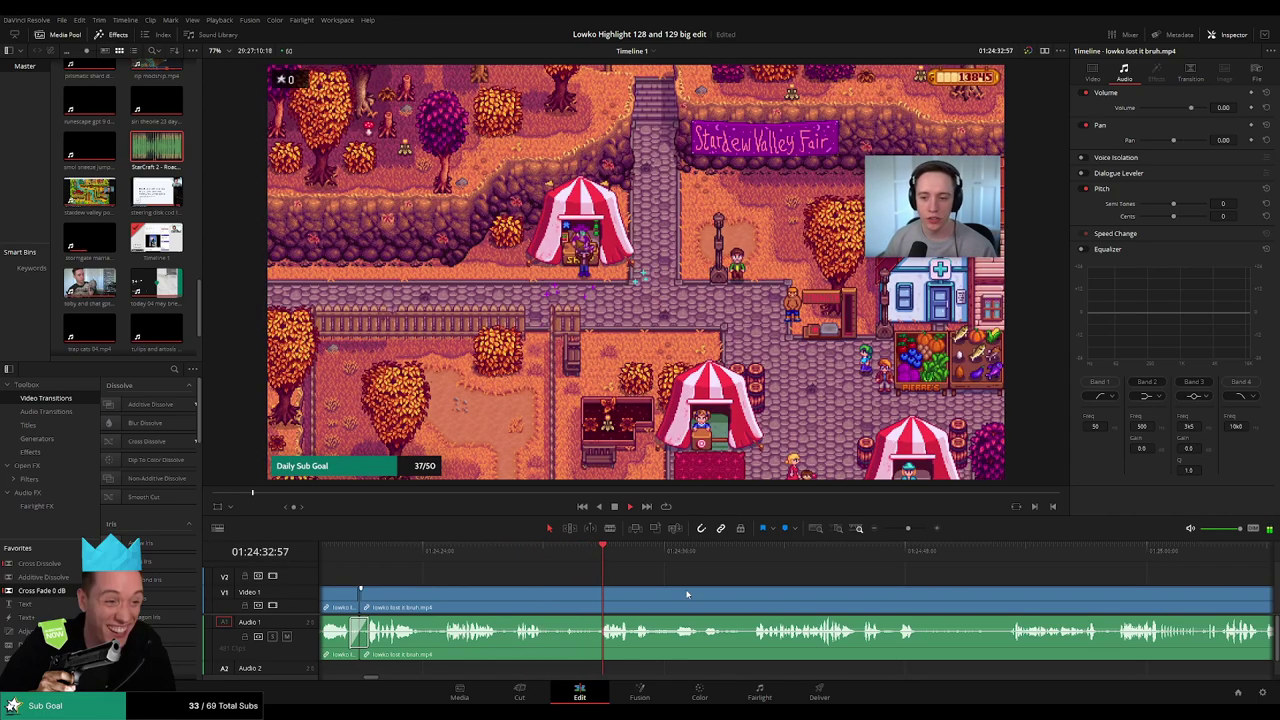
scroll(675, 591, right, 2)
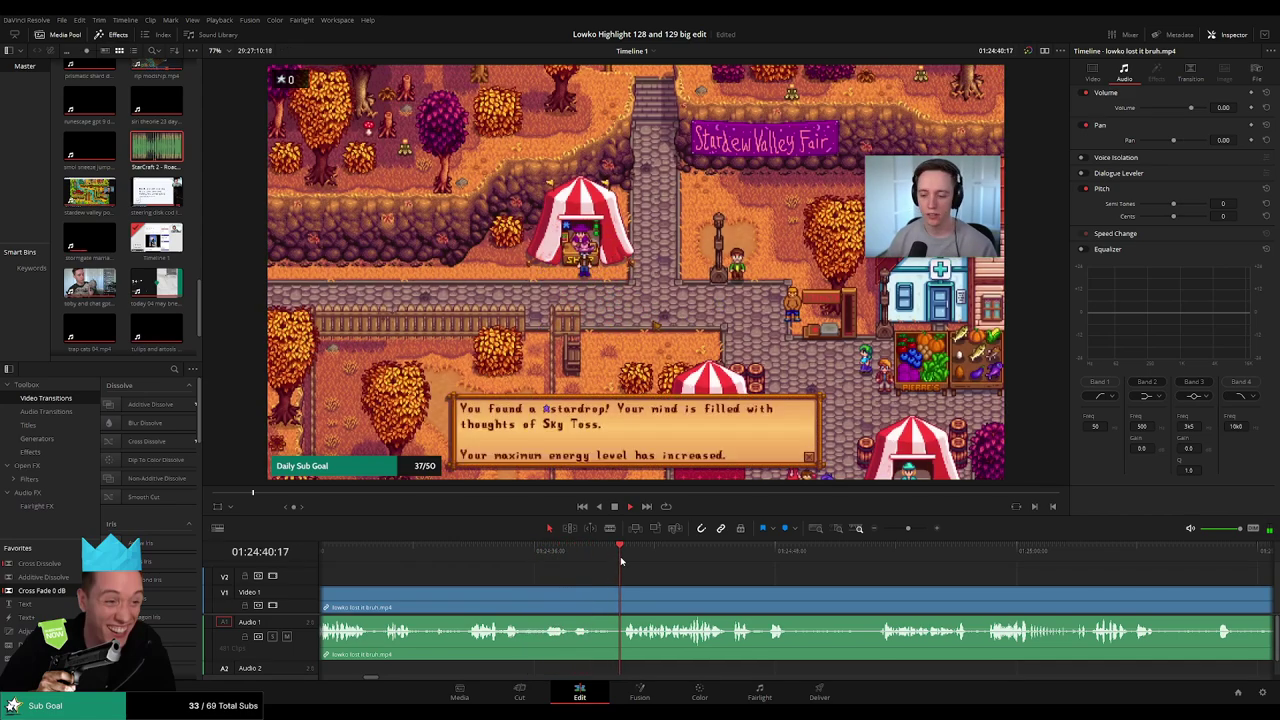
scroll(547, 576, right, 3)
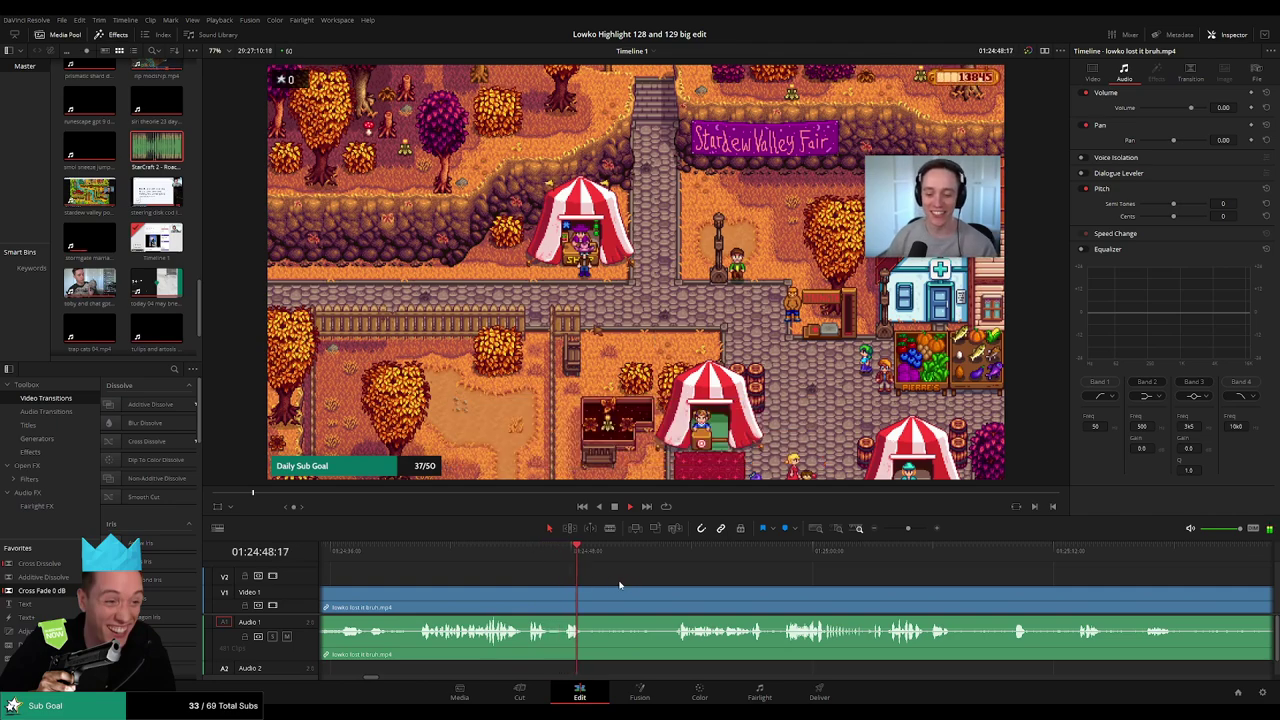
Split at the playhead and ripple-delete the dead-air walking stretch, closing the gap.
key(ctrl+b)
click(683, 556)
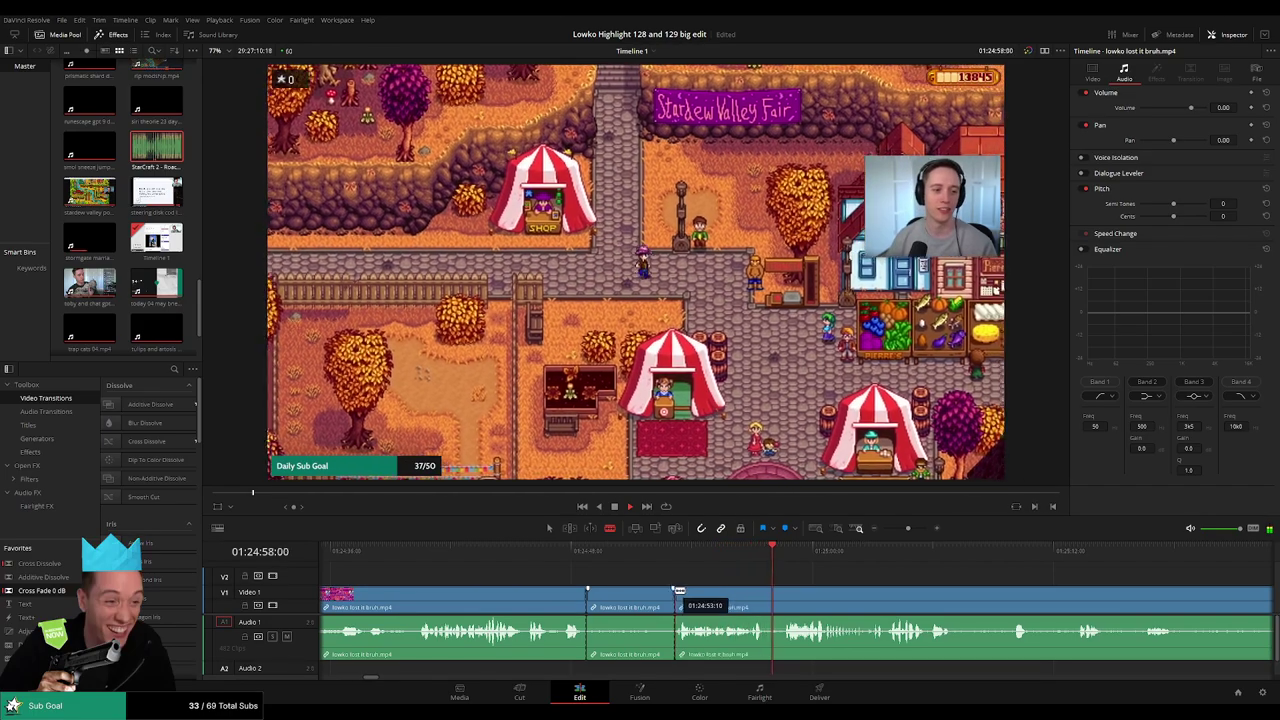
key(Delete)
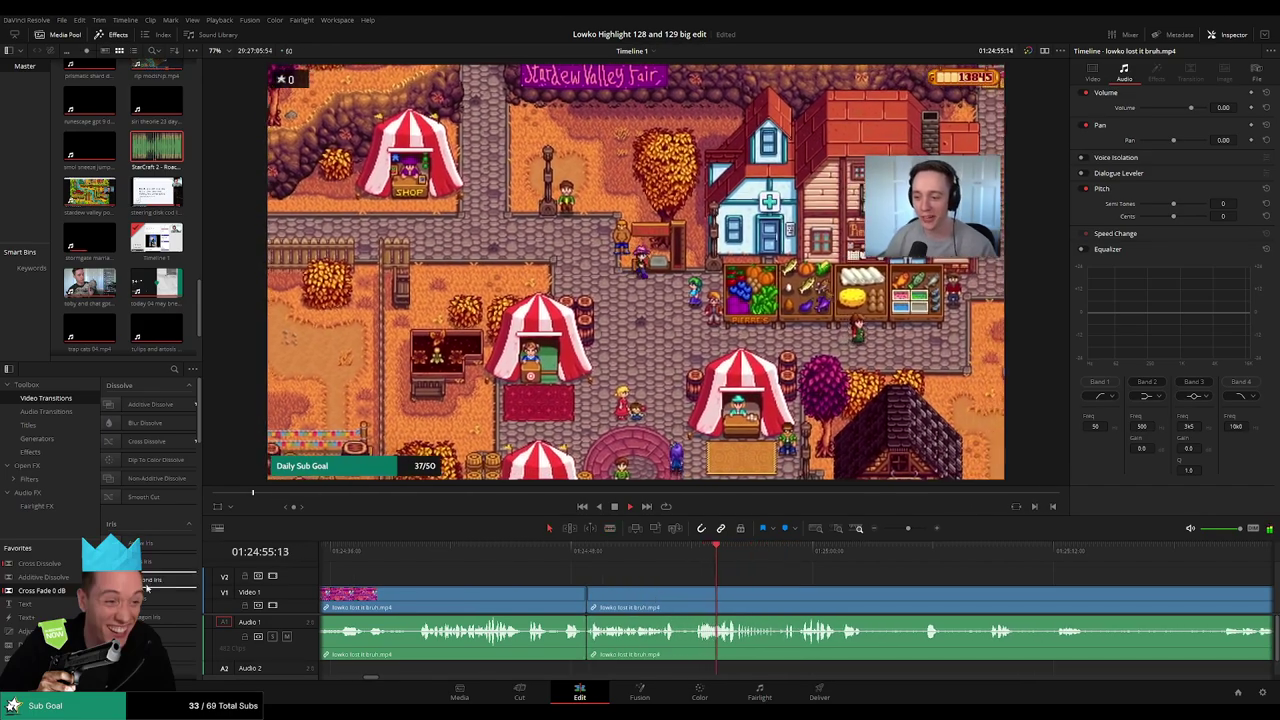
scroll(578, 589, right, 3)
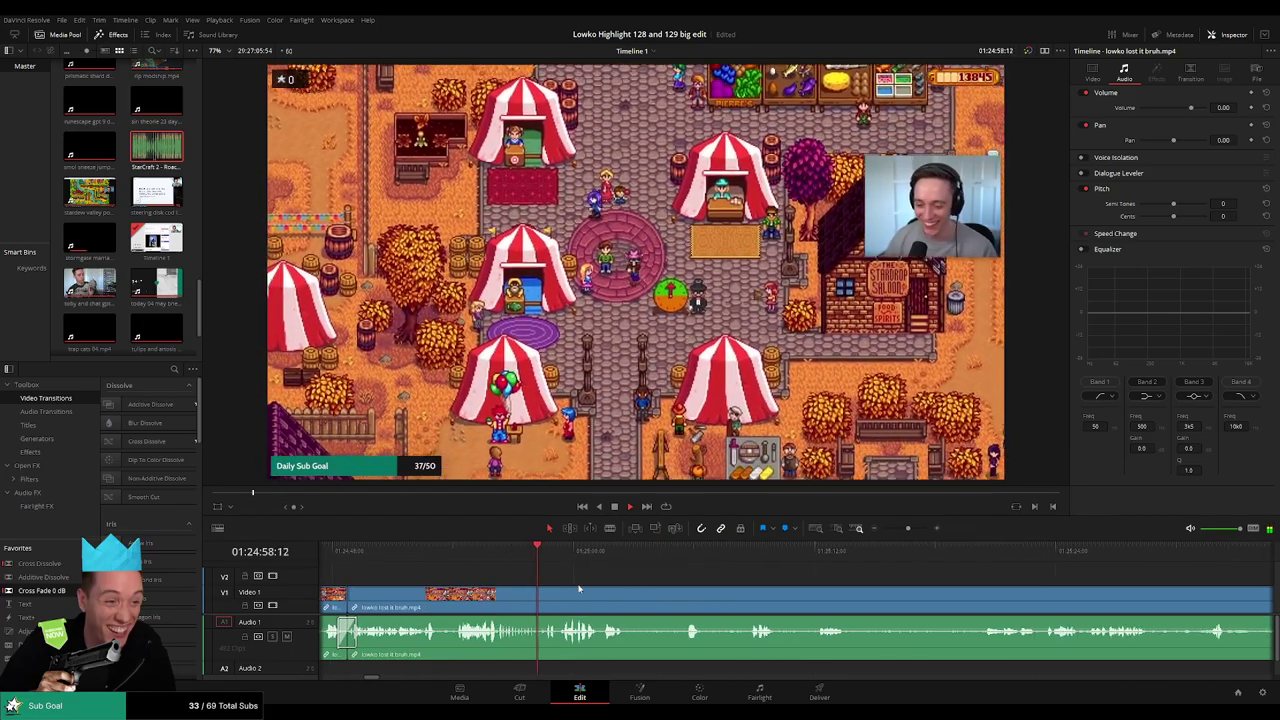
scroll(587, 593, right, 1)
scroll(569, 593, right, 1)
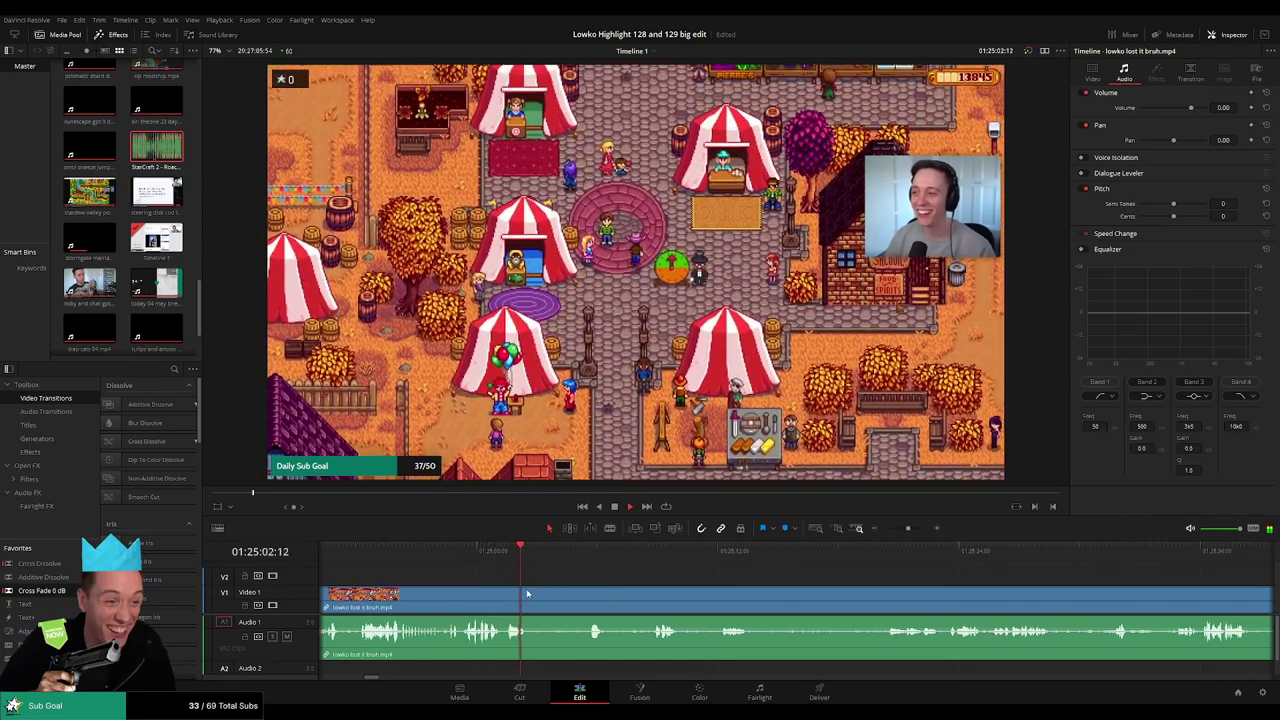
Split the clip again further along and zoom the timeline out to see more clips.
key(ctrl+b)
click(598, 552)
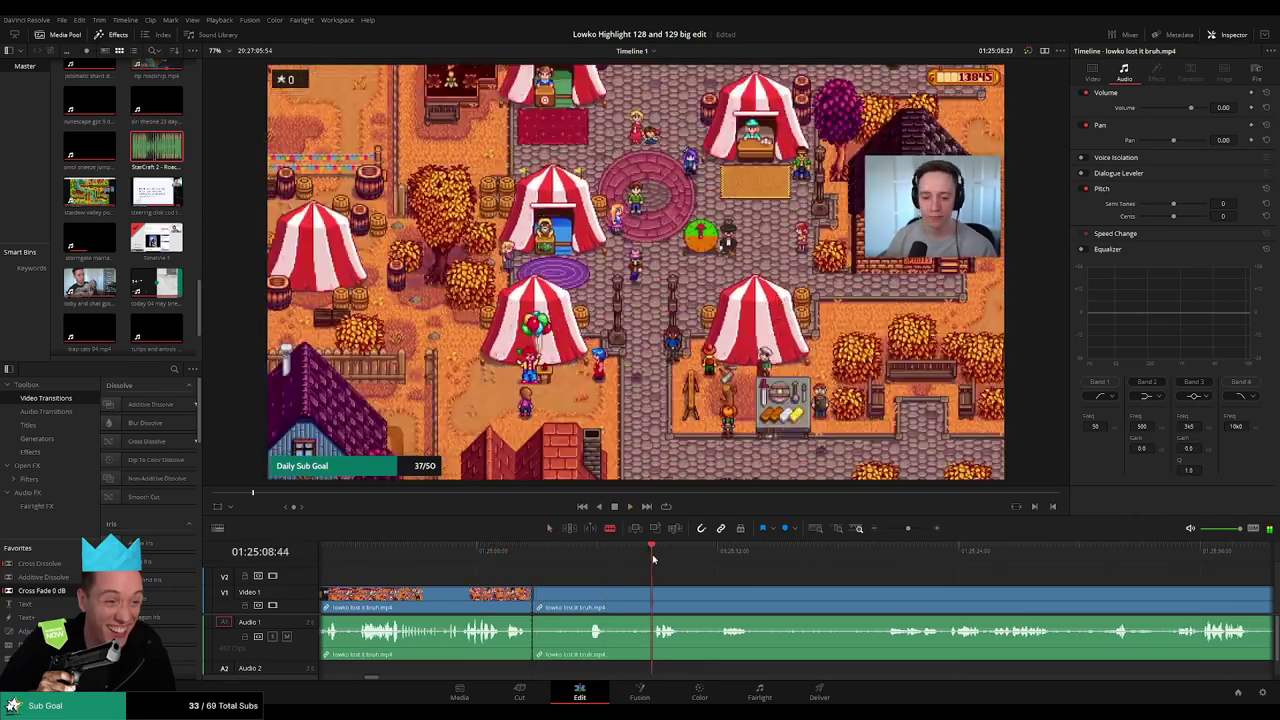
click(655, 552)
key(space)
drag(907, 528, 899, 530)
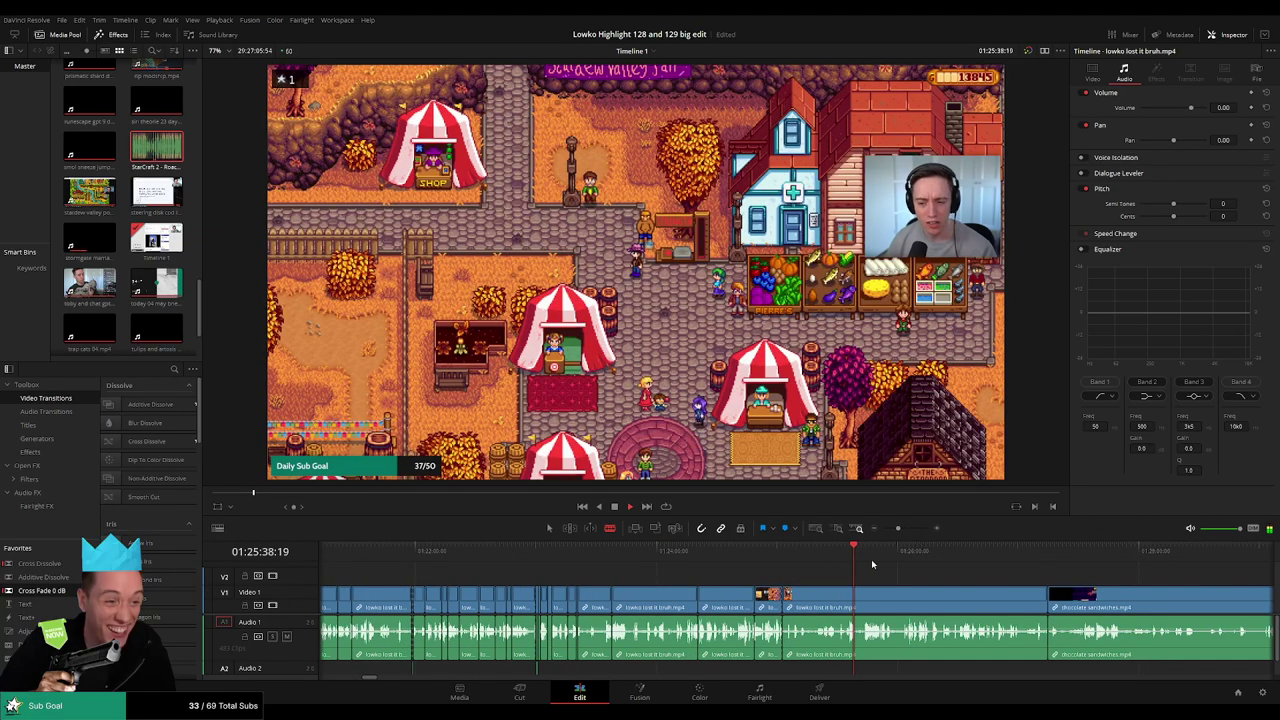
scroll(872, 565, up, 2)
Ripple-trim the walking footage near 01:25:05 with Ctrl+Shift+[ and replay the new join.
click(768, 552)
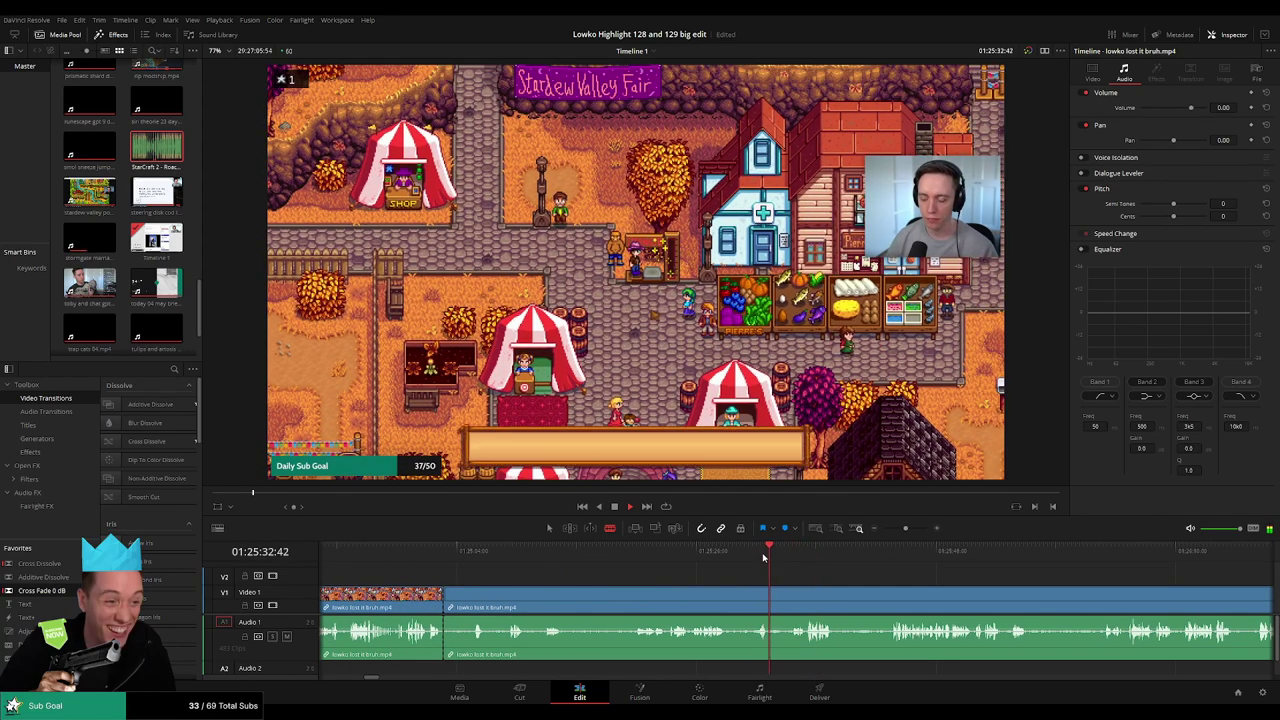
click(636, 556)
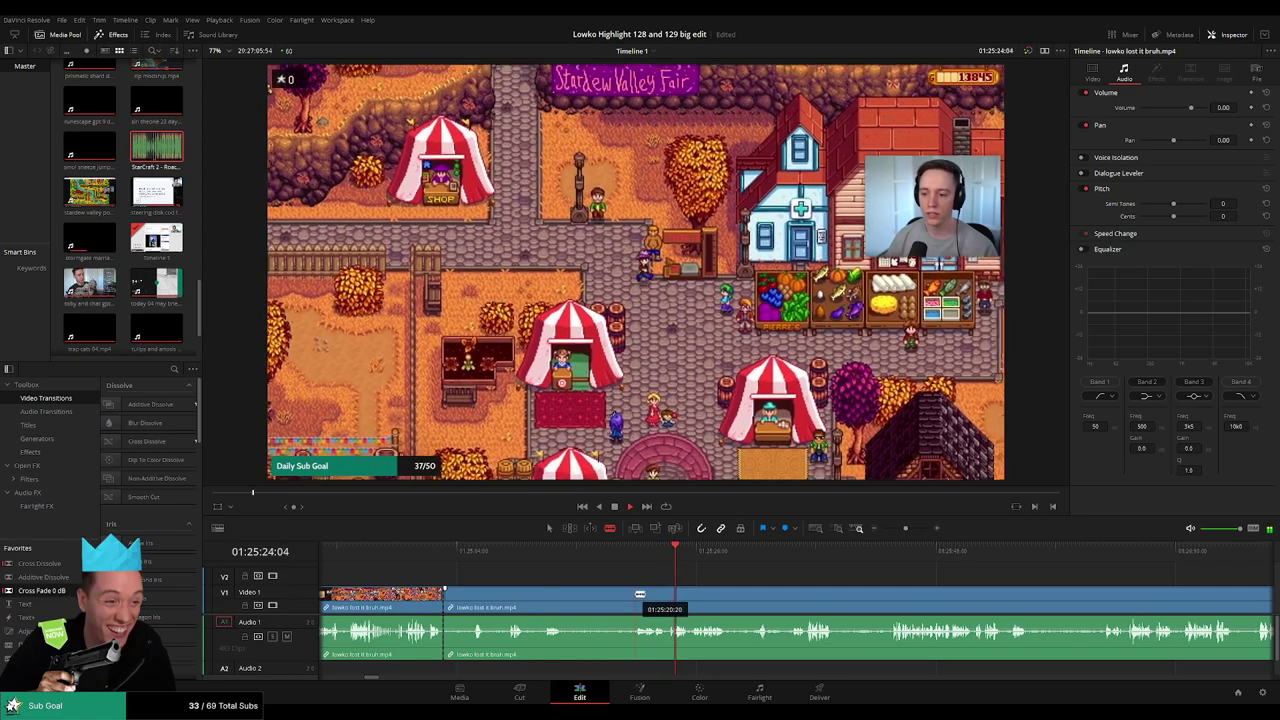
key(ctrl+shift+[)
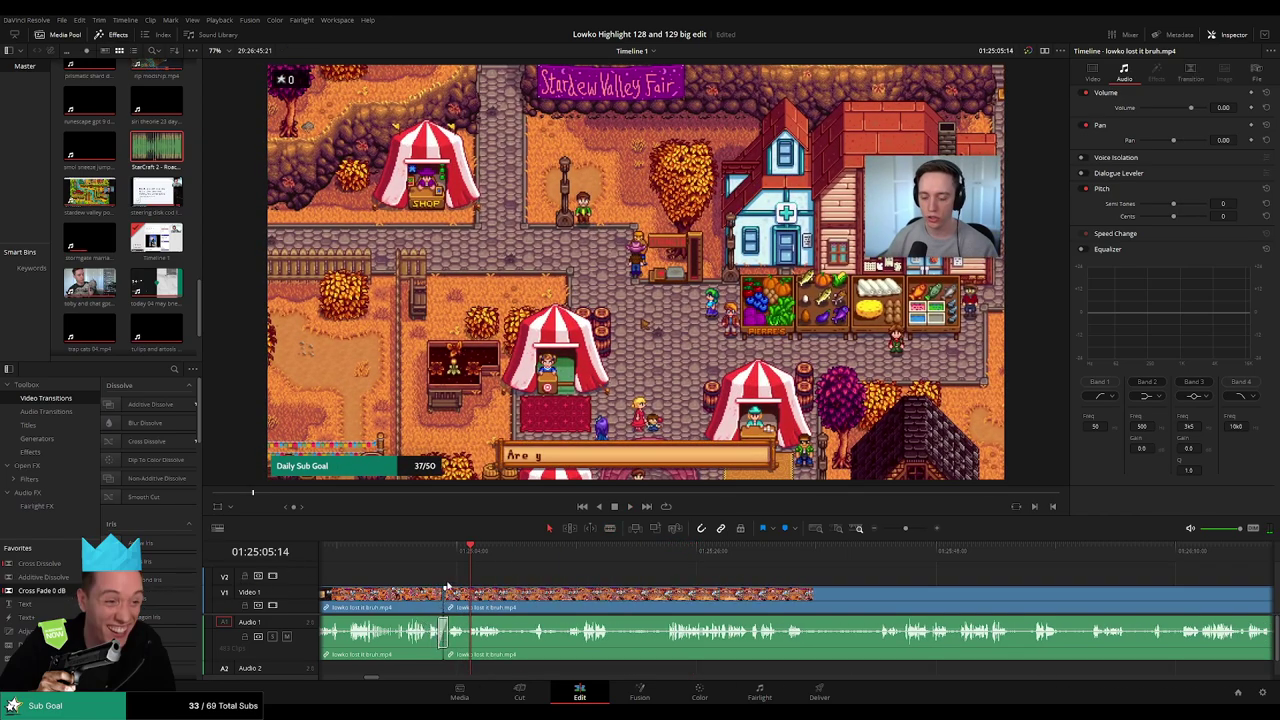
key(Up)
key(space)
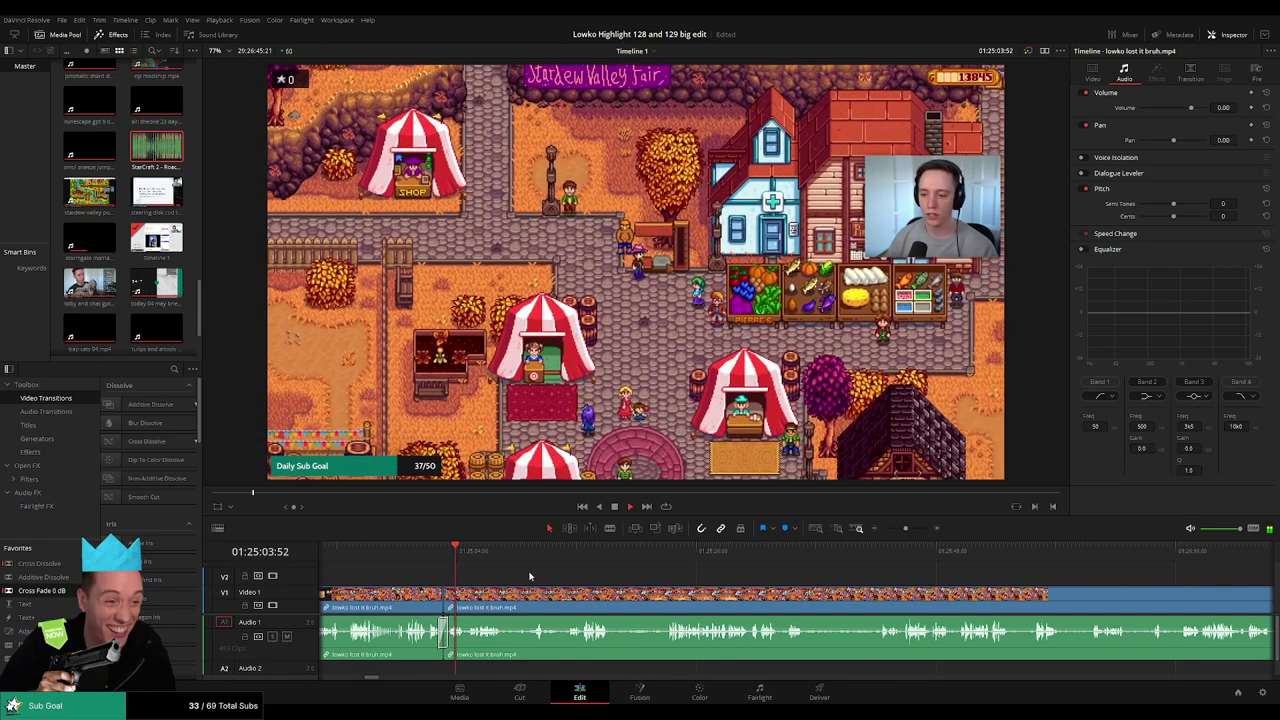
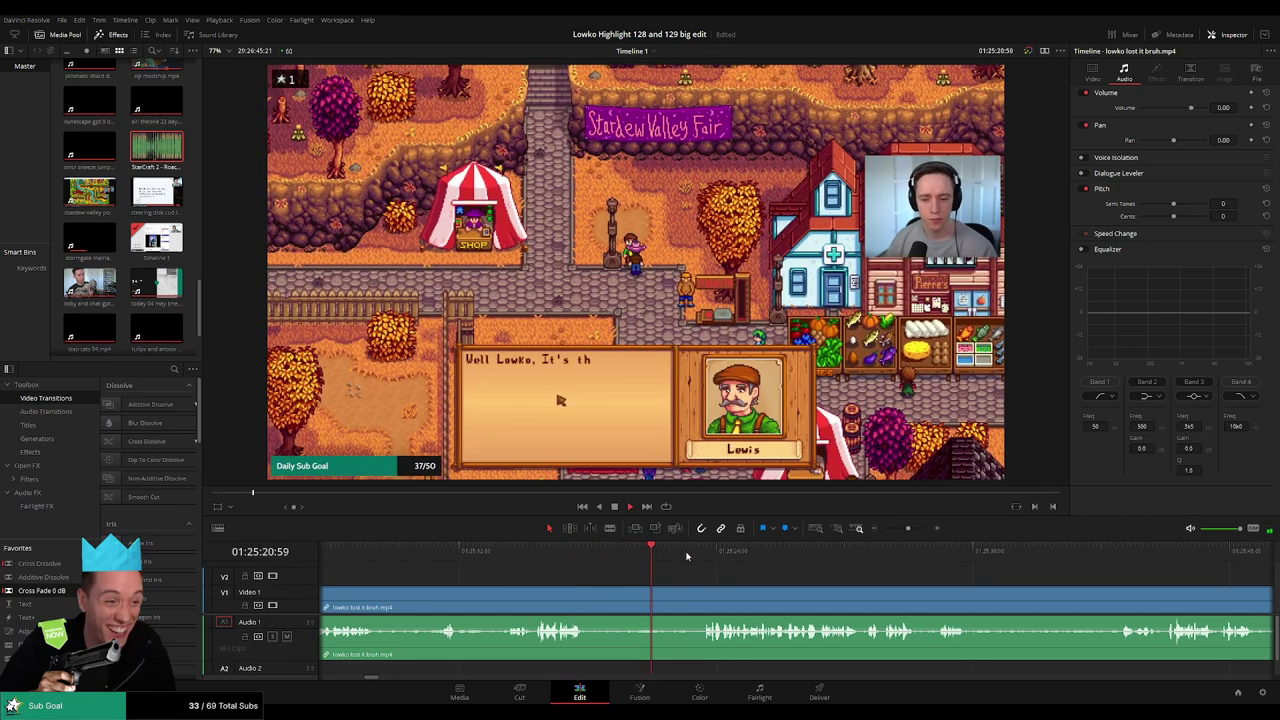
Split the lowko fair clip, scrub ahead to the prize dialogue, and ripple-delete the dead footage.
click(596, 598)
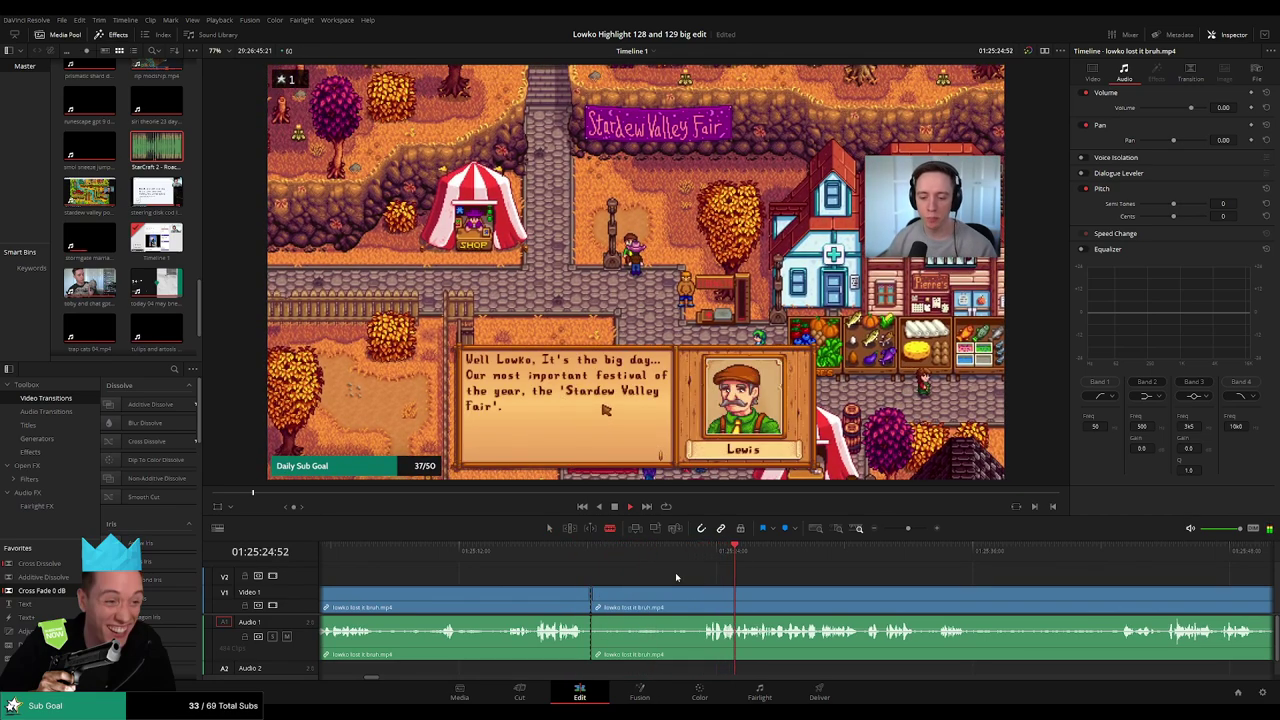
key(a)
click(753, 555)
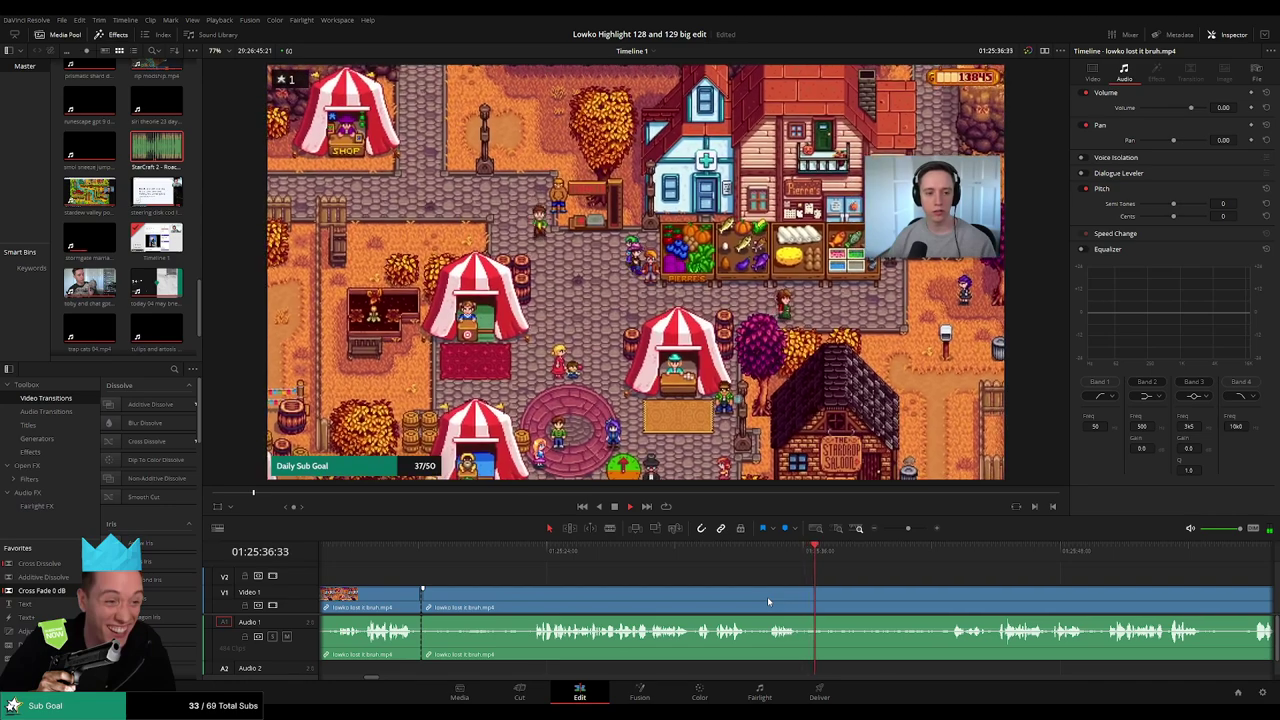
click(903, 562)
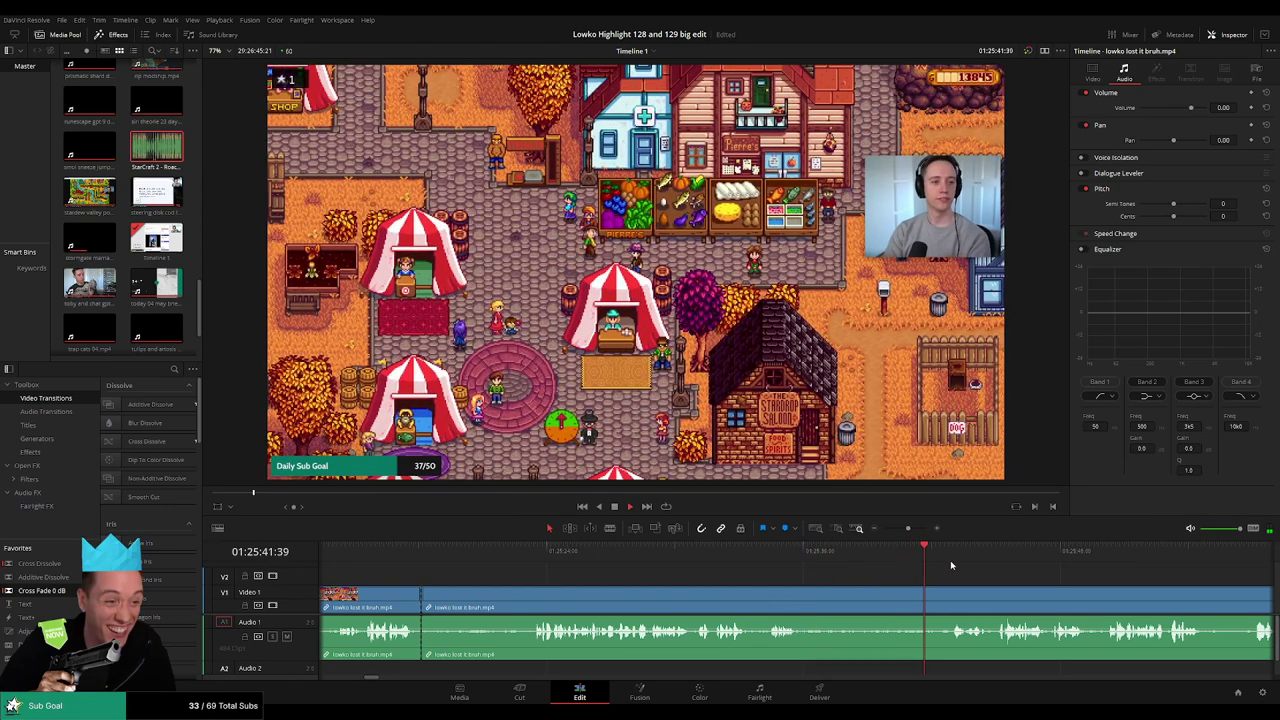
click(950, 560)
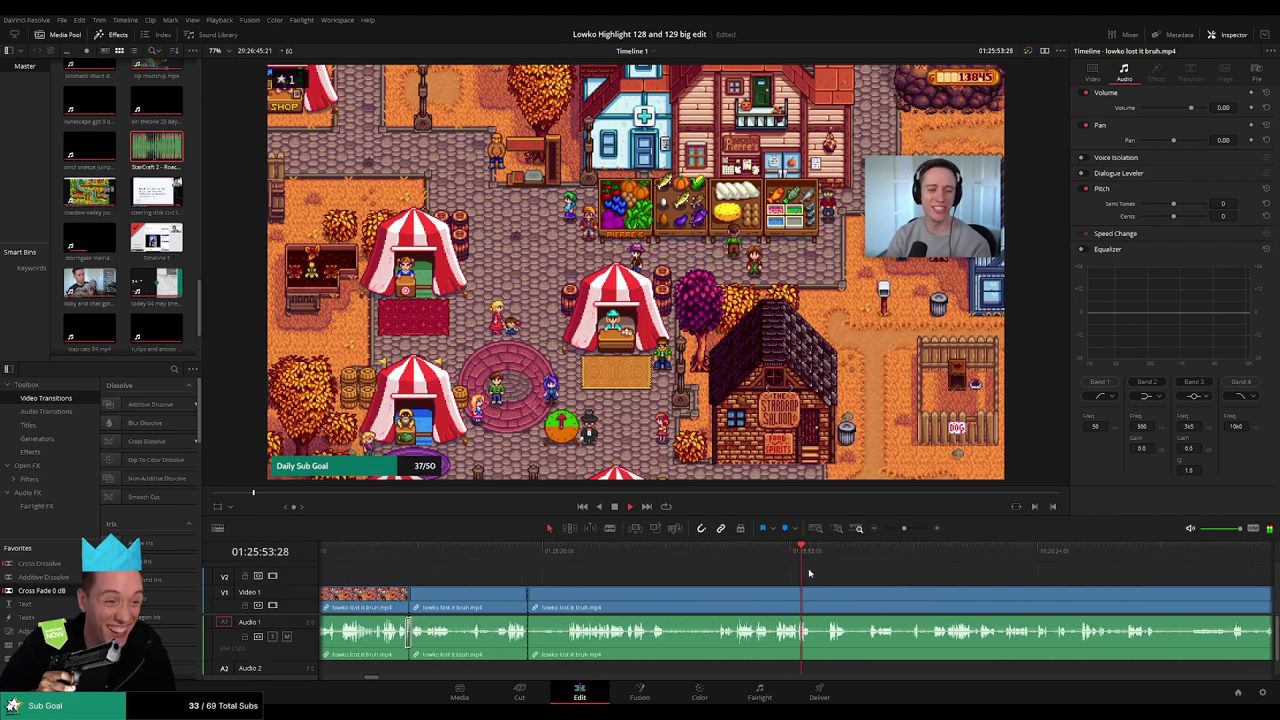
click(826, 557)
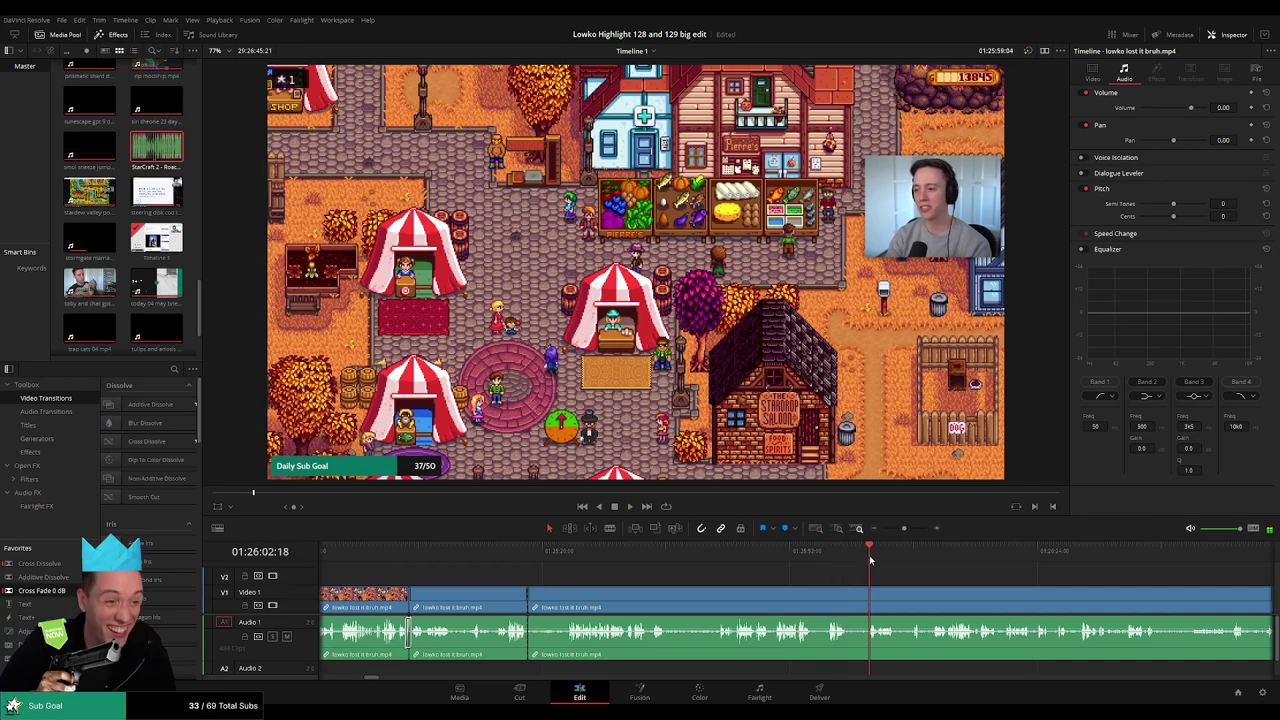
click(945, 553)
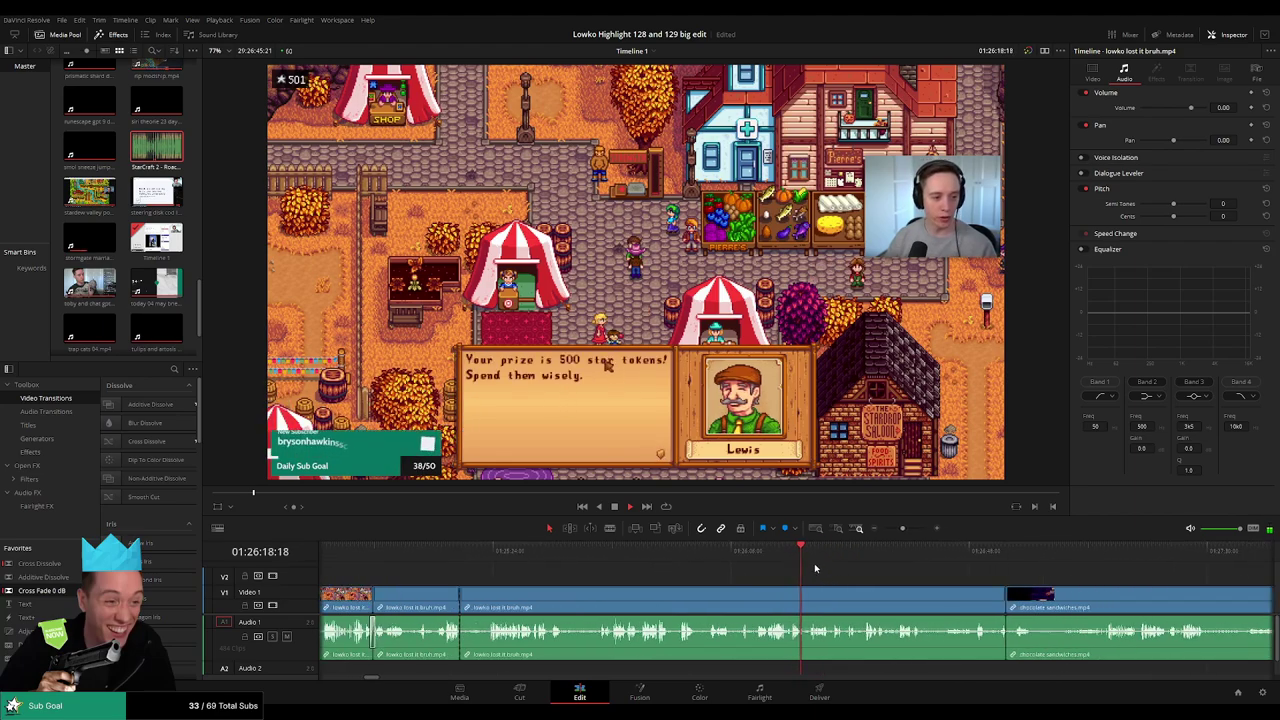
key(Delete)
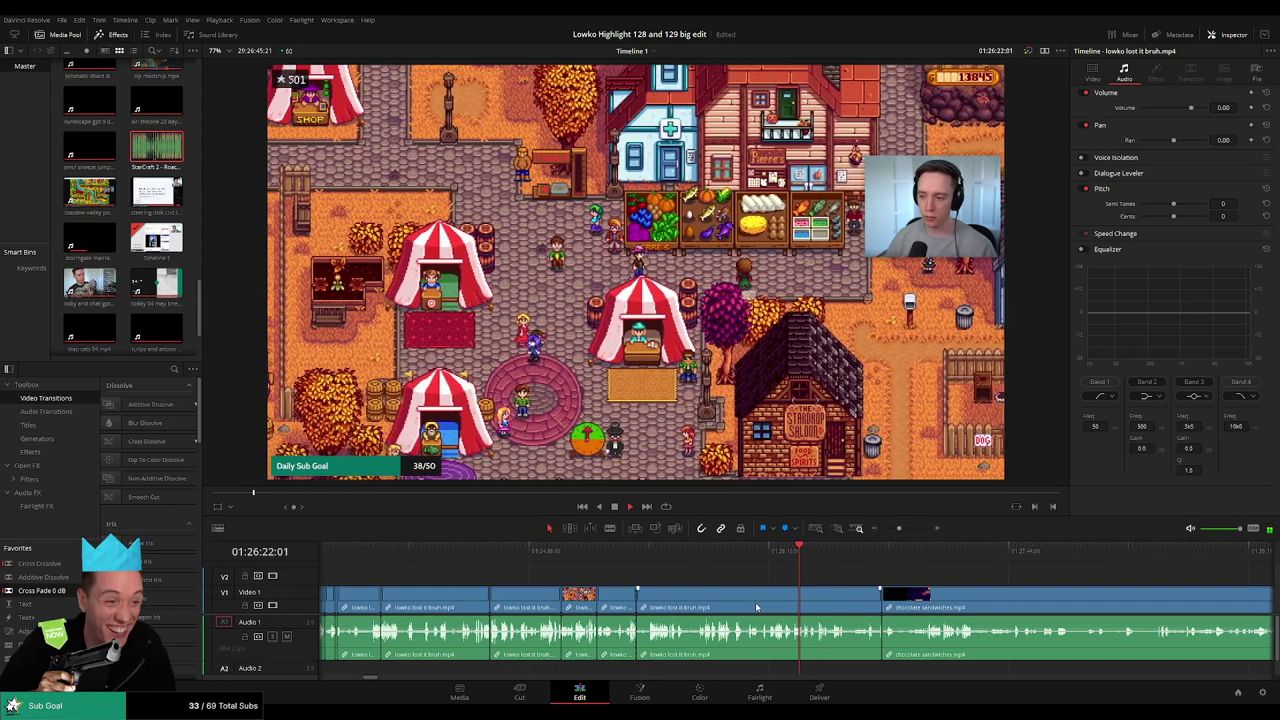
Ripple-delete the leftover lowko fair segment and check the new join.
click(745, 603)
key(Delete)
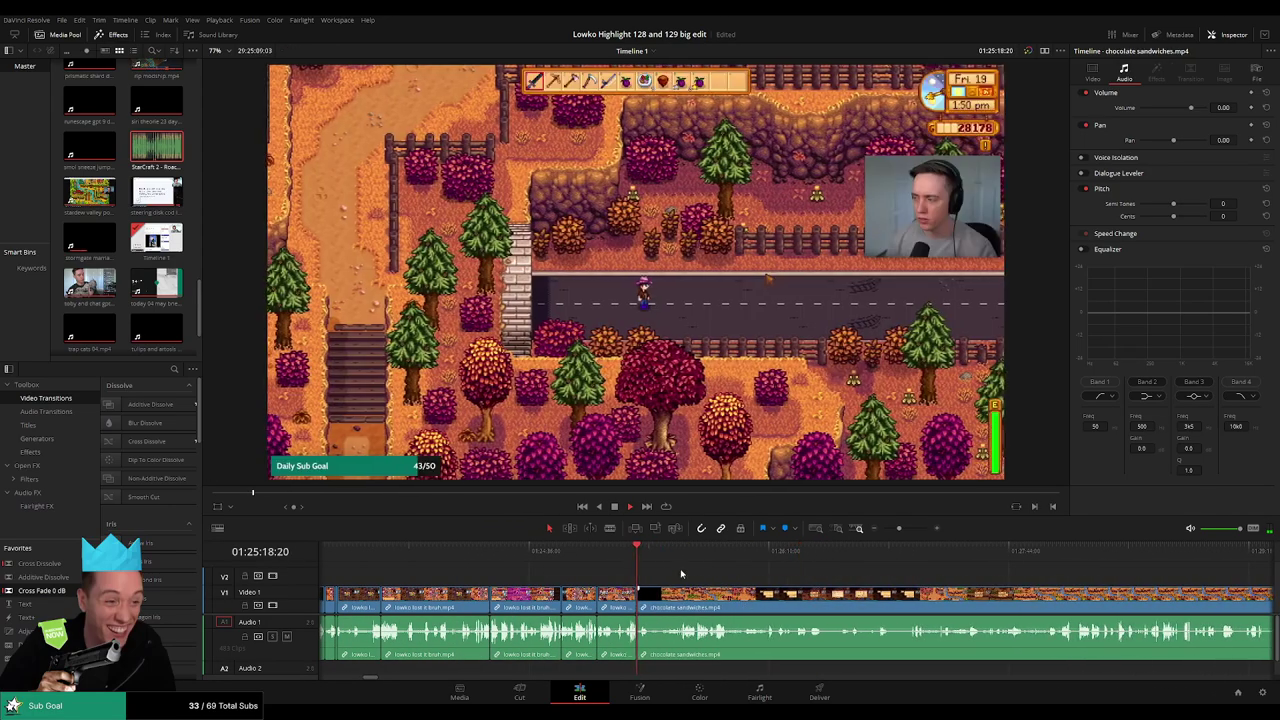
click(672, 552)
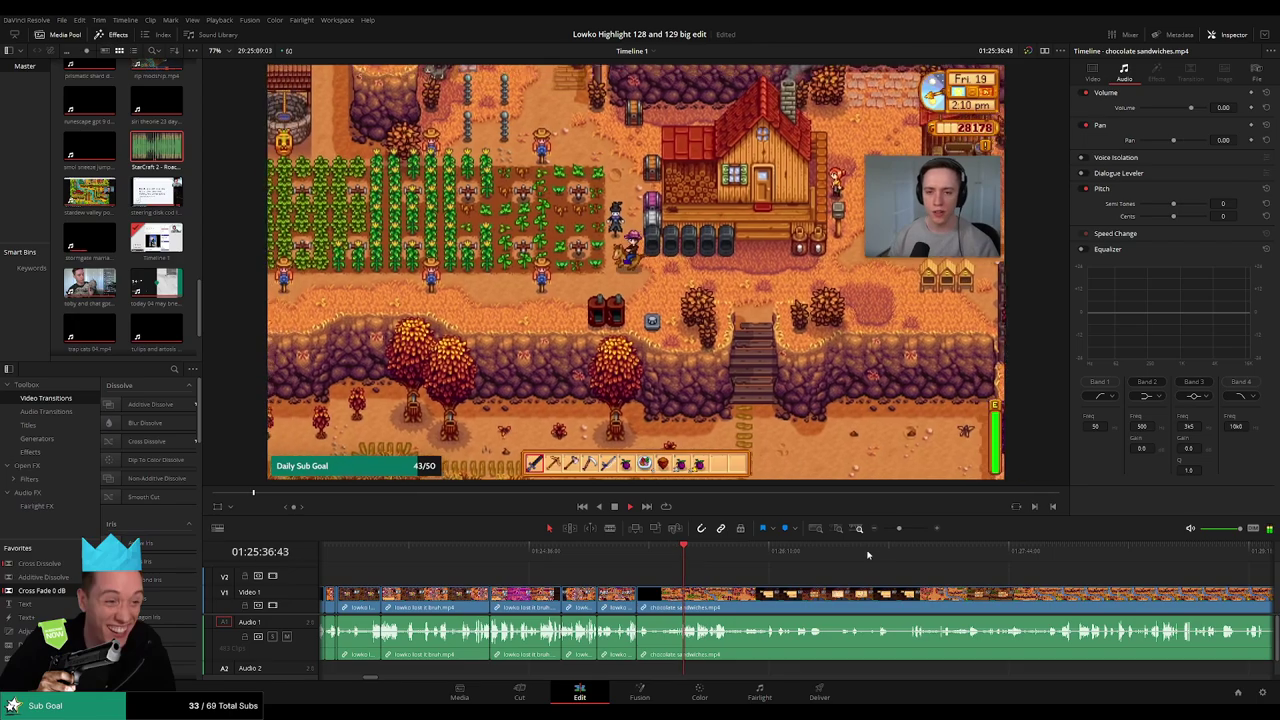
Skim forward through the chocolate sandwiches footage.
click(1020, 568)
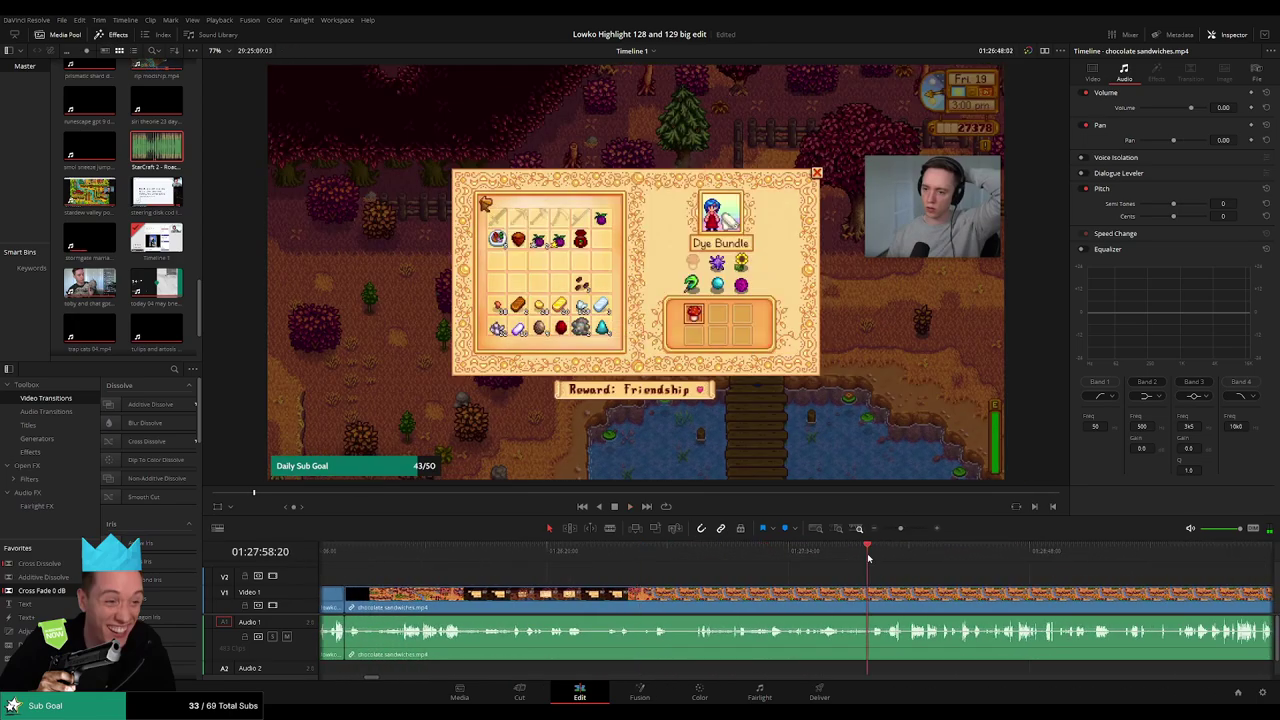
click(880, 556)
drag(880, 556, 1044, 556)
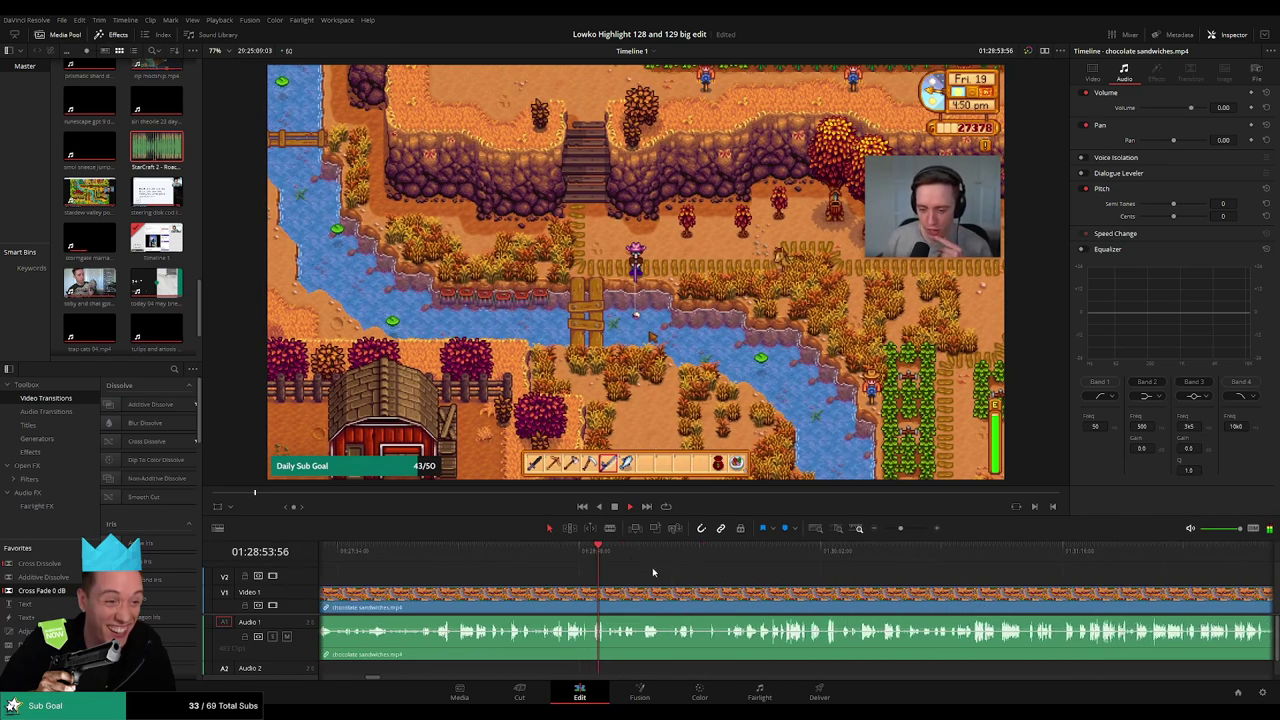
scroll(690, 568, left, 2)
scroll(746, 569, left, 2)
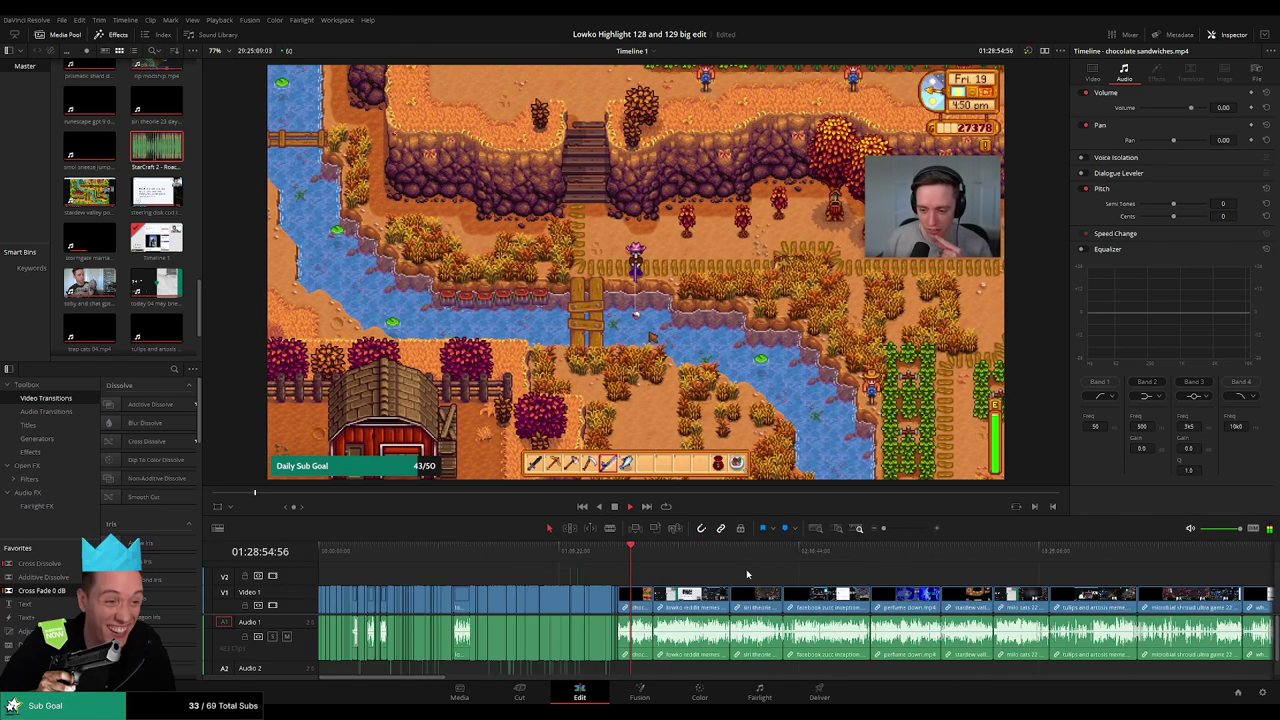
scroll(800, 575, left, 2)
scroll(932, 592, left, 2)
drag(852, 560, 975, 567)
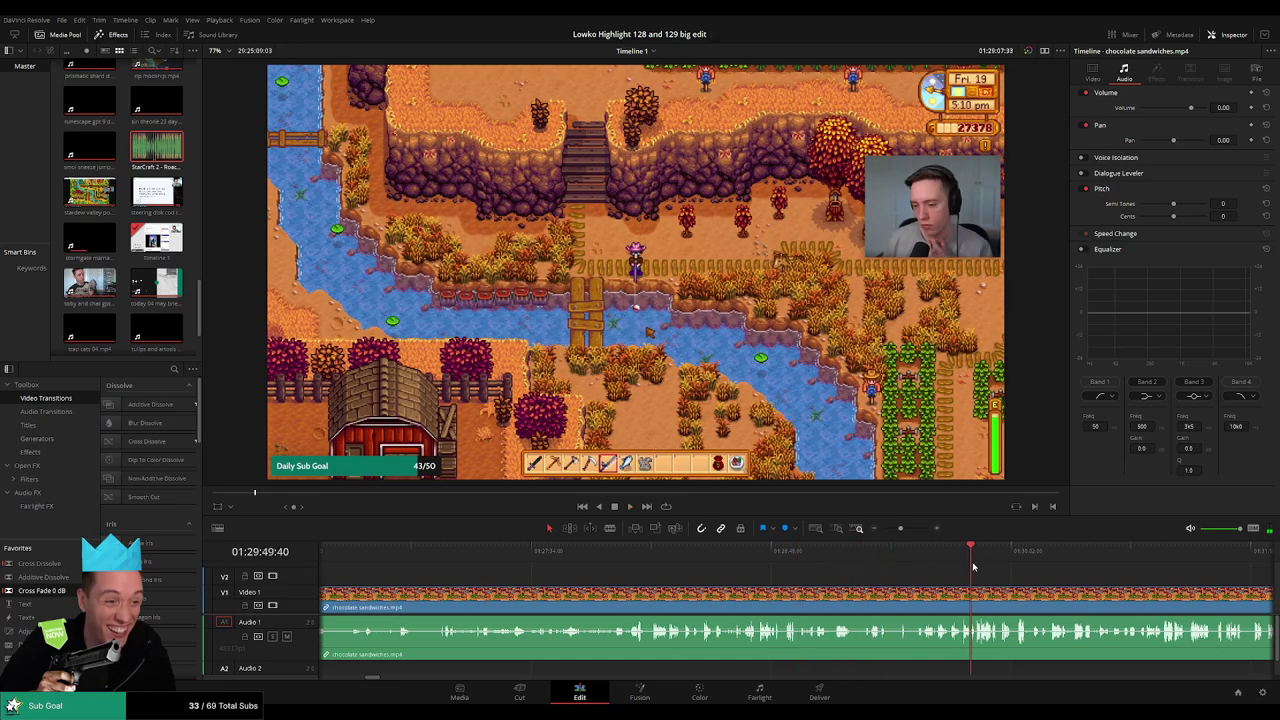
scroll(718, 580, right, 3)
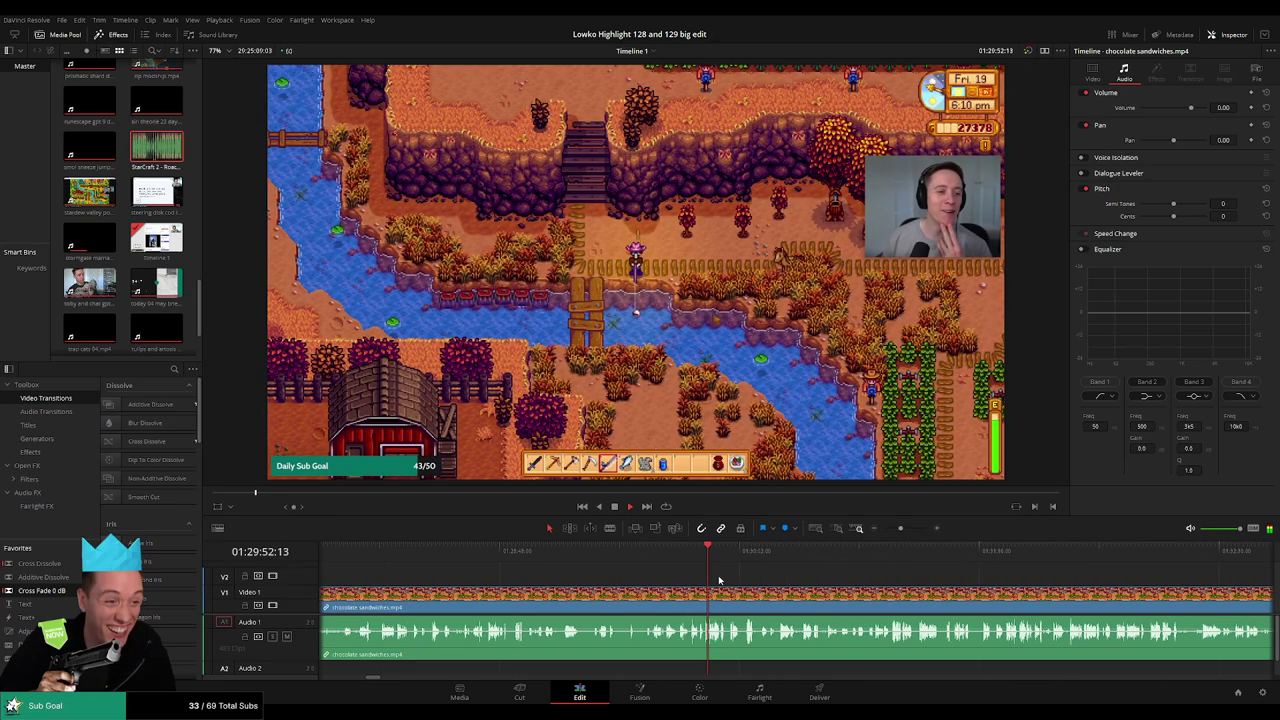
scroll(782, 581, left, 2)
scroll(800, 580, up, 1)
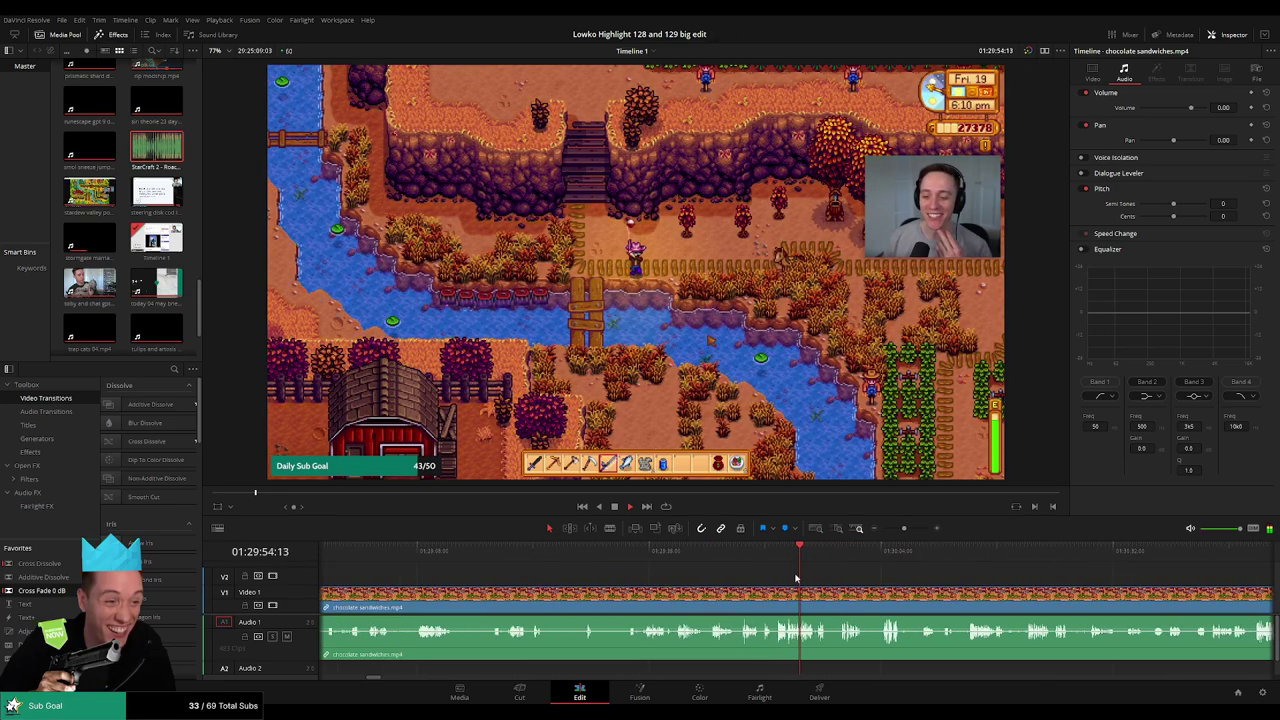
Jump back and play through the earlier chocolate sandwiches footage to review it.
click(743, 549)
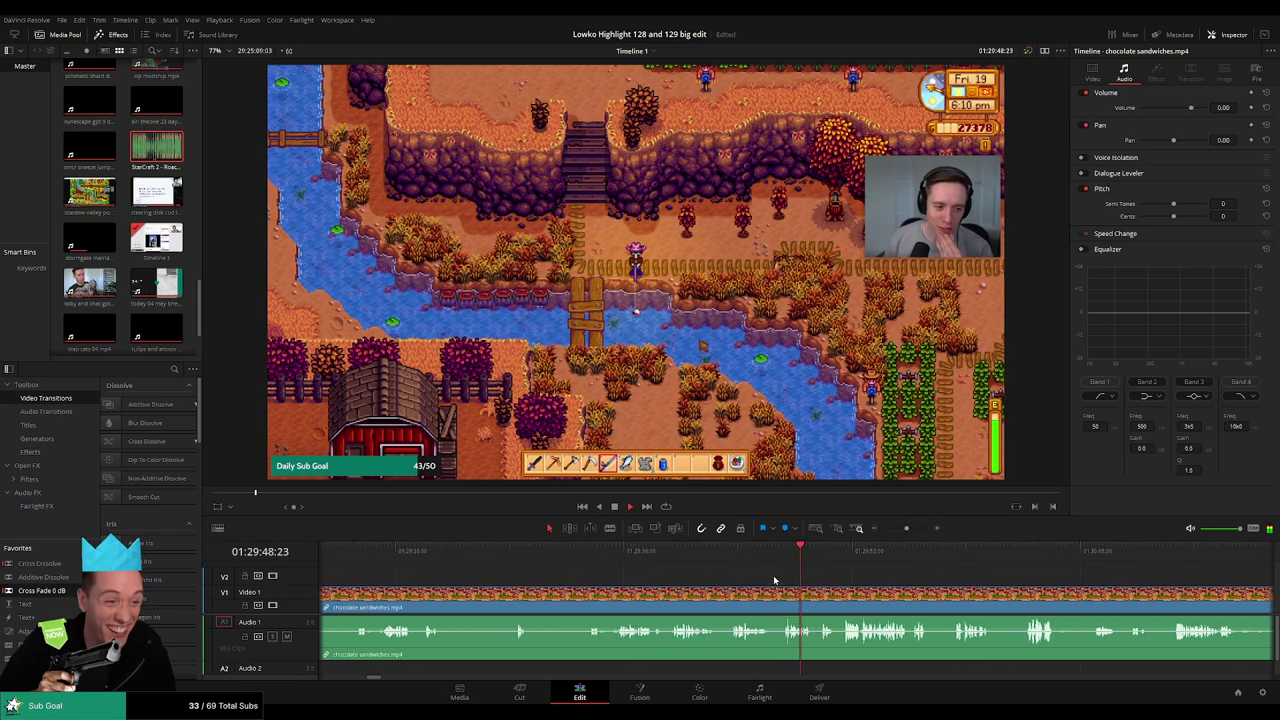
click(607, 551)
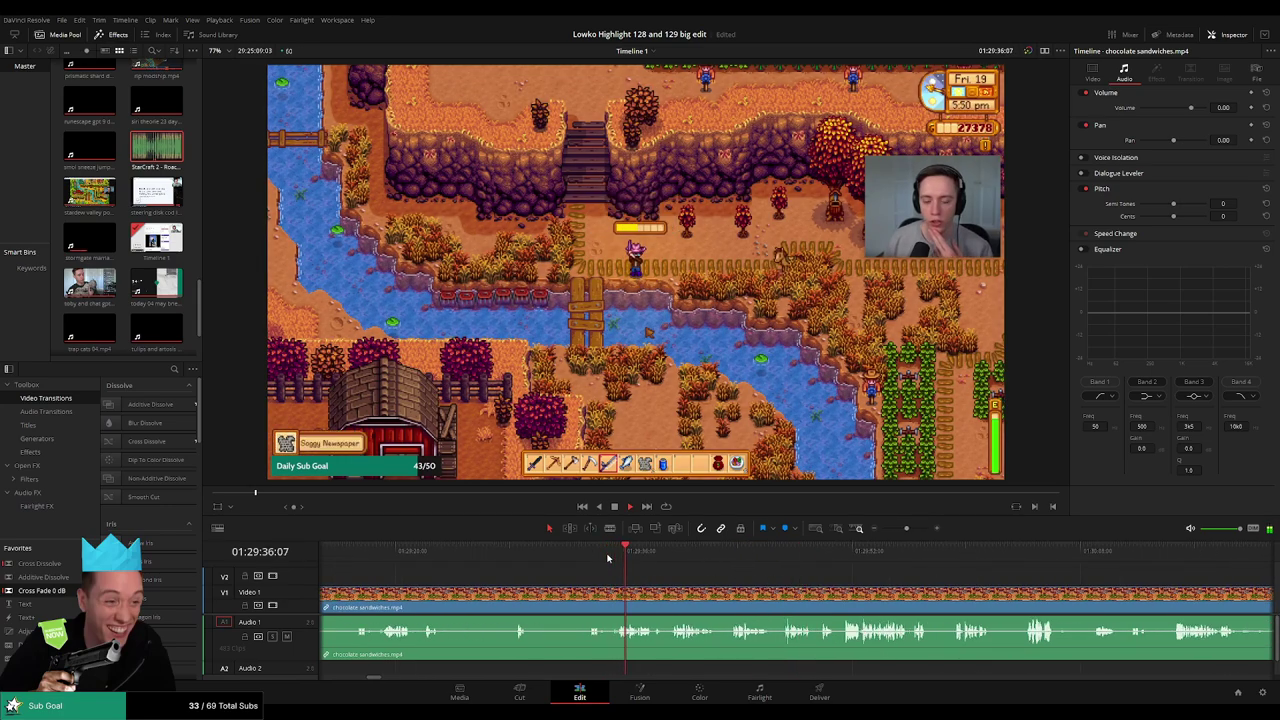
click(594, 551)
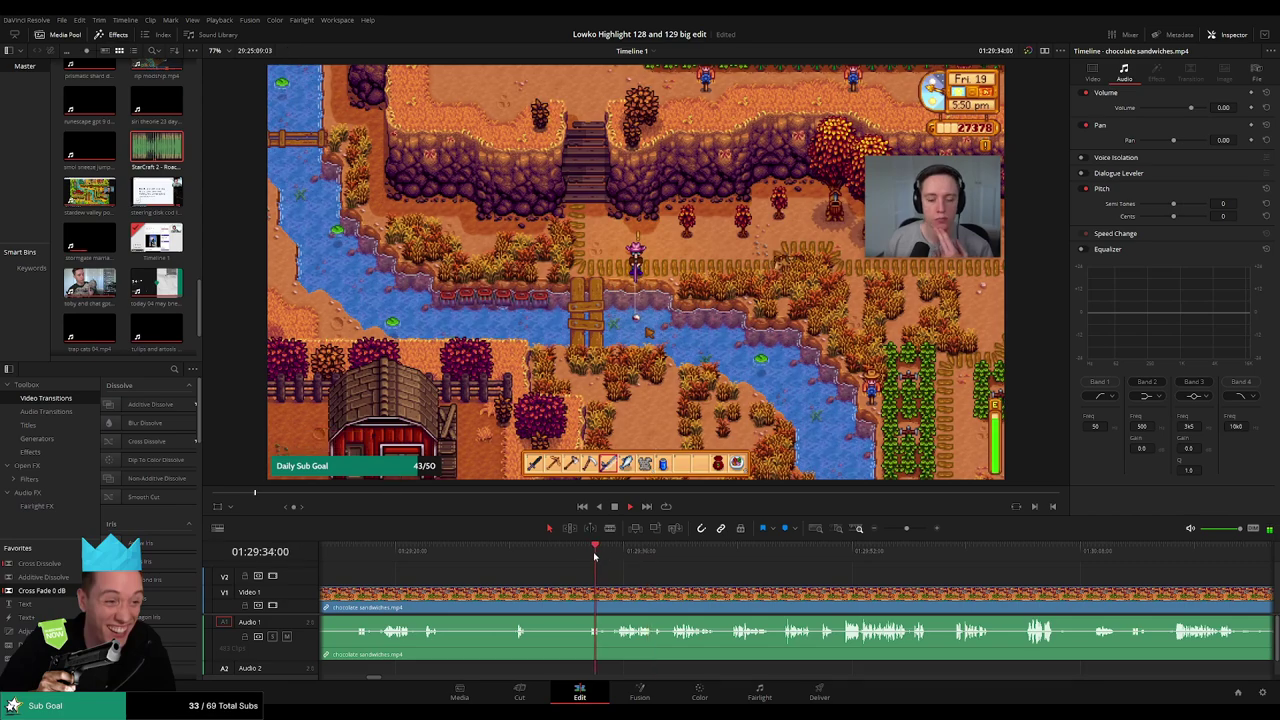
click(515, 559)
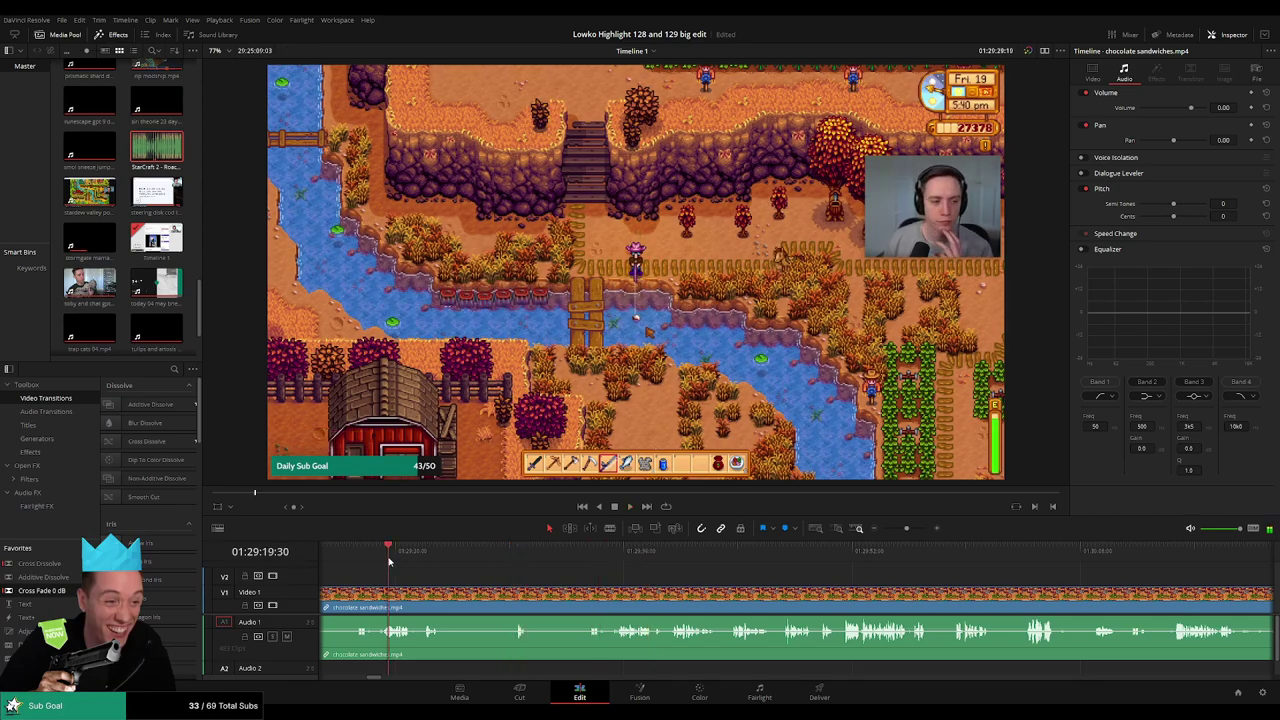
key(space)
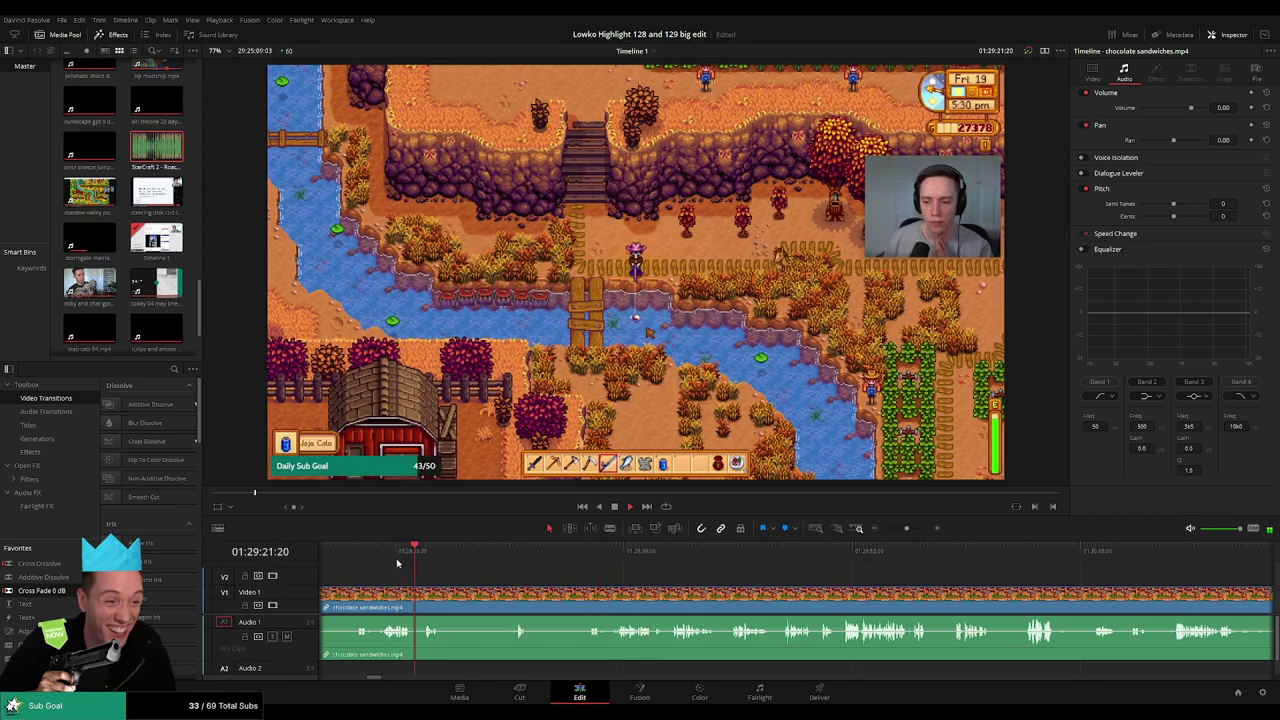
scroll(642, 578, left, 3)
click(491, 559)
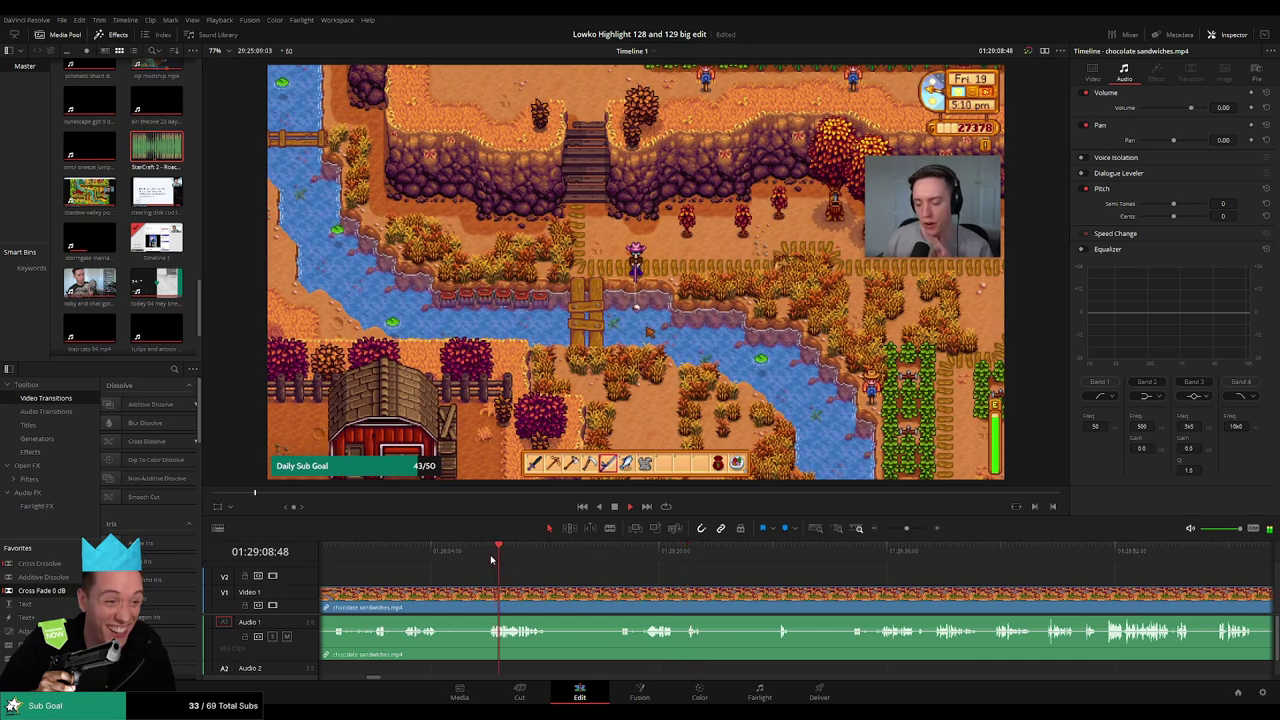
scroll(616, 600, left, 2)
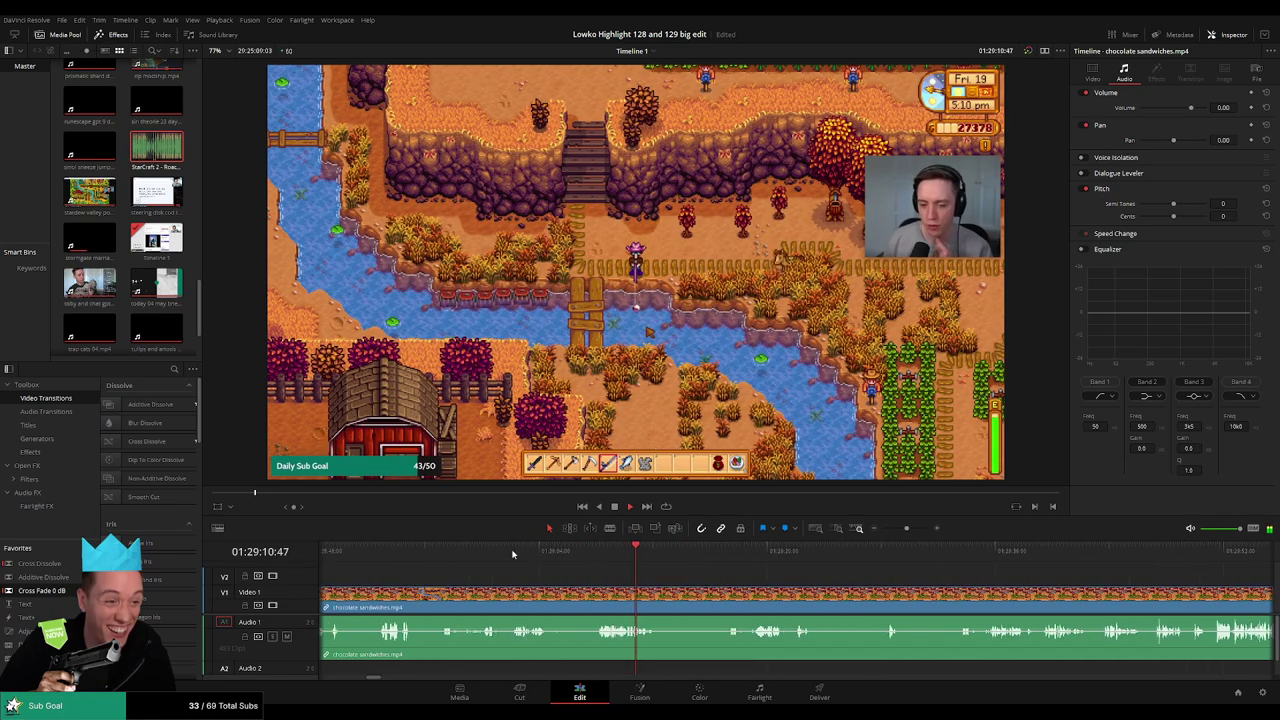
click(508, 552)
scroll(571, 573, left, 1)
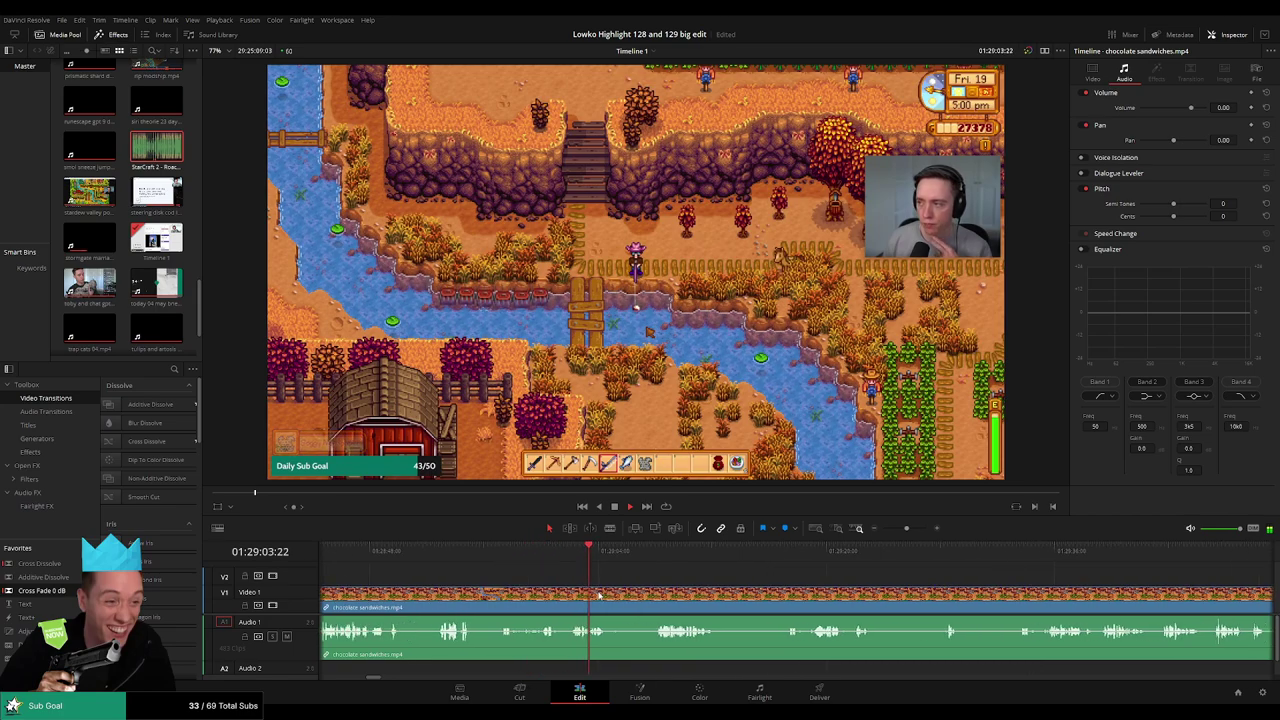
scroll(571, 573, left, 2)
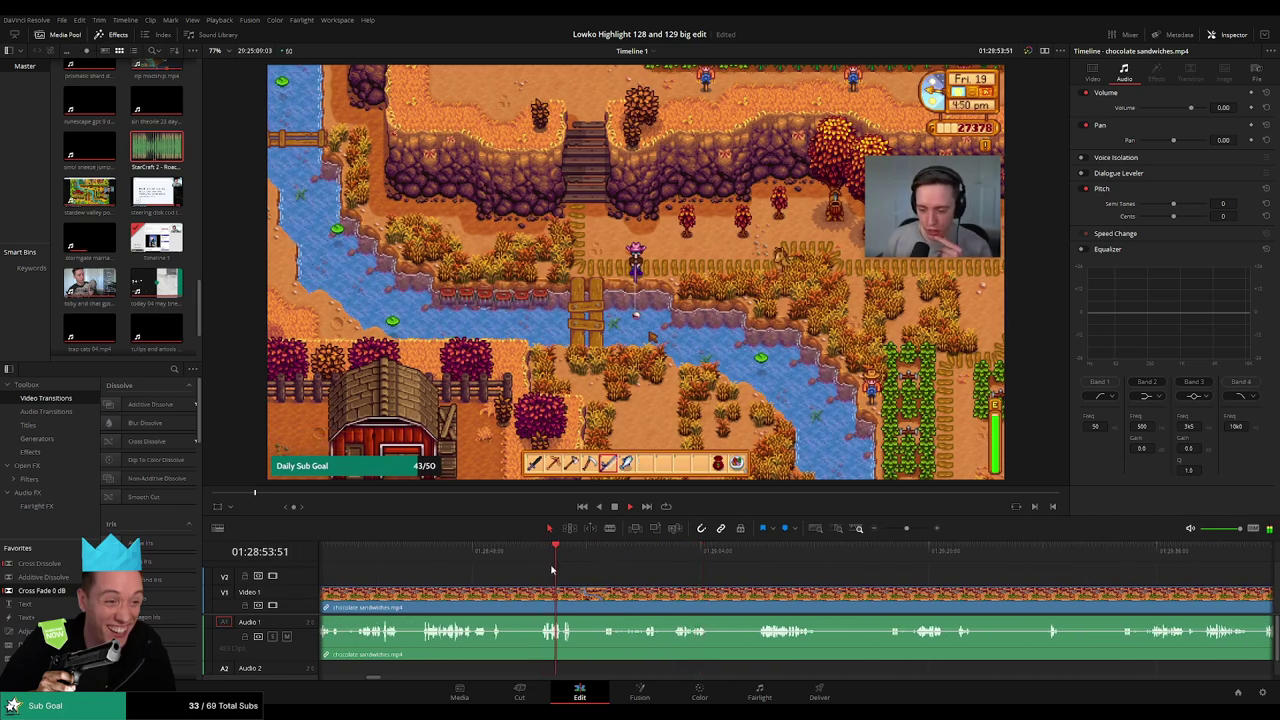
Split the chocolate sandwiches clip at the playhead and ripple-delete the dead opening part.
key(ctrl+b)
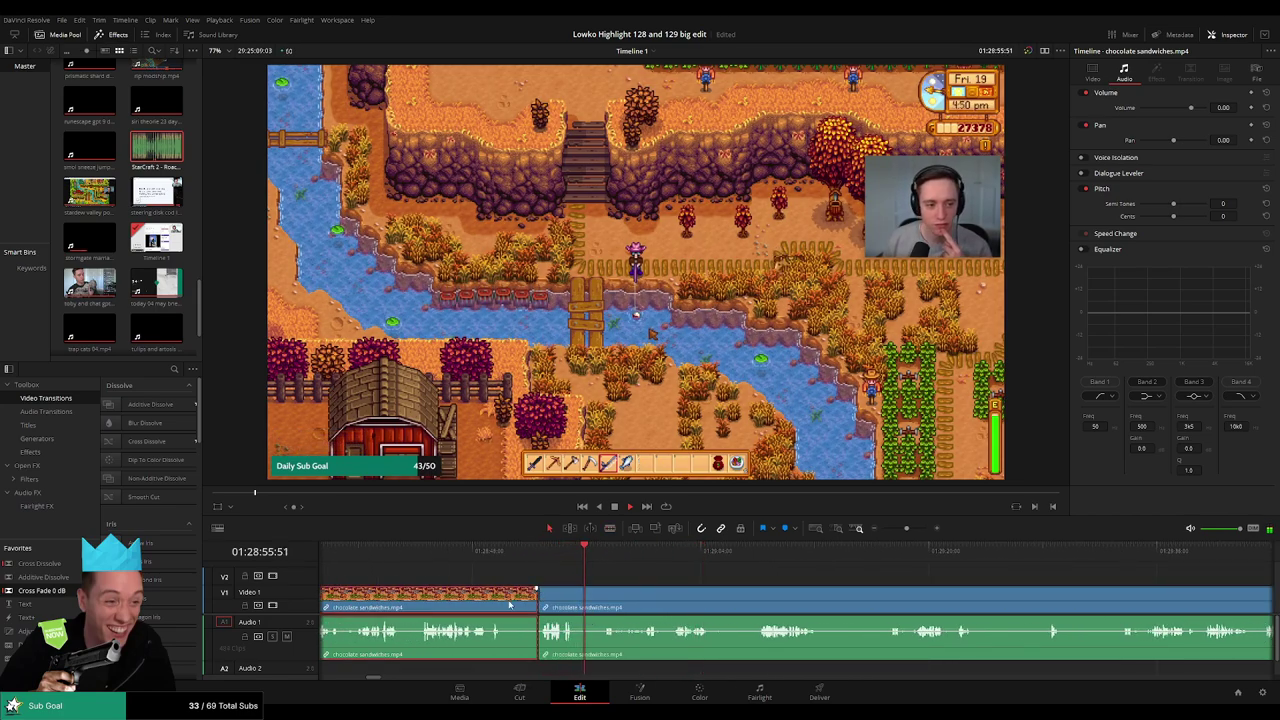
click(430, 550)
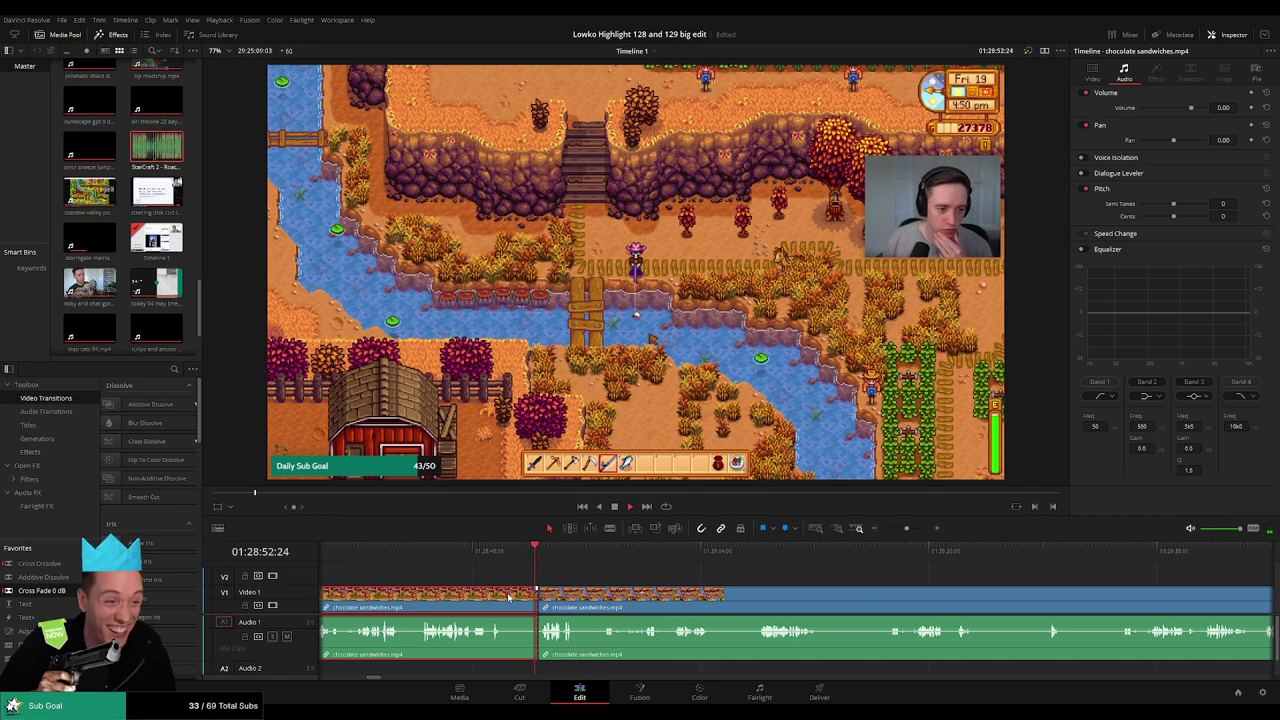
key(Delete)
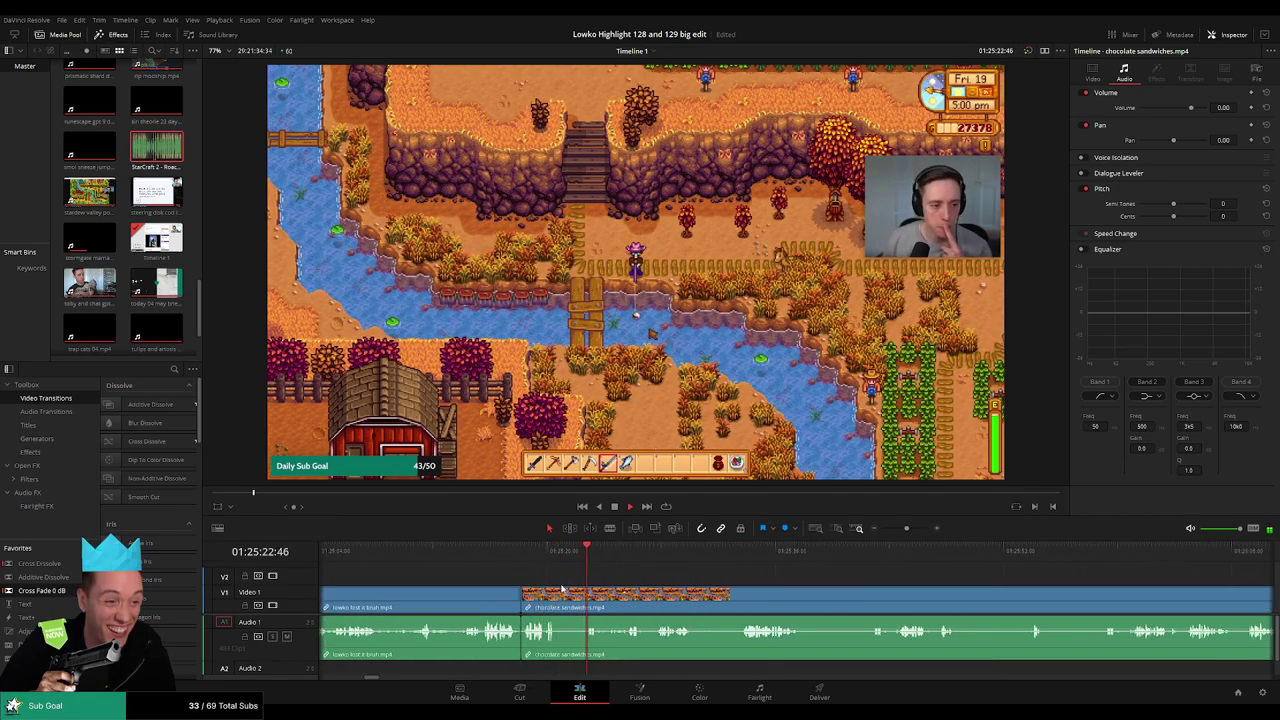
Blade out a short dull piece and add a Cross Fade 0 dB at the audio join.
key(b)
click(561, 594)
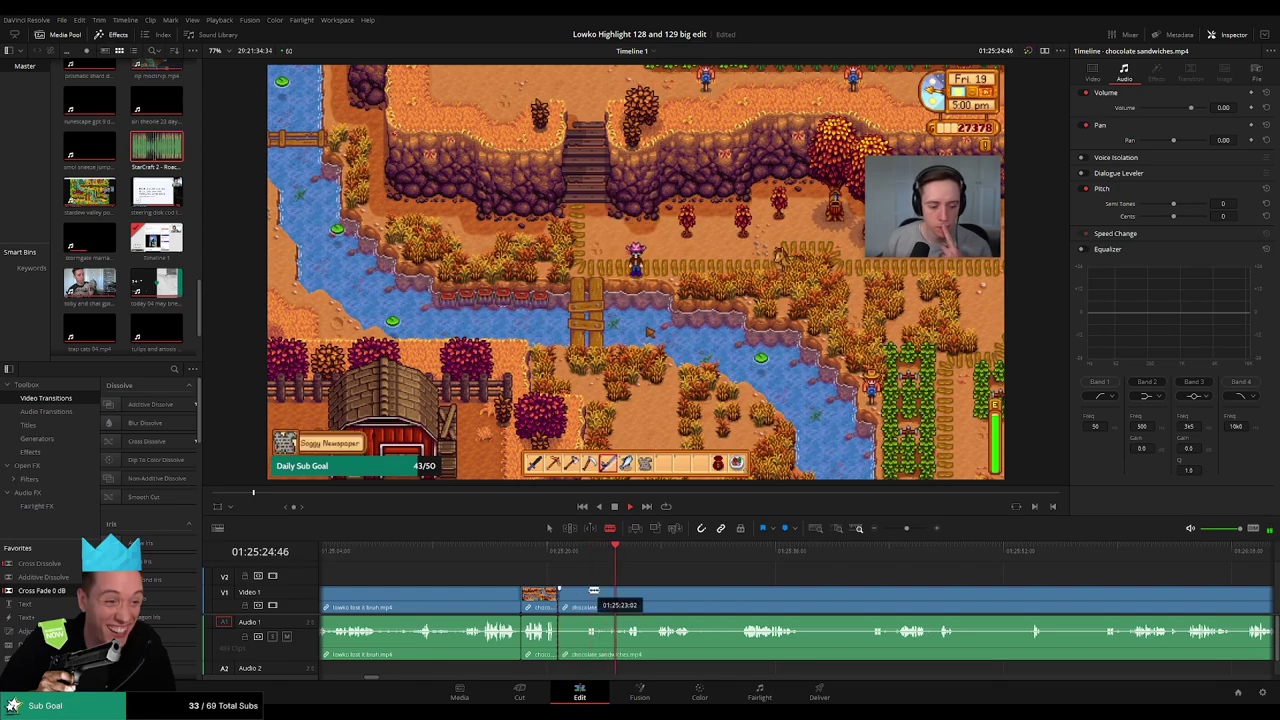
click(584, 594)
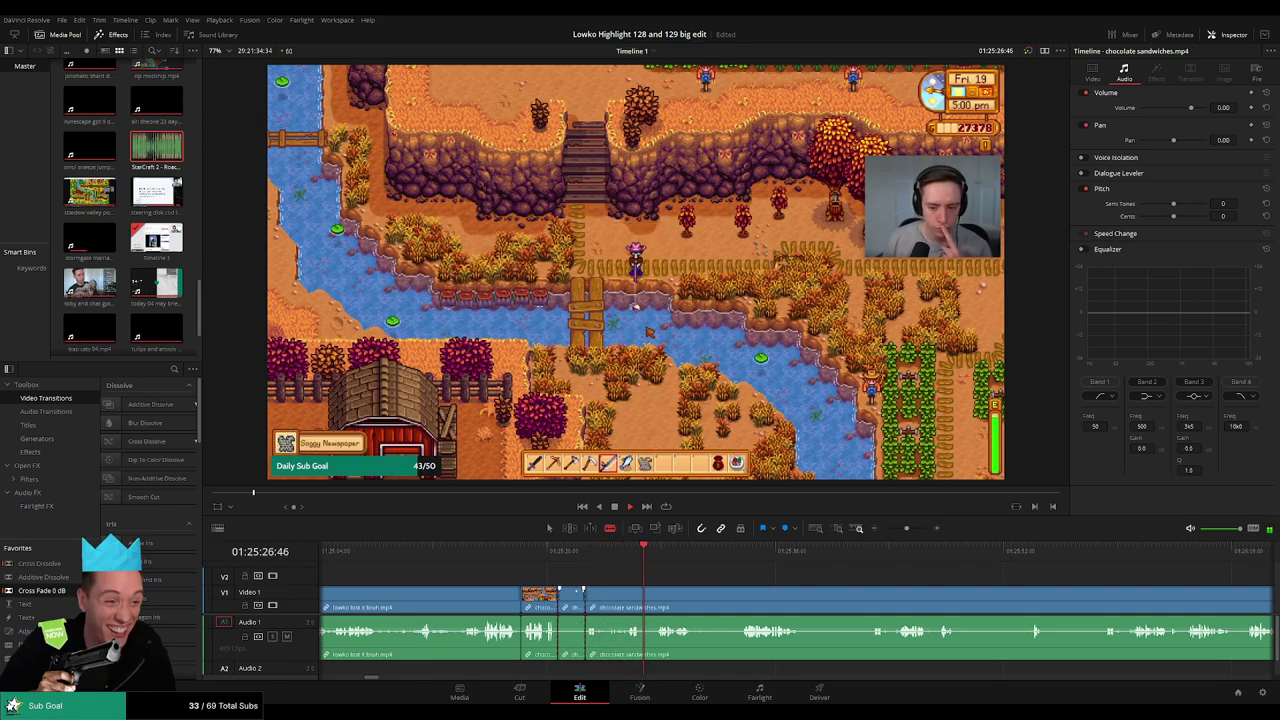
key(Delete)
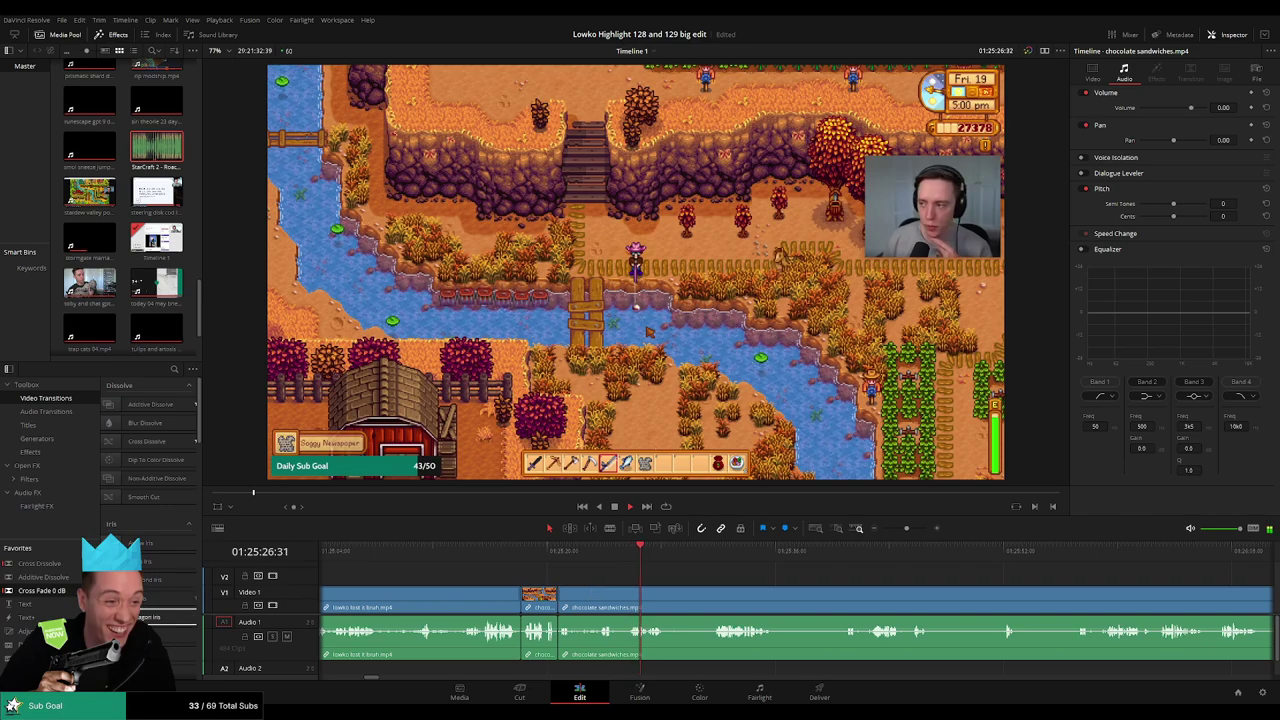
drag(62, 591, 566, 648)
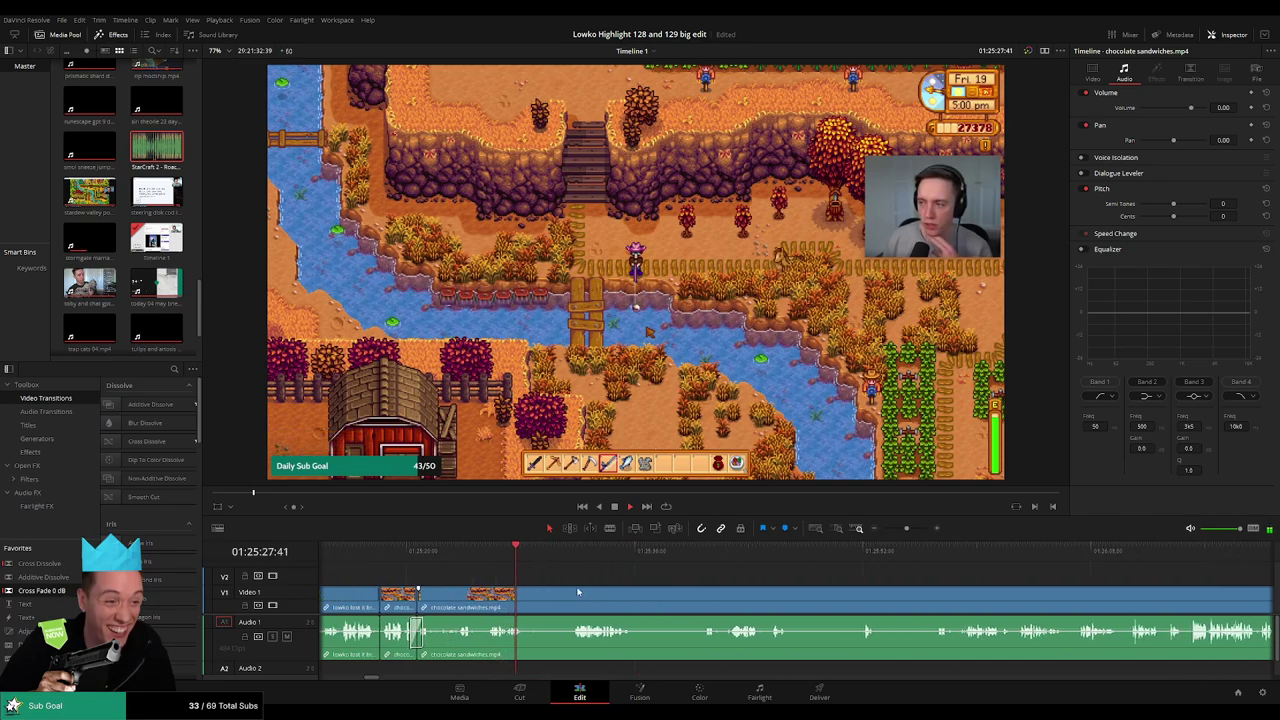
Cut and ripple-delete the next short dull piece of fishing footage.
key(b)
click(521, 600)
key(a)
click(545, 600)
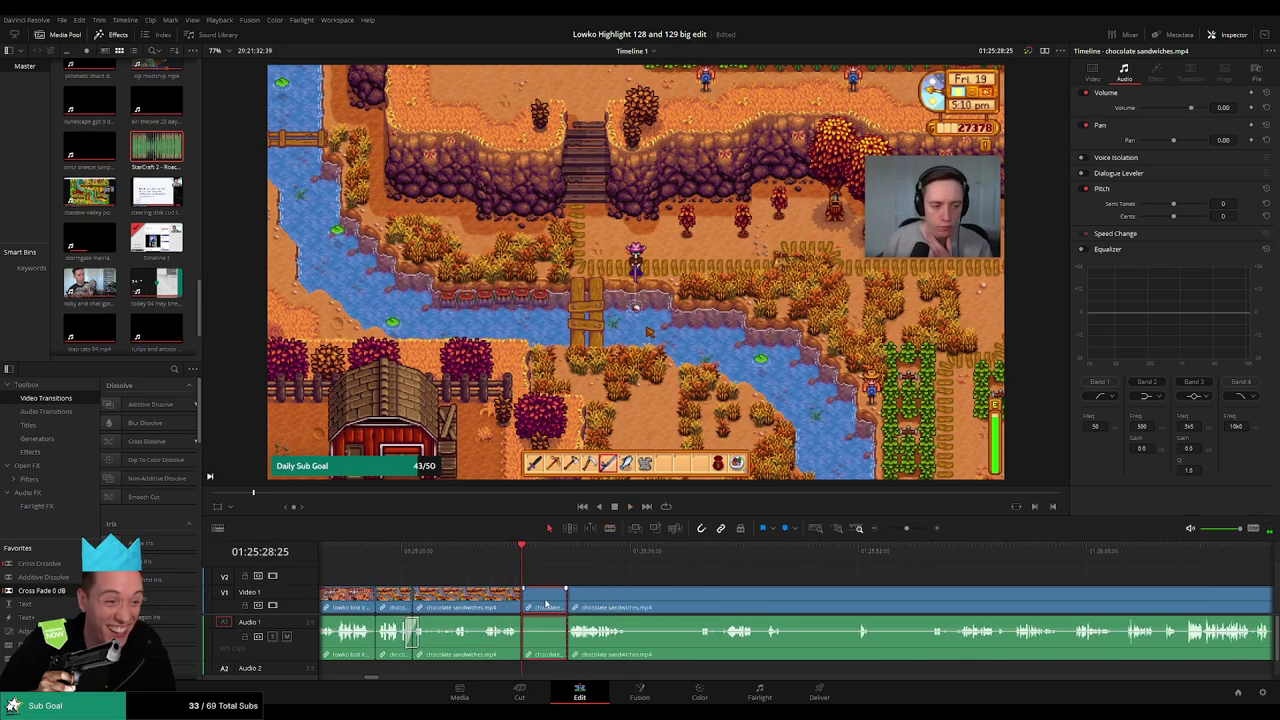
key(Delete)
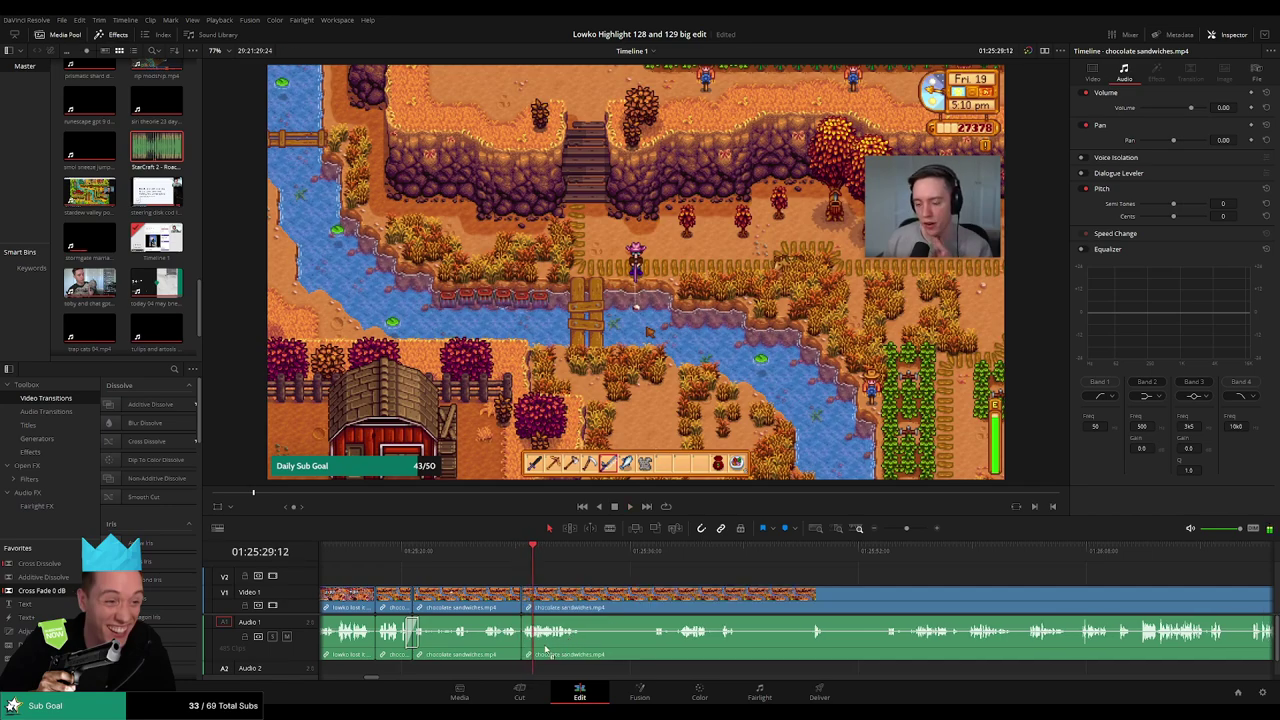
Split the clip at the start of the next dull stretch.
key(b)
click(584, 600)
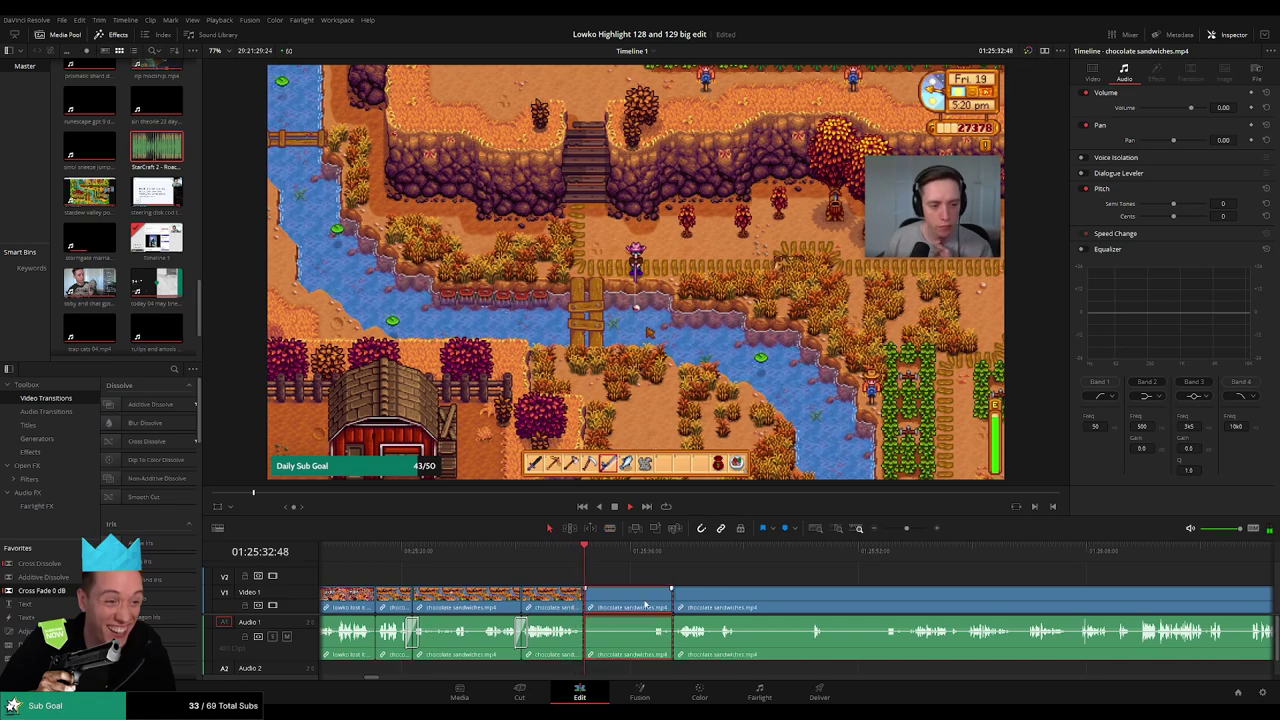
key(a)
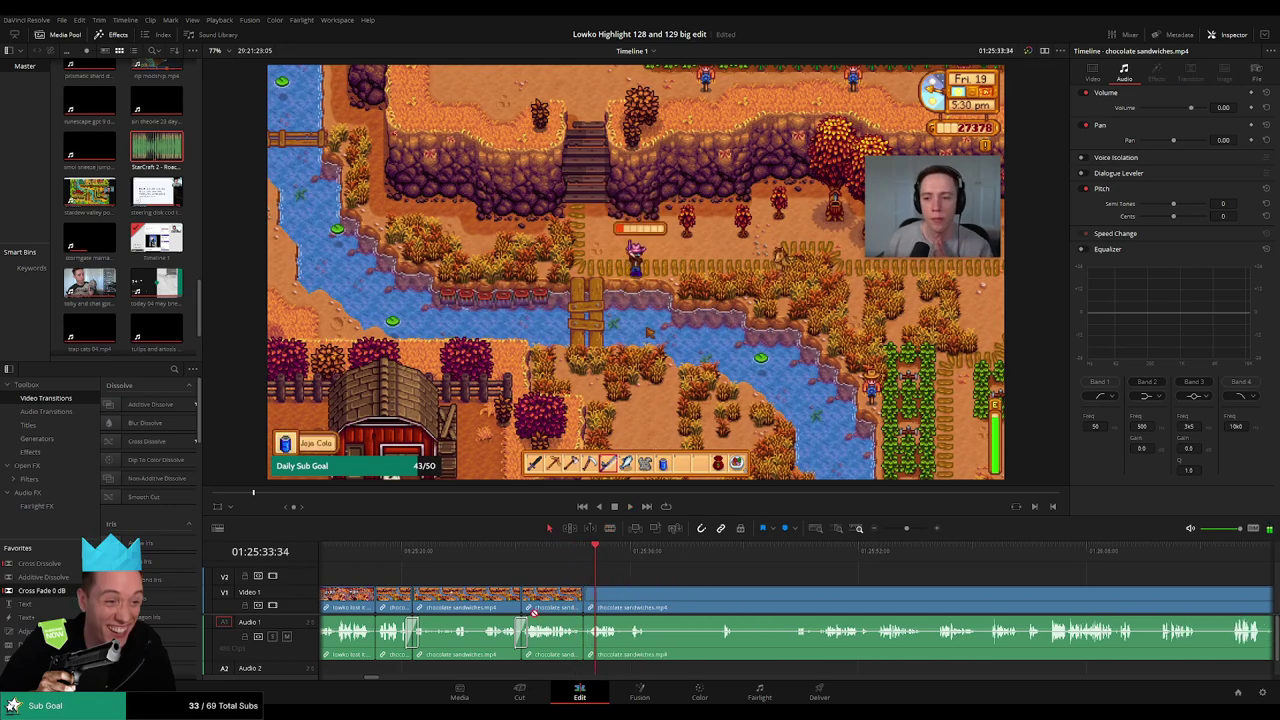
scroll(697, 596, left, 5)
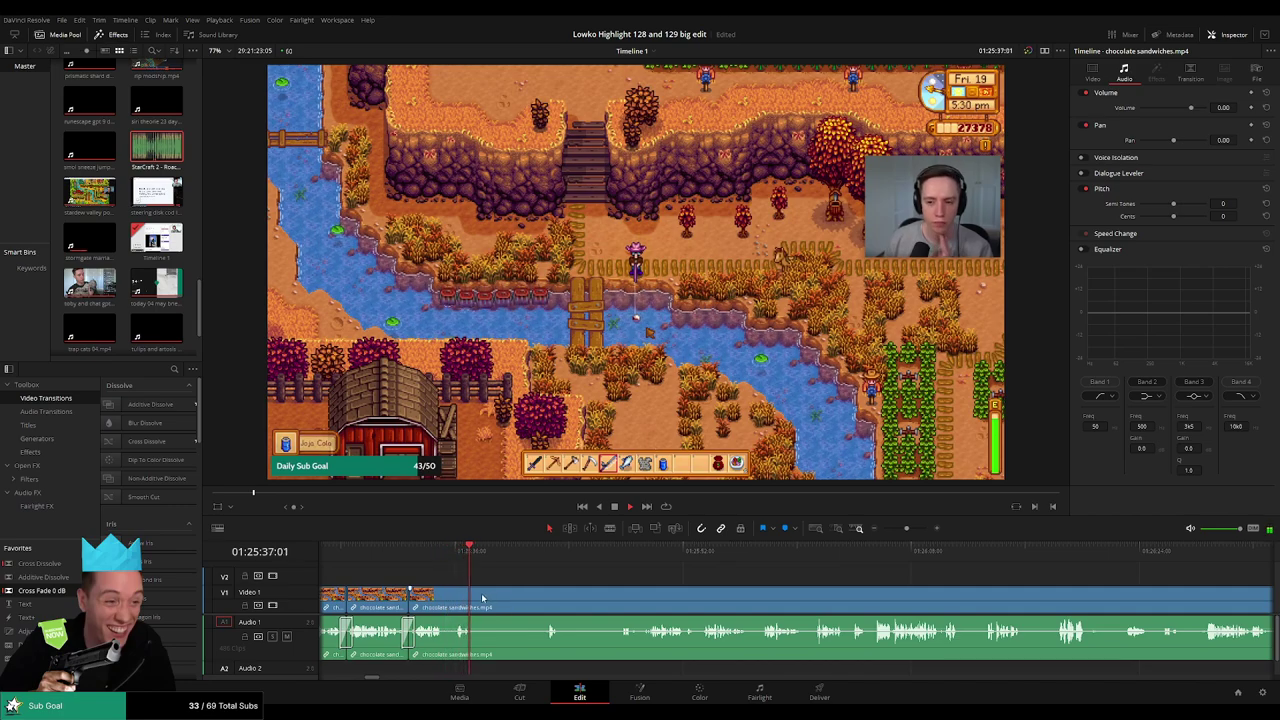
key(b)
click(472, 598)
Split at the end of the dull stretch, ripple-delete it and add an audio cross fade.
drag(565, 558, 645, 560)
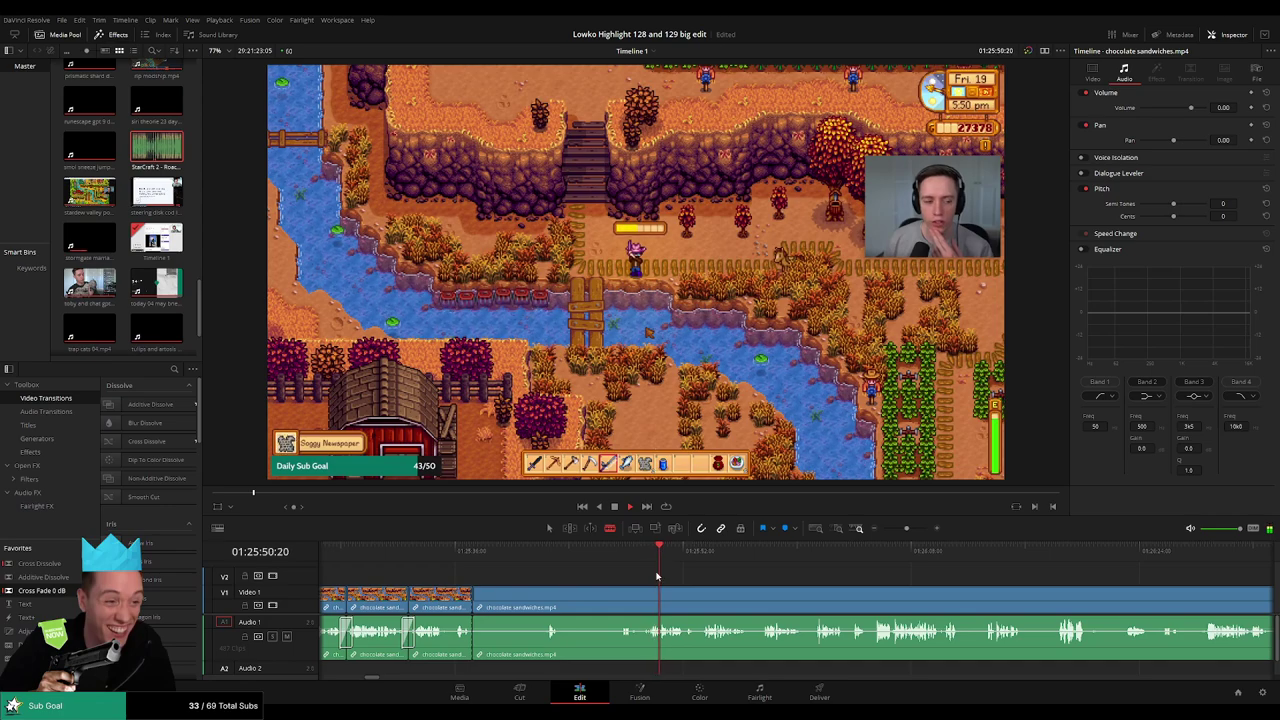
key(ctrl+b)
click(606, 607)
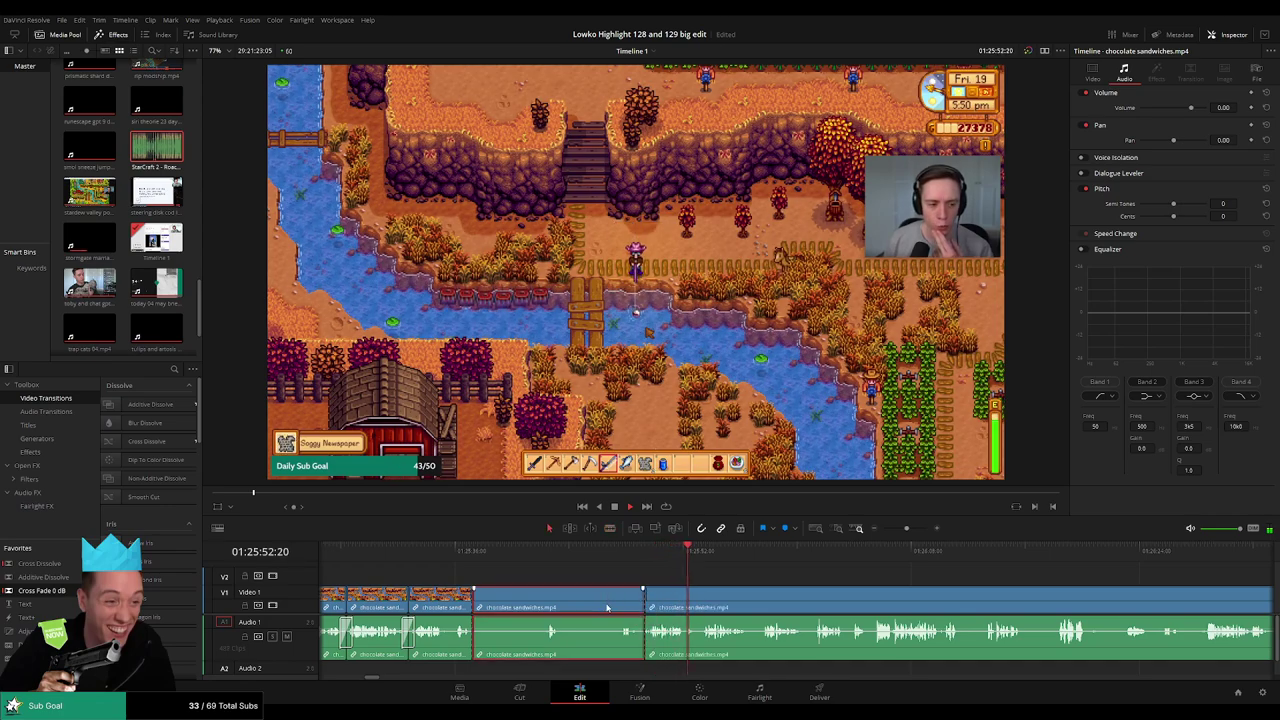
key(Delete)
key(space)
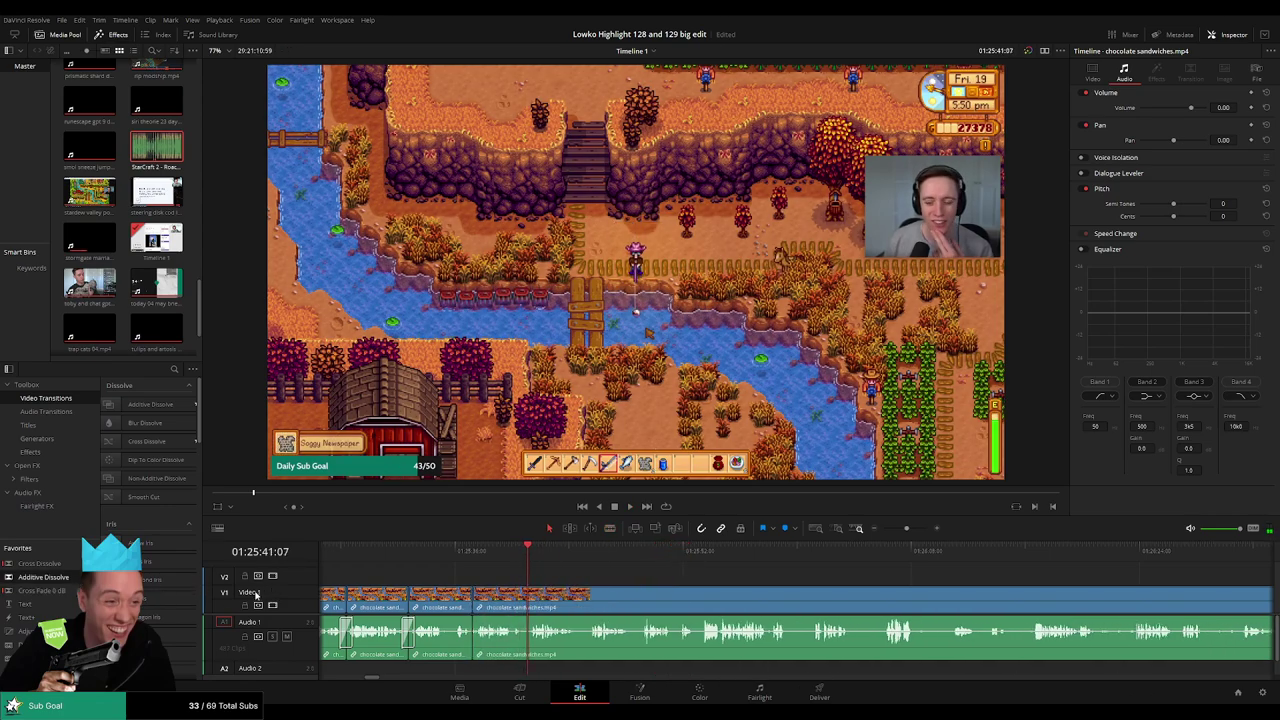
drag(71, 591, 465, 641)
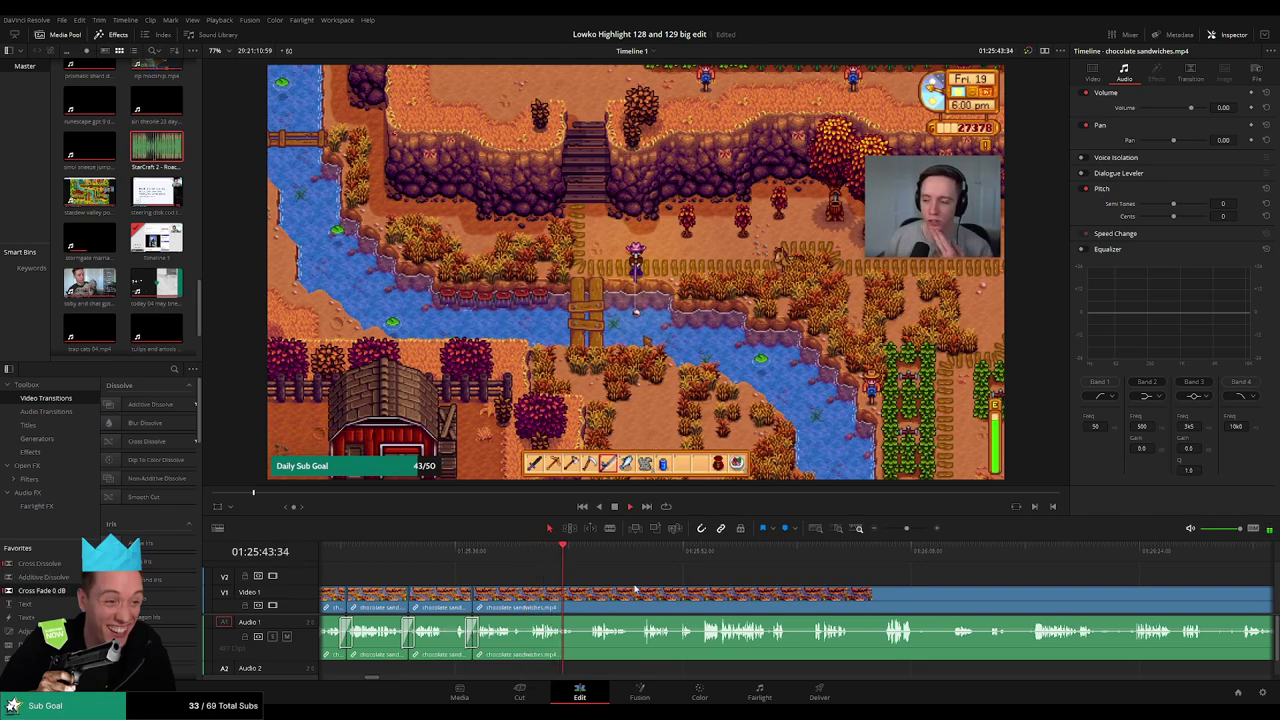
Cut out another short dull piece, undoing and redoing its ripple delete.
key(b)
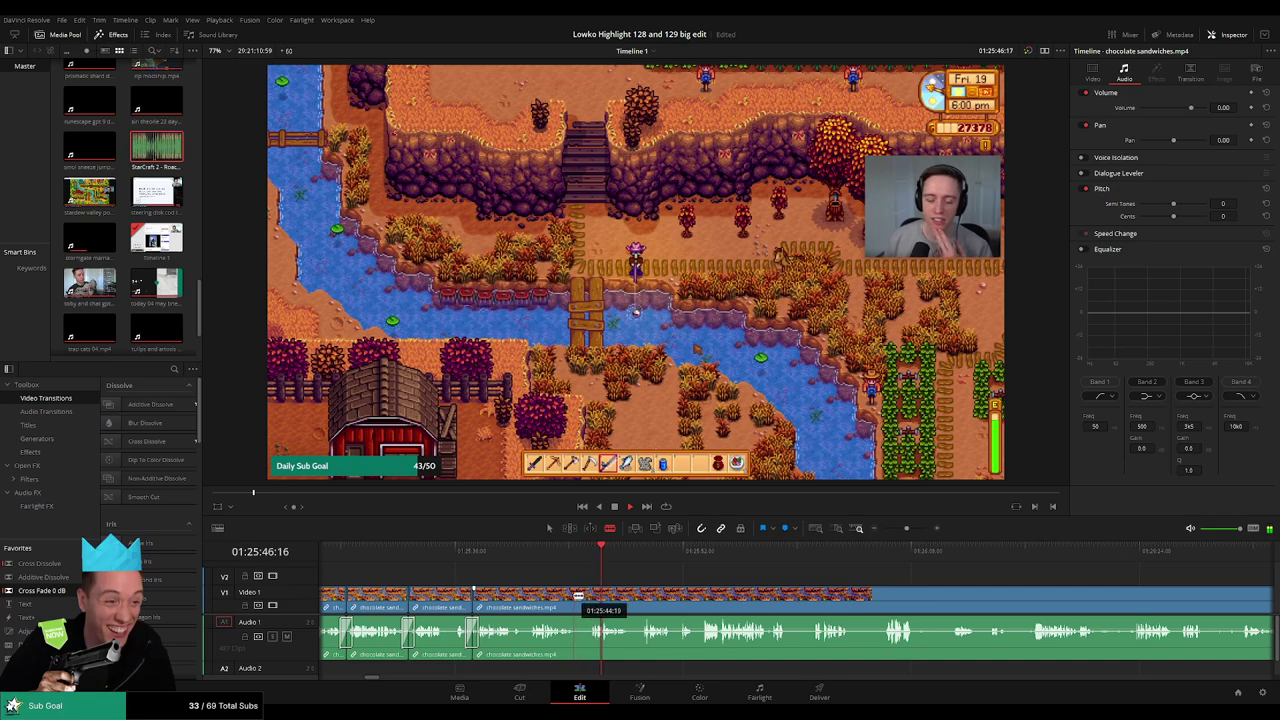
click(576, 596)
click(590, 596)
key(a)
click(583, 600)
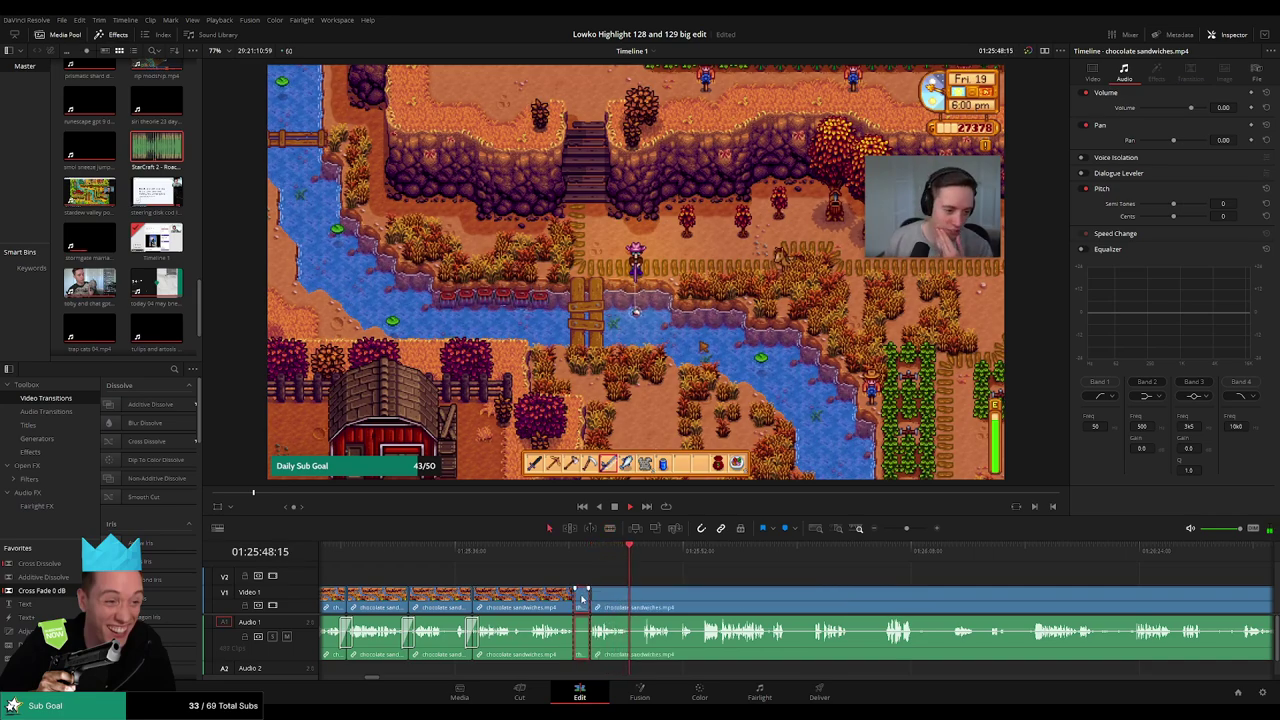
key(Delete)
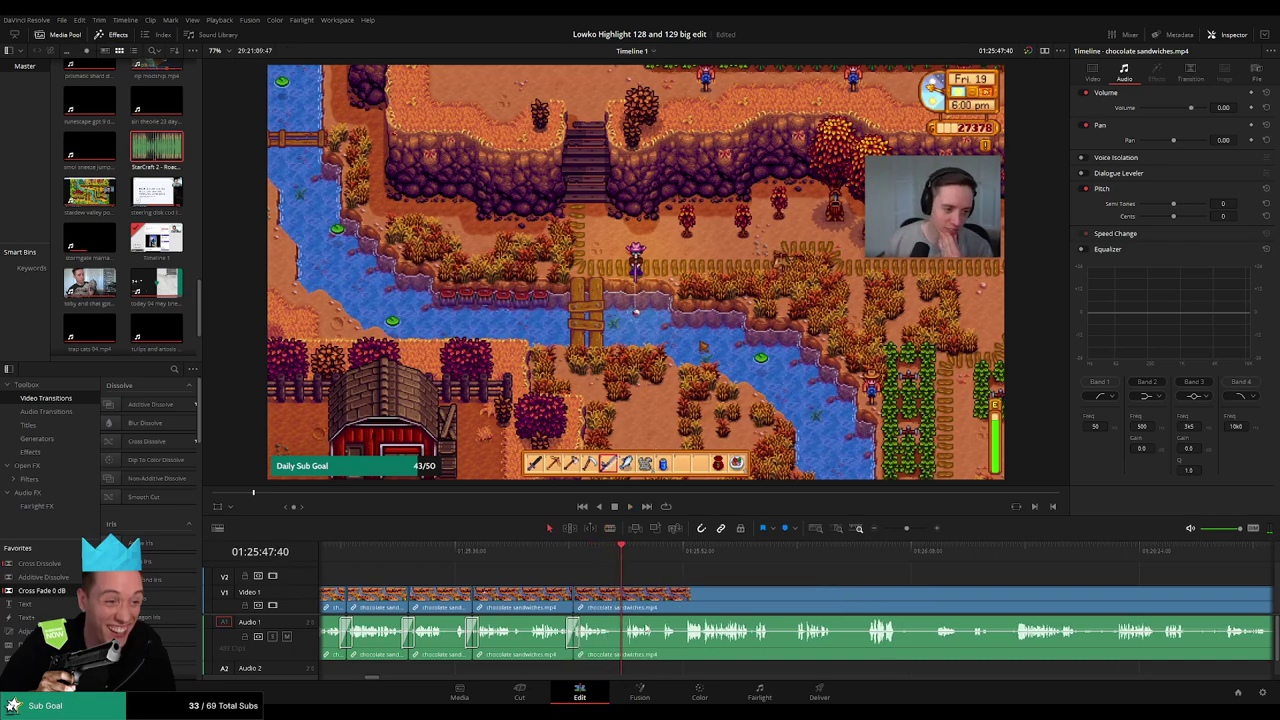
scroll(606, 586, up, 2)
scroll(606, 586, up, 2)
key(ctrl+z)
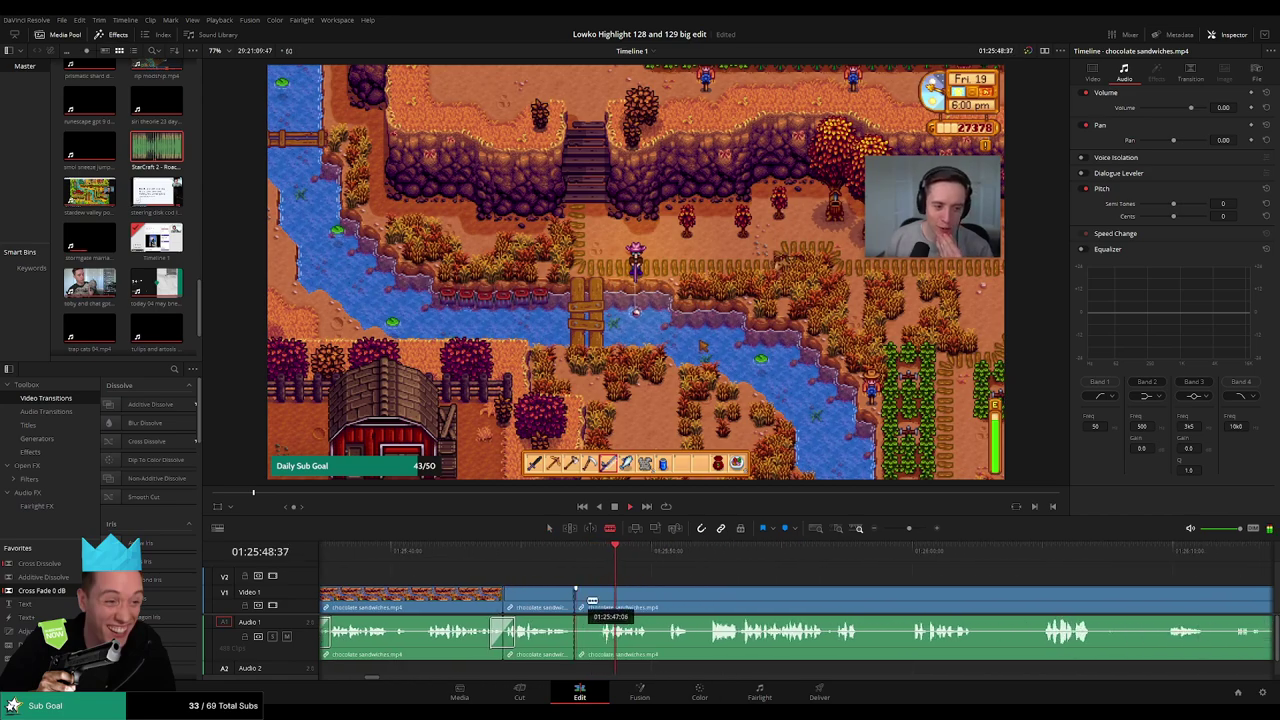
key(Delete)
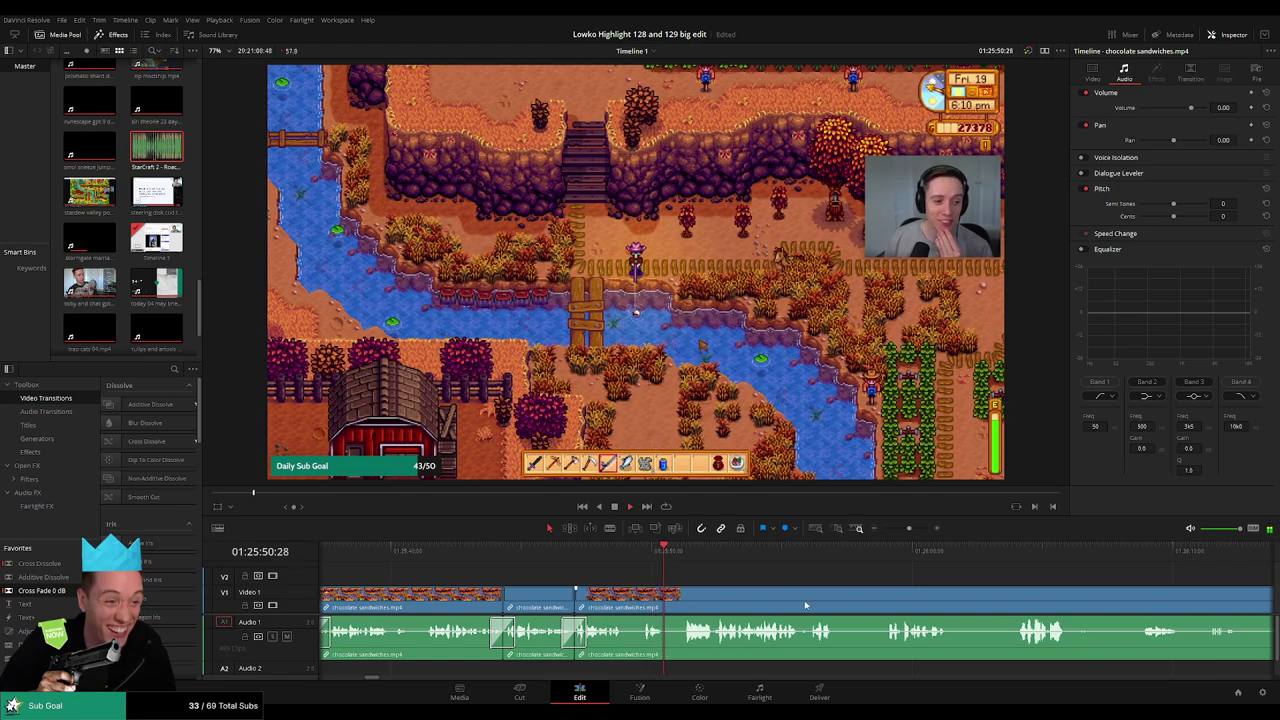
Remove the next dead stretch and add an audio cross fade at the join with Shift+T.
scroll(805, 605, right, 3)
key(j)
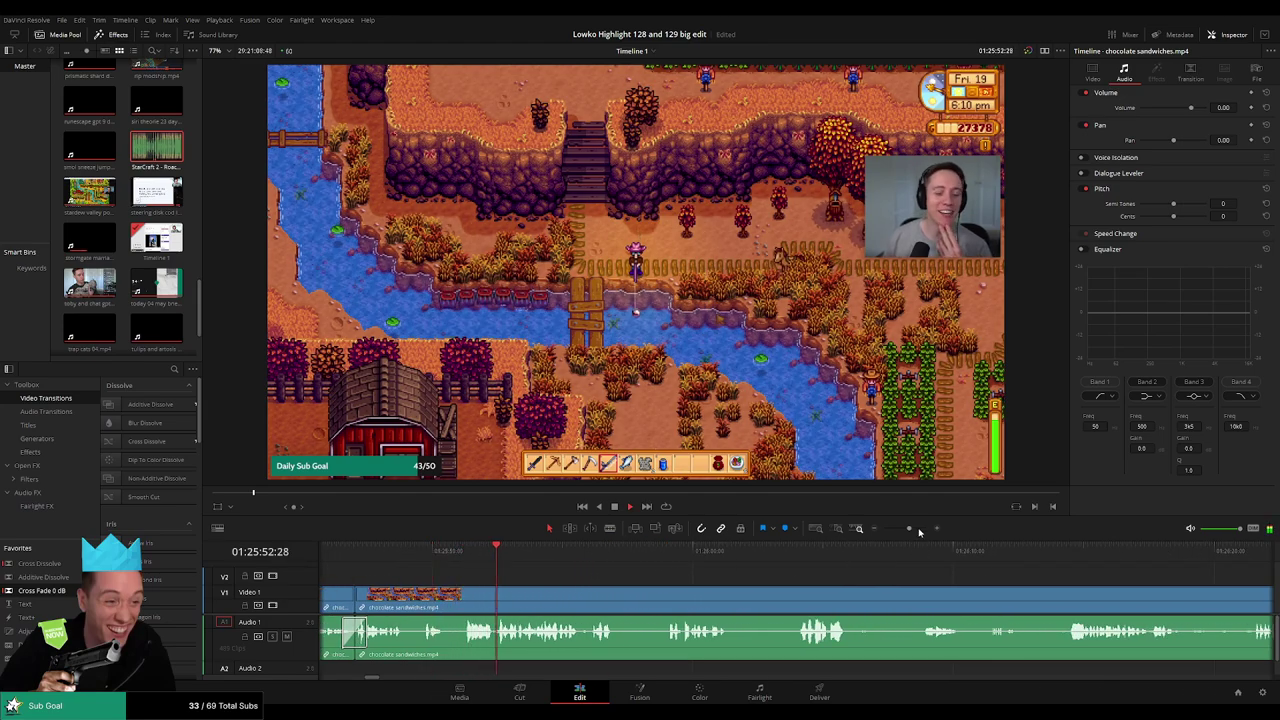
drag(920, 532, 907, 530)
scroll(640, 586, right, 3)
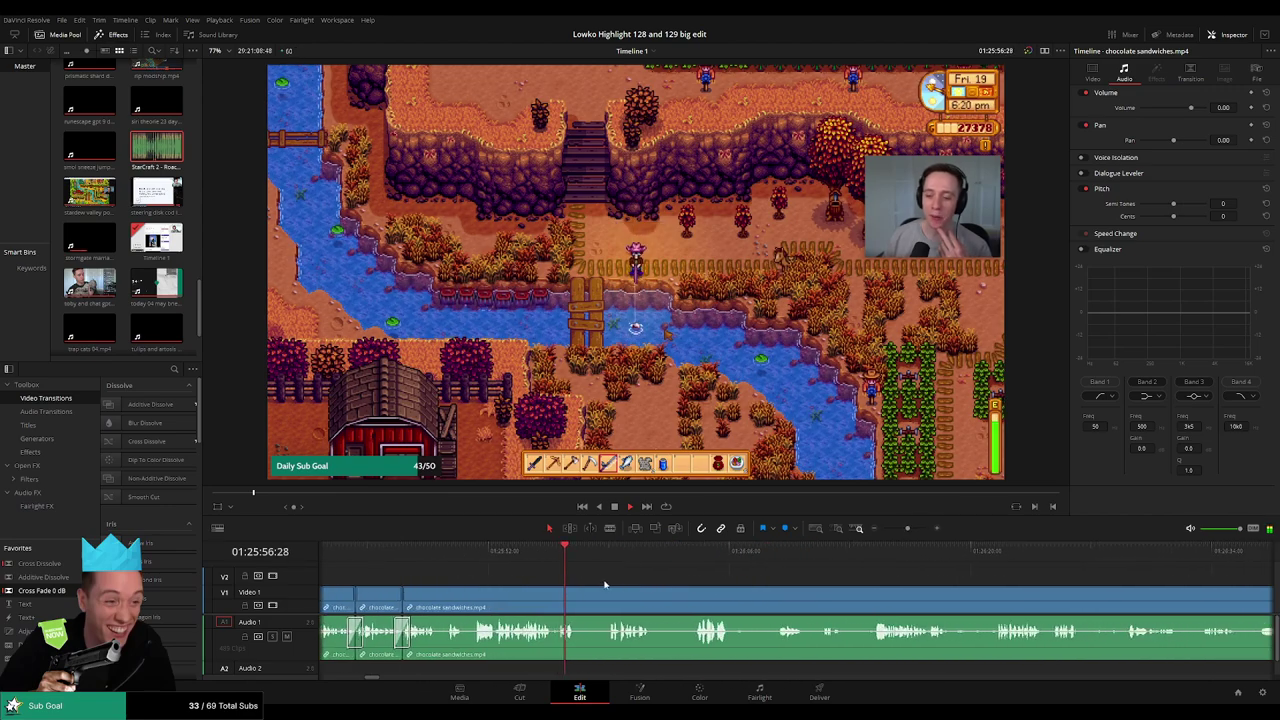
key(ctrl+b)
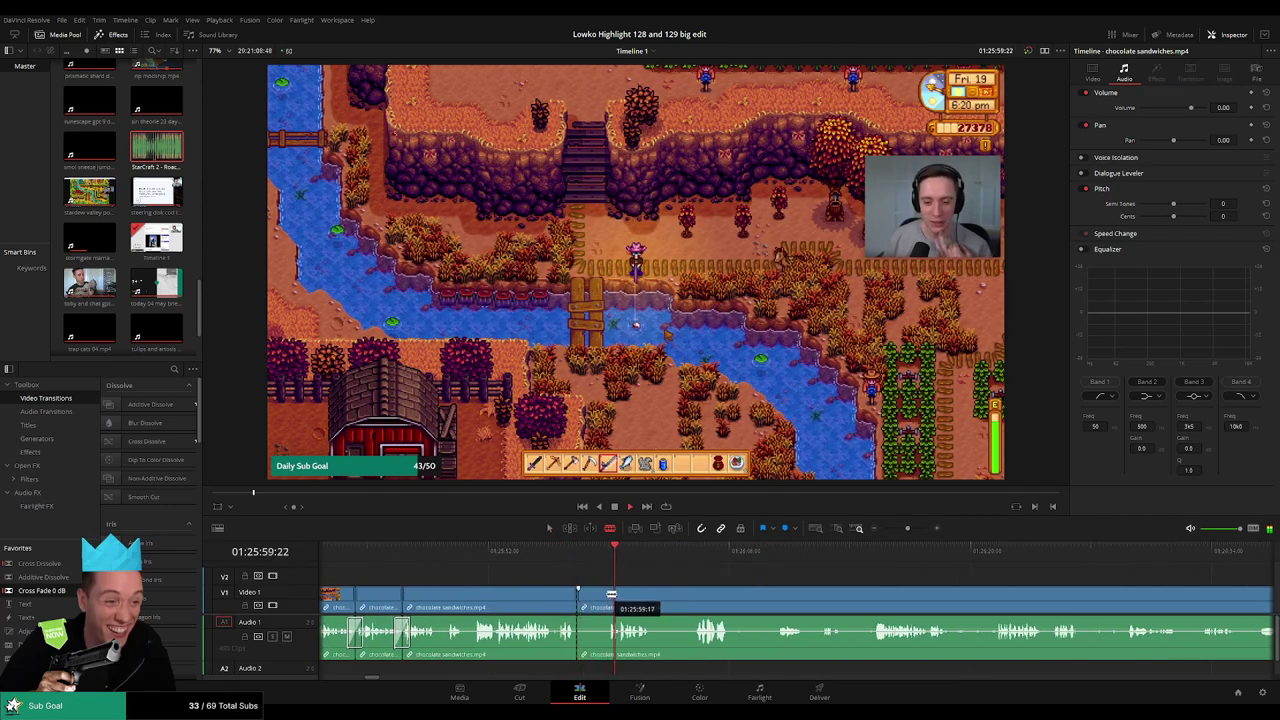
click(607, 600)
key(a)
click(591, 603)
key(Delete)
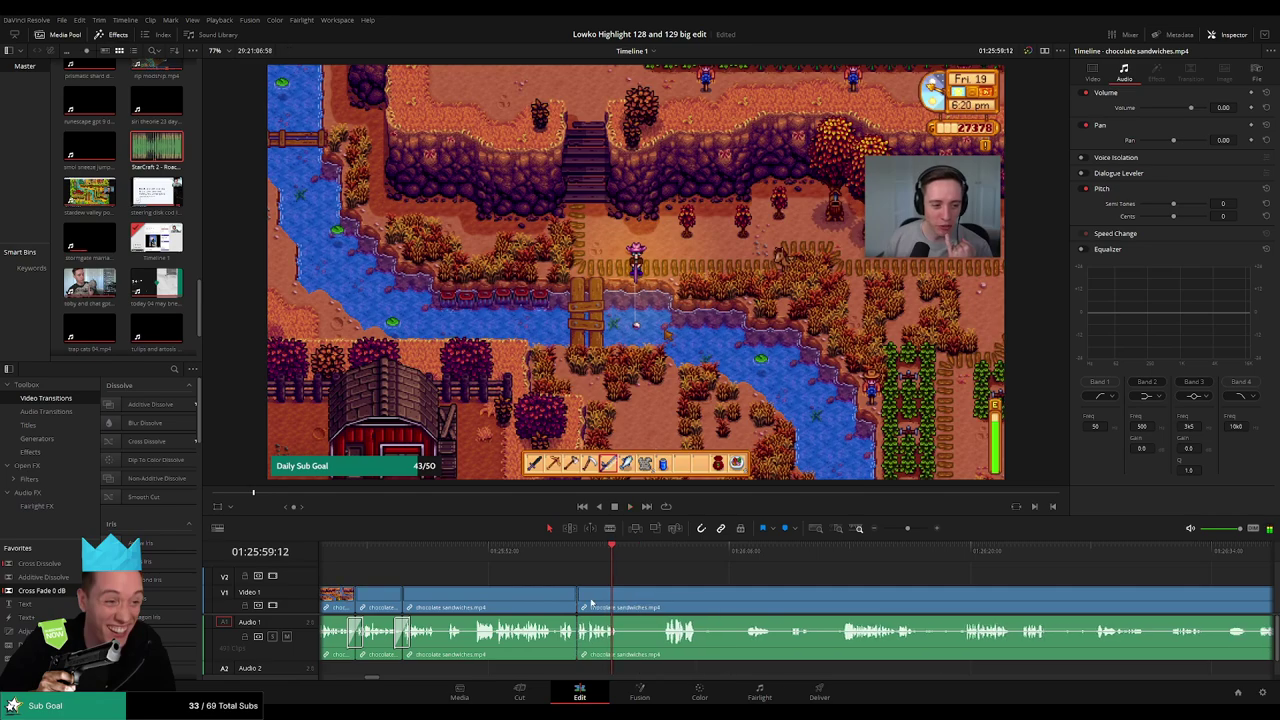
key(shift+t)
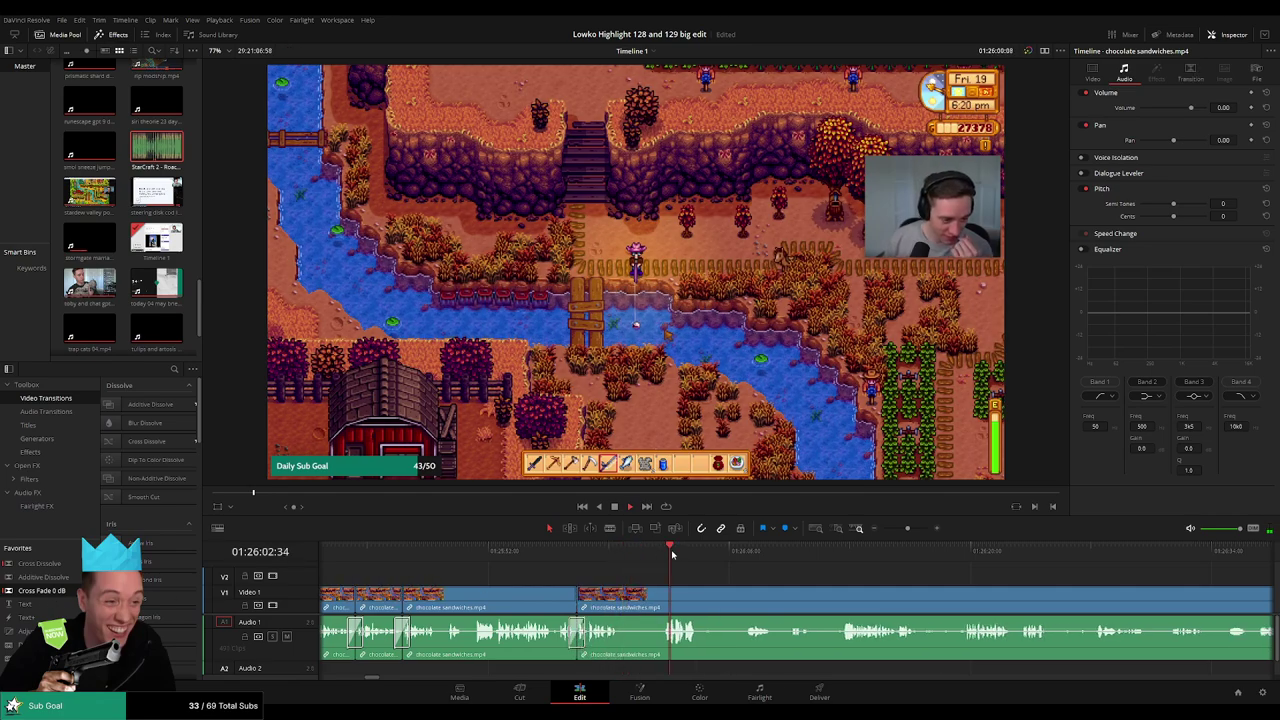
Blade both ends of an unwanted piece and ripple-delete it.
key(b)
click(620, 600)
click(660, 597)
key(a)
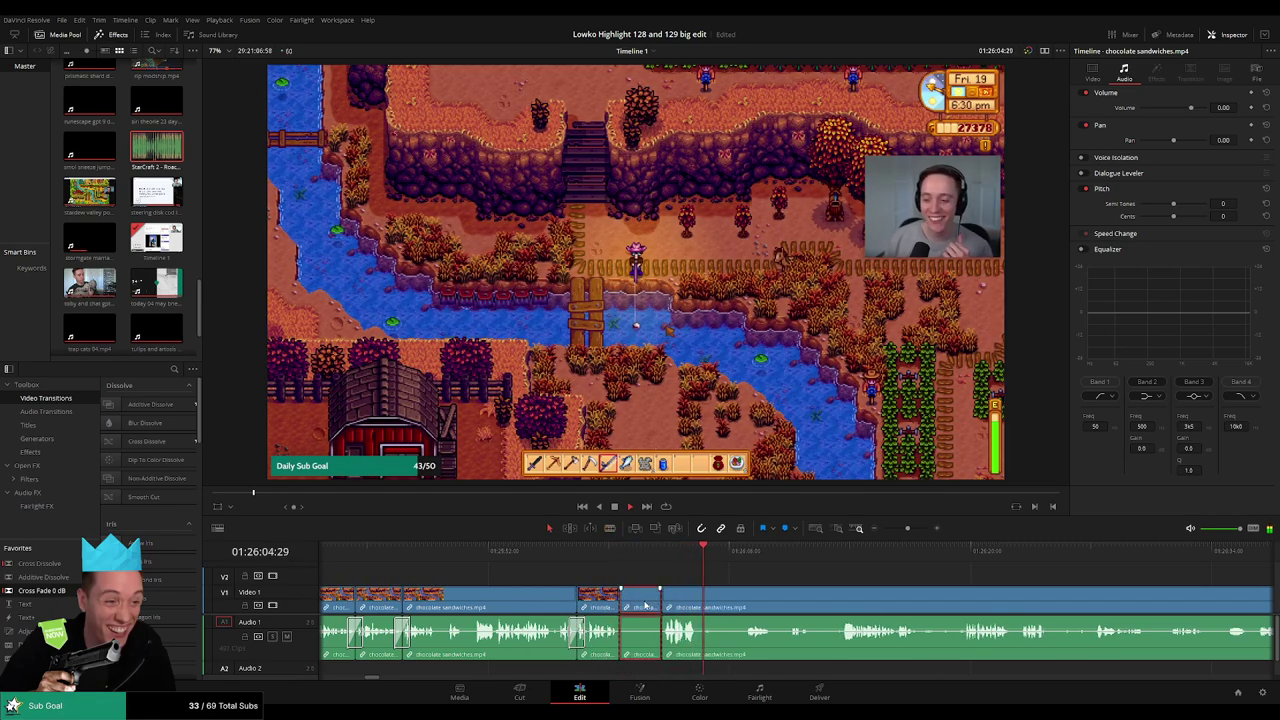
key(Delete)
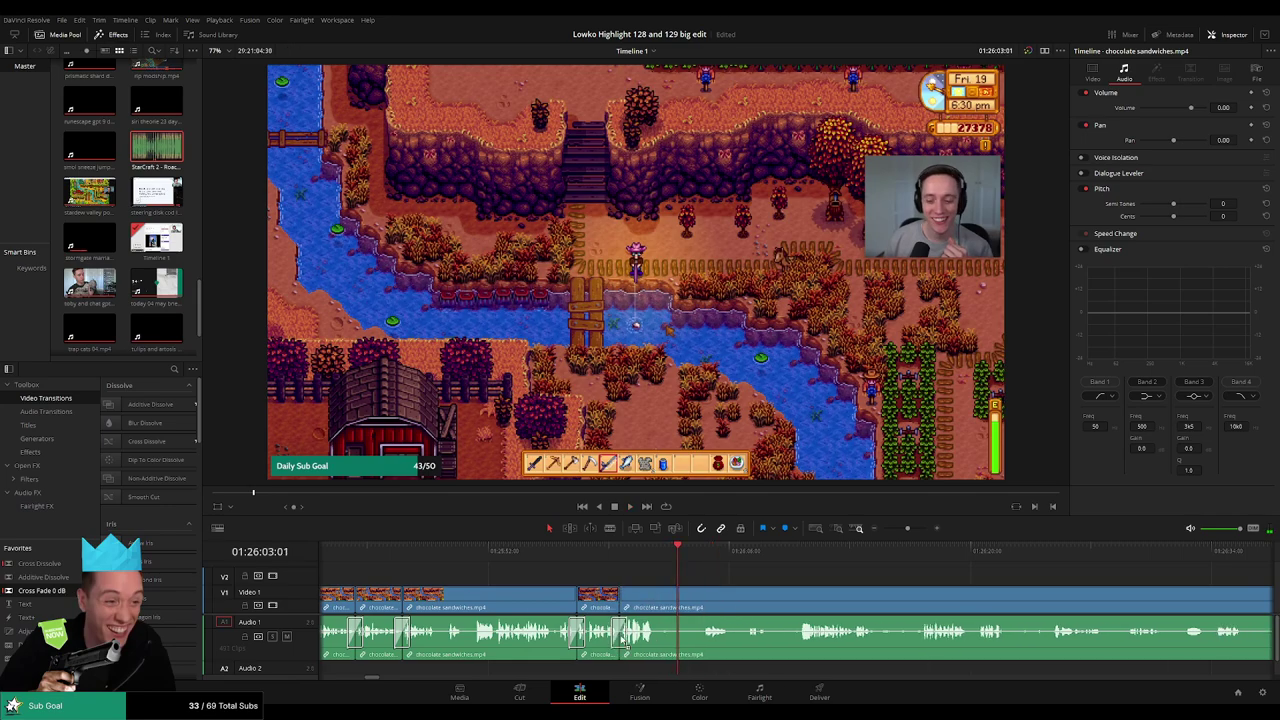
Cut out one more unwanted piece further along and close the gap.
scroll(478, 604, left, 1)
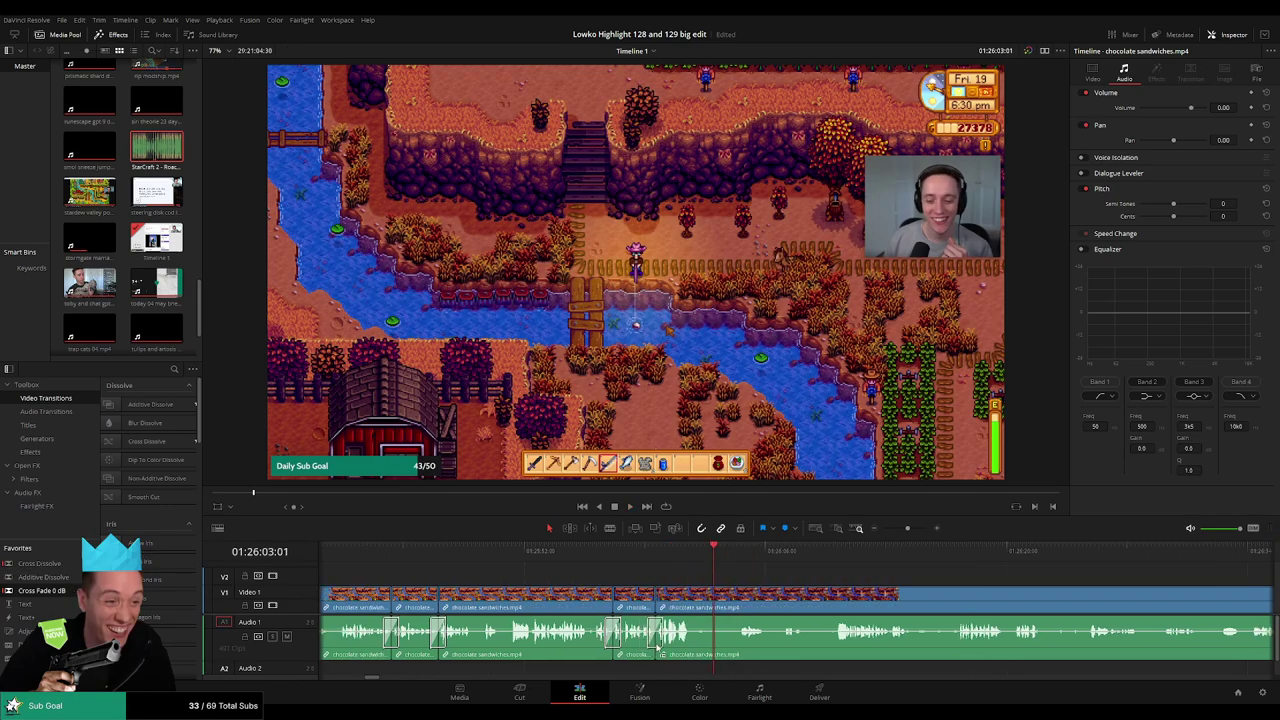
key(b)
click(697, 600)
click(737, 600)
key(a)
click(714, 607)
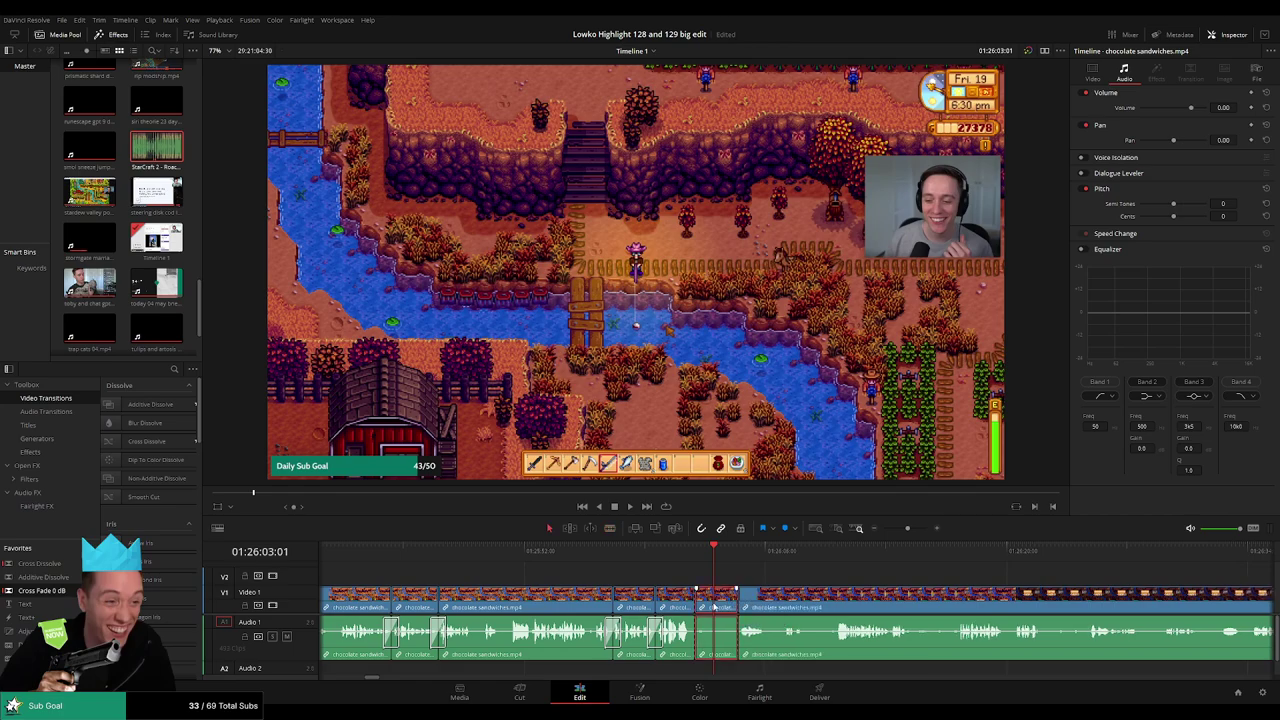
key(Delete)
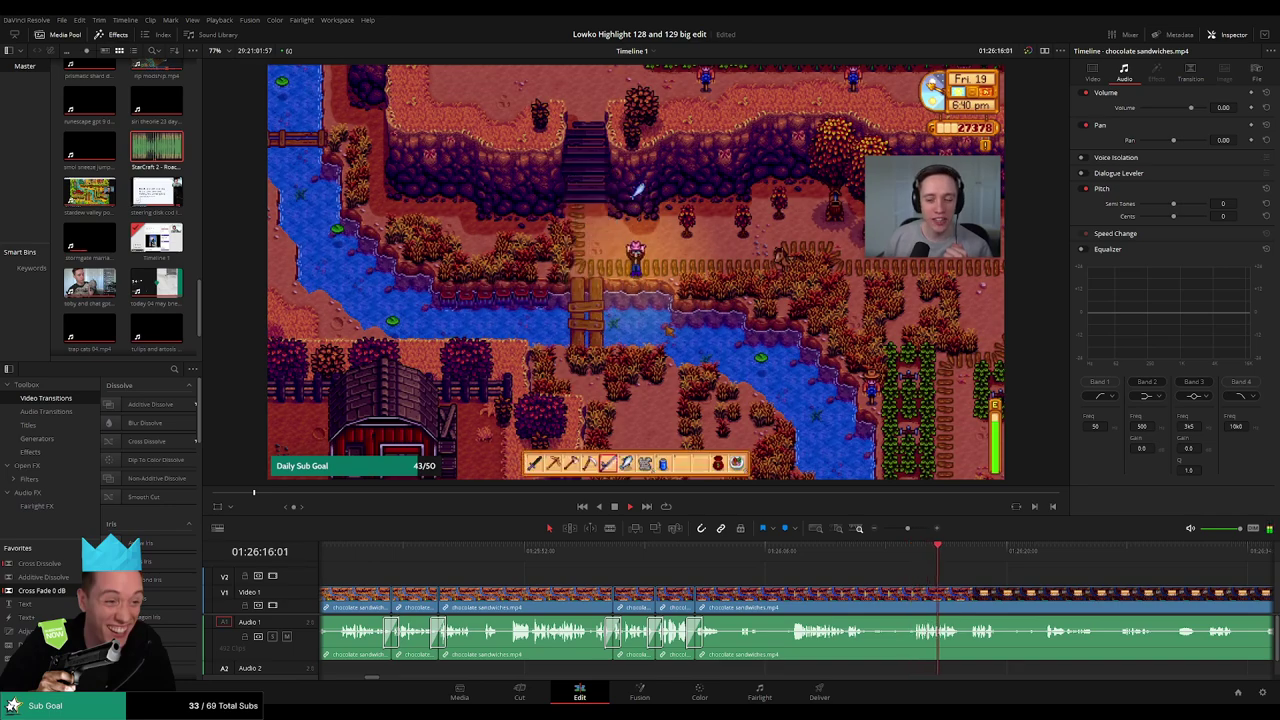
scroll(1028, 582, right, 5)
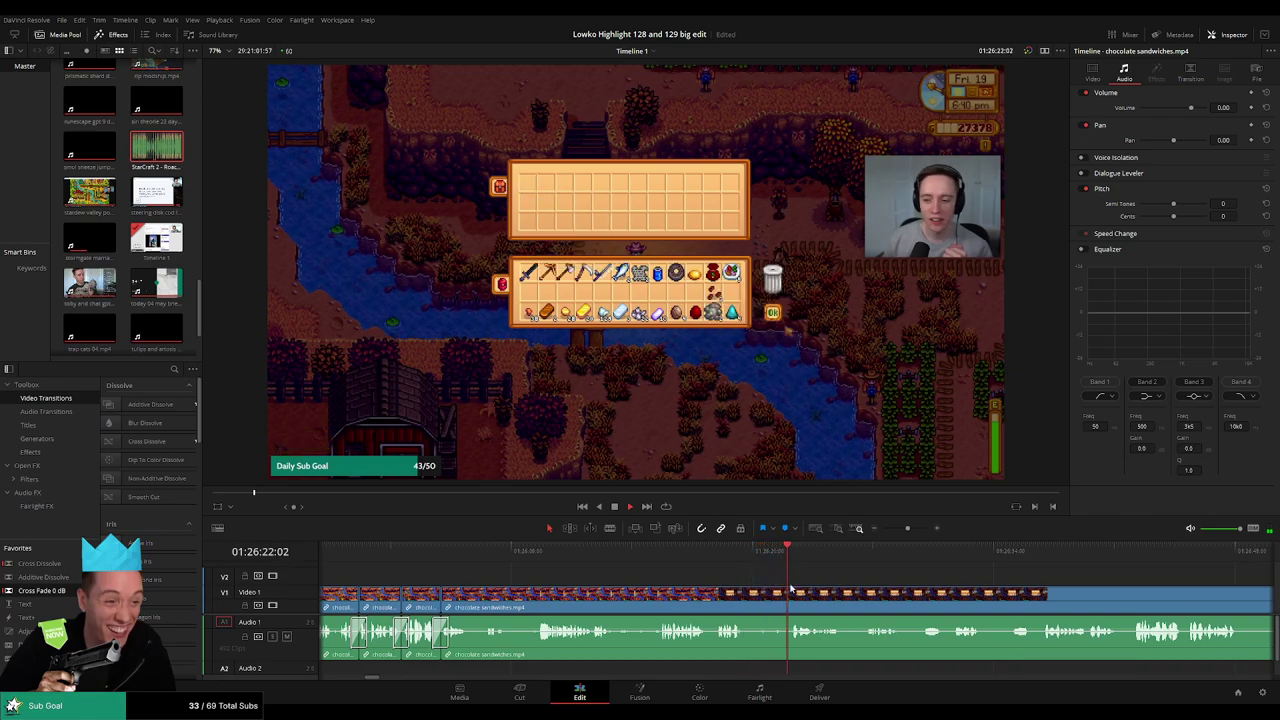
Blade the fishing footage at two points around a dull stretch.
click(598, 558)
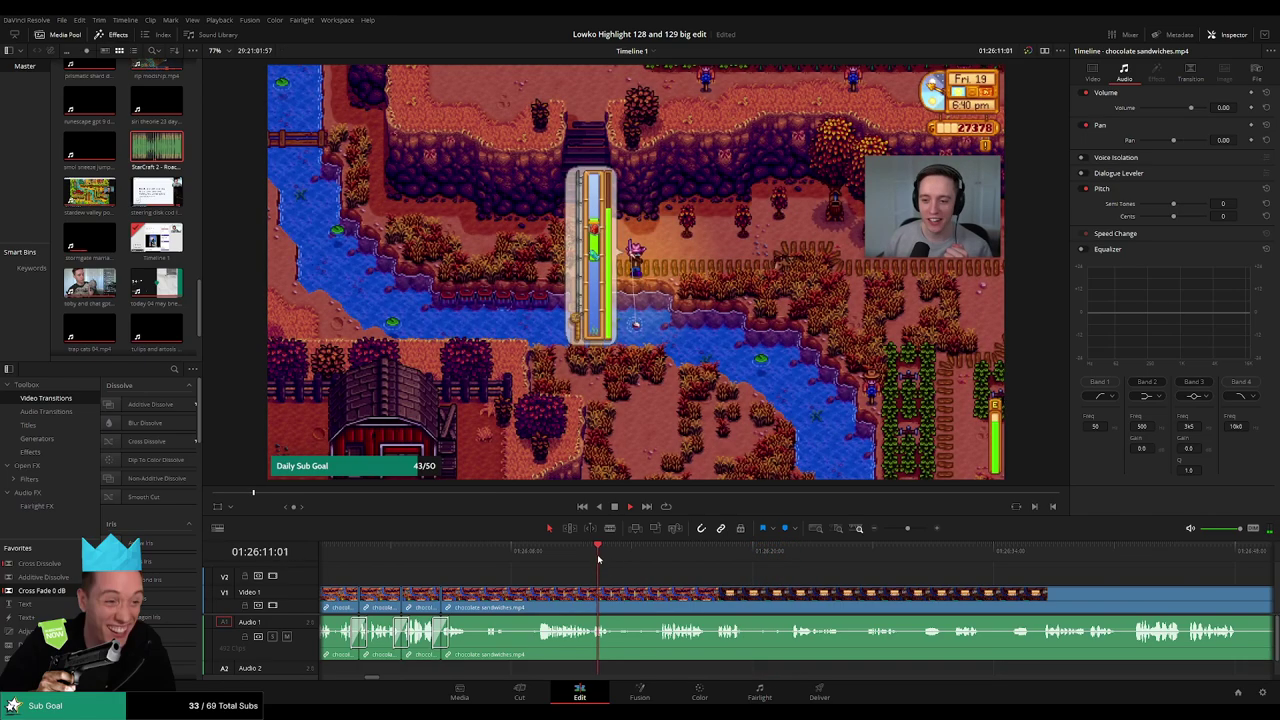
key(b)
click(614, 605)
click(465, 552)
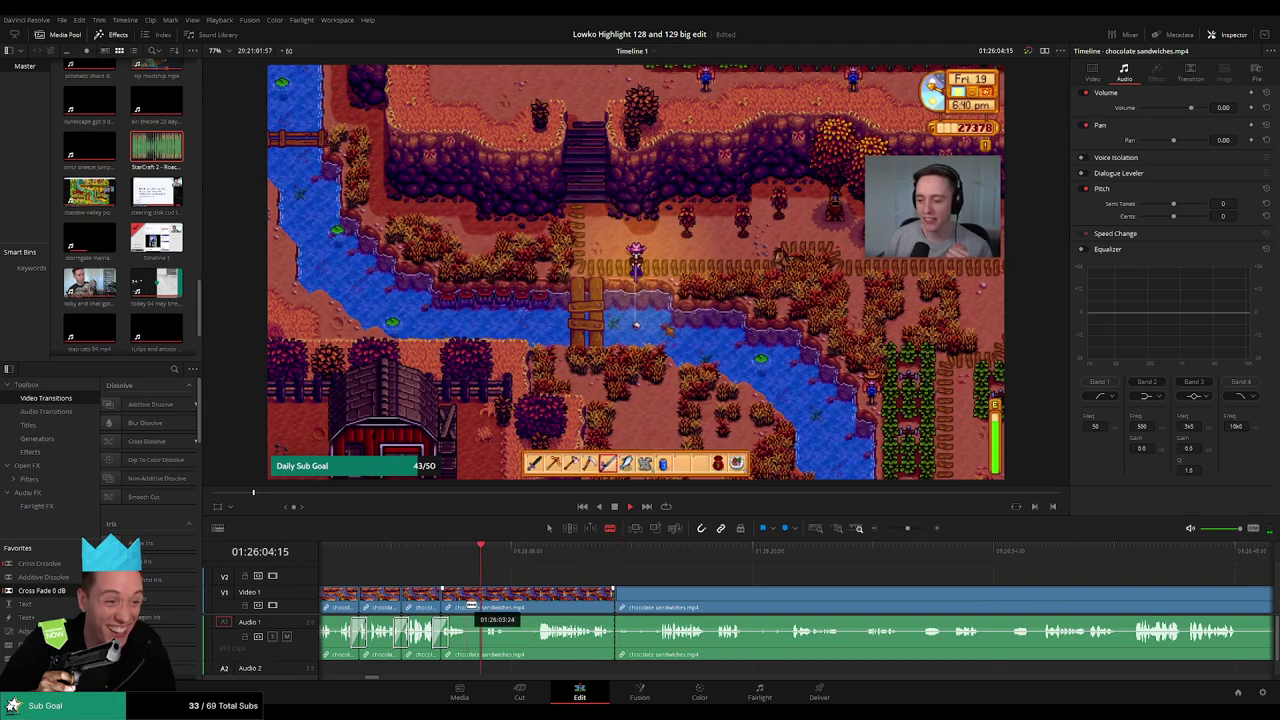
click(470, 606)
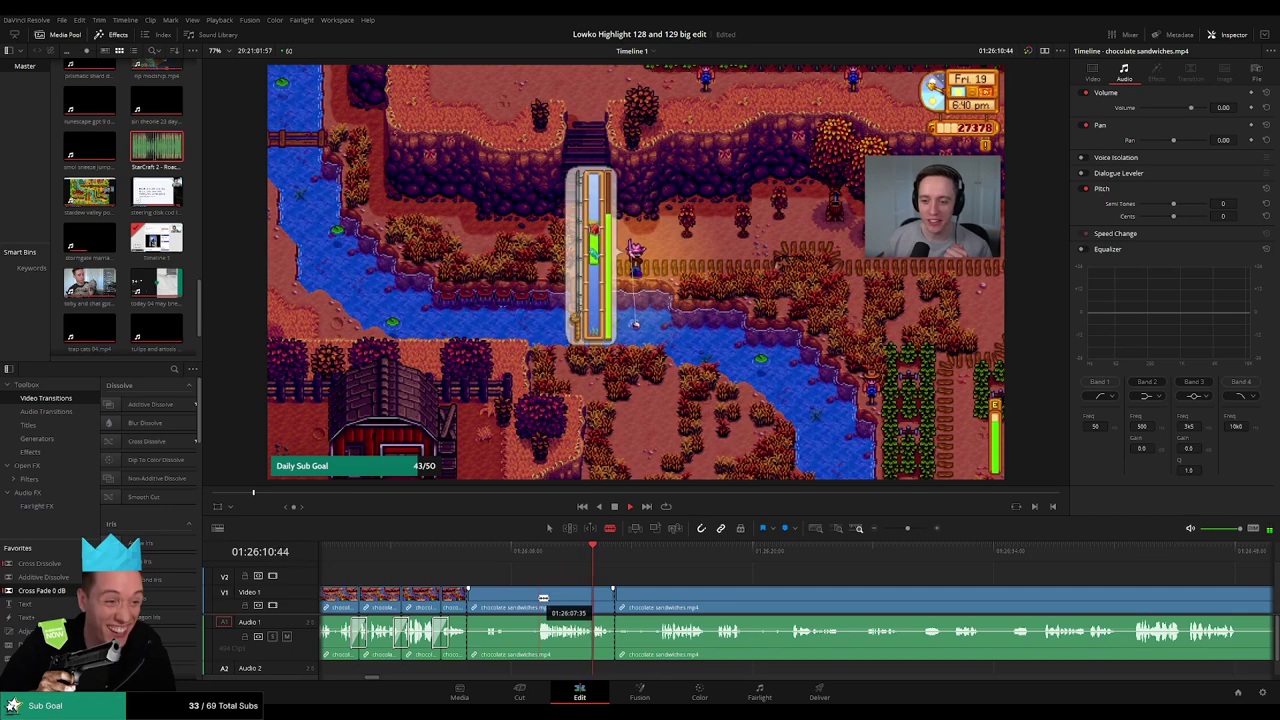
click(656, 551)
key(a)
click(572, 606)
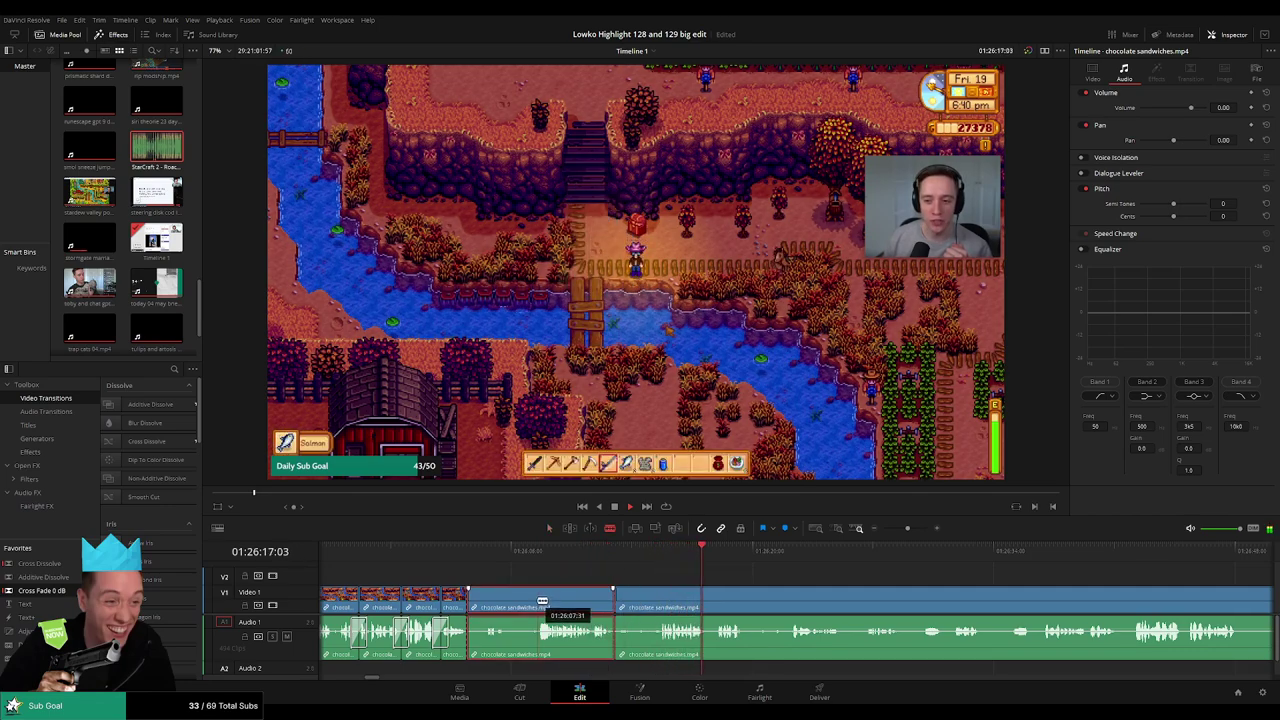
Ripple-delete the dead part and the short leftover clip after it.
key(b)
click(537, 606)
key(a)
key(Delete)
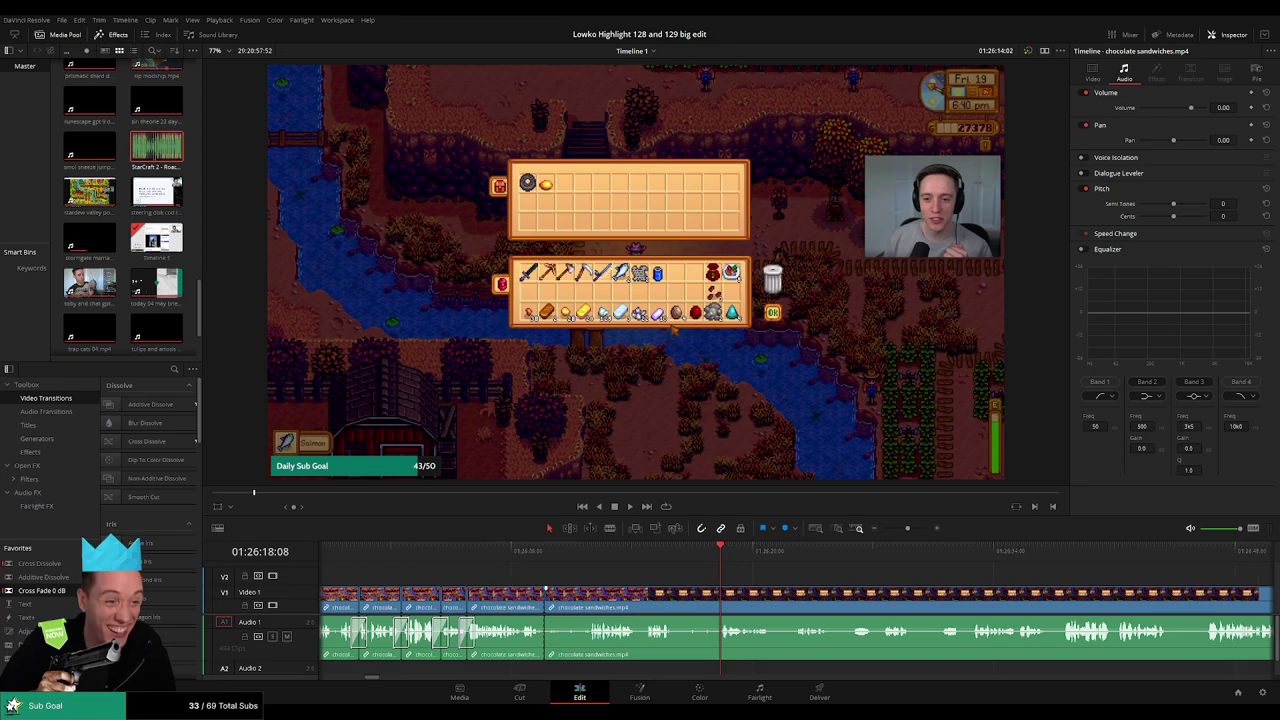
click(570, 597)
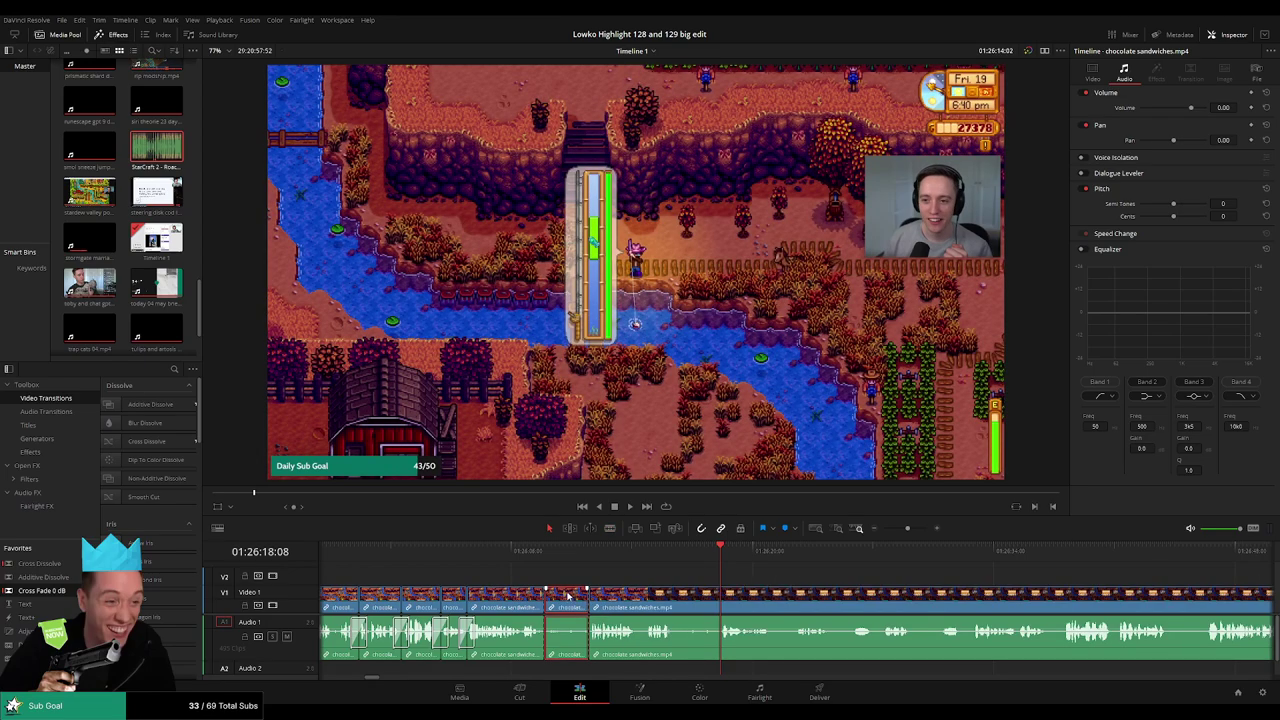
key(Delete)
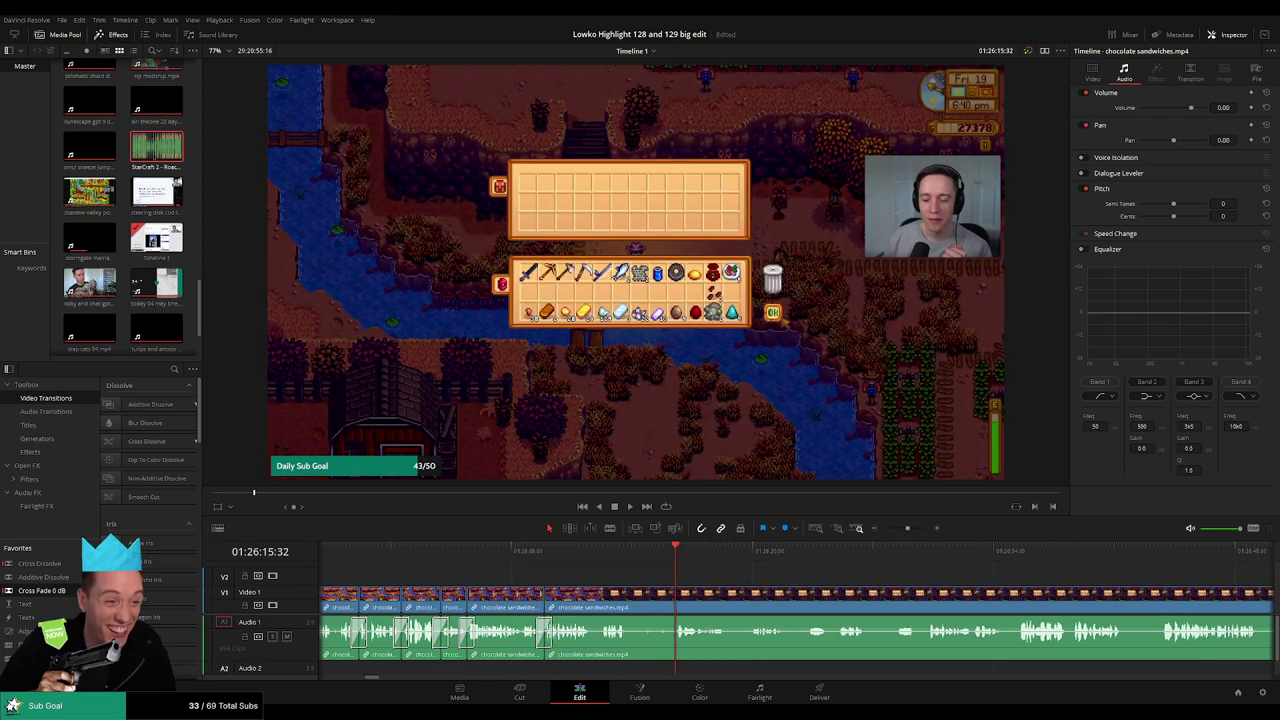
Trim the start of the following clip and review the edited section in playback.
click(529, 566)
key(space)
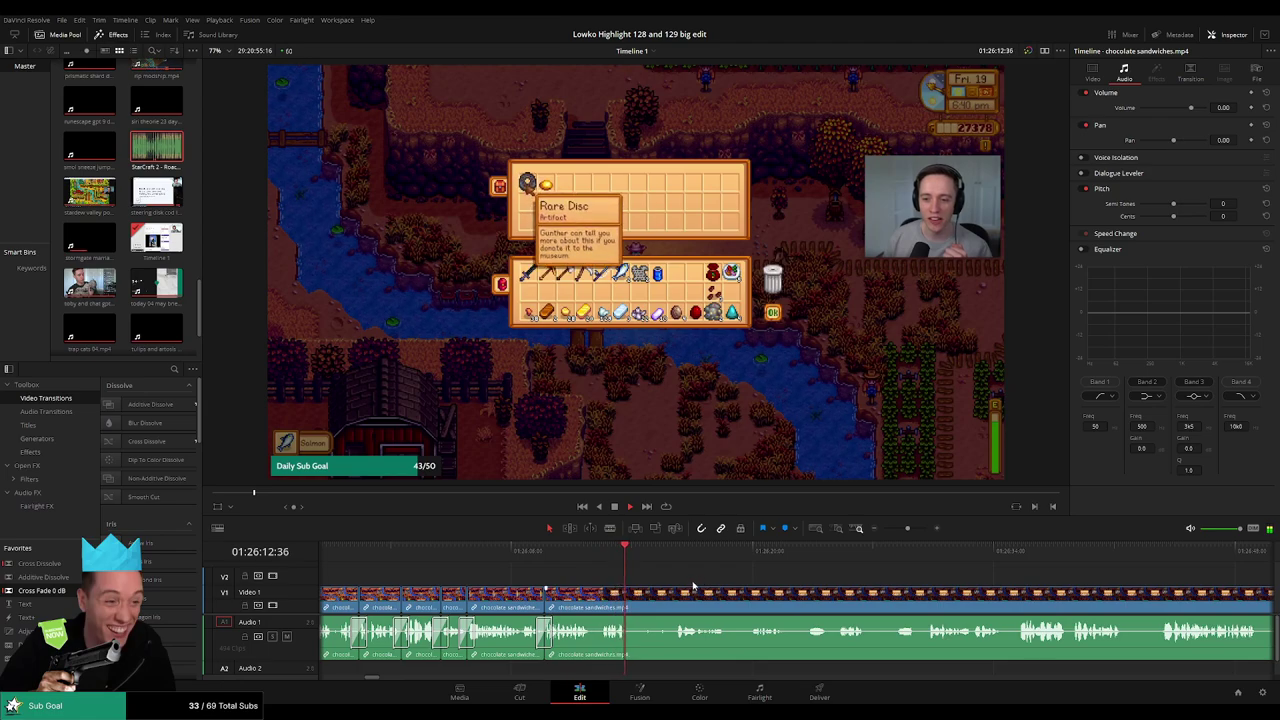
click(679, 549)
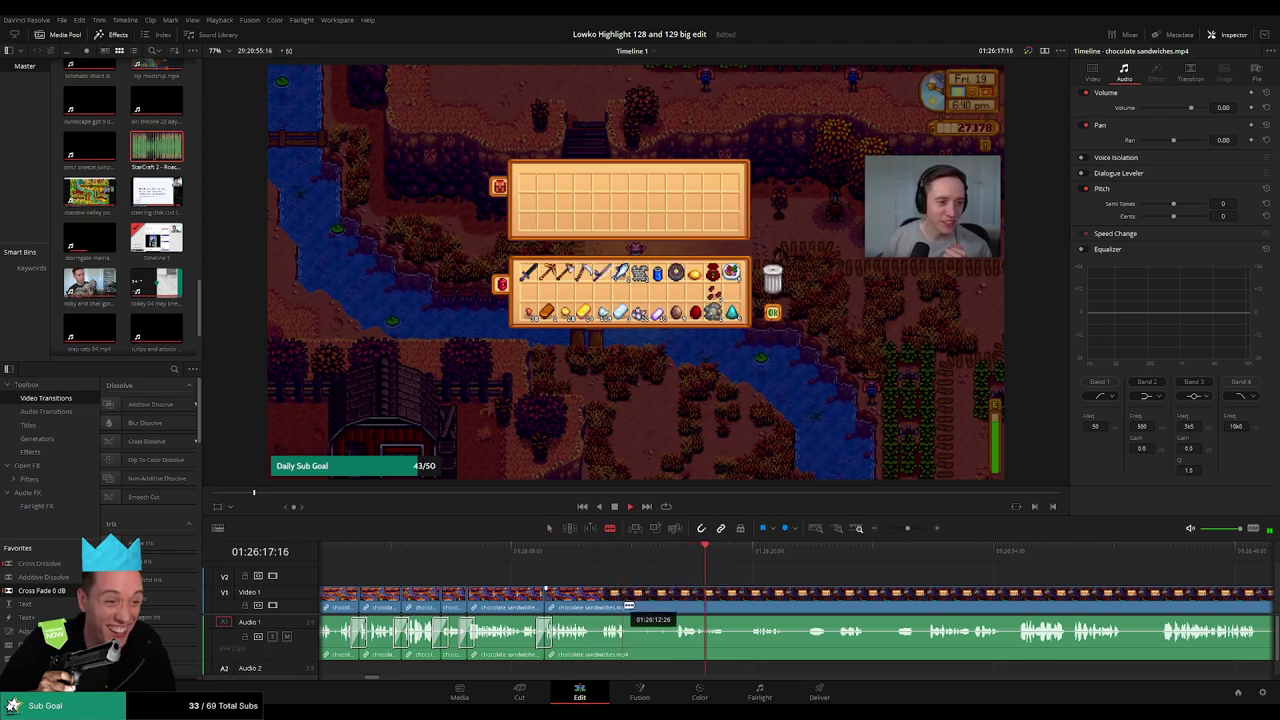
drag(617, 612, 699, 595)
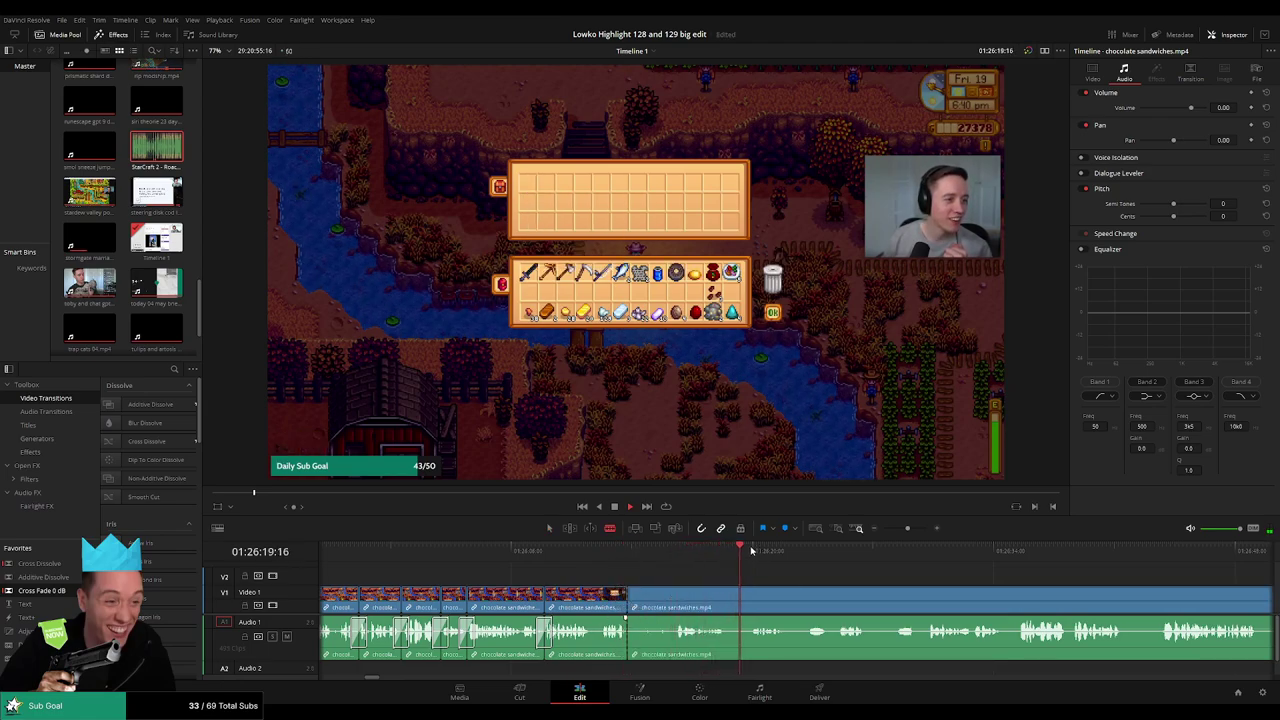
click(657, 607)
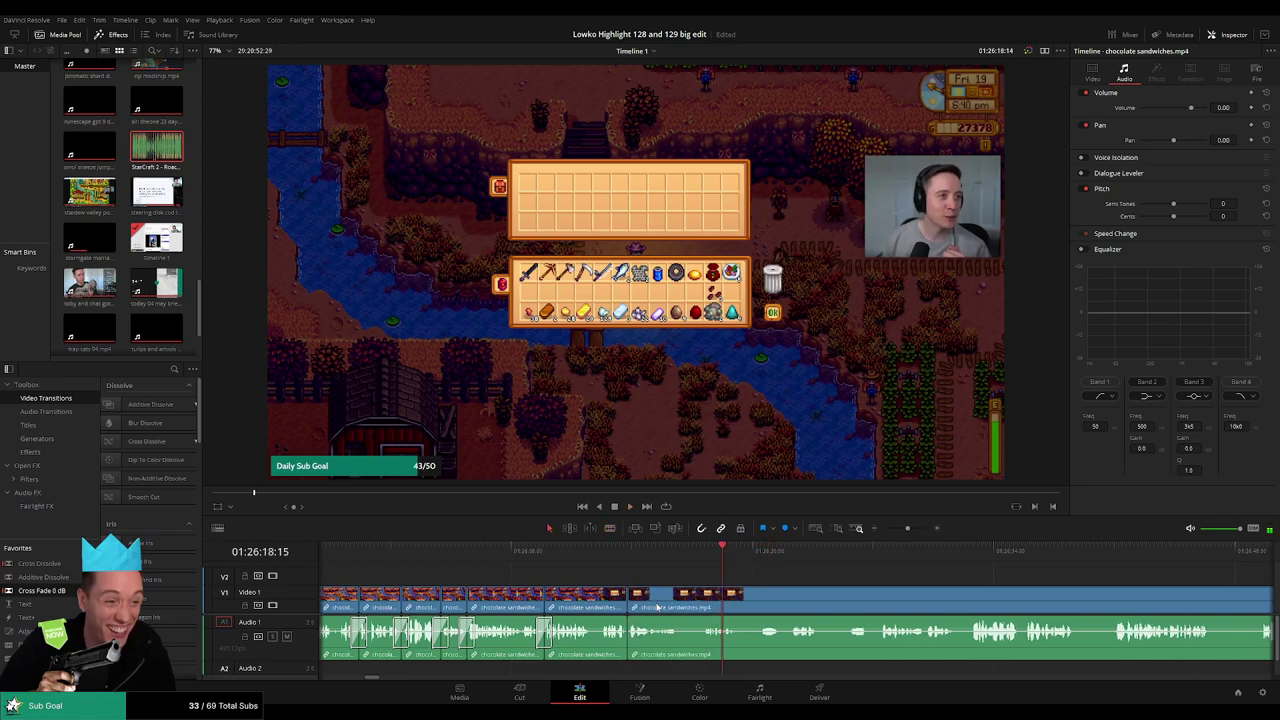
key(space)
drag(657, 607, 716, 600)
key(space)
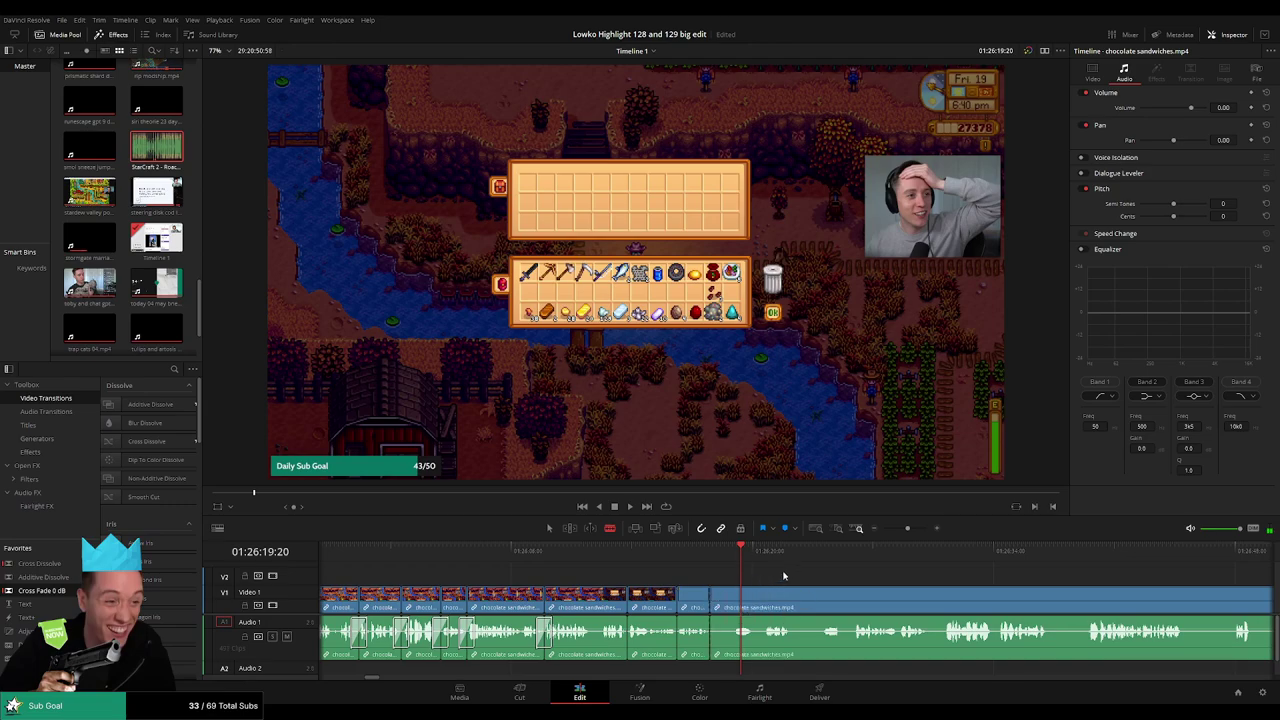
key(space)
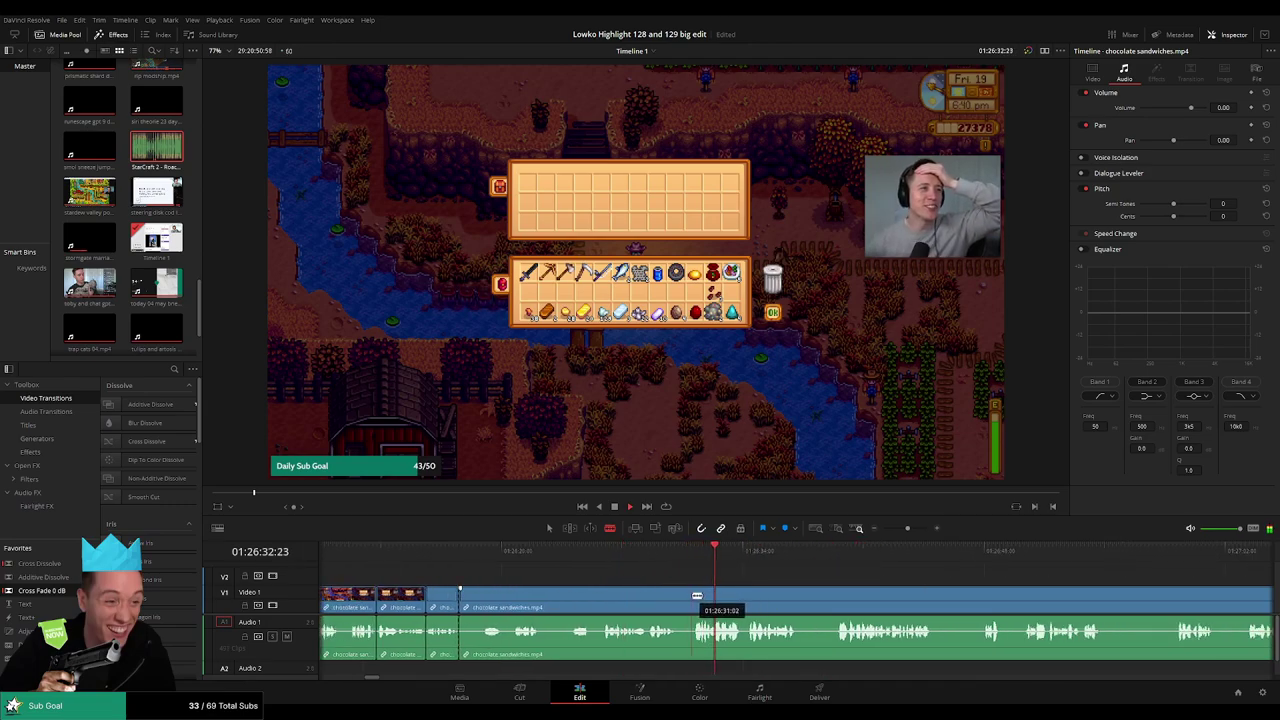
Remove two more dead stretches and trim a clip edge to drop dead footage.
click(641, 597)
key(BackSpace)
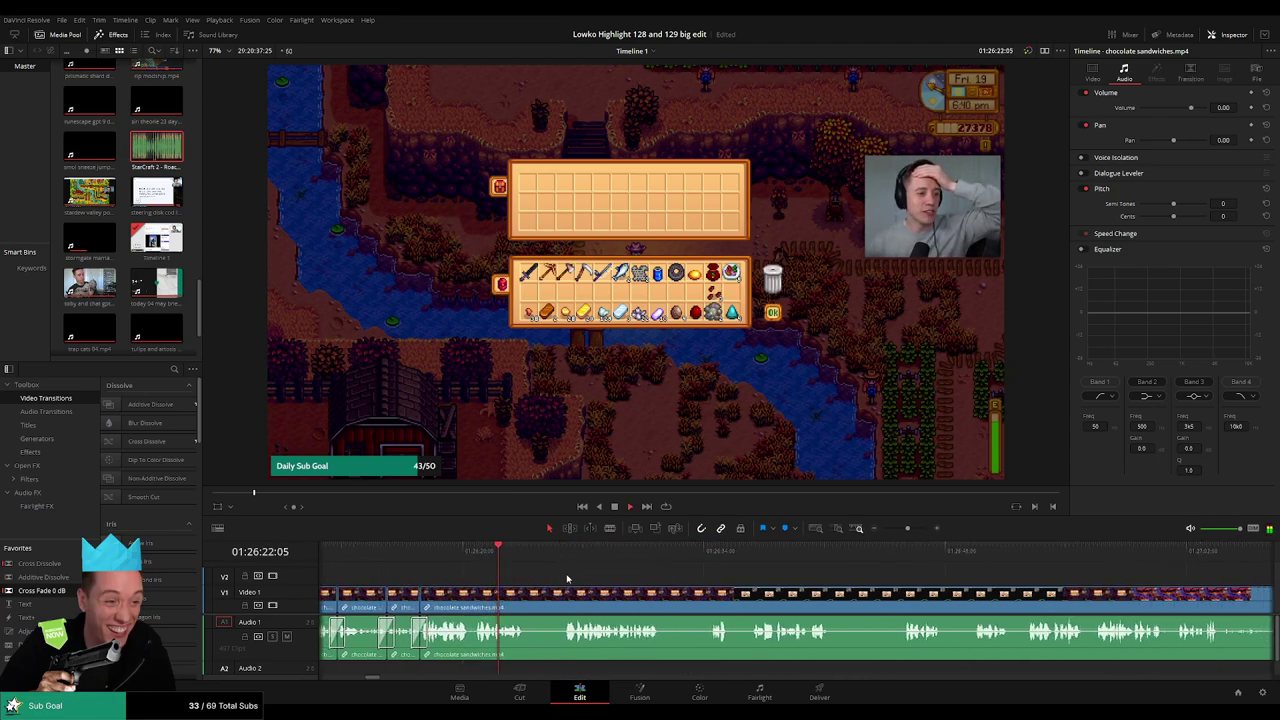
key(ctrl+b)
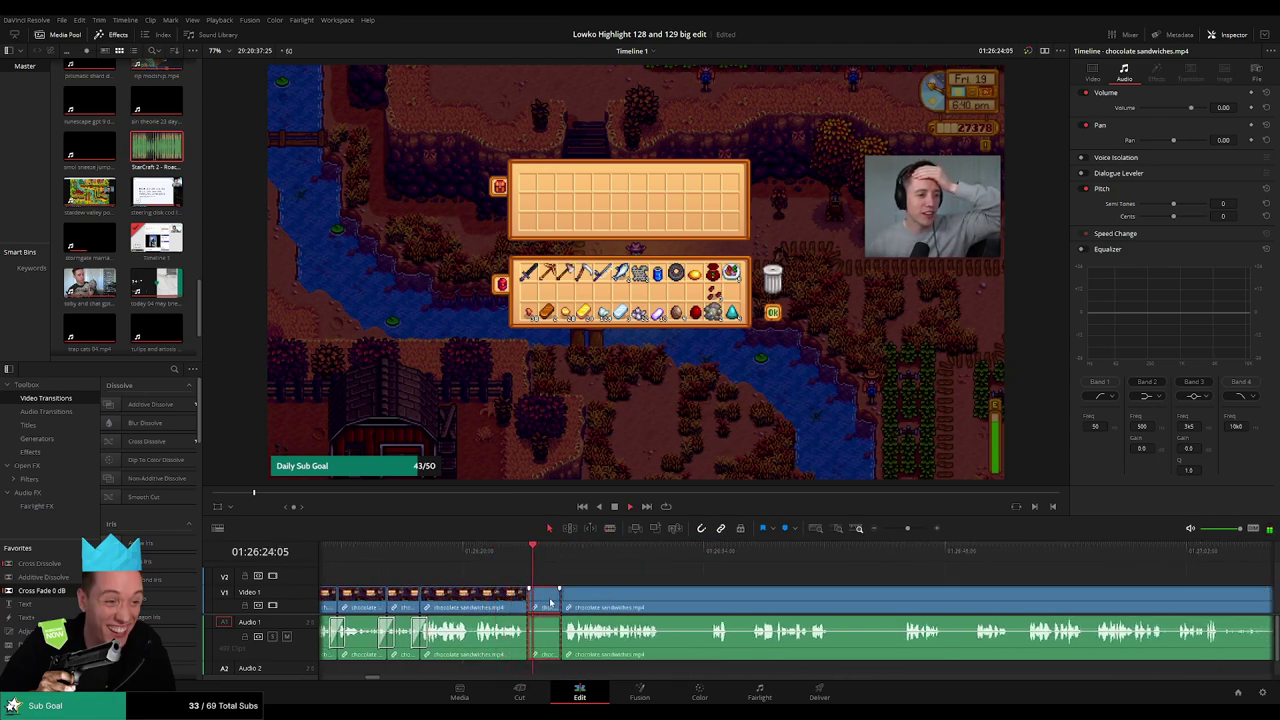
key(Delete)
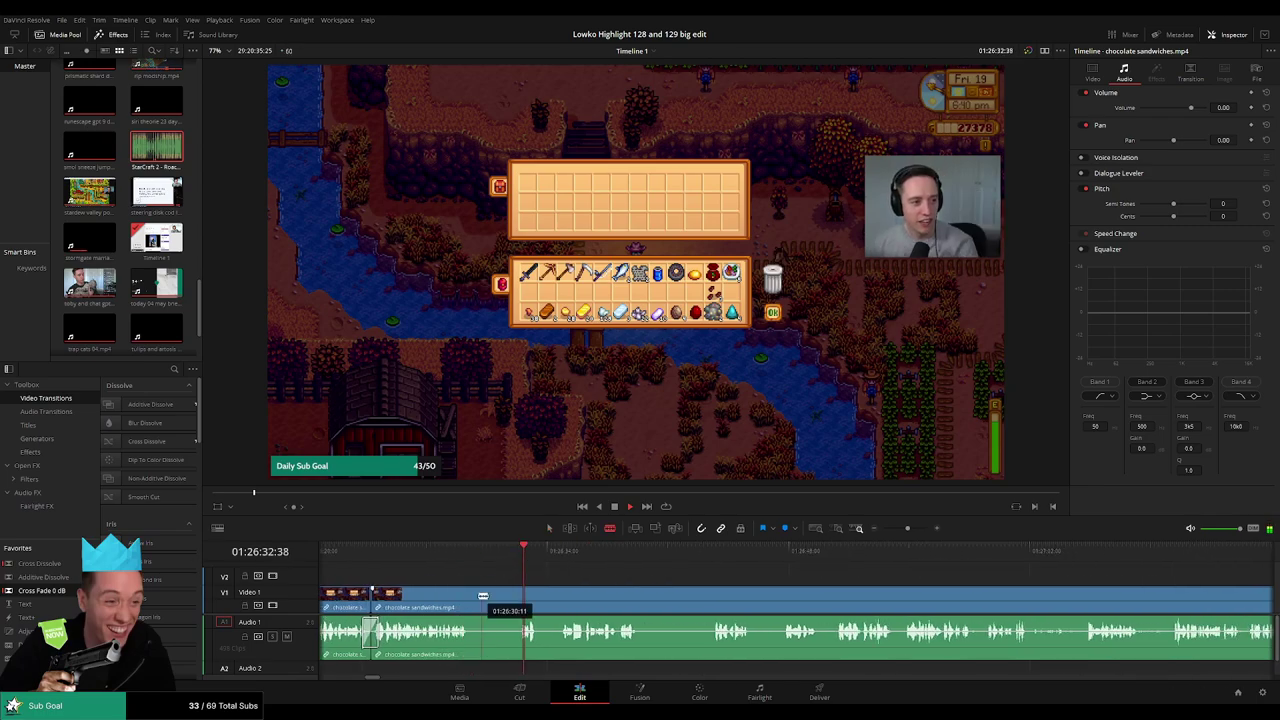
mouse_move(500, 593)
mouse_down()
mouse_move(473, 593)
mouse_move(501, 598)
mouse_up()
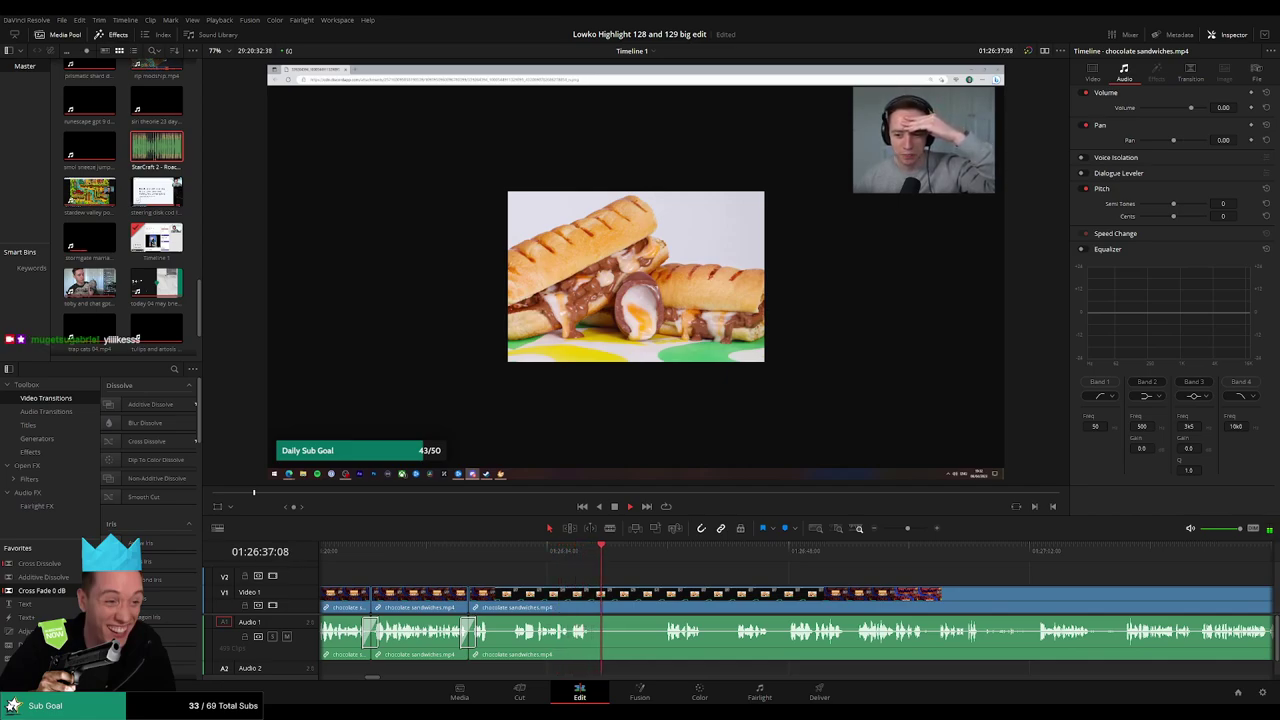
Blade both ends of a dead part and ripple-delete the piece between the cuts.
key(b)
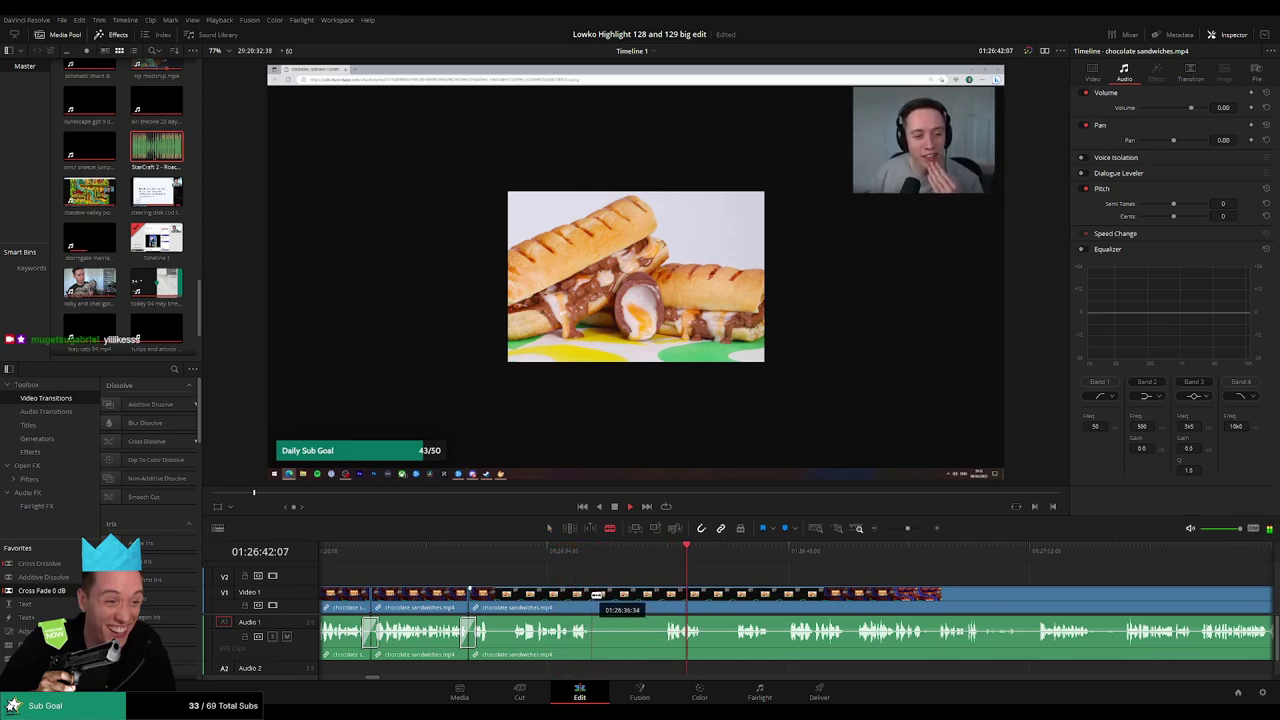
click(595, 594)
key(a)
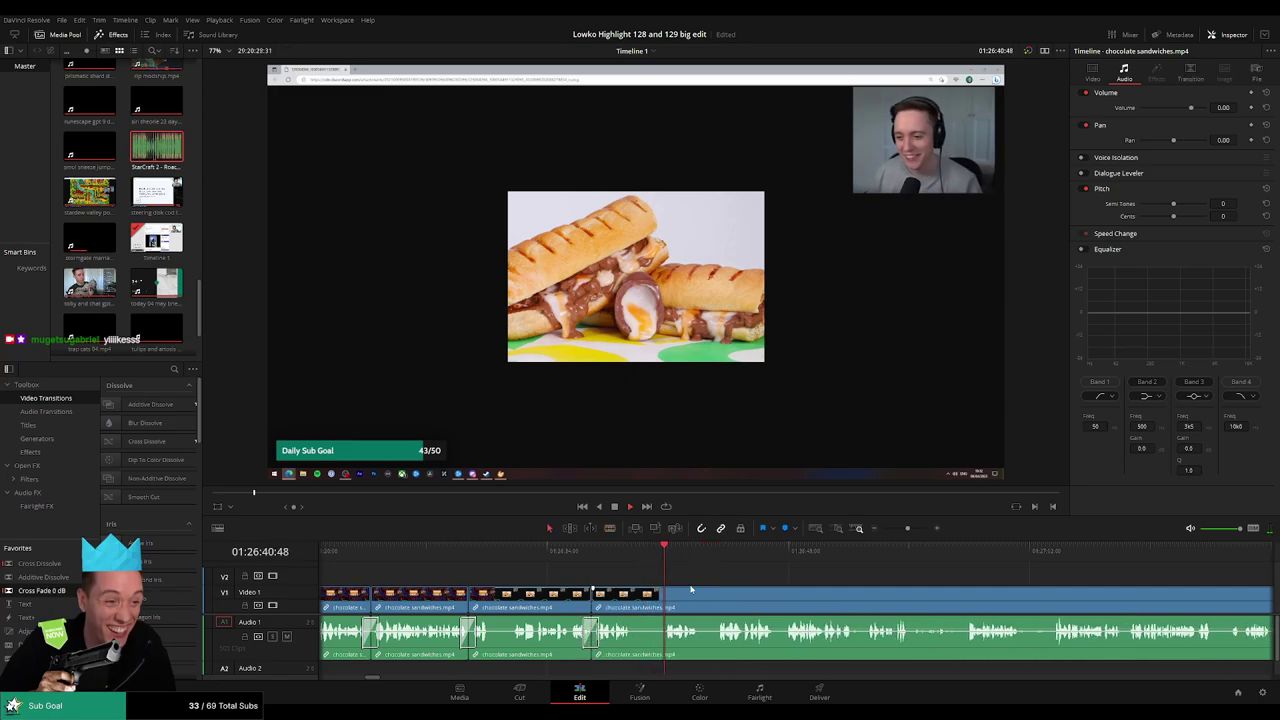
key(b)
click(632, 594)
key(a)
click(640, 600)
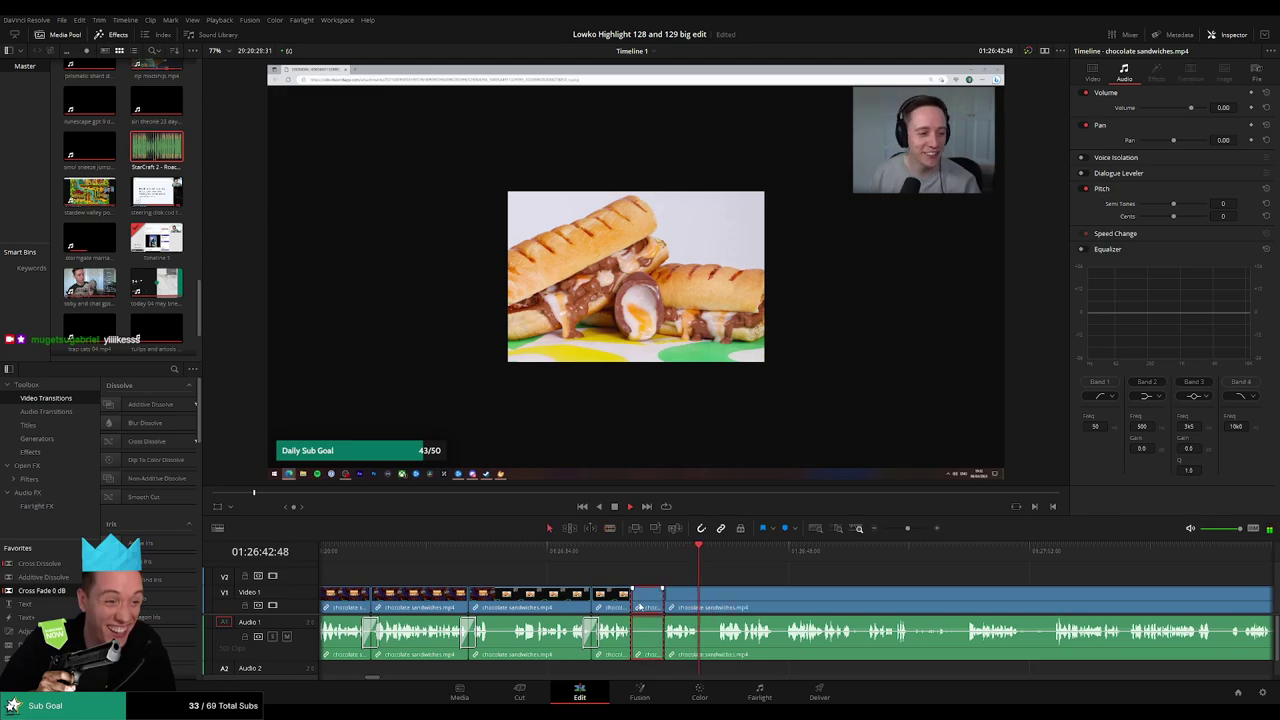
key(Delete)
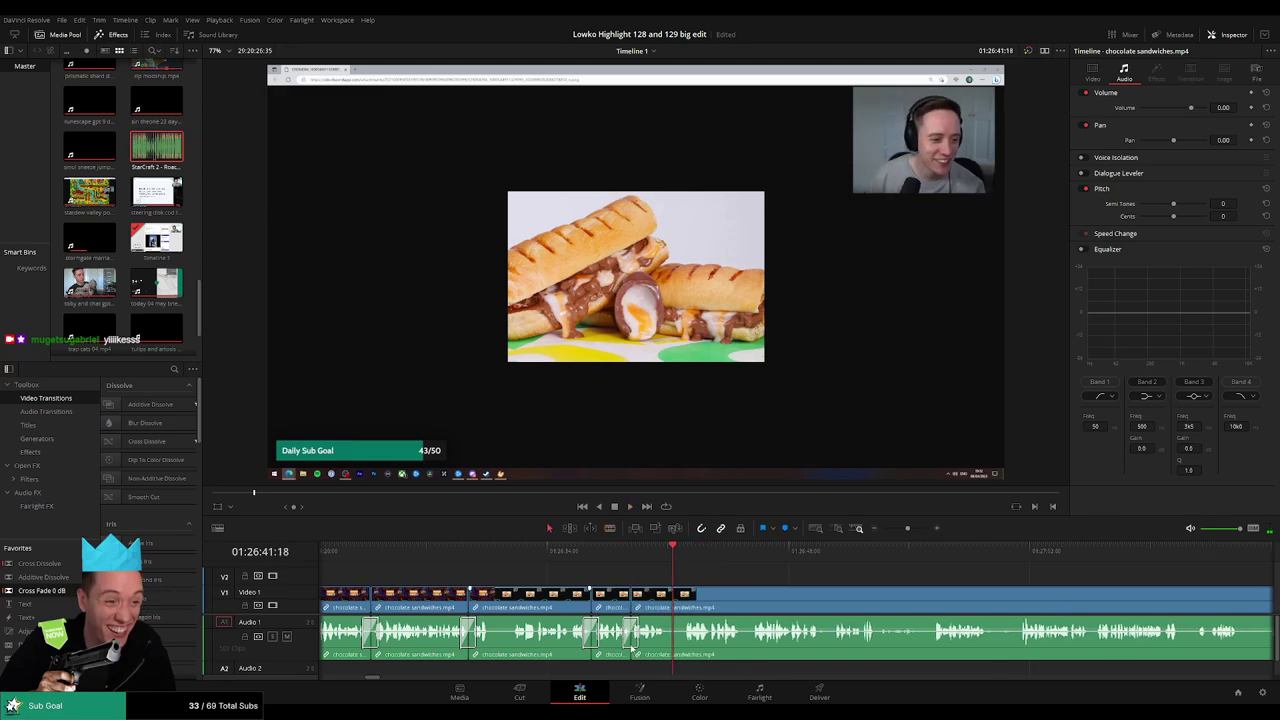
Scrub back over the edit and ripple-delete another short dead piece.
drag(478, 550, 511, 553)
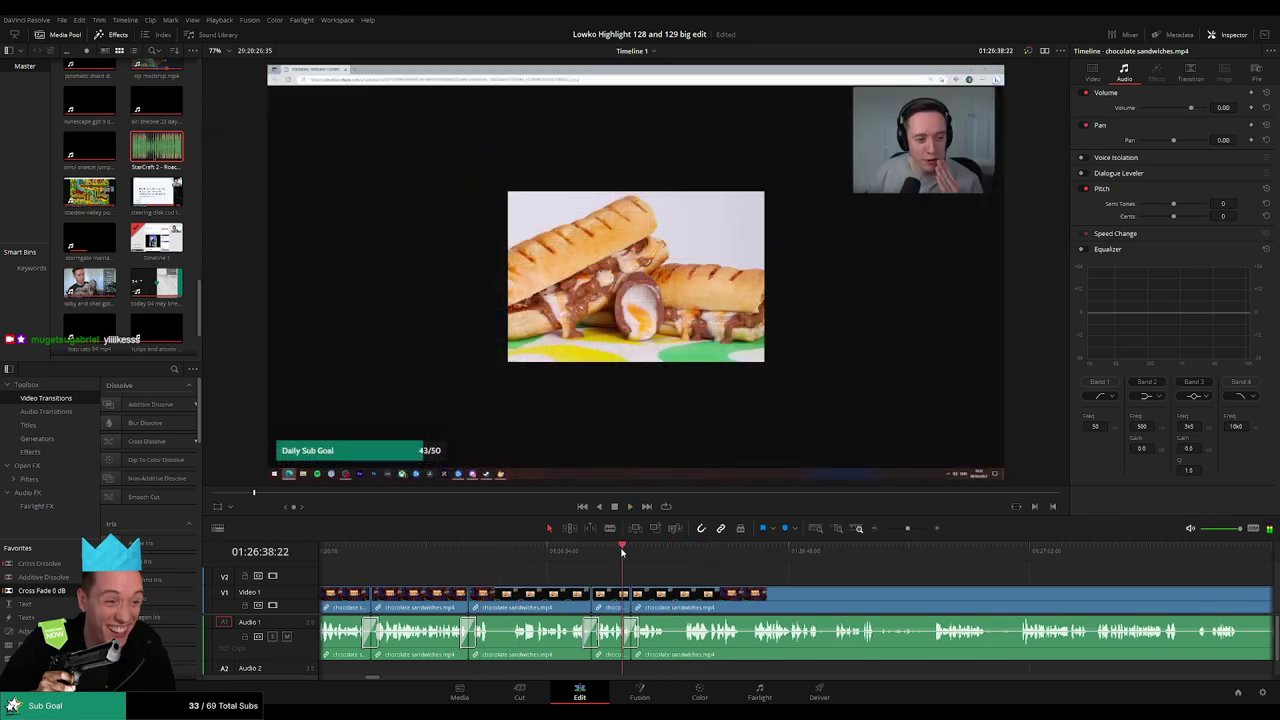
scroll(445, 555, down, 2)
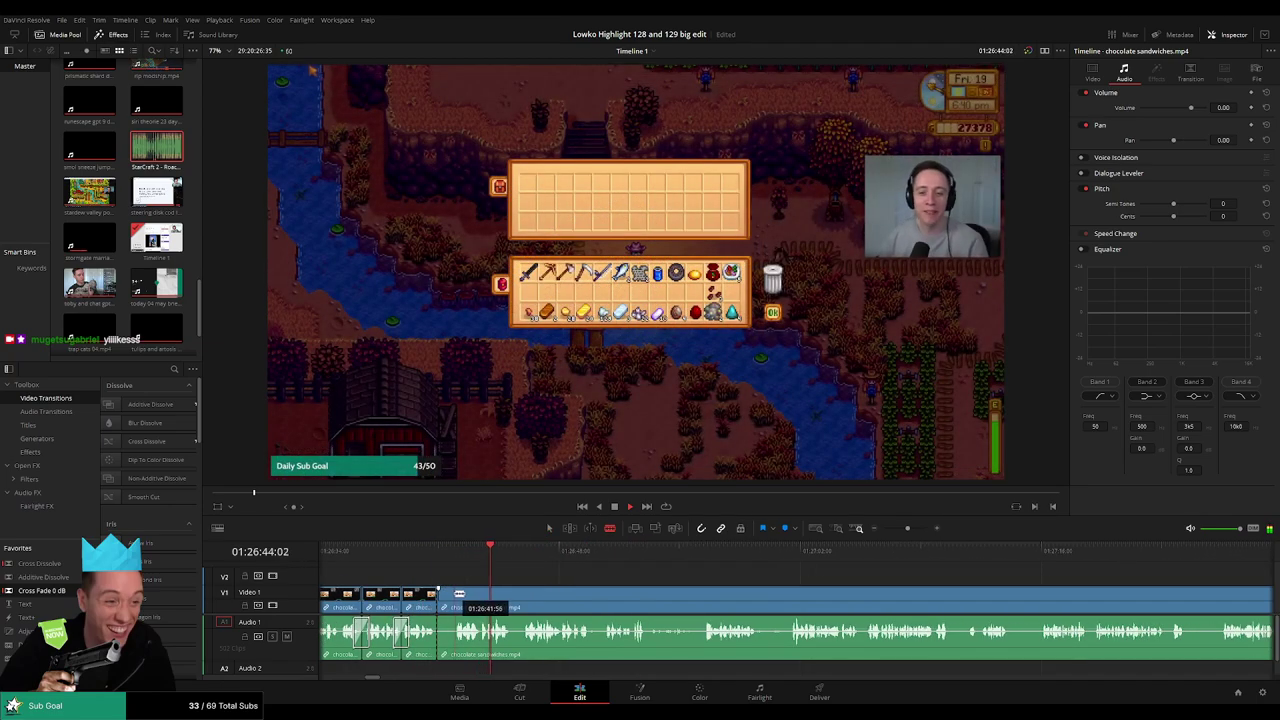
click(448, 597)
key(Delete)
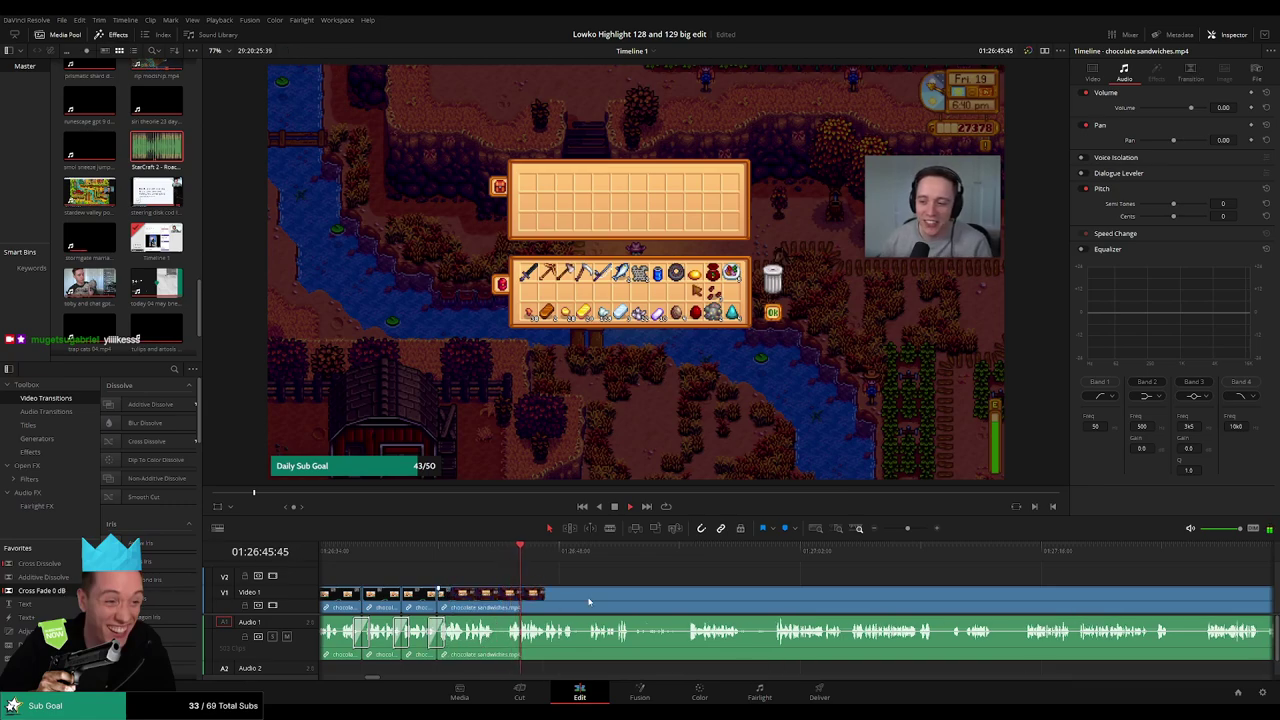
scroll(575, 592, right, 2)
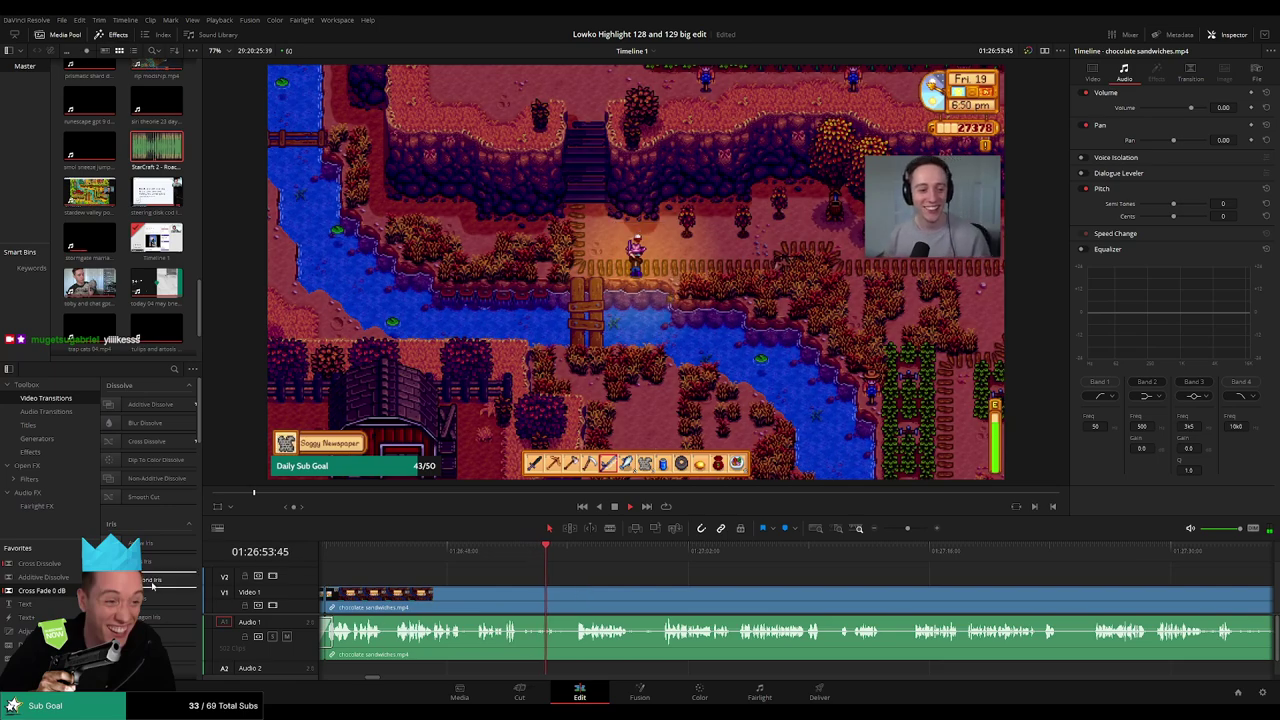
Cut where the next dead footage begins and ends, then ripple-delete that piece.
click(521, 598)
click(572, 598)
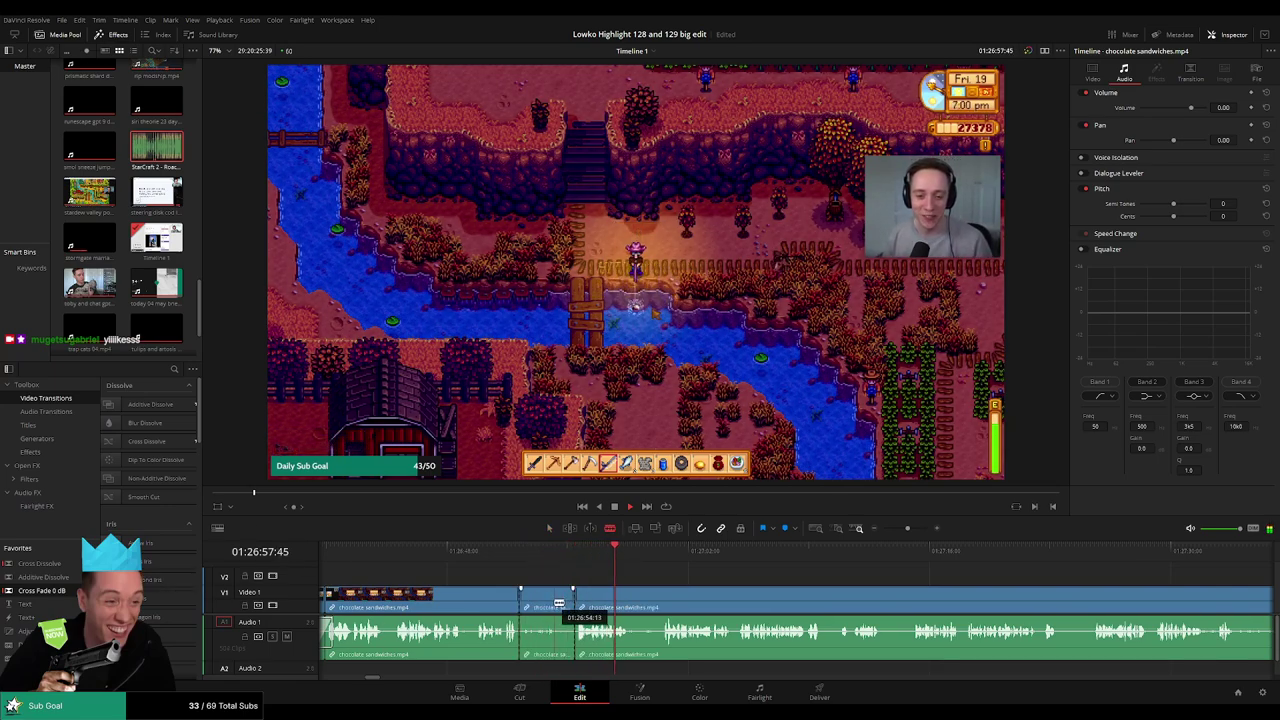
key(a)
click(548, 604)
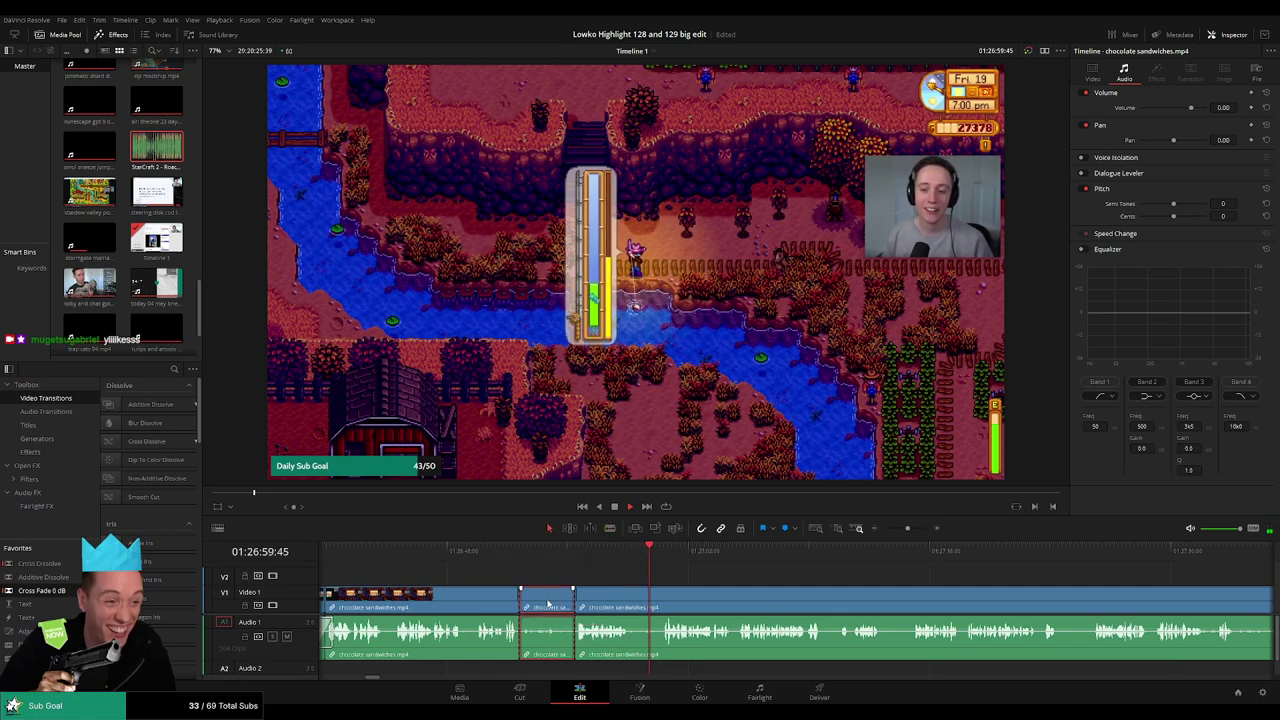
key(Delete)
Remove a short dead stretch from the chocolate sandwiches clip and review the cut.
drag(576, 598, 593, 602)
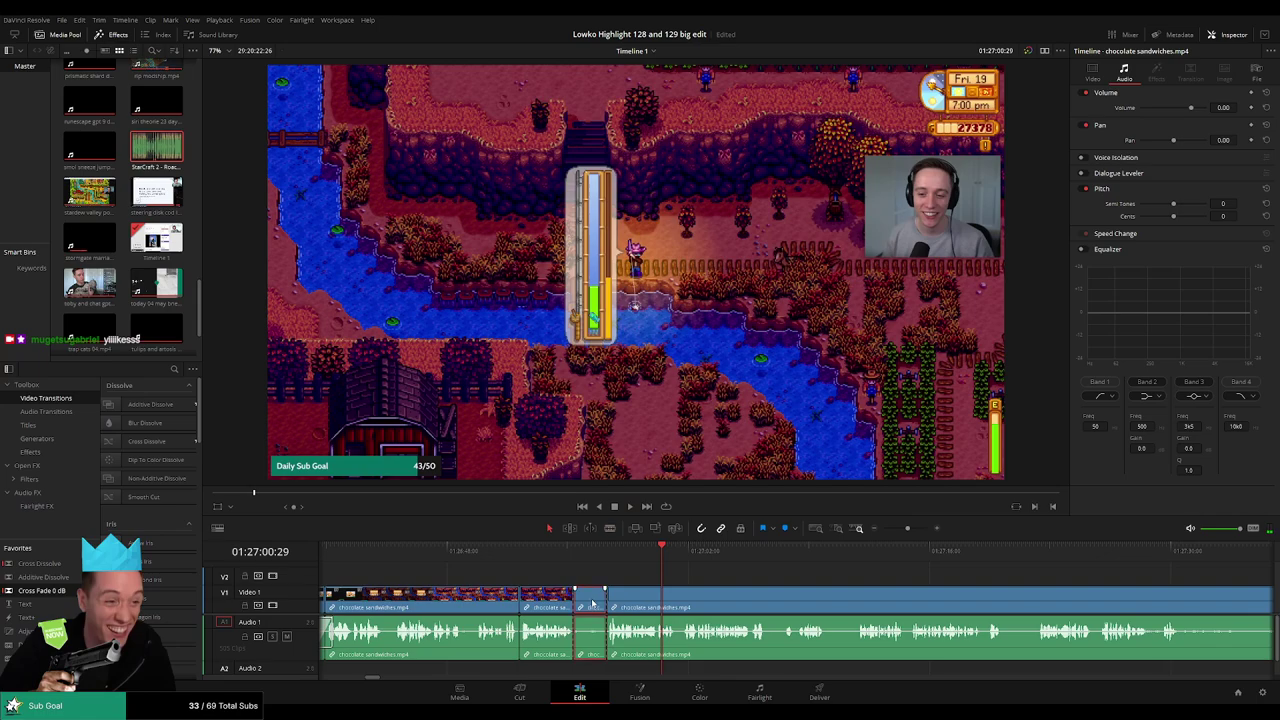
key(Delete)
key(space)
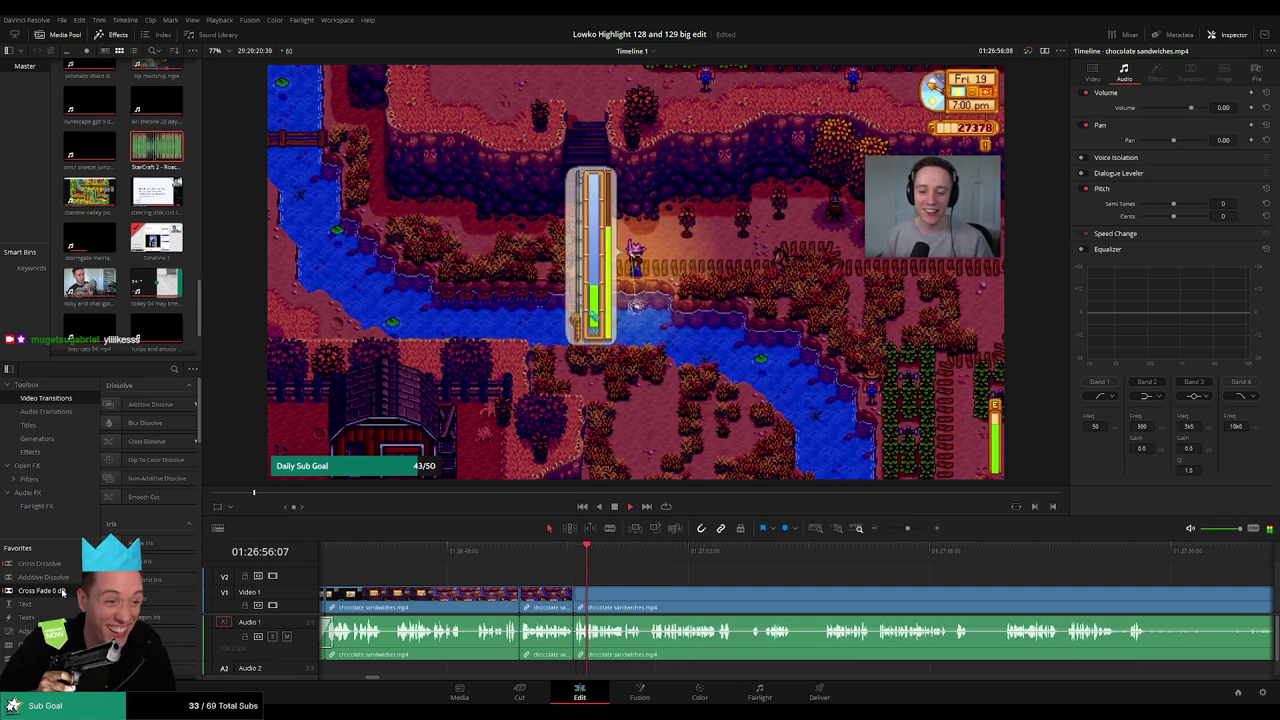
scroll(794, 620, left, 2)
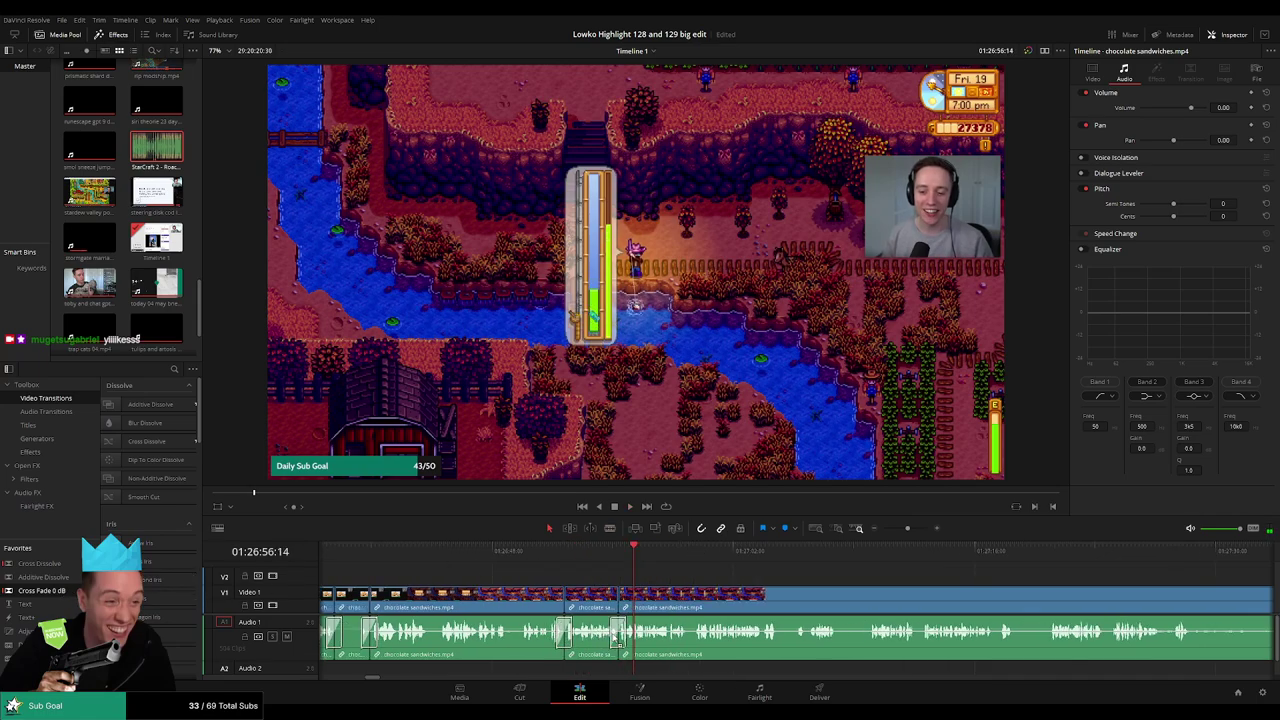
scroll(625, 582, right, 5)
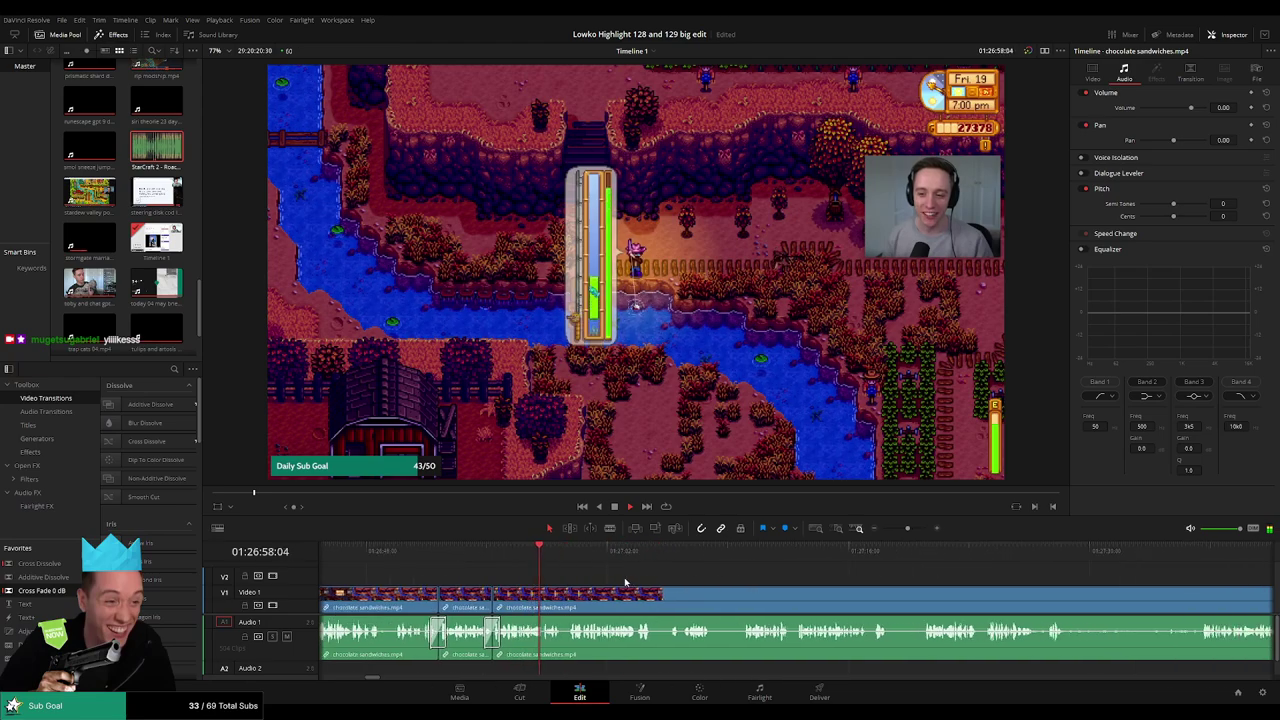
scroll(621, 583, right, 2)
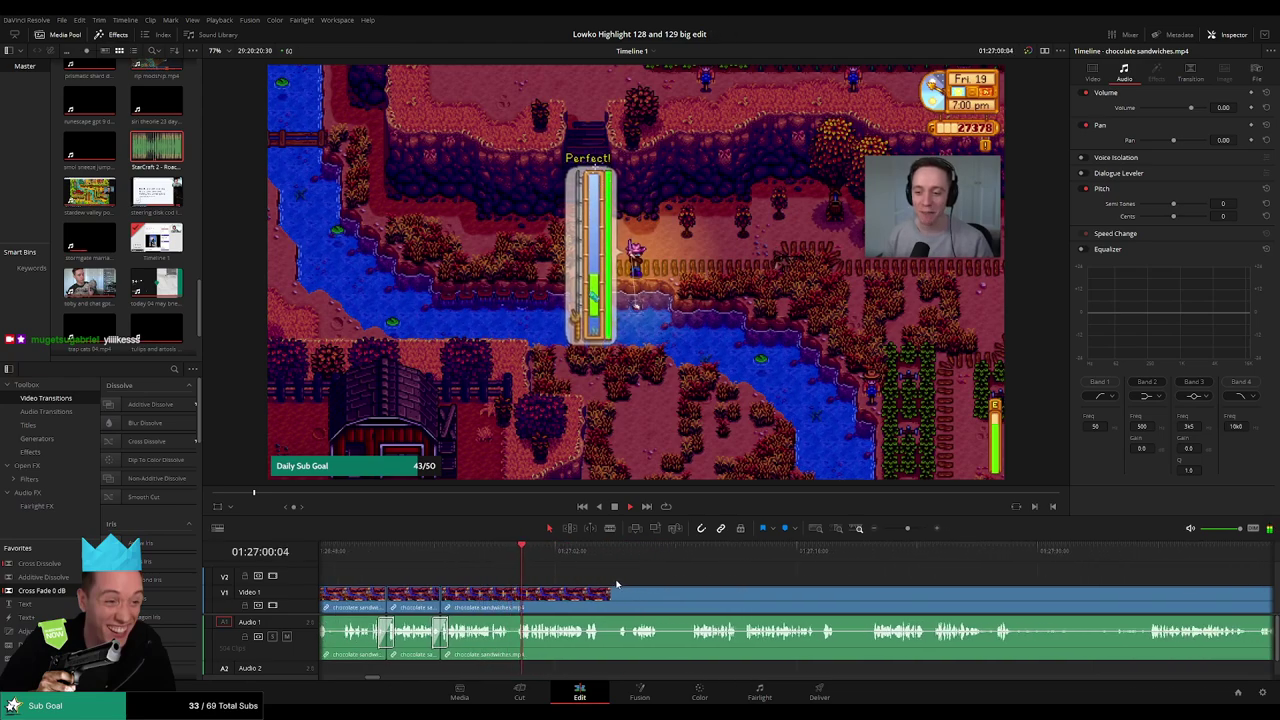
scroll(605, 585, right, 2)
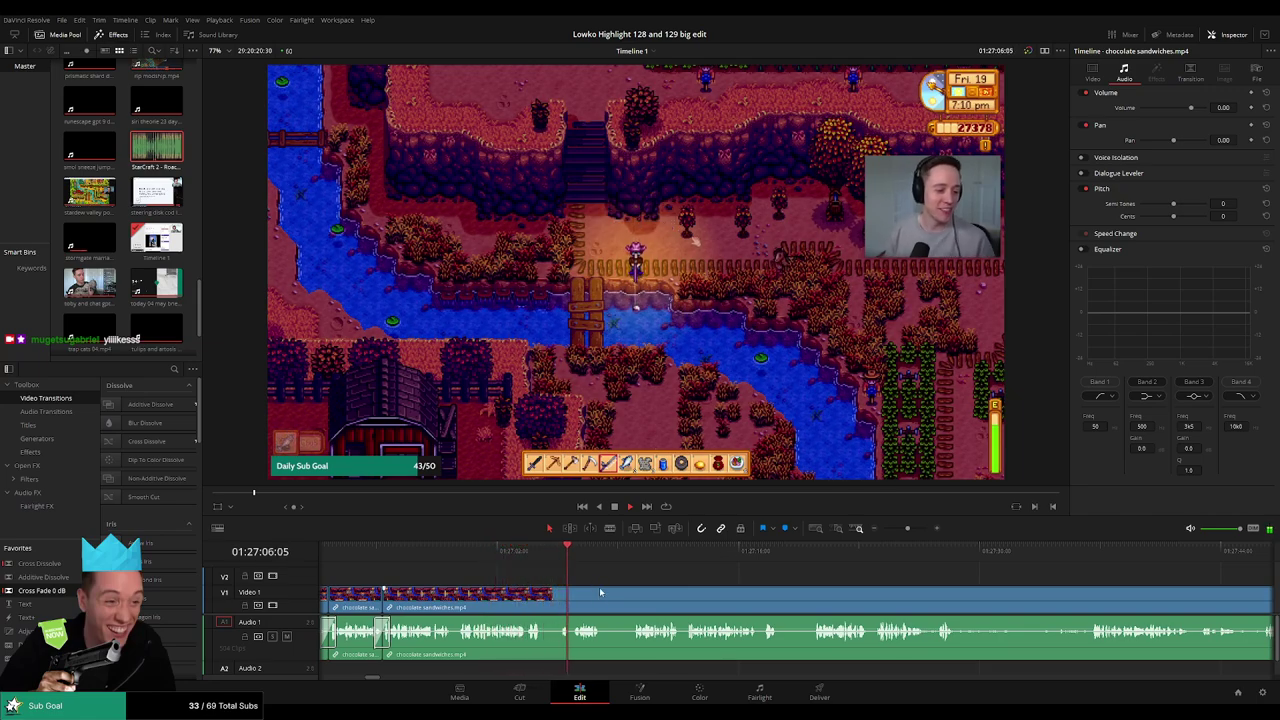
Trim the edit points, then ripple-delete the leftover gap and short clip piece.
drag(550, 598, 607, 607)
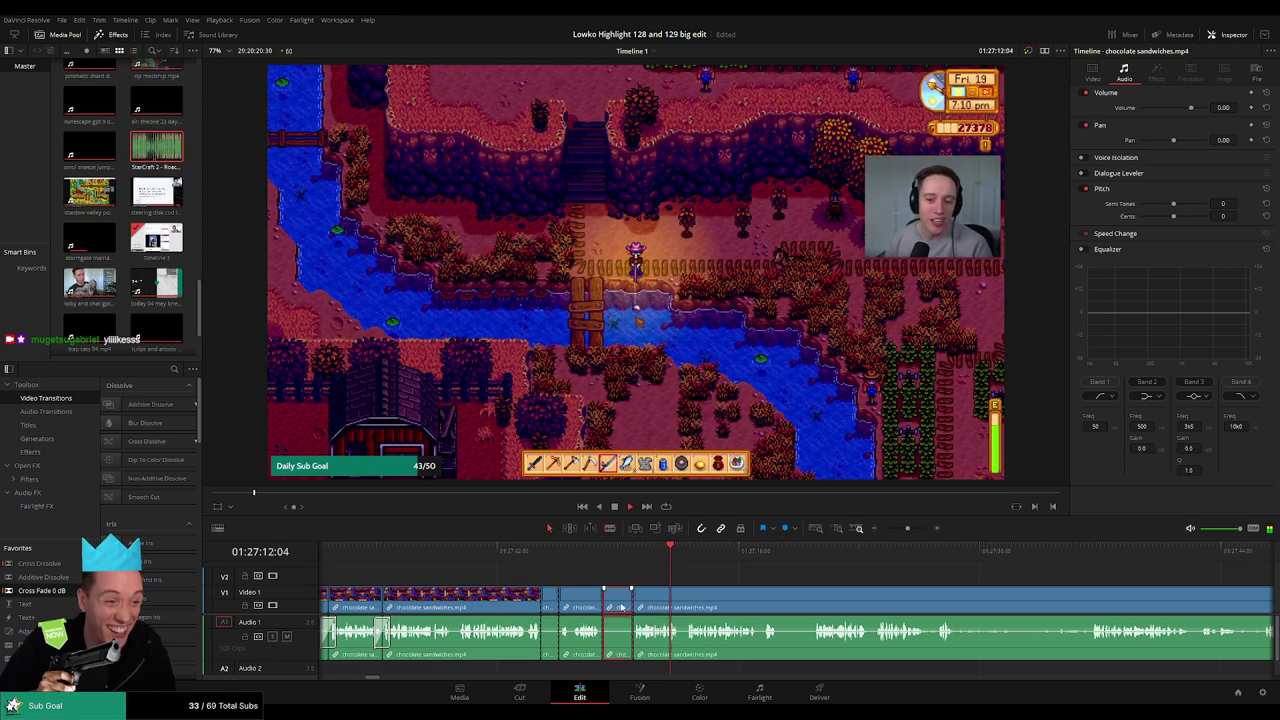
drag(607, 607, 632, 607)
click(621, 607)
key(BackSpace)
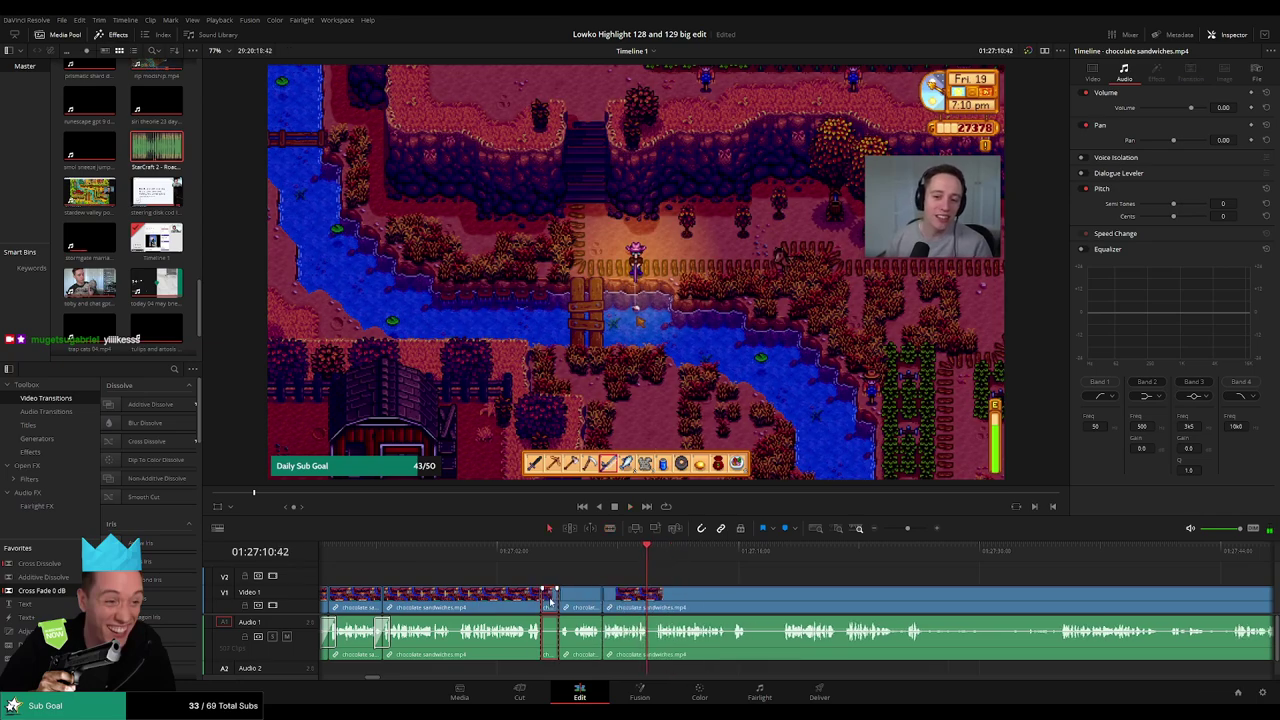
click(550, 600)
key(BackSpace)
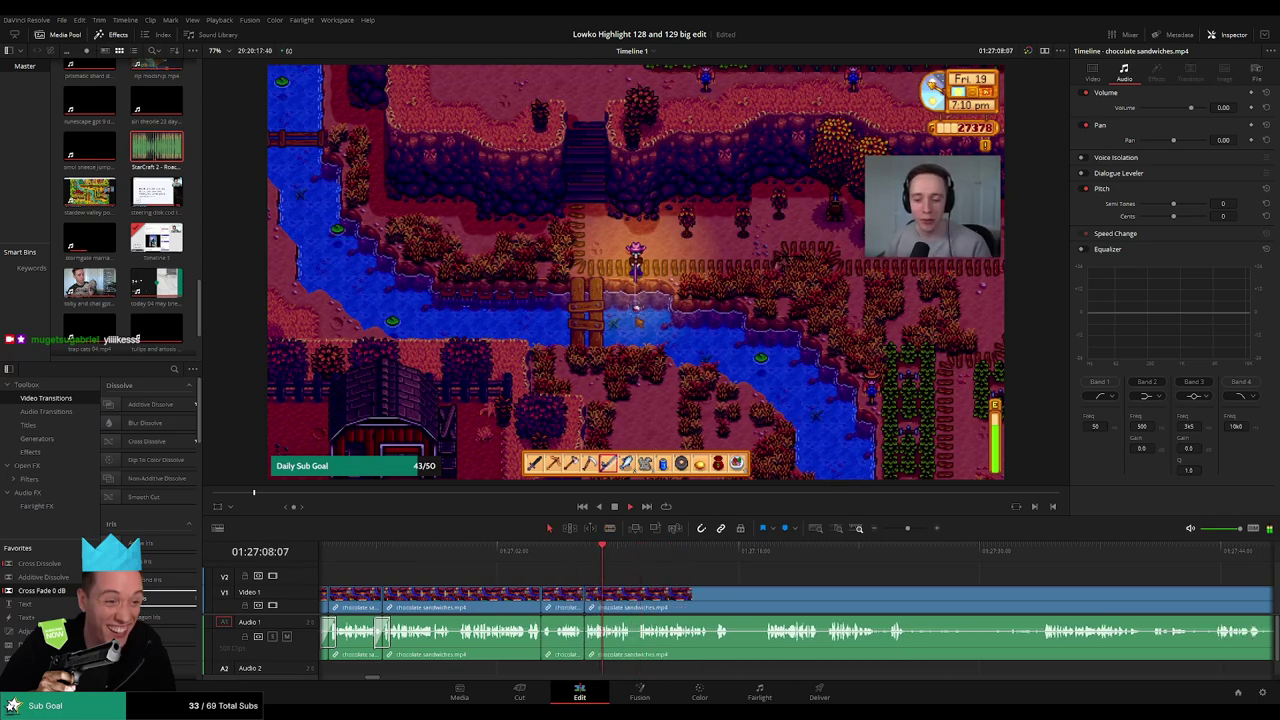
click(544, 643)
scroll(612, 632, left, 1)
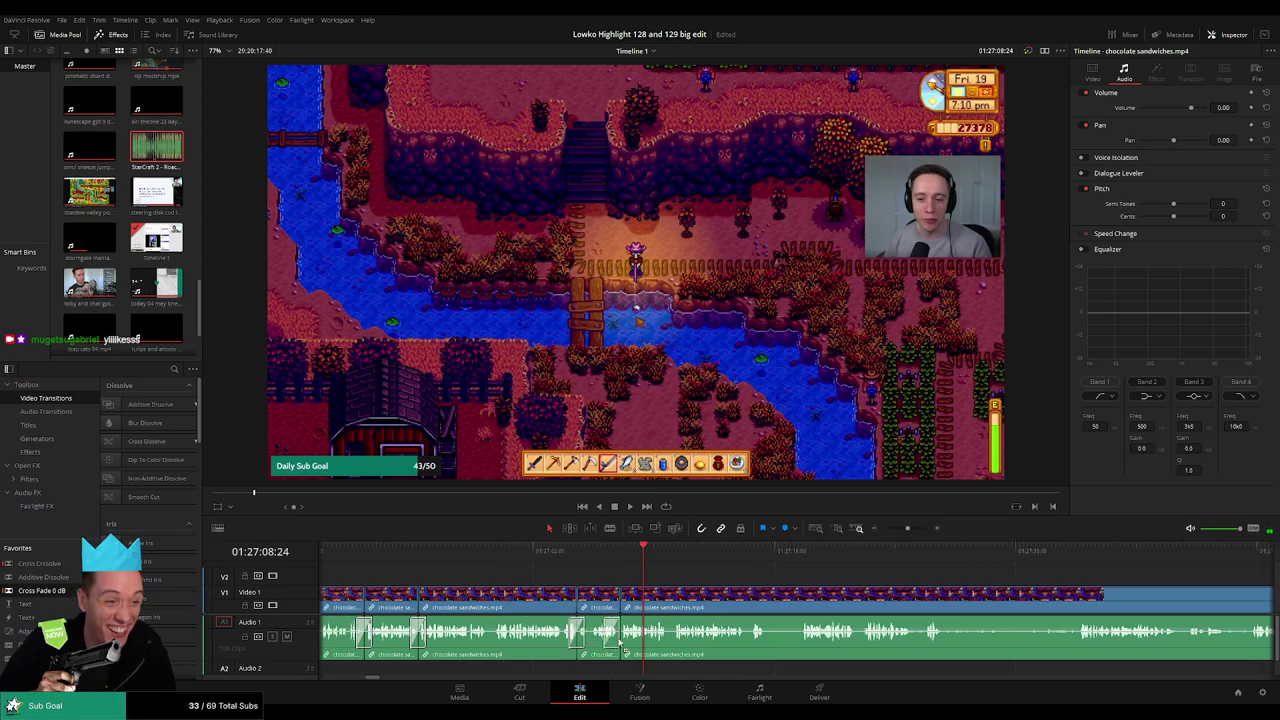
key(space)
scroll(578, 598, right, 4)
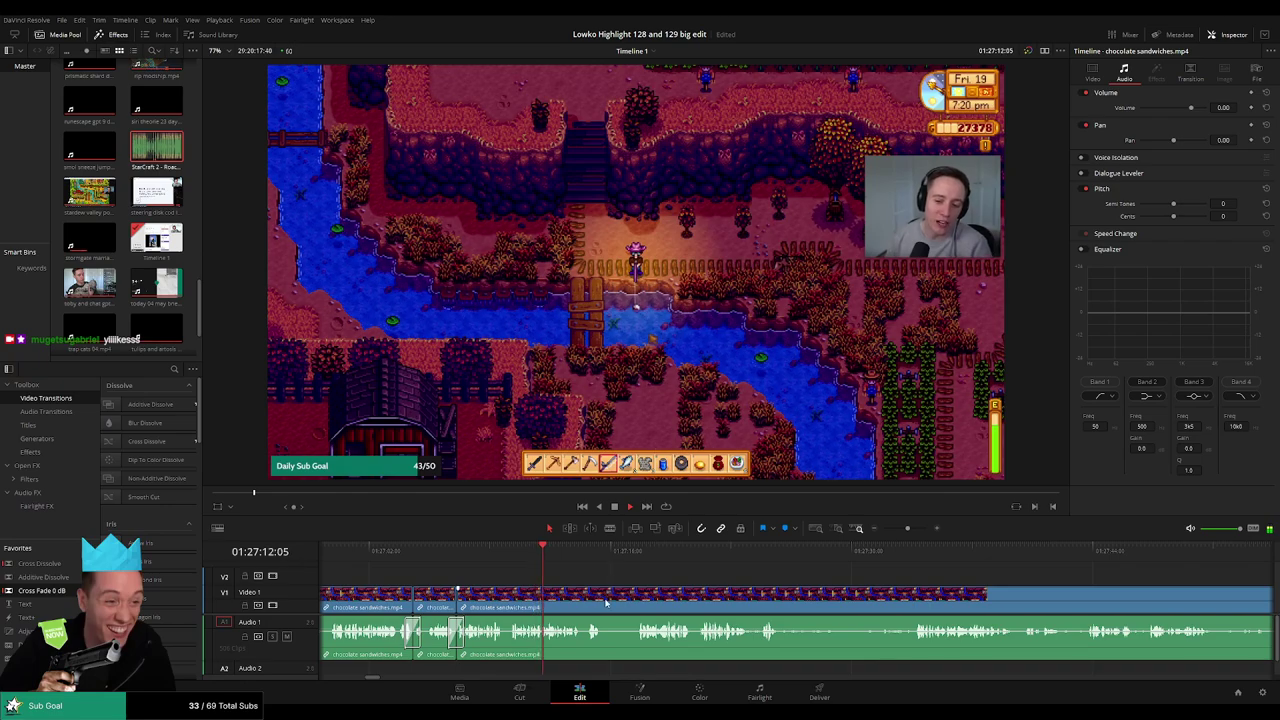
Blade around another short dead section and ripple-delete it so the footage closes up.
key(b)
click(604, 596)
click(634, 596)
key(a)
click(617, 603)
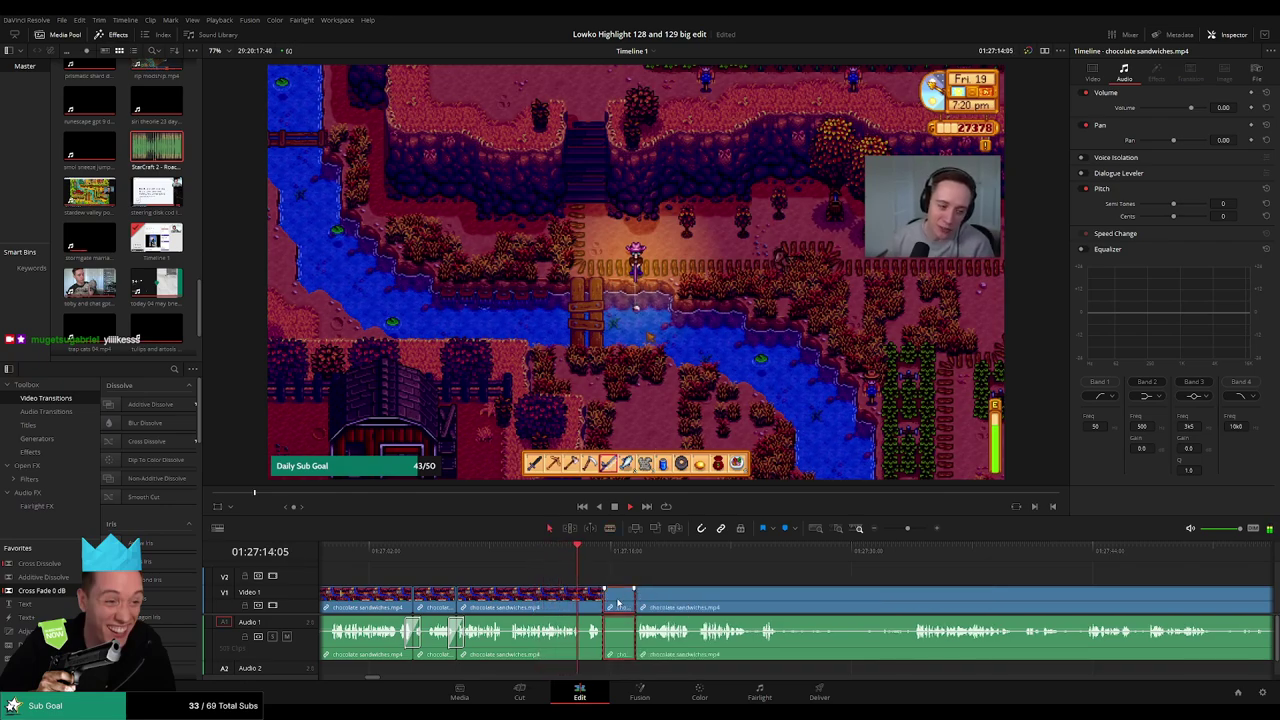
key(Delete)
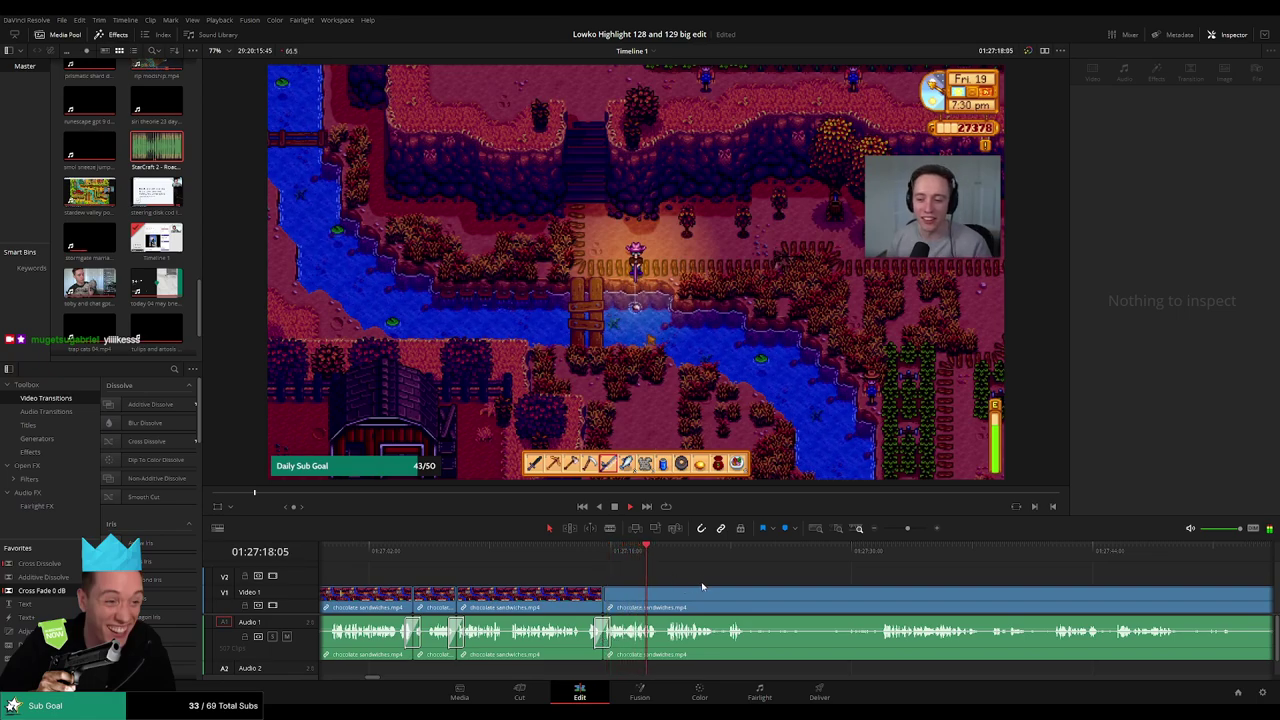
scroll(551, 577, right, 3)
scroll(511, 585, right, 2)
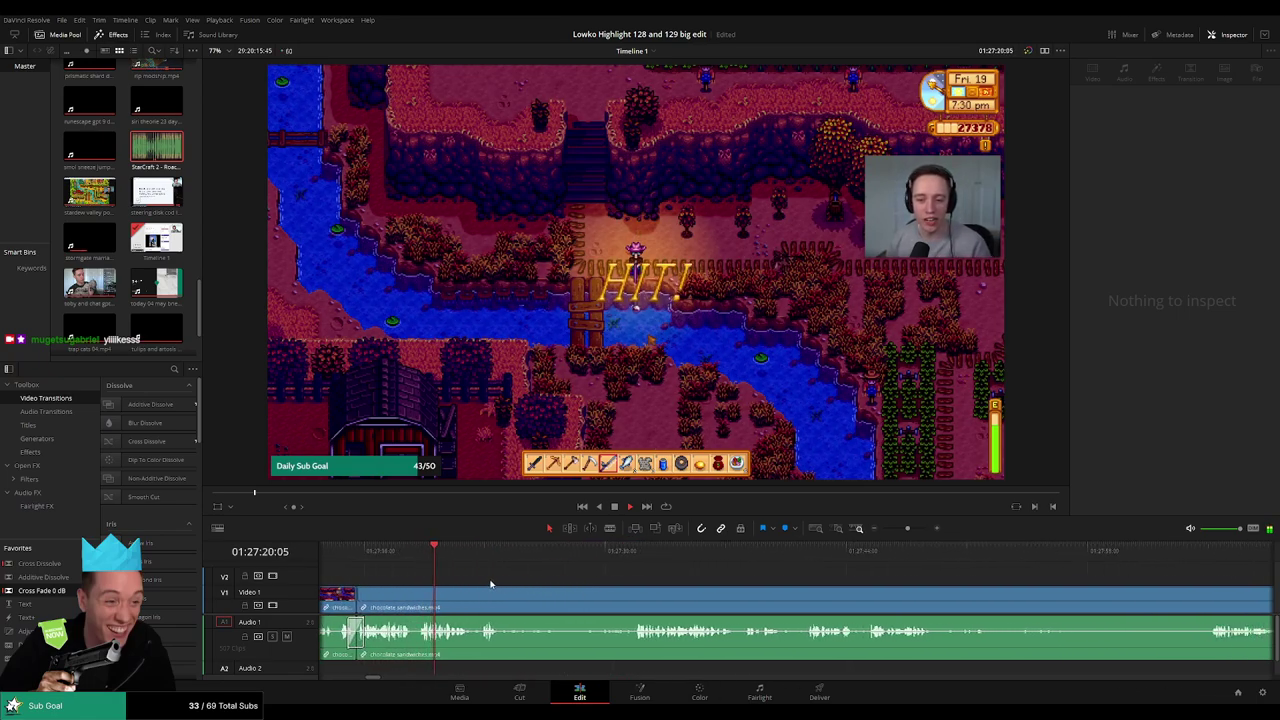
scroll(537, 575, right, 1)
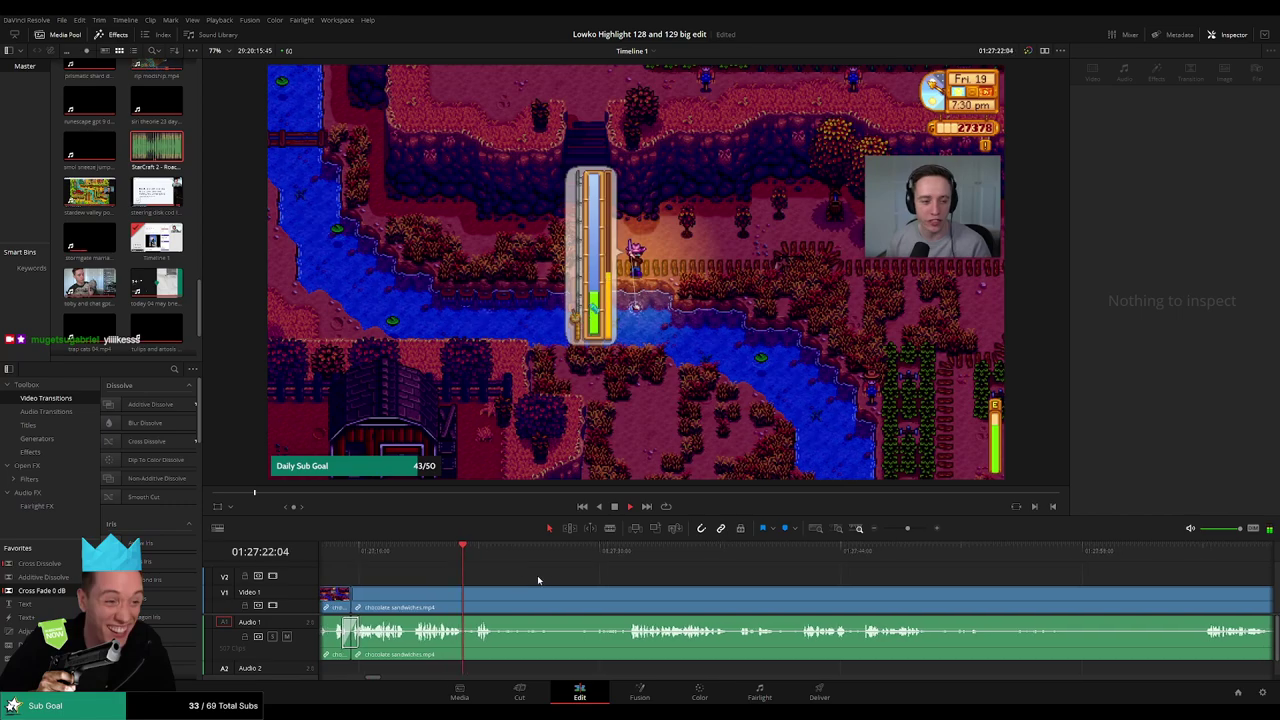
Split the chocolate sandwiches clip at the playhead while reviewing the playback.
key(space)
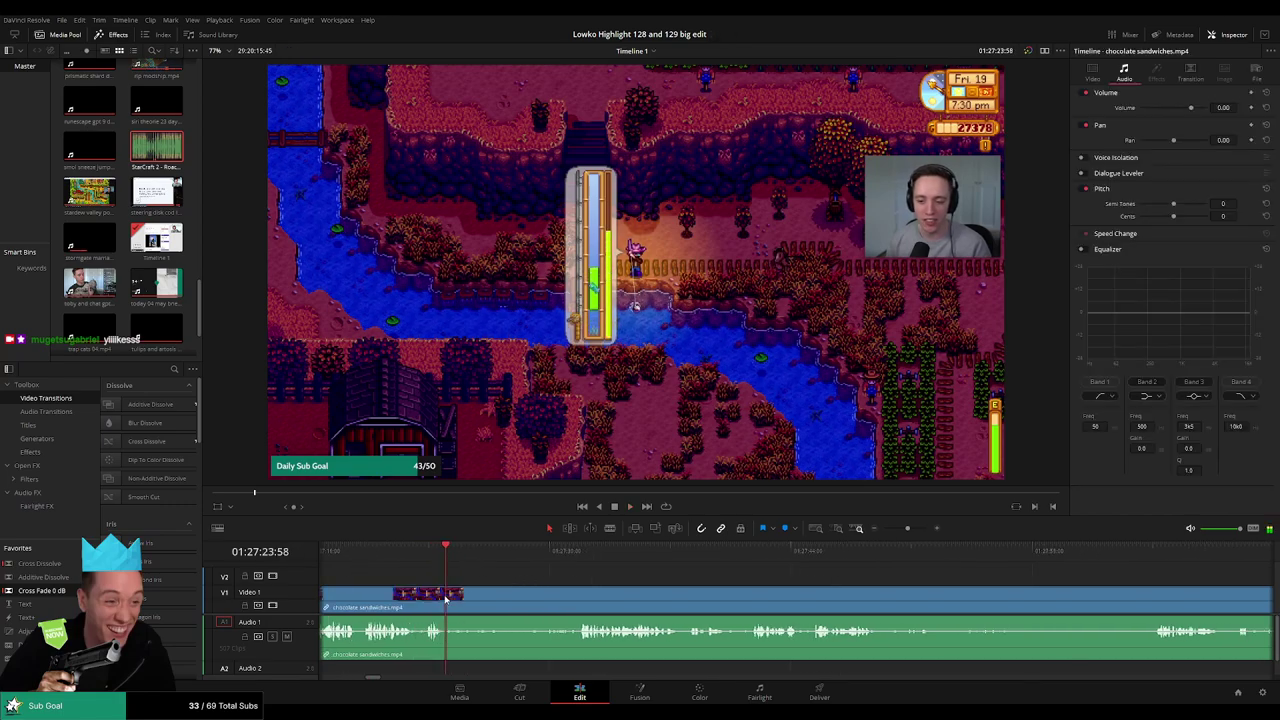
key(b)
key(ctrl+b)
key(space)
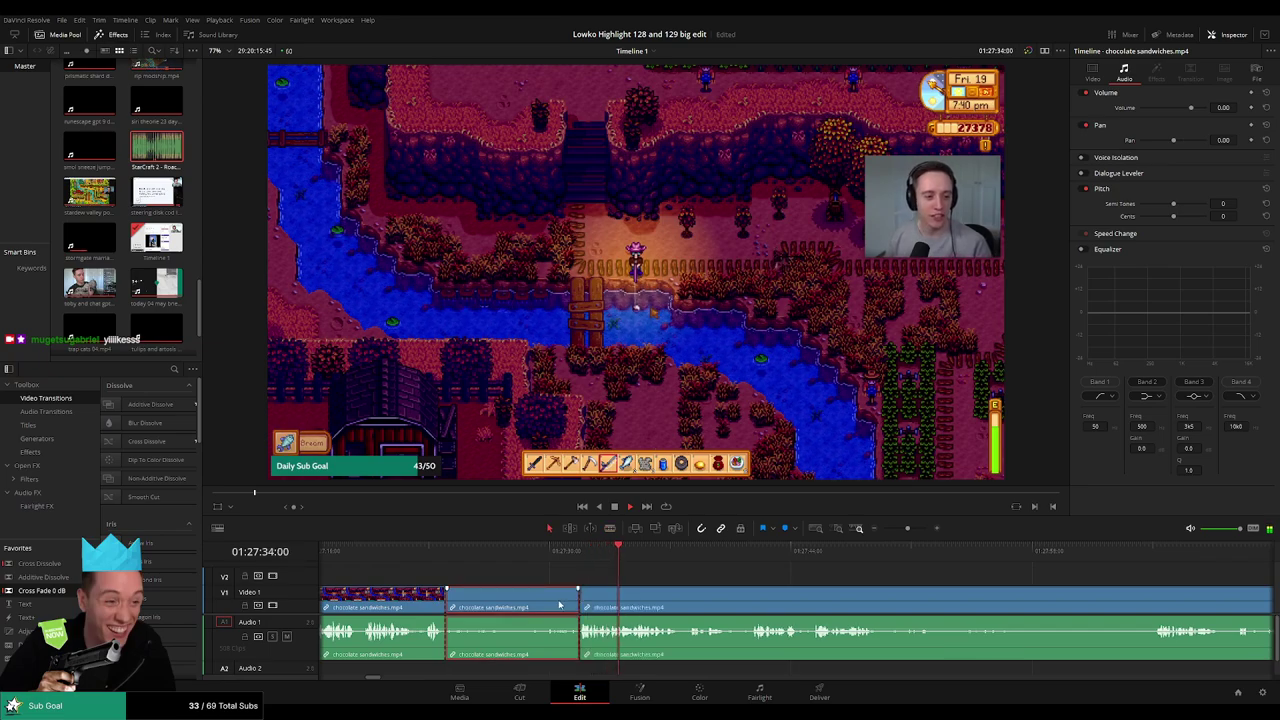
key(space)
key(space)
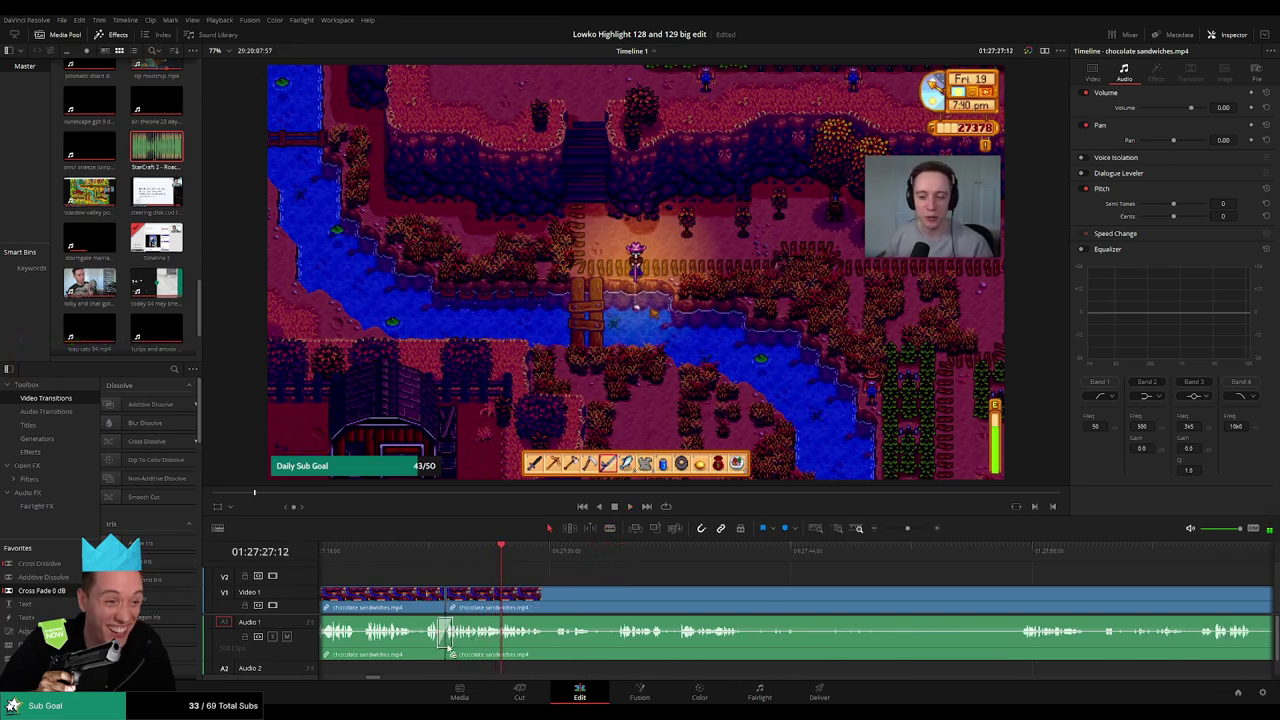
scroll(520, 585, right, 3)
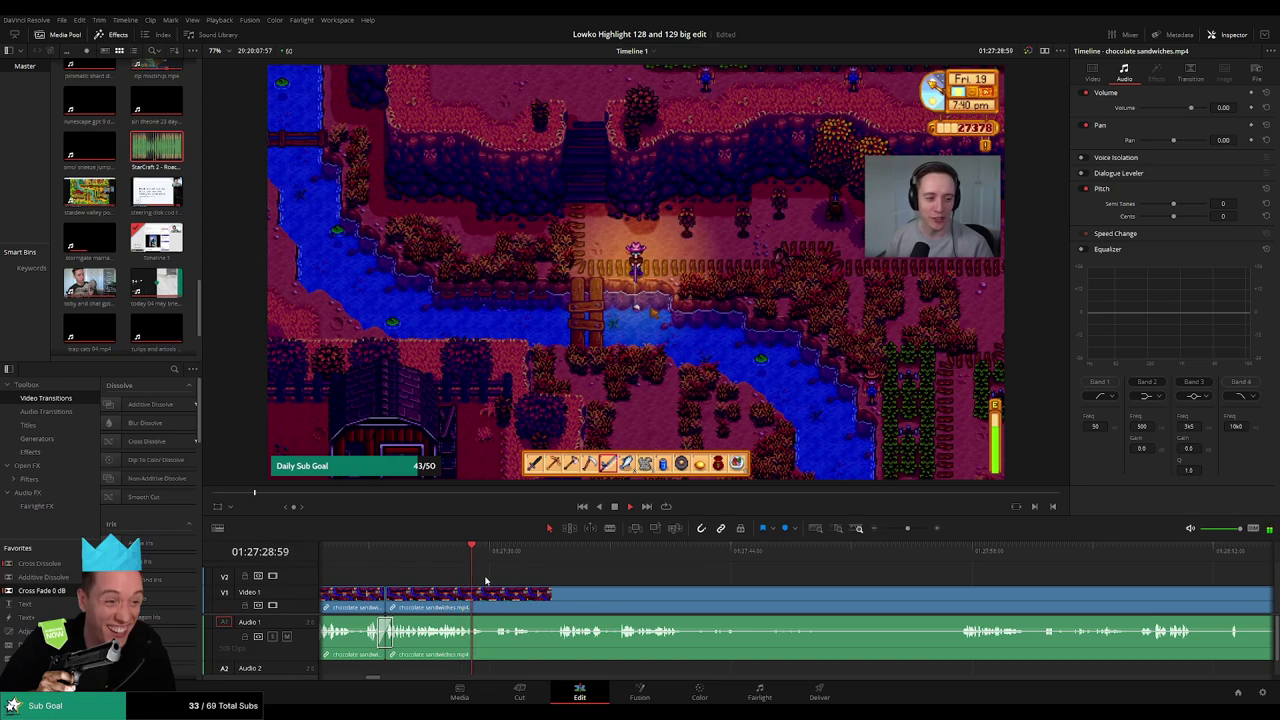
Blade around a short idle section, undoing a misplaced split, and ripple-delete it.
key(b)
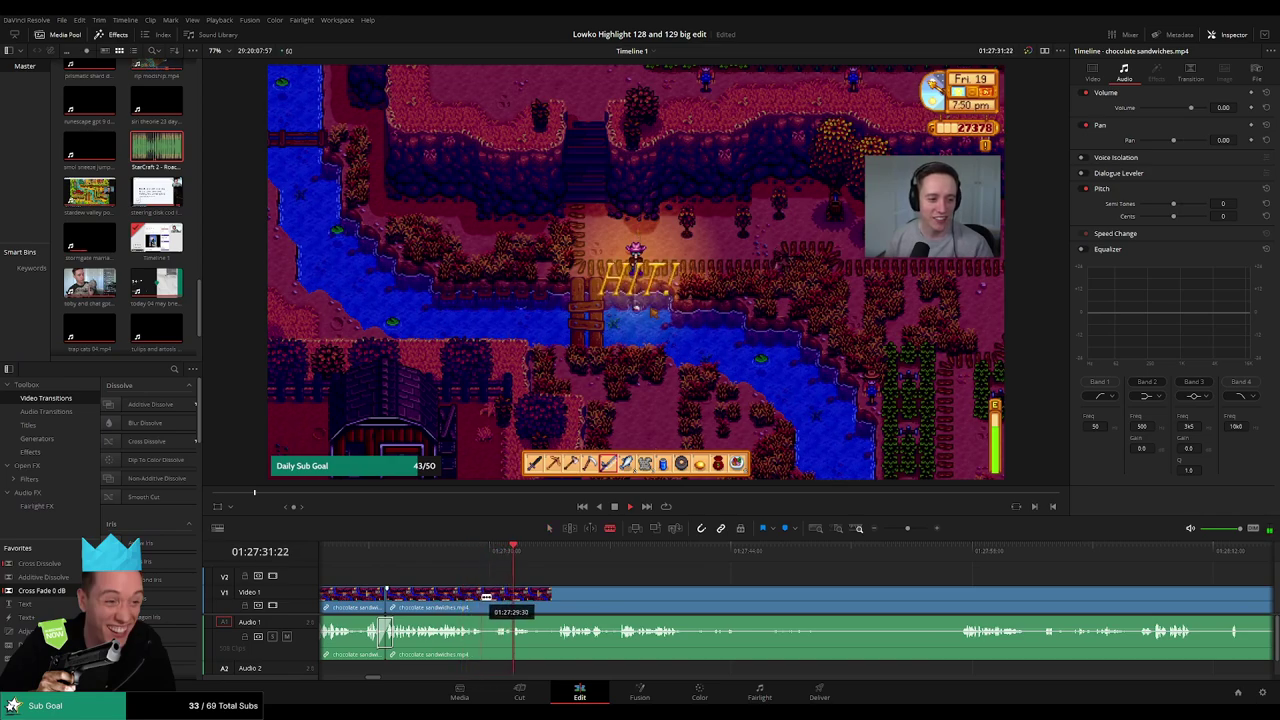
click(486, 597)
key(ctrl+z)
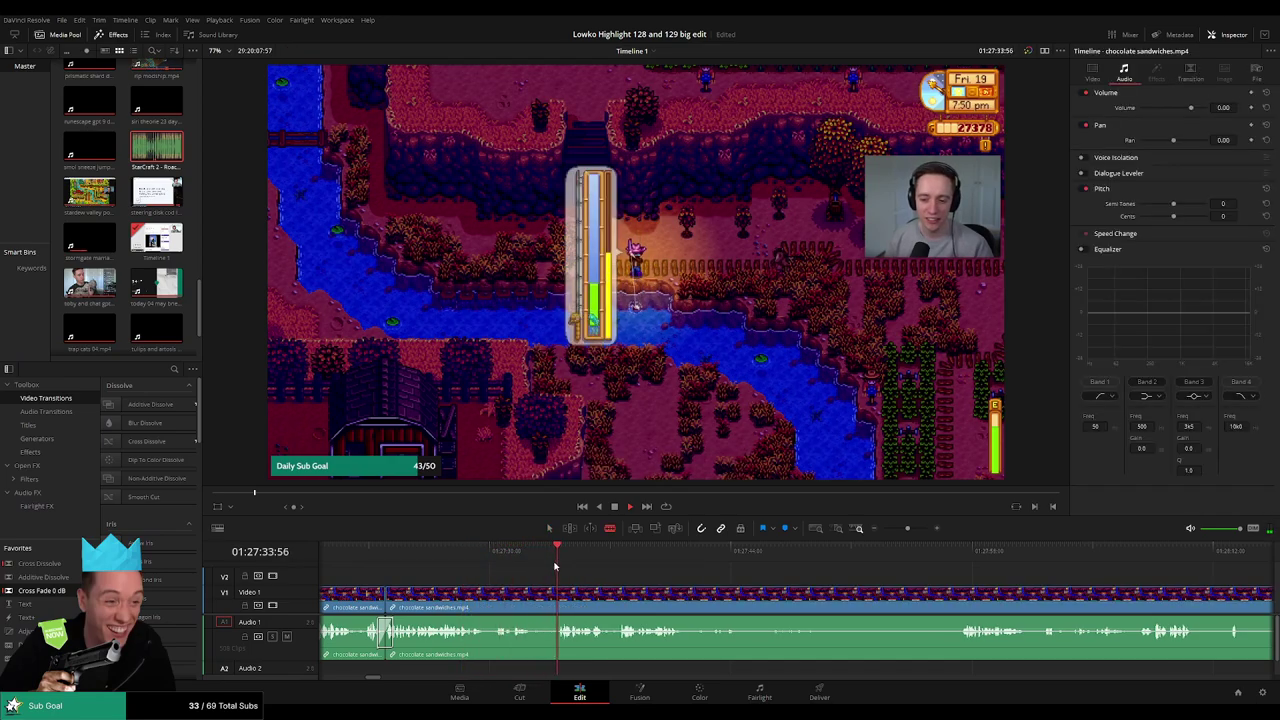
click(530, 597)
click(555, 597)
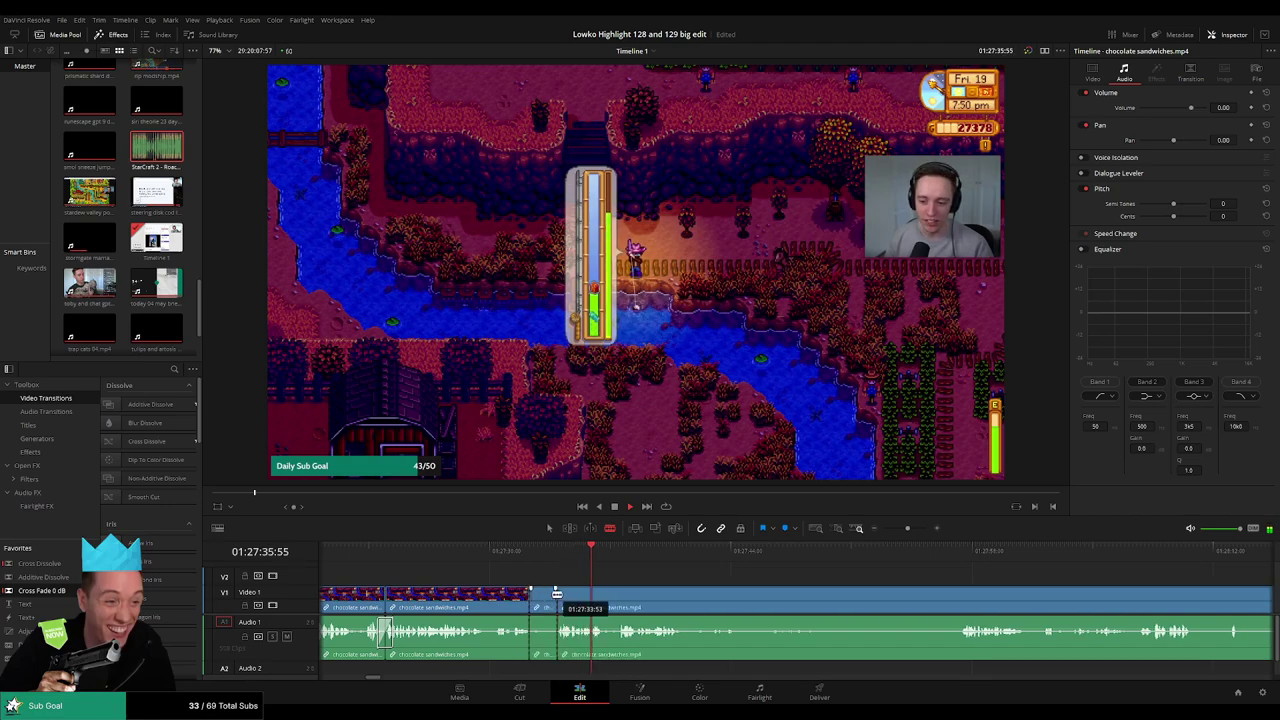
key(a)
click(540, 598)
key(Delete)
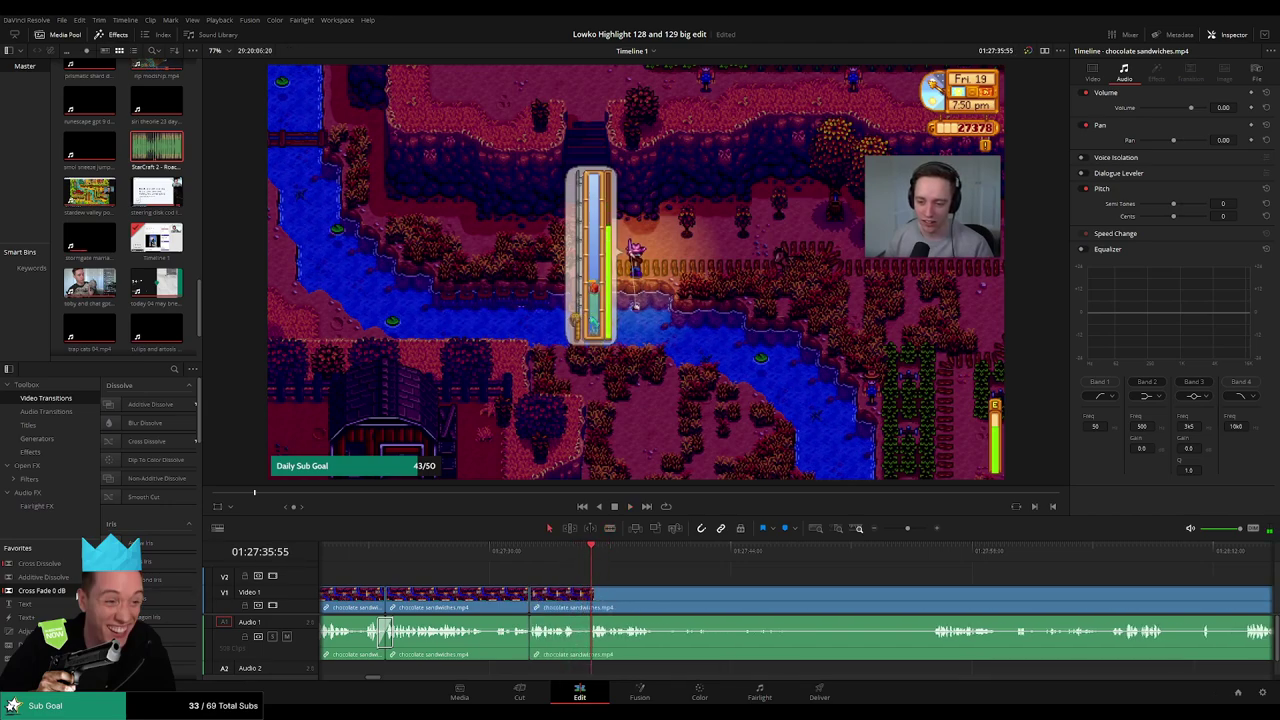
scroll(620, 595, right, 3)
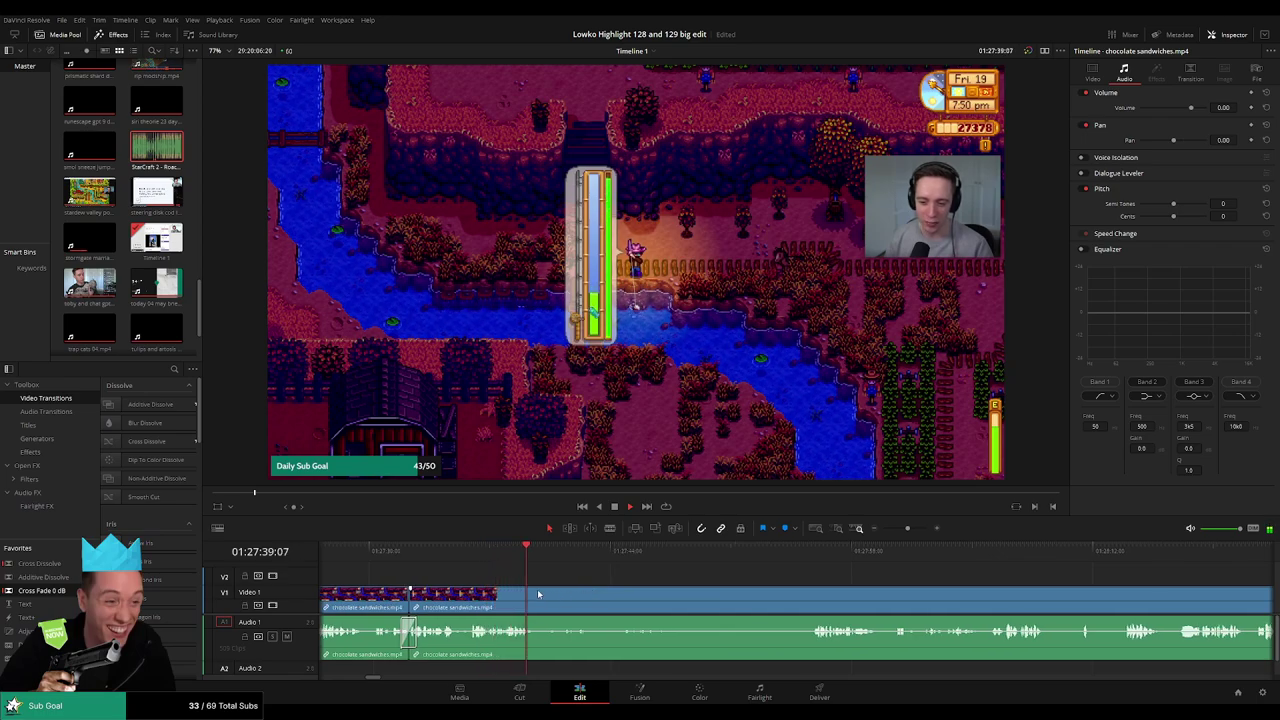
Cut out the long idle fishing stretch, then scrub ahead to the inventory footage.
click(785, 562)
key(ctrl+b)
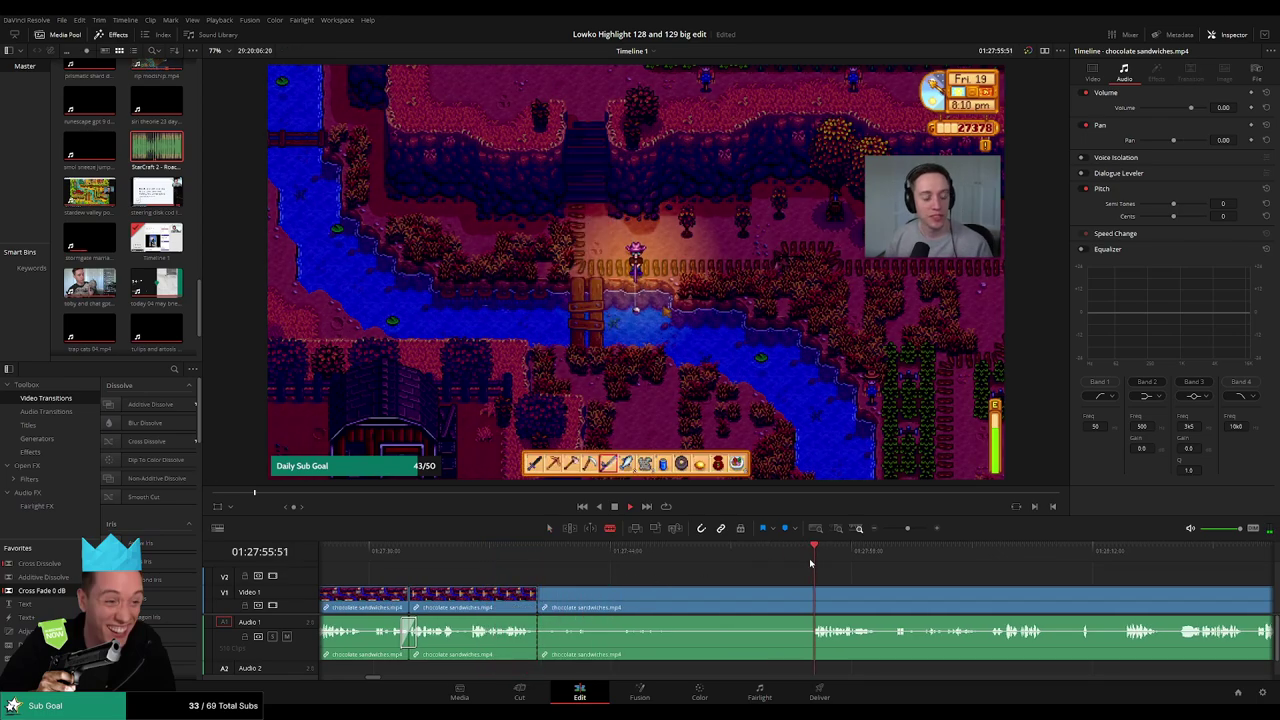
click(790, 610)
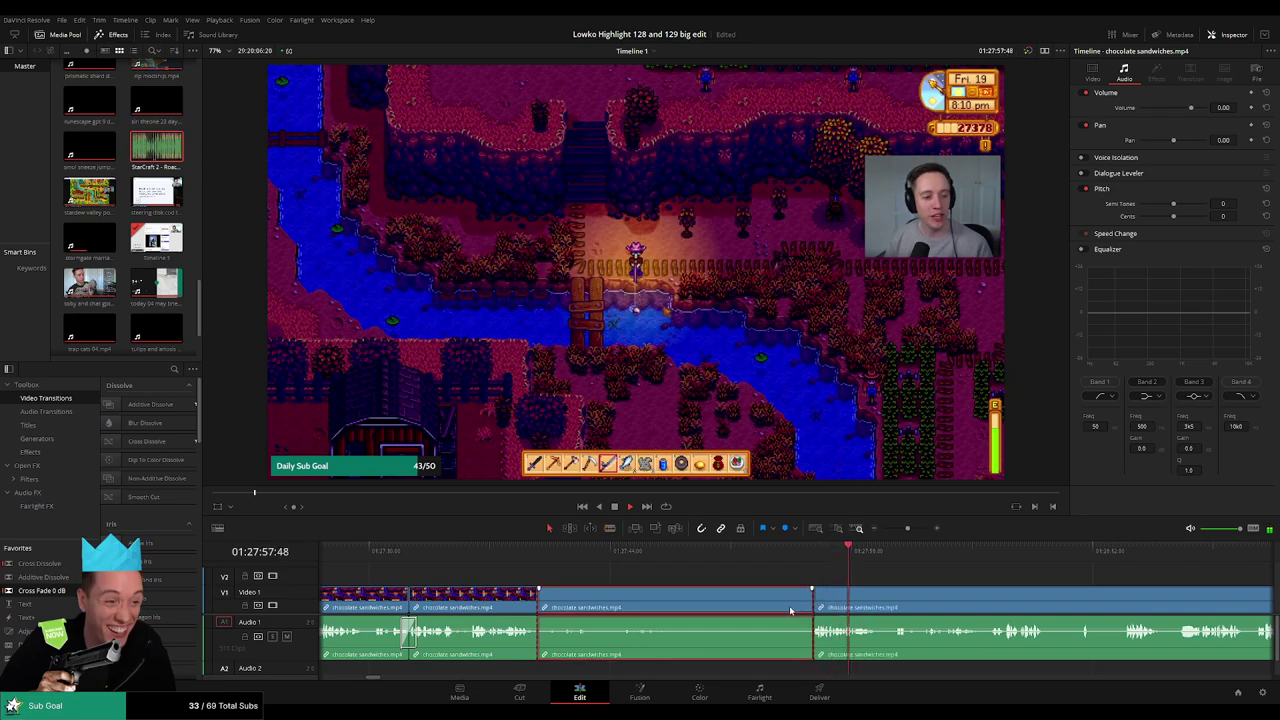
key(Delete)
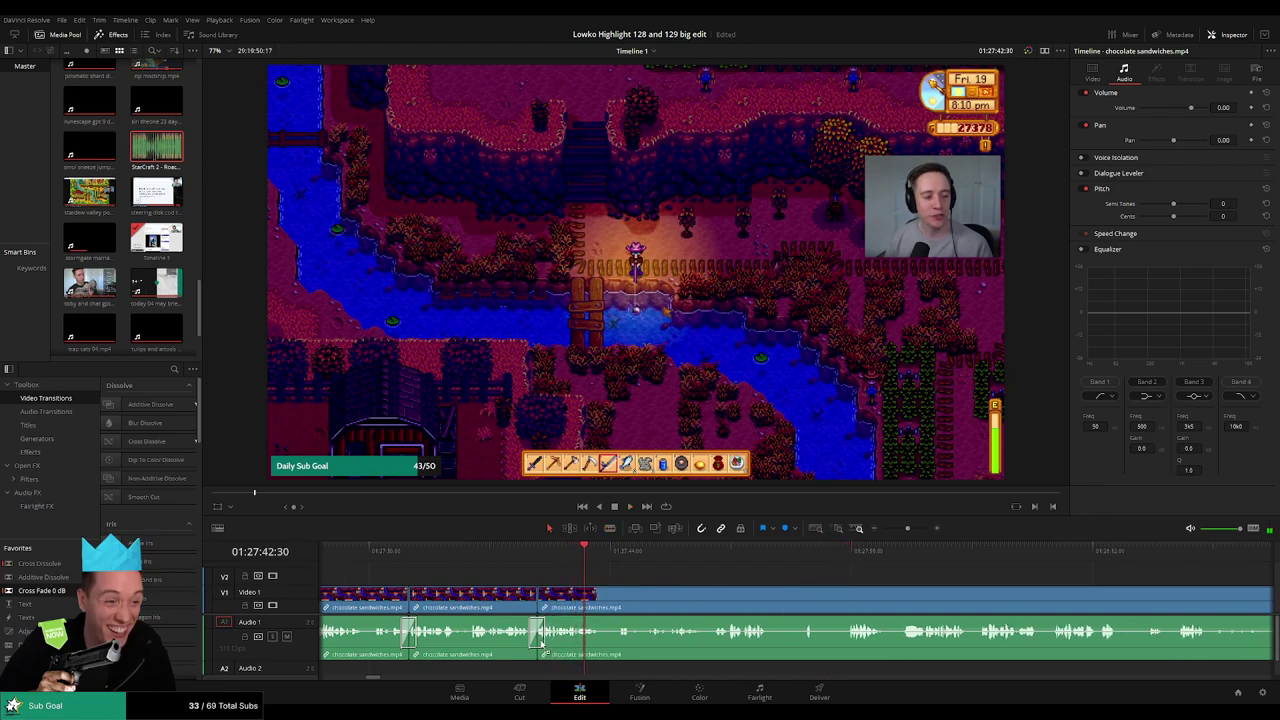
mouse_move(611, 559)
mouse_down()
mouse_move(663, 559)
mouse_move(601, 594)
mouse_up()
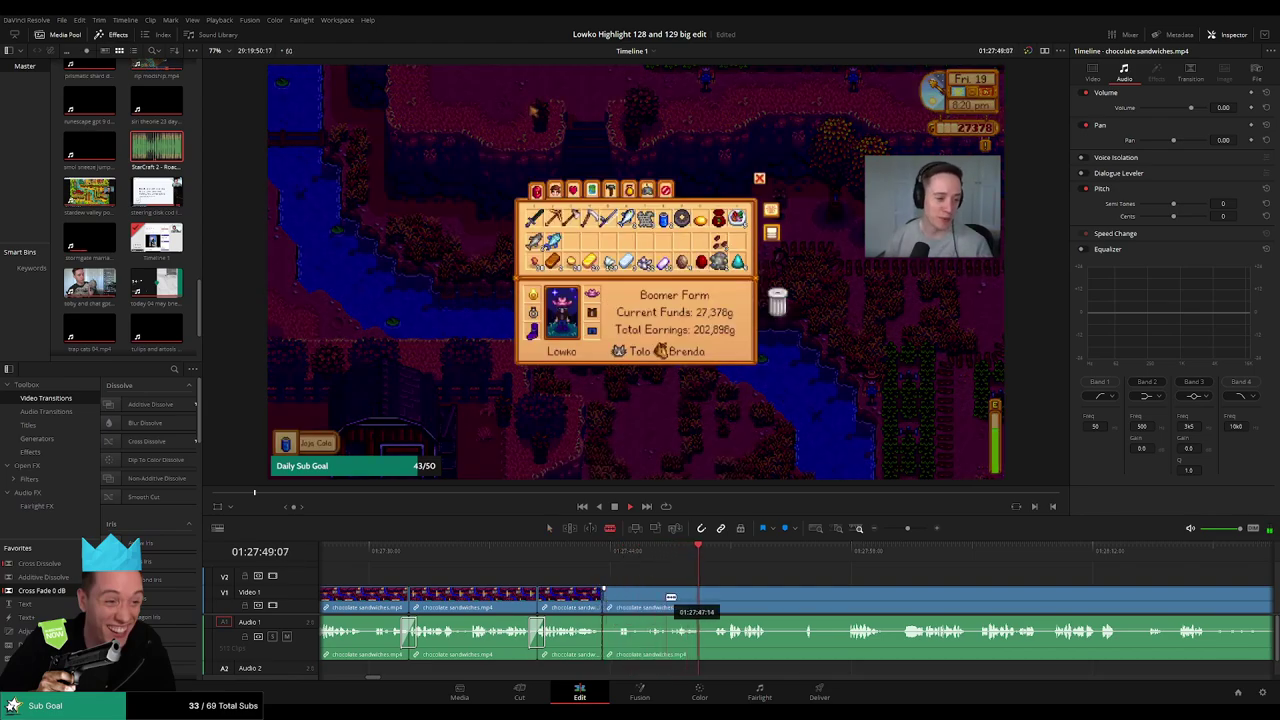
Adjust a clip piece's end point, then blade out an unwanted stretch and close the gap.
click(654, 556)
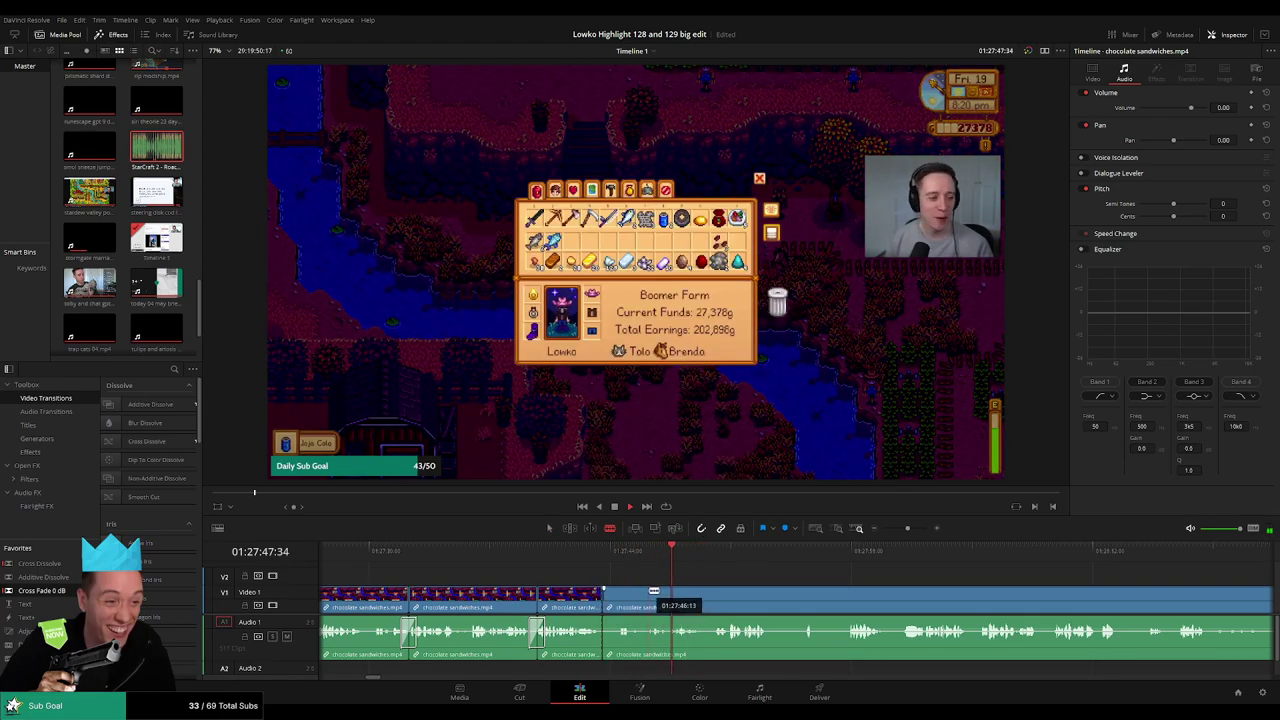
drag(656, 592, 662, 594)
click(591, 557)
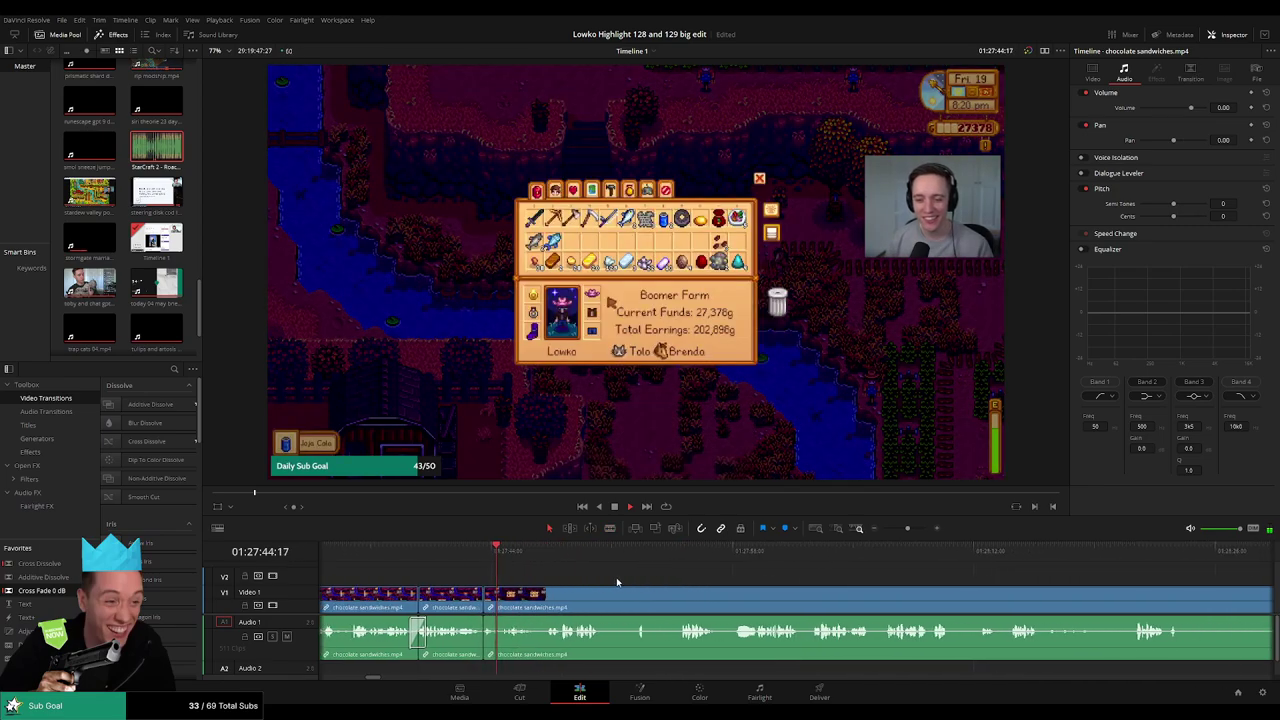
scroll(616, 577, down, 2)
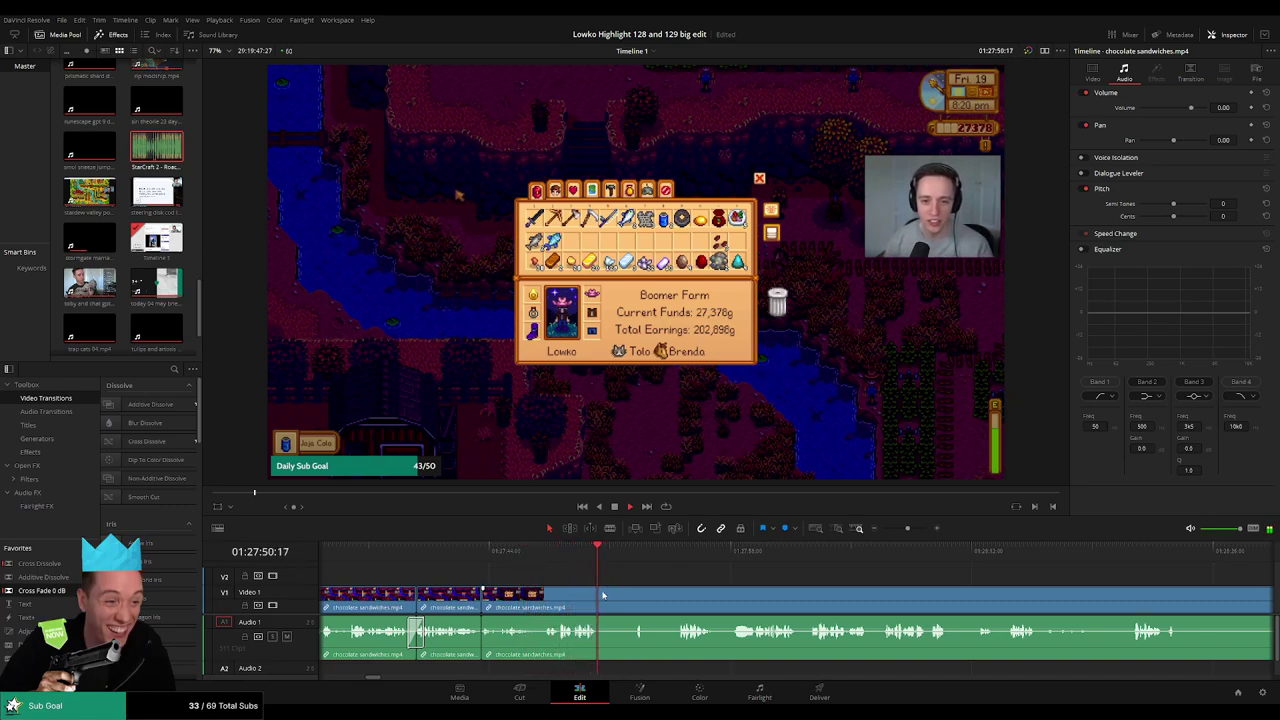
key(b)
click(598, 598)
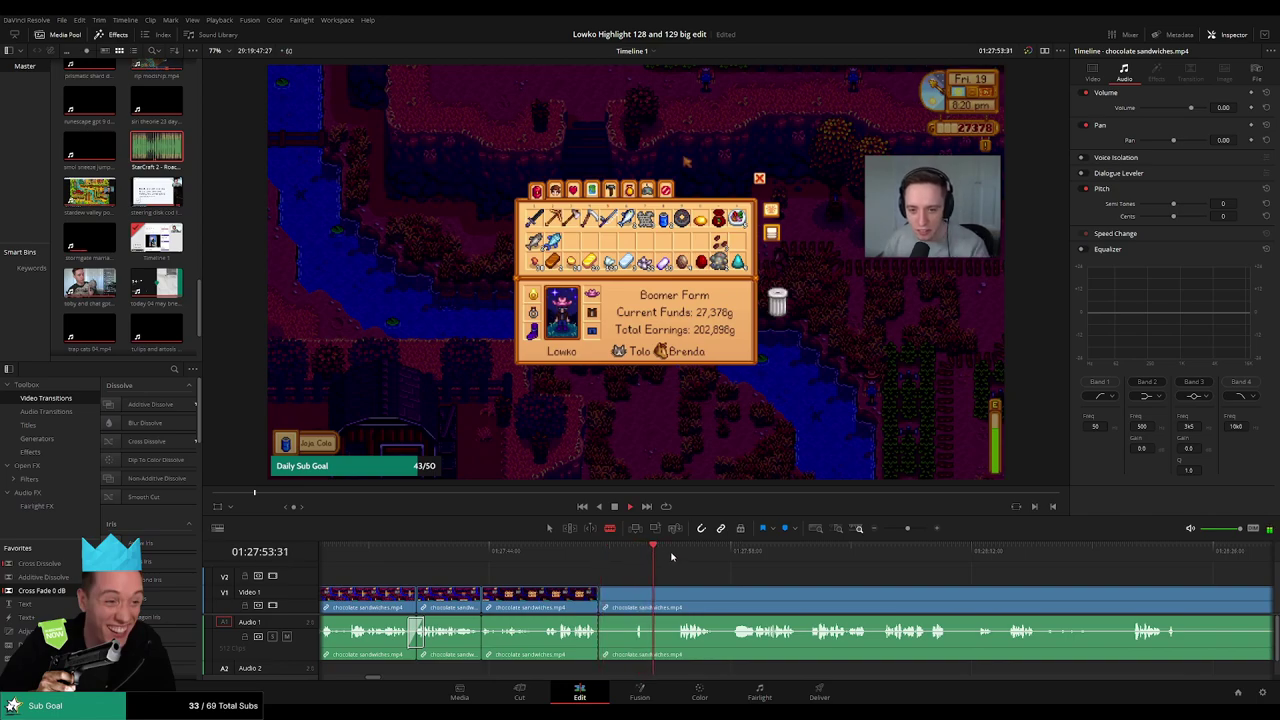
click(682, 596)
key(a)
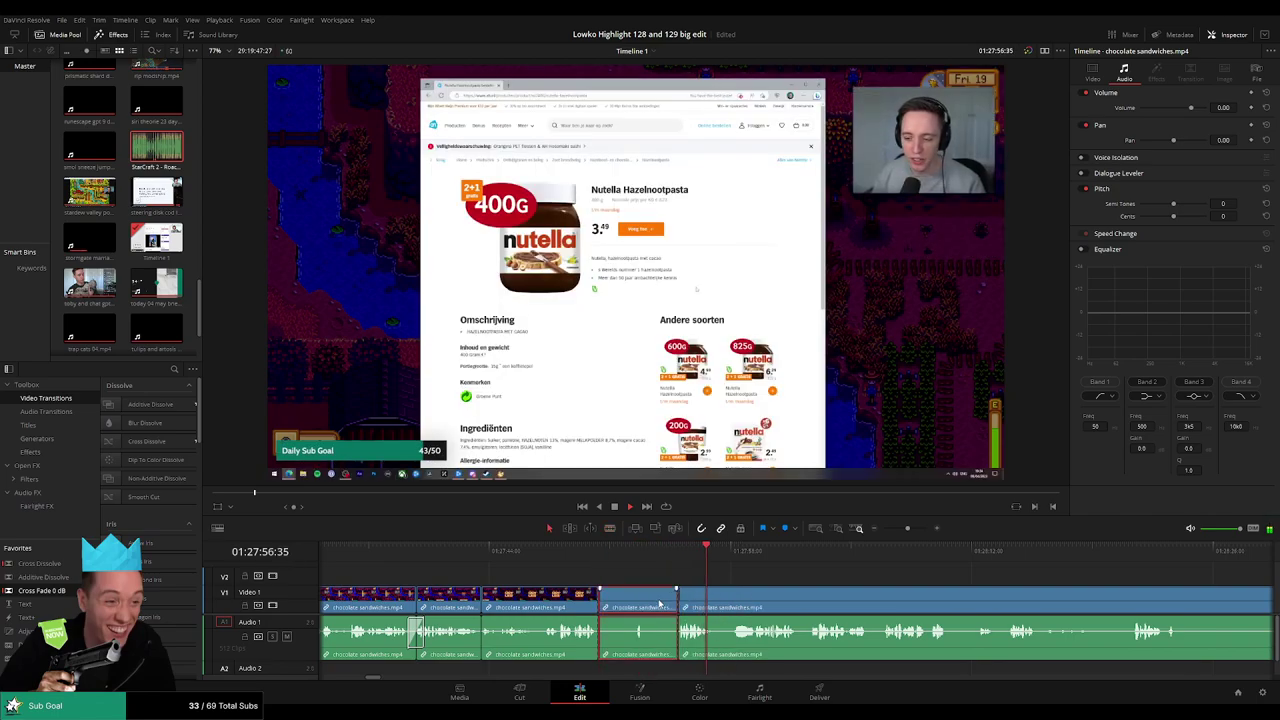
click(640, 607)
key(Delete)
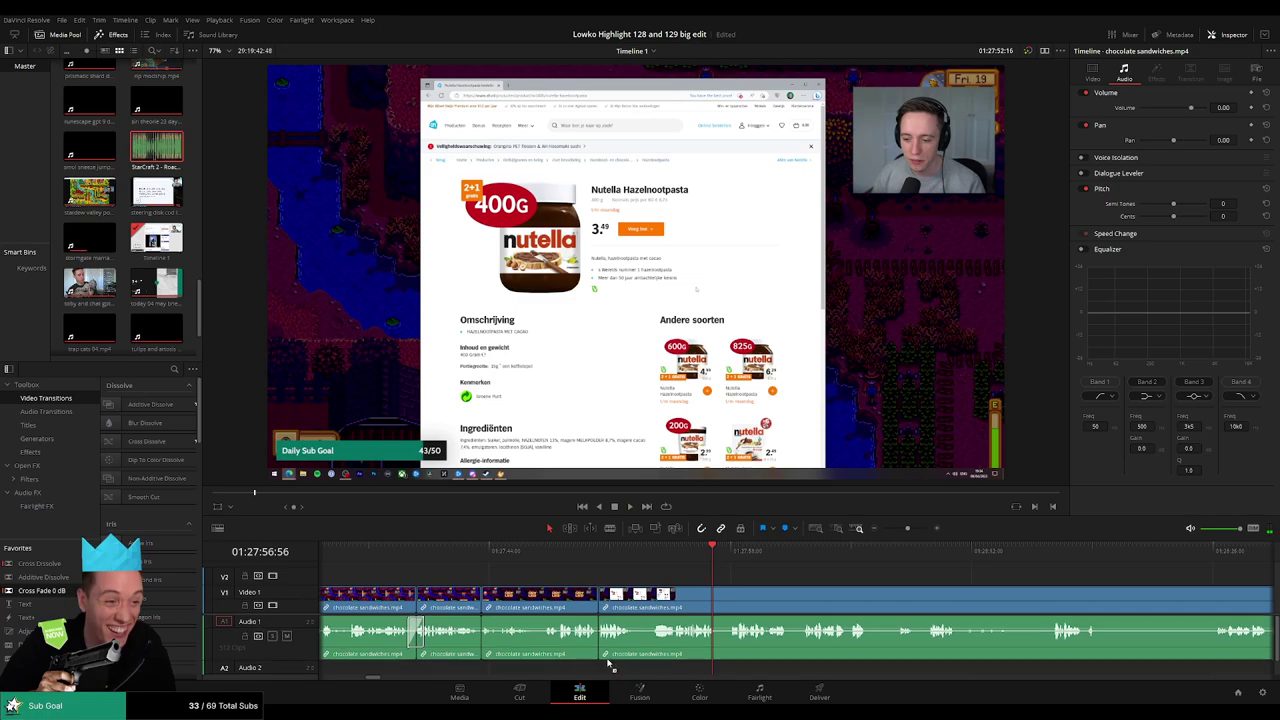
Blade off another short unwanted bit and ripple-delete it.
key(b)
click(637, 607)
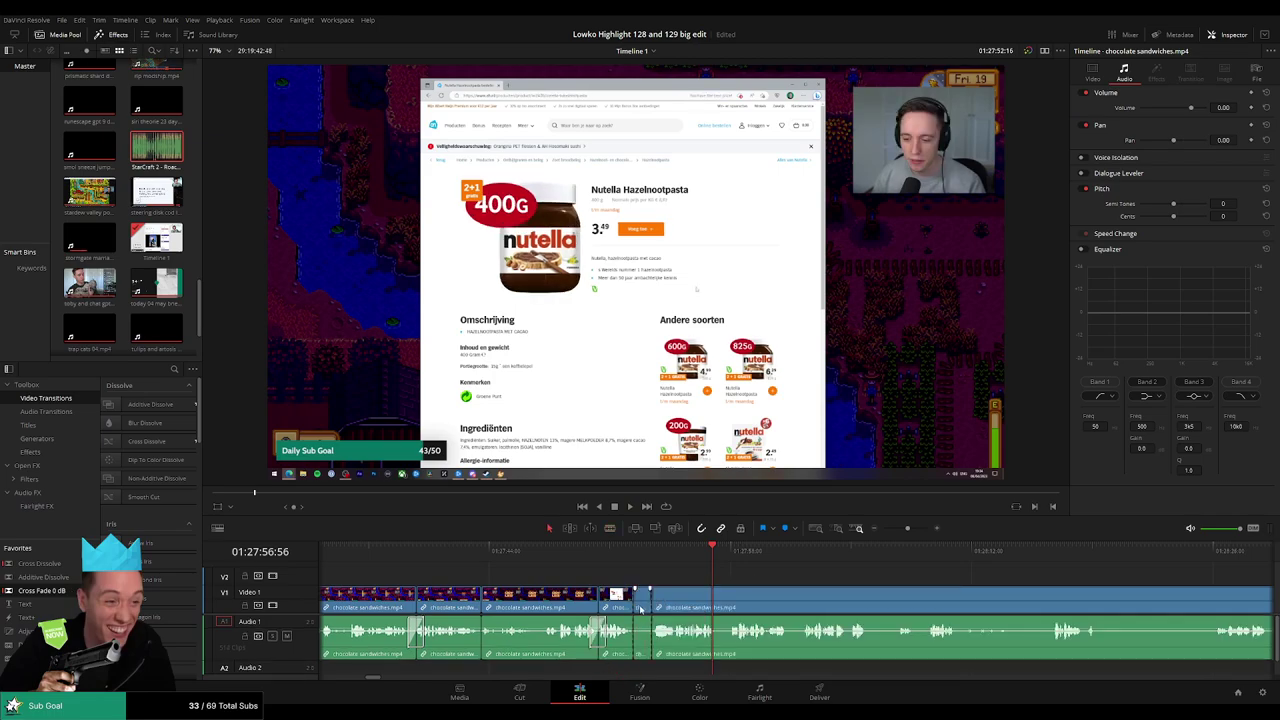
key(a)
click(645, 607)
key(Delete)
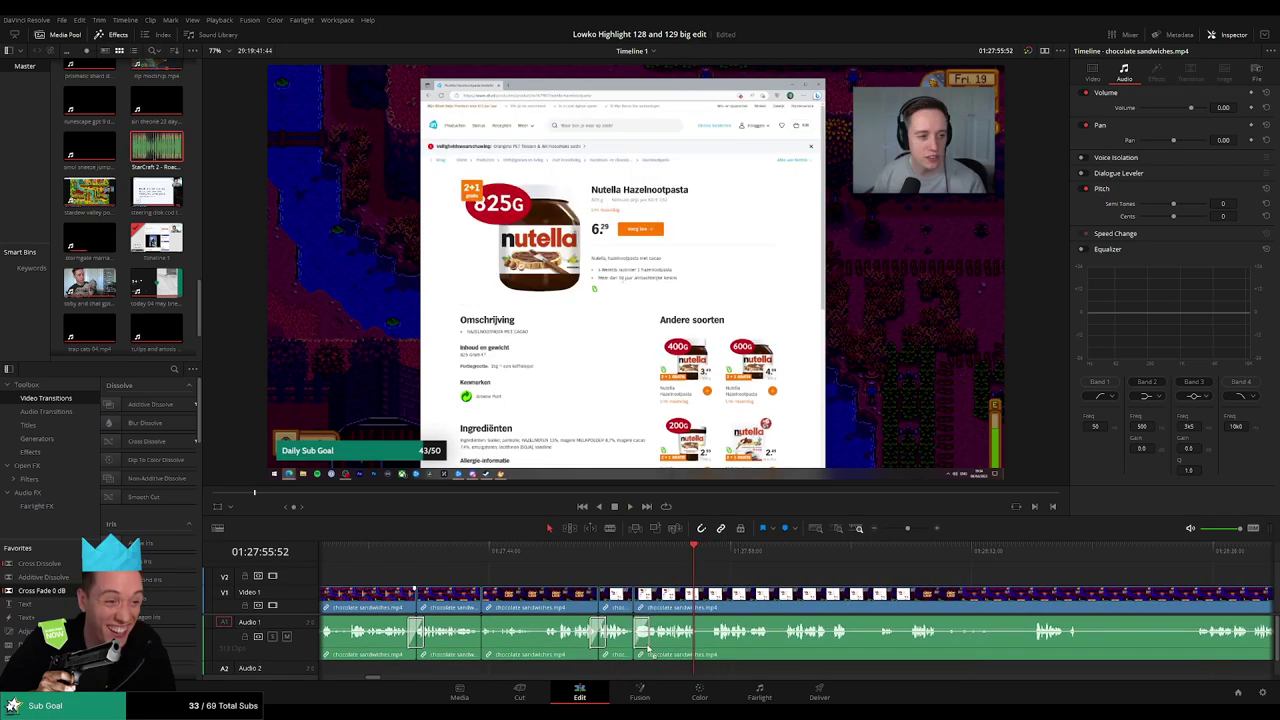
Replay the clip from an earlier point and ripple-delete a short dead stretch.
click(602, 558)
key(space)
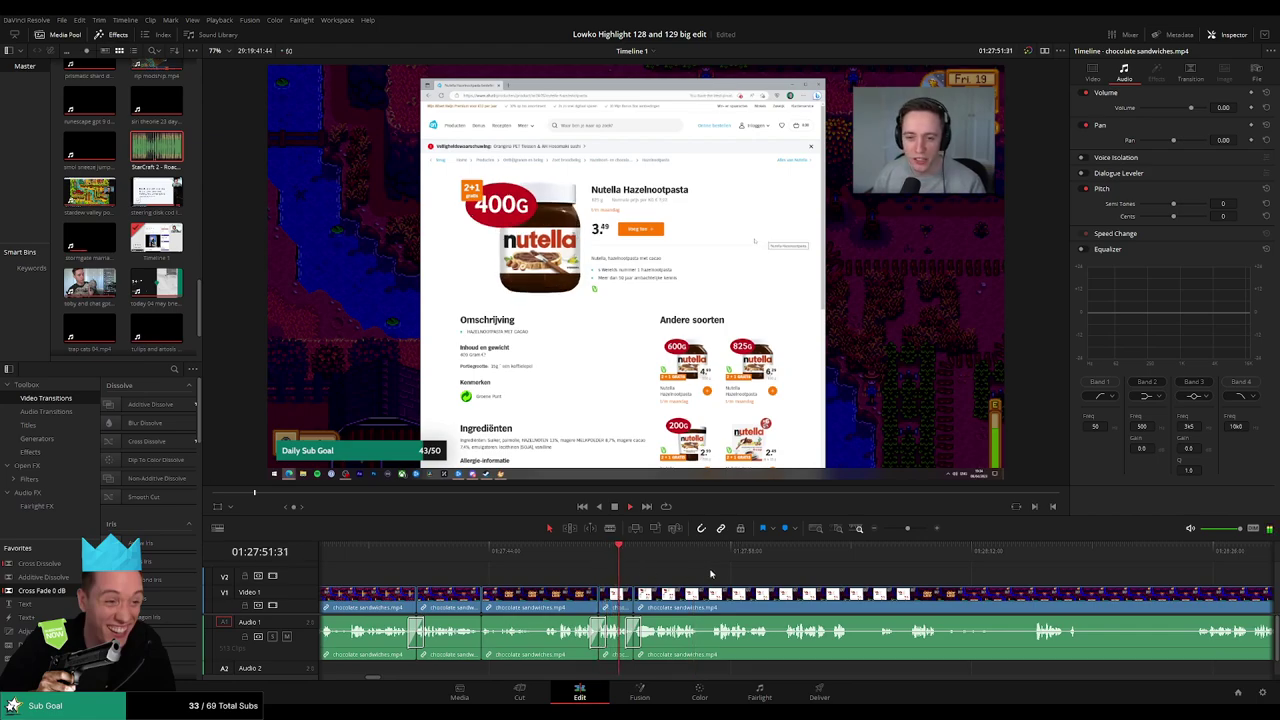
scroll(650, 570, right, 3)
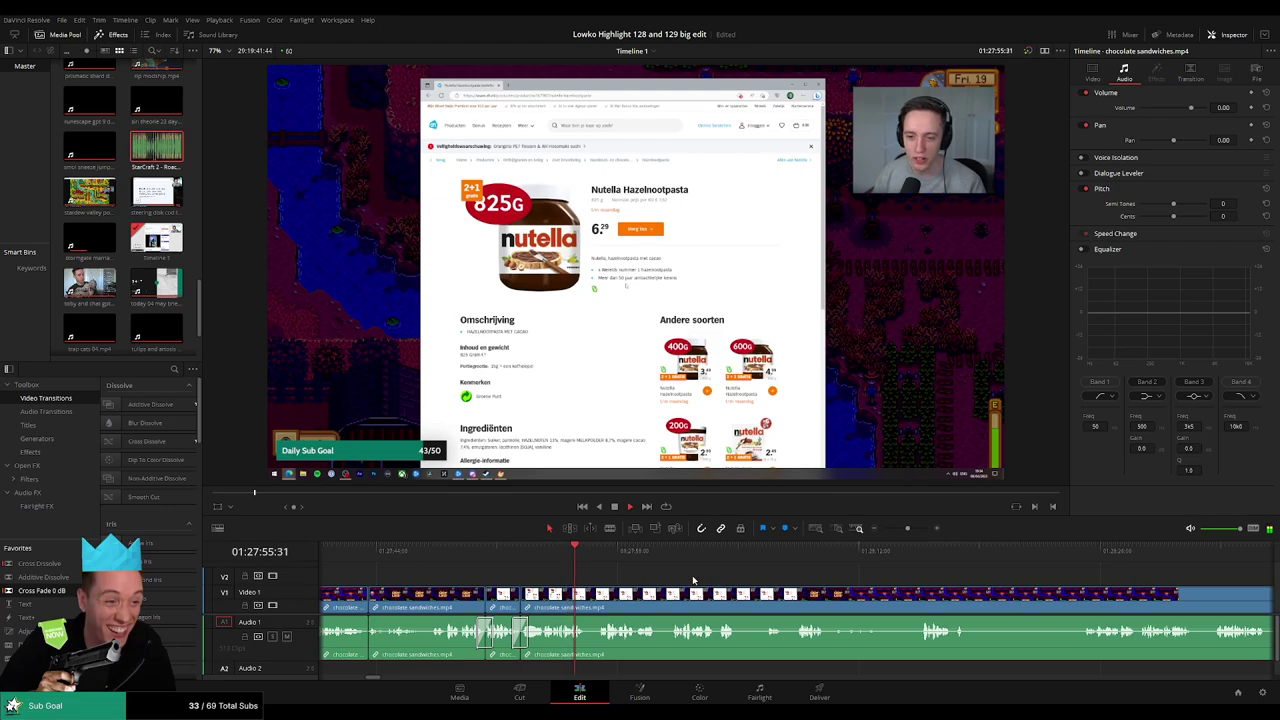
scroll(680, 585, right, 2)
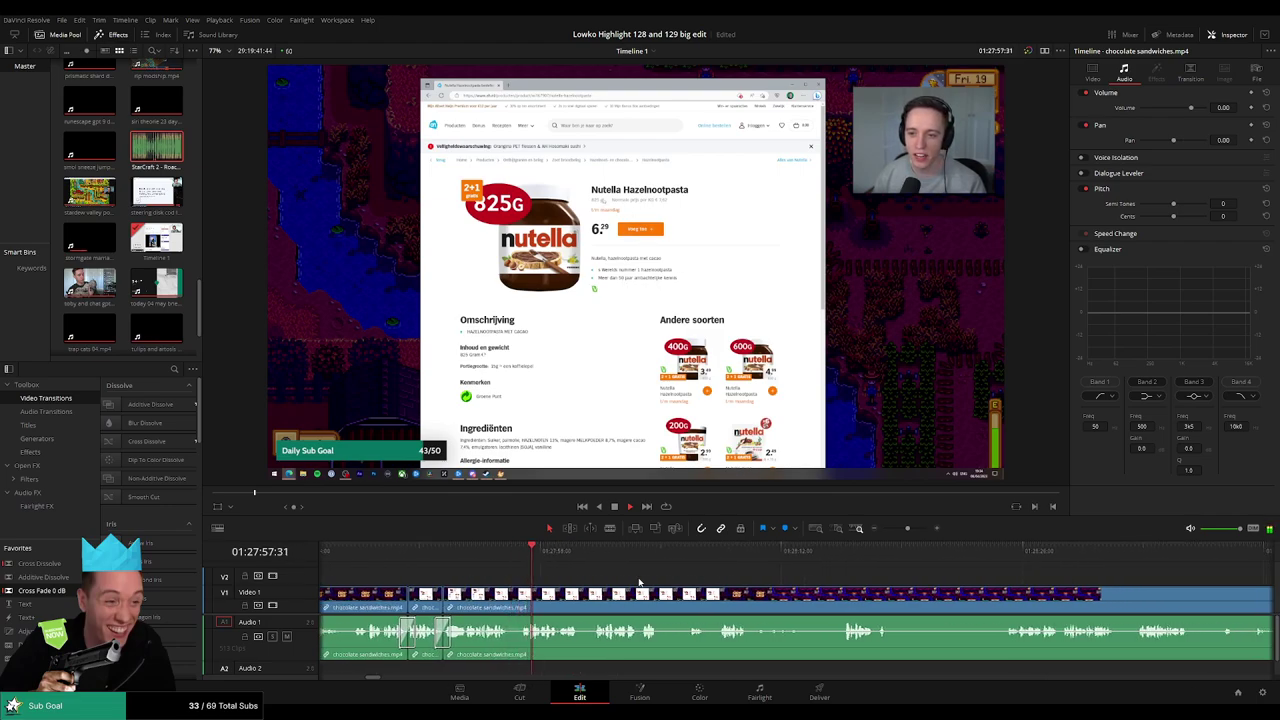
scroll(606, 580, right, 3)
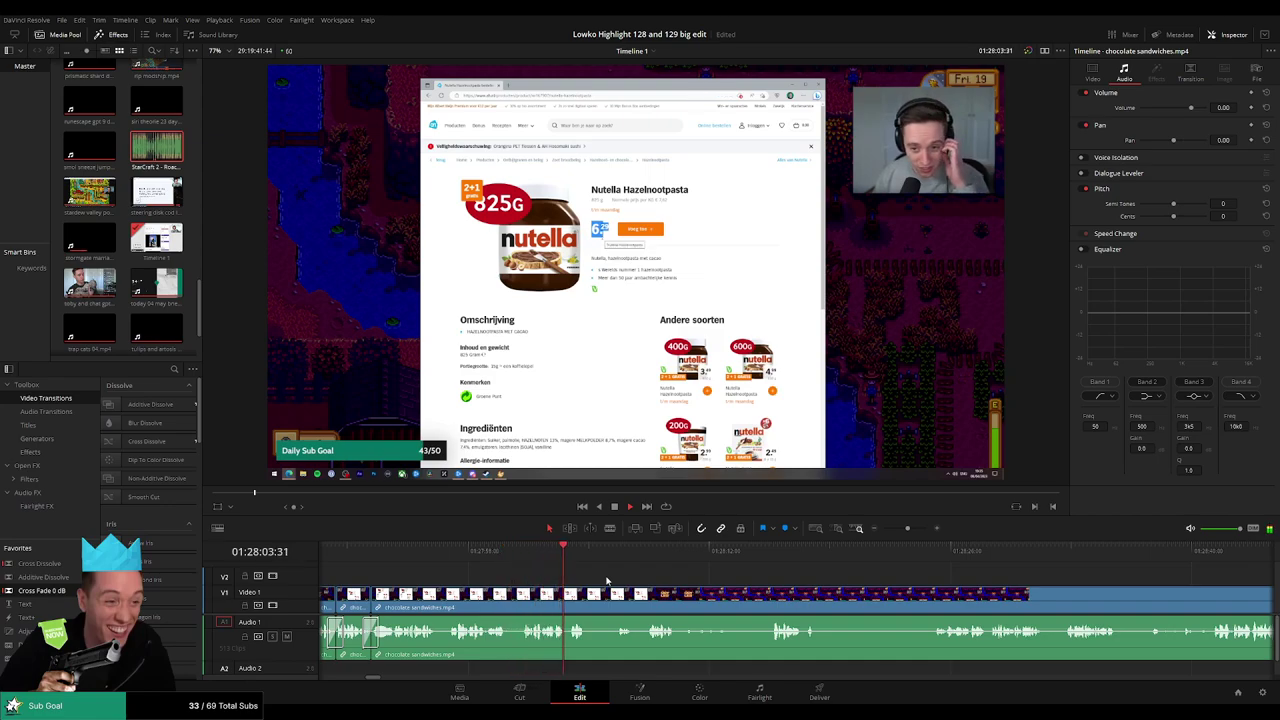
scroll(560, 575, right, 3)
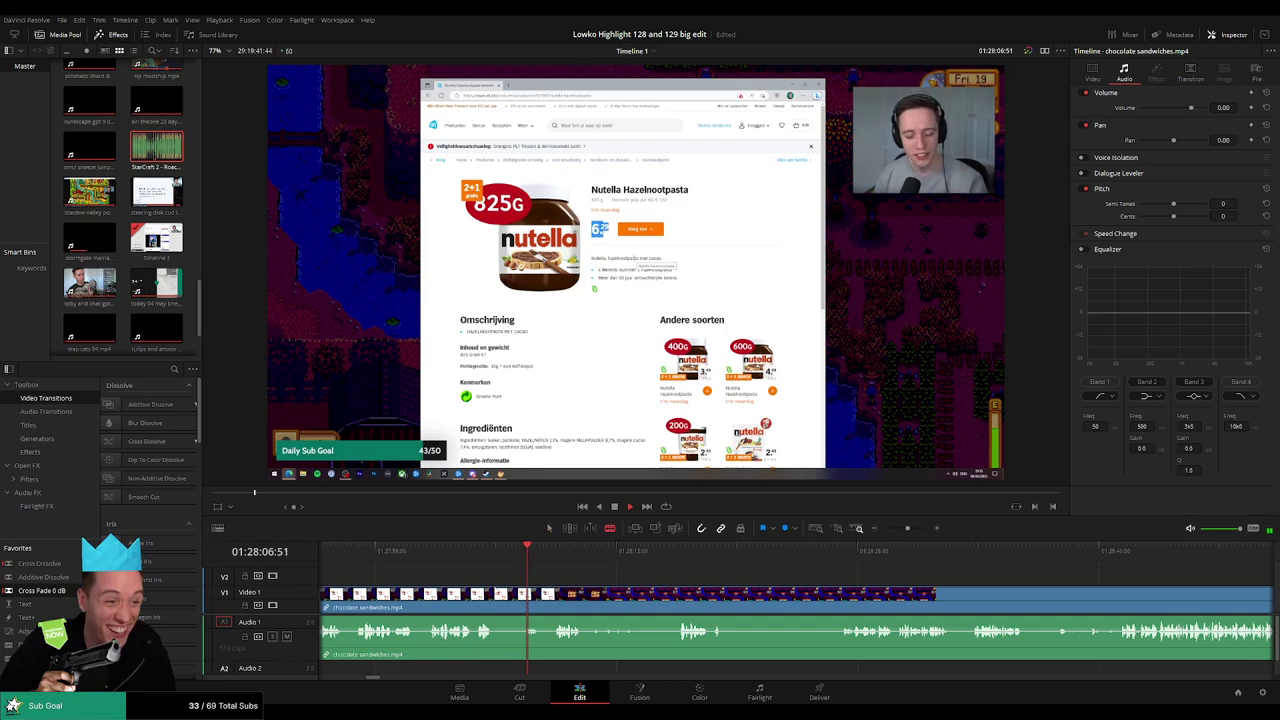
click(507, 598)
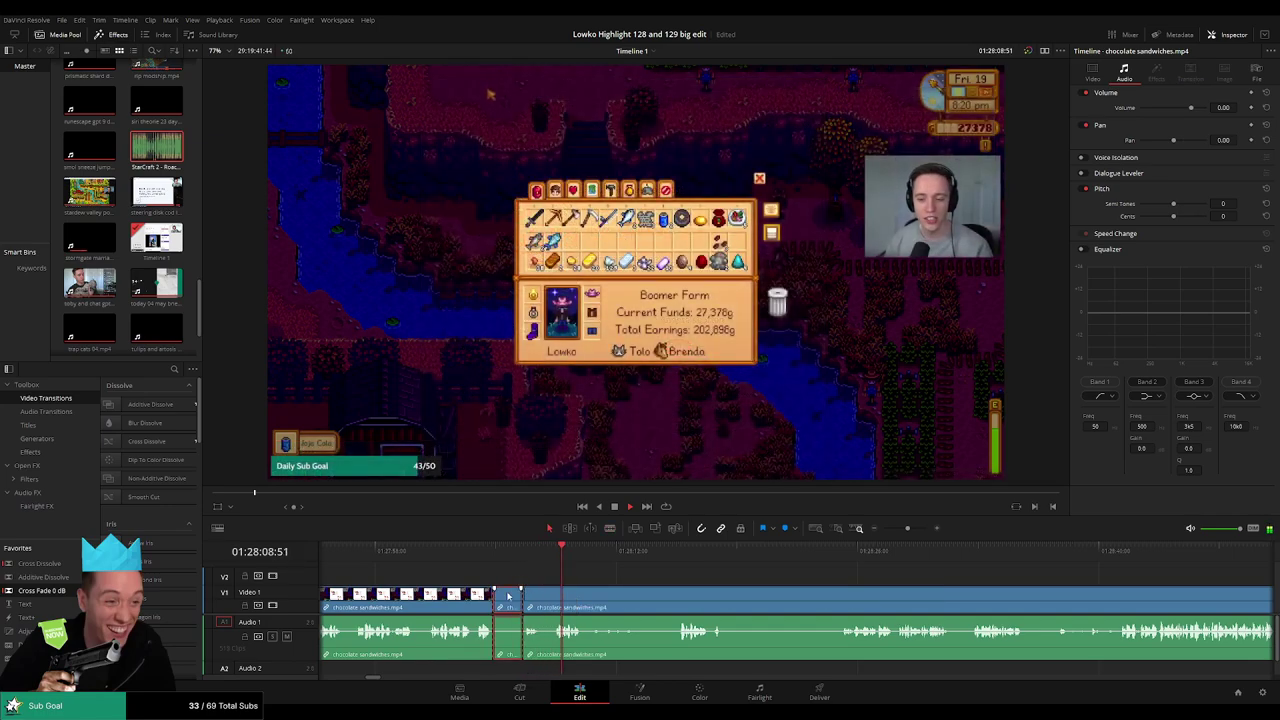
key(Delete)
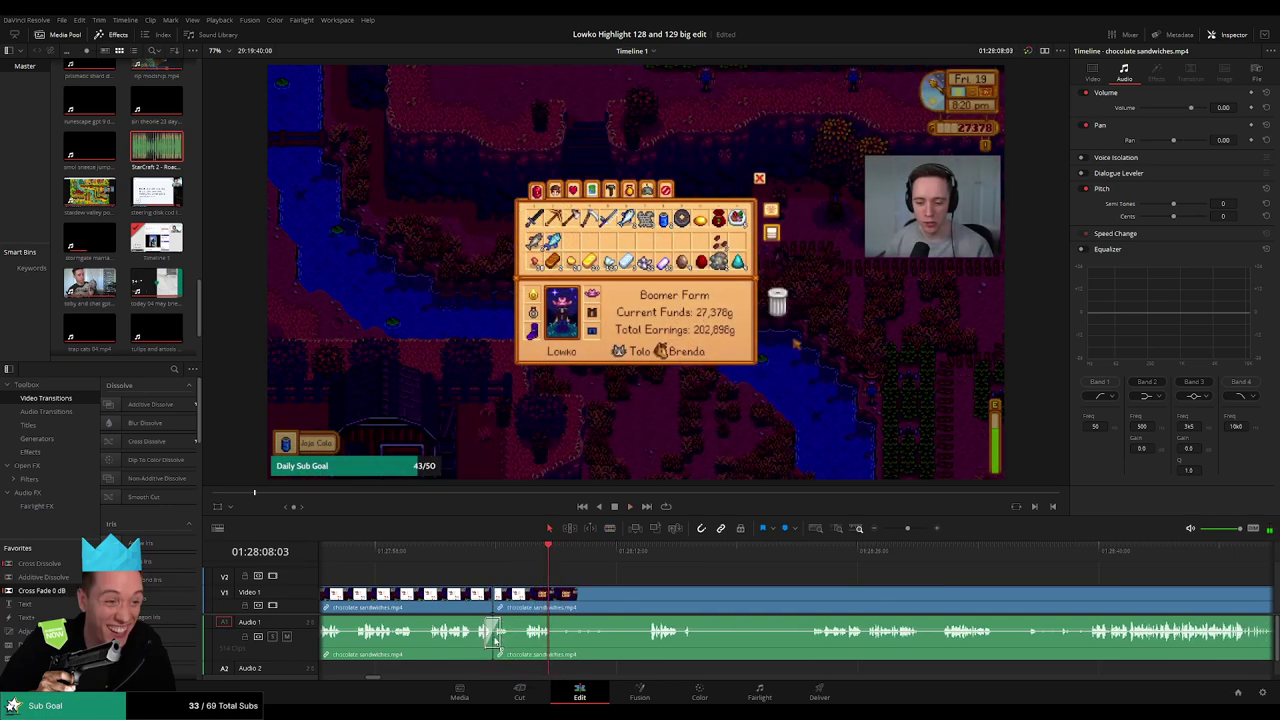
Blade around the next dead stretches and ripple-delete both pieces.
key(b)
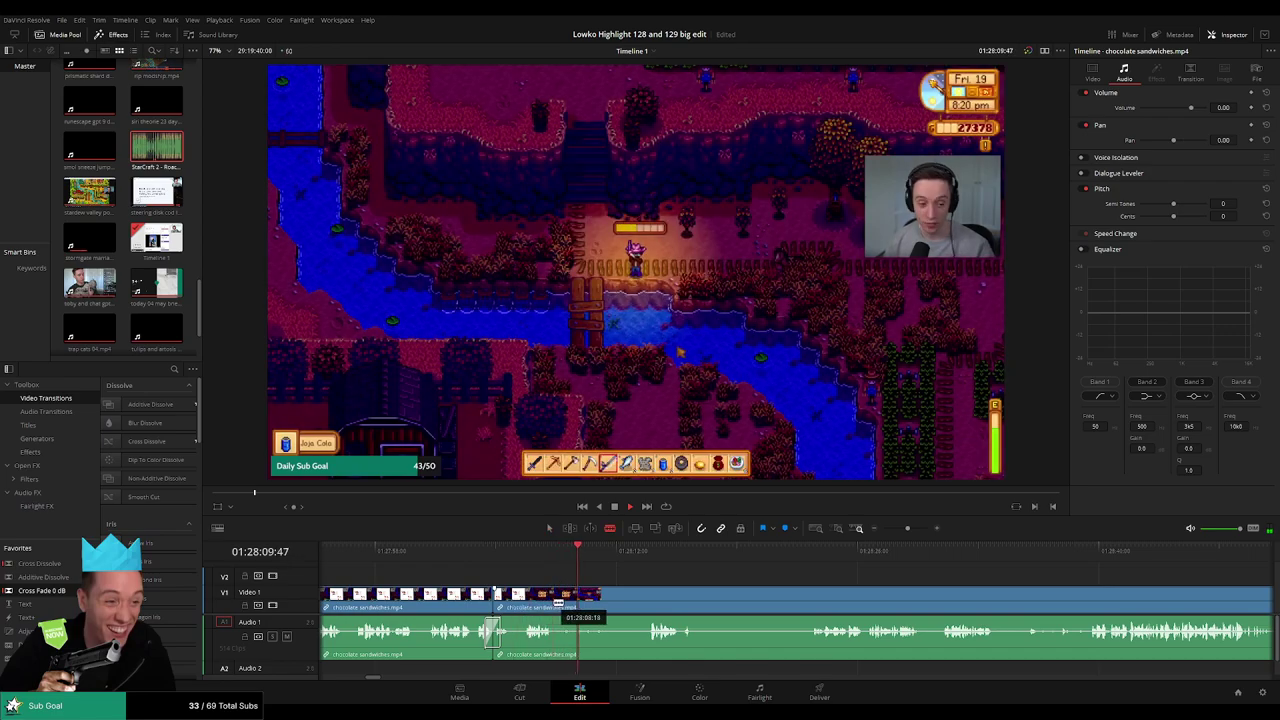
click(557, 600)
click(645, 556)
scroll(600, 595, right, 3)
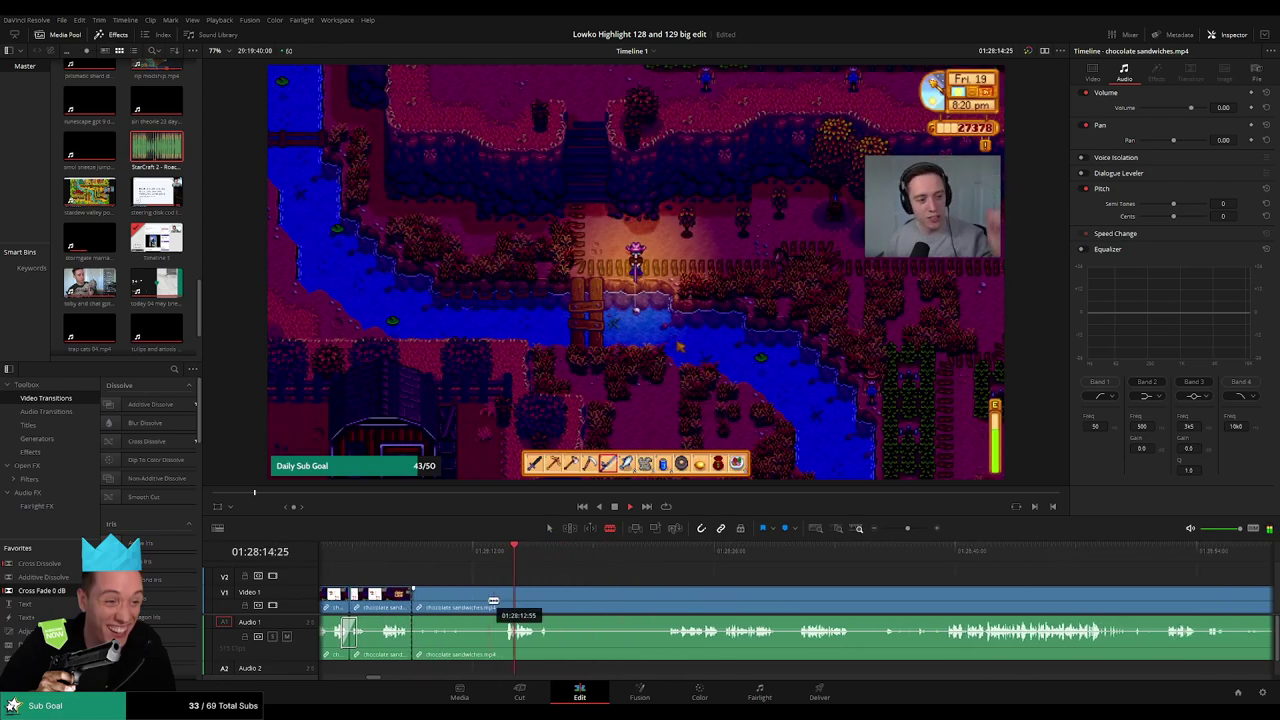
click(505, 598)
click(555, 598)
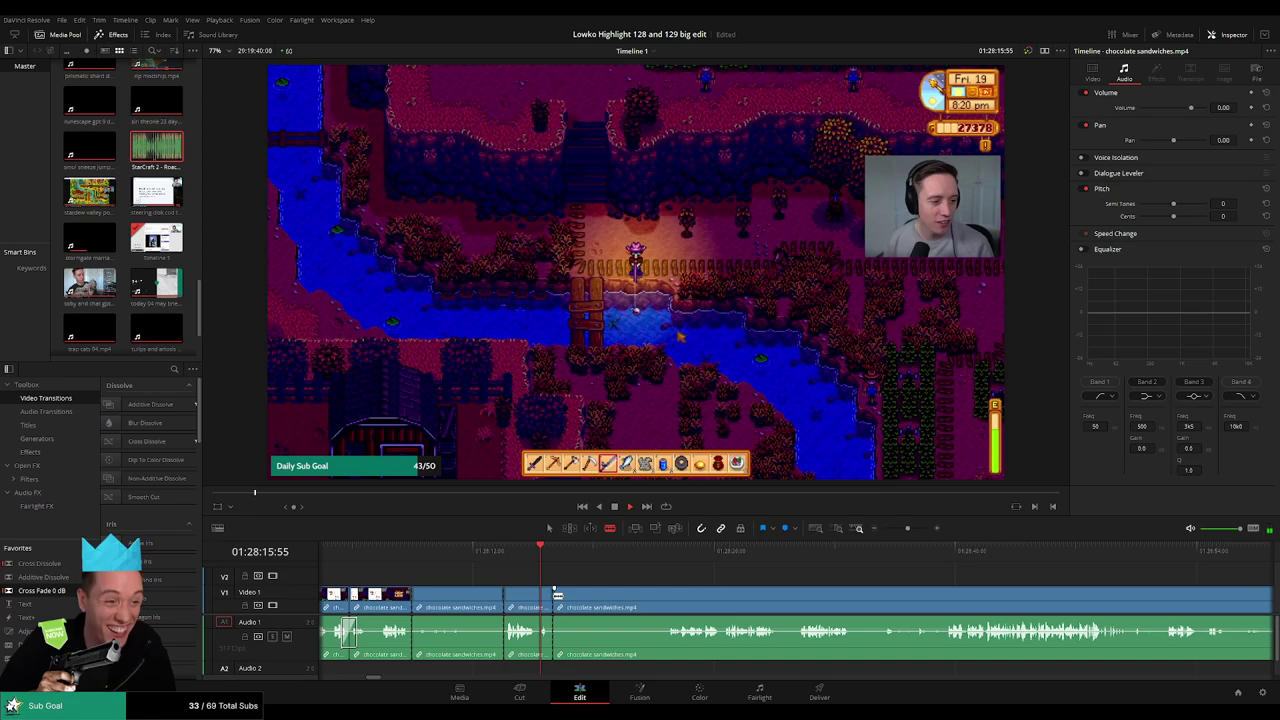
click(665, 598)
key(a)
click(625, 600)
key(Delete)
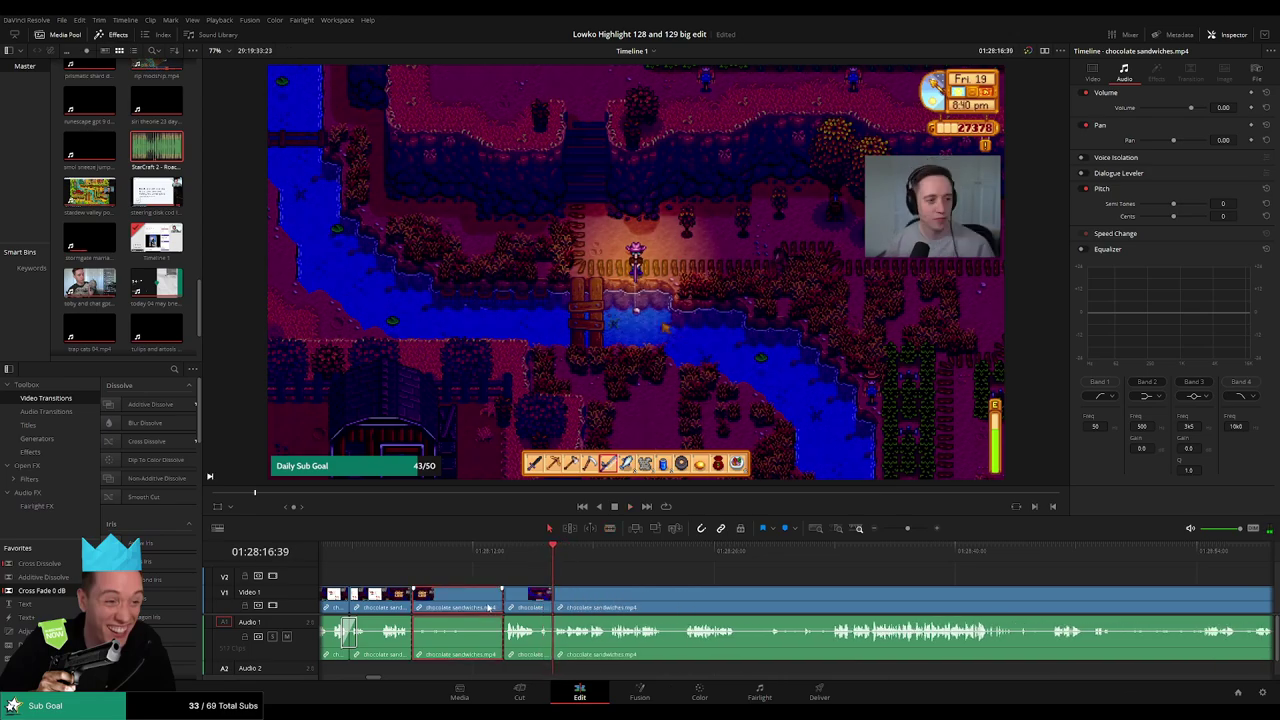
key(Delete)
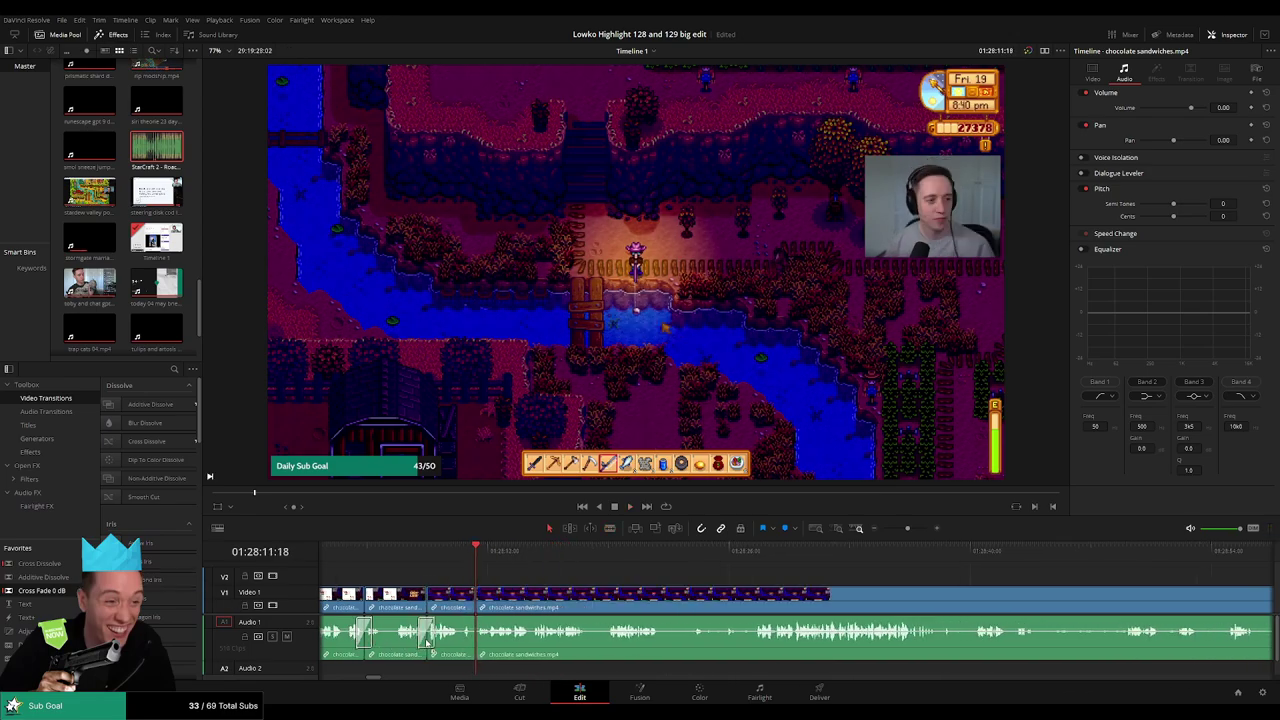
Zoom in, review, then cut out a dead footage section and its leftover piece.
key(ctrl+equal)
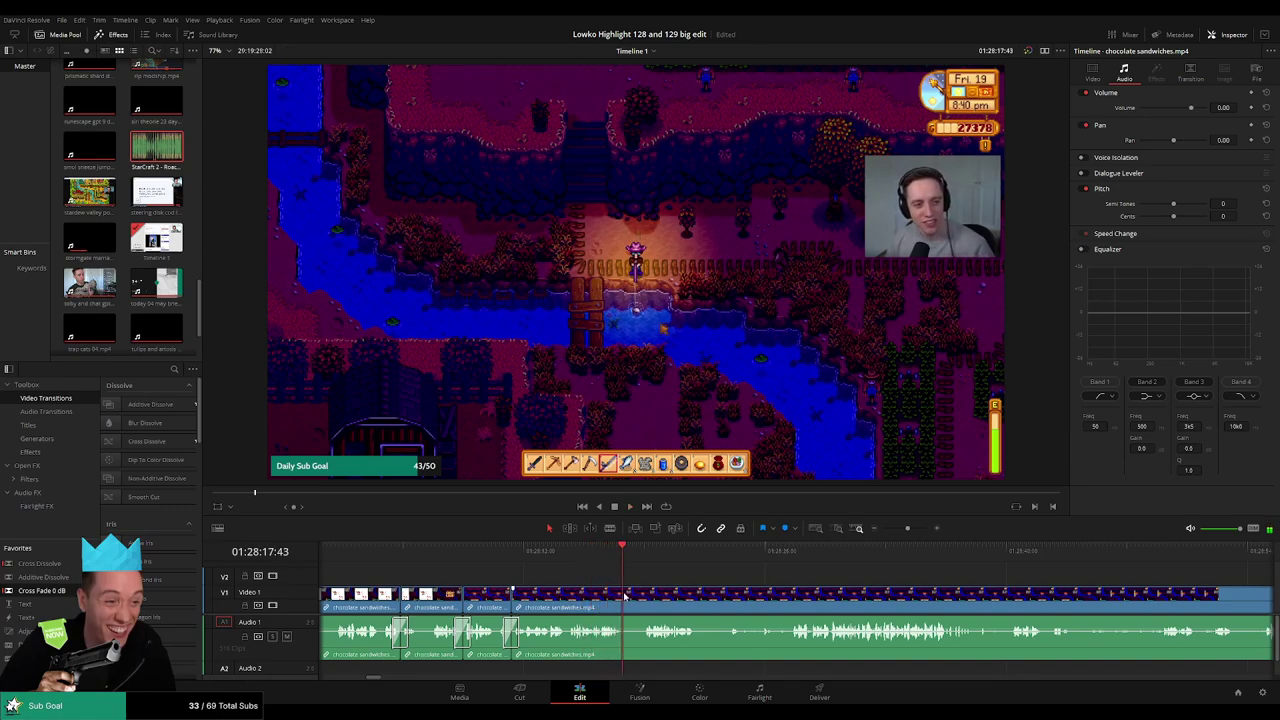
key(space)
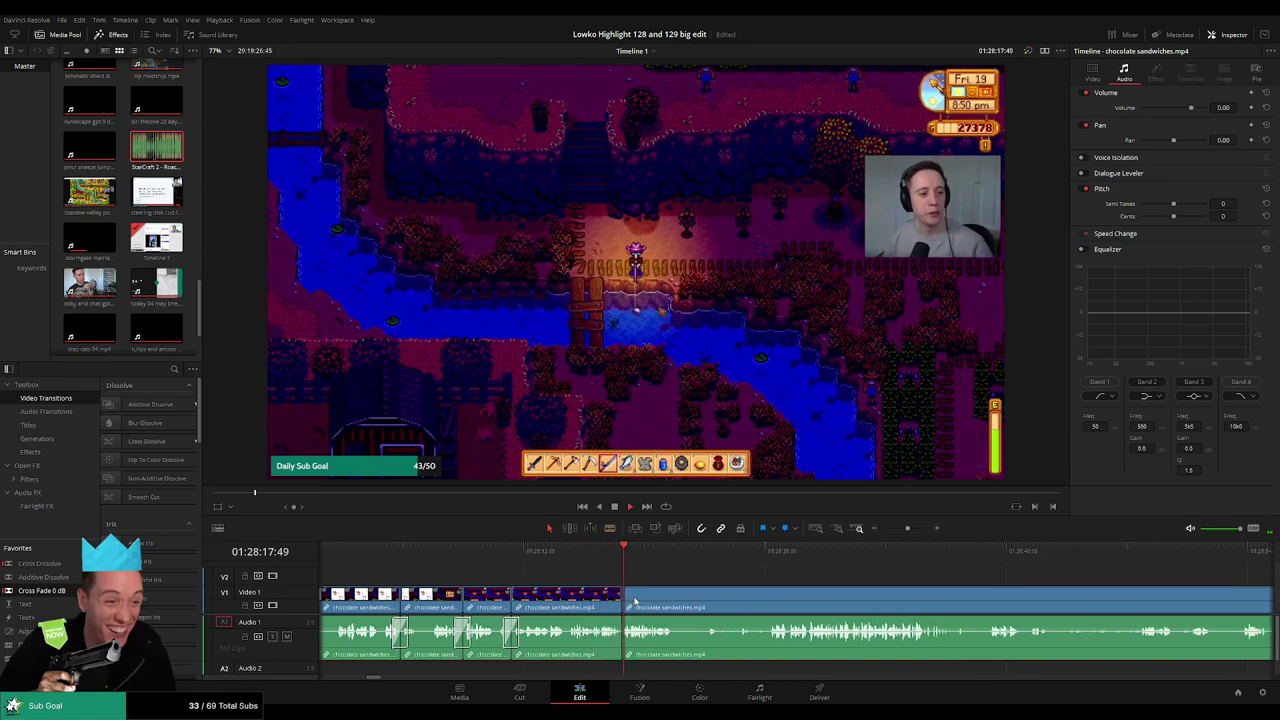
scroll(718, 610, right, 3)
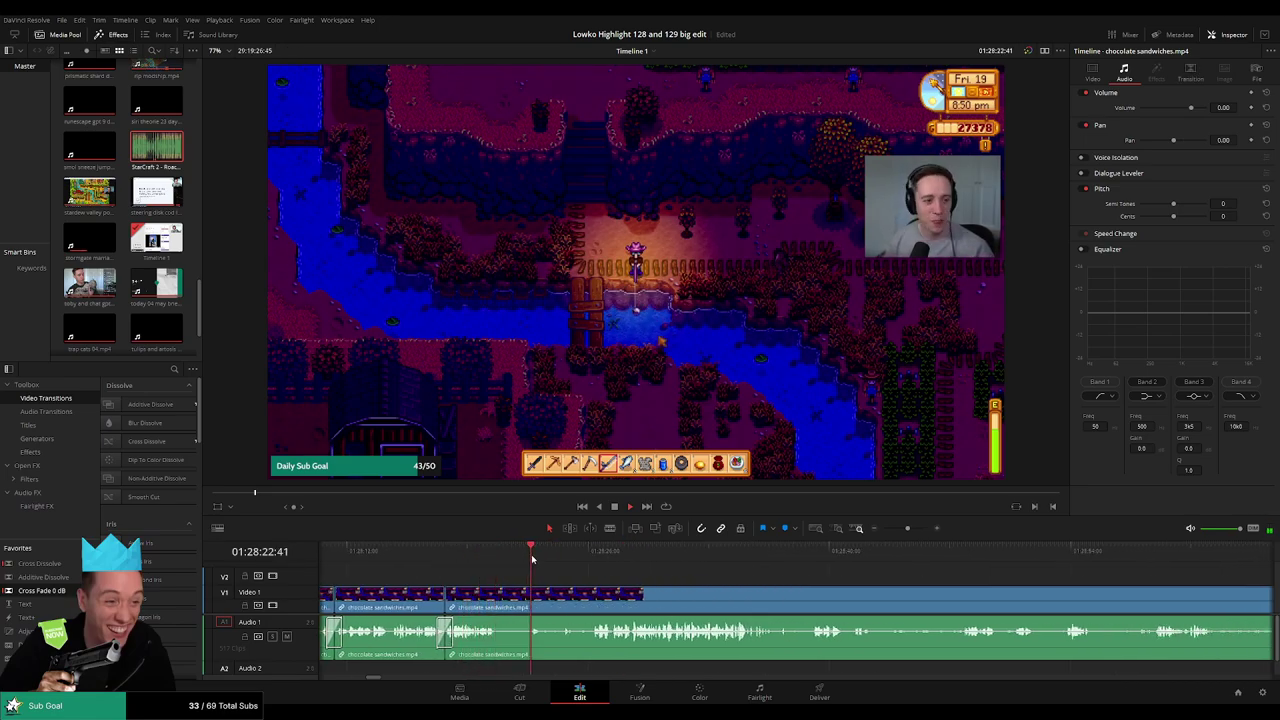
key(b)
click(497, 598)
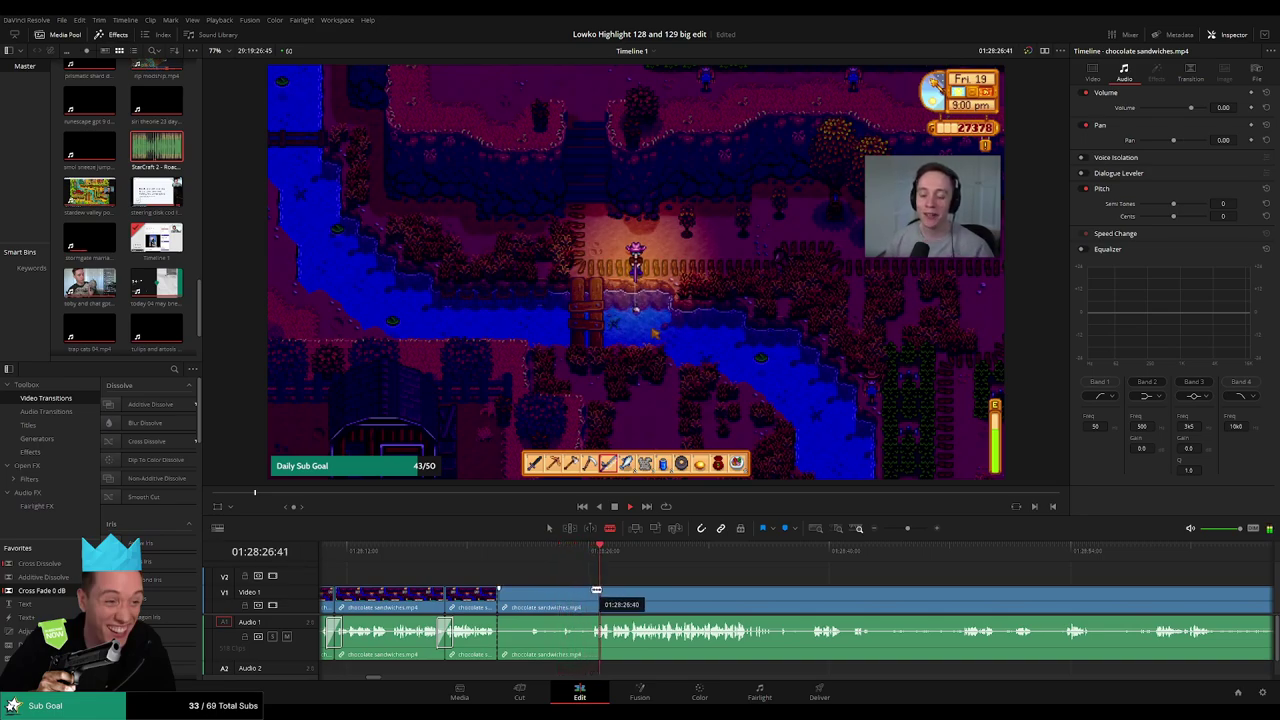
click(596, 598)
key(a)
click(540, 600)
key(BackSpace)
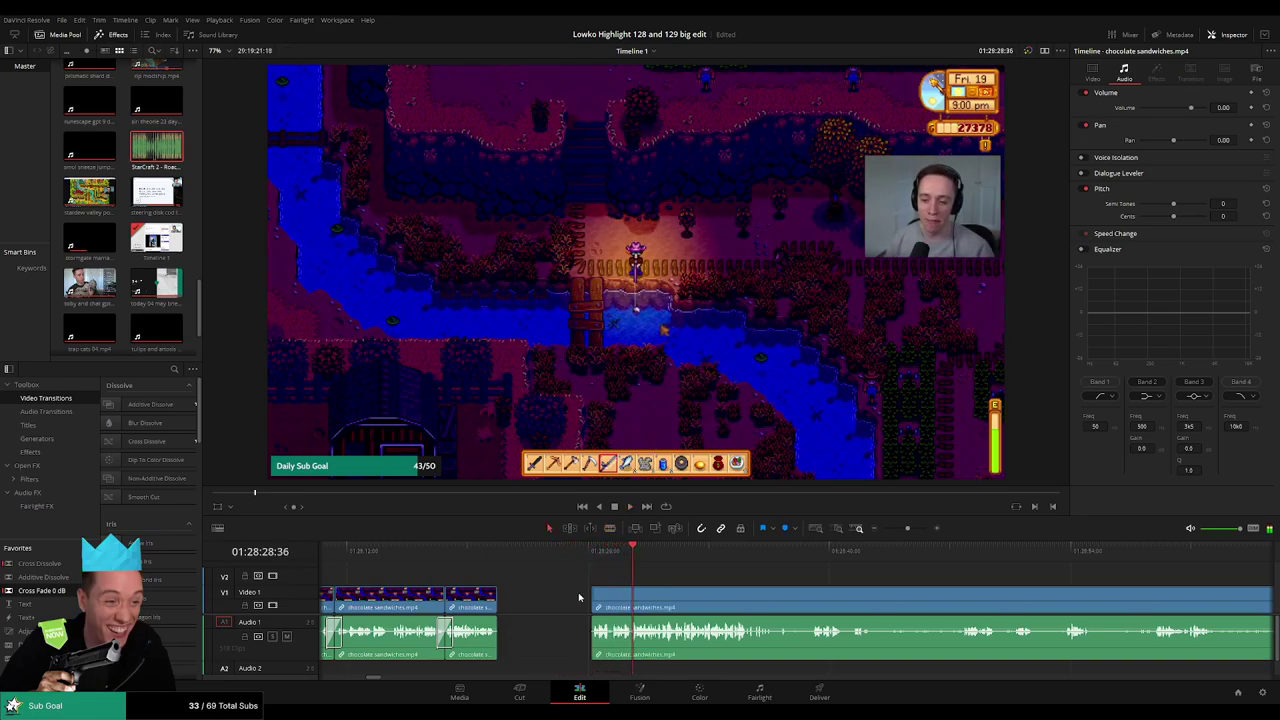
click(520, 600)
key(BackSpace)
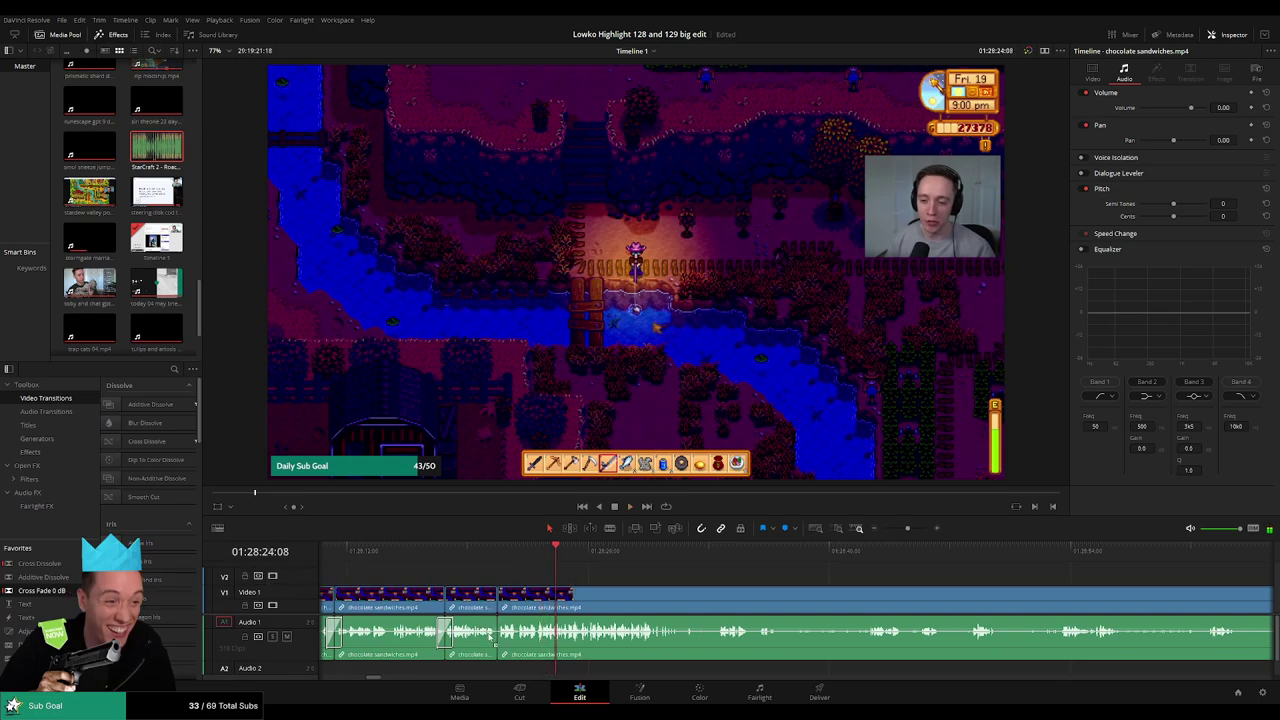
Blade out a further short dead part and close the gap.
scroll(663, 585, right, 2)
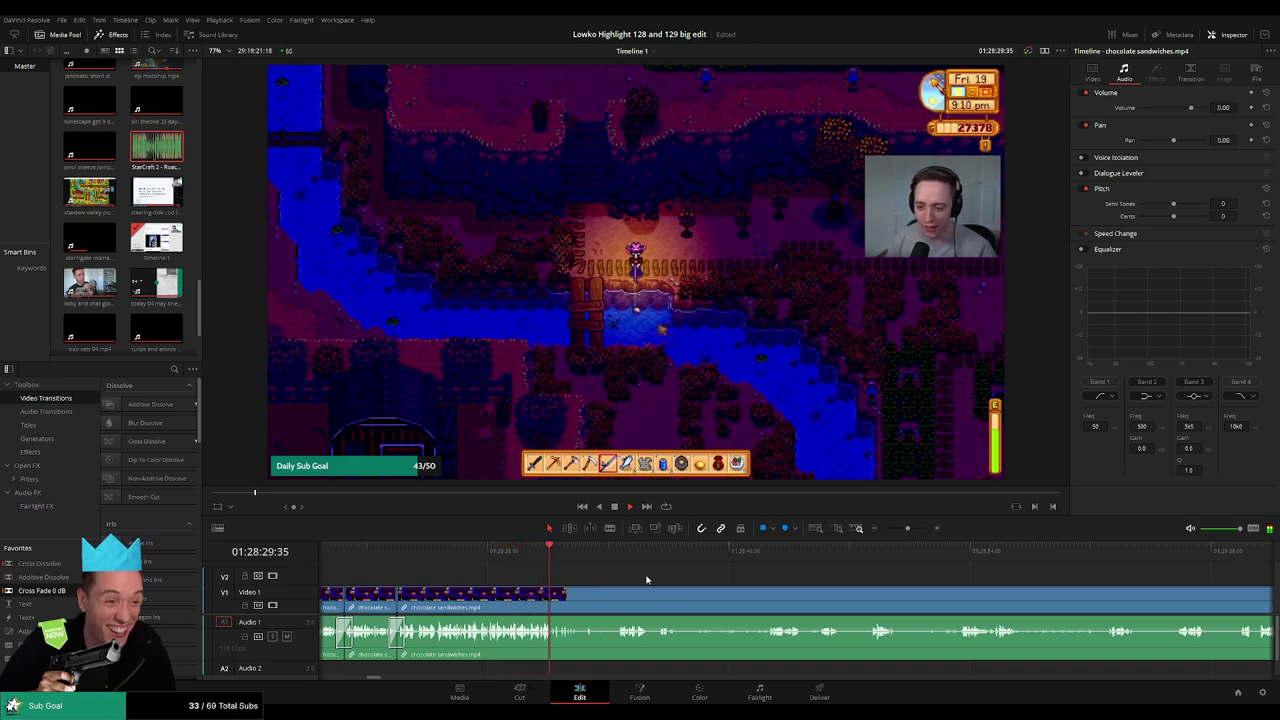
scroll(661, 584, right, 2)
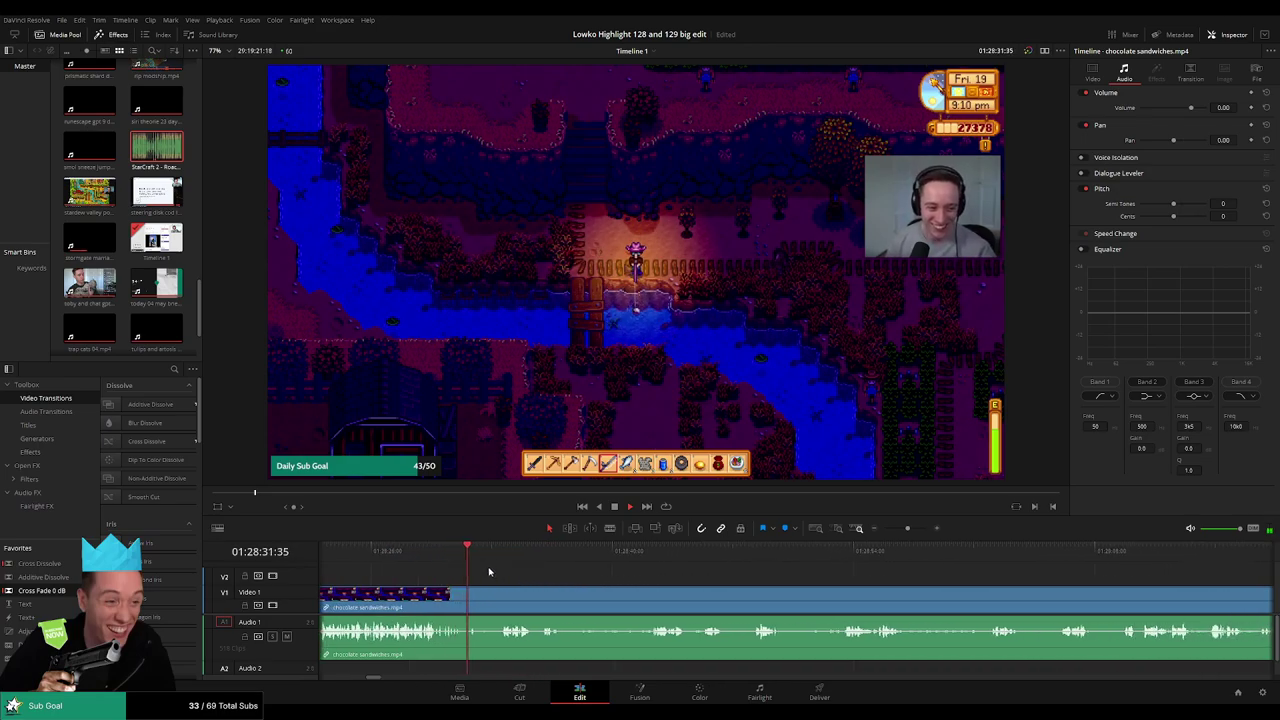
key(b)
click(500, 600)
click(465, 600)
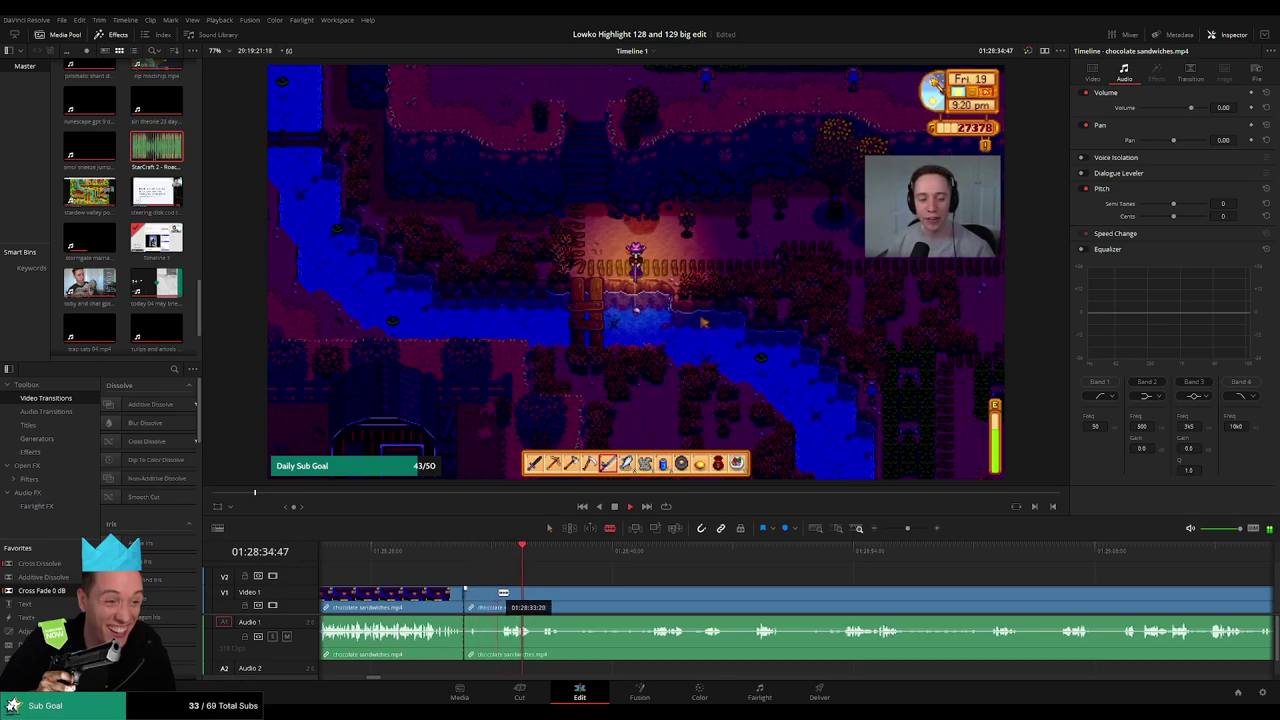
key(a)
click(482, 600)
key(Delete)
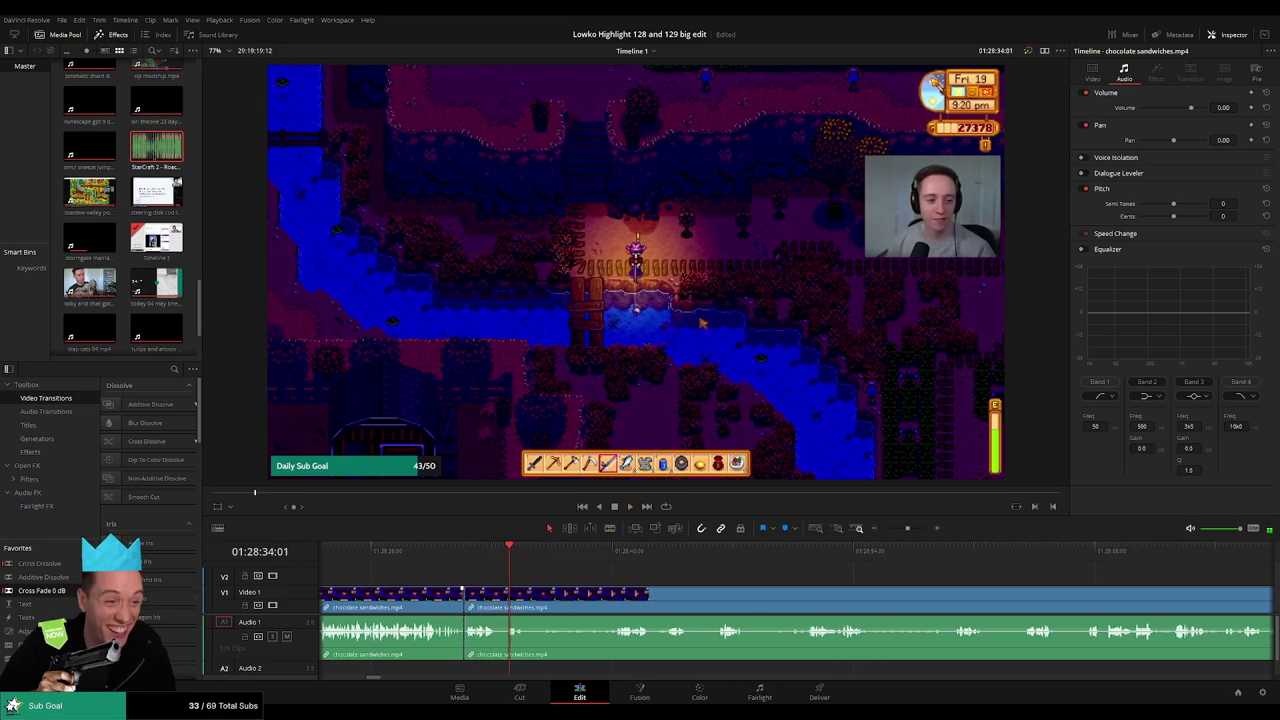
Split the clip at one more point, then skip ahead and zoom the timeline out.
key(b)
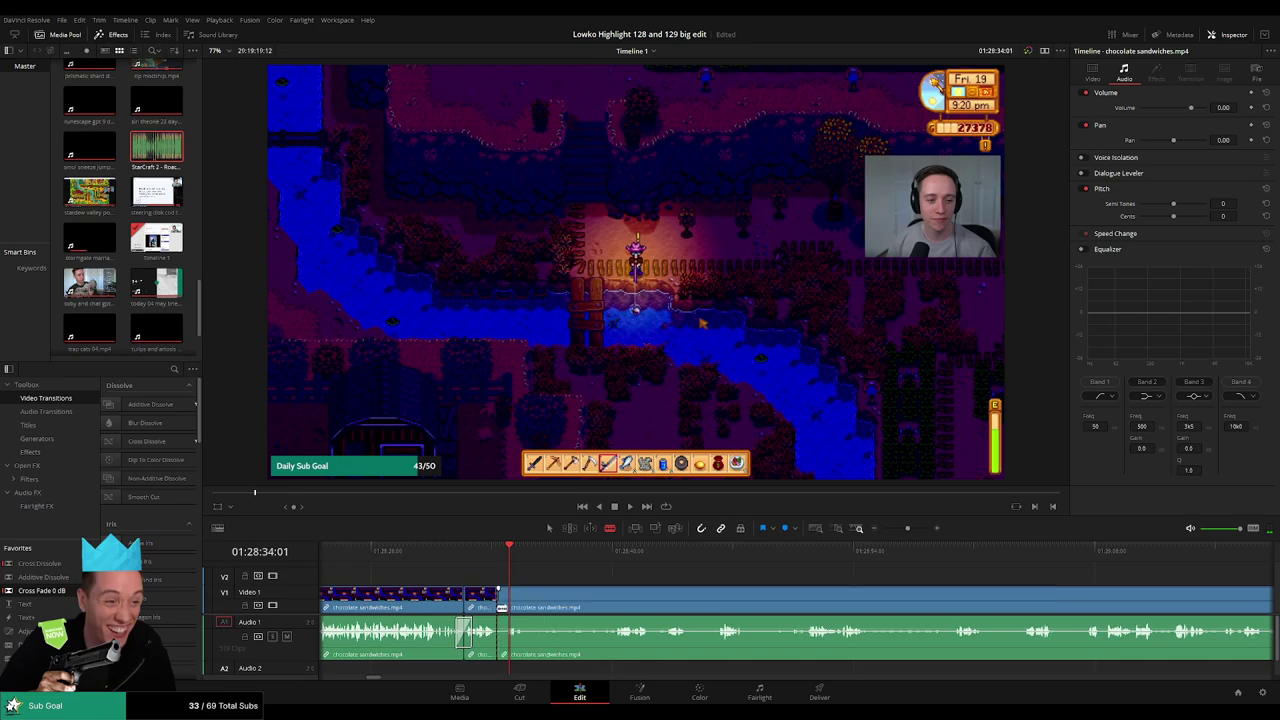
click(499, 621)
click(624, 550)
key(a)
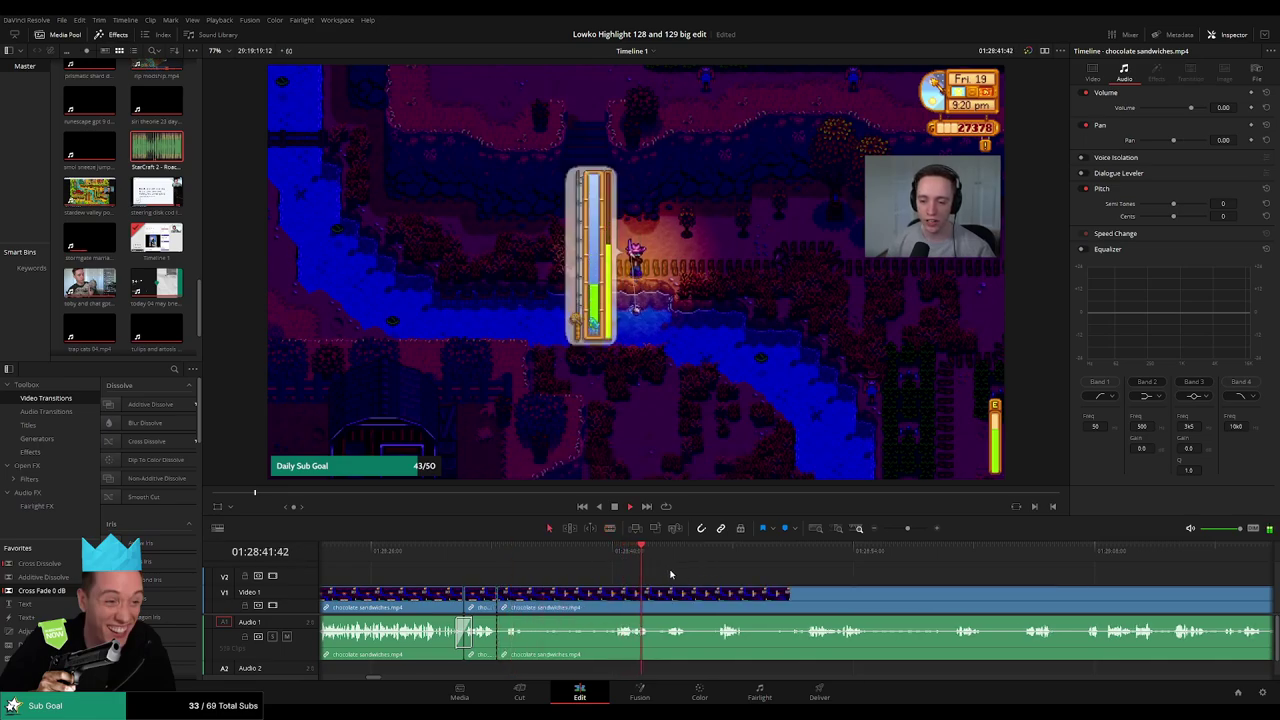
click(724, 556)
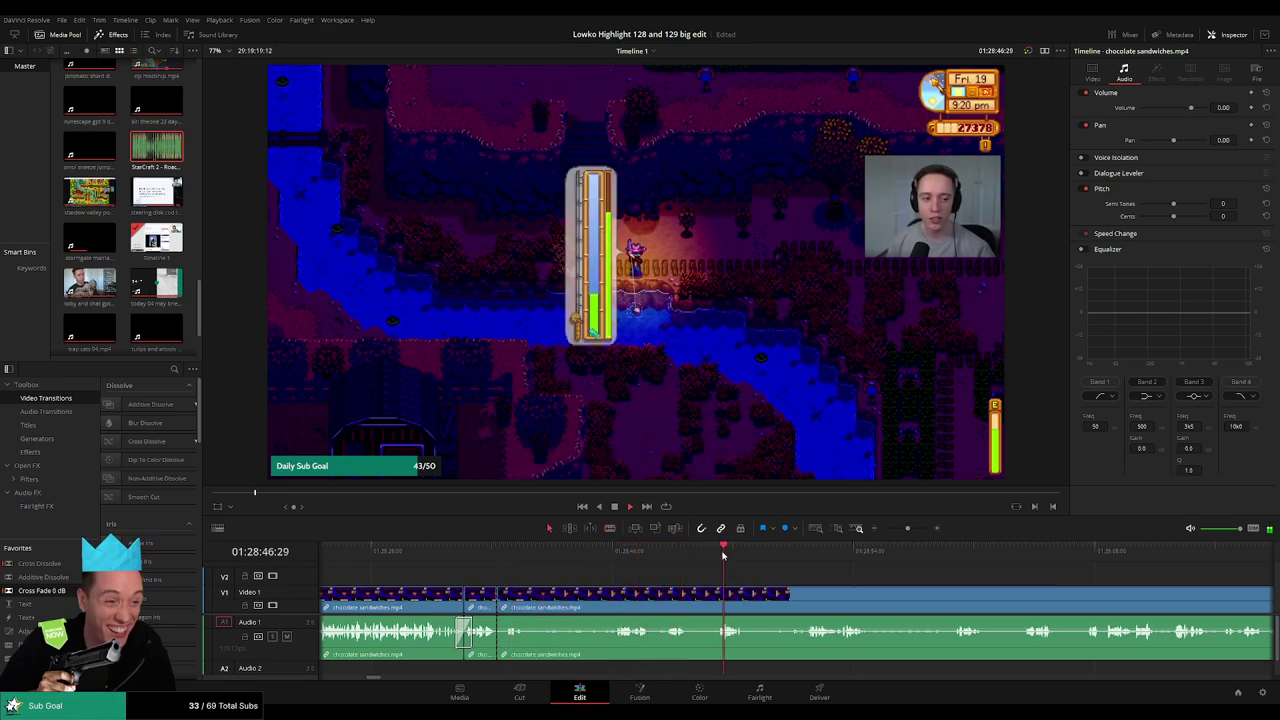
click(903, 531)
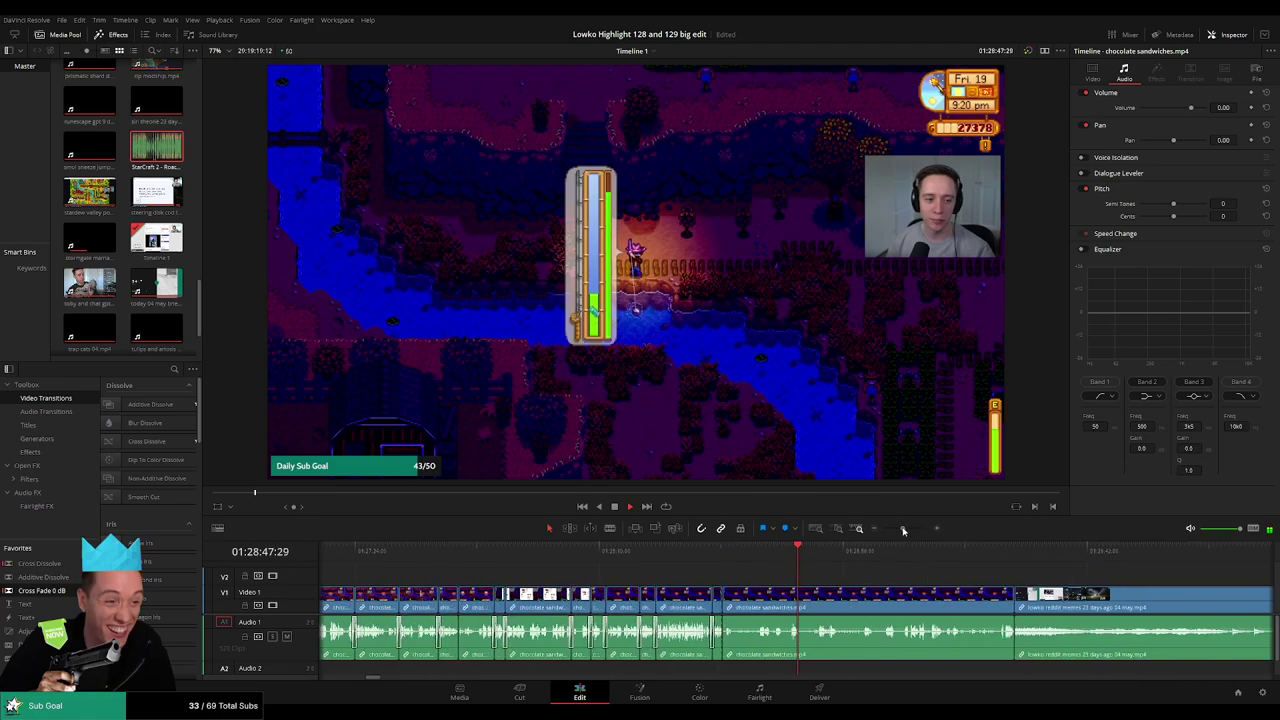
Ripple-delete the last chocolate sandwiches clip so the reddit memes clip follows, then zoom out.
click(904, 612)
key(Delete)
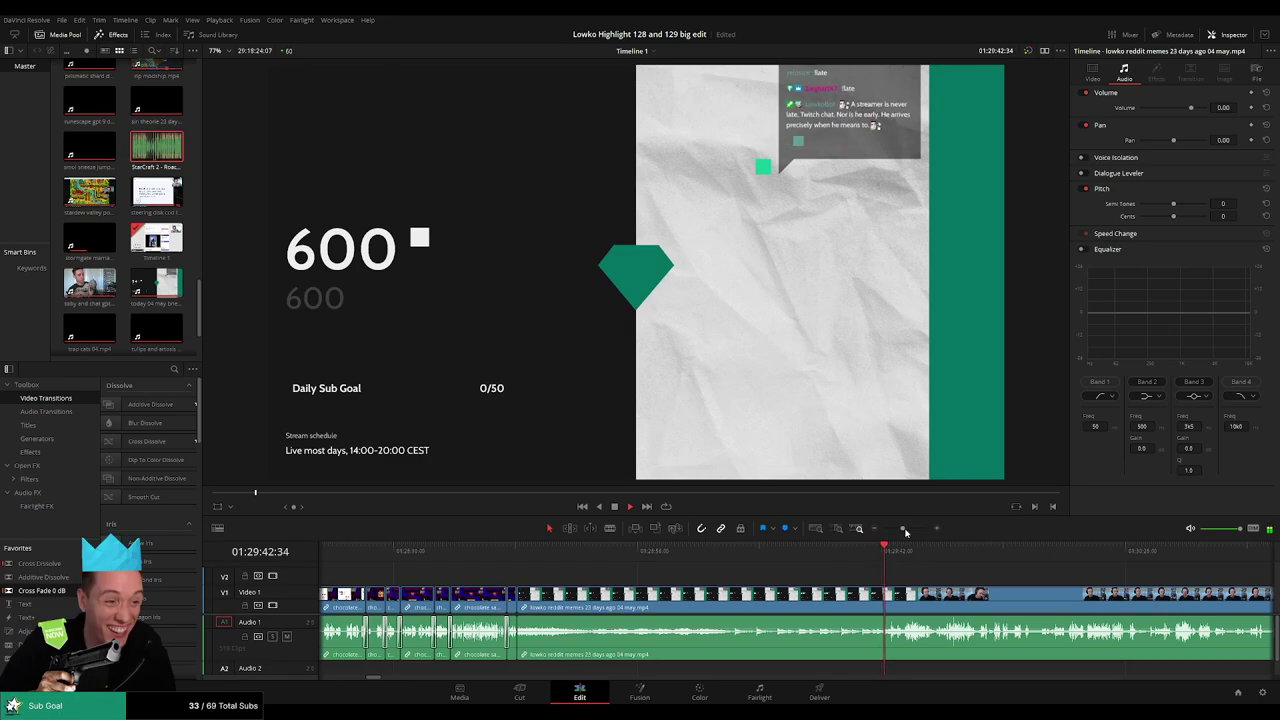
mouse_move(902, 528)
mouse_down()
mouse_move(877, 531)
mouse_move(897, 527)
mouse_up()
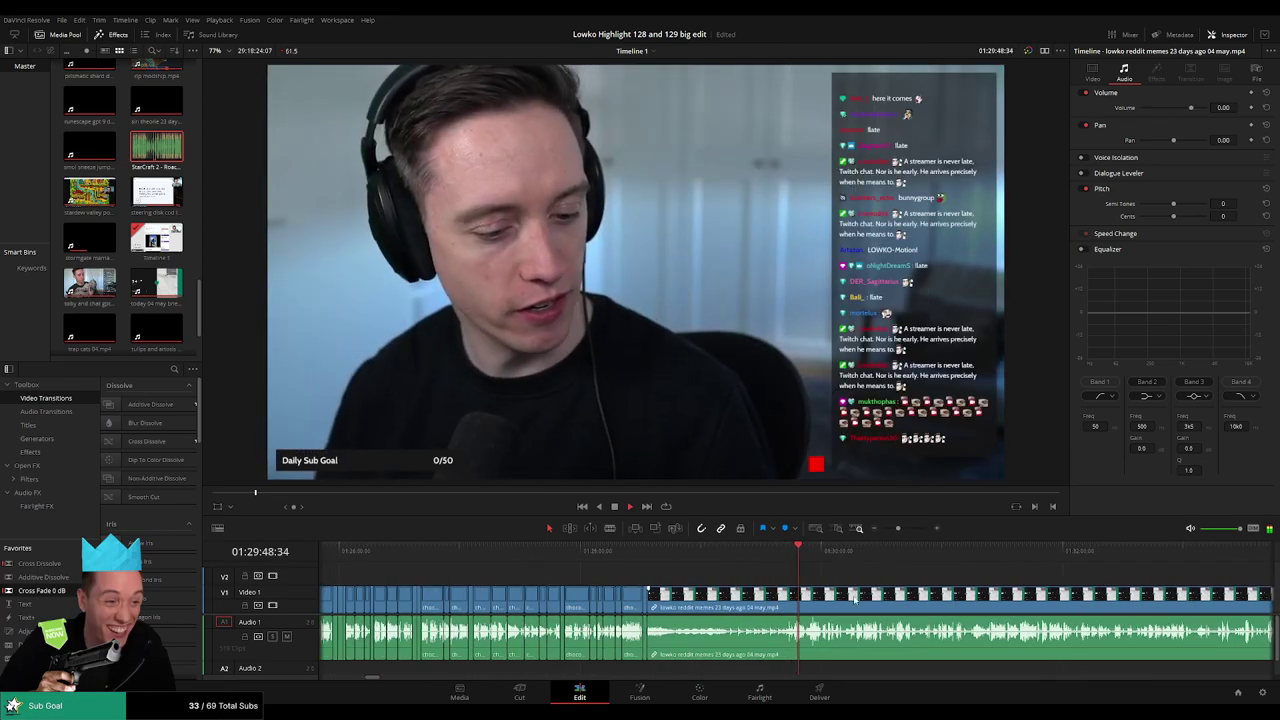
scroll(854, 598, right, 5)
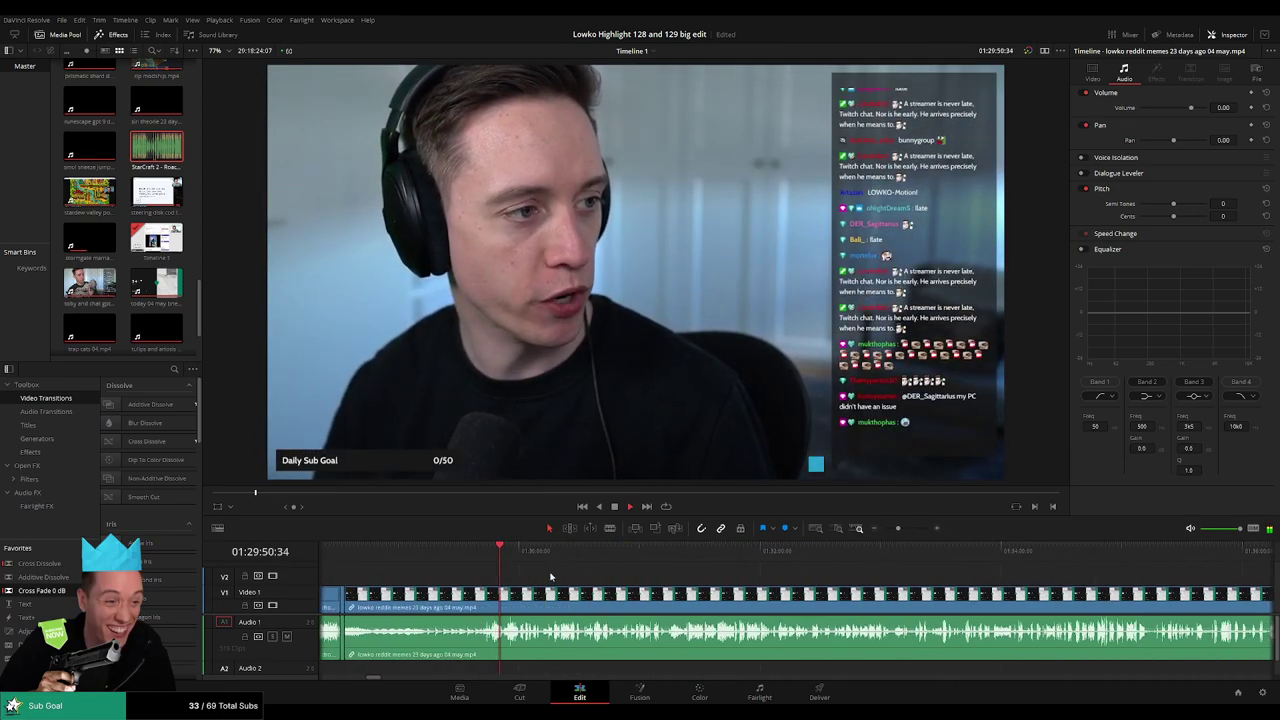
scroll(880, 590, left, 5)
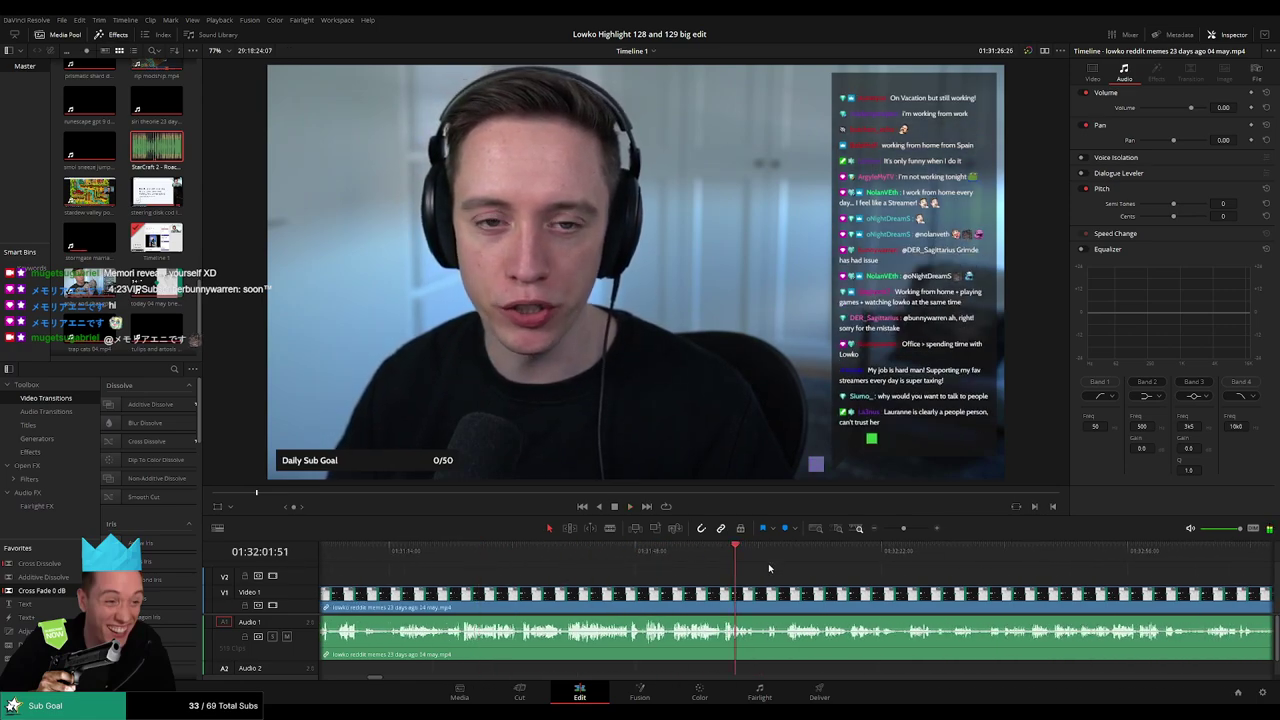
Move the playhead forward through the reddit memes clip to preview its footage in the viewer.
click(864, 574)
scroll(868, 574, right, 5)
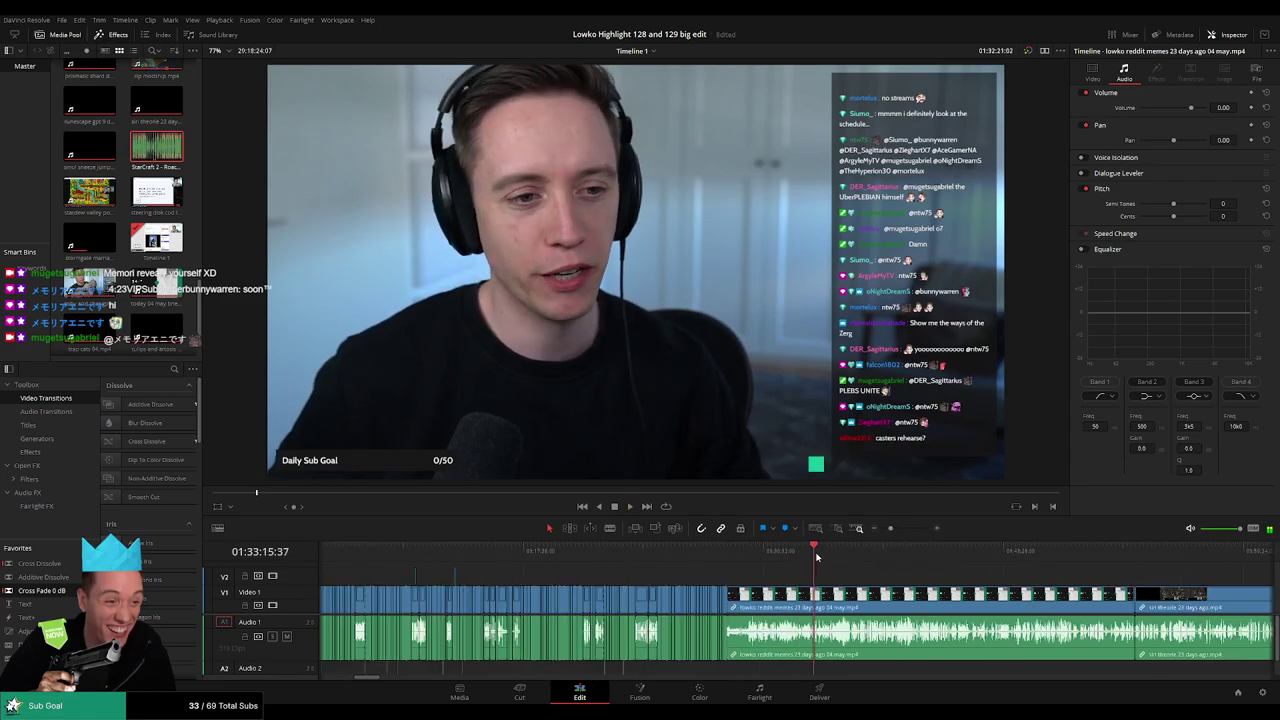
click(818, 557)
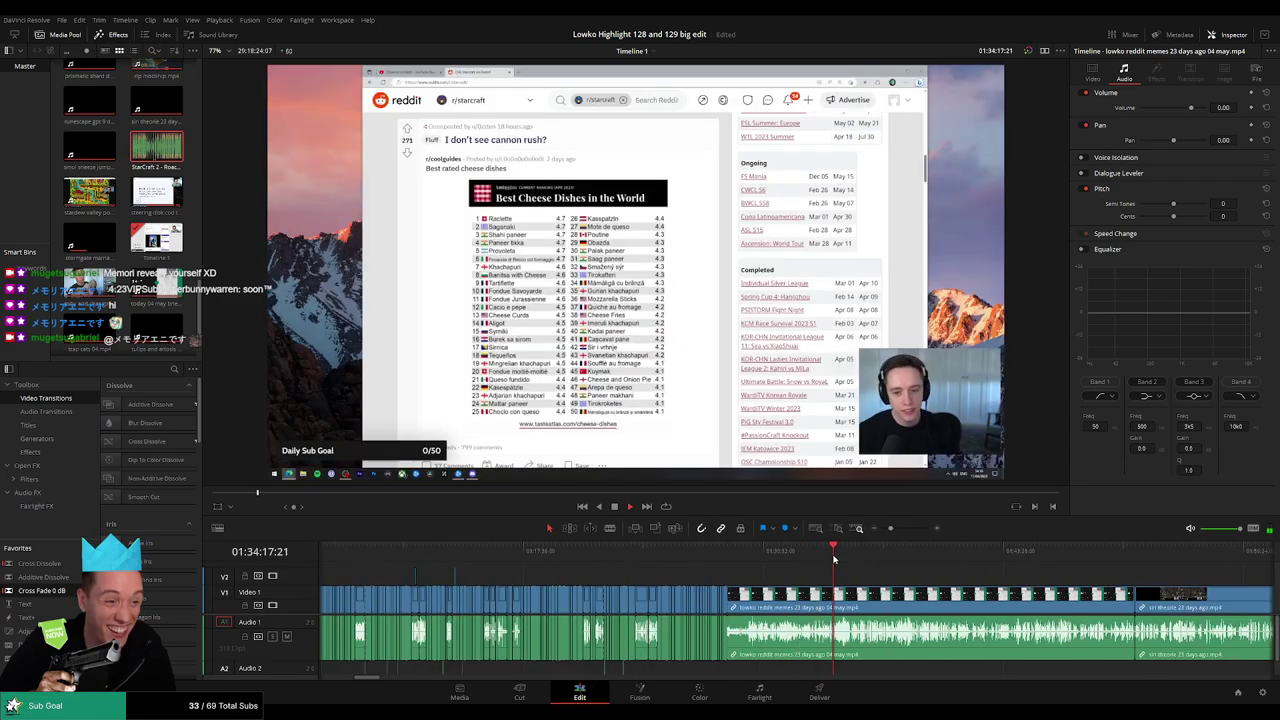
click(815, 556)
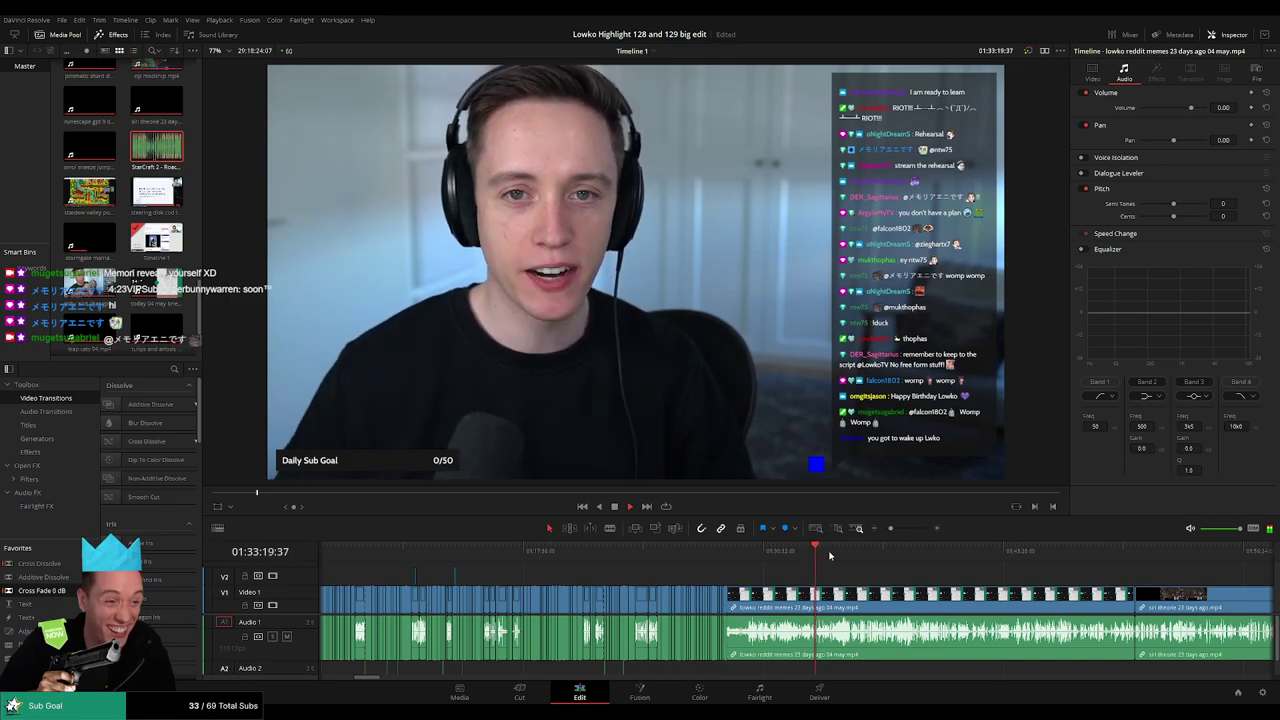
click(833, 552)
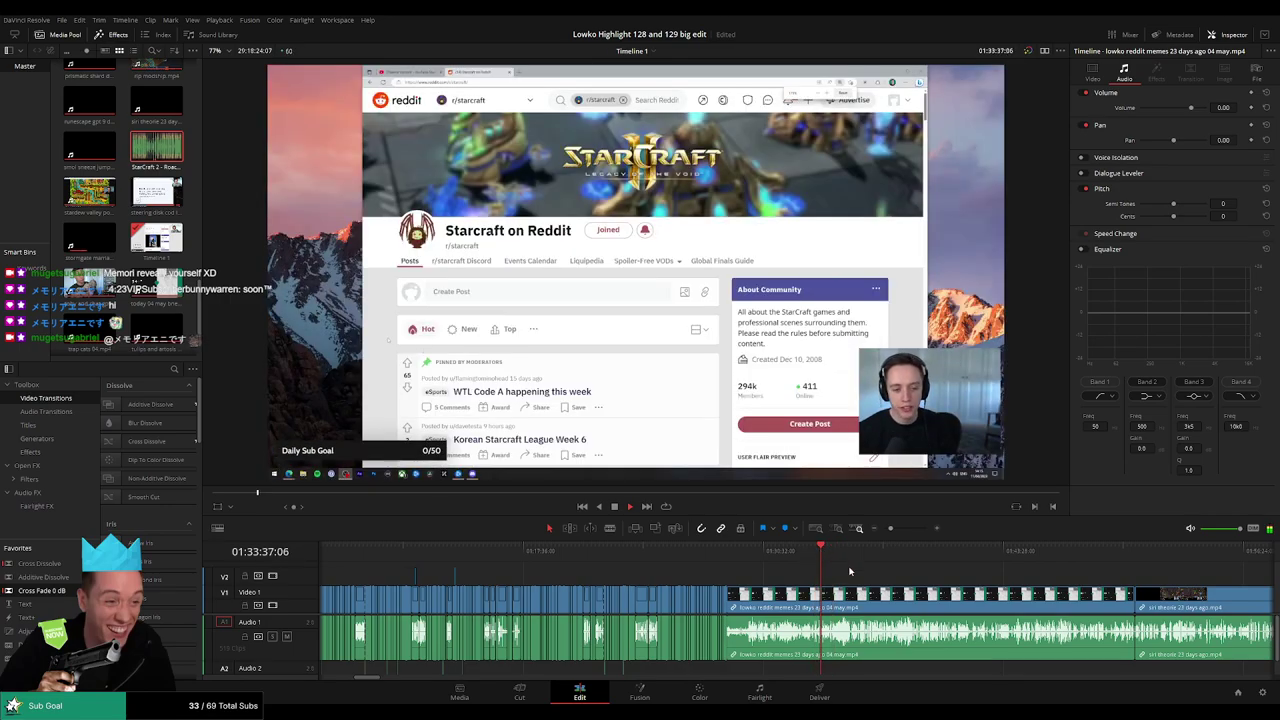
Cut the Reddit memes clip at the playhead and ripple-delete the part before it.
scroll(823, 568, up, 3)
scroll(700, 570, down, 2)
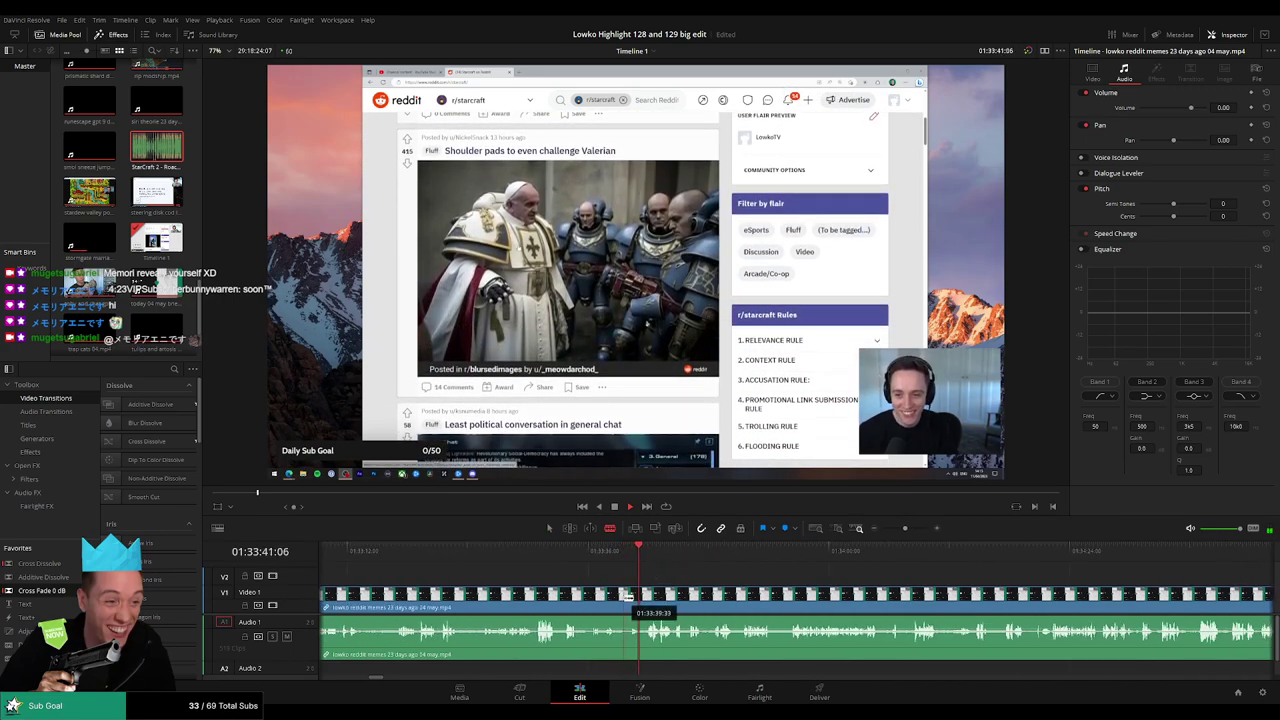
key(ctrl+b)
click(603, 597)
key(Delete)
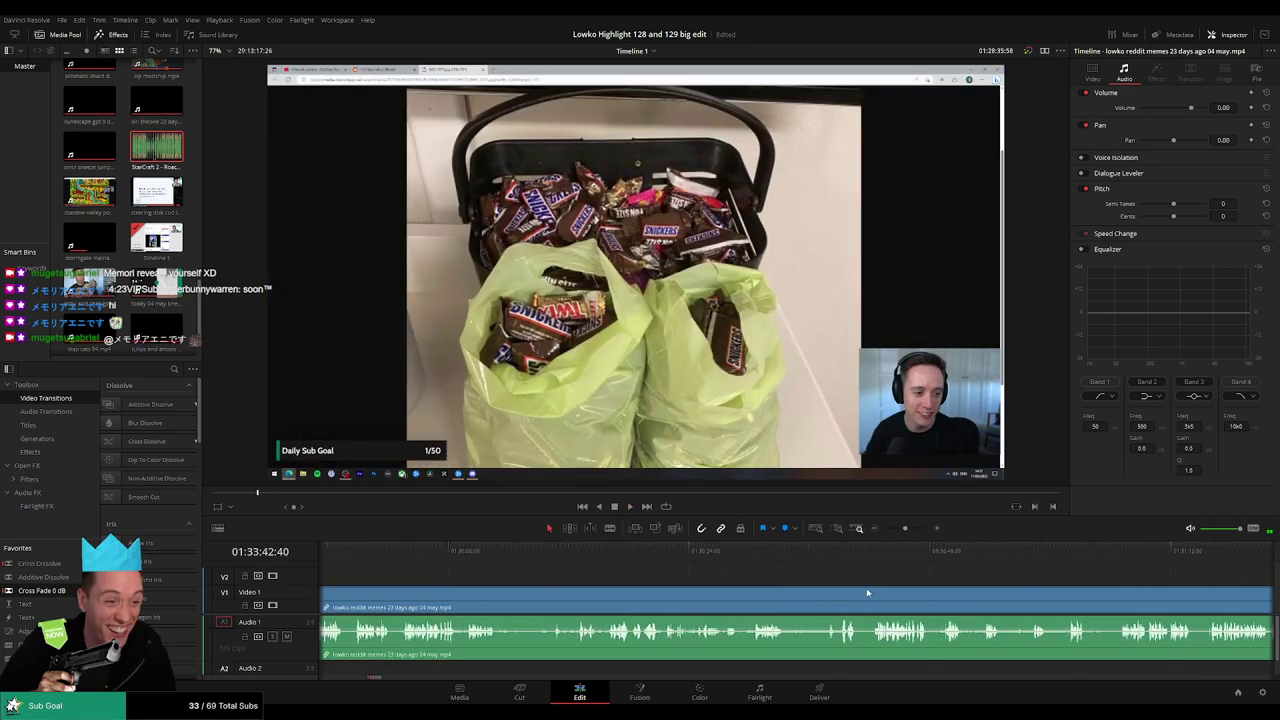
Play through the footage, blade the Reddit memes clip at two points, and reselect it.
scroll(790, 590, down, 5)
scroll(735, 585, down, 2)
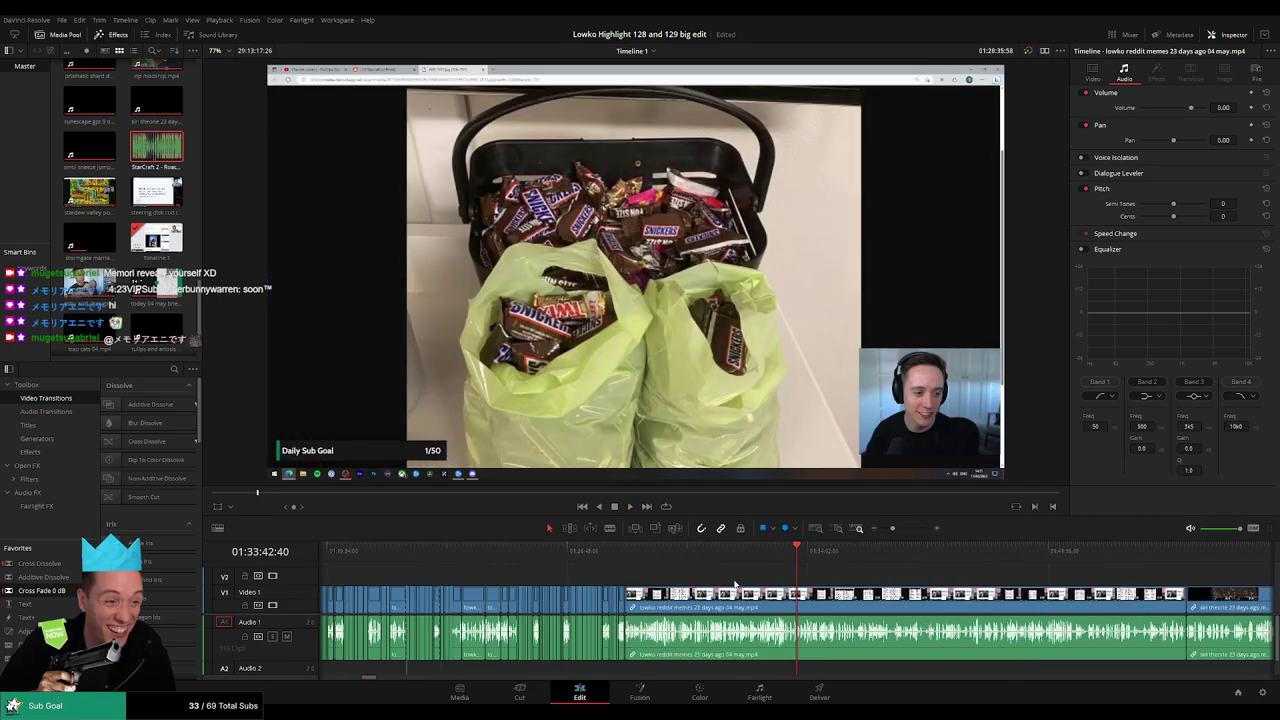
key(space)
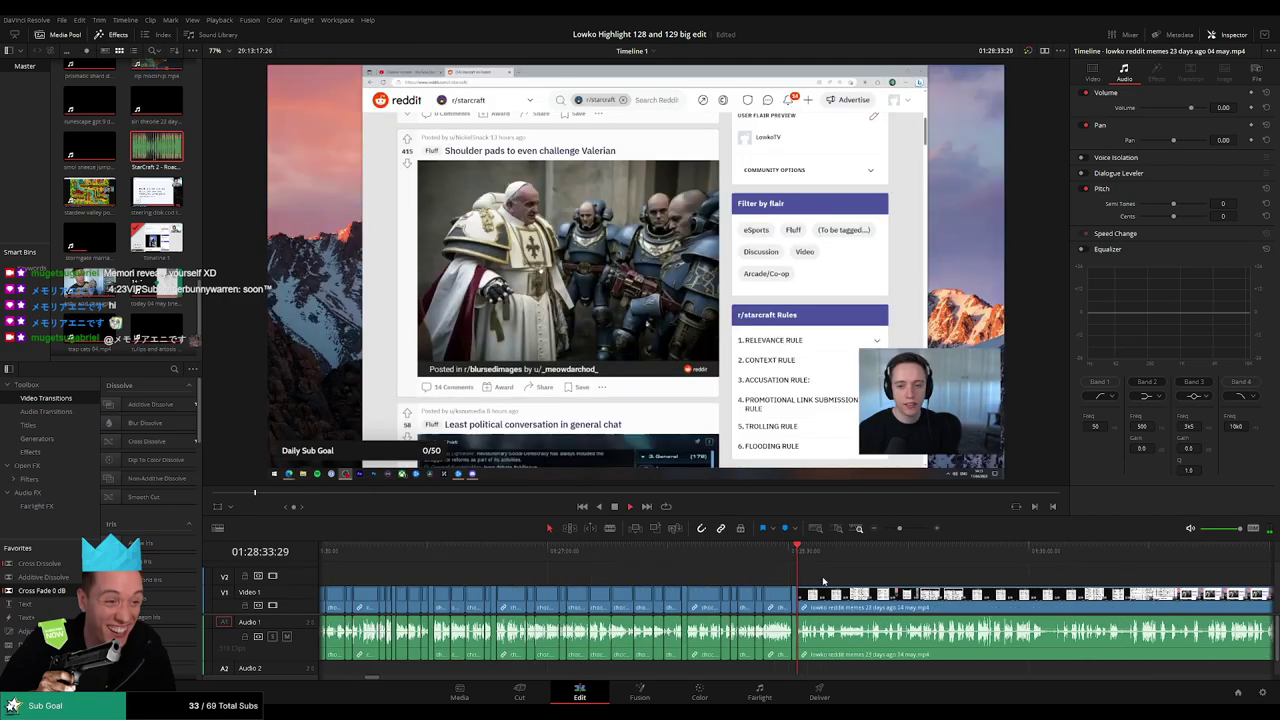
scroll(606, 580, down, 3)
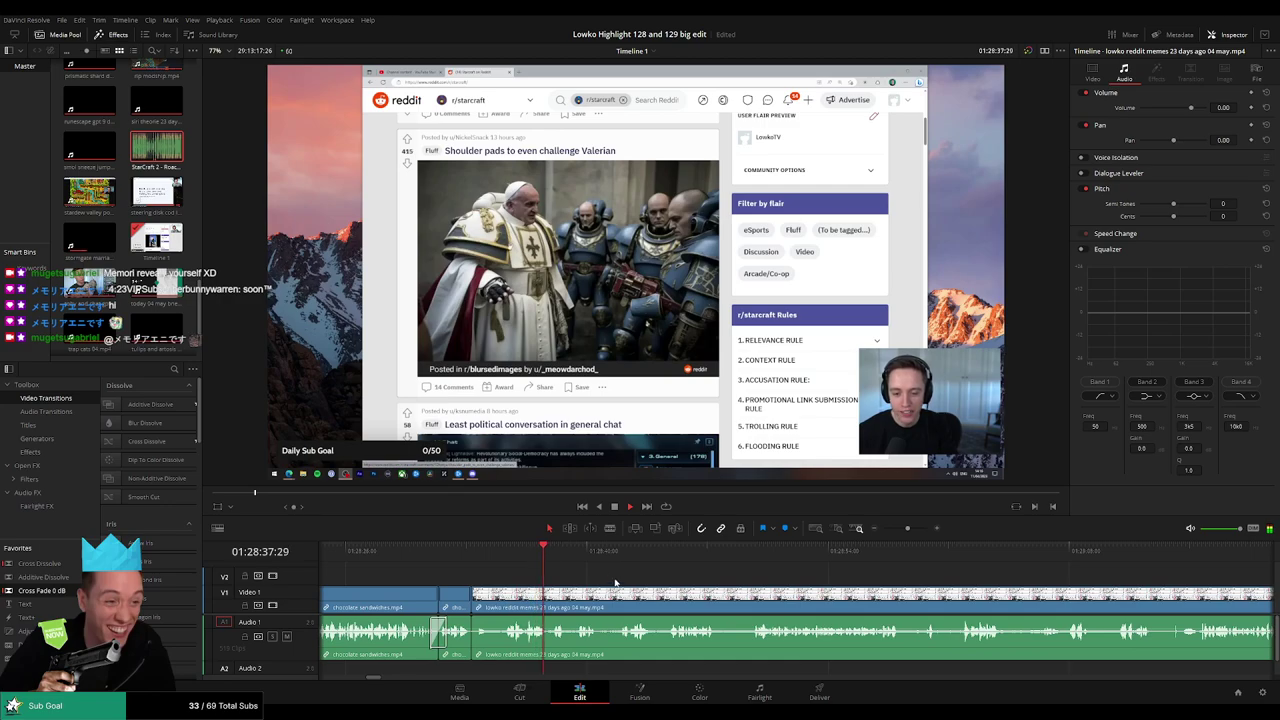
scroll(493, 571, down, 2)
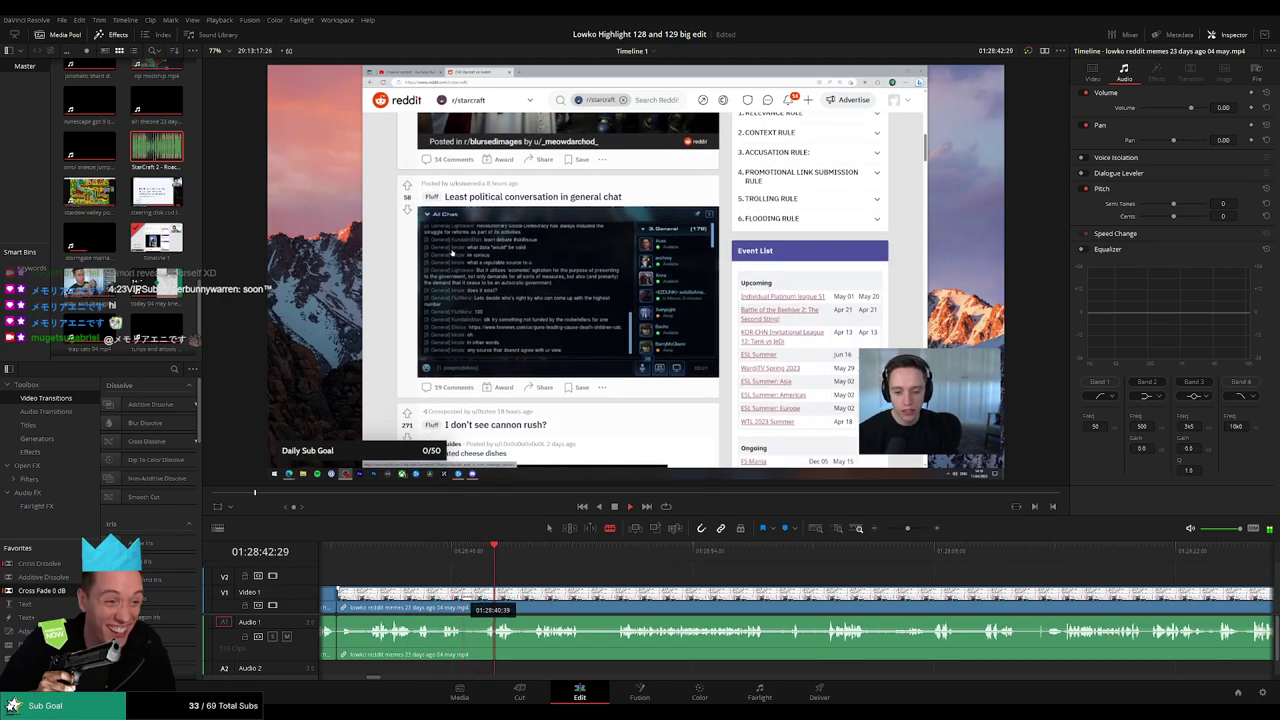
key(b)
click(462, 598)
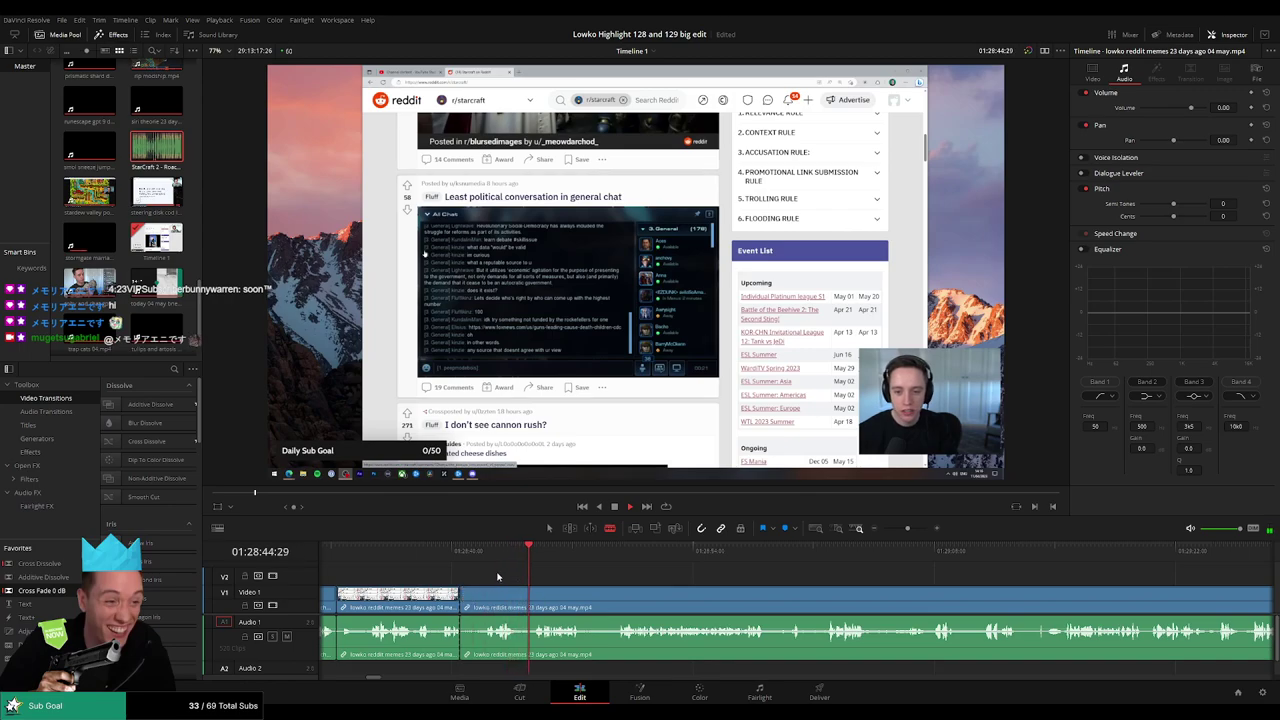
click(497, 576)
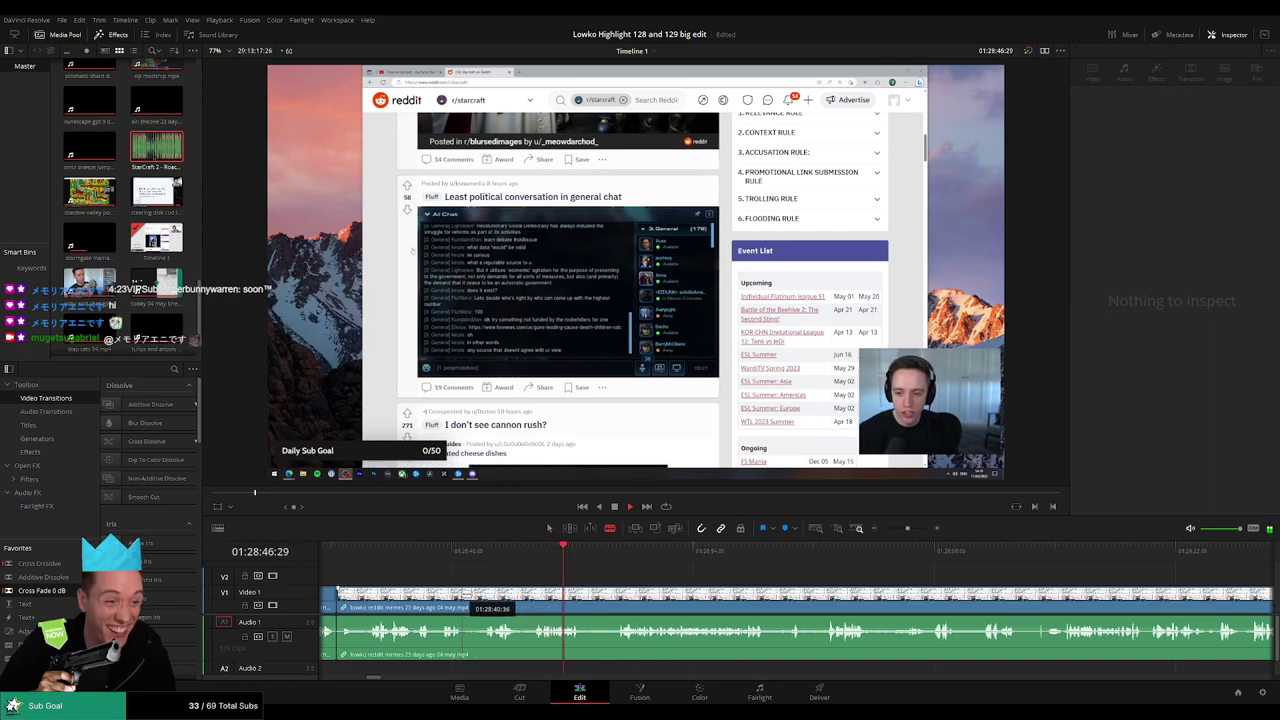
click(462, 600)
key(a)
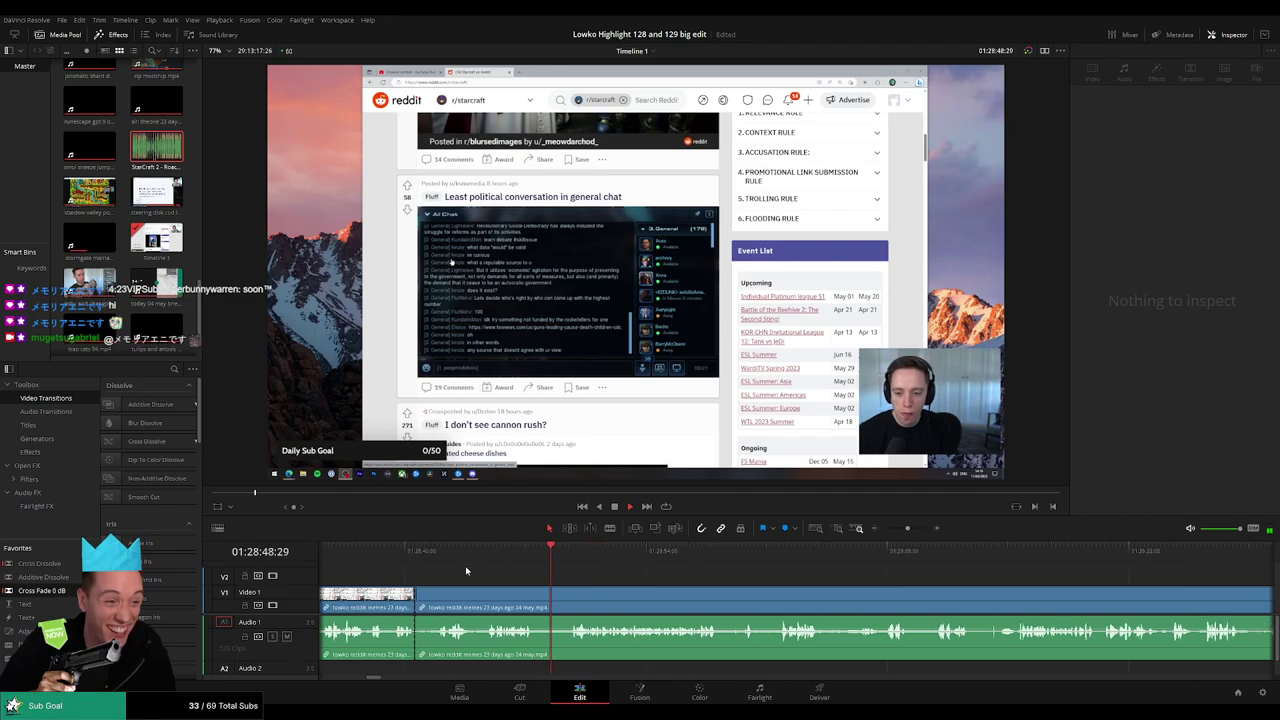
click(532, 549)
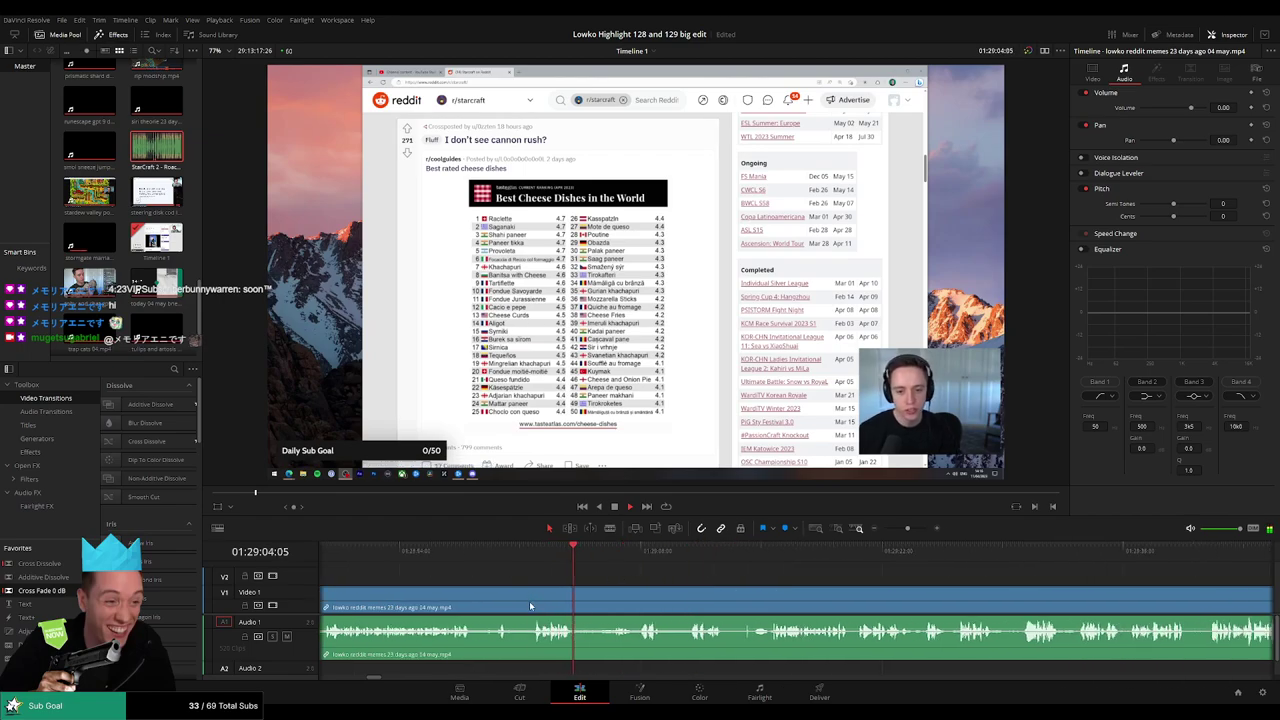
Recheck the cut, then blade off and ripple-delete a short dead segment.
key(space)
key(j)
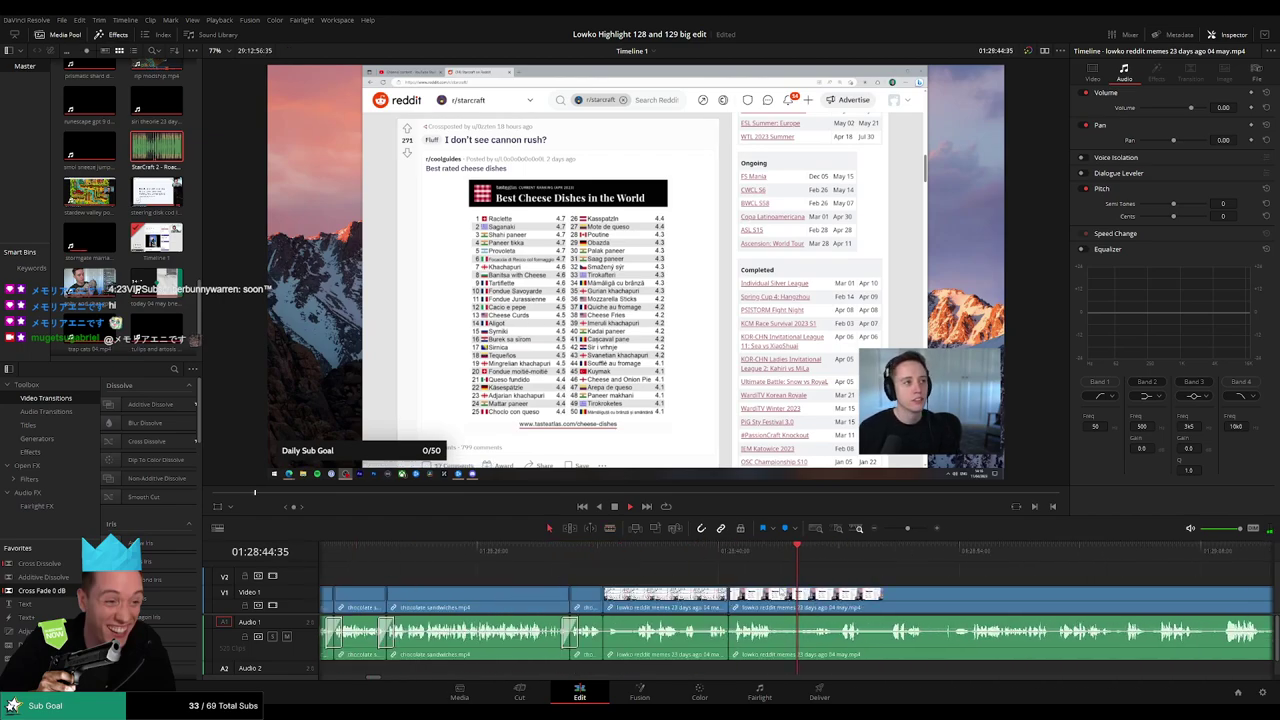
key(l)
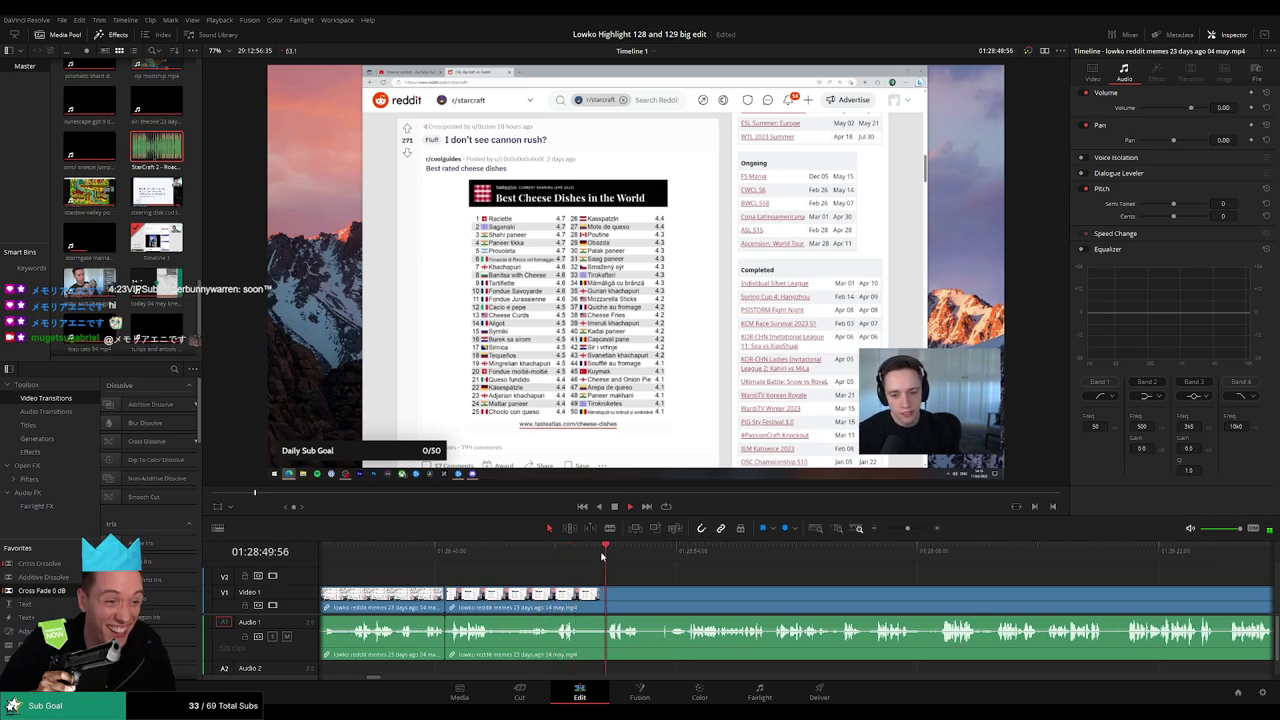
key(b)
click(607, 597)
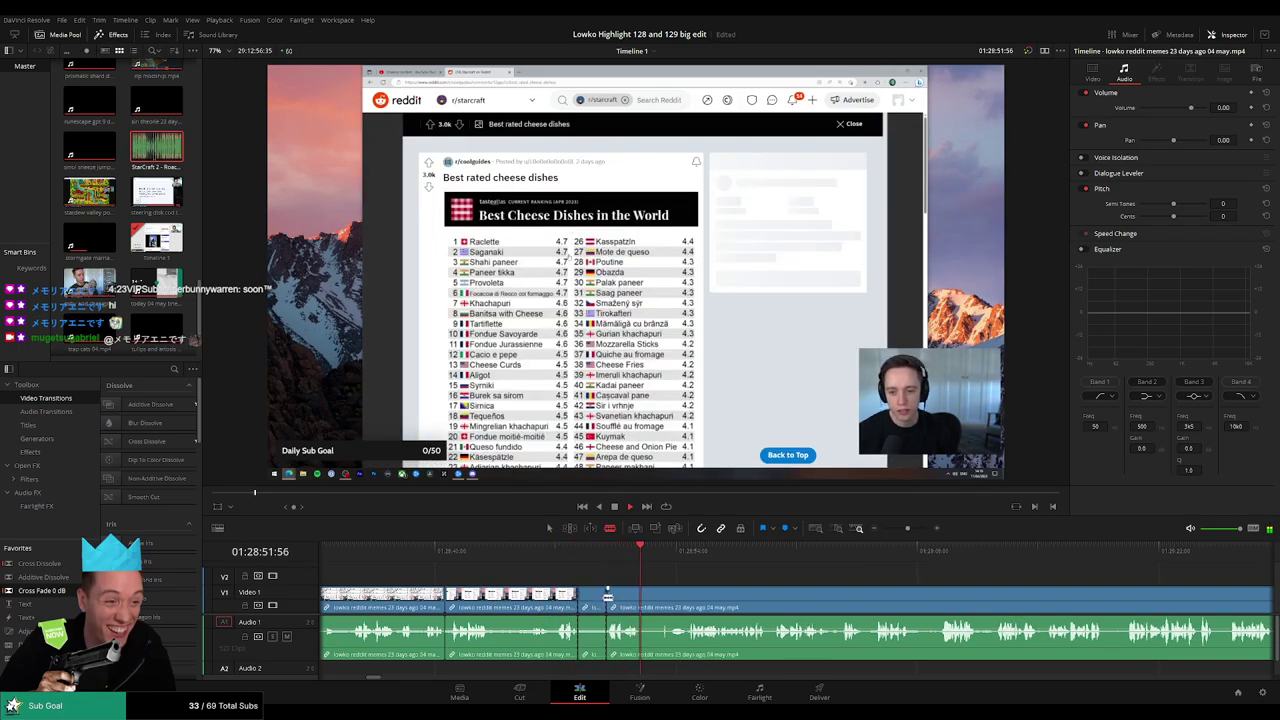
key(a)
click(610, 597)
key(BackSpace)
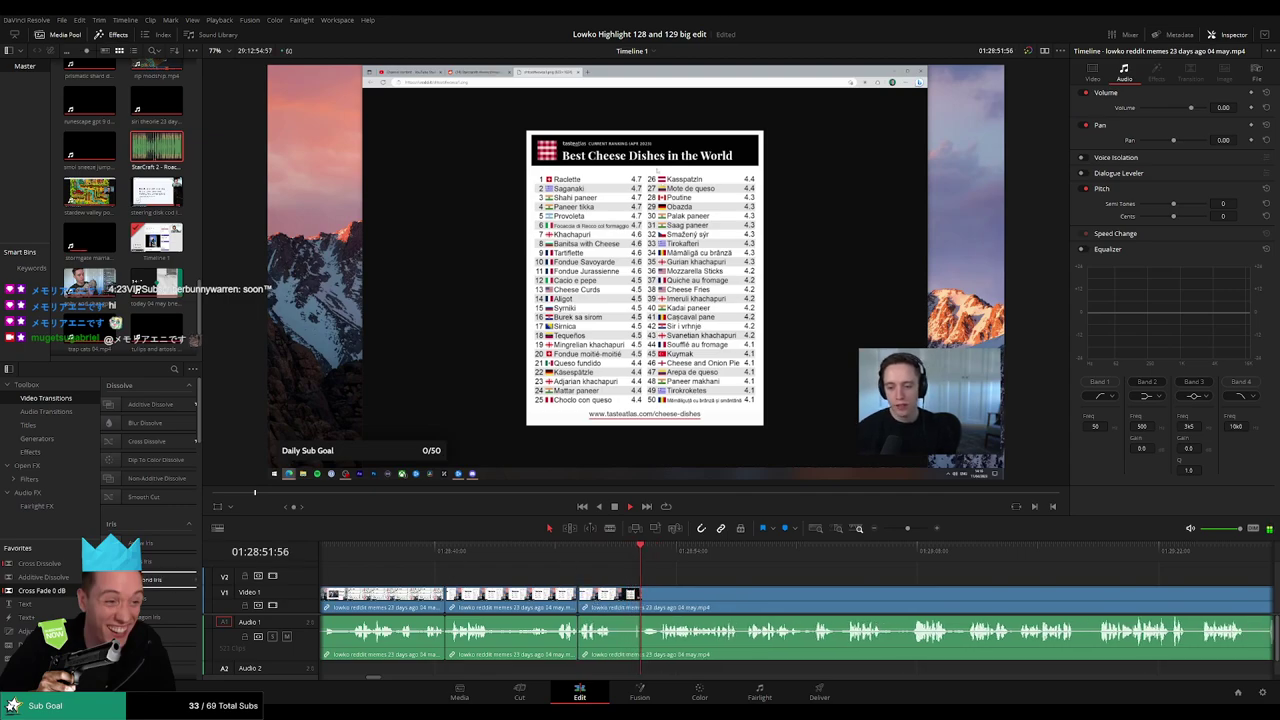
key(k)
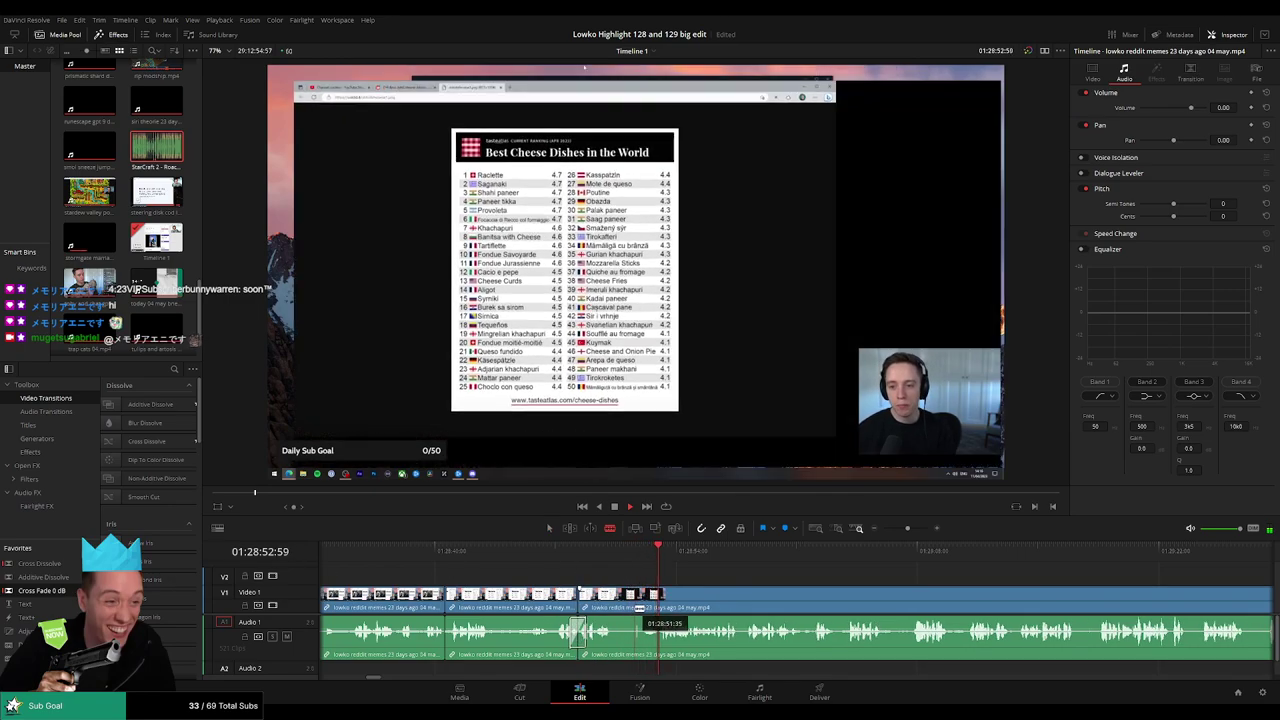
Blade and ripple-delete another short dead segment, then replay the join.
key(b)
click(621, 600)
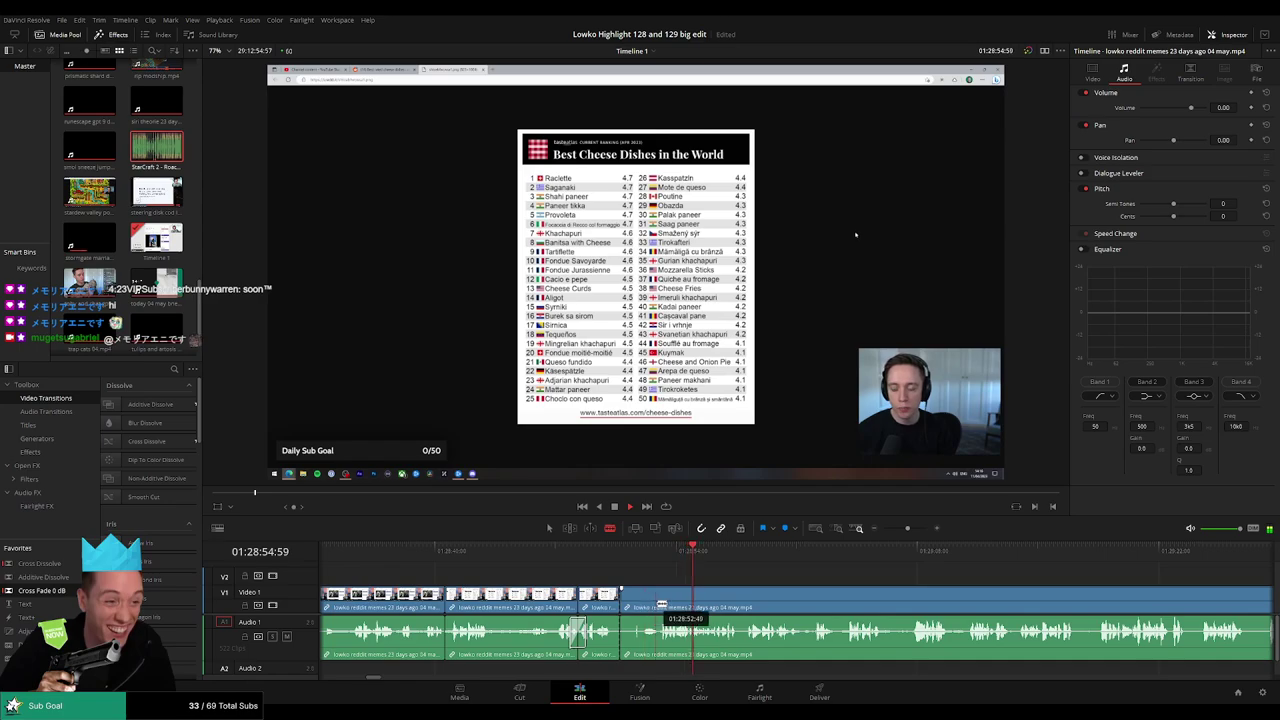
click(648, 606)
key(a)
click(638, 607)
key(BackSpace)
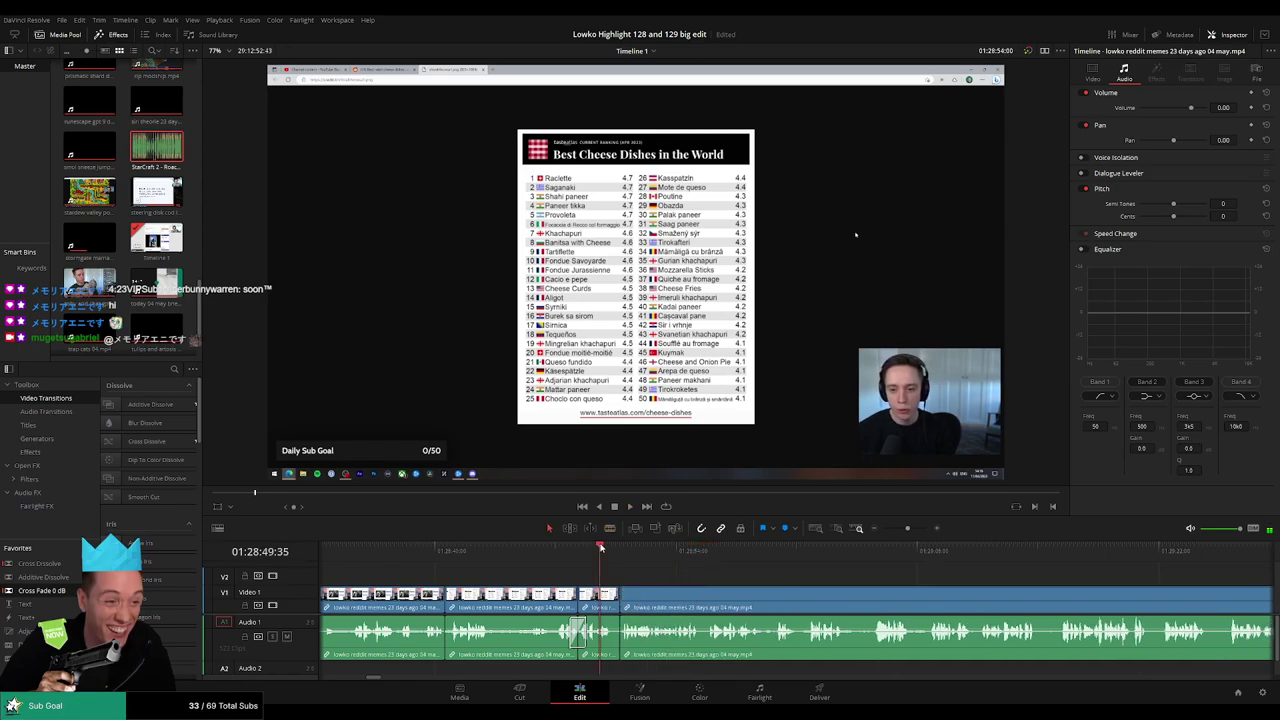
key(Up)
key(space)
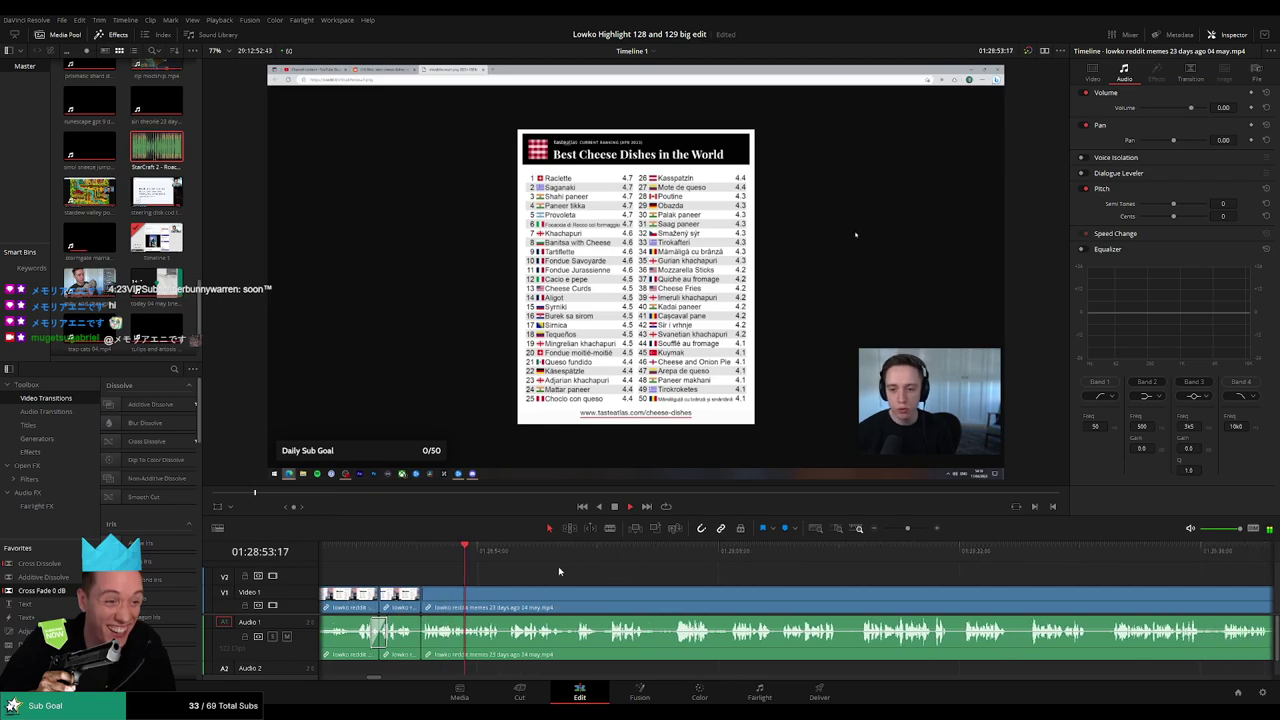
Scroll along the timeline and reselect the Reddit memes clip.
scroll(576, 575, right, 3)
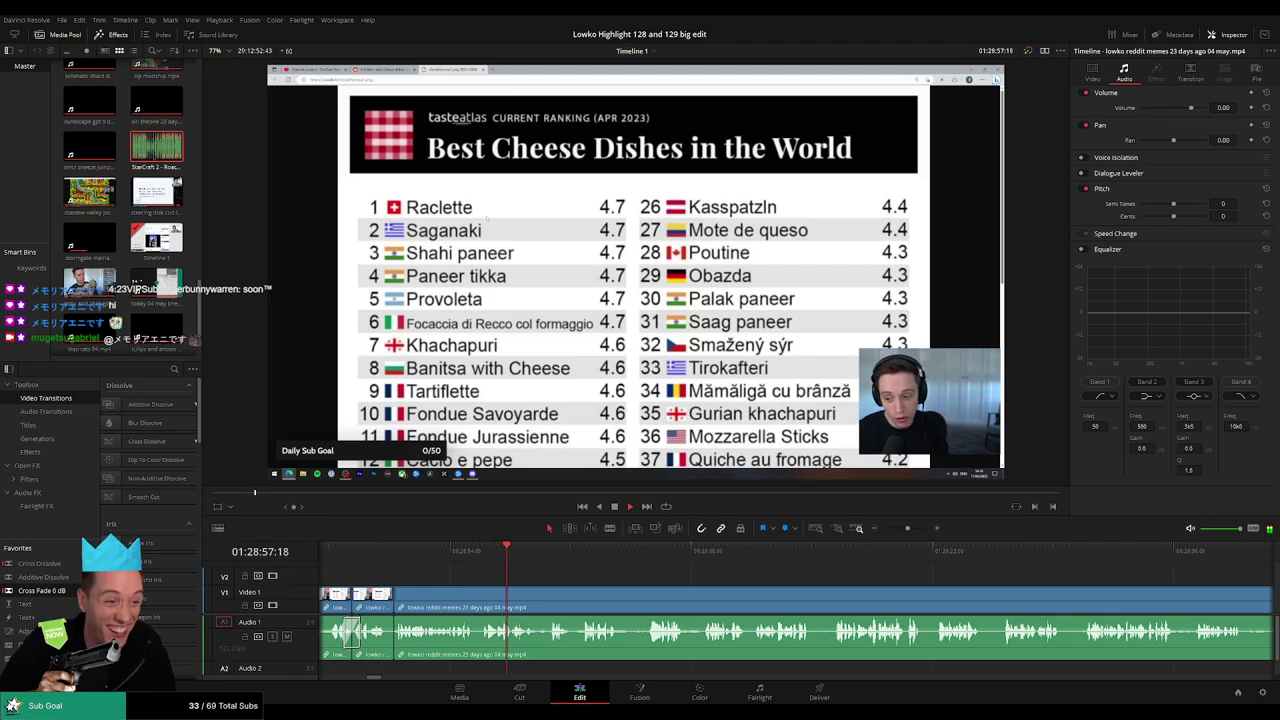
click(501, 573)
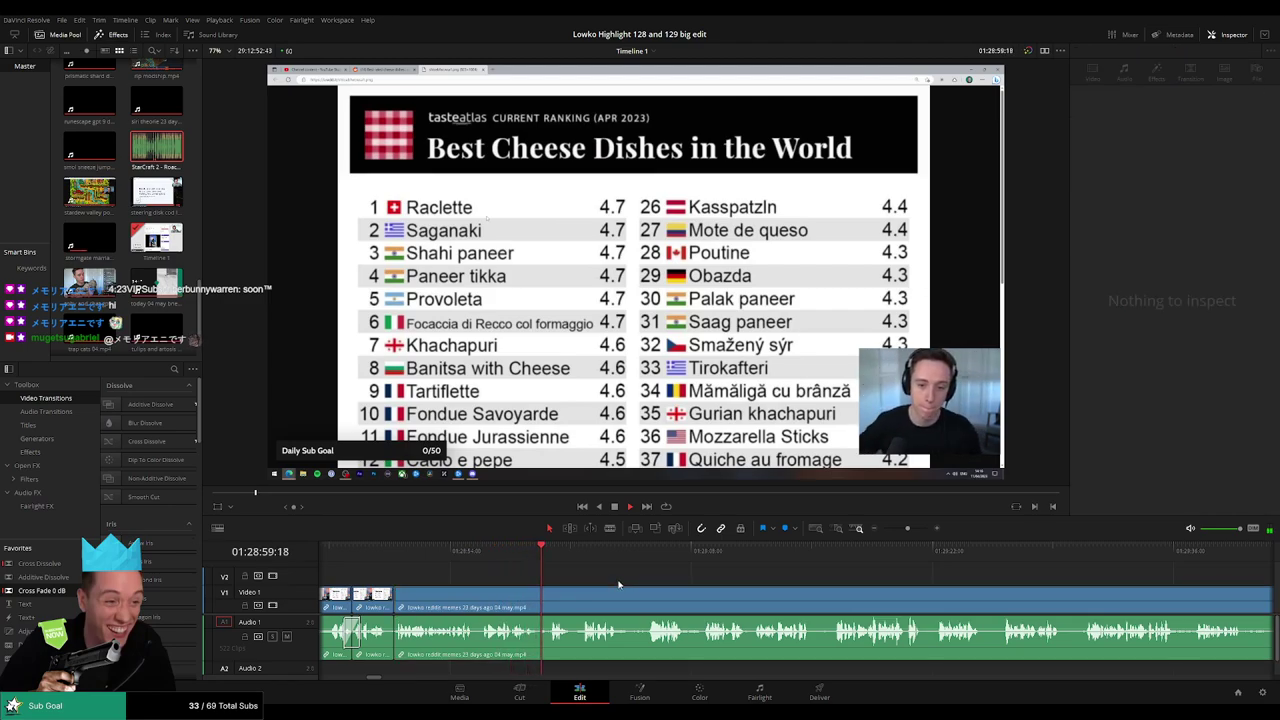
scroll(501, 573, right, 3)
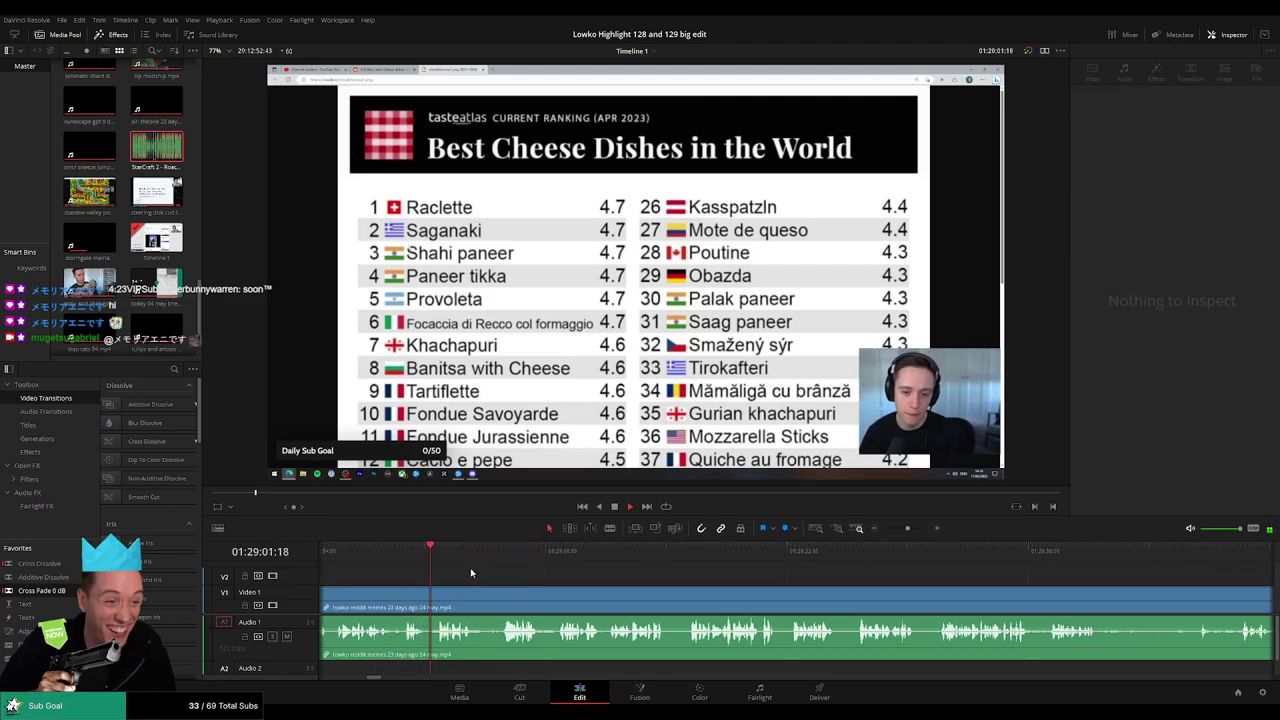
scroll(532, 586, right, 2)
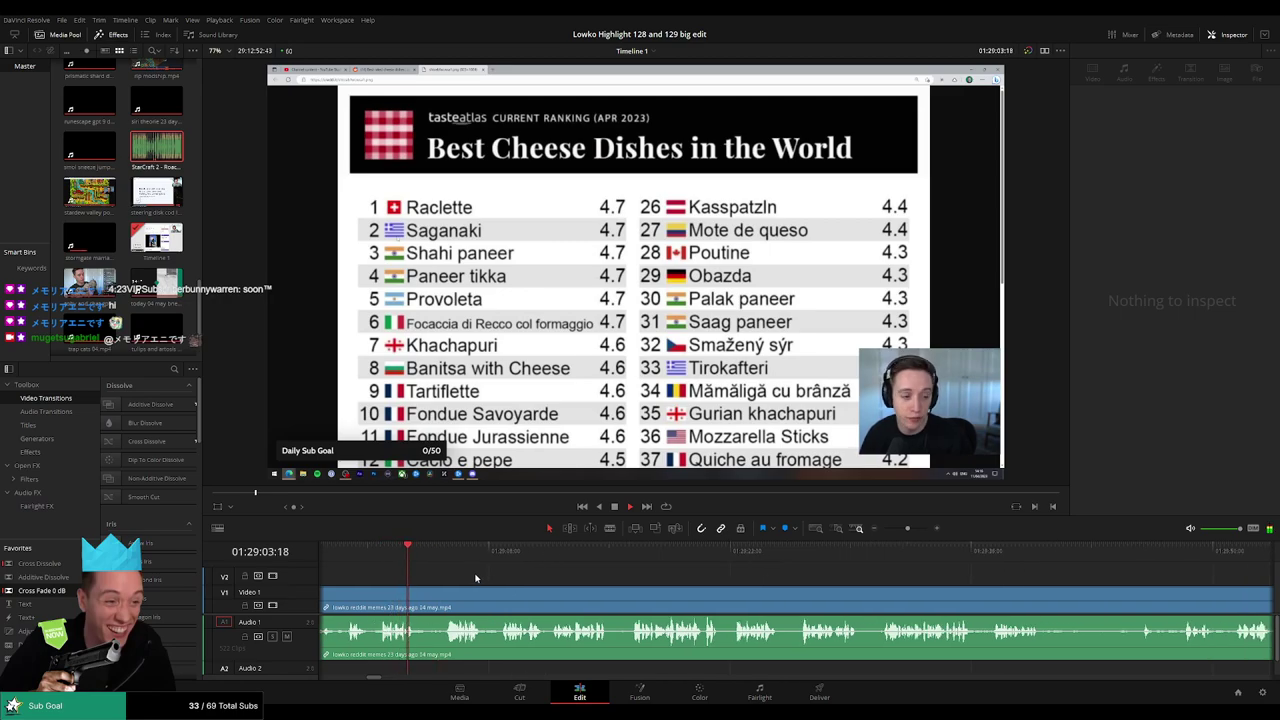
click(440, 573)
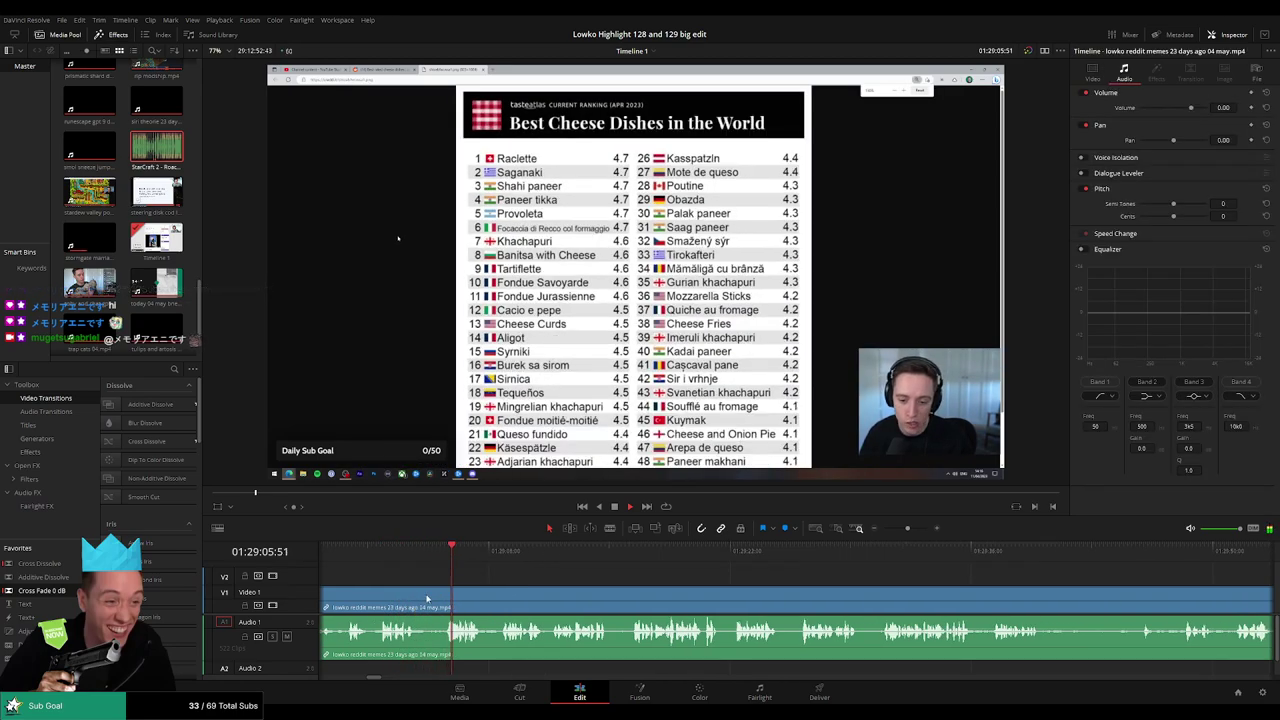
scroll(530, 585, right, 3)
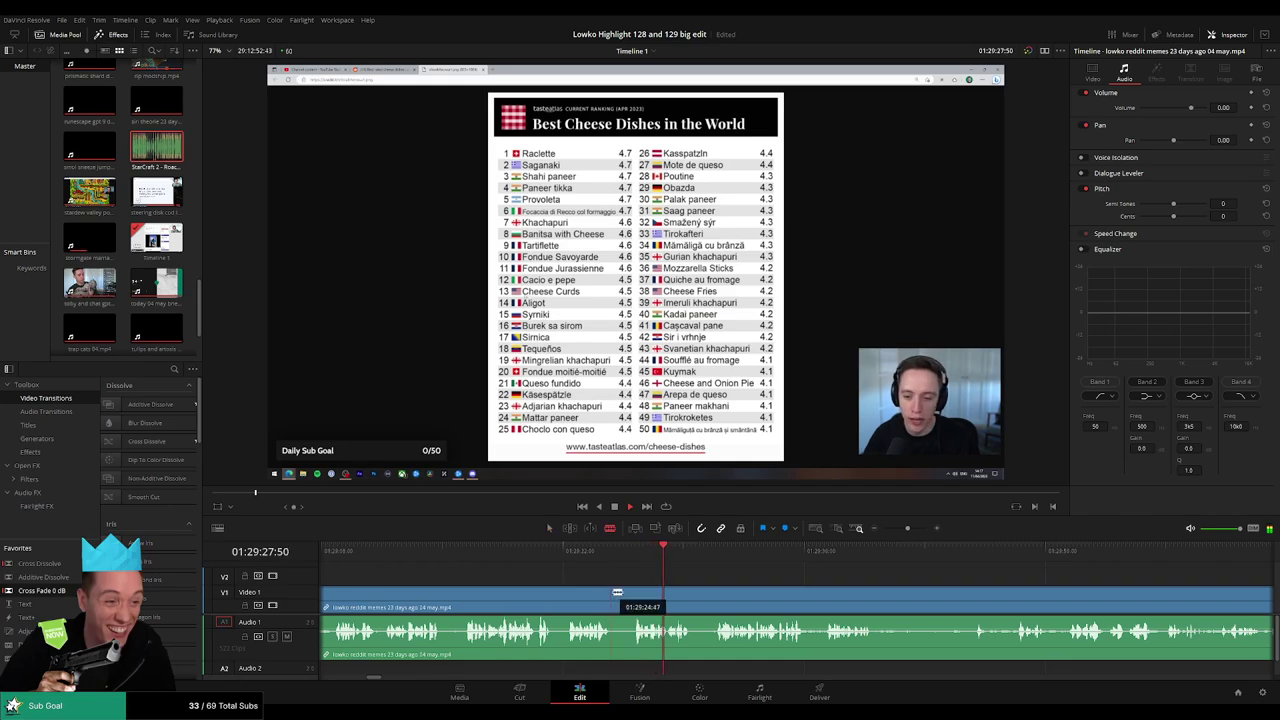
Cut out a short segment at the playhead and add a cross fade over the audio join.
key(ctrl+b)
key(ctrl+b)
click(622, 597)
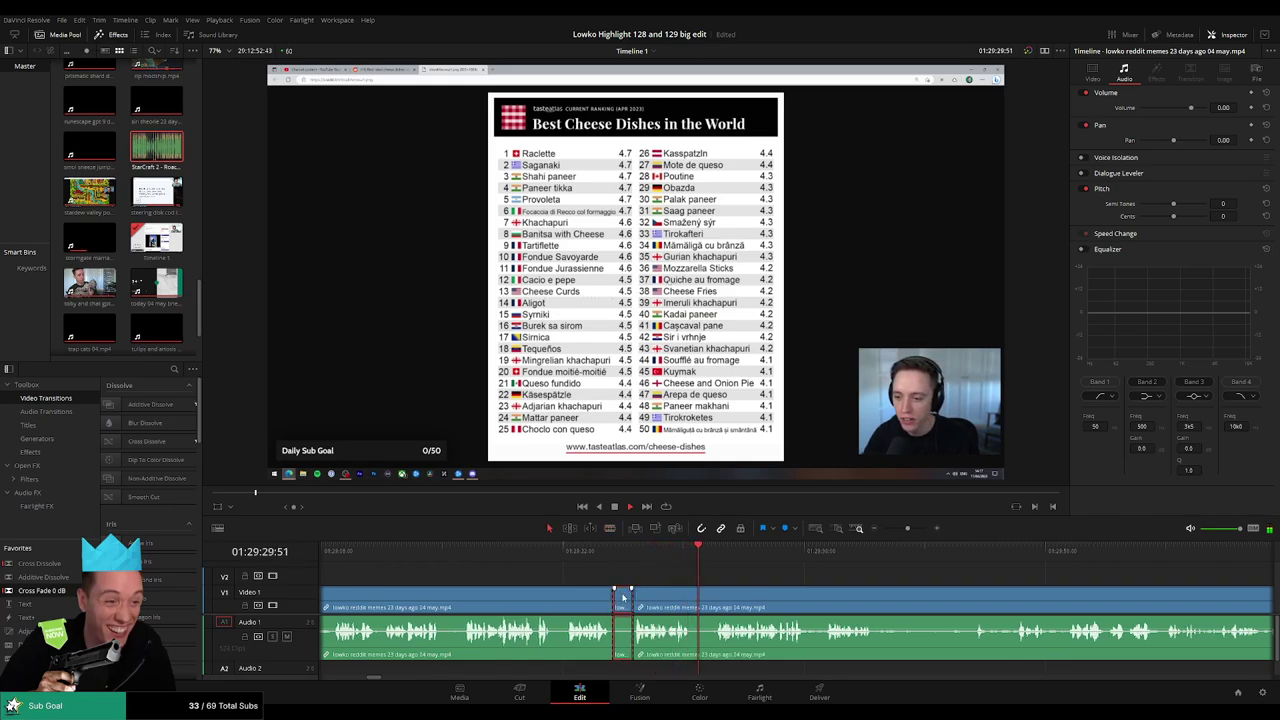
key(Delete)
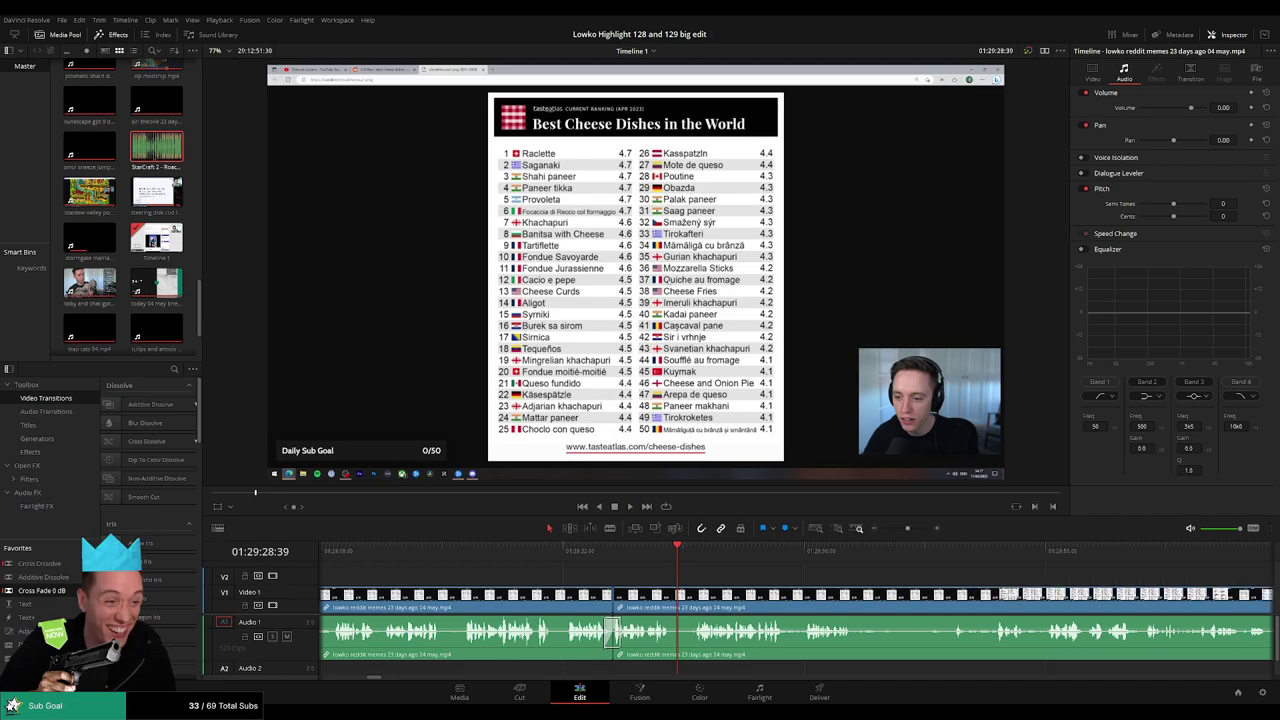
key(ctrl+t)
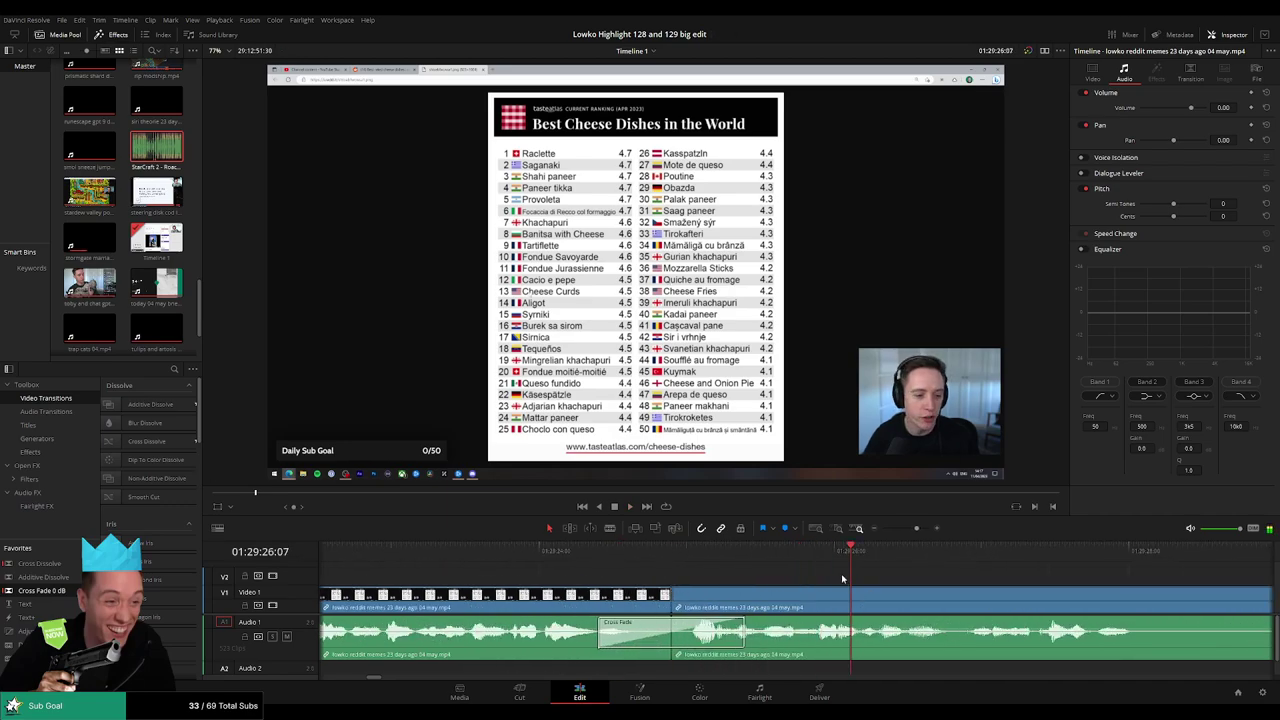
Blade the lowko clip just after the cross fade and scrub back to review it.
key(space)
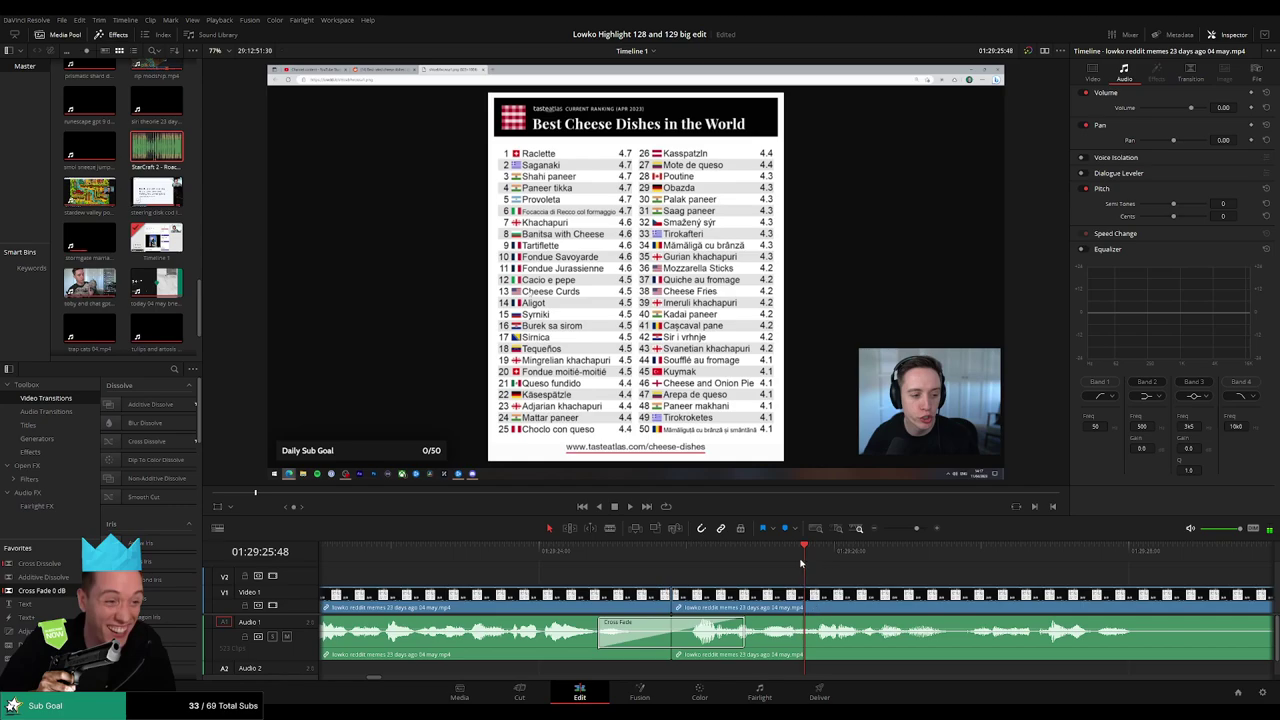
key(b)
click(797, 590)
key(space)
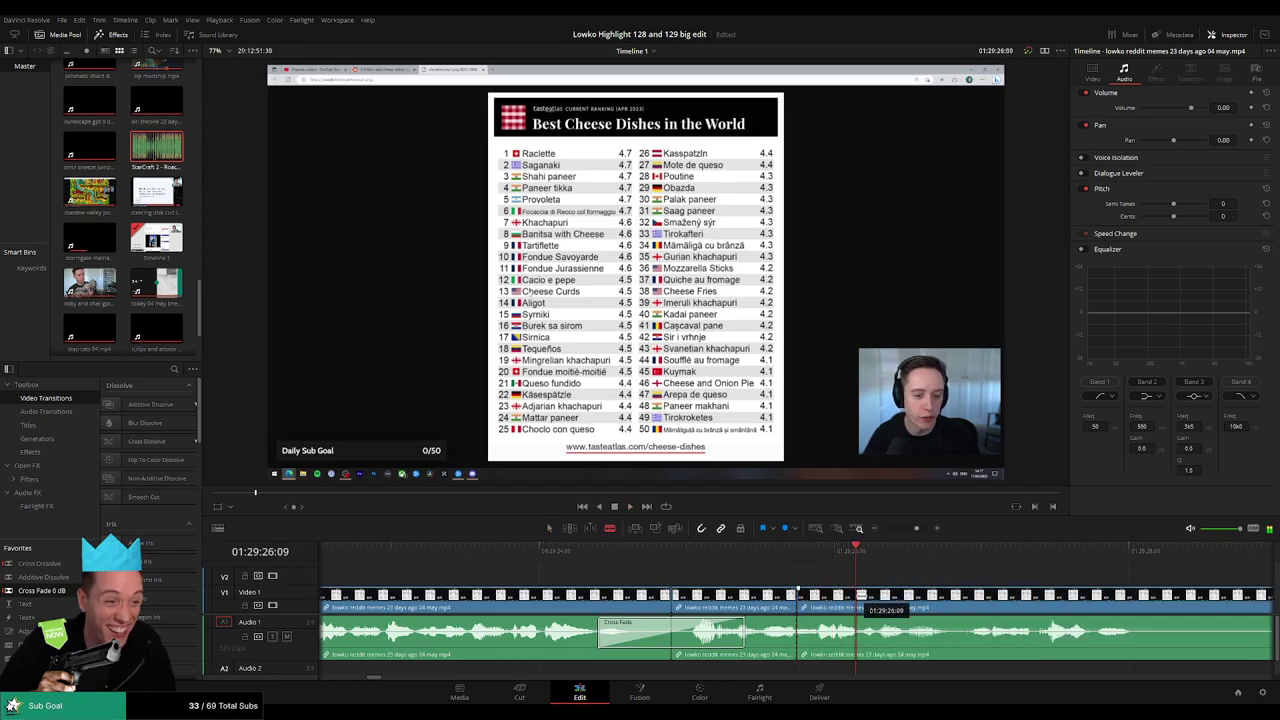
mouse_move(842, 563)
mouse_down()
mouse_move(820, 556)
mouse_move(842, 556)
mouse_up()
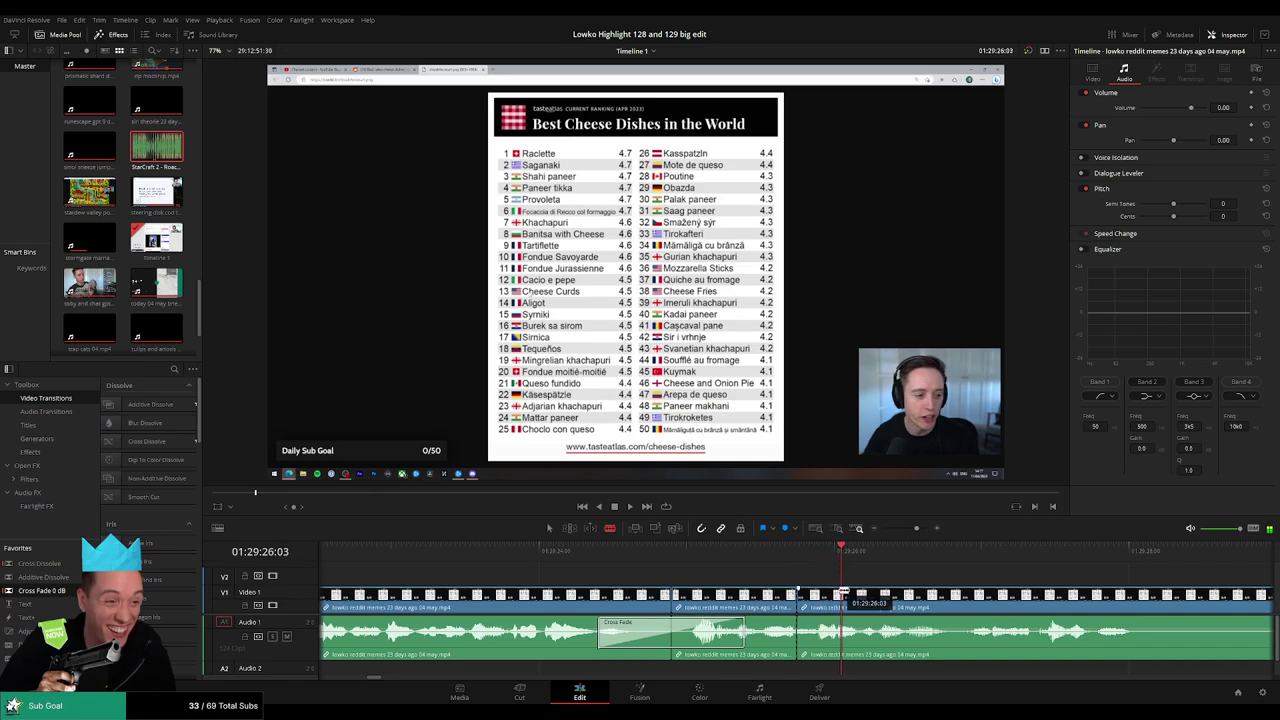
Place the first Roach Quotes sound on Audio 2 at the cut, lower its volume, and play it back.
key(q)
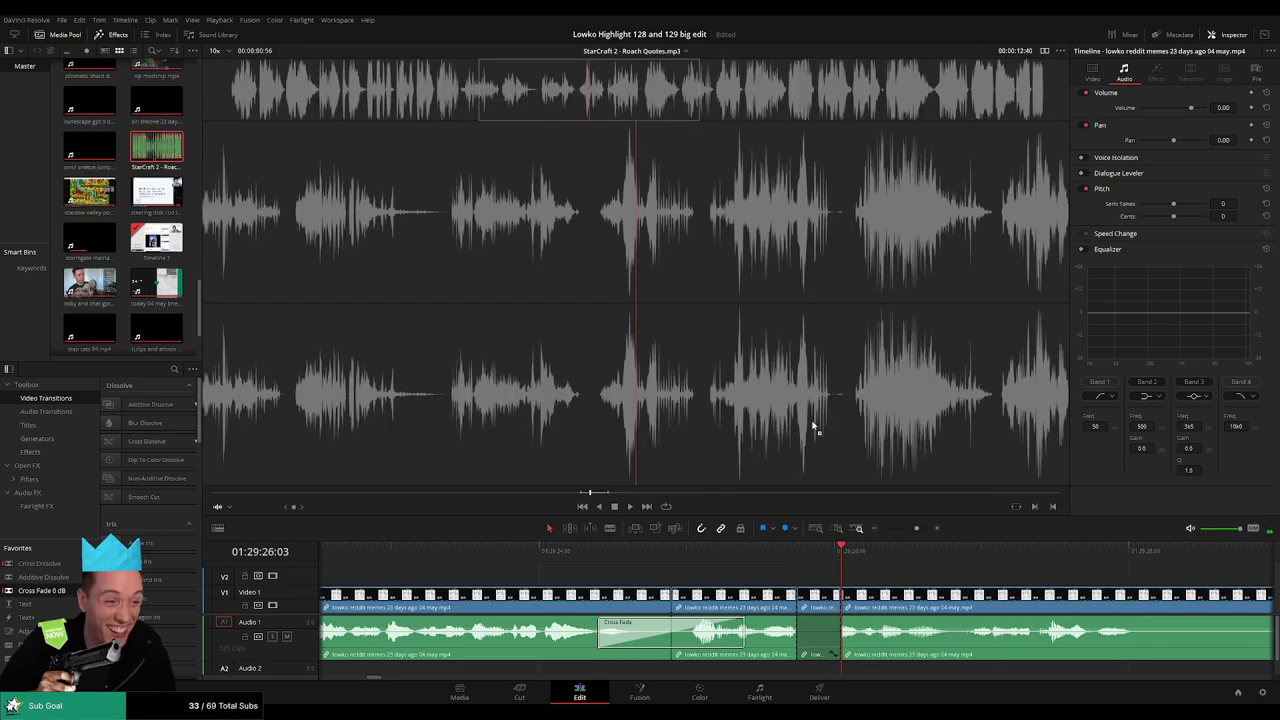
mouse_move(813, 428)
mouse_down()
mouse_move(737, 680)
mouse_move(840, 667)
mouse_up()
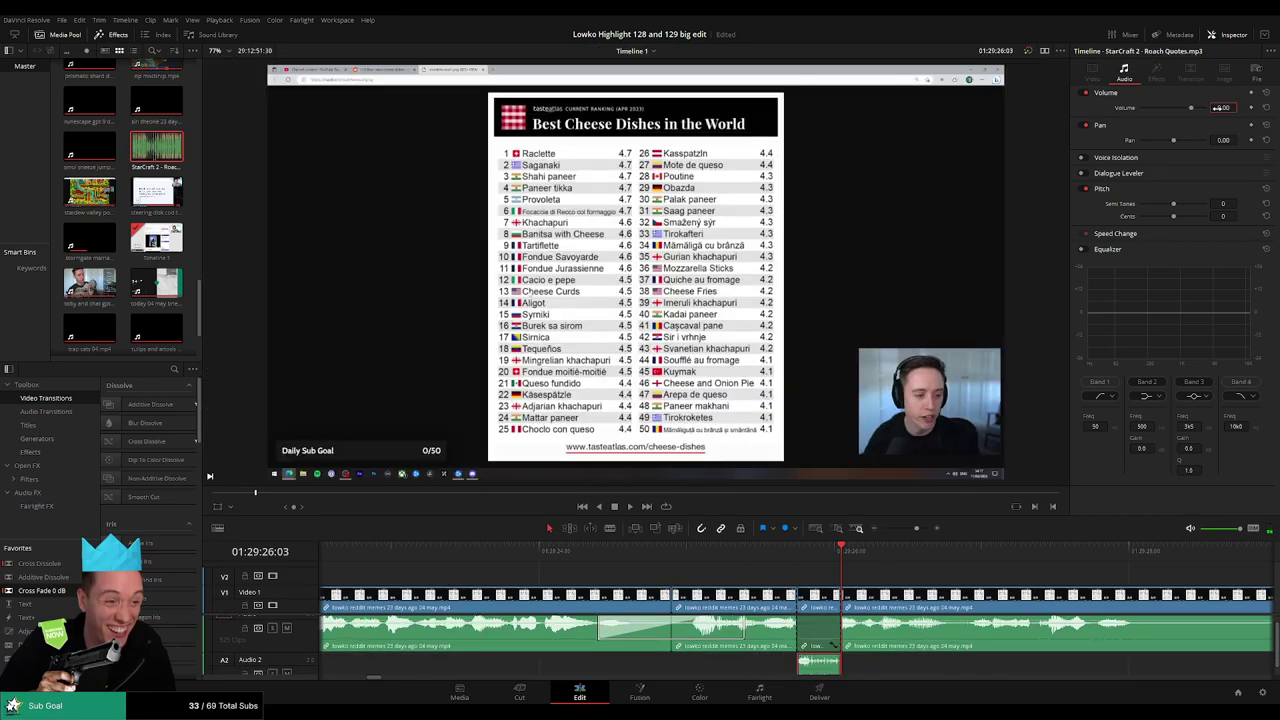
drag(1217, 107, 1214, 109)
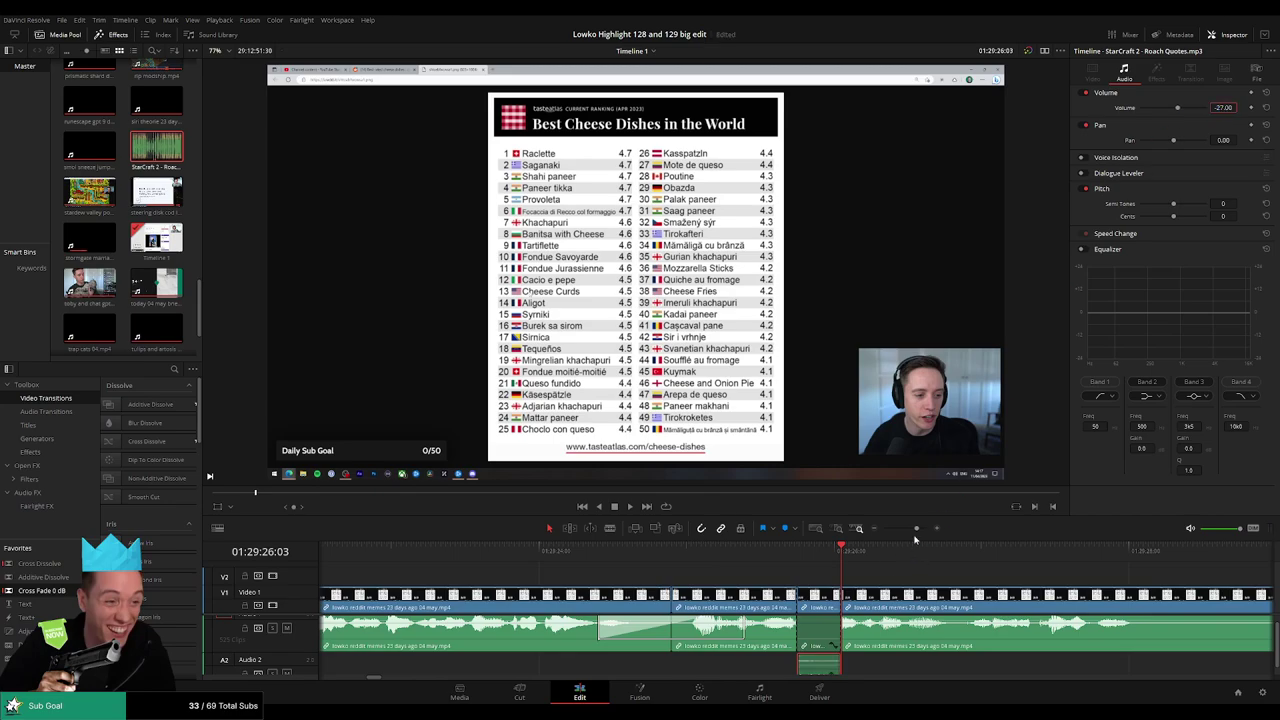
drag(916, 529, 908, 530)
click(688, 587)
key(space)
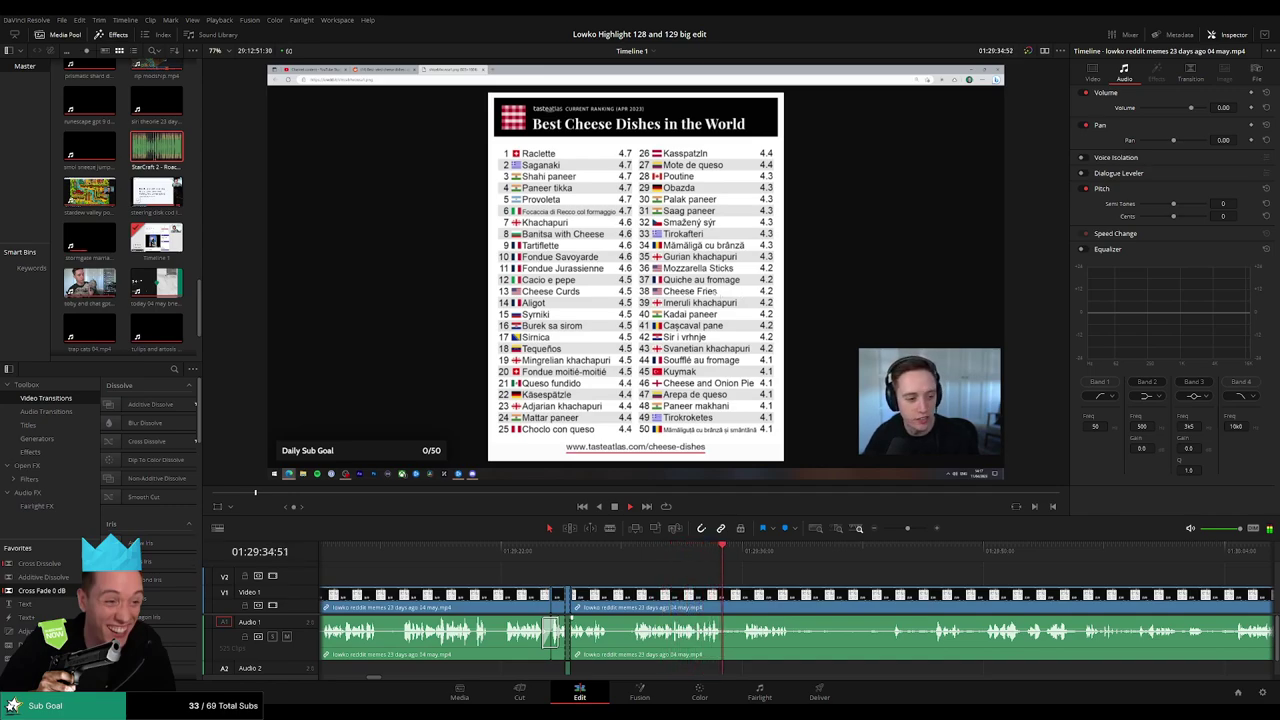
scroll(540, 576, right, 3)
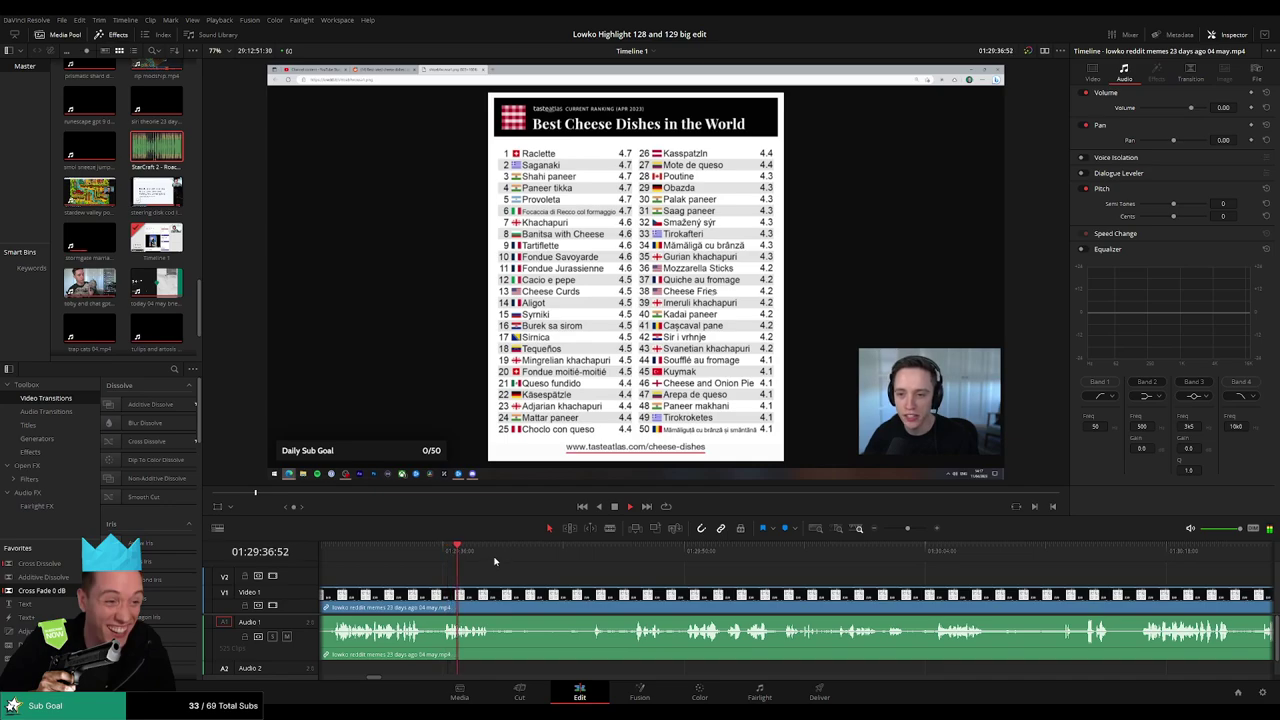
scroll(512, 579, right, 2)
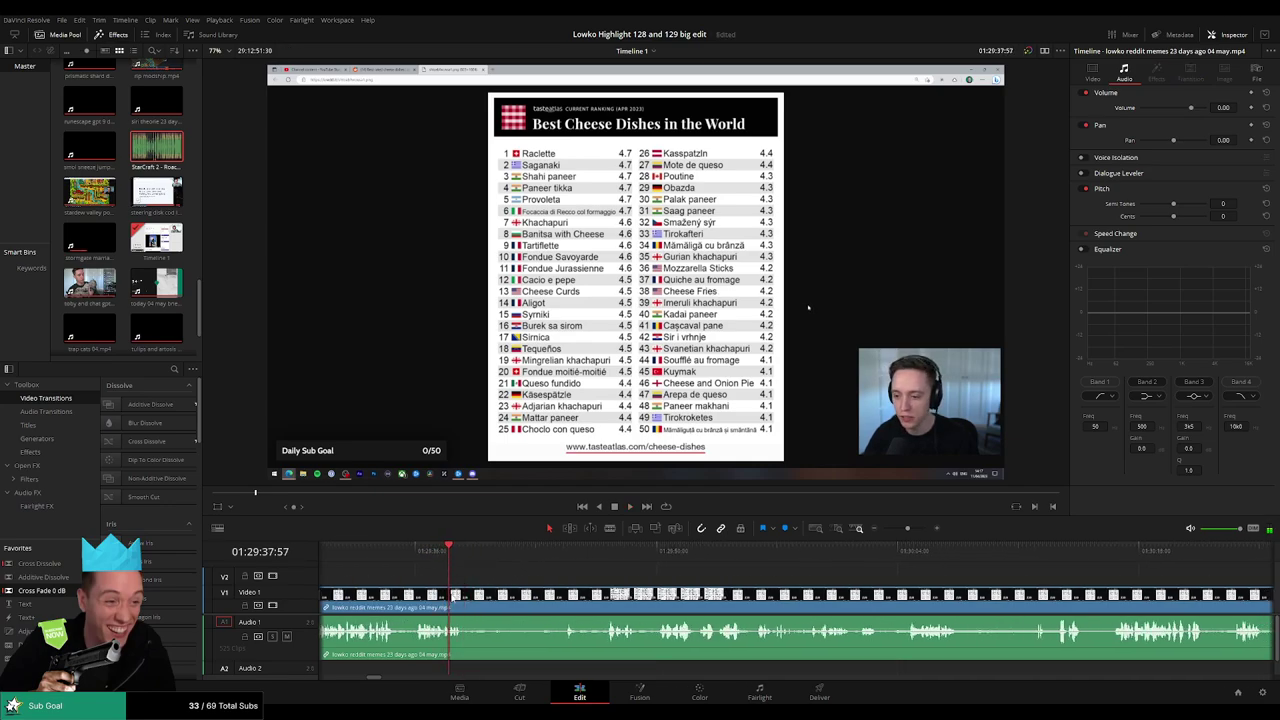
Blade the clip at the playhead further along and zoom in around it.
key(b)
click(784, 596)
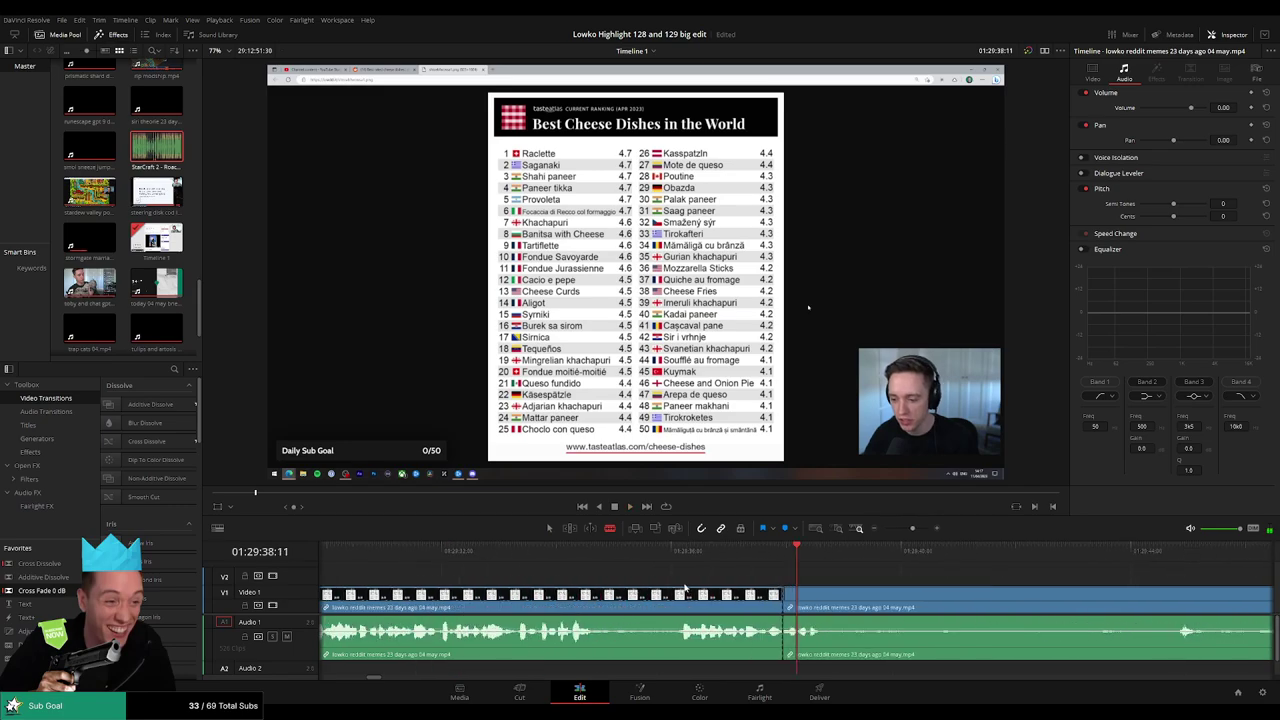
key(ctrl+equal)
key(ctrl+b)
key(a)
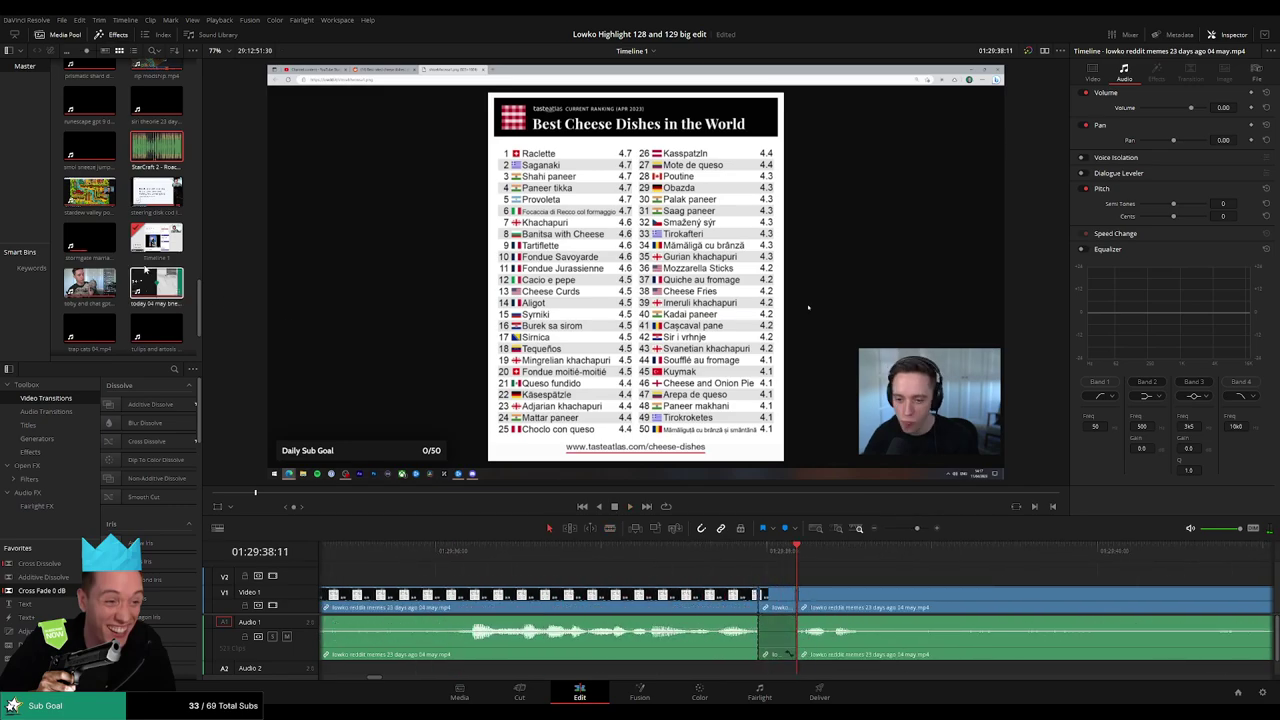
Drop a second Roach Quotes sound on Audio 2, trim it to the playhead, and set volume -27.
key(q)
mouse_move(386, 240)
mouse_down()
mouse_move(695, 676)
mouse_move(767, 679)
mouse_up()
drag(847, 670, 796, 670)
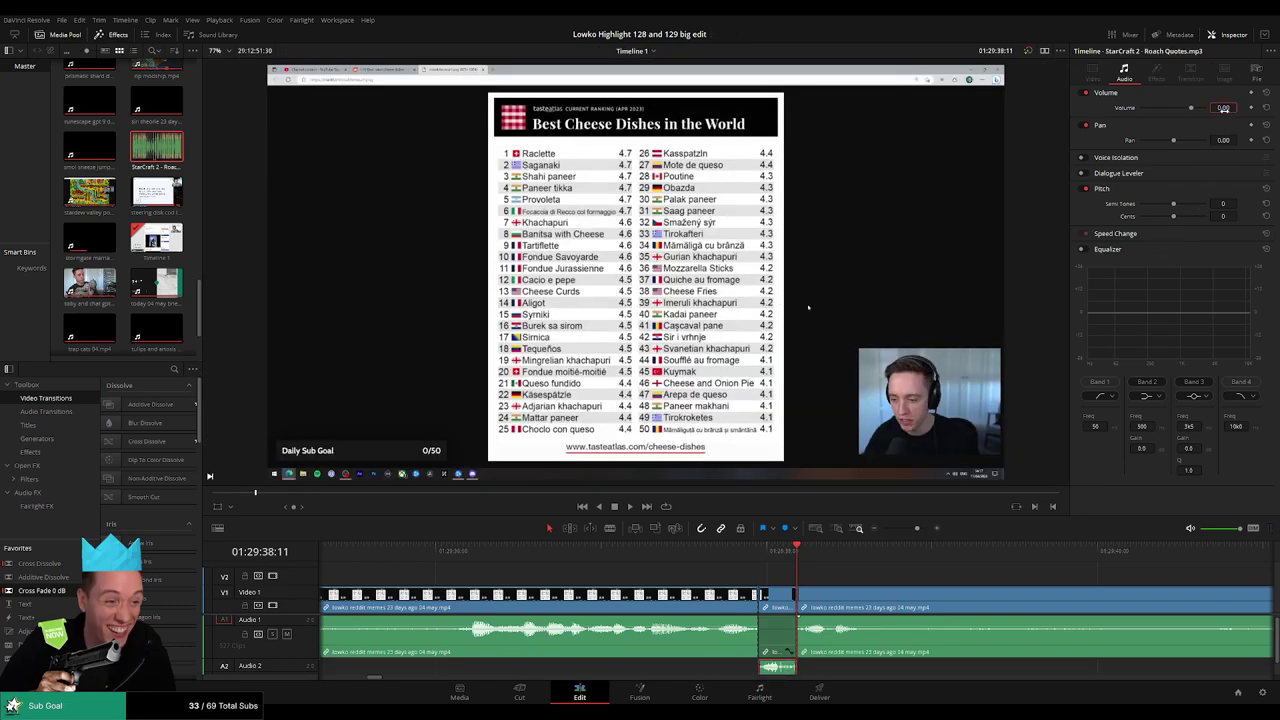
text(-27)
key(Return)
key(space)
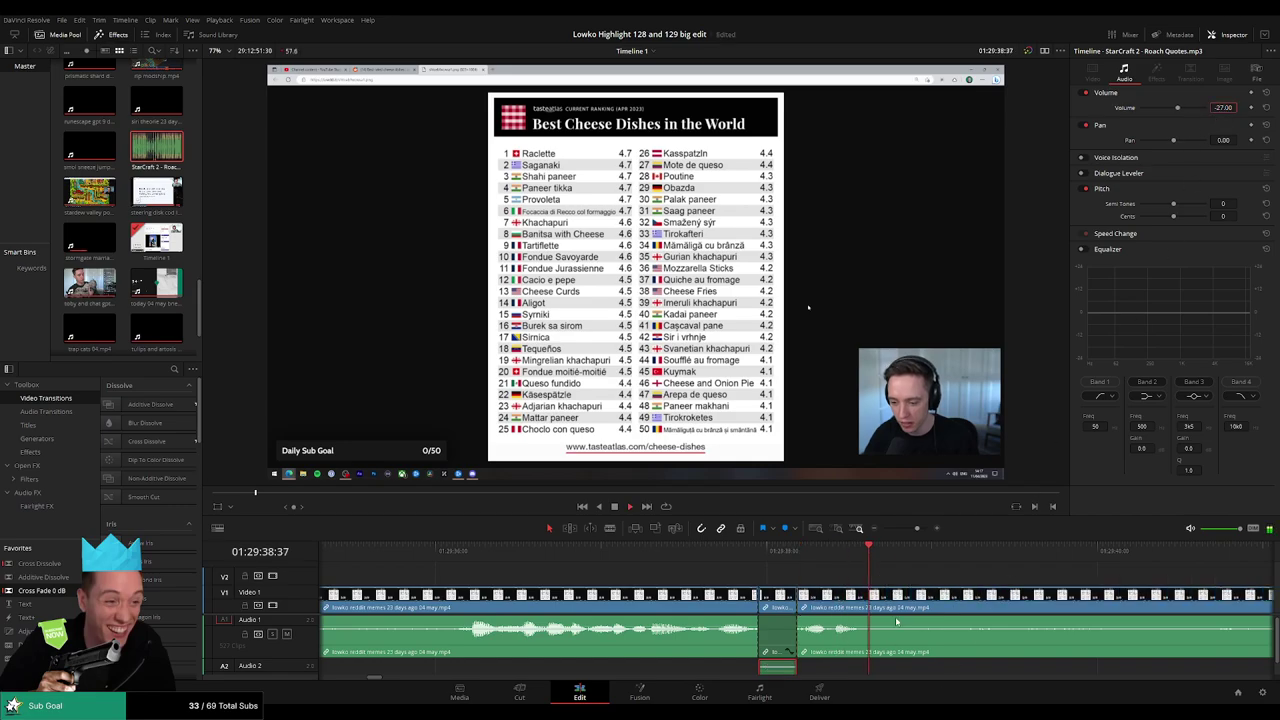
Trim the start of the following video clip at the edit point.
drag(907, 527, 896, 527)
click(790, 603)
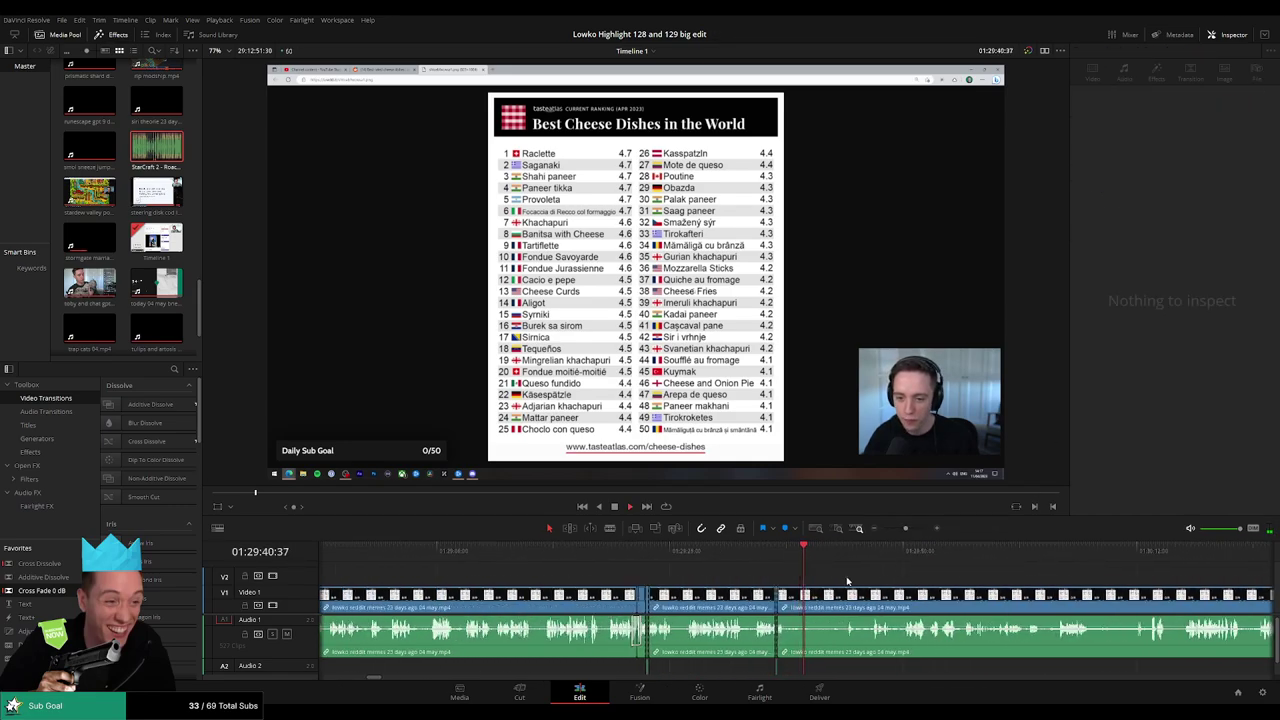
drag(790, 603, 807, 589)
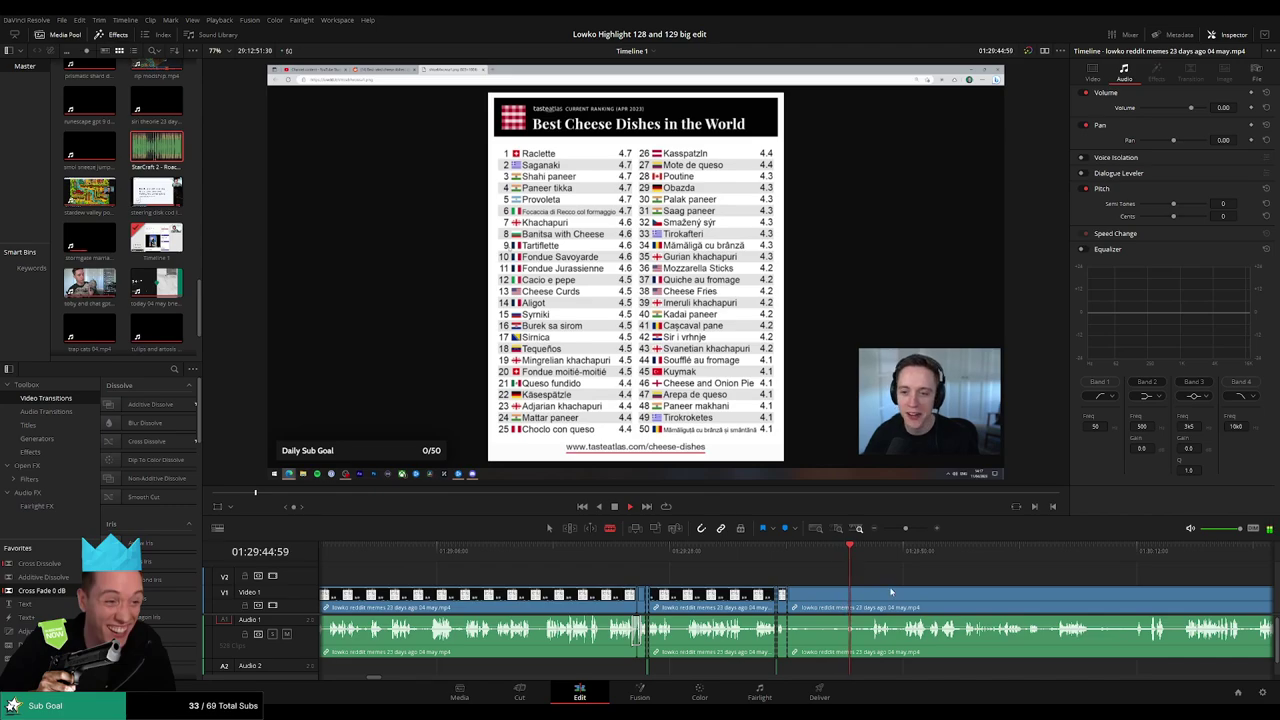
Play and scrub through the footage to locate the dead stretch, adjusting Video 1 track height.
scroll(760, 575, right, 2)
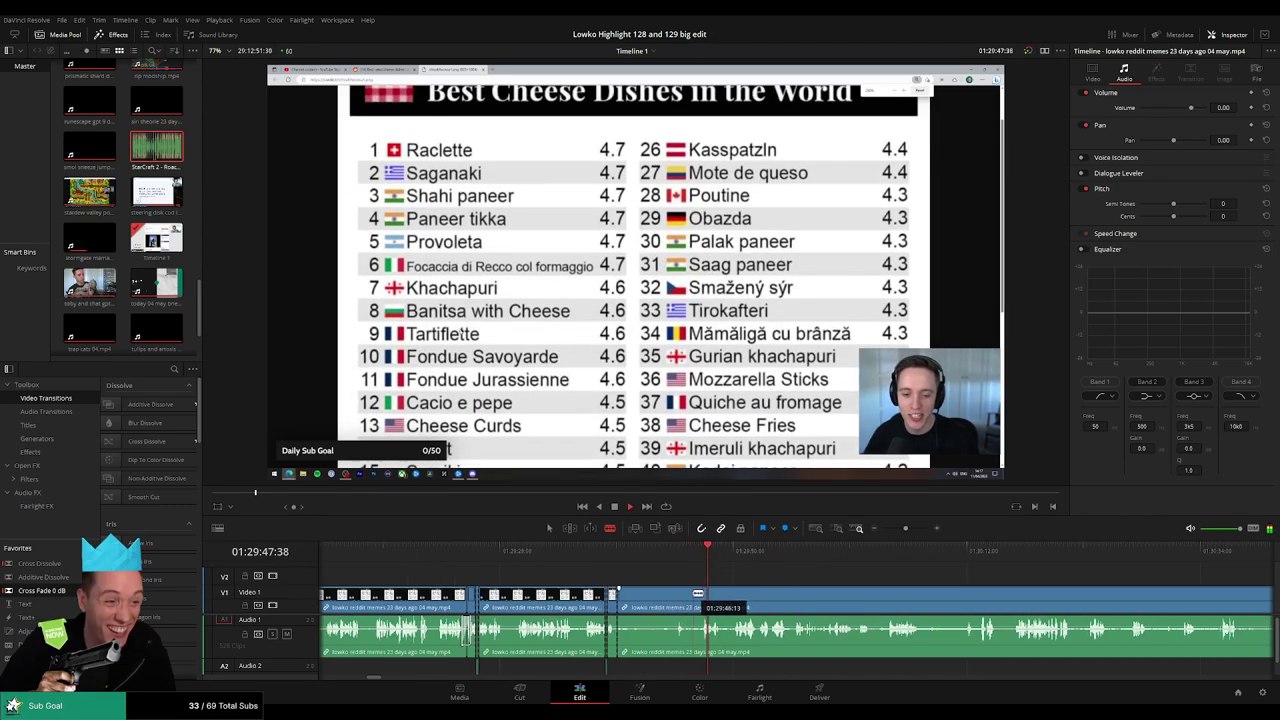
key(a)
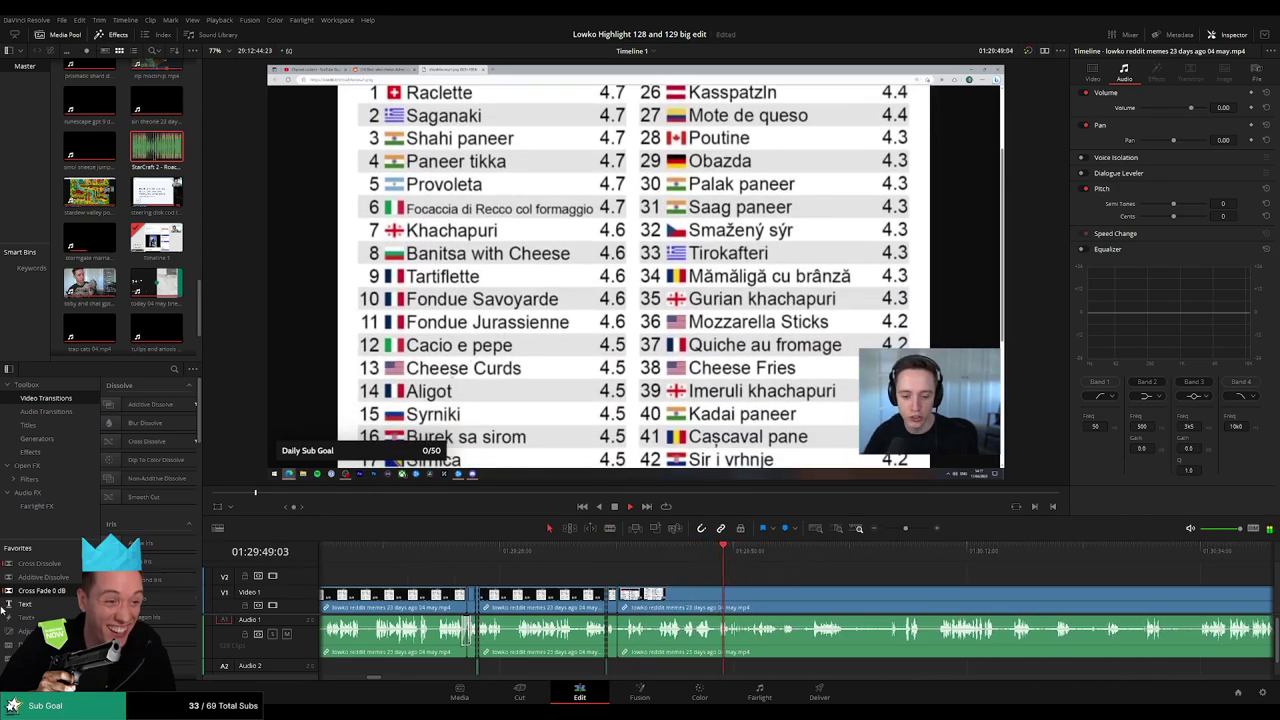
scroll(630, 566, left, 1)
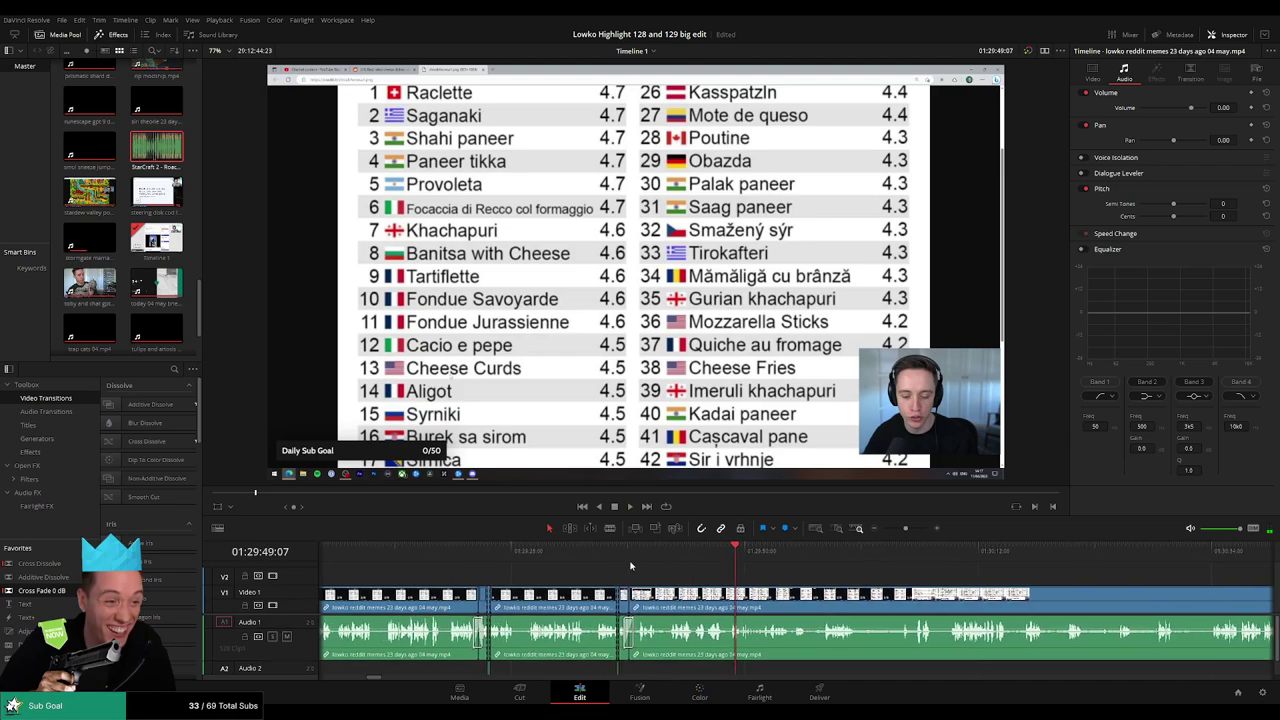
key(Left)
drag(306, 587, 303, 591)
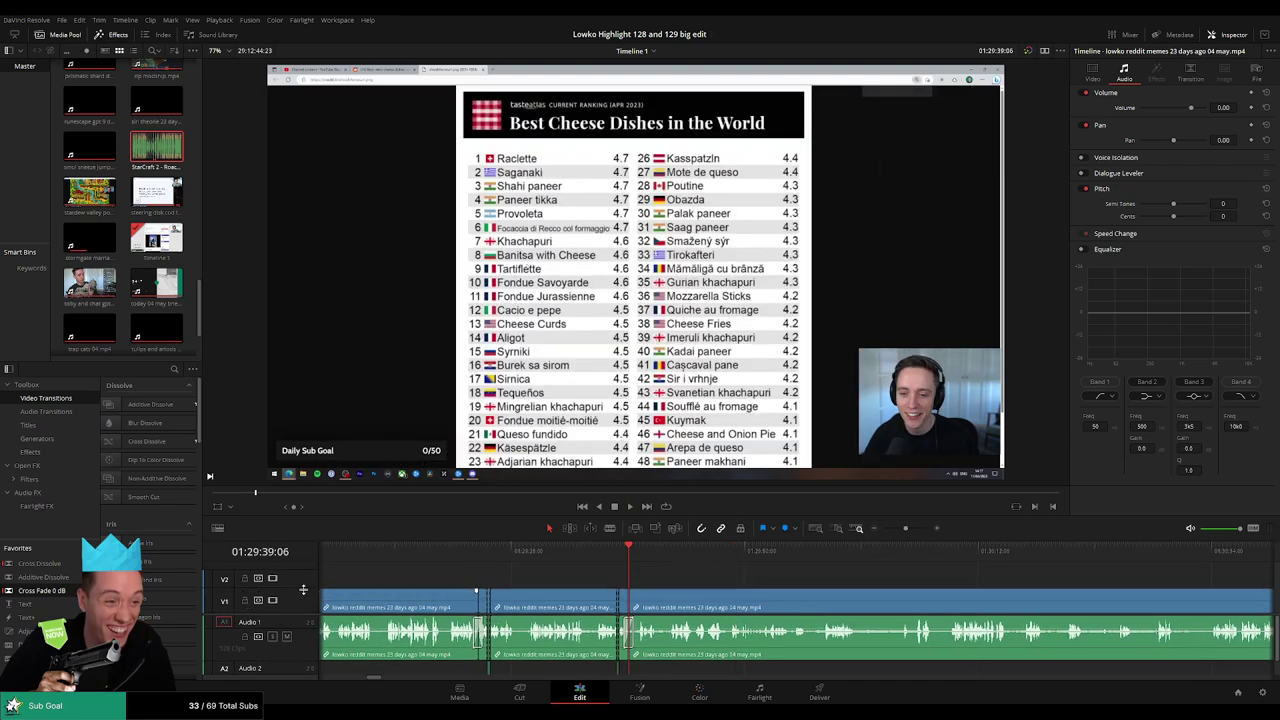
key(space)
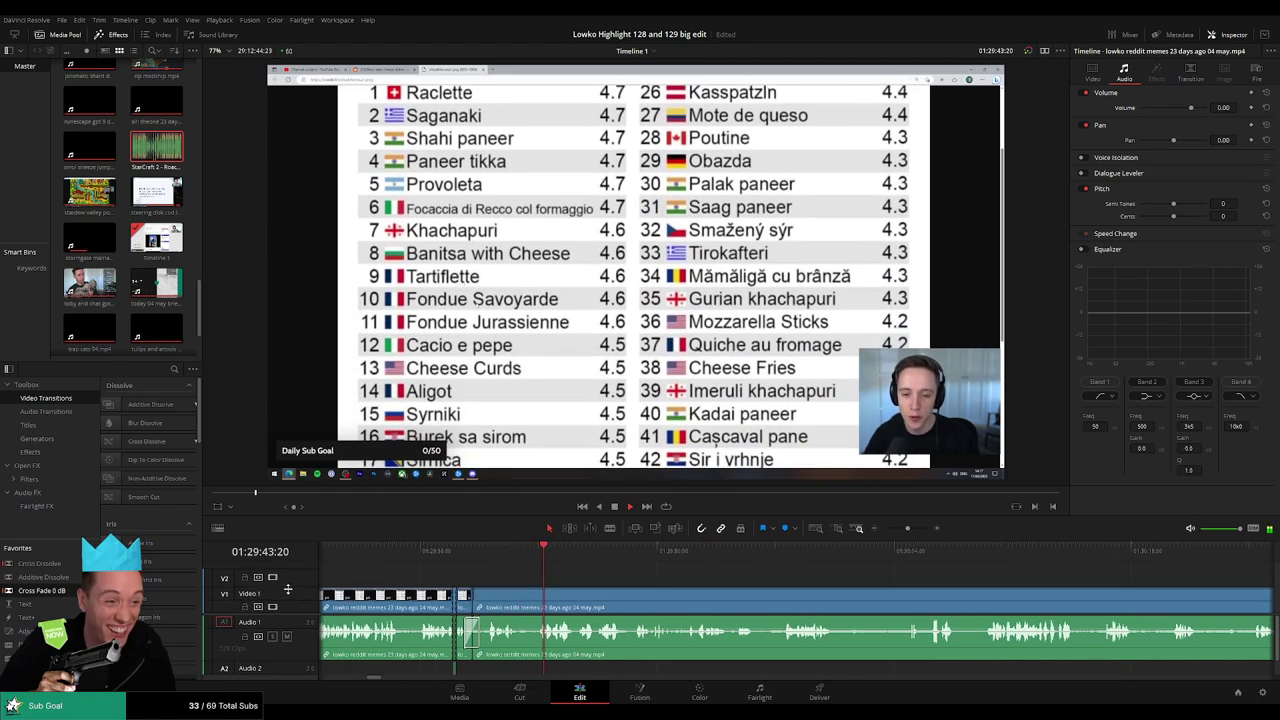
drag(286, 593, 292, 589)
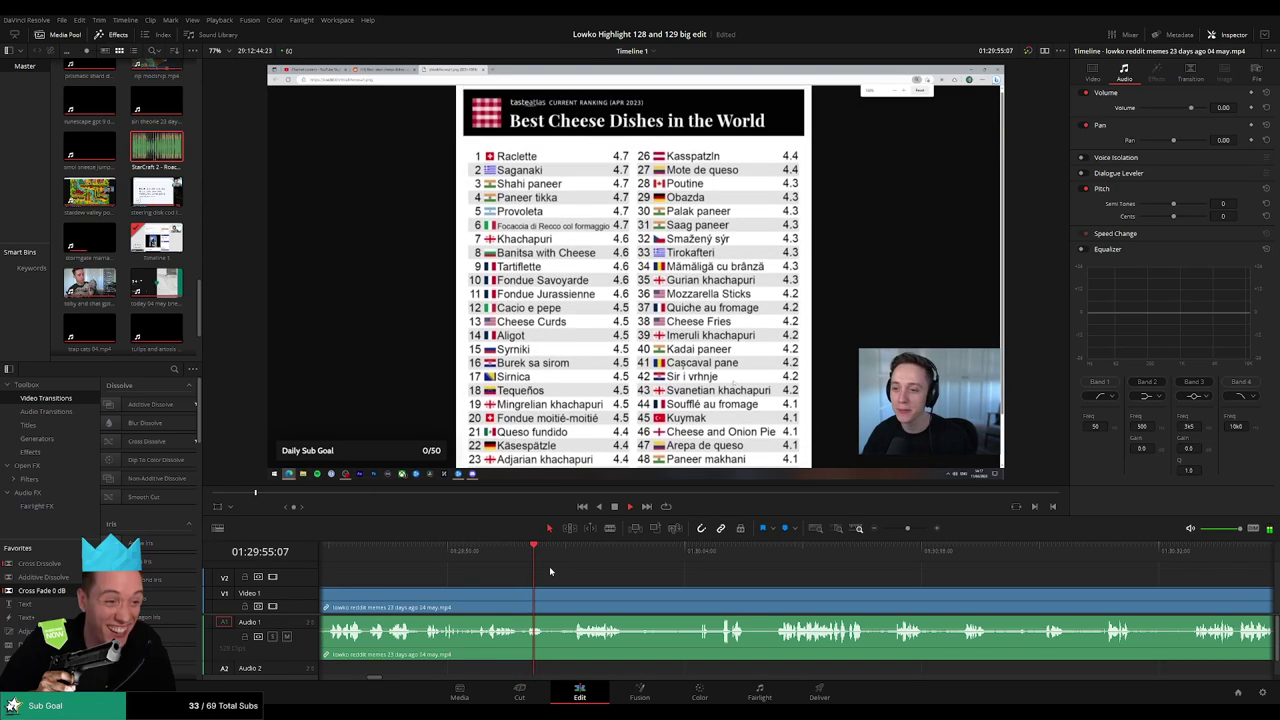
drag(543, 573, 570, 560)
Blade around the dead stretch, then select it and ripple-delete it.
key(b)
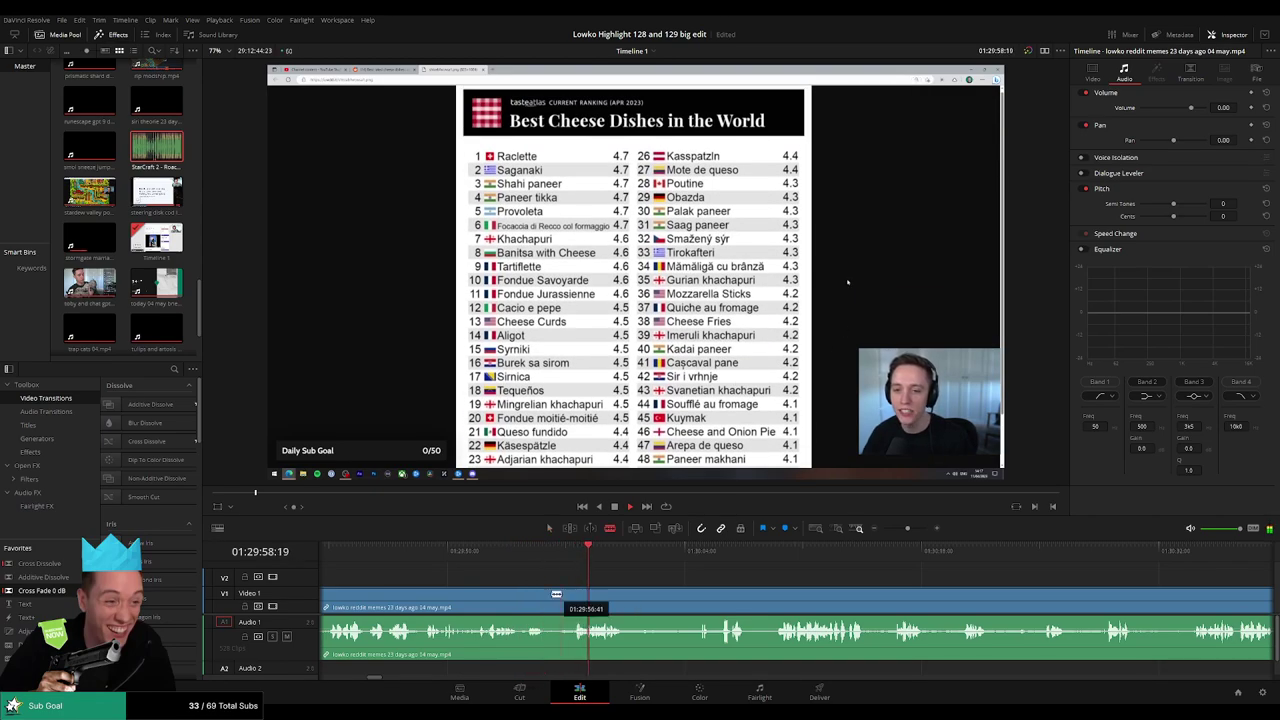
click(545, 600)
click(575, 600)
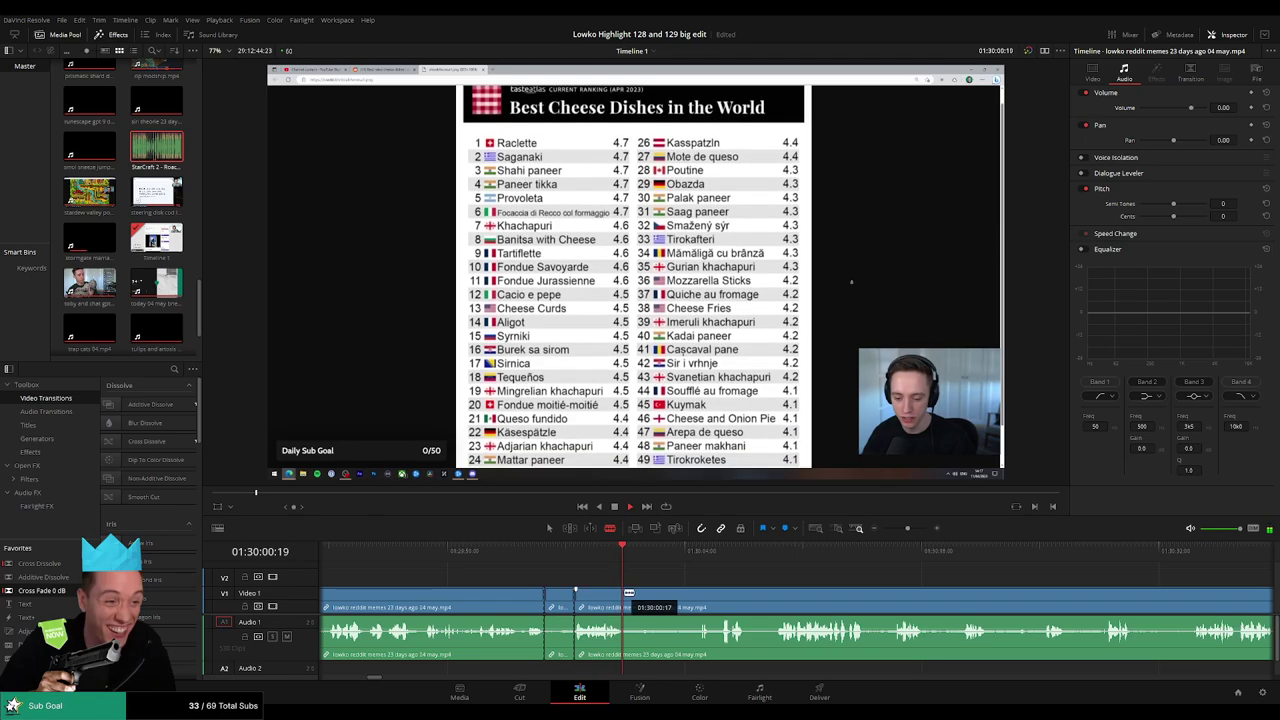
click(626, 600)
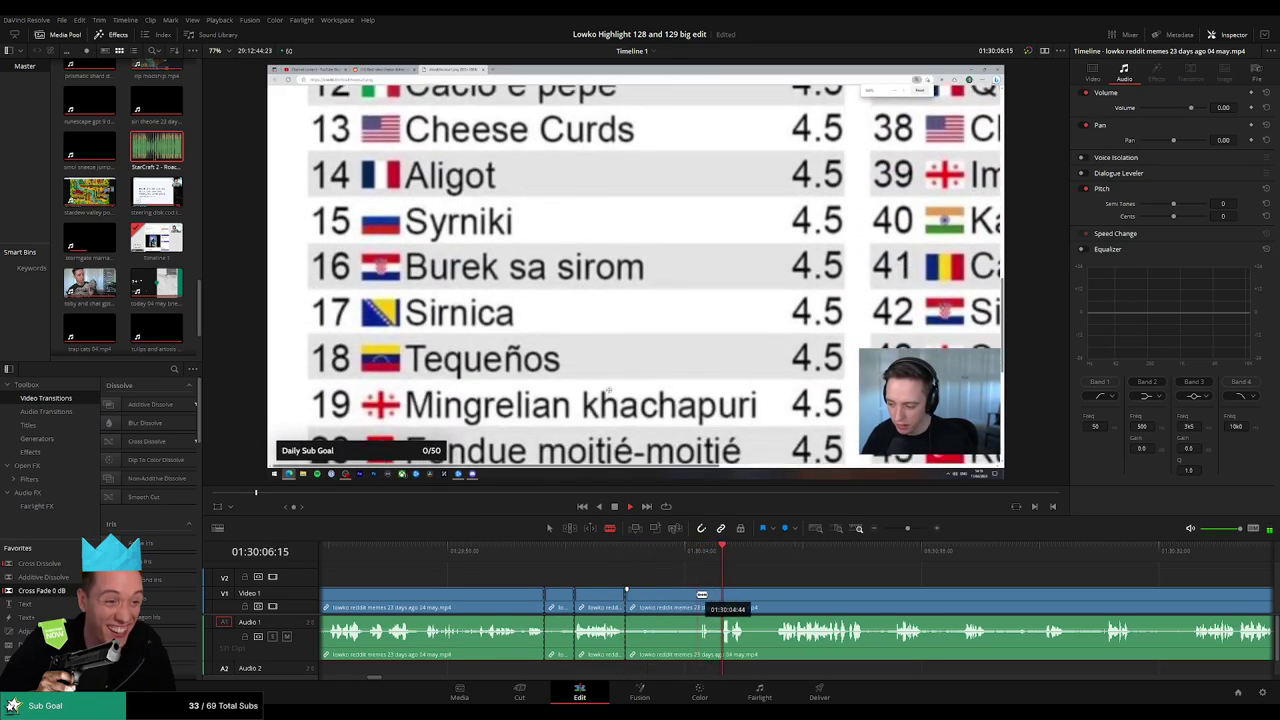
click(700, 600)
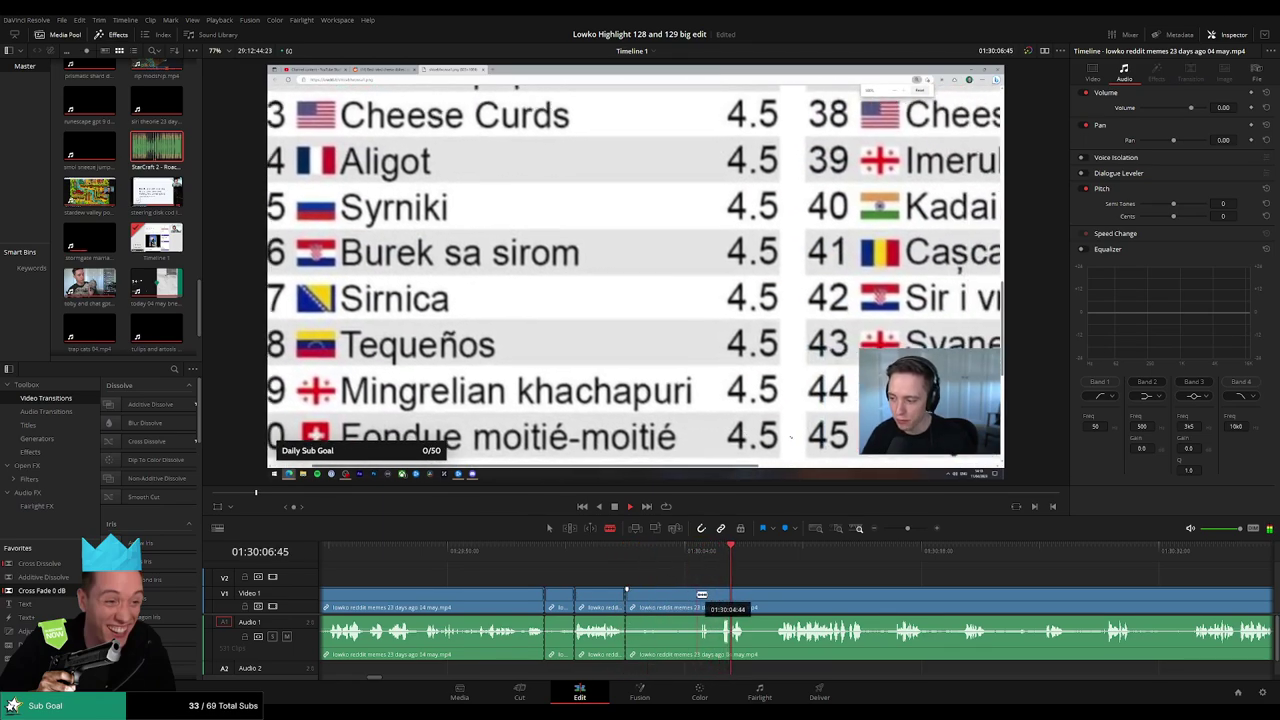
key(a)
click(676, 603)
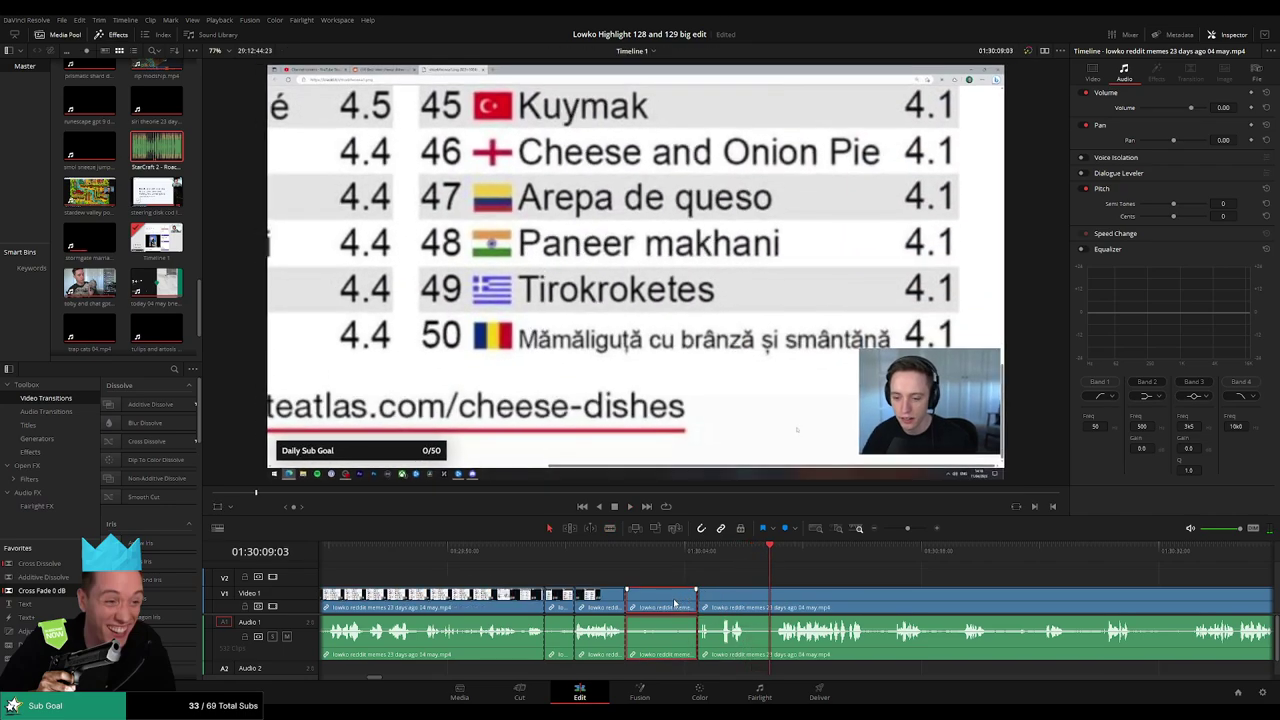
key(BackSpace)
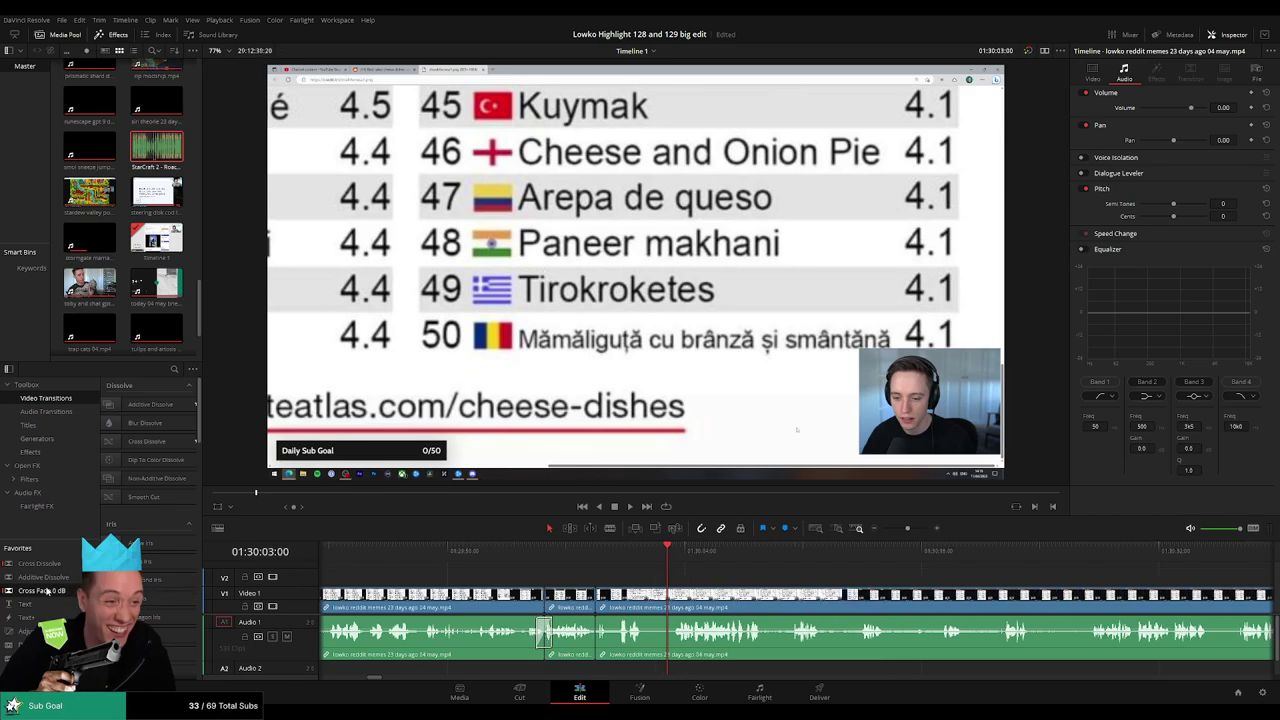
Apply Cross Fade 0 dB from Effects Favorites to the new audio edit and play it back.
double_click(47, 591)
click(622, 548)
key(space)
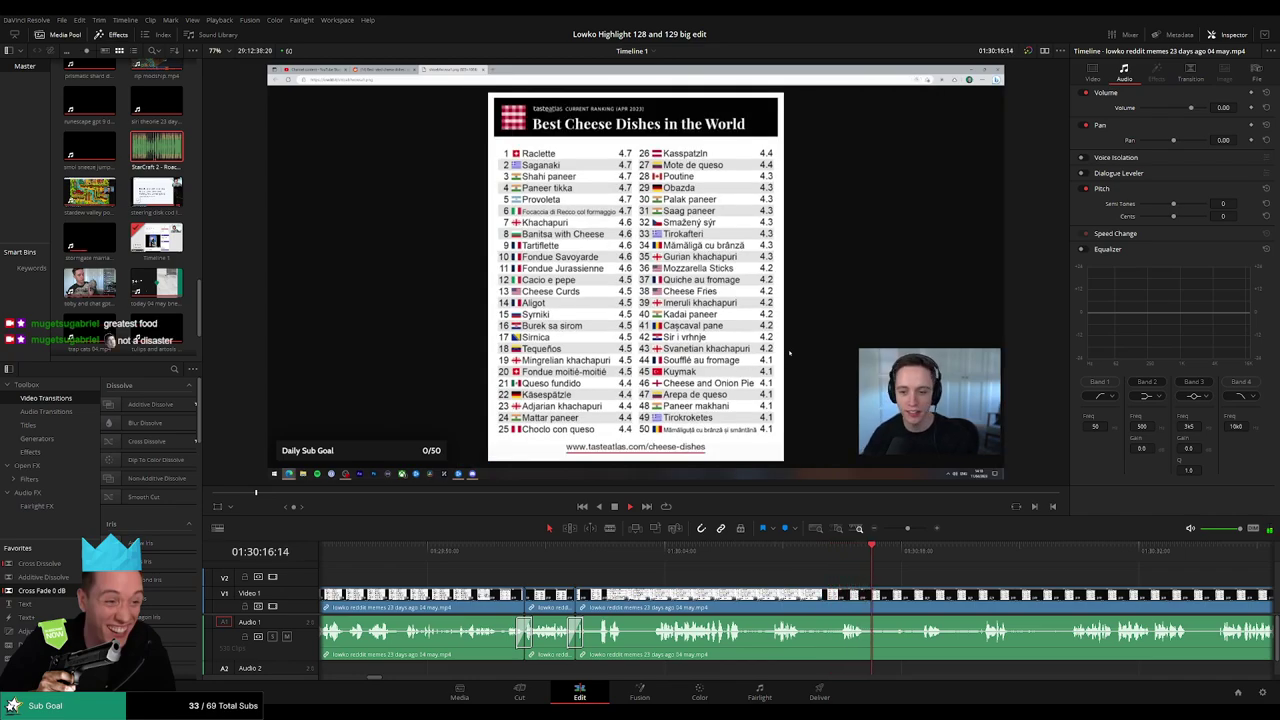
Blade the lowko clip again where the cheese dishes ranking page appears and zoom in.
key(b)
click(808, 600)
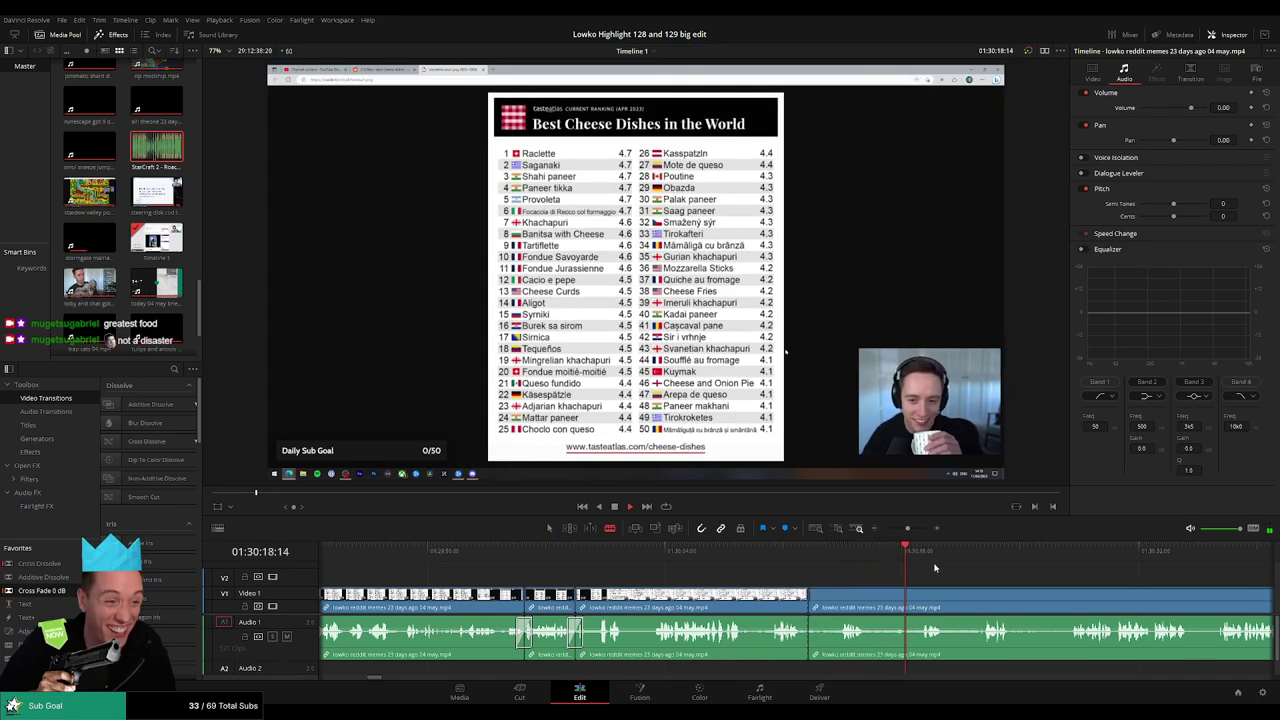
key(ctrl+equal)
key(ctrl+equal)
key(ctrl+equal)
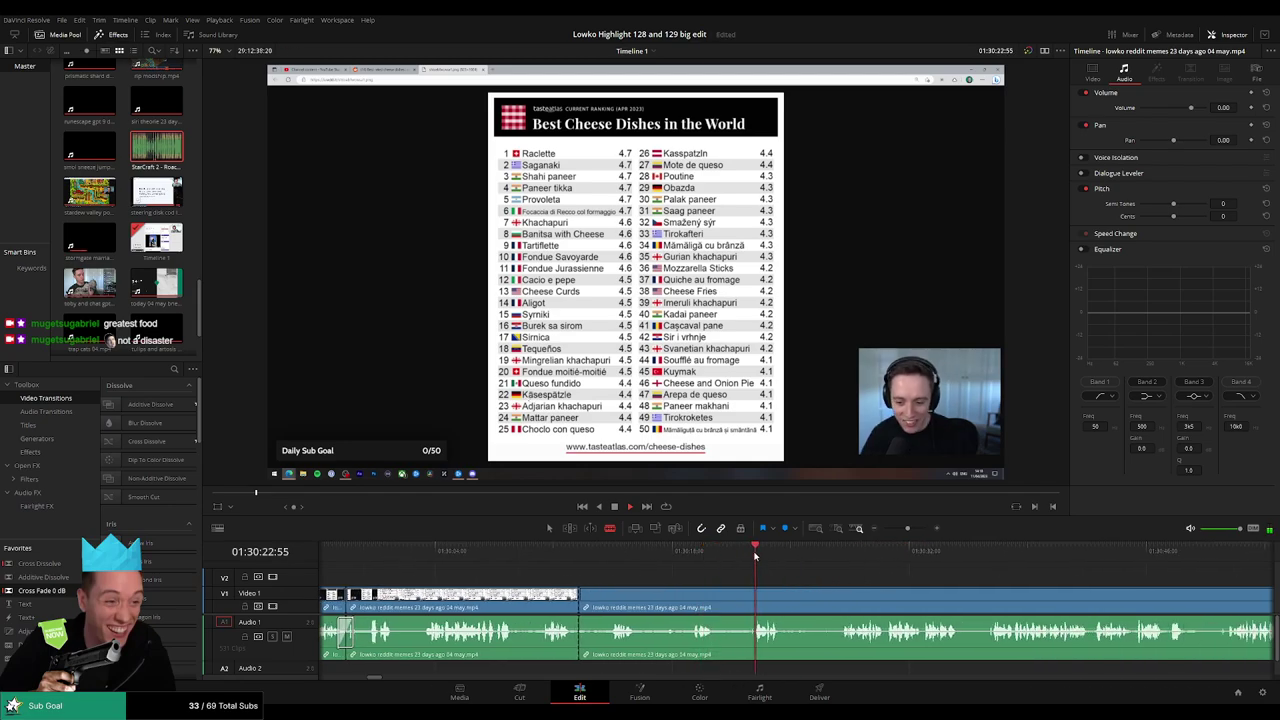
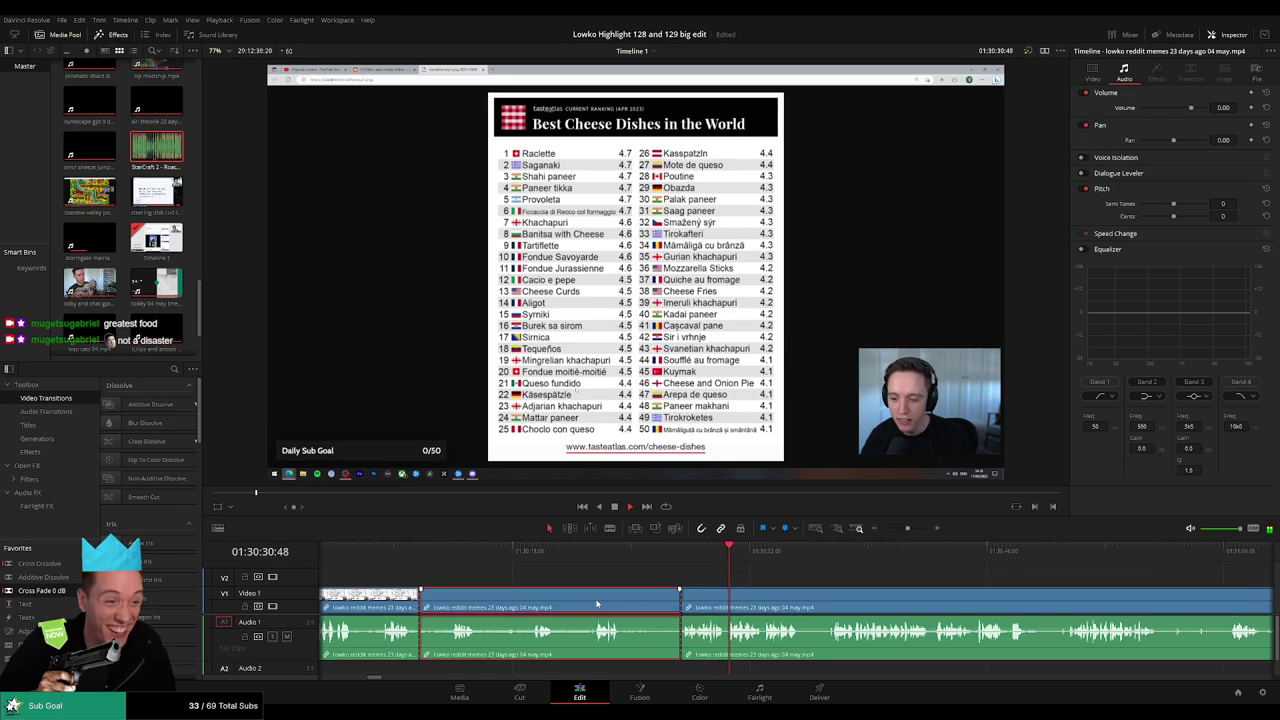
Ripple-delete the dull stretch between the two cuts in the Reddit memes clip.
key(a)
click(560, 600)
key(Delete)
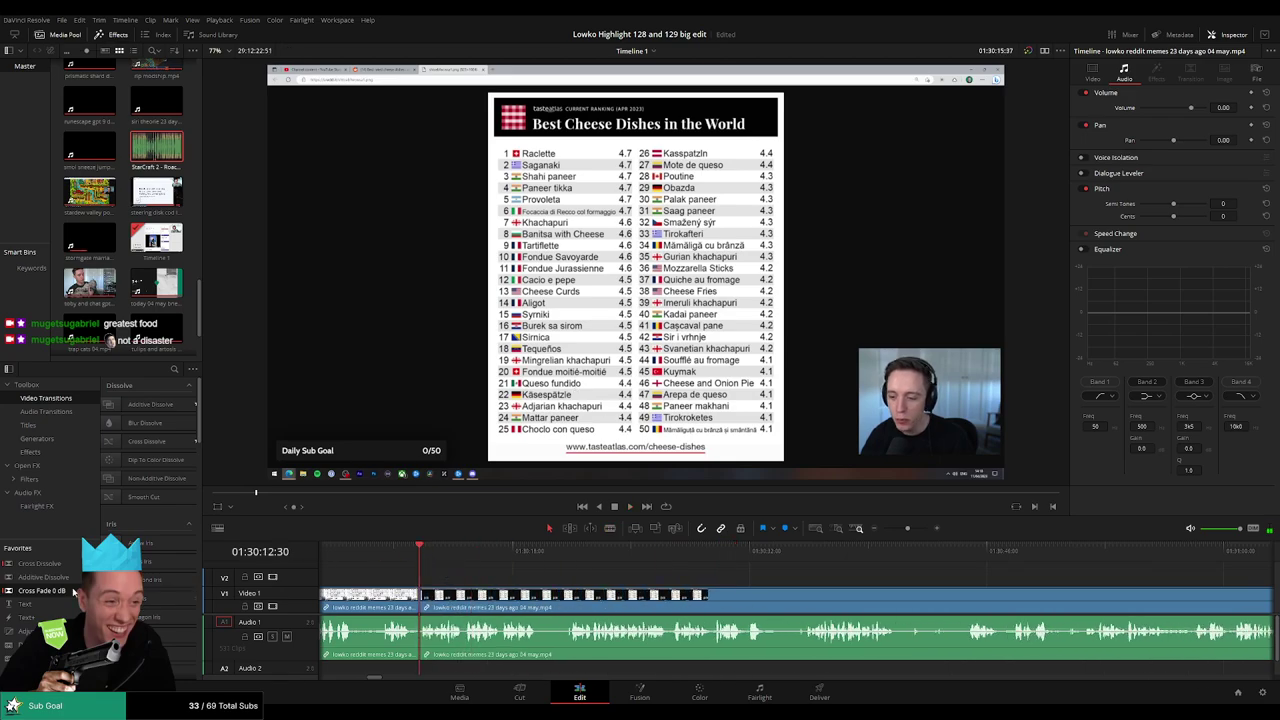
Play back the footage from just before the edit to review it.
click(402, 560)
key(space)
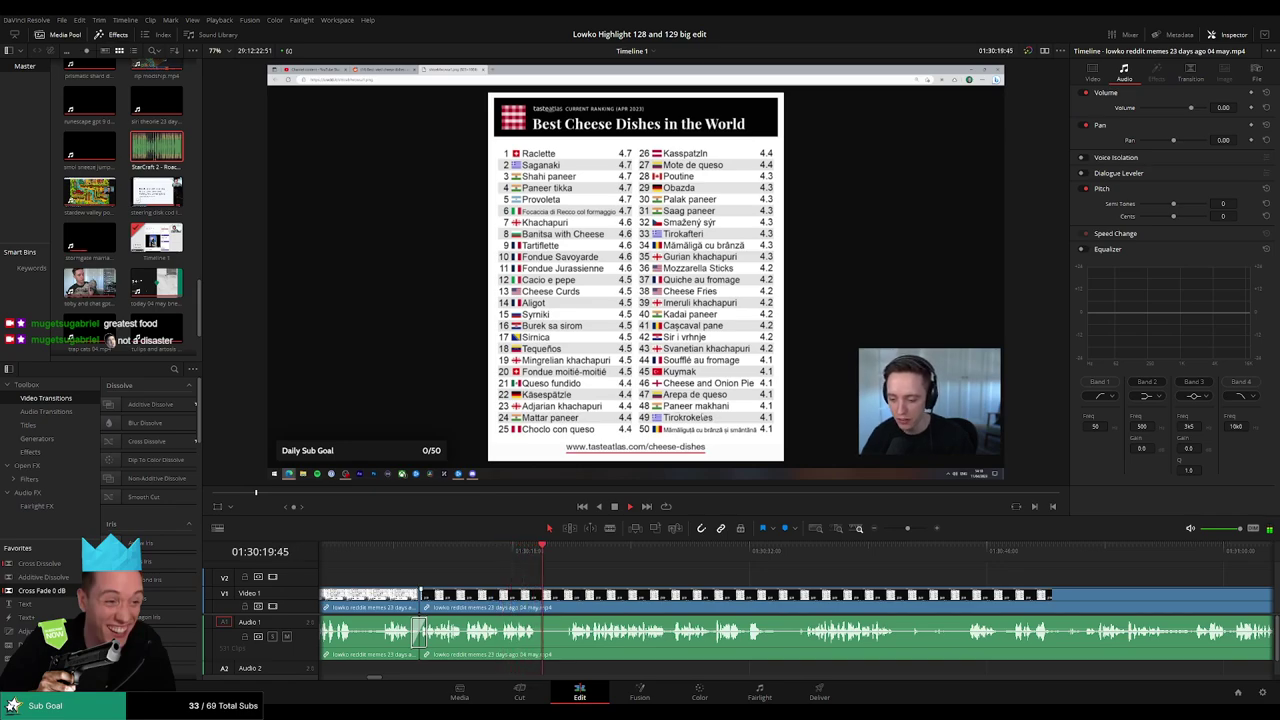
scroll(540, 578, up, 3)
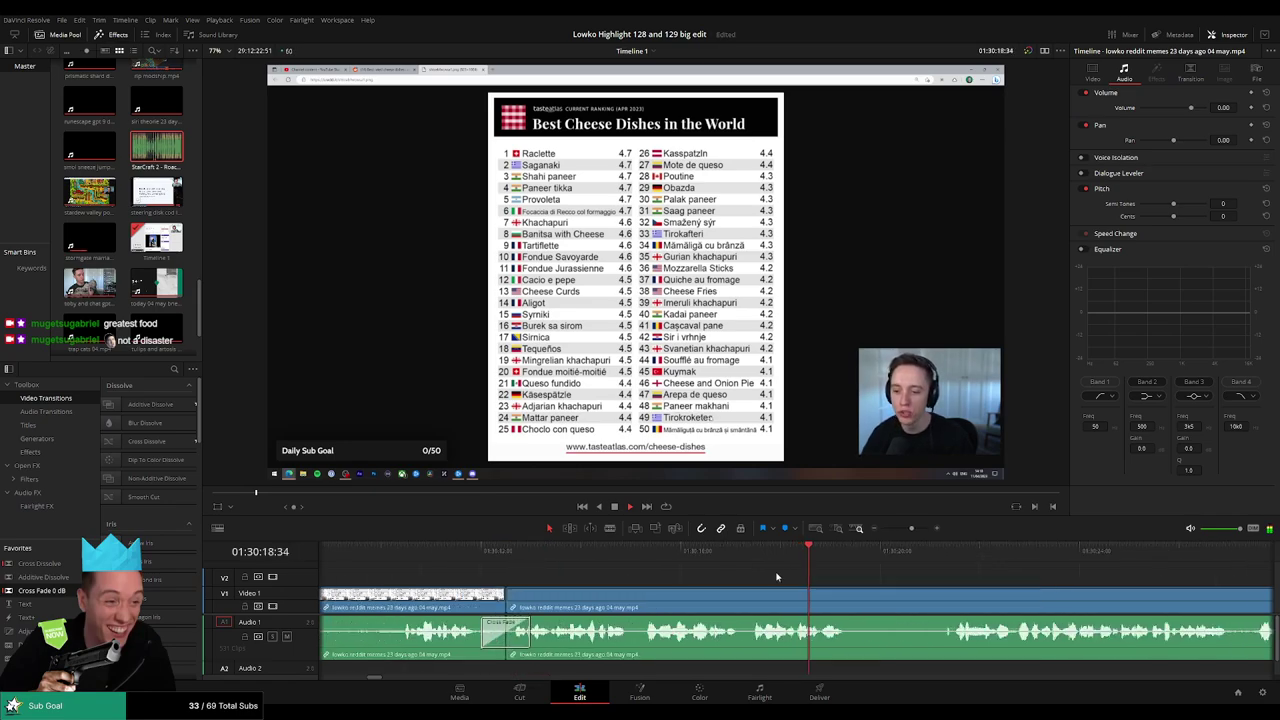
key(space)
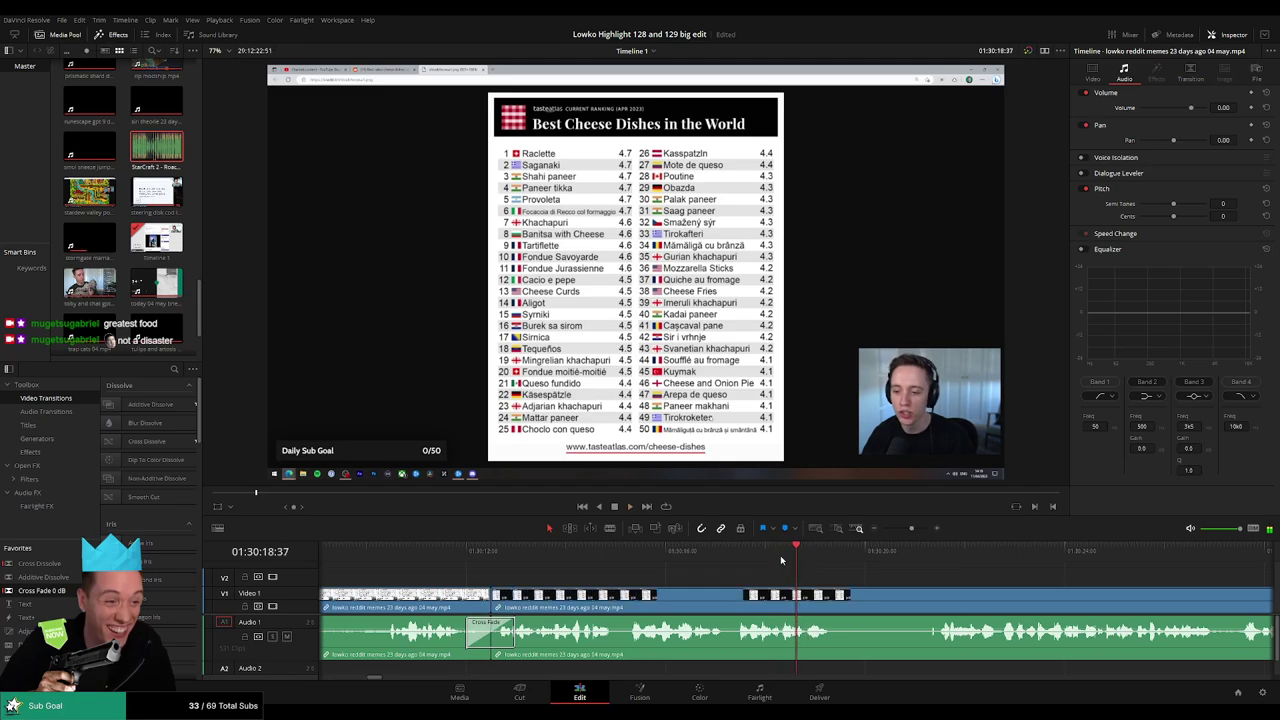
click(768, 557)
Split the memes clip at the playhead with two blade cuts.
click(797, 596)
key(space)
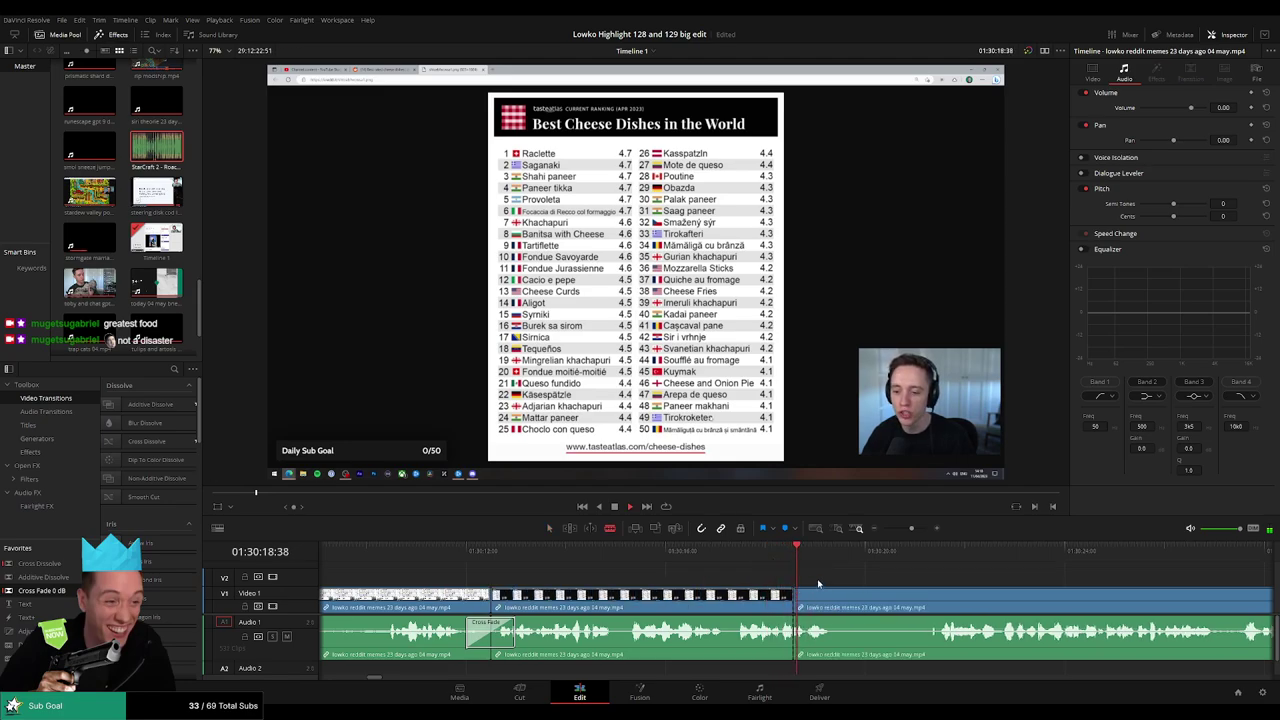
click(804, 600)
key(a)
Place StarCraft 2 - Roach Quotes.mp3 on Audio 2 at the cut and check the clip.
drag(799, 630, 797, 667)
double_click(805, 668)
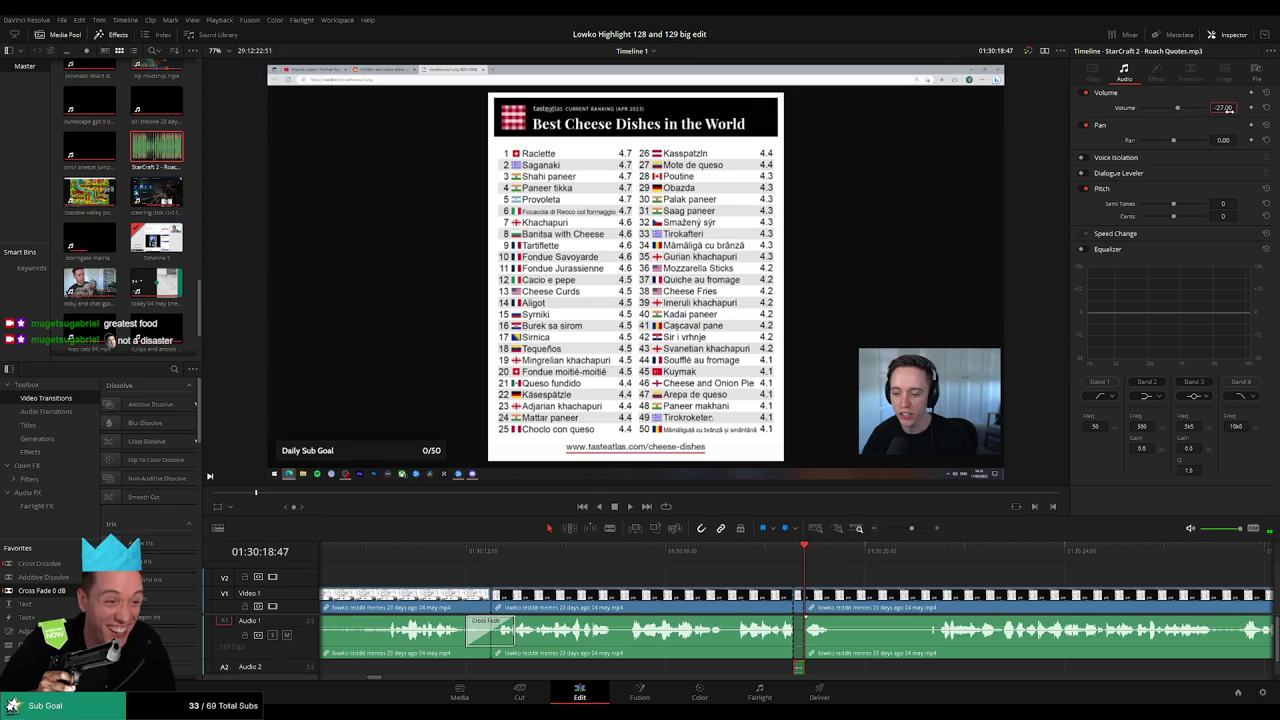
scroll(869, 584, right, 5)
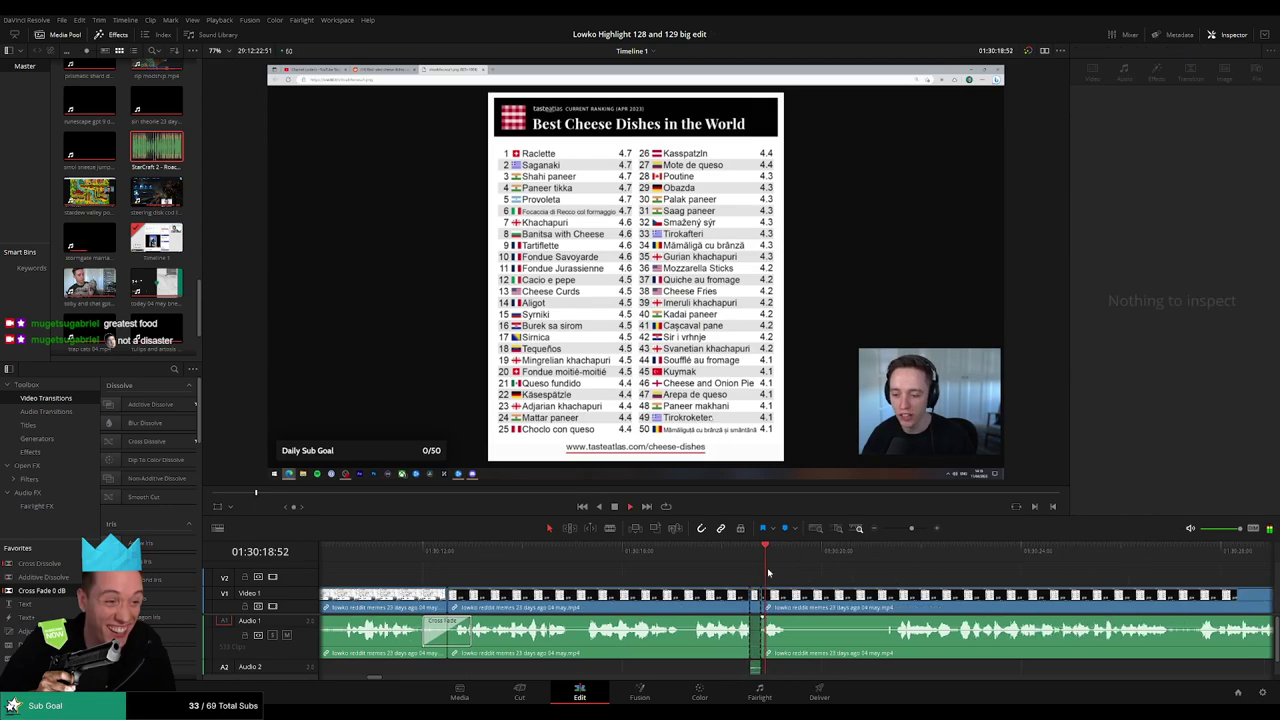
click(620, 592)
Trim the clip edge at the cut and ripple-delete the short unwanted section.
drag(620, 592, 599, 592)
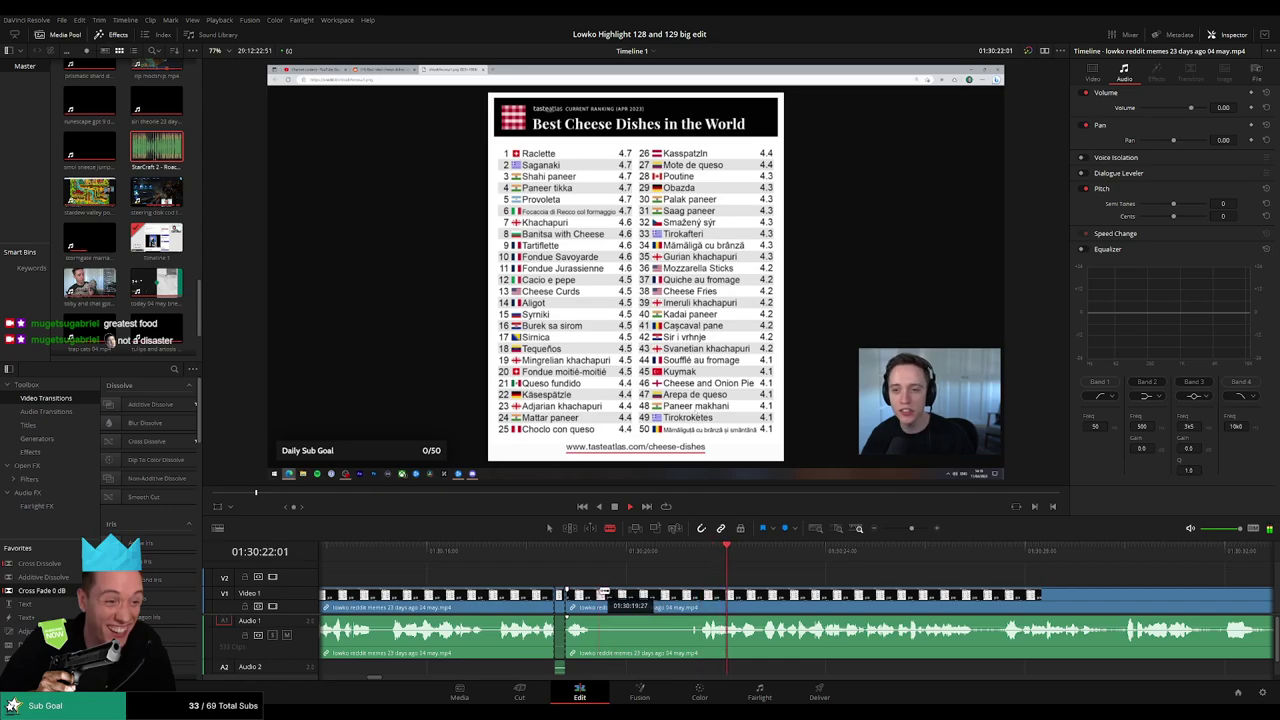
click(673, 598)
key(Delete)
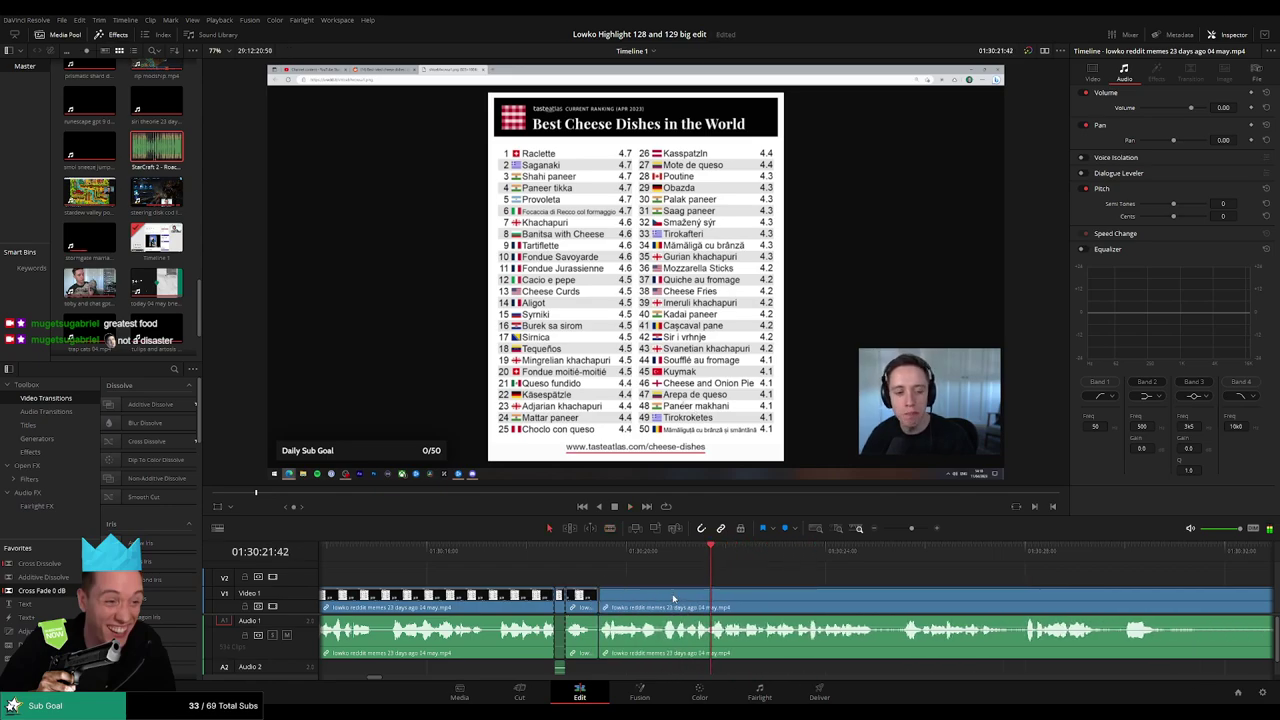
click(566, 550)
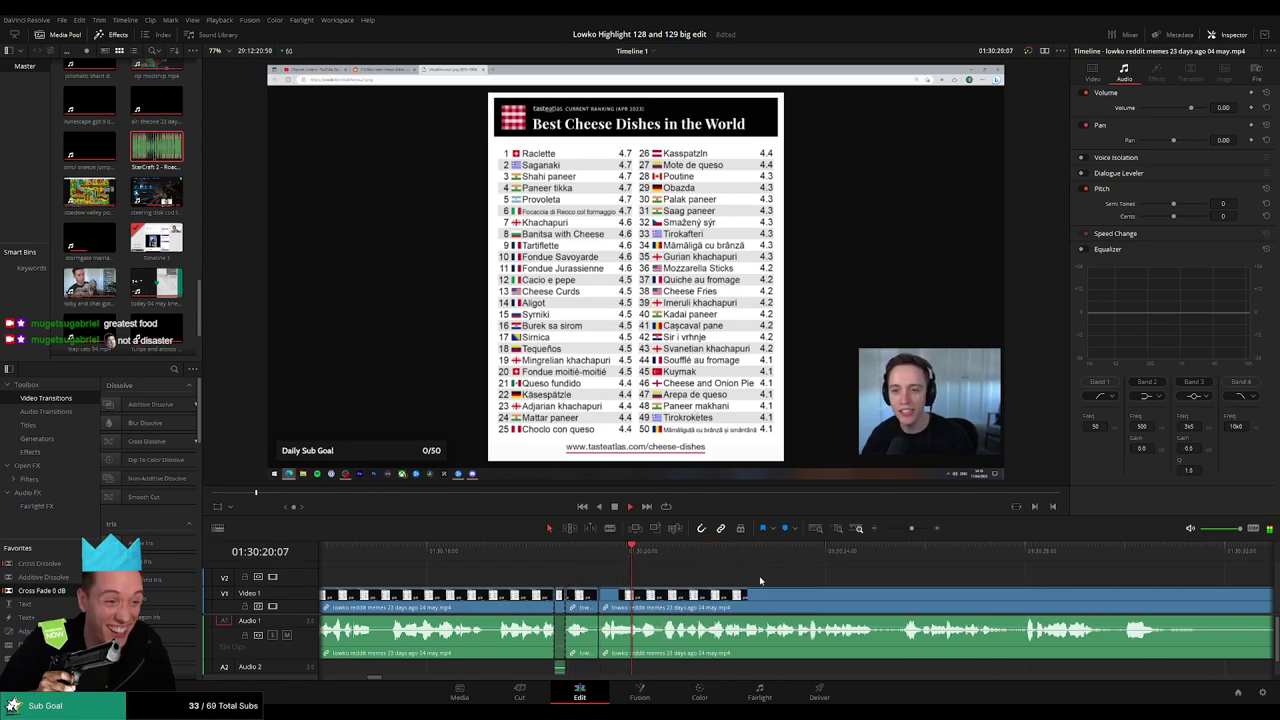
Blade around the next dull part of the memes clip and ripple-delete it.
scroll(760, 580, right, 3)
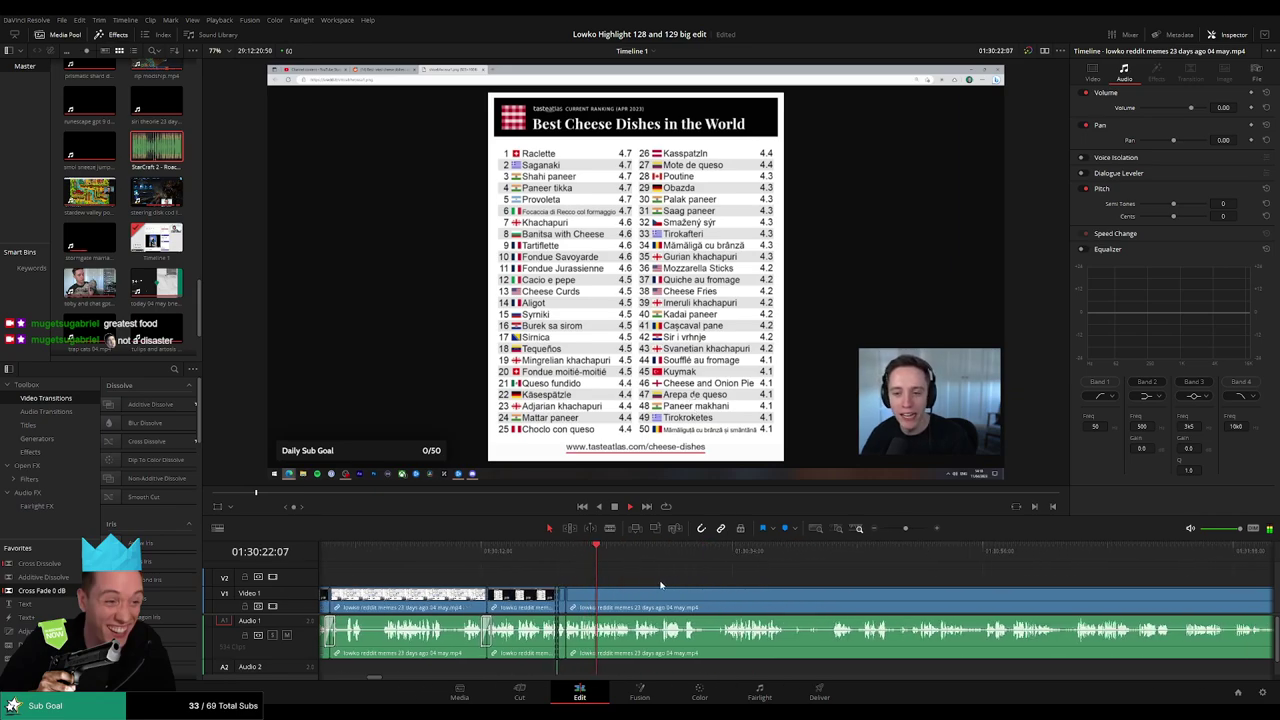
scroll(655, 584, right, 2)
scroll(640, 582, right, 2)
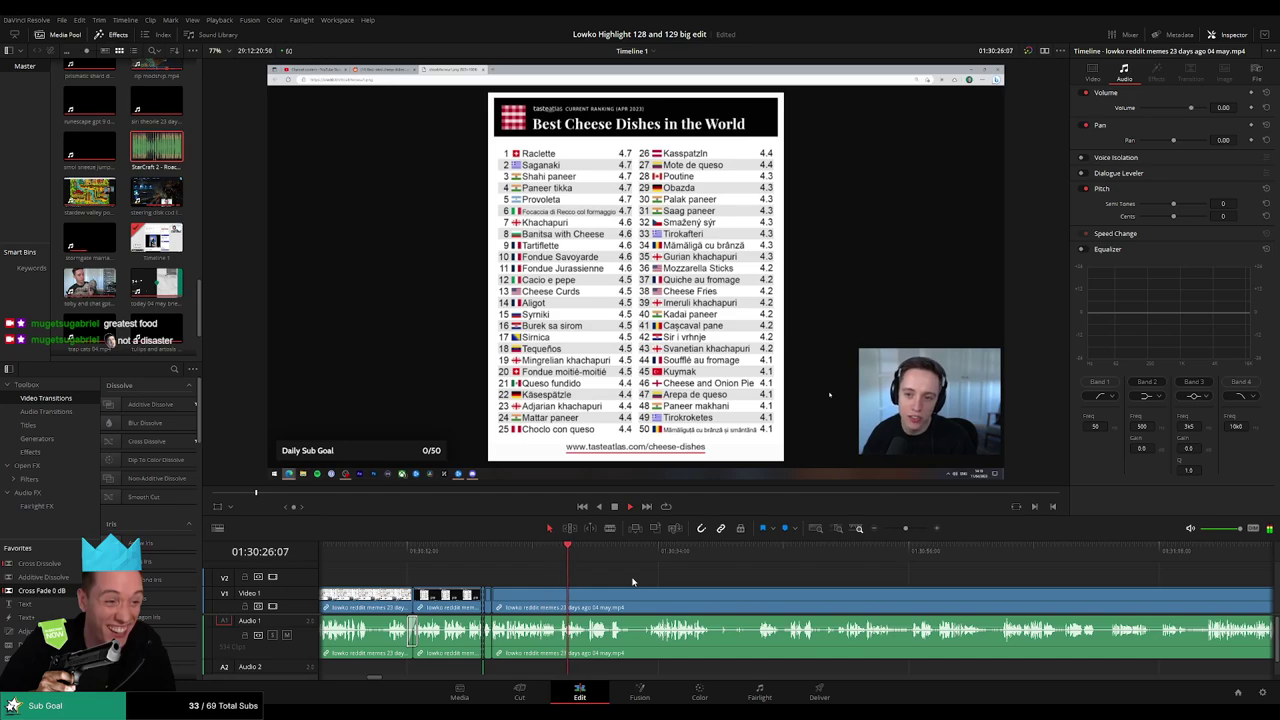
scroll(632, 582, left, 5)
scroll(837, 596, right, 2)
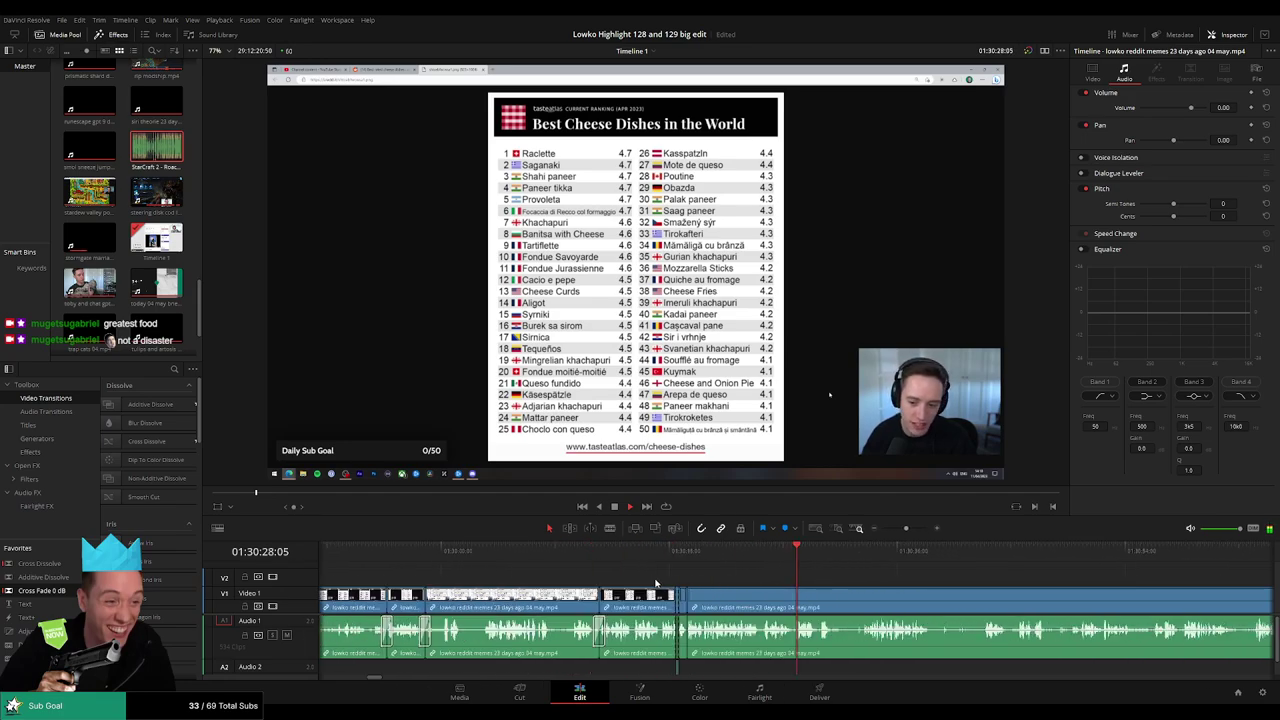
scroll(760, 592, right, 2)
scroll(641, 585, right, 2)
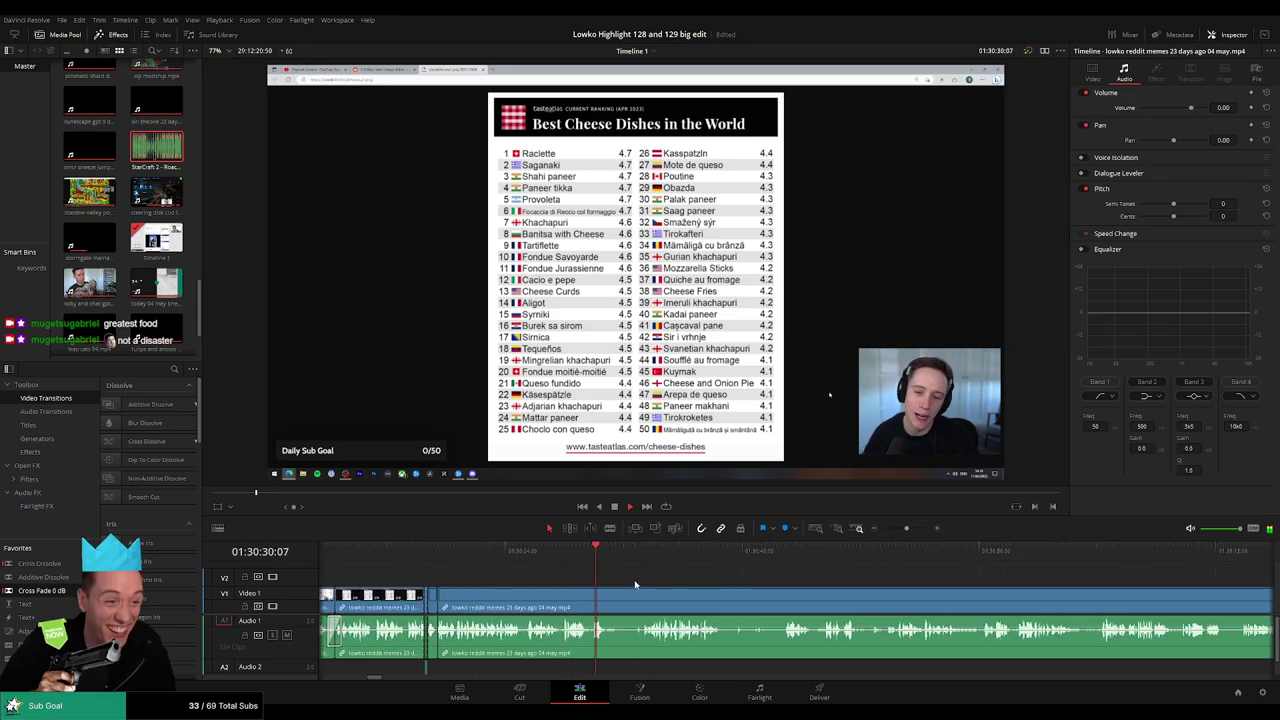
key(b)
click(587, 605)
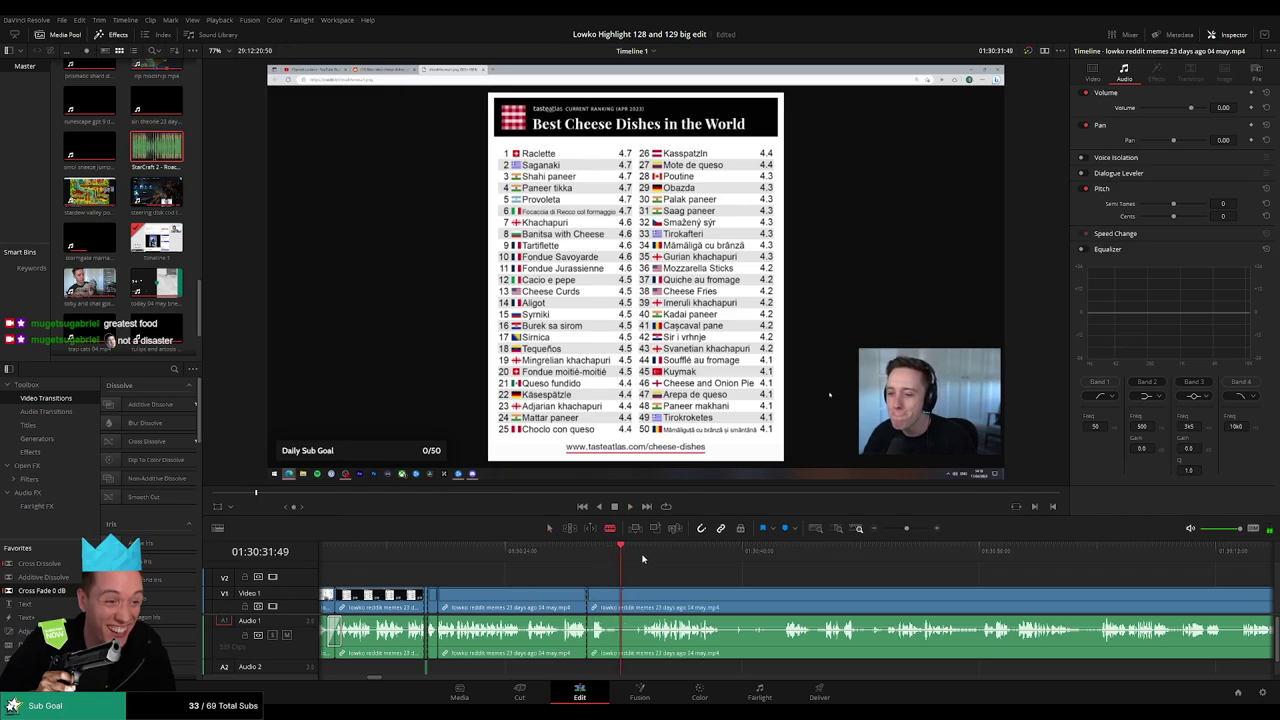
click(642, 600)
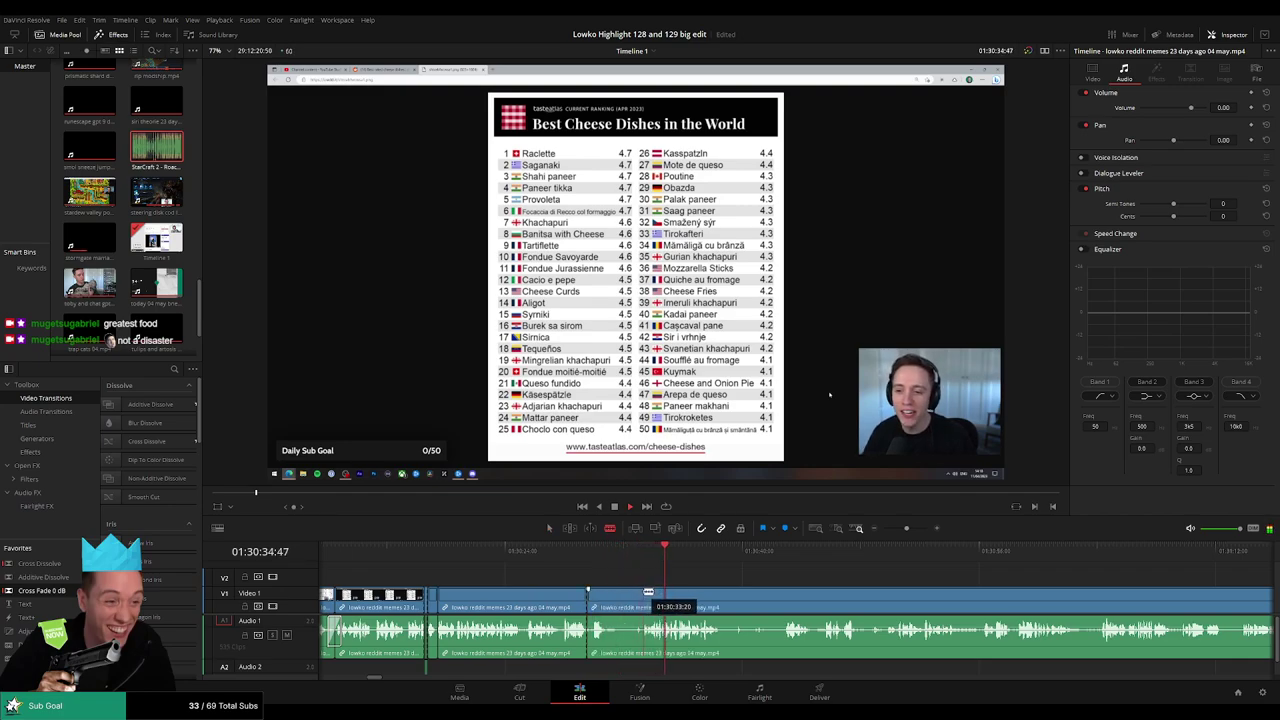
key(a)
click(622, 597)
key(Delete)
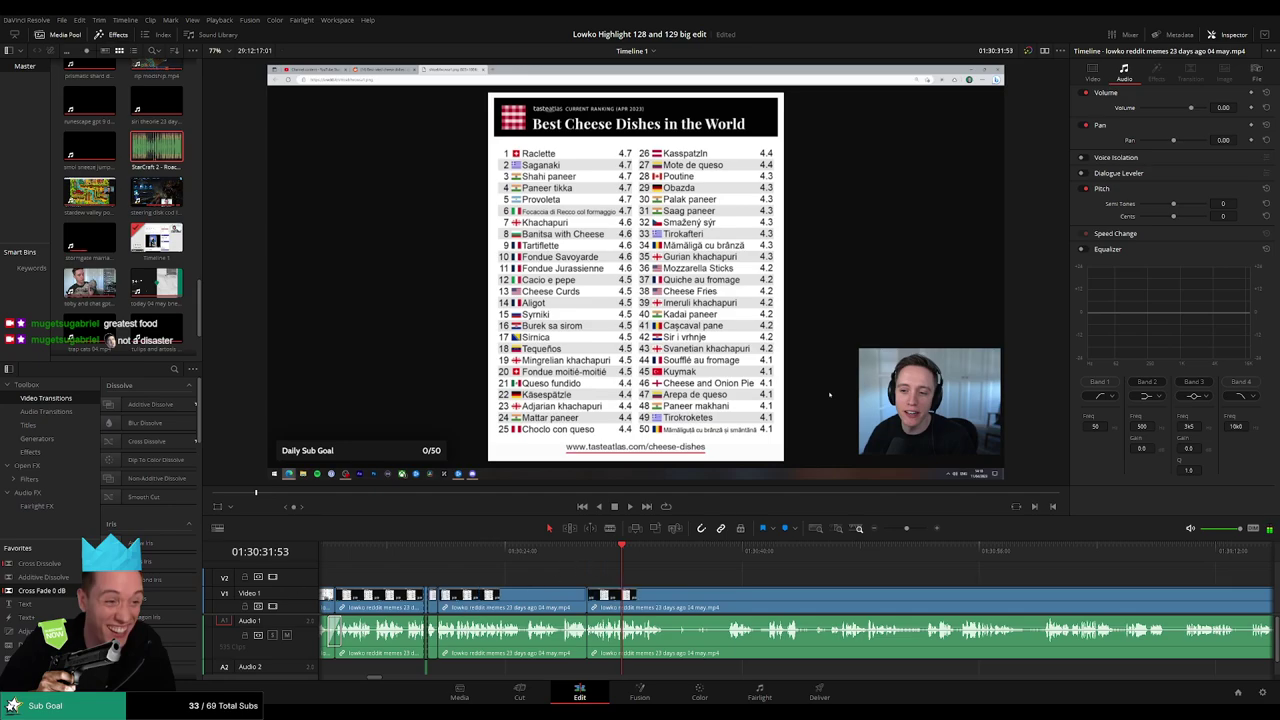
Cut out another dull section further along so the pieces play back to back.
click(582, 554)
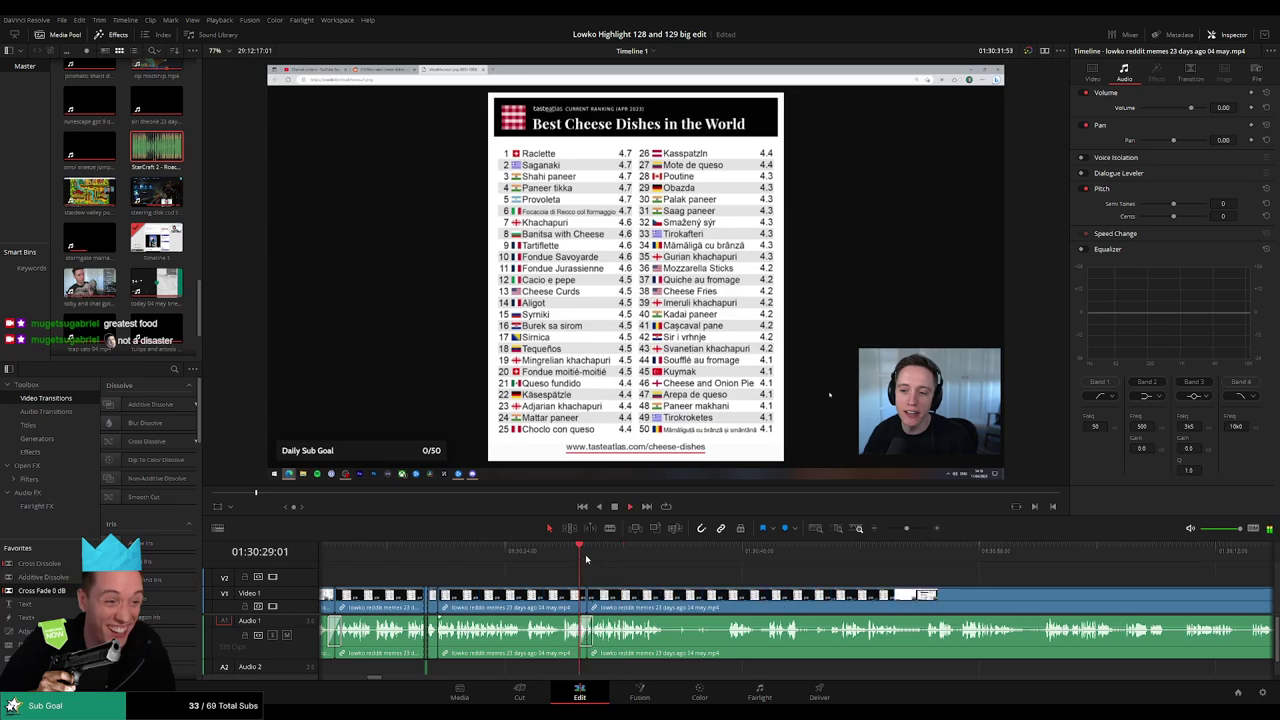
scroll(585, 571, right, 2)
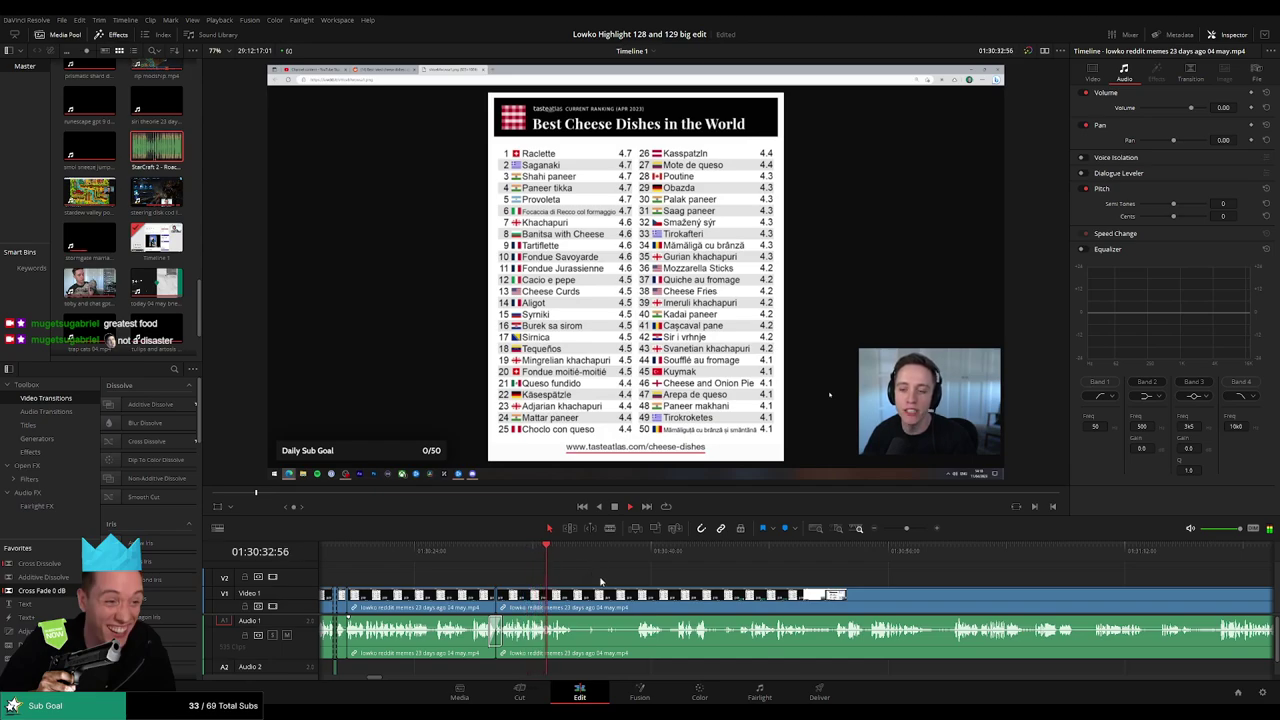
scroll(578, 581, right, 1)
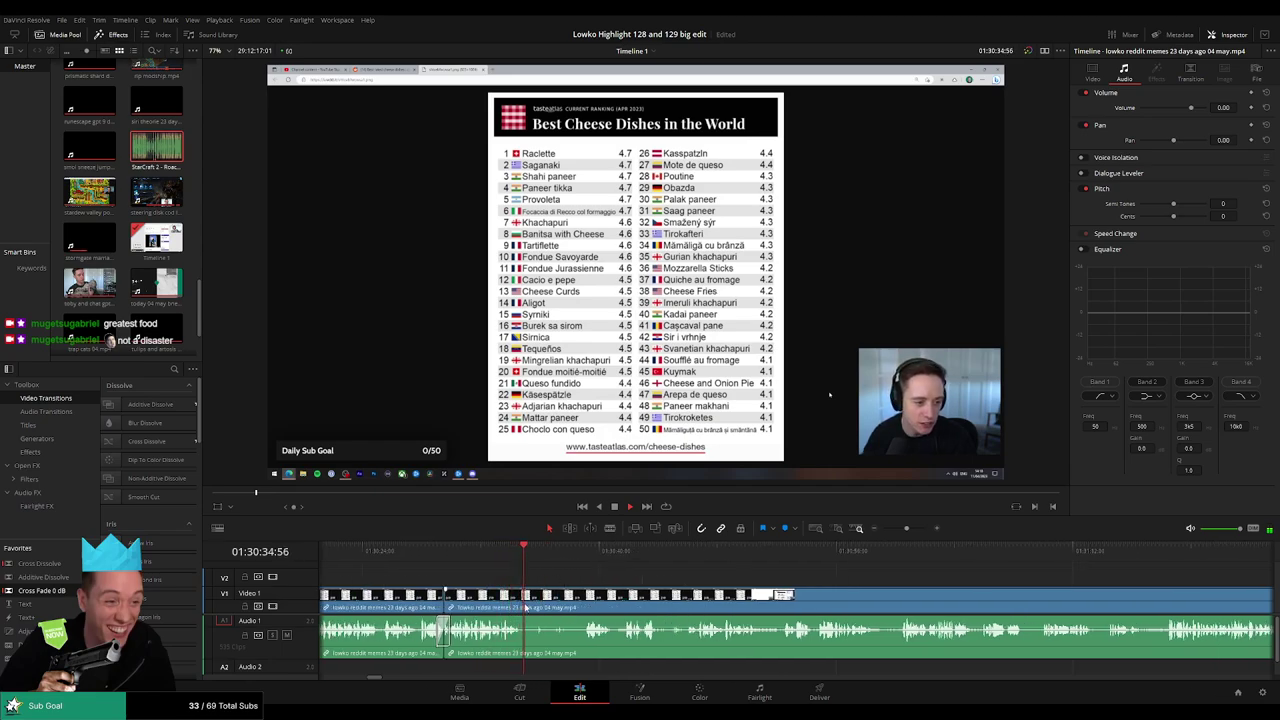
key(b)
click(524, 608)
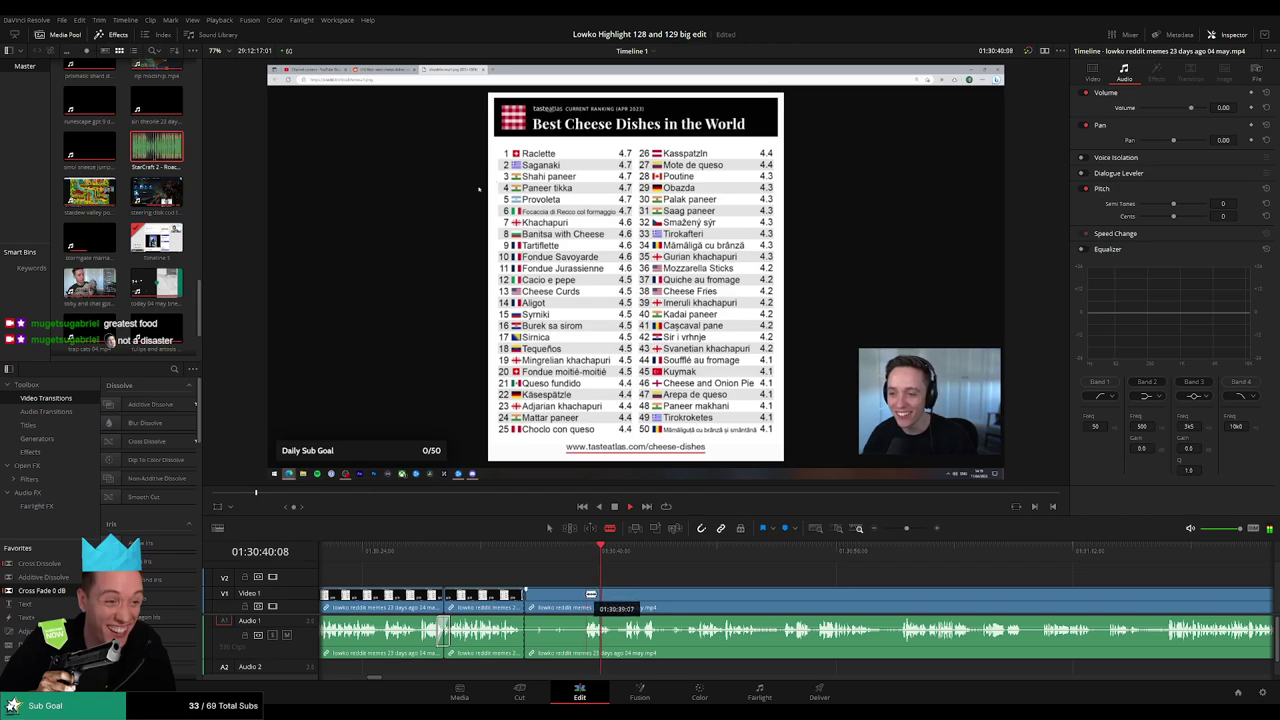
click(585, 604)
key(a)
click(566, 604)
key(BackSpace)
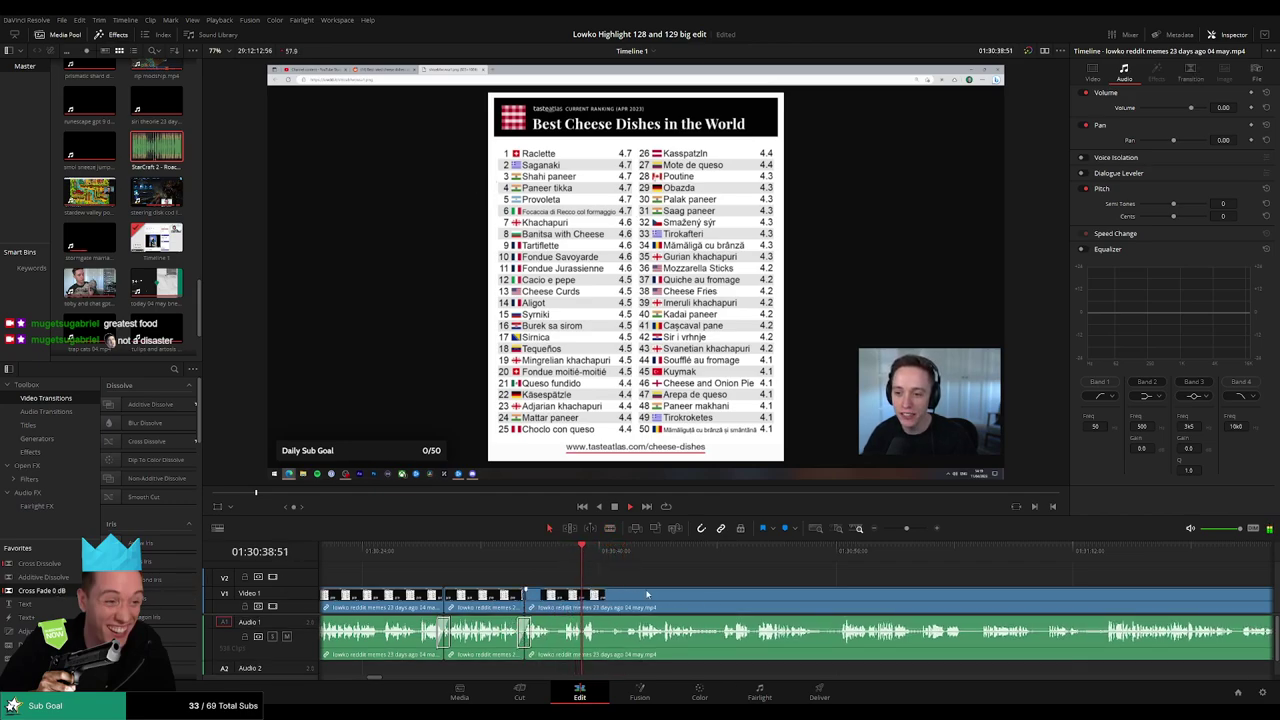
scroll(590, 575, right, 3)
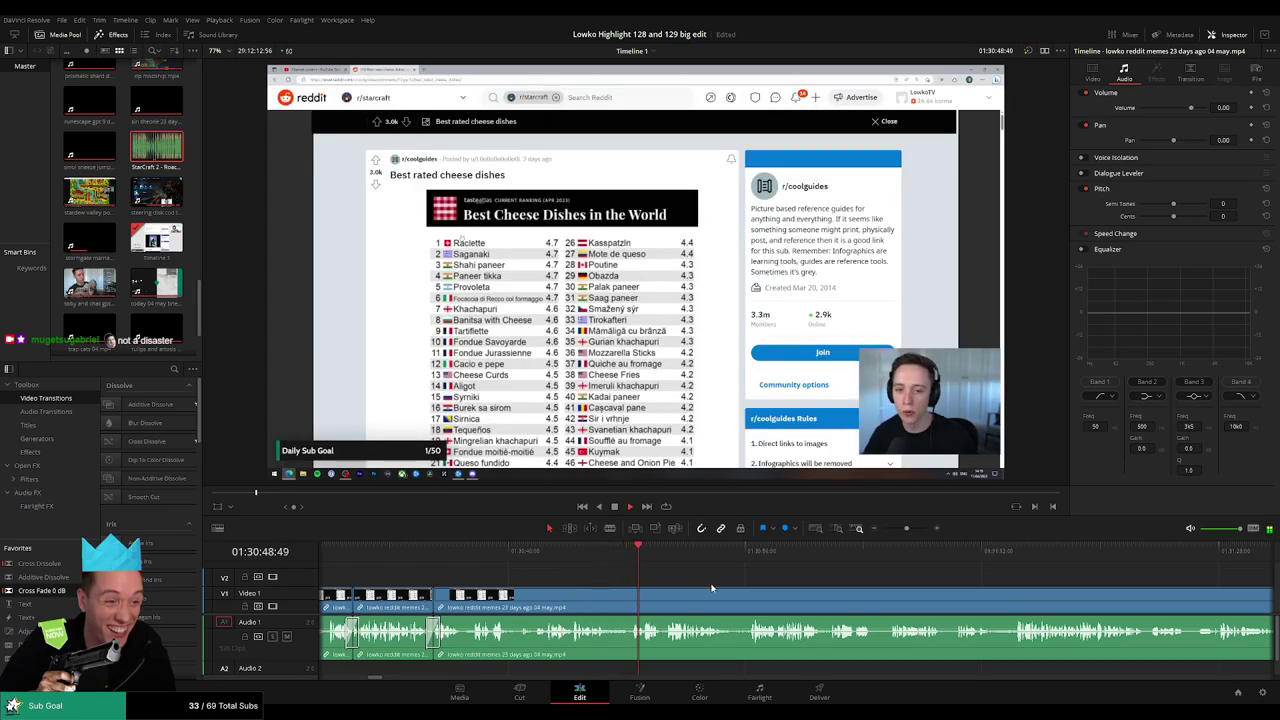
key(b)
click(520, 600)
click(541, 598)
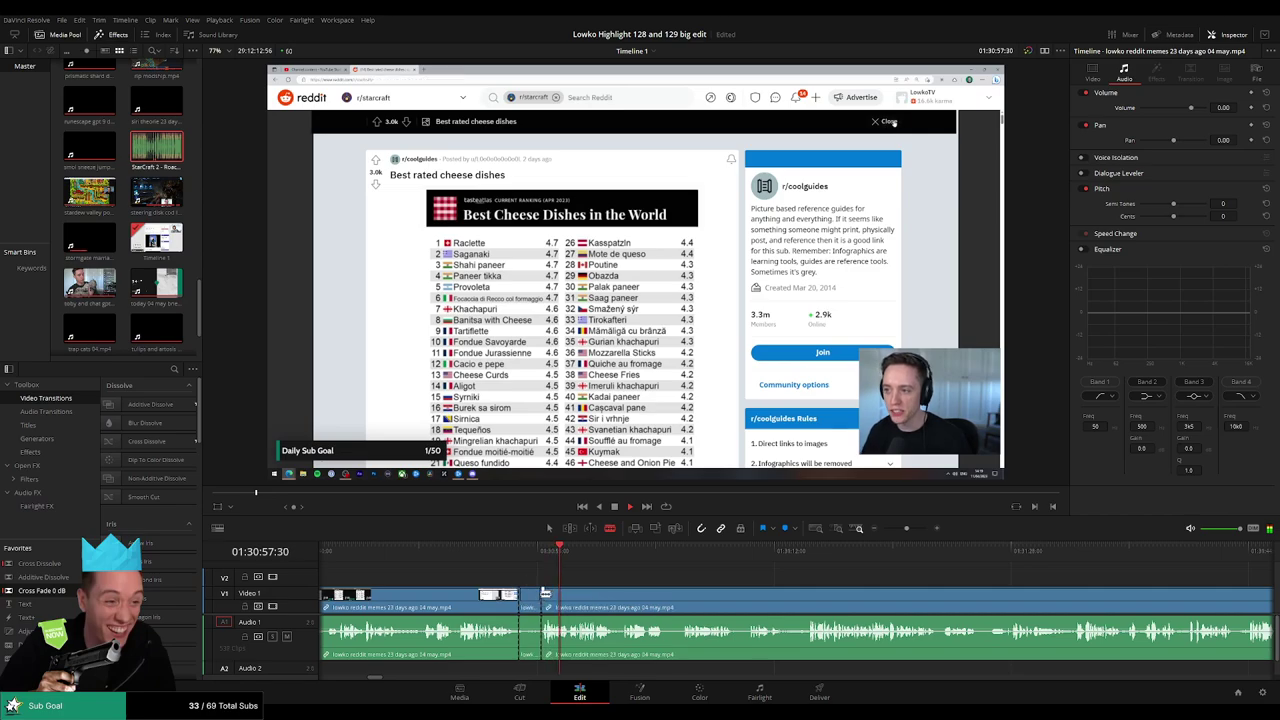
key(a)
click(545, 597)
key(Delete)
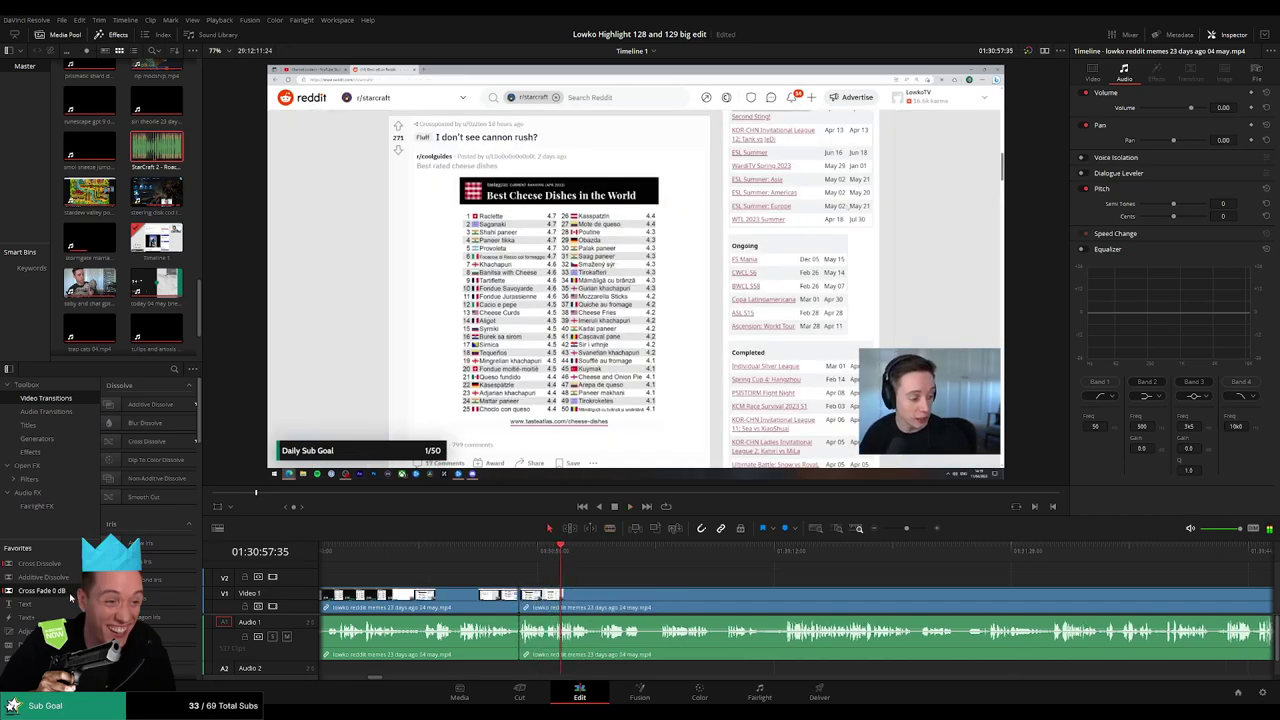
drag(70, 597, 520, 632)
scroll(488, 560, right, 2)
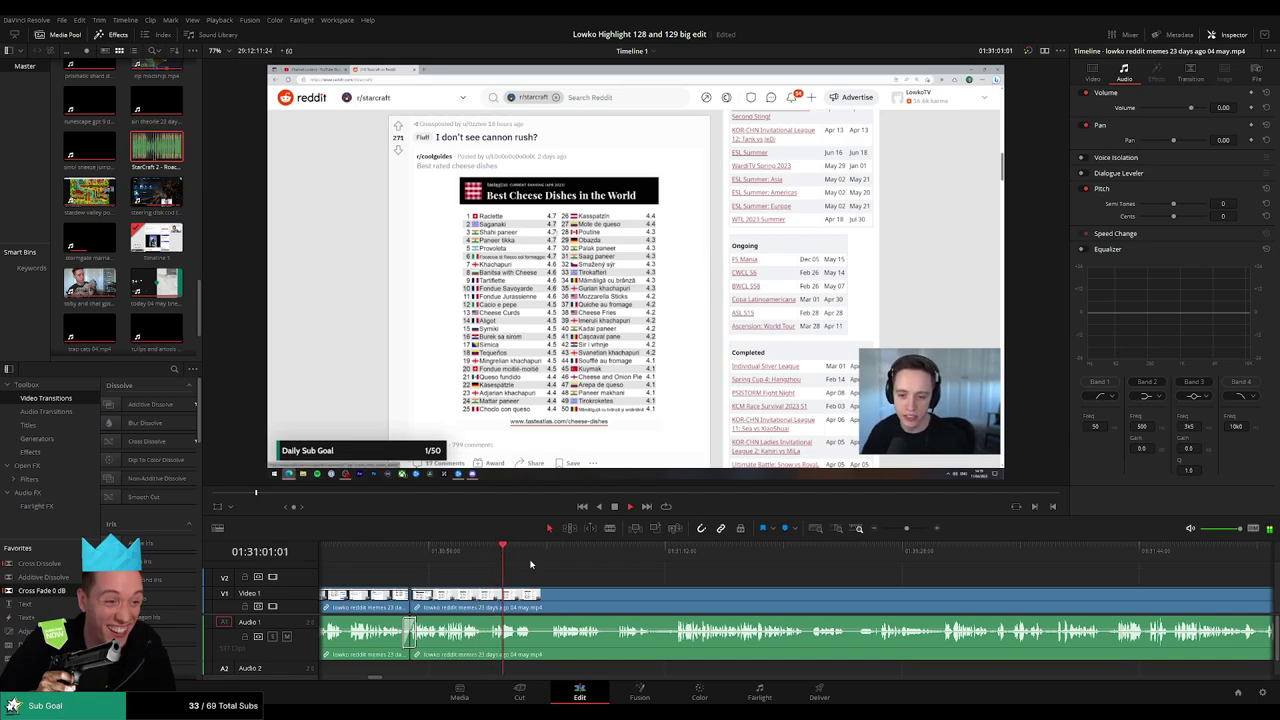
scroll(530, 565, right, 1)
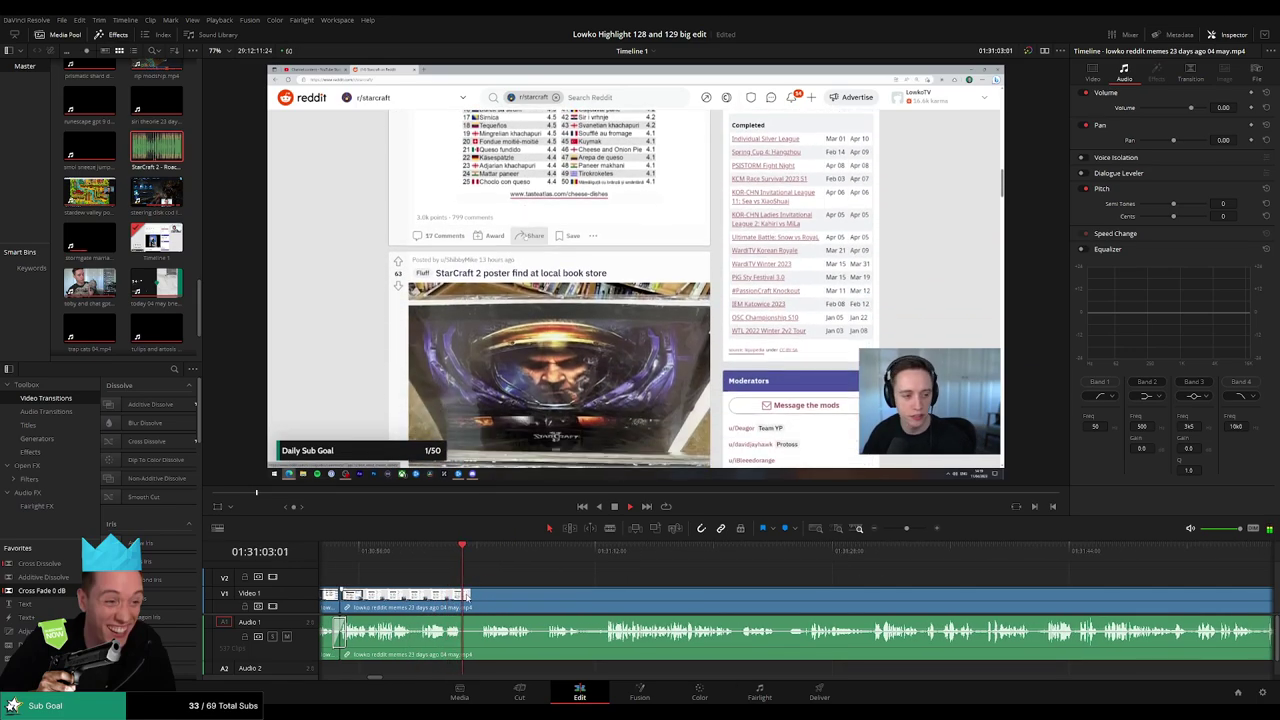
key(b)
click(466, 598)
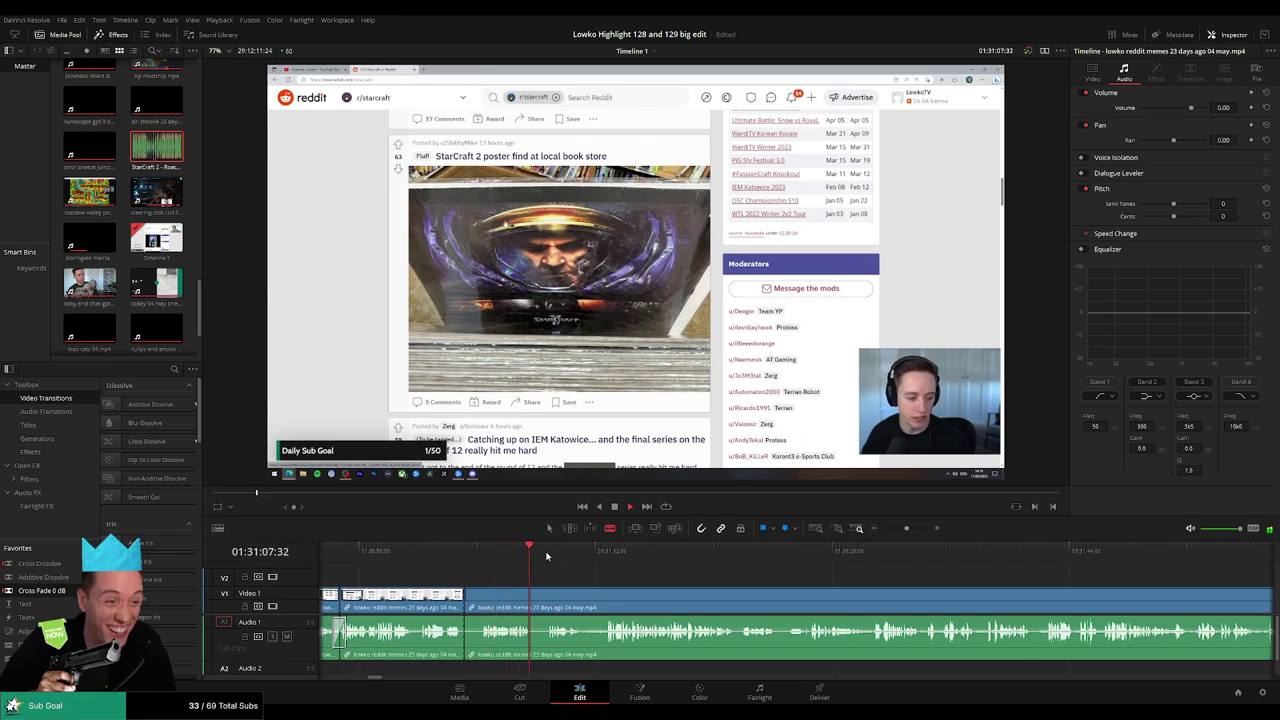
click(610, 556)
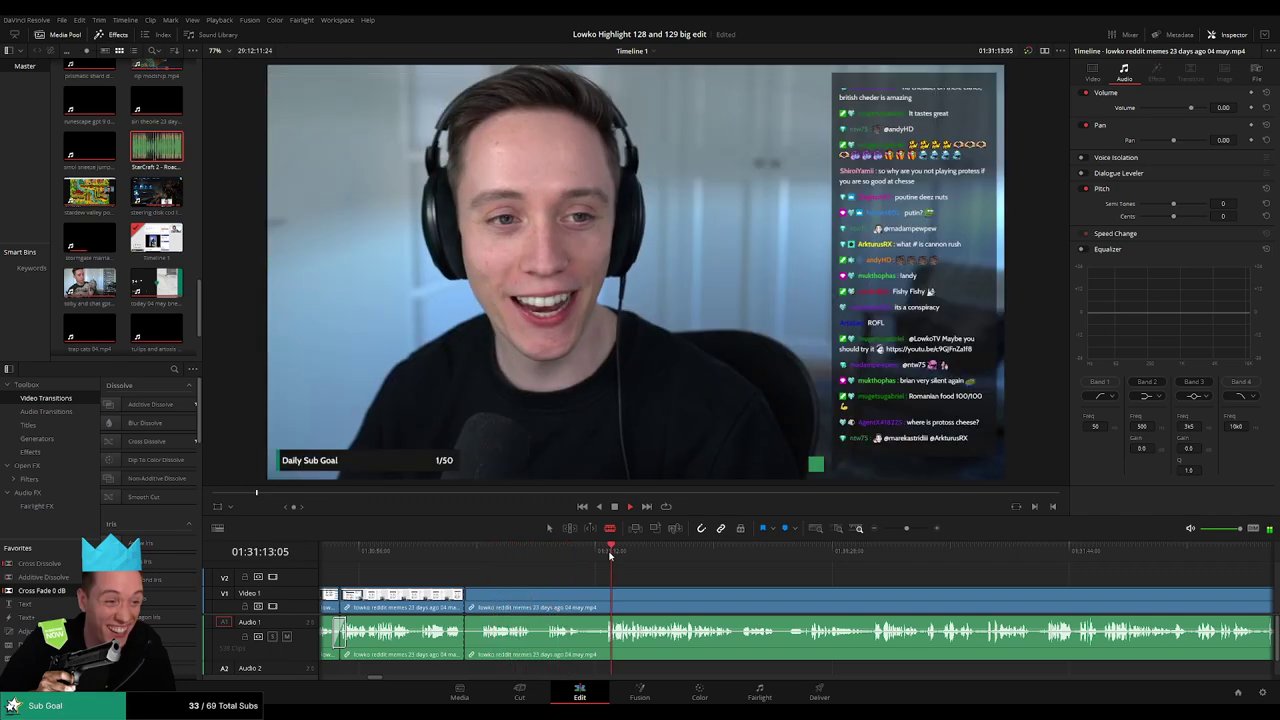
scroll(600, 580, right, 1)
mouse_move(600, 552)
mouse_down()
mouse_move(780, 553)
mouse_move(642, 556)
mouse_up()
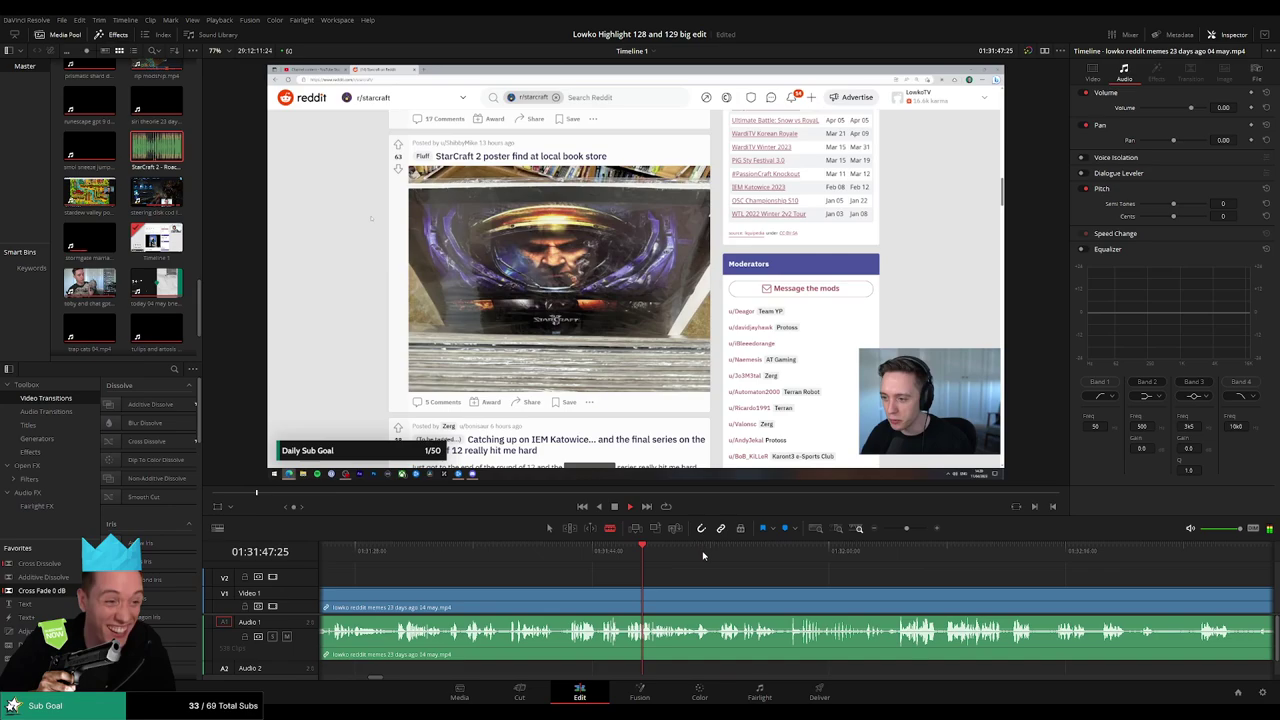
click(786, 556)
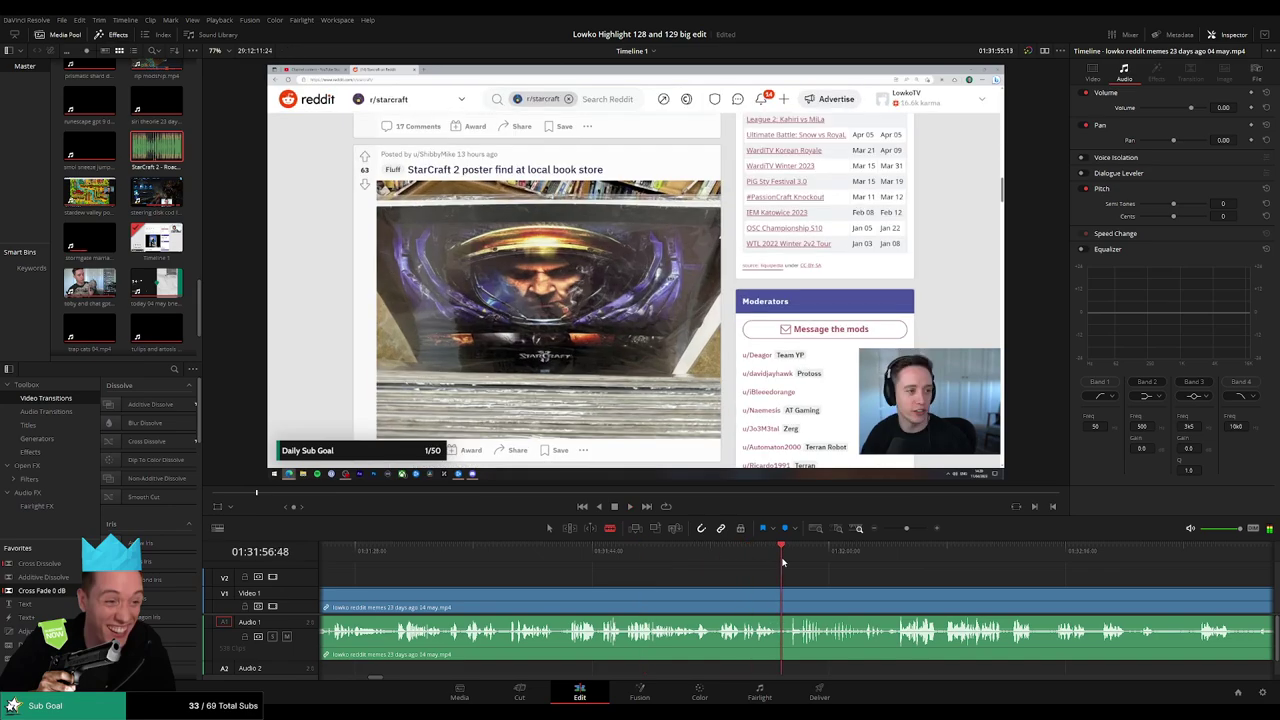
Skim ahead through the stream footage past the Reddit post and Participants table.
click(932, 553)
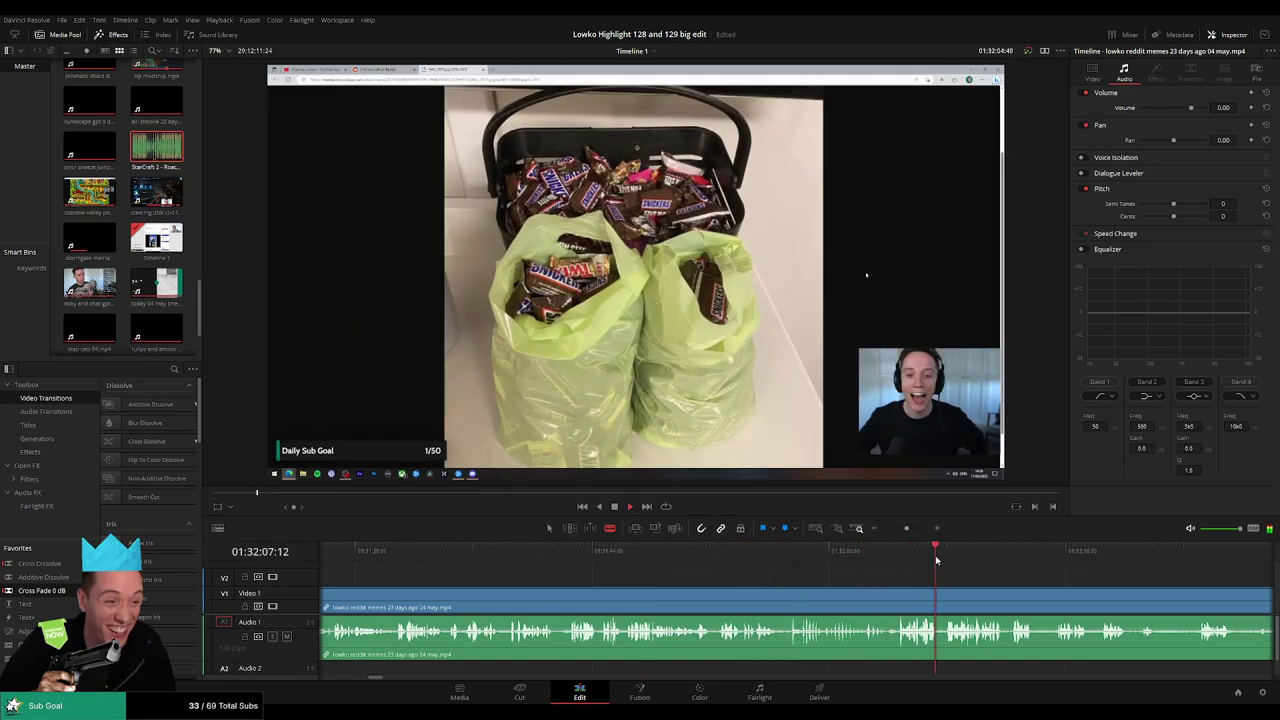
drag(907, 529, 897, 529)
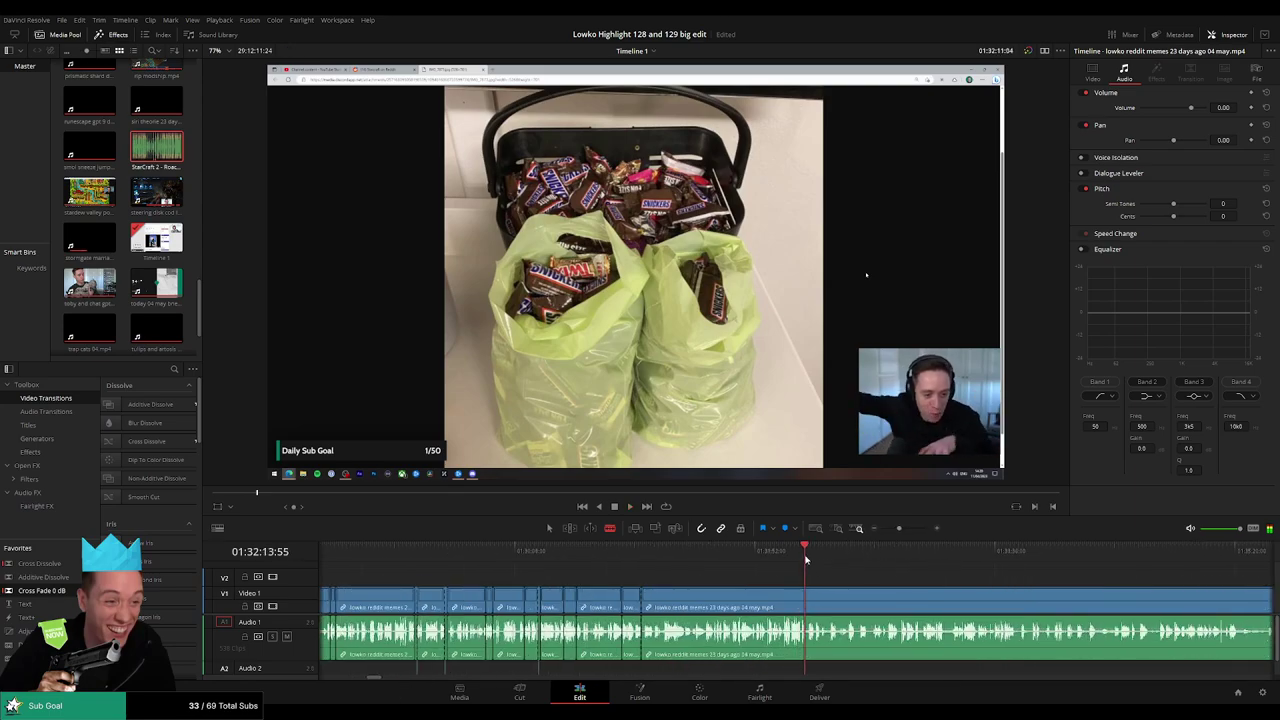
click(862, 553)
click(908, 554)
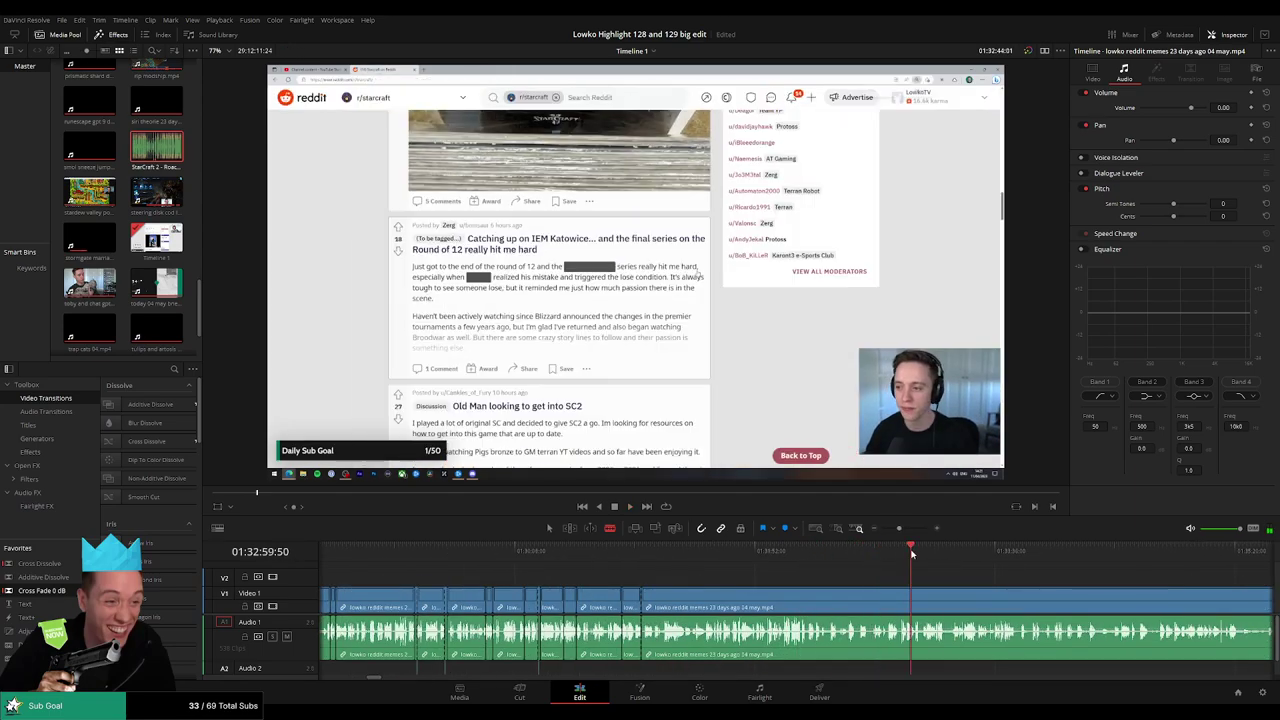
scroll(648, 569, right, 3)
click(644, 554)
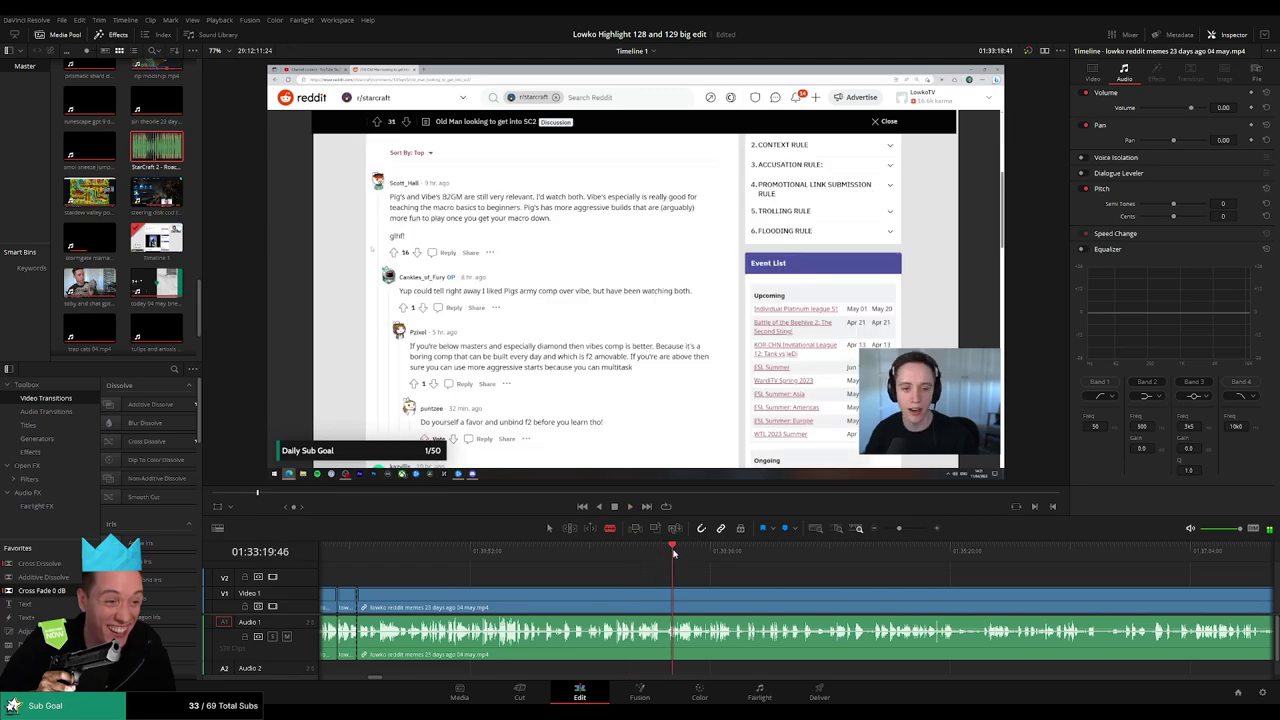
click(675, 554)
click(798, 557)
click(926, 553)
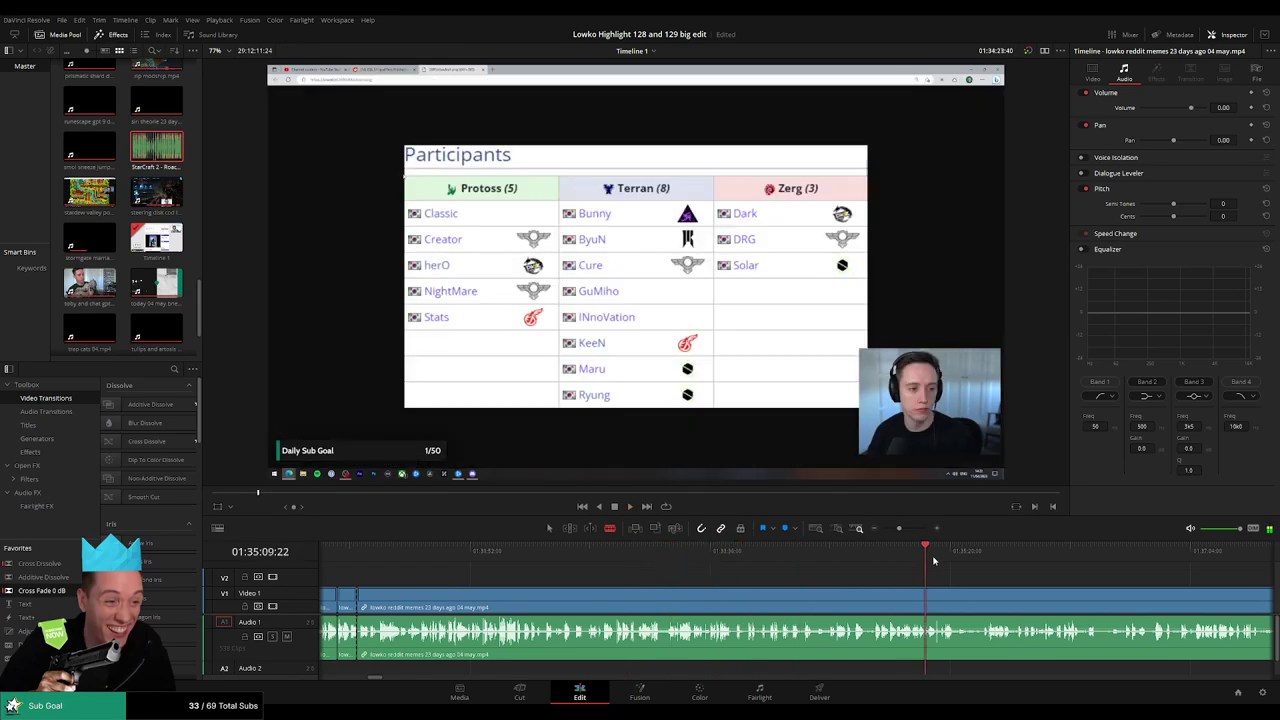
click(952, 553)
click(1050, 553)
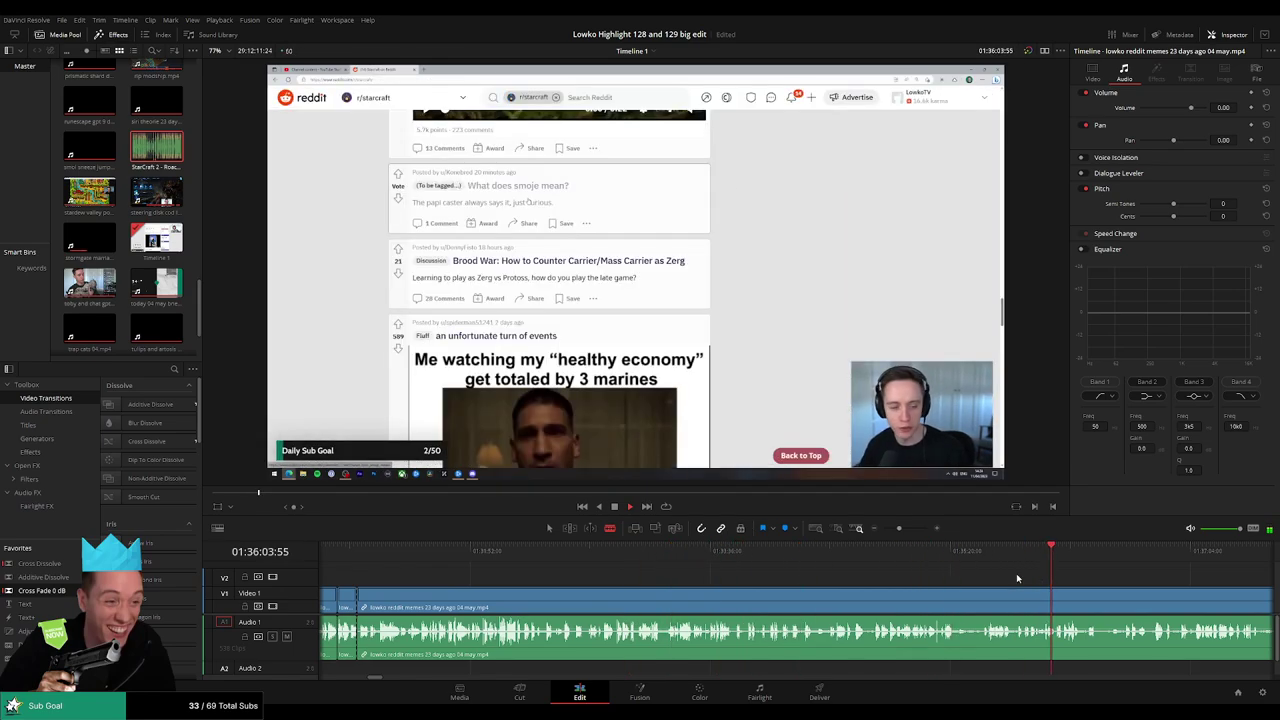
Review playback around the r/starcraft feed and delete the dull scrolling stretch.
key(space)
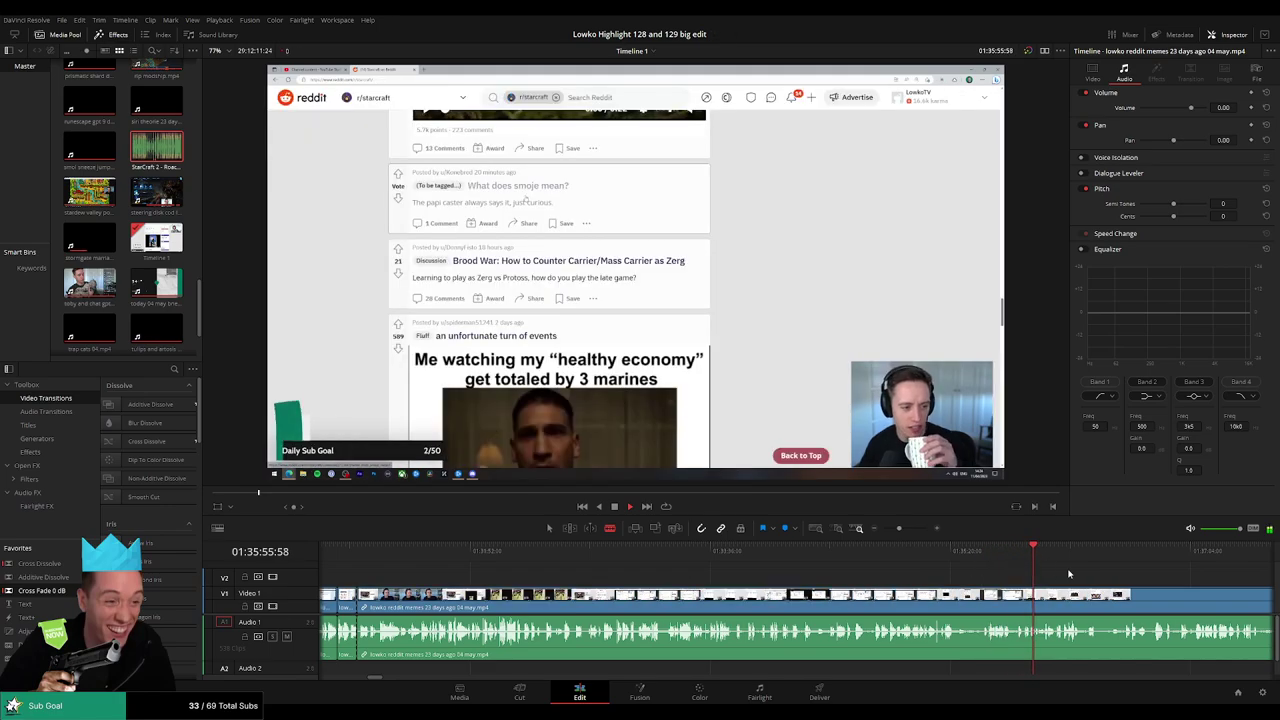
click(686, 551)
click(843, 553)
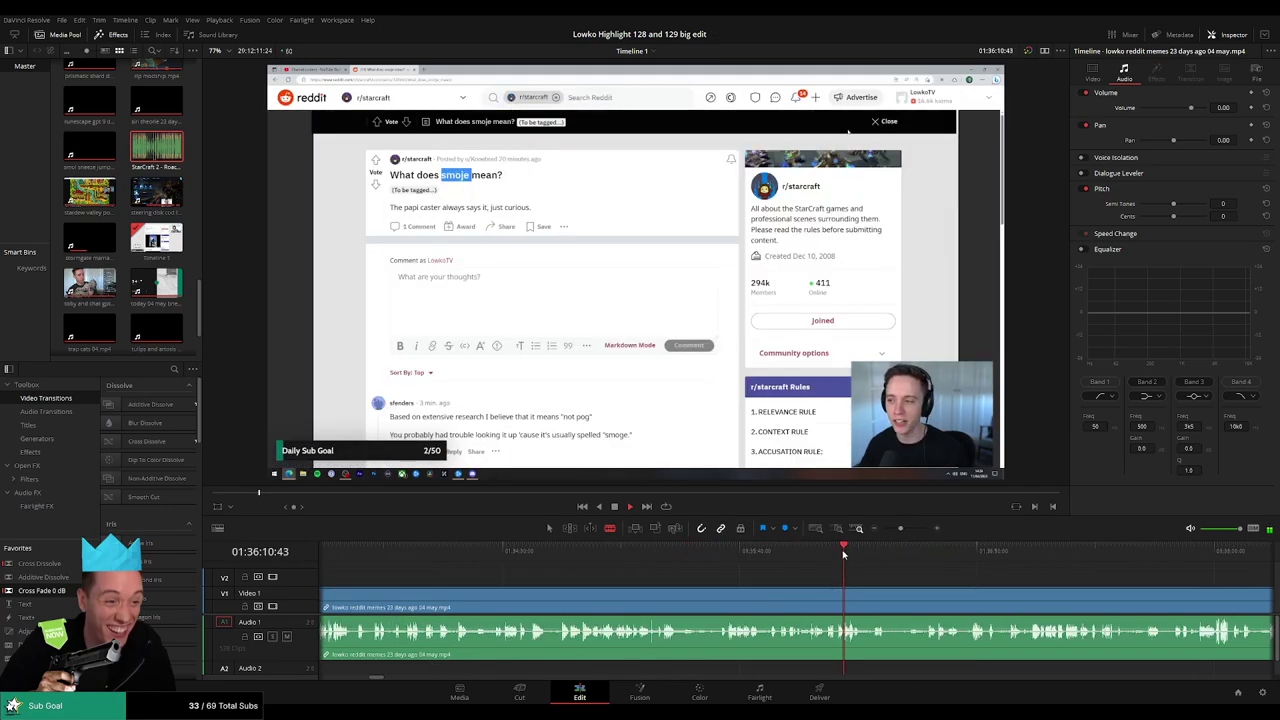
click(940, 555)
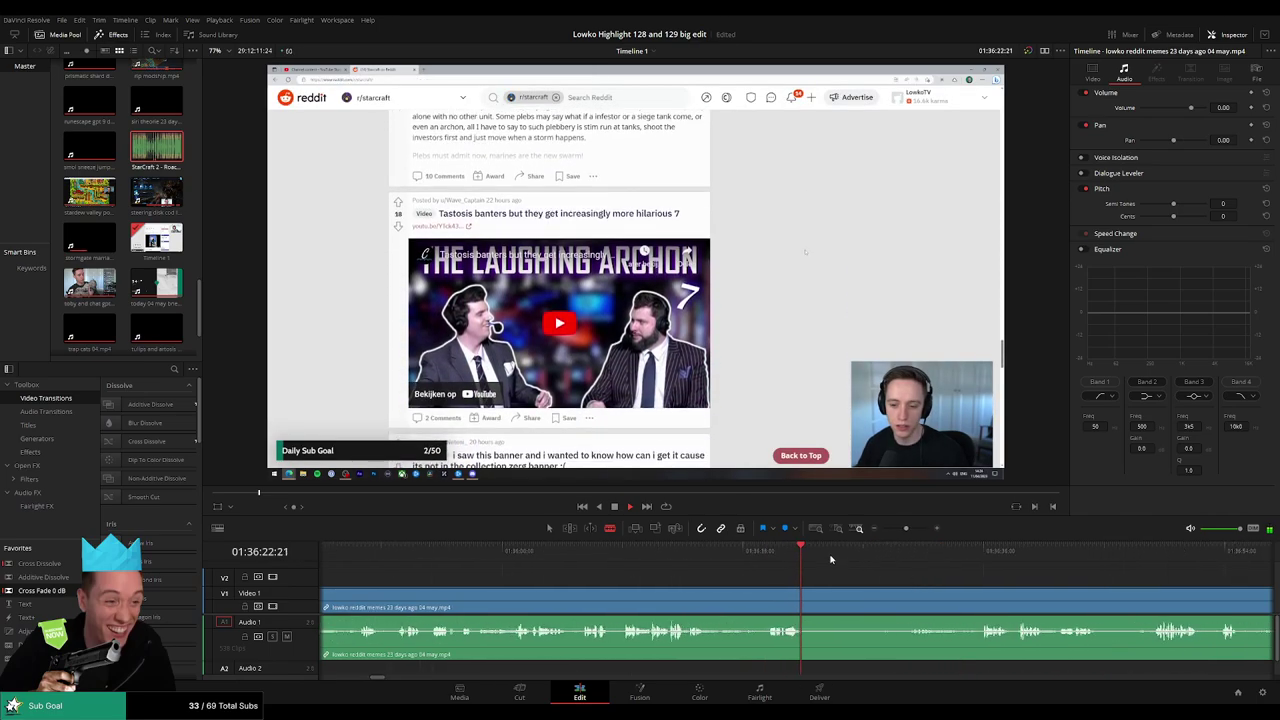
click(898, 551)
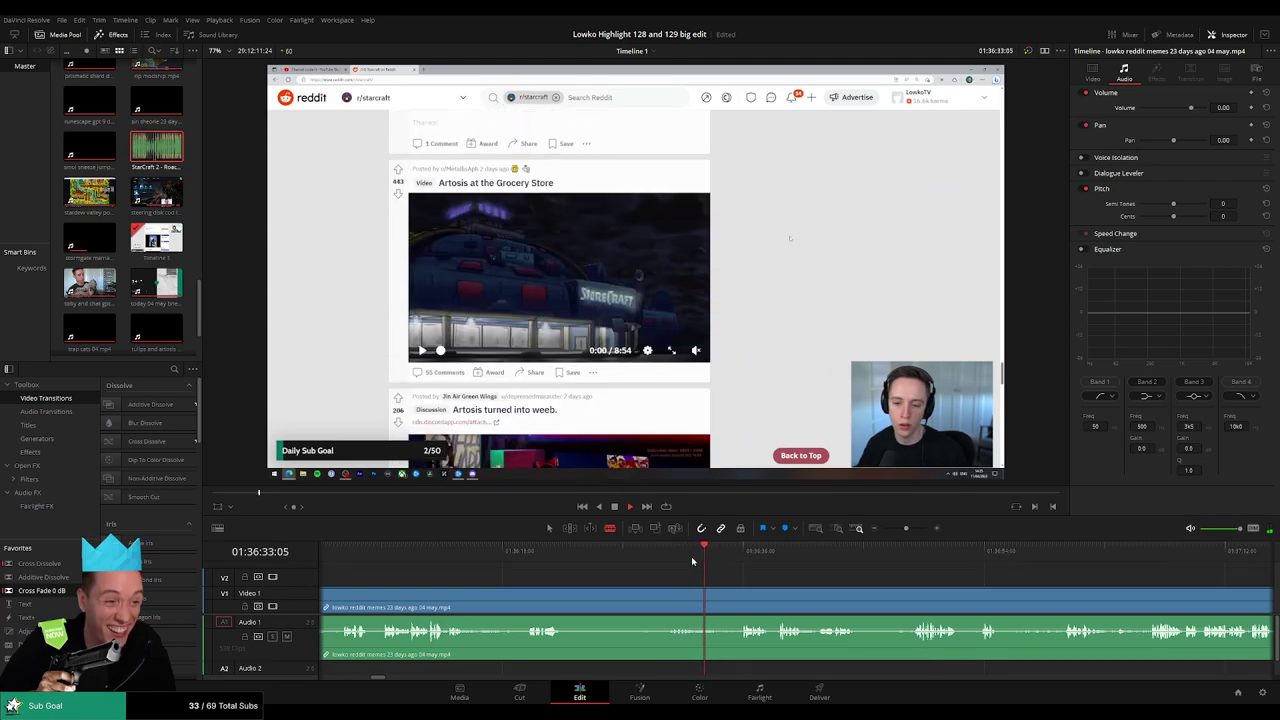
click(720, 600)
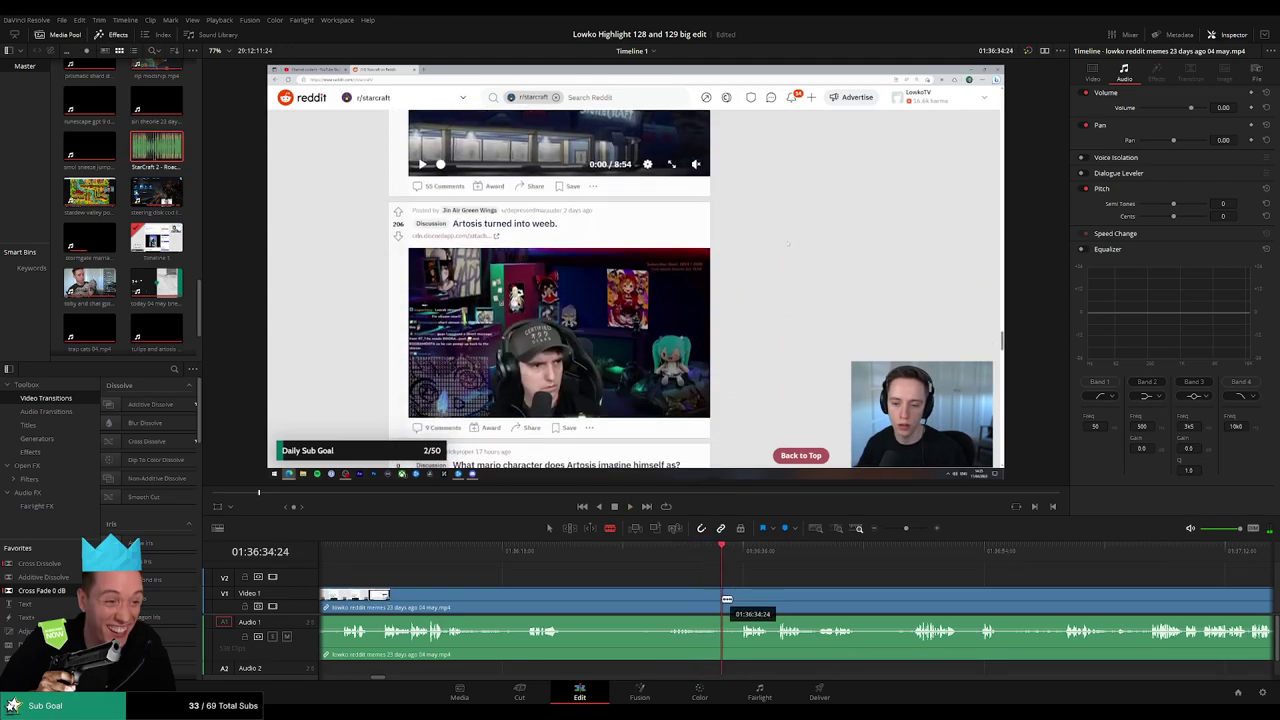
key(Delete)
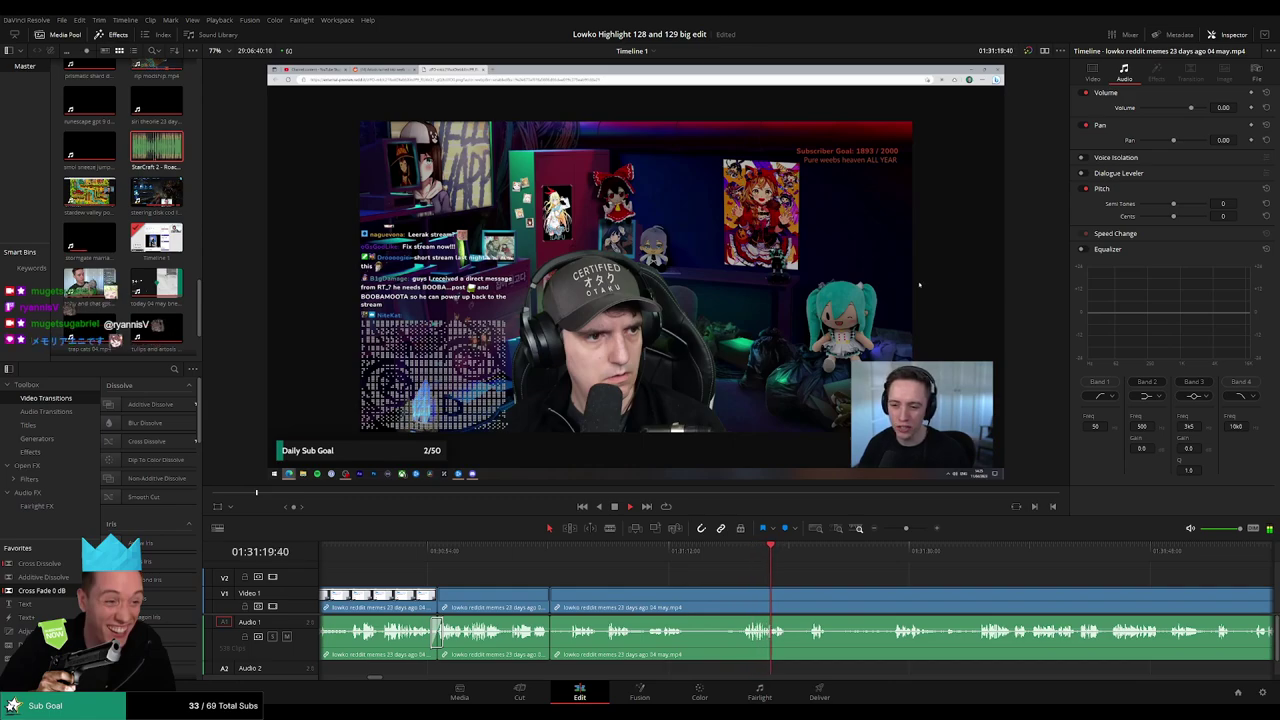
Blade around the first pause, delete that piece and close the leftover gap.
scroll(847, 578, right, 3)
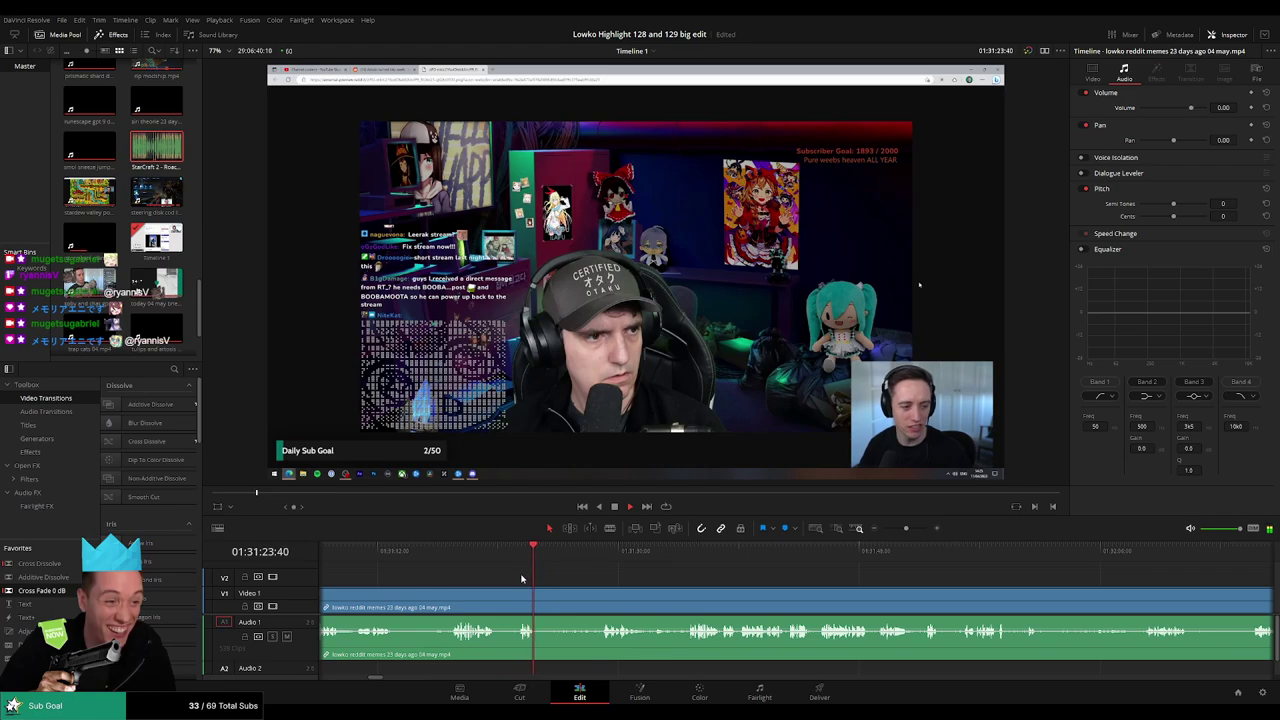
key(b)
click(541, 600)
click(602, 600)
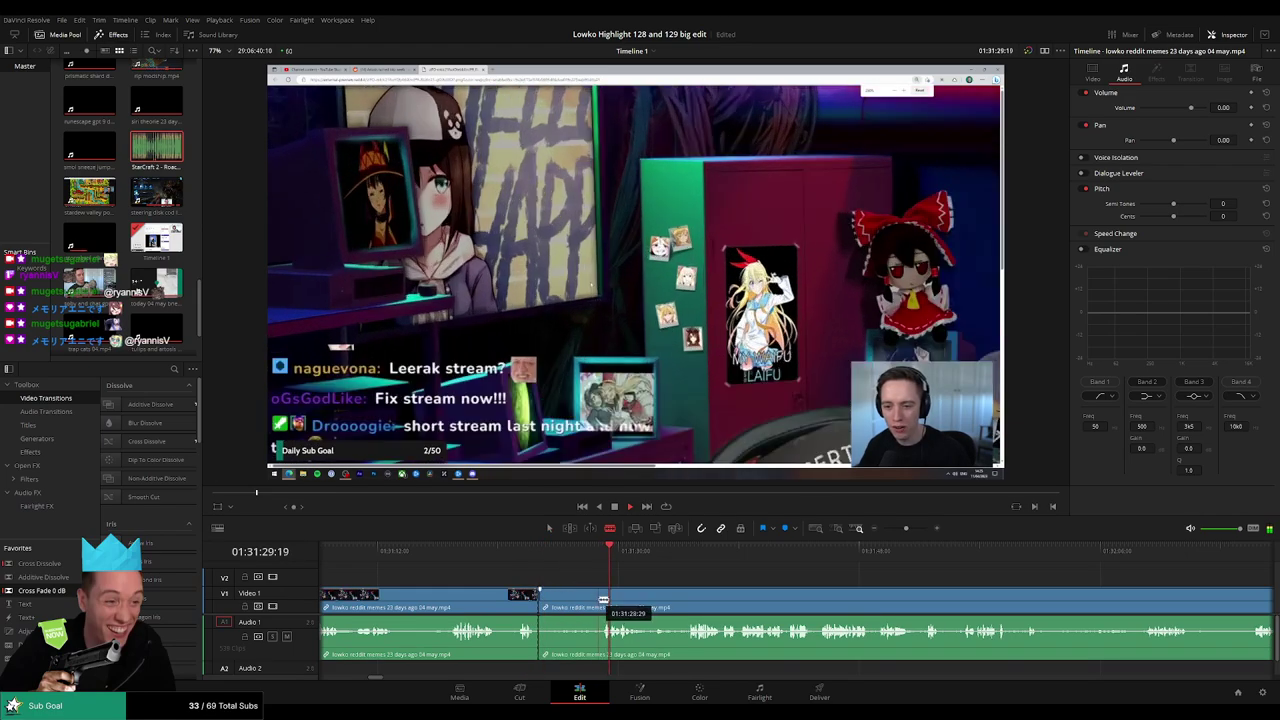
key(a)
click(575, 600)
key(Delete)
click(581, 600)
key(Delete)
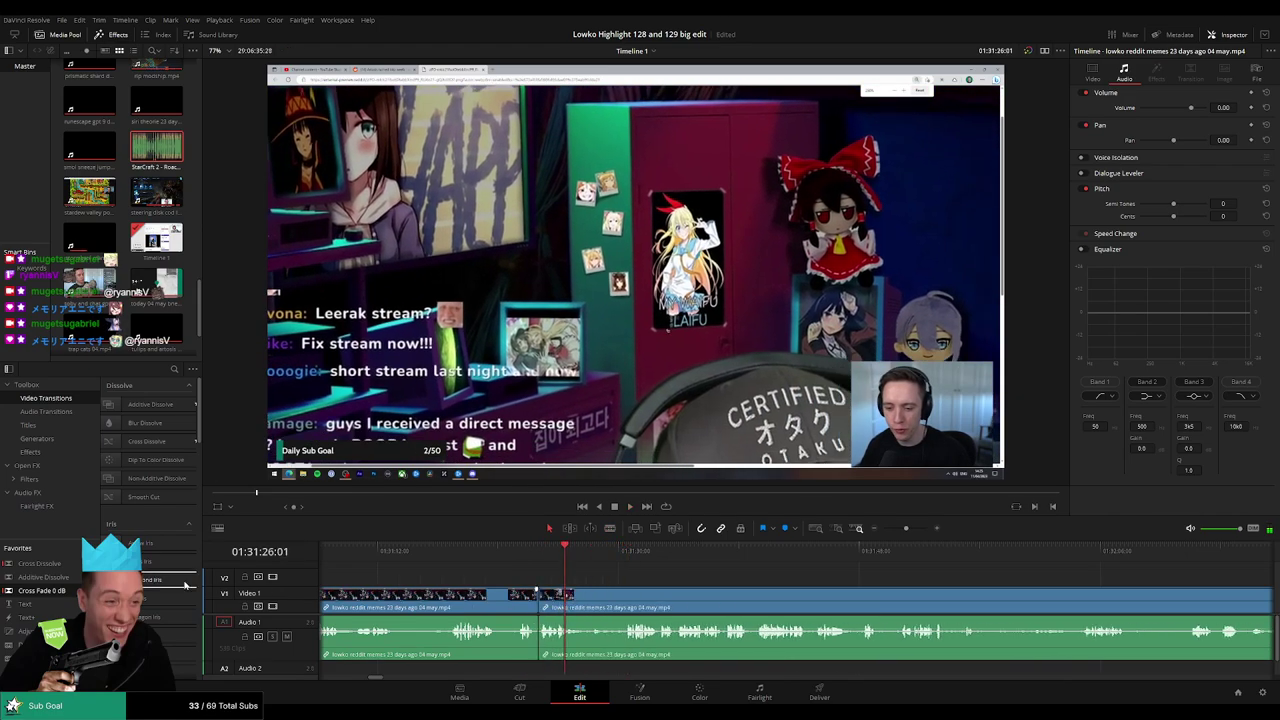
Split at the playhead with Ctrl+B and ripple-delete two more short dull pieces.
scroll(657, 600, up, 3)
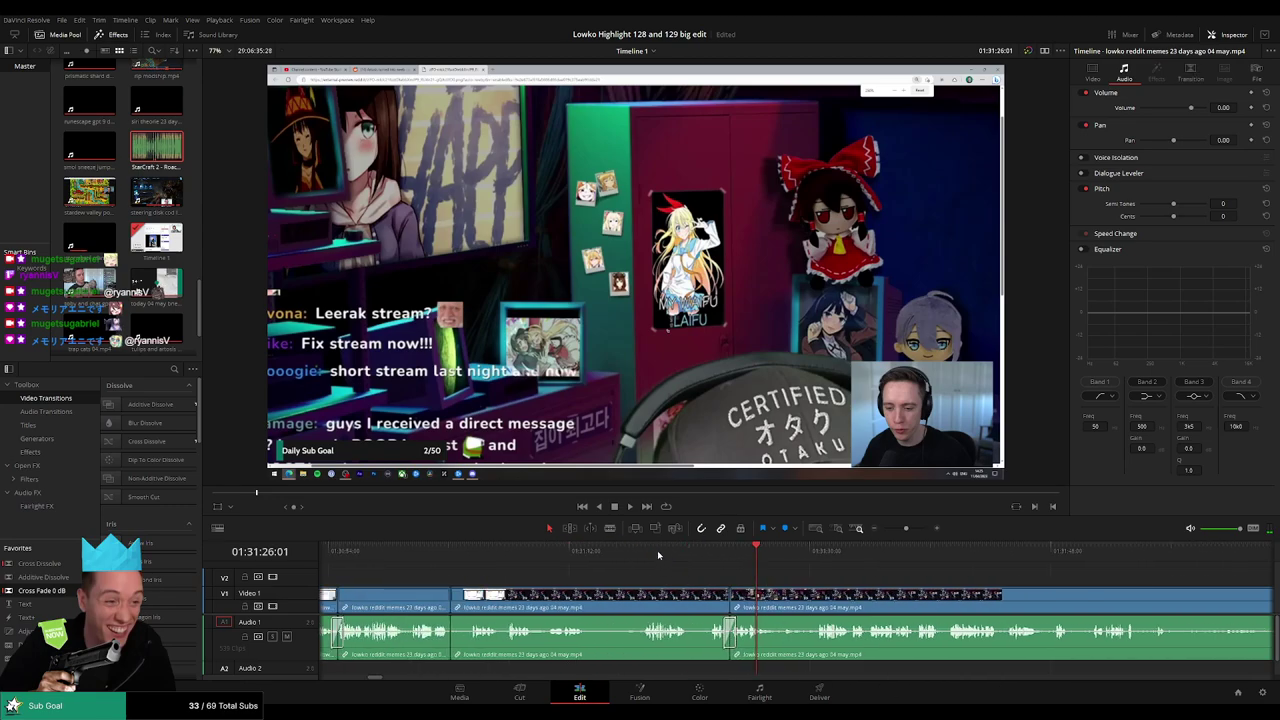
click(657, 550)
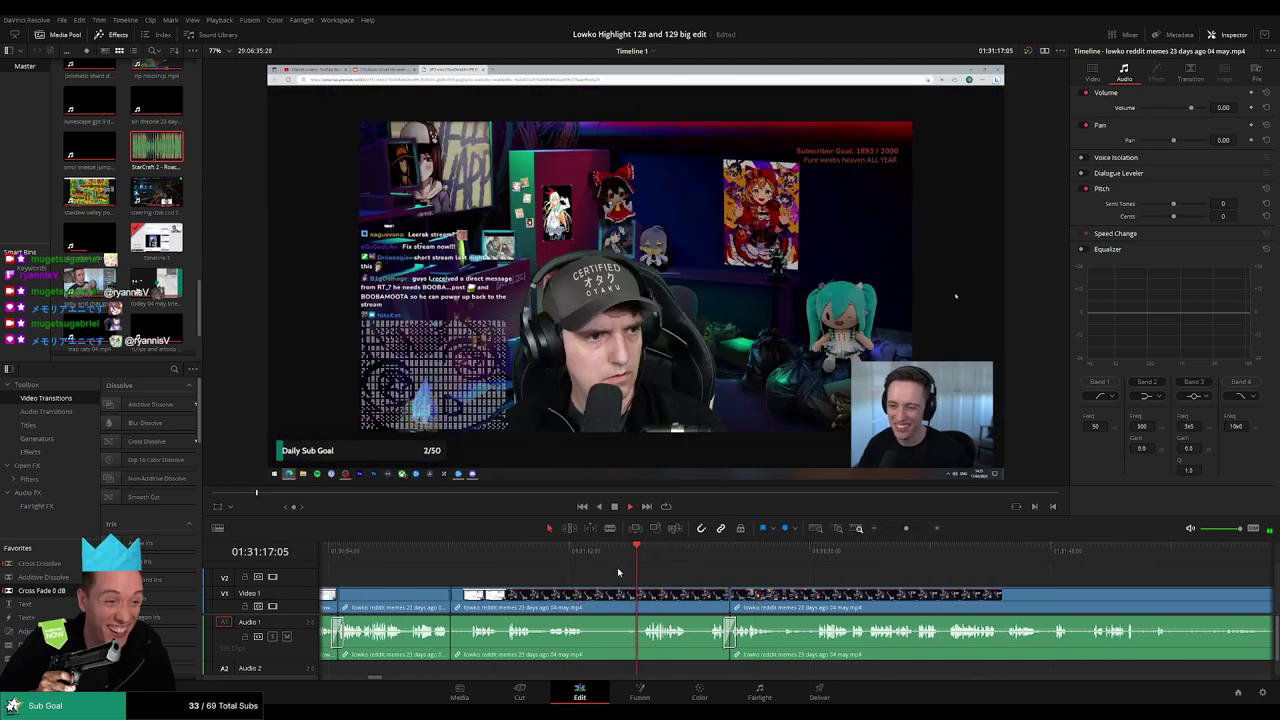
key(ctrl+b)
click(625, 597)
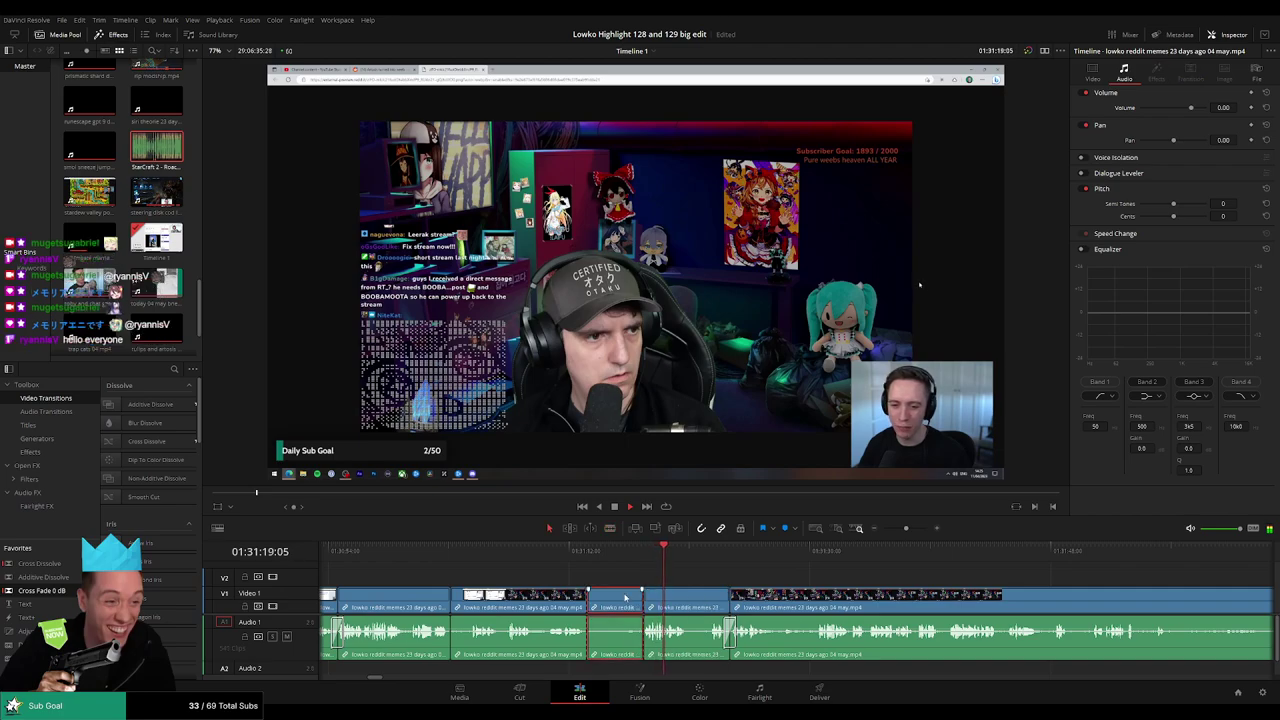
key(Delete)
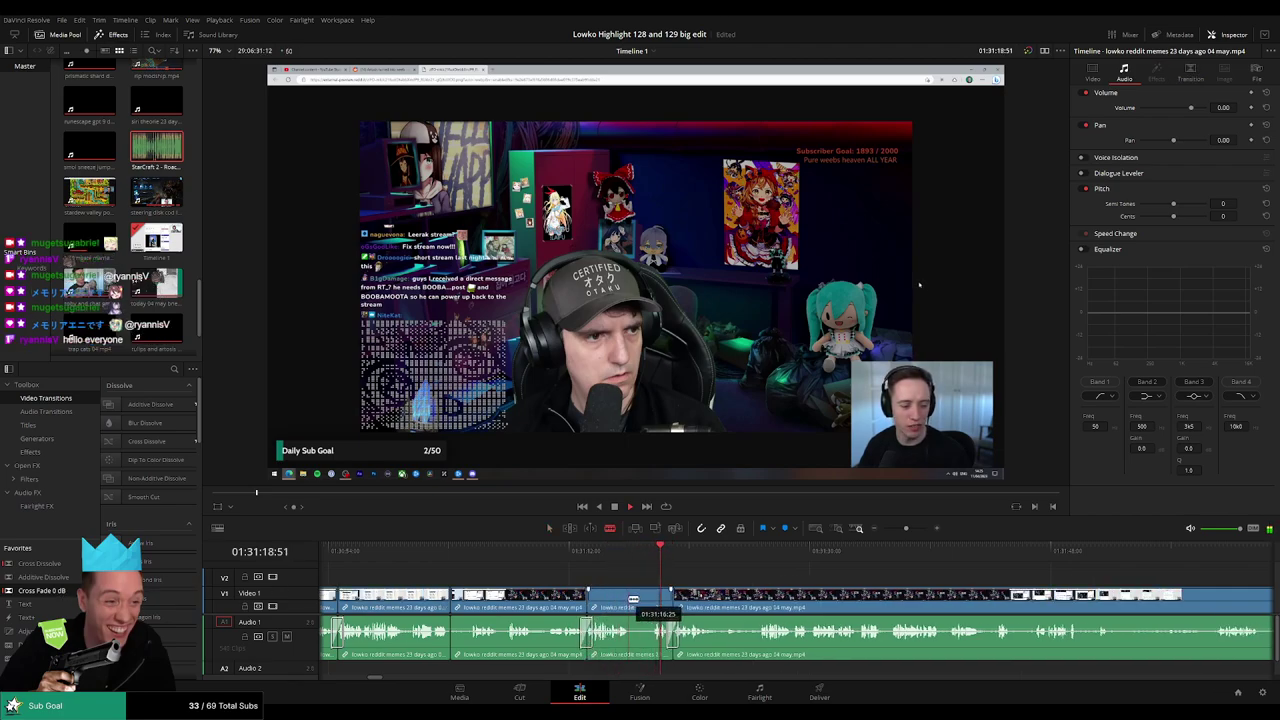
key(ctrl+b)
click(641, 602)
key(Delete)
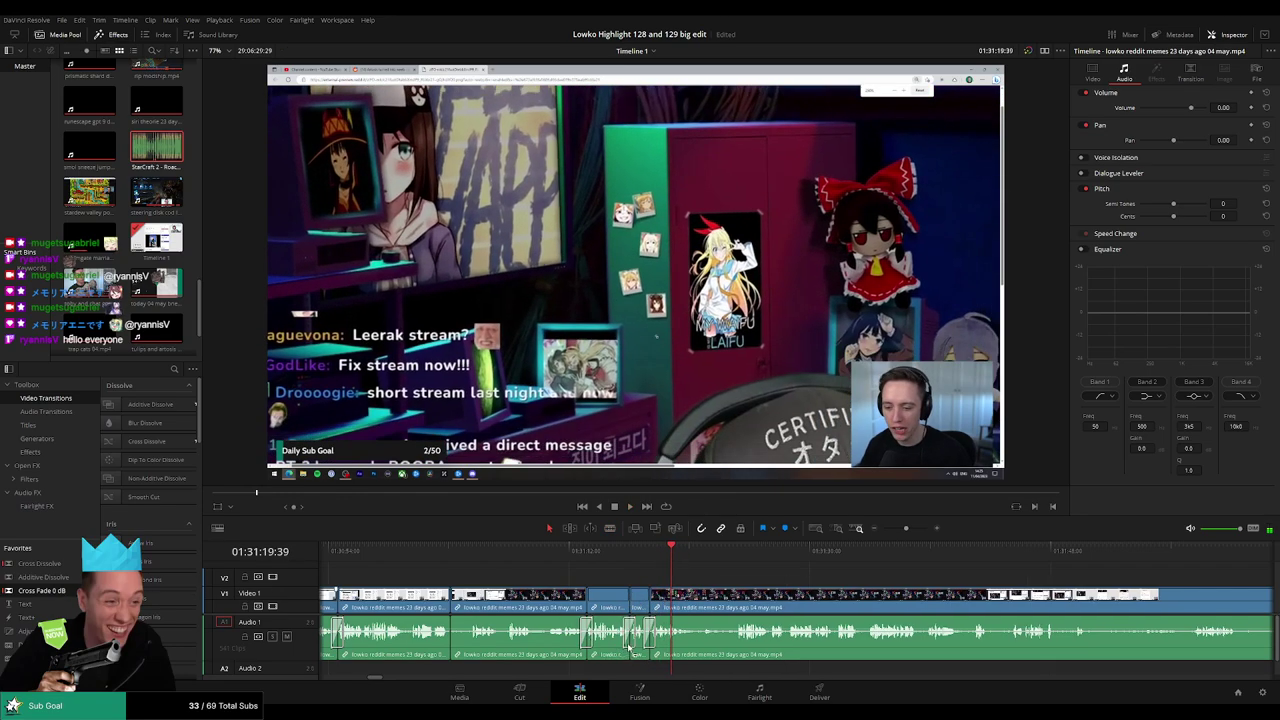
Play back to review the cuts and zoom the timeline in for finer edits.
key(space)
scroll(570, 610, right, 3)
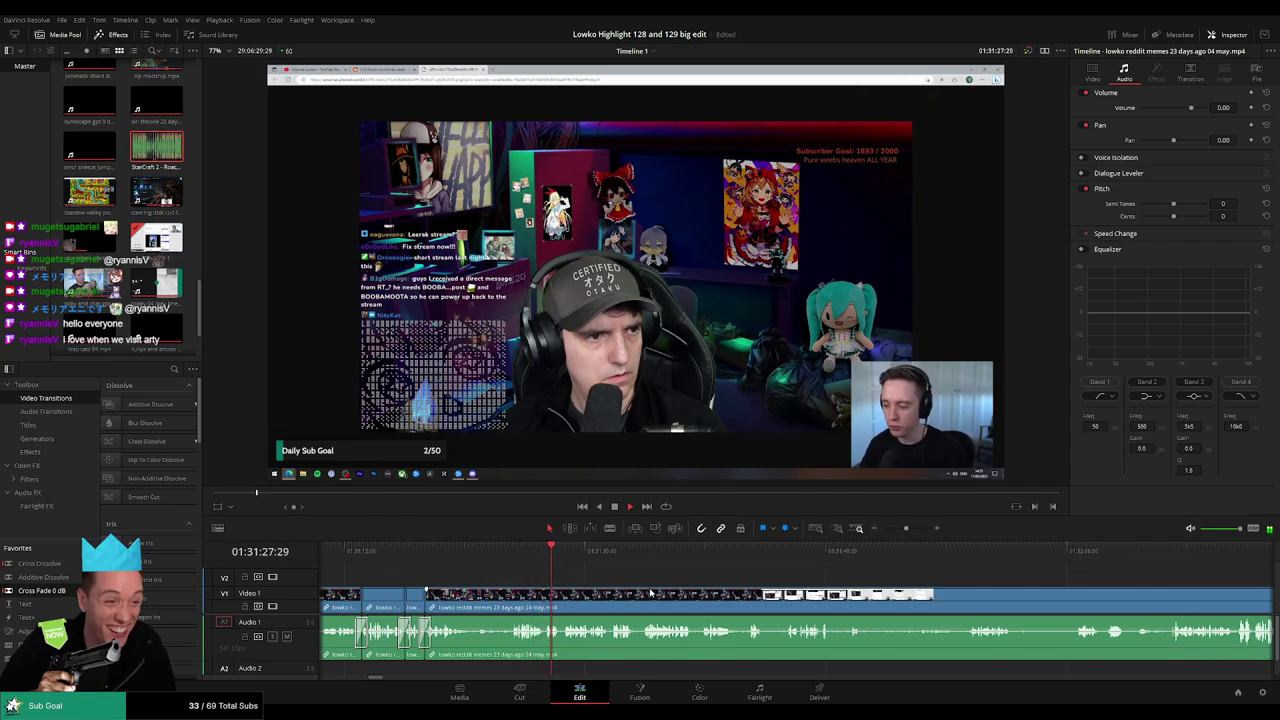
scroll(552, 580, right, 2)
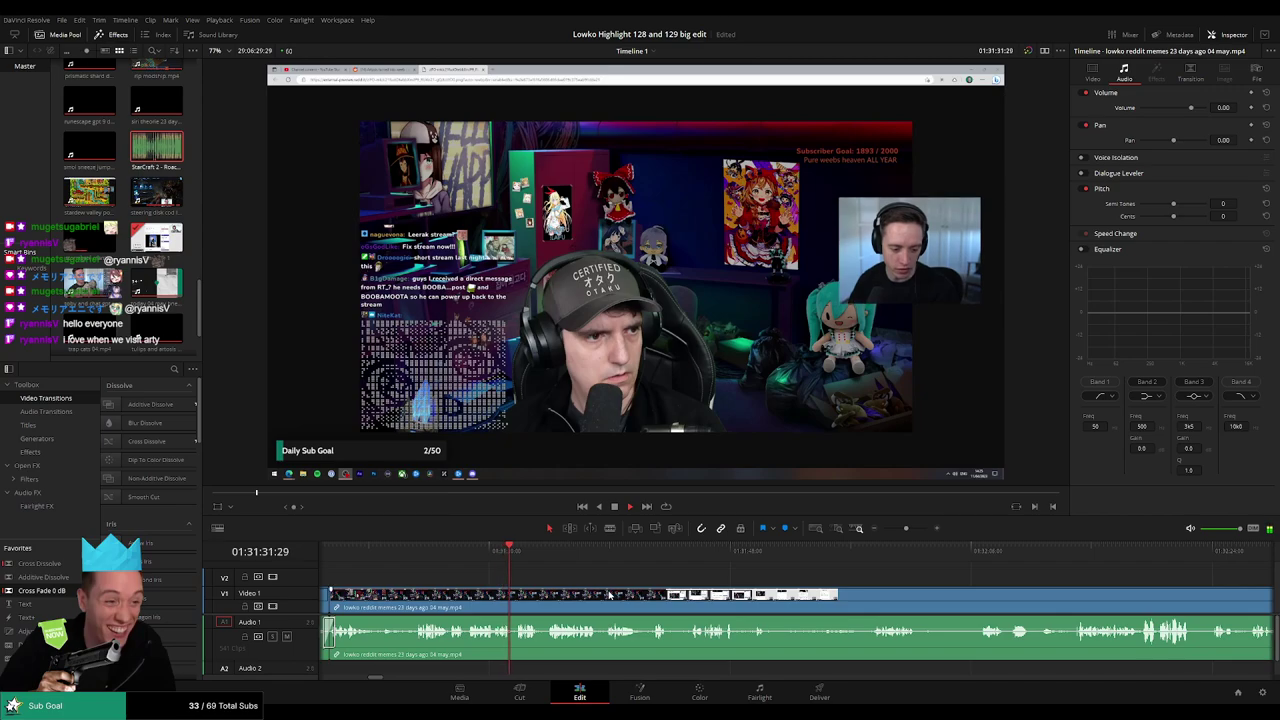
scroll(558, 586, right, 2)
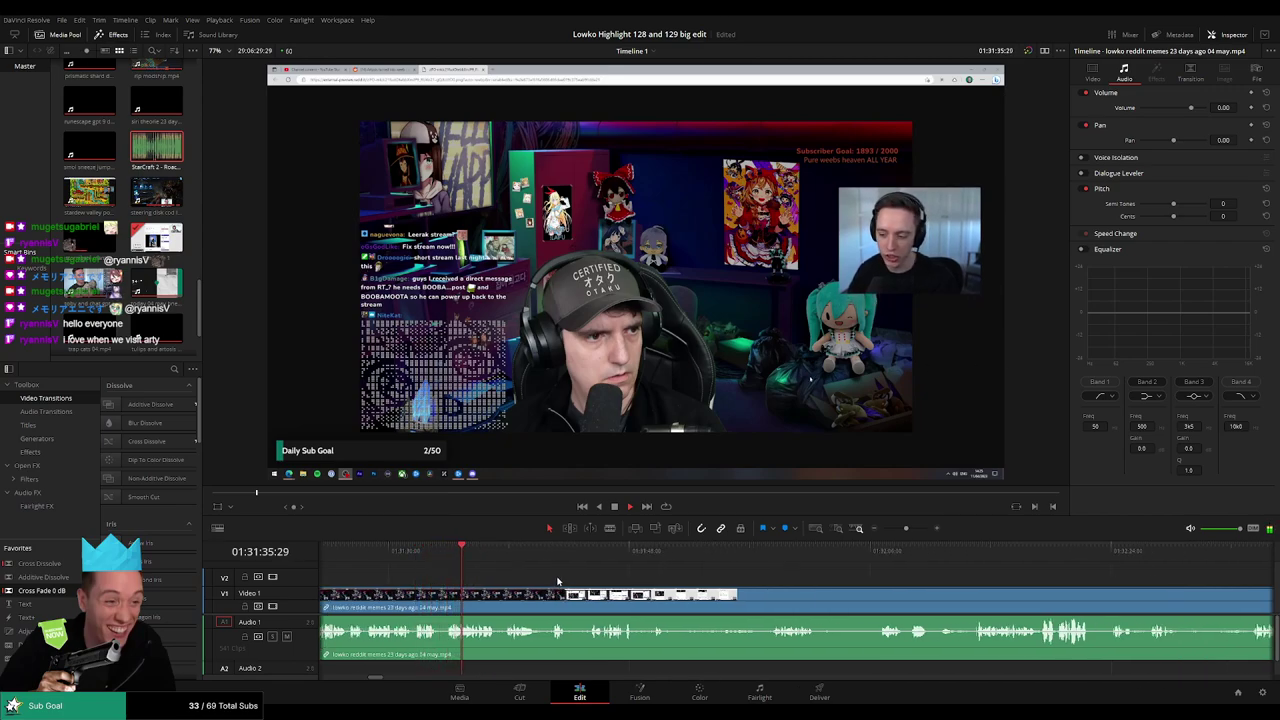
drag(905, 528, 912, 528)
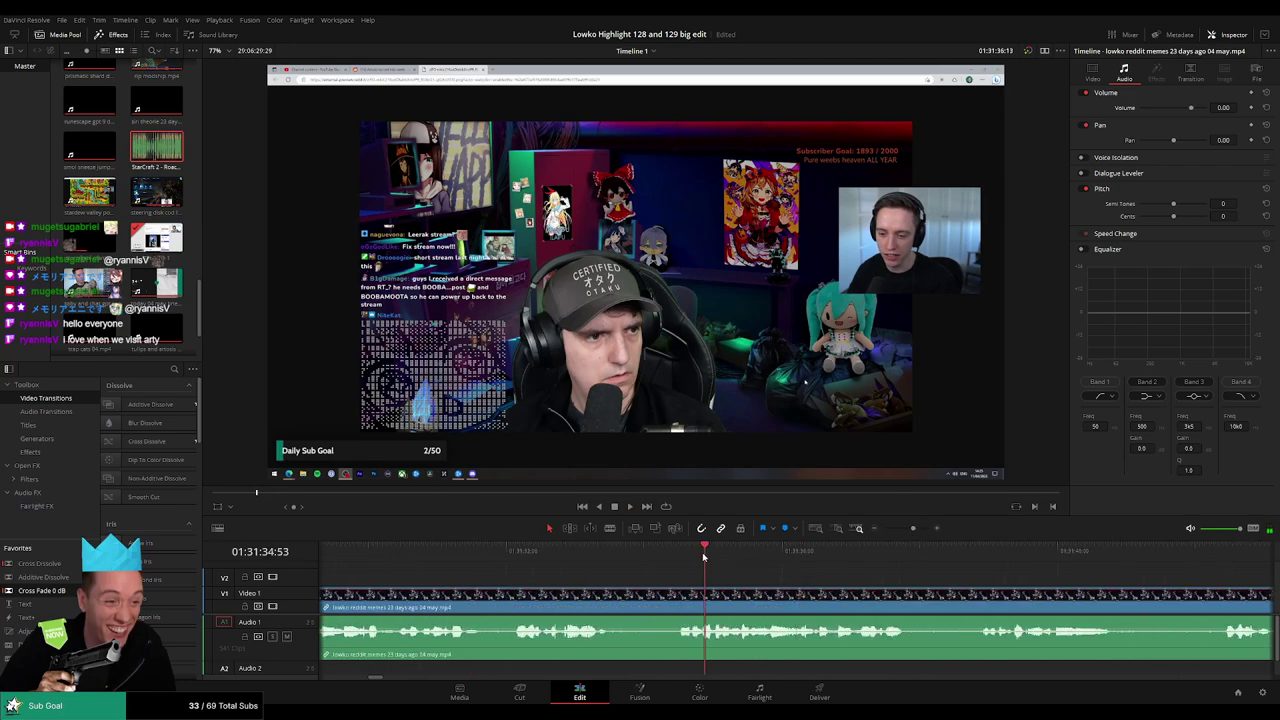
Split the footage at the playhead, drop Roach Quotes.mp3 onto Audio 2 there, and preview it.
drag(704, 557, 731, 566)
click(737, 597)
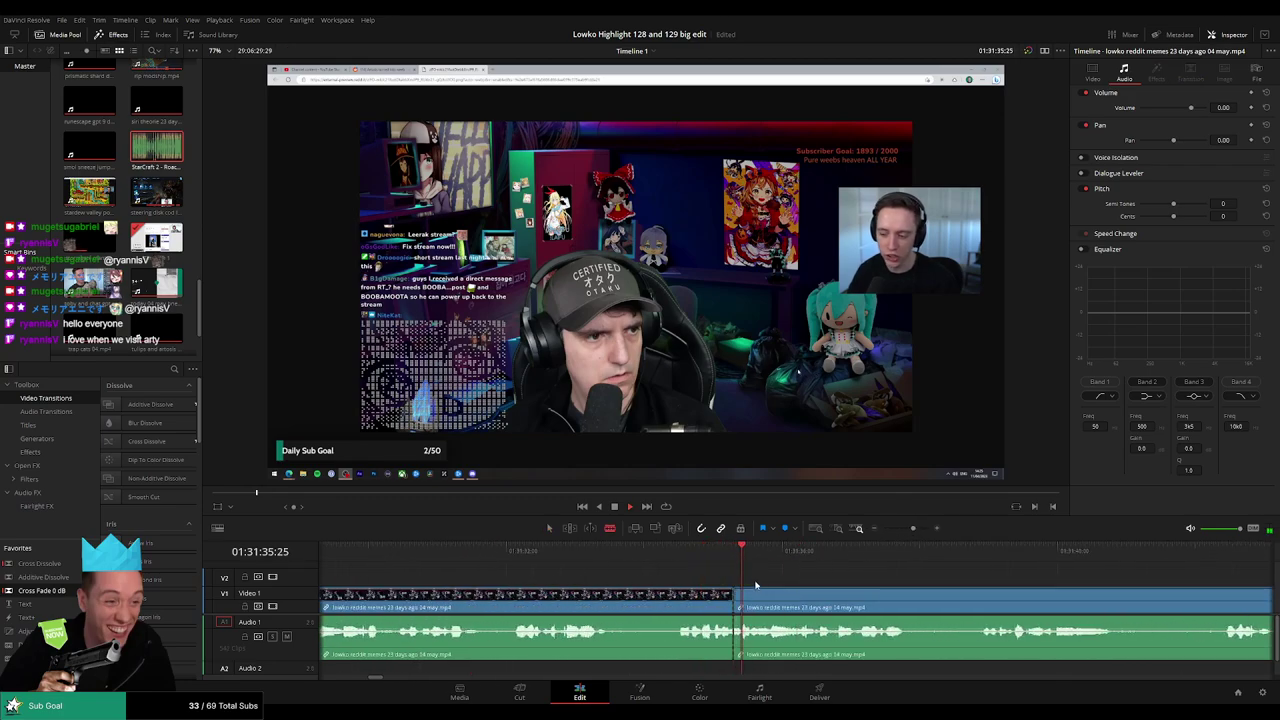
mouse_move(156, 147)
mouse_down()
mouse_move(714, 669)
mouse_move(738, 669)
mouse_up()
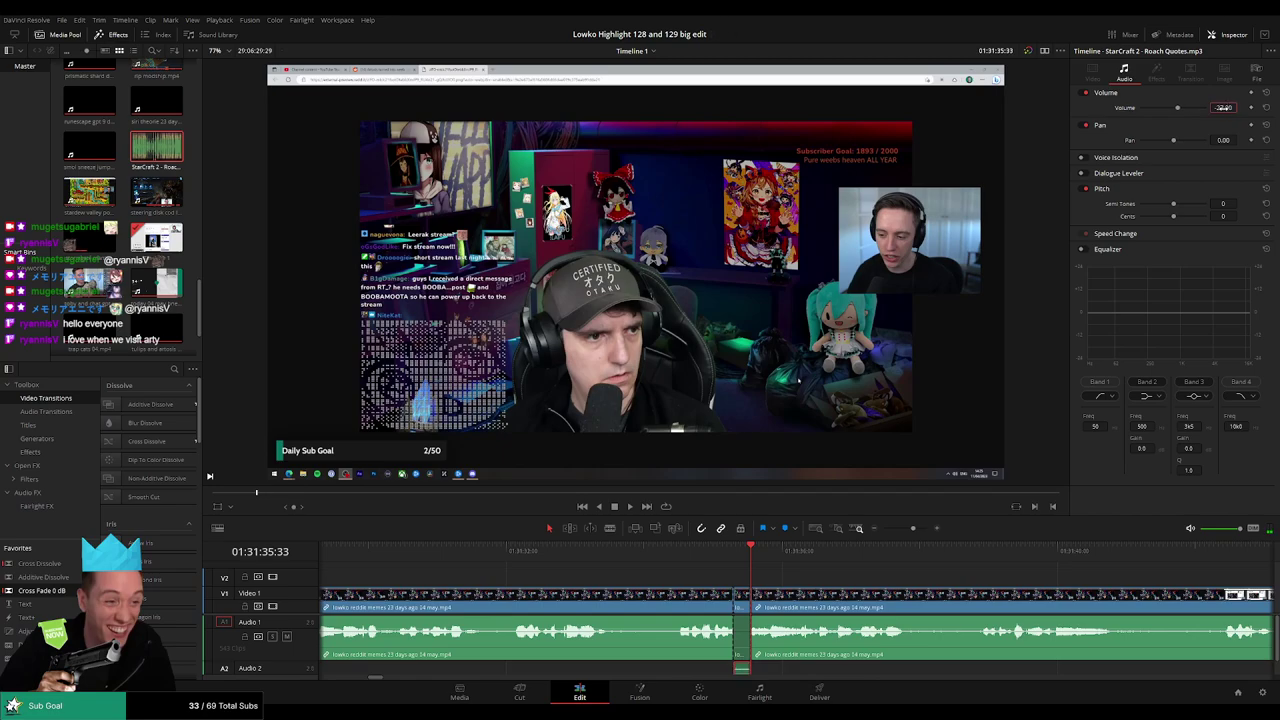
click(846, 583)
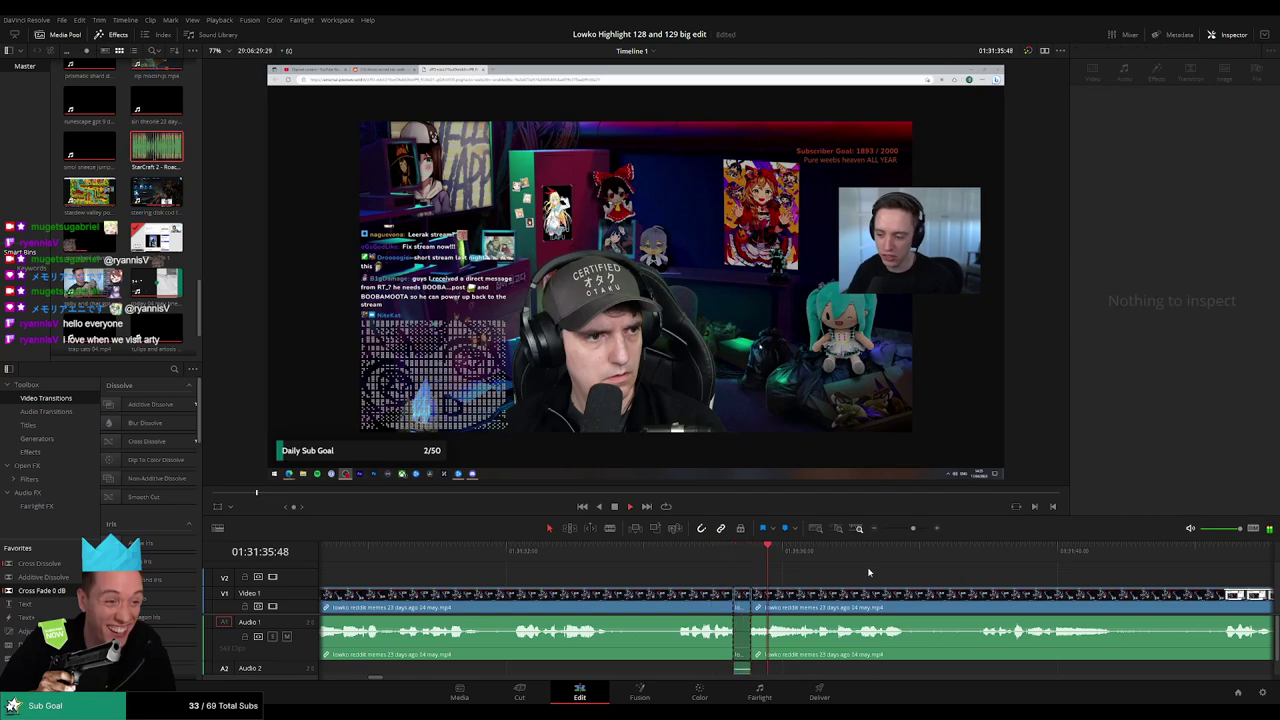
key(space)
scroll(770, 580, down, 2)
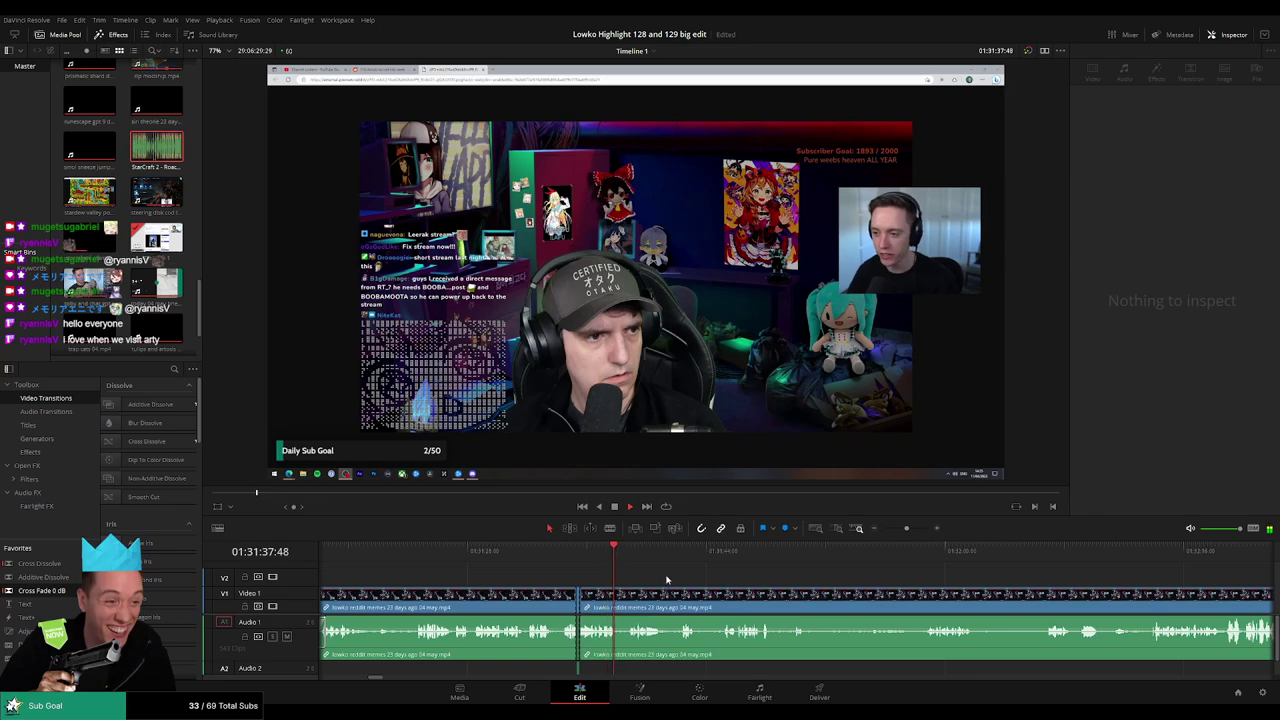
scroll(620, 580, down, 1)
scroll(571, 580, down, 1)
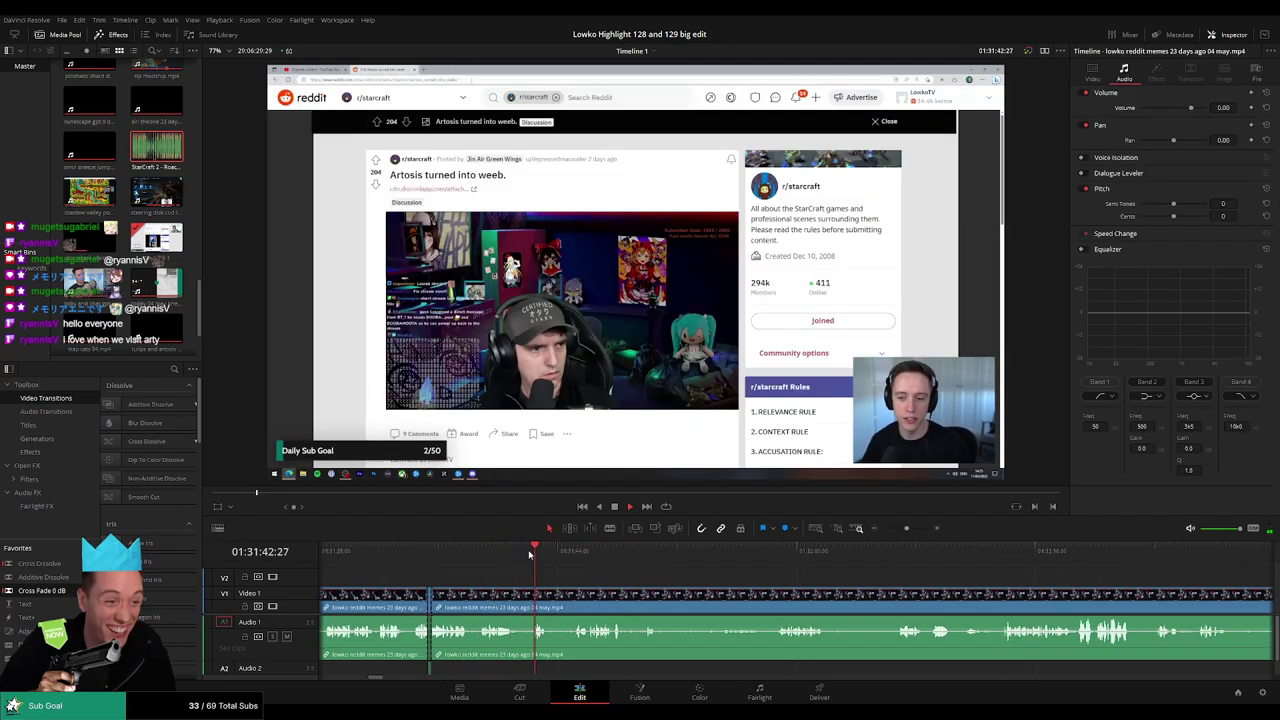
Blade out the first short dull stretch of Reddit browsing and close the gap.
key(b)
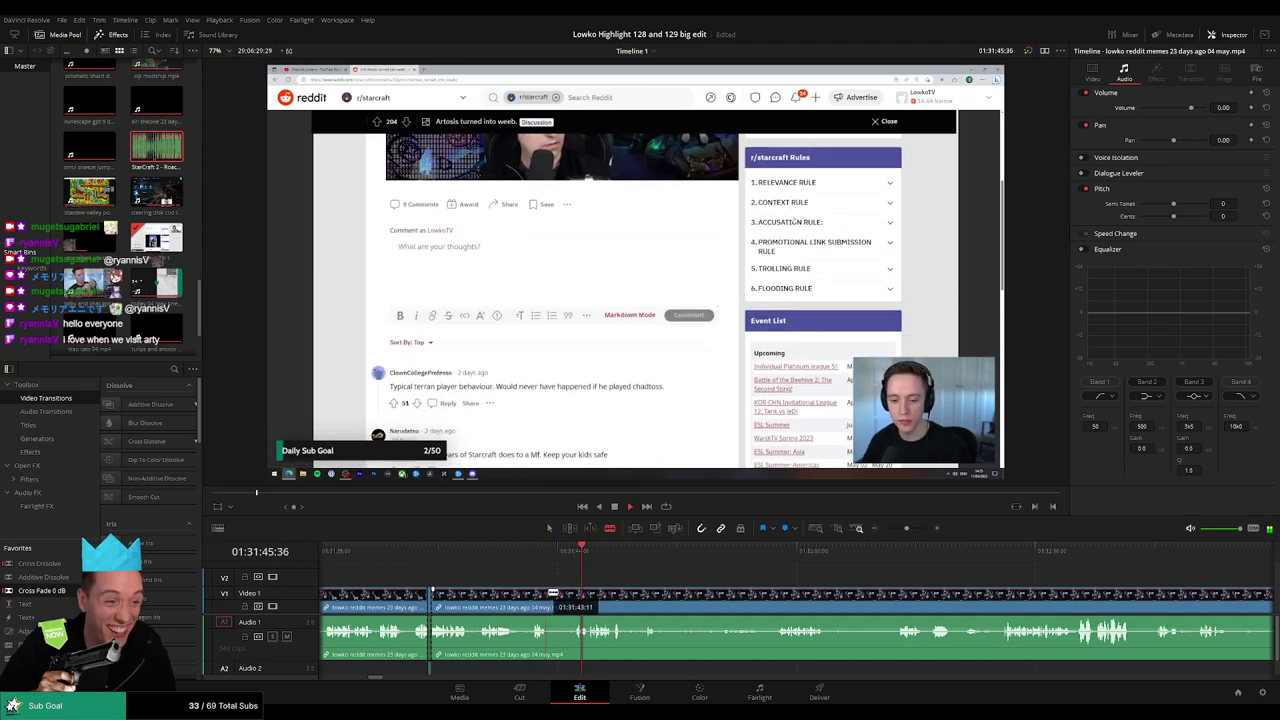
click(550, 600)
click(572, 590)
key(a)
click(561, 595)
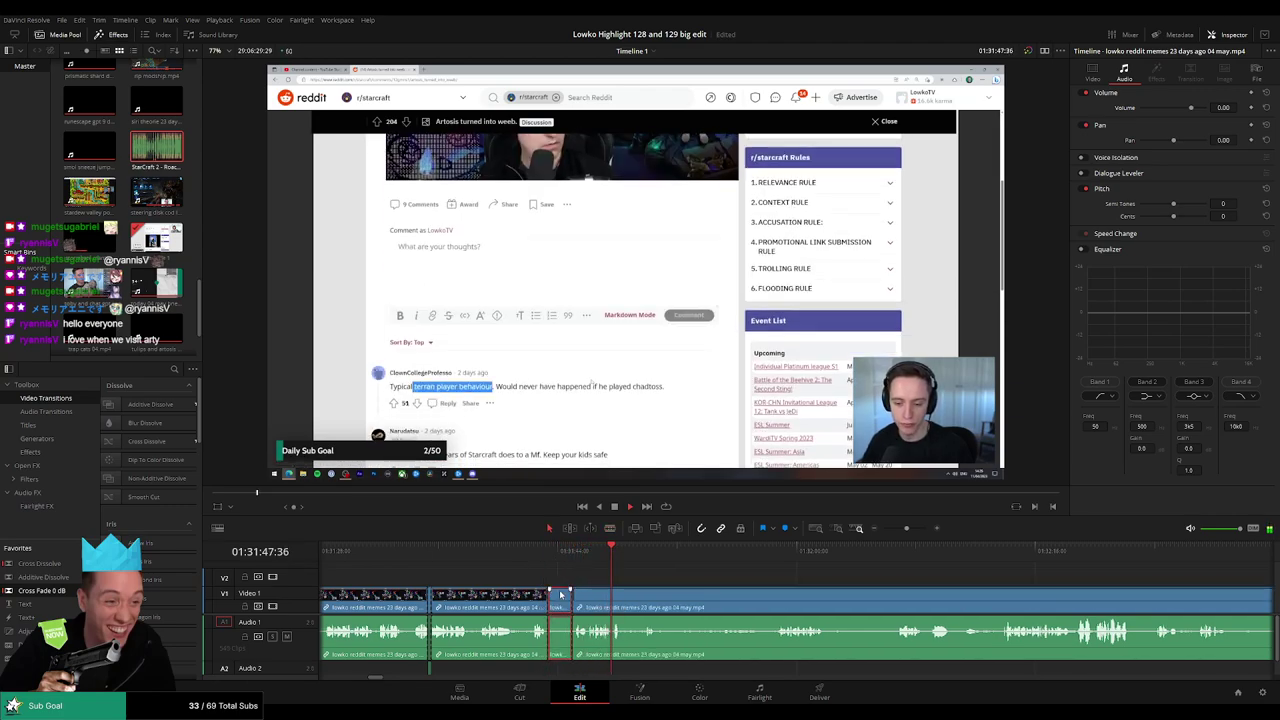
key(Delete)
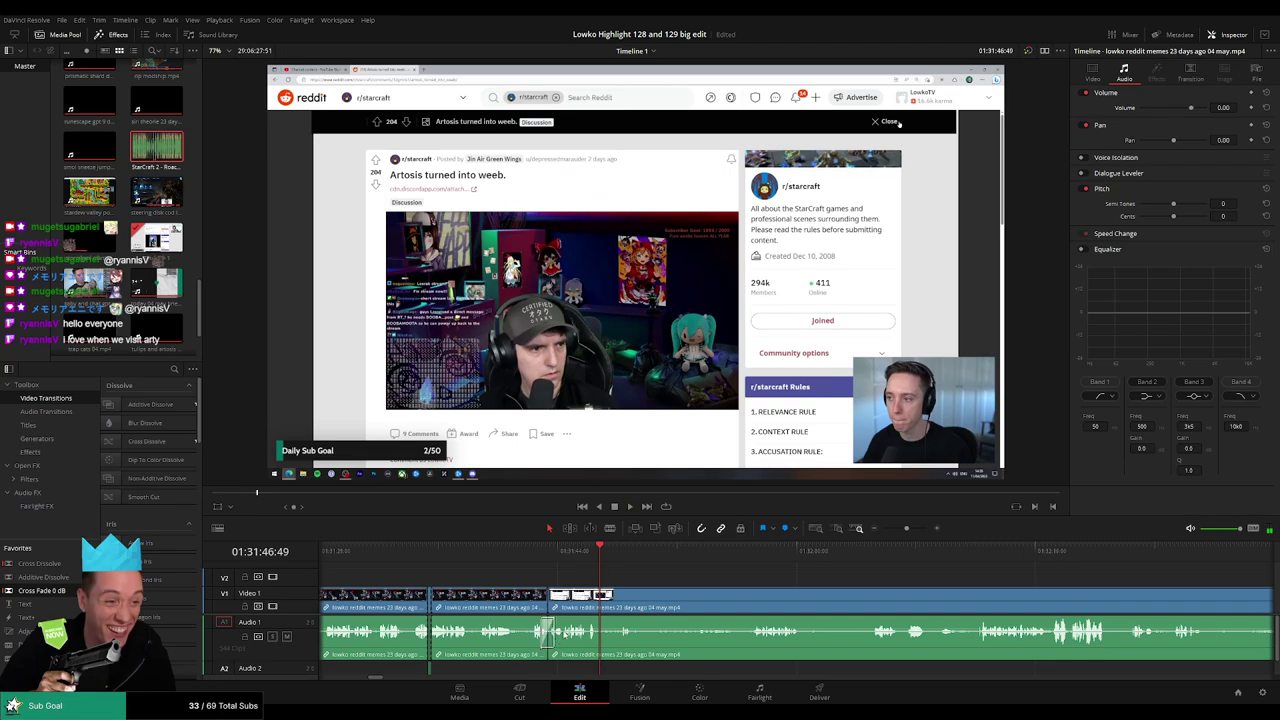
Cut where the next dull part starts, delete the stretches after it and close the gaps.
key(b)
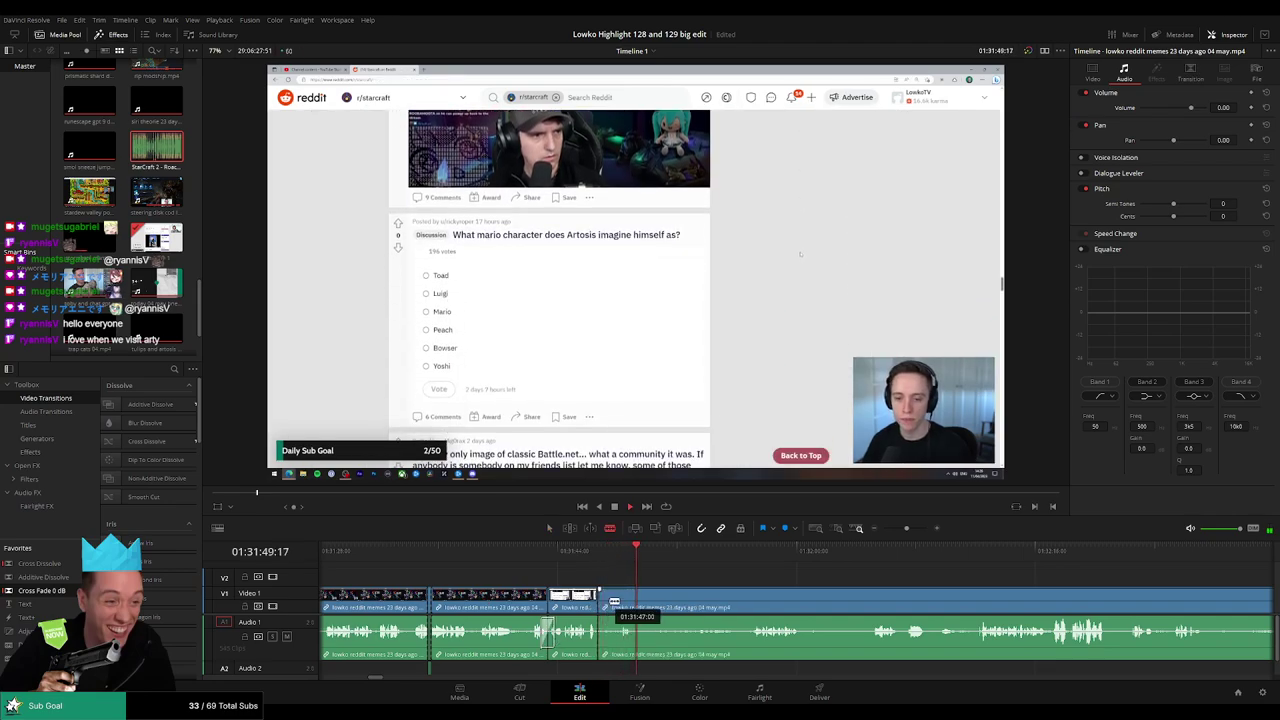
click(614, 600)
key(a)
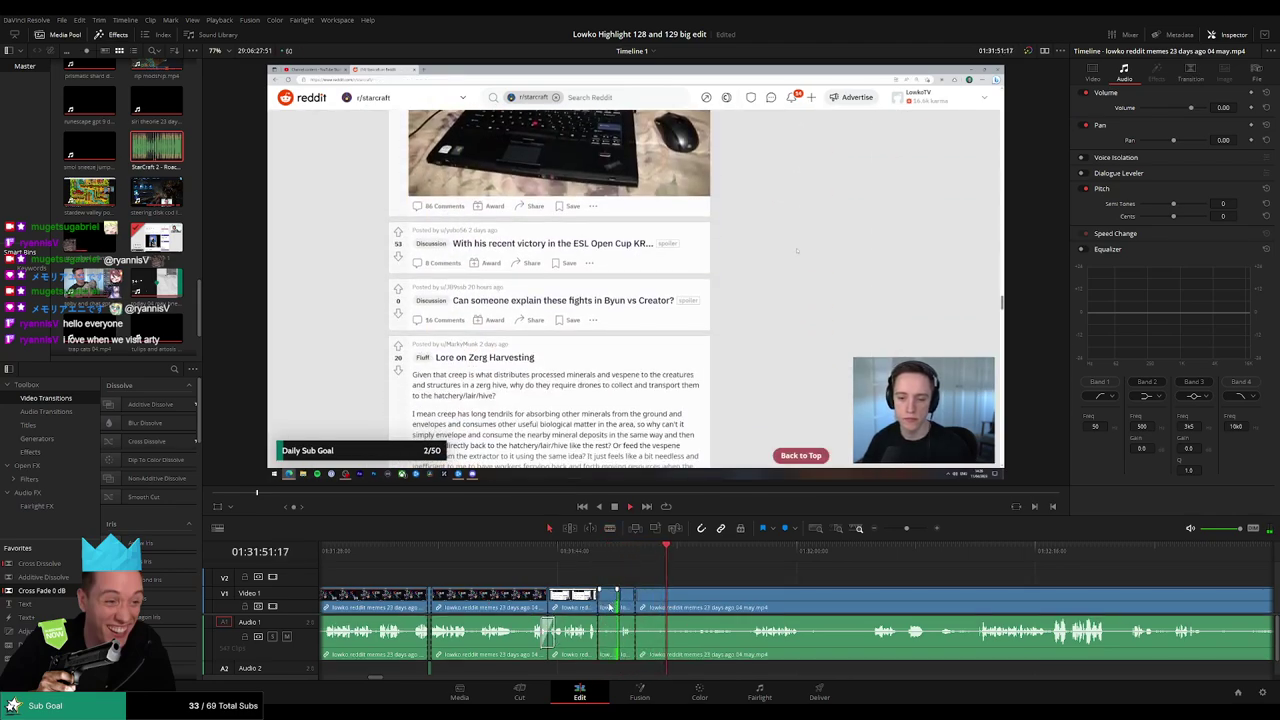
click(620, 600)
key(Delete)
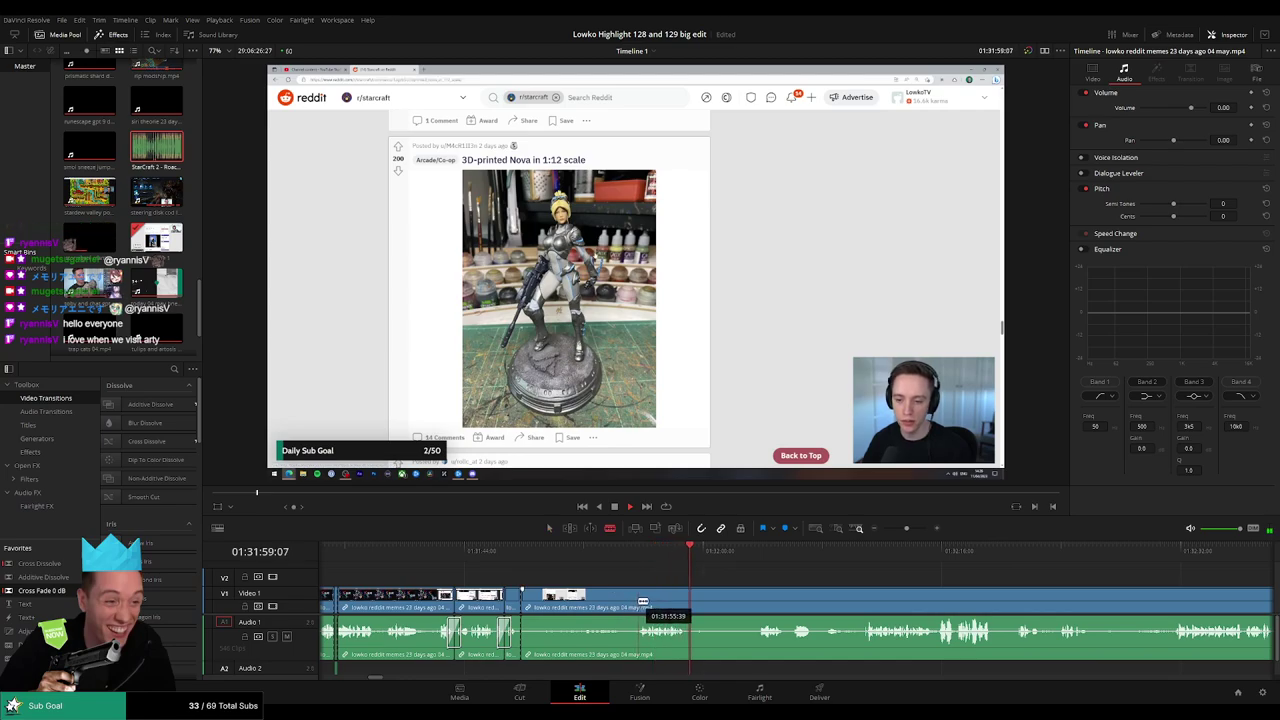
click(614, 602)
key(Delete)
click(614, 602)
key(Delete)
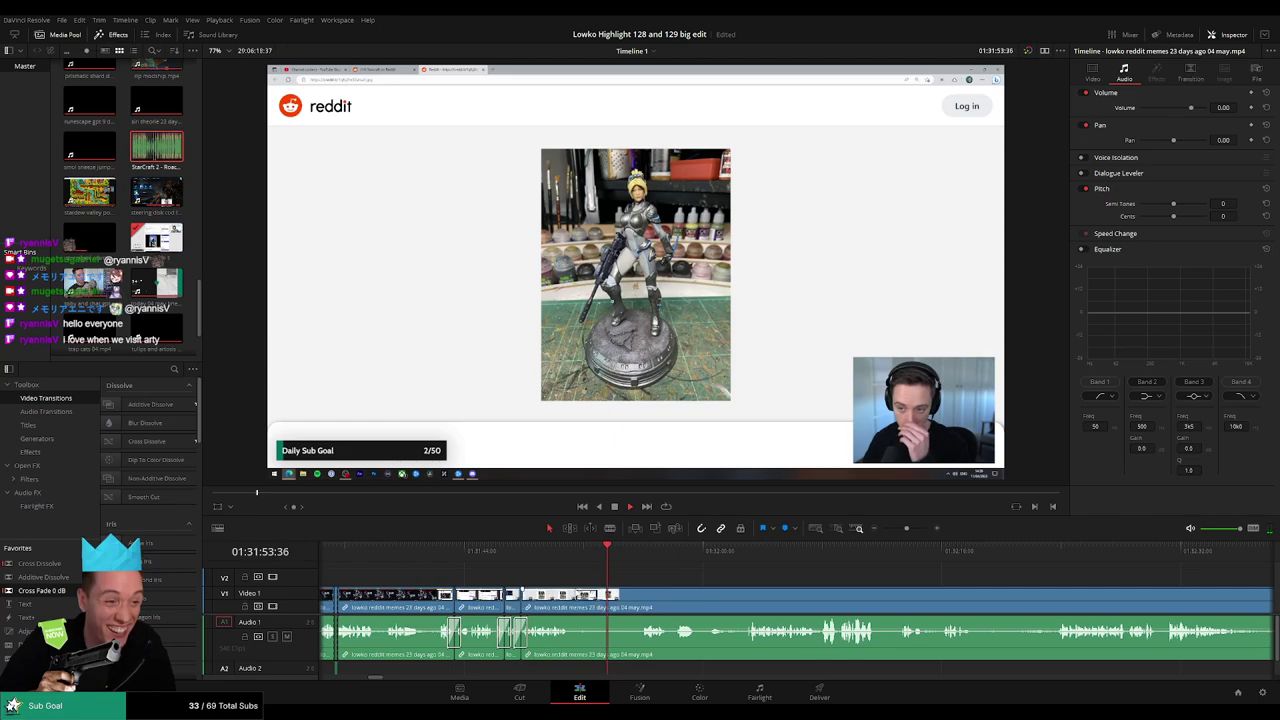
Blade both ends of another dull stretch and ripple-delete it.
key(b)
click(570, 605)
click(632, 605)
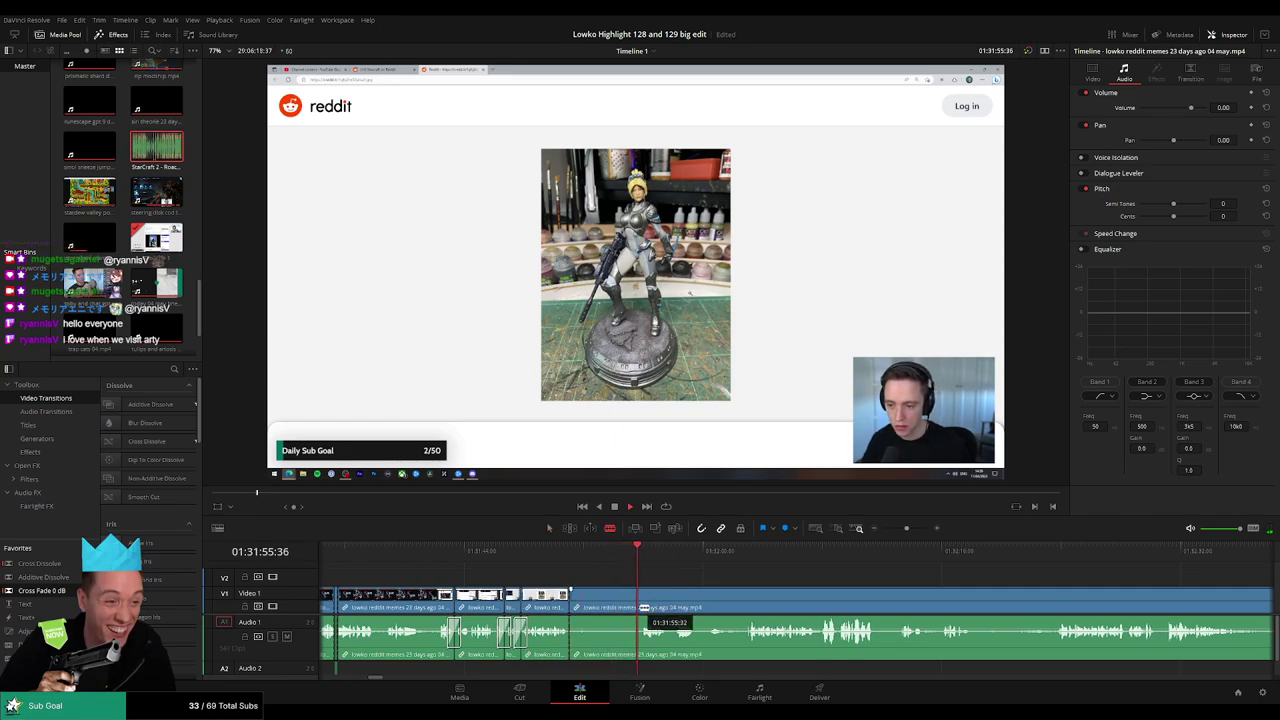
key(a)
click(600, 605)
key(Delete)
click(600, 605)
key(Delete)
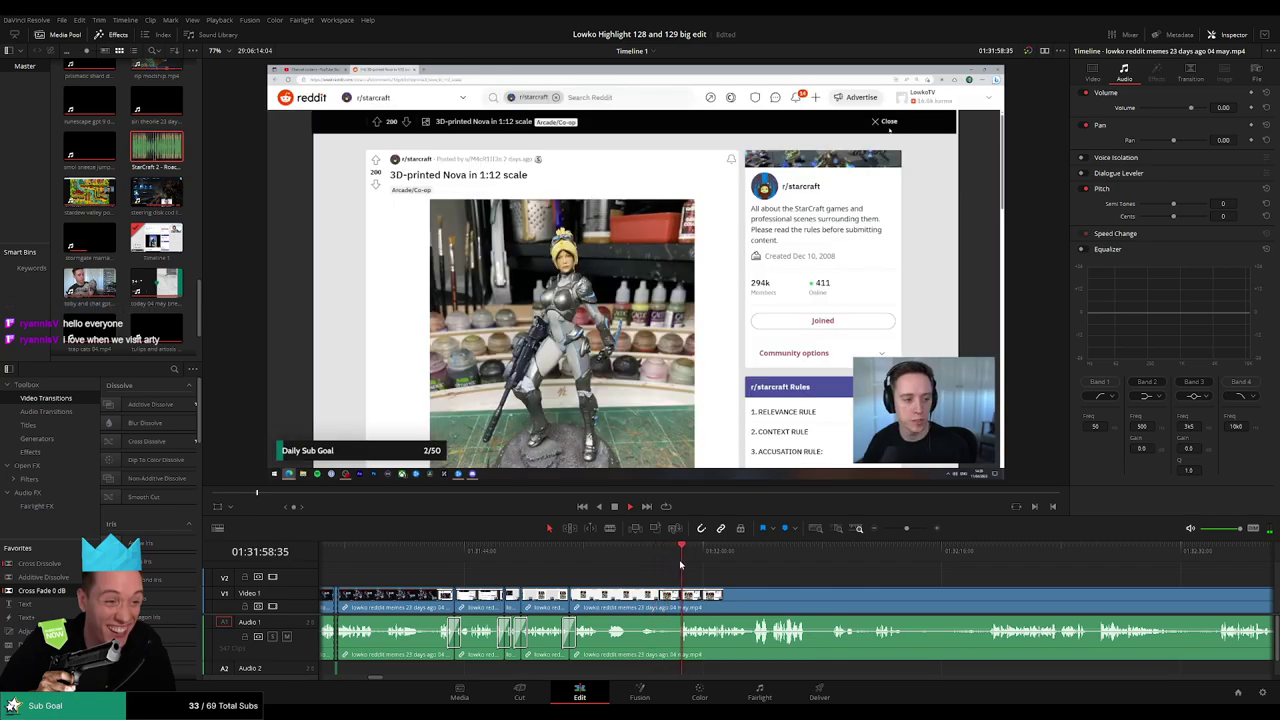
Make one more split in the footage at the current moment.
scroll(700, 578, up, 2)
key(b)
click(778, 598)
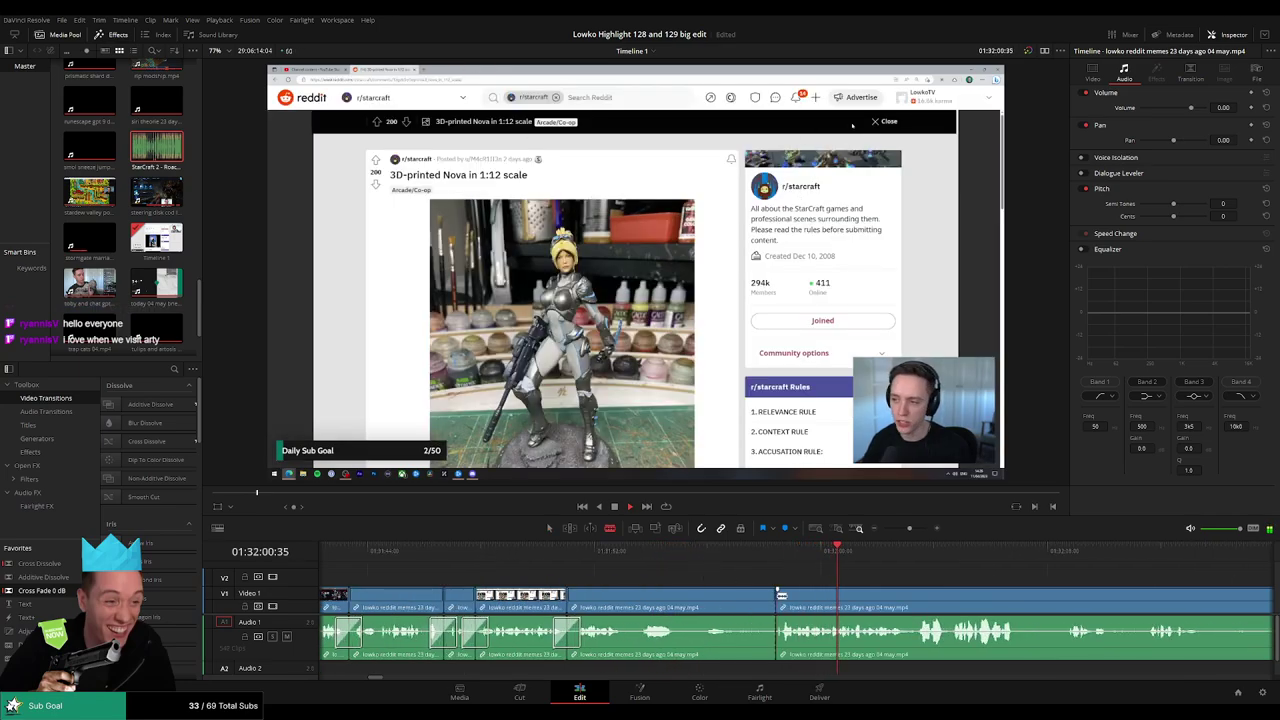
key(a)
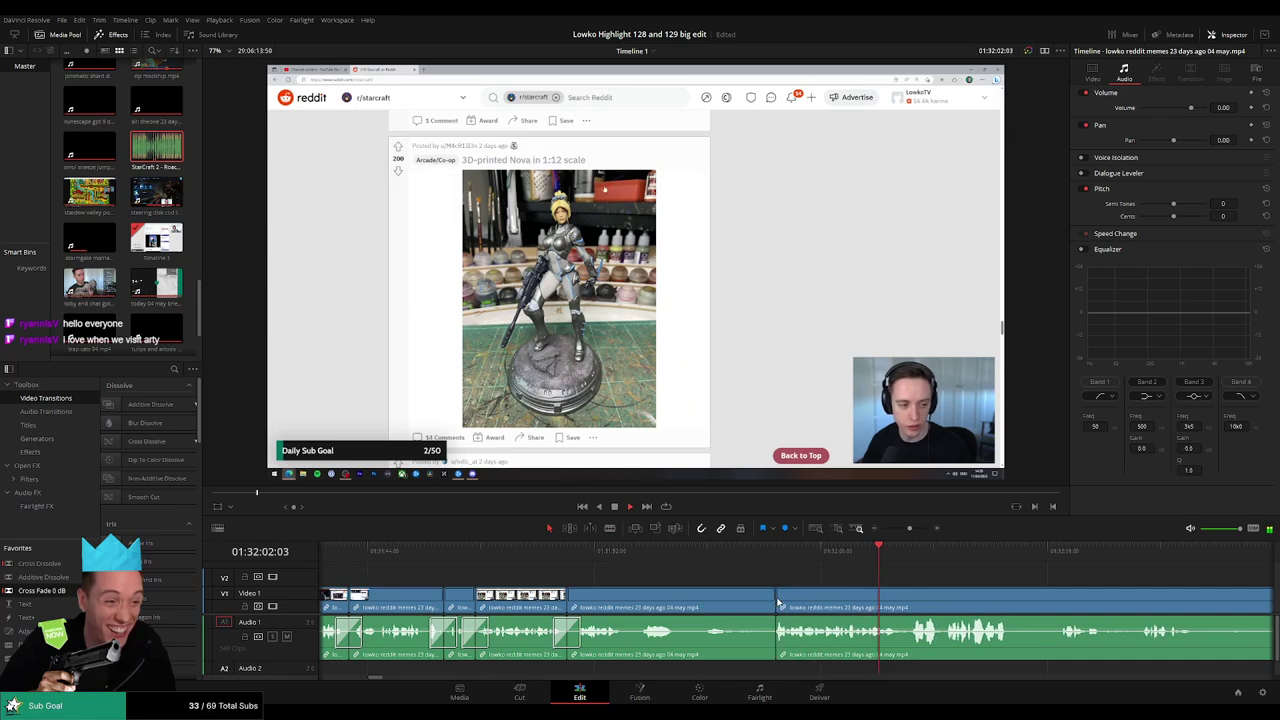
scroll(803, 595, down, 1)
scroll(612, 582, down, 2)
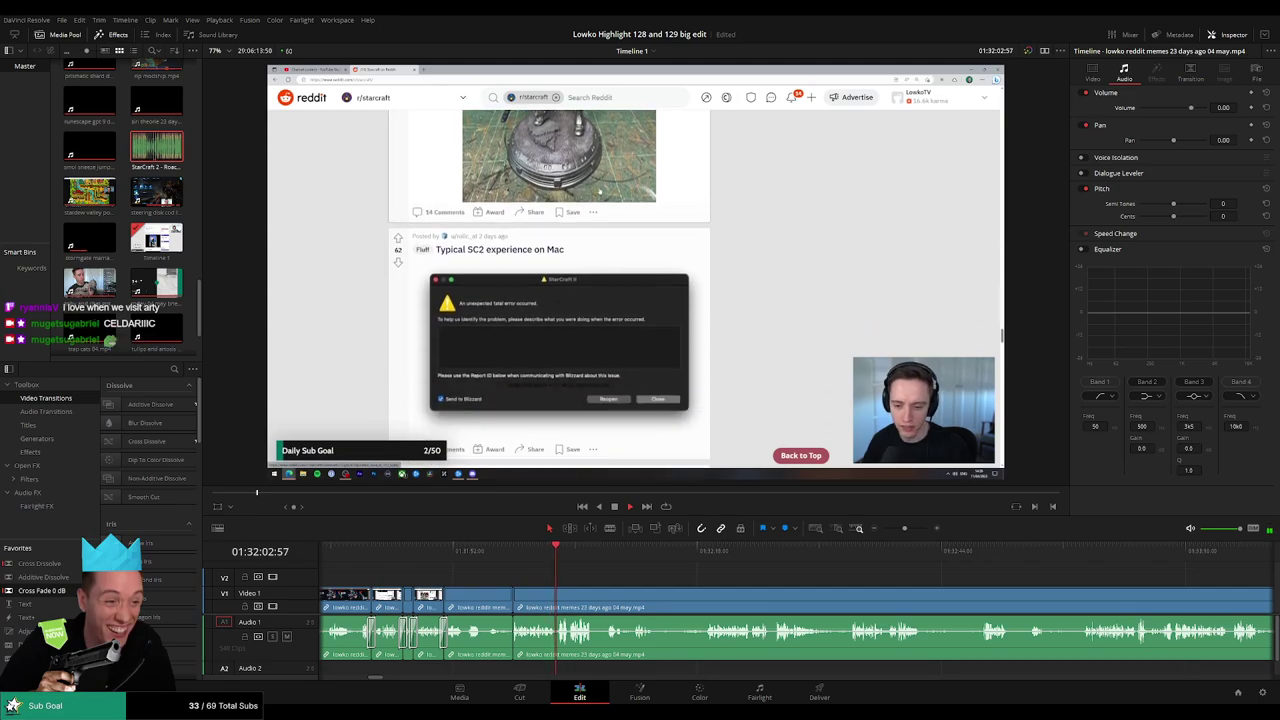
Blade the long clip where the dull part begins and replay from just before the cut.
scroll(540, 574, right, 2)
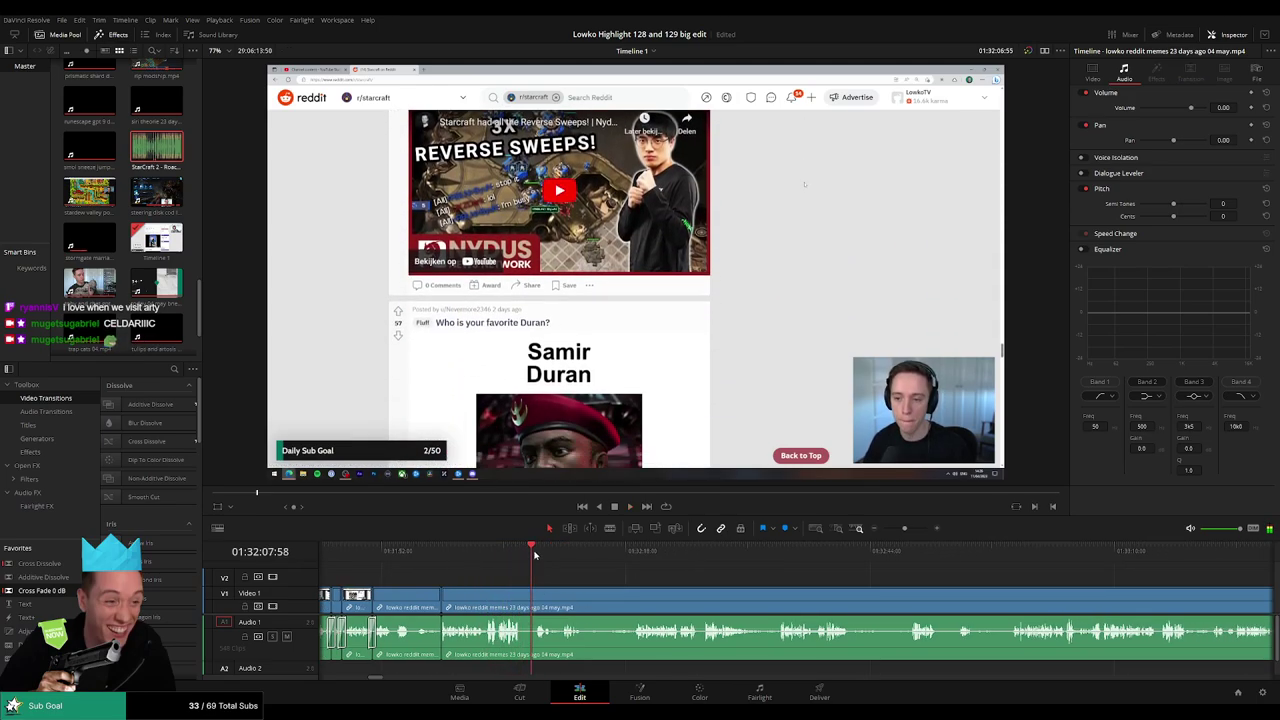
key(b)
click(521, 607)
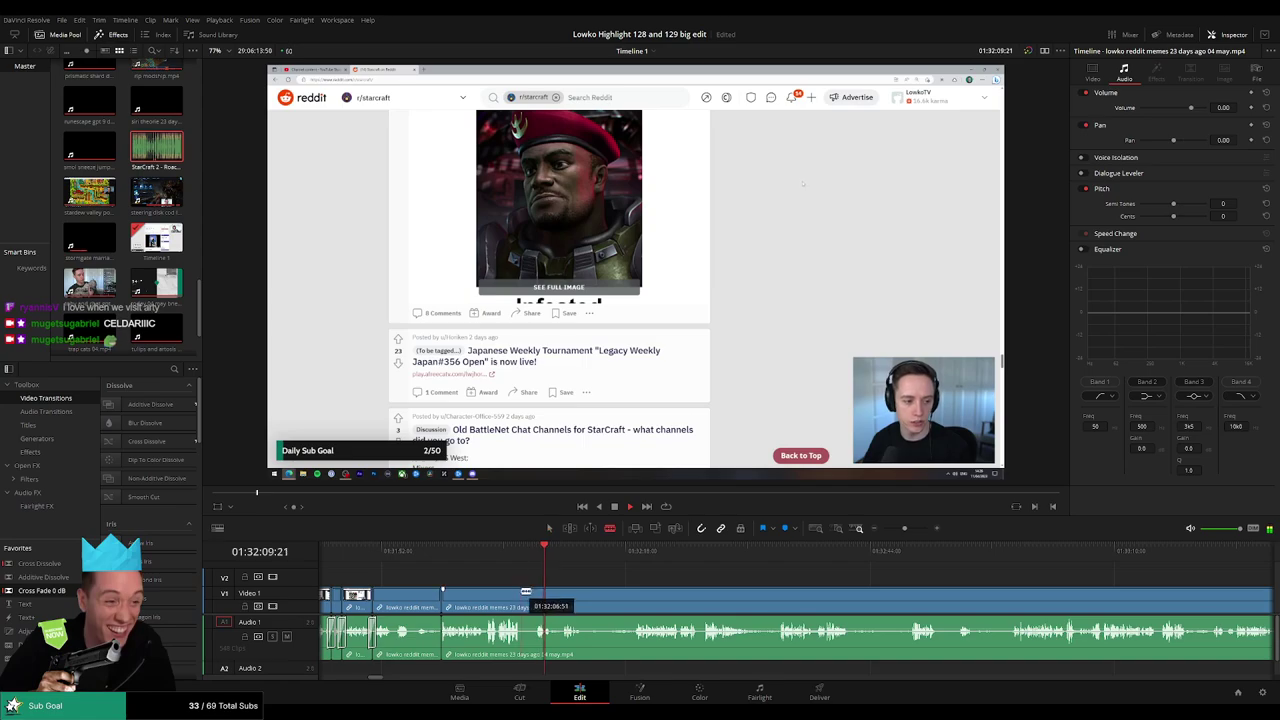
click(561, 555)
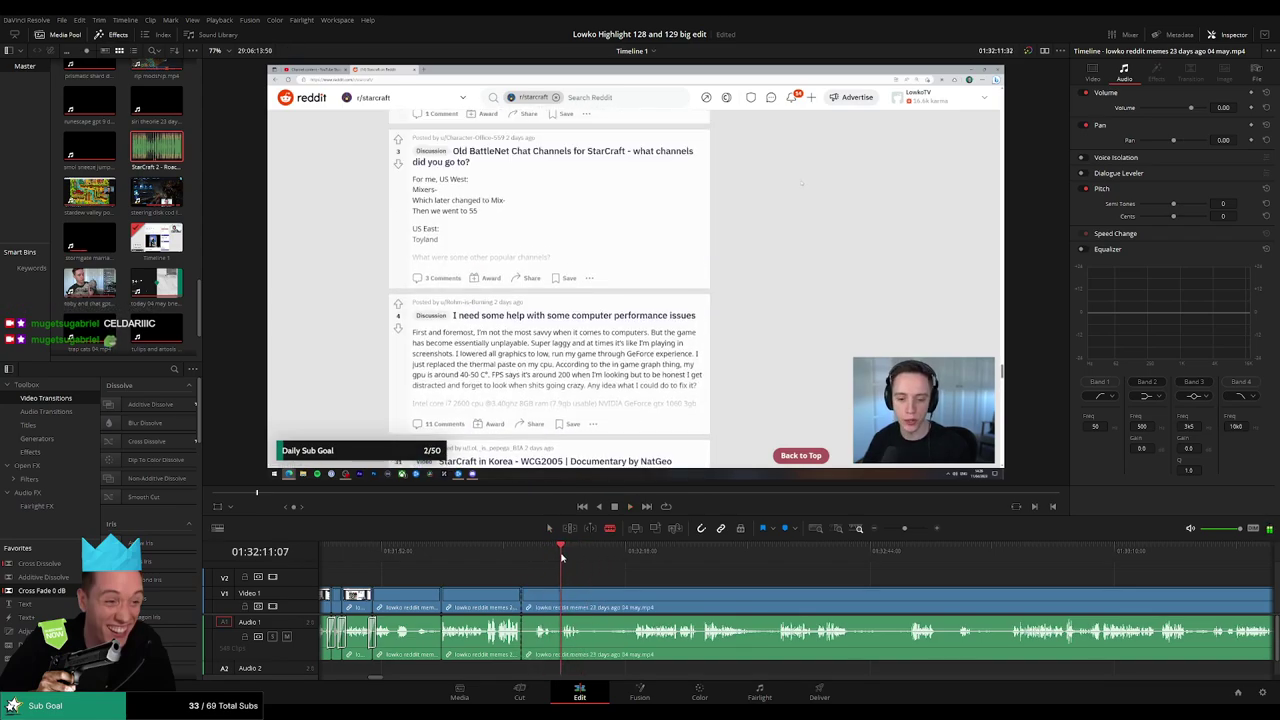
key(space)
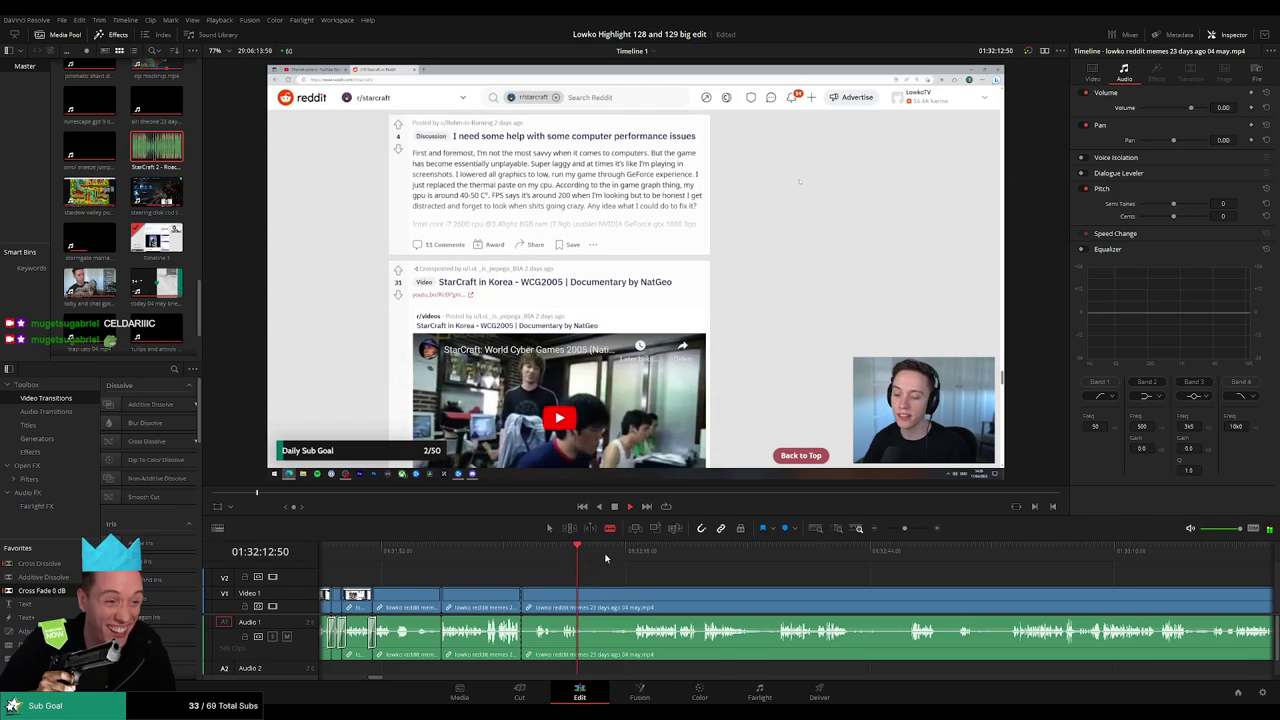
click(634, 558)
scroll(620, 570, right, 2)
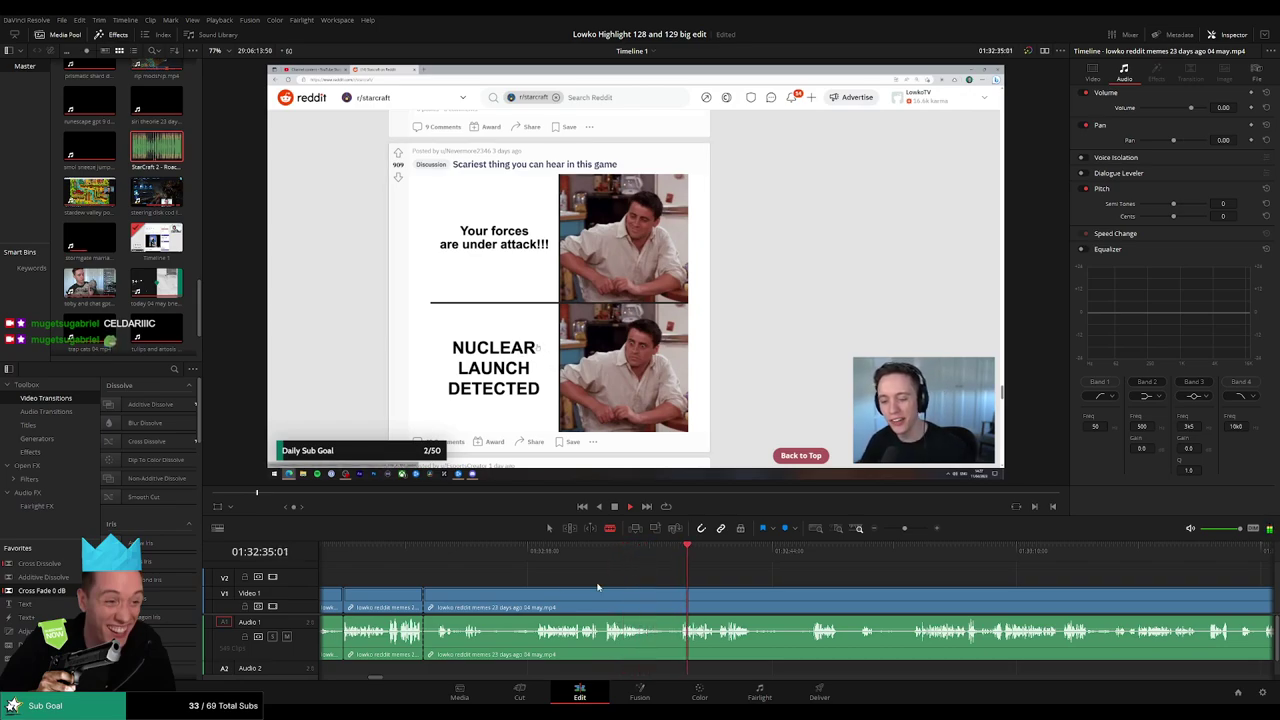
Cut out the short dull stretch near the 'Scariest thing' post and close the gap.
click(535, 590)
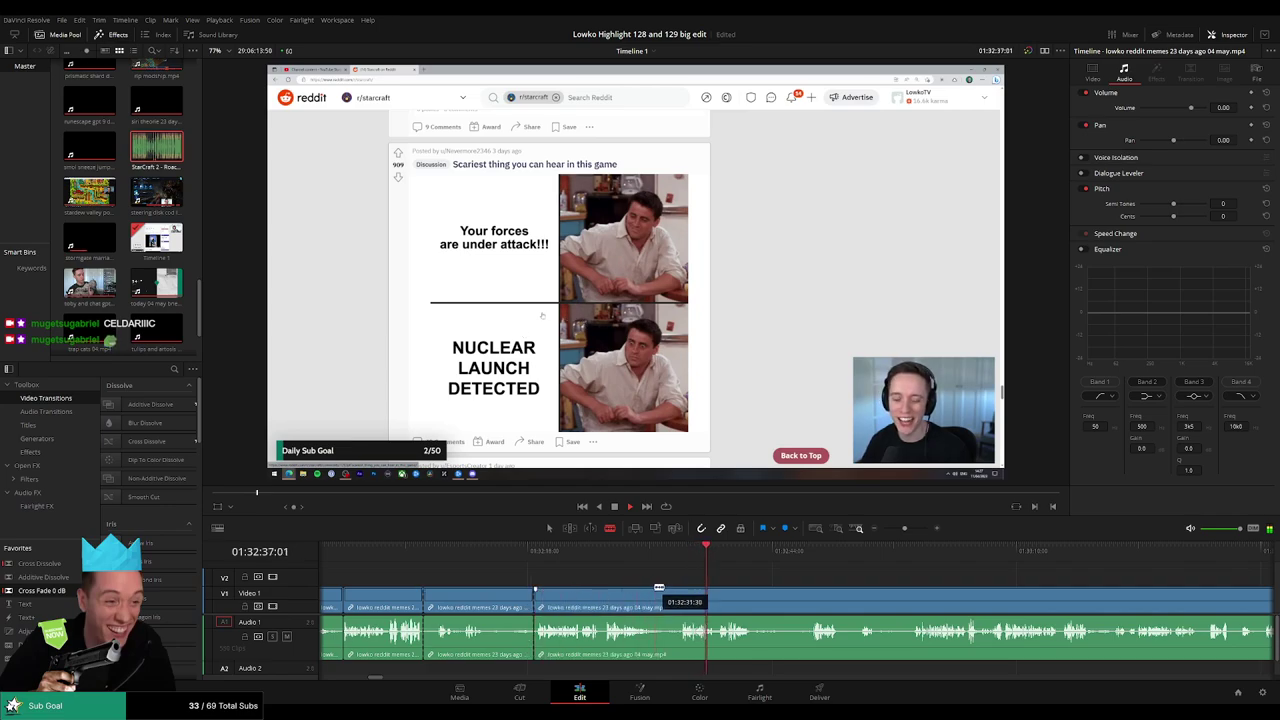
click(652, 590)
click(678, 590)
key(a)
click(666, 598)
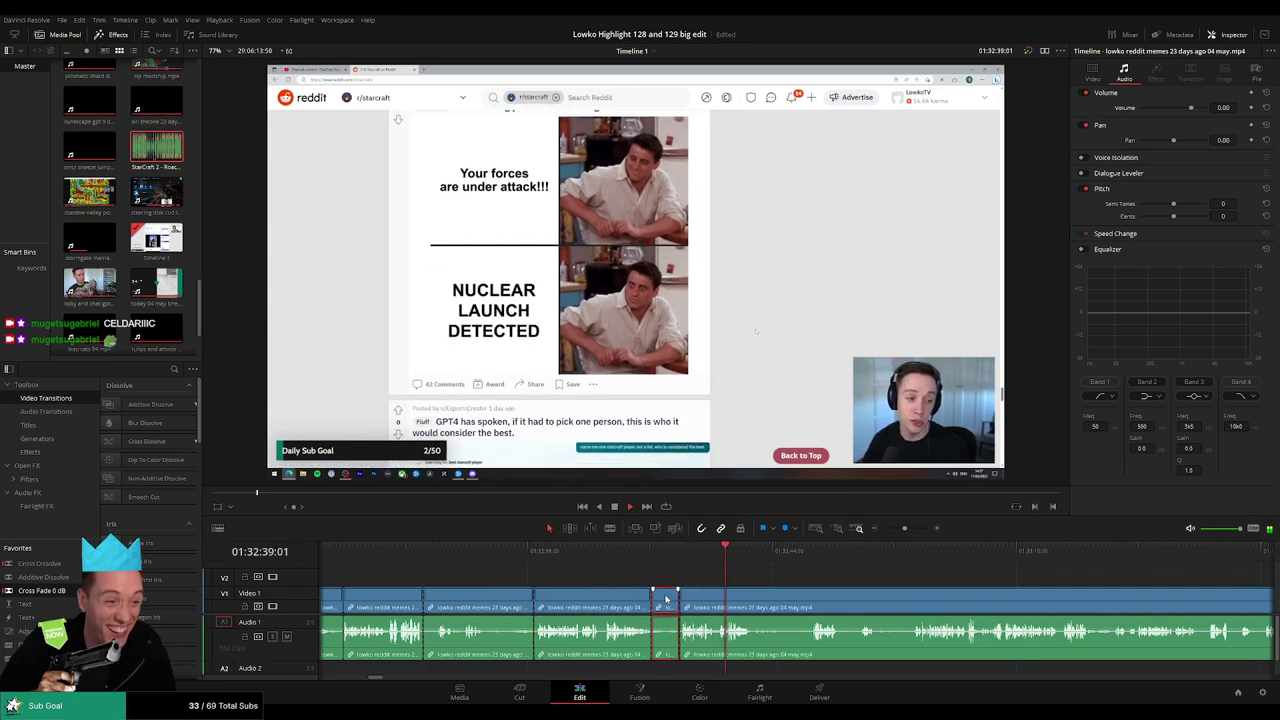
key(Delete)
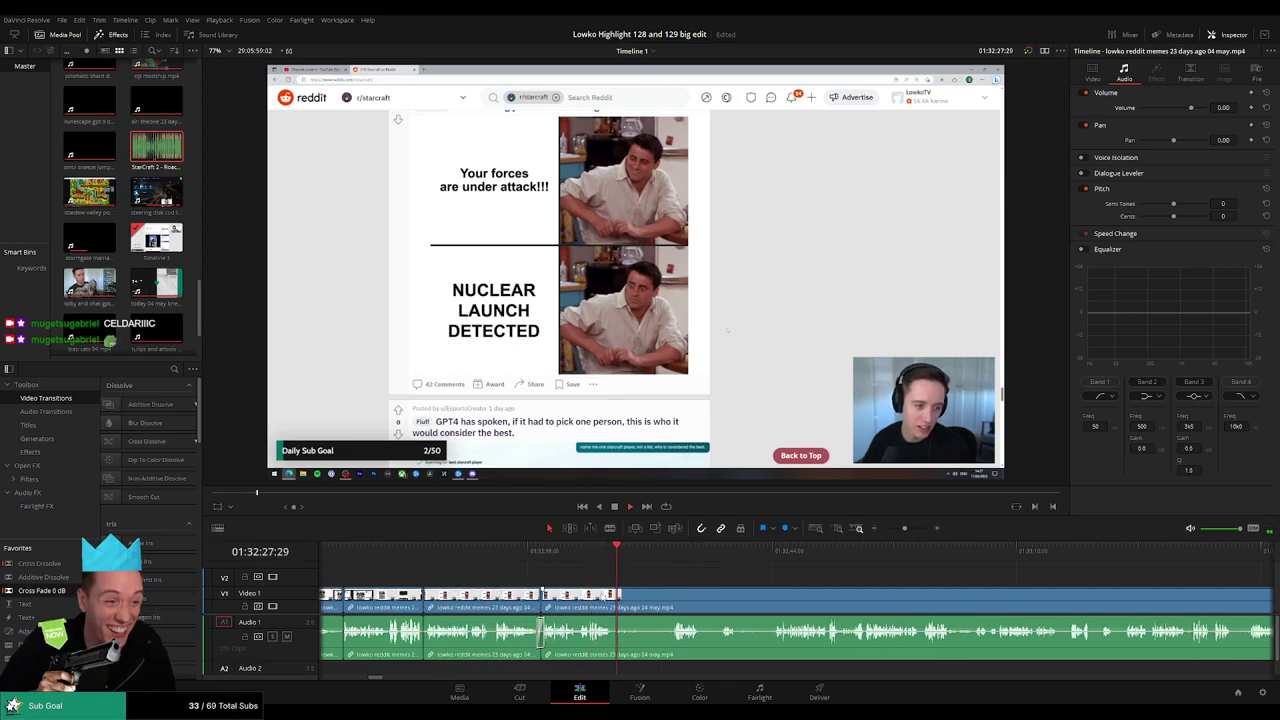
Split the long clip where the next post begins and skim ahead through the following footage.
key(b)
click(616, 603)
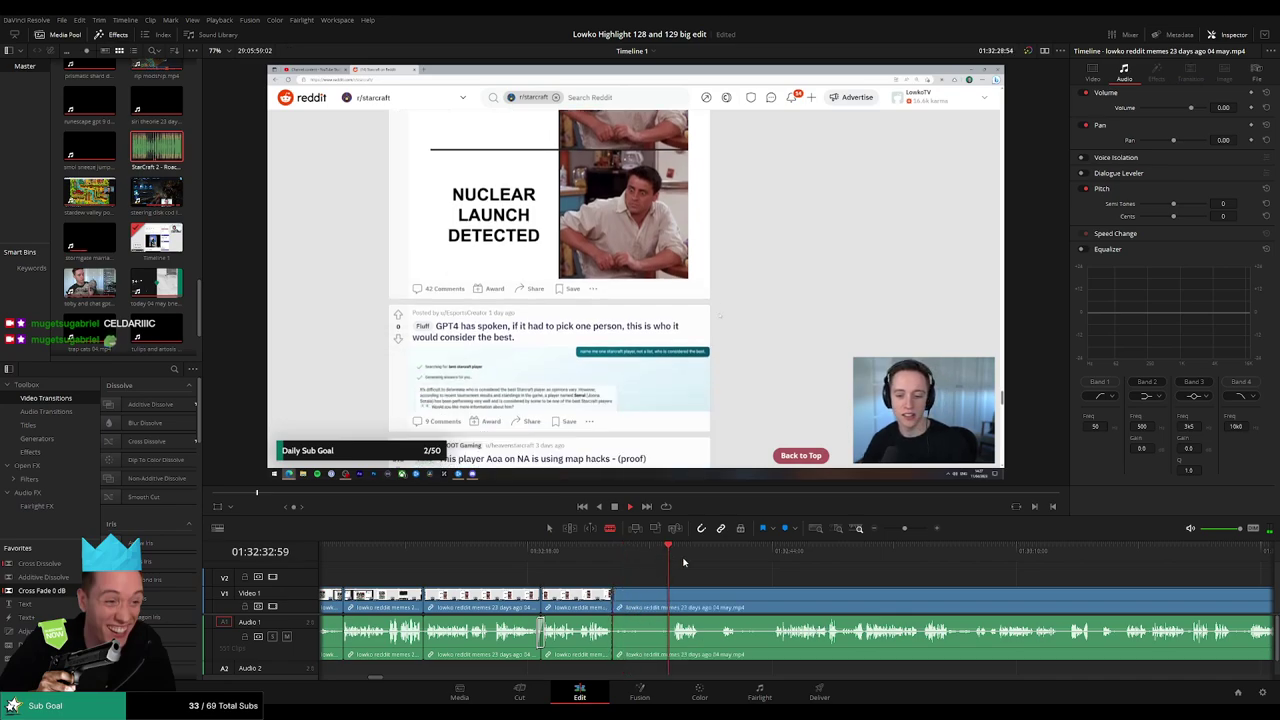
scroll(590, 566, right, 3)
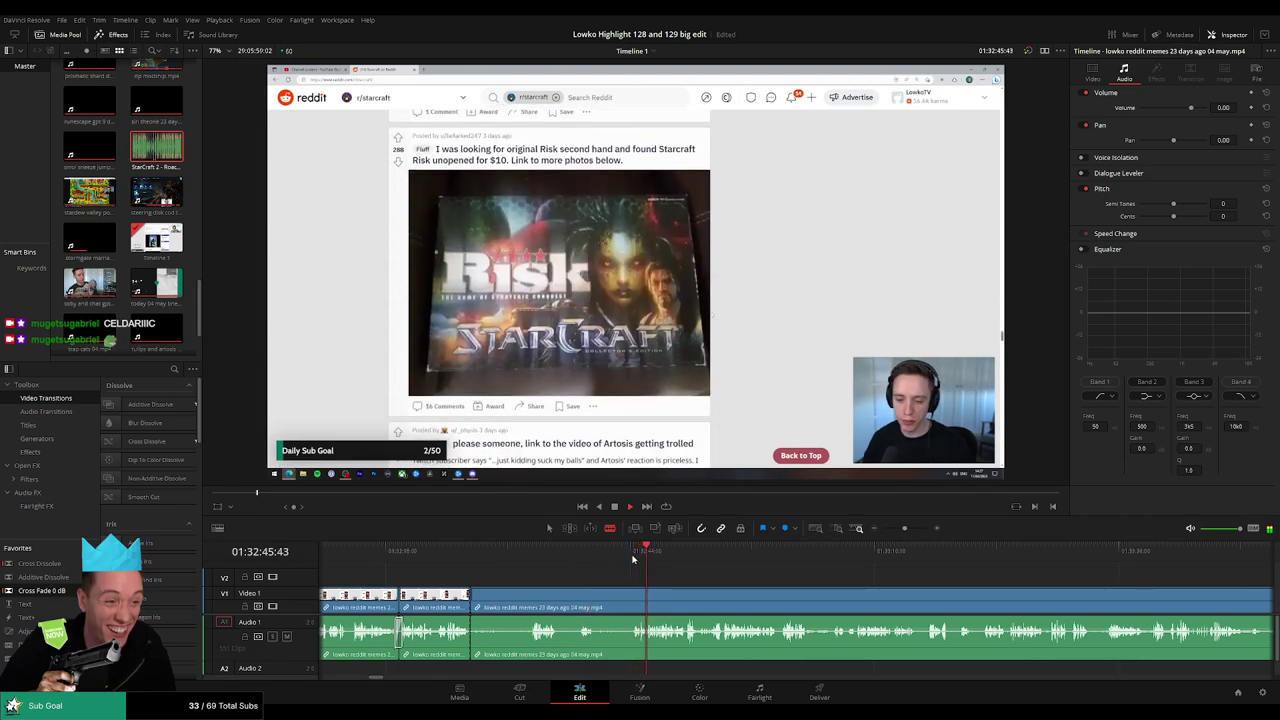
scroll(640, 578, right, 2)
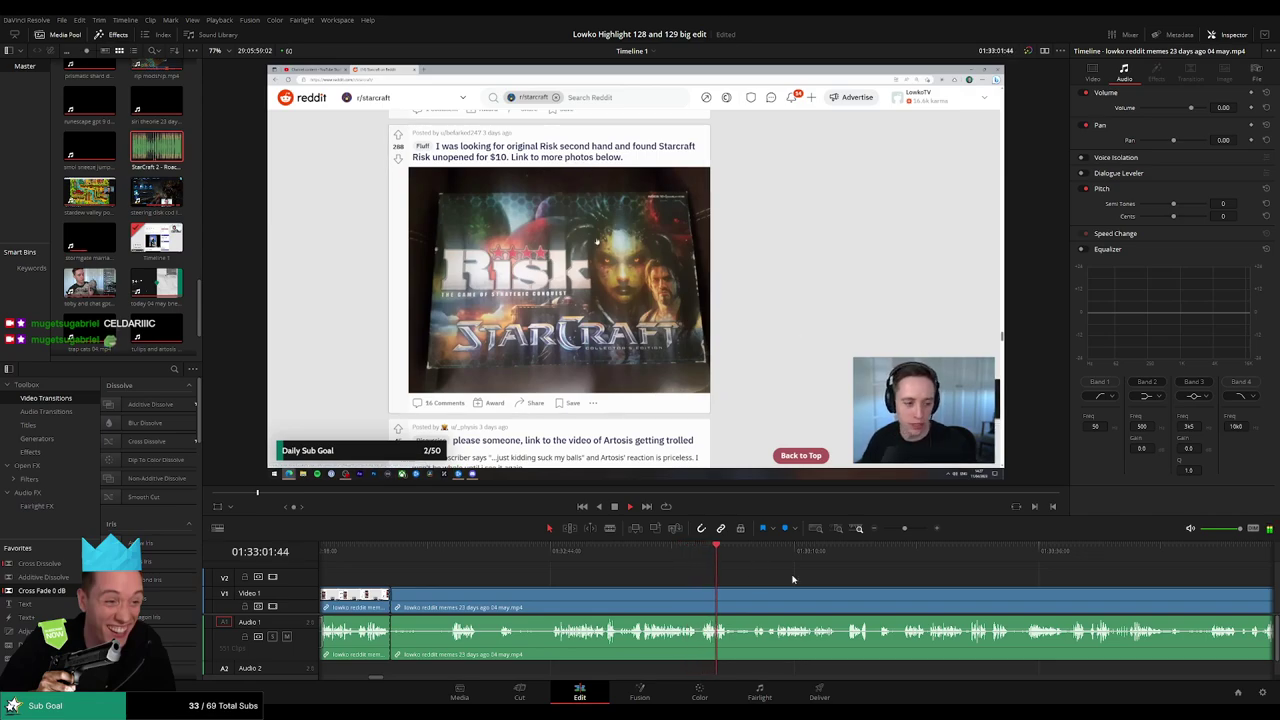
scroll(523, 572, right, 5)
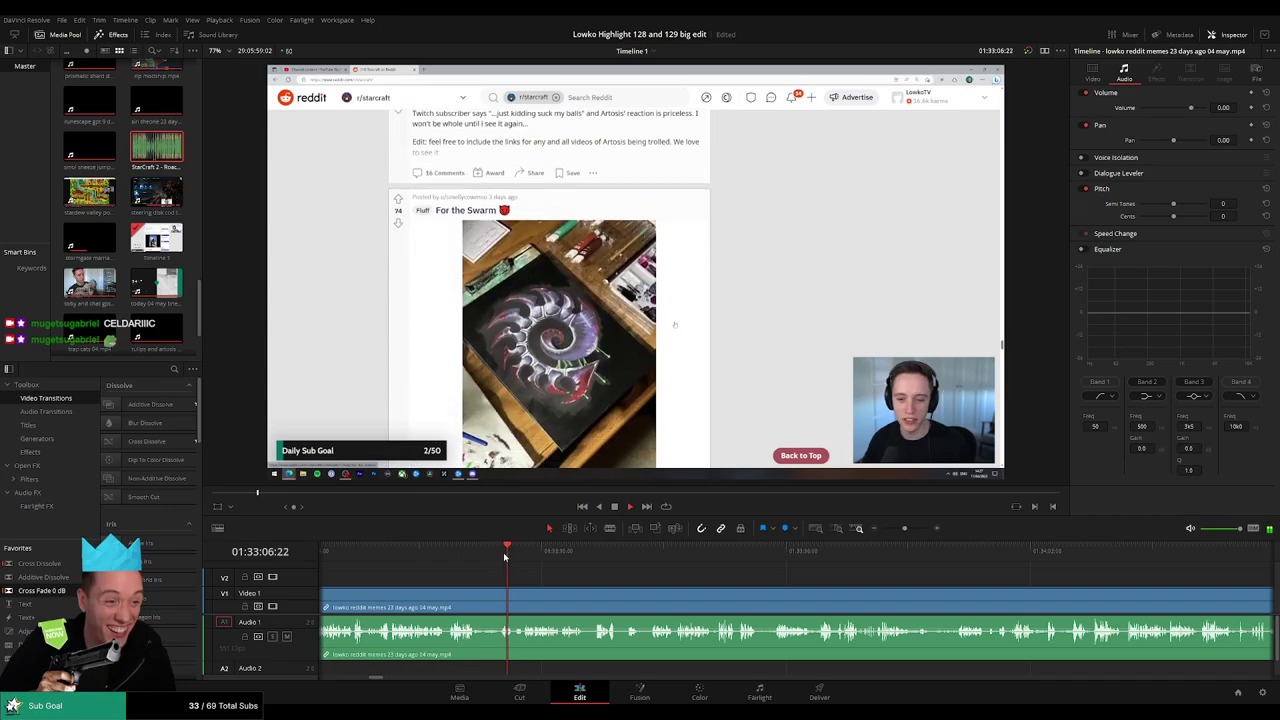
click(503, 552)
click(533, 559)
click(565, 554)
click(643, 555)
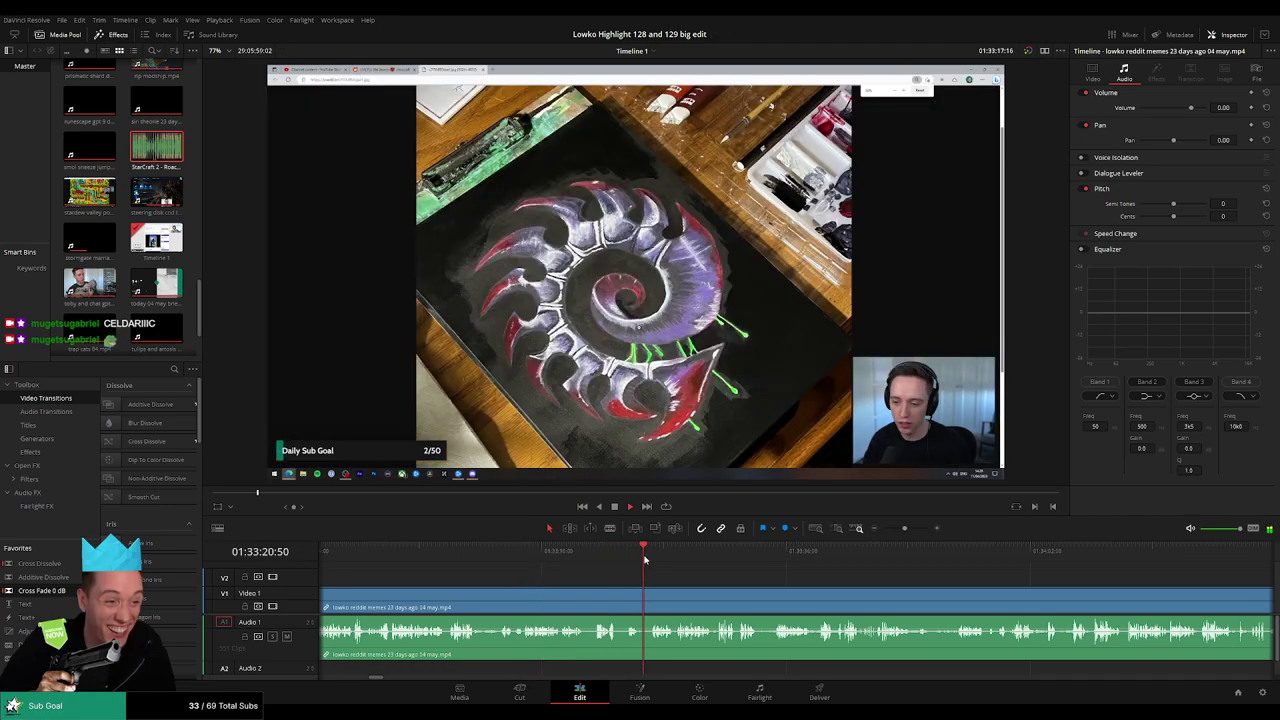
click(692, 556)
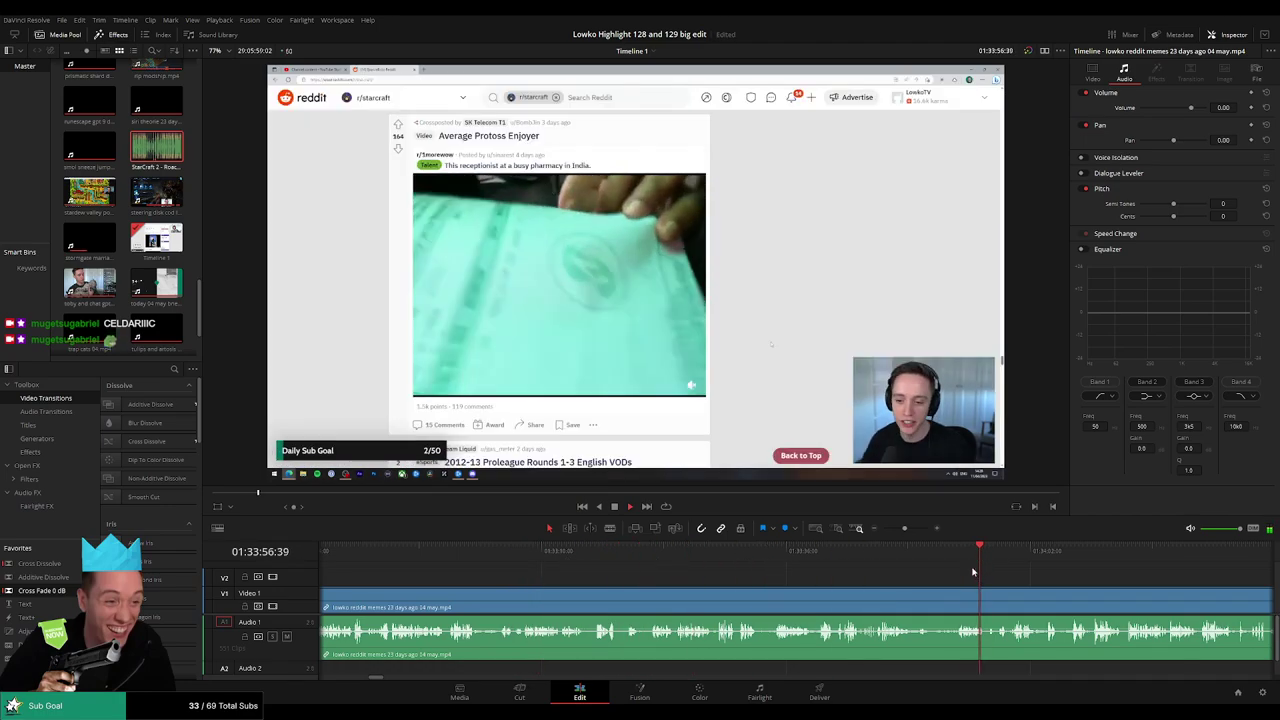
Review the footage around the Protoss post and return to the start of the long clip.
click(927, 562)
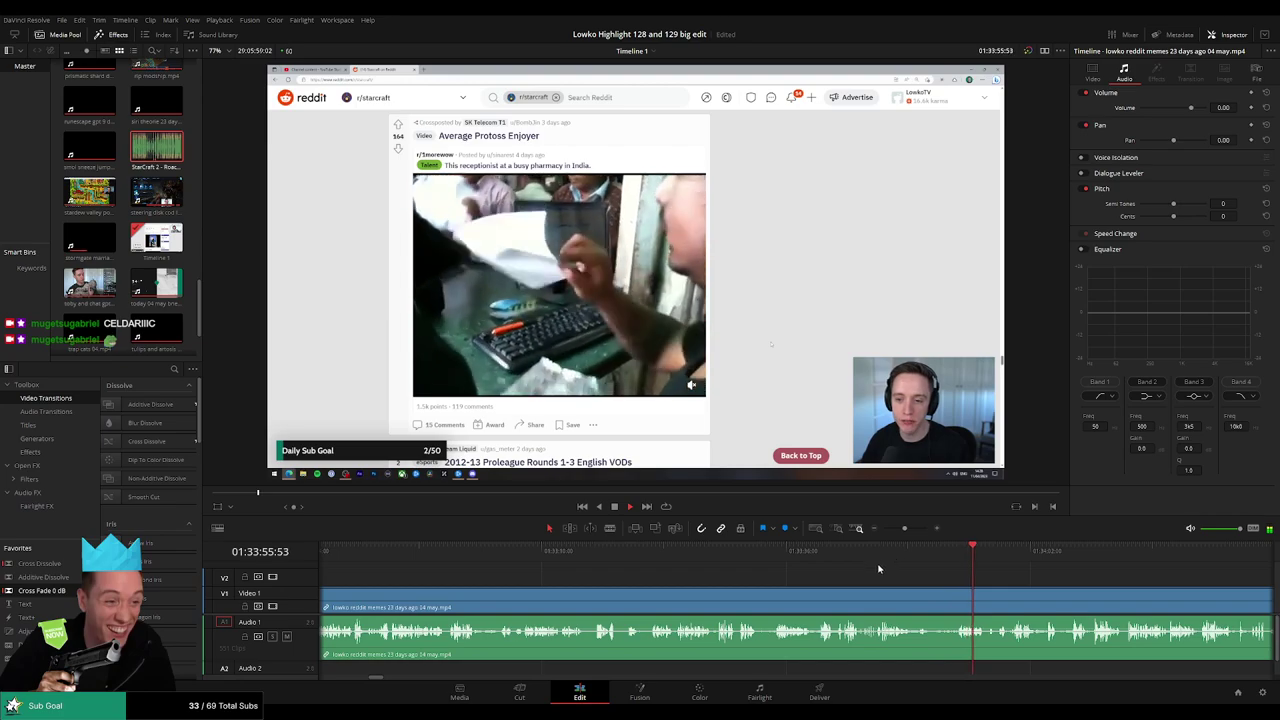
click(885, 560)
click(914, 560)
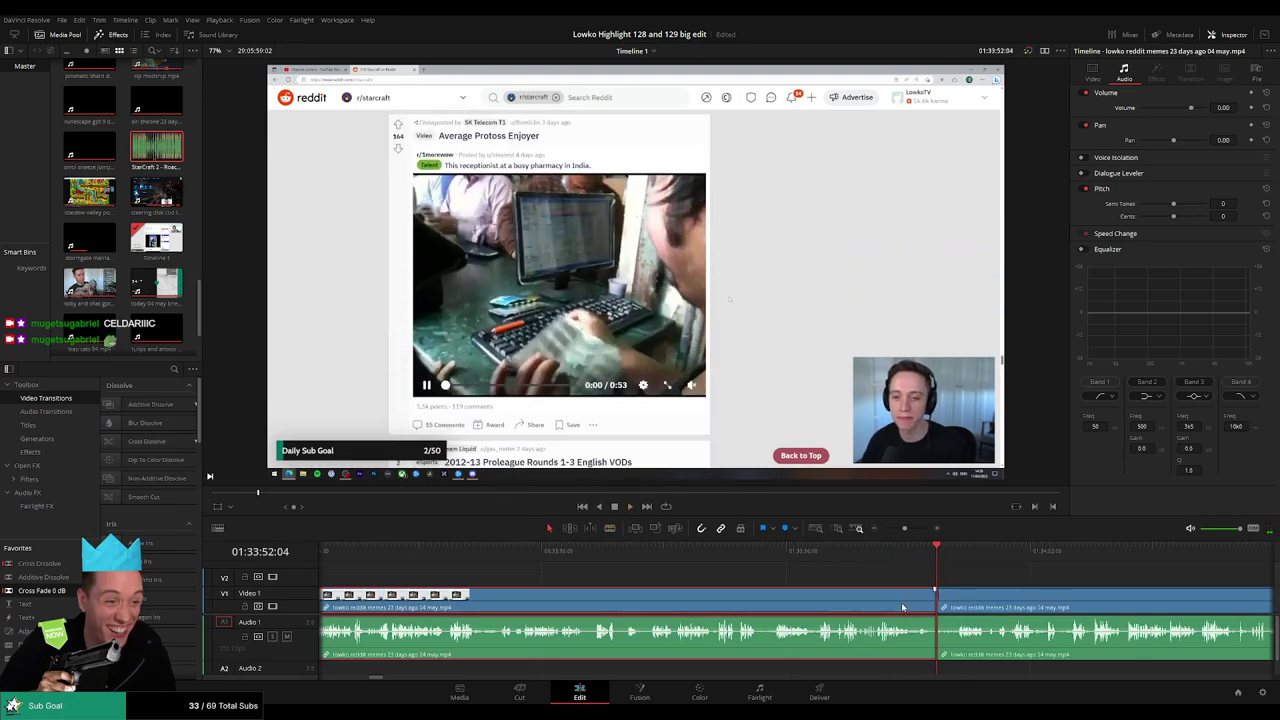
key(Up)
Scrub to the Reddit page part and drag-trim the dull stretch off the V1/A1 clip.
scroll(760, 600, right, 3)
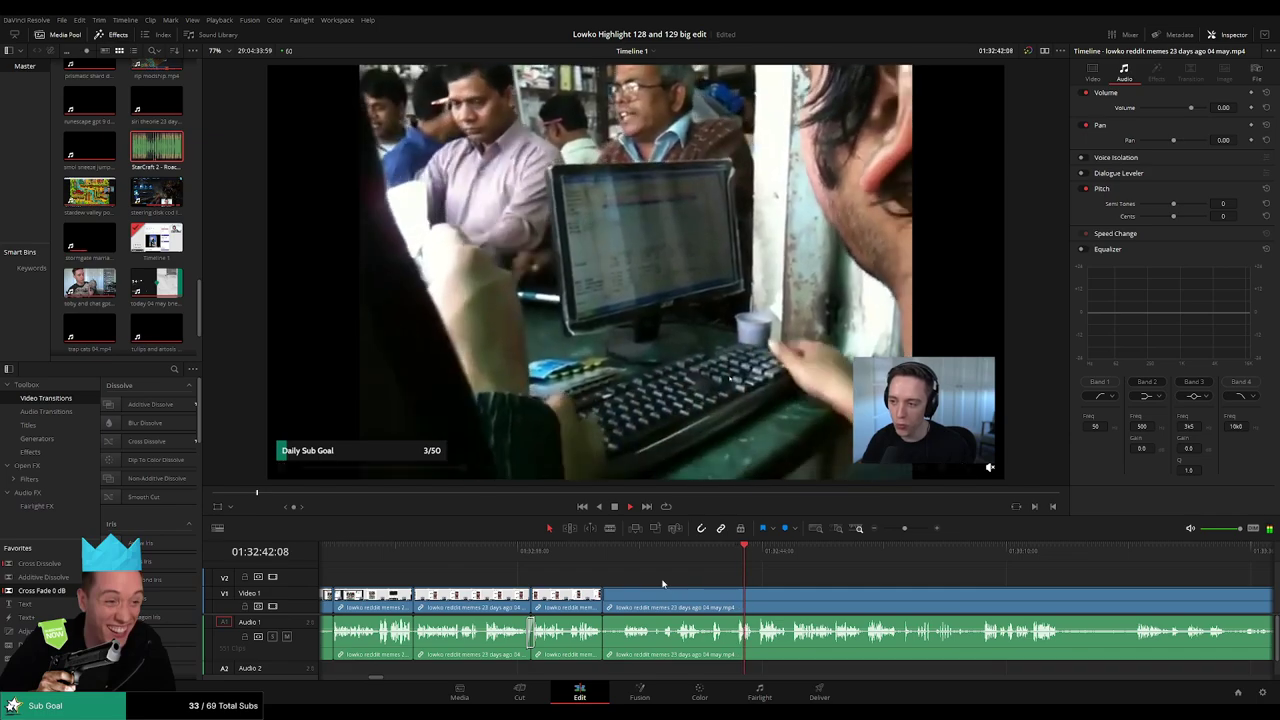
scroll(629, 577, right, 3)
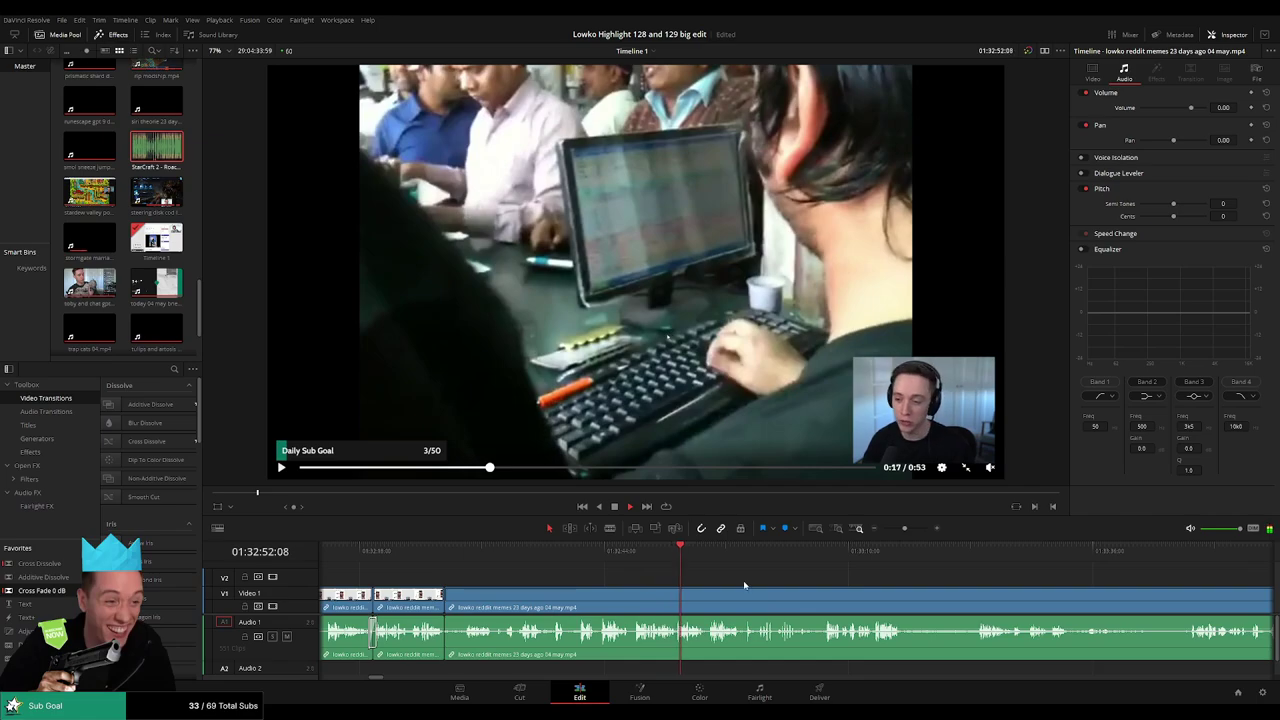
scroll(591, 566, right, 3)
scroll(810, 578, left, 5)
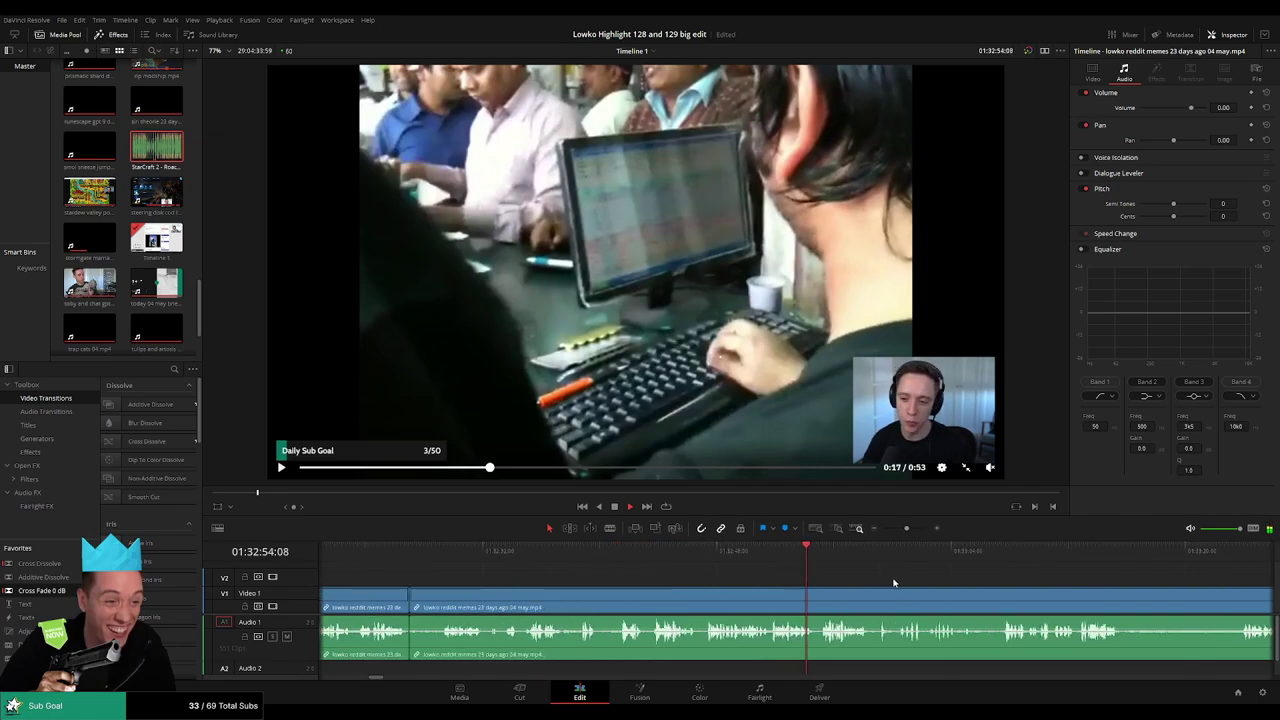
scroll(628, 563, right, 4)
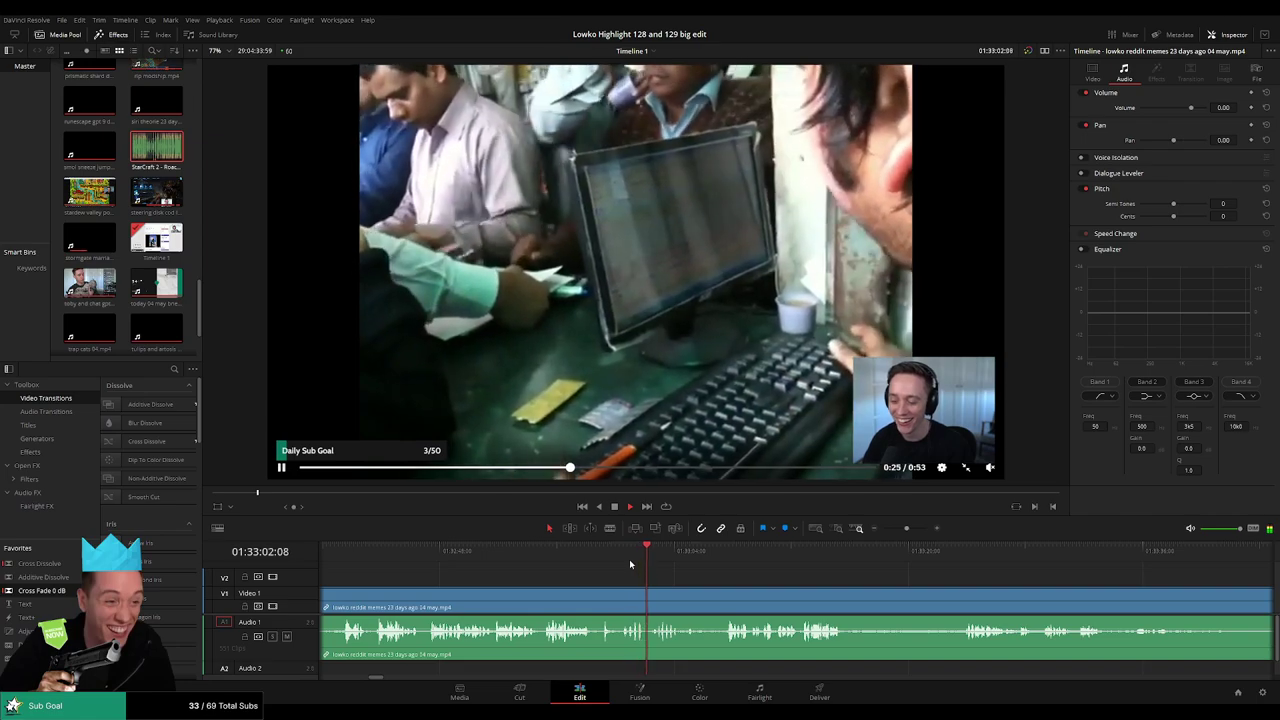
scroll(620, 562, right, 2)
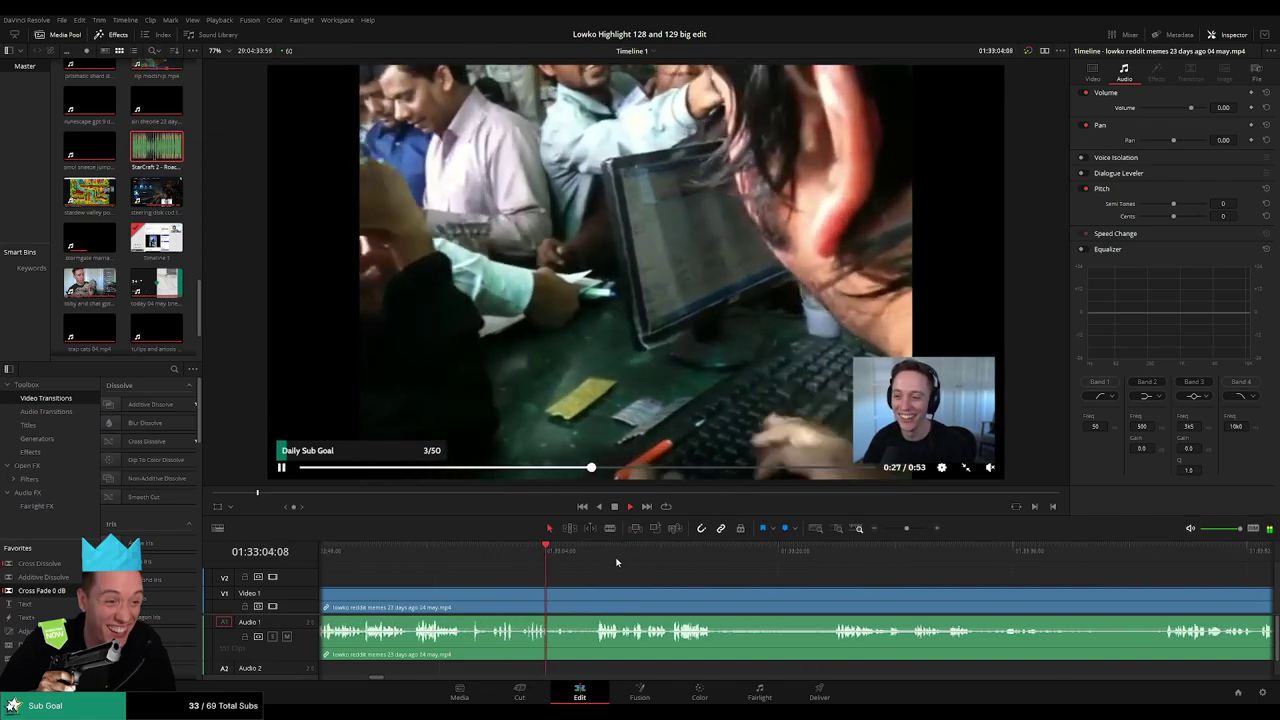
click(594, 550)
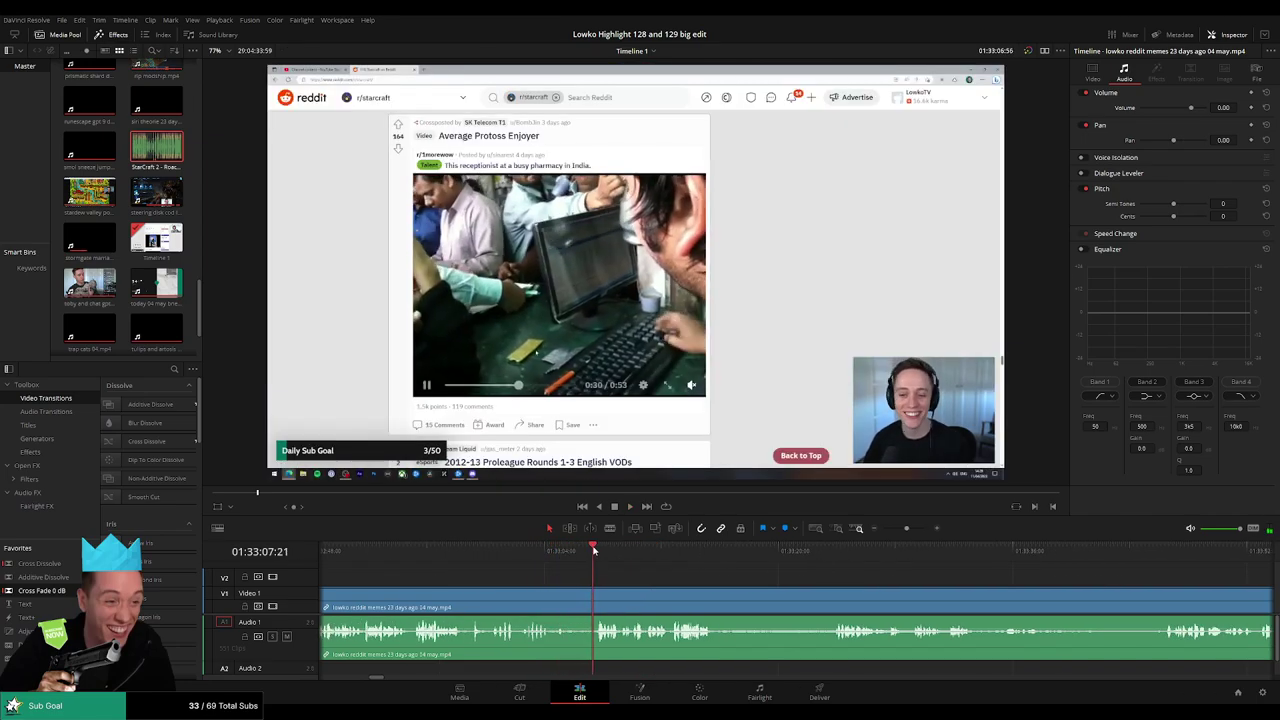
scroll(586, 571, right, 2)
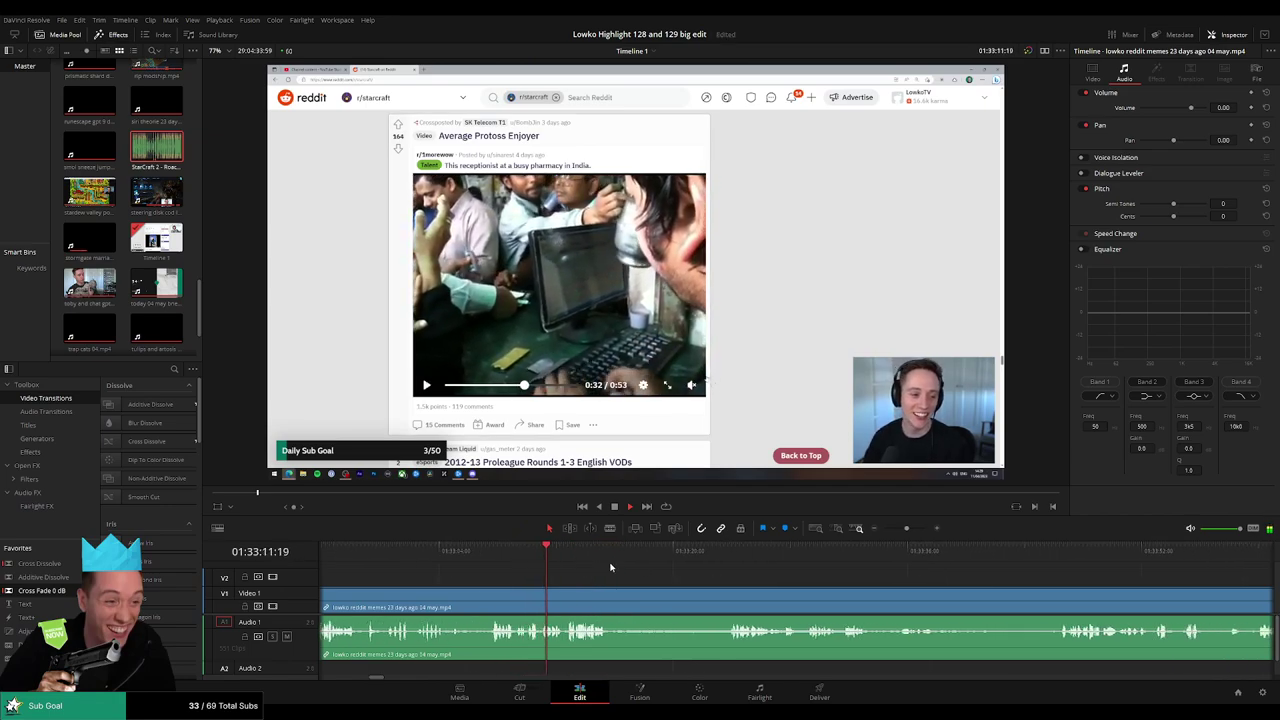
scroll(604, 584, right, 1)
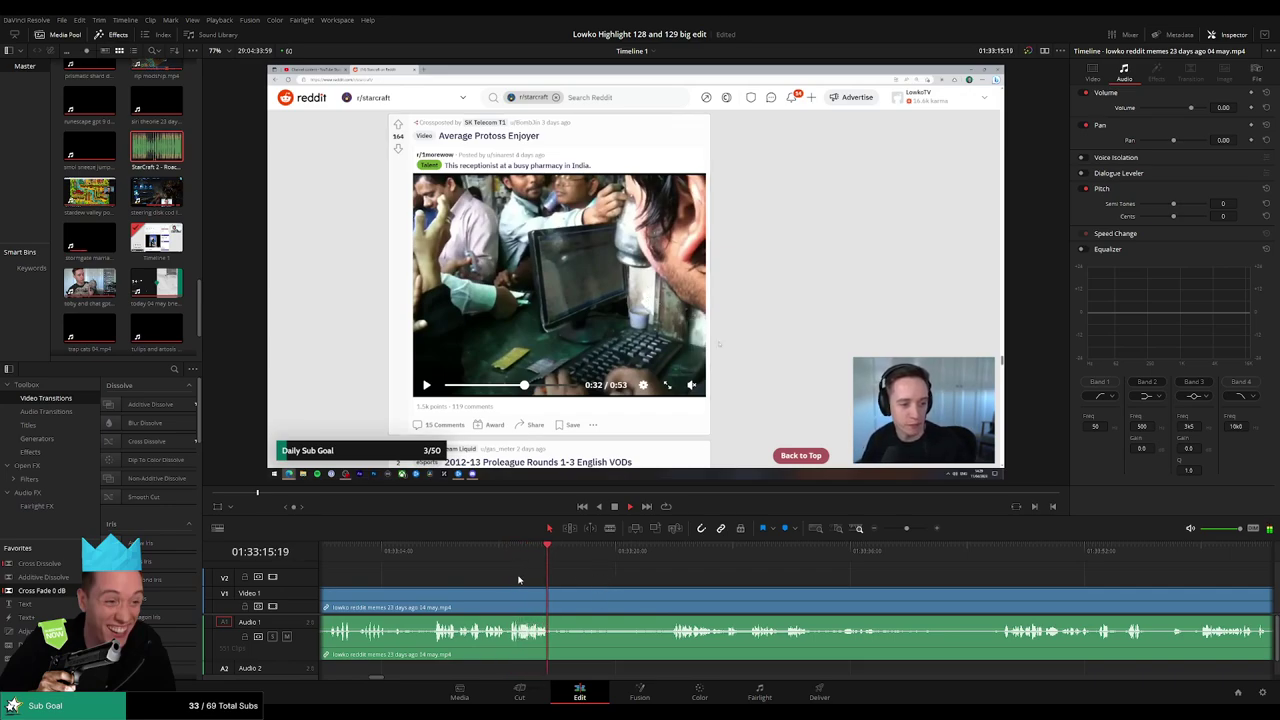
drag(520, 600, 507, 600)
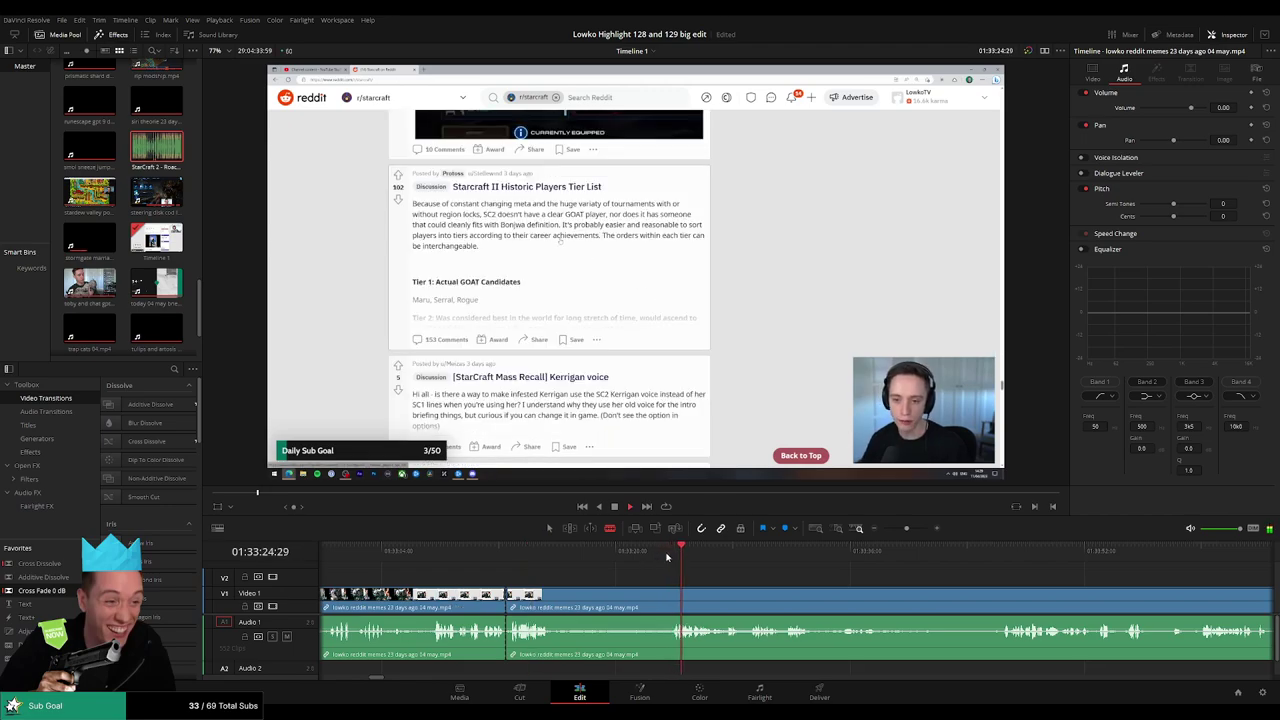
Skip ahead and scrub back to review the trimmed footage around the Reddit moment.
click(814, 563)
click(1010, 570)
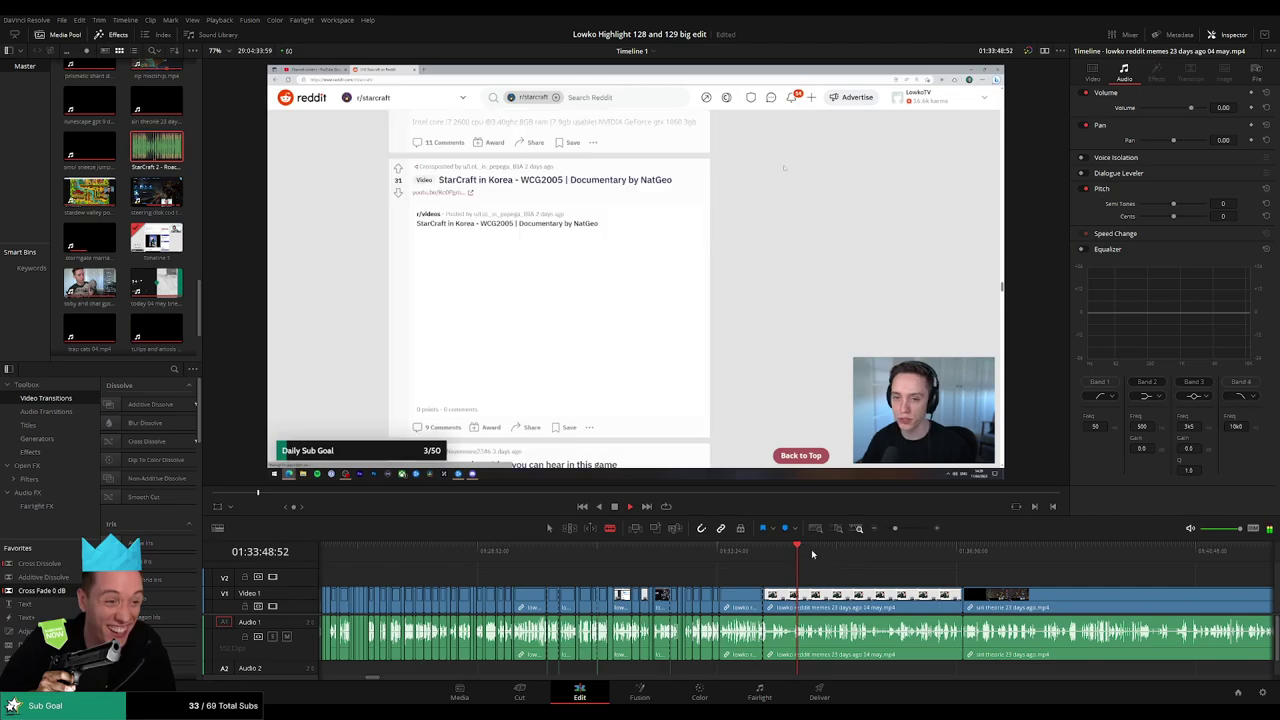
click(813, 553)
mouse_move(813, 553)
mouse_down()
mouse_move(921, 553)
mouse_move(894, 578)
mouse_up()
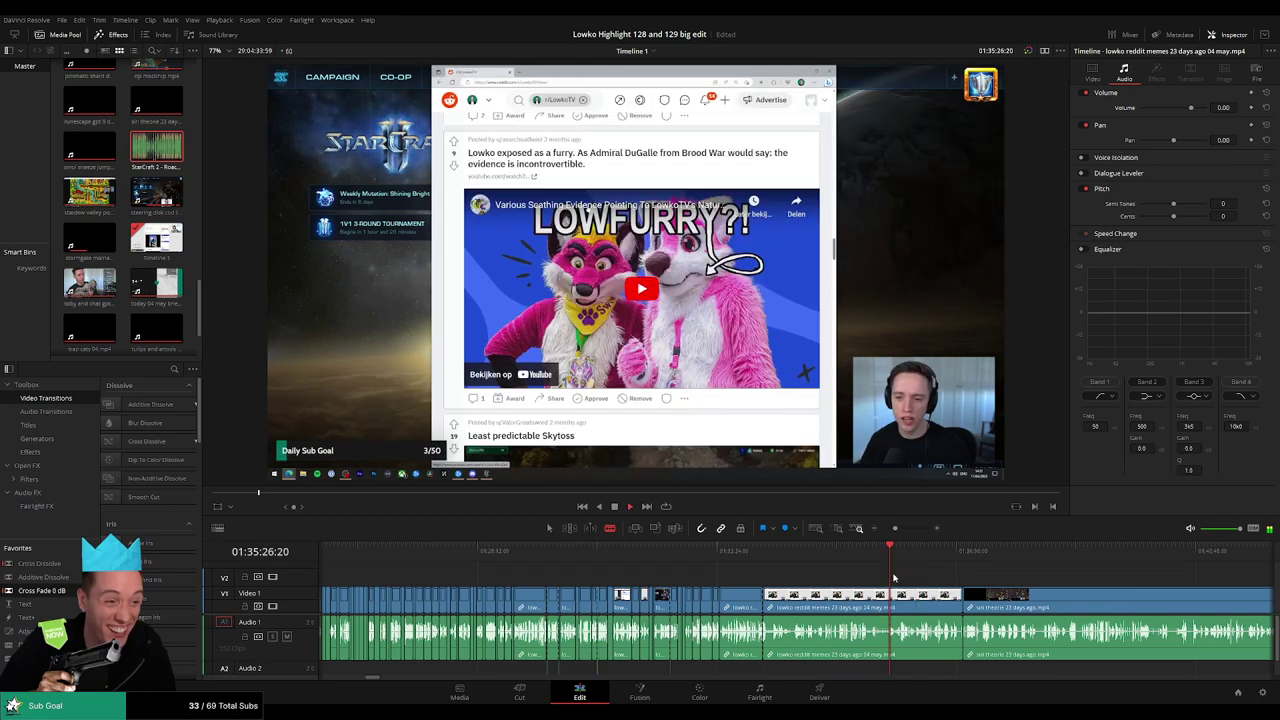
scroll(880, 575, up, 3)
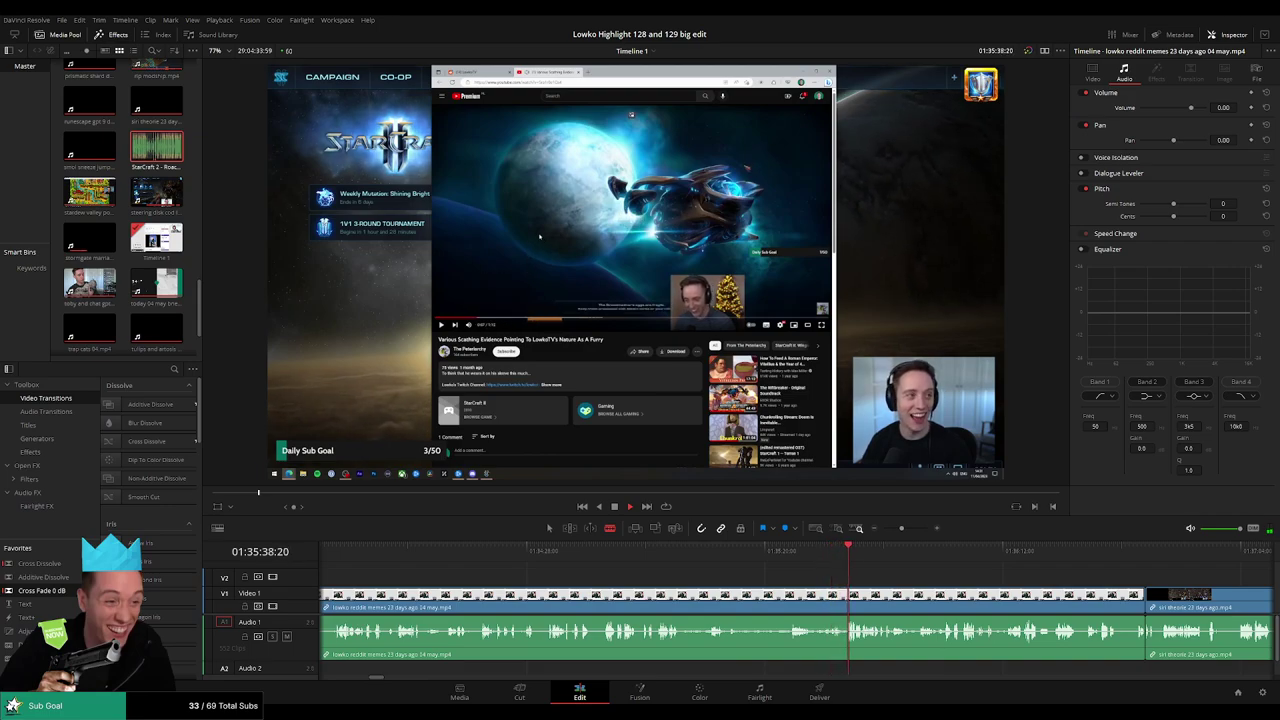
scroll(648, 568, right, 3)
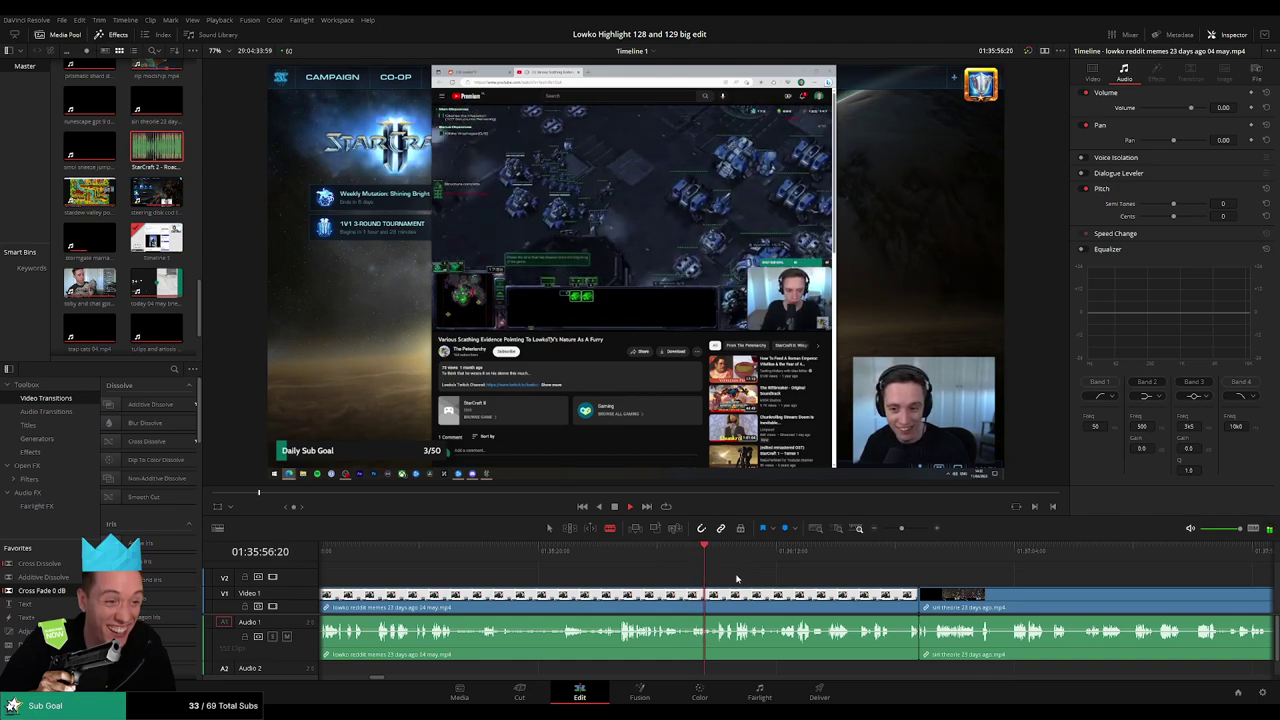
scroll(737, 577, up, 1)
scroll(735, 576, up, 1)
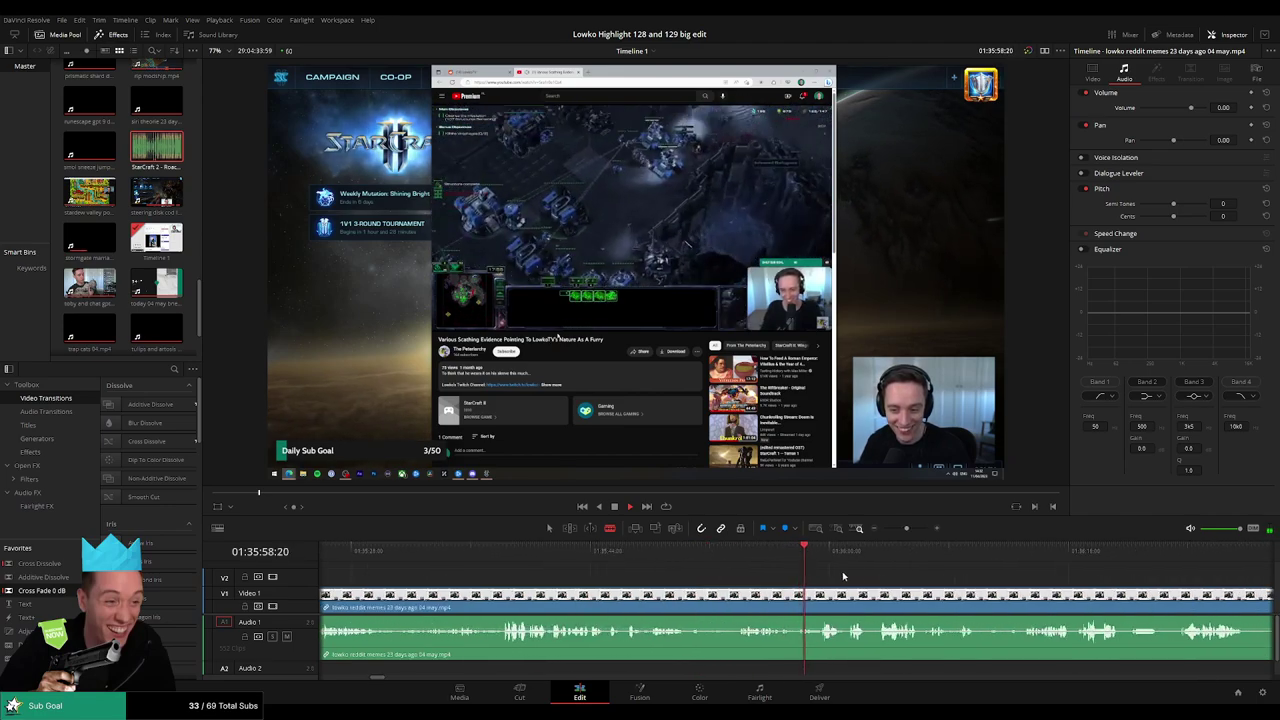
scroll(730, 573, up, 1)
scroll(728, 573, right, 1)
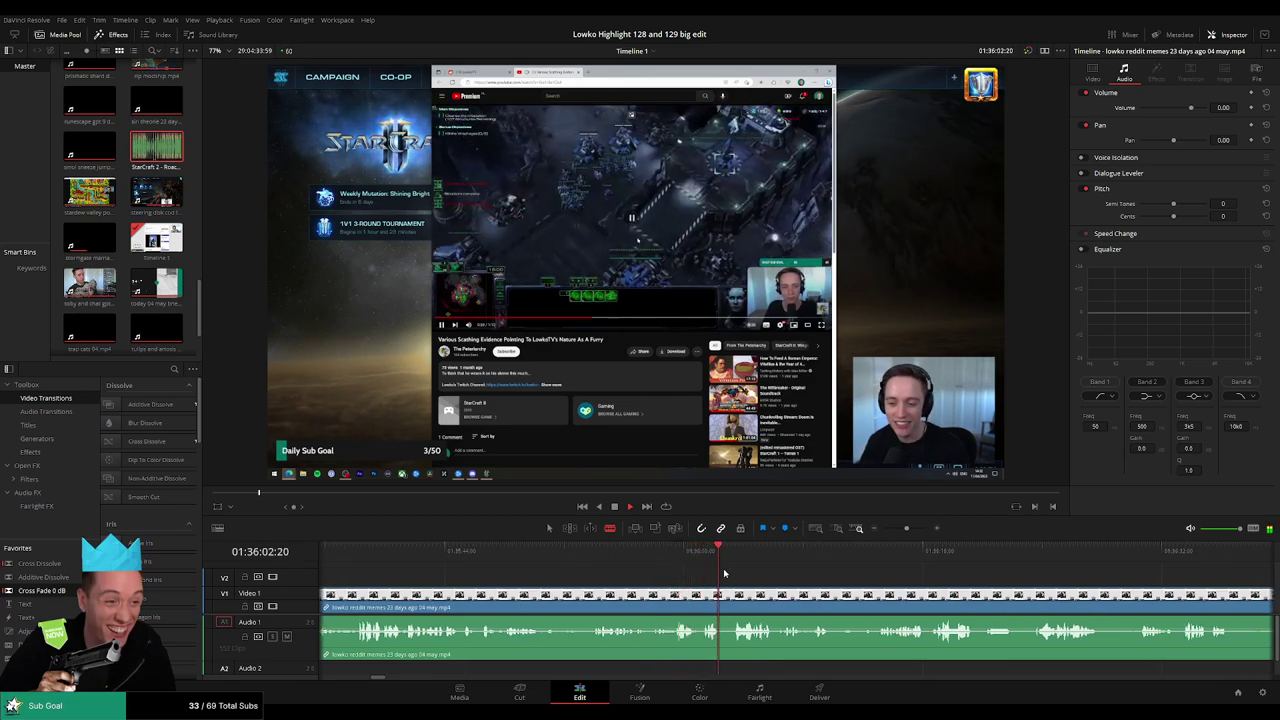
scroll(700, 570, right, 5)
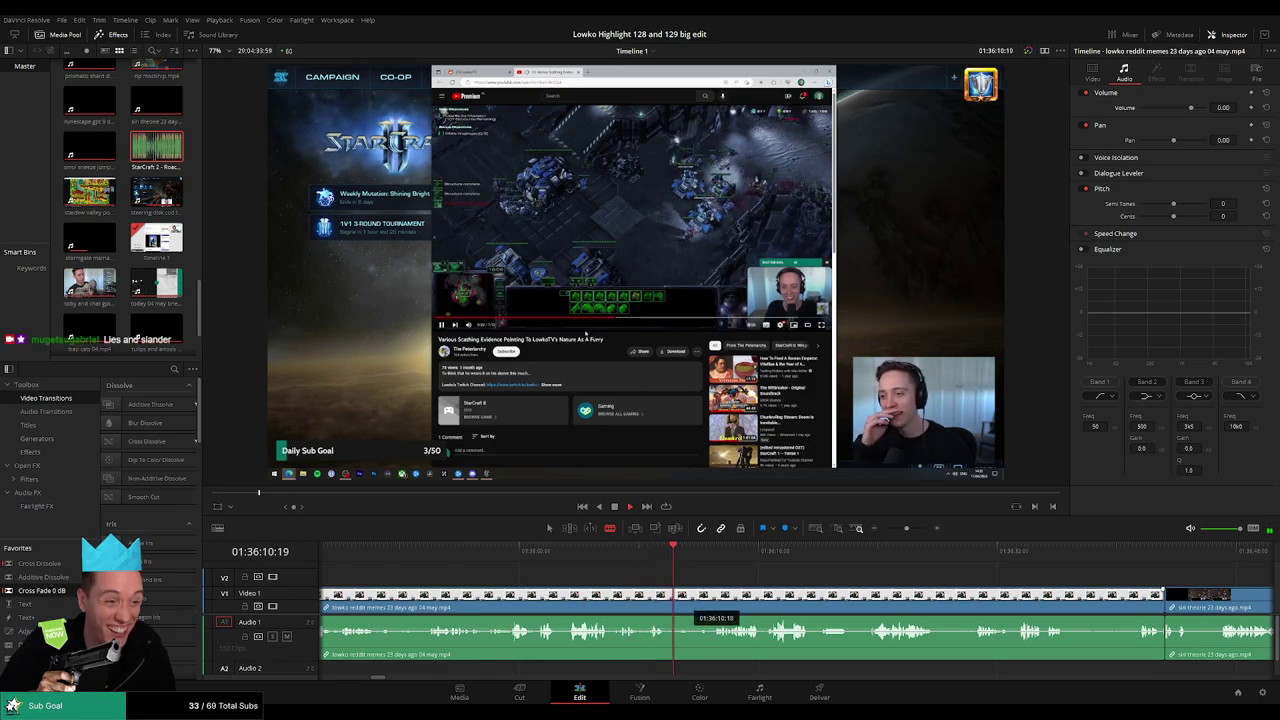
click(713, 551)
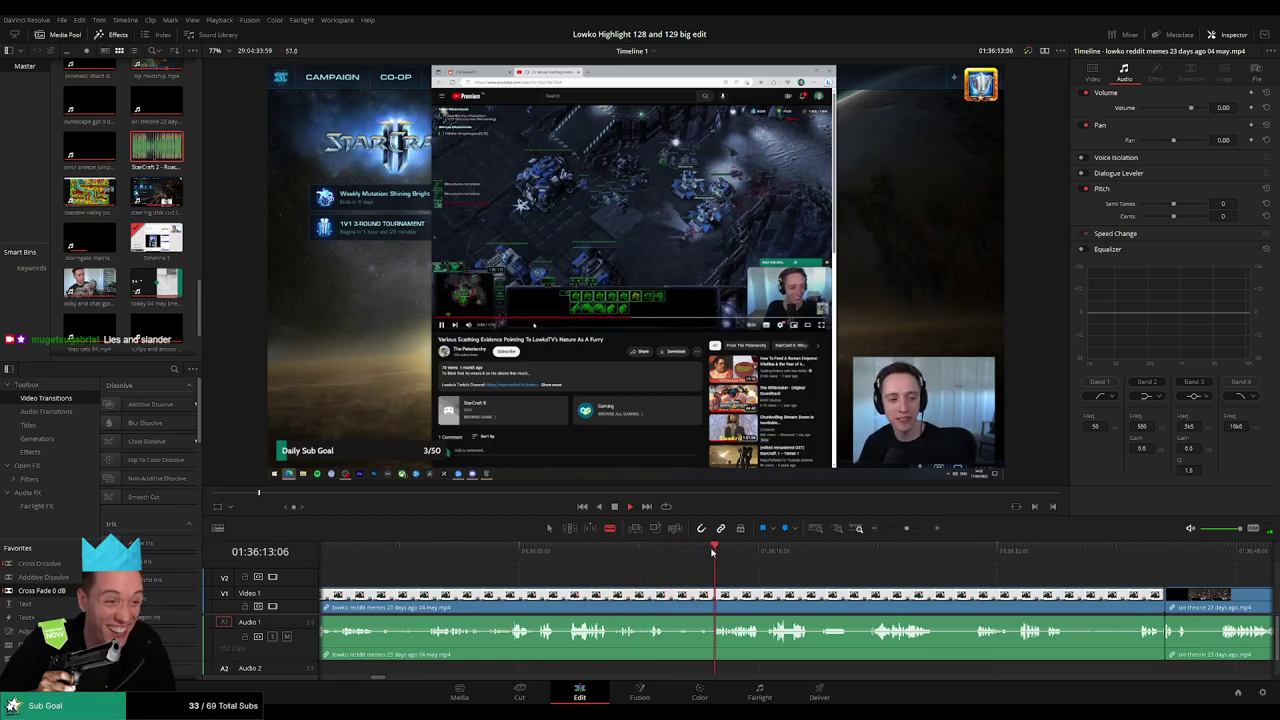
scroll(810, 577, right, 3)
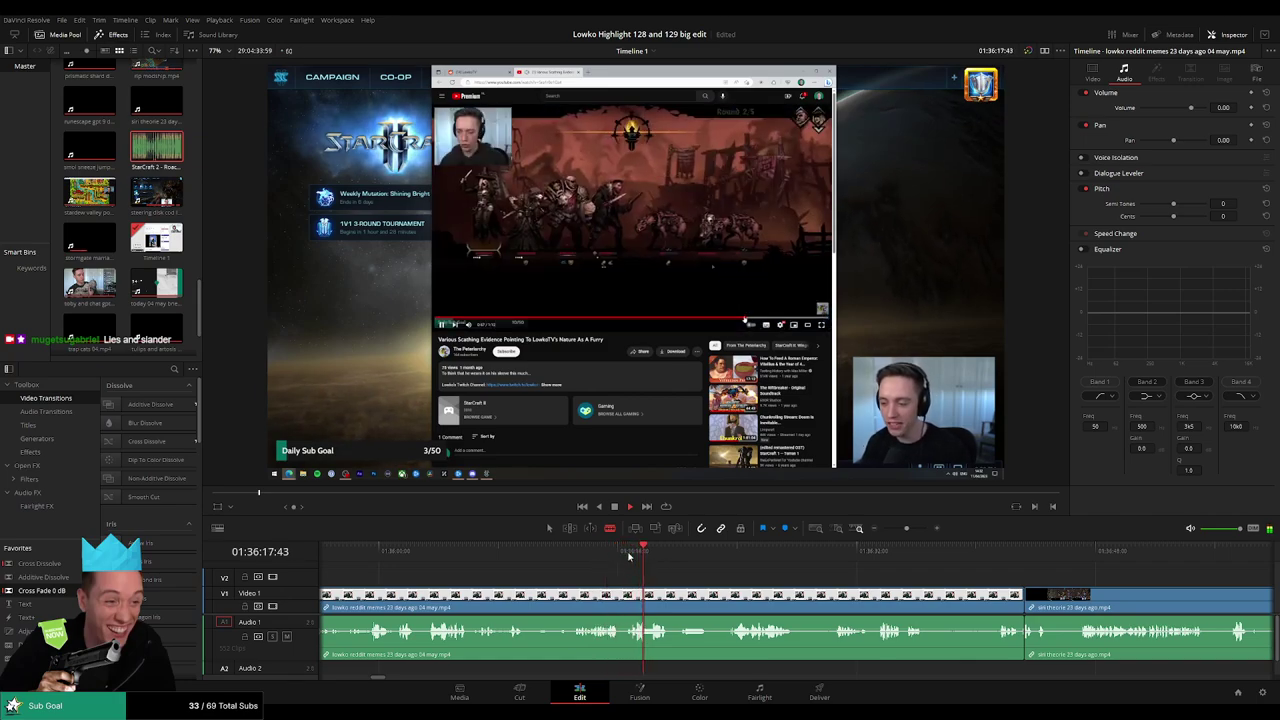
click(692, 551)
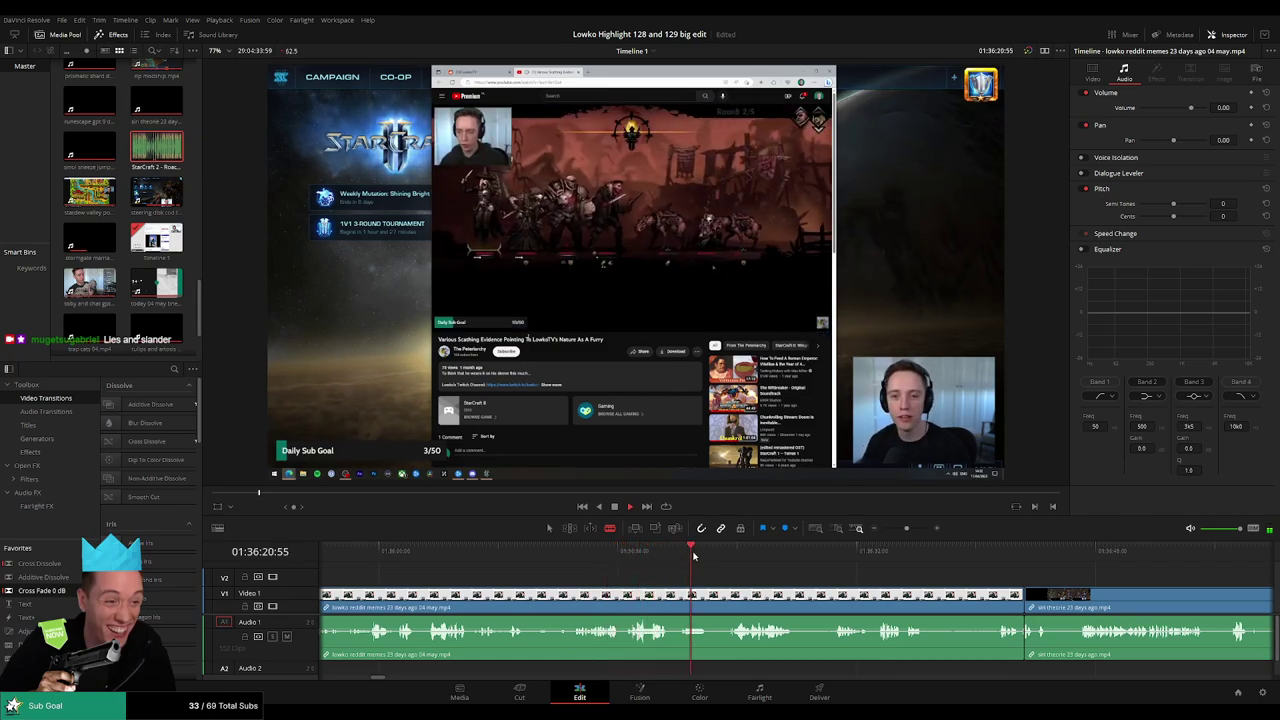
click(675, 551)
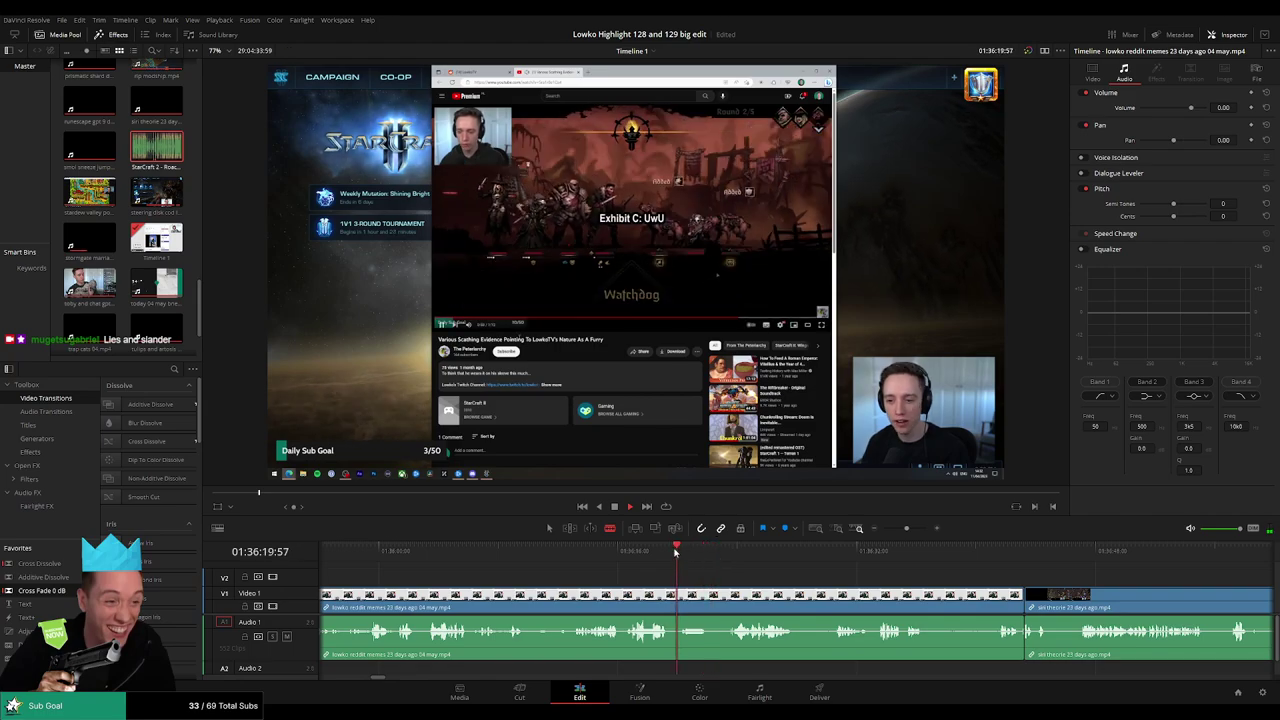
click(727, 552)
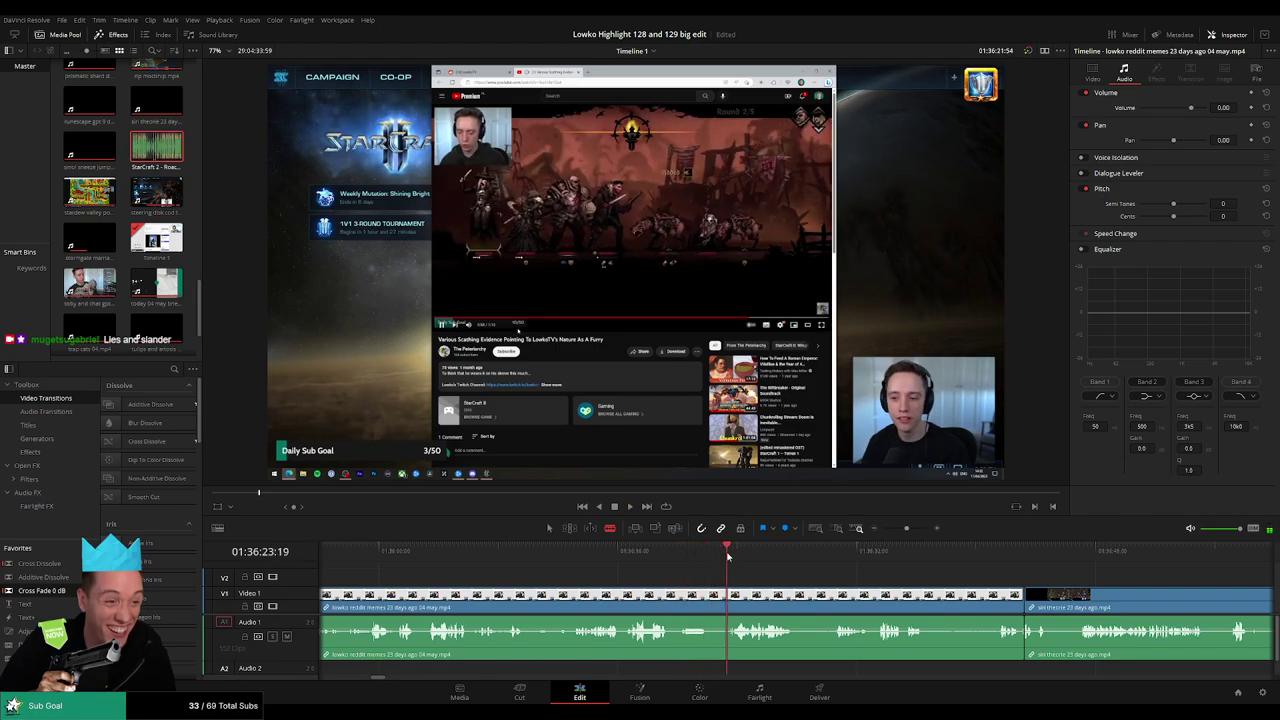
scroll(657, 568, right, 2)
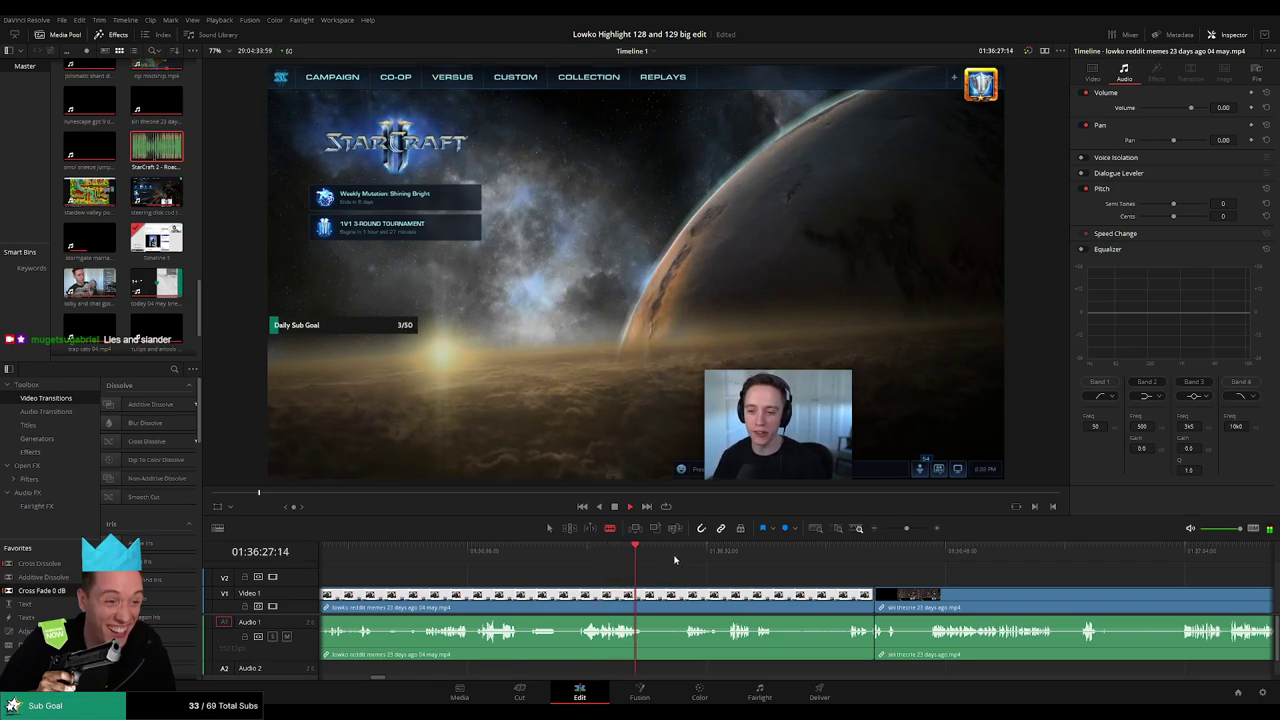
Remove a selected stretch of footage and close the gap.
click(694, 553)
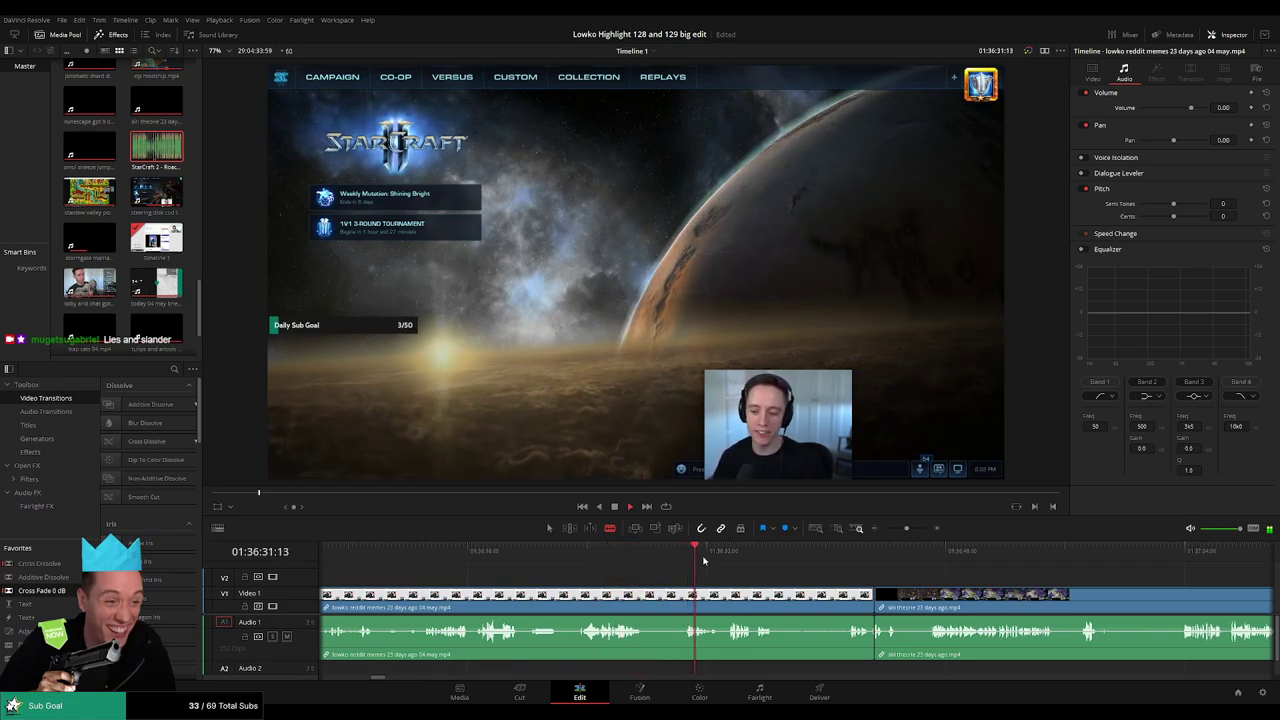
click(809, 553)
click(770, 600)
key(Delete)
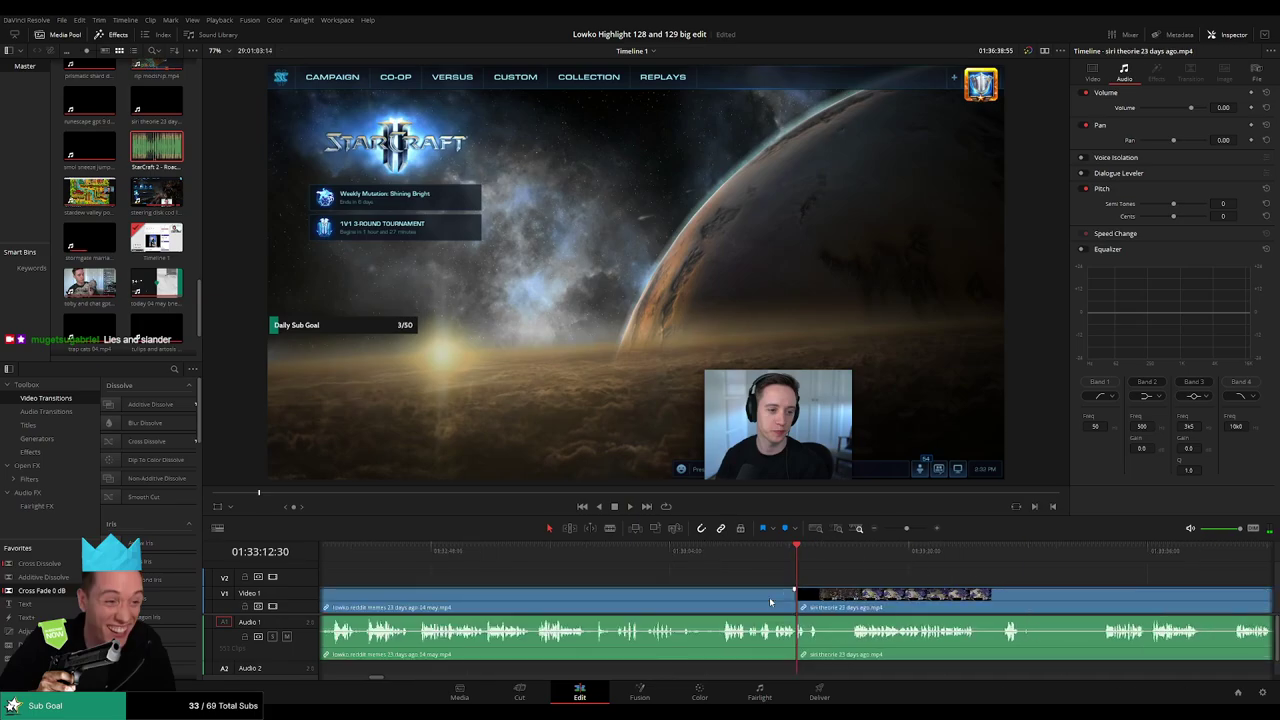
Fast-forward through the gameplay and zoom the timeline out to reach the StarCraft menu section.
click(614, 553)
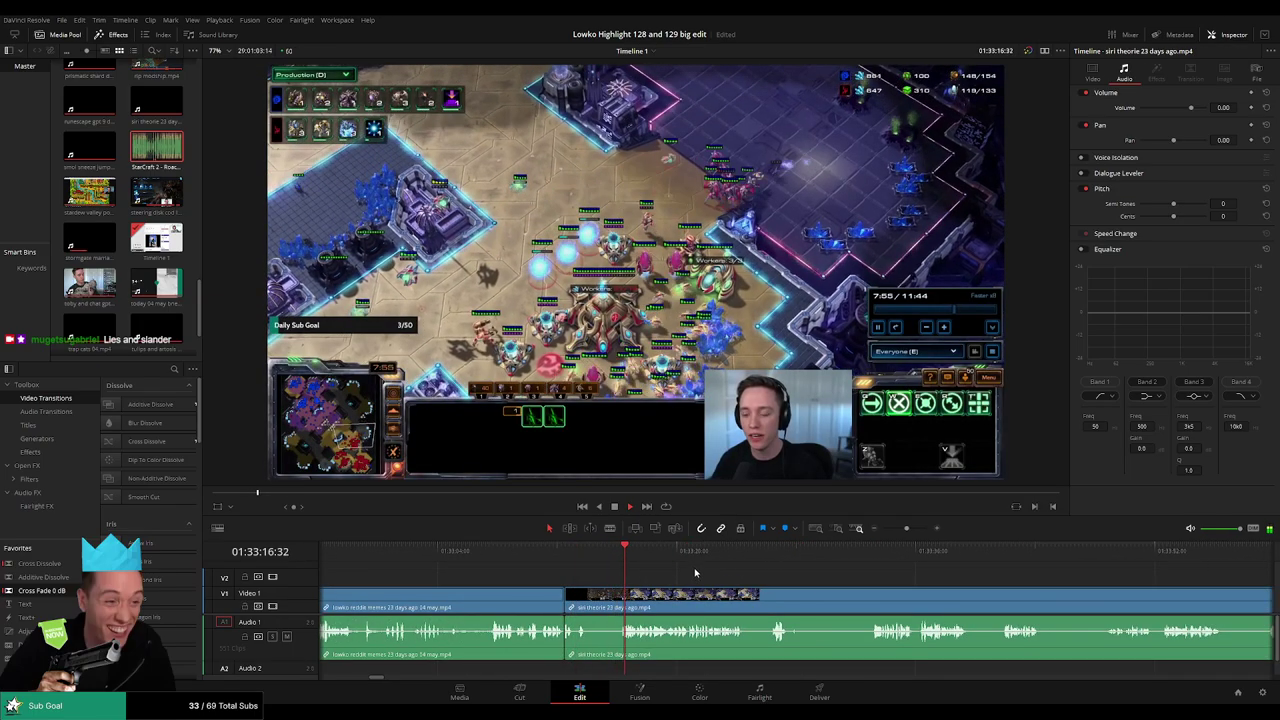
key(l)
key(l)
key(l)
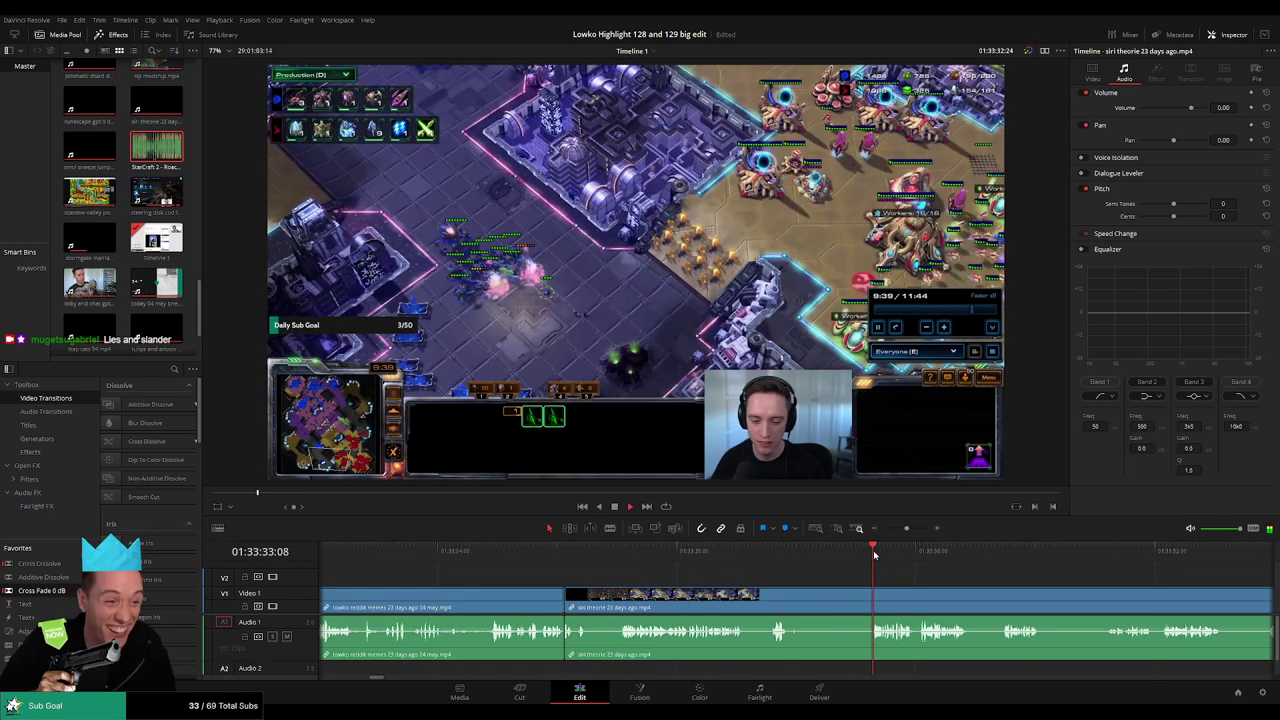
click(890, 529)
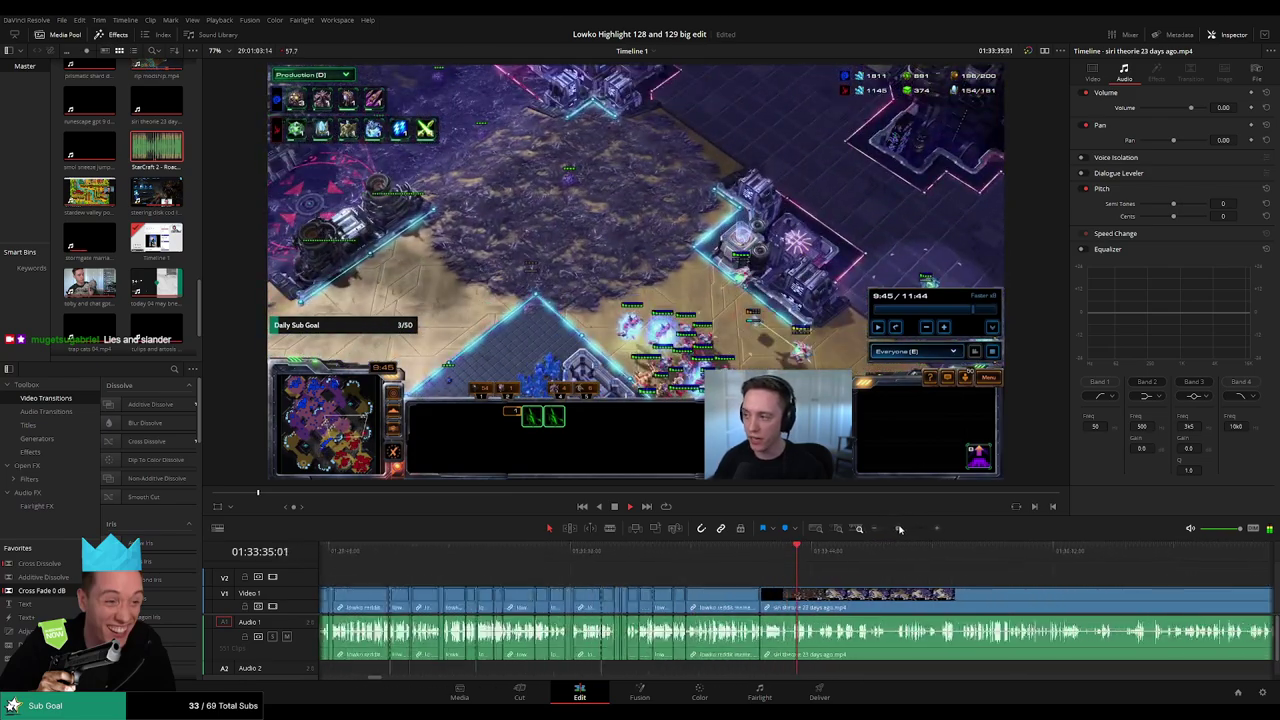
click(922, 553)
key(space)
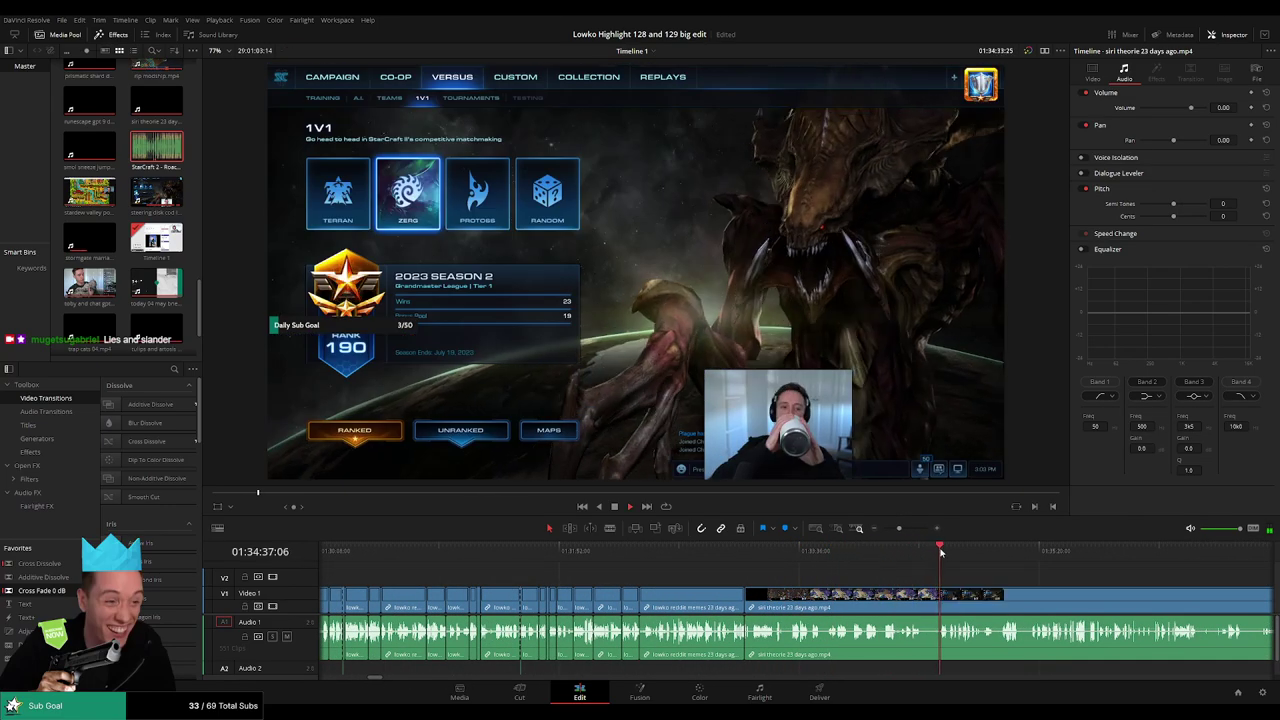
scroll(928, 577, right, 3)
scroll(833, 579, up, 3)
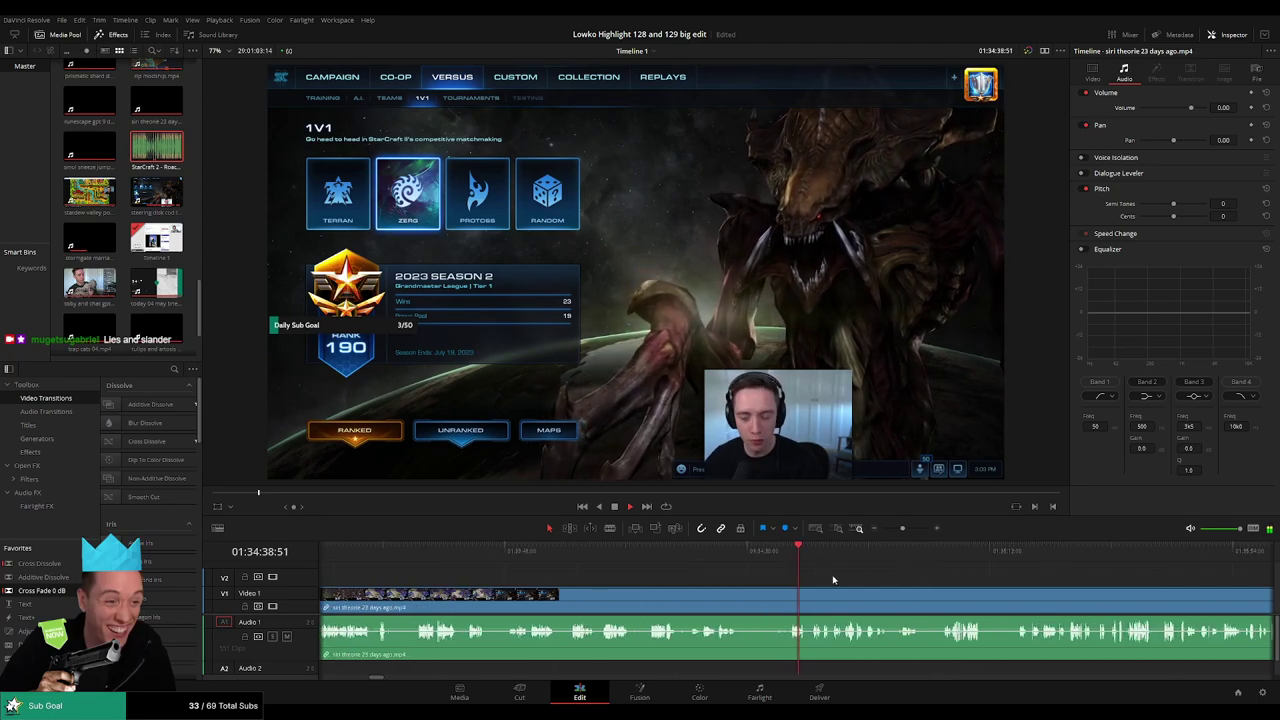
Skim ahead through playback and return to the previous cut.
click(817, 553)
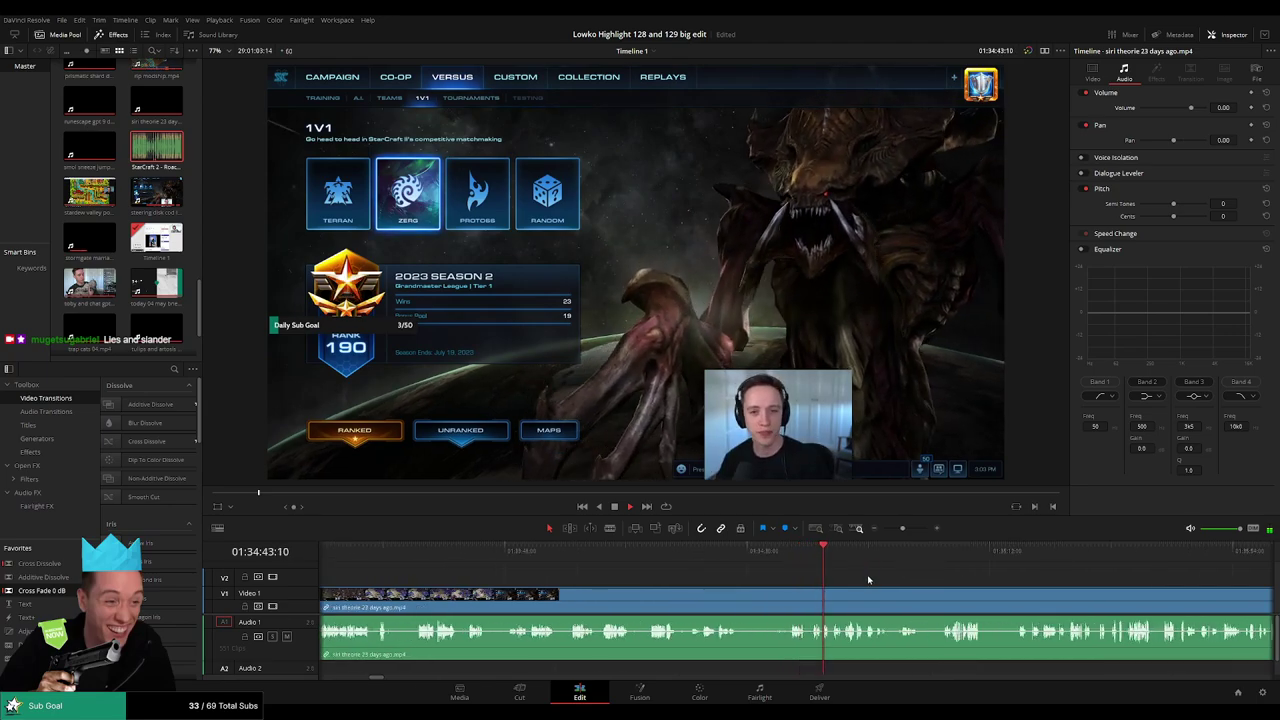
scroll(760, 570, right, 3)
click(646, 558)
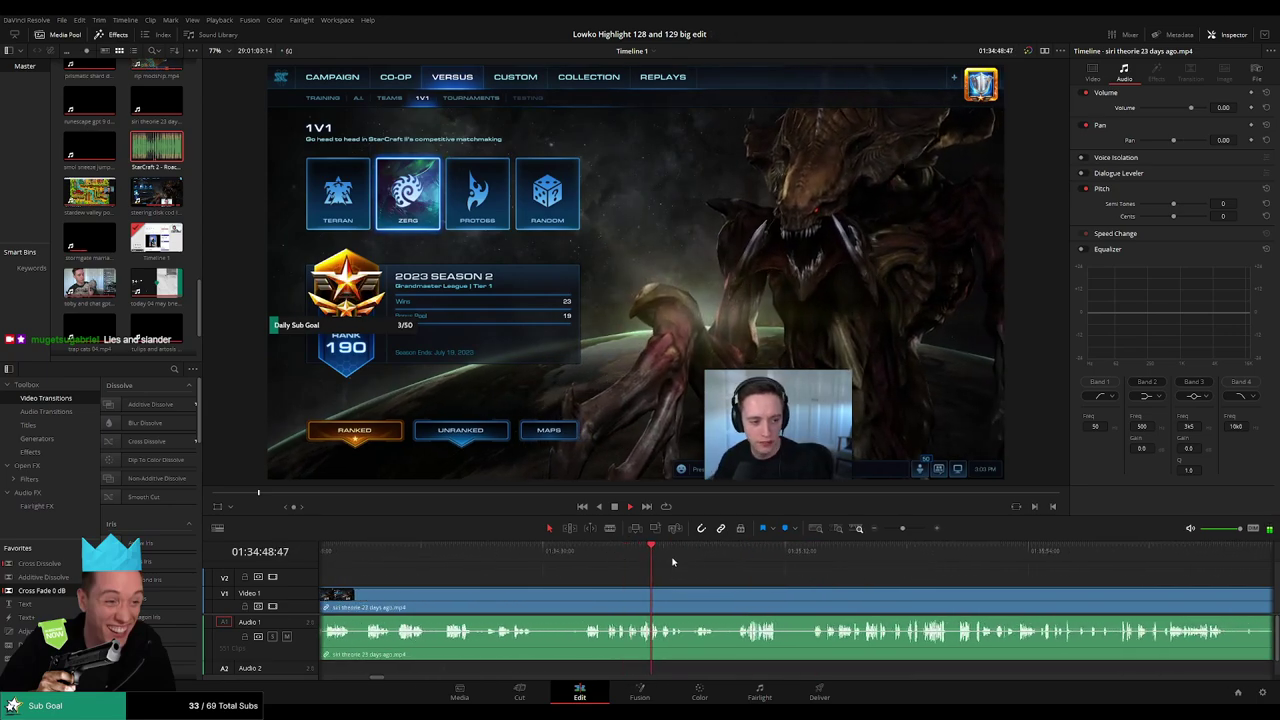
scroll(700, 575, down, 2)
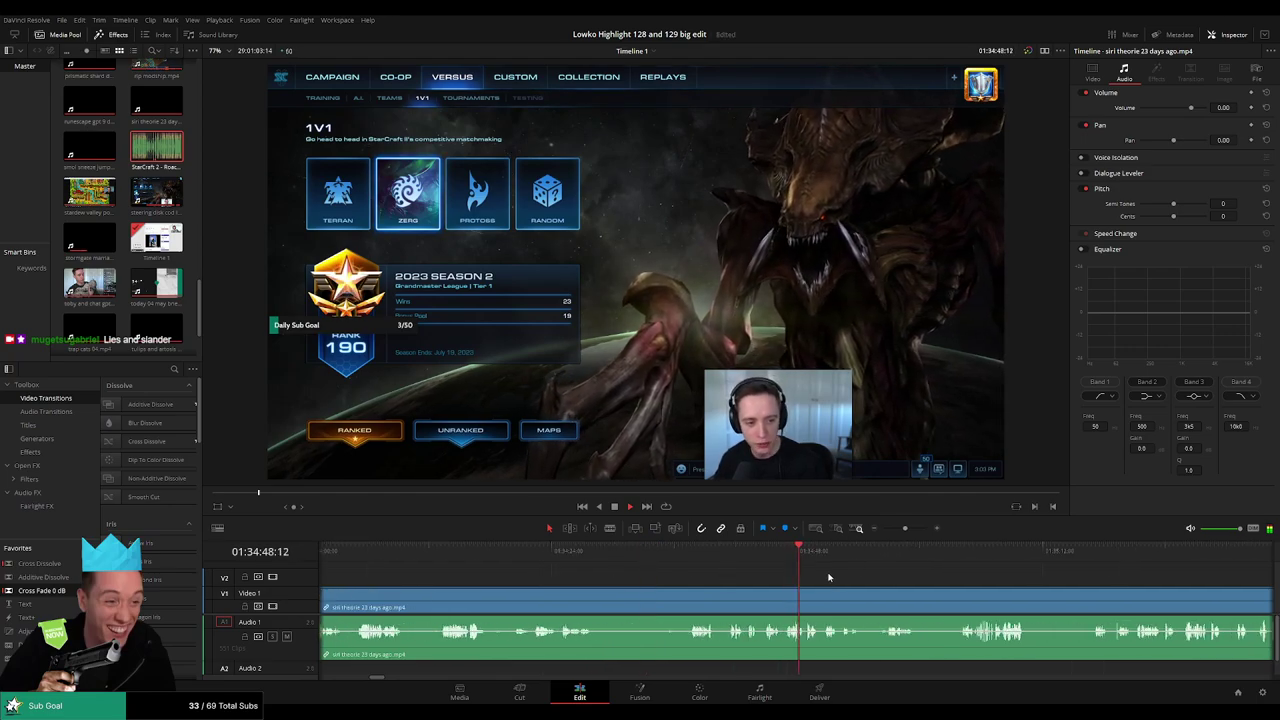
key(space)
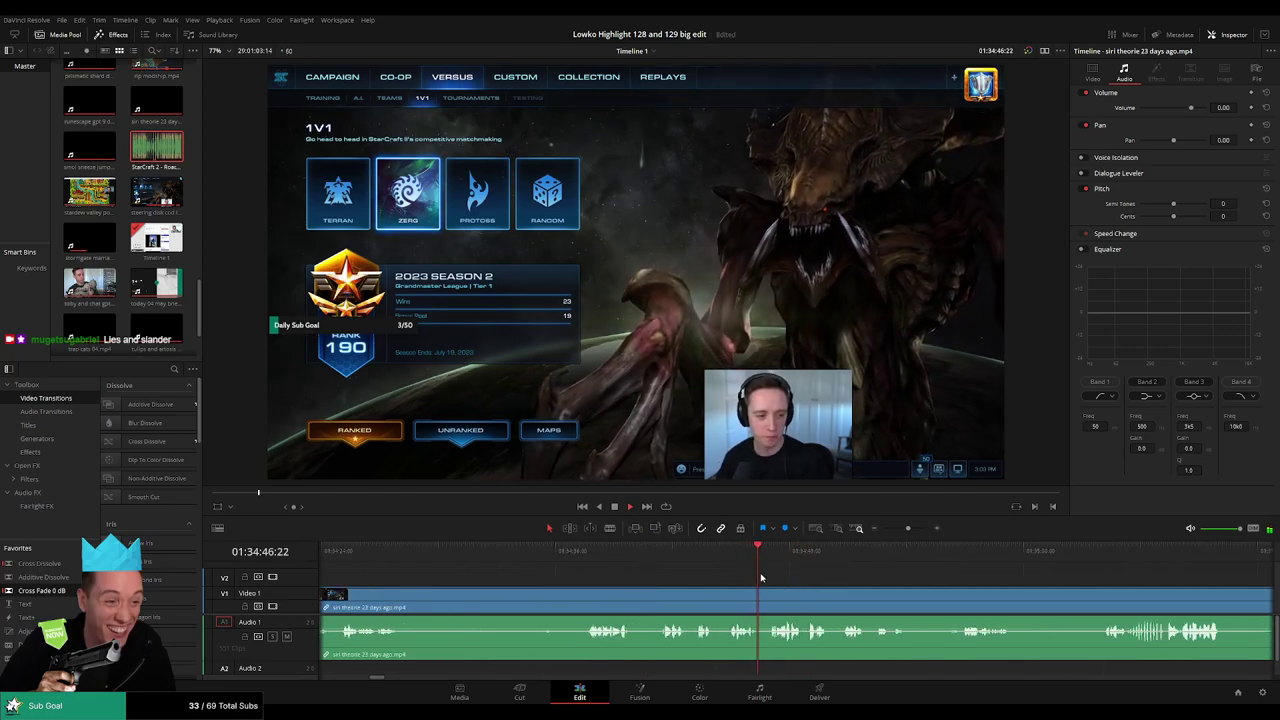
key(Up)
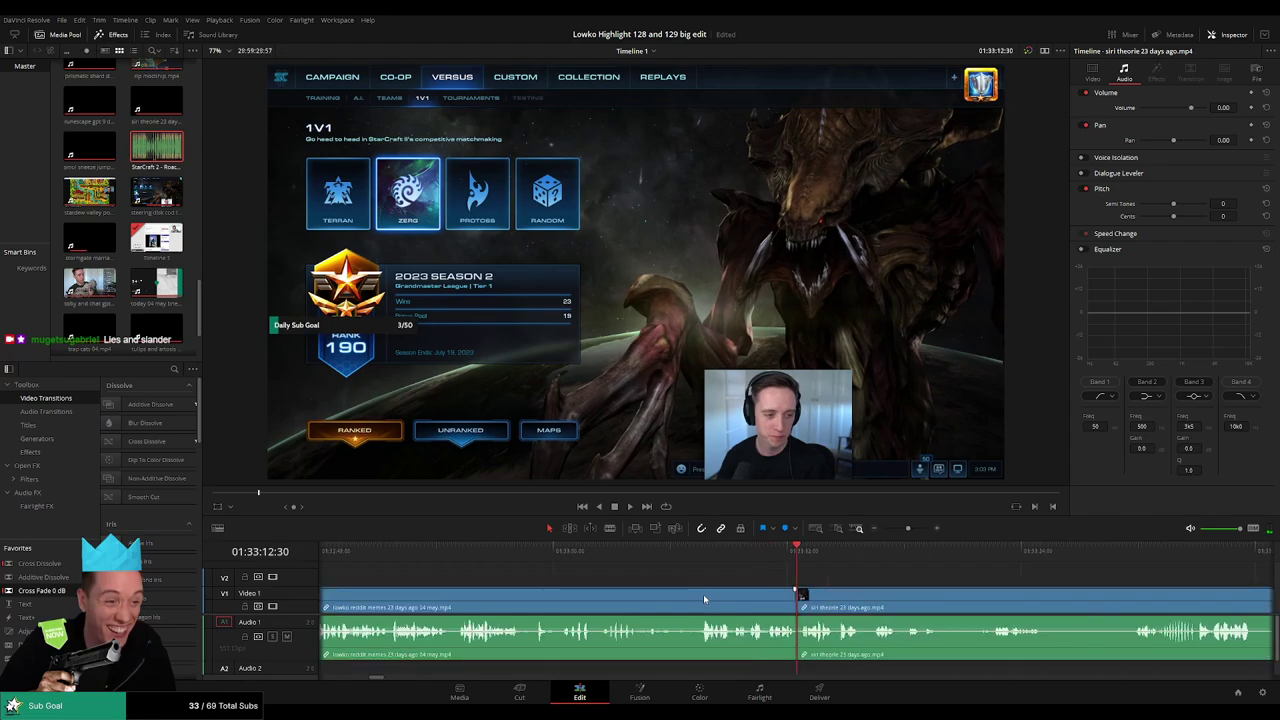
scroll(593, 571, right, 3)
scroll(600, 578, right, 1)
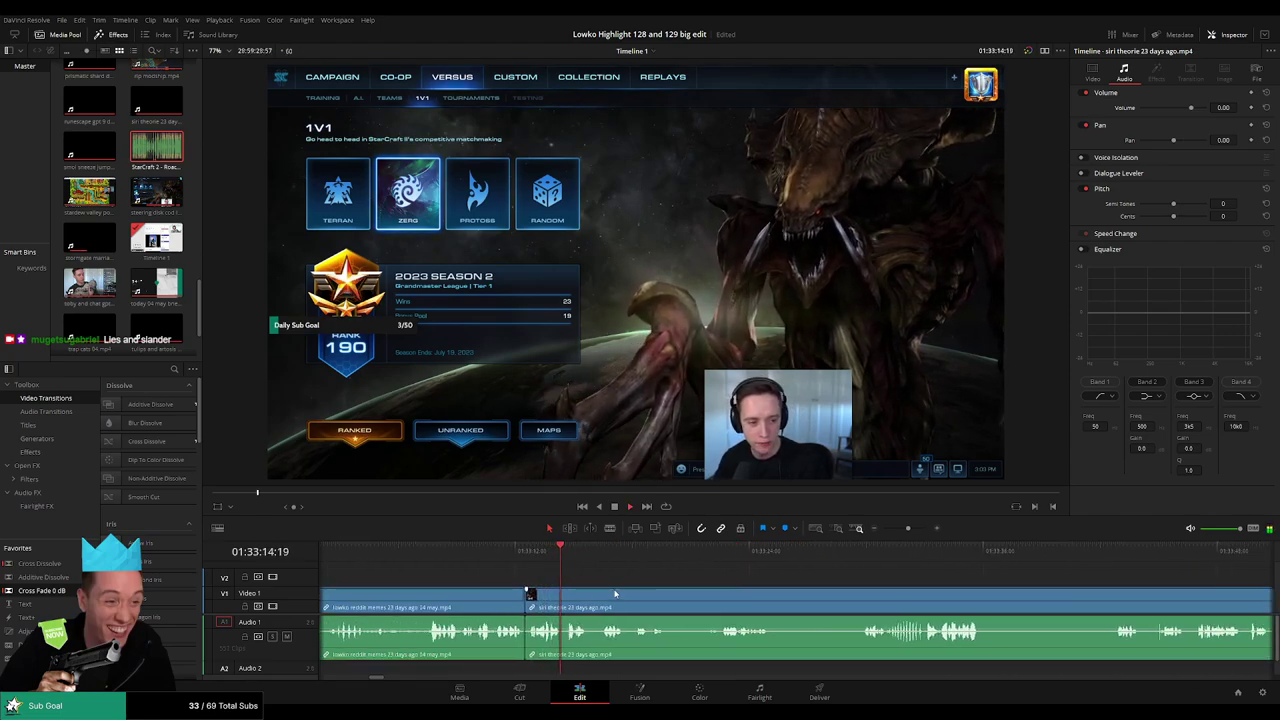
scroll(540, 582, right, 3)
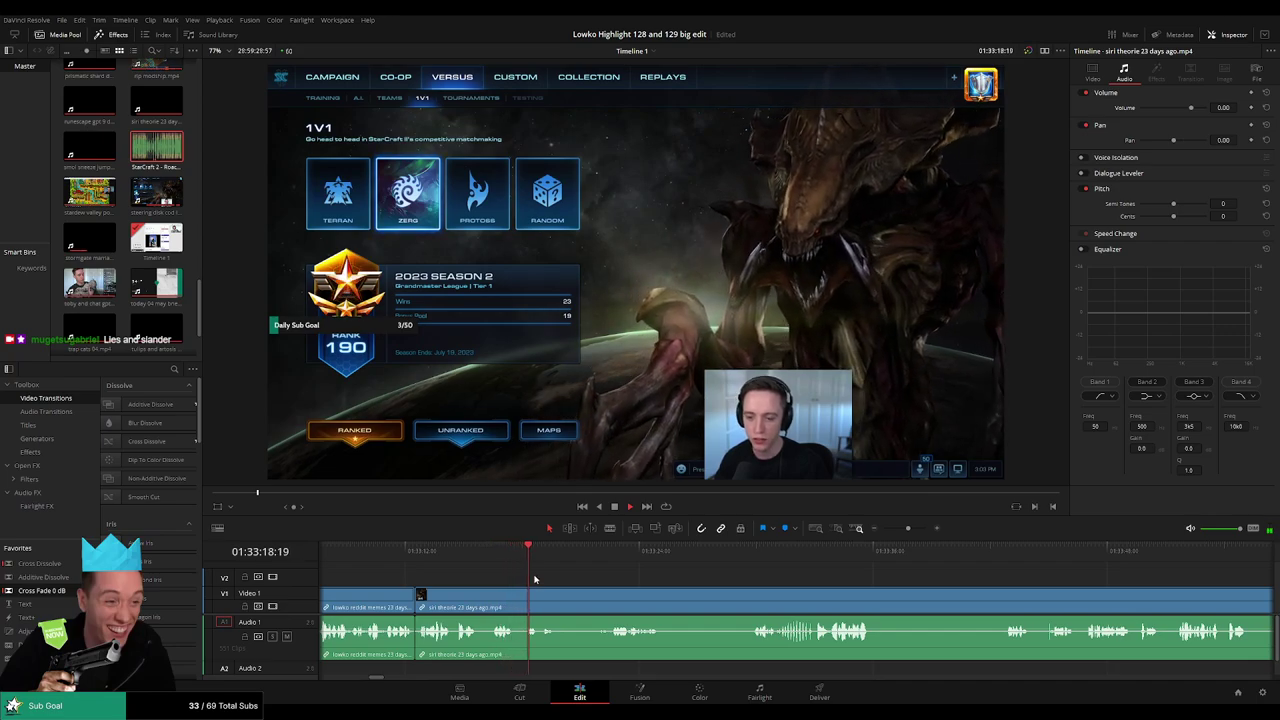
Preview later footage in the siri theorie clip.
click(611, 569)
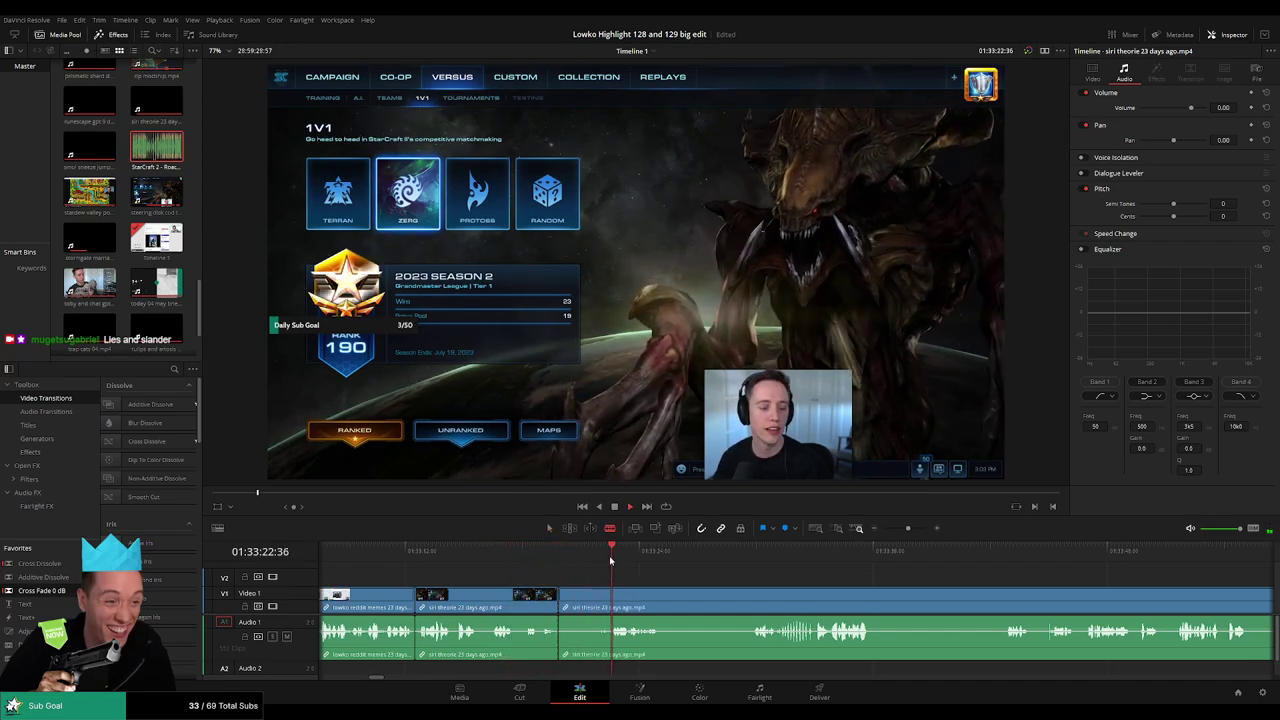
click(740, 560)
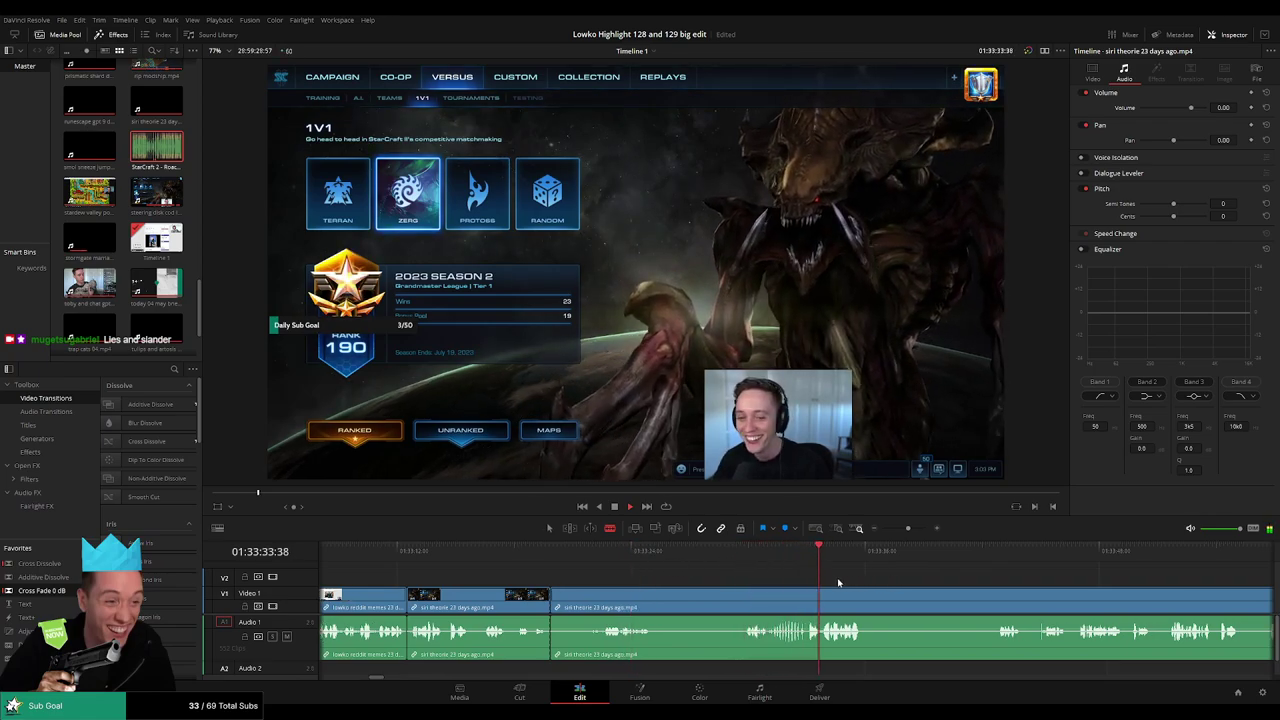
scroll(700, 572, right, 3)
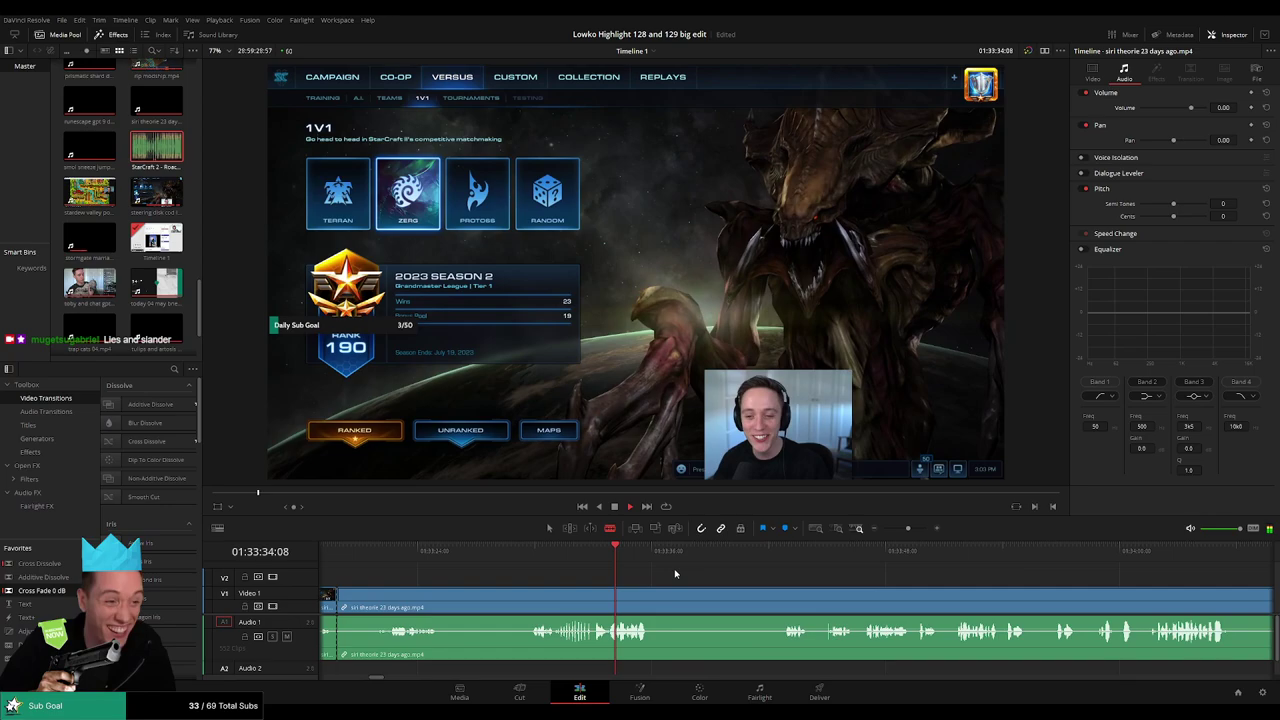
click(783, 549)
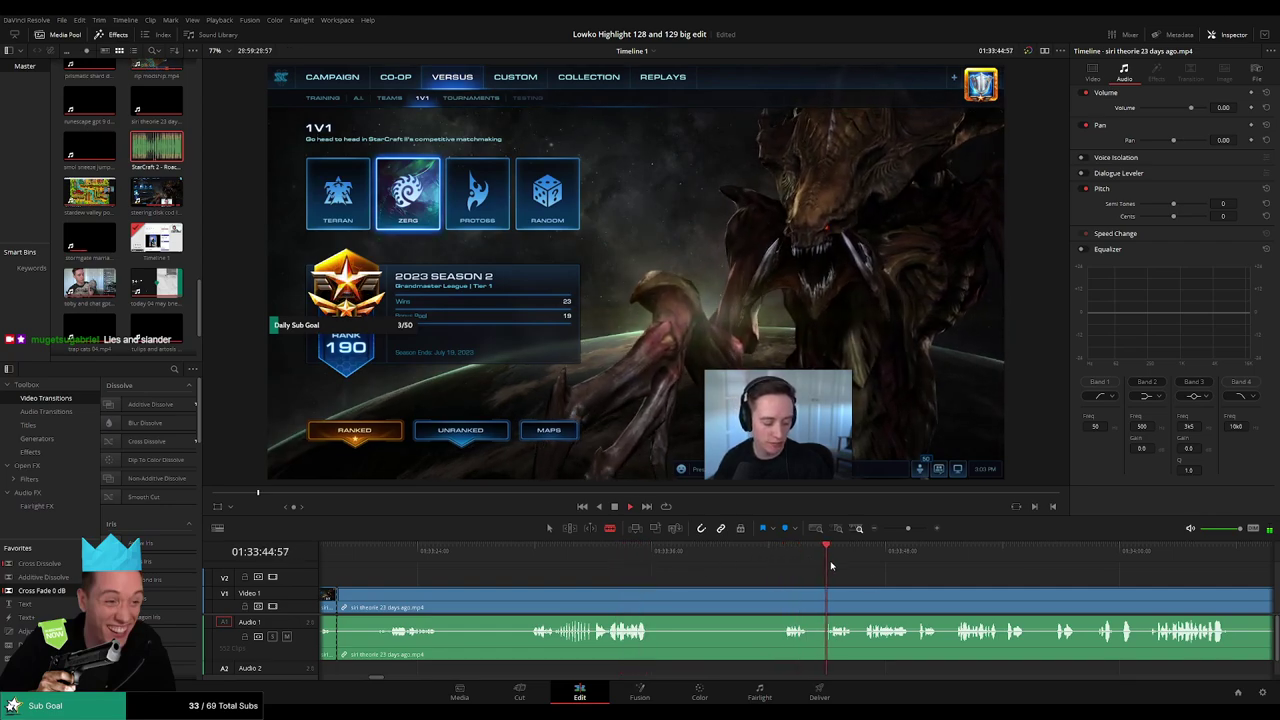
scroll(780, 565, right, 4)
click(690, 549)
scroll(734, 565, right, 3)
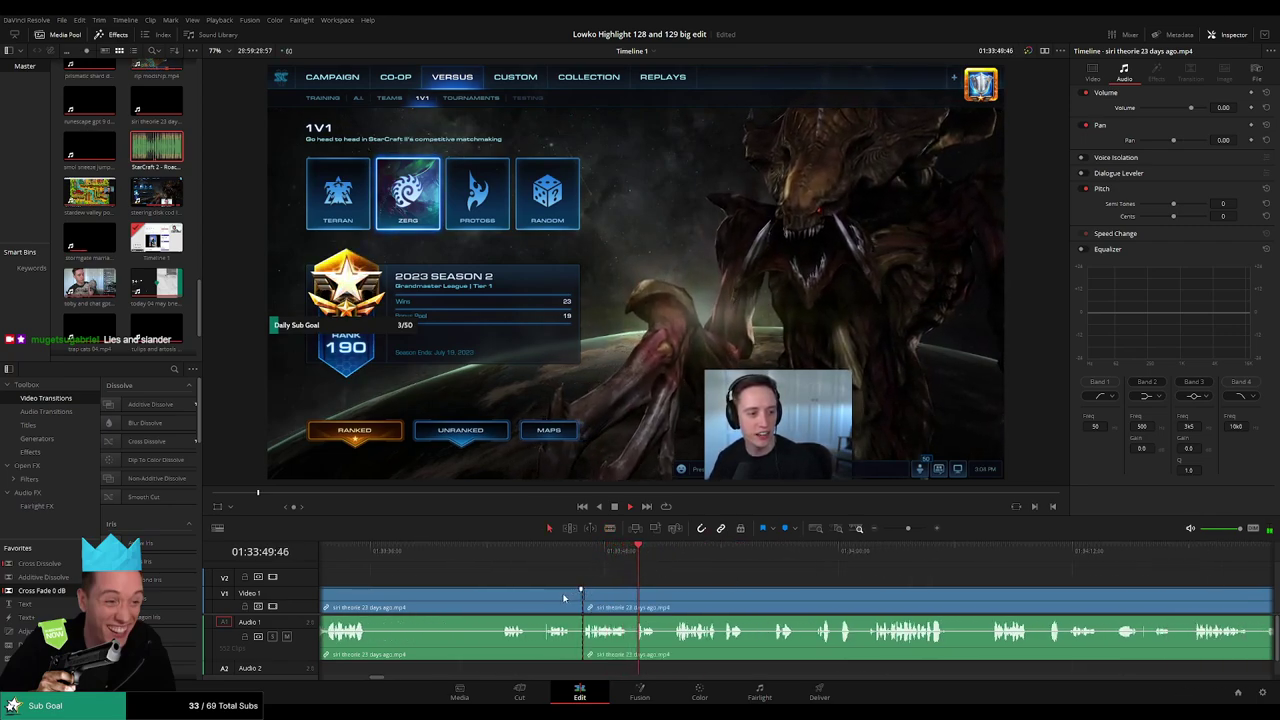
Replay an earlier part of the siri theorie clip to locate where it drags.
key(space)
scroll(650, 592, left, 2)
scroll(727, 588, left, 4)
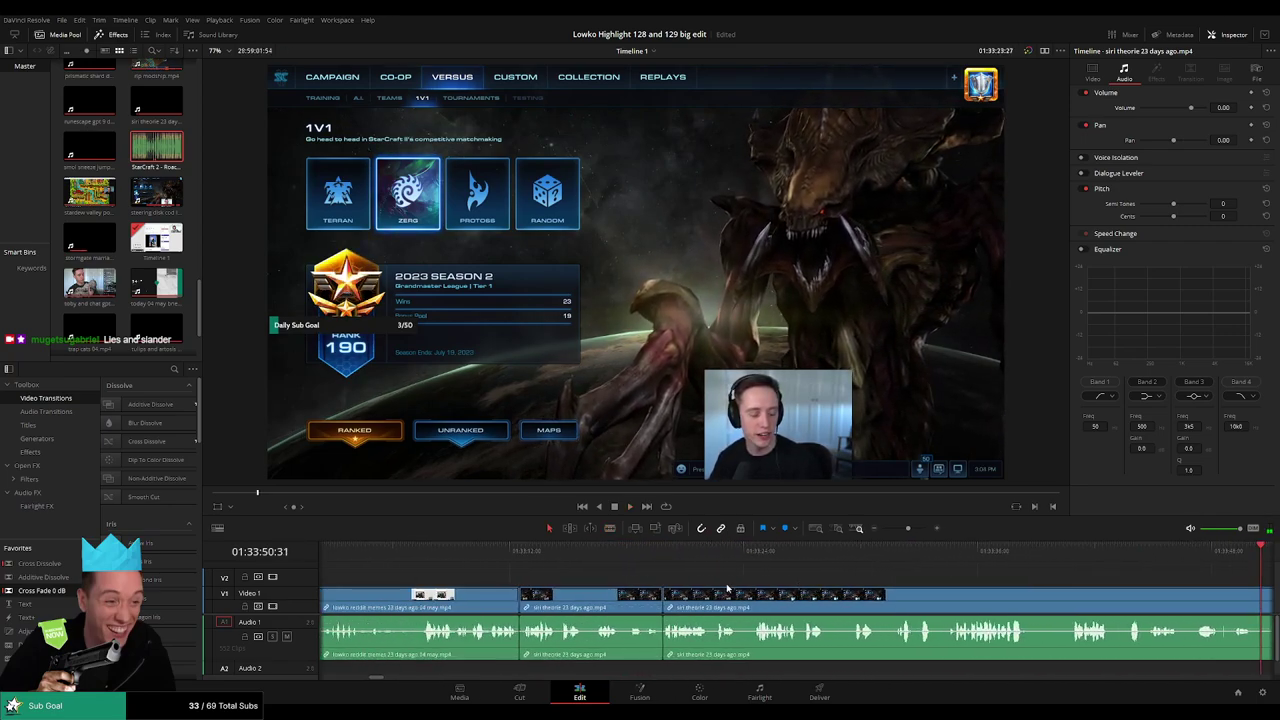
key(space)
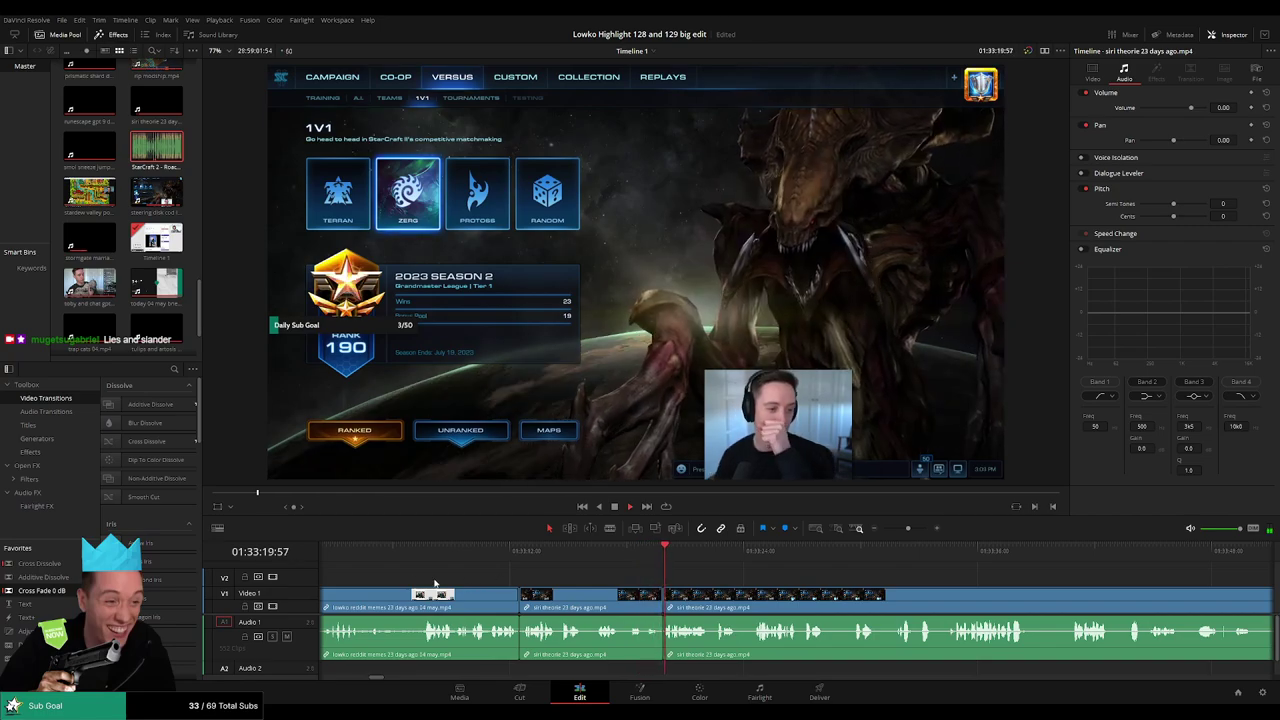
key(space)
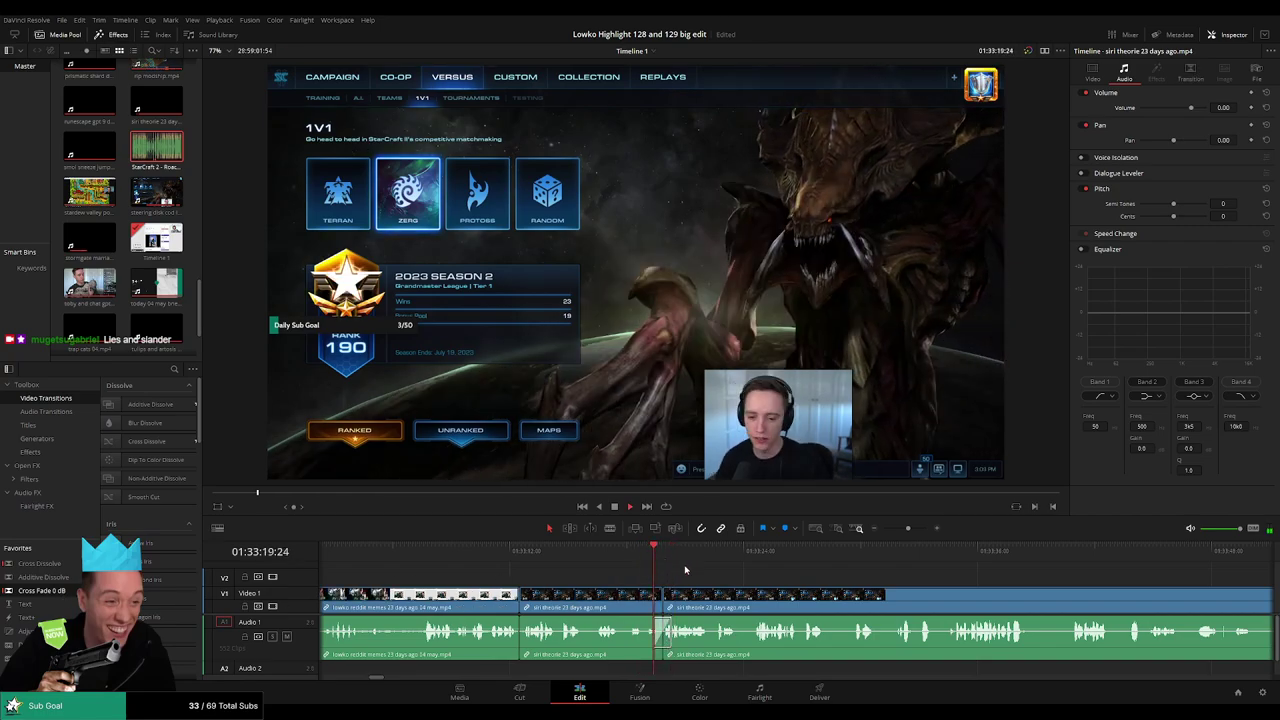
scroll(620, 575, right, 3)
scroll(580, 584, right, 1)
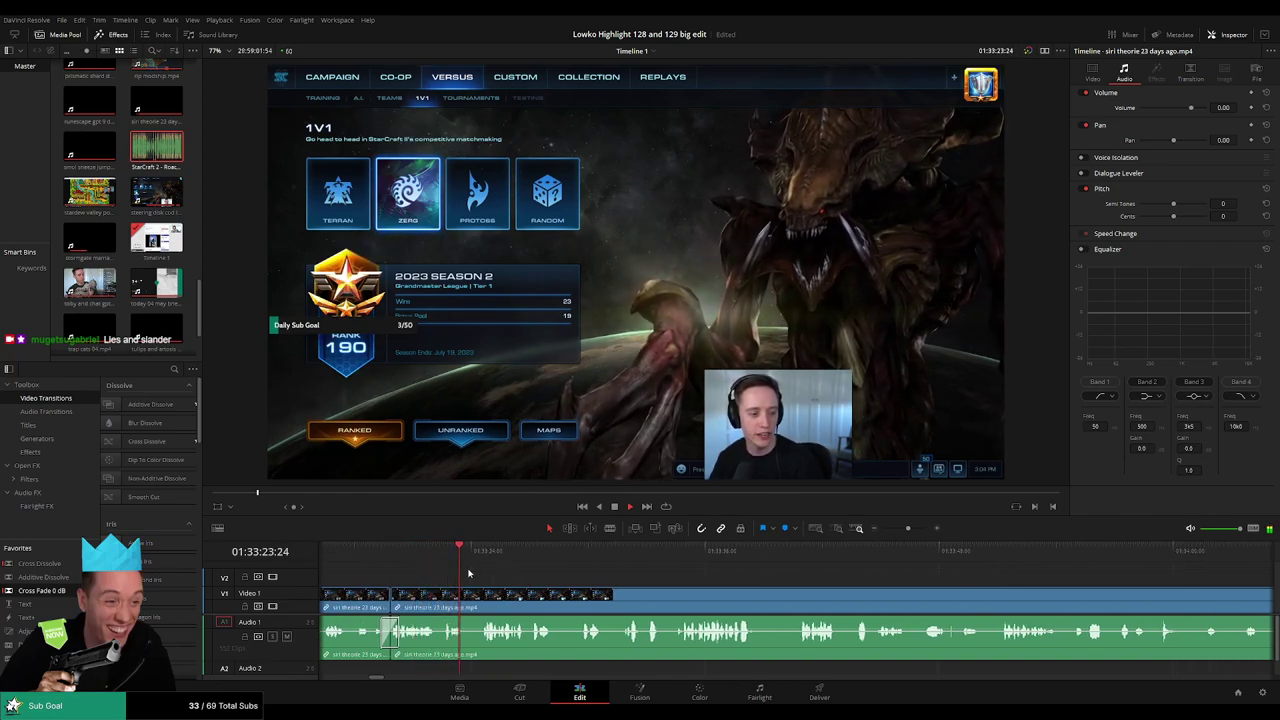
Blade the siri theorie clip at two points near the StarCraft II 1v1 menu.
key(b)
click(465, 600)
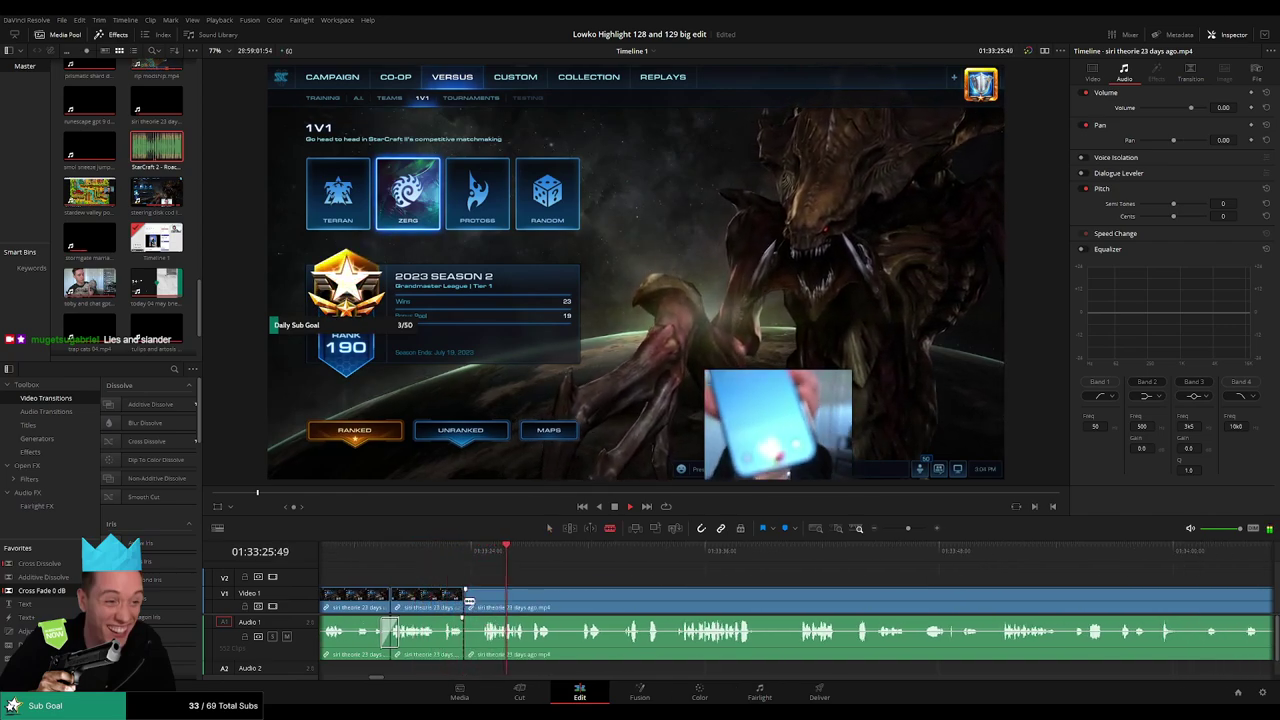
key(a)
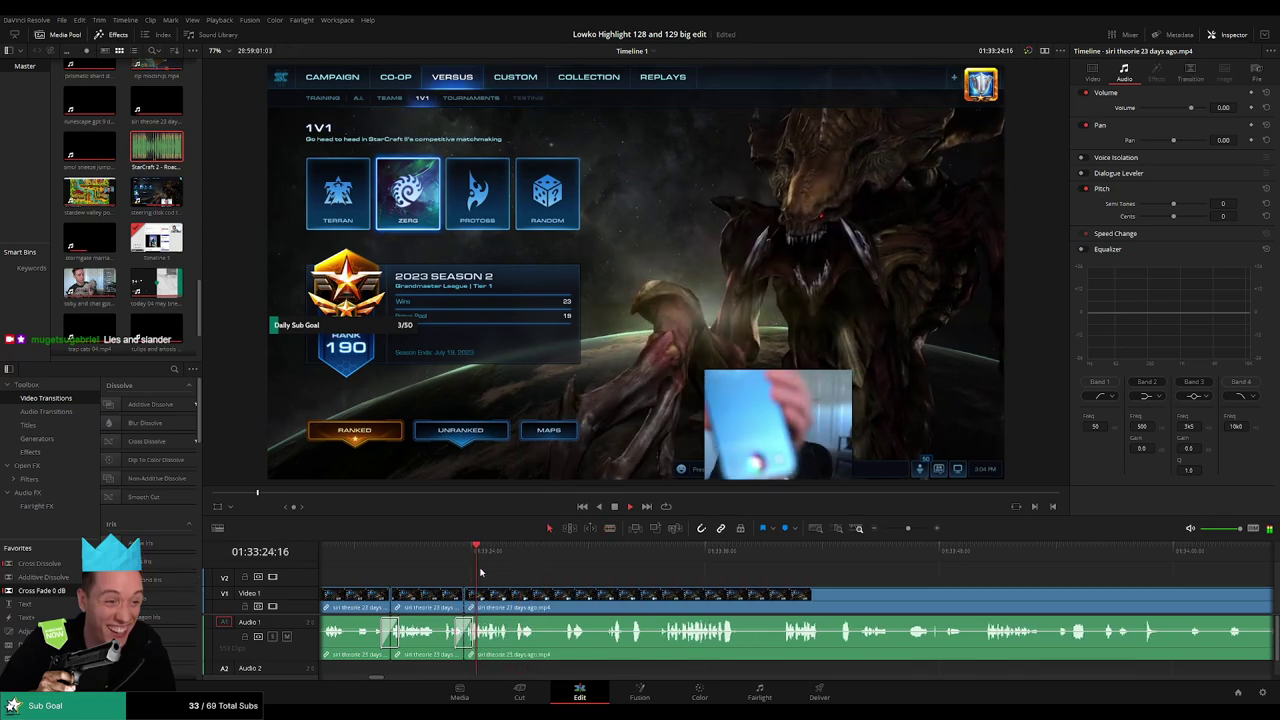
key(b)
click(509, 600)
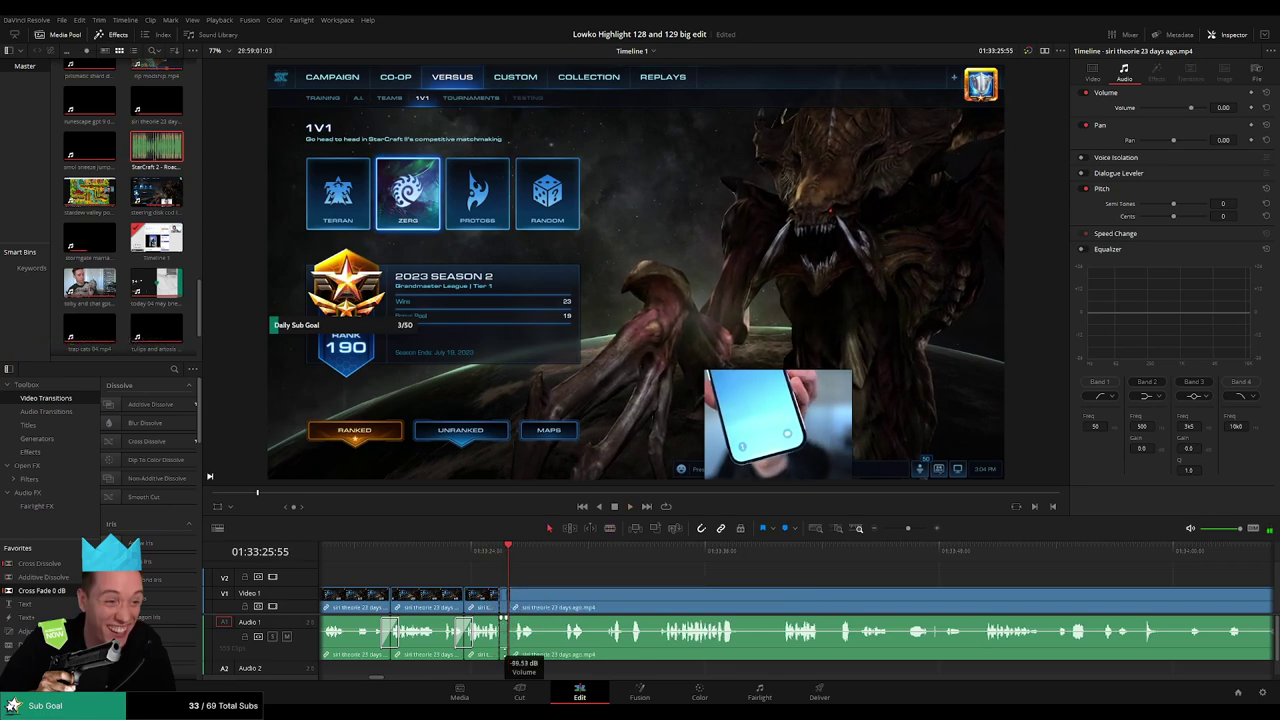
Place Roach Quotes.mp3 on Audio 2 and trim both its ends.
drag(156, 146, 490, 681)
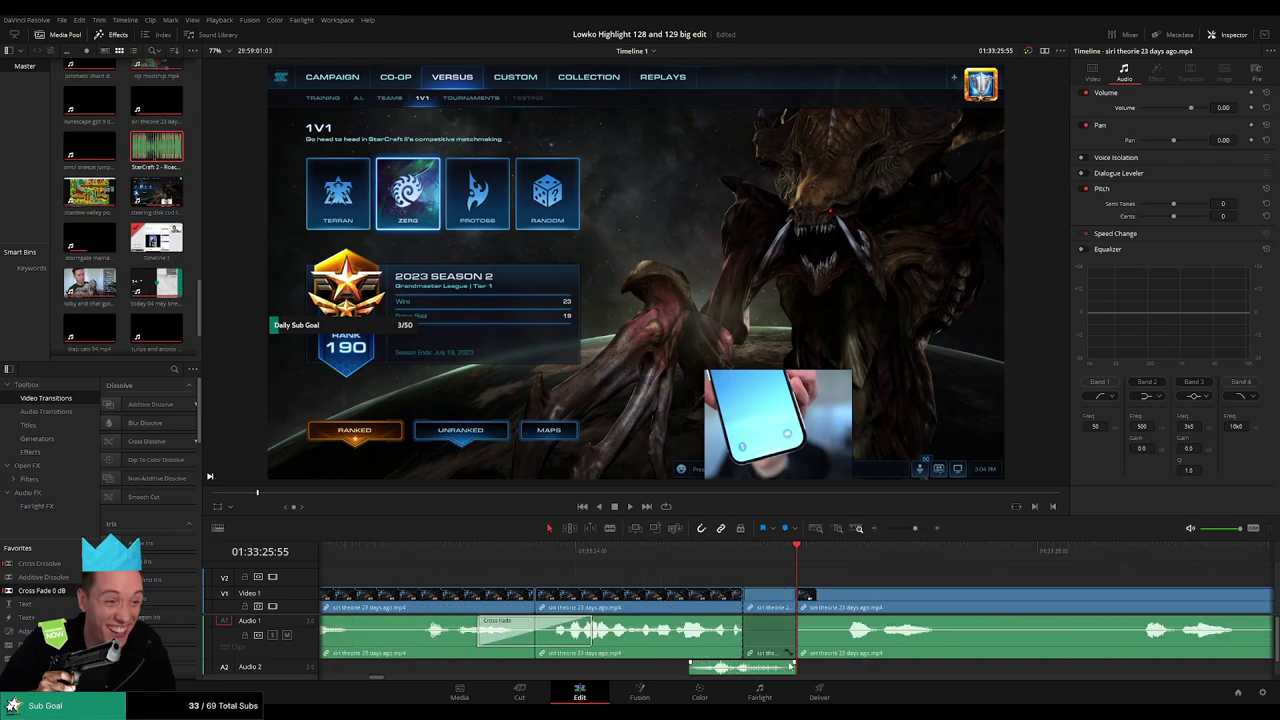
drag(490, 681, 777, 667)
drag(680, 672, 725, 670)
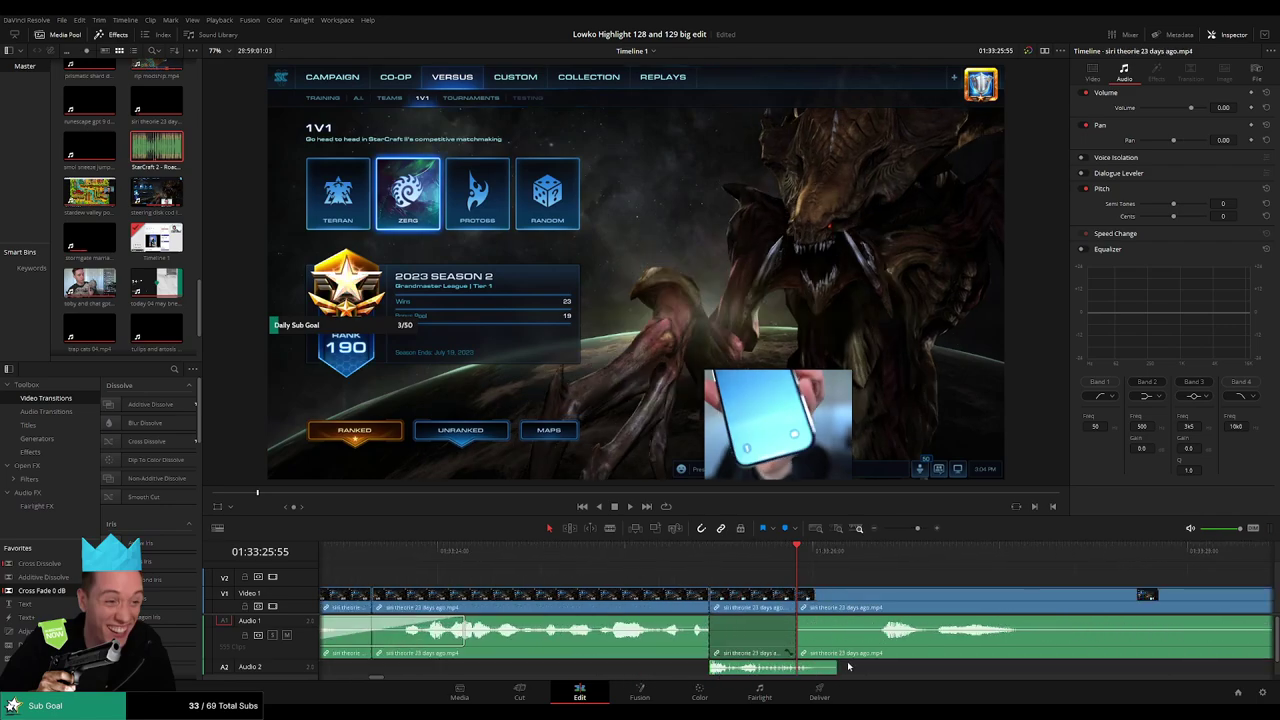
drag(881, 668, 778, 670)
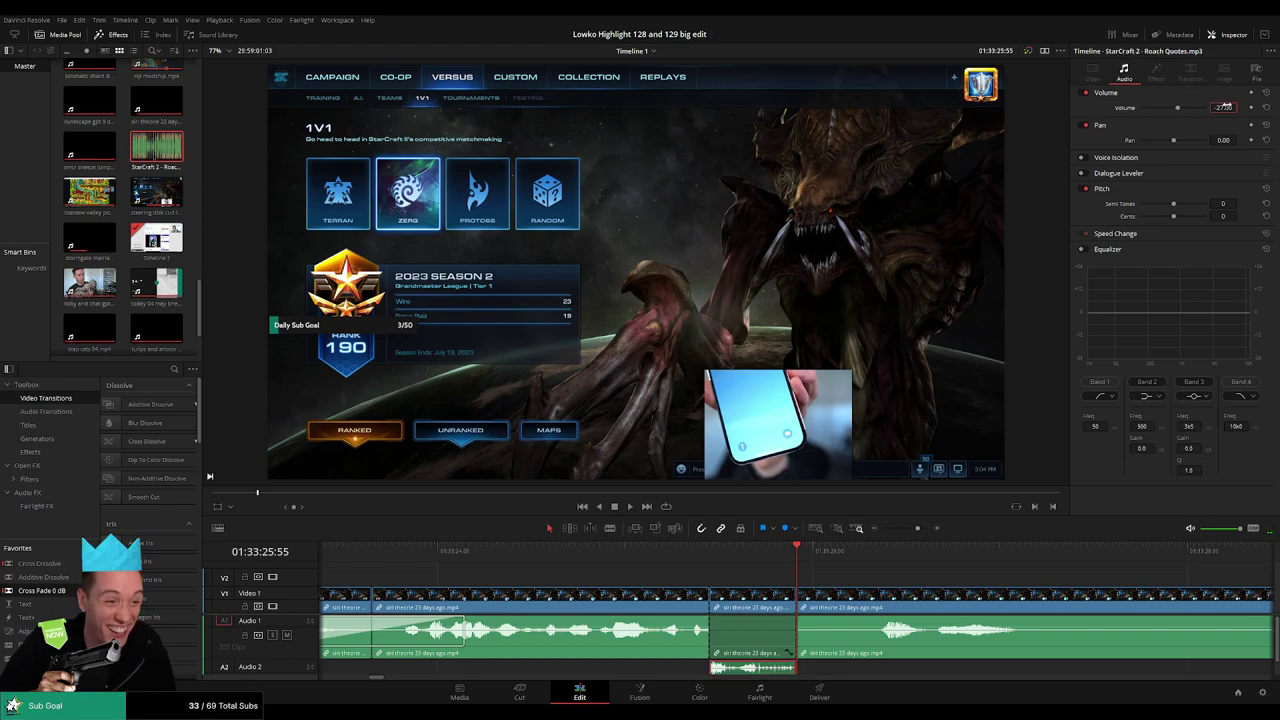
Play back, then blade around a dull stretch of the siri clip and ripple-delete it.
scroll(679, 598, down, 3)
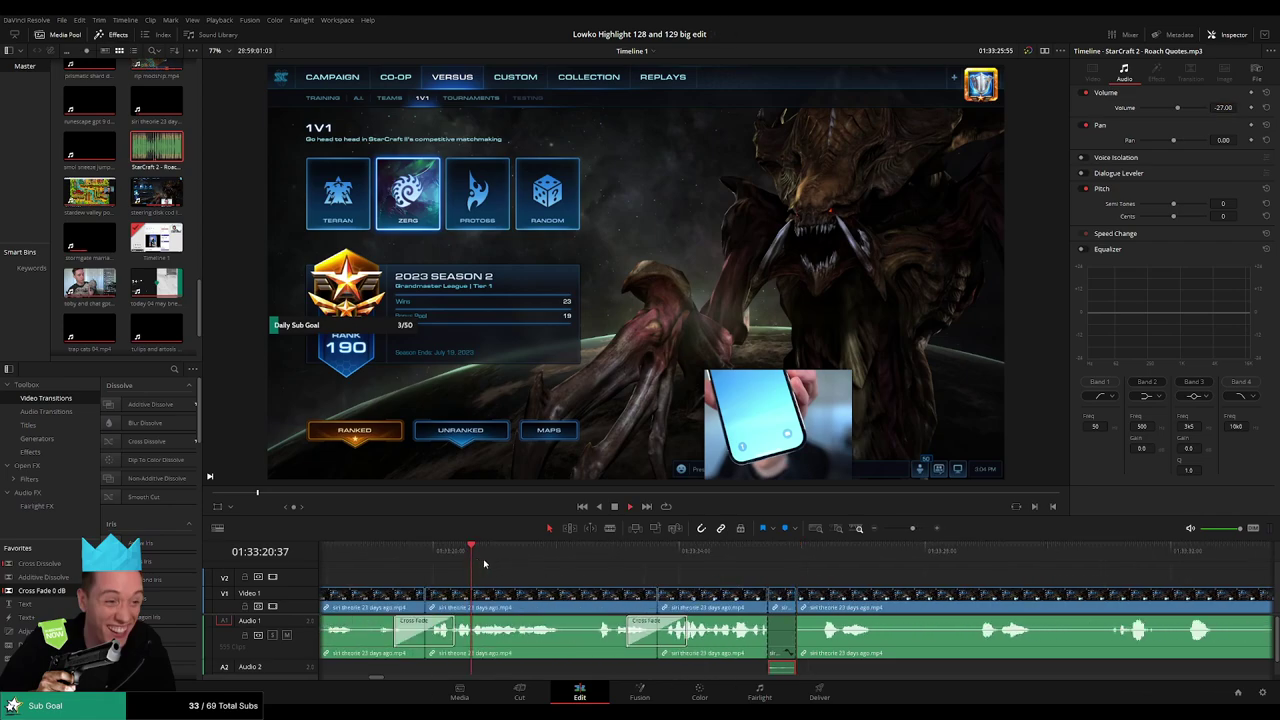
key(space)
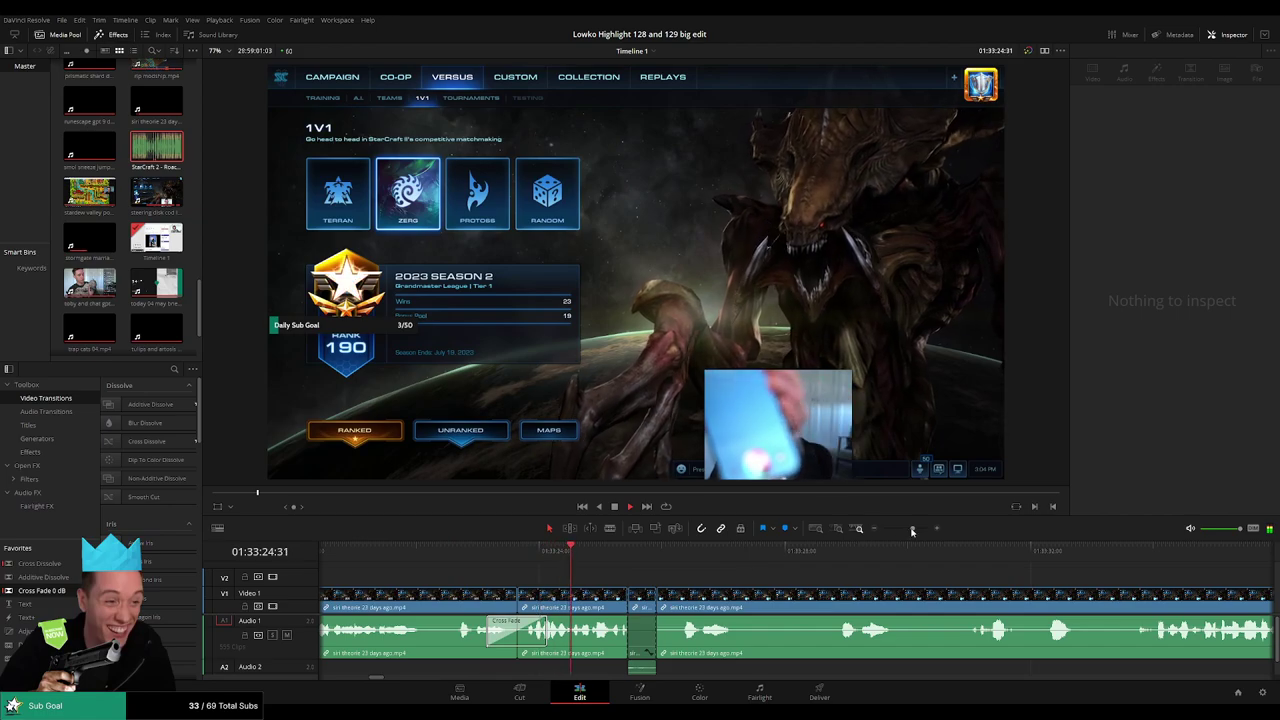
scroll(611, 580, down, 2)
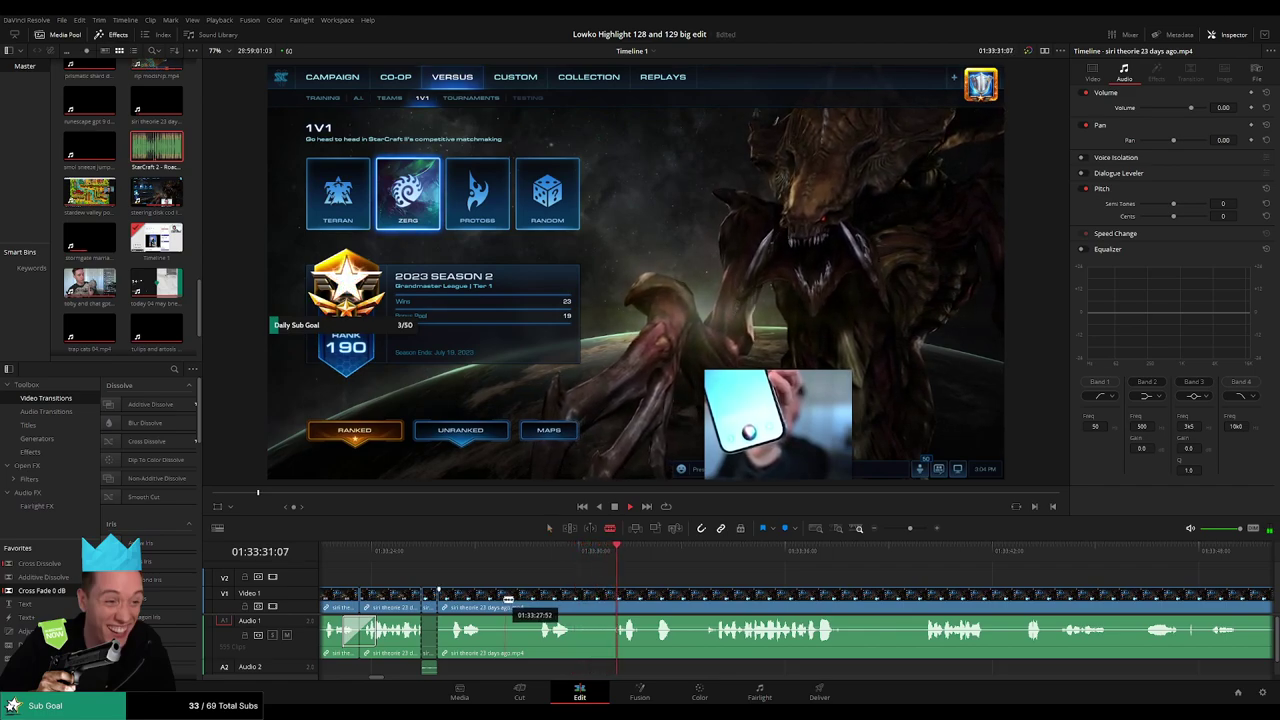
click(484, 600)
click(535, 600)
key(a)
click(508, 600)
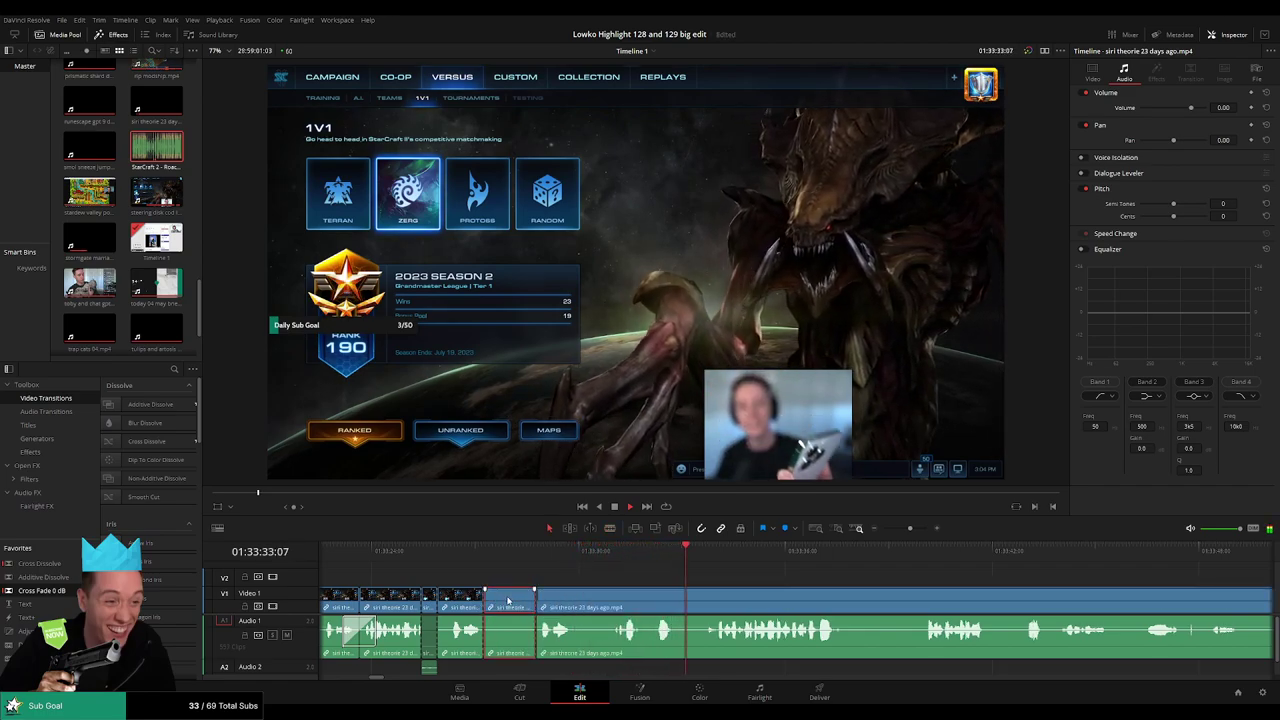
key(Delete)
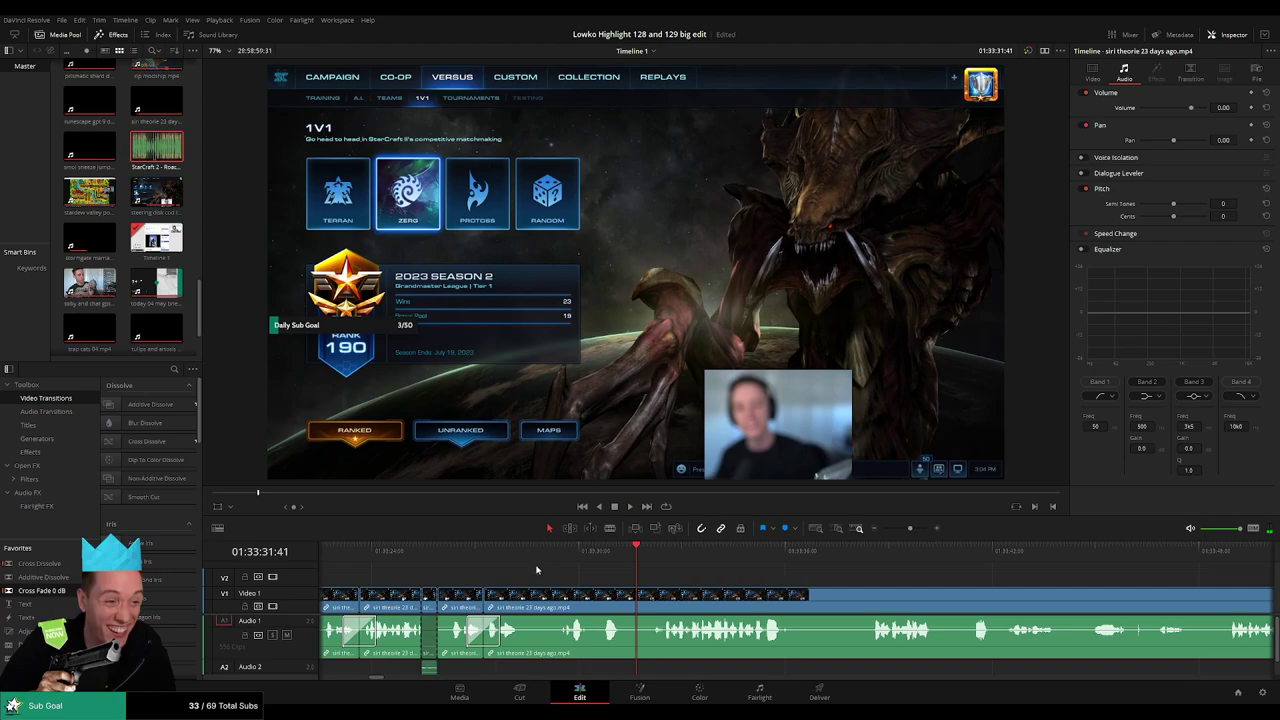
Split the siri clip at the playhead and place the sound accent on Audio 2 there.
click(556, 560)
key(space)
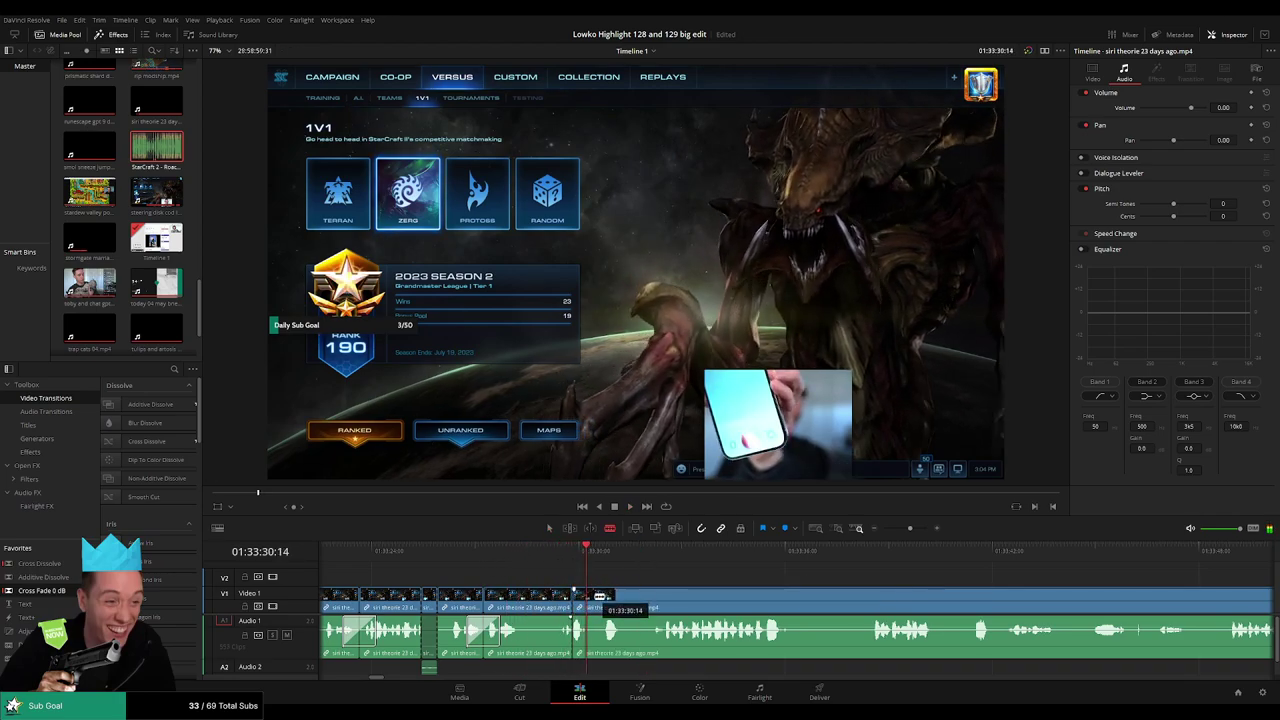
click(584, 597)
key(a)
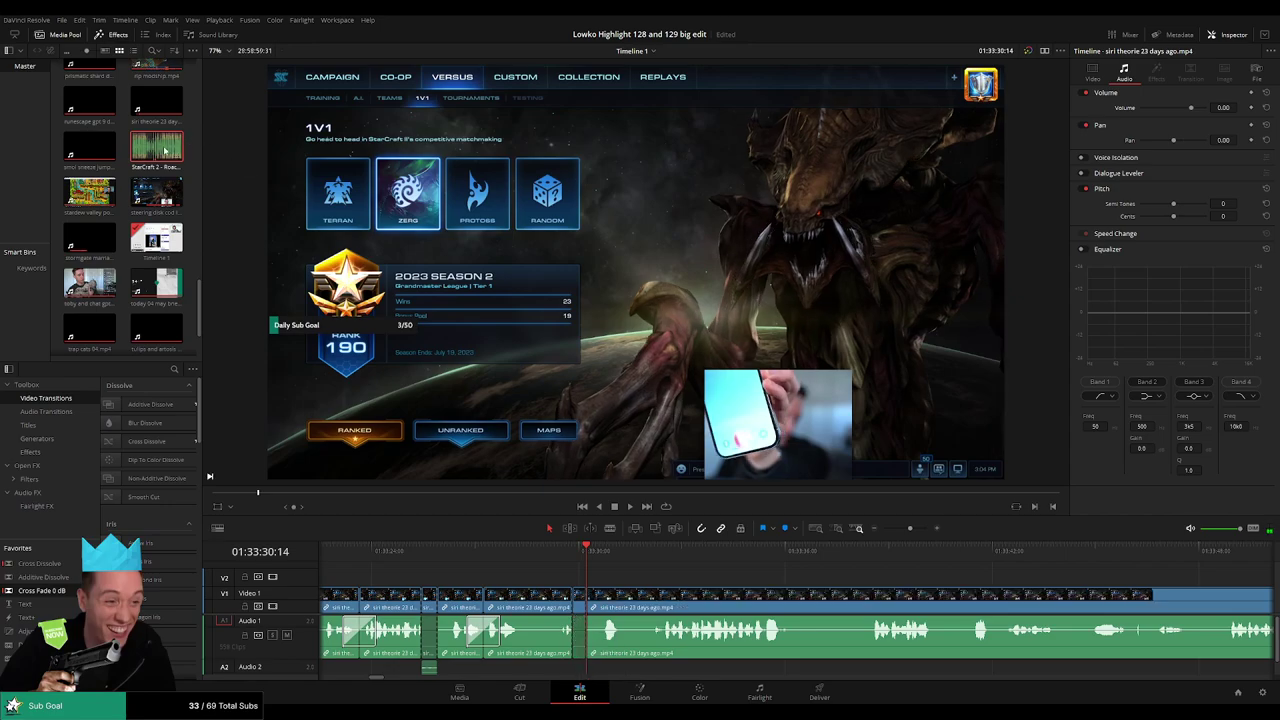
drag(584, 637, 578, 669)
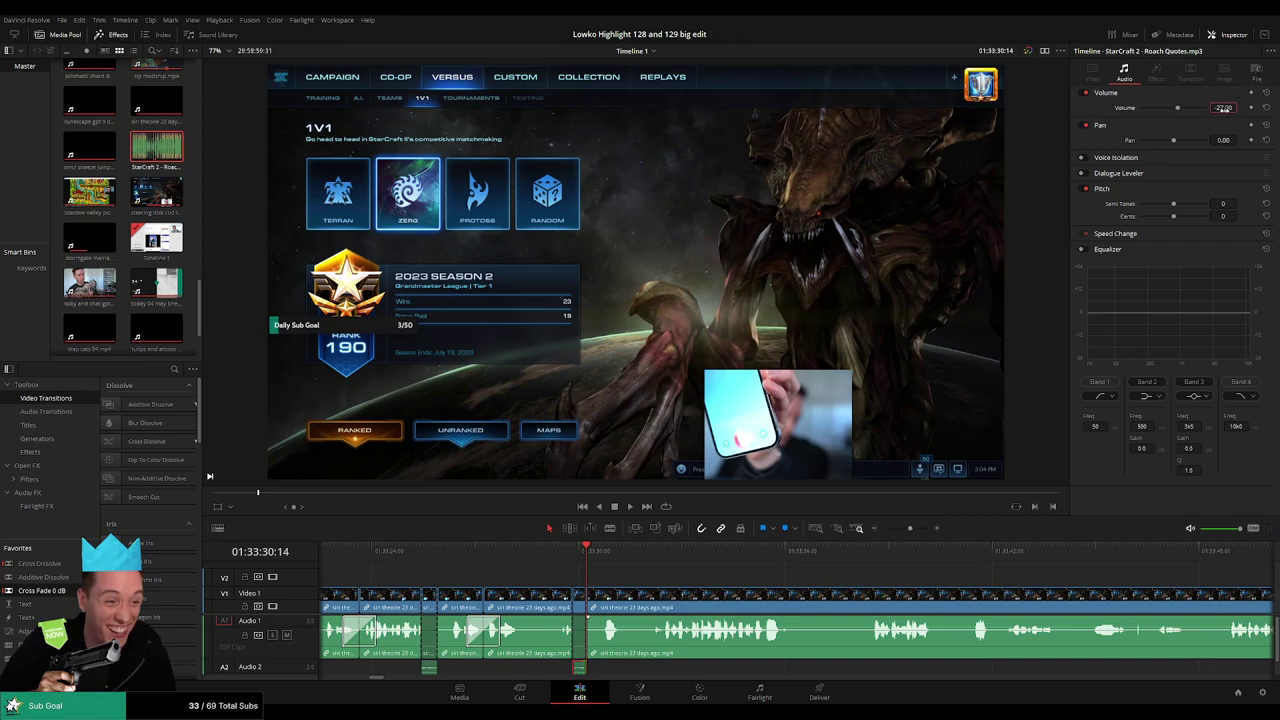
Shorten and reposition the Roach Quotes accent on Audio 2, then replay to check it.
key(space)
click(678, 576)
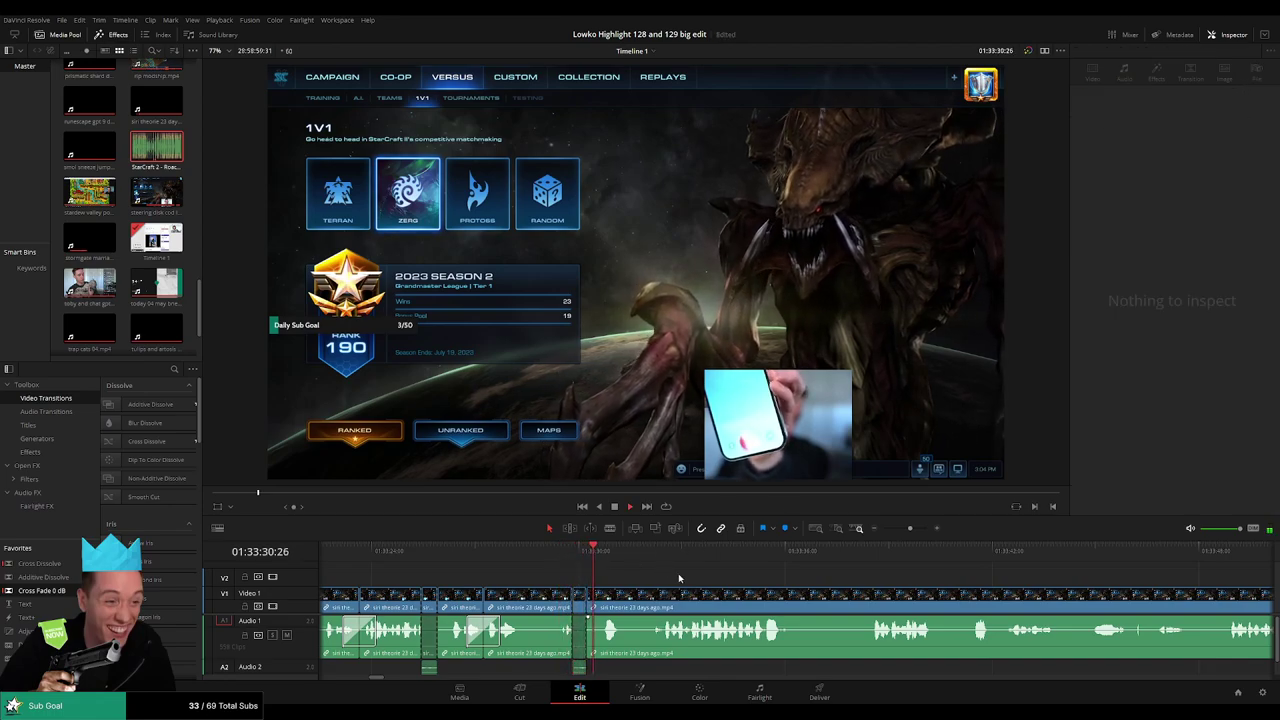
click(607, 611)
scroll(607, 611, up, 2)
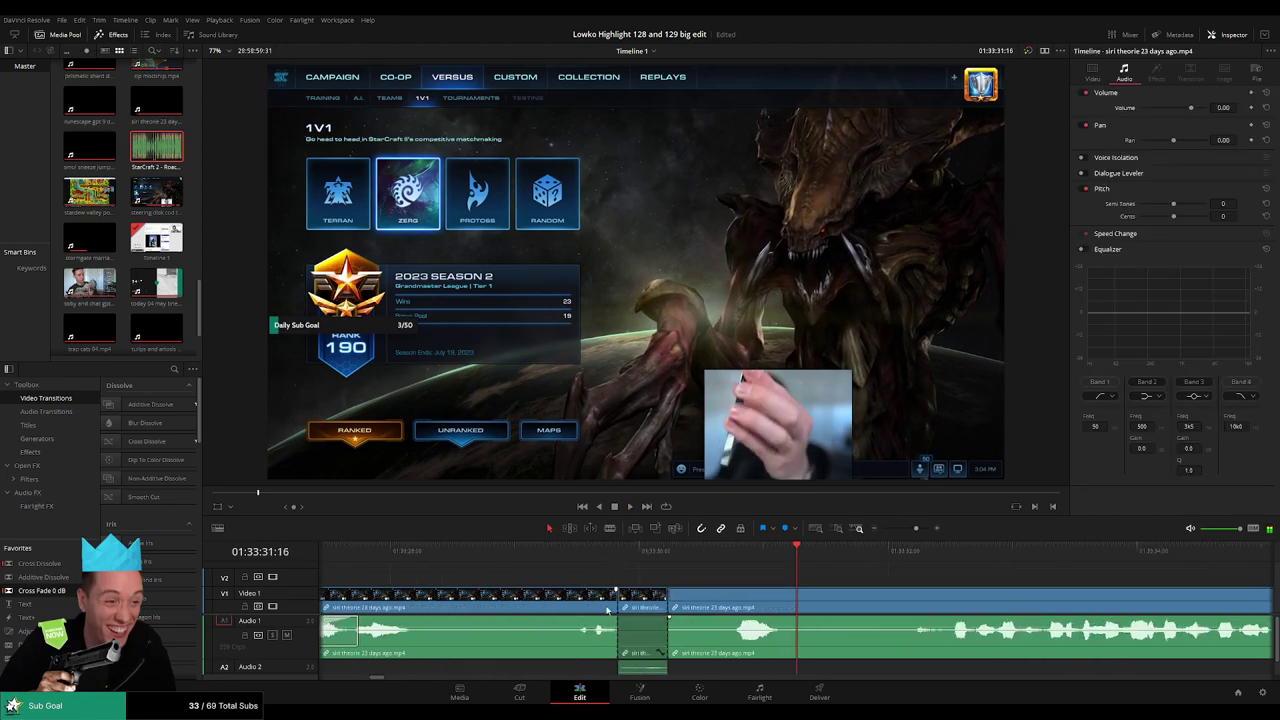
click(670, 671)
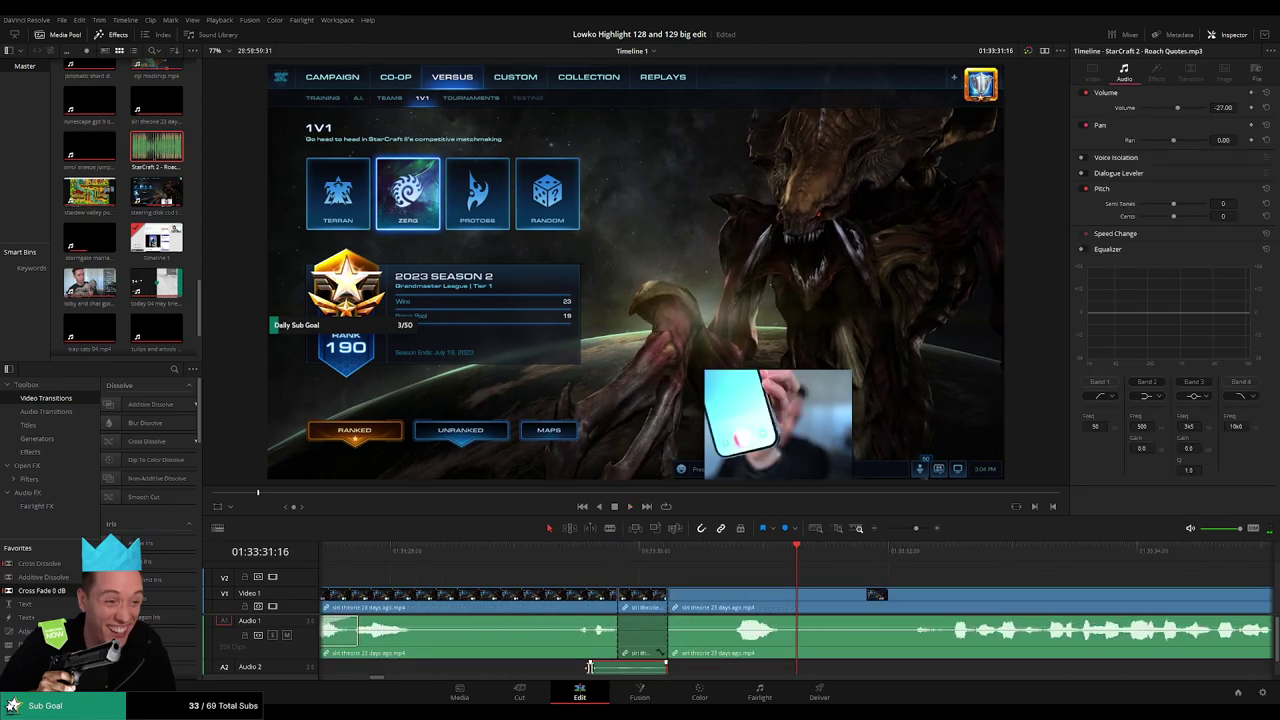
drag(617, 668, 618, 668)
key(/)
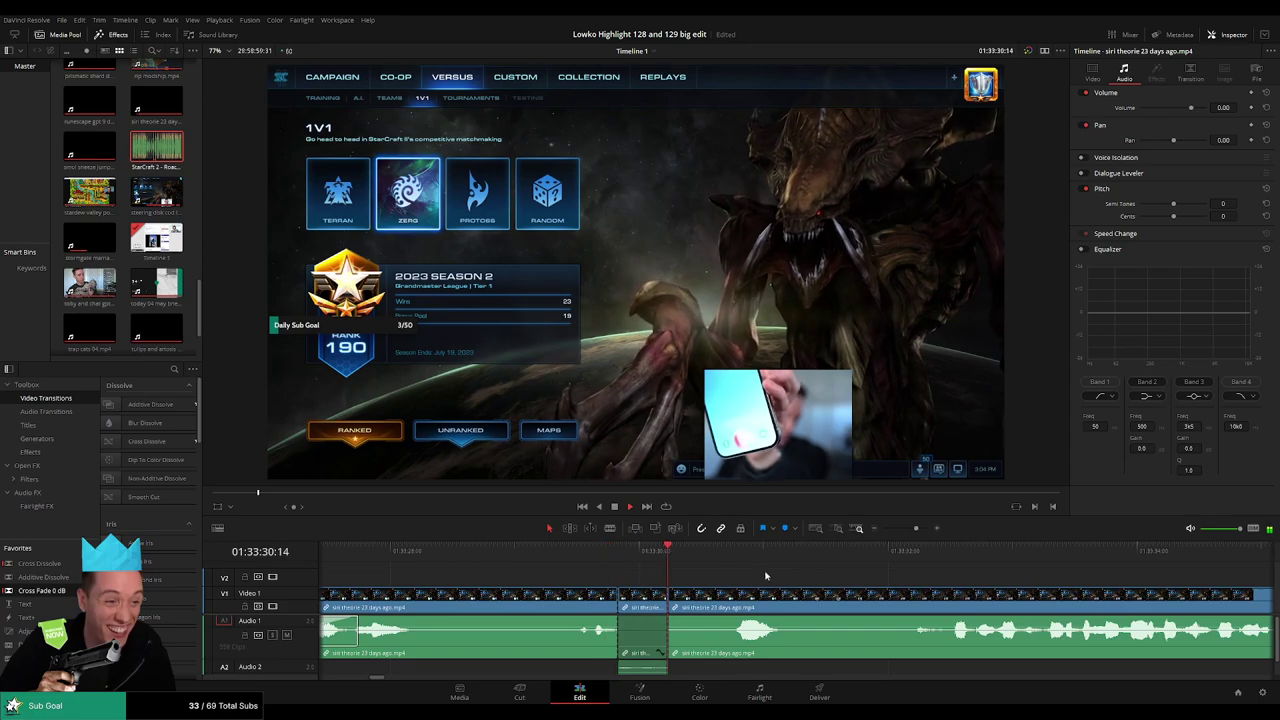
Split the siri clip at the playhead and delete the cut-out piece, closing the gap.
scroll(845, 567, down, 3)
scroll(846, 570, up, 2)
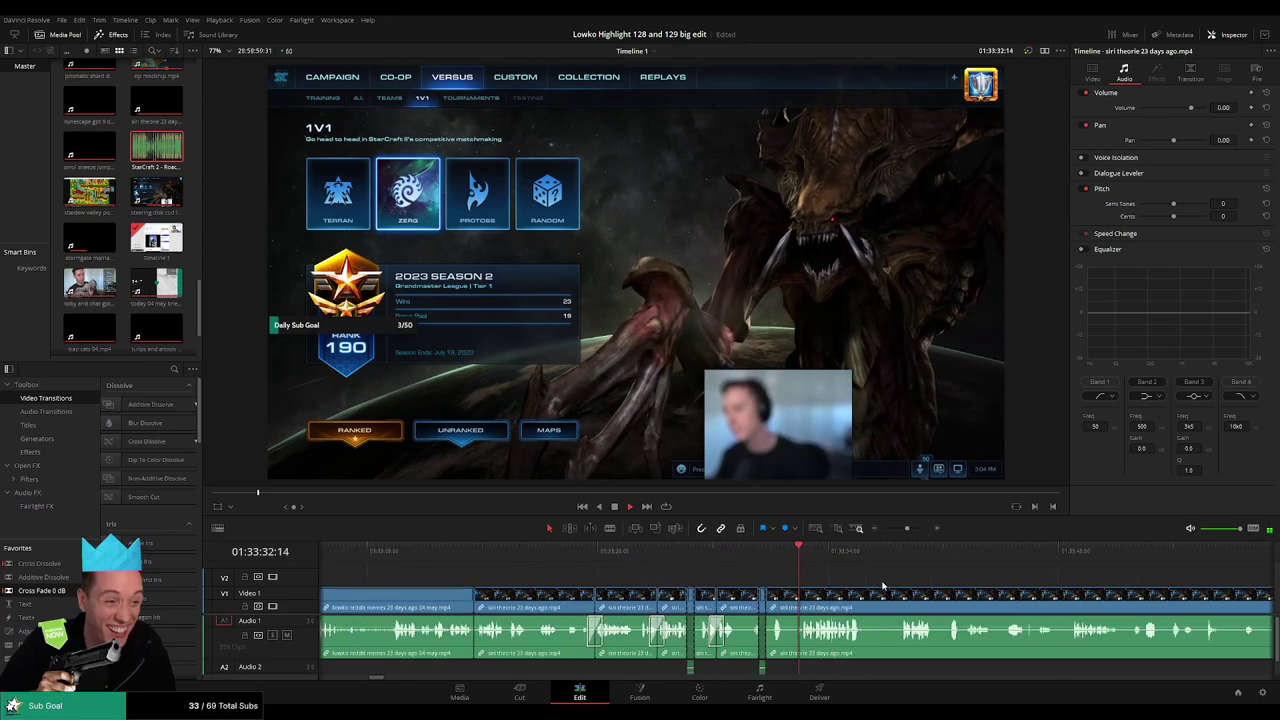
scroll(840, 583, up, 1)
scroll(840, 583, right, 3)
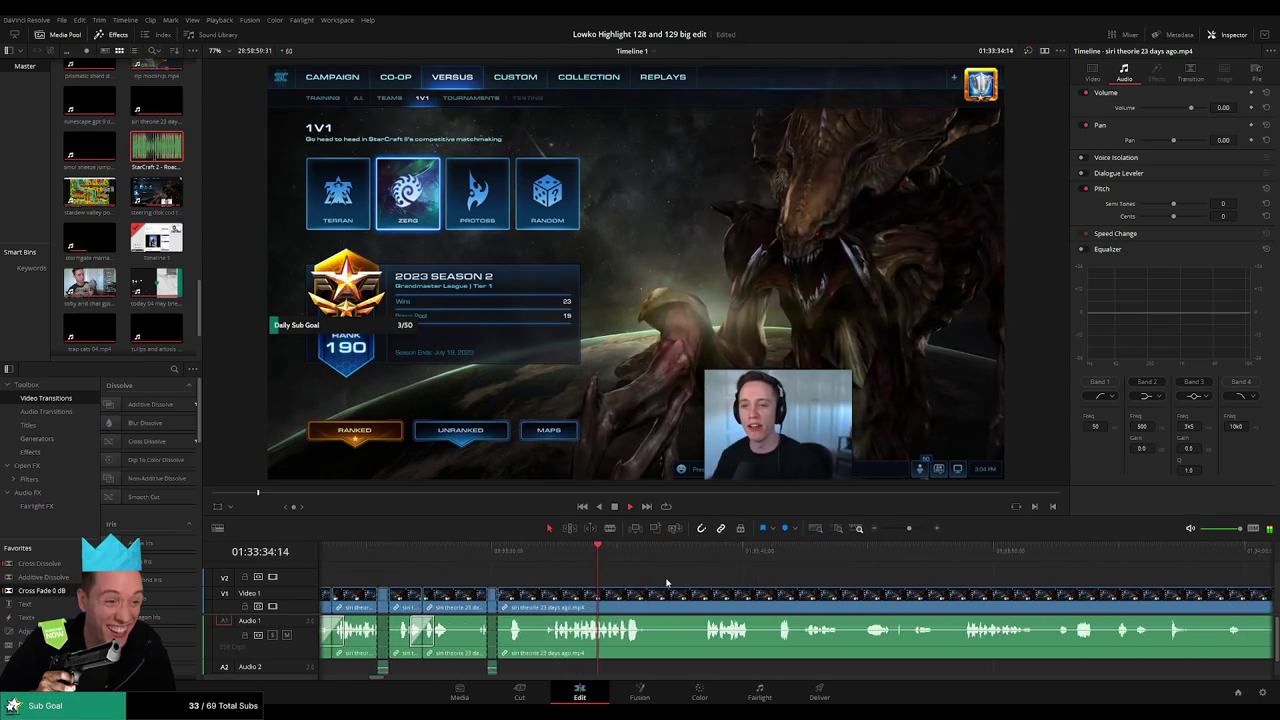
scroll(665, 576, right, 3)
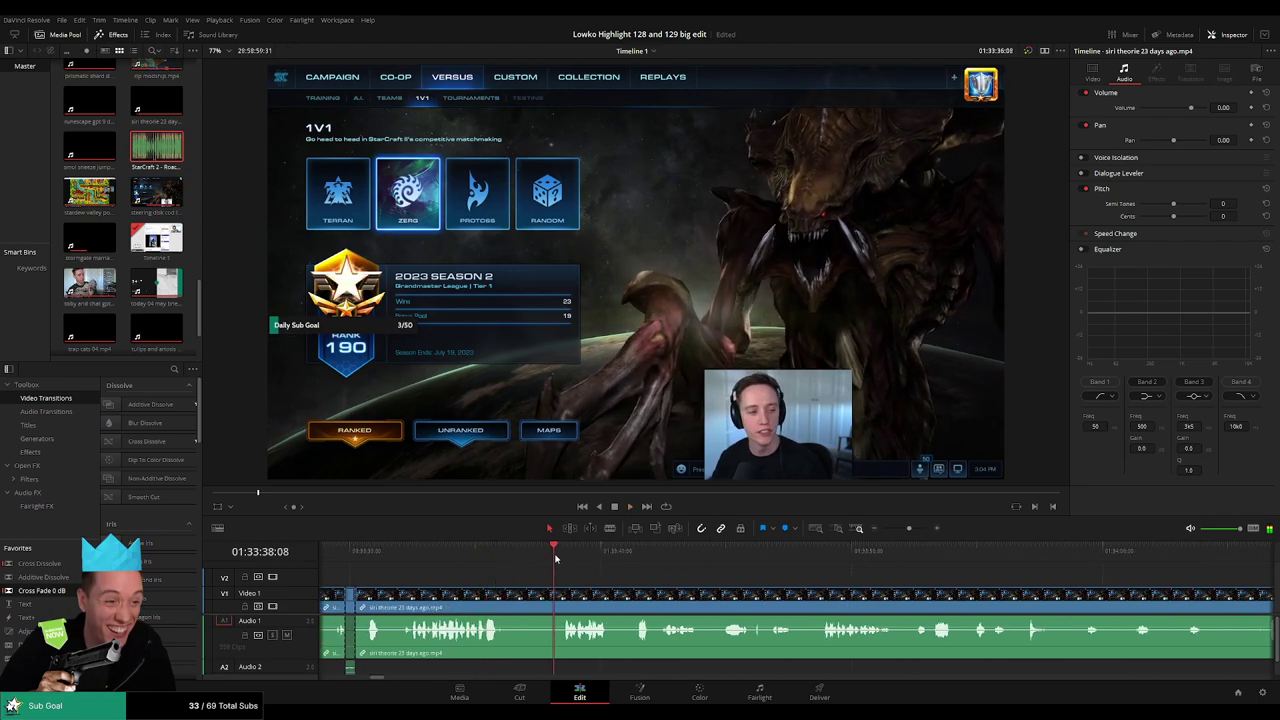
key(ctrl+b)
click(537, 607)
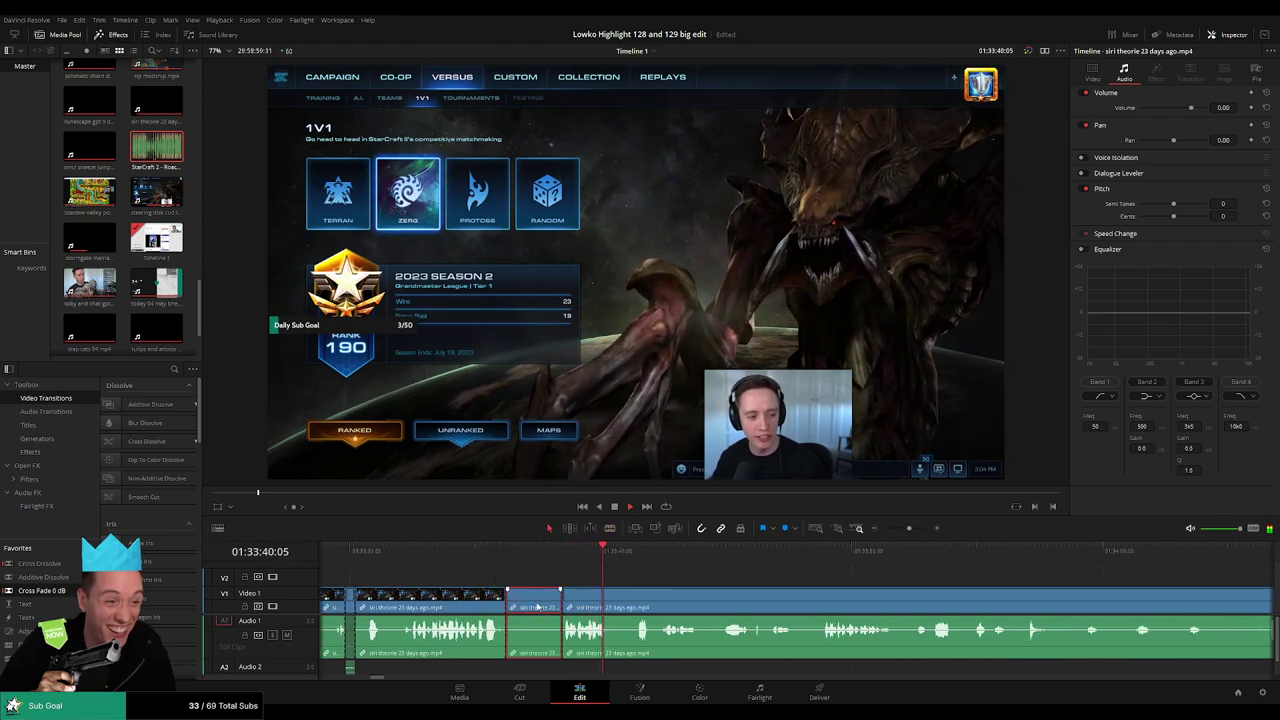
key(Delete)
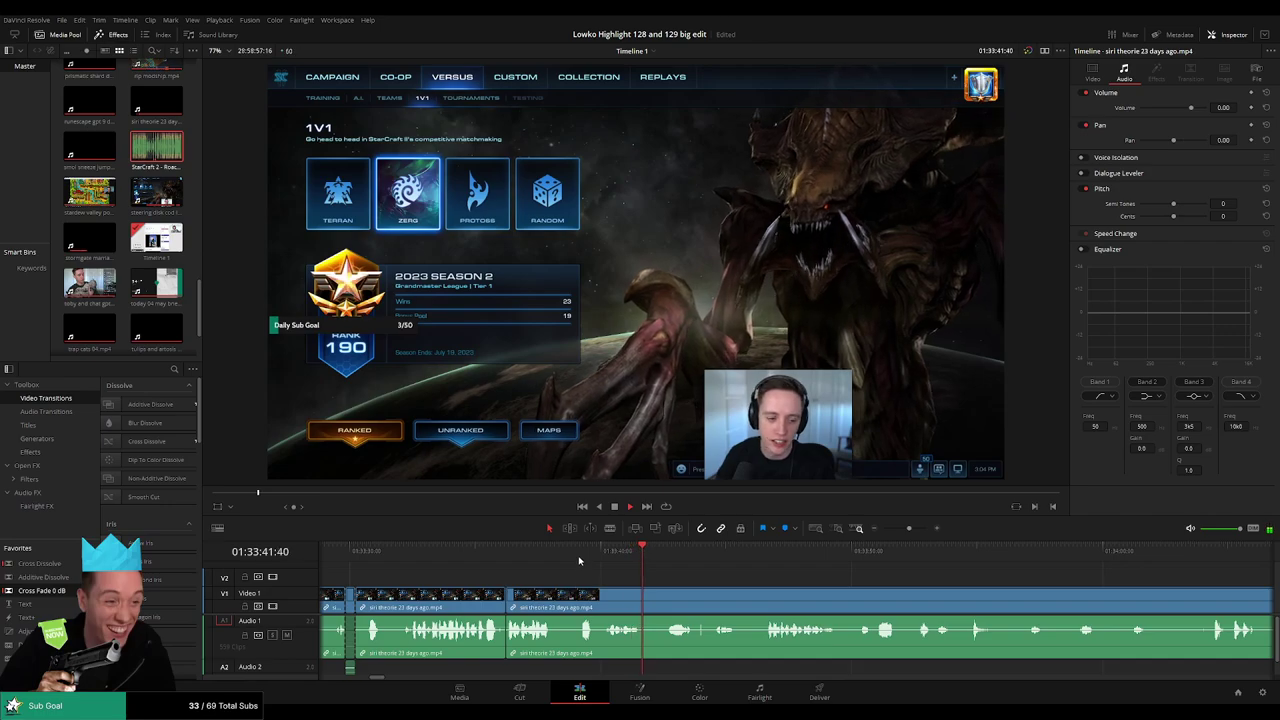
Play back the edit for review and jump ahead to a later moment.
key(Up)
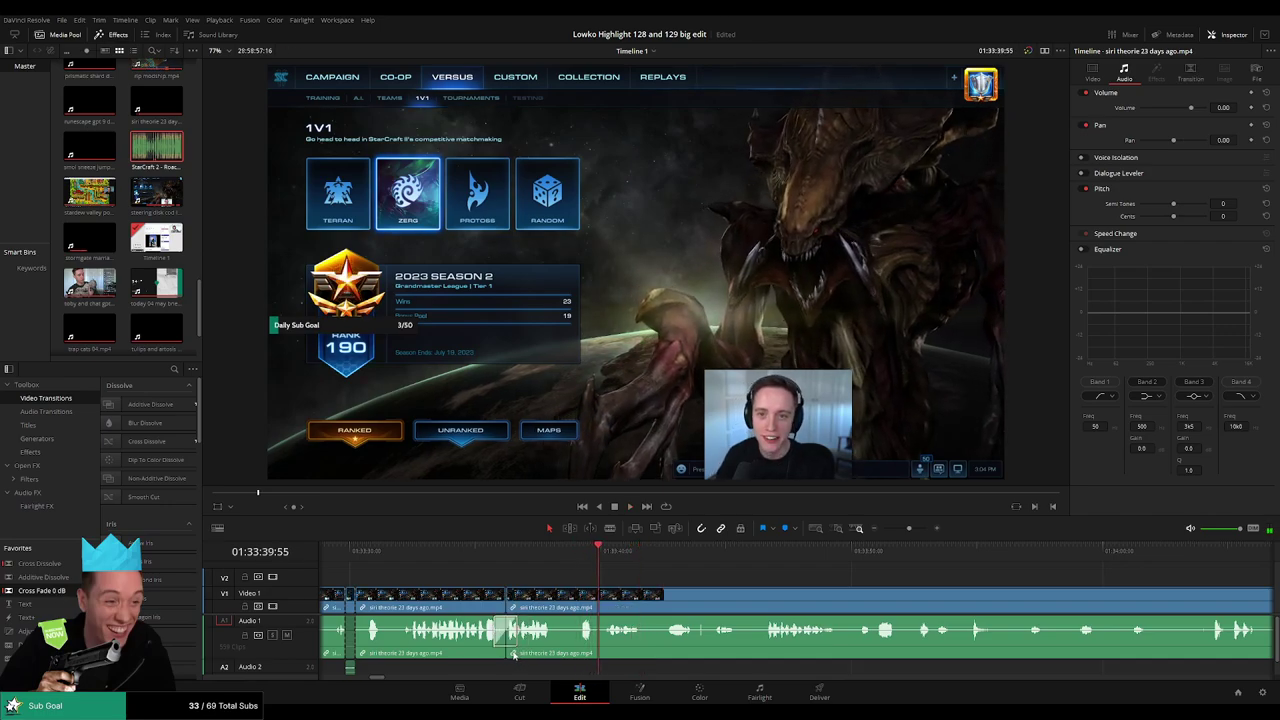
key(space)
scroll(640, 565, right, 3)
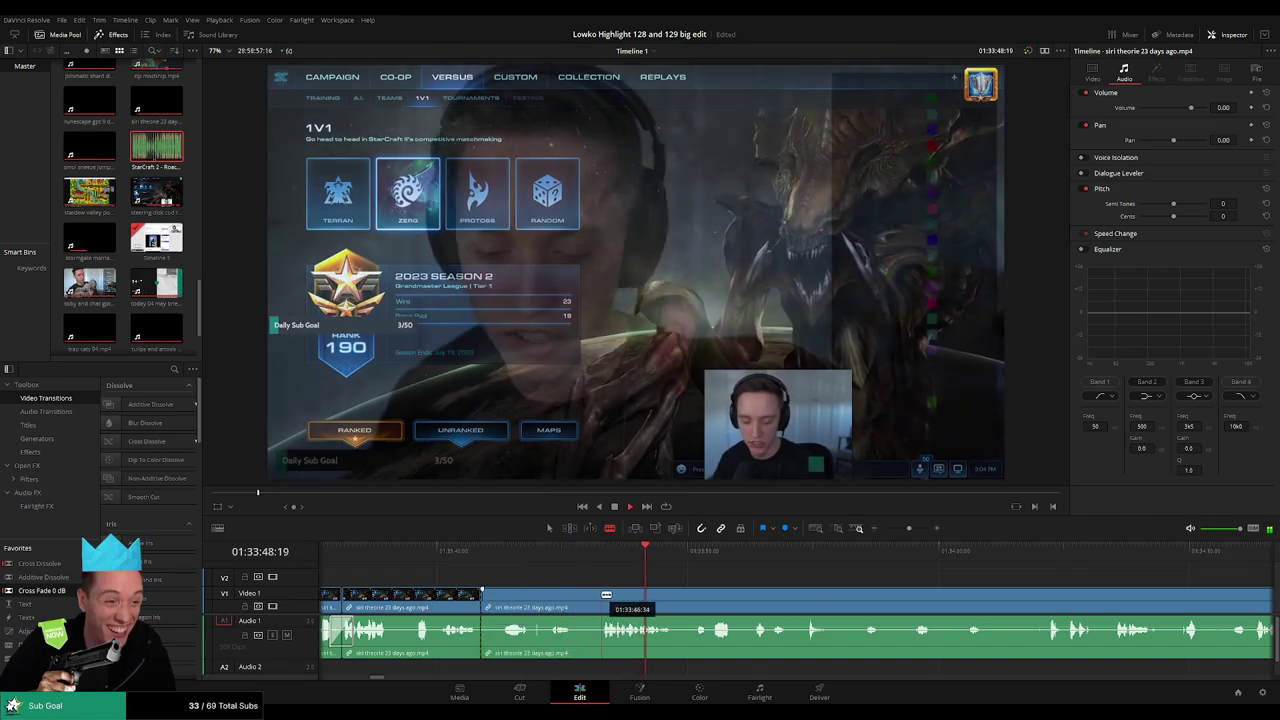
key(space)
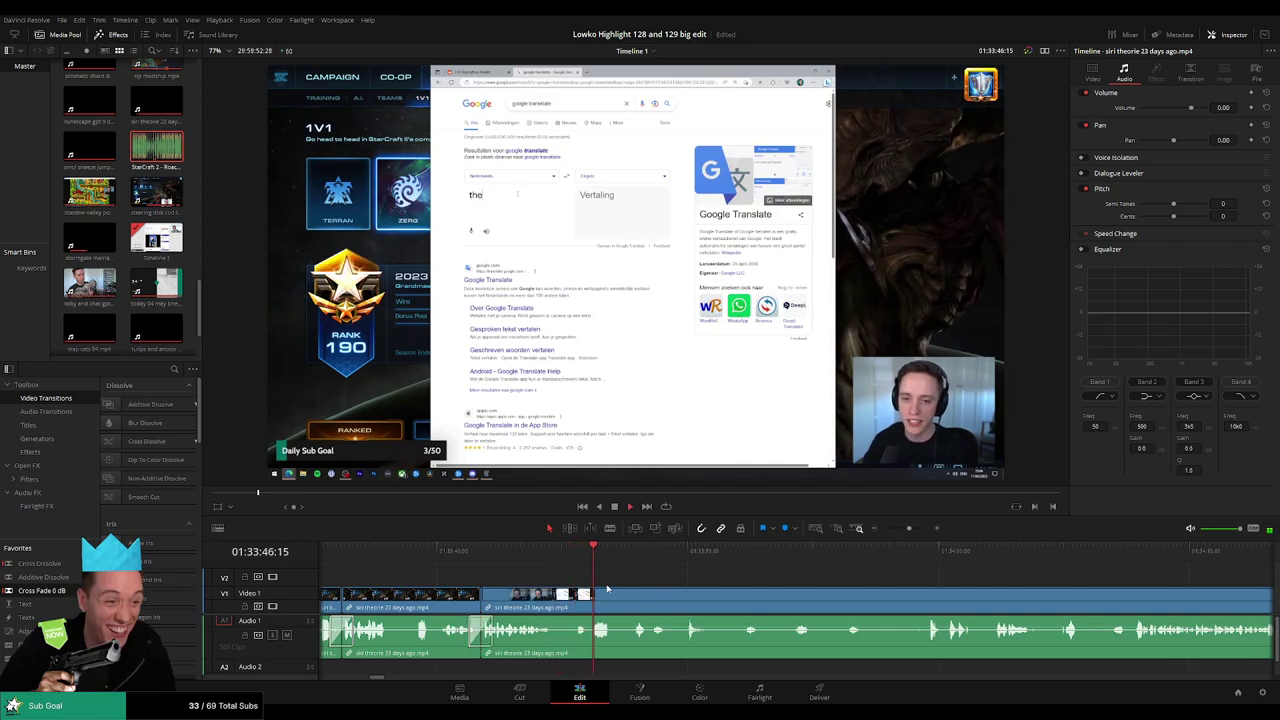
scroll(700, 592, right, 3)
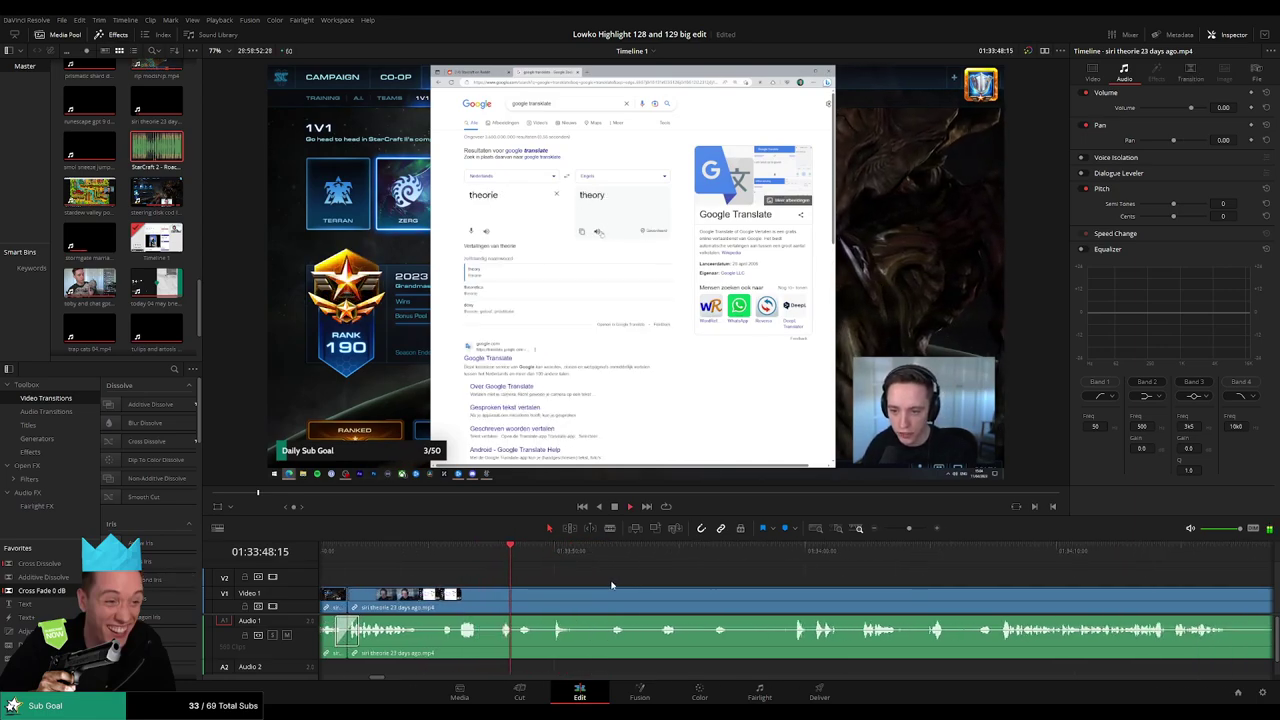
scroll(640, 594, right, 2)
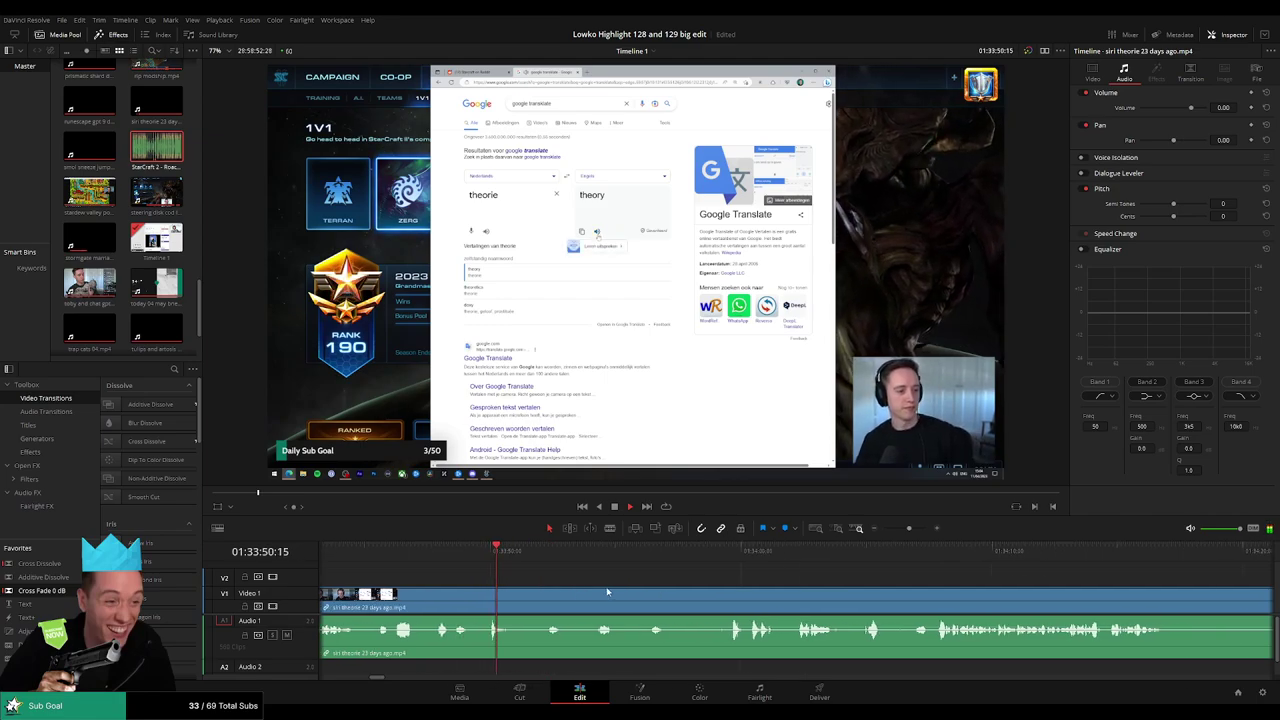
click(544, 556)
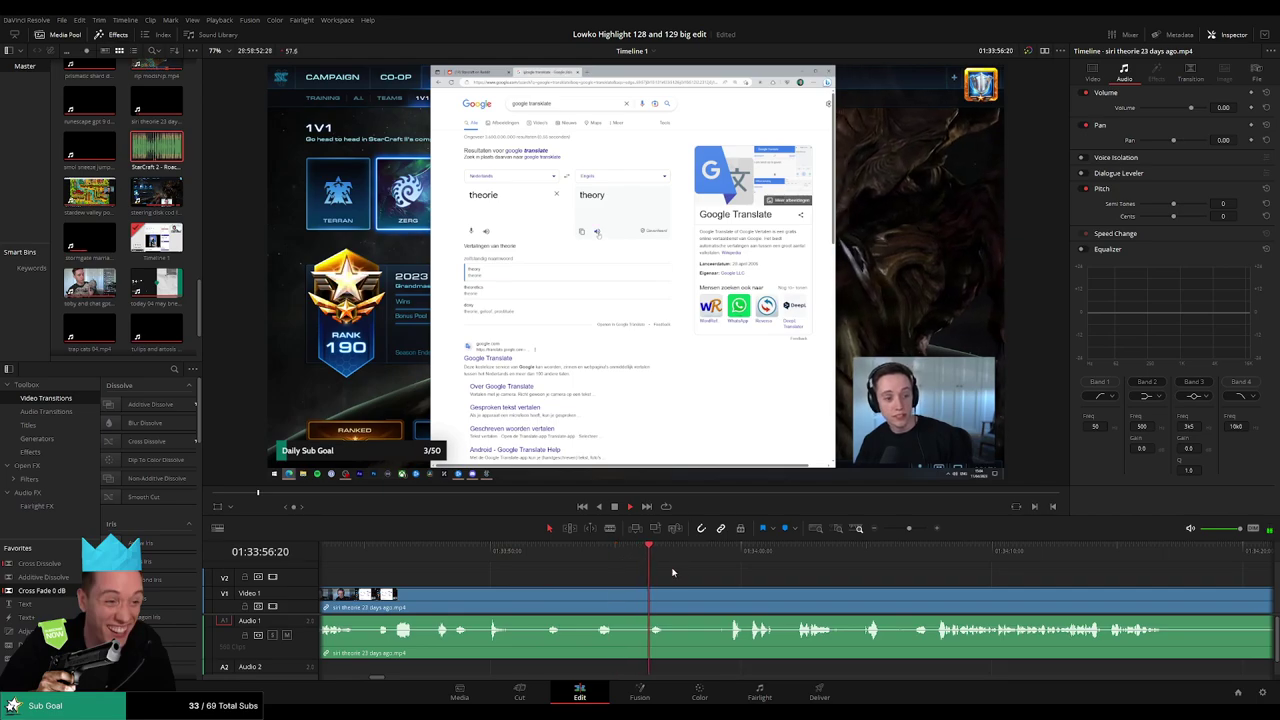
scroll(575, 583, right, 3)
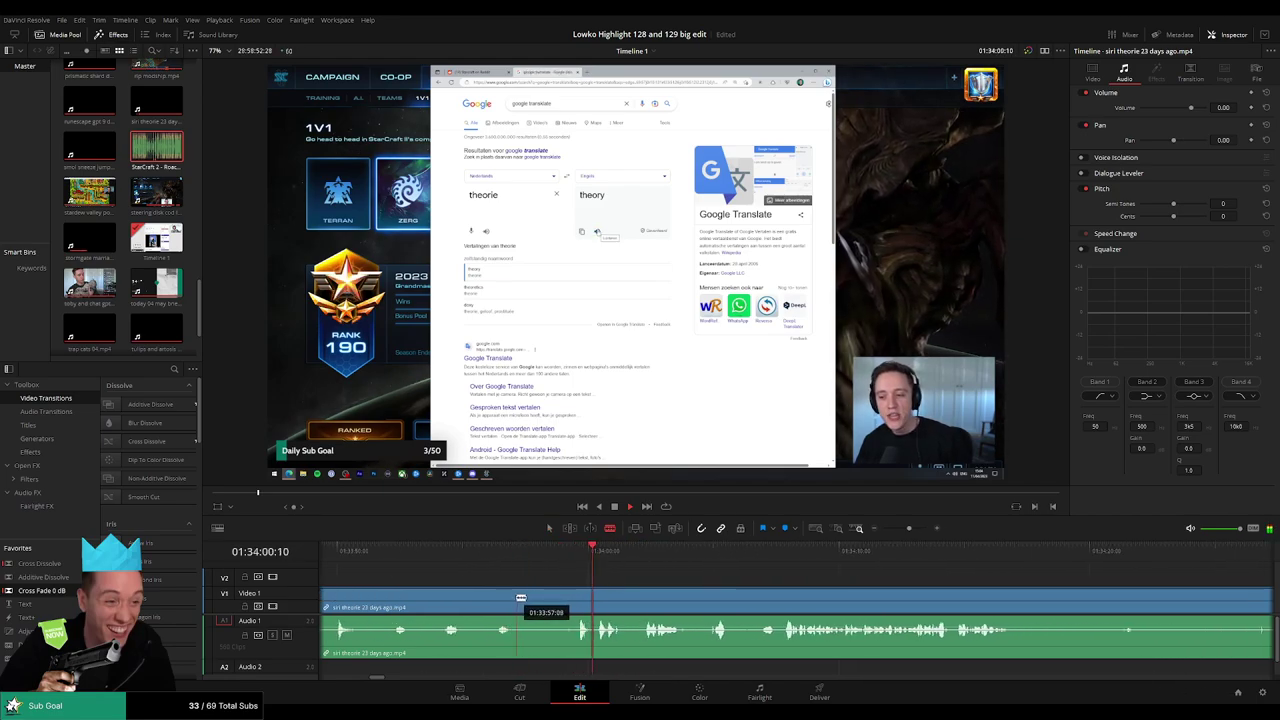
Blade around the next dull part and ripple-delete that slice.
click(521, 598)
click(580, 600)
key(a)
click(550, 604)
key(Delete)
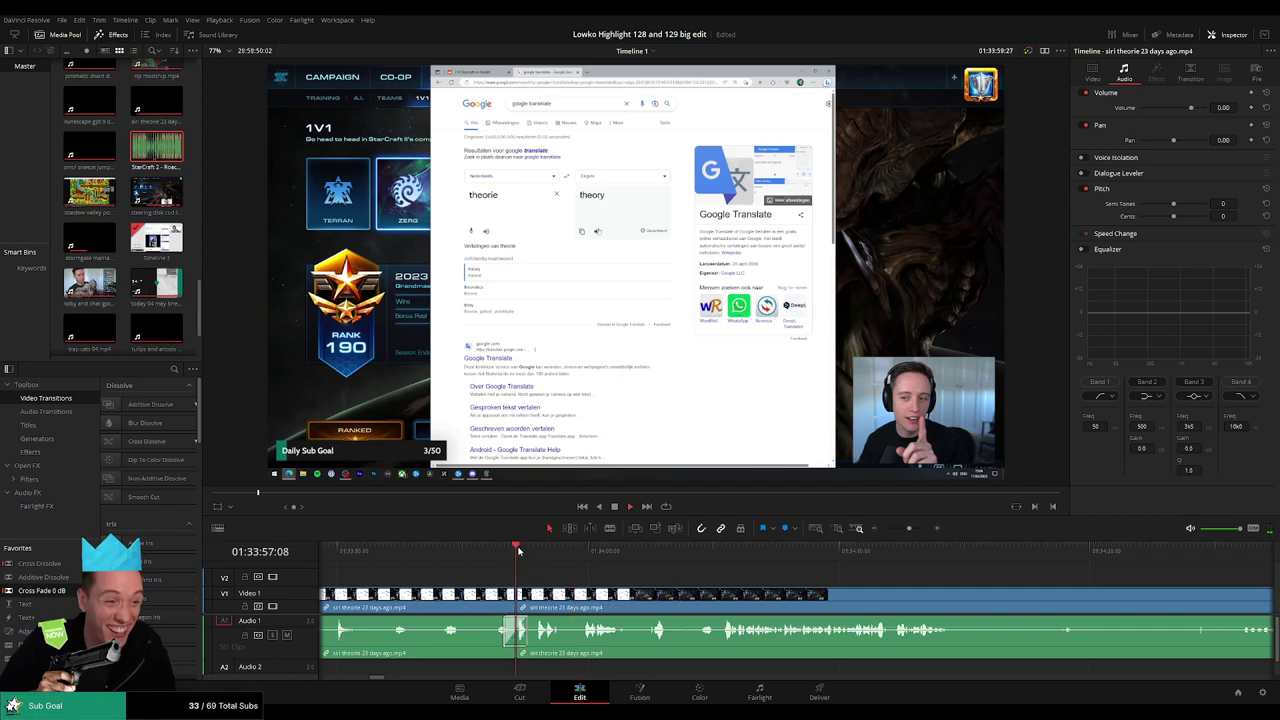
Add a new cut further along near the Google Translate 'theory' moment.
scroll(530, 572, right, 2)
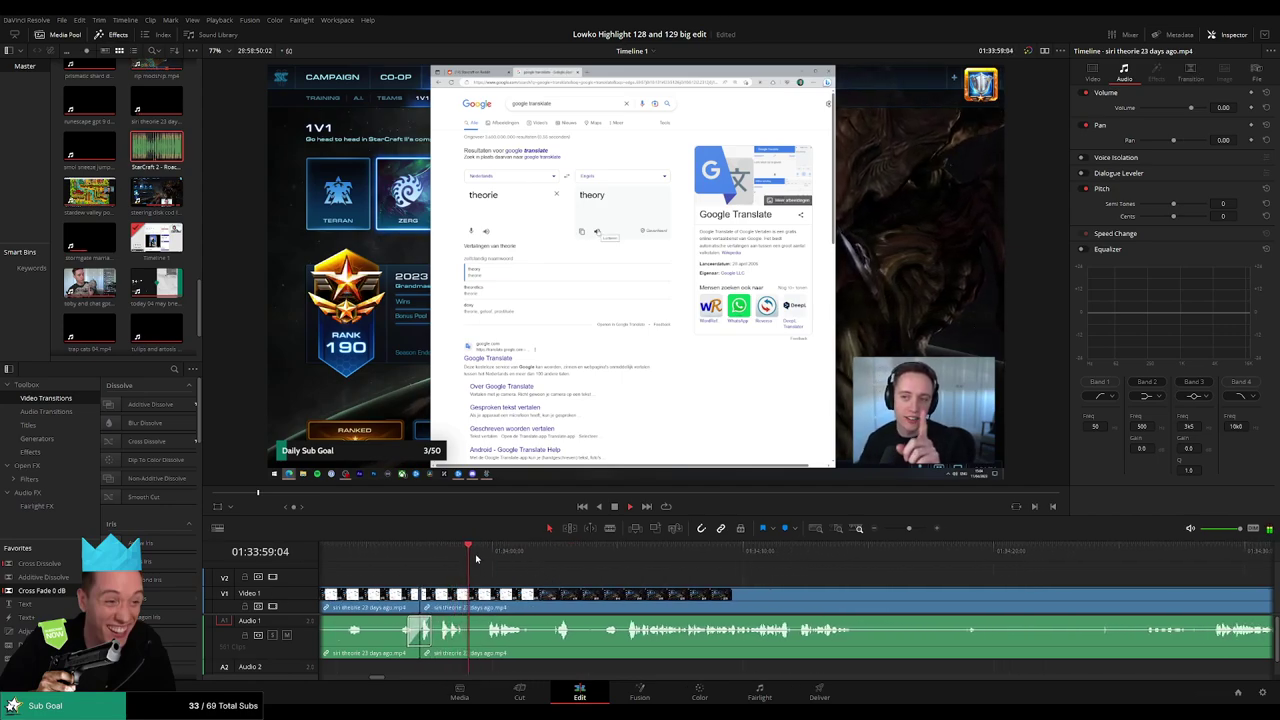
scroll(483, 556, right, 2)
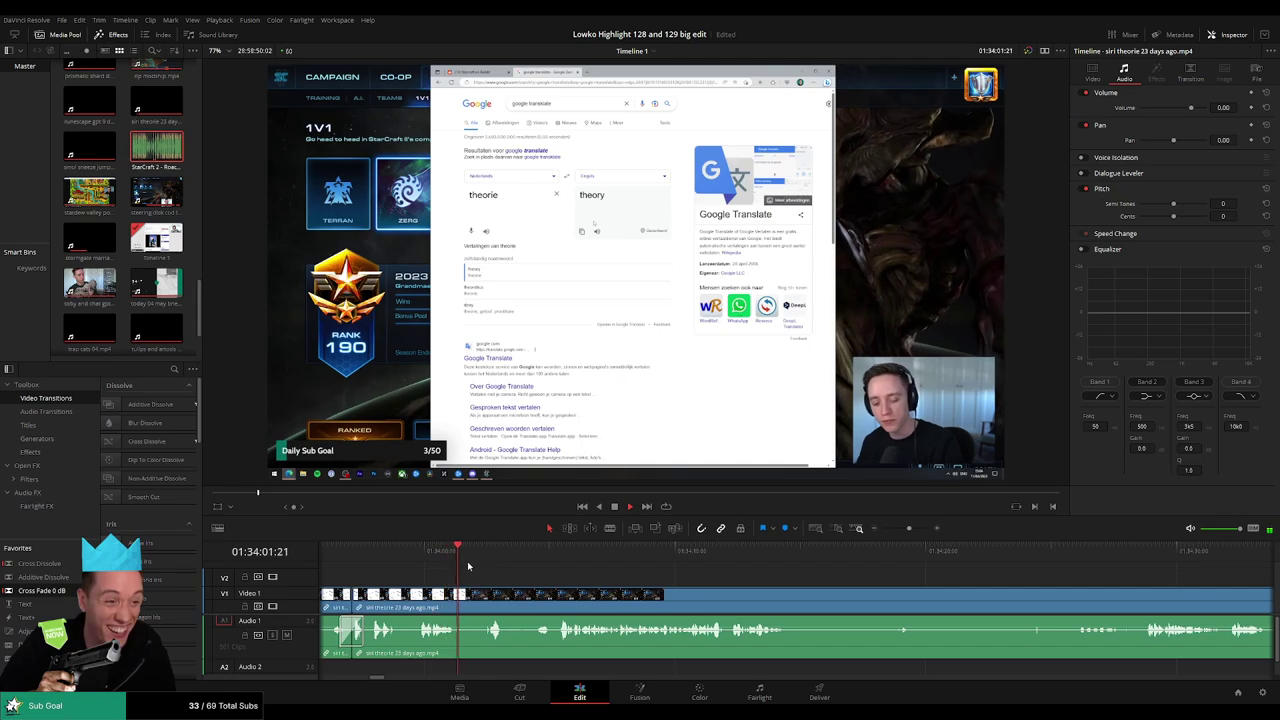
key(b)
click(463, 596)
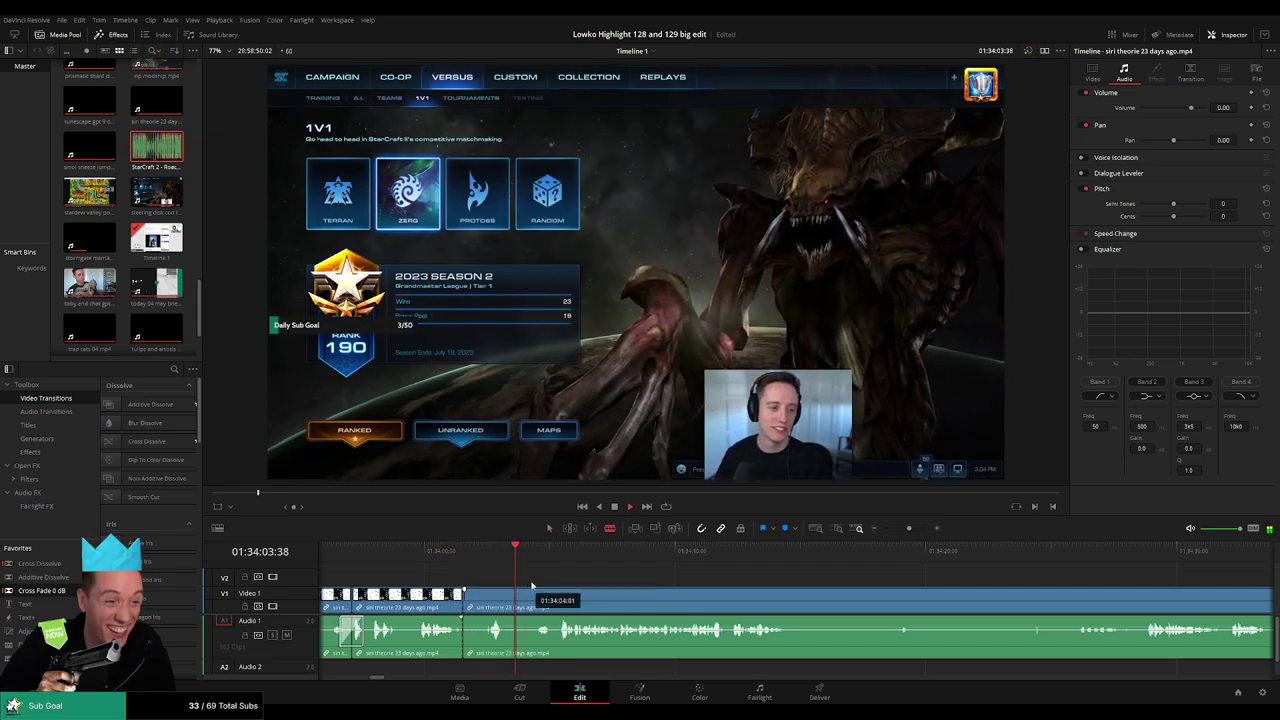
Cut where the dull stretch ends, ripple delete that piece, and review the new edit.
click(533, 596)
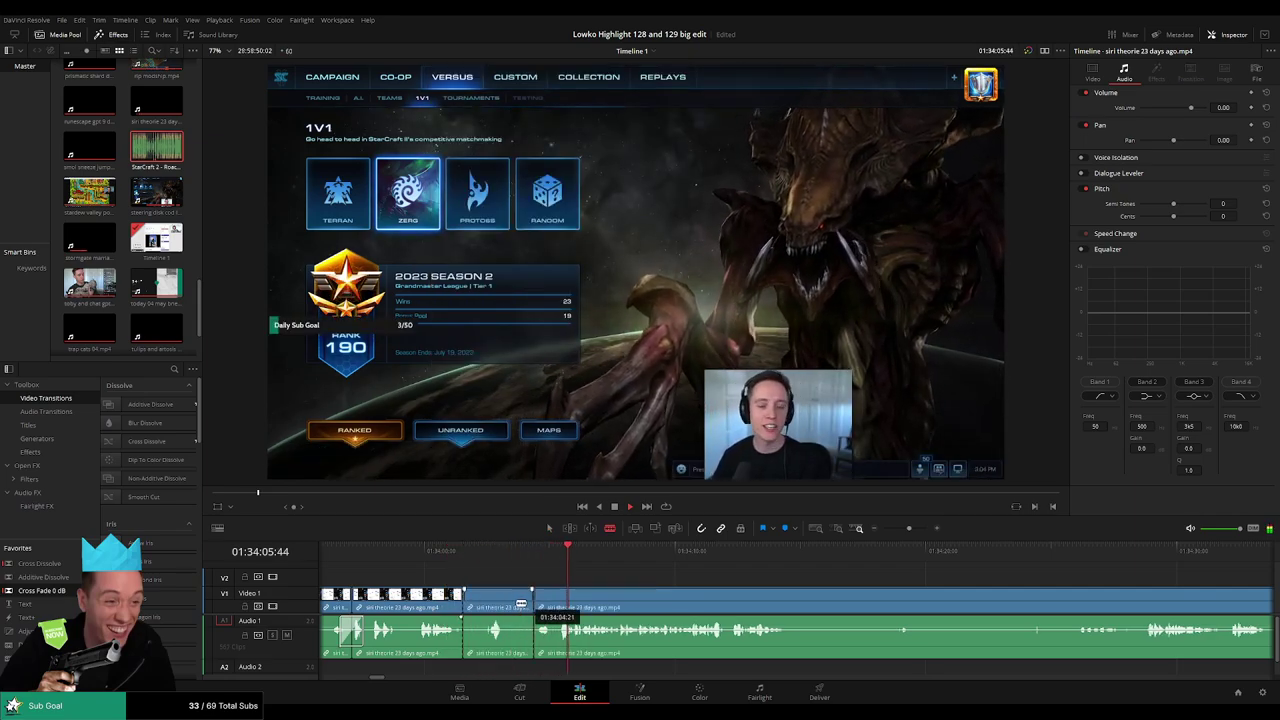
key(a)
click(508, 598)
key(Delete)
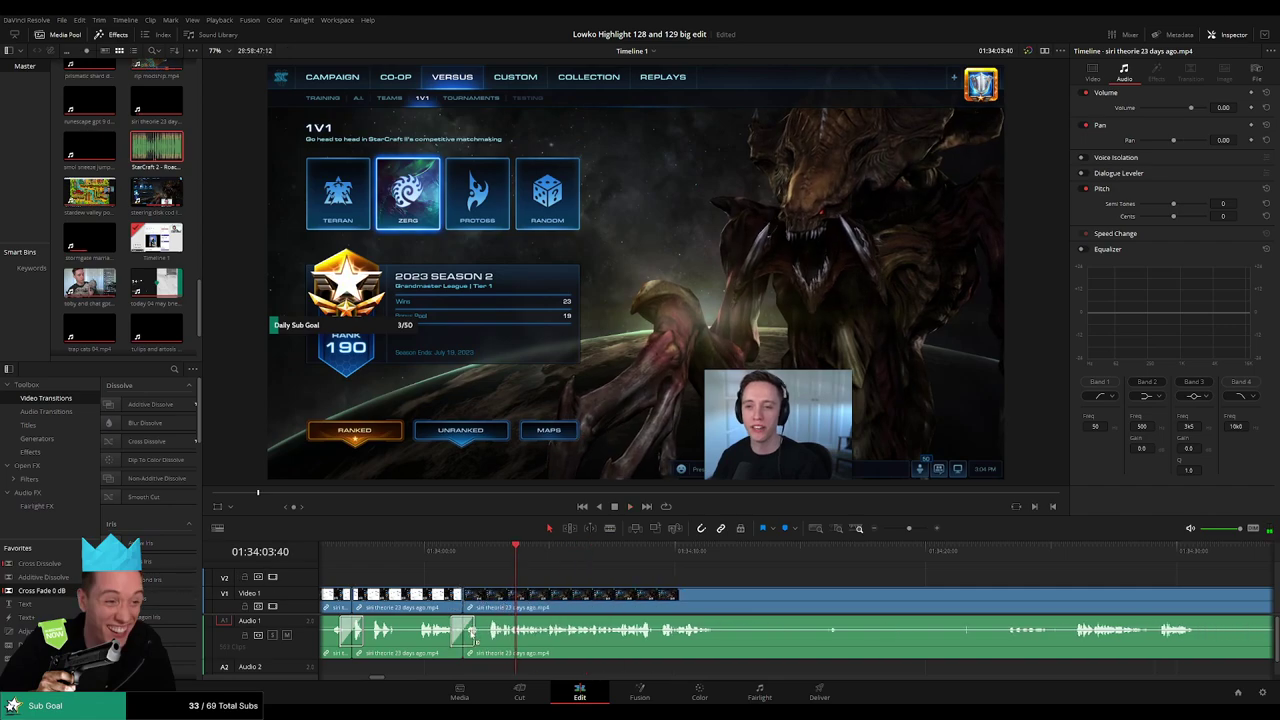
click(445, 550)
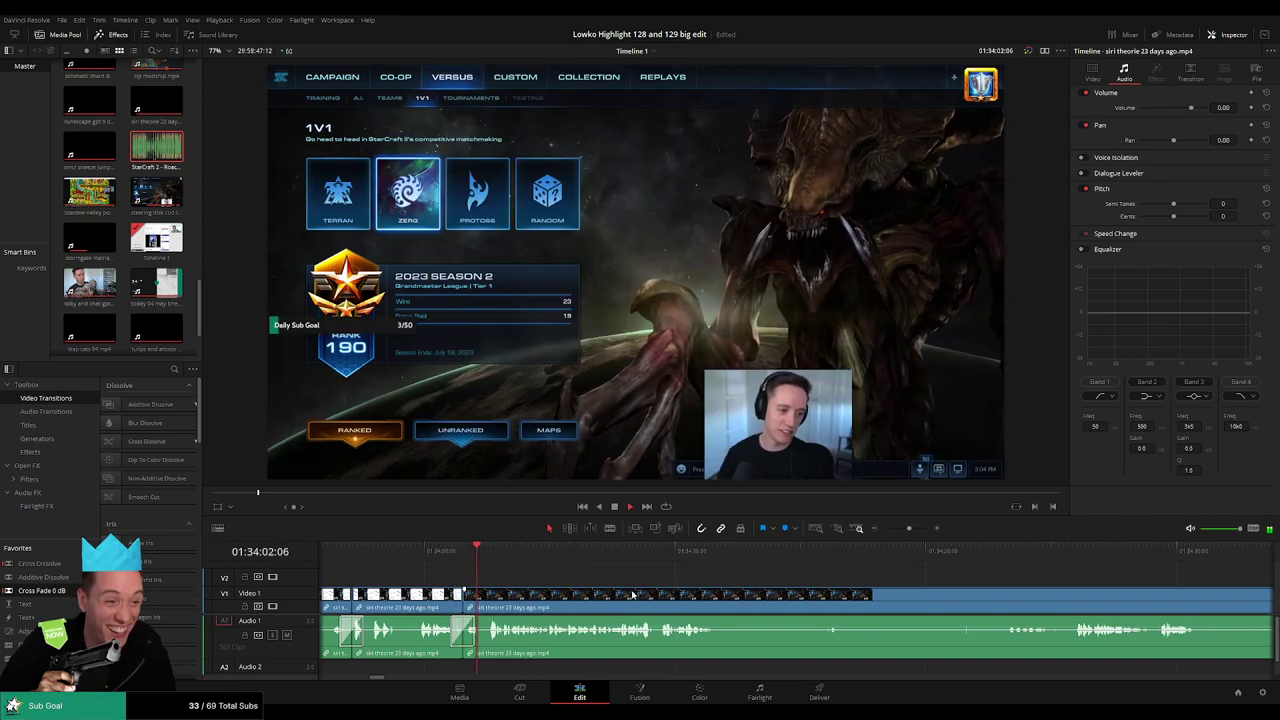
Remove the next dull stretch and add a Cross Fade 0 dB at the audio edit.
scroll(662, 597, right, 3)
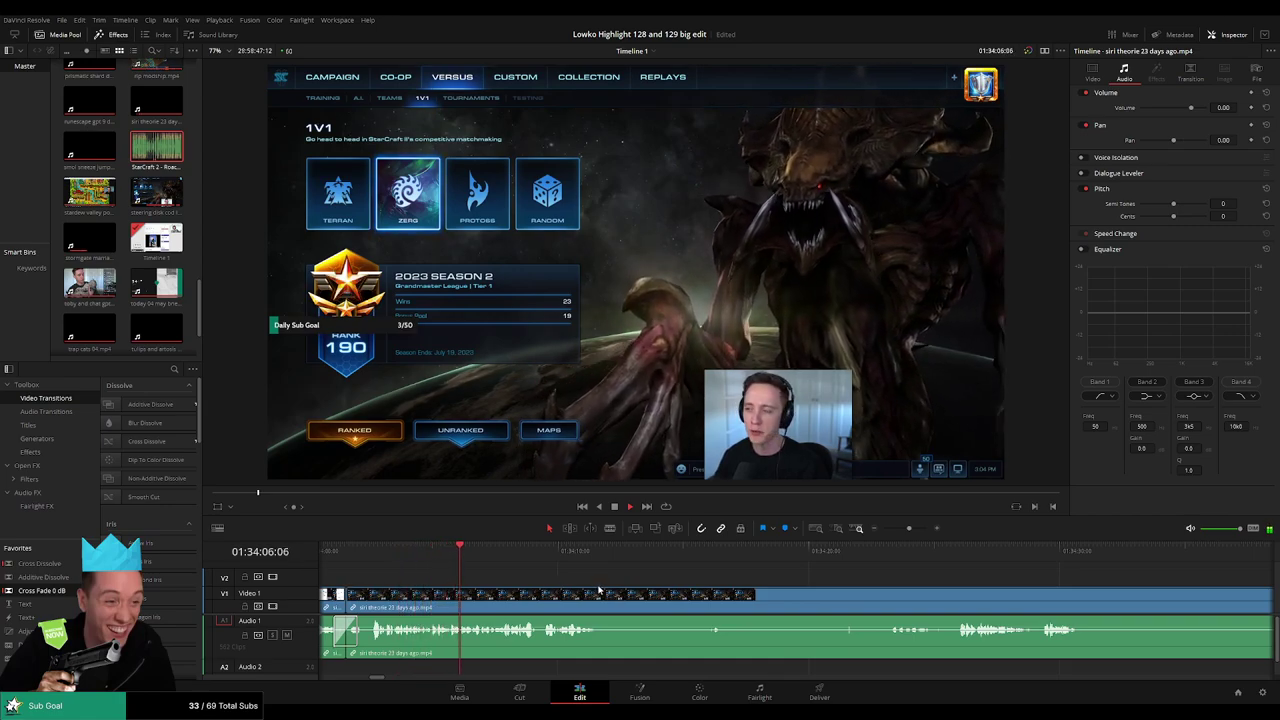
scroll(580, 591, right, 3)
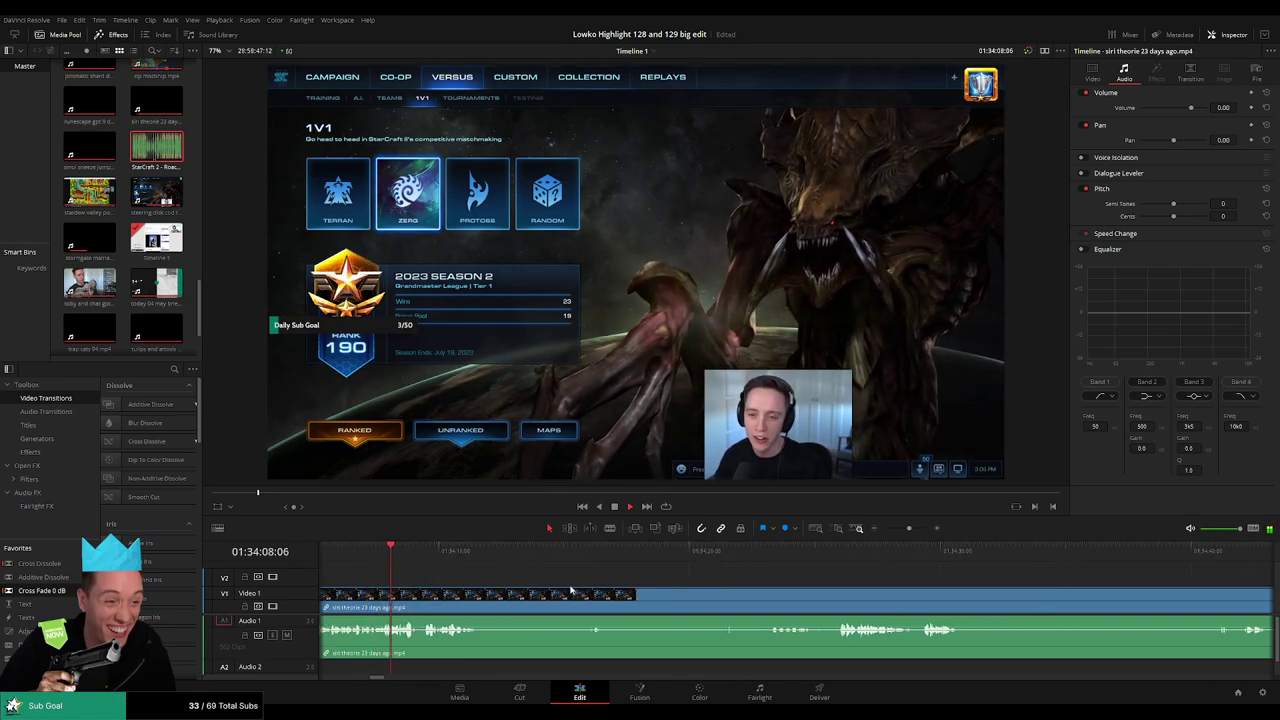
key(b)
click(488, 597)
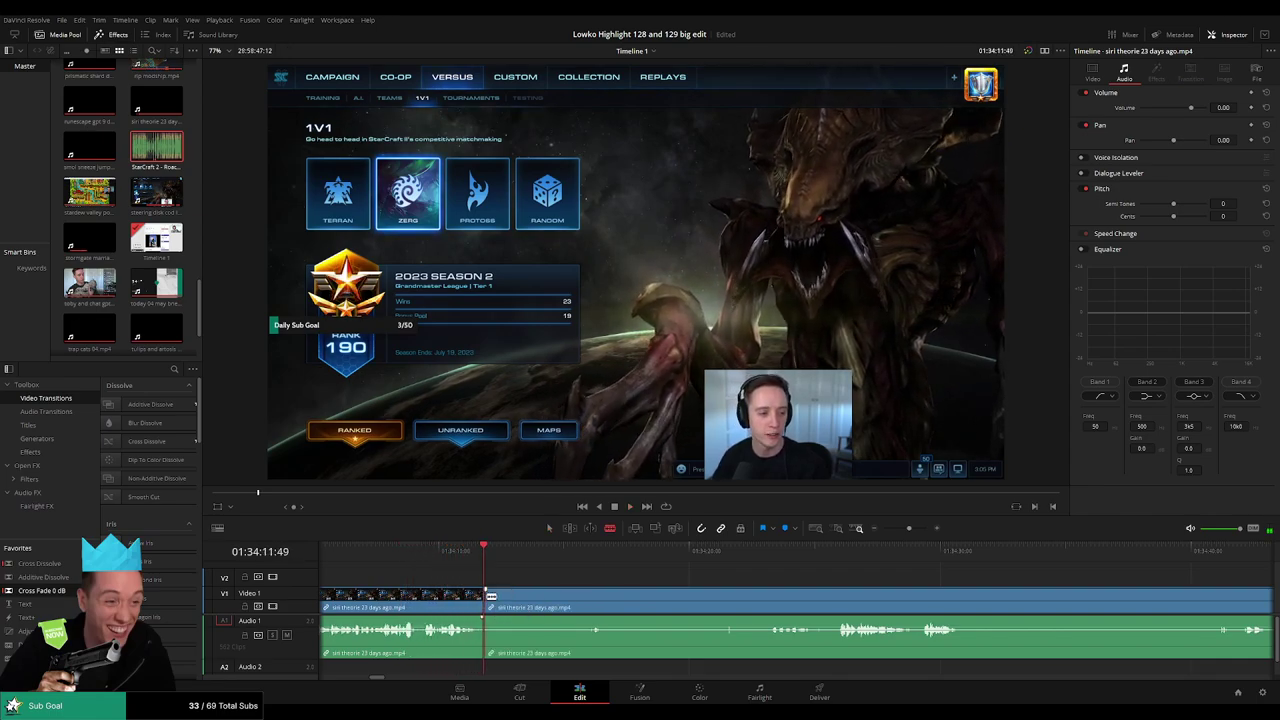
click(755, 555)
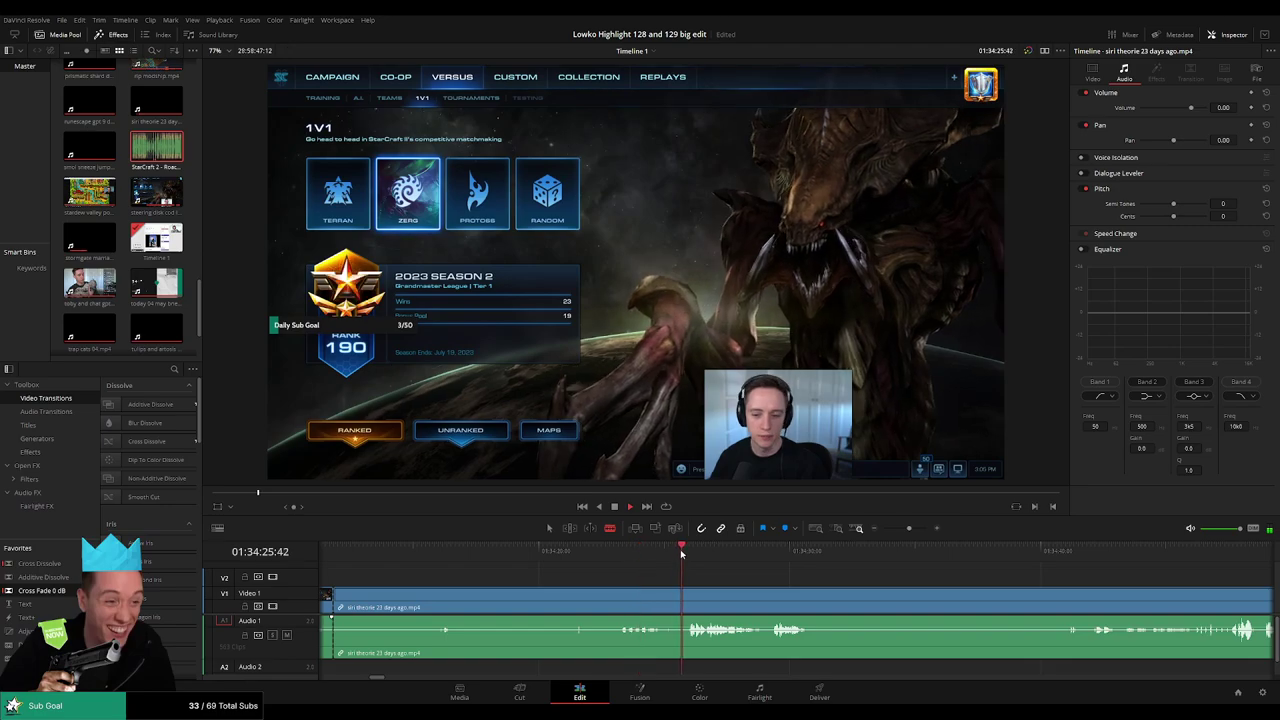
scroll(727, 585, up, 2)
click(807, 600)
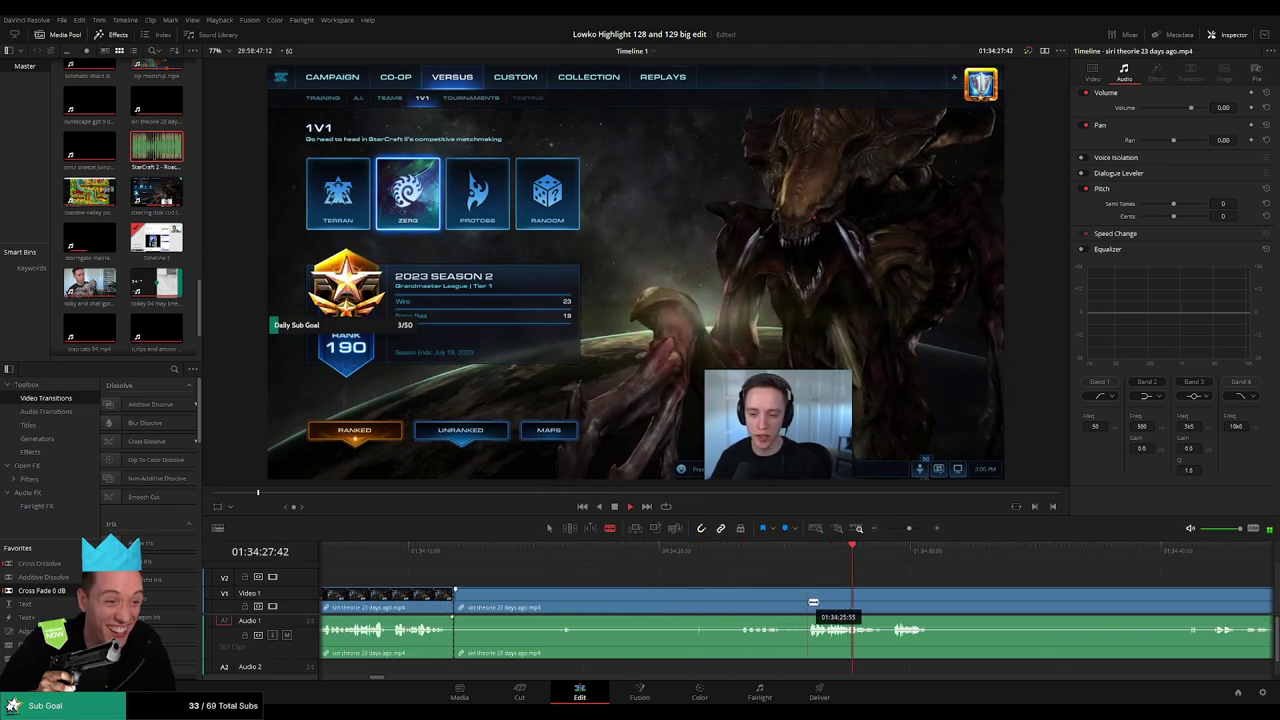
key(a)
click(749, 598)
key(Delete)
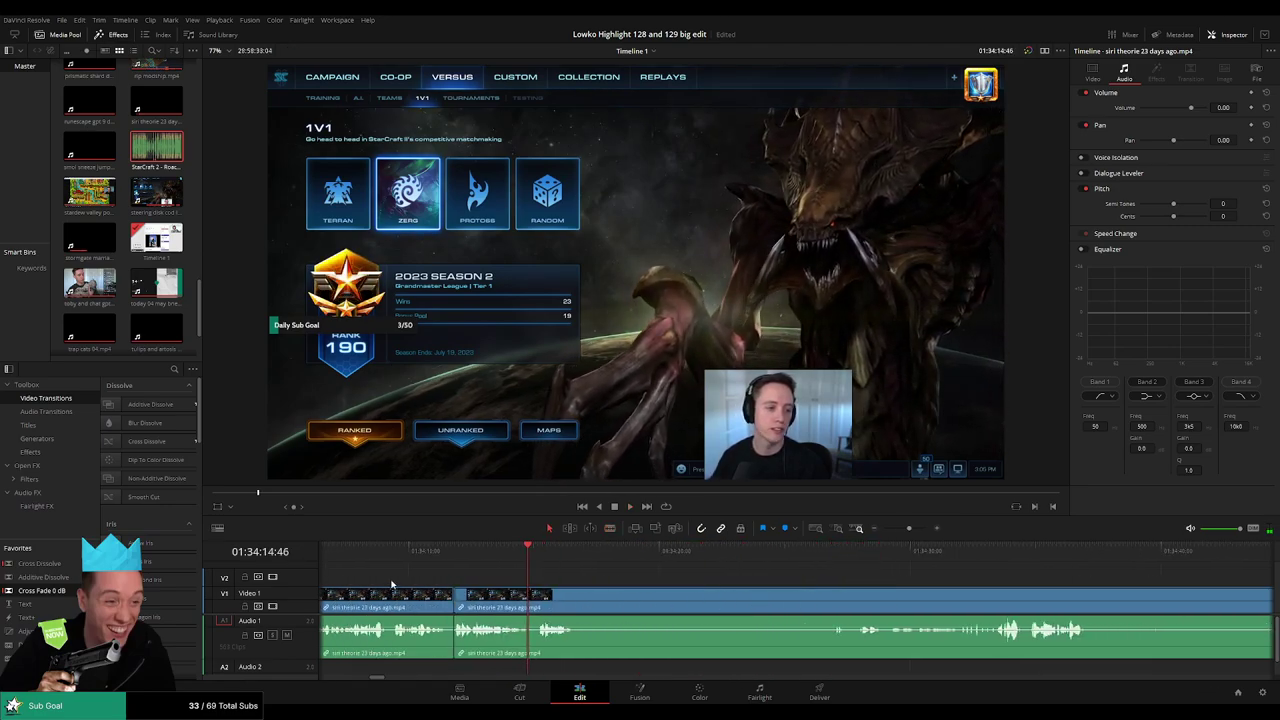
drag(70, 594, 447, 638)
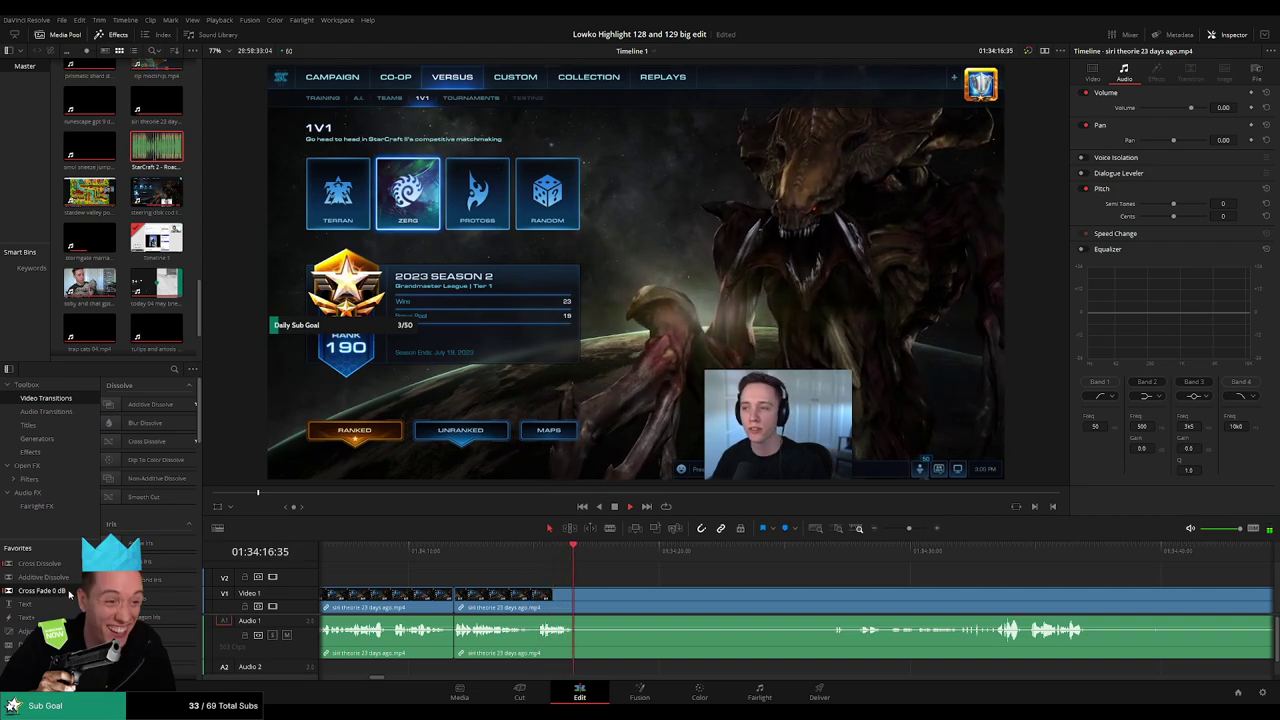
Blade out another dull stretch further along the stream clip and close the gap.
key(b)
click(584, 594)
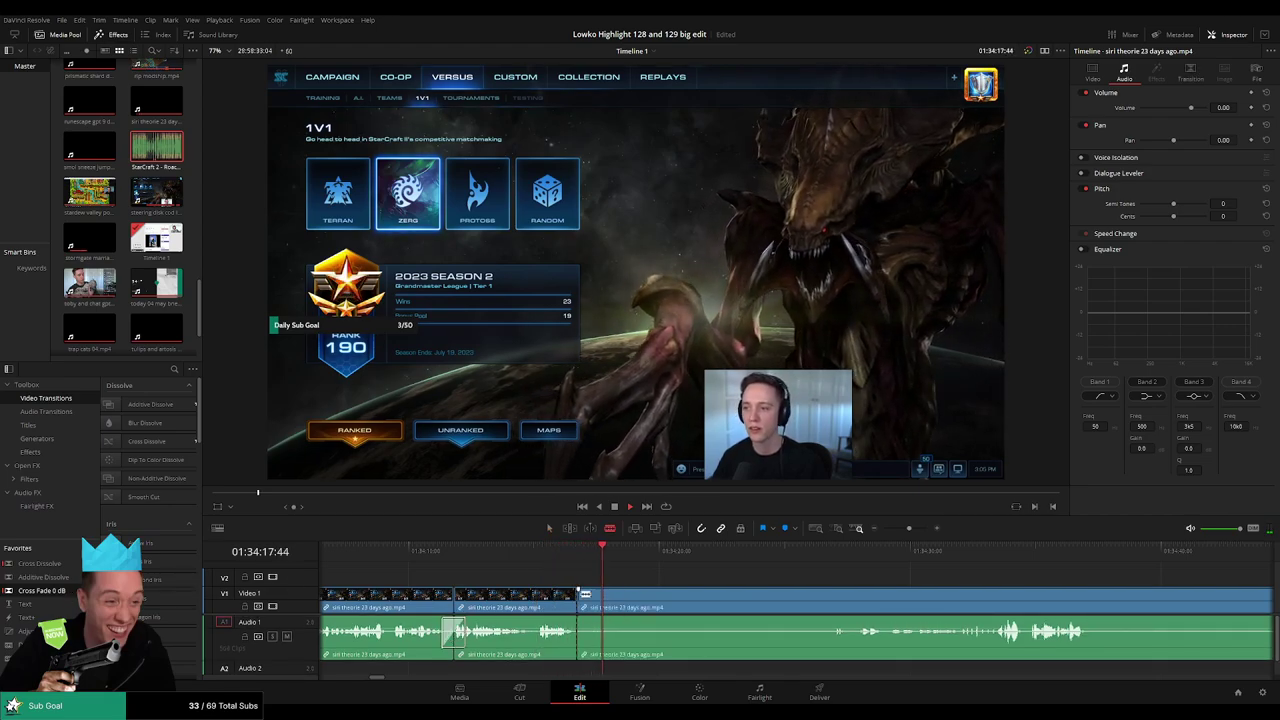
drag(805, 549, 857, 549)
key(space)
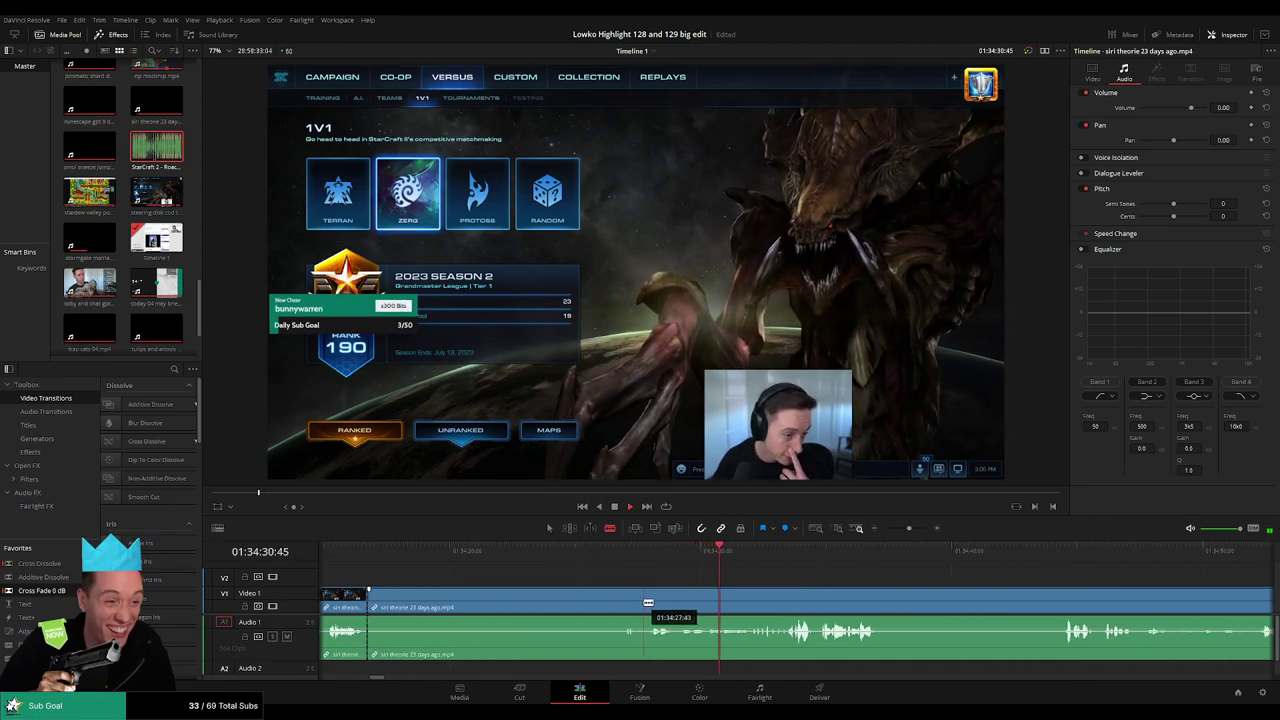
click(619, 598)
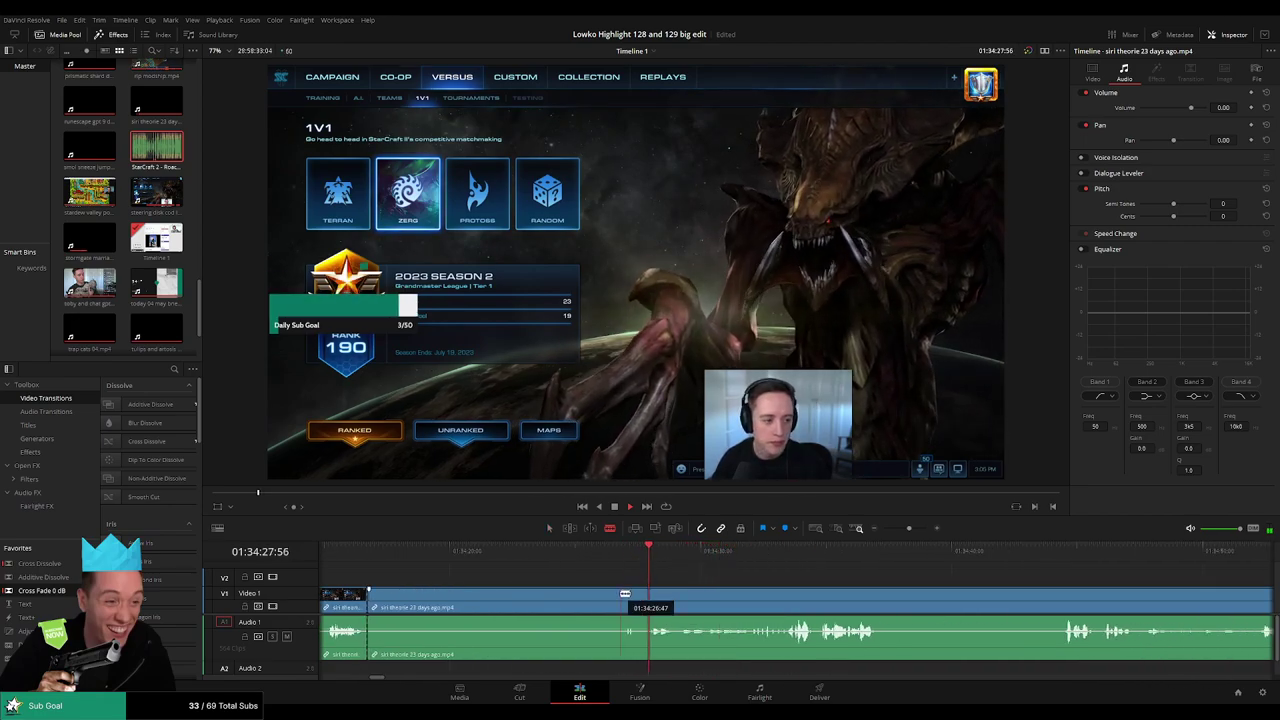
key(a)
click(594, 598)
key(Delete)
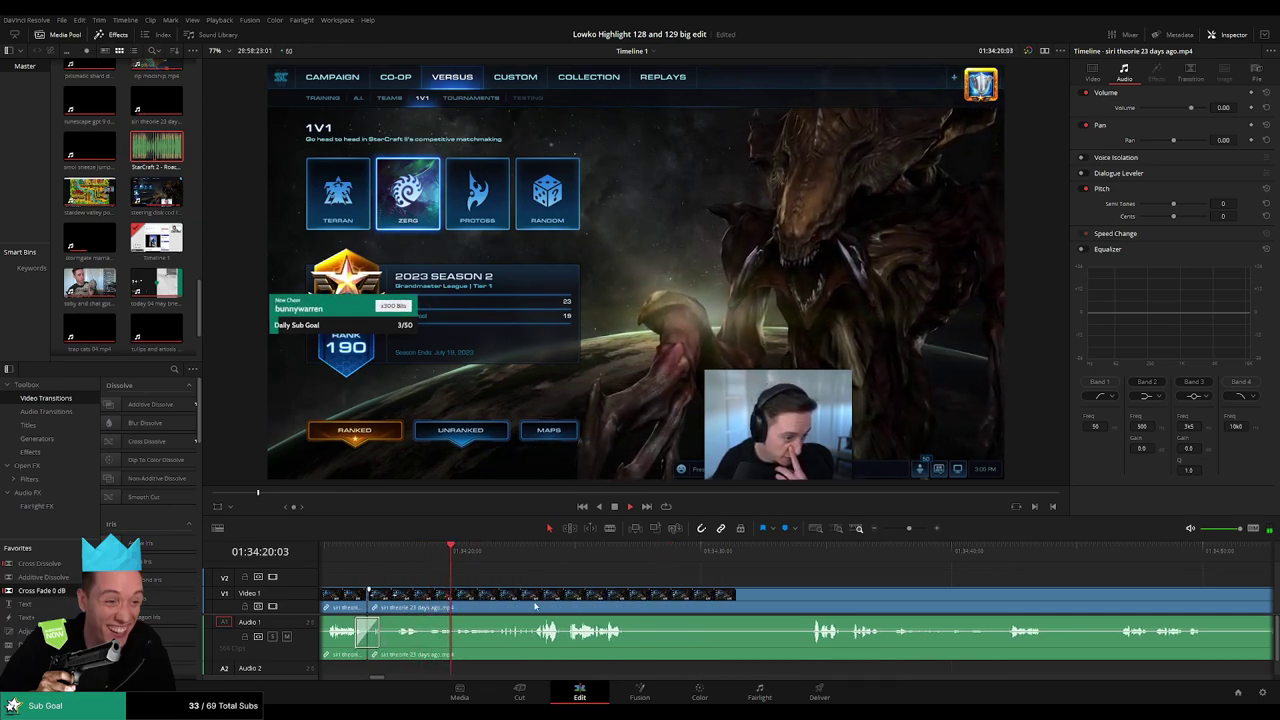
Cut out the next boring part between two blade points and ripple delete it.
scroll(540, 605, right, 2)
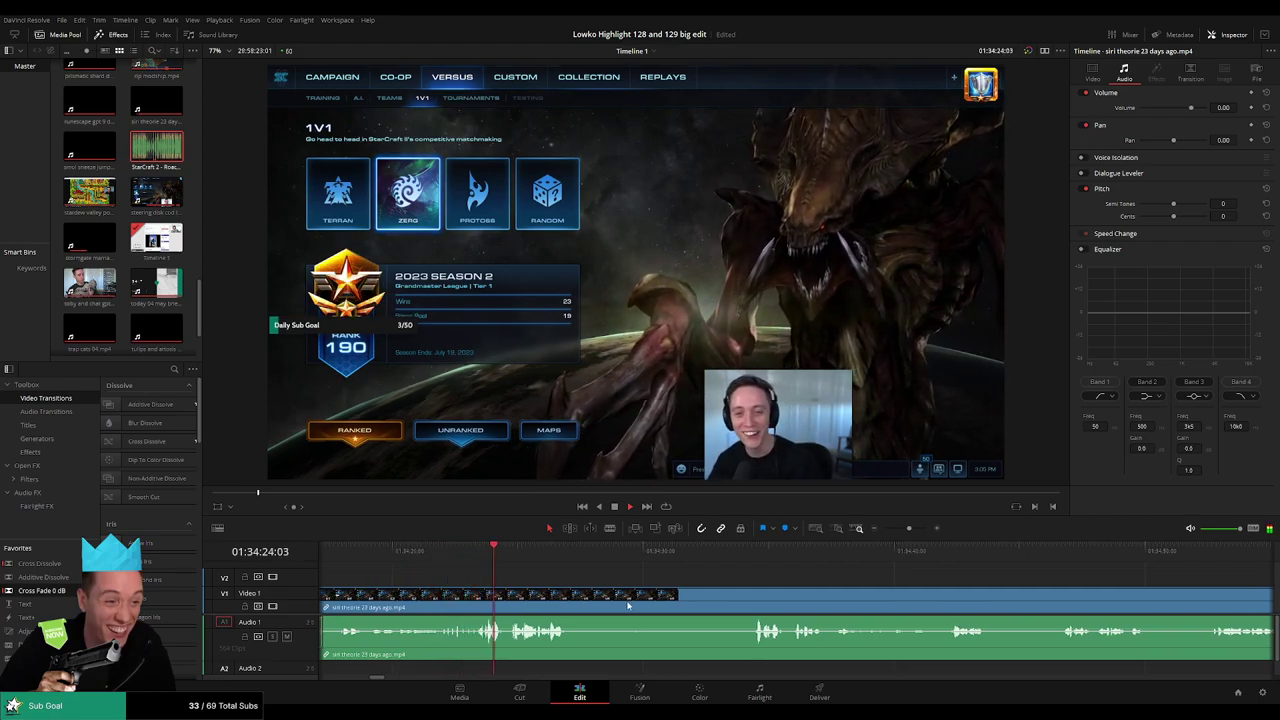
scroll(590, 597, right, 2)
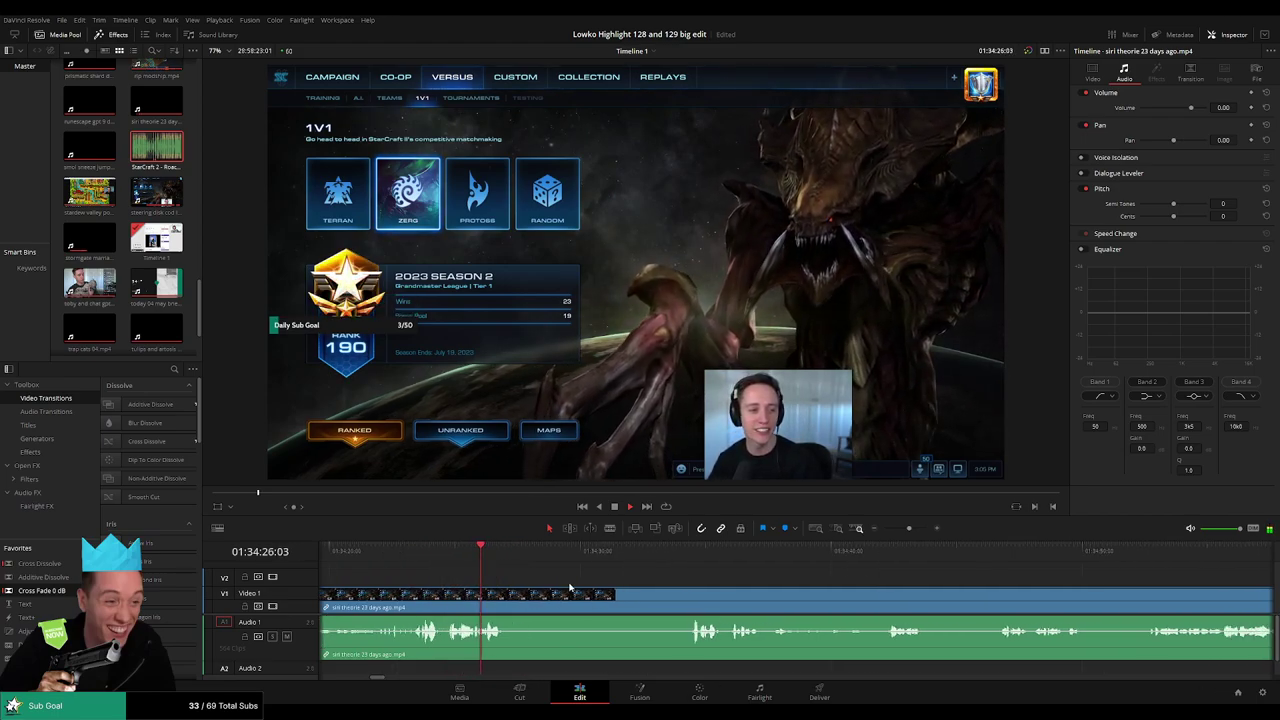
key(b)
click(513, 596)
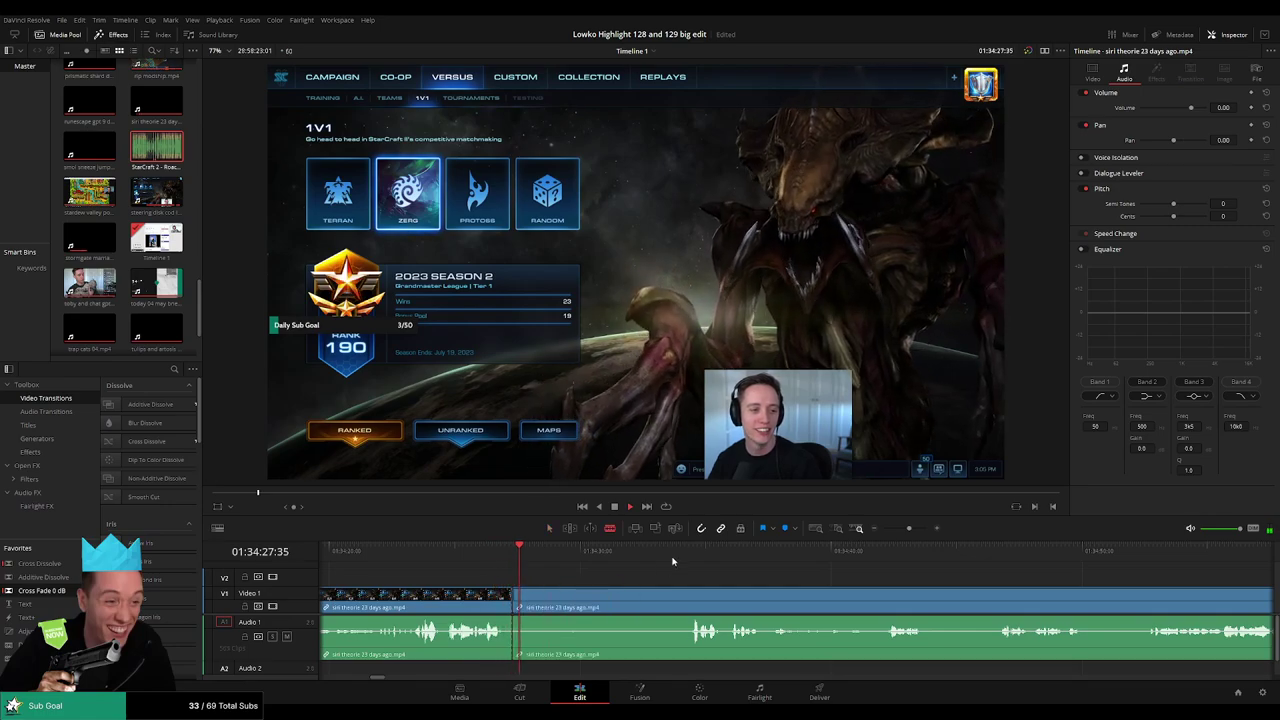
click(688, 596)
key(a)
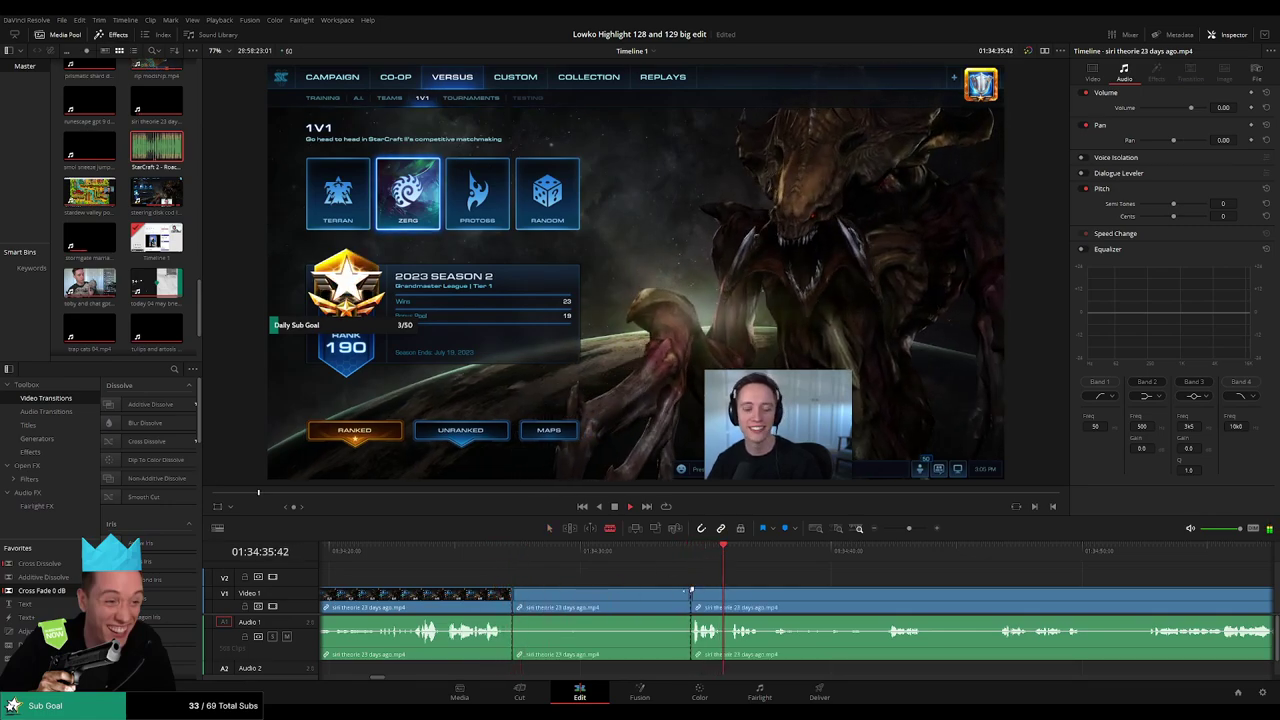
click(600, 600)
key(Delete)
drag(702, 598, 524, 598)
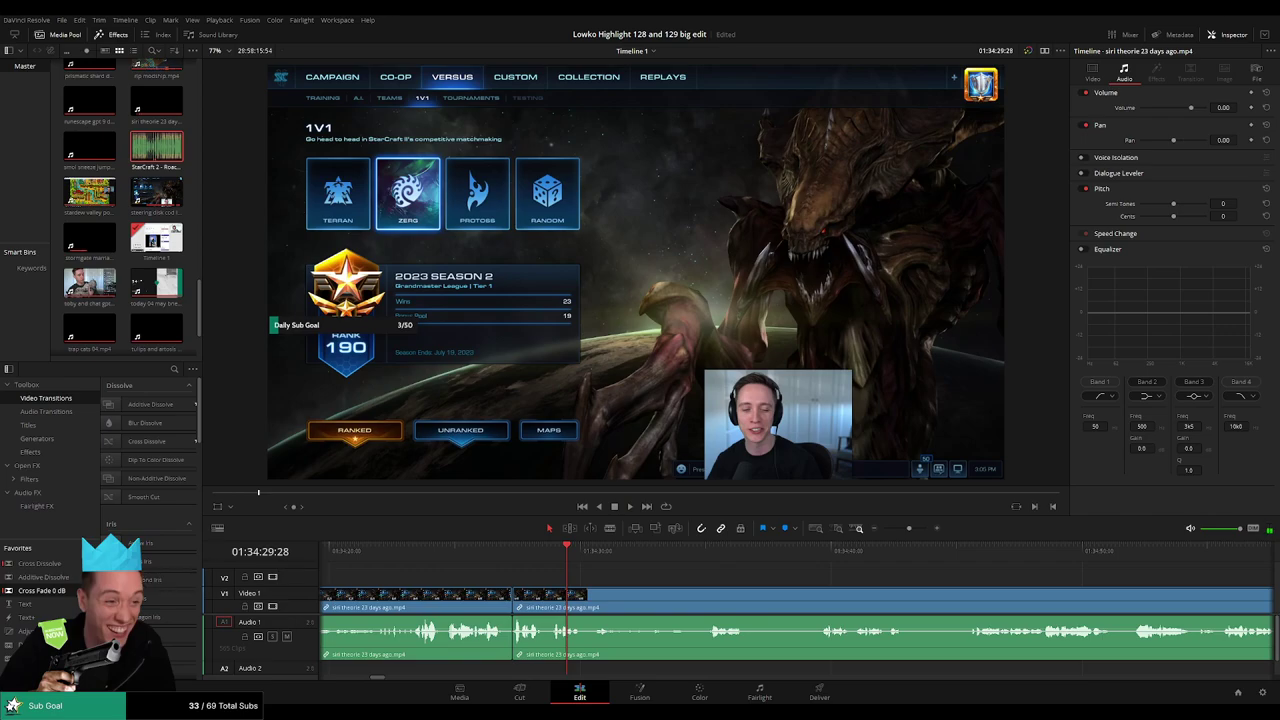
Review the new cut, then split the clip at the start and end of the next dull part.
click(510, 555)
key(space)
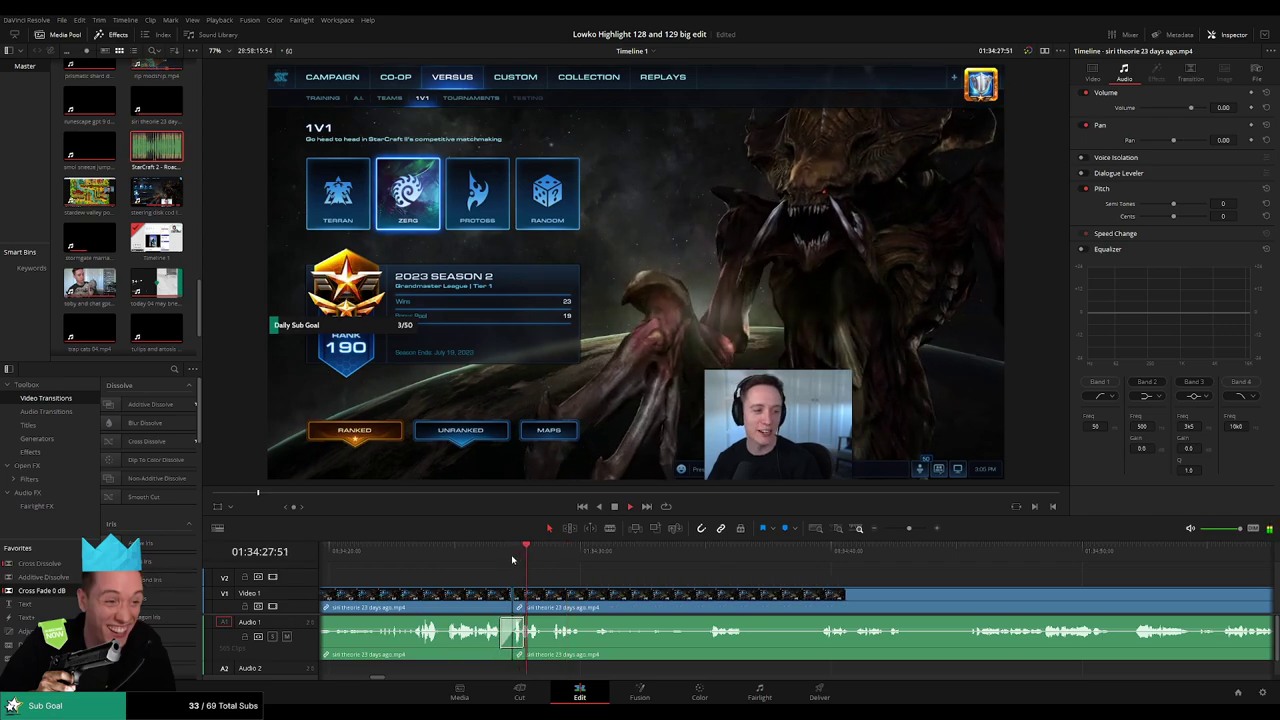
click(558, 600)
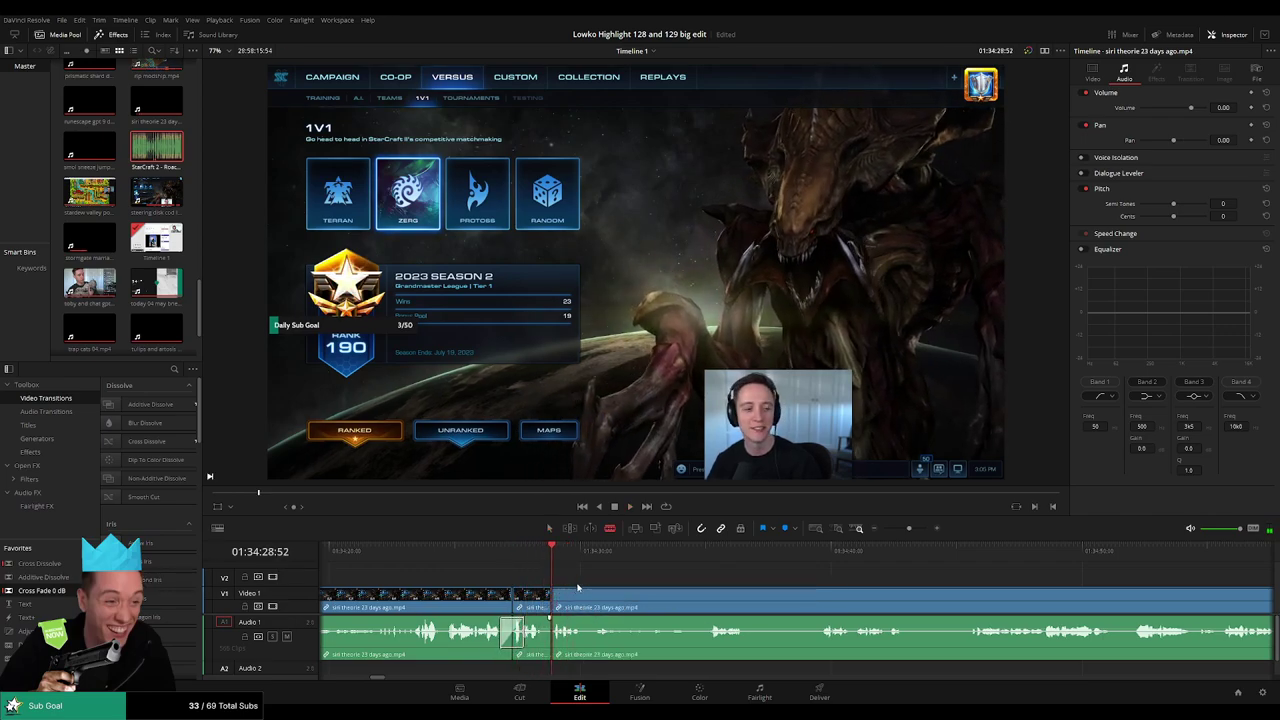
click(566, 605)
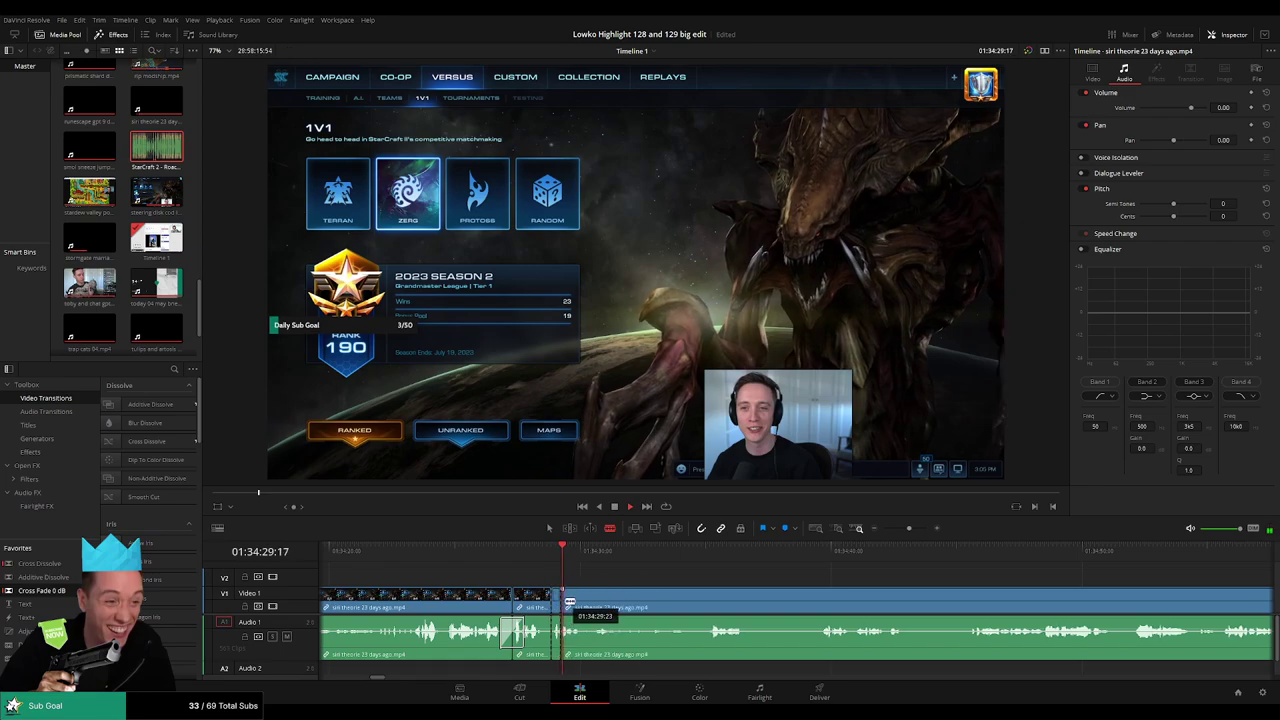
Preview the StarCraft 2 Roach Quotes sound, then show the edited timeline in the viewer again.
key(a)
double_click(165, 167)
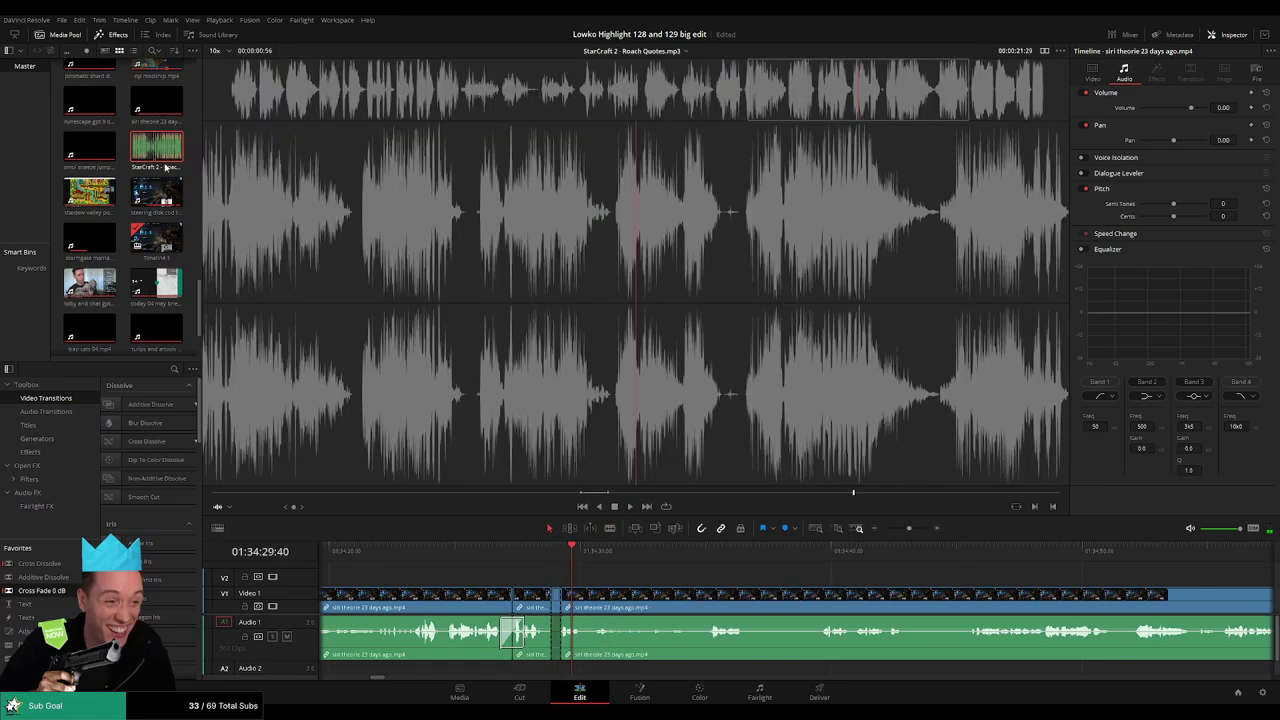
click(752, 655)
Shift and shorten the Roach Quotes accent on Audio 2, then zoom the timeline back out.
scroll(752, 655, up, 2)
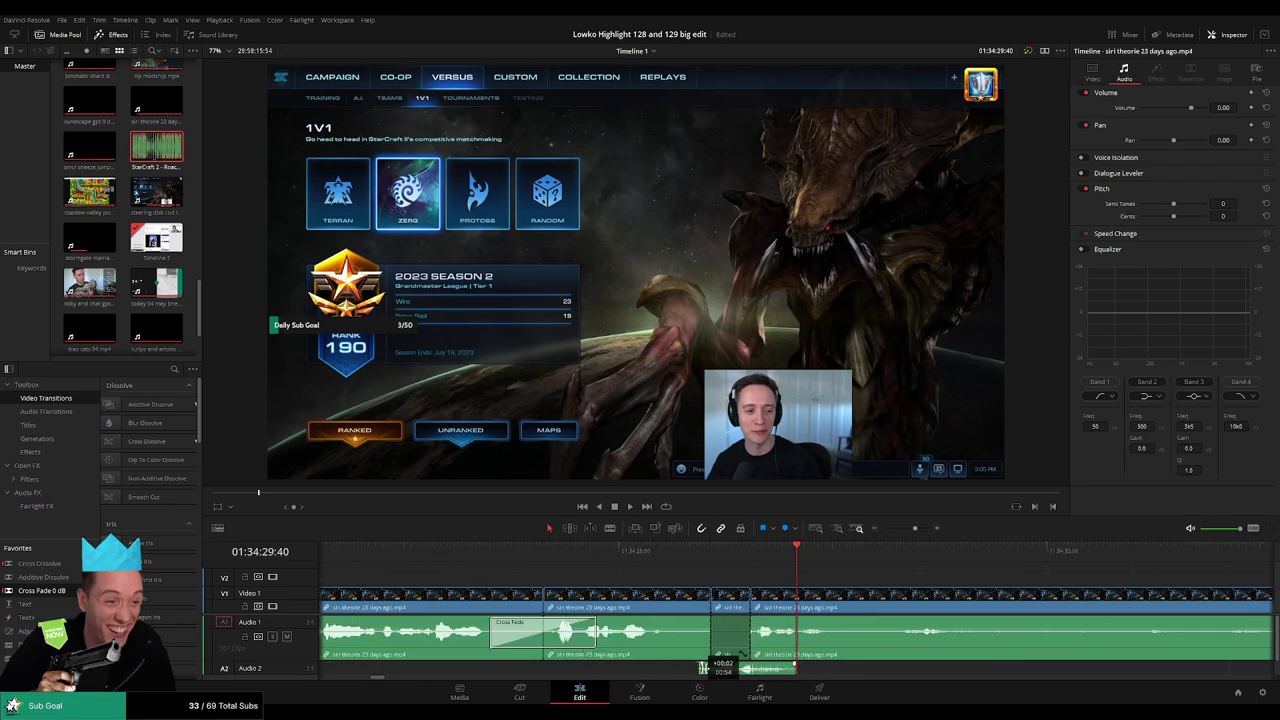
drag(698, 668, 711, 668)
drag(794, 669, 750, 669)
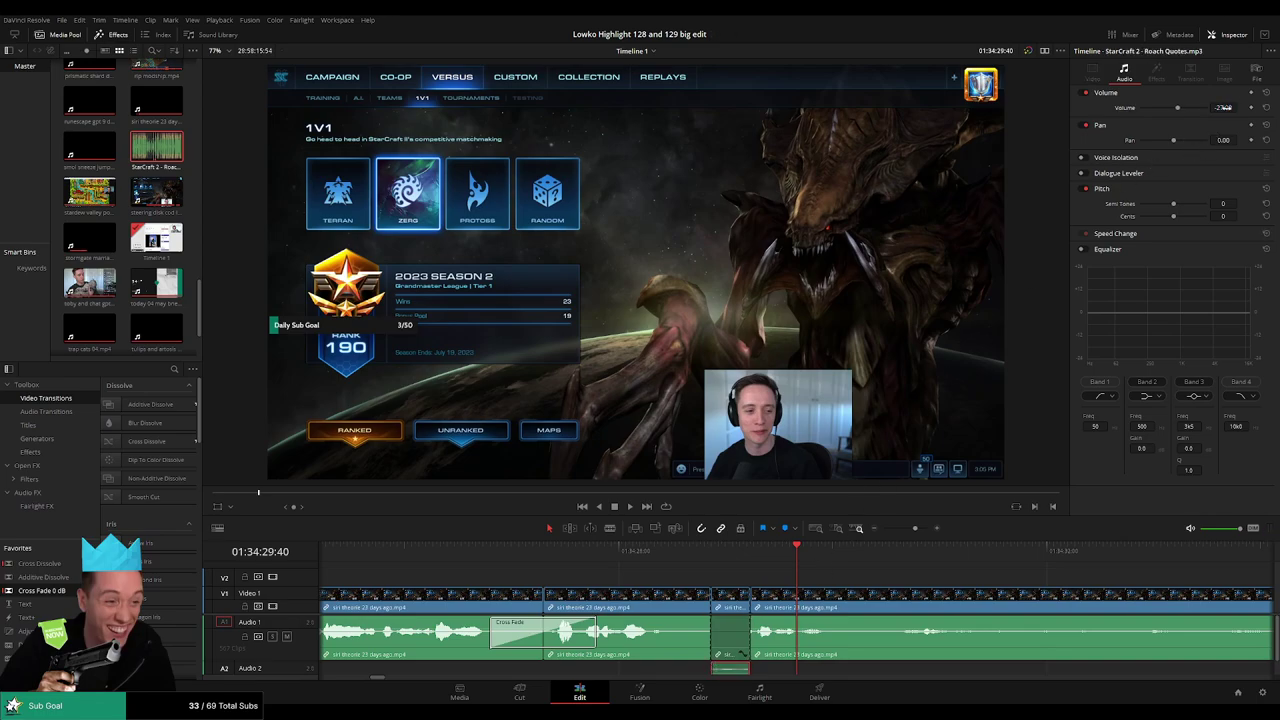
click(825, 576)
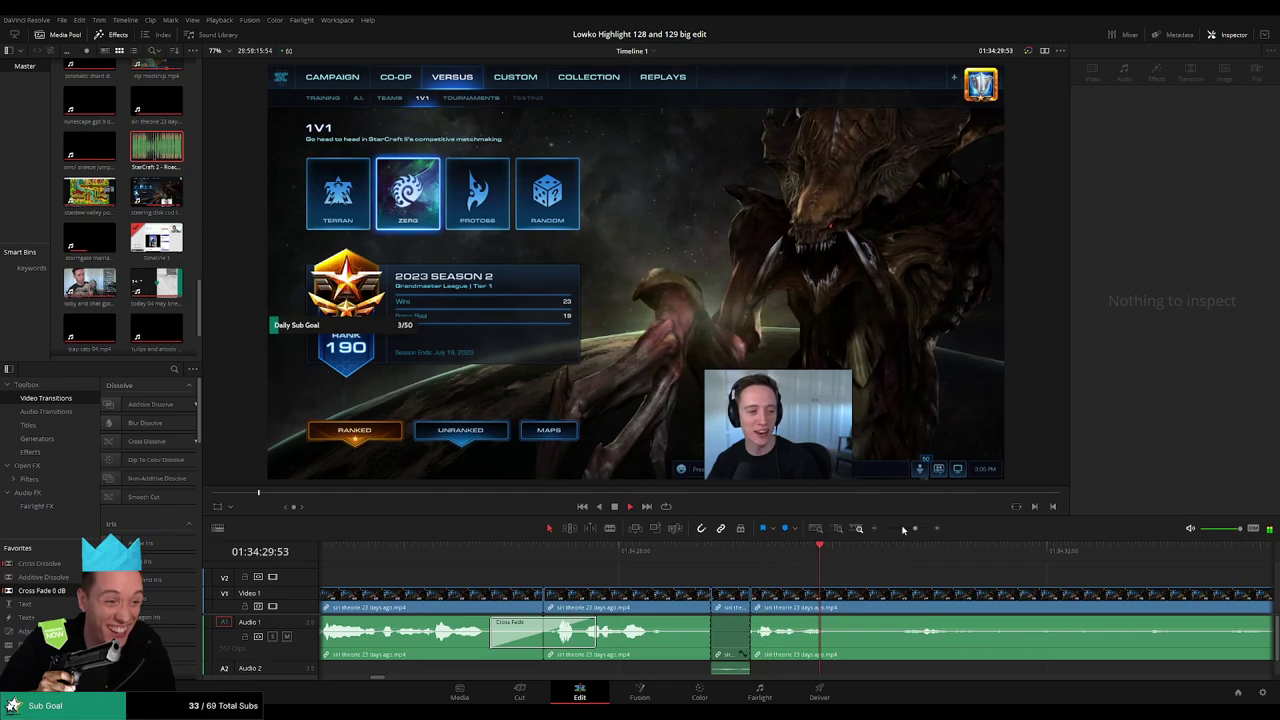
drag(914, 528, 905, 527)
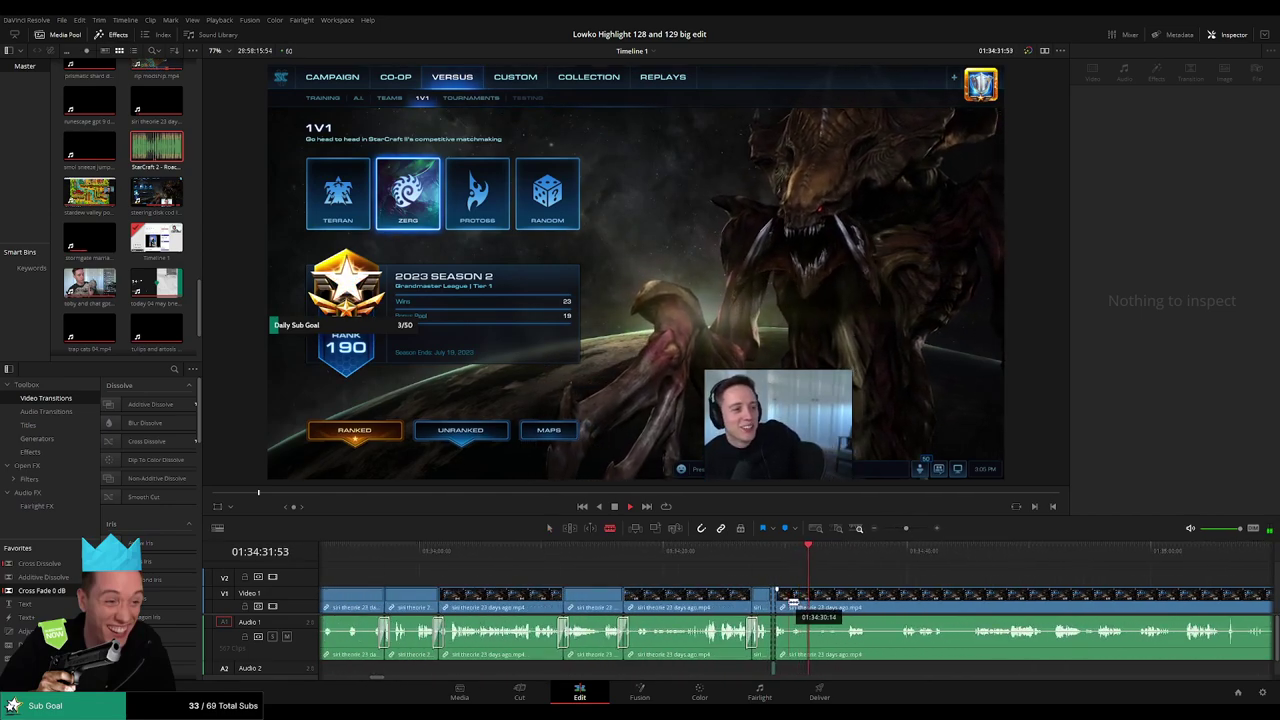
Delete a short clip and a dull section from the stream, closing the gaps.
click(845, 600)
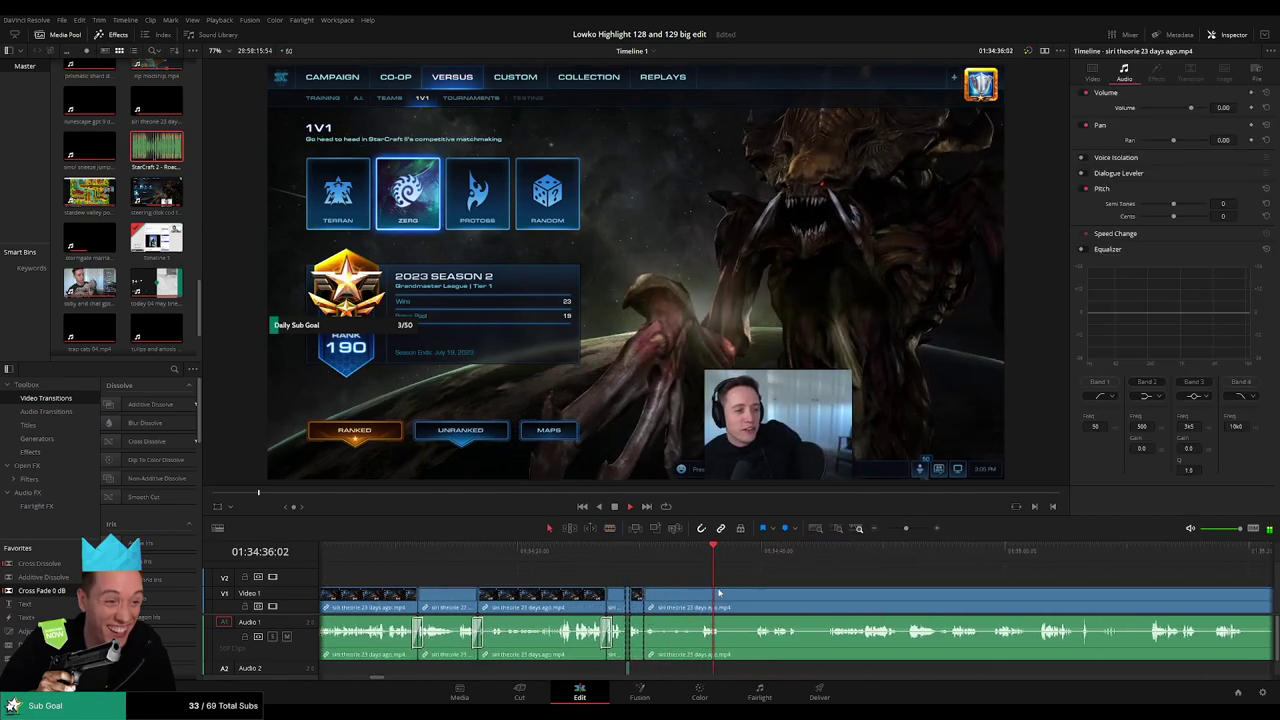
mouse_move(702, 600)
mouse_down()
mouse_move(670, 604)
mouse_move(686, 612)
mouse_up()
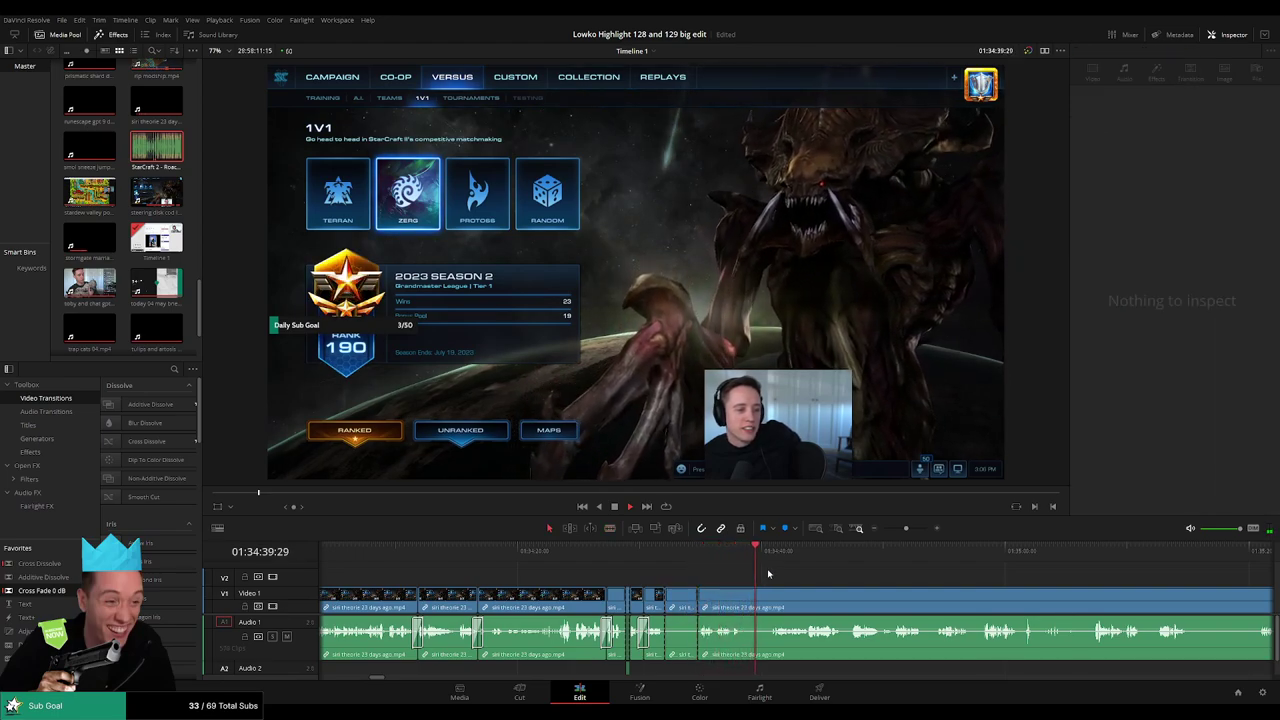
key(Delete)
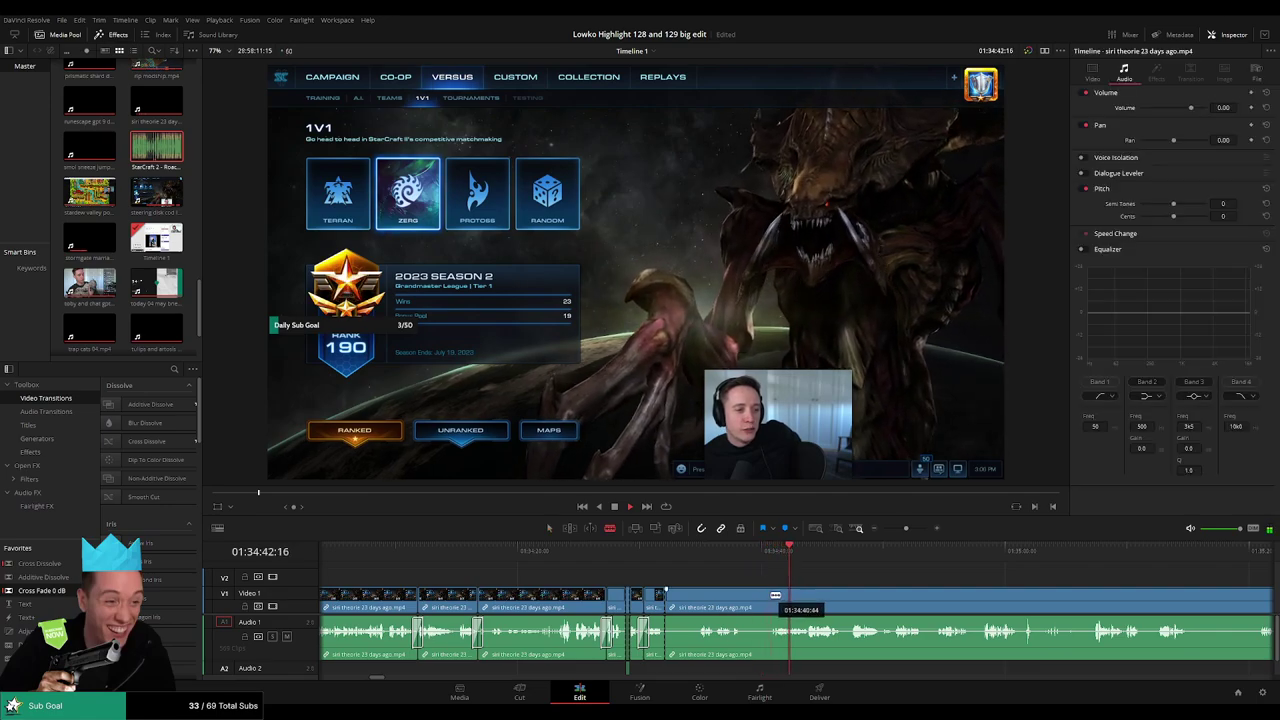
click(771, 600)
key(a)
key(Delete)
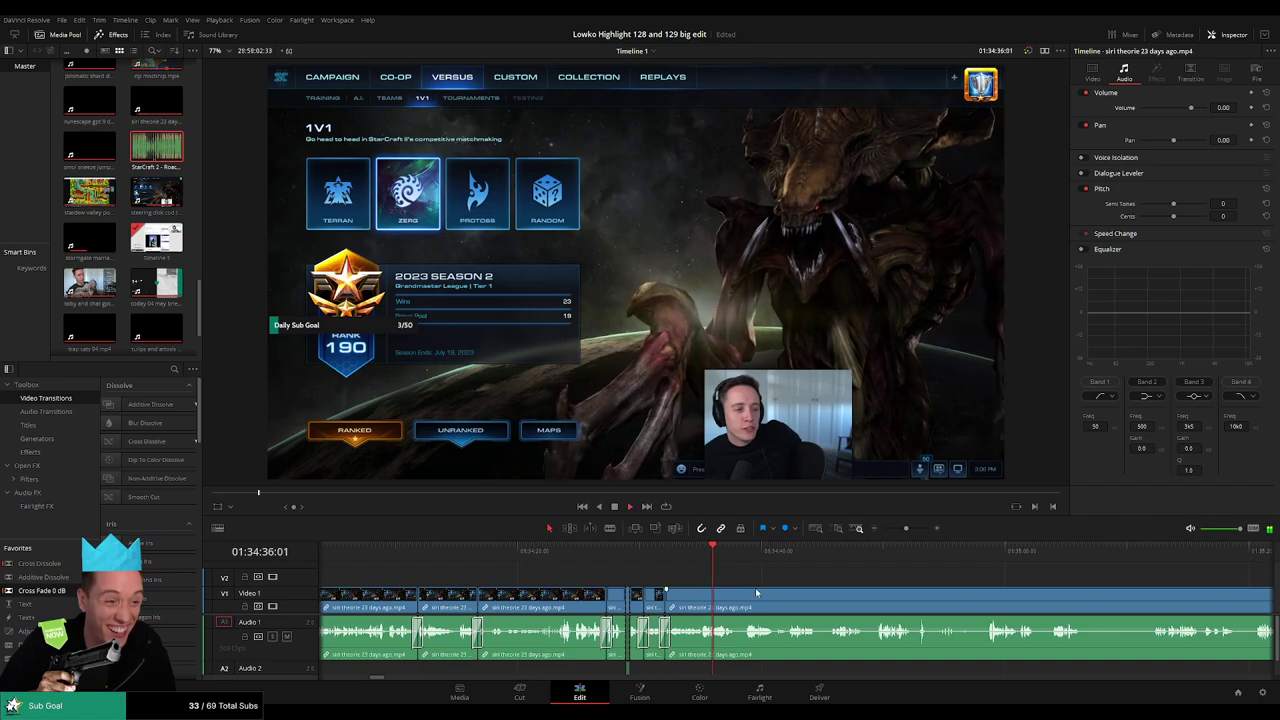
Remove a short piece, add a cross fade on the audio cut, and trim the next clip's start.
scroll(770, 585, up, 3)
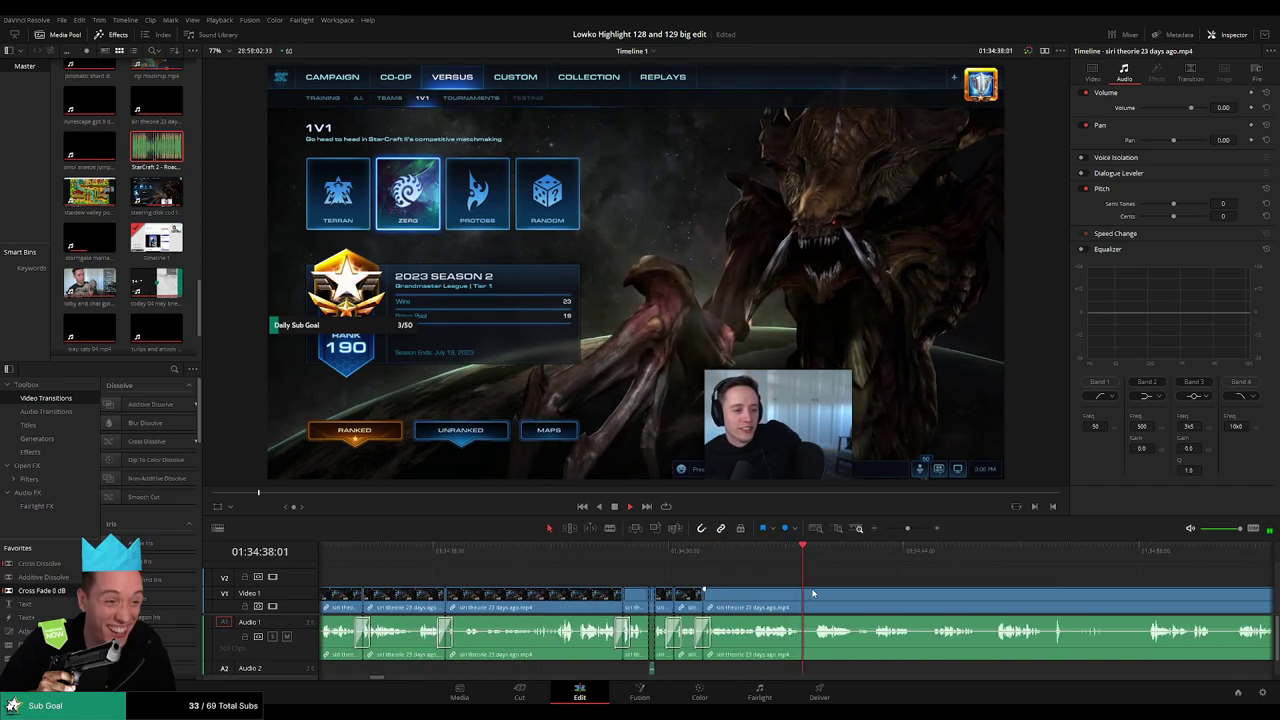
scroll(785, 596, right, 3)
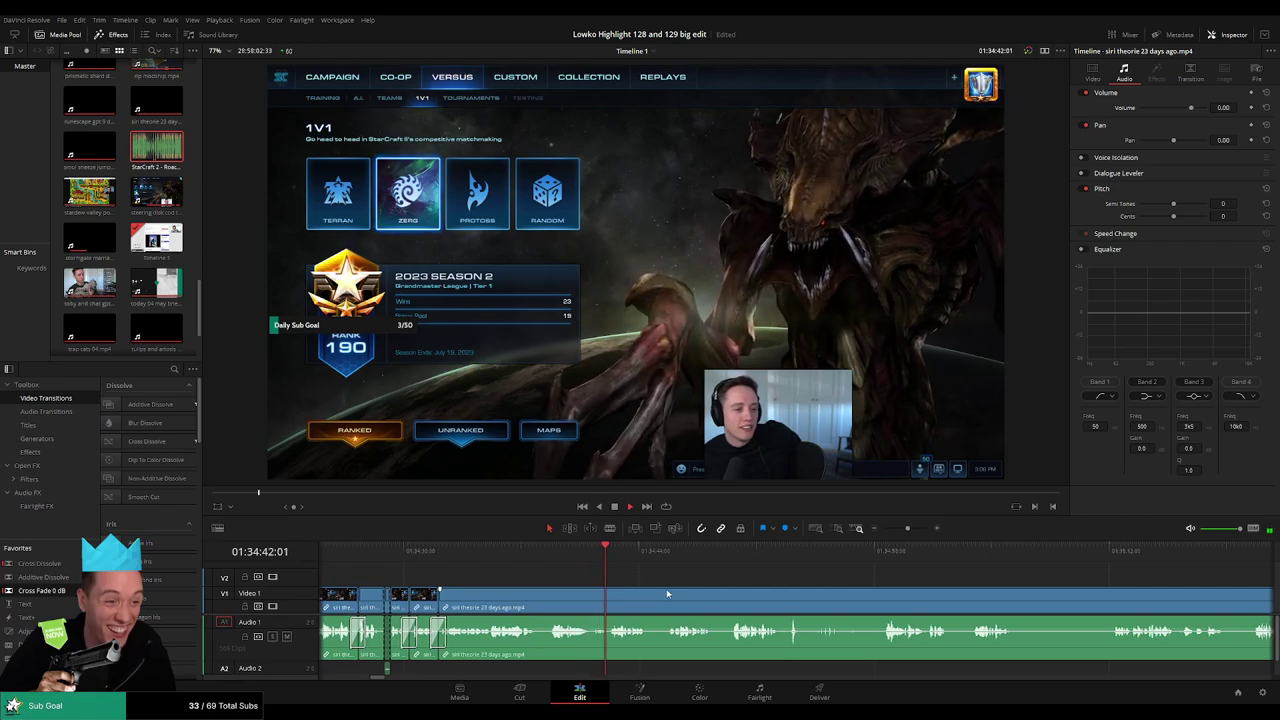
scroll(618, 594, right, 1)
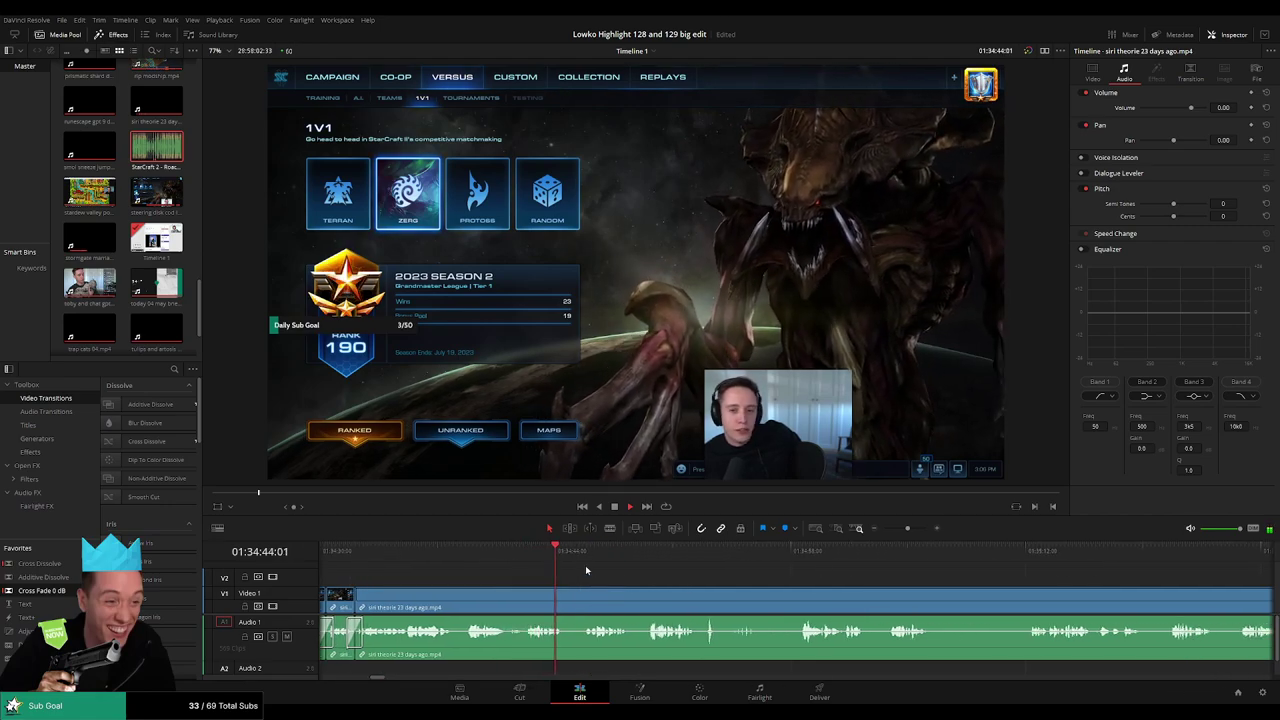
key(b)
click(568, 592)
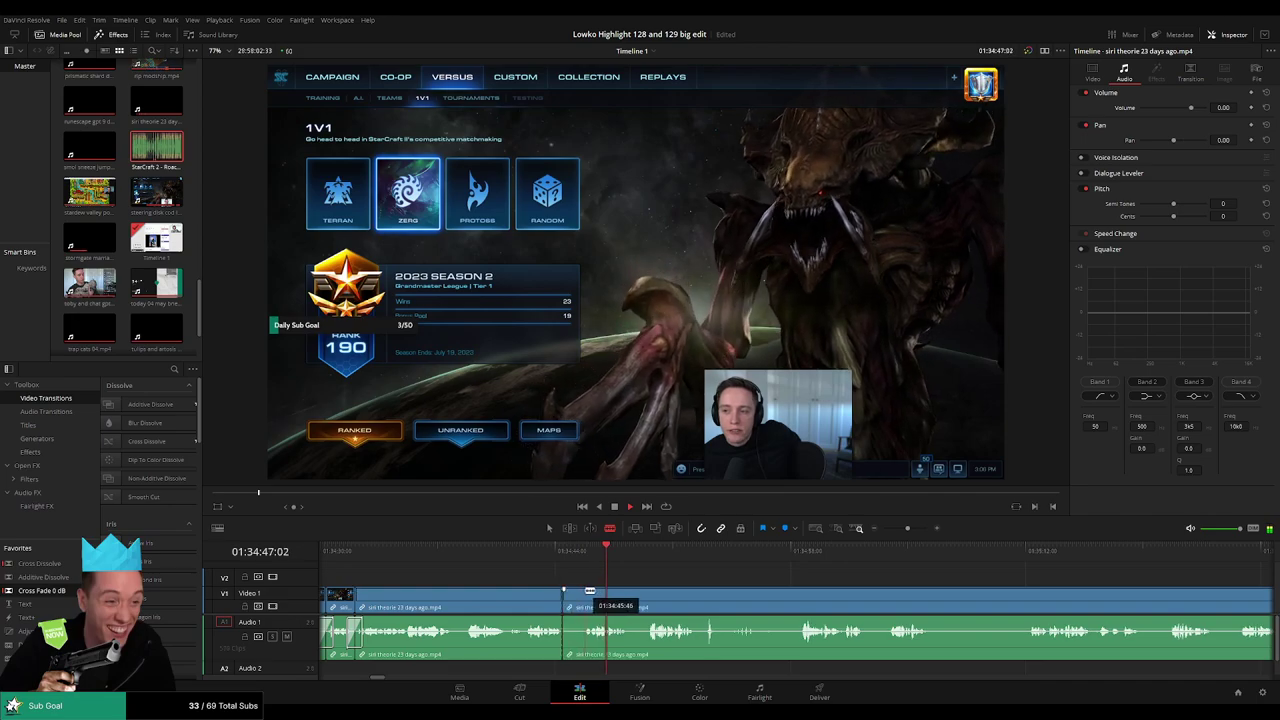
key(a)
click(566, 597)
key(Delete)
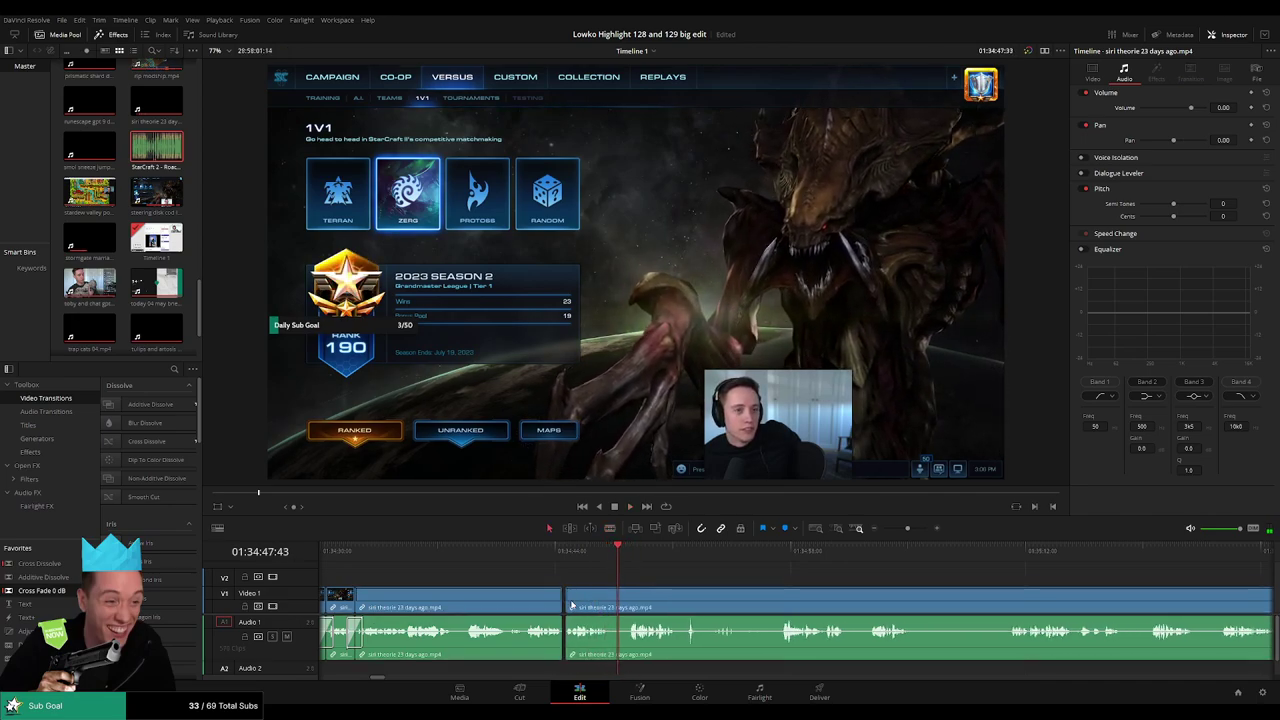
drag(58, 591, 593, 652)
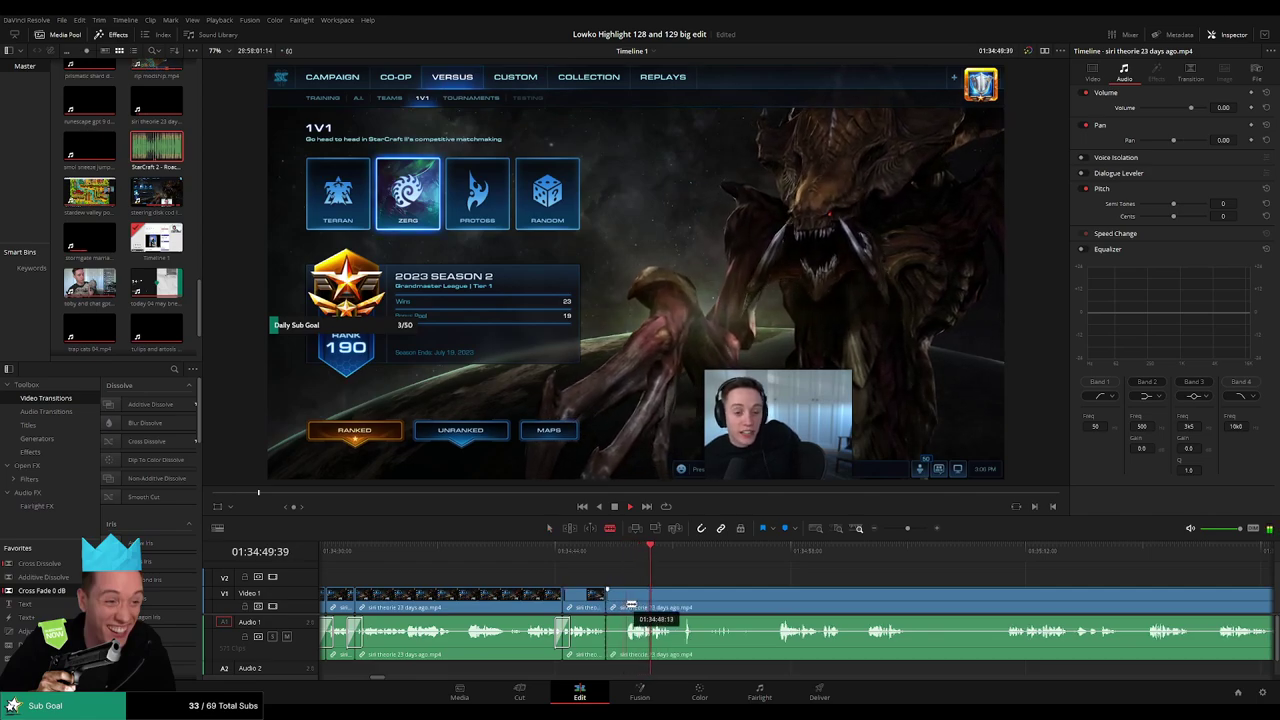
drag(611, 607, 607, 609)
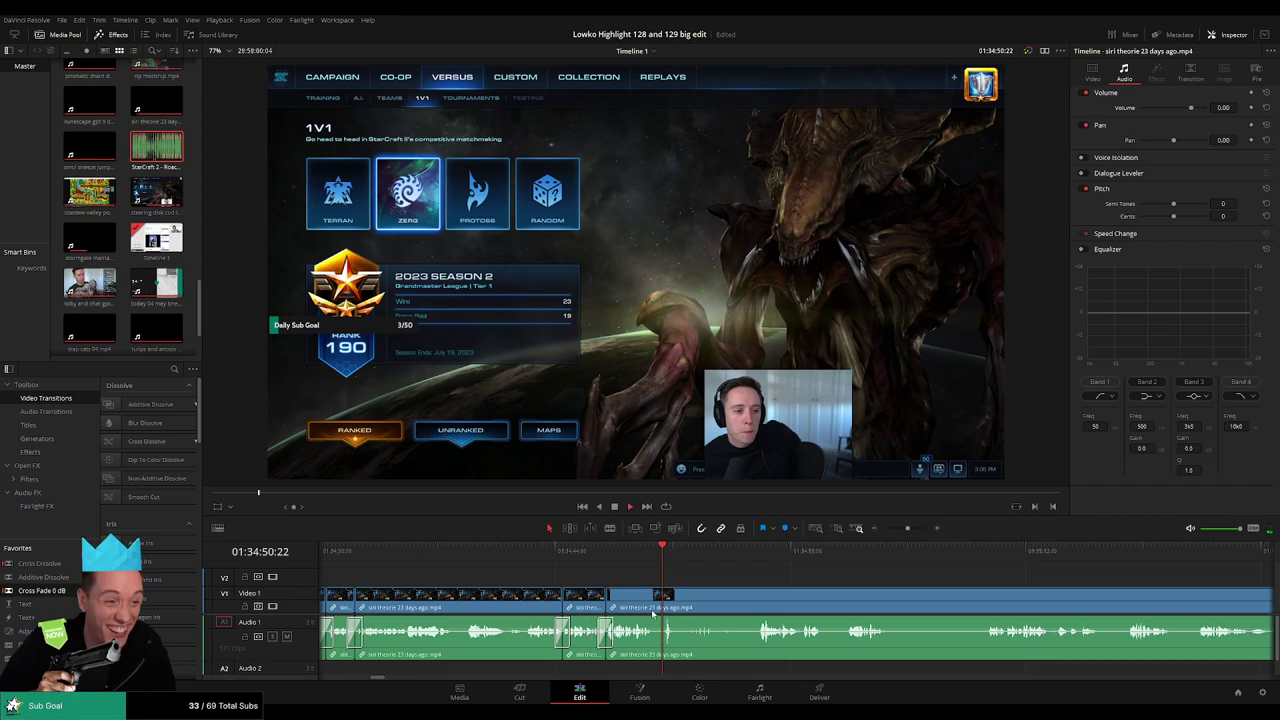
Blade out and ripple delete two more dull pieces of the stream clip.
key(b)
click(655, 605)
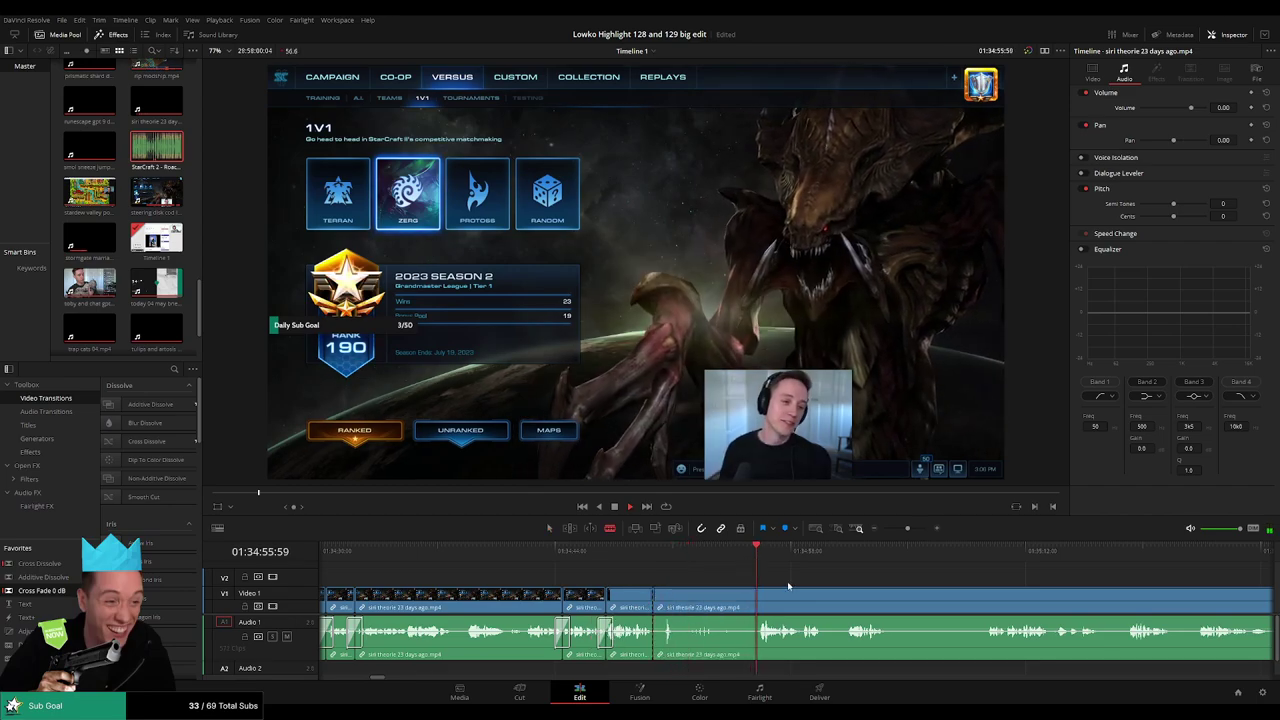
click(605, 605)
key(a)
click(571, 605)
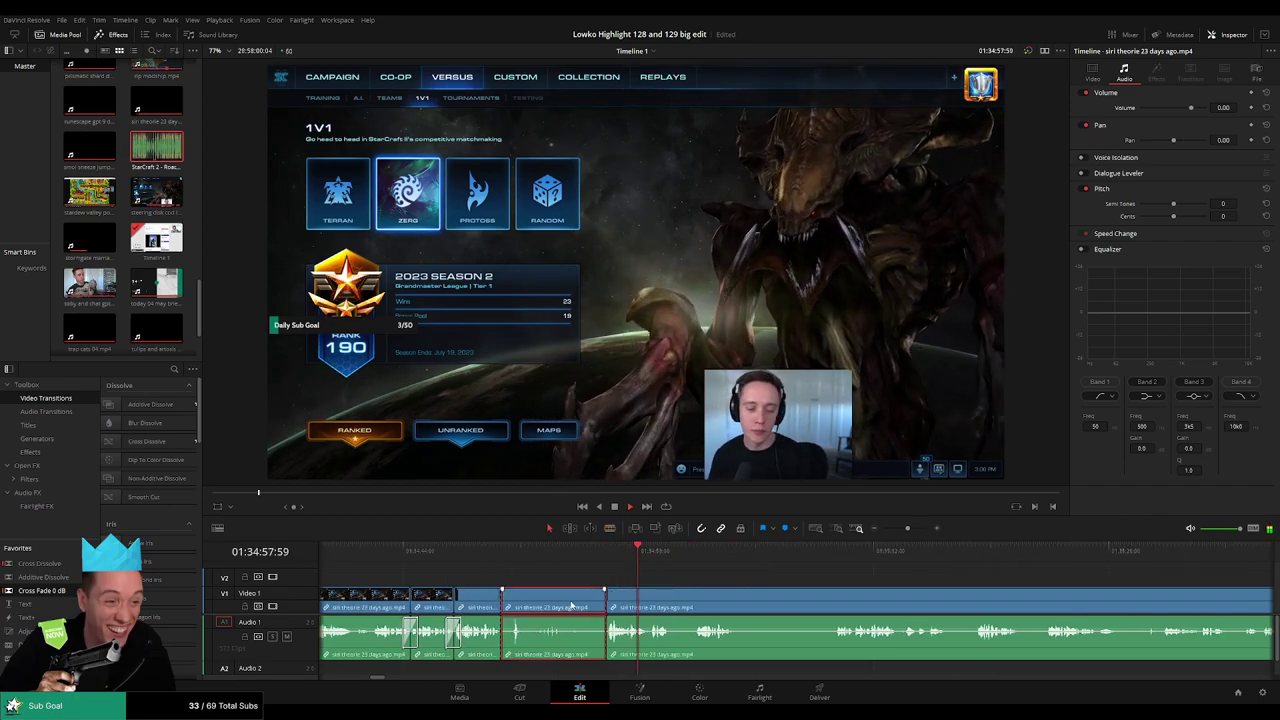
key(Delete)
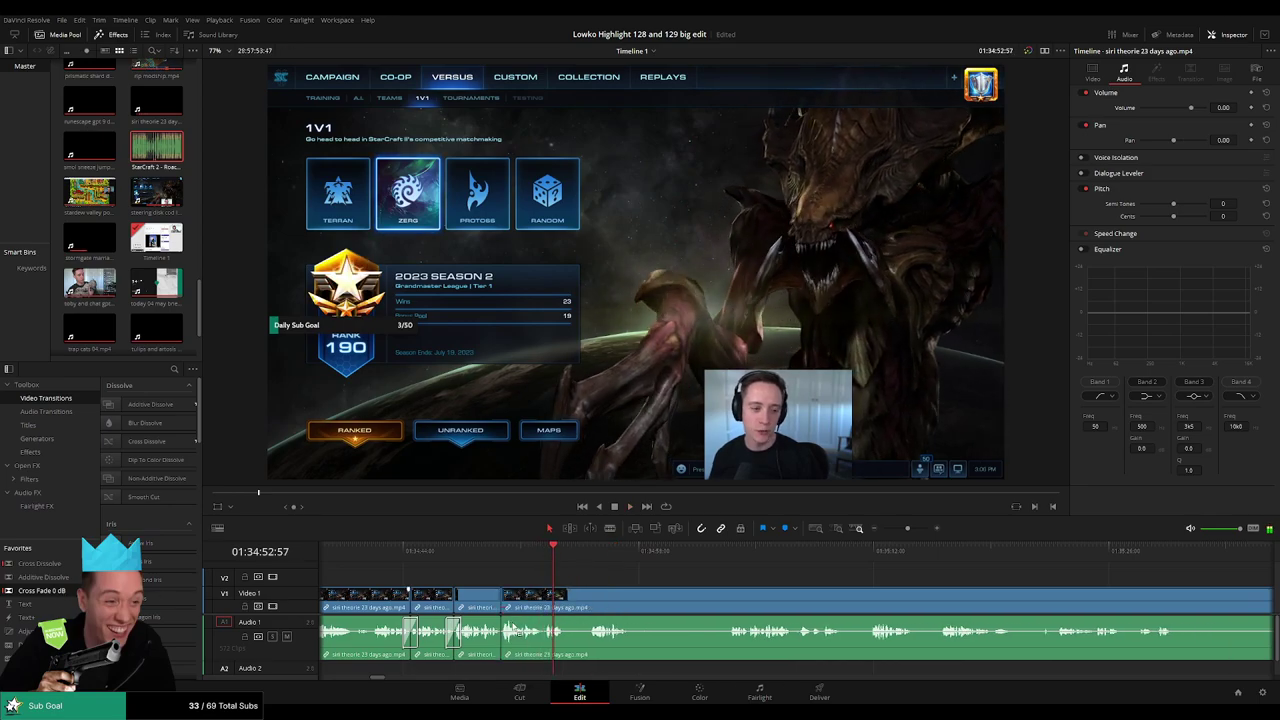
key(b)
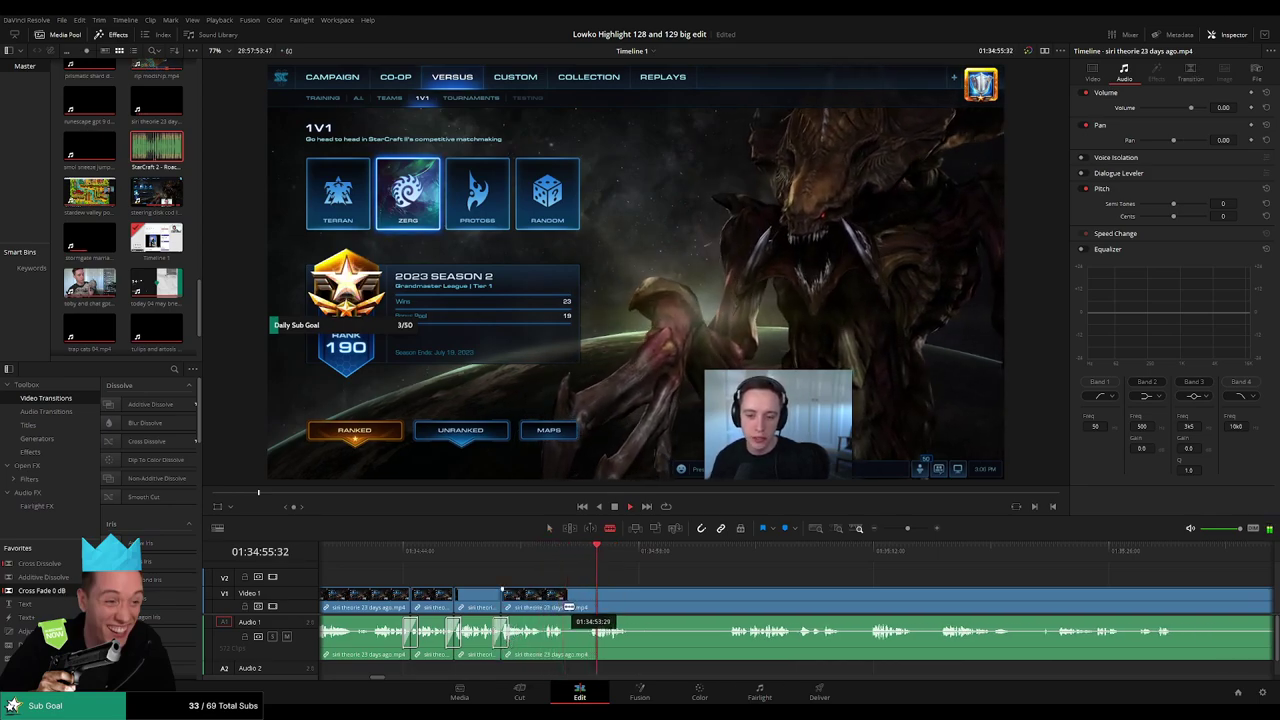
click(569, 605)
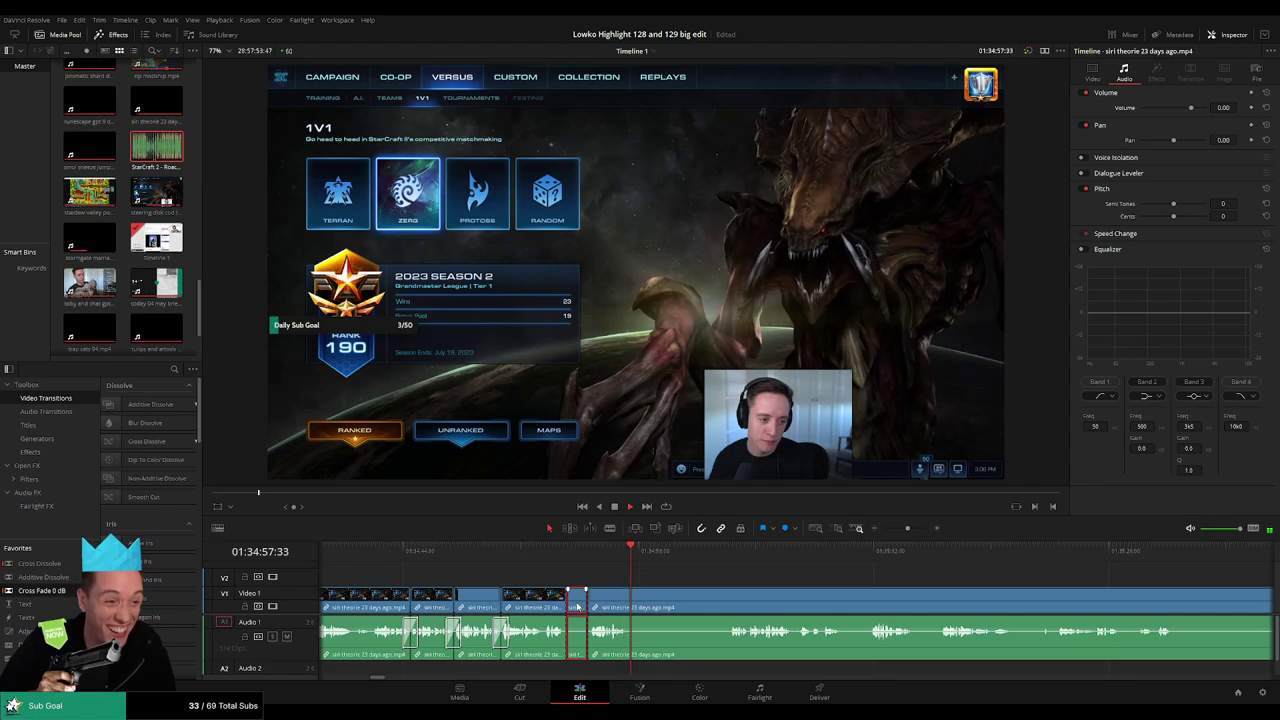
key(Delete)
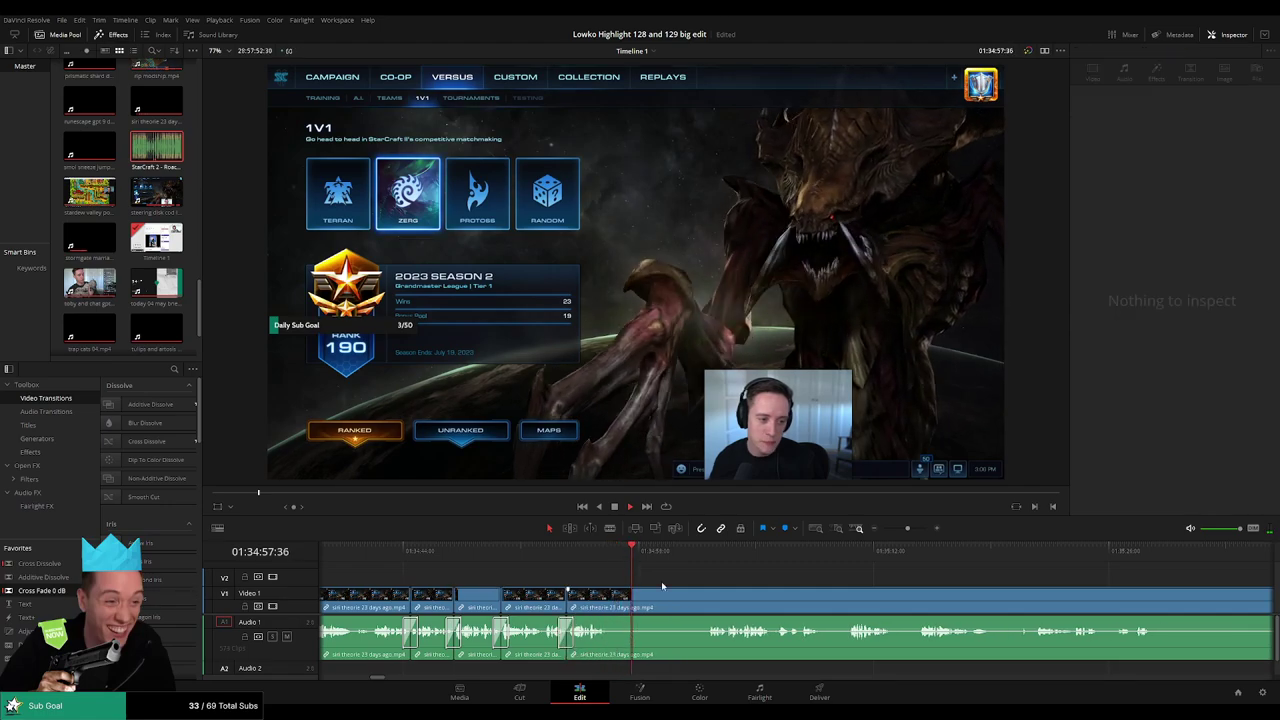
Adjust the trimmed clip edge, then split off and delete a dull earlier part.
click(705, 582)
drag(613, 606, 630, 604)
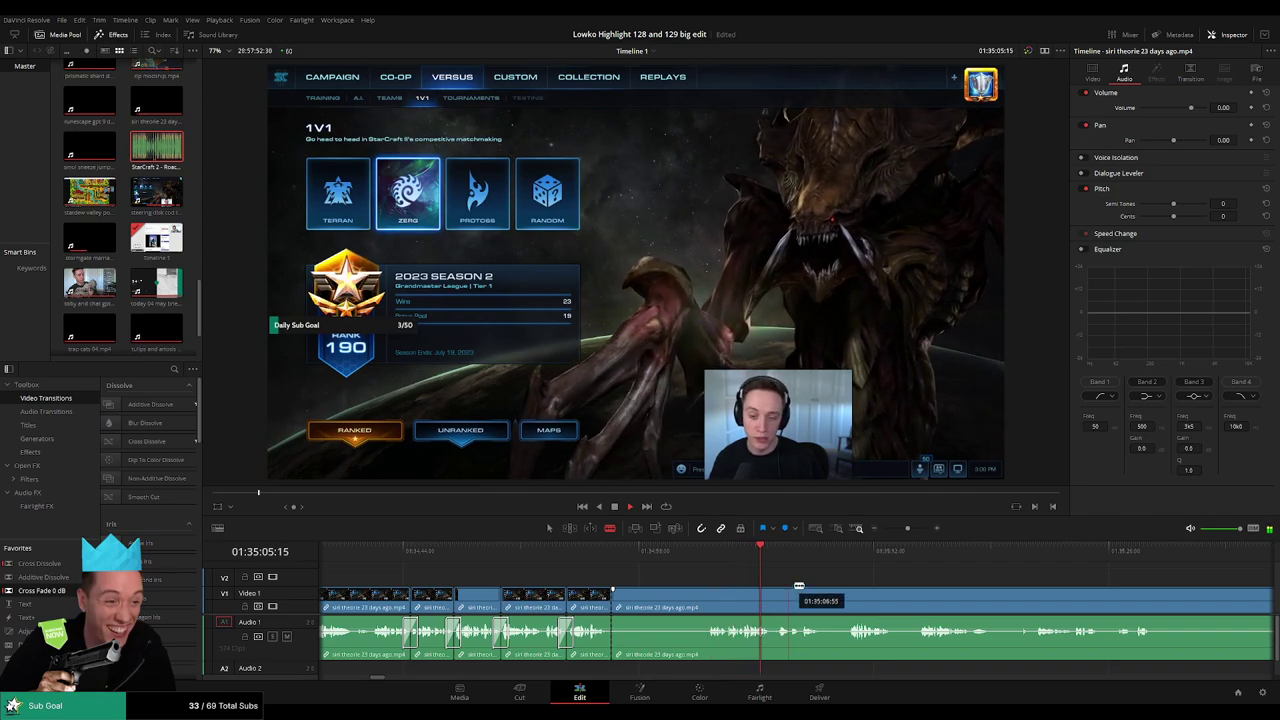
drag(711, 600, 615, 600)
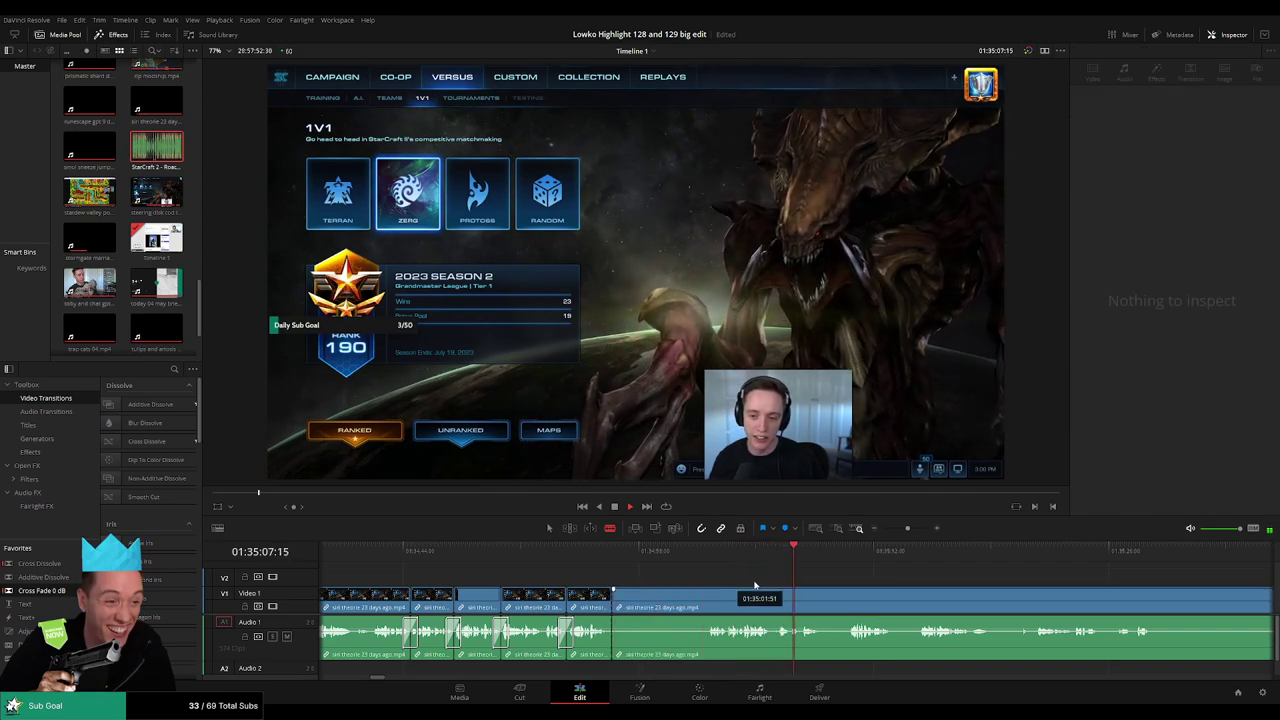
scroll(725, 576, right, 4)
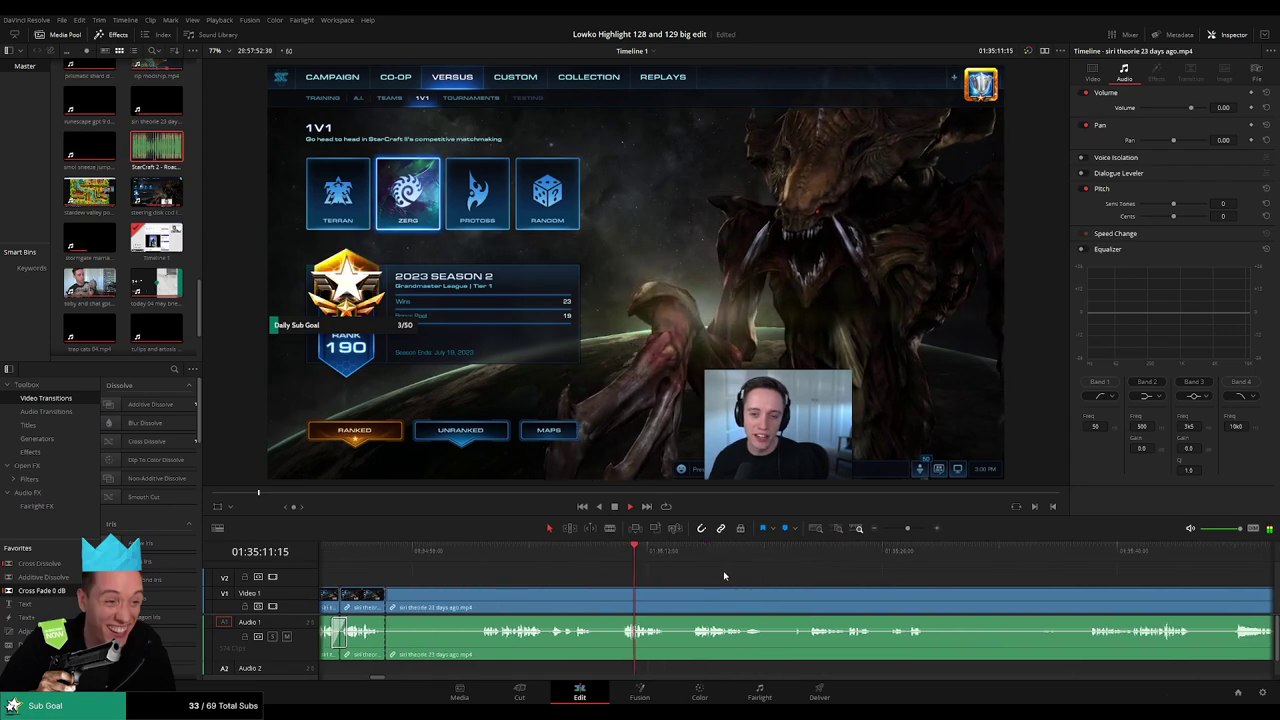
click(689, 559)
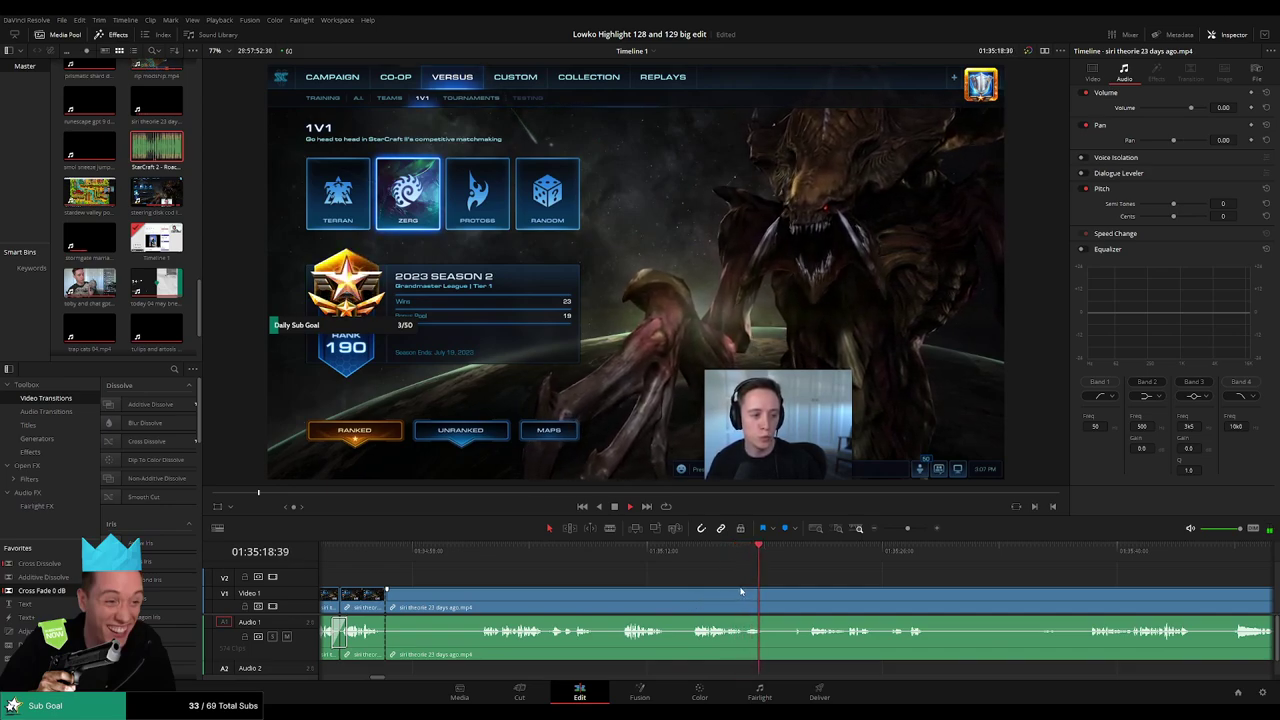
click(689, 600)
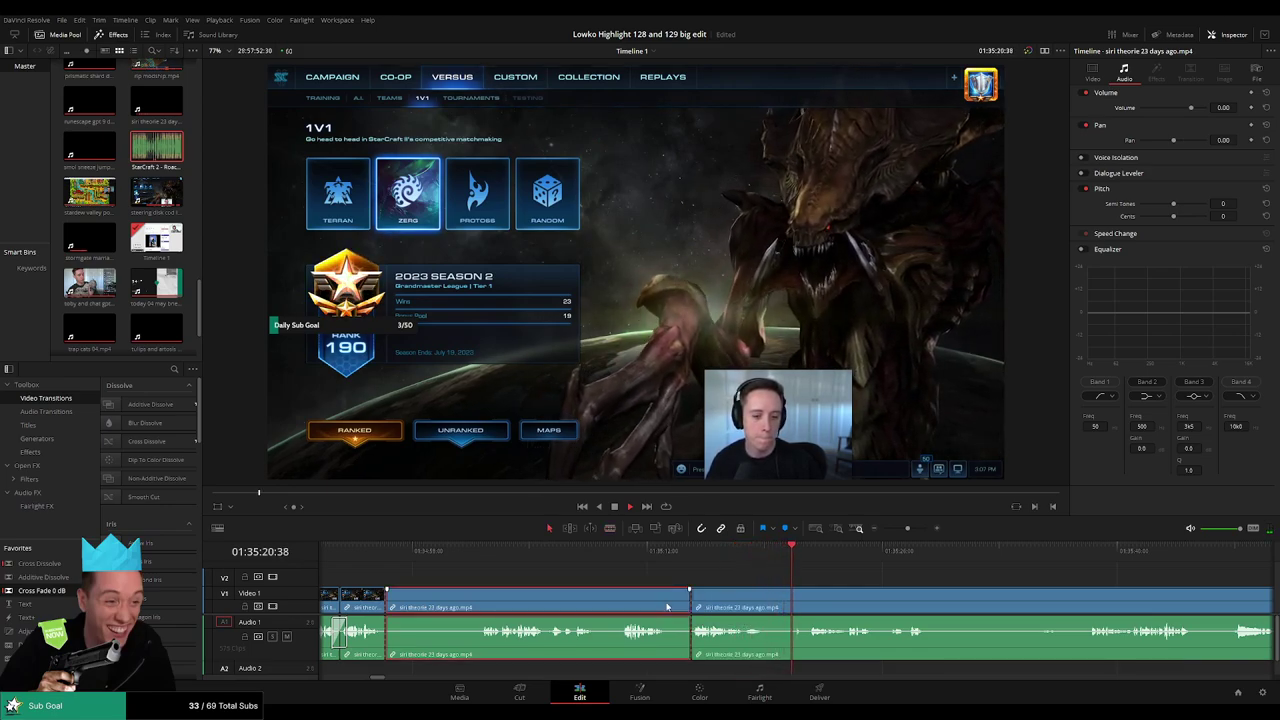
key(Delete)
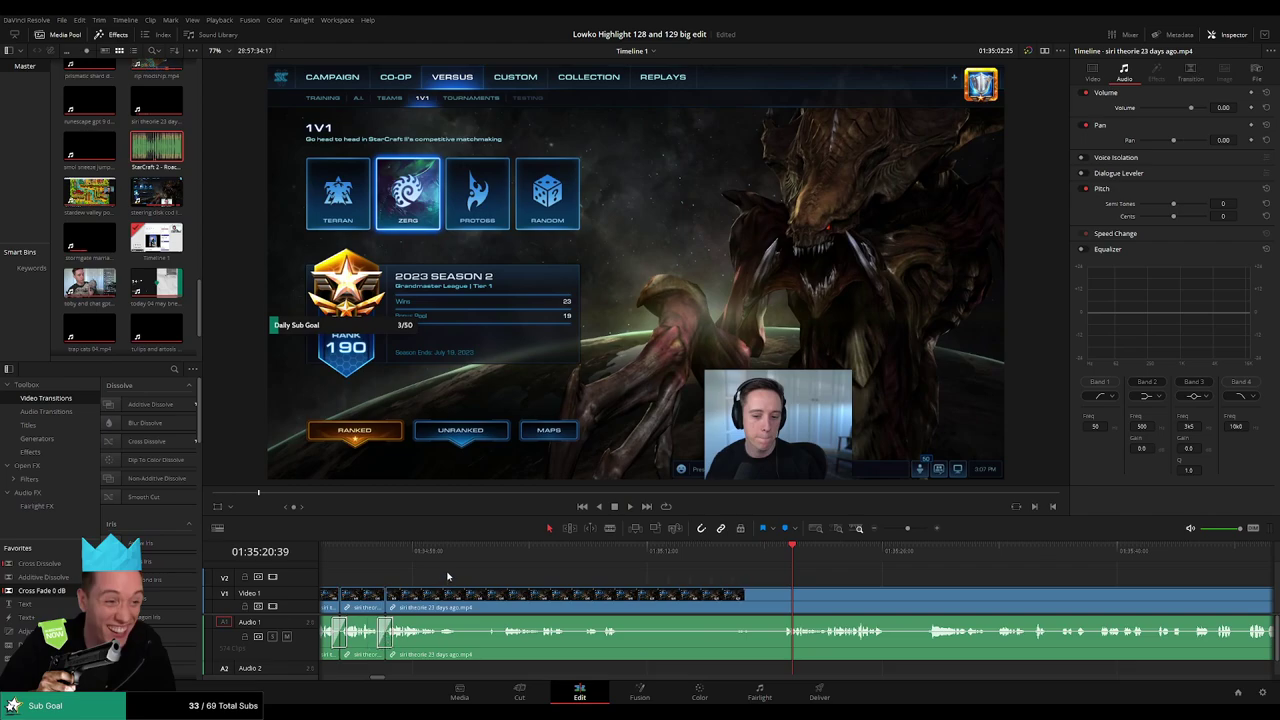
Cut out the short dull stretch around 01:35:01 and close the gap.
click(469, 554)
key(b)
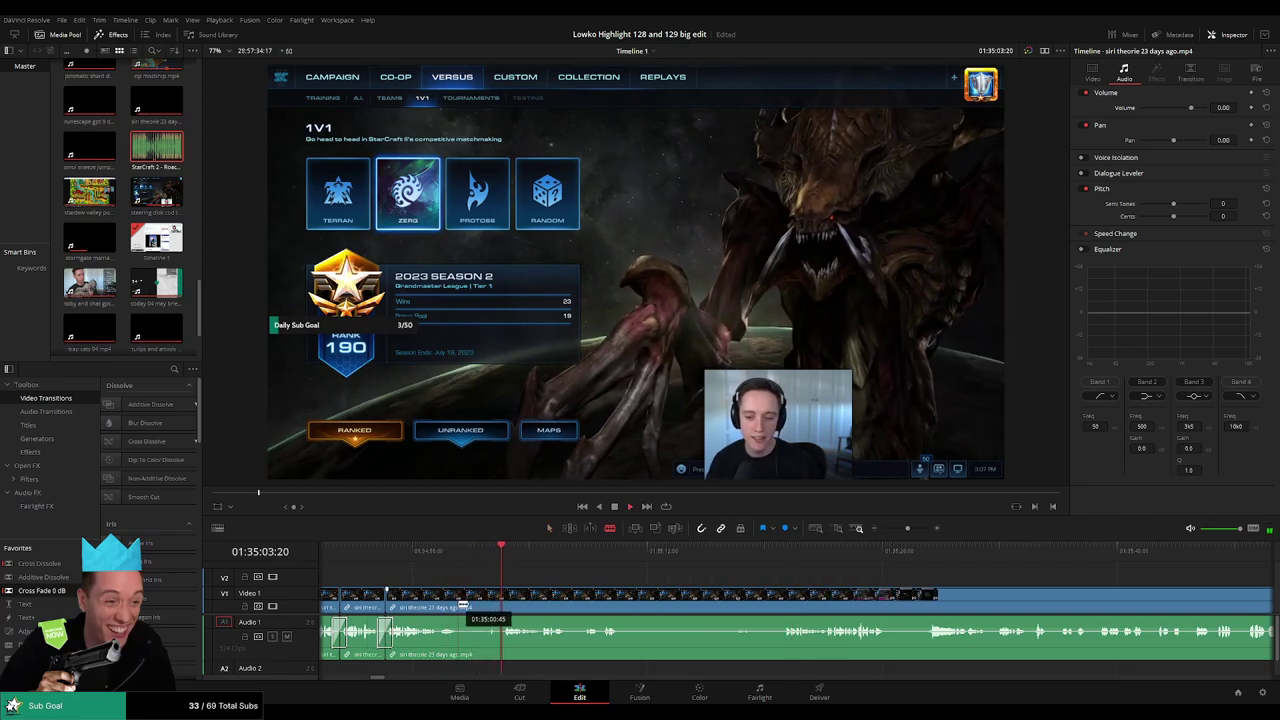
click(459, 600)
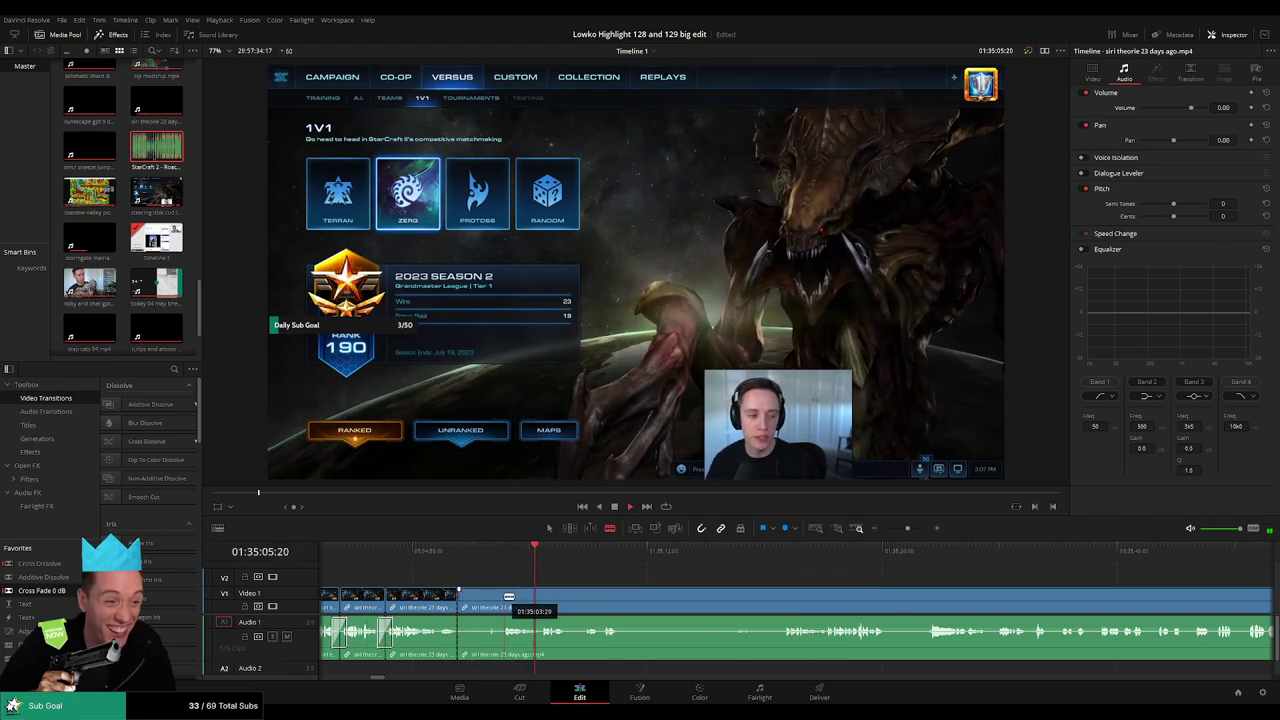
click(504, 600)
key(a)
click(488, 607)
key(Delete)
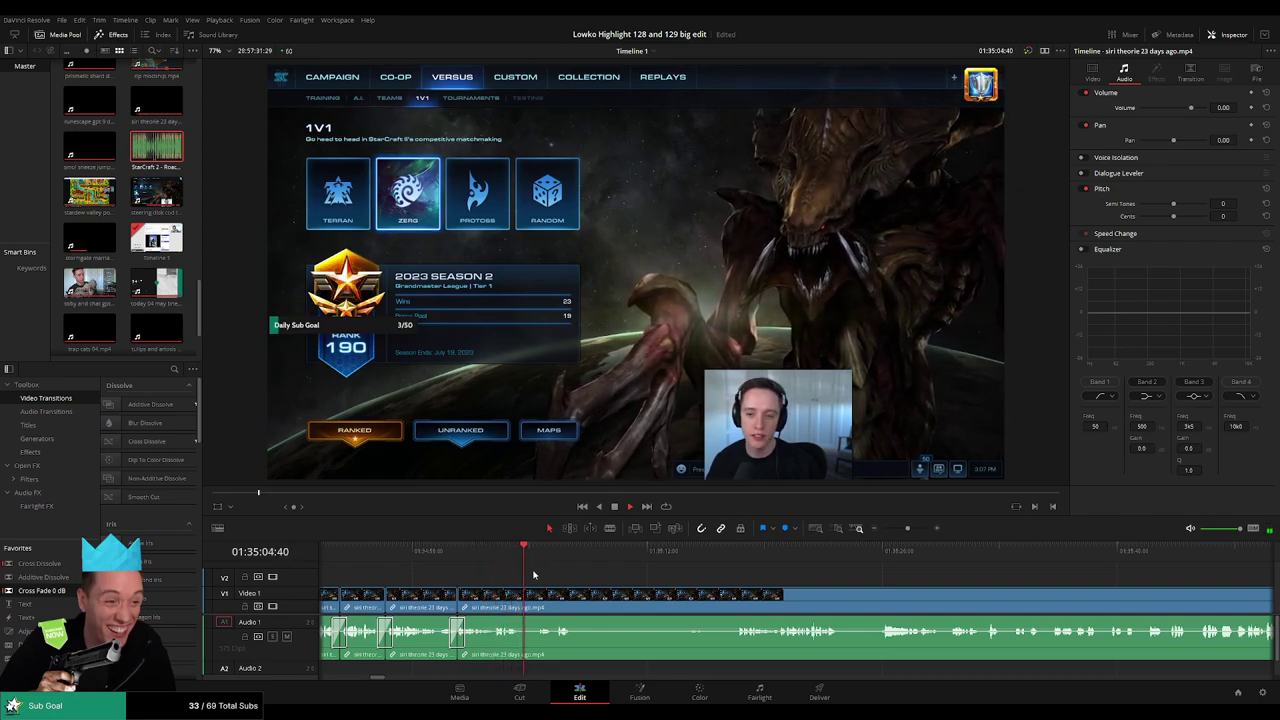
Split the siri theorie clip at the playhead and skip about ten seconds ahead.
scroll(518, 575, right, 1)
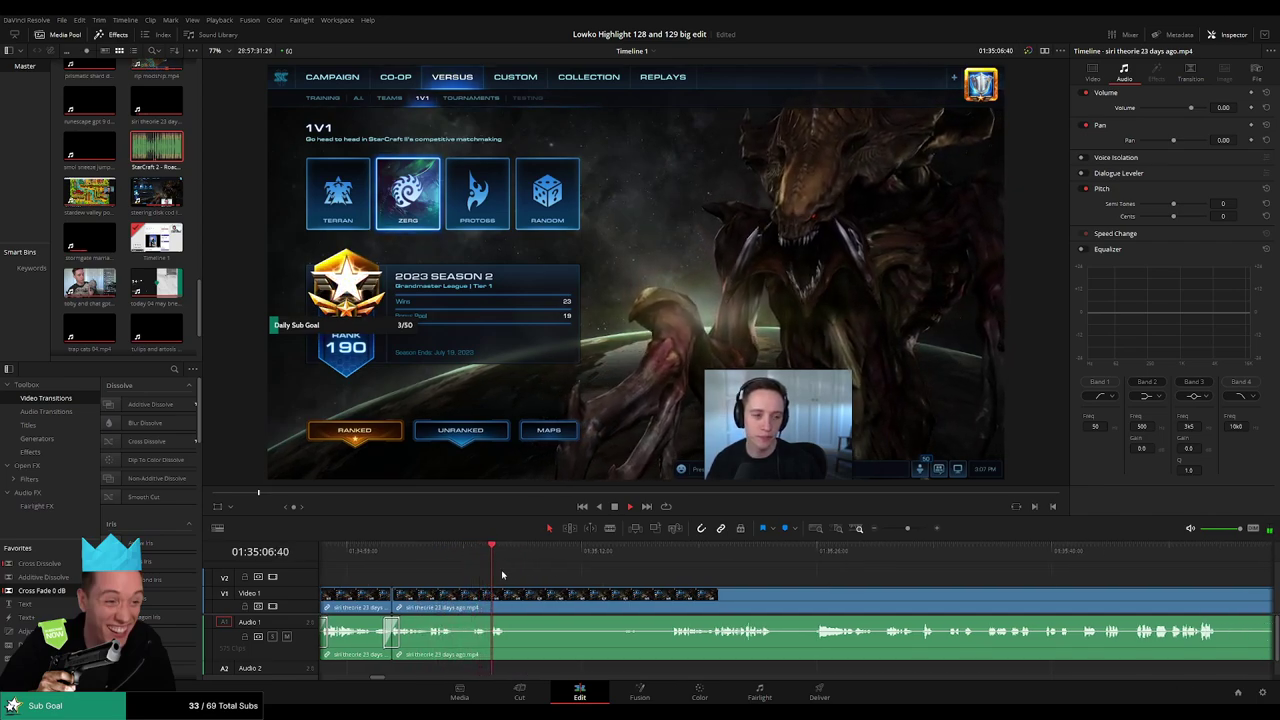
key(b)
click(510, 600)
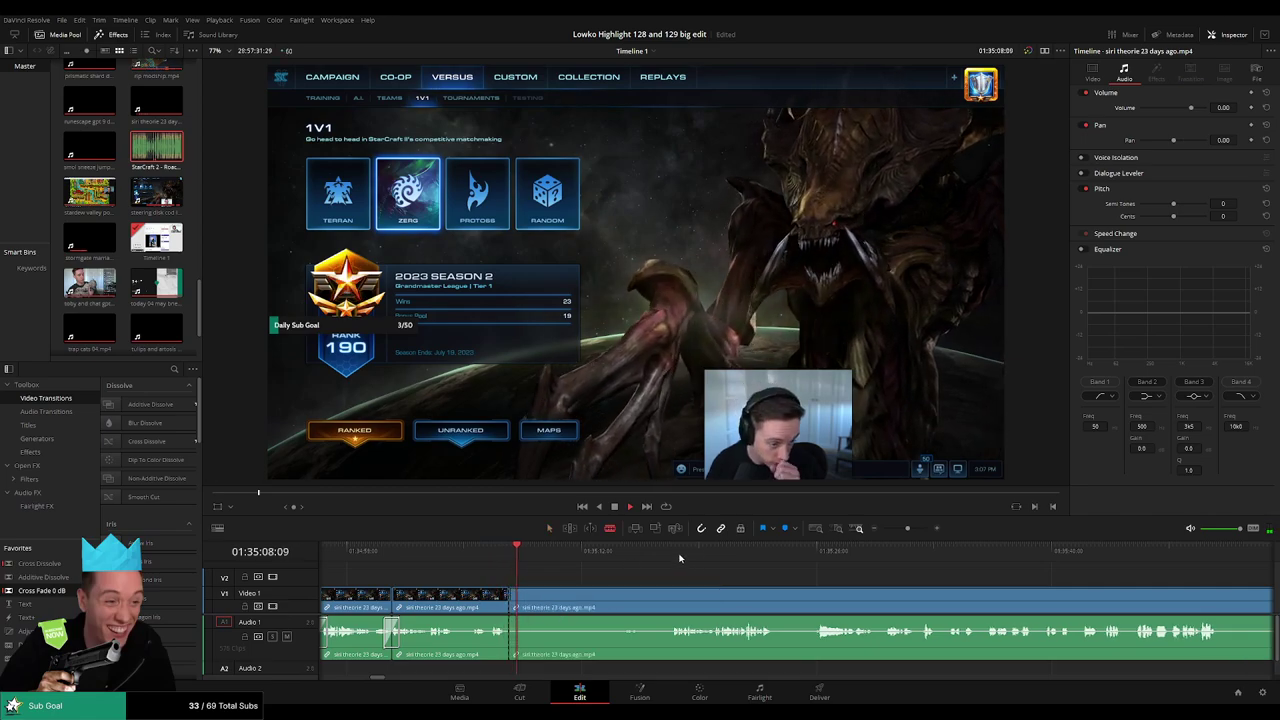
click(679, 558)
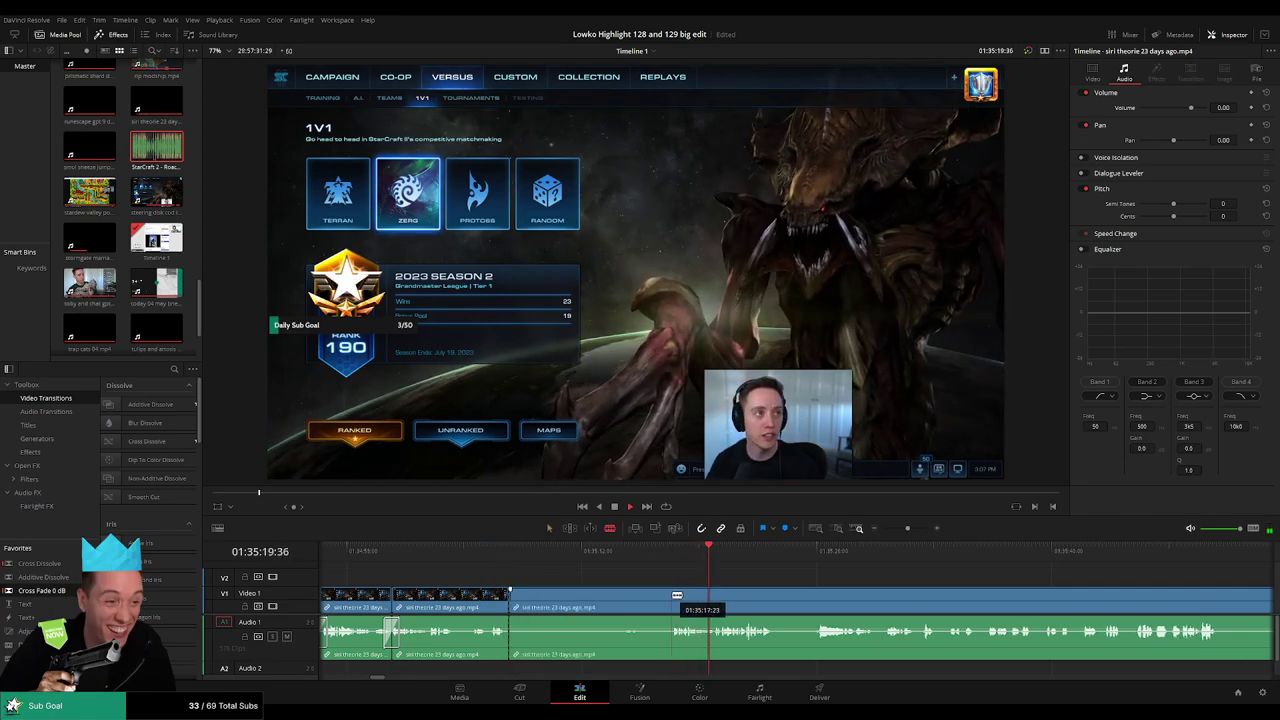
scroll(658, 573, right, 2)
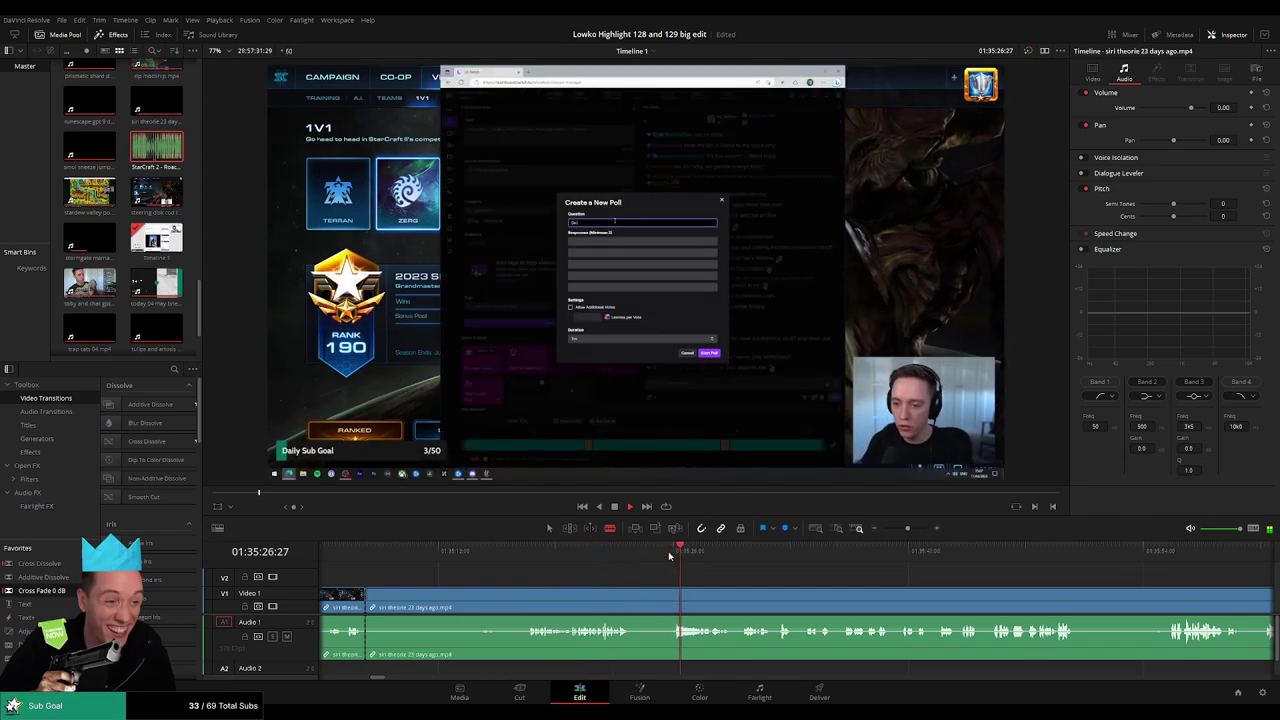
Scrub through the clip from 01:35:41 to the stream dashboard around 01:36:37.
drag(763, 557, 927, 560)
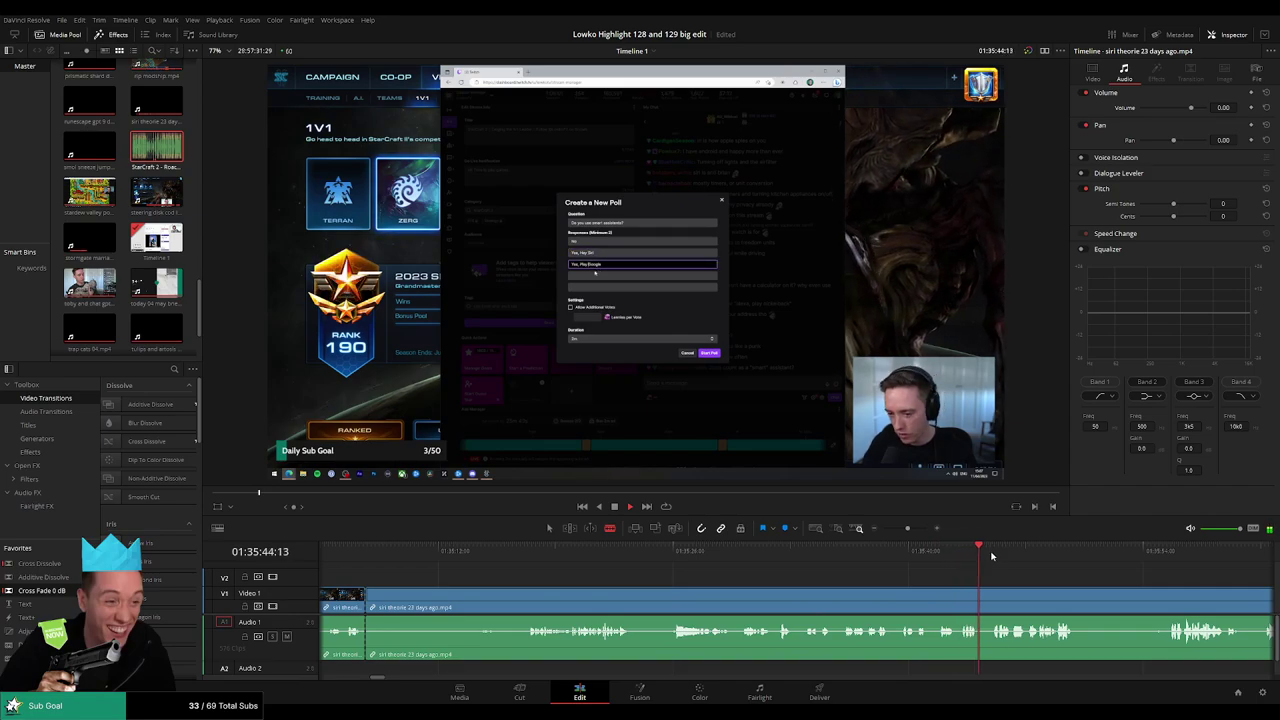
click(1176, 558)
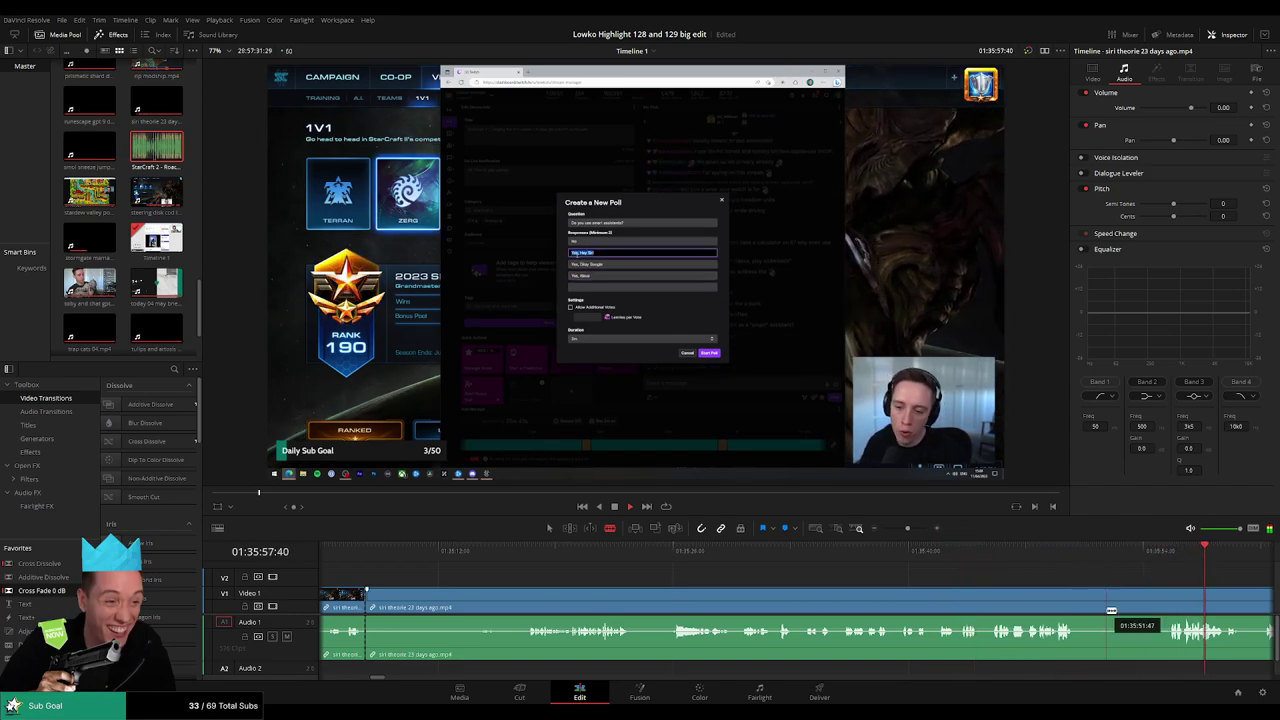
click(1000, 550)
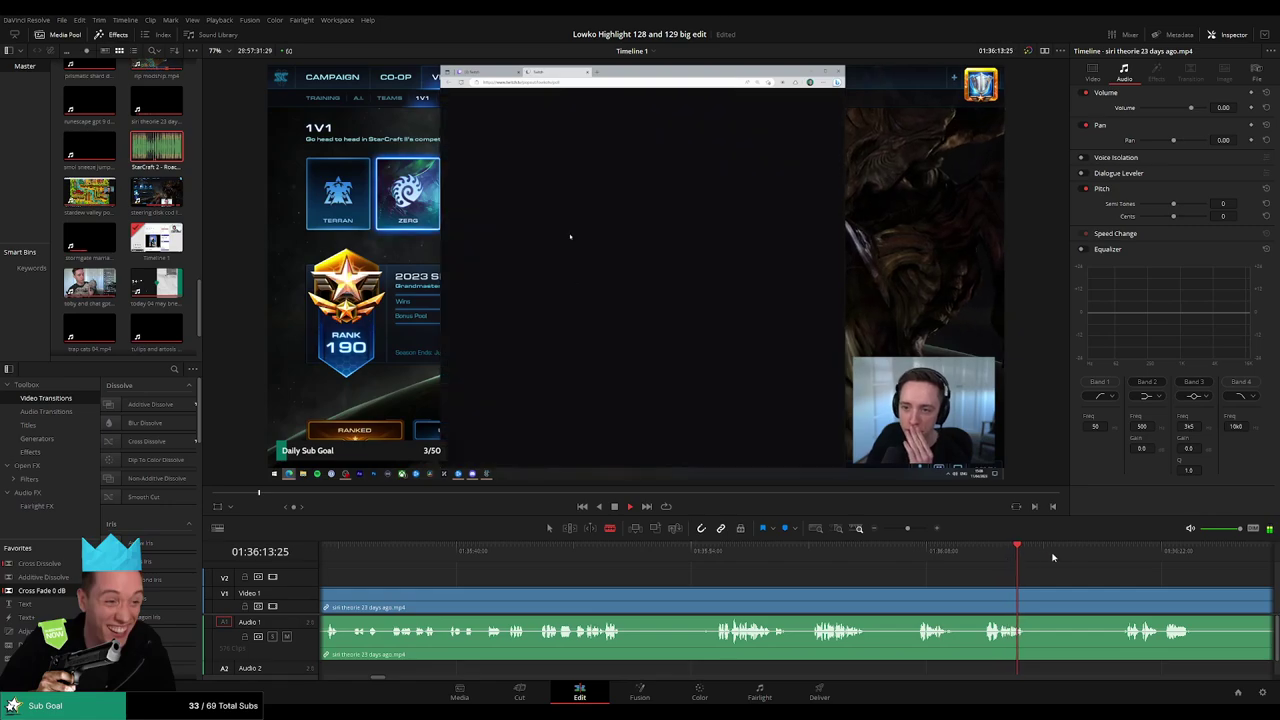
click(1118, 550)
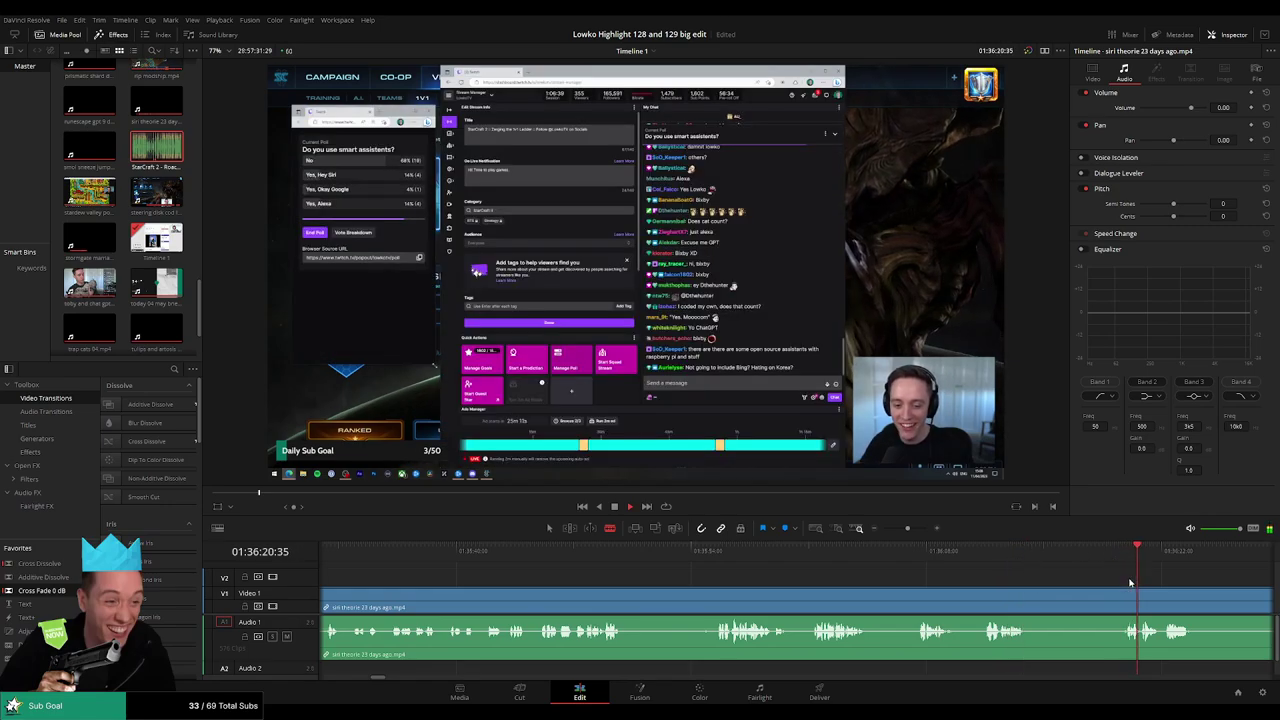
drag(1130, 550, 977, 550)
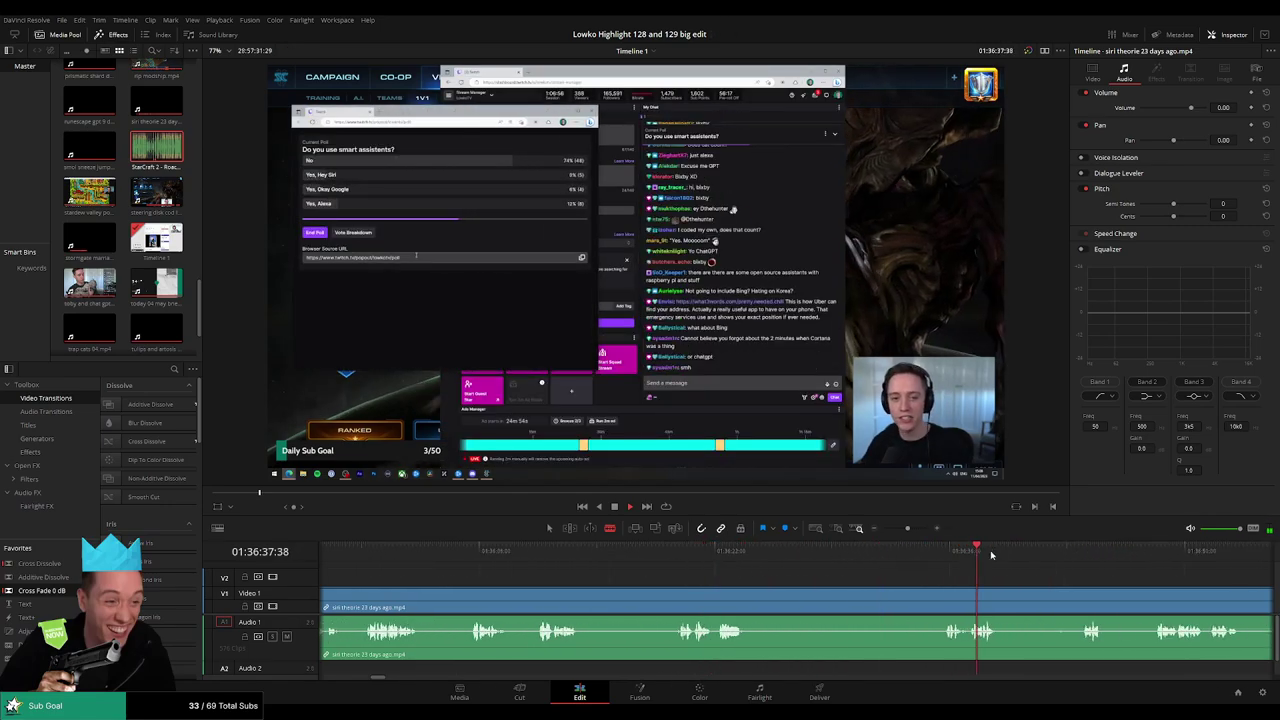
scroll(843, 586, down, 5)
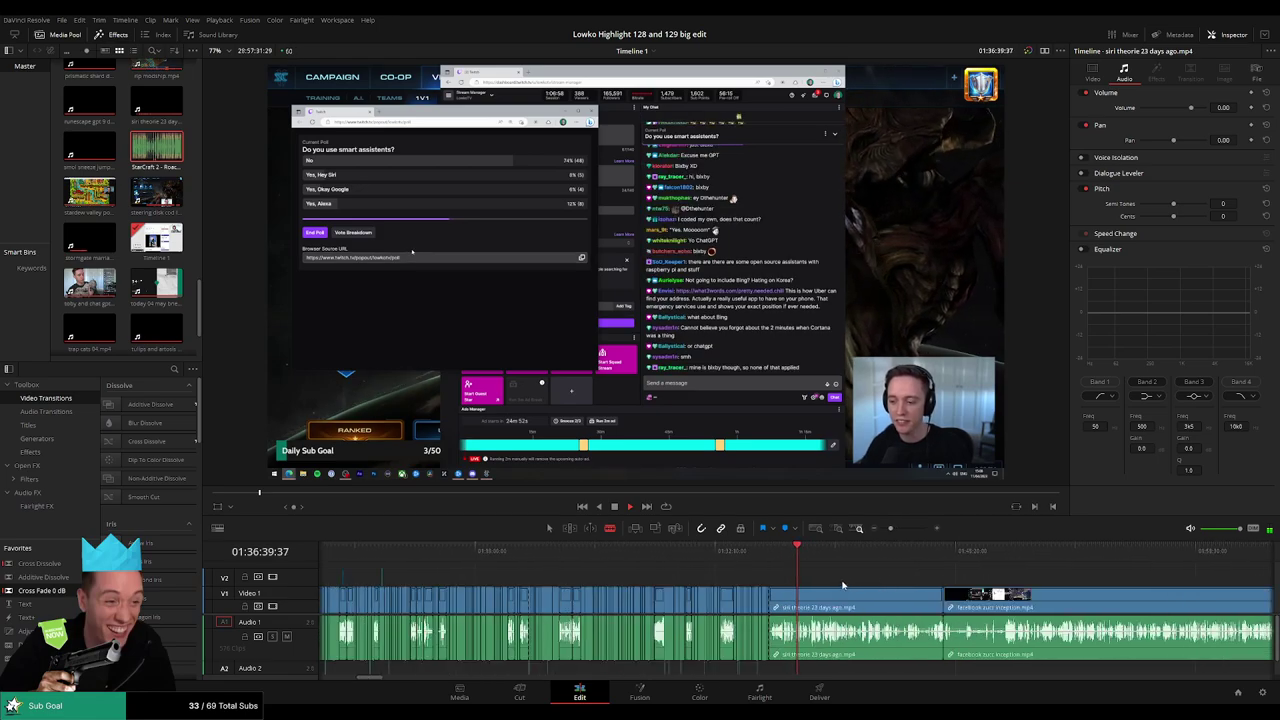
scroll(843, 586, up, 5)
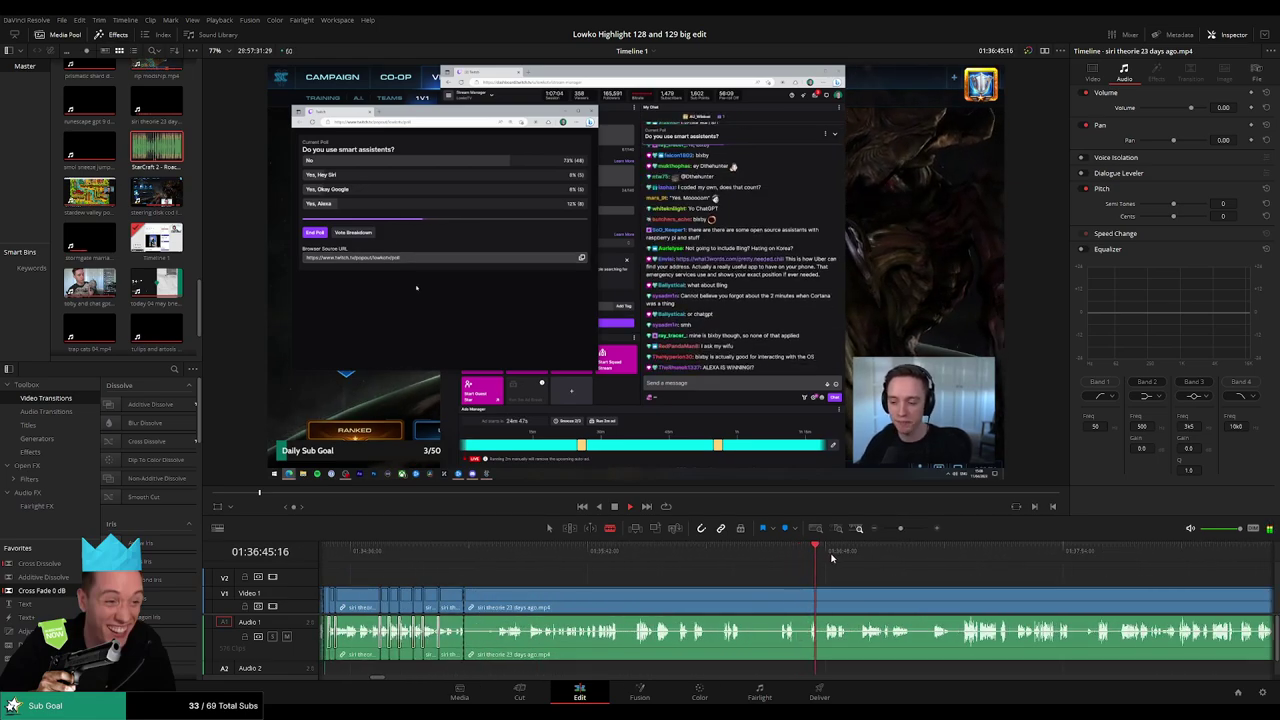
Check the StarCraft menu and gameplay near 01:40:48, then ripple delete the remaining siri theorie clip.
click(983, 585)
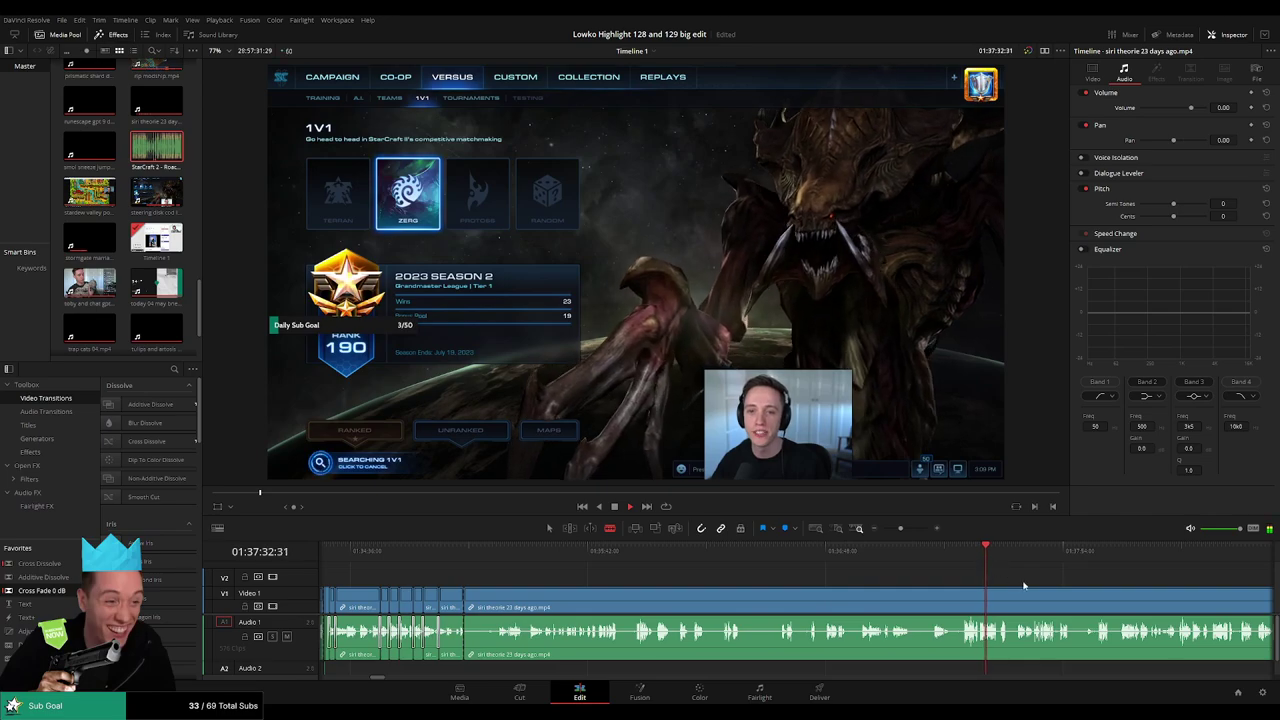
scroll(1023, 585, up, 2)
click(970, 570)
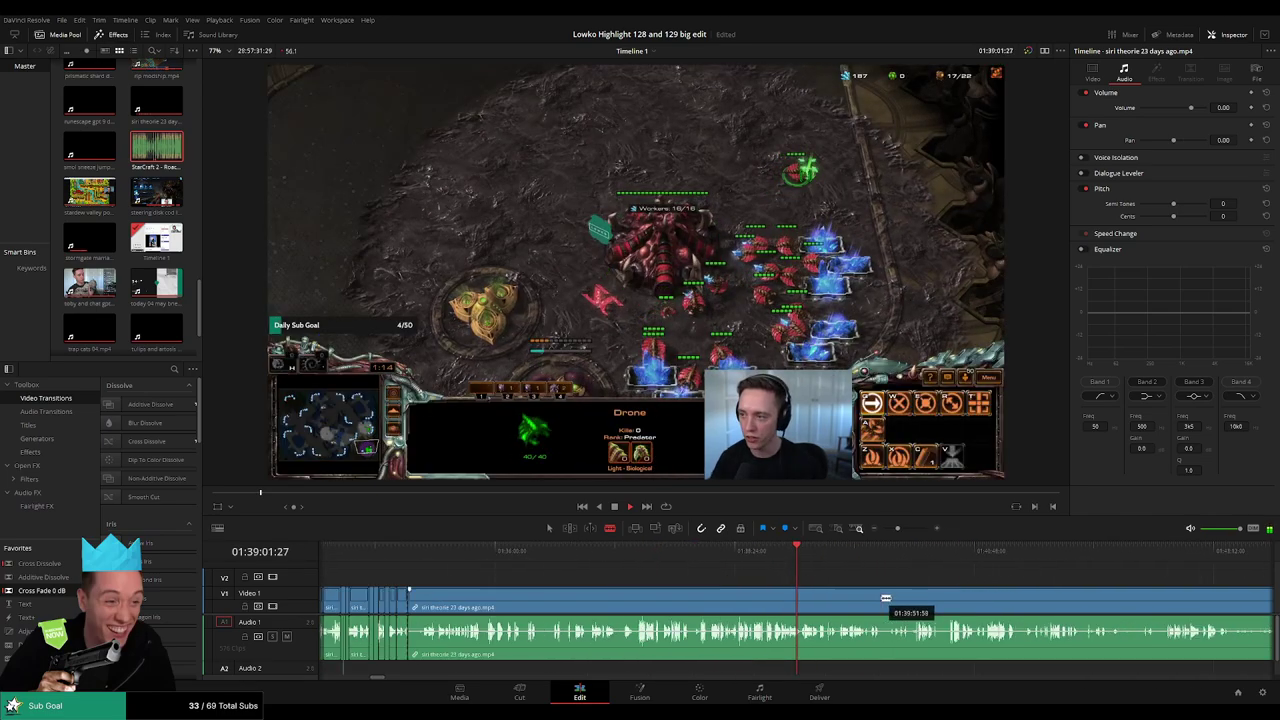
scroll(885, 598, down, 2)
drag(829, 552, 1100, 552)
click(938, 606)
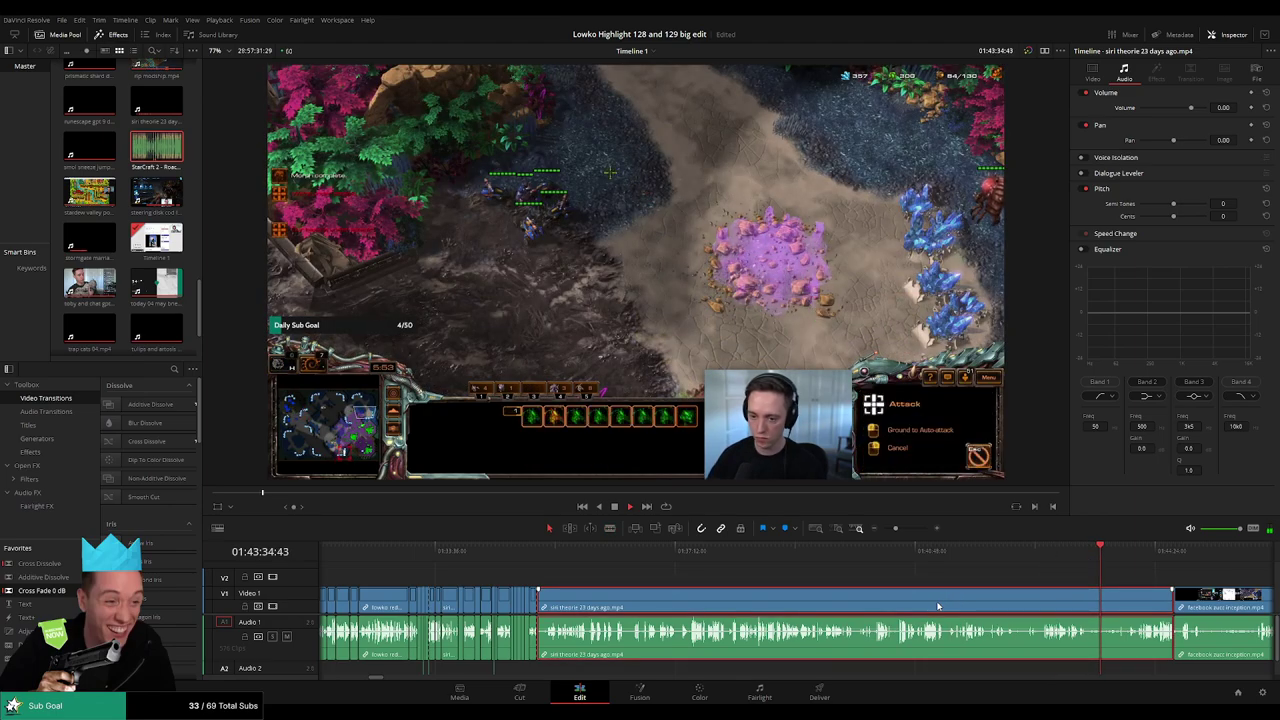
key(Delete)
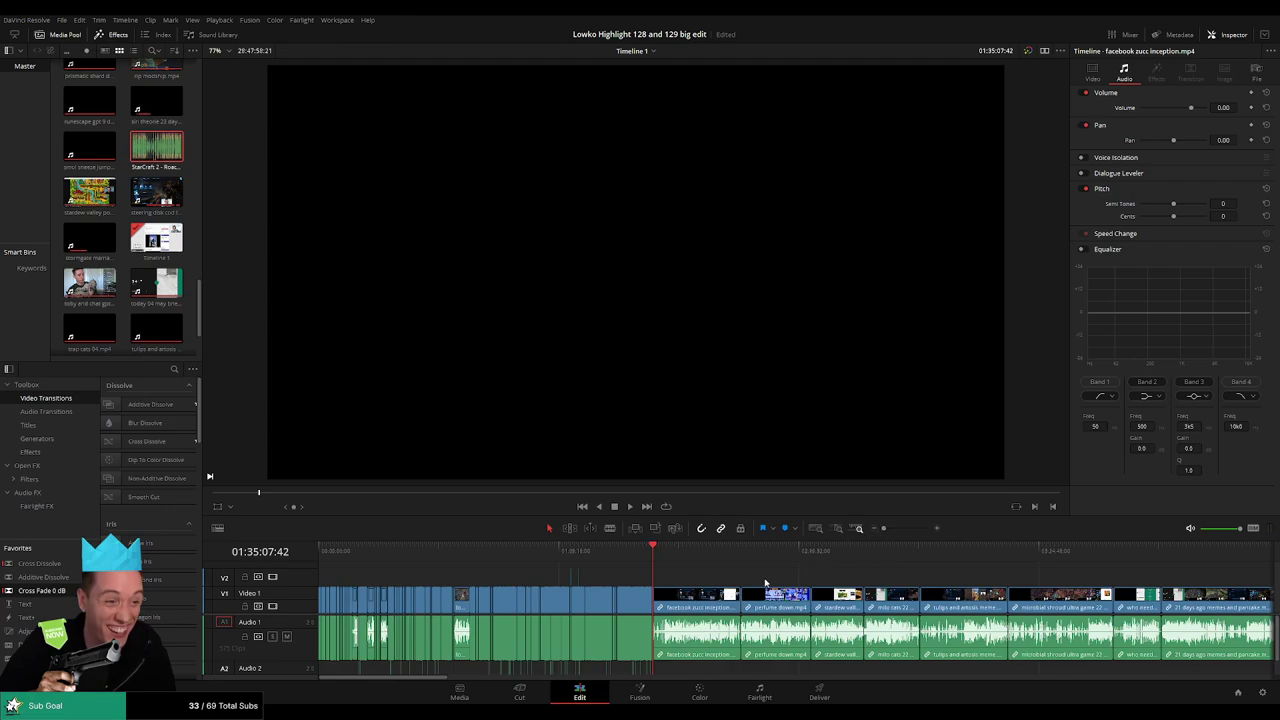
scroll(693, 607, up, 5)
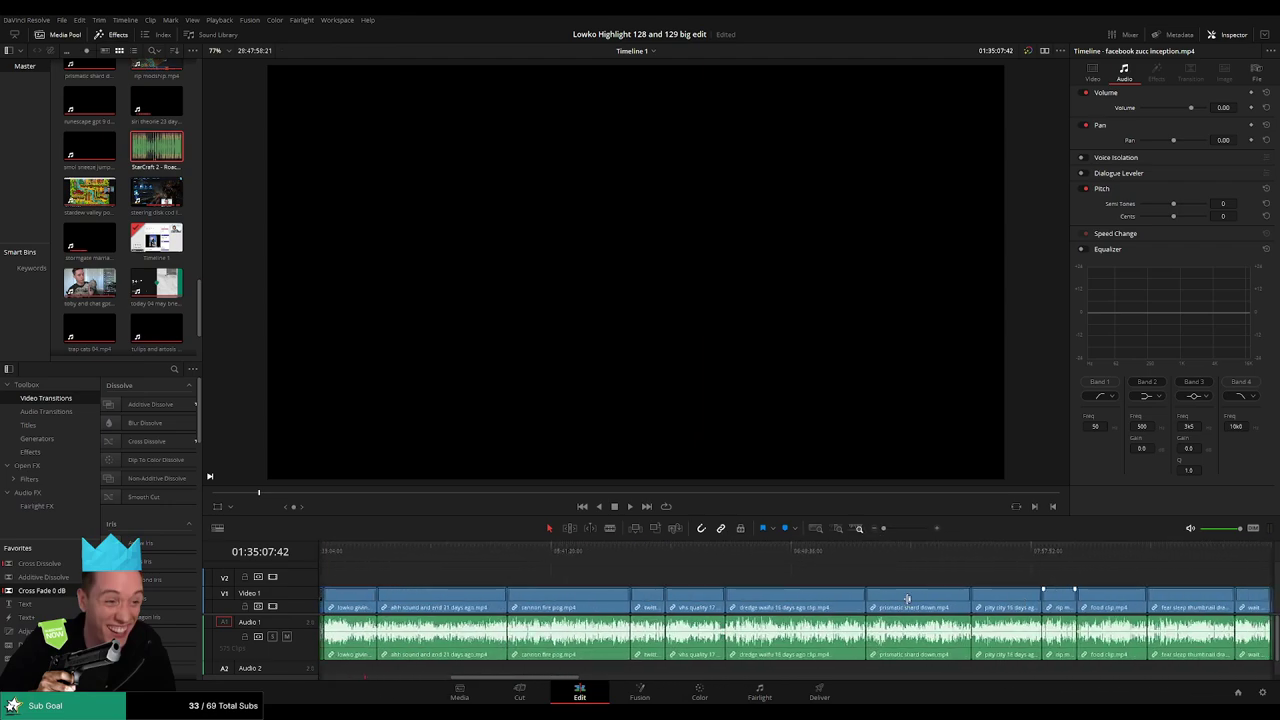
scroll(700, 606, right, 3)
scroll(730, 604, right, 3)
scroll(770, 600, right, 3)
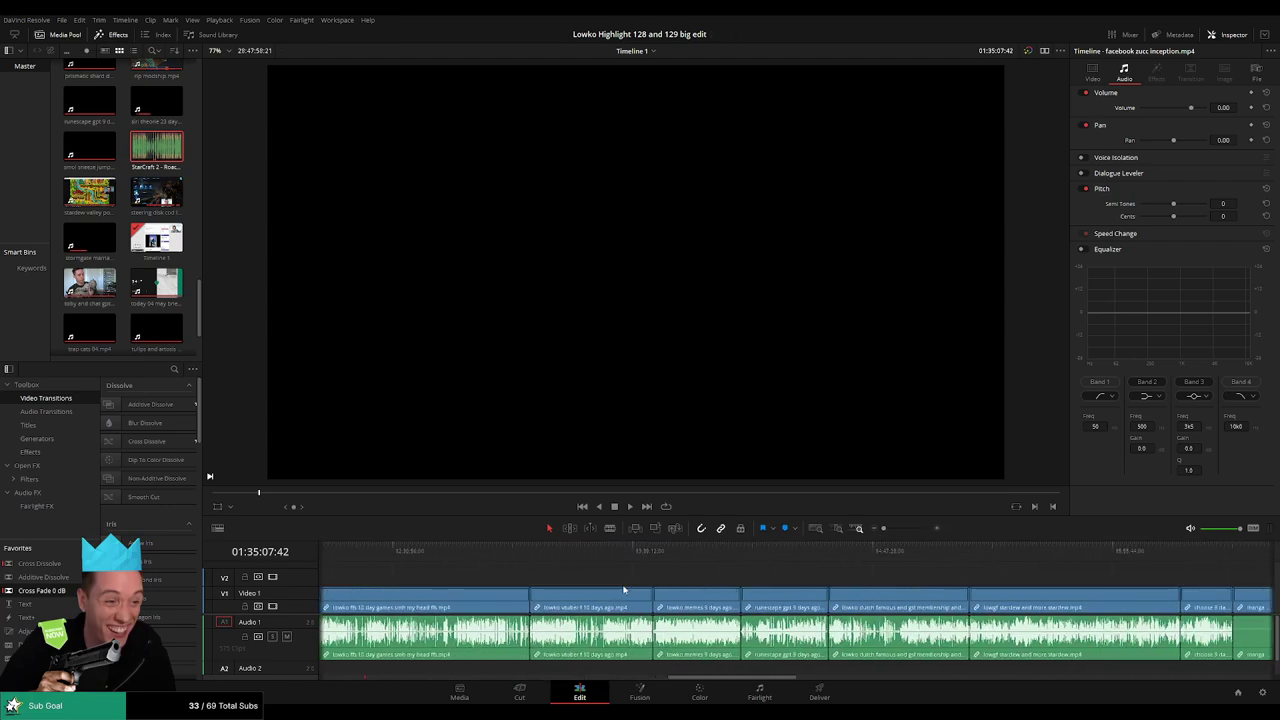
scroll(806, 597, right, 3)
scroll(806, 597, right, 3)
scroll(795, 600, right, 3)
scroll(785, 603, right, 3)
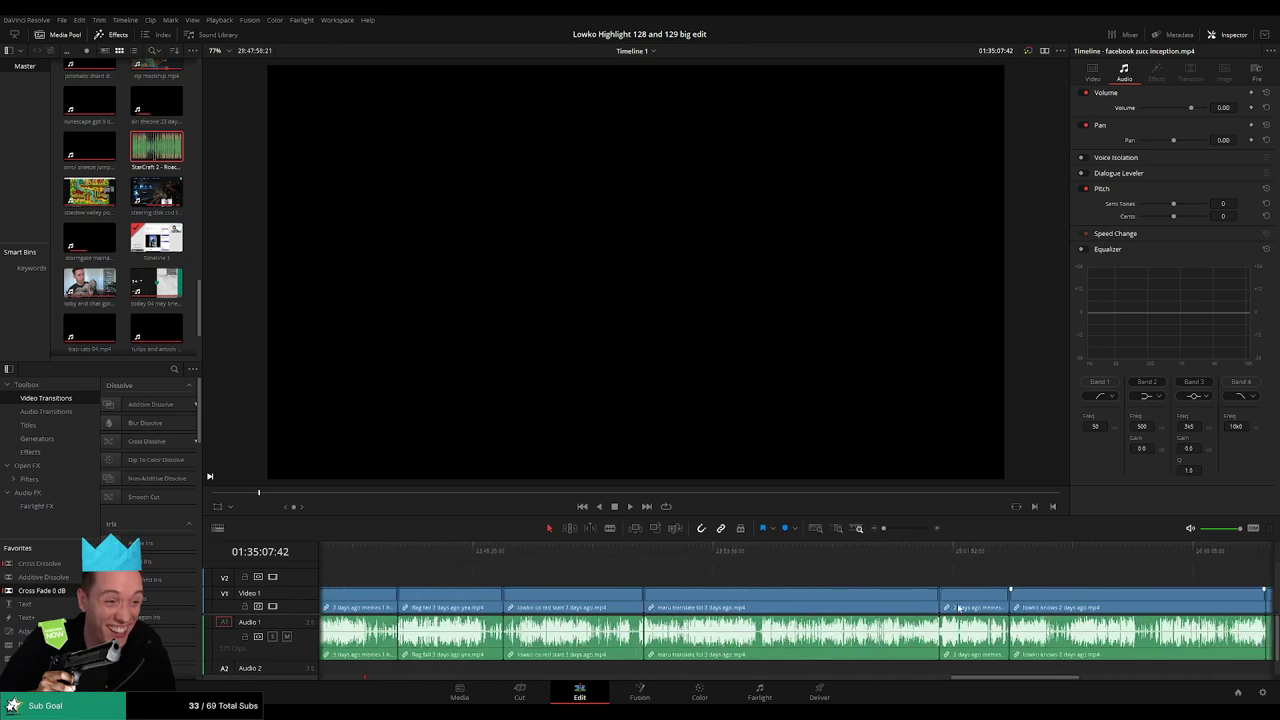
scroll(765, 607, right, 3)
scroll(854, 596, right, 3)
click(867, 552)
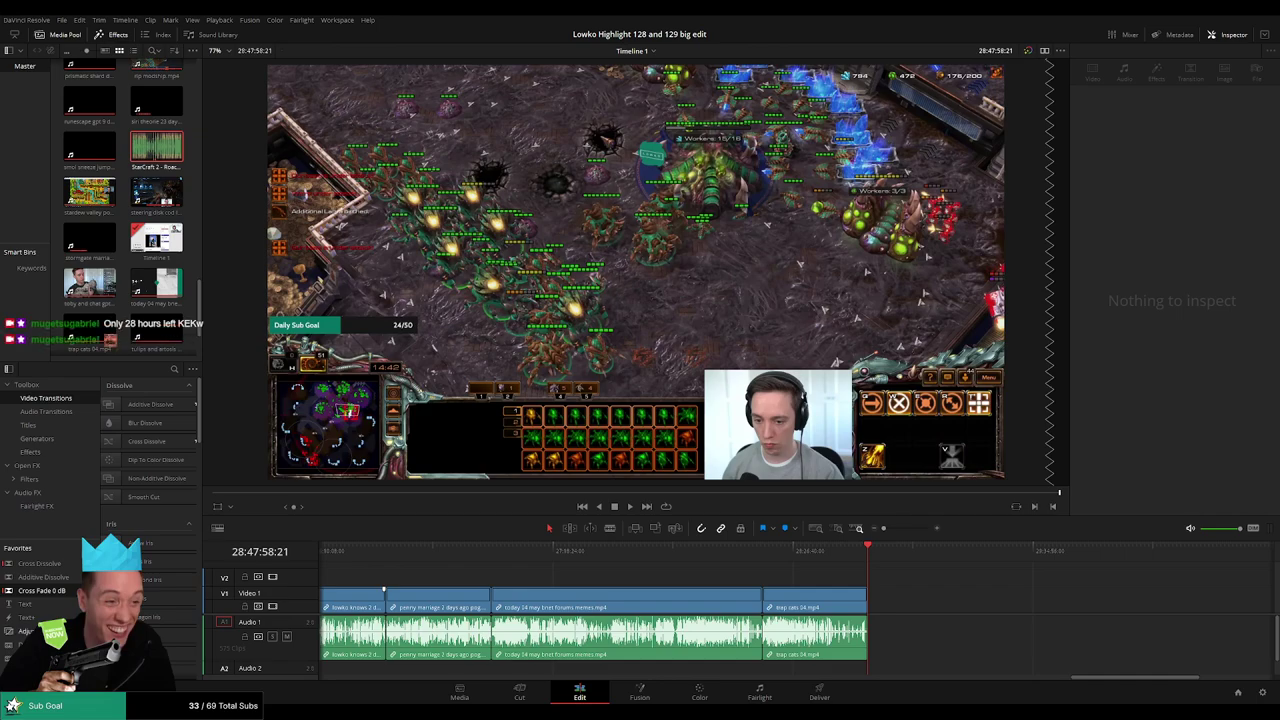
scroll(519, 582, right, 5)
scroll(519, 582, right, 5)
scroll(519, 582, right, 5)
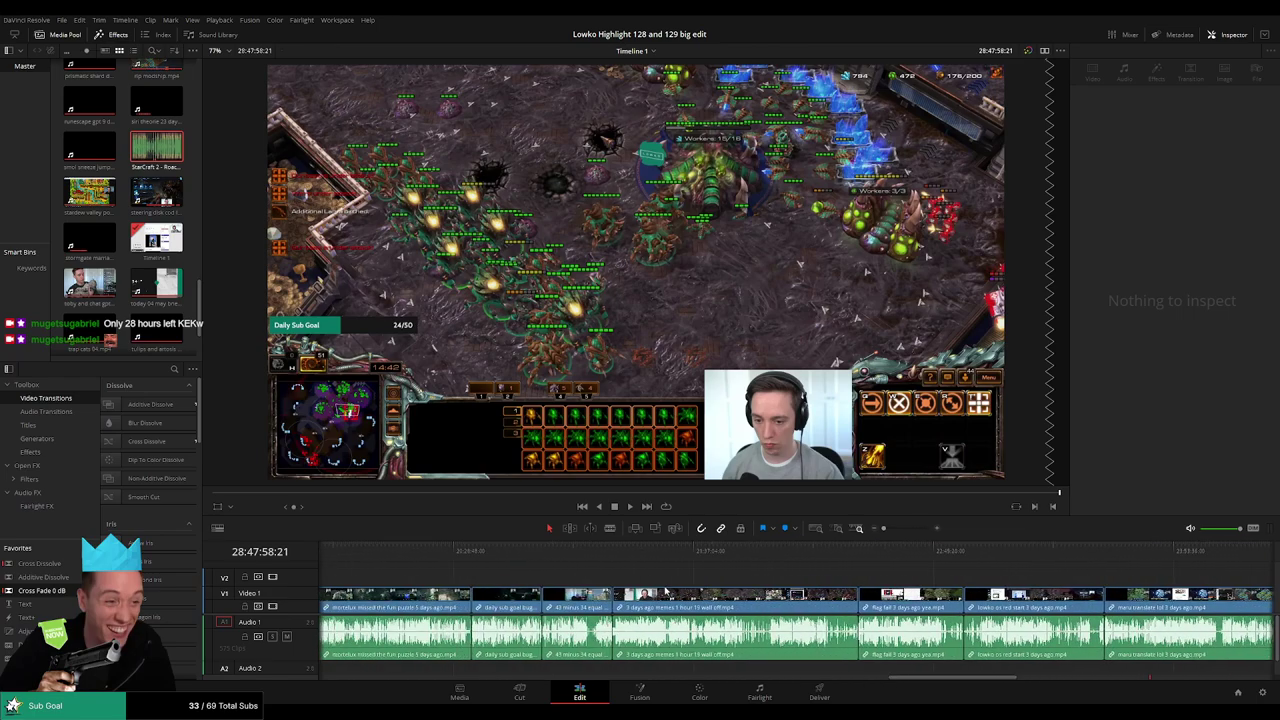
scroll(519, 582, right, 5)
scroll(519, 582, left, 5)
scroll(519, 582, left, 5)
scroll(838, 600, left, 5)
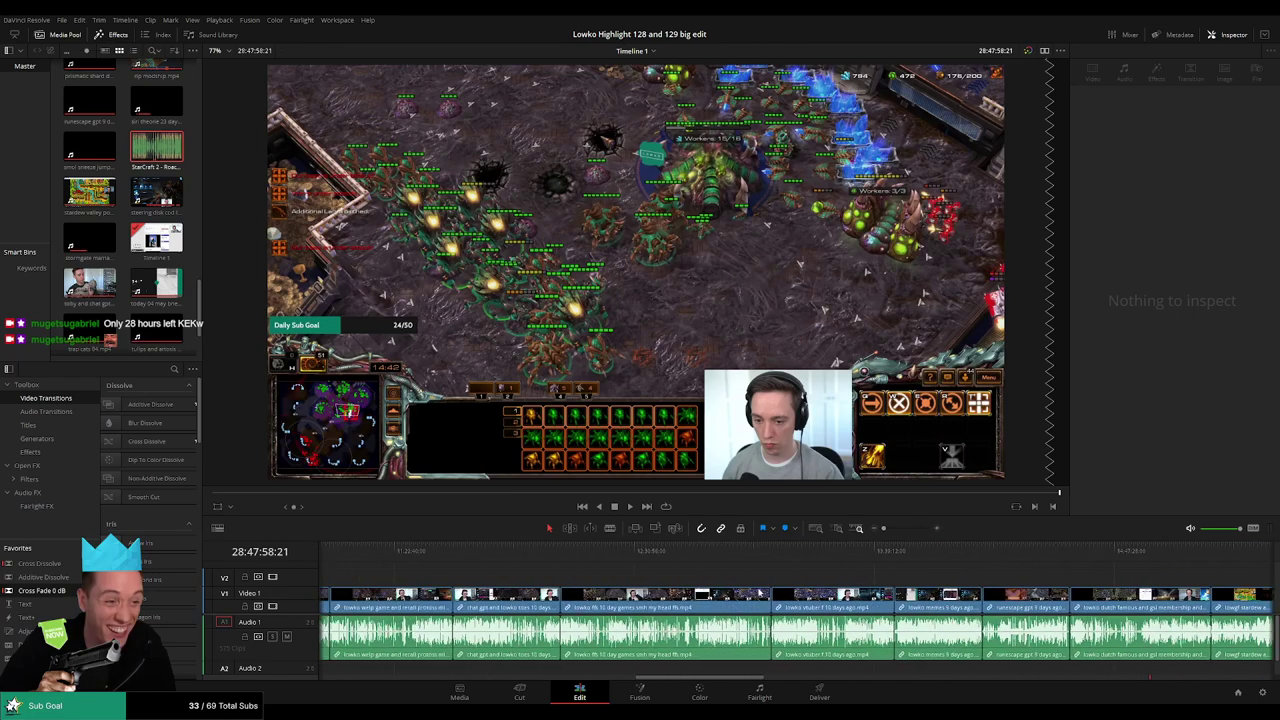
scroll(838, 600, left, 5)
scroll(839, 604, left, 5)
scroll(760, 606, left, 5)
scroll(650, 610, left, 5)
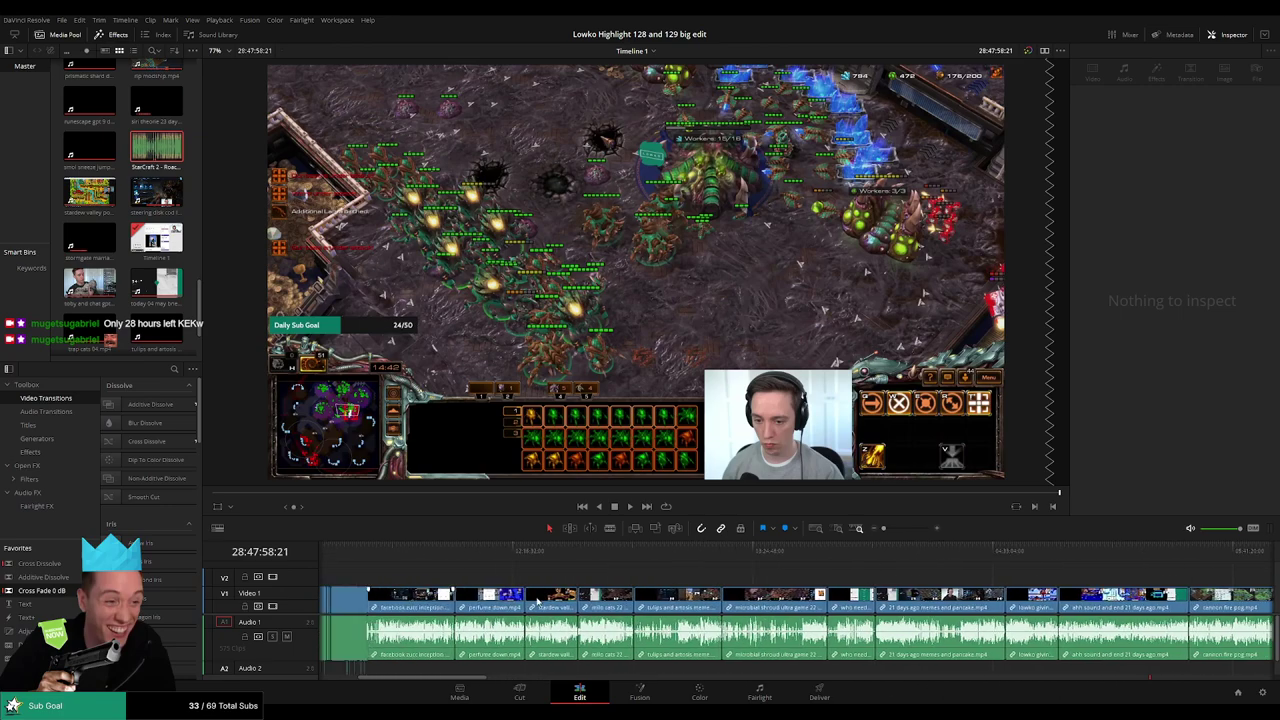
scroll(549, 613, left, 5)
click(654, 563)
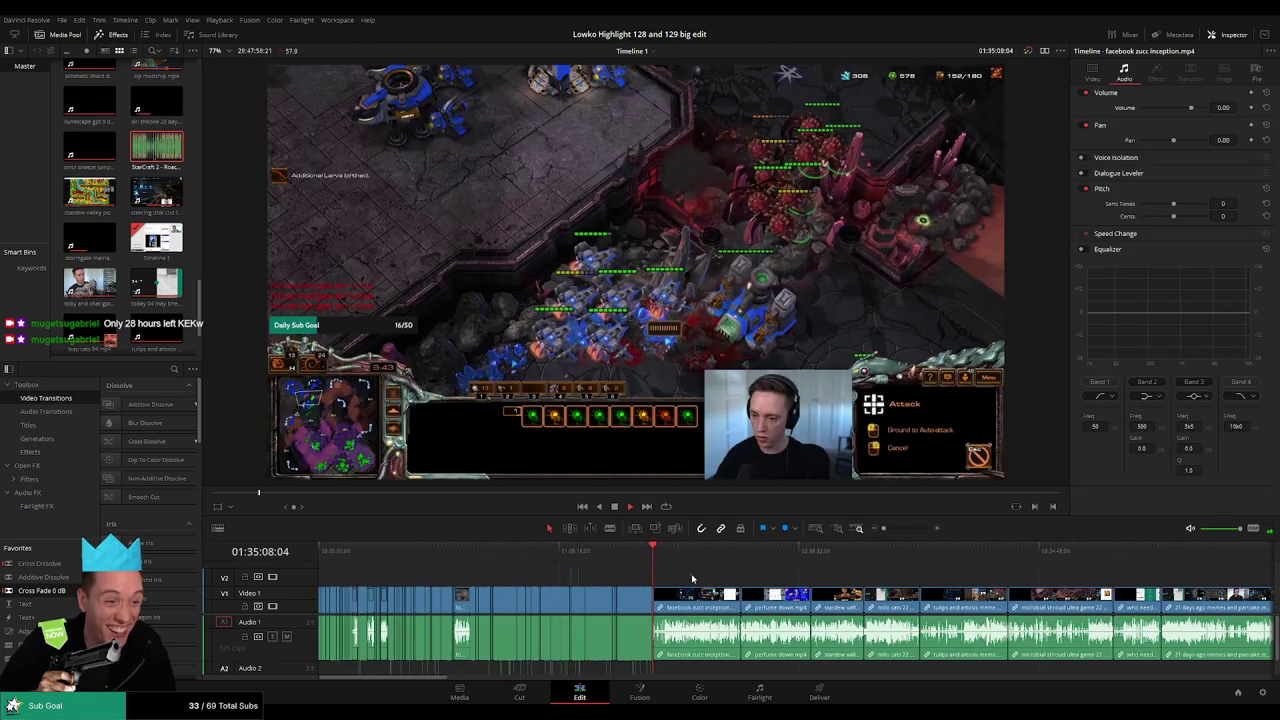
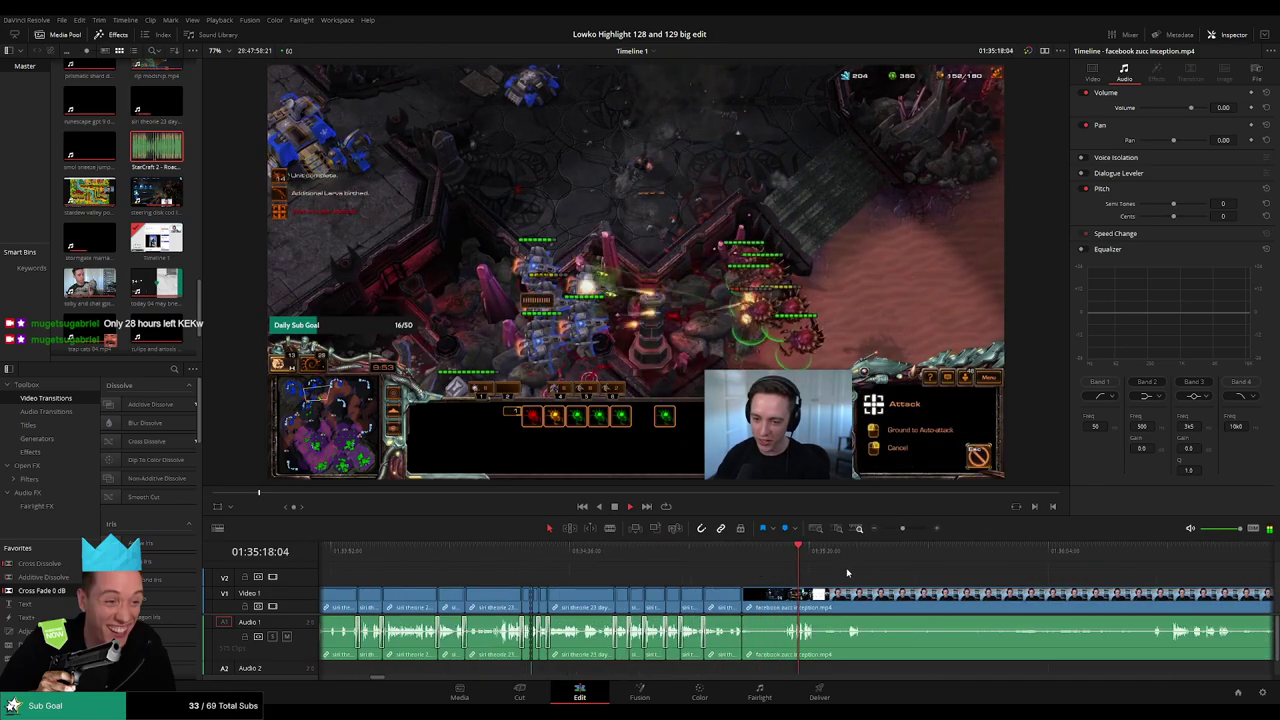
Split the facebook zucc inception clip at the drumming stream moment and ripple-delete the part before it.
click(1183, 560)
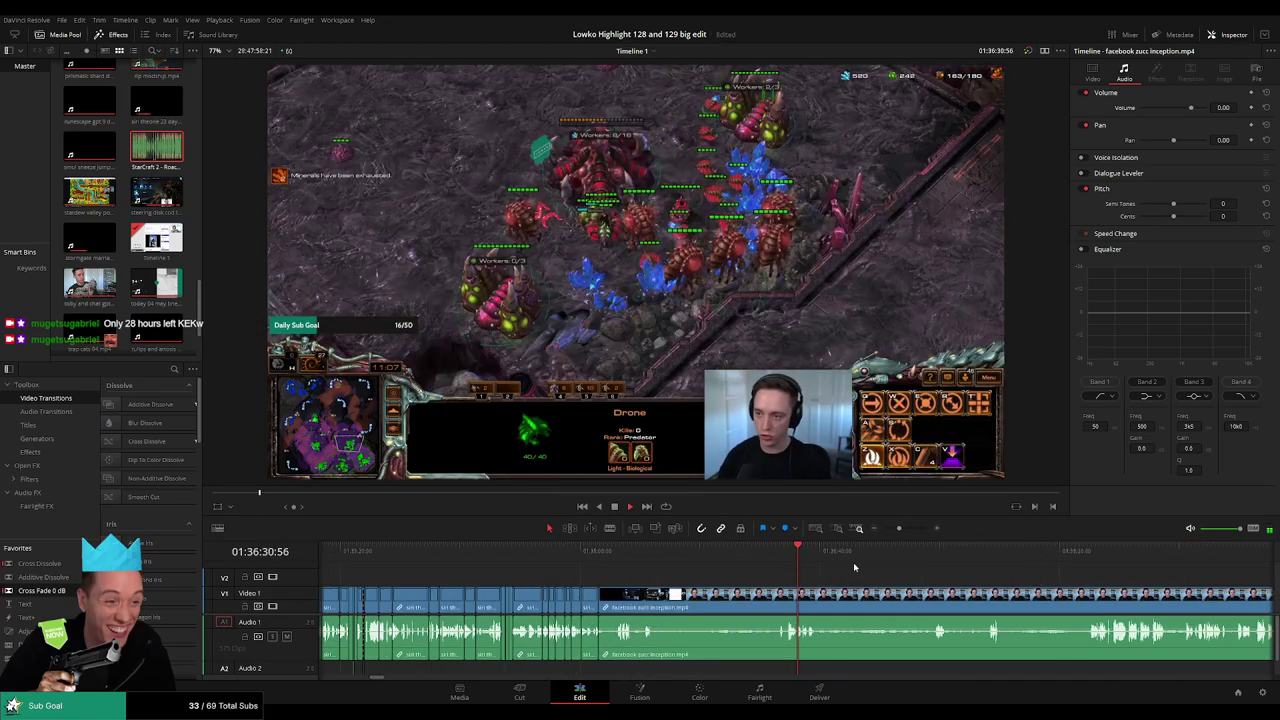
click(853, 562)
click(1044, 560)
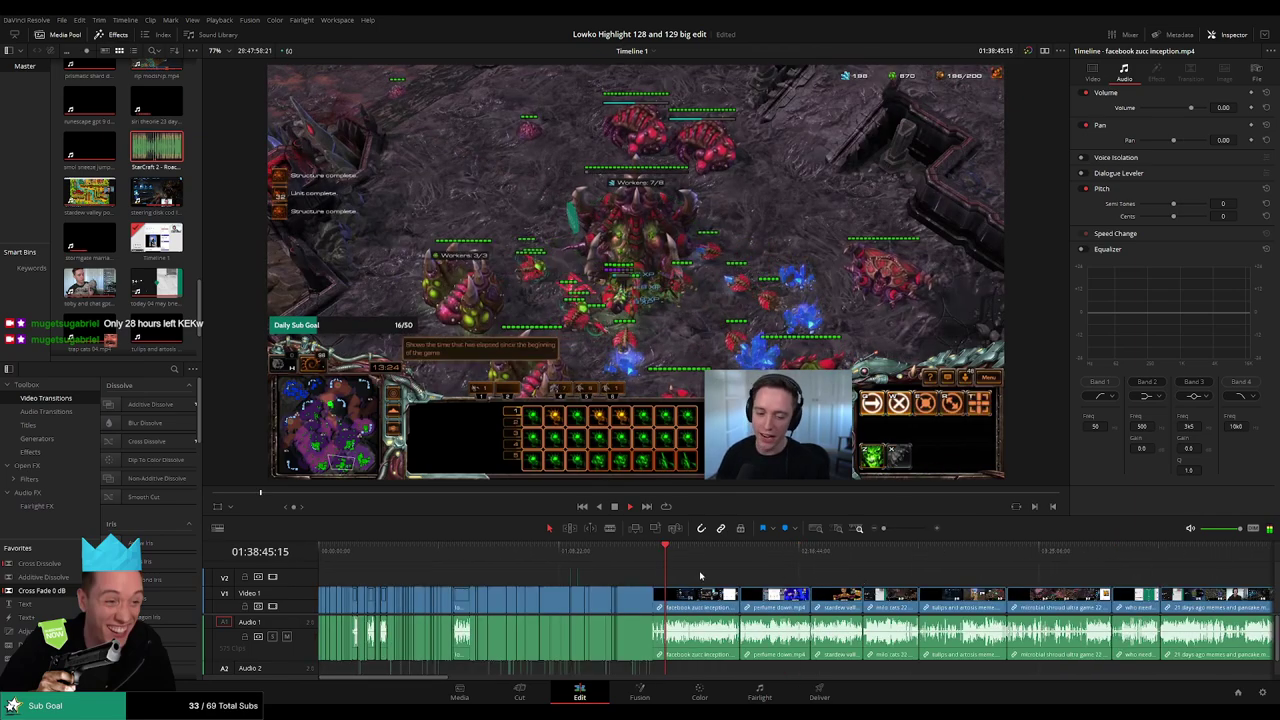
scroll(760, 553, up, 5)
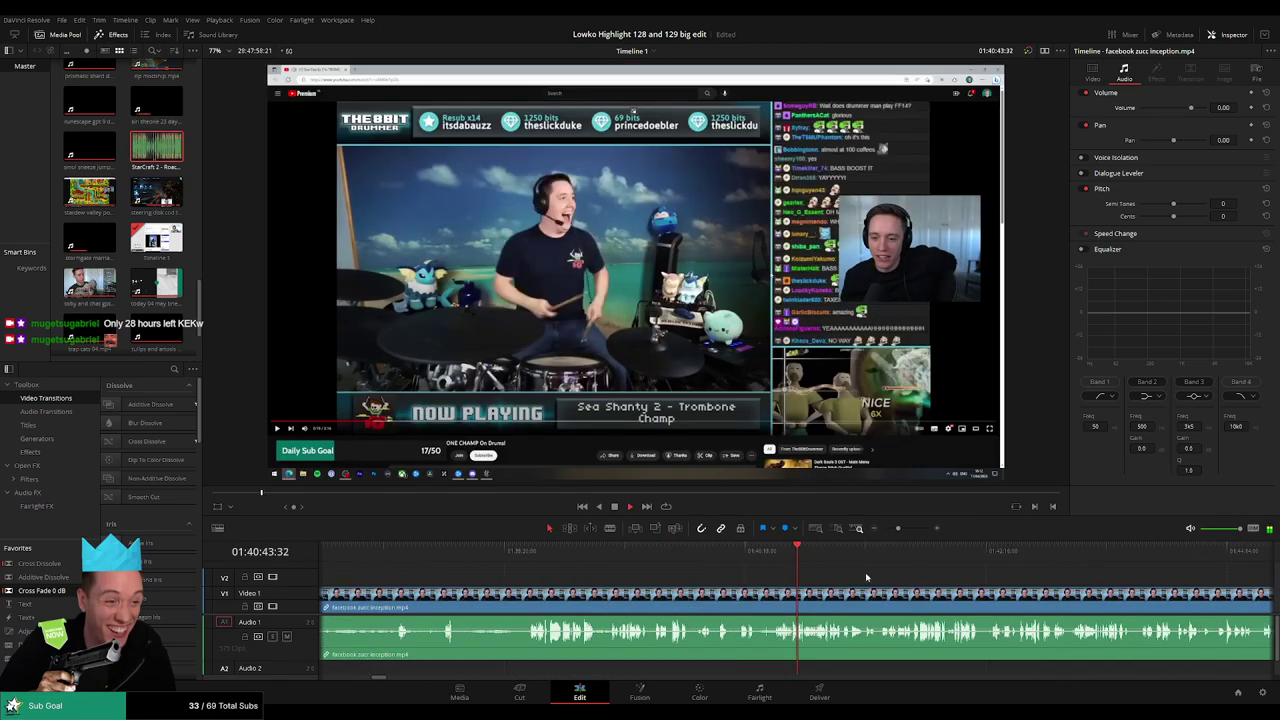
click(725, 553)
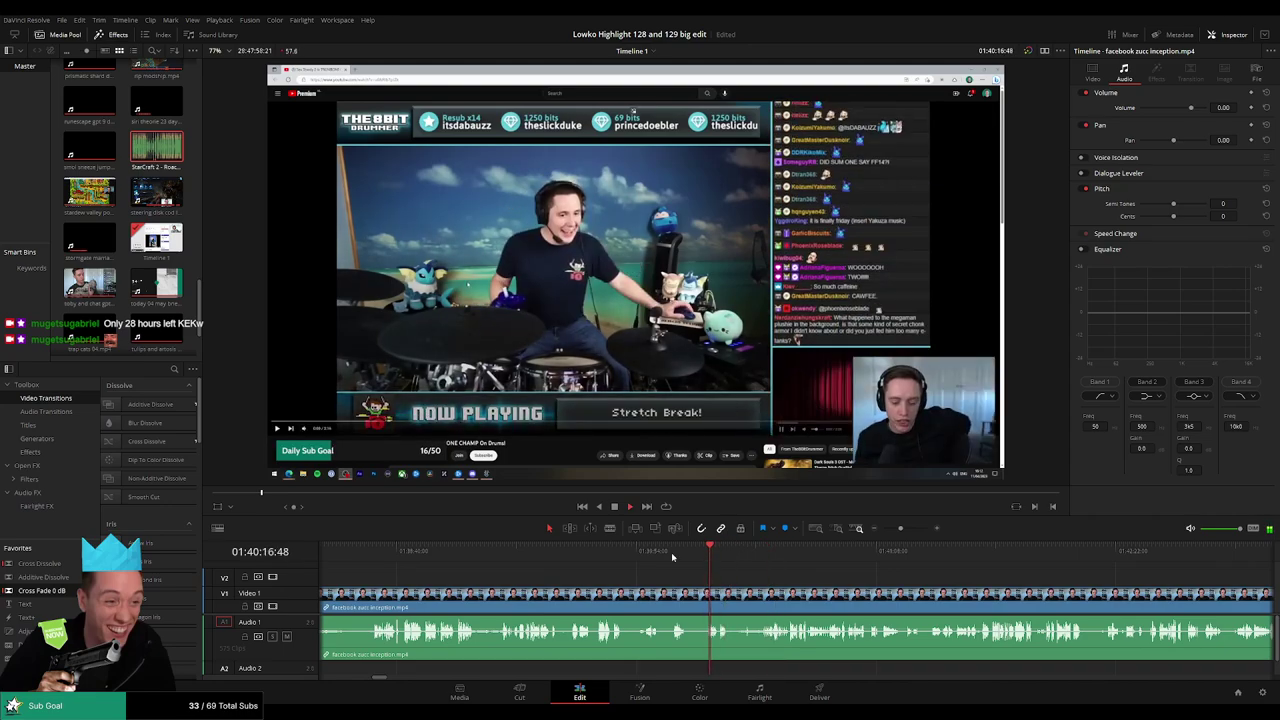
click(604, 553)
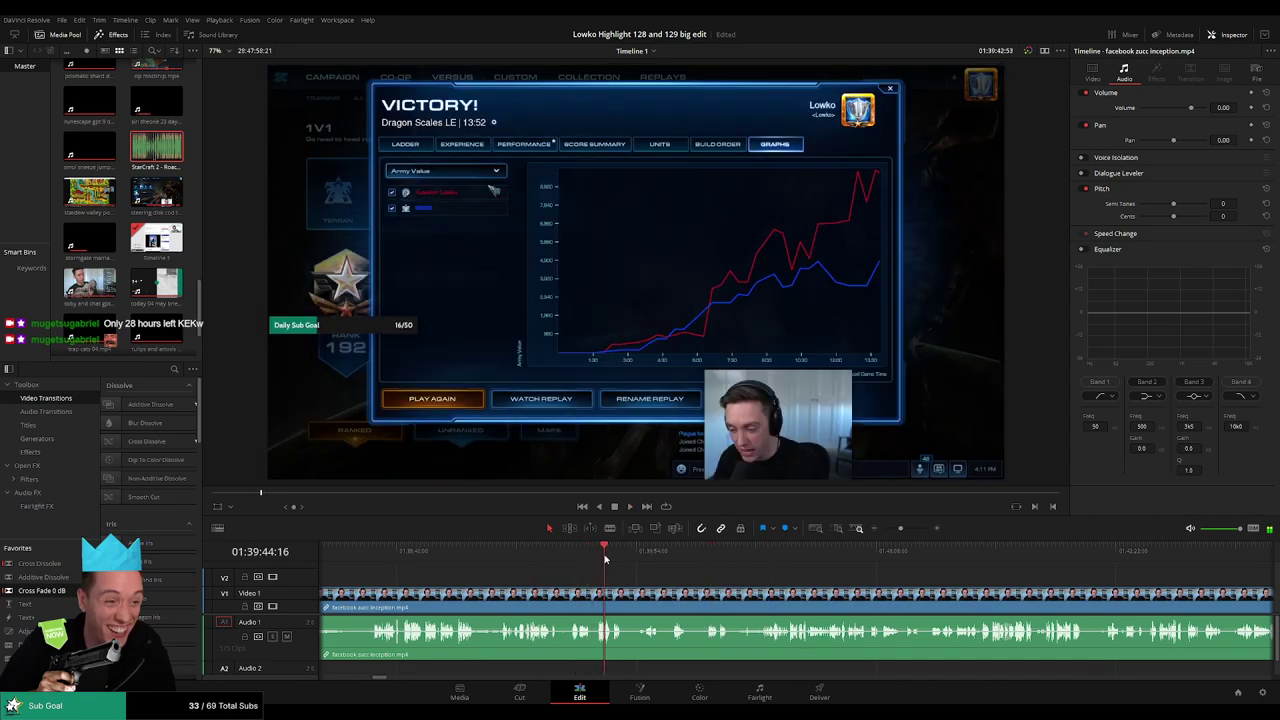
click(672, 553)
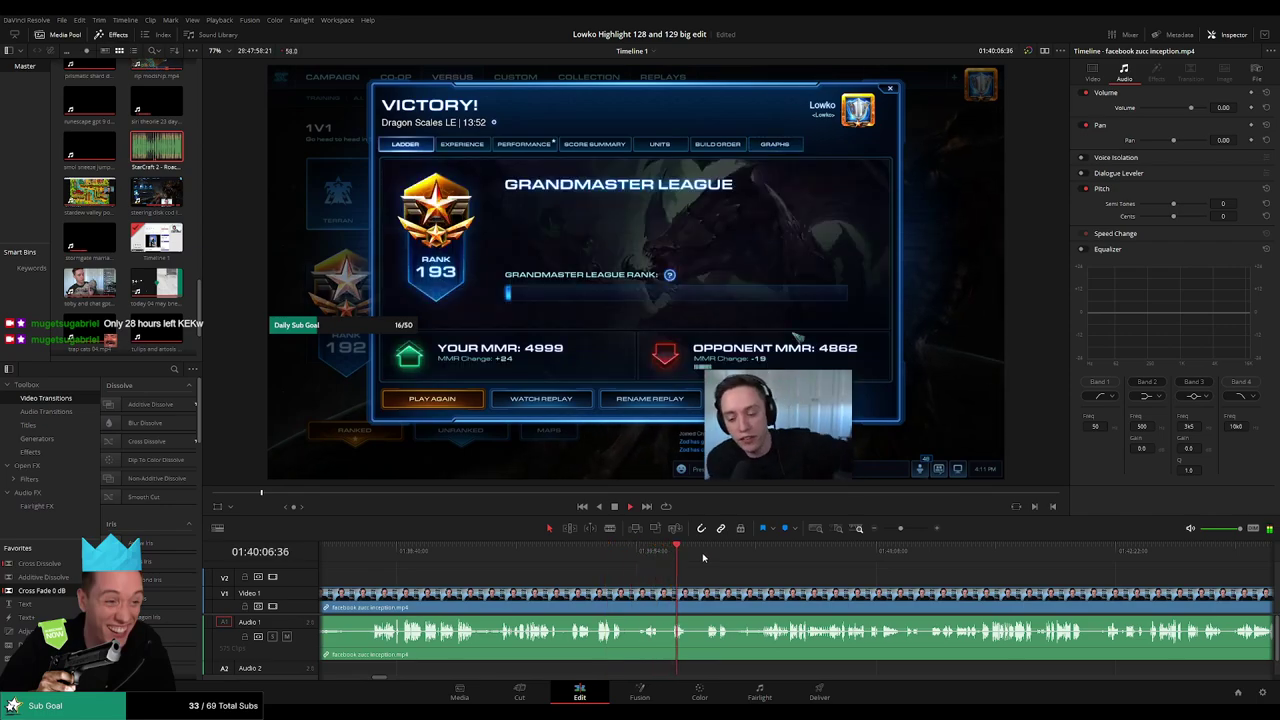
click(711, 555)
scroll(741, 578, up, 2)
key(ctrl+b)
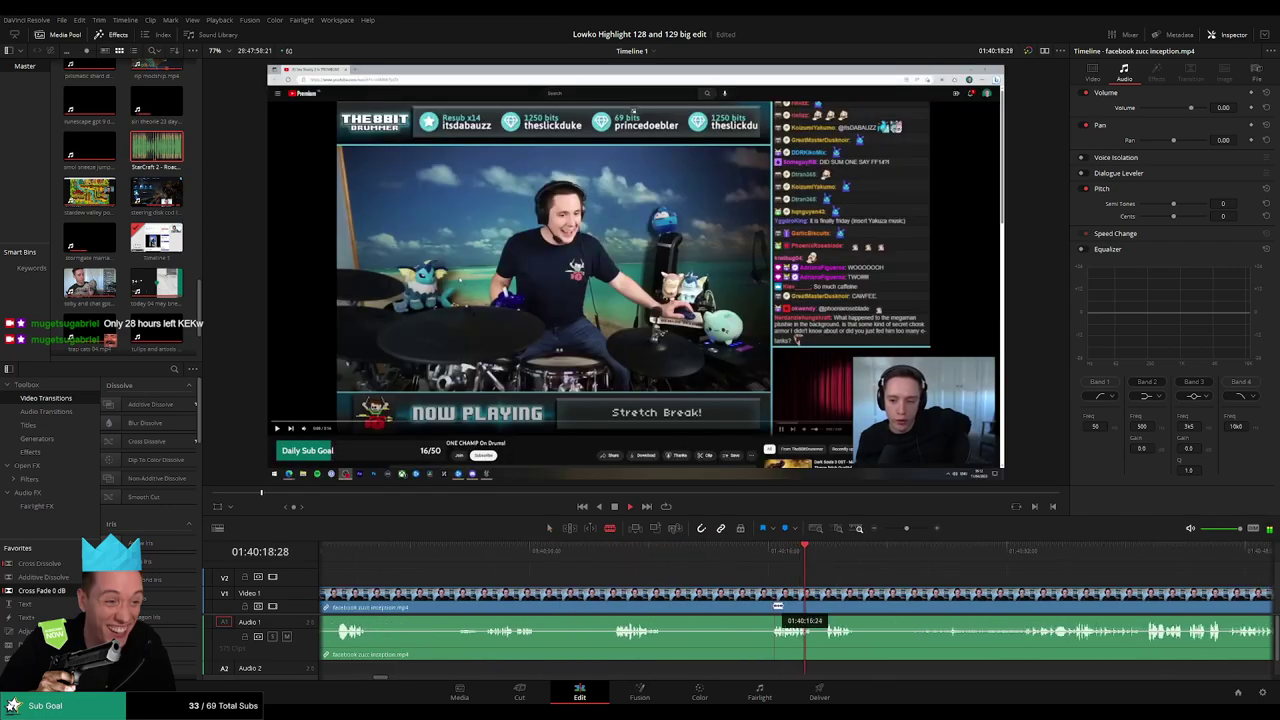
click(729, 603)
key(Delete)
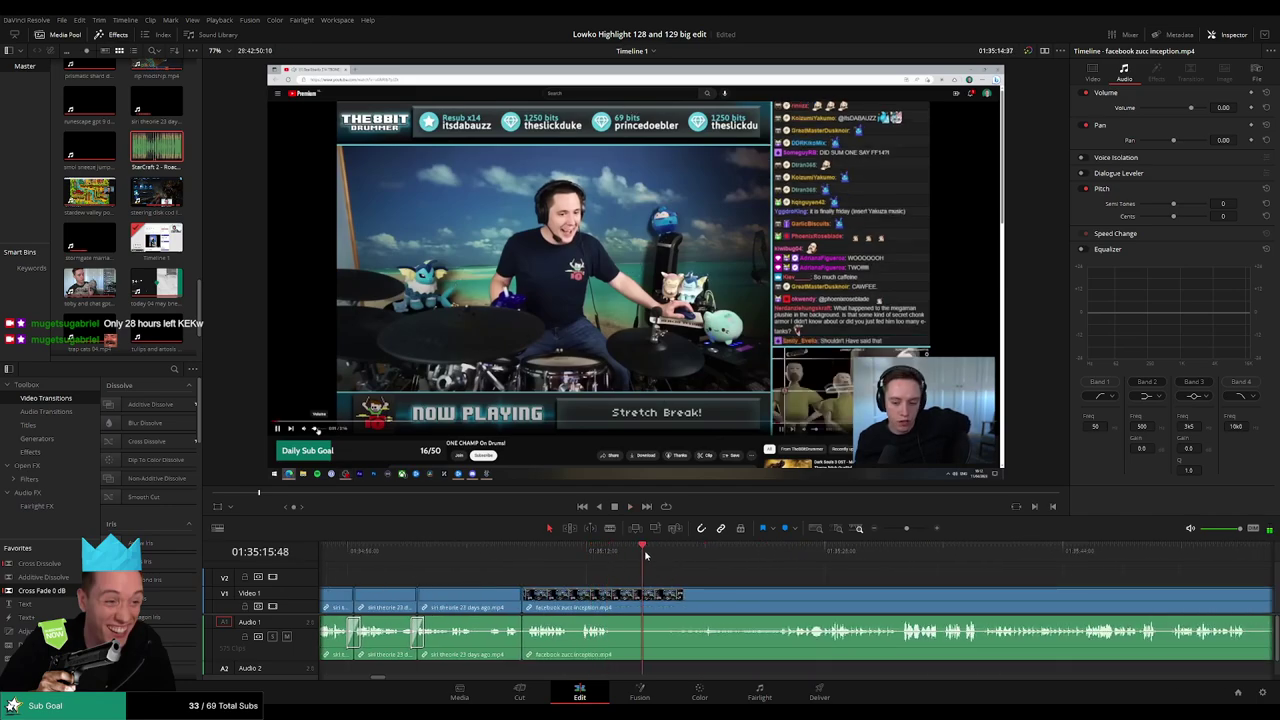
Blade out and ripple-delete a short unwanted piece of the facebook zucc inception footage.
key(b)
click(616, 600)
click(655, 548)
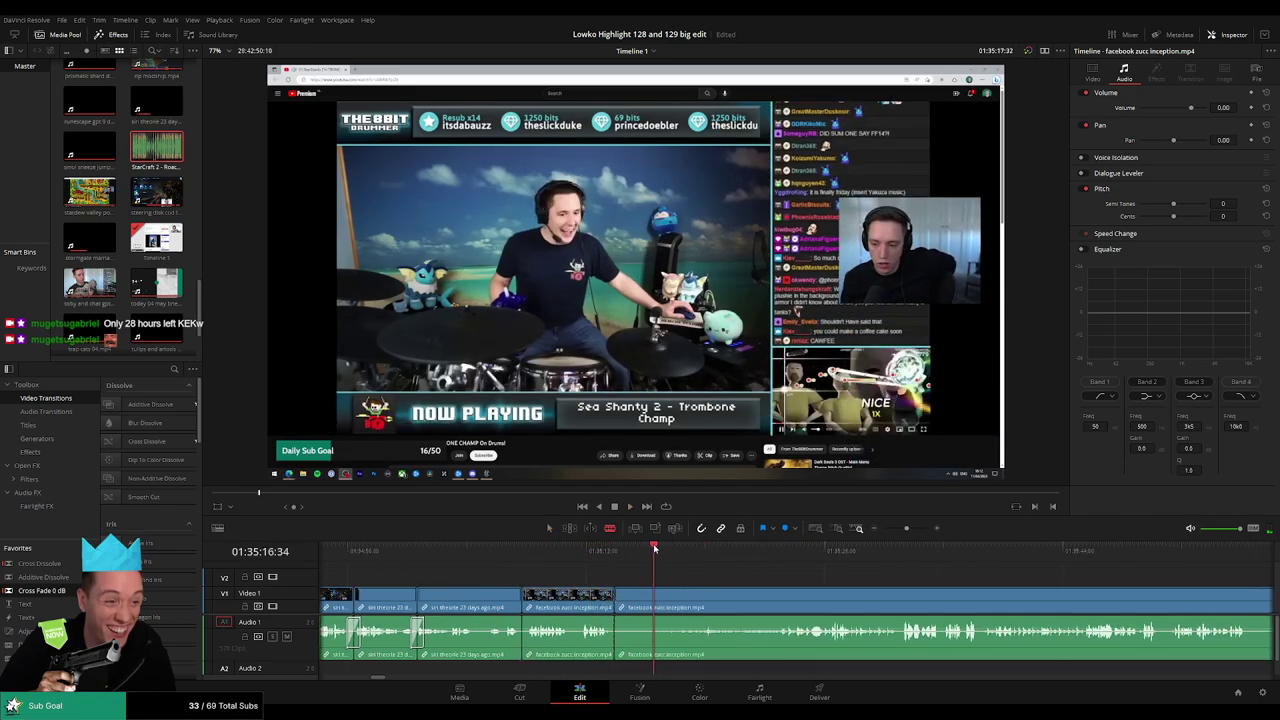
key(a)
click(636, 627)
key(Delete)
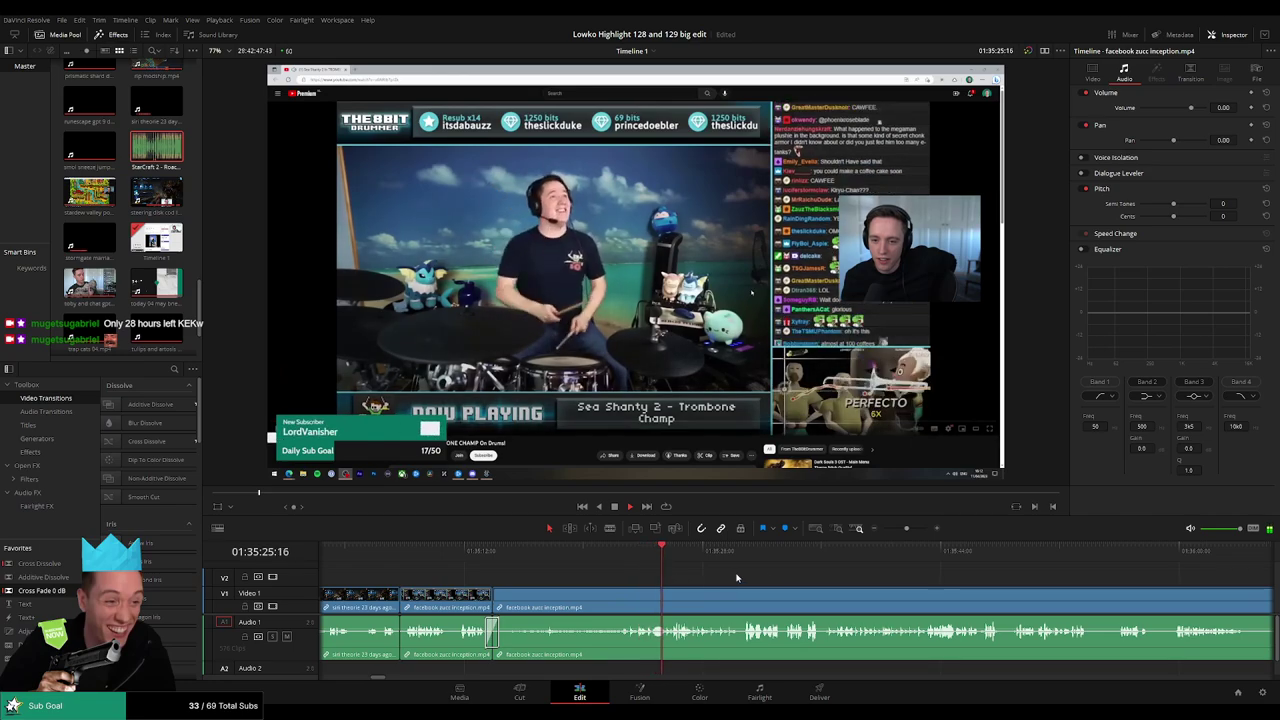
Further along, cut around two more unwanted moments and ripple-delete each piece.
scroll(695, 576, right, 2)
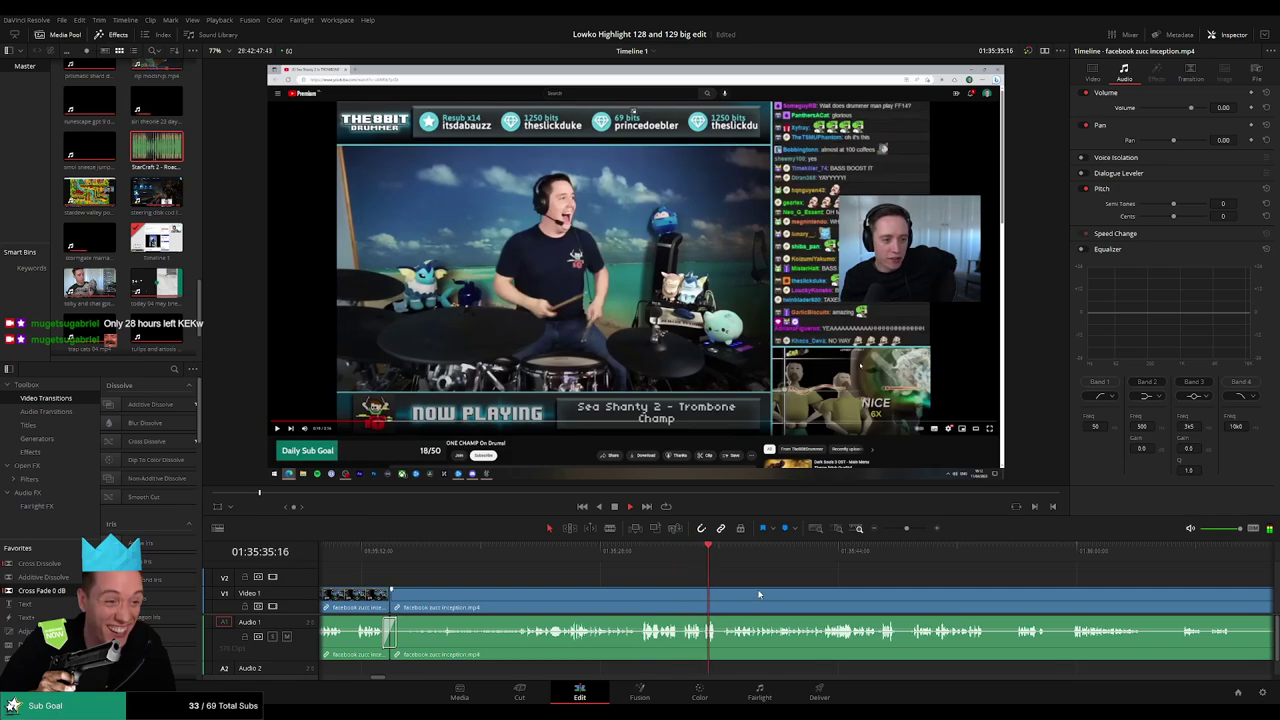
scroll(820, 595, right, 3)
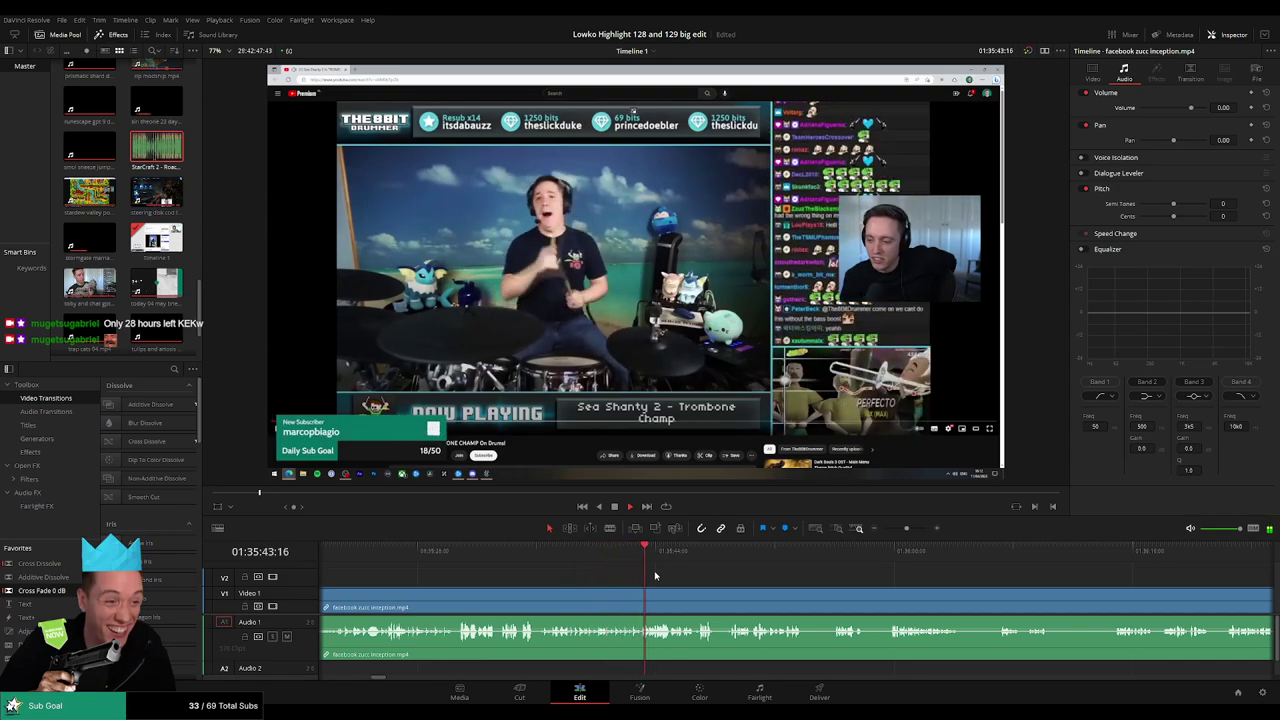
scroll(651, 580, right, 3)
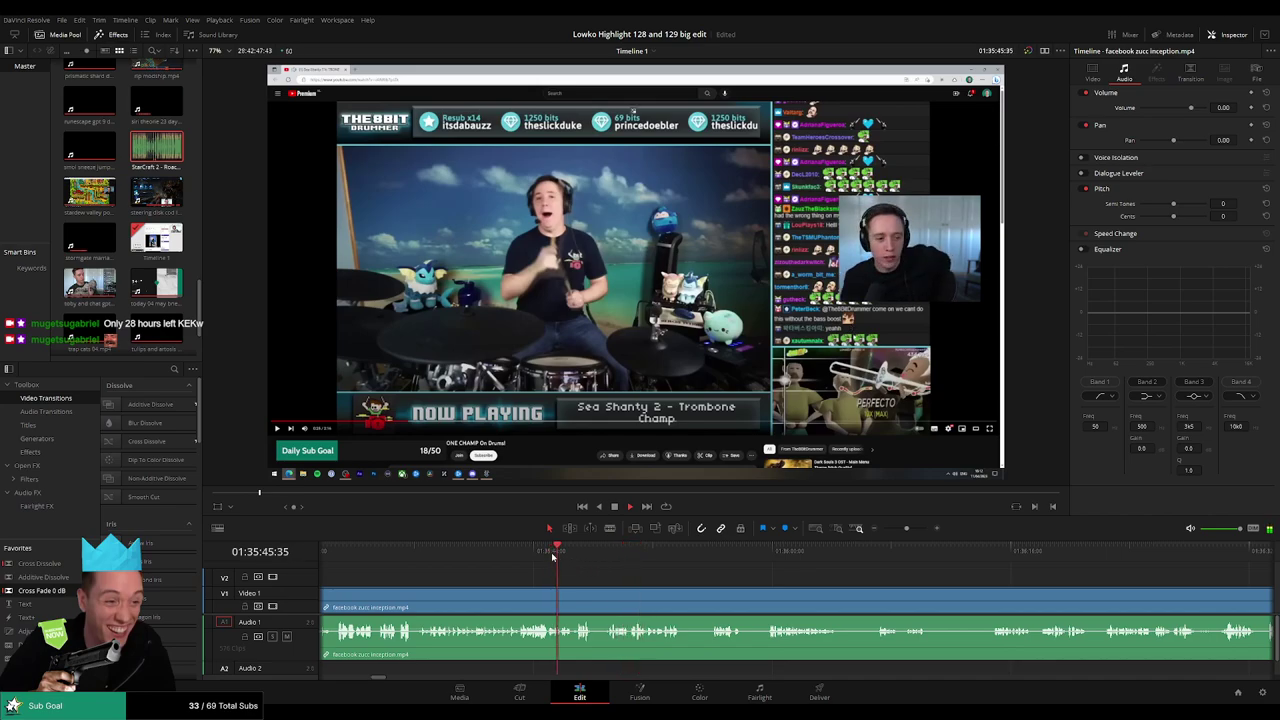
key(b)
click(575, 597)
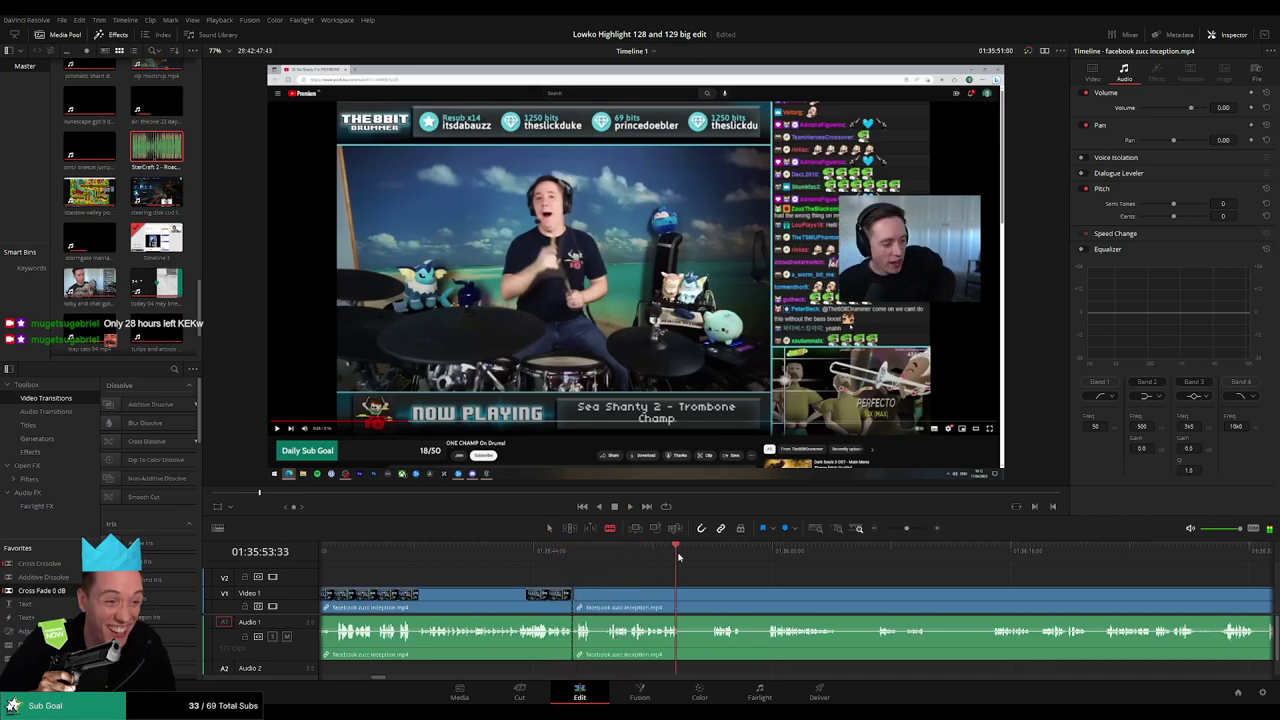
click(711, 606)
key(a)
click(689, 608)
key(Delete)
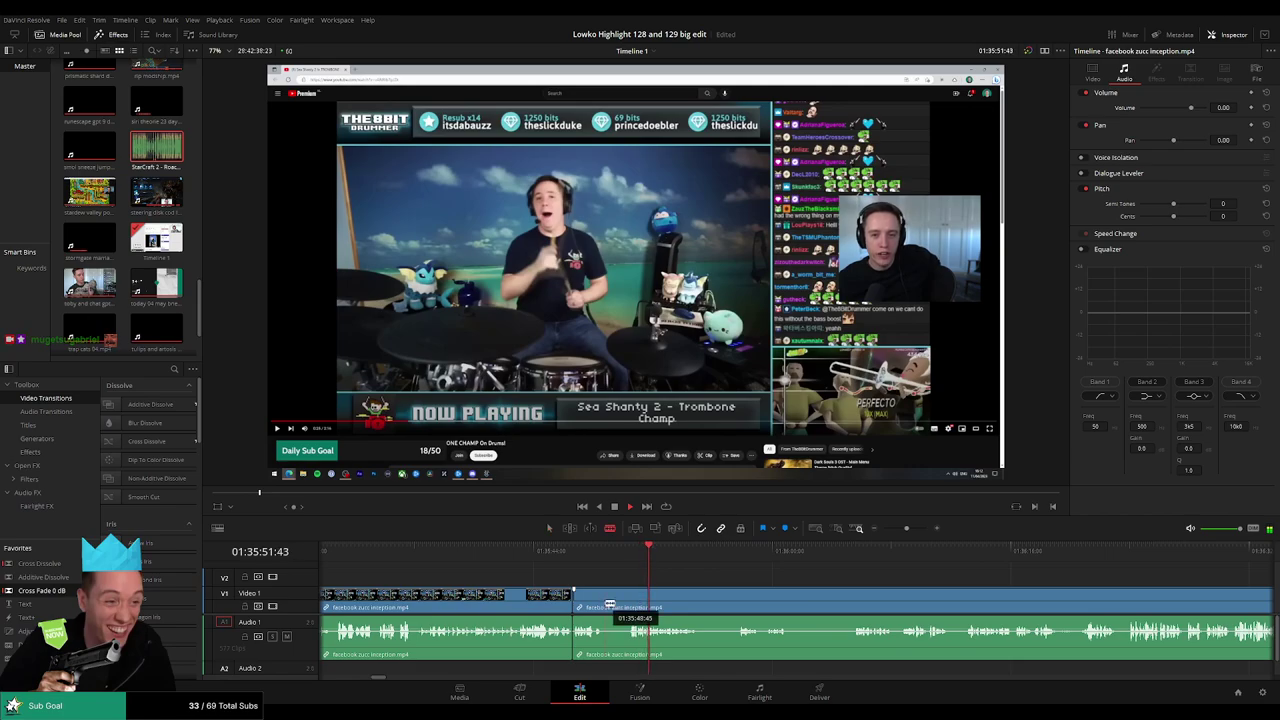
click(605, 600)
click(627, 600)
key(a)
click(617, 605)
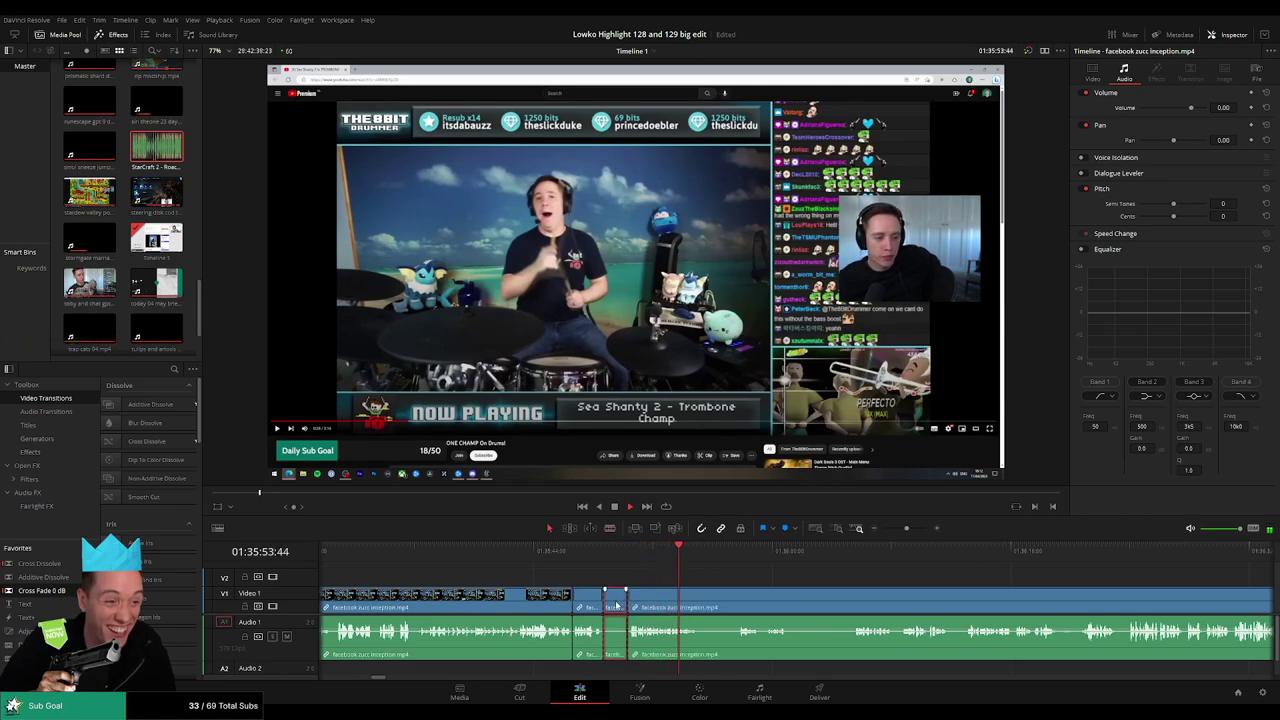
key(Delete)
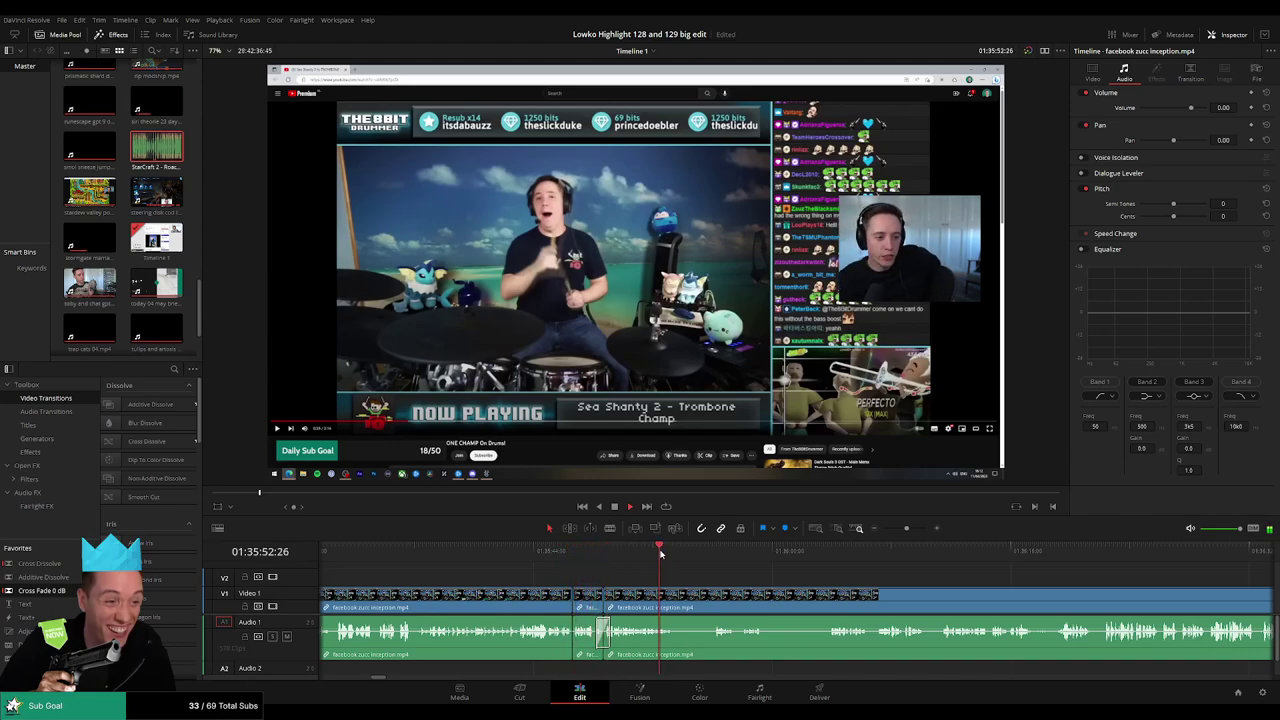
Remove another short unwanted piece between two blade cuts, closing the gap.
key(b)
click(675, 602)
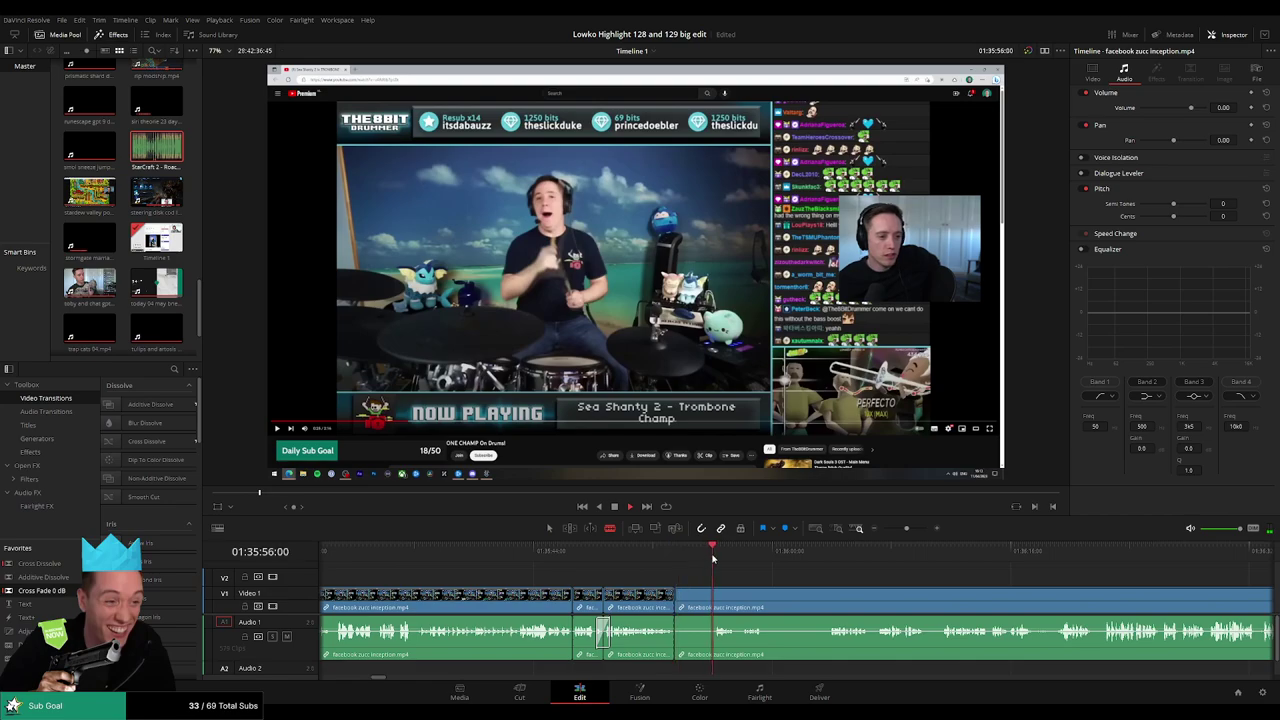
click(712, 595)
key(a)
click(703, 601)
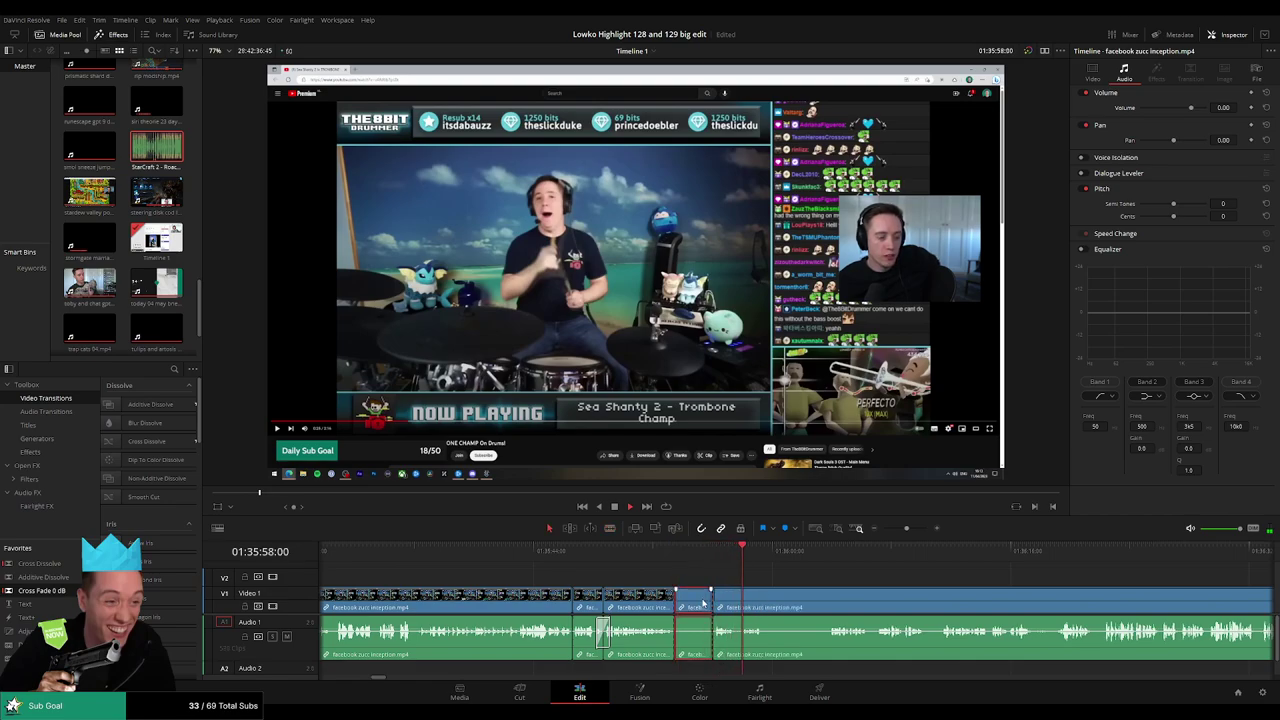
key(BackSpace)
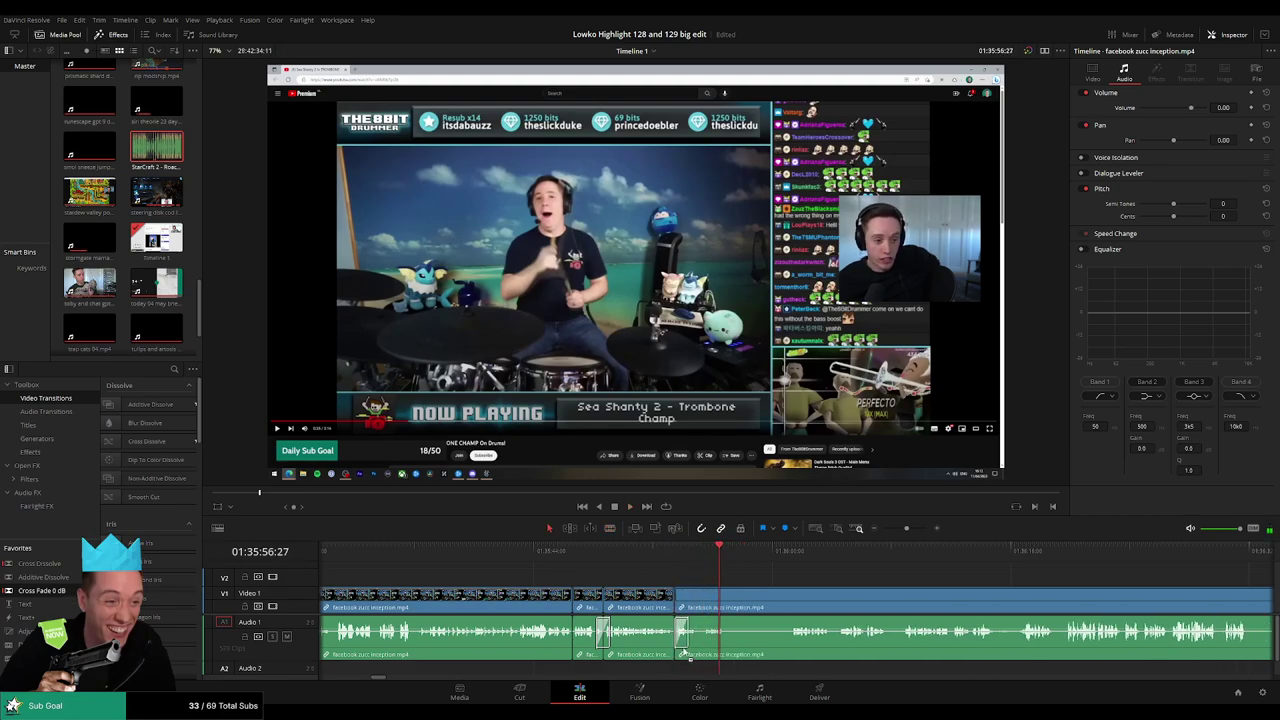
Cut out the next unwanted stretch plus a tiny leftover sliver, closing both gaps.
scroll(616, 562, right, 3)
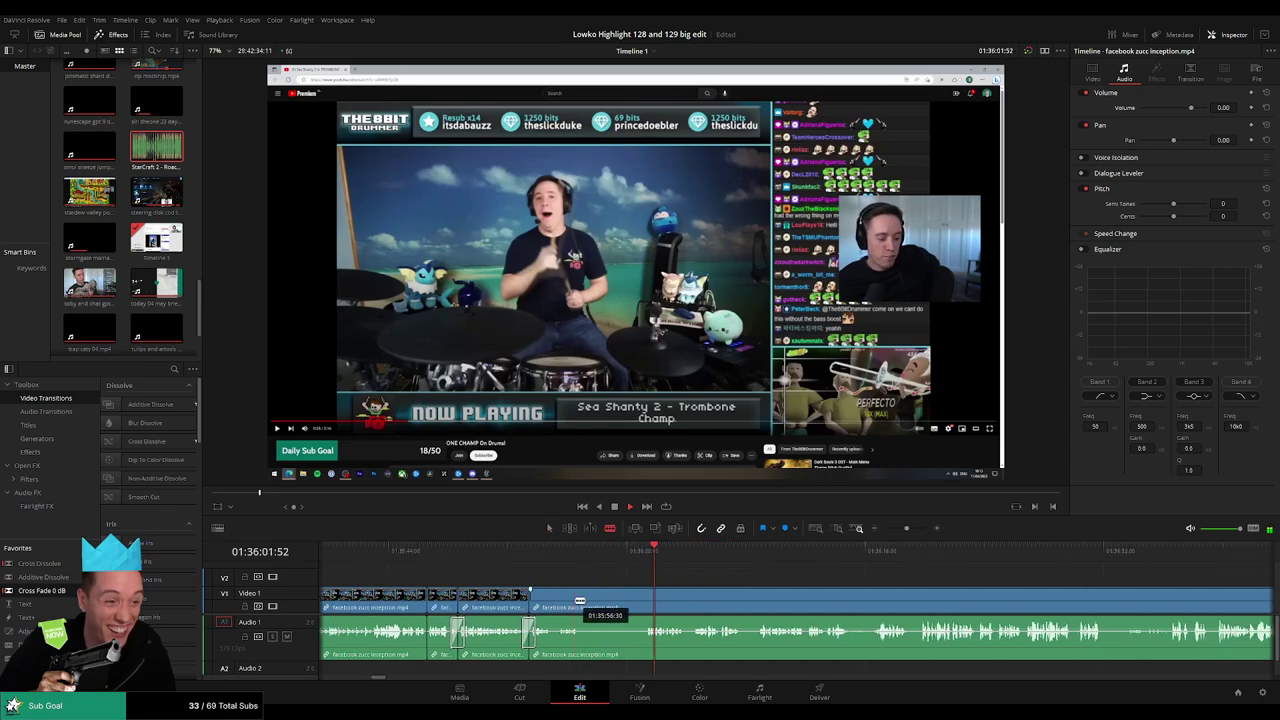
drag(580, 600, 595, 599)
click(643, 597)
key(a)
click(624, 603)
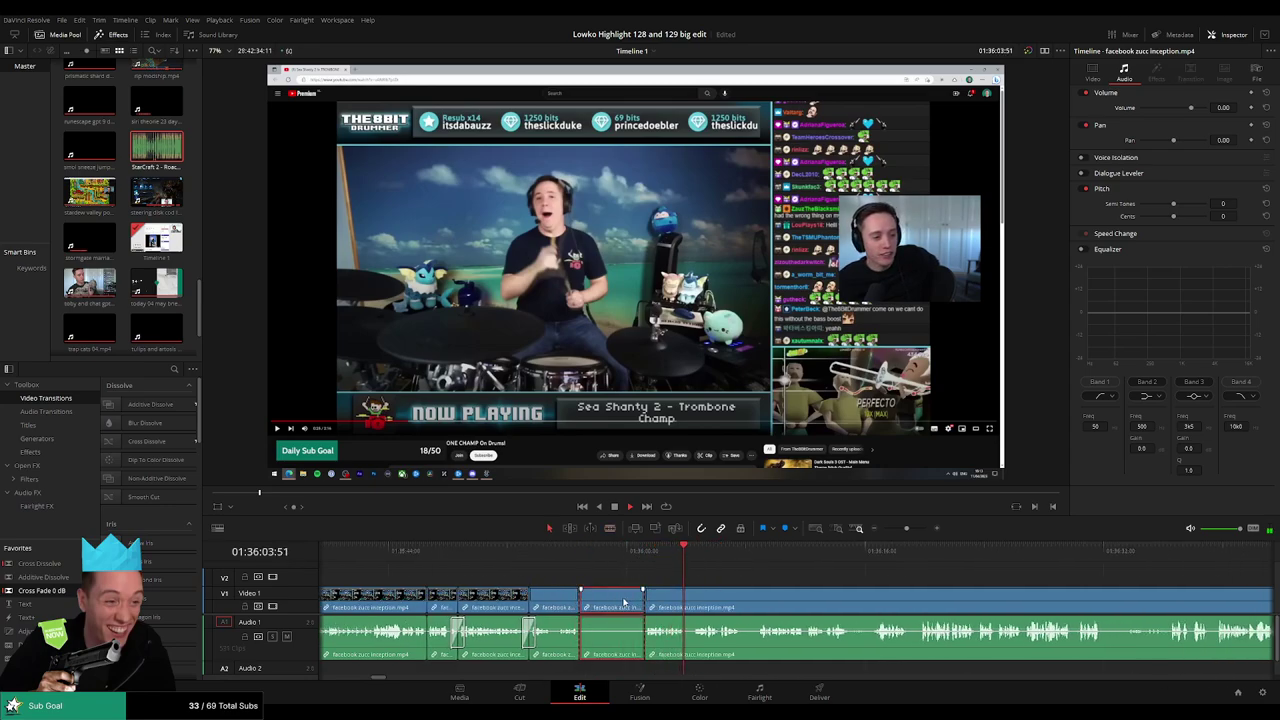
key(Delete)
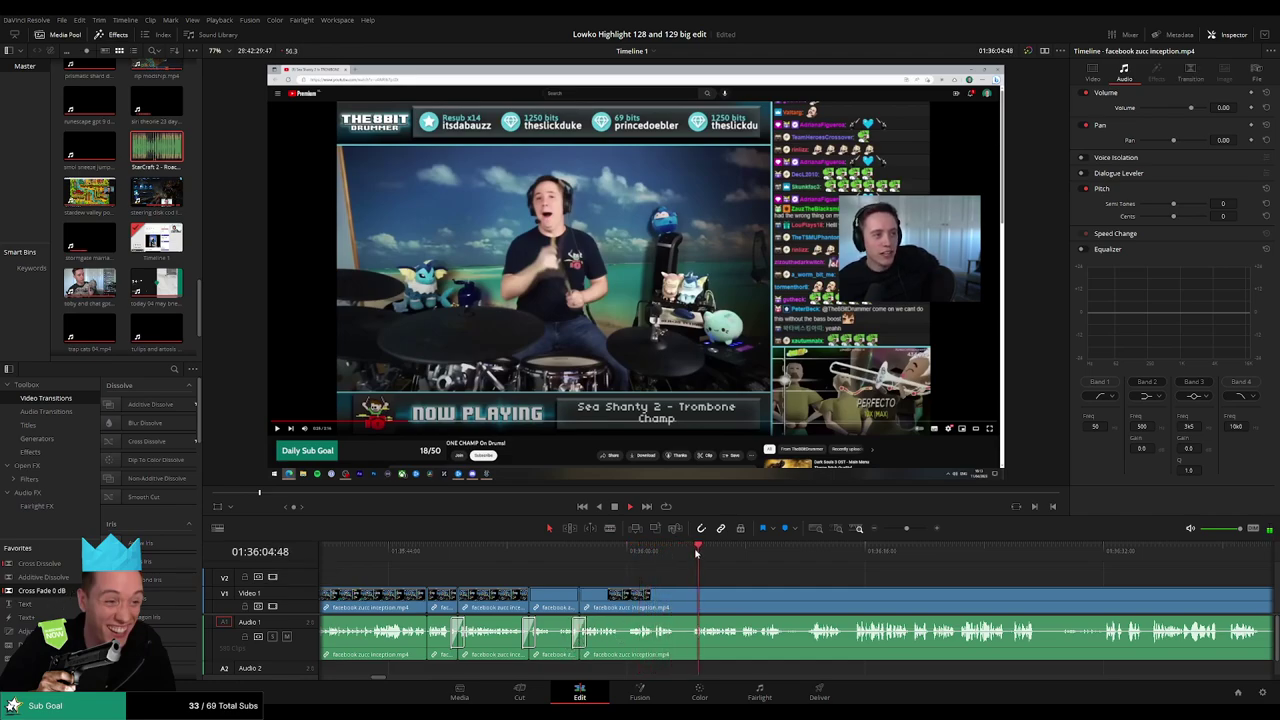
click(690, 597)
key(a)
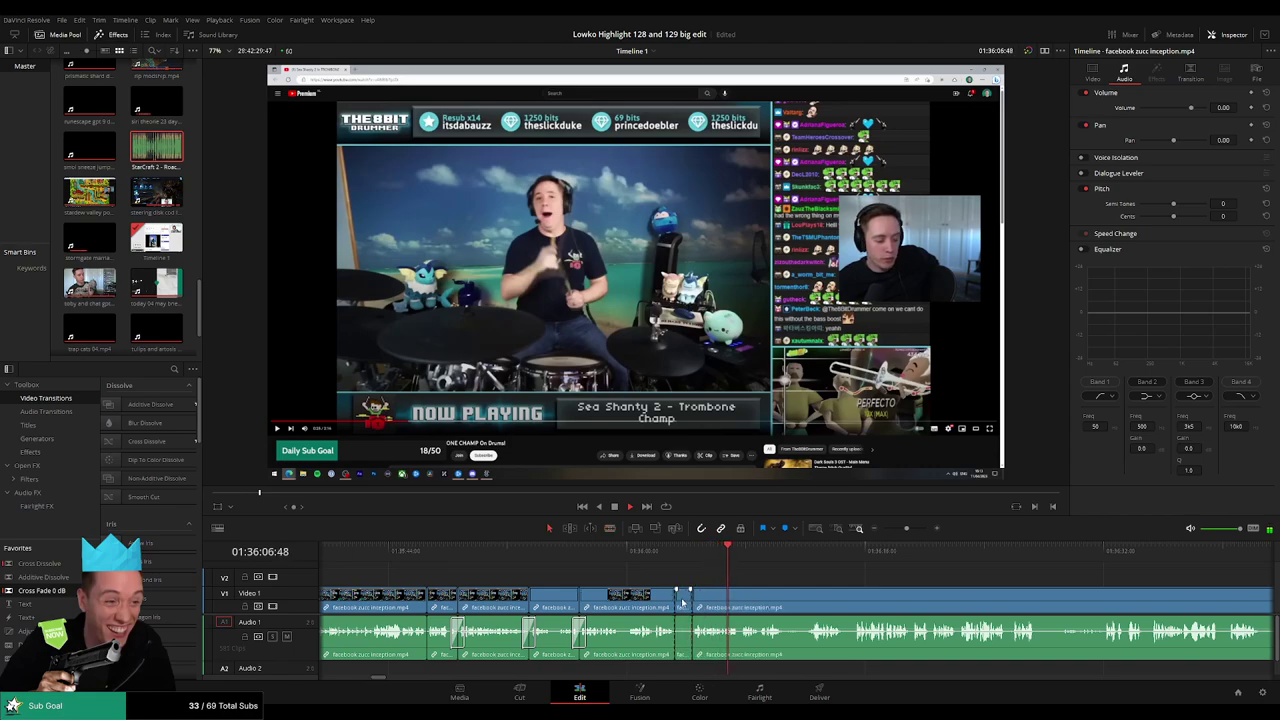
key(Delete)
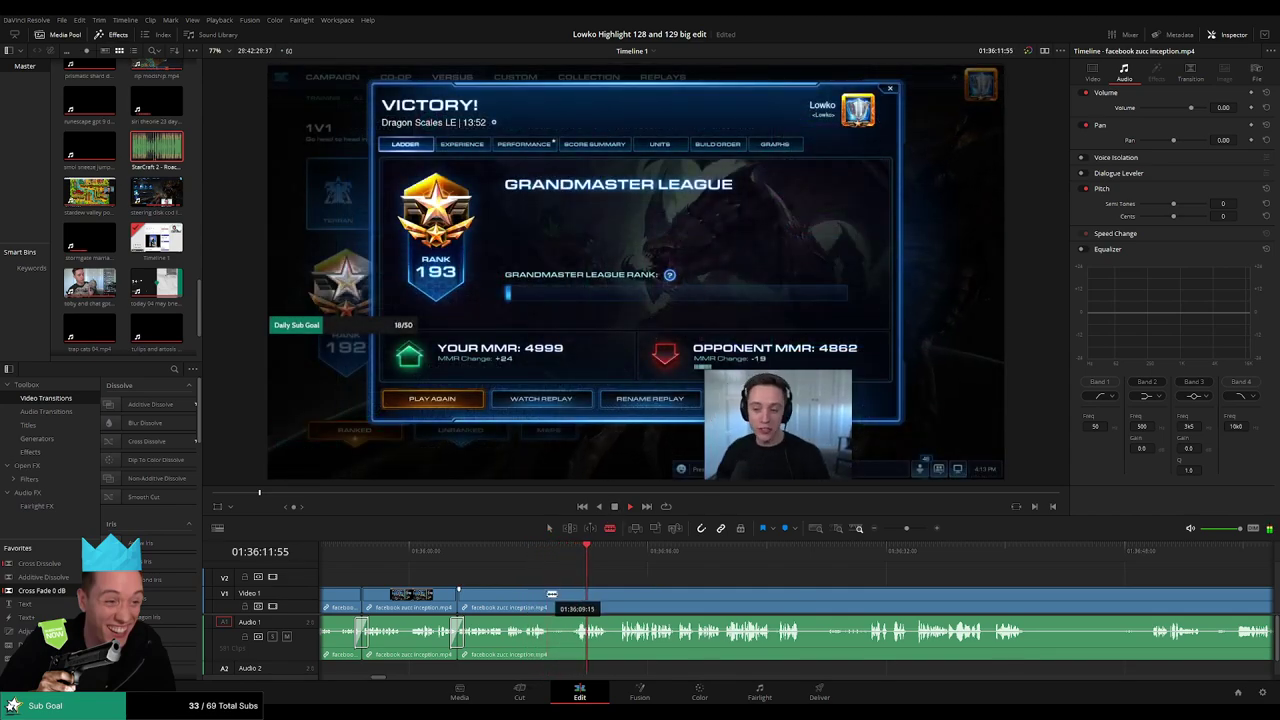
Add a crossfade at an audio edit point between facebook zucc inception pieces.
key(b)
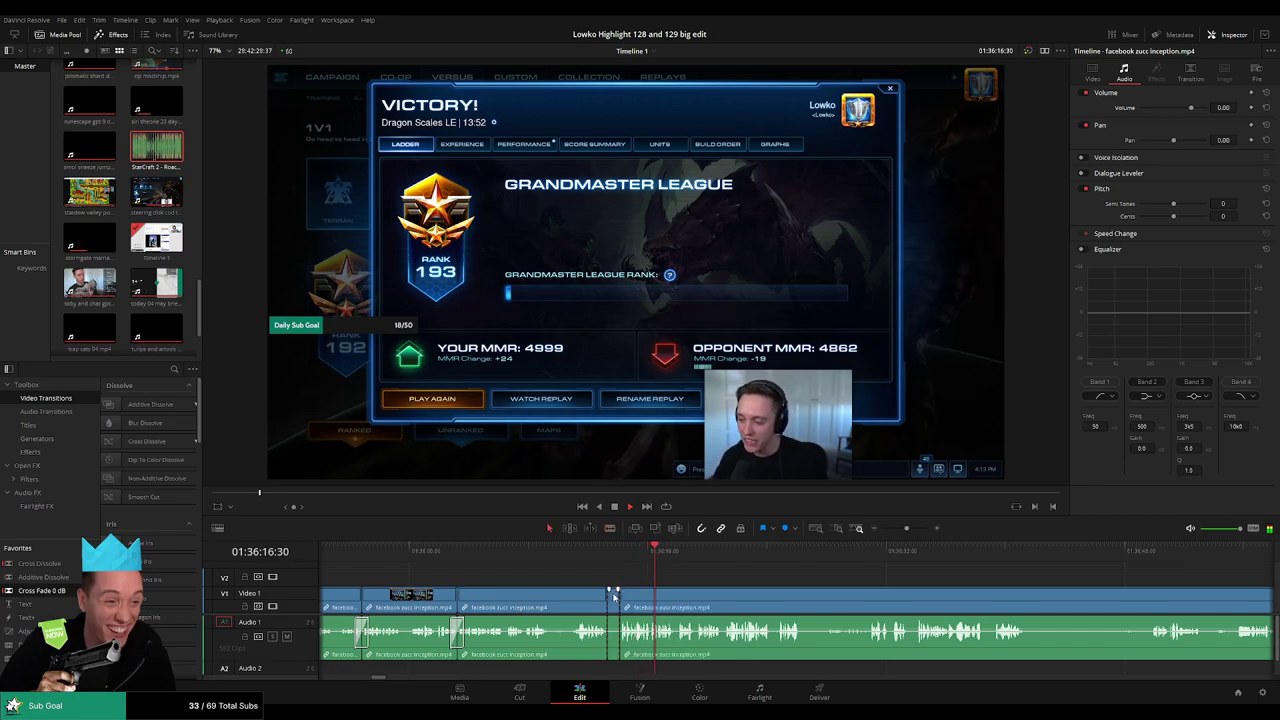
key(a)
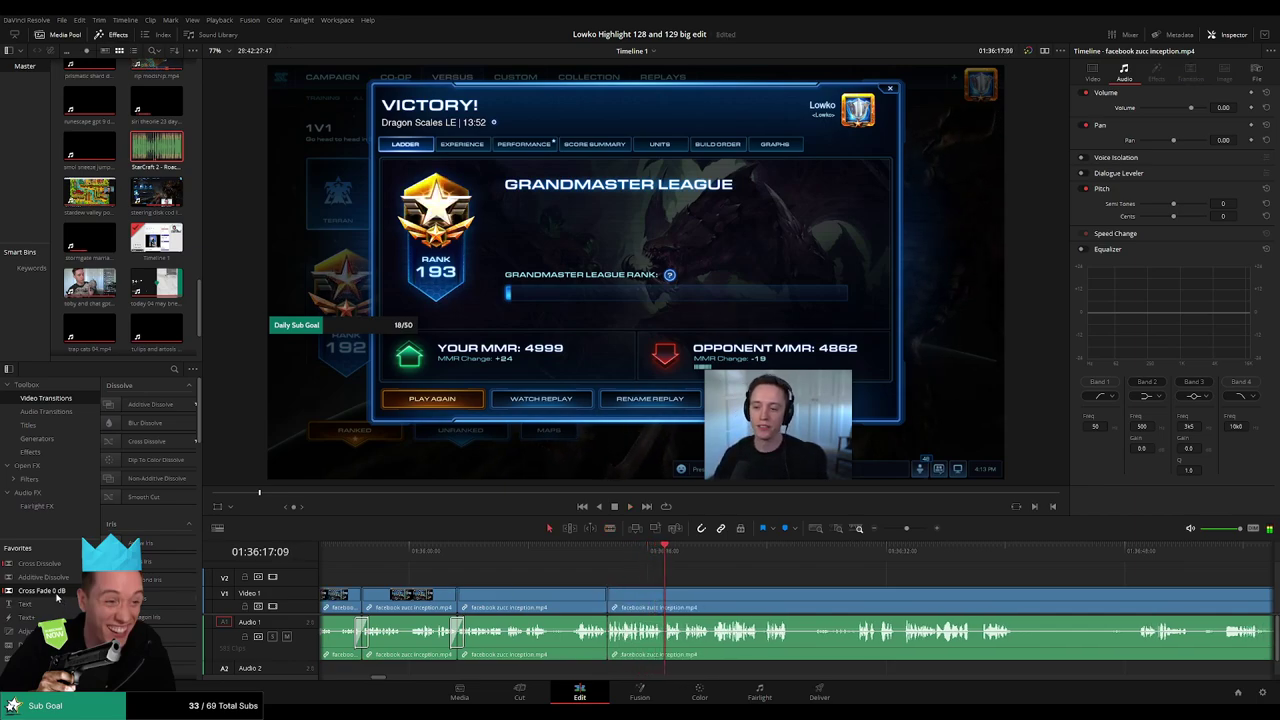
click(613, 640)
key(shift+t)
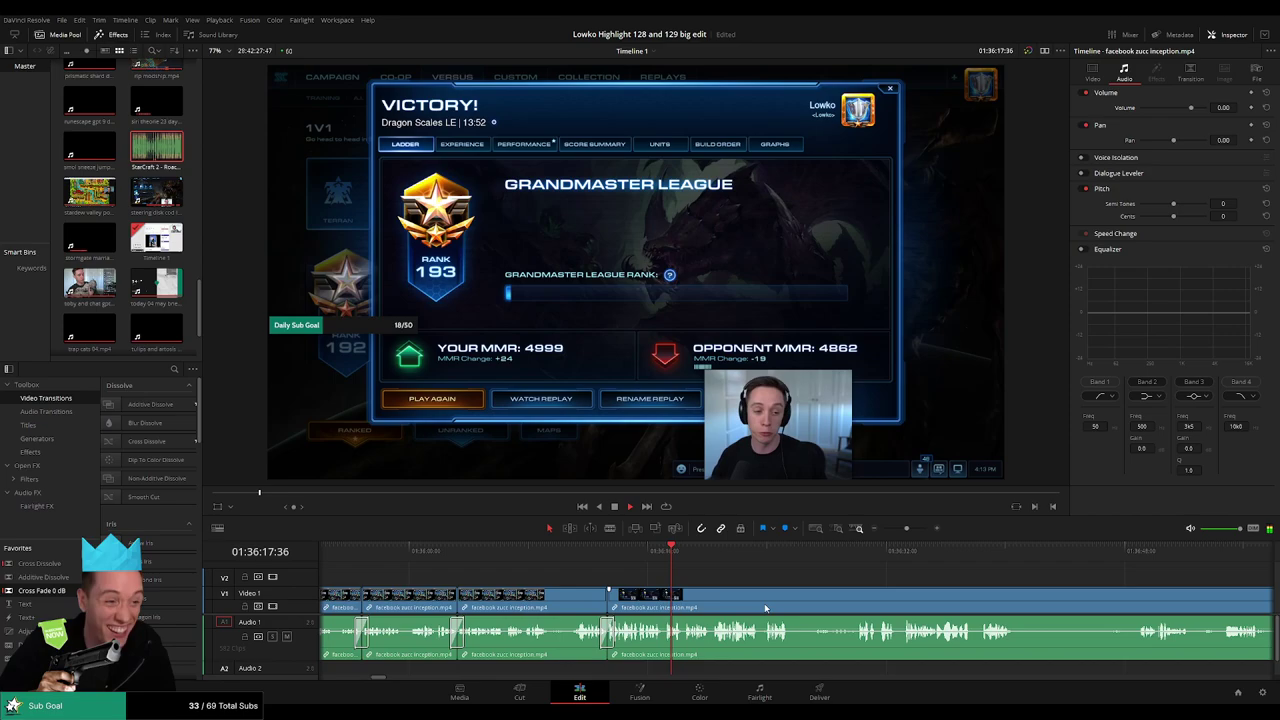
scroll(600, 575, right, 2)
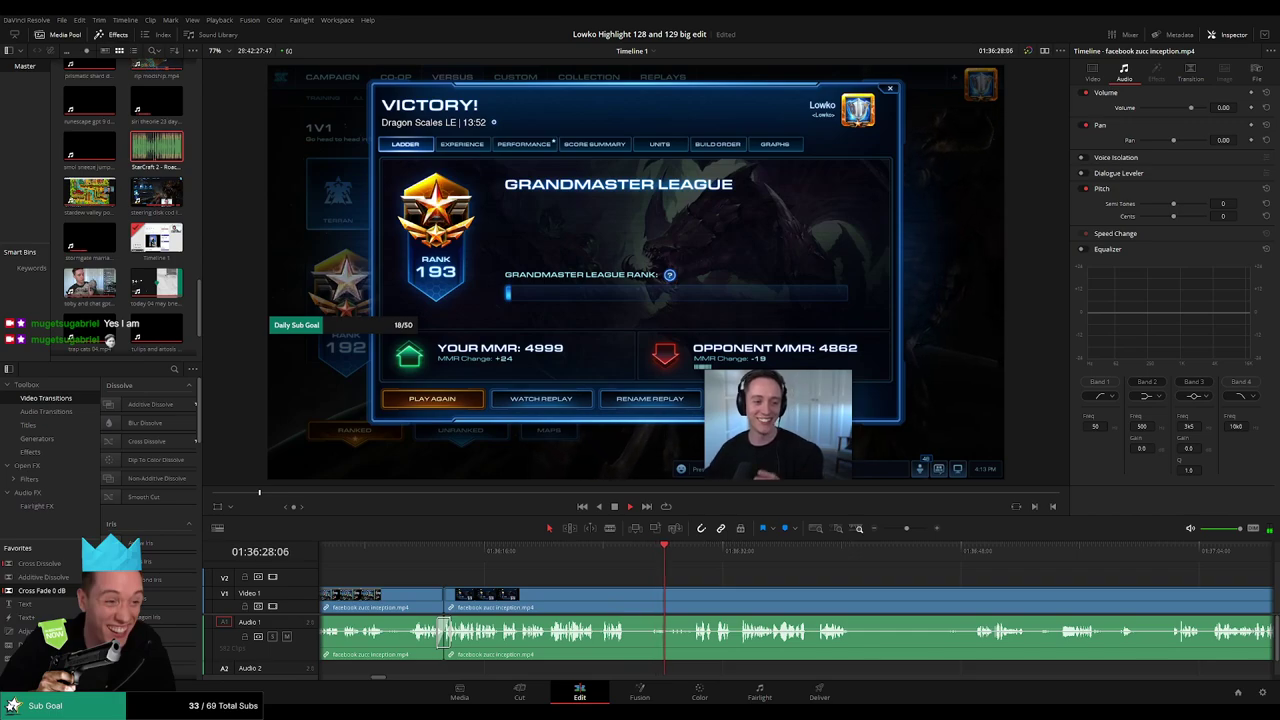
Blade out and ripple-delete an unwanted stretch near the Grandmaster League victory screen.
key(b)
click(627, 609)
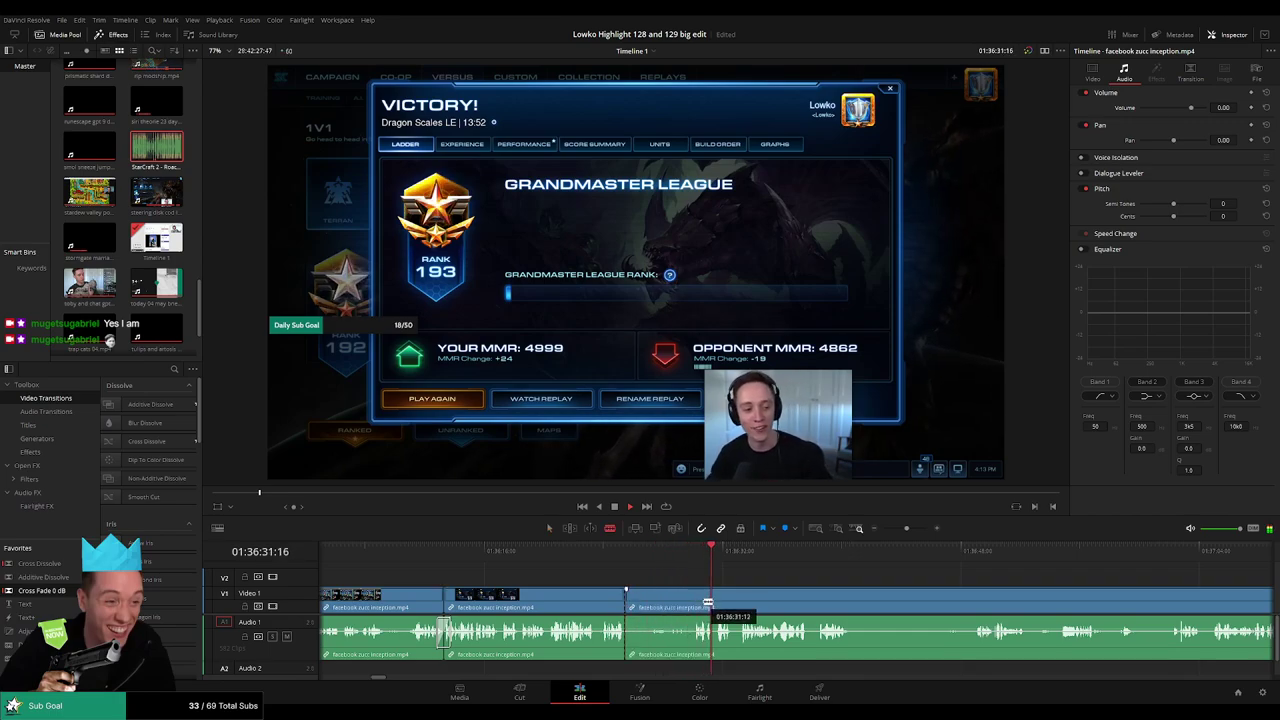
click(692, 607)
key(a)
click(673, 609)
key(Delete)
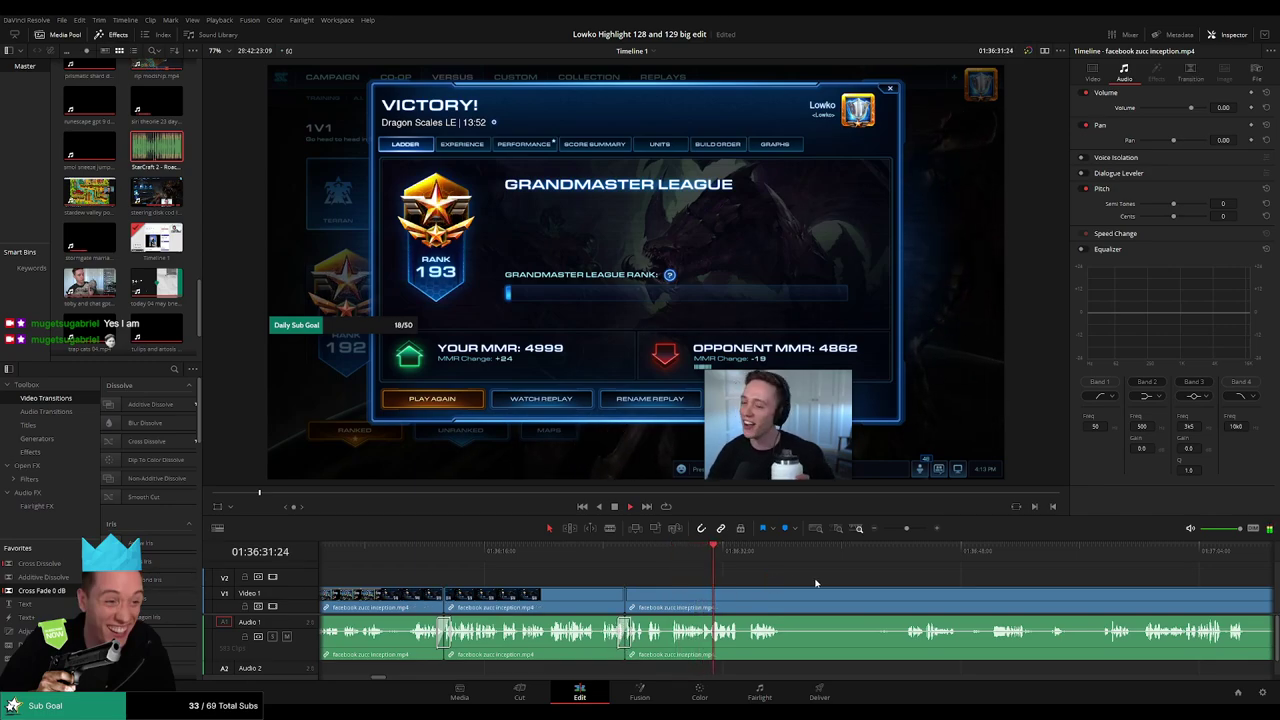
Split the facebook zucc inception clip at a new point further along the timeline.
scroll(616, 573, right, 3)
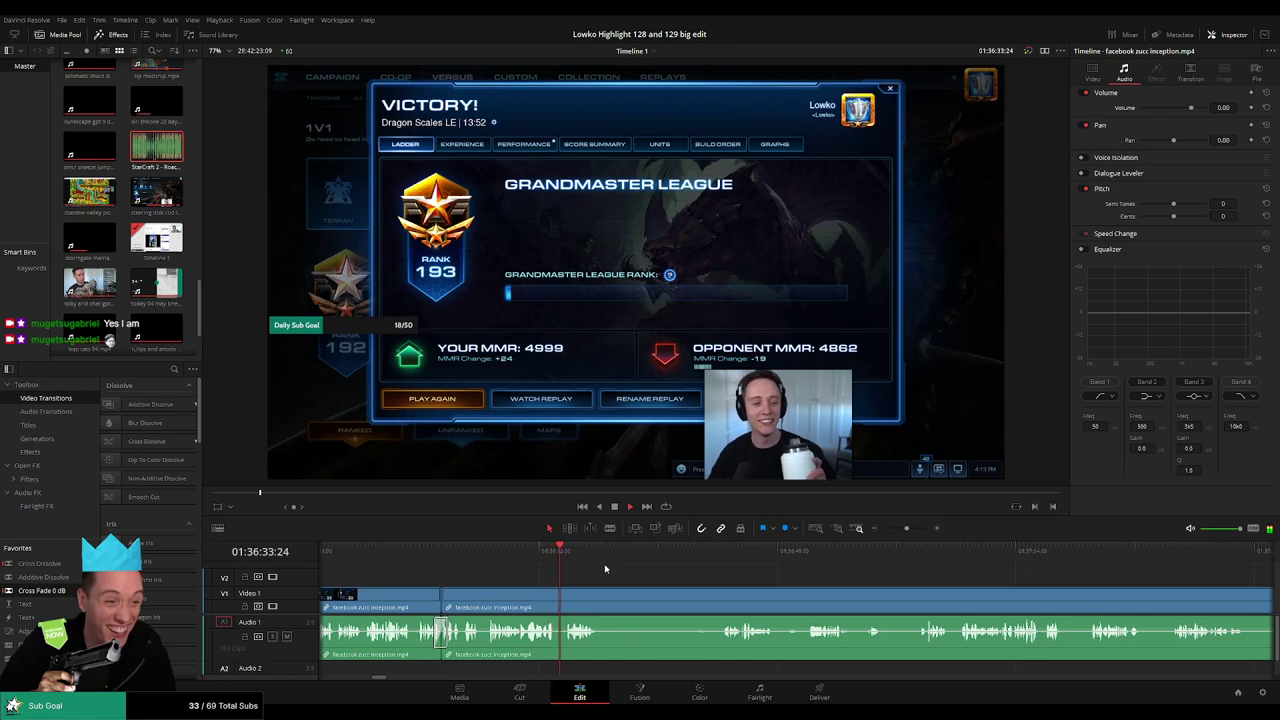
scroll(600, 575, right, 1)
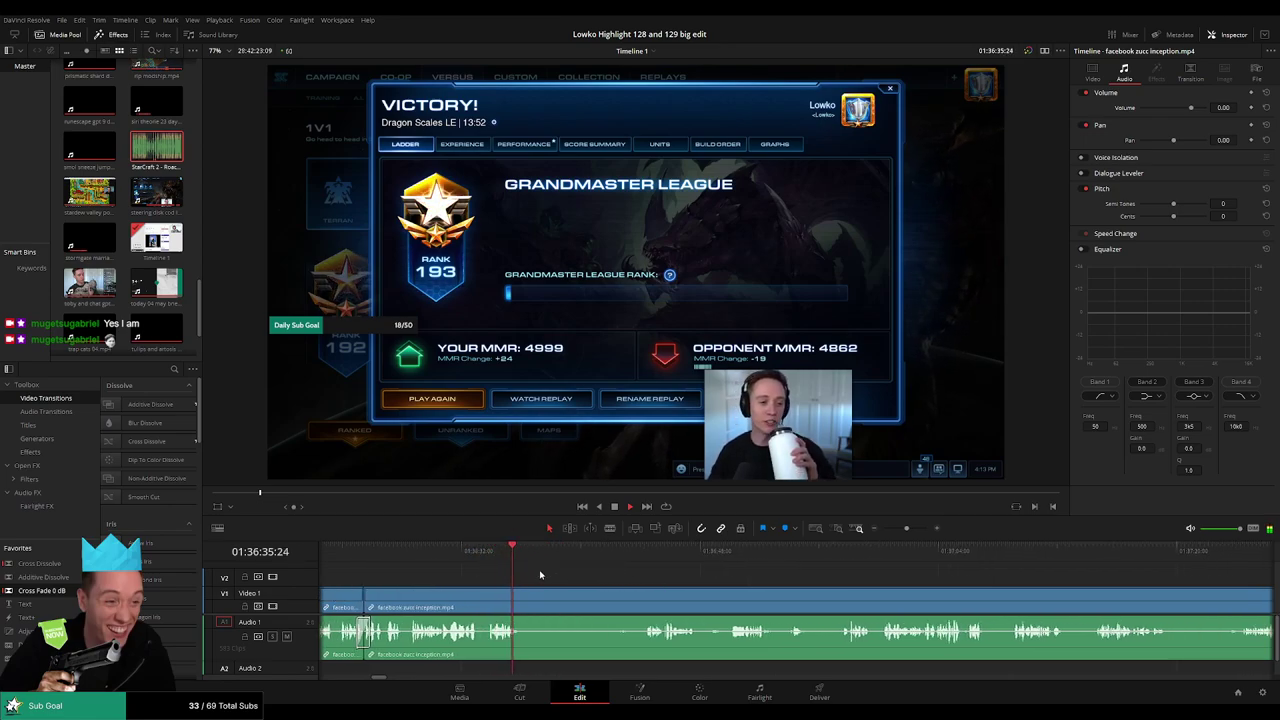
key(b)
click(522, 607)
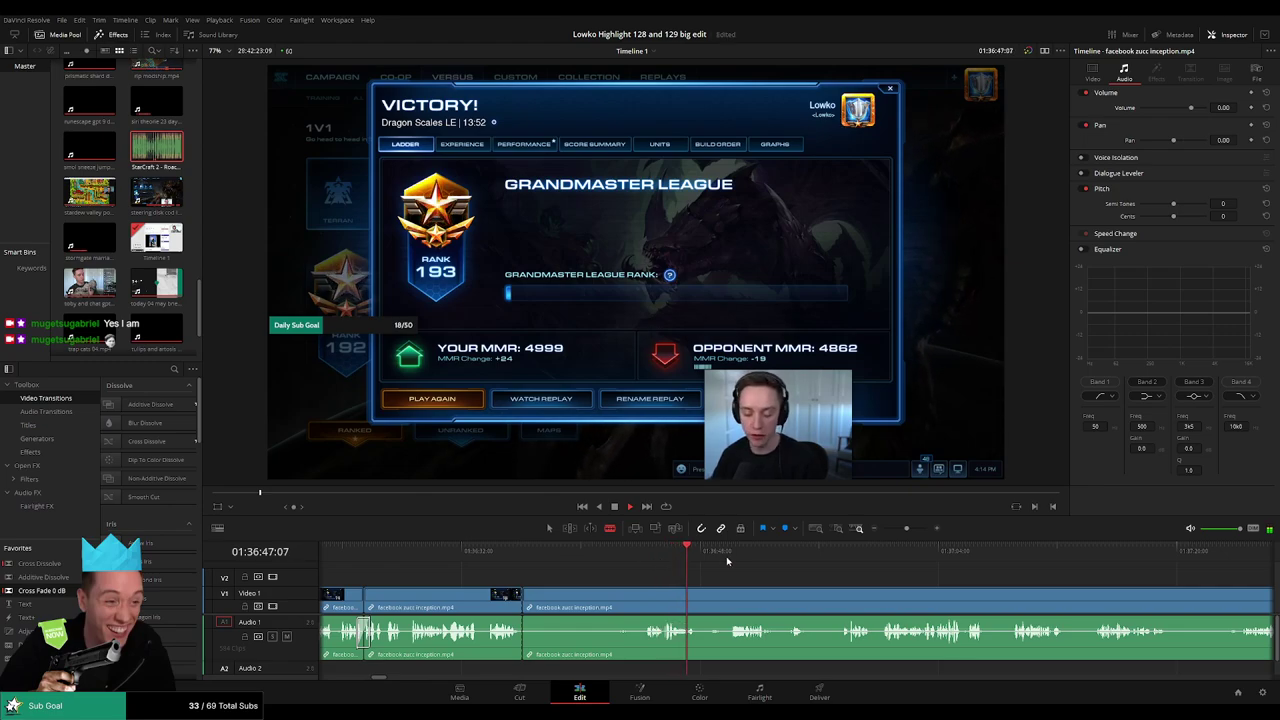
key(l)
key(l)
key(l)
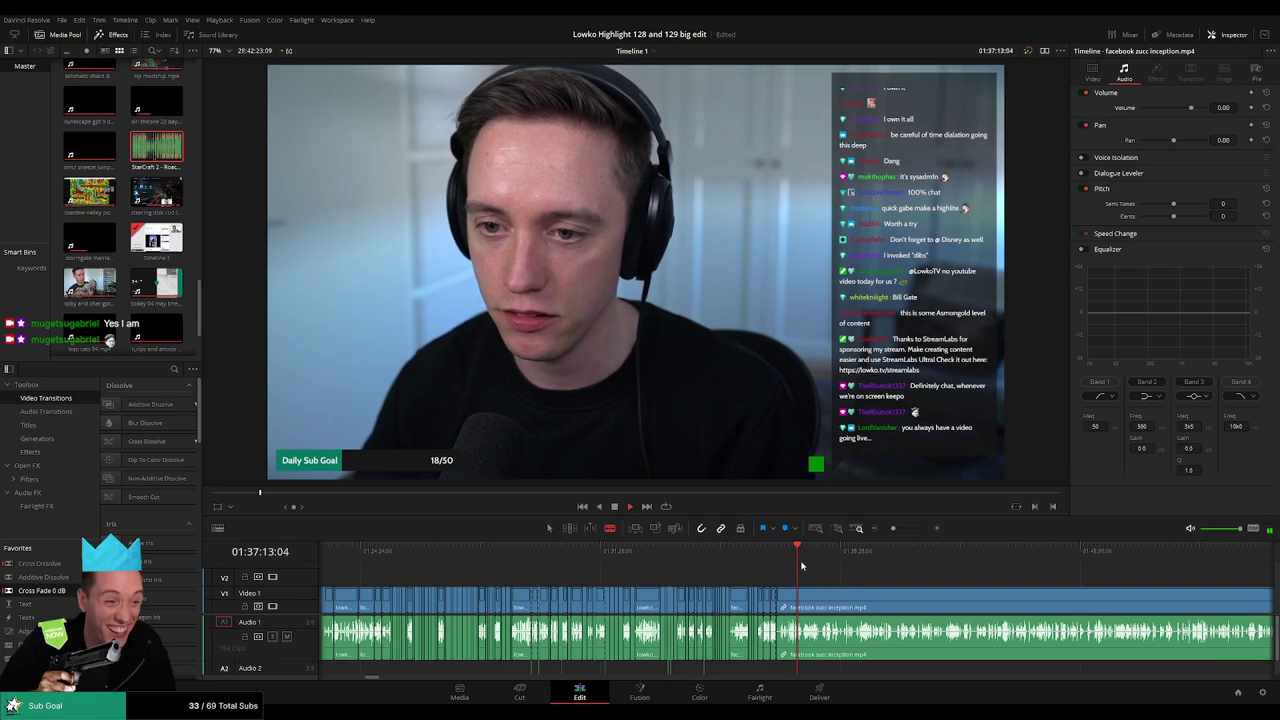
Scrub through the footage and trim off the unwanted end of the facebook clip.
drag(815, 563, 872, 563)
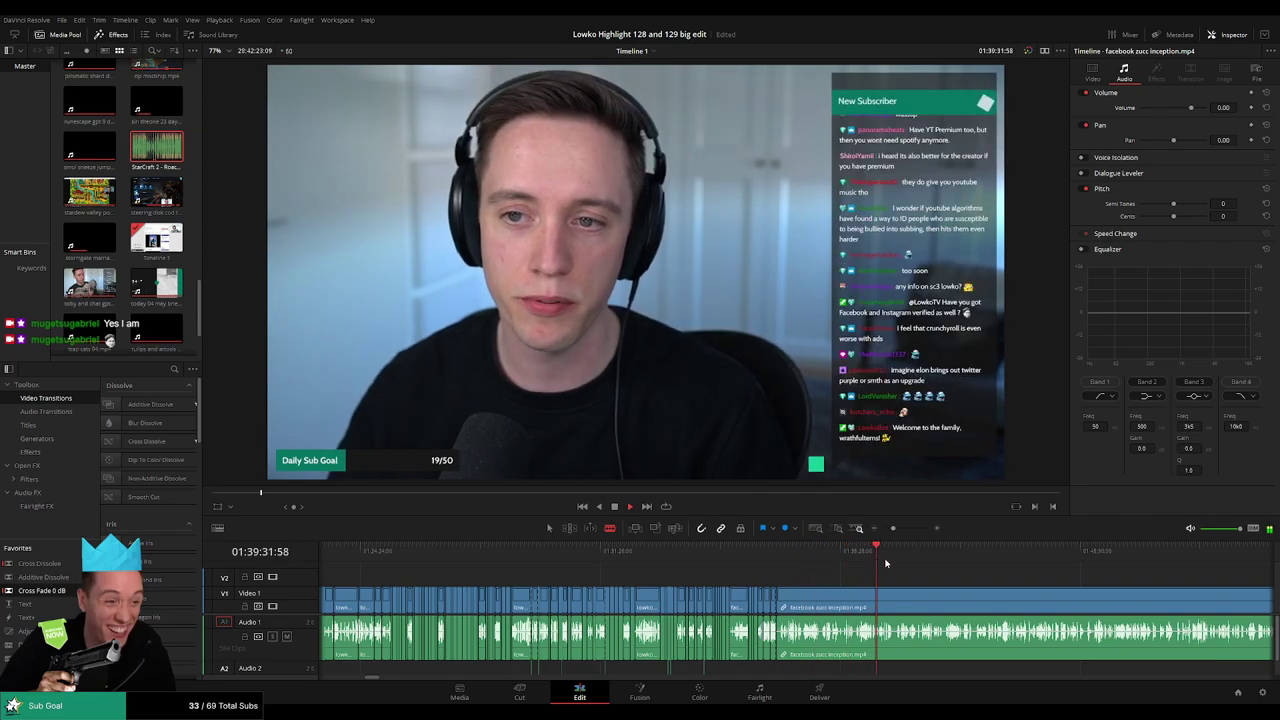
scroll(880, 565, up, 5)
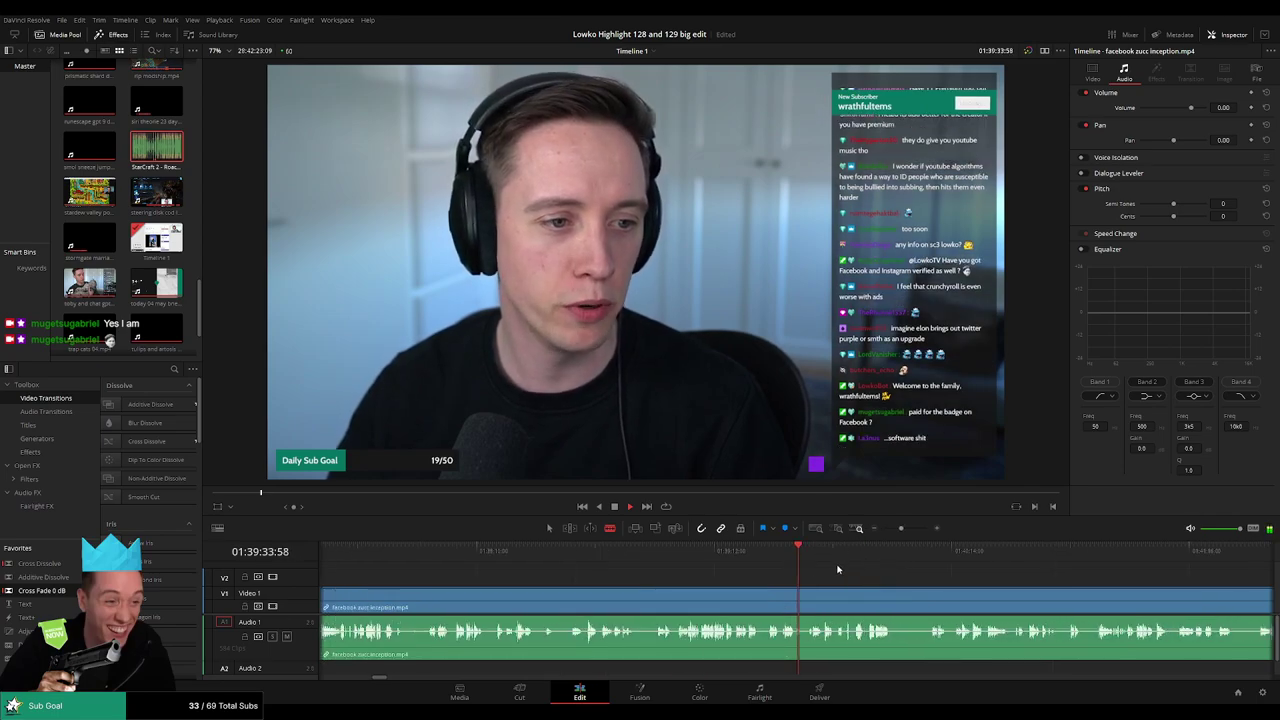
drag(820, 557, 714, 557)
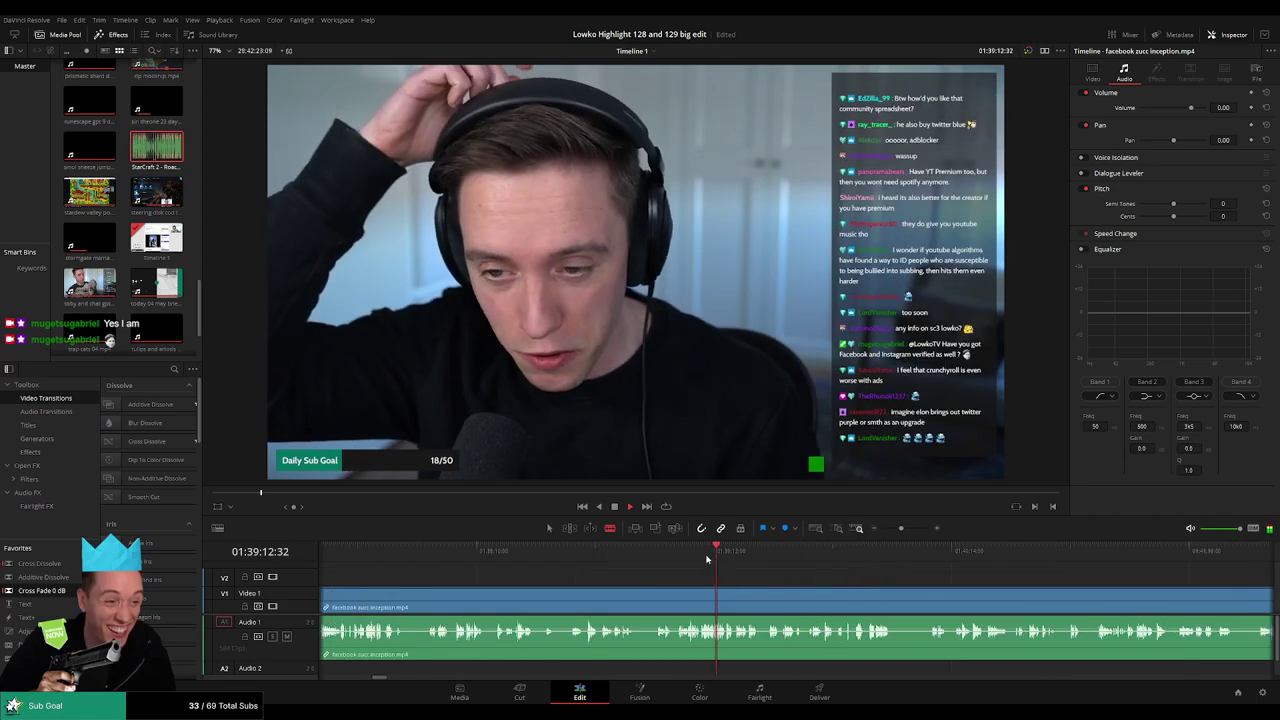
click(1194, 557)
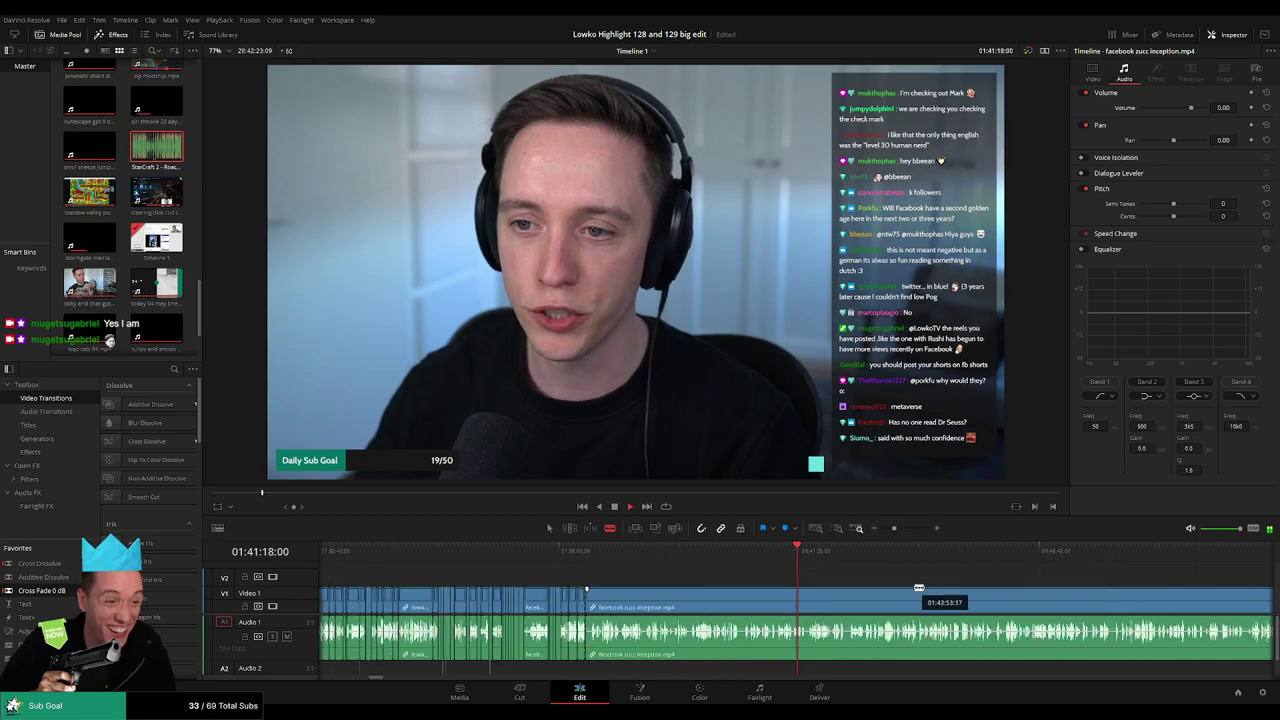
scroll(798, 576, down, 5)
scroll(798, 576, up, 5)
click(820, 557)
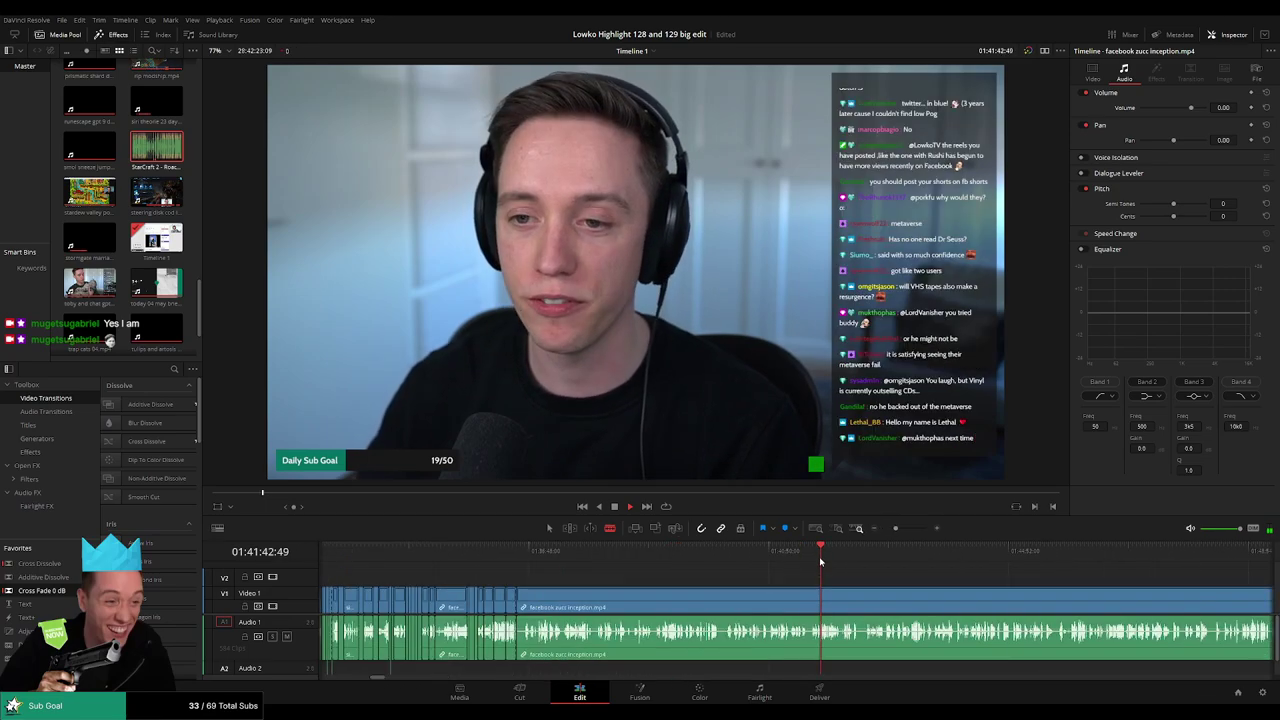
click(933, 557)
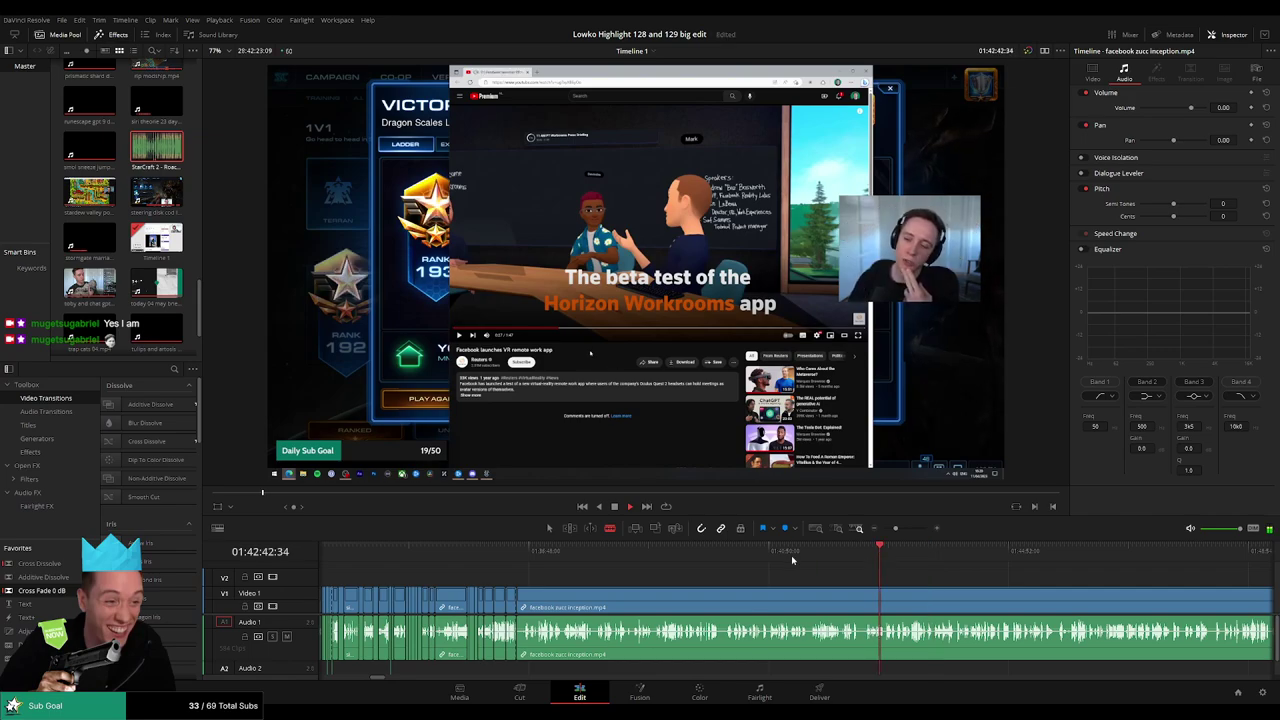
key(ctrl+shift+[)
scroll(838, 584, down, 2)
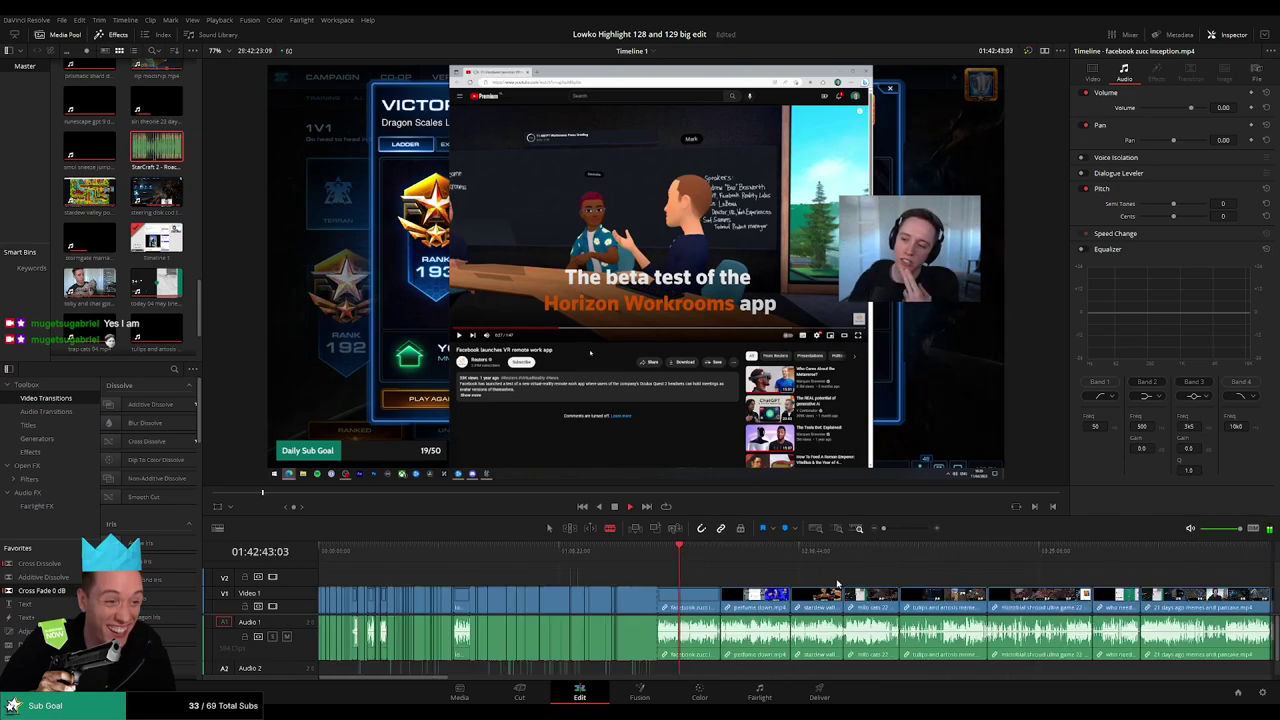
scroll(838, 584, up, 3)
Split the clip at the facecam footage and ripple-delete the piece before the cut.
click(731, 547)
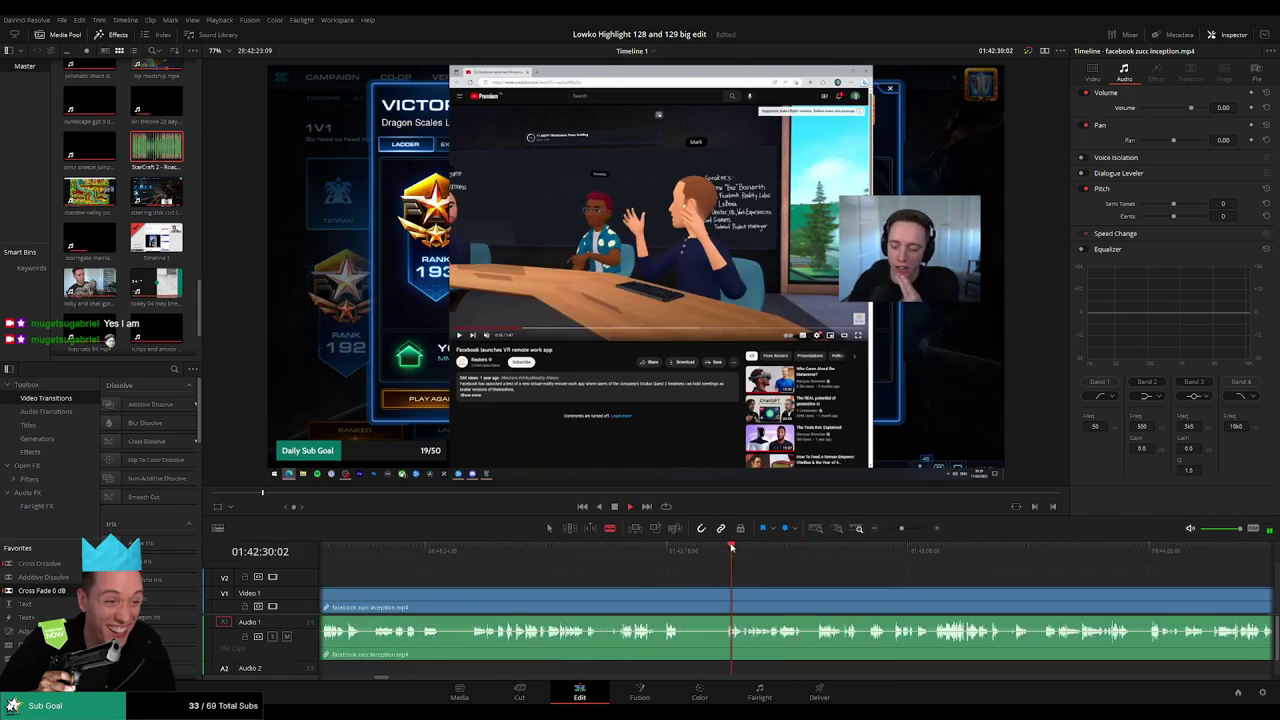
click(668, 549)
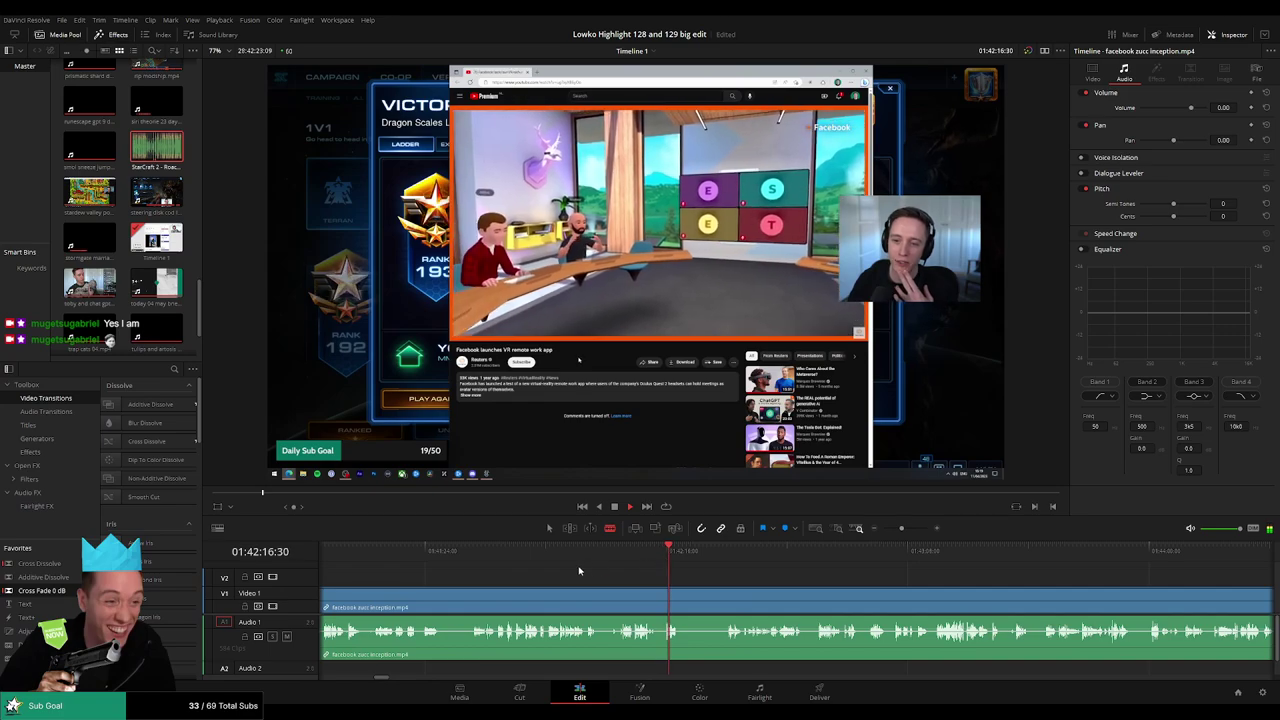
click(577, 550)
click(486, 550)
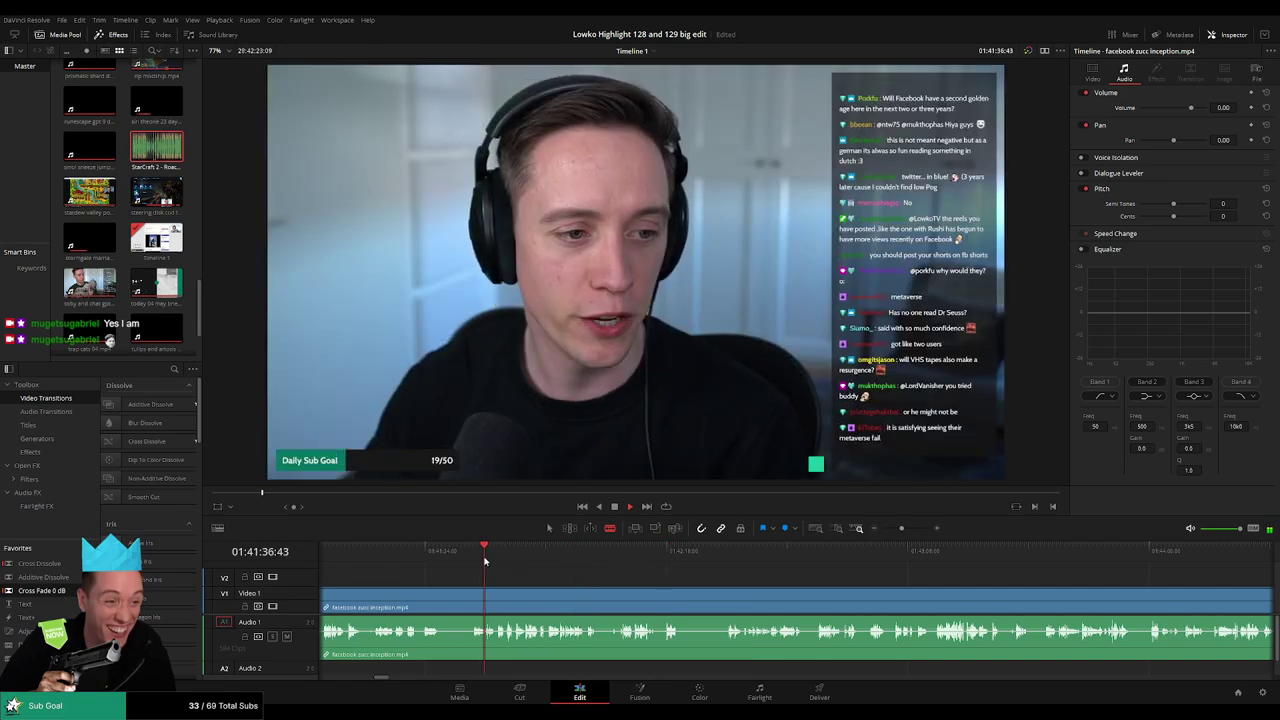
click(471, 550)
scroll(738, 587, left, 3)
scroll(745, 586, left, 3)
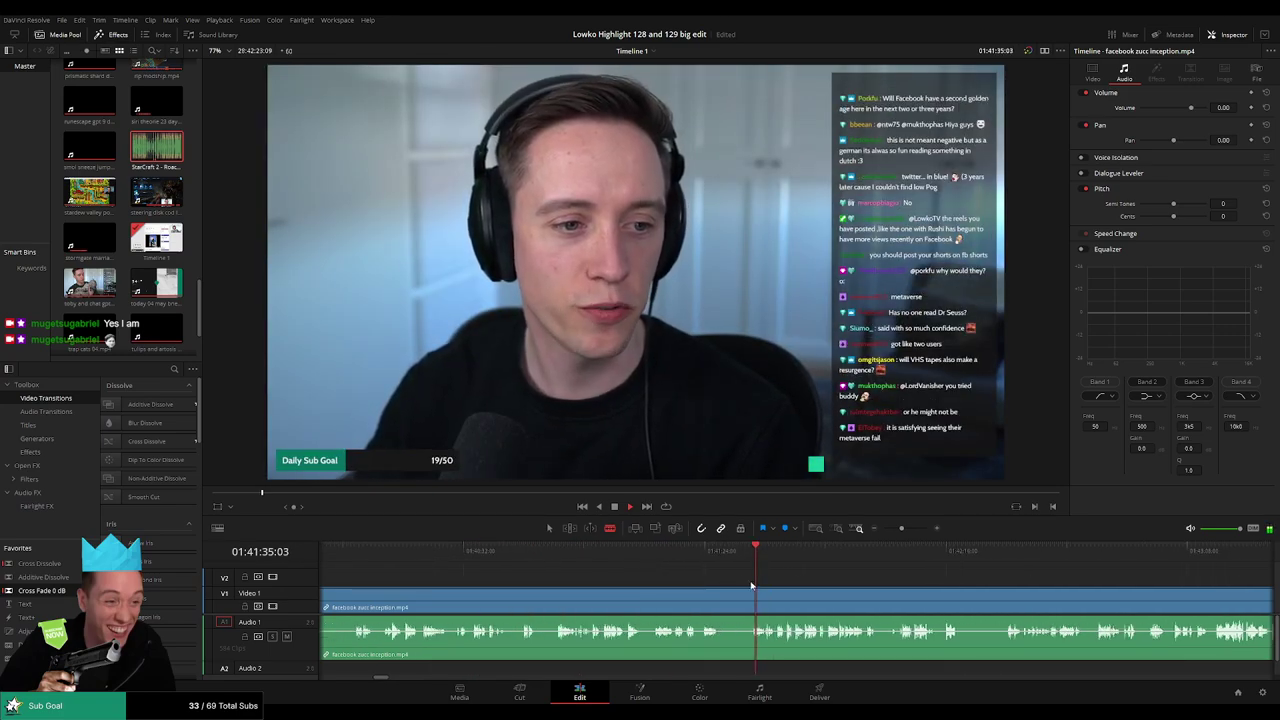
click(701, 563)
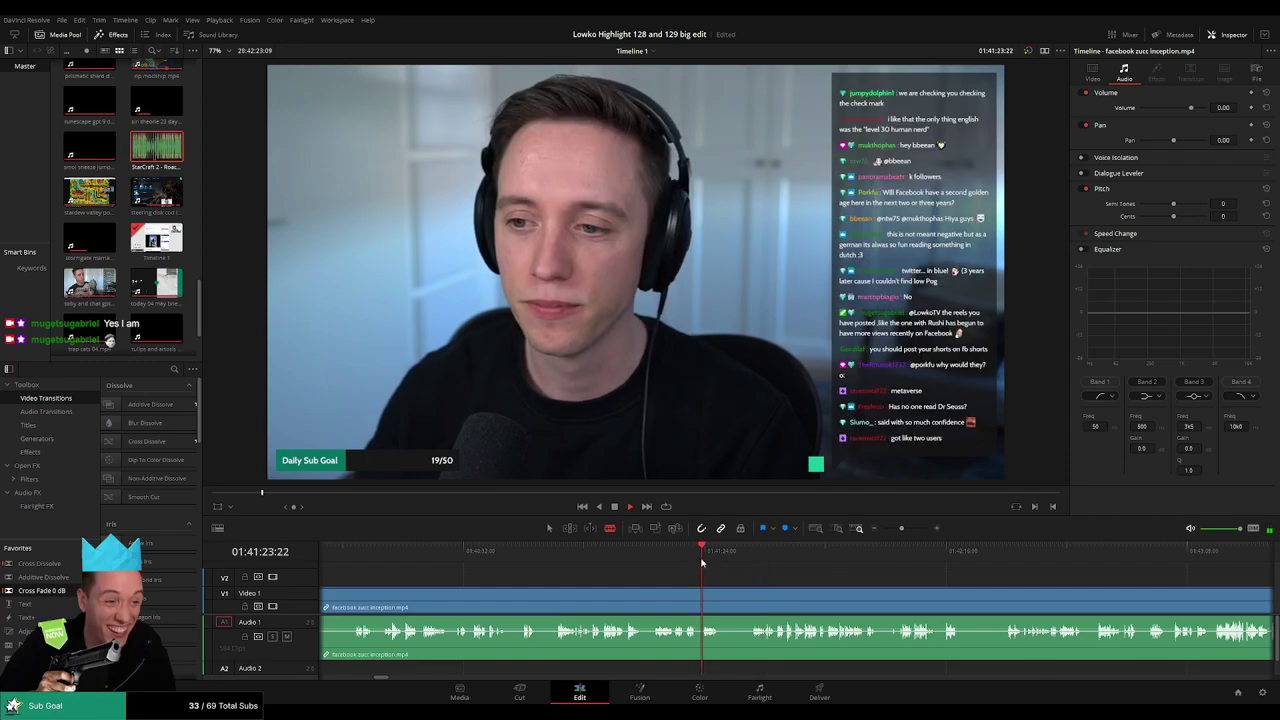
scroll(797, 589, up, 2)
click(712, 558)
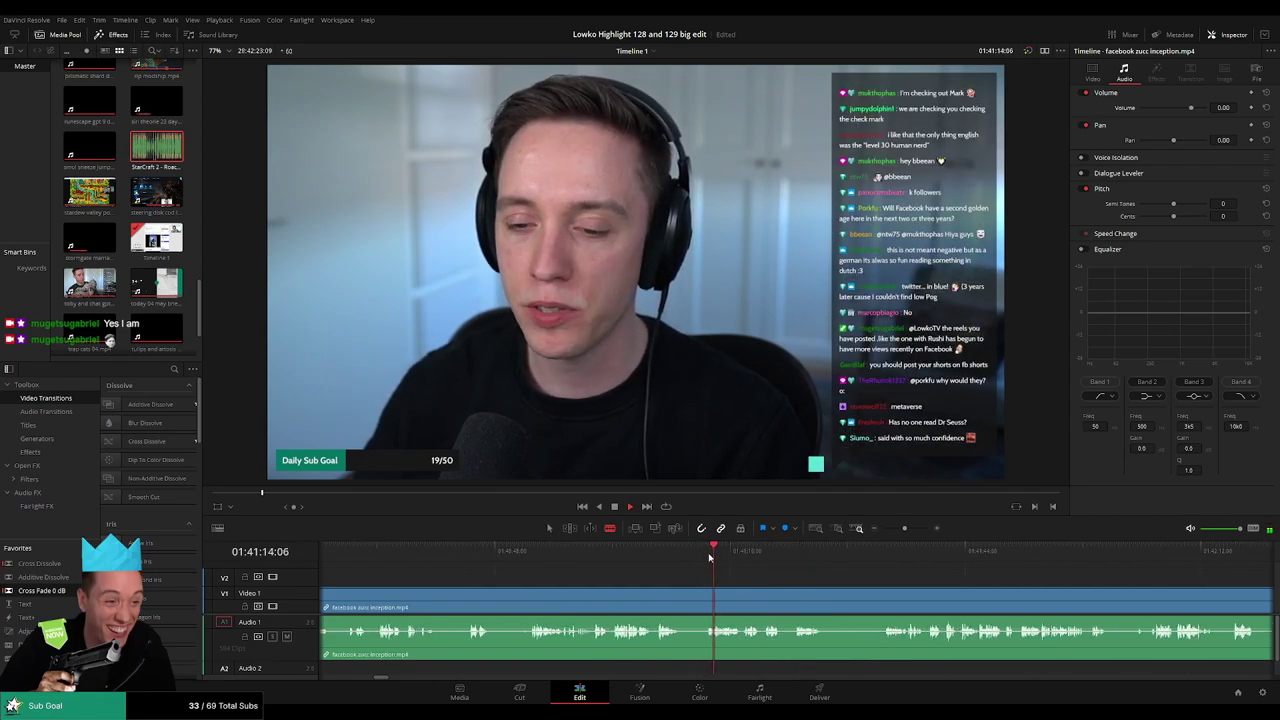
click(529, 553)
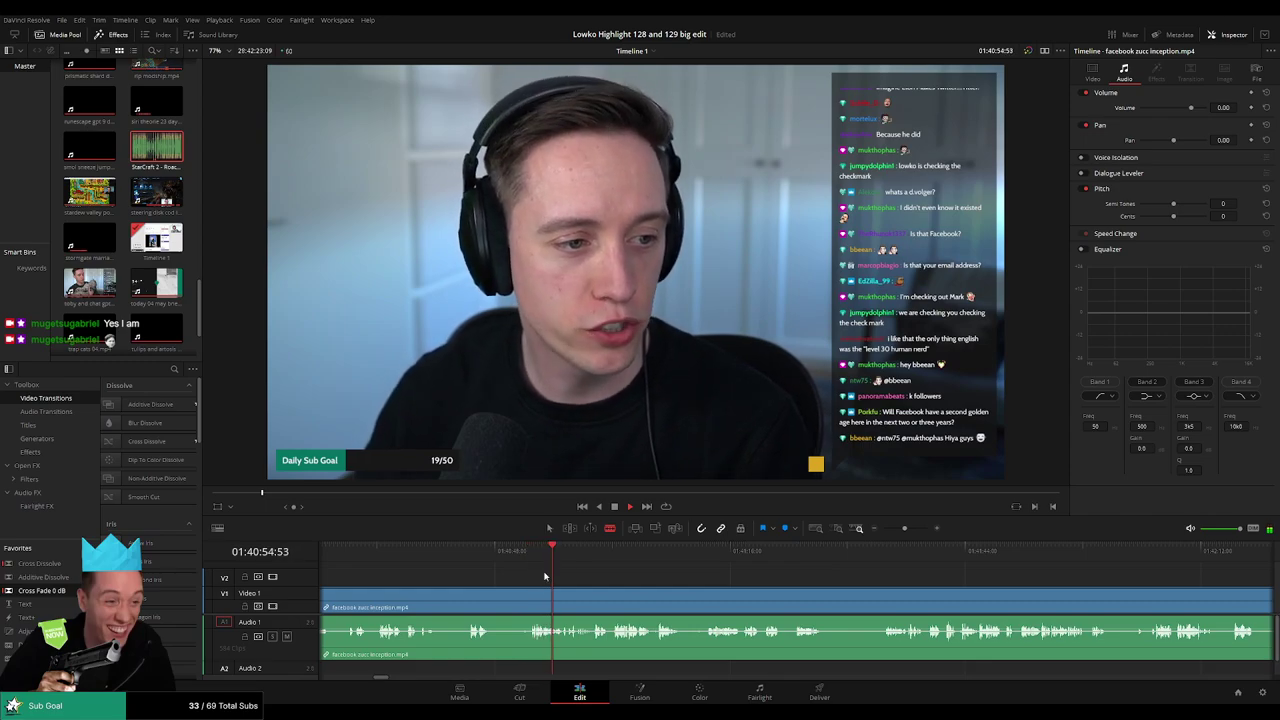
click(528, 592)
key(a)
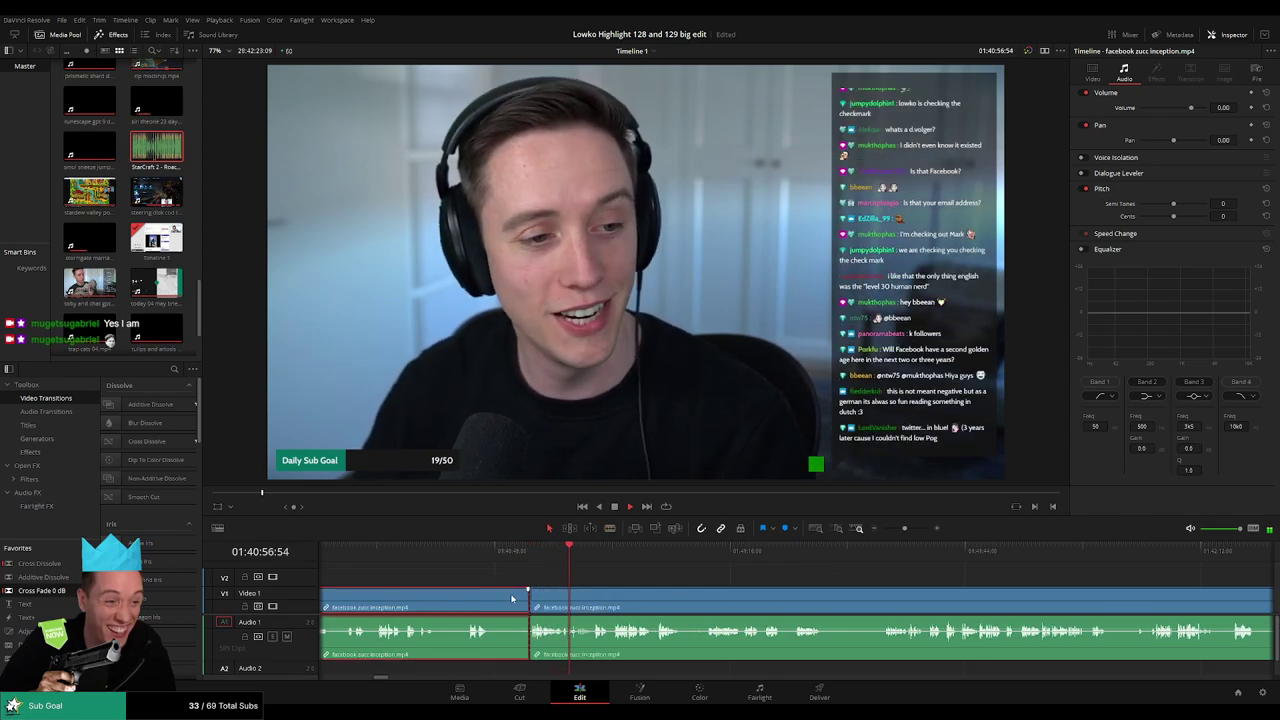
click(511, 598)
key(Delete)
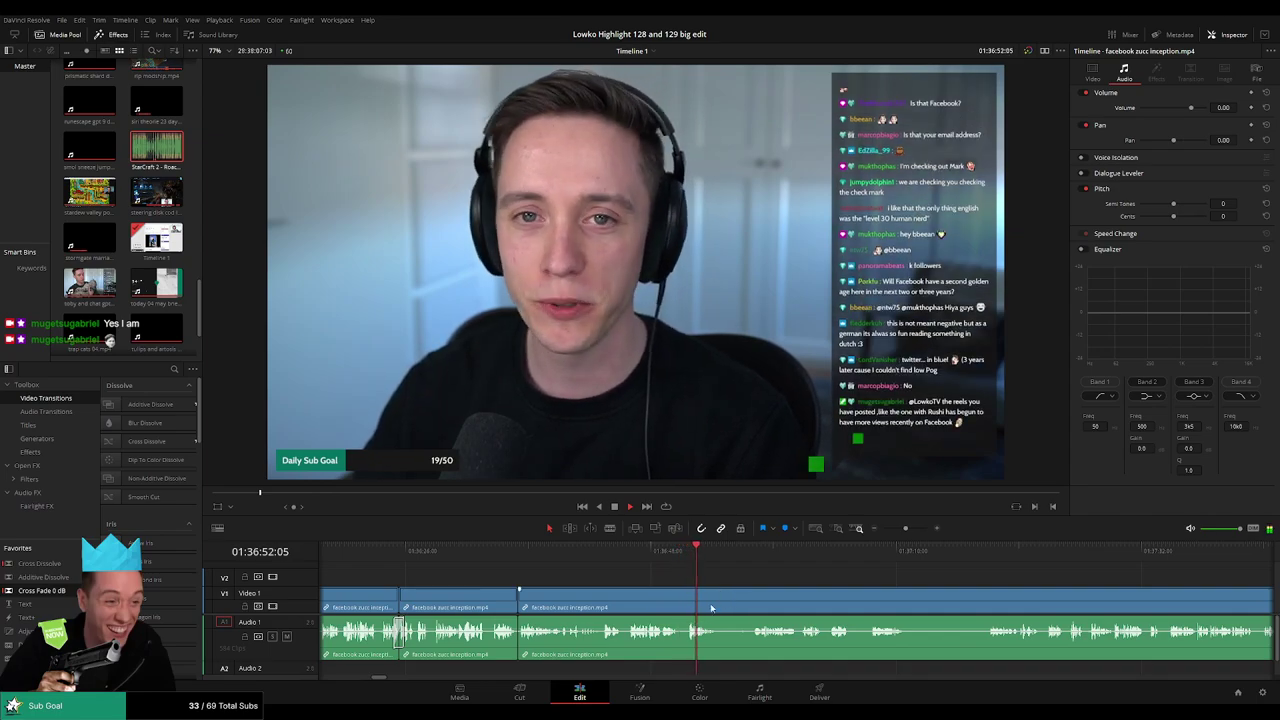
Blade out and ripple-delete more short unwanted moments, then select an audio cut between pieces.
key(ctrl+b)
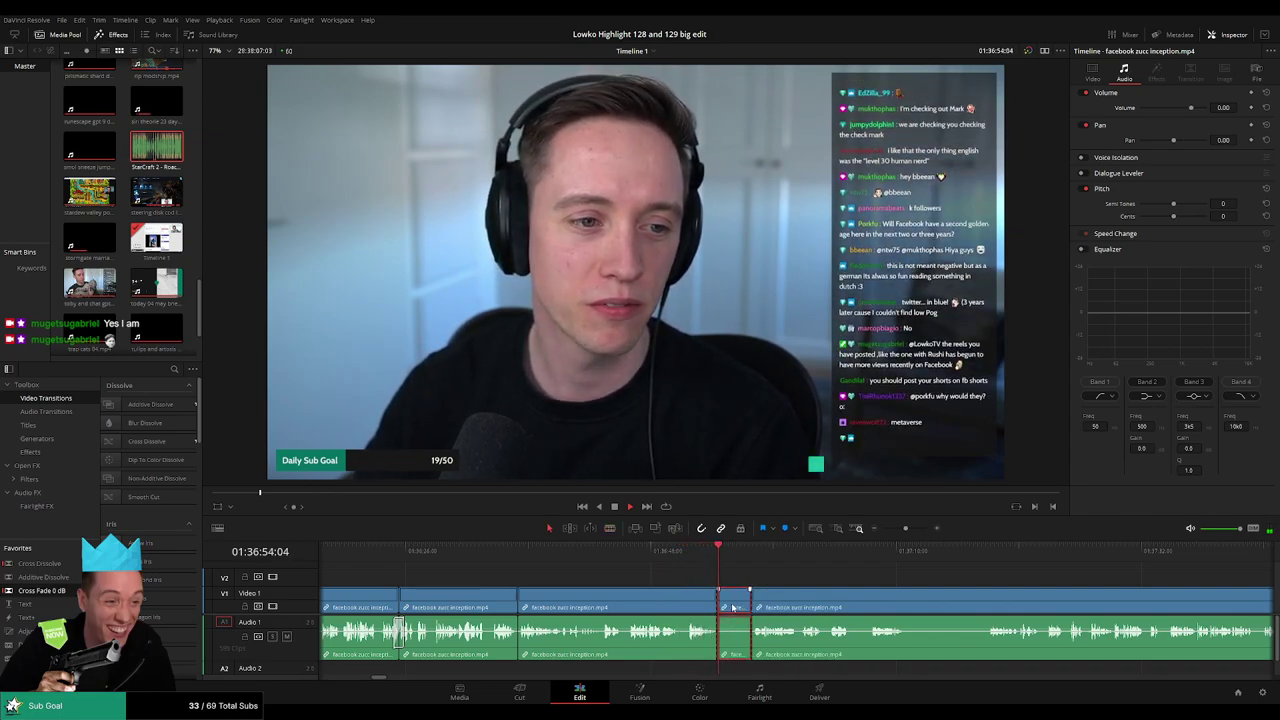
key(Delete)
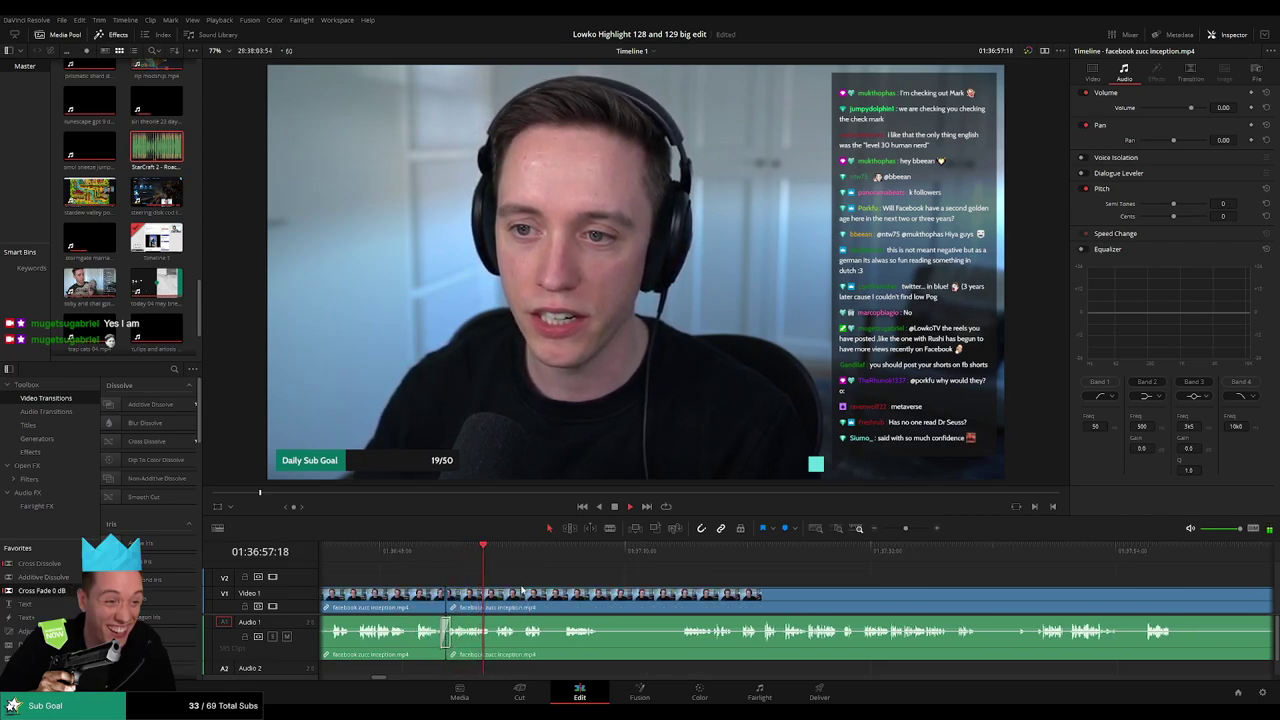
scroll(524, 591, up, 2)
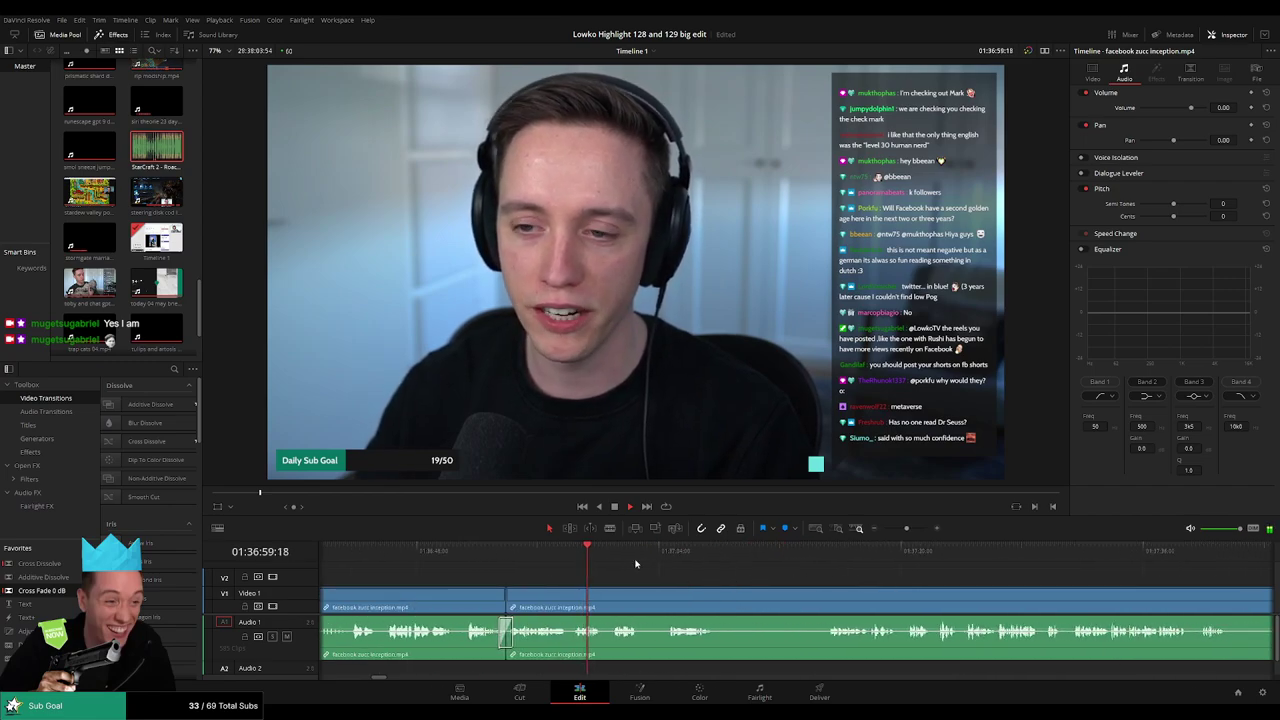
key(b)
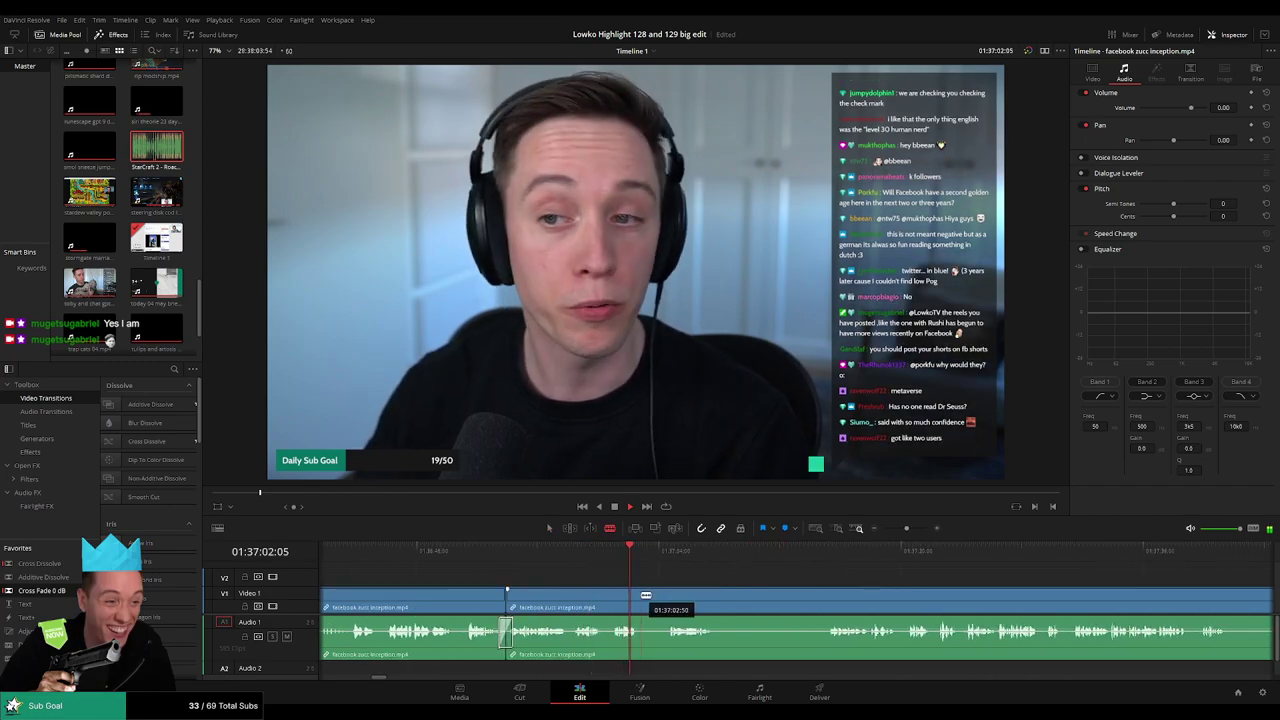
click(640, 596)
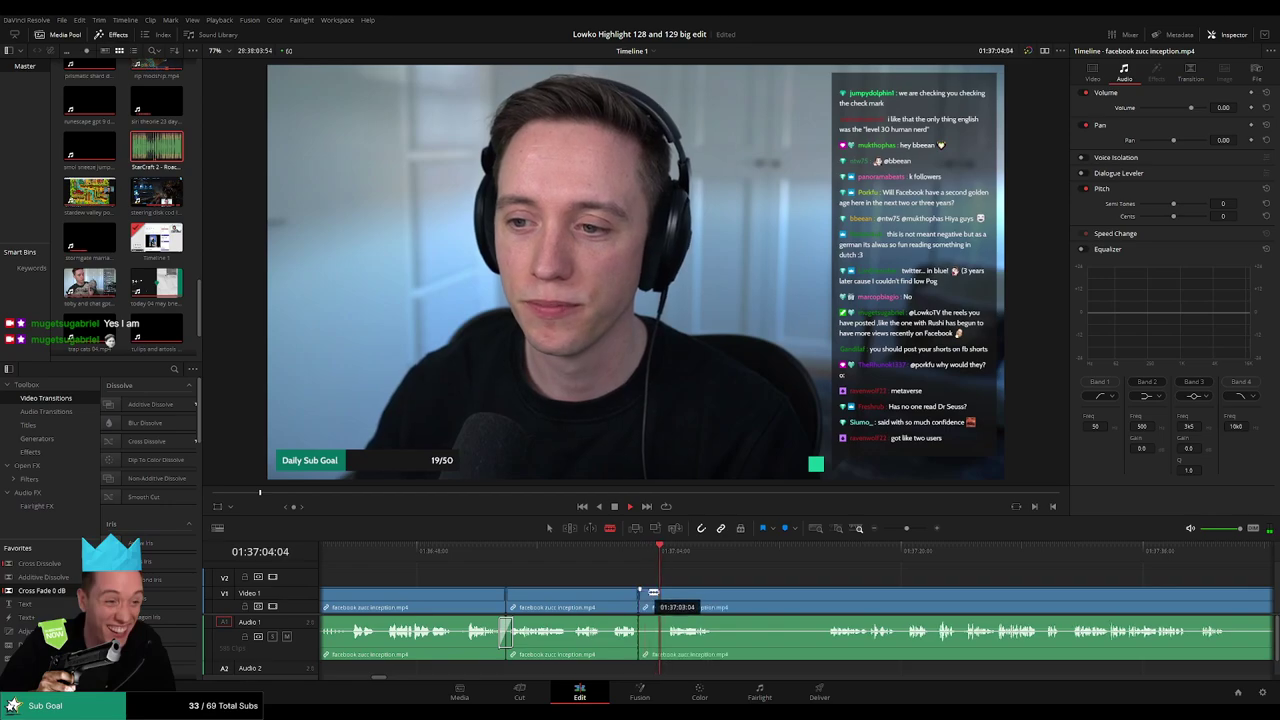
click(669, 600)
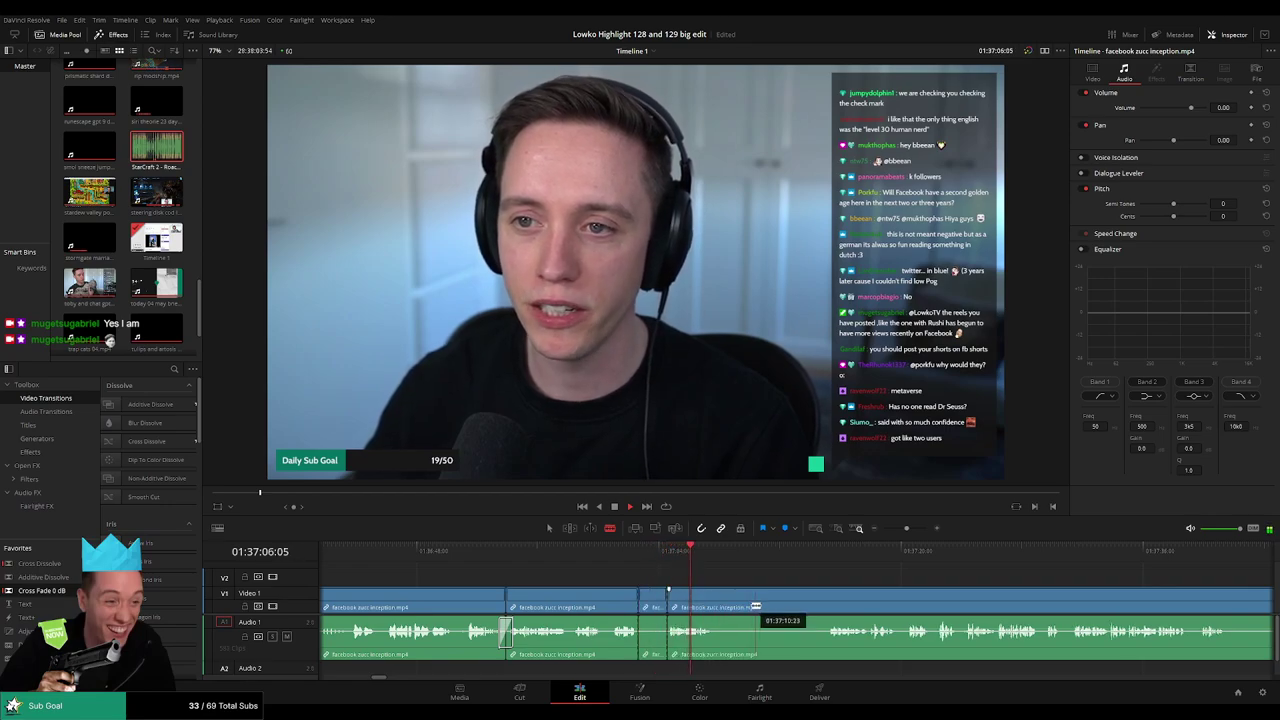
click(712, 600)
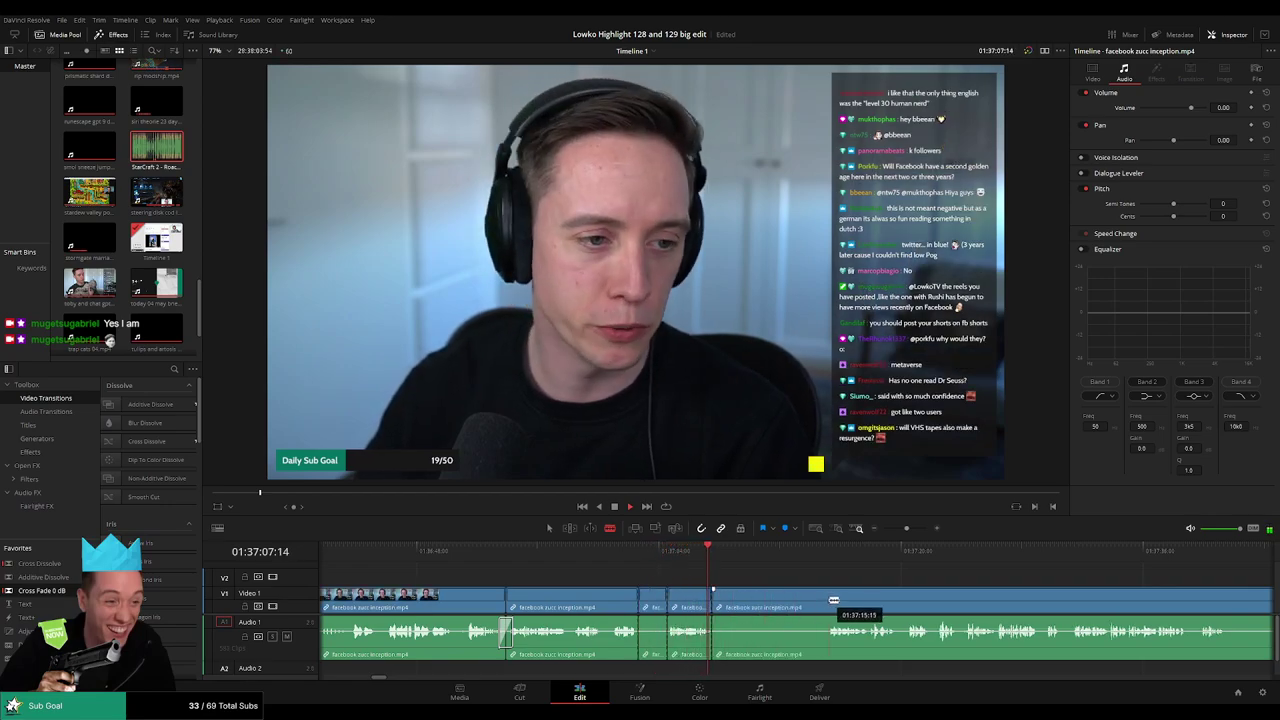
key(space)
key(a)
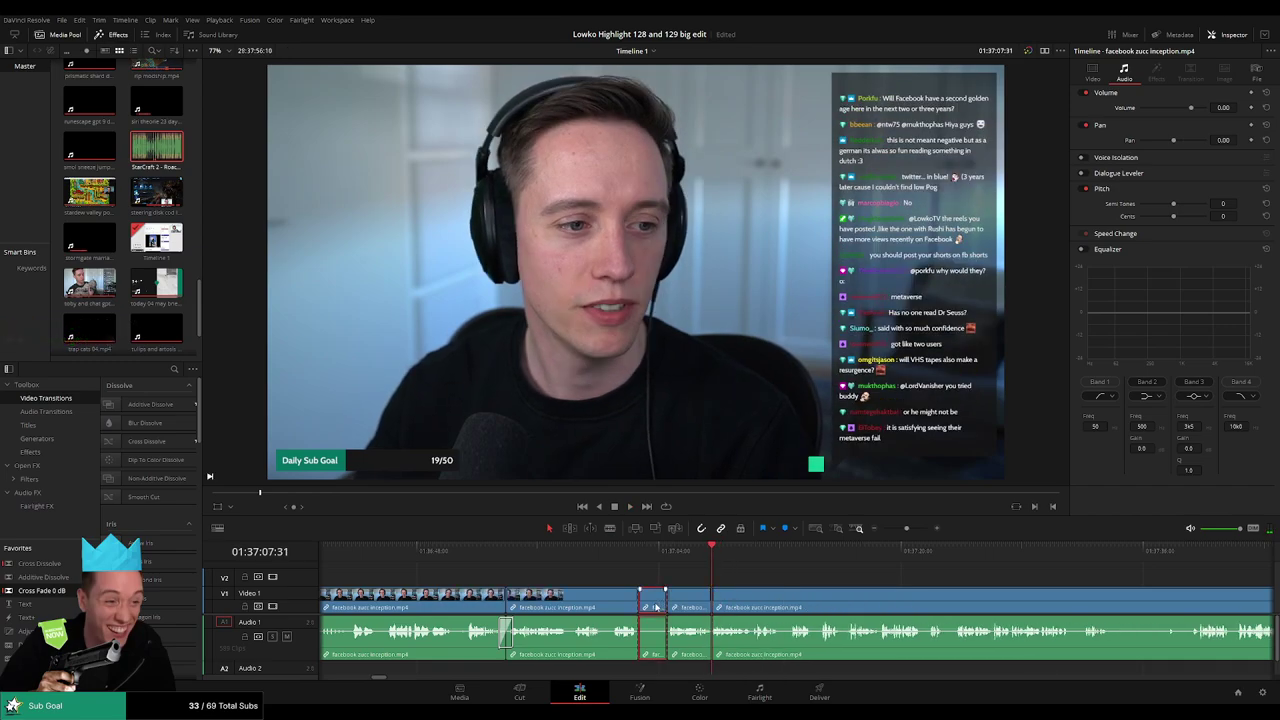
key(Delete)
key(space)
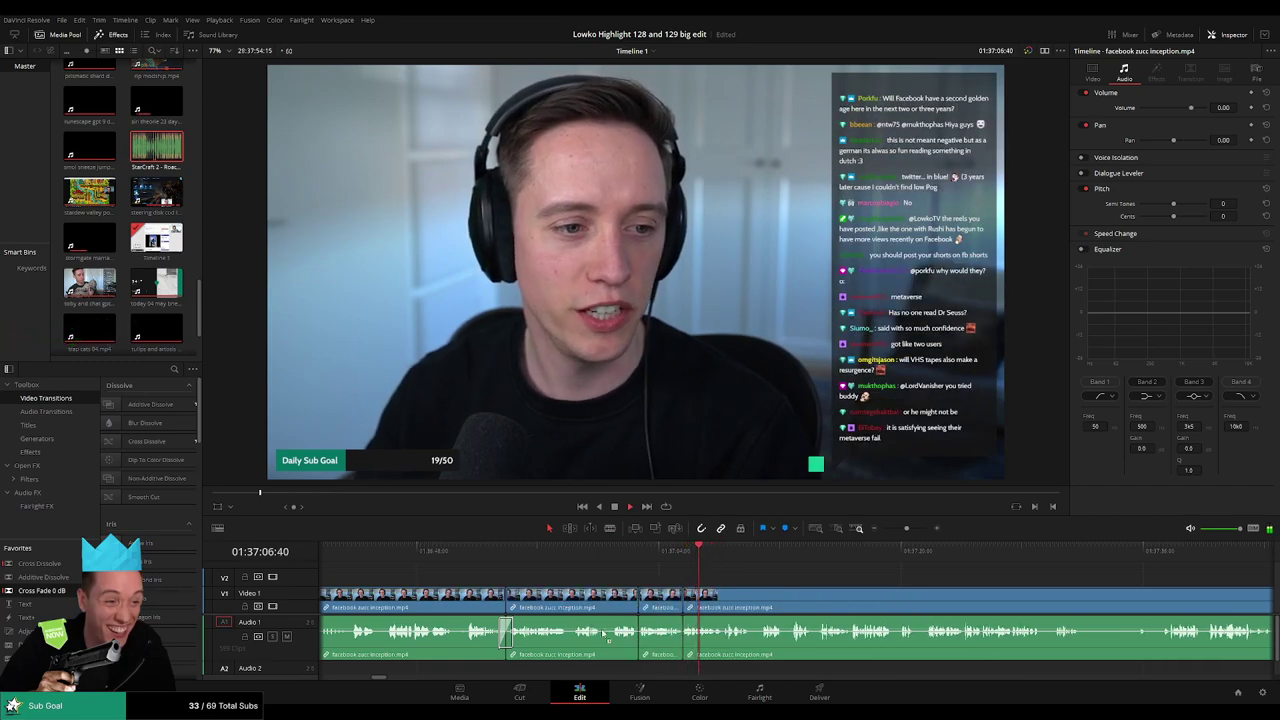
click(639, 642)
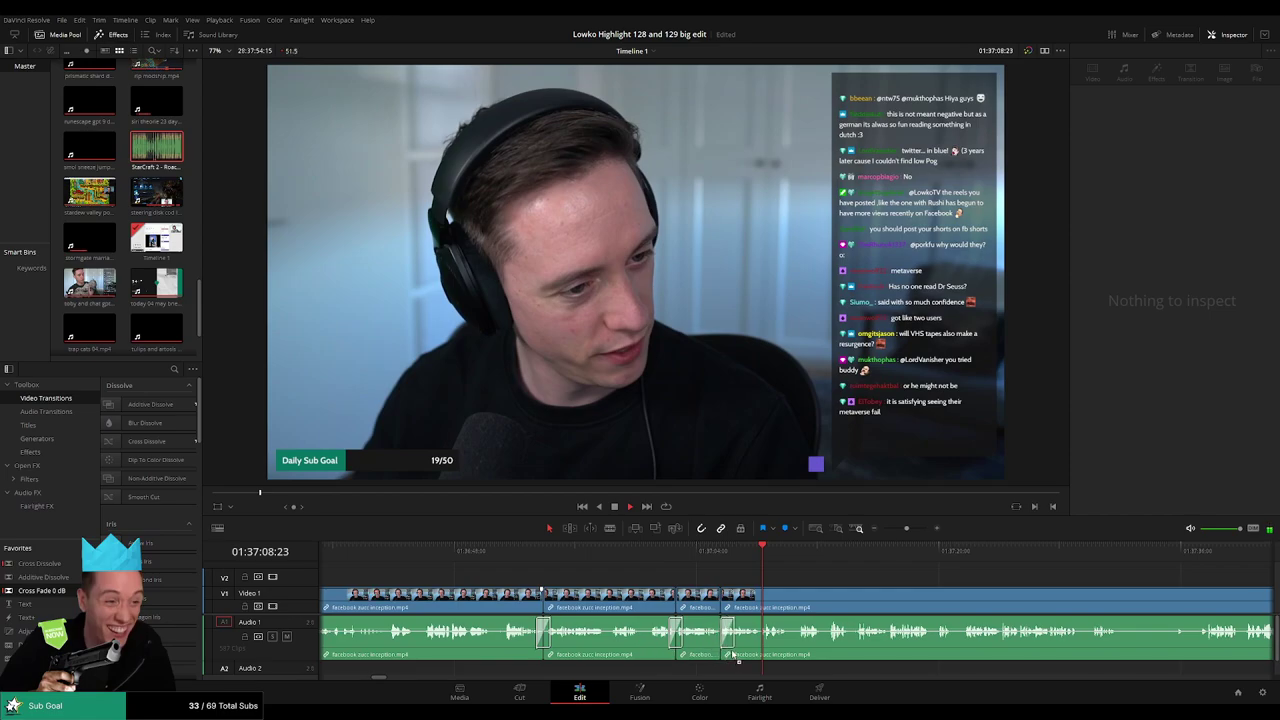
click(730, 652)
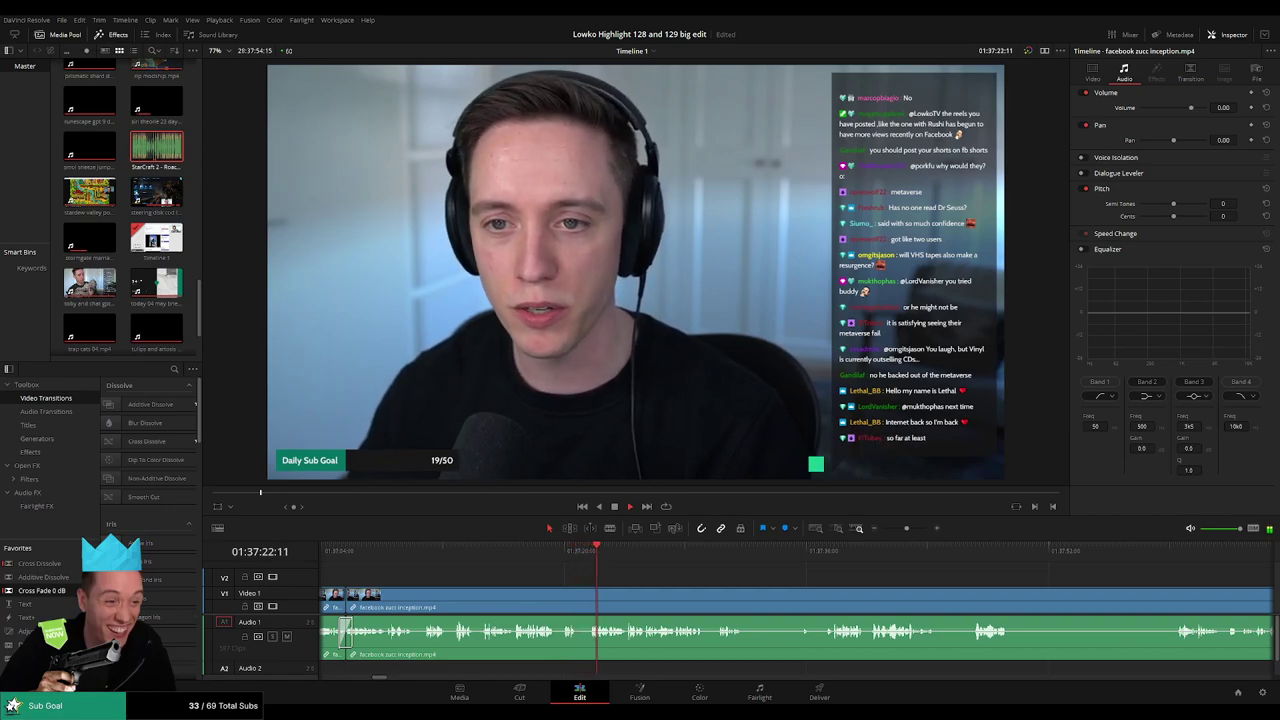
Undo and redo the recent blade cuts, keeping a short facebook zucc inception piece near 01:37:31.
scroll(584, 575, right, 3)
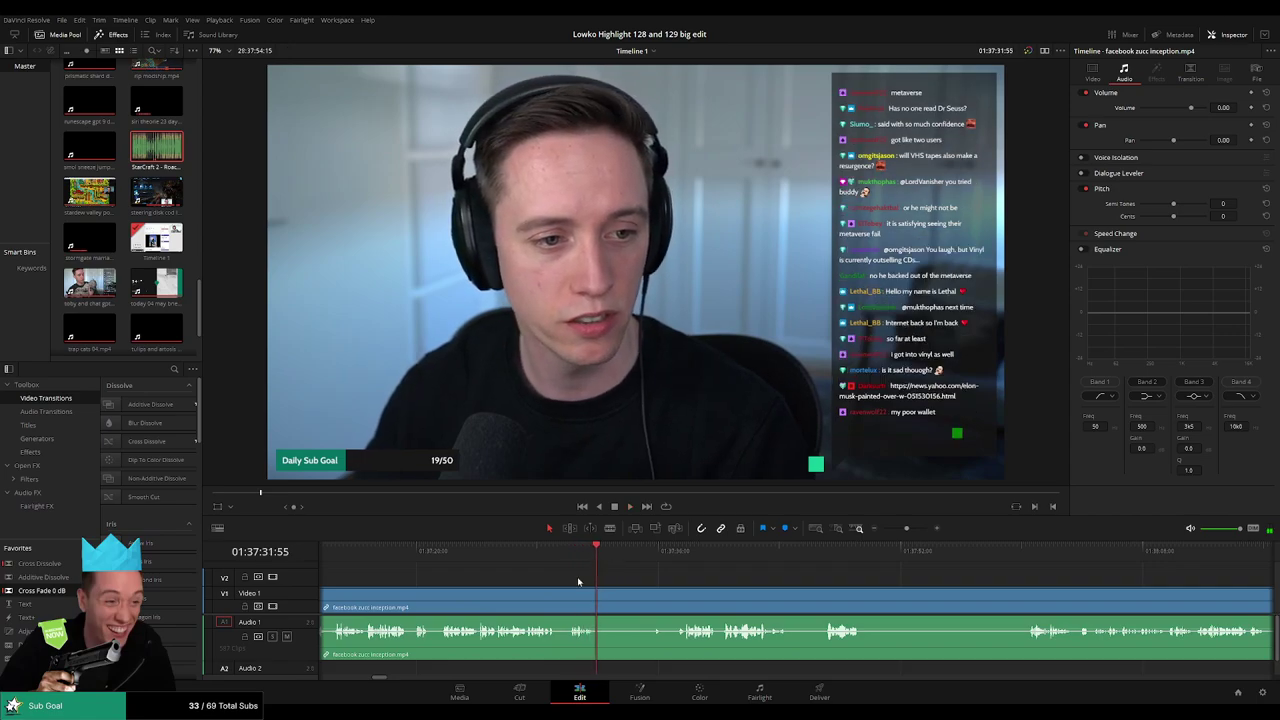
key(b)
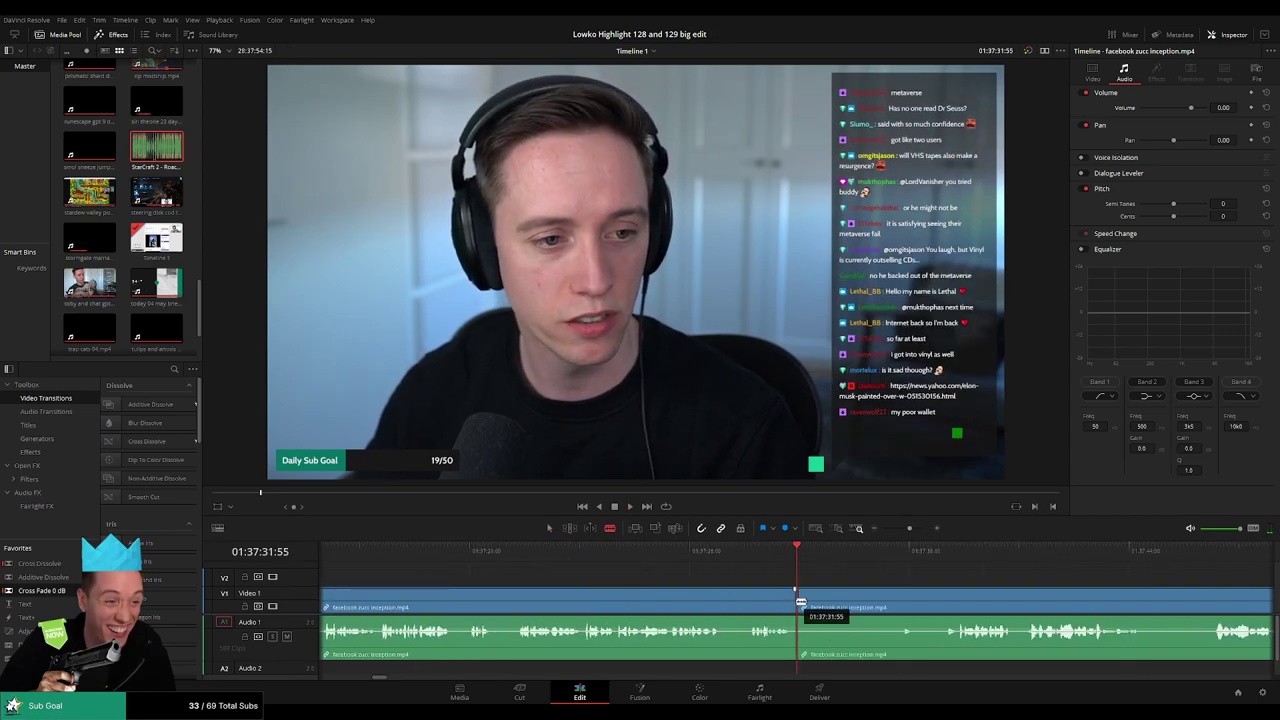
key(ctrl+z)
key(ctrl+z)
key(ctrl+z)
key(ctrl+z)
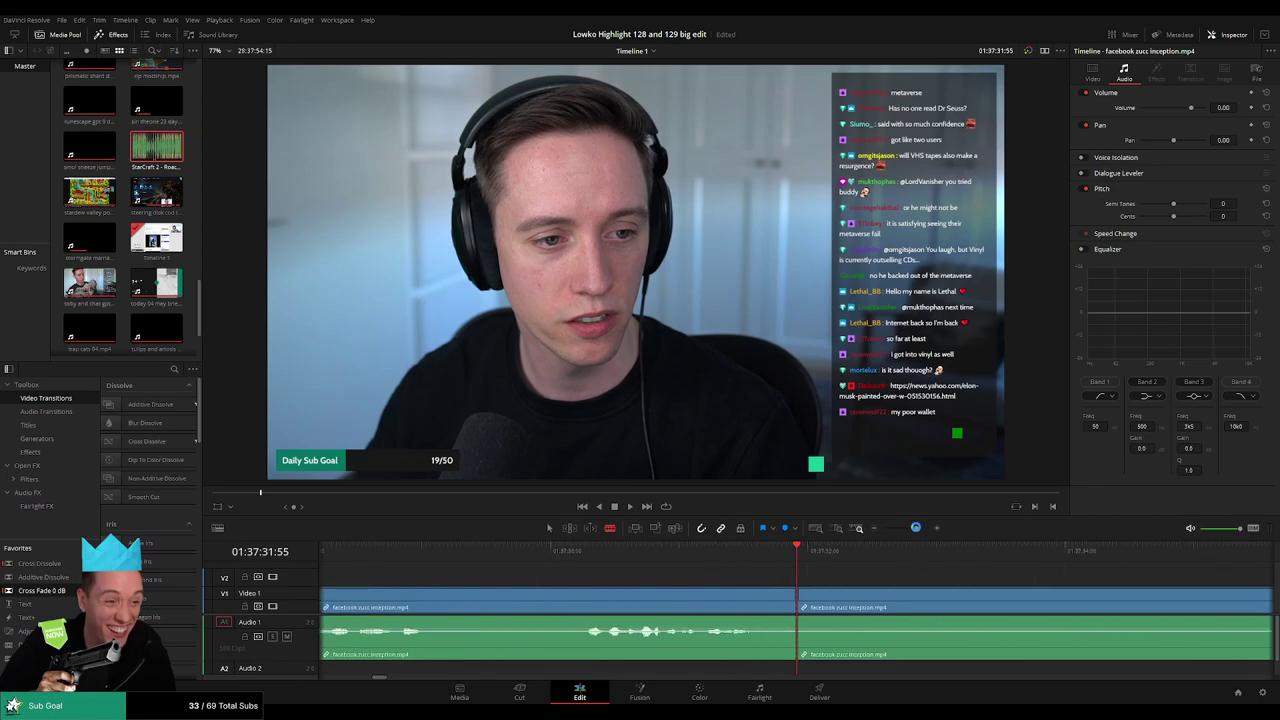
key(ctrl+shift+z)
key(ctrl+shift+z)
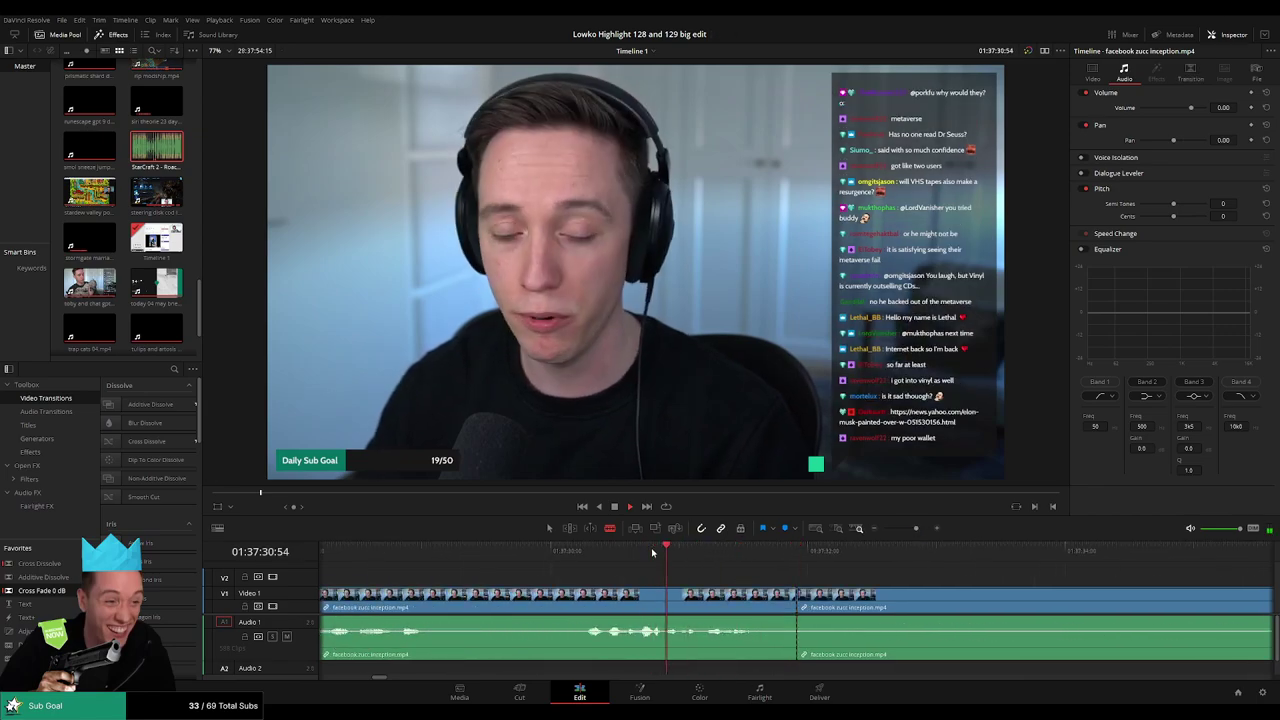
key(ctrl+shift+z)
key(ctrl+shift+z)
key(space)
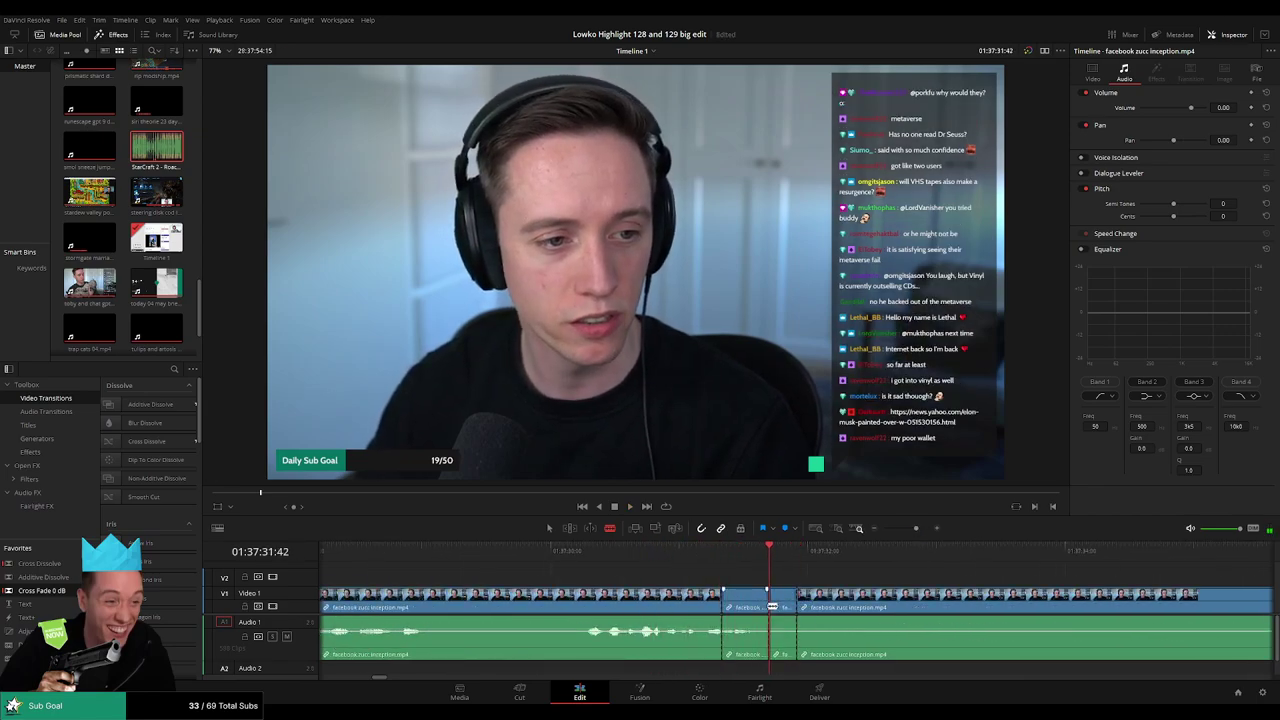
Place StarCraft 2 - Roach Quotes.mp3 on Audio 2 and trim its end to the playhead.
key(q)
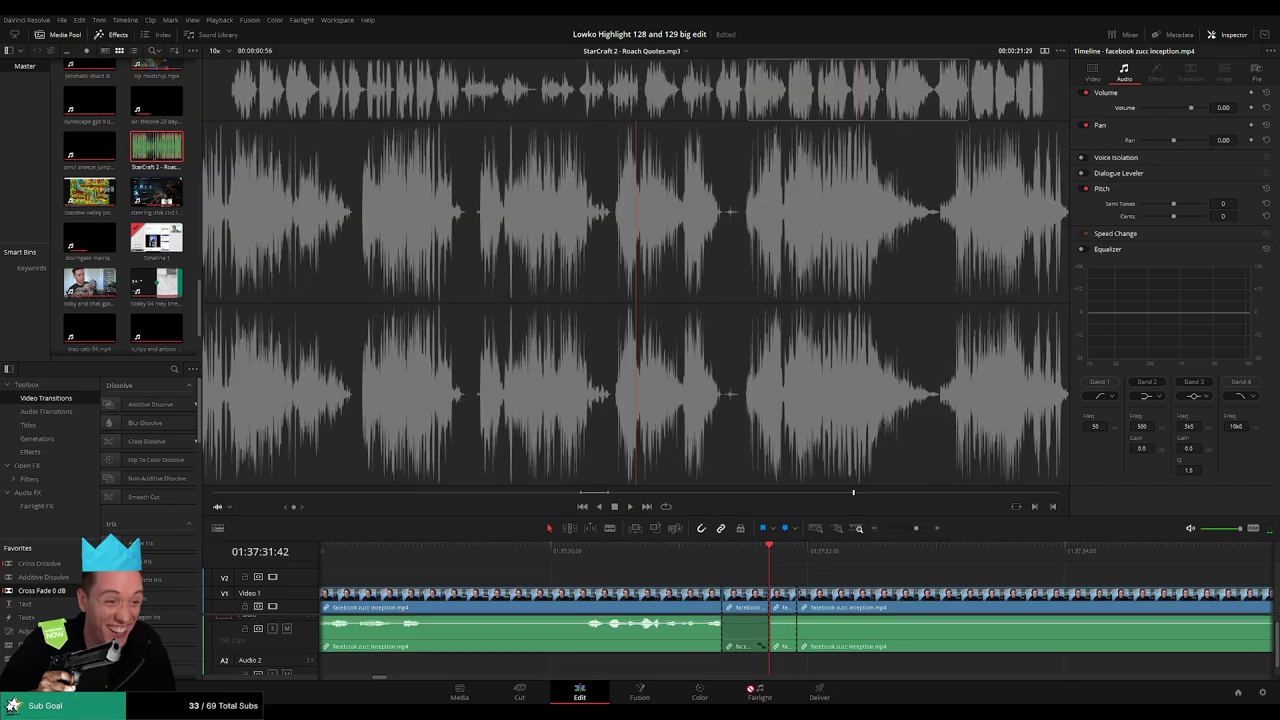
drag(750, 690, 744, 668)
key(q)
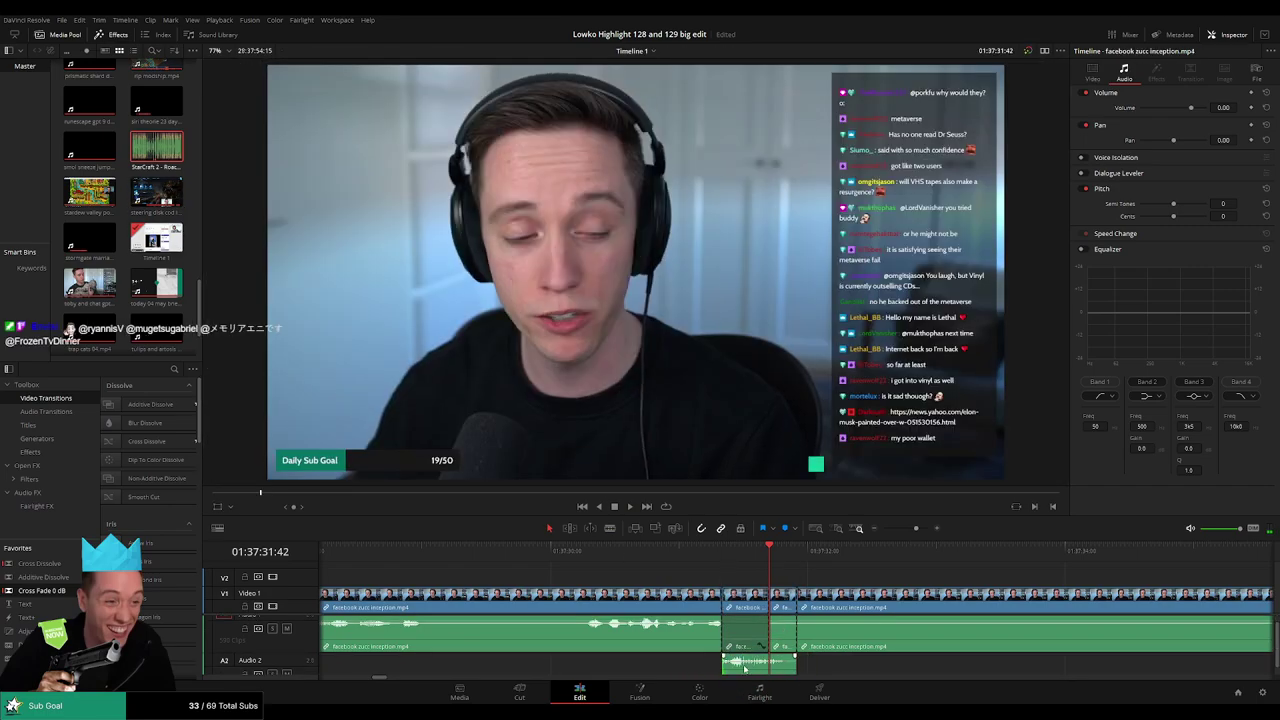
key(shift+bracketright)
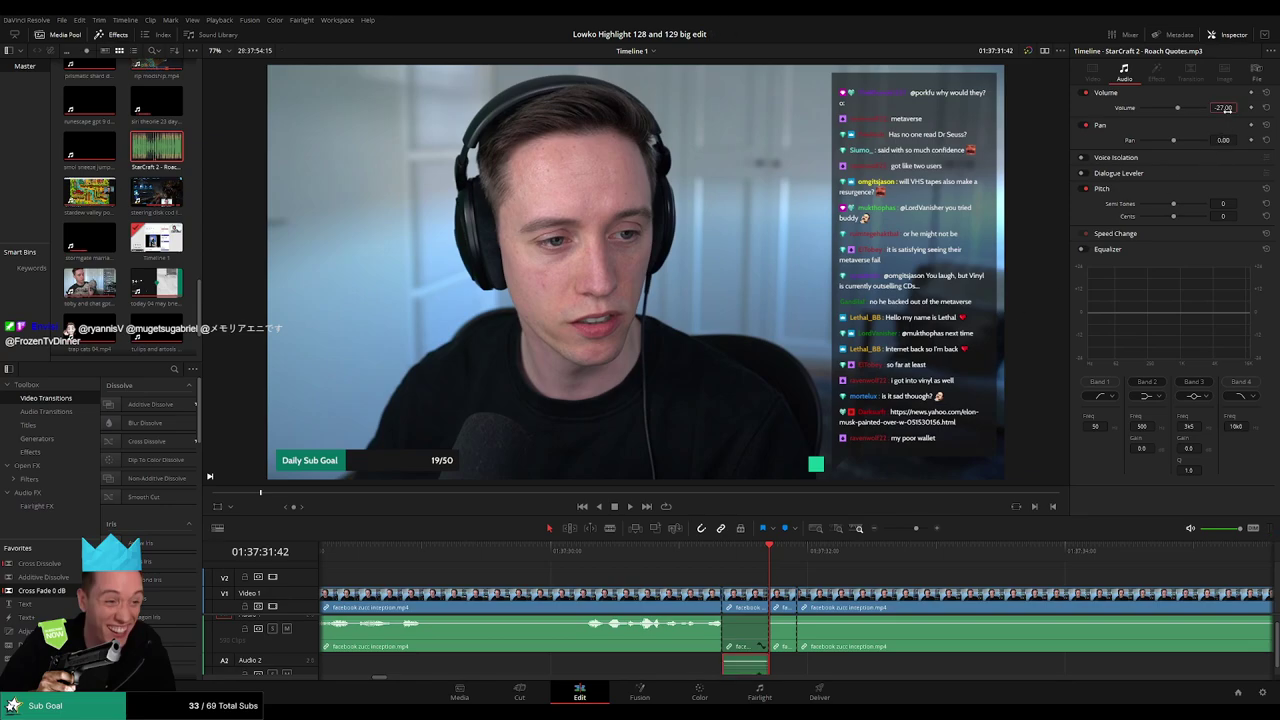
scroll(851, 568, down, 3)
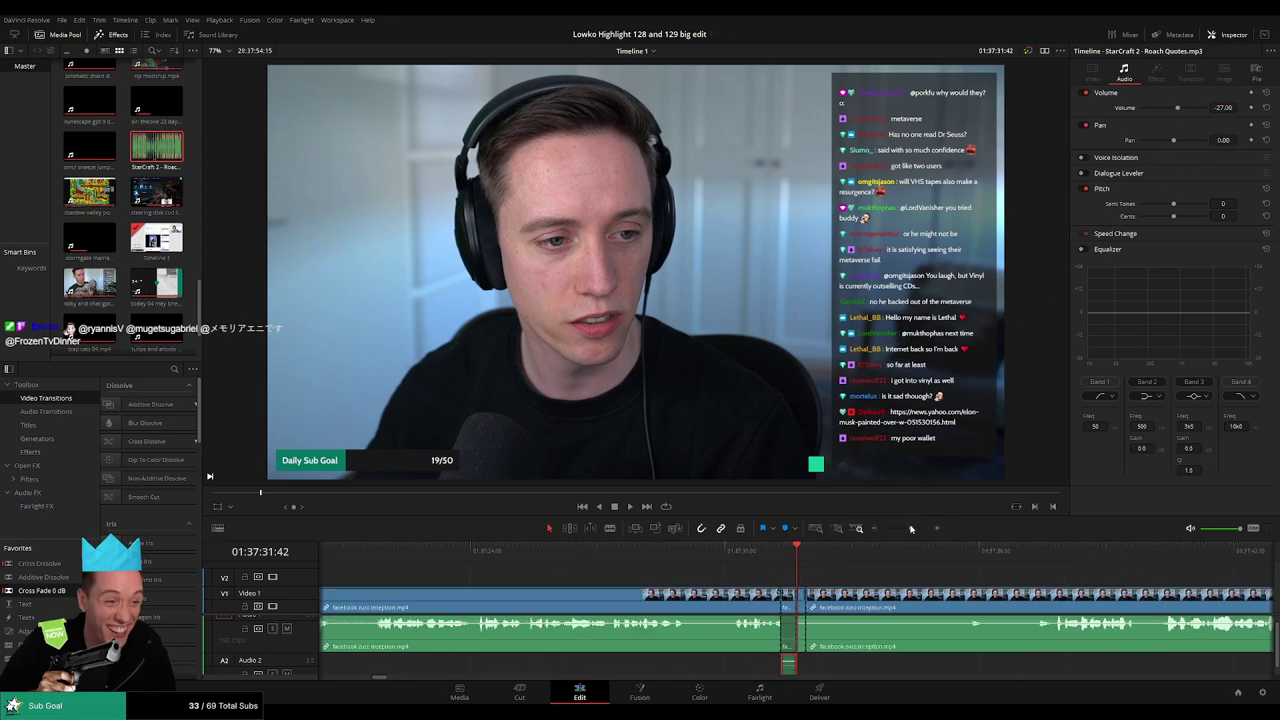
click(858, 550)
Blade the Facebook zucc inception clip at the first unwanted point and replay from just before it.
key(b)
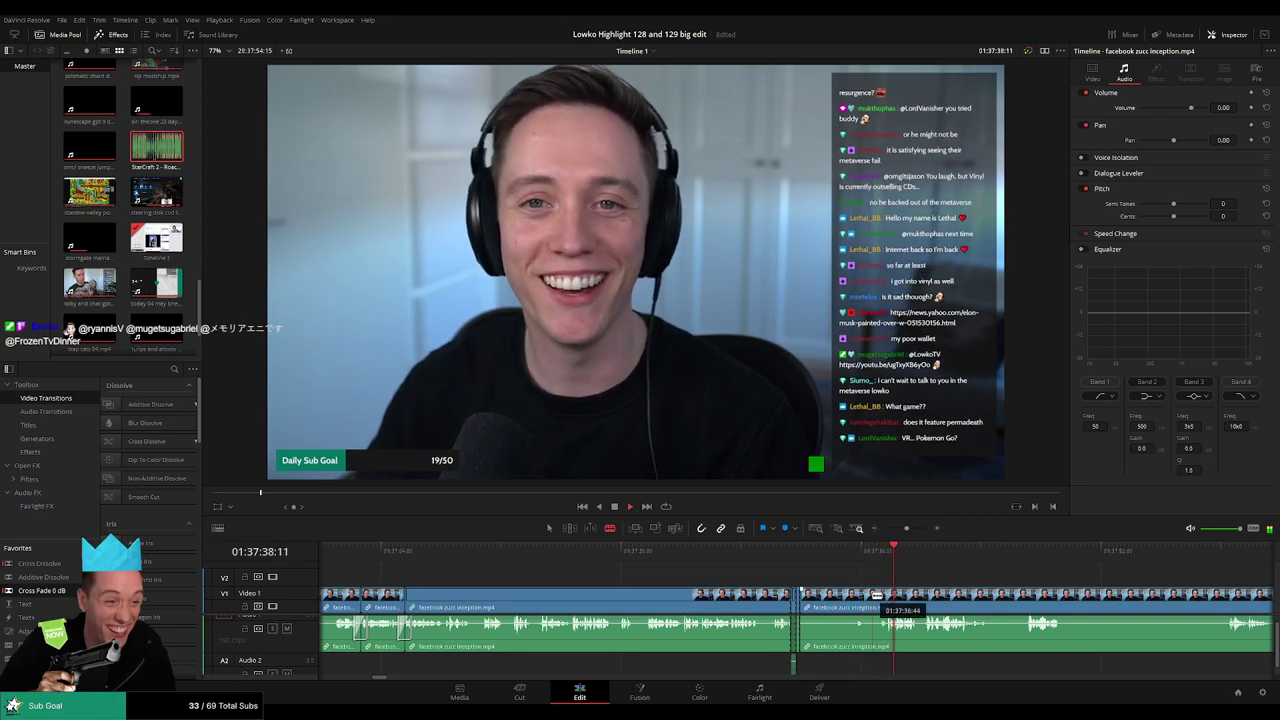
click(876, 598)
key(a)
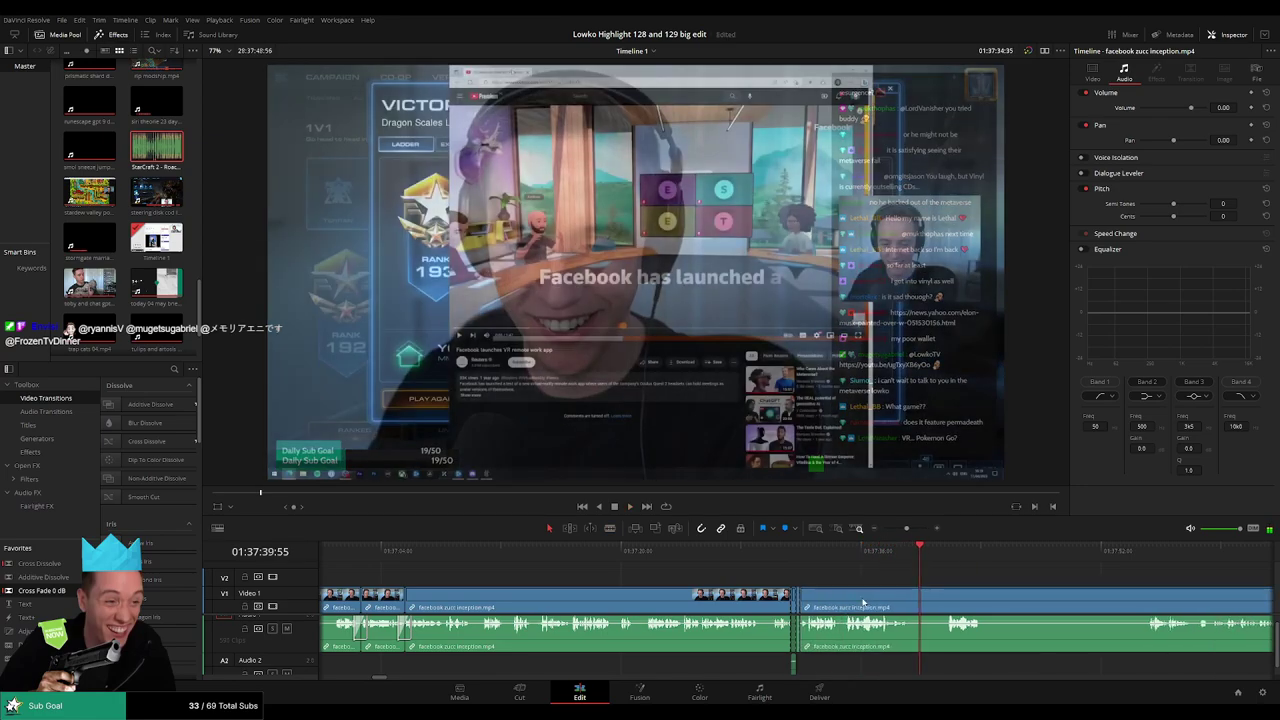
scroll(842, 645, up, 1)
click(790, 557)
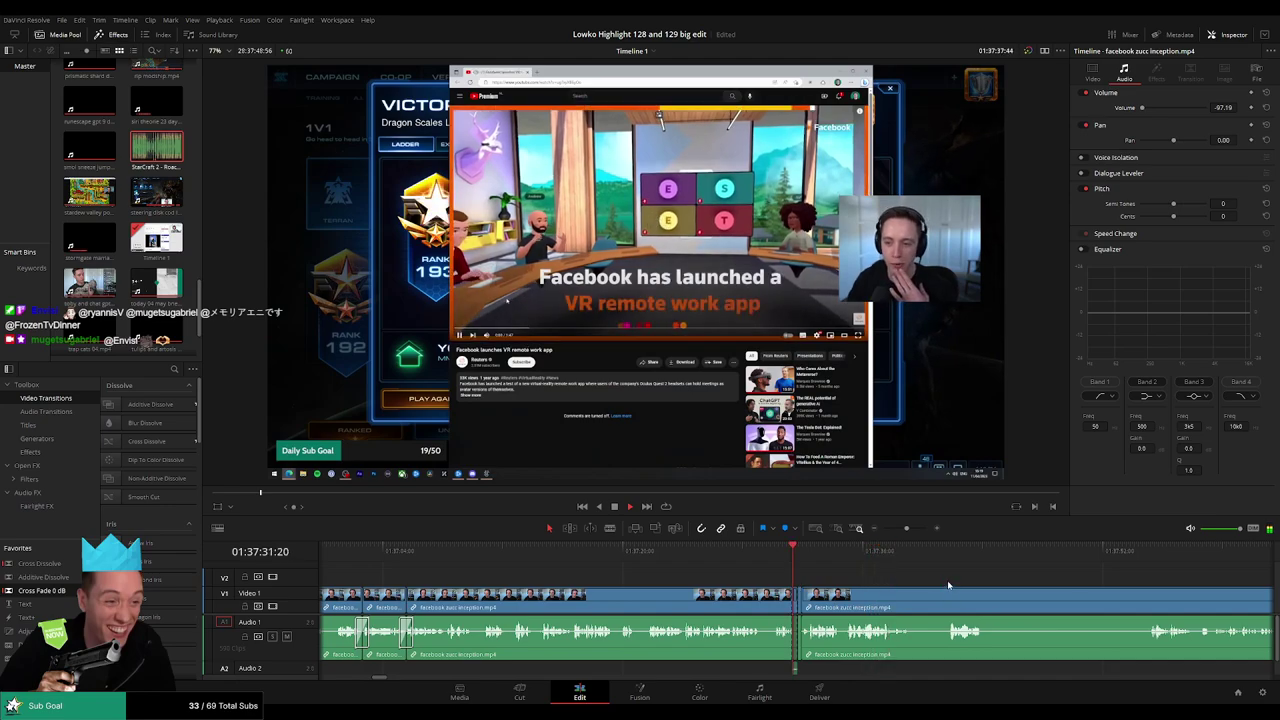
Cut at the playhead, ripple-delete the short section, then replay from before it.
scroll(628, 581, right, 5)
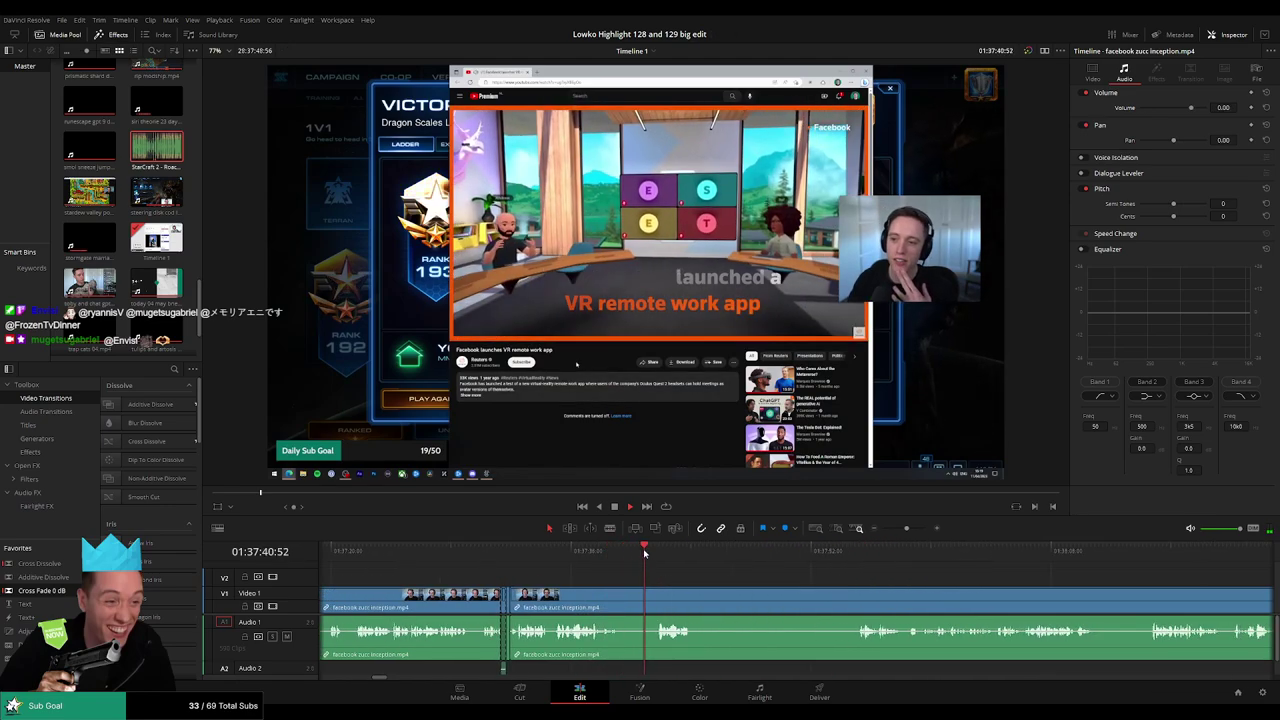
key(b)
drag(620, 552, 593, 557)
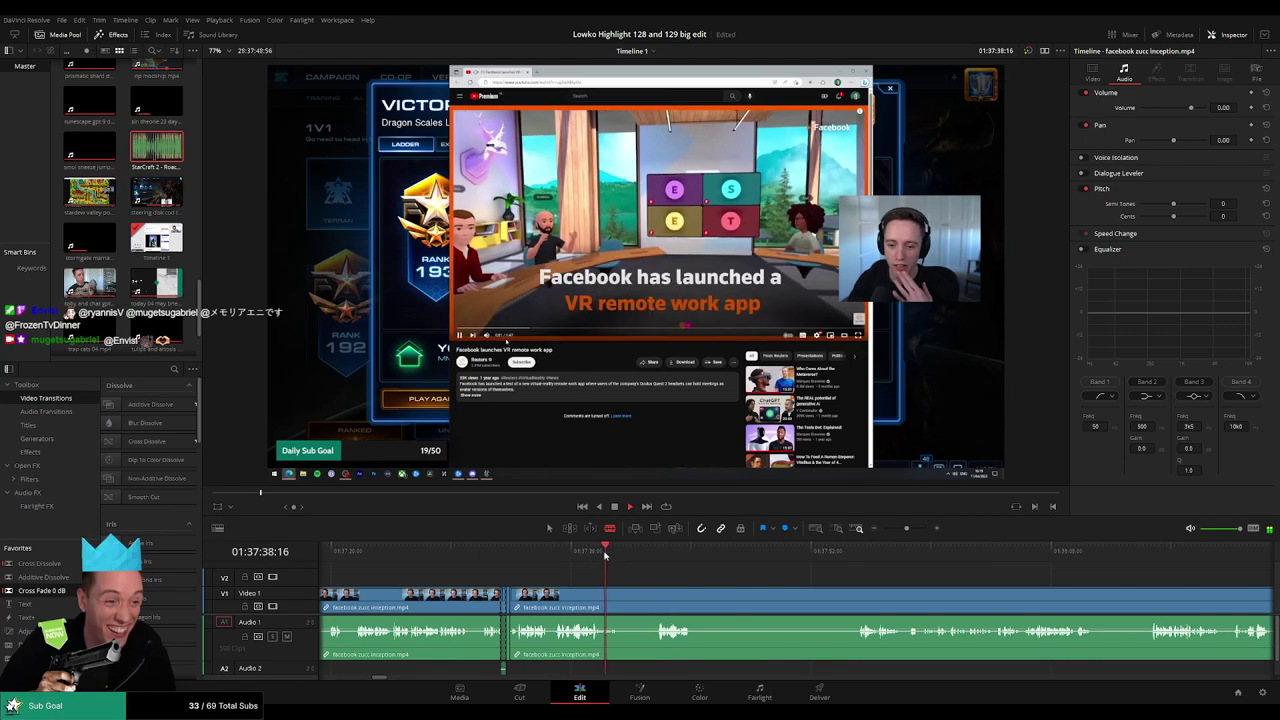
click(600, 594)
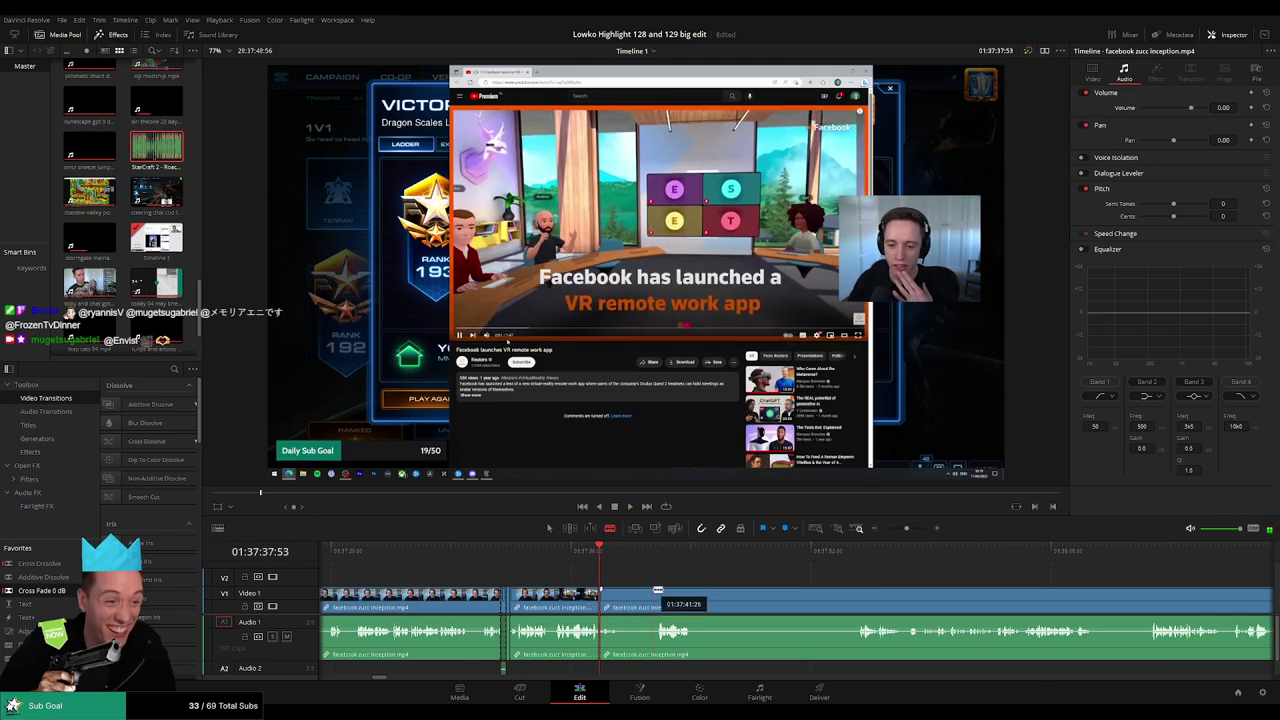
key(BackSpace)
click(583, 551)
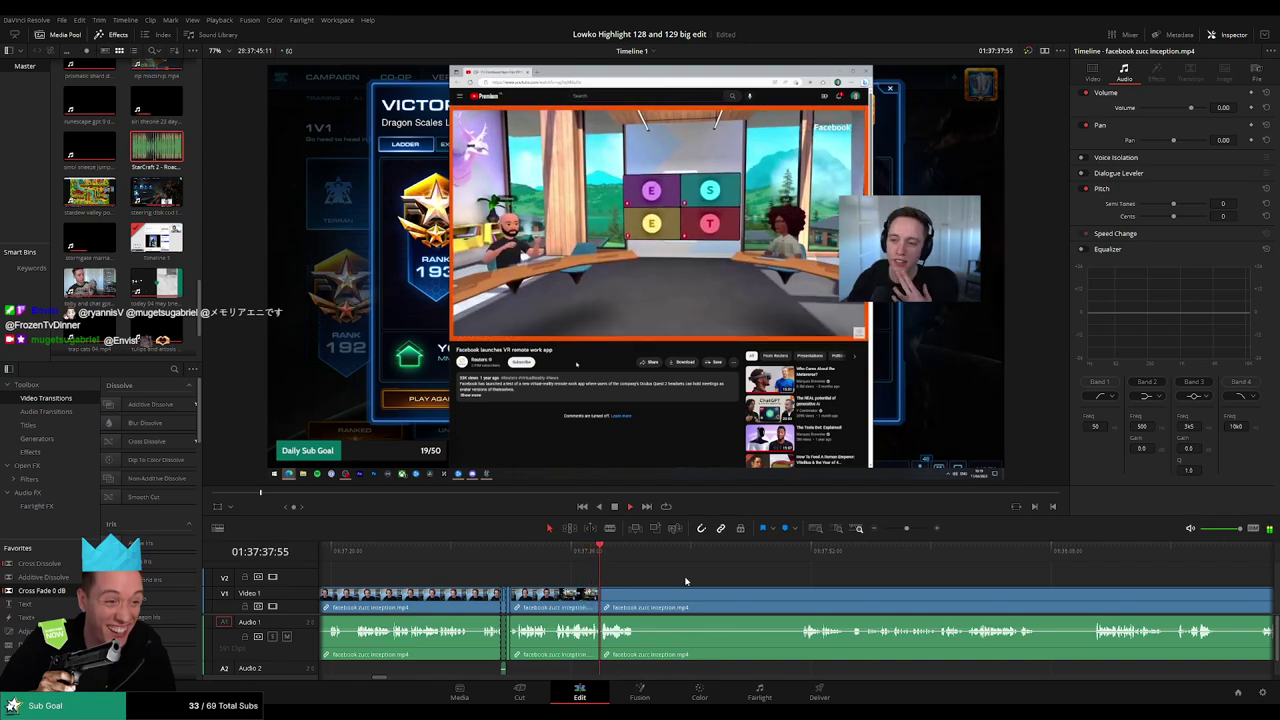
Split the clip at the playhead with Ctrl+B and delete the short piece, closing the gap.
scroll(620, 577, right, 2)
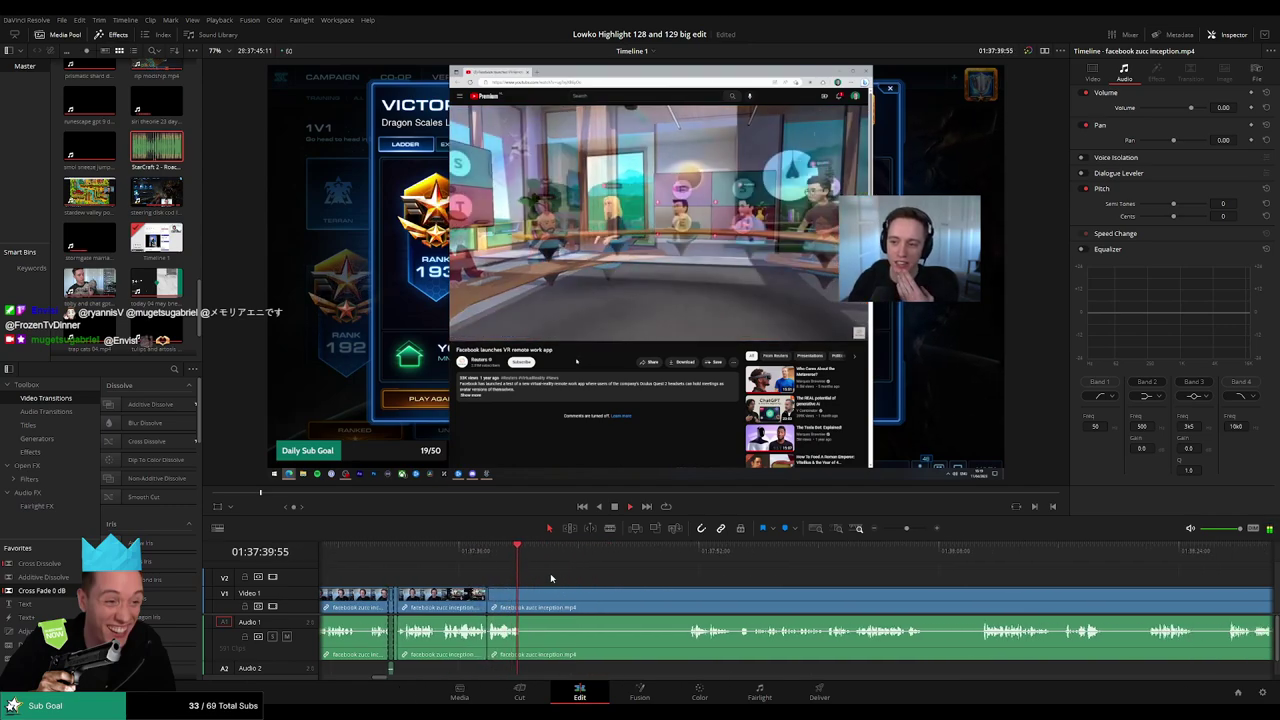
drag(530, 593, 691, 566)
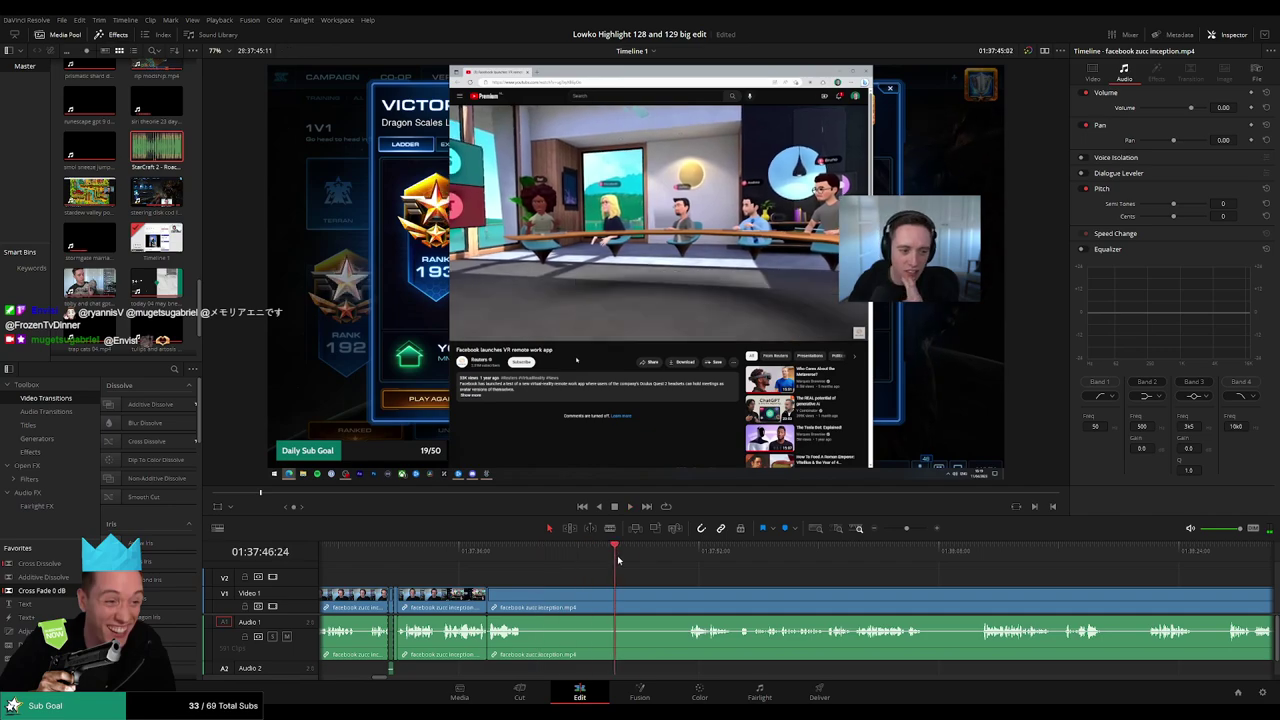
scroll(697, 566, up, 3)
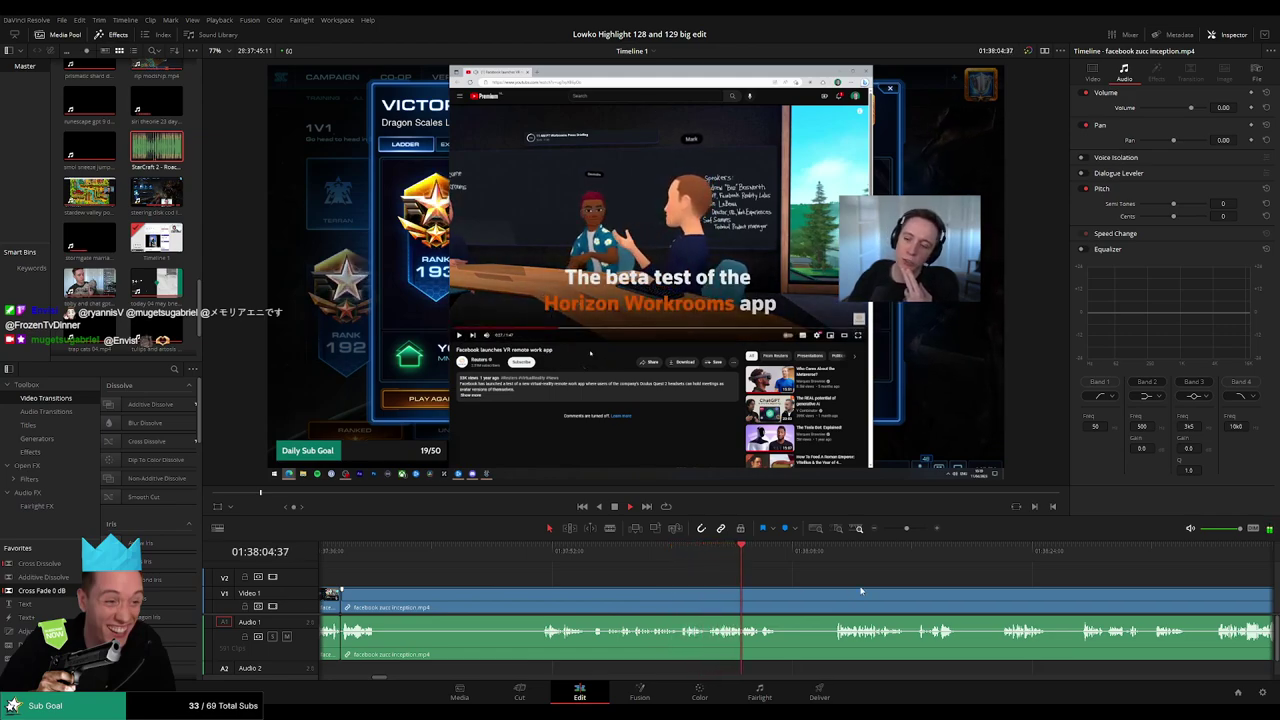
scroll(561, 578, right, 3)
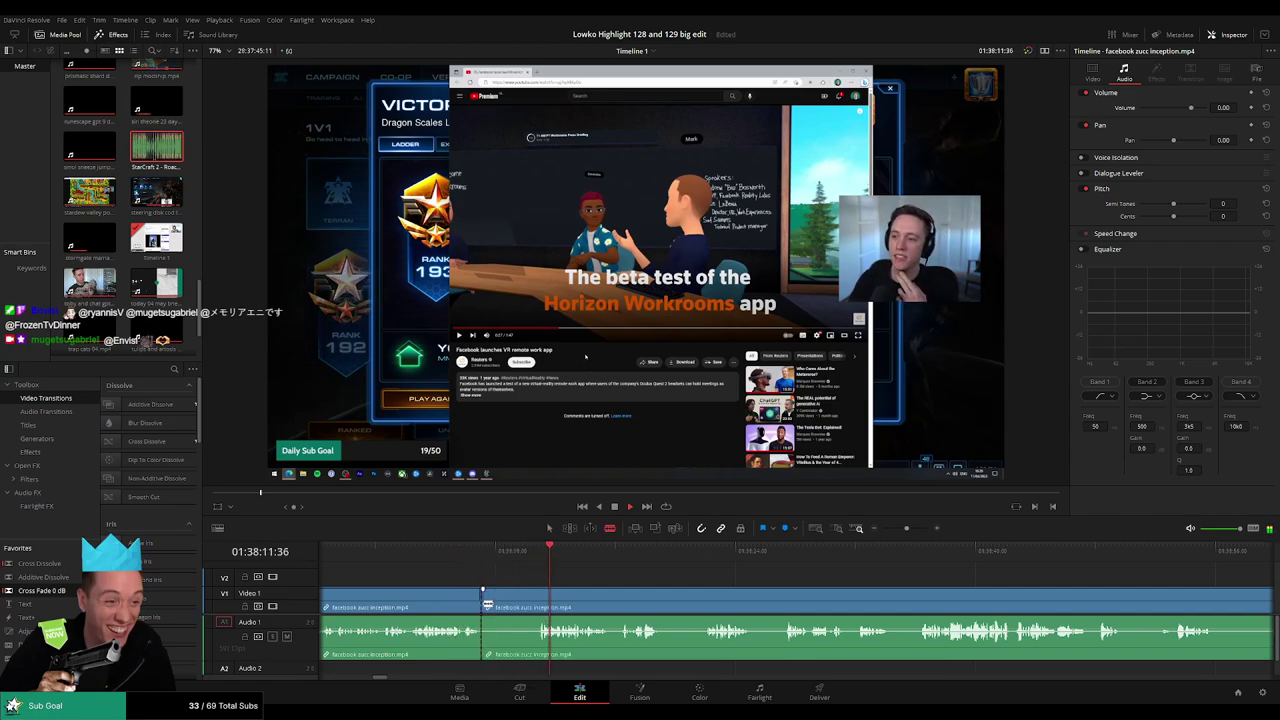
key(ctrl+b)
key(Delete)
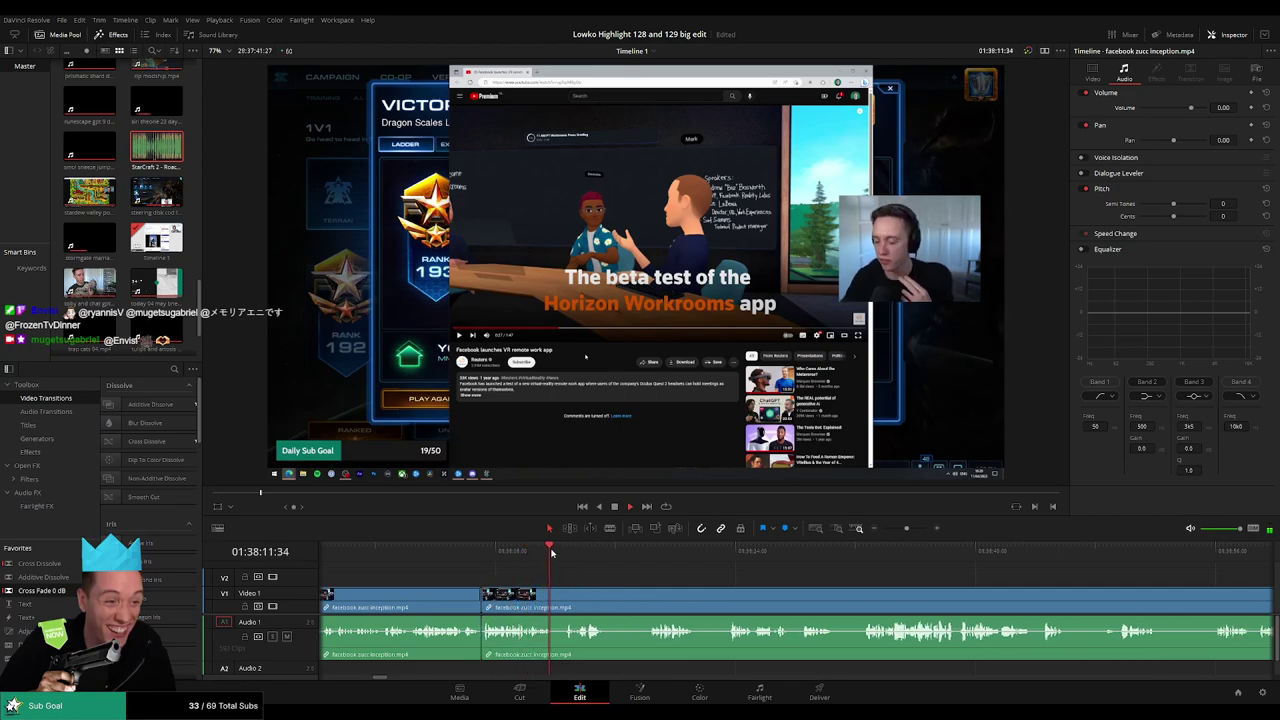
Cut around the next unwanted section, undo a stray cut, and ripple-delete the selected section.
click(492, 600)
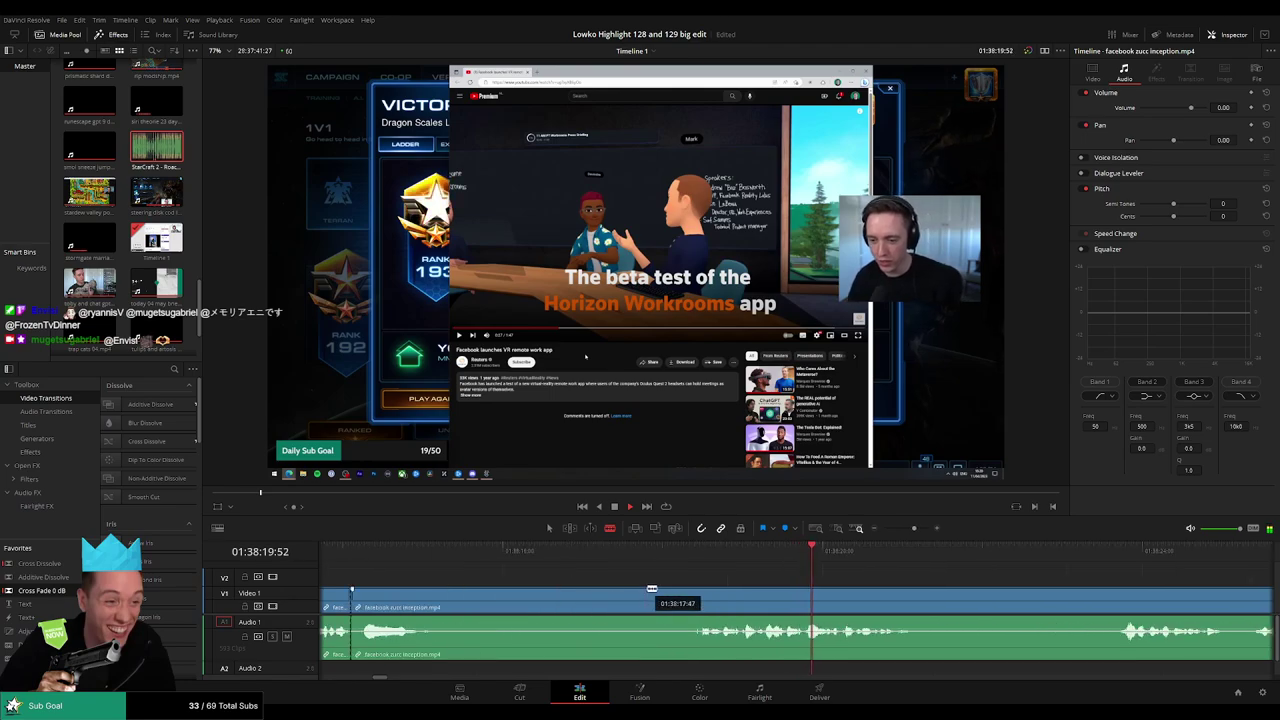
click(700, 600)
key(ctrl+z)
key(a)
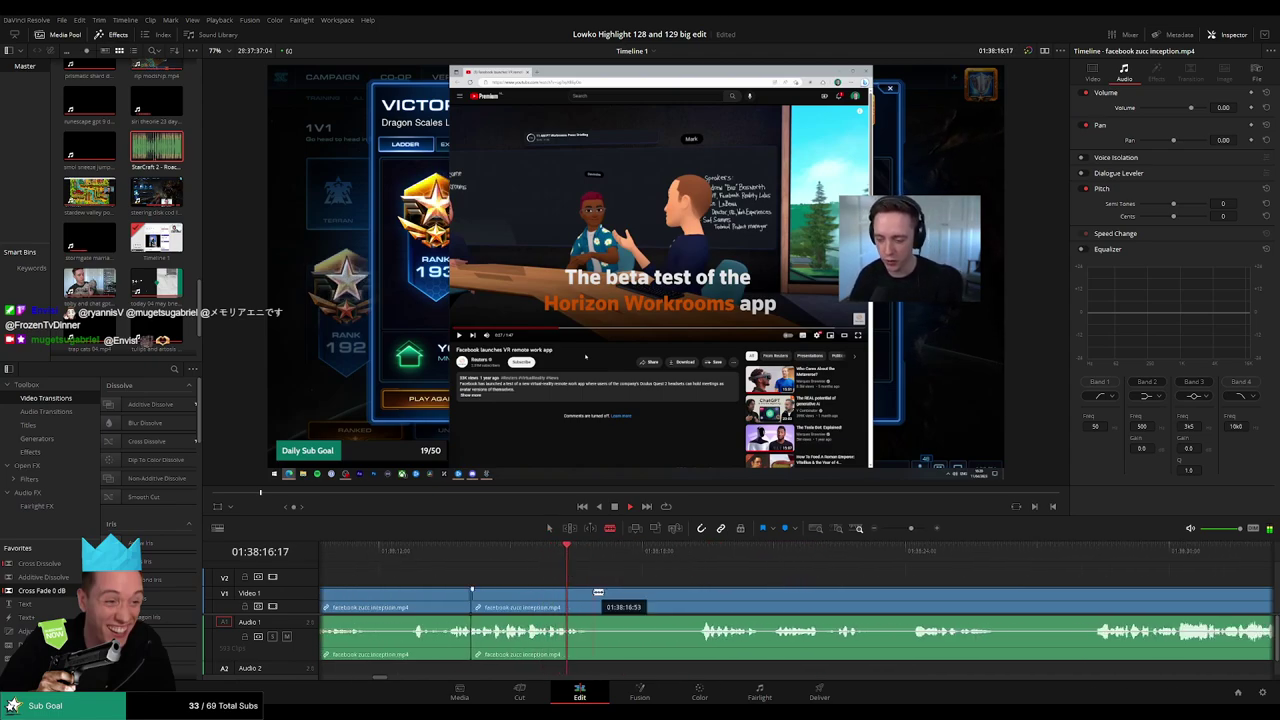
drag(594, 592, 695, 595)
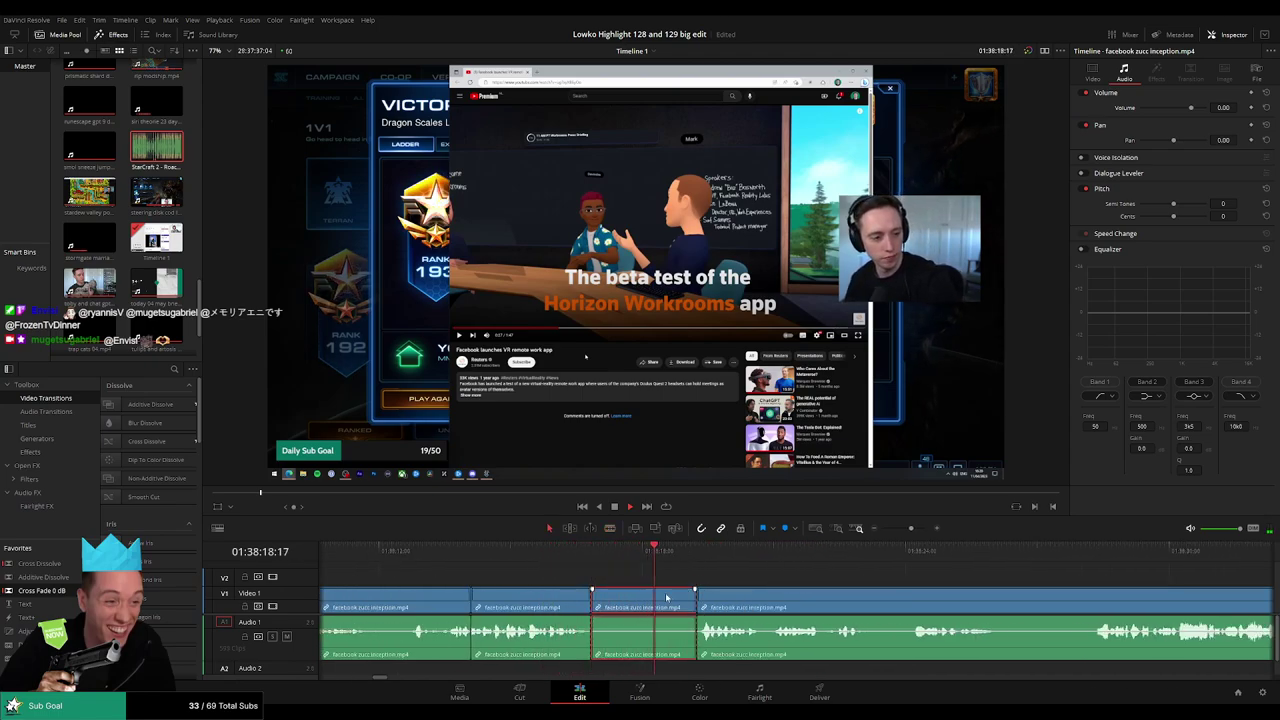
key(Delete)
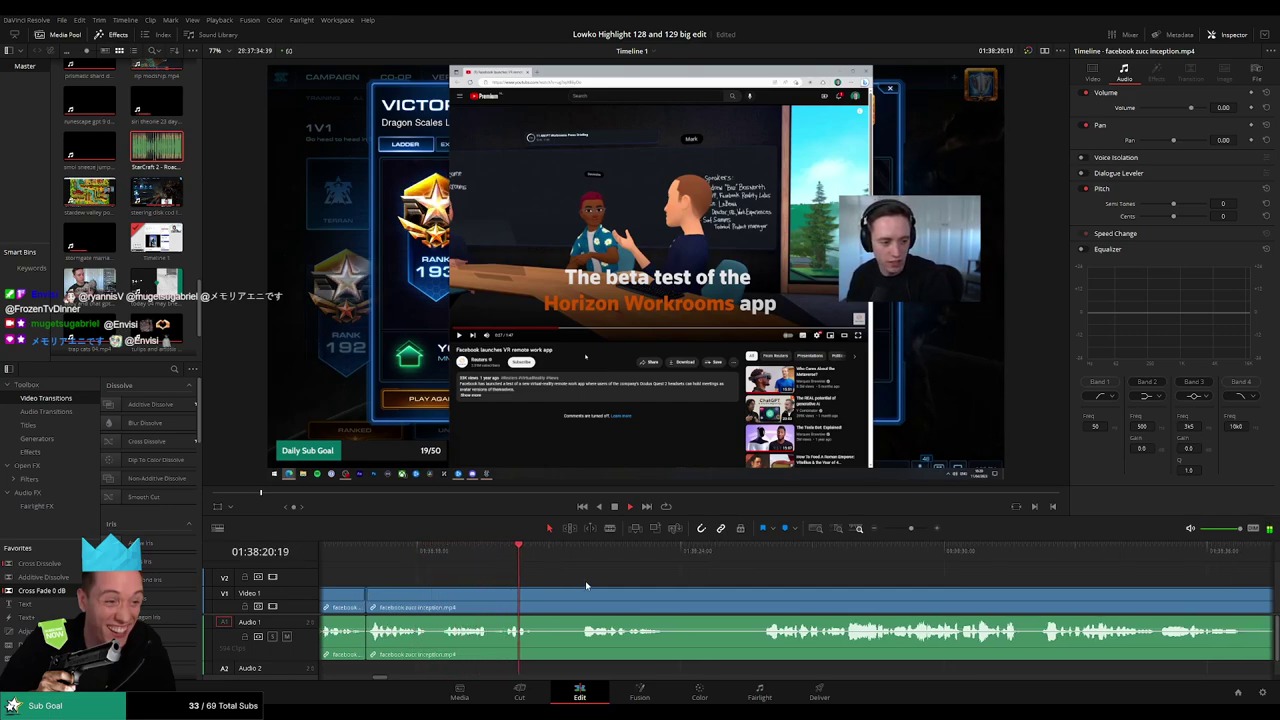
Blade out two more unwanted bits and delete each, closing the gaps.
click(670, 605)
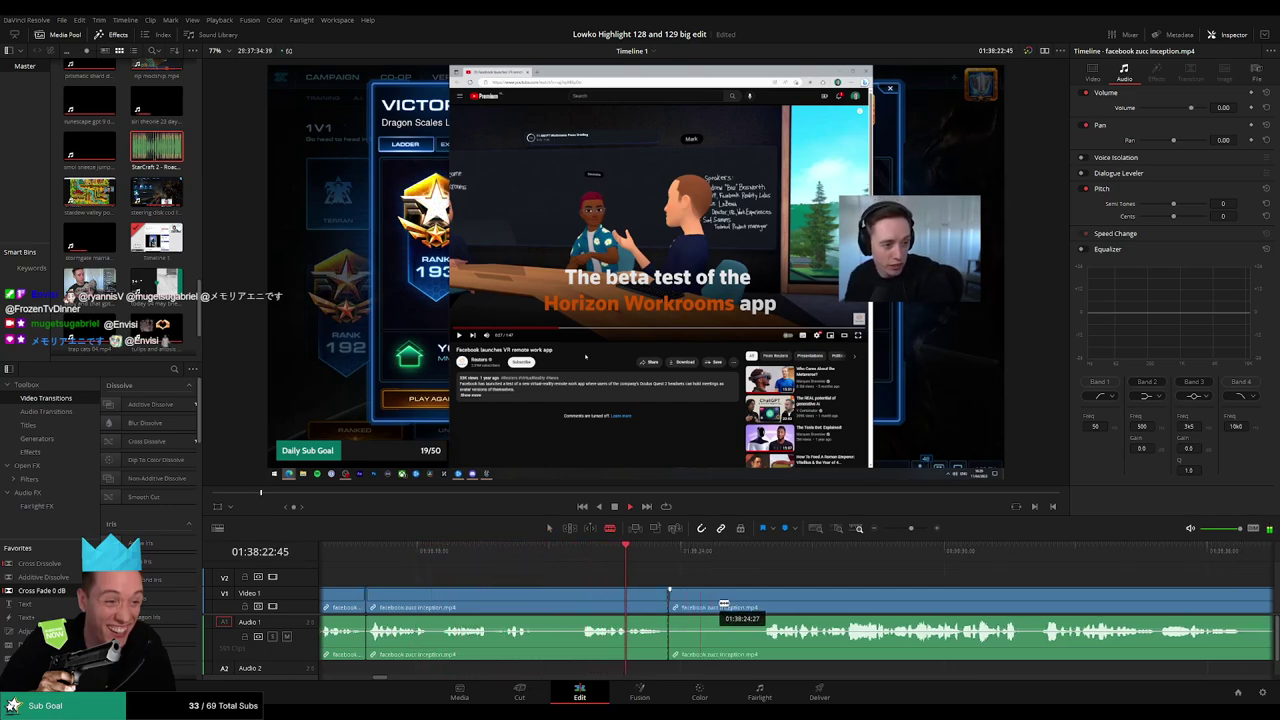
click(765, 605)
key(Delete)
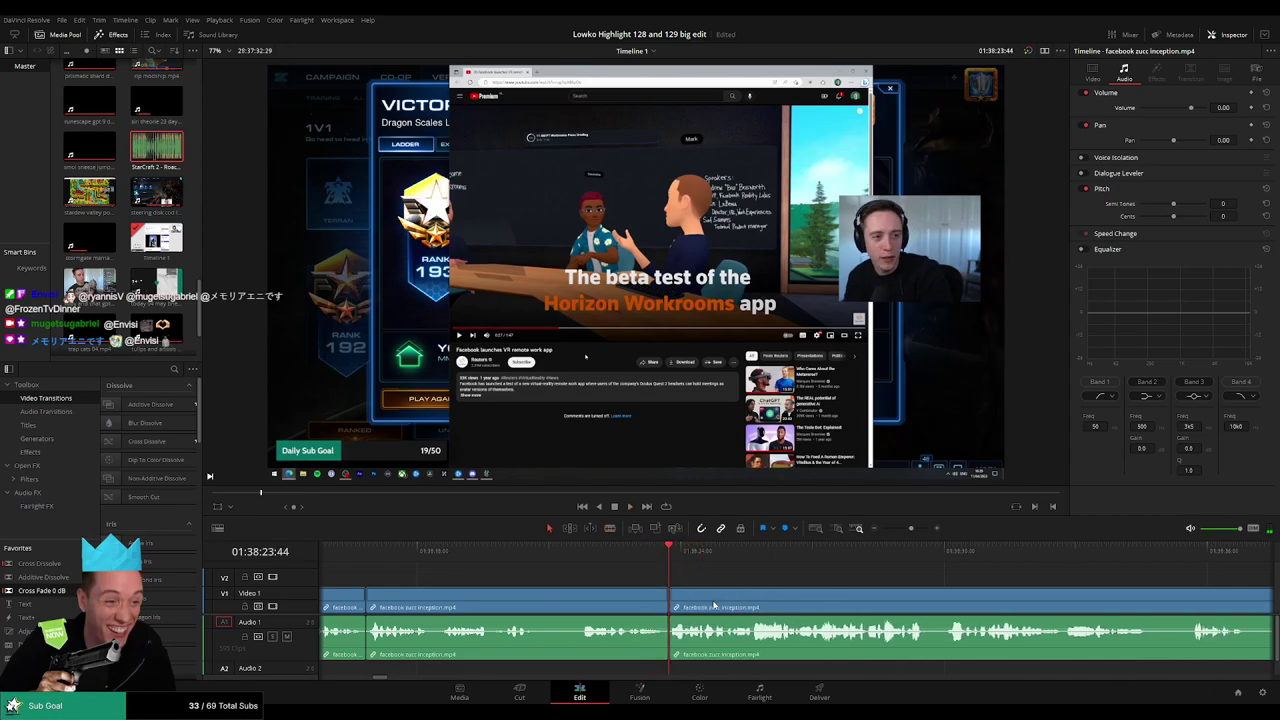
click(540, 605)
click(582, 605)
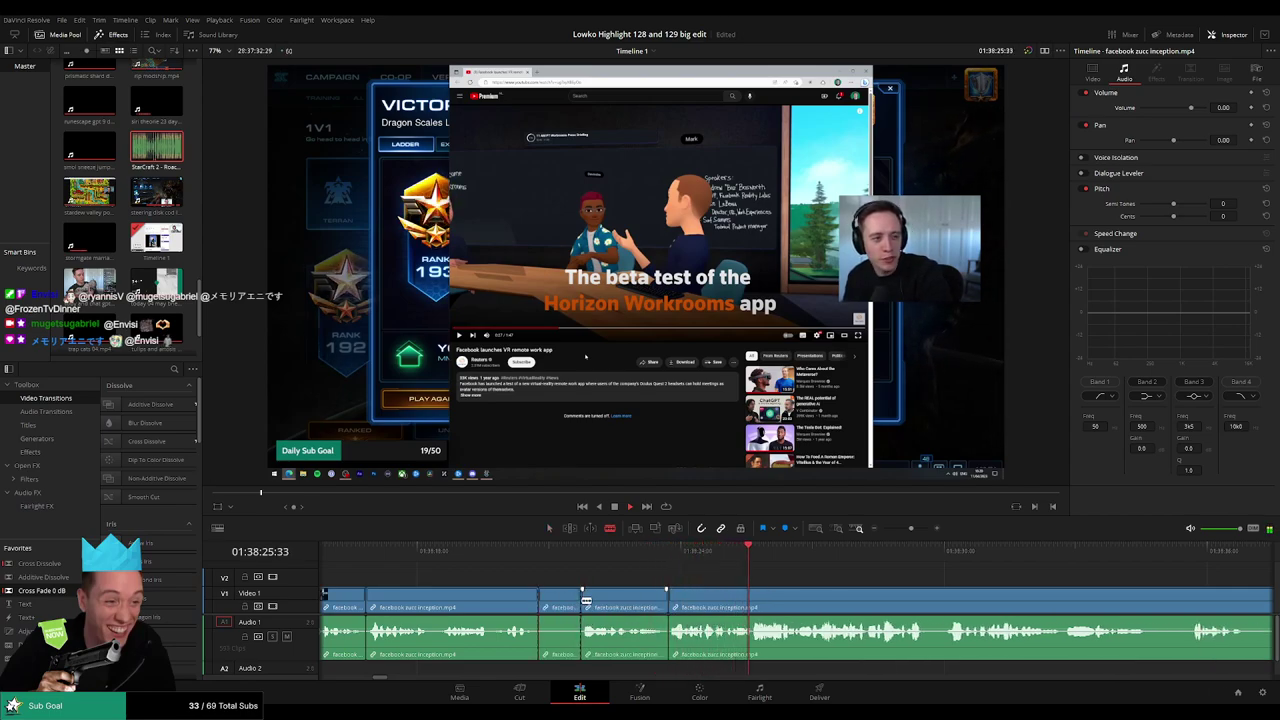
key(Delete)
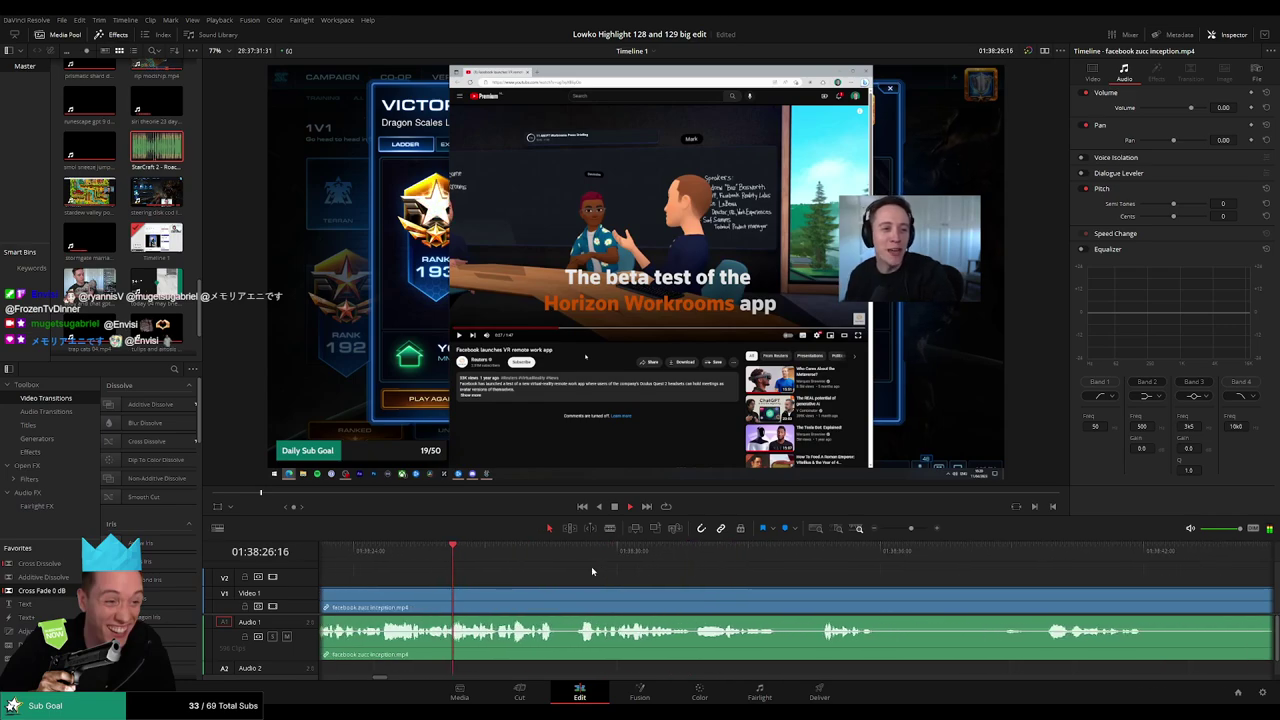
Remove another unwanted section between two blade cuts with a ripple delete.
scroll(689, 587, left, 2)
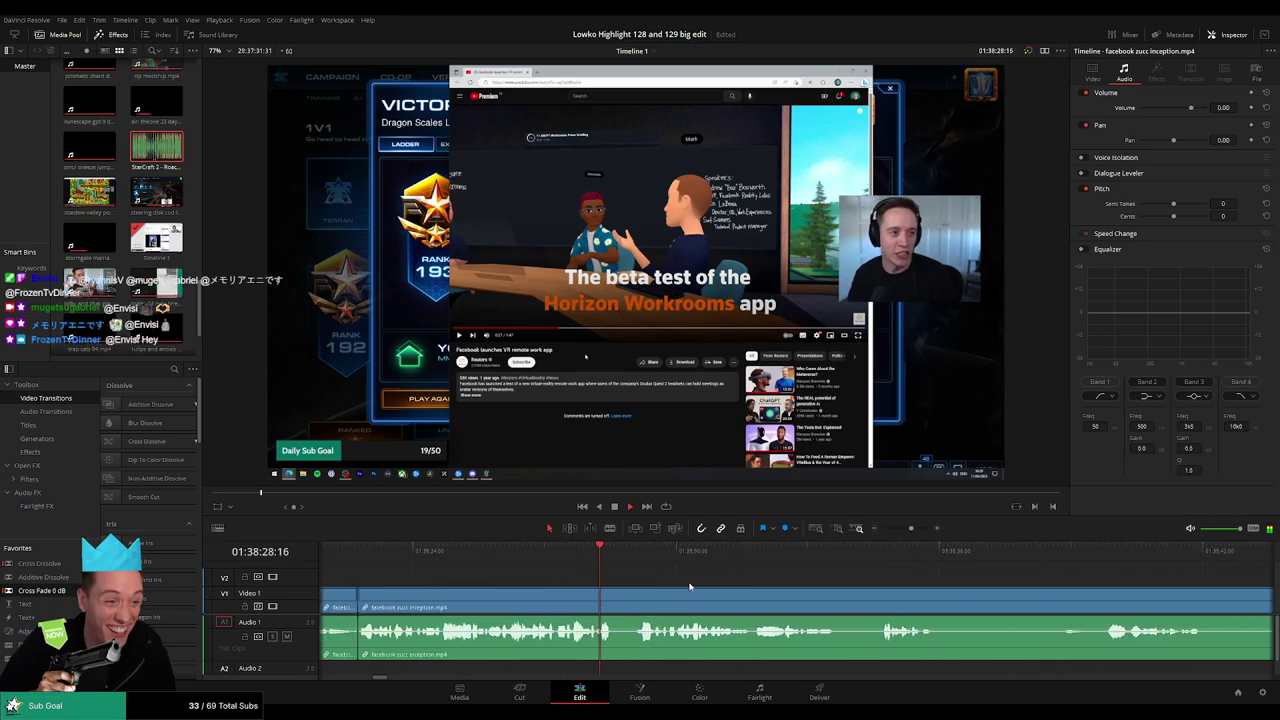
scroll(700, 591, right, 3)
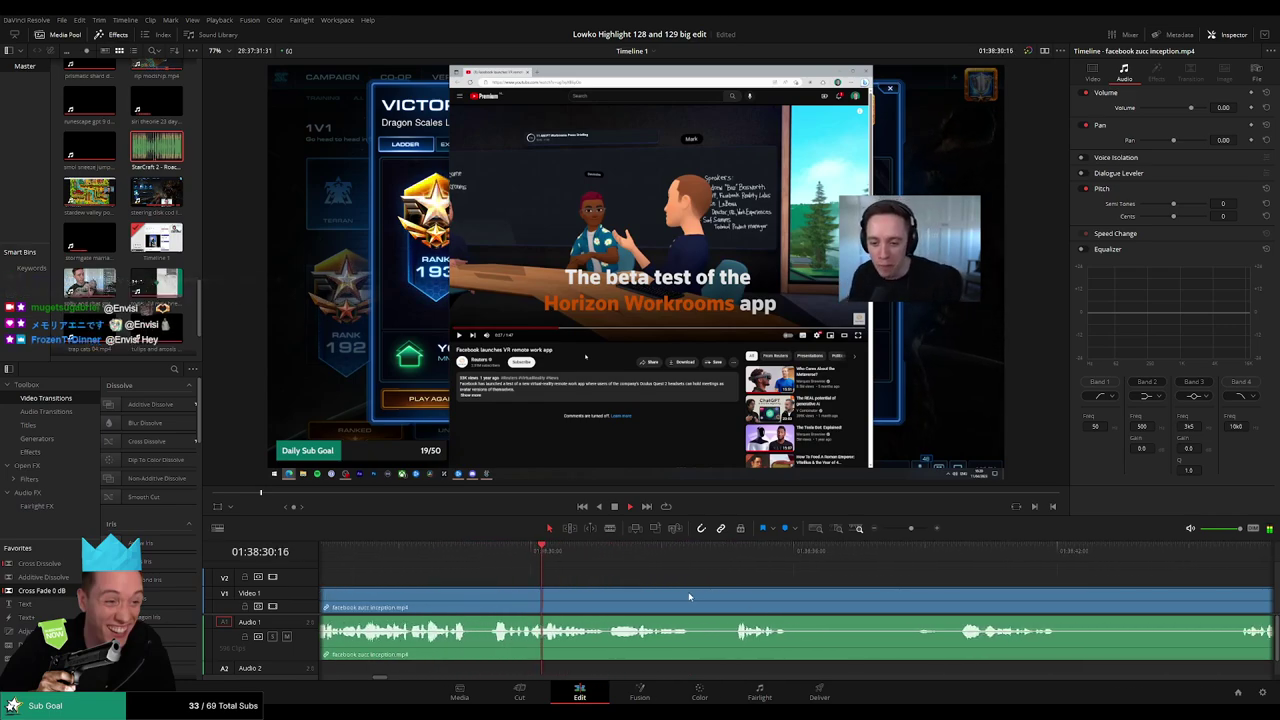
scroll(658, 590, right, 2)
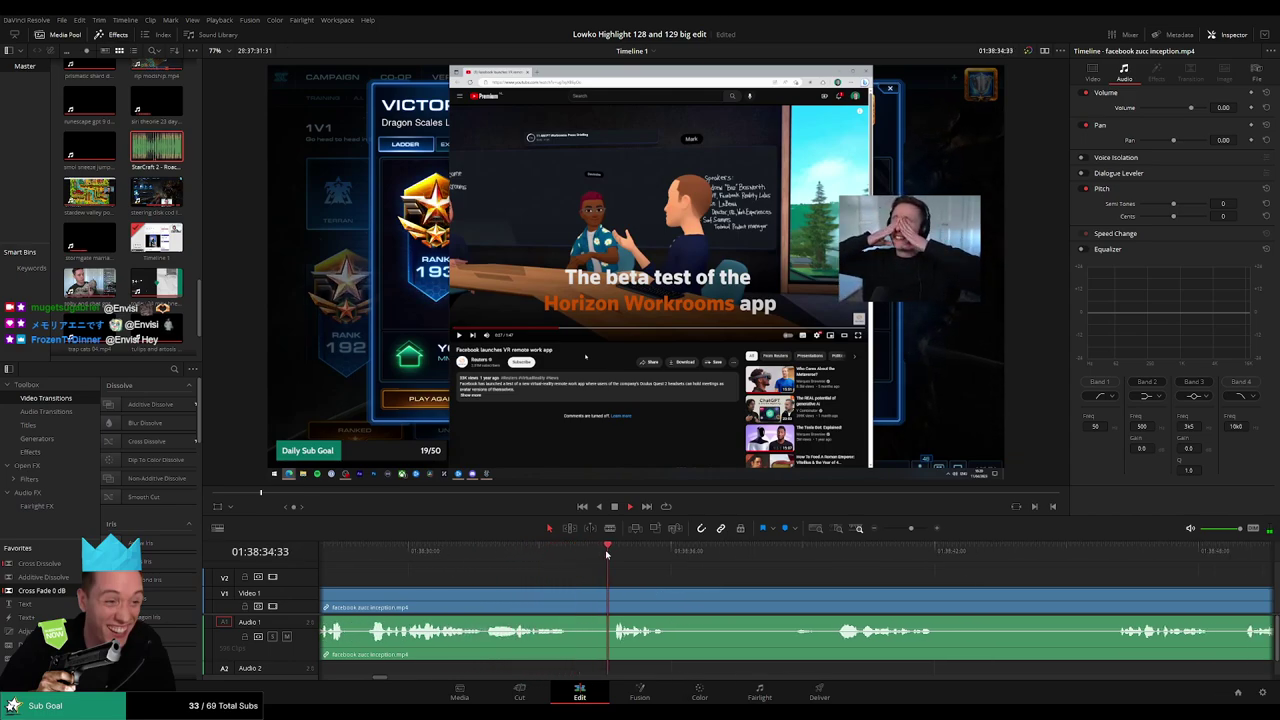
key(b)
click(680, 600)
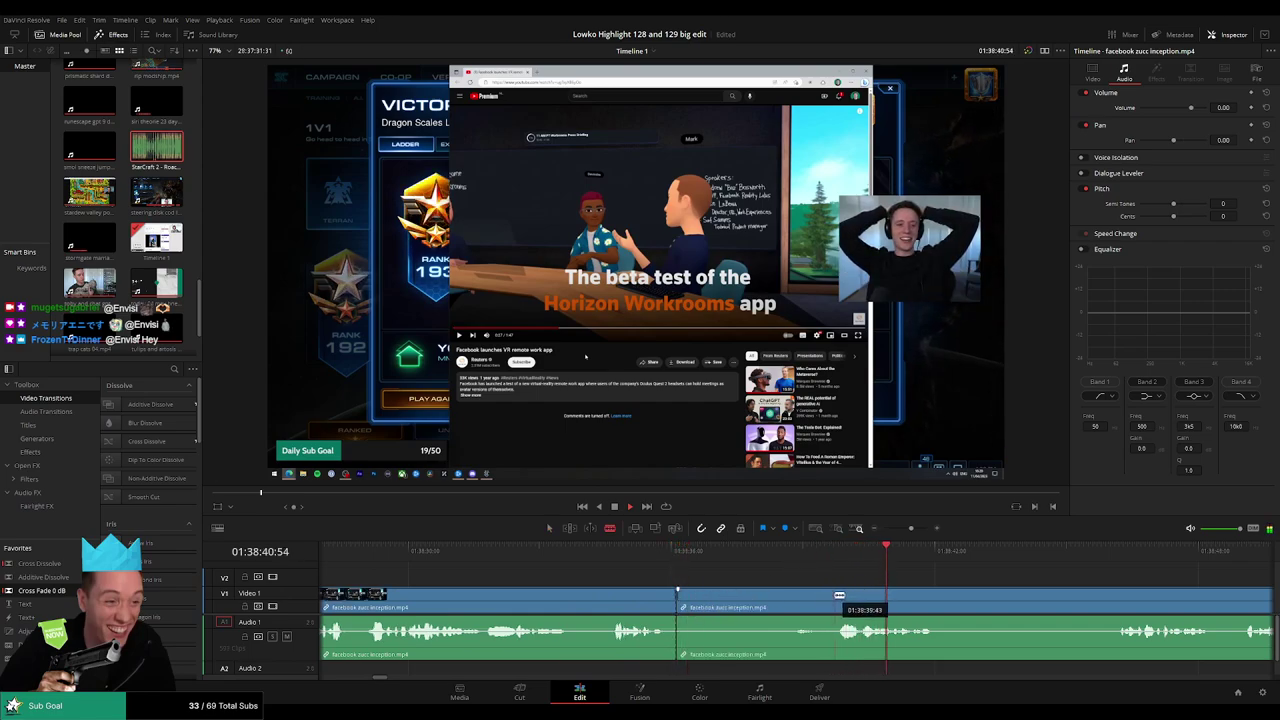
click(836, 596)
key(a)
click(786, 601)
key(Delete)
Cut out one more unwanted piece of the footage and close the gap.
key(b)
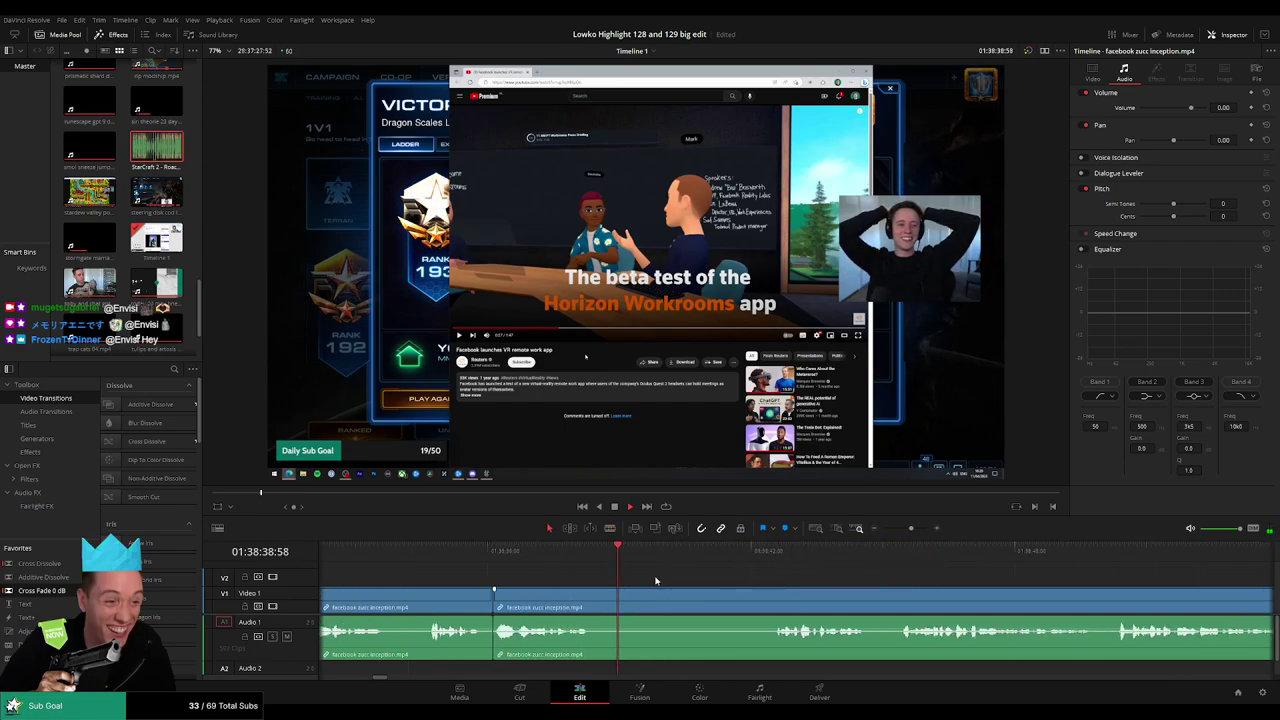
click(589, 590)
click(770, 598)
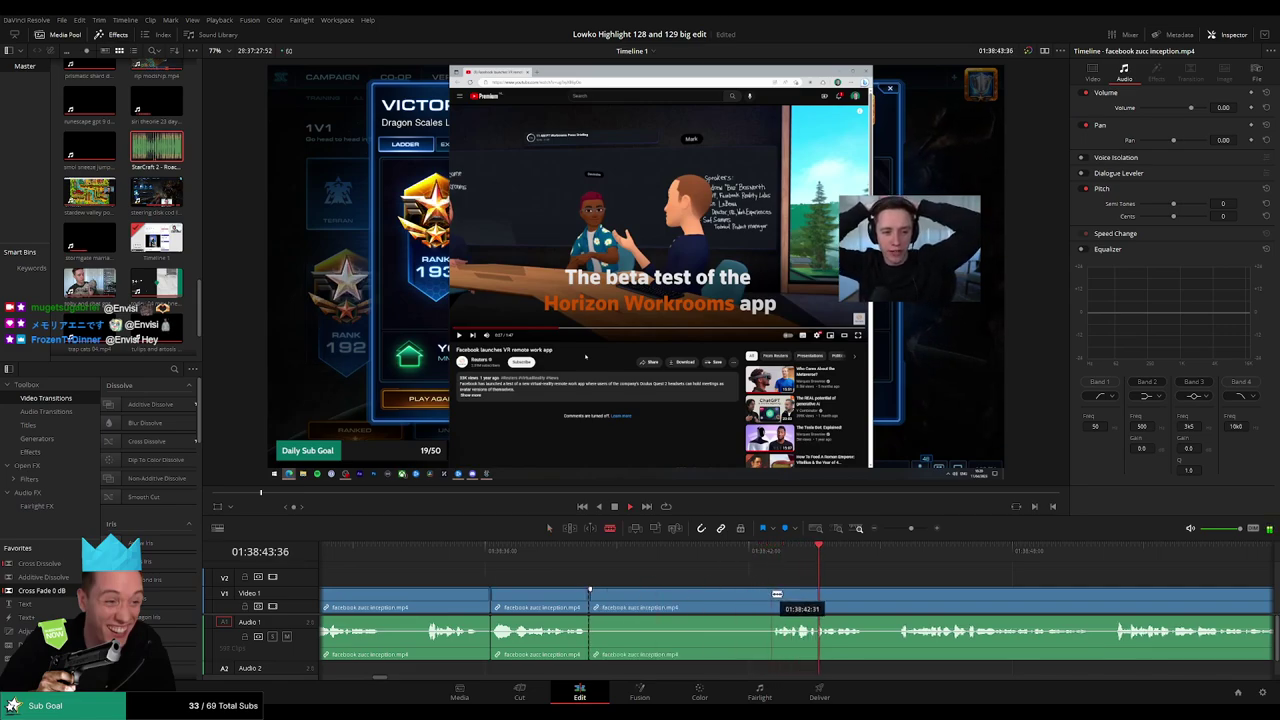
key(a)
click(722, 598)
key(Delete)
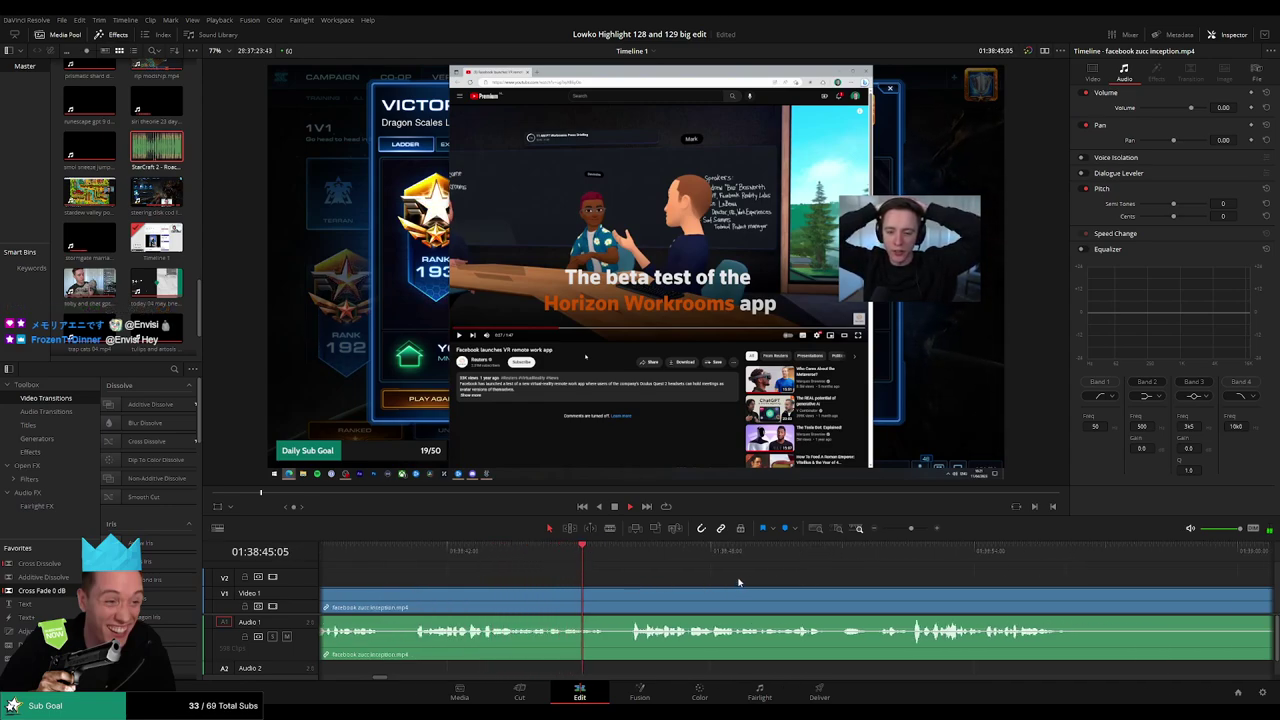
Split the footage twice near 01:38:45 and select the short piece between the splits.
drag(403, 550, 554, 552)
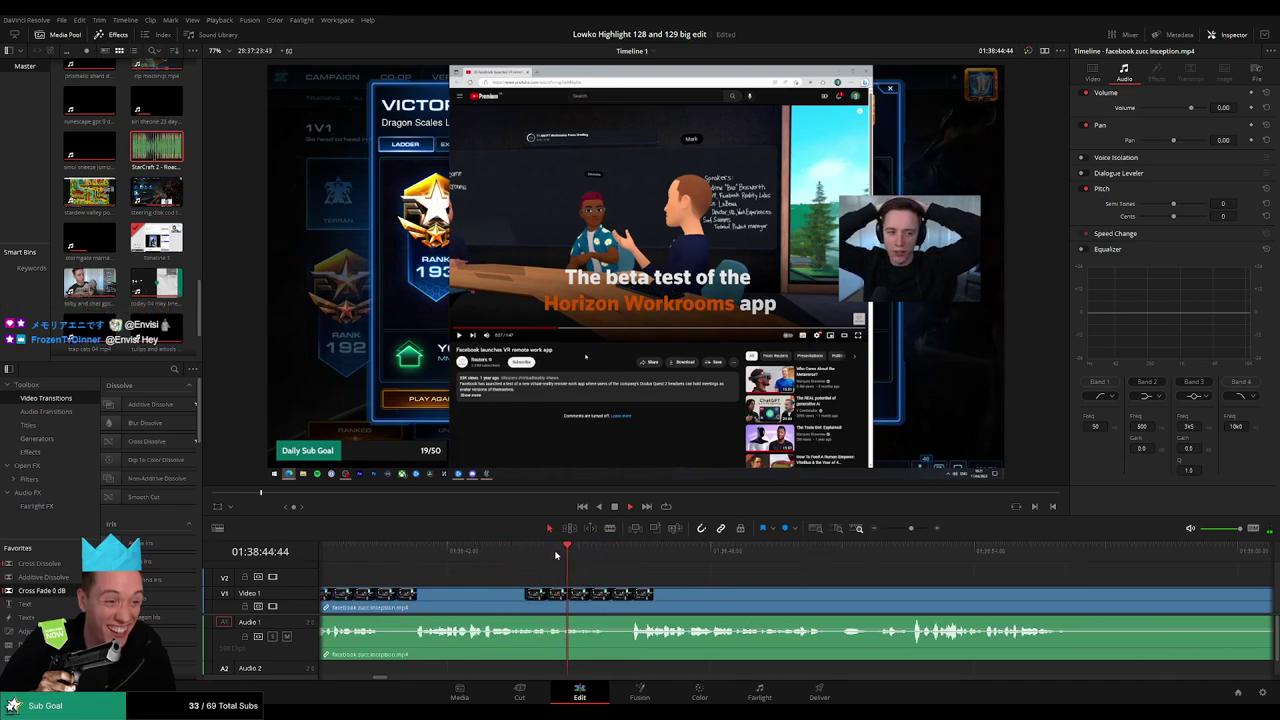
key(ctrl+b)
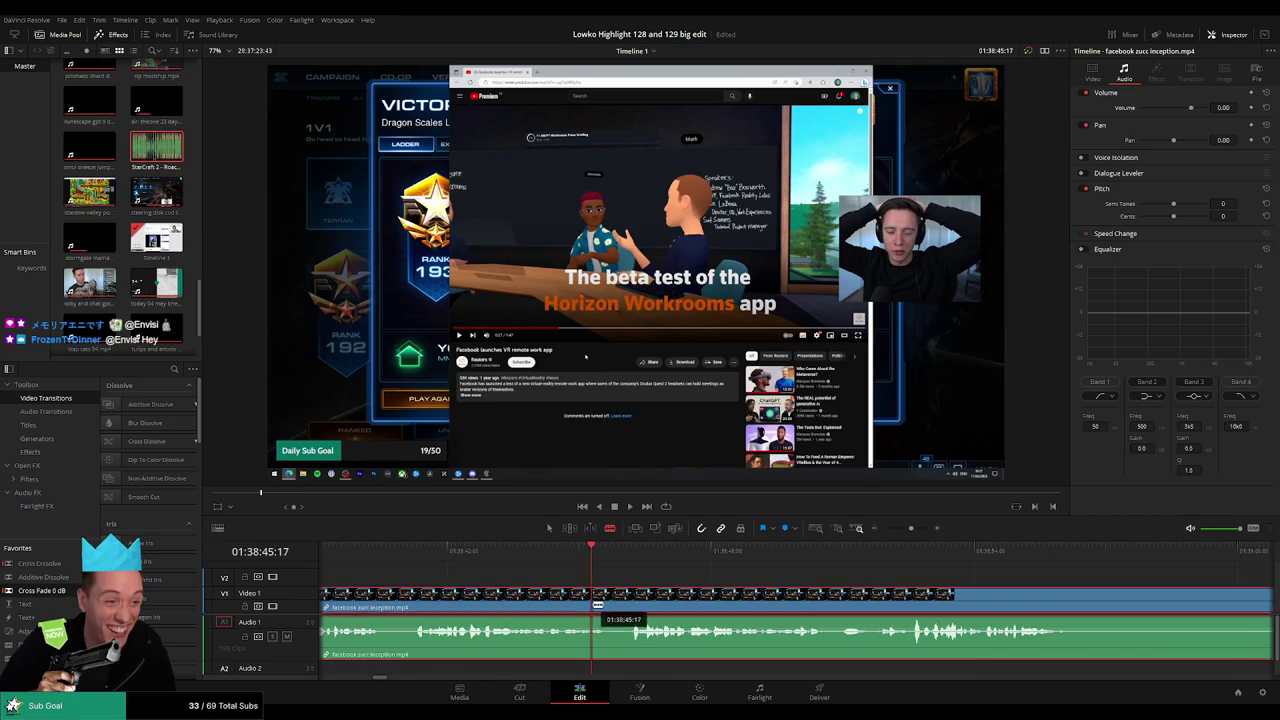
key(ctrl+b)
click(600, 597)
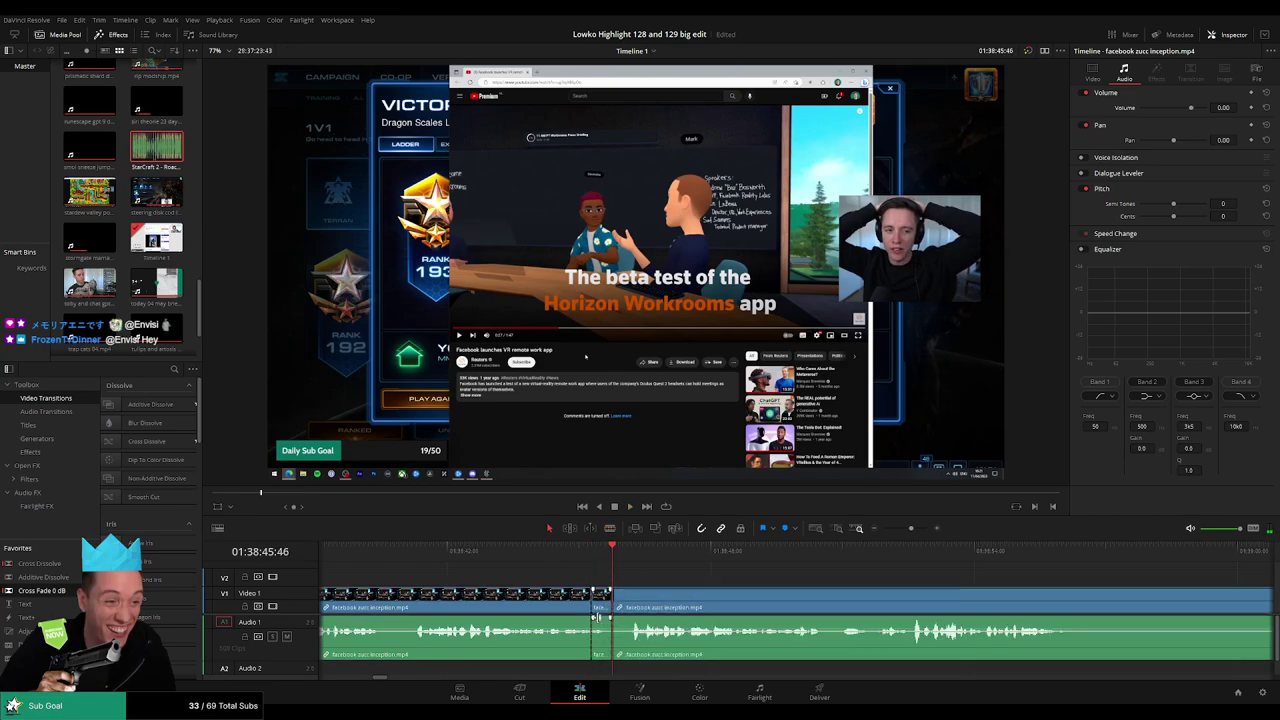
Drag StarCraft 2 - Roach Quotes.mp3 onto Audio 2 under the short piece and play it back.
key(q)
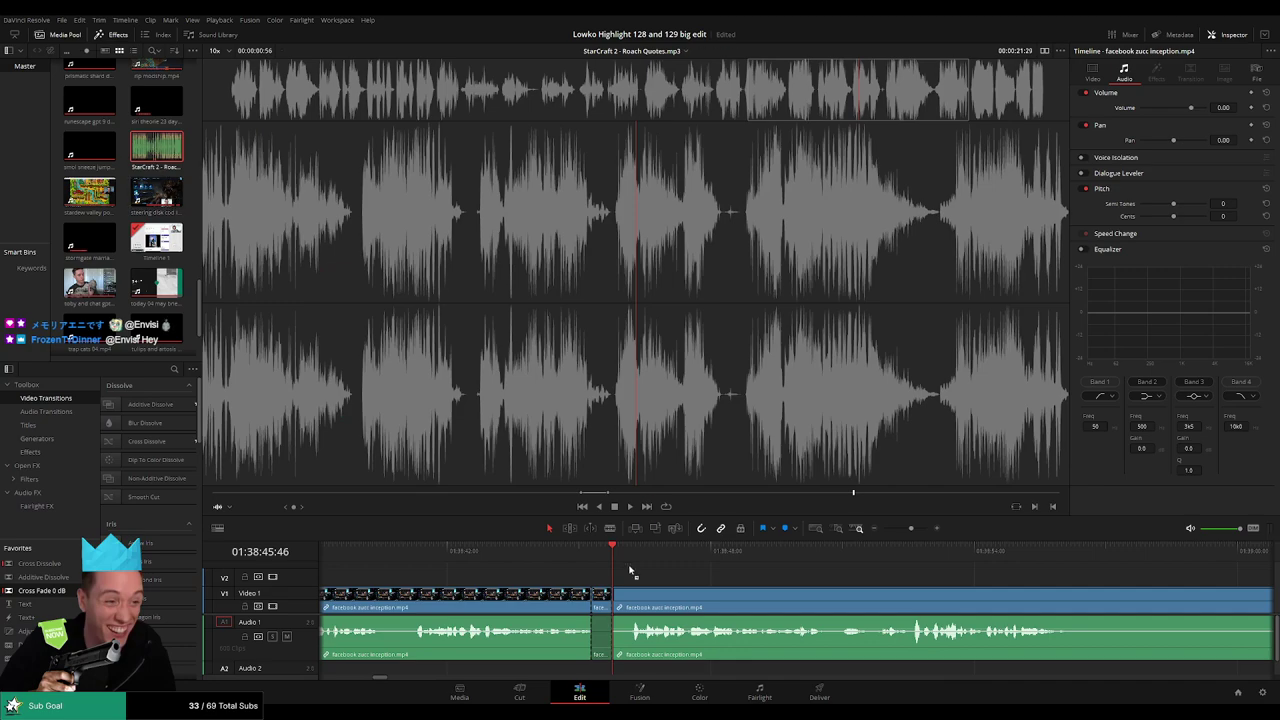
mouse_move(630, 570)
mouse_down()
mouse_move(588, 667)
mouse_move(600, 671)
mouse_up()
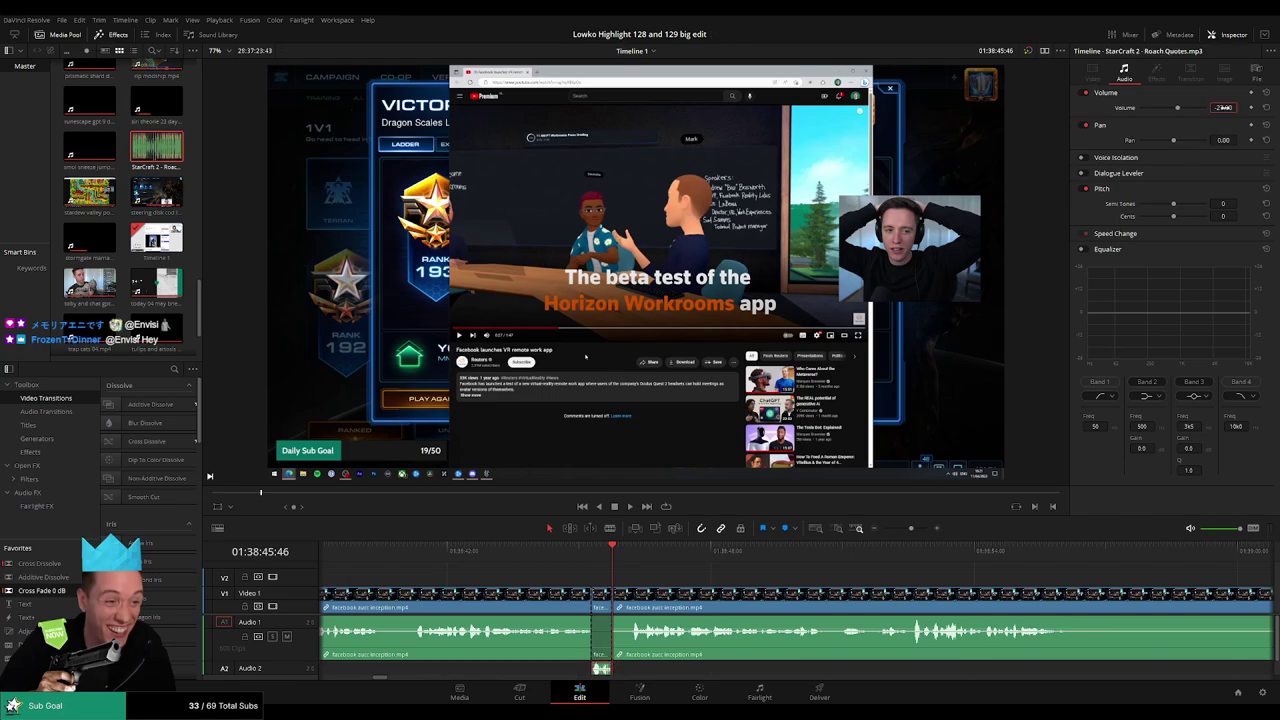
key(space)
click(778, 572)
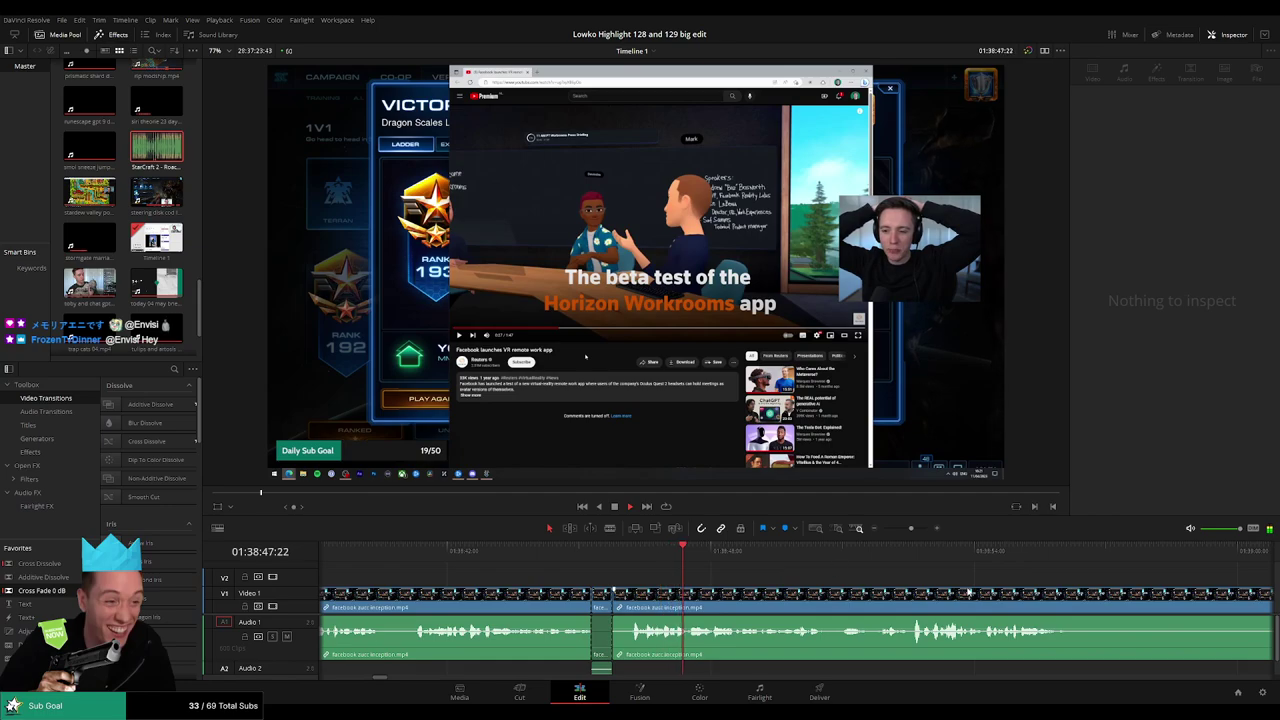
scroll(688, 590, right, 3)
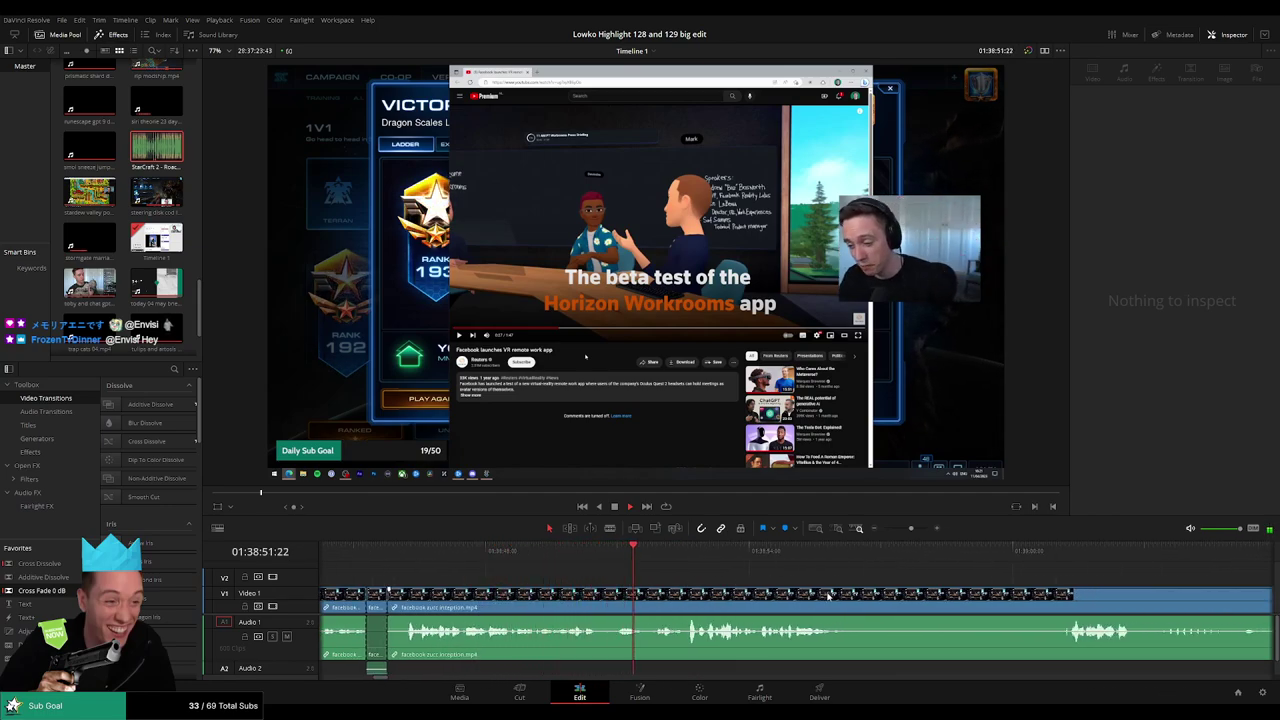
Blade out and ripple-delete the first brief unwanted stretch of the Facebook footage.
key(b)
click(606, 597)
click(648, 597)
key(a)
click(636, 601)
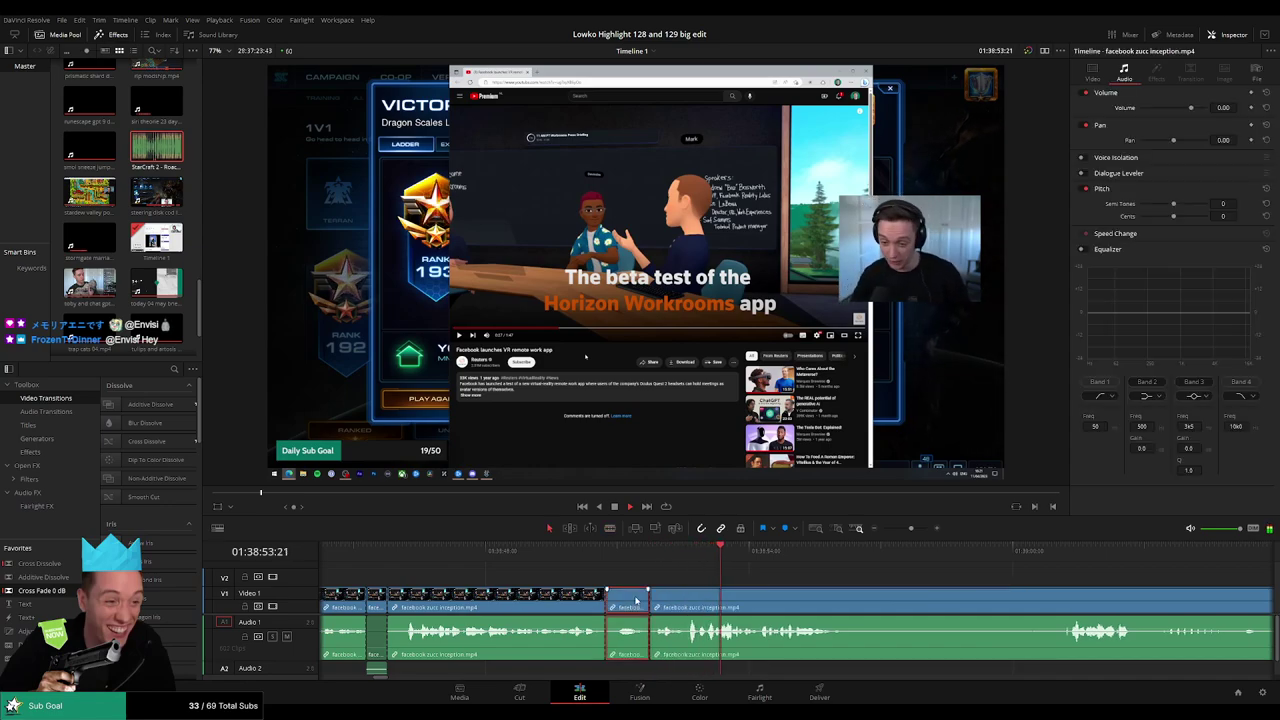
key(Delete)
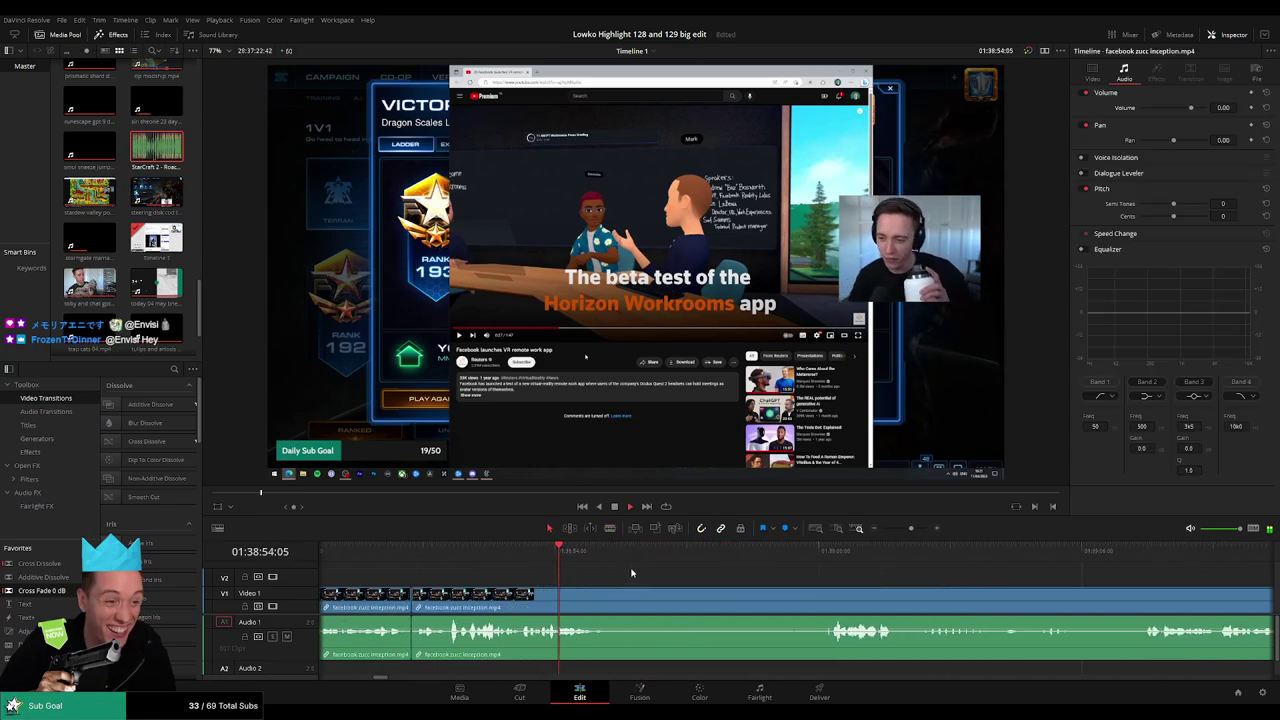
Remove the next unwanted bit the same way, closing the gap.
key(b)
click(613, 597)
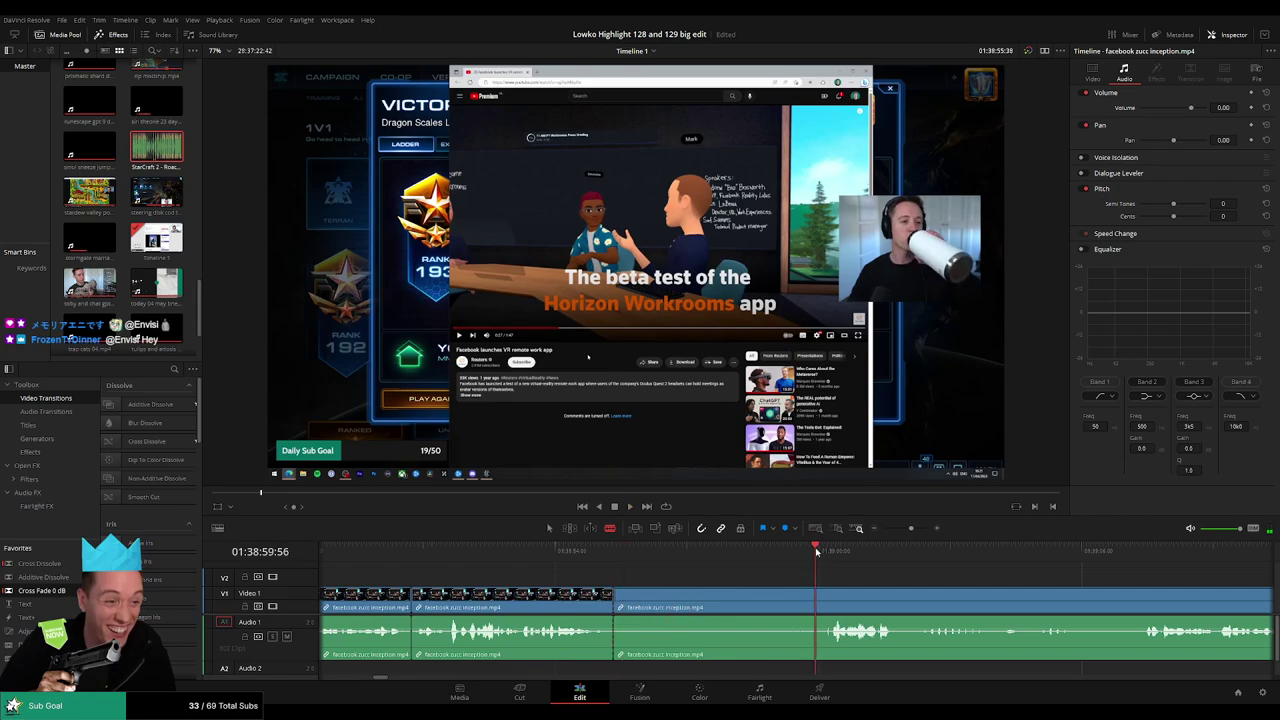
click(836, 597)
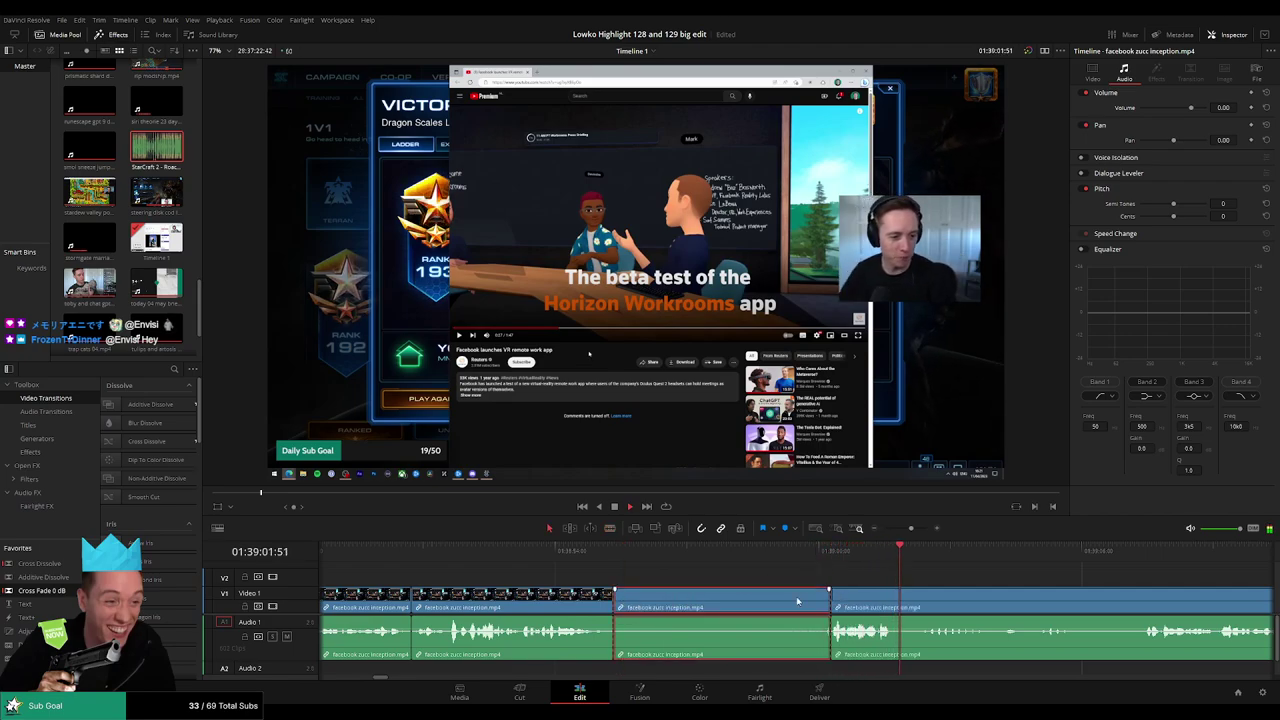
key(a)
click(783, 597)
key(Delete)
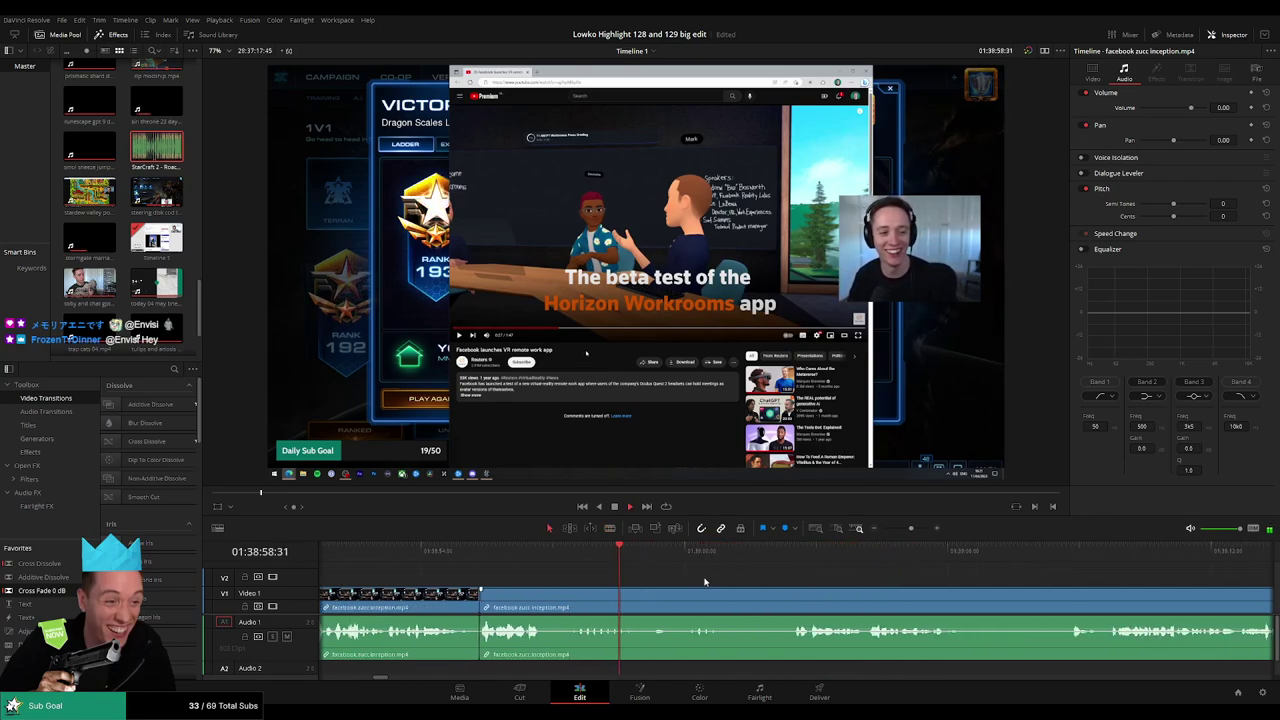
Cut out a third unwanted stretch and blade both ends of the next one.
click(623, 597)
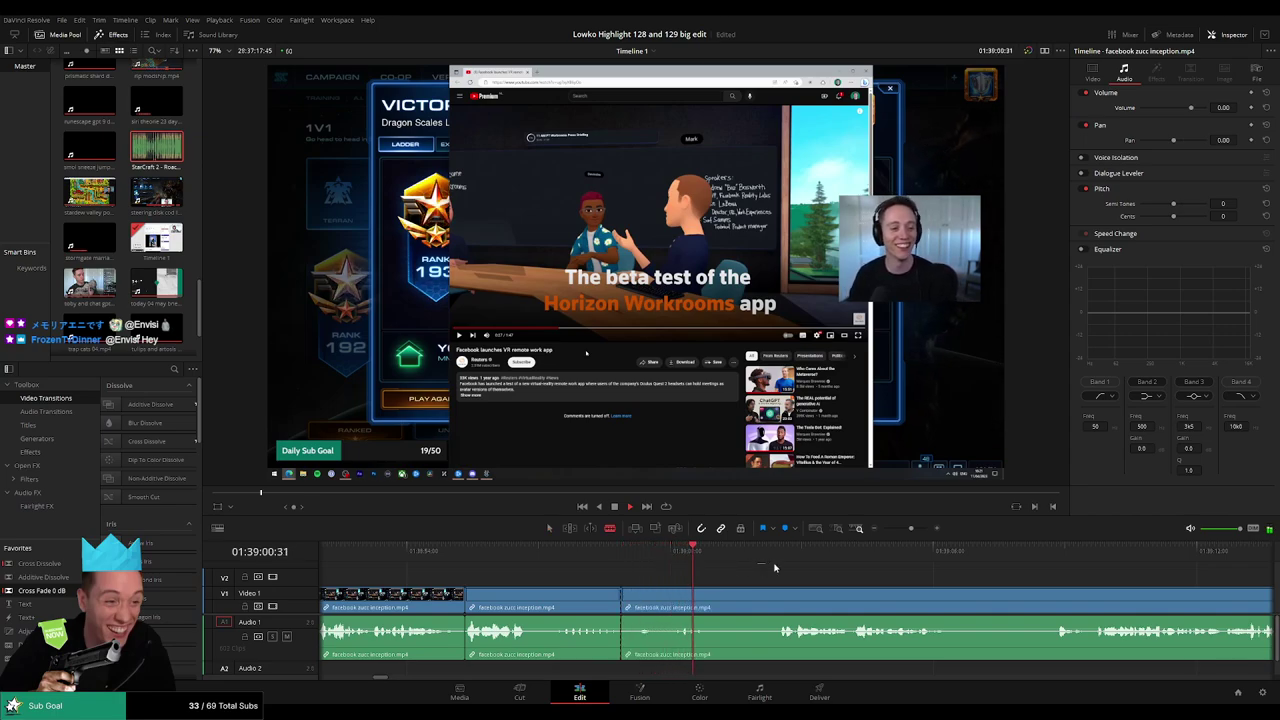
click(783, 605)
key(a)
click(784, 597)
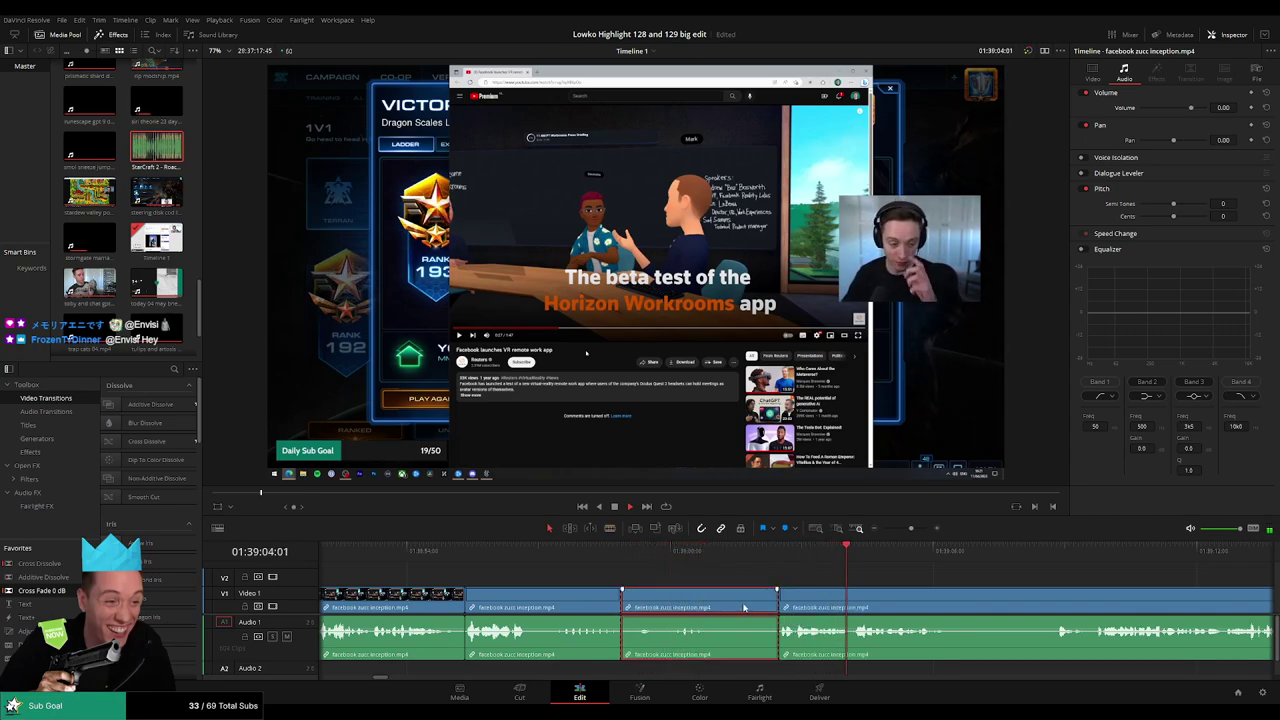
key(Delete)
key(b)
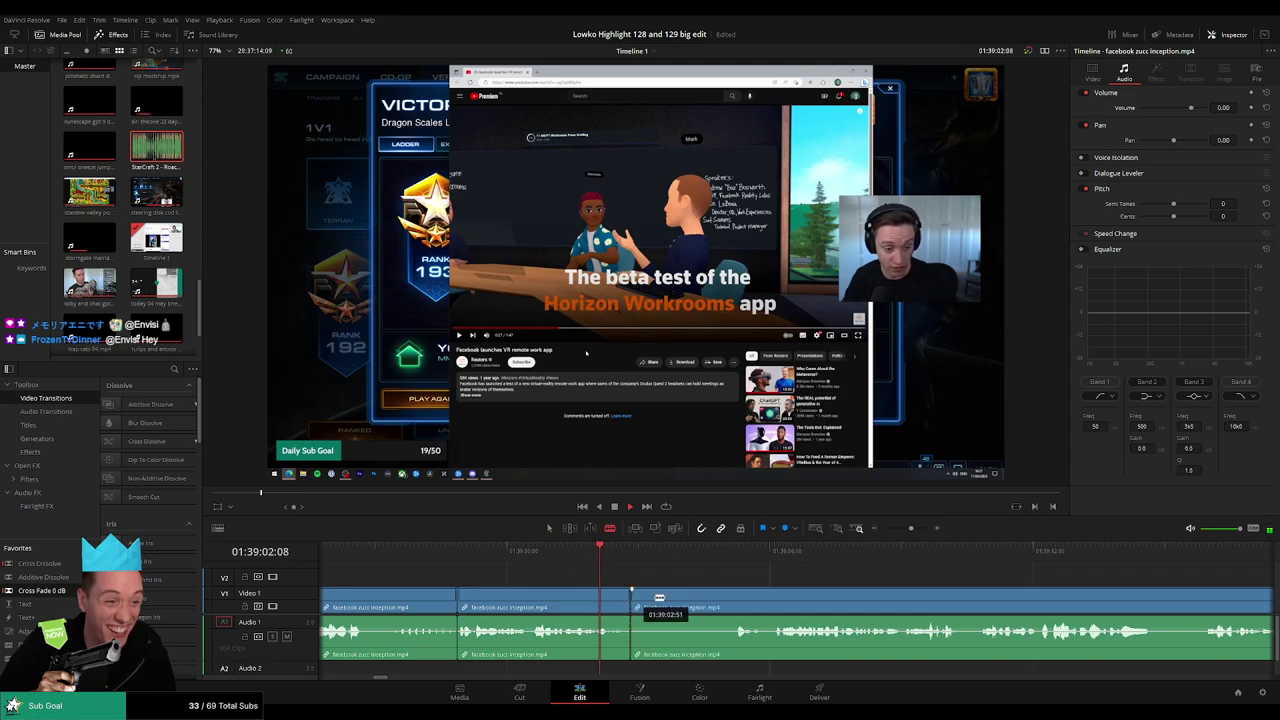
click(632, 600)
click(732, 600)
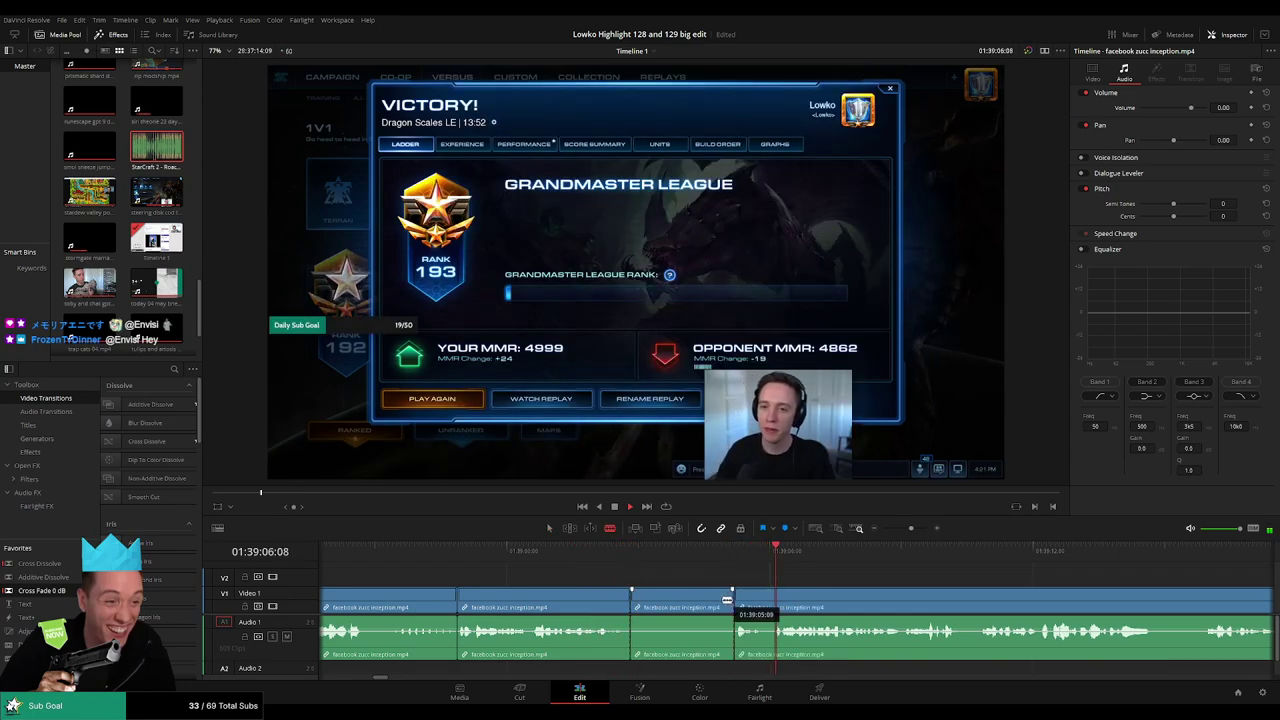
Ripple-delete the already bladed stretch and resume playback.
key(a)
click(707, 604)
key(Delete)
key(space)
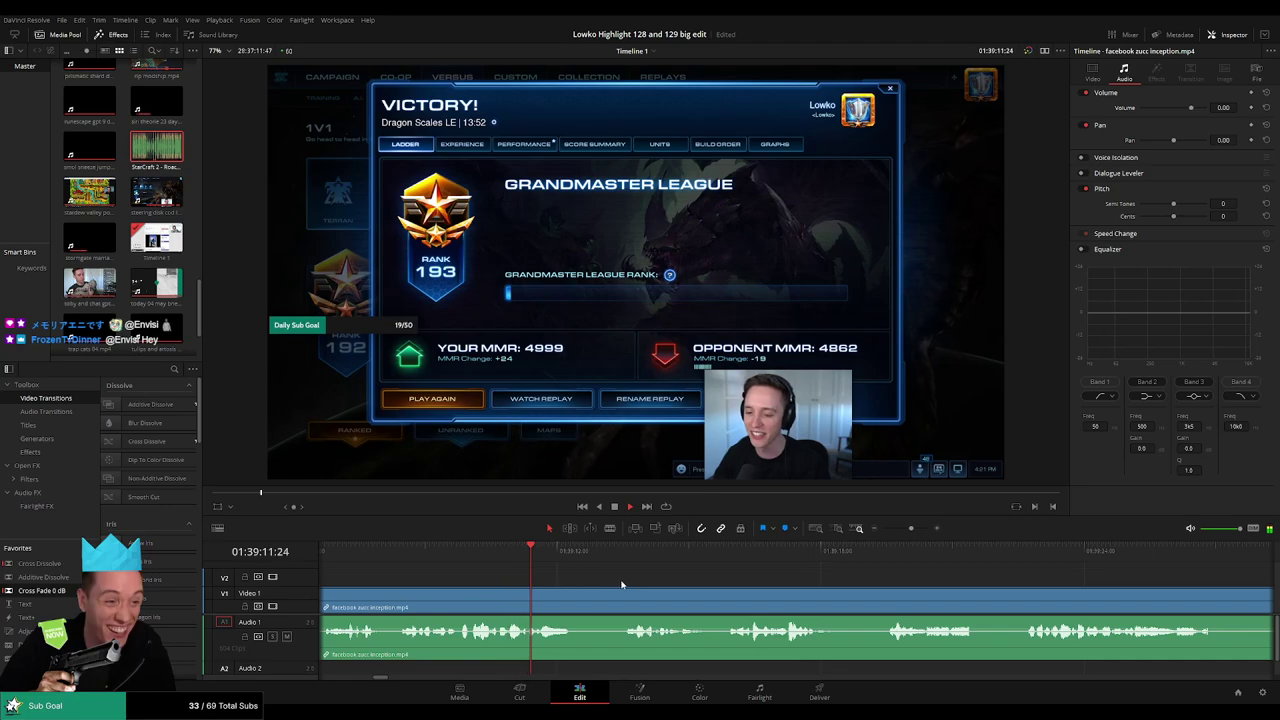
Cut off a short unwanted piece and delete it, closing the gap.
click(570, 600)
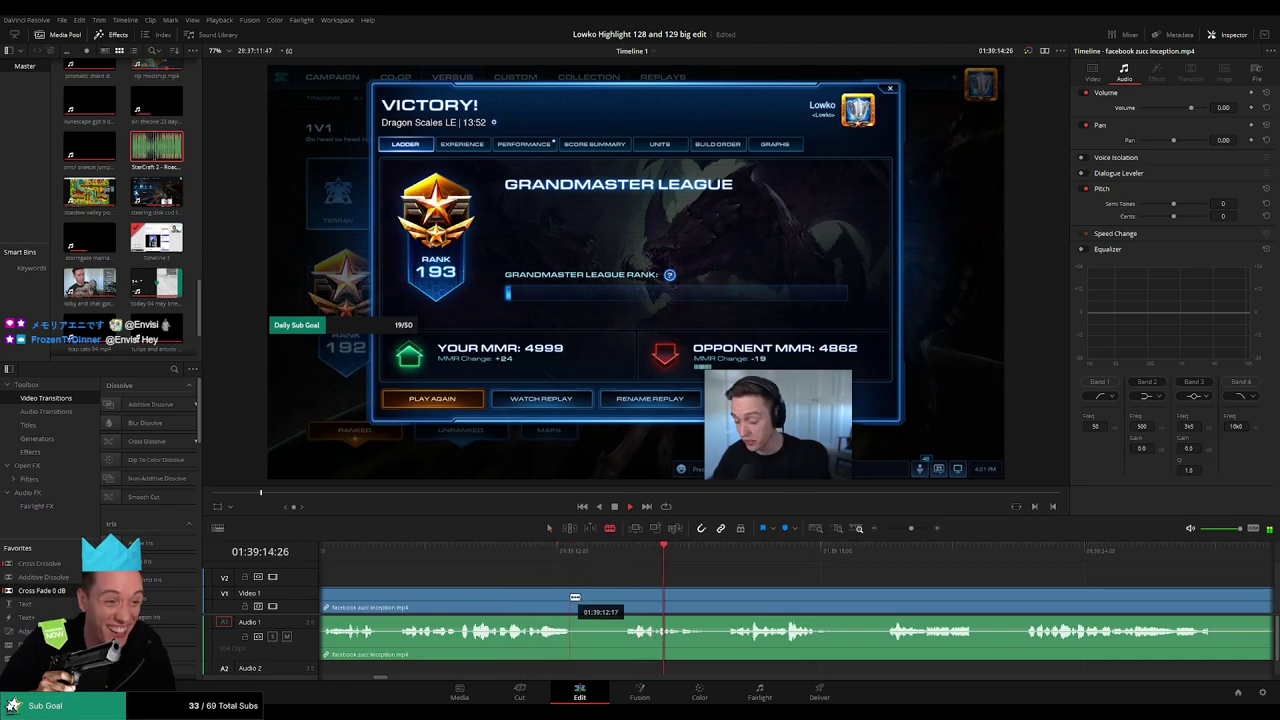
key(a)
click(597, 600)
key(Delete)
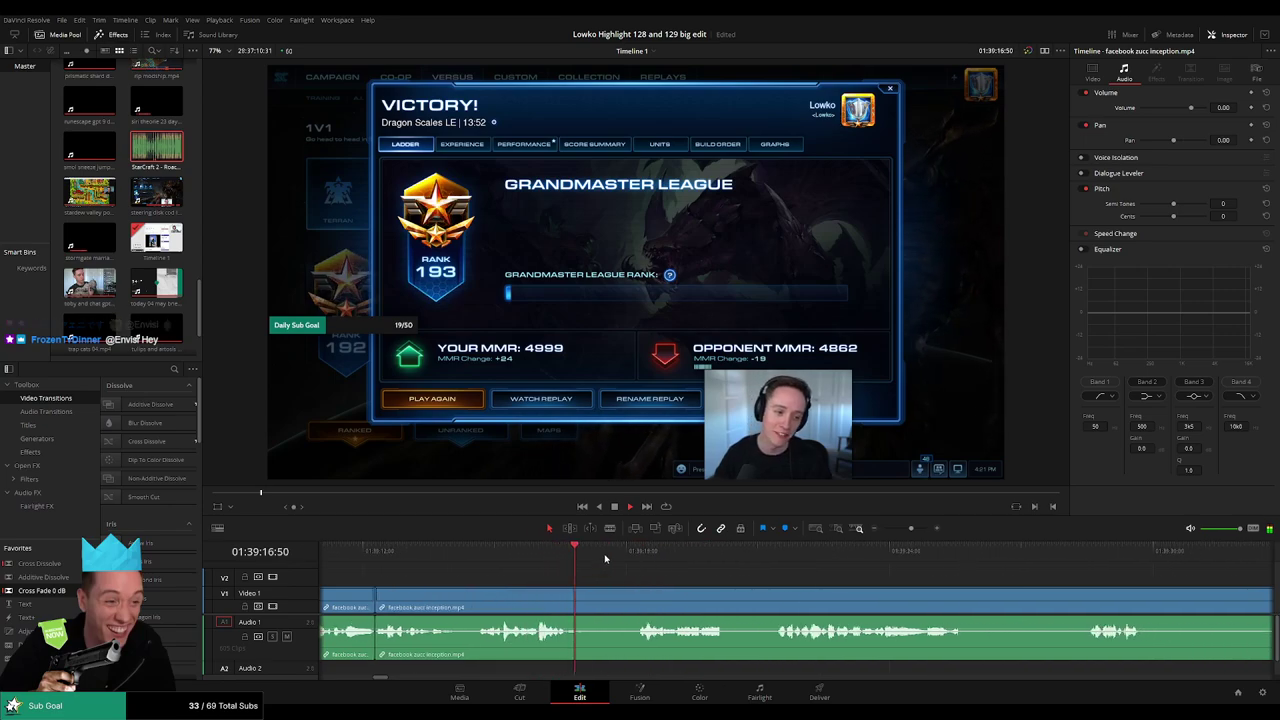
Blade out another short bit of the footage and ripple-delete it.
key(b)
click(577, 600)
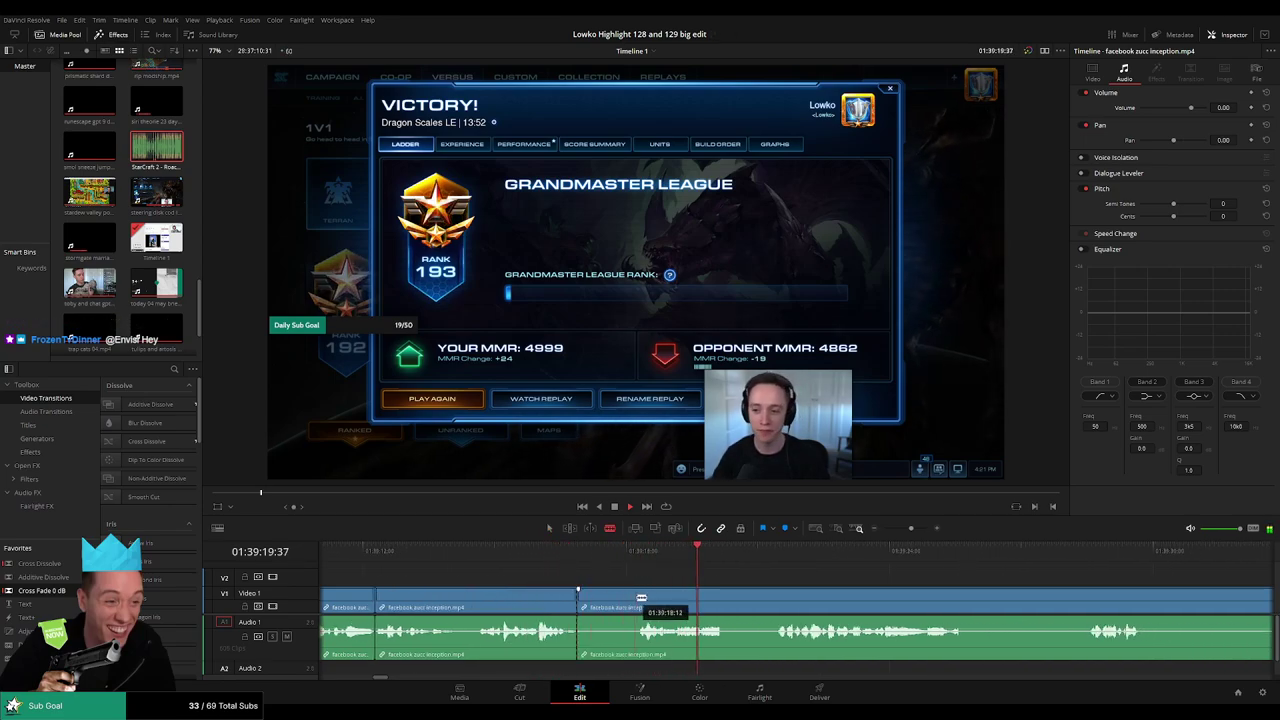
click(635, 600)
key(a)
click(608, 603)
key(Delete)
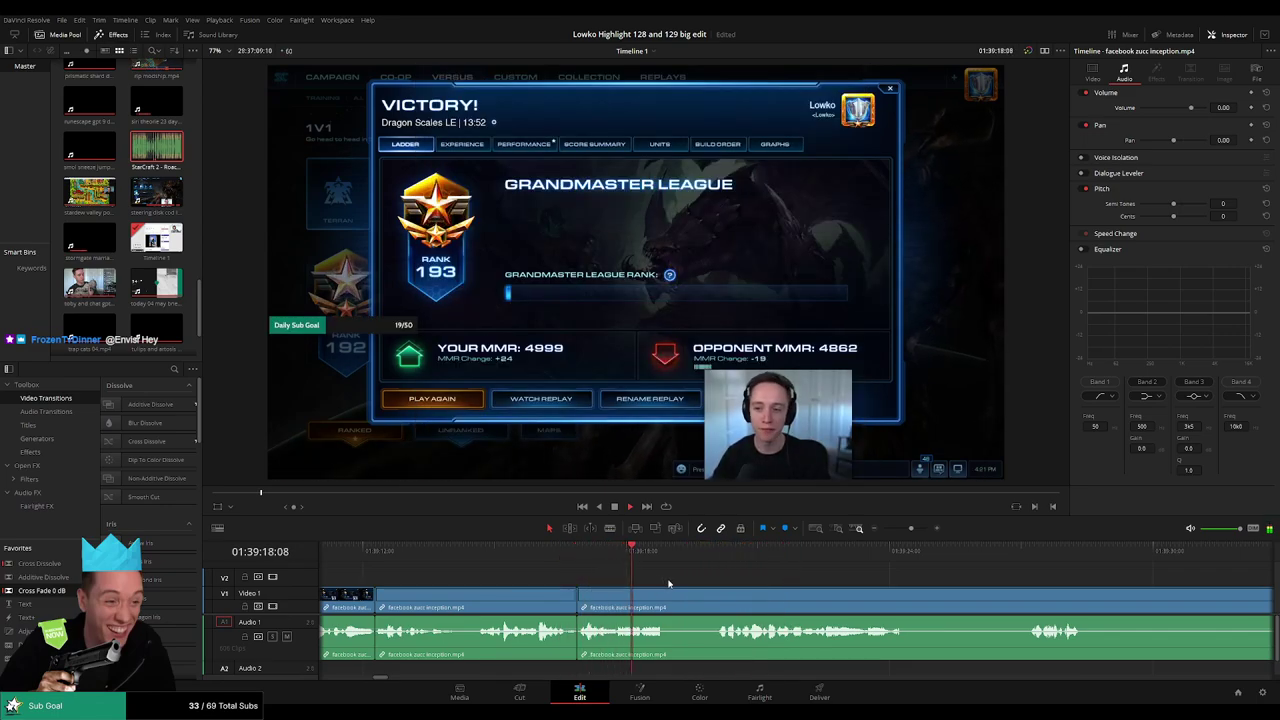
Split at the playhead, remove the short piece up to a second cut, and resume playback.
key(space)
key(ctrl+b)
key(b)
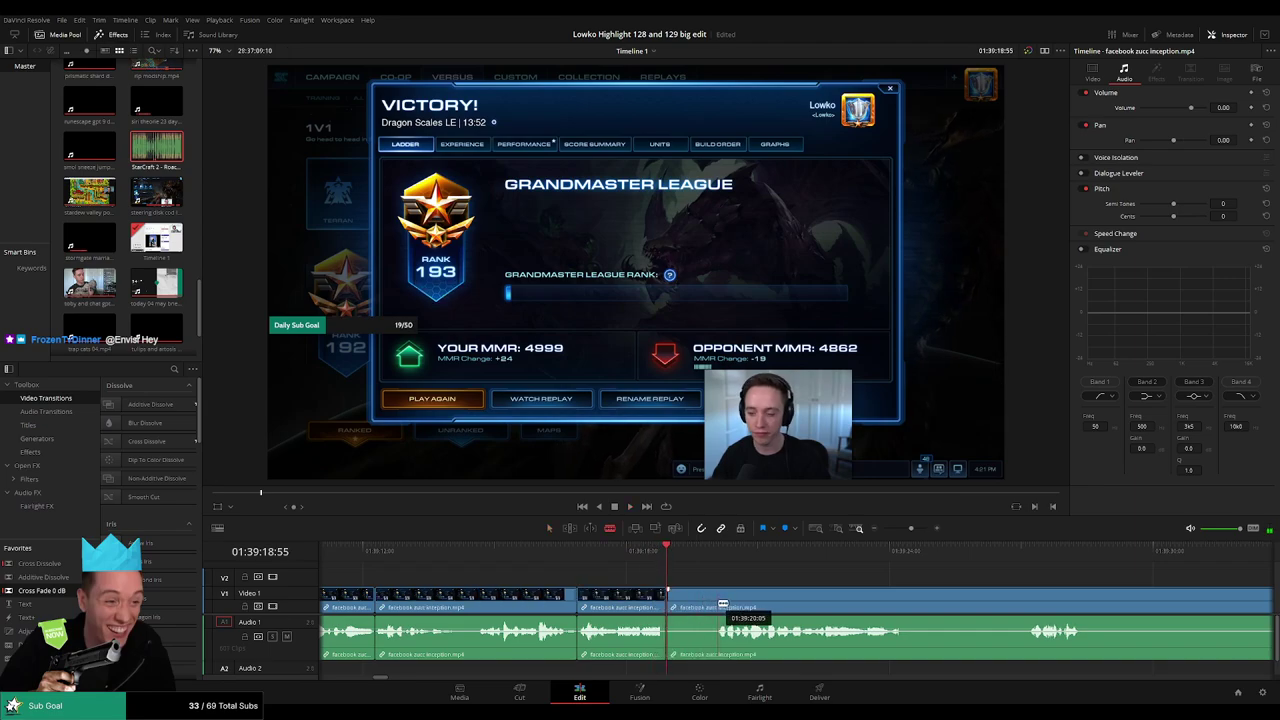
click(723, 606)
key(a)
click(695, 606)
key(Delete)
key(space)
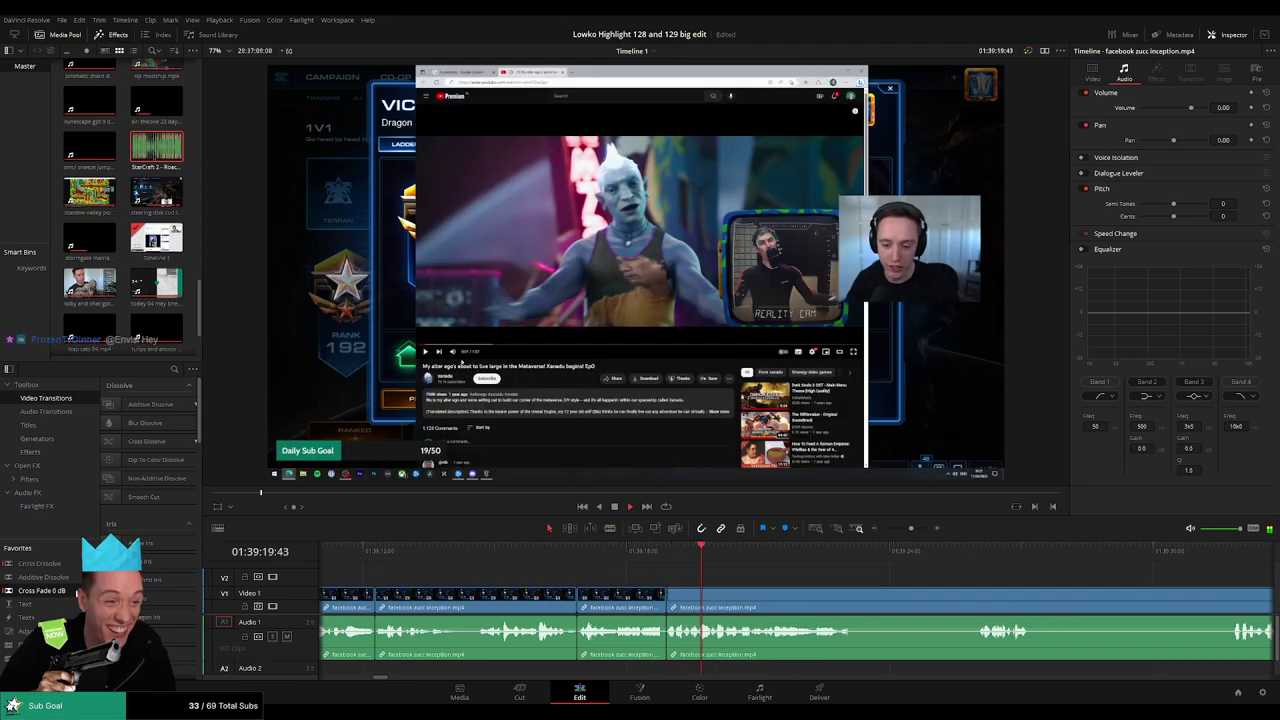
Zoom the timeline in and blade the footage at the chosen moment.
scroll(687, 637, left, 2)
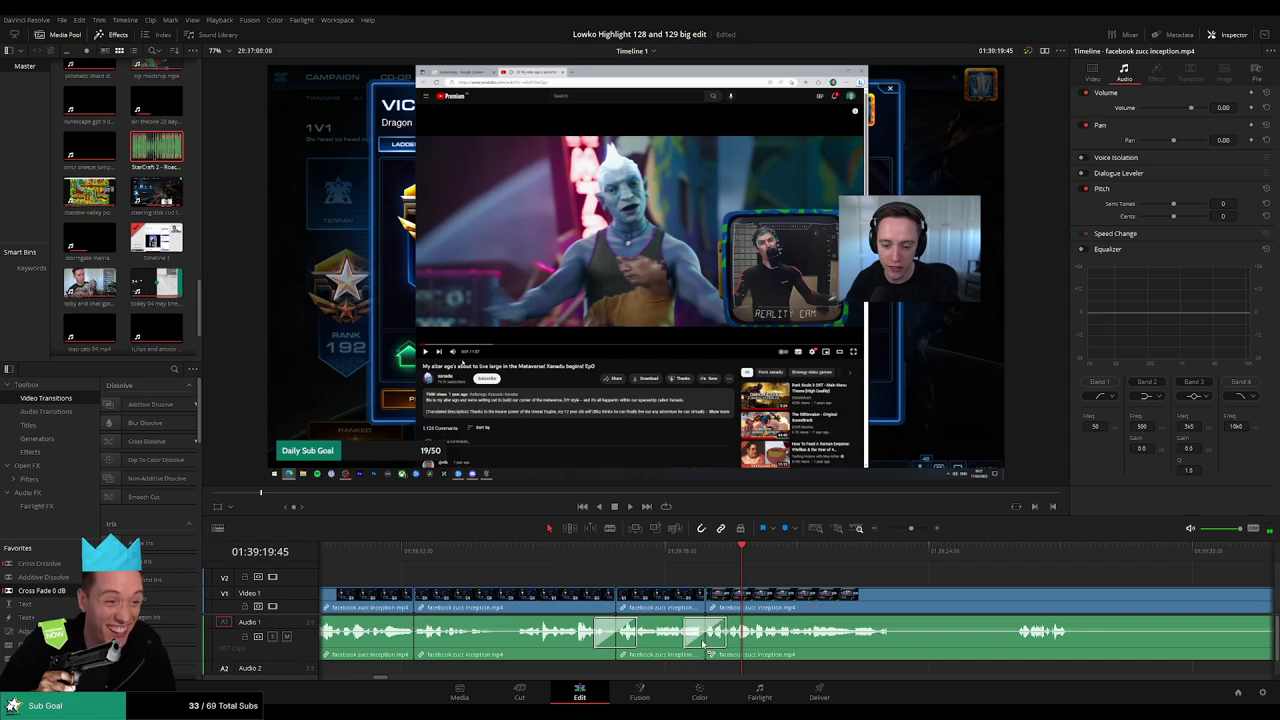
scroll(800, 600, right, 5)
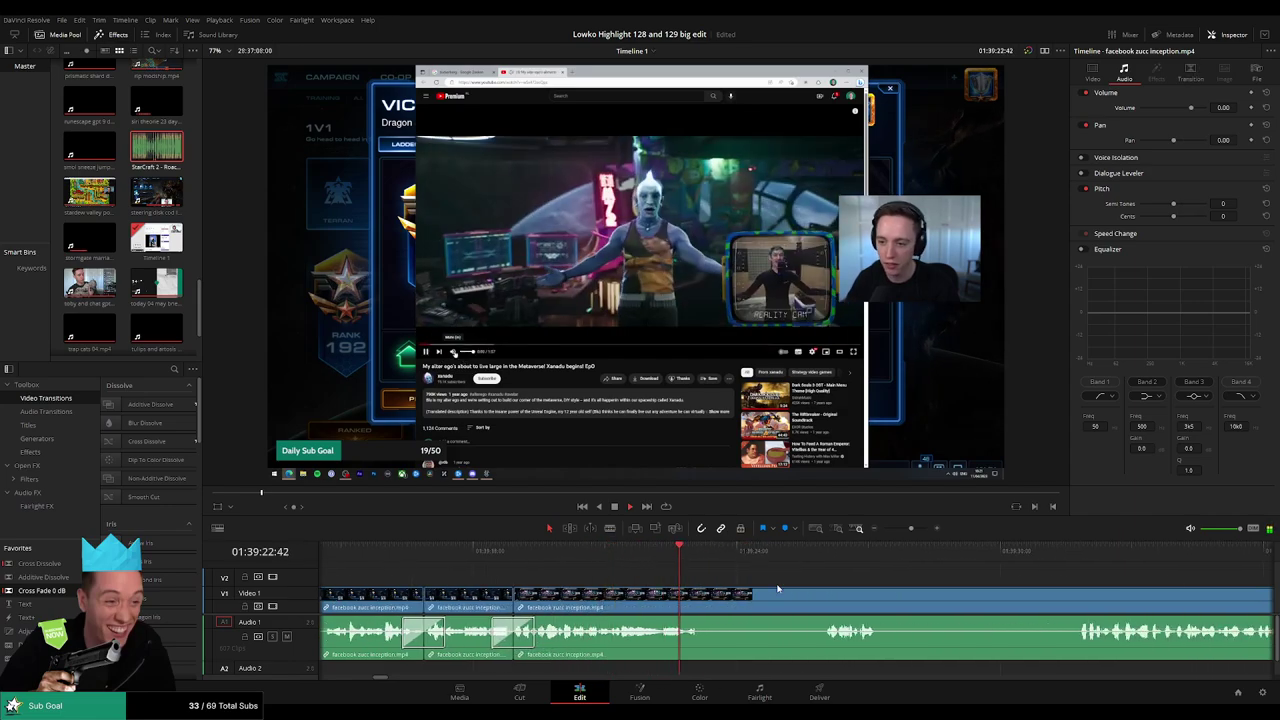
scroll(646, 584, right, 2)
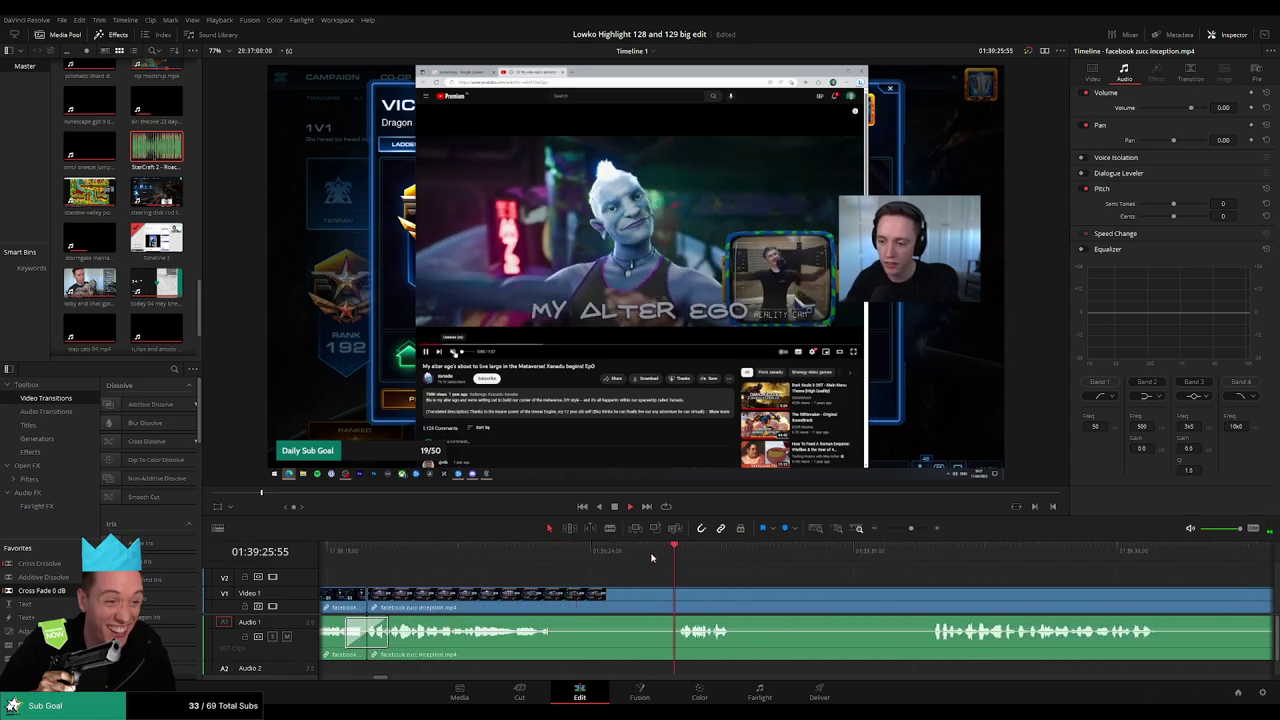
scroll(841, 594, right, 3)
click(557, 548)
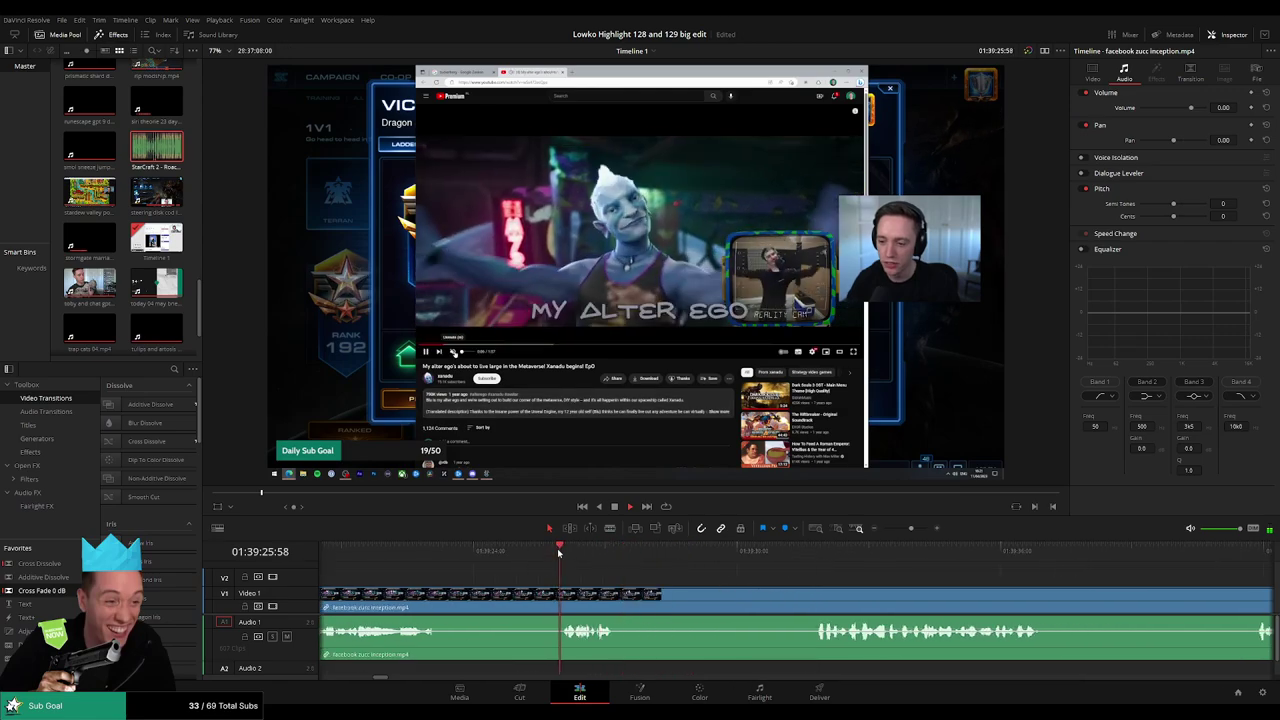
key(ctrl+equal)
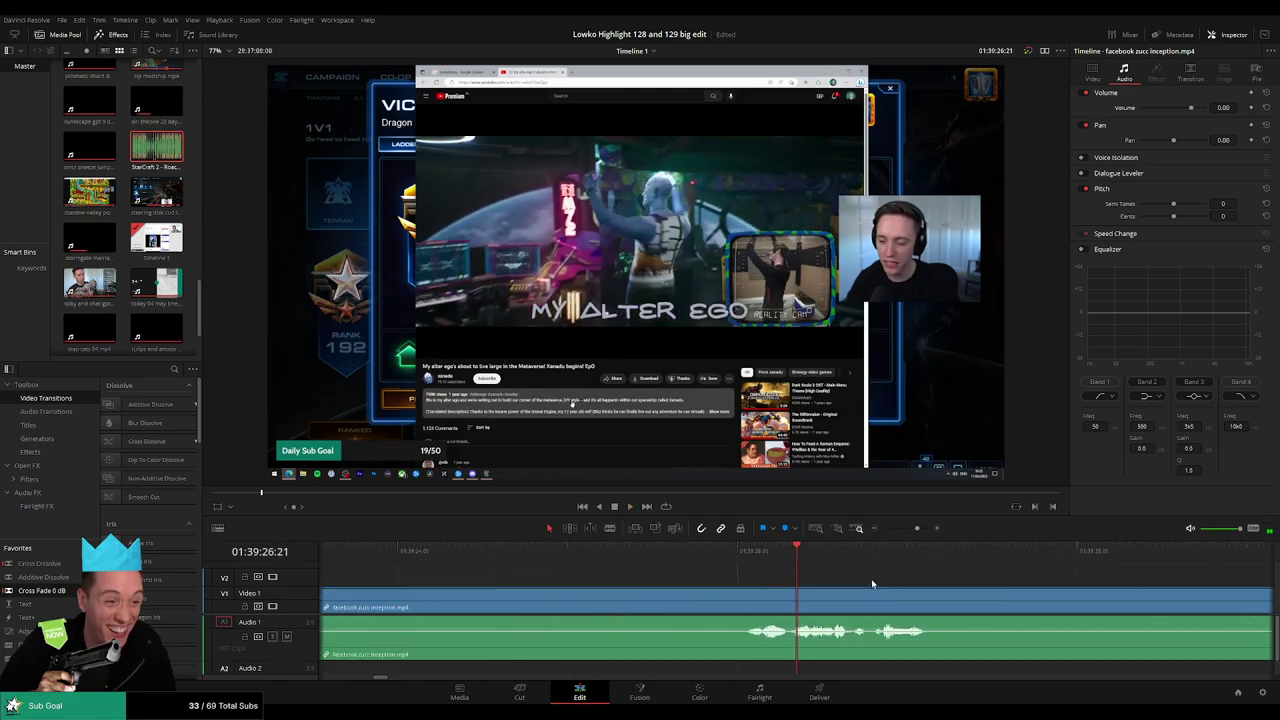
key(space)
drag(766, 552, 820, 597)
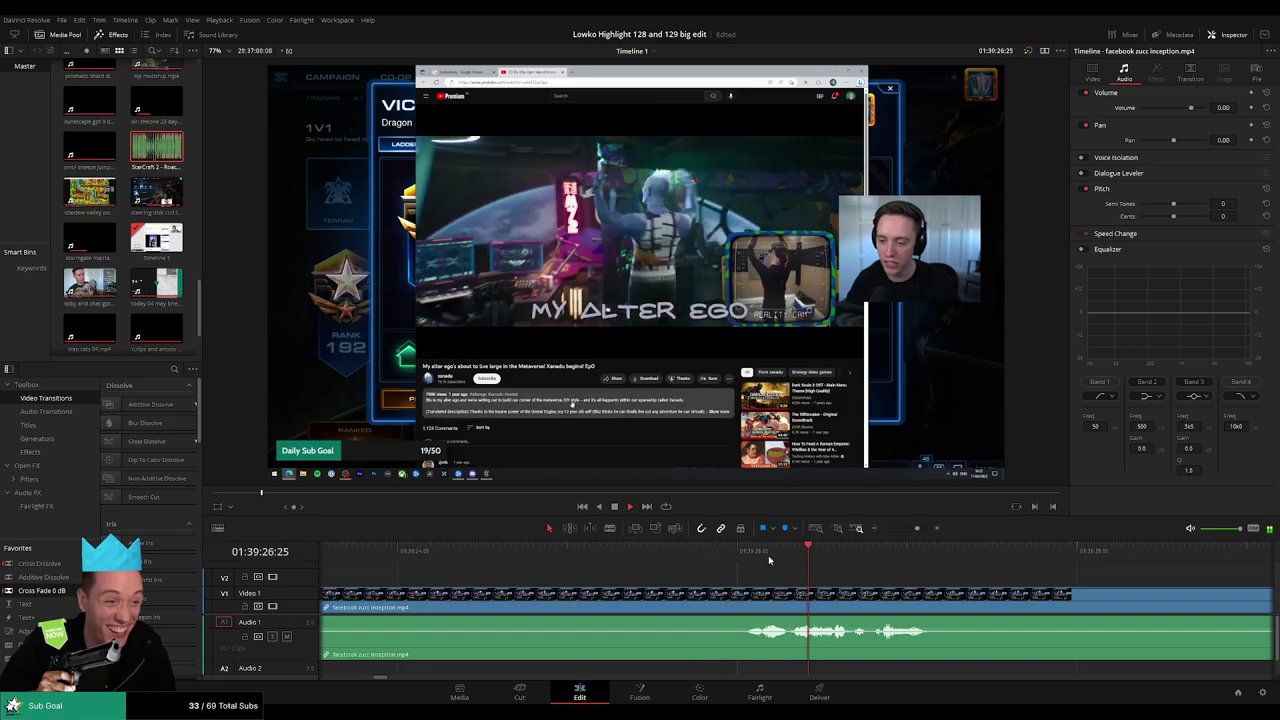
key(b)
click(819, 597)
key(space)
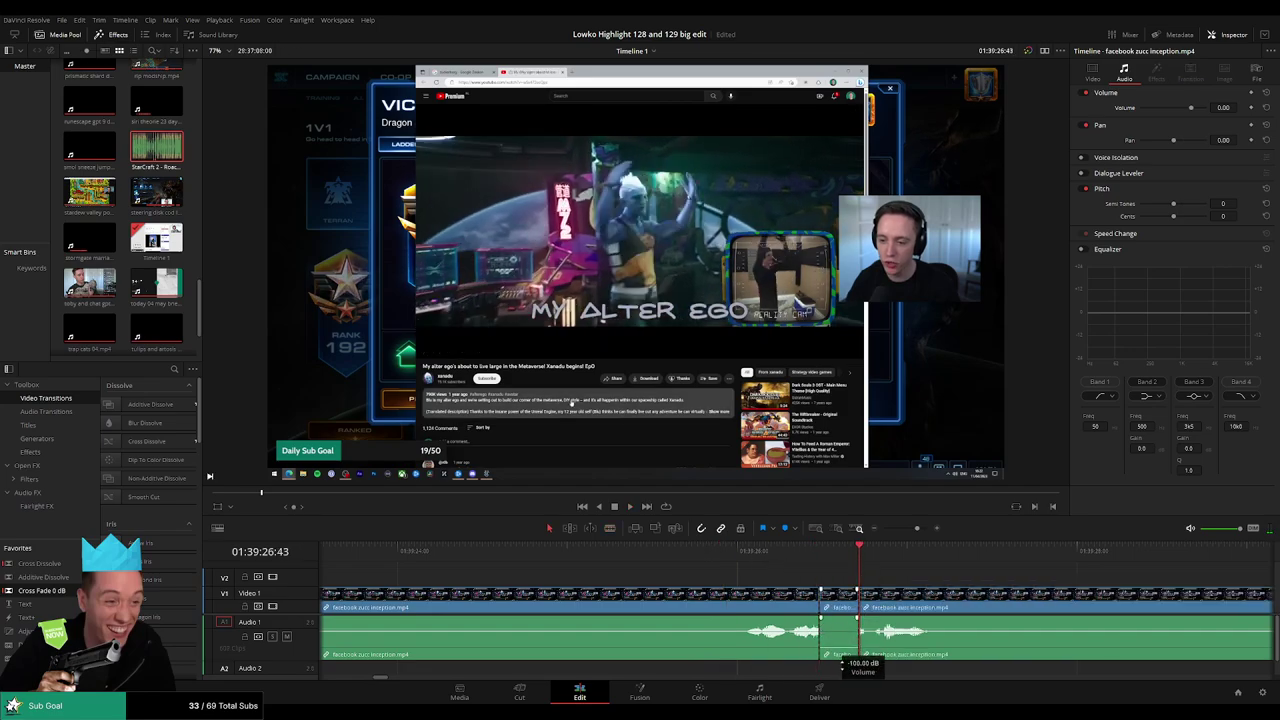
Place the Roach Quotes sound on Audio 2 and trim it shorter.
click(858, 611)
key(a)
key(q)
drag(1075, 690, 820, 670)
drag(936, 670, 853, 677)
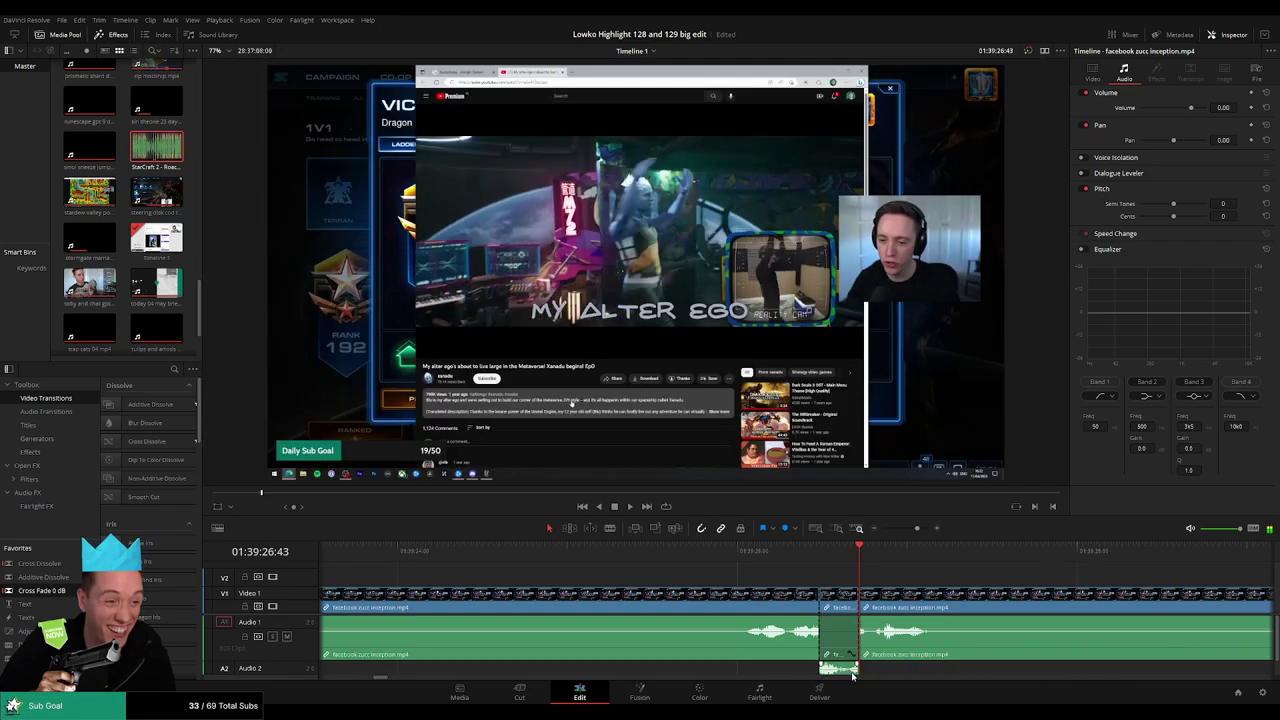
click(852, 672)
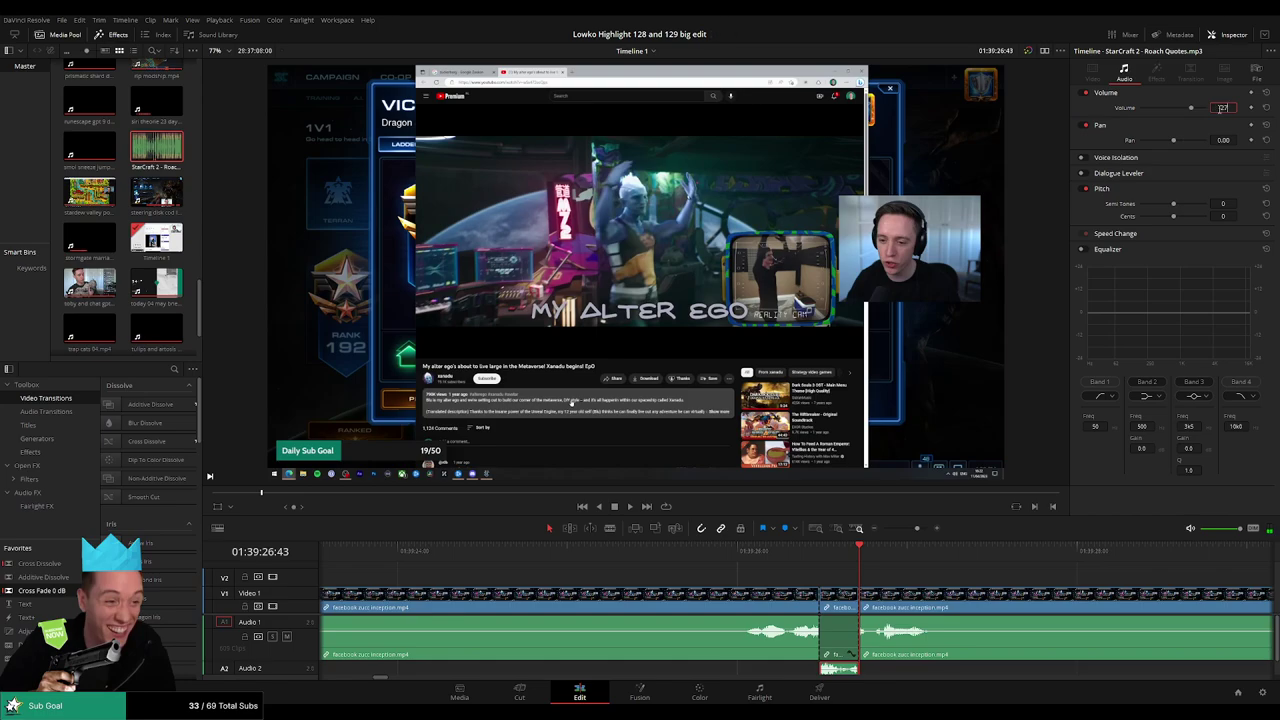
scroll(898, 575, down, 3)
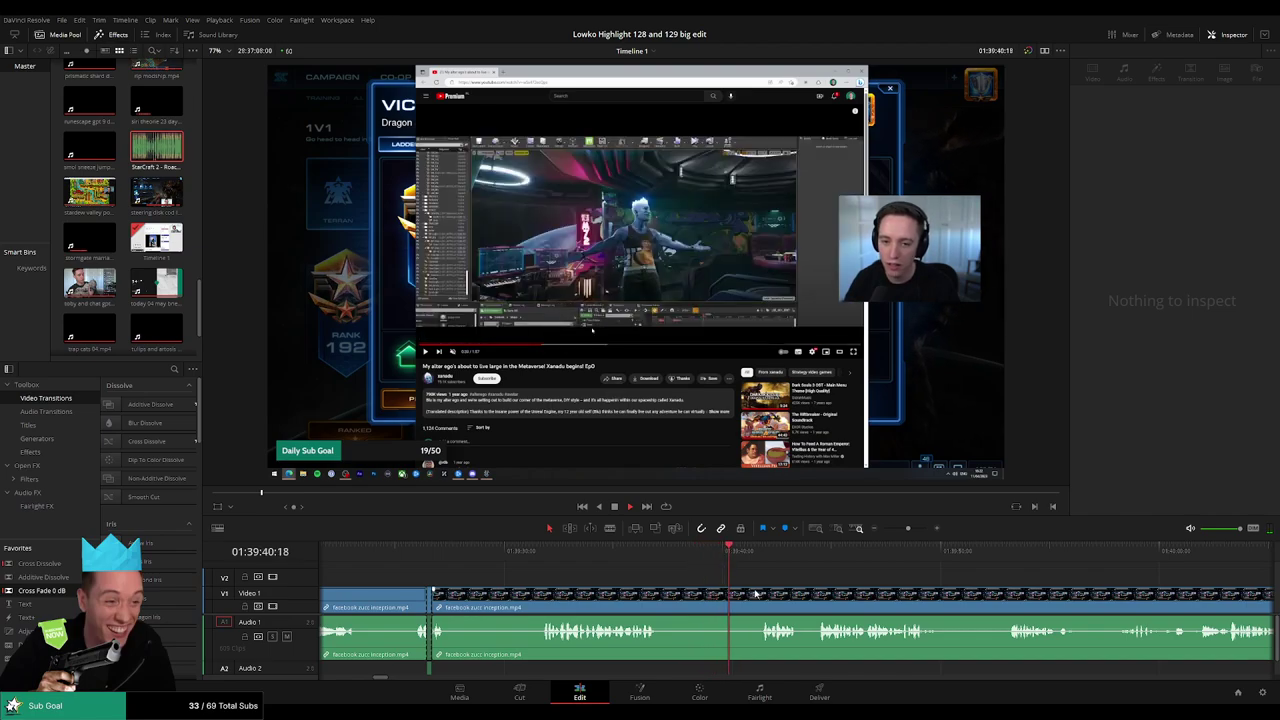
Blade both ends of a short stretch near 01:39:50 and ripple-delete it.
click(755, 557)
scroll(857, 593, right, 3)
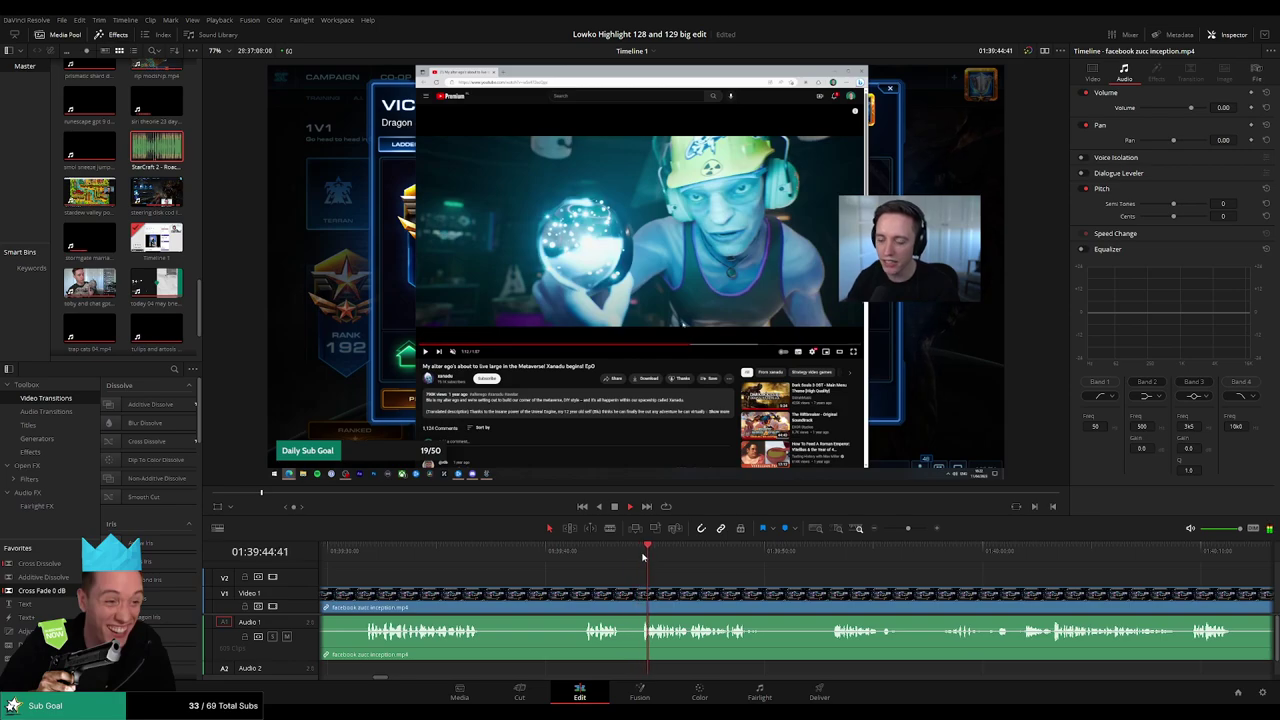
scroll(765, 597, right, 2)
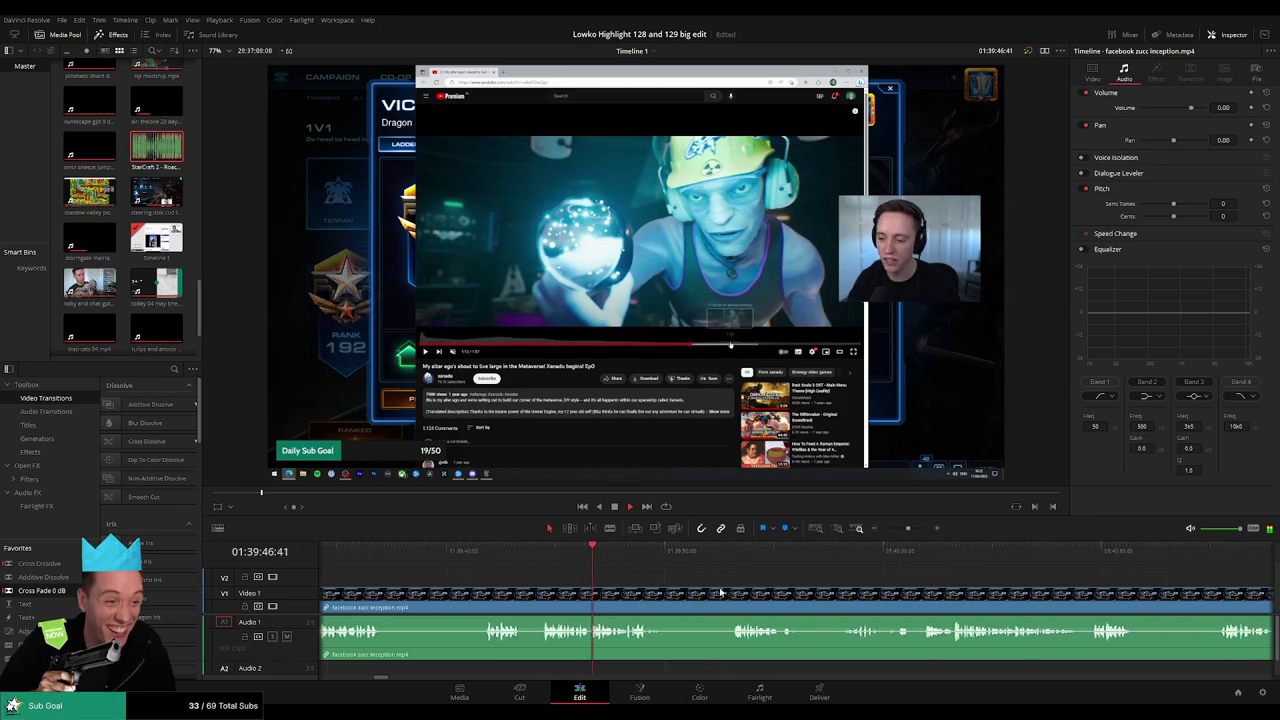
scroll(685, 590, right, 1)
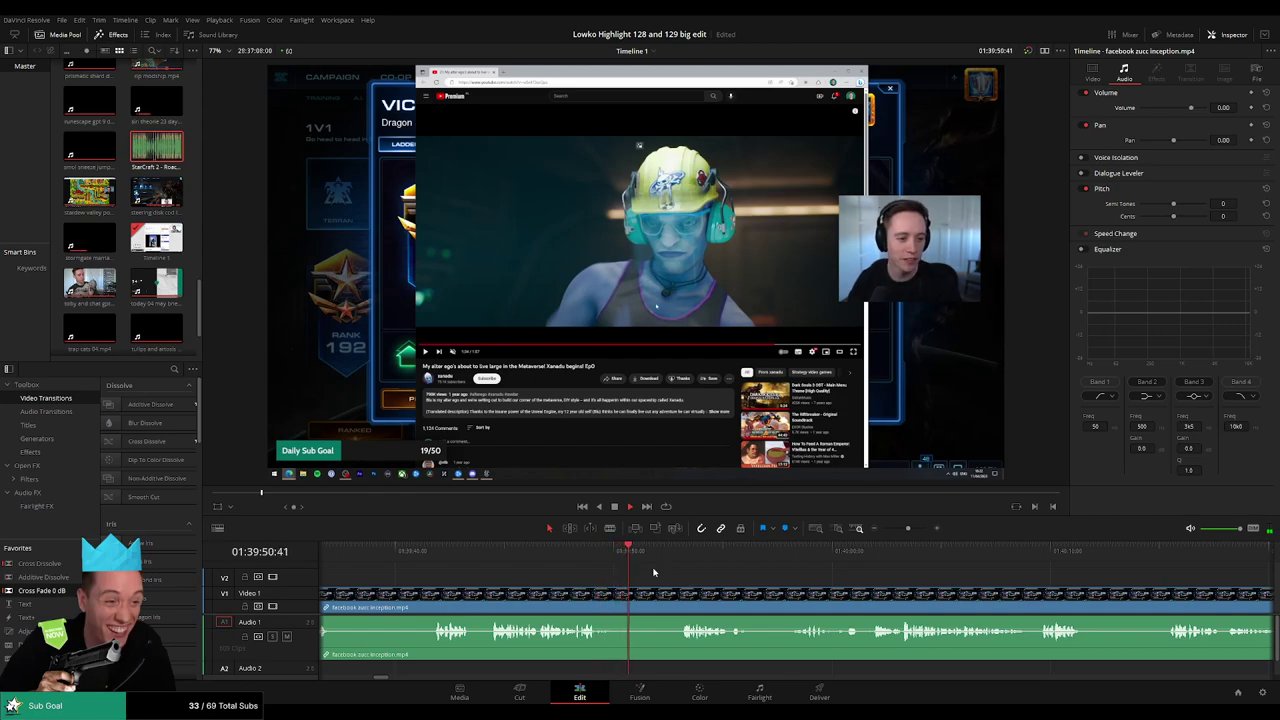
click(621, 598)
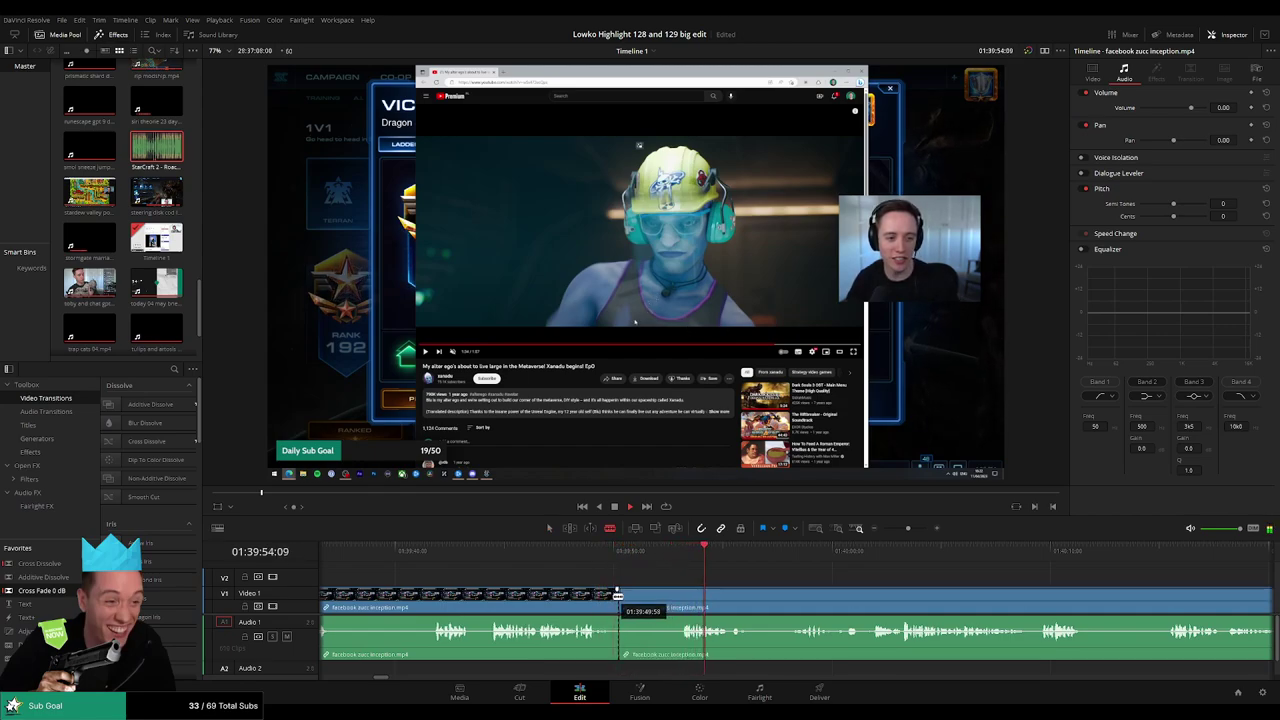
click(679, 598)
key(a)
click(655, 604)
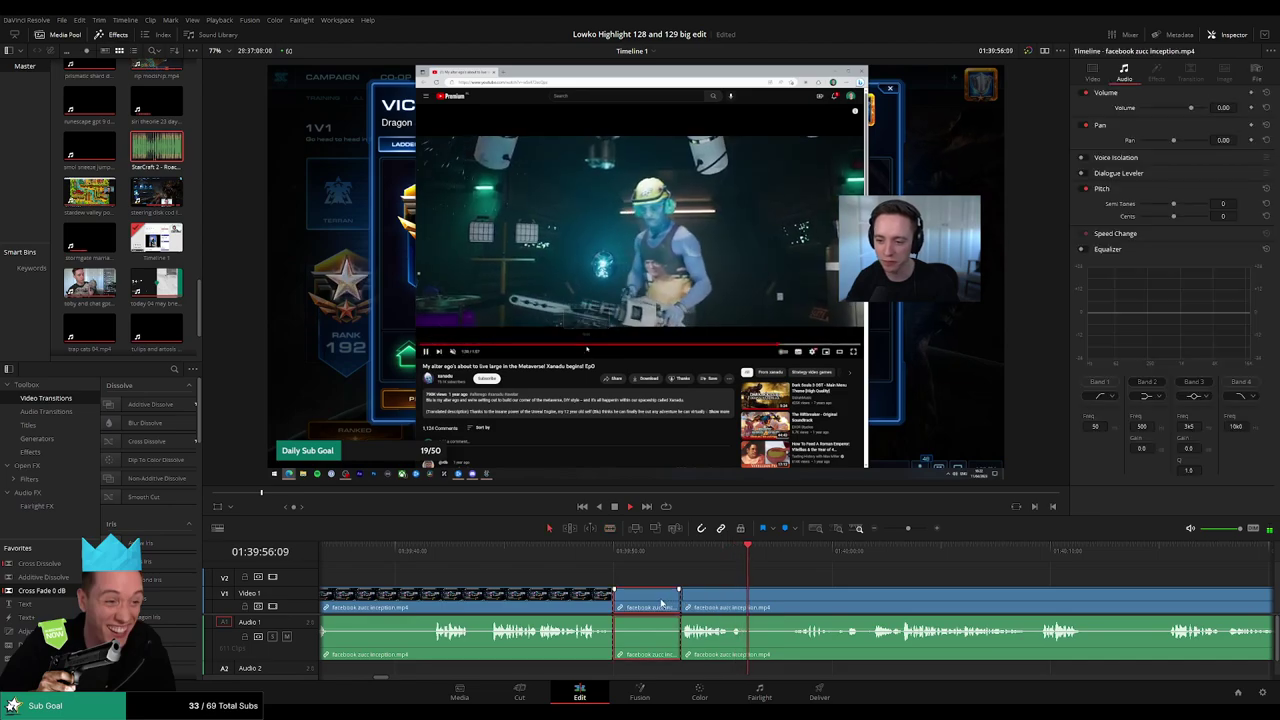
key(Delete)
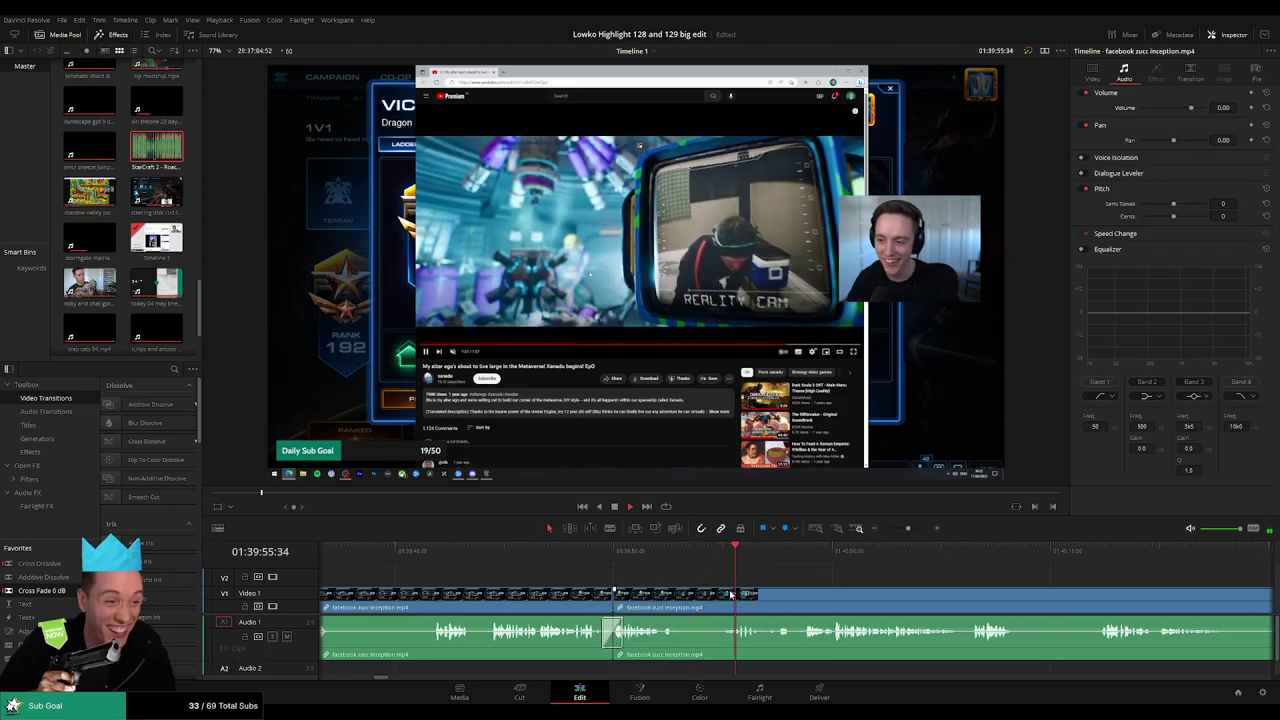
scroll(750, 595, down, 3)
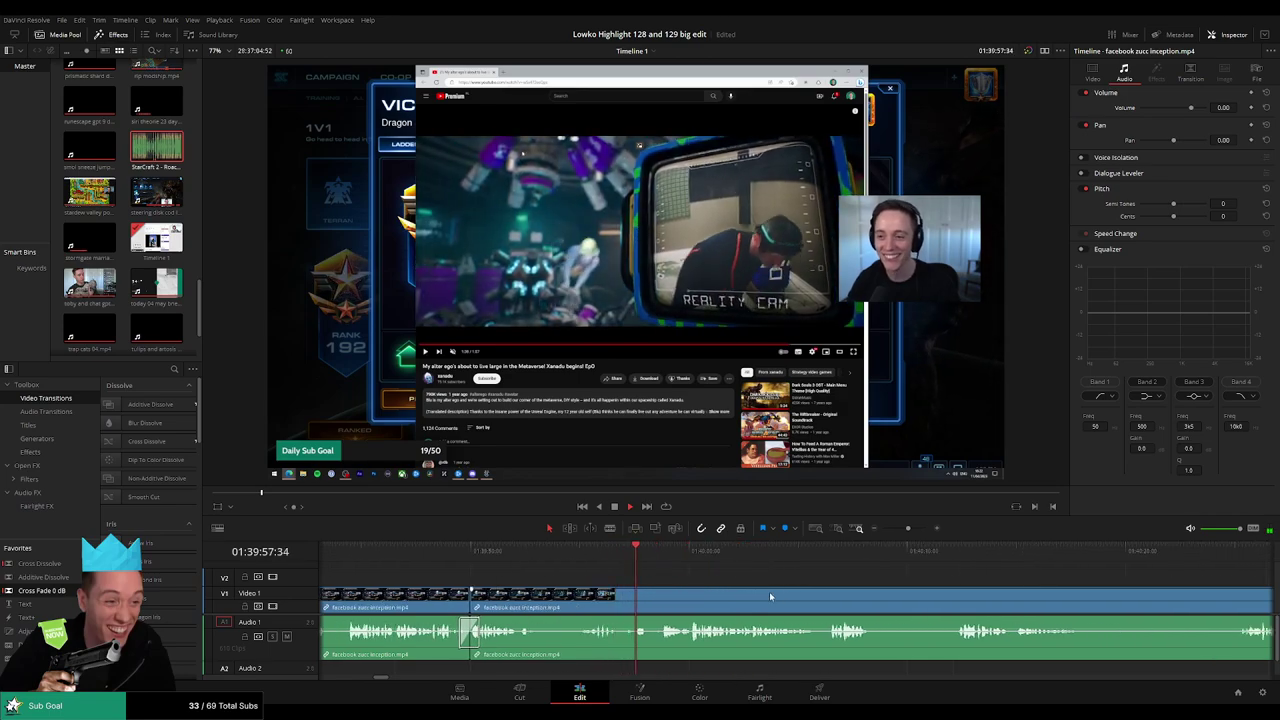
scroll(760, 597, down, 3)
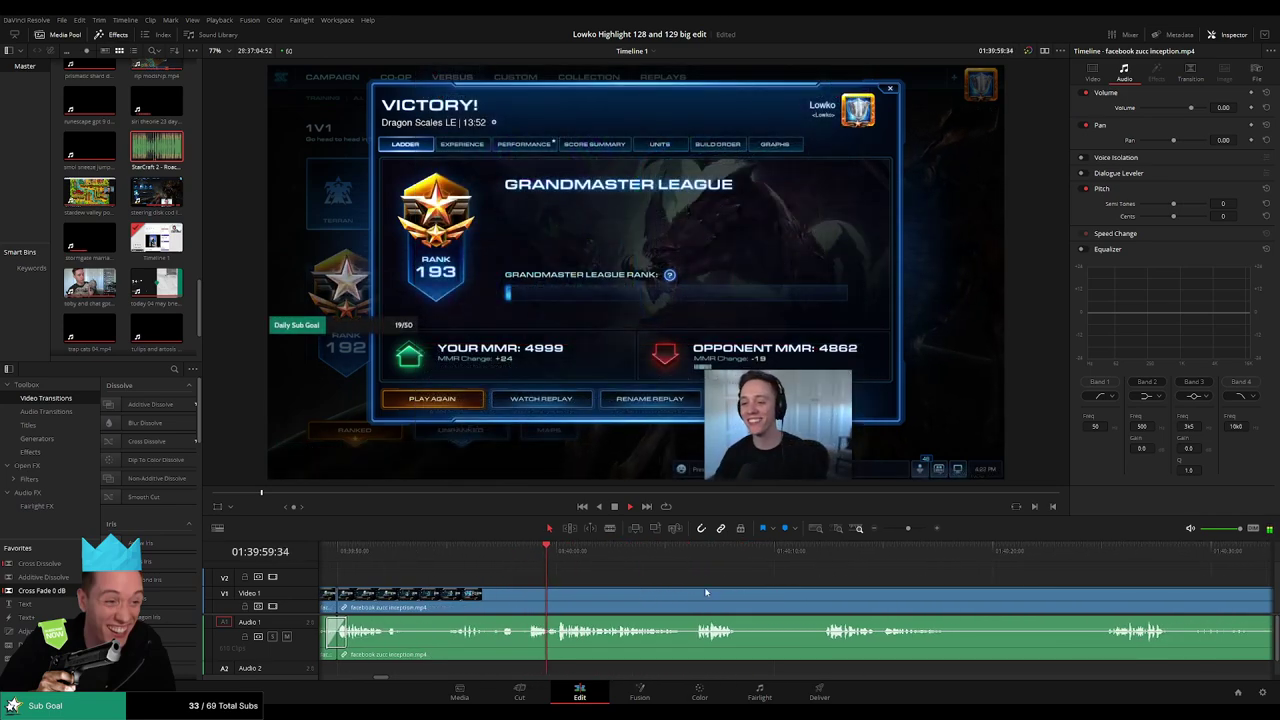
Zoom the timeline out and ripple-delete the short bladed piece.
scroll(679, 593, down, 1)
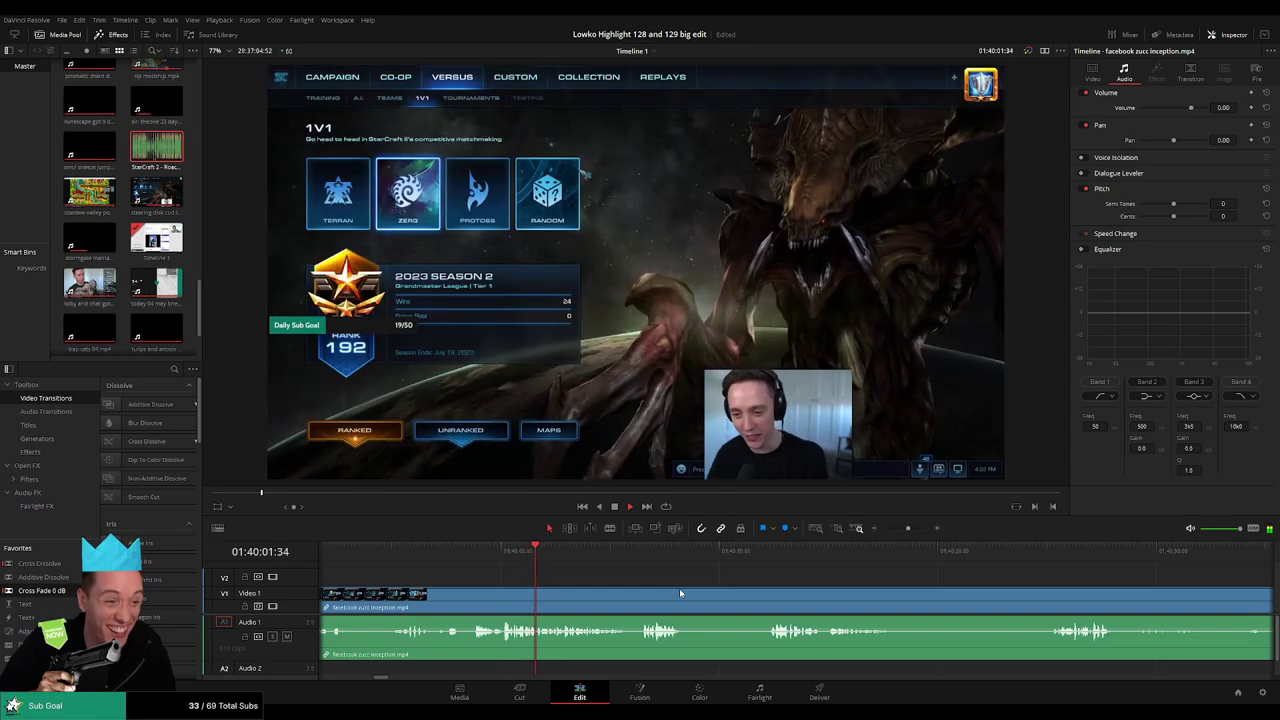
mouse_move(907, 528)
mouse_down()
mouse_move(886, 531)
mouse_move(907, 531)
mouse_up()
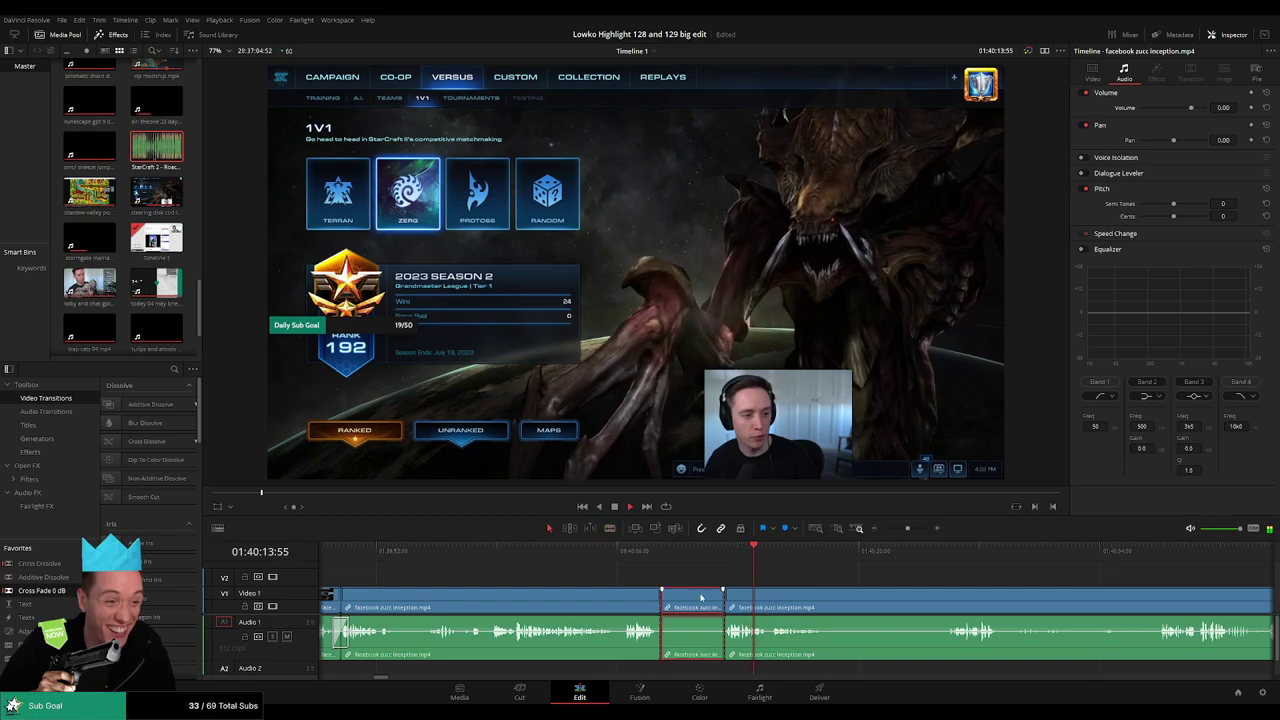
click(723, 598)
key(BackSpace)
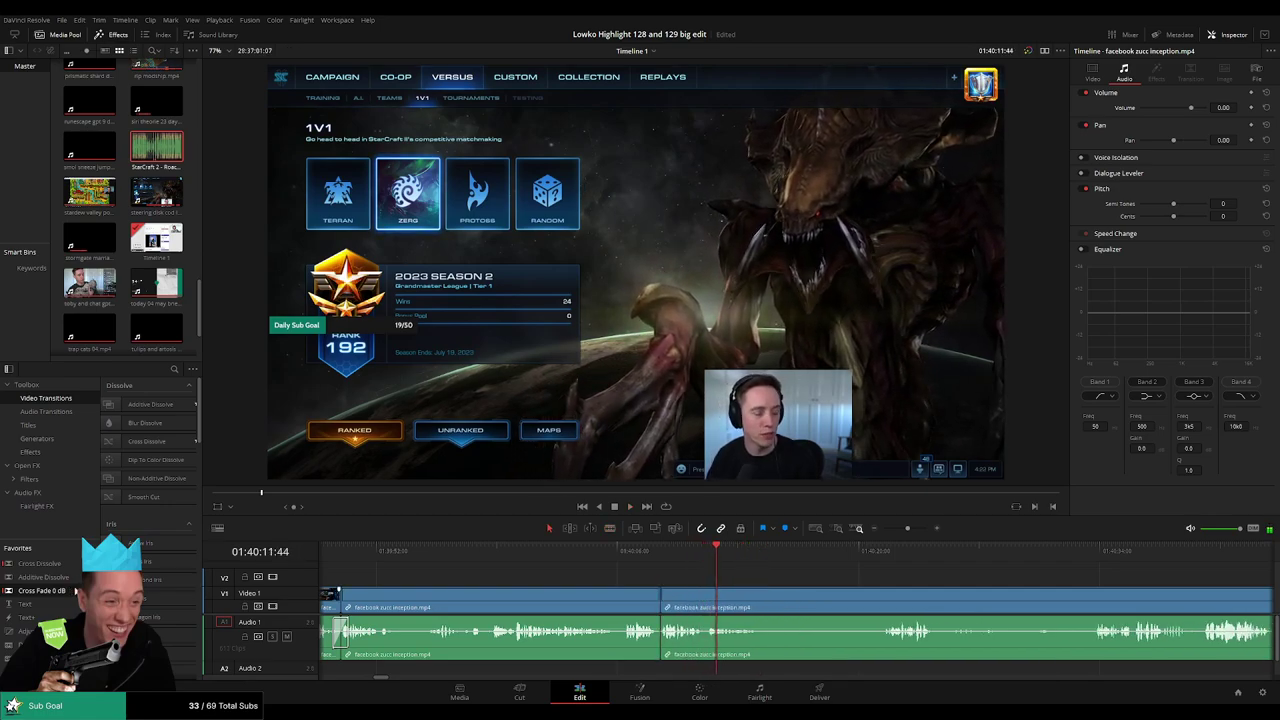
With the Blade tool active, review the footage ahead toward perfume down.mp4.
scroll(643, 597, right, 3)
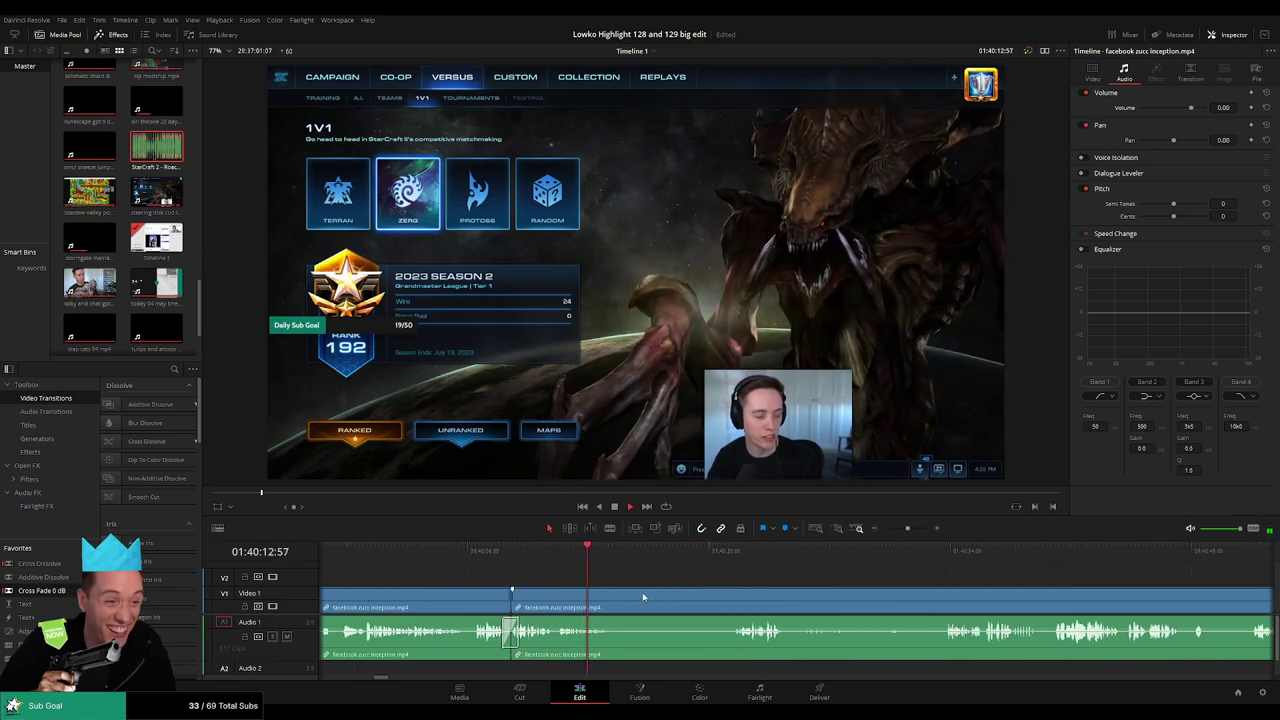
click(734, 551)
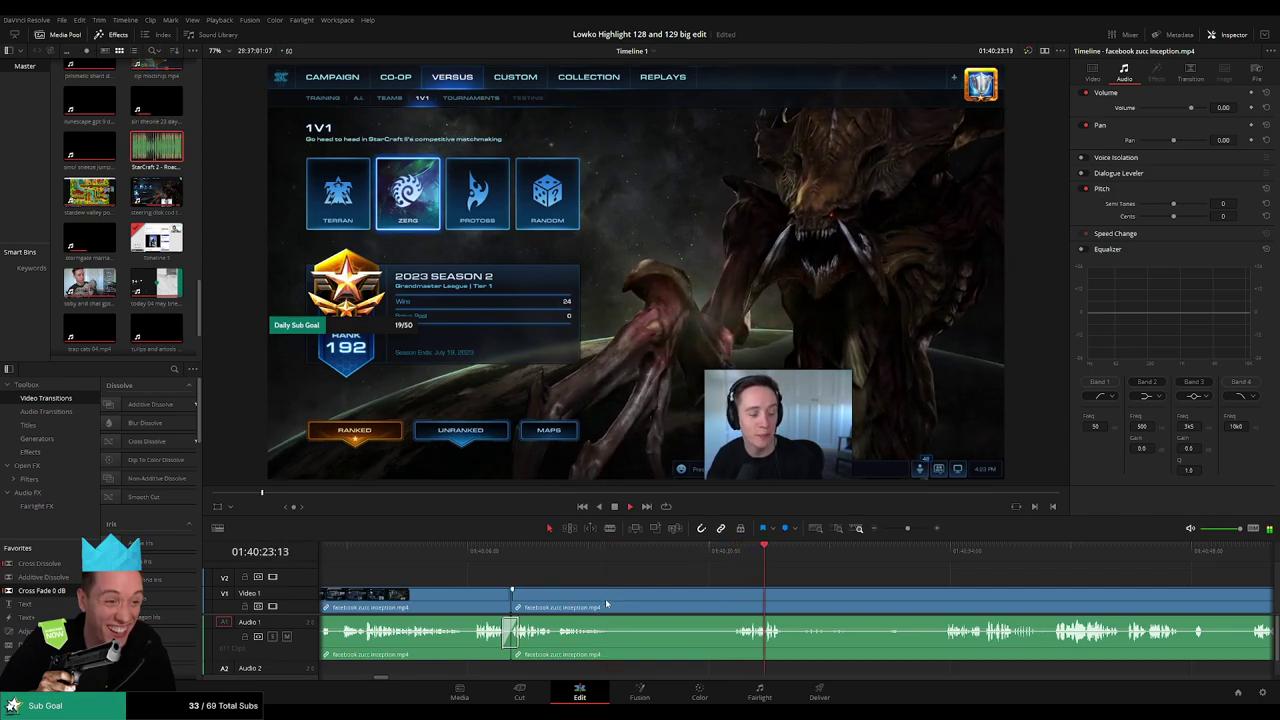
key(b)
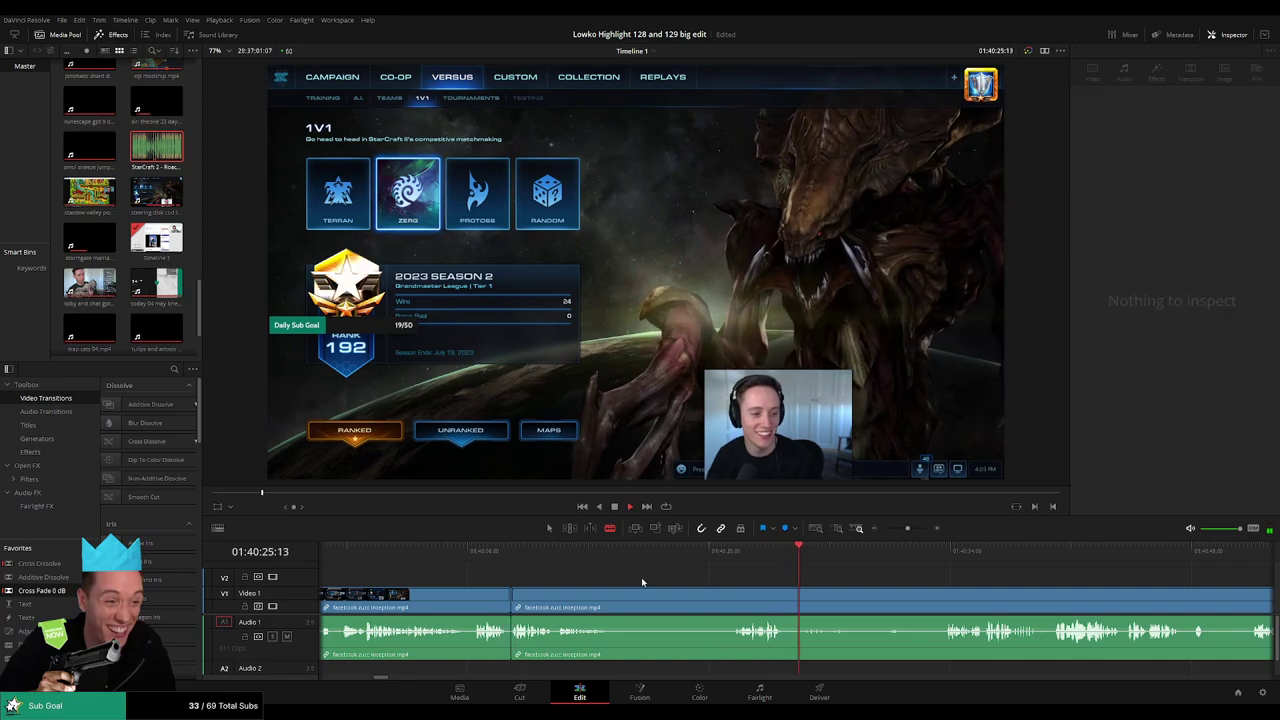
click(952, 556)
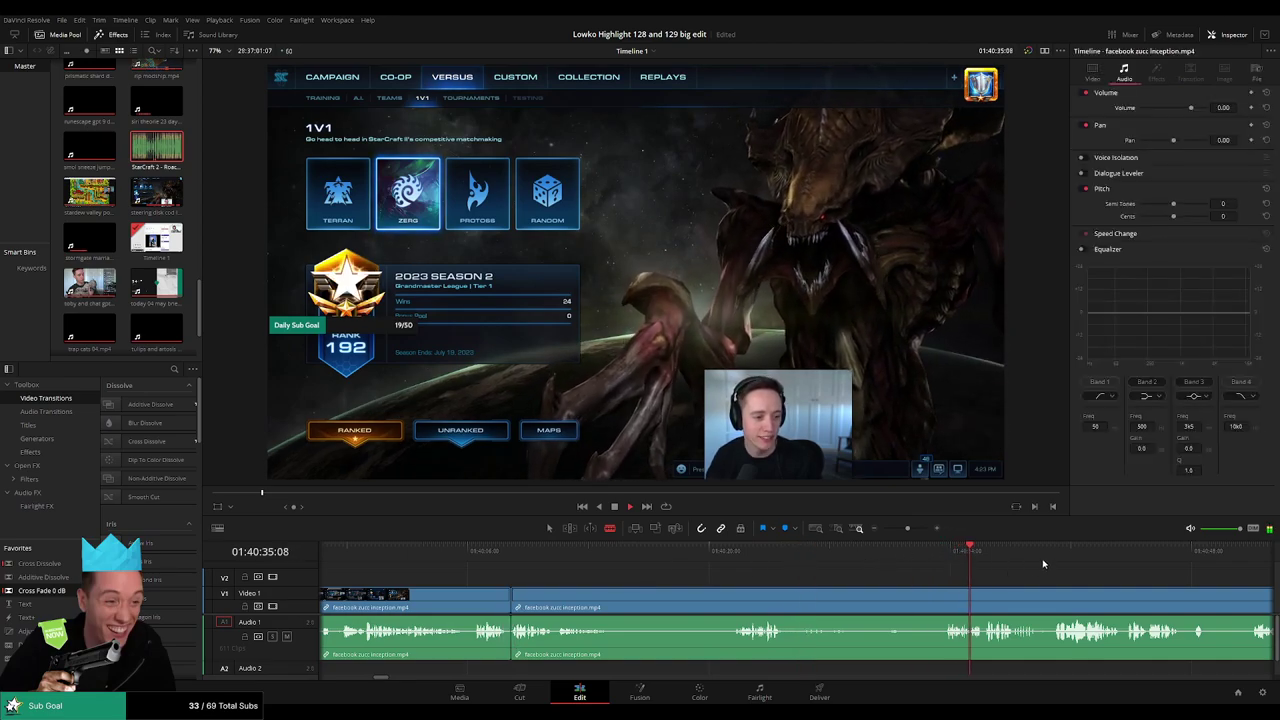
click(1100, 556)
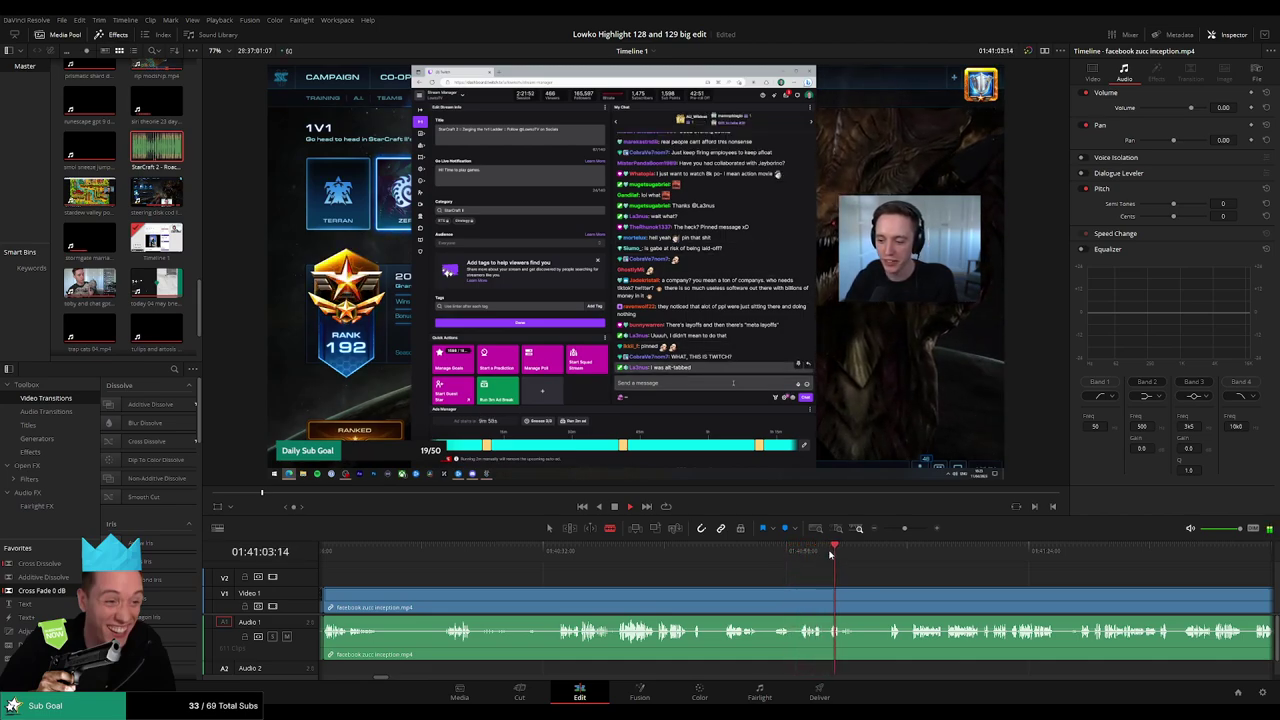
scroll(780, 580, right, 4)
click(736, 562)
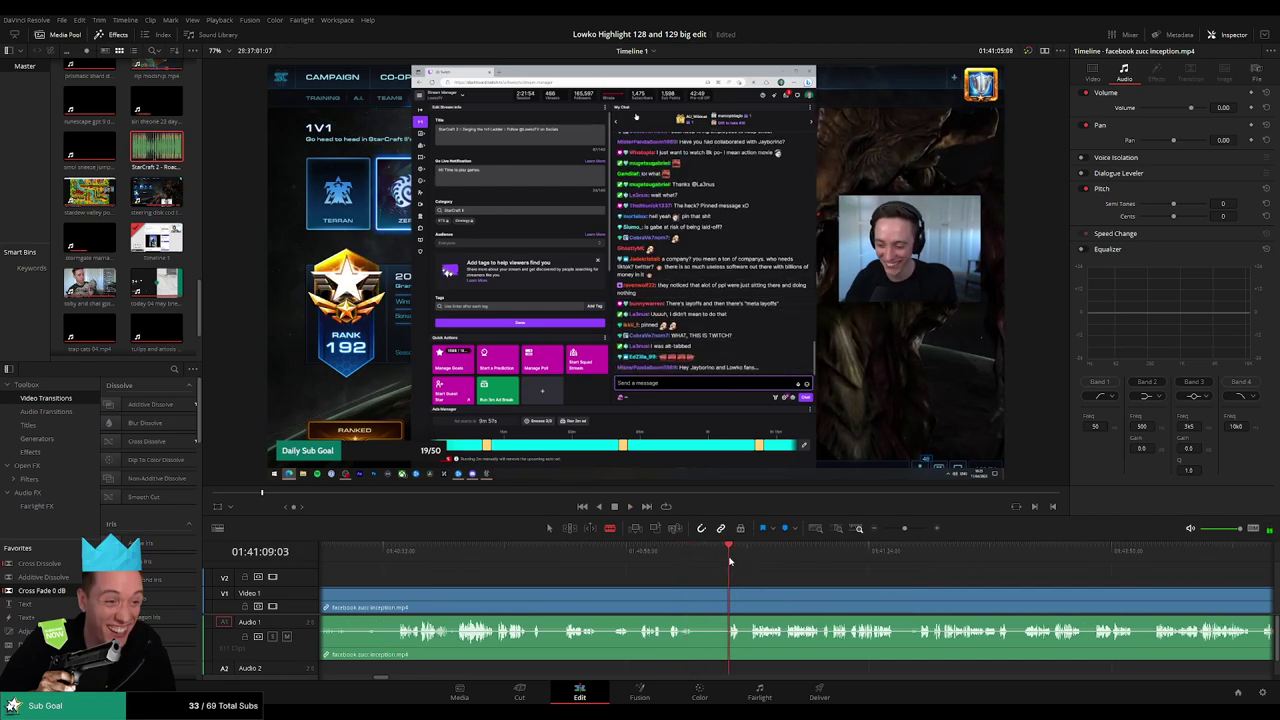
click(752, 560)
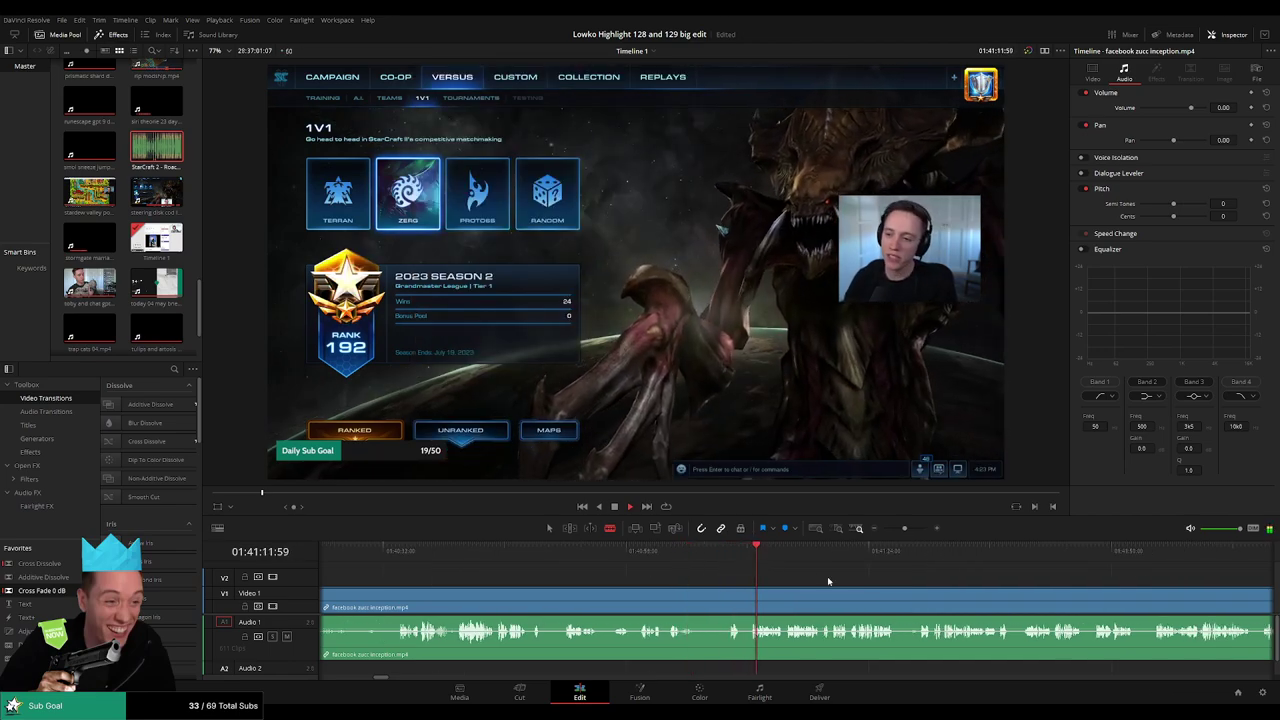
scroll(790, 572, down, 2)
scroll(825, 580, down, 2)
scroll(858, 588, down, 2)
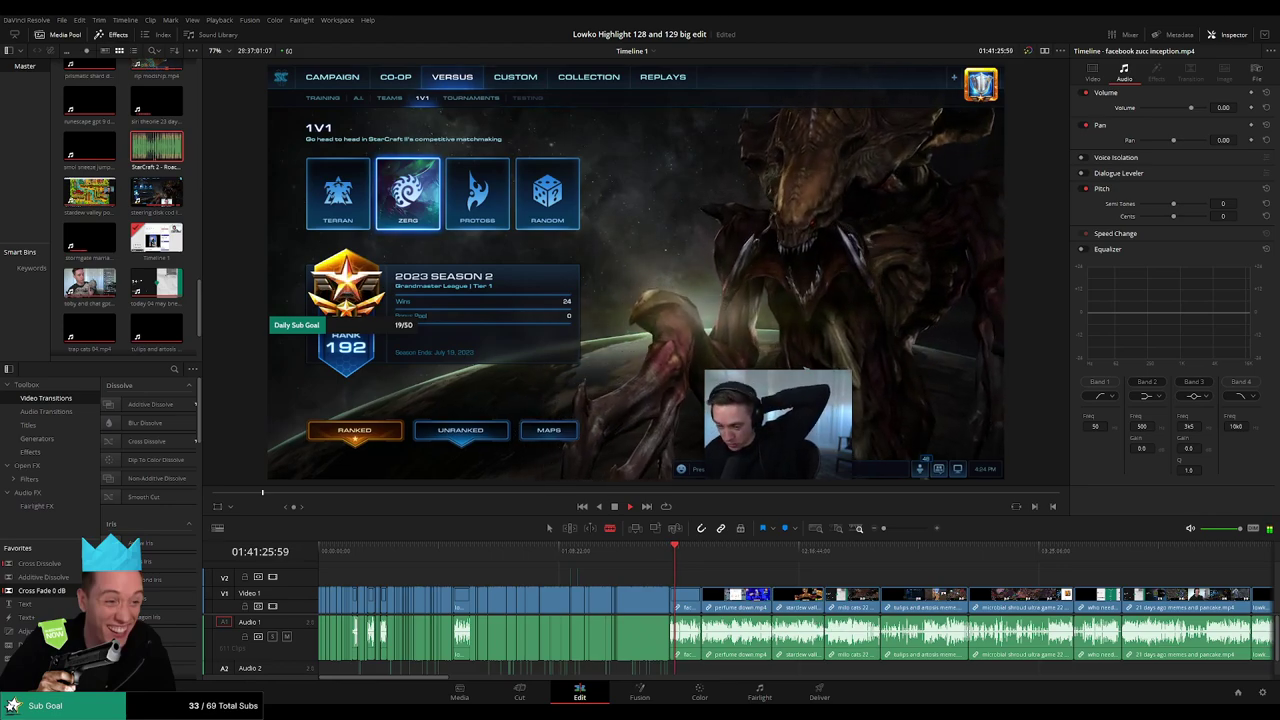
Blade the facebook zucc inception clip and ripple-delete its tail so perfume down.mp4 starts near 01:40:09.
key(ctrl+equal)
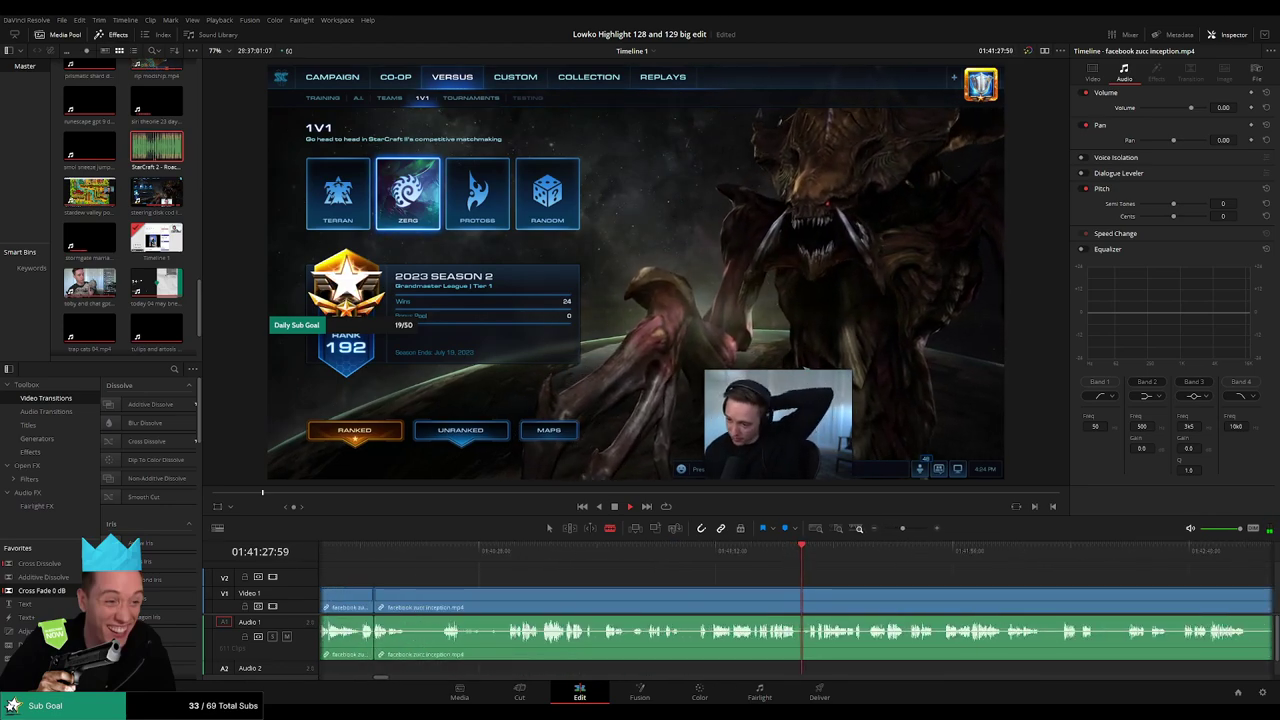
scroll(622, 565, right, 3)
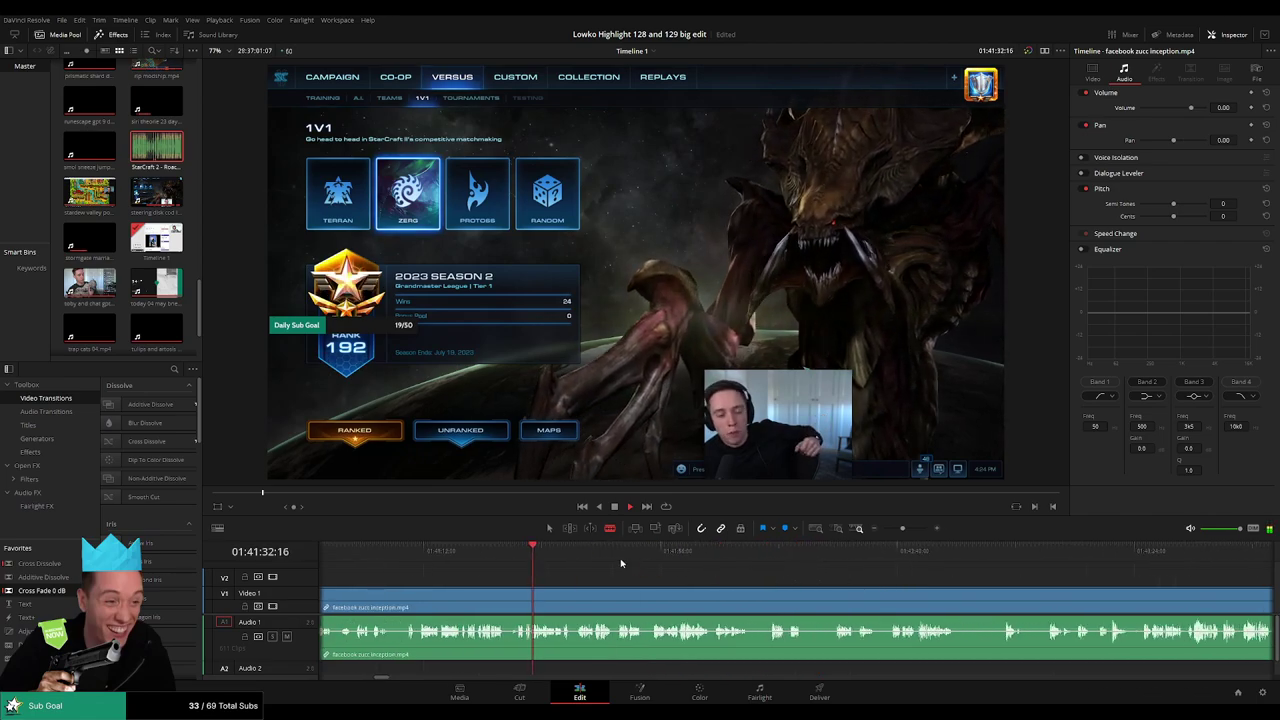
scroll(780, 595, up, 1)
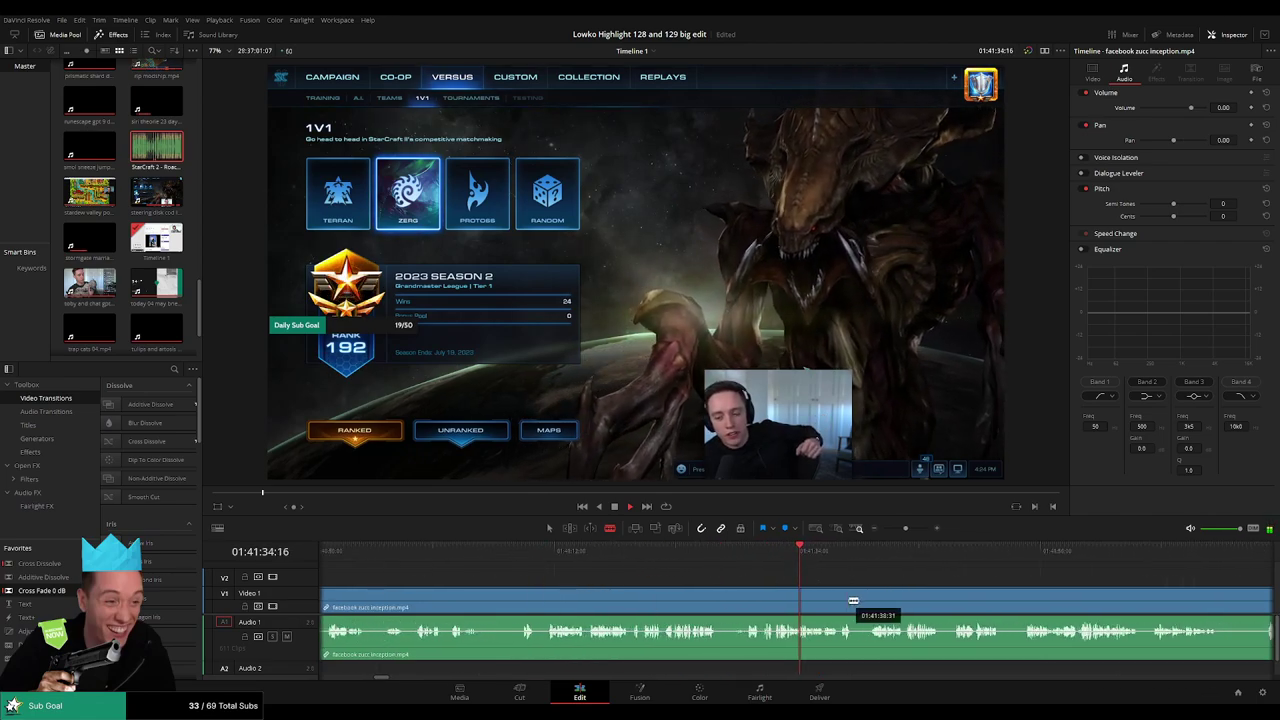
click(709, 558)
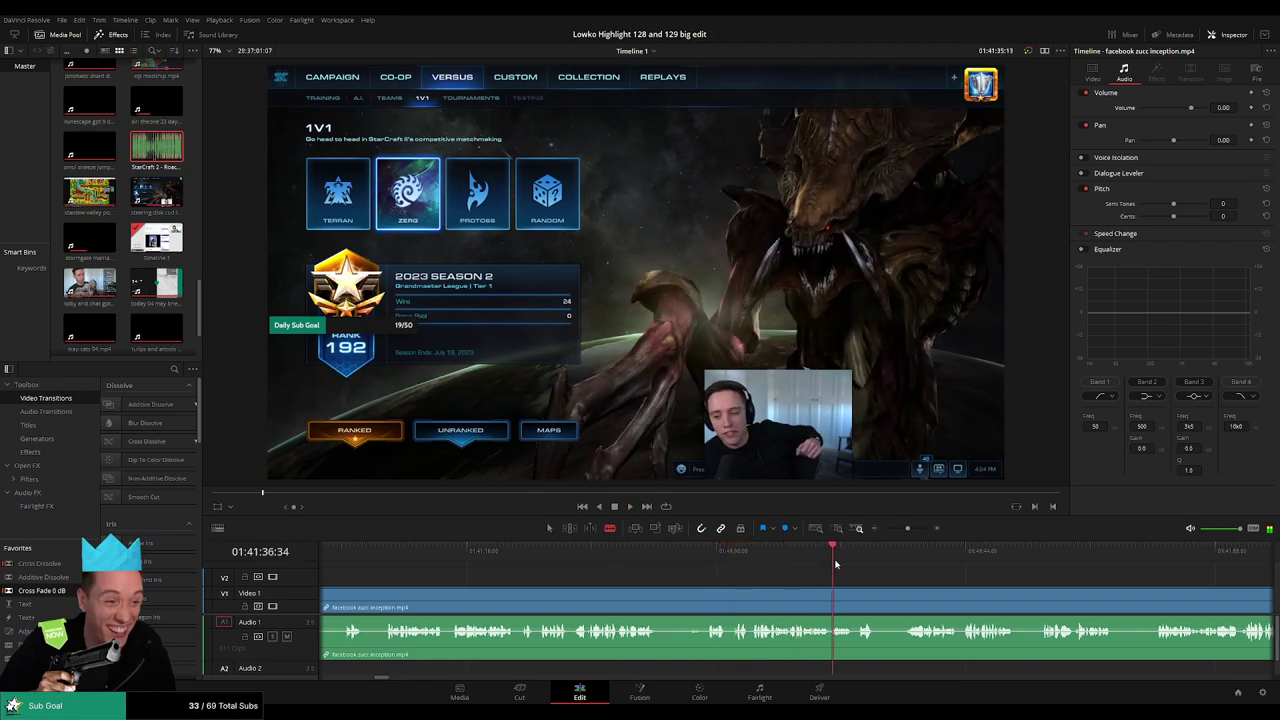
click(628, 558)
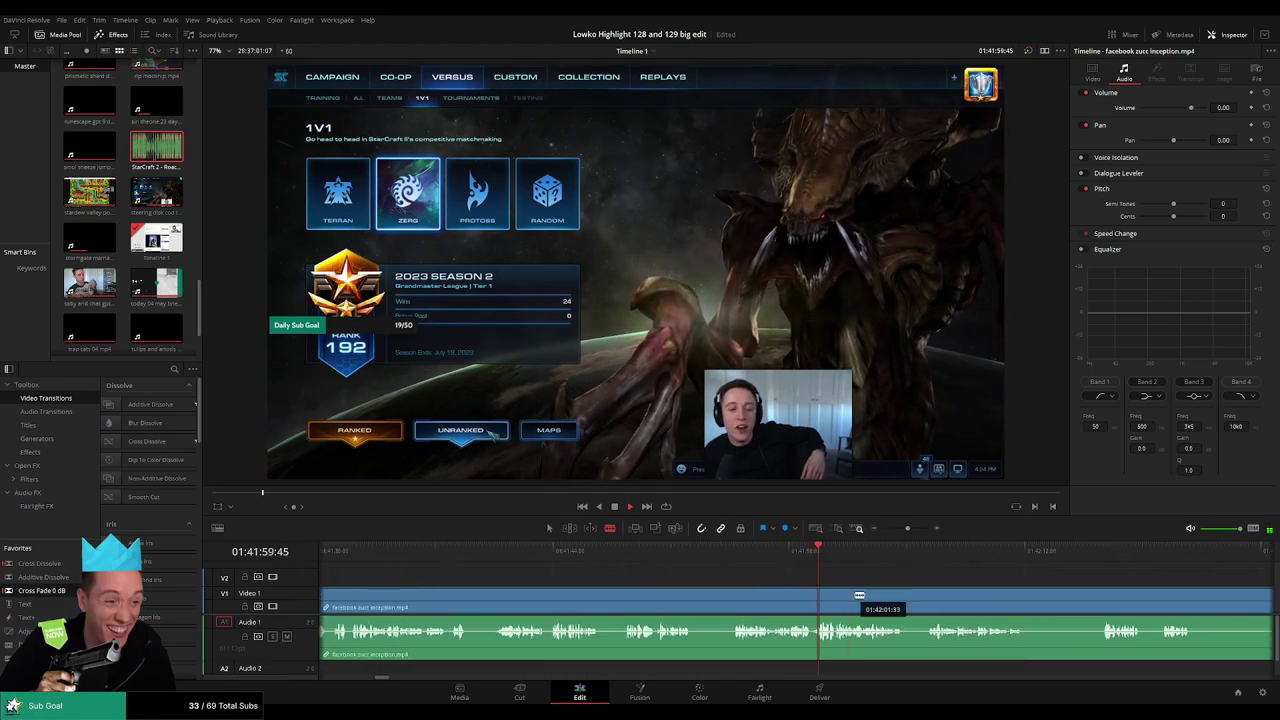
click(628, 562)
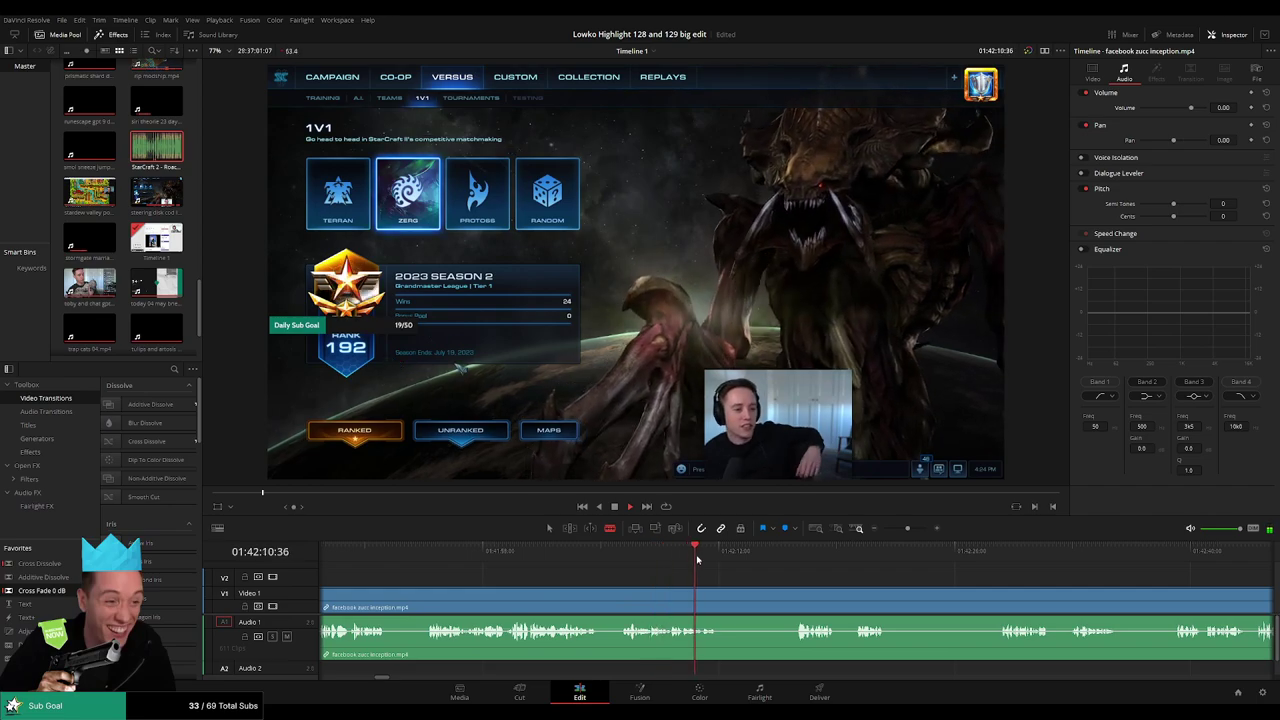
click(753, 597)
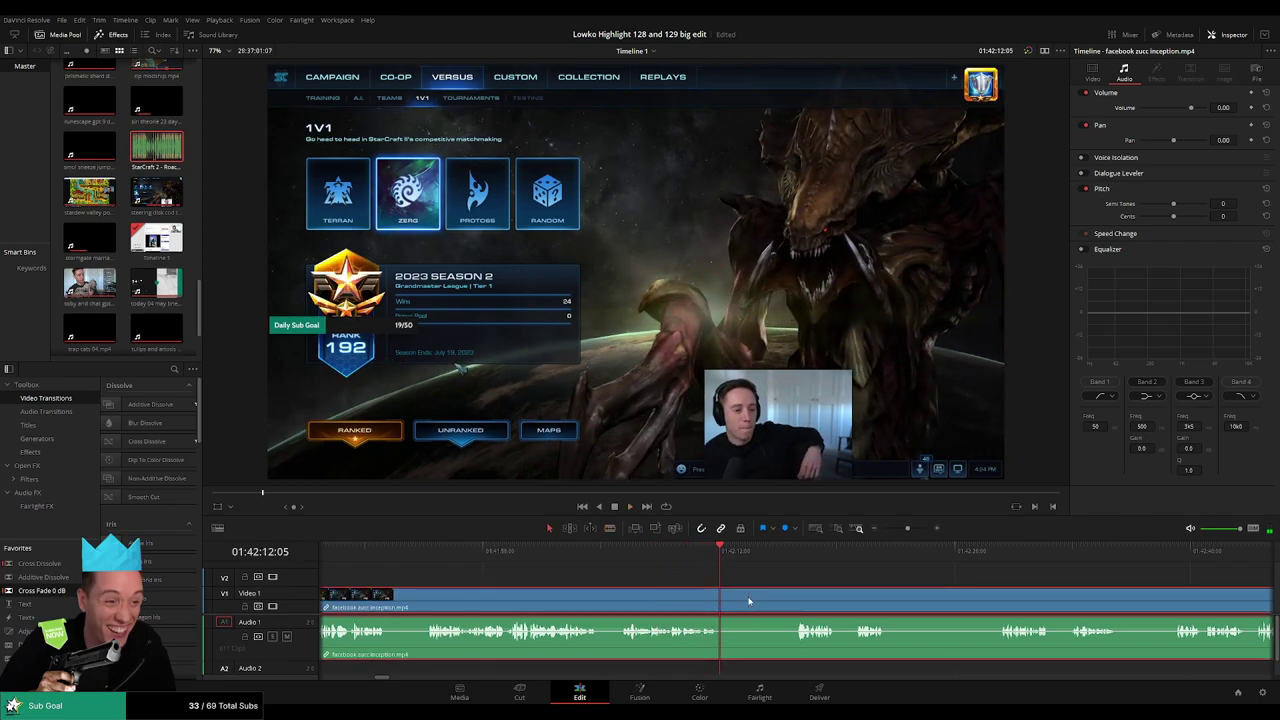
key(a)
click(750, 598)
key(shift+Delete)
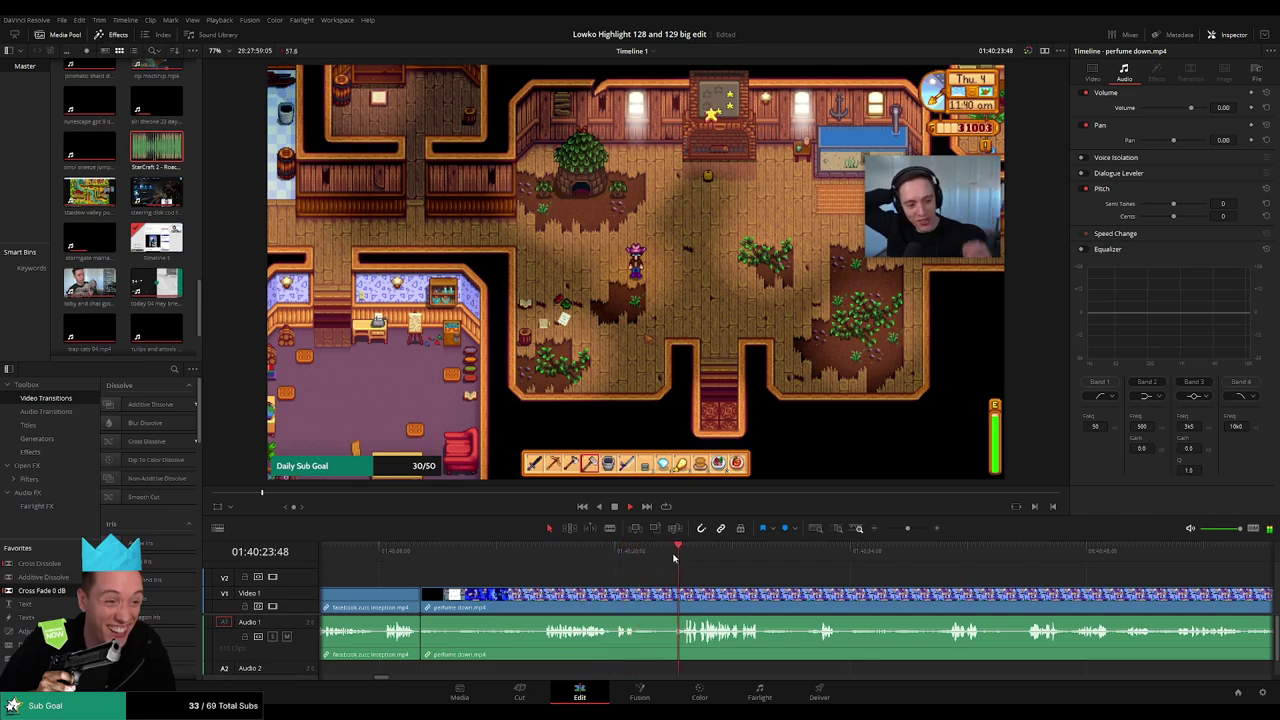
Scrub and play through the perfume down footage to find the clear Chanel page.
scroll(800, 597, down, 1)
scroll(800, 597, down, 2)
scroll(800, 597, down, 2)
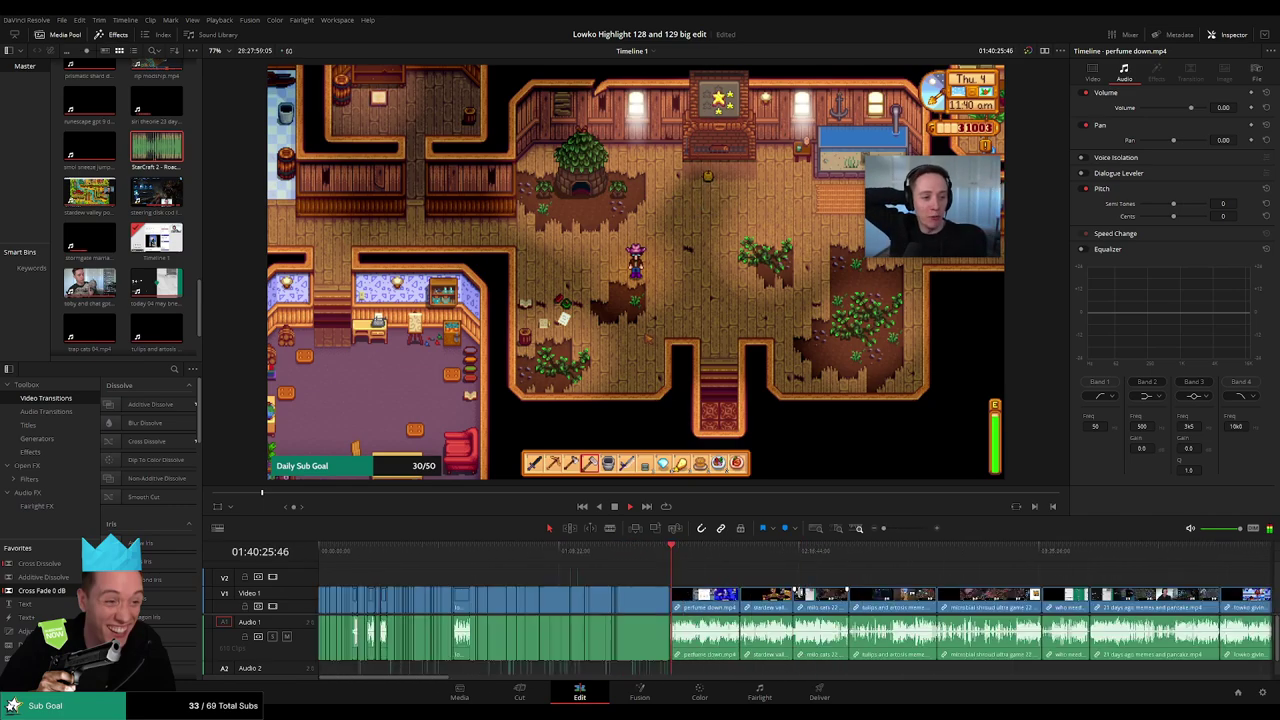
scroll(691, 563, down, 1)
scroll(702, 567, right, 2)
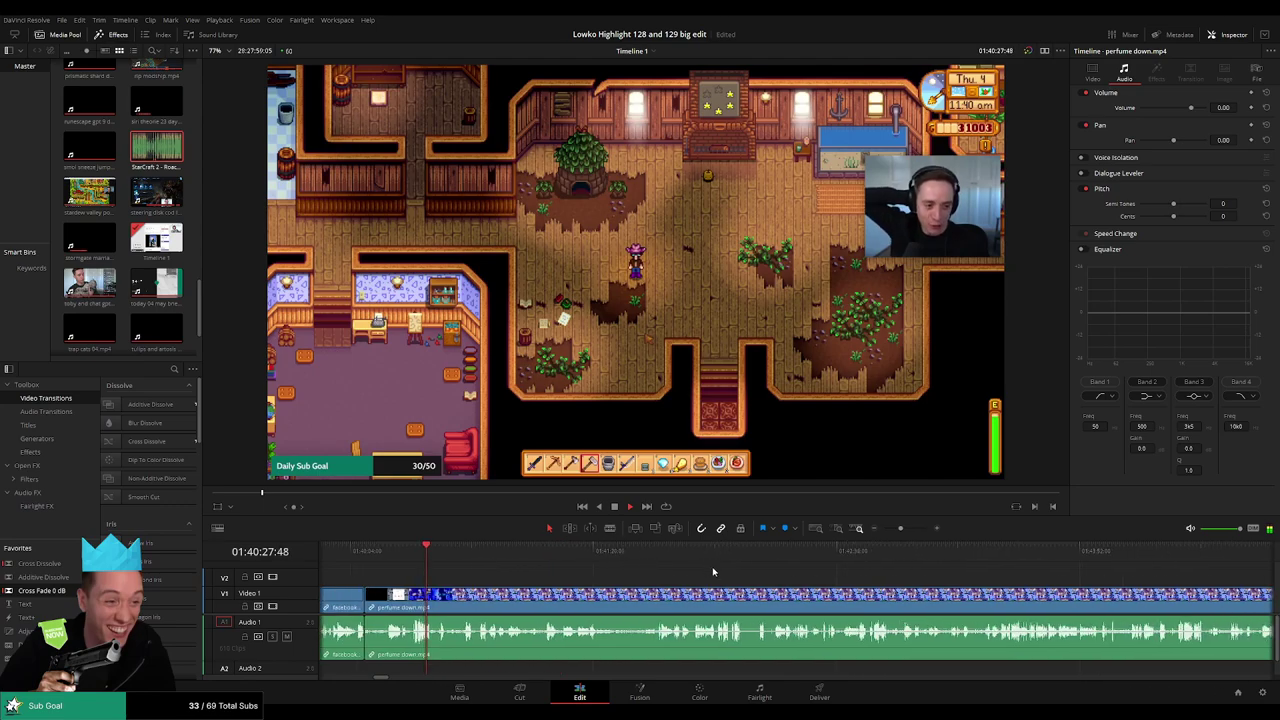
drag(433, 562, 468, 558)
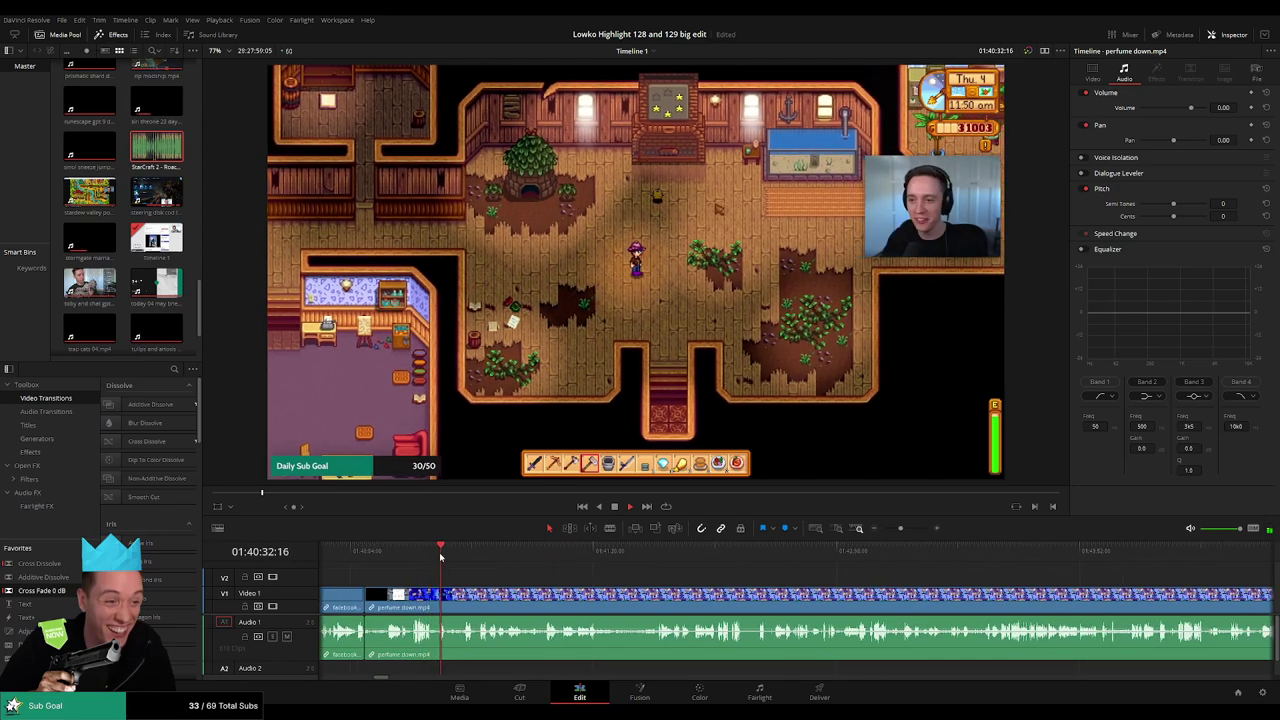
key(space)
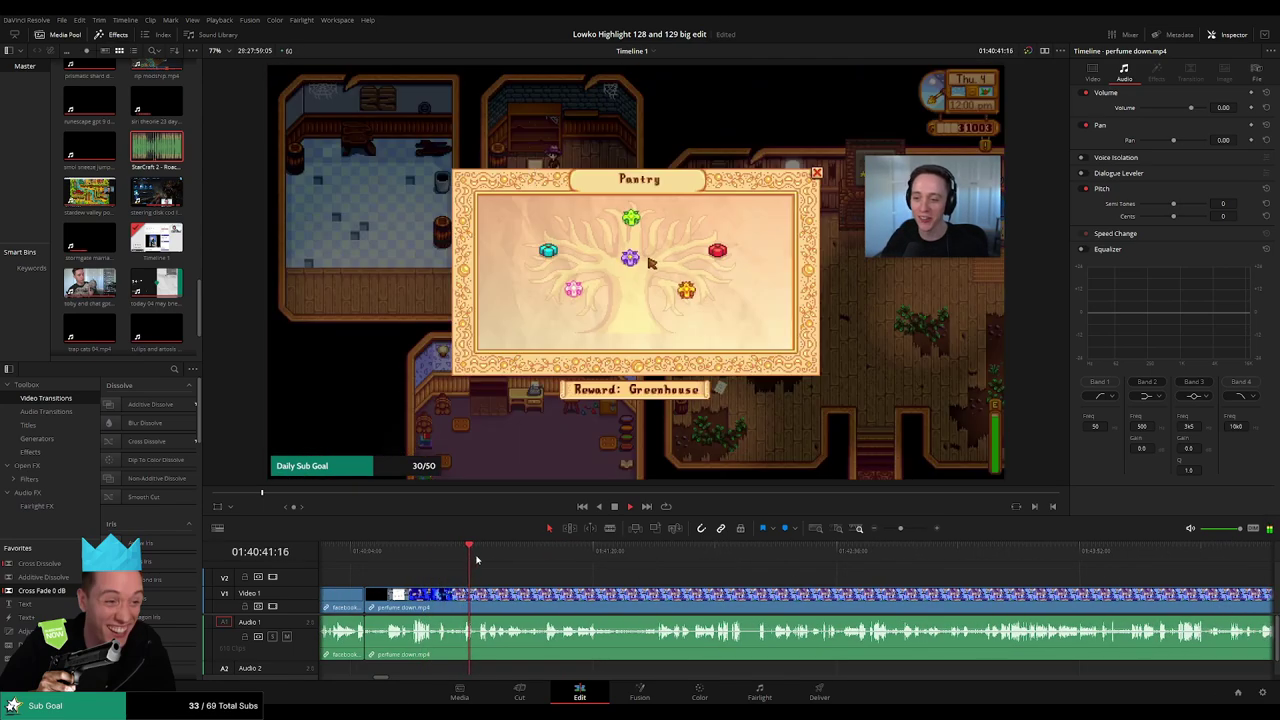
scroll(668, 597, down, 2)
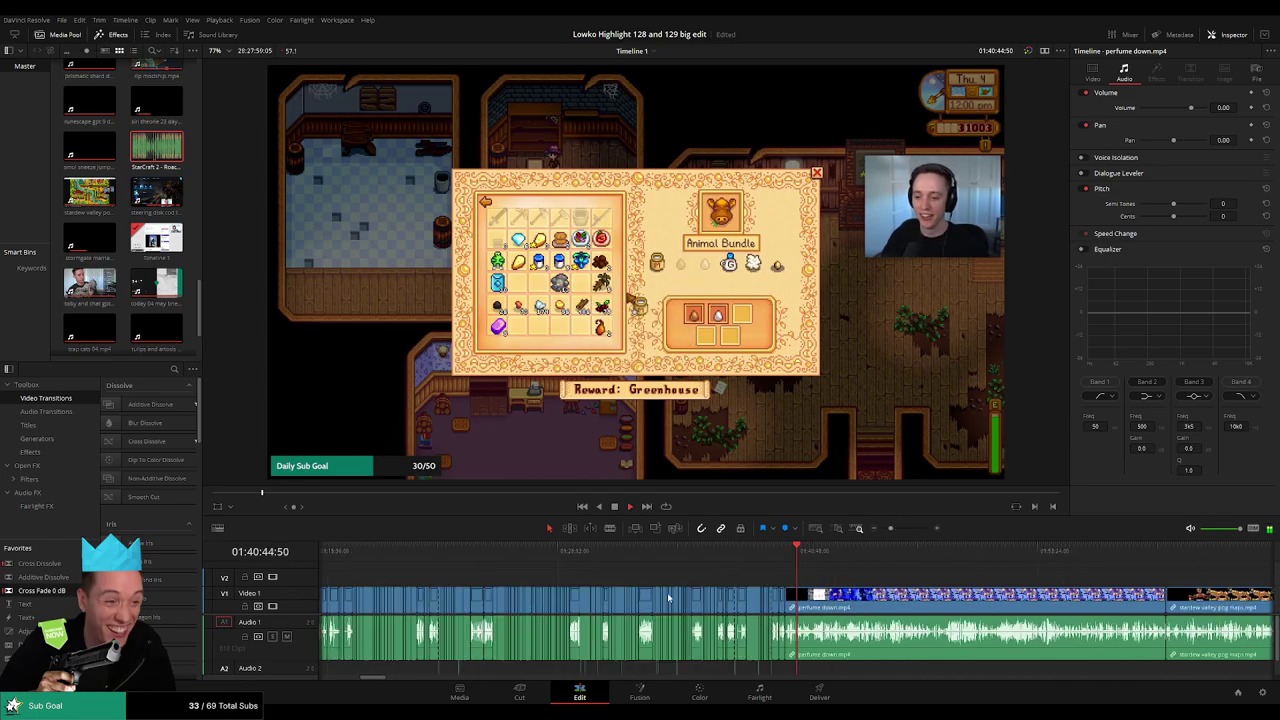
scroll(1112, 588, up, 2)
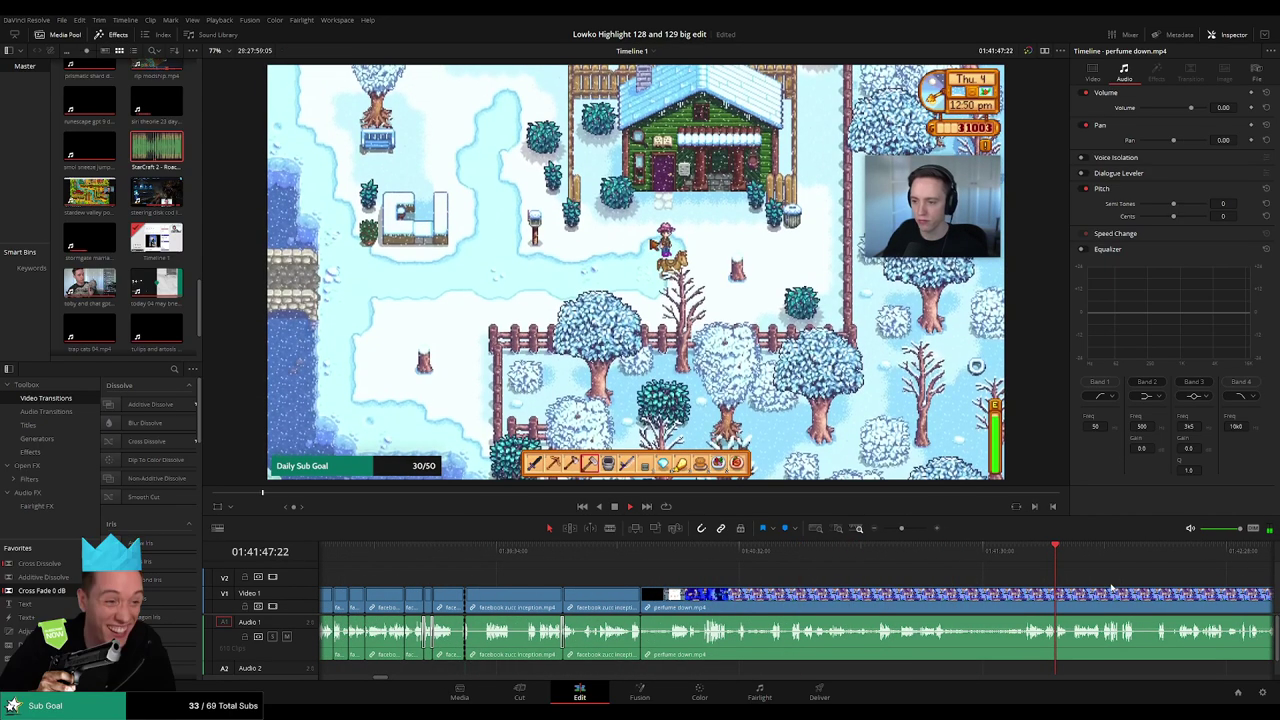
scroll(1112, 588, right, 5)
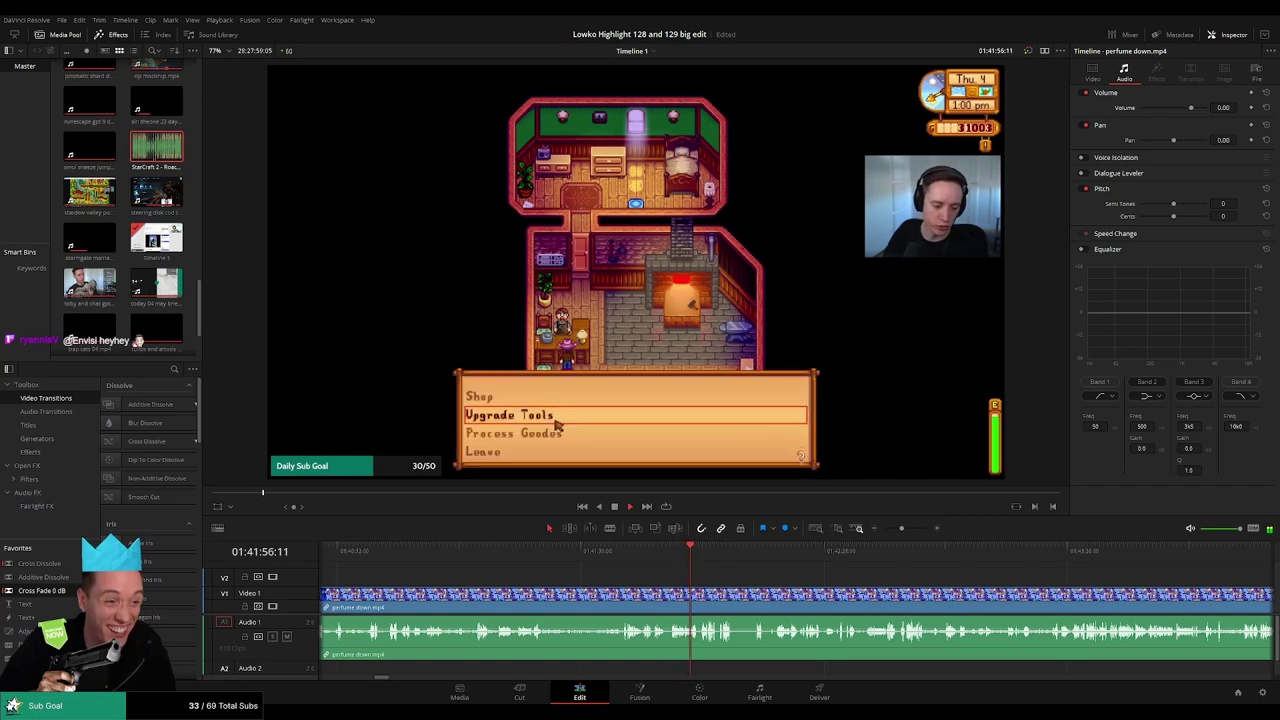
click(895, 573)
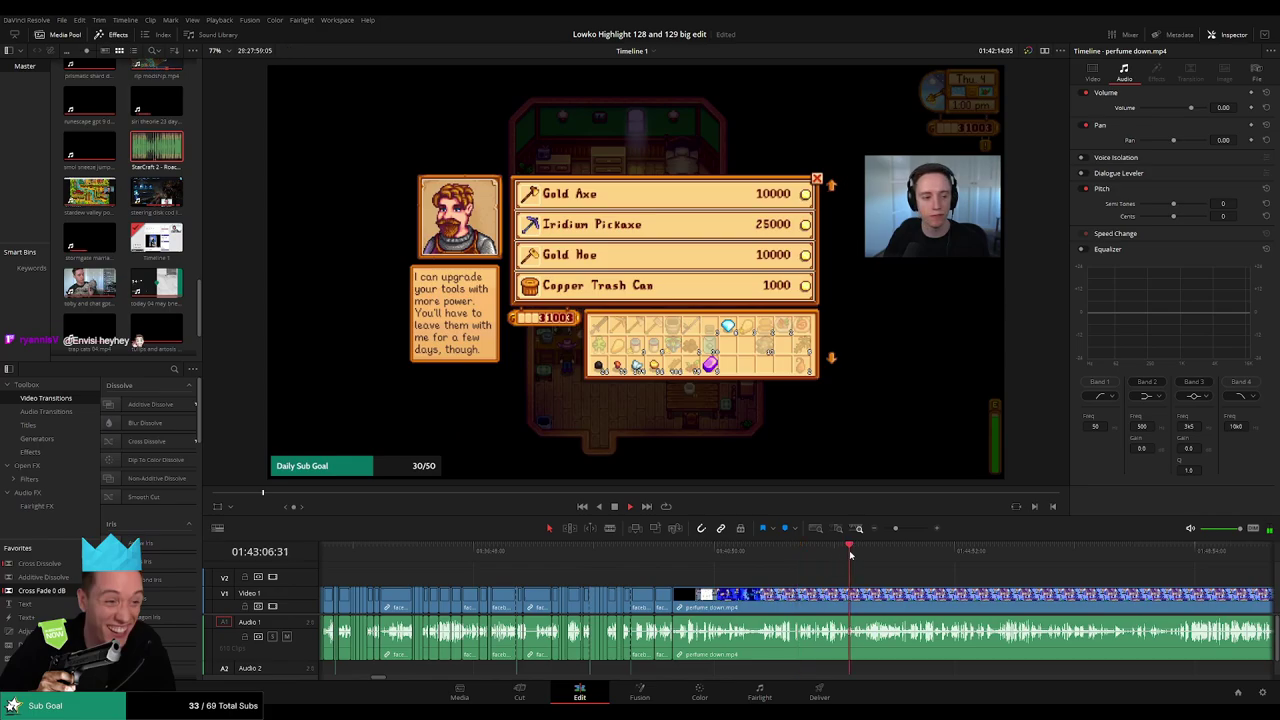
click(880, 558)
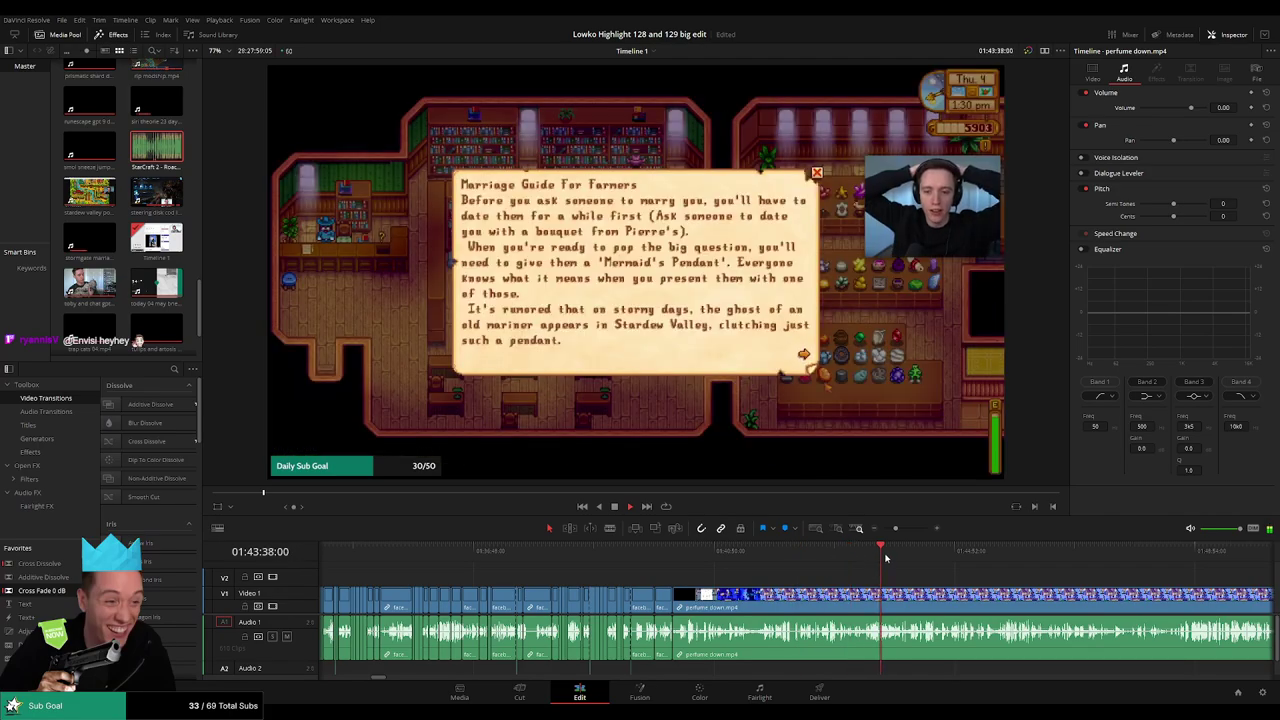
click(911, 556)
click(963, 556)
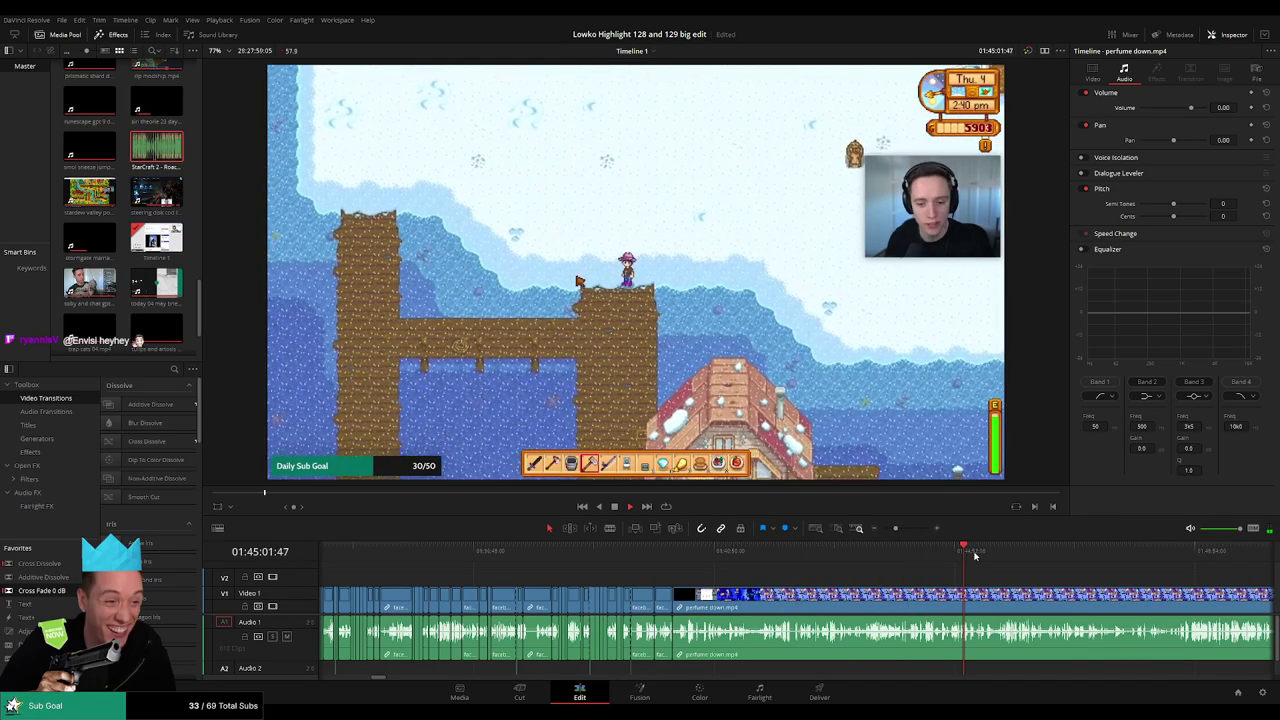
click(975, 556)
scroll(637, 559, right, 4)
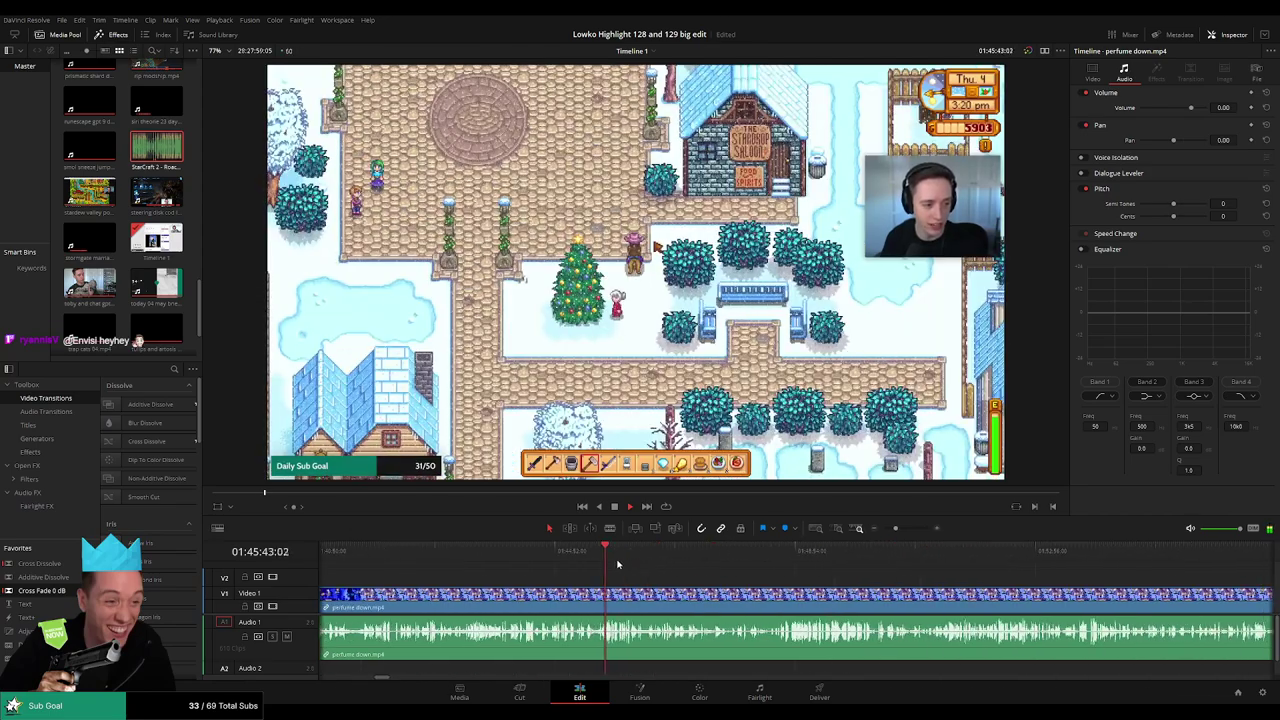
mouse_move(617, 565)
mouse_down()
mouse_move(795, 563)
mouse_move(724, 561)
mouse_up()
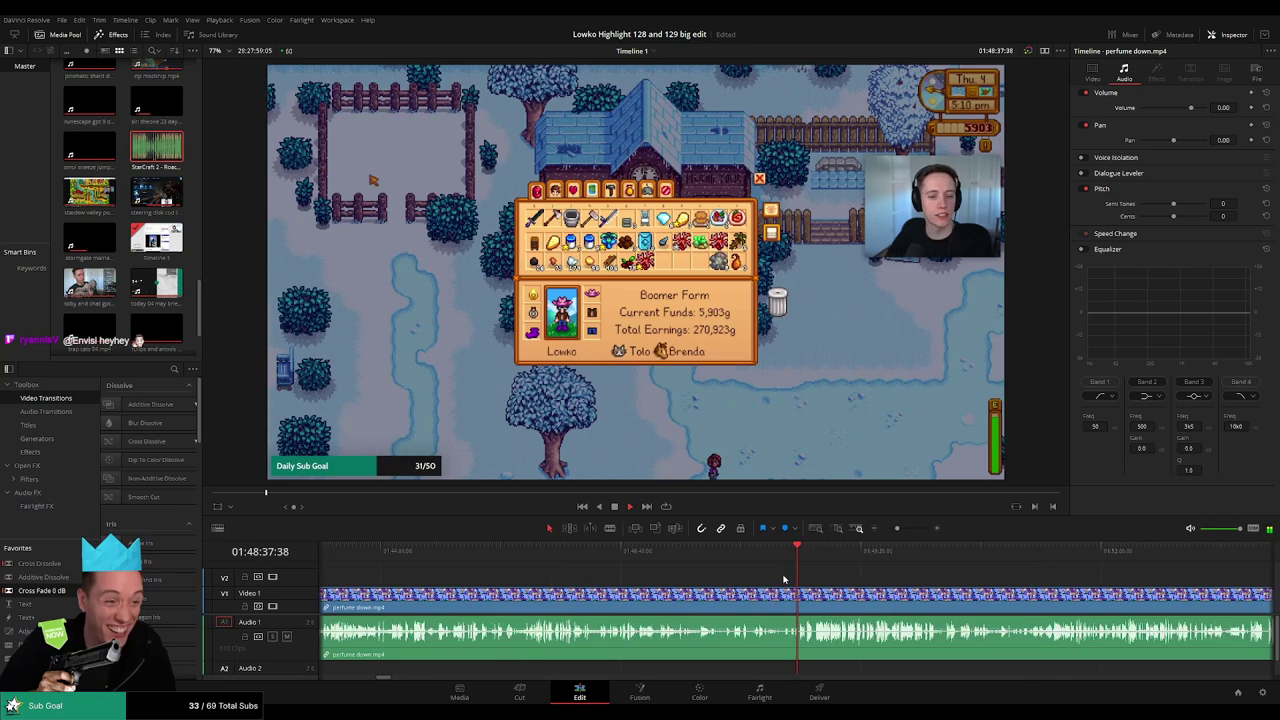
key(space)
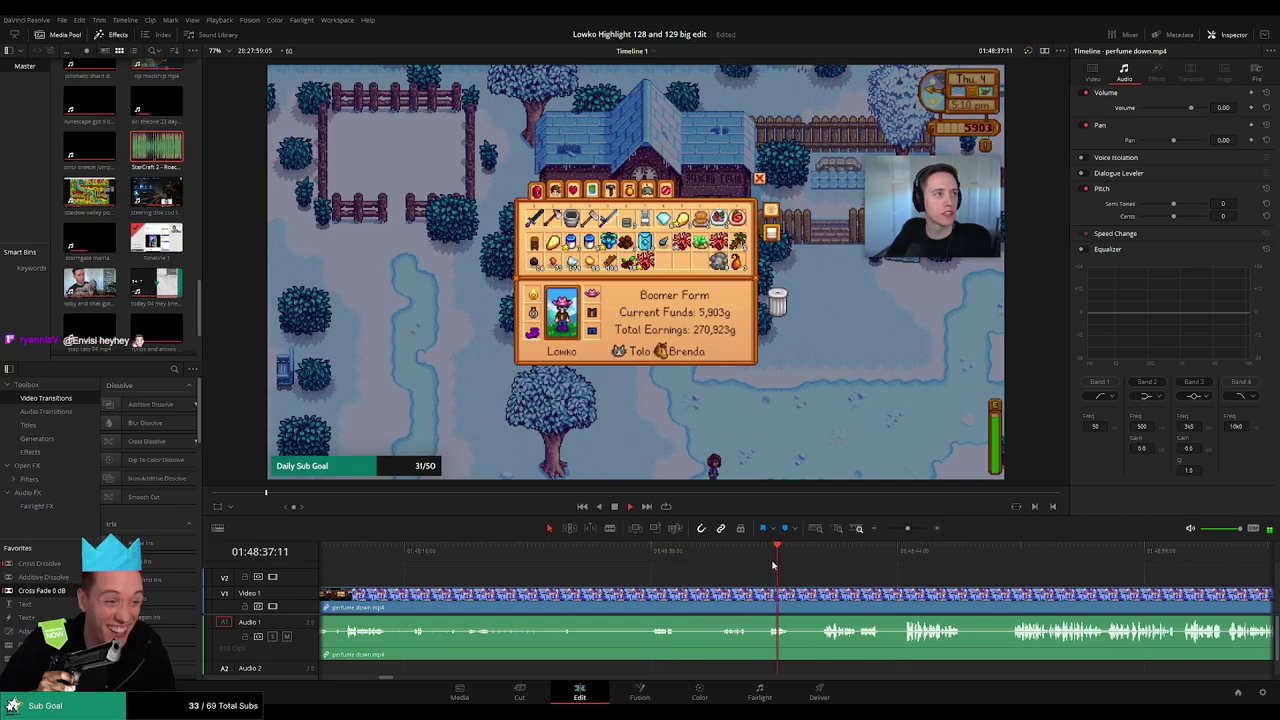
key(Up)
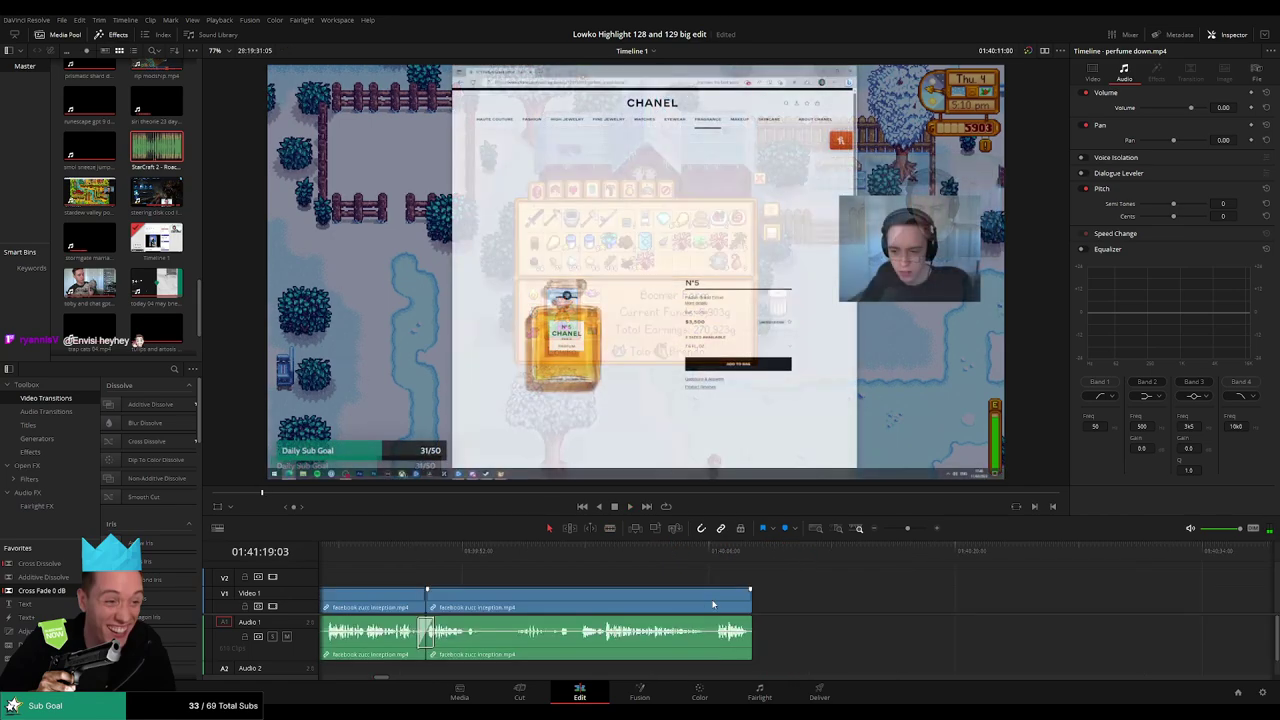
key(space)
scroll(612, 583, right, 3)
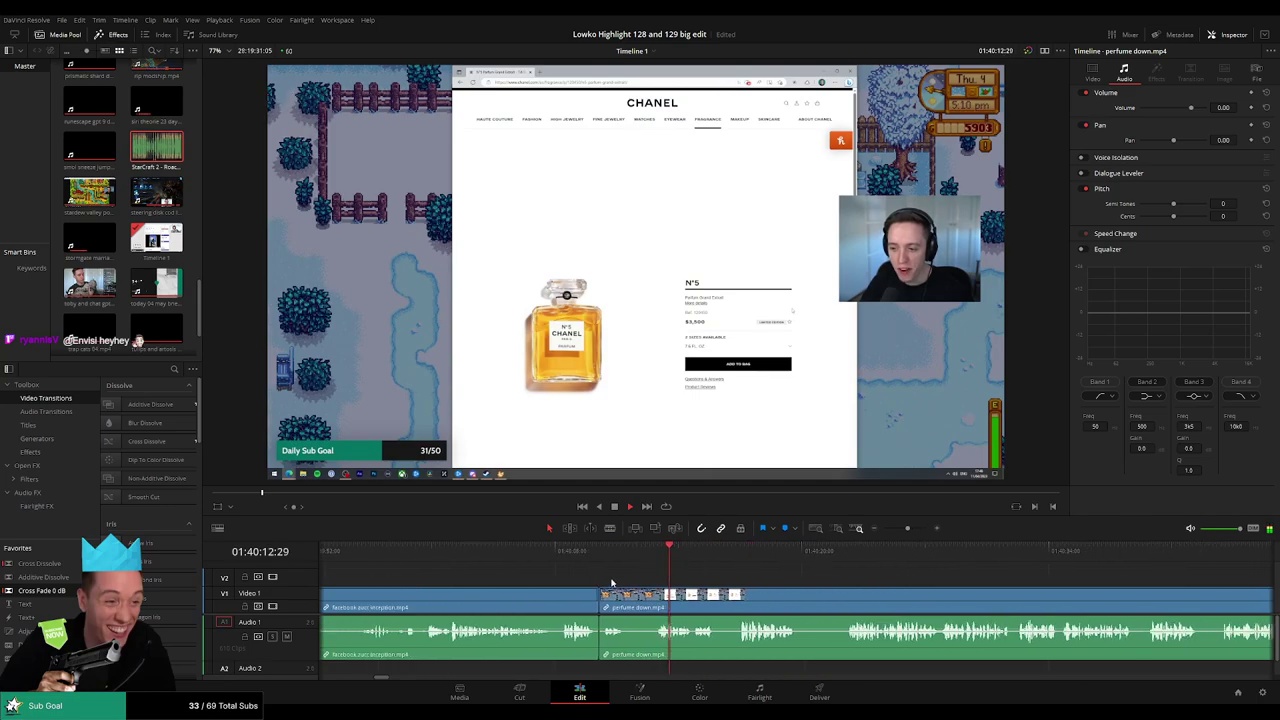
key(Up)
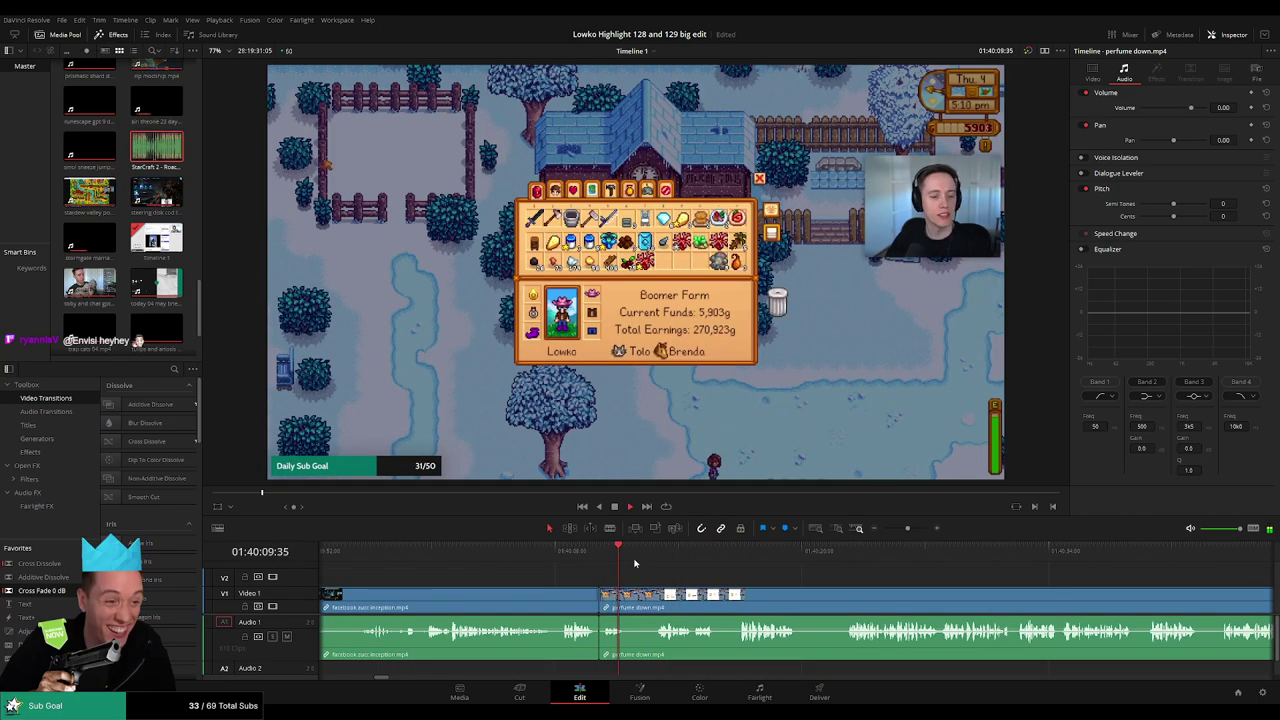
click(648, 561)
scroll(797, 592, right, 3)
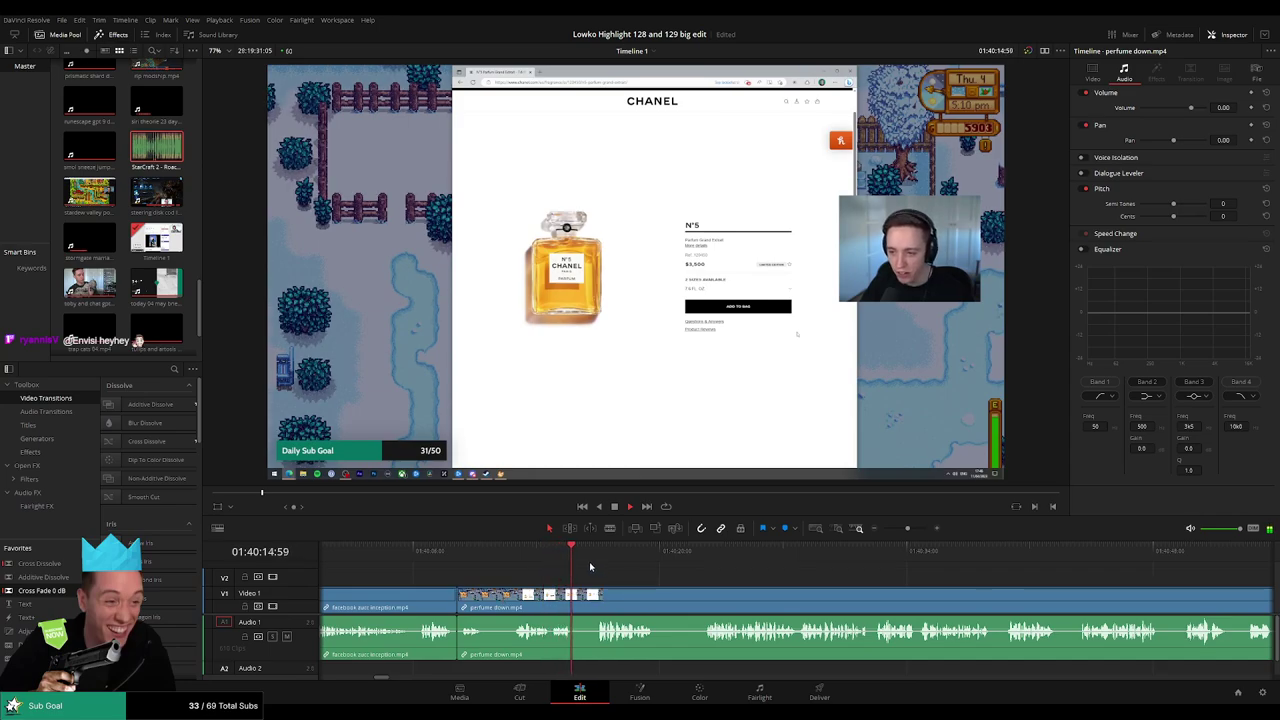
Blade out a short piece of perfume down at the Chanel page and trim the join closed.
key(ctrl+b)
key(b)
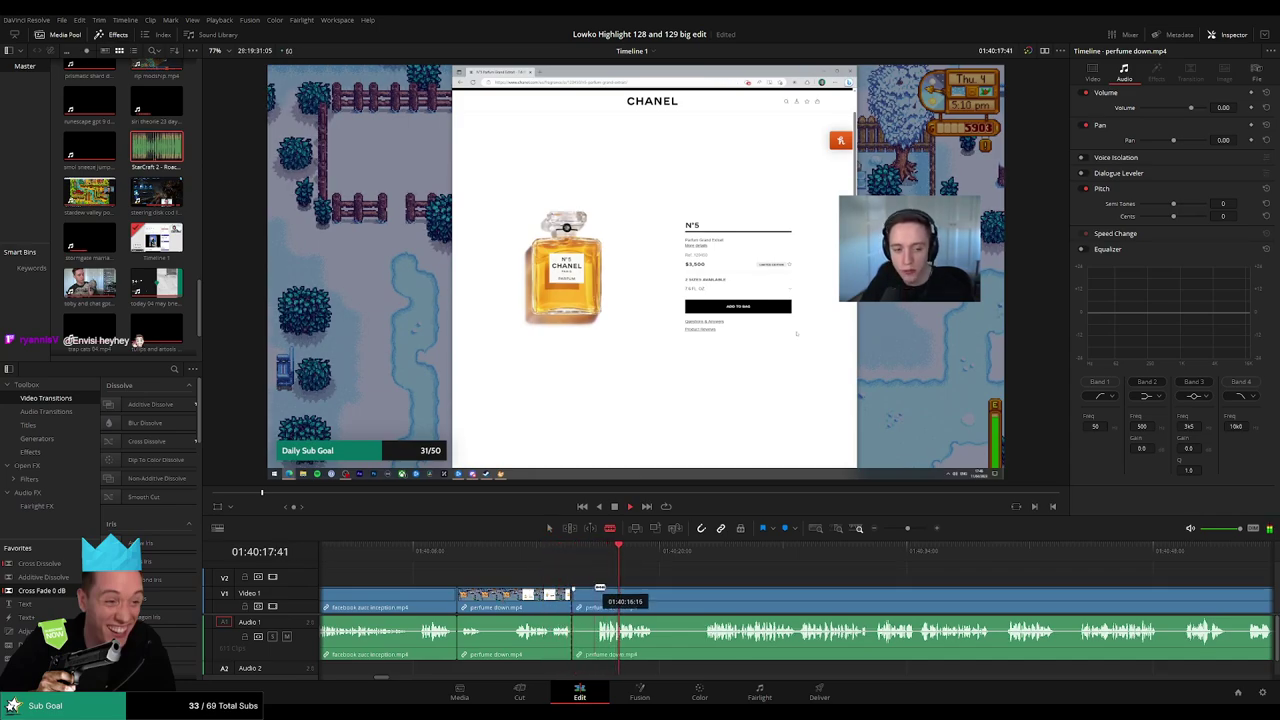
click(599, 594)
key(a)
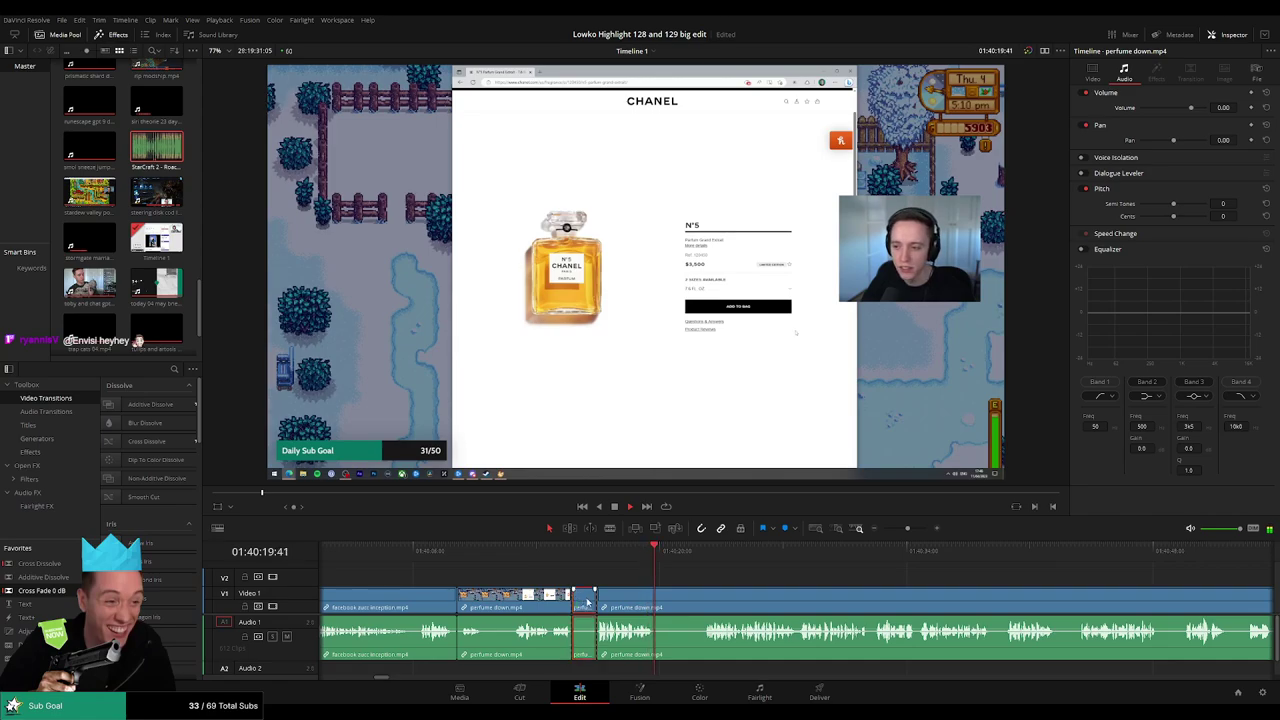
key(Delete)
drag(639, 557, 630, 554)
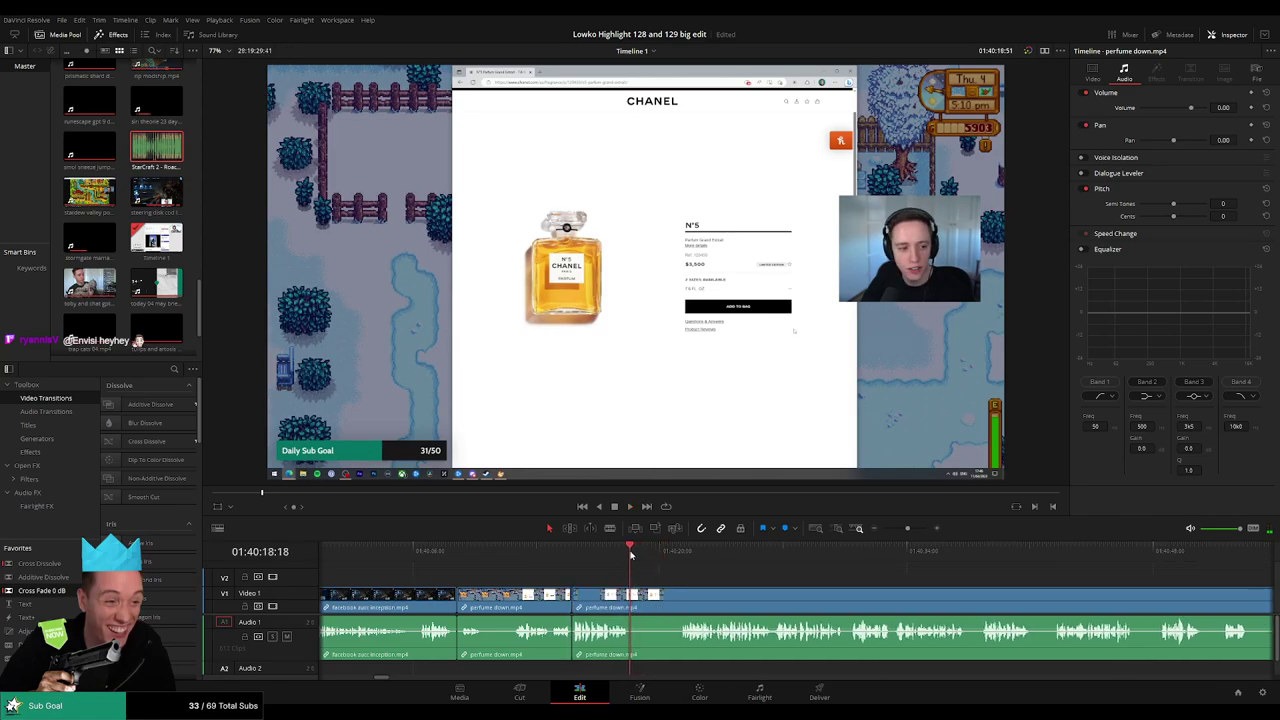
key(b)
click(632, 594)
drag(683, 598, 684, 598)
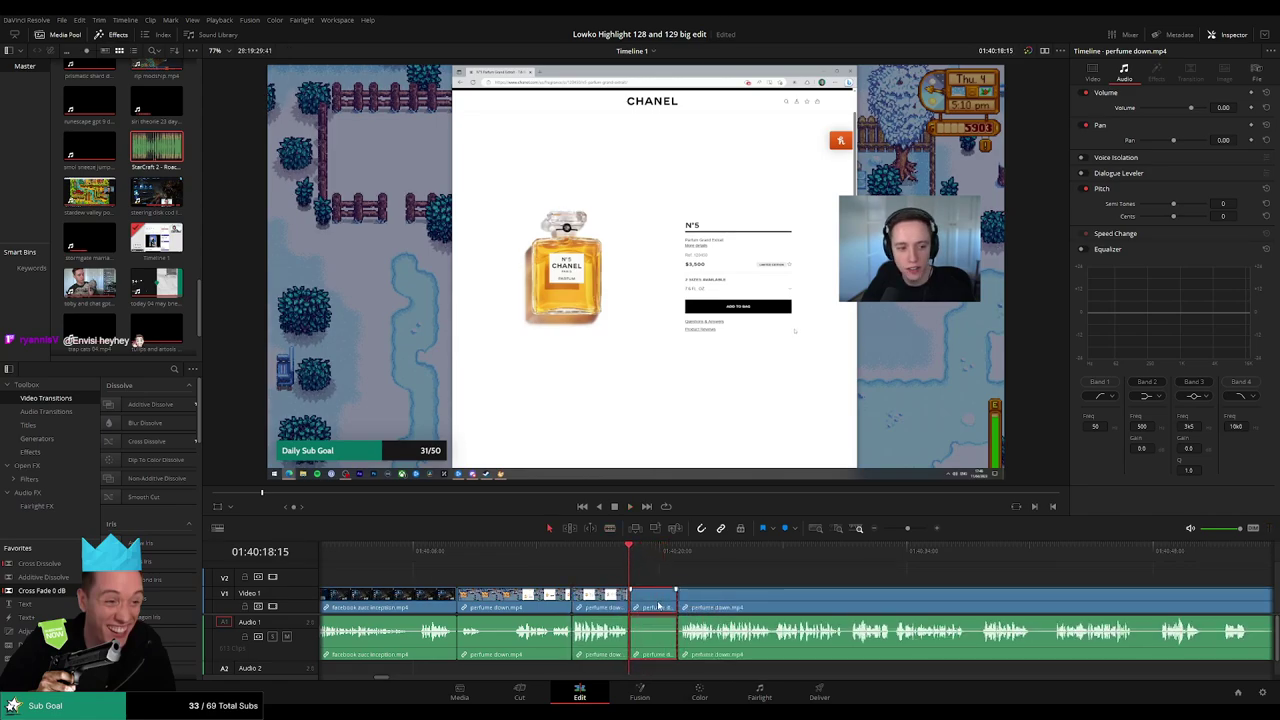
key(a)
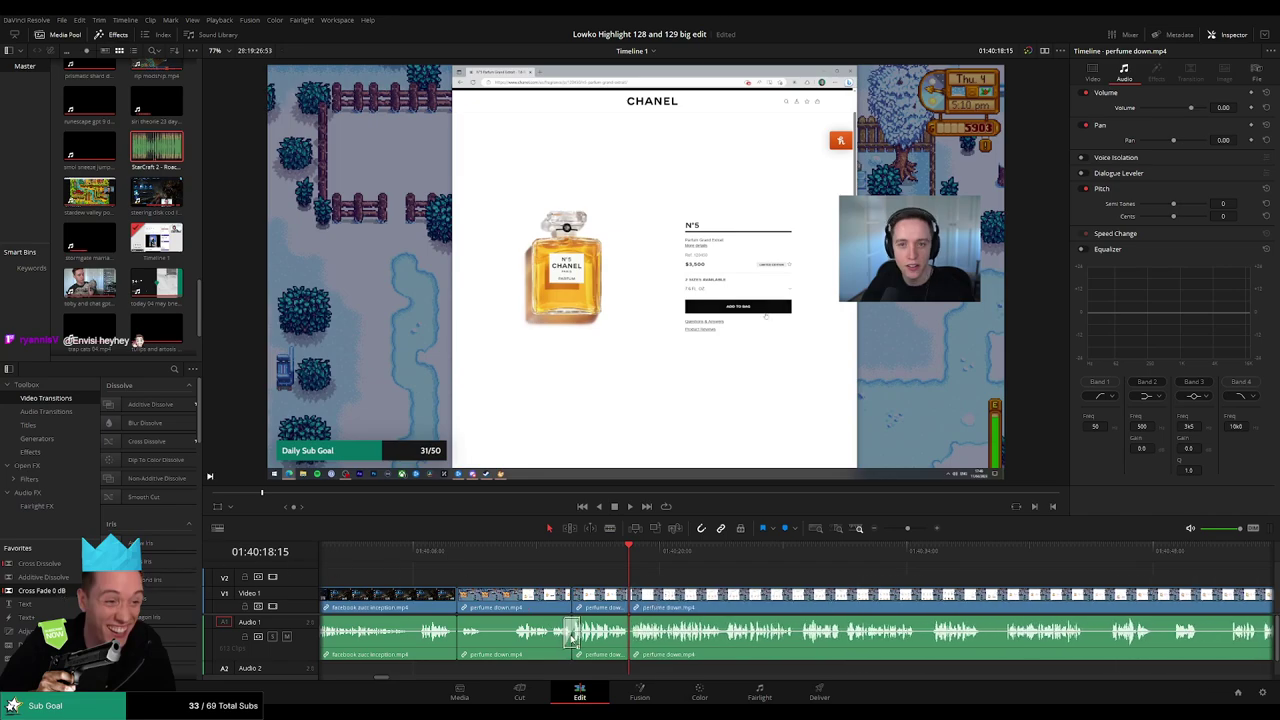
Add a Cross Fade 0 dB over the audio cut and replay the edited section.
drag(66, 597, 667, 648)
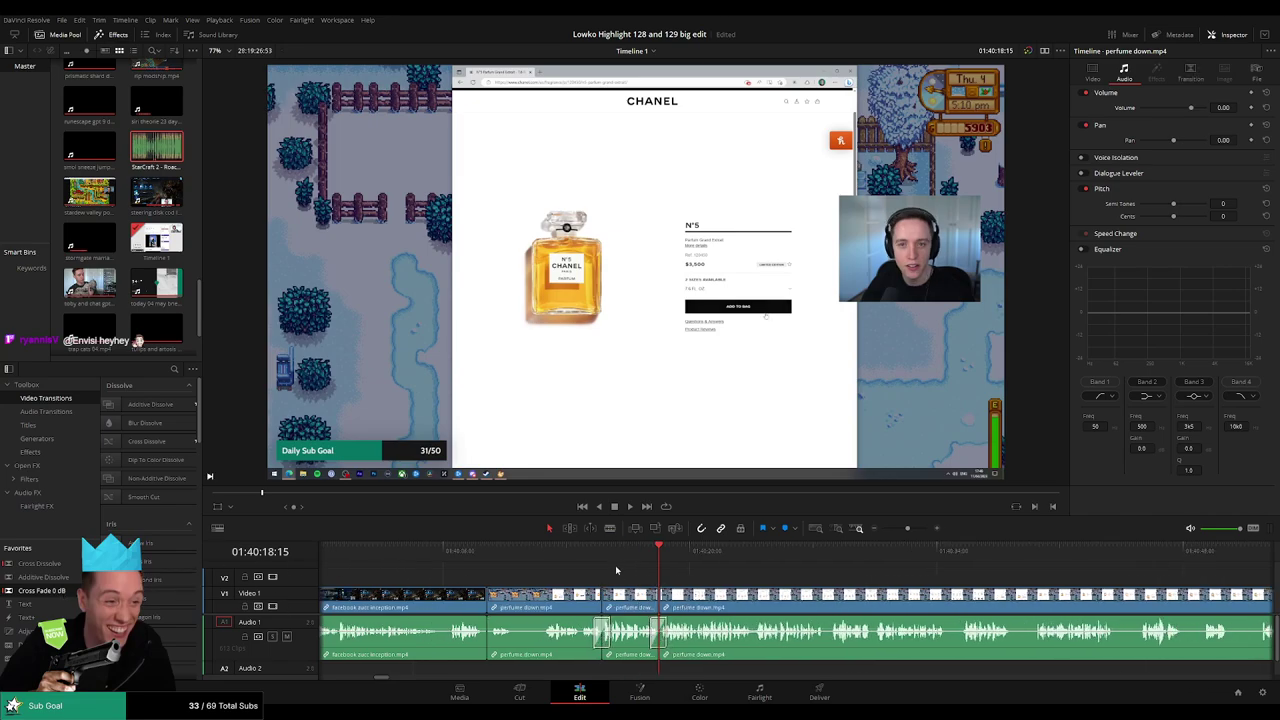
key(slash)
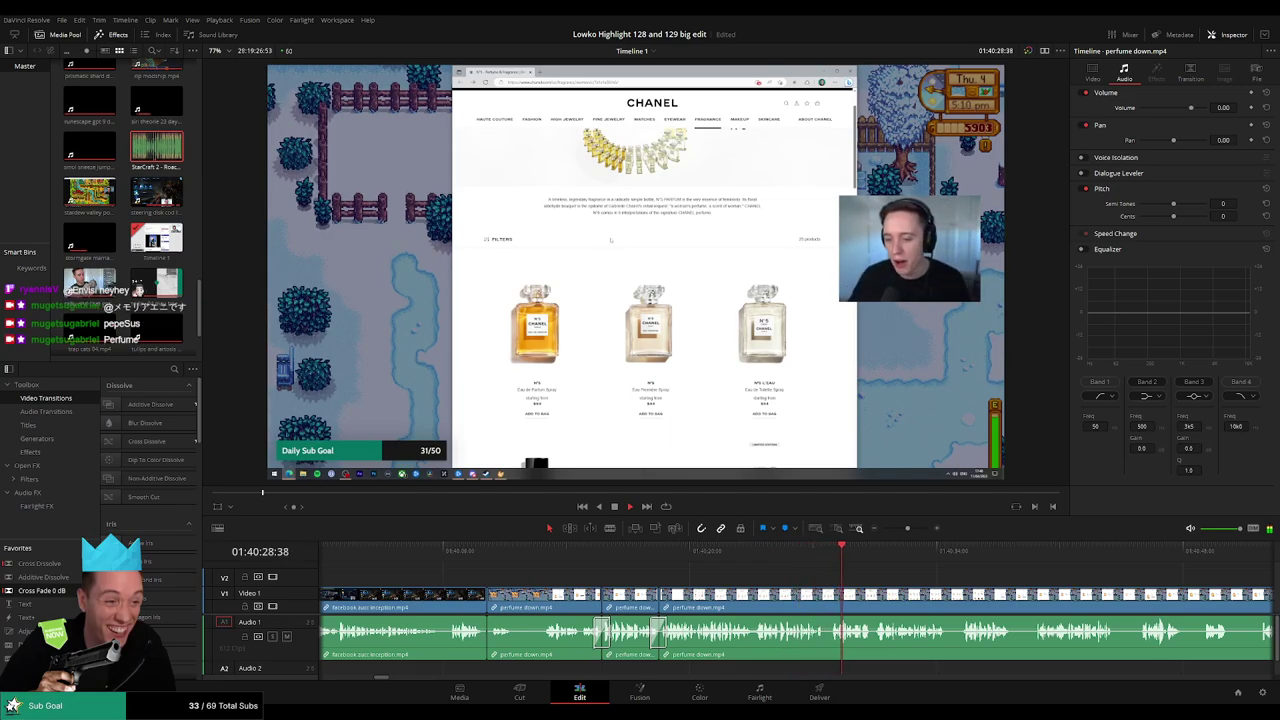
drag(714, 550, 533, 550)
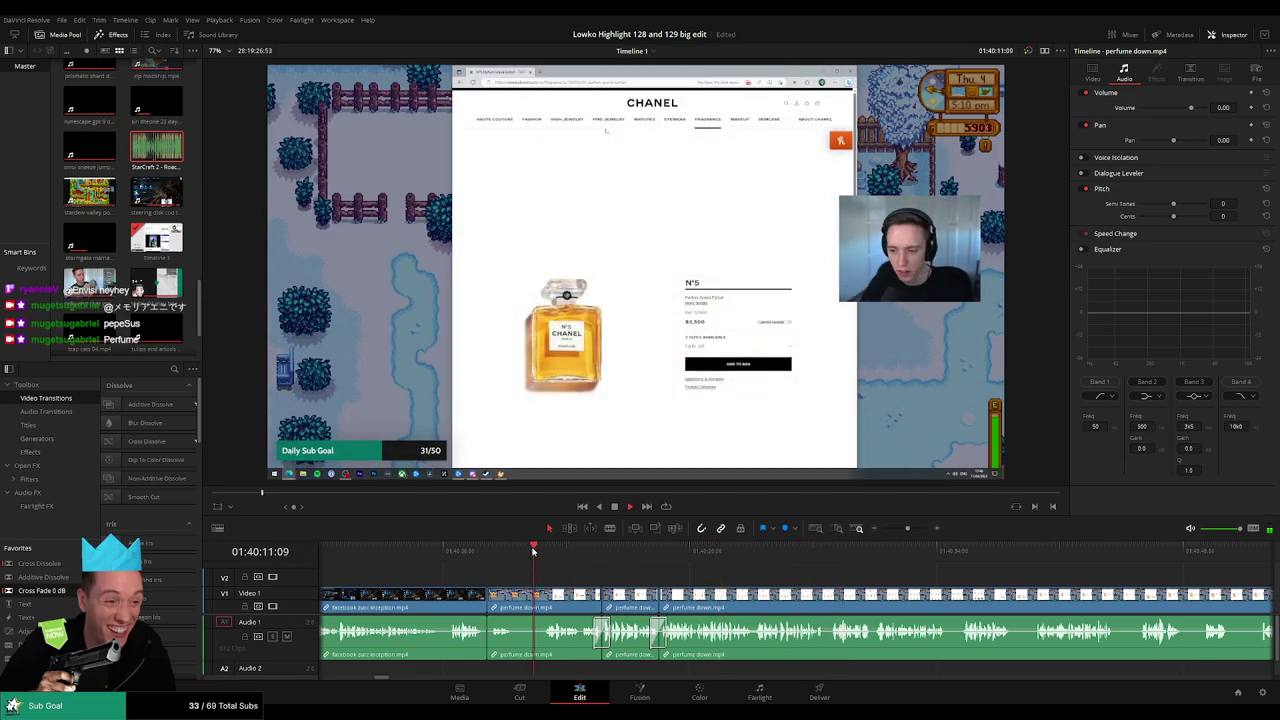
Blade perfume down twice a few frames apart near 01:40:26, isolating a short piece.
scroll(543, 571, right, 3)
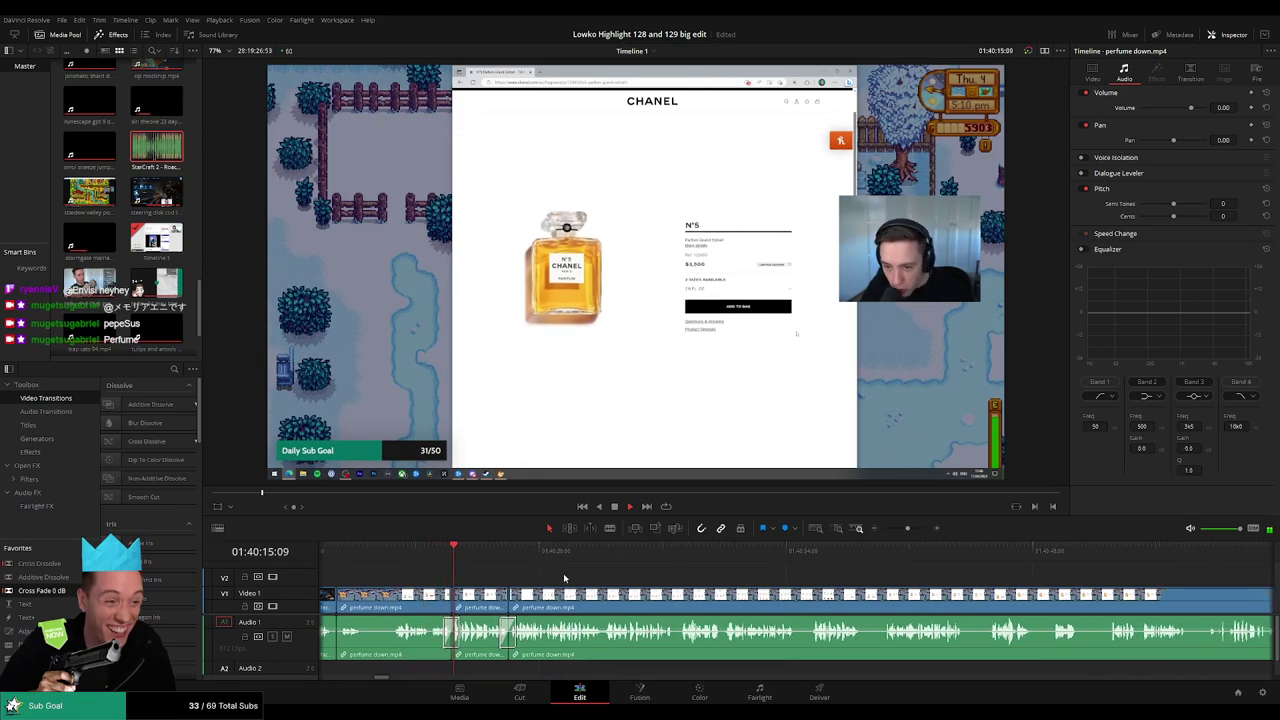
scroll(626, 580, up, 1)
scroll(610, 582, up, 1)
scroll(595, 584, up, 1)
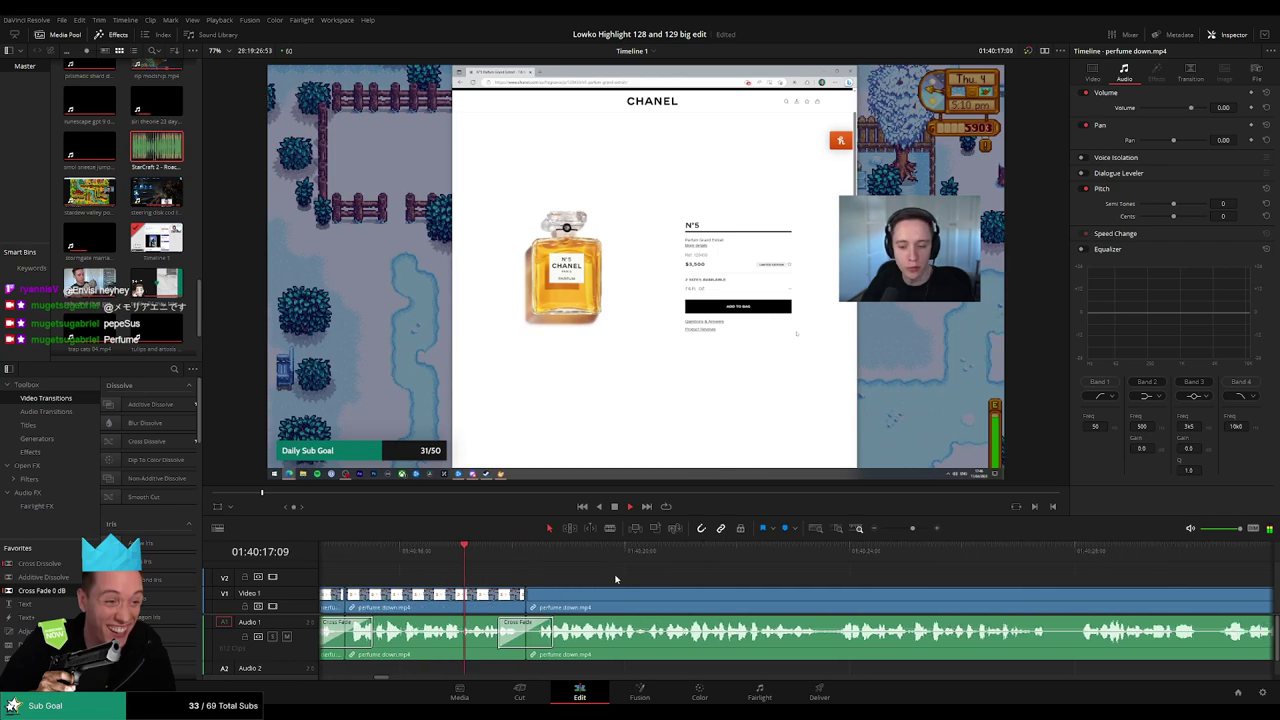
scroll(583, 585, up, 1)
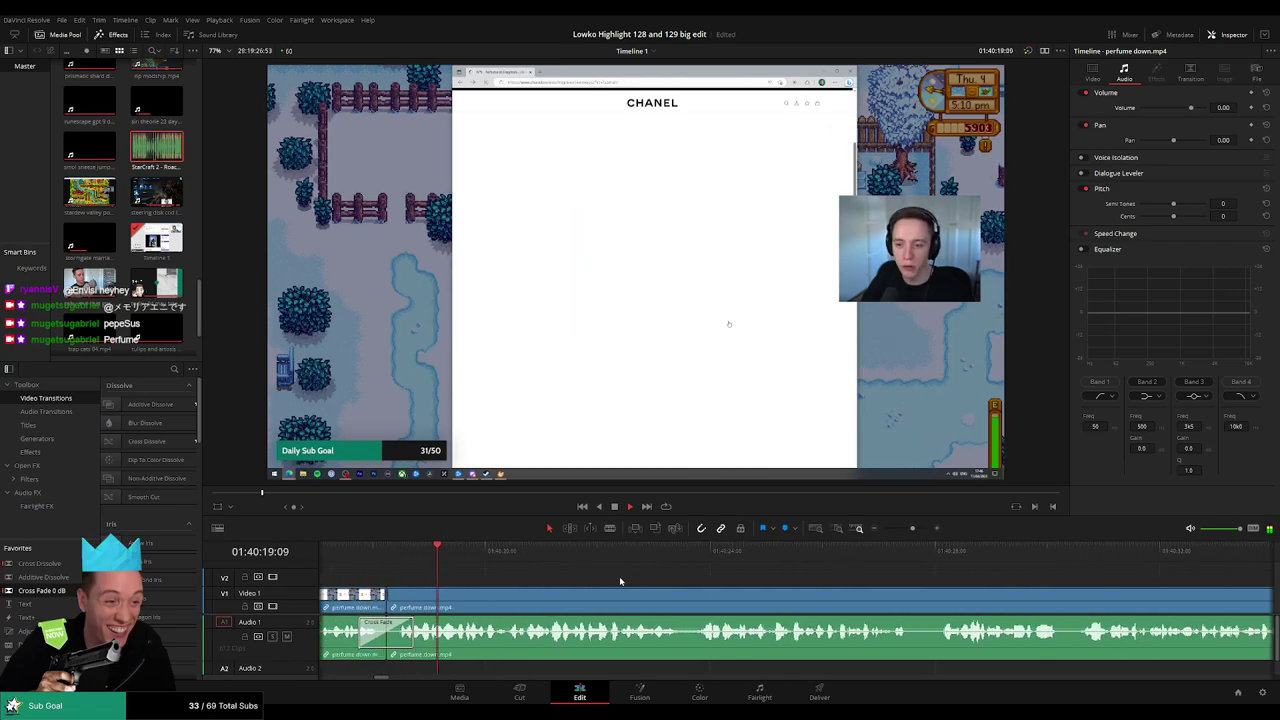
scroll(554, 575, right, 1)
scroll(554, 575, right, 1)
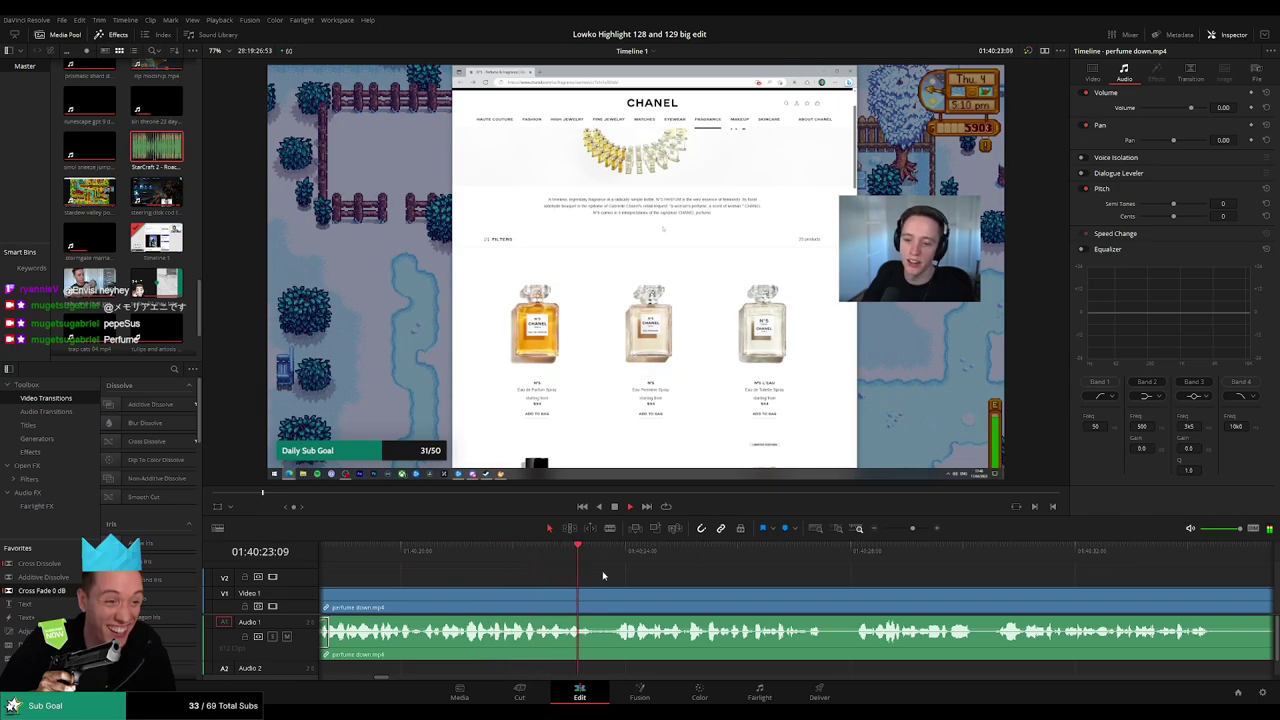
scroll(553, 576, right, 3)
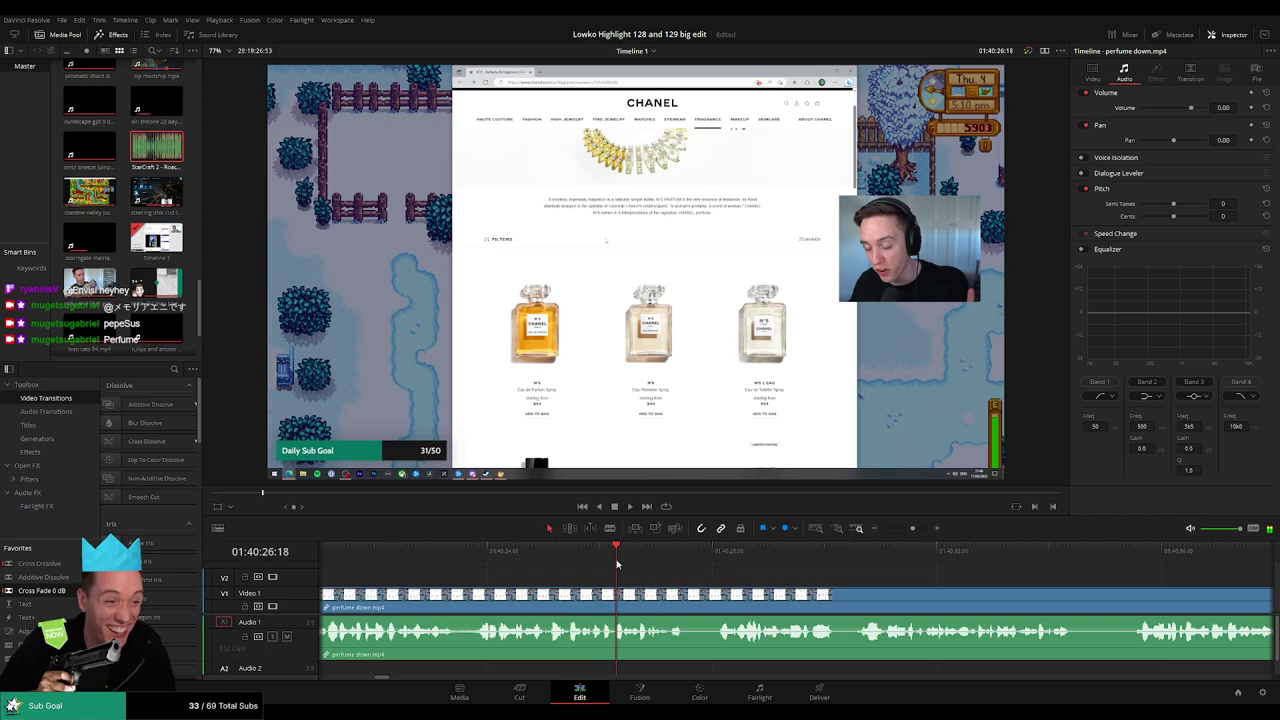
click(592, 558)
key(b)
click(618, 598)
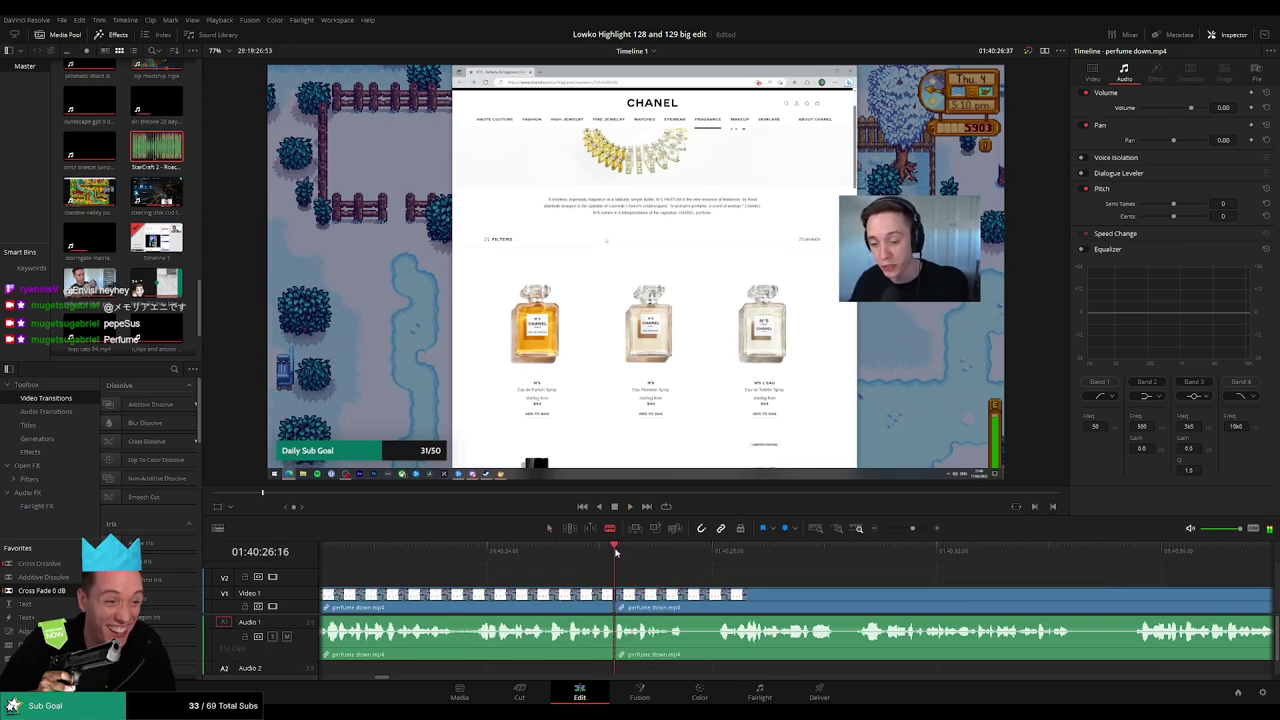
click(630, 551)
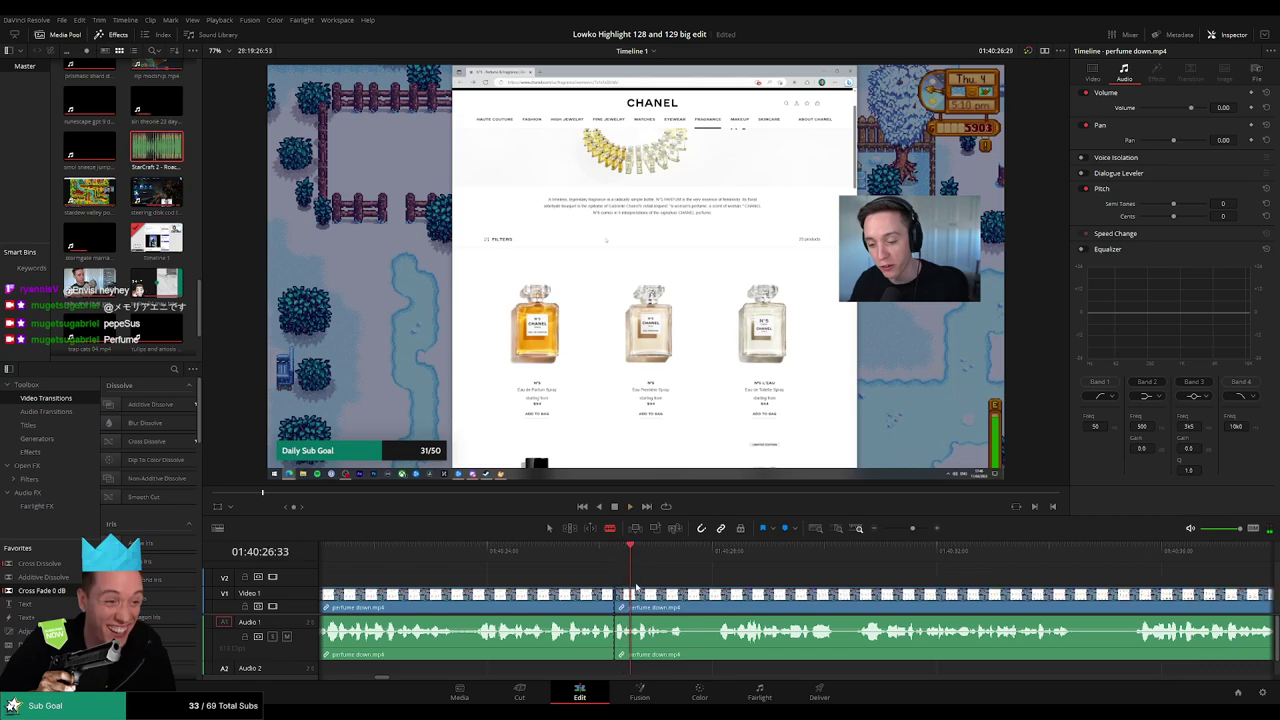
click(636, 594)
key(space)
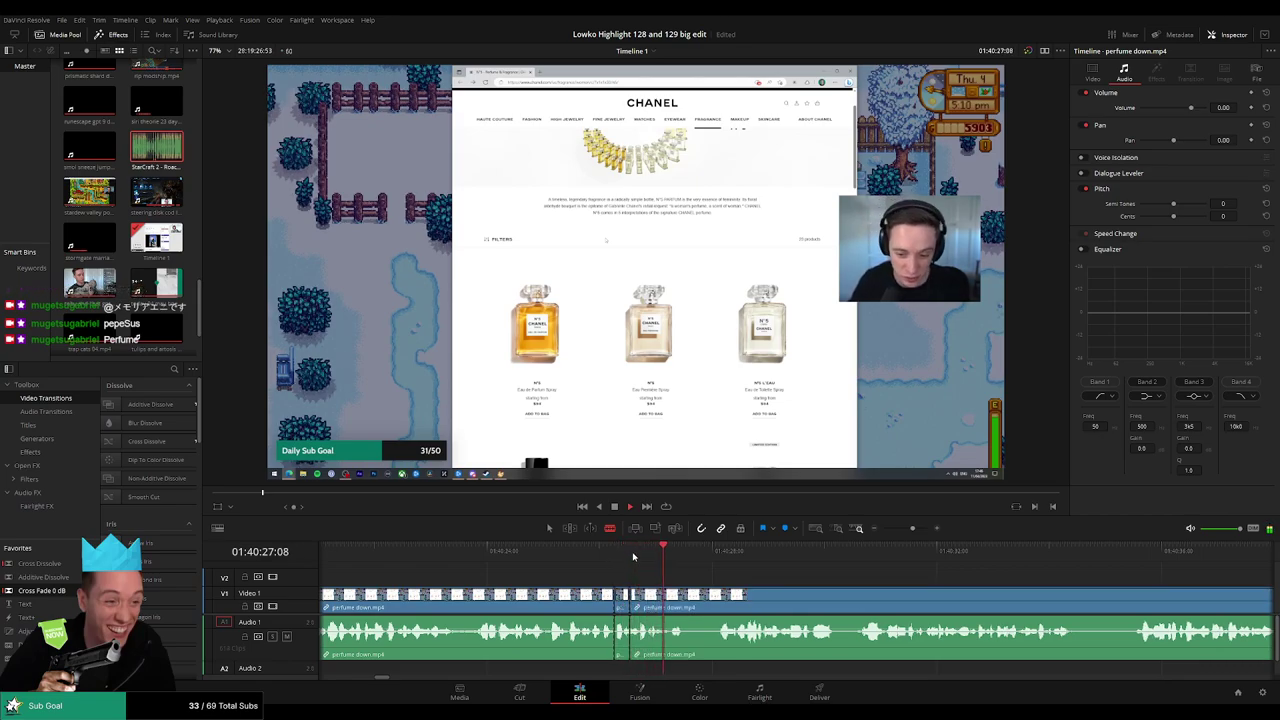
key(space)
key(a)
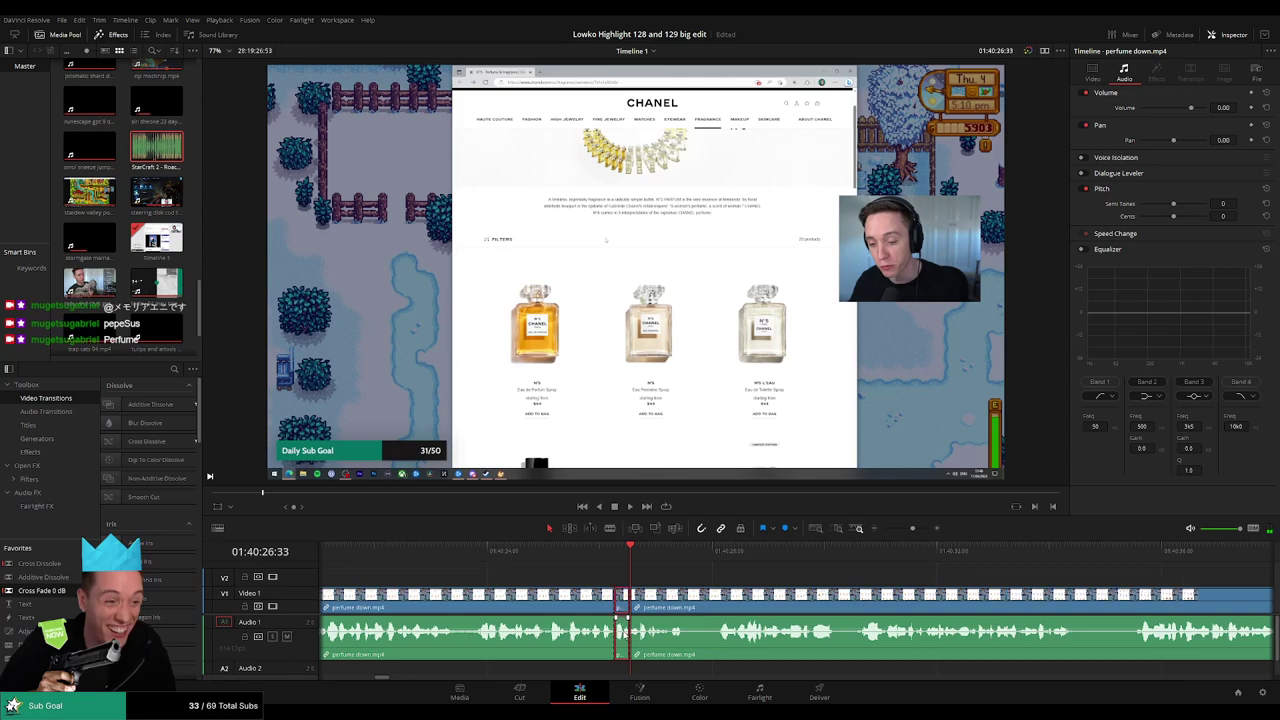
Preview the StarCraft 2 - Roach Quotes sound, try it on Audio 2, then delete that trial clip.
key(ctrl+equal)
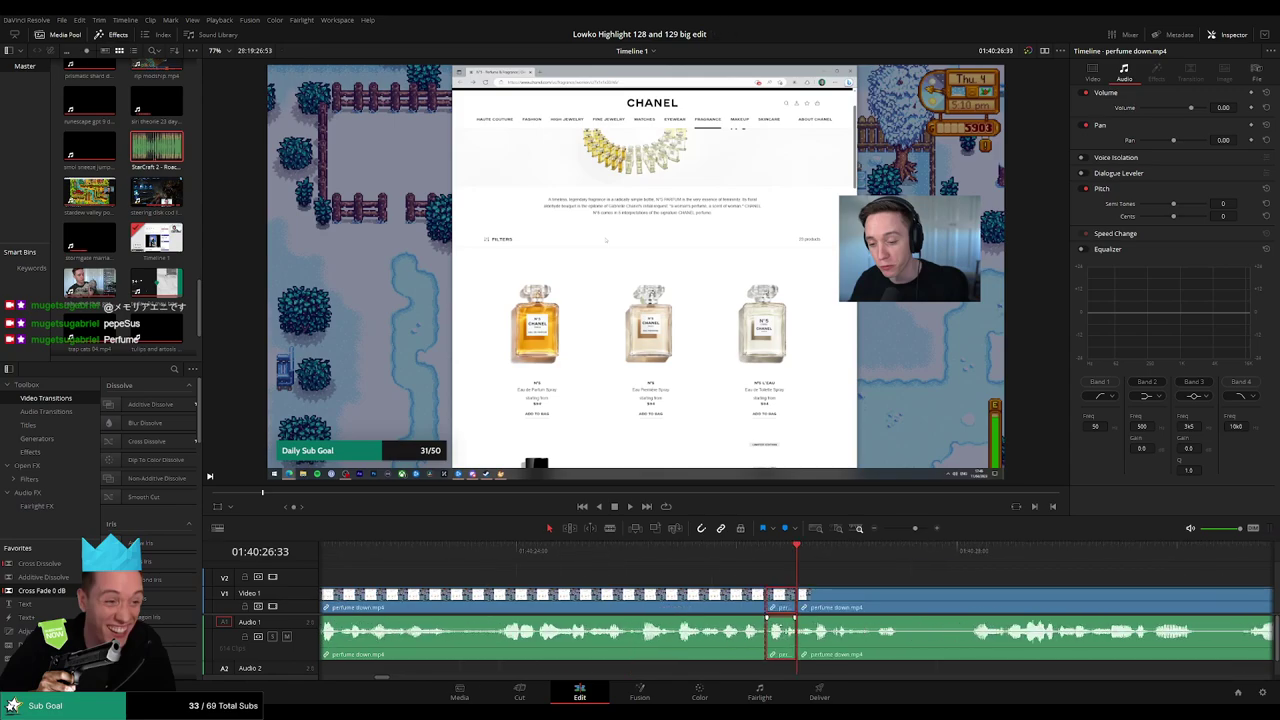
double_click(158, 150)
mouse_move(794, 691)
mouse_down()
mouse_move(842, 672)
mouse_move(796, 668)
mouse_up()
text(-27)
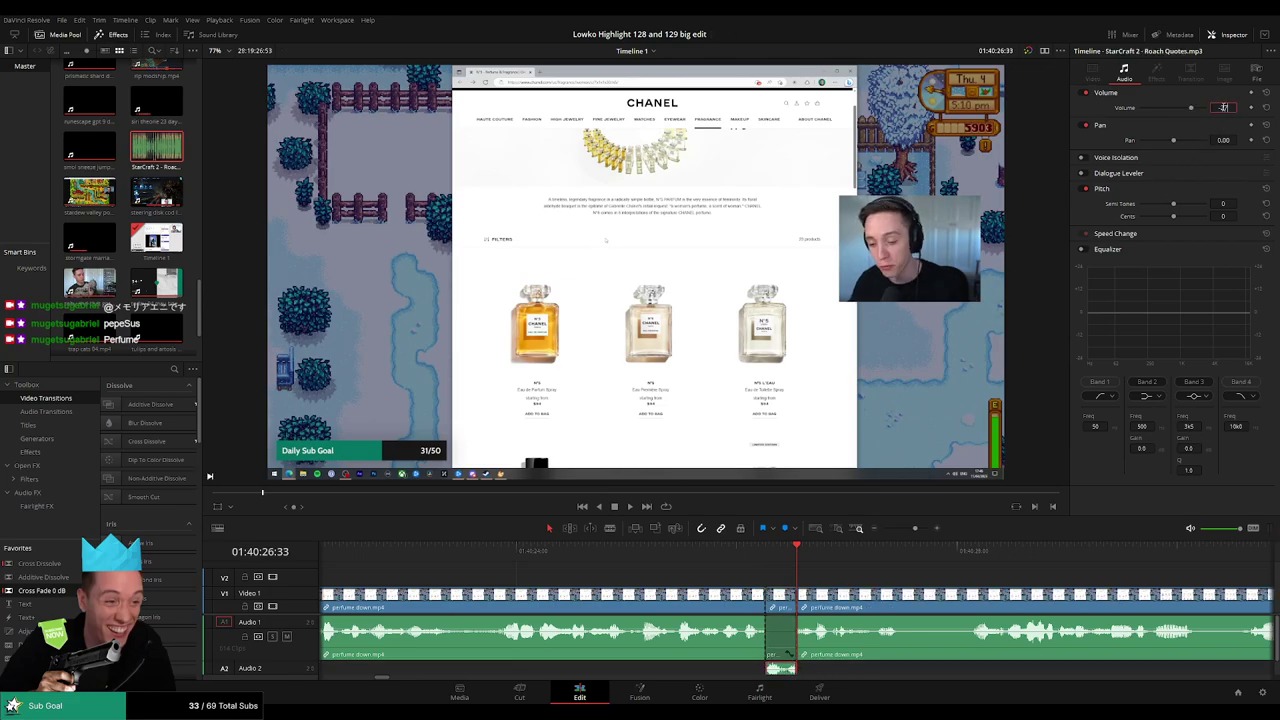
key(Delete)
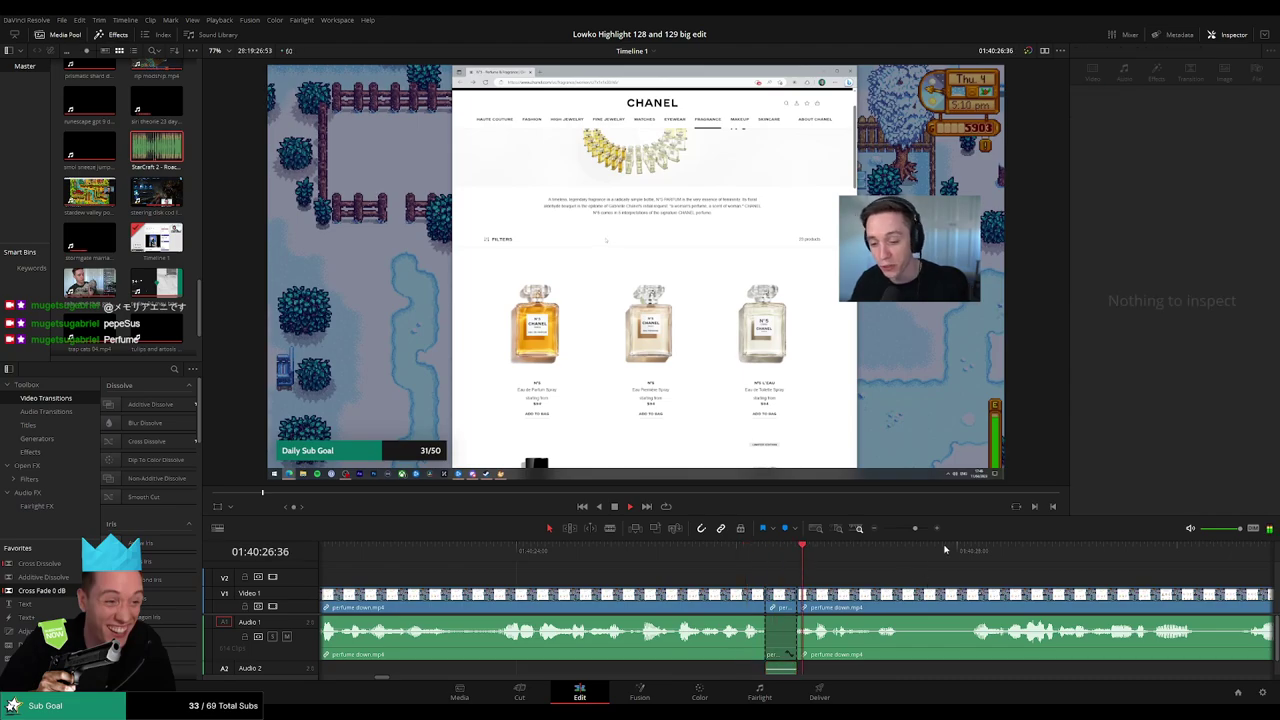
key(space)
scroll(893, 549, down, 2)
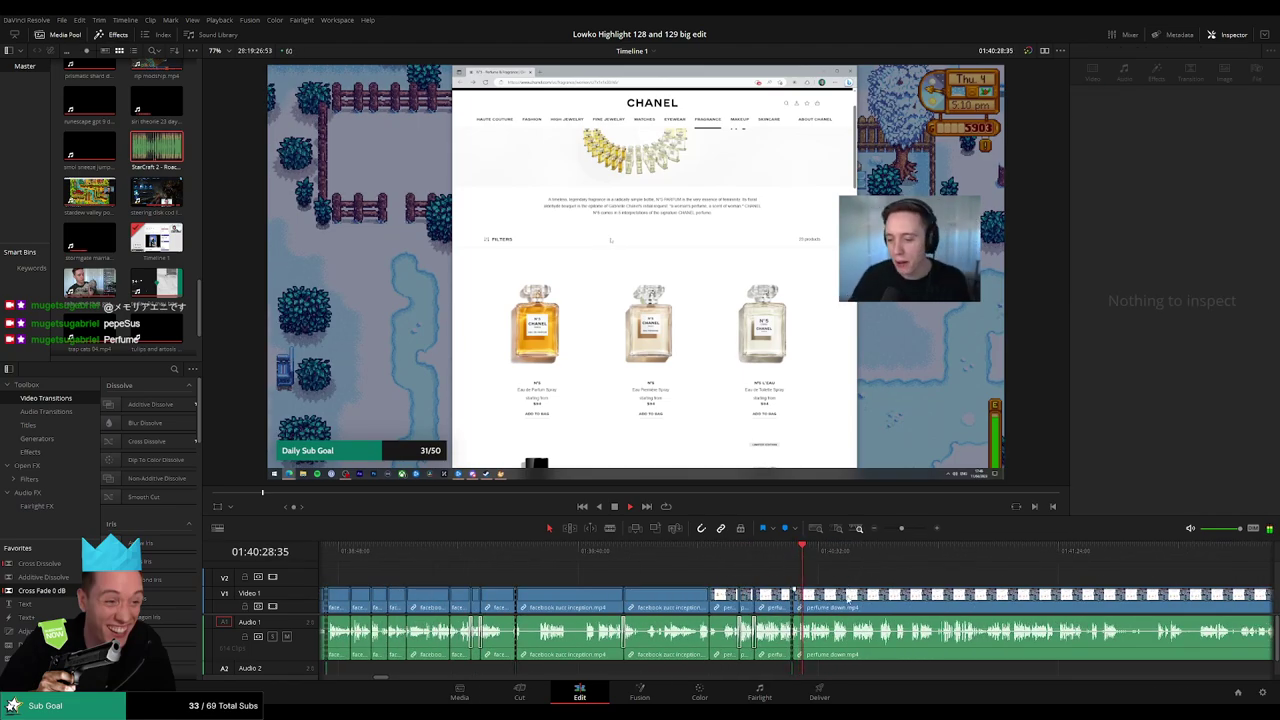
scroll(872, 588, up, 2)
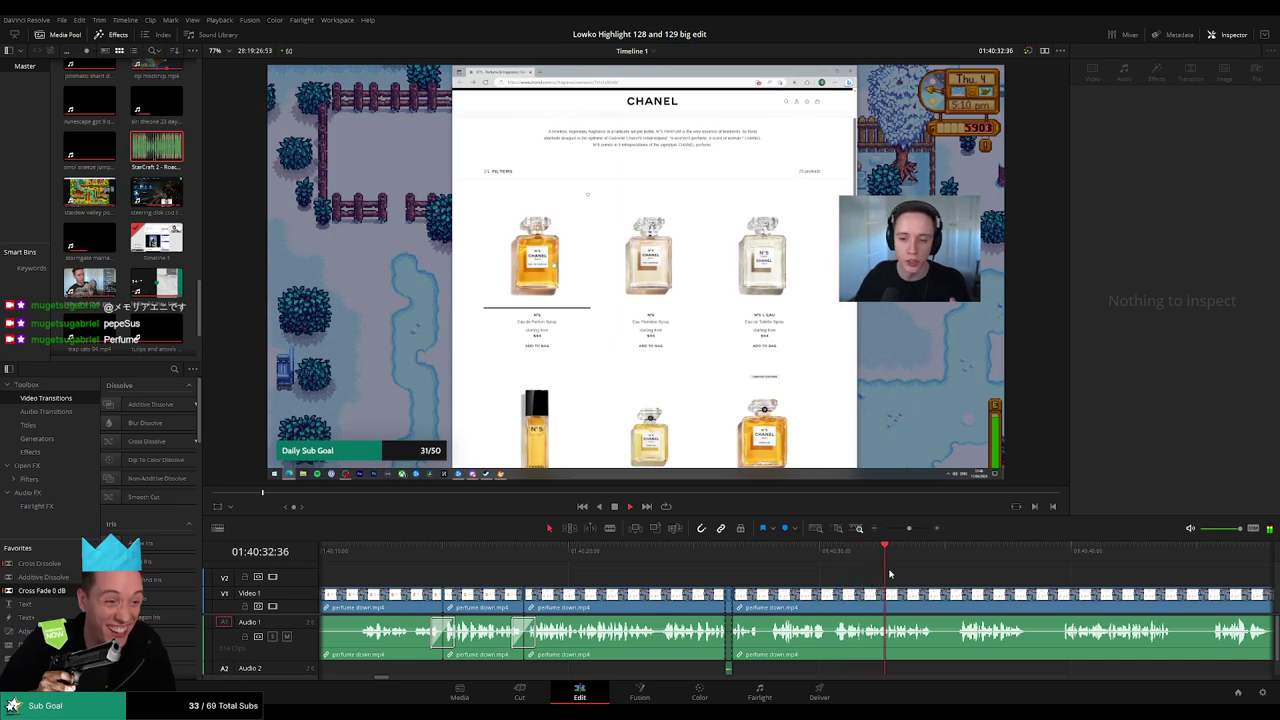
click(838, 561)
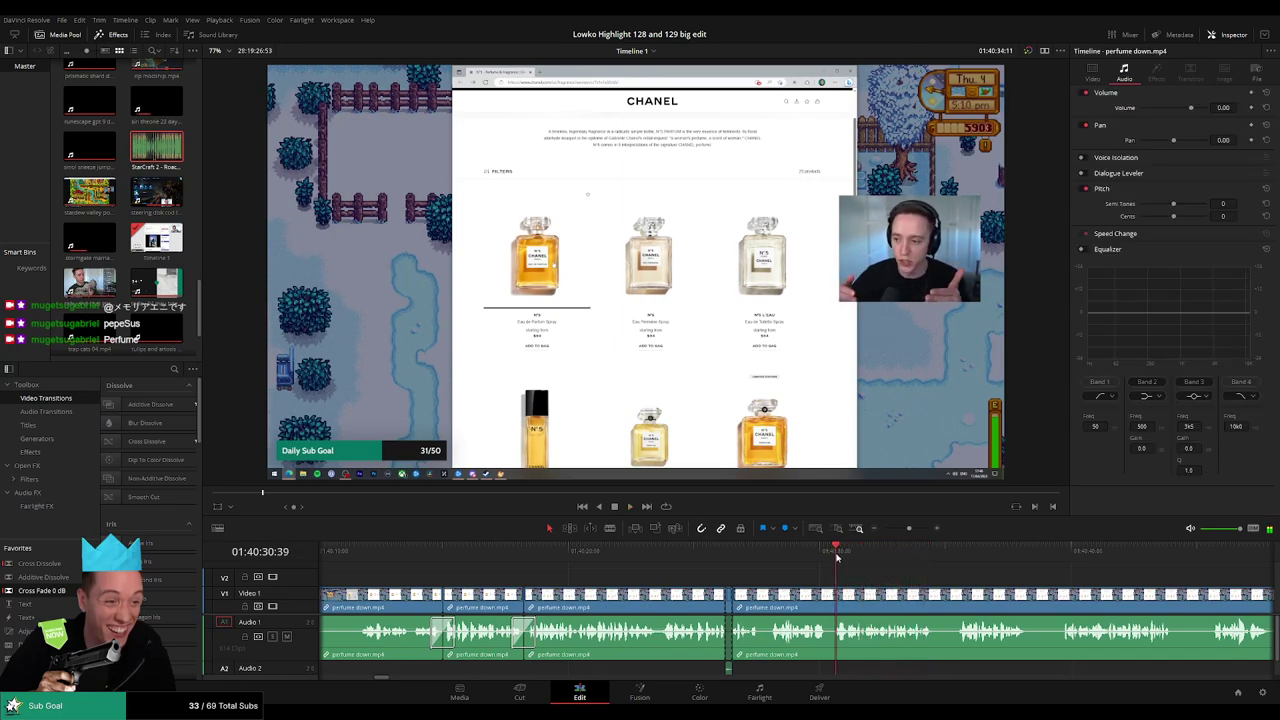
scroll(701, 581, right, 3)
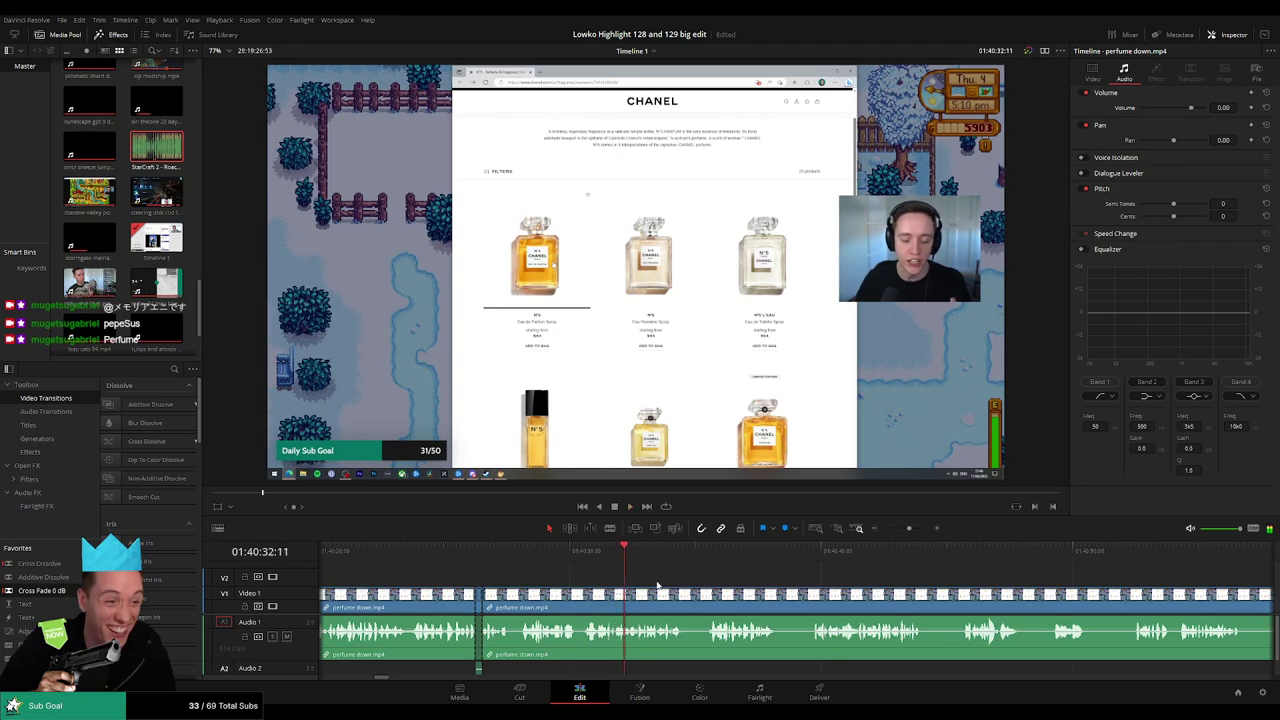
scroll(700, 580, up, 1)
scroll(752, 573, up, 1)
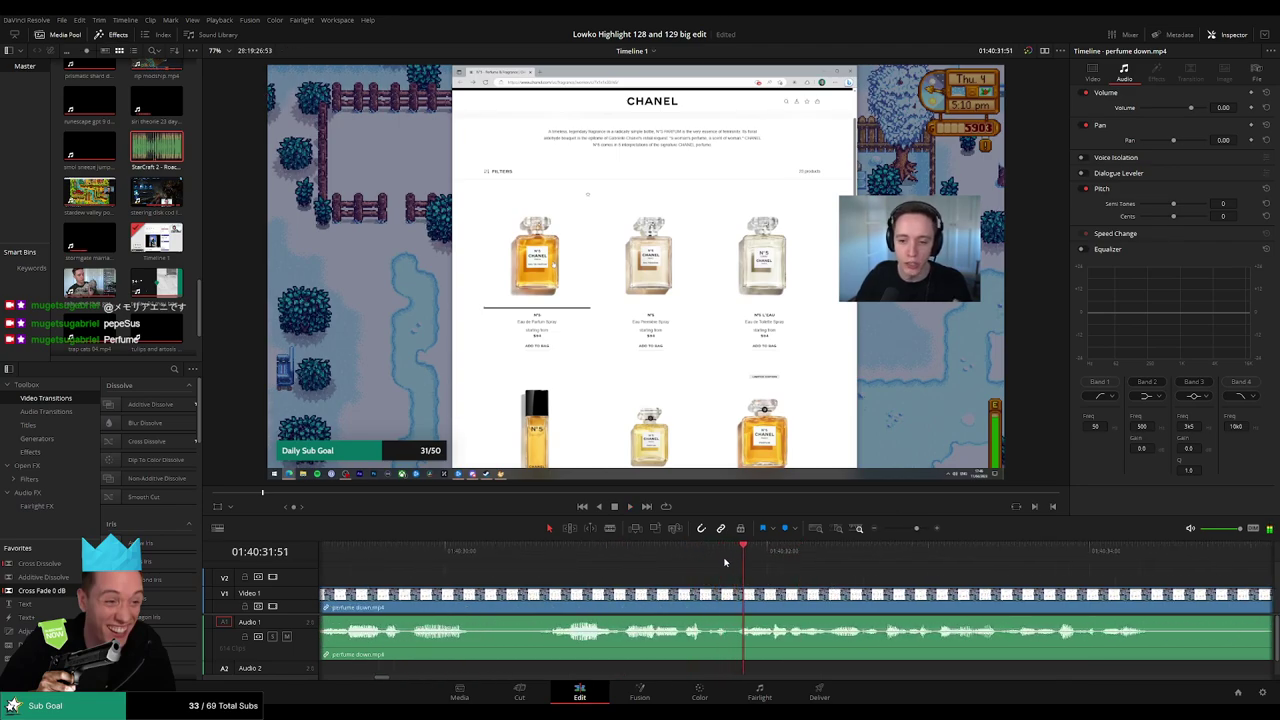
Blade perfume down's video and audio twice to isolate a short piece near 01:40:32.
key(b)
click(751, 597)
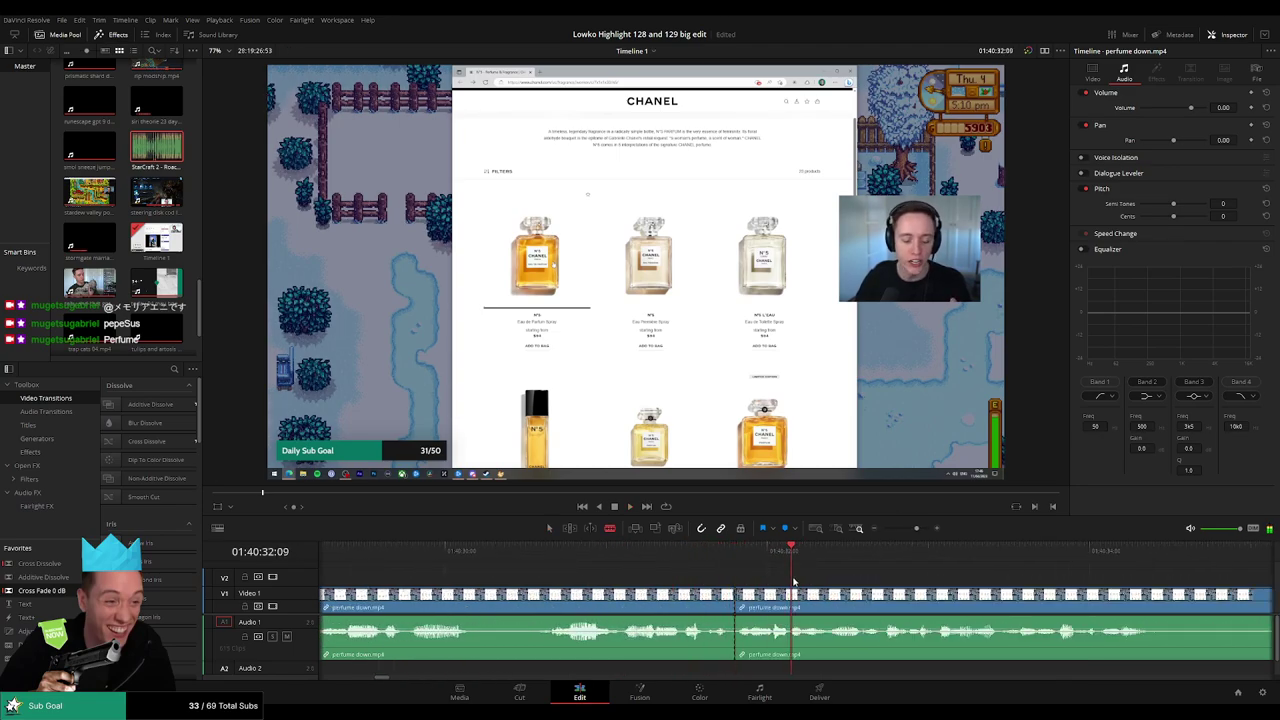
click(731, 553)
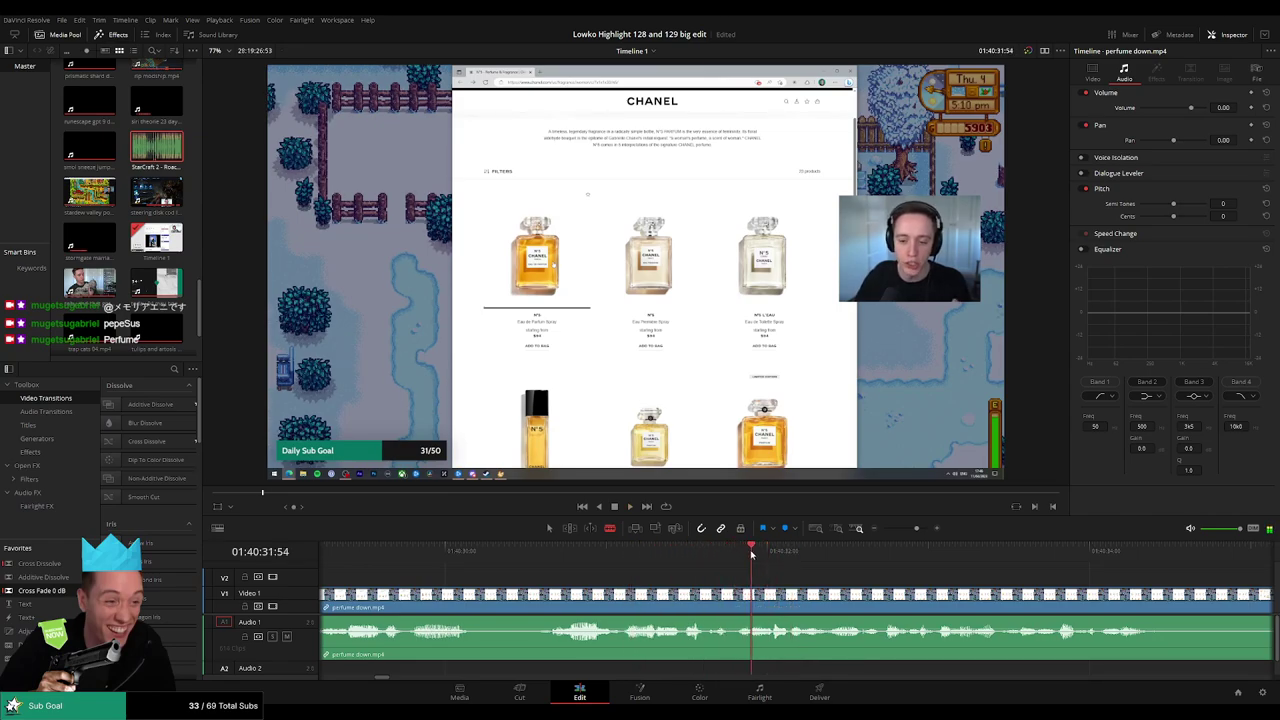
click(752, 597)
key(space)
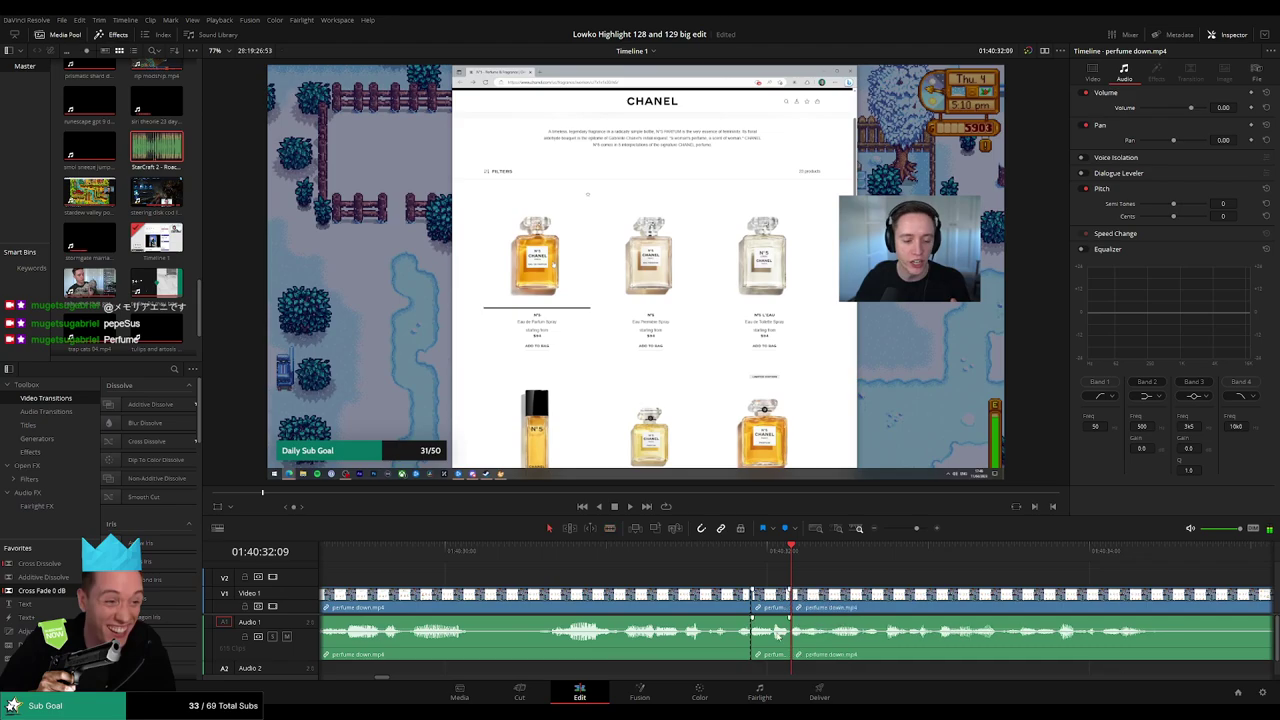
Place StarCraft 2 - Roach Quotes.mp3 on Audio 2 at the cut and shorten it to a brief bit.
mouse_move(157, 147)
mouse_down()
mouse_move(714, 665)
mouse_move(751, 665)
mouse_up()
drag(864, 663, 790, 663)
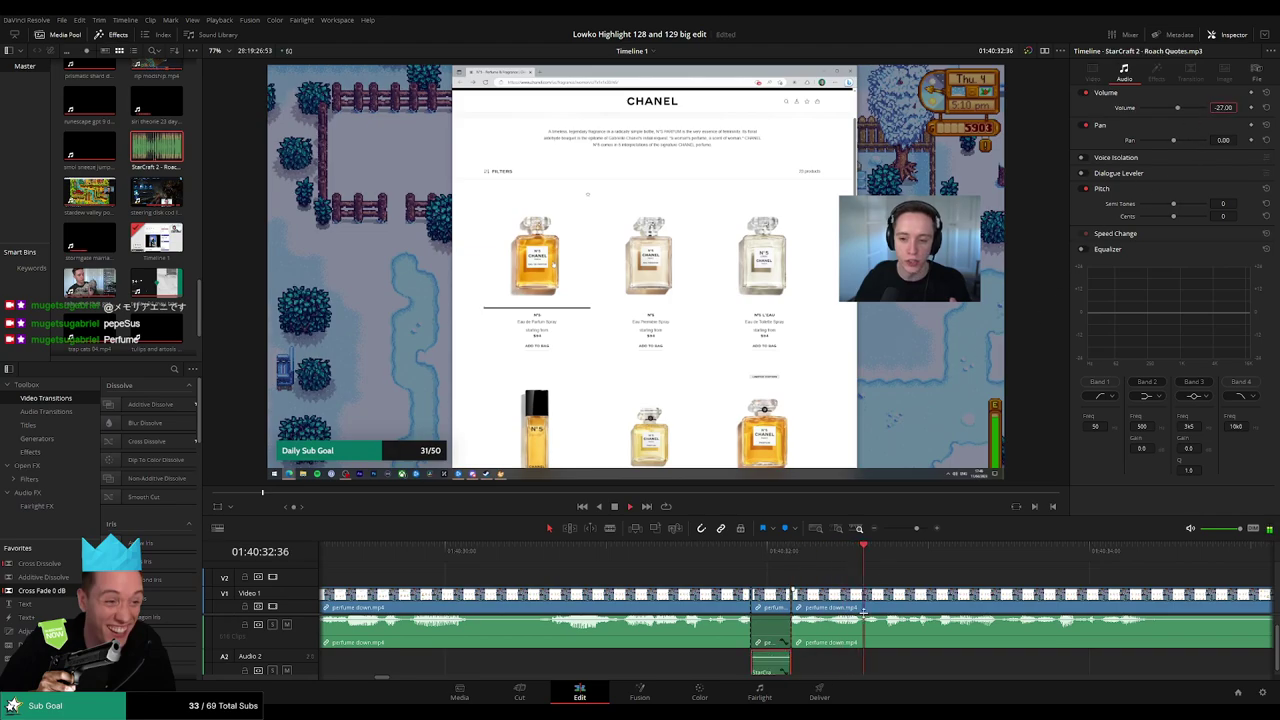
scroll(862, 611, up, 3)
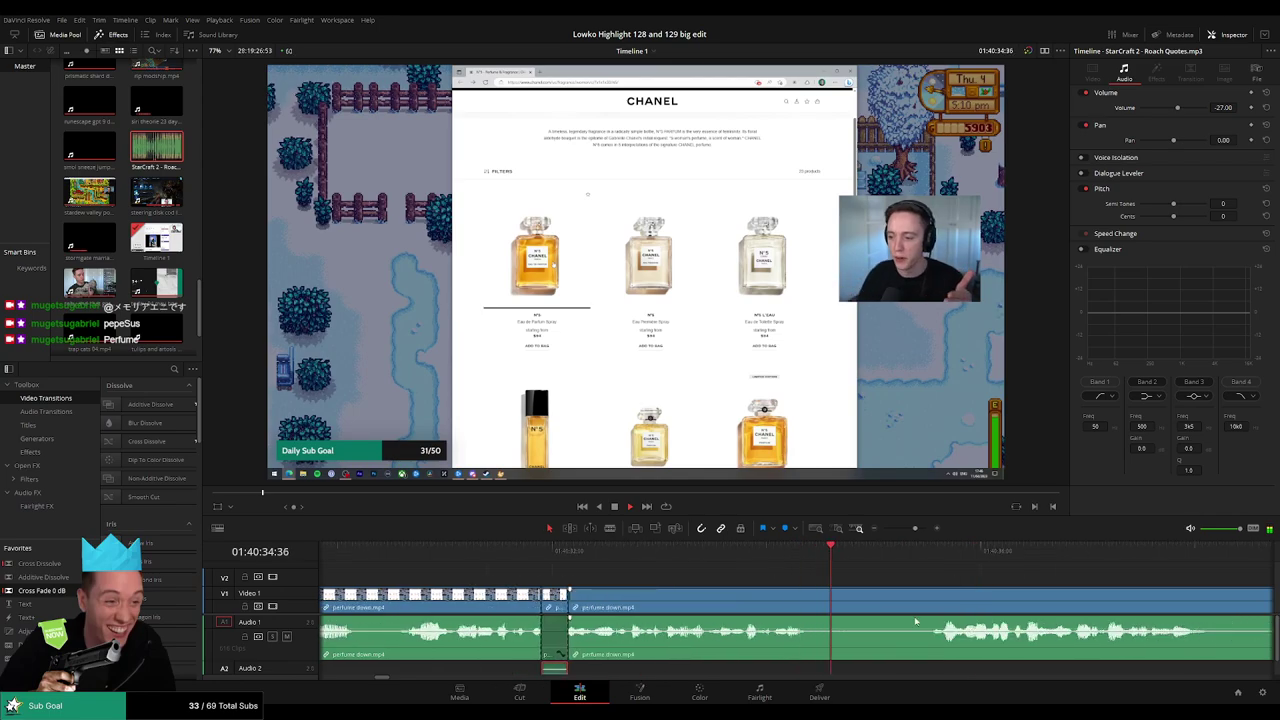
scroll(889, 586, down, 1)
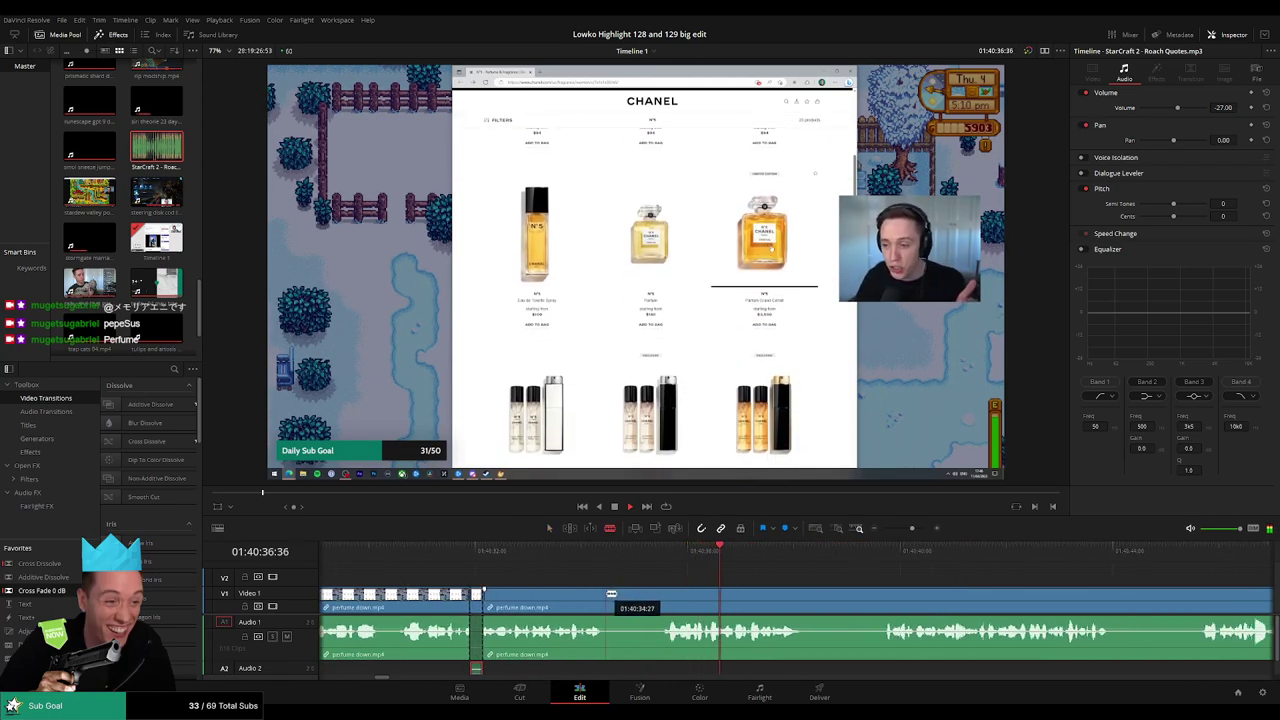
Trim perfume down's edit points and ripple-delete a short unwanted segment.
drag(611, 594, 1017, 594)
key(space)
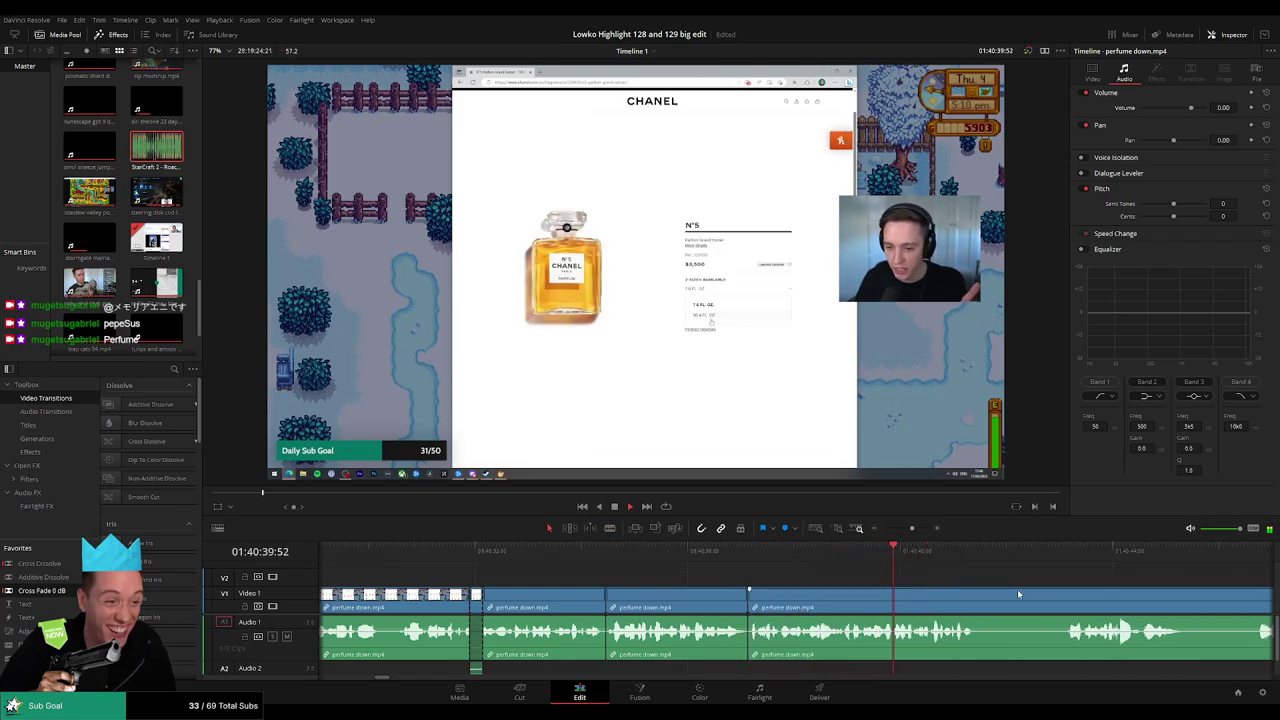
scroll(1017, 594, right, 5)
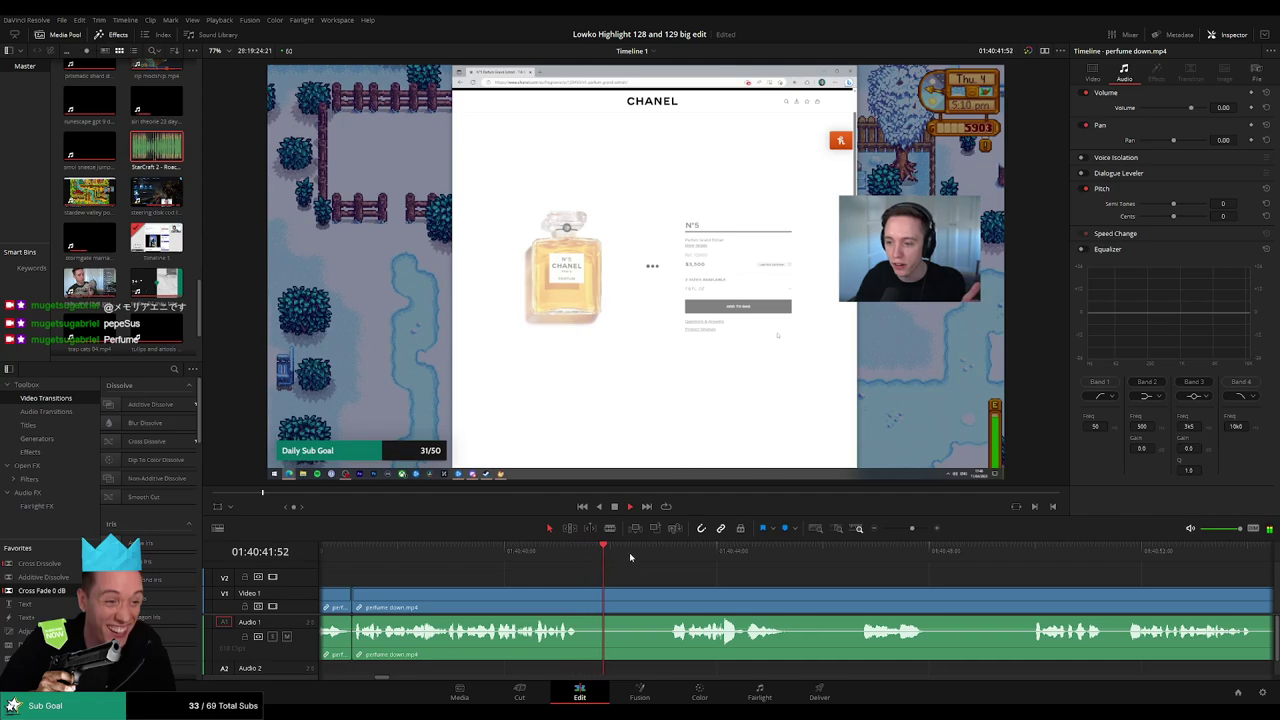
mouse_move(644, 600)
mouse_down()
mouse_move(587, 592)
mouse_move(661, 594)
mouse_up()
click(623, 597)
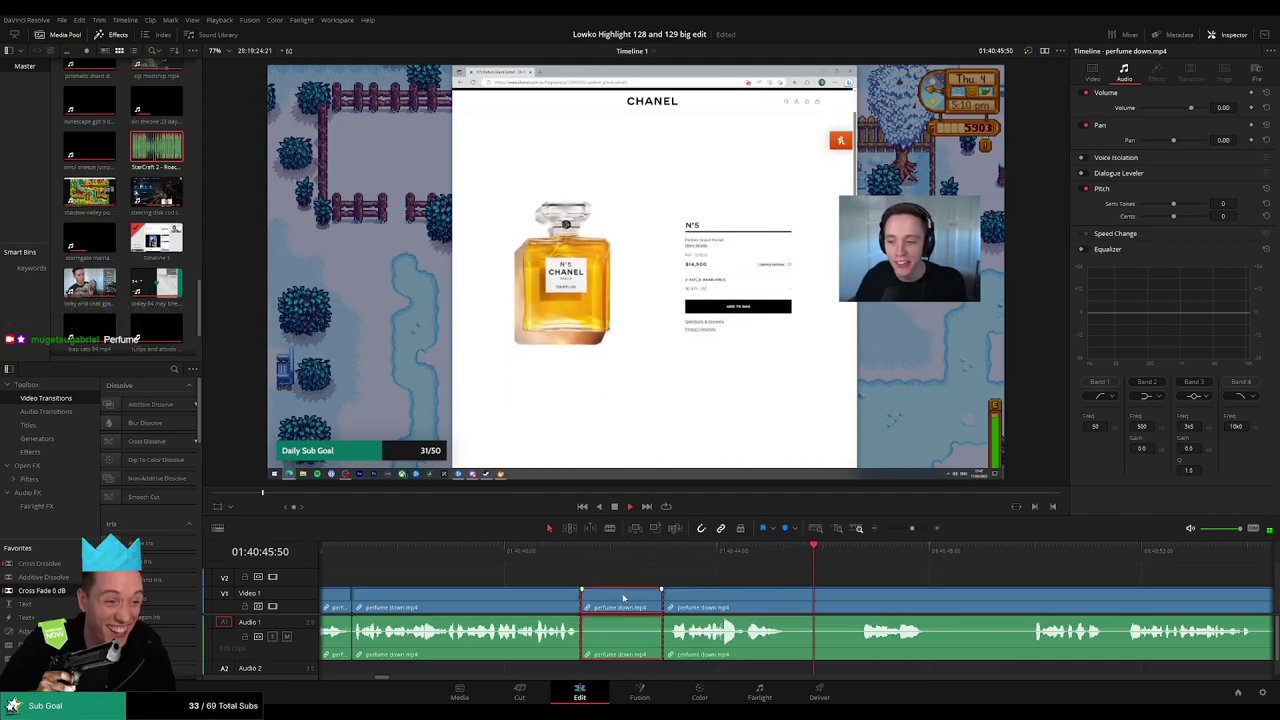
key(Delete)
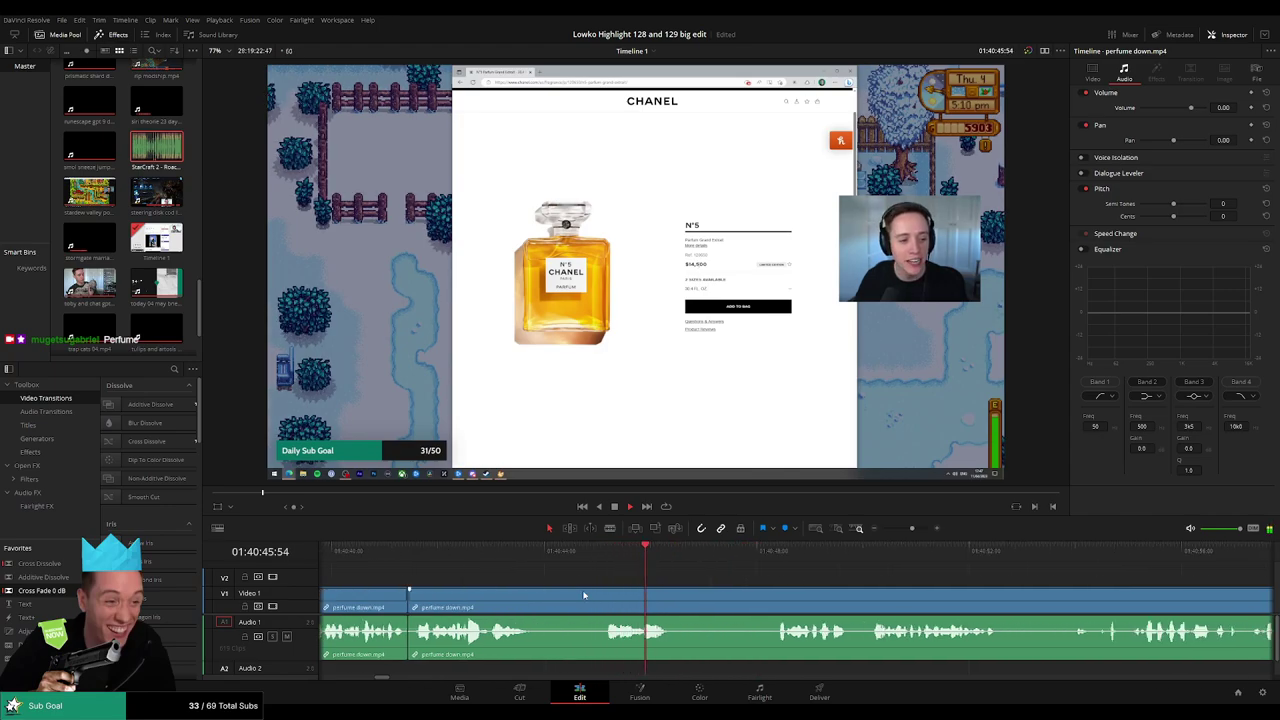
click(687, 601)
click(771, 554)
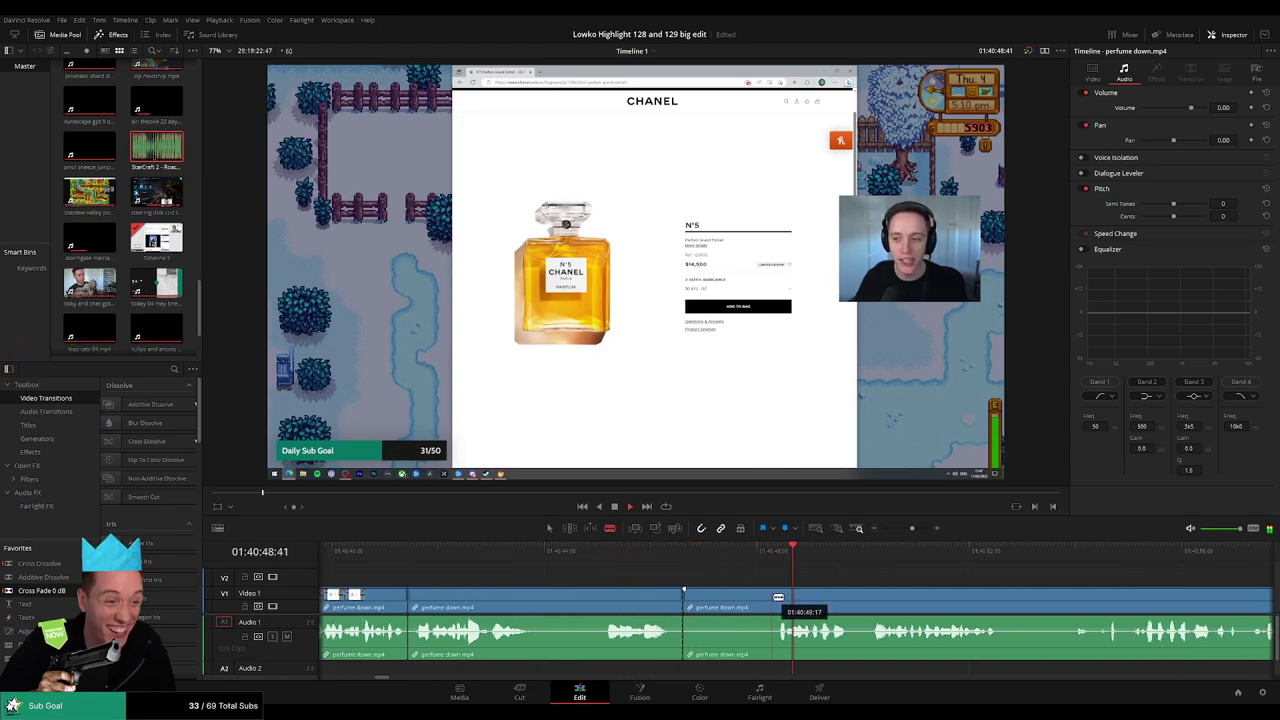
drag(778, 596, 780, 596)
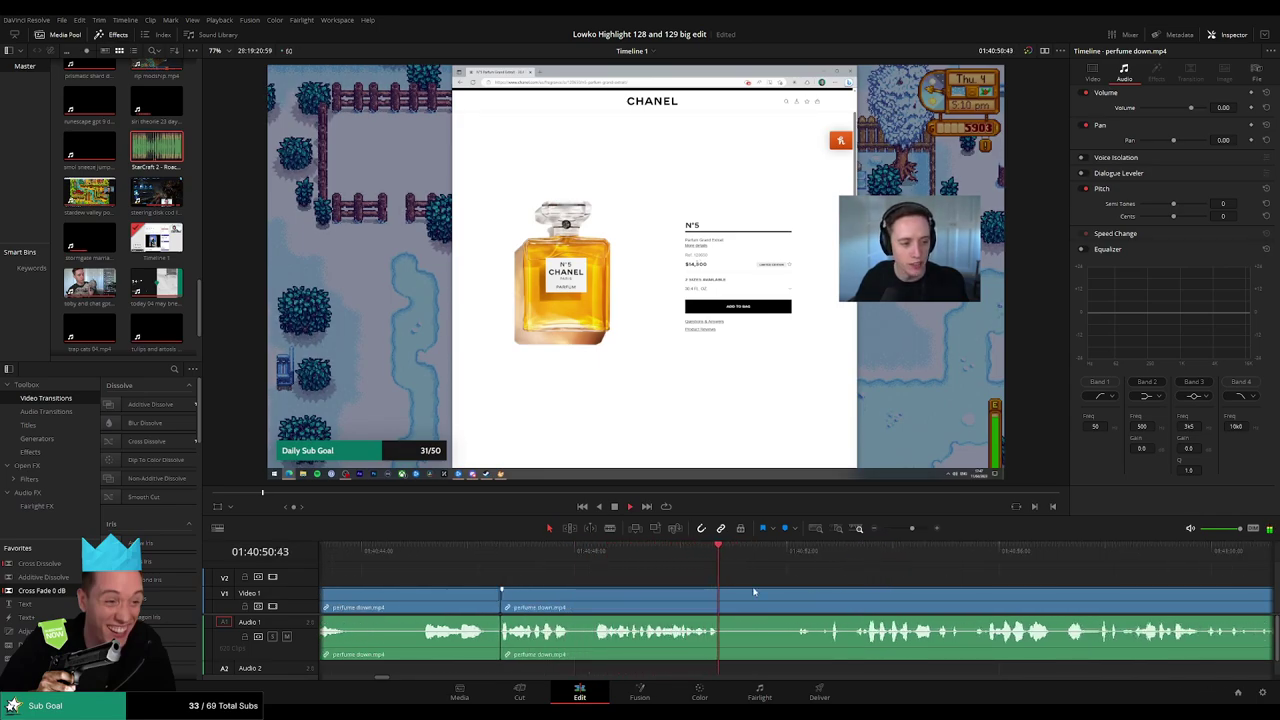
Blade out another unwanted section of perfume down, ripple-delete it, and review the edit.
key(b)
click(722, 600)
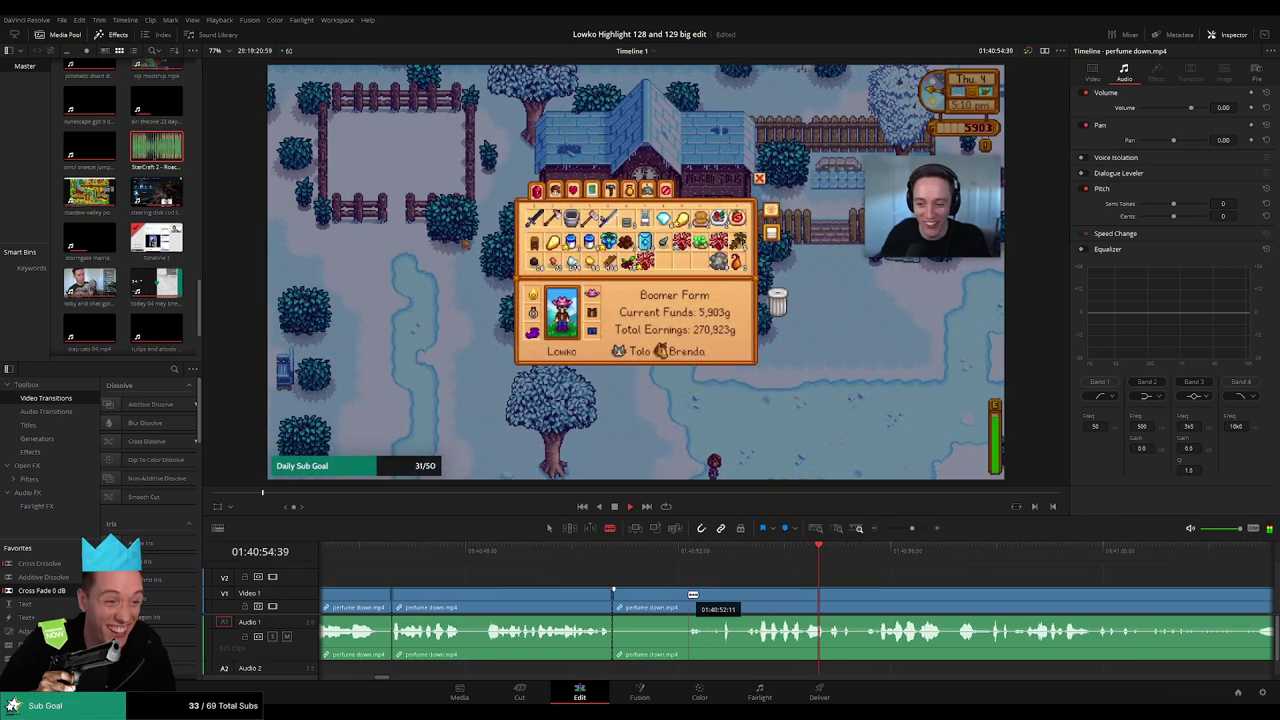
click(686, 598)
key(a)
click(669, 600)
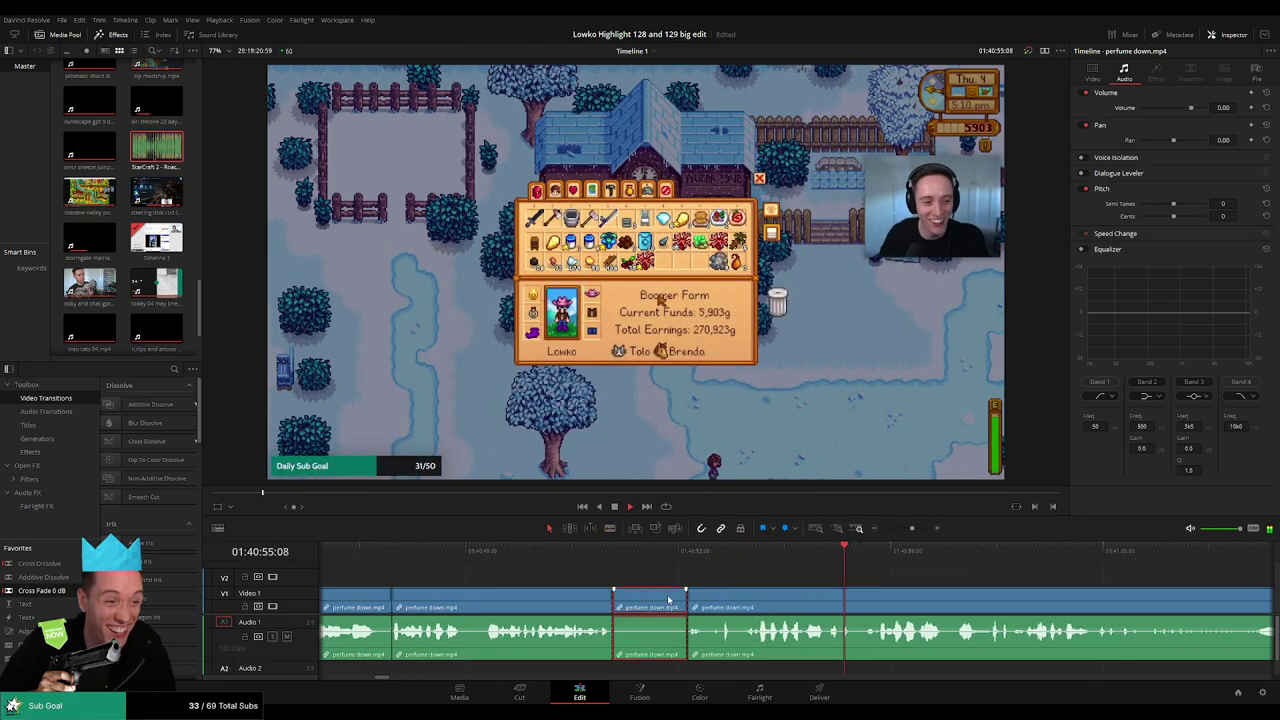
key(Delete)
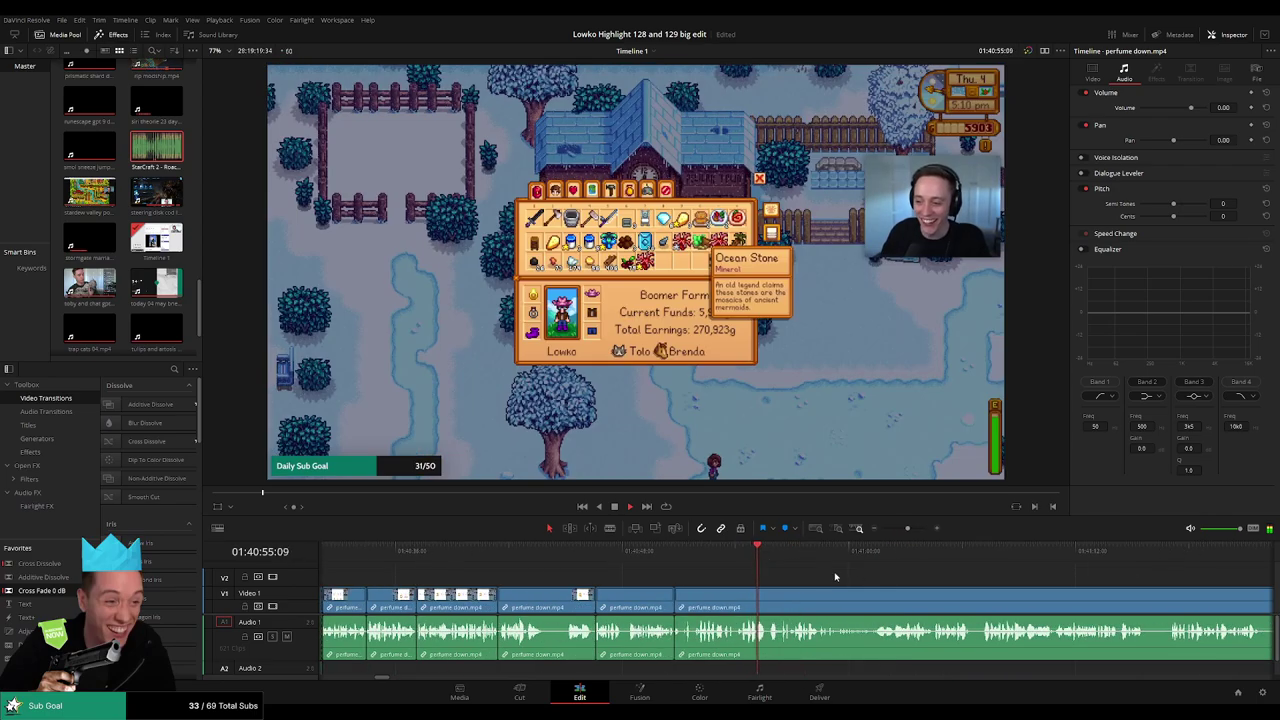
key(Up)
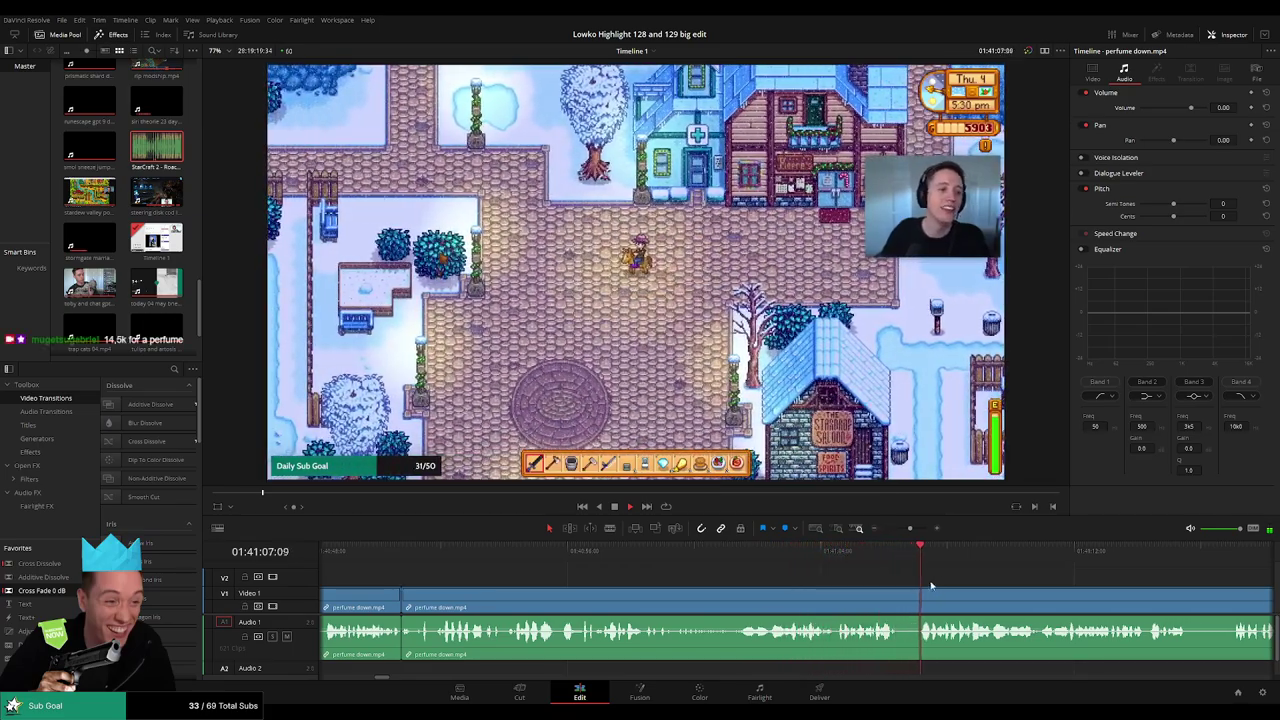
scroll(1040, 594, down, 3)
scroll(735, 579, up, 3)
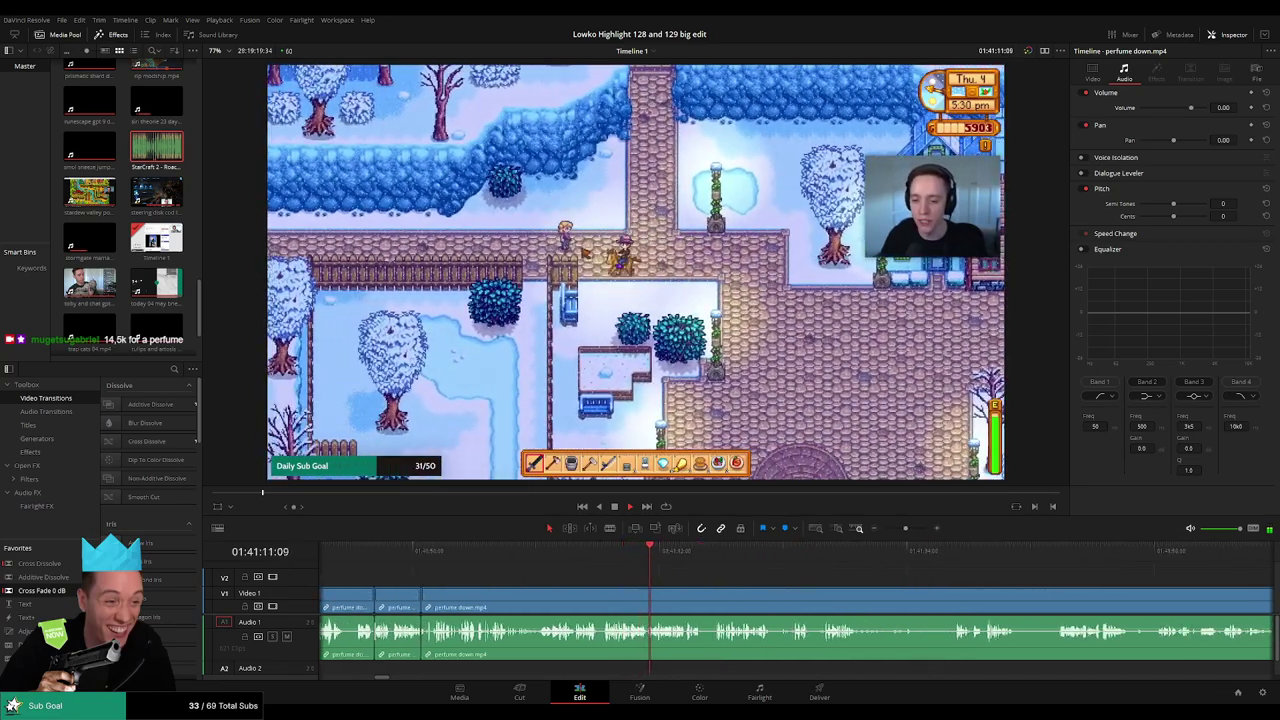
Preview StarCraft 2 - Roach Quotes in the source viewer, then return to the timeline.
double_click(156, 147)
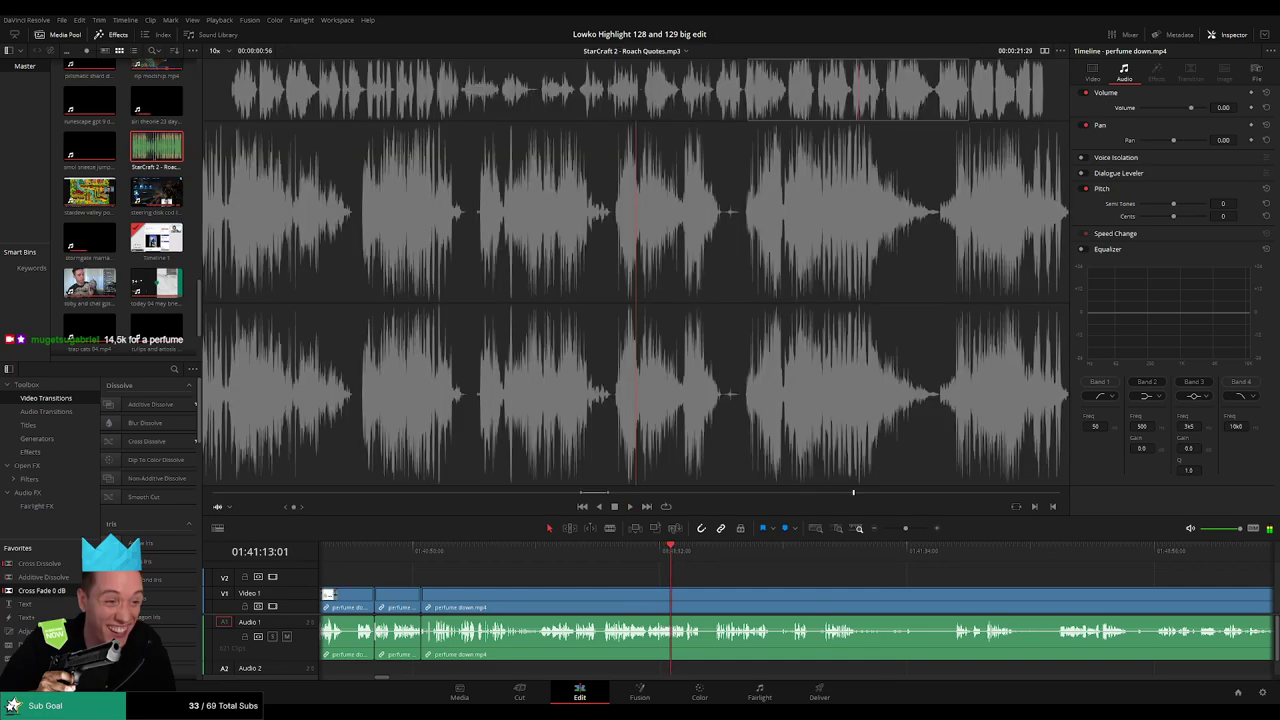
click(706, 582)
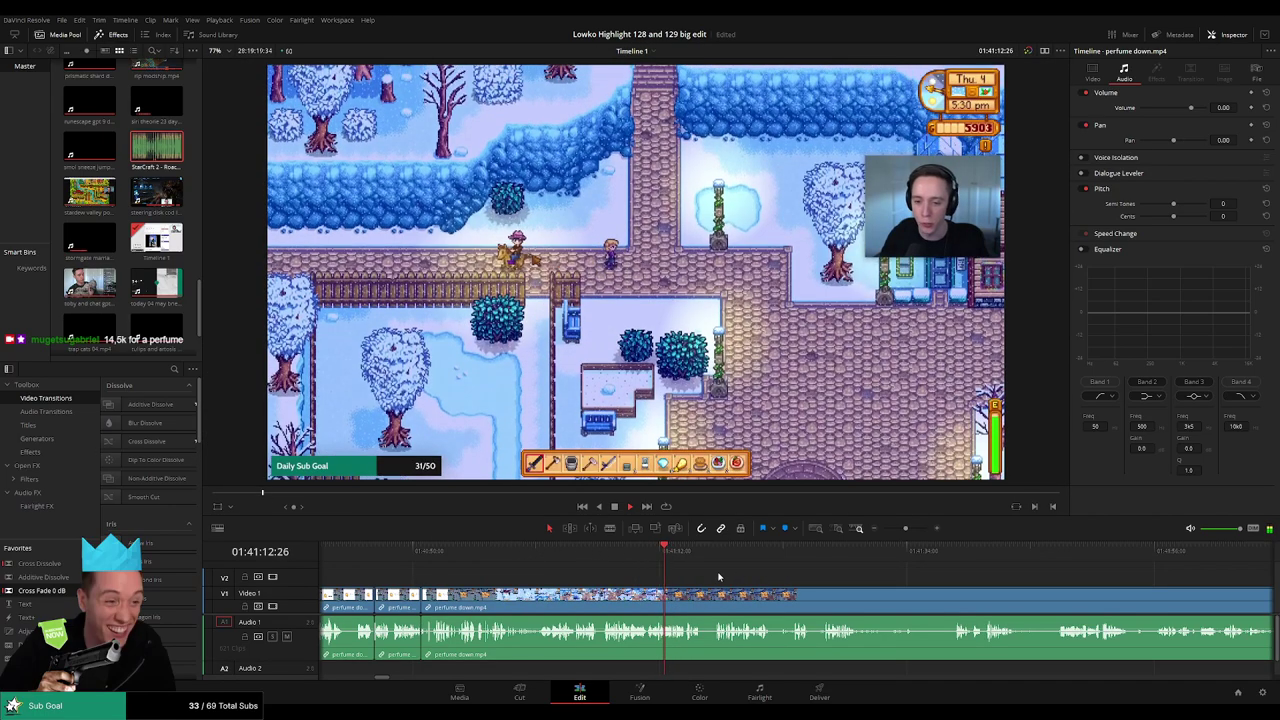
key(q)
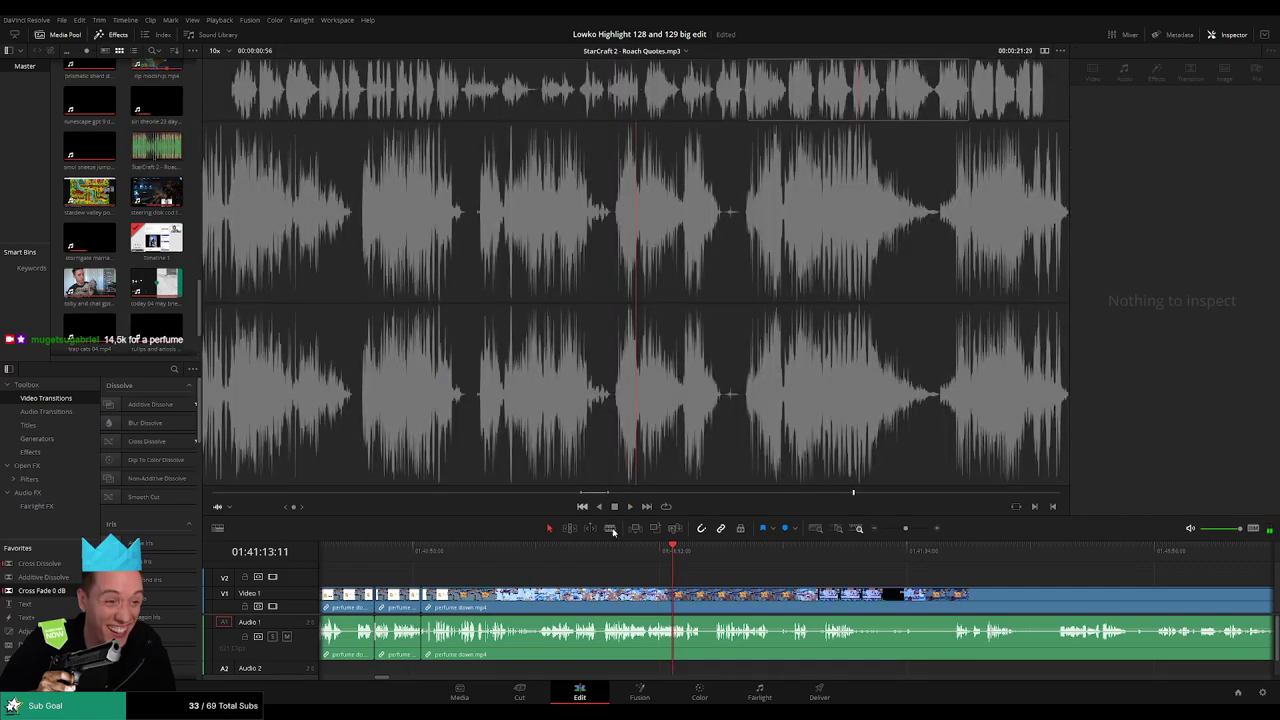
click(730, 580)
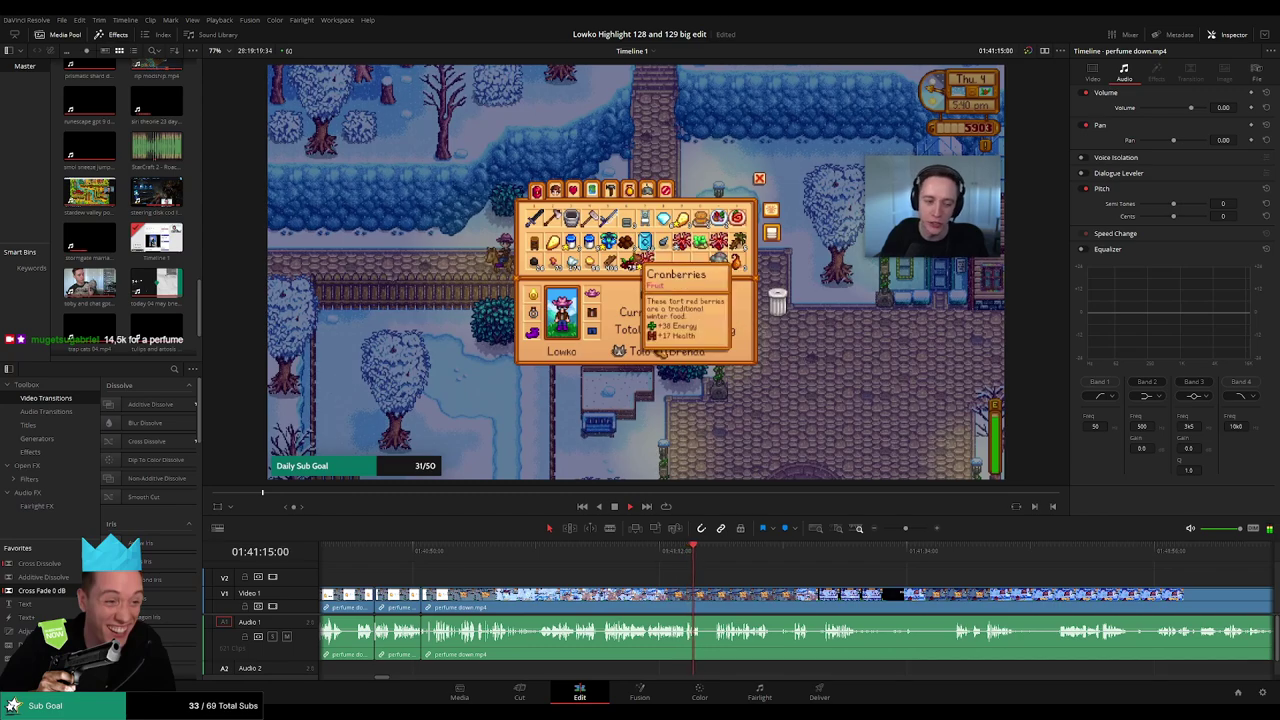
Blade perfume down twice near 01:41:14 where the Coral tooltip appears, isolating a short piece.
click(669, 552)
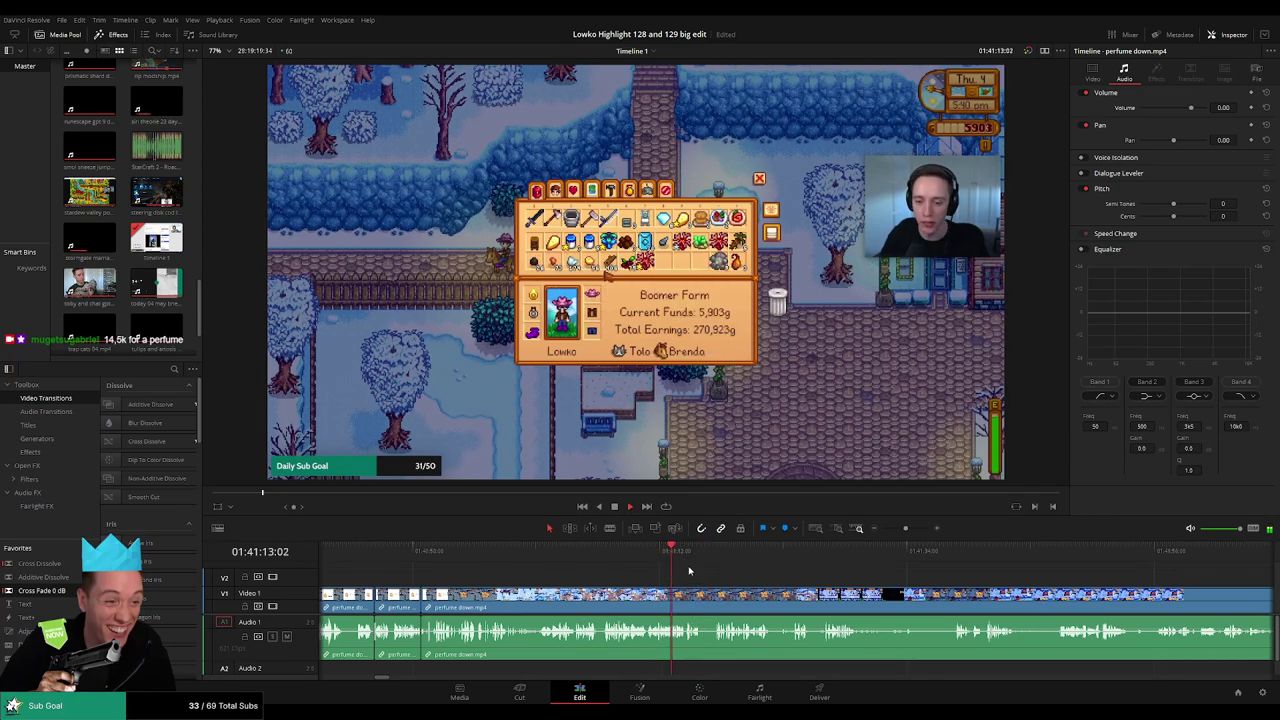
scroll(700, 556, up, 2)
click(756, 552)
drag(755, 560, 788, 557)
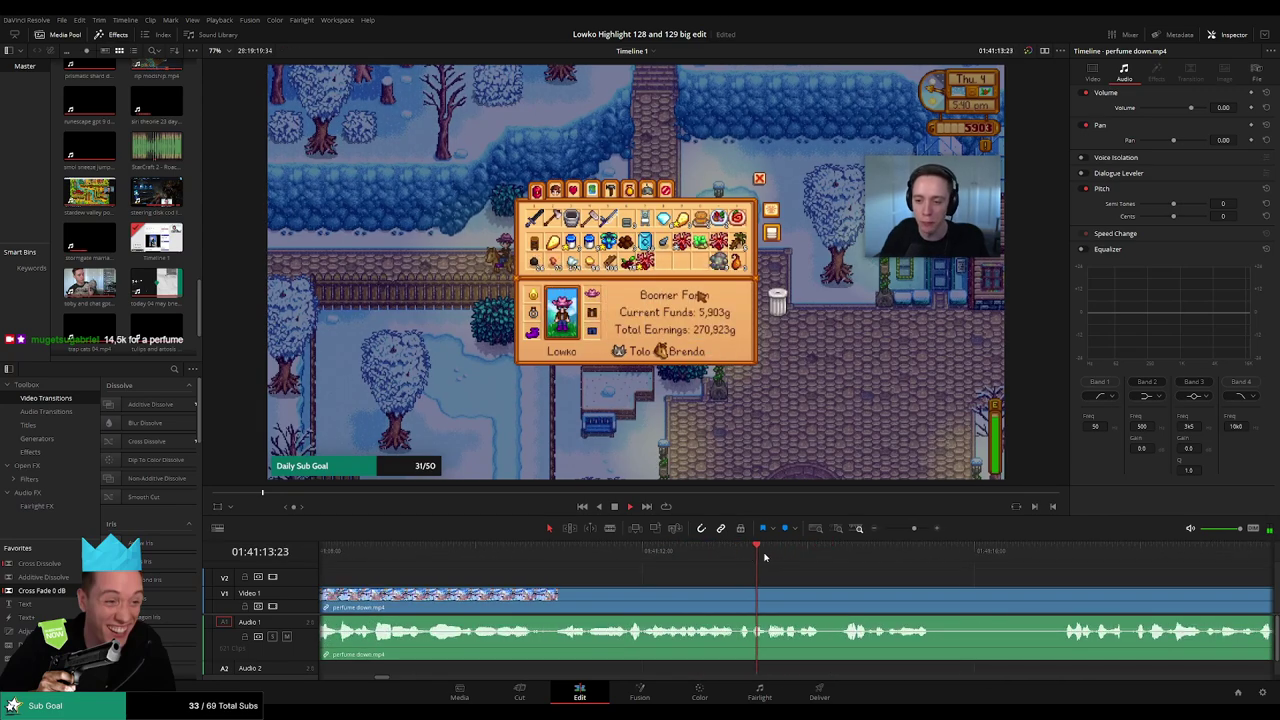
key(b)
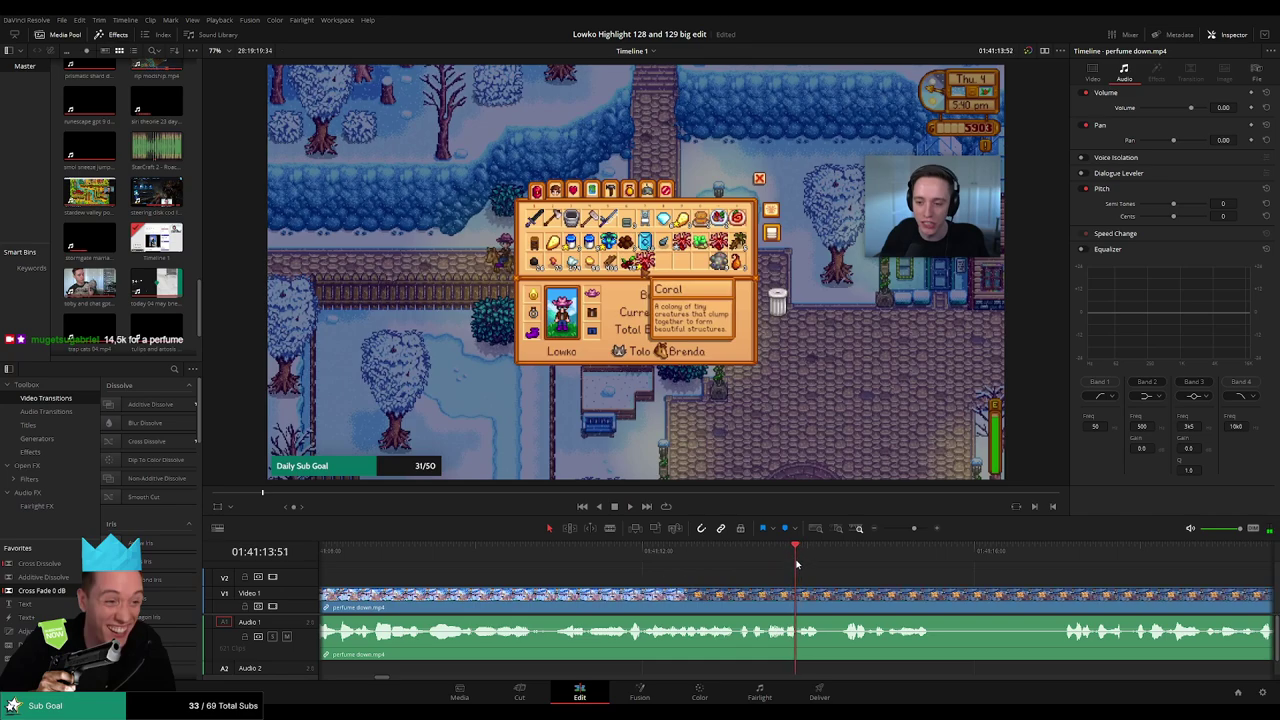
click(797, 595)
key(space)
click(830, 597)
Place another StarCraft 2 - Roach Quotes sound on Audio 2 under the new cuts at -27.
key(a)
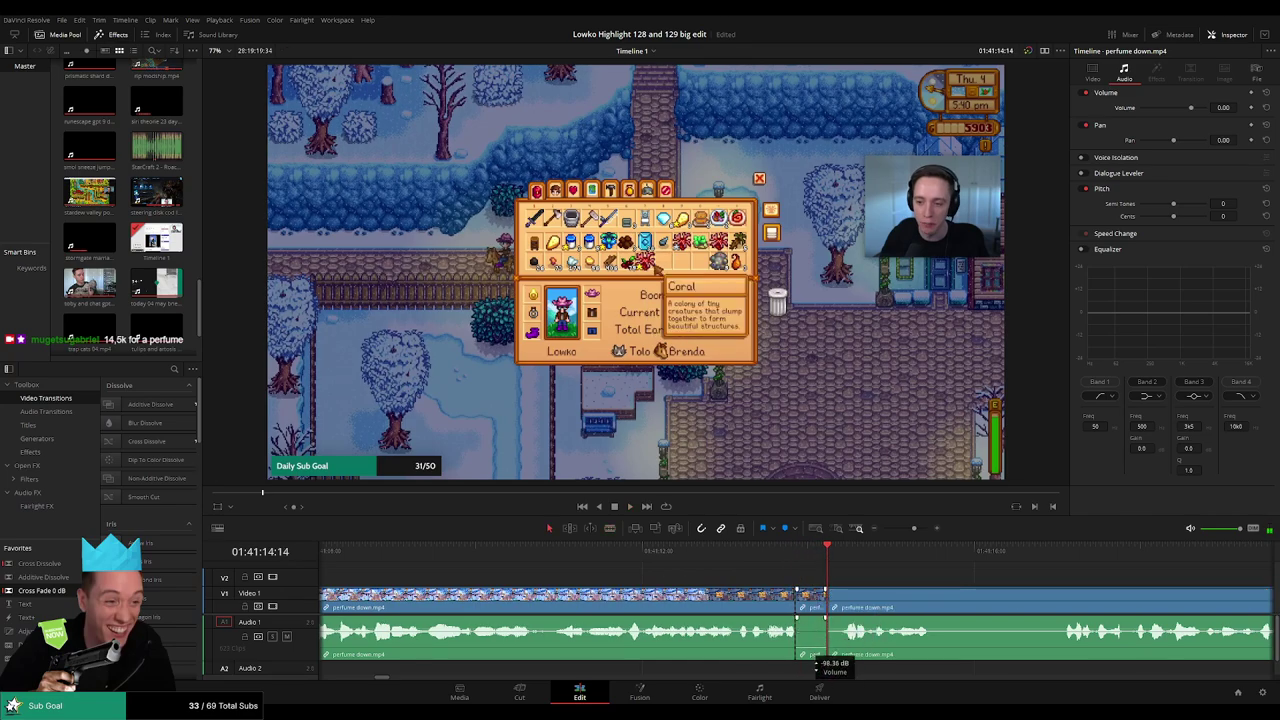
click(157, 160)
mouse_move(157, 160)
mouse_down()
mouse_move(780, 662)
mouse_move(811, 660)
mouse_up()
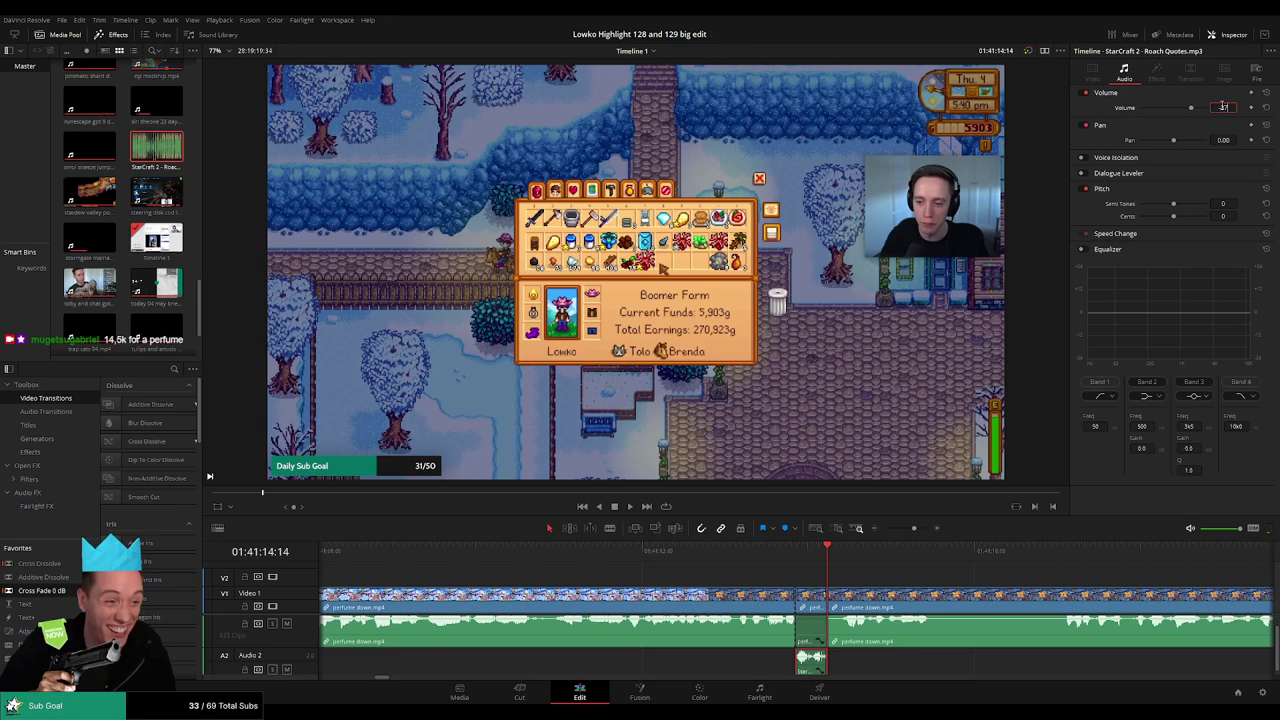
key(Return)
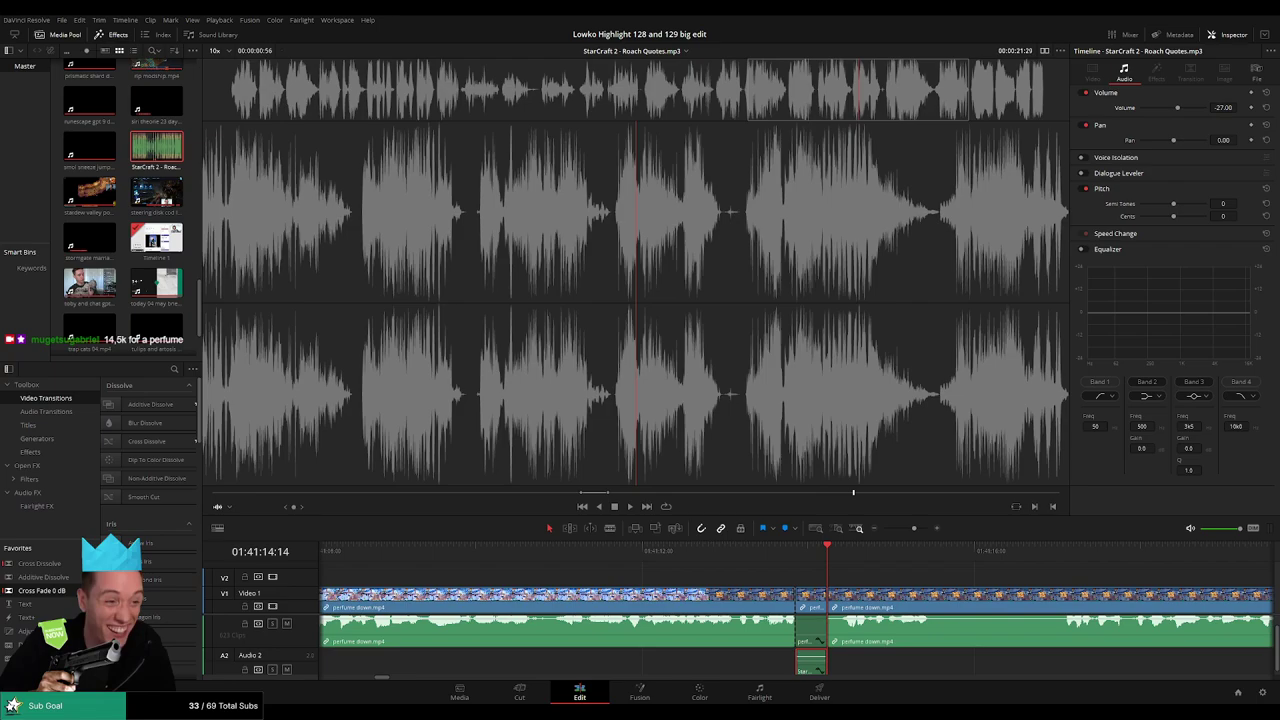
Show Timeline 1 in the viewer, play it back, and zoom the timeline out.
click(908, 664)
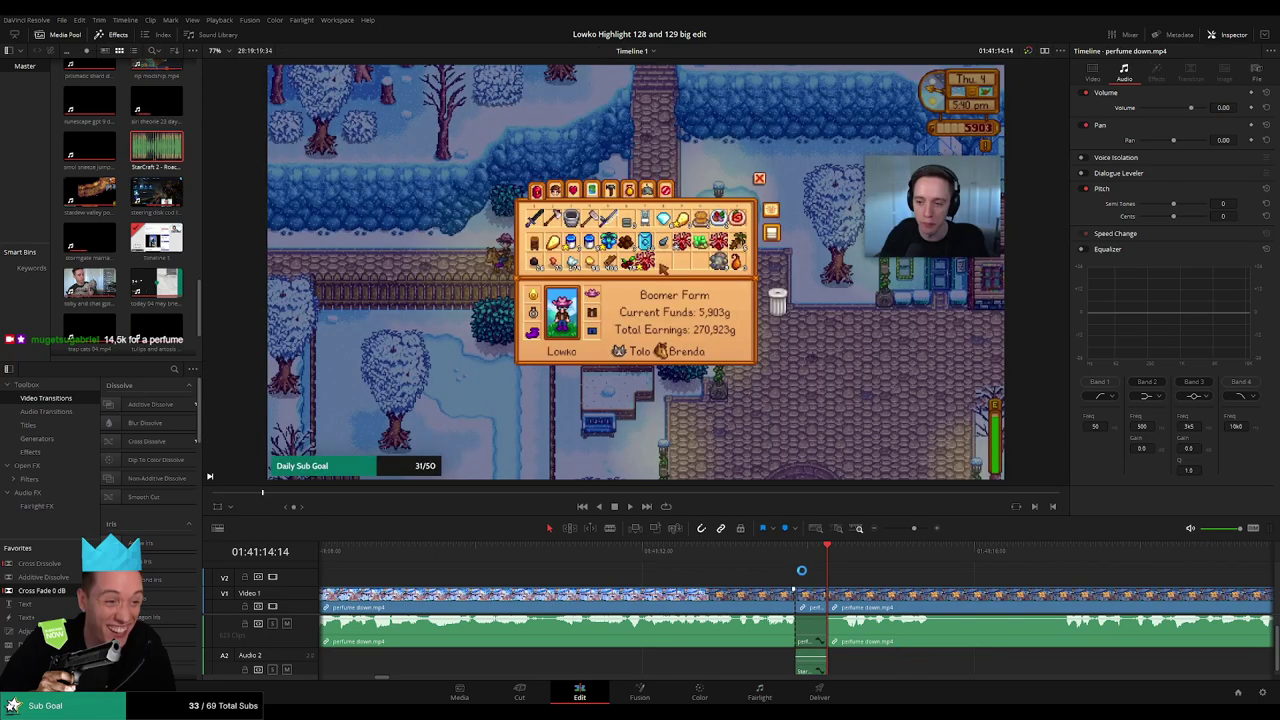
key(space)
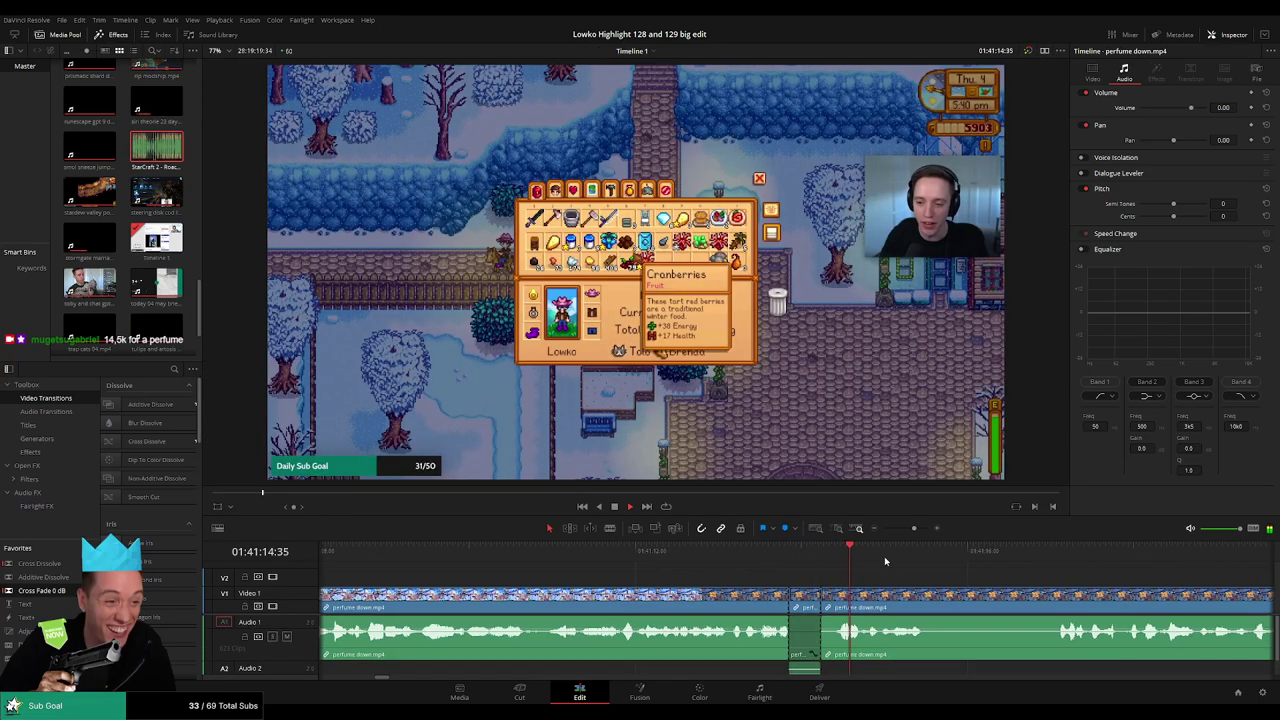
click(903, 529)
drag(903, 529, 900, 529)
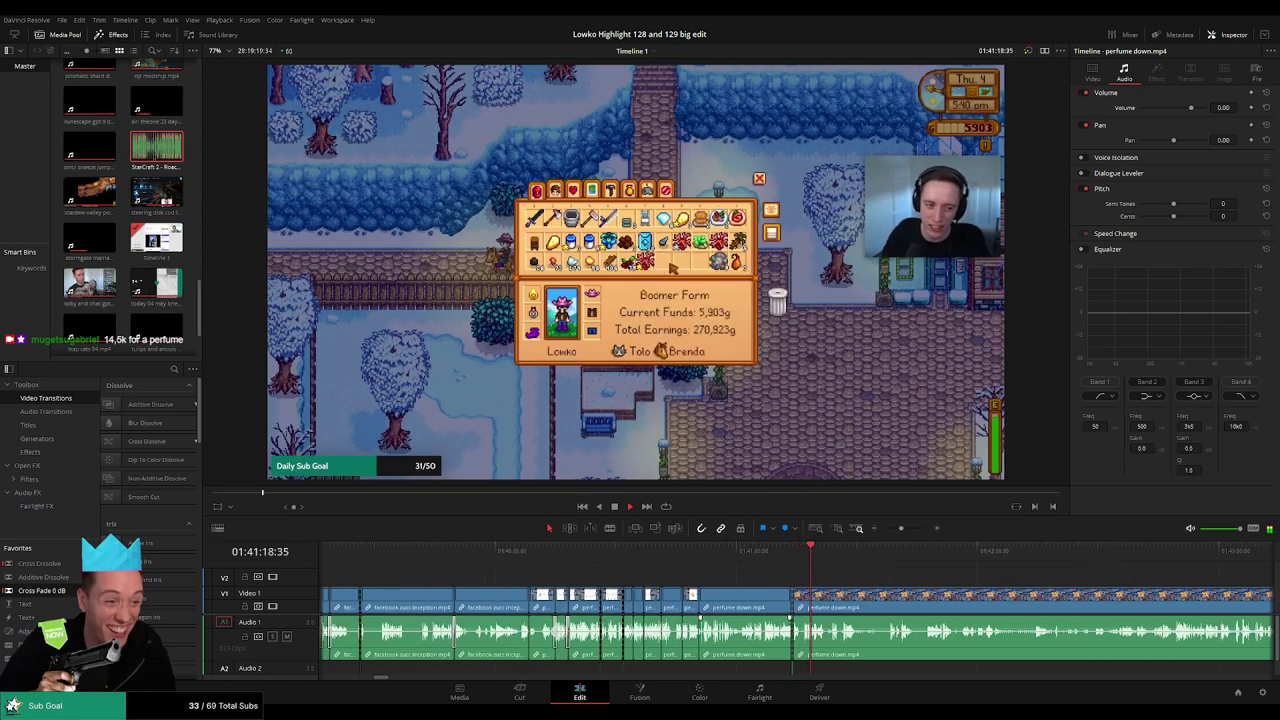
scroll(720, 580, up, 4)
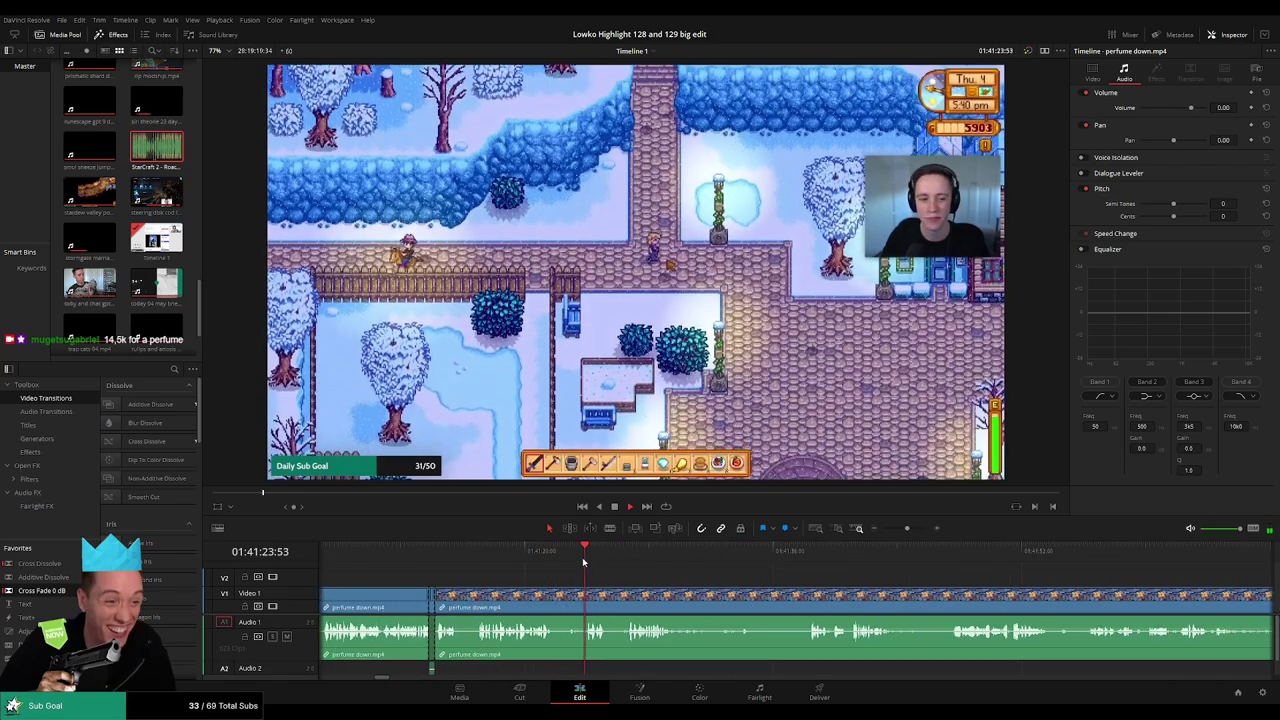
Blade out the first short dull stretch of 'perfume down.mp4' and ripple-delete it.
key(b)
click(556, 600)
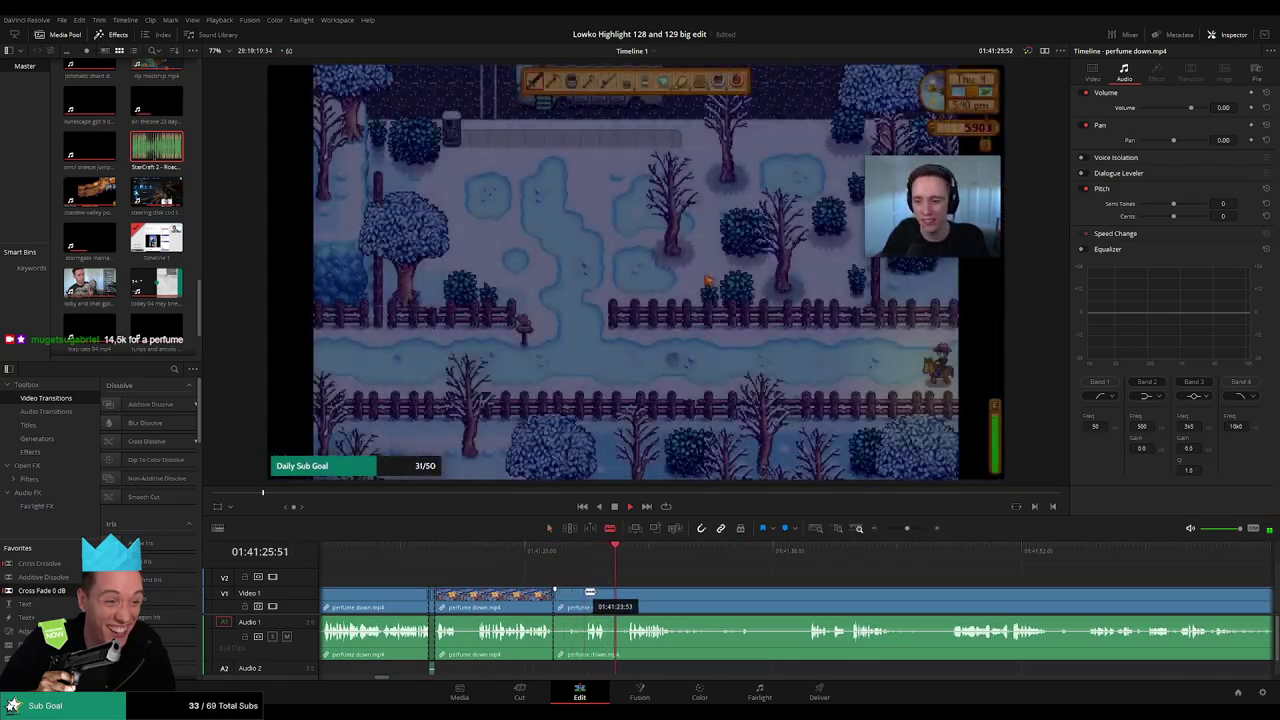
click(583, 600)
click(576, 600)
key(BackSpace)
Cut off and ripple-delete the next short piece, then replay the edit to check it.
key(b)
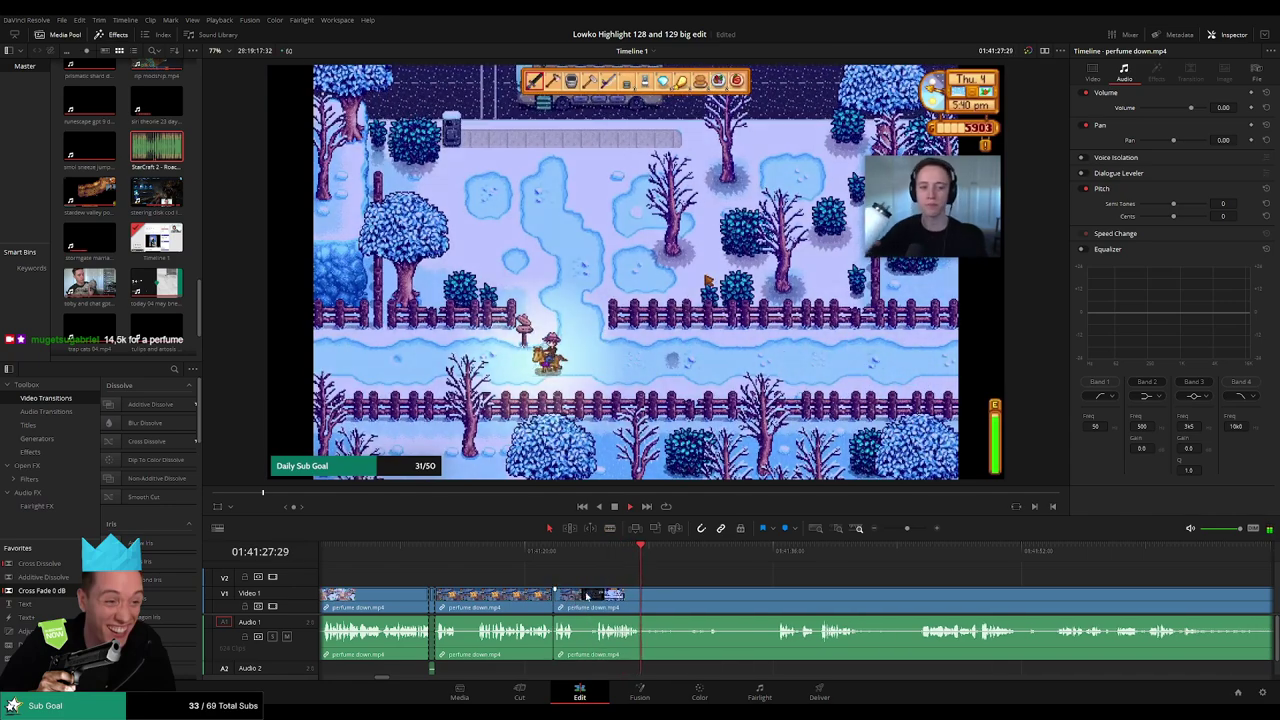
click(601, 600)
key(a)
click(590, 600)
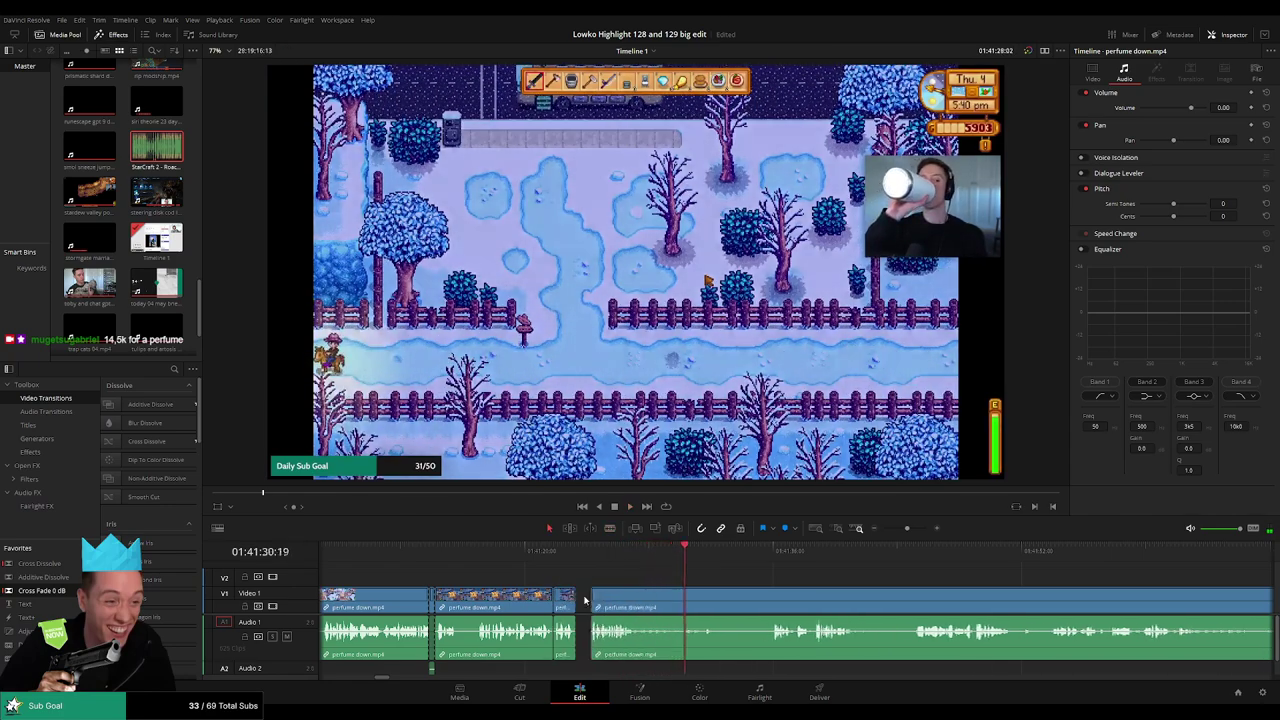
key(BackSpace)
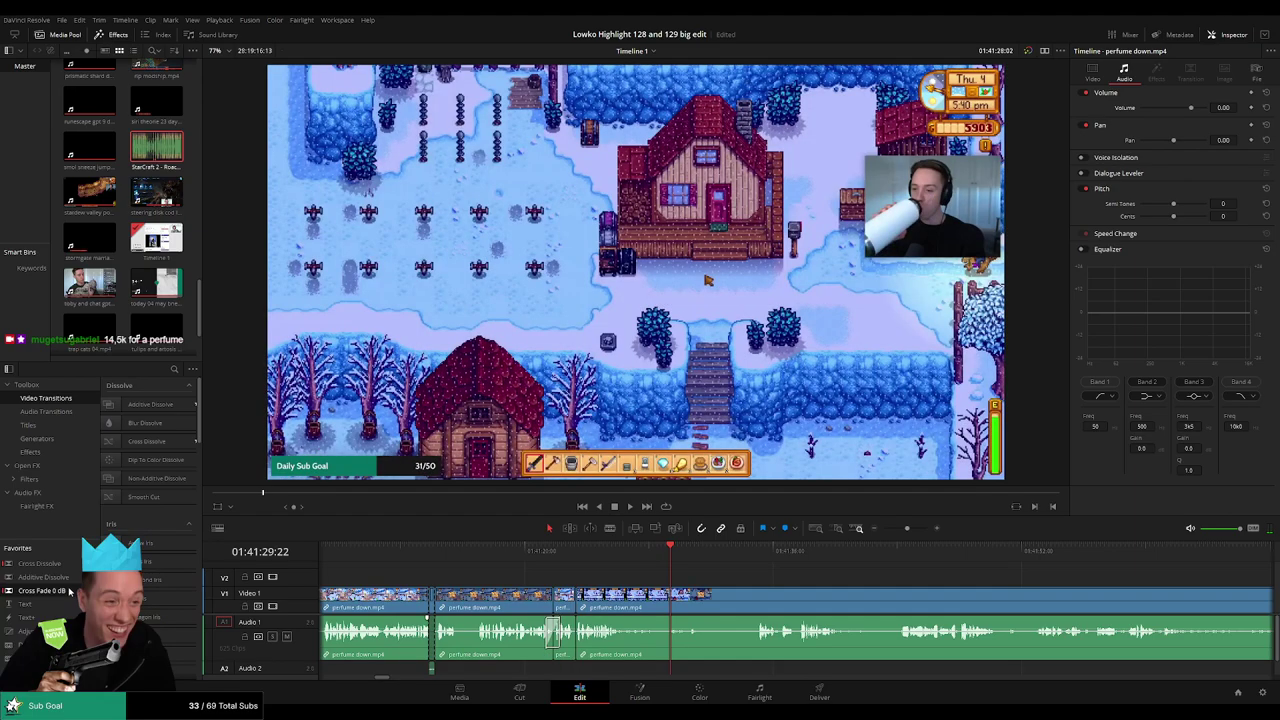
key(slash)
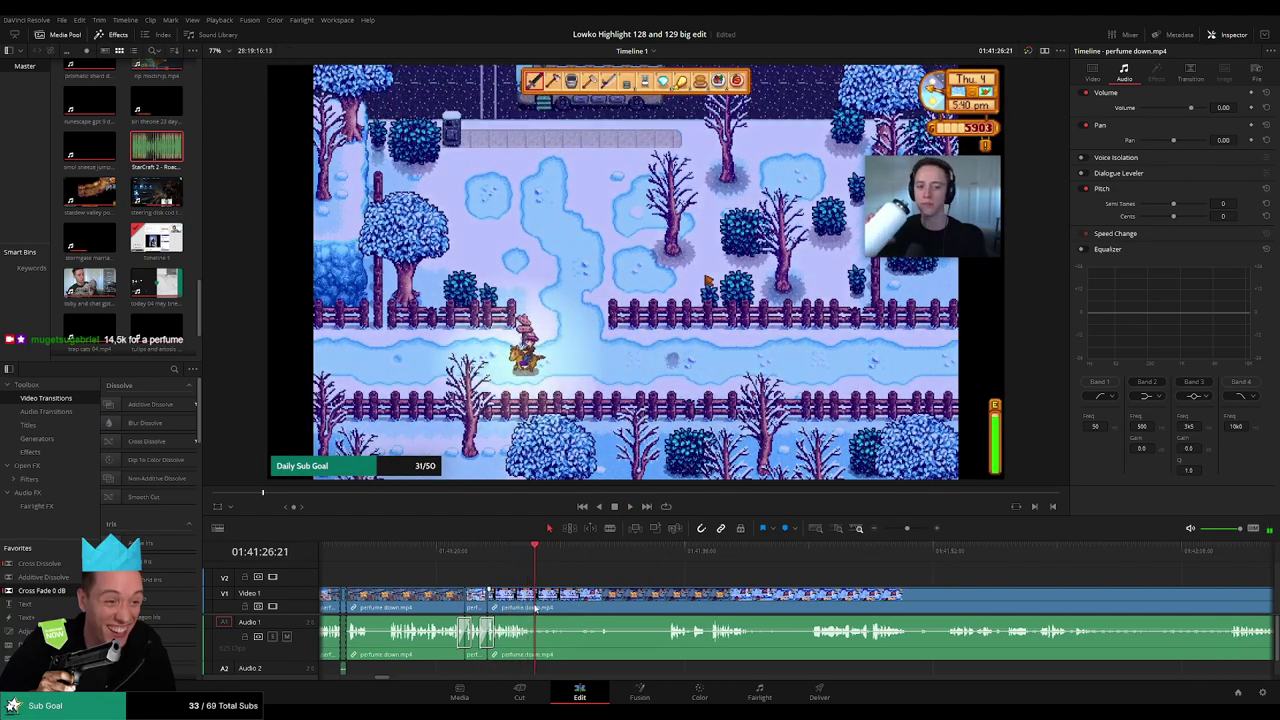
Cut out a longer unwanted stretch of the perfume clip and close the gap.
key(b)
click(537, 600)
click(669, 600)
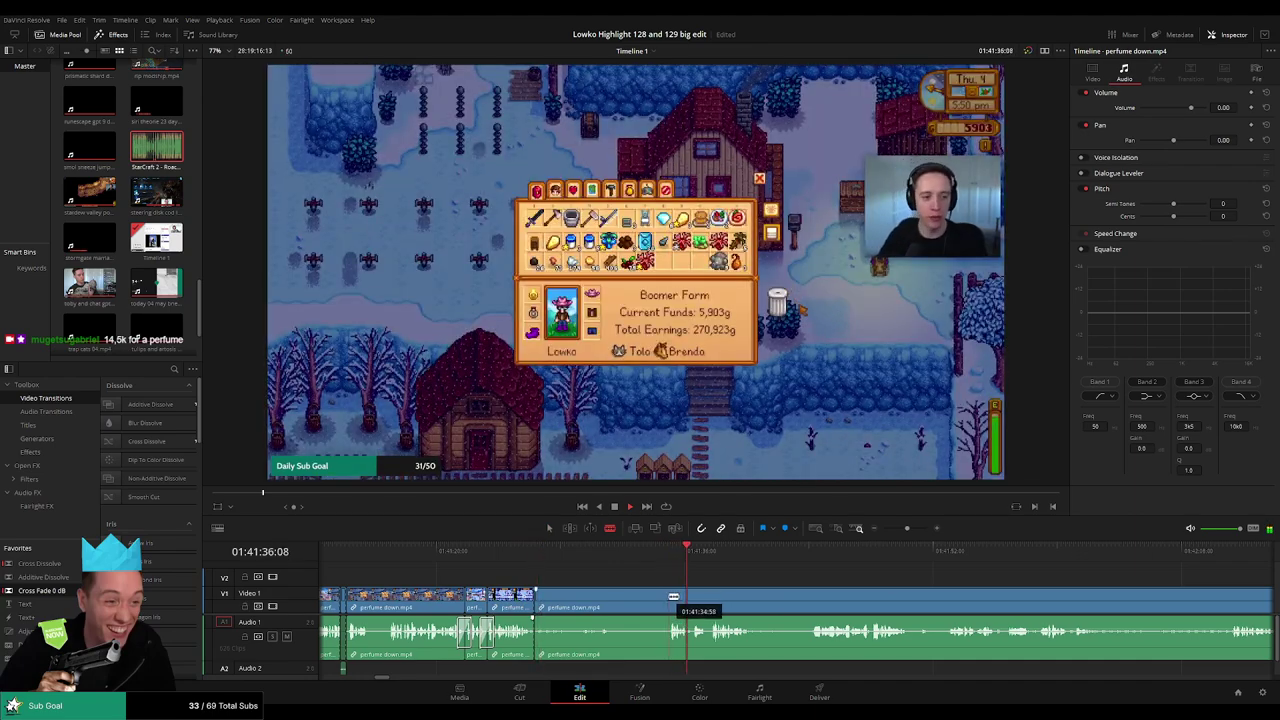
click(649, 607)
key(Delete)
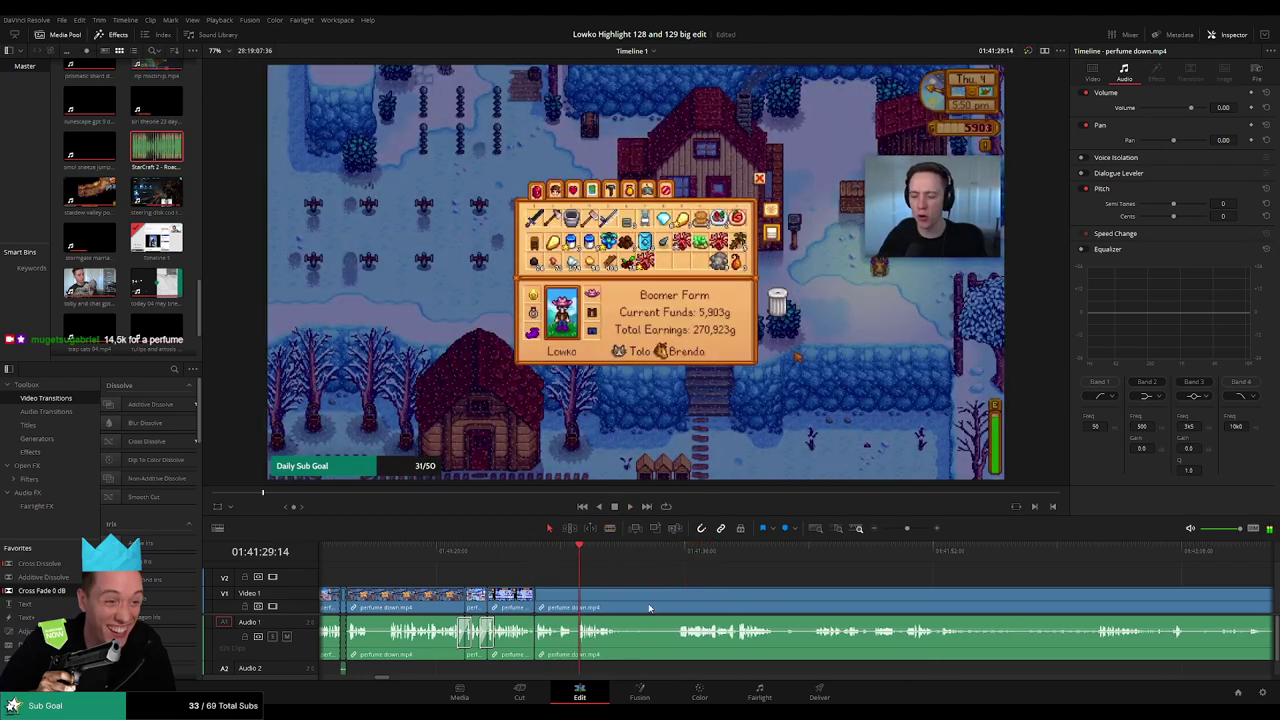
Check the new join in playback, then move ahead in the timeline for more cuts.
key(space)
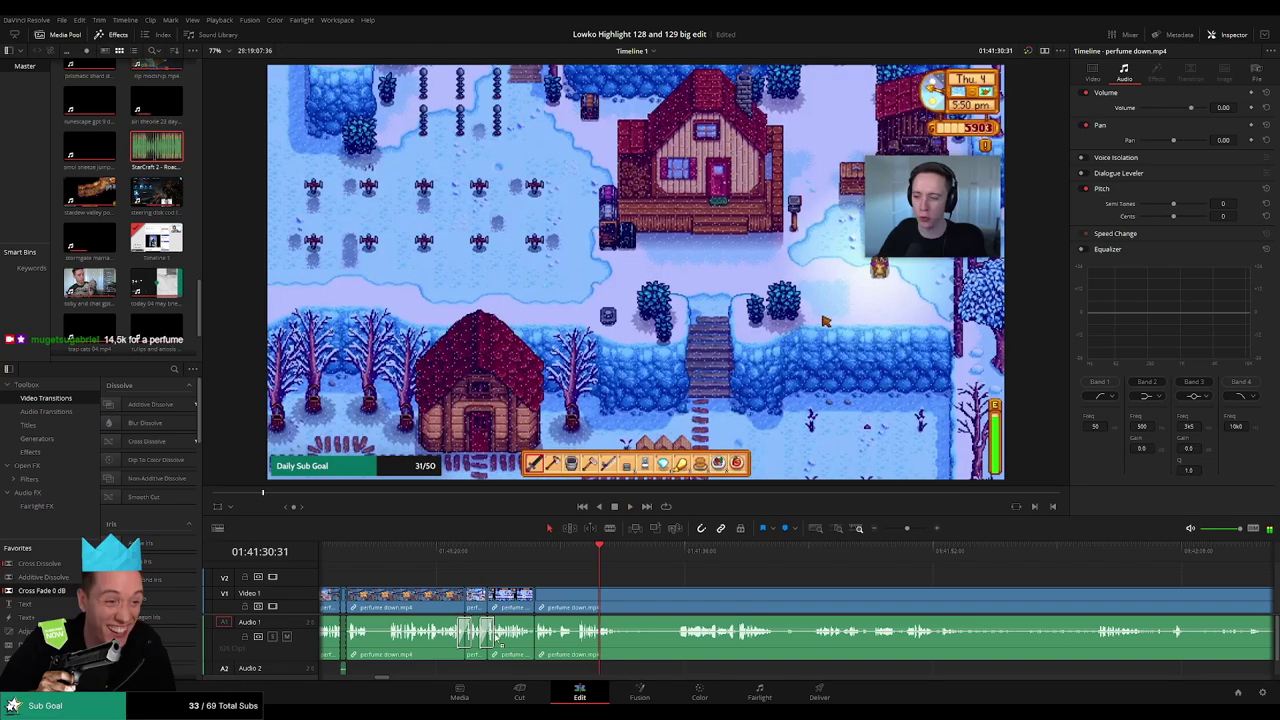
key(space)
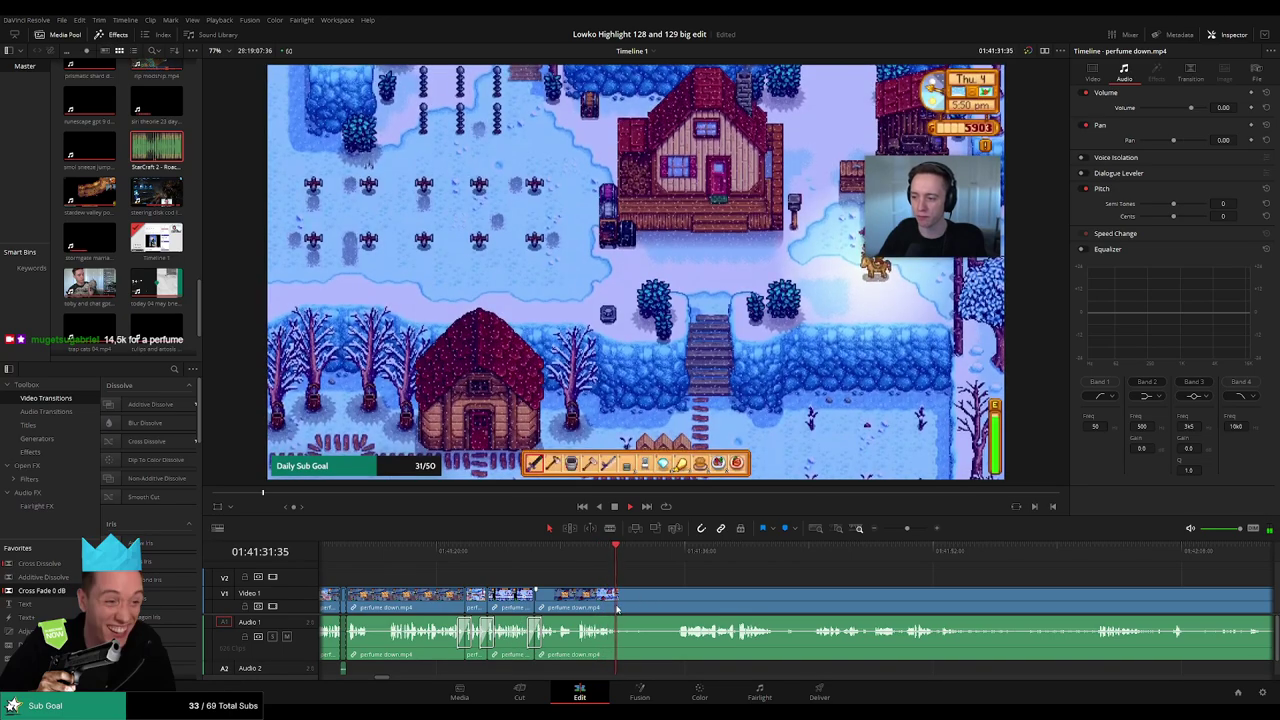
key(b)
click(683, 551)
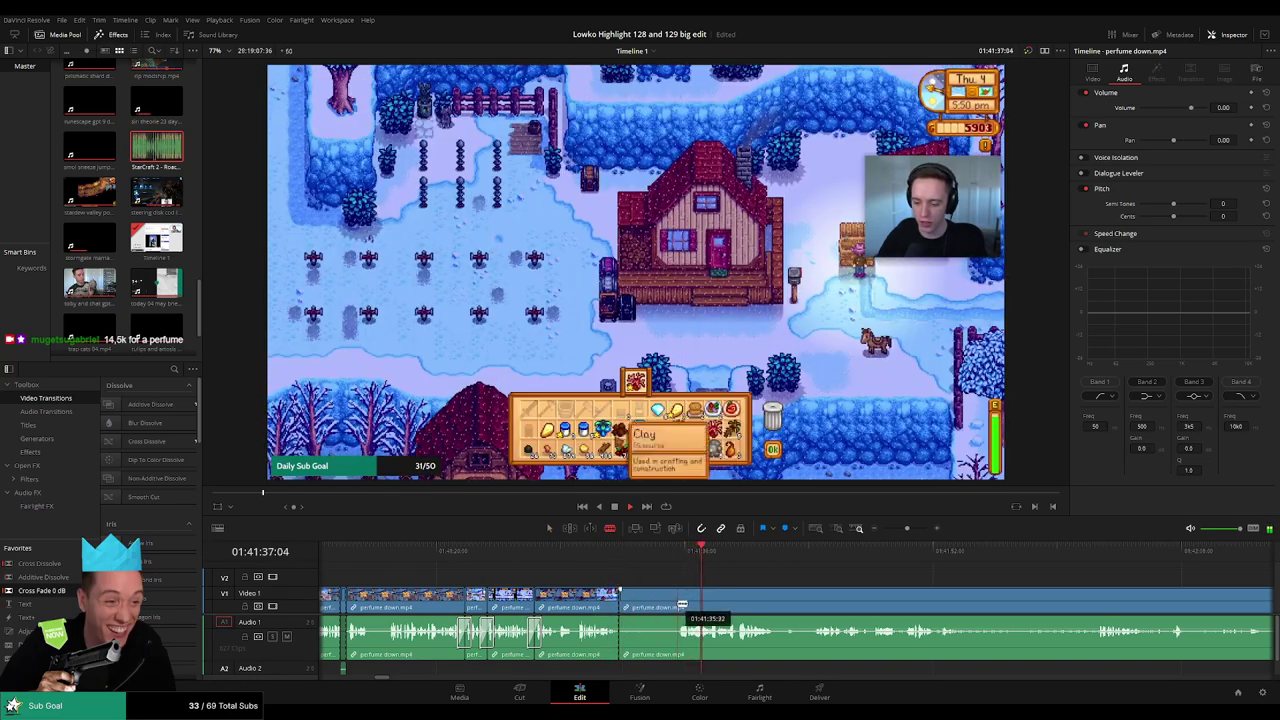
scroll(810, 600, right, 3)
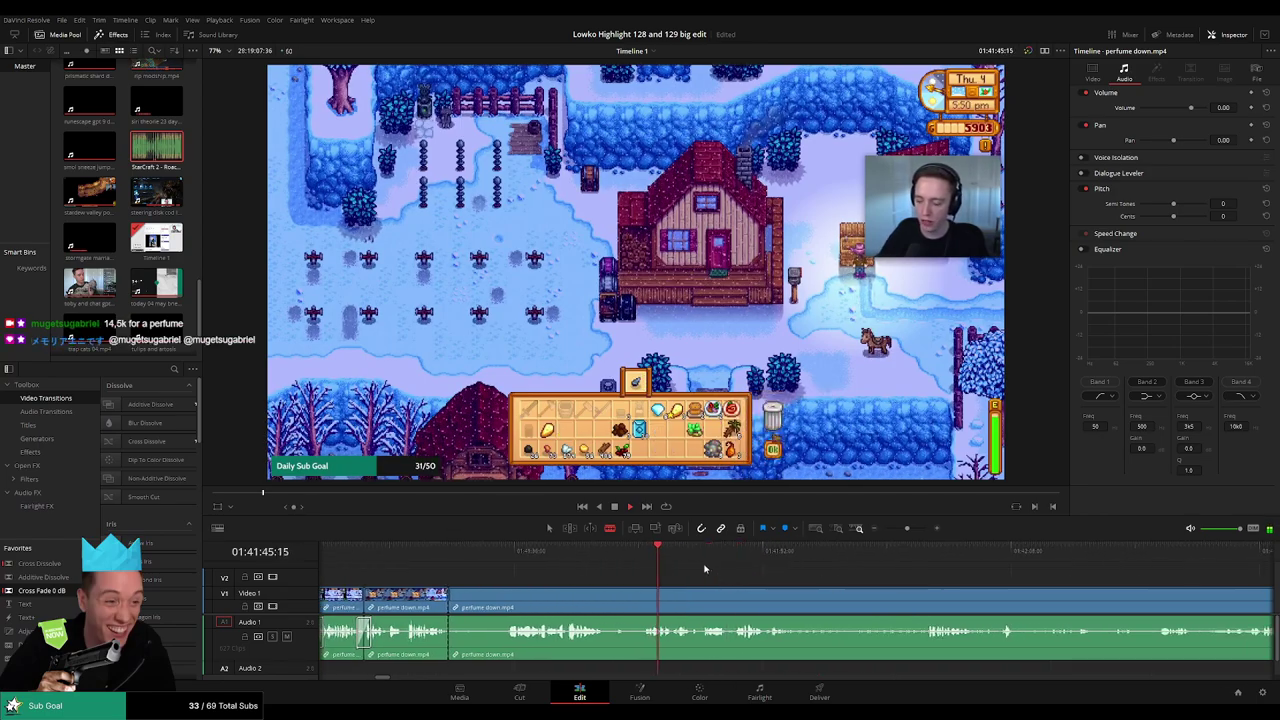
click(893, 575)
scroll(832, 585, right, 2)
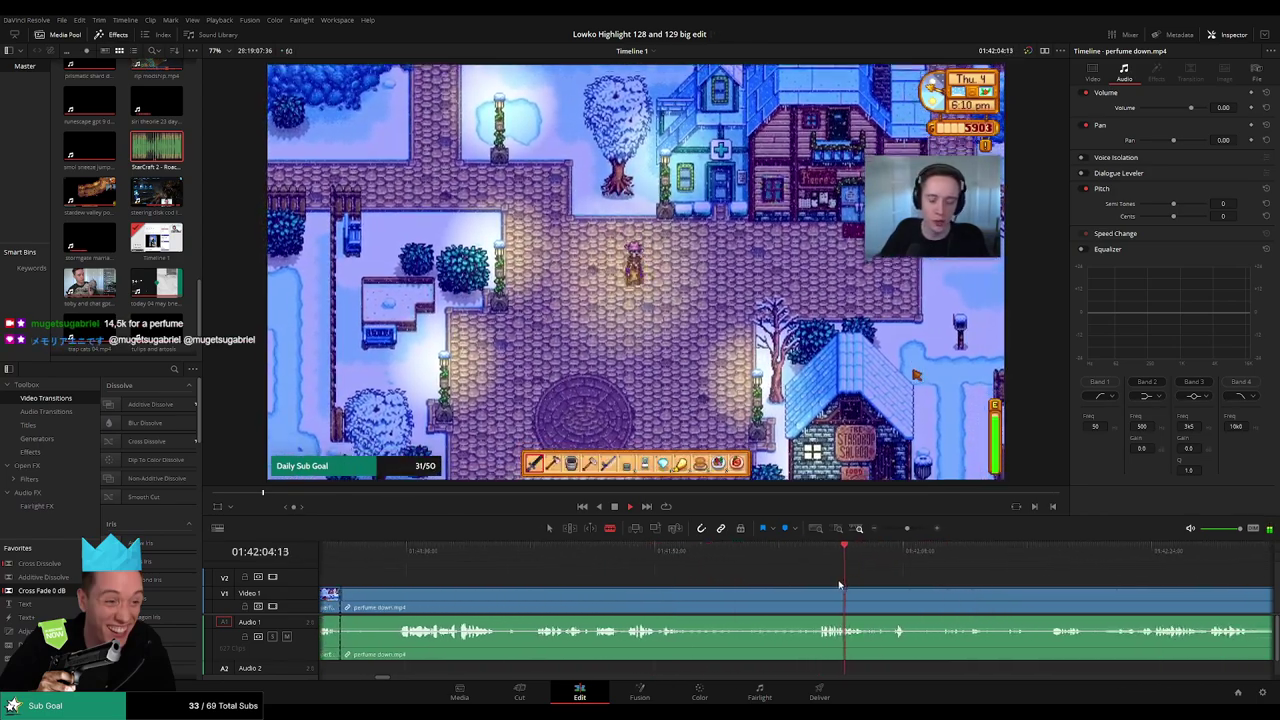
click(893, 551)
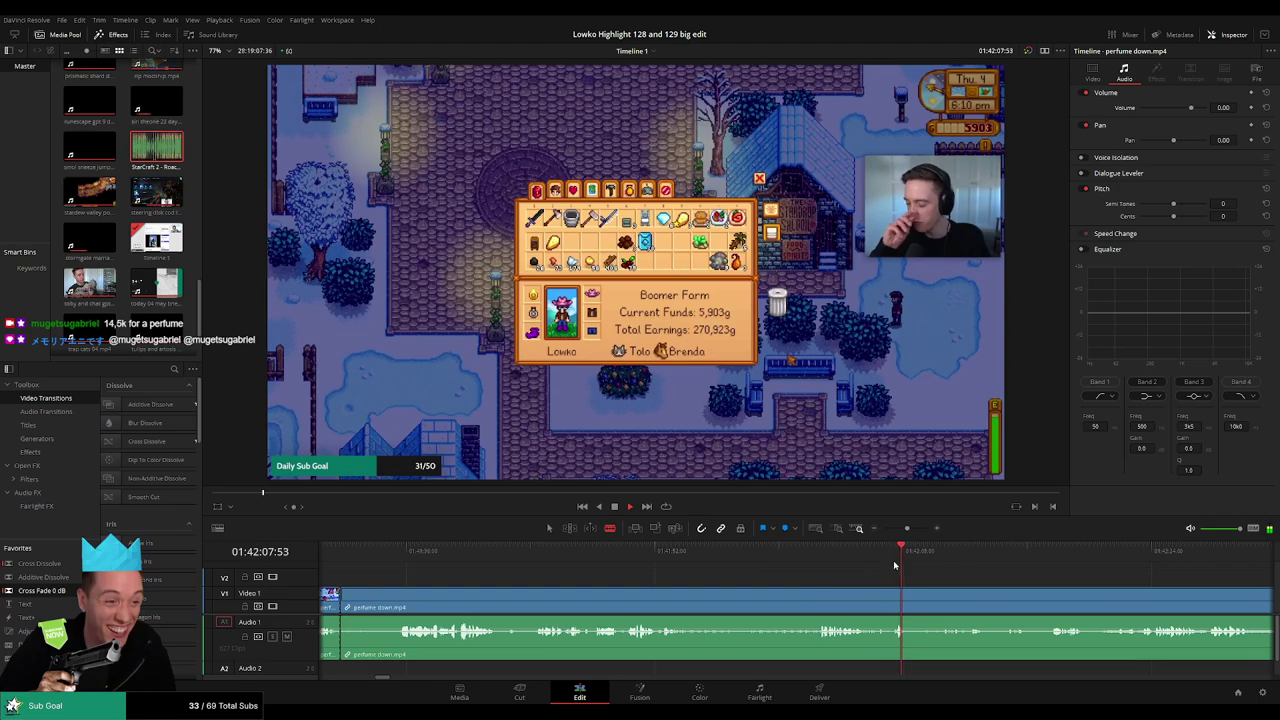
click(983, 572)
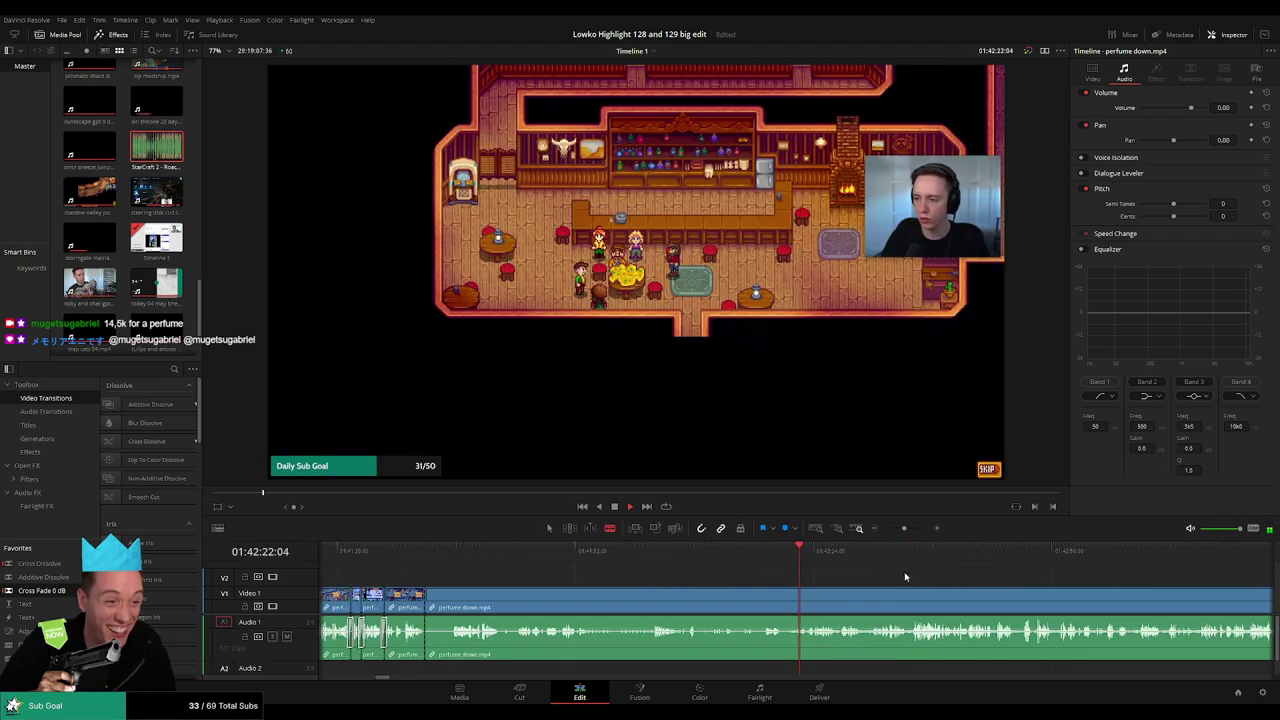
scroll(881, 574, down, 1)
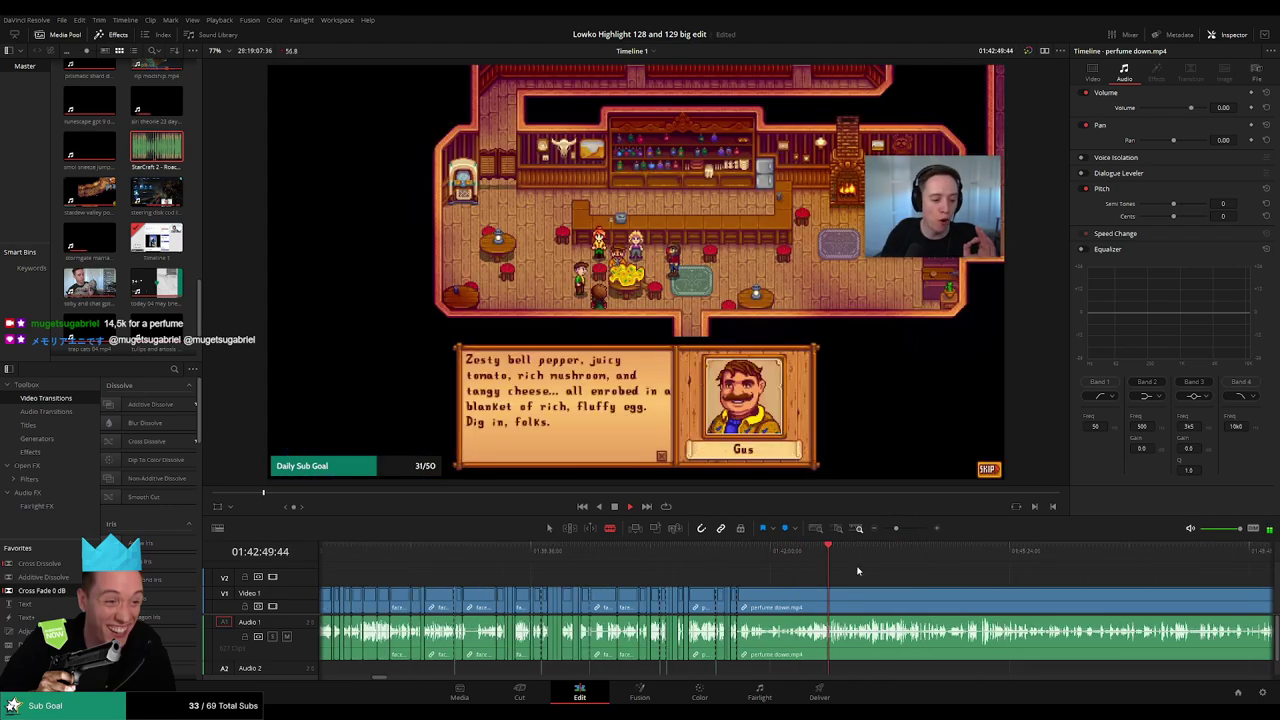
scroll(858, 572, down, 2)
scroll(858, 572, up, 2)
mouse_move(884, 551)
mouse_down()
mouse_move(944, 551)
mouse_move(786, 571)
mouse_up()
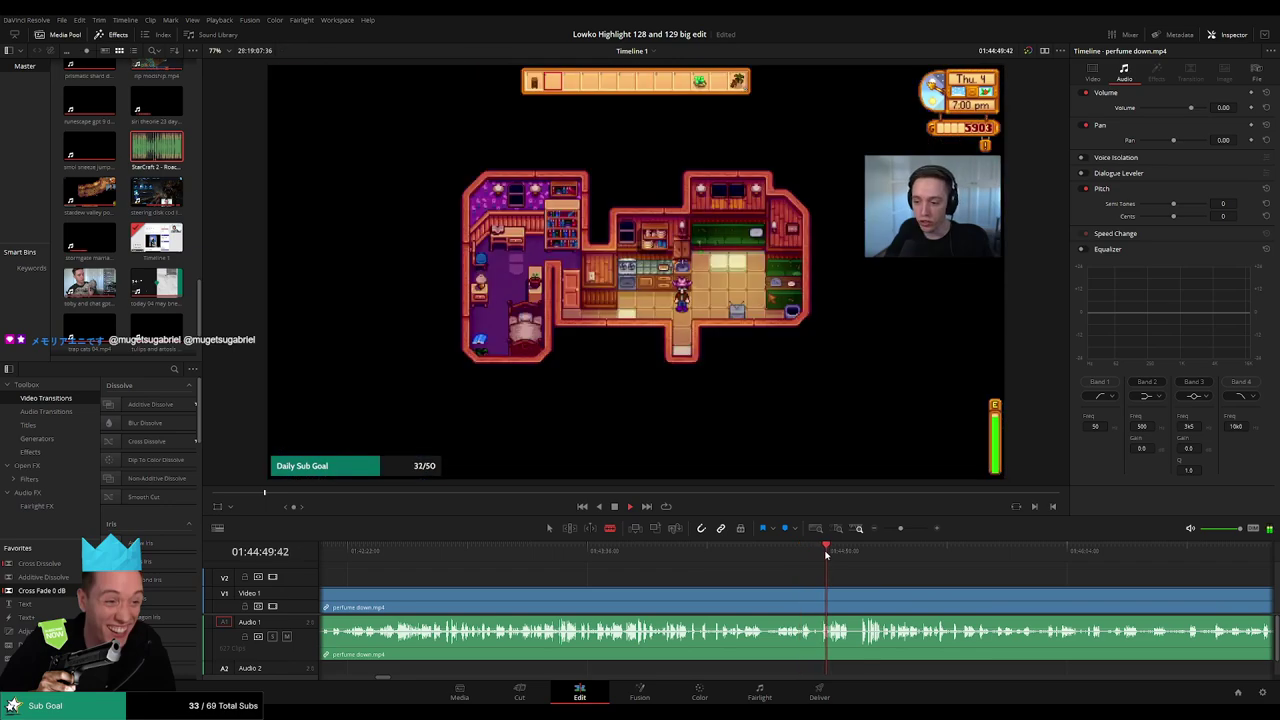
scroll(805, 573, down, 2)
scroll(818, 577, up, 2)
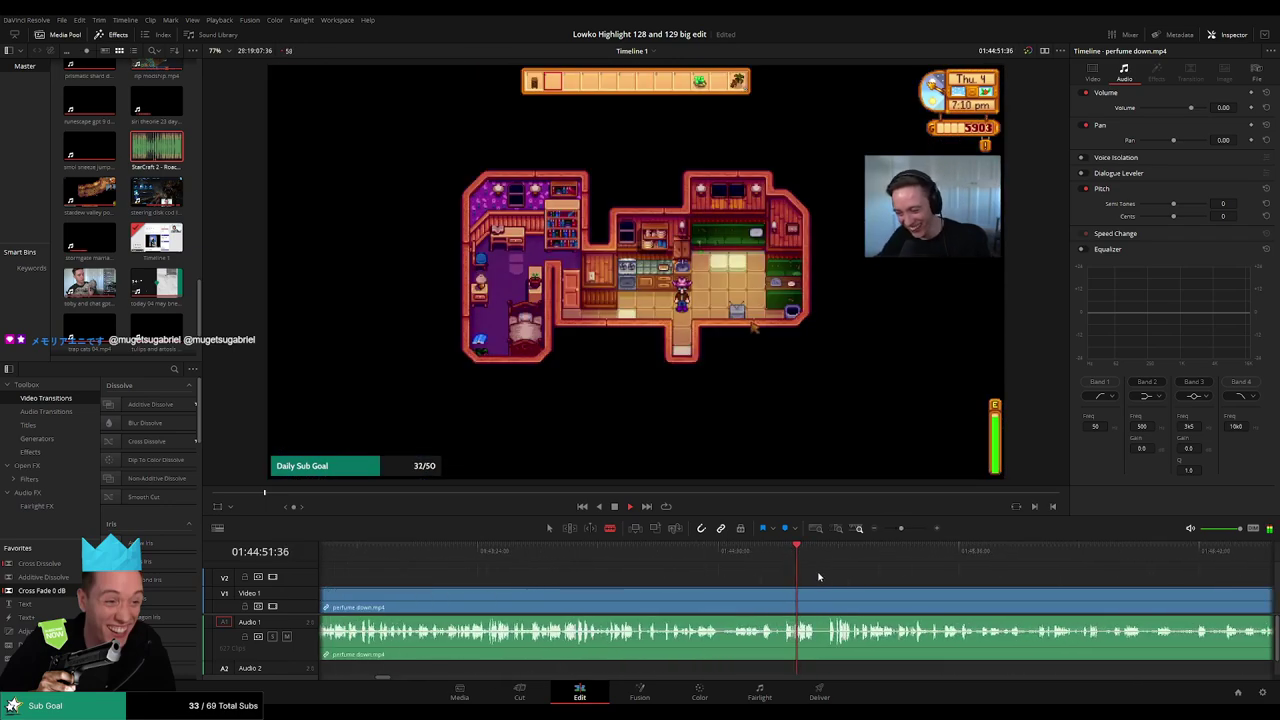
click(783, 553)
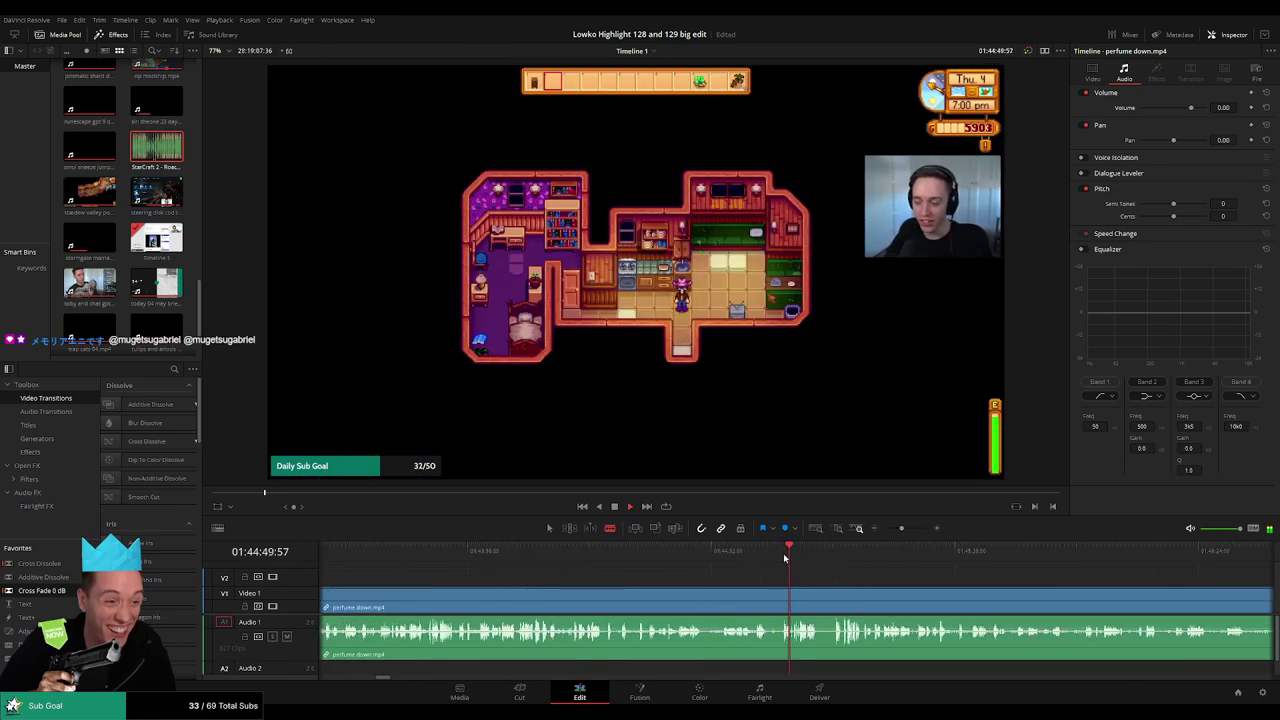
click(758, 554)
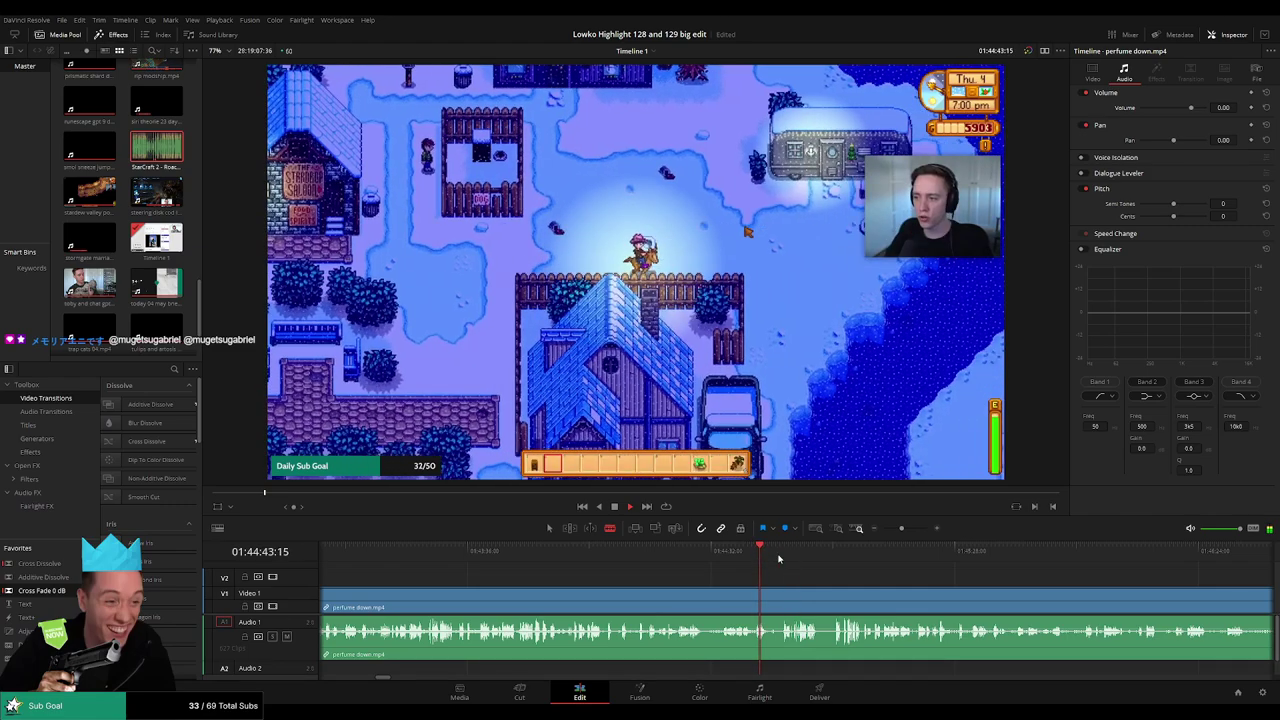
click(815, 556)
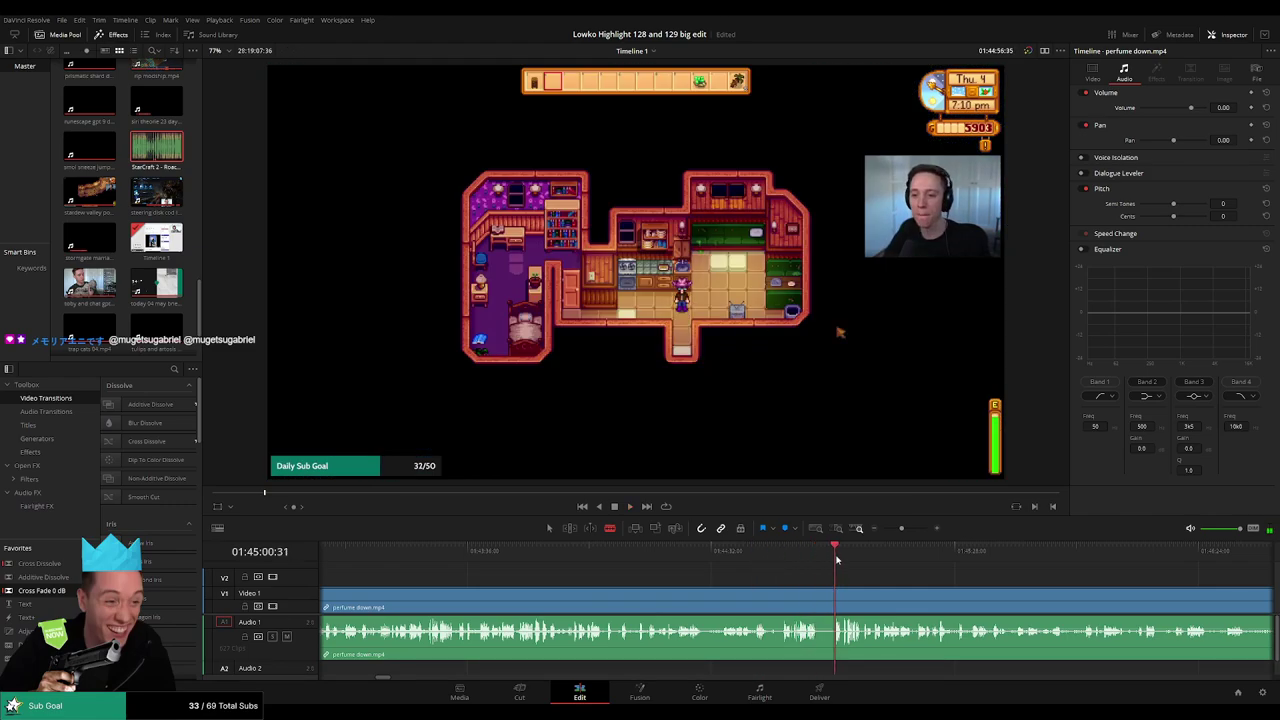
scroll(800, 575, down, 2)
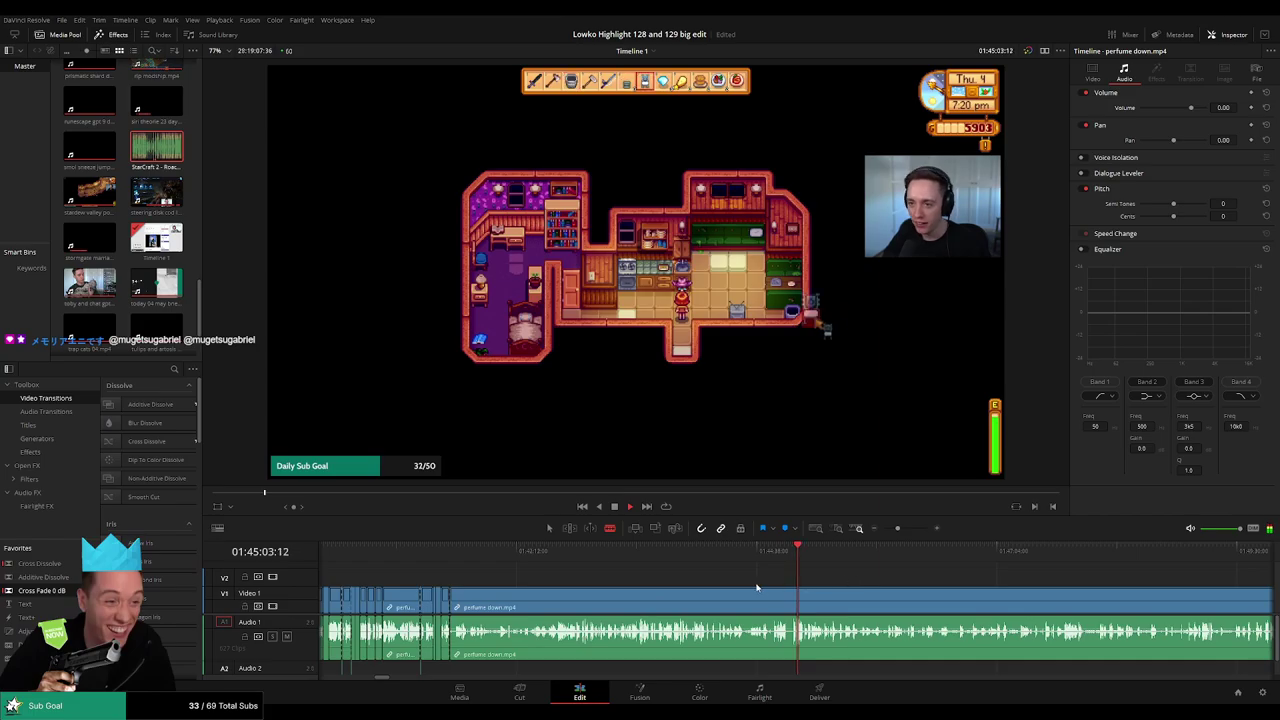
scroll(720, 575, left, 5)
click(608, 556)
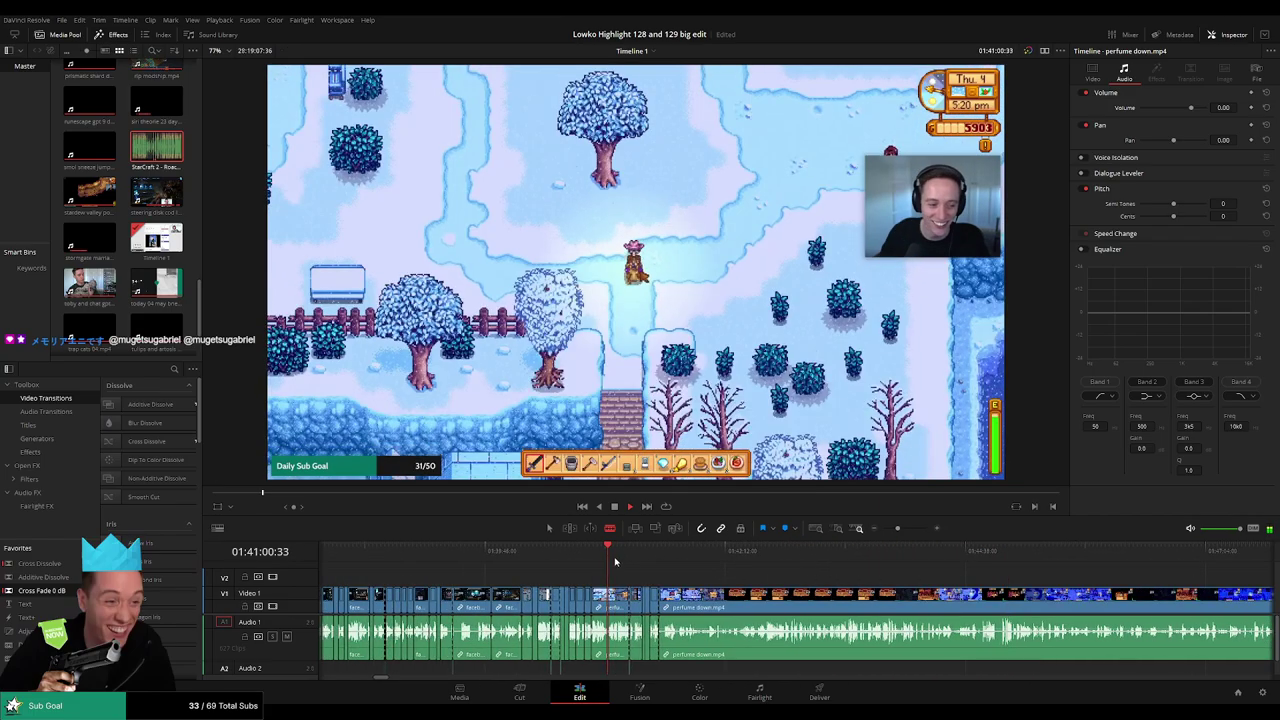
click(542, 552)
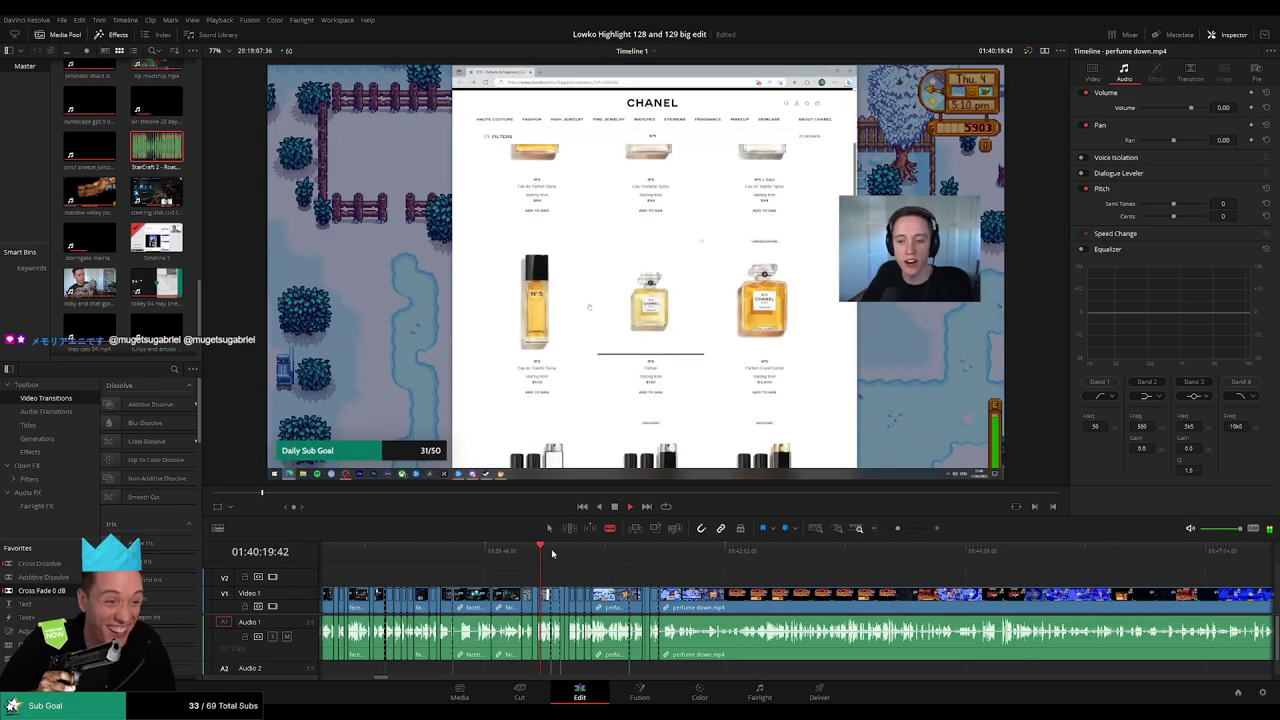
scroll(739, 569, up, 3)
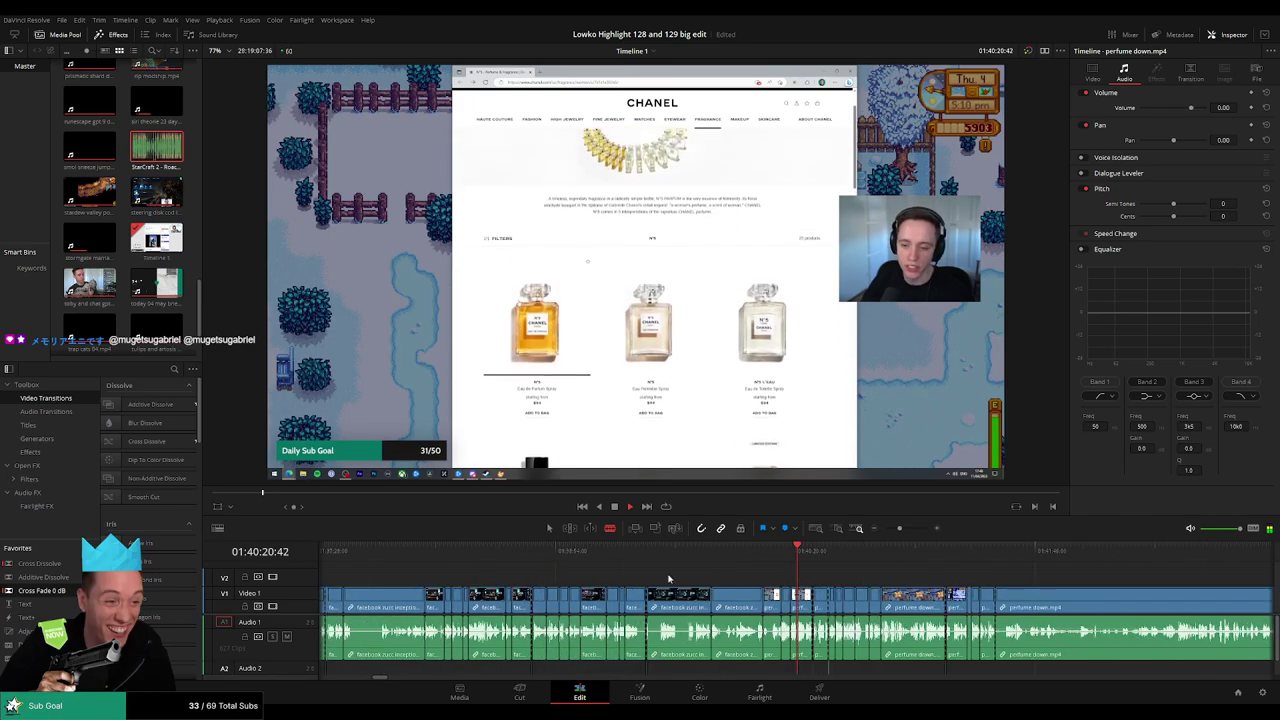
click(723, 562)
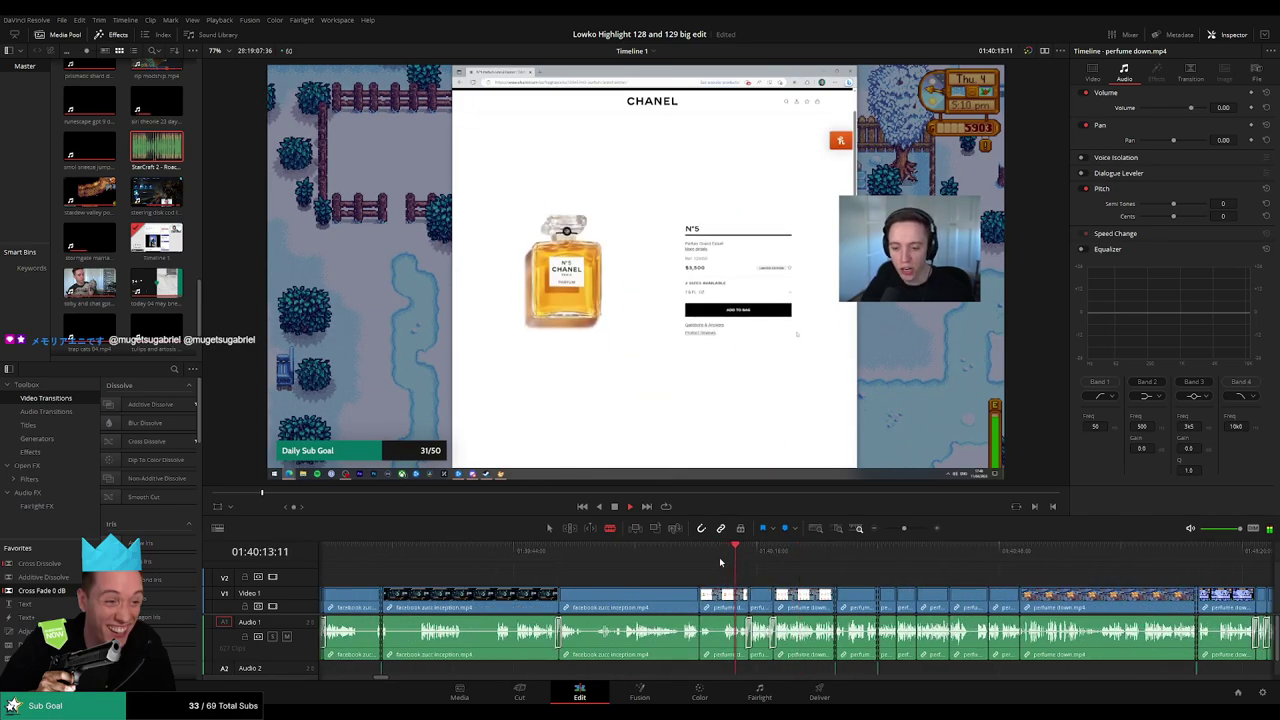
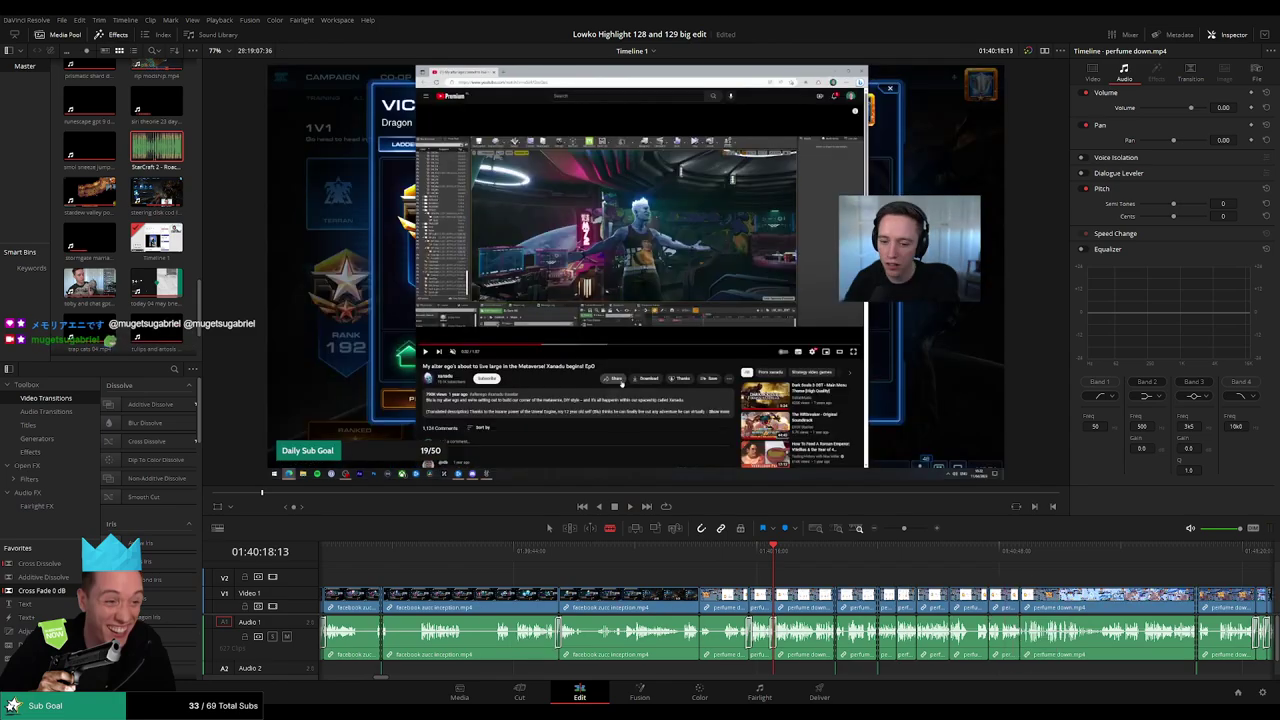
Play the timeline from a later point to review the perfume down clip.
click(971, 550)
scroll(1010, 580, right, 3)
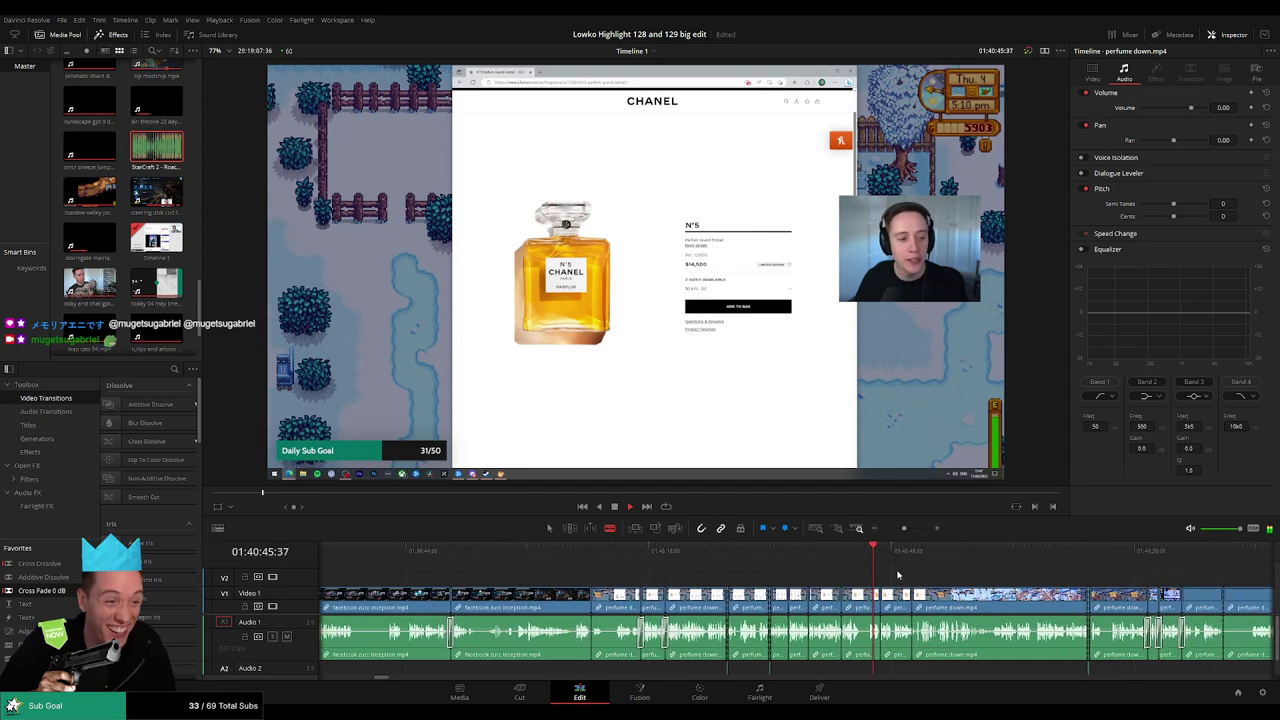
key(space)
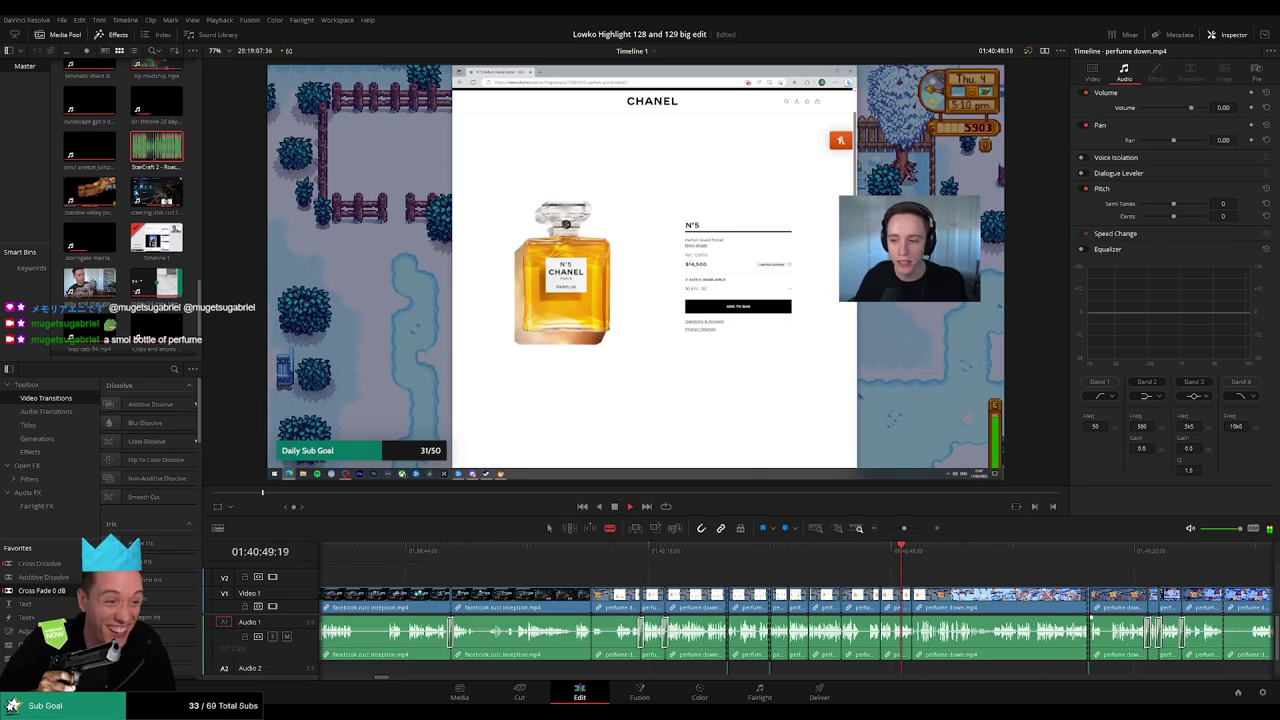
scroll(882, 568, down, 2)
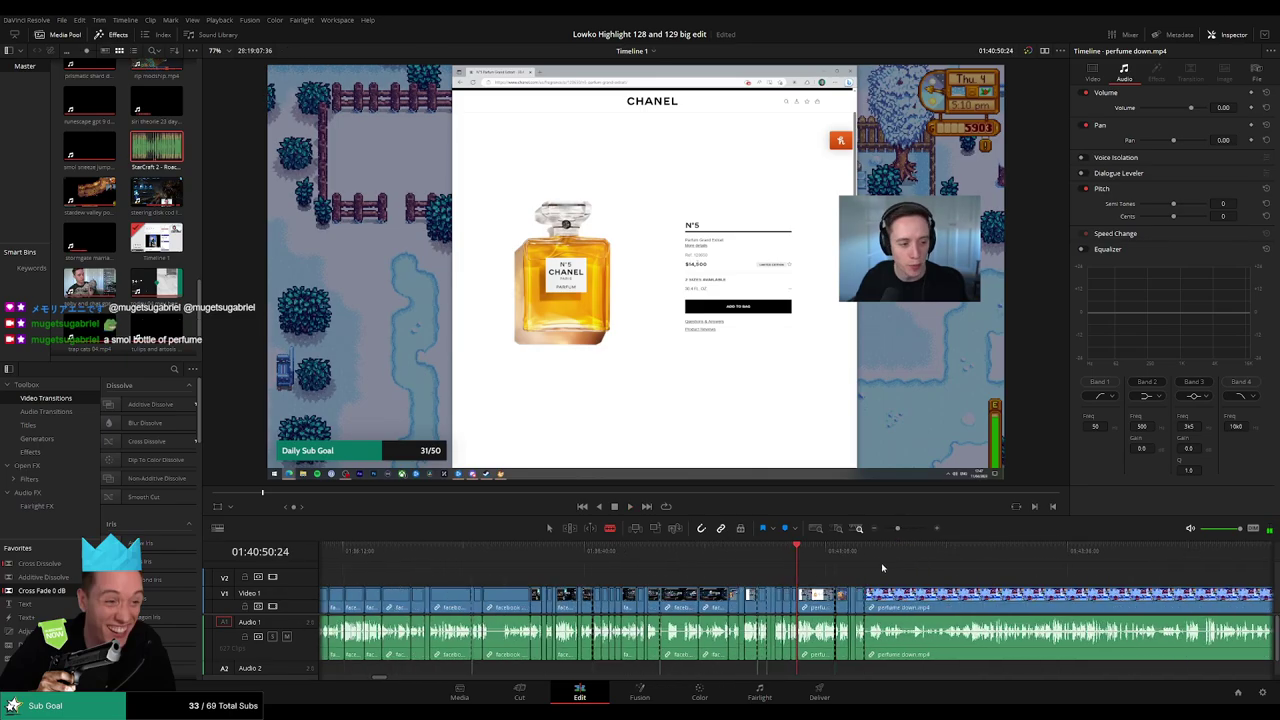
scroll(924, 580, down, 10)
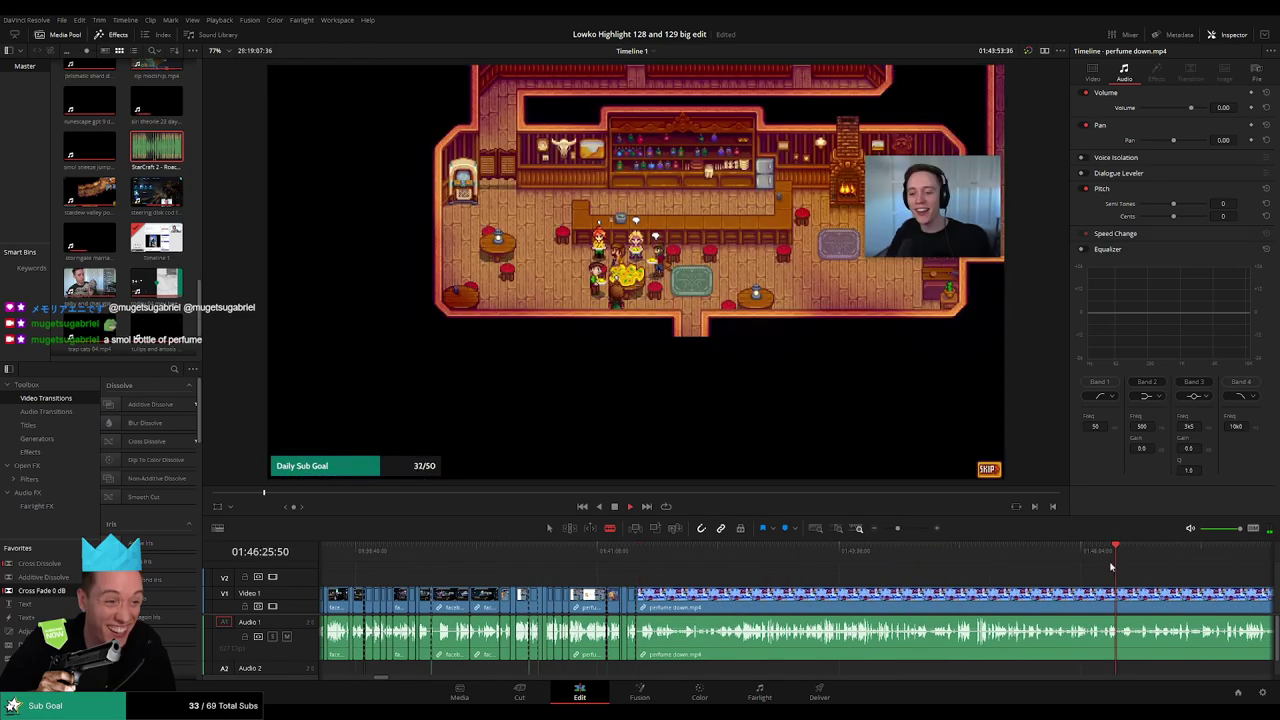
scroll(724, 567, down, 10)
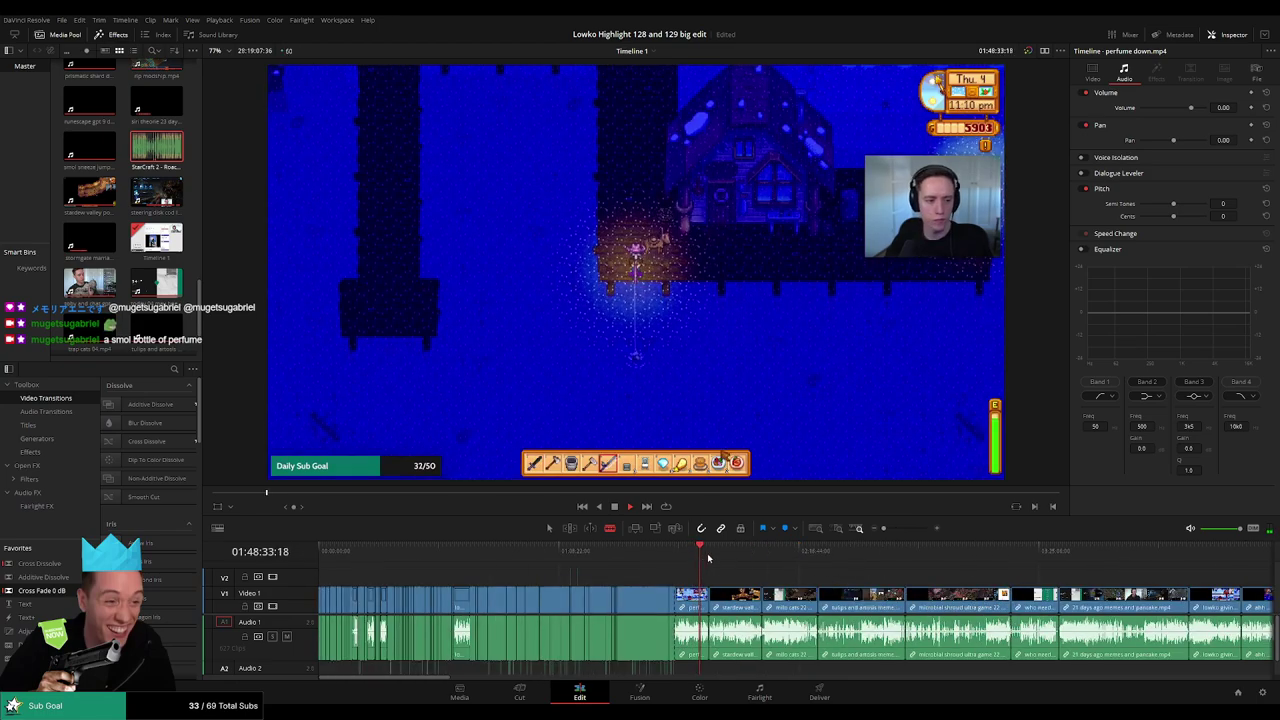
scroll(724, 567, up, 4)
Select the perfume down clip, then skim the stardew valley footage back to the snowy farm part.
click(697, 607)
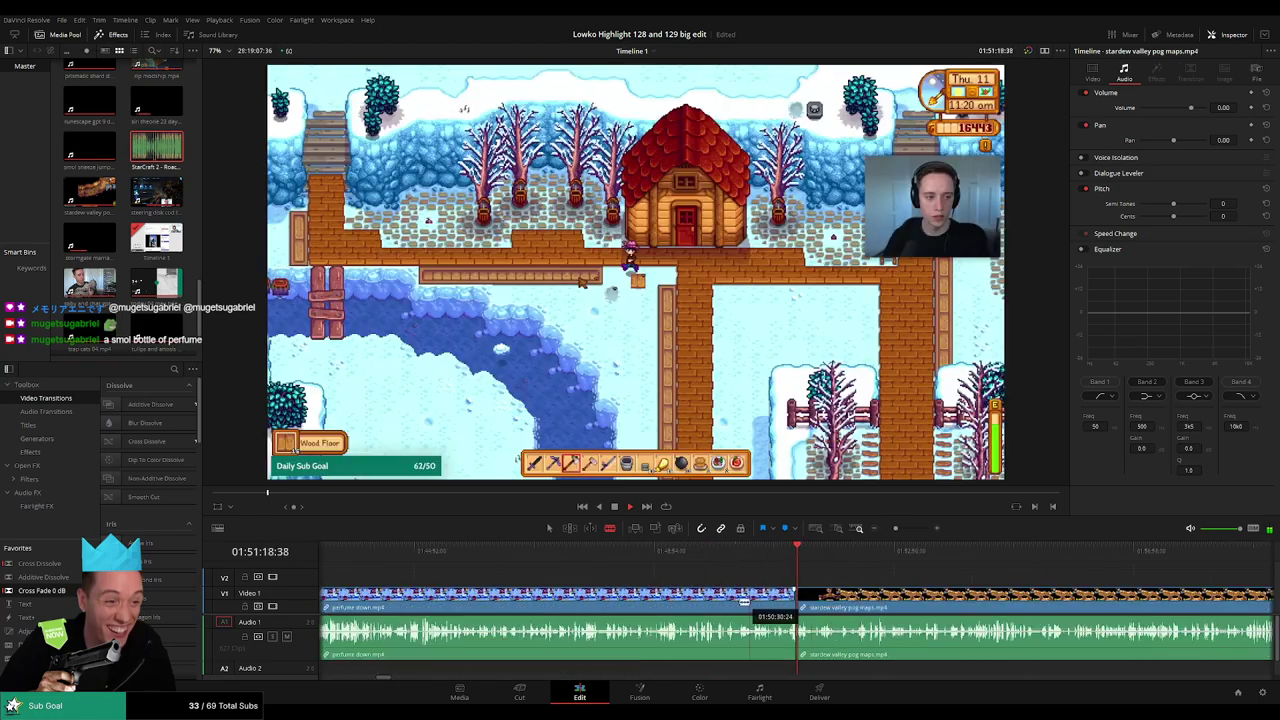
scroll(697, 607, down, 3)
key(space)
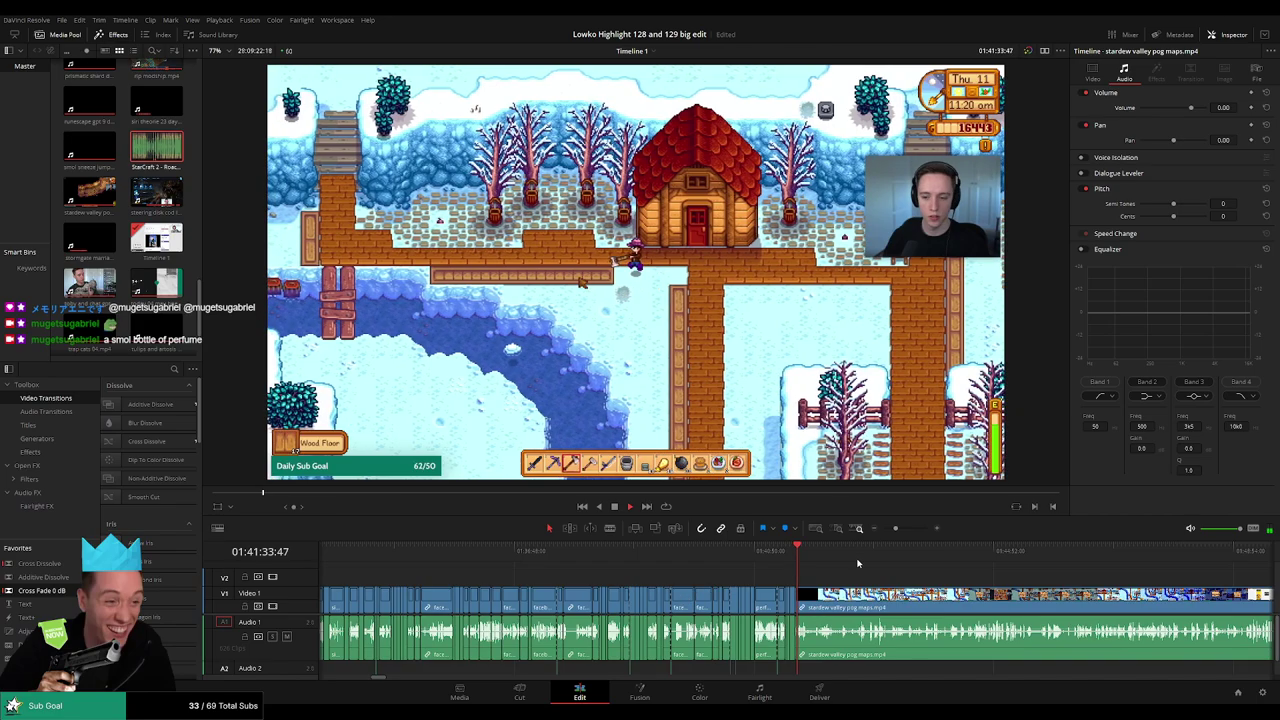
click(973, 550)
click(1066, 559)
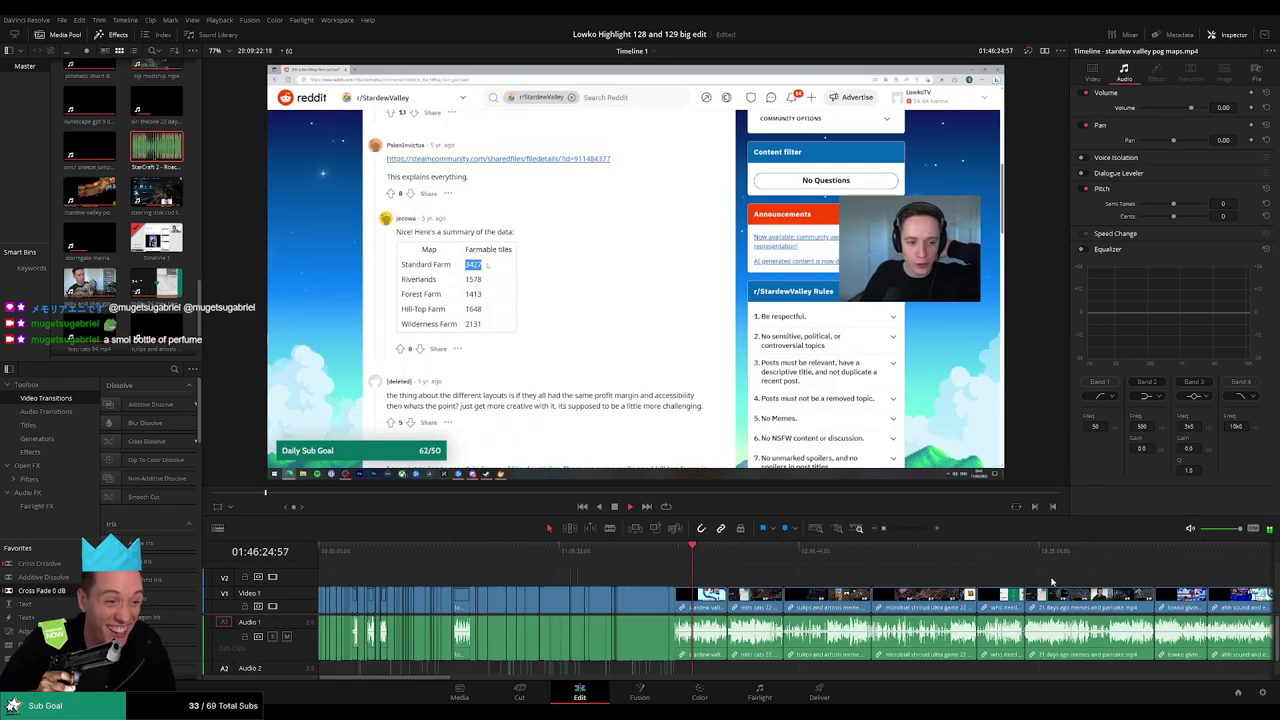
click(791, 573)
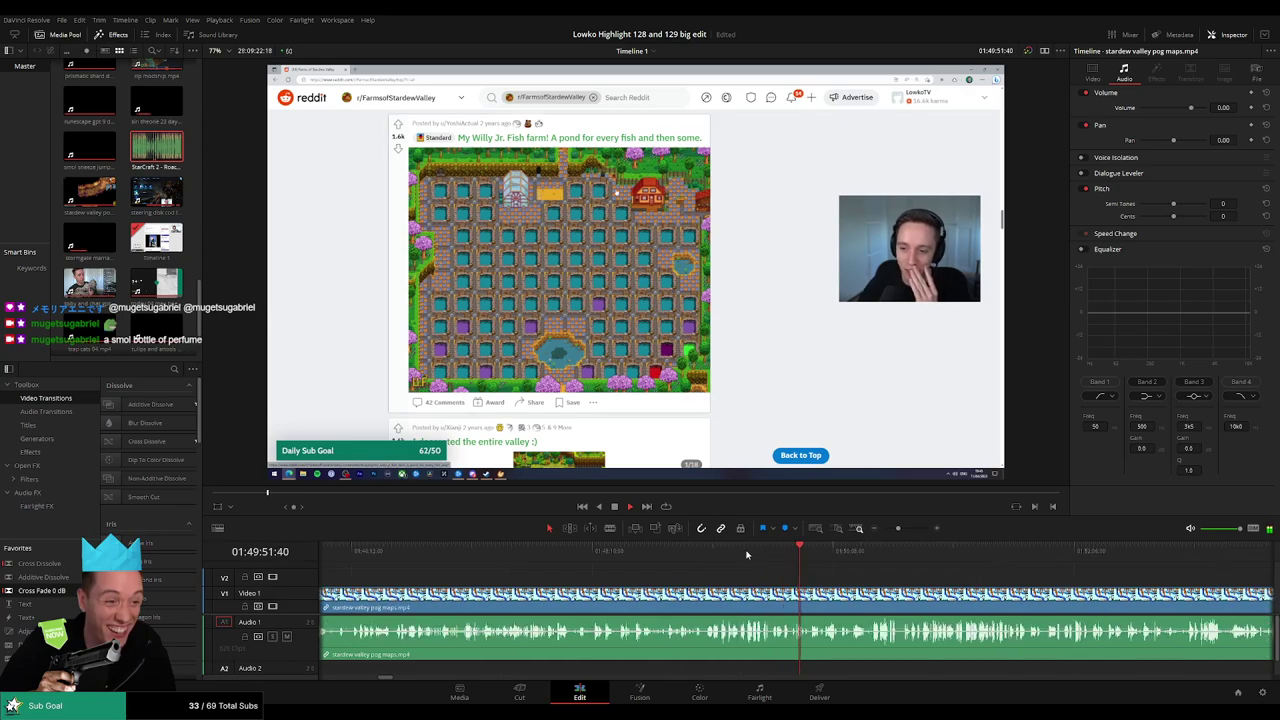
click(746, 555)
click(724, 553)
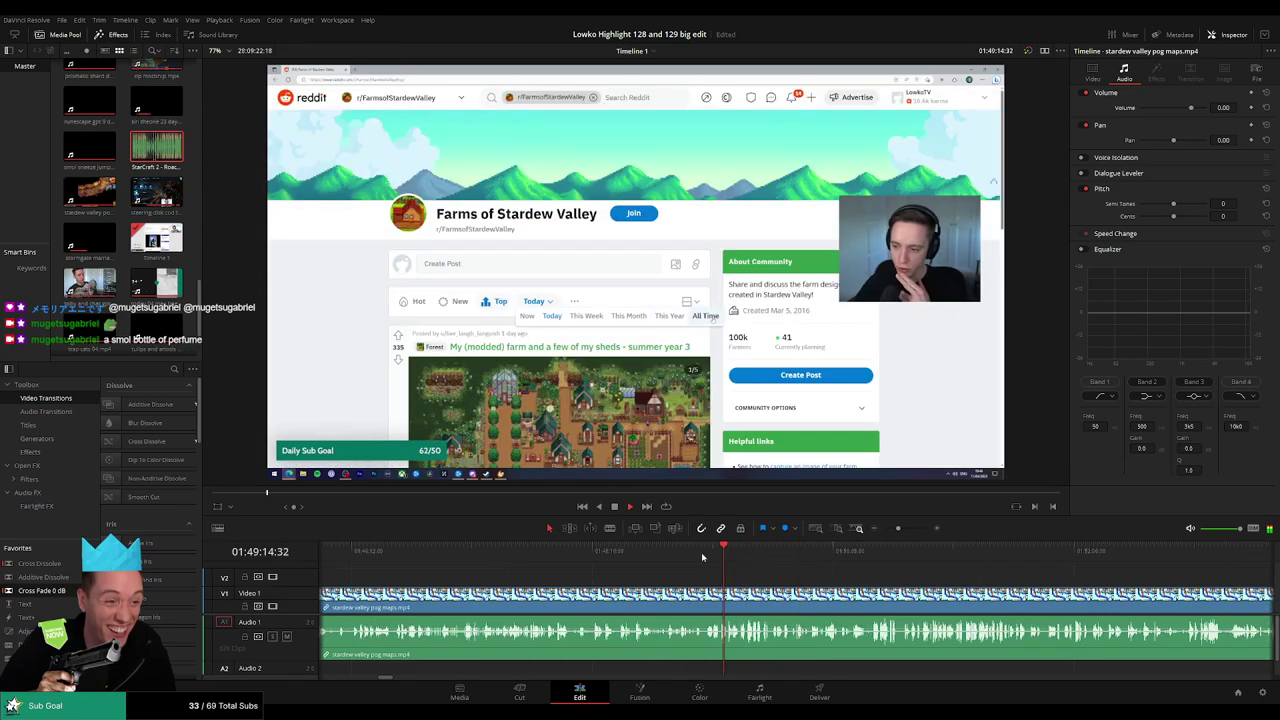
click(695, 555)
scroll(760, 575, up, 2)
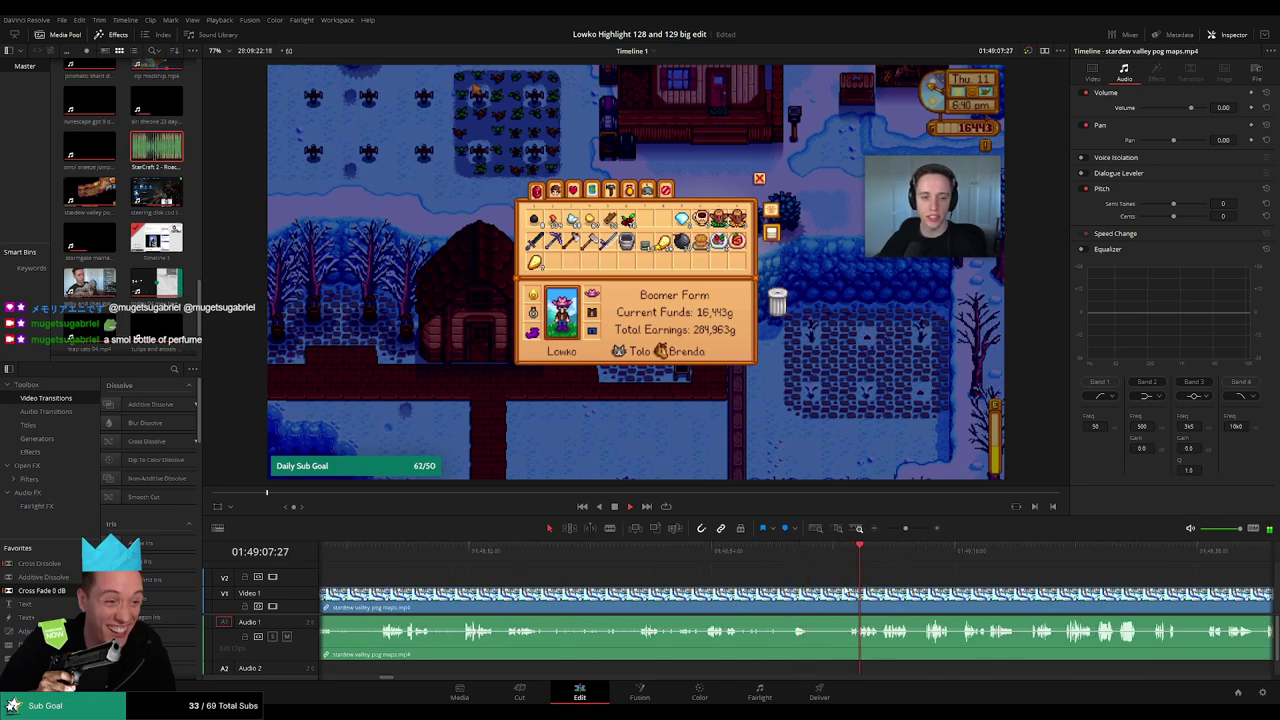
scroll(796, 600, up, 1)
scroll(796, 600, up, 1)
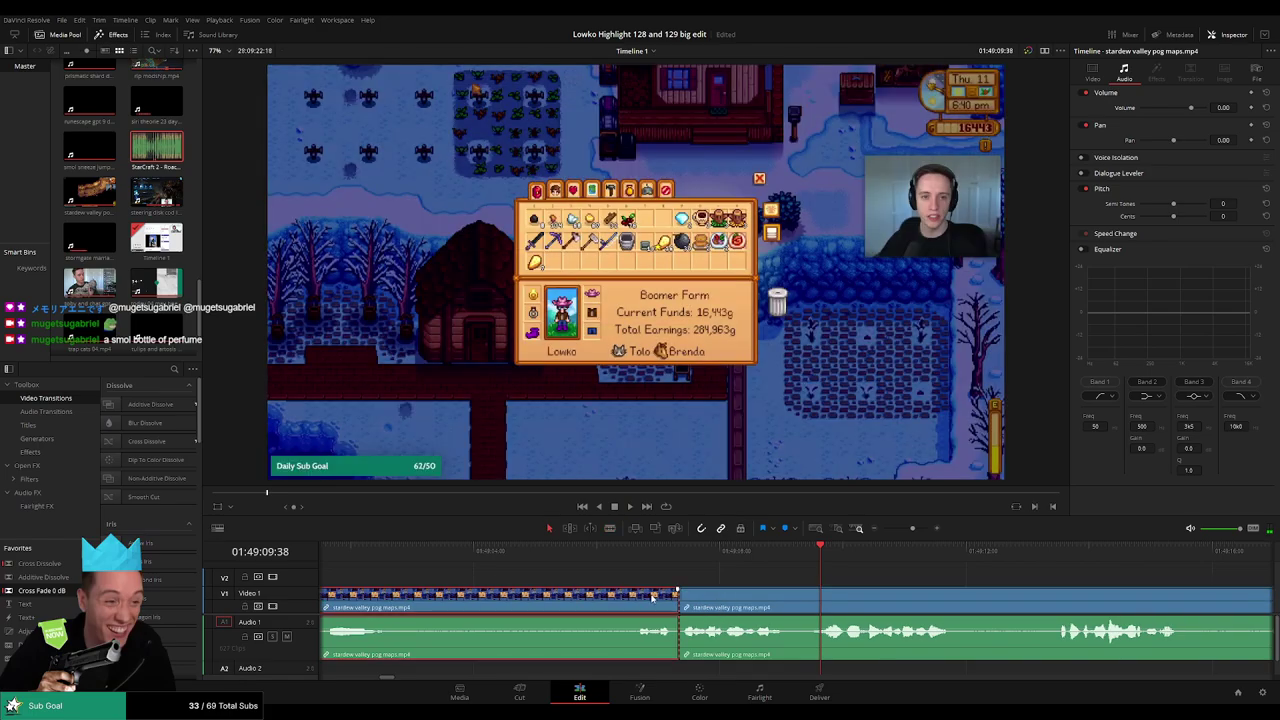
Trim the perfume down clip's end and close the gap before the stardew valley clip.
drag(325, 594, 650, 594)
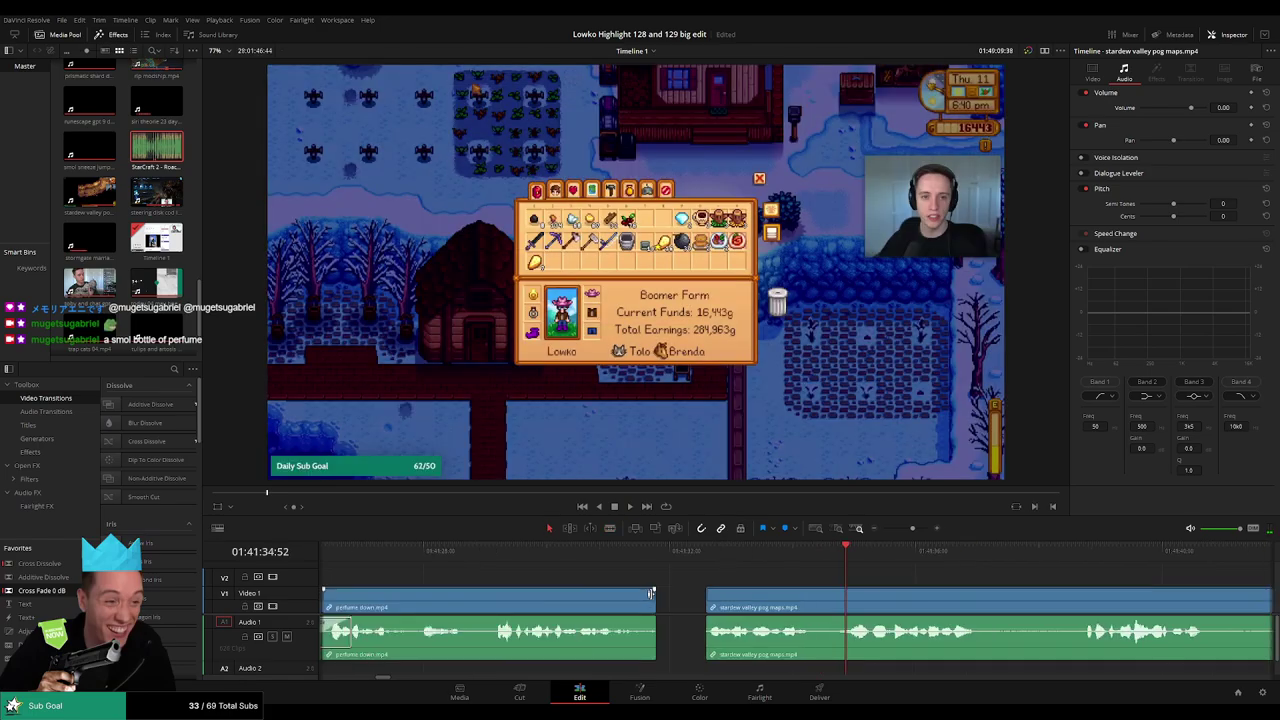
click(658, 550)
key(space)
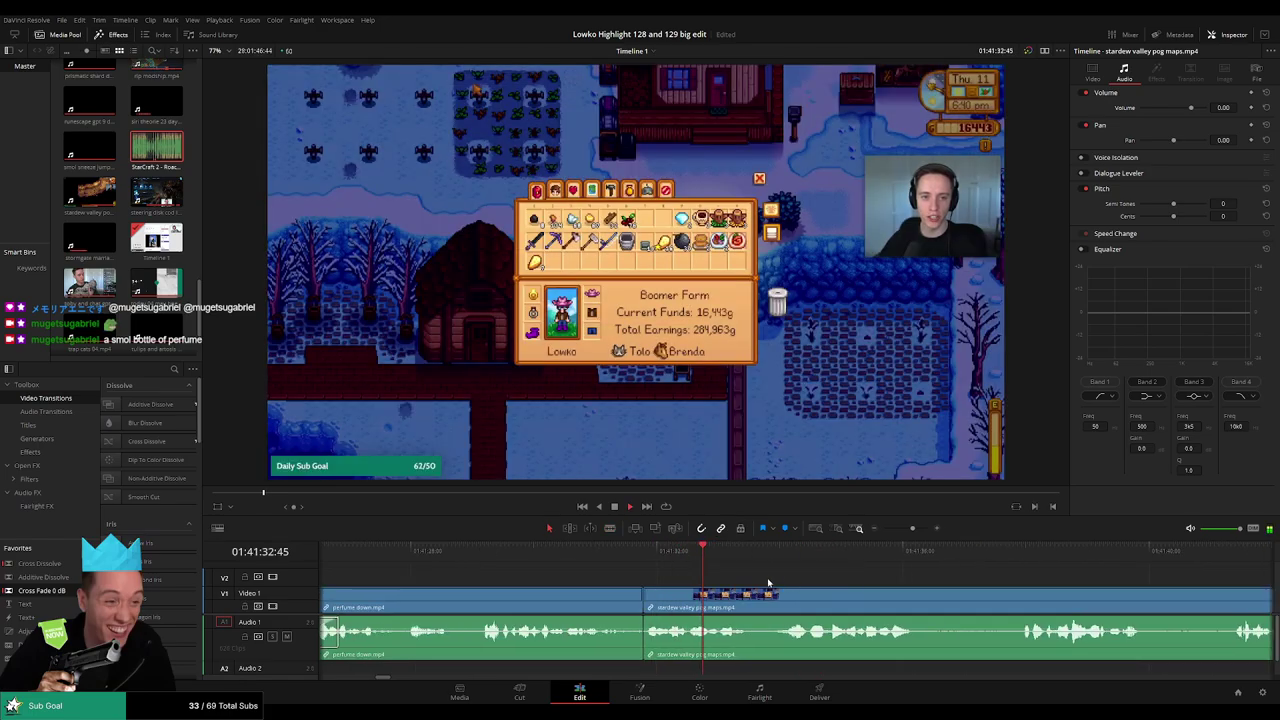
scroll(694, 571, right, 2)
scroll(780, 589, right, 3)
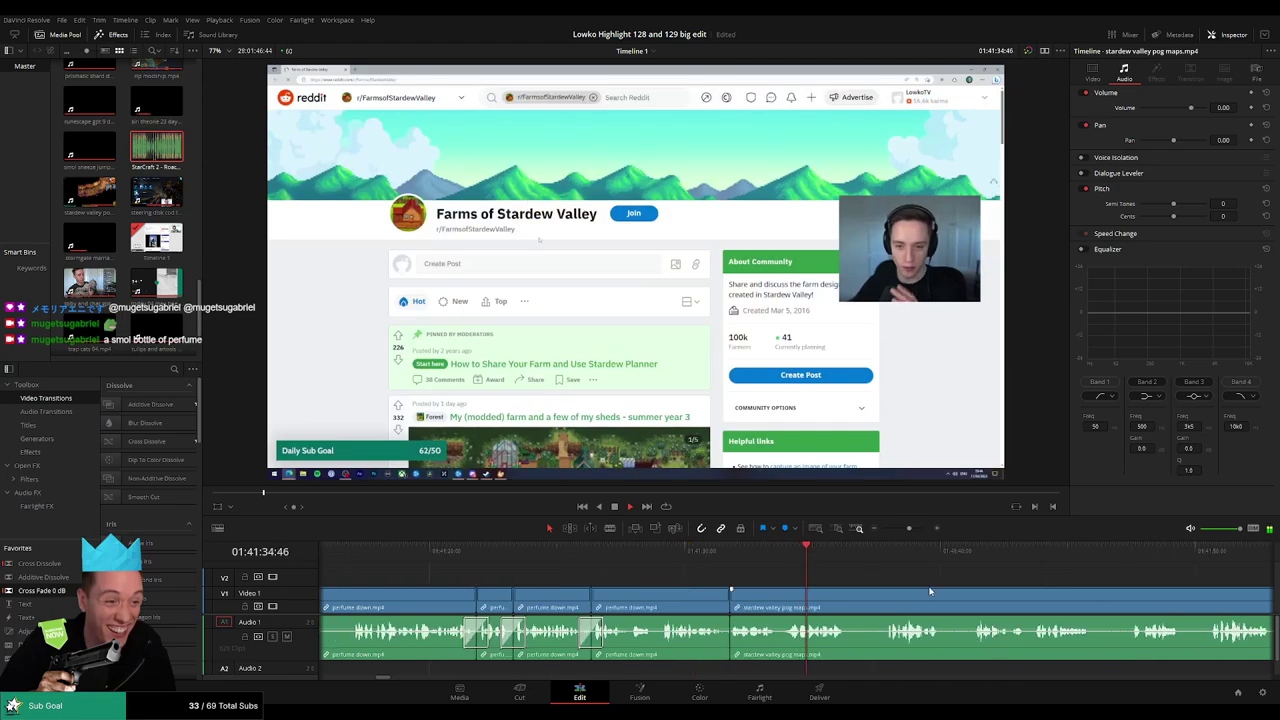
Blade out two short unwanted pieces of the stardew valley clip and ripple-delete them.
key(b)
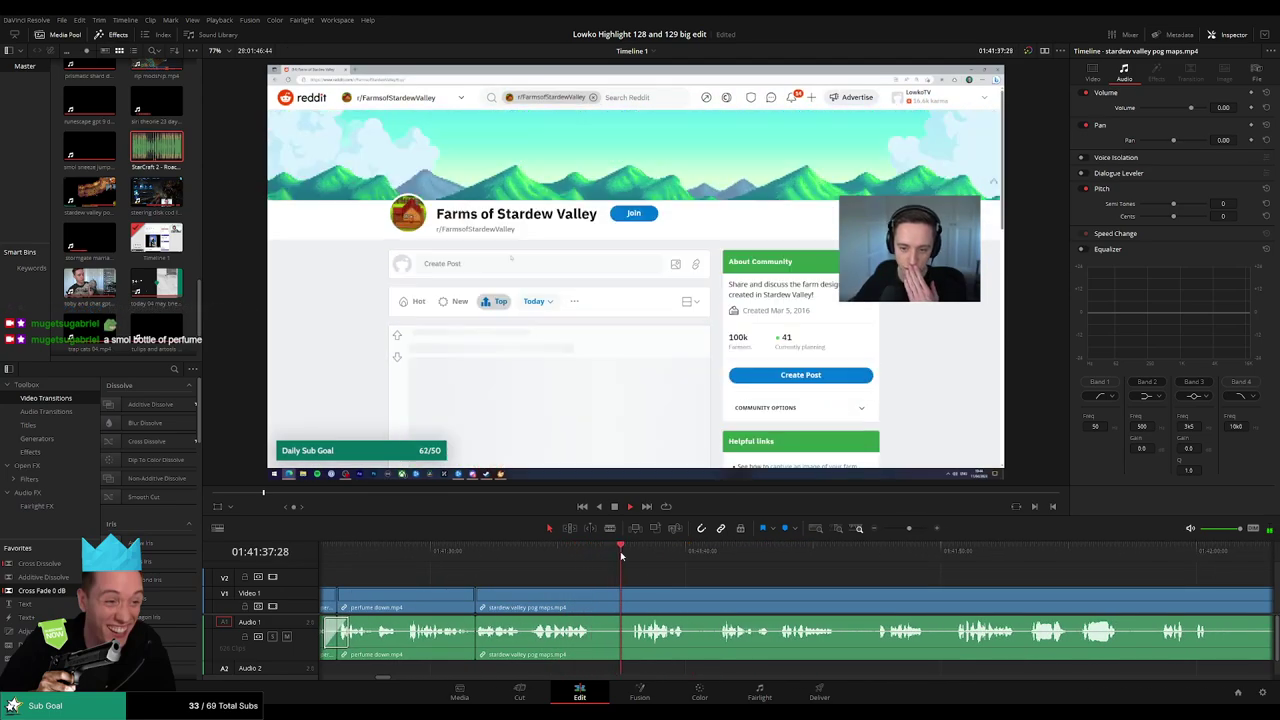
click(593, 600)
click(626, 598)
key(a)
click(616, 600)
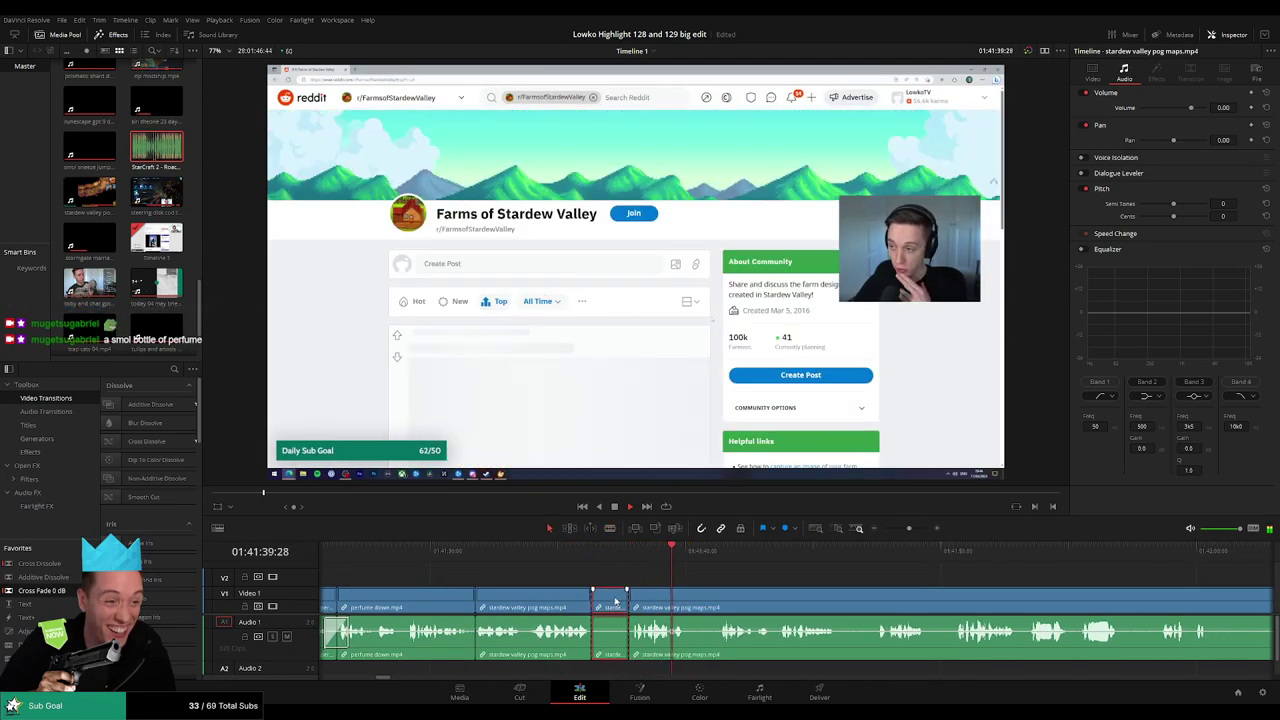
key(Delete)
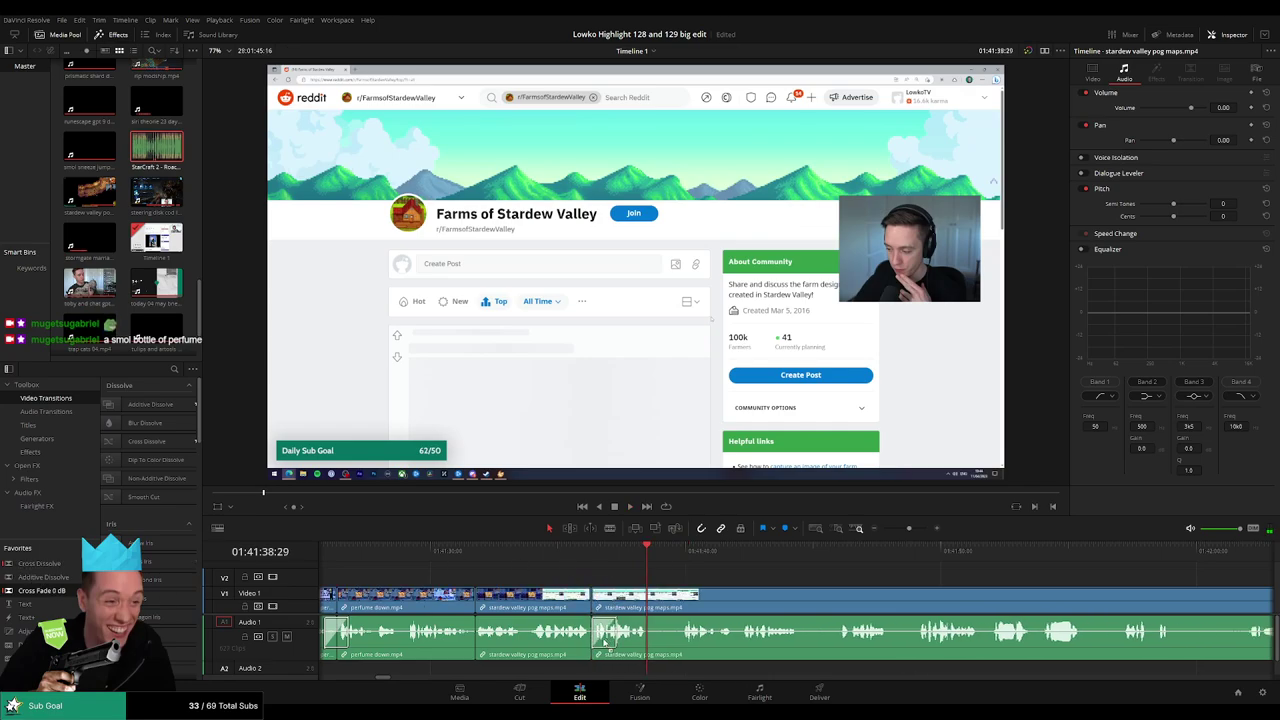
key(space)
key(b)
click(652, 600)
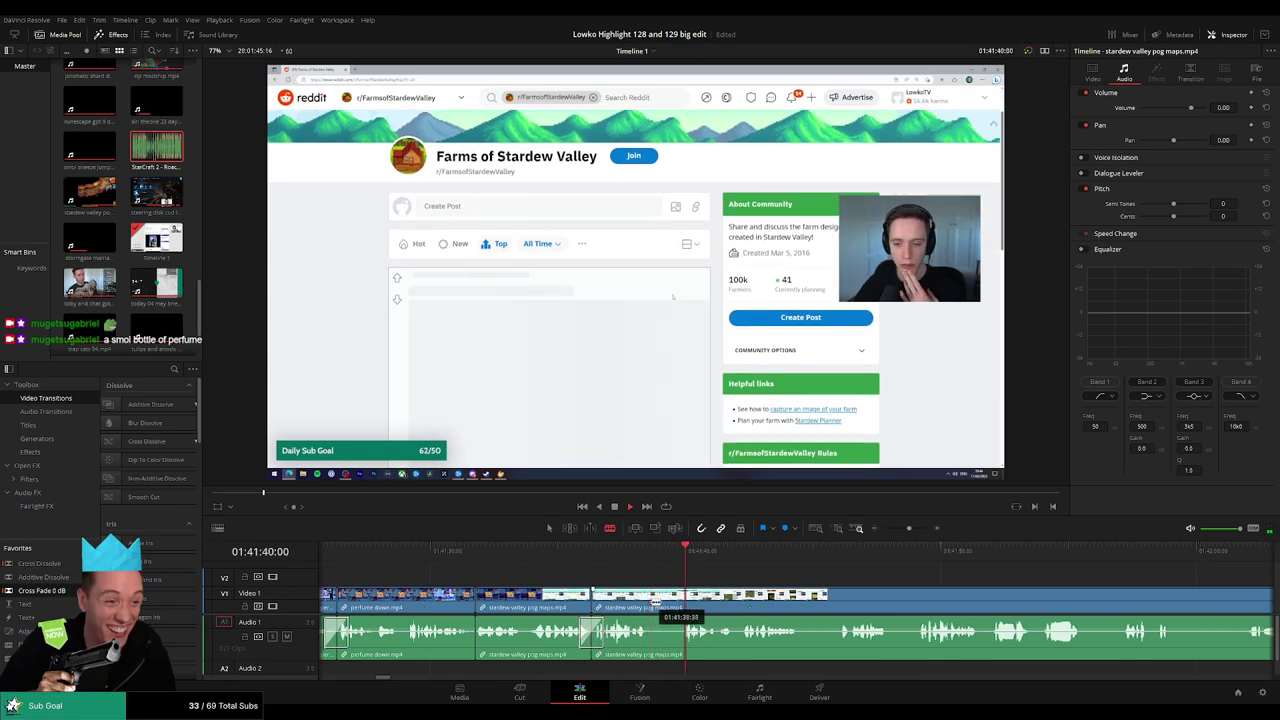
click(681, 600)
key(a)
click(666, 600)
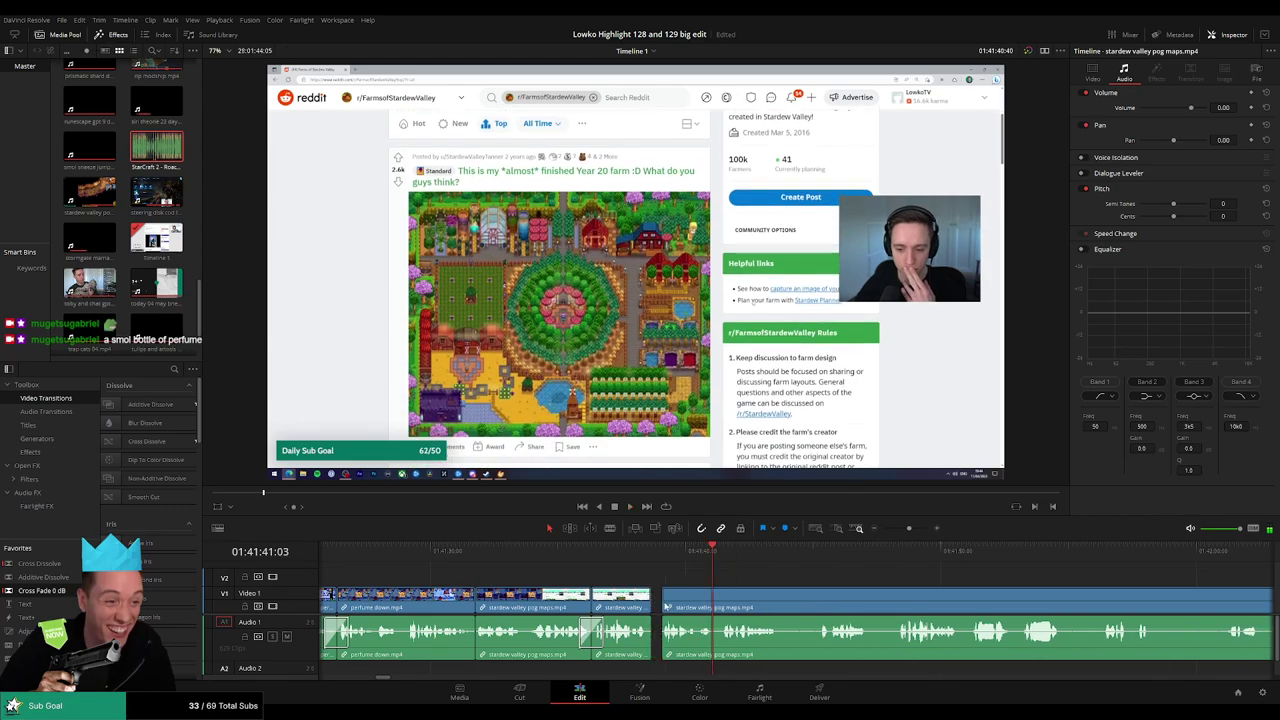
key(Delete)
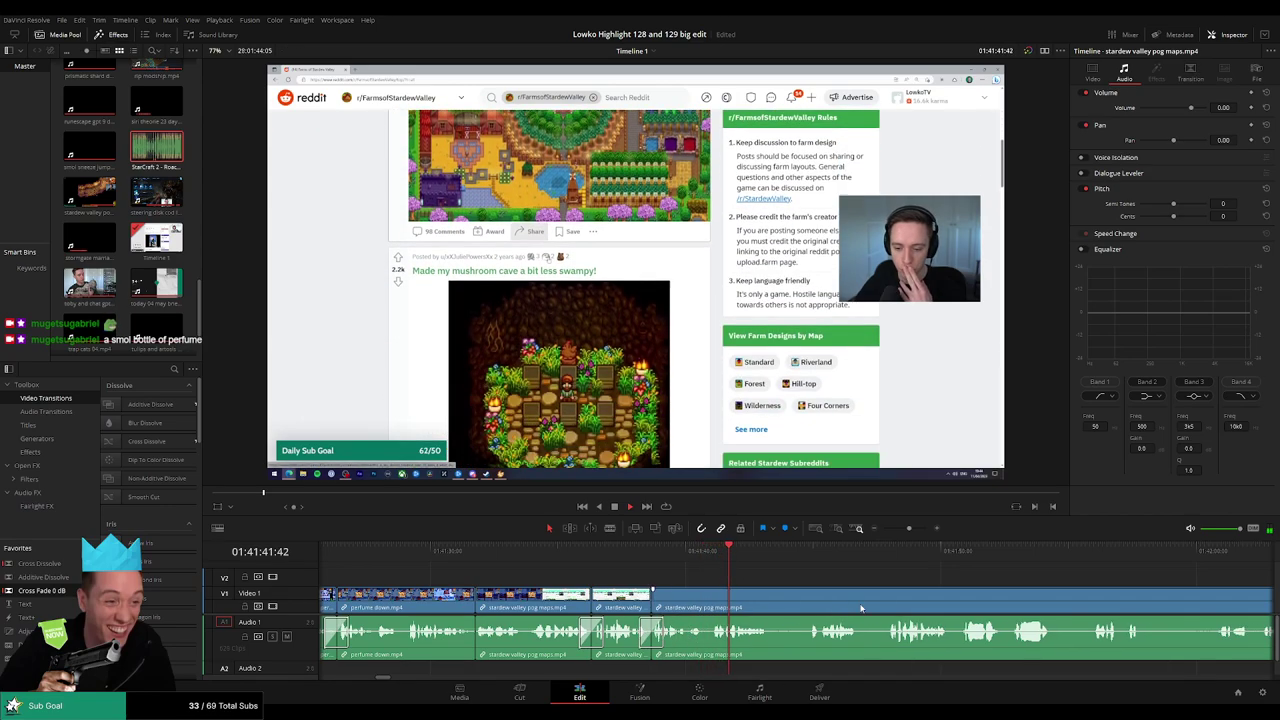
Cut a third short piece out of the stardew clip and replay the edit.
scroll(572, 568, right, 3)
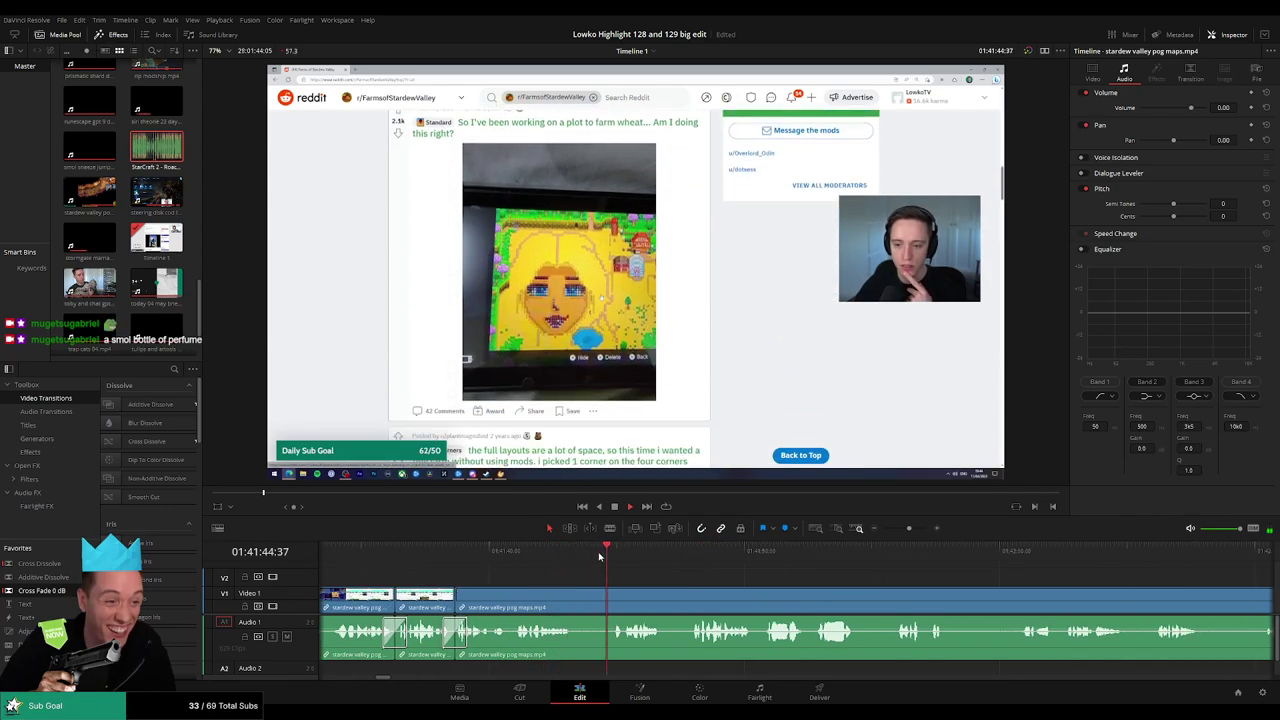
click(576, 594)
click(608, 598)
key(a)
click(591, 600)
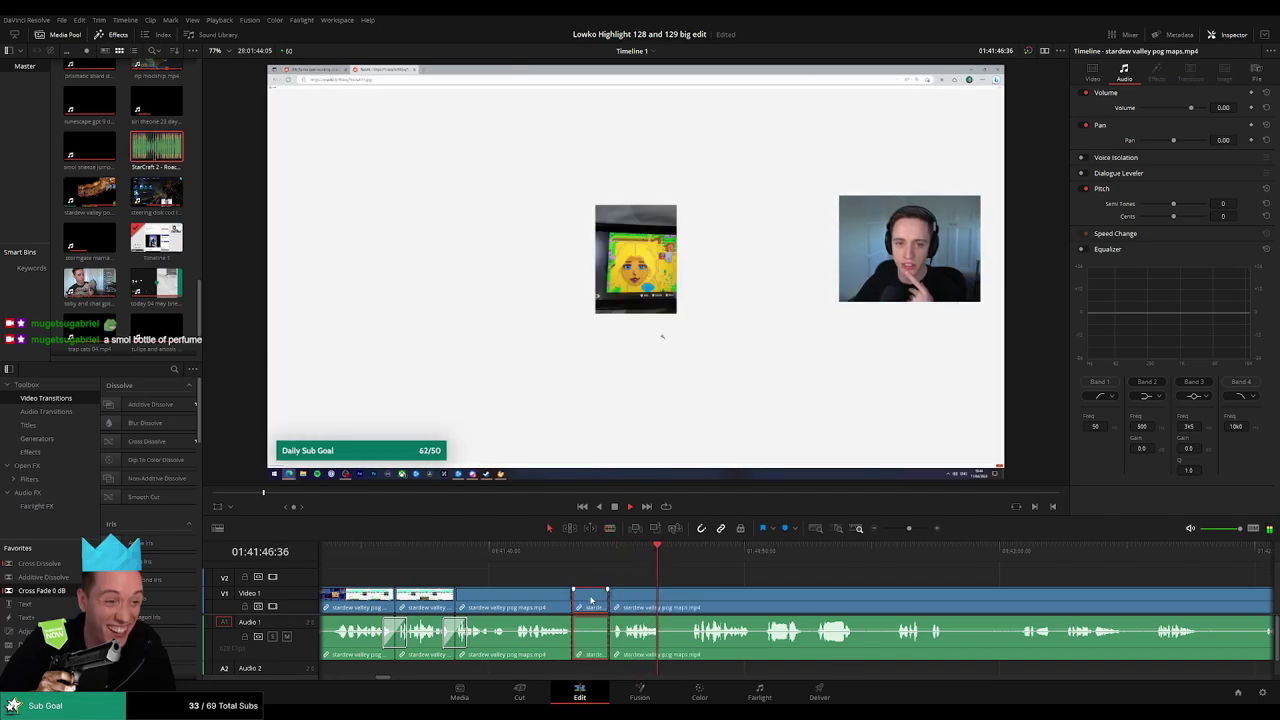
key(Delete)
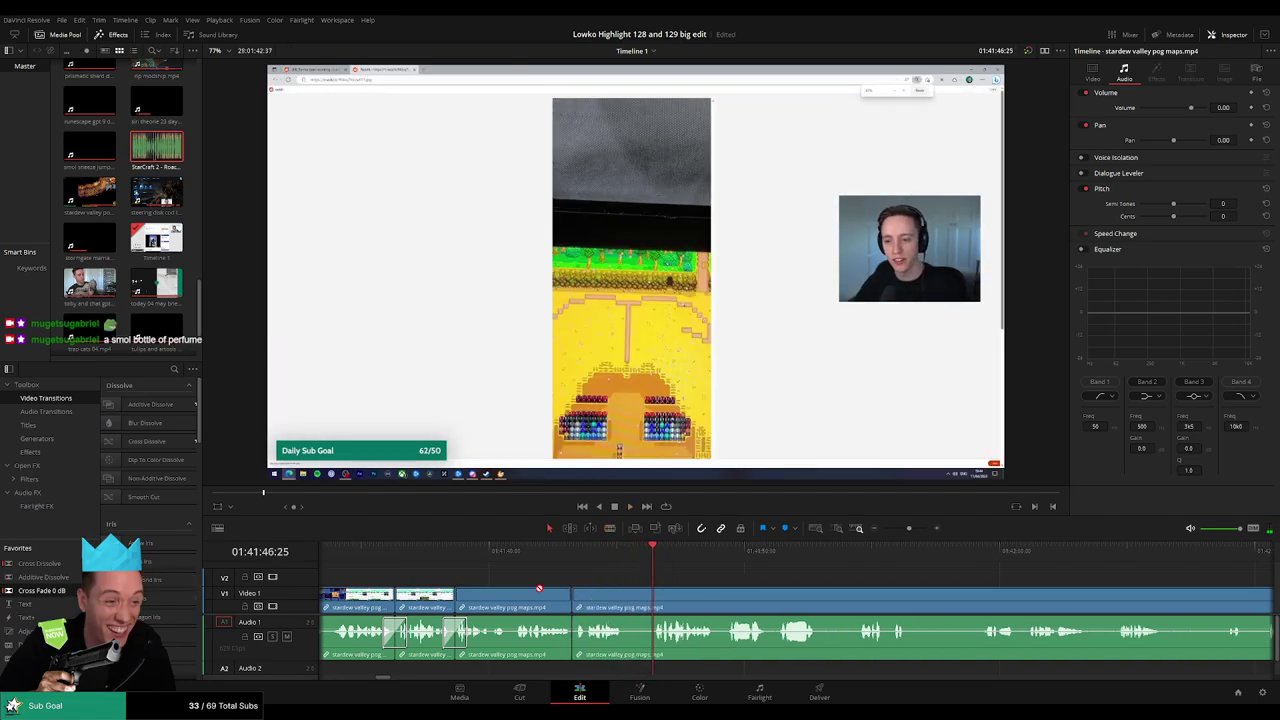
key(space)
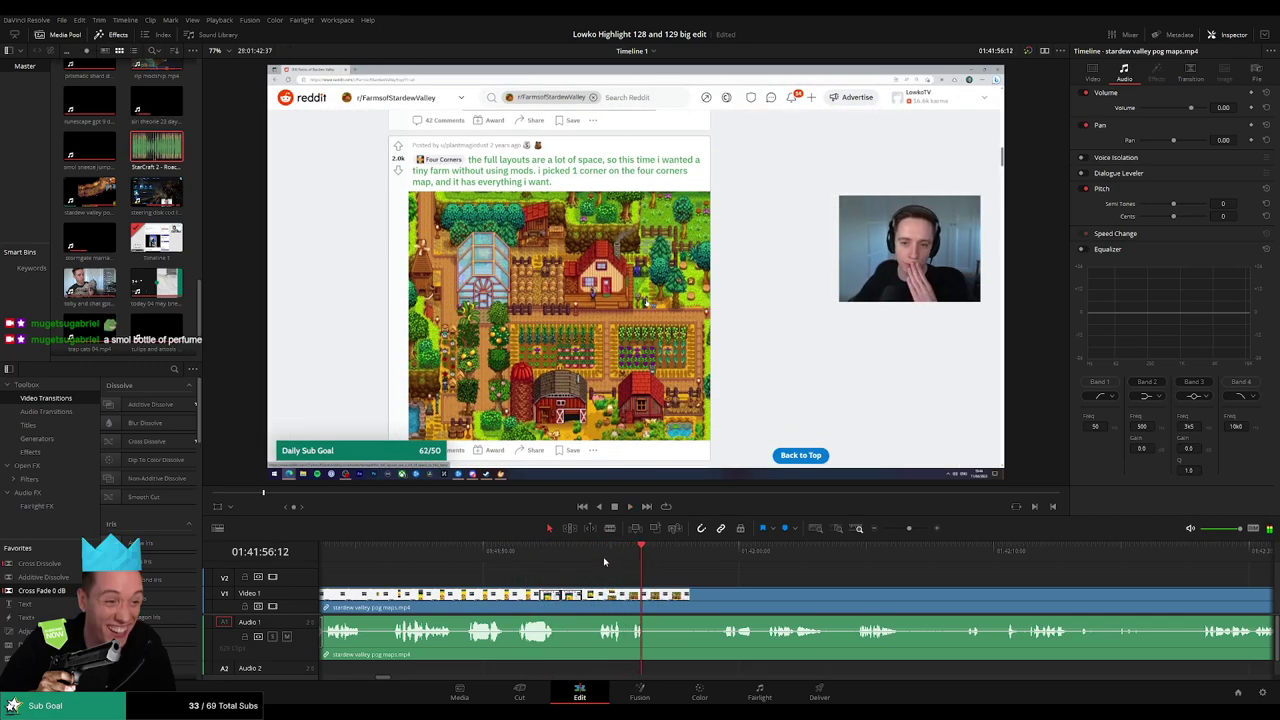
key(shift+Left)
Cut two unwanted sections out of the stardew valley footage, closing each gap.
key(ctrl+b)
click(703, 598)
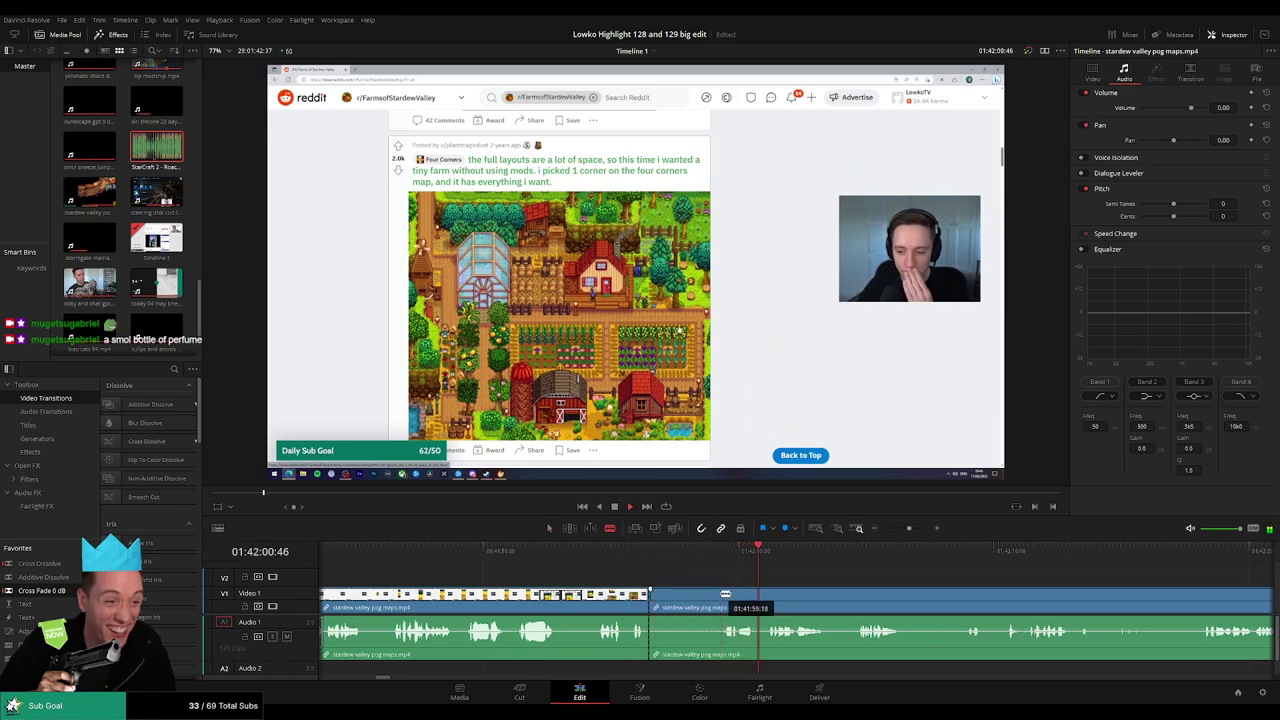
key(Delete)
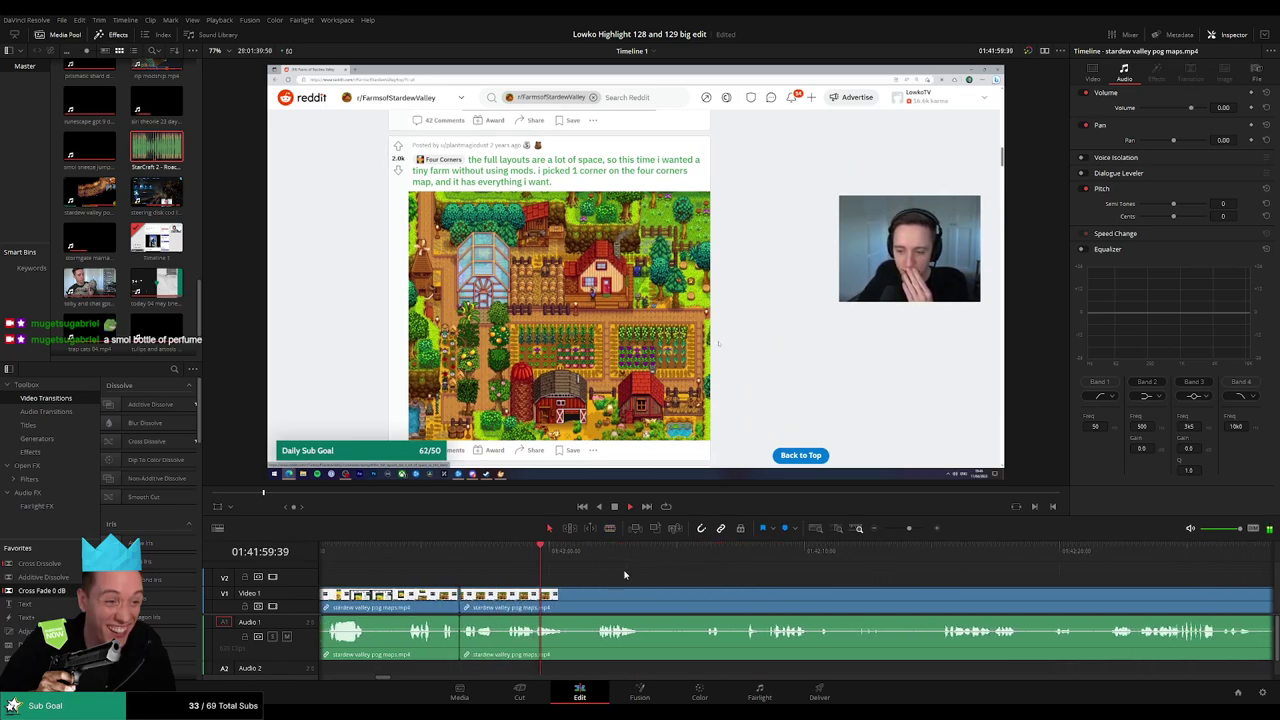
click(590, 558)
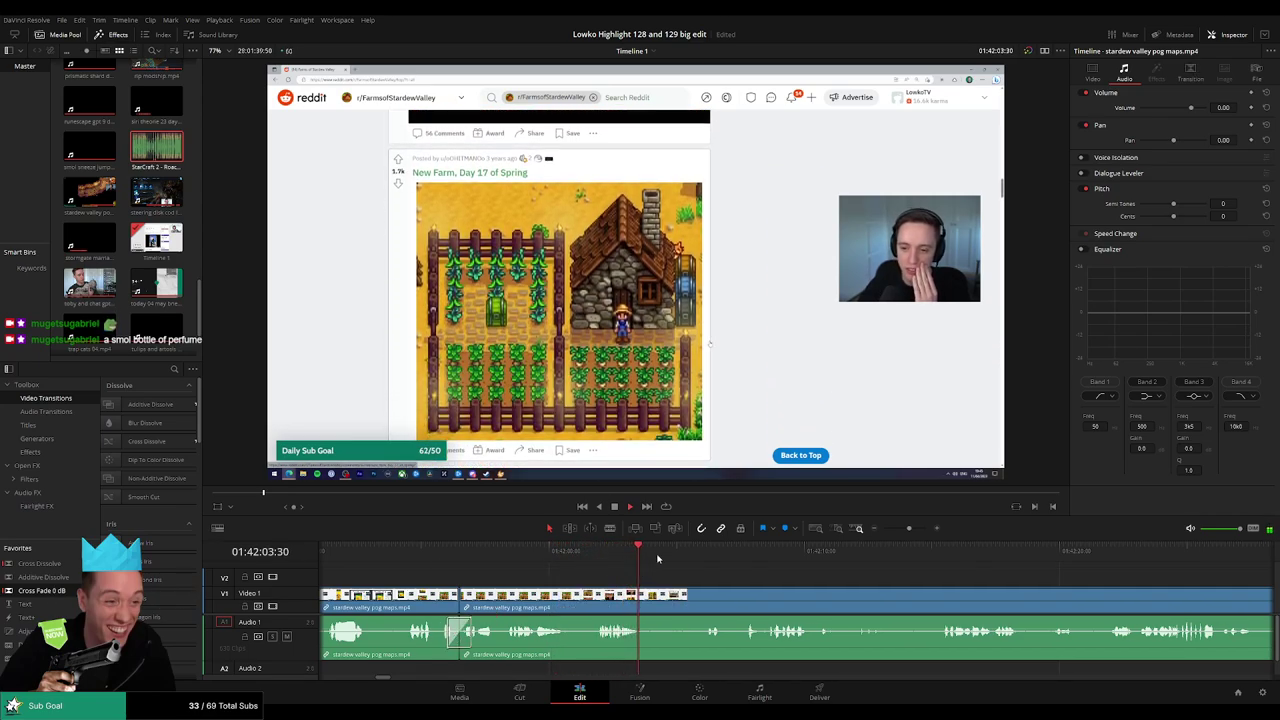
click(645, 598)
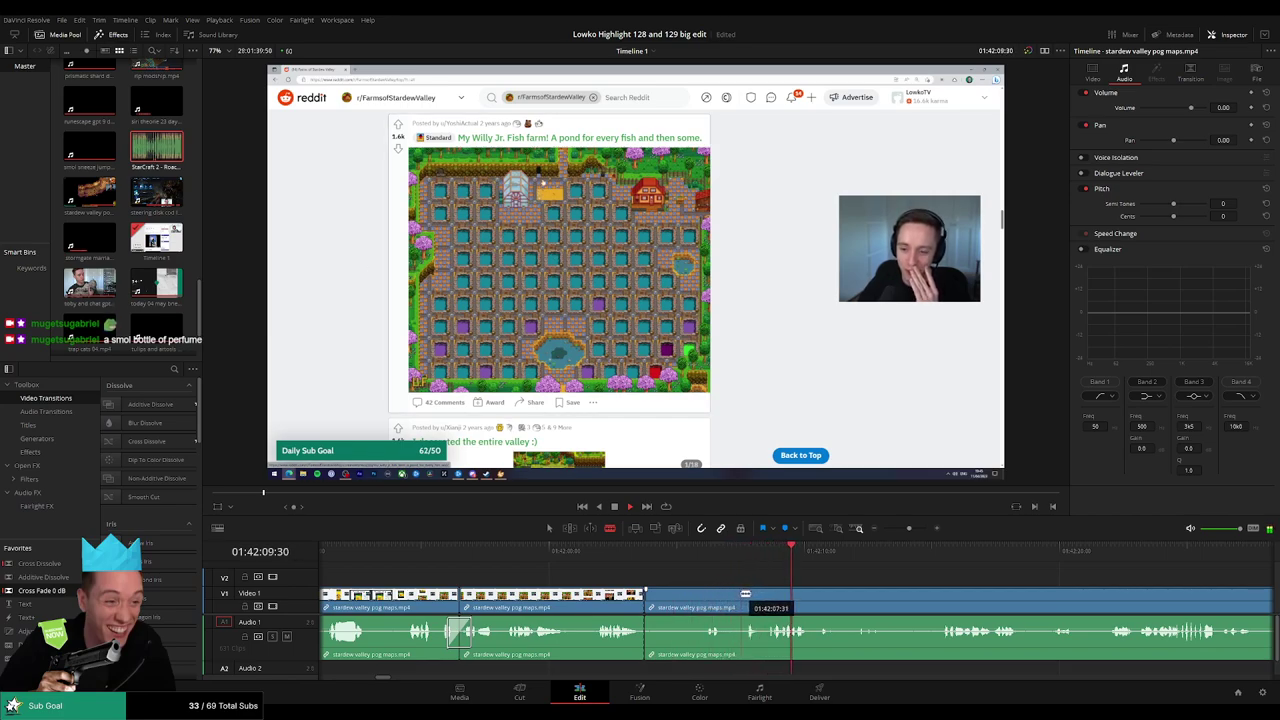
click(733, 598)
key(a)
click(710, 606)
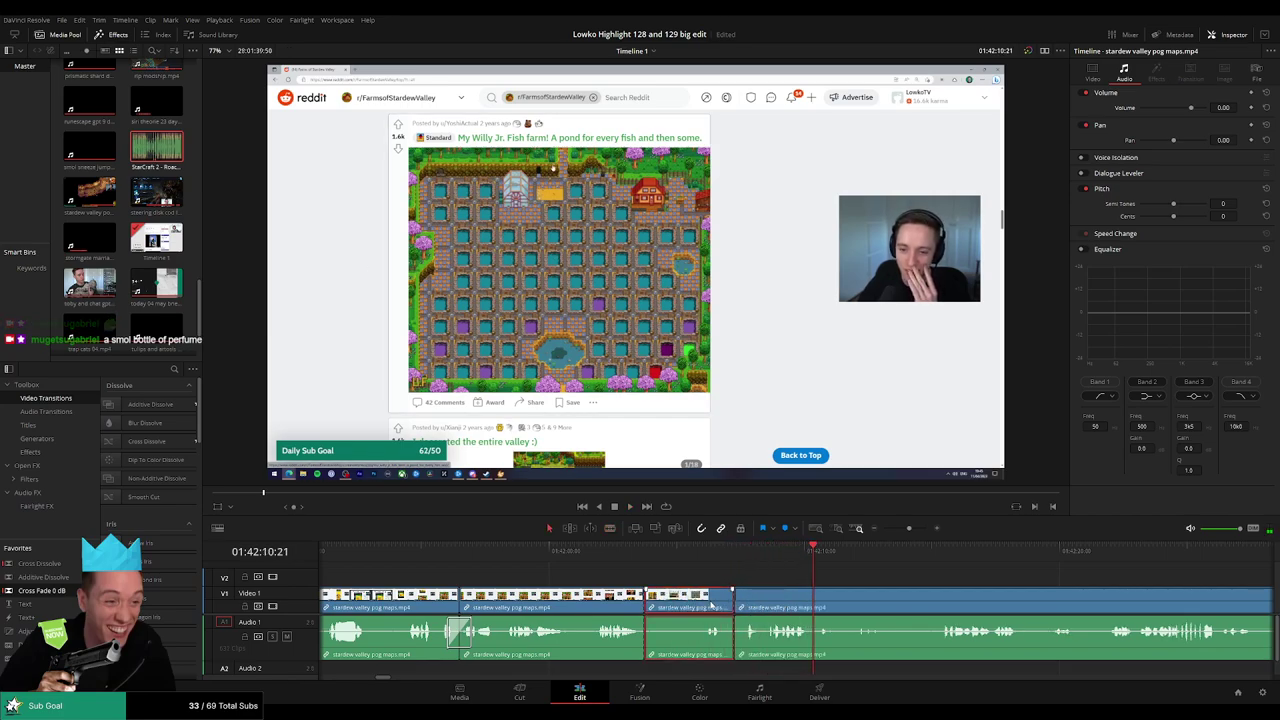
key(Delete)
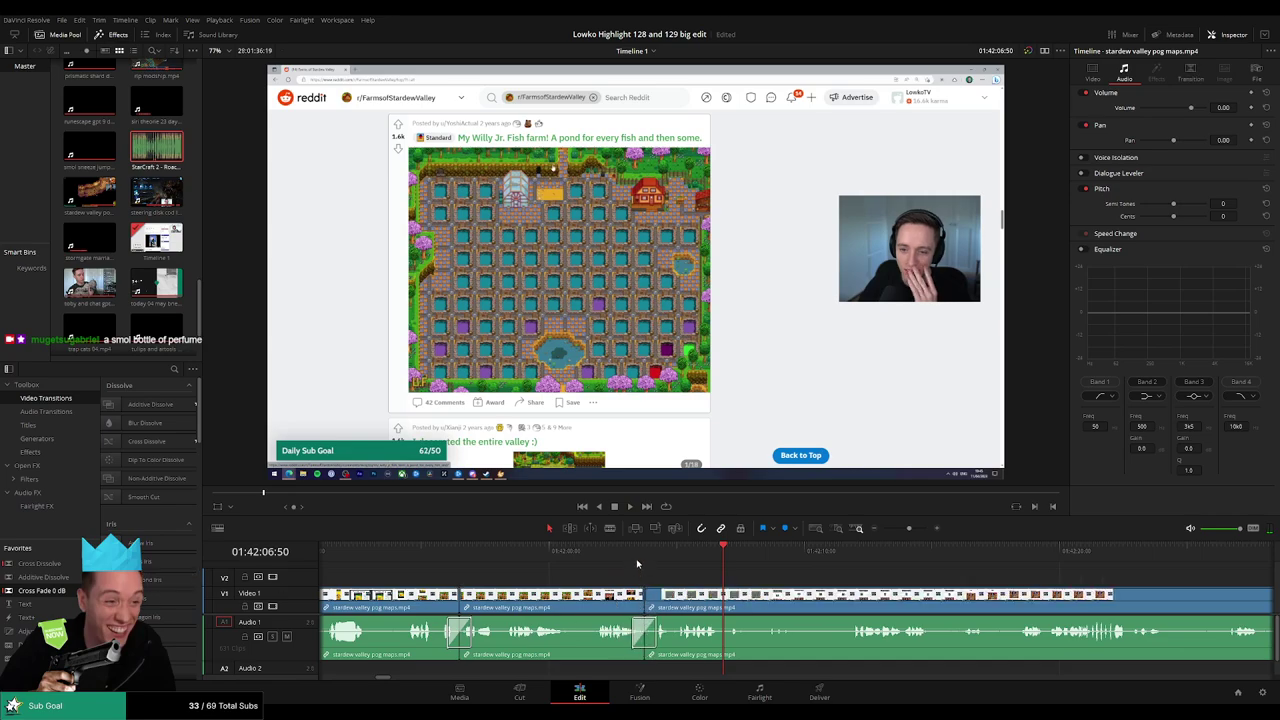
key(Up)
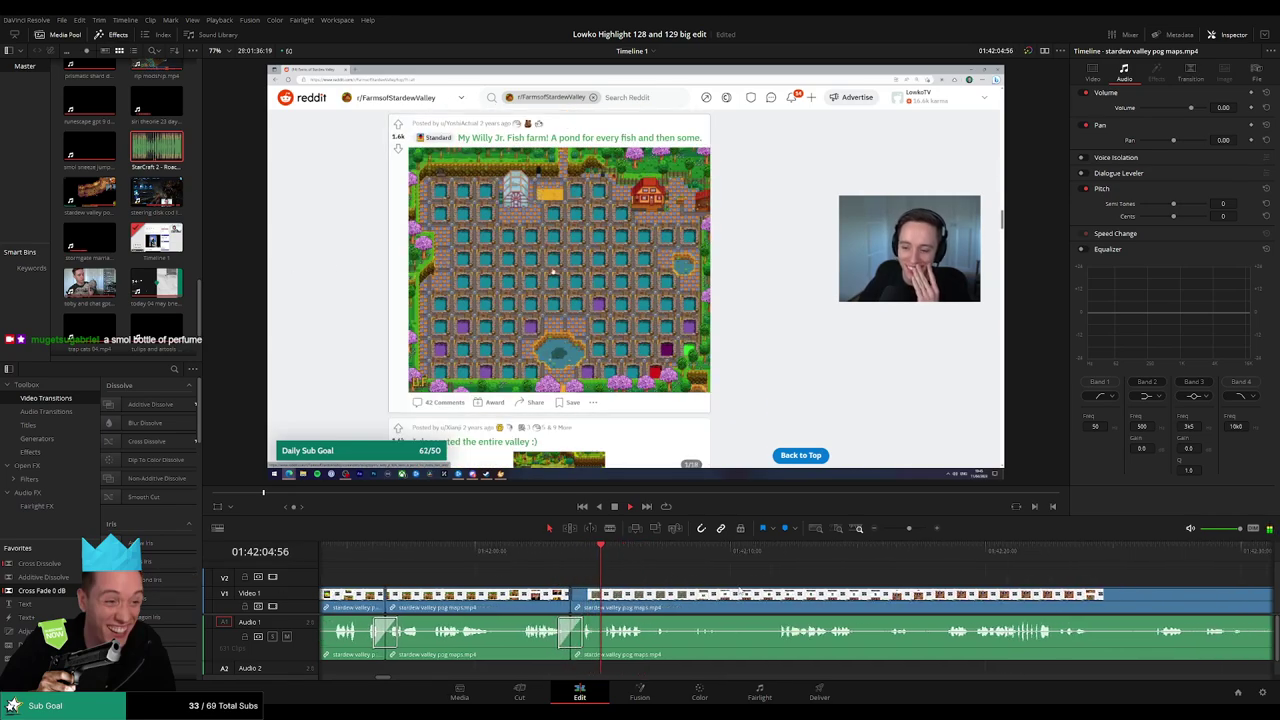
Skim ahead through the footage and replay the corn-maze part several times.
scroll(560, 578, right, 3)
scroll(530, 579, right, 2)
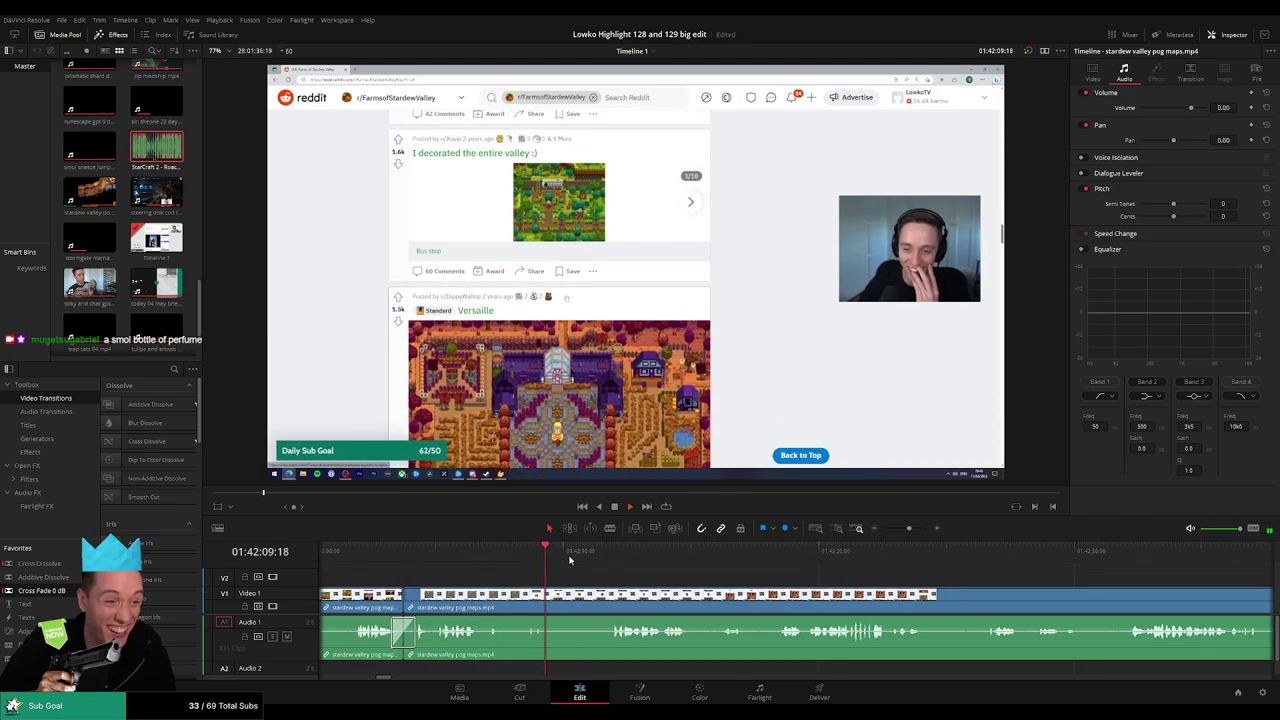
scroll(556, 586, right, 6)
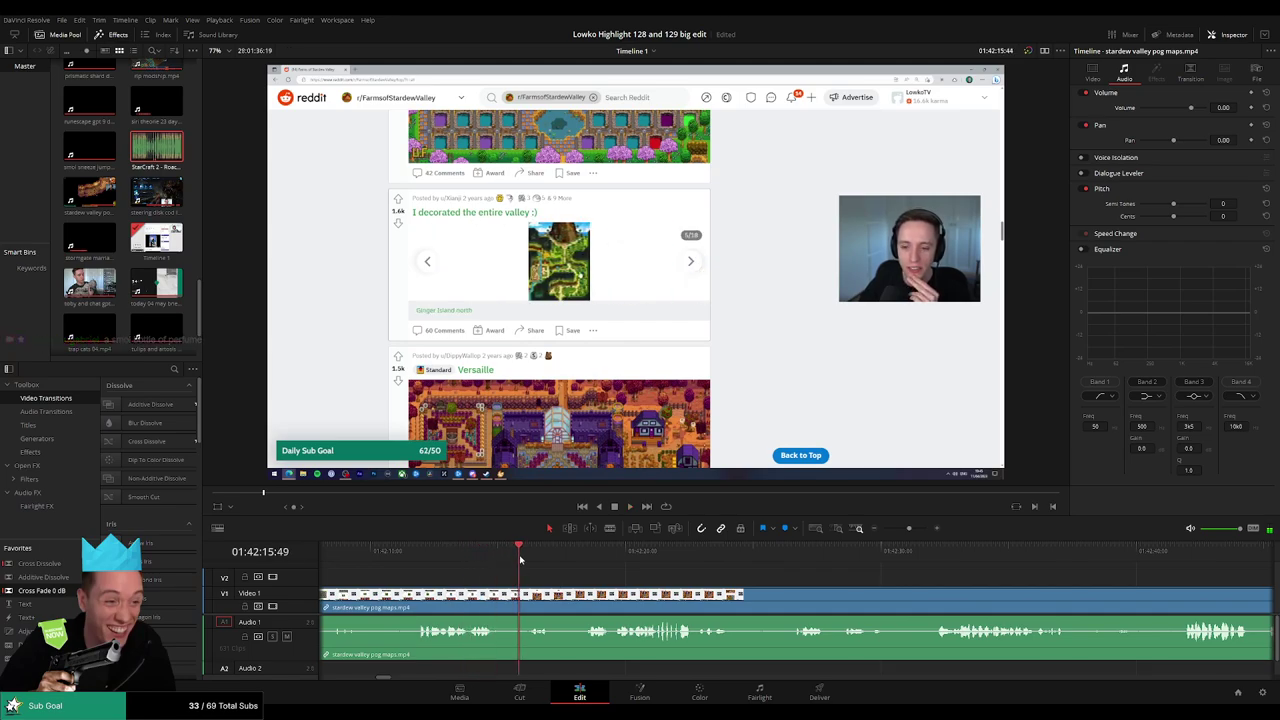
click(583, 561)
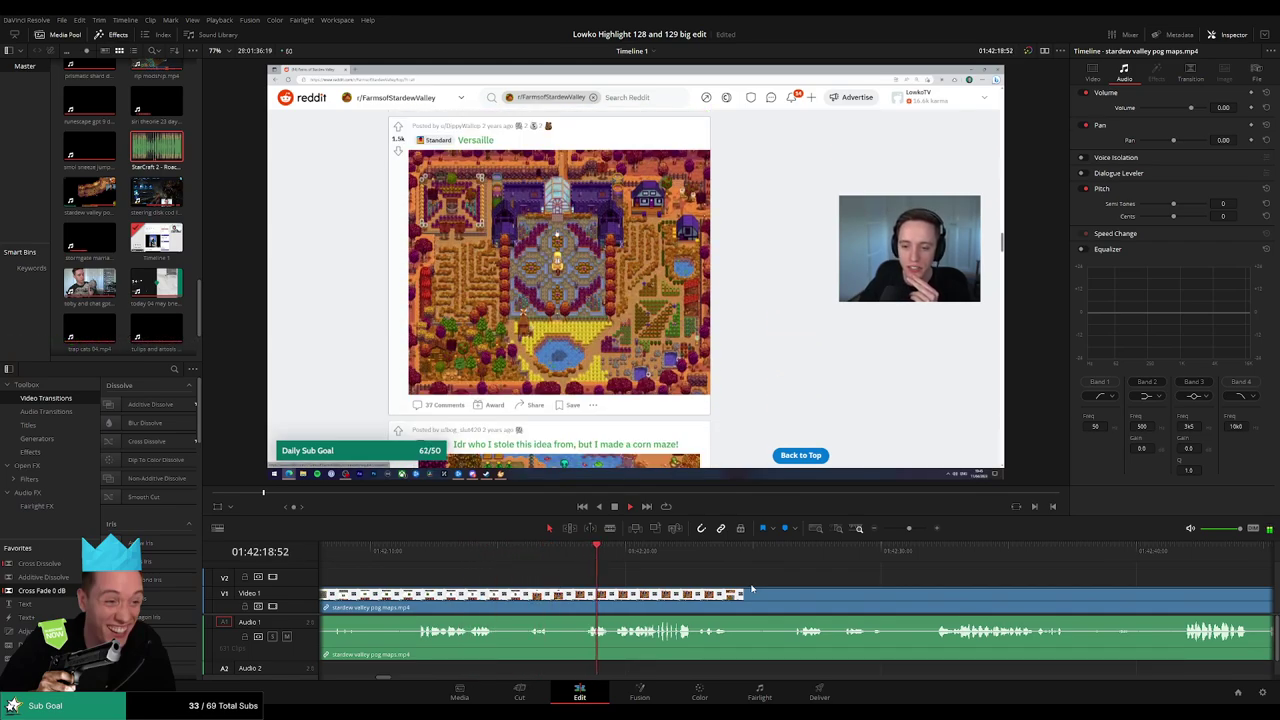
scroll(660, 580, right, 5)
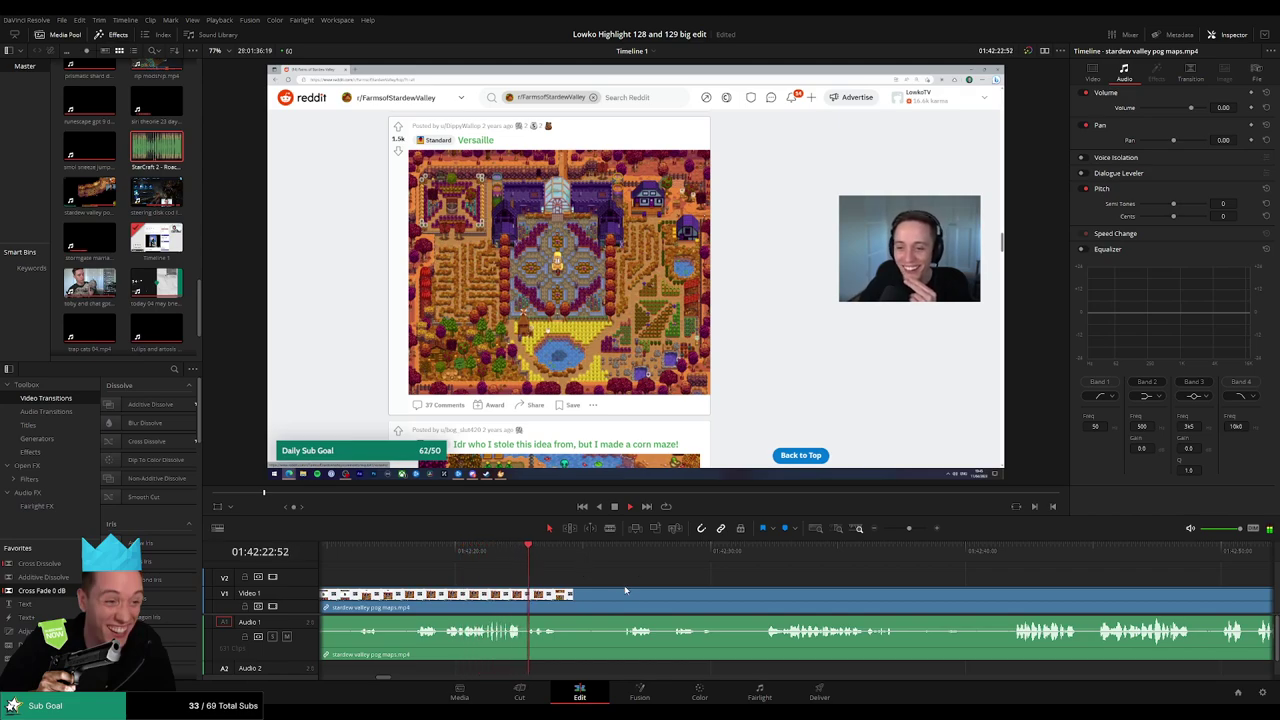
scroll(625, 591, right, 2)
click(522, 560)
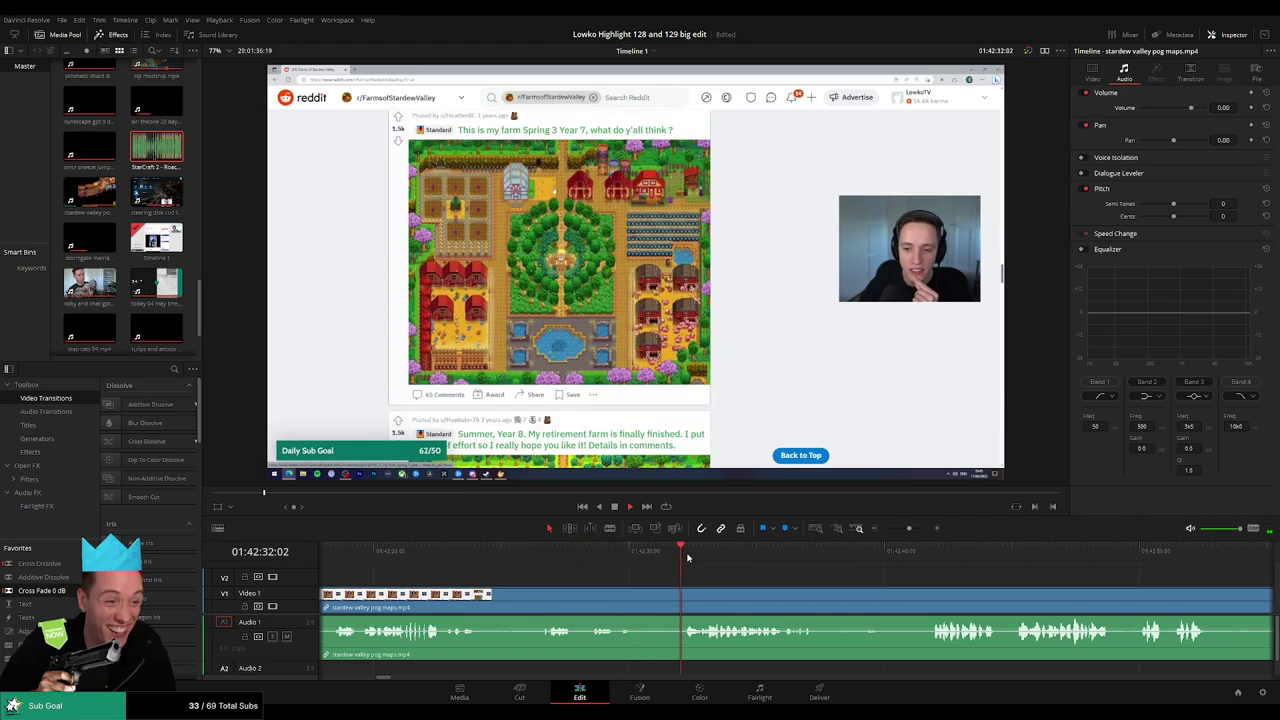
scroll(657, 574, right, 3)
scroll(657, 574, right, 2)
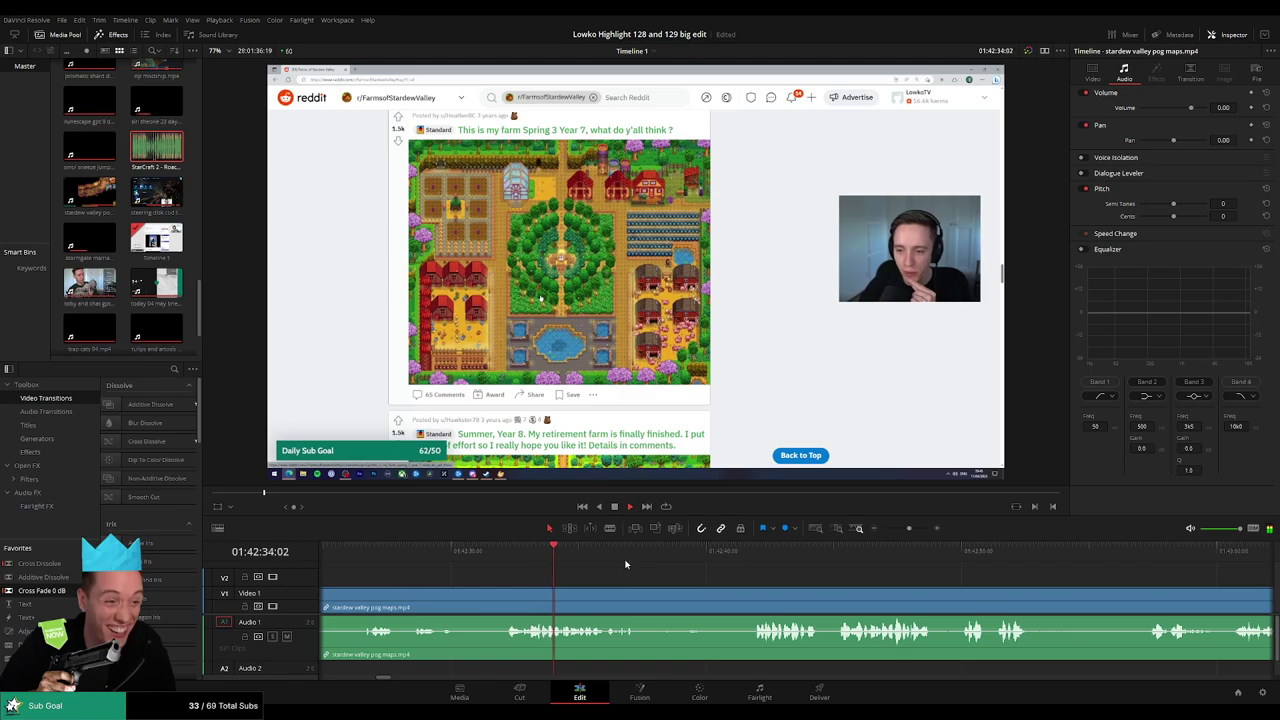
click(412, 556)
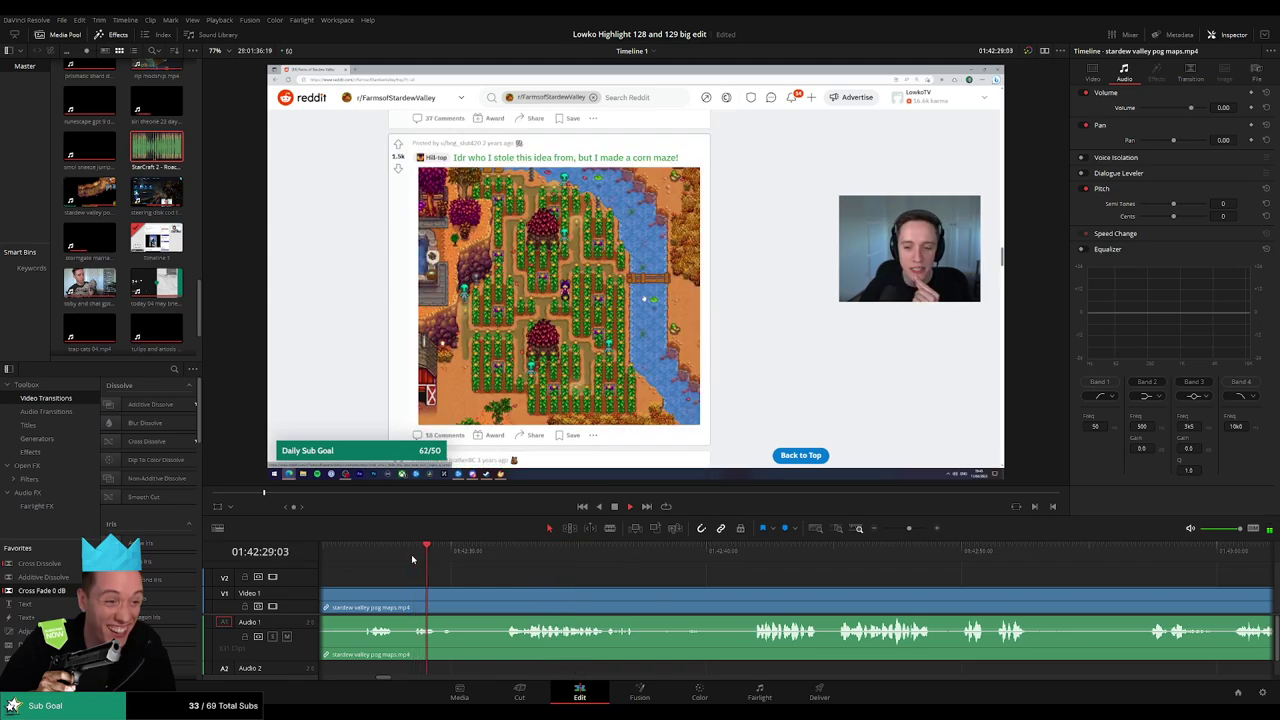
click(418, 559)
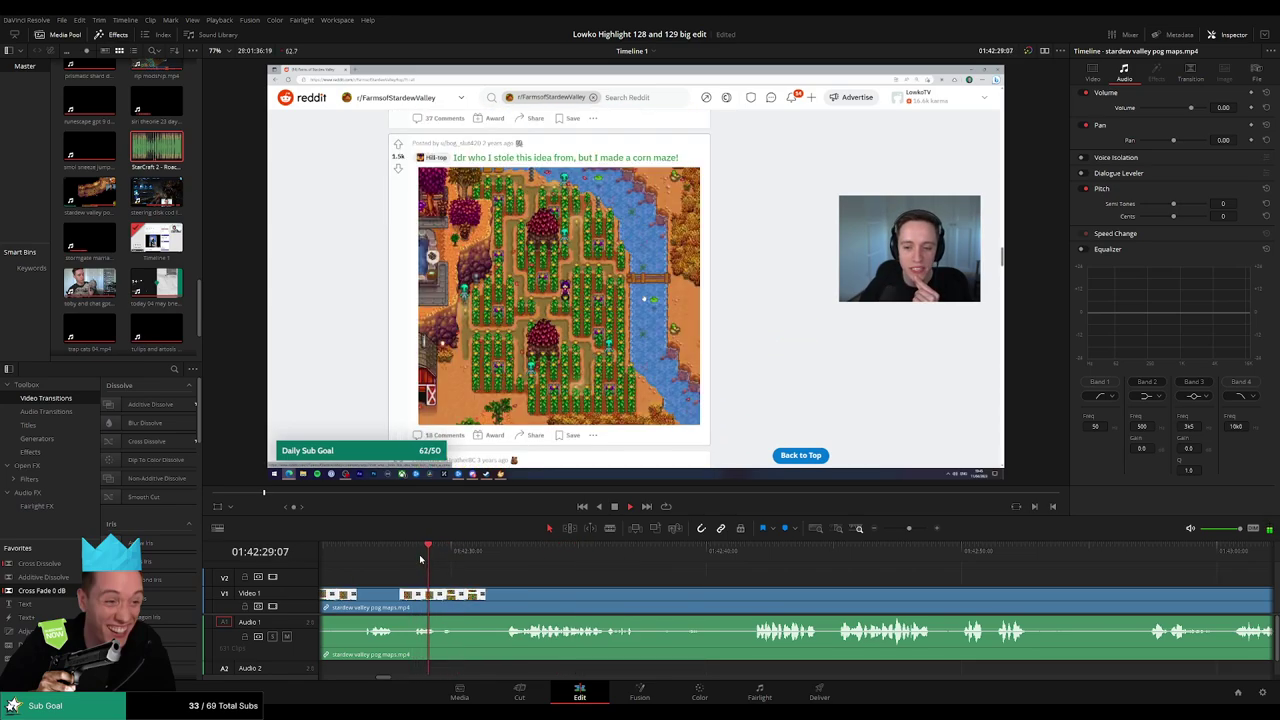
click(415, 559)
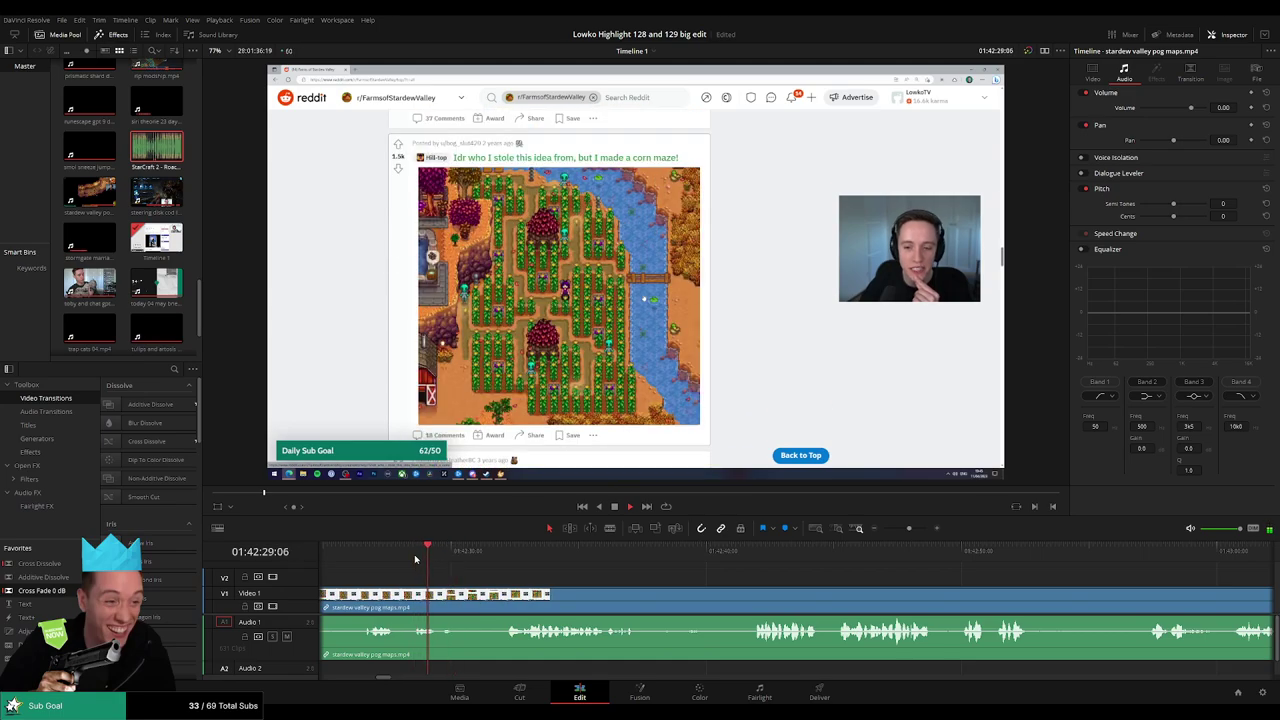
click(510, 566)
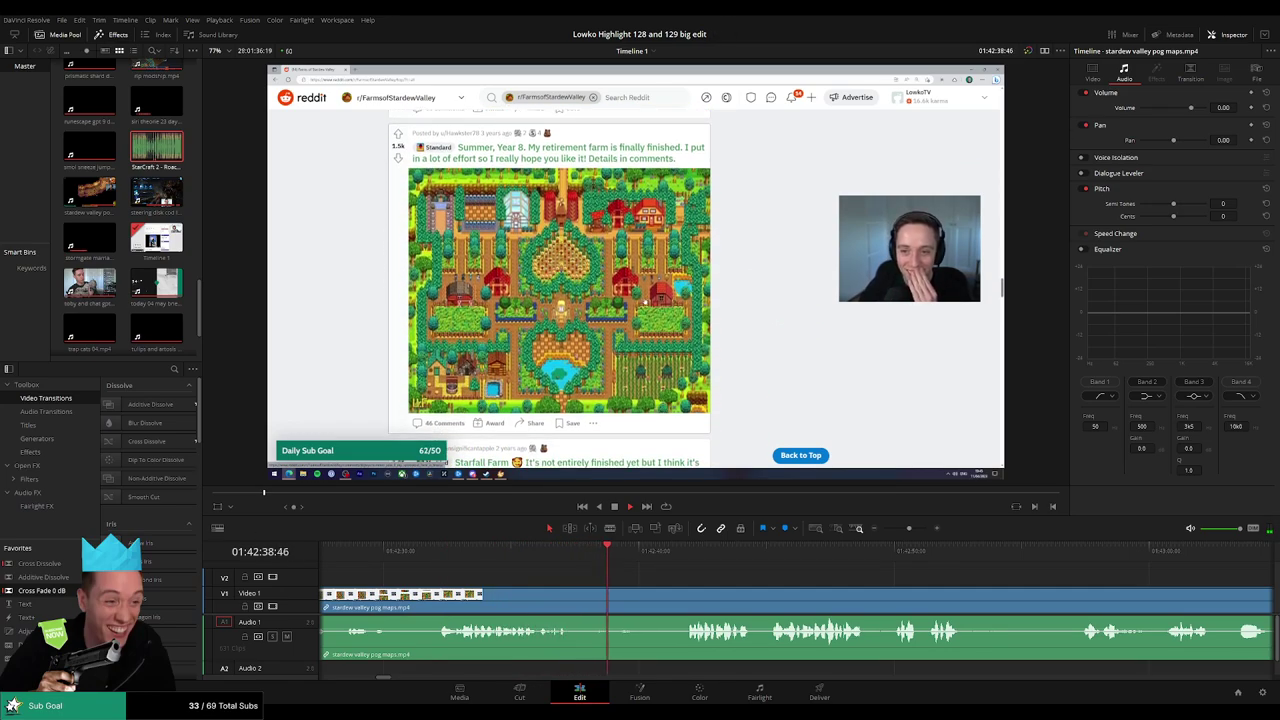
Blade out the dull stretch after the corn-maze part and close the gap.
key(b)
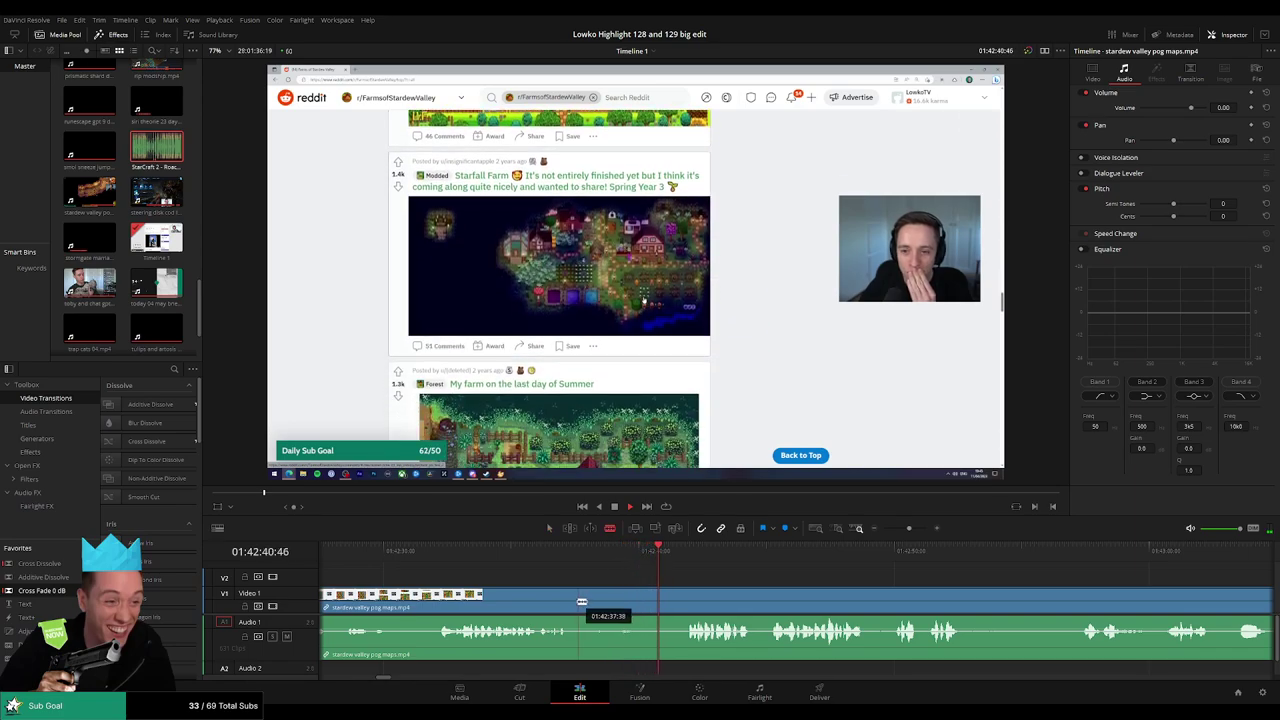
click(570, 600)
key(a)
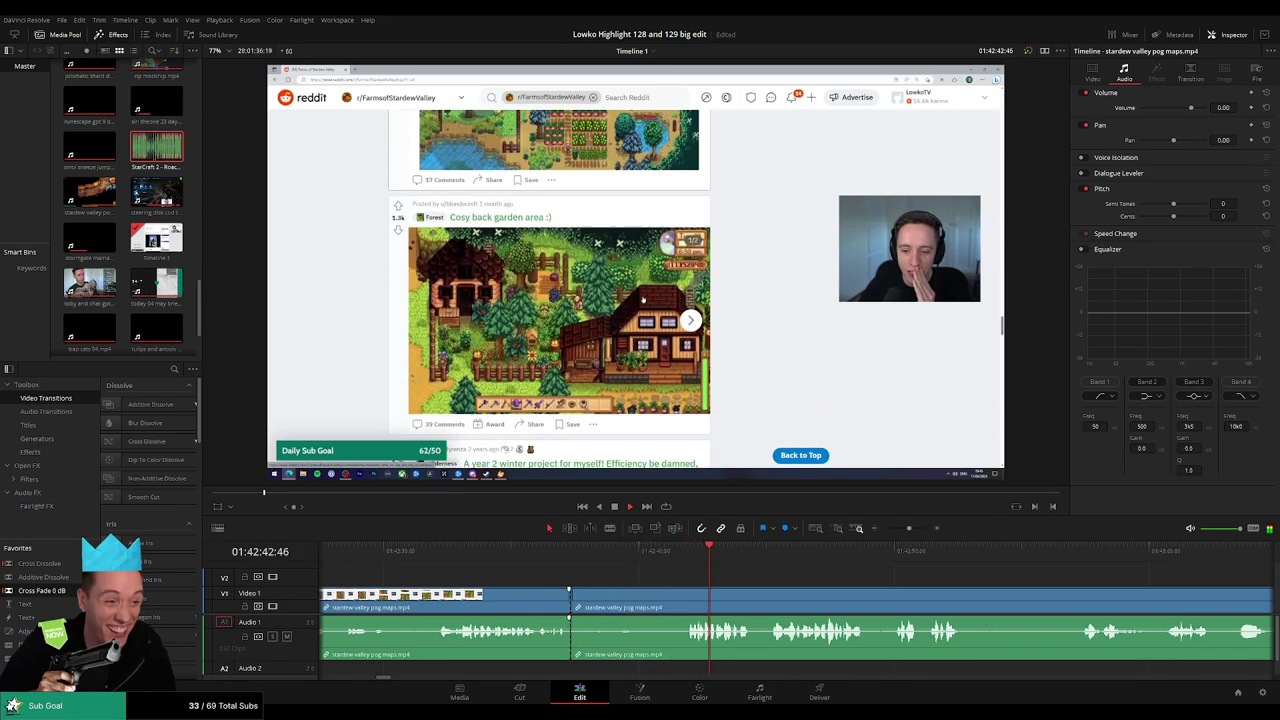
key(b)
click(686, 605)
key(a)
click(655, 608)
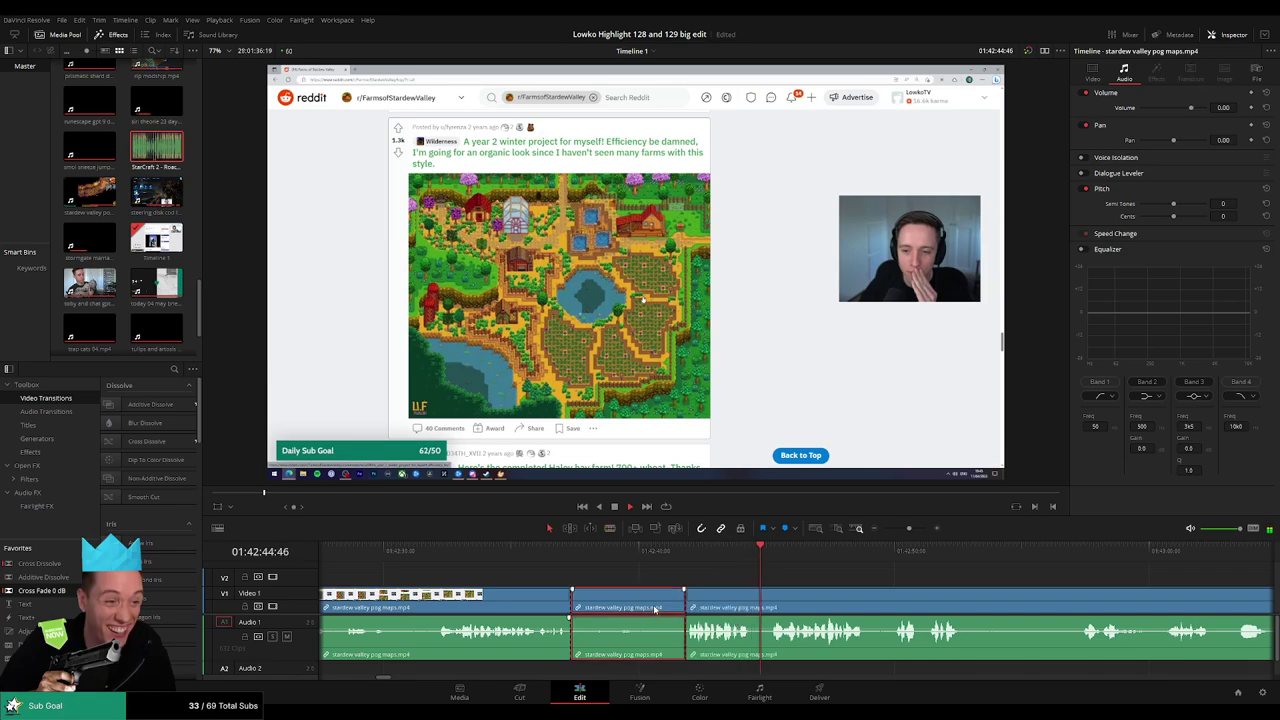
key(Delete)
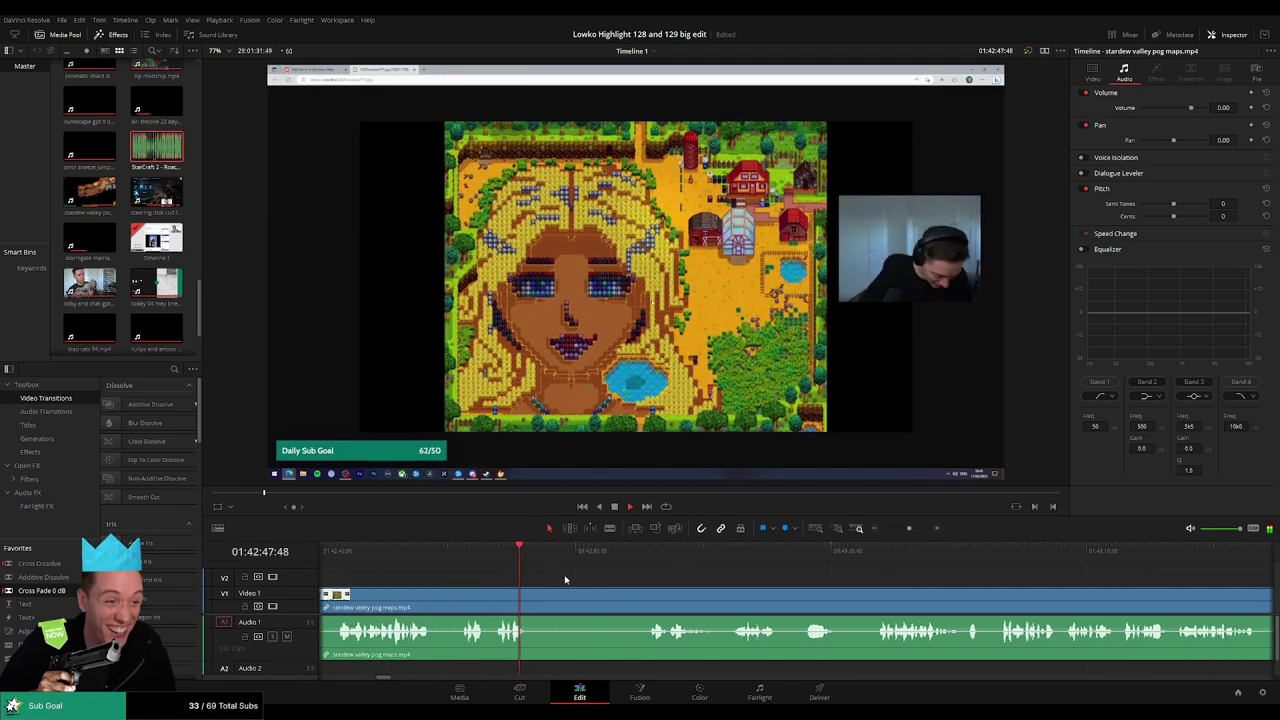
Remove two more unwanted stretches near 01:42:50, leaving no gaps.
key(space)
key(b)
click(566, 595)
key(space)
click(643, 600)
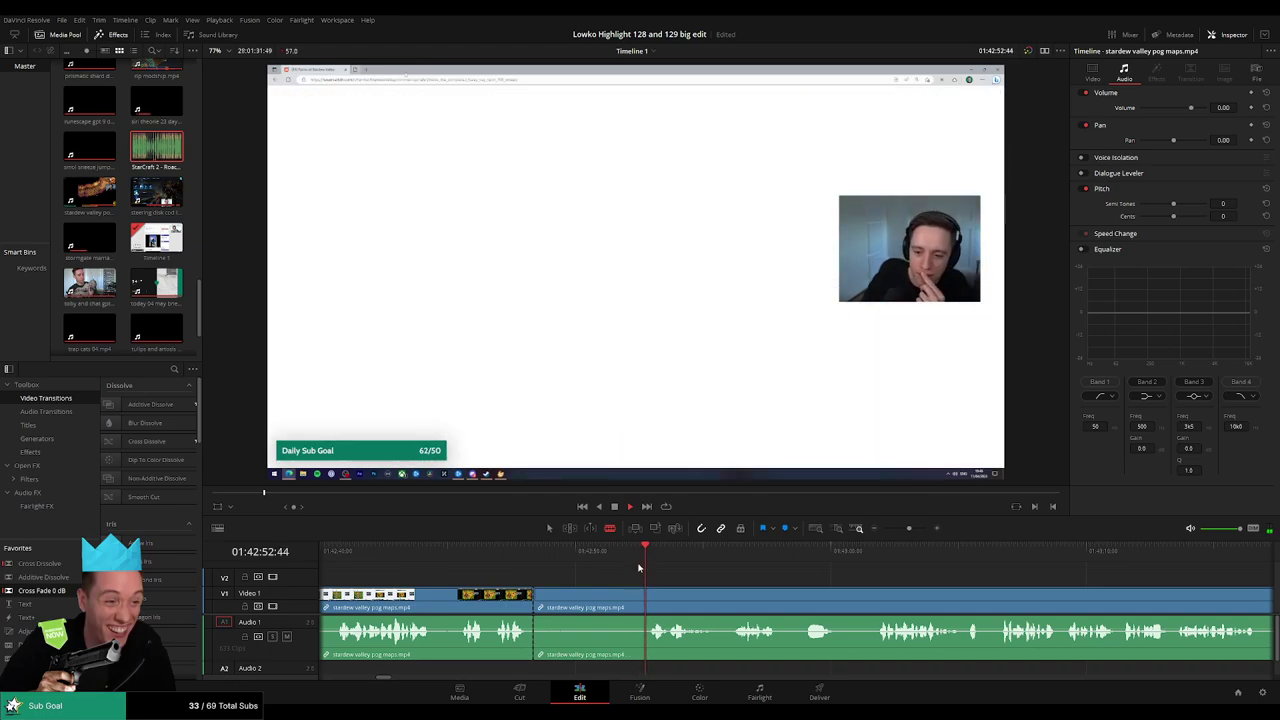
key(a)
click(625, 601)
key(Delete)
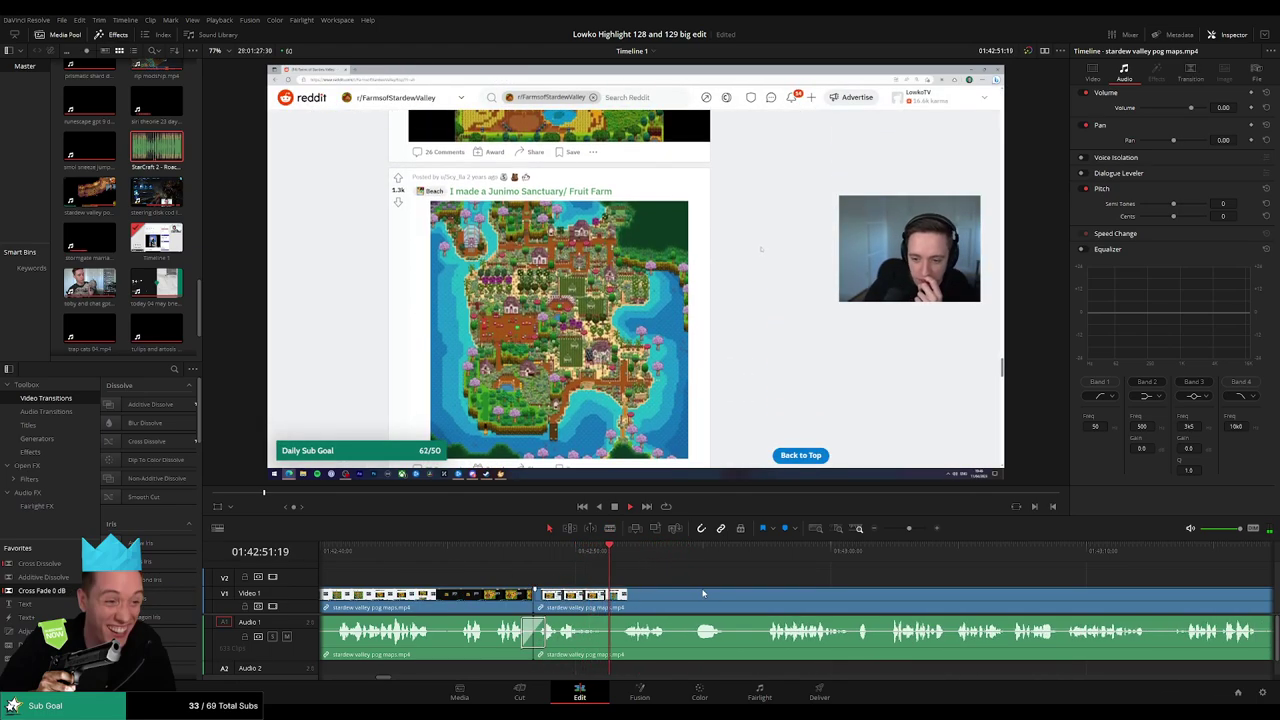
key(ctrl+minus)
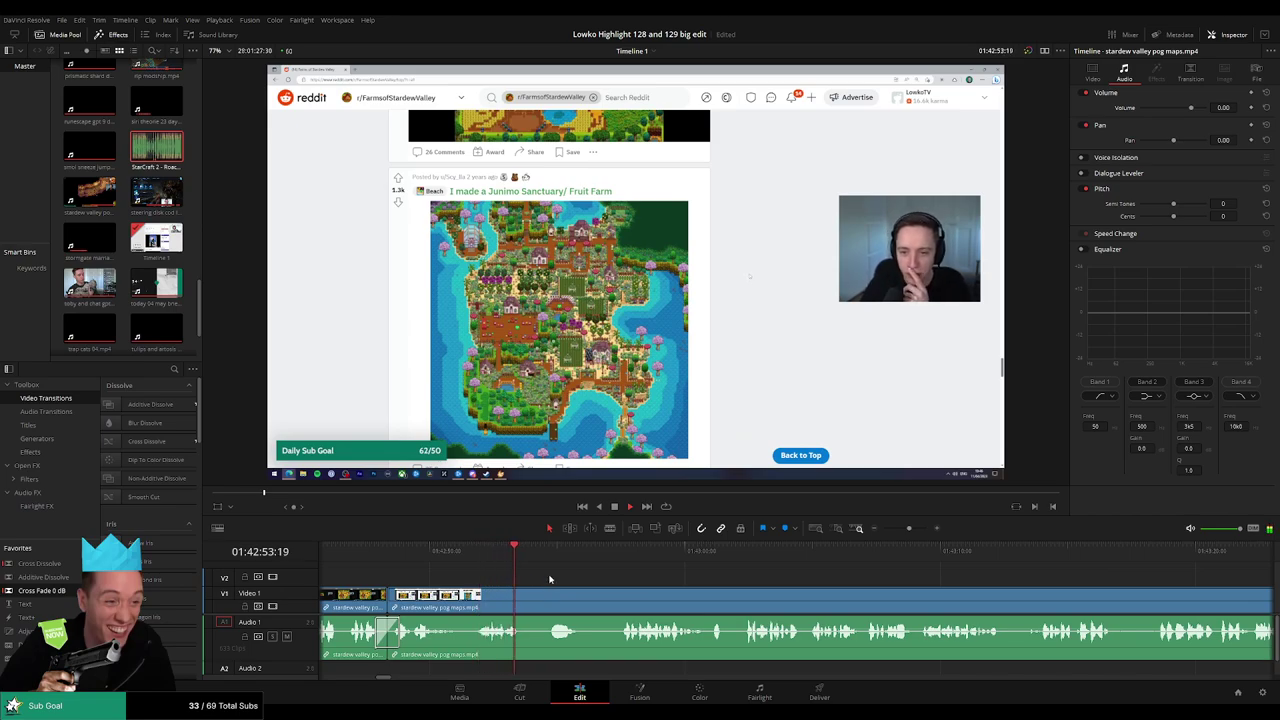
click(615, 553)
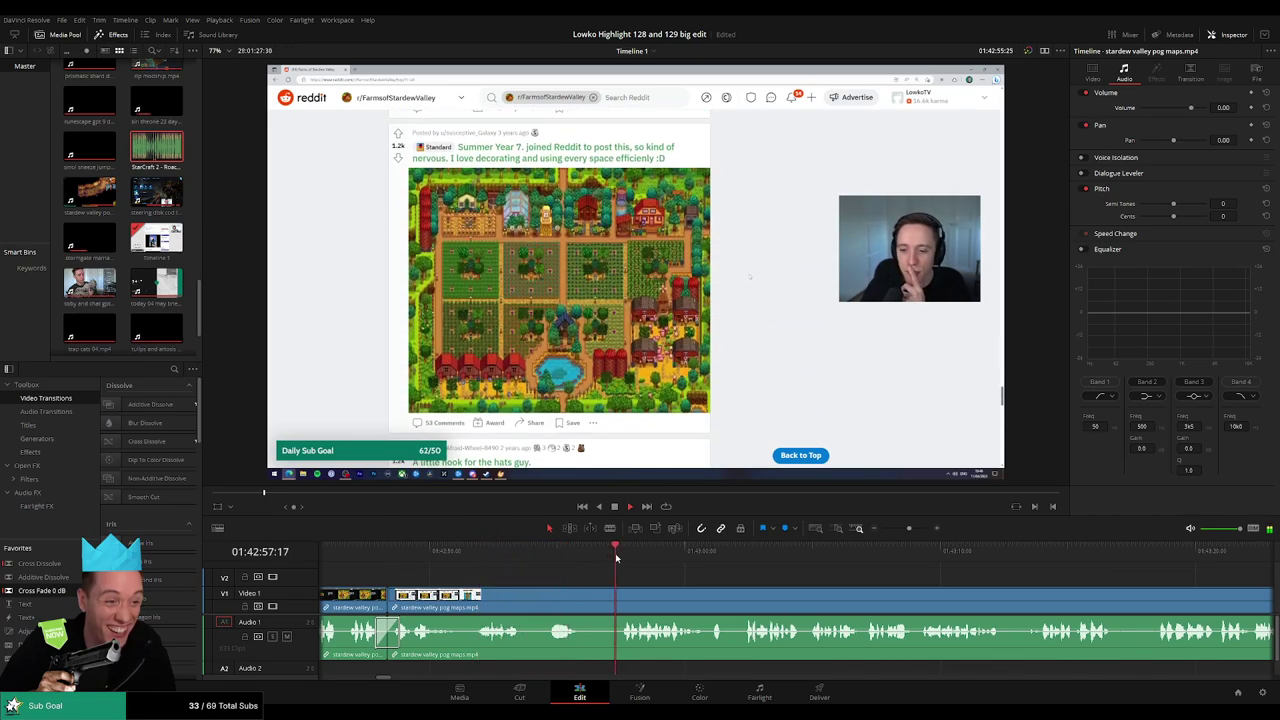
key(ctrl+b)
click(593, 600)
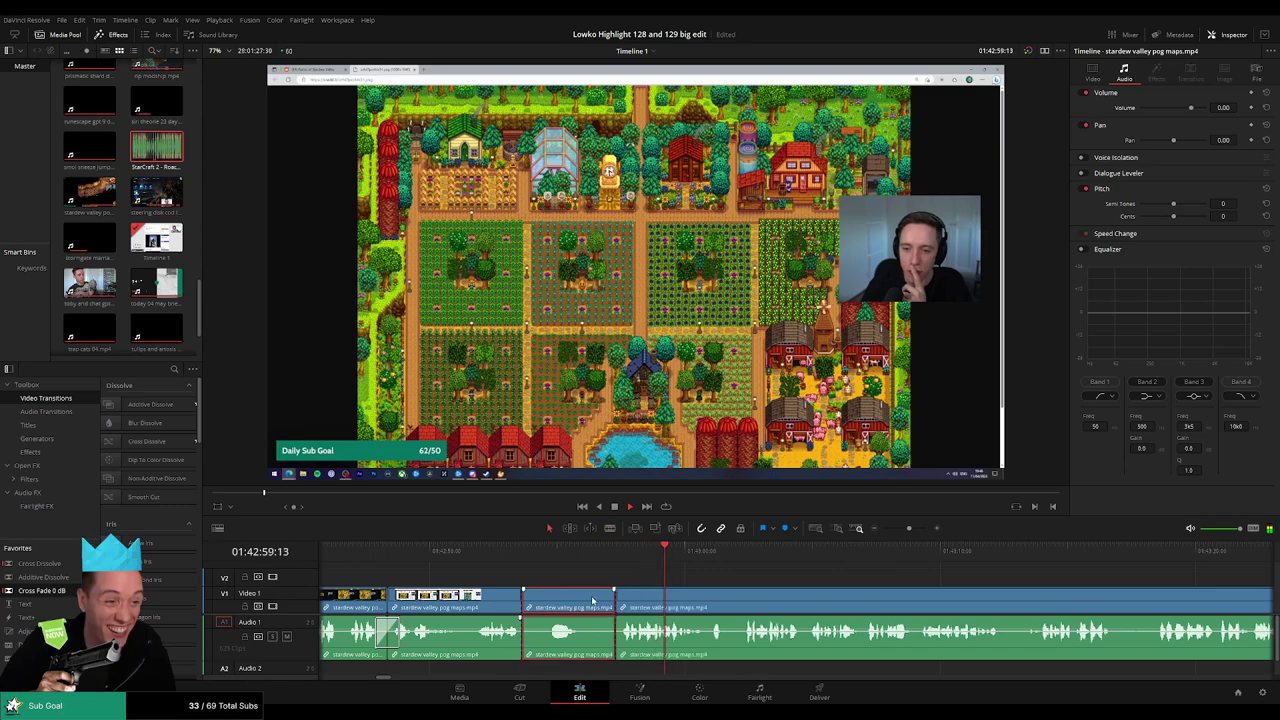
key(Delete)
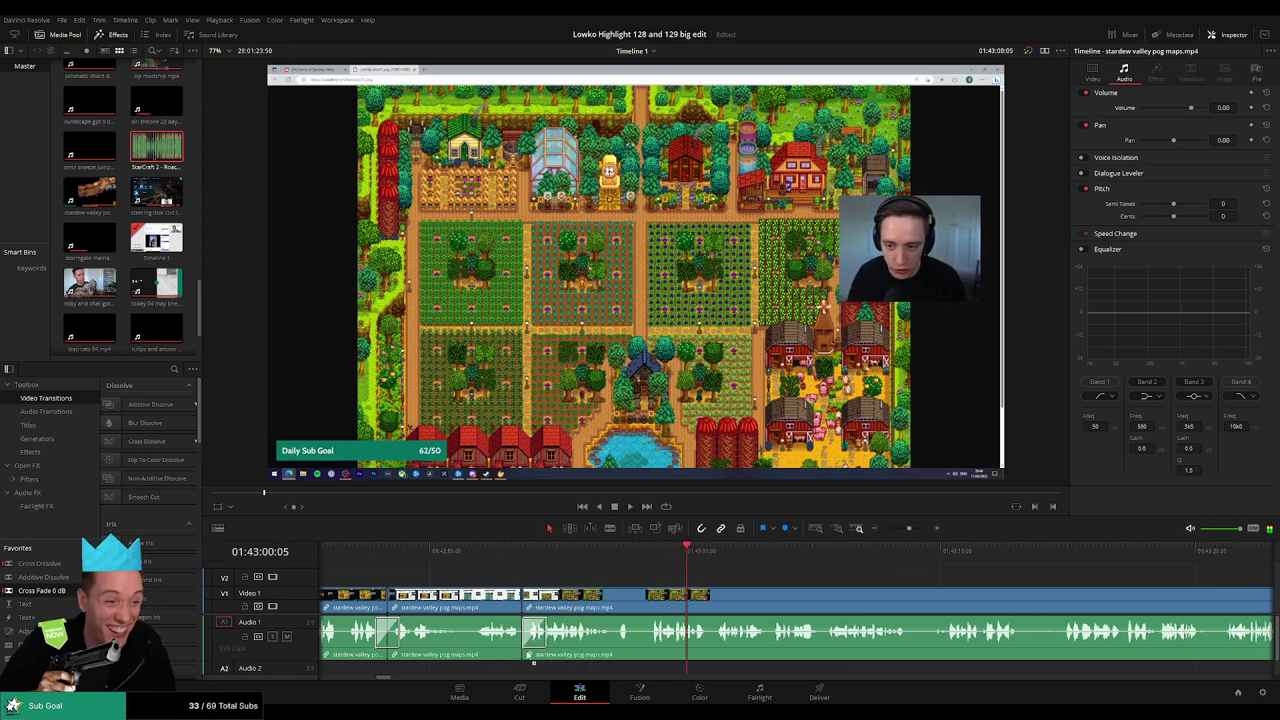
Review the latest edit, then cut the first short snippet out of the map clip.
click(586, 556)
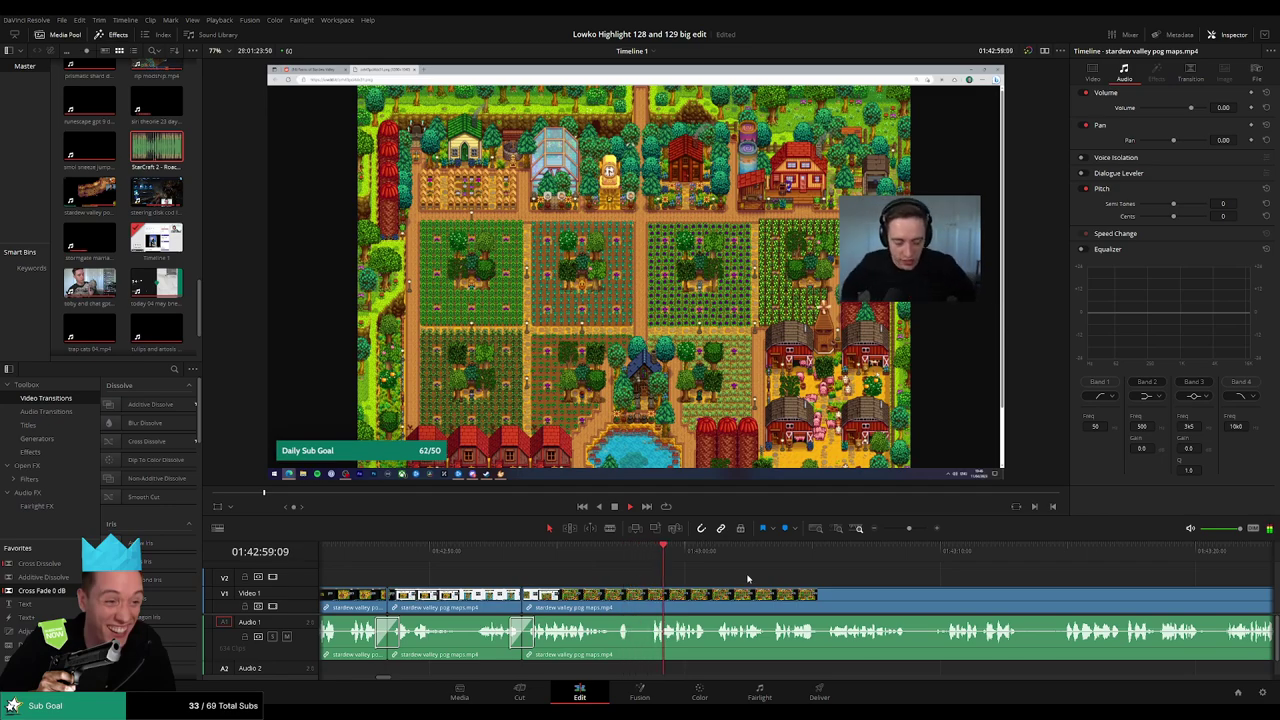
scroll(746, 589, right, 2)
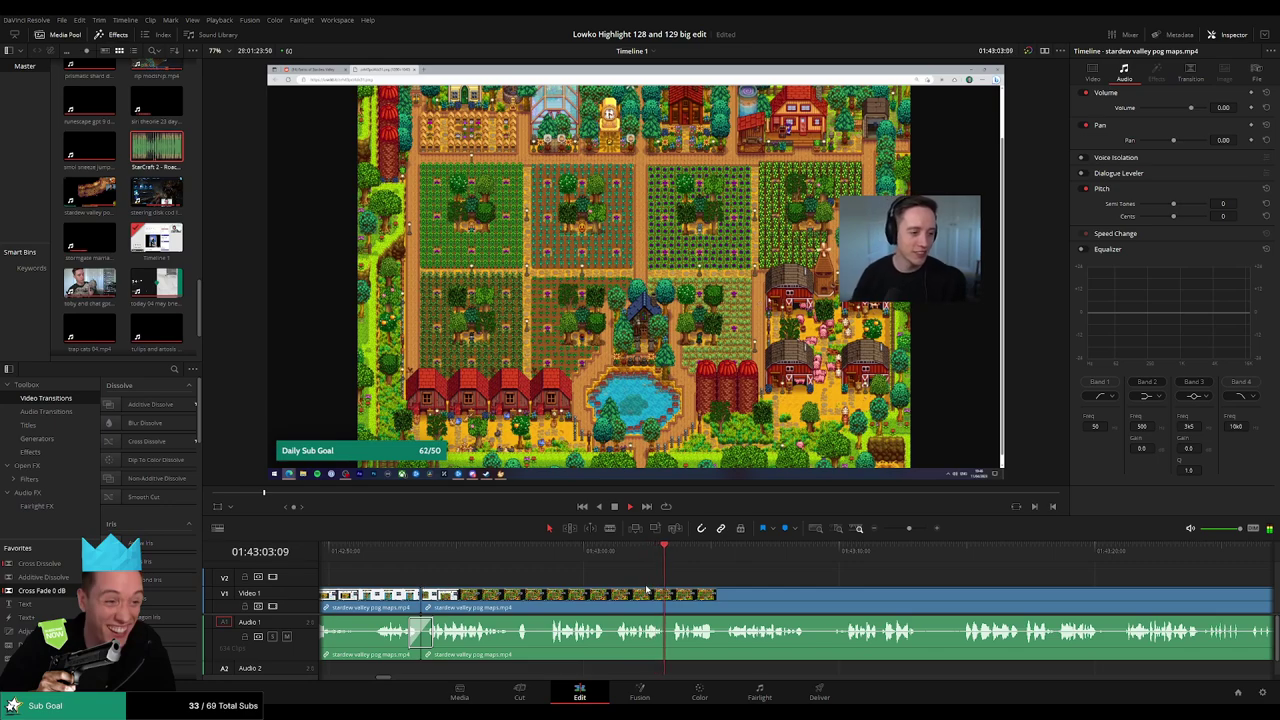
scroll(751, 585, right, 1)
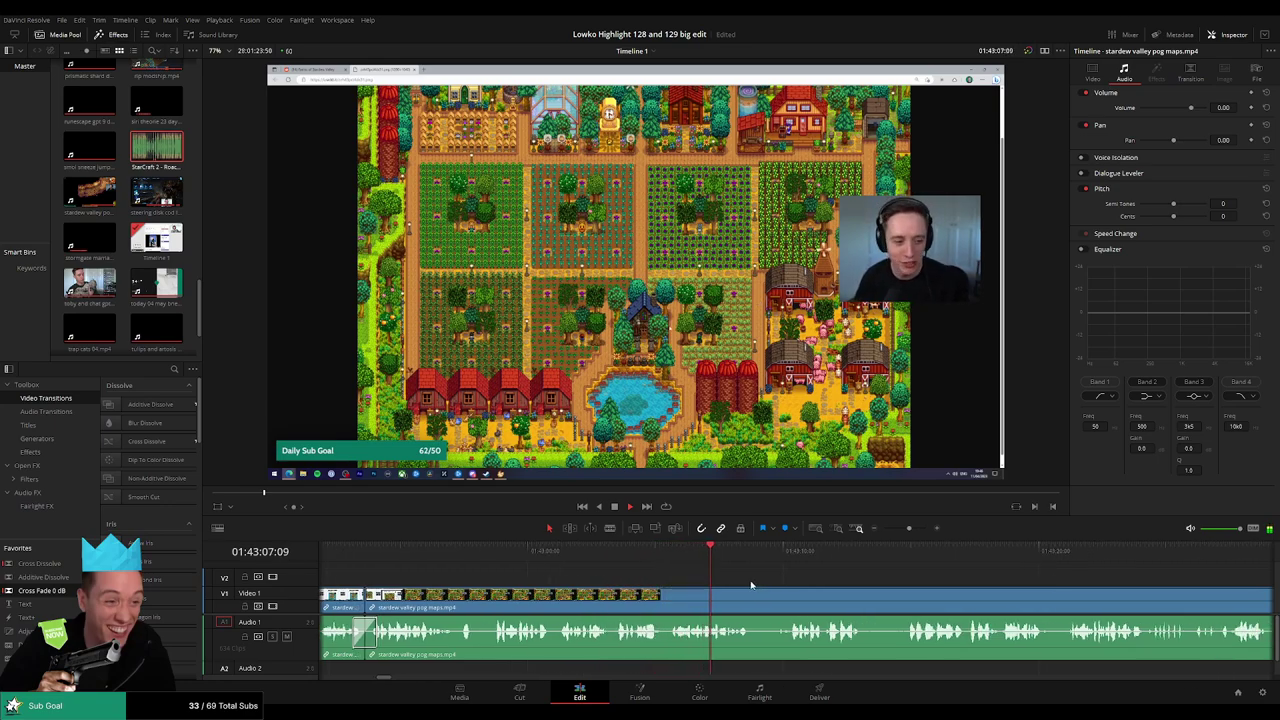
scroll(665, 585, right, 3)
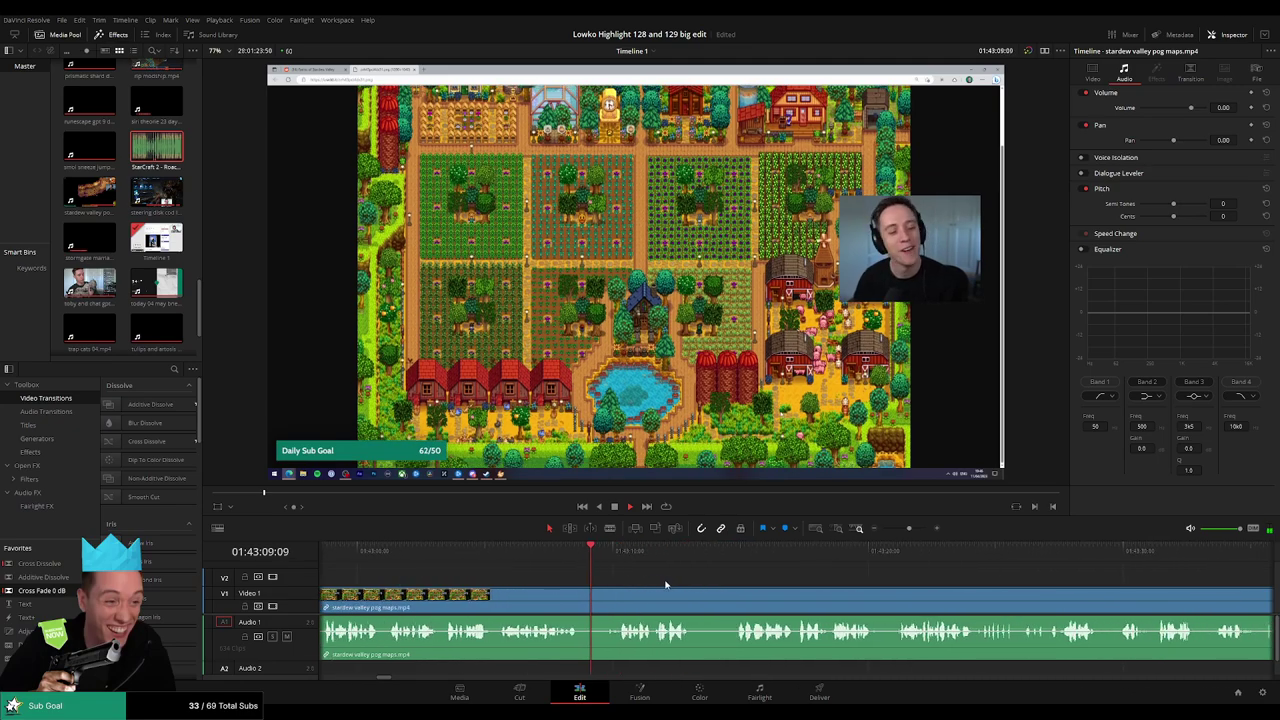
key(b)
click(580, 594)
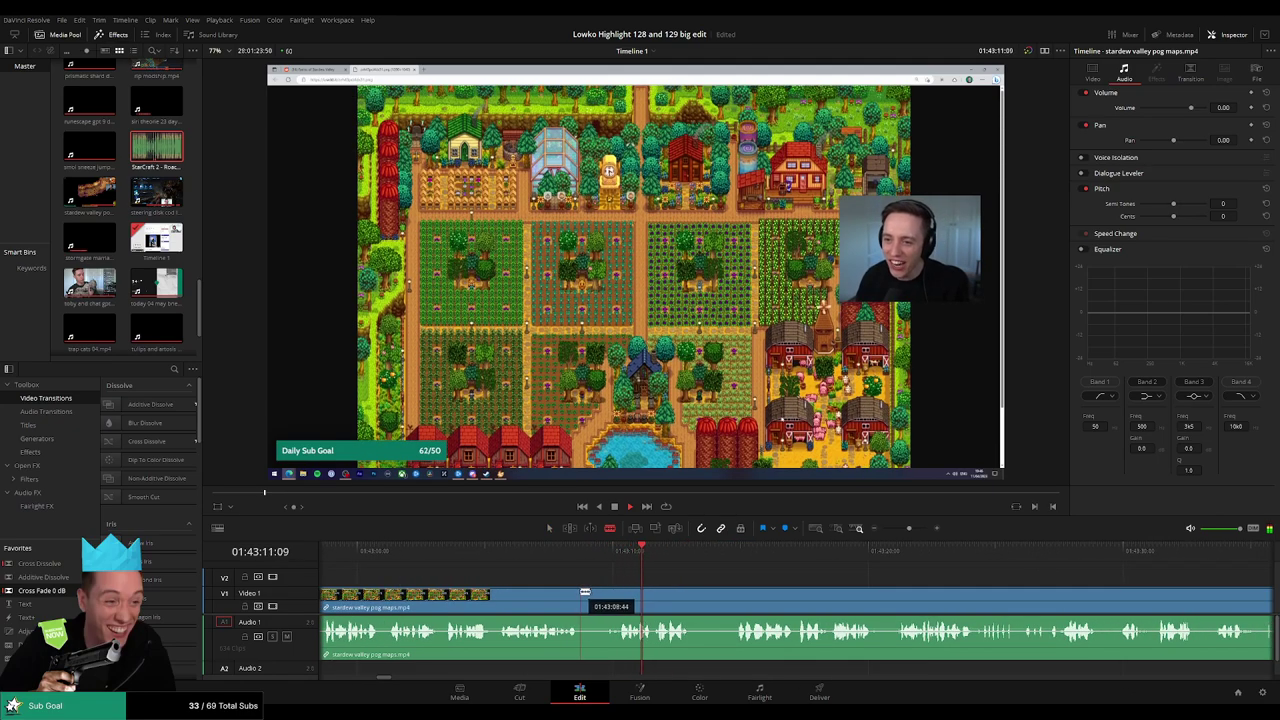
click(622, 594)
key(a)
click(601, 598)
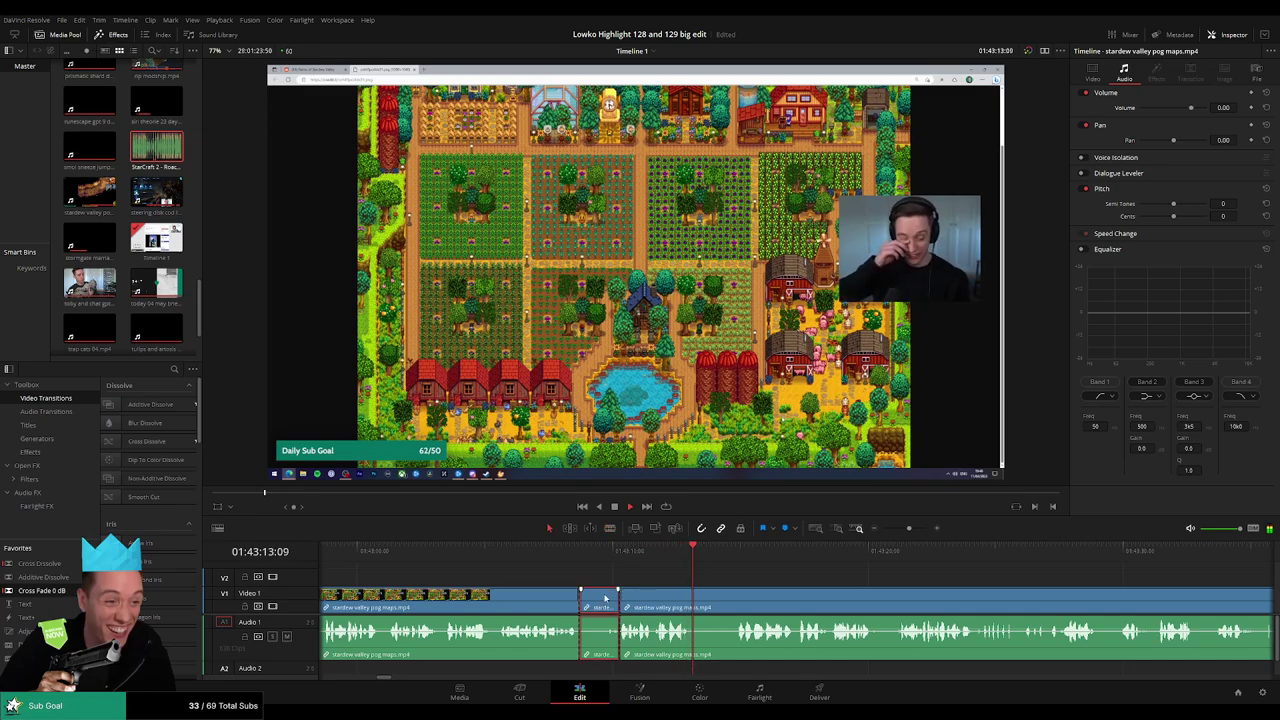
key(BackSpace)
Cut out a second short snippet near 01:43:10 and close its gap.
key(b)
click(651, 598)
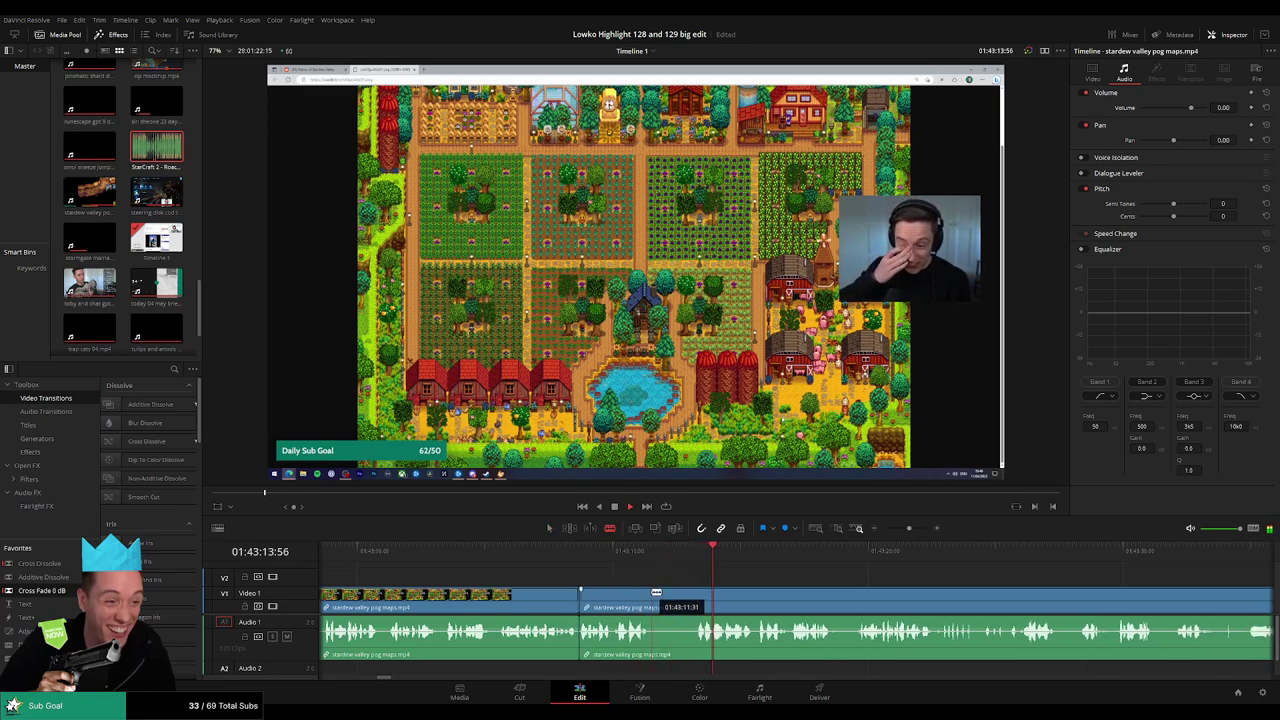
click(693, 598)
key(a)
click(672, 598)
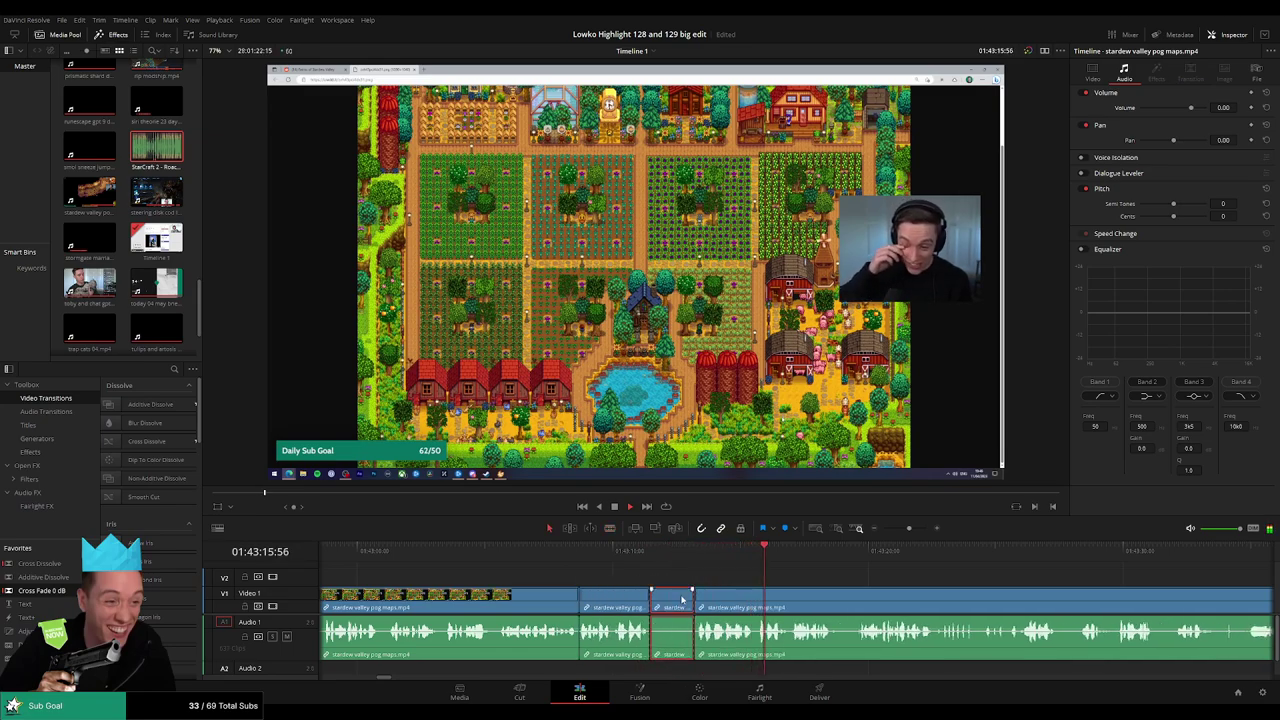
key(BackSpace)
scroll(700, 570, right, 3)
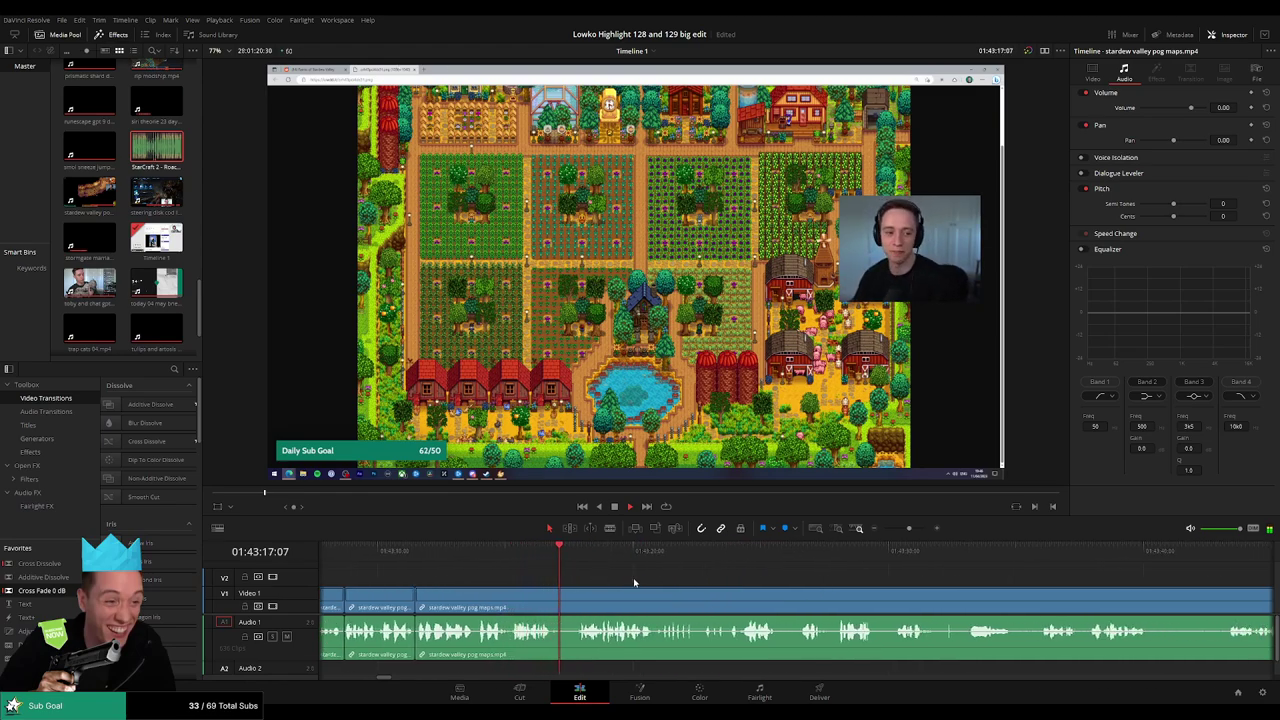
Split the map clip at the dull stretch and undo the stray second cut.
key(b)
click(553, 600)
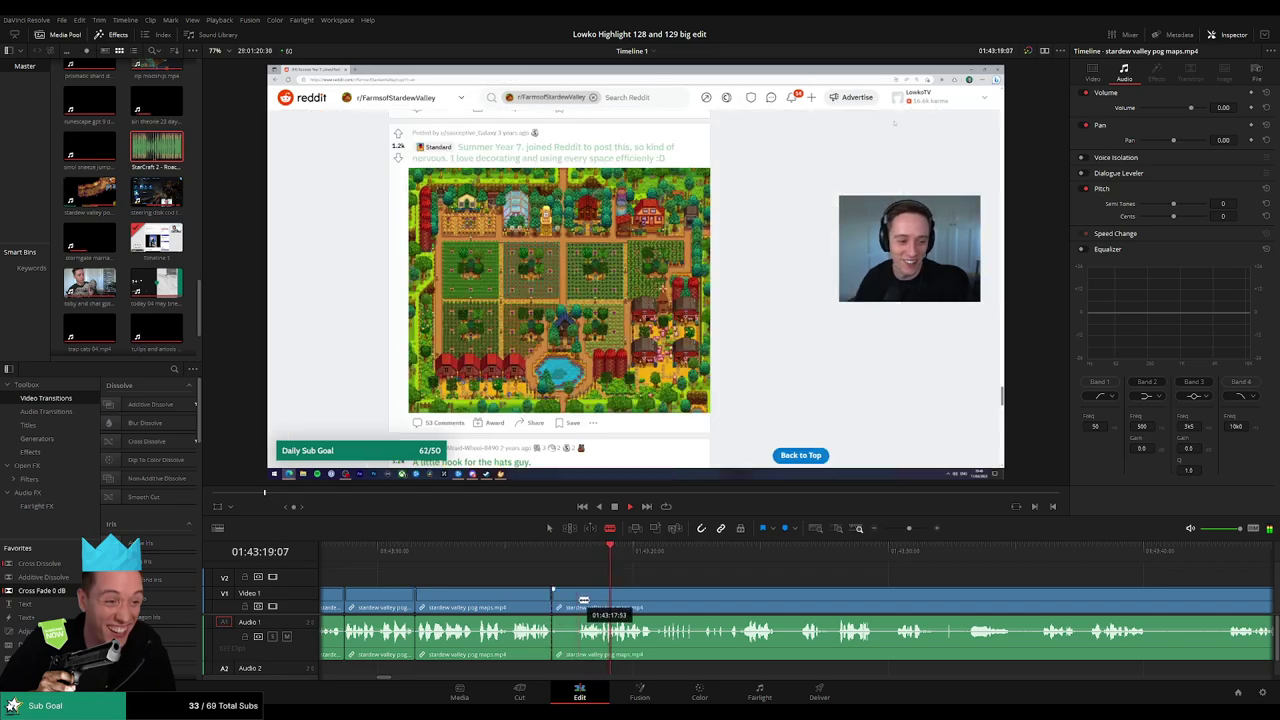
key(a)
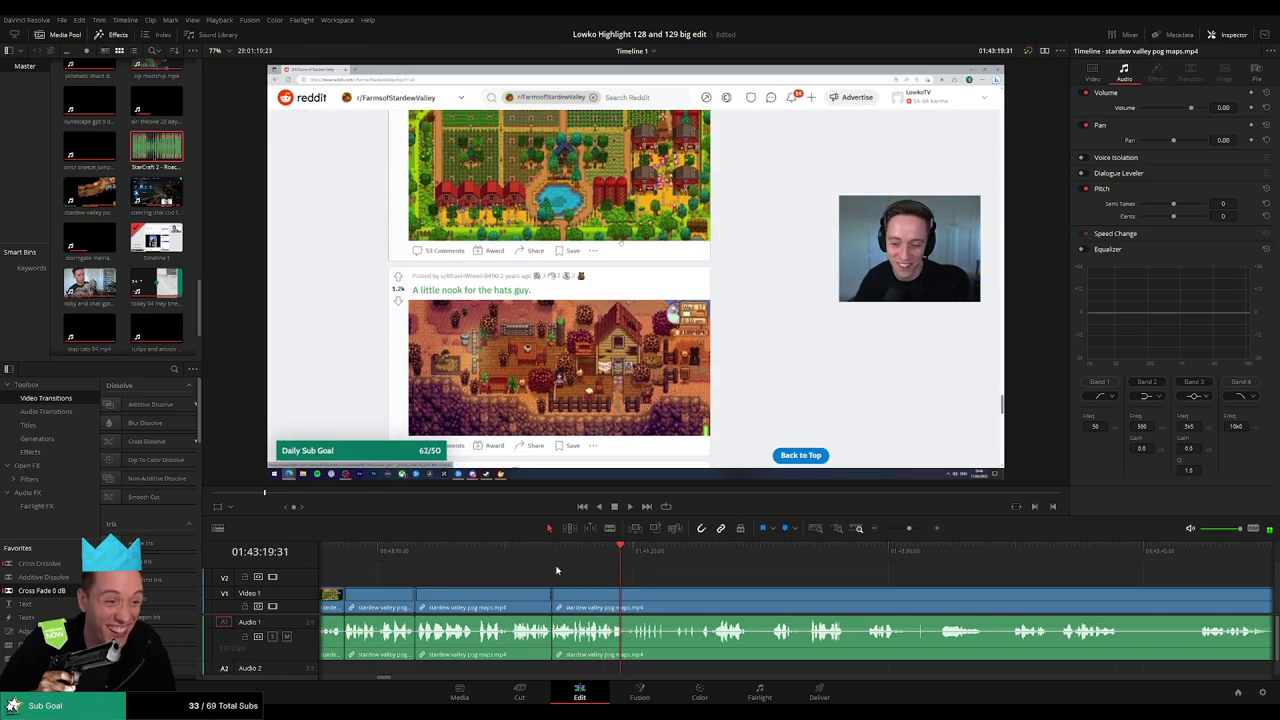
click(540, 560)
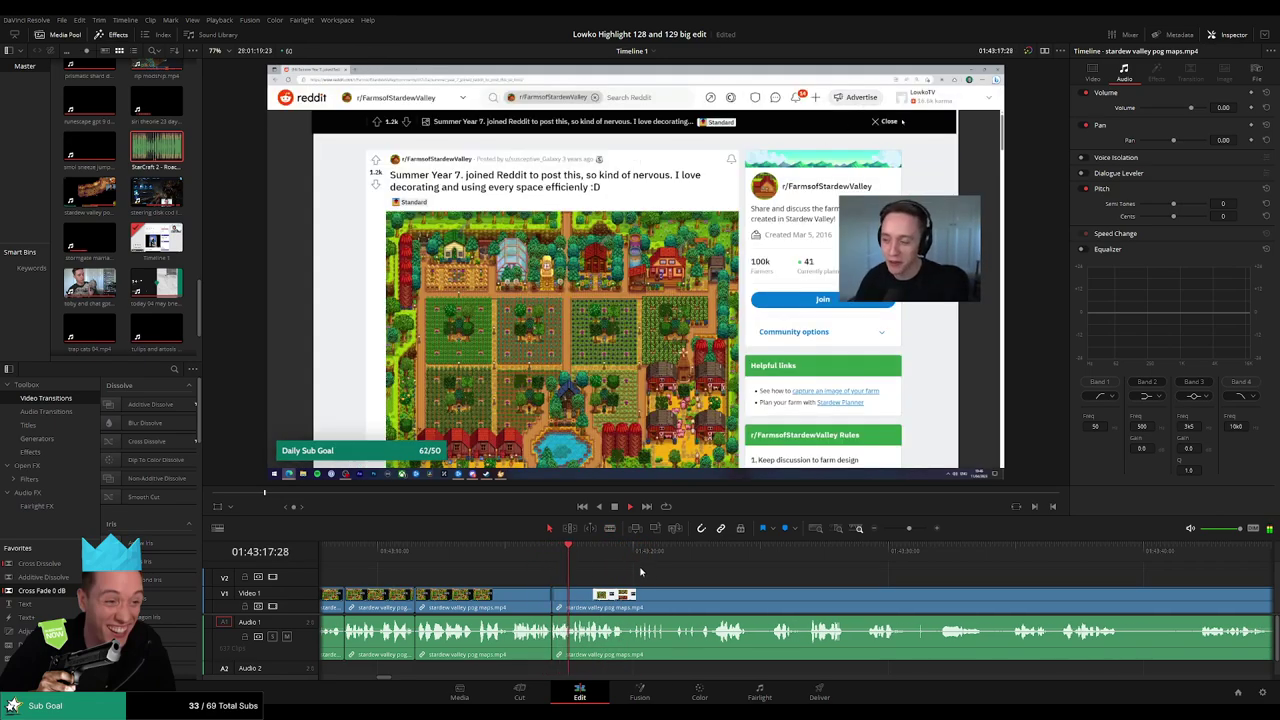
key(ctrl+b)
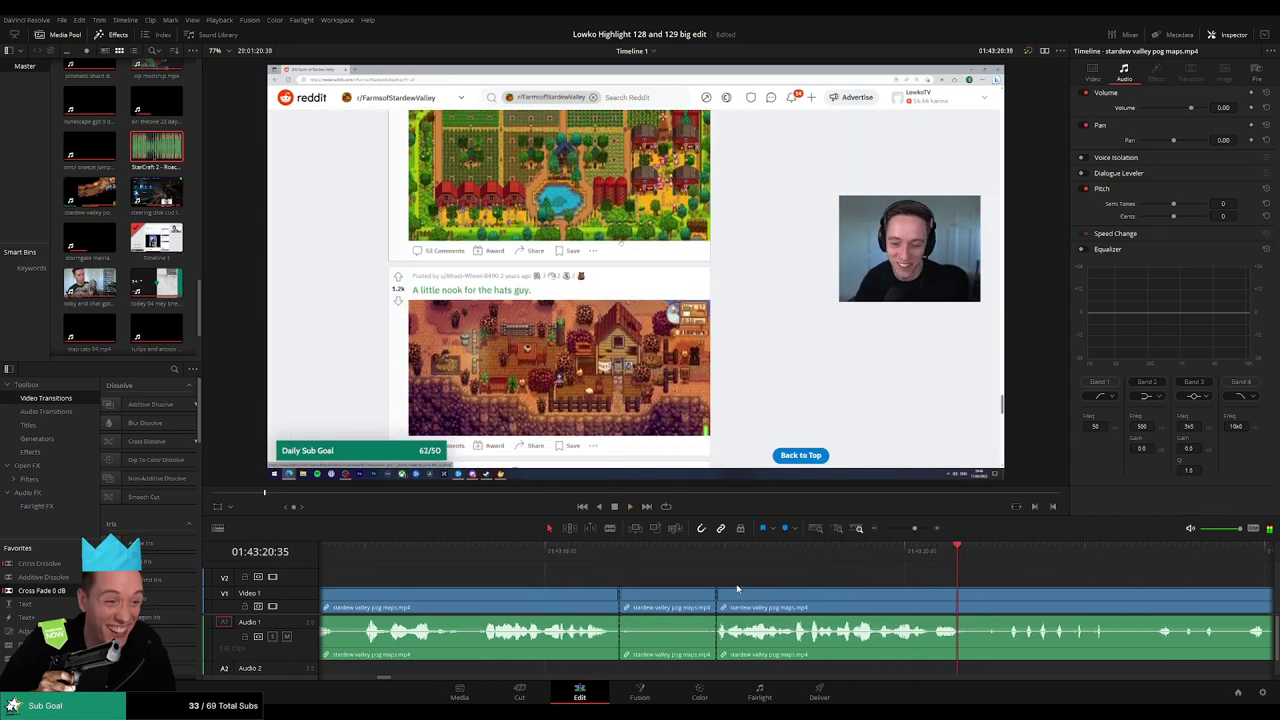
click(727, 558)
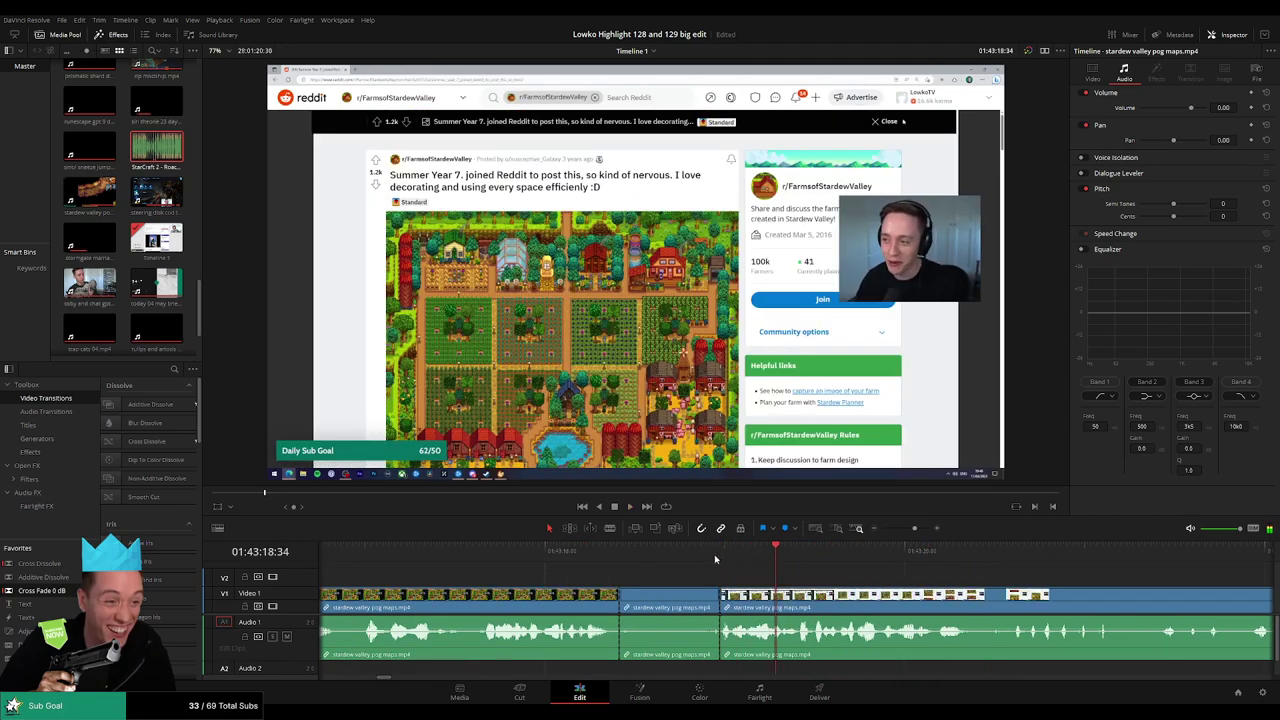
key(ctrl+z)
Ripple-trim the clip start to the playhead, nudge the edge earlier, and replay the join.
click(714, 553)
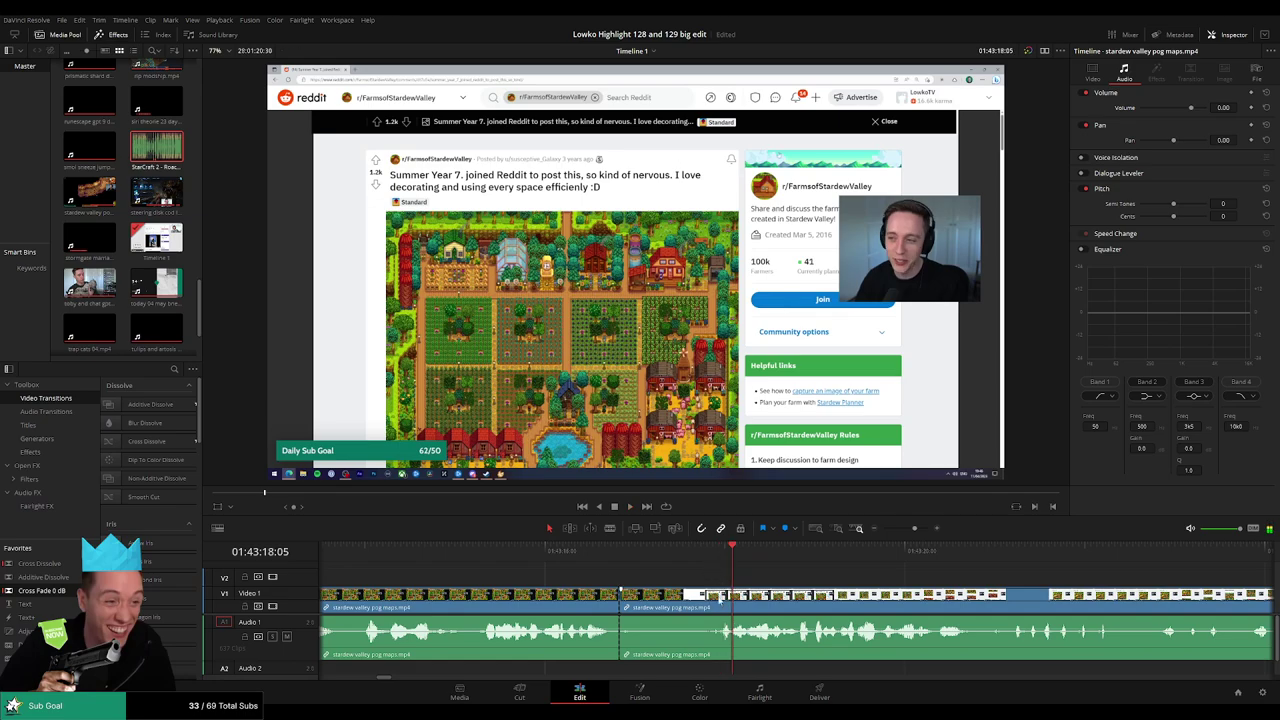
key(ctrl+shift+[)
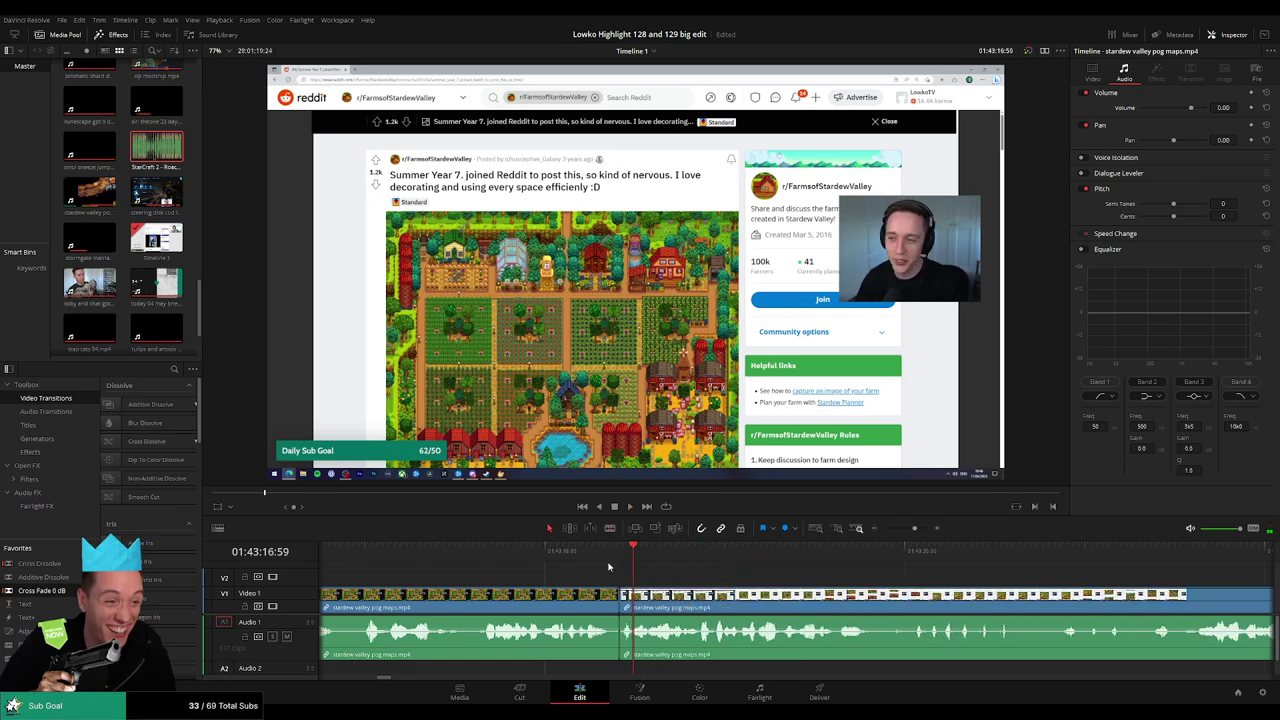
key(space)
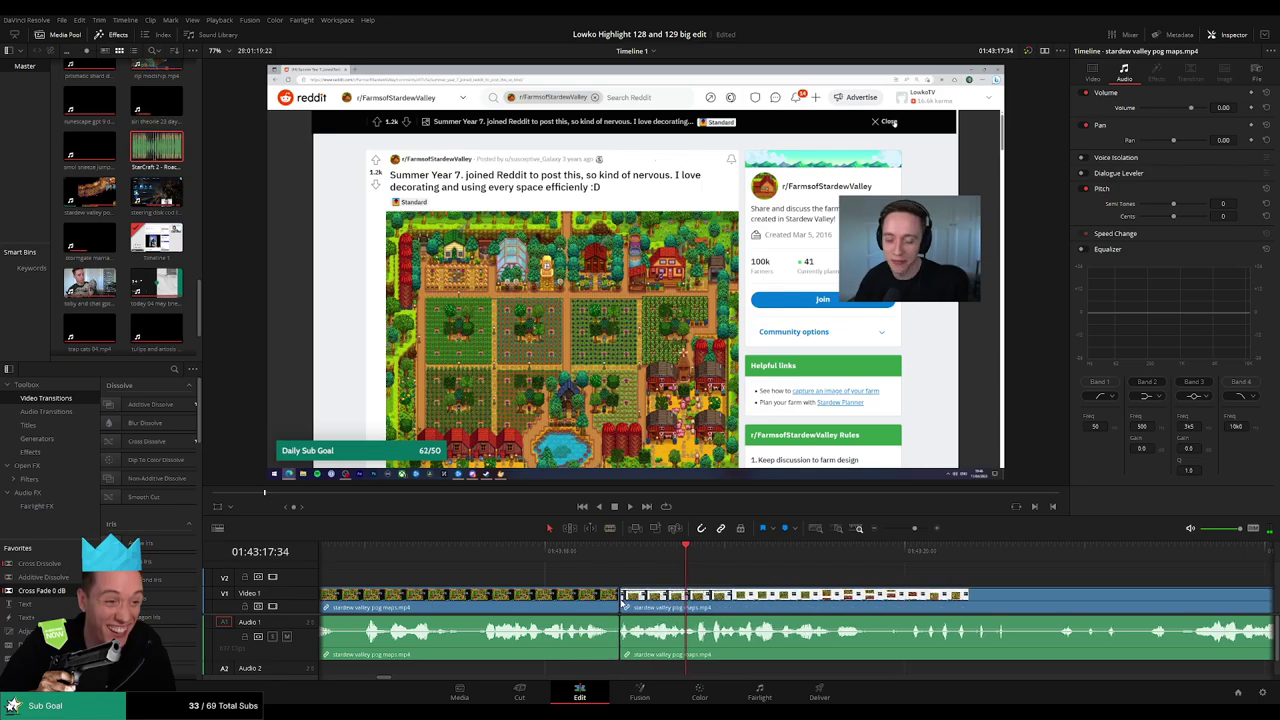
drag(622, 602, 612, 598)
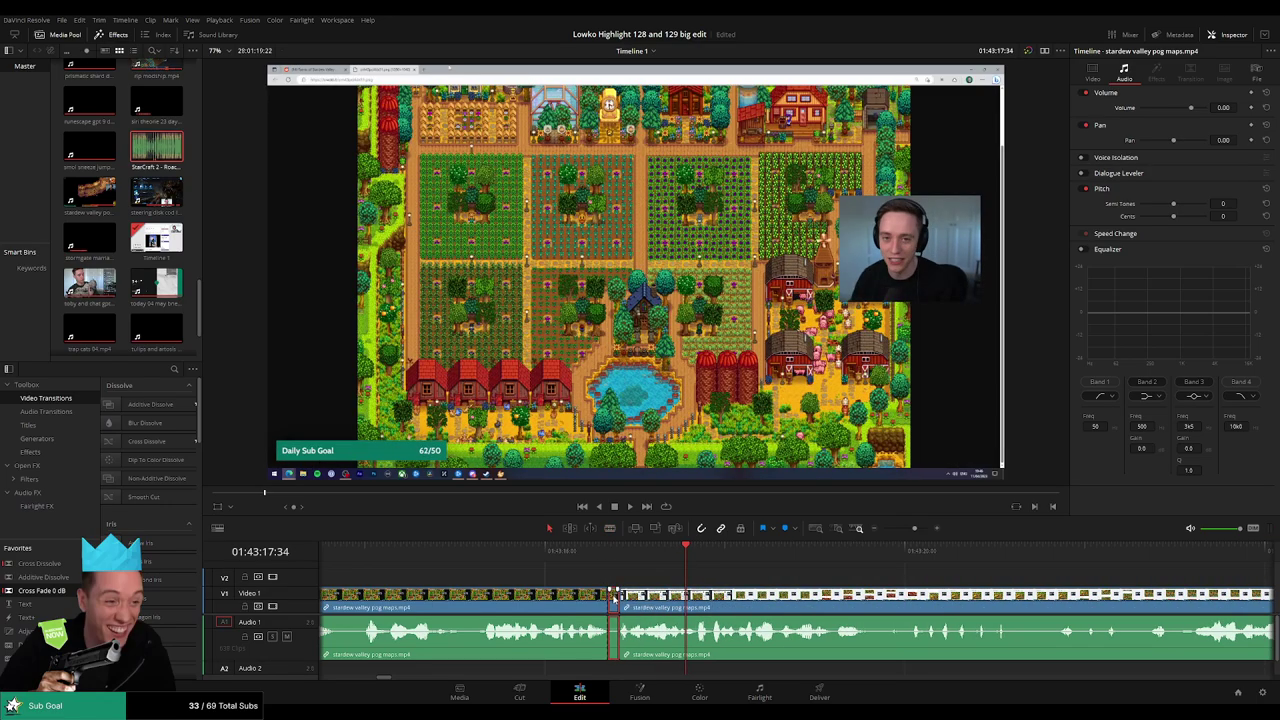
click(580, 552)
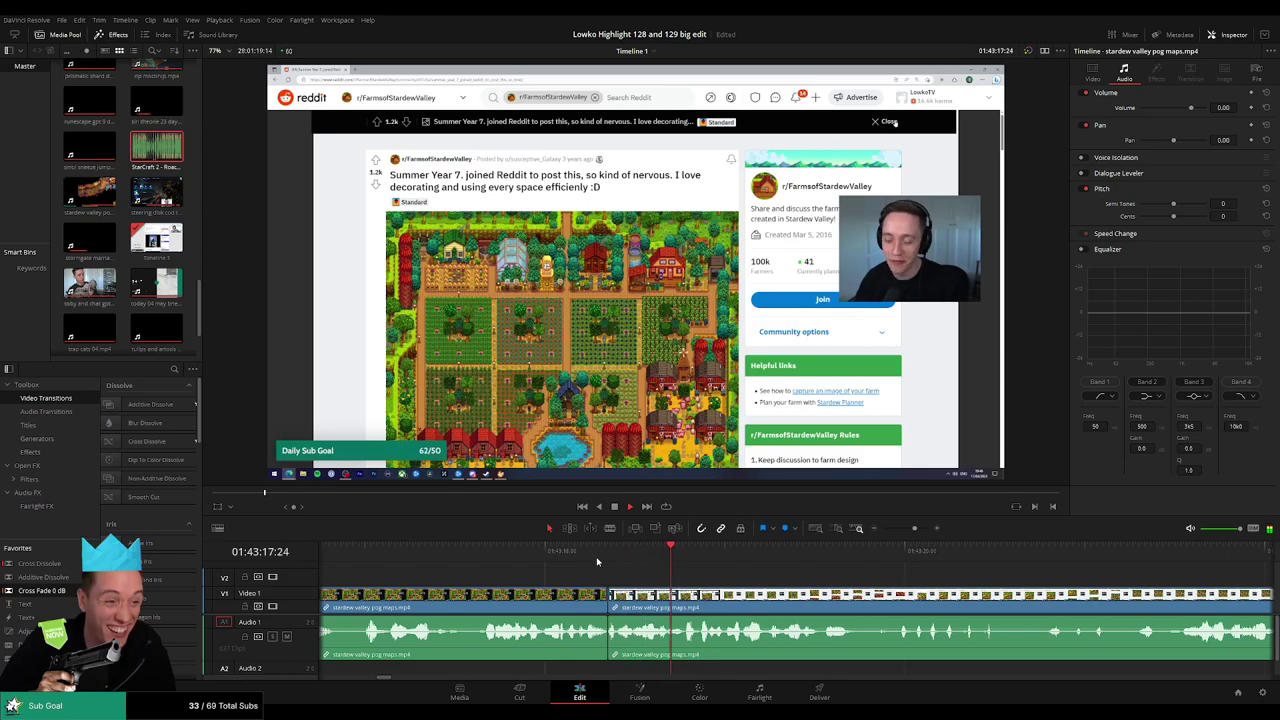
click(590, 557)
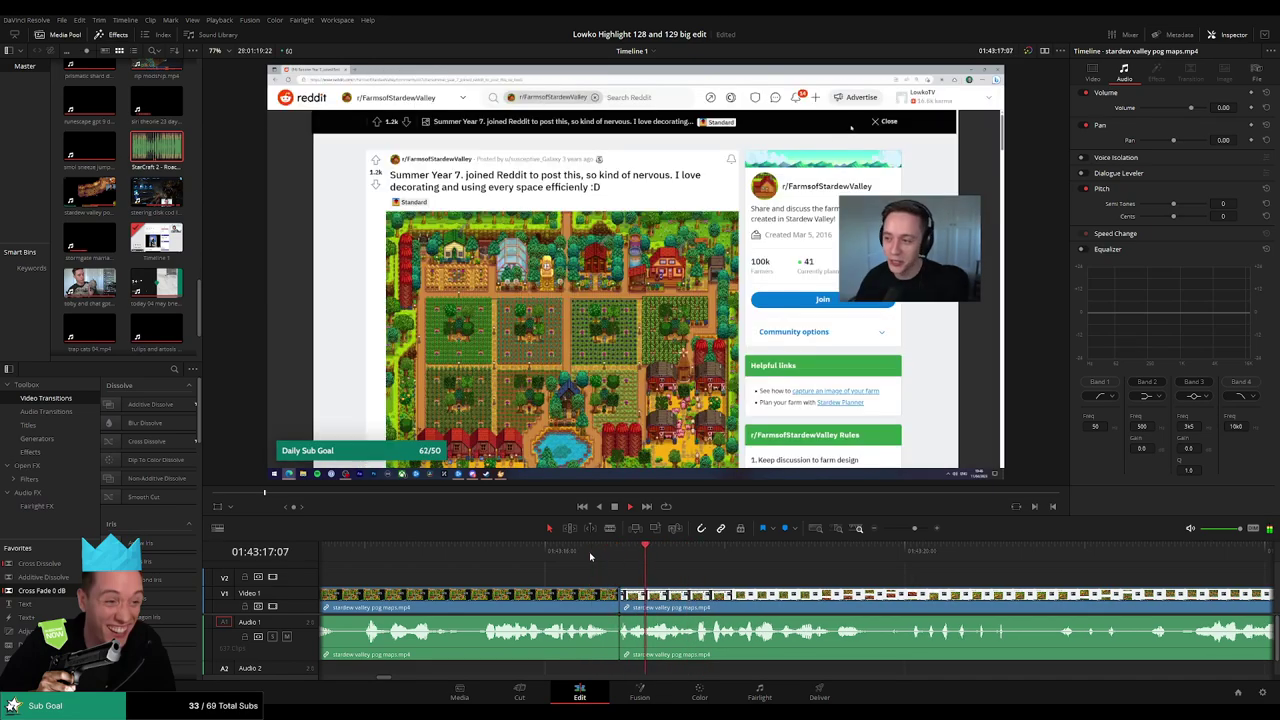
scroll(607, 566, down, 3)
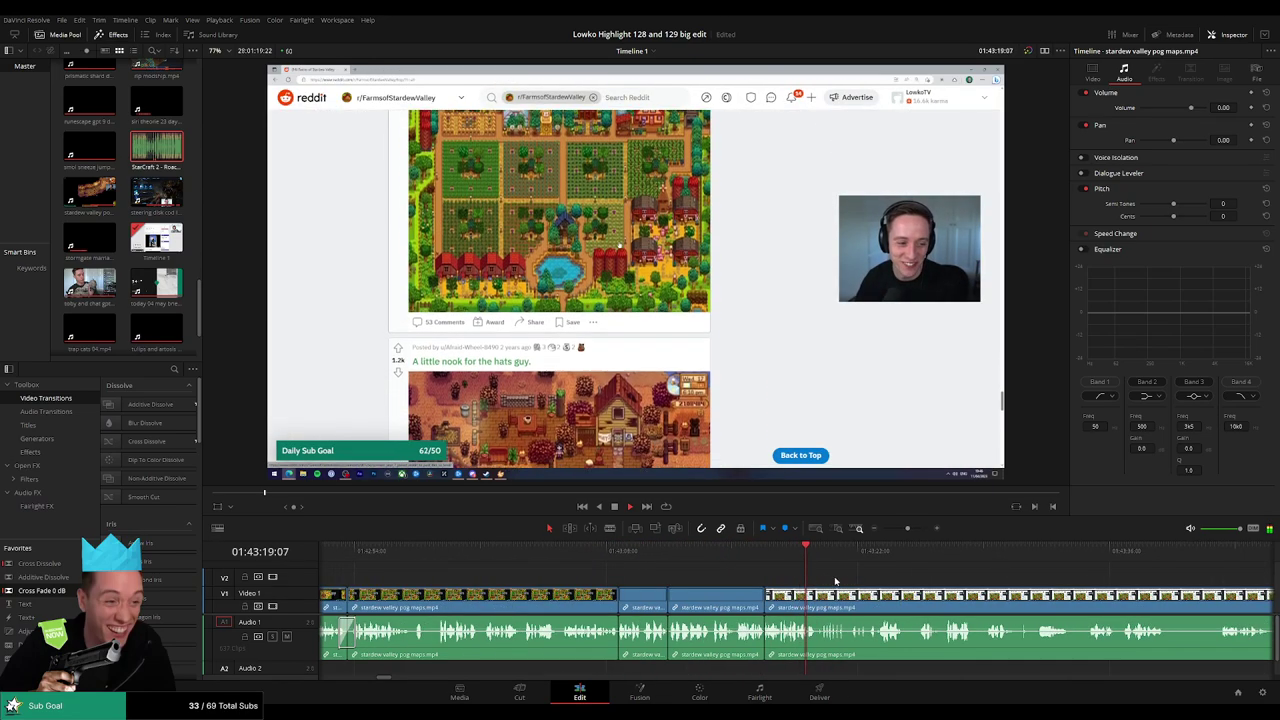
scroll(590, 570, down, 2)
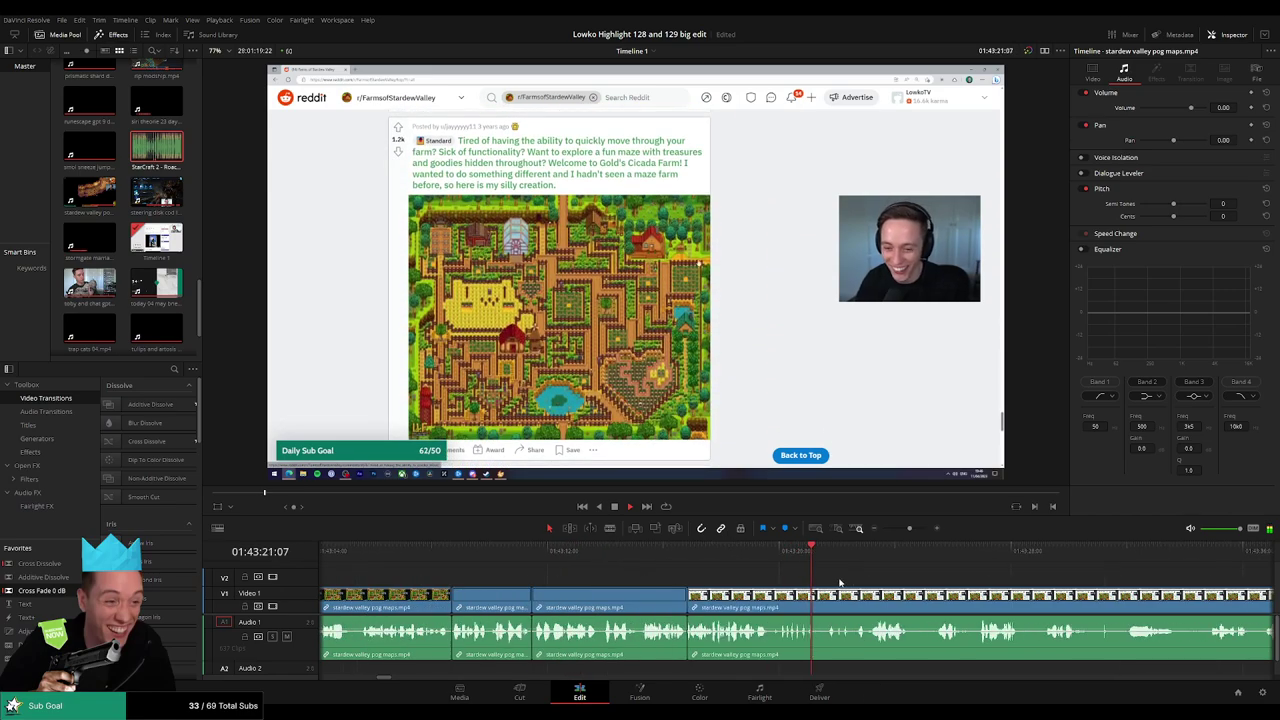
scroll(552, 576, down, 2)
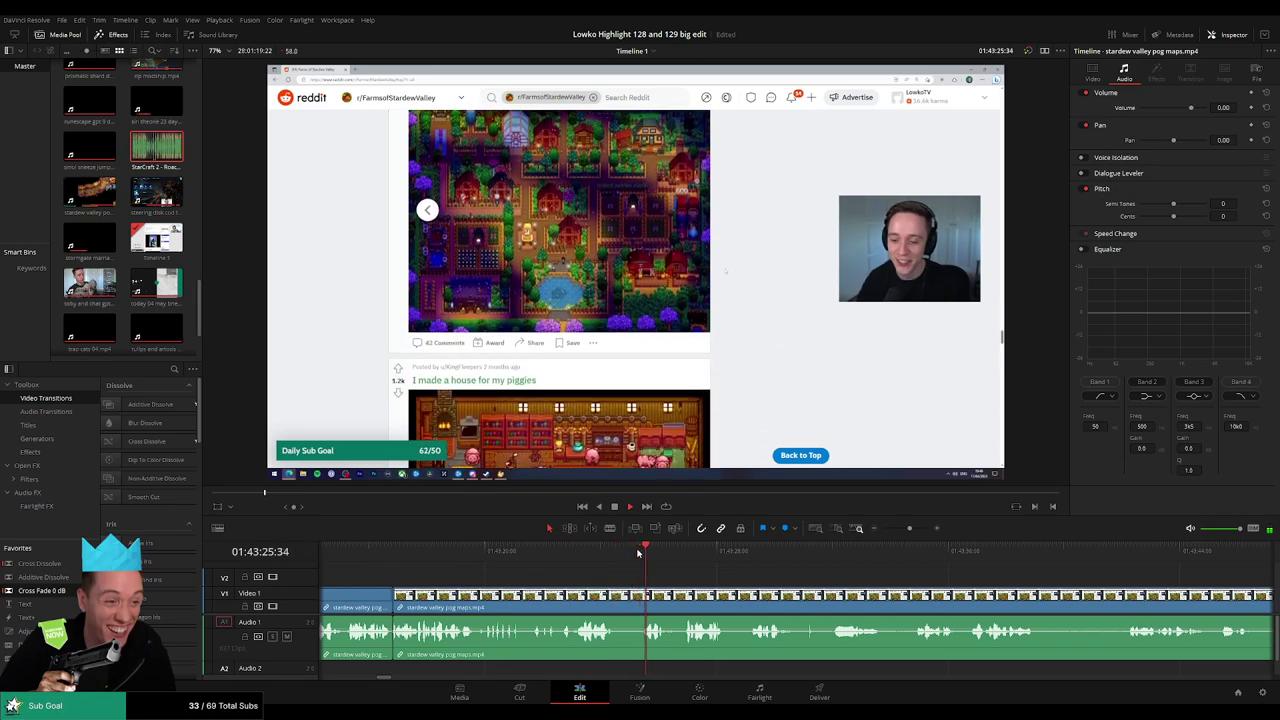
scroll(590, 568, right, 2)
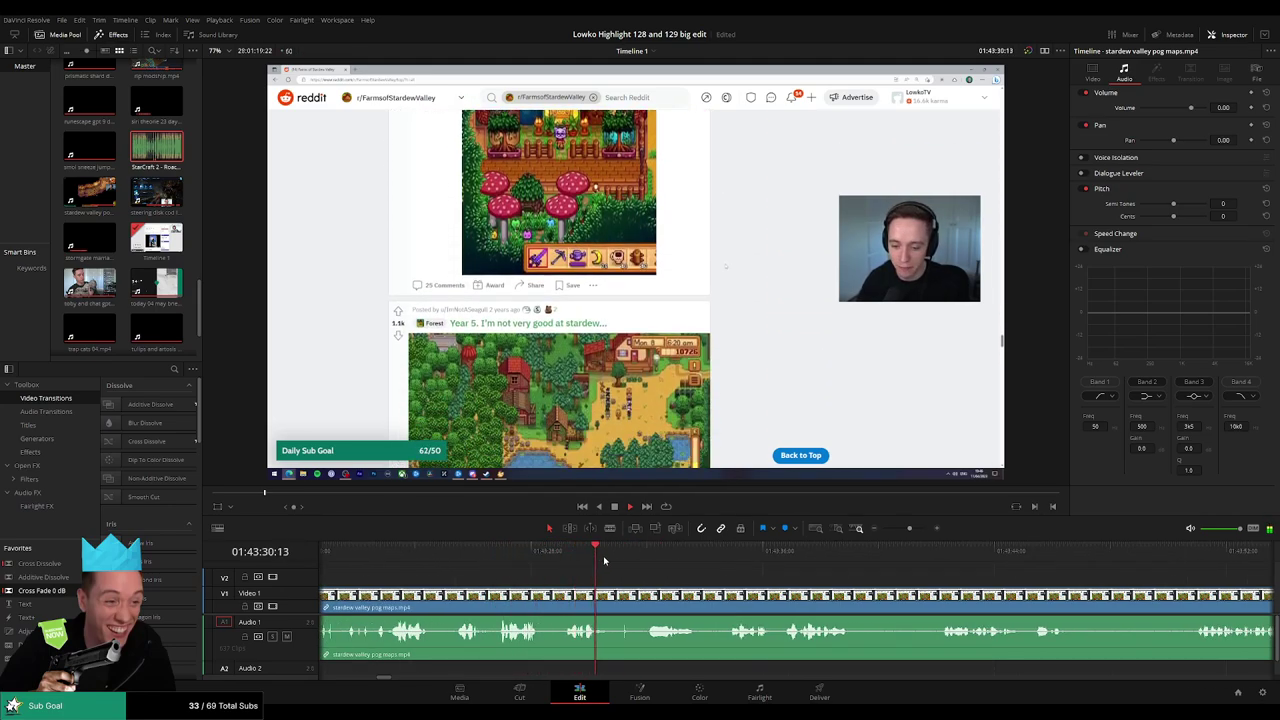
click(612, 598)
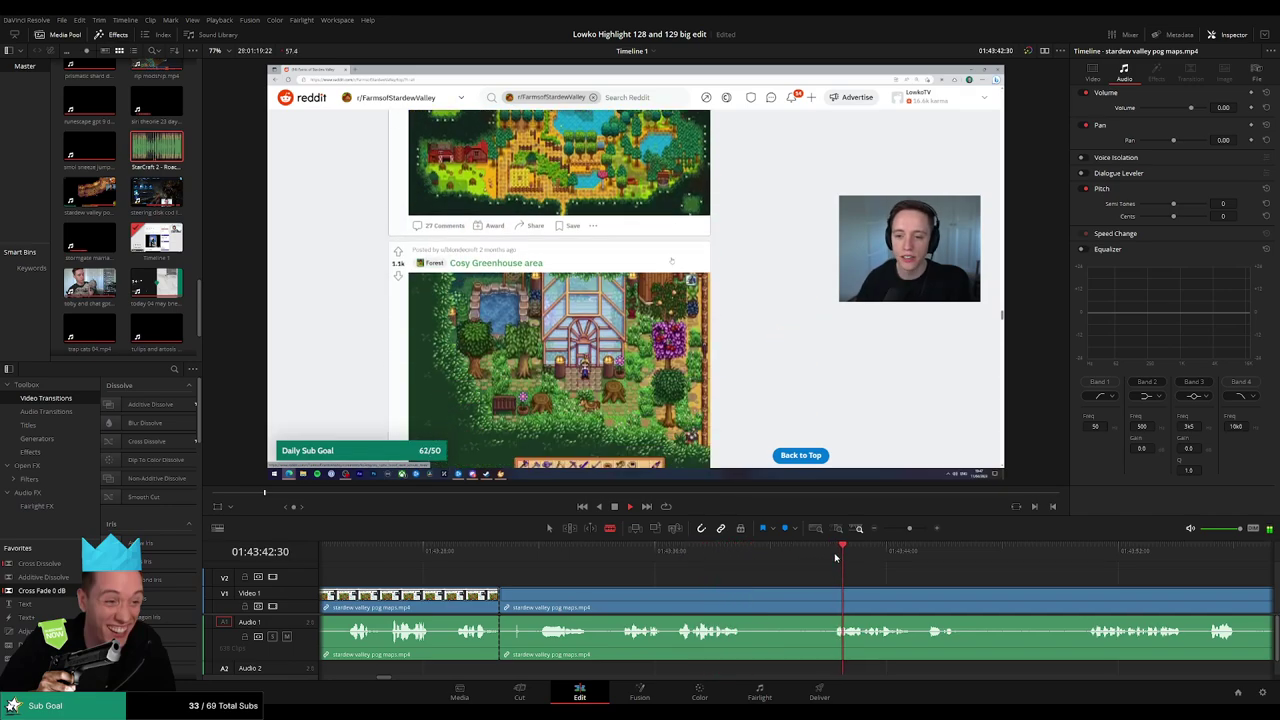
click(650, 598)
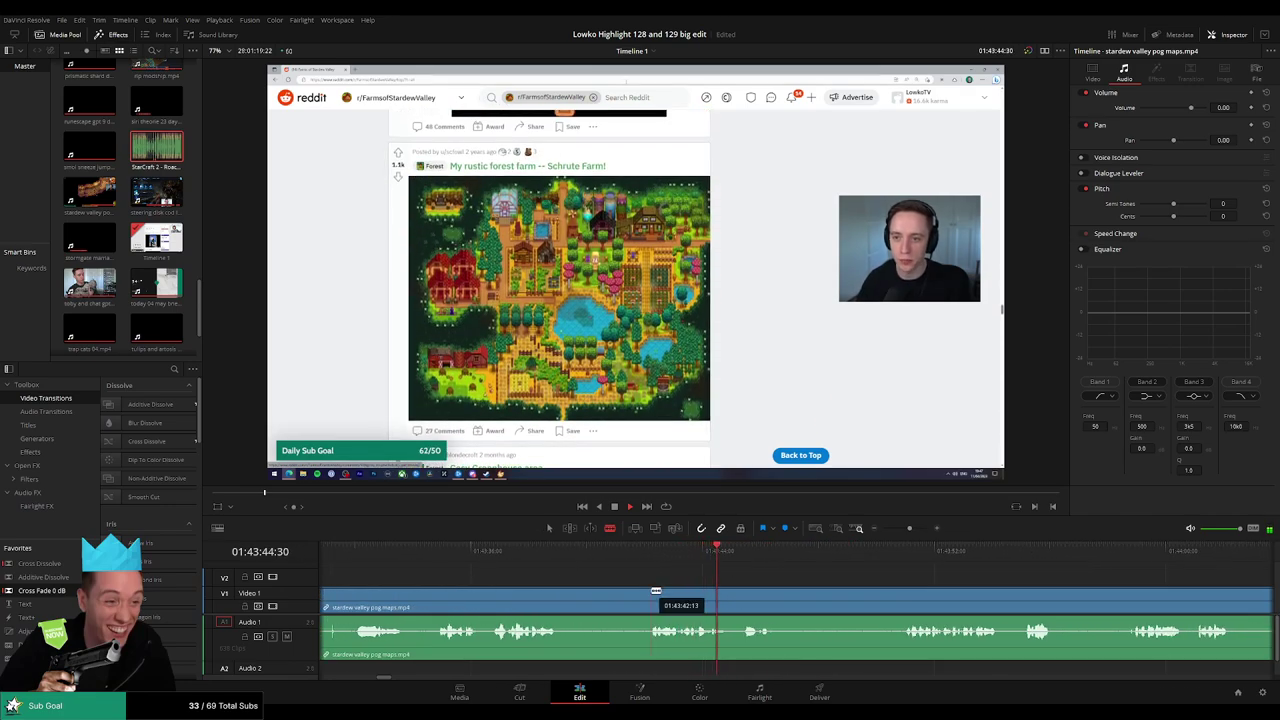
key(ctrl+z)
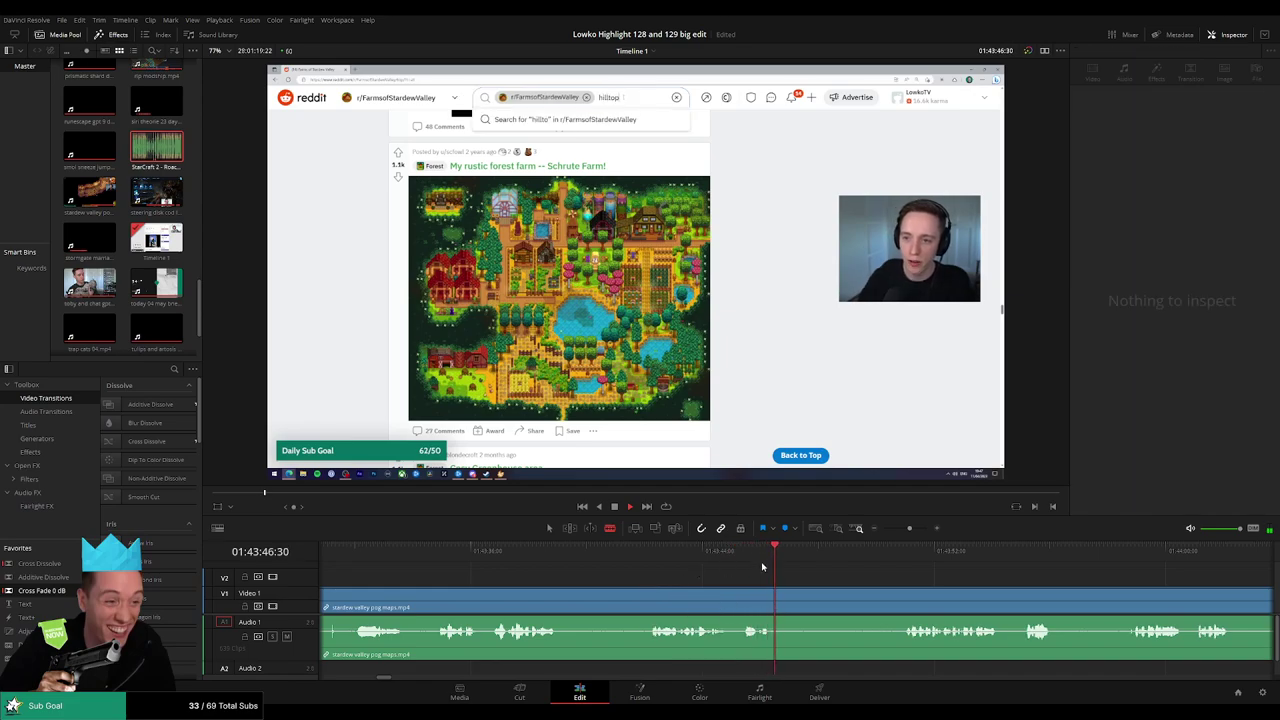
click(905, 552)
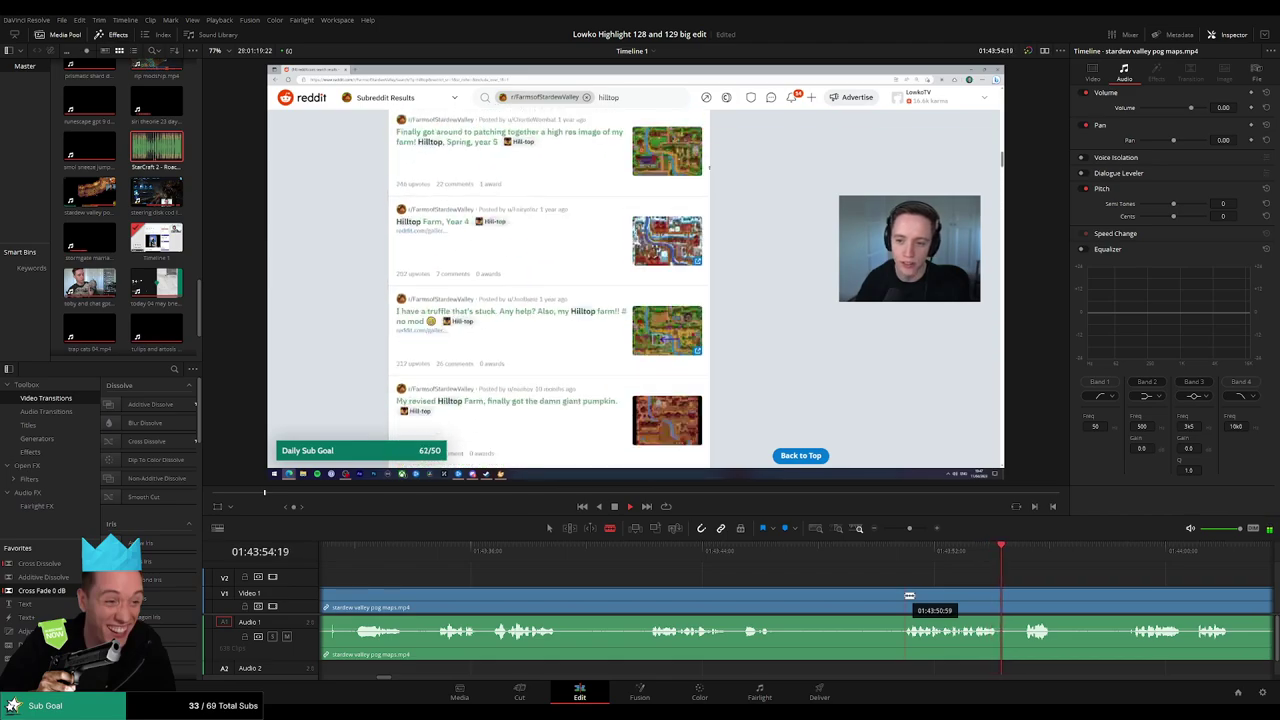
scroll(900, 595, down, 2)
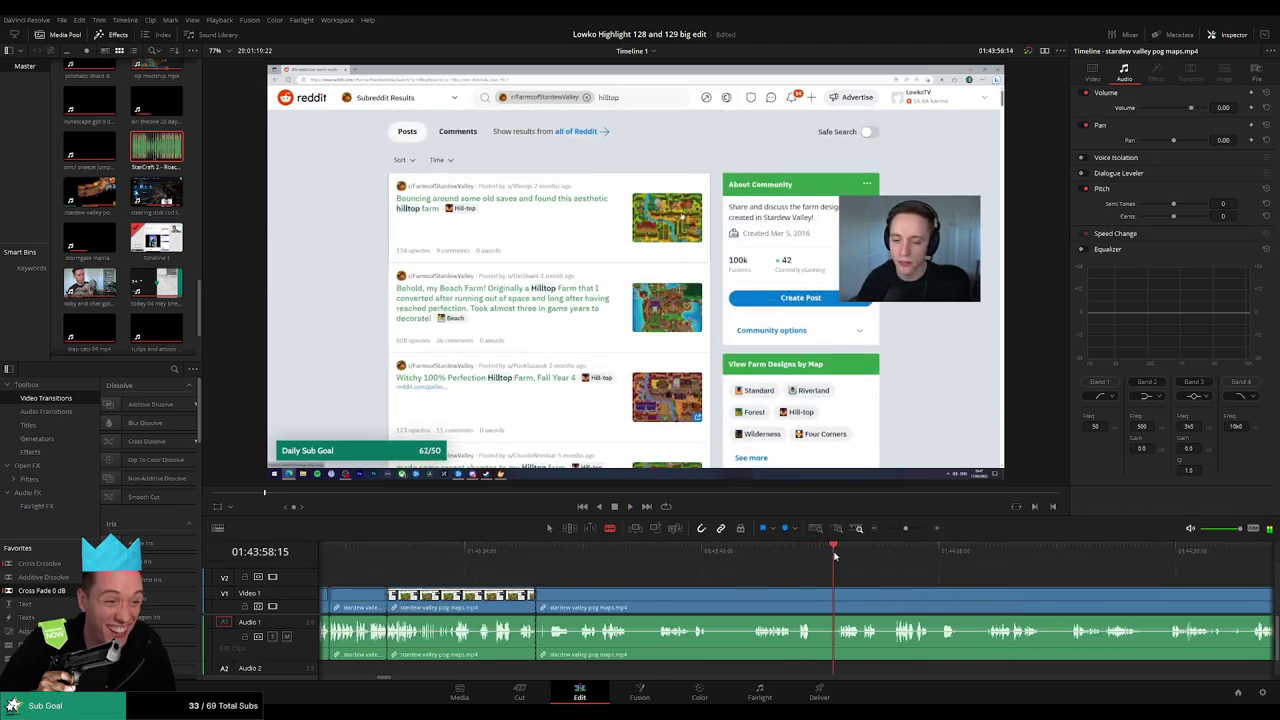
scroll(800, 572, right, 3)
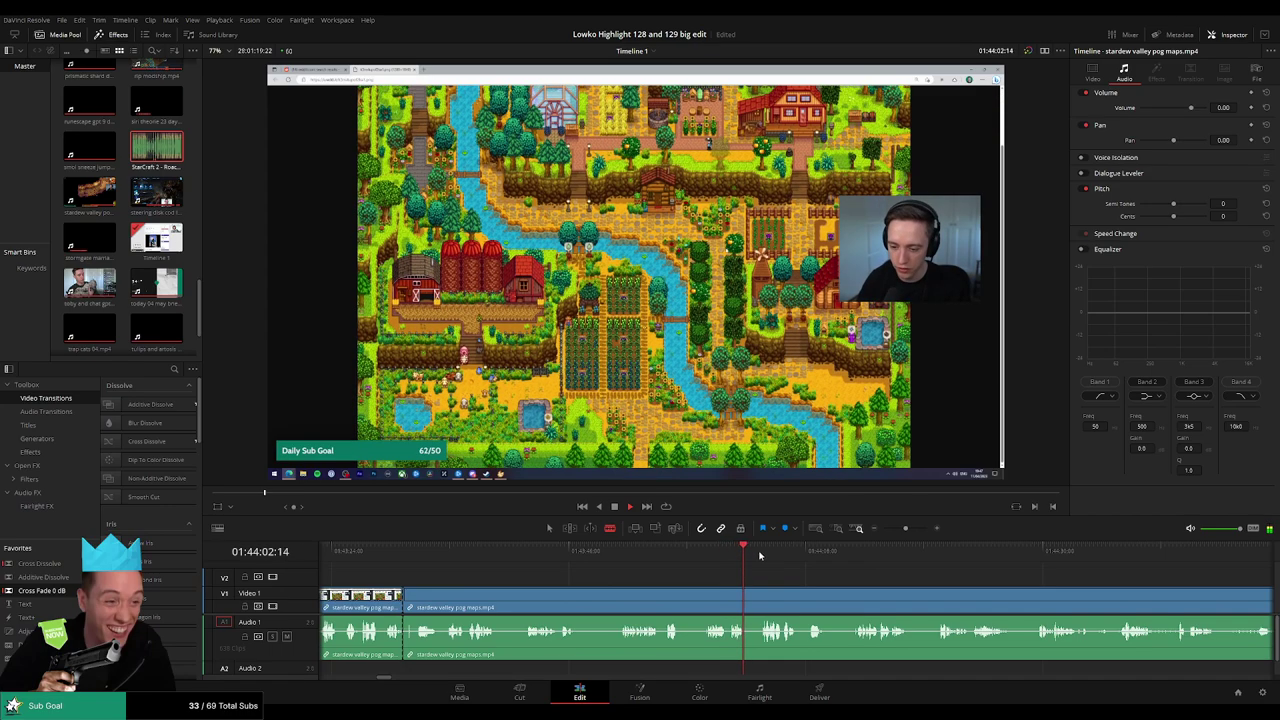
scroll(815, 573, right, 3)
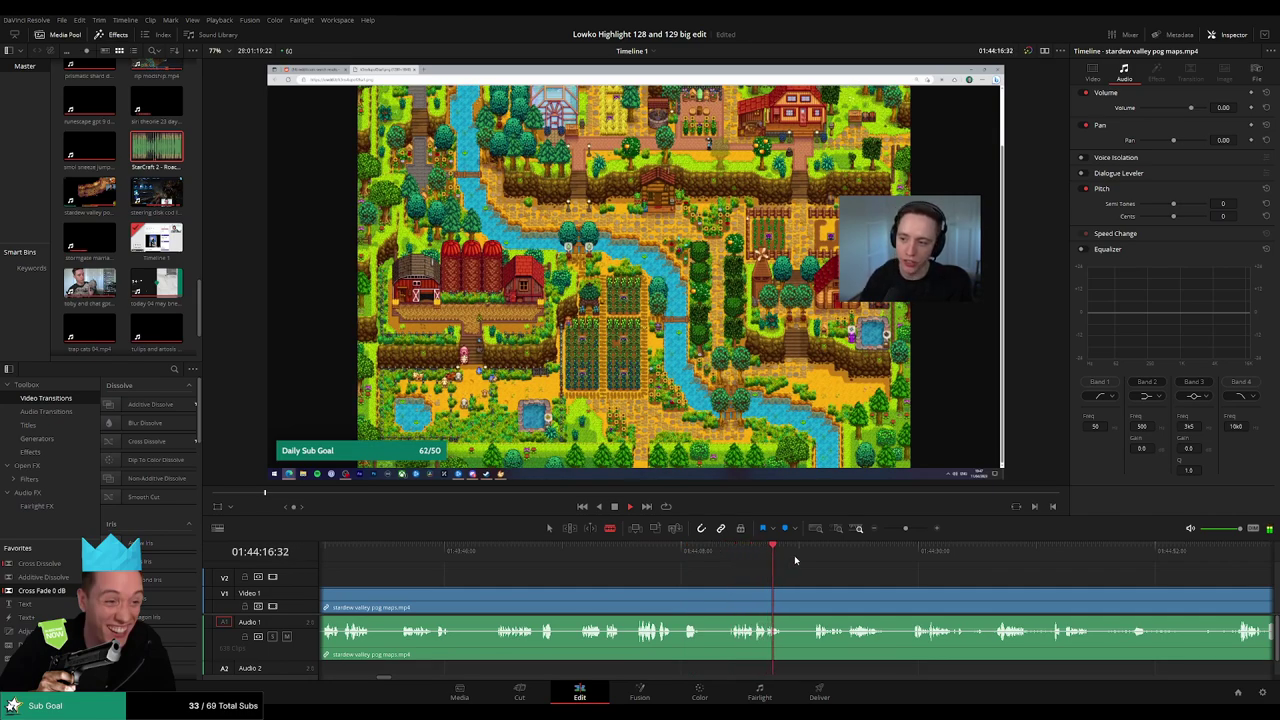
click(810, 558)
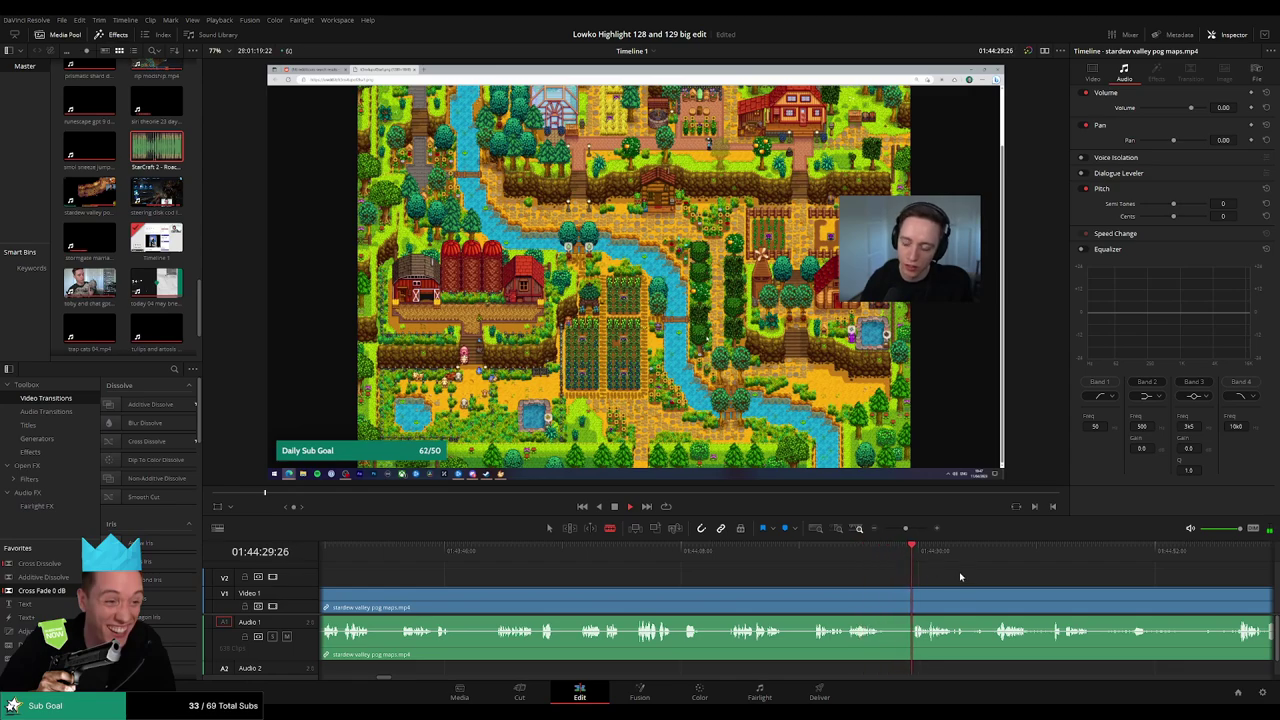
scroll(960, 577, right, 2)
scroll(697, 579, right, 3)
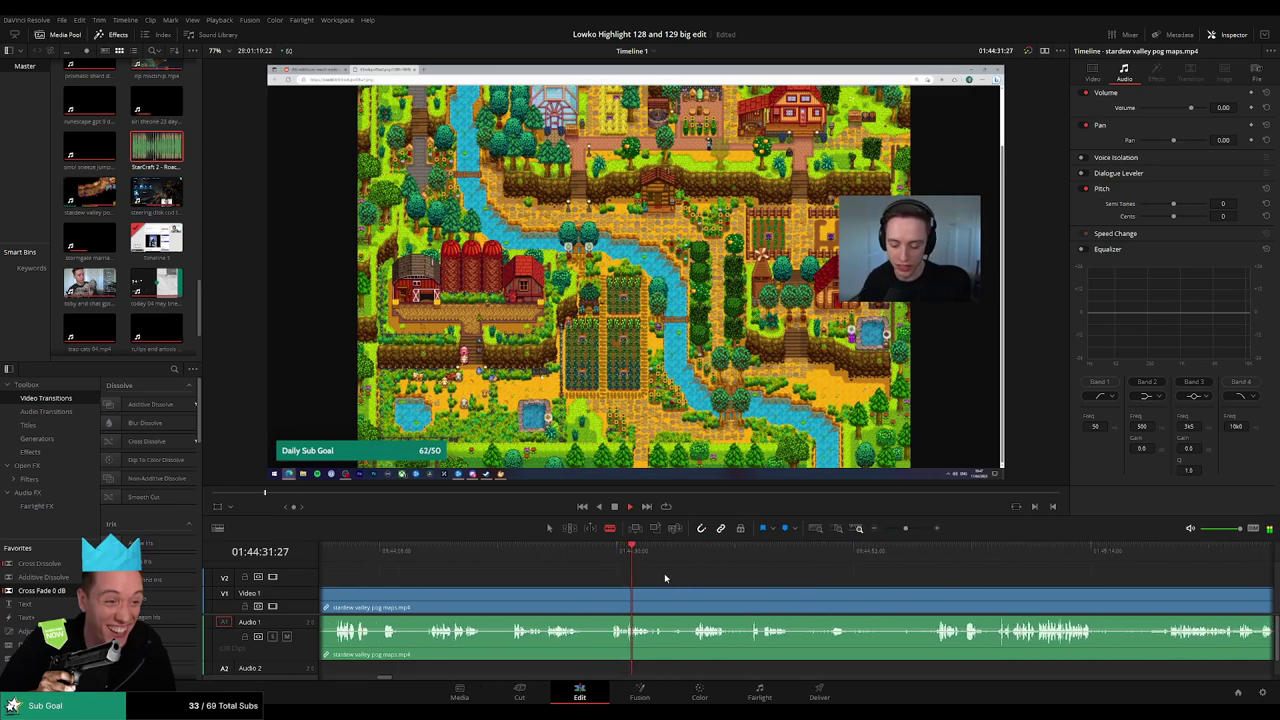
click(692, 557)
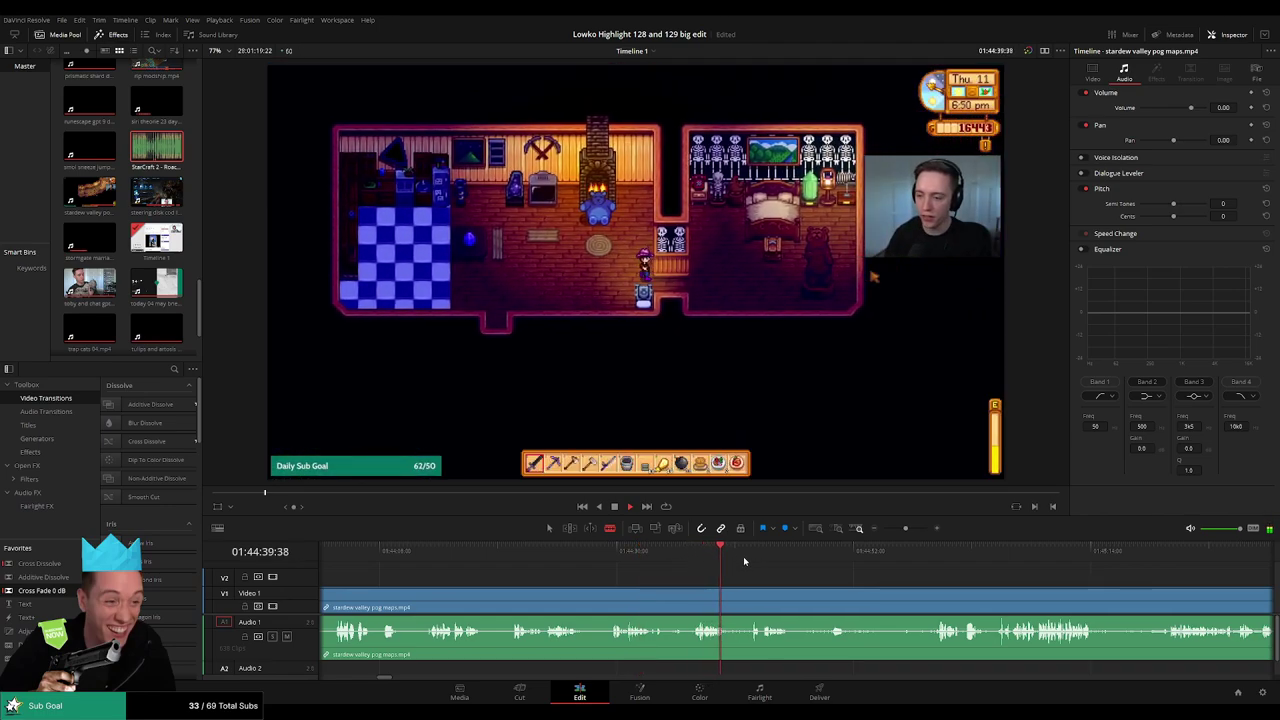
scroll(815, 581, down, 3)
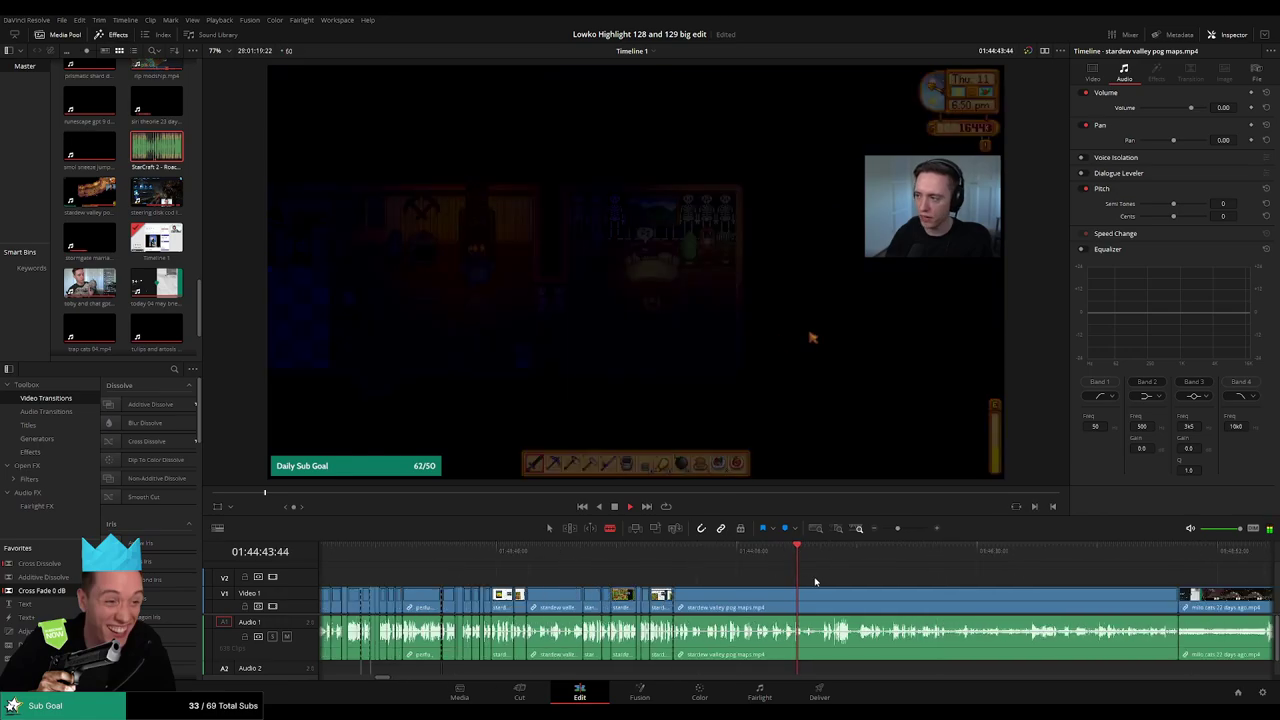
scroll(815, 581, up, 3)
scroll(815, 581, up, 2)
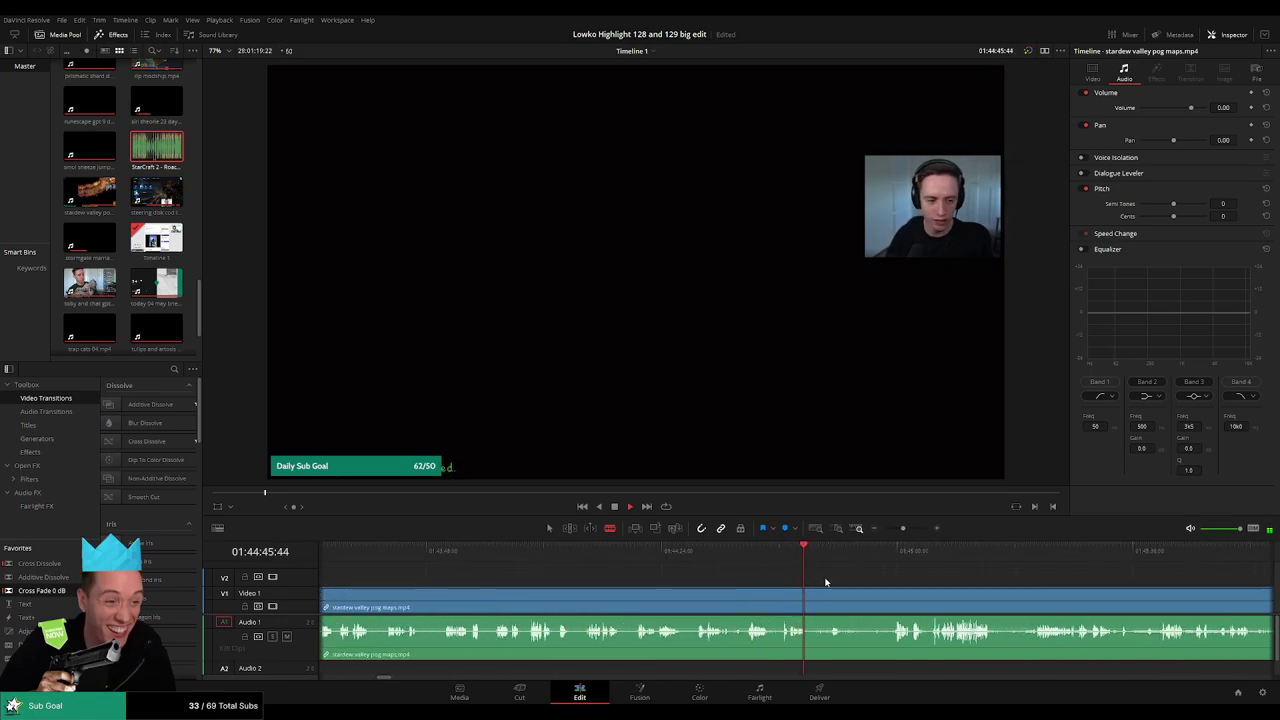
Zoom the timeline out and scrub through the milo cats clip back to its webcam part.
click(895, 563)
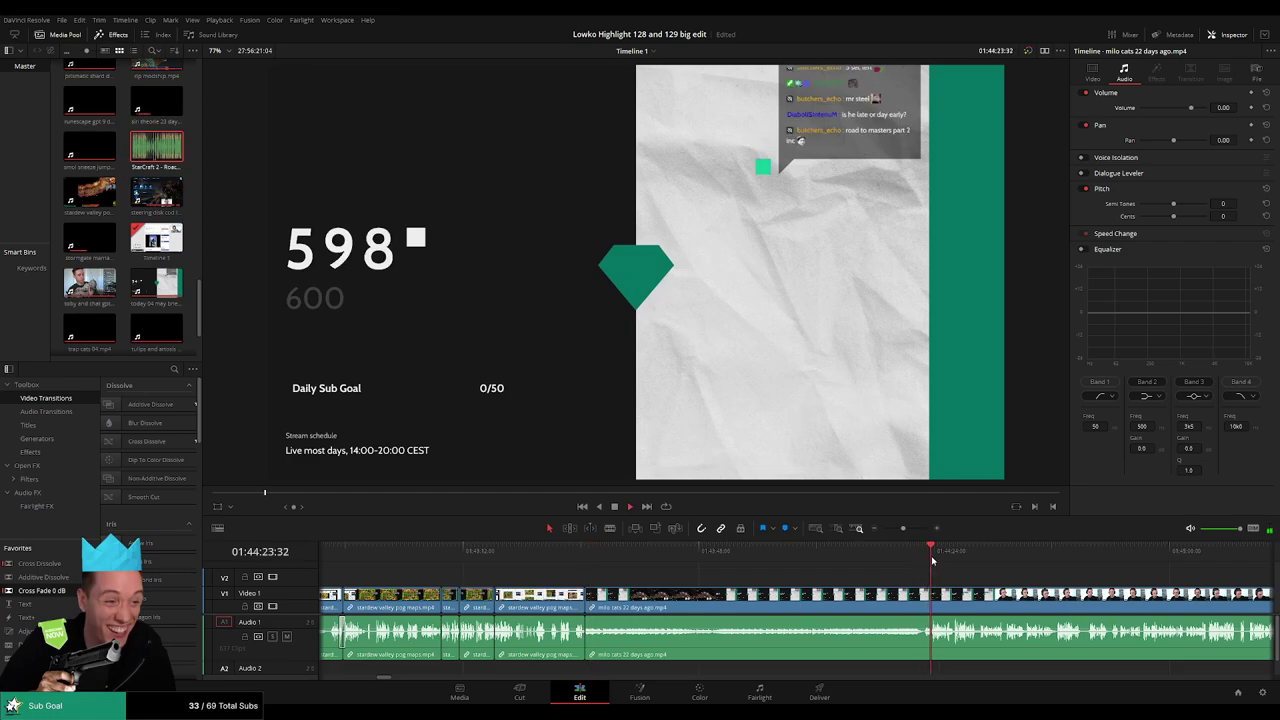
mouse_move(905, 533)
mouse_down()
mouse_move(881, 533)
mouse_move(898, 537)
mouse_up()
mouse_move(813, 561)
mouse_down()
mouse_move(894, 557)
mouse_move(751, 567)
mouse_up()
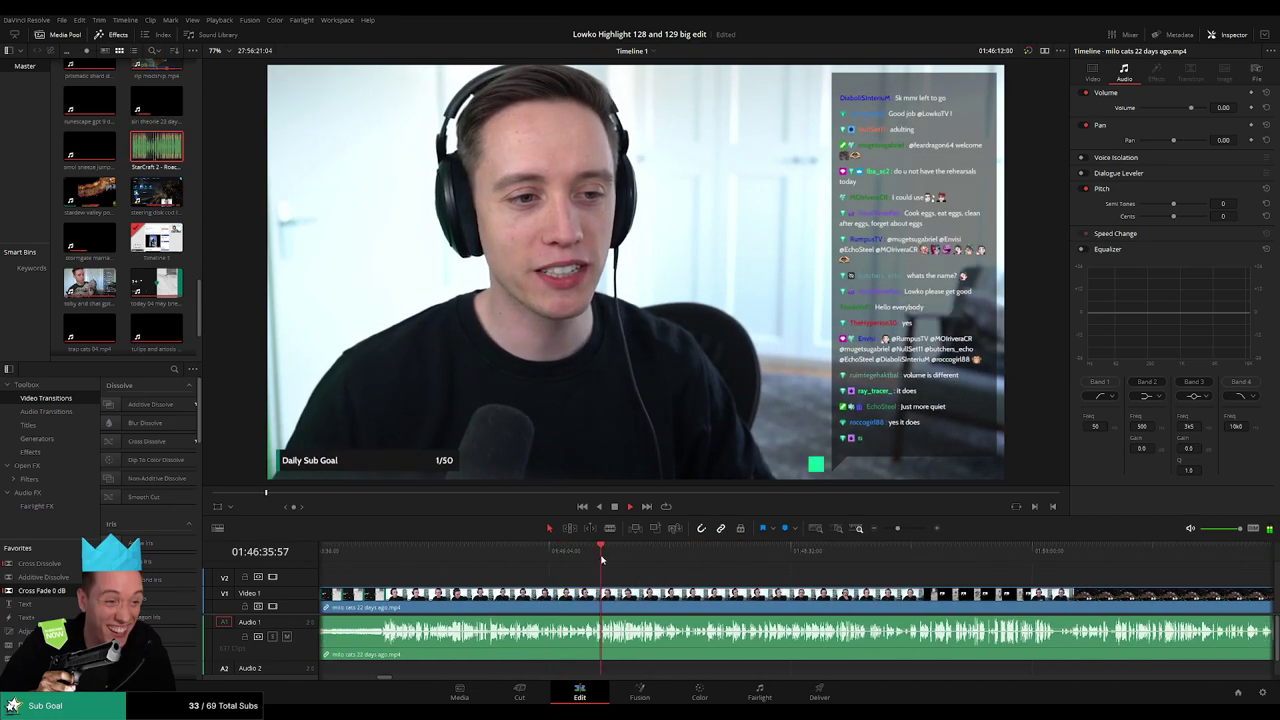
drag(601, 560, 936, 564)
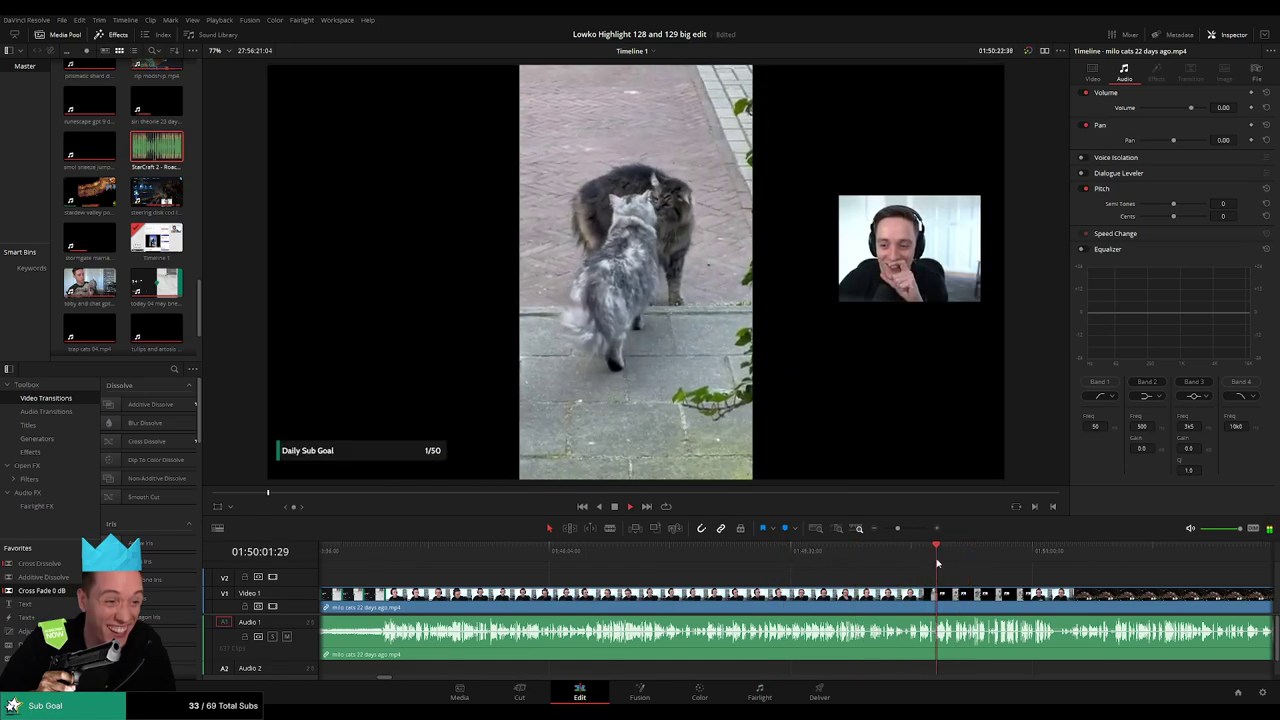
drag(936, 564, 596, 562)
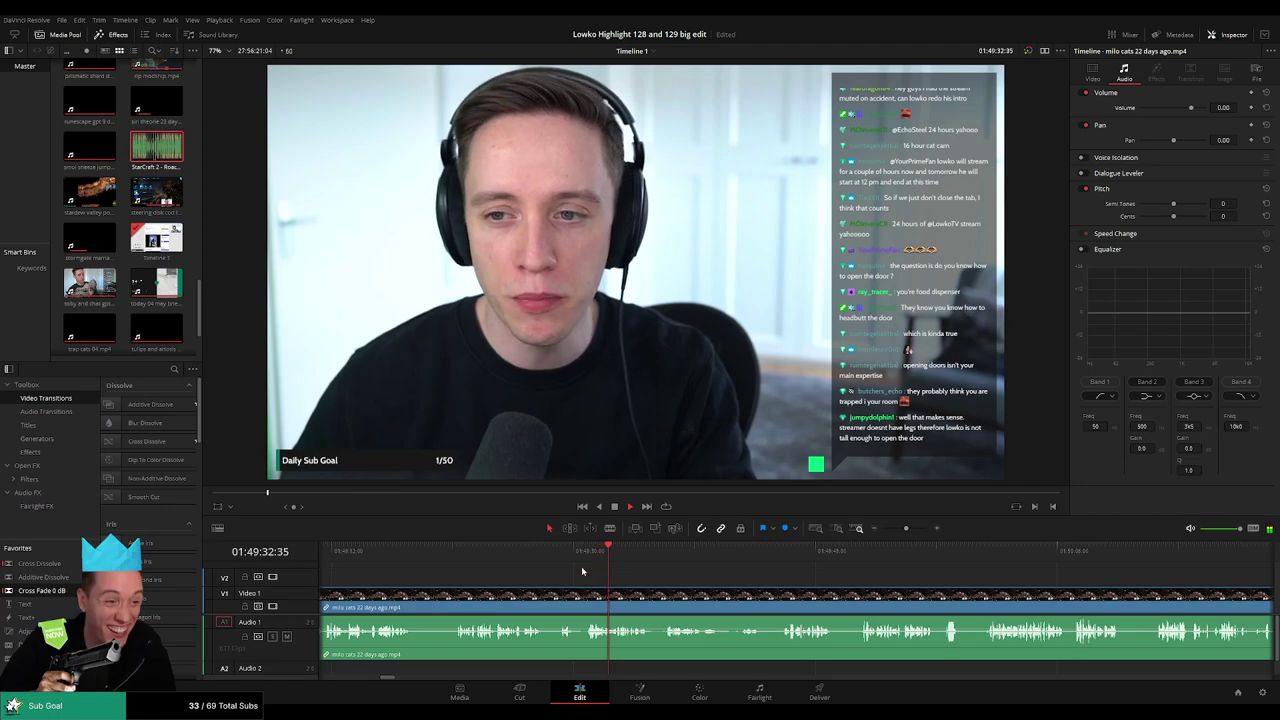
Blade off and ripple-delete the milo cats clip's unwanted opening, then trim its start.
click(586, 598)
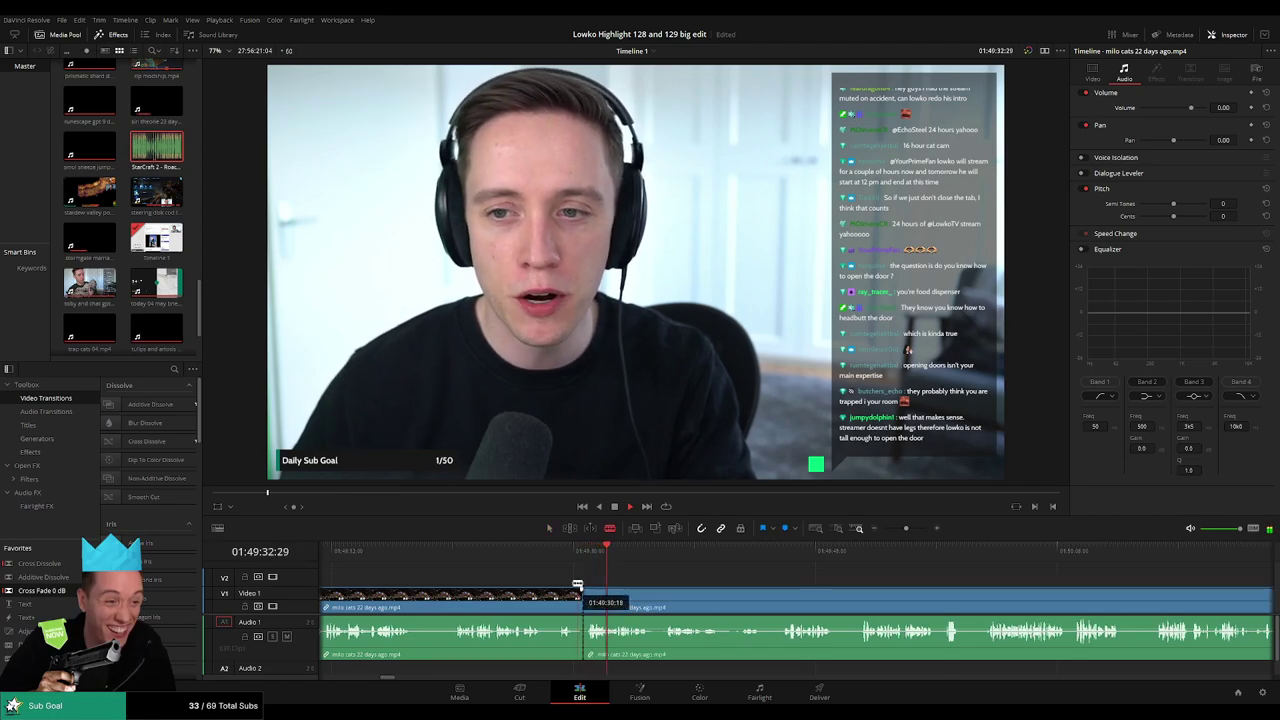
click(558, 562)
click(548, 600)
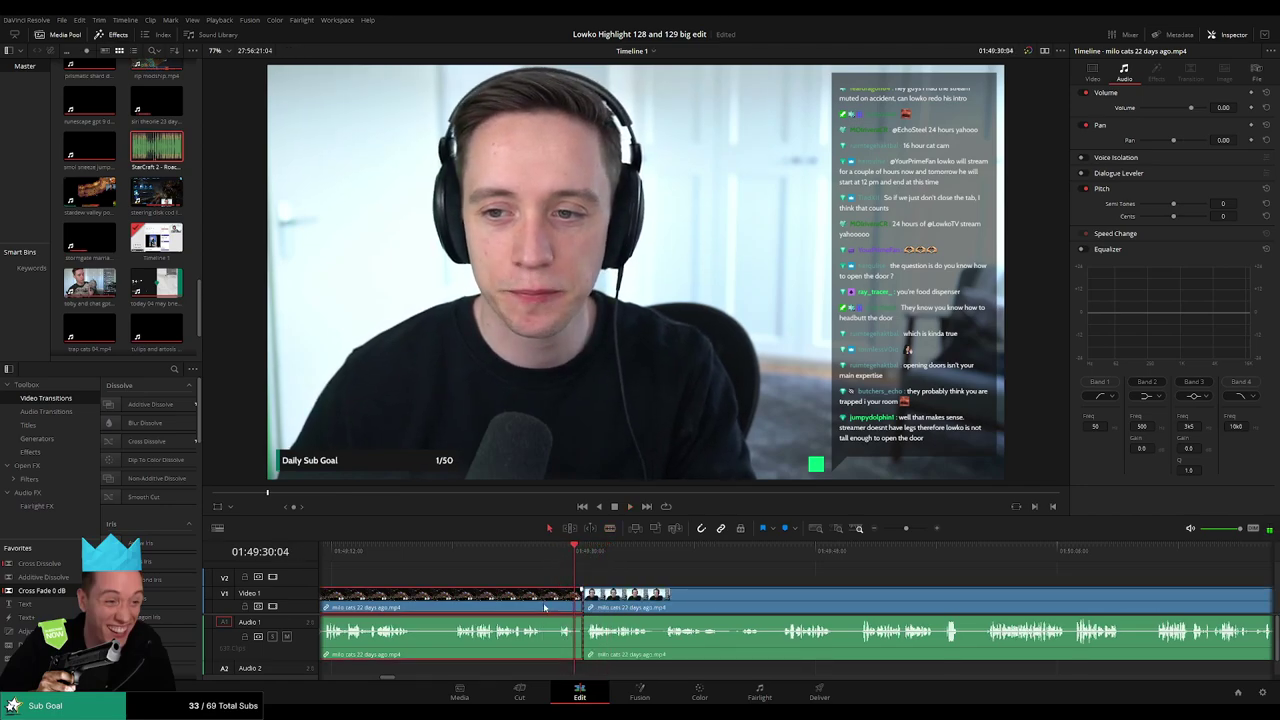
key(Delete)
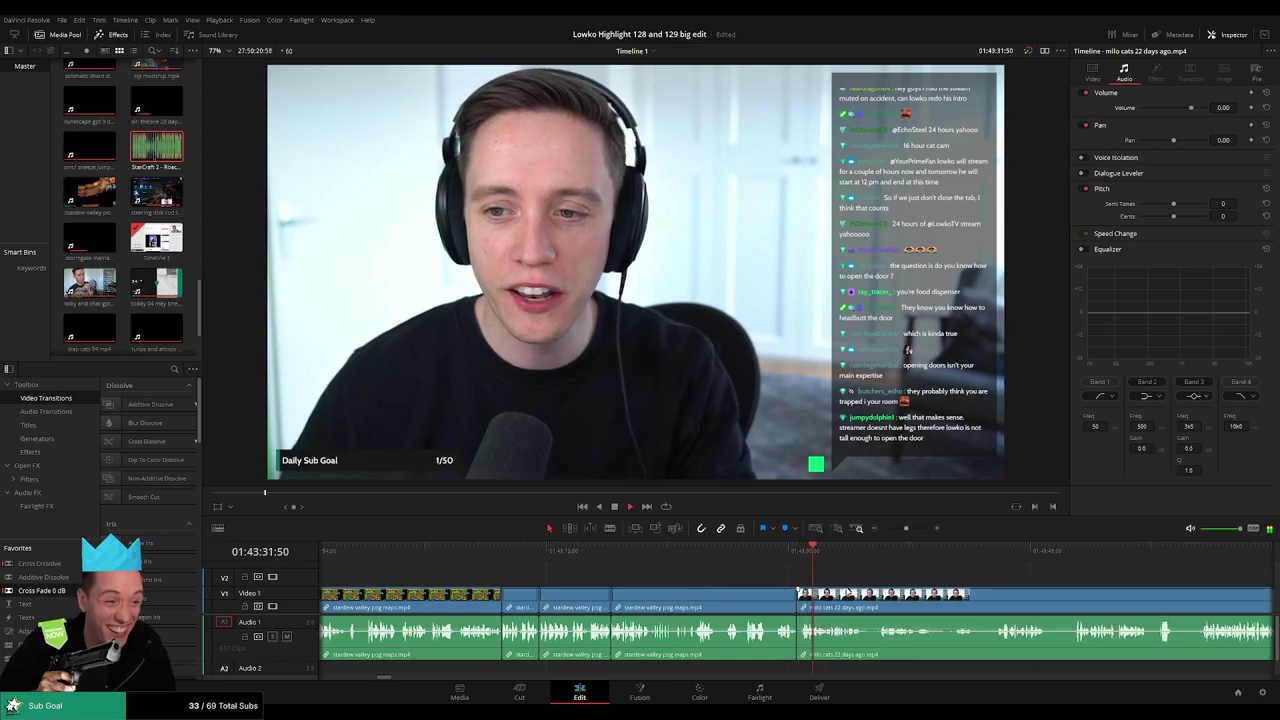
scroll(727, 580, up, 5)
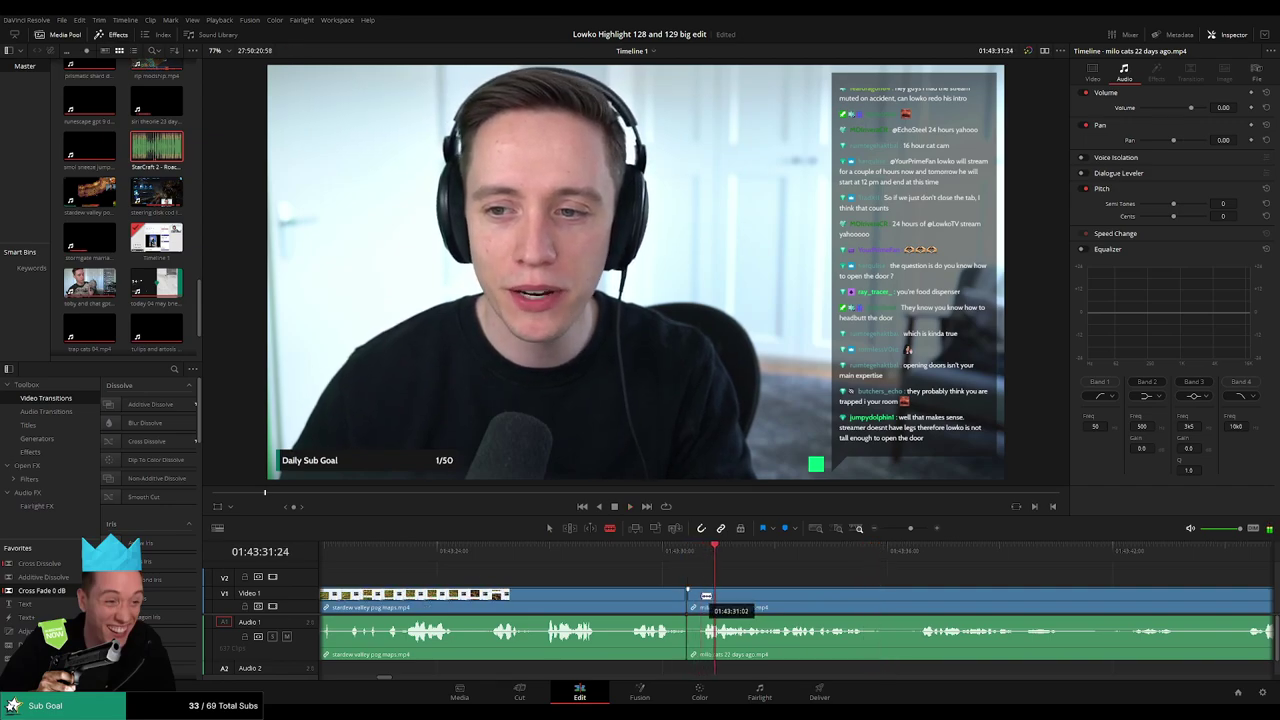
drag(706, 596, 688, 569)
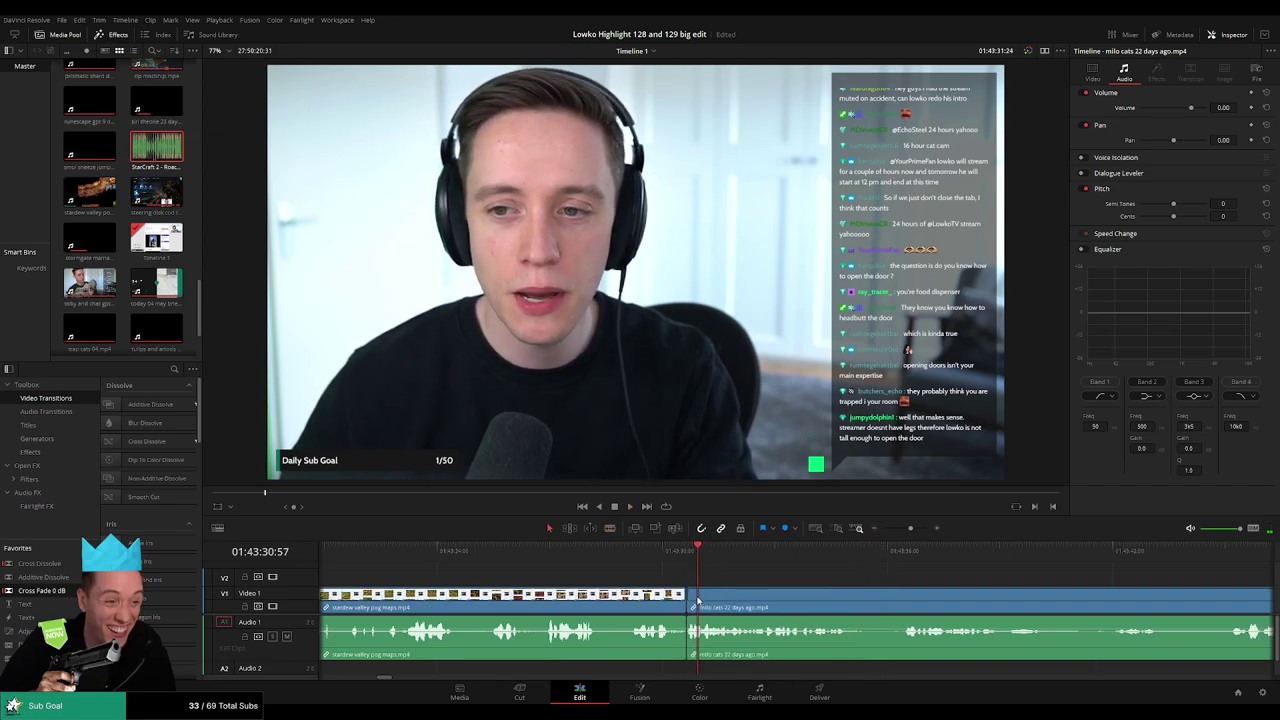
key(space)
Blade out and ripple-delete the first dead stretch of the cat clip.
scroll(600, 567, right, 3)
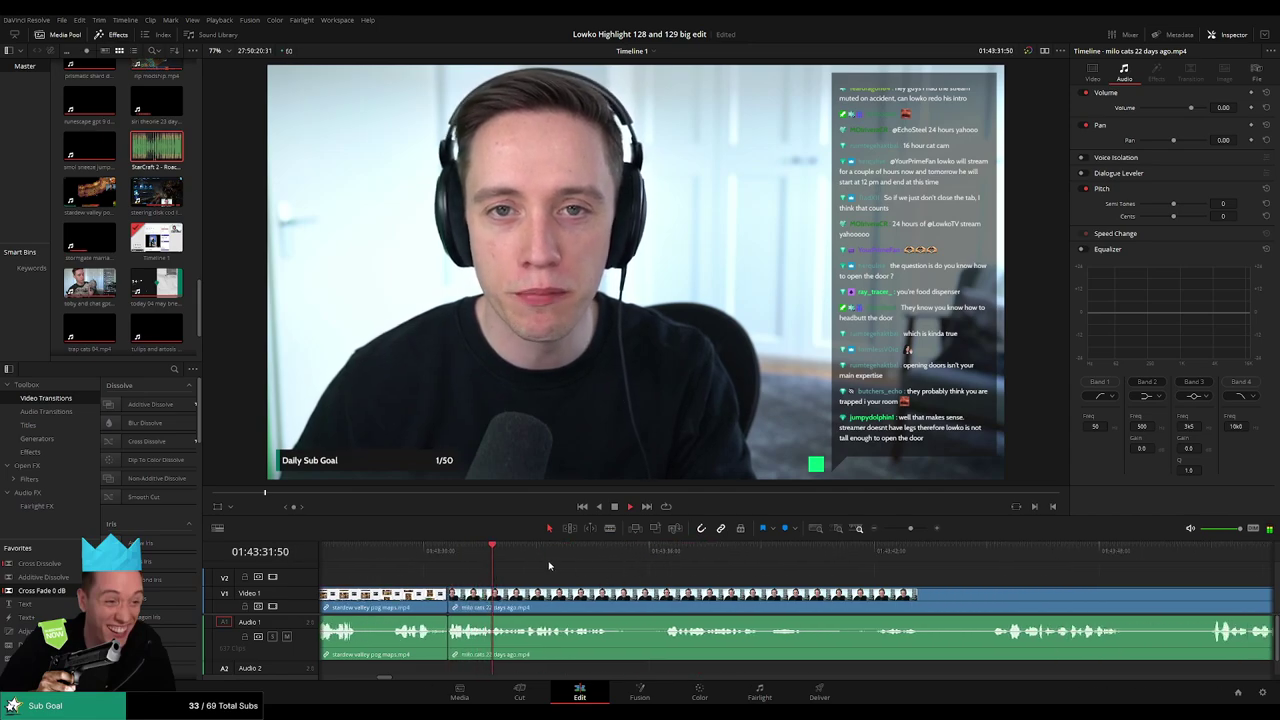
drag(550, 556, 618, 560)
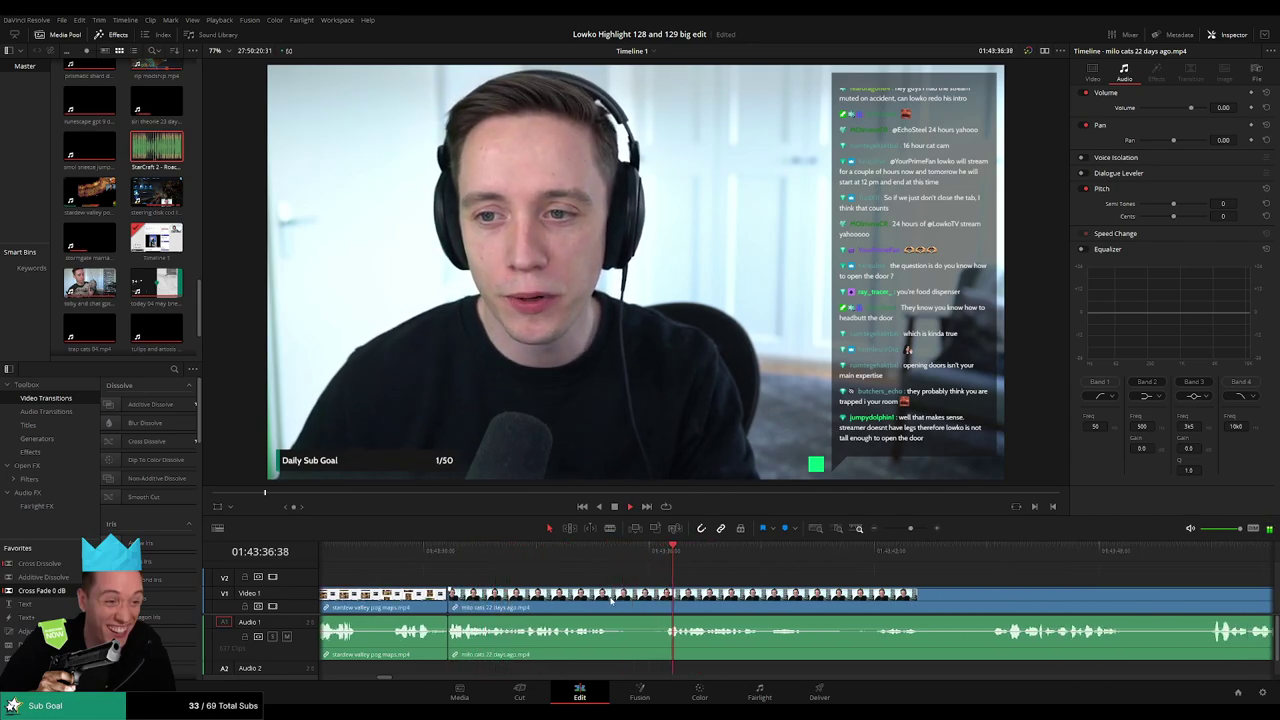
click(611, 598)
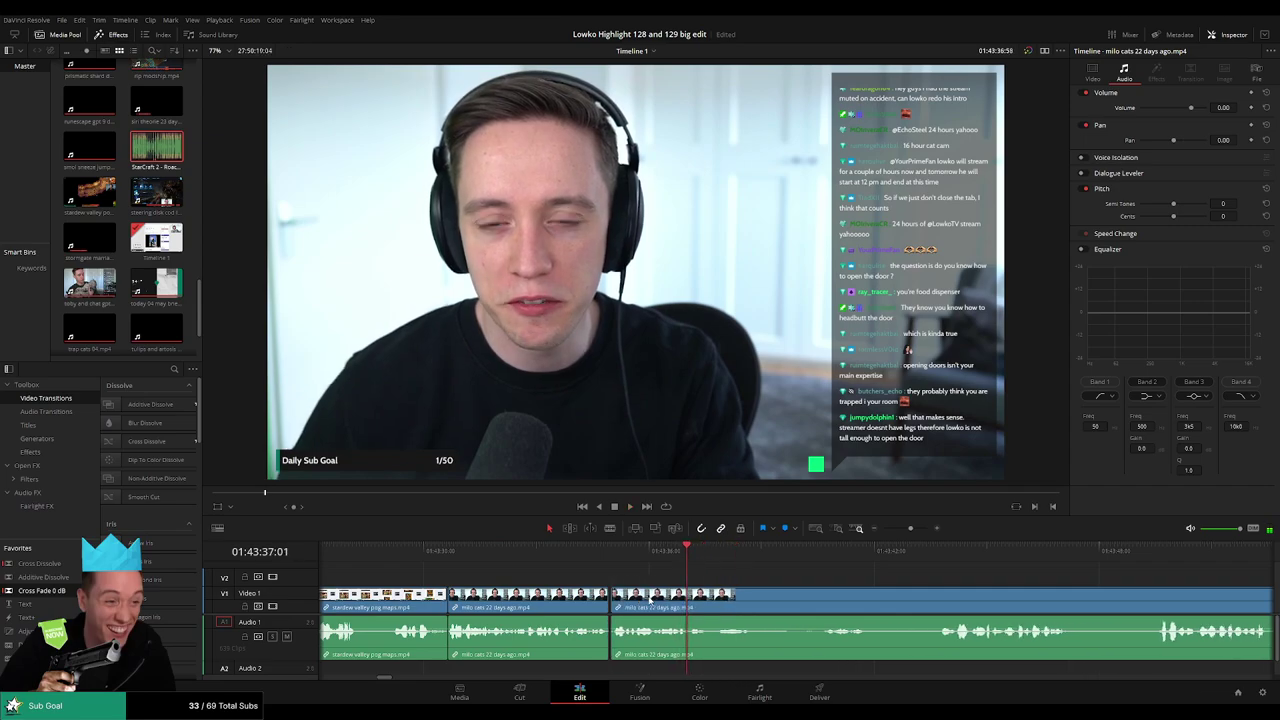
scroll(663, 573, right, 2)
click(565, 598)
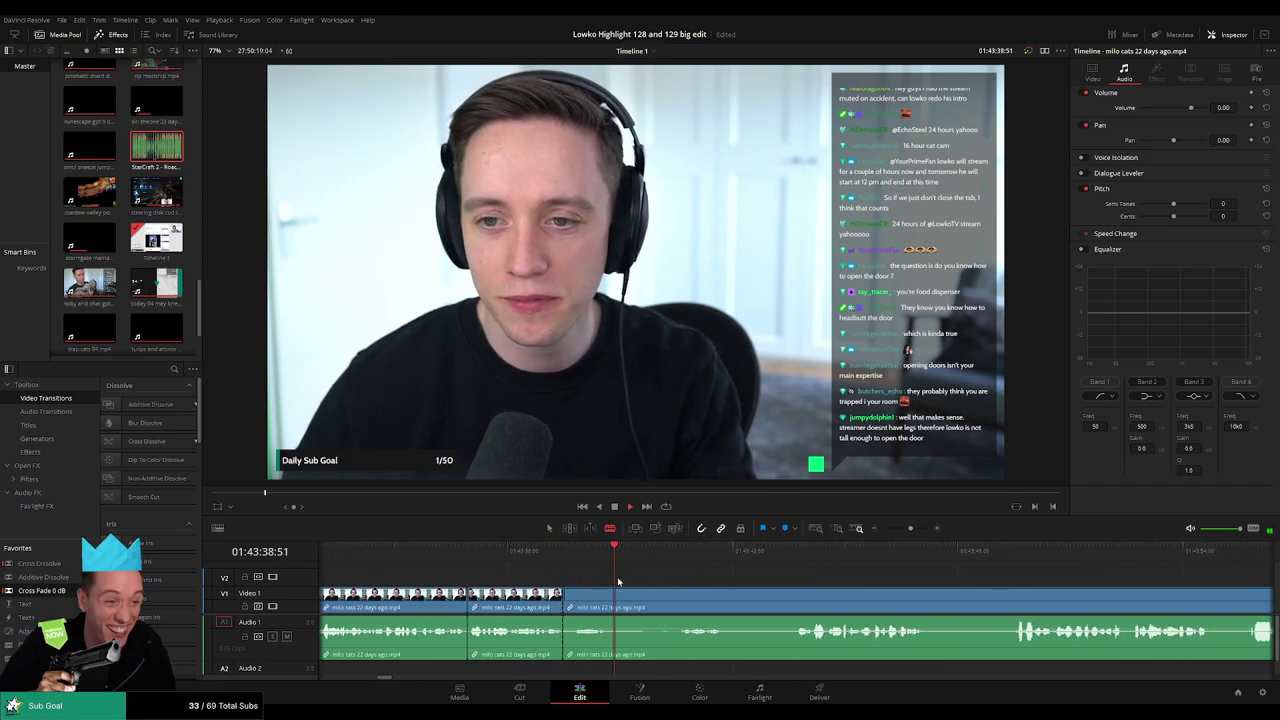
click(797, 564)
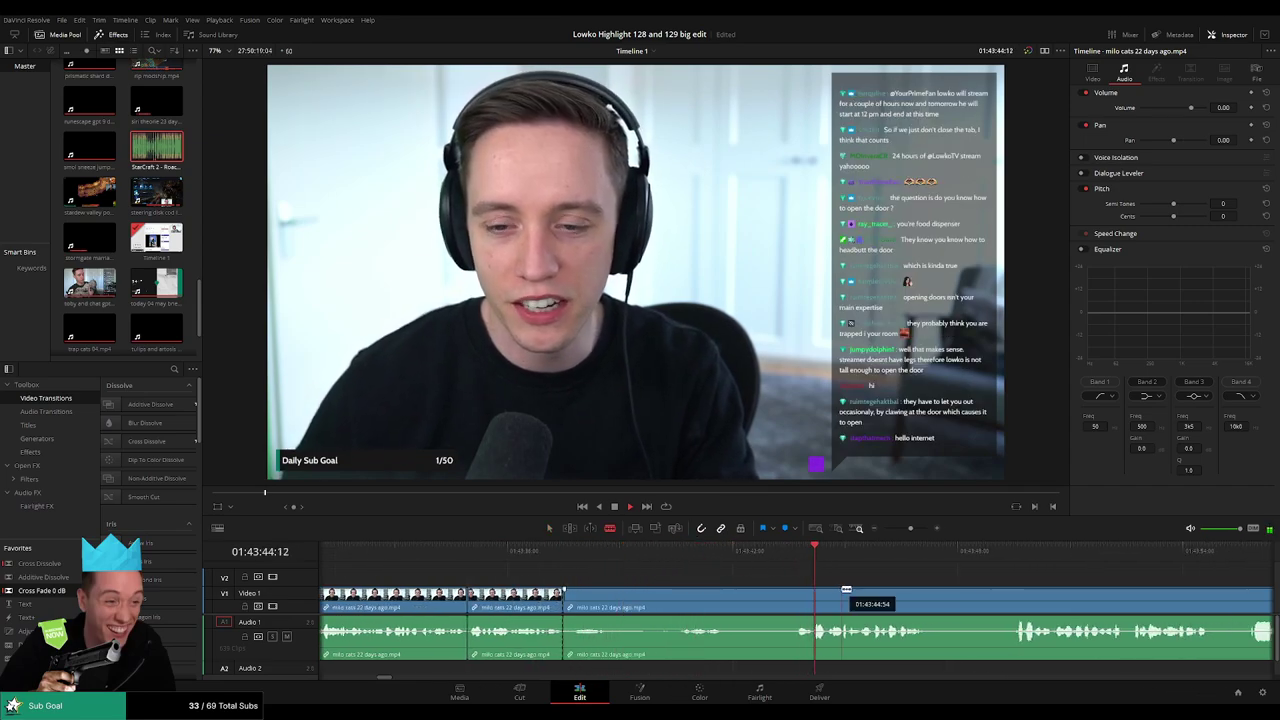
scroll(780, 590, right, 2)
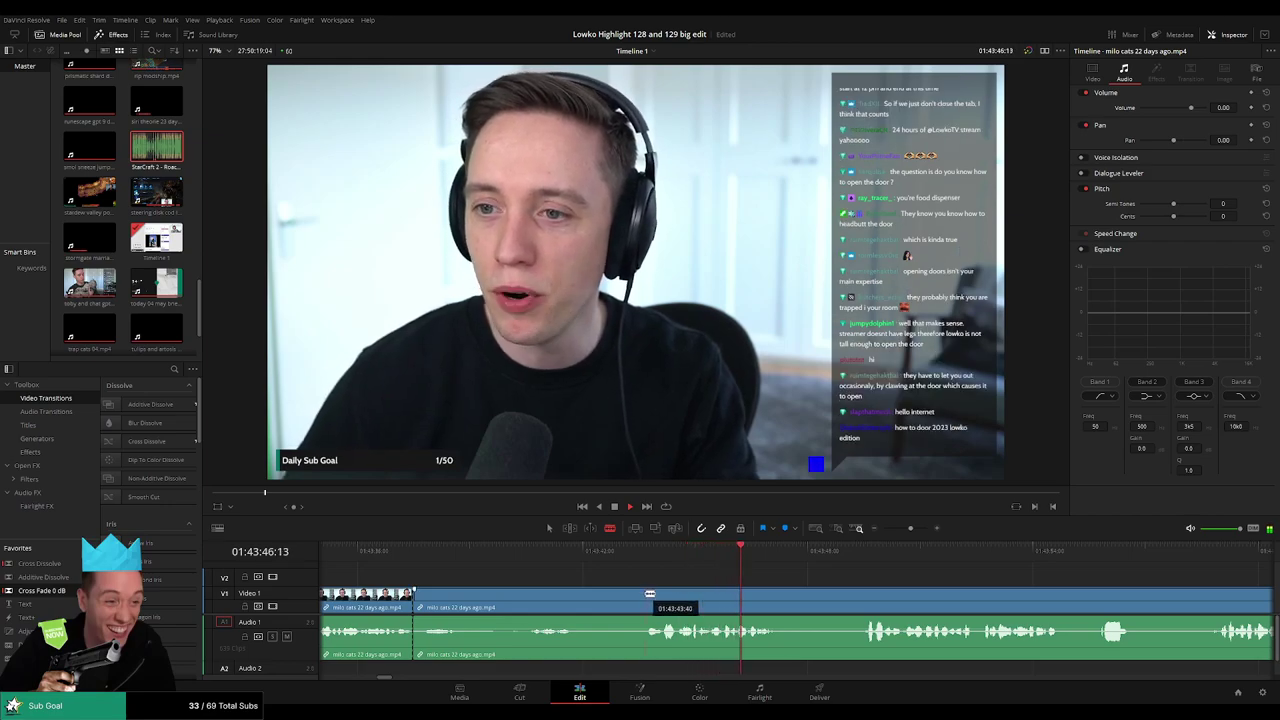
click(650, 594)
key(a)
click(638, 598)
key(Delete)
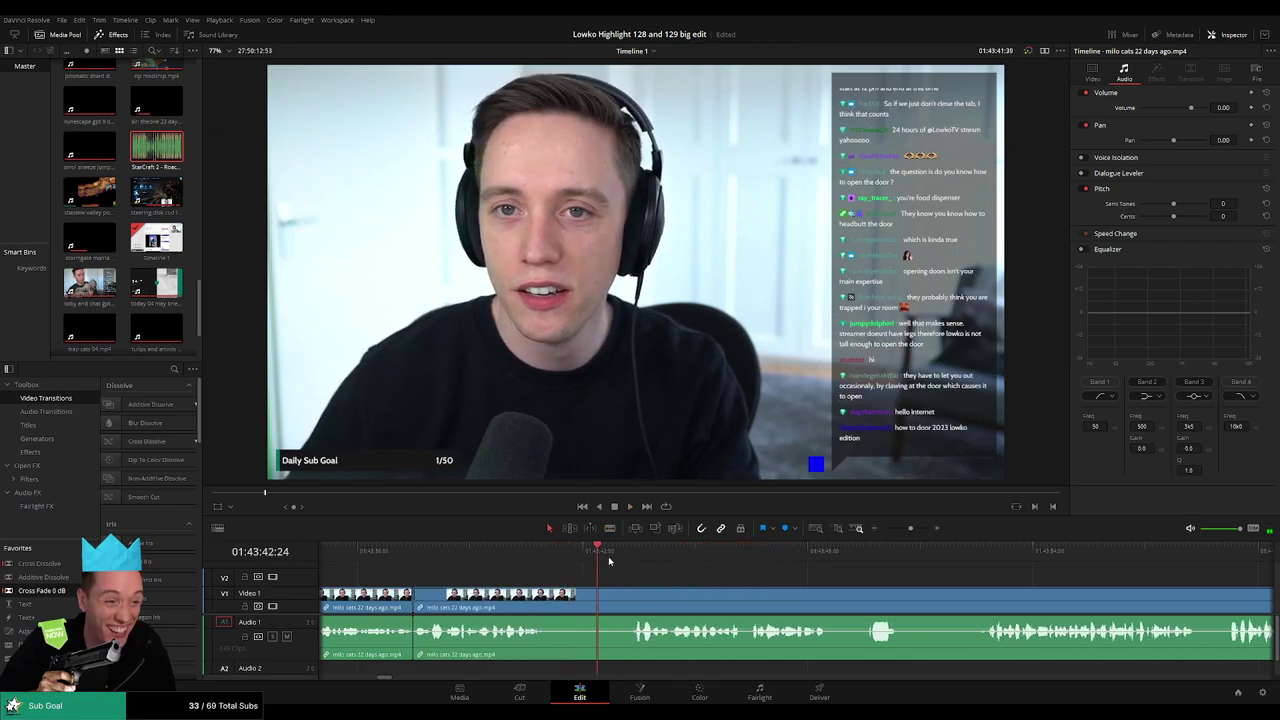
Cut out and ripple-delete another short unwanted bit of the cat clip.
key(b)
click(547, 600)
click(632, 595)
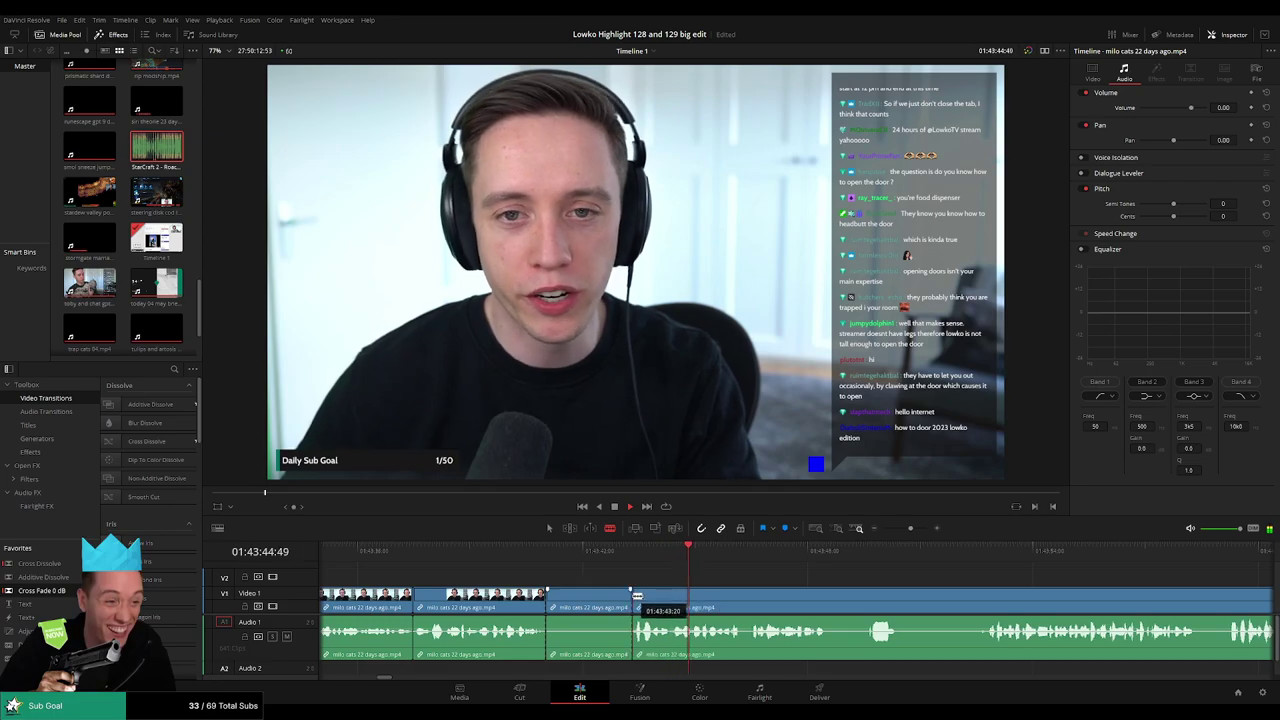
key(a)
click(600, 598)
key(Delete)
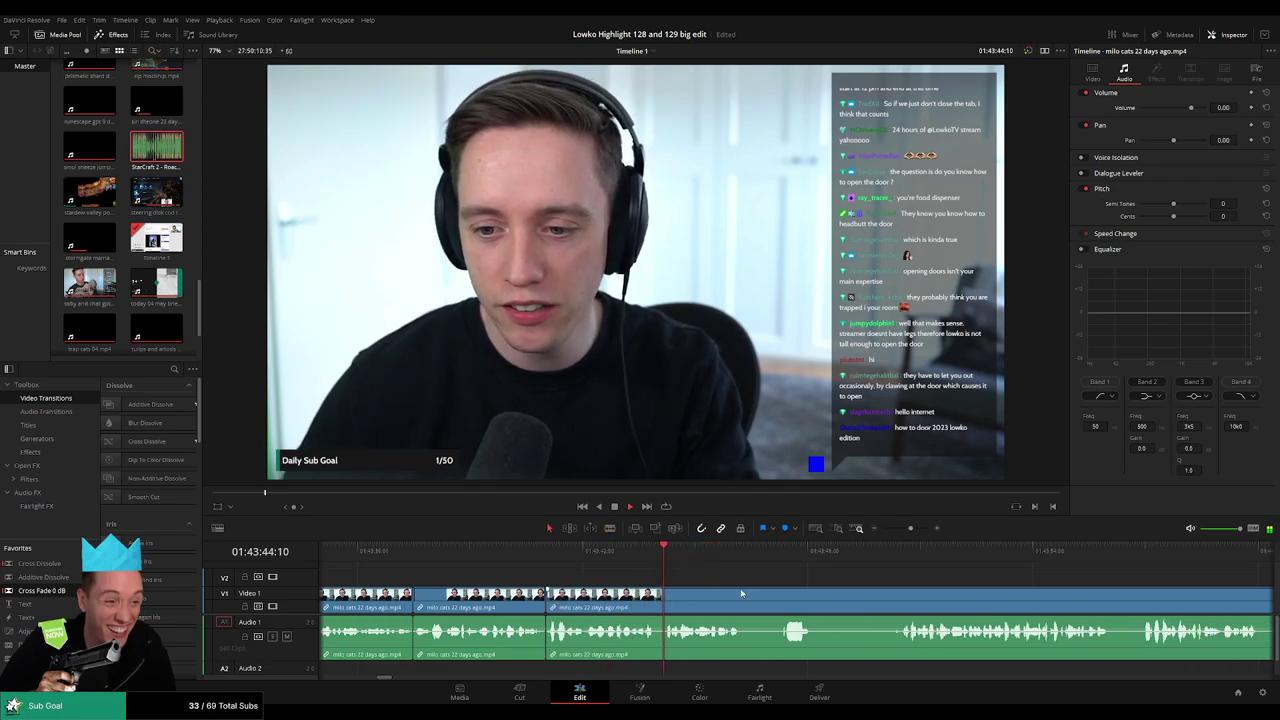
scroll(650, 570, right, 3)
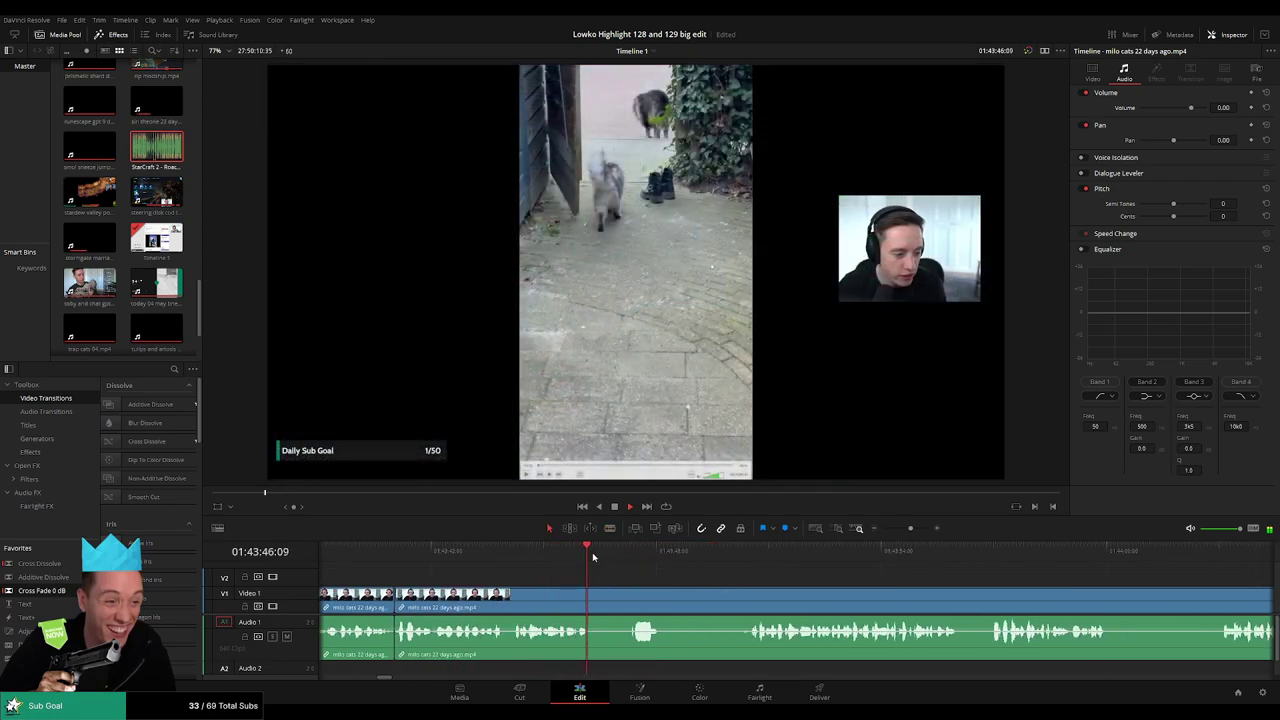
Blade out and ripple-delete a short unwanted section of the cat footage.
click(593, 598)
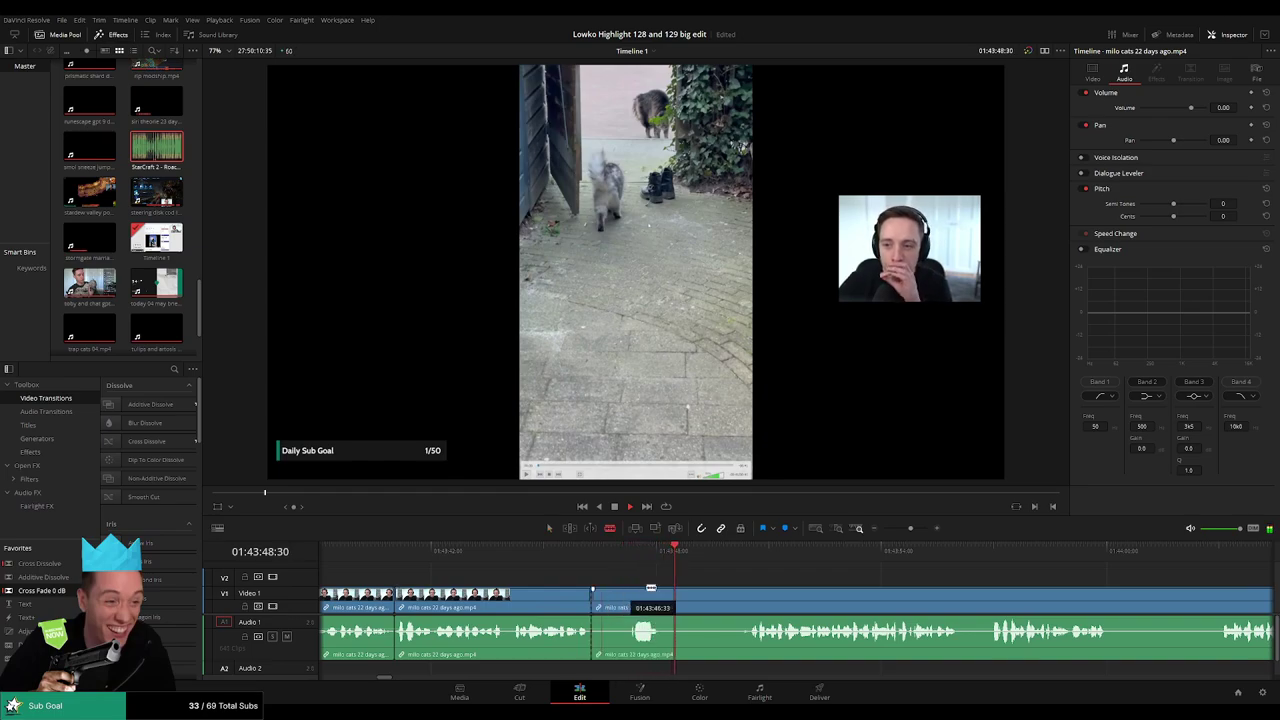
click(734, 601)
key(a)
click(708, 607)
key(Delete)
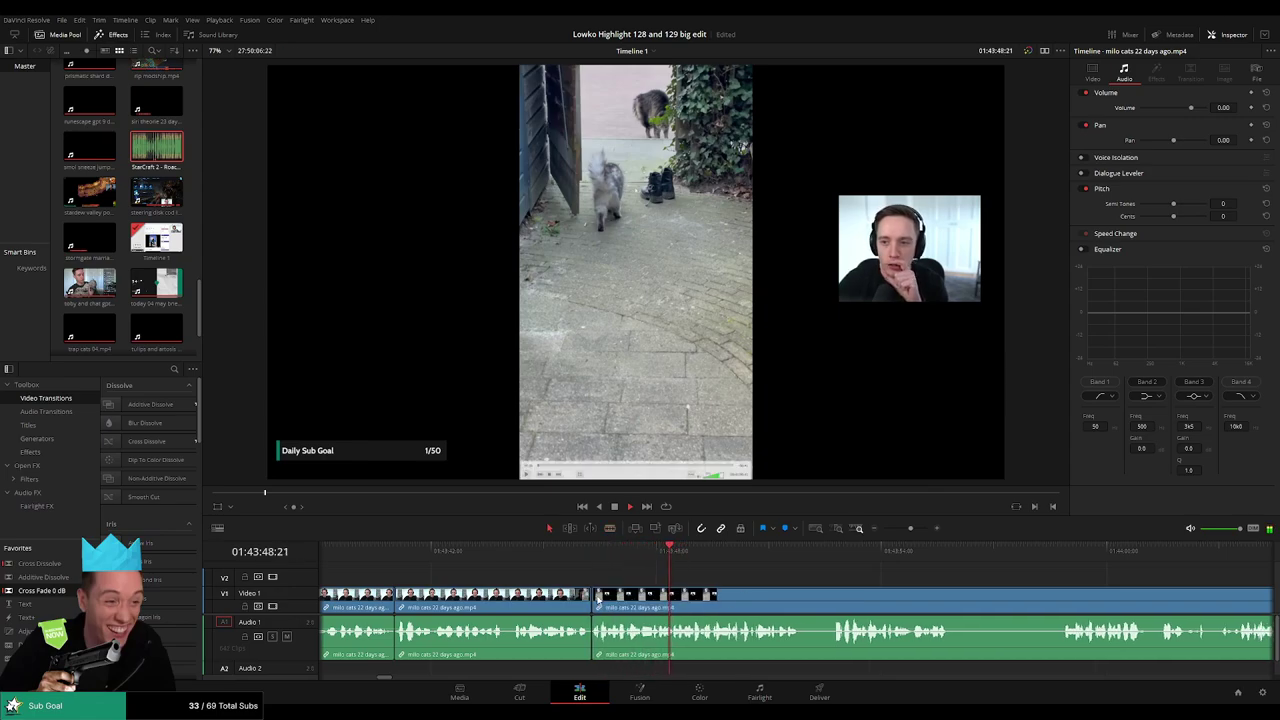
Cut and ripple-delete a second short section, then replay the edited cat footage.
scroll(806, 591, right, 3)
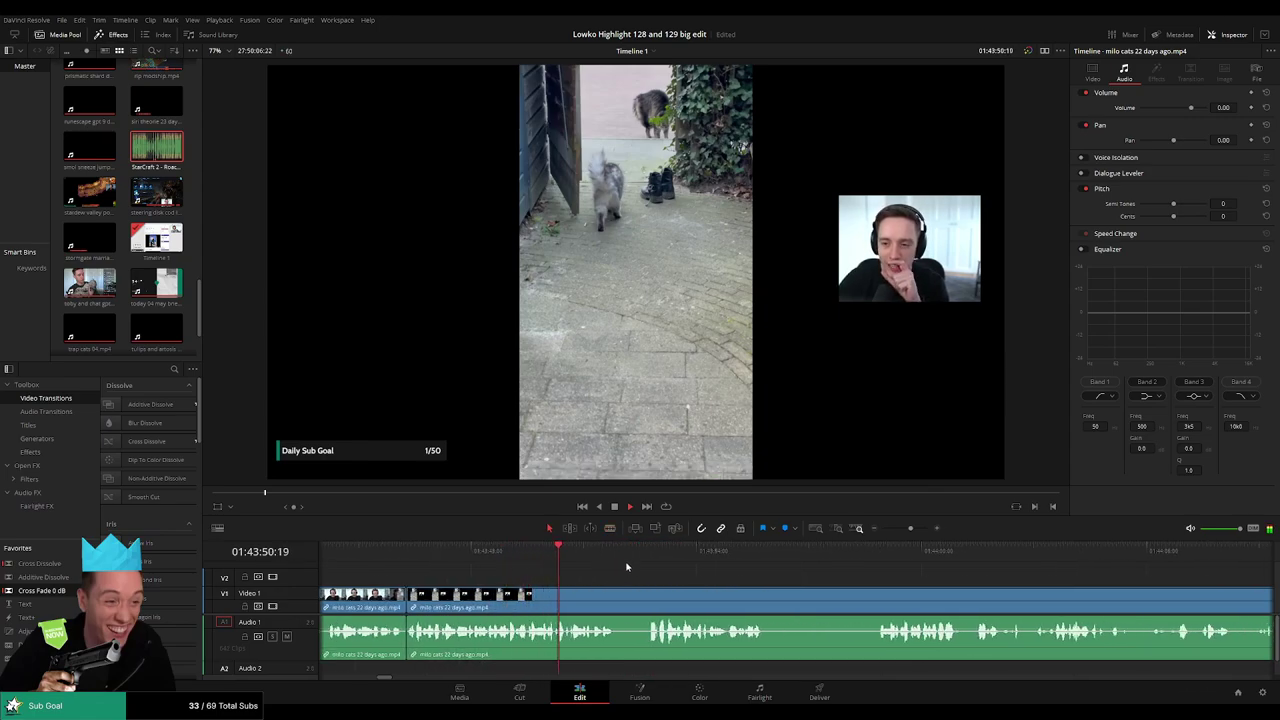
click(643, 557)
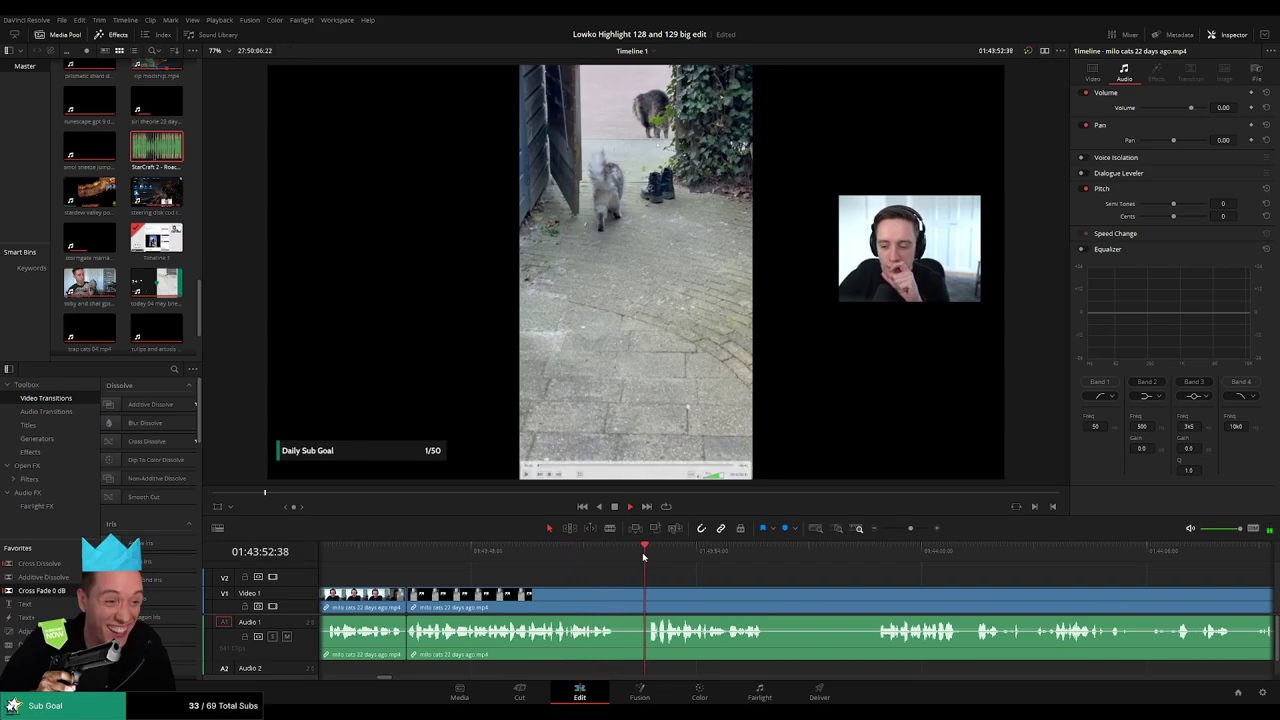
click(617, 593)
click(653, 591)
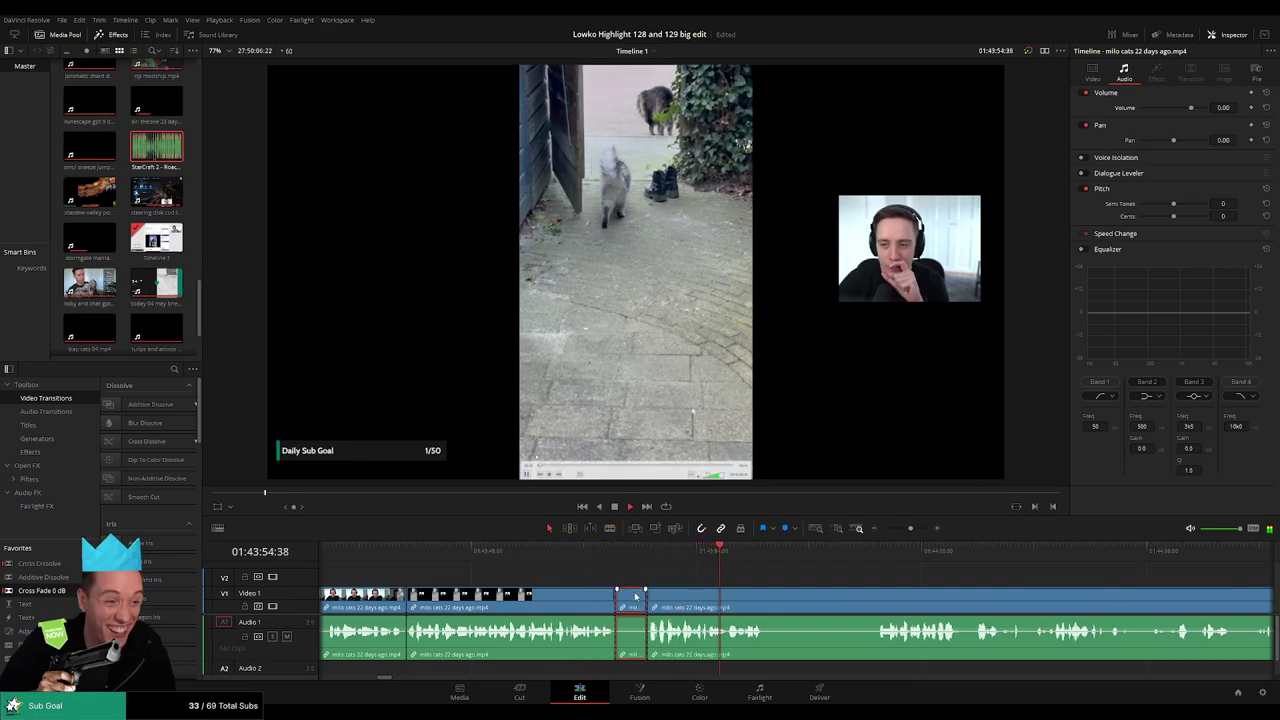
key(a)
click(633, 600)
key(BackSpace)
click(633, 600)
key(BackSpace)
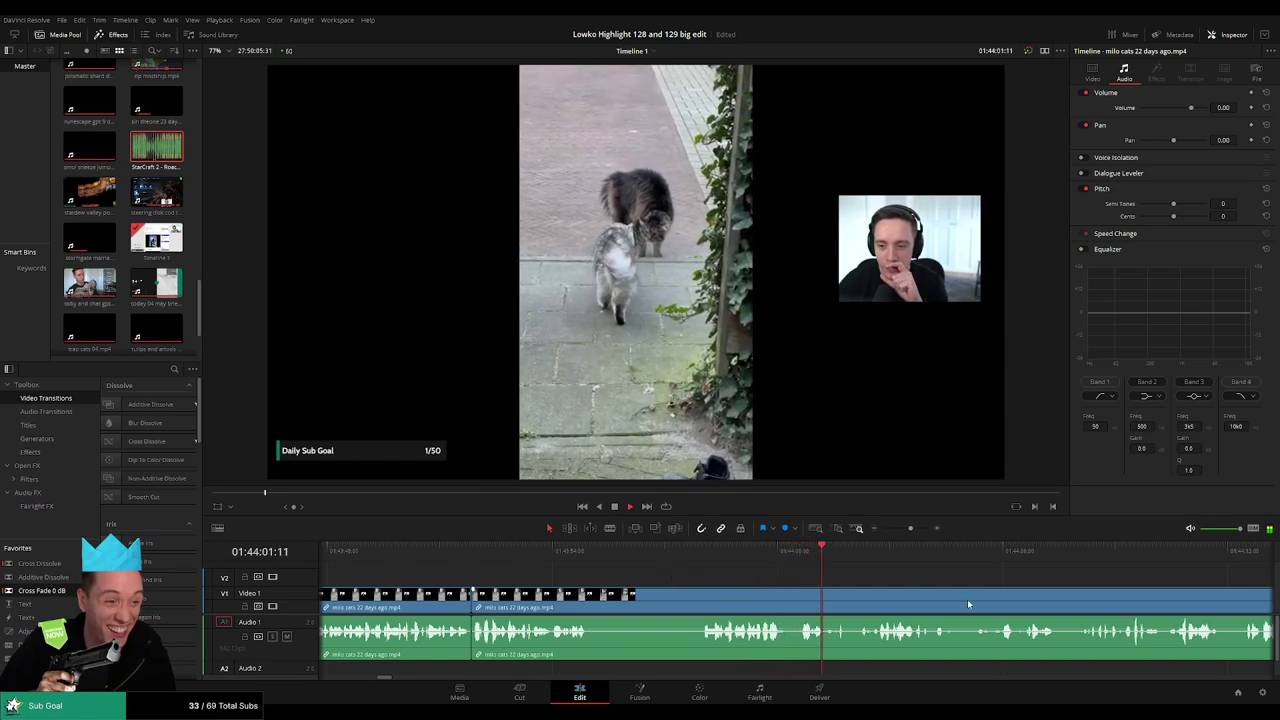
scroll(636, 587, right, 3)
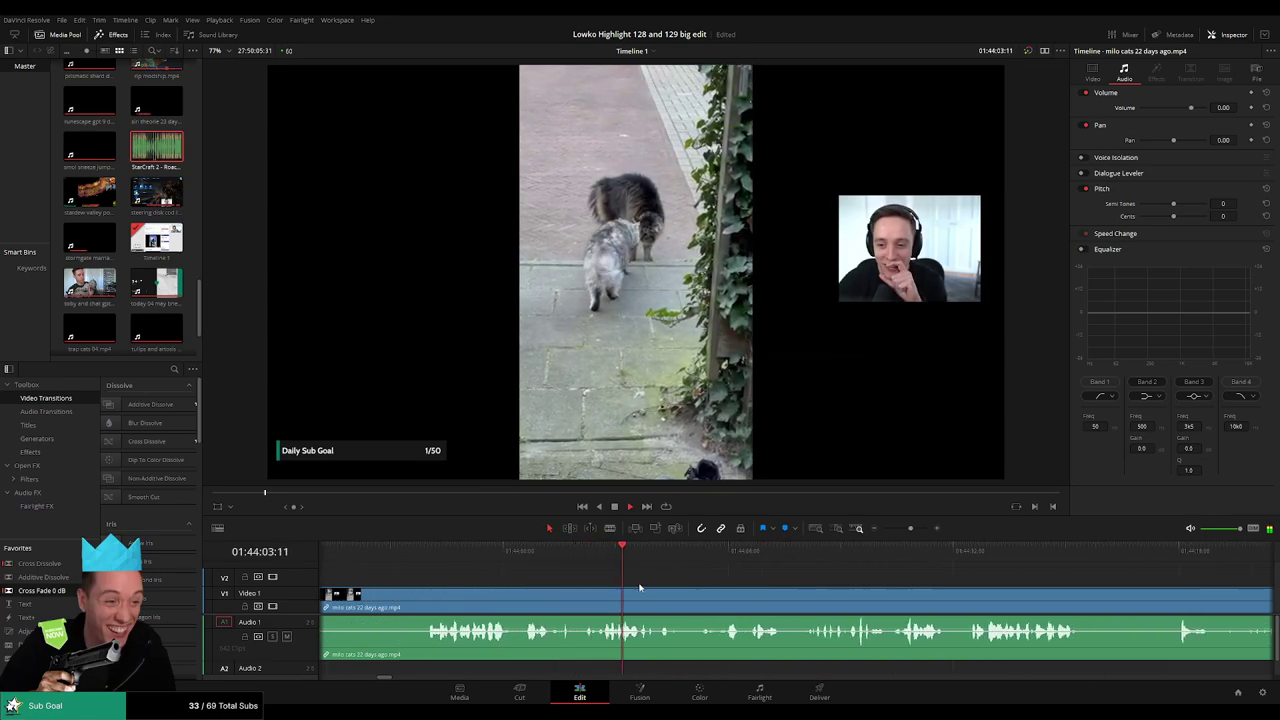
click(520, 565)
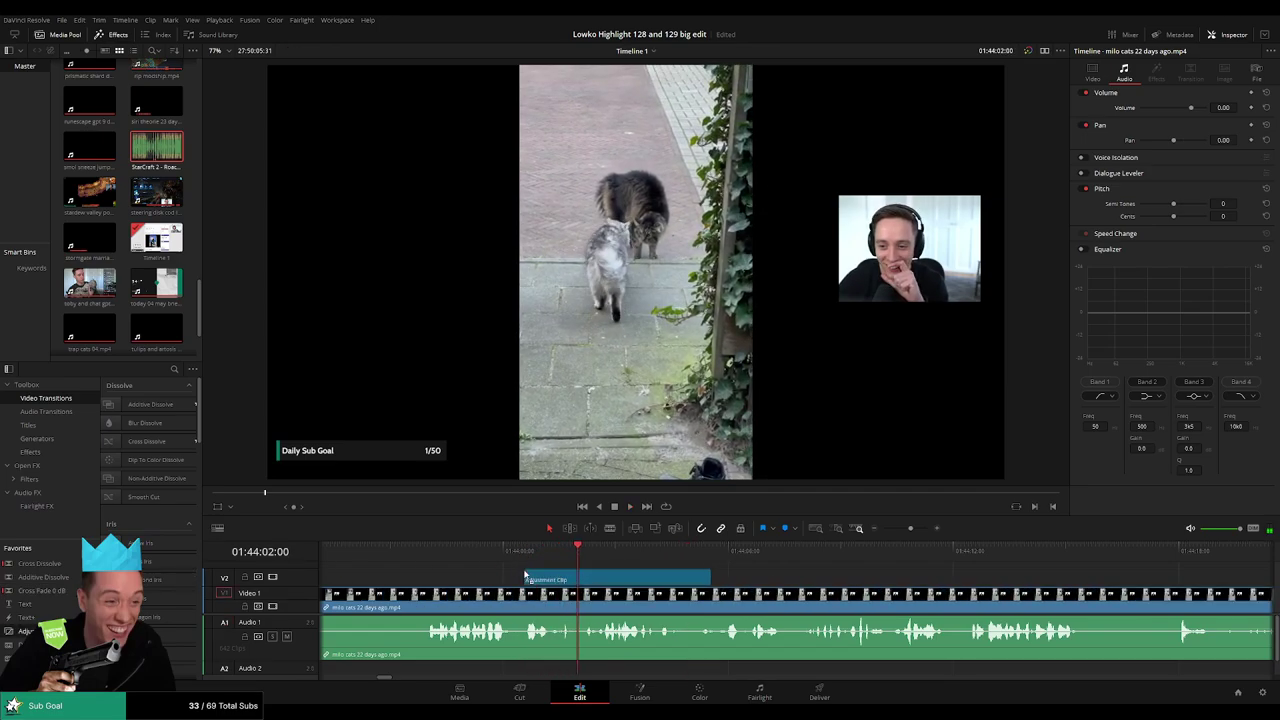
Place an Adjustment Clip on V2 and extend its start back to the playhead.
drag(25, 631, 505, 578)
click(494, 561)
click(463, 551)
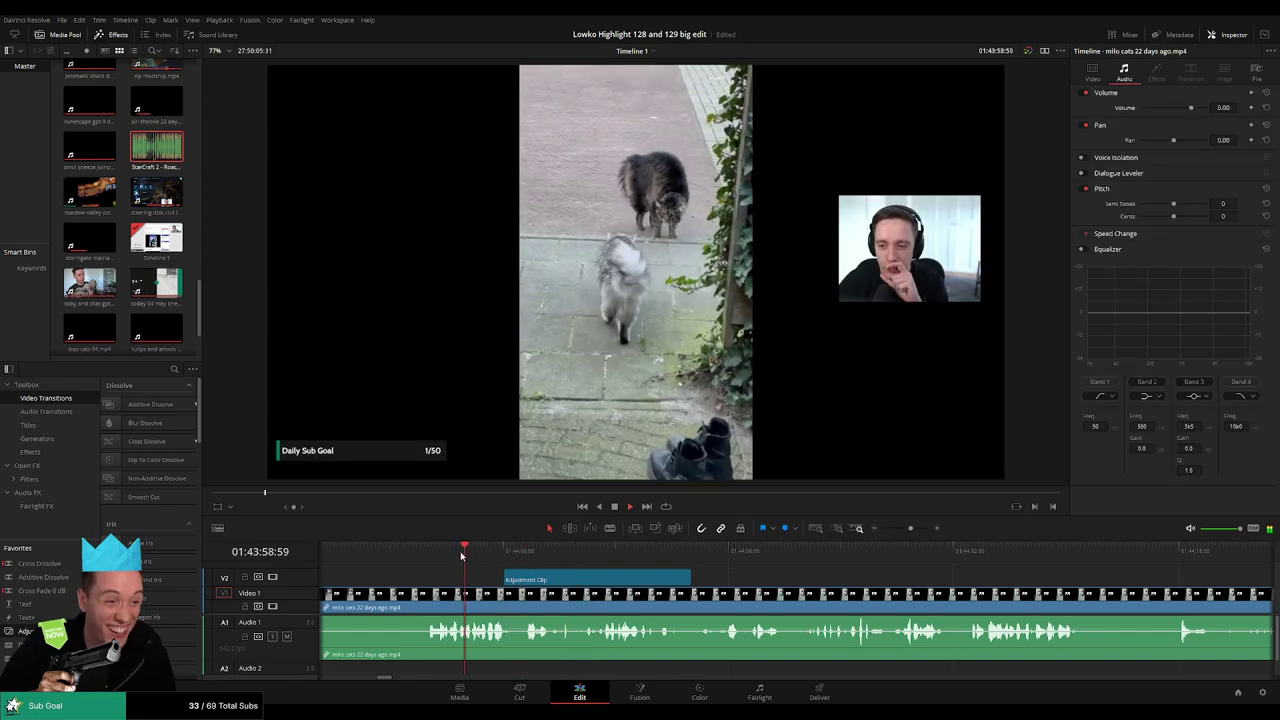
click(418, 556)
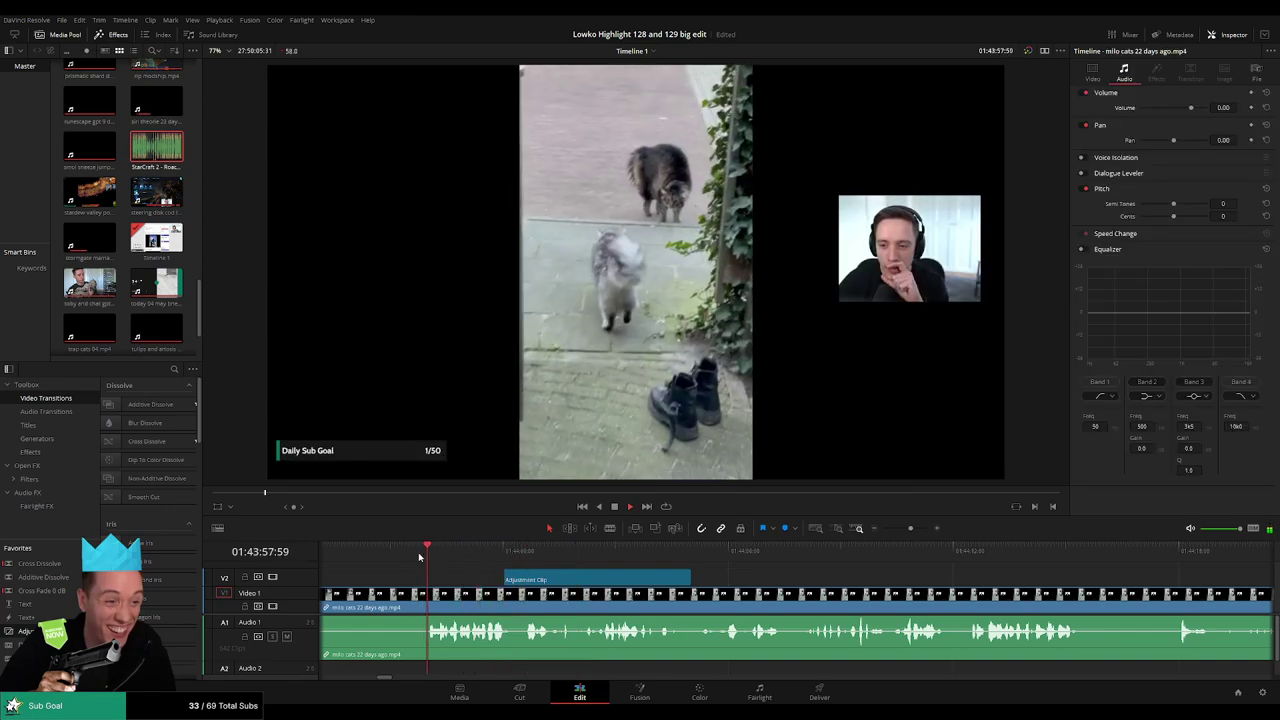
drag(505, 579, 421, 579)
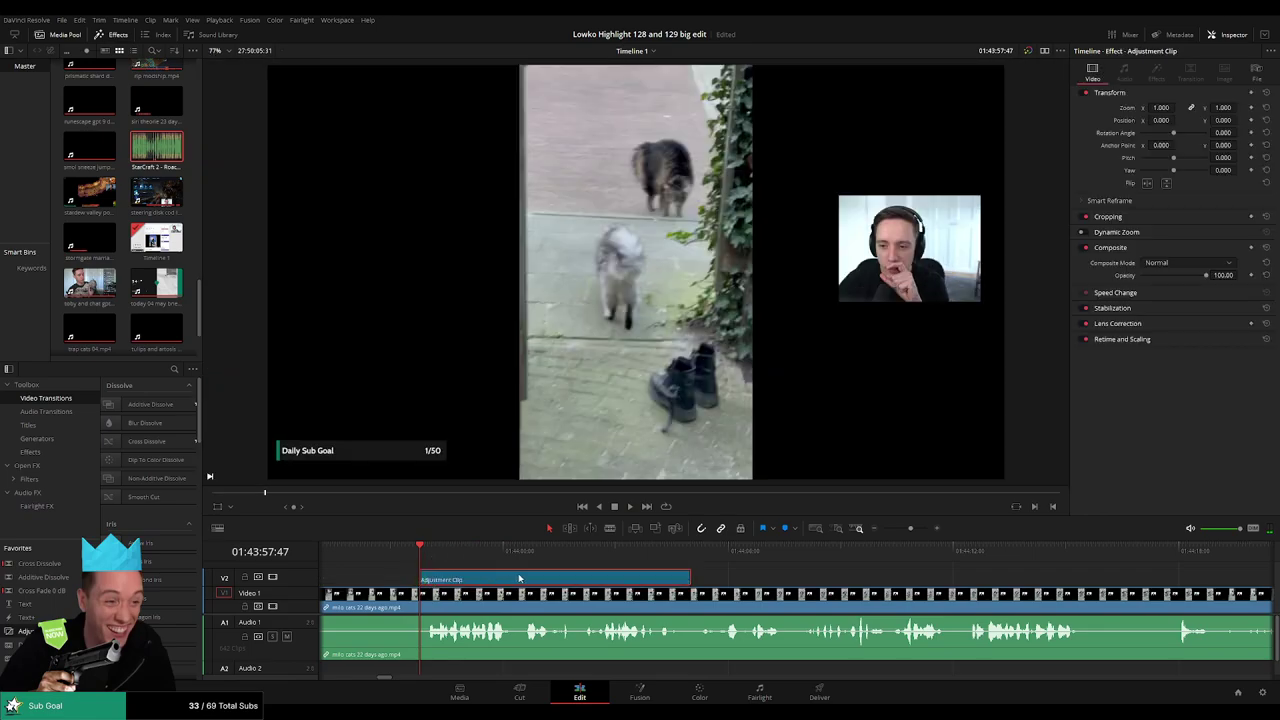
Set the adjustment clip to Zoom 1.6, Position X -487, Y -166, and lengthen its end.
mouse_move(1160, 107)
mouse_down()
mouse_move(1195, 107)
mouse_move(1163, 120)
mouse_move(1212, 120)
mouse_up()
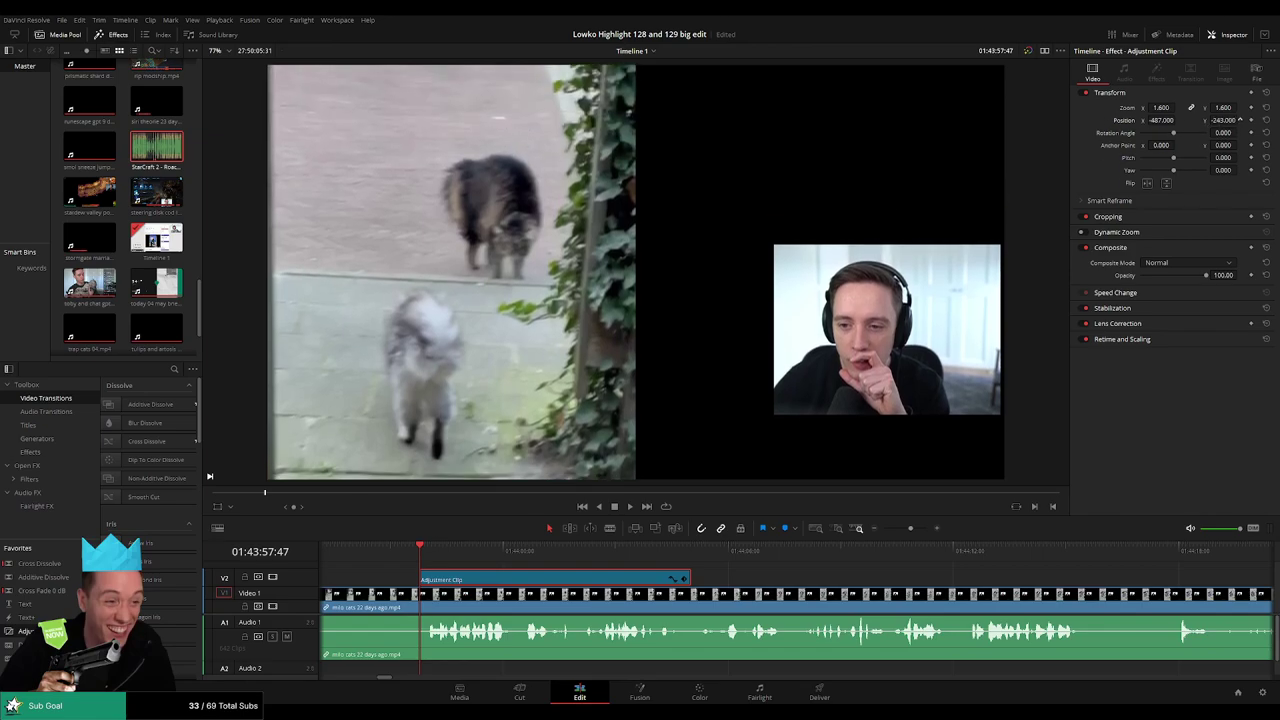
key(space)
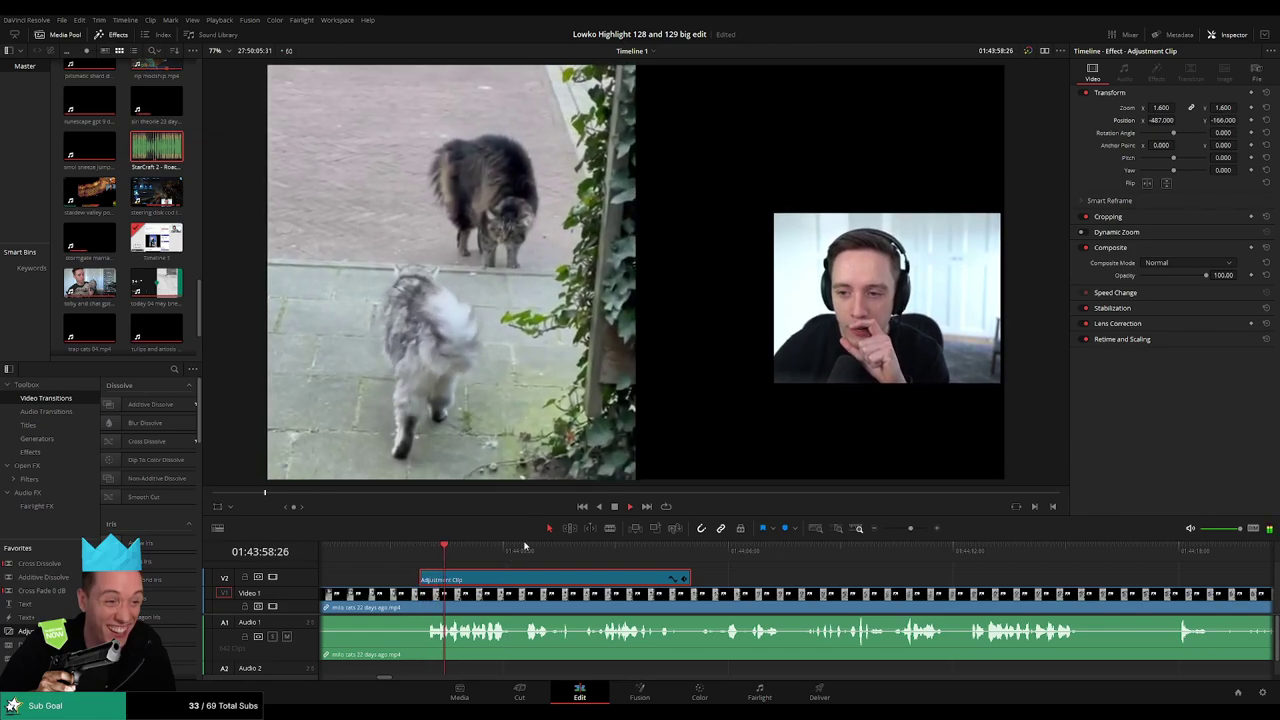
click(395, 575)
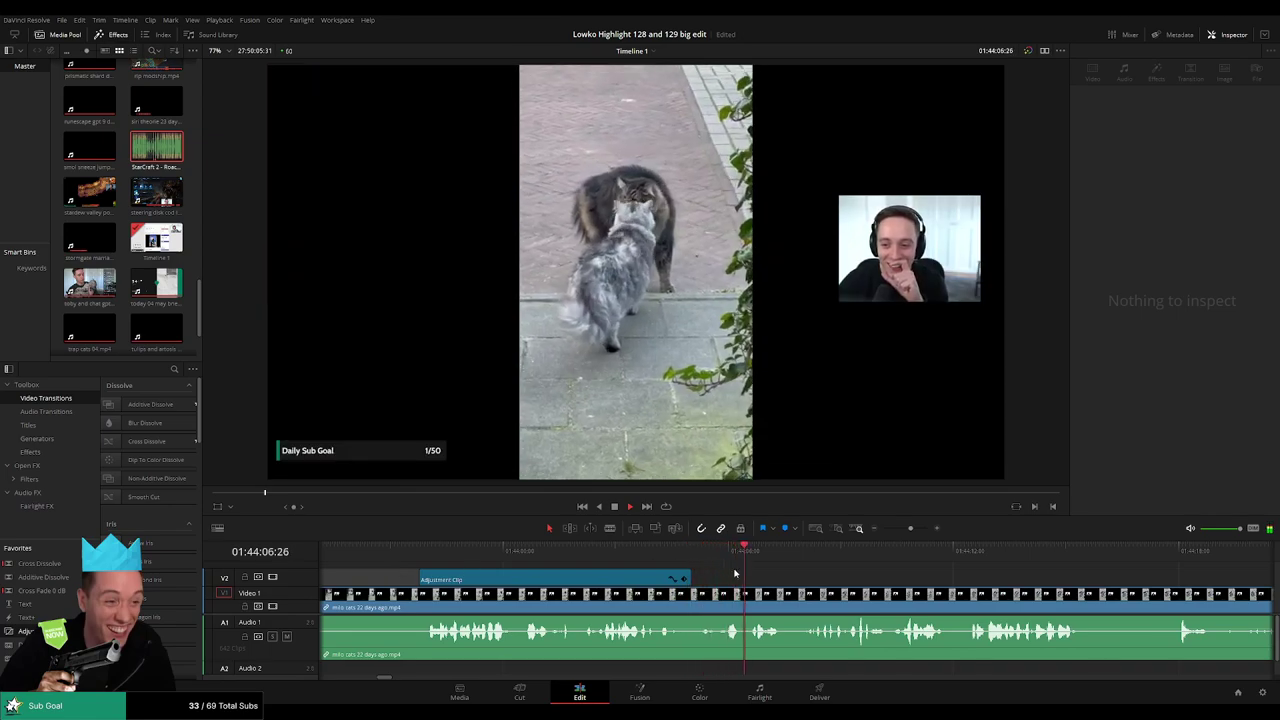
drag(690, 576, 791, 577)
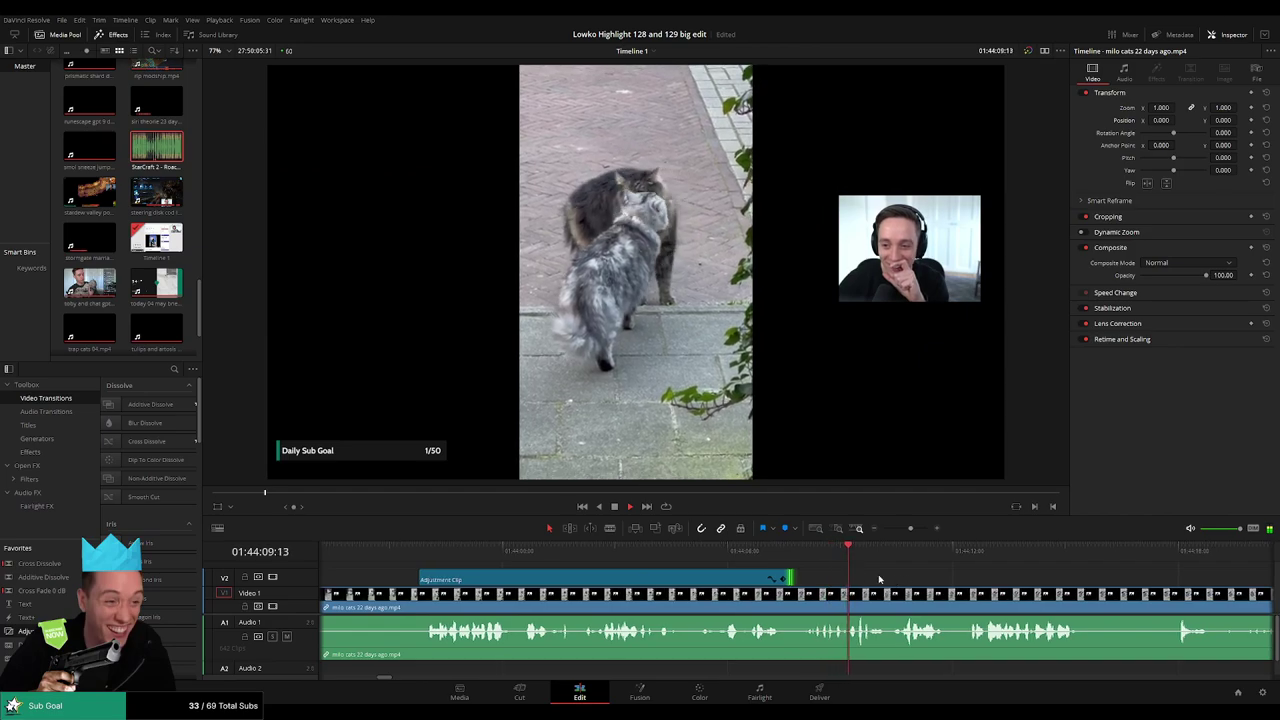
scroll(857, 575, right, 3)
Blade the cat clip and drop StarCraft 2 - Roach Quotes.mp3 onto A2 at the cut.
key(b)
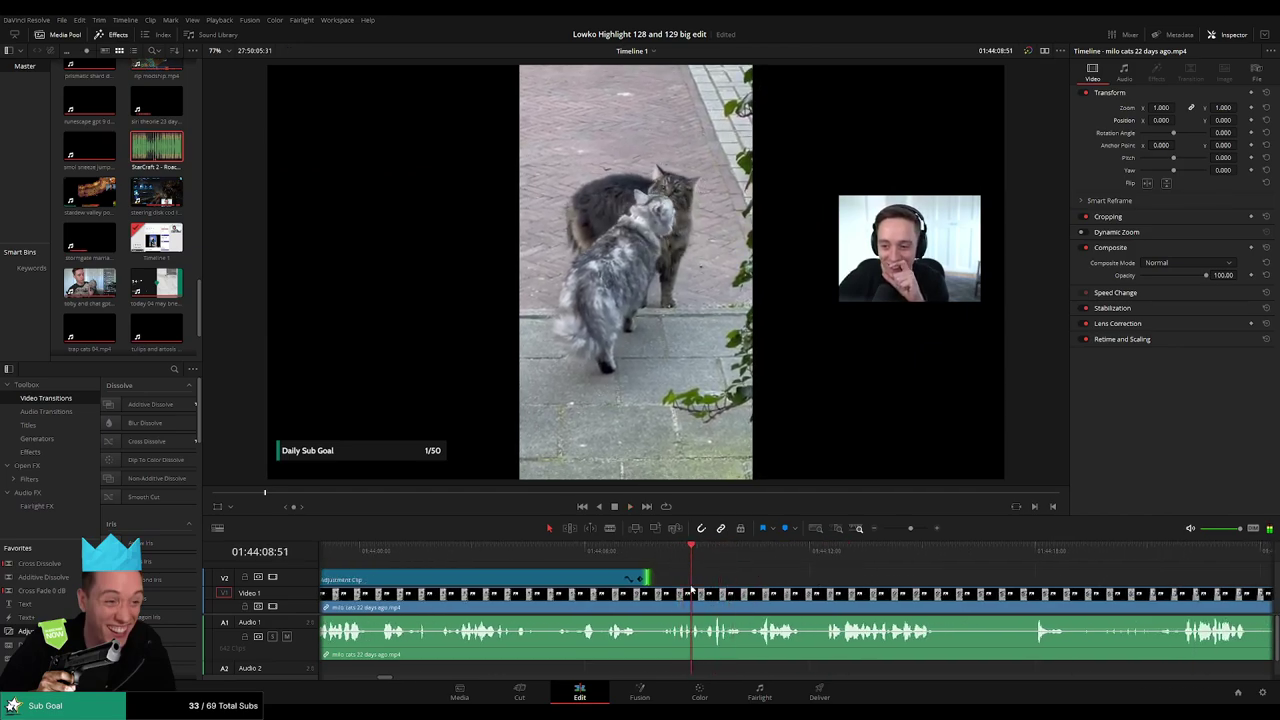
click(693, 598)
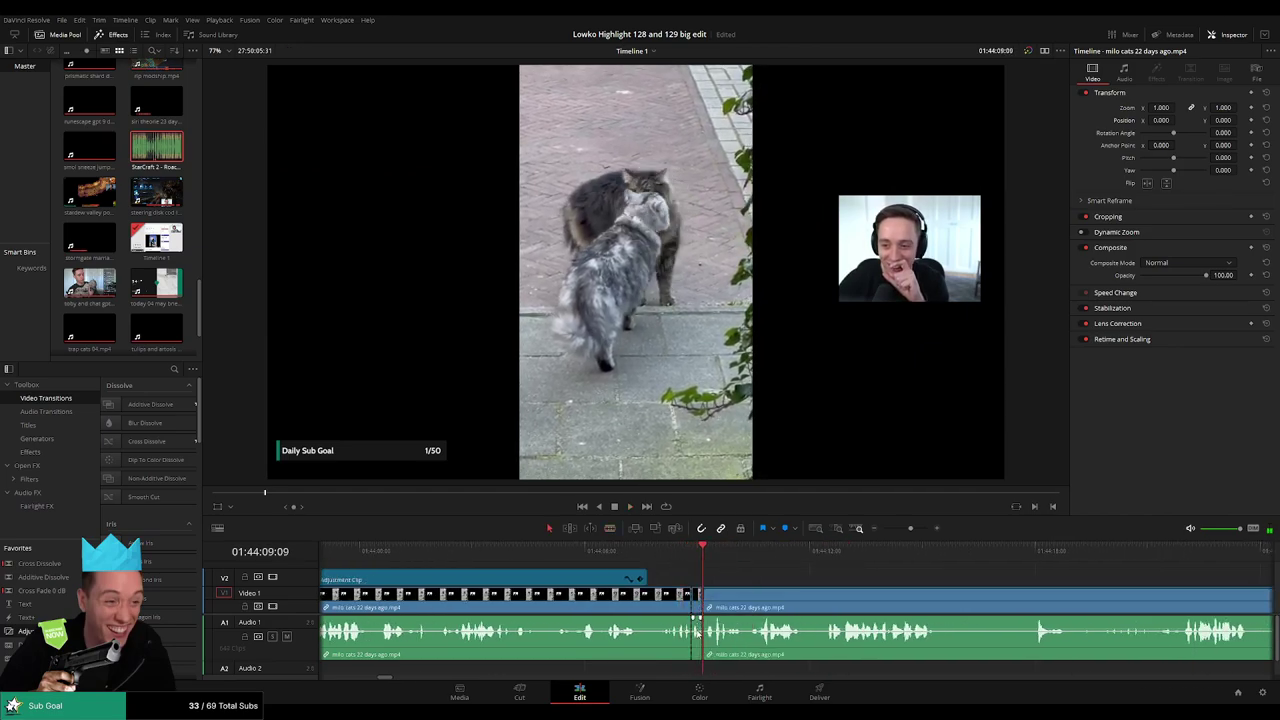
click(166, 160)
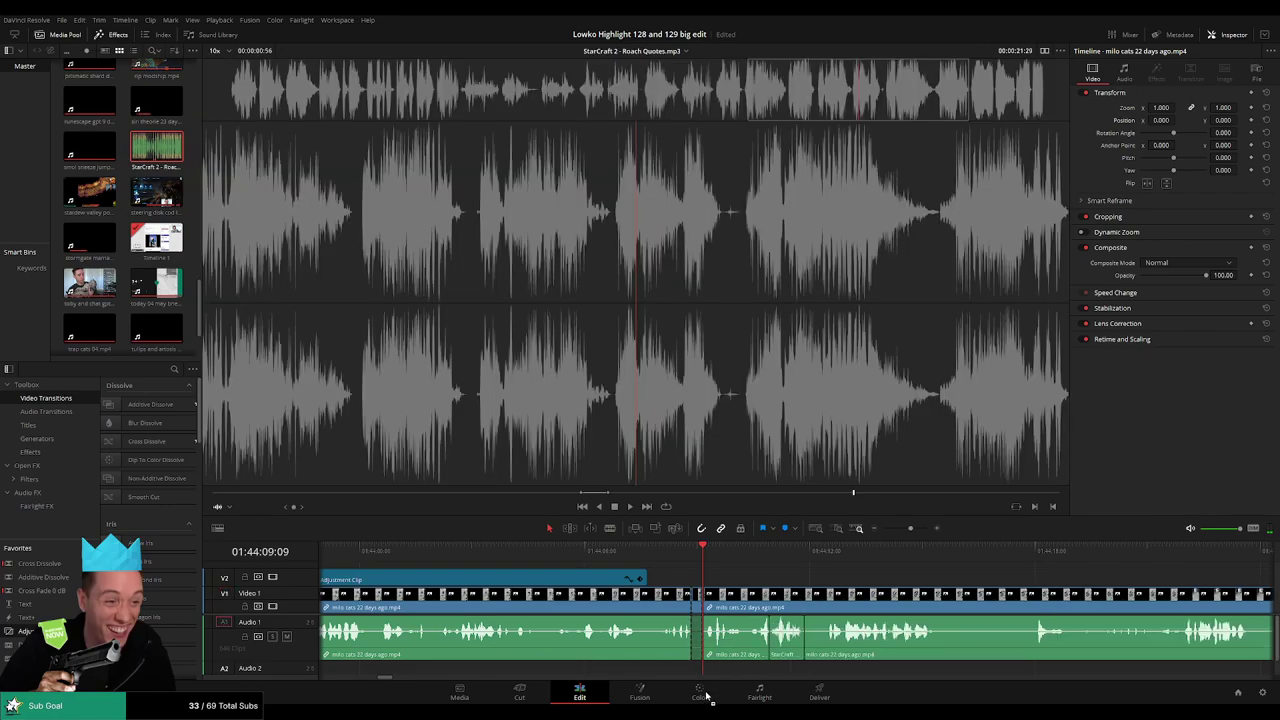
drag(679, 675, 678, 668)
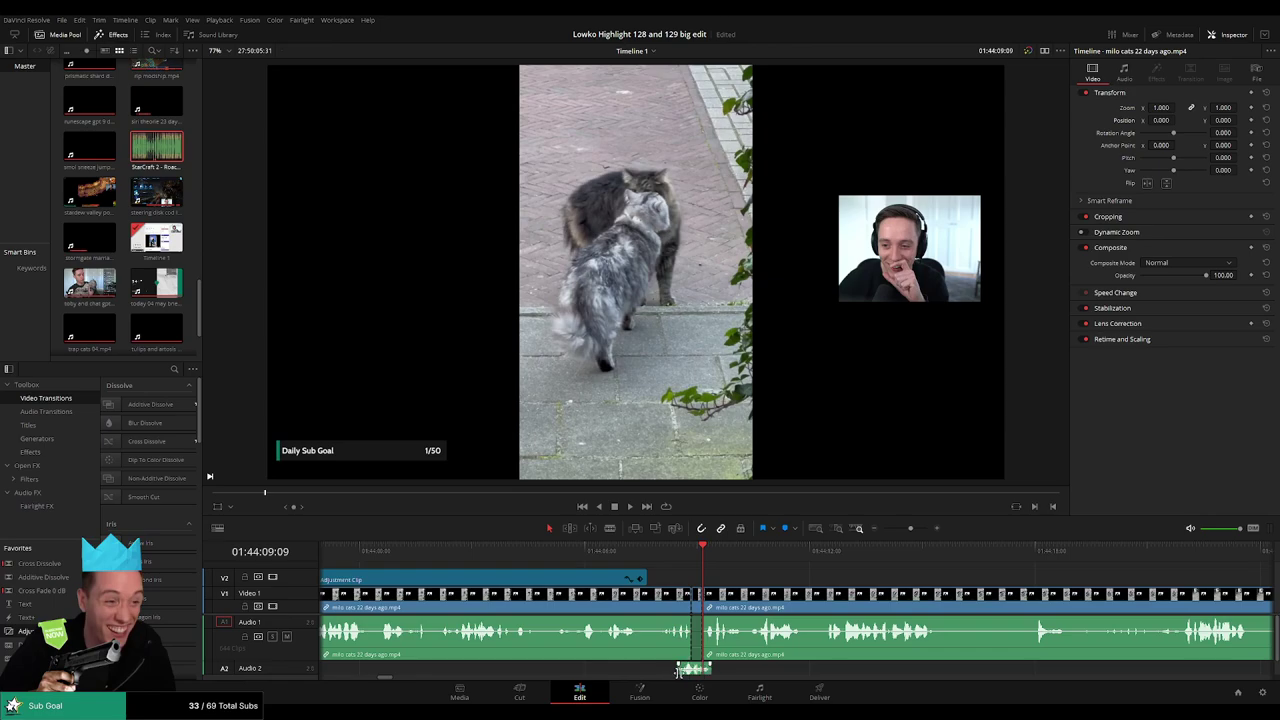
drag(690, 668, 695, 668)
text(-27)
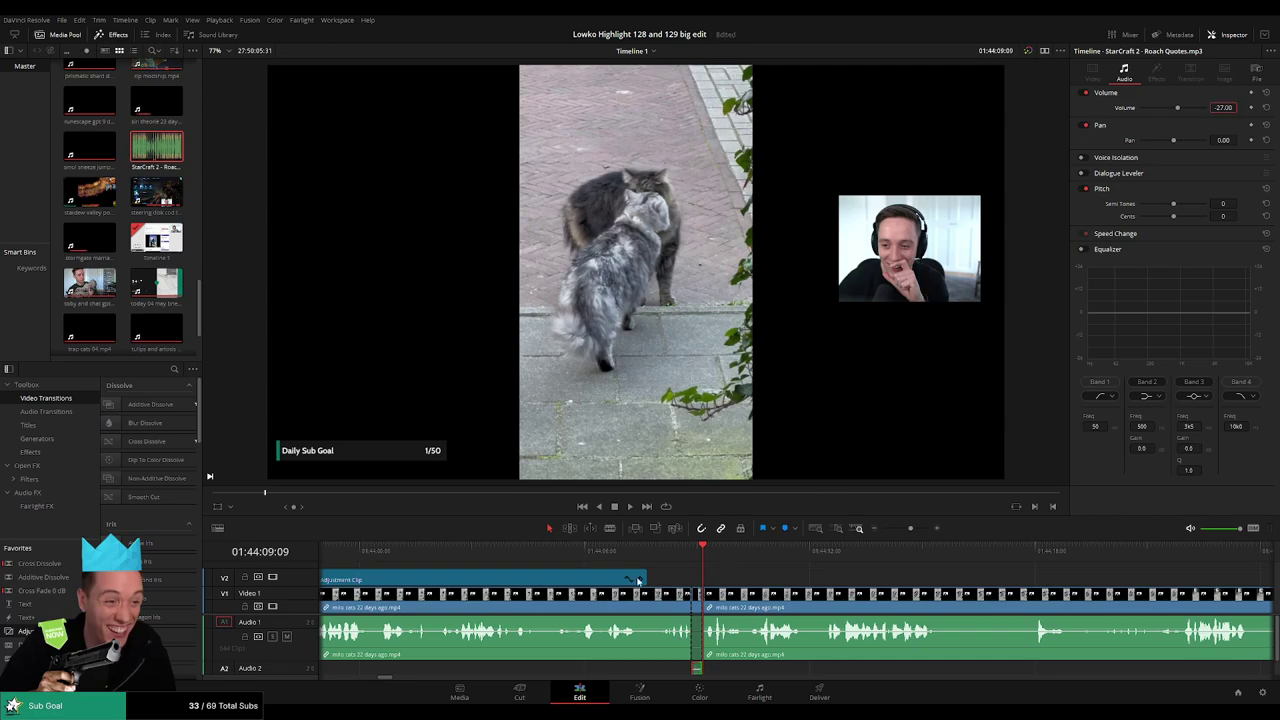
key(space)
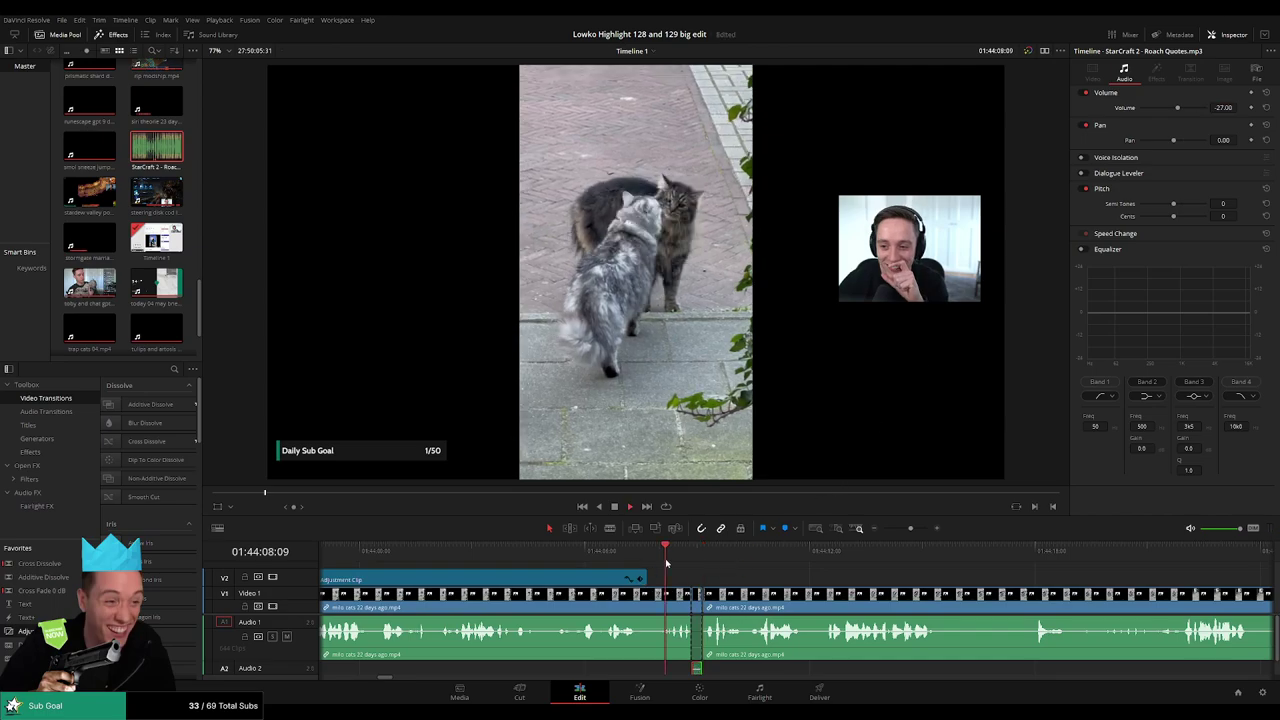
click(760, 569)
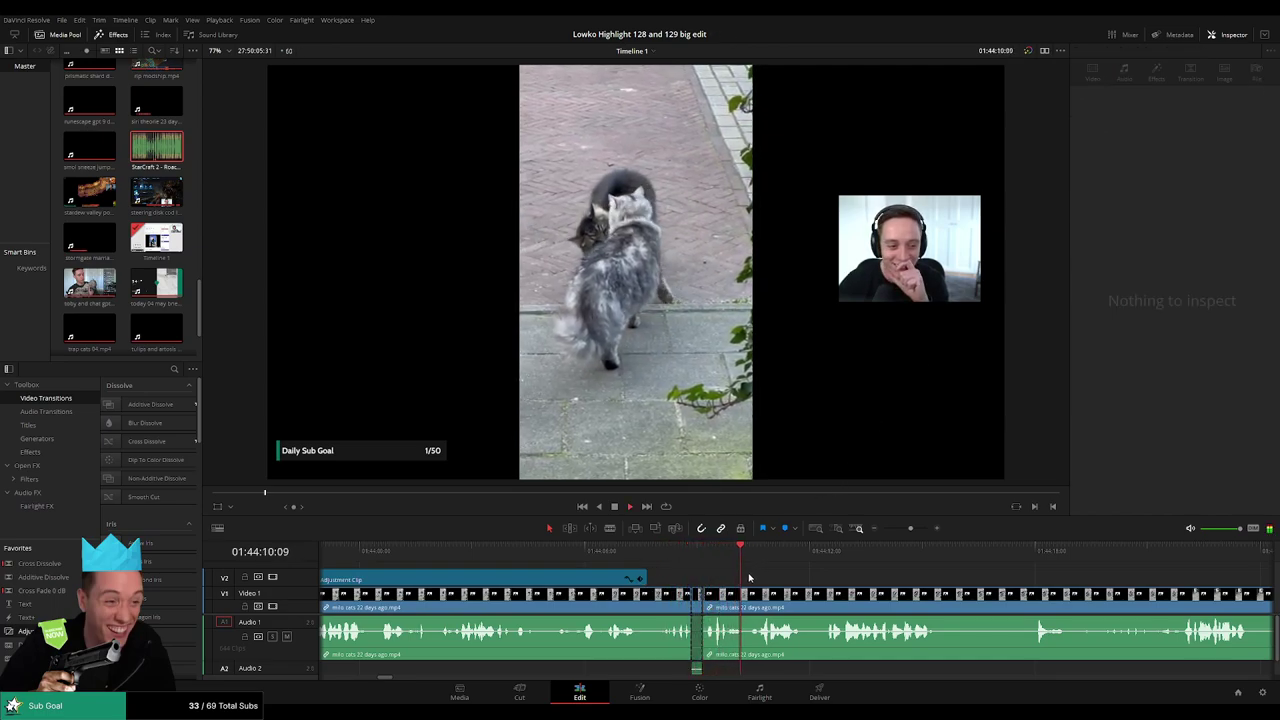
click(650, 584)
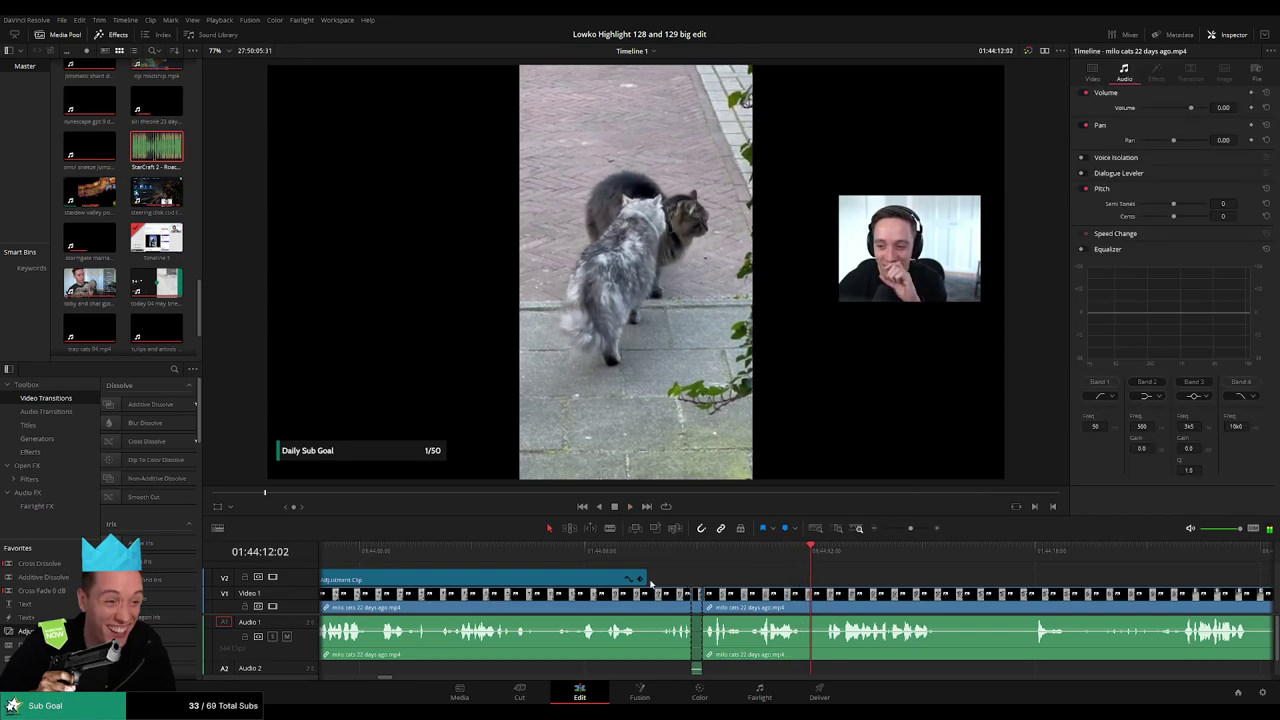
drag(643, 577, 808, 577)
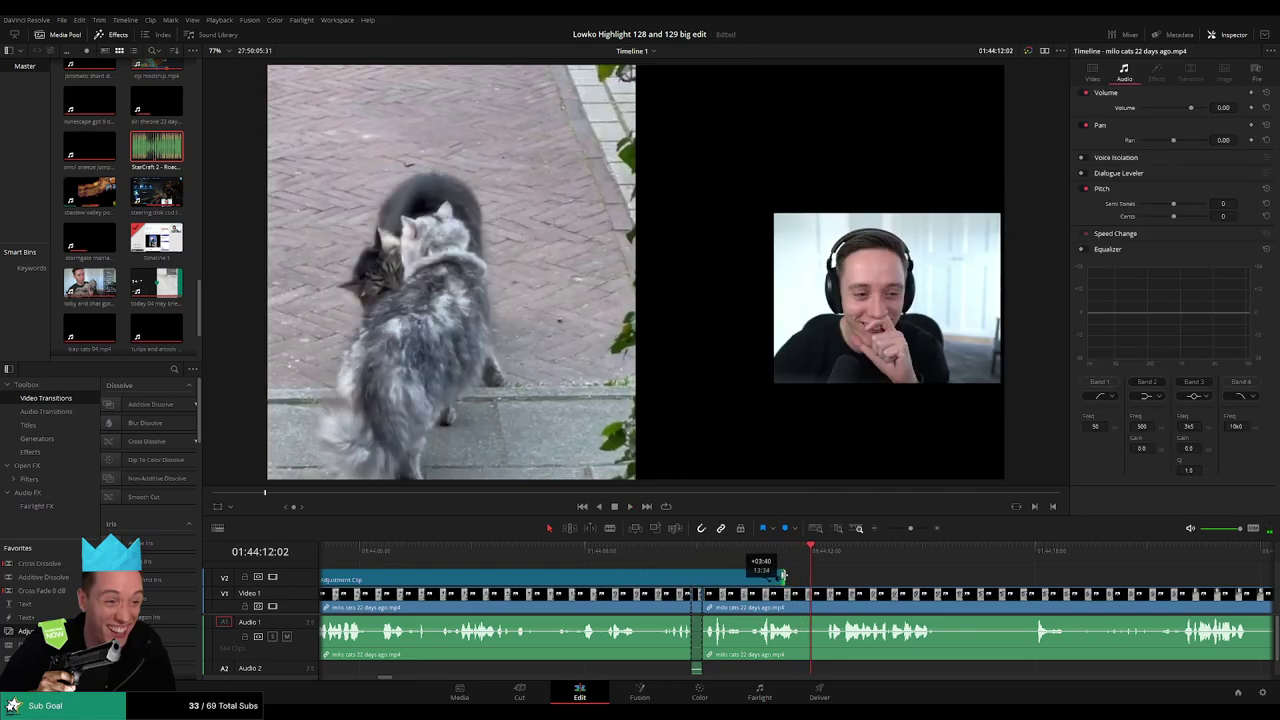
scroll(928, 570, right, 3)
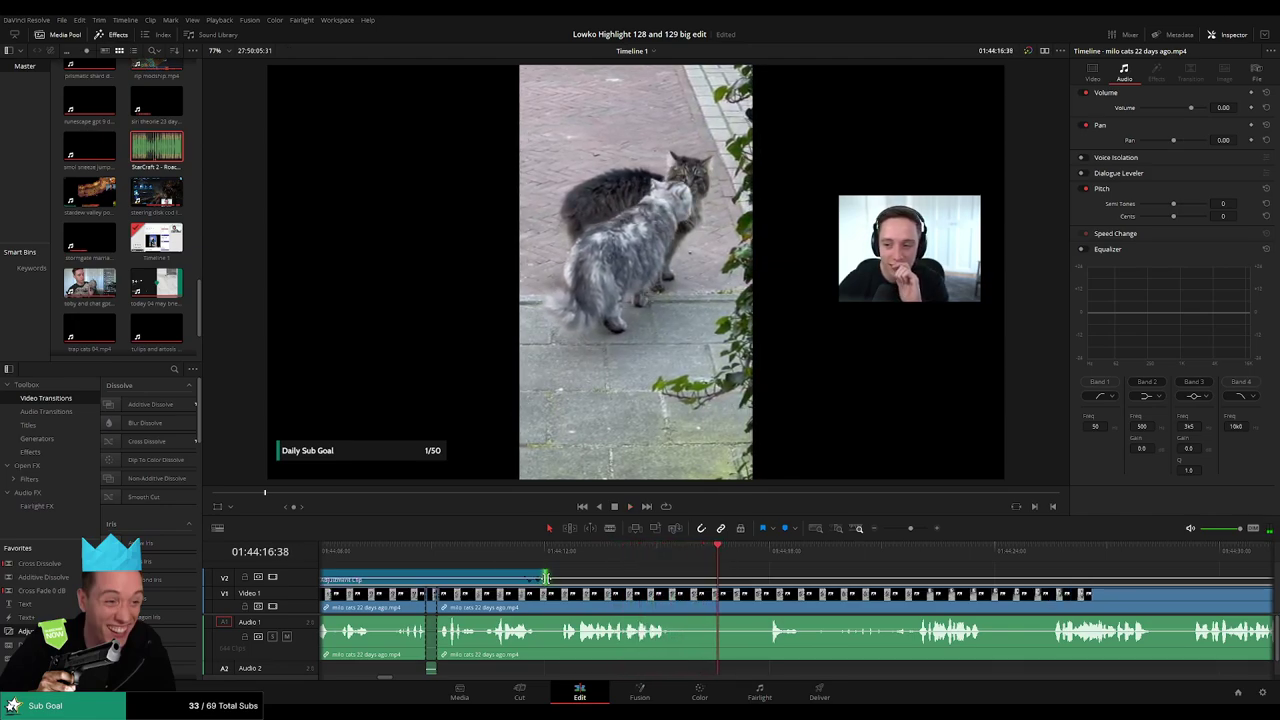
drag(543, 578, 715, 578)
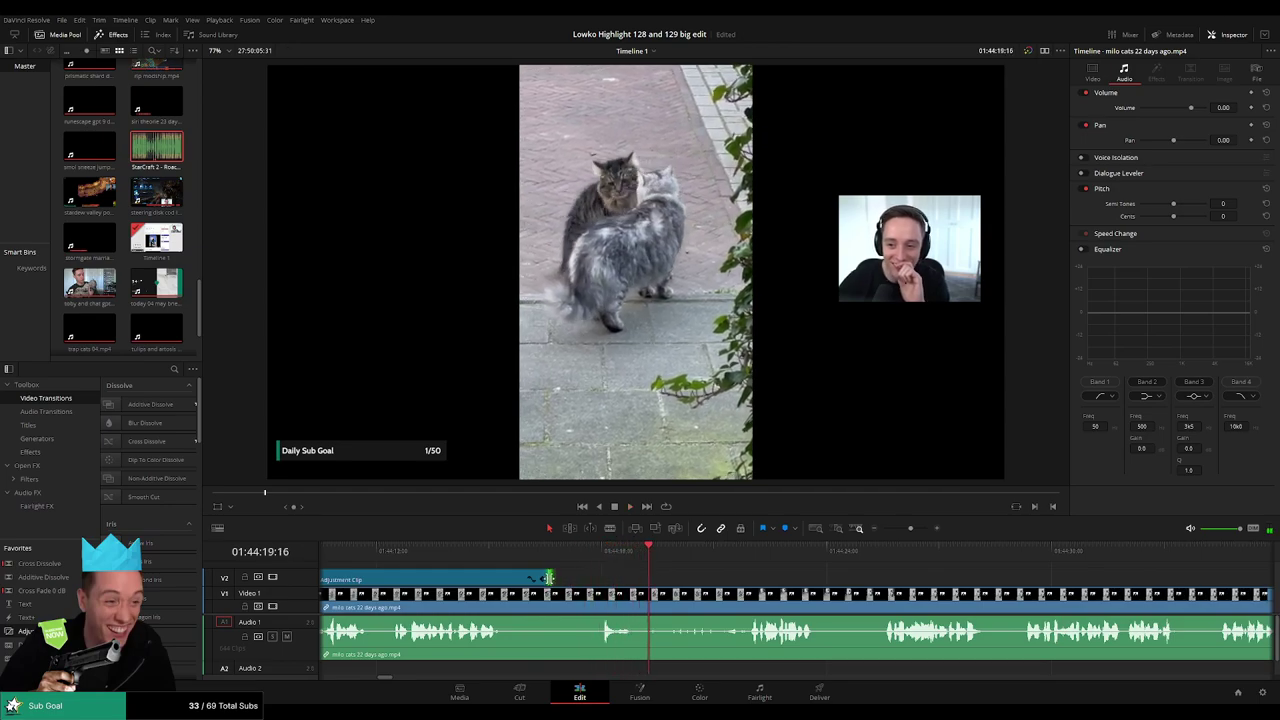
drag(548, 578, 648, 578)
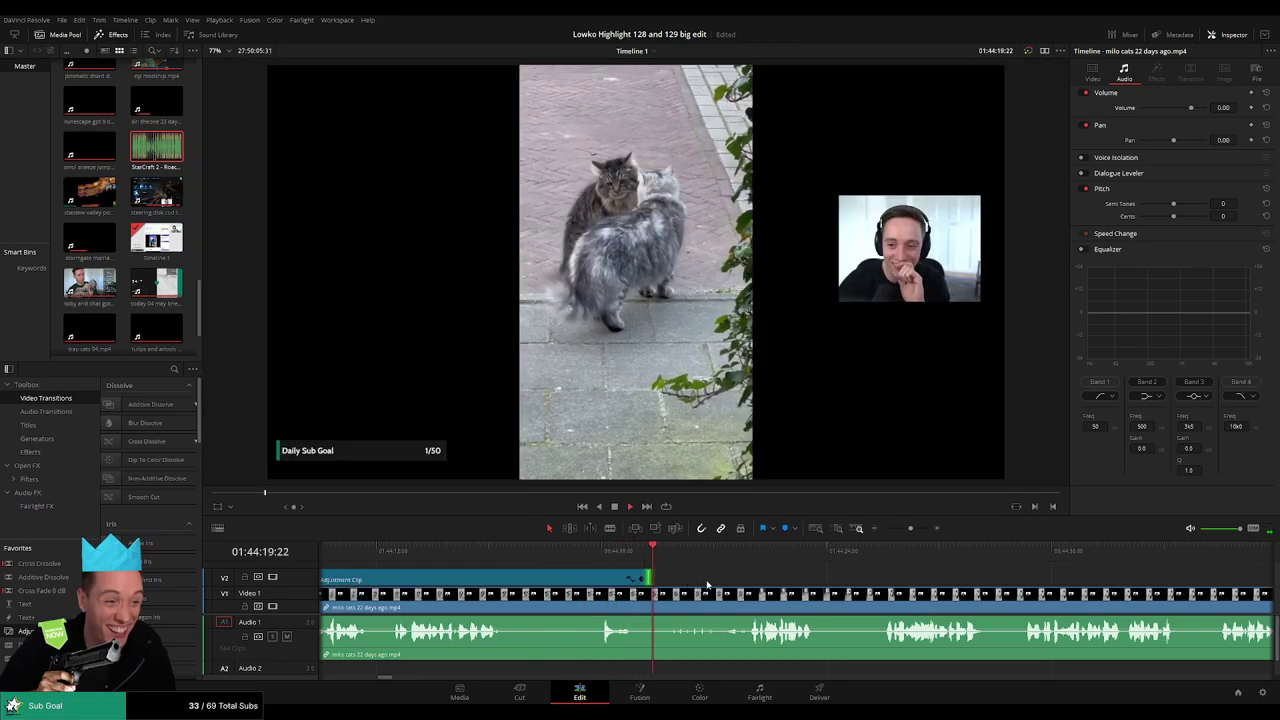
drag(608, 559, 558, 557)
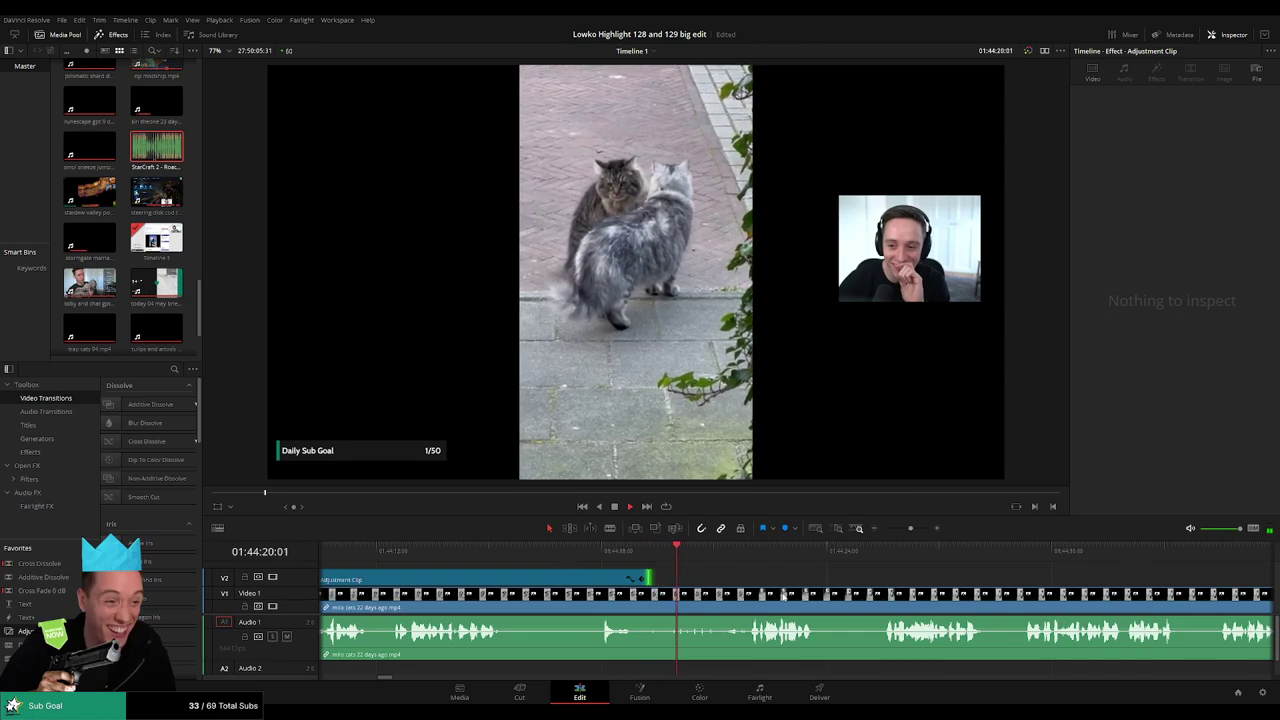
click(763, 593)
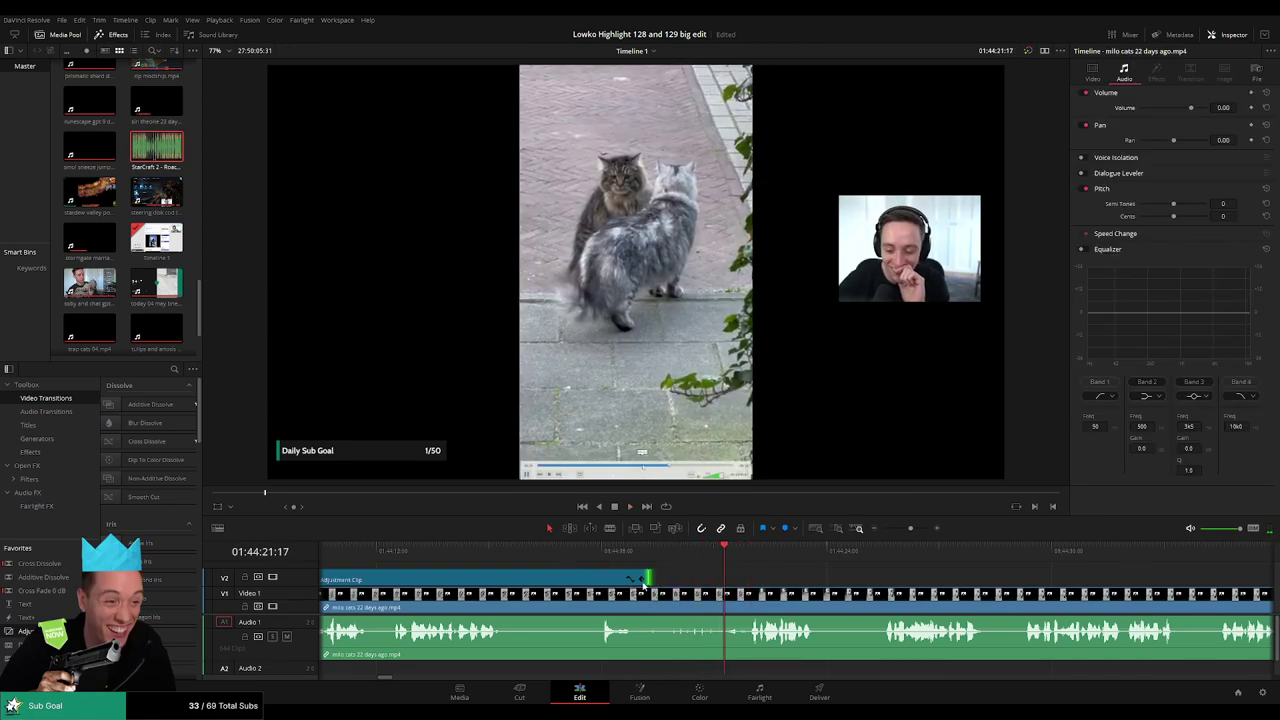
drag(650, 579, 725, 579)
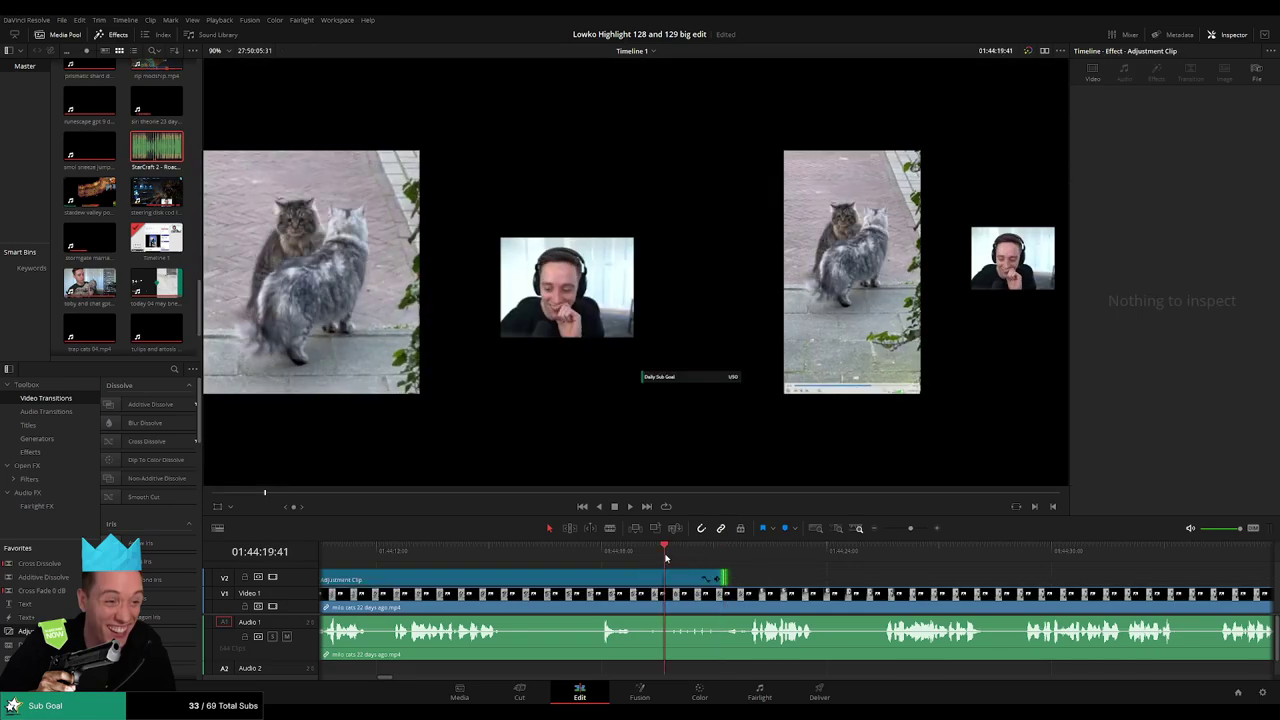
click(666, 552)
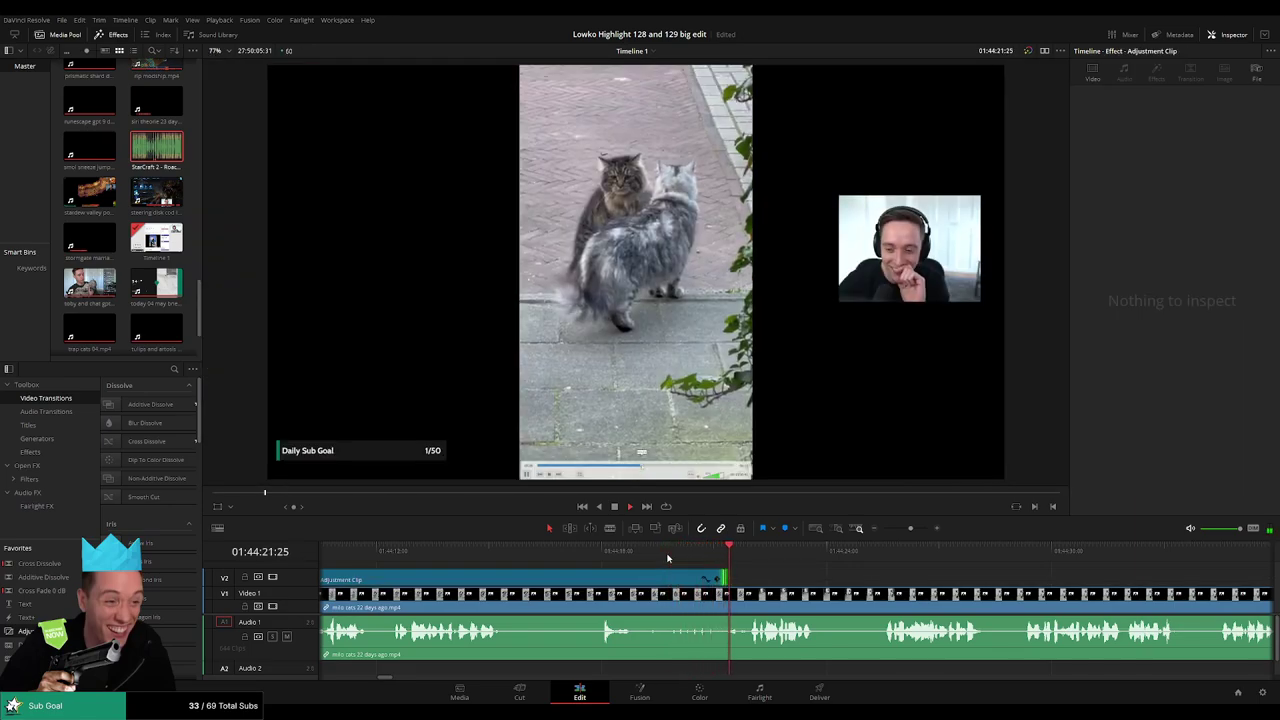
click(677, 552)
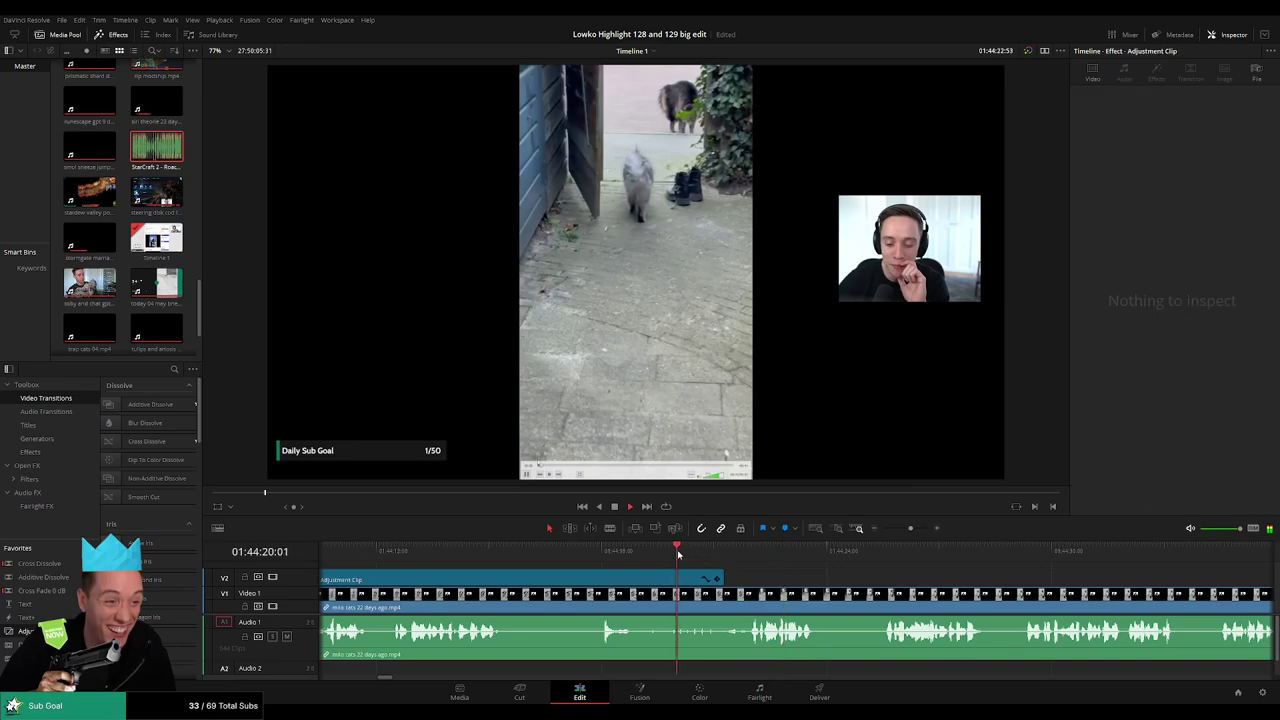
drag(715, 579, 706, 580)
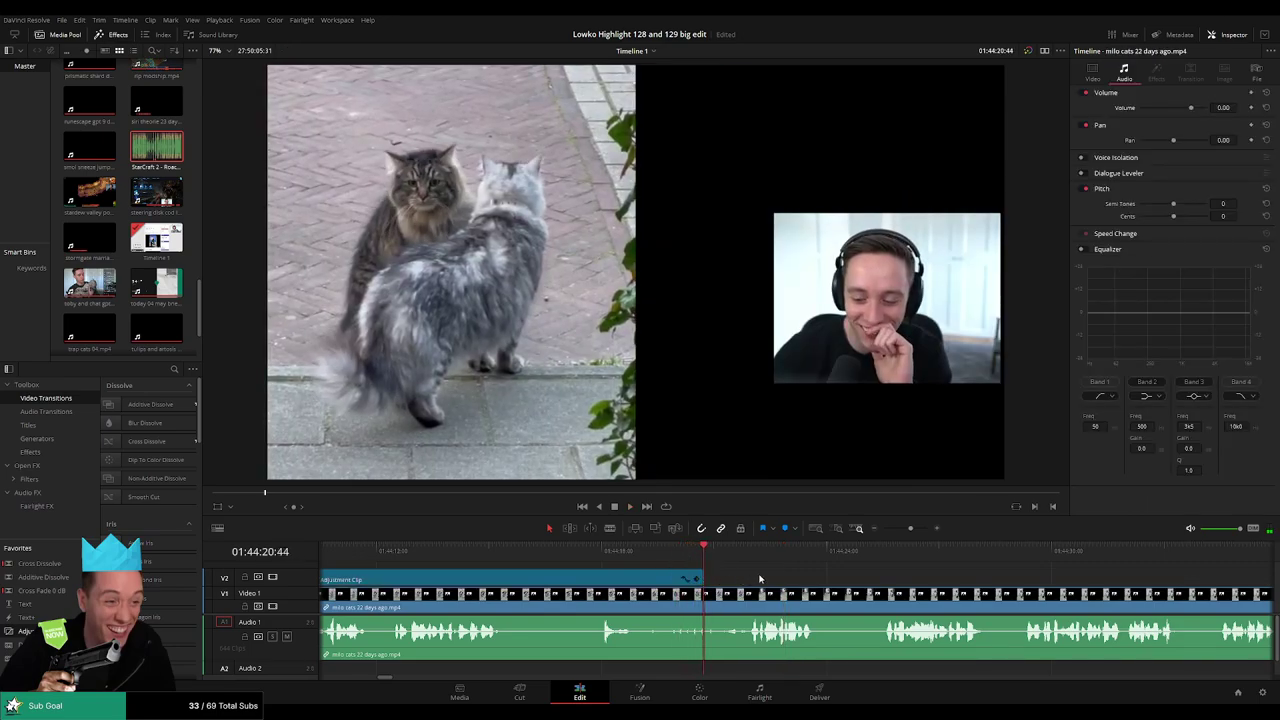
scroll(701, 573, right, 3)
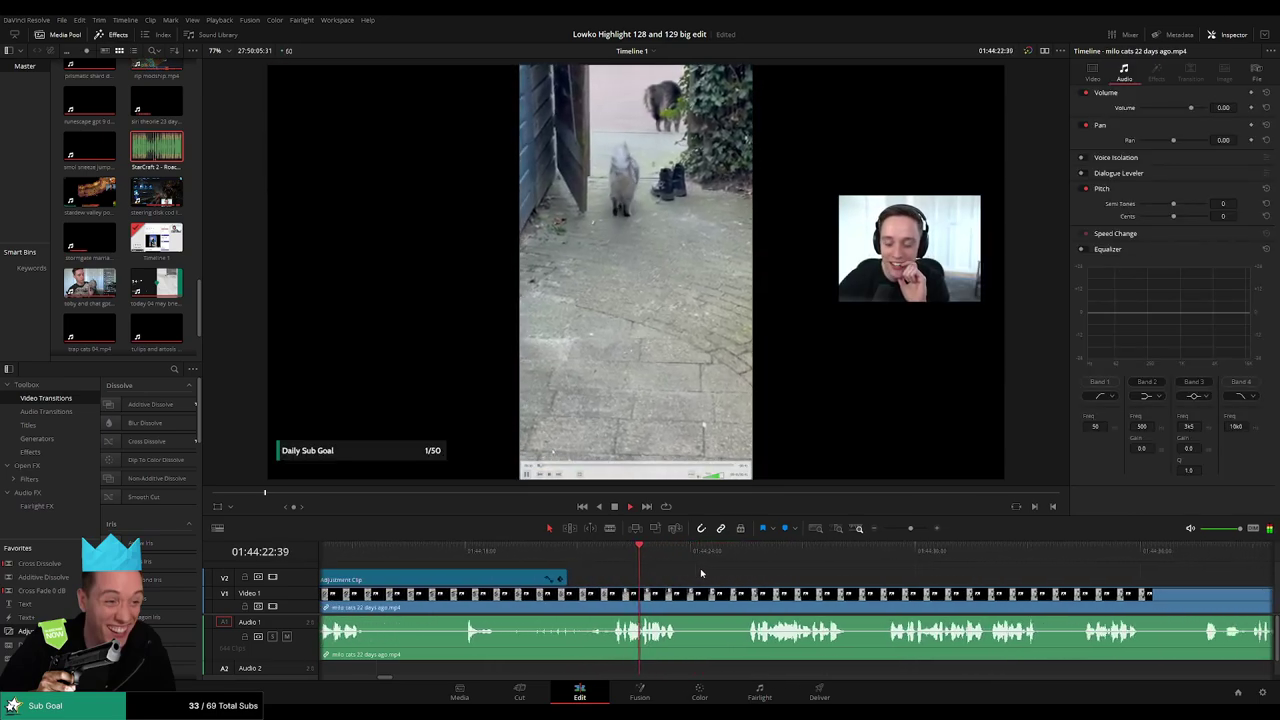
click(557, 550)
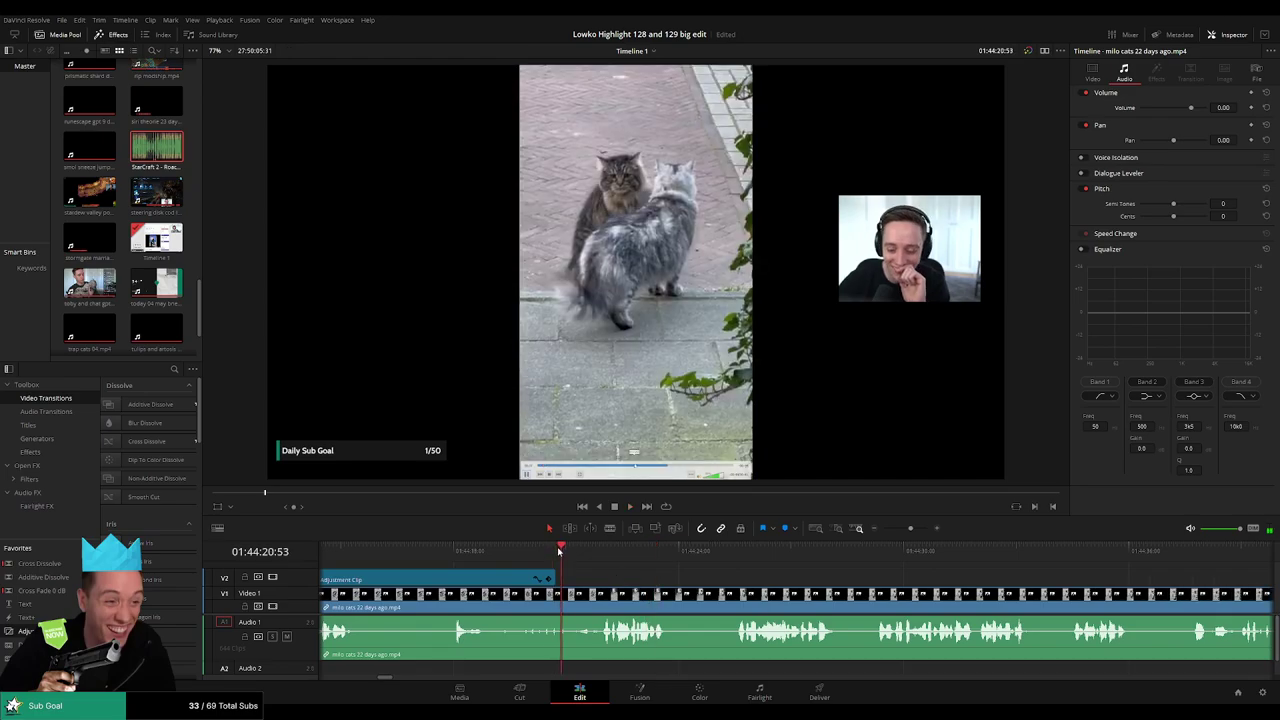
mouse_move(576, 595)
mouse_down()
mouse_move(607, 597)
mouse_move(592, 597)
mouse_up()
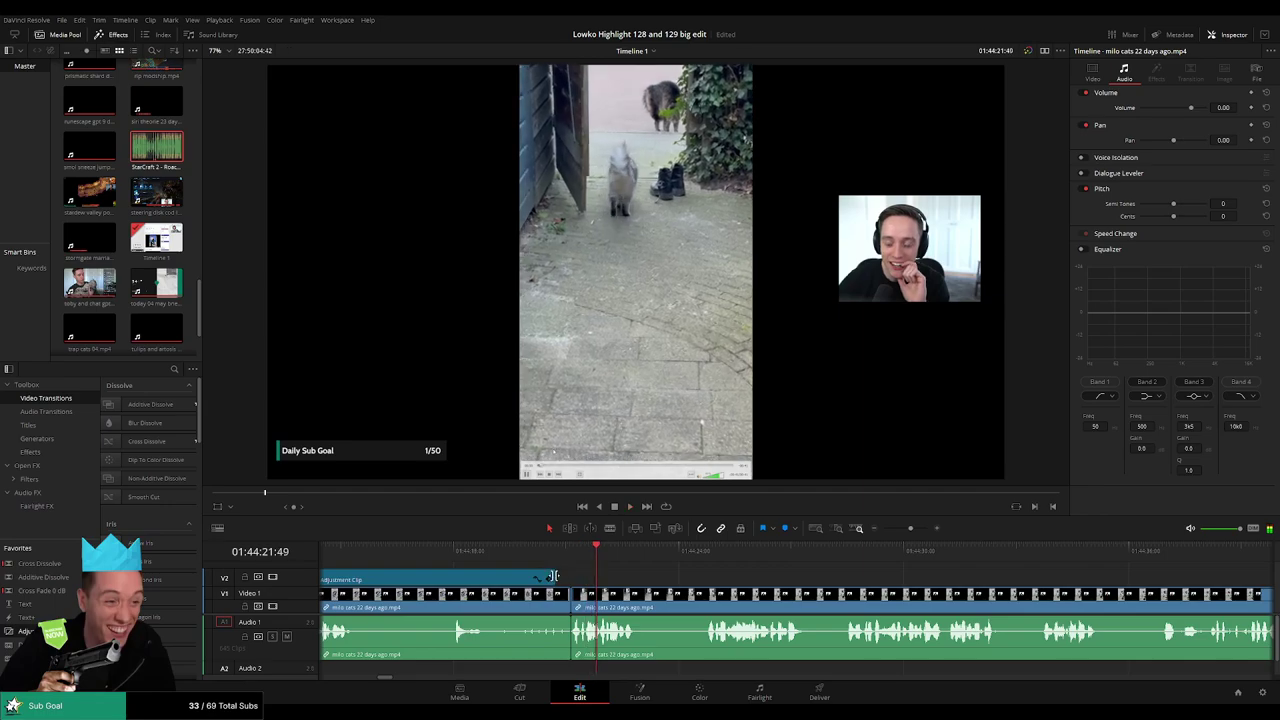
click(570, 580)
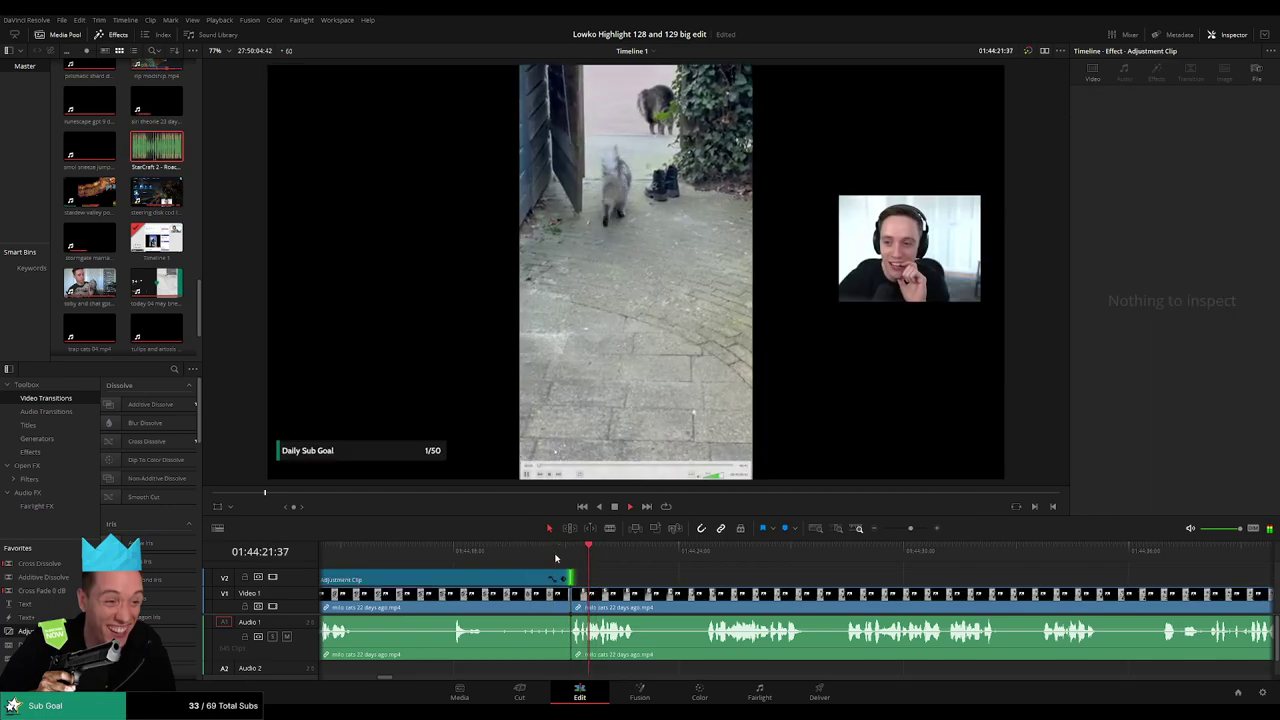
click(840, 582)
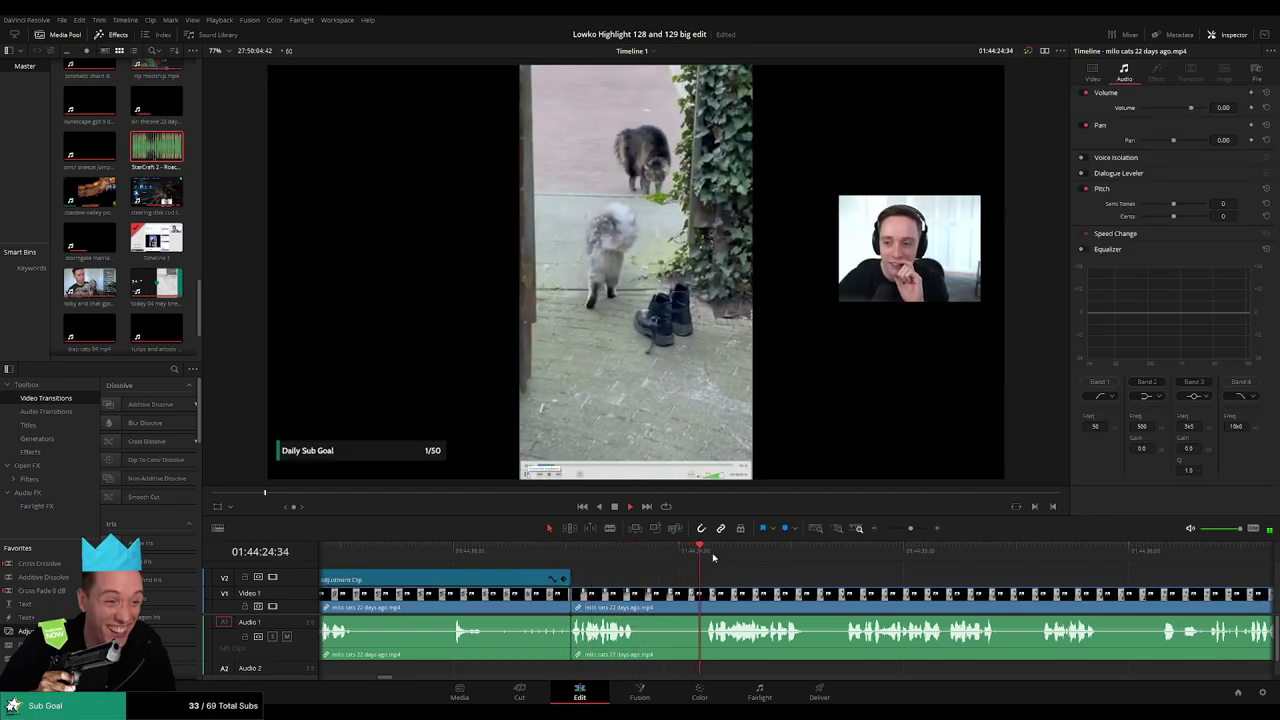
scroll(707, 563, right, 3)
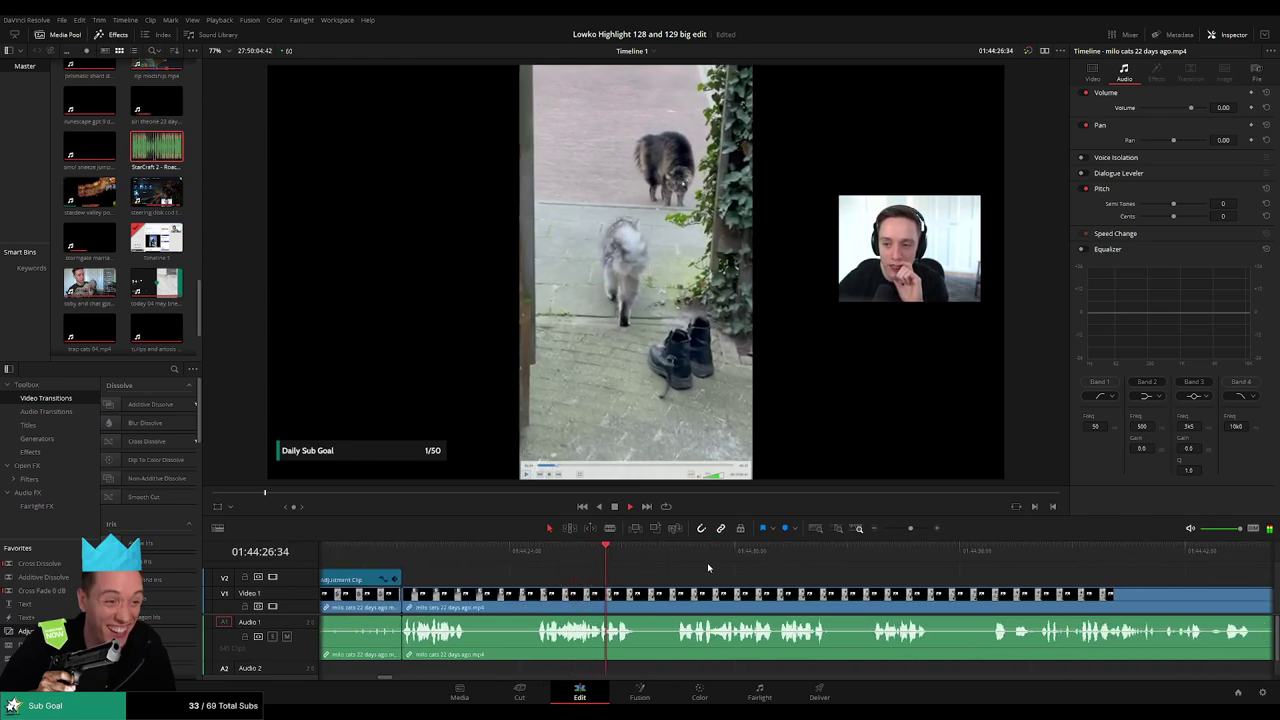
scroll(706, 570, right, 3)
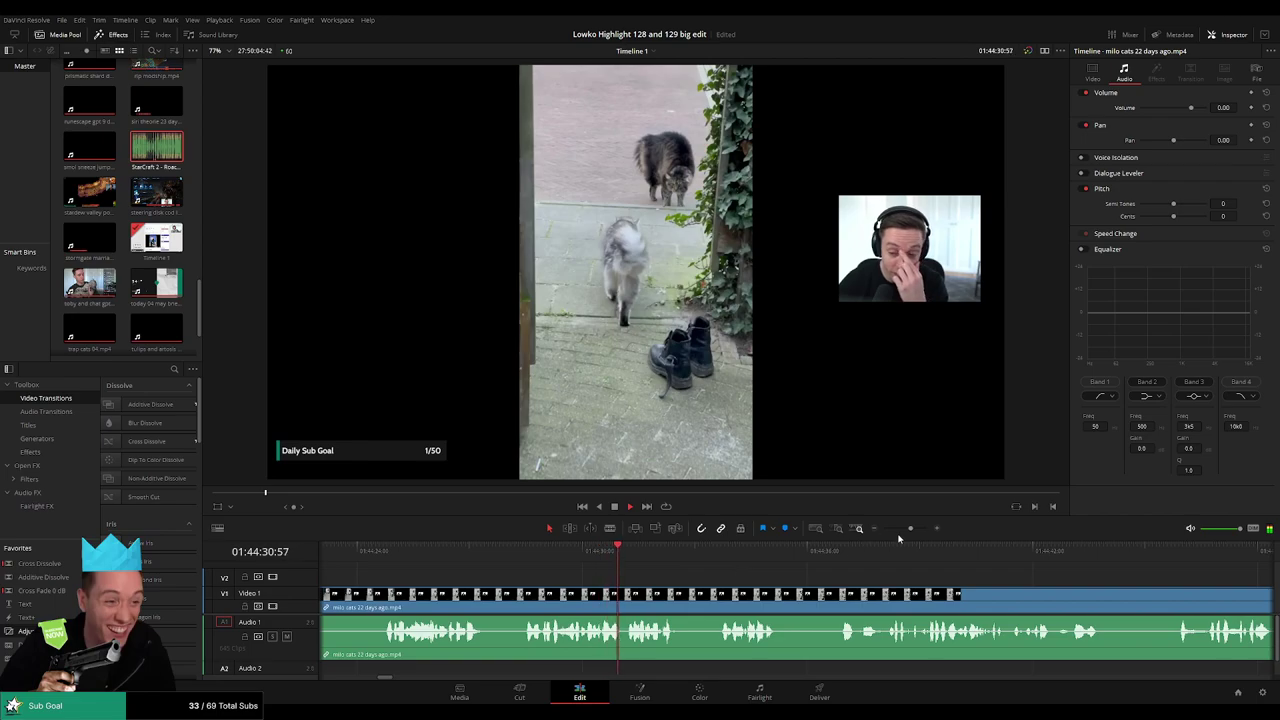
Replay the cat footage and split the clip at the chosen moment.
drag(893, 531, 903, 531)
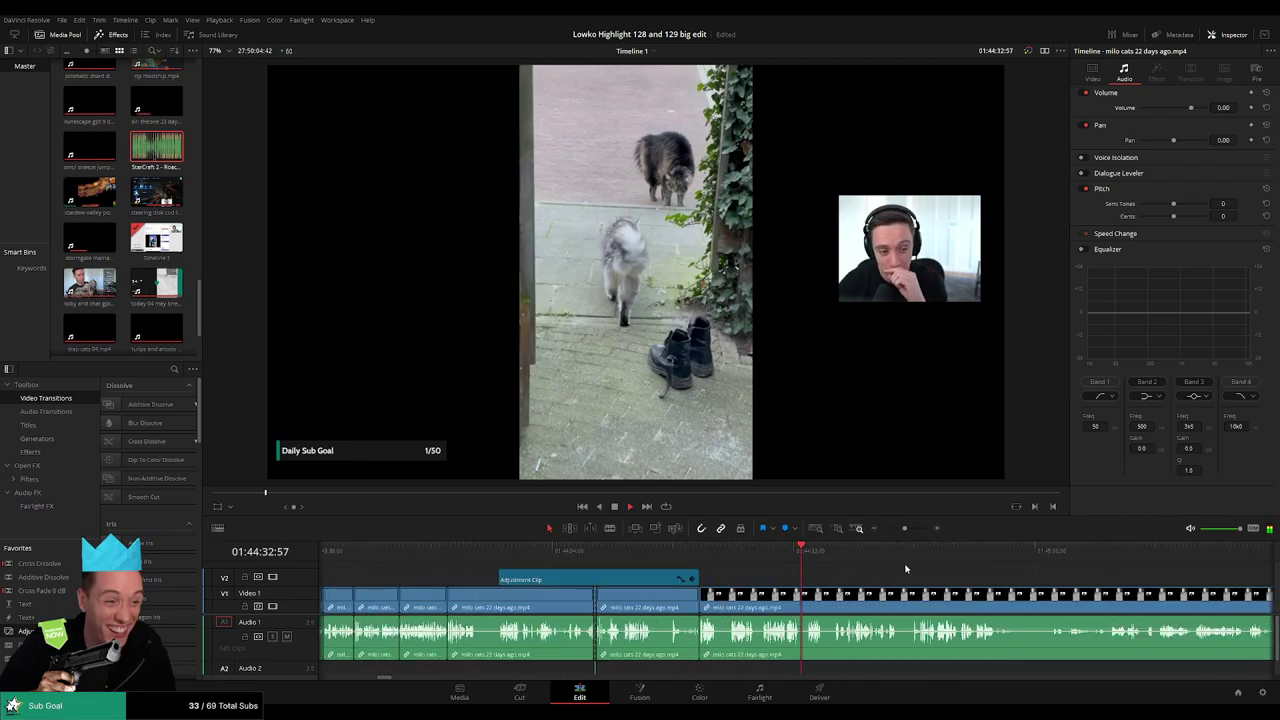
scroll(880, 582, right, 5)
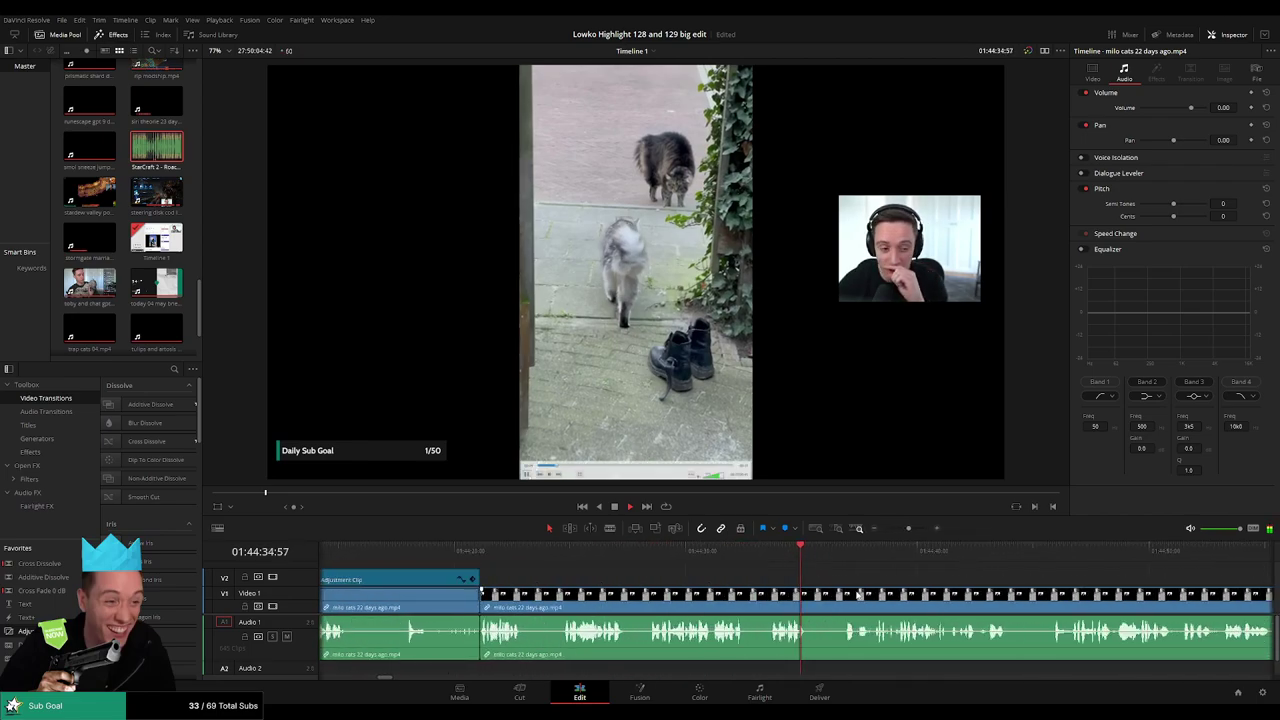
click(696, 551)
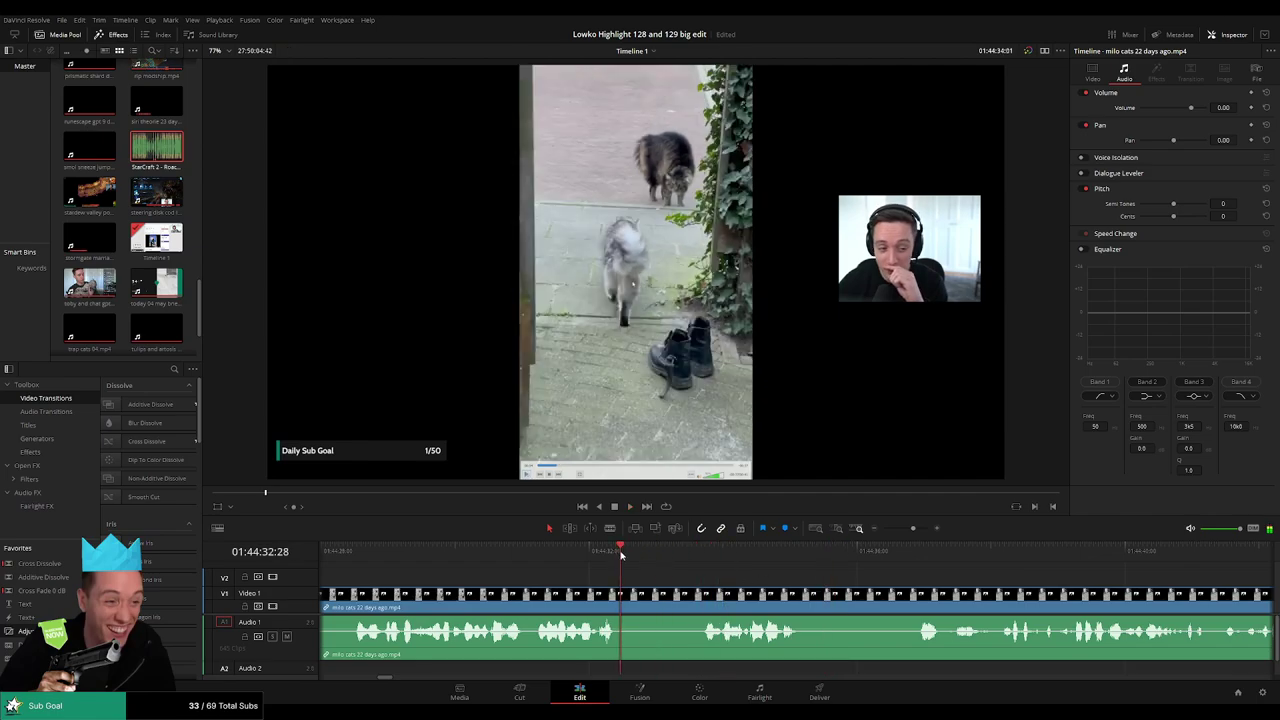
key(space)
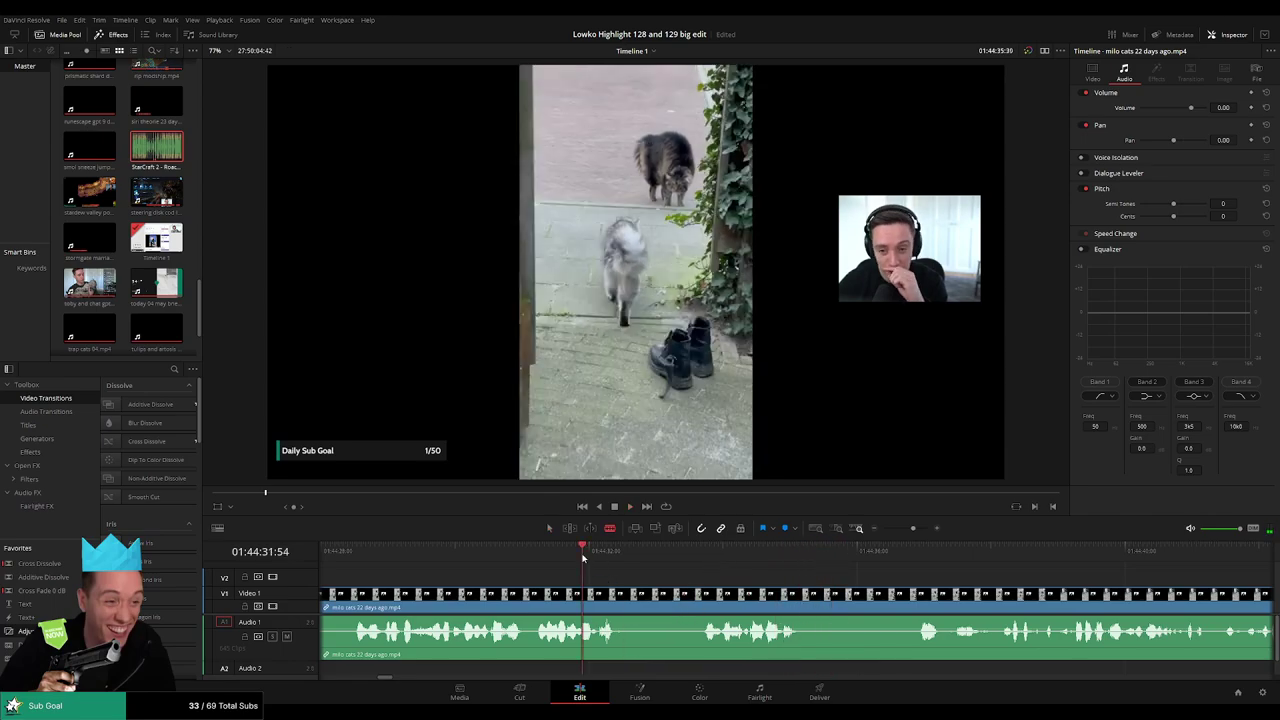
click(699, 557)
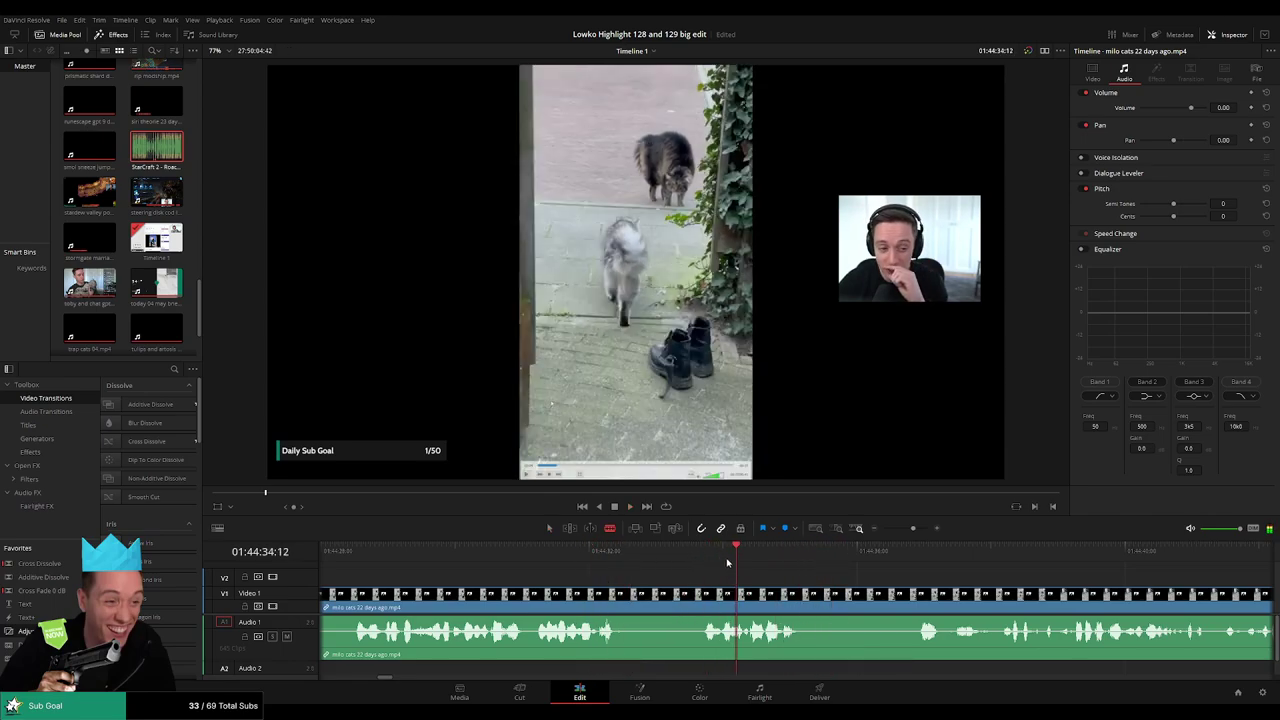
click(740, 594)
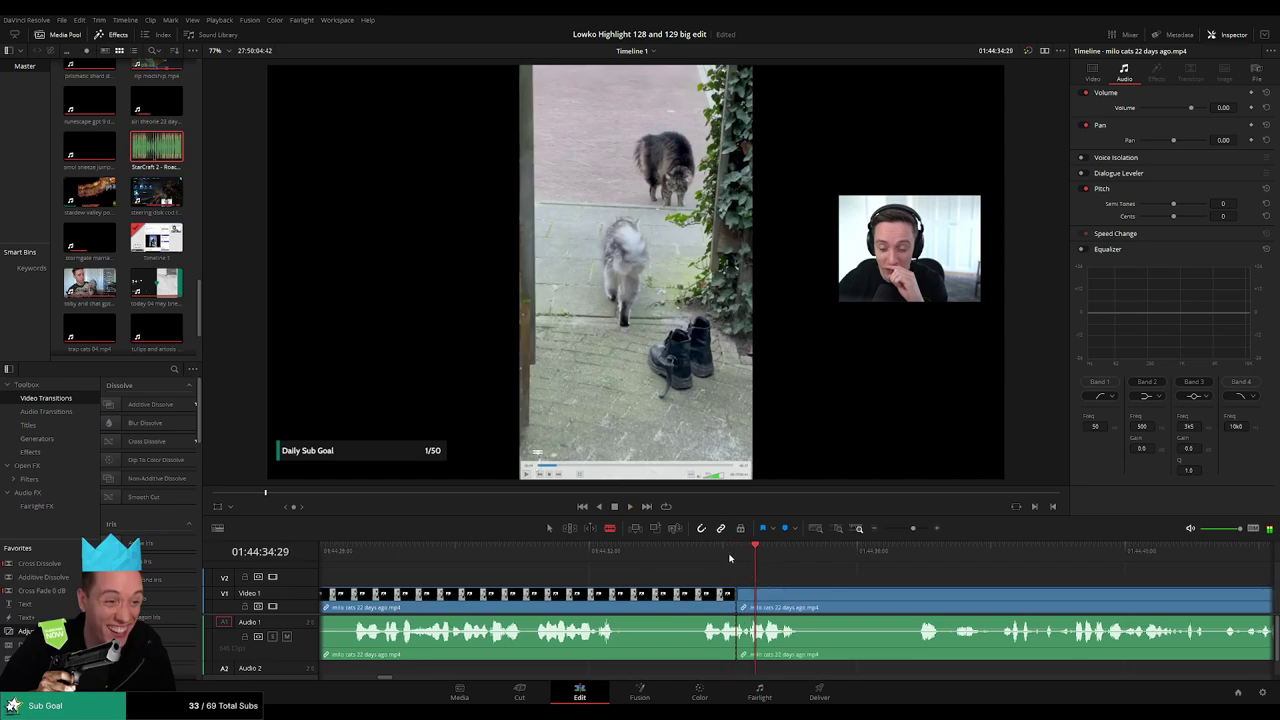
key(space)
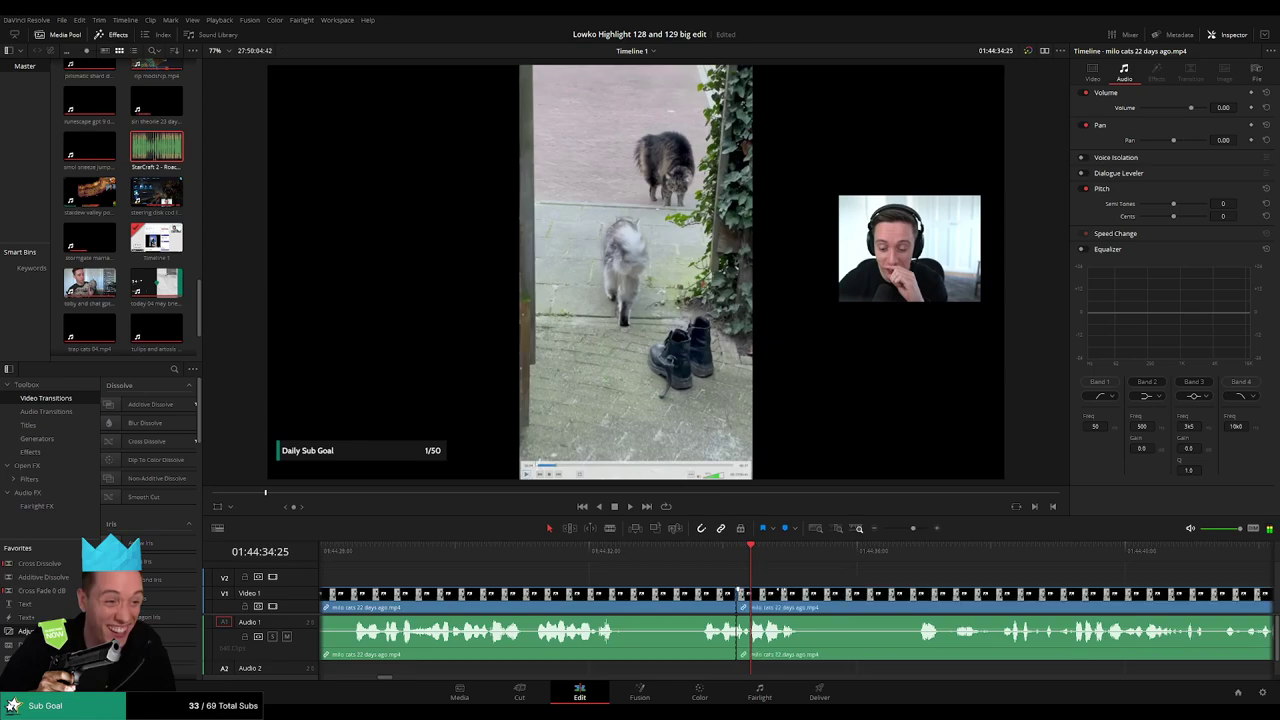
Cut at the exact frame and place the StarCraft Roach Quotes sound on Audio 2.
scroll(795, 591, up, 2)
click(711, 551)
mouse_move(663, 557)
mouse_down()
mouse_move(624, 553)
mouse_move(784, 549)
mouse_up()
key(b)
click(746, 595)
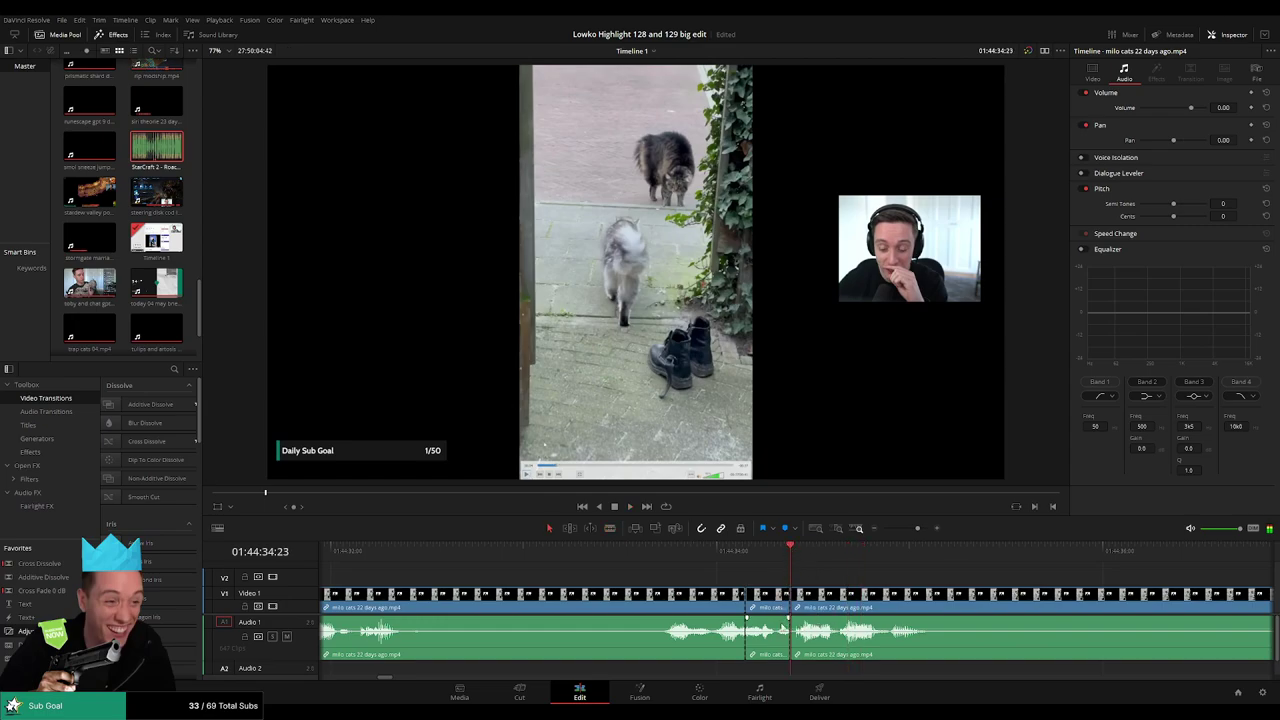
drag(156, 147, 710, 668)
text(-27)
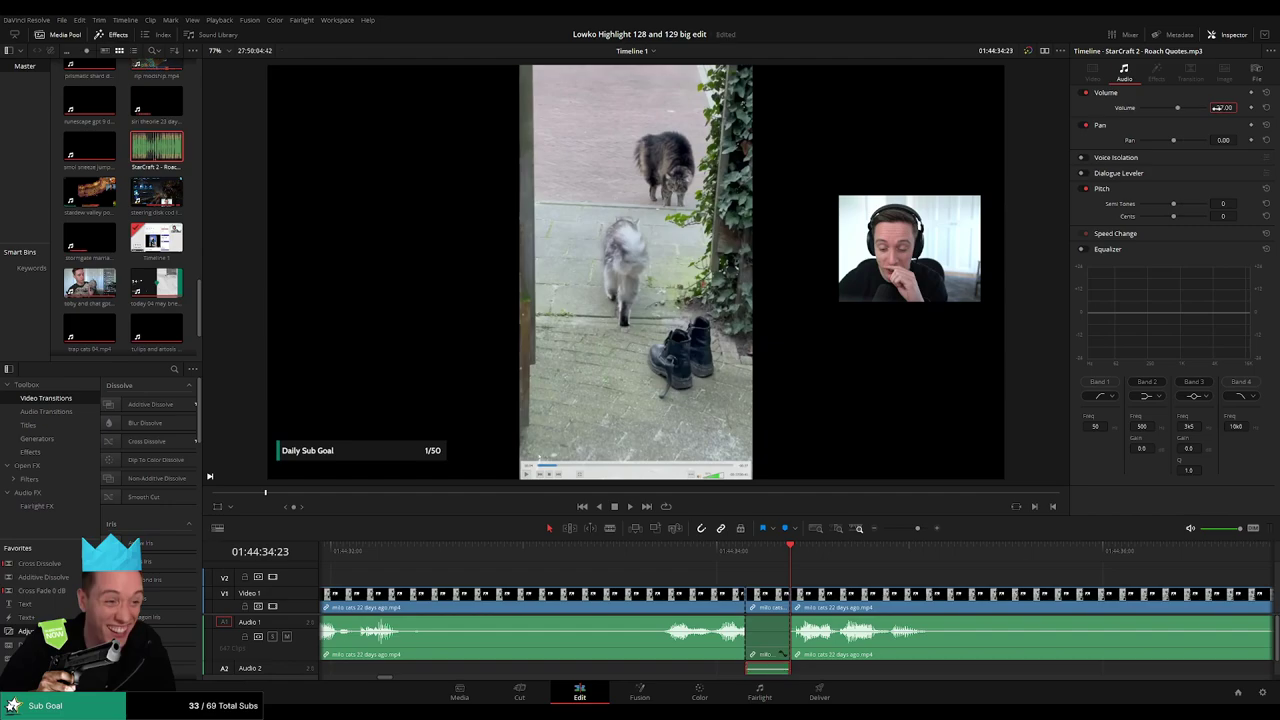
Zoom the timeline in, then blade out and ripple-delete the quiet stretch of the cat clip.
click(908, 532)
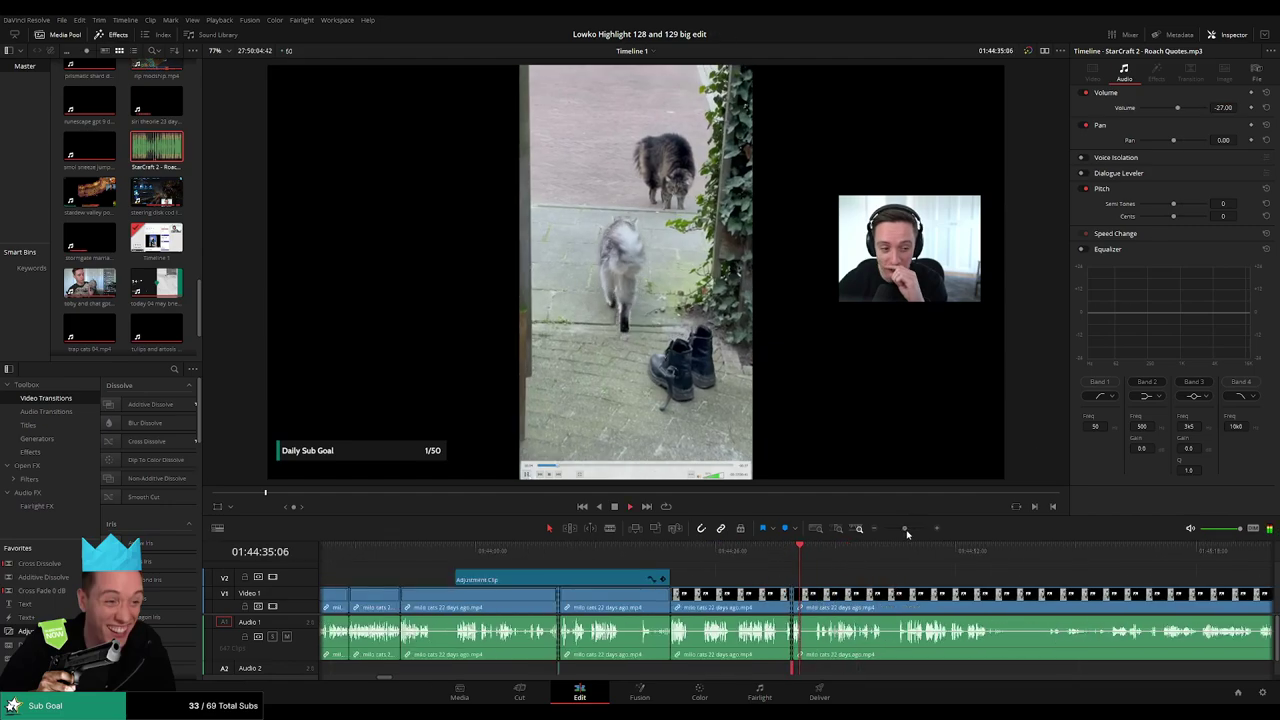
click(727, 577)
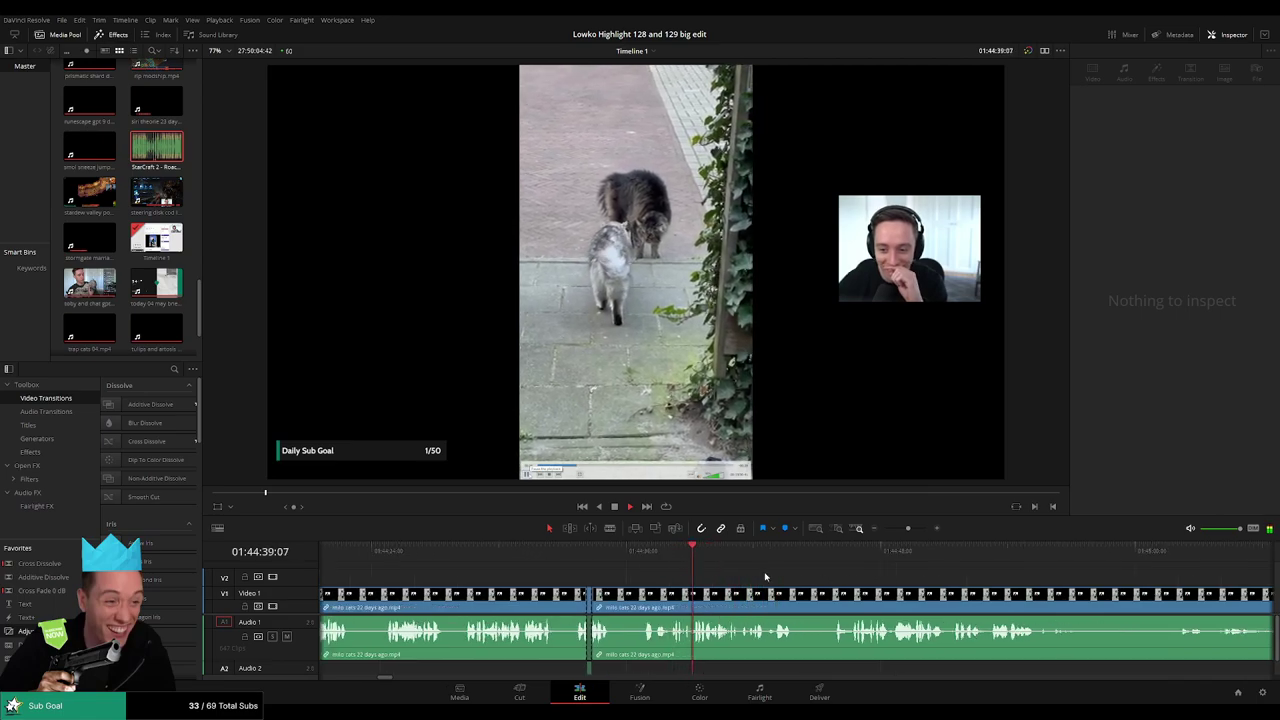
click(909, 534)
drag(909, 534, 911, 531)
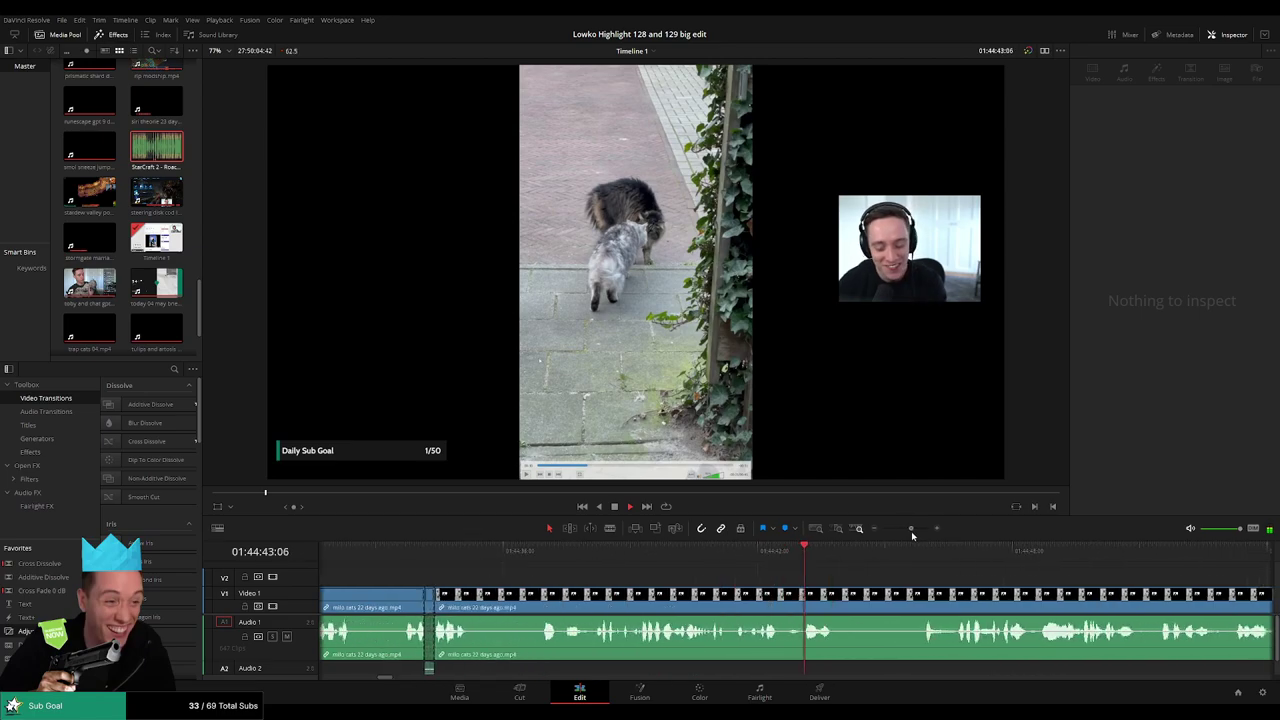
click(689, 556)
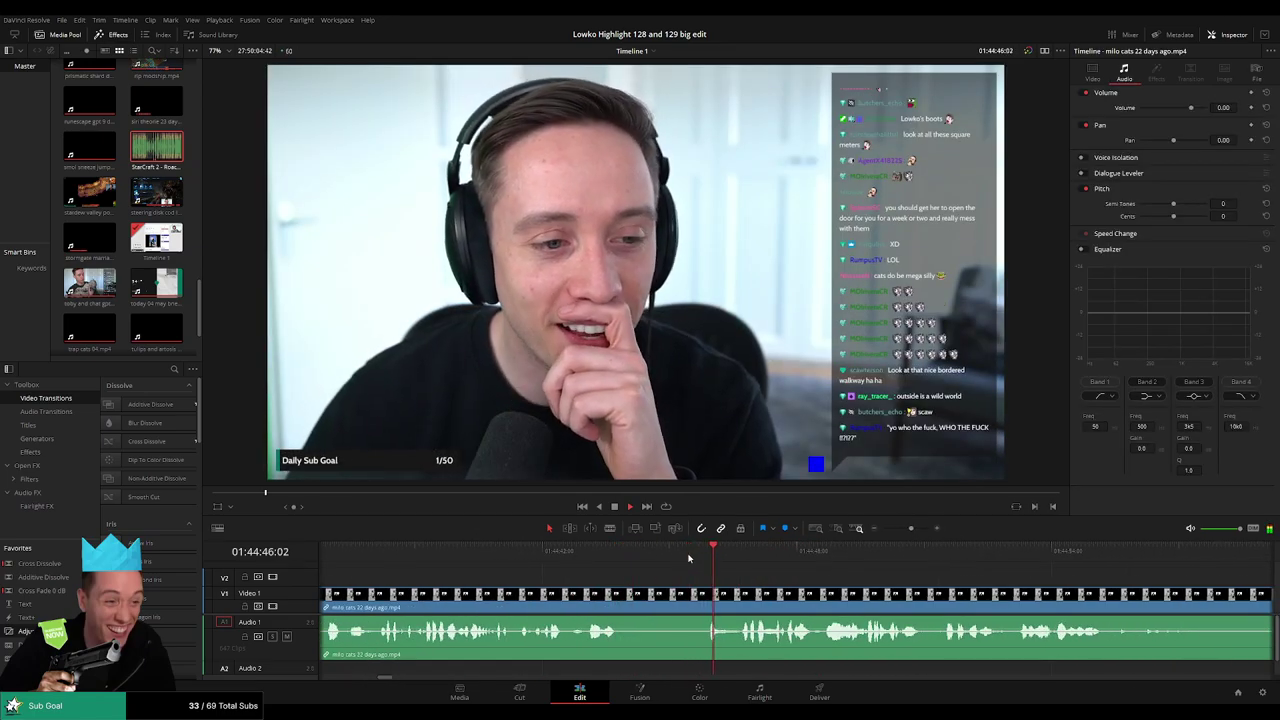
key(b)
click(619, 597)
click(706, 597)
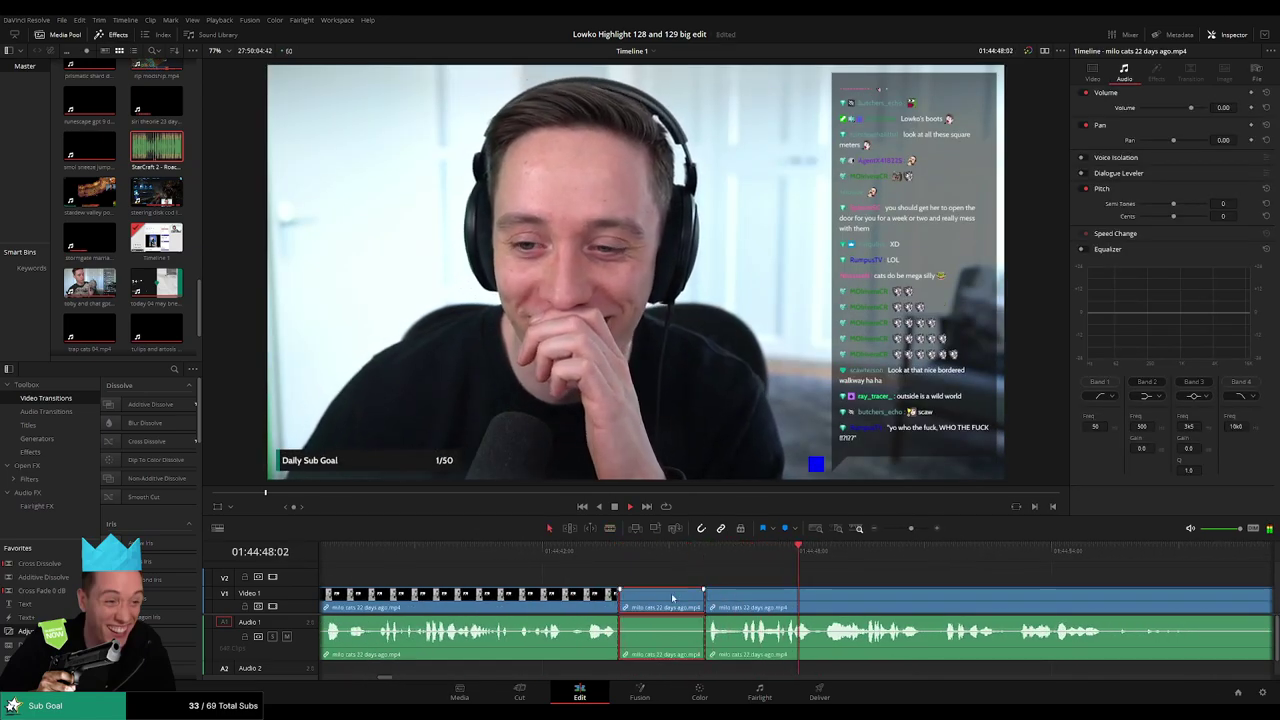
key(a)
click(648, 597)
key(Delete)
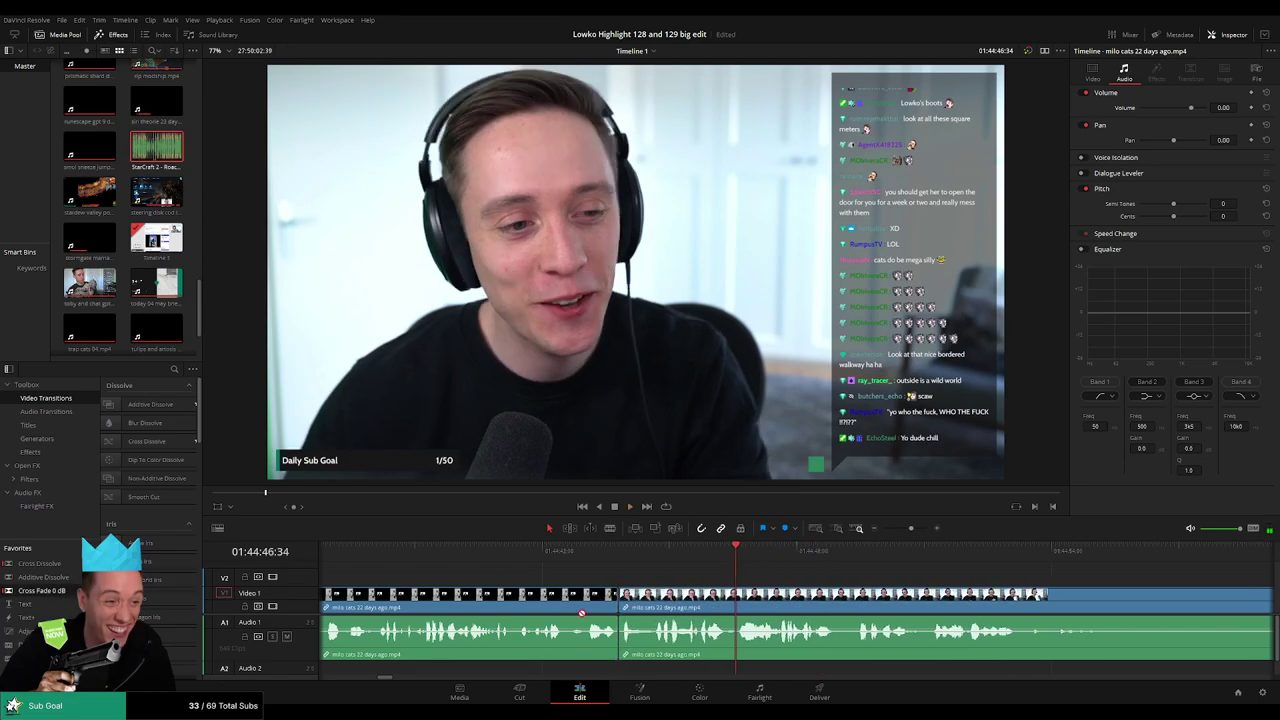
Add a Cross Fade 0 dB at the A1 audio cut and preview it.
drag(582, 613, 618, 641)
key(space)
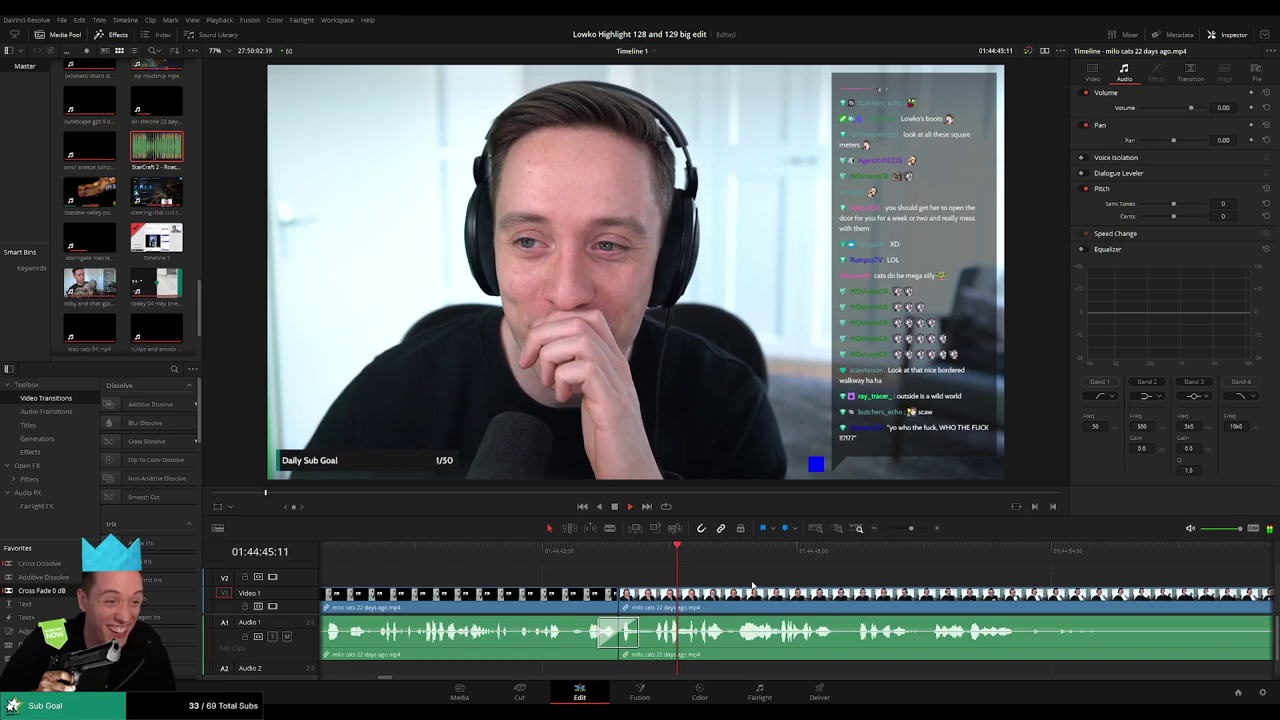
key(space)
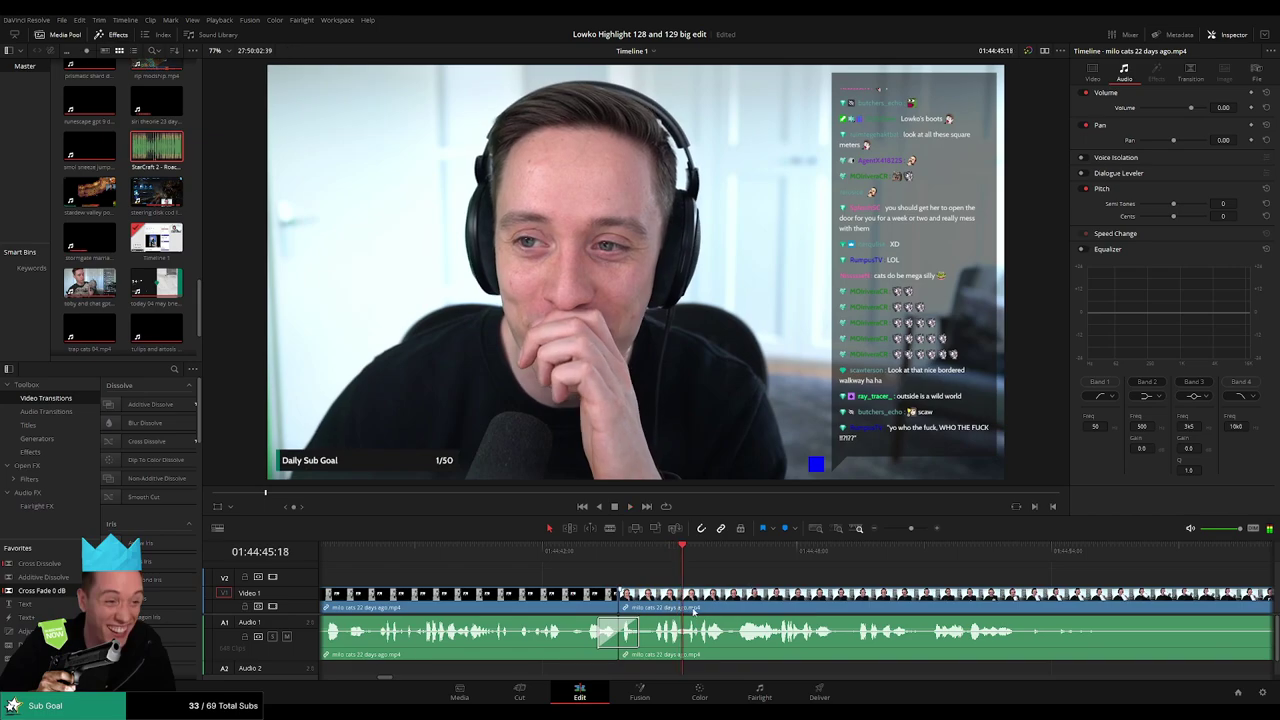
Make cuts in the cat clip around where the next sting will go.
key(b)
key(ctrl+b)
key(space)
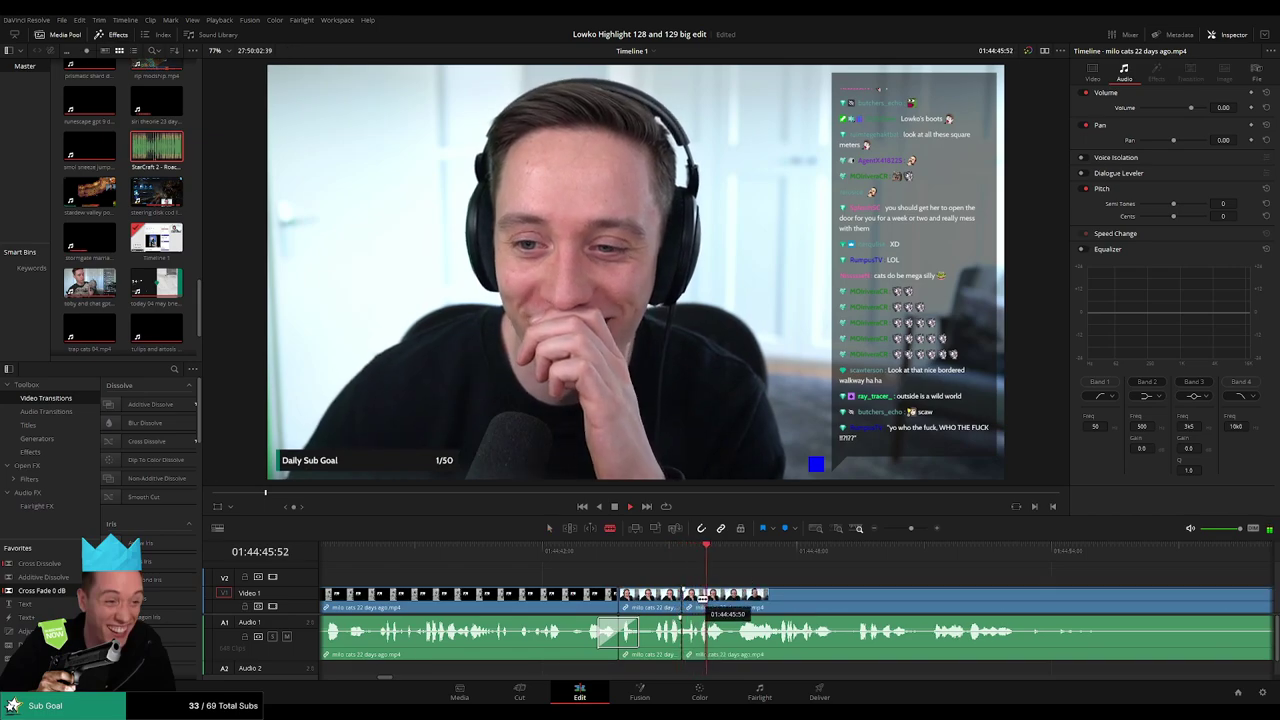
click(701, 605)
key(a)
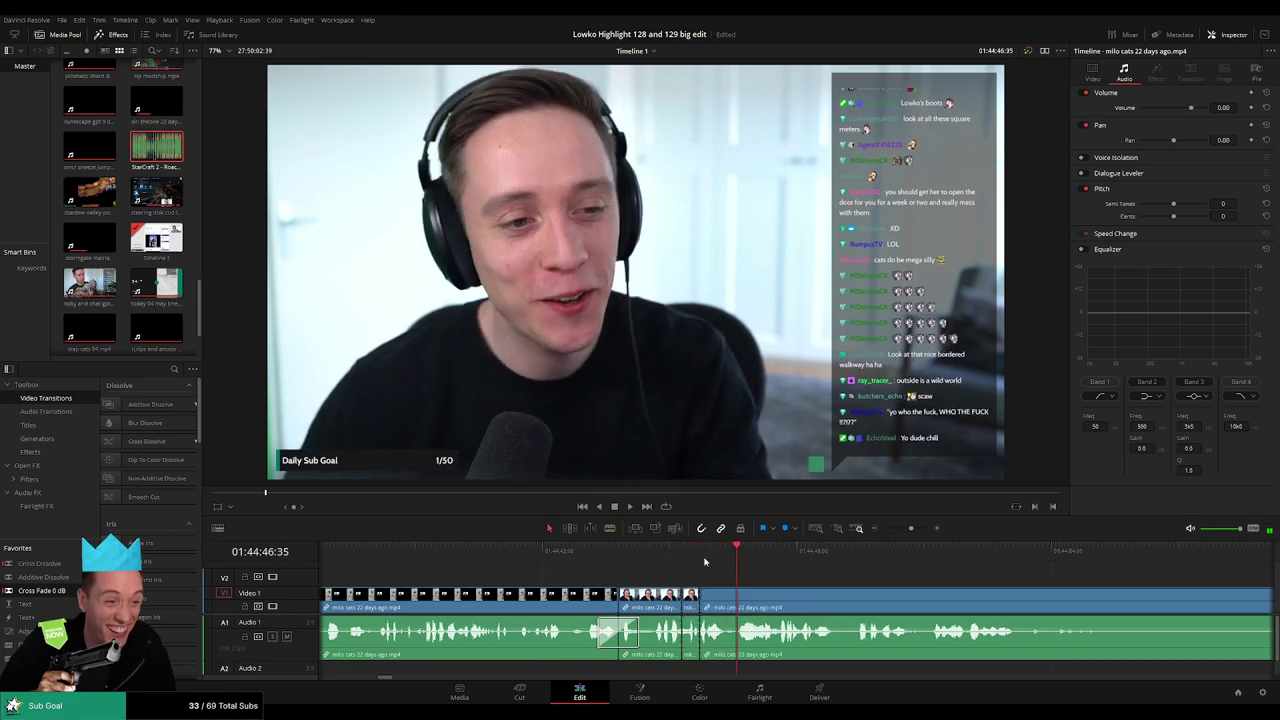
key(Up)
key(space)
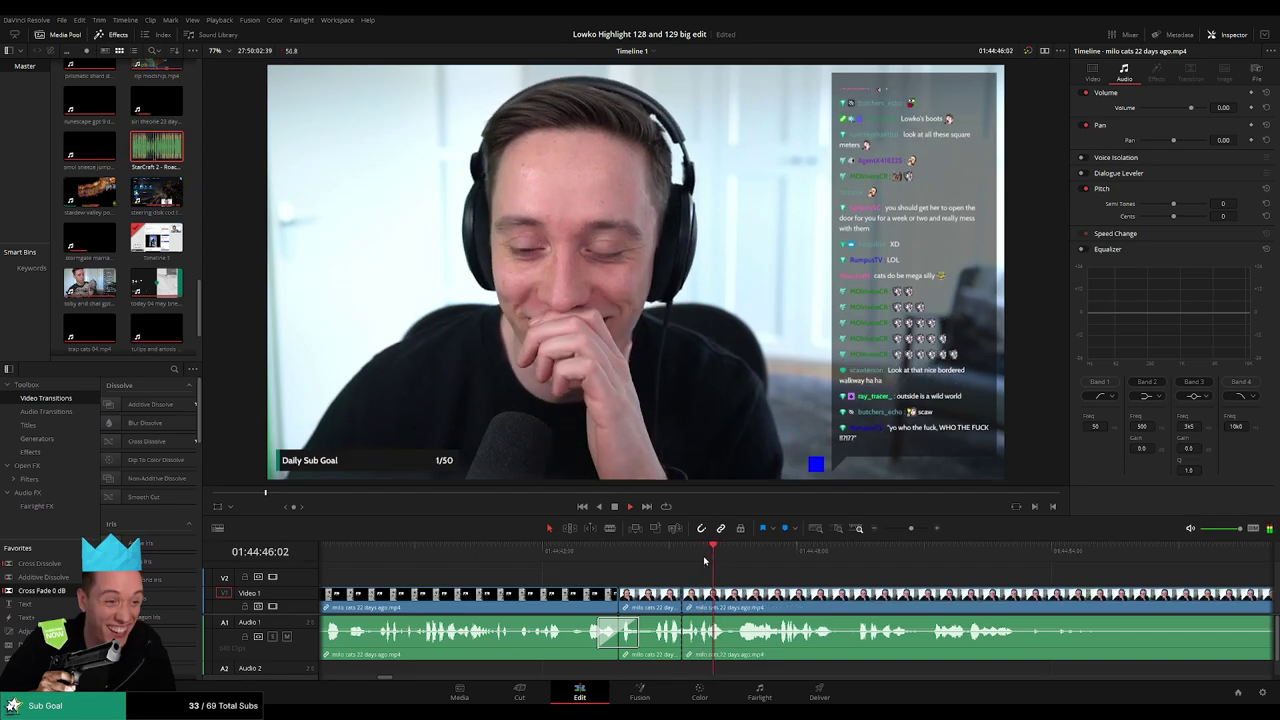
key(b)
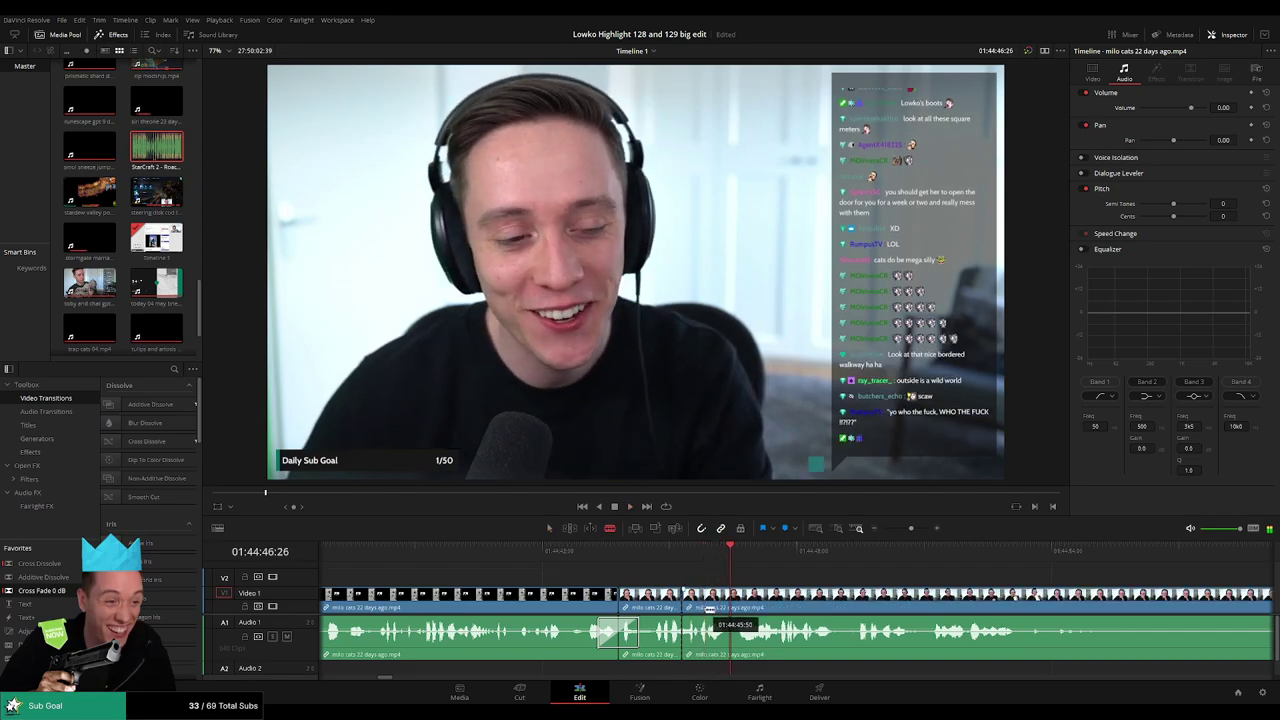
click(710, 612)
key(a)
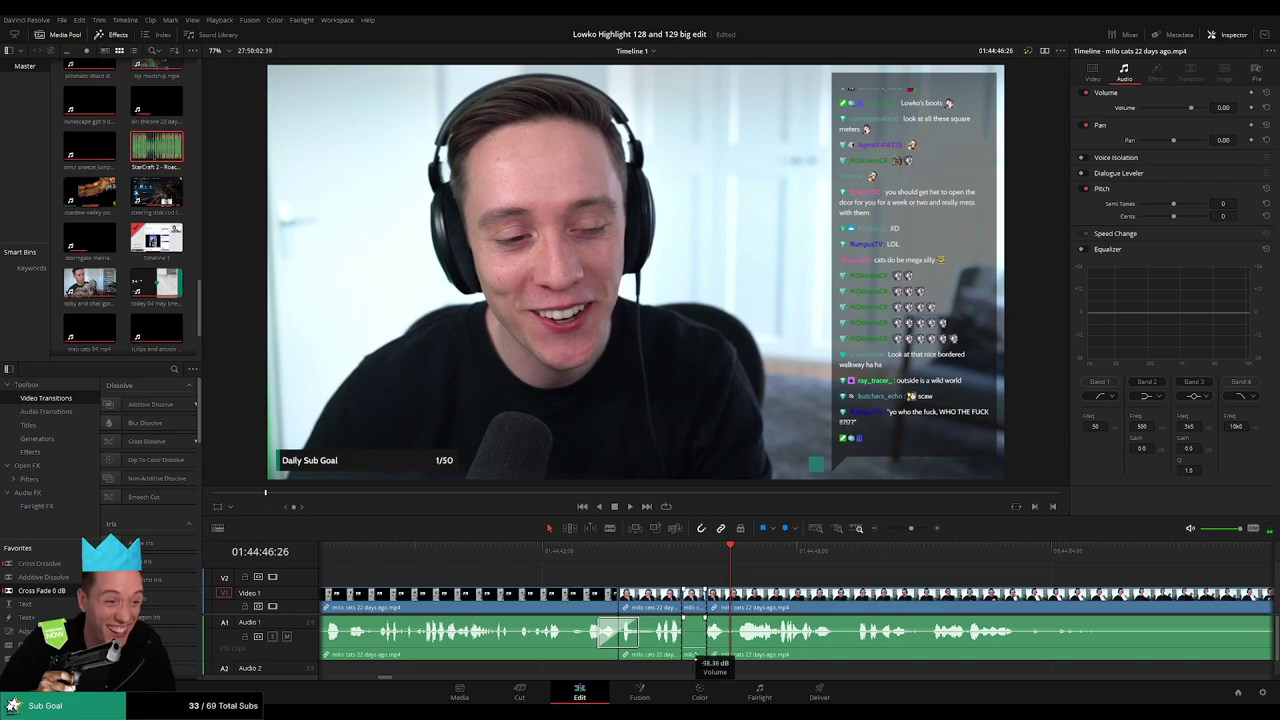
Add another Roach Quotes sting on Audio 2 under the cut at volume -27.
double_click(140, 158)
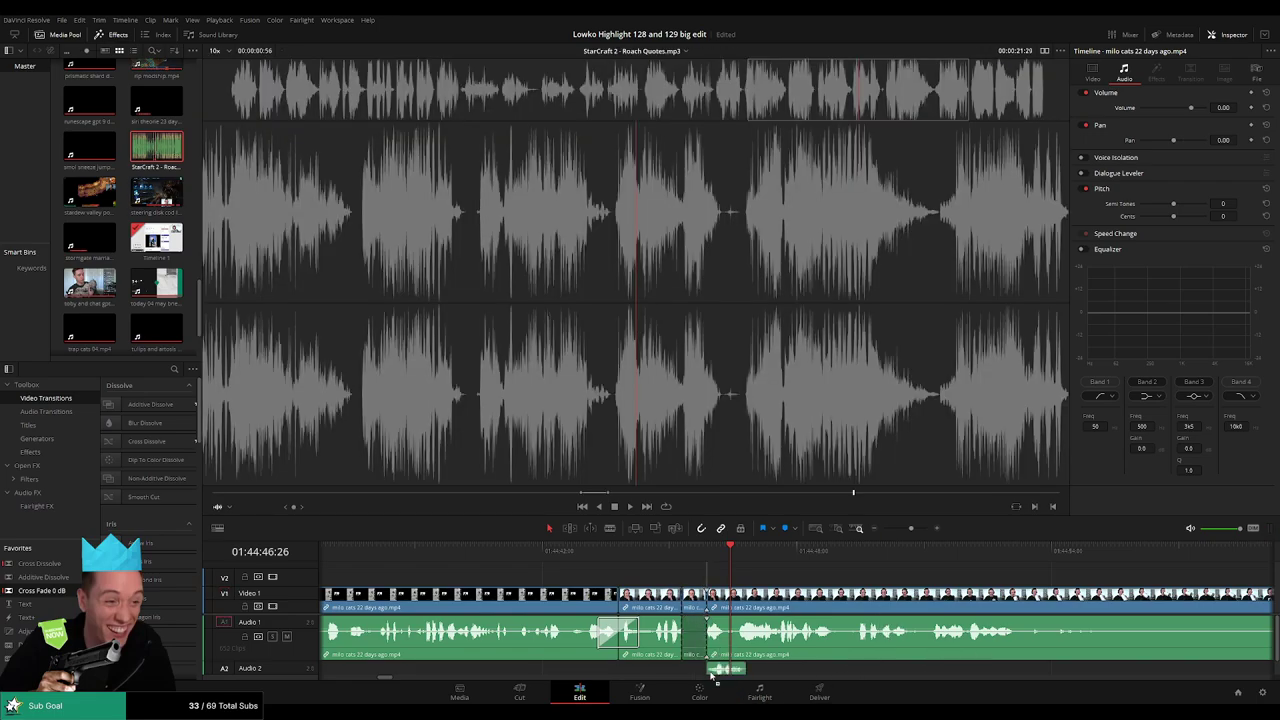
drag(712, 678, 696, 668)
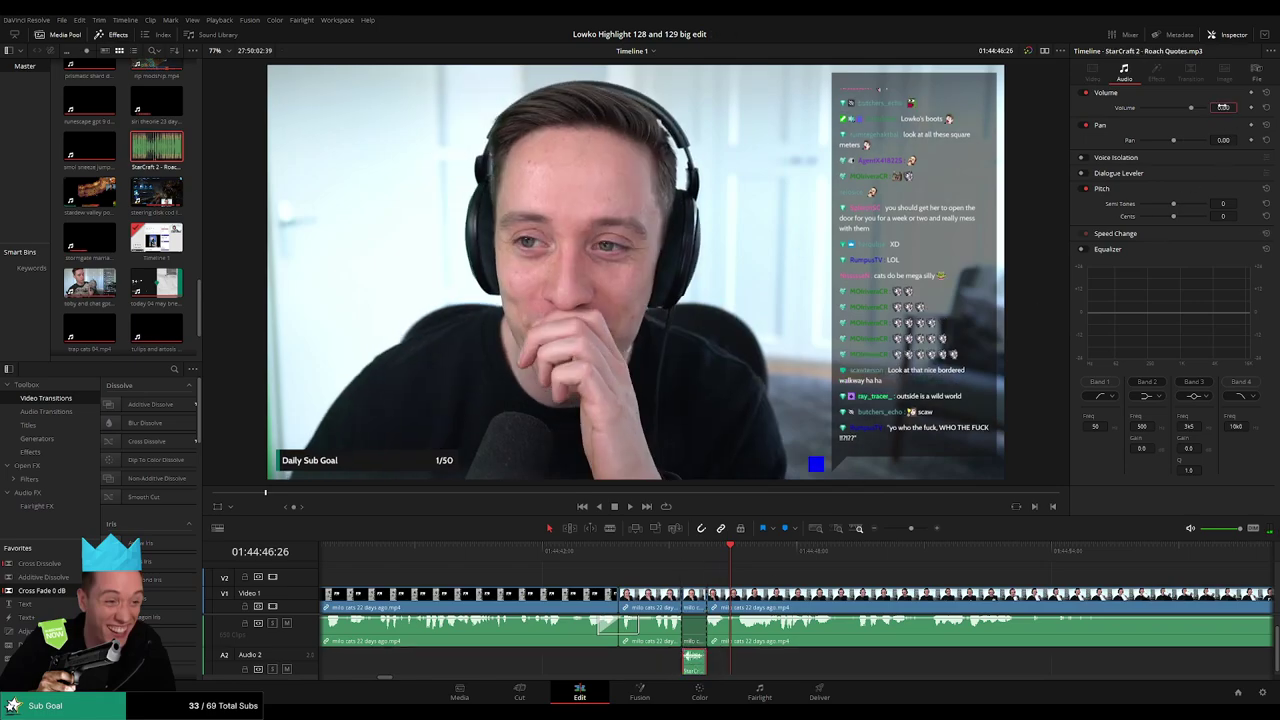
drag(1222, 106, 1210, 106)
text(-27)
key(slash)
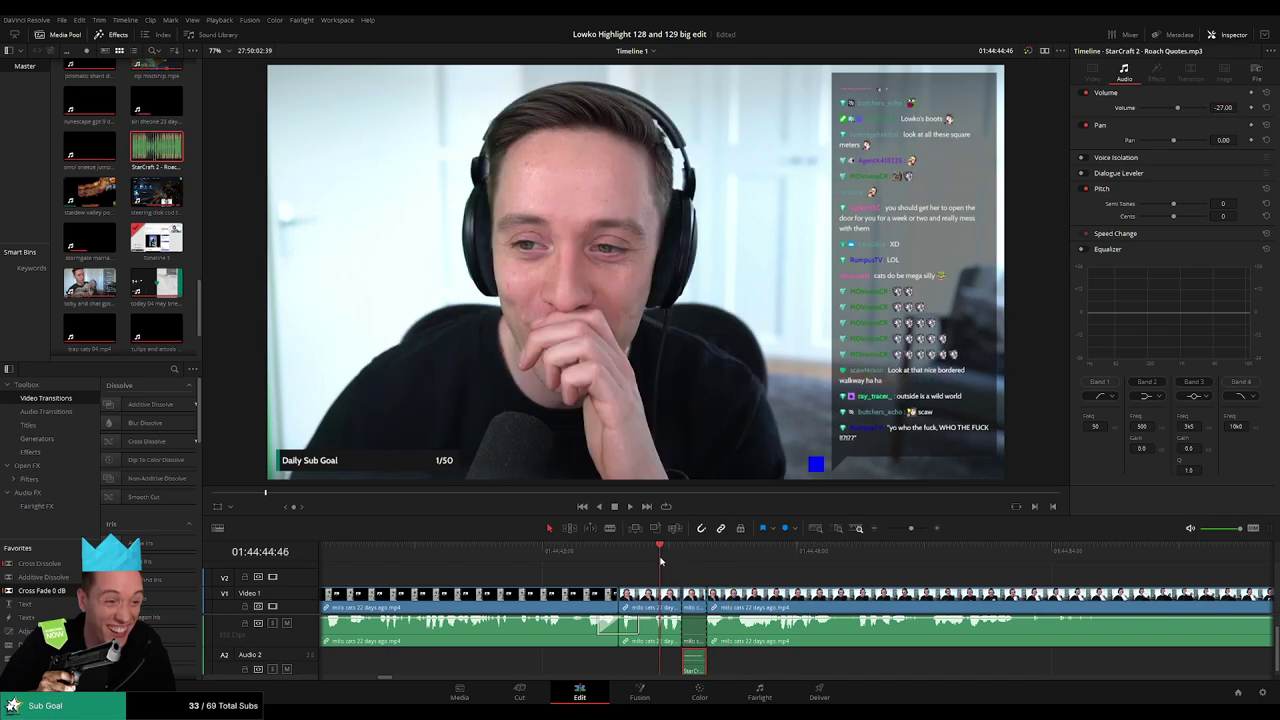
click(779, 579)
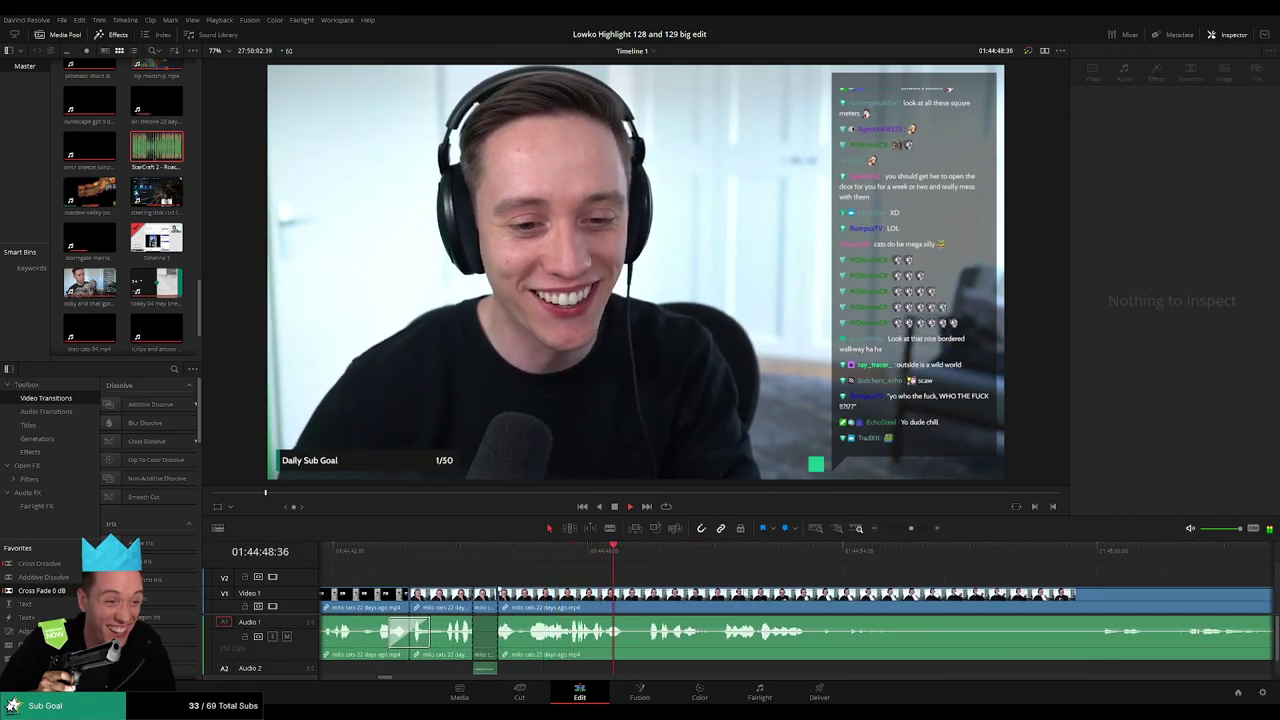
Trim the milo cats clip's cut point slightly later.
click(563, 600)
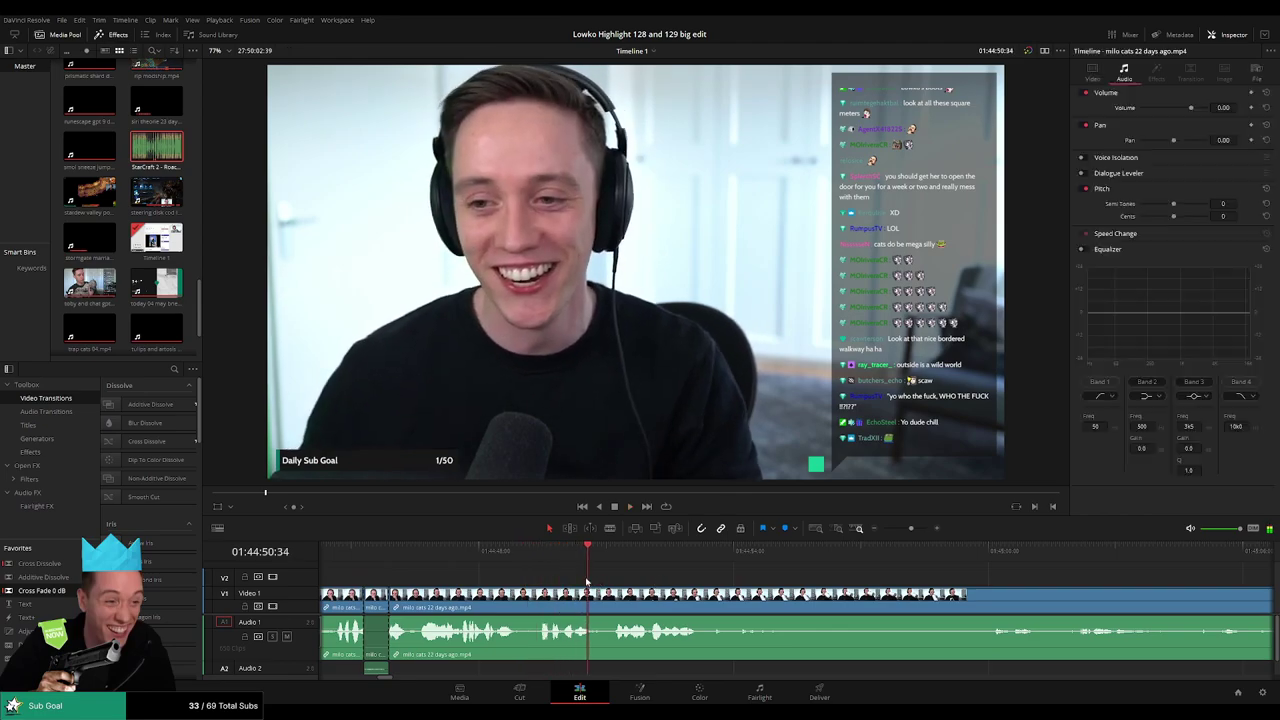
key(space)
mouse_move(563, 600)
mouse_down()
mouse_move(583, 607)
mouse_move(568, 640)
mouse_up()
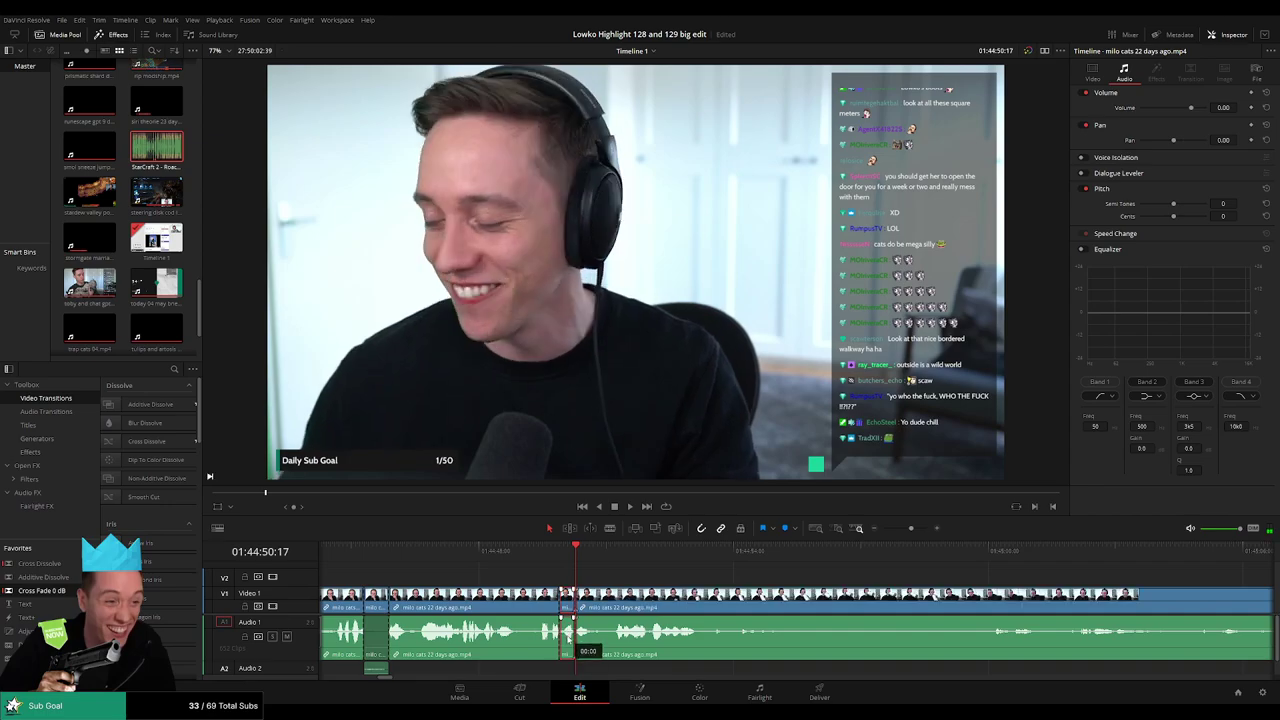
Place a short Roach Quotes sting on A2 at the cut, shortened and set to -27.
click(157, 163)
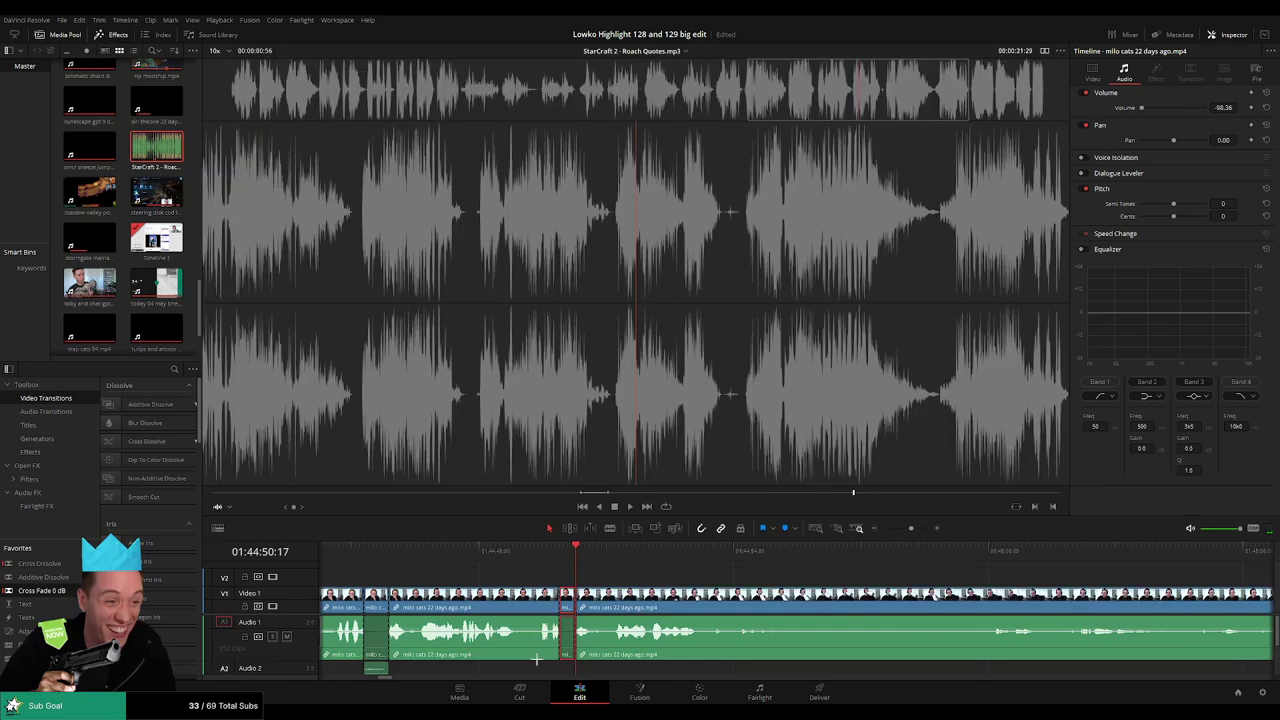
drag(536, 659, 572, 666)
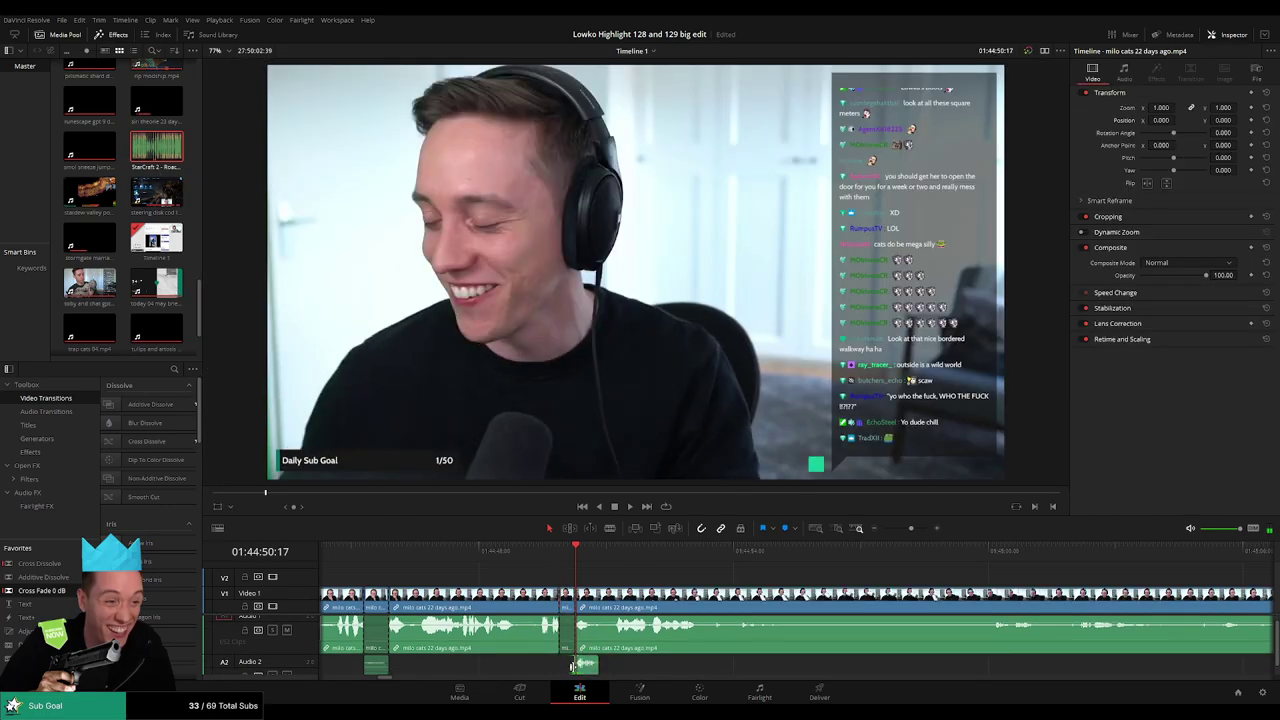
click(577, 668)
drag(575, 670, 572, 668)
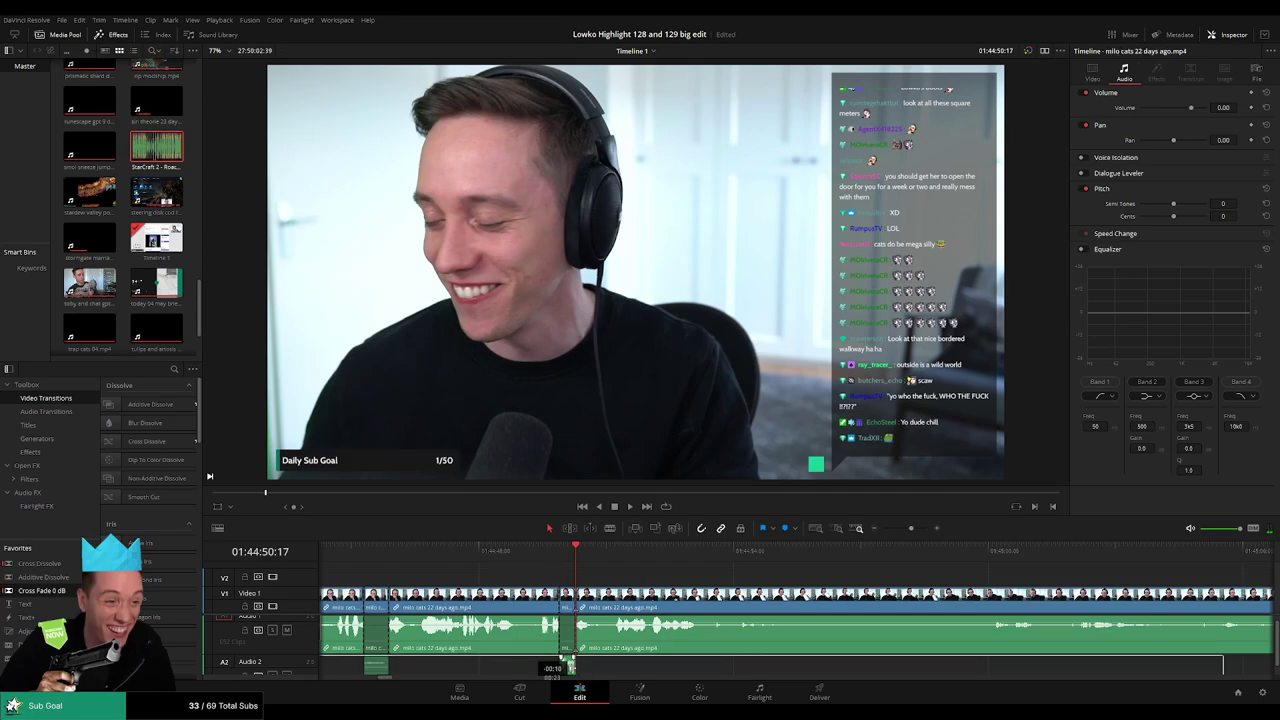
click(567, 665)
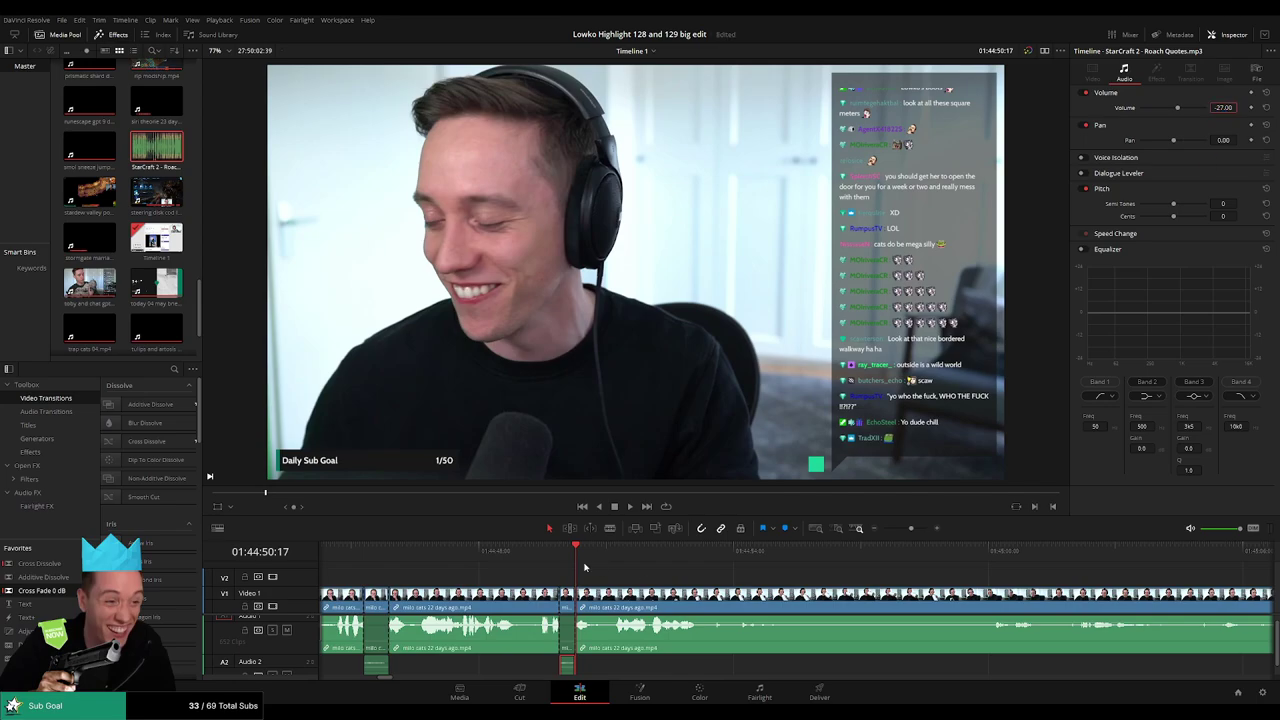
key(space)
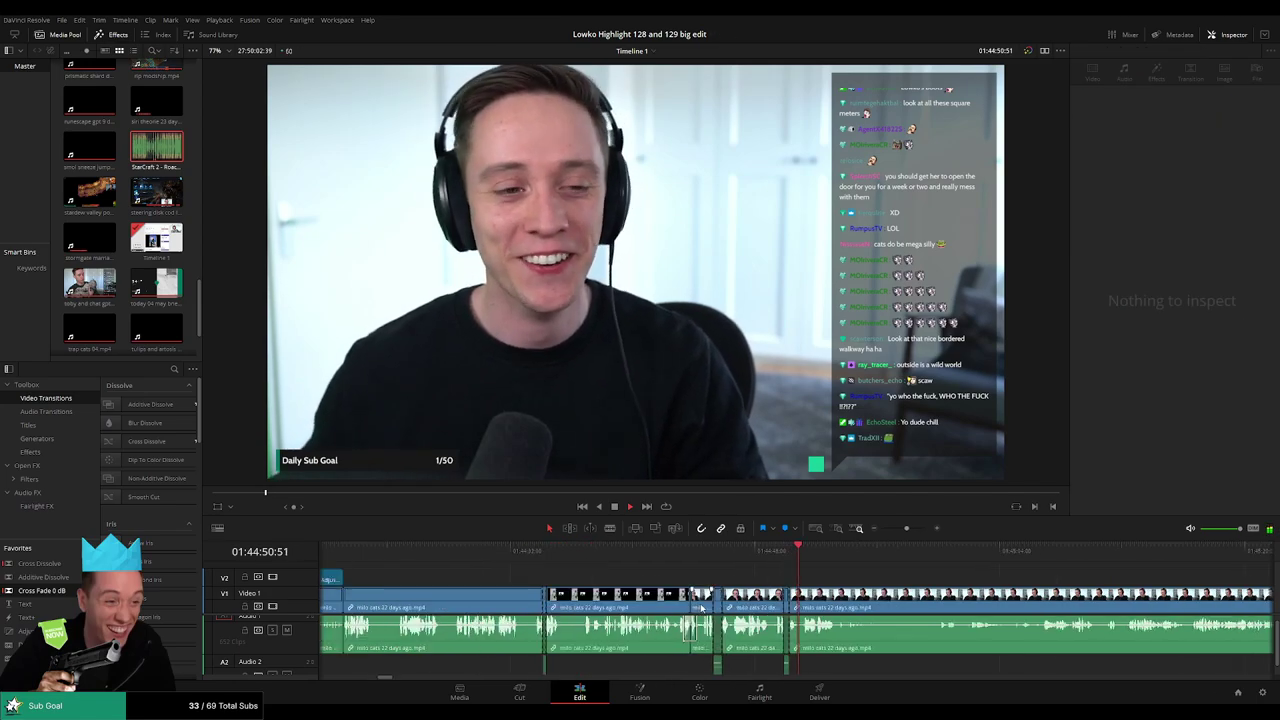
Blade out and ripple-delete a dead stretch of the cat clip.
key(b)
click(601, 595)
key(space)
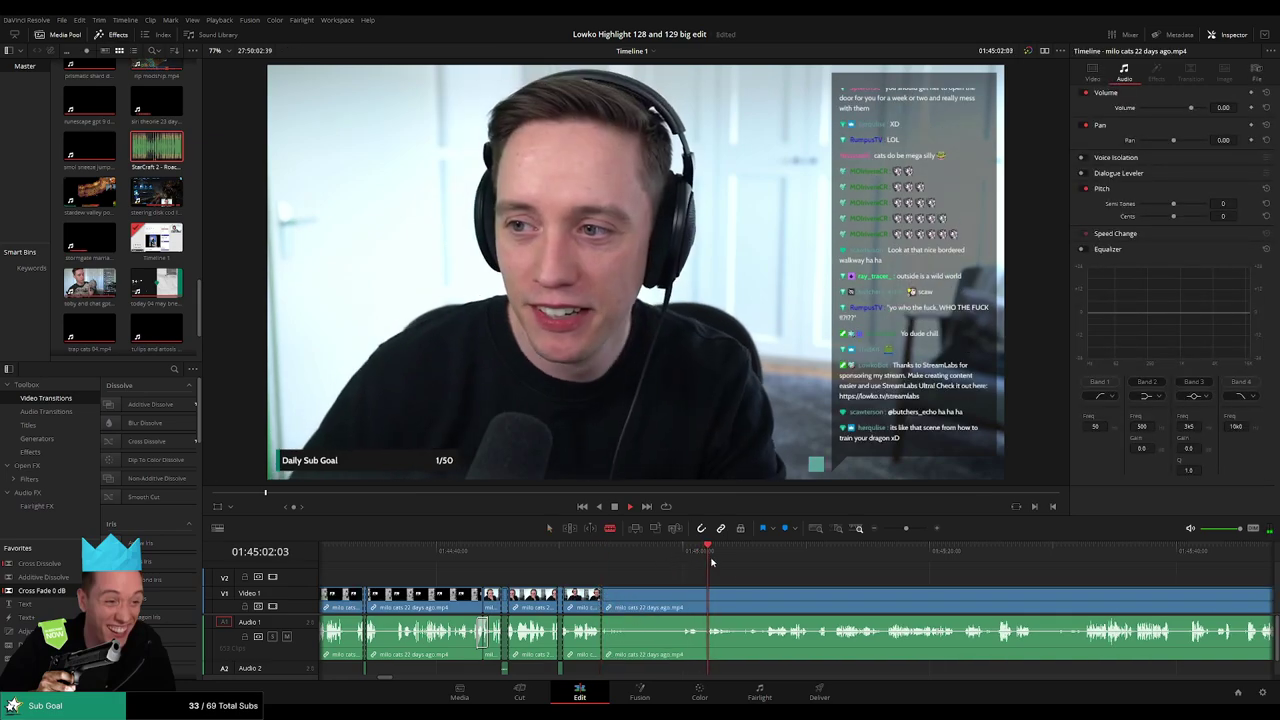
click(769, 600)
key(a)
click(729, 607)
key(Delete)
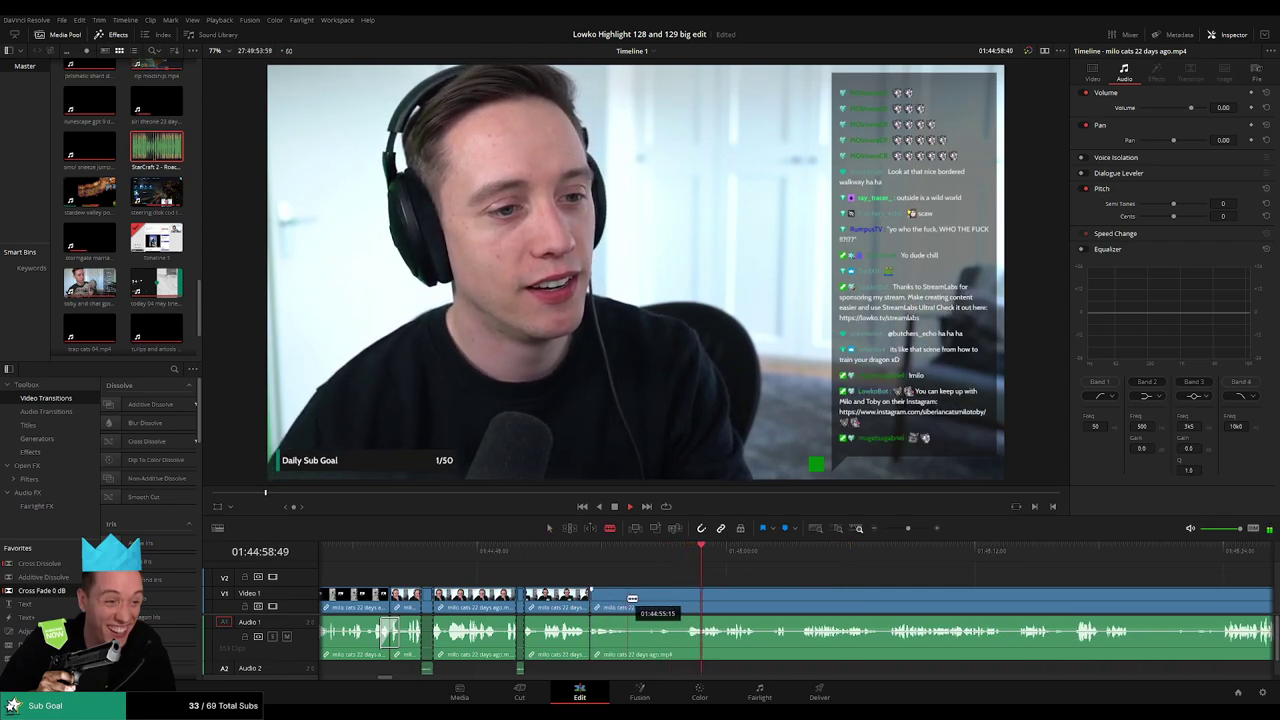
Cut the clip again and delete the empty gap before the tulips and artosis meme clip.
click(628, 600)
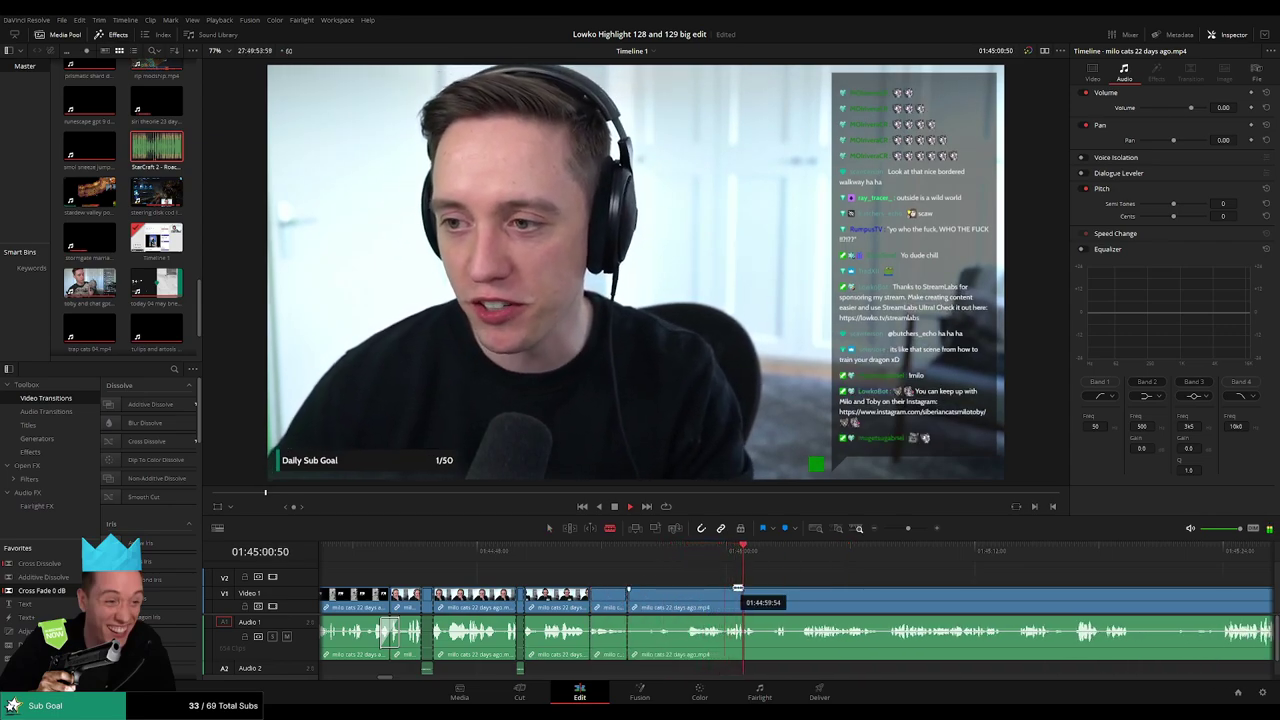
drag(900, 529, 905, 531)
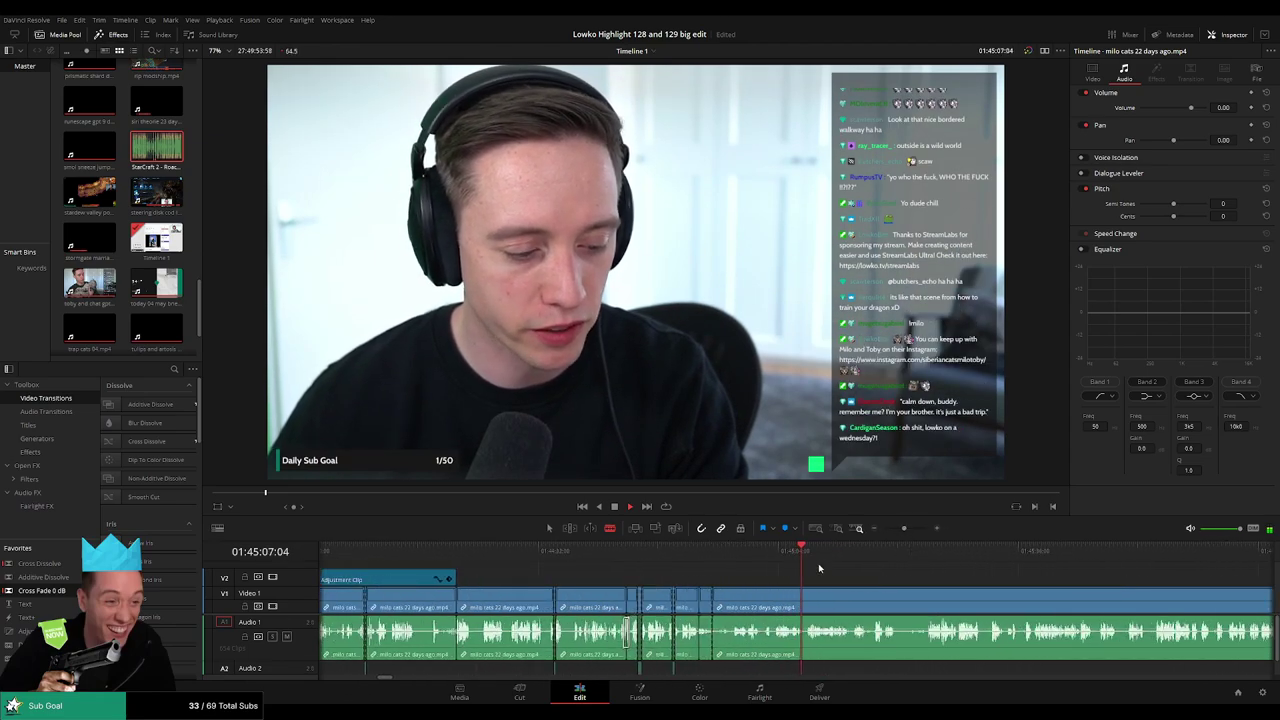
click(873, 553)
key(space)
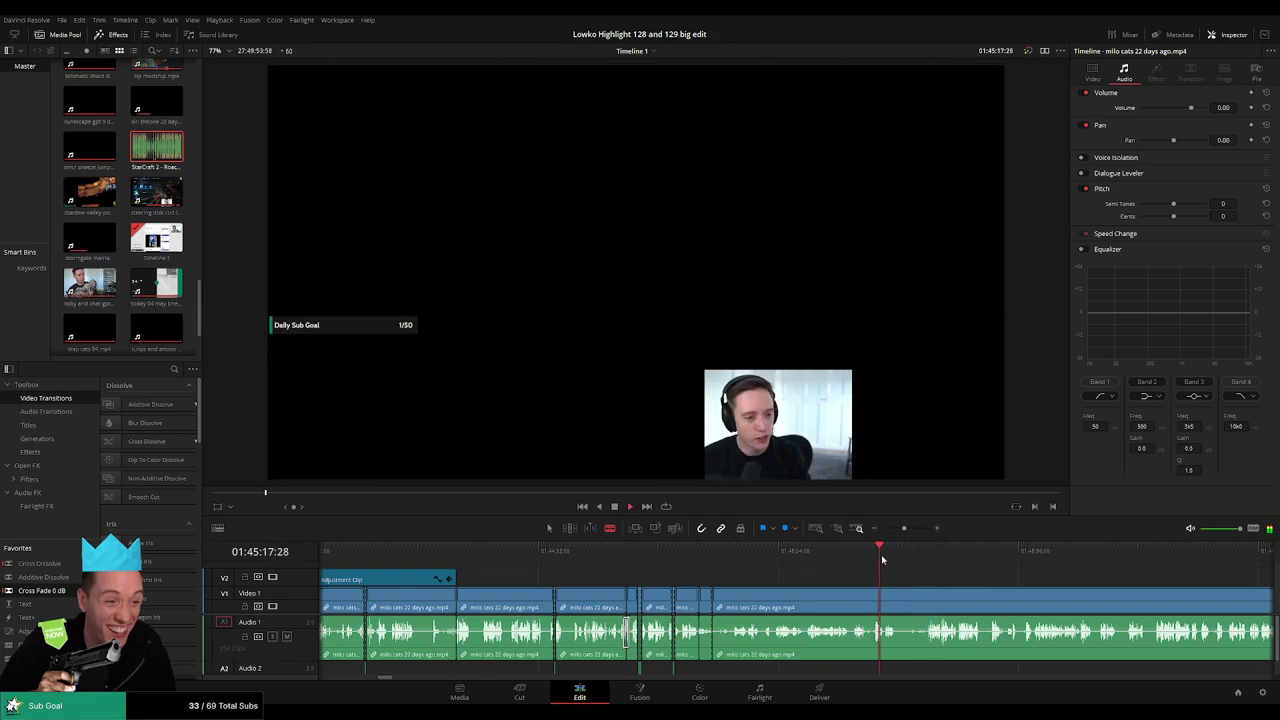
scroll(783, 572, up, 5)
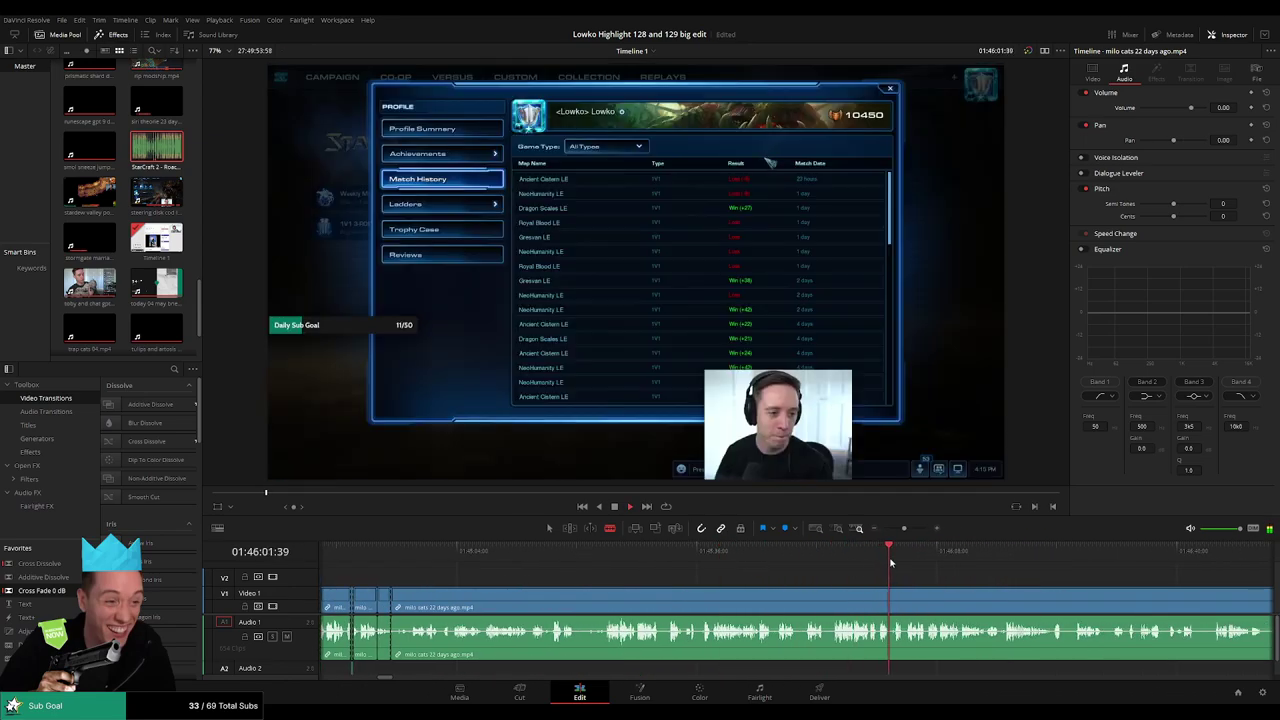
click(998, 565)
scroll(1010, 573, down, 3)
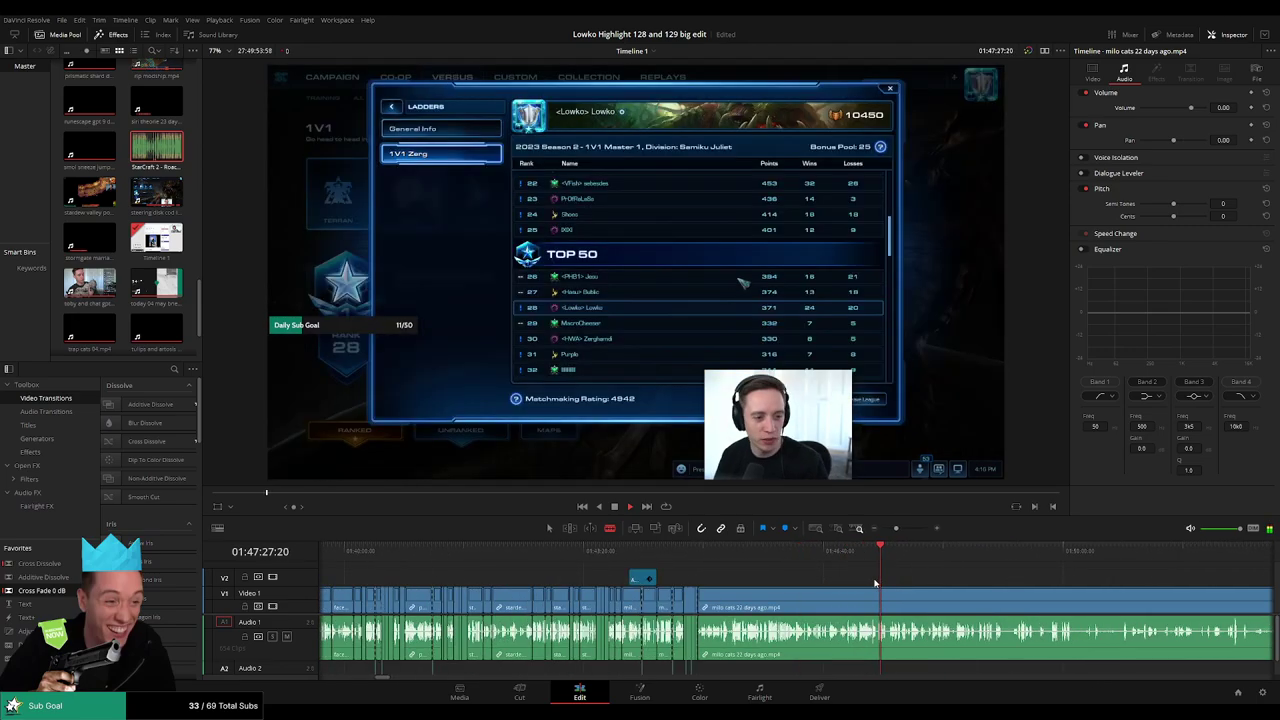
scroll(835, 585, down, 3)
scroll(835, 585, up, 2)
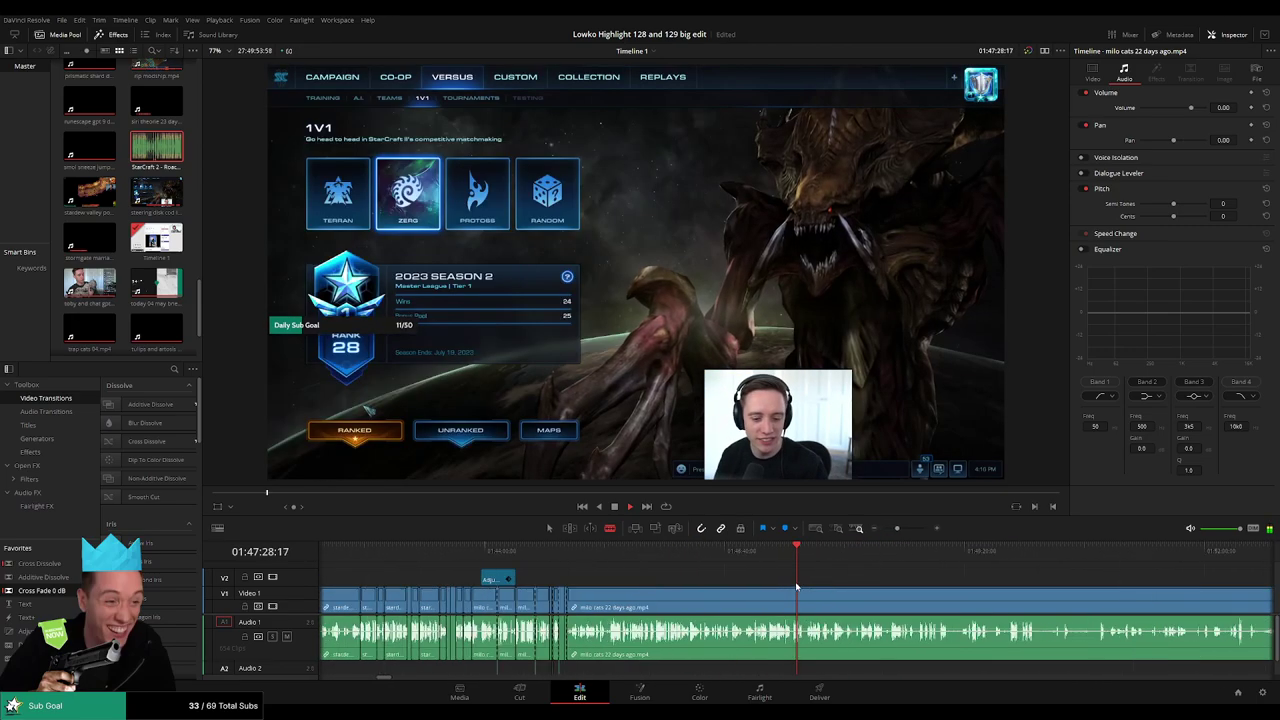
scroll(627, 593, up, 3)
click(627, 598)
key(Delete)
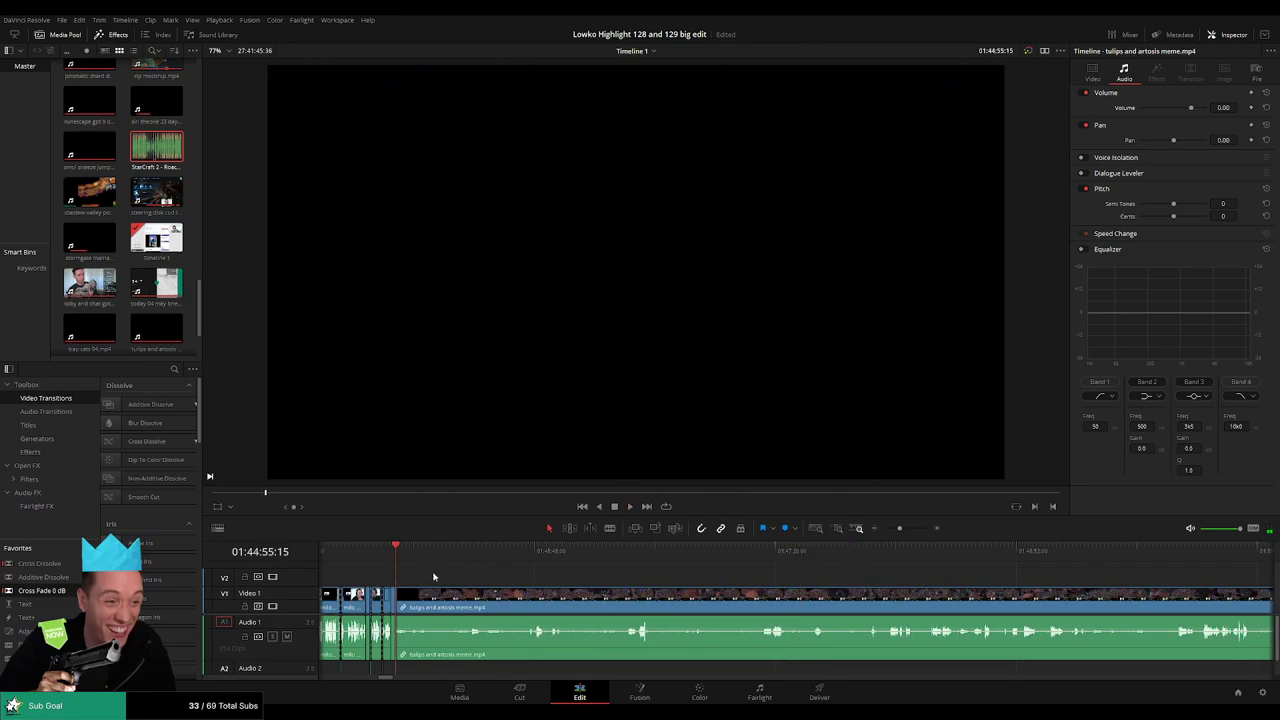
key(Left)
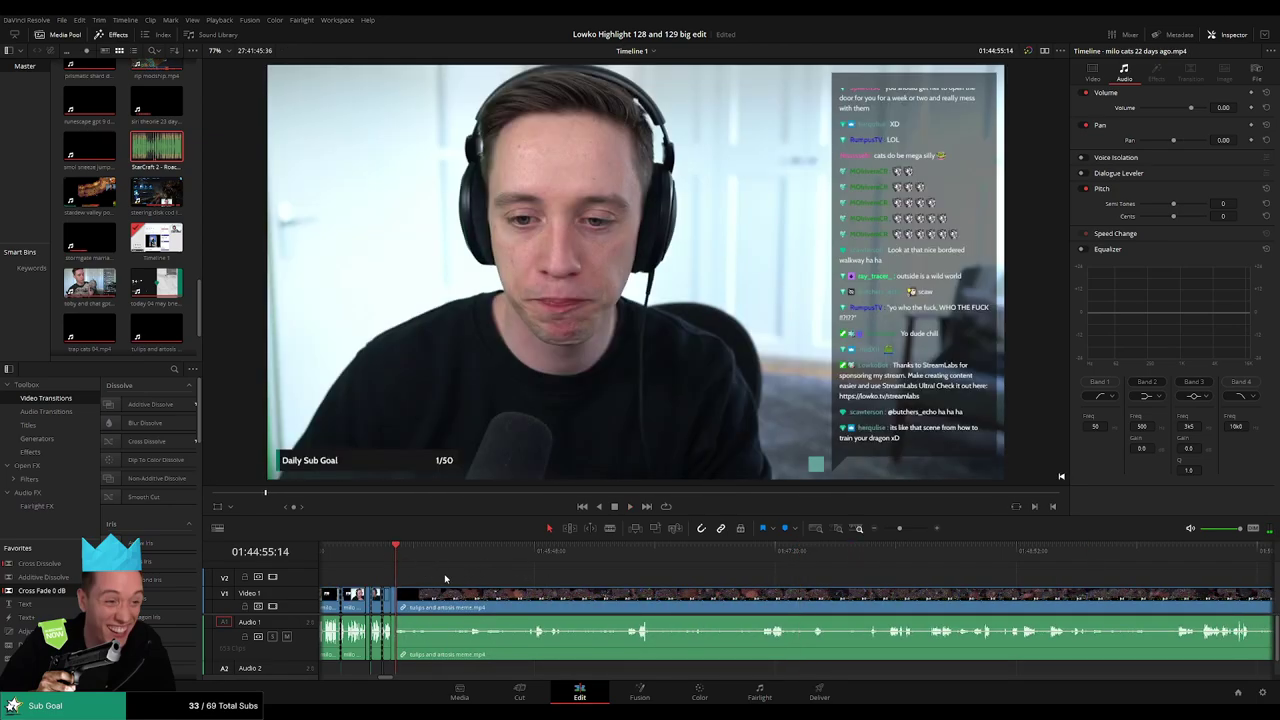
drag(896, 535, 879, 536)
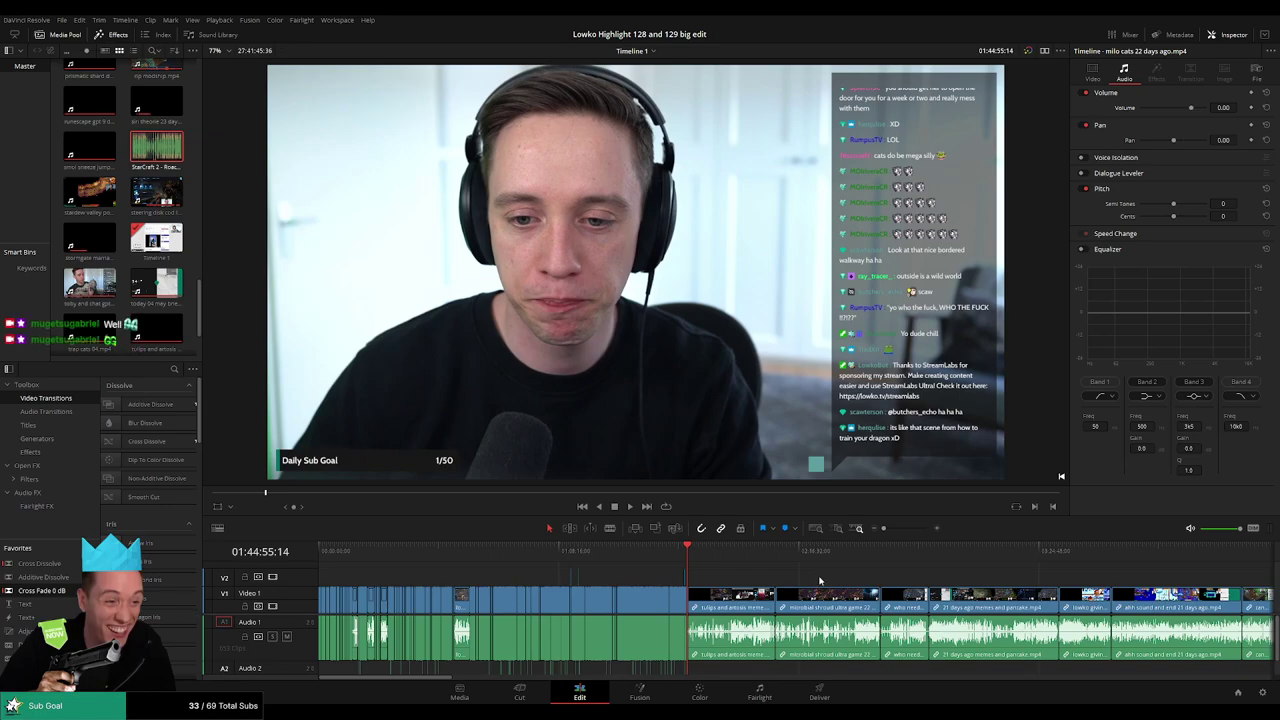
scroll(568, 609, right, 5)
scroll(568, 609, right, 5)
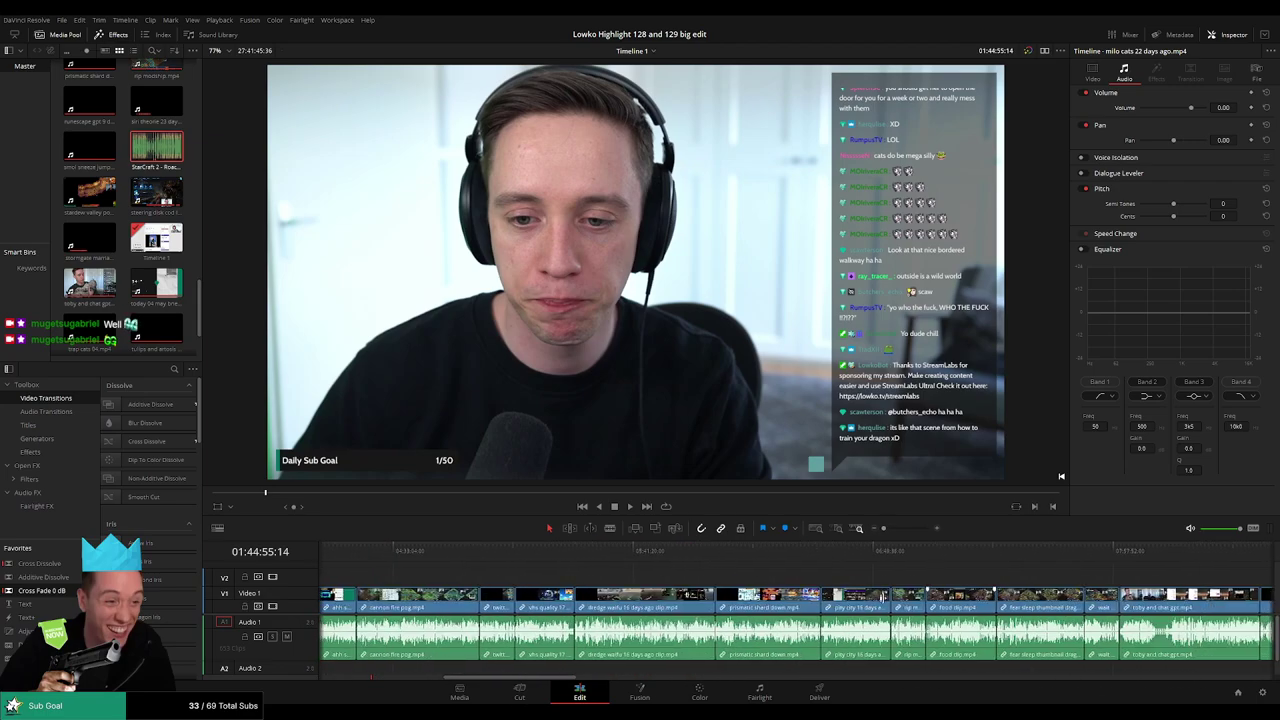
scroll(568, 609, right, 5)
scroll(568, 609, right, 5)
scroll(568, 609, right, 5)
scroll(600, 610, right, 5)
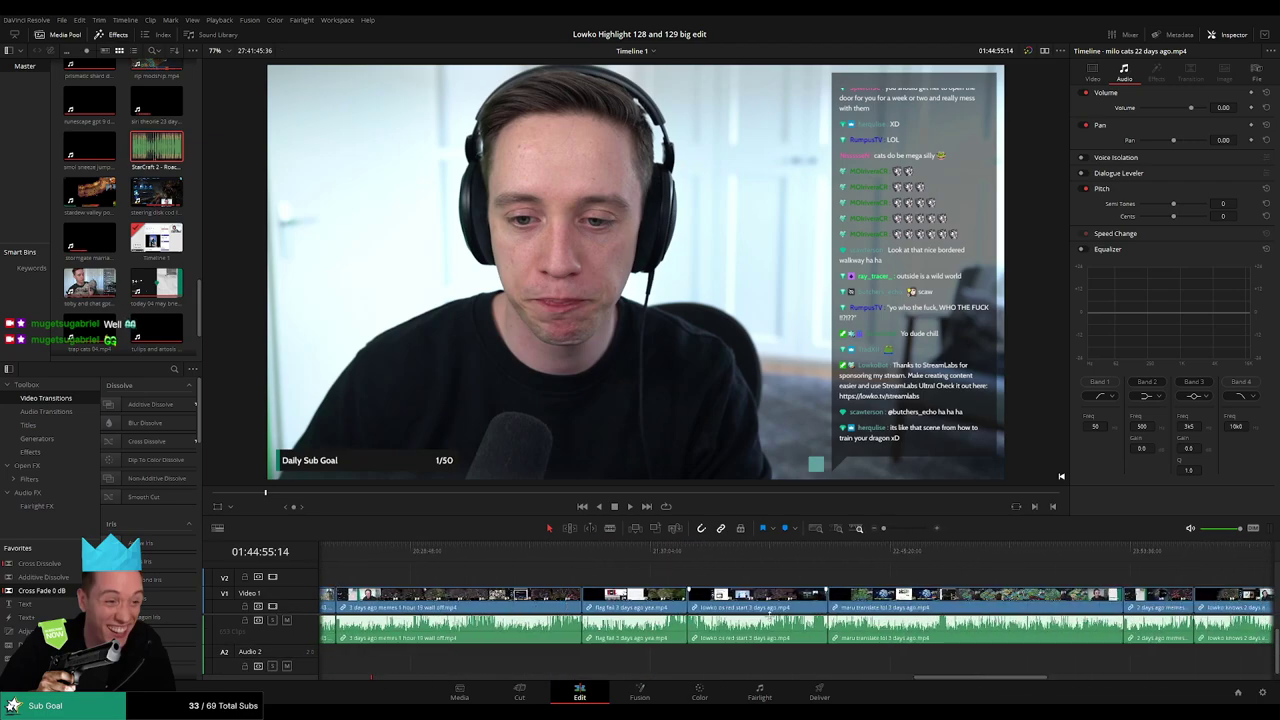
scroll(680, 612, right, 5)
scroll(757, 614, right, 5)
scroll(757, 614, right, 5)
scroll(780, 630, right, 5)
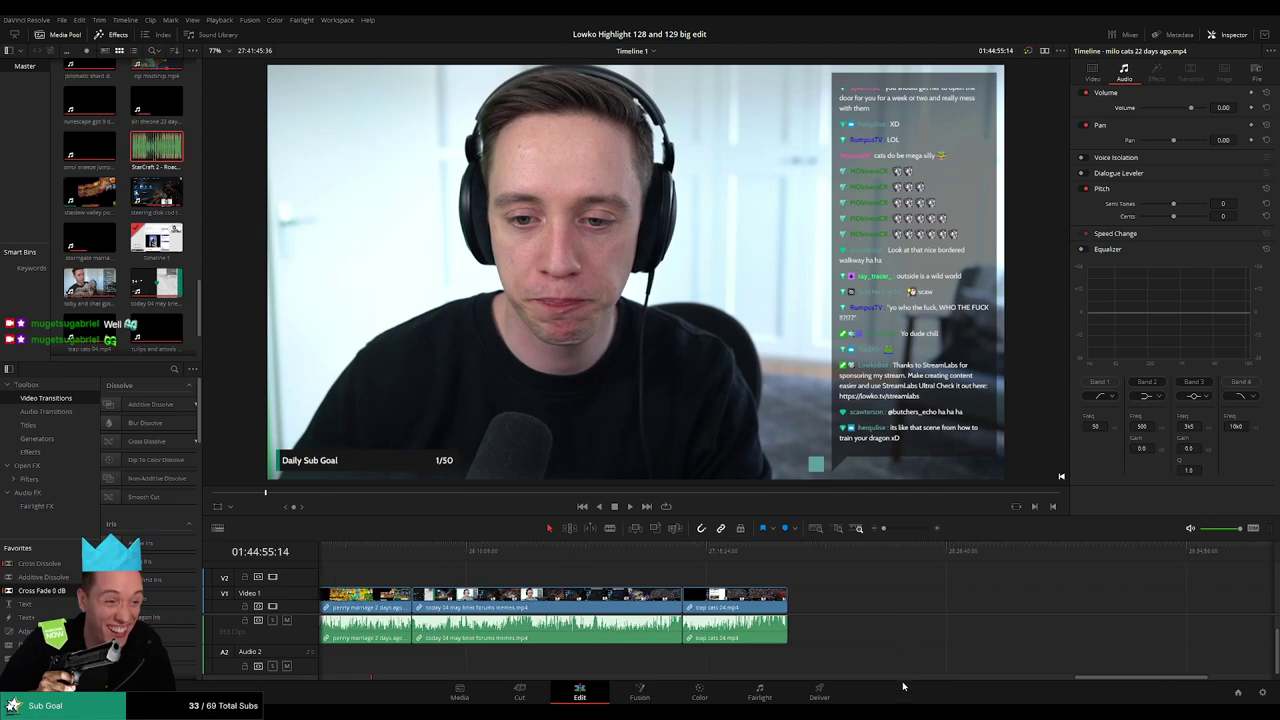
scroll(820, 660, right, 5)
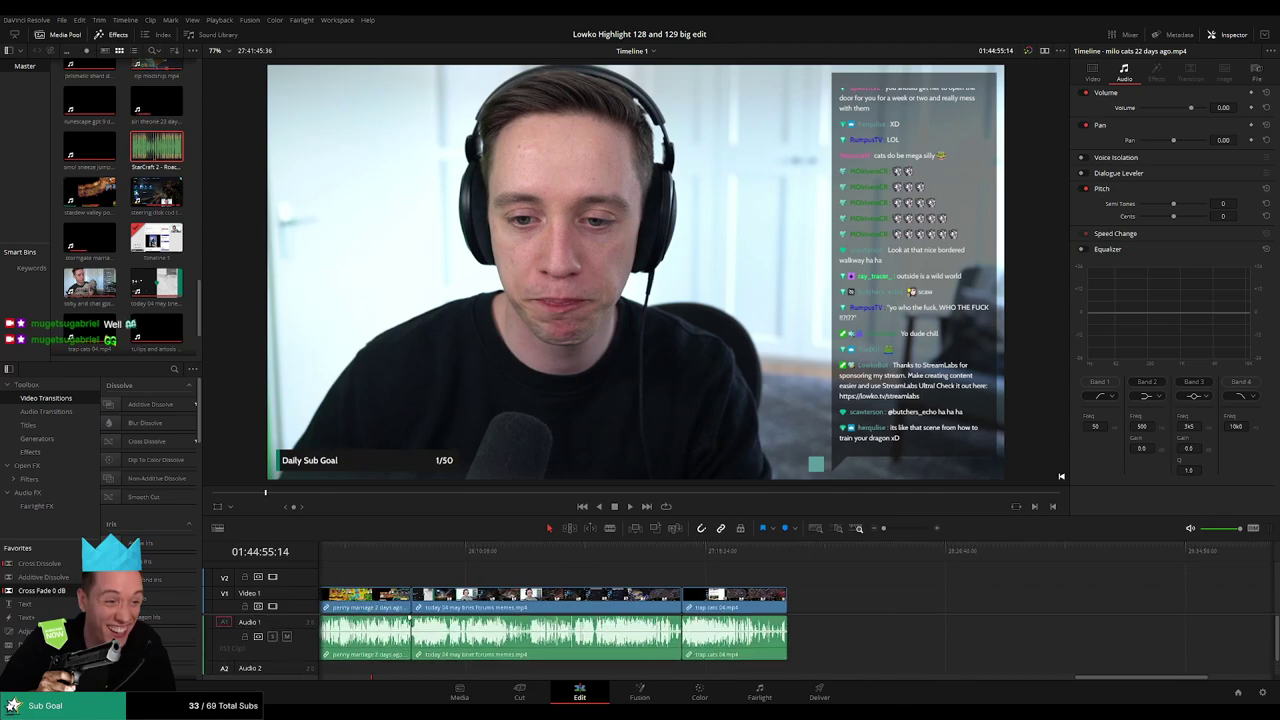
click(853, 577)
Scroll back and park the playhead on the cat clip's final frame before the tulips clip.
click(795, 590)
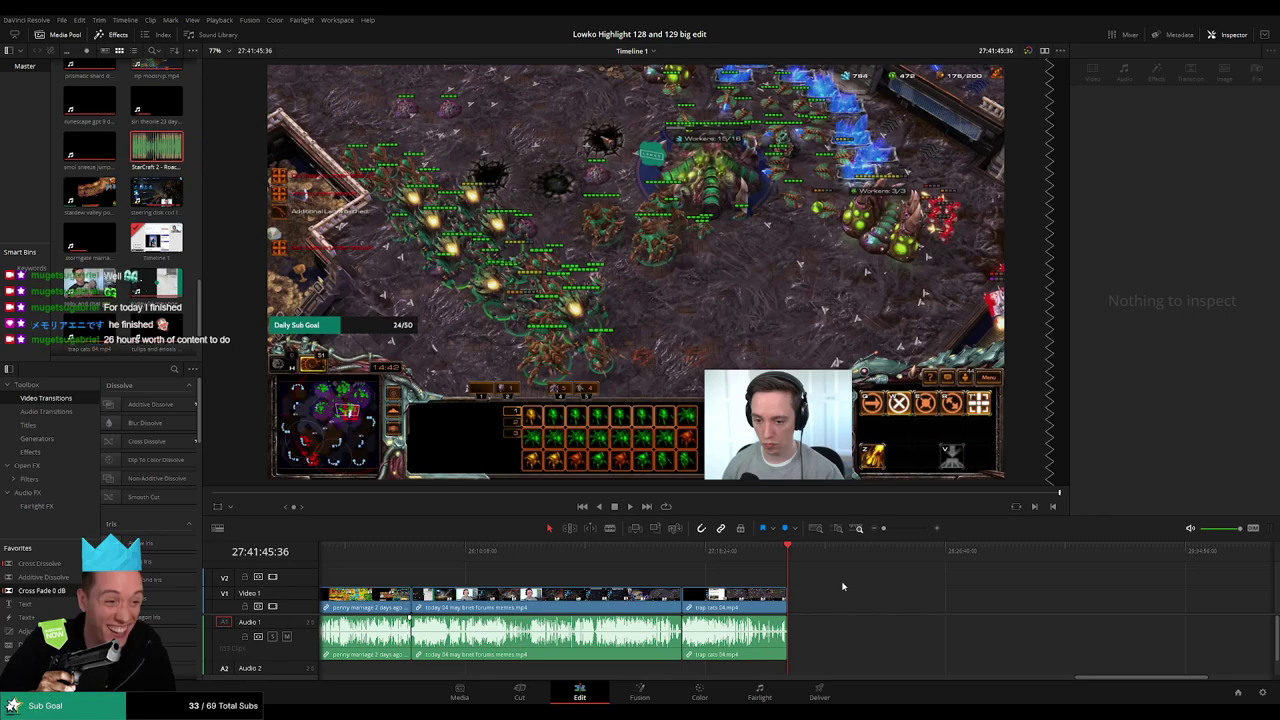
scroll(700, 585, left, 10)
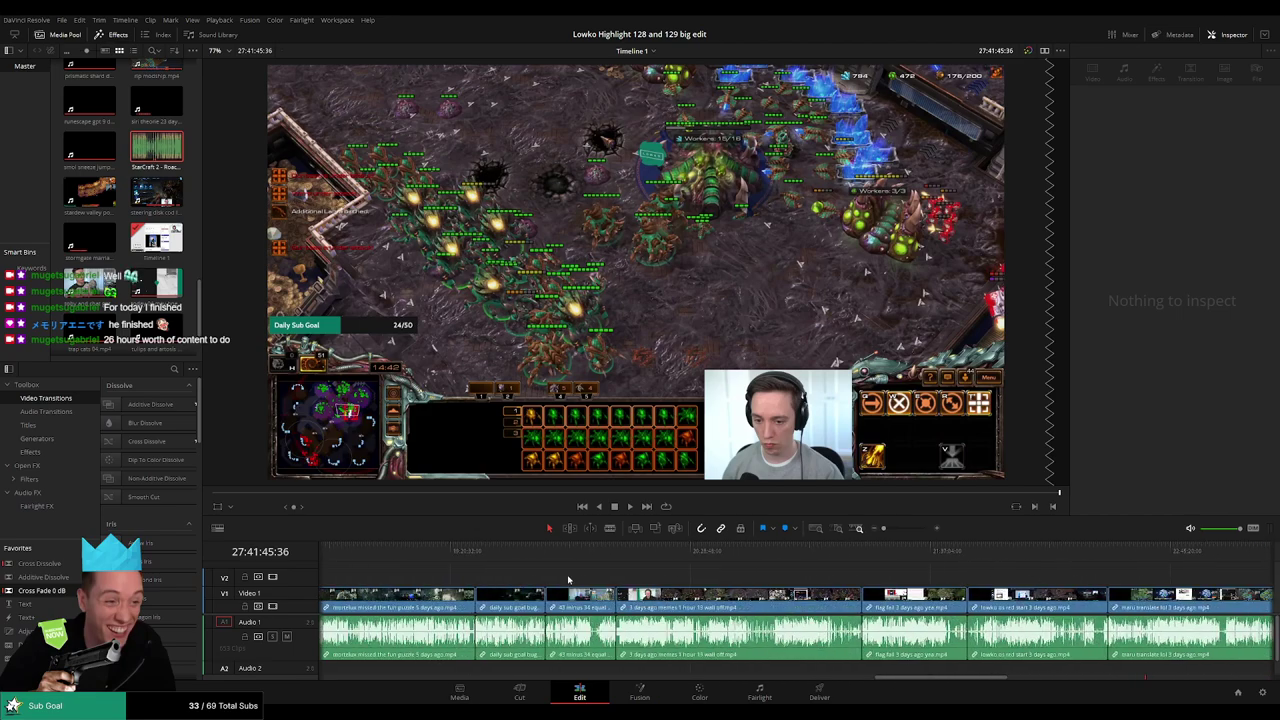
scroll(580, 582, left, 3)
scroll(600, 584, left, 3)
scroll(625, 586, left, 3)
scroll(650, 588, left, 3)
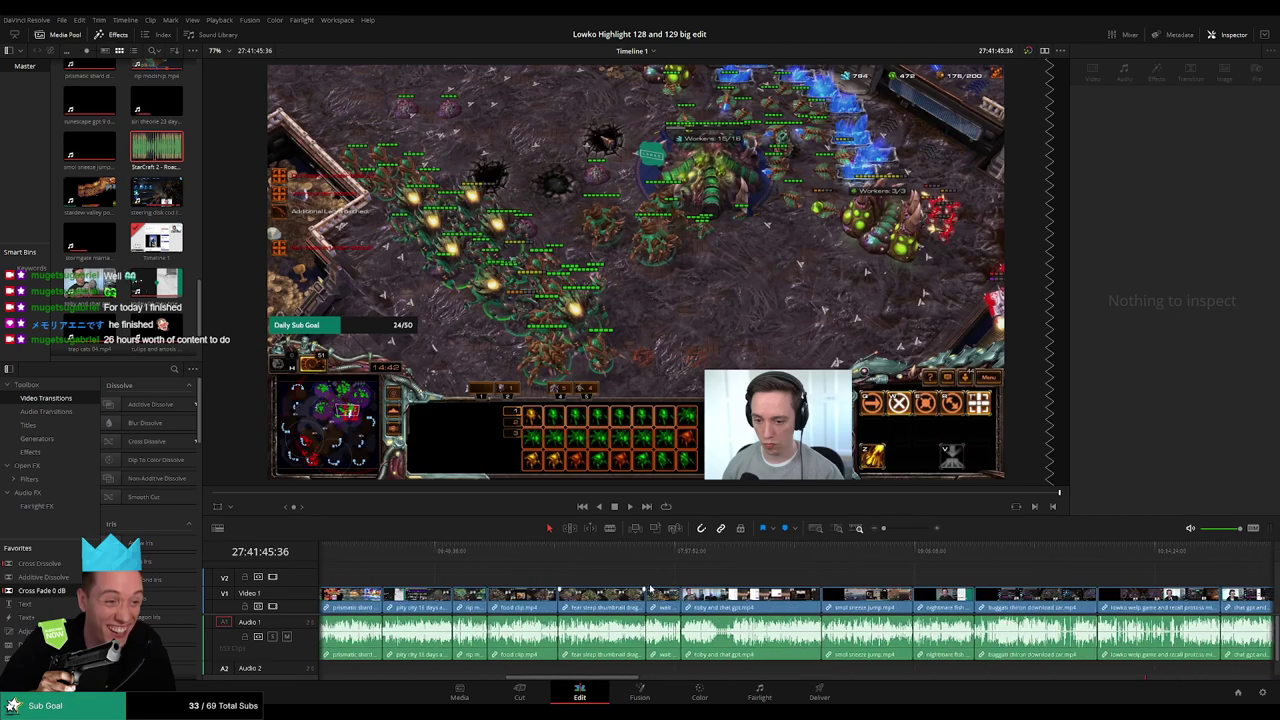
scroll(649, 588, left, 3)
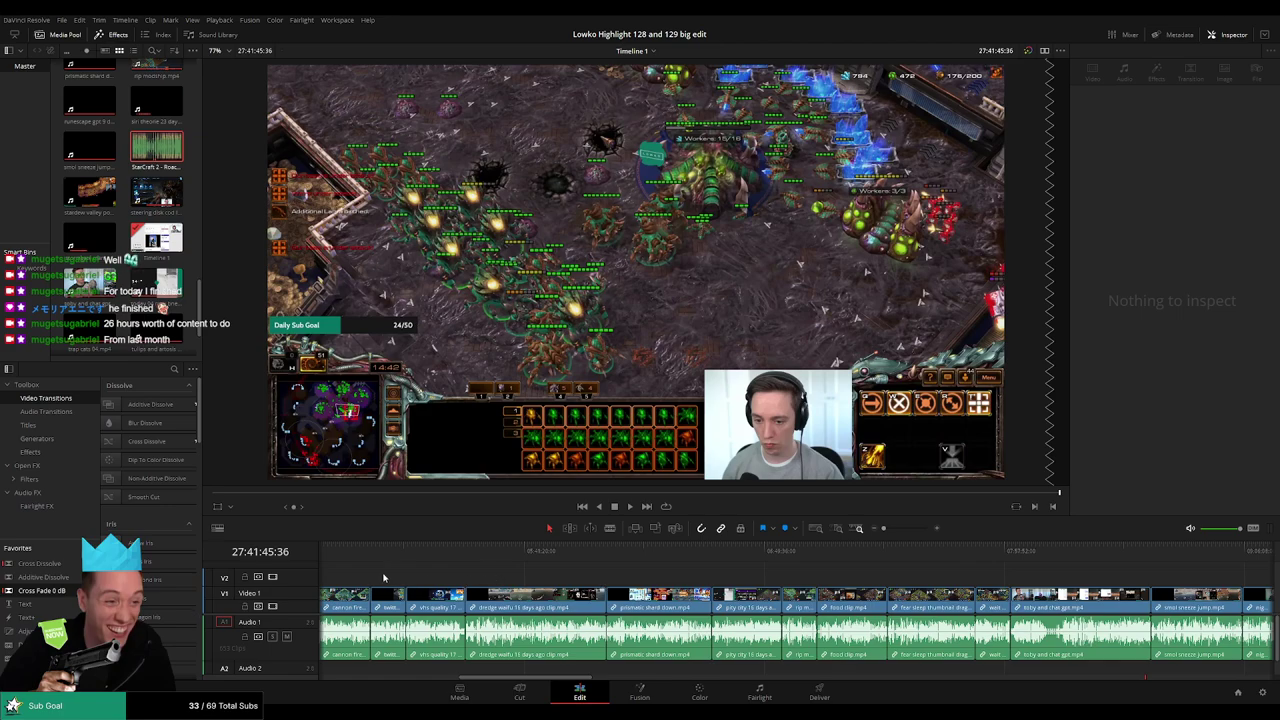
scroll(773, 559, left, 5)
scroll(773, 559, left, 5)
scroll(736, 561, left, 5)
key(Down)
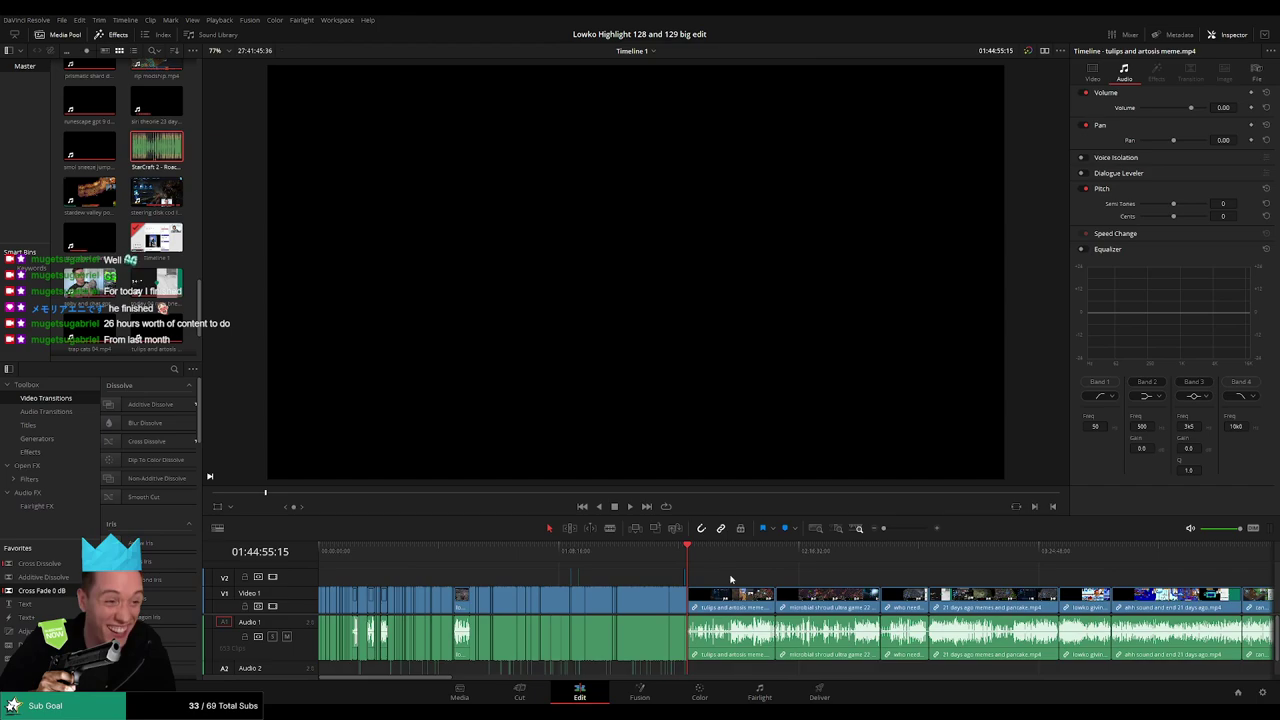
key(Left)
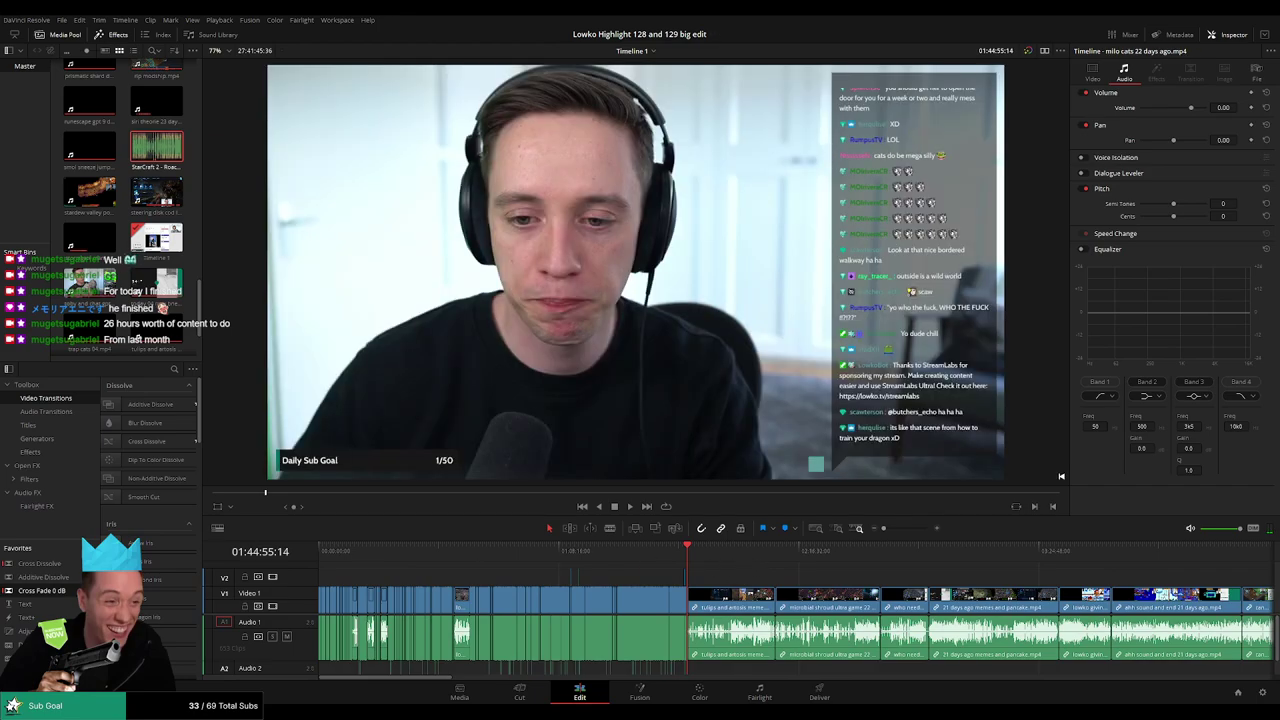